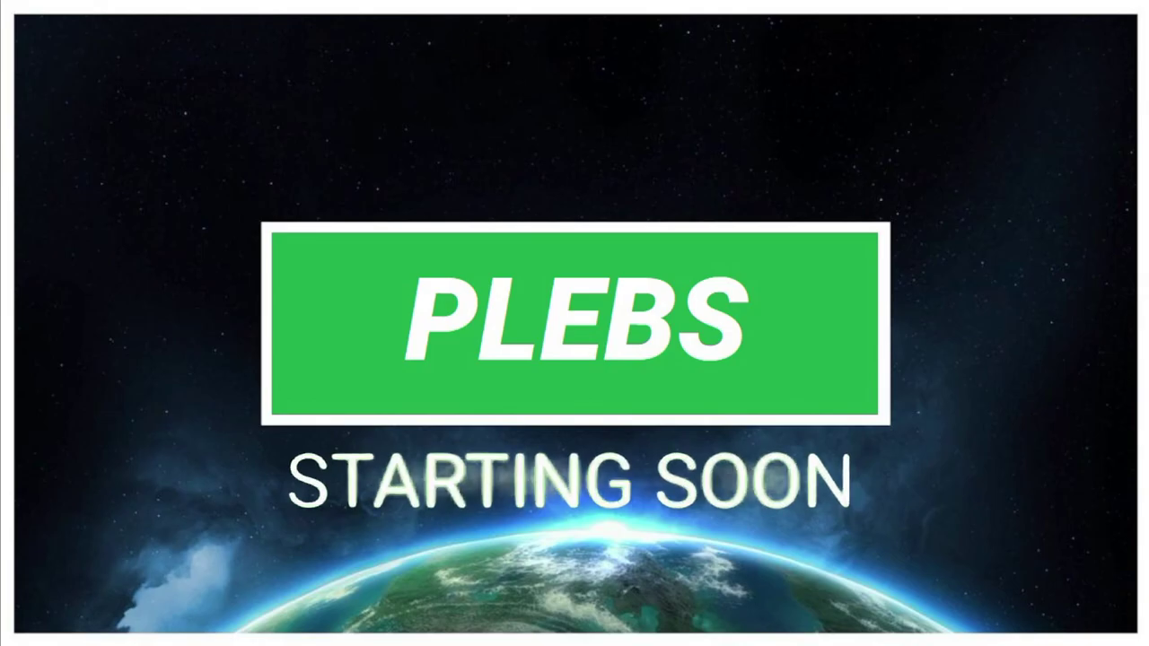
Start playing Timeline 1 of the Lowko Highlight 135 Edit project.
key(space)
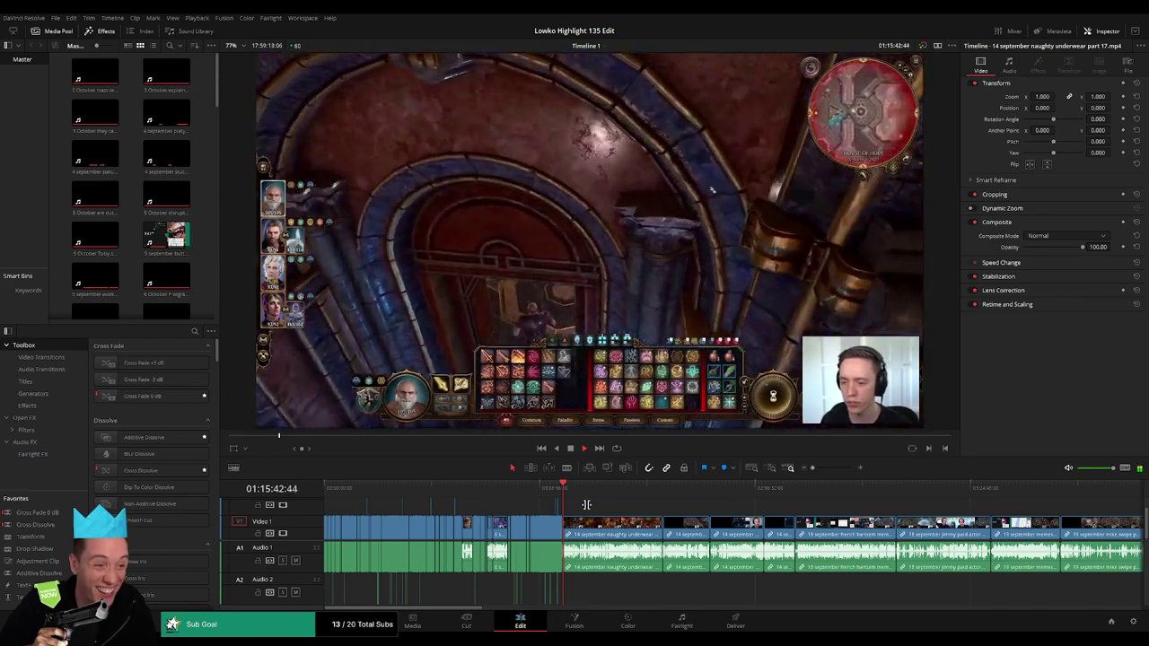
Cut the roughly 20 seconds of footage before the playhead and resume playback further on.
key(ctrl+z)
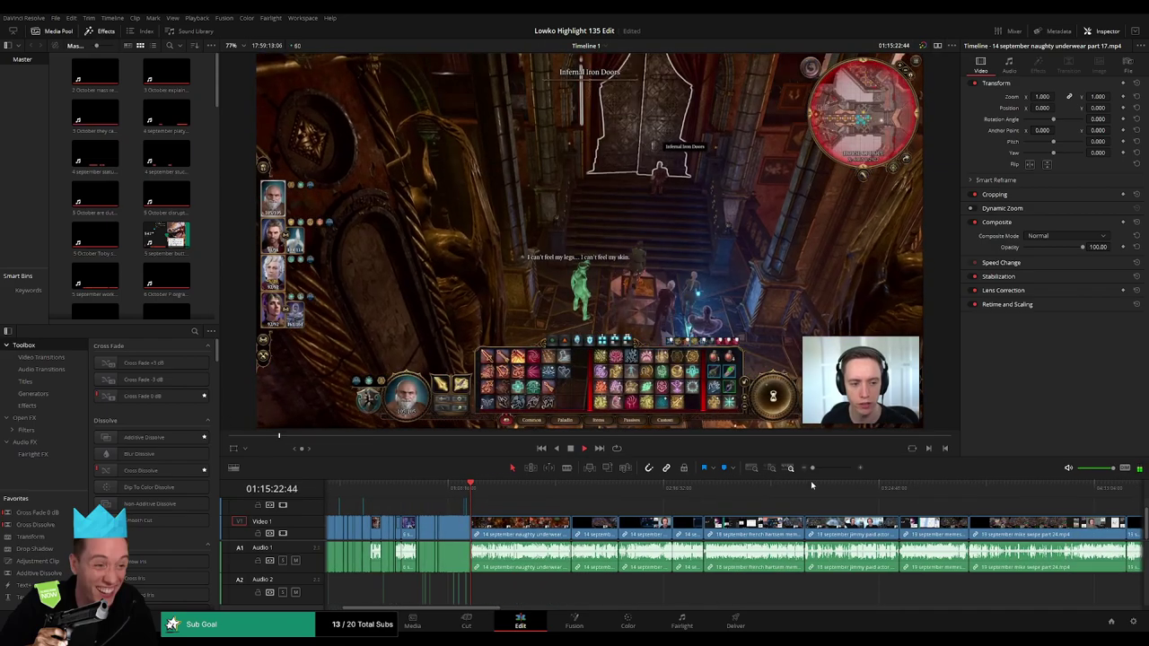
key(space)
scroll(1037, 530, up, 3)
scroll(1037, 529, right, 5)
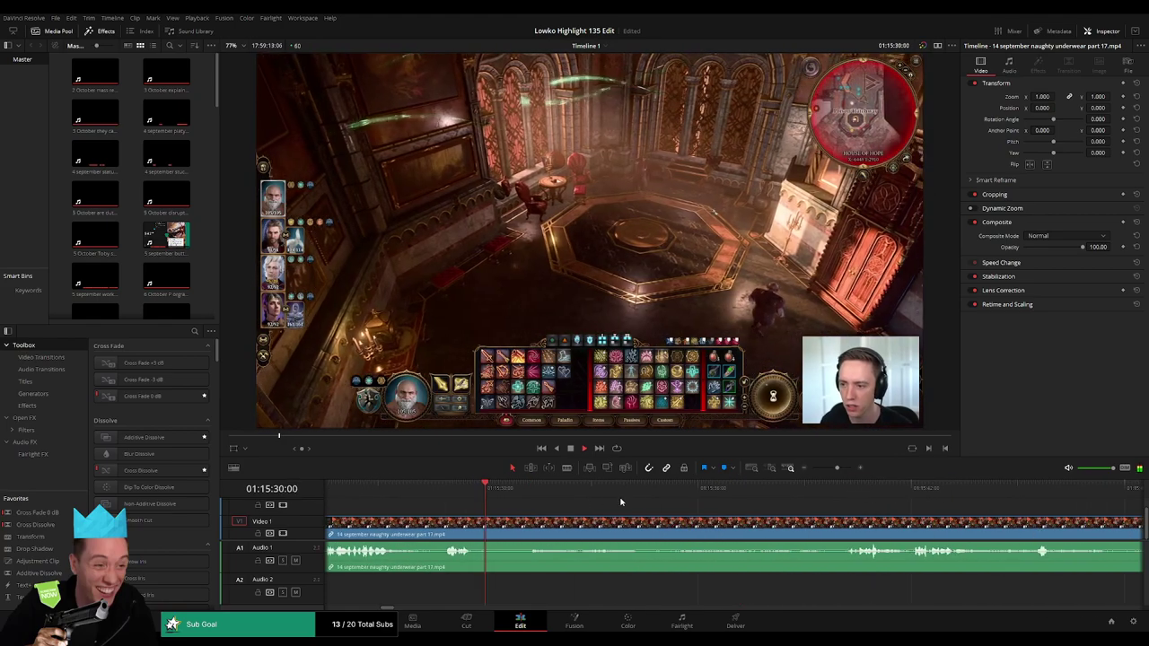
click(833, 537)
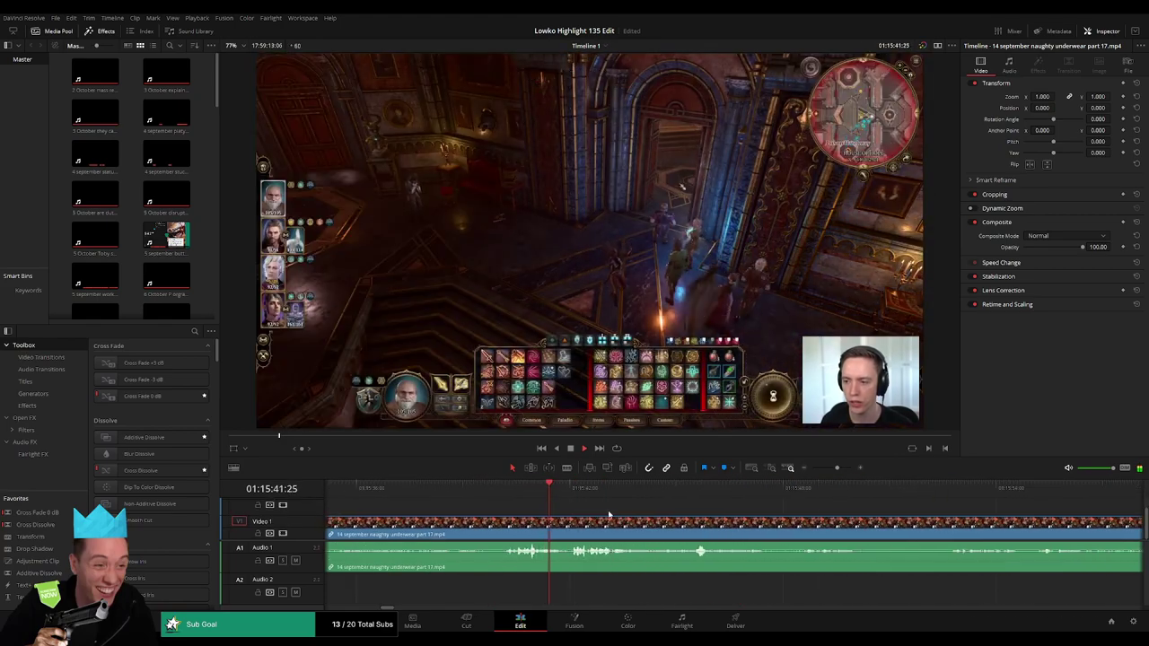
Skim the 14 september naughty underwear part 17 clip past the red-sky and inventory scenes.
drag(837, 467, 827, 469)
scroll(761, 516, right, 3)
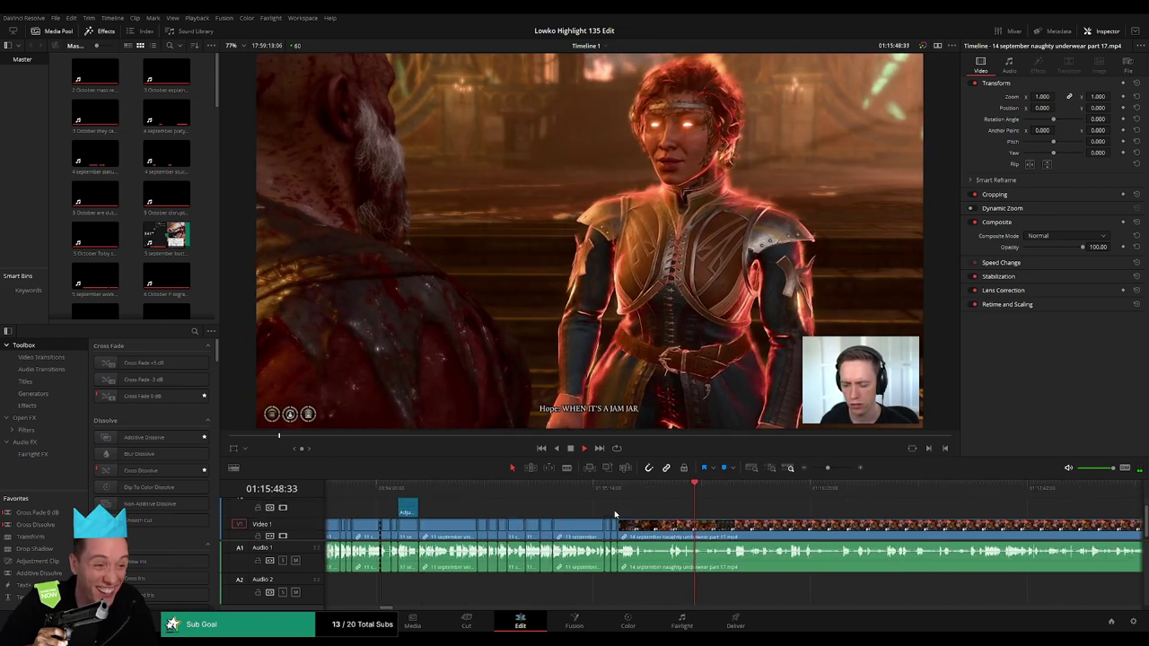
click(617, 498)
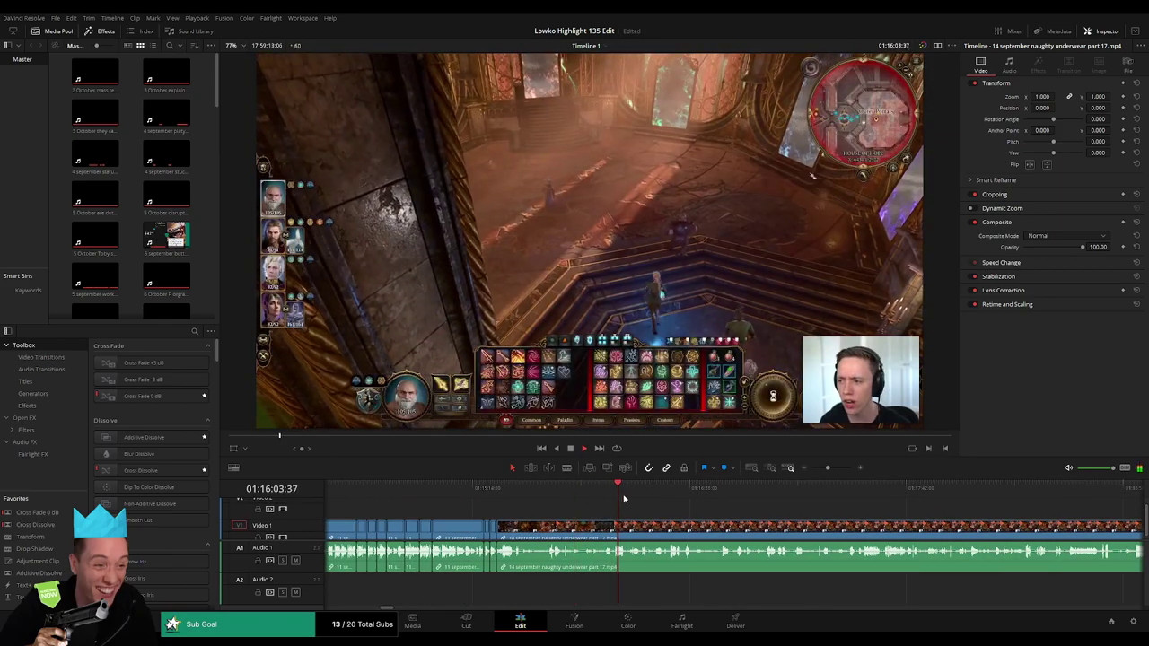
drag(617, 499, 718, 498)
scroll(761, 522, right, 3)
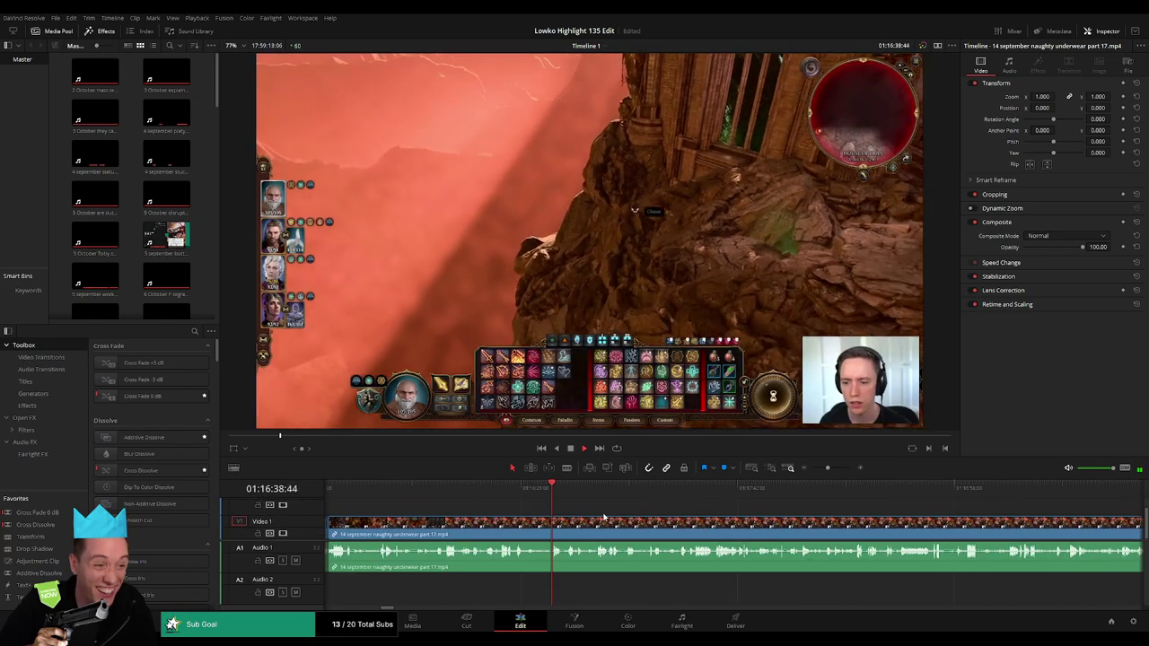
drag(565, 494, 681, 500)
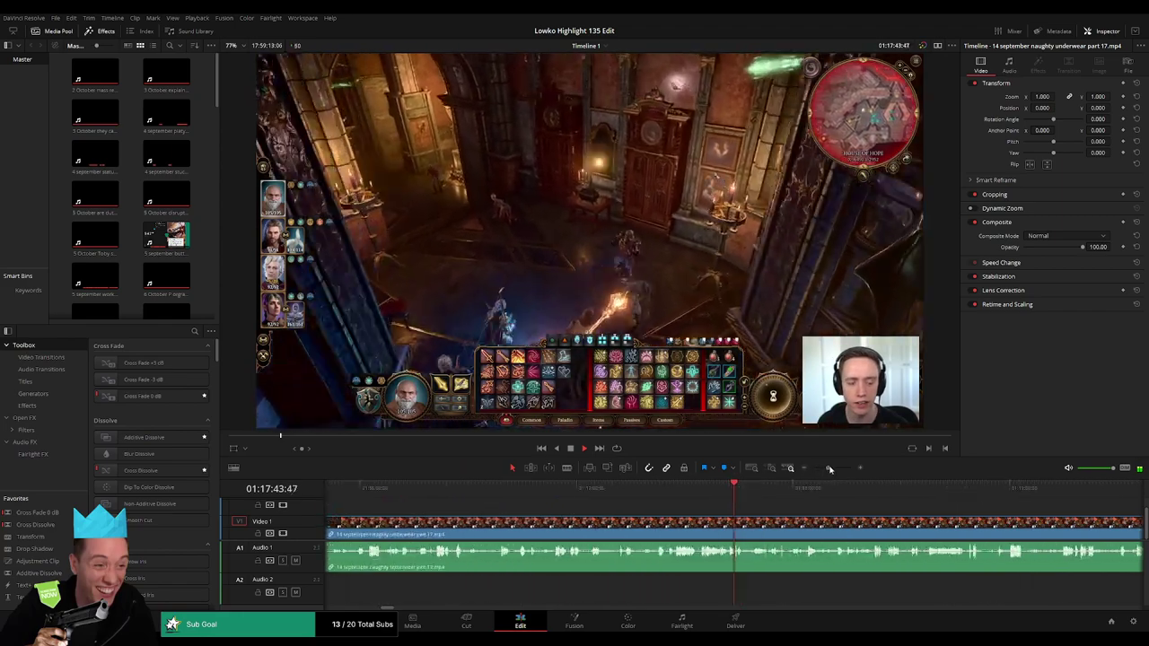
click(655, 483)
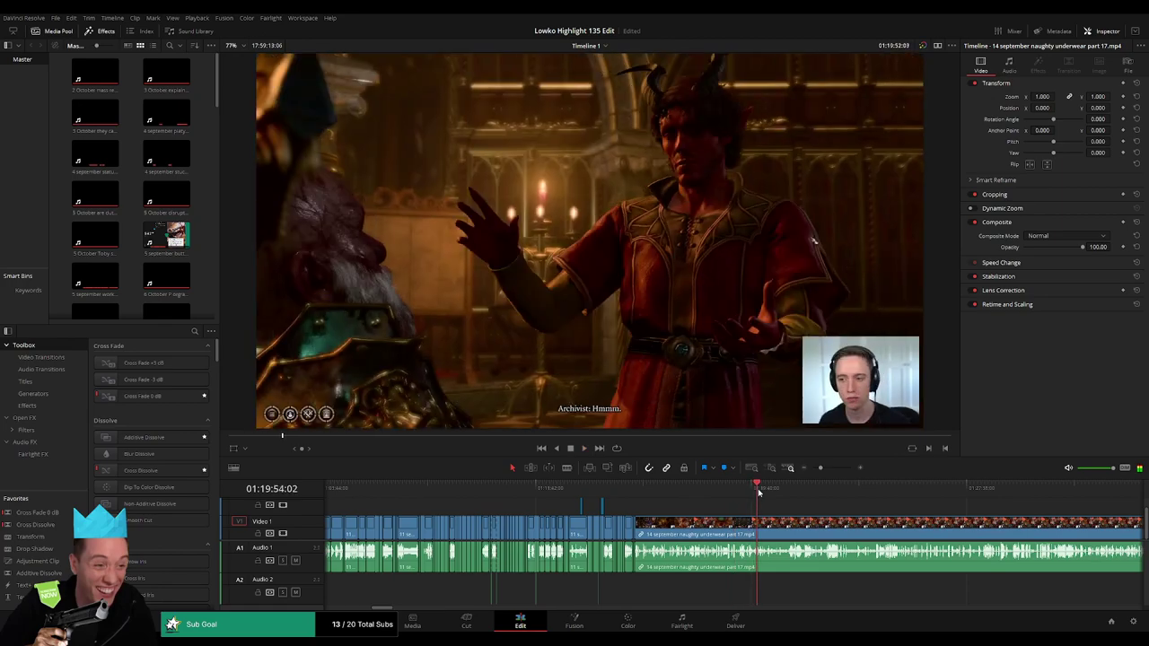
click(759, 489)
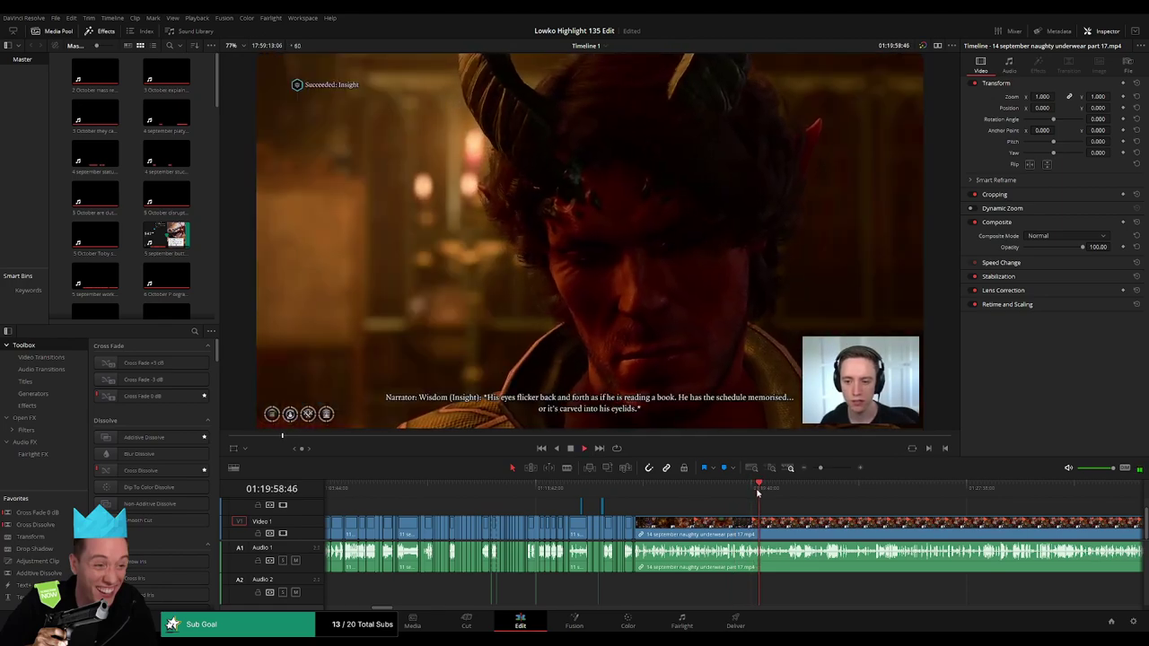
mouse_move(758, 493)
mouse_down()
mouse_move(849, 497)
mouse_move(648, 497)
mouse_move(690, 494)
mouse_up()
Split the clip where the Haarlep dialogue begins and ripple-delete the game footage before it.
key(space)
scroll(697, 506, up, 2)
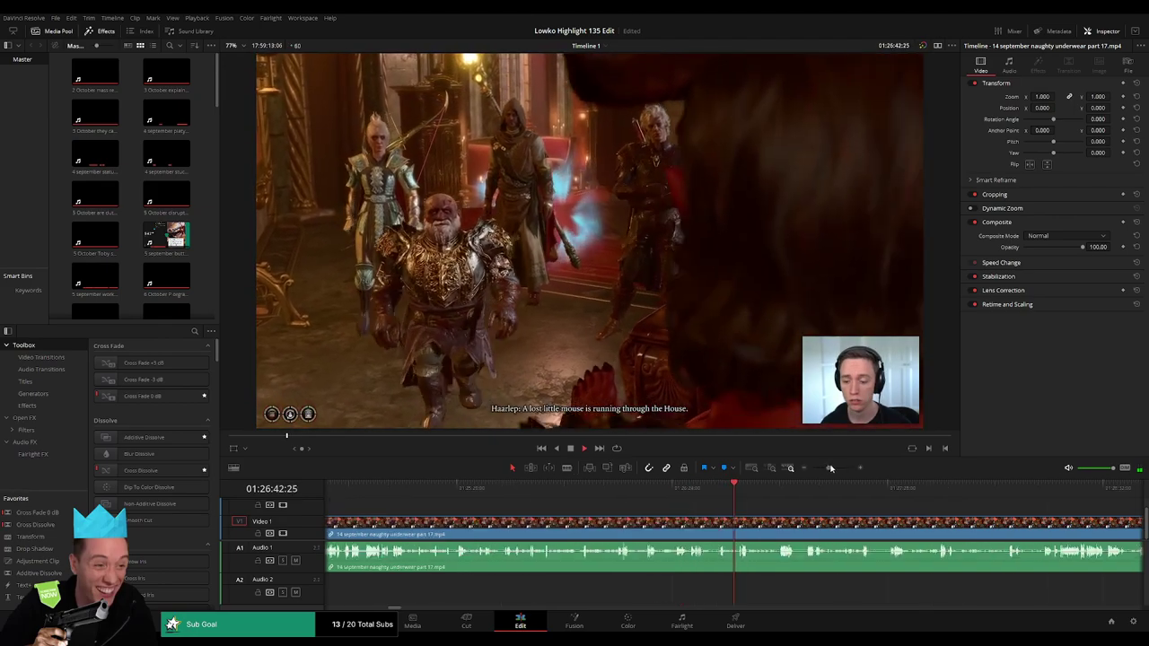
click(536, 486)
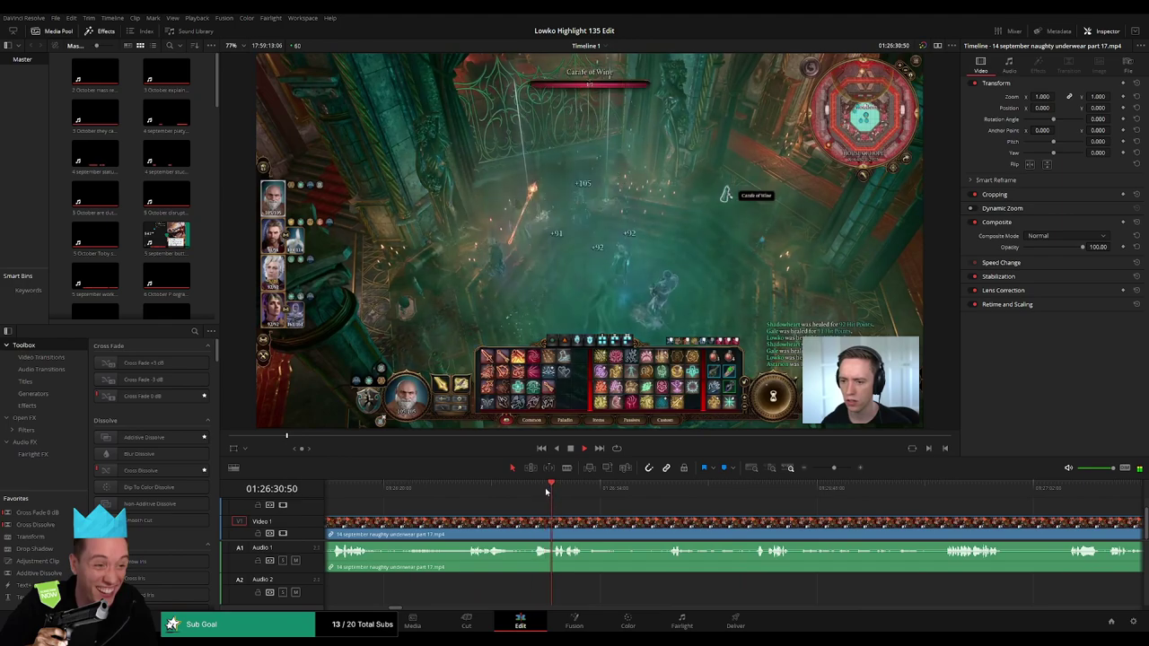
click(656, 492)
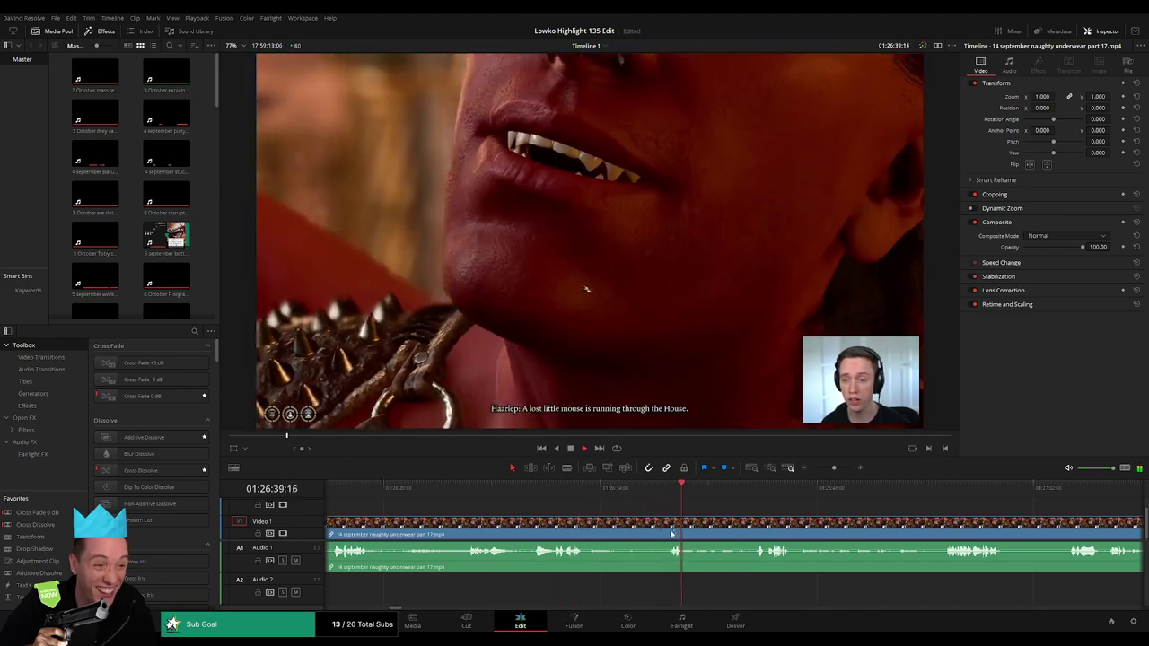
key(b)
click(659, 530)
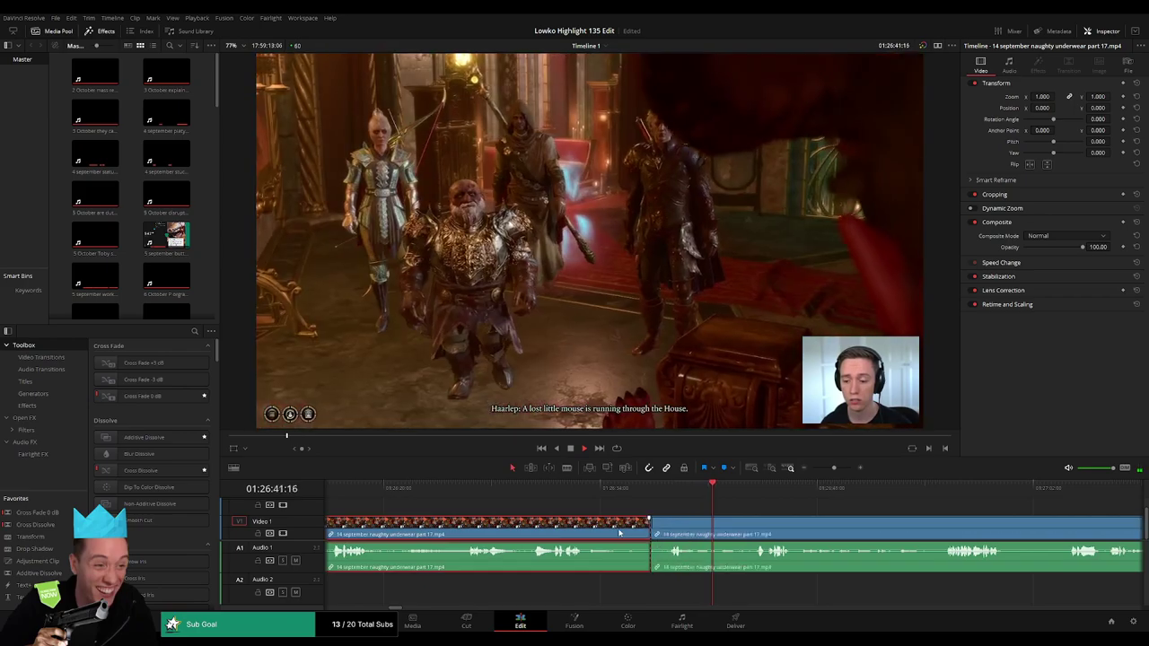
key(a)
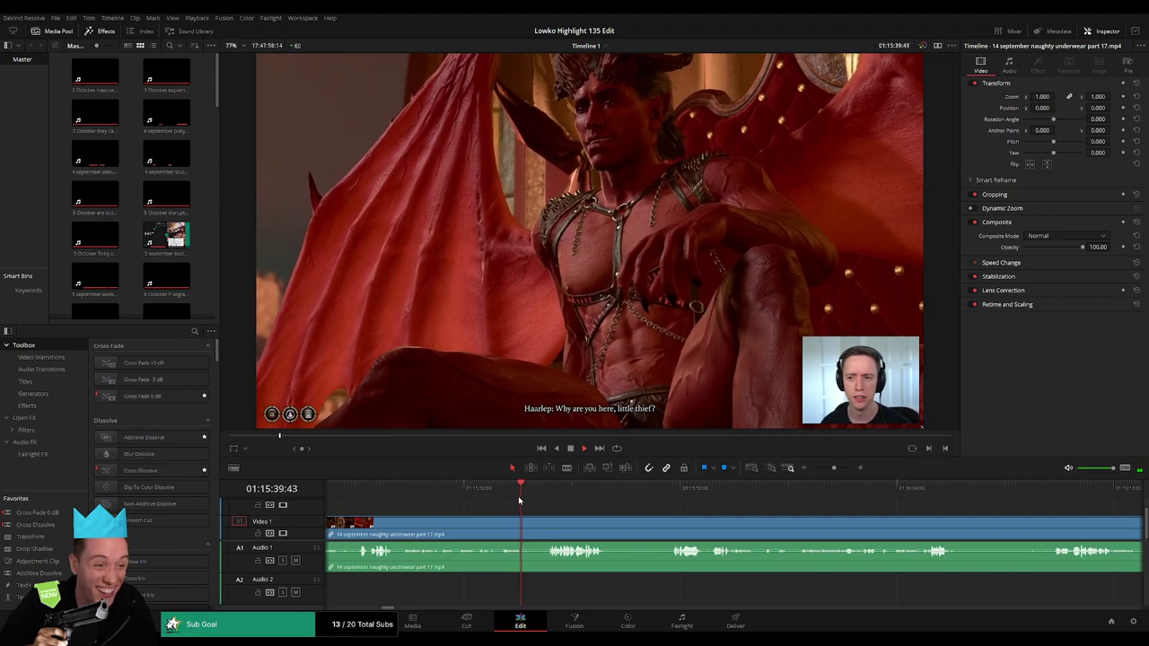
Blade the clip at both ends of the pause in Haarlep's questioning and remove that piece.
click(539, 491)
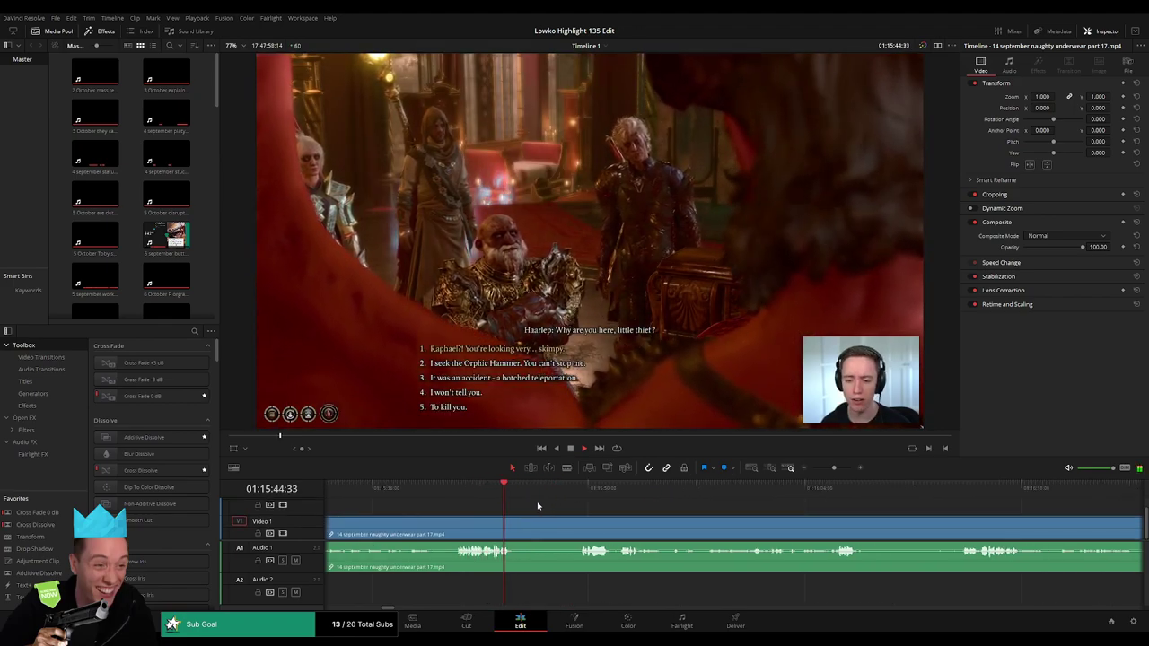
click(580, 490)
key(b)
click(517, 530)
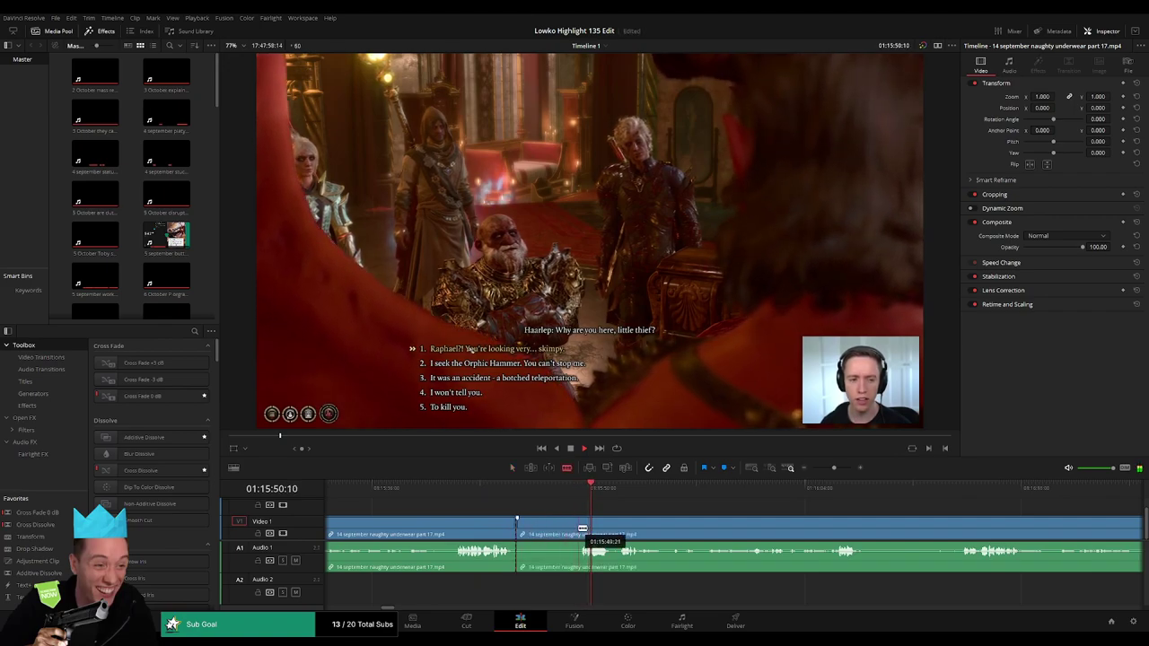
click(583, 530)
key(a)
click(549, 529)
key(Delete)
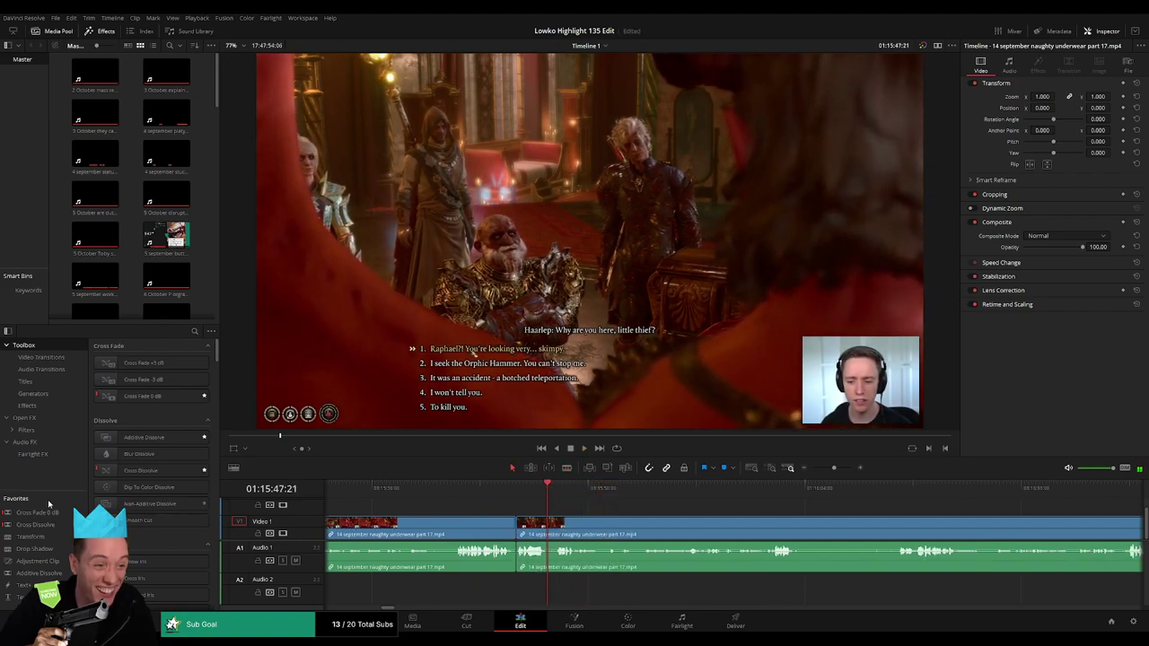
Add a Cross Fade 0 dB to the audio join and play back to check it.
drag(48, 512, 517, 552)
key(space)
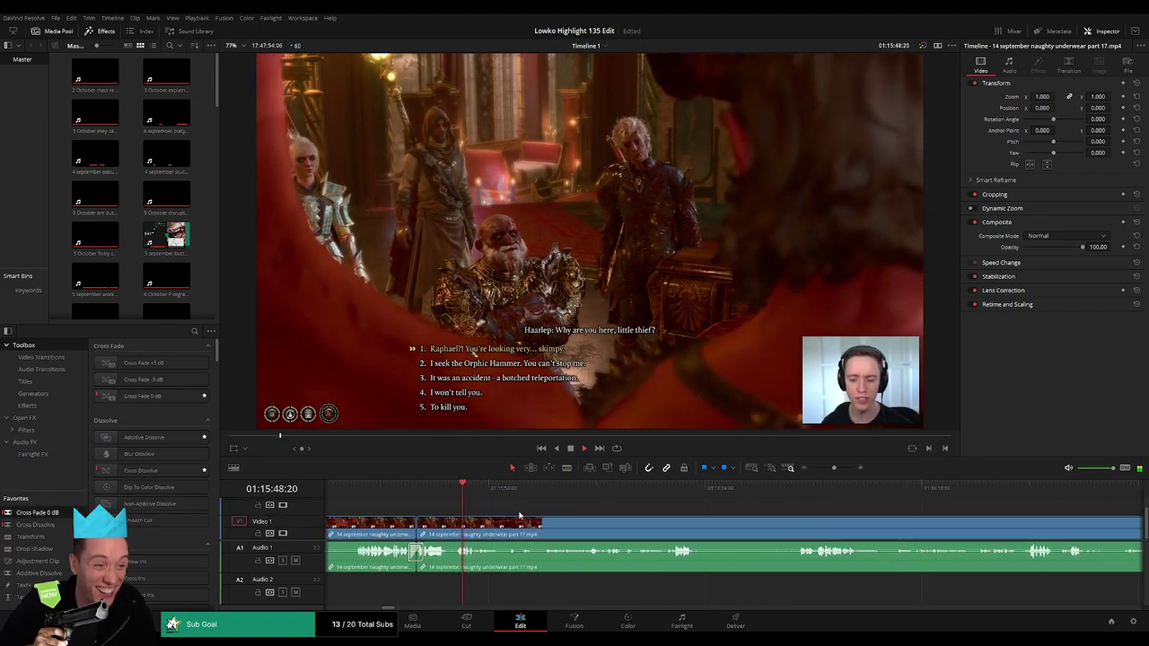
scroll(218, 269, down, 5)
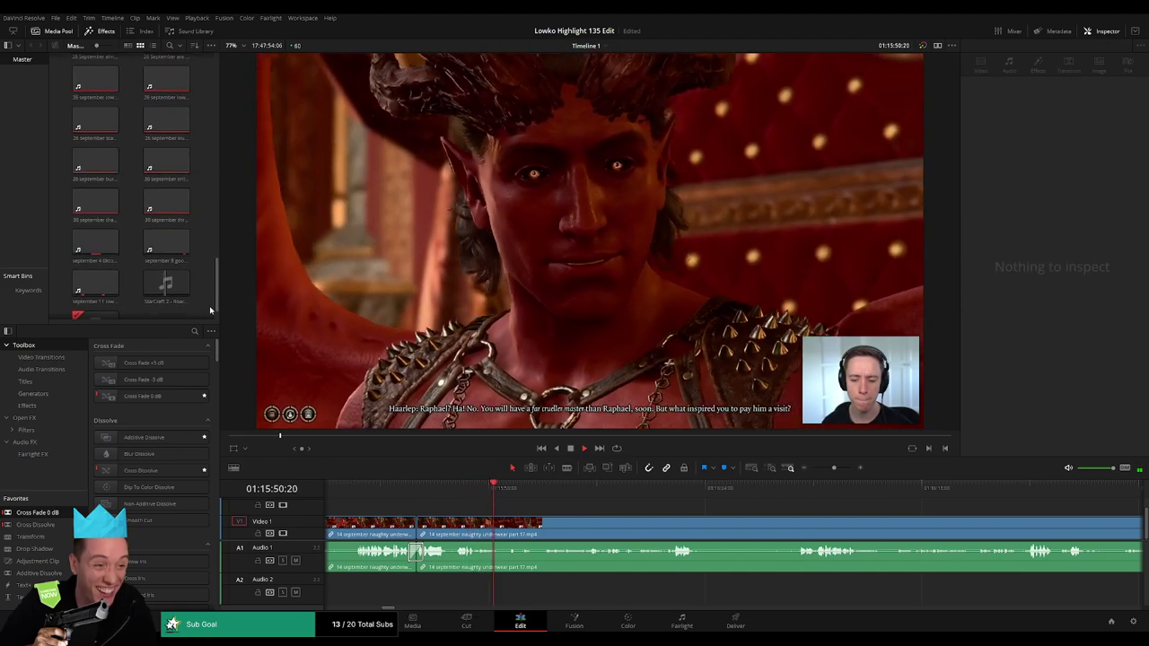
scroll(214, 310, down, 2)
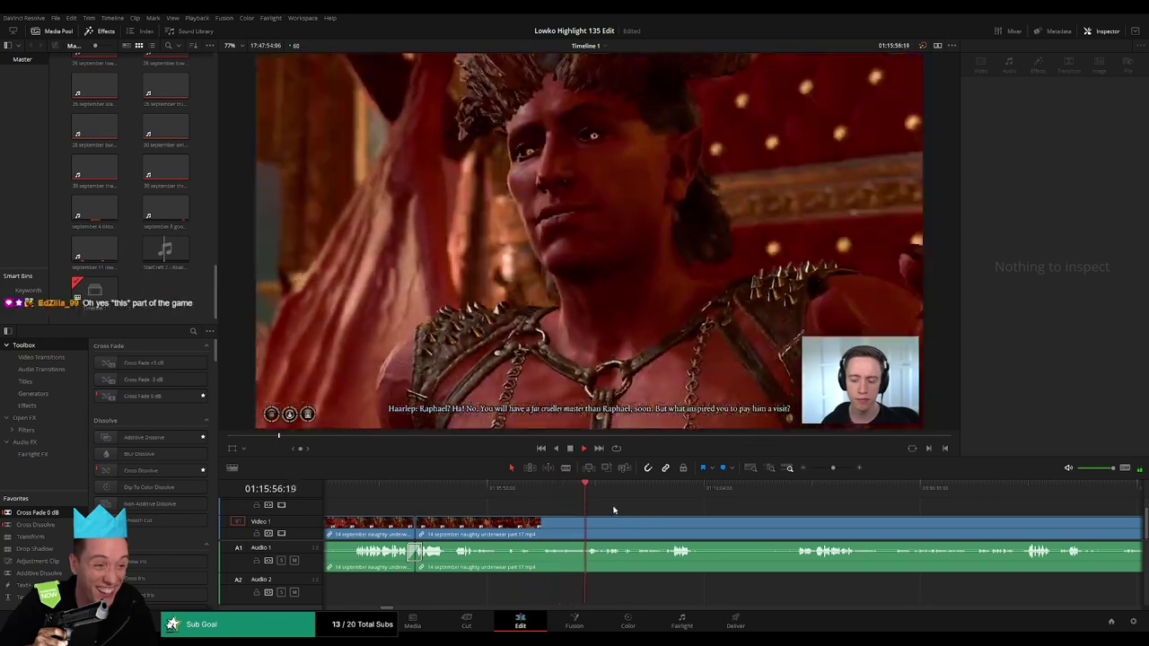
scroll(606, 512, right, 2)
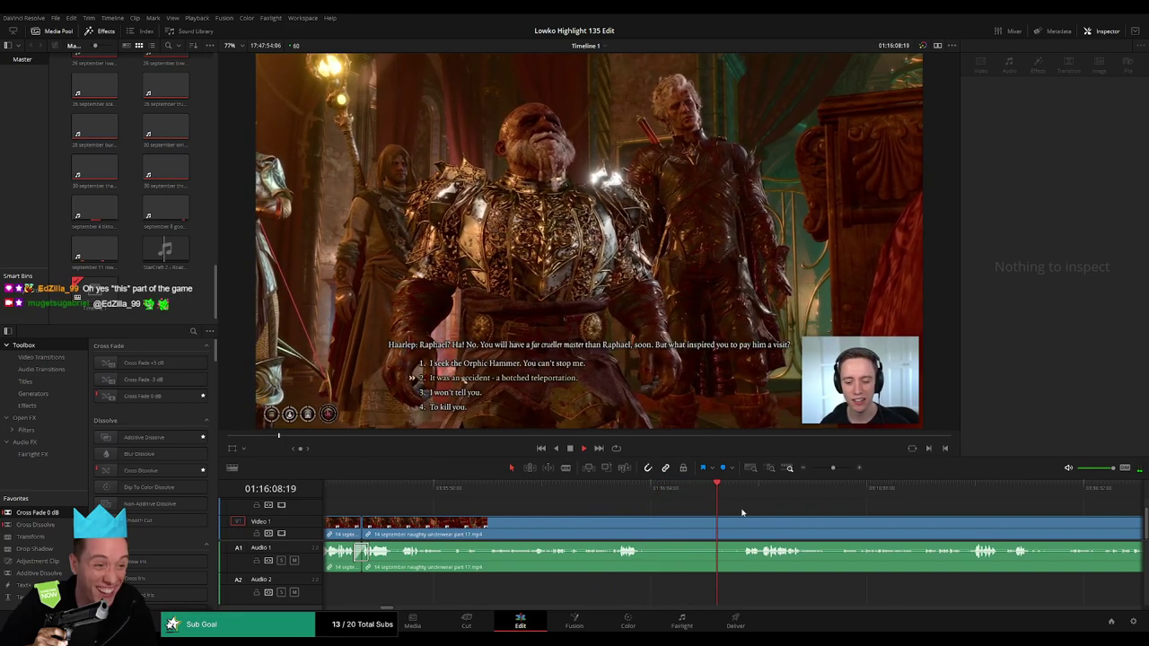
Blade out the short piece just before the dialogue choice and close the gap.
click(639, 531)
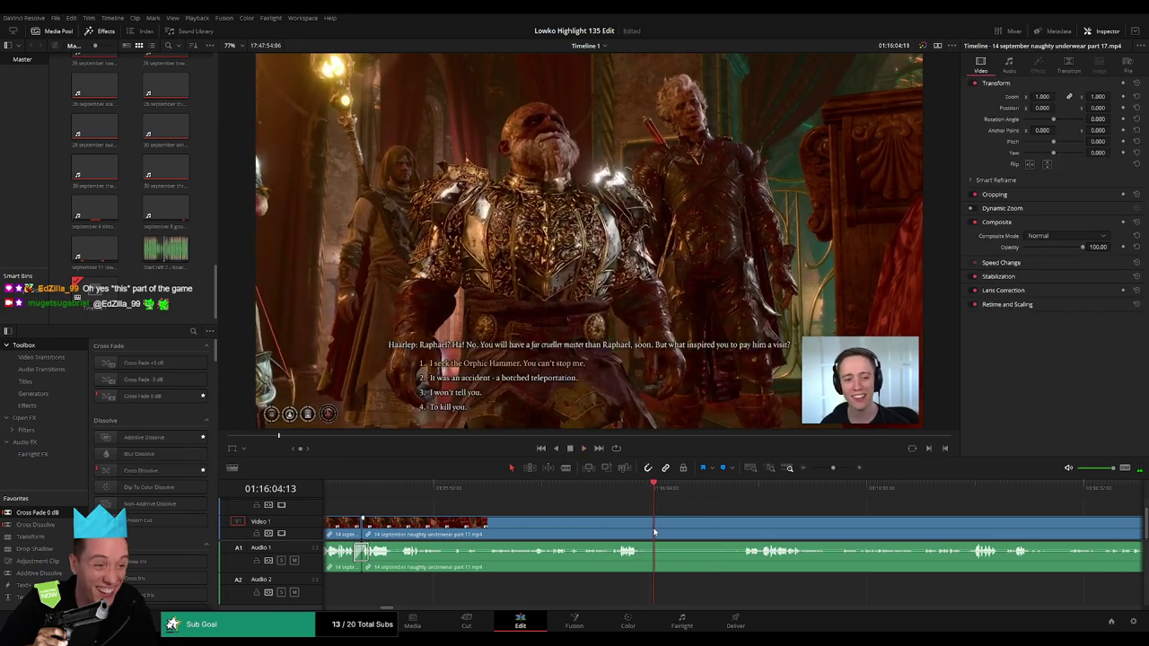
key(b)
click(655, 533)
click(728, 534)
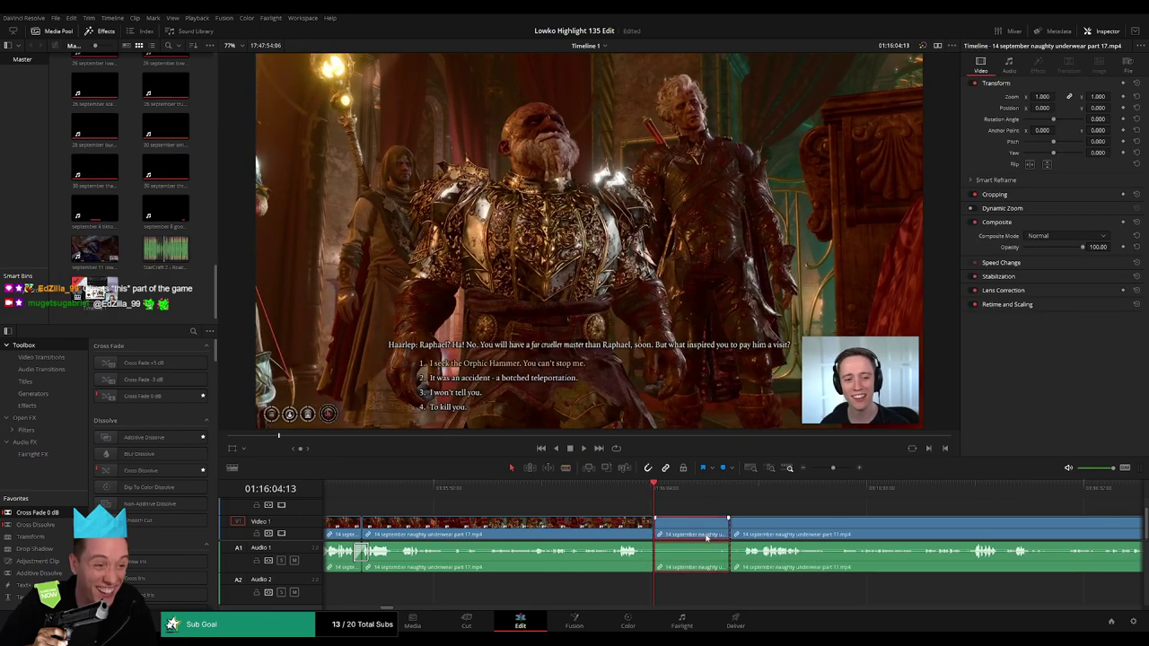
key(Delete)
Play back the trimmed dialogue, stopping at Haarlep's next line.
key(space)
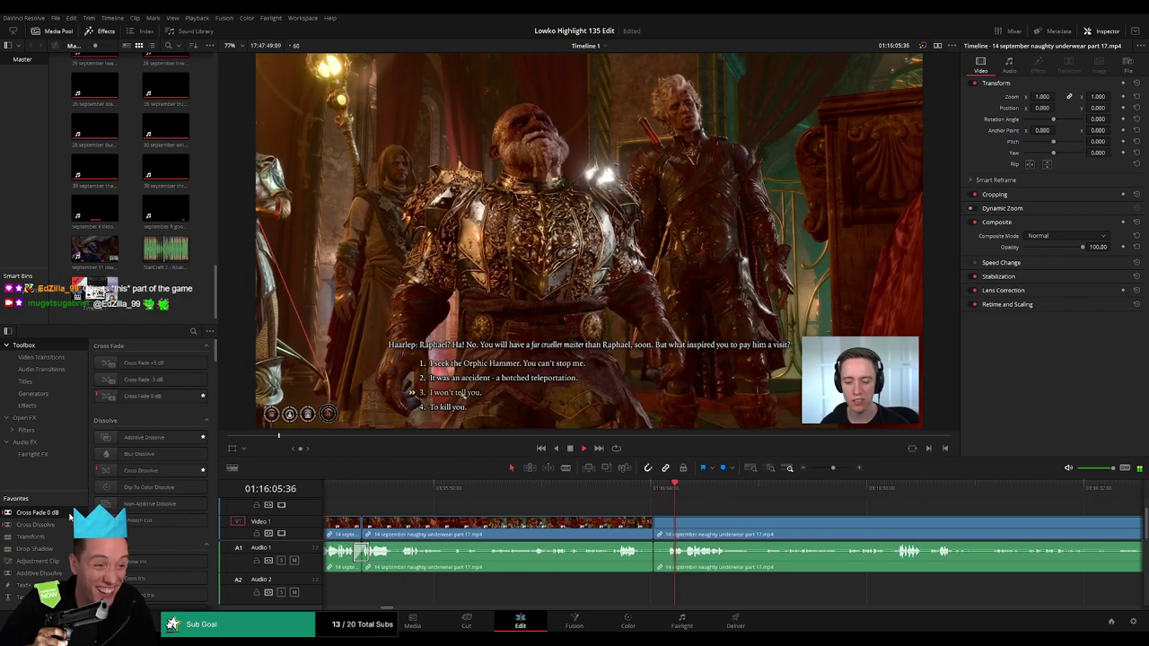
click(748, 514)
scroll(558, 507, right, 3)
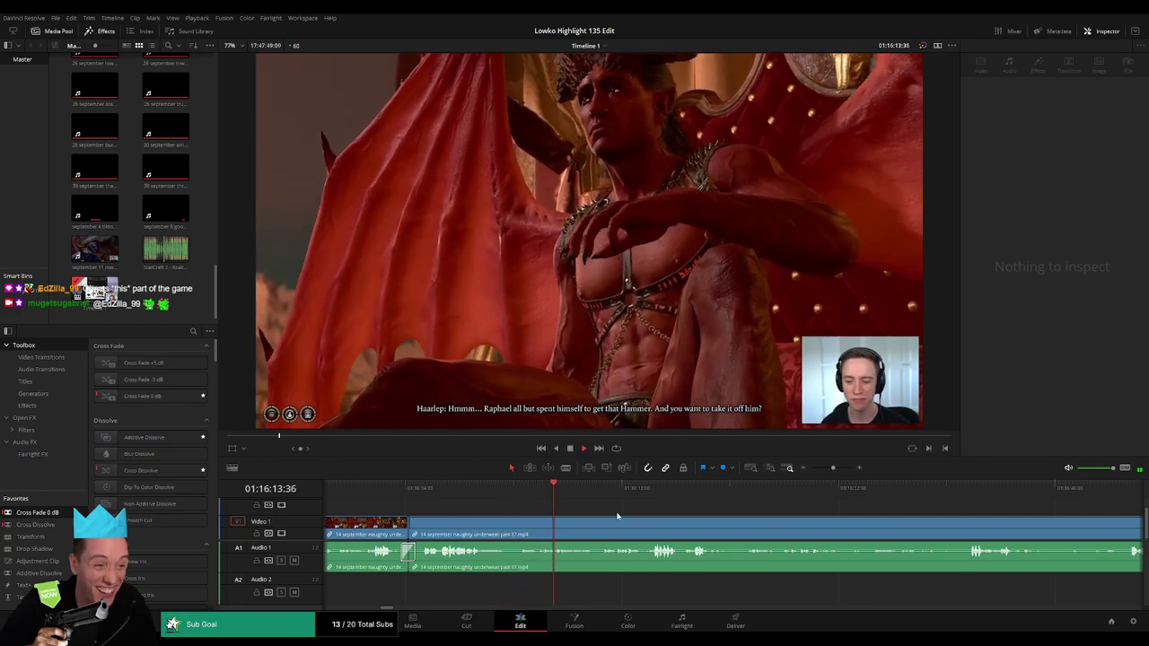
scroll(595, 508, right, 2)
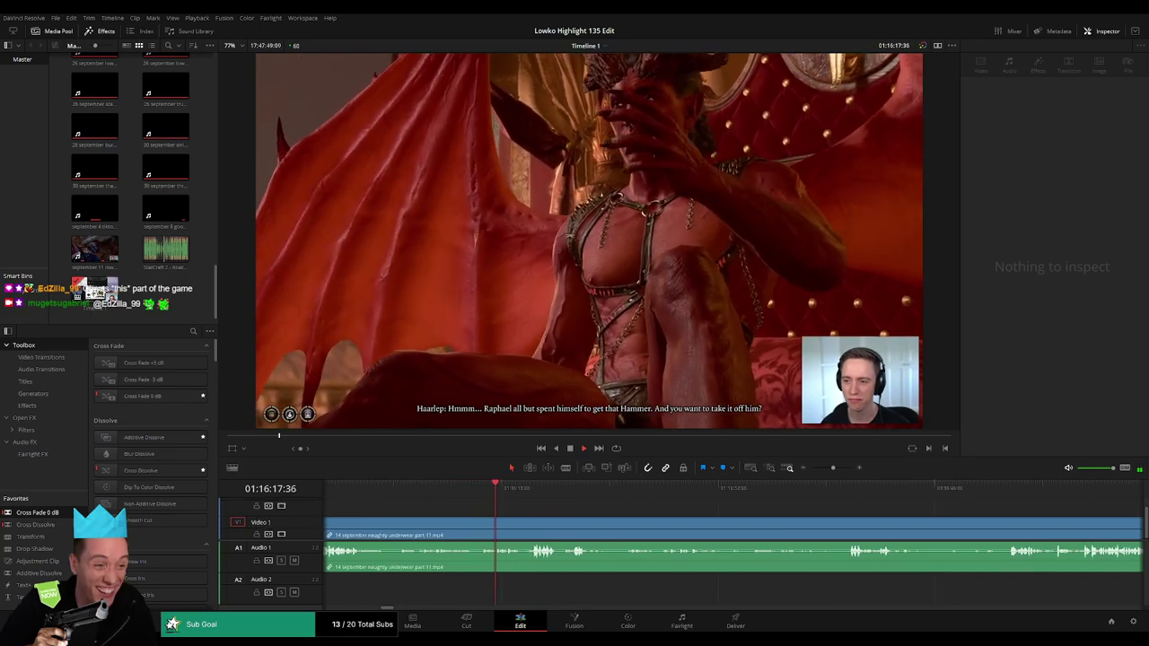
scroll(539, 505, right, 2)
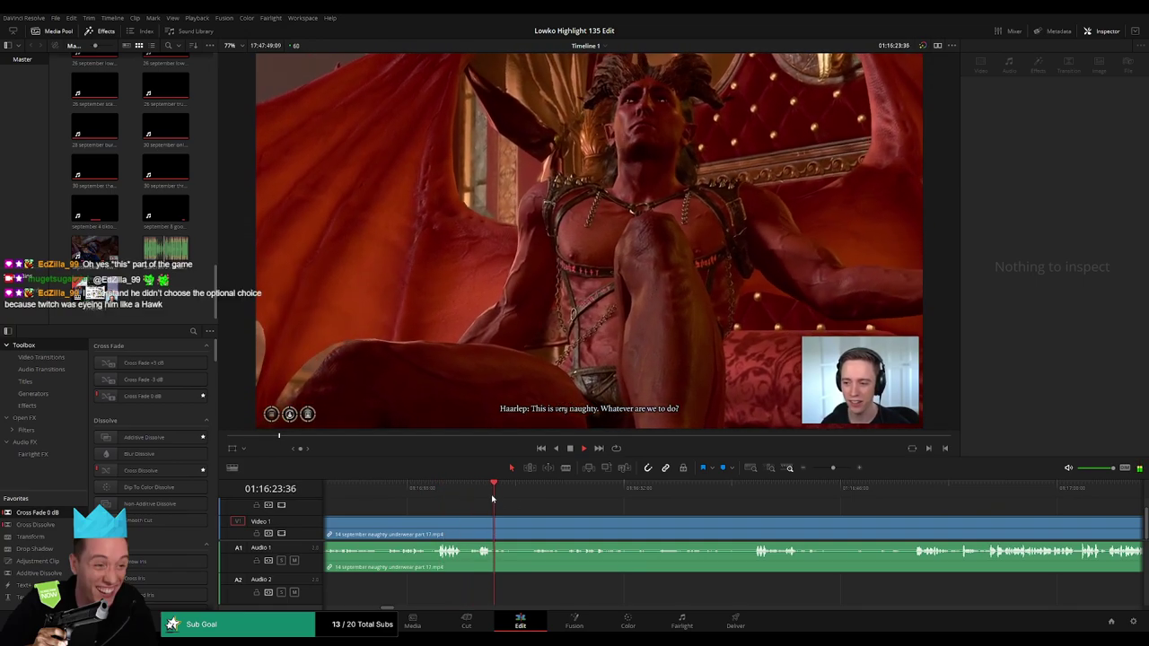
click(531, 494)
key(space)
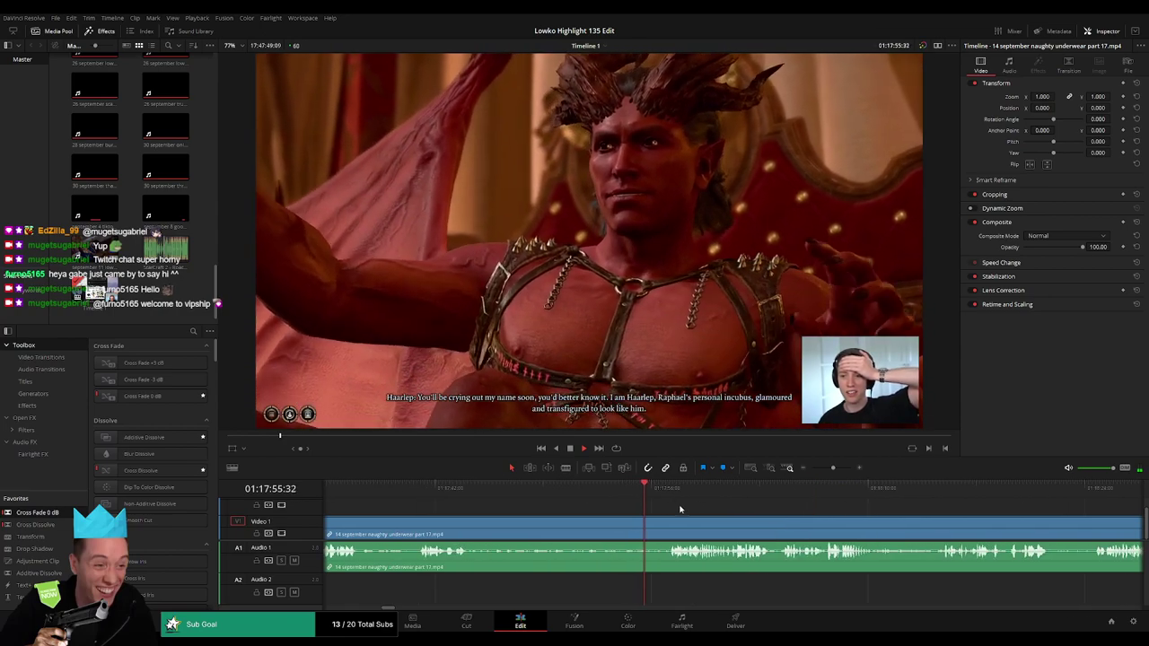
click(424, 489)
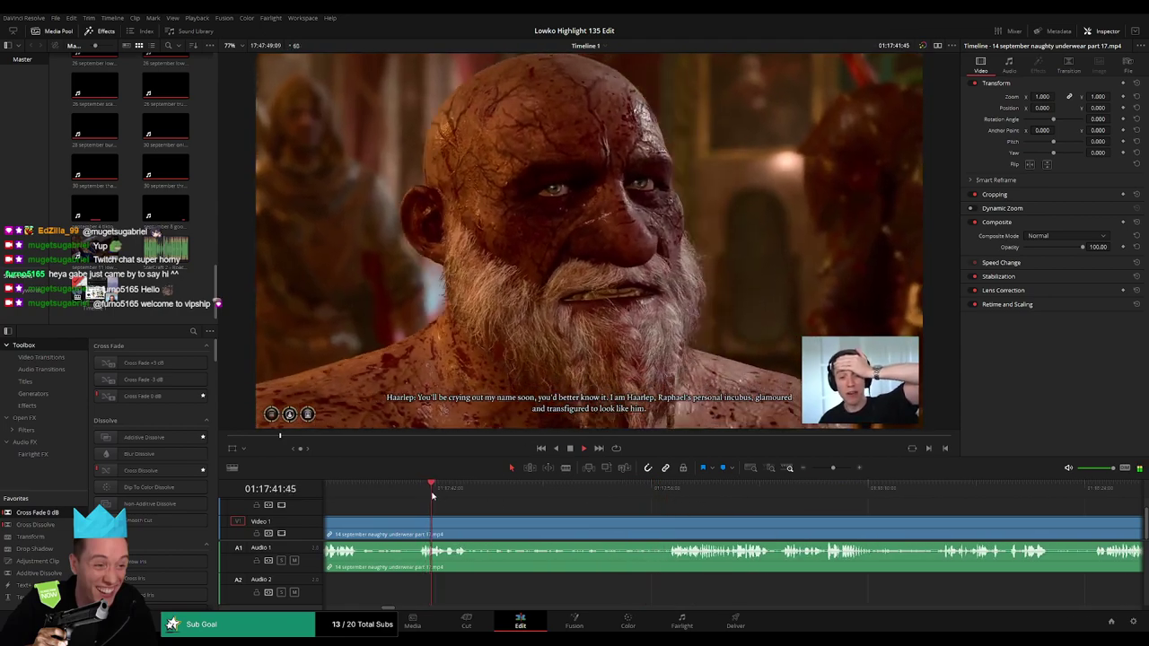
click(454, 491)
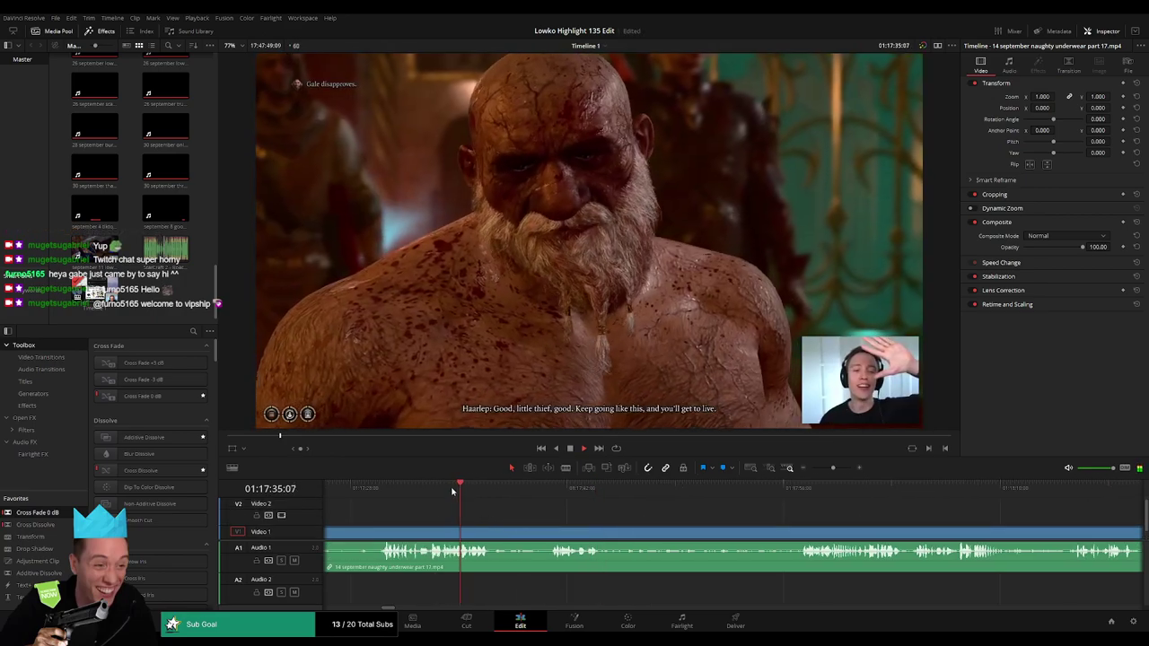
click(418, 490)
click(389, 492)
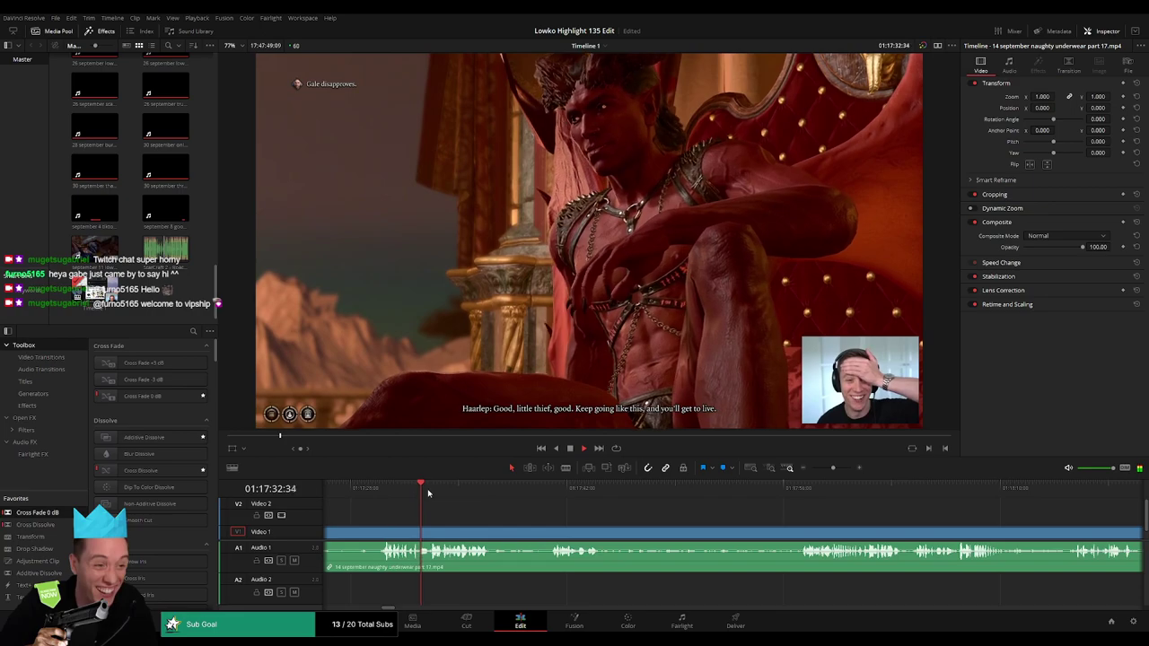
click(591, 496)
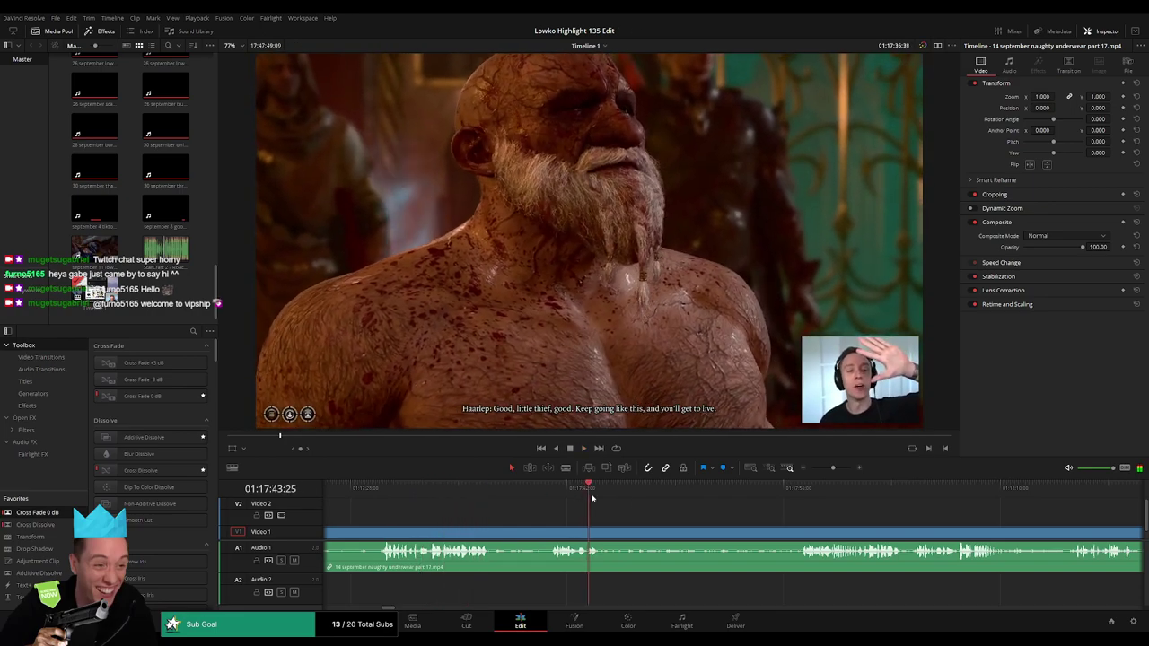
click(607, 495)
click(775, 495)
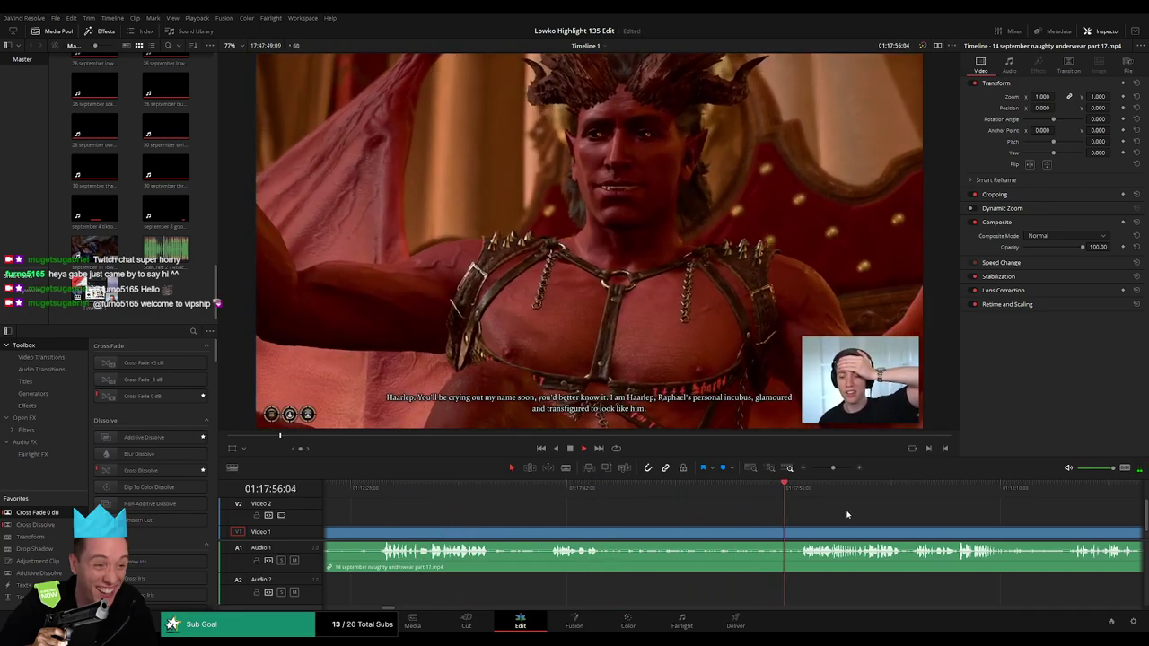
scroll(527, 497, right, 3)
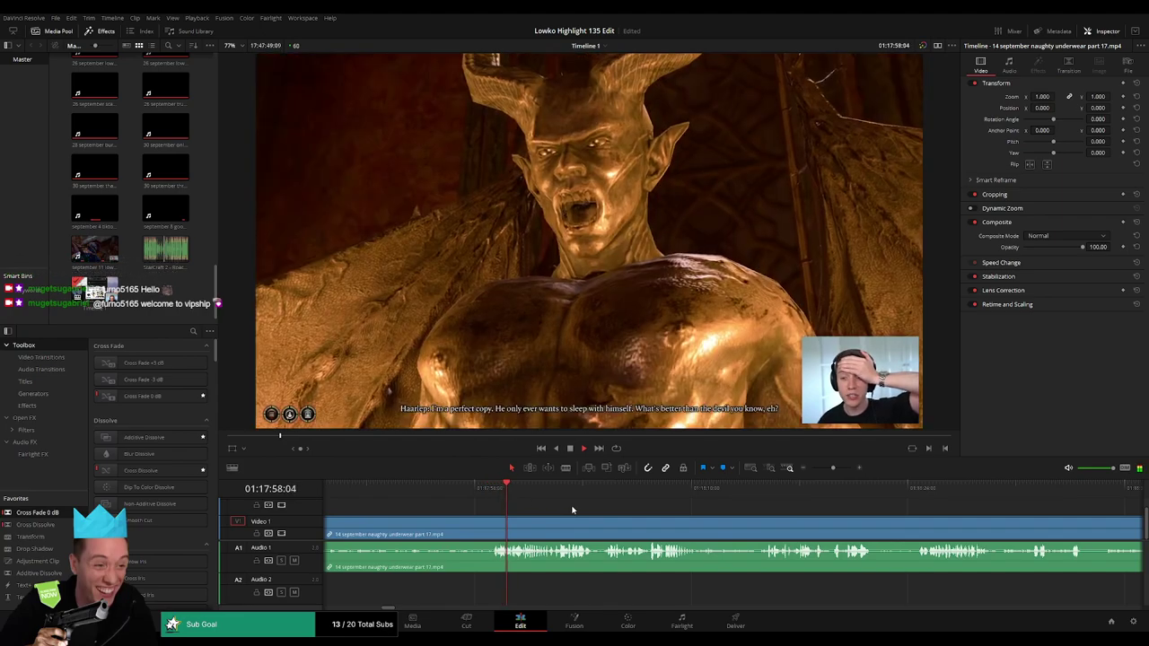
scroll(547, 513, right, 2)
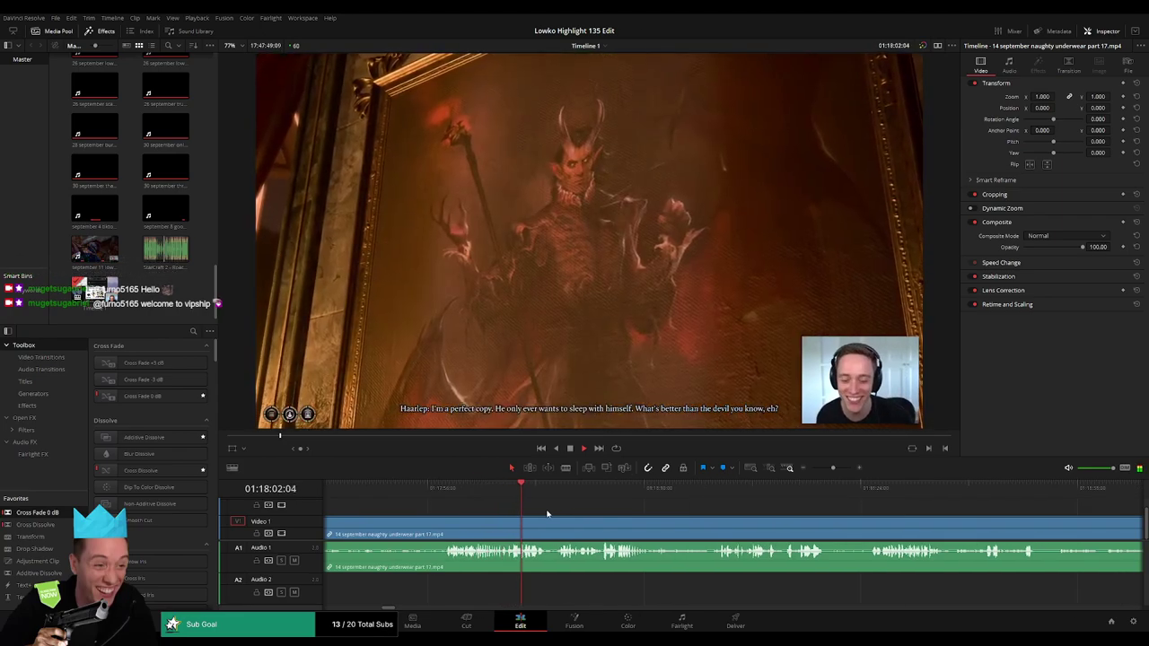
scroll(548, 512, right, 2)
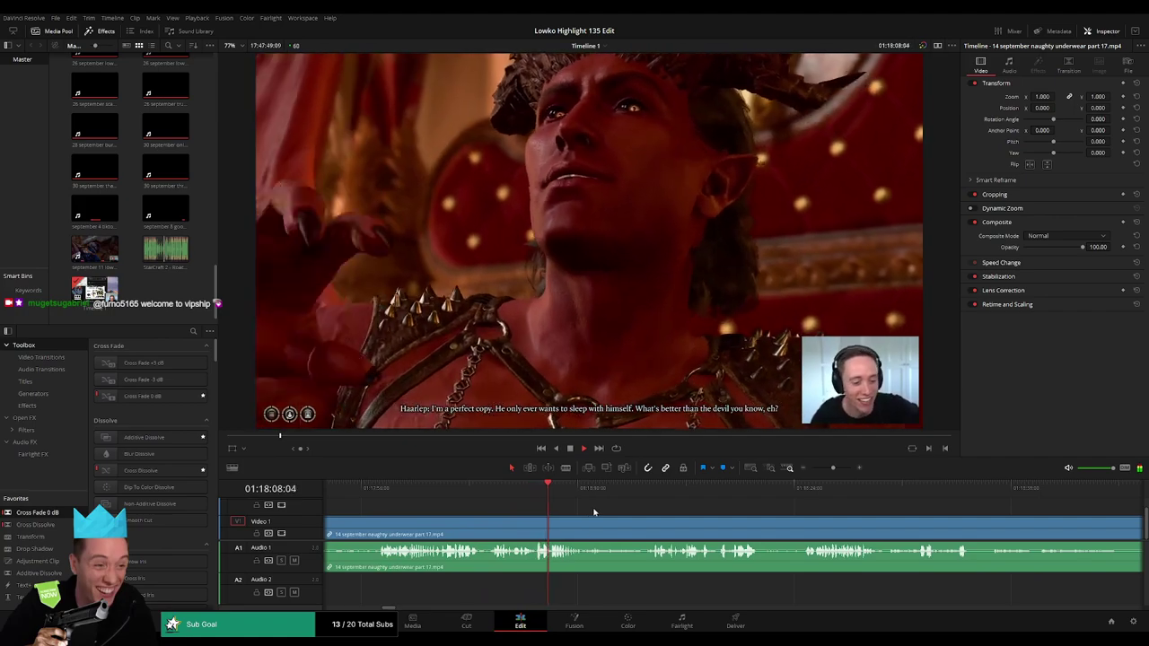
scroll(533, 512, right, 3)
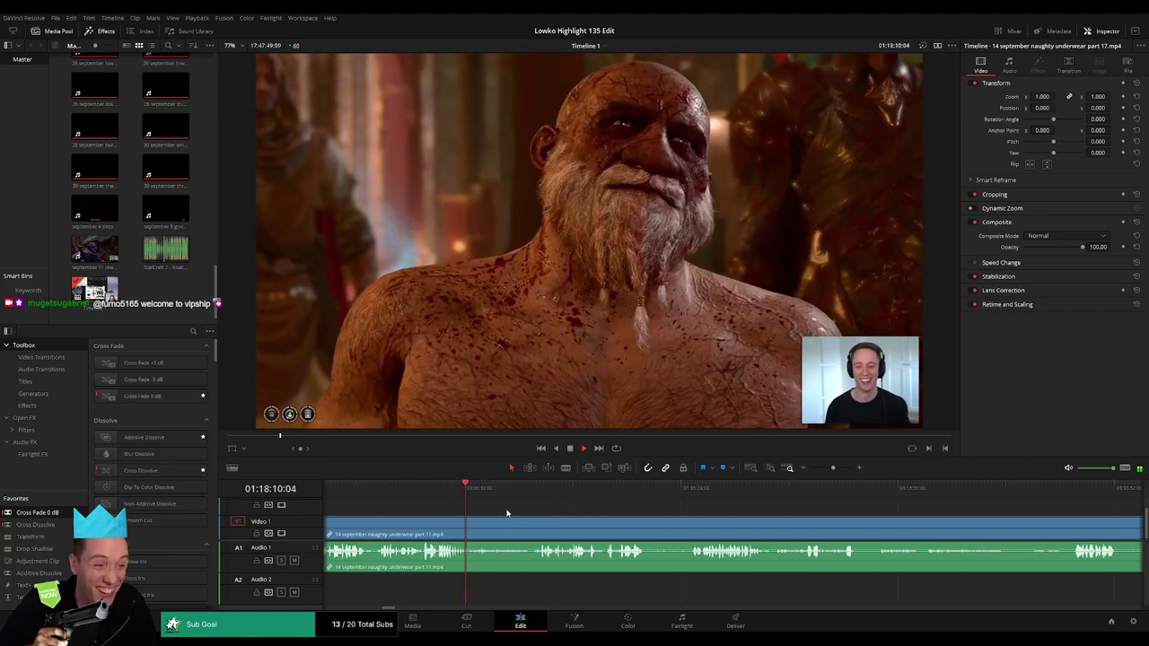
drag(501, 495, 536, 498)
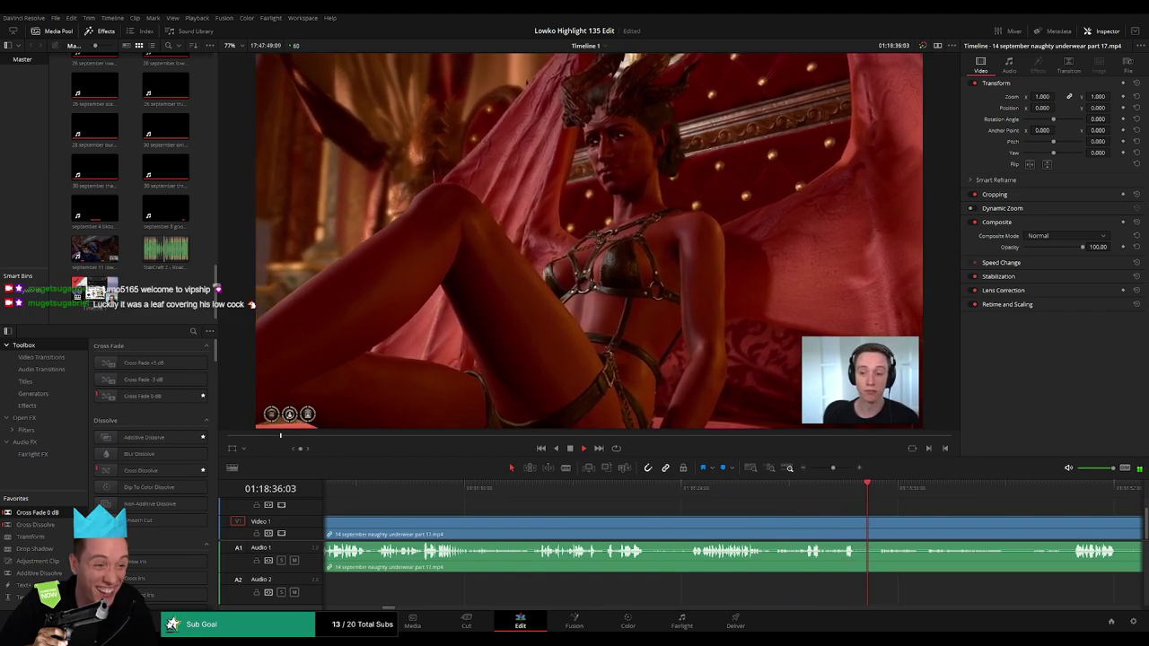
click(735, 489)
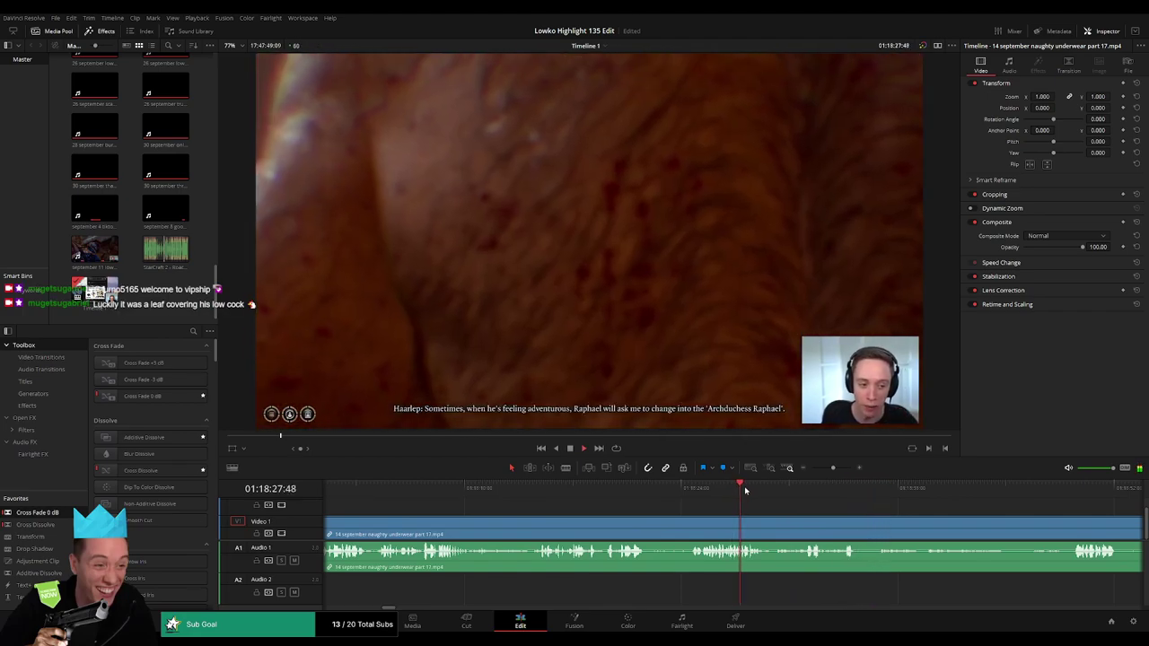
drag(745, 490, 792, 491)
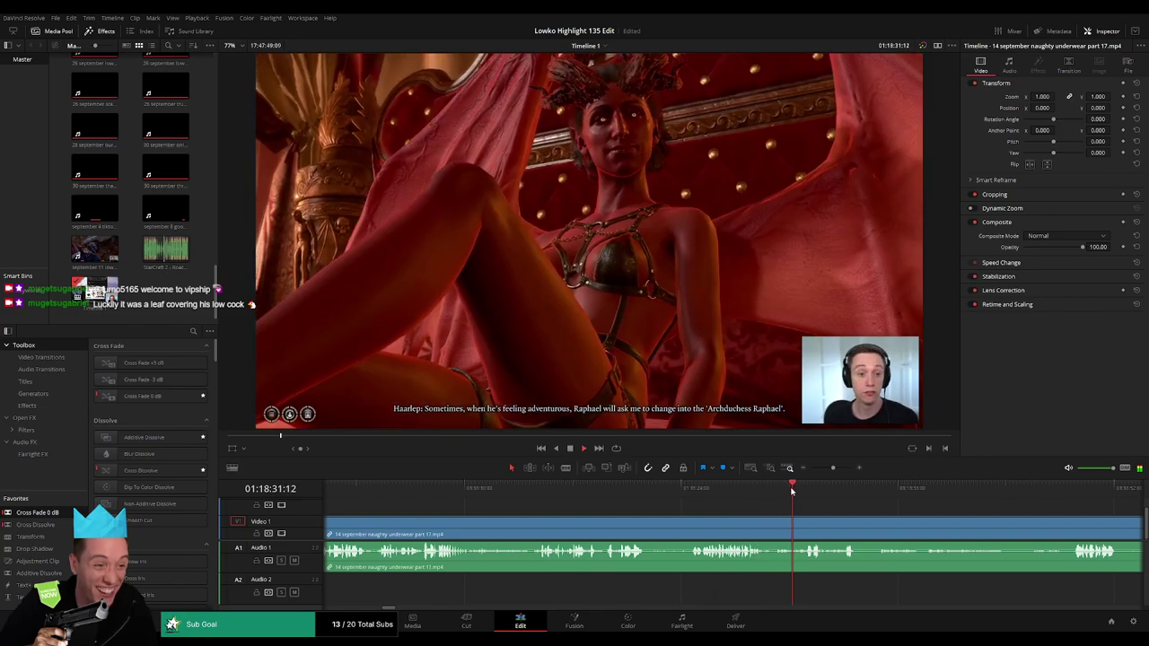
scroll(660, 511, down, 2)
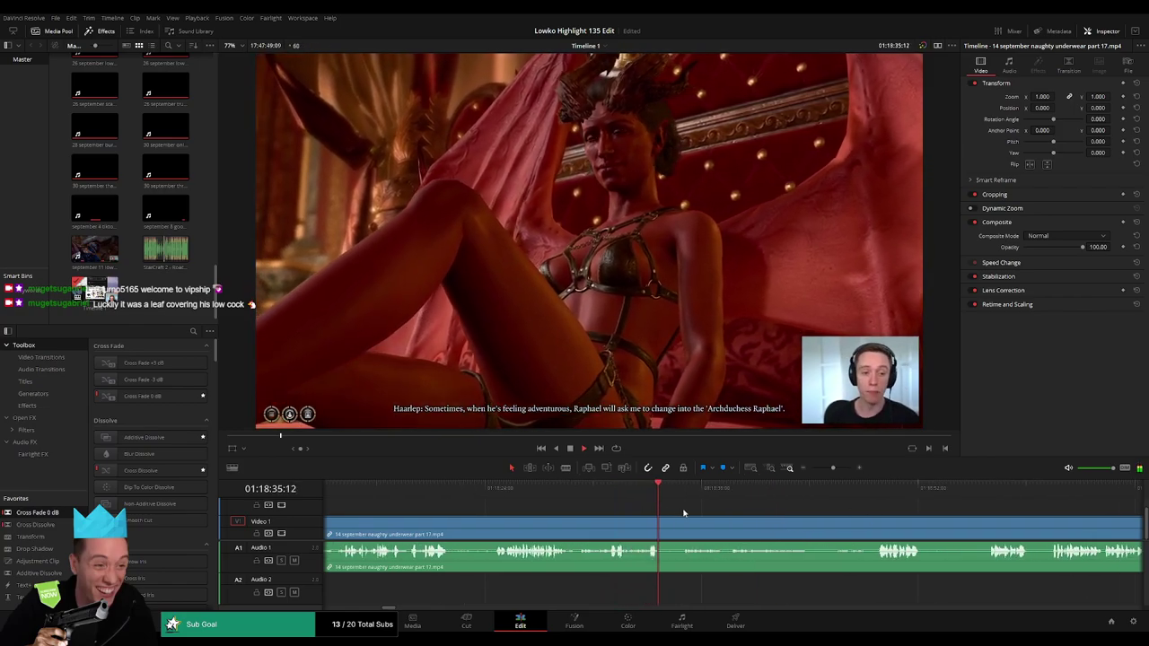
scroll(584, 509, down, 1)
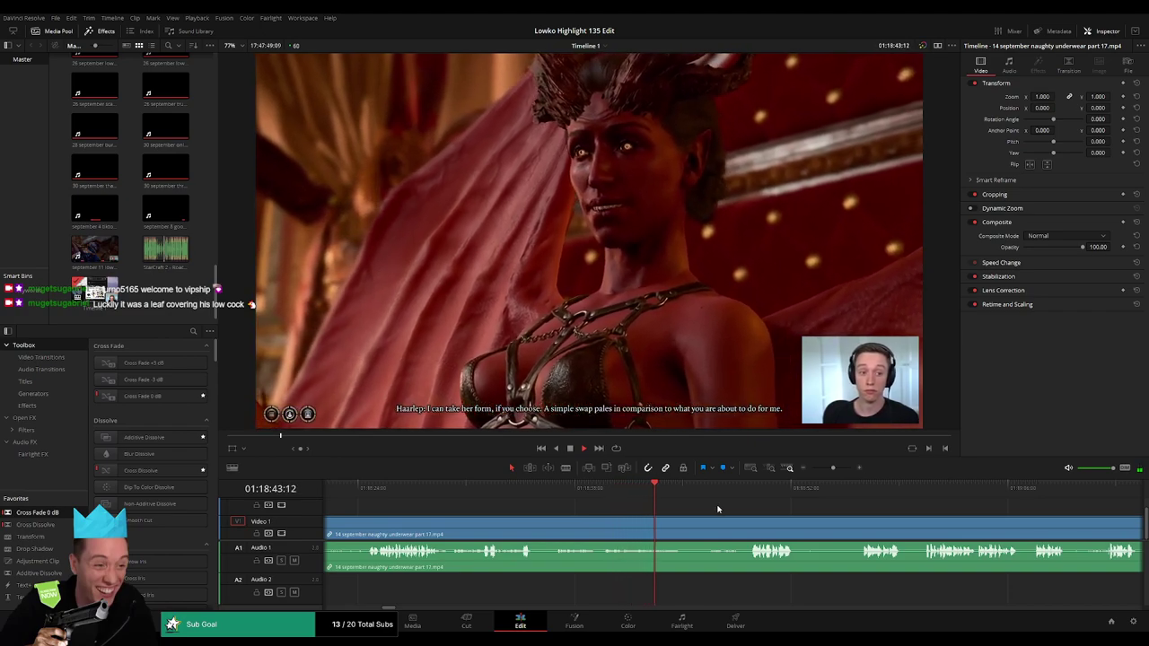
Cut a short pause out of the dialogue-choice scene, closing the gap.
scroll(616, 511, down, 1)
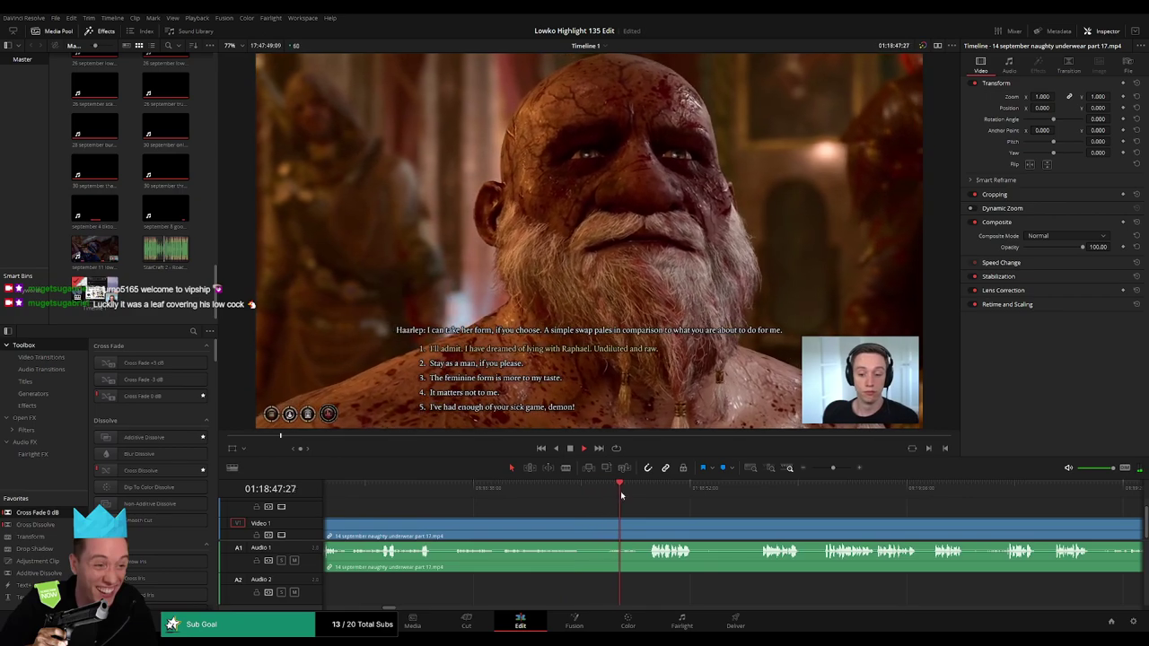
scroll(635, 503, down, 1)
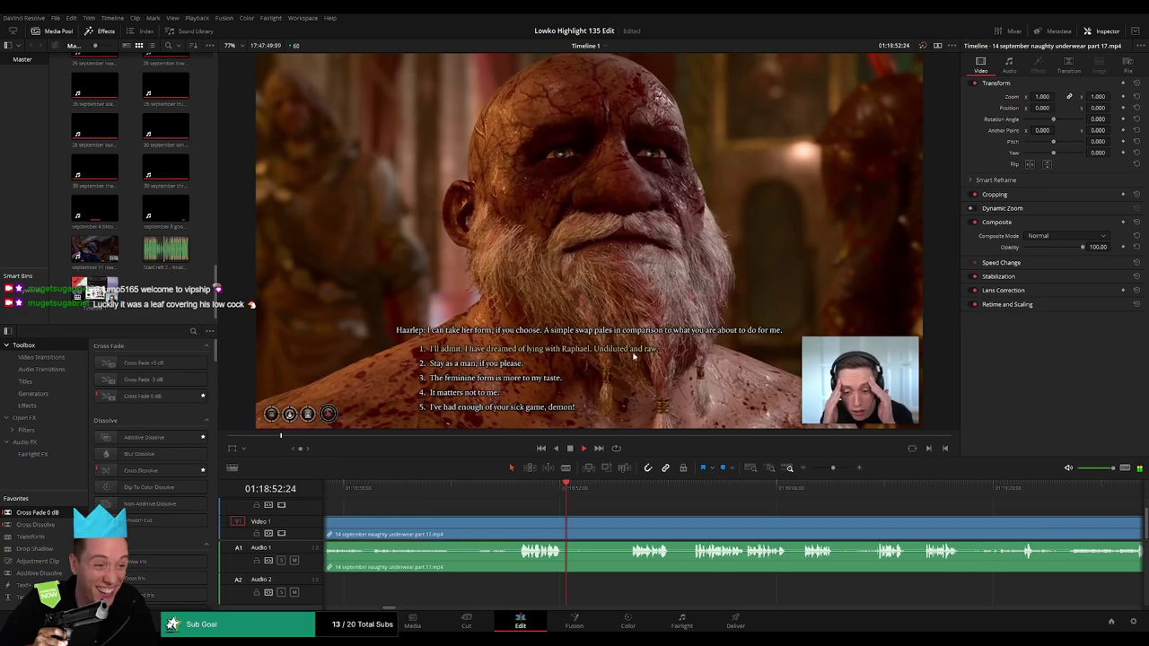
drag(579, 491, 616, 493)
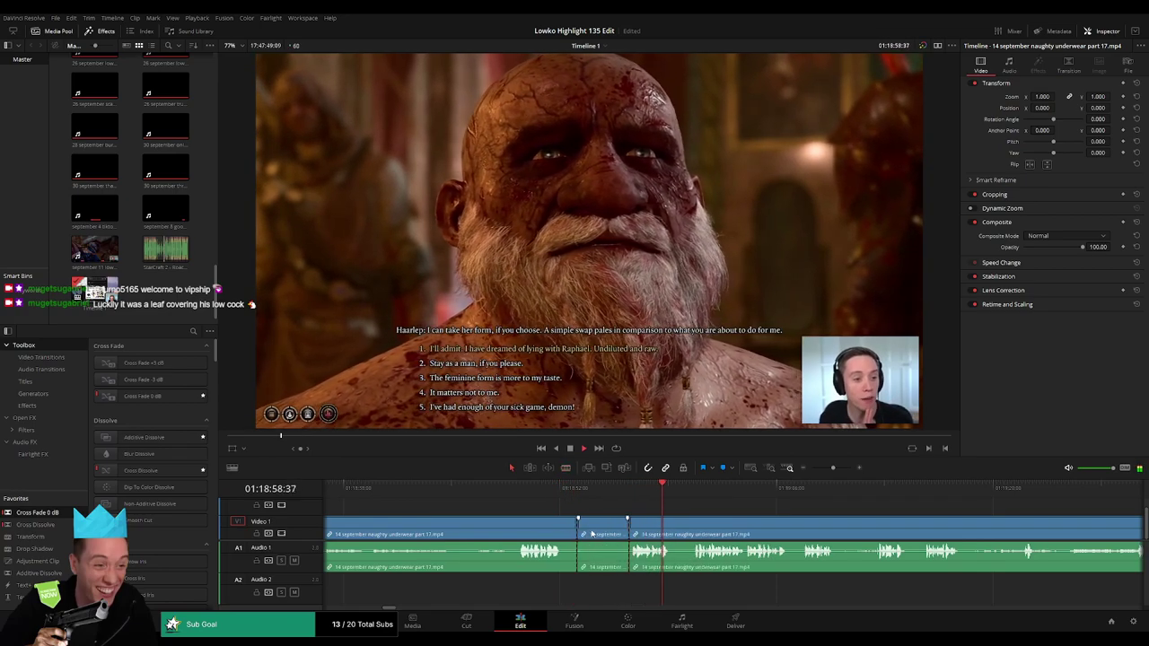
key(Delete)
key(Up)
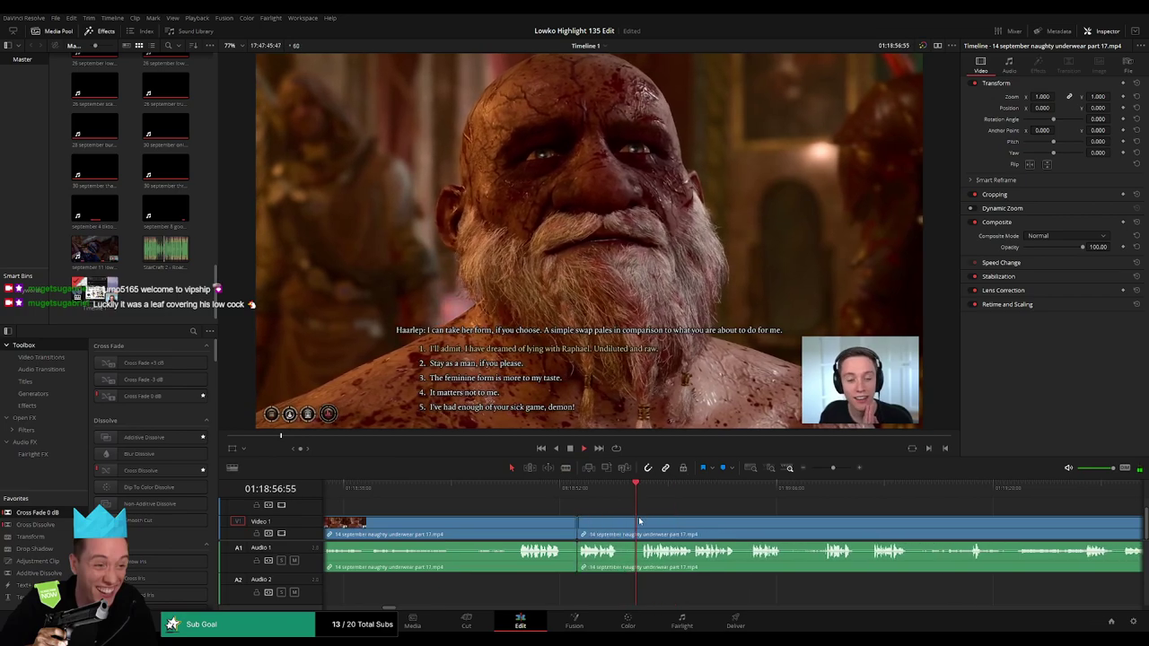
click(623, 526)
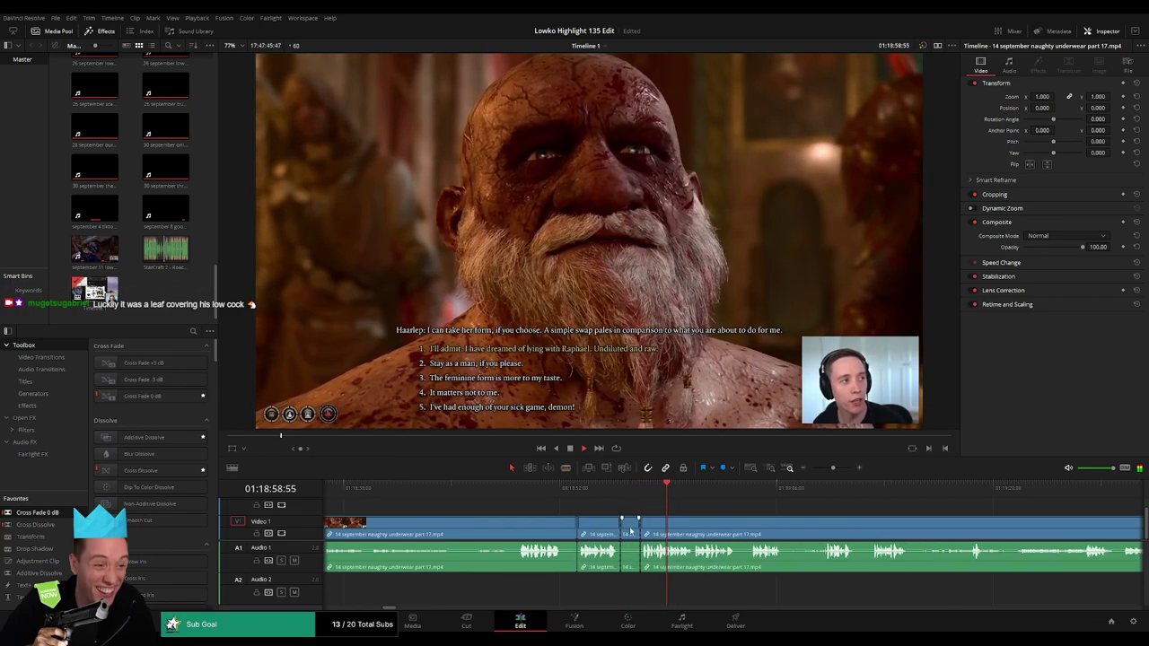
key(Delete)
Remove the middle section before Haarlep's 'impotent finale' line, redoing the deletion after an undo.
scroll(619, 518, right, 5)
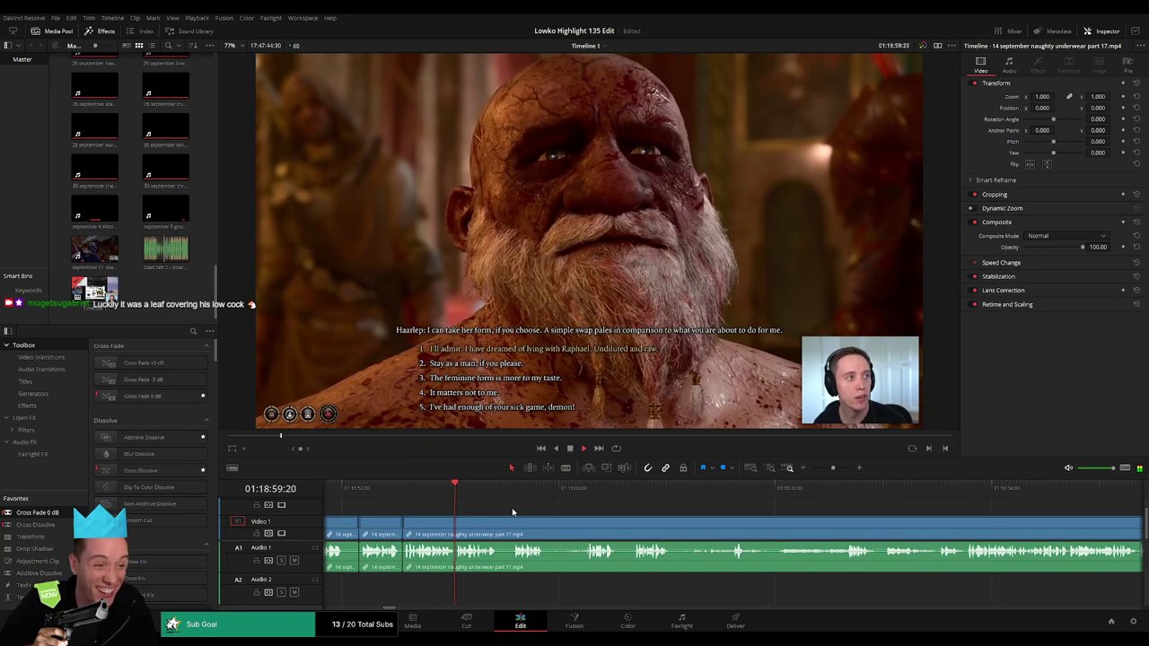
scroll(485, 502, right, 2)
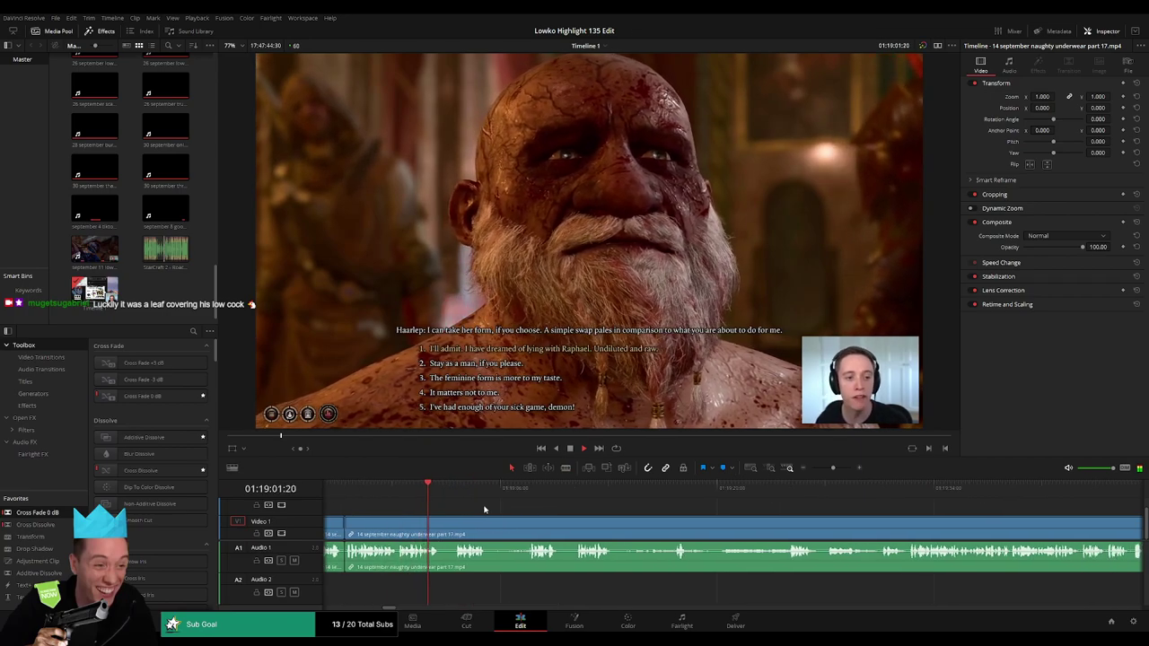
click(453, 492)
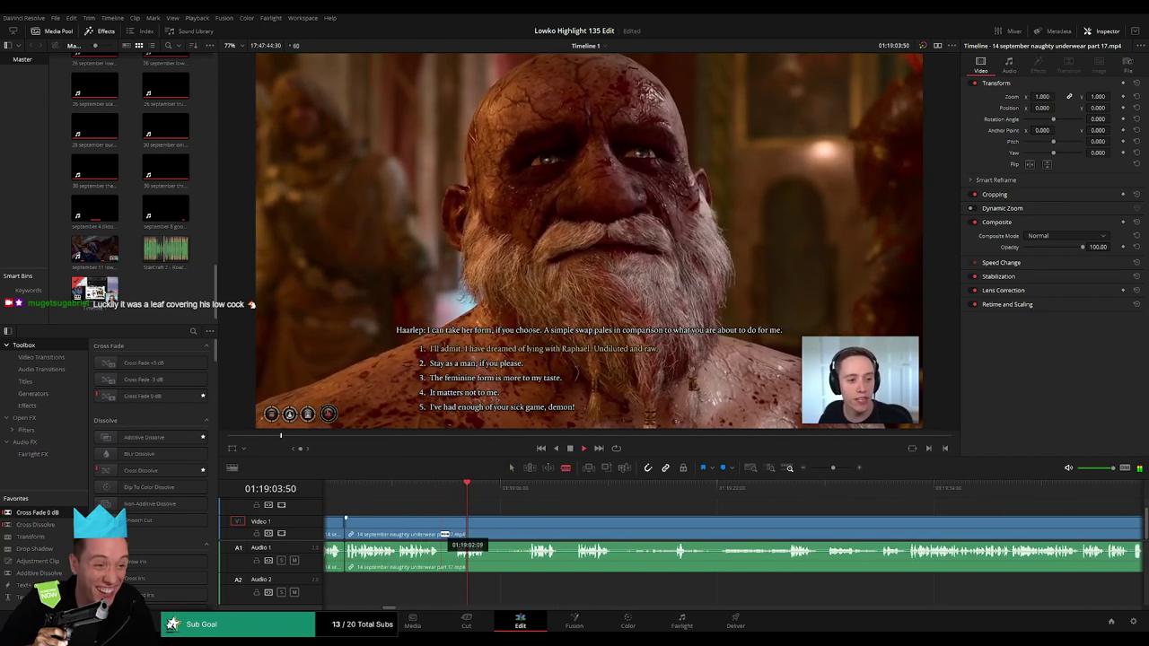
drag(445, 527, 632, 523)
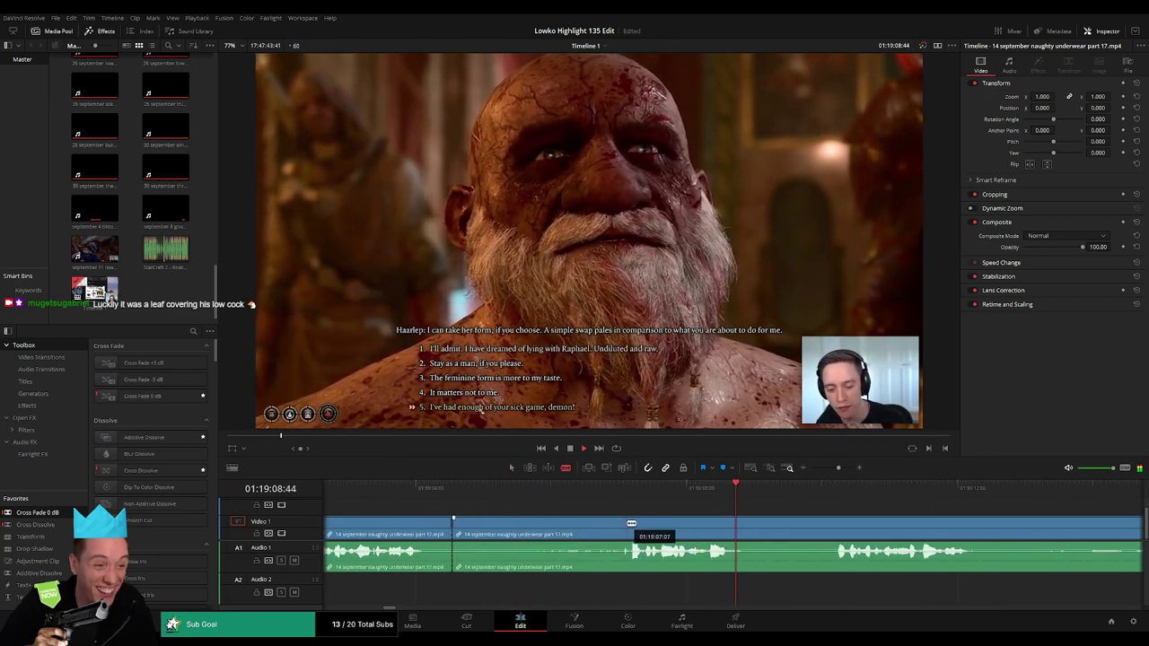
key(Delete)
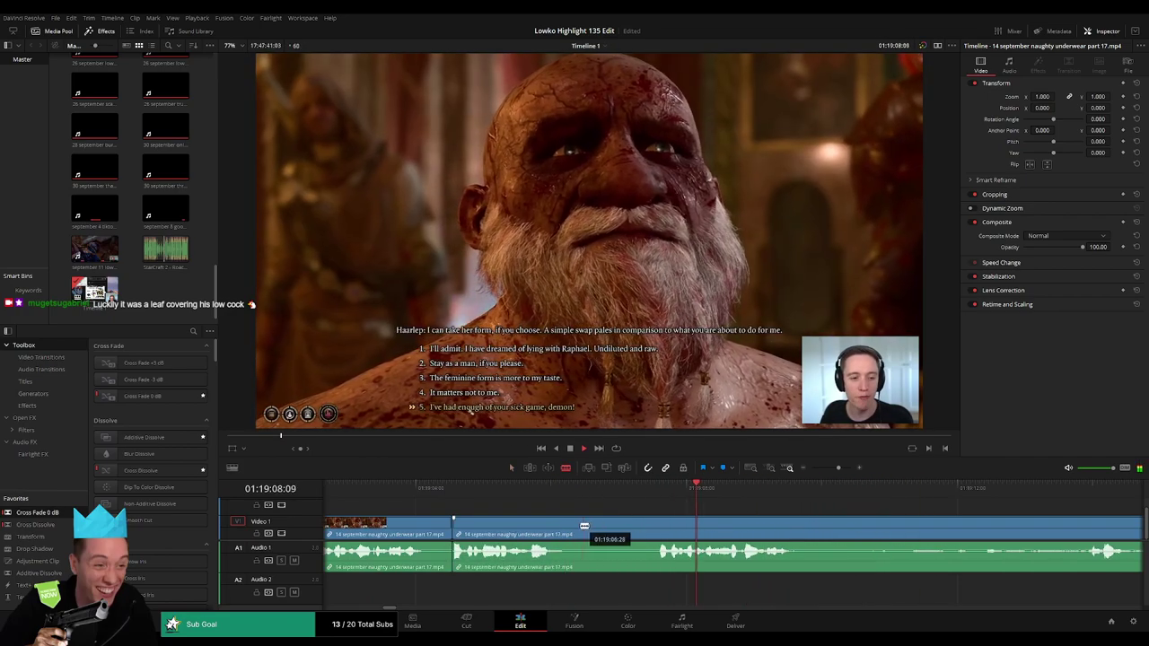
key(ctrl+z)
key(Delete)
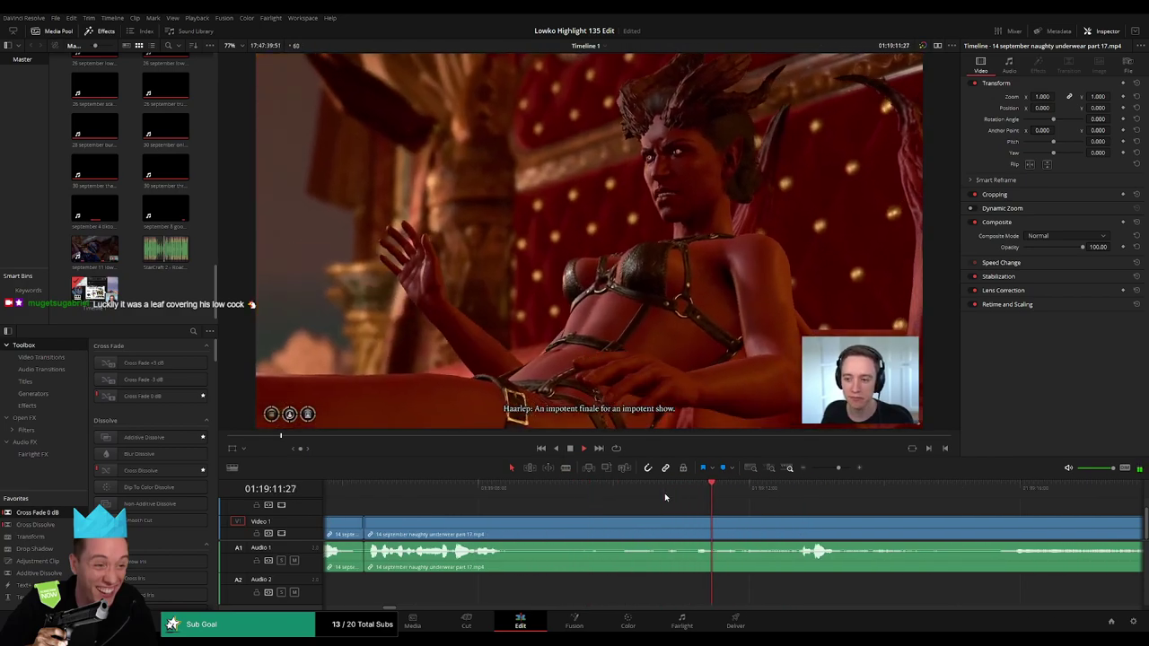
drag(839, 467, 835, 471)
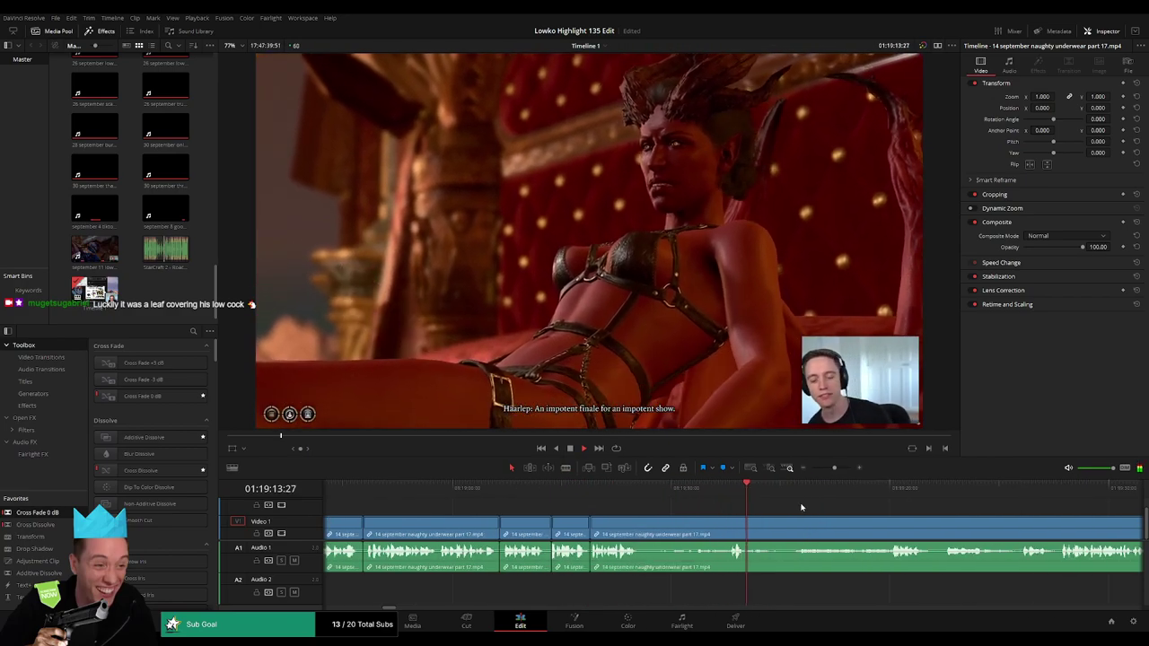
scroll(626, 508, right, 2)
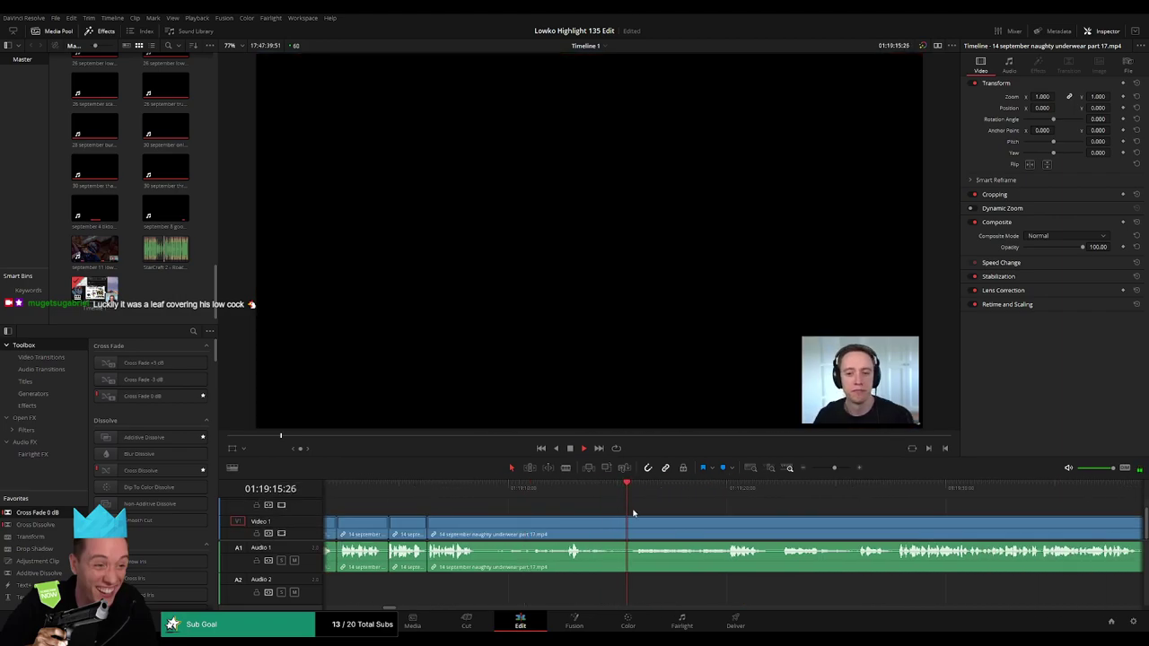
scroll(542, 507, right, 2)
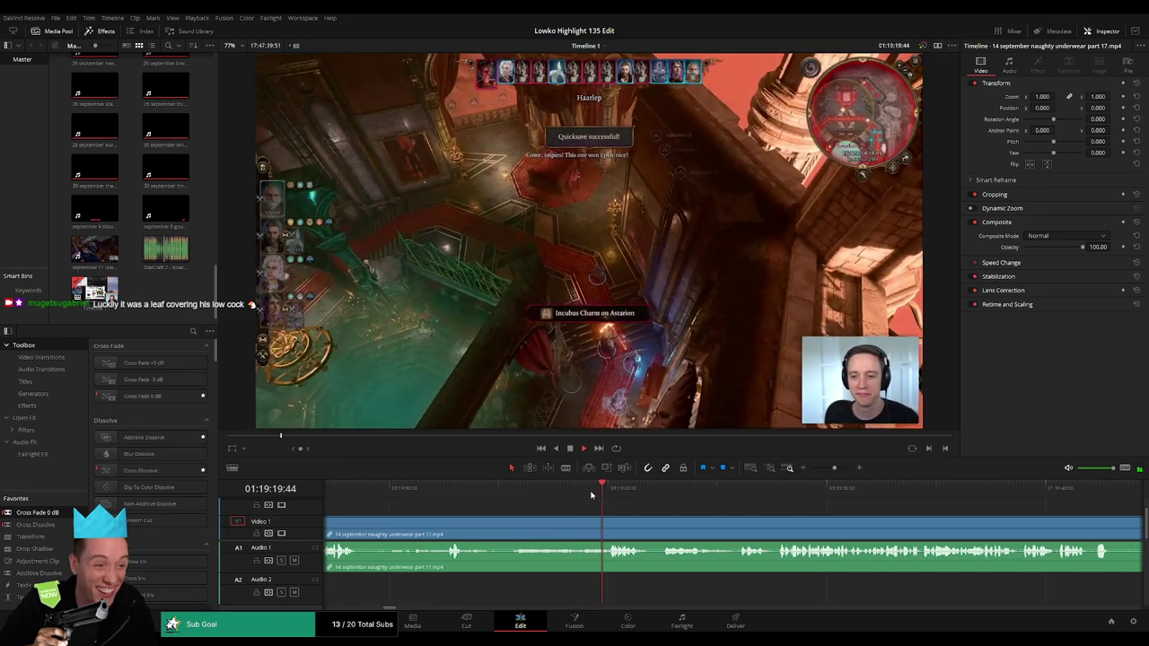
scroll(628, 511, right, 1)
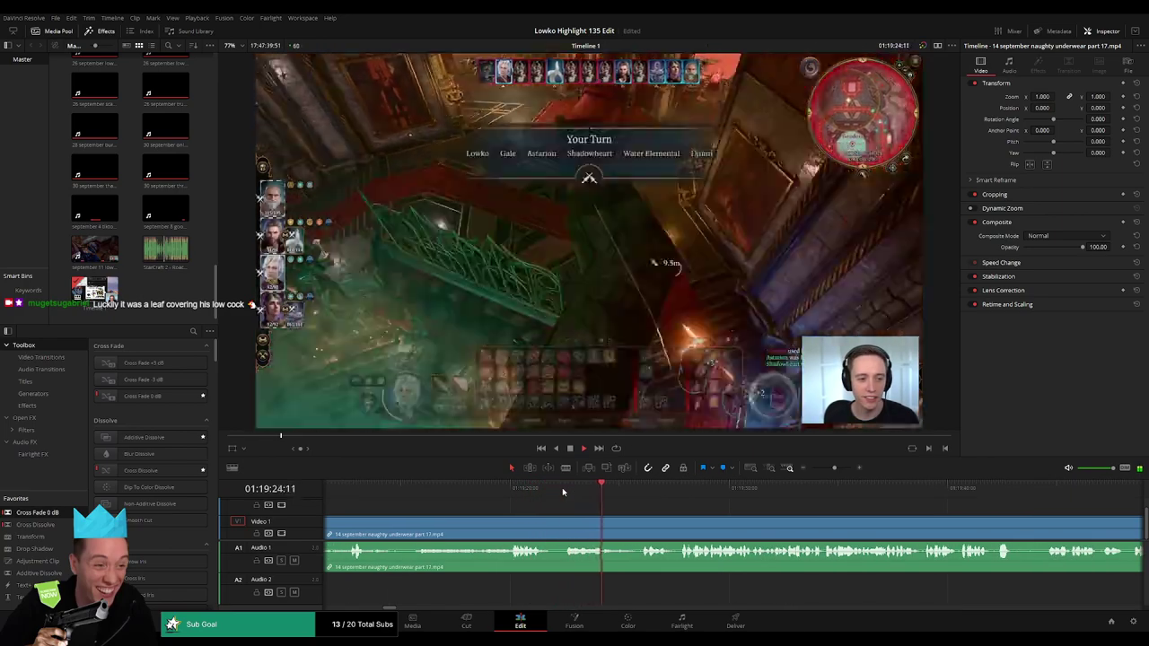
click(639, 488)
scroll(584, 507, right, 2)
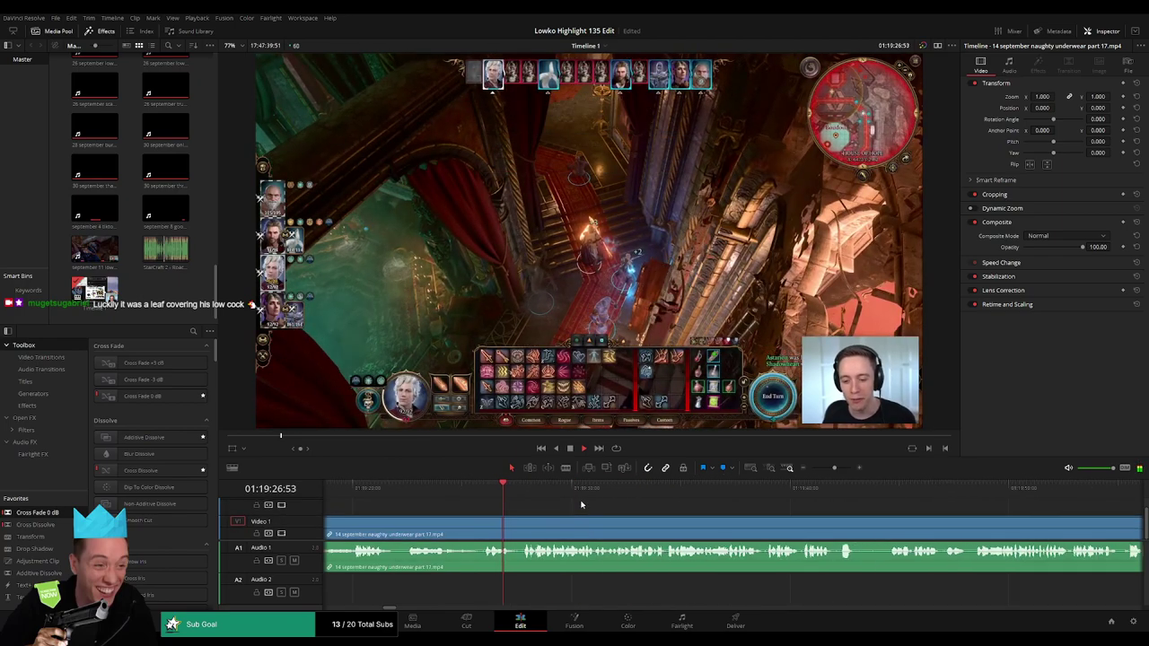
scroll(591, 510, right, 2)
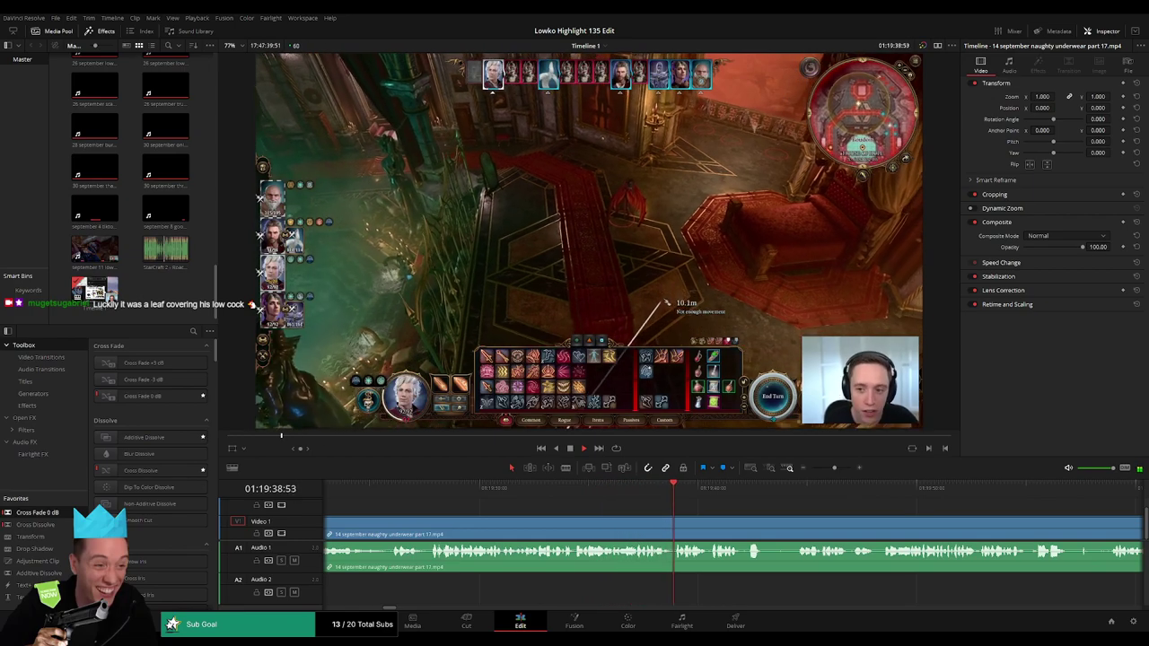
scroll(542, 511, right, 4)
scroll(502, 512, right, 2)
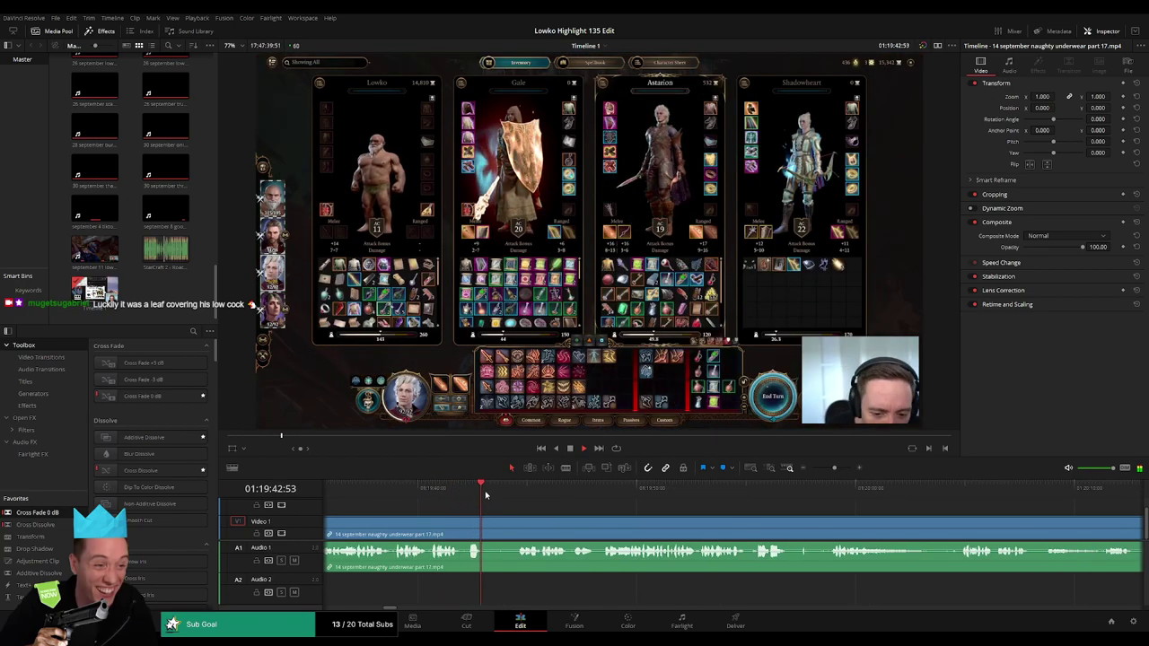
Split the gameplay clip where the inventory screen starts and resume playback in Selection mode.
drag(486, 495, 509, 495)
click(490, 530)
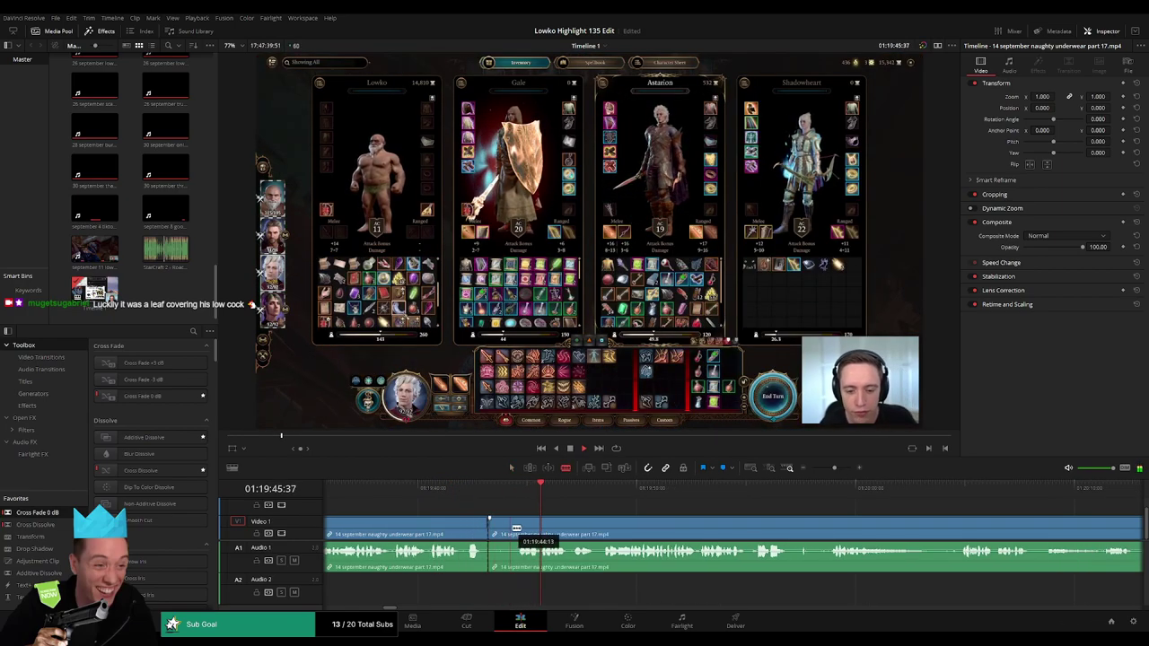
key(a)
key(space)
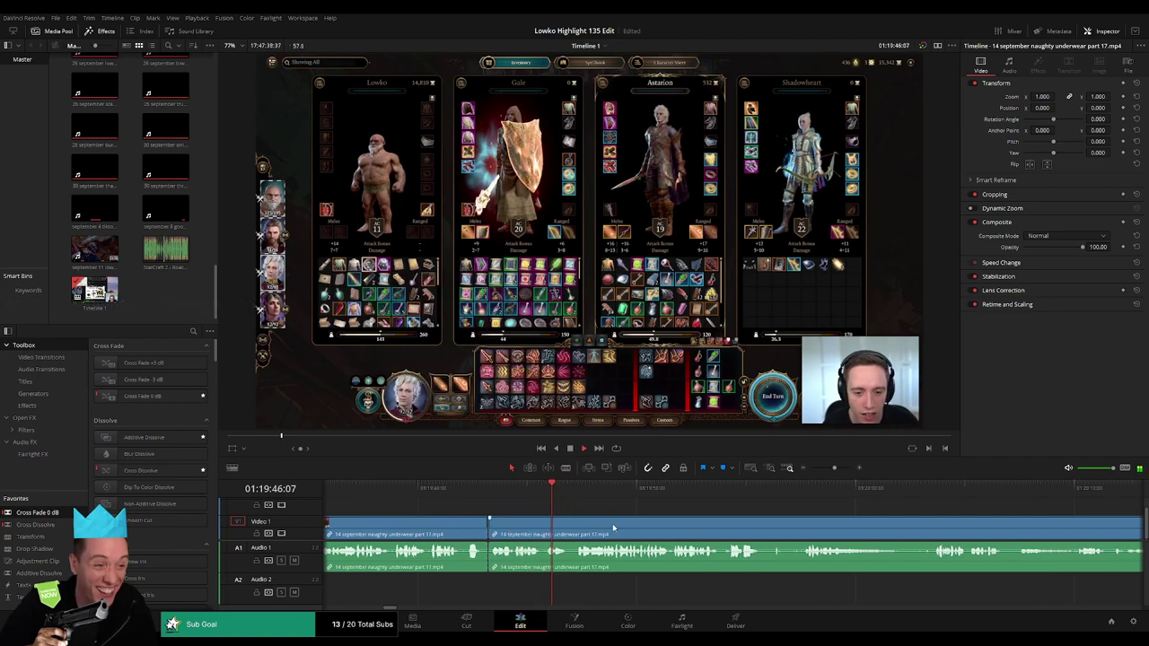
scroll(469, 522, right, 3)
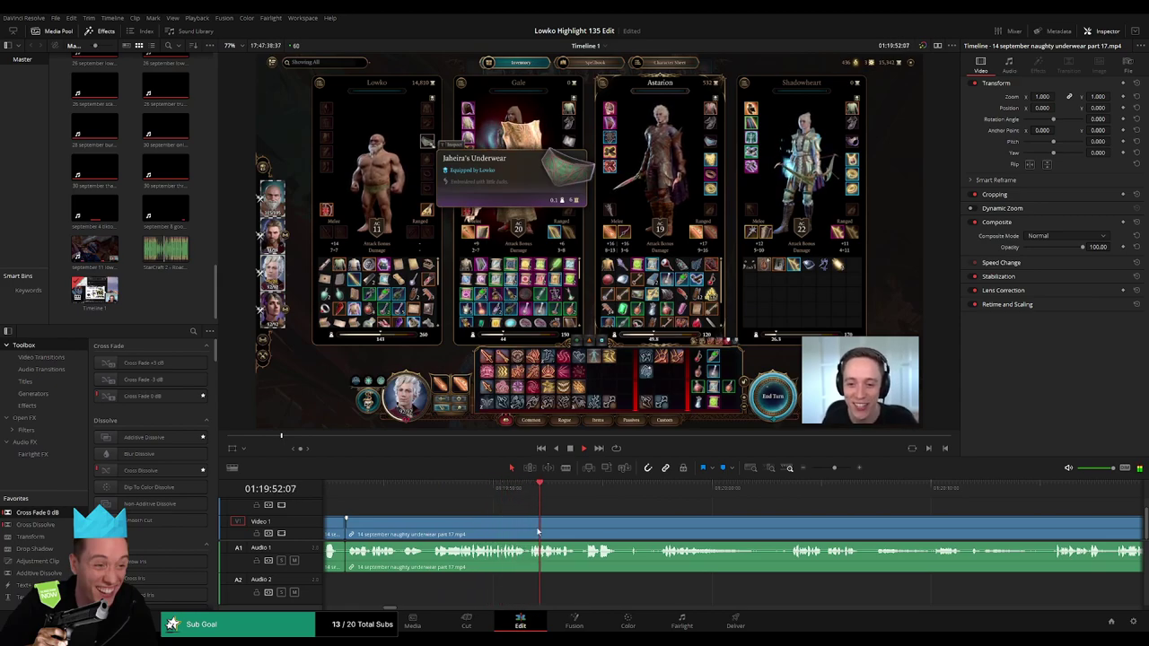
scroll(538, 532, right, 2)
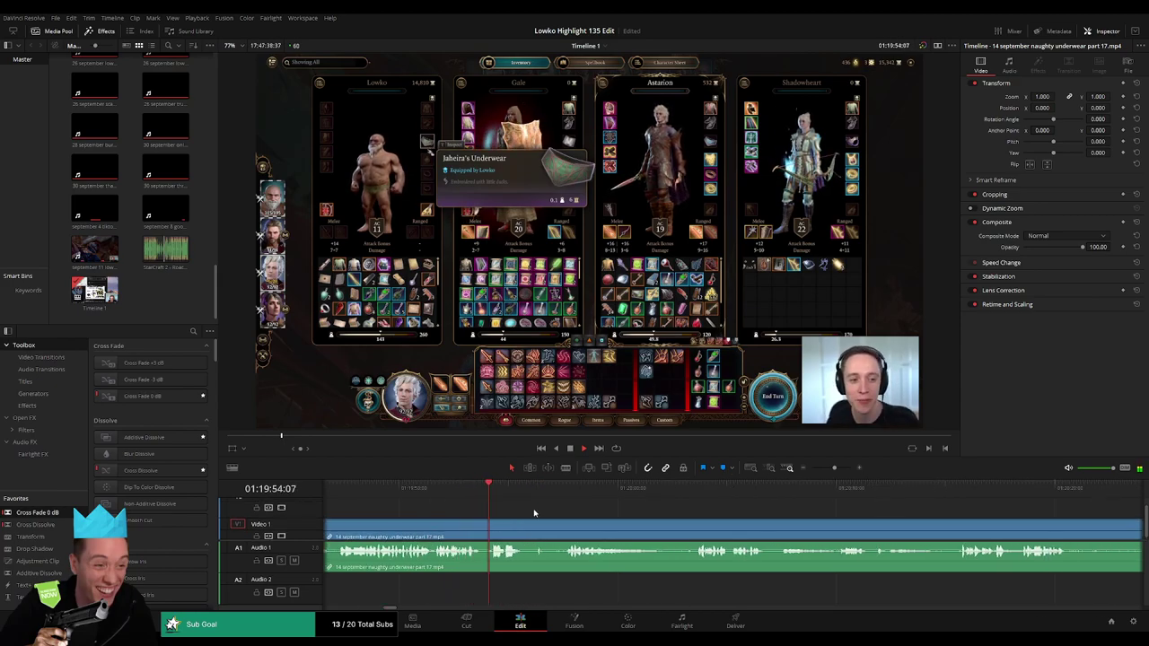
scroll(534, 513, right, 2)
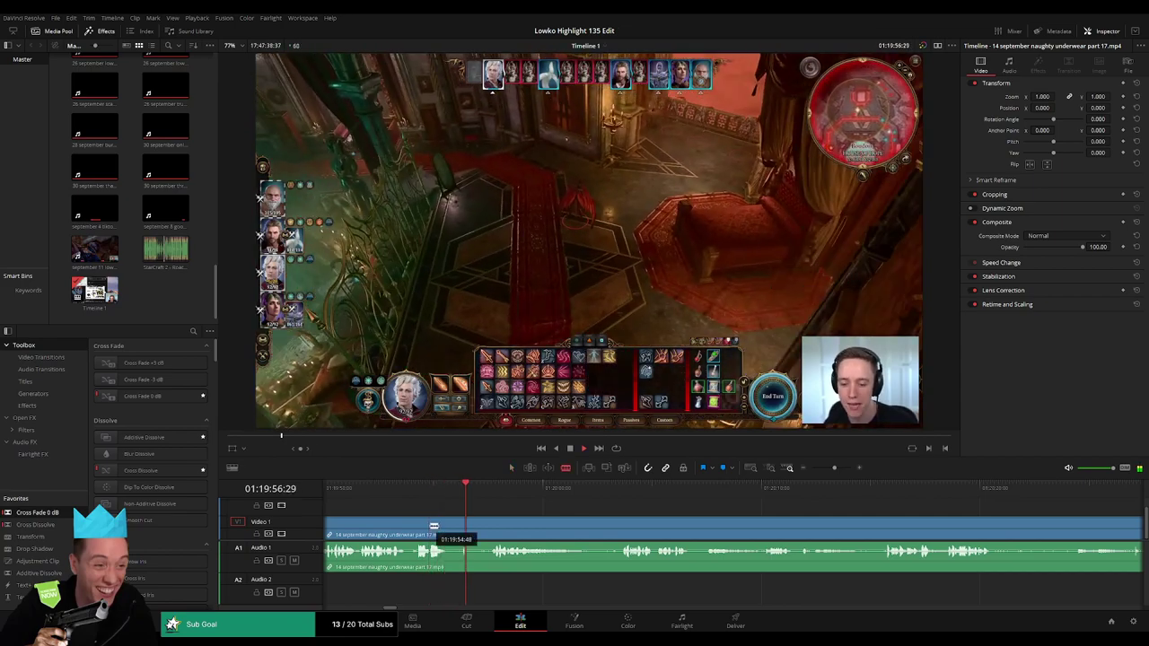
Split the clip where the inventory screen ends and review the footage around the cut.
click(431, 526)
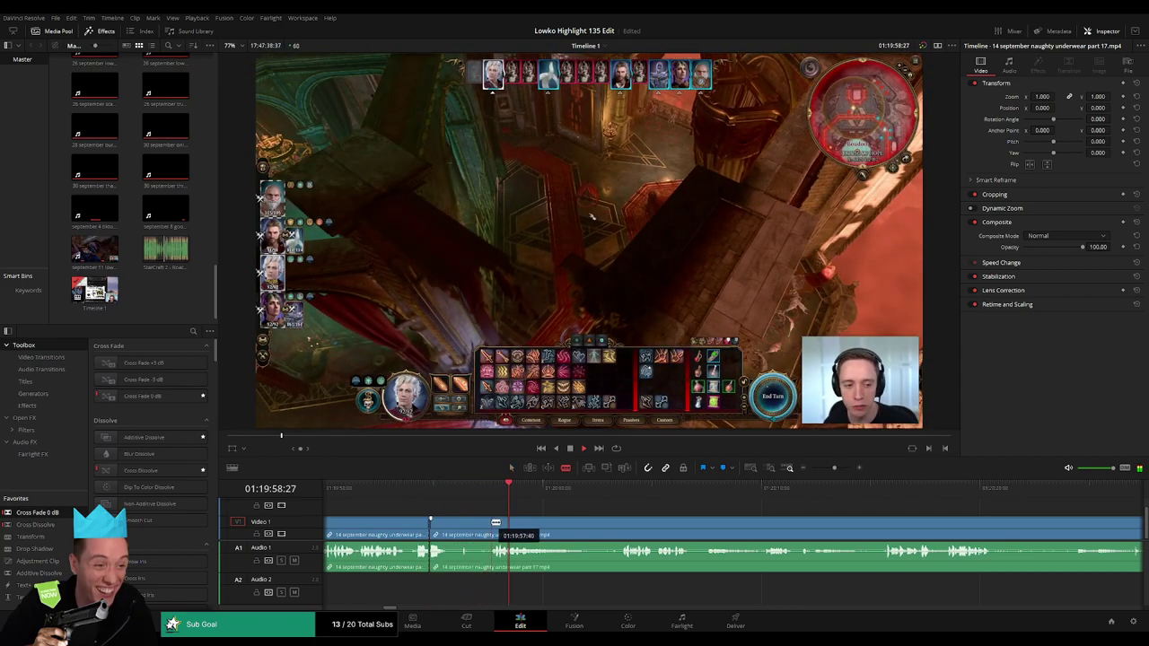
click(469, 489)
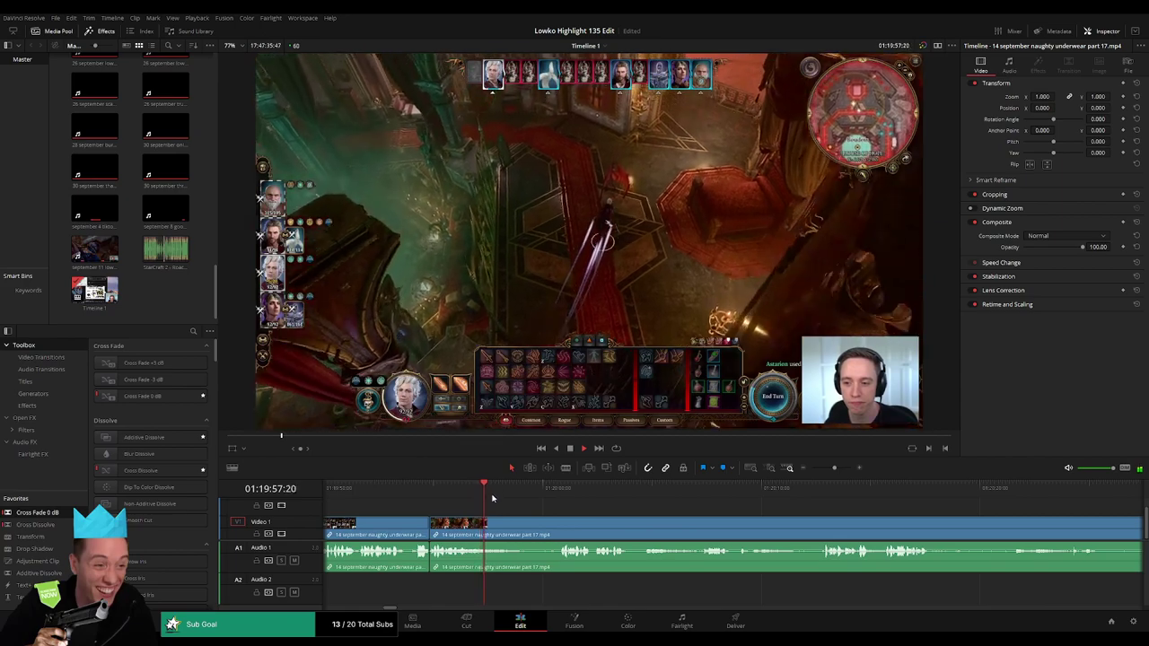
click(525, 503)
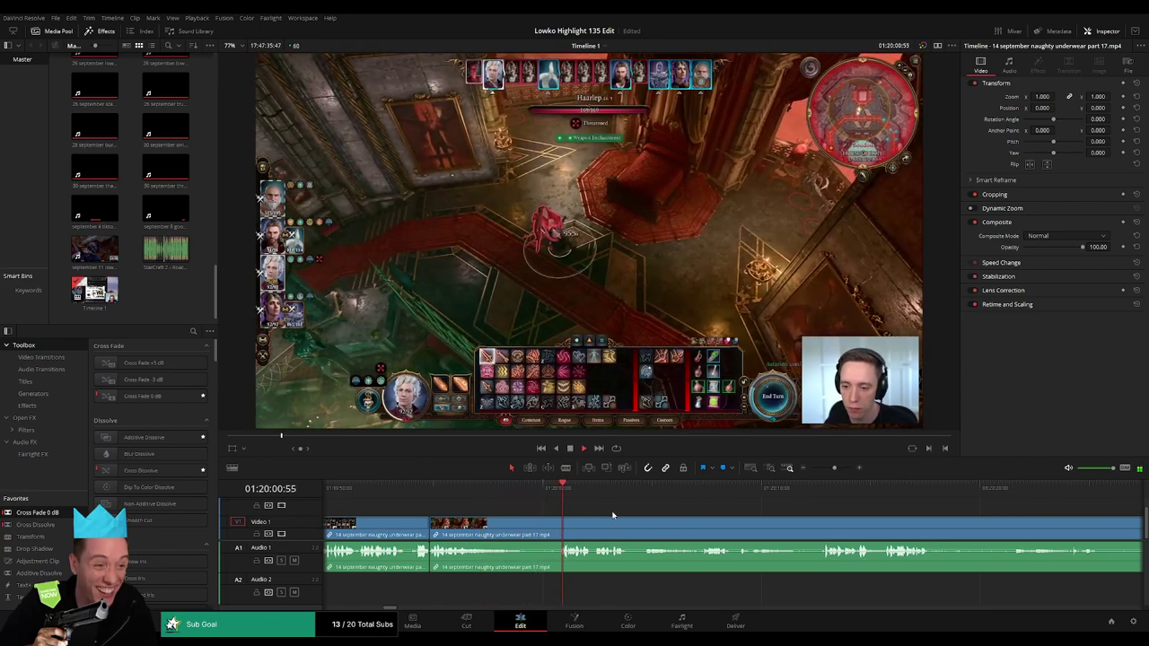
scroll(655, 521, right, 3)
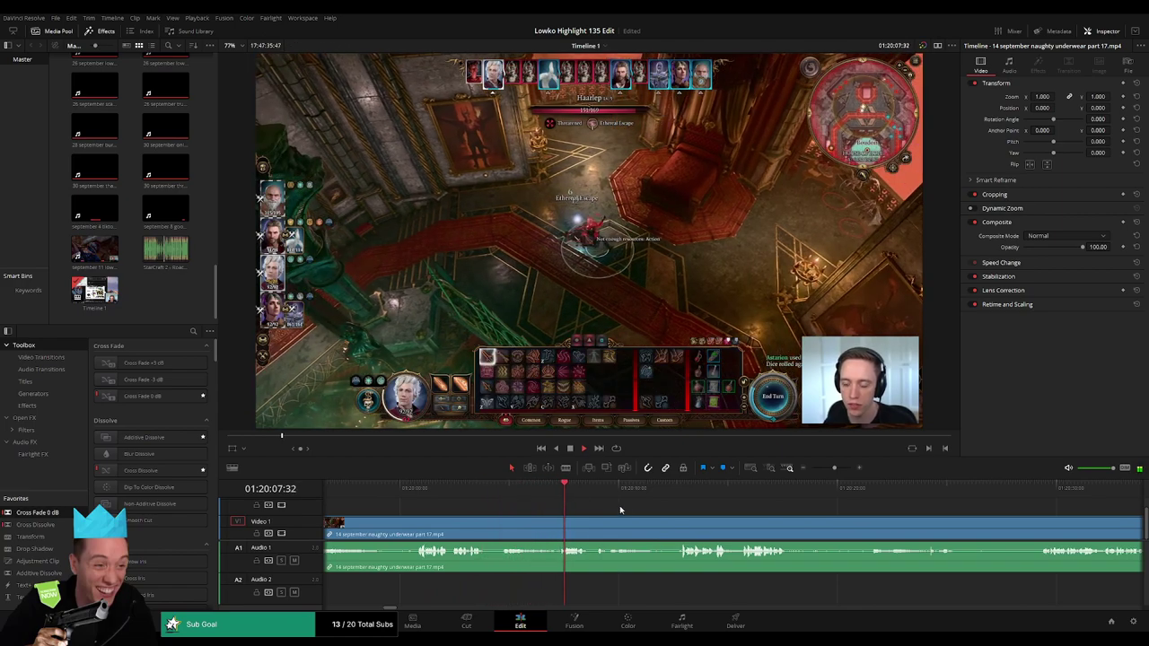
scroll(506, 511, right, 3)
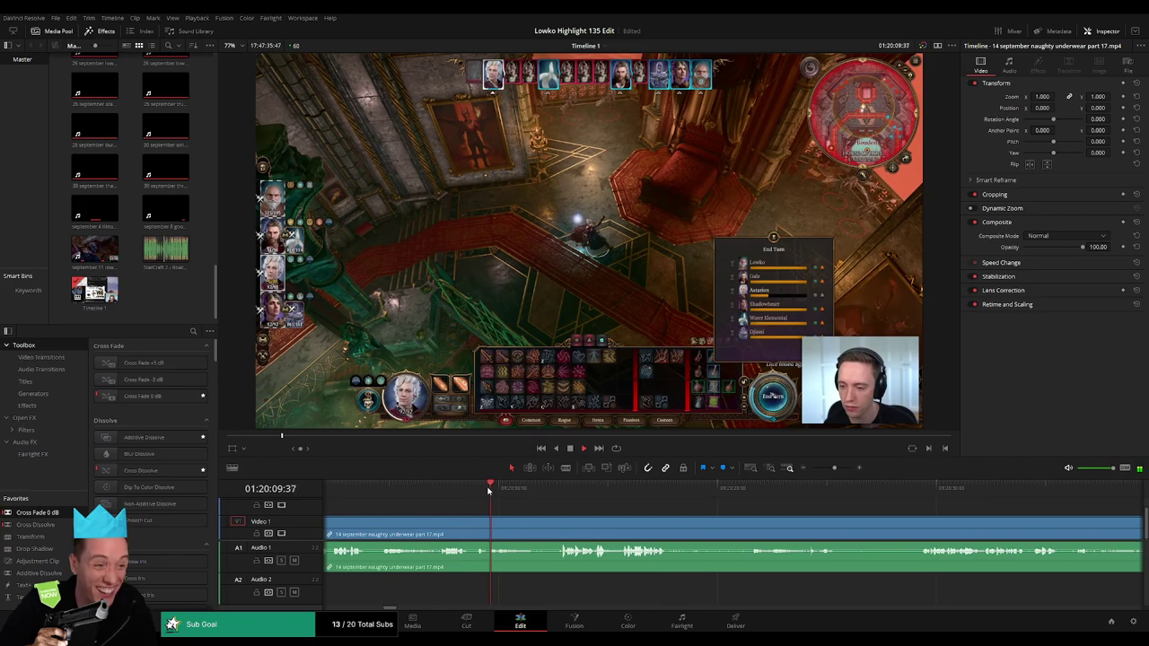
click(546, 489)
Blade the gameplay clip at the playhead, then move ahead to the party inventory footage.
scroll(505, 508, right, 3)
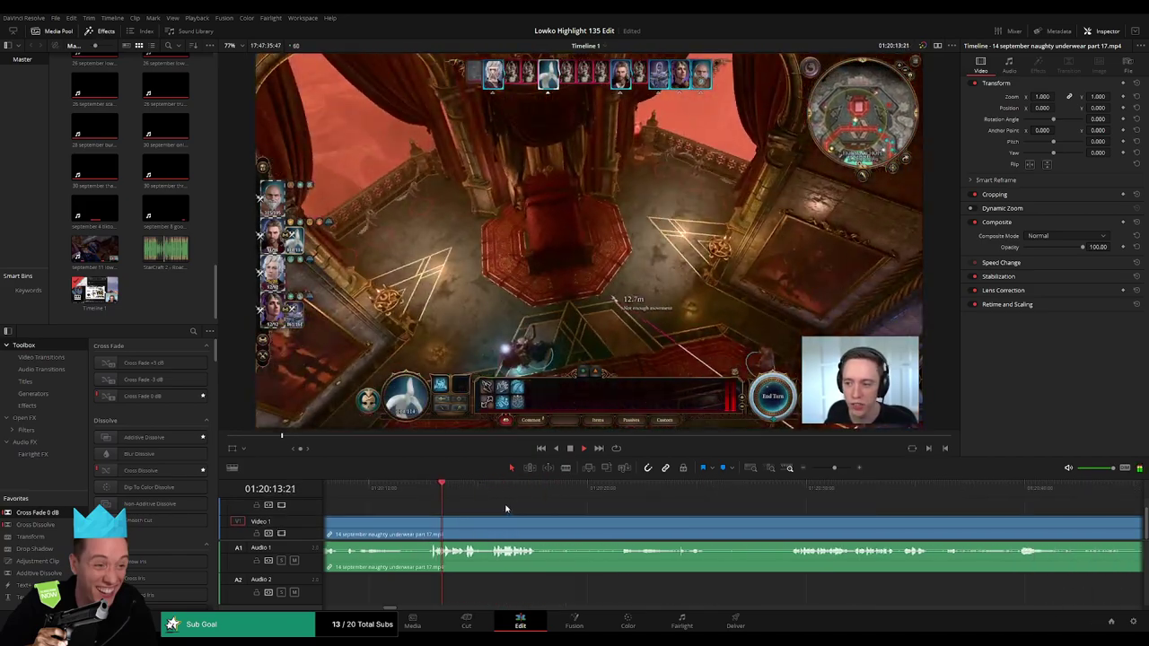
scroll(535, 511, right, 2)
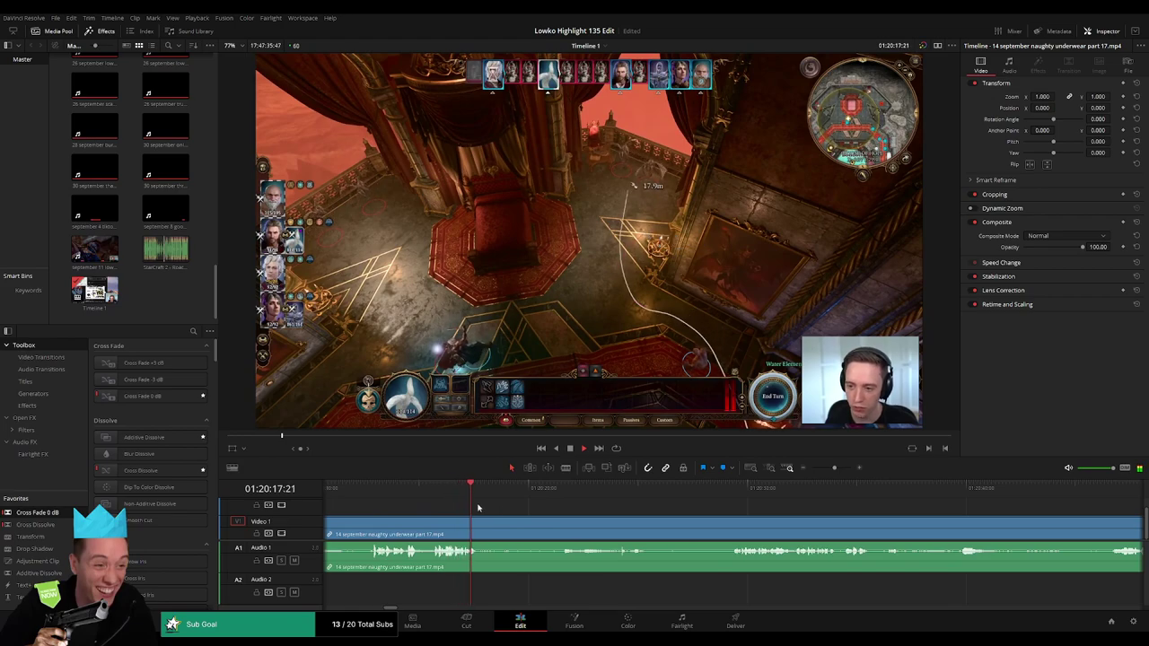
key(b)
click(482, 528)
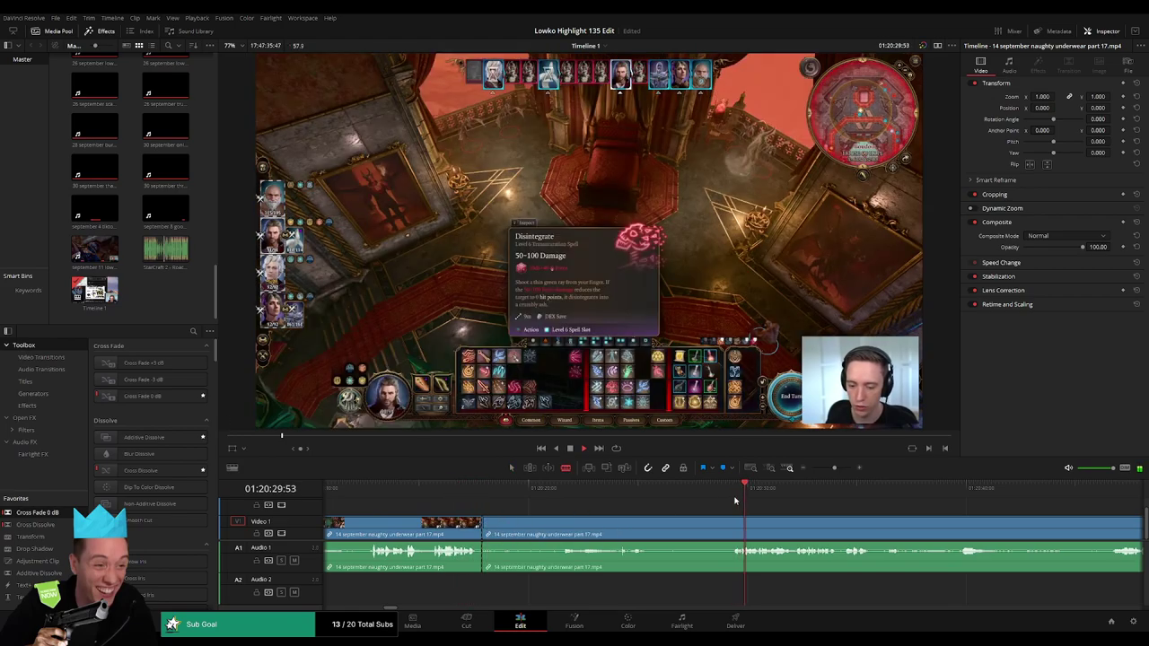
scroll(710, 499, right, 3)
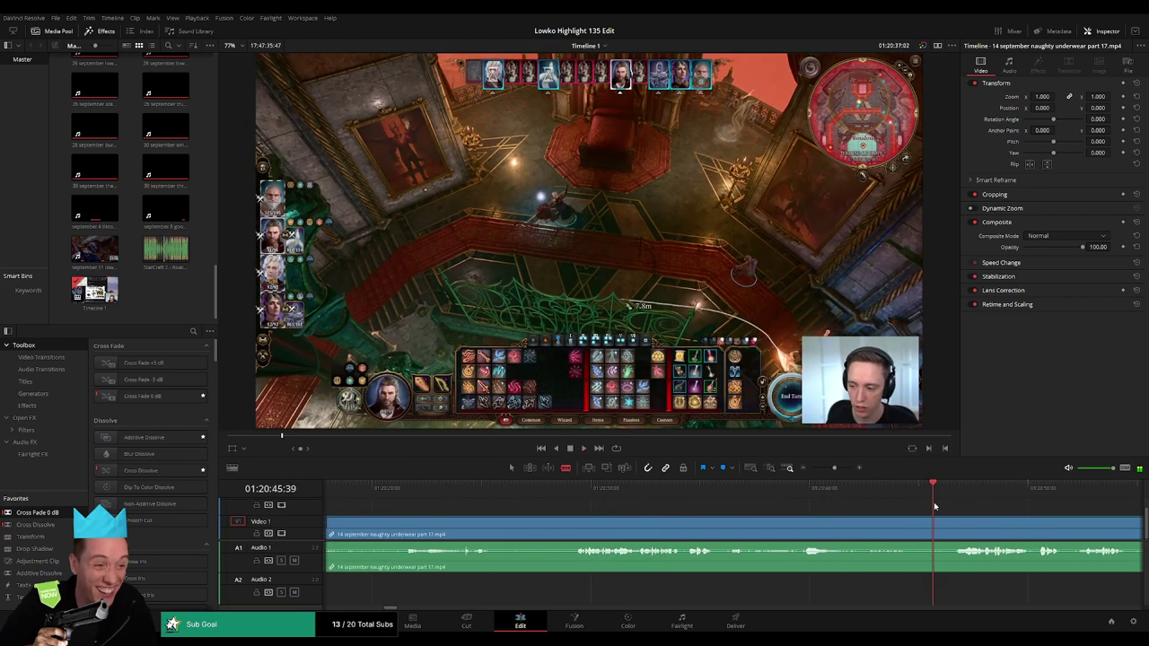
scroll(691, 497, right, 3)
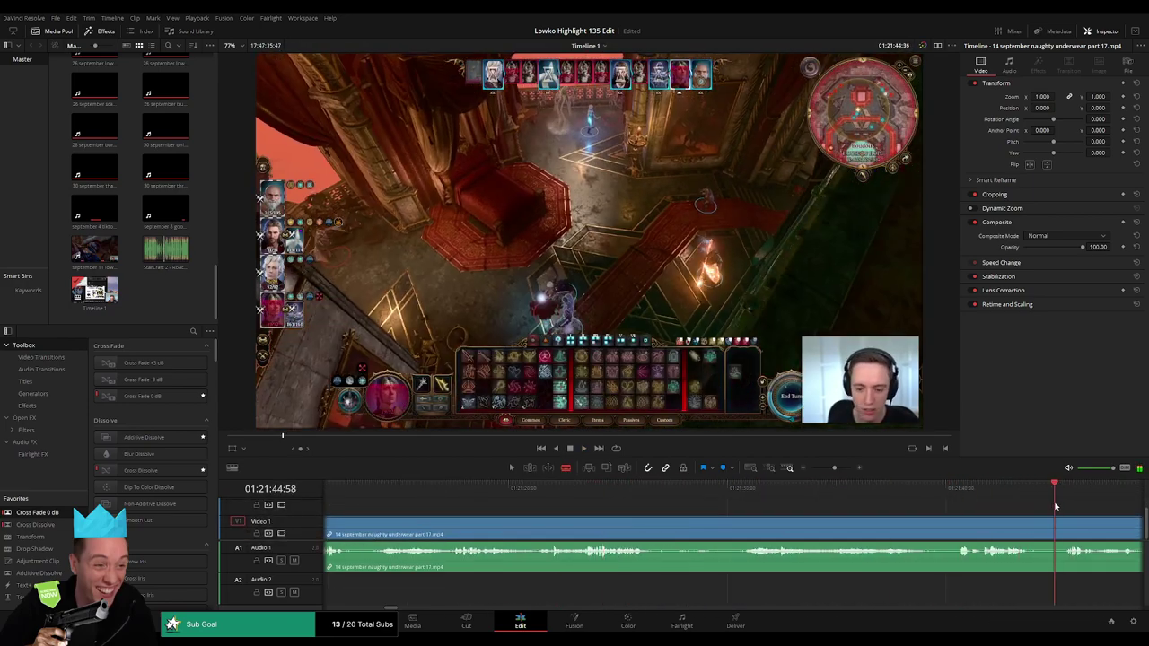
click(794, 500)
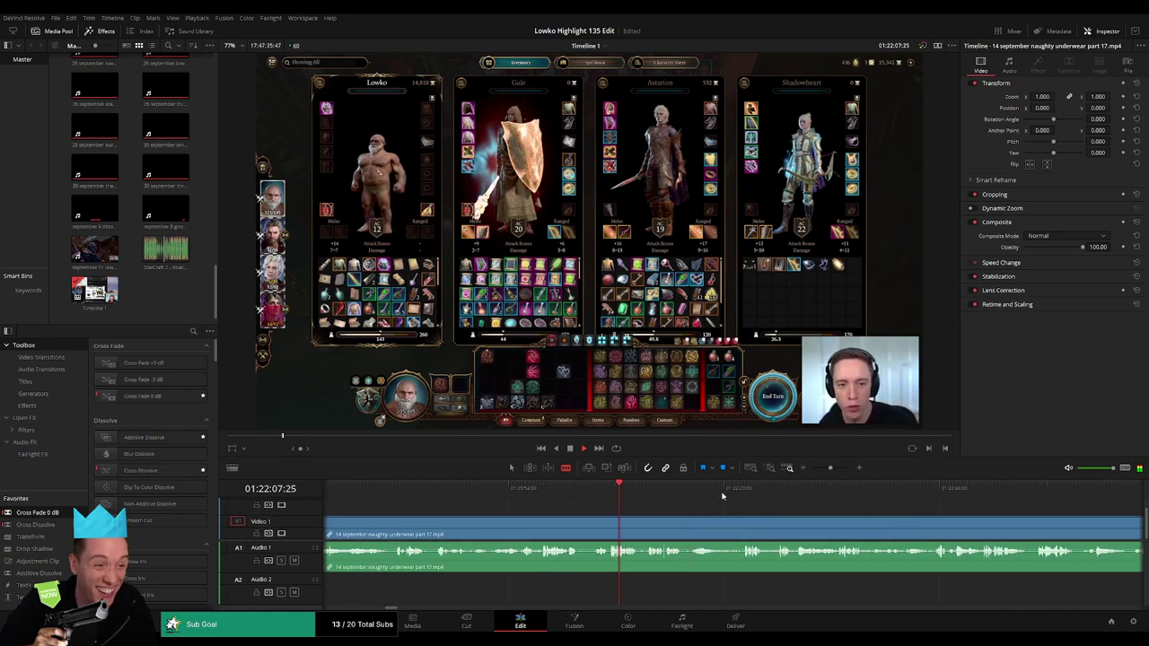
Play and fast-forward through the footage past the inventory screen to find slow stretches.
click(744, 491)
key(space)
drag(828, 488, 667, 493)
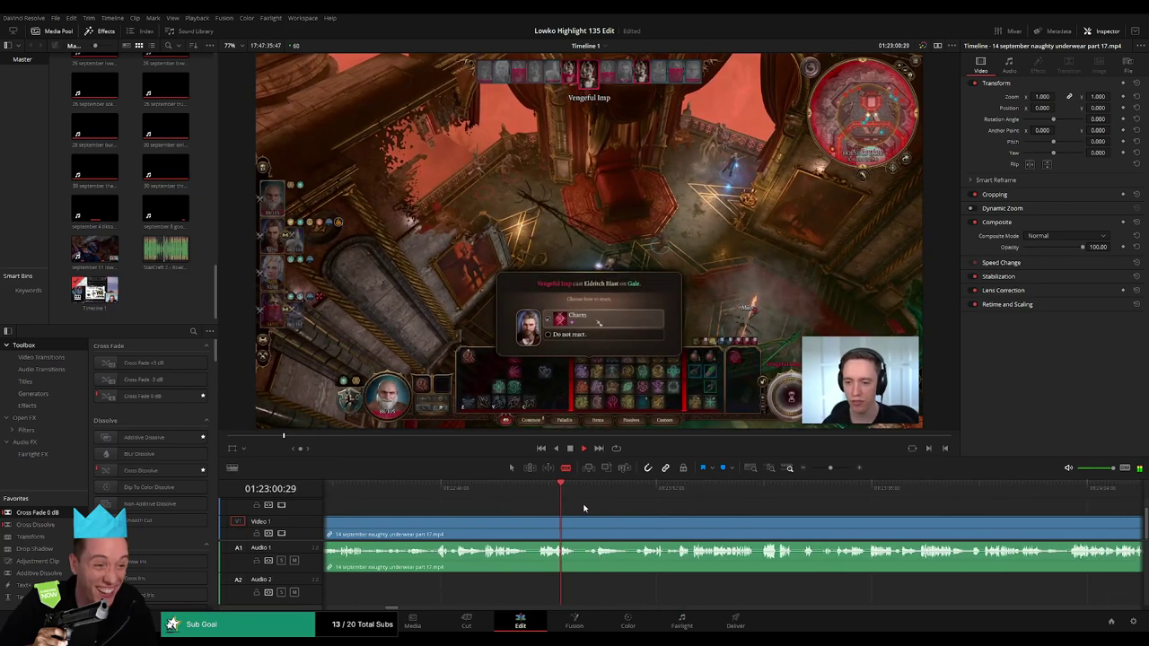
click(650, 488)
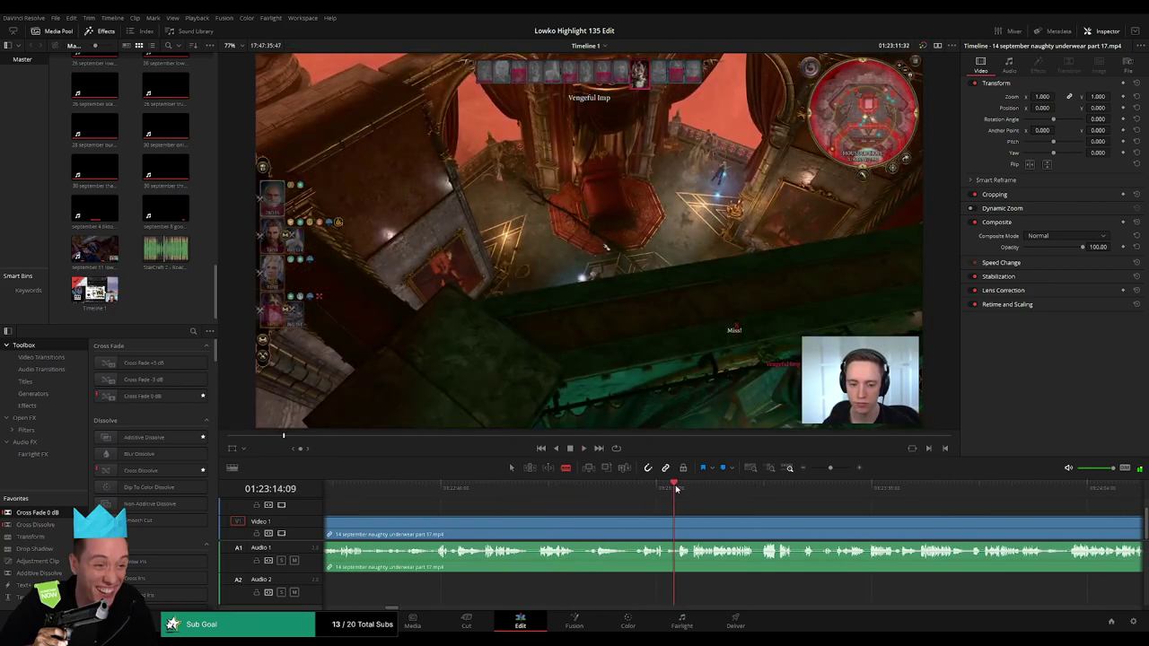
drag(676, 488, 691, 490)
scroll(773, 507, right, 3)
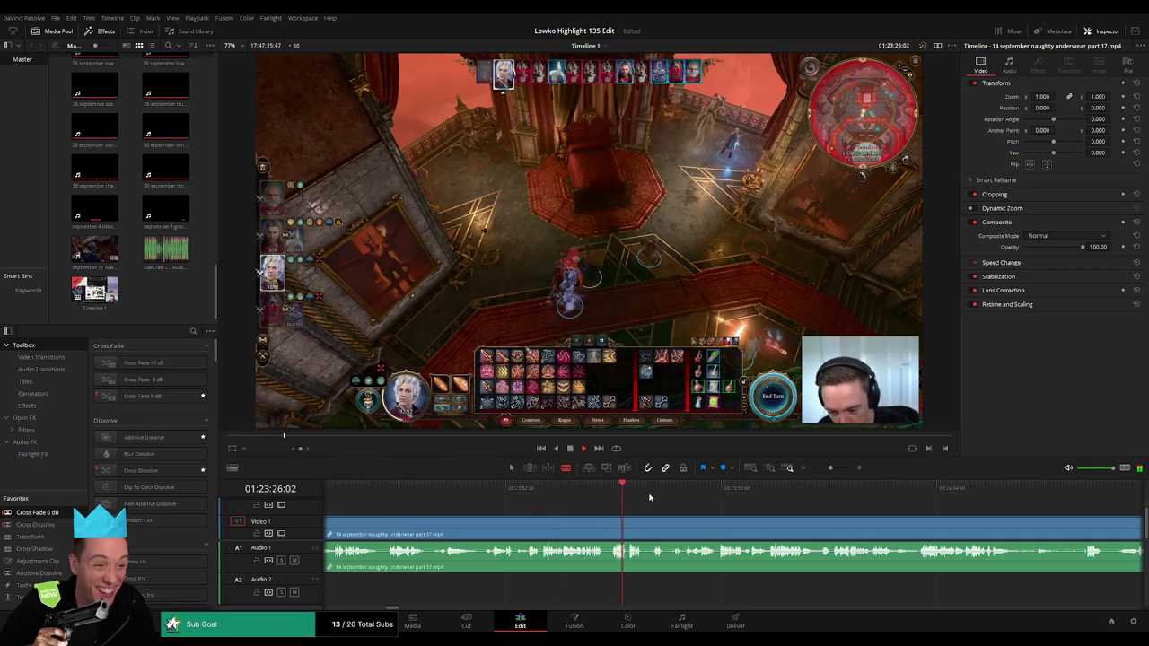
click(727, 490)
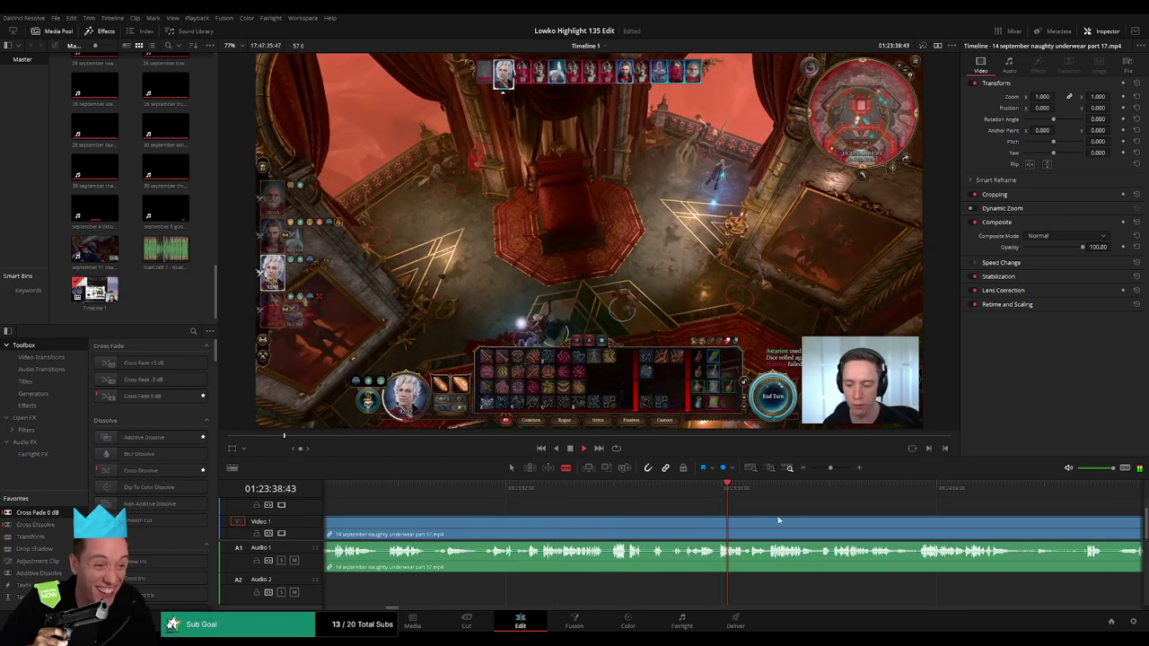
click(847, 492)
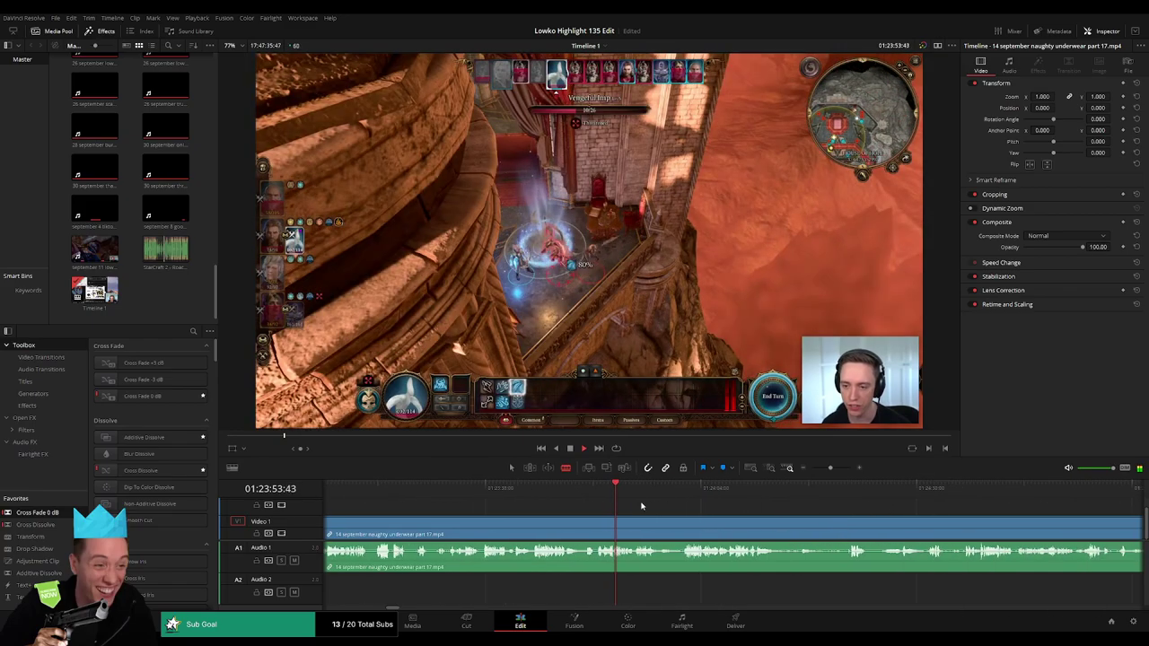
drag(746, 489, 770, 495)
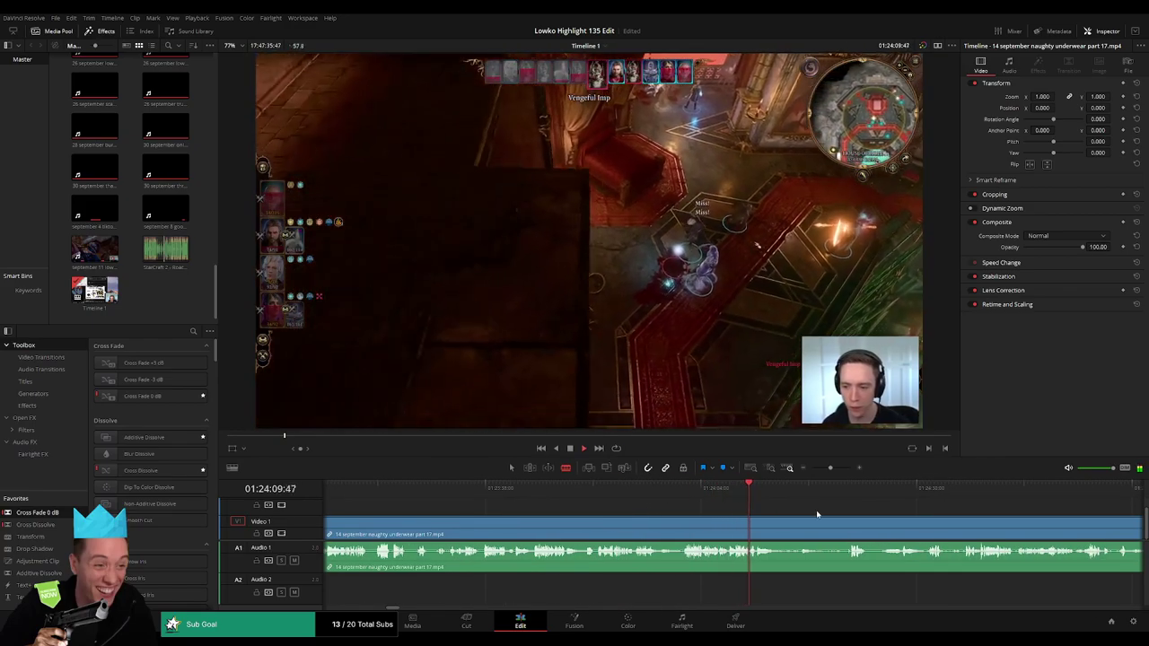
key(l)
key(l)
key(l)
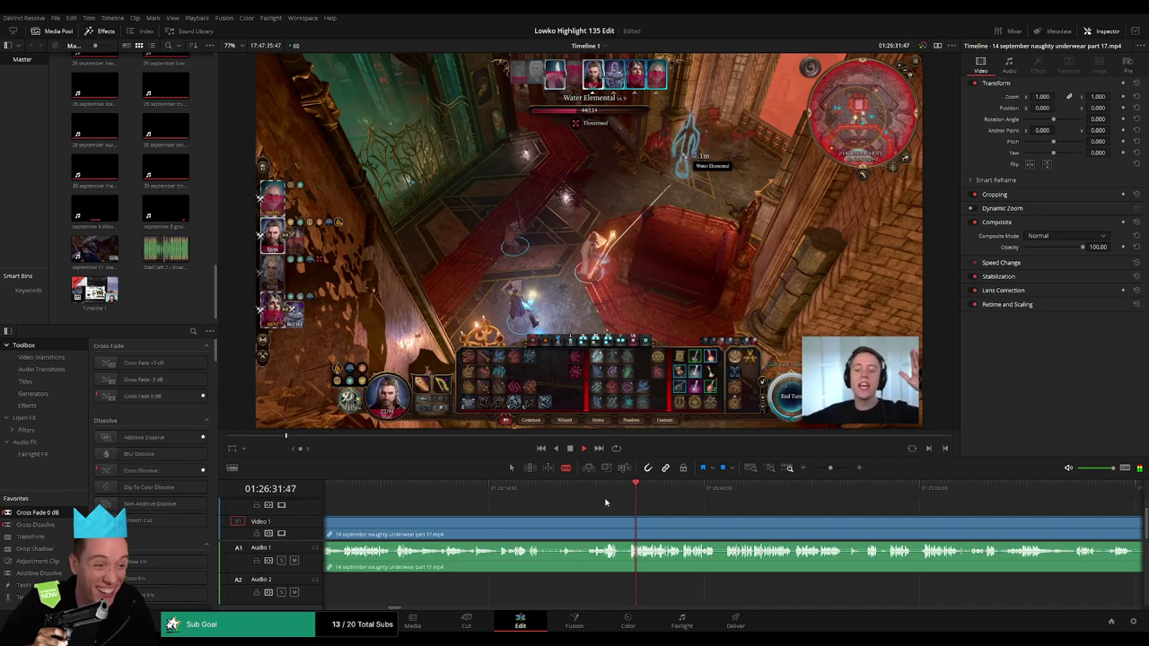
click(564, 490)
Split the gameplay clip at a slow stretch and replay the footage around the cut.
drag(830, 470, 833, 467)
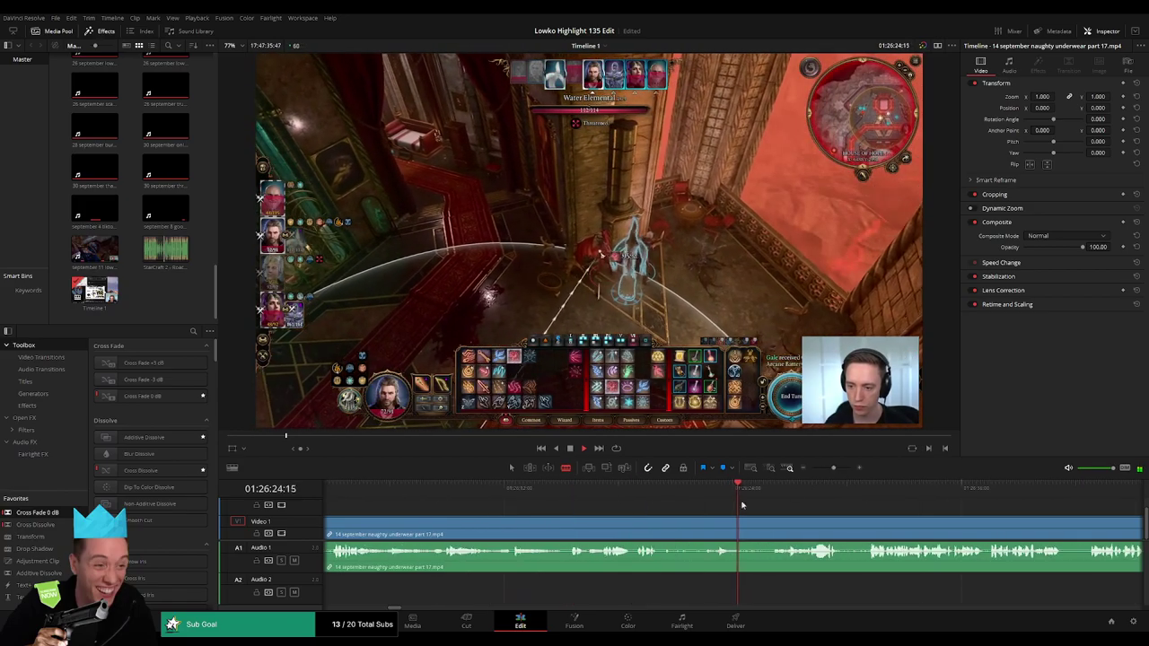
click(584, 492)
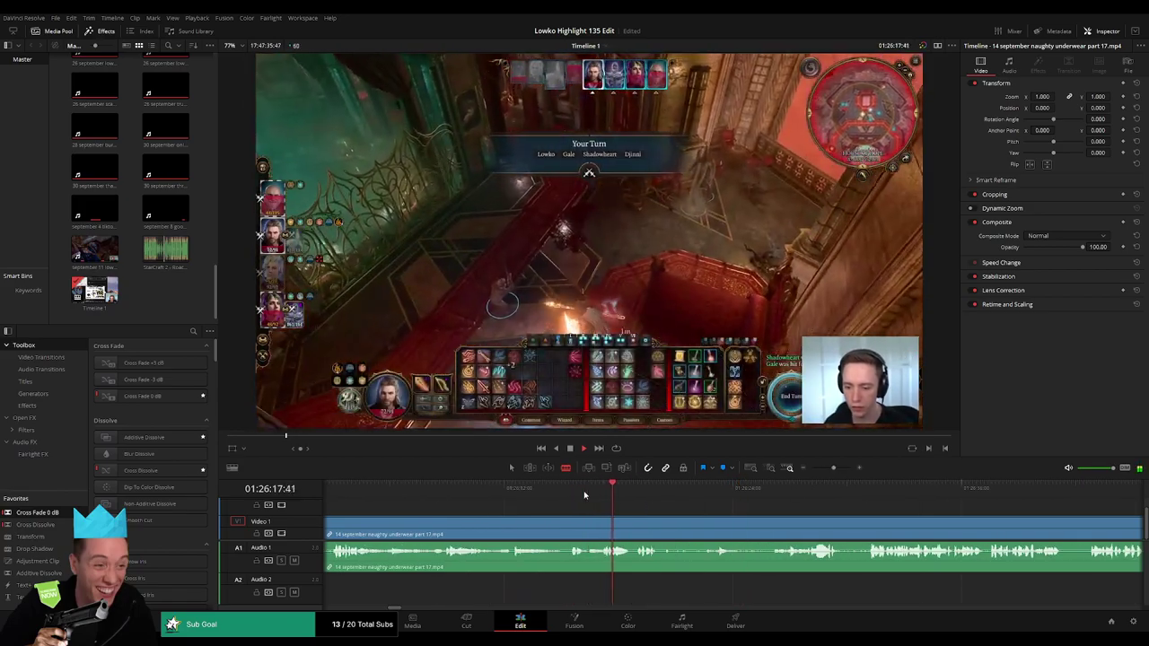
click(565, 490)
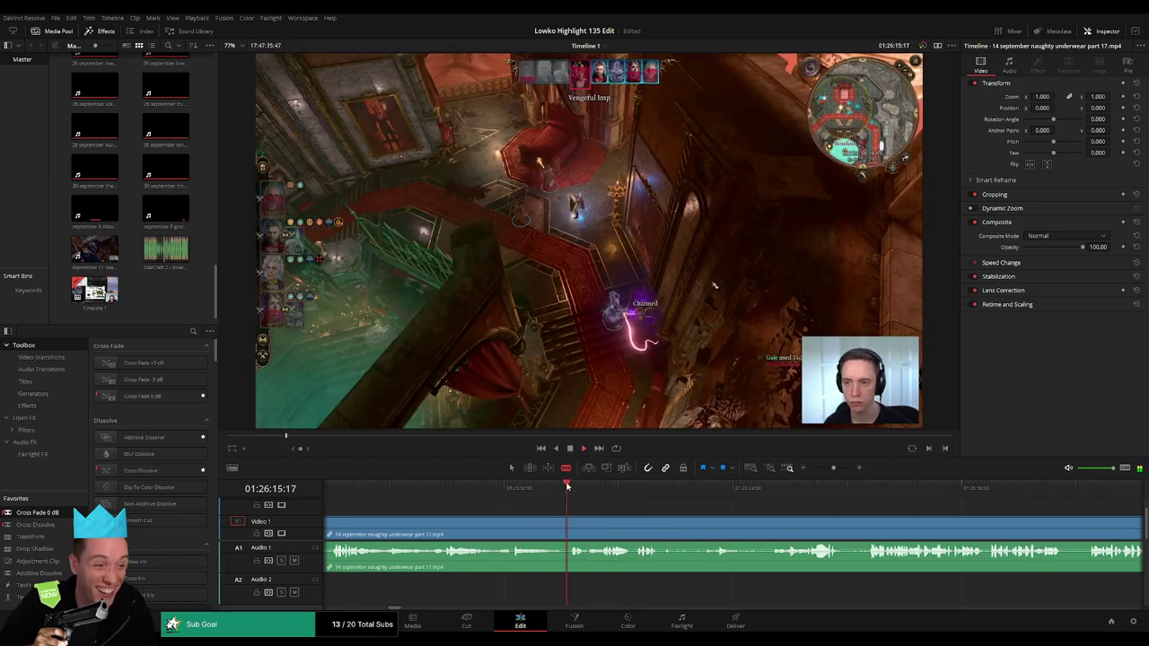
click(568, 523)
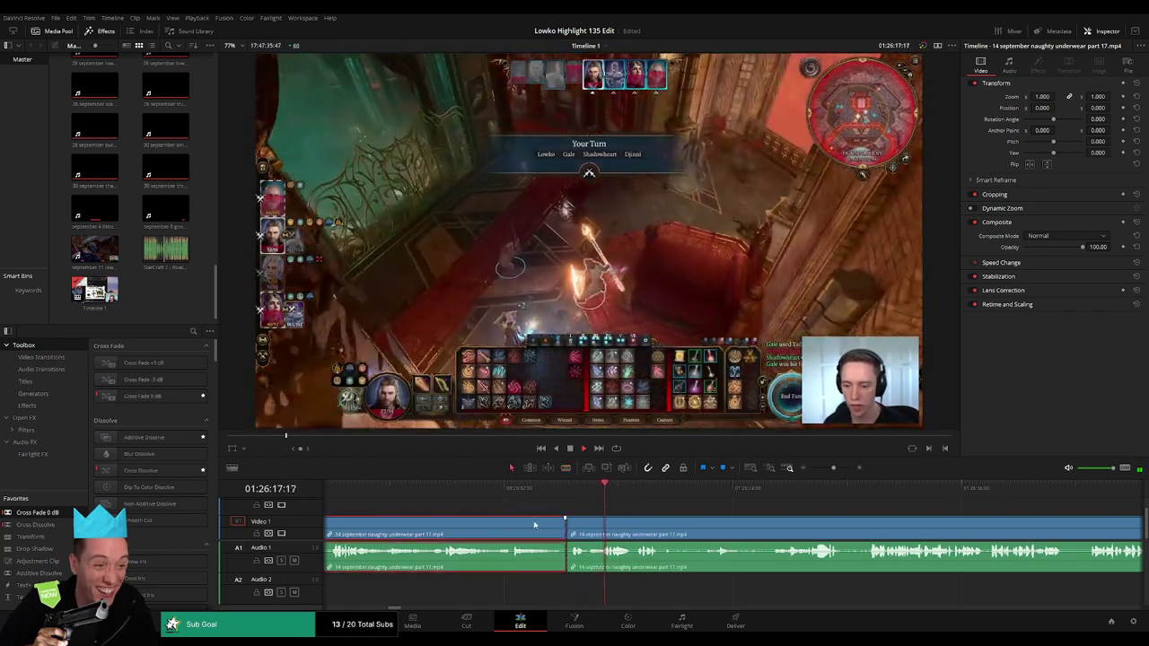
scroll(567, 520, down, 2)
click(739, 490)
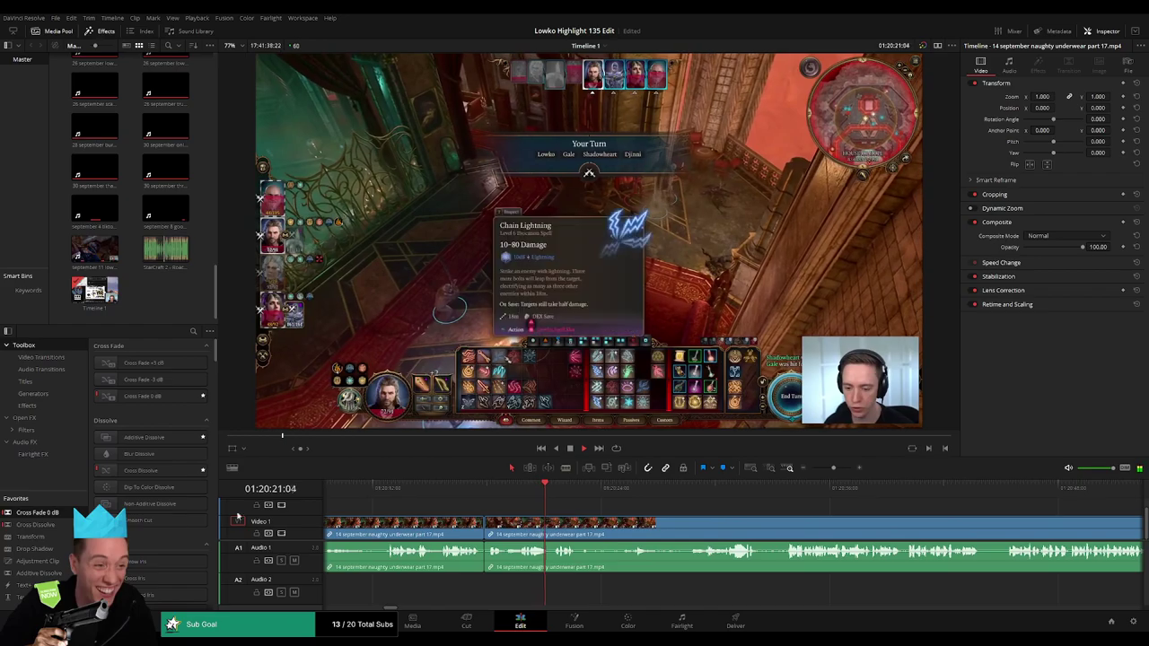
key(space)
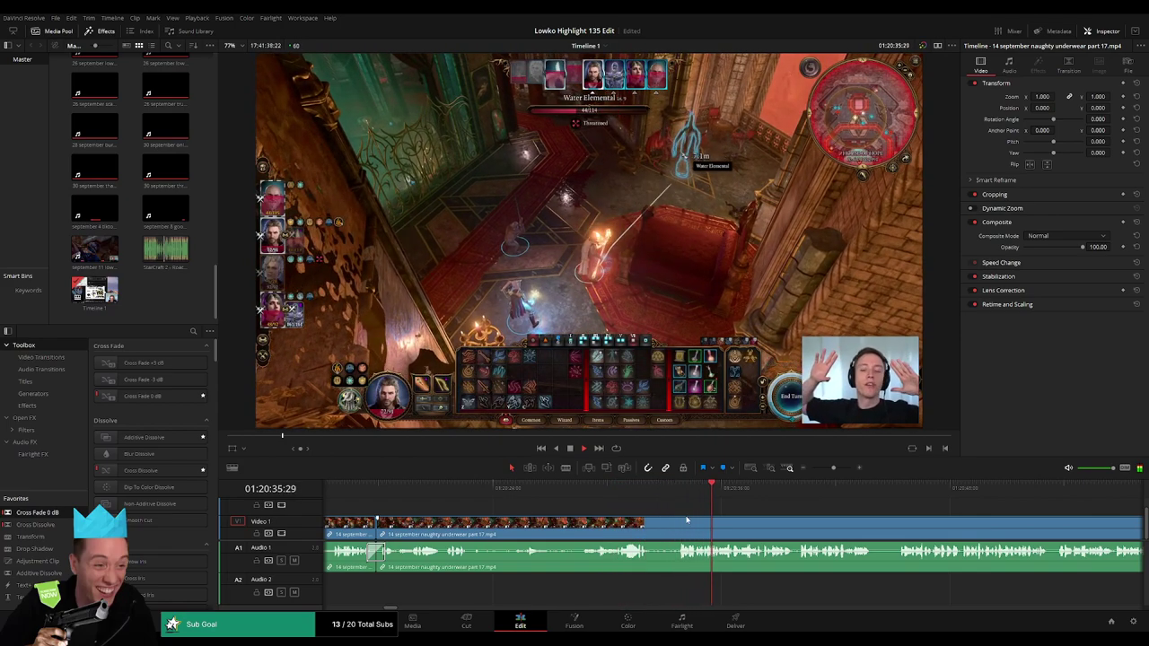
scroll(535, 511, right, 5)
drag(834, 468, 837, 468)
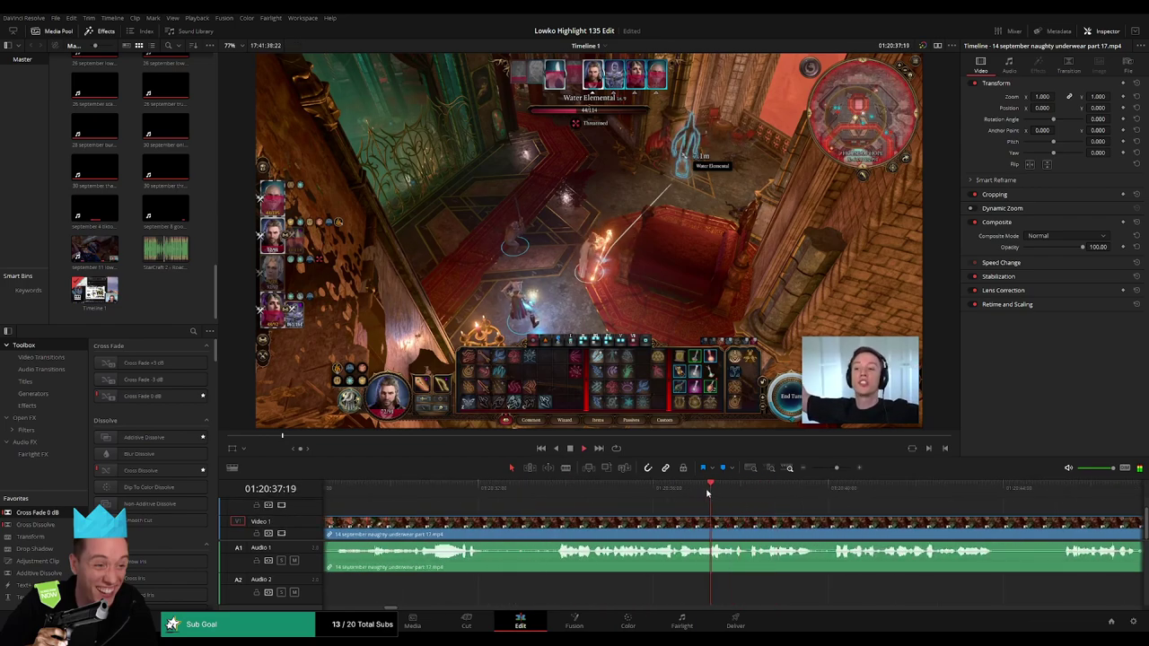
Cut the gameplay at the current frame, place StarCraft 2 - Roach Quotes.mp3 on Audio 2 there, and preview.
click(749, 520)
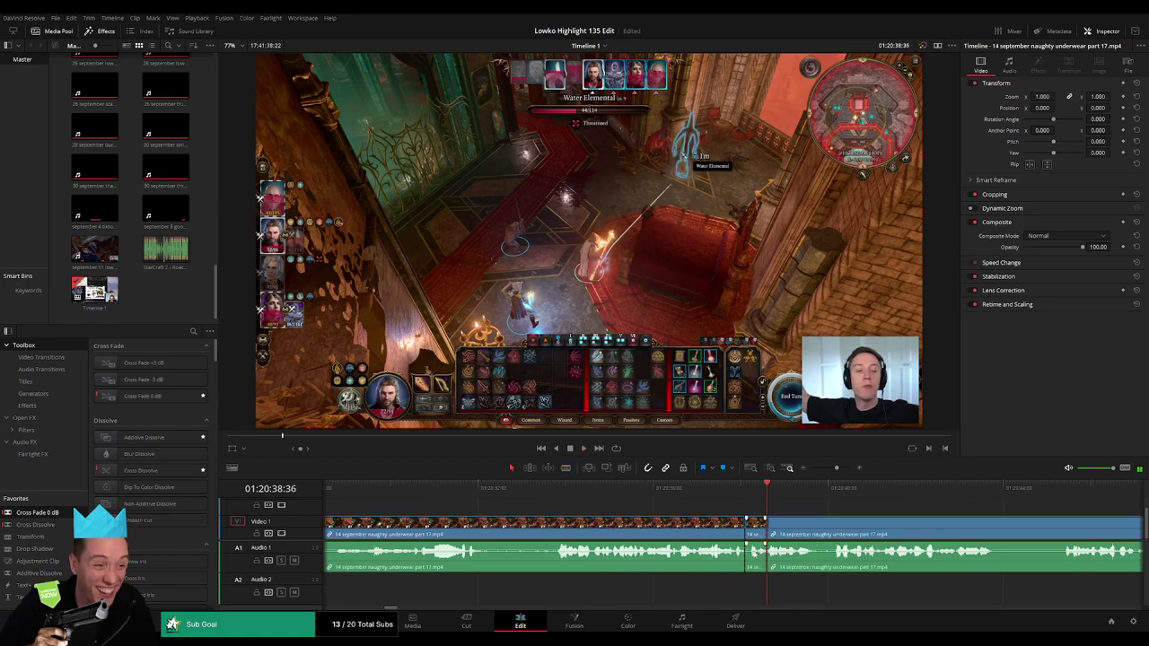
key(q)
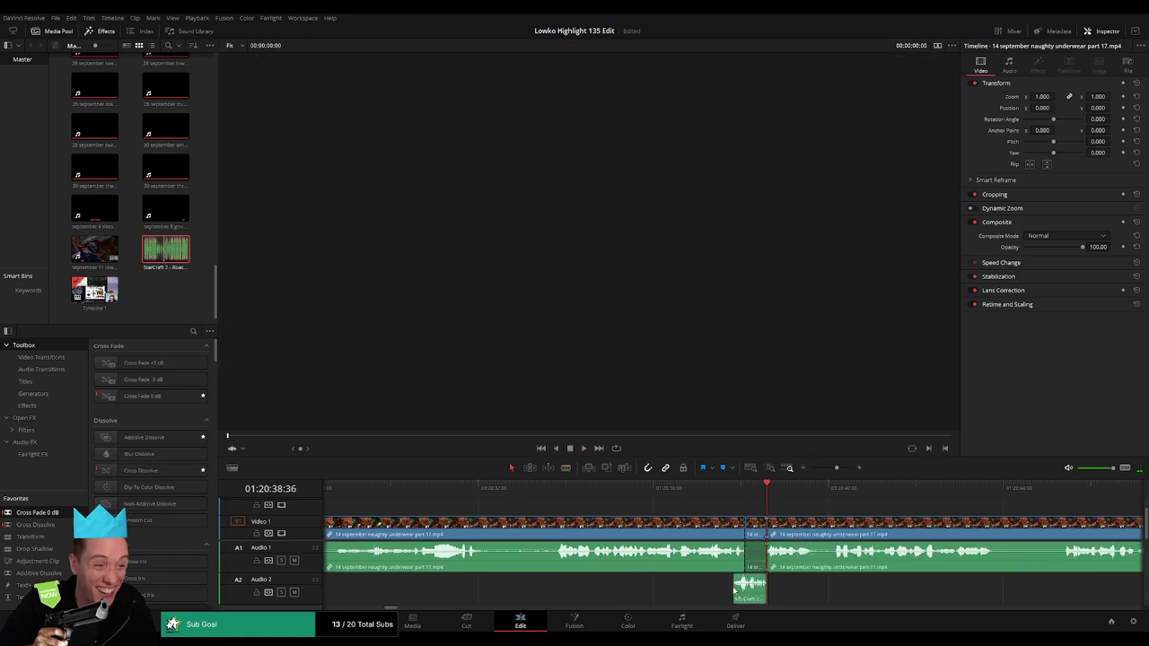
drag(735, 589, 762, 598)
click(752, 594)
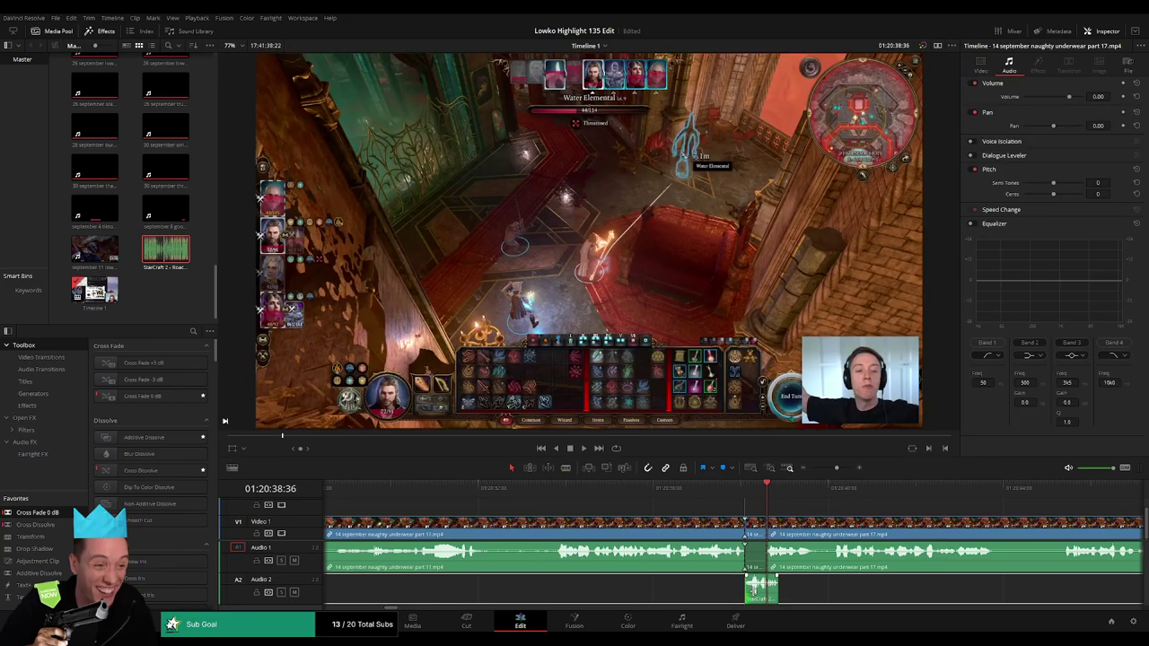
scroll(756, 595, up, 2)
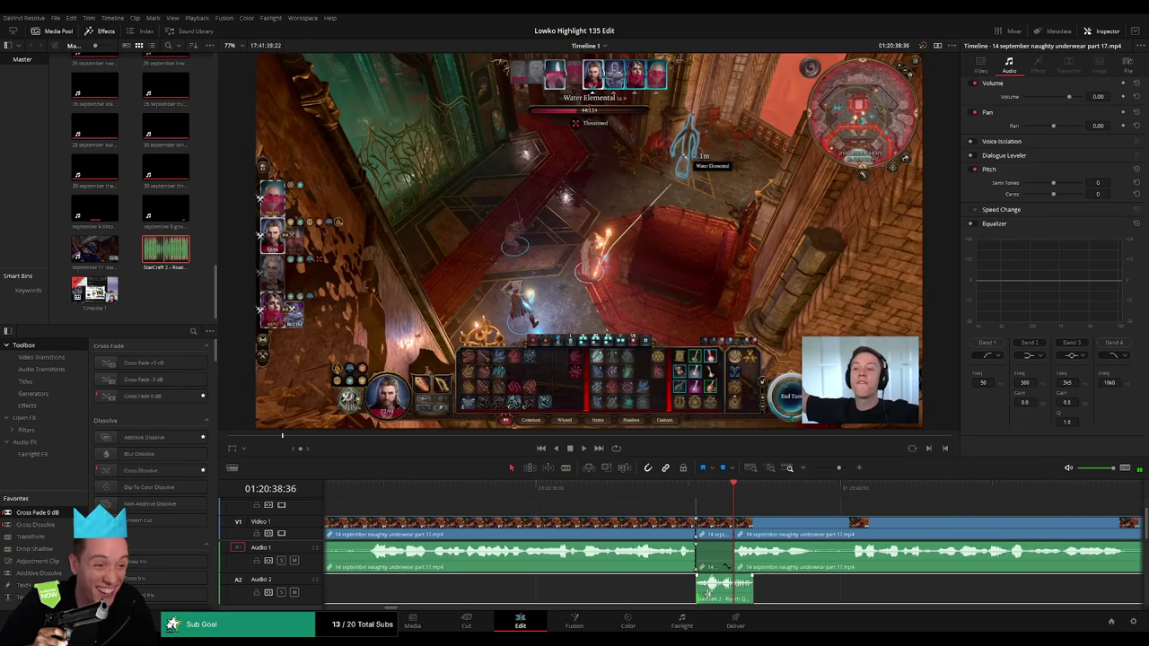
drag(707, 593, 719, 594)
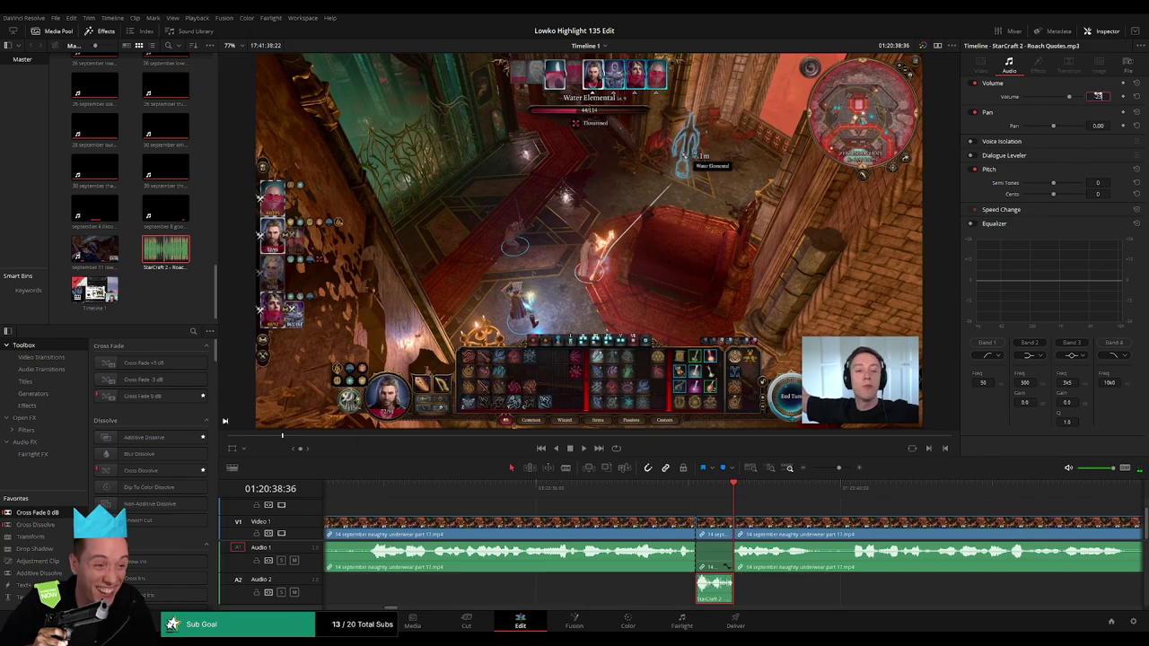
click(667, 499)
key(space)
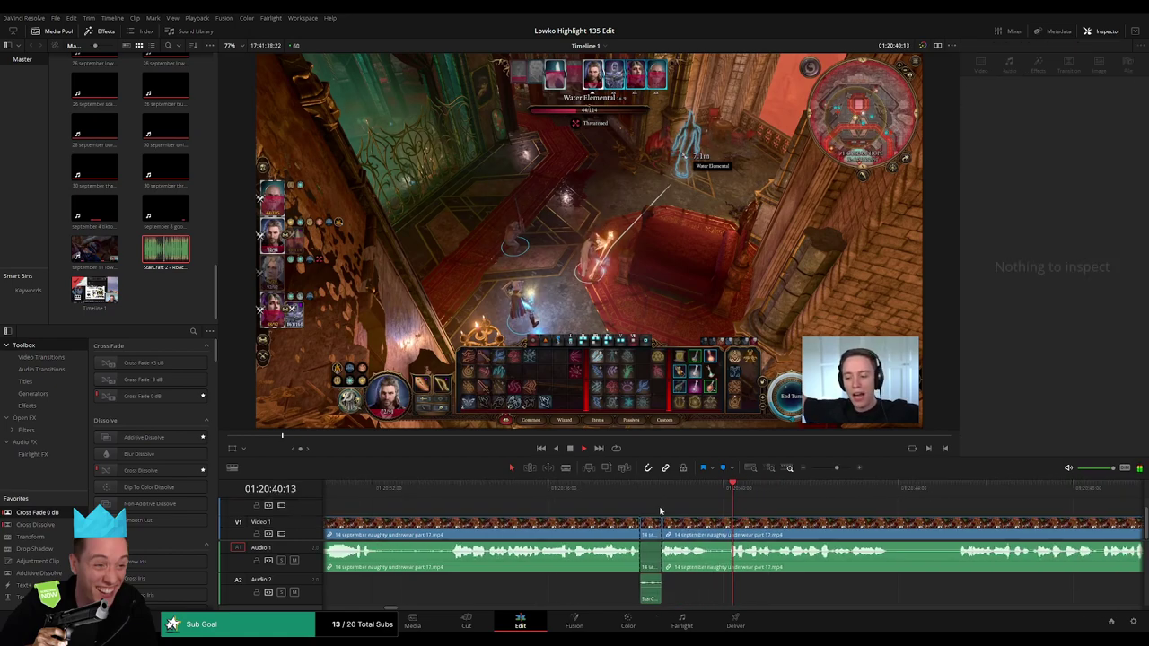
Trim the start of the next gameplay clip later and ripple-delete the short leftover piece.
scroll(584, 503, down, 3)
scroll(620, 507, down, 2)
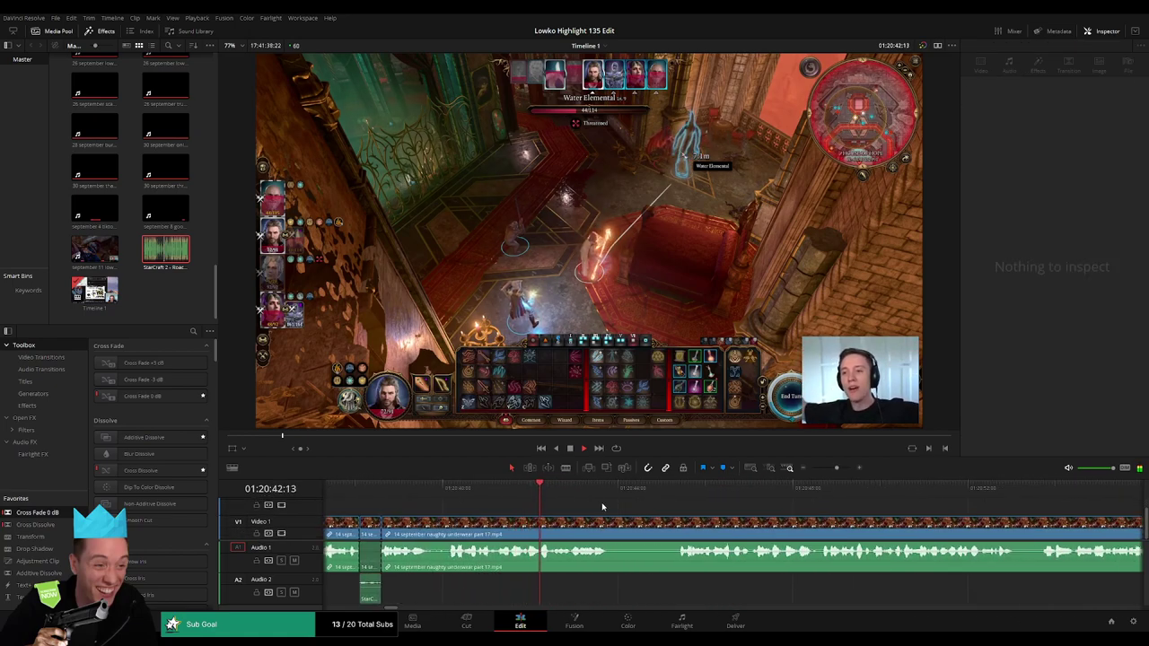
click(649, 527)
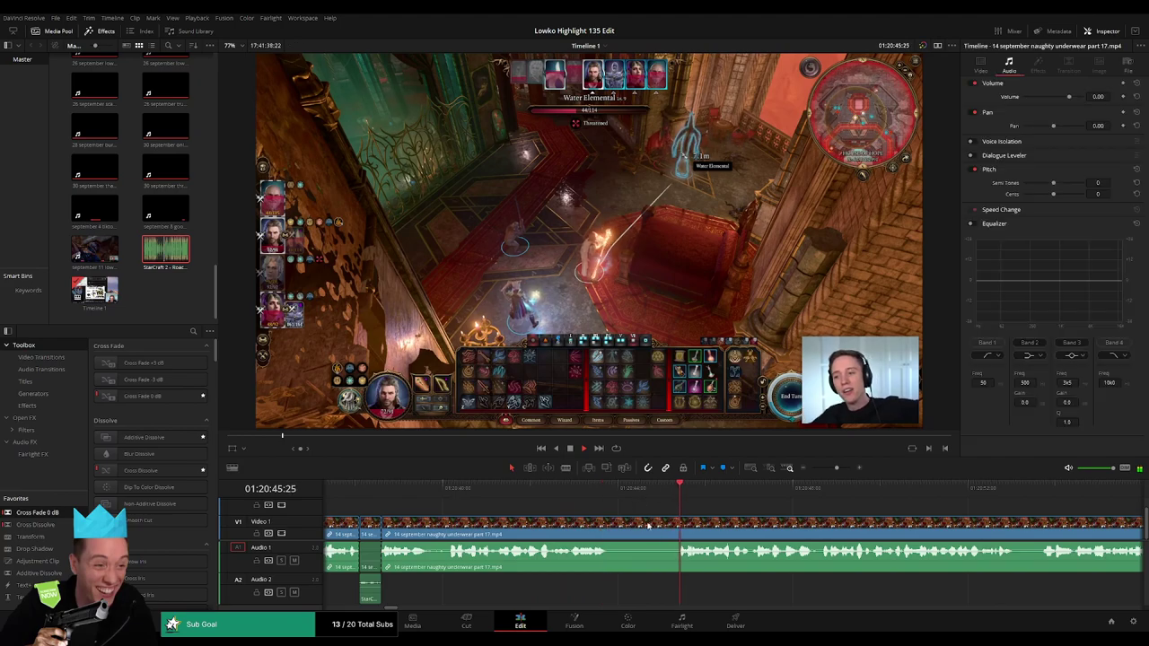
drag(616, 524, 674, 527)
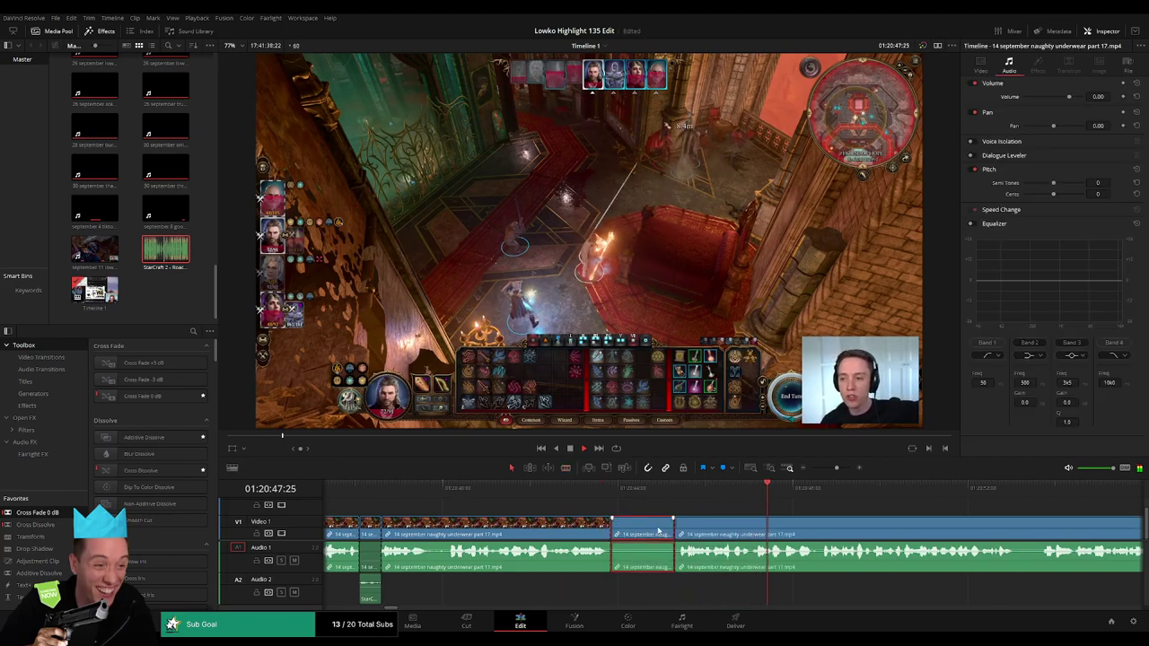
key(Delete)
Trim away a short segment at a later edit point in the gameplay footage.
scroll(591, 518, right, 3)
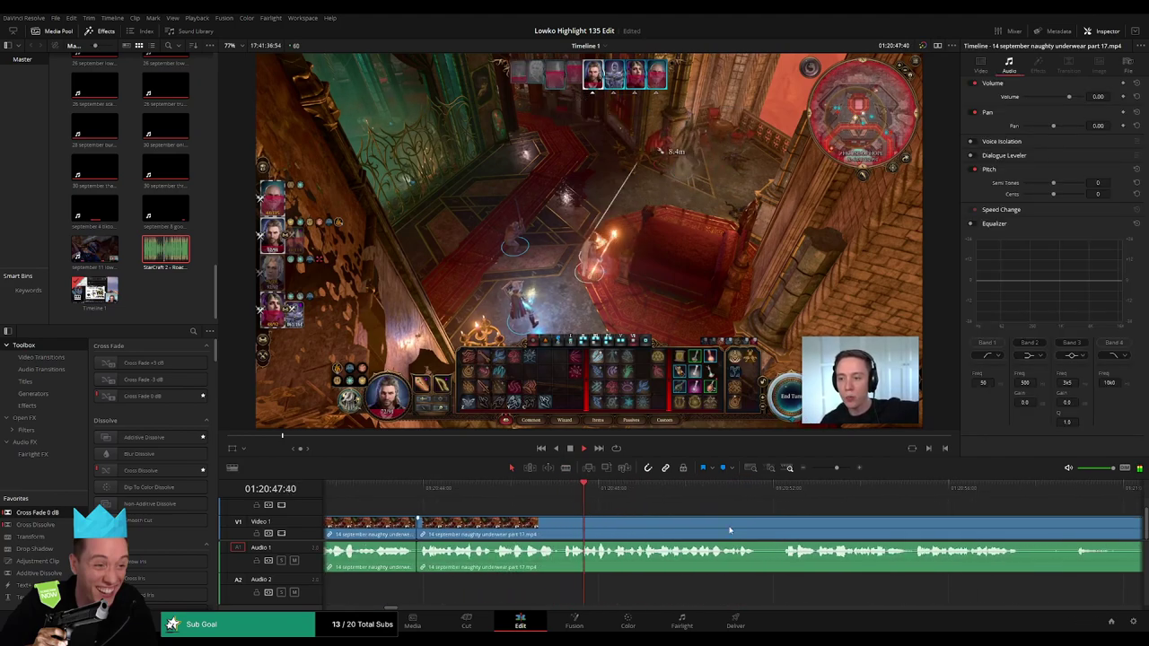
scroll(730, 531, right, 2)
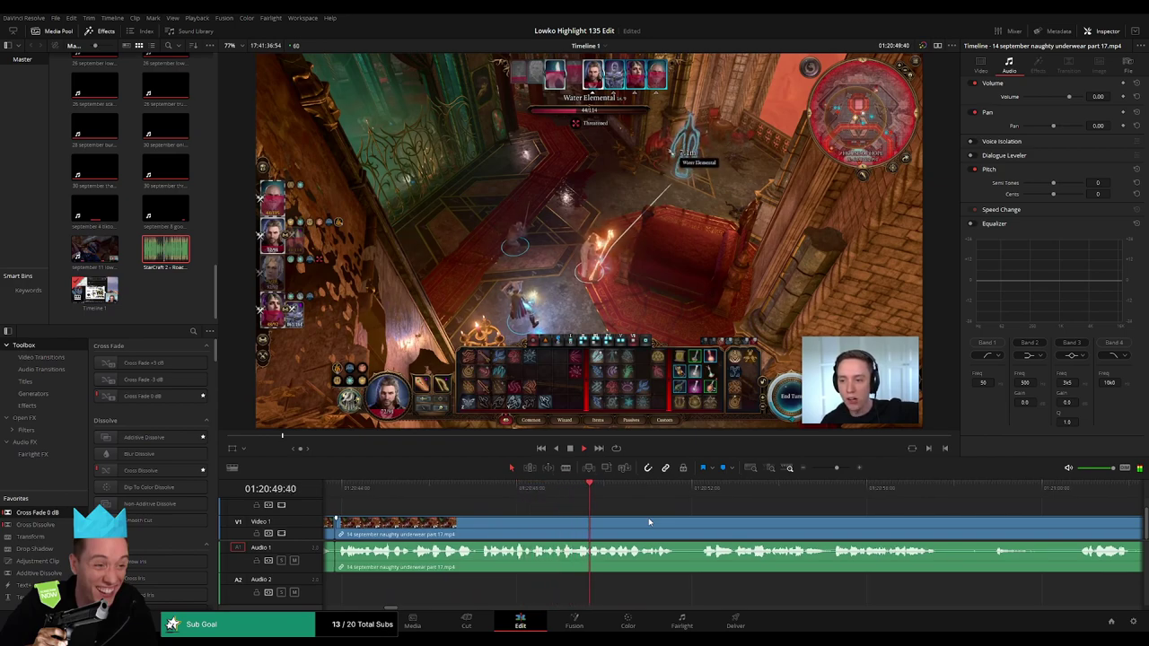
scroll(693, 522, right, 2)
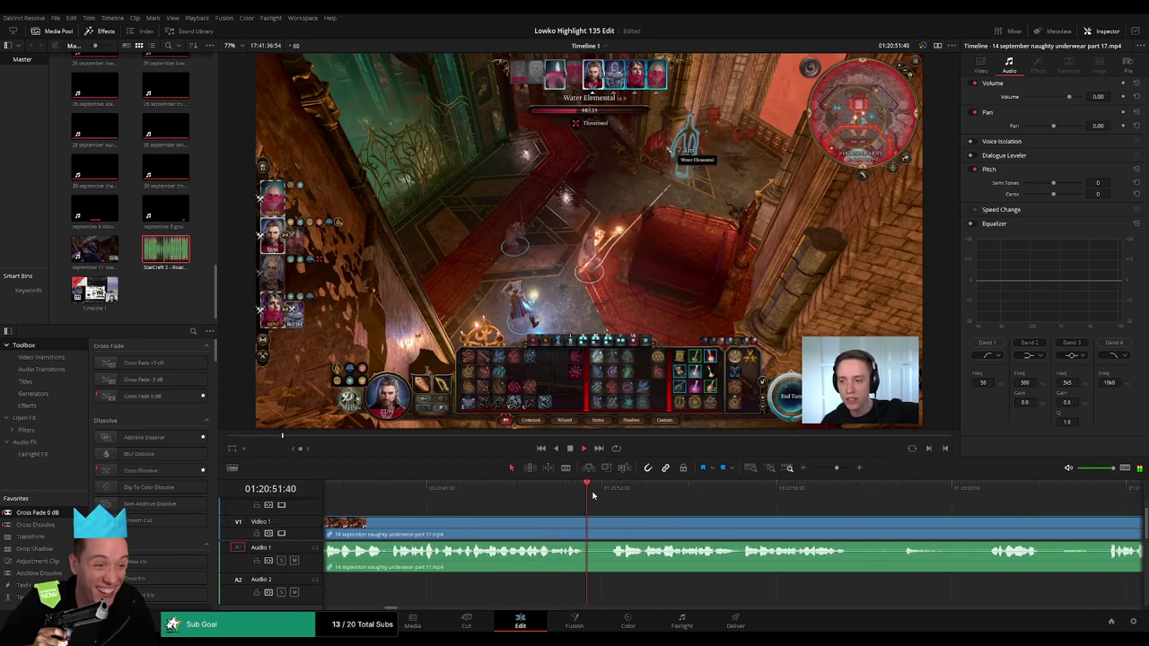
scroll(629, 507, right, 2)
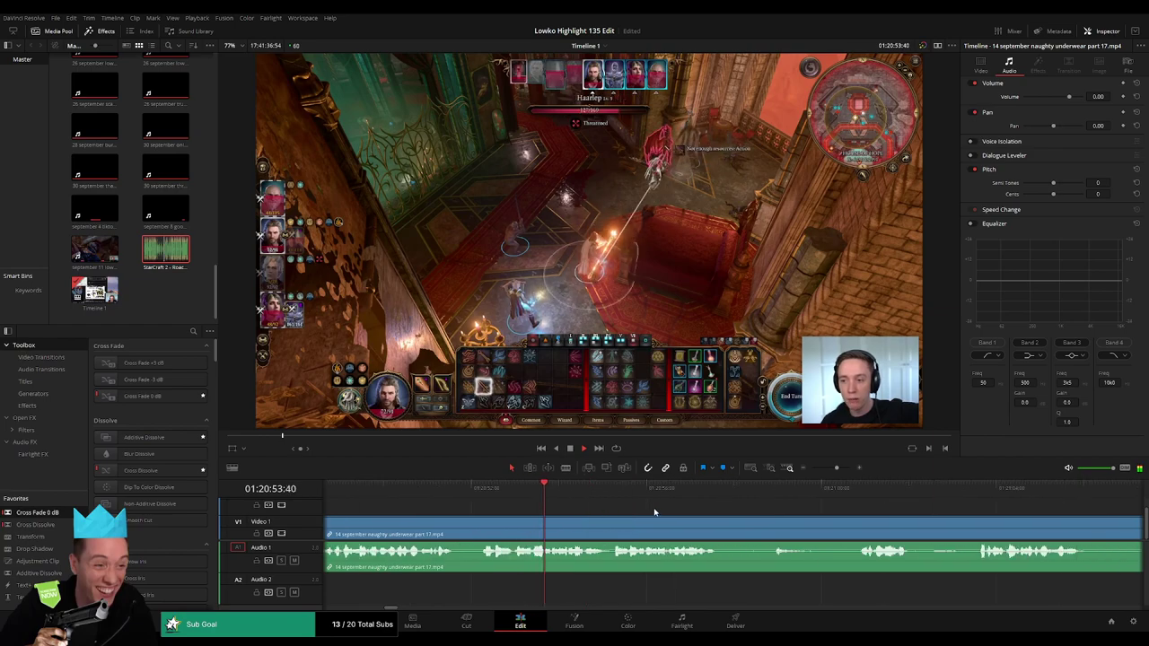
drag(842, 475, 834, 470)
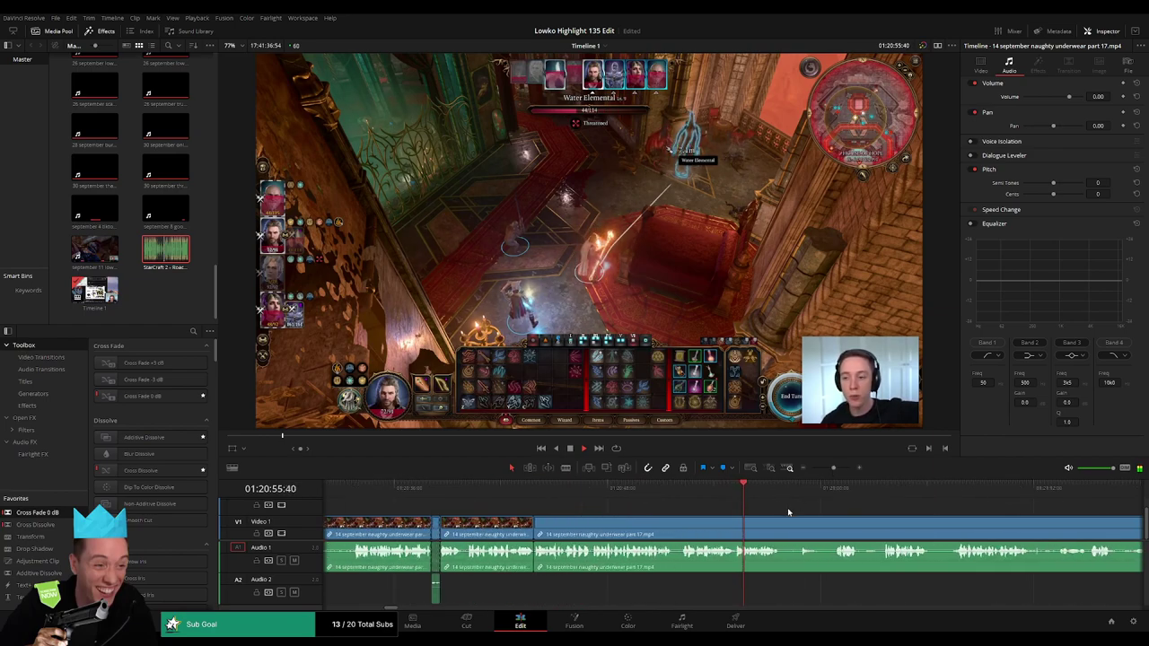
scroll(692, 518, right, 2)
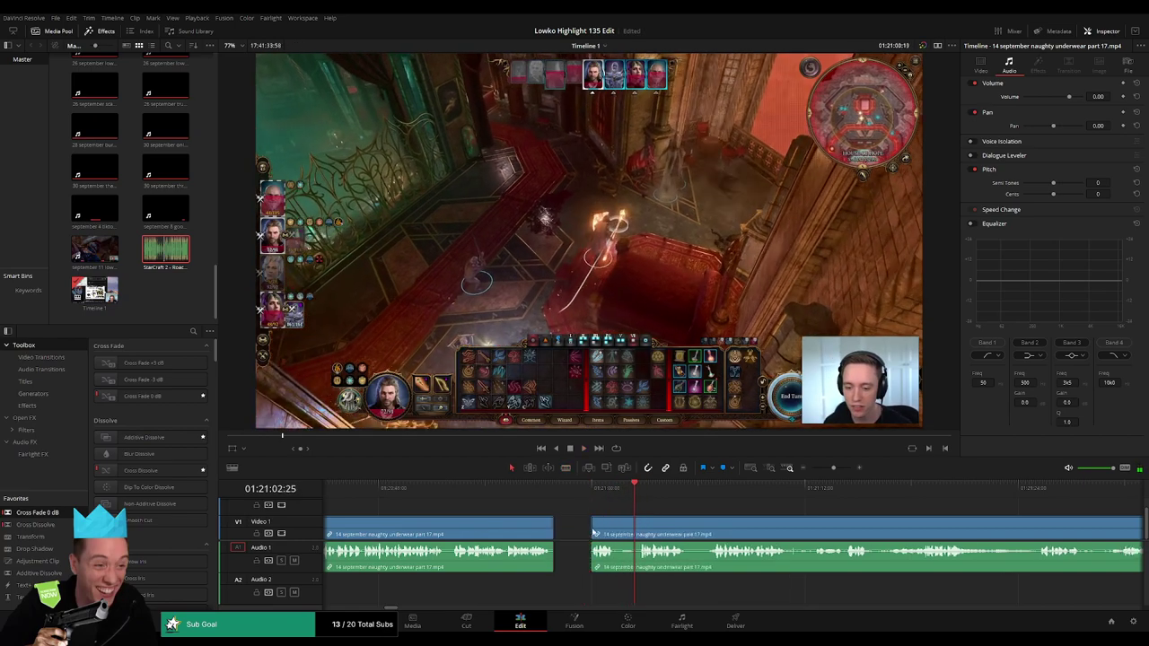
drag(611, 531, 598, 528)
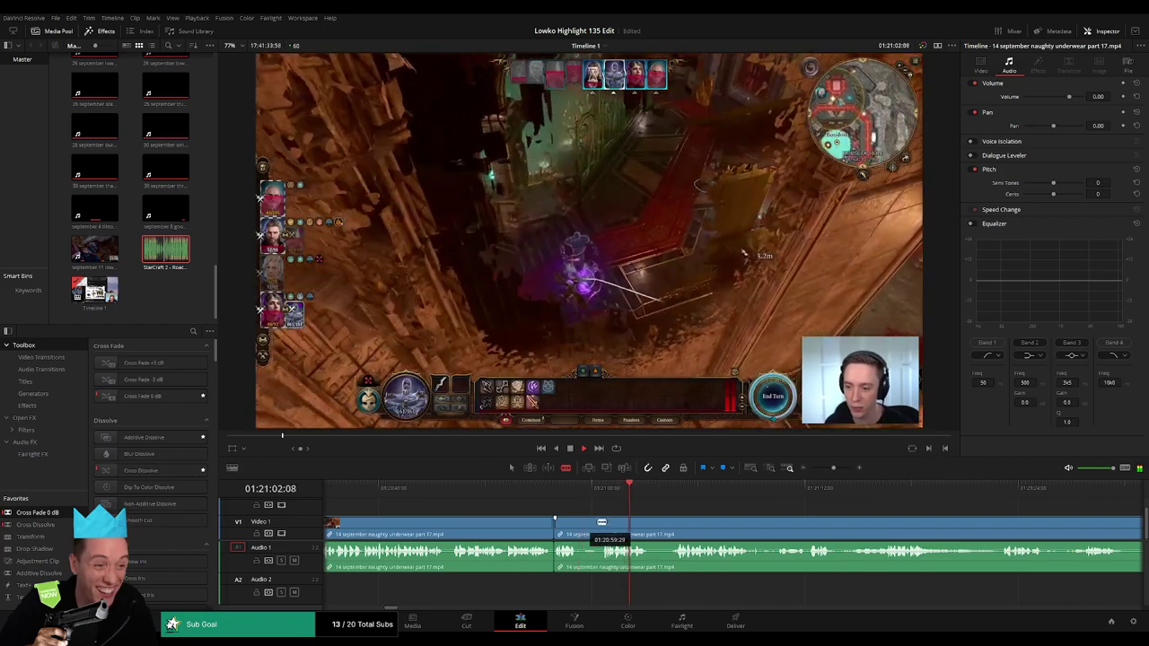
Blade the clip, ripple-delete the short piece after the cut, and apply Cross Fade 0 dB there.
scroll(556, 494, right, 1)
key(ctrl+b)
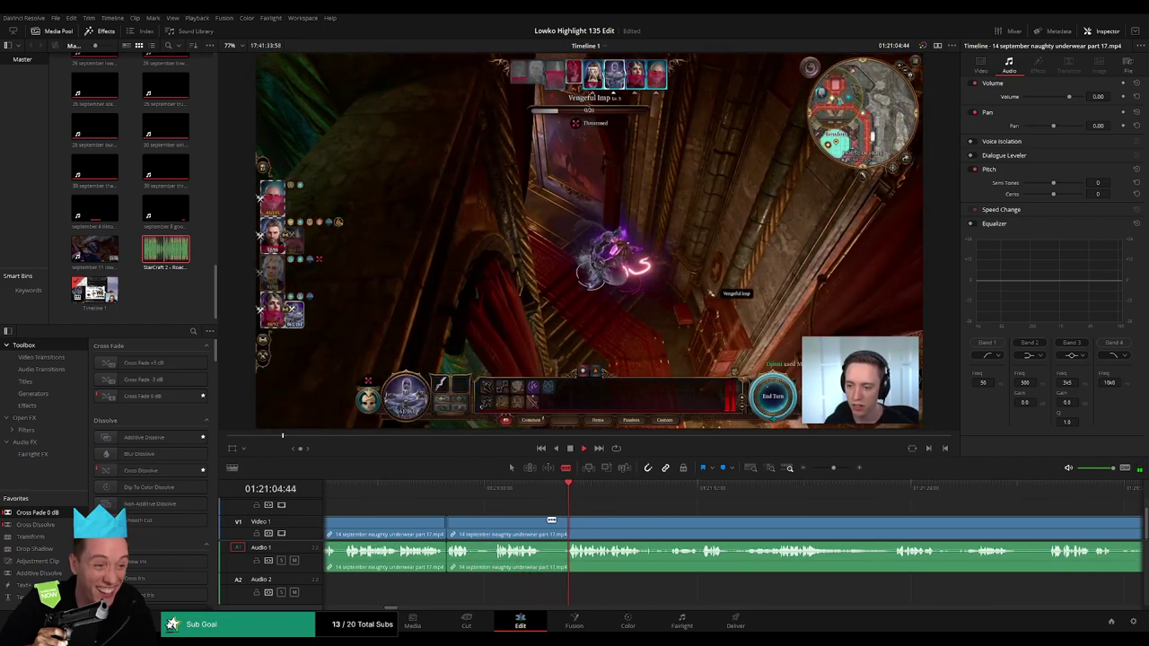
drag(571, 521, 561, 528)
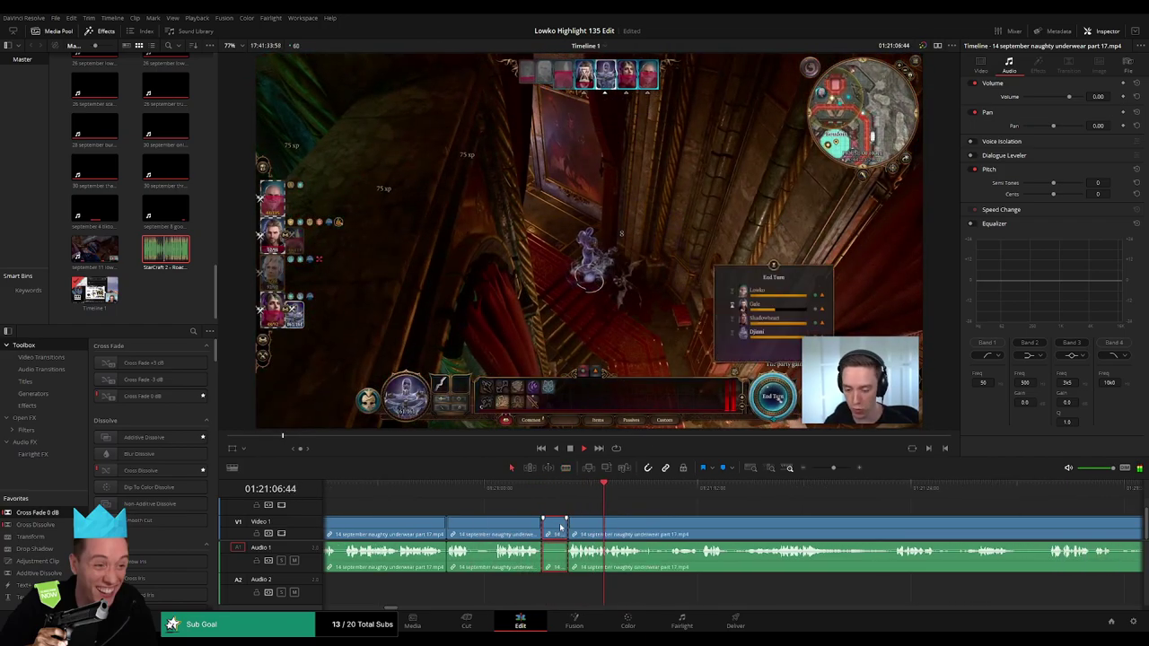
key(BackSpace)
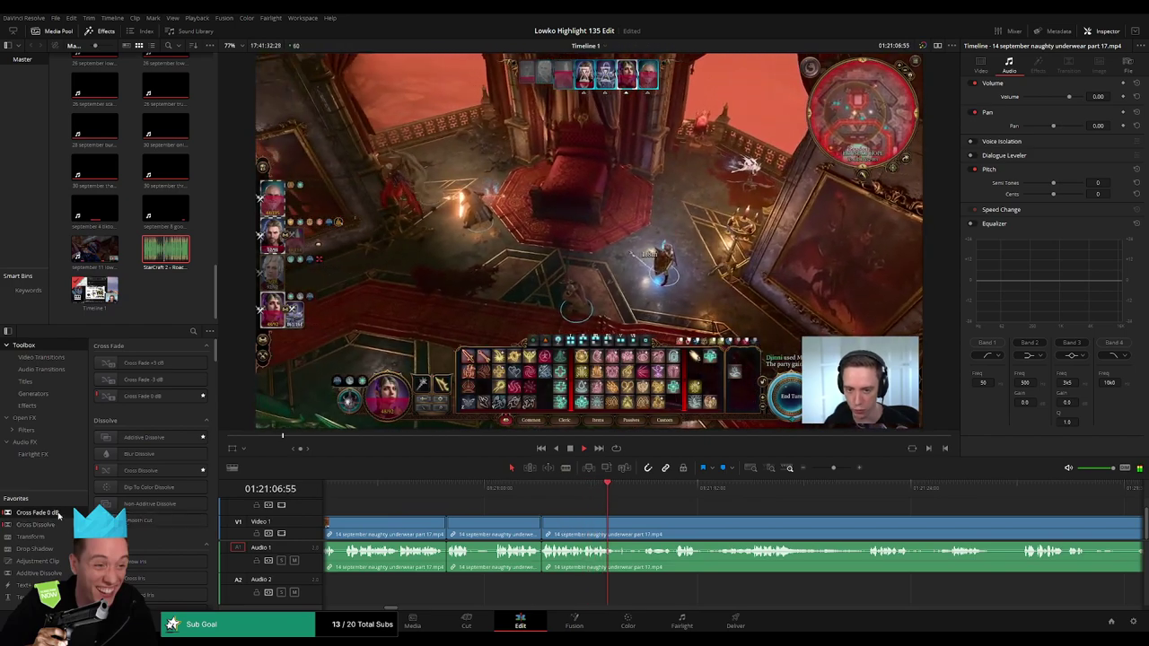
drag(59, 515, 566, 559)
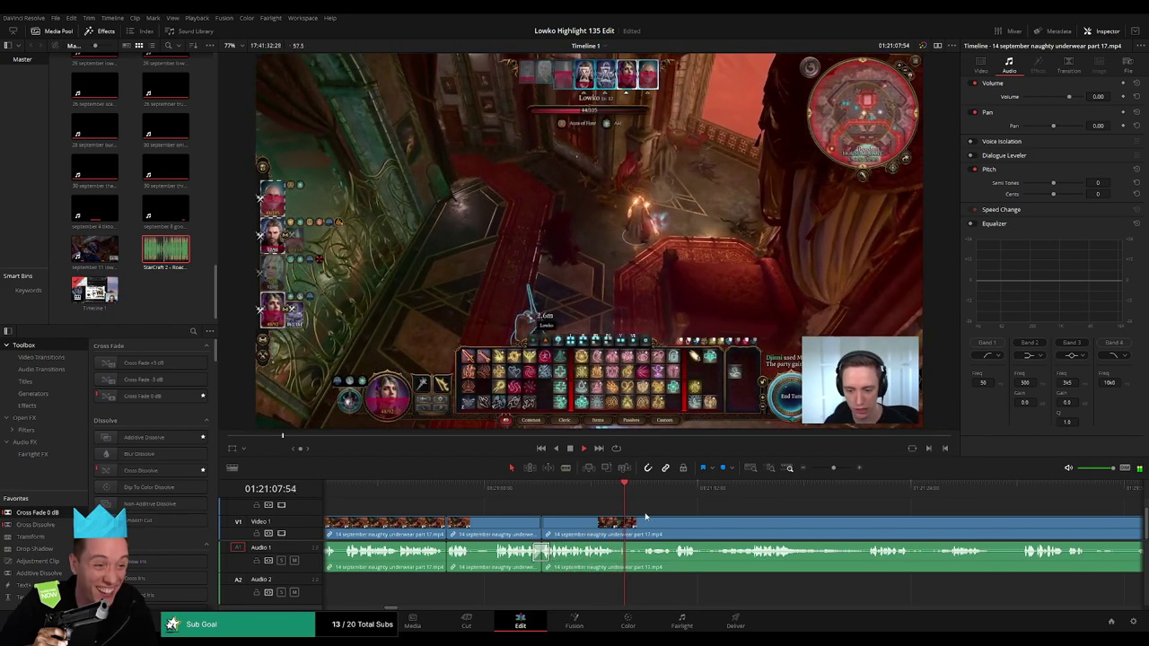
scroll(656, 512, right, 3)
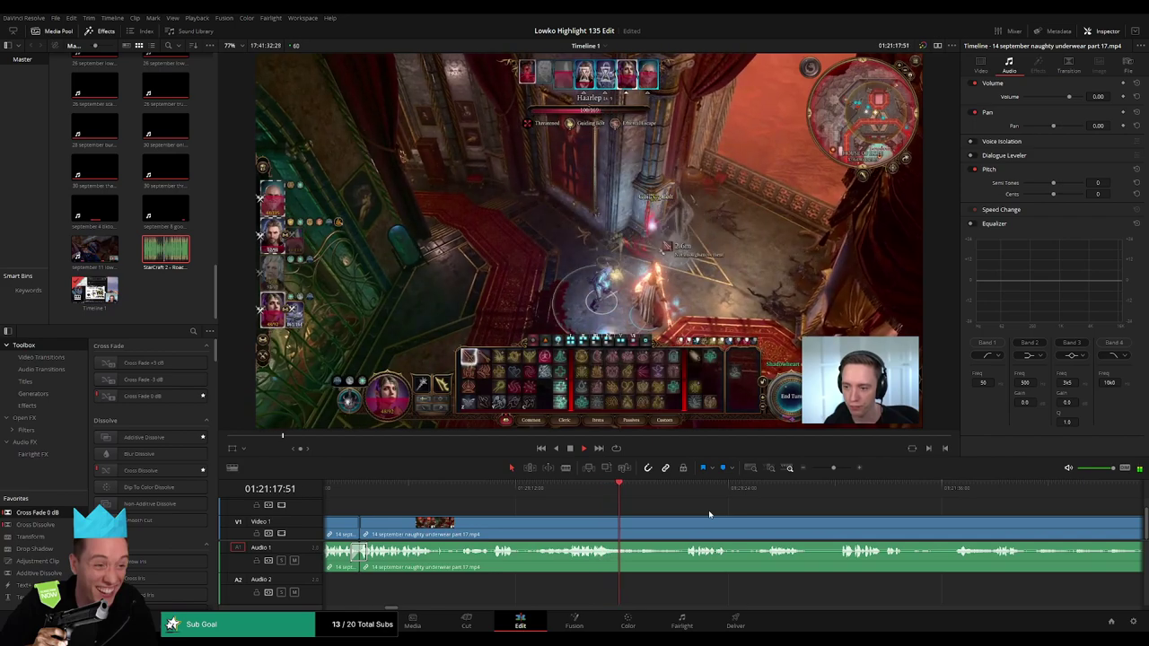
click(490, 493)
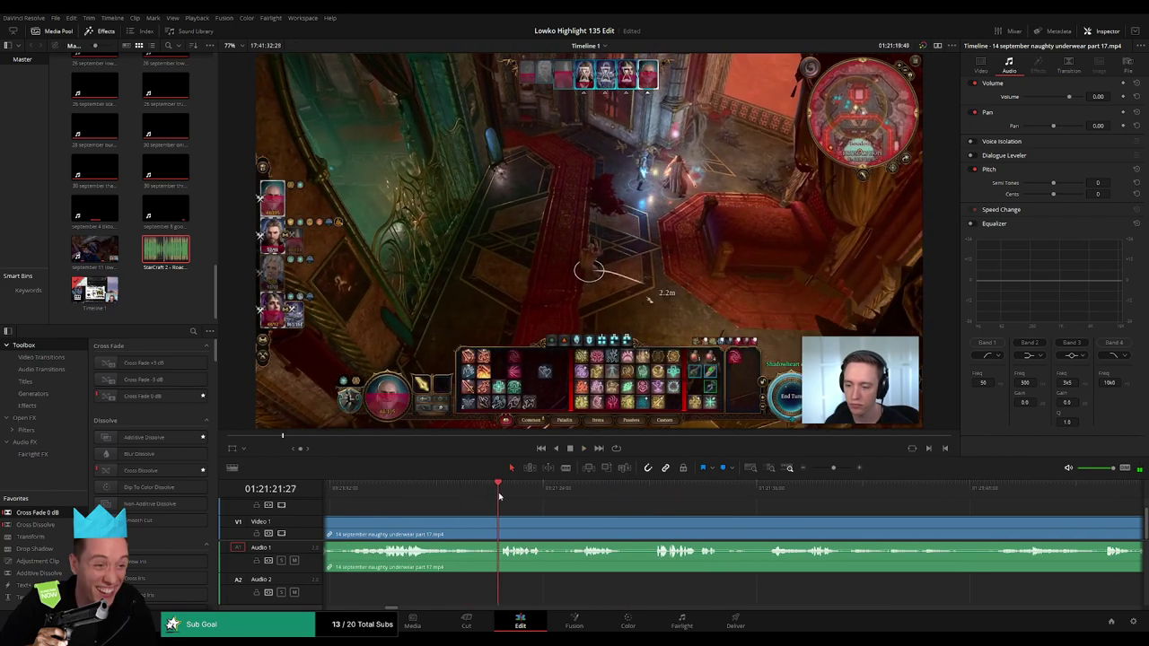
click(569, 494)
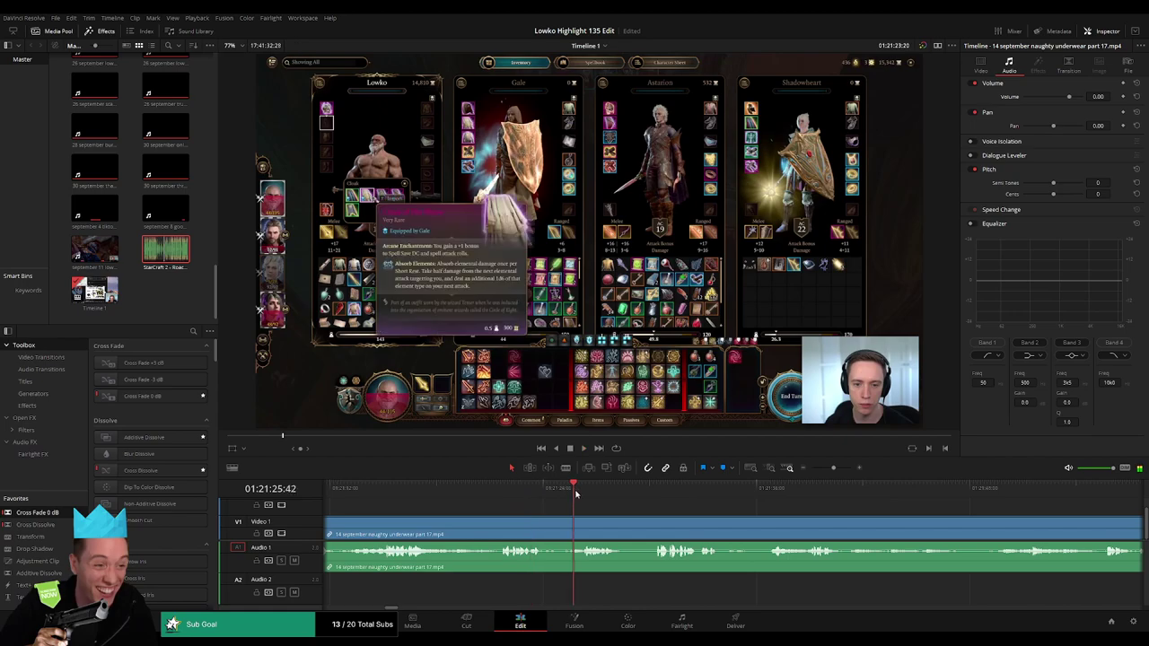
click(651, 493)
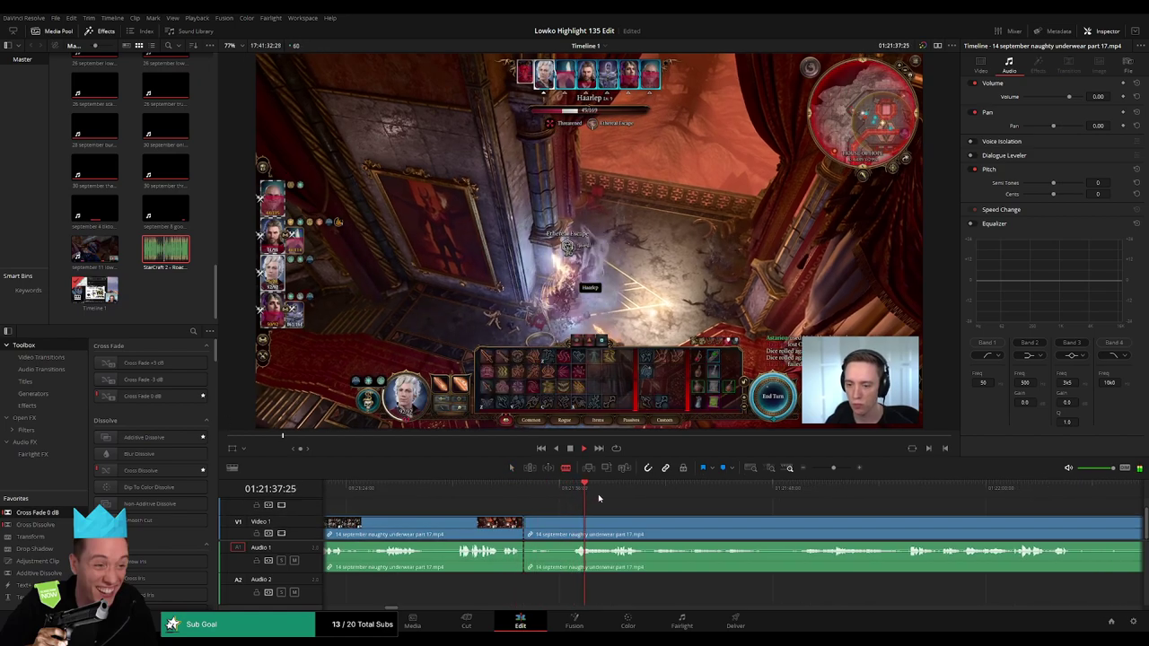
click(795, 493)
click(916, 493)
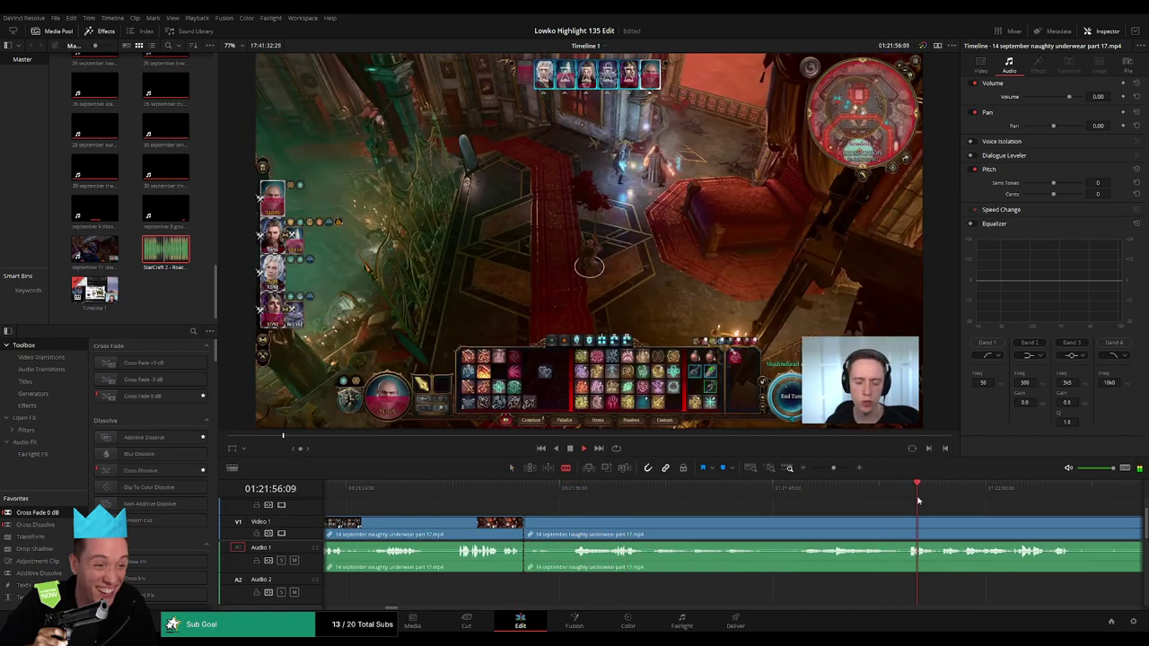
click(790, 491)
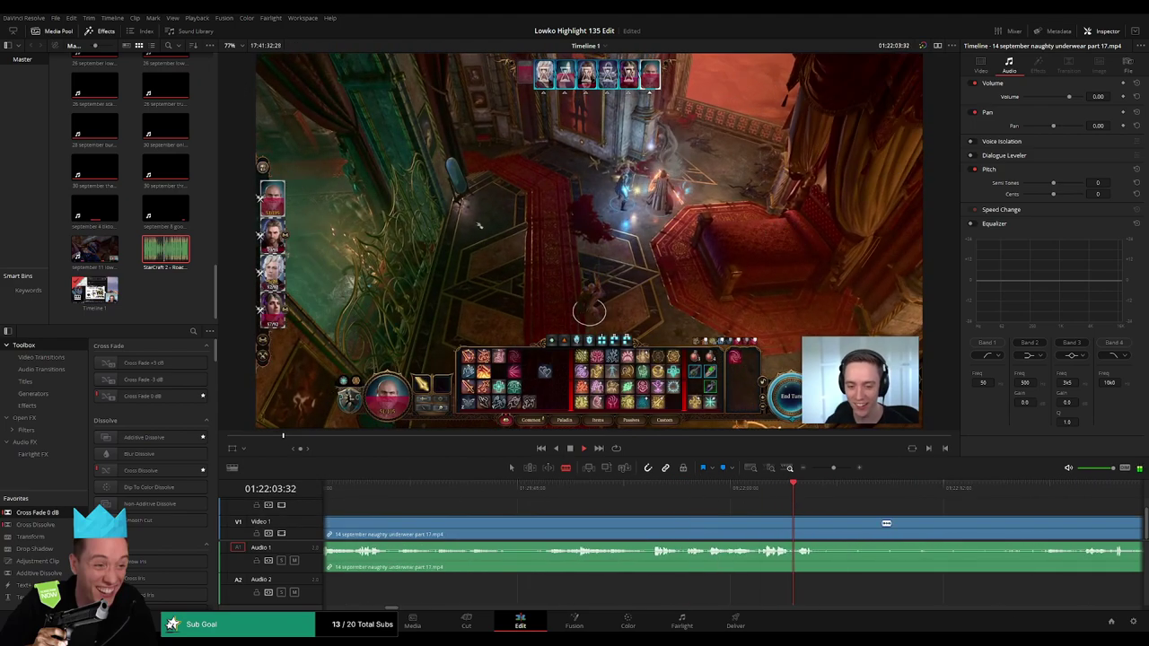
Blade the inventory footage at the chosen moment and ripple-delete the unwanted section before the cut.
click(943, 491)
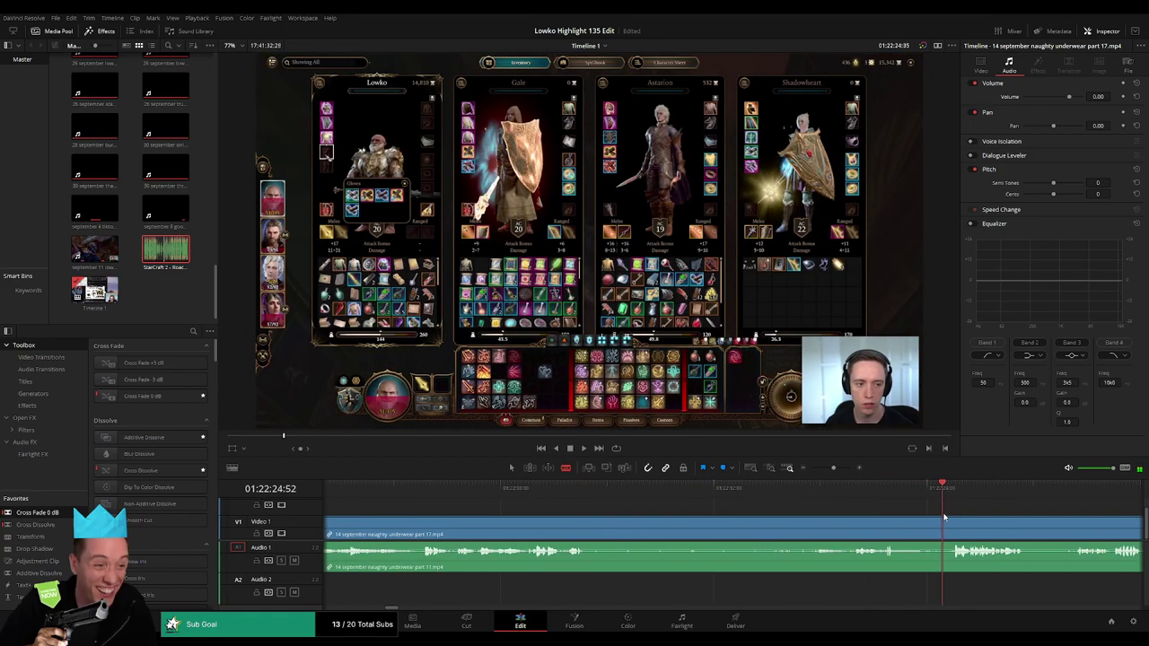
click(790, 489)
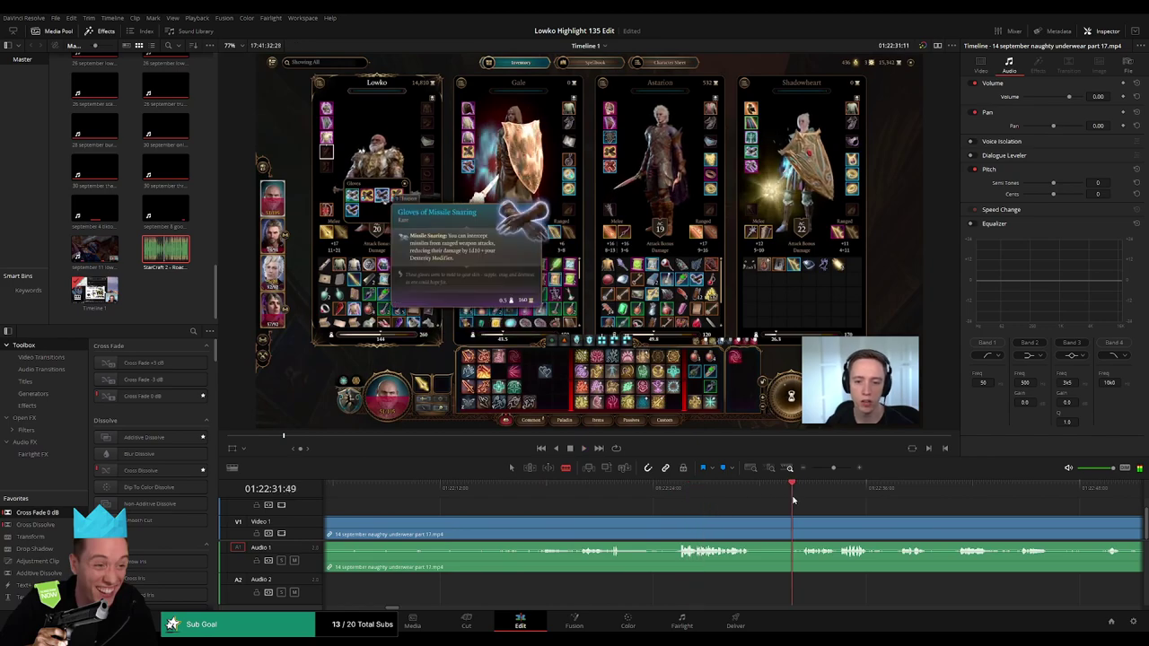
click(898, 489)
click(446, 490)
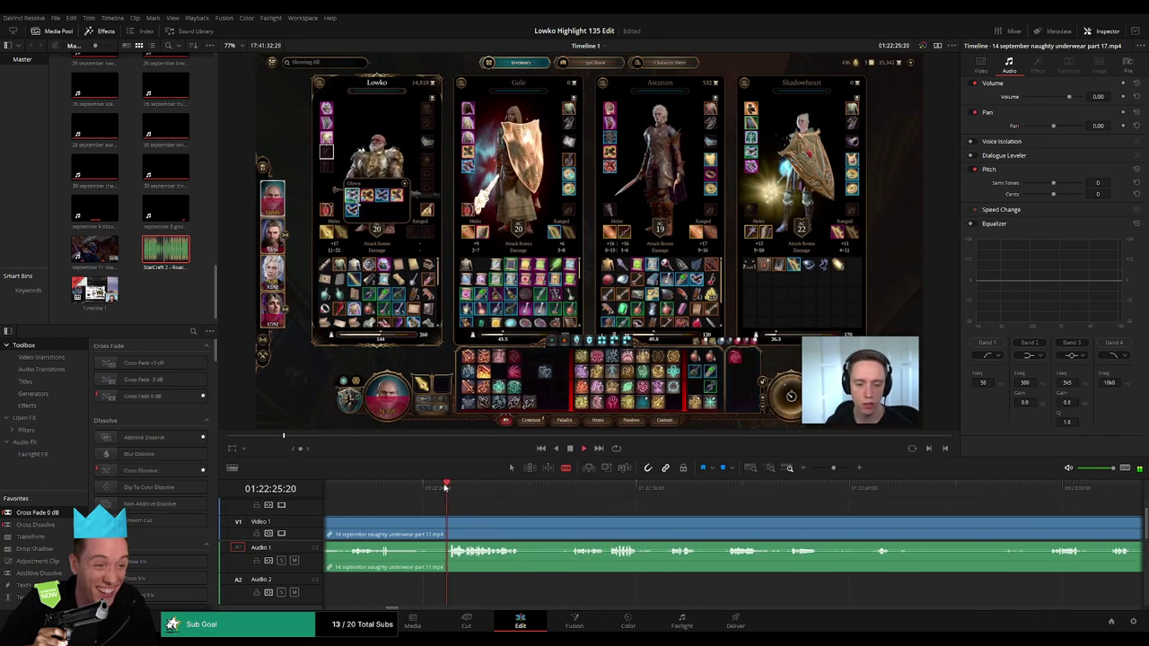
click(380, 490)
click(526, 489)
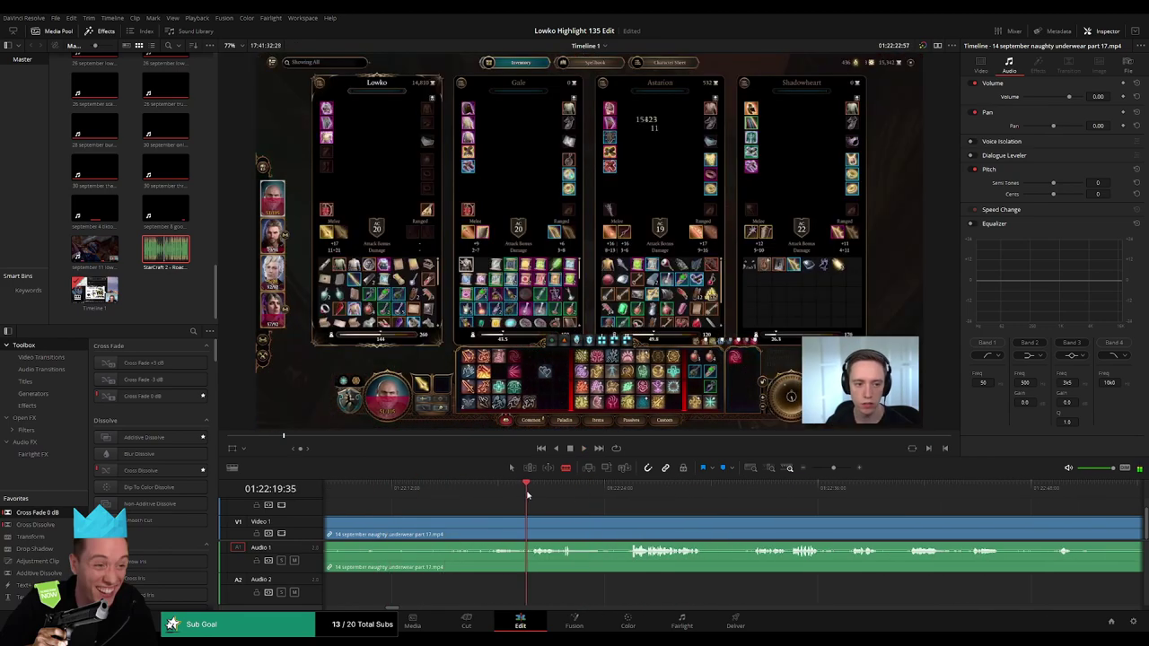
click(488, 489)
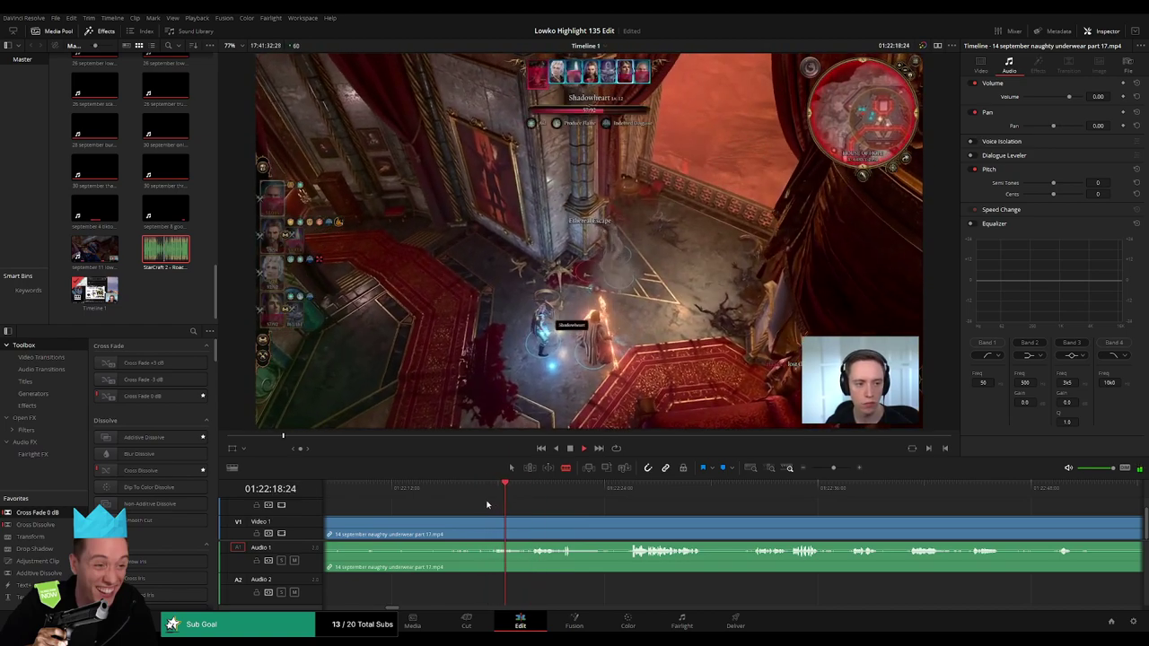
click(493, 529)
key(a)
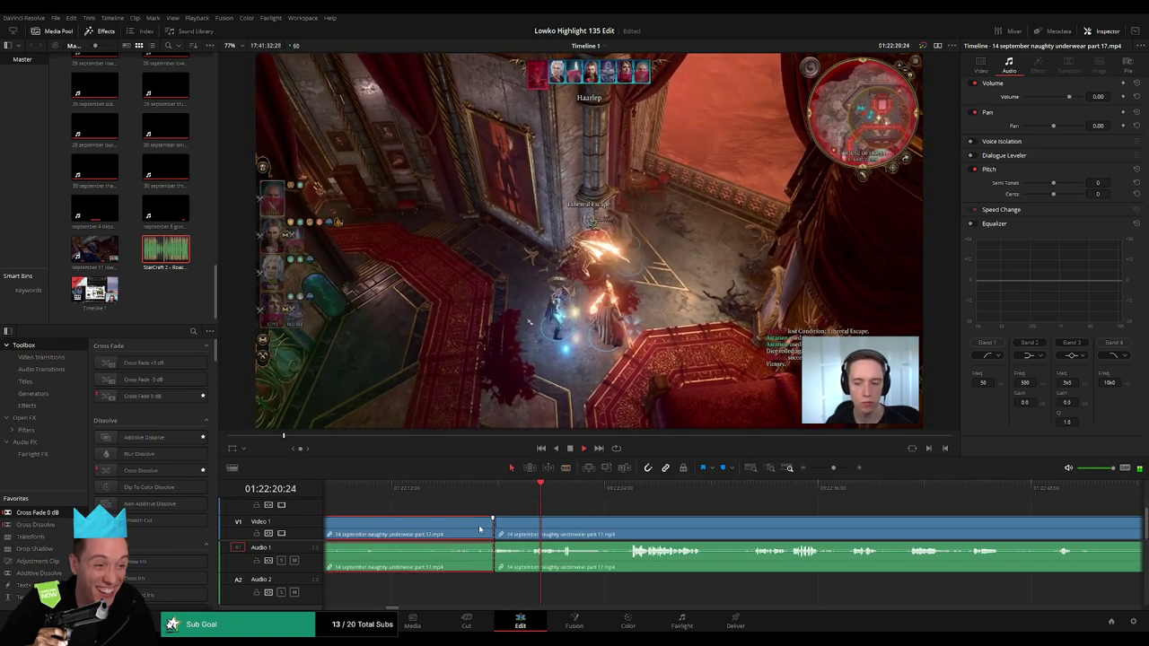
click(480, 530)
key(Delete)
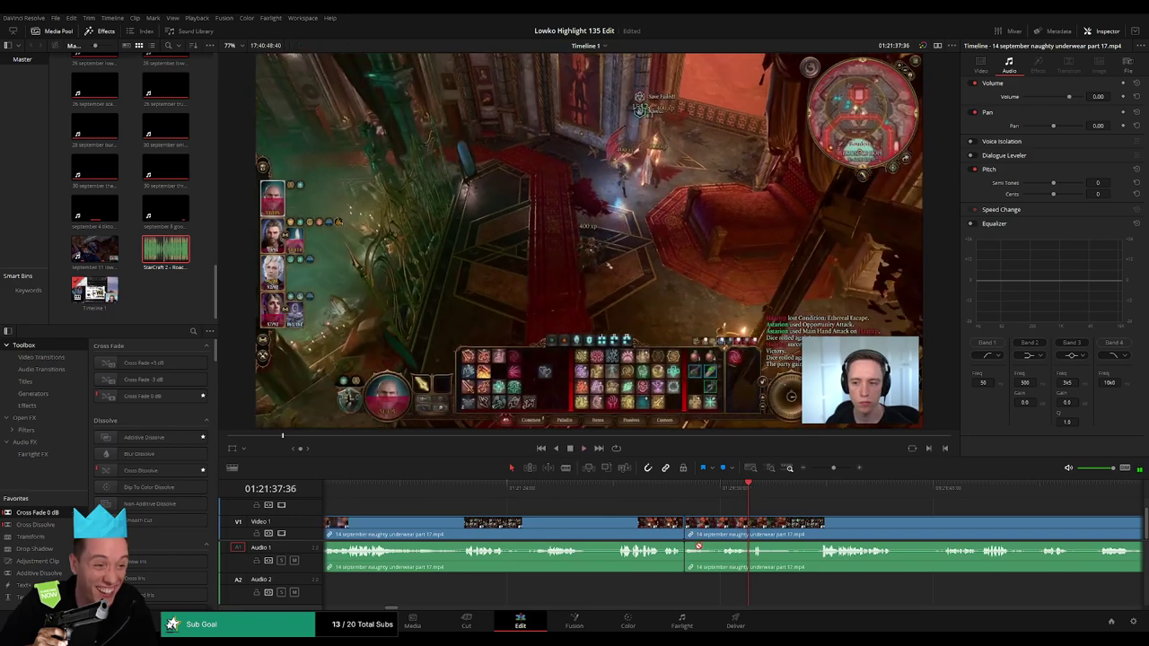
Play back the footage after the first edit to review it.
scroll(633, 495, down, 3)
click(628, 489)
key(space)
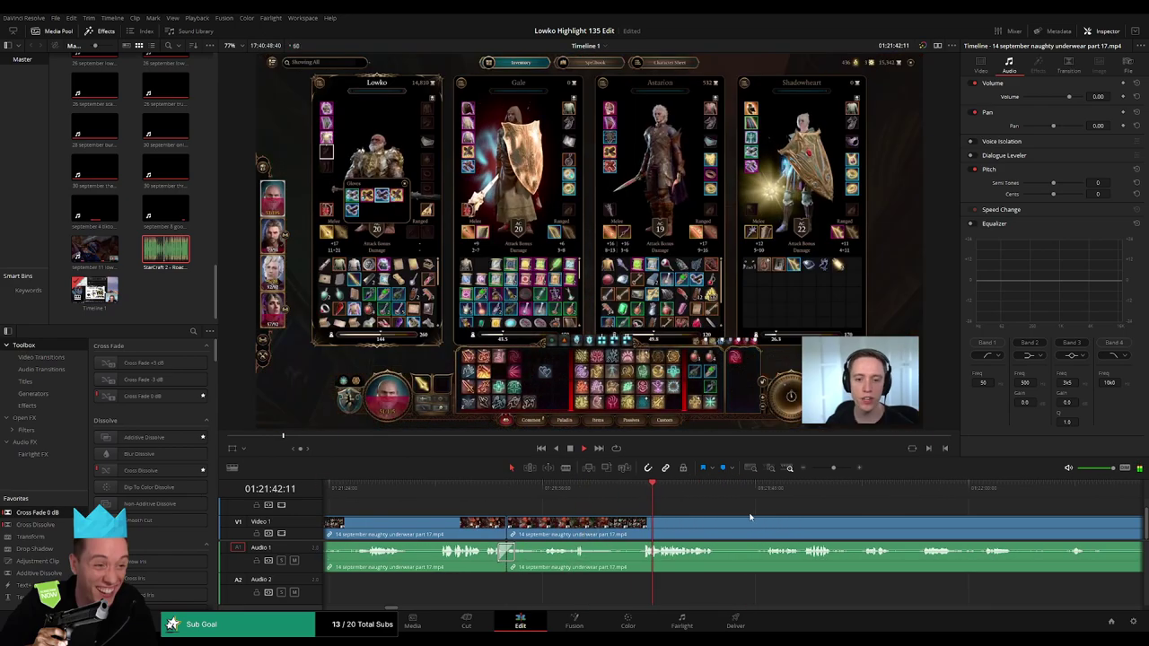
scroll(634, 503, down, 3)
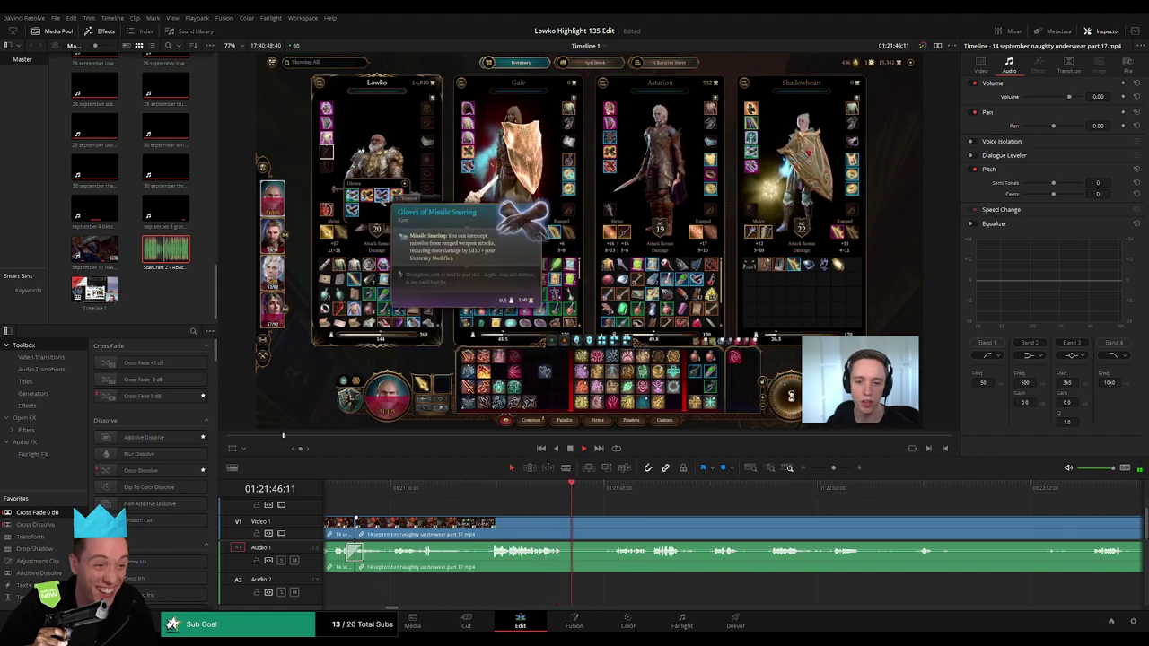
click(613, 500)
key(space)
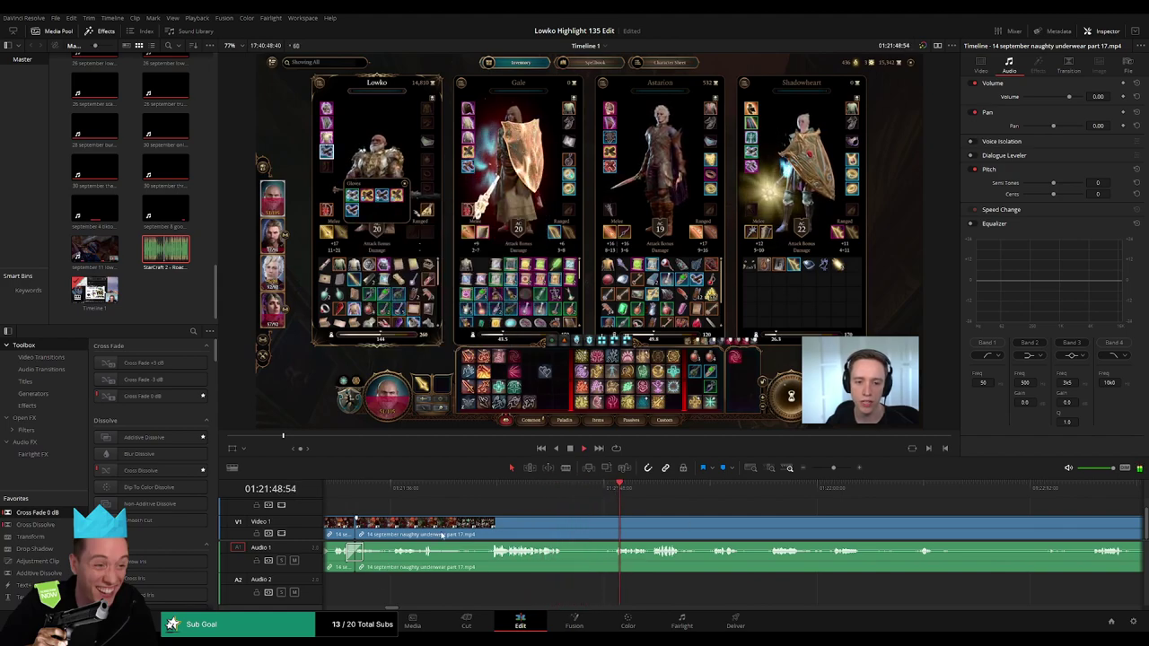
Split at a second point and ripple-delete the unwanted middle piece between the cuts.
click(463, 533)
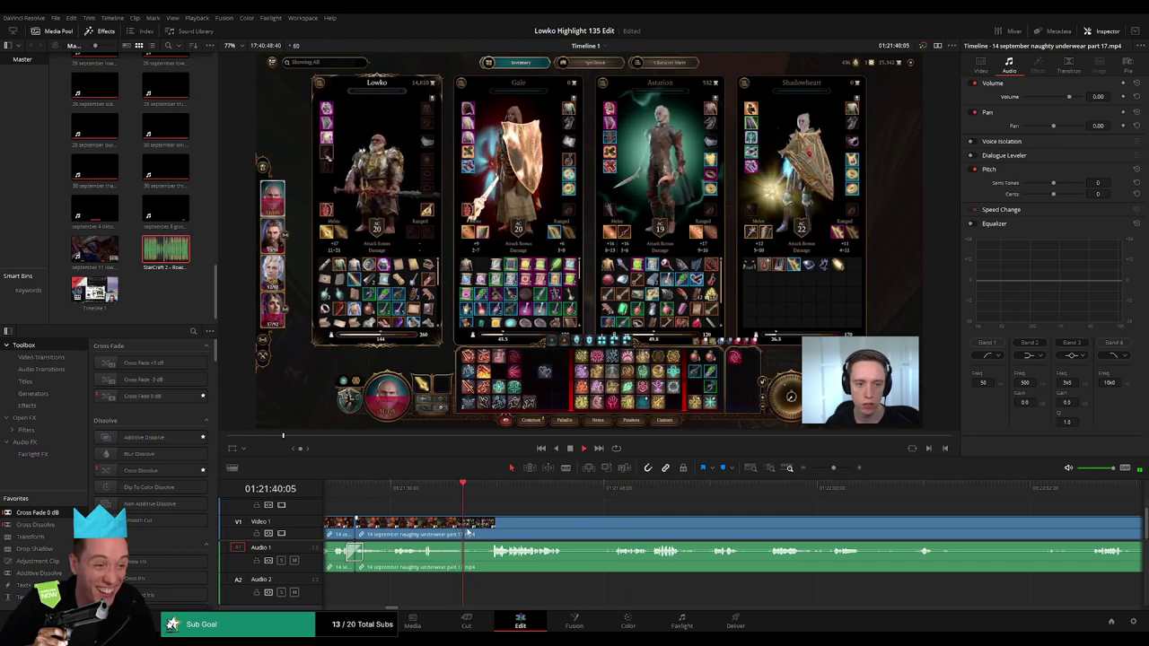
key(ctrl+b)
click(611, 489)
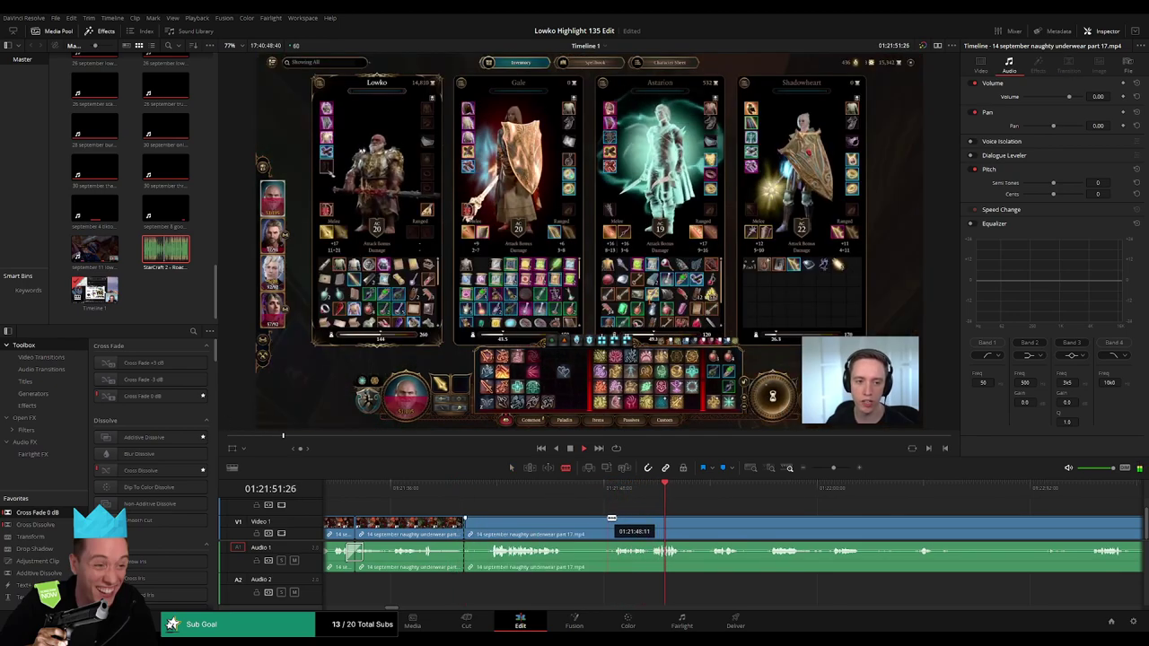
click(591, 529)
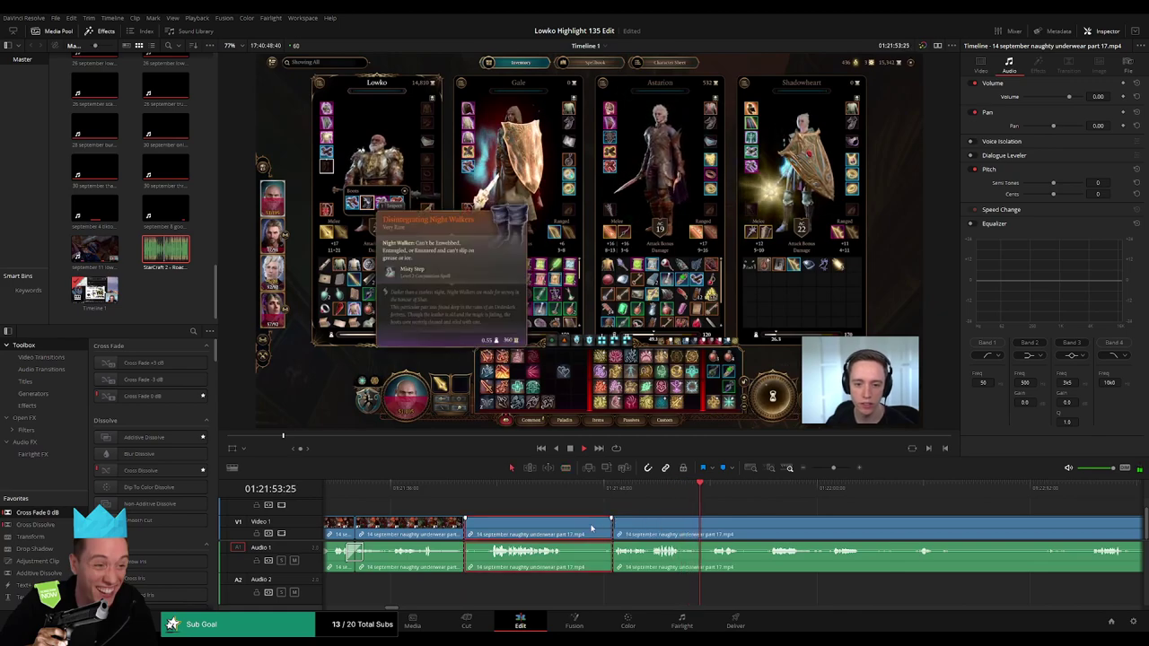
key(Delete)
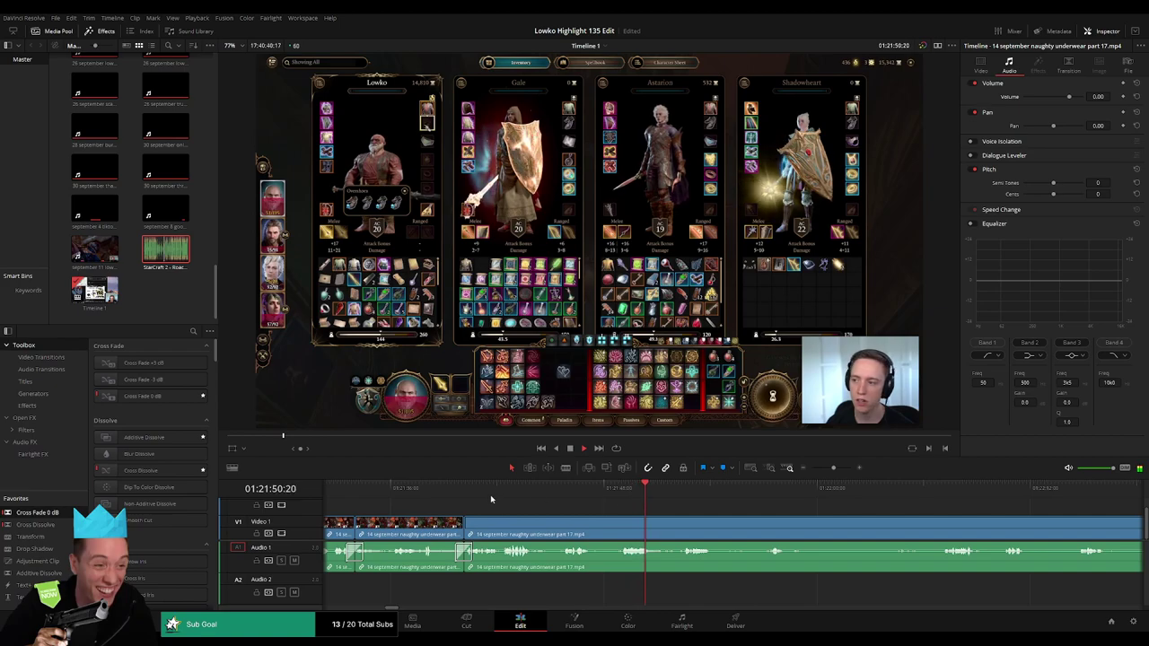
click(903, 493)
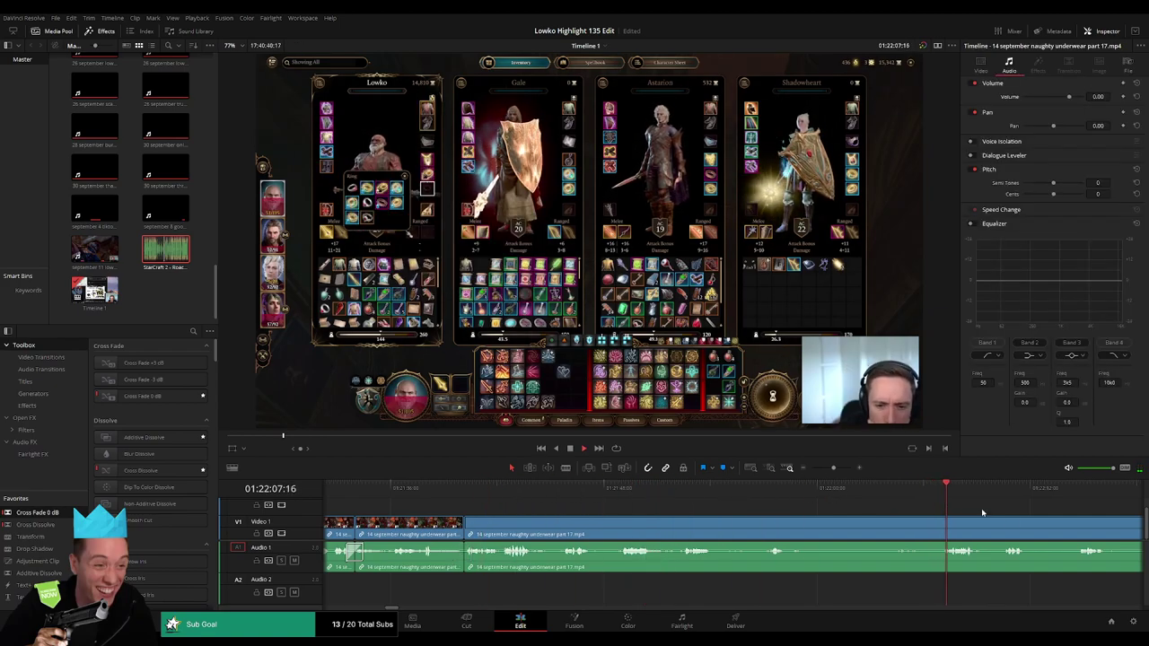
click(855, 494)
Blade the V1/A1 gameplay clip at two adjacent points to mark off a short section.
click(945, 494)
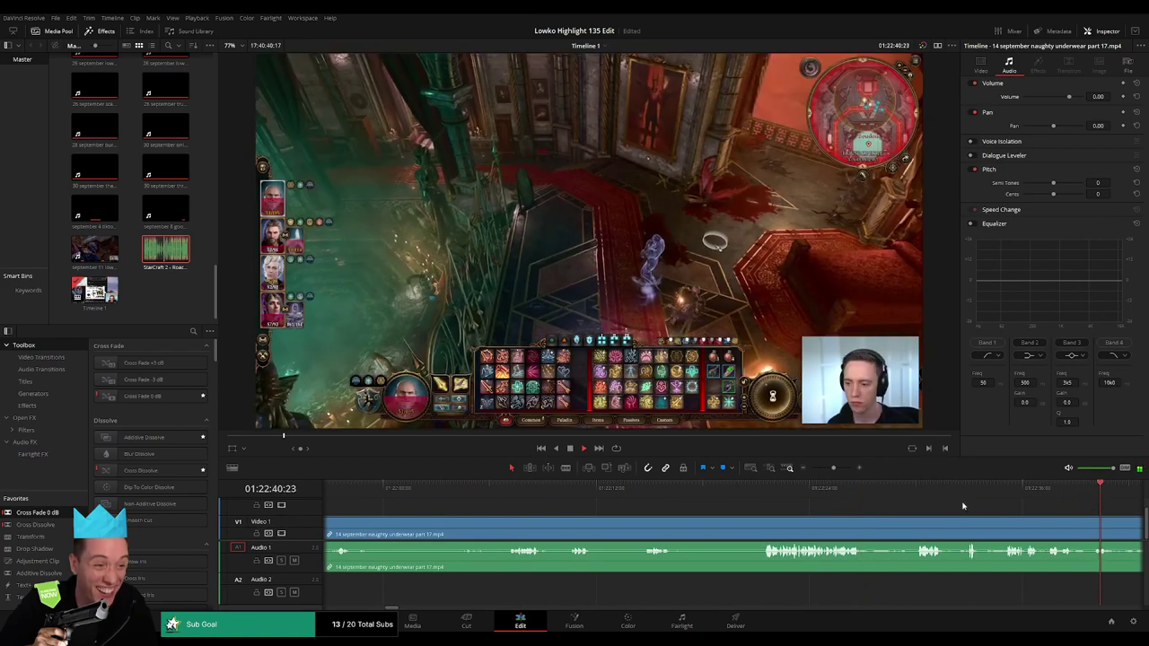
drag(833, 468, 832, 469)
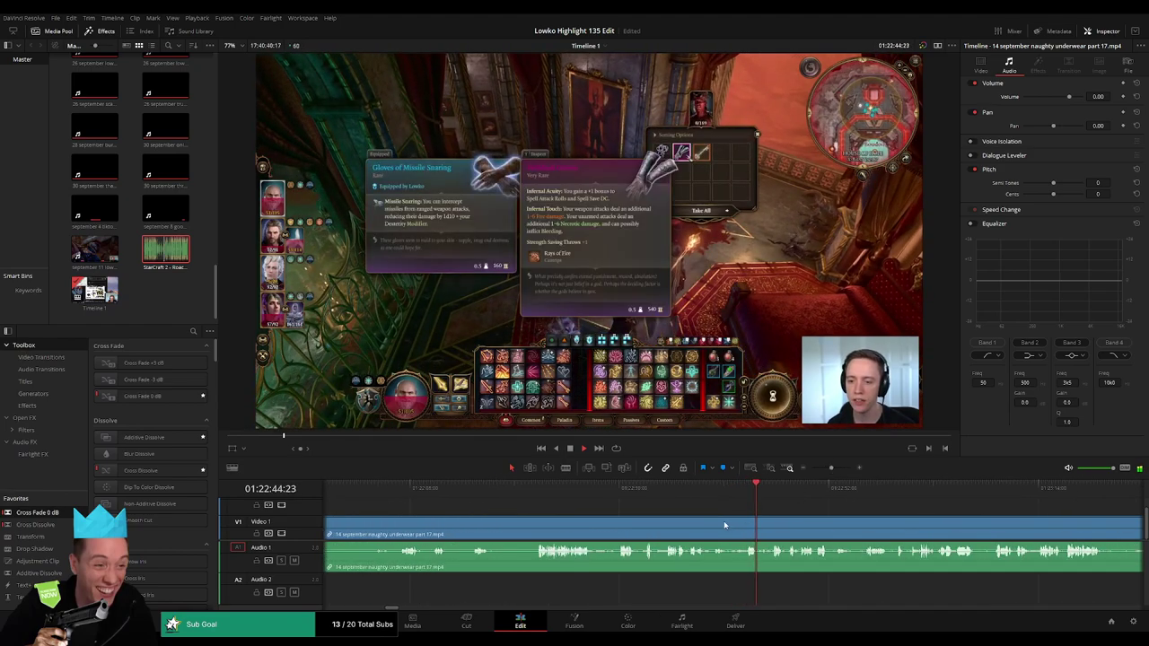
click(715, 493)
key(b)
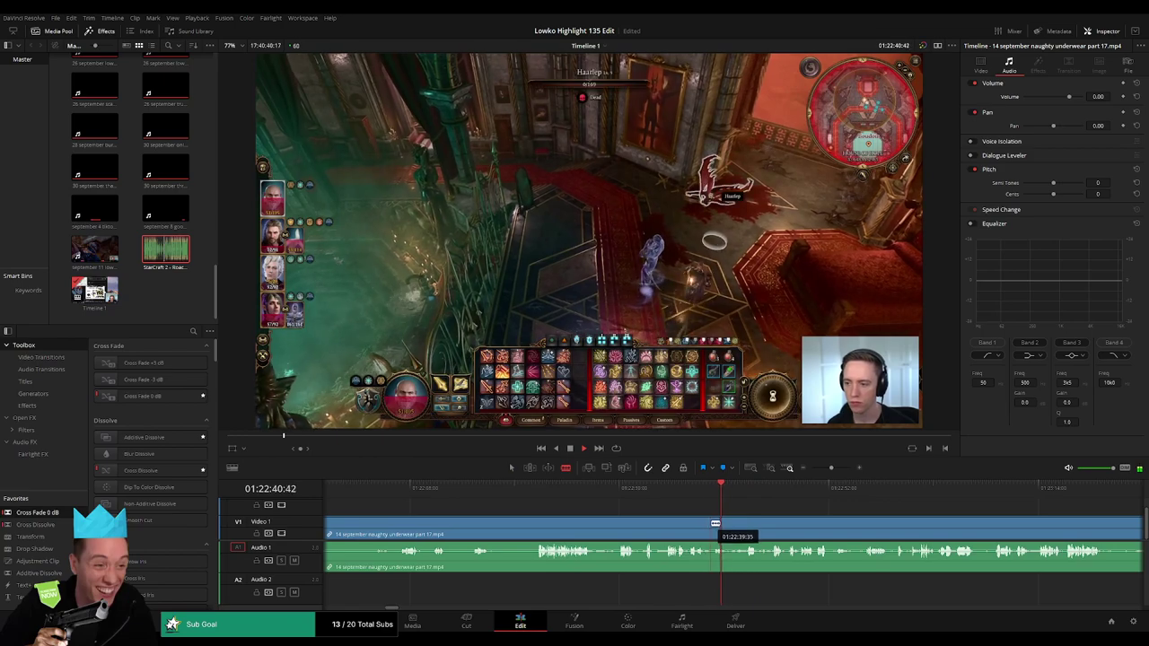
click(716, 524)
click(714, 524)
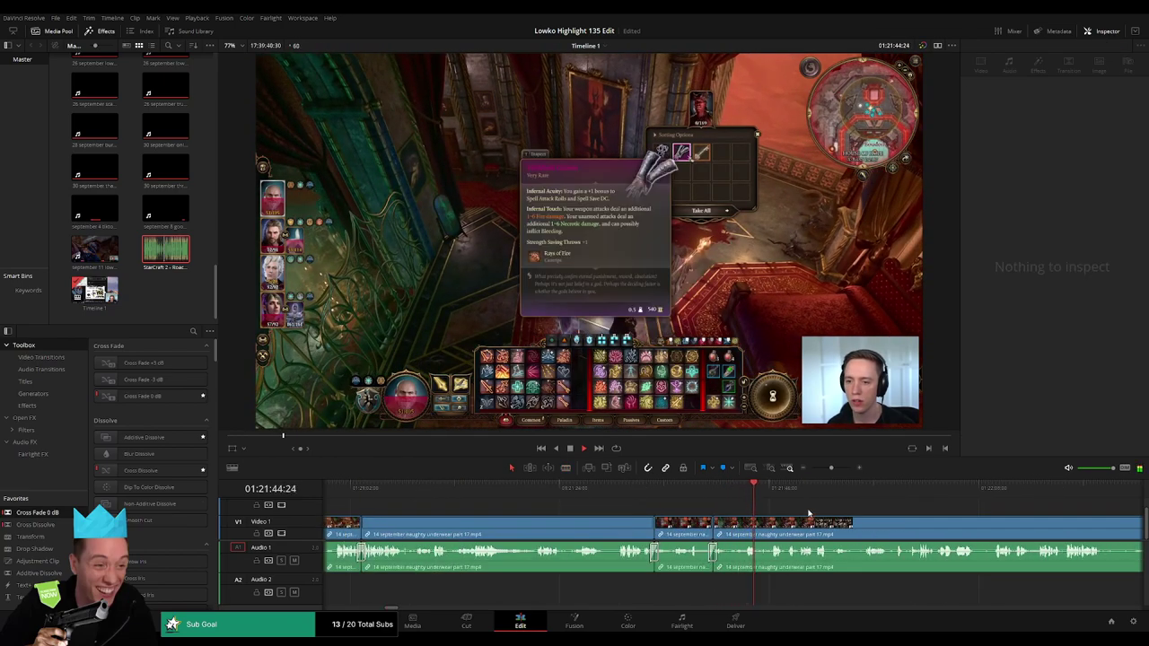
scroll(602, 514, right, 3)
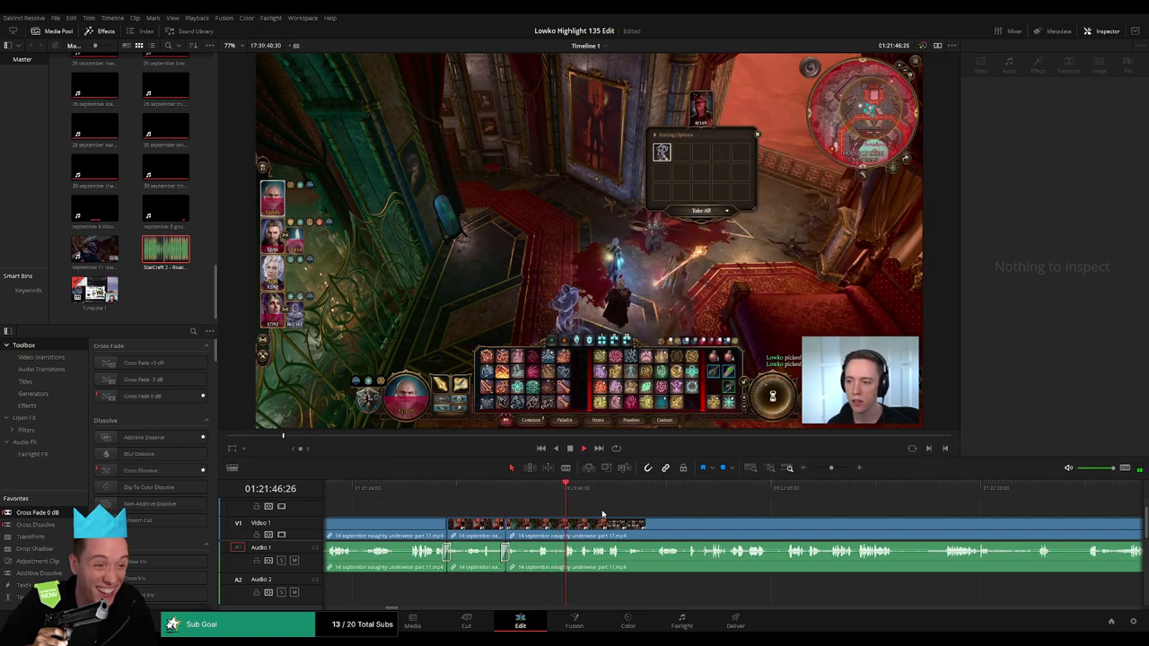
scroll(532, 521, right, 2)
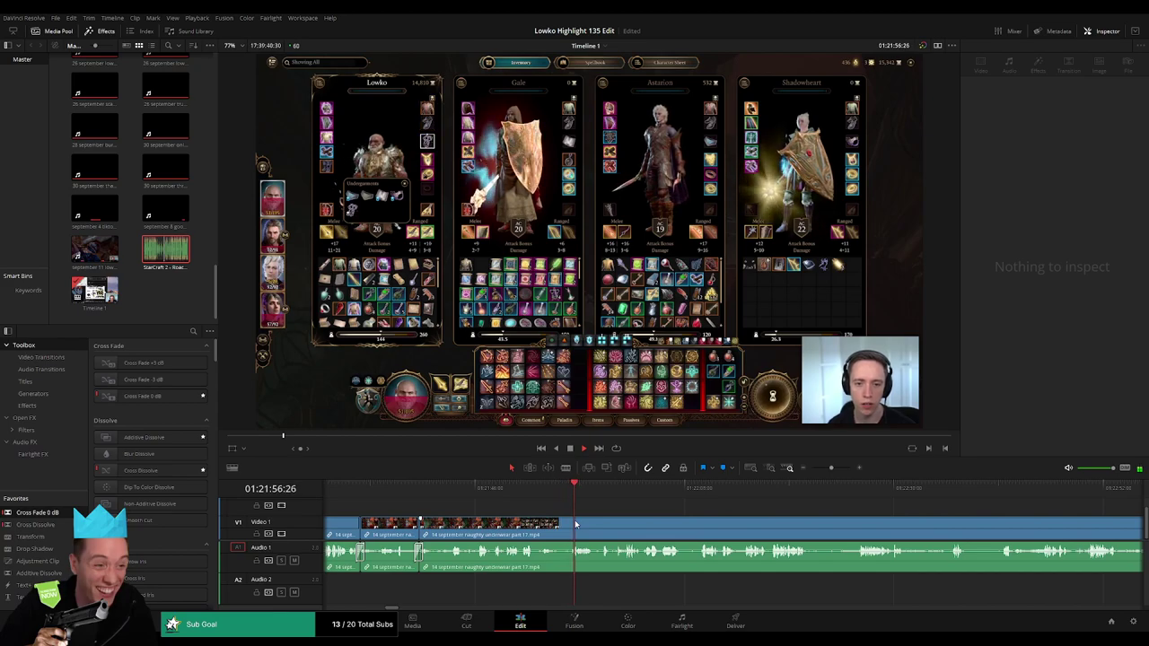
Blade the underwear part 17 clip and ripple-delete the short section between the cuts.
click(604, 492)
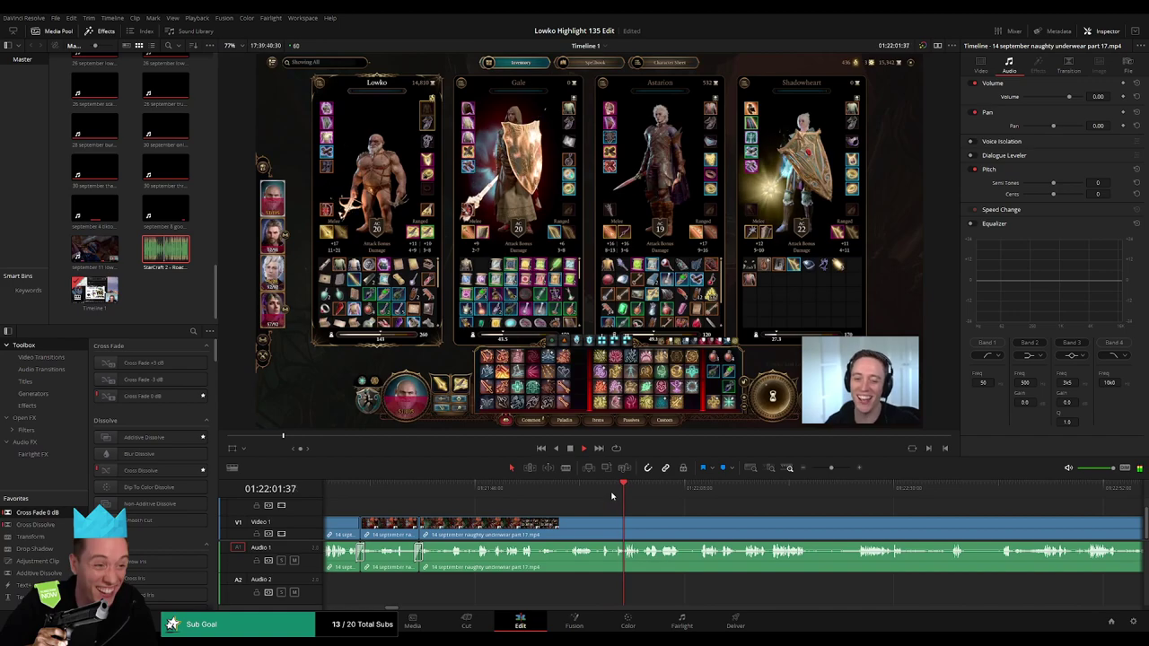
click(643, 494)
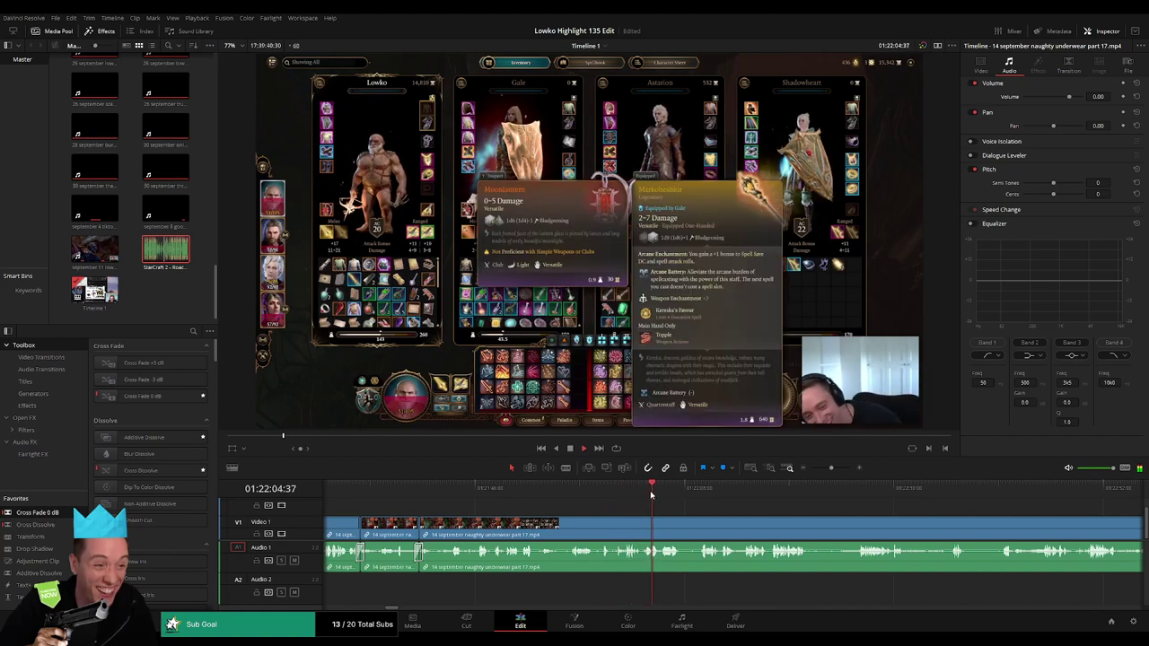
click(666, 495)
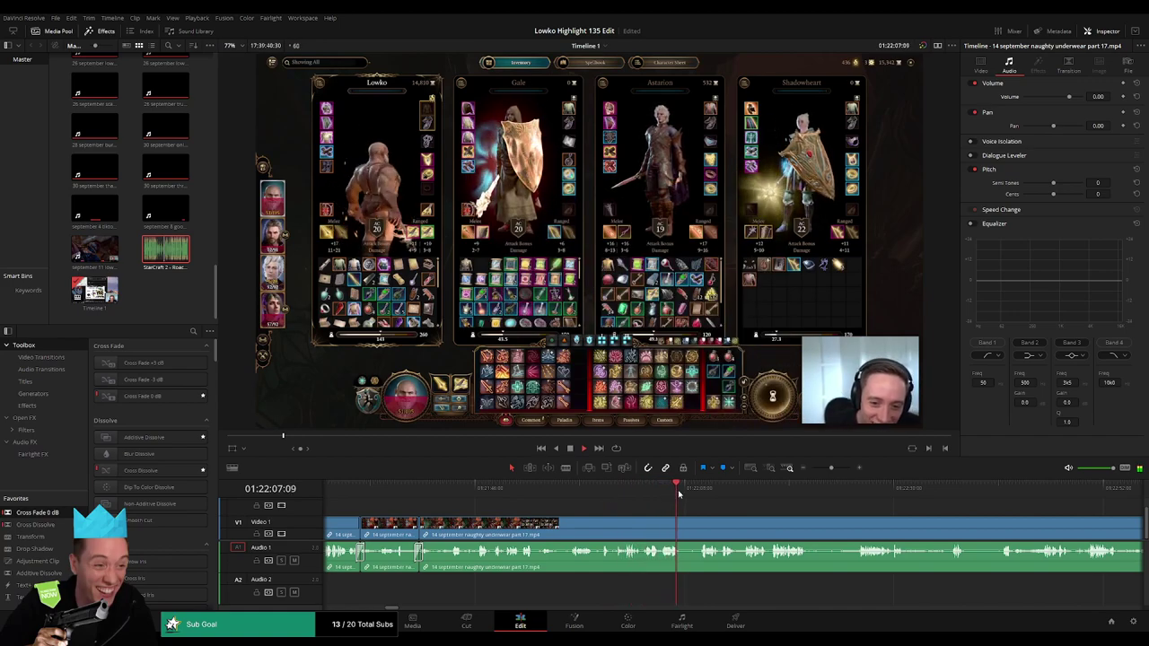
scroll(706, 495, right, 3)
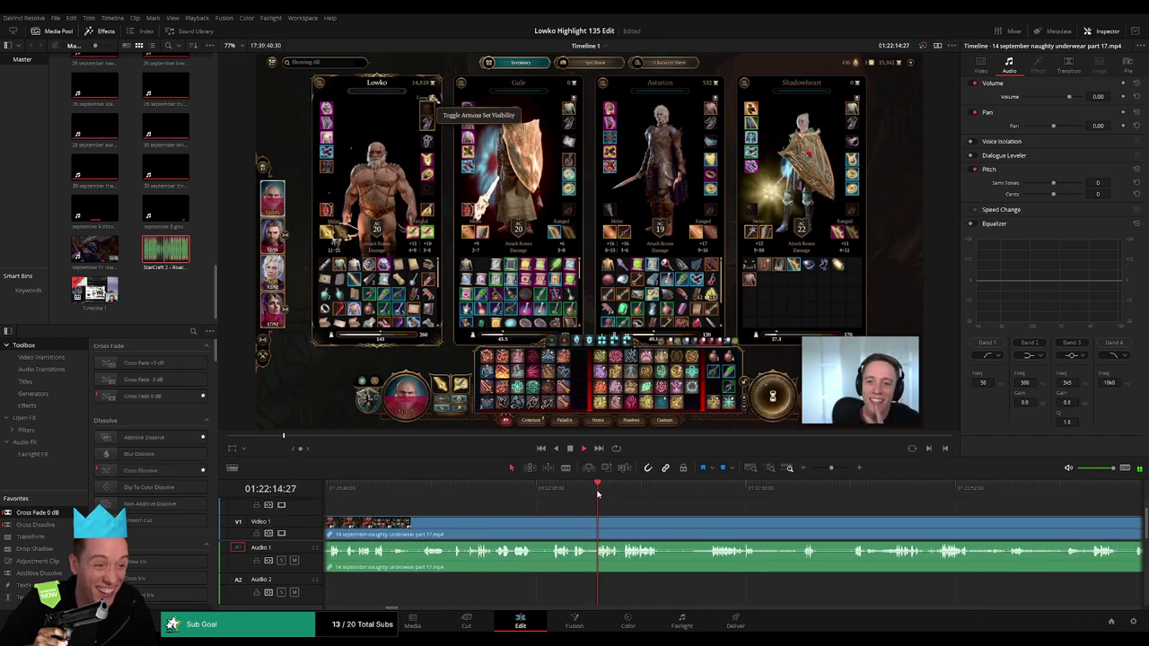
scroll(587, 510, right, 2)
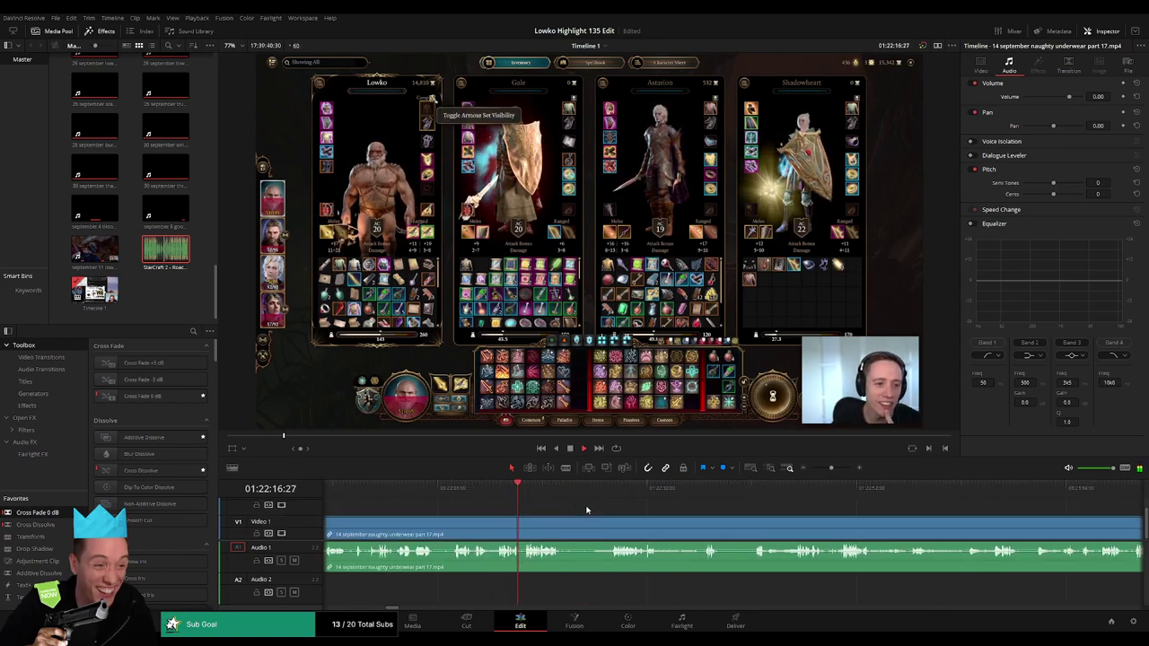
scroll(588, 510, right, 1)
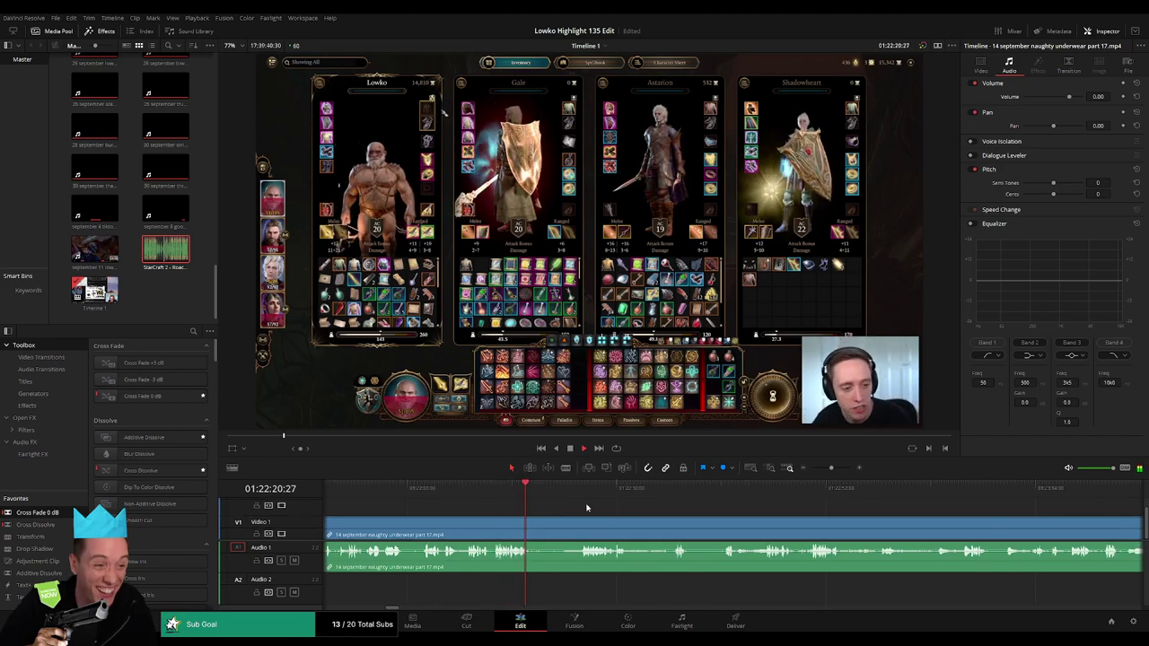
key(b)
click(530, 524)
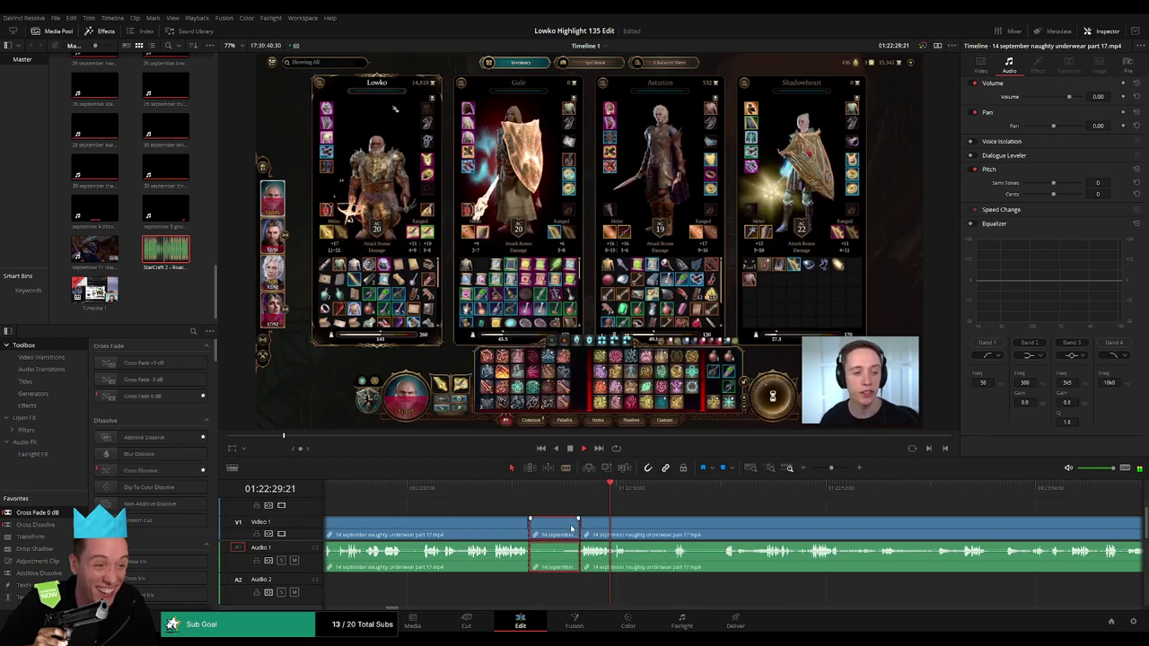
key(Delete)
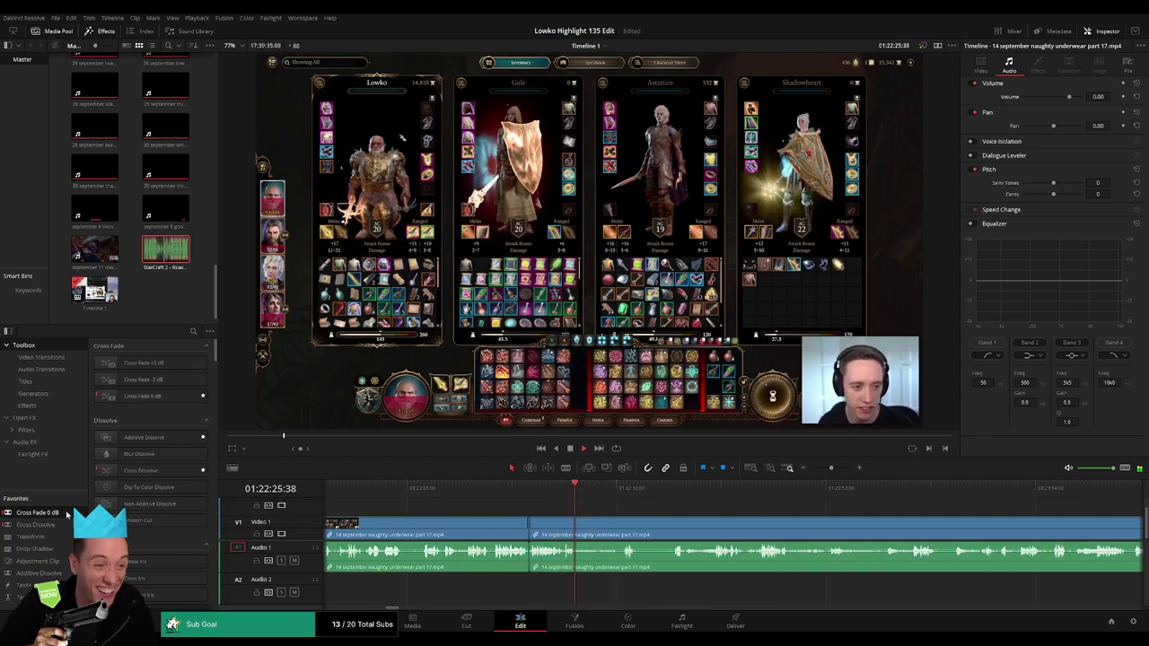
Split the part 17 clip again further along and scrub ahead to review.
key(b)
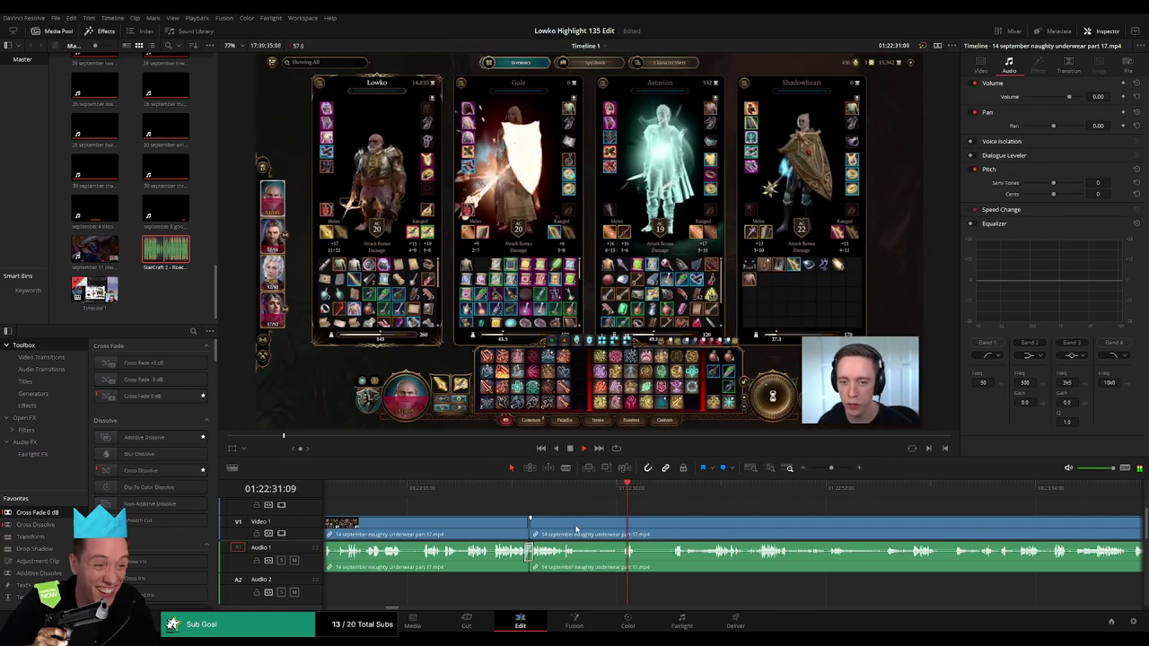
click(579, 528)
drag(705, 492, 788, 506)
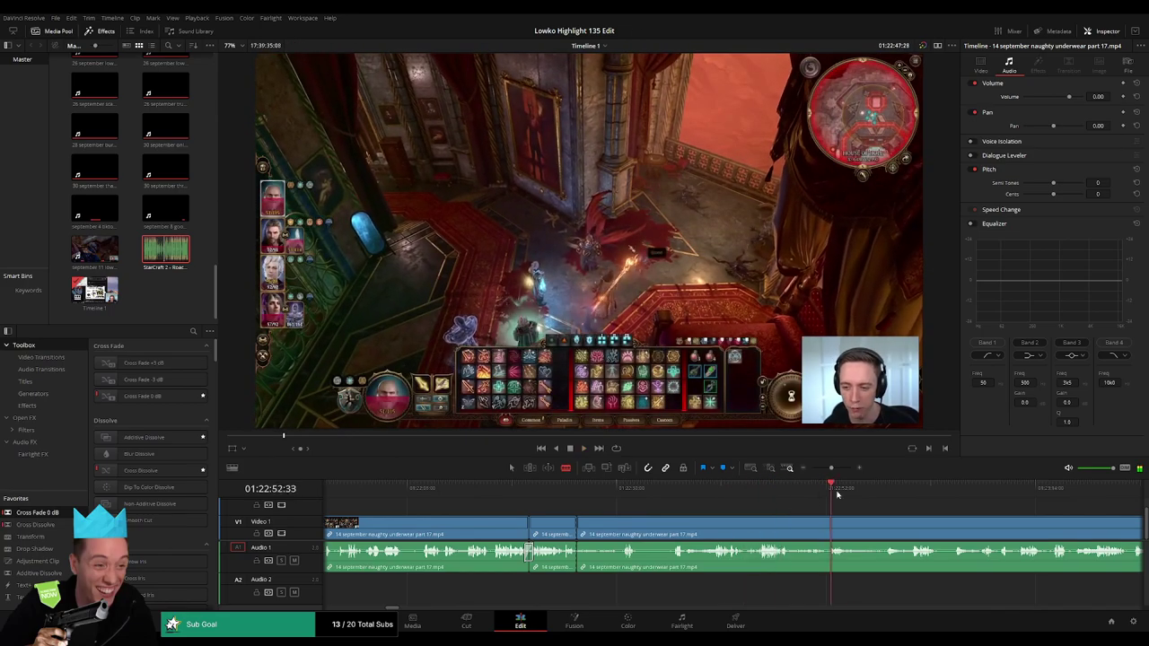
drag(788, 505, 734, 492)
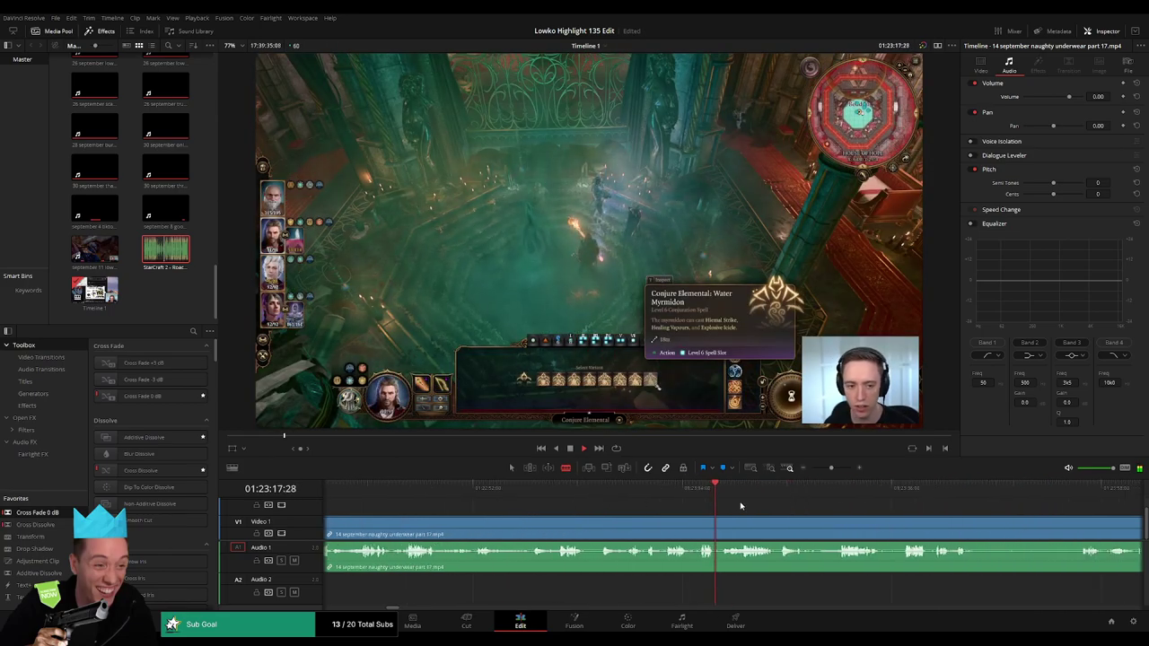
Ripple-delete the unwanted part 17 section so it meets the part 18 clip.
scroll(774, 501, down, 3)
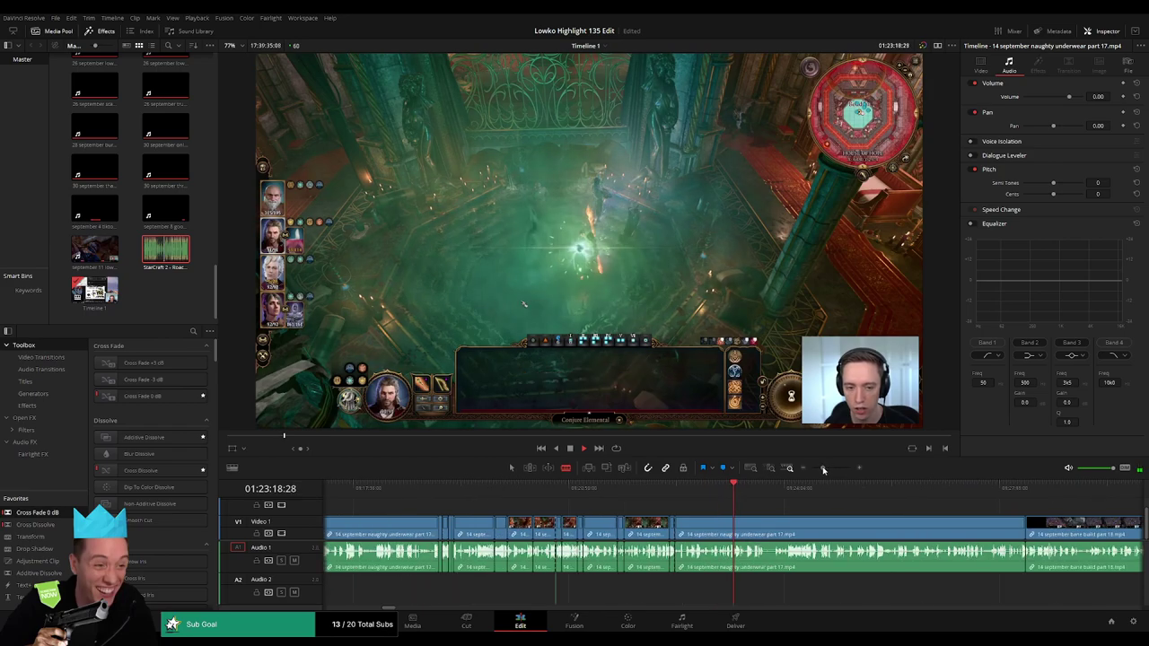
click(790, 530)
key(Delete)
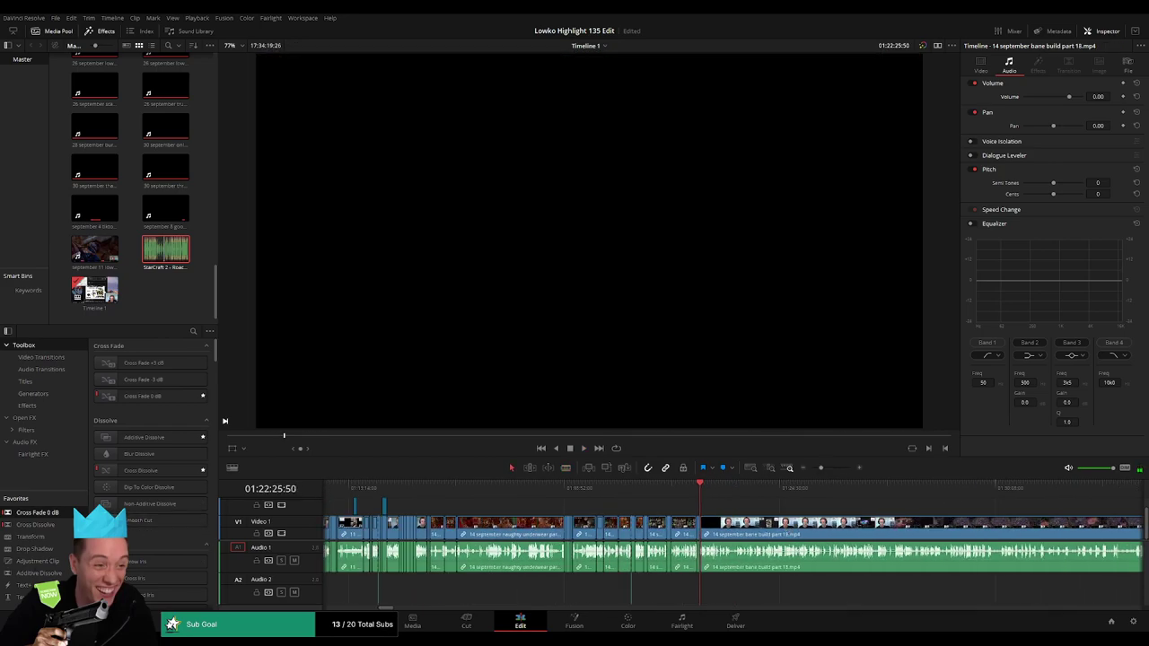
Scrub into the bane build part 18 clip, make a trial split, then undo it.
mouse_move(731, 496)
mouse_down()
mouse_move(559, 496)
mouse_move(804, 496)
mouse_up()
key(space)
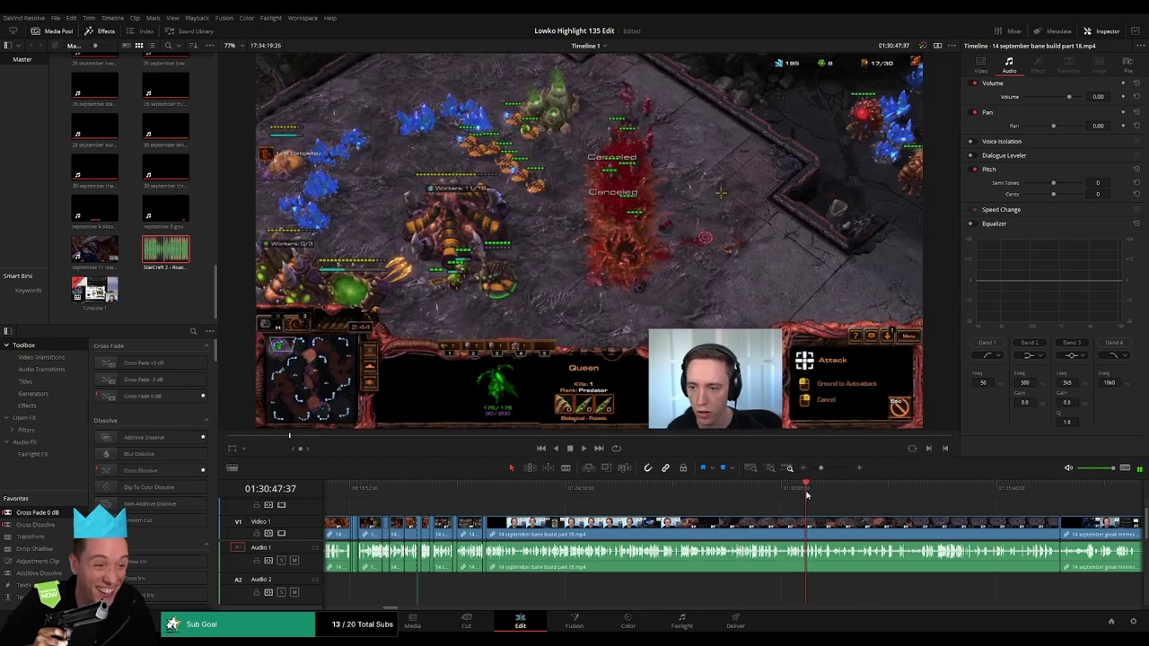
click(777, 489)
click(761, 491)
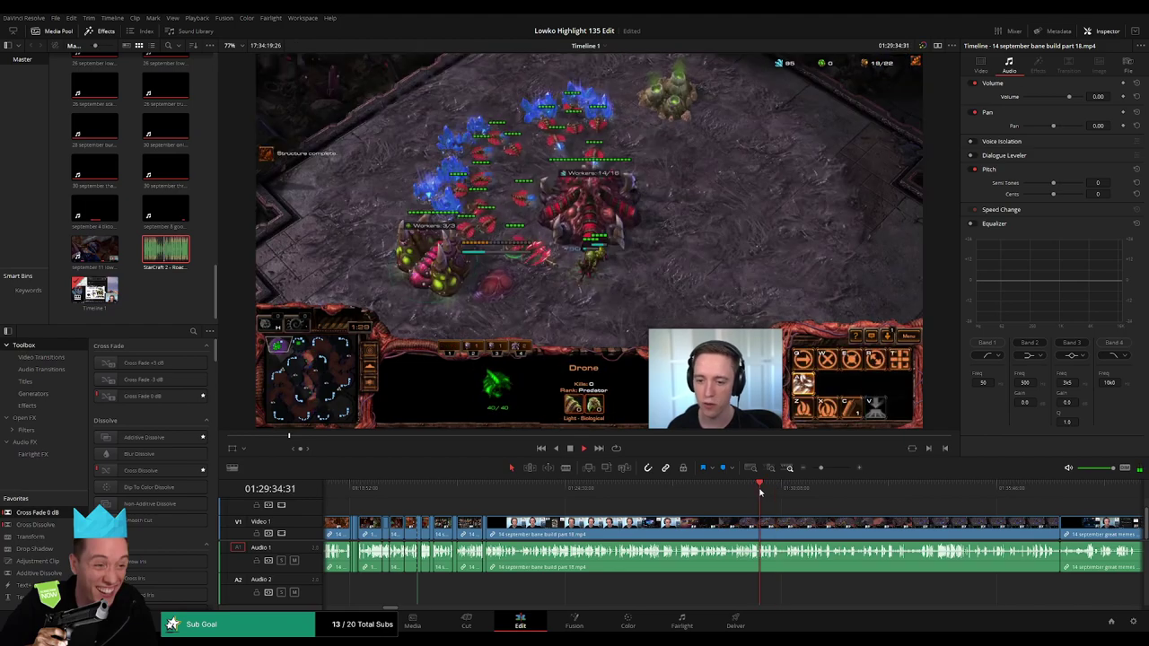
drag(819, 468, 836, 468)
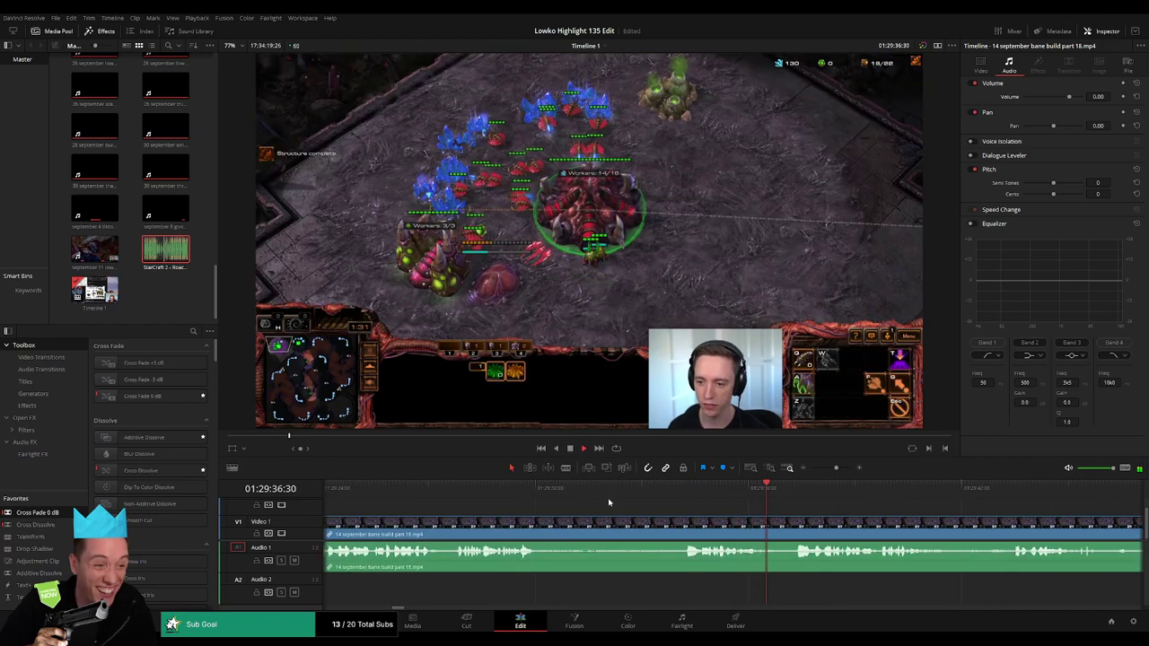
click(794, 497)
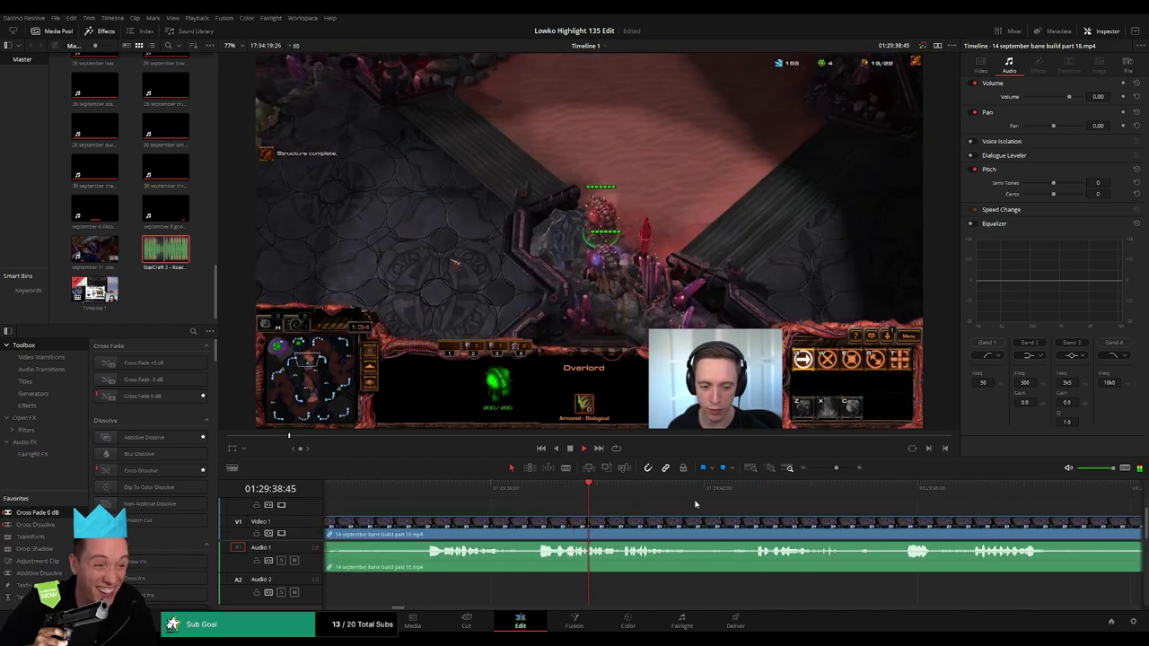
click(739, 495)
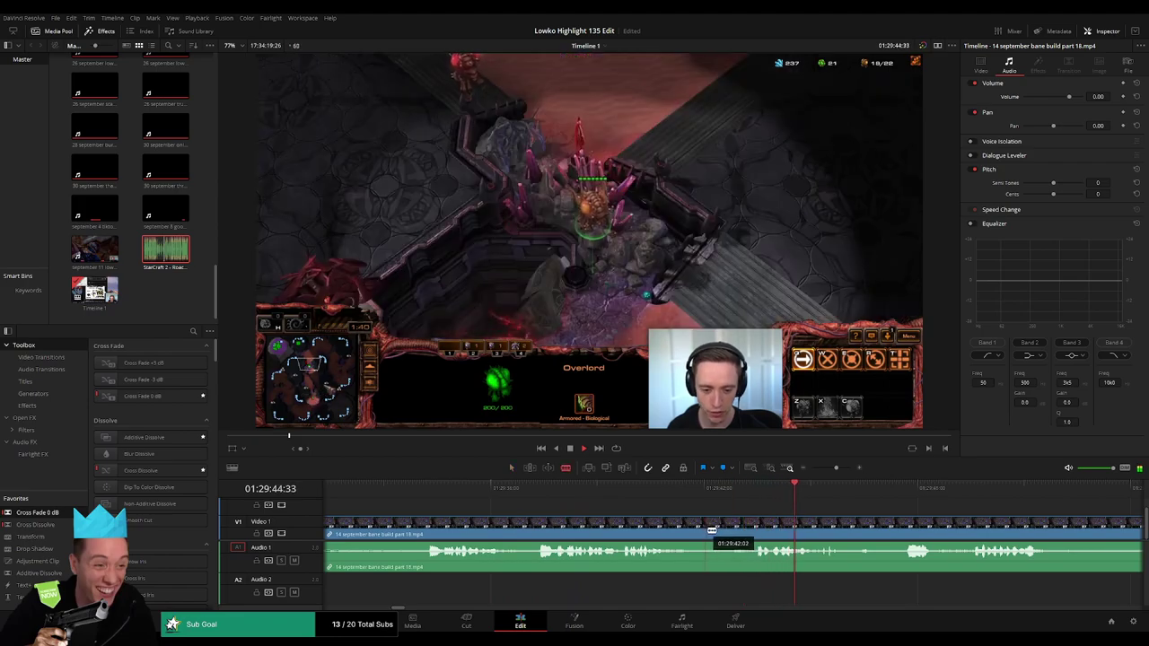
click(707, 530)
drag(541, 504, 605, 537)
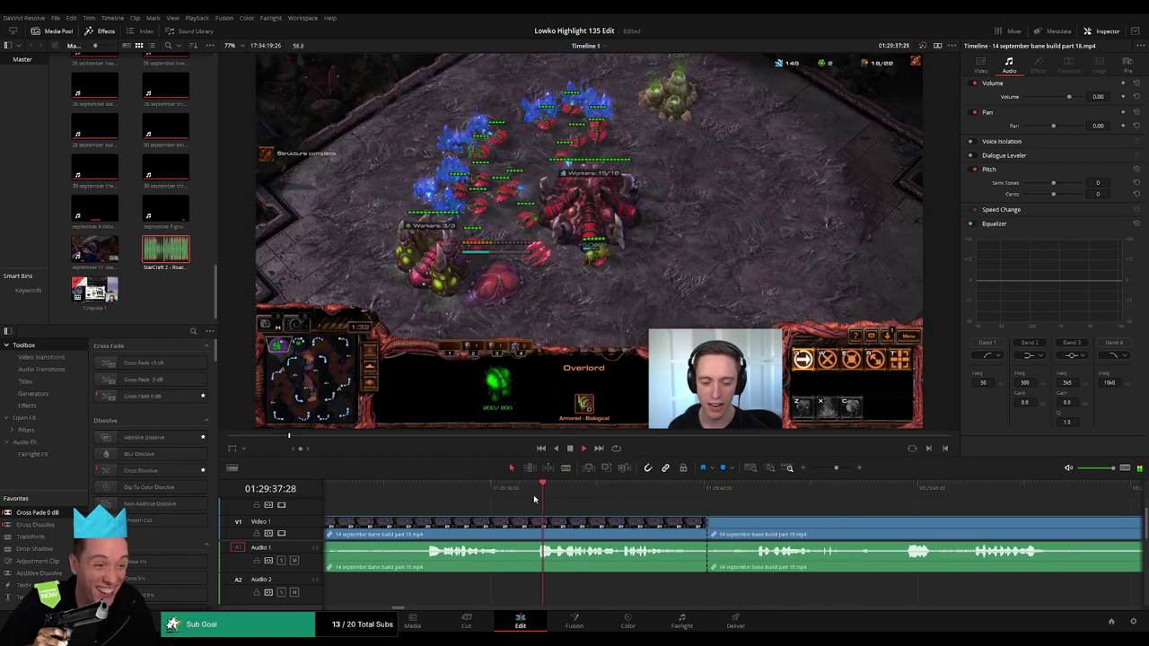
key(ctrl+z)
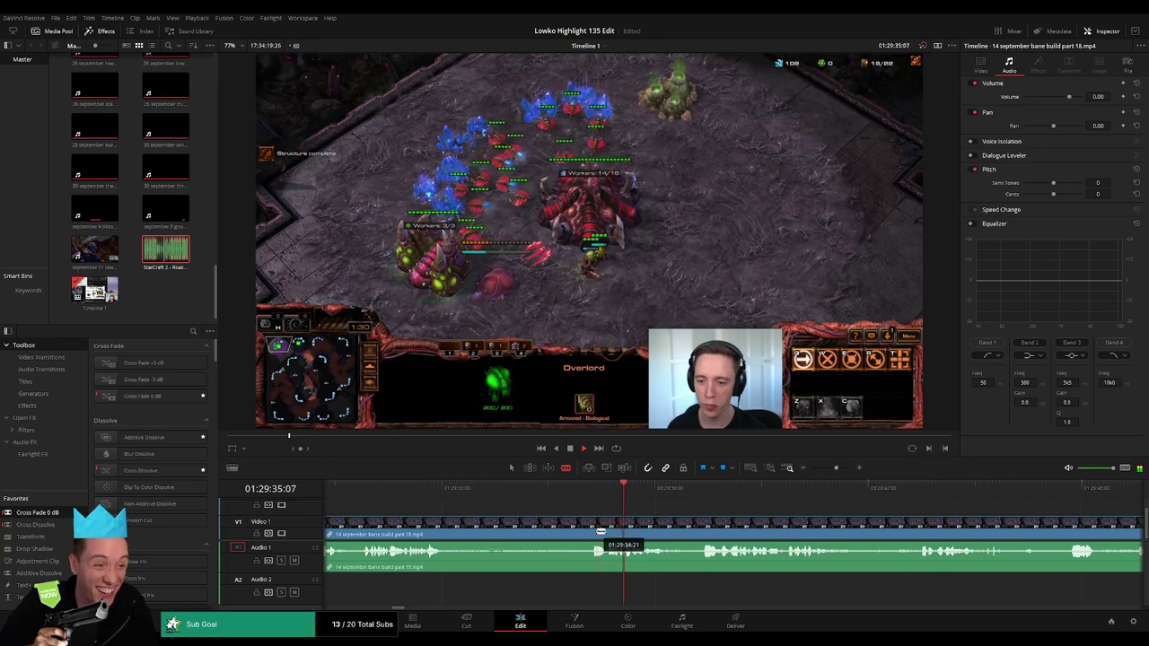
Play back the bane build part 18 footage from an earlier point to review it.
click(411, 491)
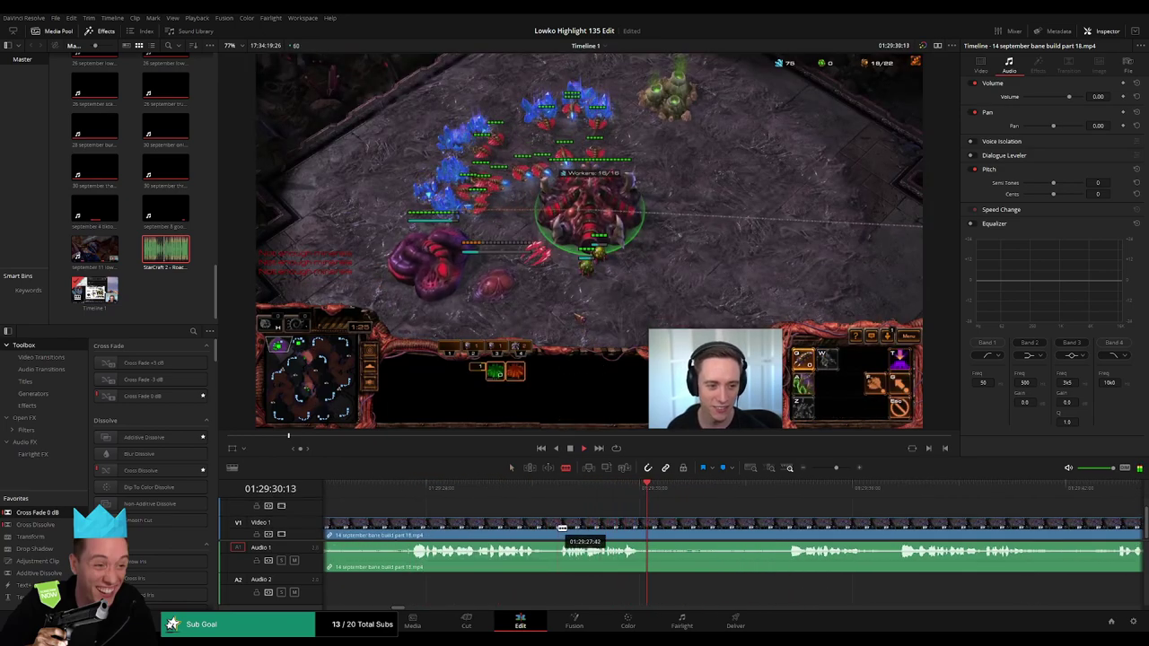
key(space)
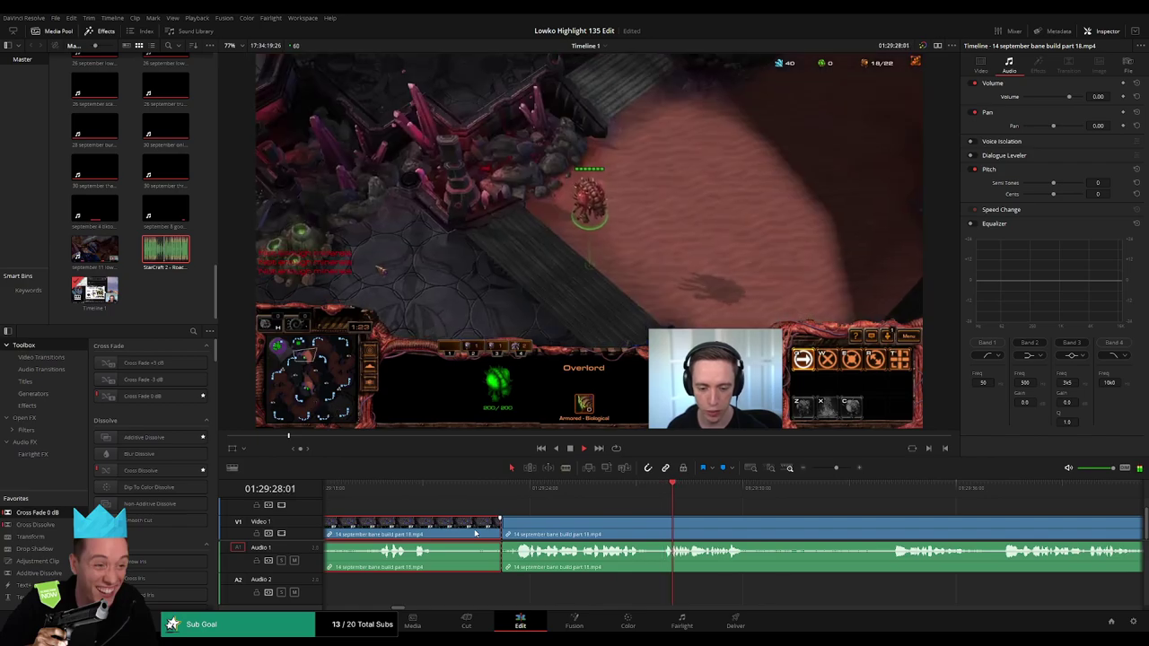
key(space)
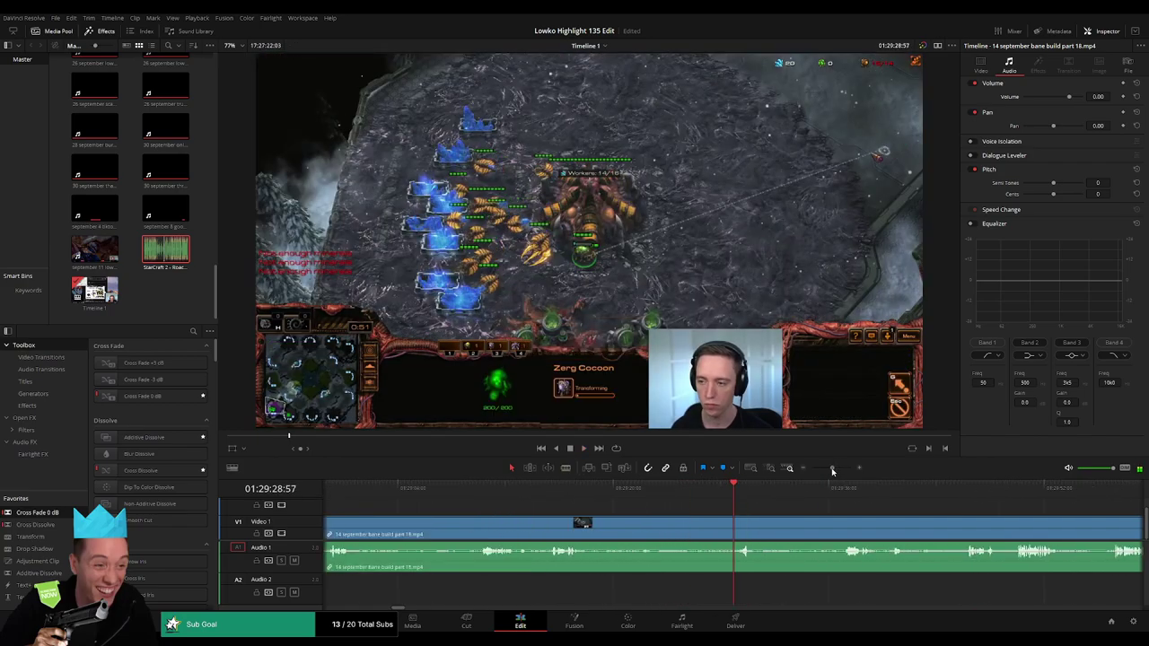
mouse_move(832, 469)
mouse_down()
mouse_move(820, 469)
mouse_move(842, 469)
mouse_up()
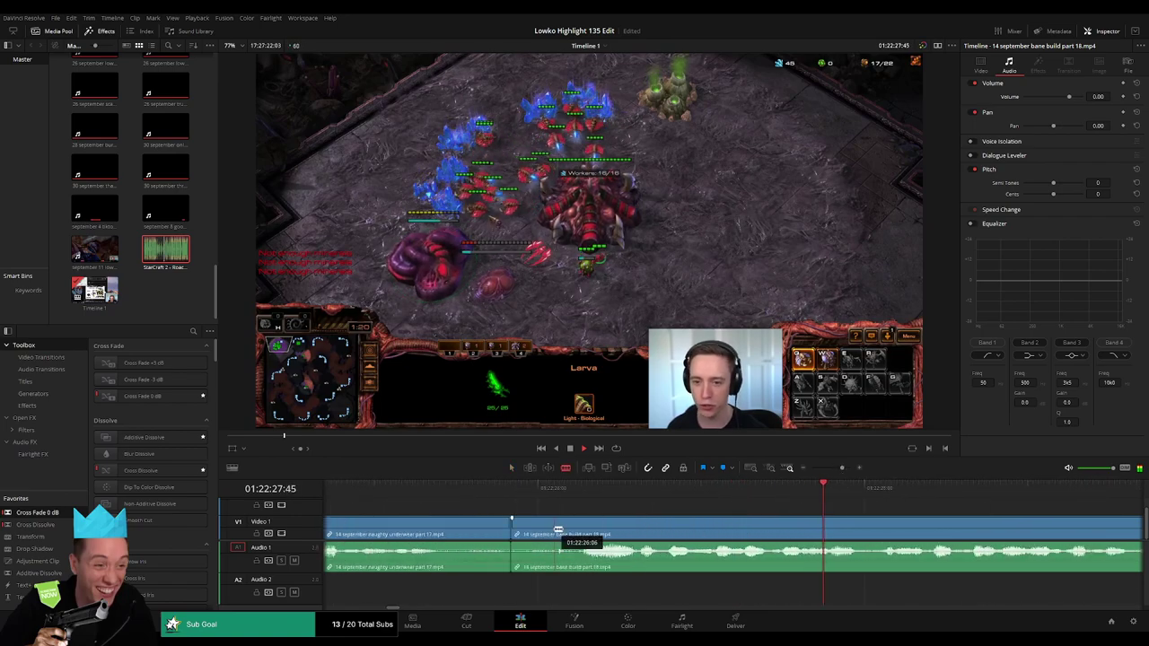
Blade the bane build part 18 clip, ripple-delete a section, and remove the leftover cut.
click(561, 528)
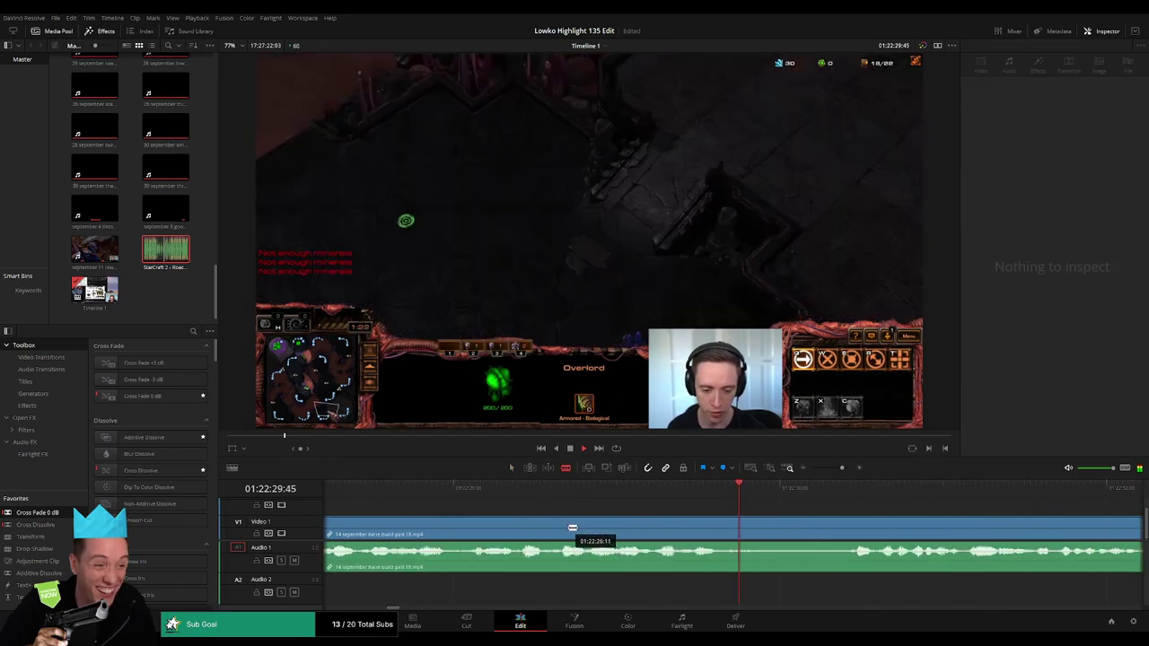
drag(841, 468, 837, 469)
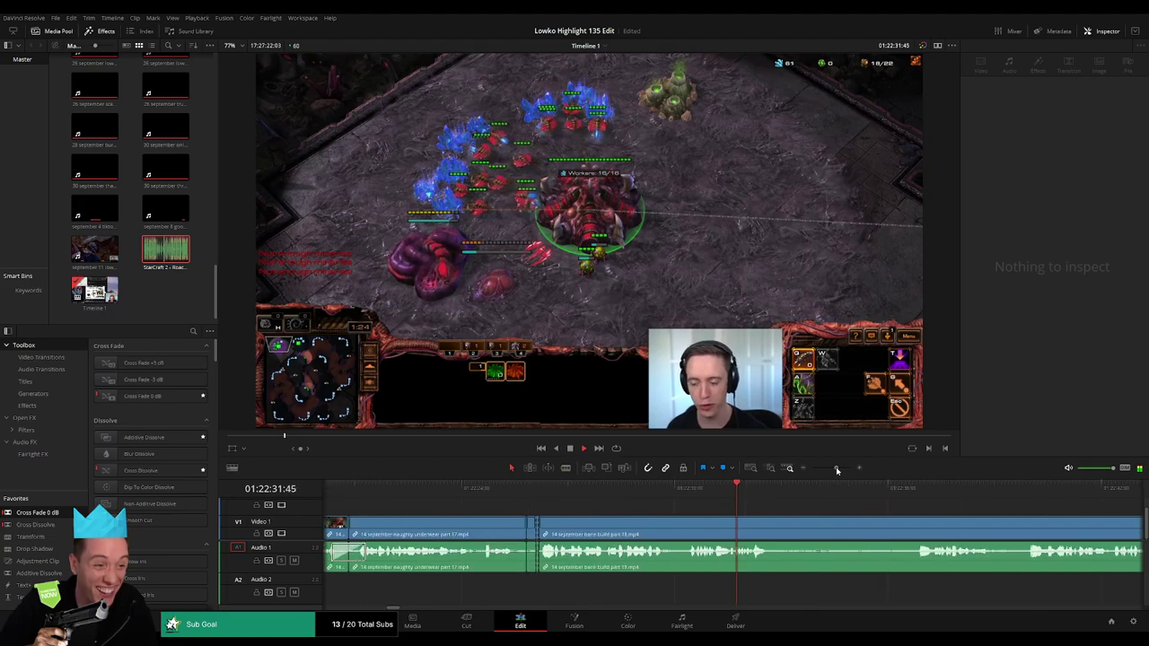
click(539, 535)
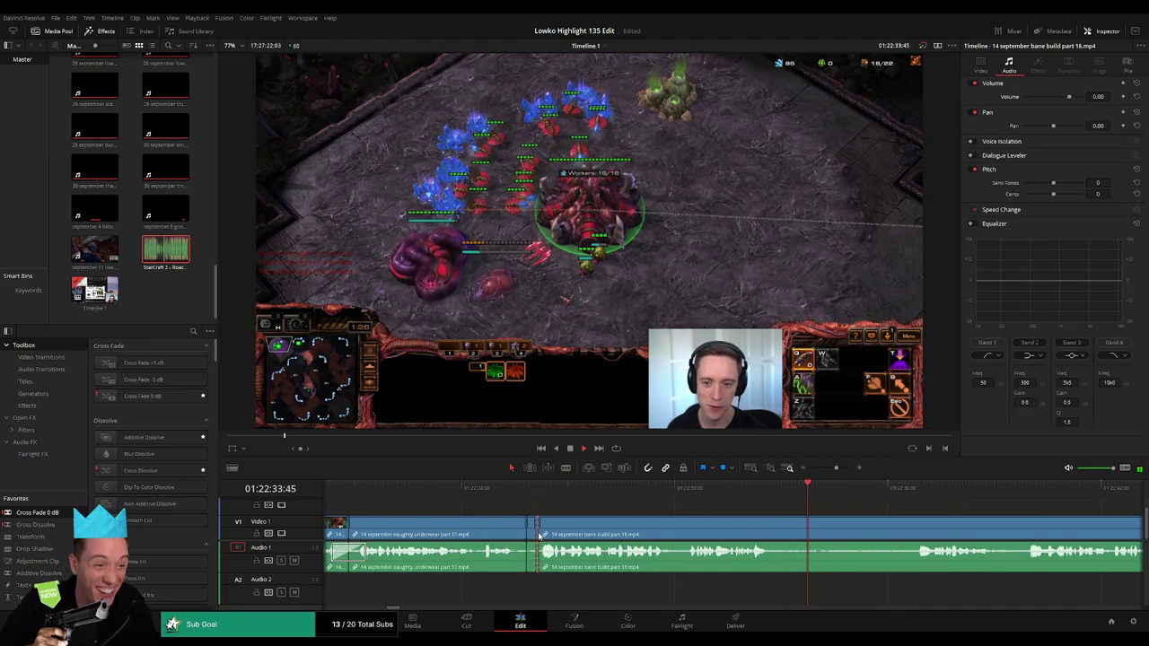
key(b)
click(559, 528)
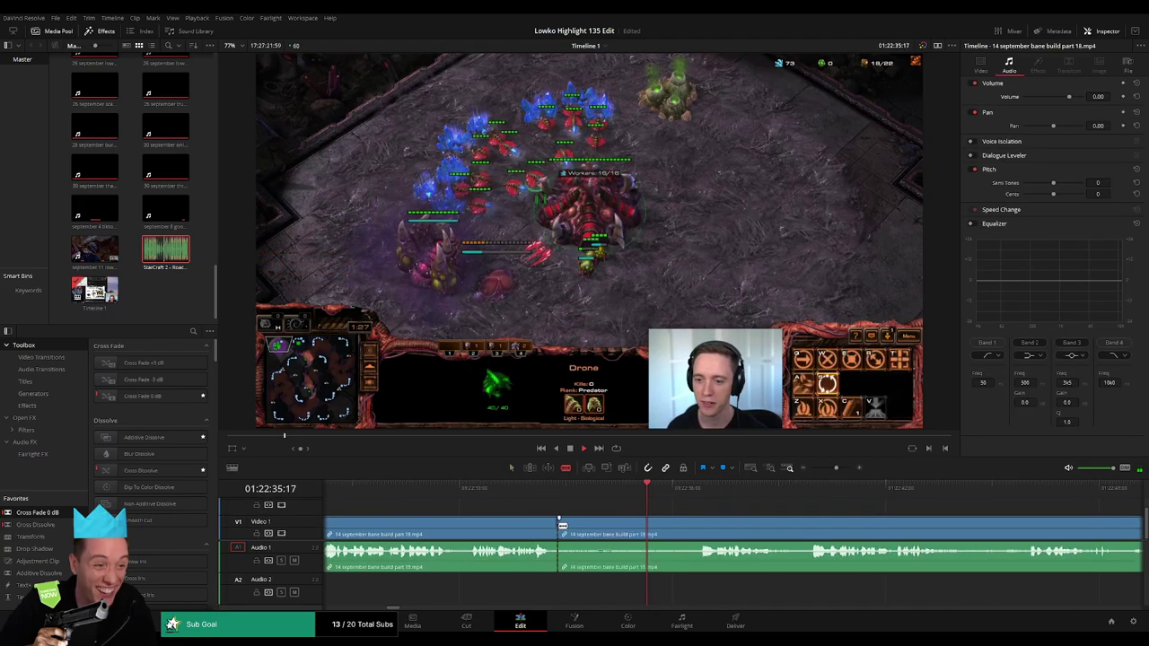
key(Delete)
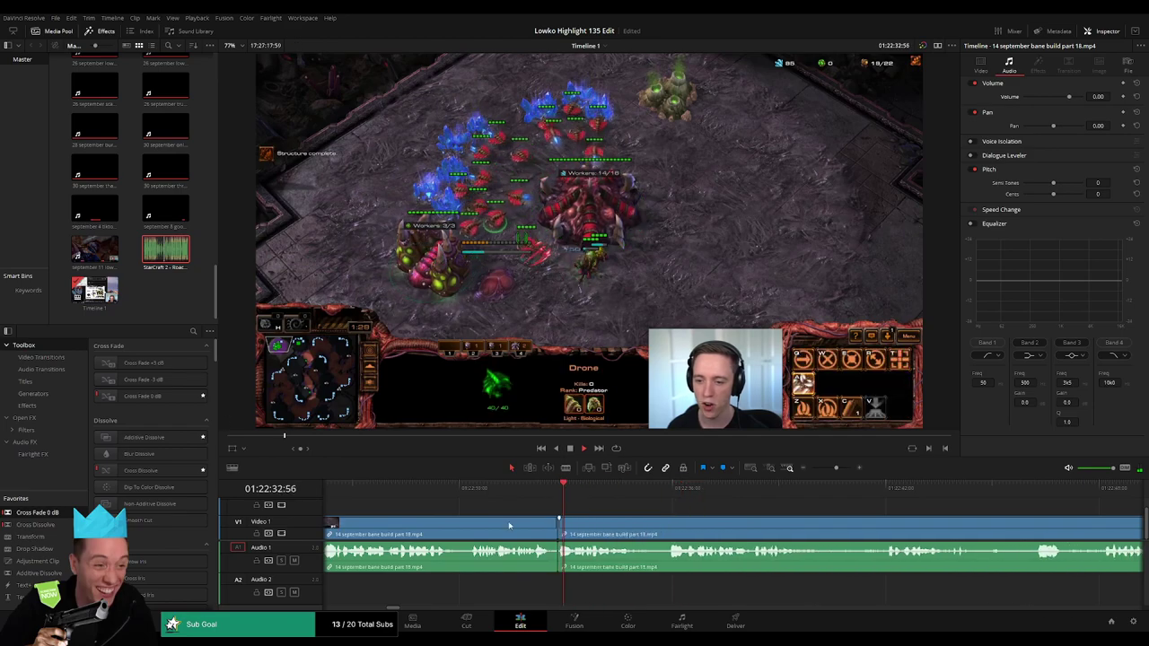
scroll(581, 504, right, 3)
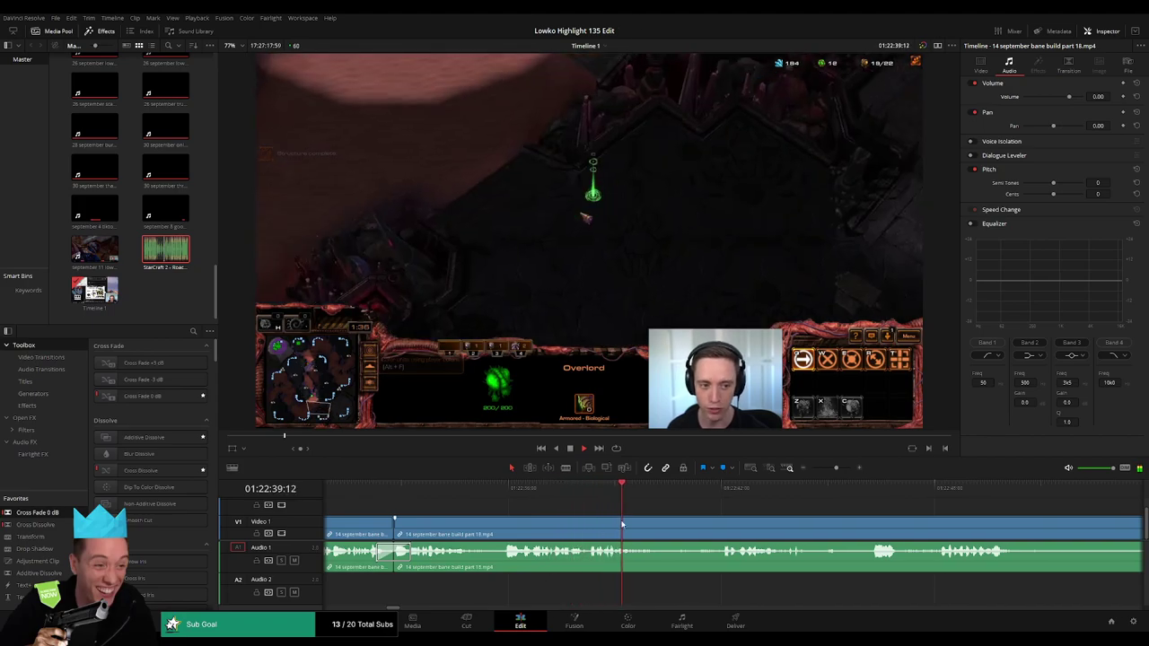
key(ctrl+shift+[)
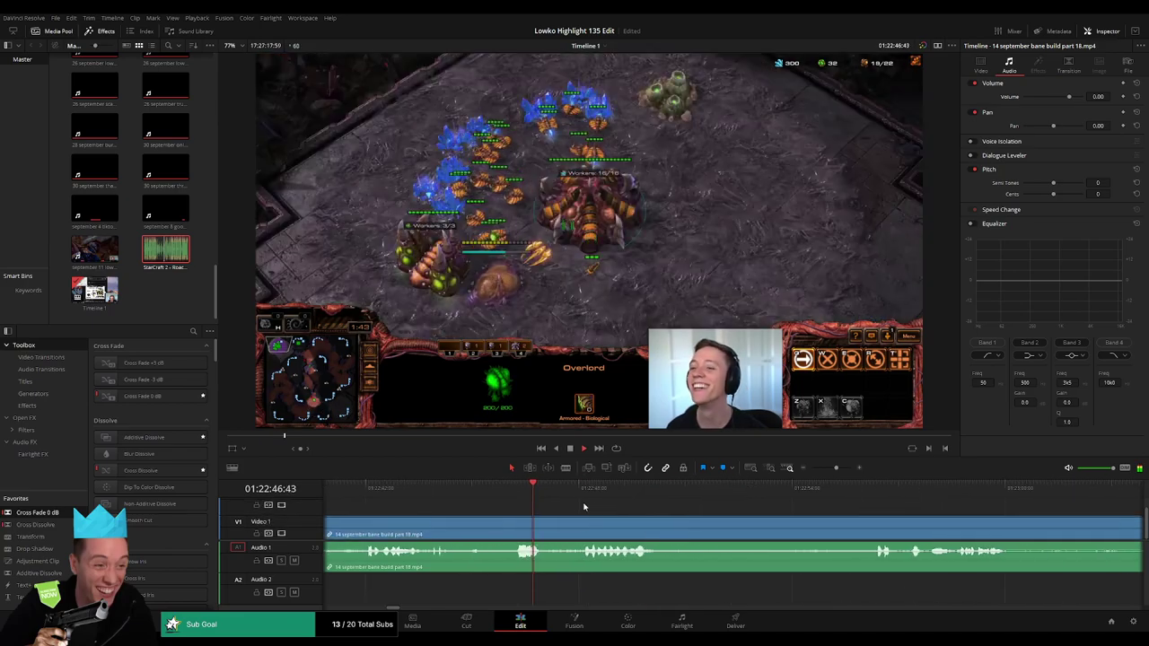
Scrub to just before the cut and play it back to check.
drag(572, 492, 591, 492)
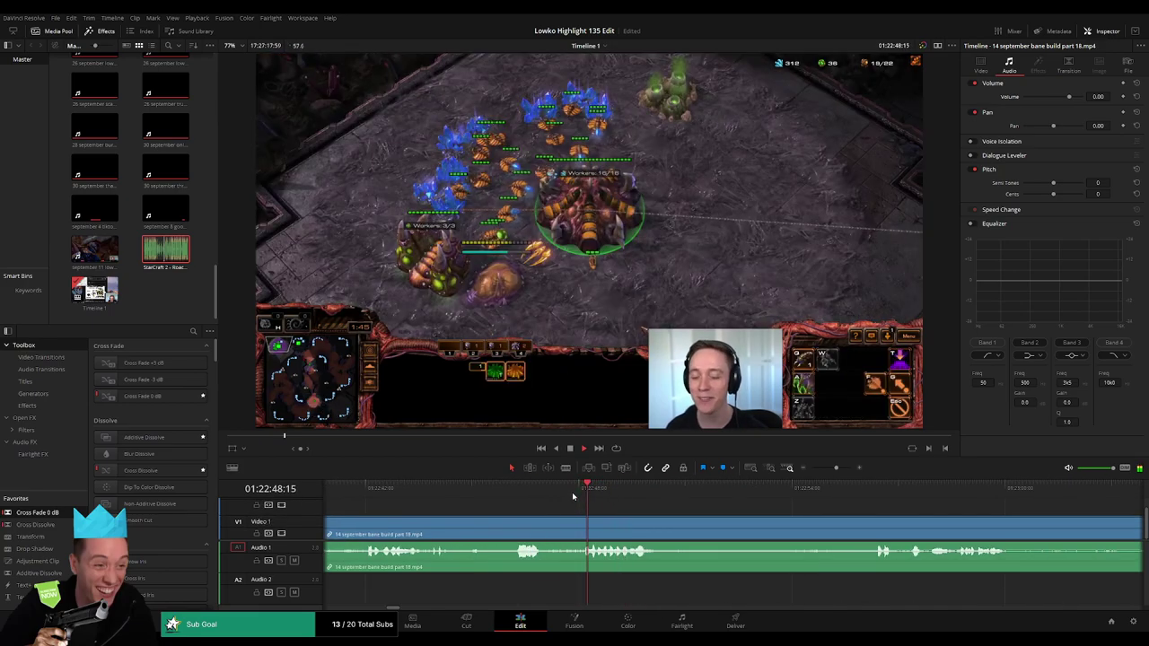
drag(836, 468, 840, 468)
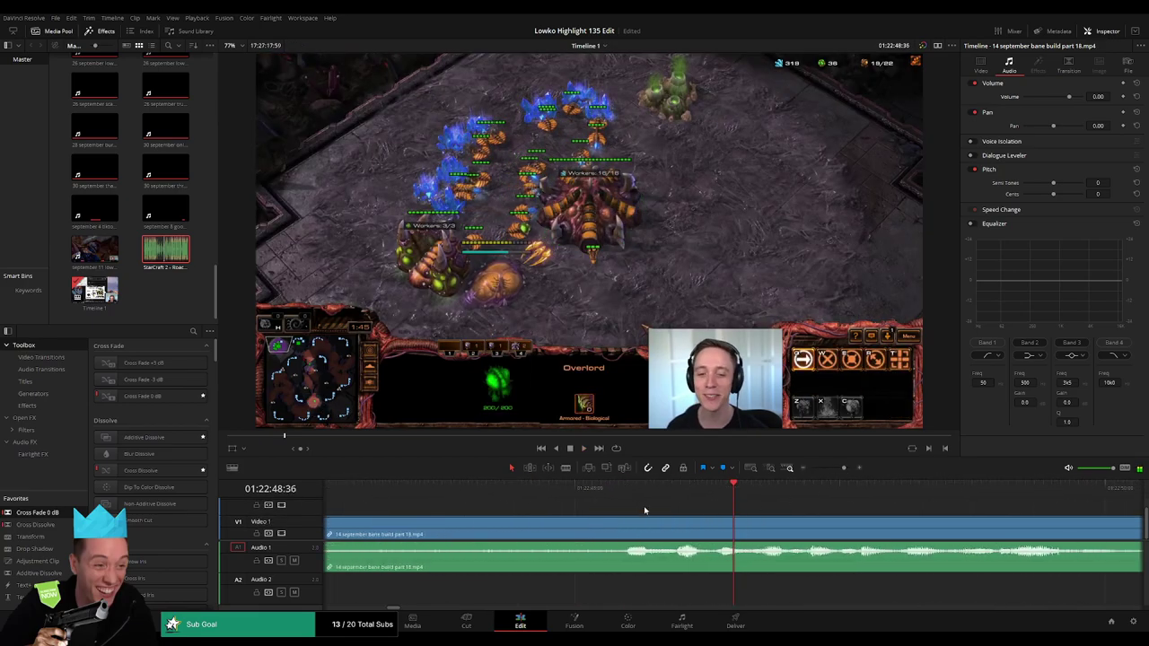
drag(626, 493, 682, 501)
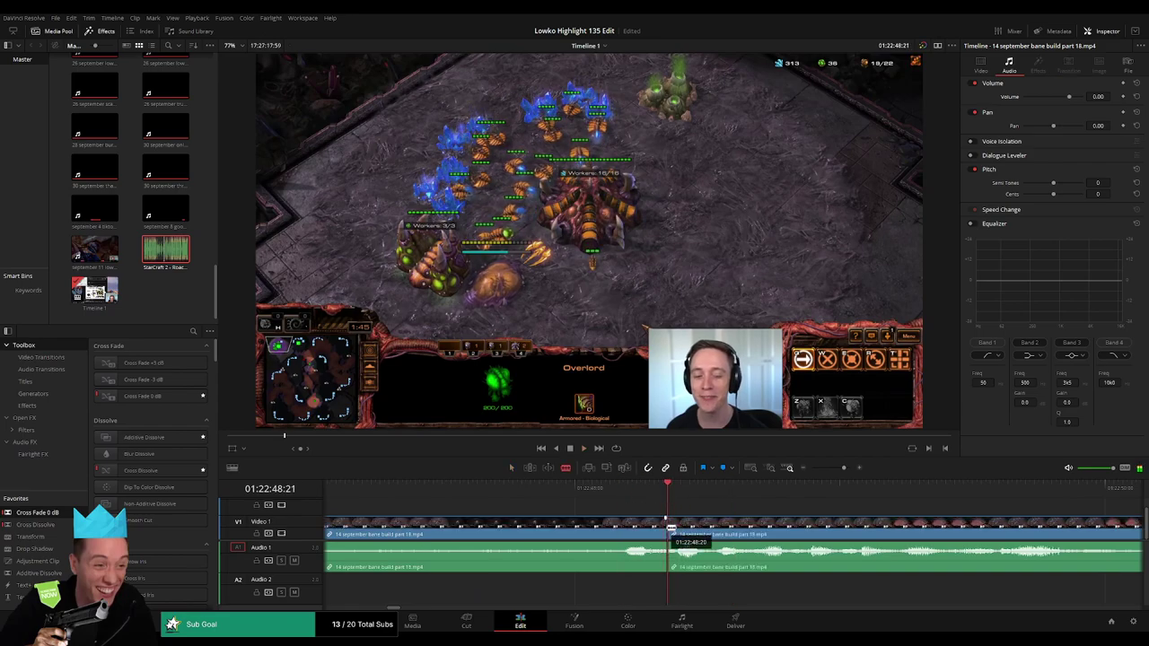
click(592, 494)
key(space)
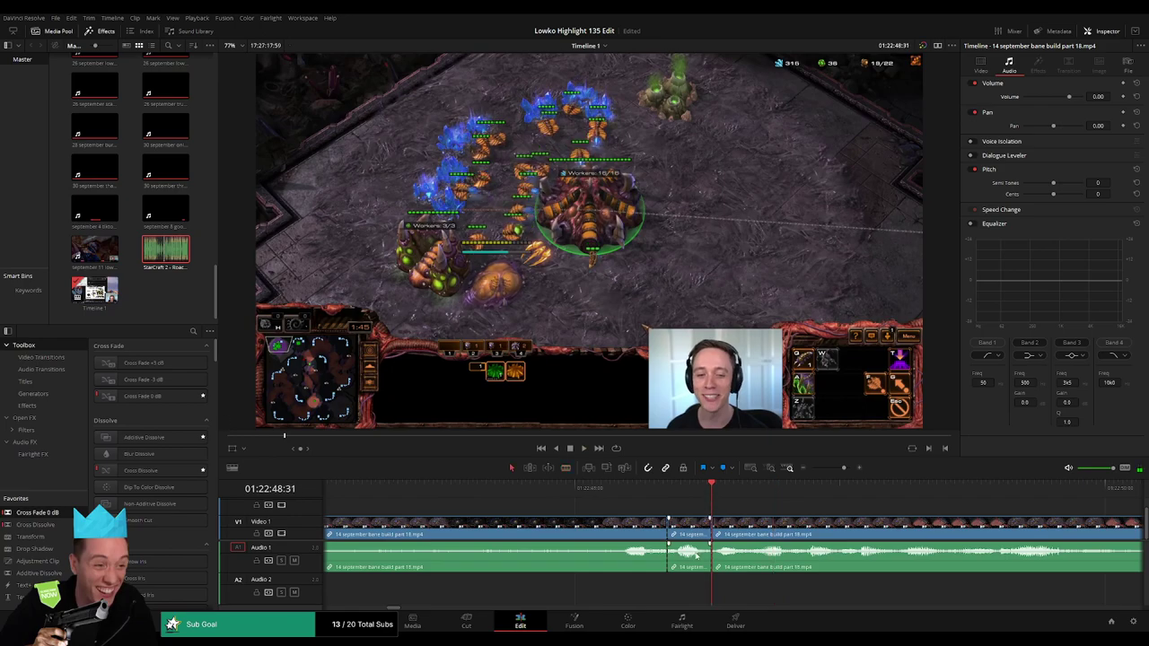
Add StarCraft 2 - Roach Quotes to Audio 2, trim both ends, and set volume to -23 dB.
drag(176, 276, 817, 589)
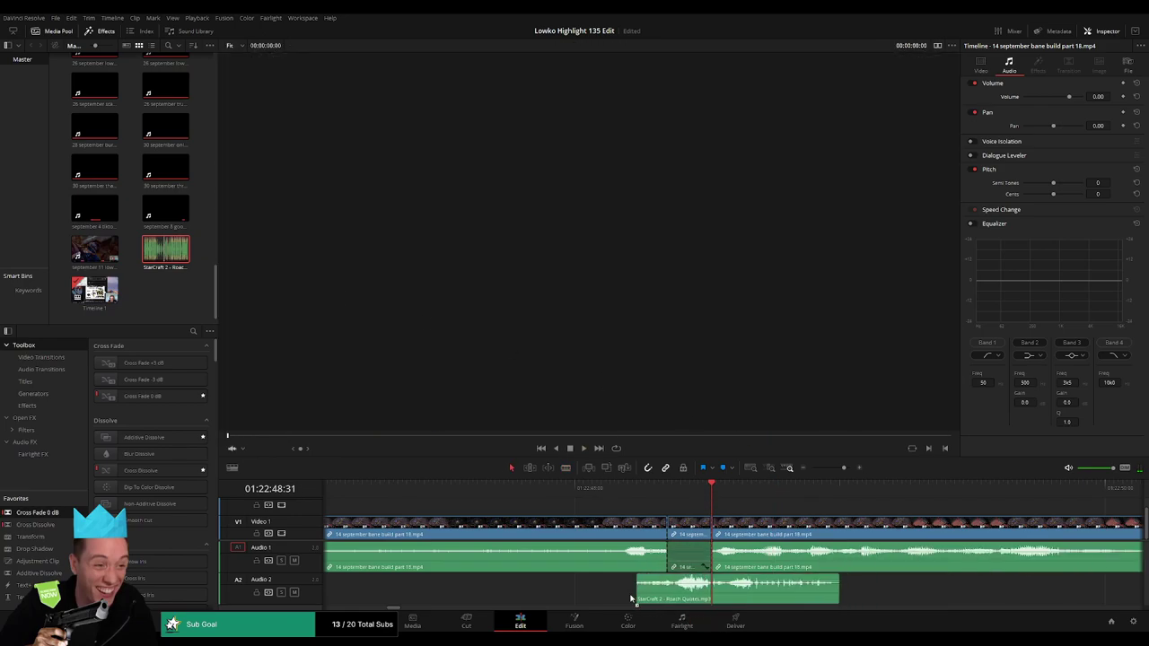
drag(632, 599, 669, 599)
drag(837, 592, 707, 590)
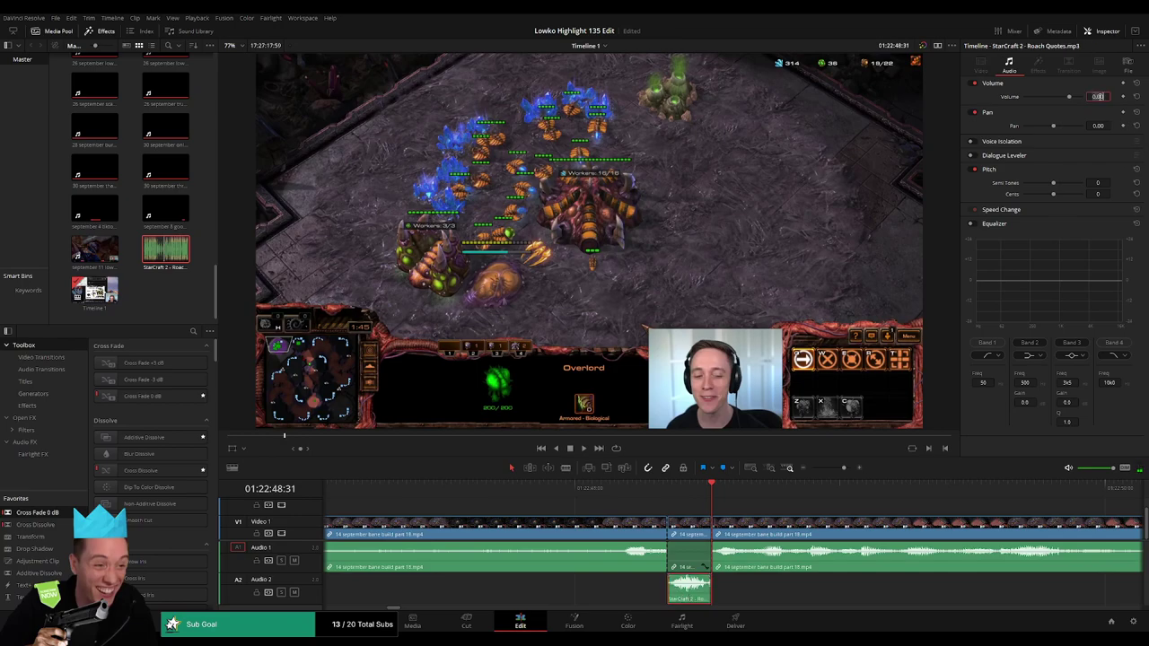
drag(1097, 96, 225, 421)
key(space)
drag(844, 467, 836, 468)
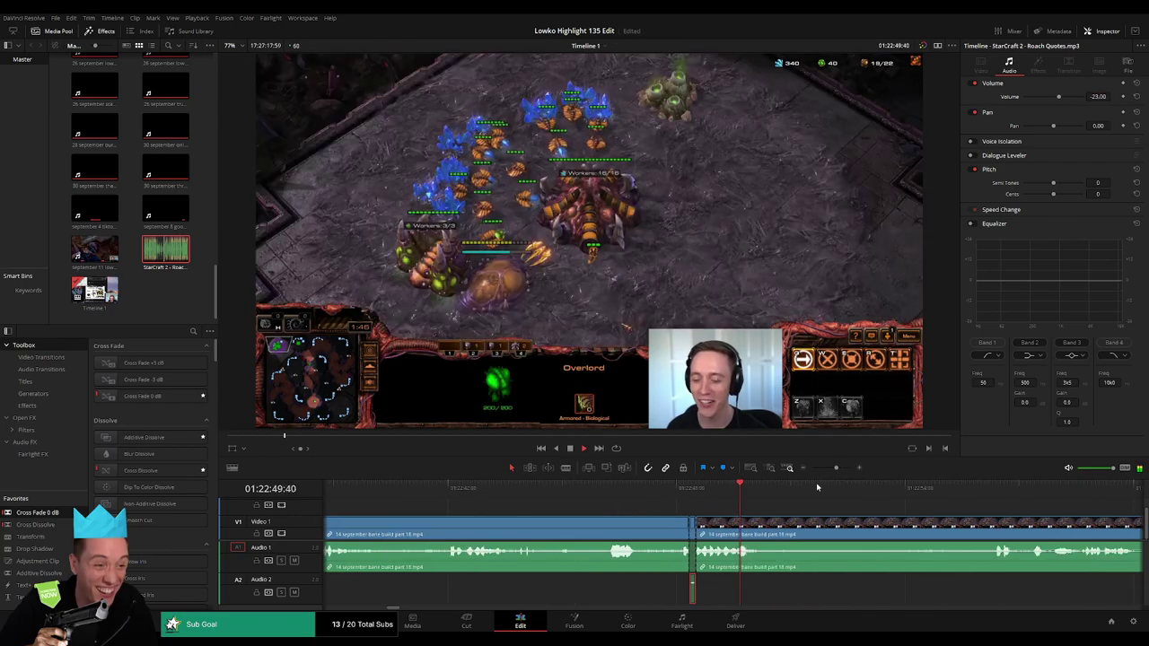
Blade the game clip and ripple-delete the section to close the gap.
drag(574, 529, 536, 530)
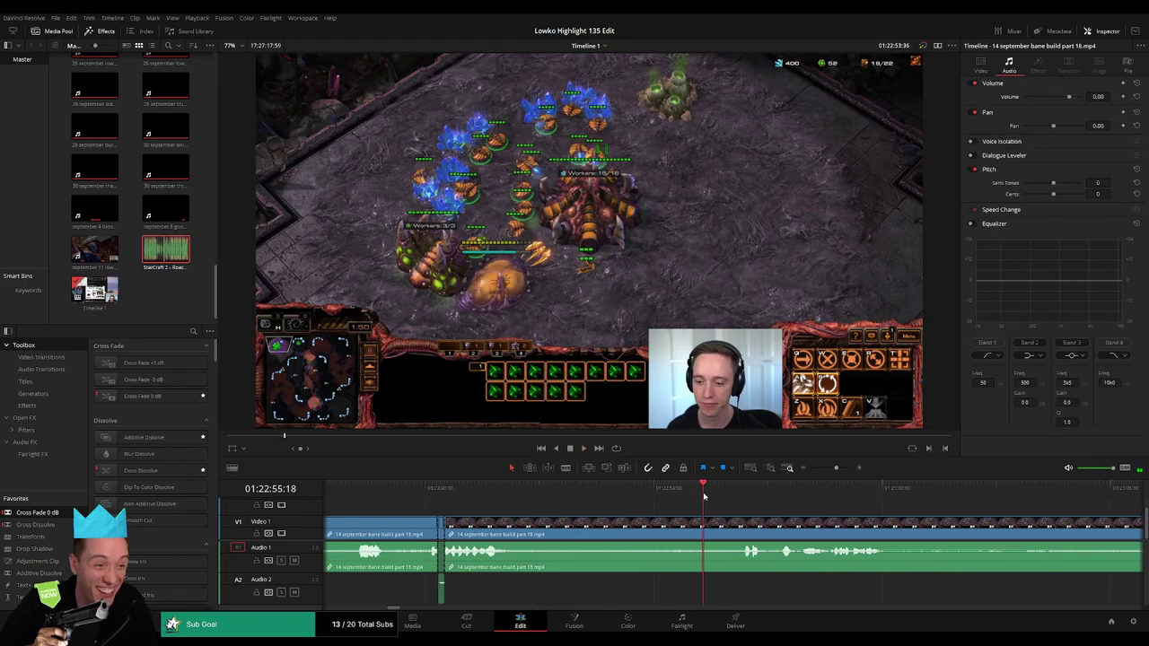
click(662, 532)
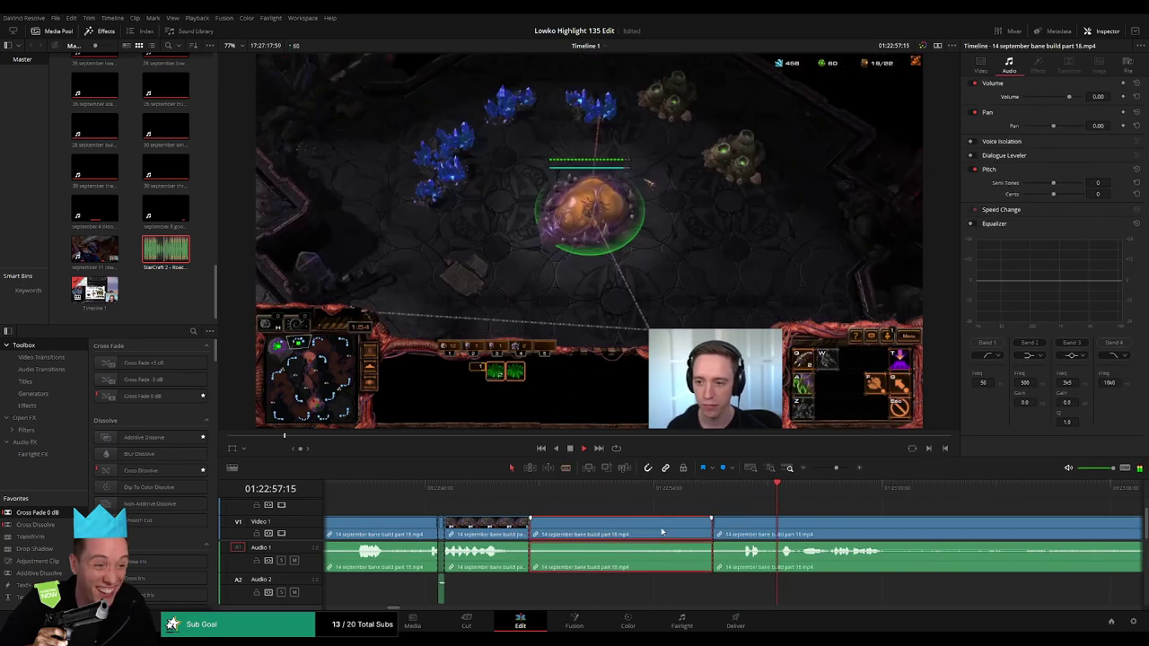
key(Delete)
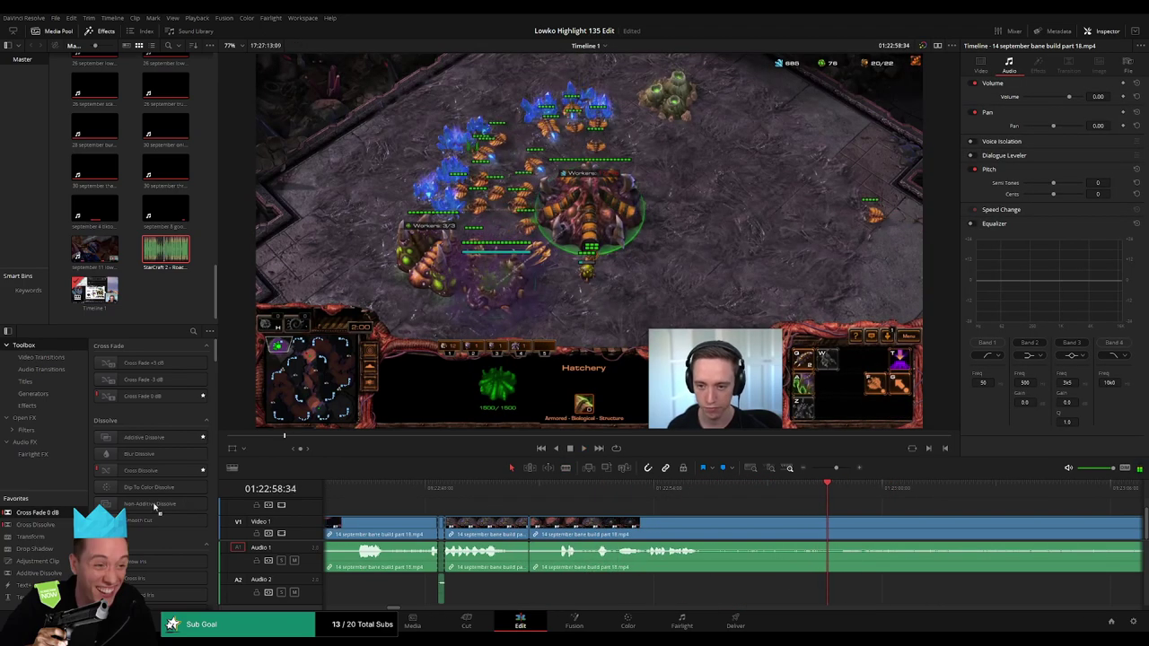
Jump ahead and play the later game footage to find the next cut point.
drag(796, 492, 982, 492)
key(space)
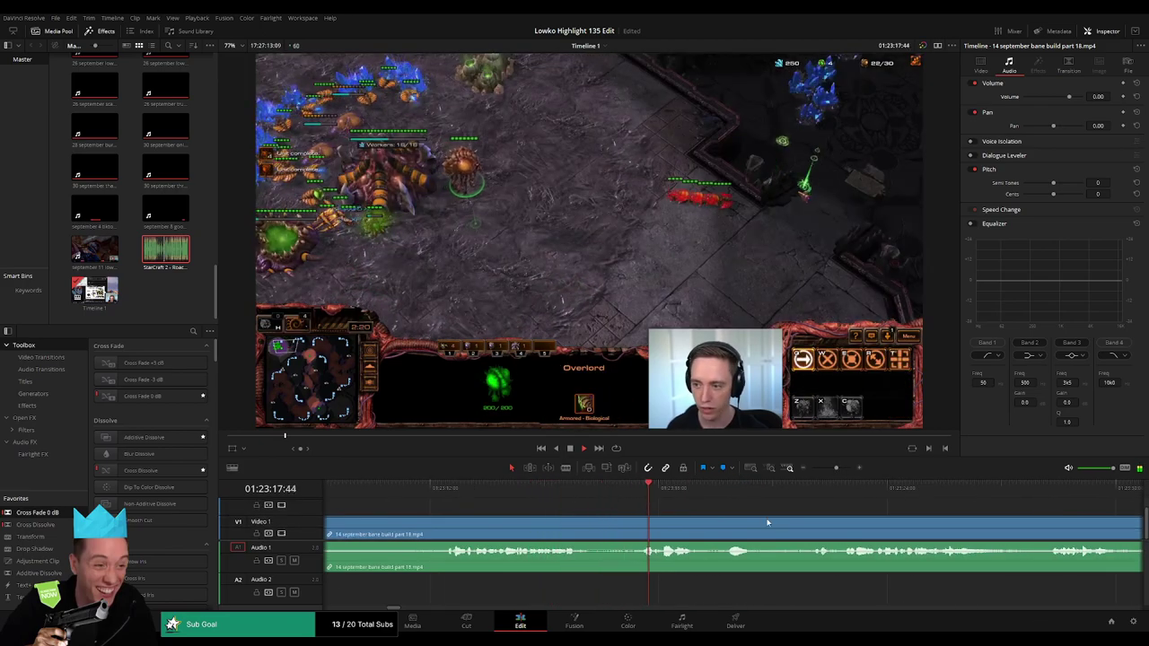
scroll(557, 512, right, 3)
scroll(529, 510, right, 3)
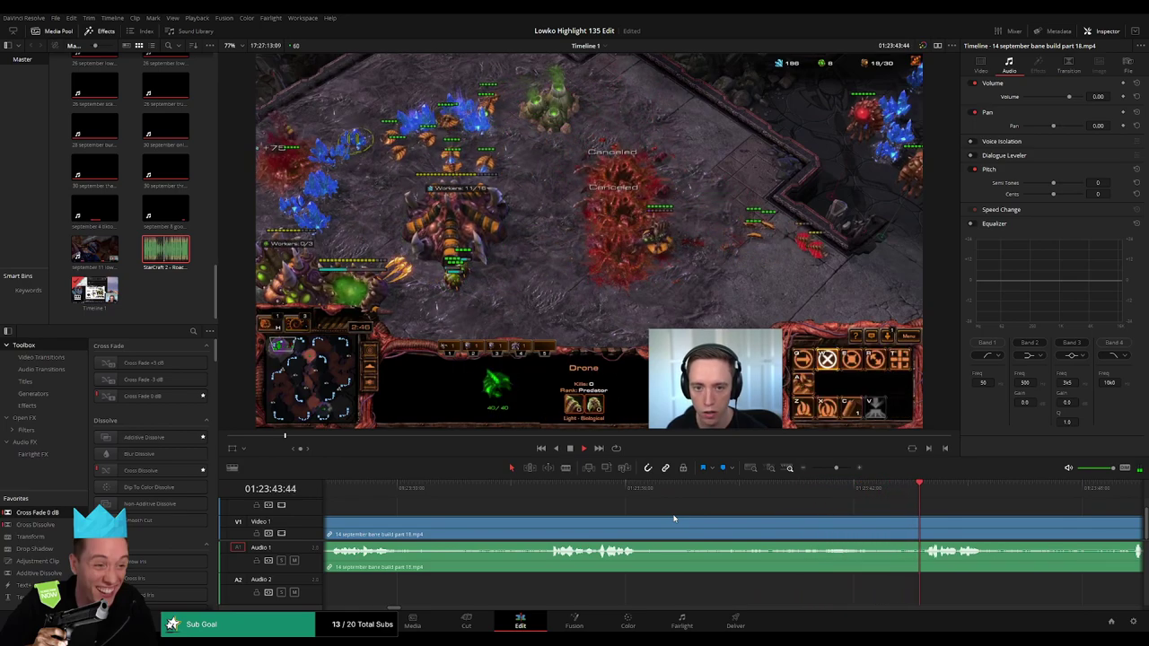
scroll(674, 518, up, 2)
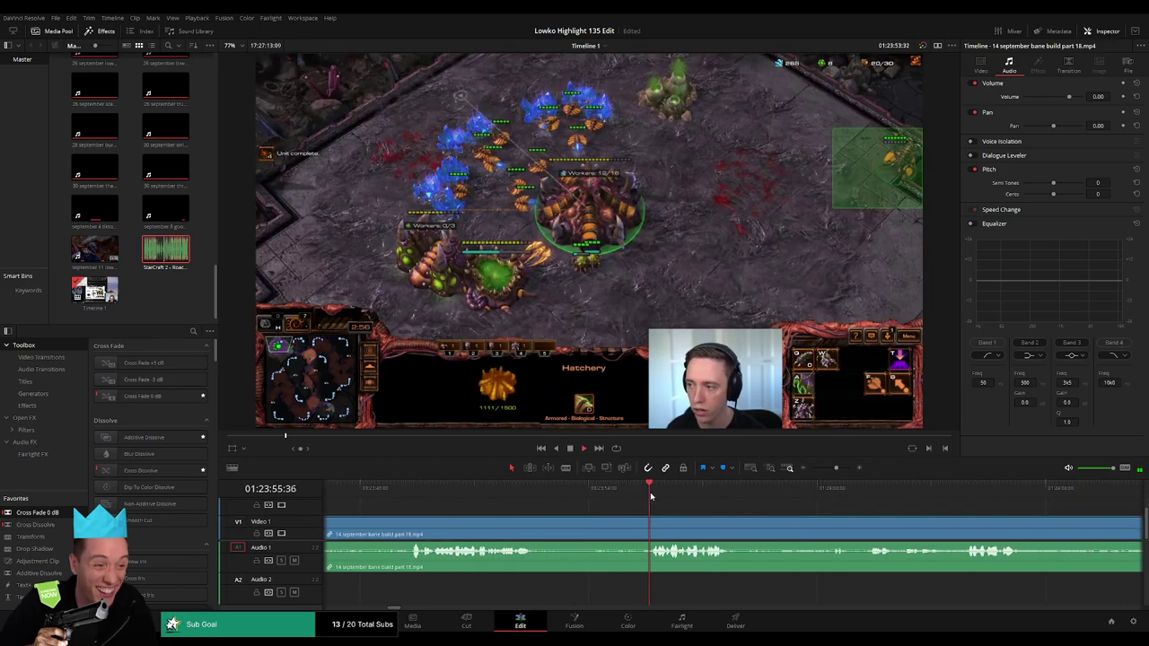
Blade the StarCraft clip and ripple-delete the cut section.
key(b)
click(544, 530)
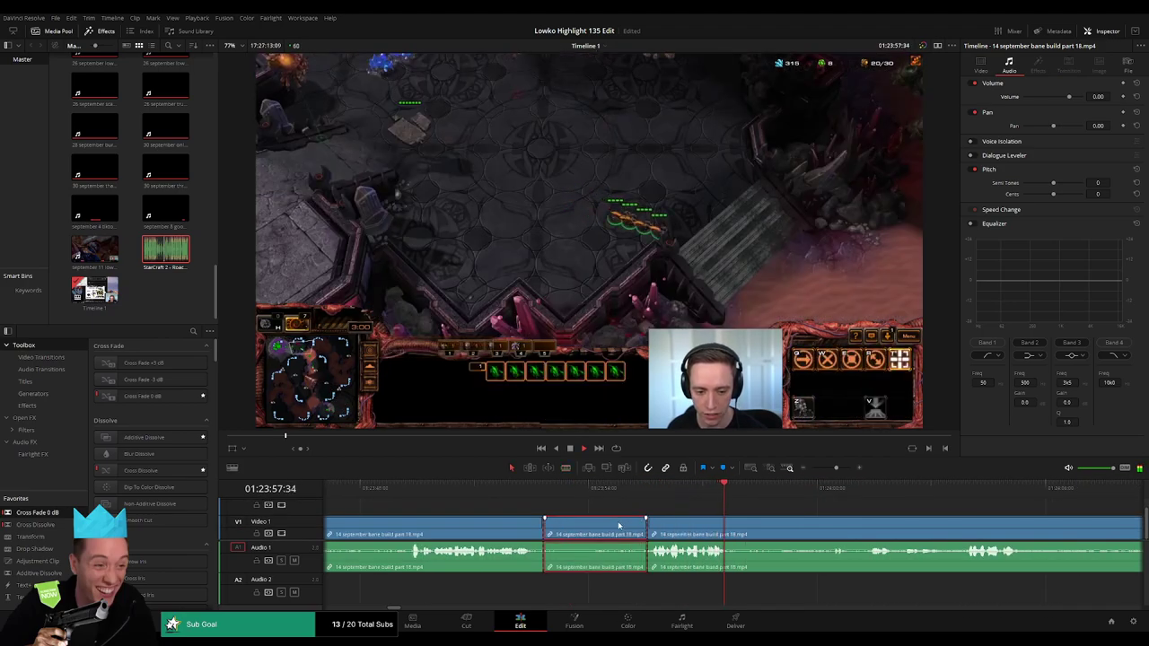
key(Delete)
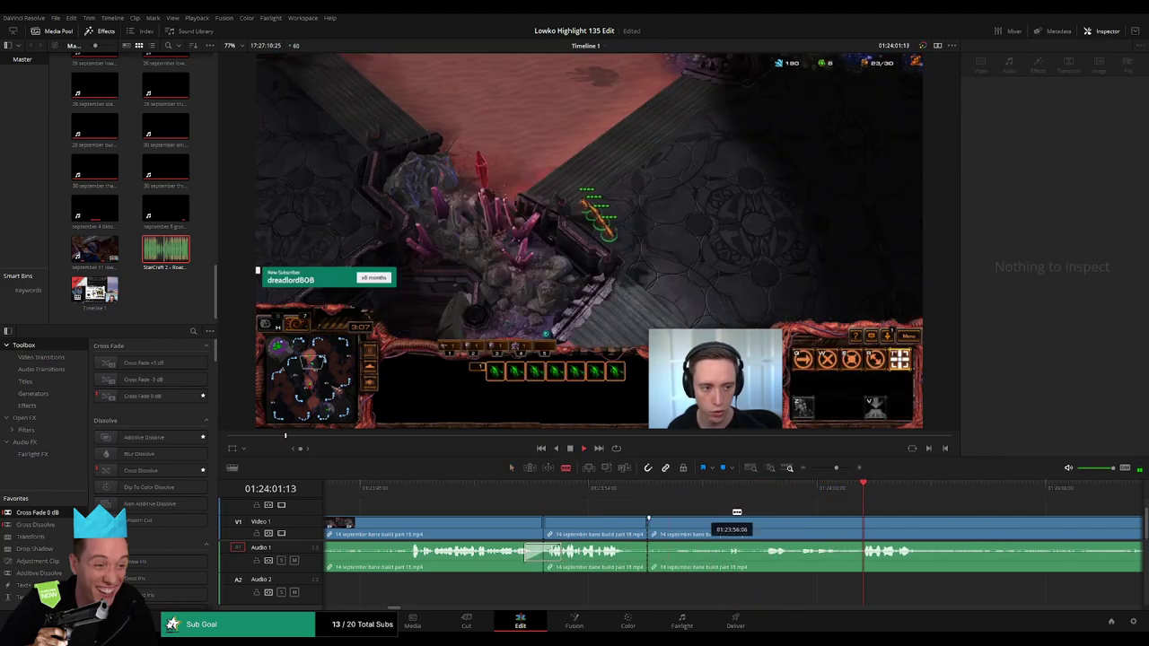
Undo the last three edits to restore the clip.
key(b)
scroll(893, 493, right, 3)
click(975, 489)
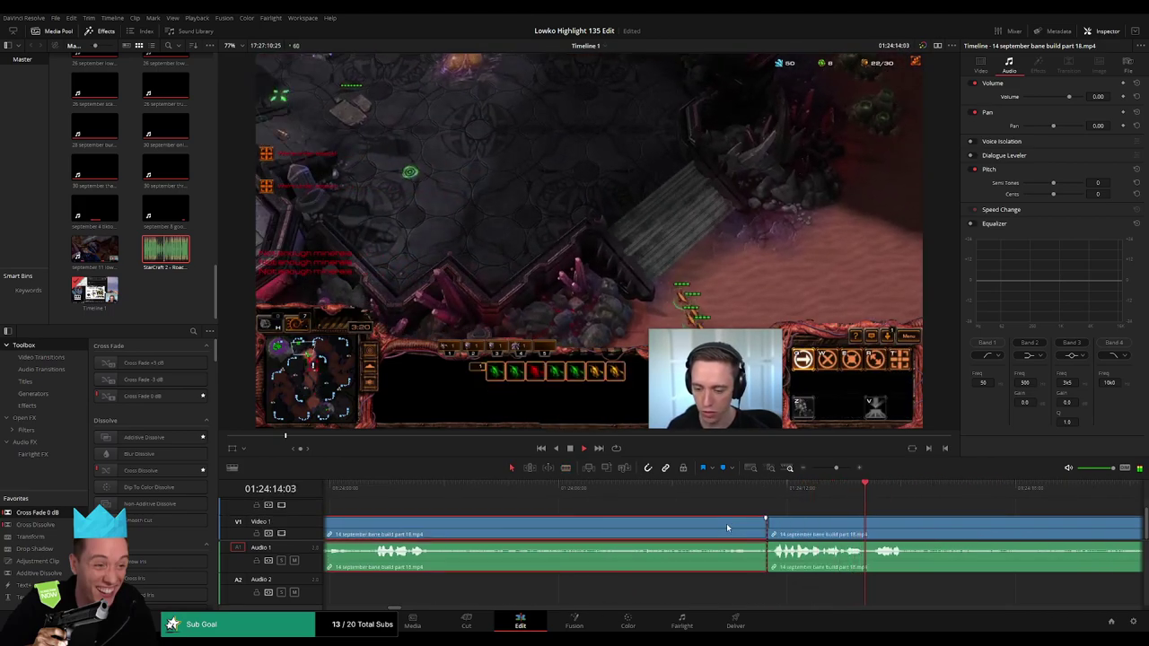
key(ctrl+z)
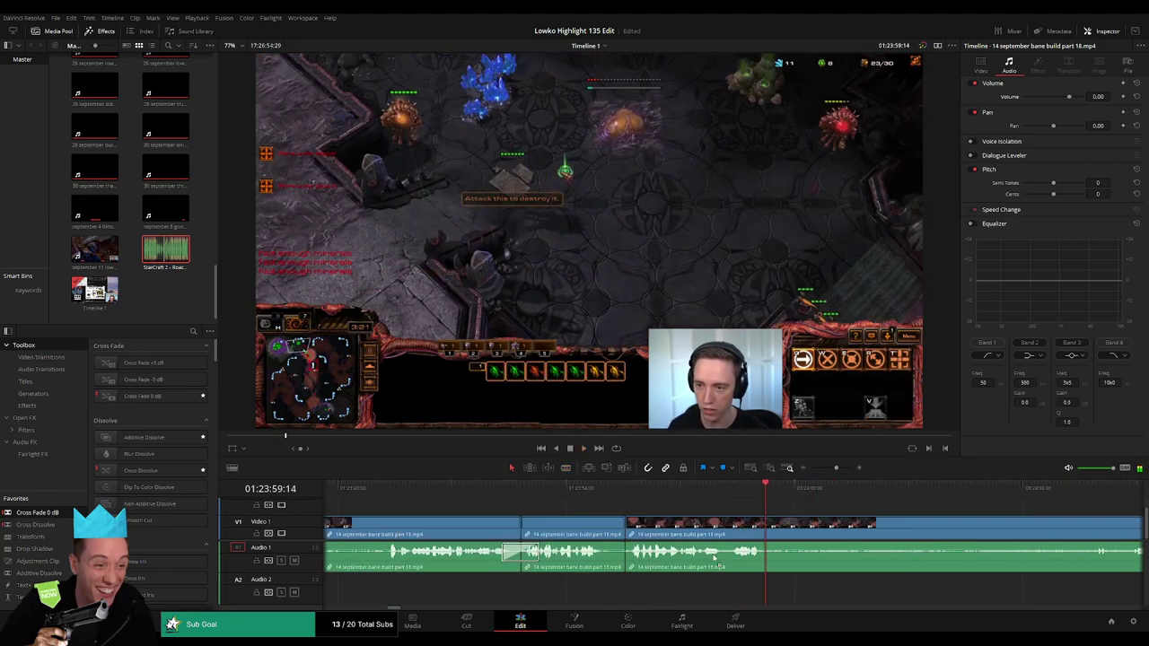
key(ctrl+z)
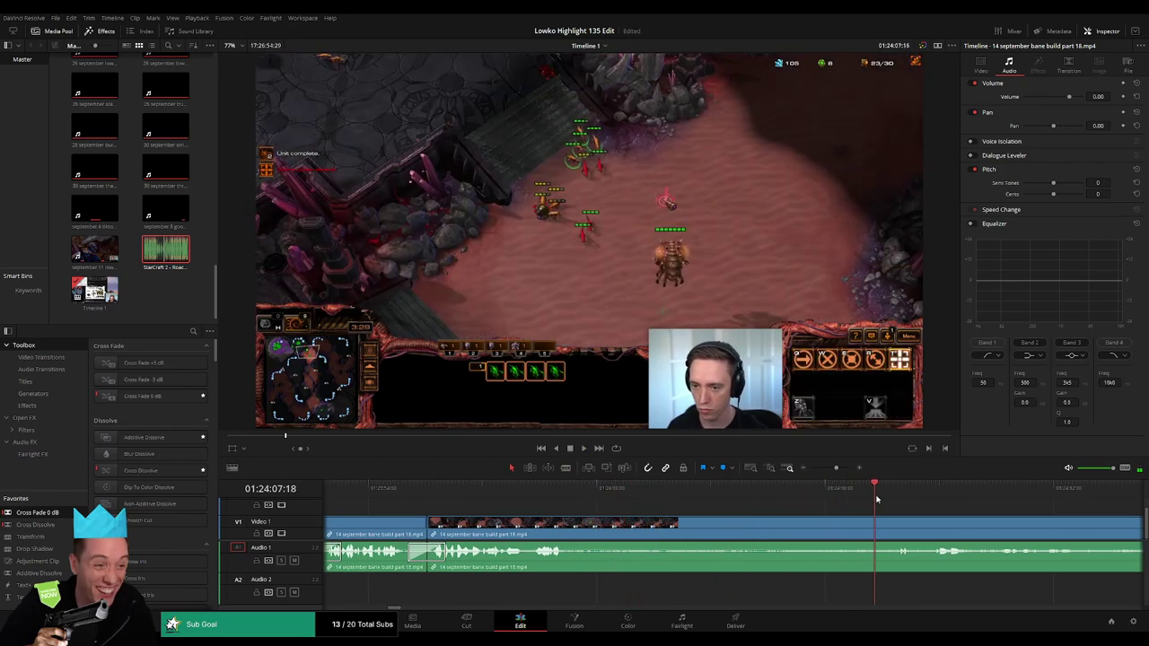
key(ctrl+z)
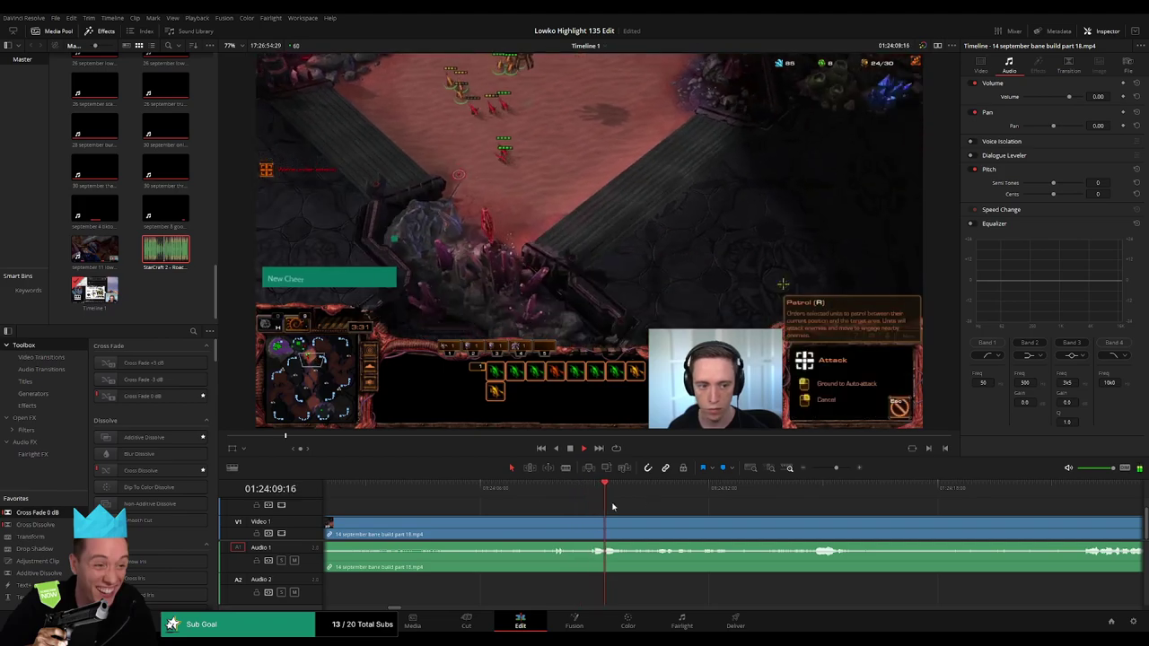
Scrub to the next cut point and blade the StarCraft clip there.
click(408, 494)
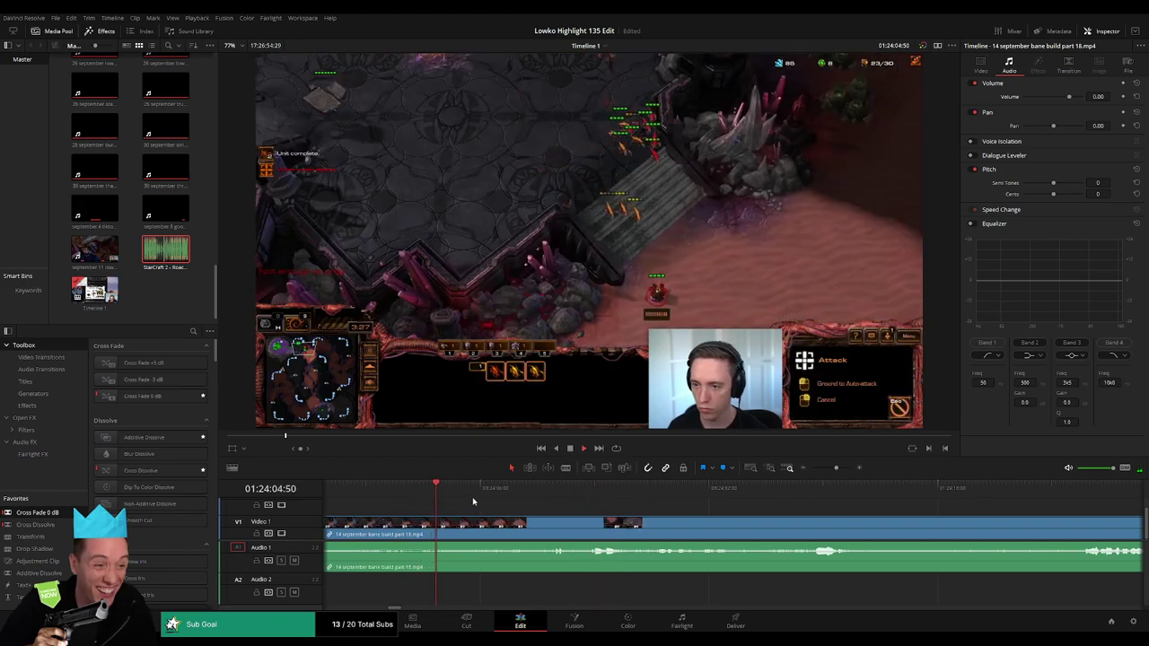
click(524, 496)
click(672, 495)
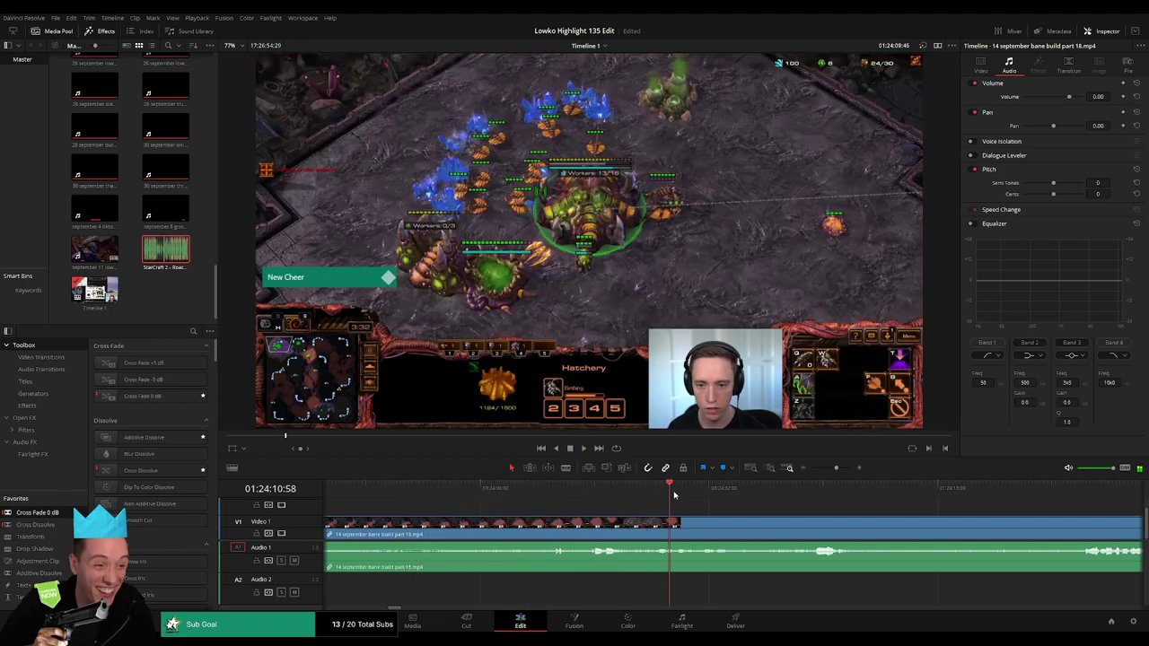
click(670, 495)
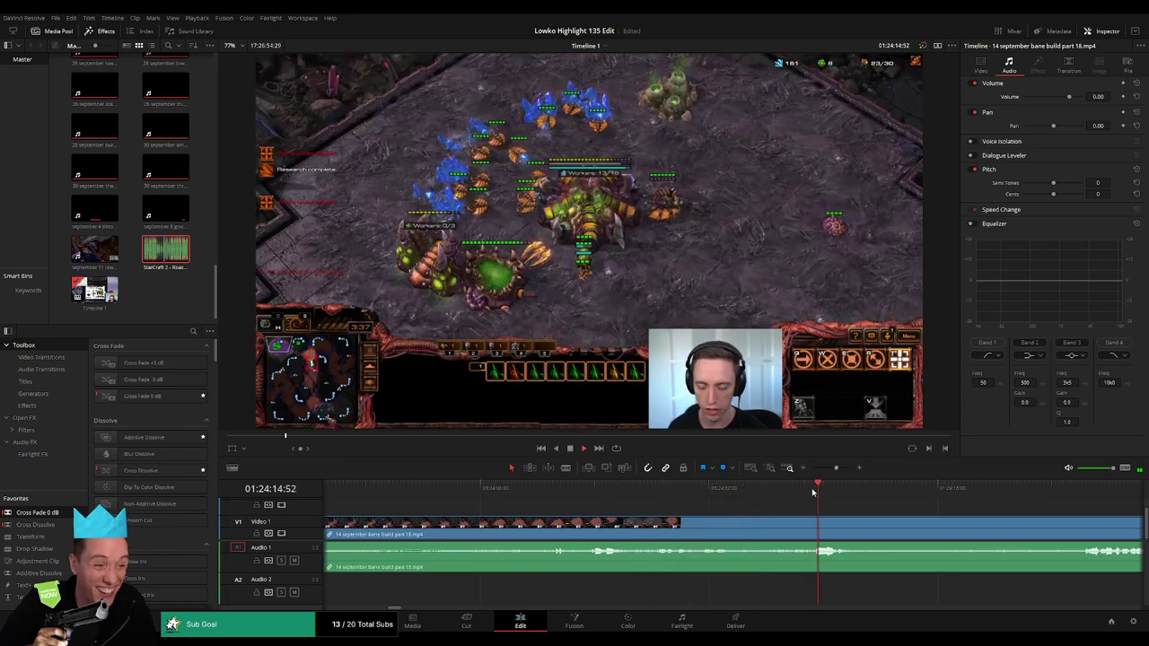
mouse_move(506, 500)
mouse_down()
mouse_move(1075, 528)
mouse_move(679, 508)
mouse_up()
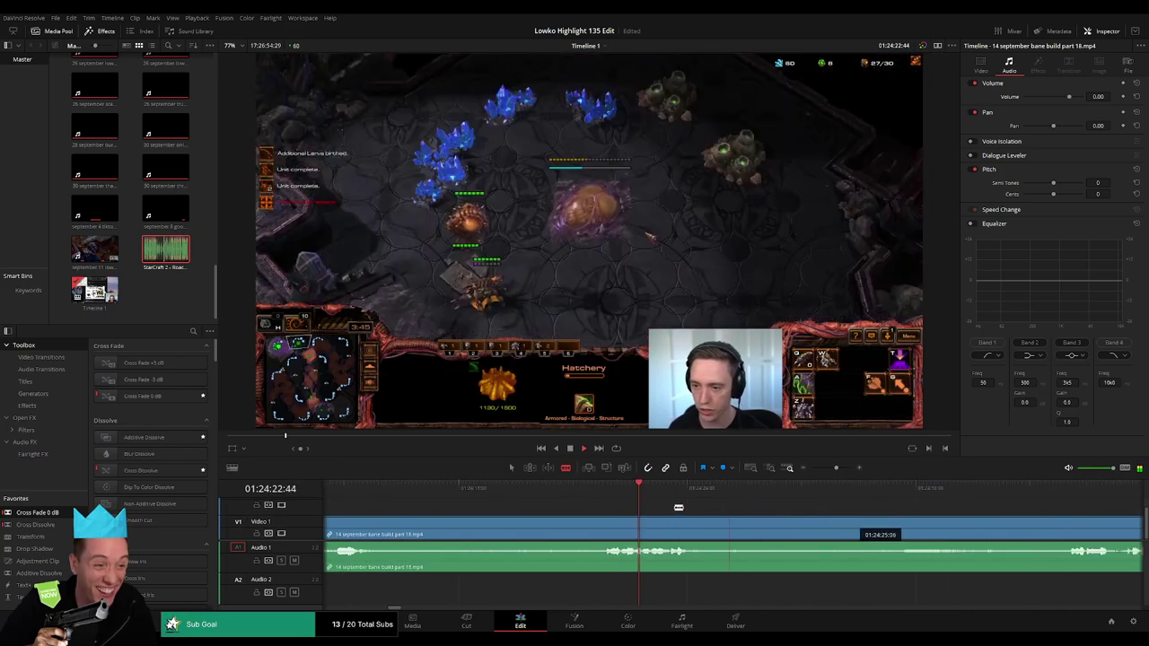
drag(995, 516, 1004, 517)
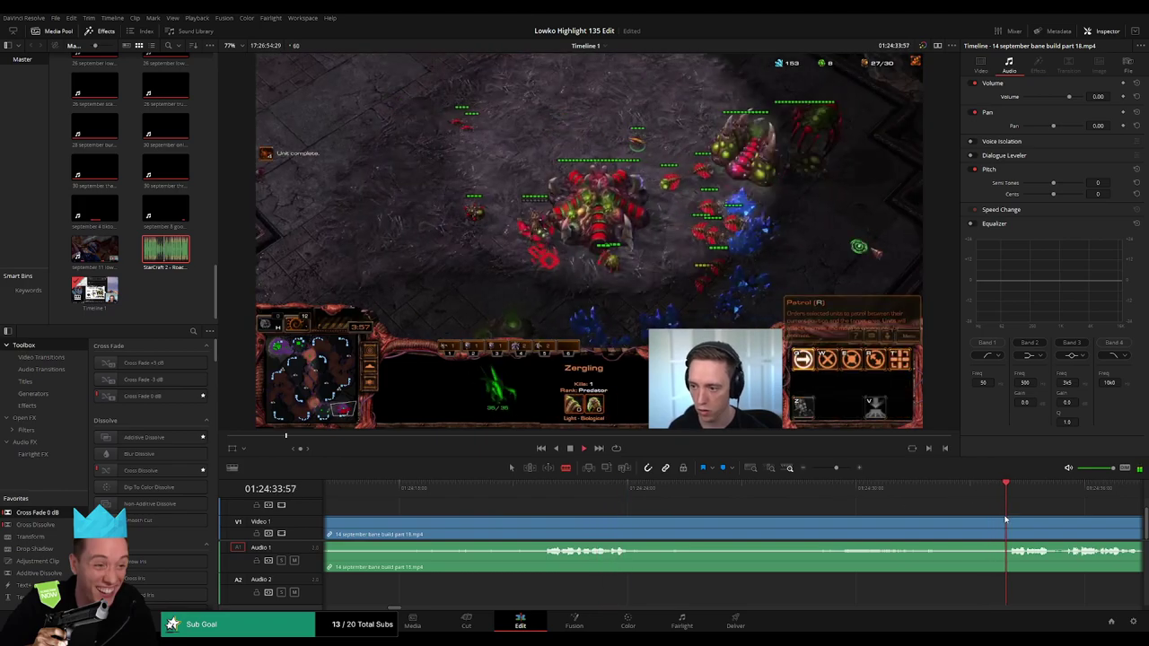
click(1000, 519)
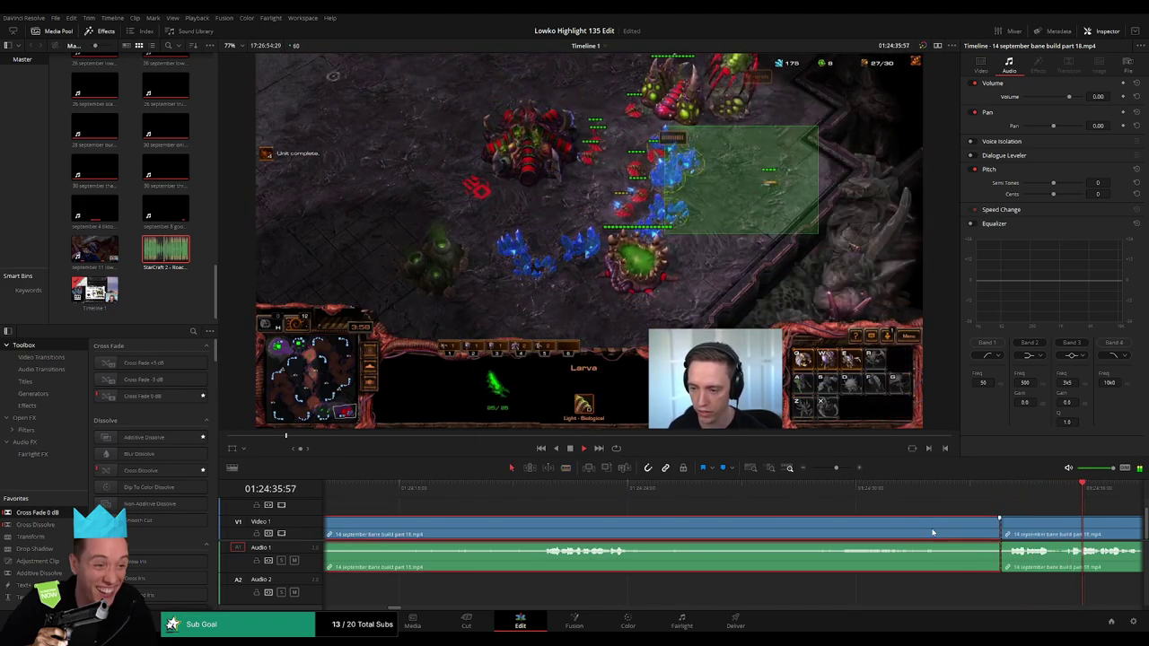
Return to selection mode and scrub through the trimmed footage to review the cuts.
key(a)
key(Up)
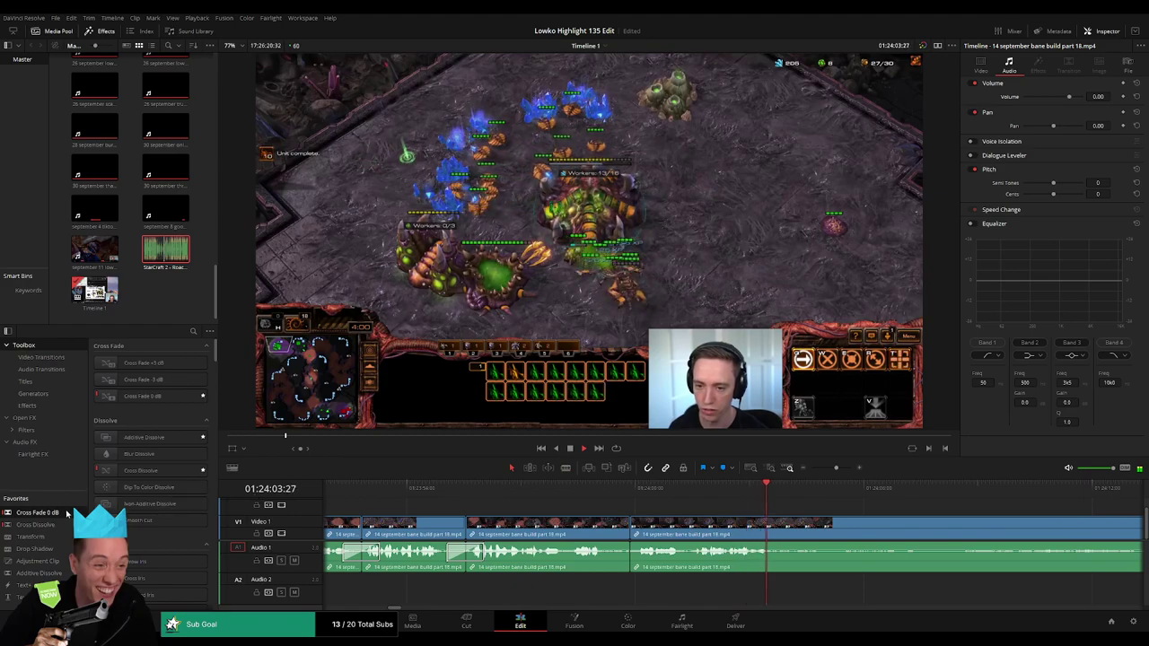
mouse_move(475, 490)
mouse_down()
mouse_move(817, 499)
mouse_move(743, 495)
mouse_move(765, 496)
mouse_up()
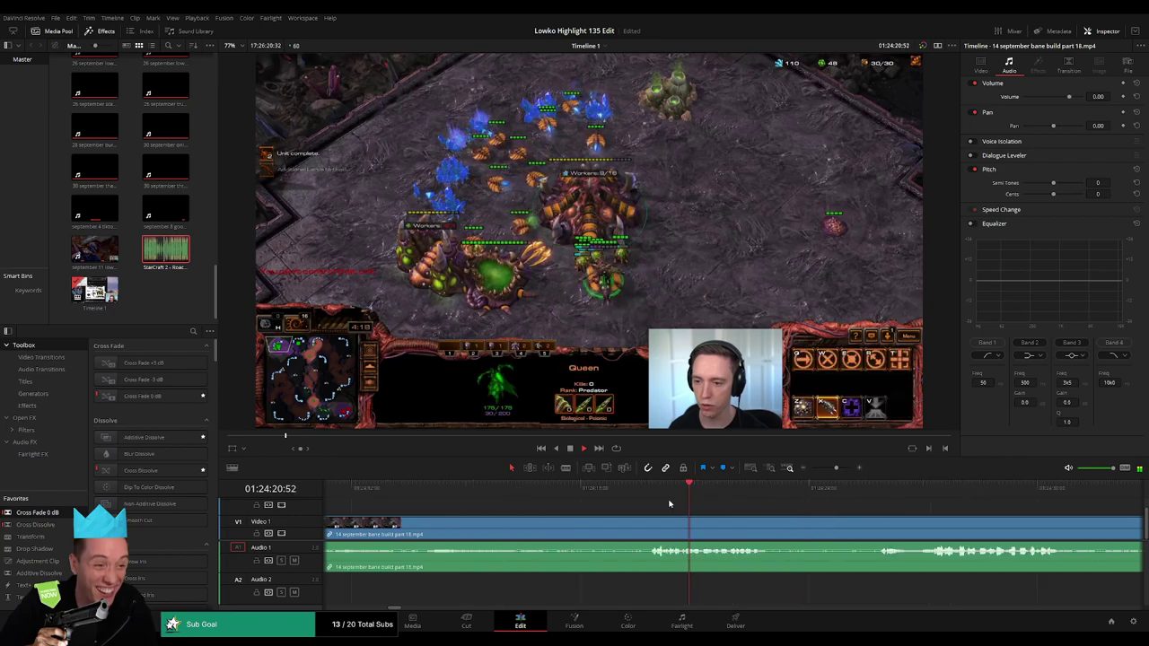
drag(739, 500, 666, 495)
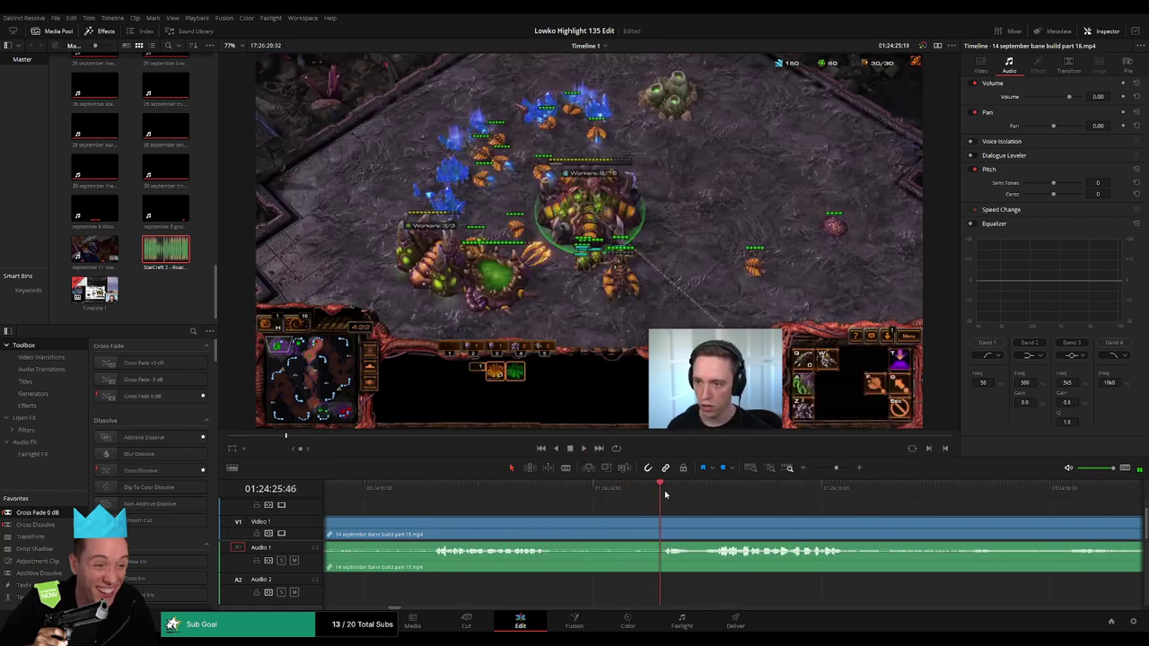
Play through later bane build footage to the Hatchery scene and blade the clip there.
key(space)
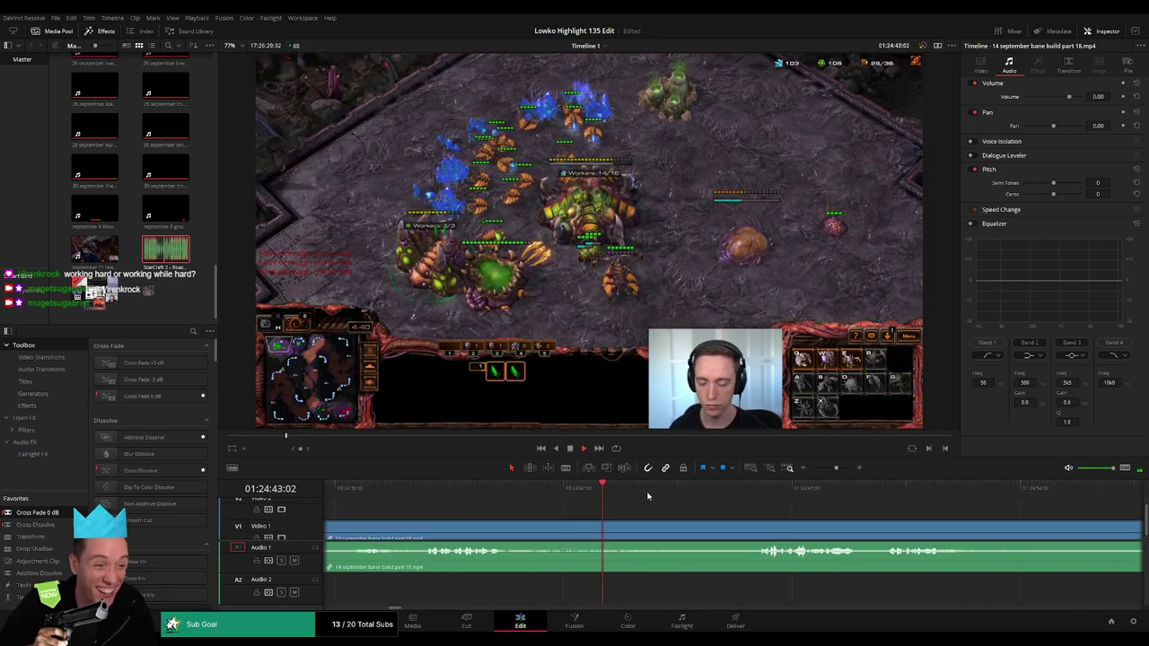
click(737, 492)
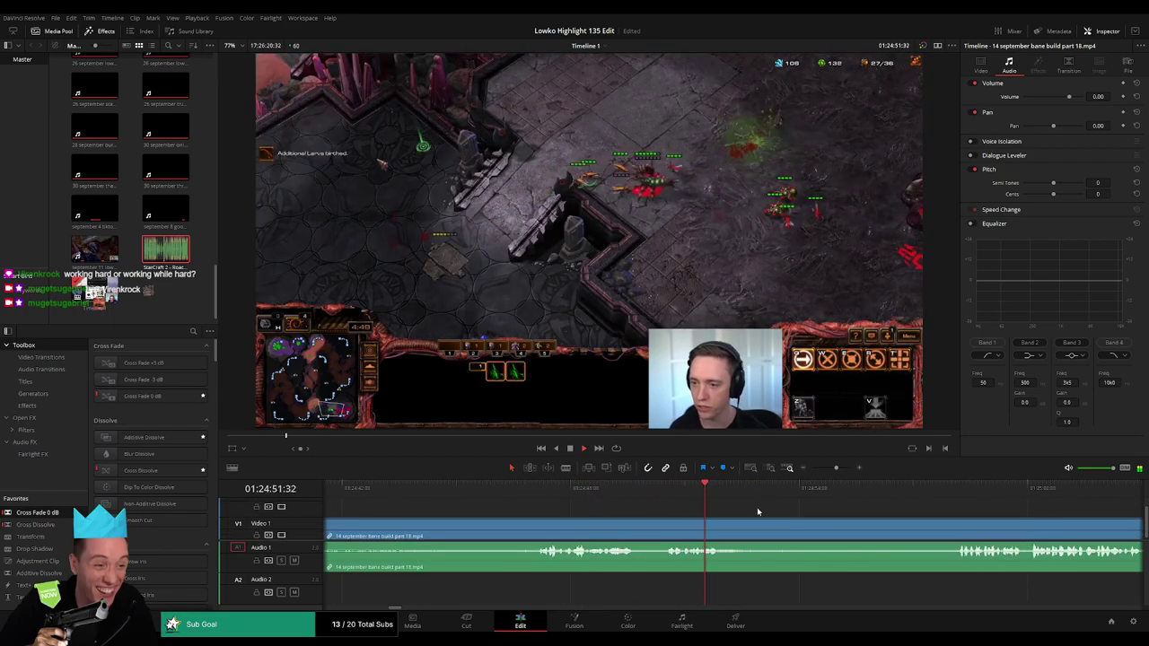
click(782, 499)
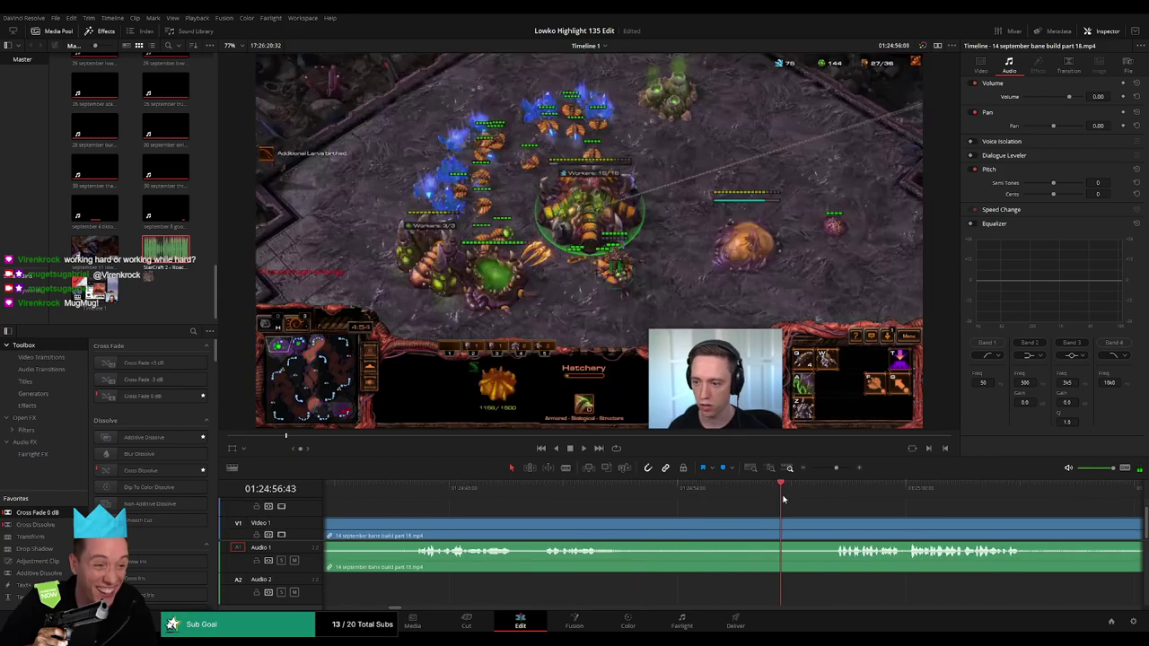
key(space)
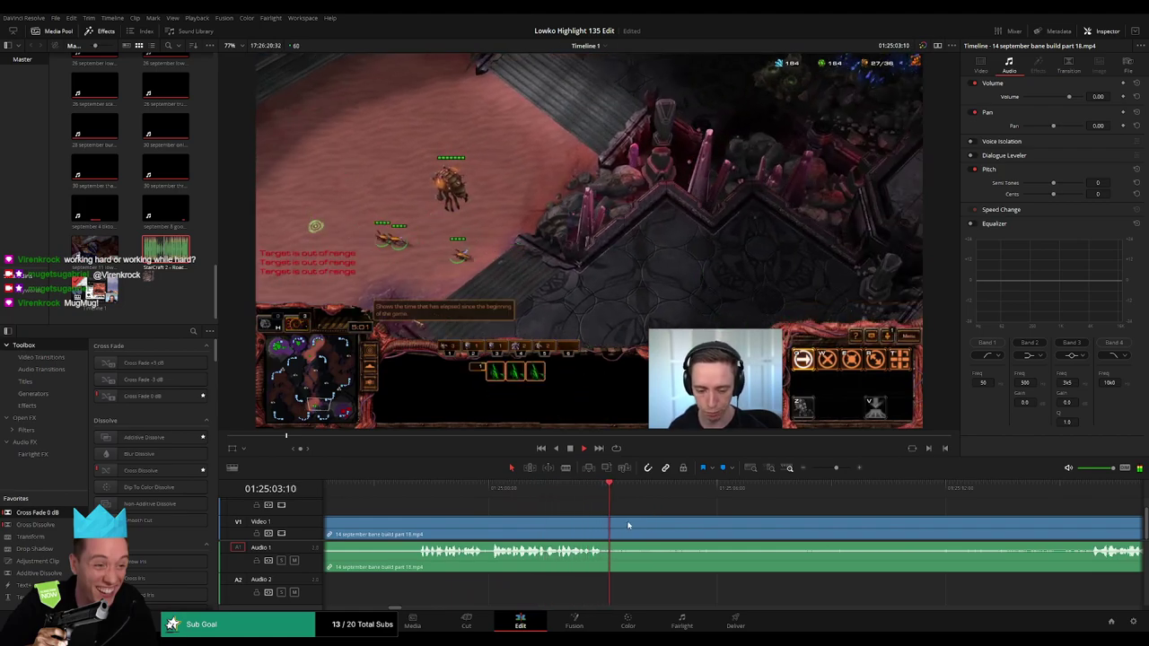
click(626, 530)
key(space)
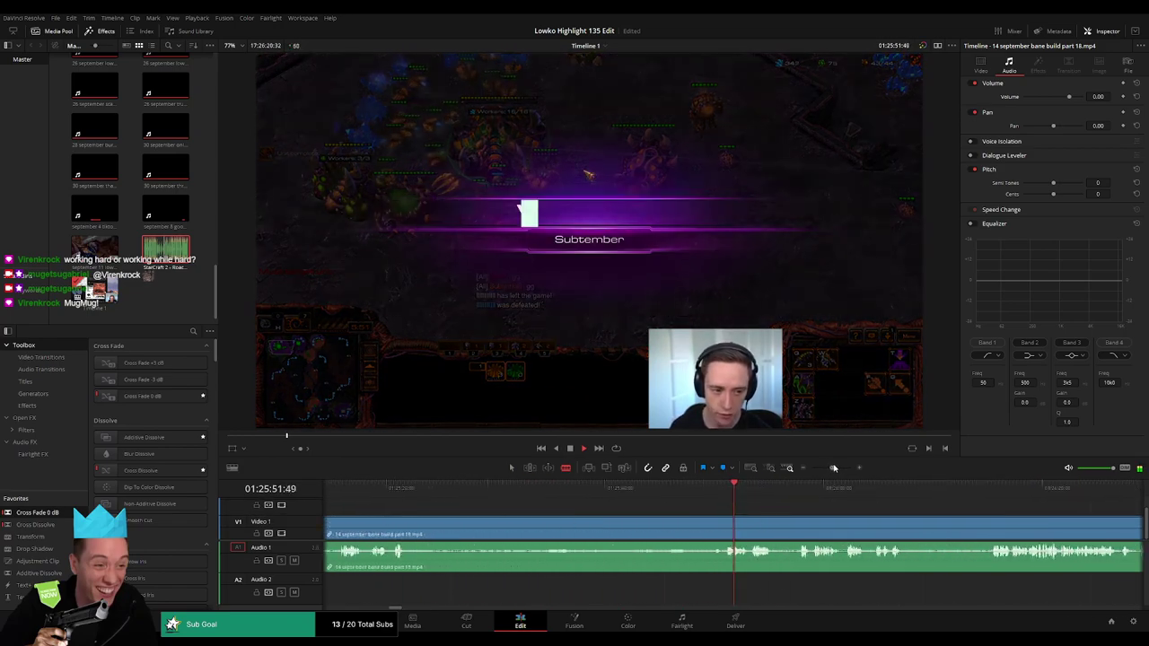
Rewatch the part 18 cut, then drag the edit point later to extend the first clip.
click(607, 496)
click(553, 496)
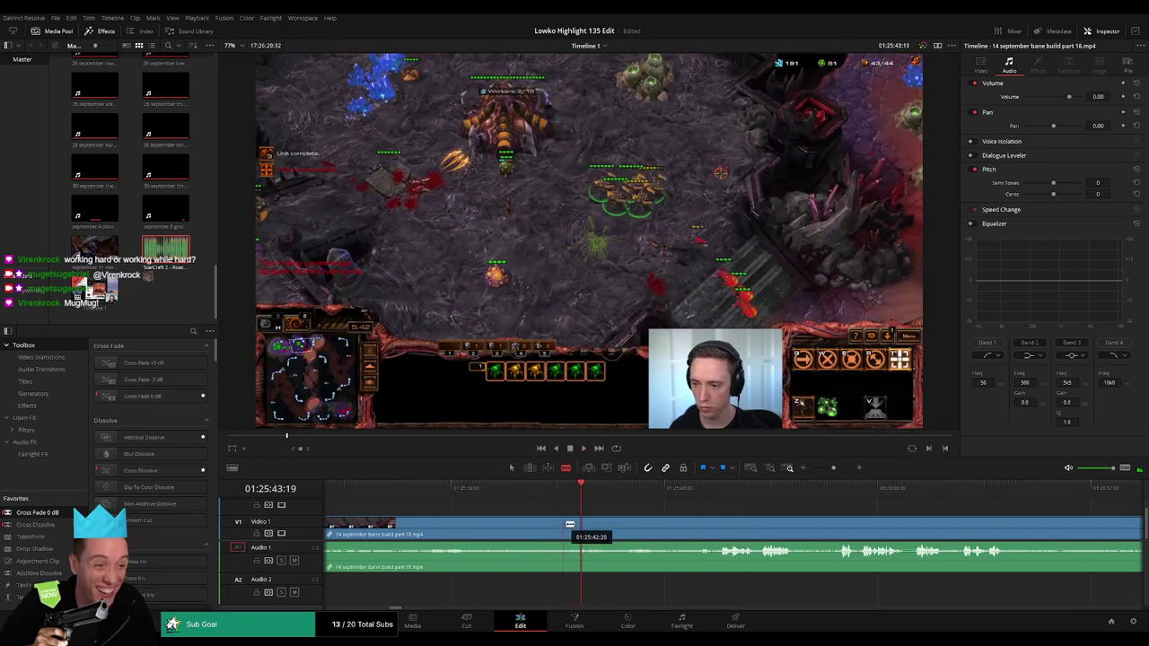
click(538, 496)
click(509, 496)
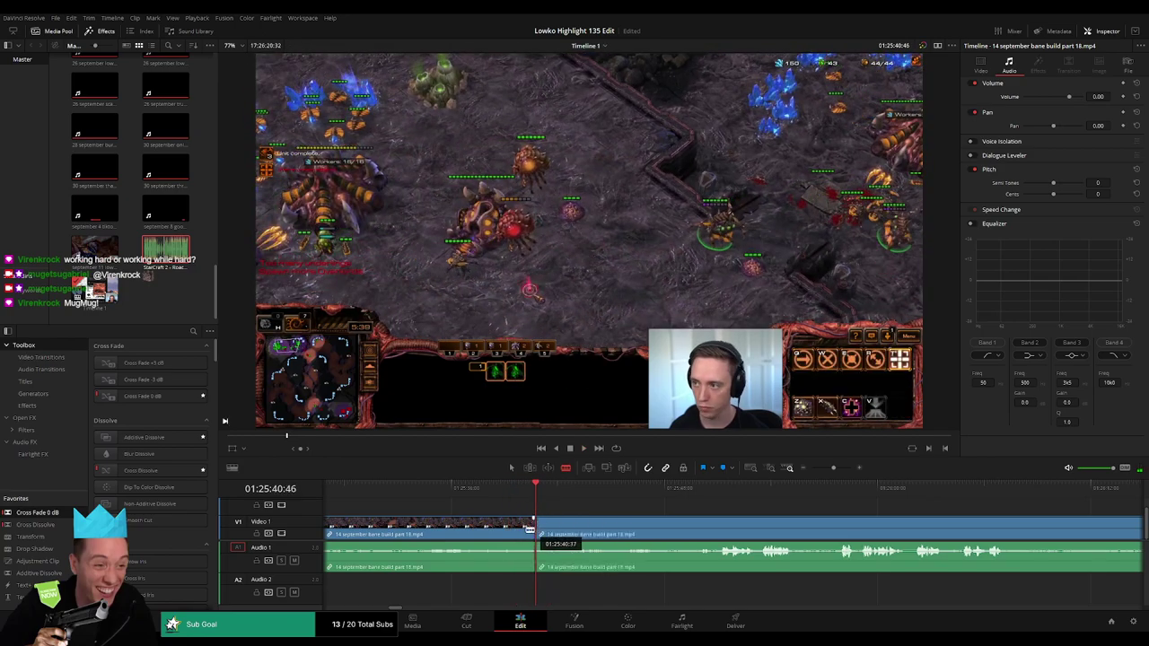
mouse_move(514, 531)
mouse_down()
mouse_move(716, 559)
mouse_move(524, 559)
mouse_up()
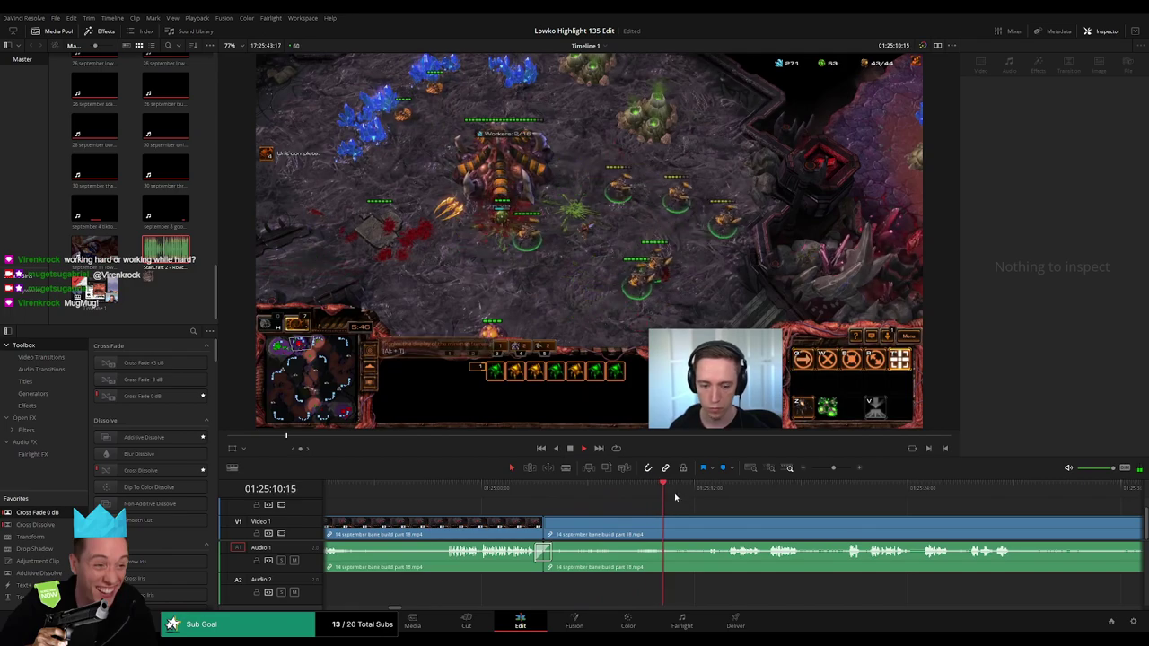
Review the footage after the new cut, hopping between the following edit points.
click(709, 497)
key(Down)
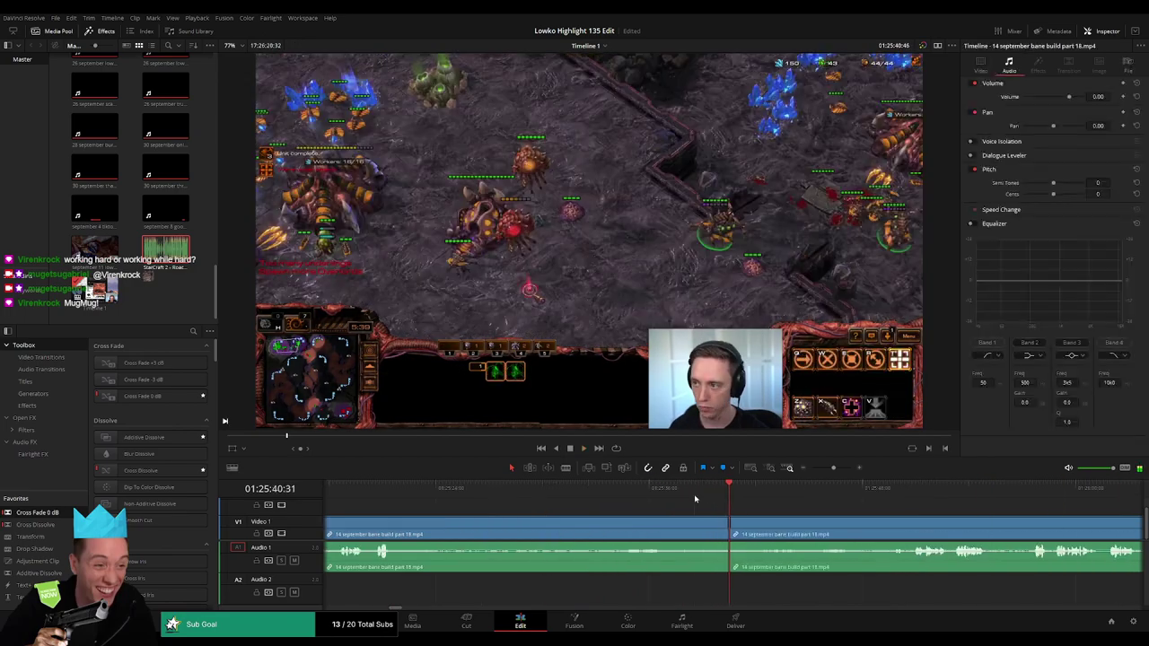
mouse_move(530, 488)
mouse_down()
mouse_move(572, 489)
mouse_move(558, 516)
mouse_up()
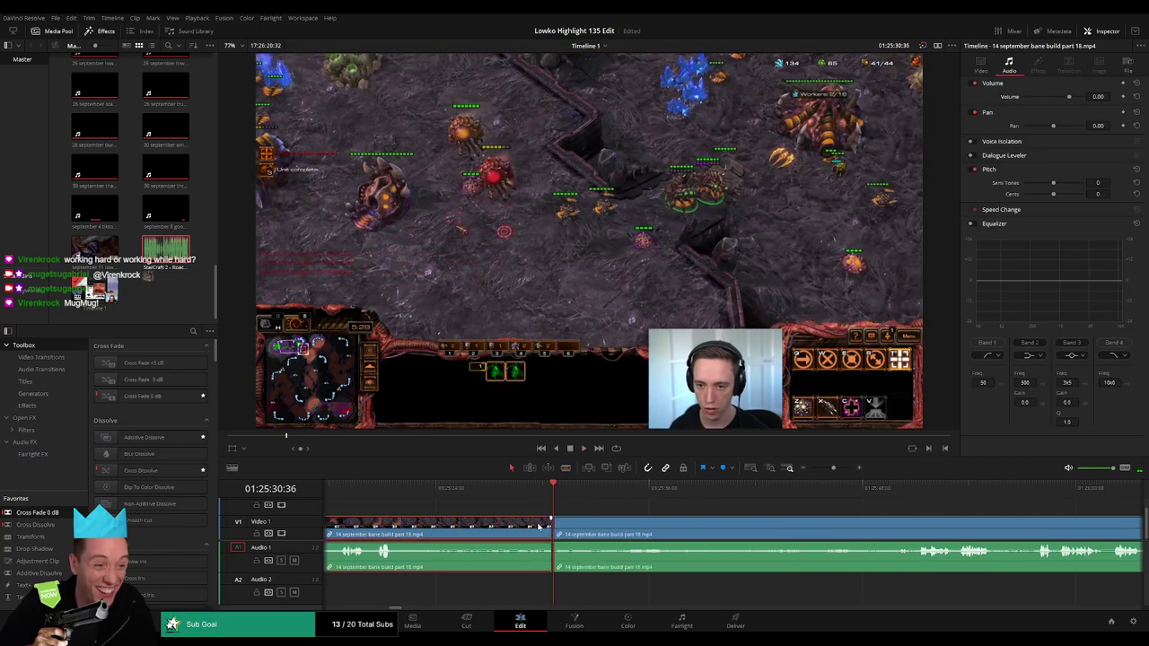
key(Down)
key(space)
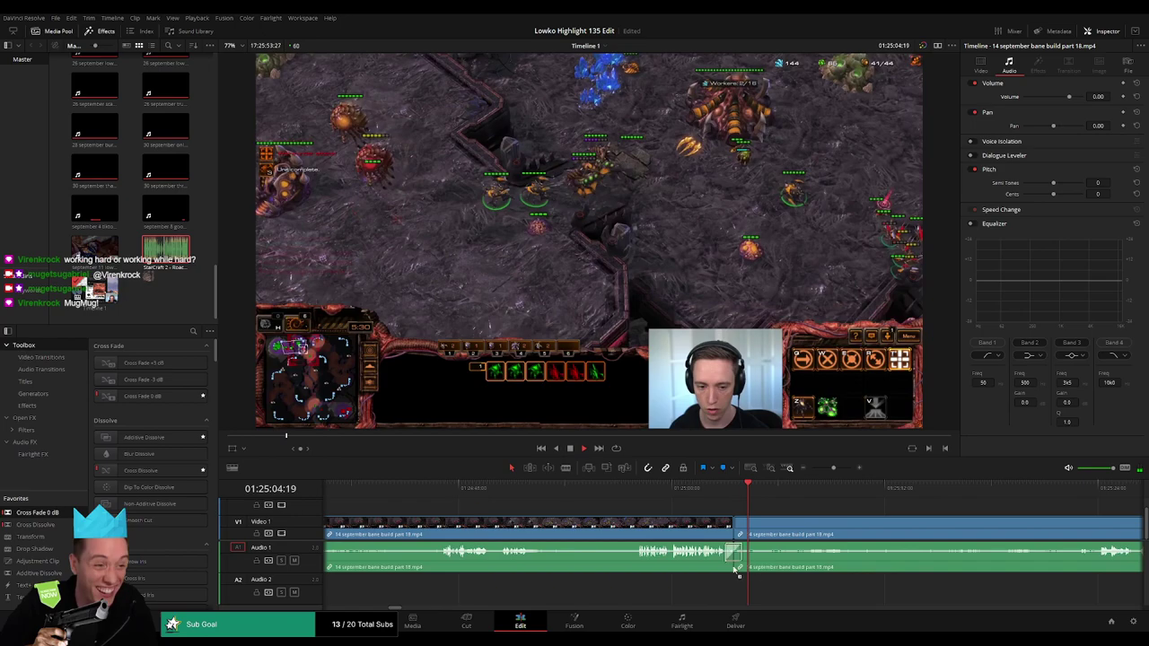
key(Down)
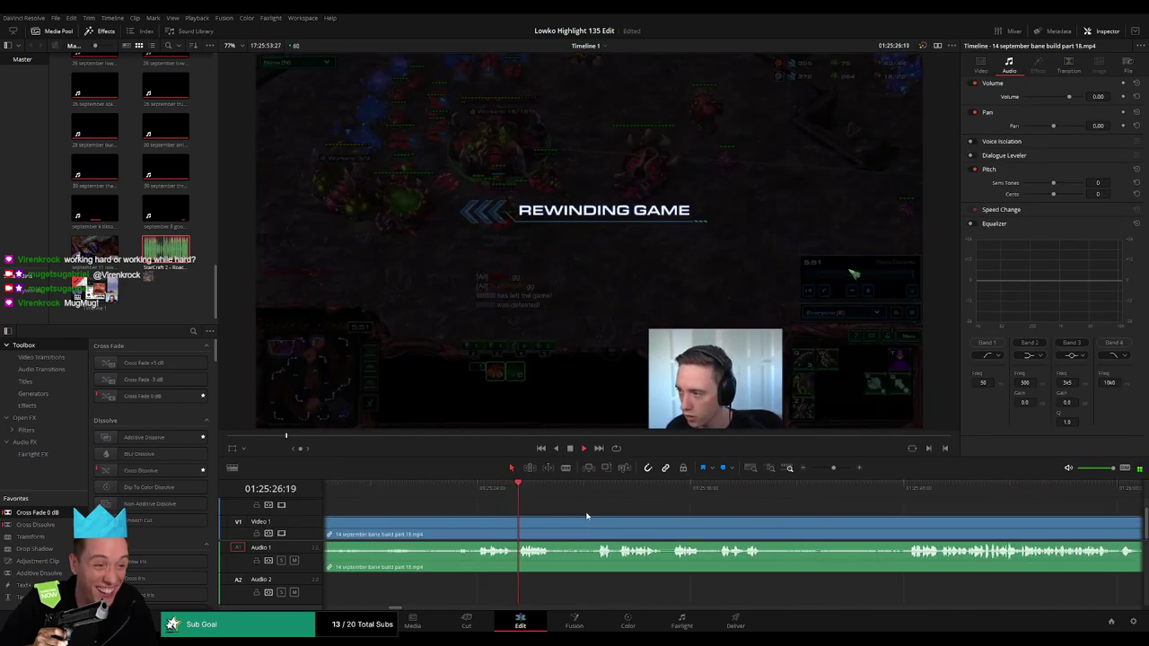
Split off a short unwanted piece at the start of the in-game footage and ripple-delete it.
key(shift+Right)
key(shift+Right)
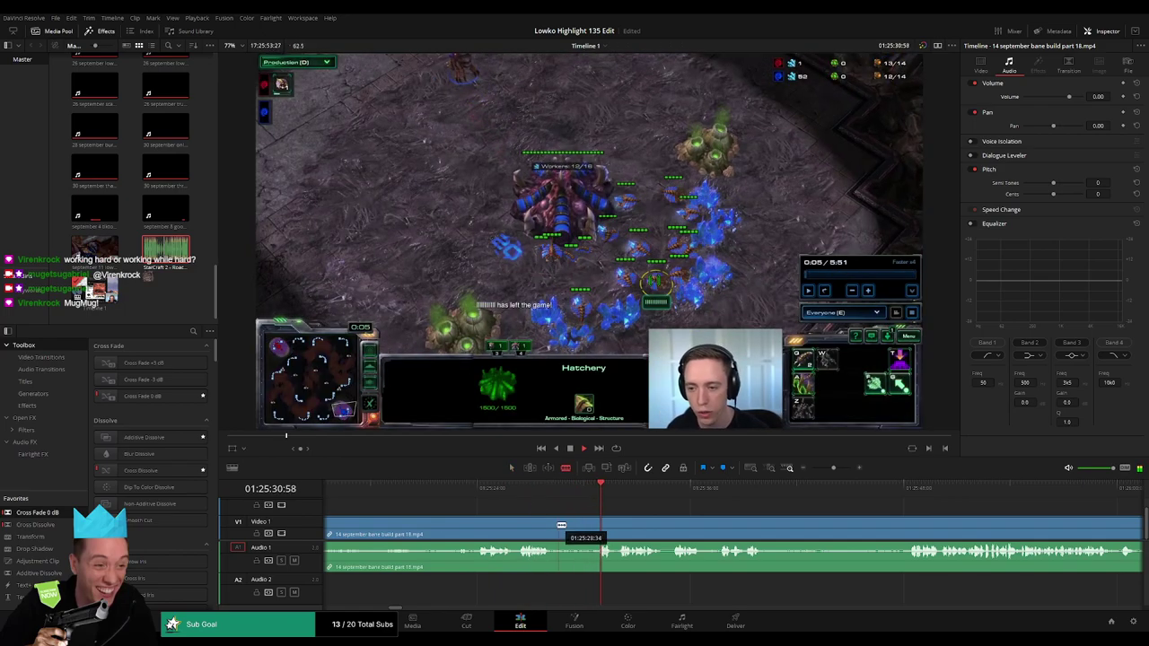
click(555, 526)
key(a)
click(578, 527)
key(Delete)
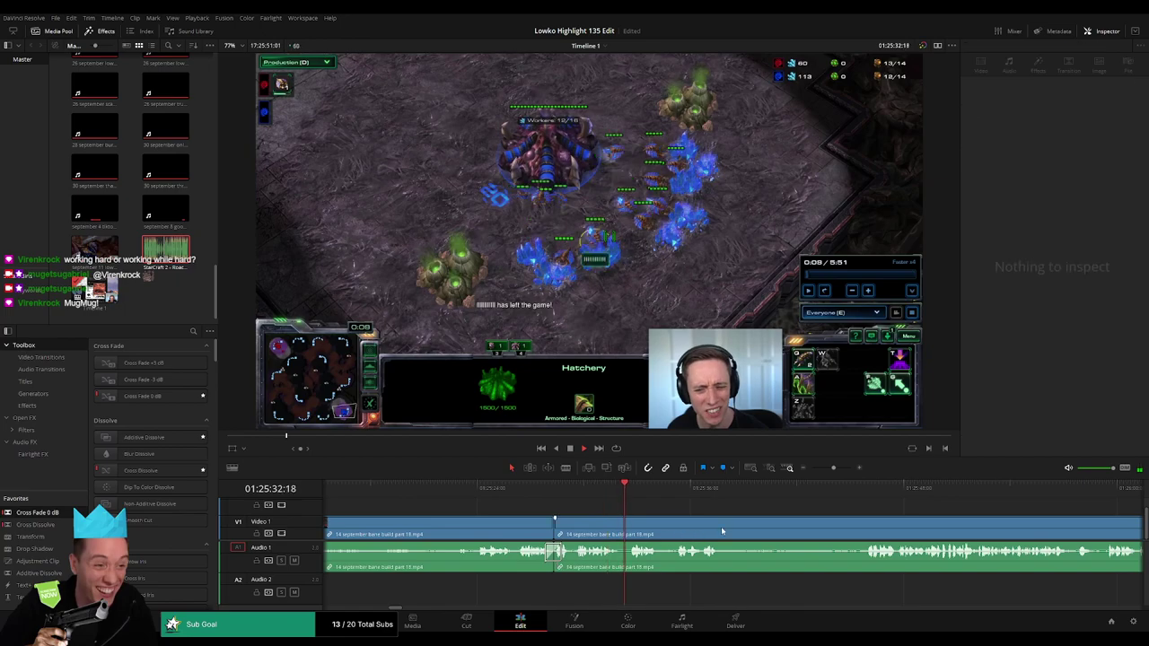
scroll(580, 520, right, 3)
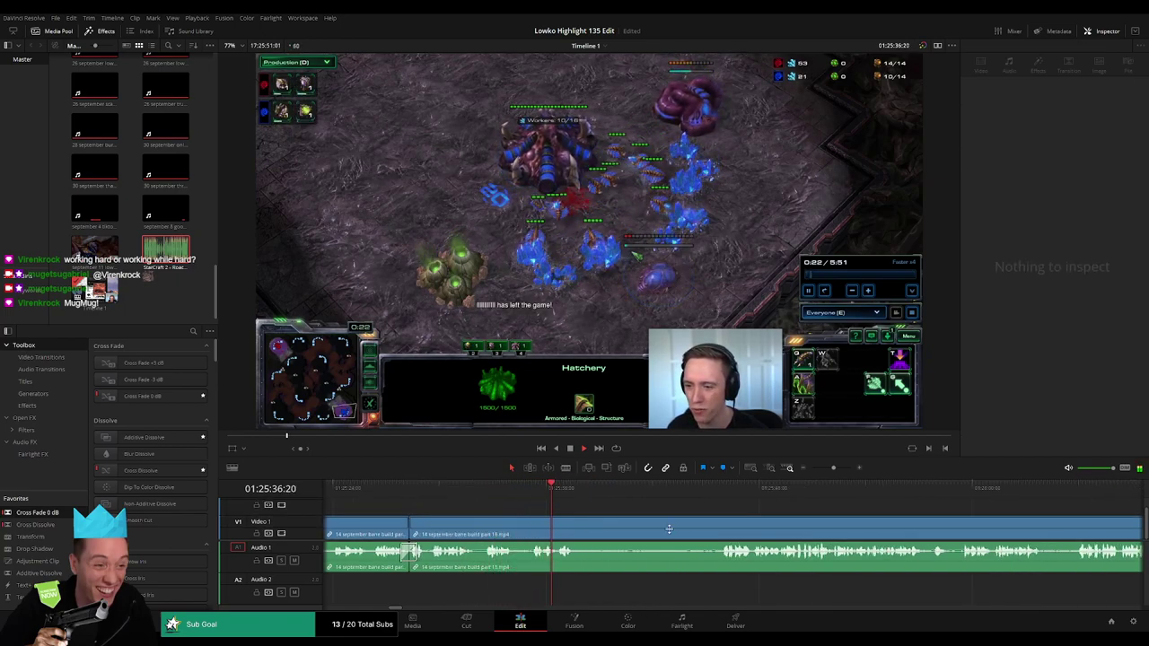
Blade out a dull stretch of Hatchery footage and put a Cross Fade 0 dB on the audio cut.
click(504, 500)
click(558, 494)
click(610, 496)
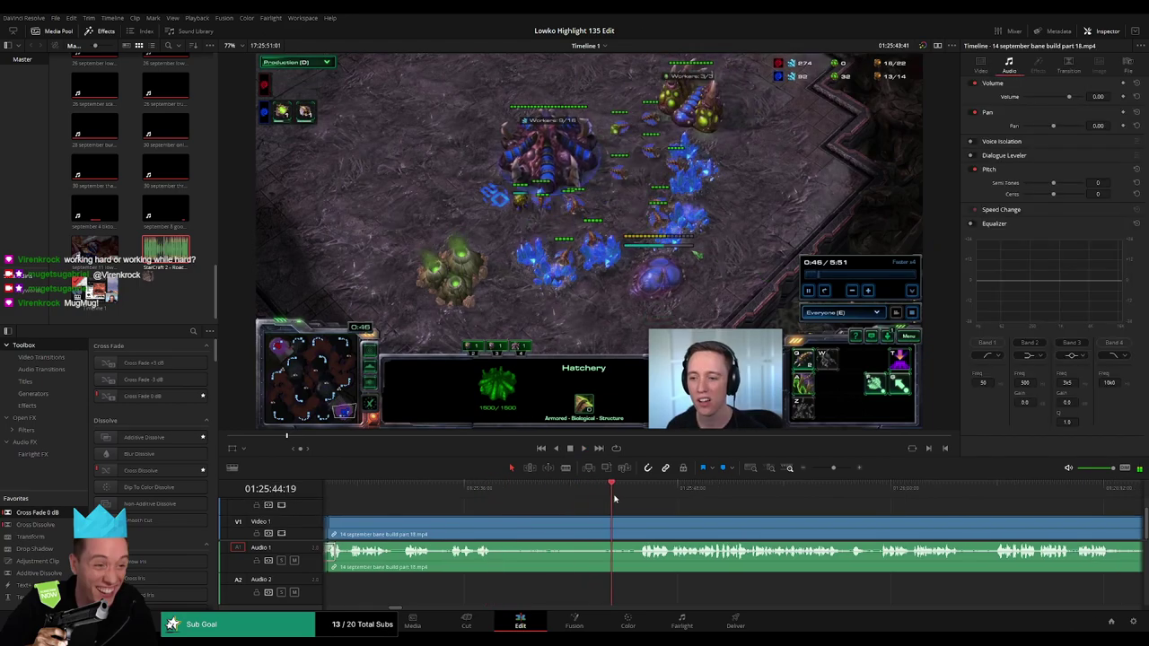
key(b)
click(489, 536)
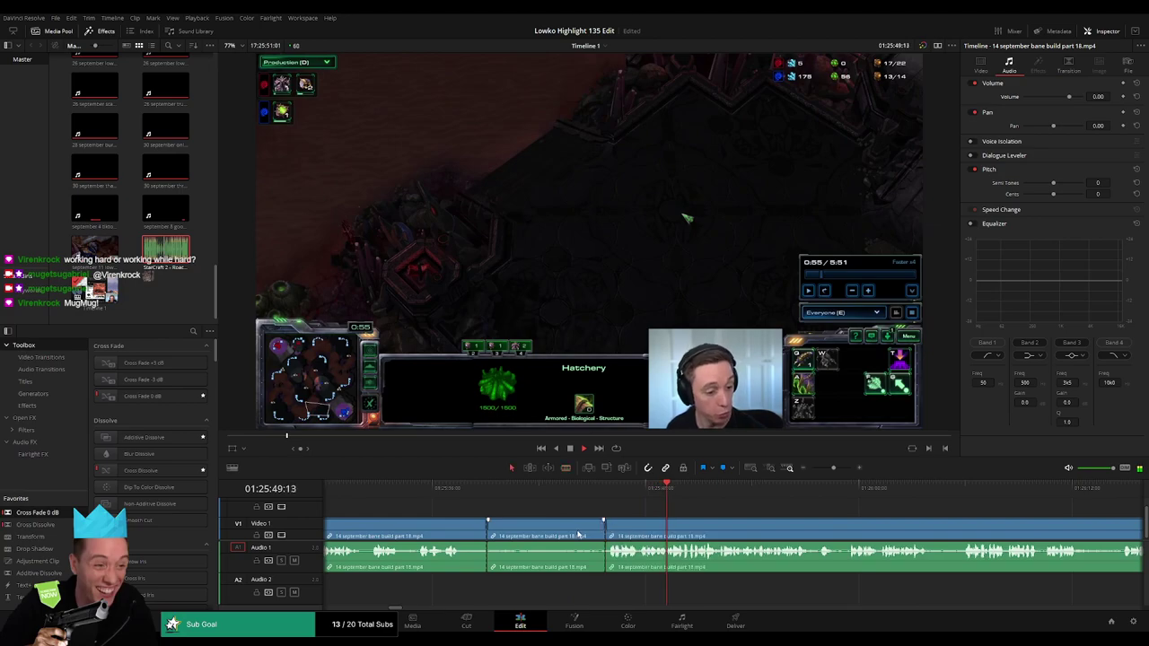
key(Delete)
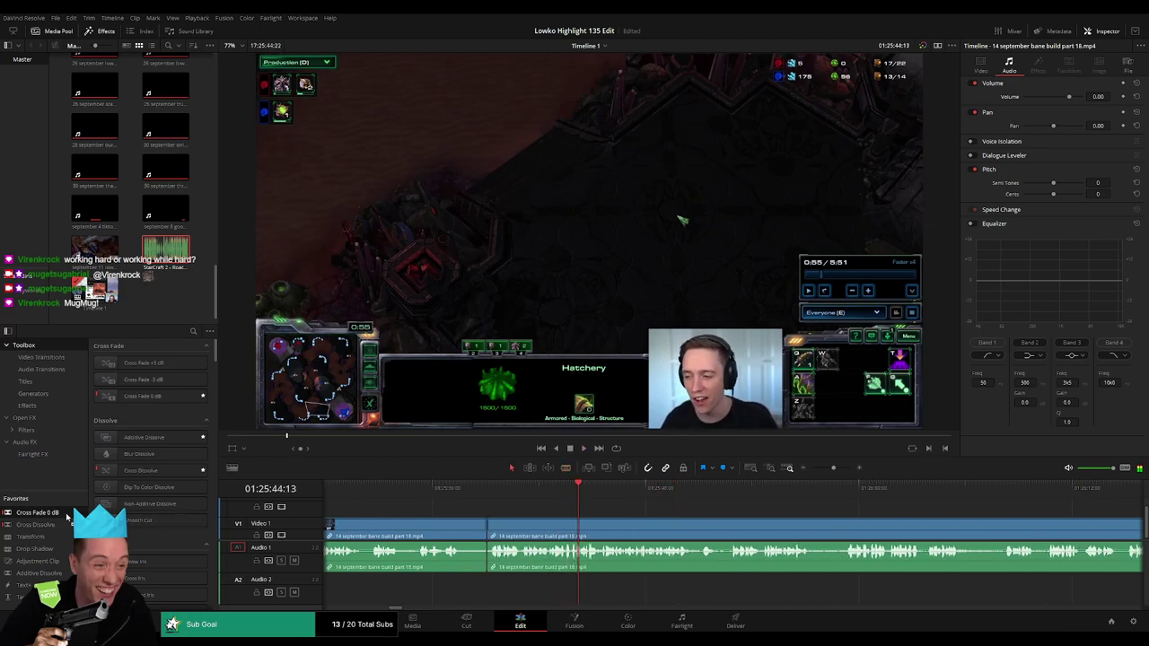
drag(65, 517, 492, 560)
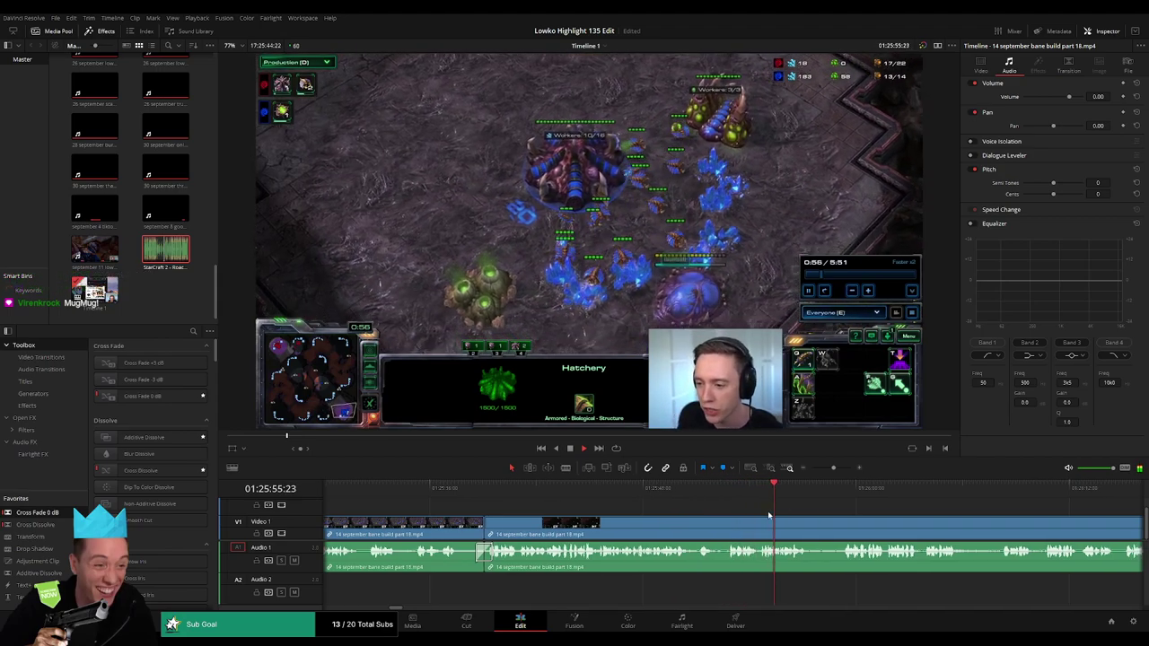
Further along, cut another short stretch out of the game footage and close the gap.
scroll(606, 510, right, 3)
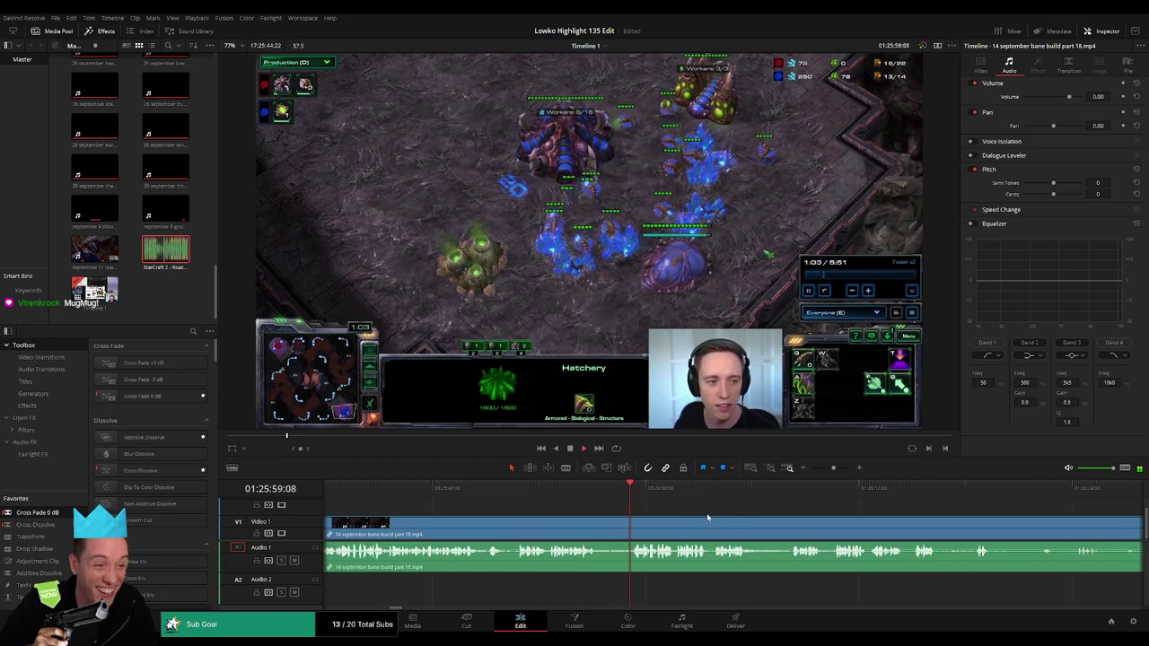
scroll(523, 509, right, 3)
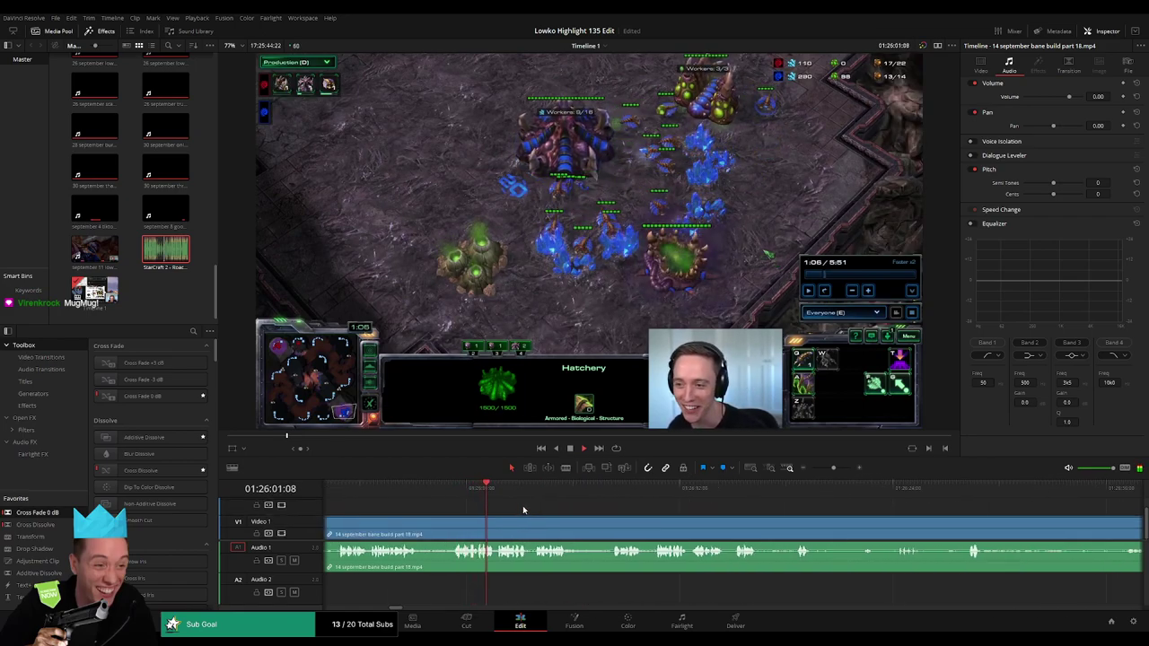
scroll(530, 508, right, 1)
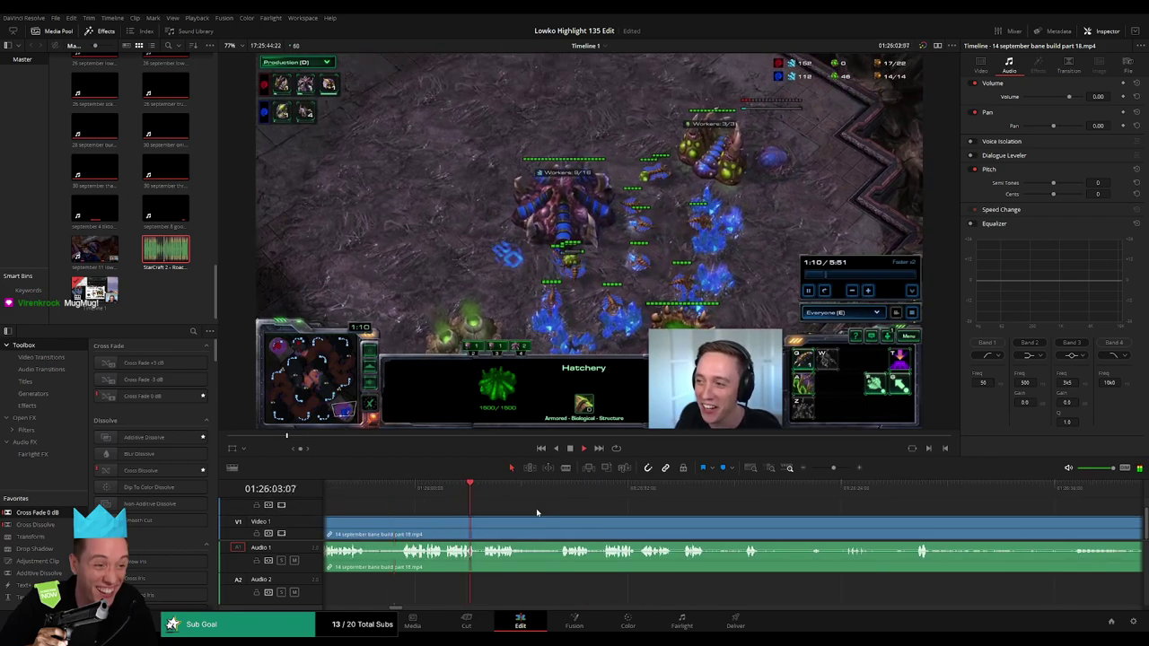
scroll(536, 508, right, 1)
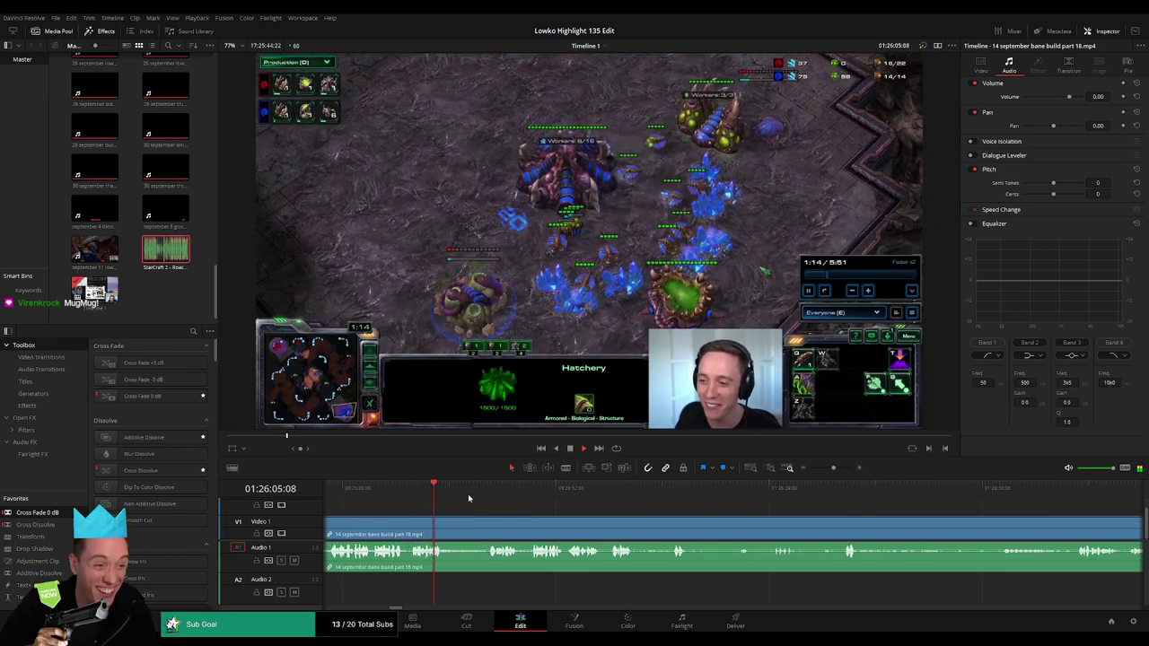
drag(470, 494, 488, 495)
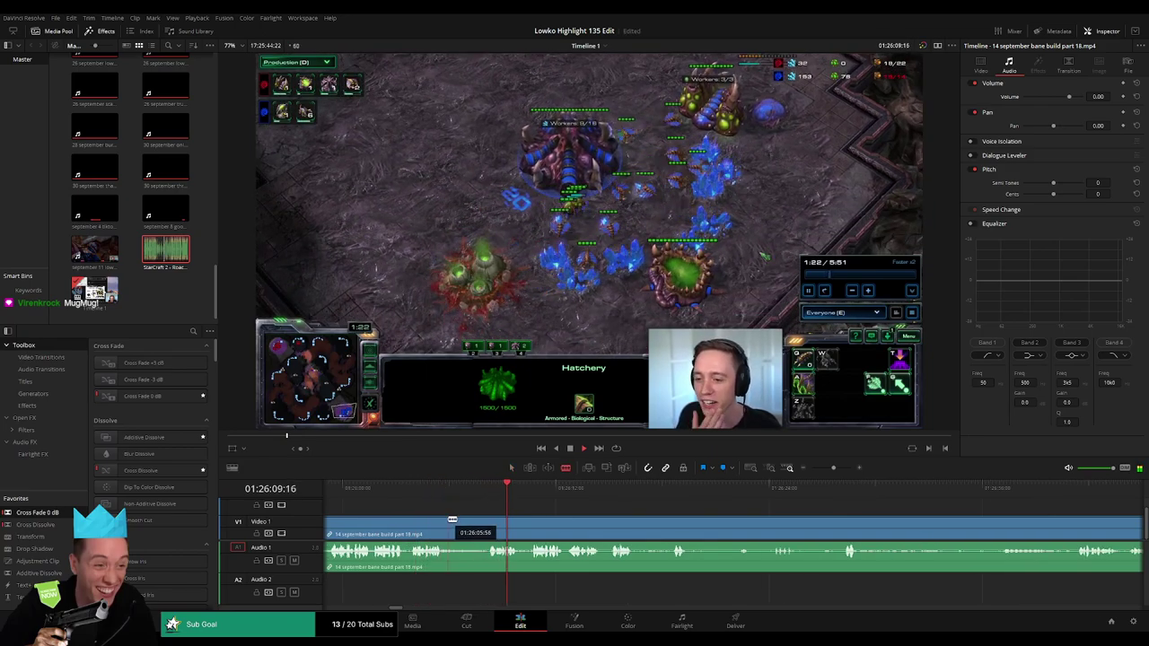
click(450, 520)
key(BackSpace)
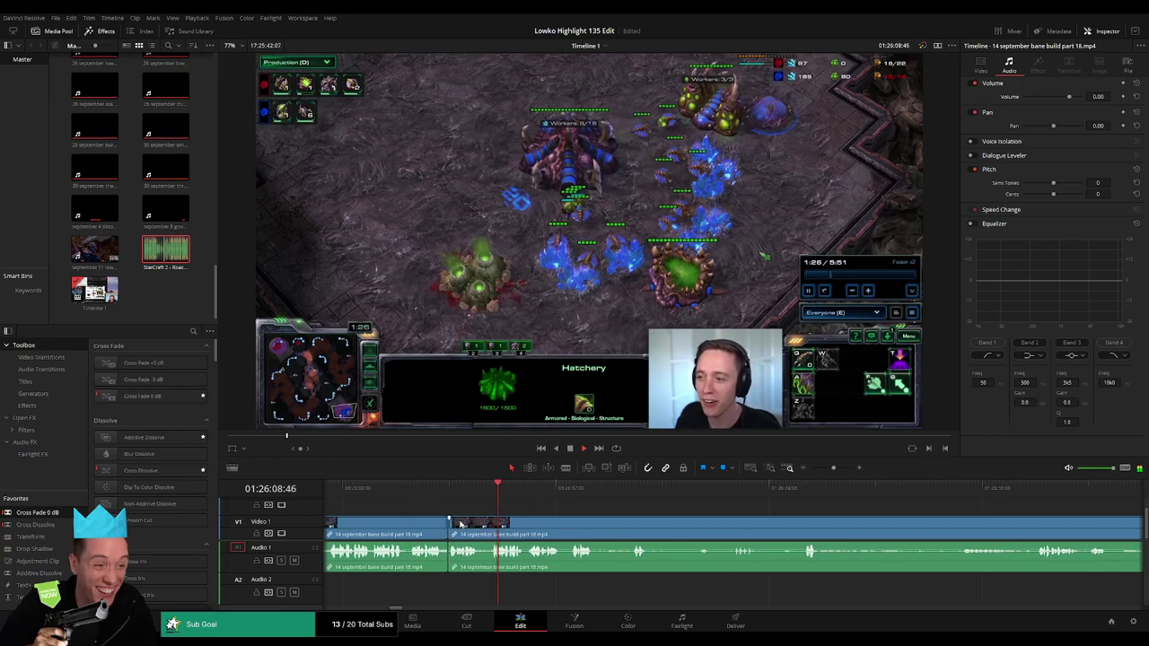
click(581, 512)
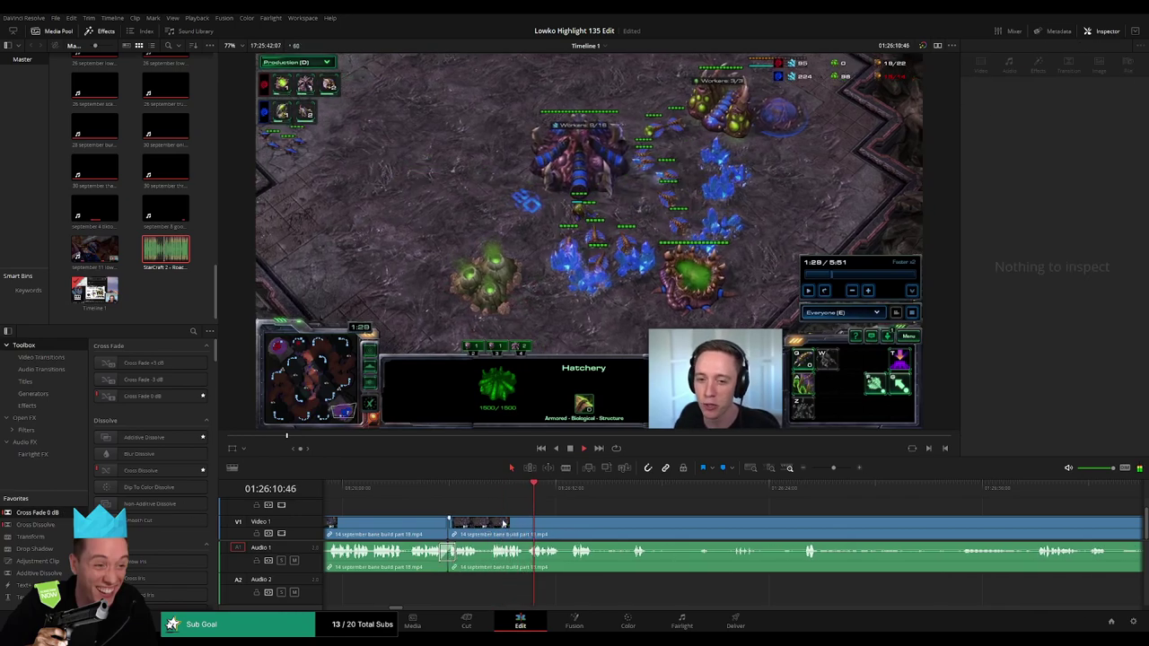
click(538, 525)
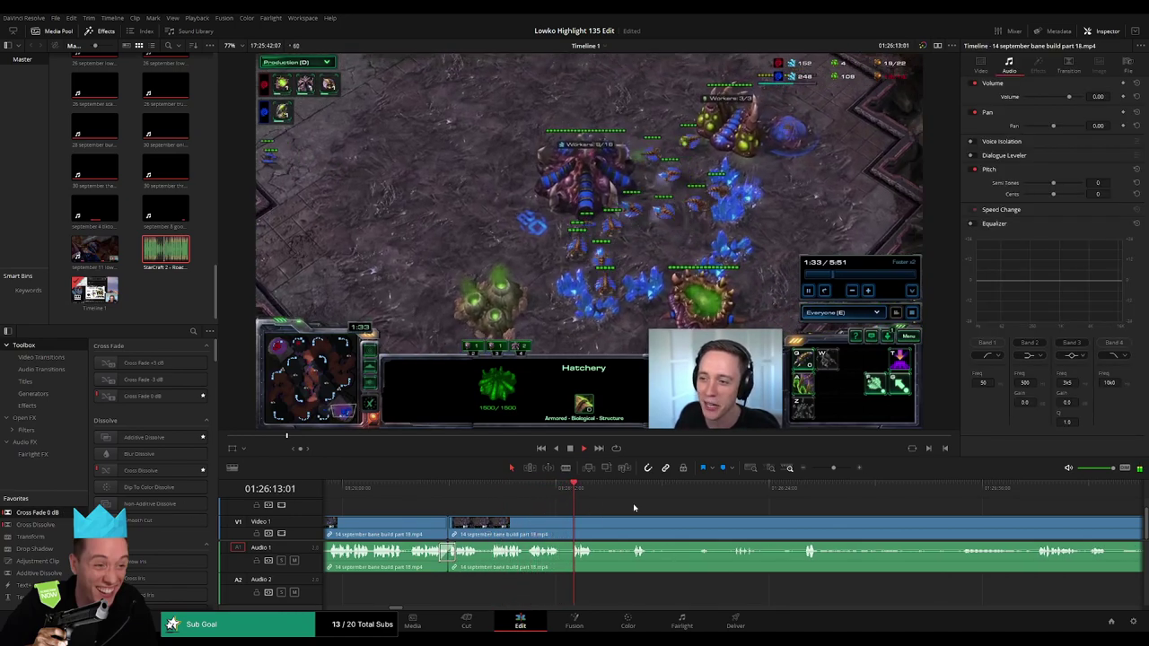
Blade the game clip at two more points in a later scene.
scroll(510, 508, right, 2)
click(512, 487)
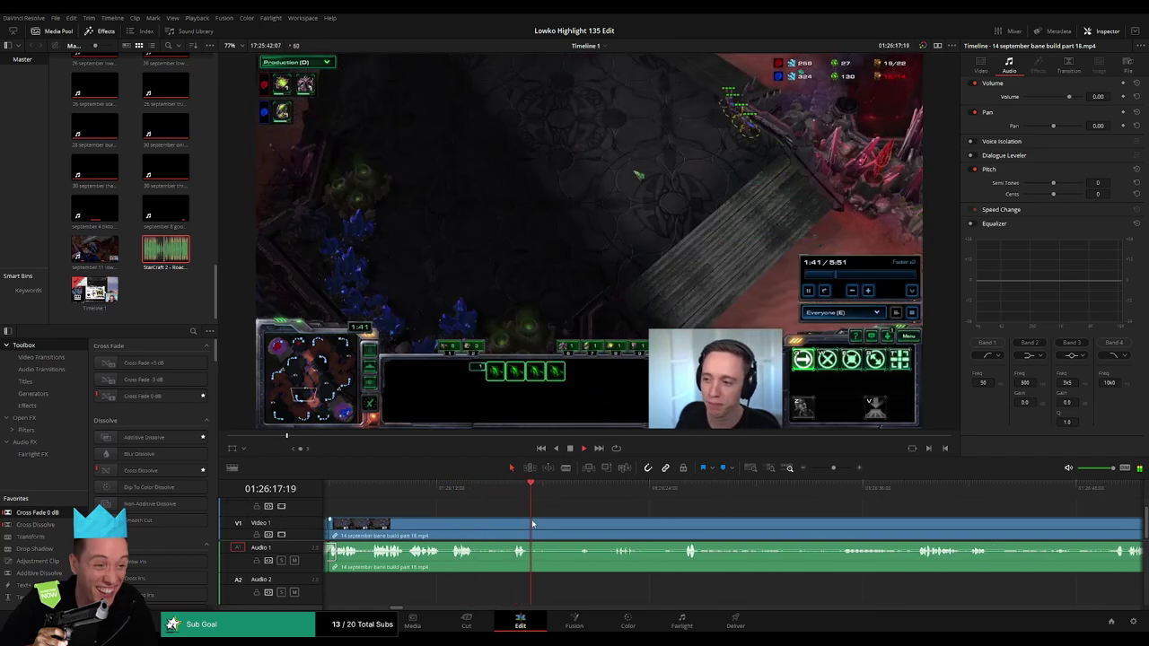
key(b)
click(533, 523)
click(682, 487)
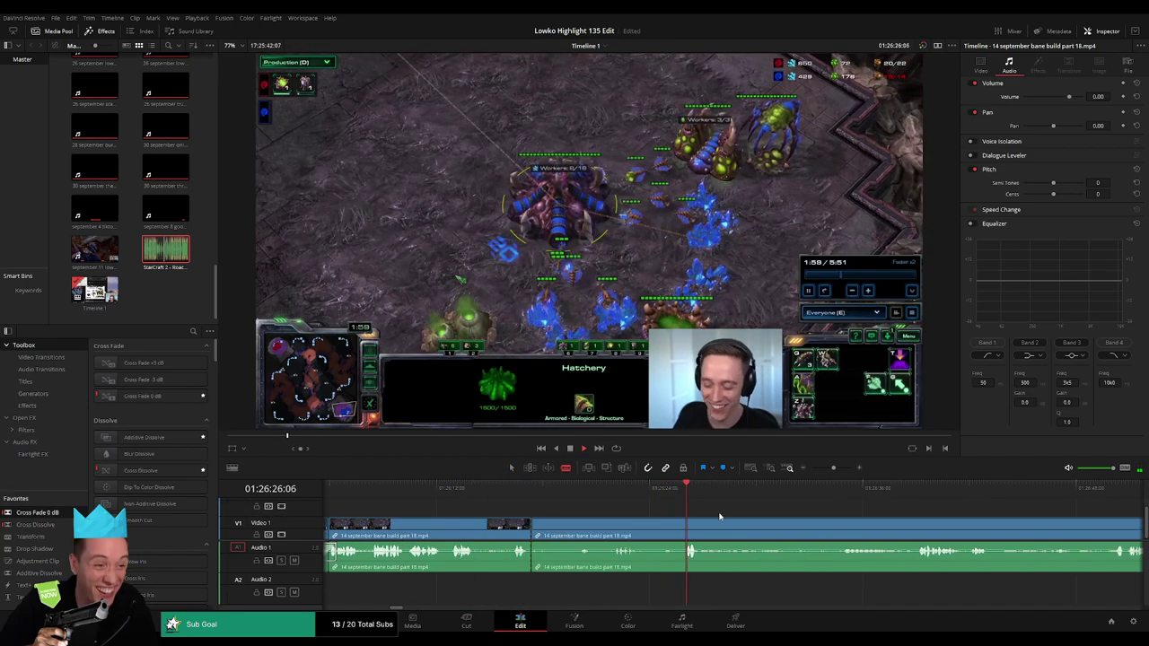
scroll(629, 513, right, 2)
Ripple-delete the unwanted clip segment before the webcam scene and play from there.
click(798, 487)
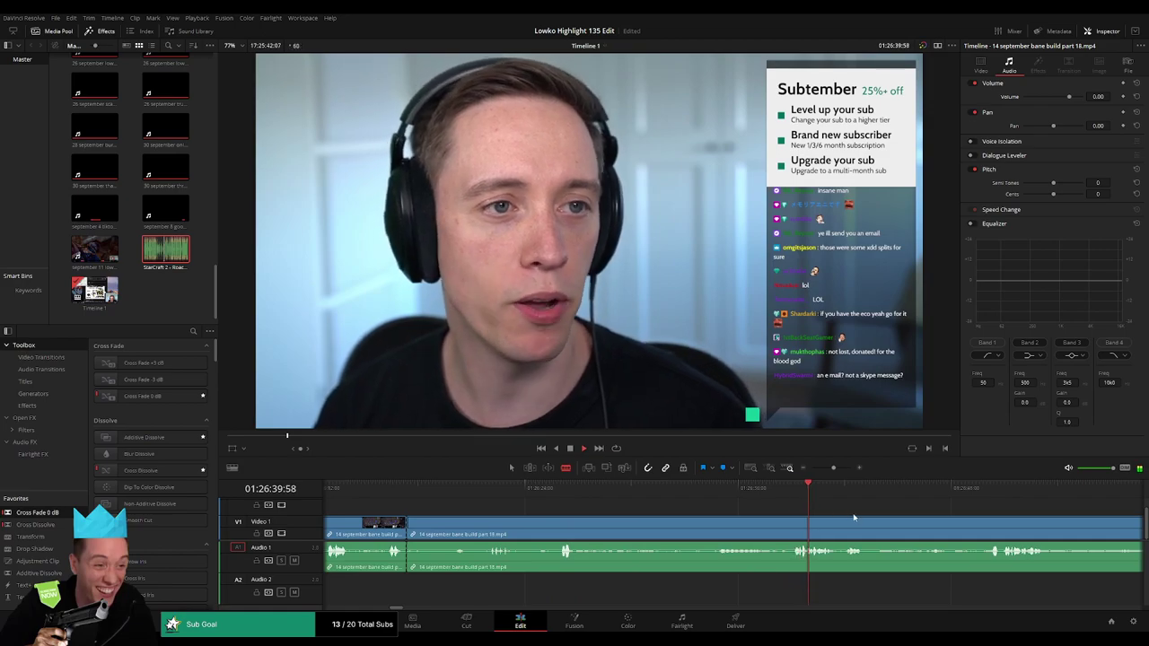
drag(833, 468, 821, 468)
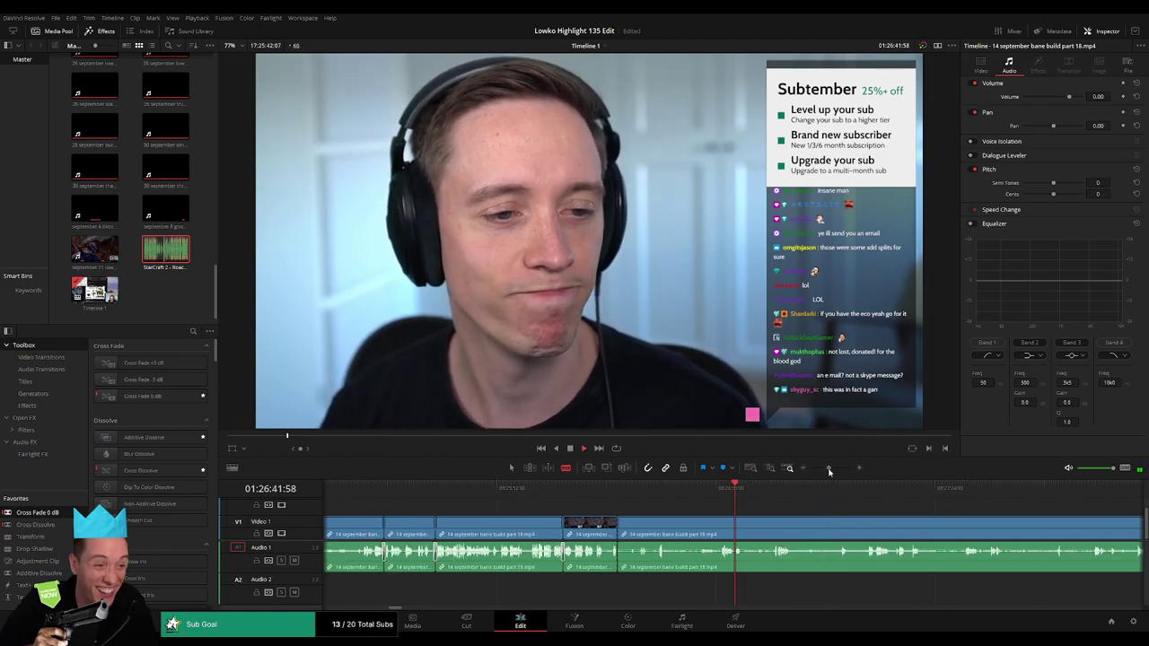
click(767, 537)
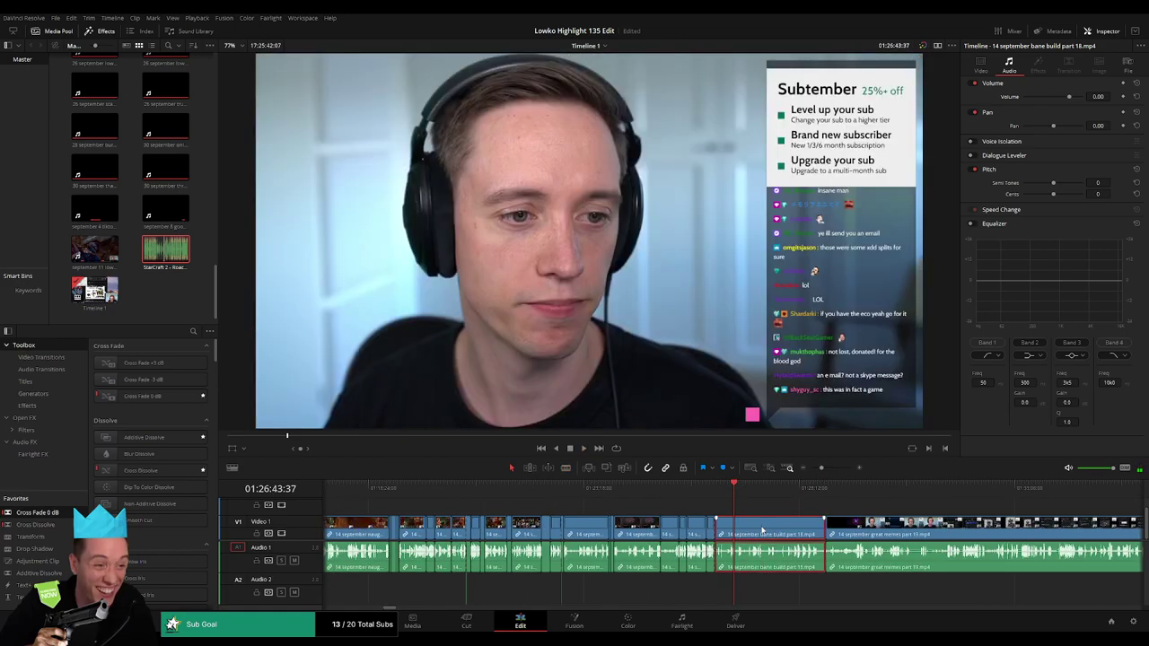
key(BackSpace)
click(778, 492)
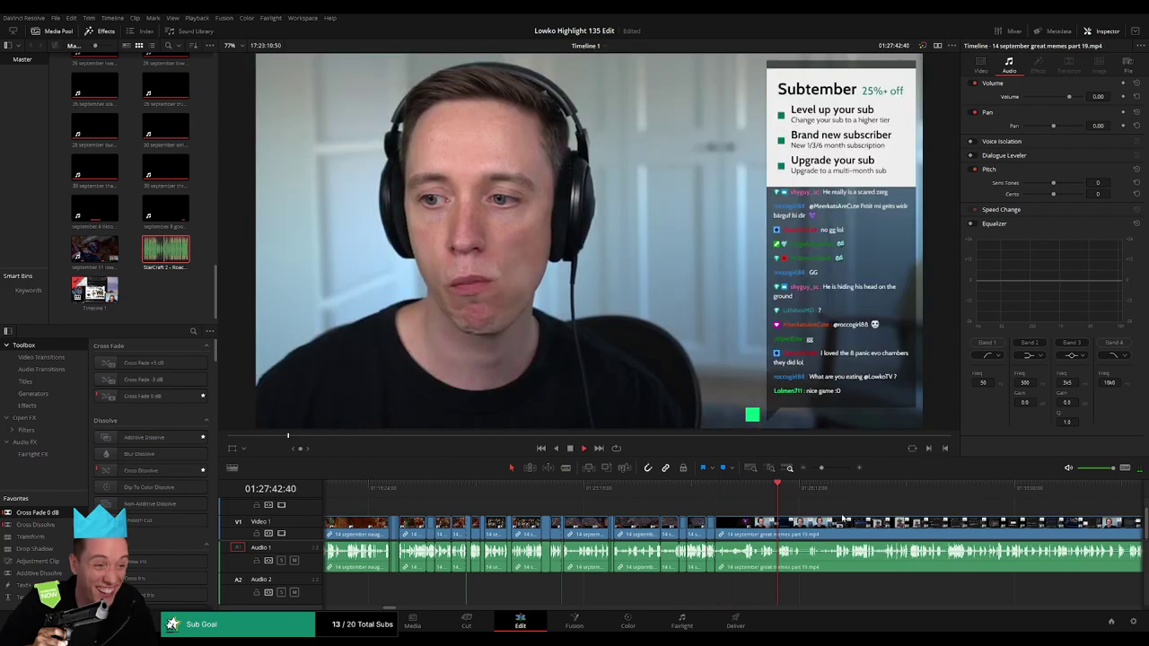
key(space)
Split the memes clip at the creep tumor post and ripple-delete the piece before it.
click(660, 493)
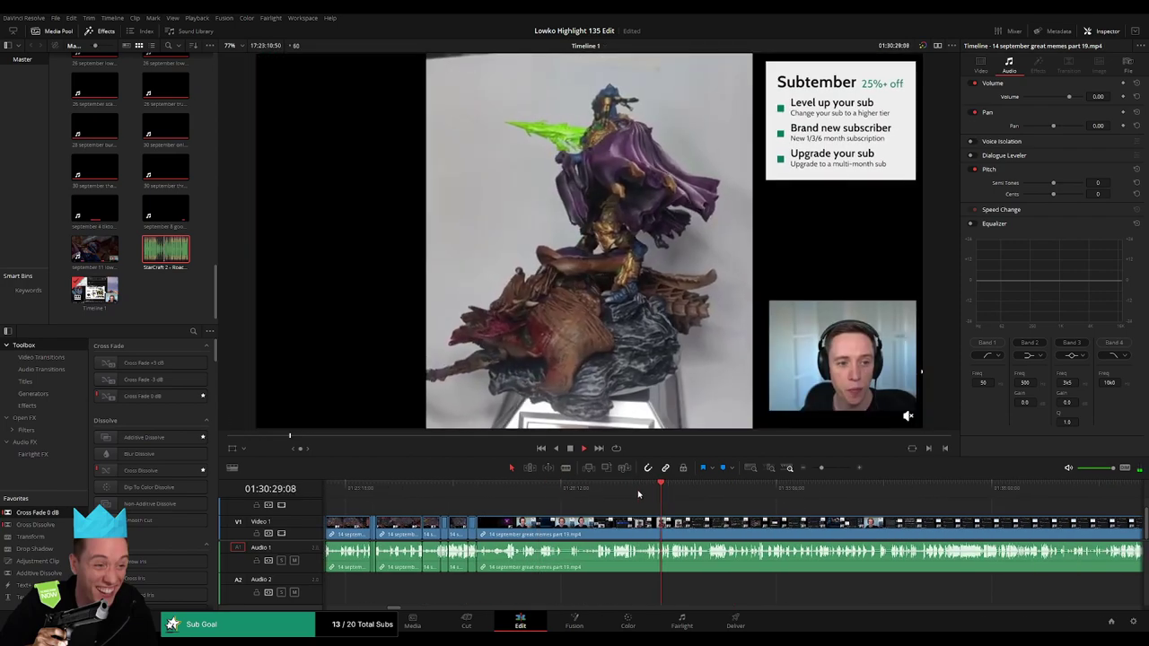
click(623, 492)
key(ctrl+z)
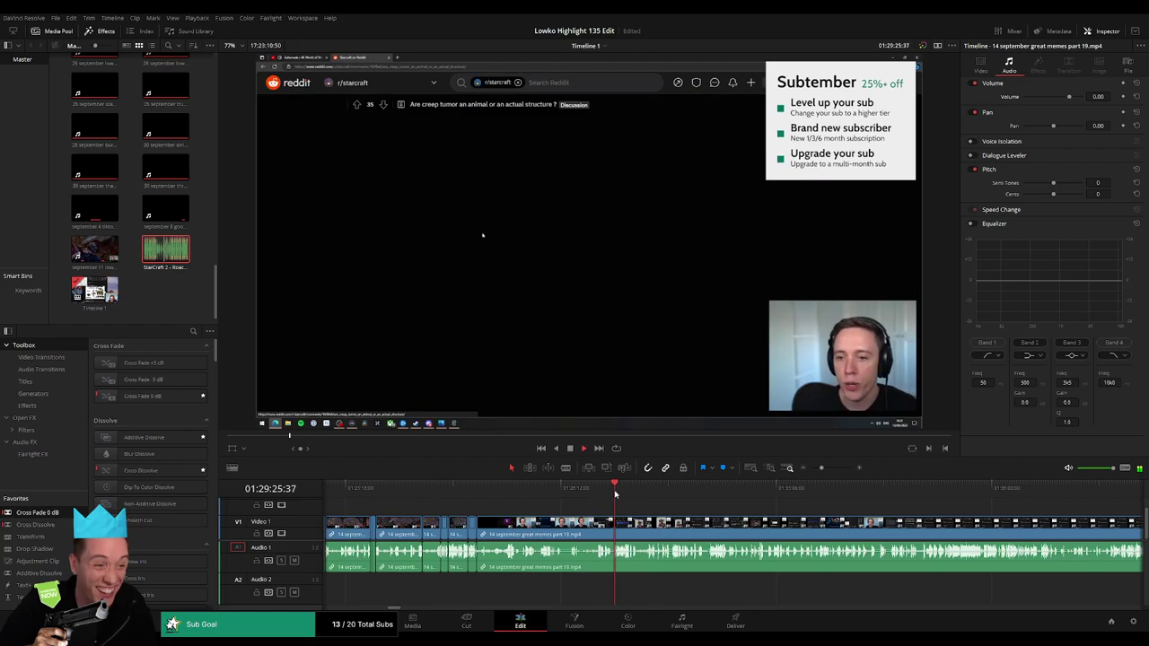
click(457, 492)
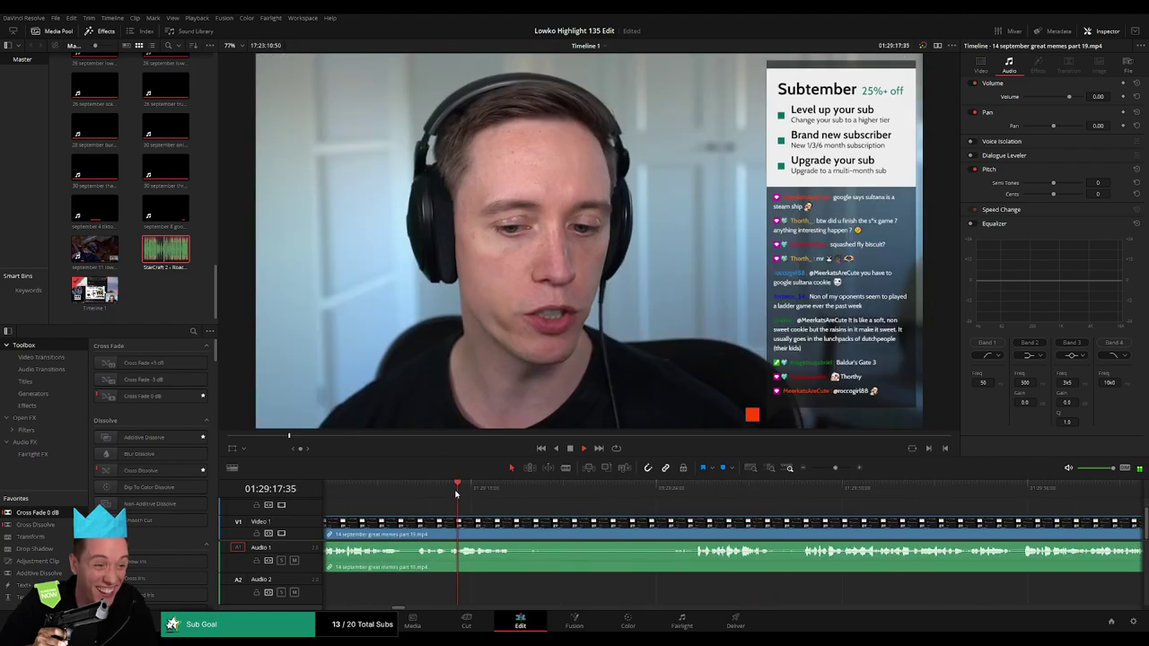
click(664, 492)
key(ctrl+b)
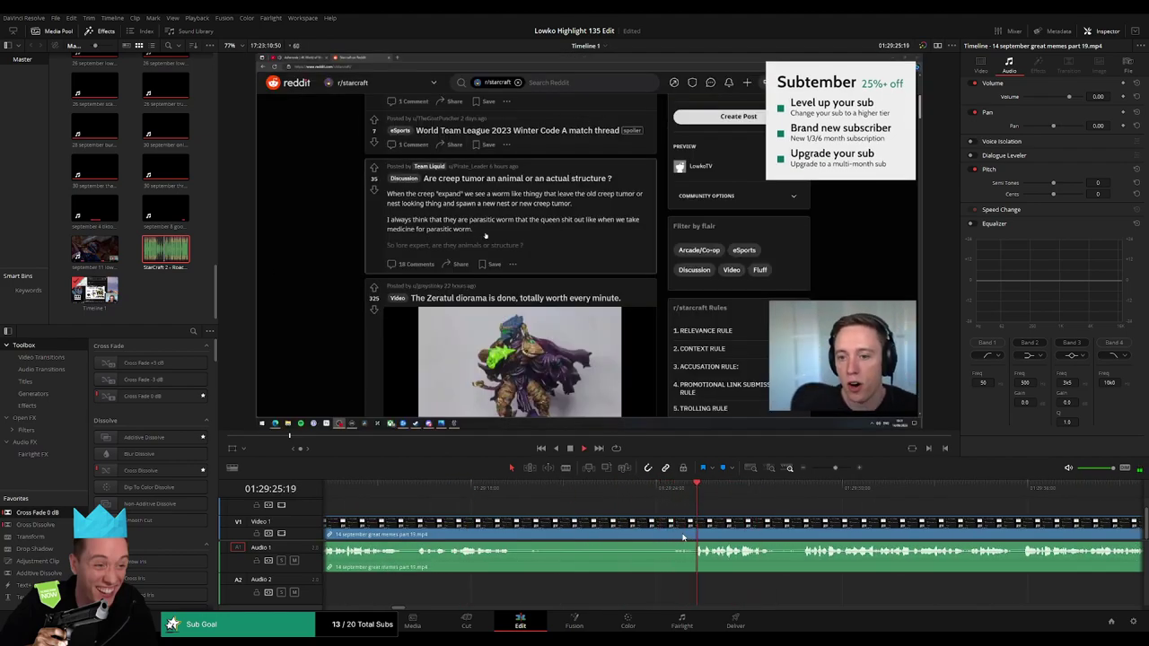
click(664, 534)
key(Delete)
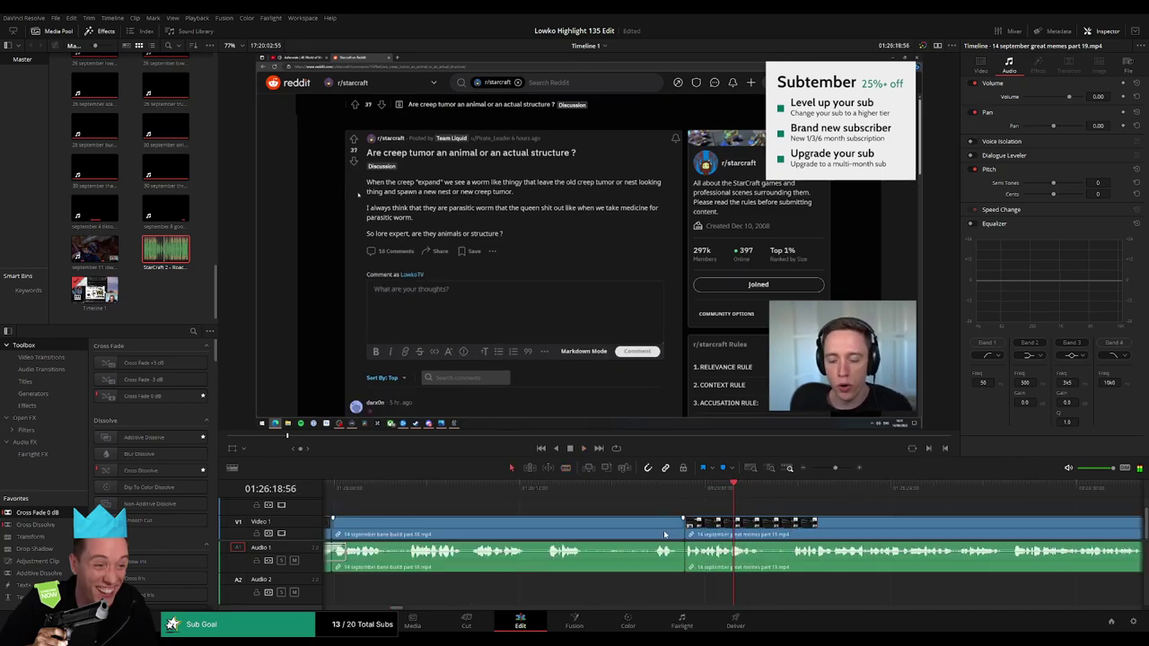
scroll(862, 526, down, 3)
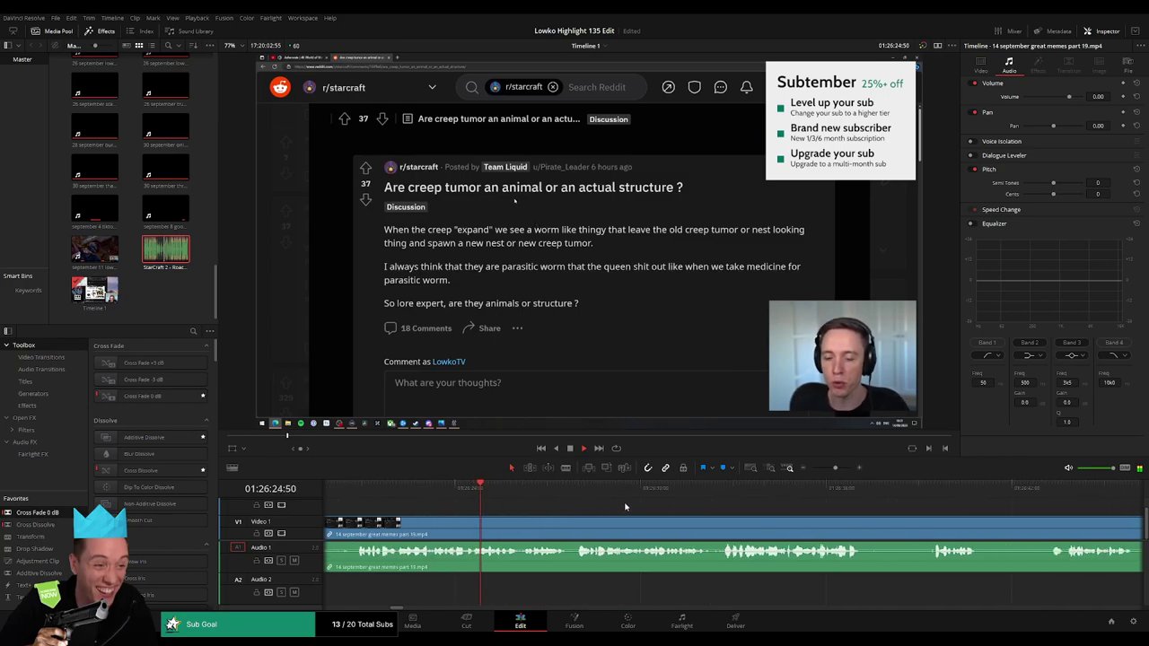
mouse_move(835, 467)
mouse_down()
mouse_move(812, 468)
mouse_move(831, 468)
mouse_up()
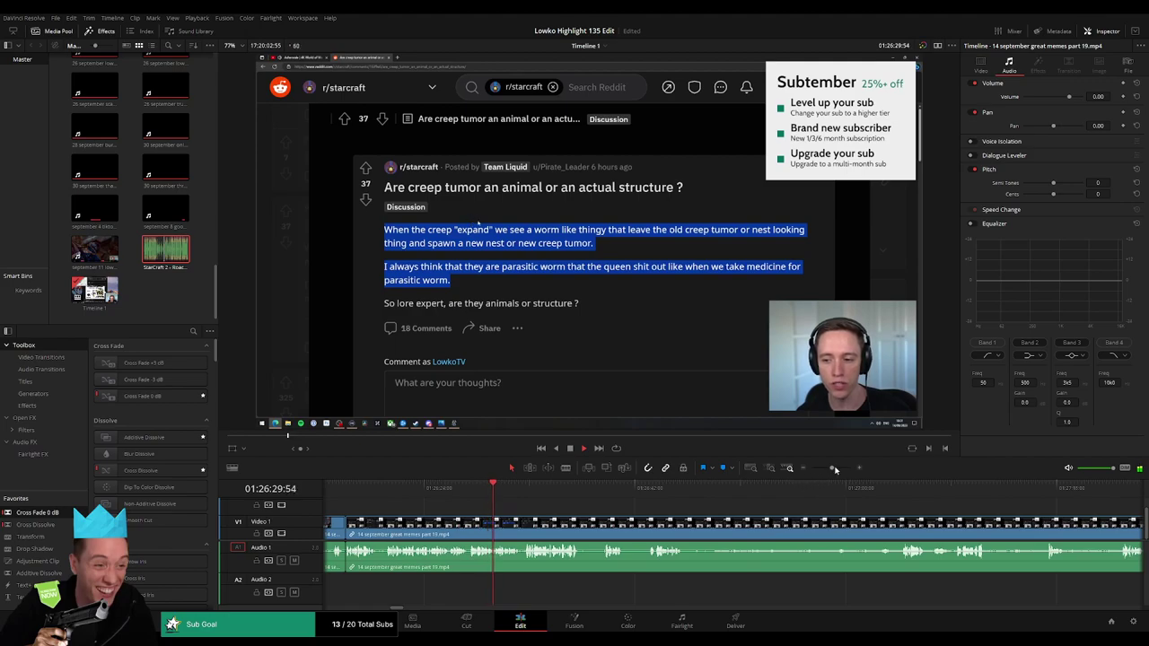
drag(835, 469, 842, 469)
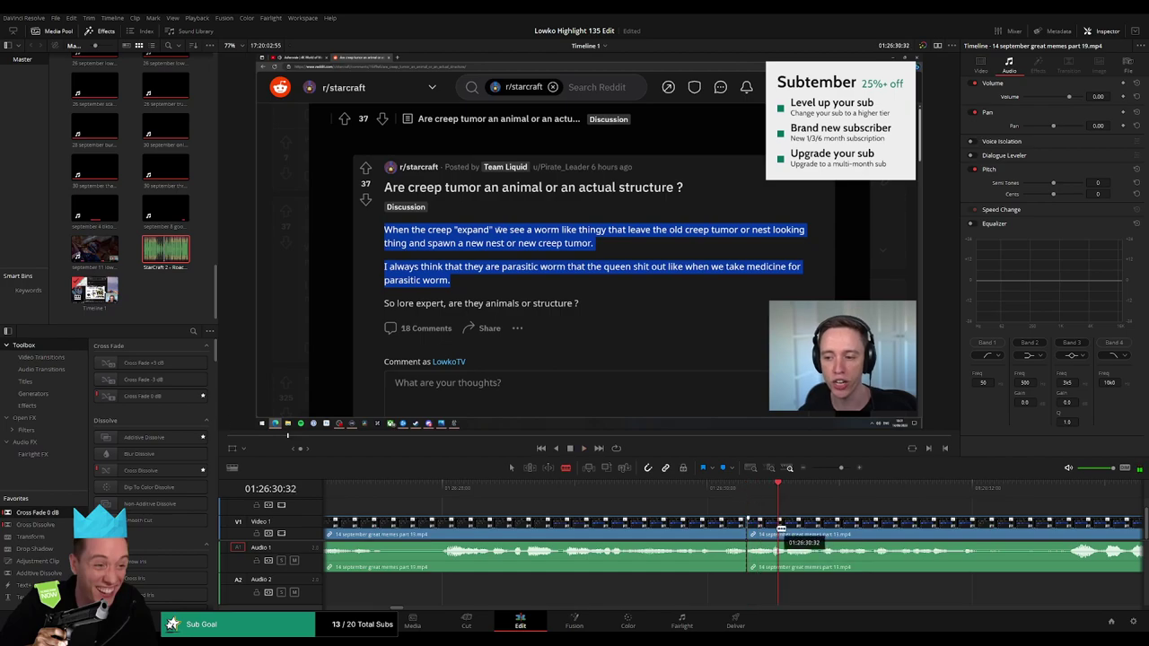
Place StarCraft 2 - Roach Quotes.mp3 on Audio 2 at the great memes part 19 split.
mouse_move(182, 260)
mouse_down()
mouse_move(732, 590)
mouse_move(777, 589)
mouse_up()
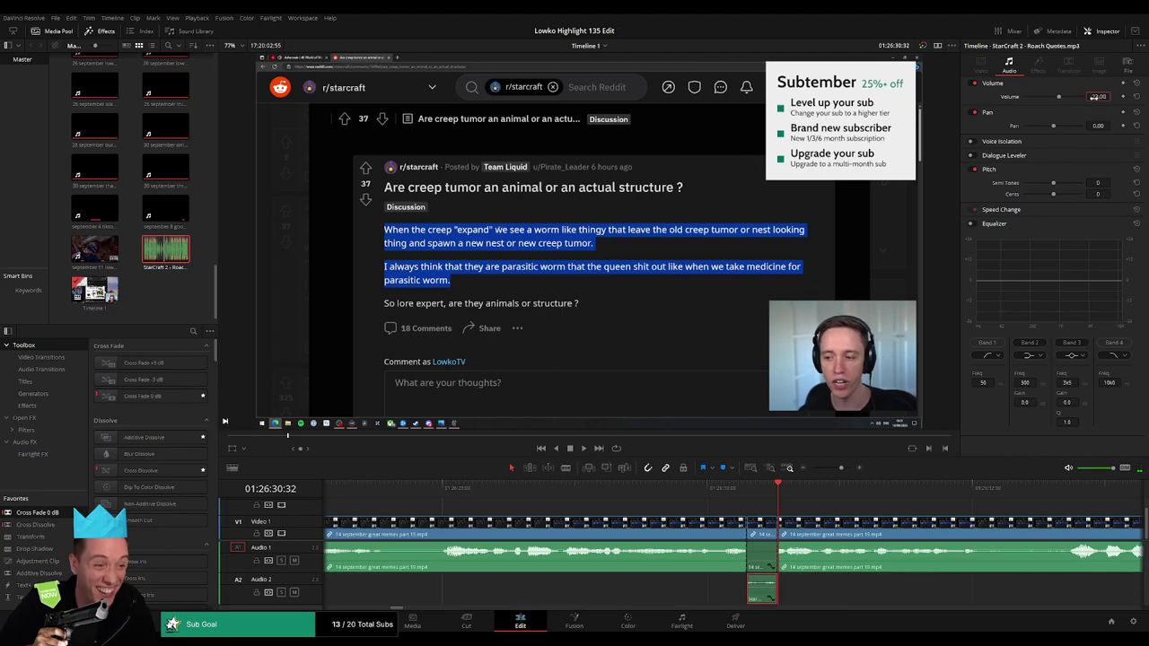
click(835, 468)
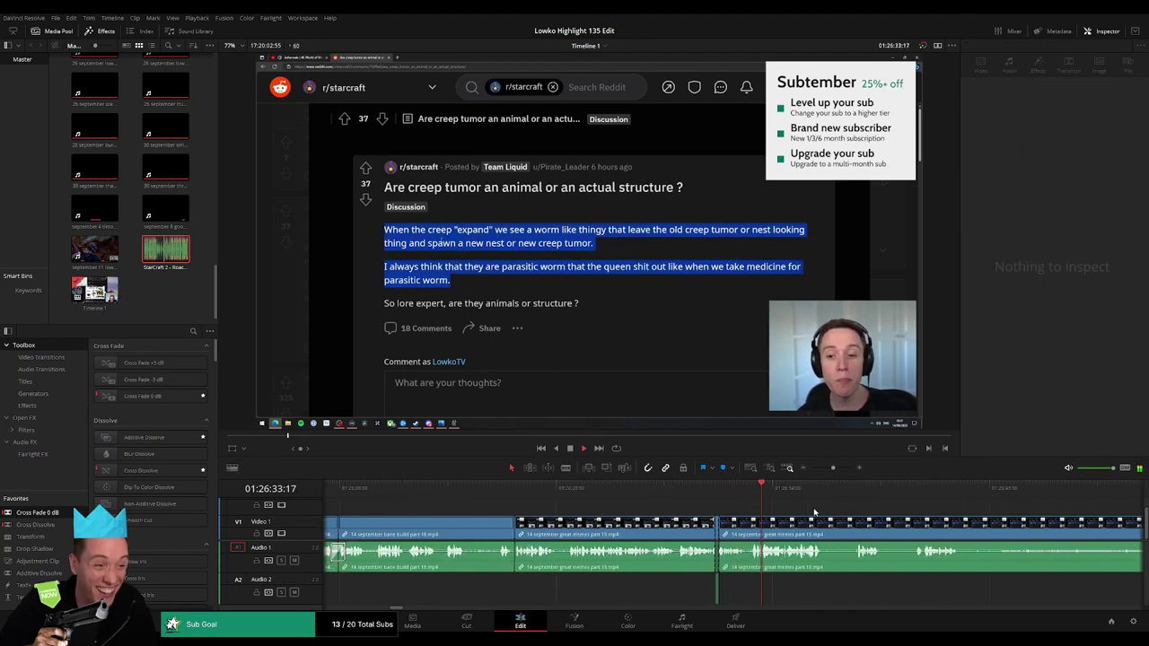
scroll(660, 510, right, 2)
Ripple-delete two short pauses in the creep tumor comments and blade the memes clip at the next pause.
scroll(613, 511, right, 1)
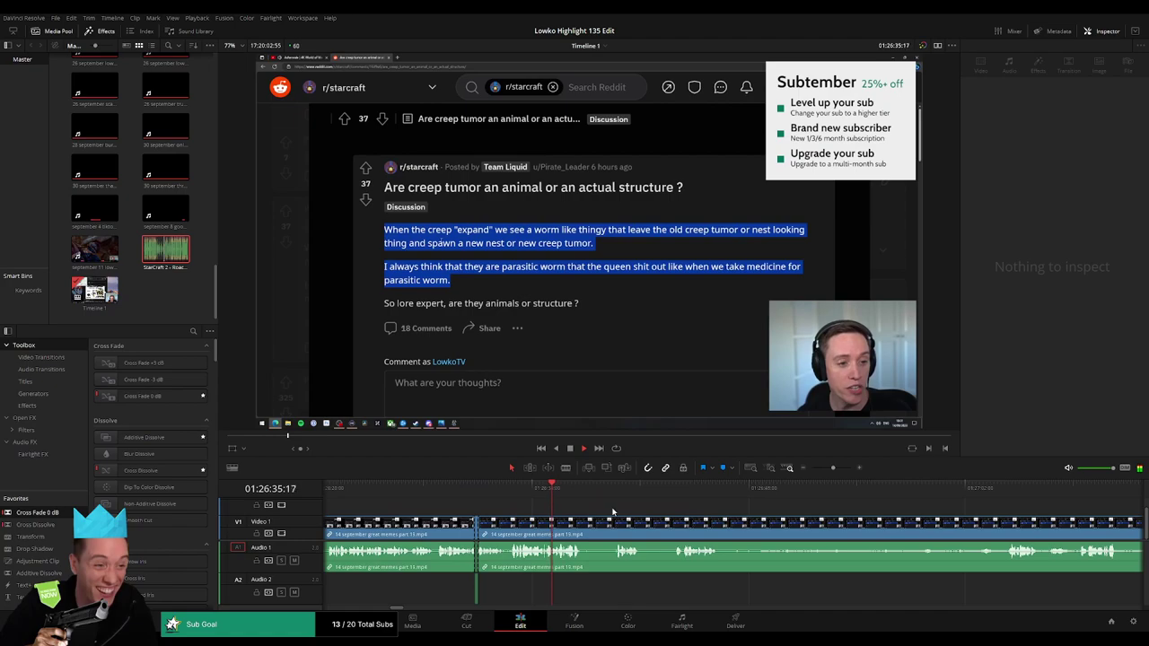
scroll(613, 511, right, 1)
key(space)
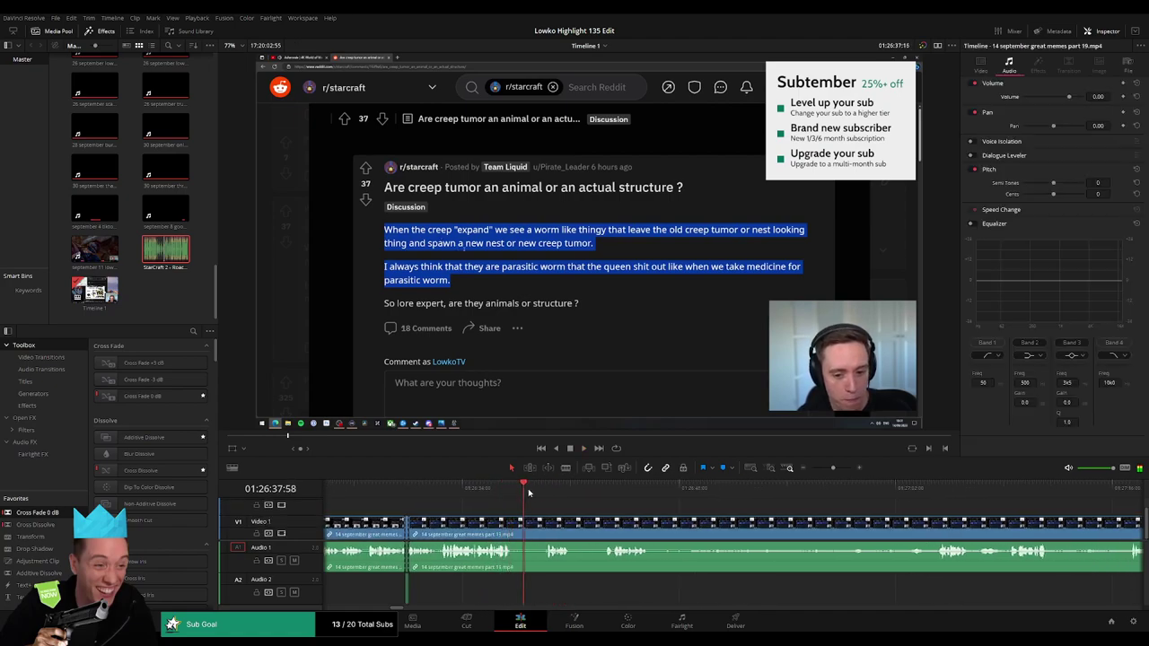
drag(518, 521, 531, 529)
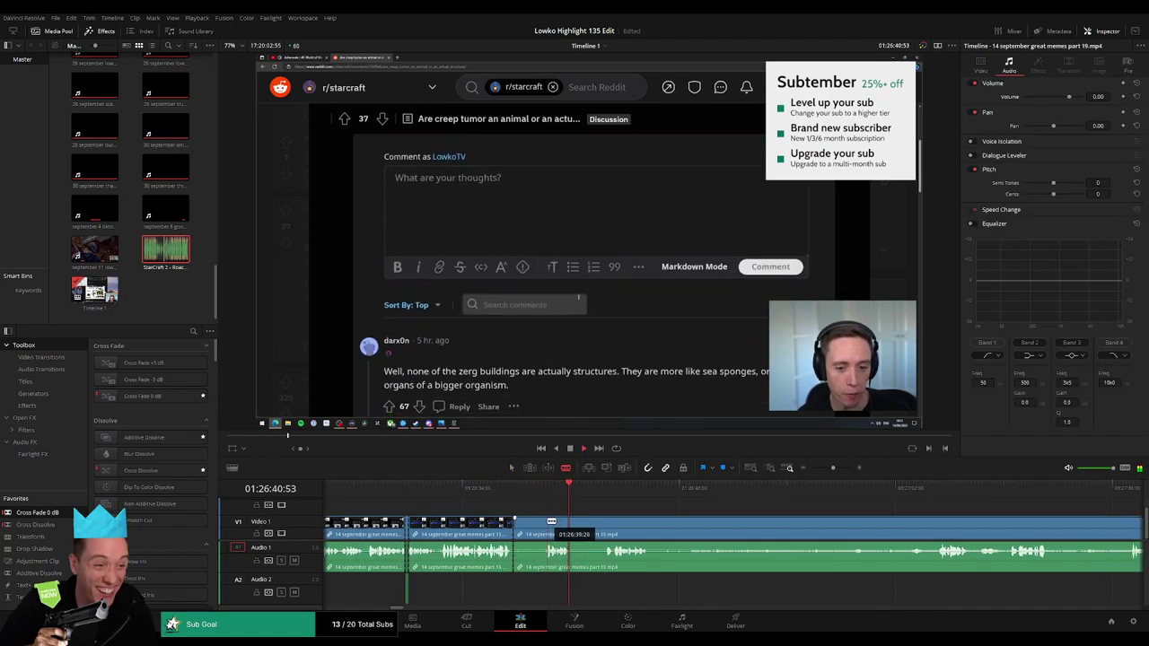
key(Delete)
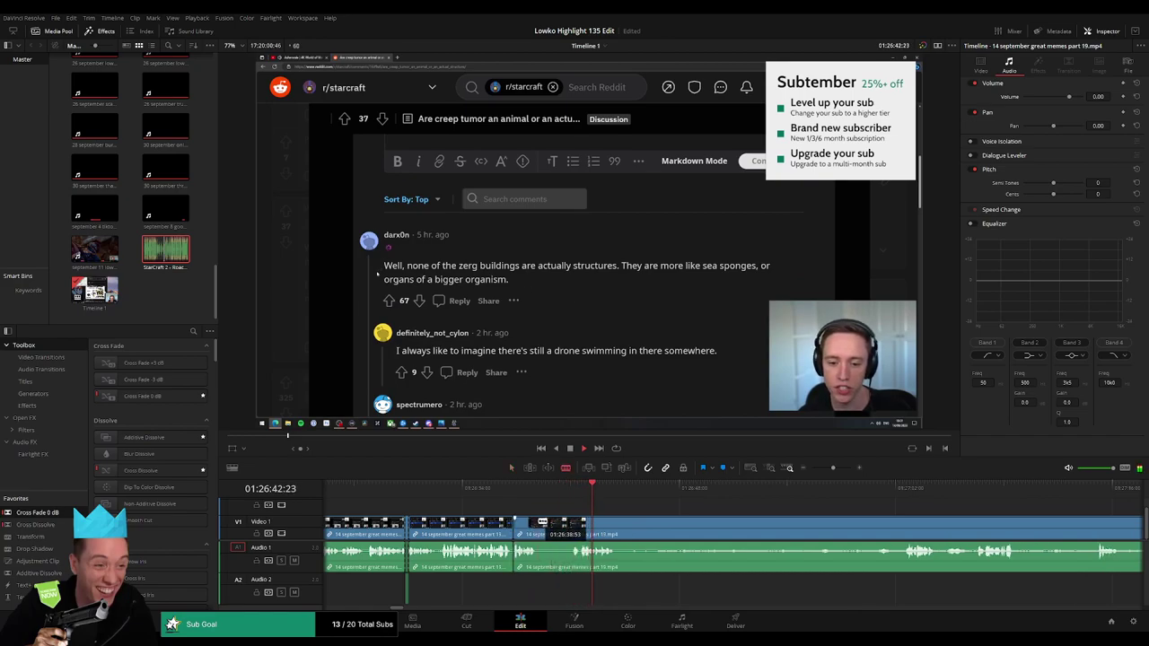
drag(542, 524, 567, 520)
key(Delete)
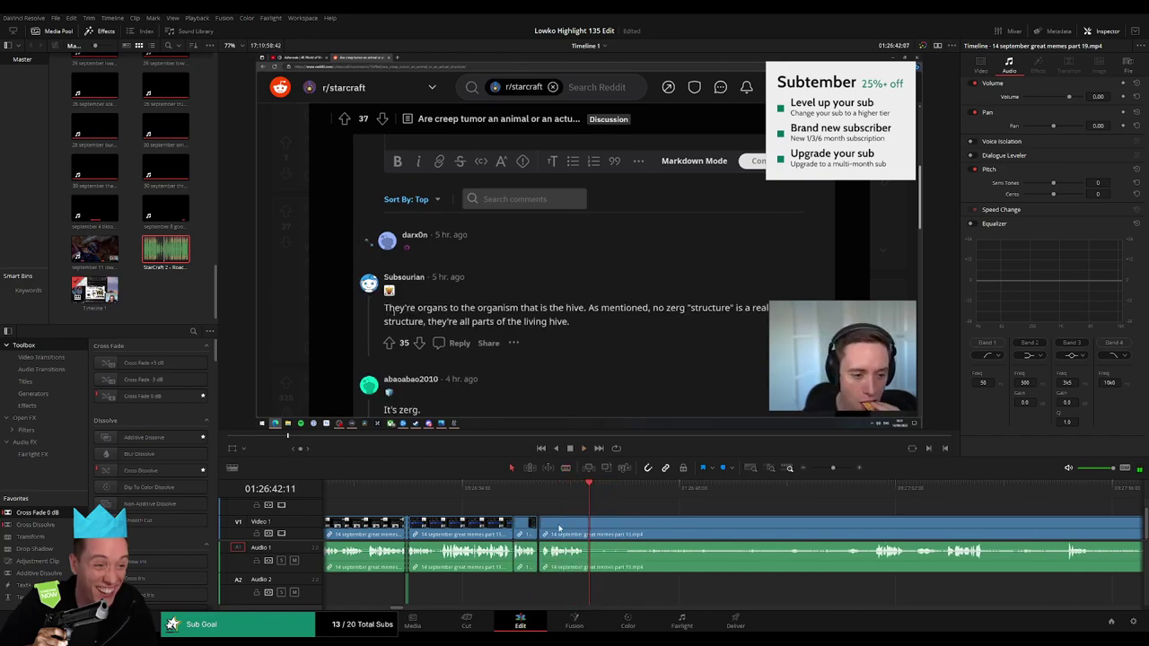
key(b)
click(588, 523)
drag(784, 490, 822, 490)
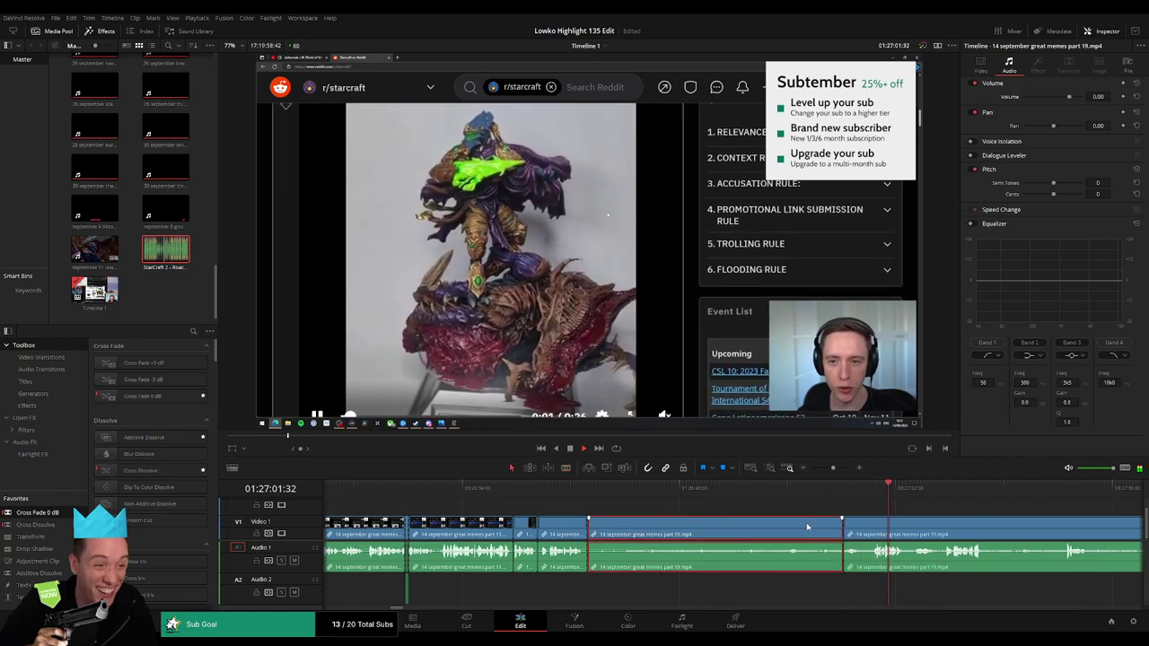
Cut the end of the pause stretch, then select and ripple-delete it.
click(844, 524)
key(a)
click(807, 527)
key(Delete)
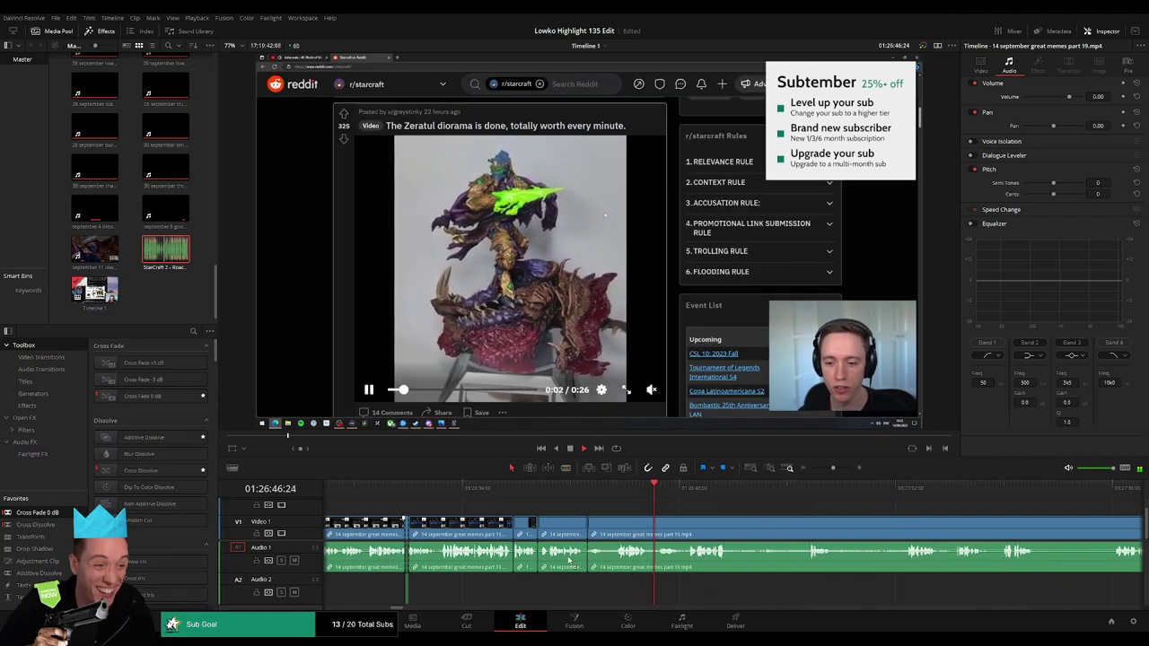
scroll(634, 536, down, 3)
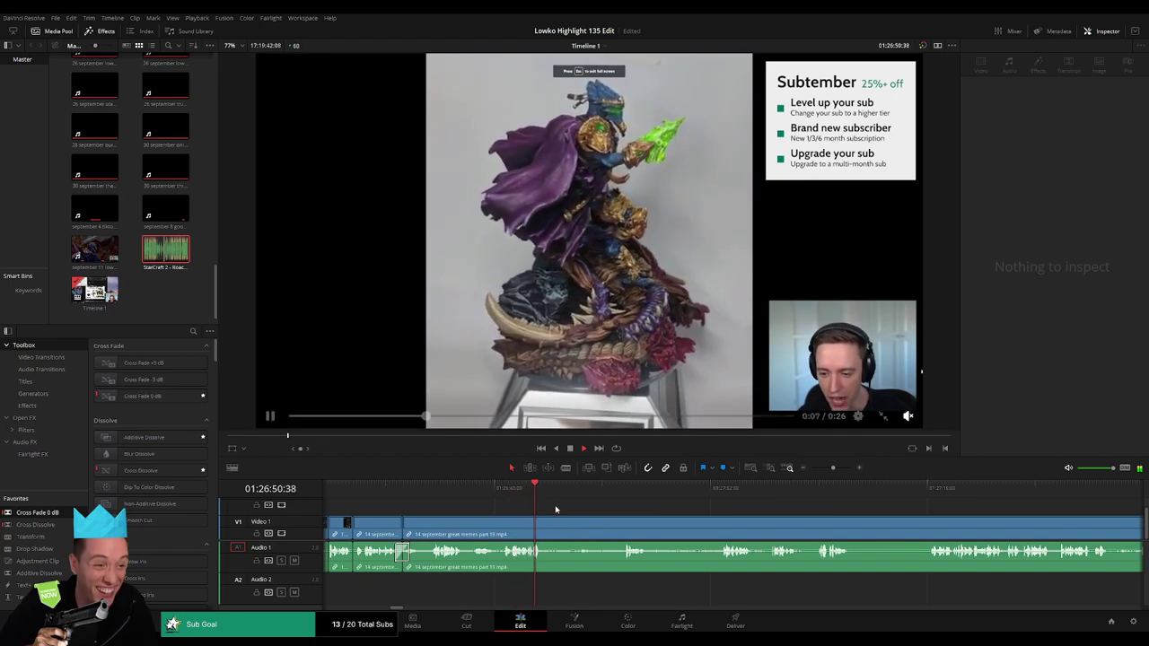
Scrub into the Zeratul diorama video, blade it, and delete the first short piece.
drag(598, 489, 744, 500)
scroll(583, 499, down, 3)
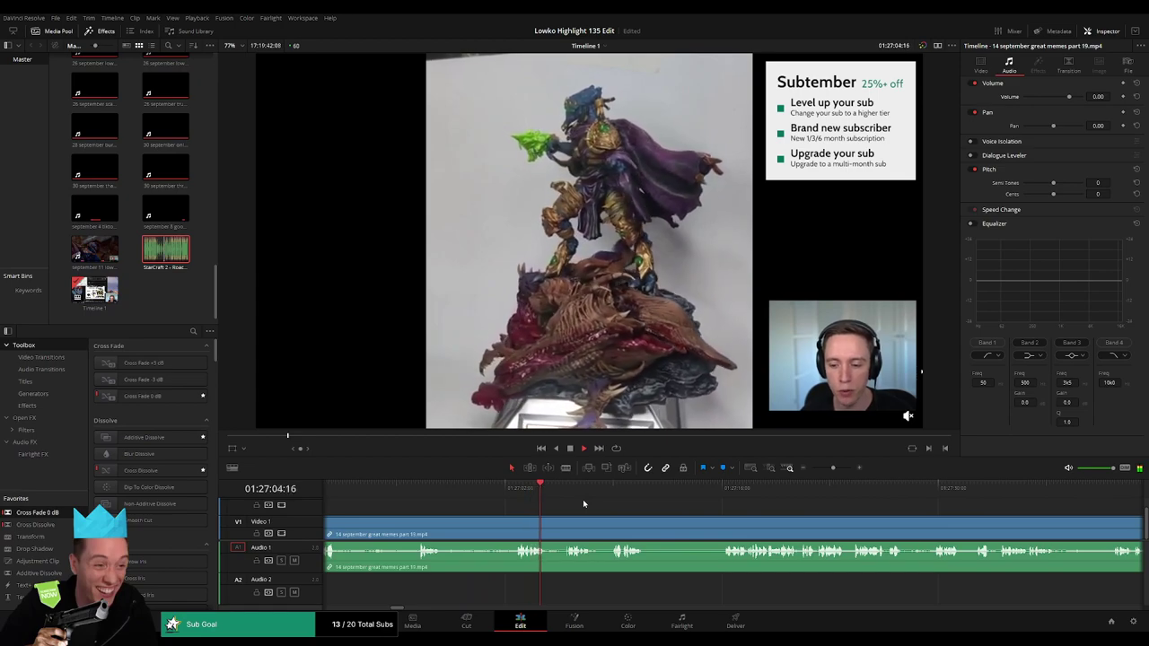
click(568, 493)
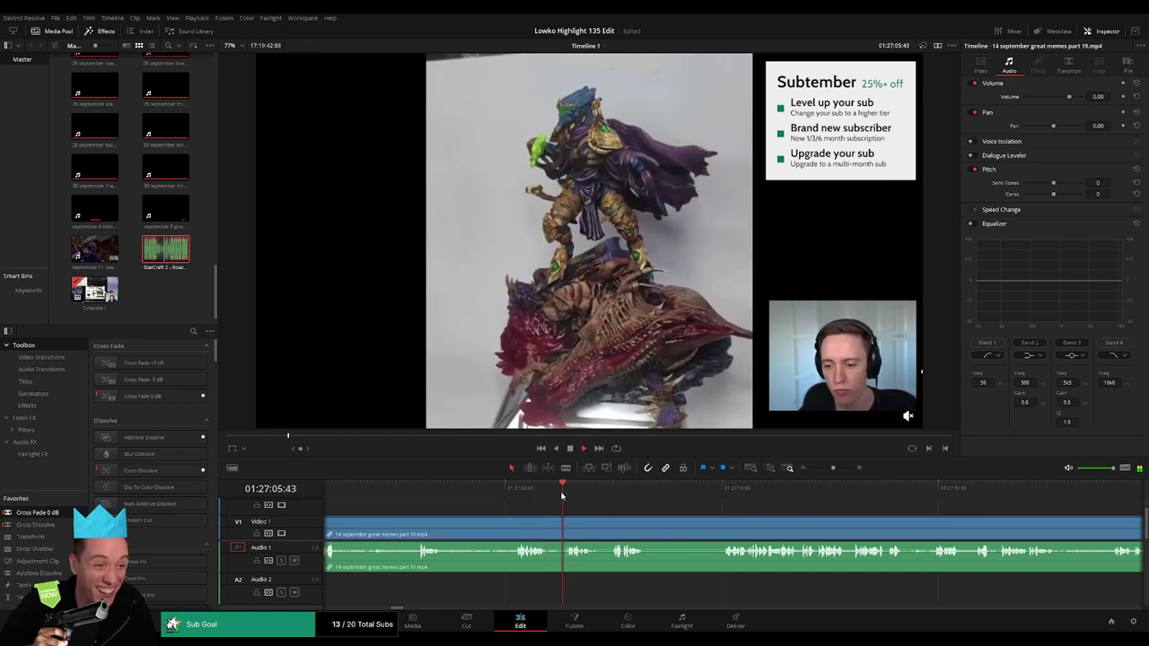
drag(832, 468, 836, 468)
key(b)
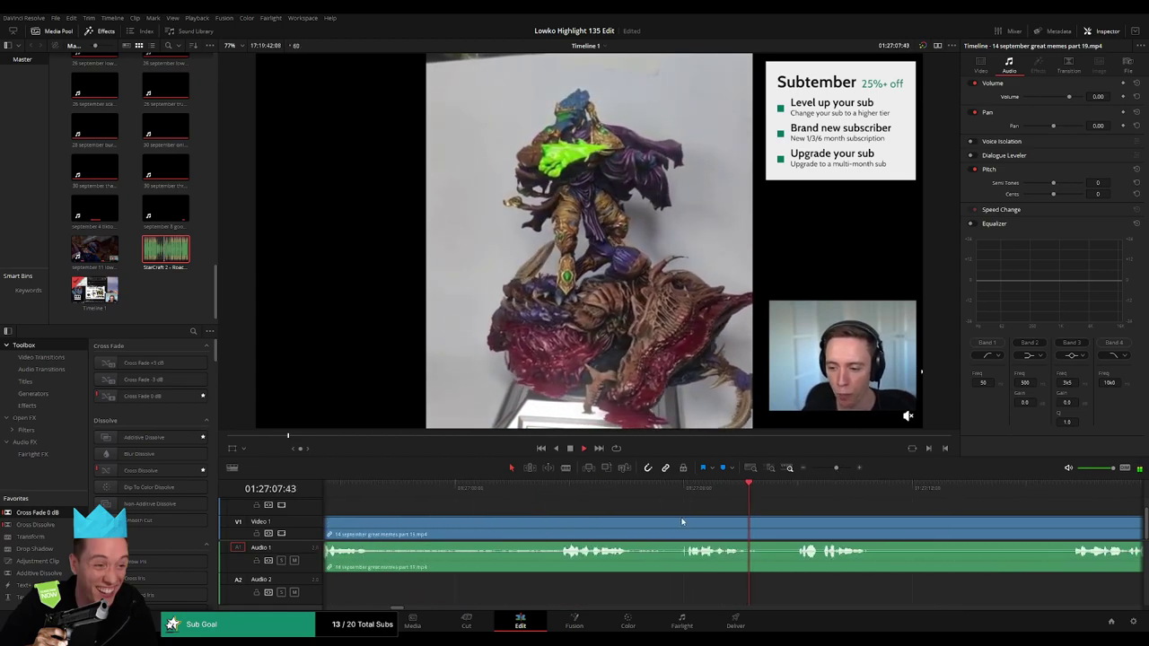
click(651, 530)
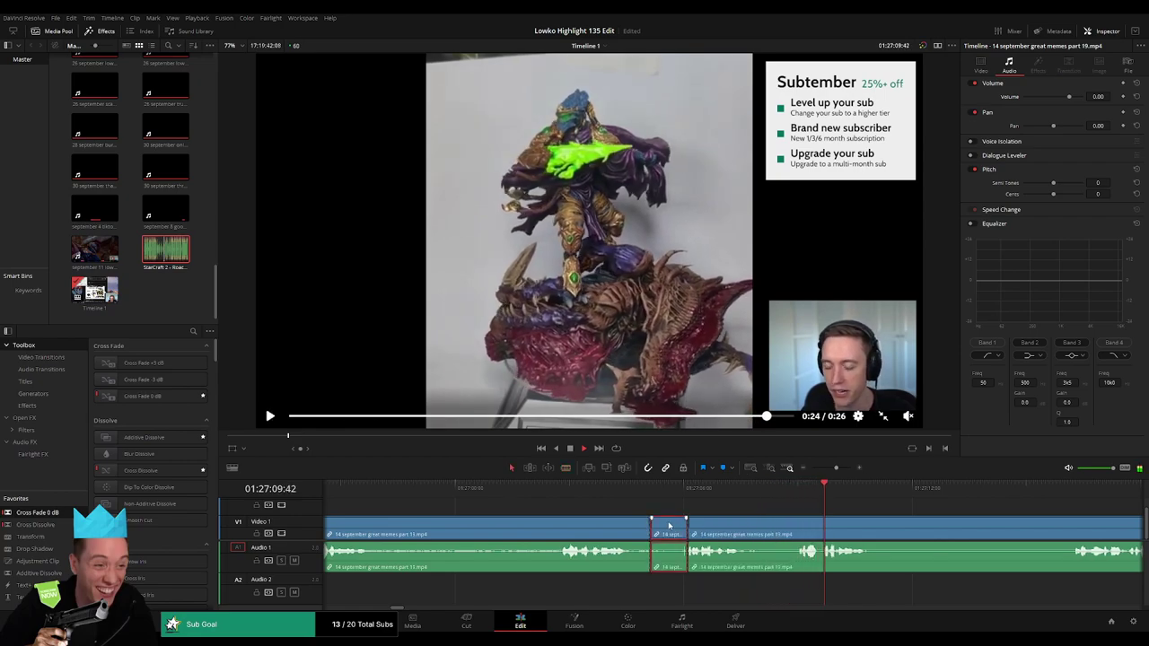
key(Delete)
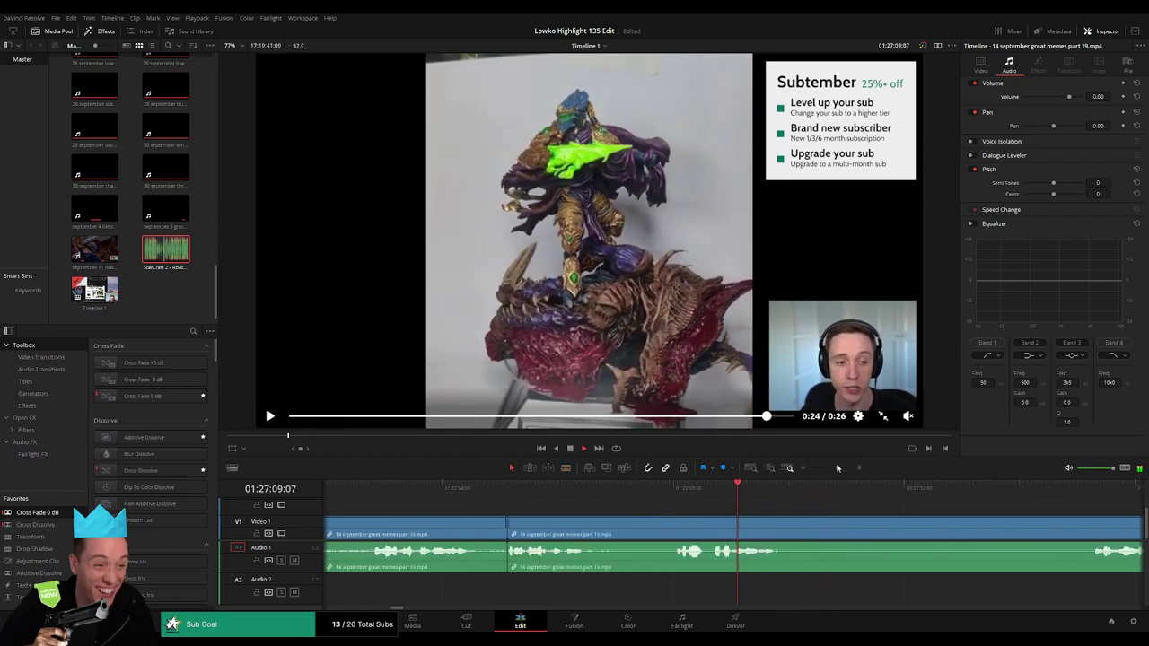
Blade both ends of a second diorama stretch, ripple-delete it, and zoom out slightly.
key(b)
click(609, 527)
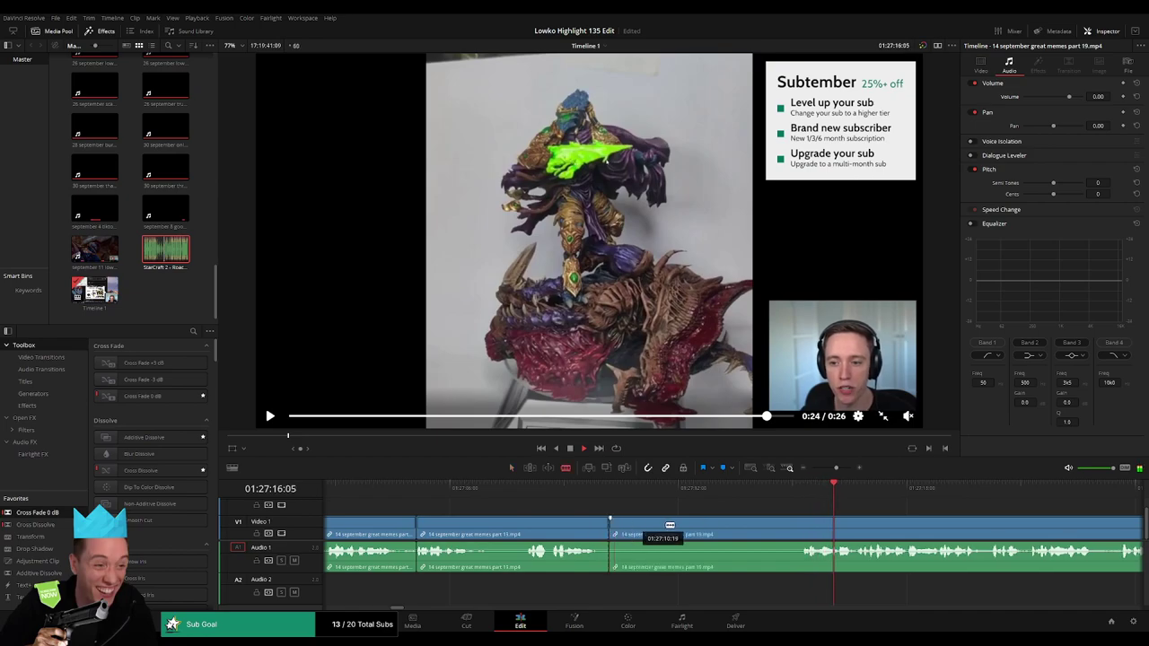
click(803, 530)
key(a)
click(741, 531)
key(Delete)
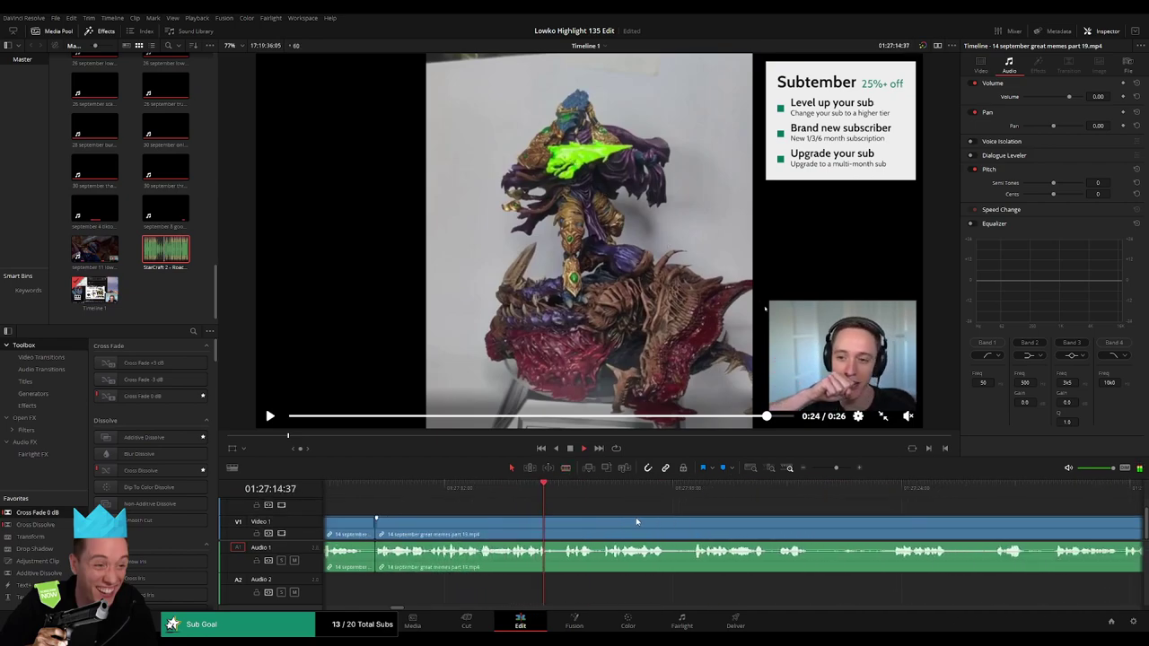
drag(836, 470, 833, 470)
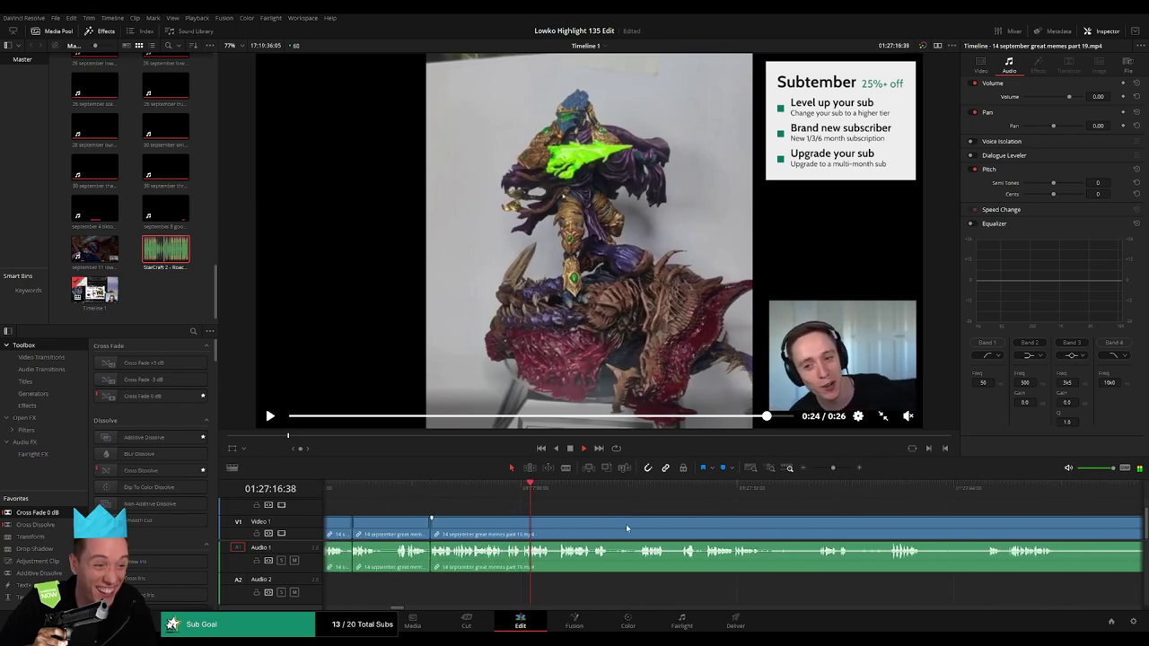
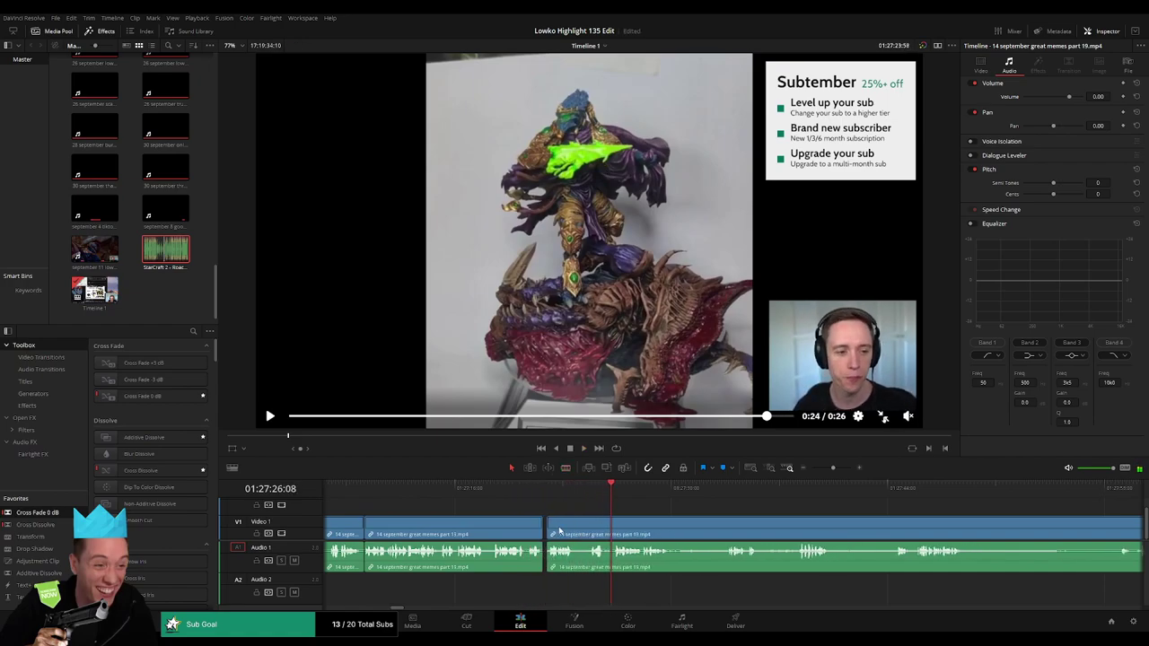
Ripple-delete the two short dull clips near 01:27 and blade the following clip.
key(Delete)
click(579, 493)
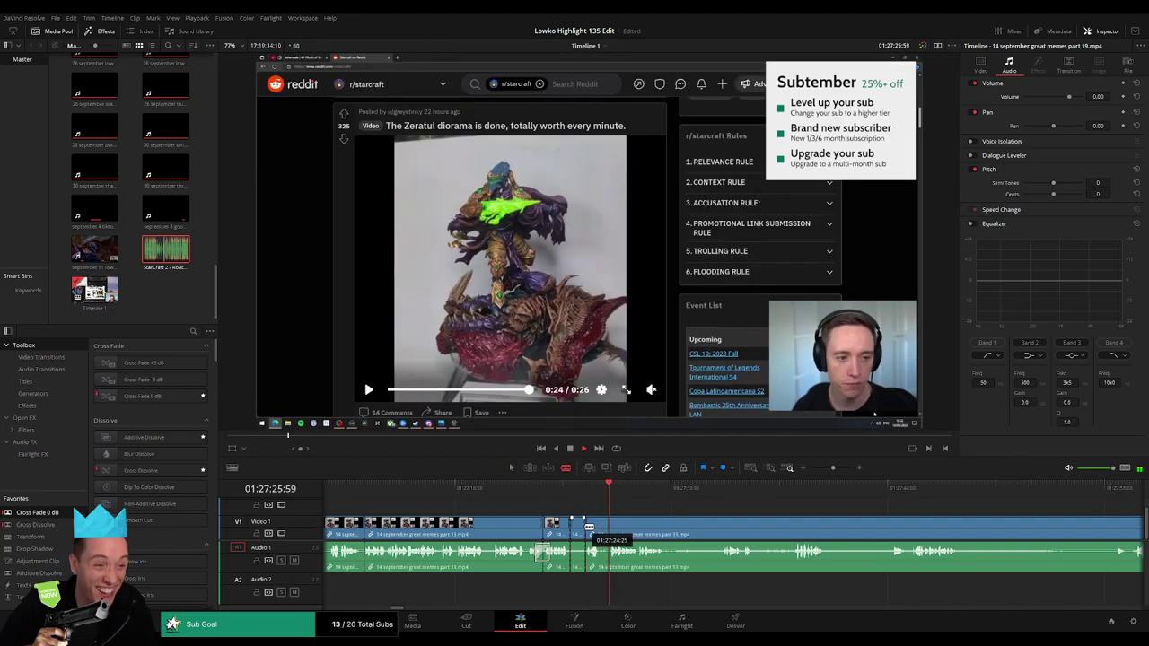
key(Delete)
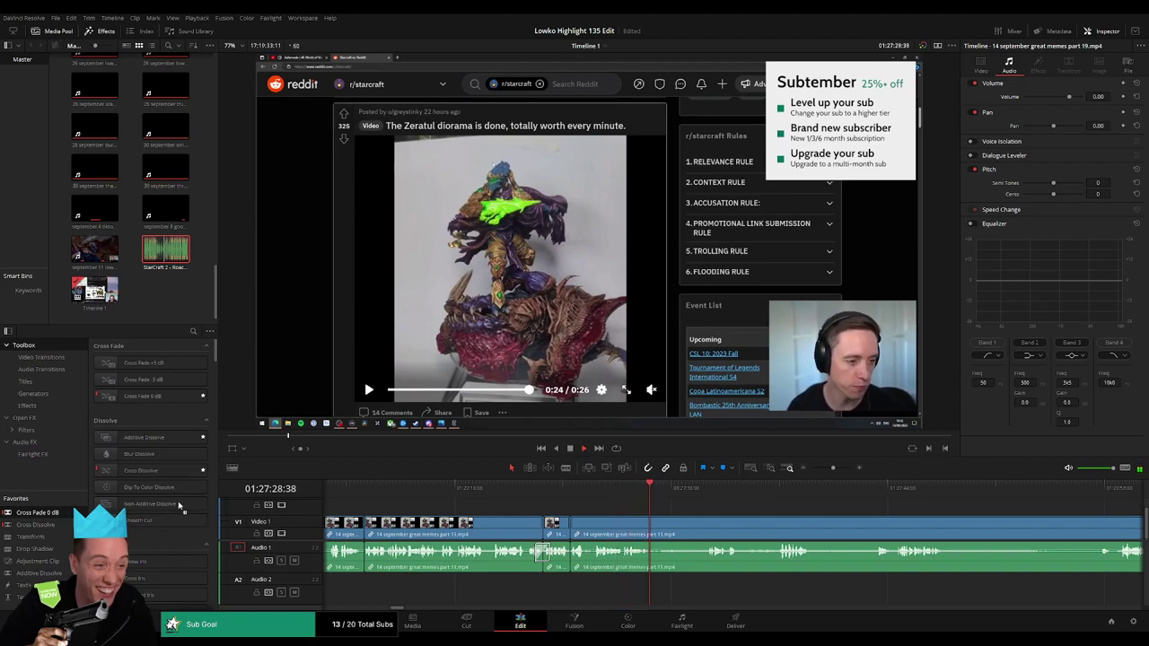
key(b)
click(655, 539)
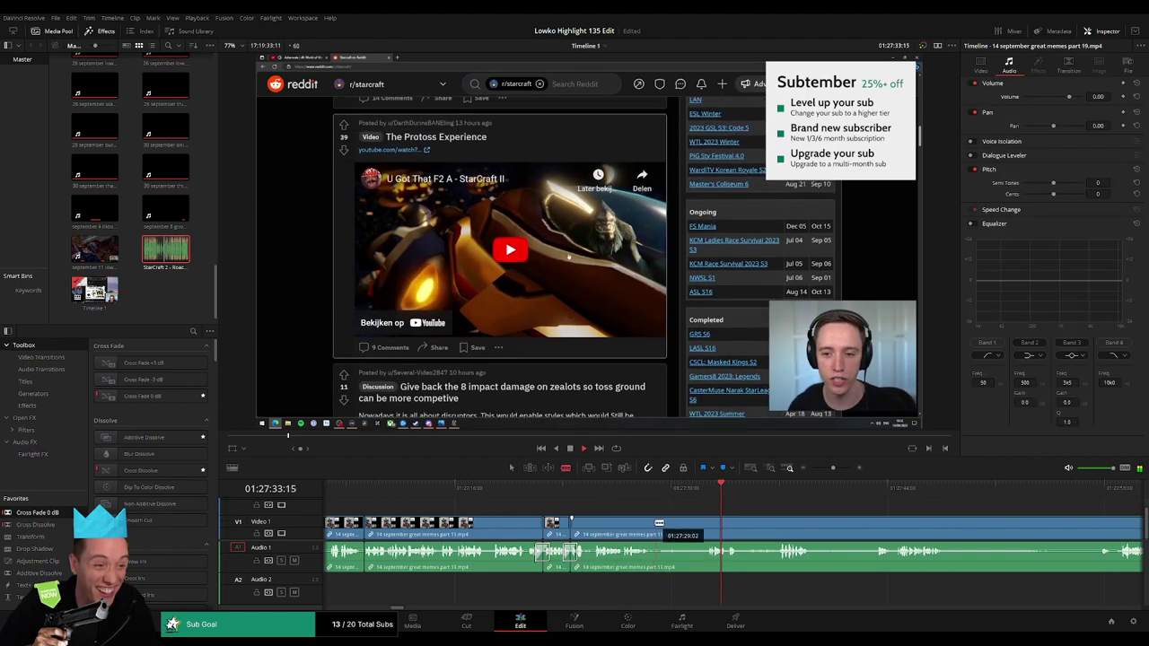
Skim ahead through the footage from about 01:27:59 to about 01:31.
scroll(718, 517, right, 2)
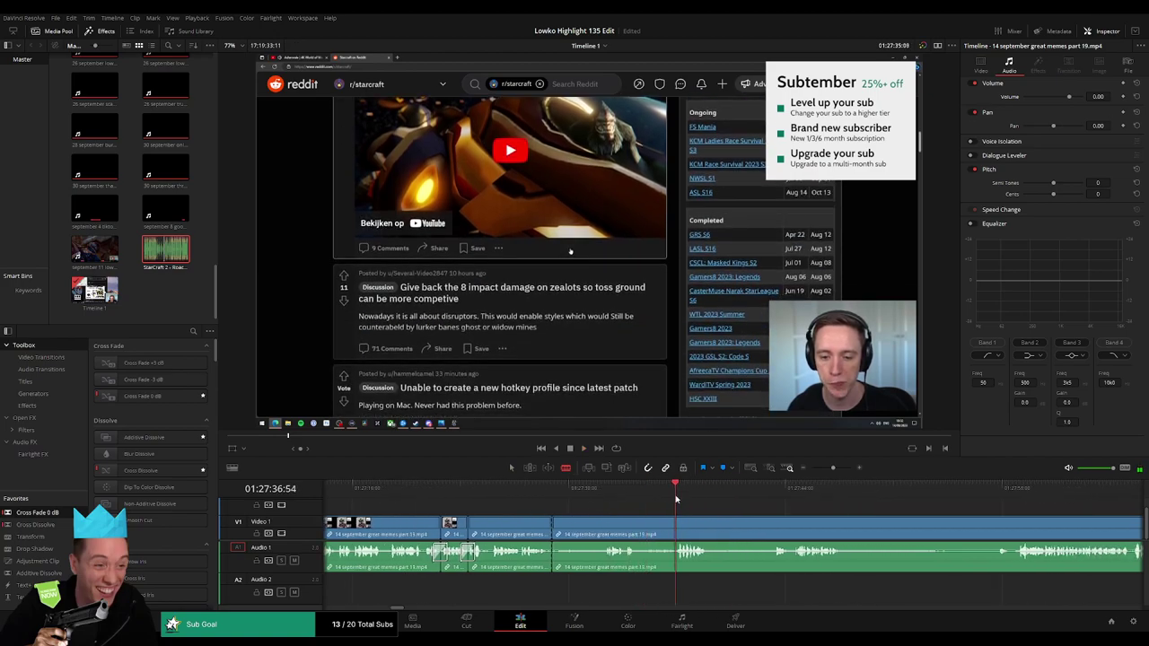
scroll(599, 510, right, 2)
click(609, 492)
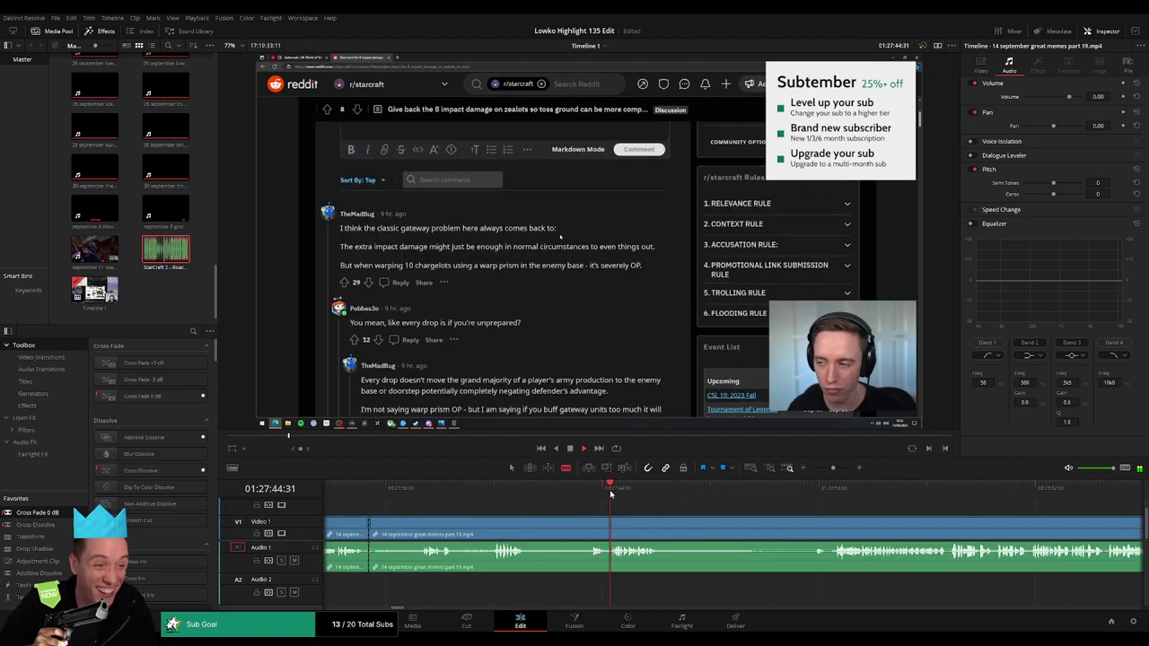
click(838, 489)
scroll(605, 513, right, 3)
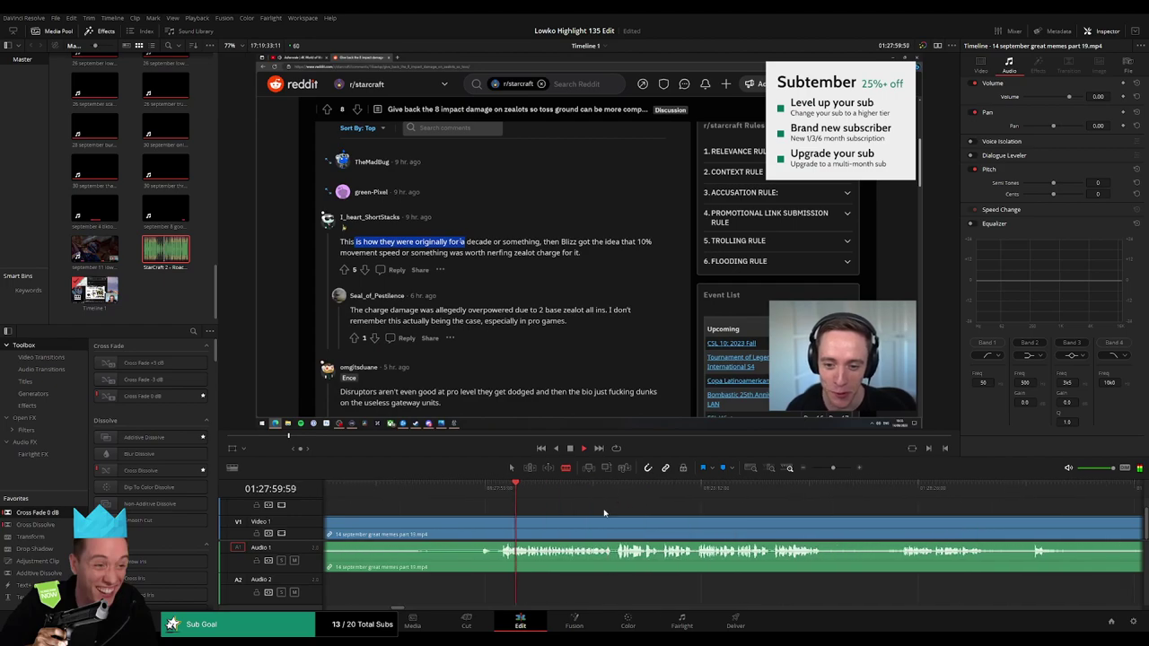
click(888, 490)
click(943, 489)
scroll(602, 499, right, 3)
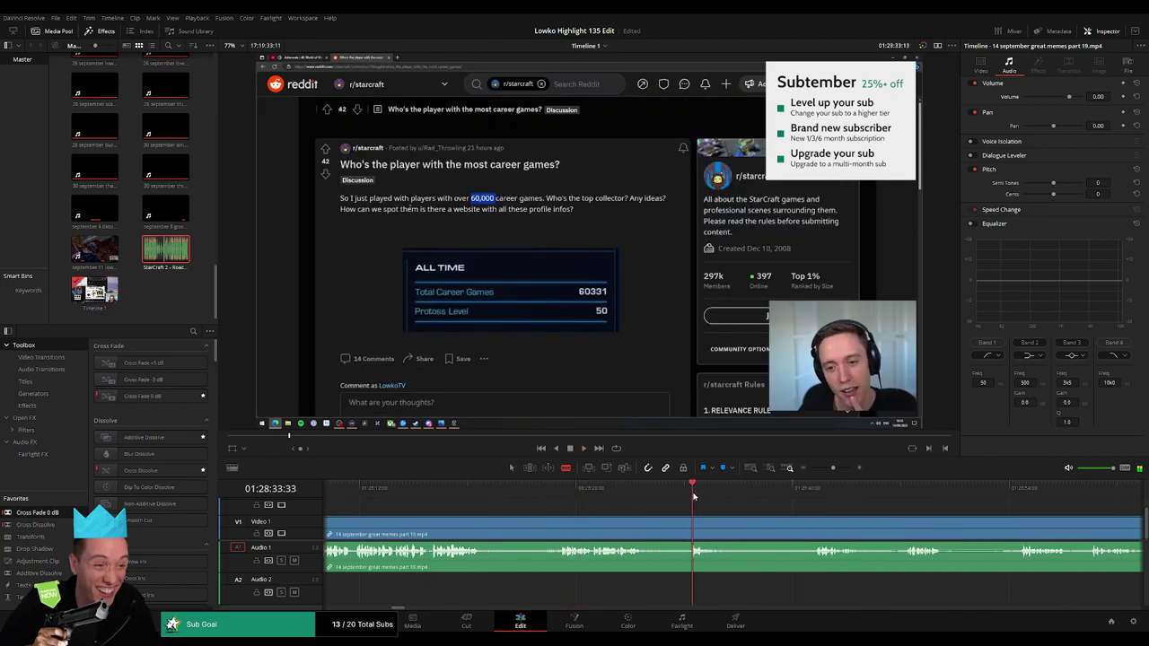
click(770, 489)
scroll(611, 500, right, 3)
click(576, 489)
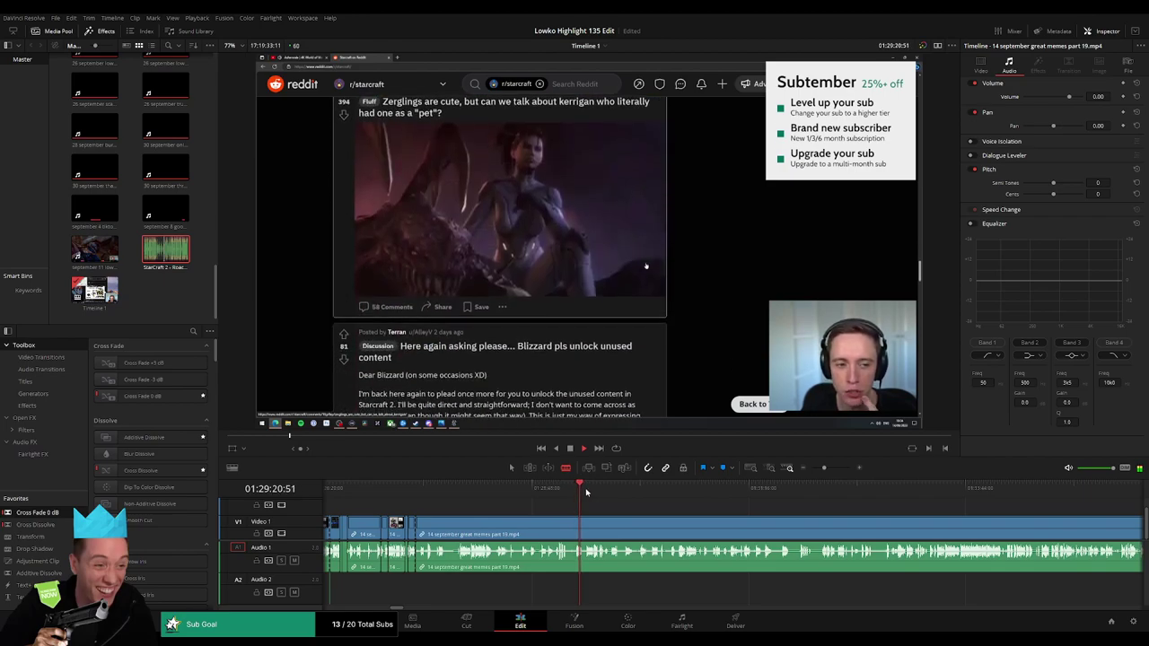
click(607, 489)
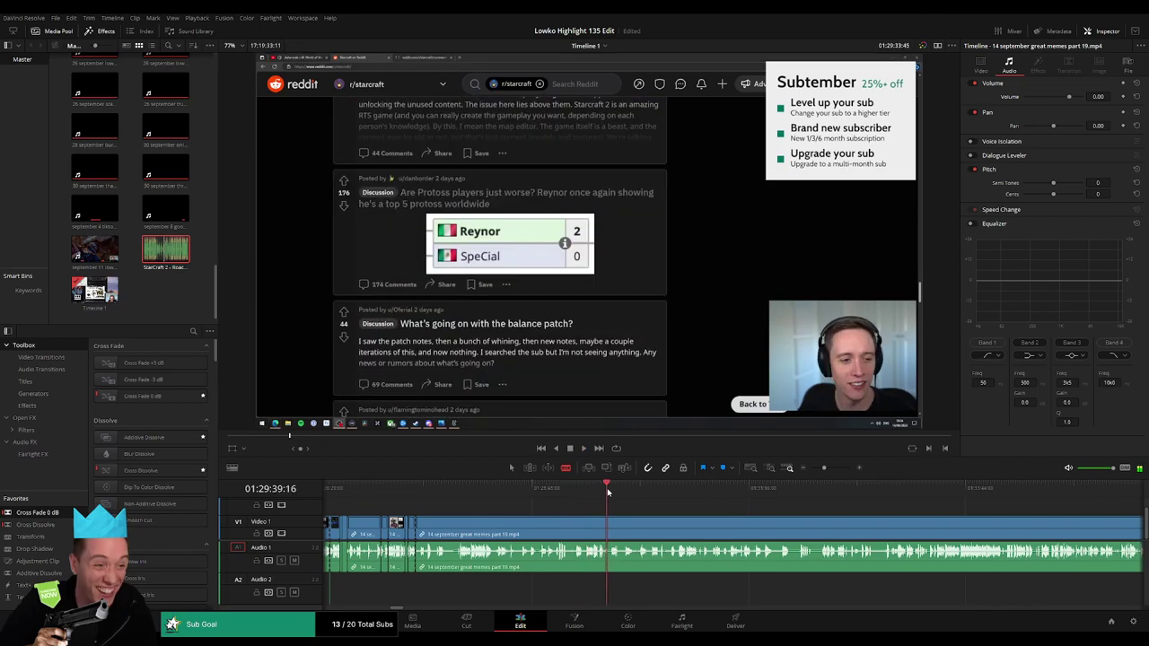
mouse_move(607, 489)
mouse_down()
mouse_move(786, 489)
mouse_move(642, 488)
mouse_up()
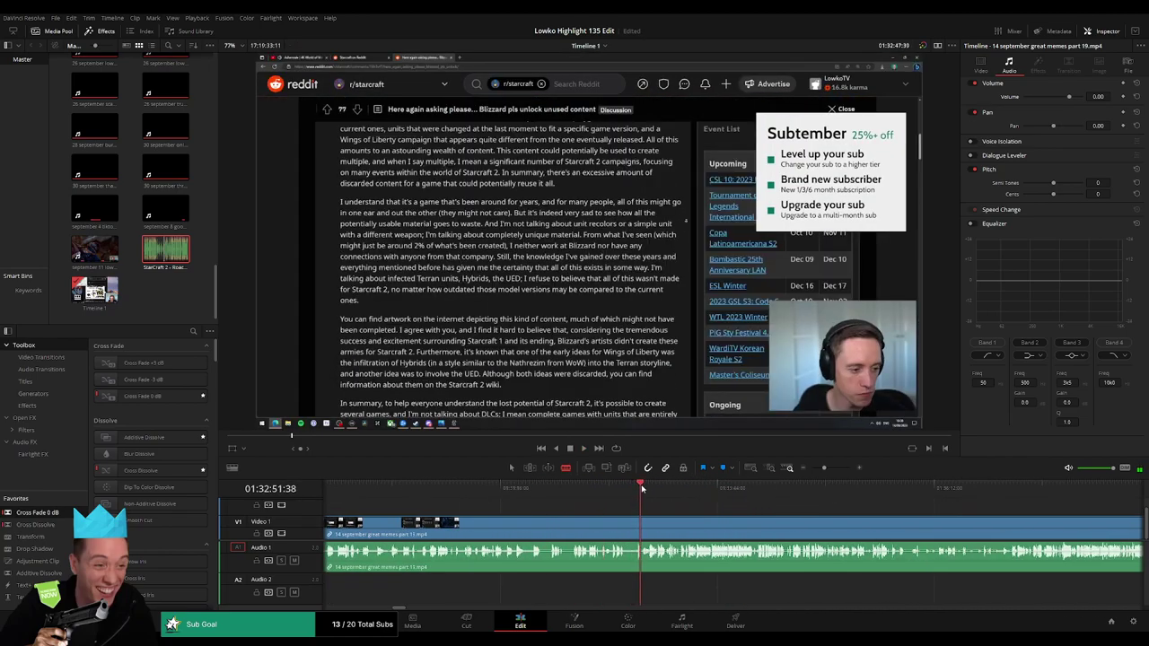
Play and scrub the edit to about 01:32:34, then park the playhead at about 01:27:44.
key(space)
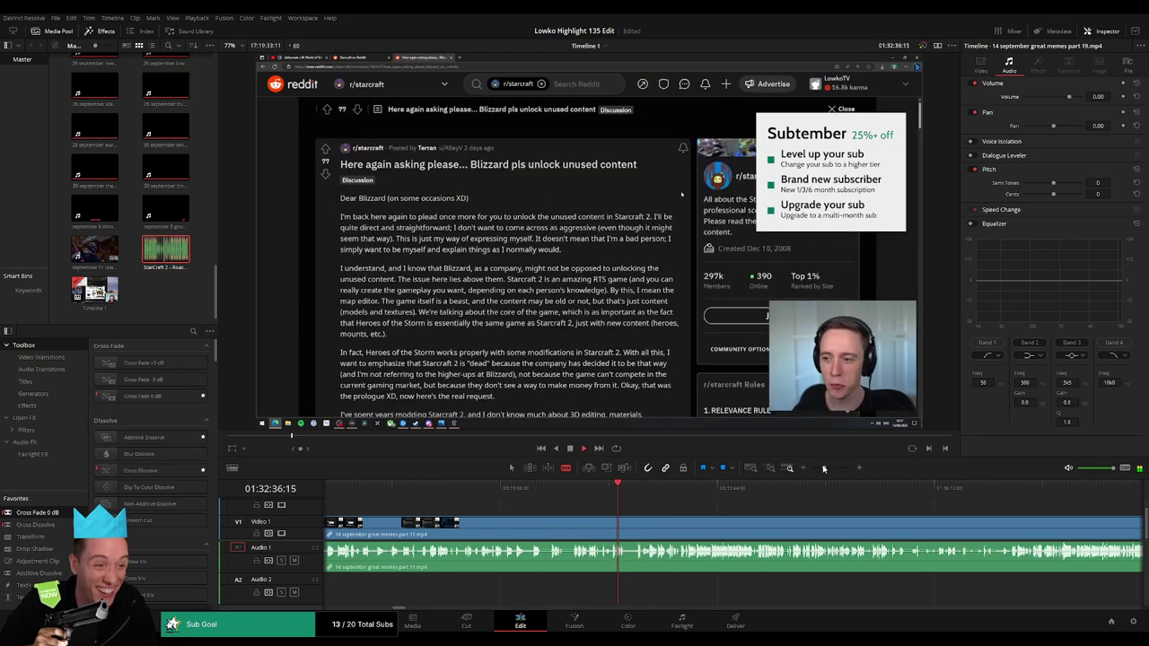
drag(824, 468, 830, 468)
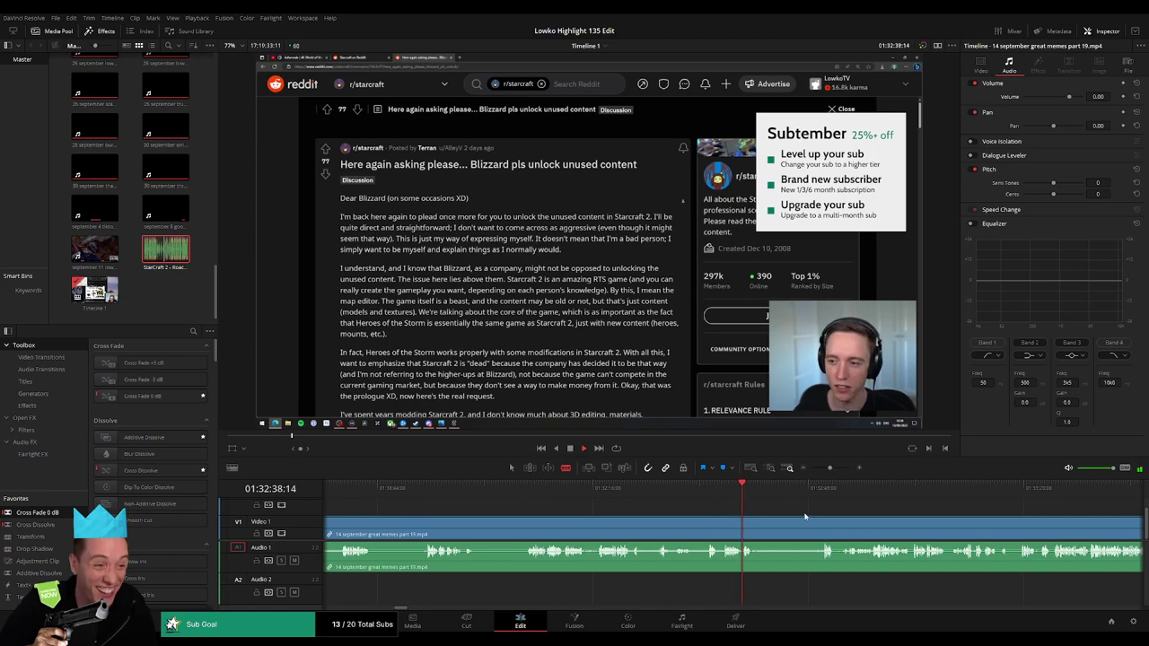
mouse_move(678, 492)
mouse_down()
mouse_move(913, 497)
mouse_move(624, 505)
mouse_up()
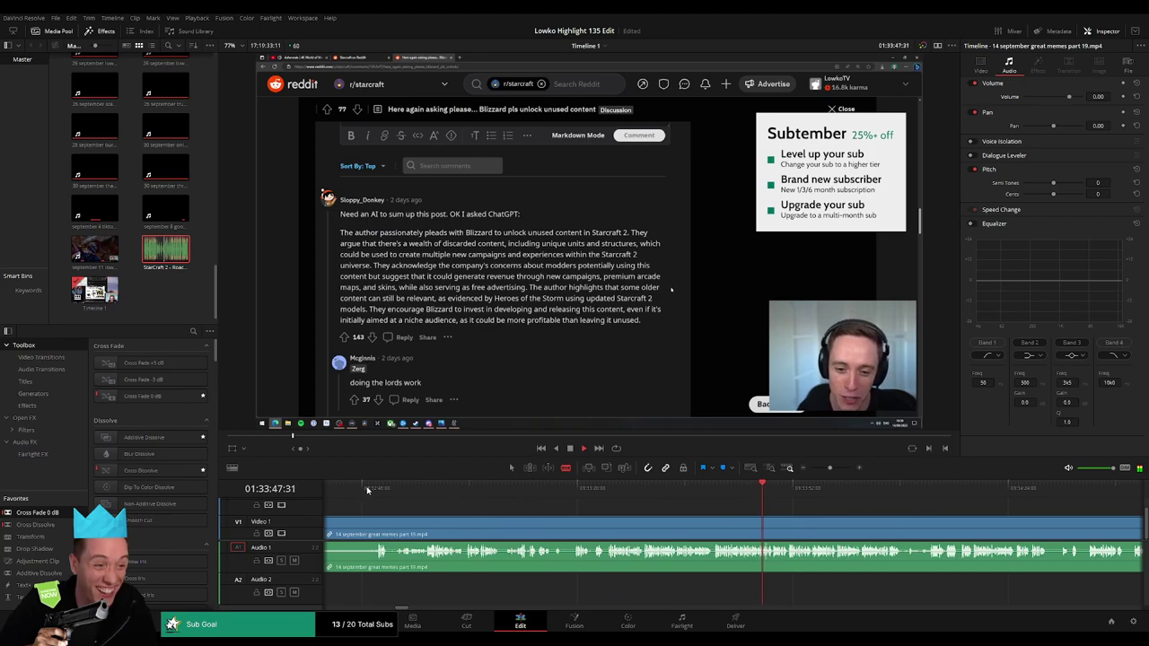
drag(367, 491, 551, 494)
key(space)
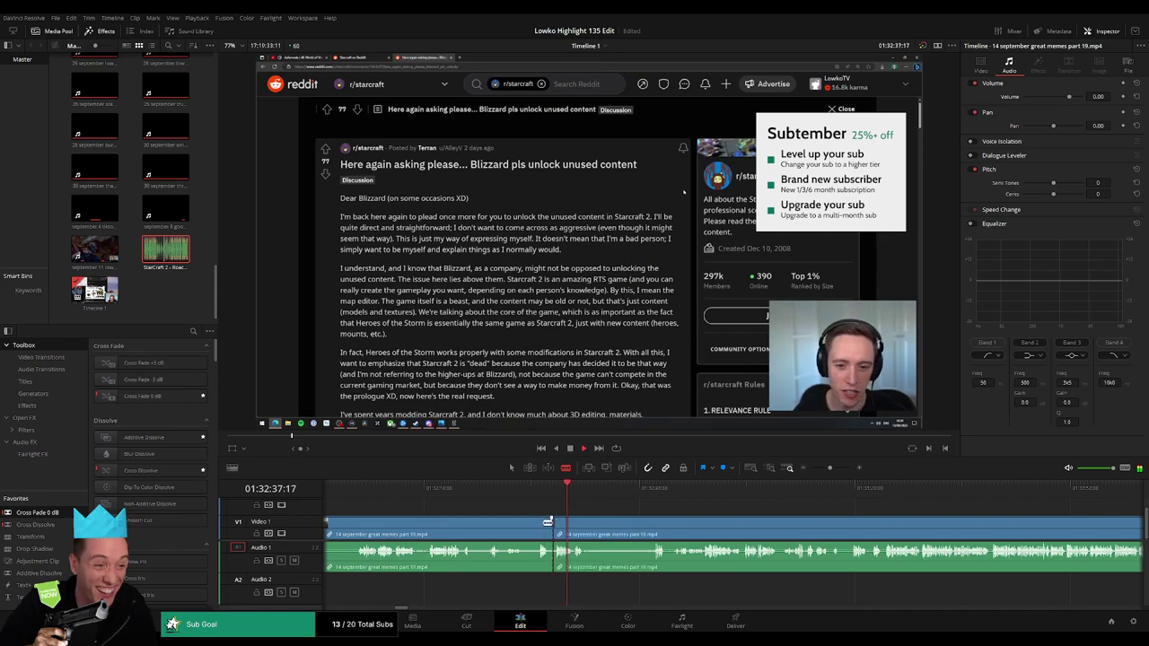
key(Up)
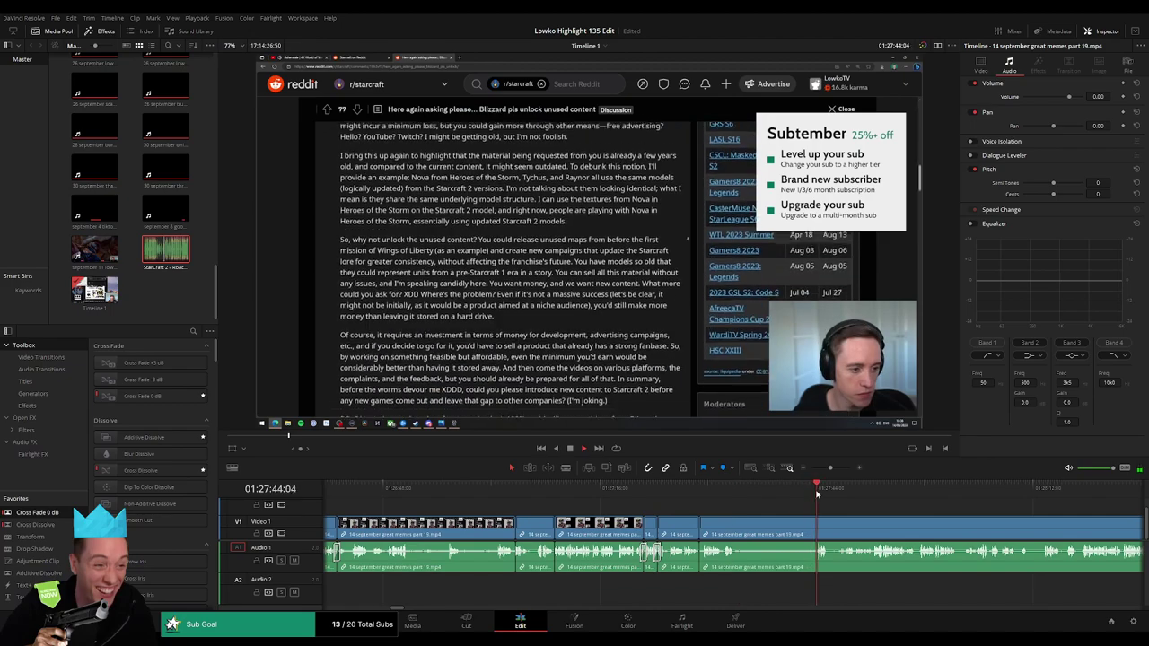
click(710, 510)
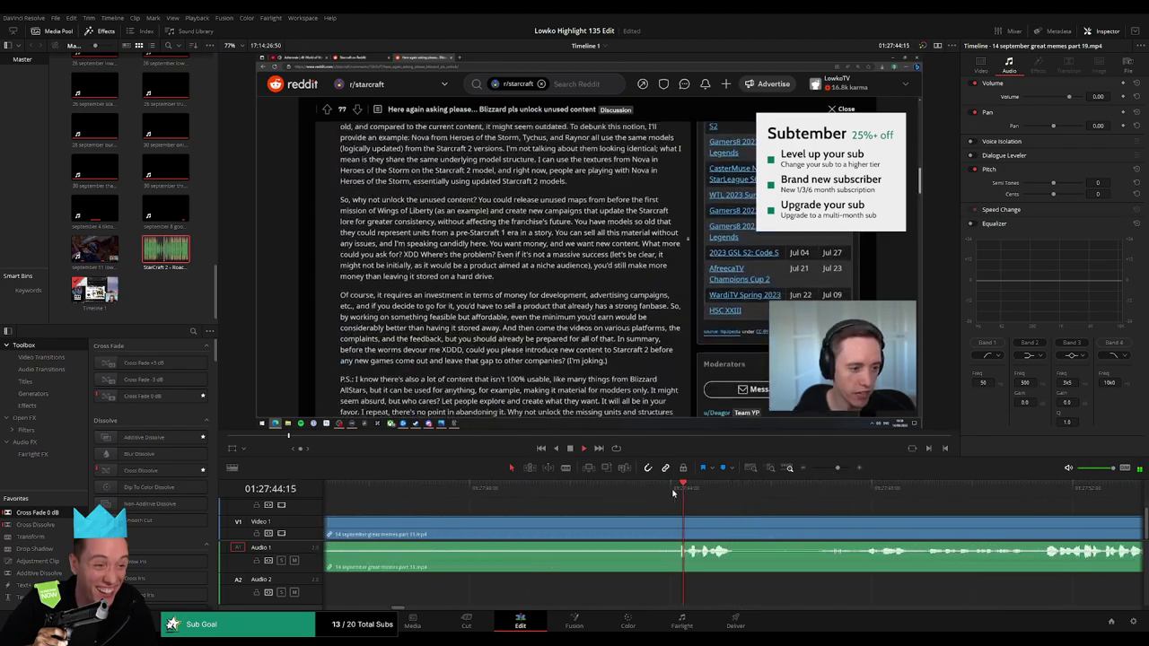
key(space)
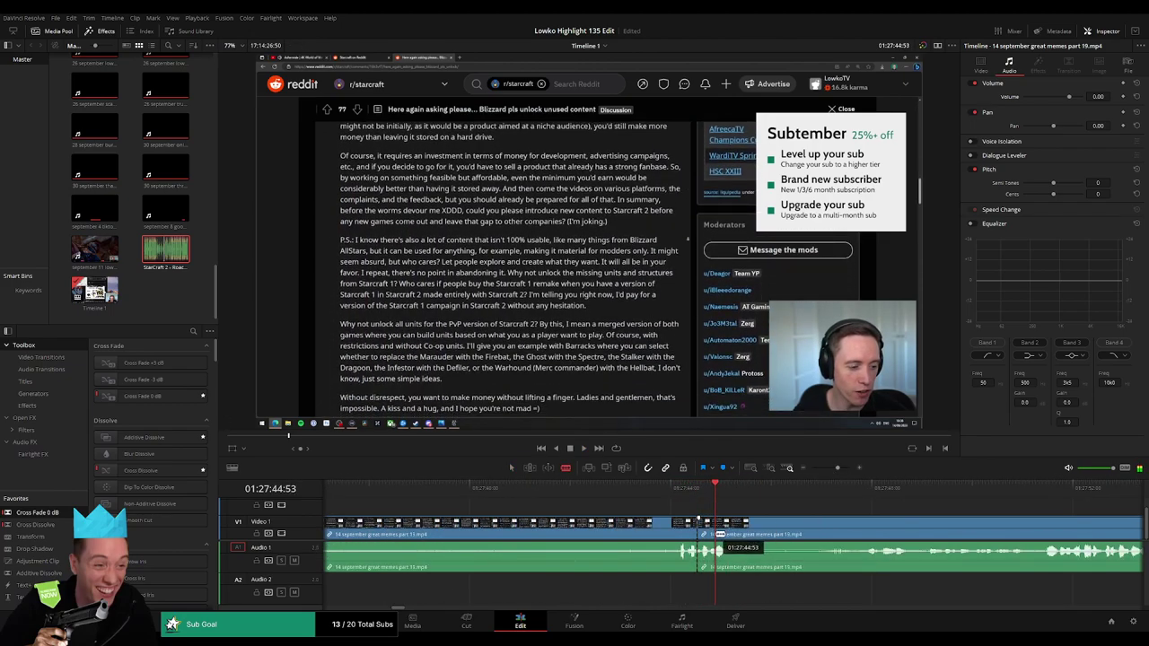
Nudge the Roach Quotes clip on Audio 2 slightly earlier at the 01:27:44 cut and play it back.
key(q)
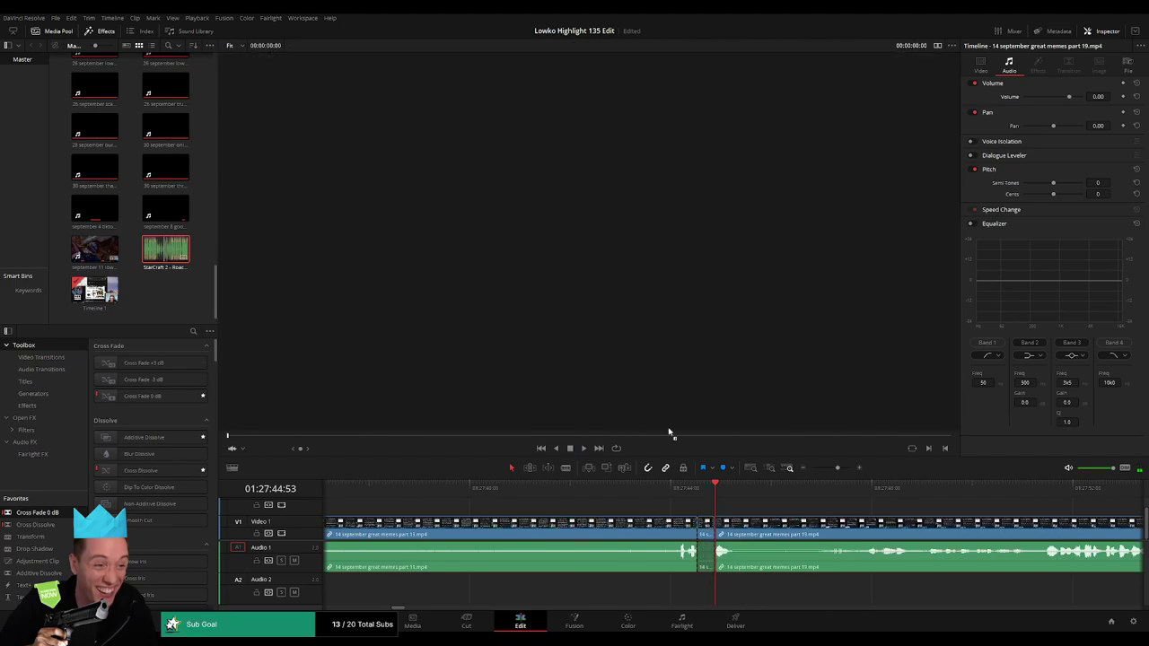
drag(688, 590, 713, 590)
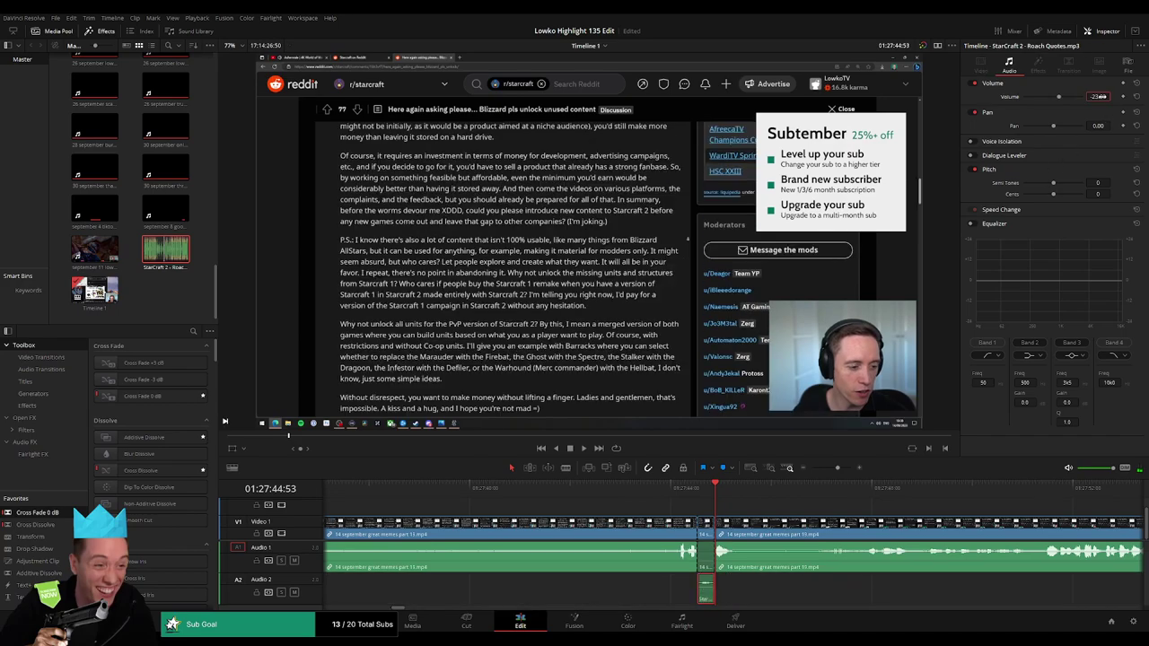
key(space)
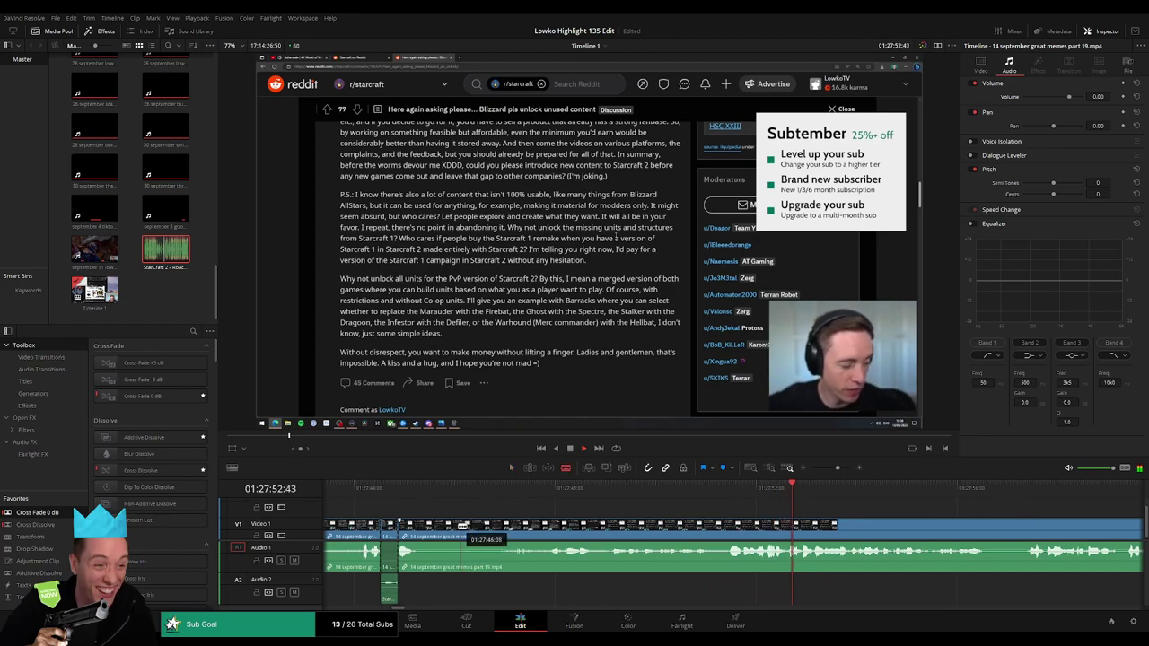
key(b)
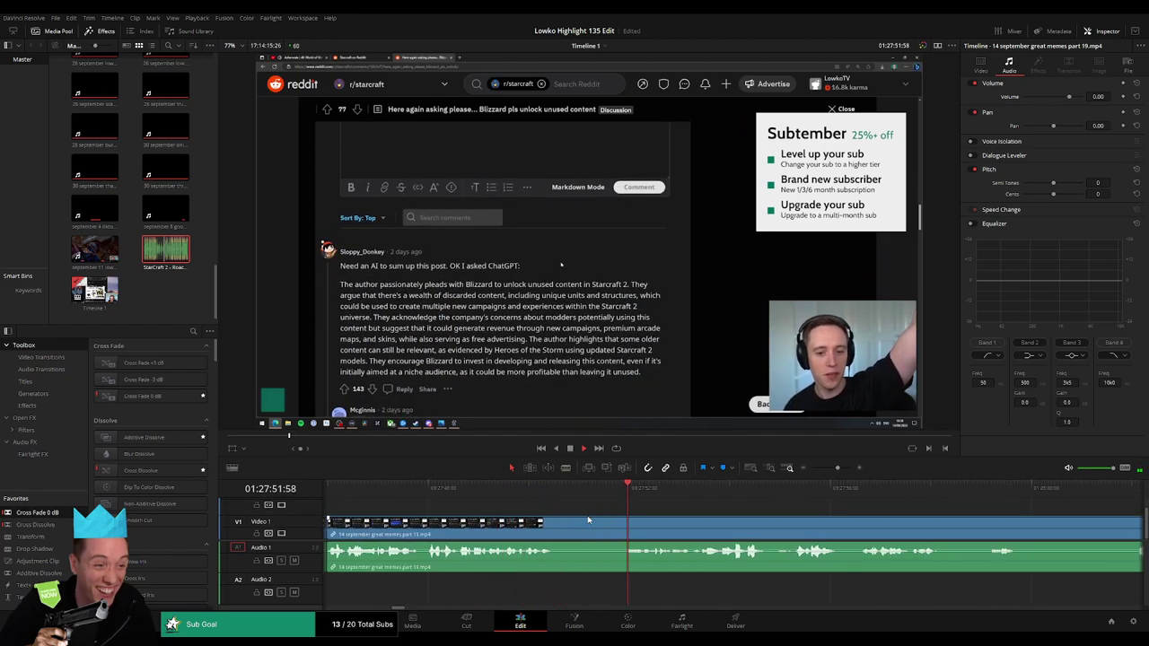
key(b)
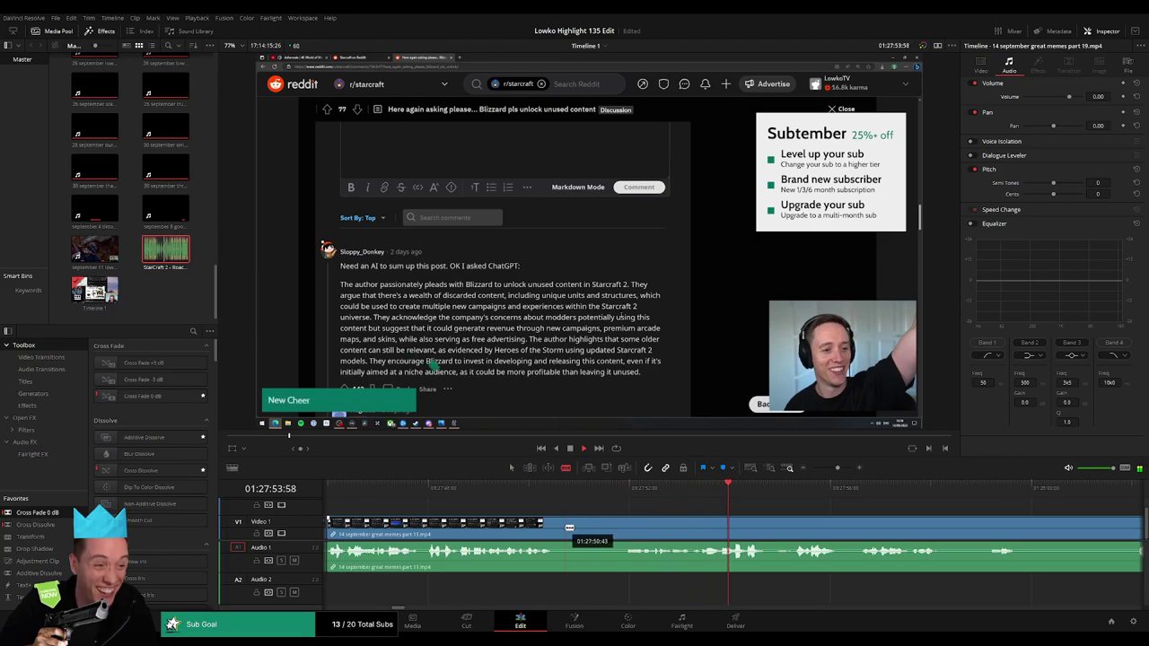
click(626, 500)
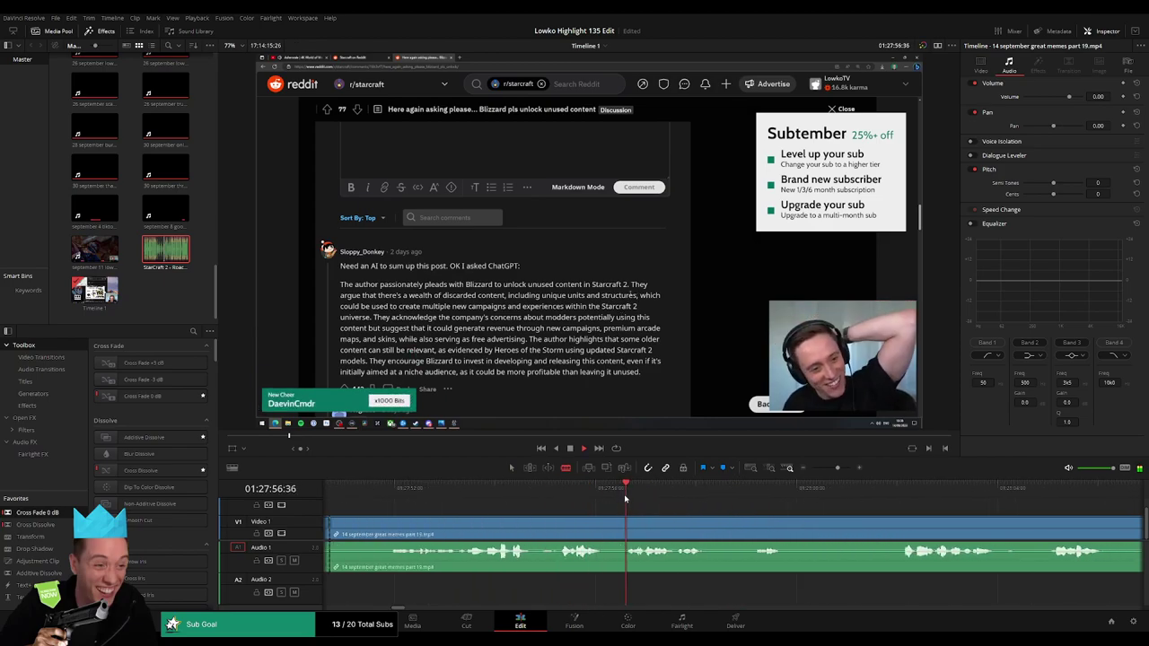
click(900, 534)
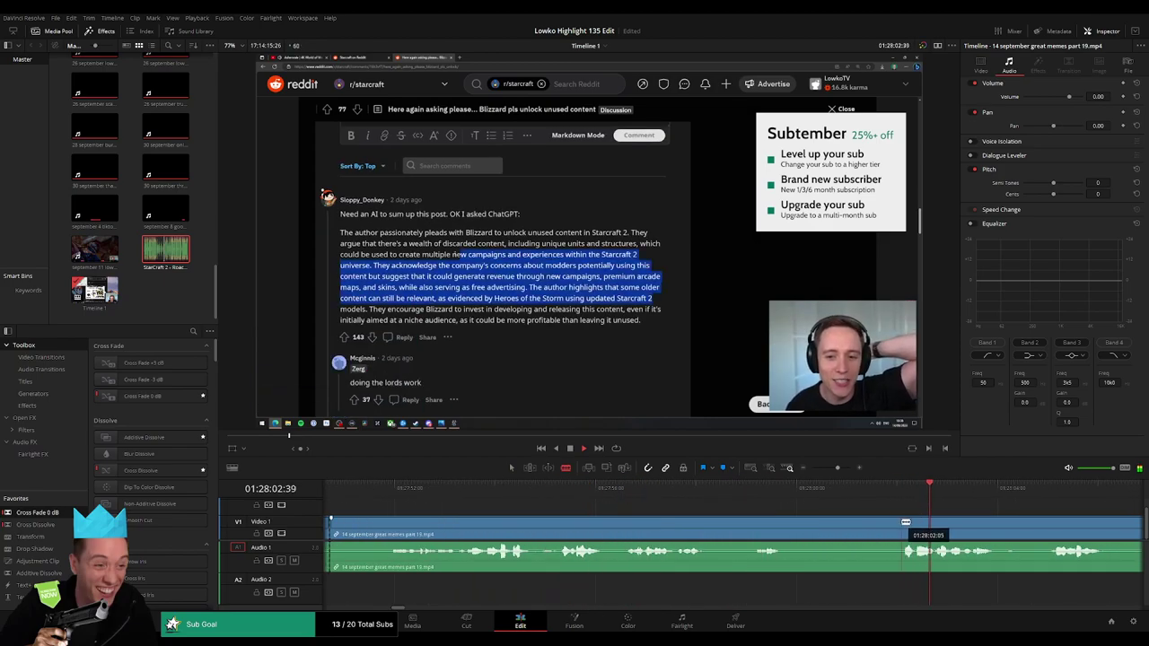
key(a)
click(847, 531)
key(Delete)
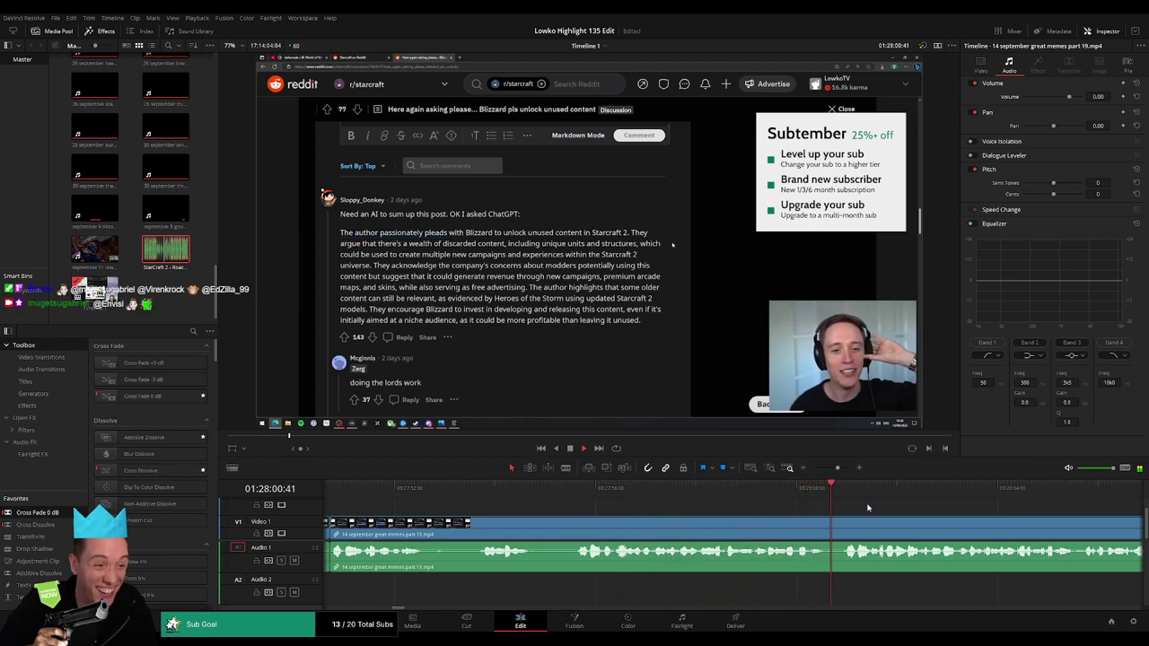
scroll(868, 508, right, 4)
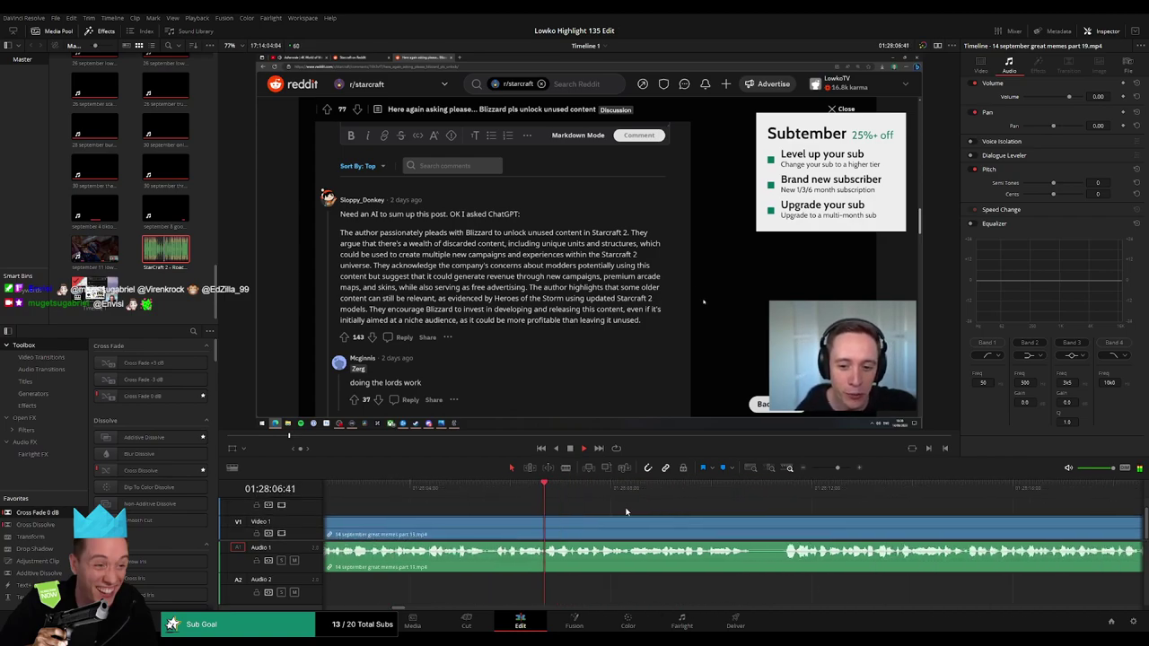
scroll(889, 521, right, 3)
scroll(839, 519, right, 2)
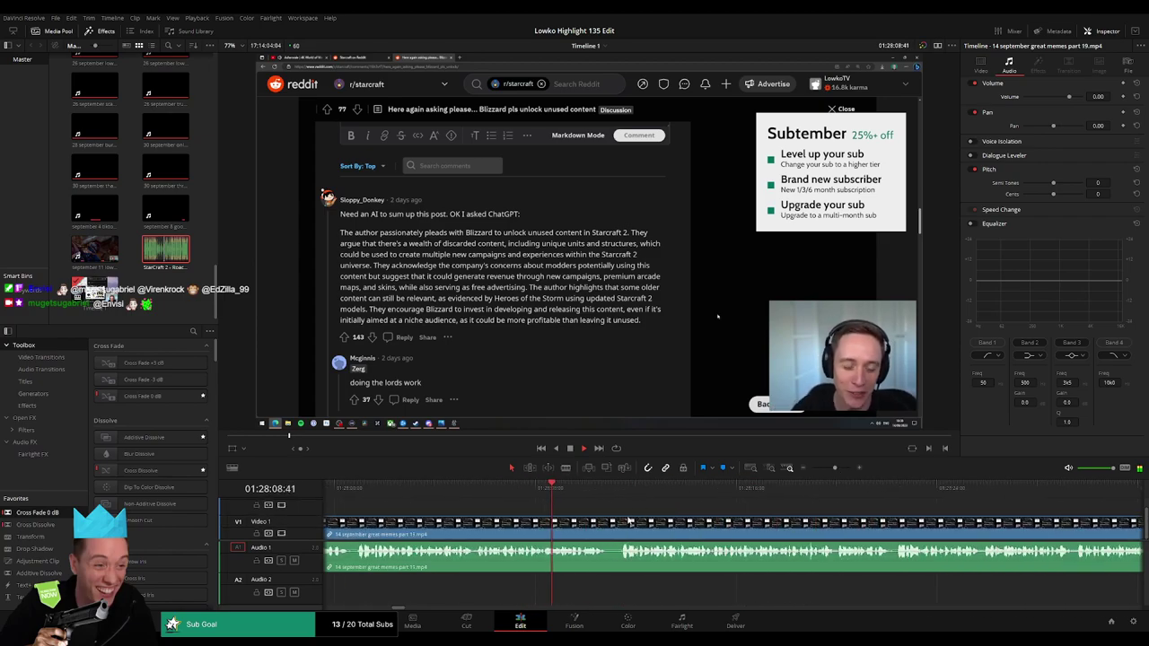
click(610, 521)
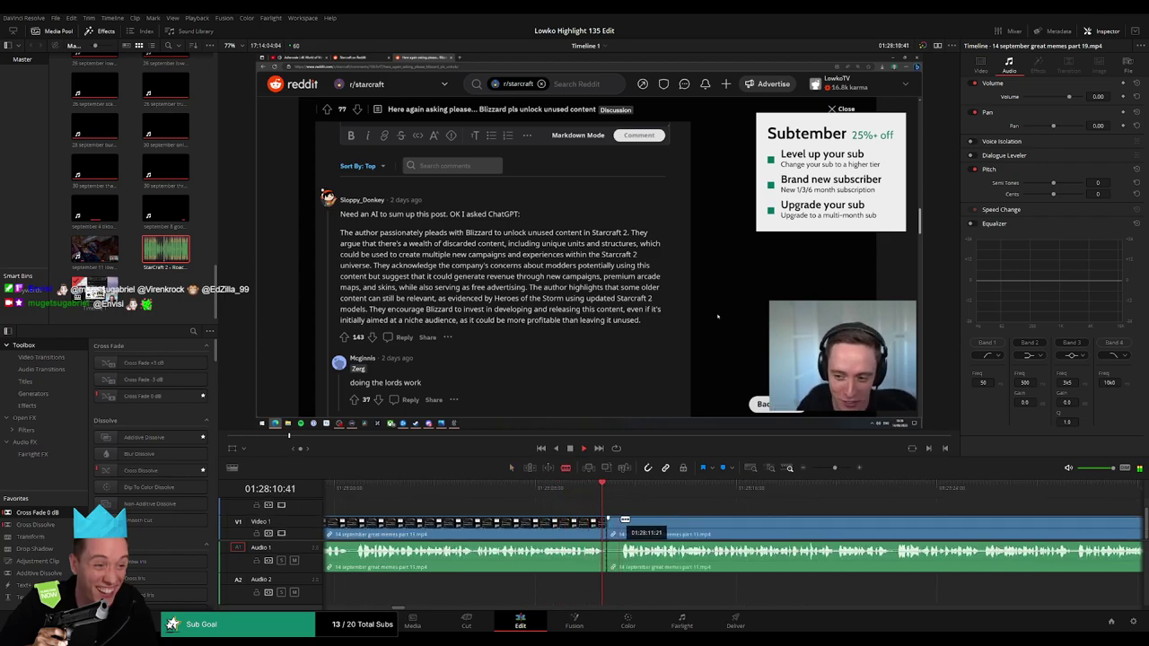
click(620, 522)
key(Delete)
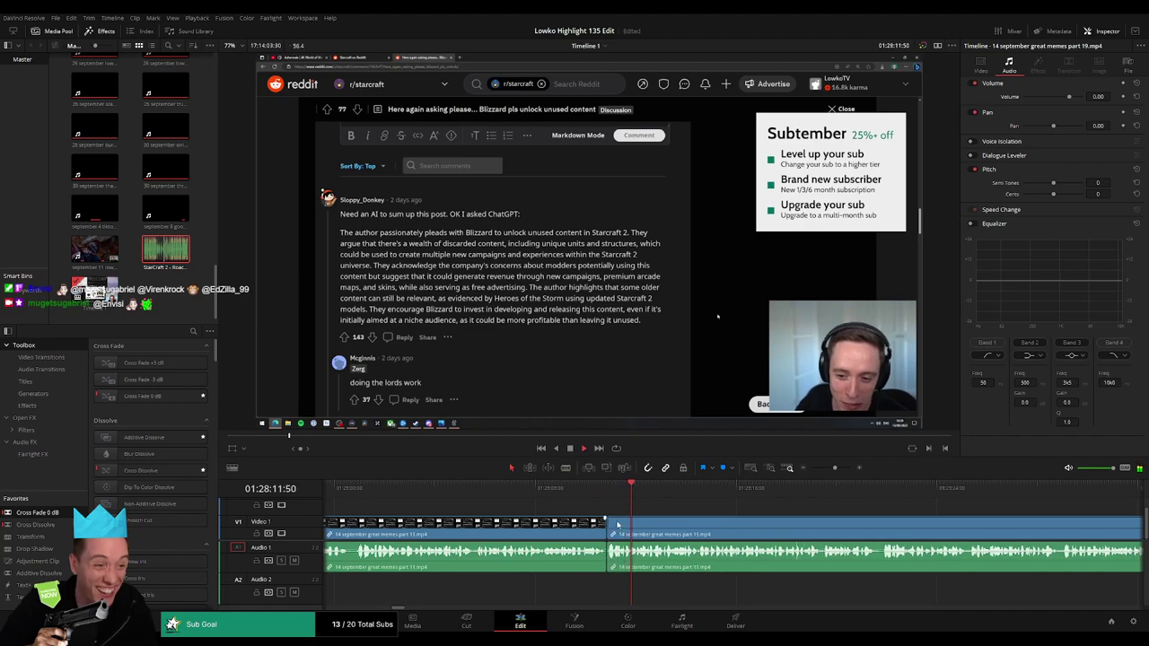
scroll(556, 519, right, 3)
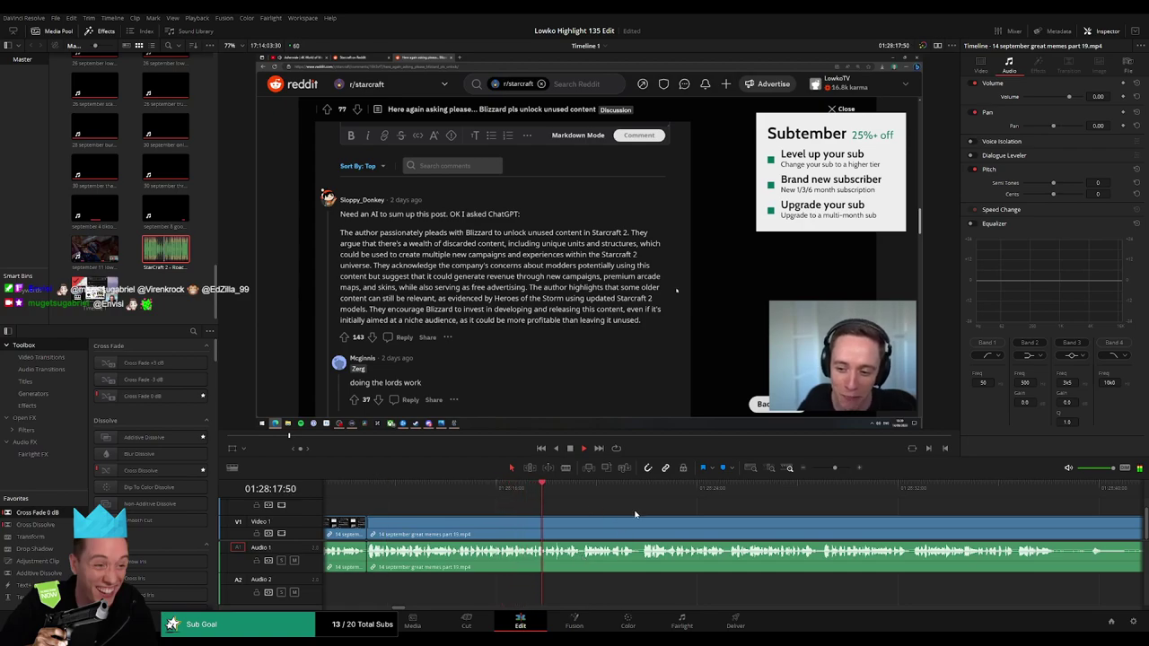
scroll(522, 514, right, 2)
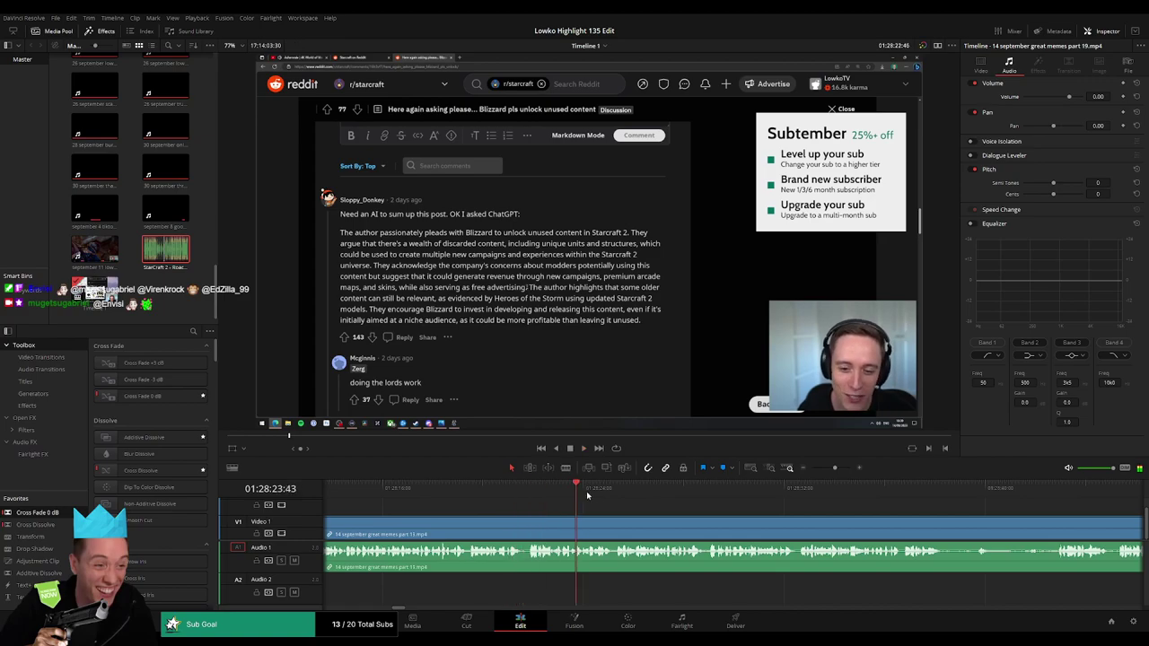
scroll(565, 517, right, 2)
scroll(565, 516, right, 2)
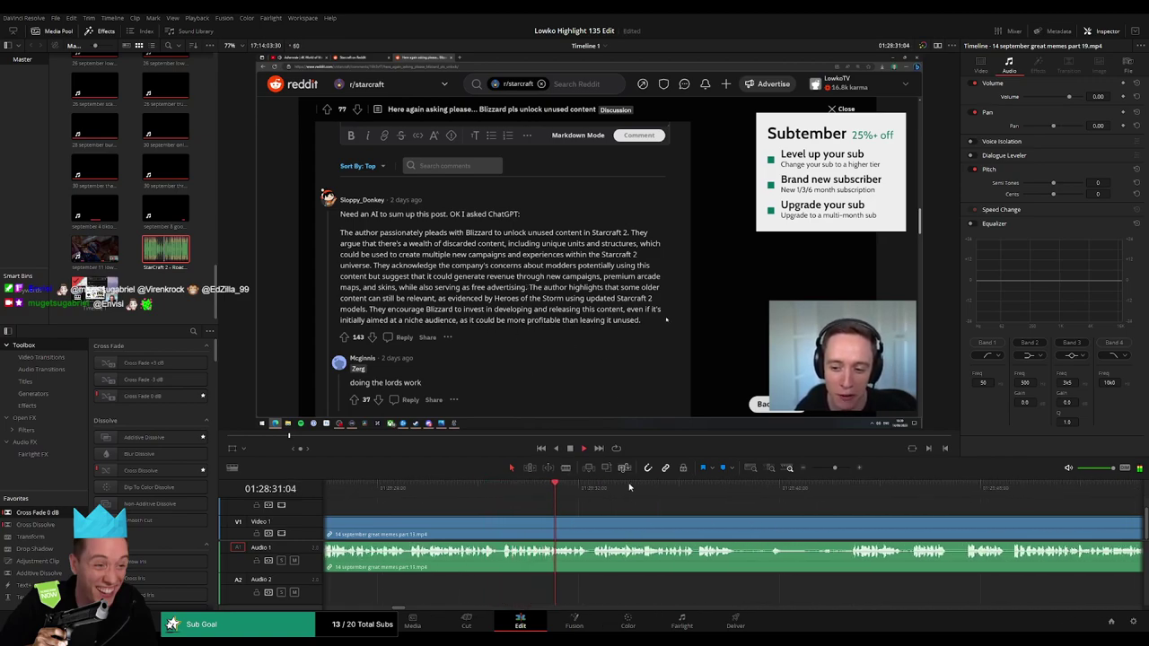
scroll(532, 506, right, 2)
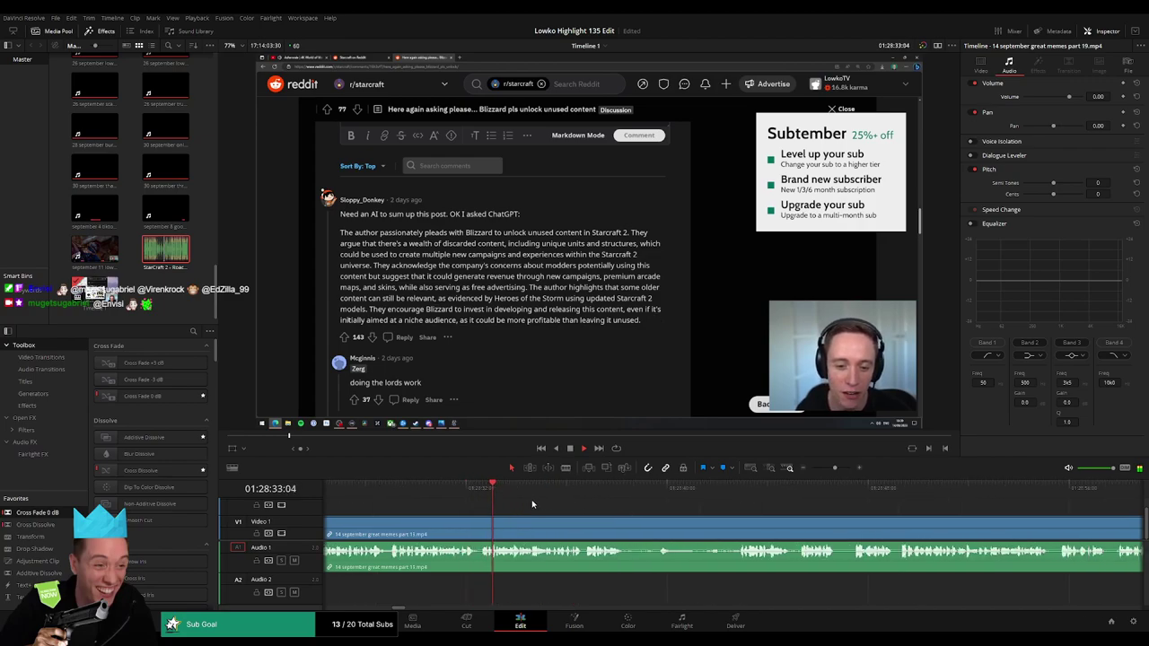
scroll(575, 503, right, 1)
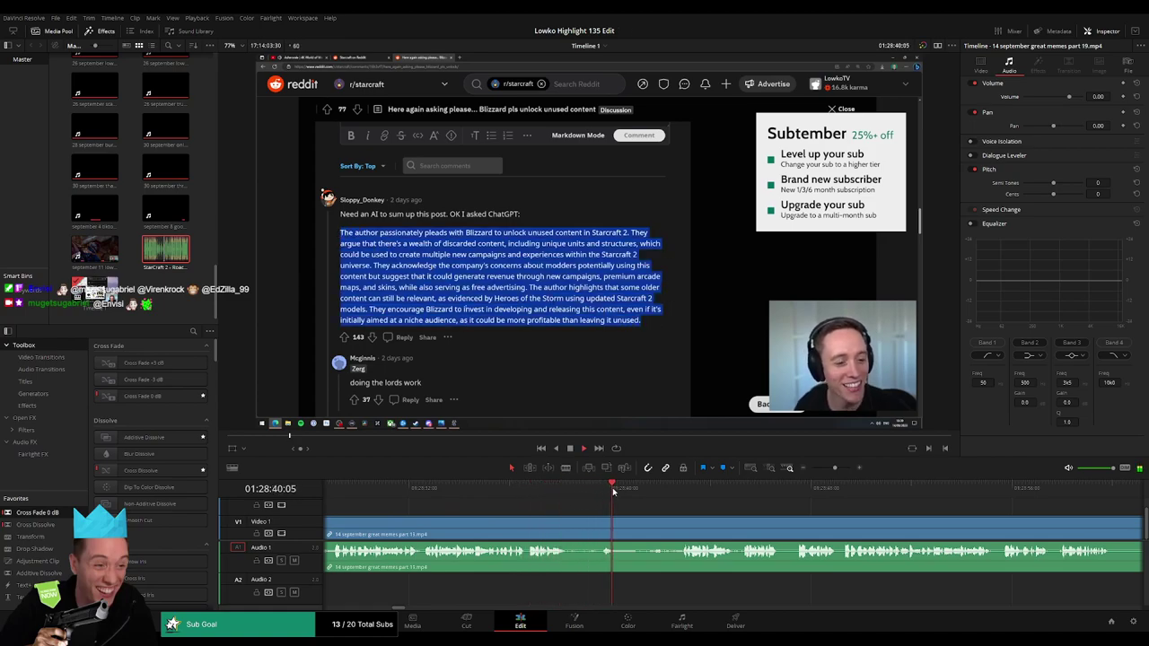
Trim about 2.6 seconds of dull footage near the ChatGPT comment and delete the leftover piece.
click(646, 492)
scroll(718, 515, right, 4)
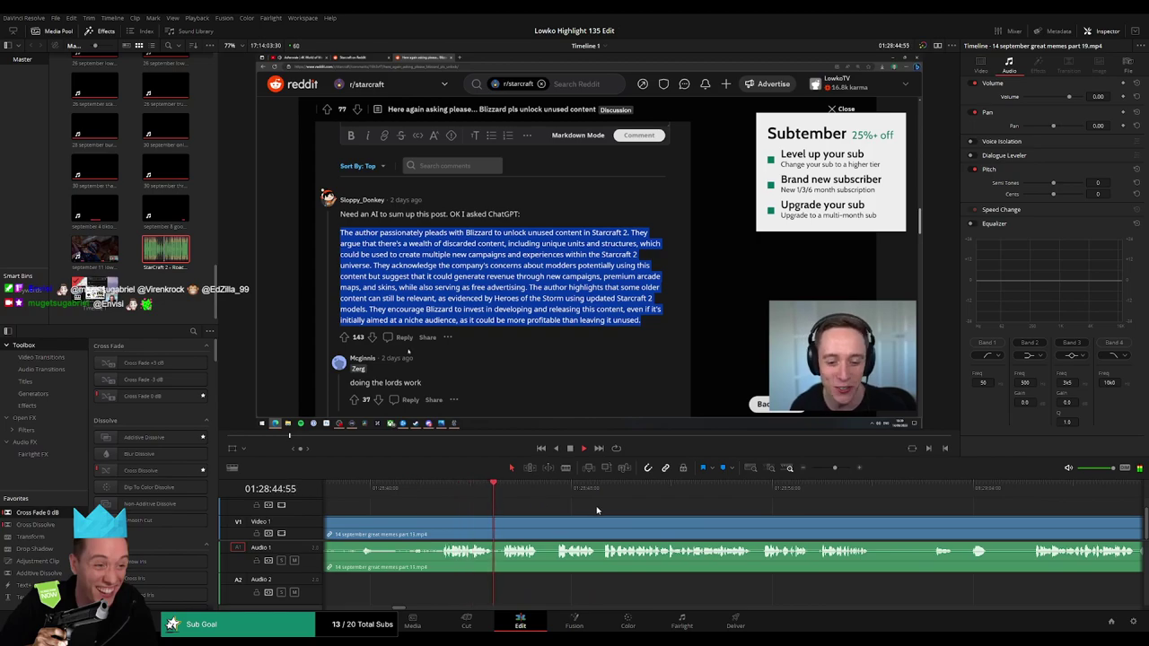
click(503, 489)
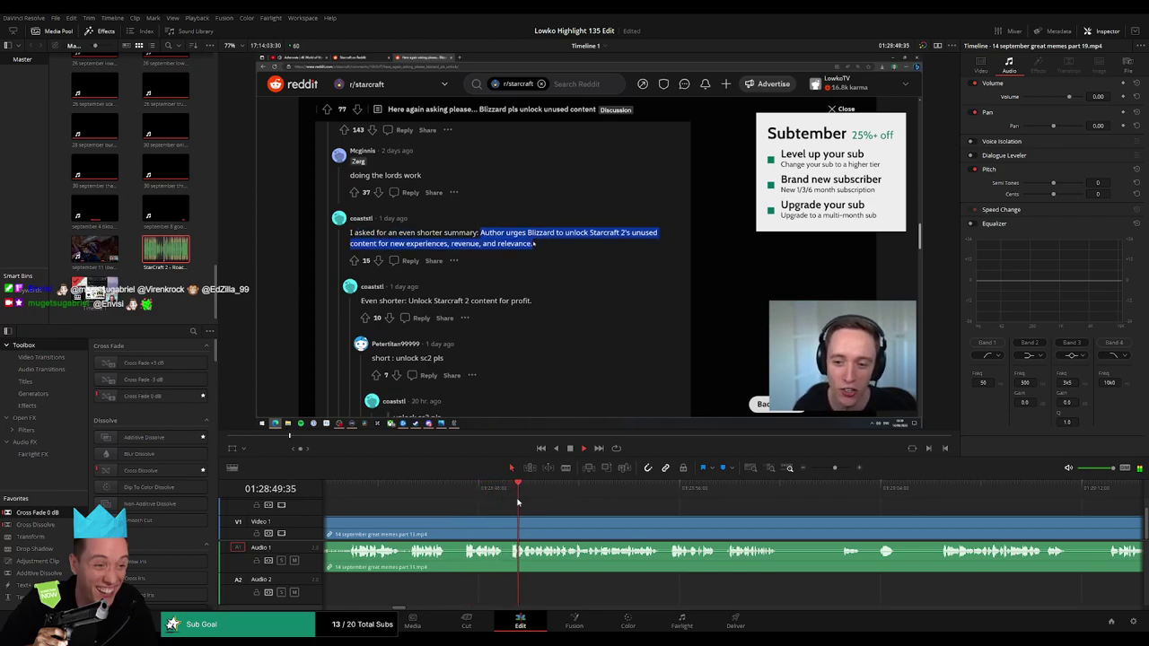
scroll(543, 505, right, 1)
scroll(521, 508, right, 2)
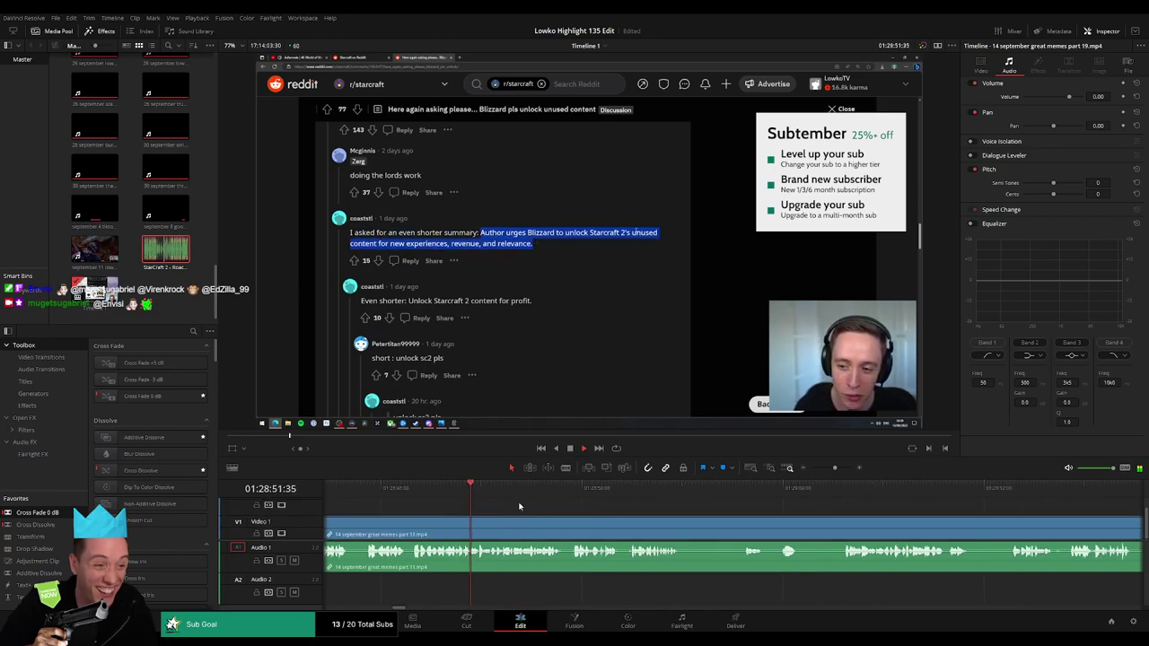
scroll(521, 512, right, 3)
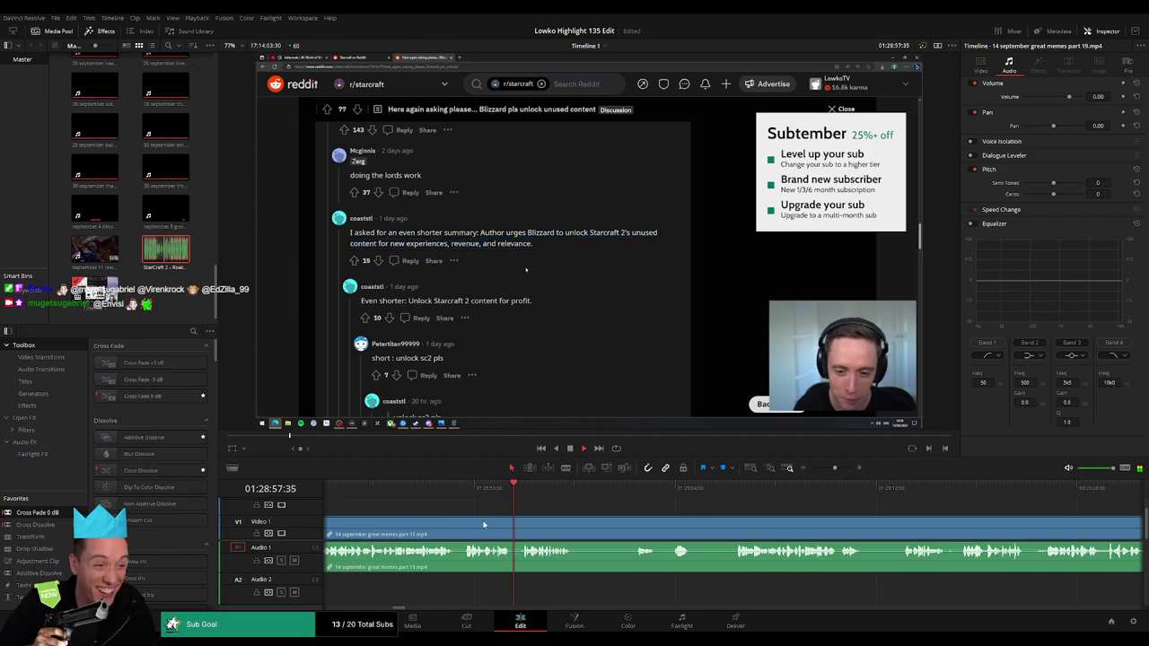
scroll(561, 515, right, 1)
scroll(527, 514, right, 1)
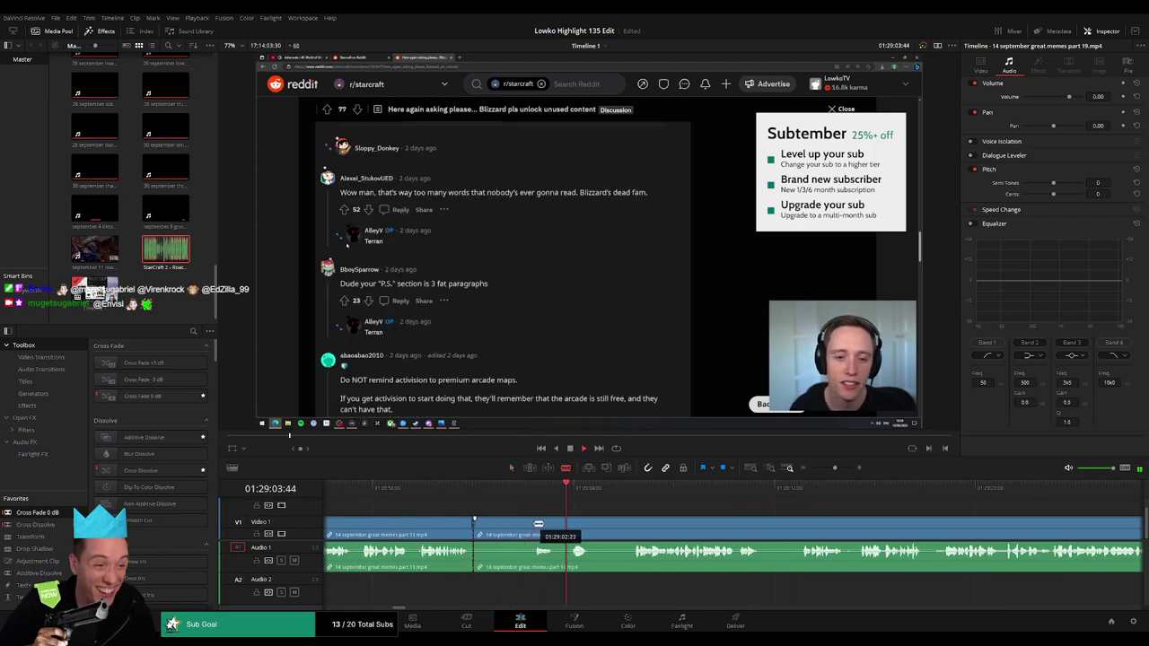
drag(478, 521, 537, 521)
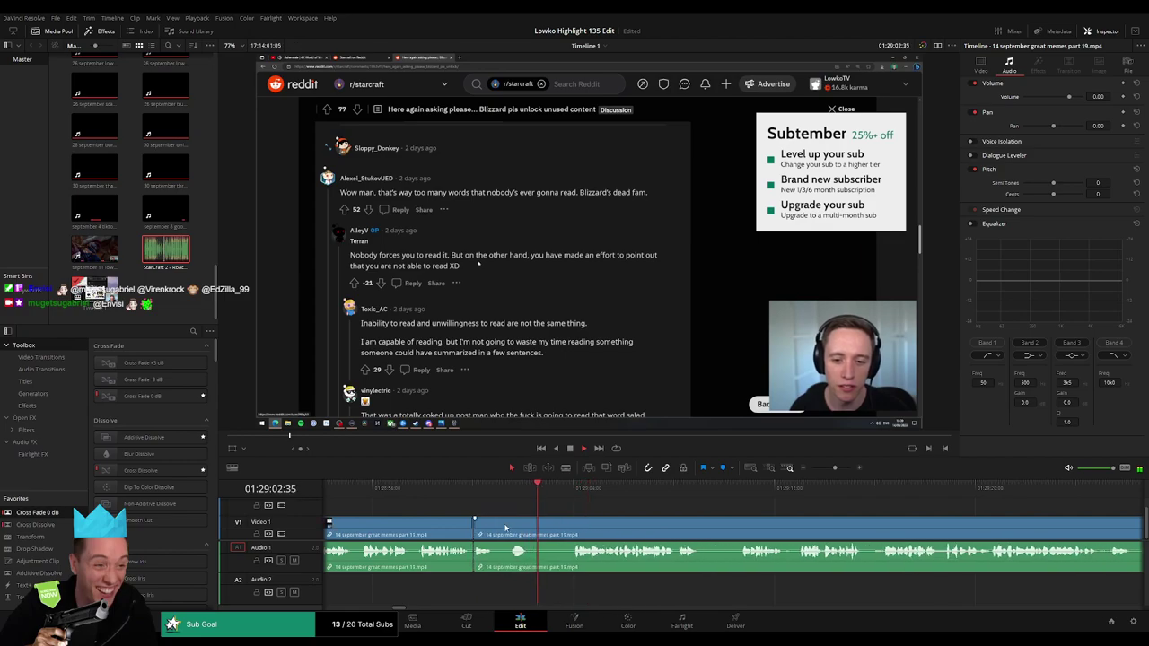
click(567, 492)
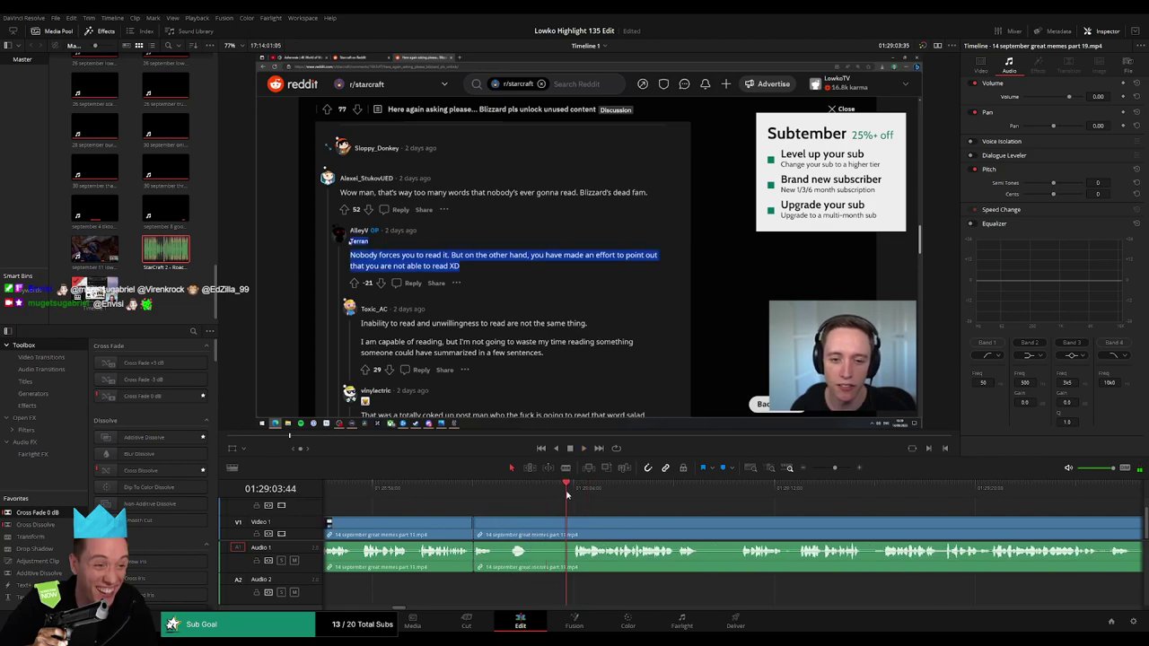
key(ctrl+b)
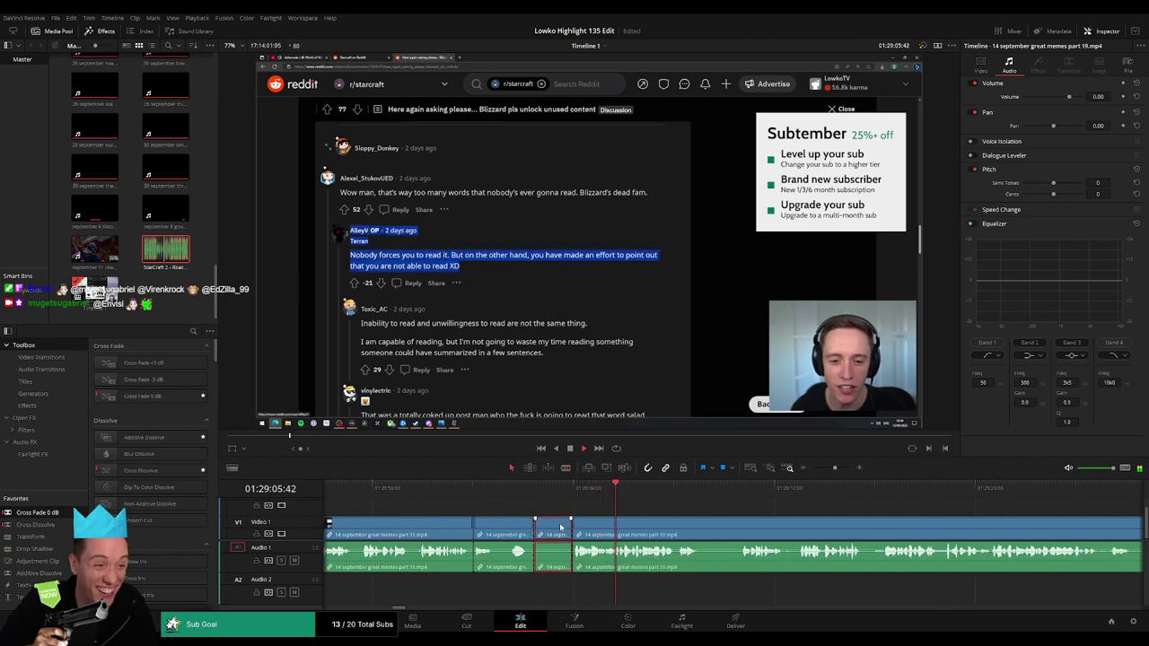
key(Delete)
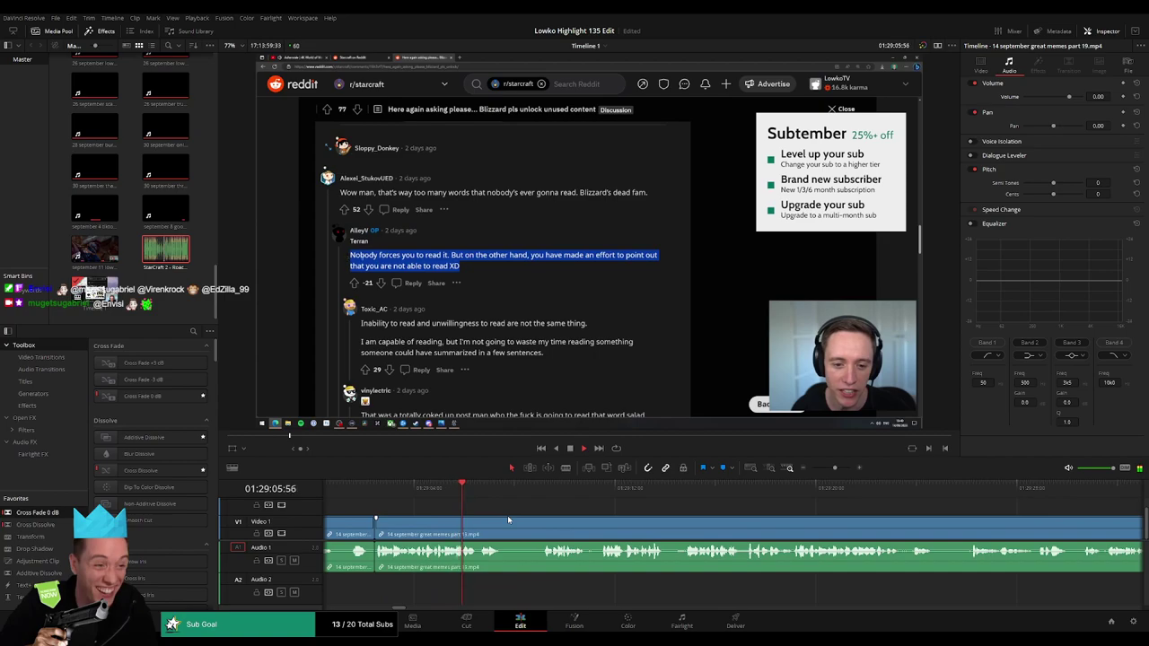
Cut out two more short dull pieces of the memes clip, closing the gaps.
click(539, 490)
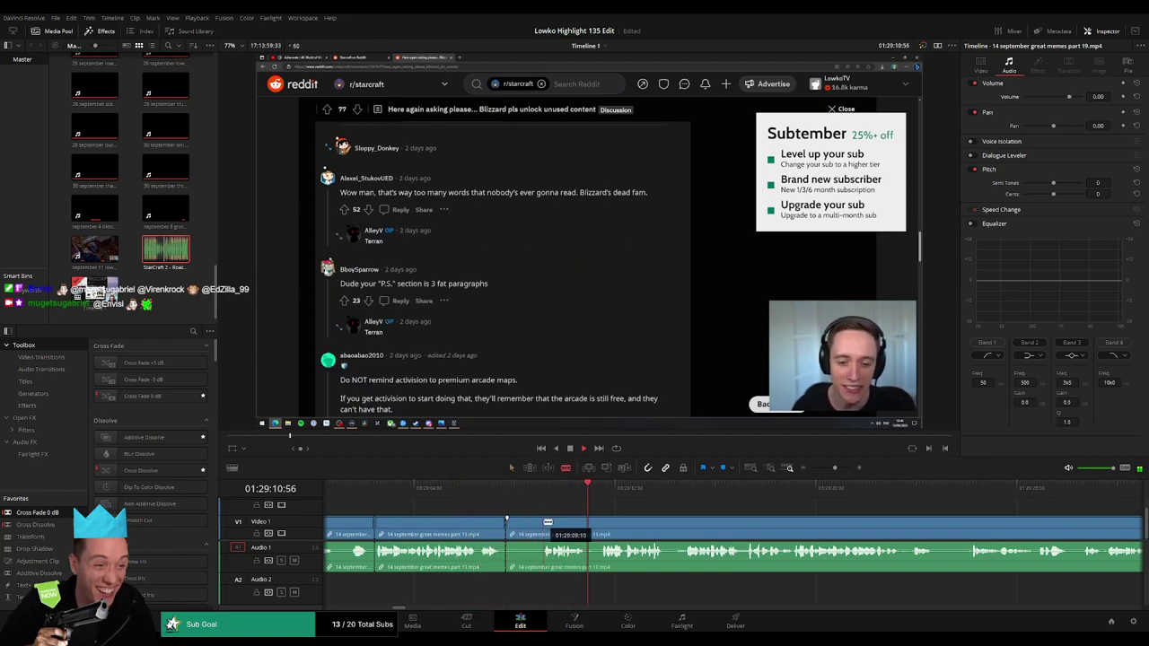
click(525, 525)
key(Delete)
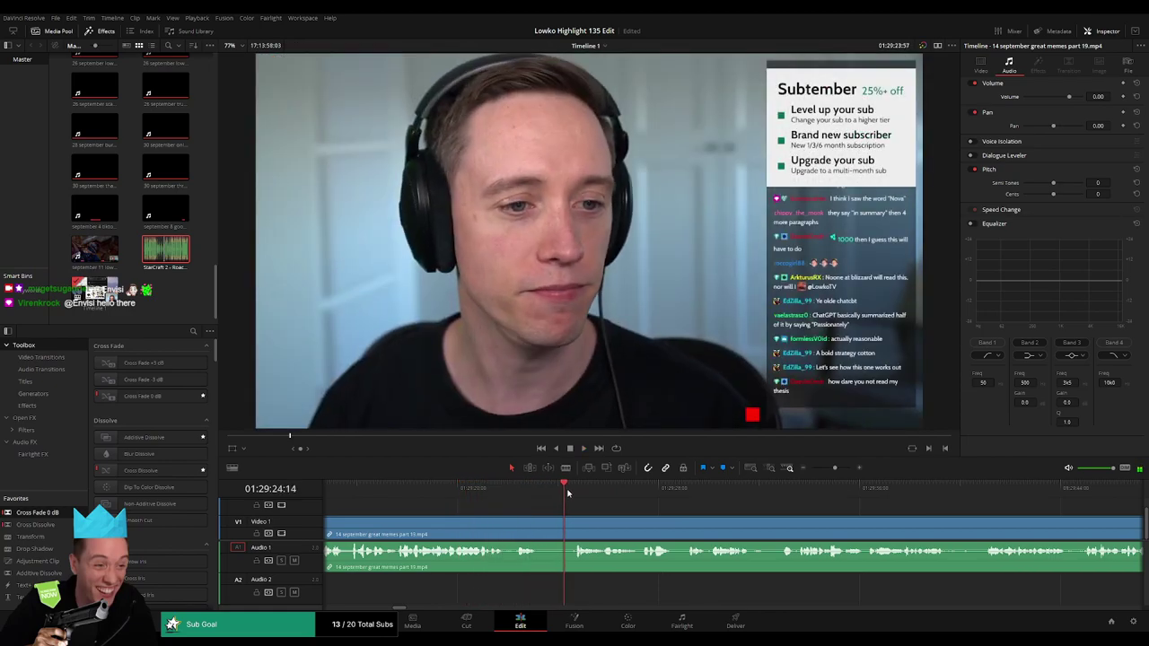
key(b)
click(540, 525)
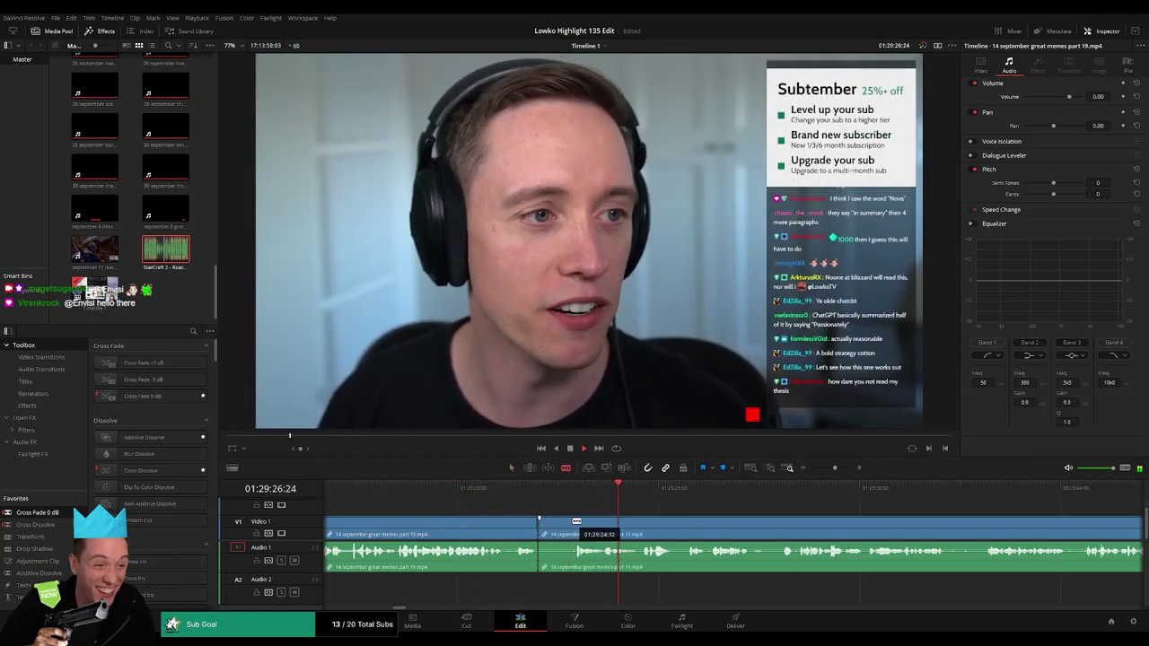
click(573, 526)
key(a)
click(566, 525)
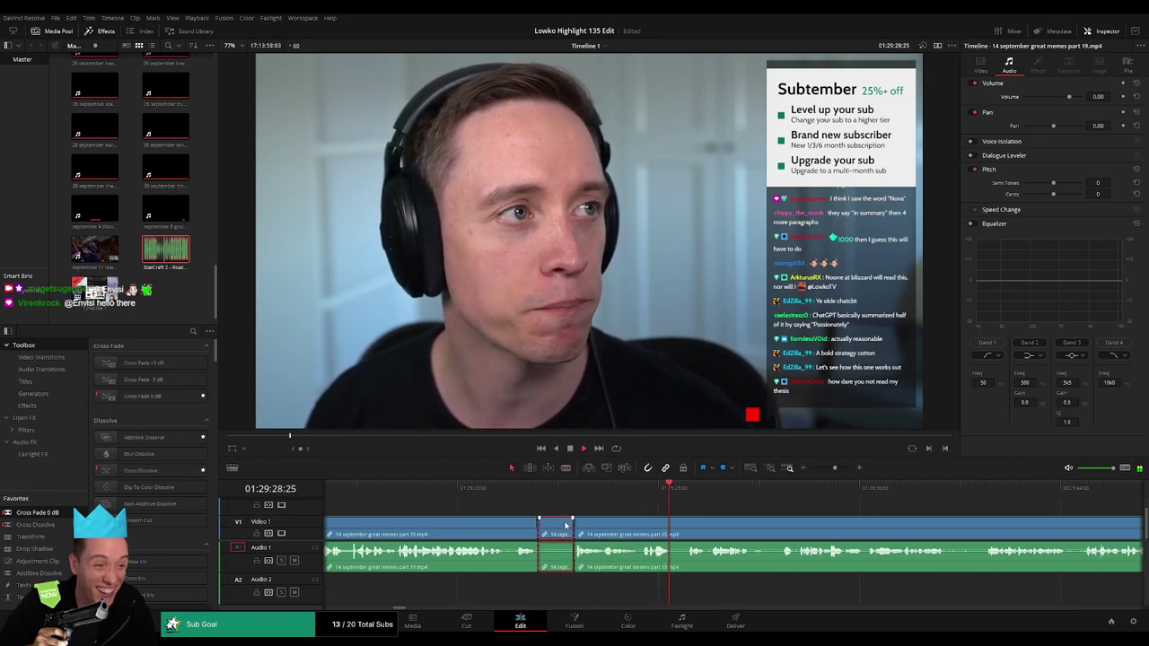
key(Delete)
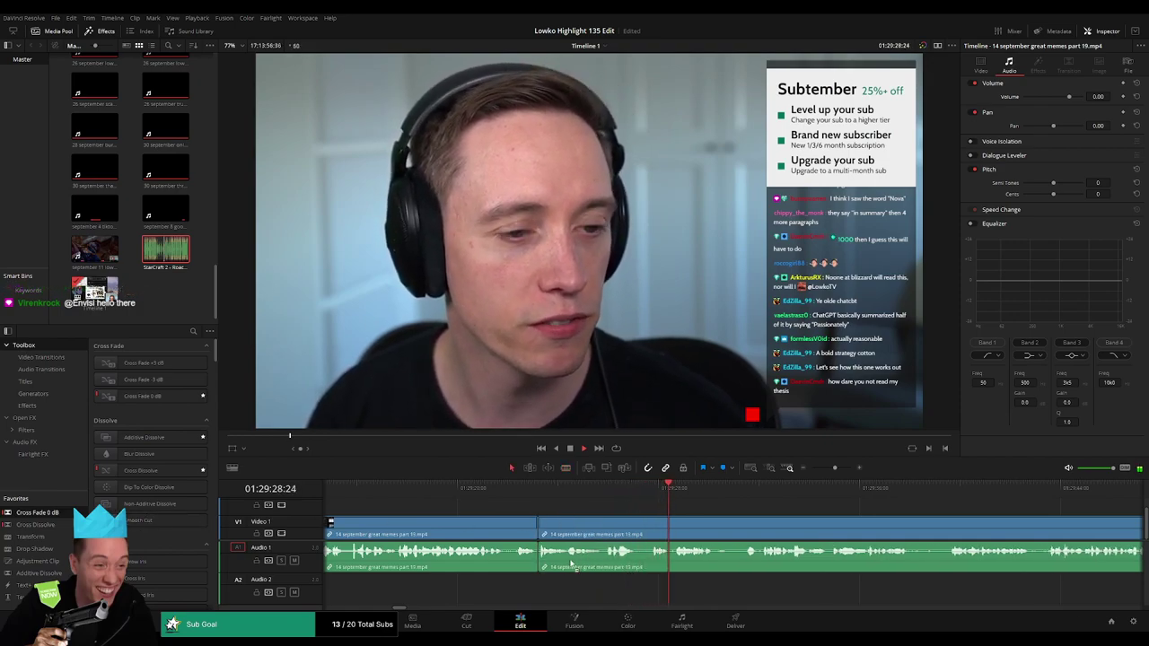
click(539, 551)
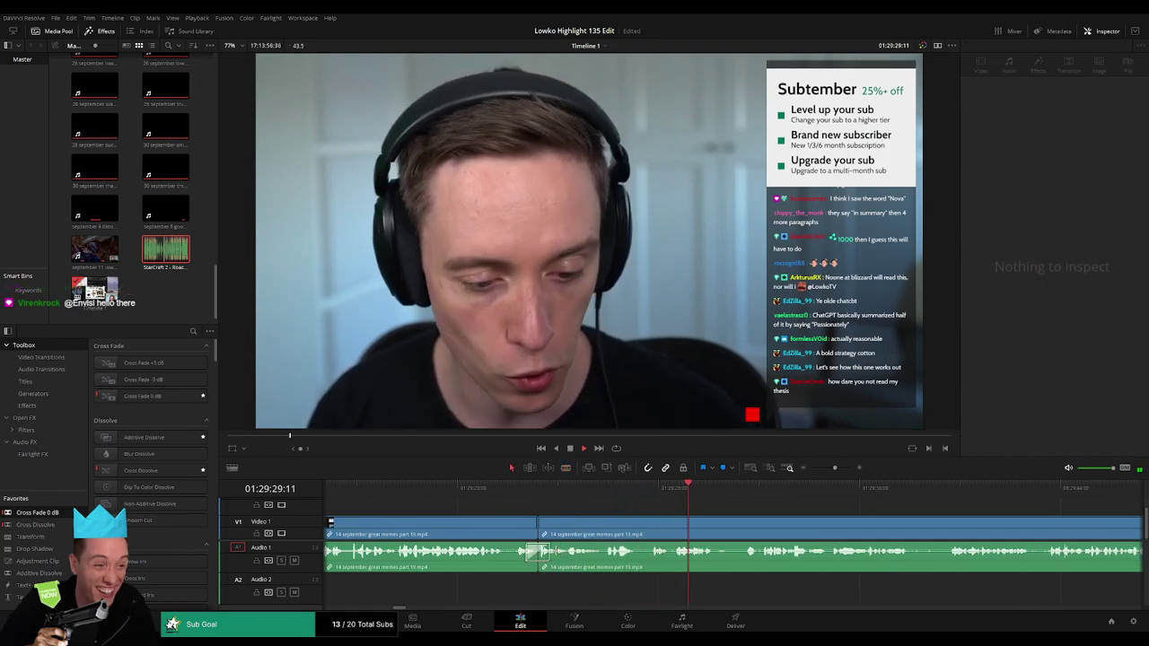
Blade both ends of a pause further along and ripple-delete it.
click(742, 503)
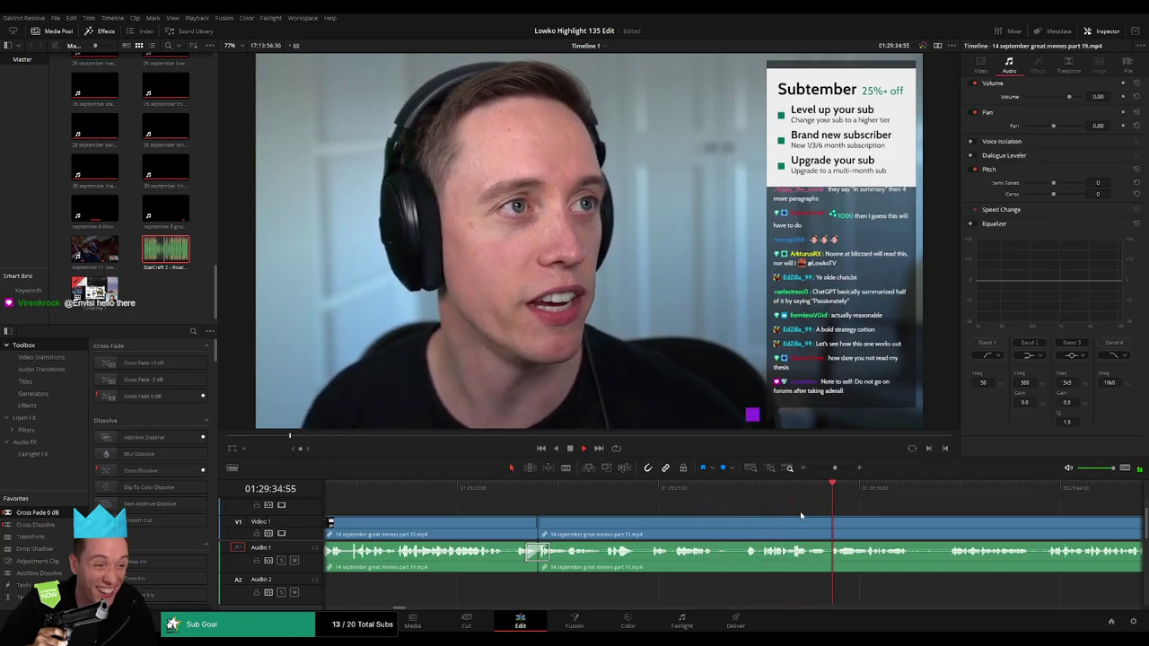
scroll(711, 517, right, 5)
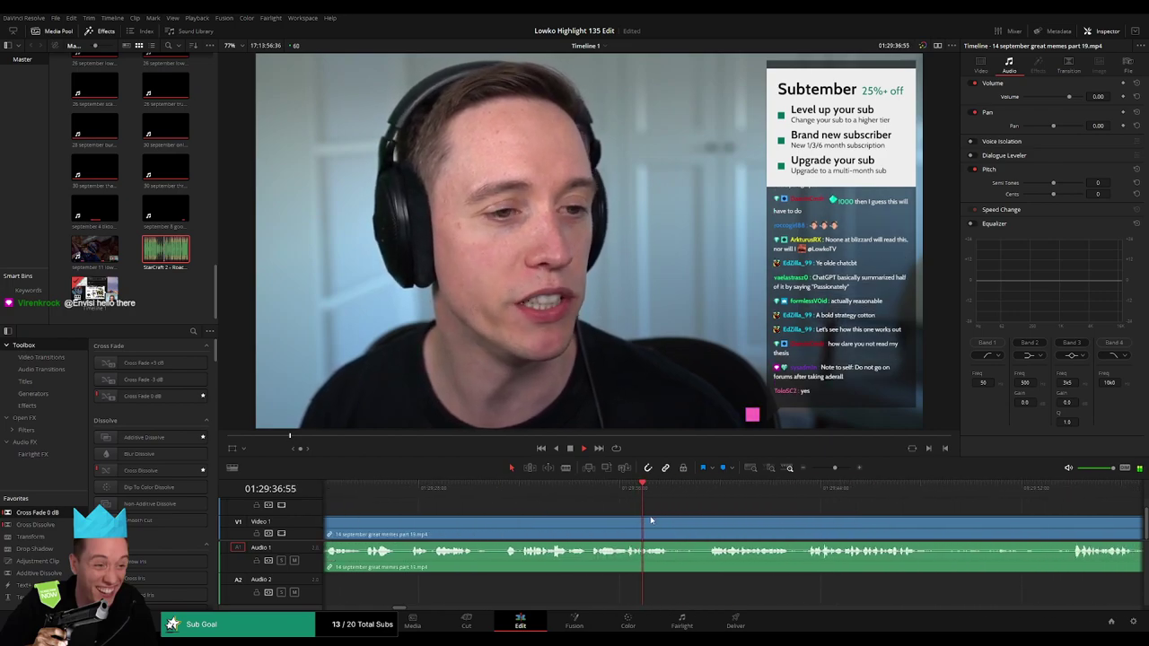
key(b)
scroll(629, 525, right, 2)
click(575, 525)
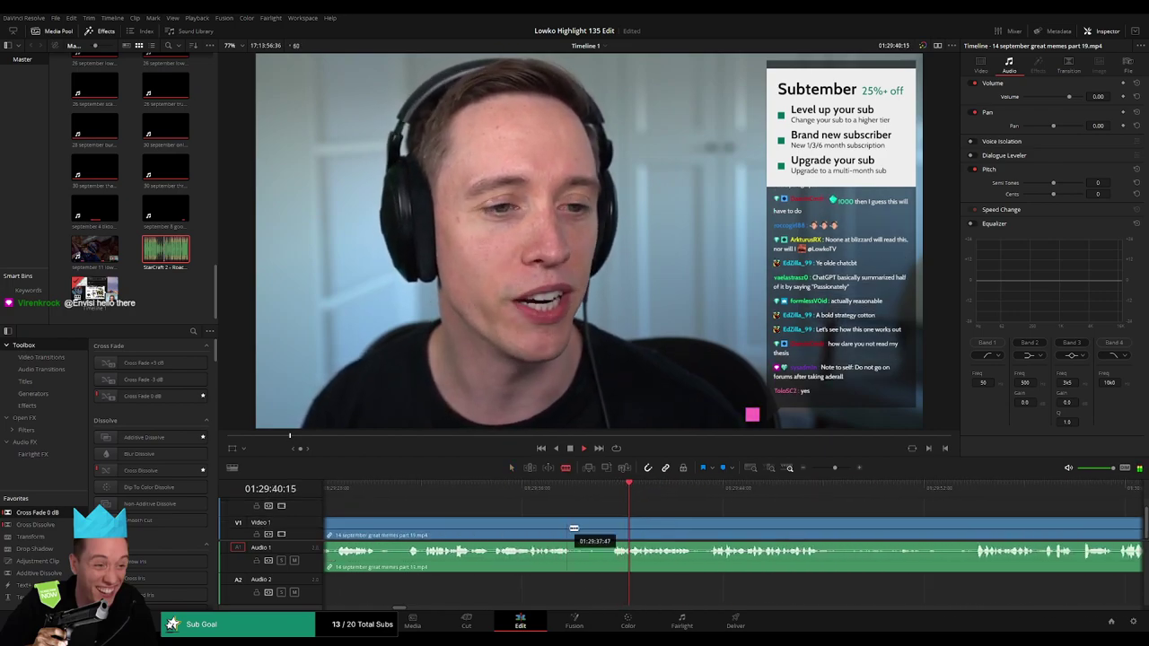
click(613, 525)
key(Delete)
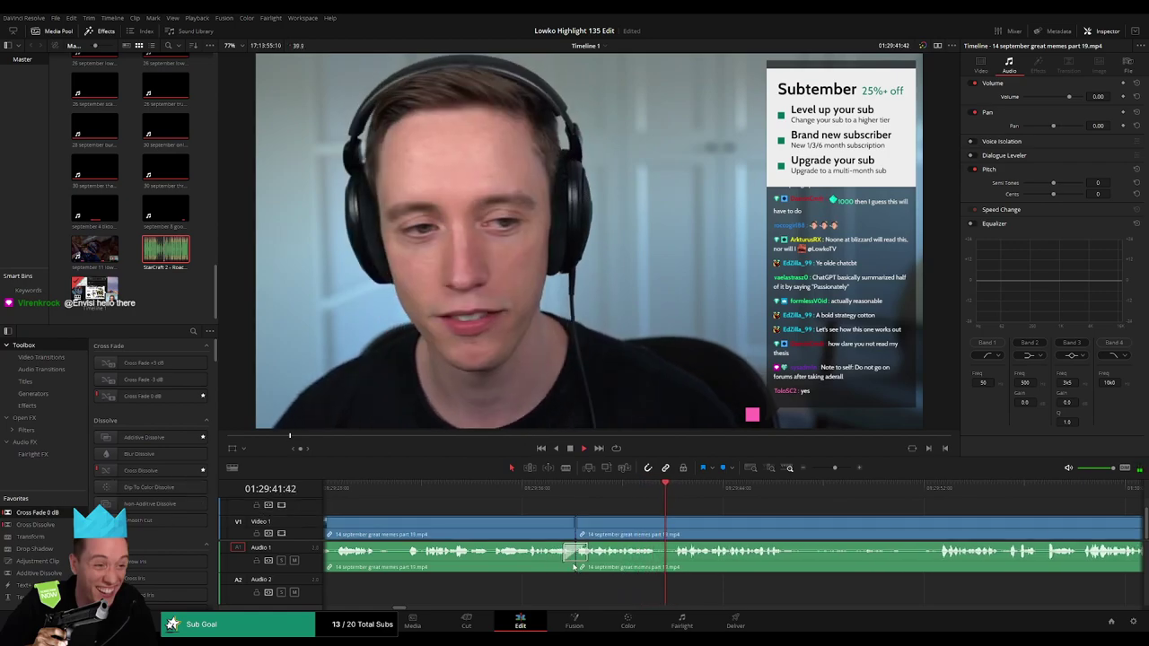
scroll(616, 513, right, 5)
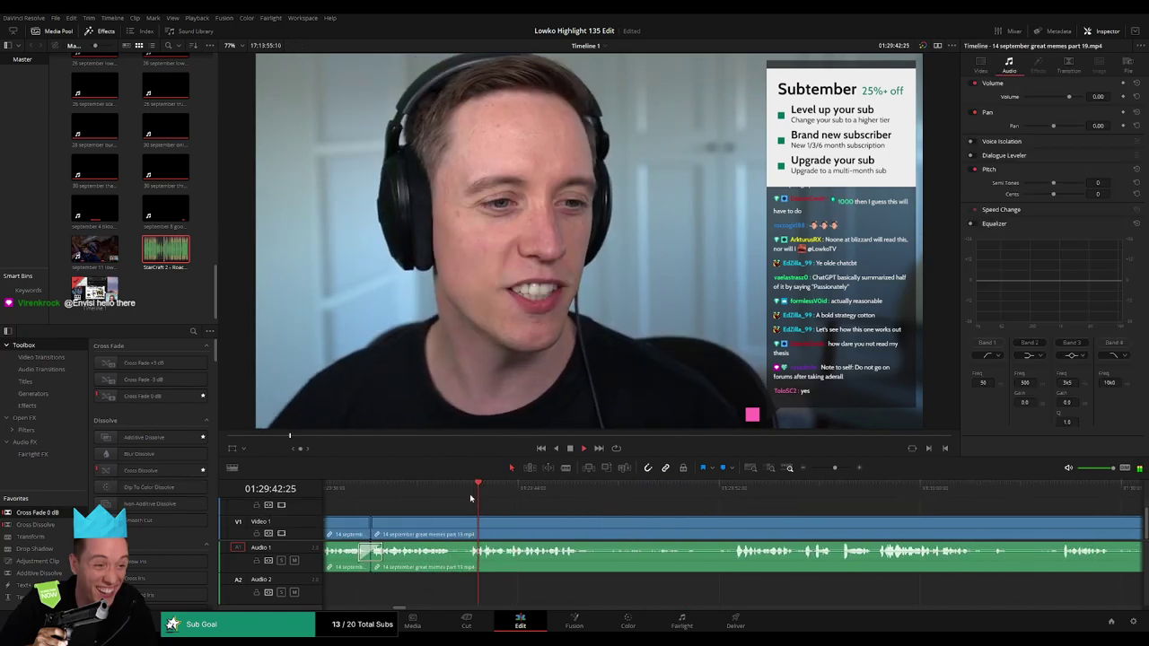
scroll(536, 512, left, 3)
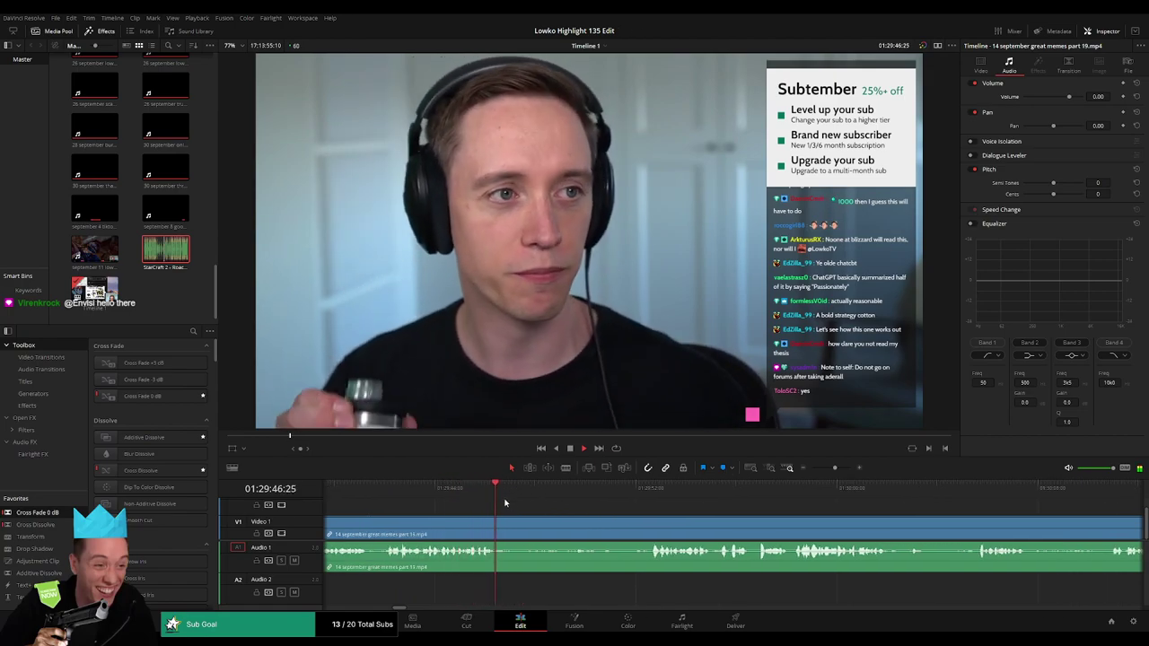
Split the memes clip on V1/A1 at the playhead and at two later cut points.
key(ctrl+b)
key(b)
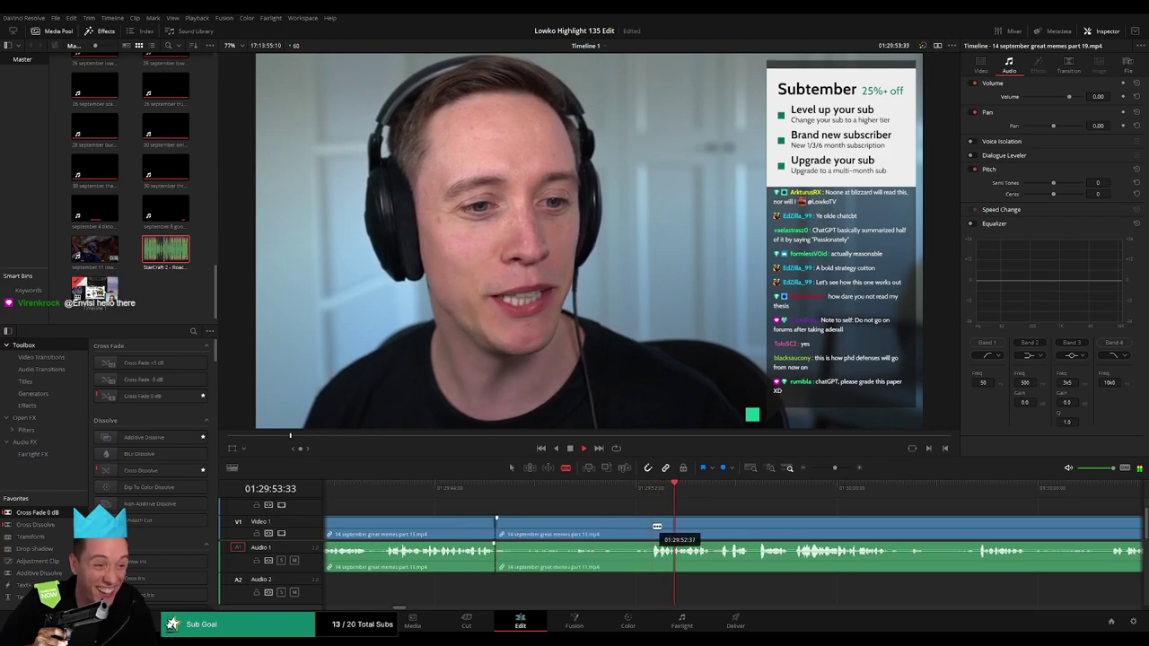
click(552, 488)
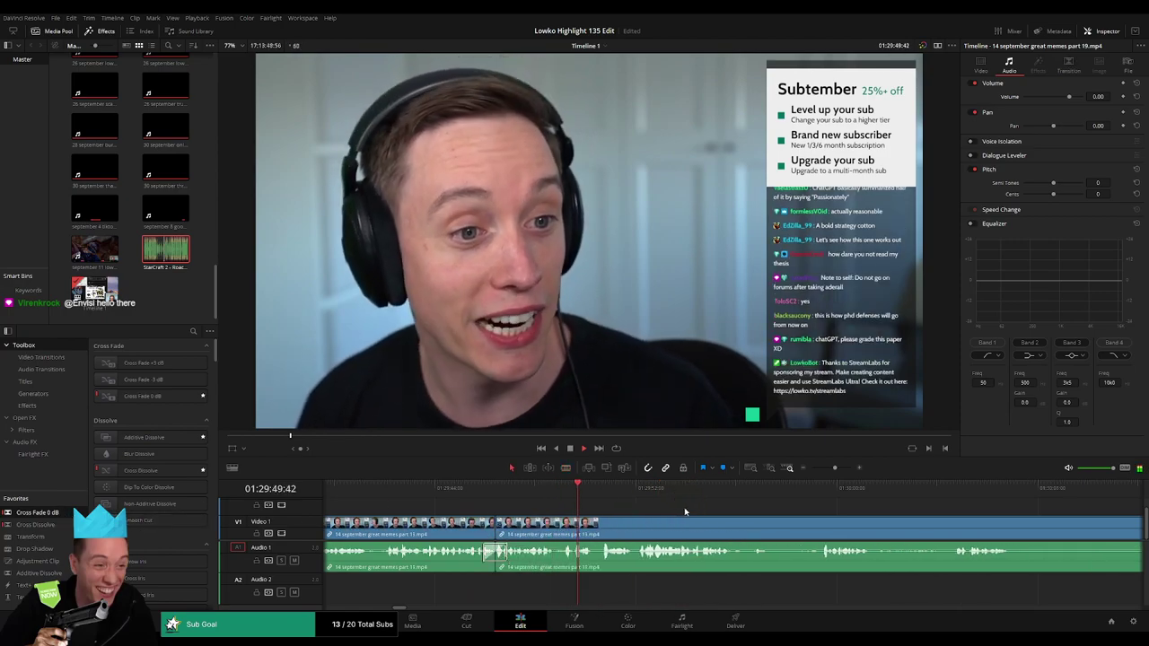
scroll(552, 506, right, 3)
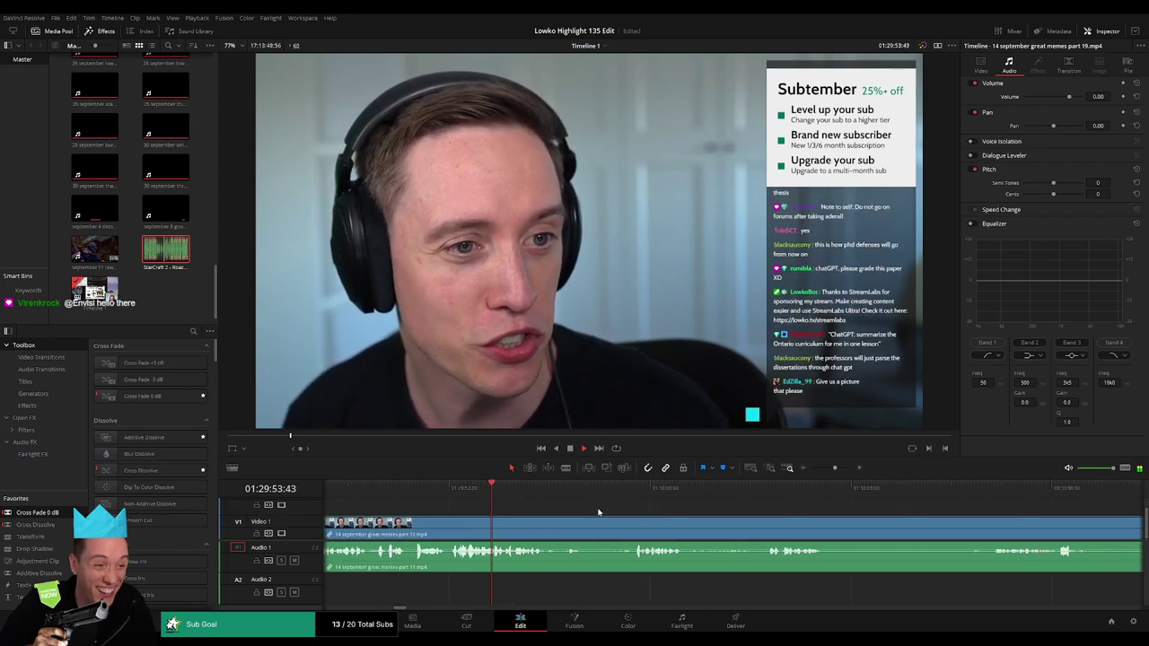
scroll(539, 509, right, 2)
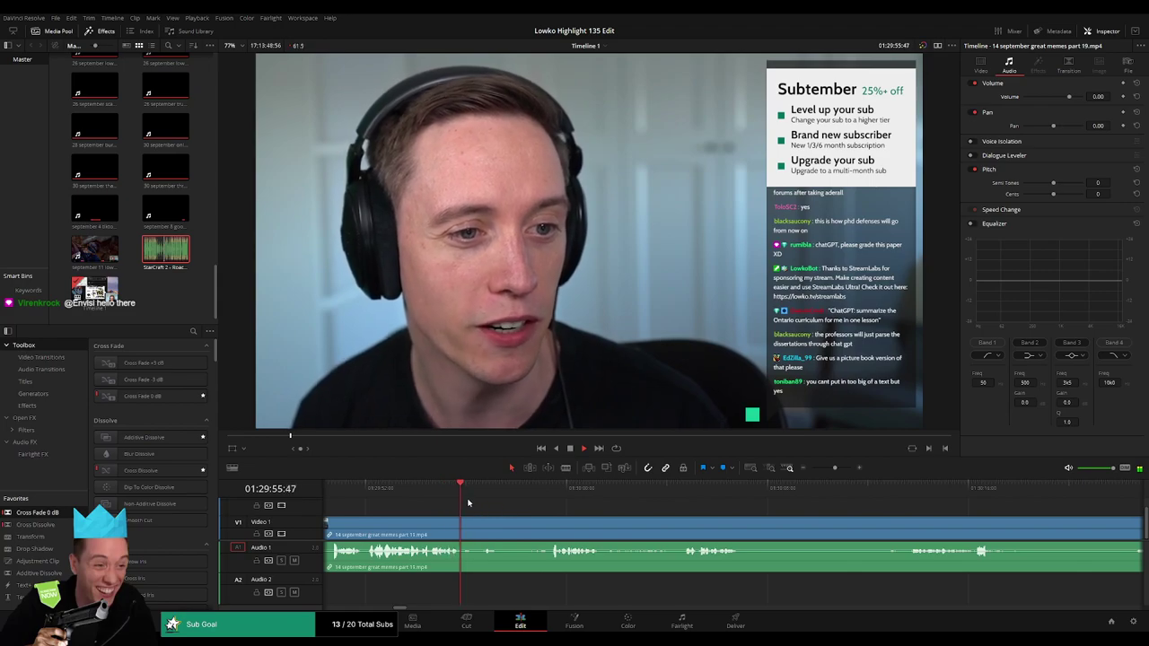
click(481, 494)
click(533, 492)
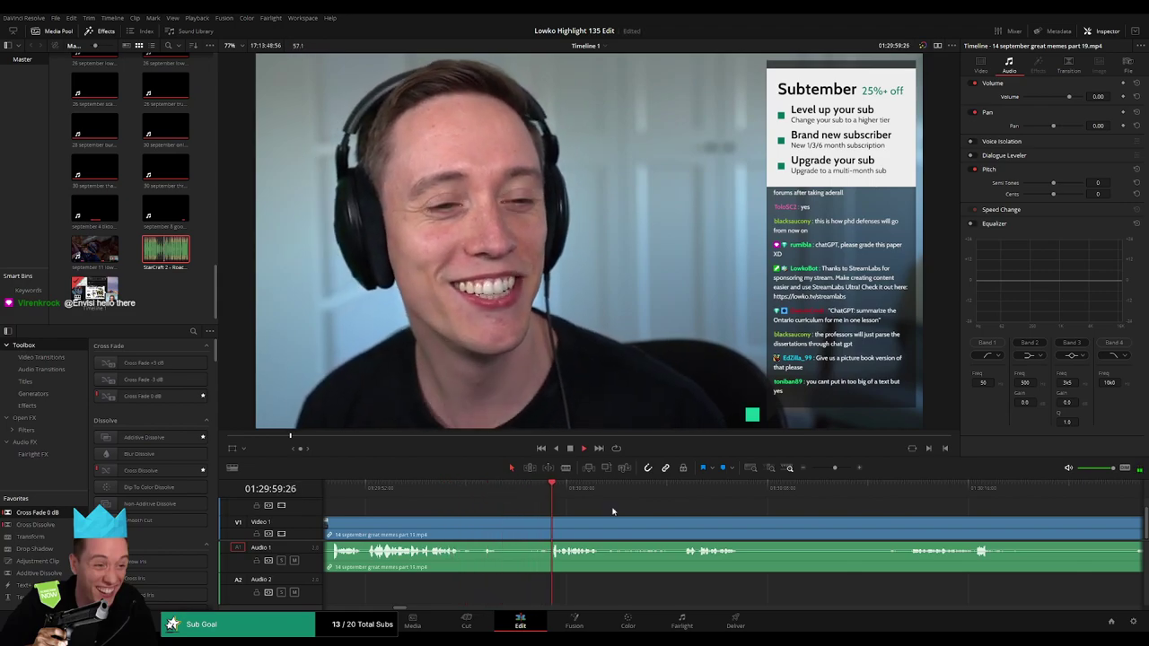
scroll(552, 516, right, 3)
click(563, 492)
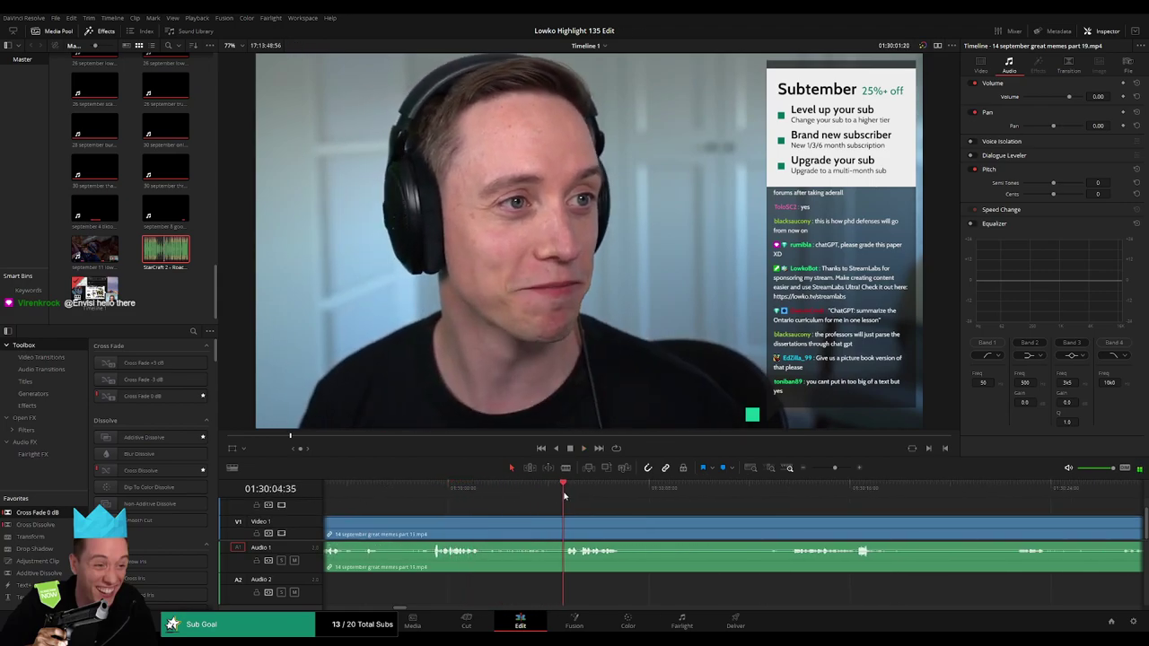
click(487, 524)
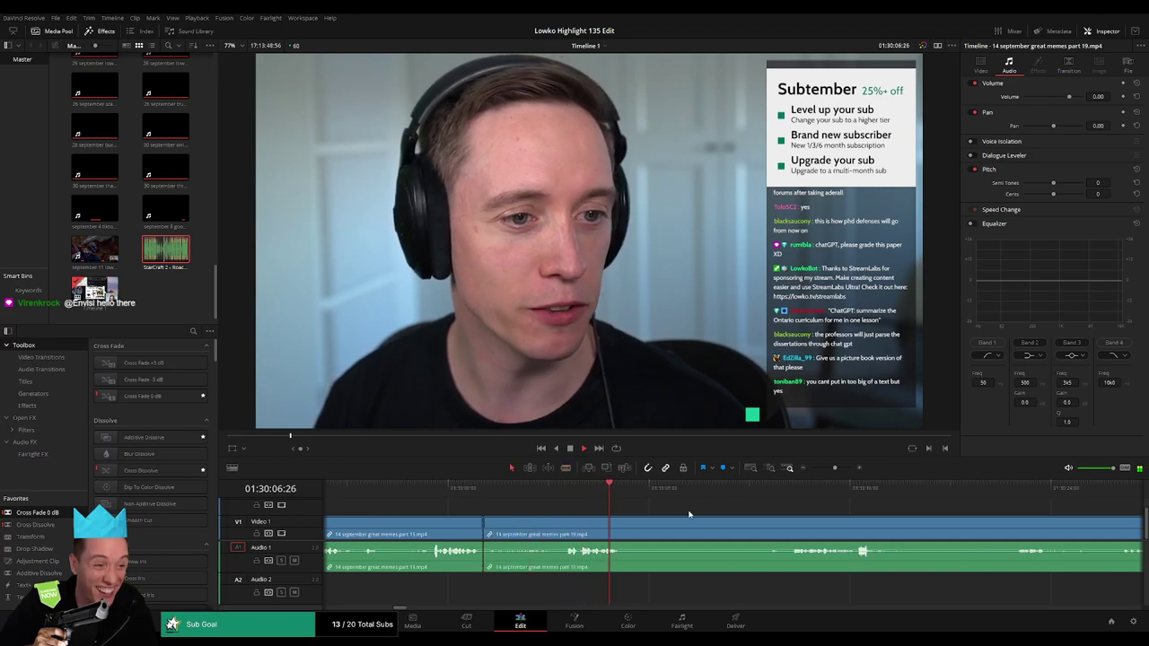
click(824, 490)
click(876, 489)
Ripple-delete the great memes part 19 clip so the bouncy car footage closes the gap.
drag(836, 468, 823, 468)
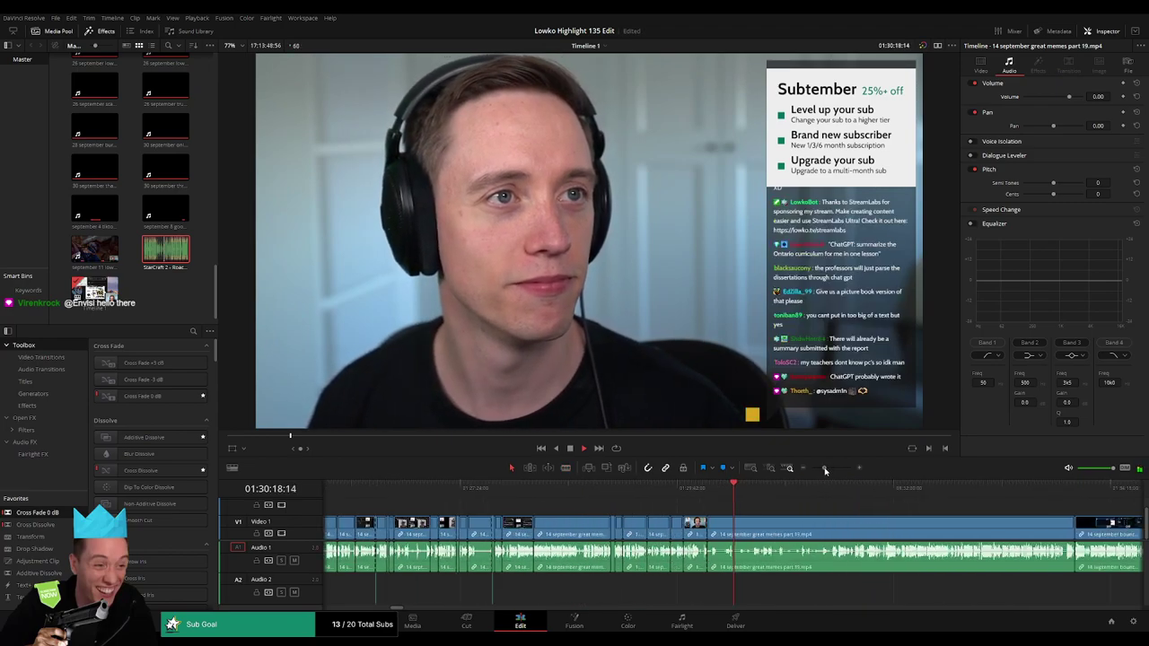
click(793, 488)
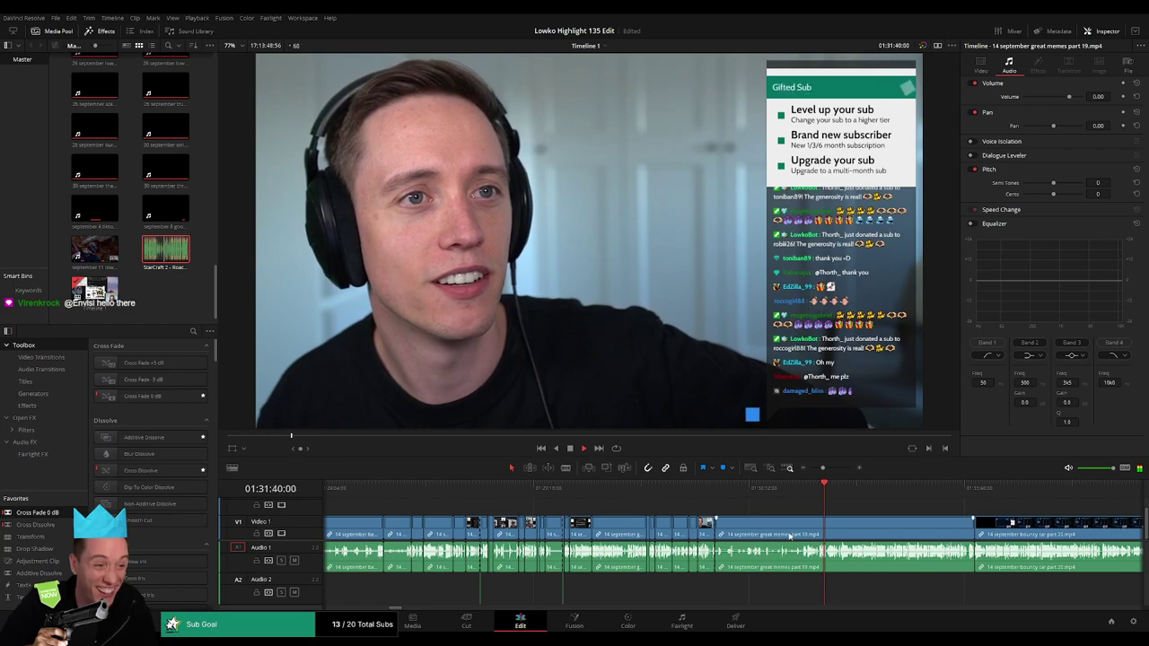
click(791, 535)
key(Delete)
key(space)
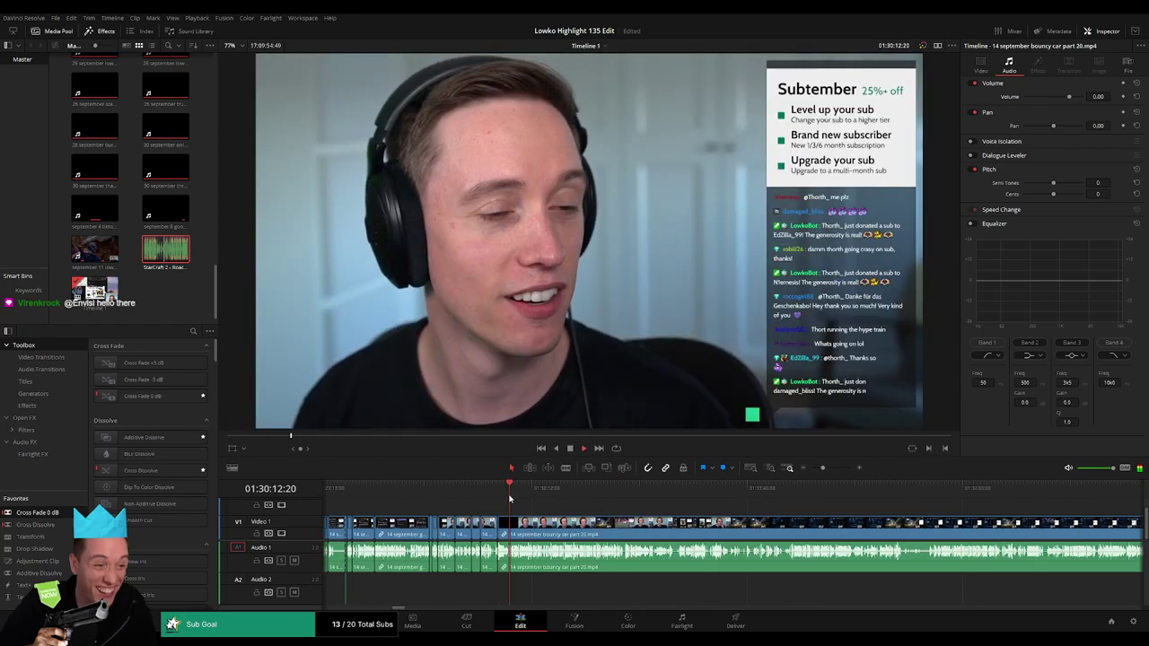
Review the bouncy car footage back and forth to find where the dull stretch begins.
click(530, 500)
key(space)
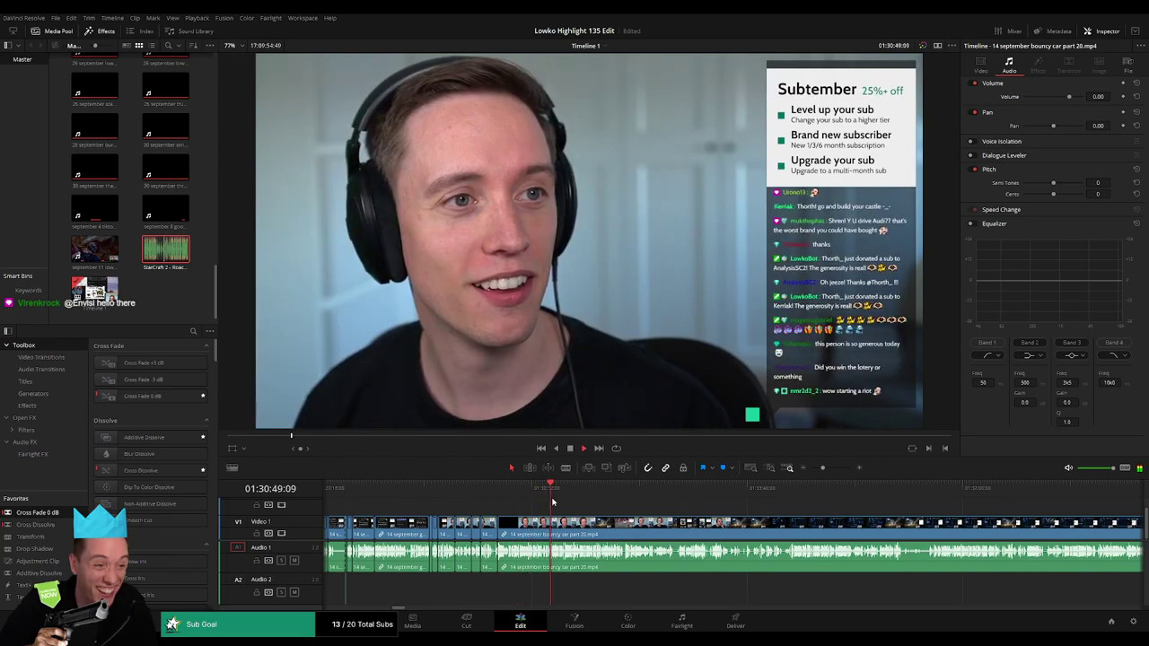
click(588, 500)
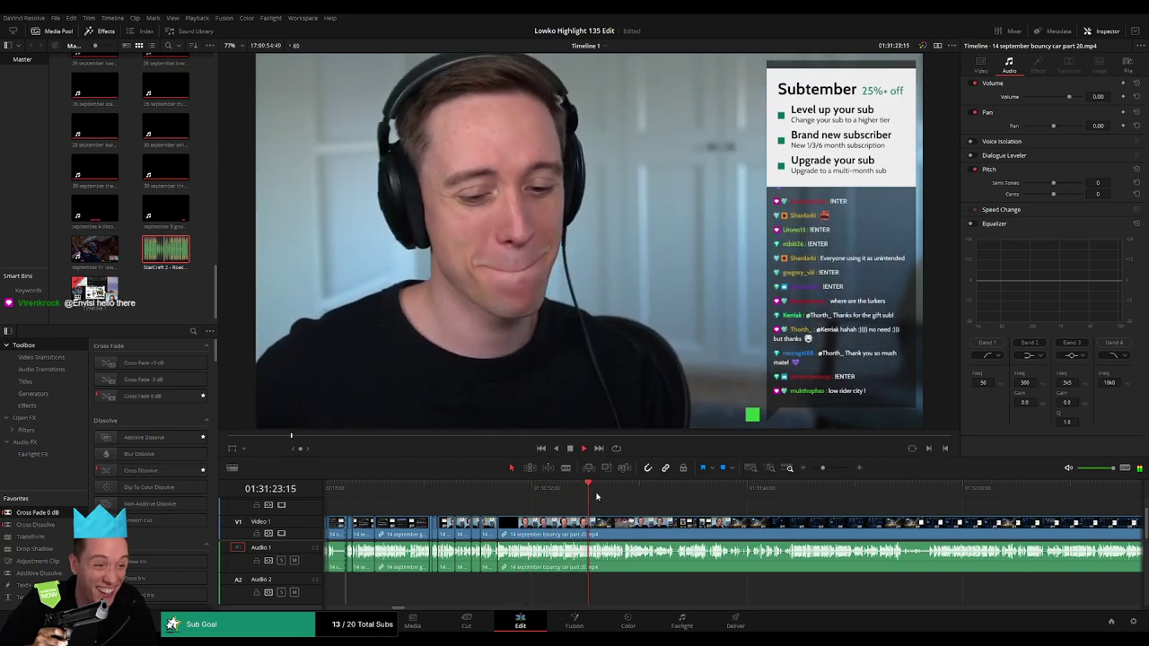
click(619, 497)
click(599, 495)
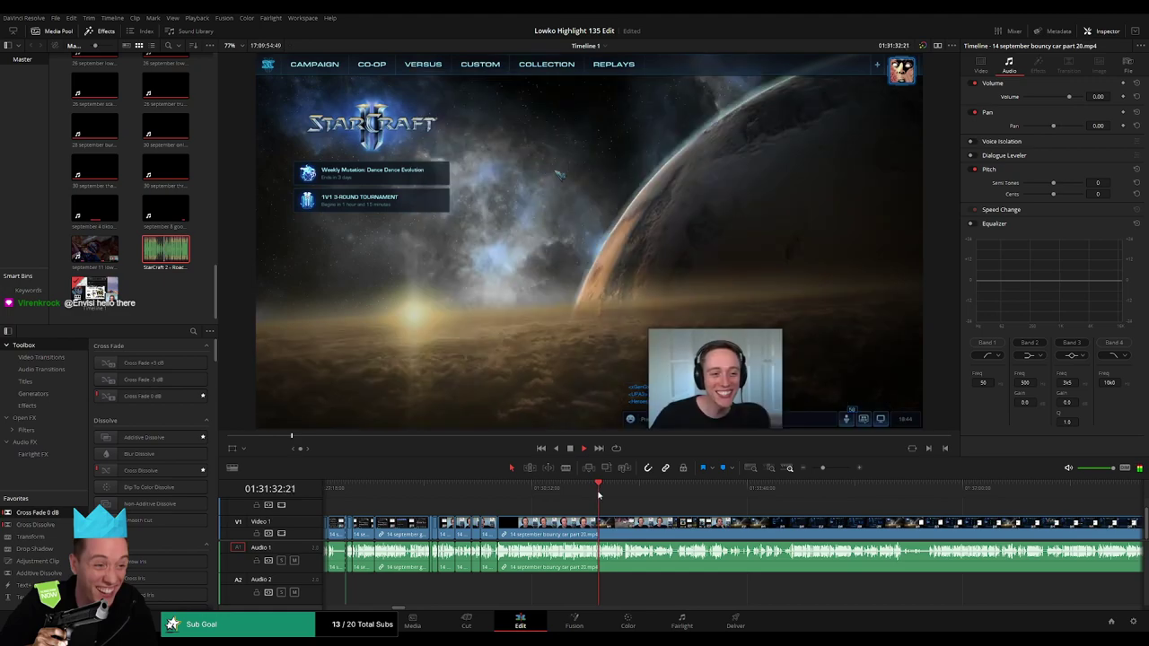
drag(823, 468, 831, 468)
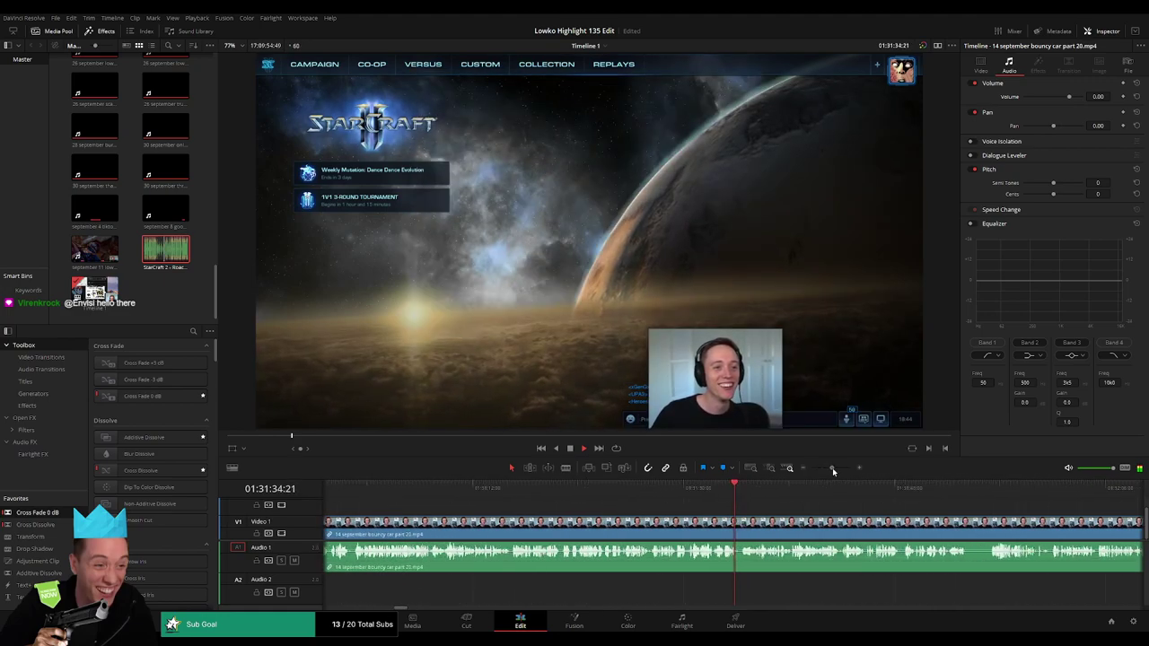
click(678, 497)
click(637, 494)
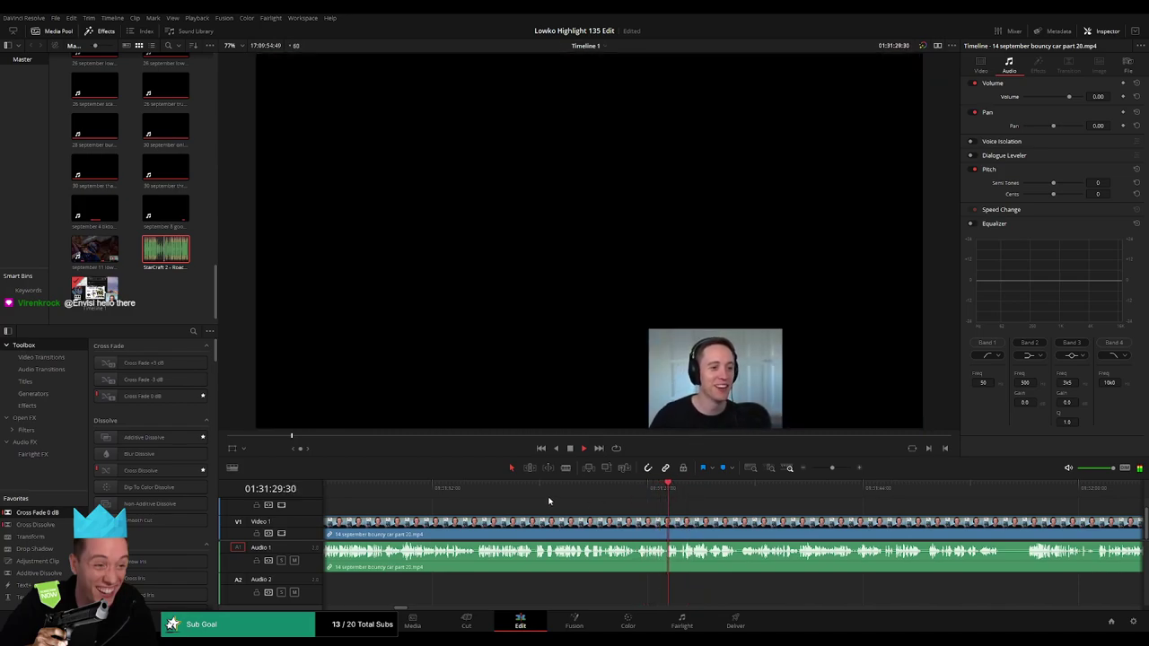
click(549, 500)
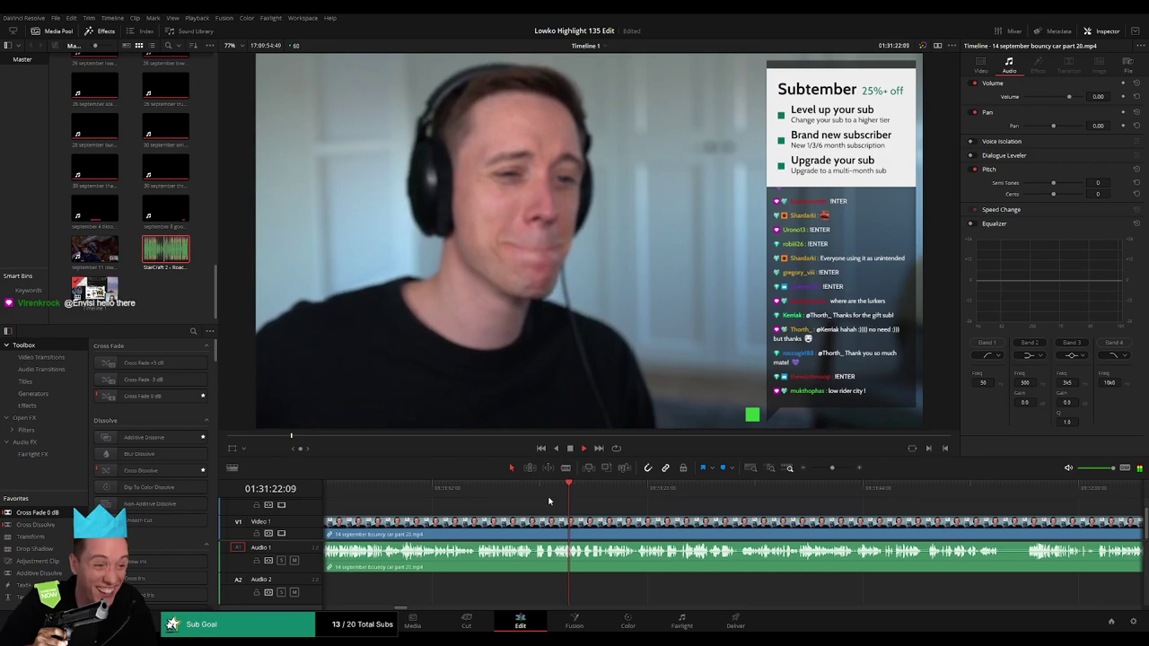
click(480, 498)
key(Up)
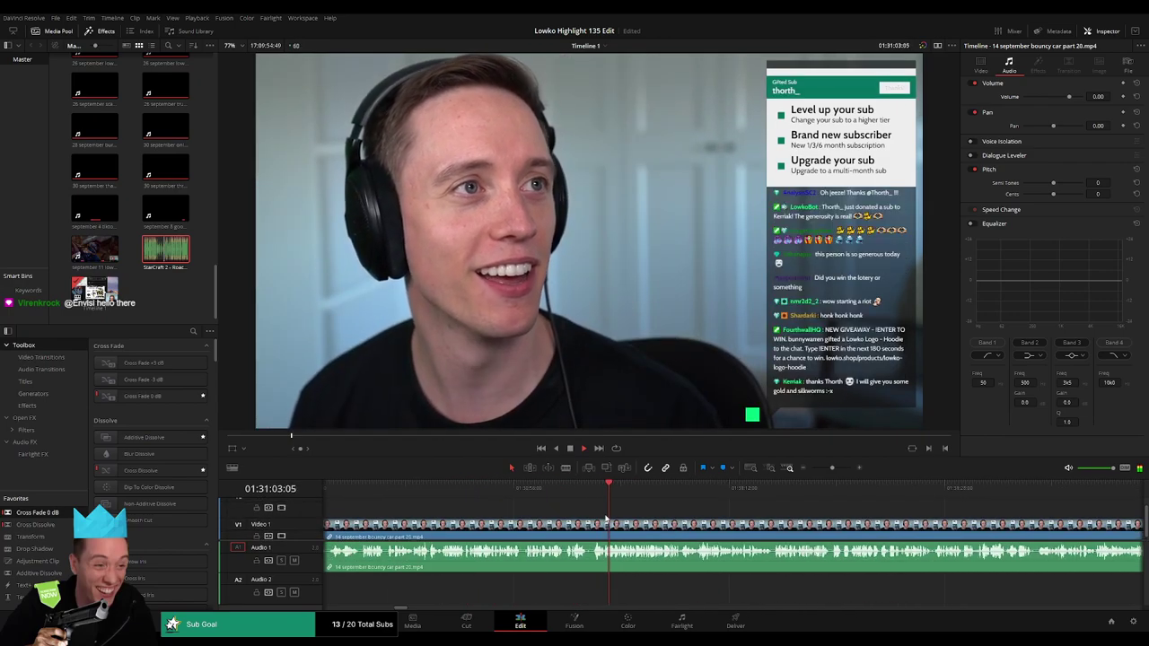
click(525, 491)
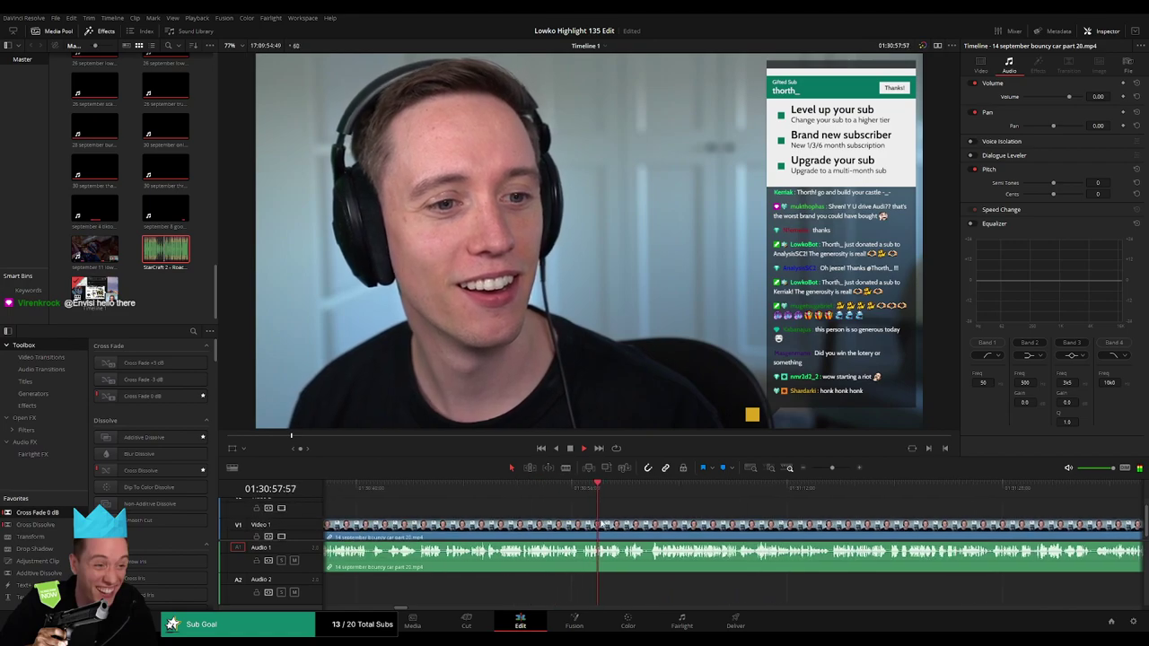
click(433, 500)
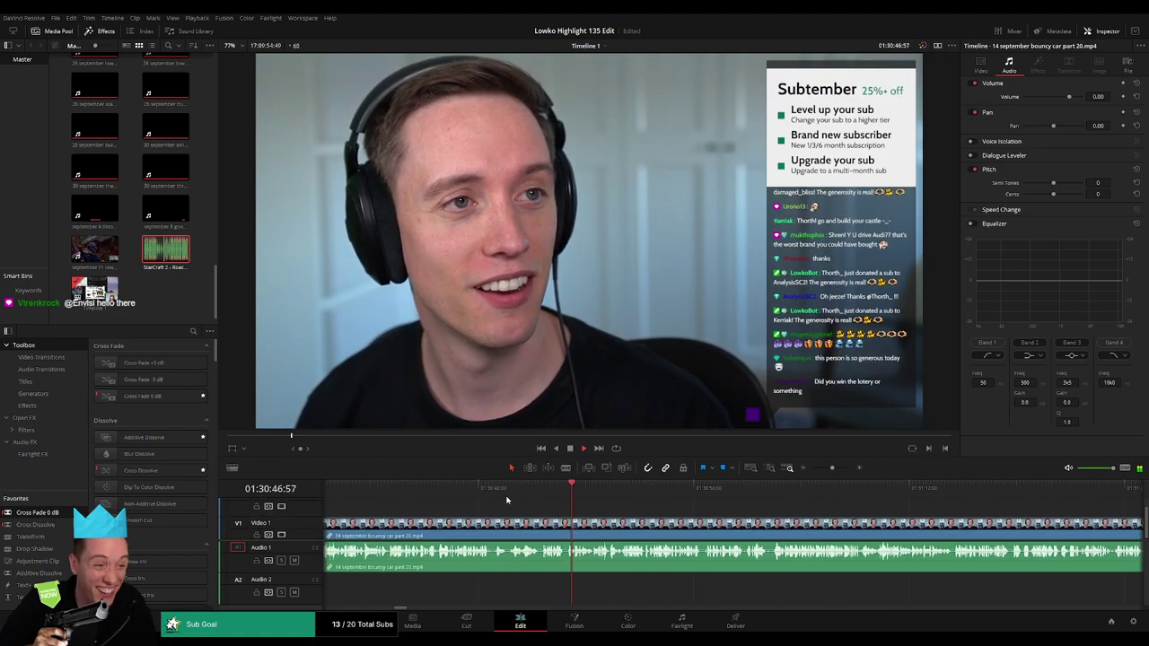
click(508, 500)
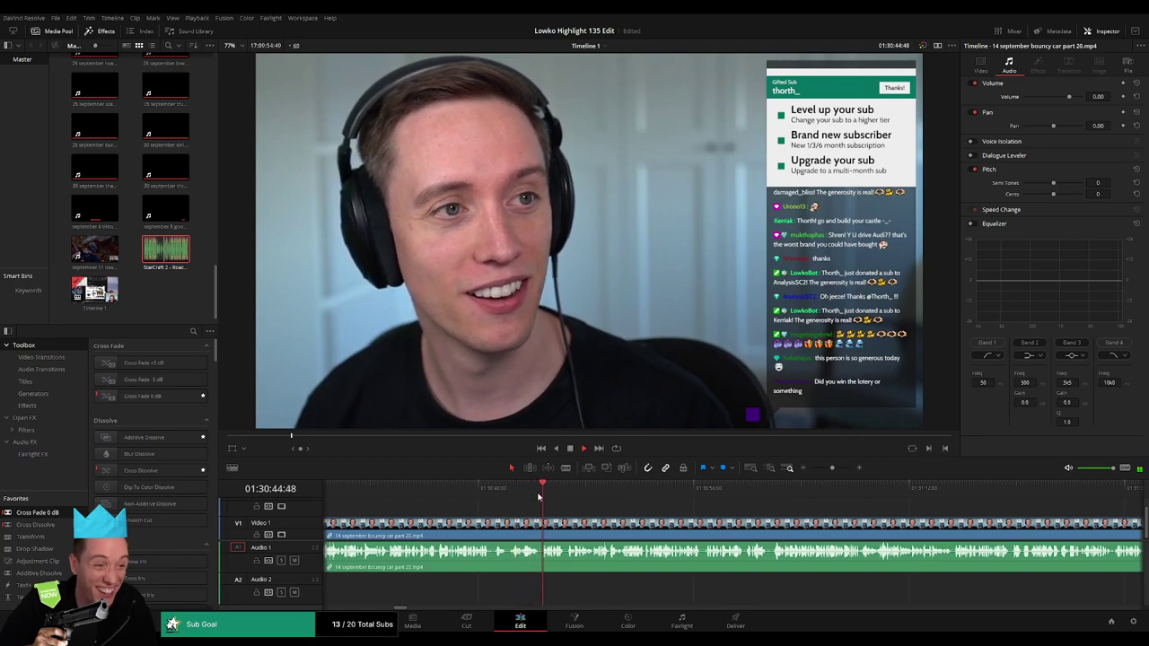
Blade the bouncy car clip and ripple-delete the dull footage before the cut.
key(b)
click(546, 521)
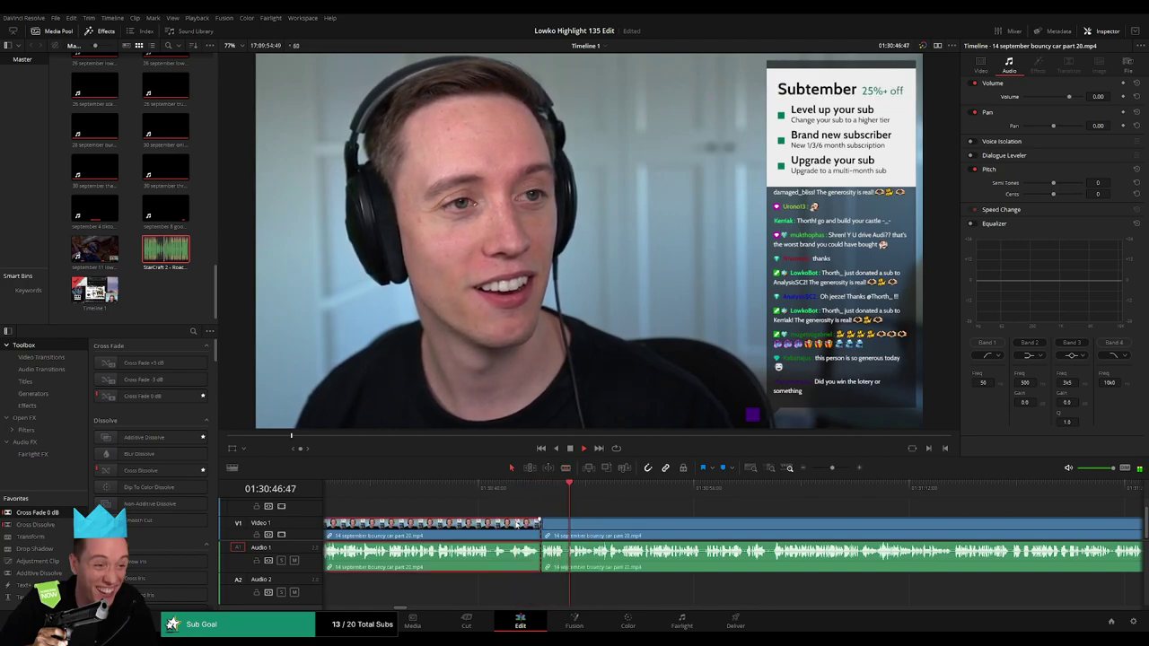
key(a)
click(516, 525)
key(Delete)
Follow playback through the bouncy car clip and split it again at about 01:30:30.
scroll(777, 532, right, 3)
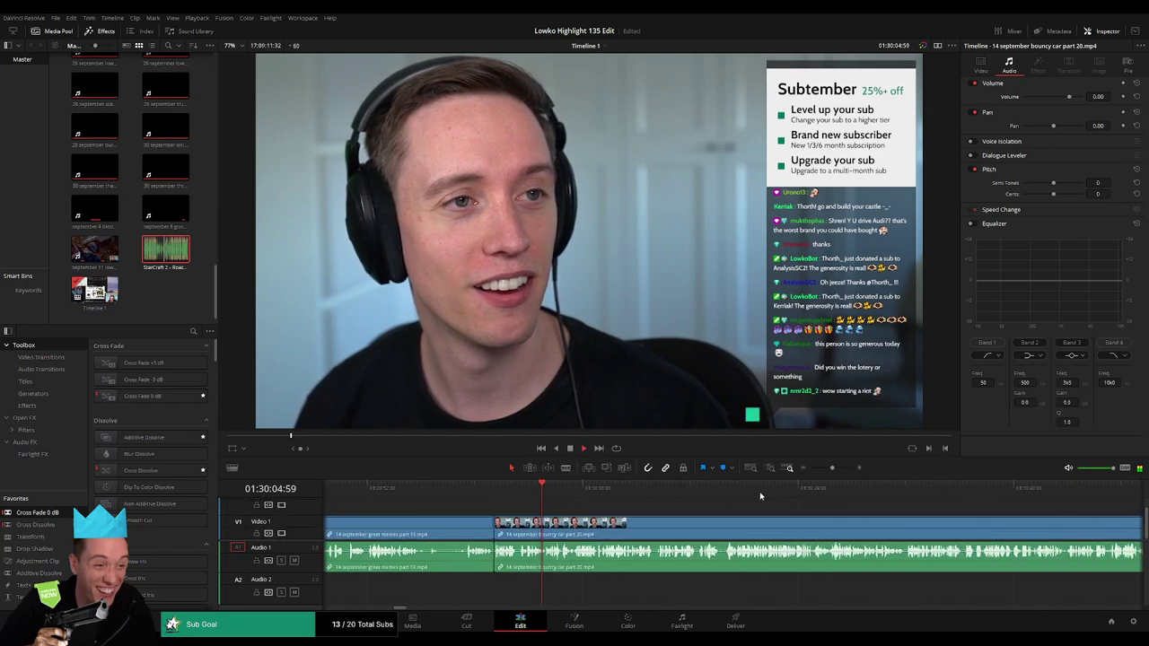
drag(832, 468, 835, 468)
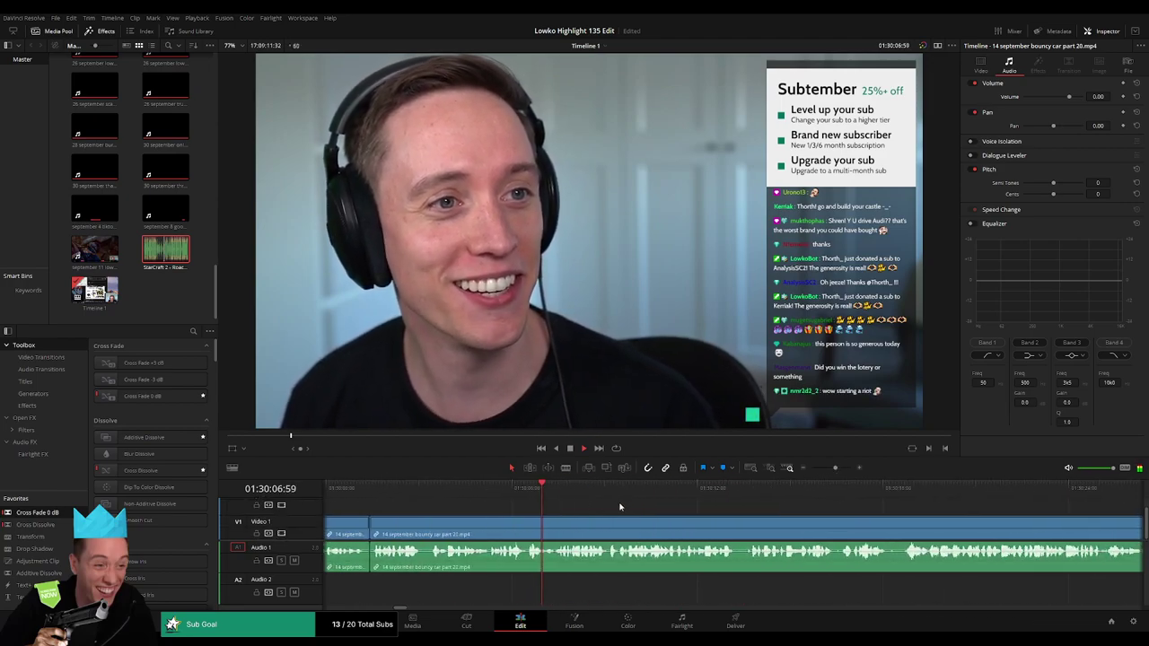
scroll(662, 529, right, 2)
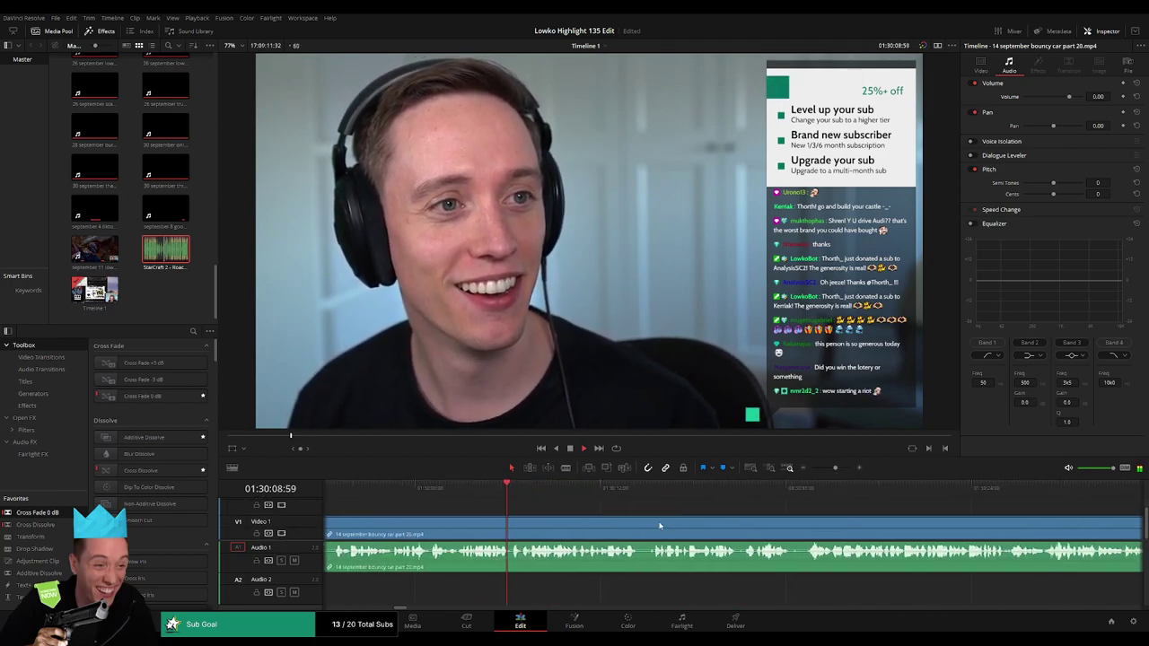
scroll(649, 529, right, 1)
scroll(608, 526, right, 1)
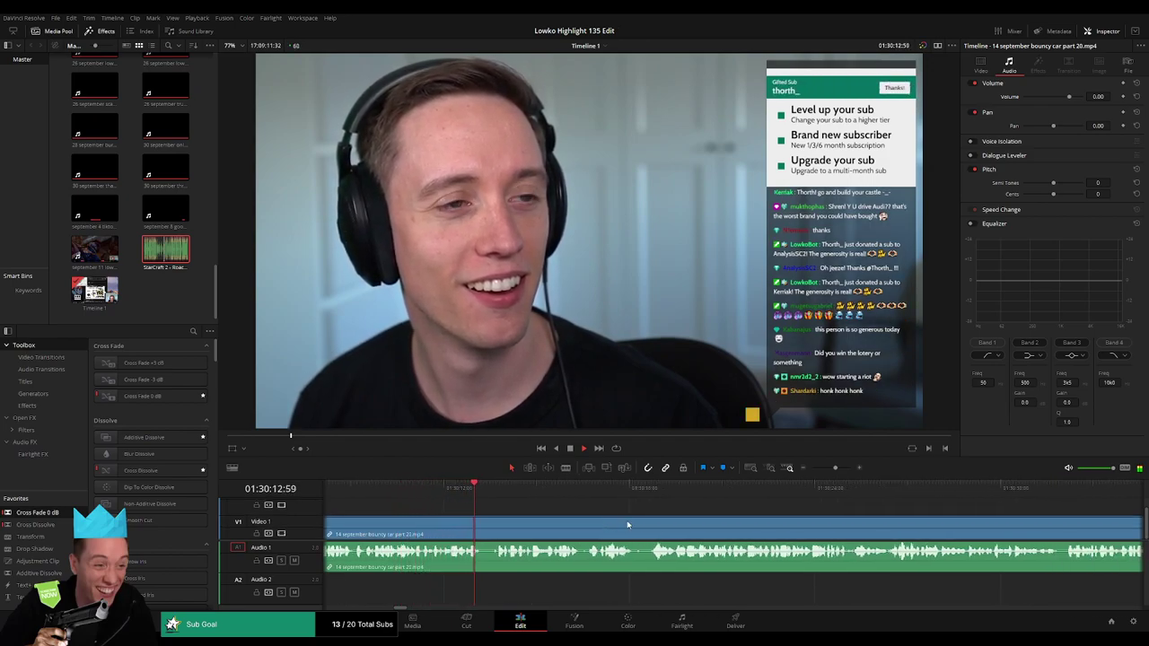
scroll(647, 528, right, 1)
scroll(620, 527, right, 1)
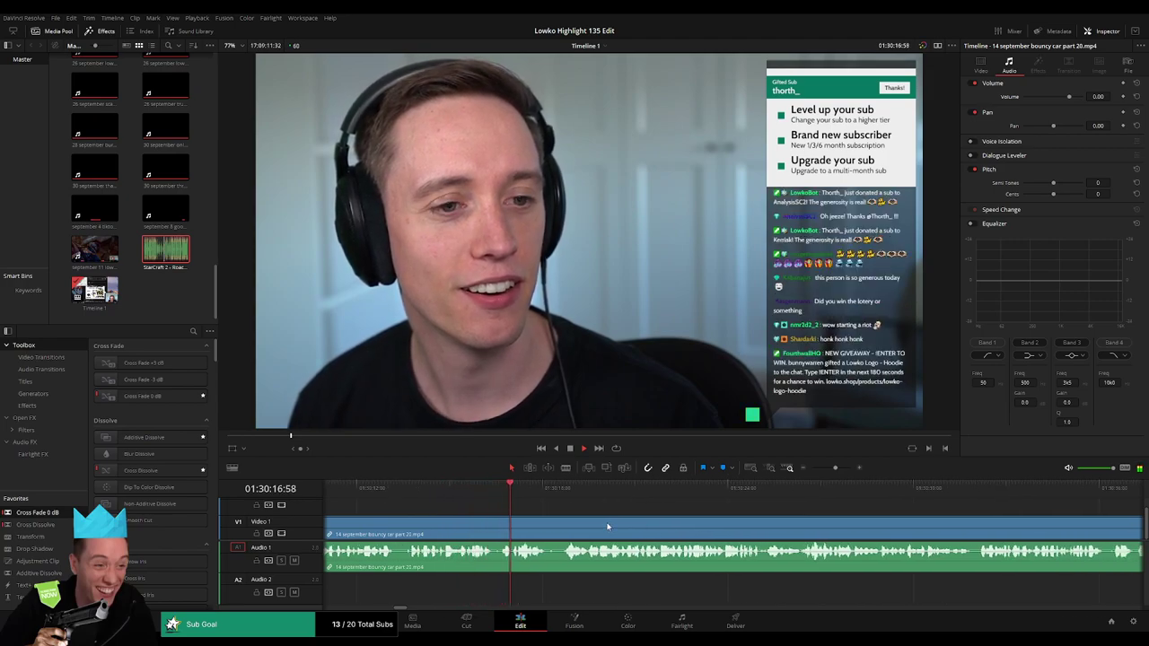
scroll(609, 522, right, 1)
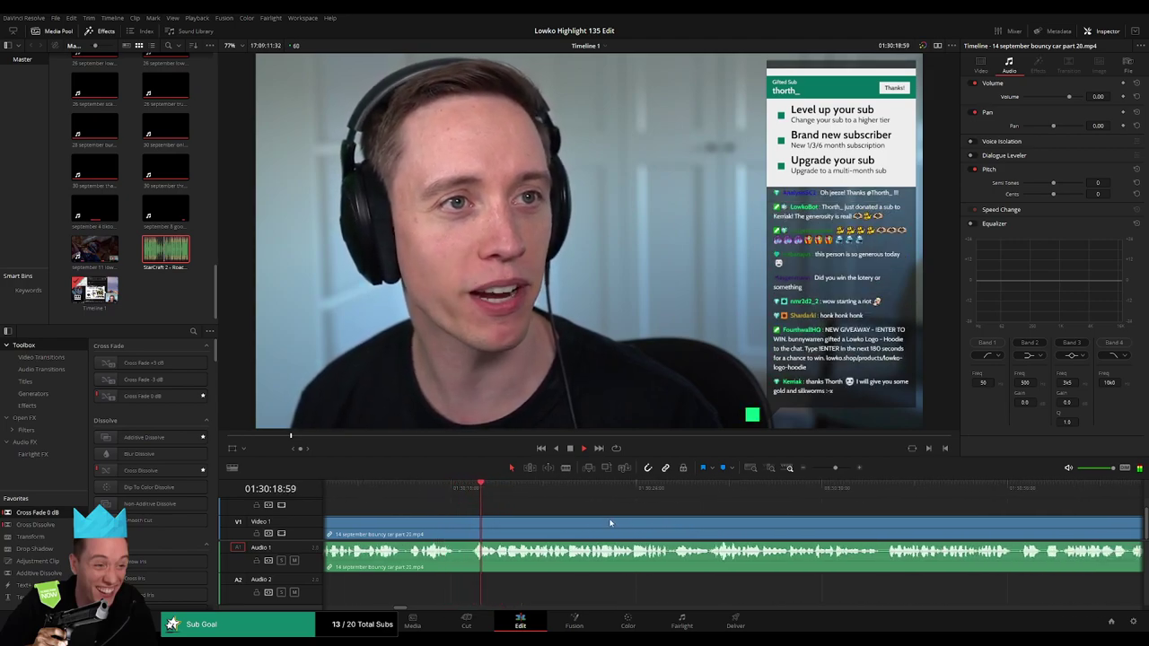
scroll(610, 523, right, 1)
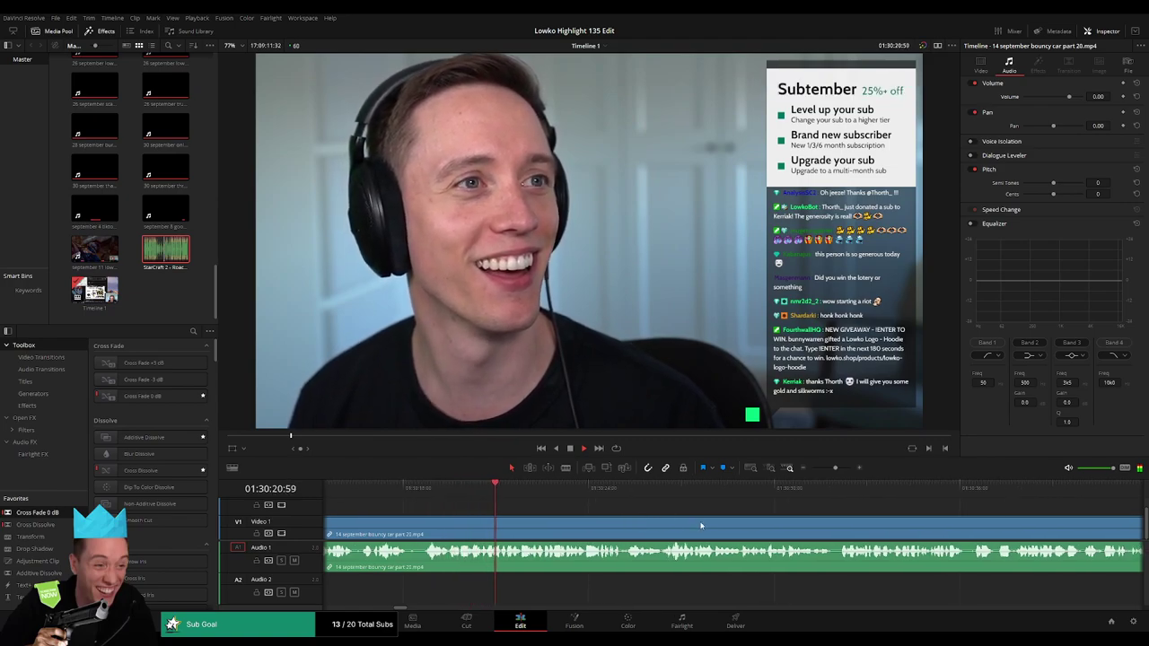
scroll(665, 523, right, 1)
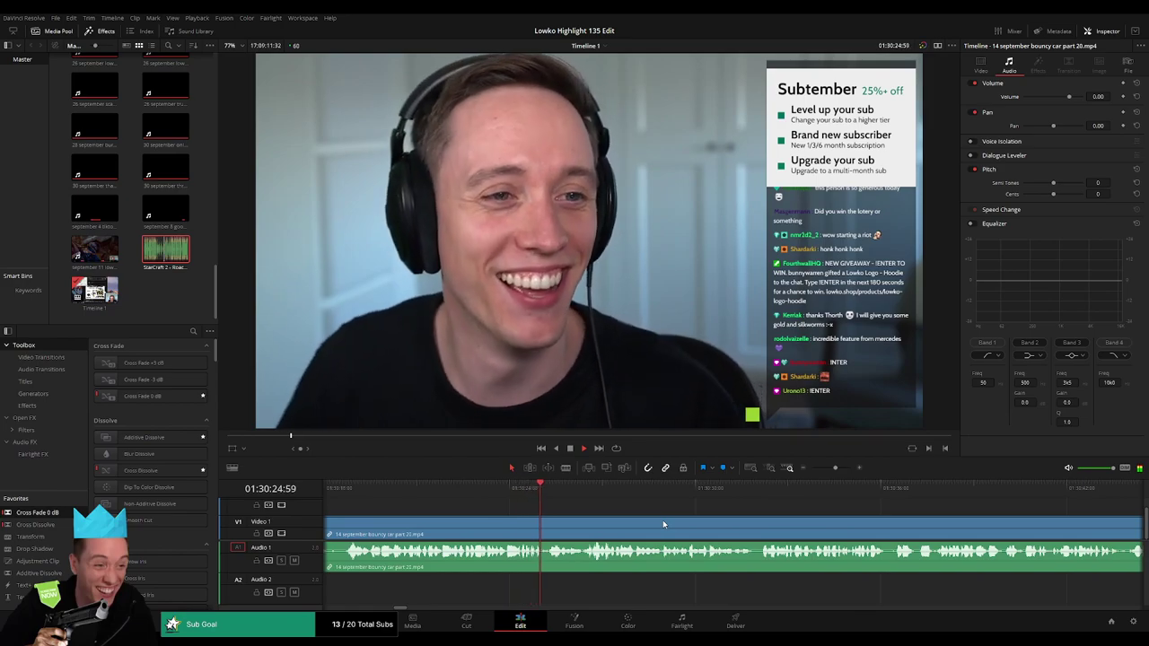
scroll(631, 518, right, 1)
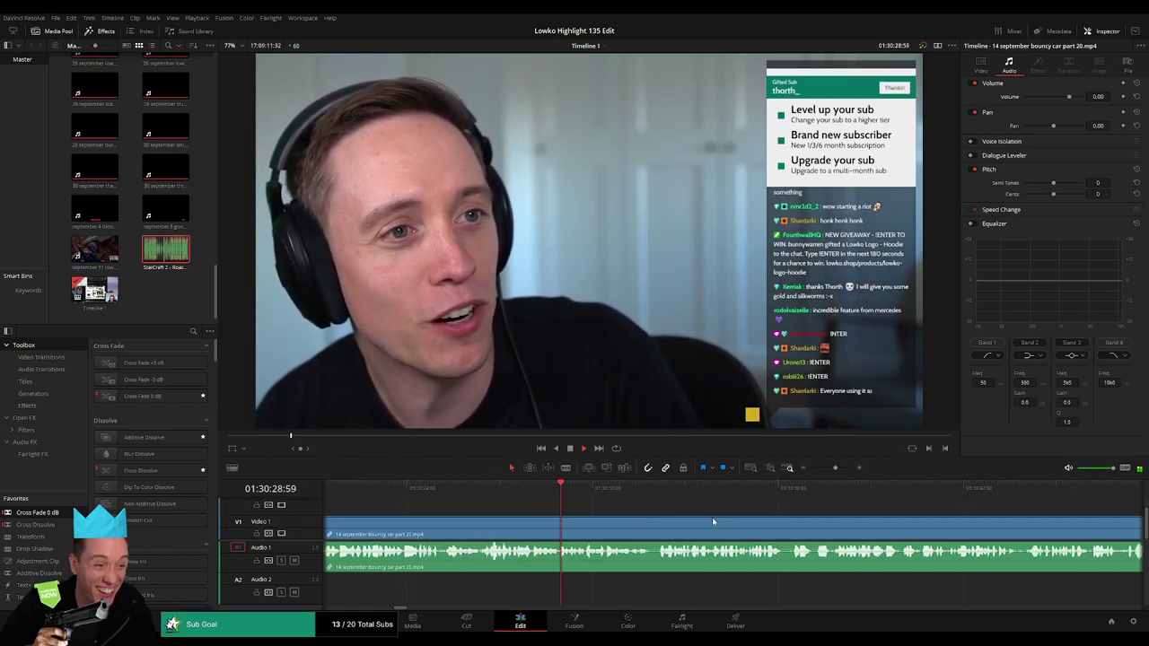
scroll(615, 521, right, 1)
click(457, 489)
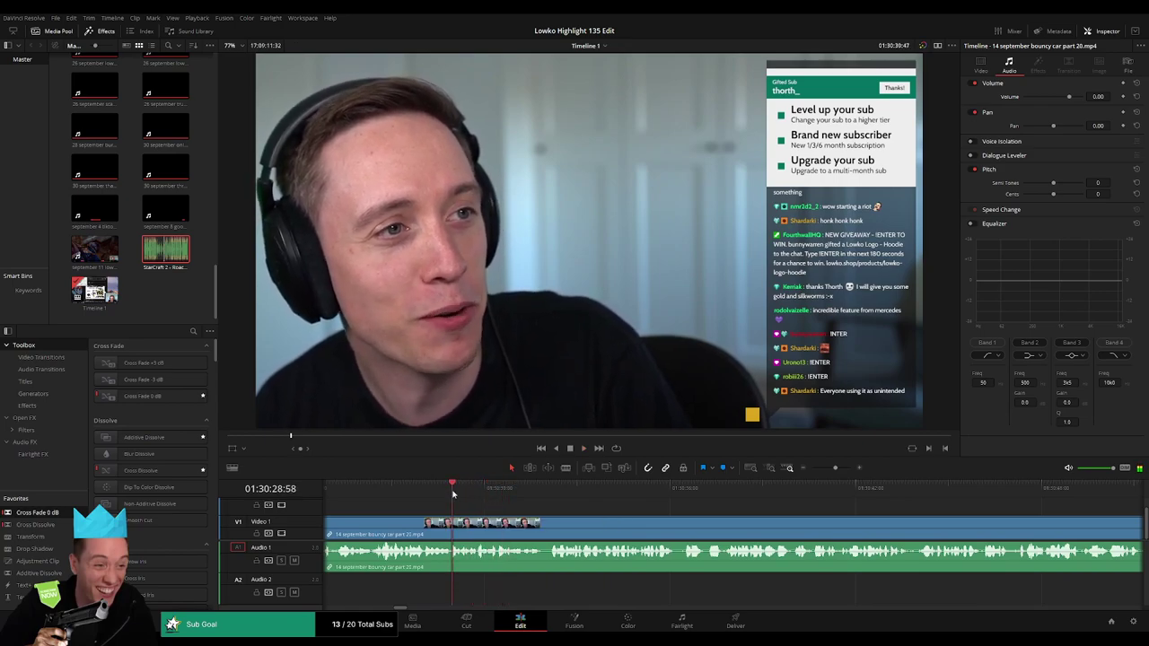
drag(453, 493, 474, 498)
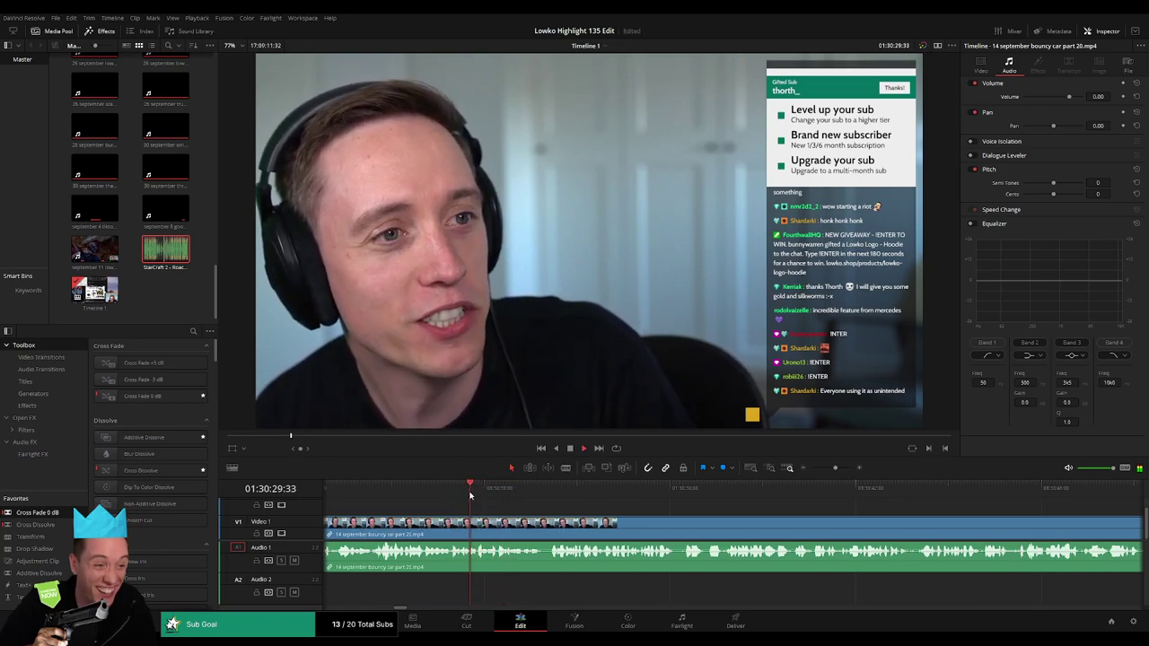
key(b)
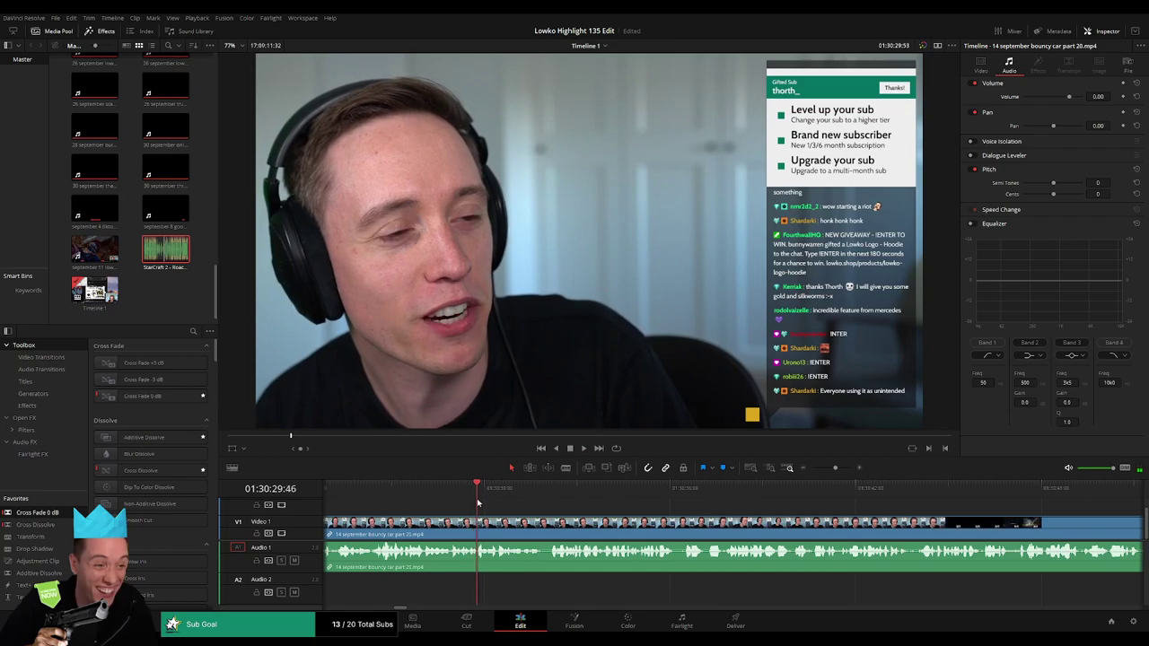
click(481, 522)
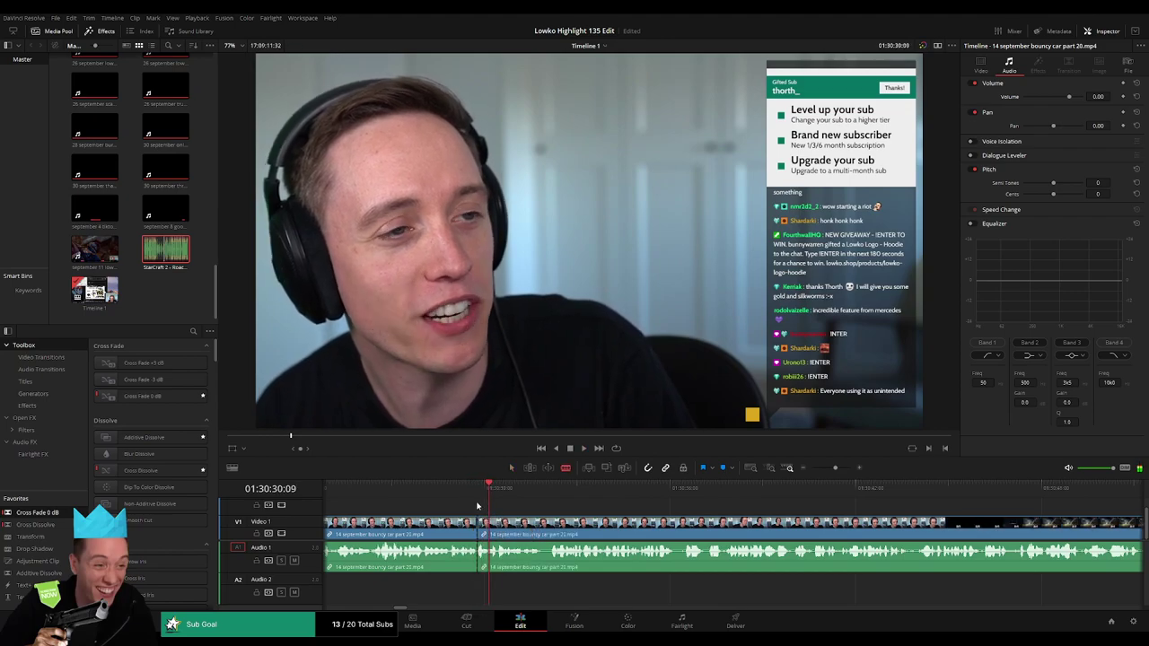
Extend the cut edge, place Roach Quotes on Audio 2 and set its volume to -23.
click(476, 494)
drag(481, 523, 491, 524)
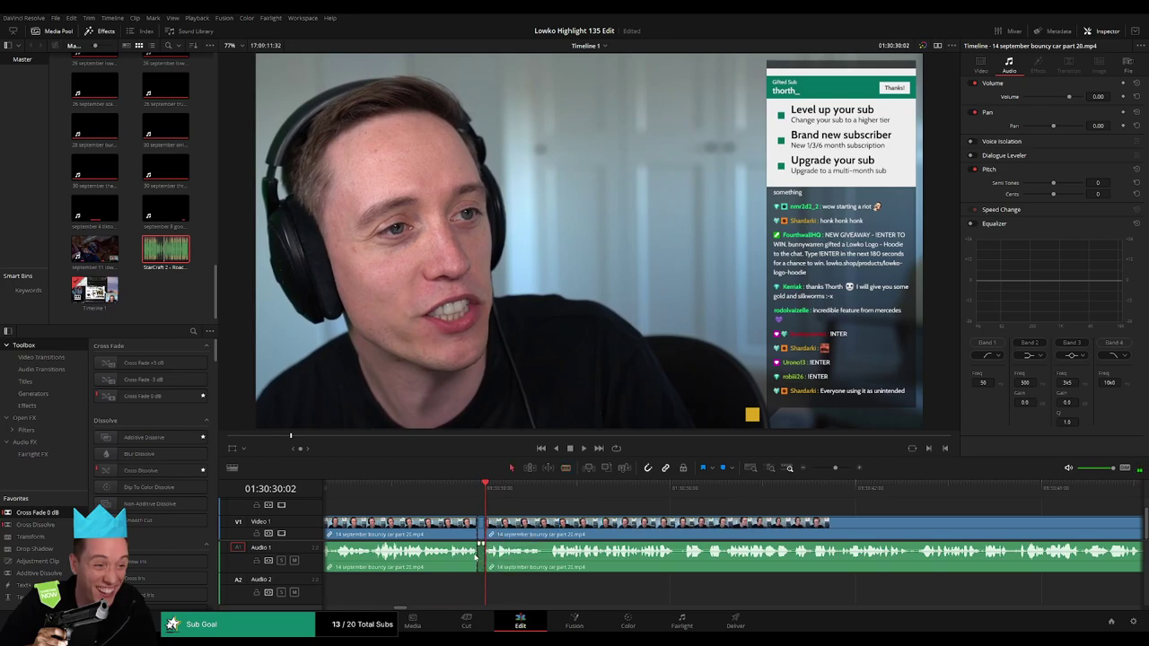
mouse_move(219, 270)
mouse_down()
mouse_move(467, 598)
mouse_move(483, 595)
mouse_up()
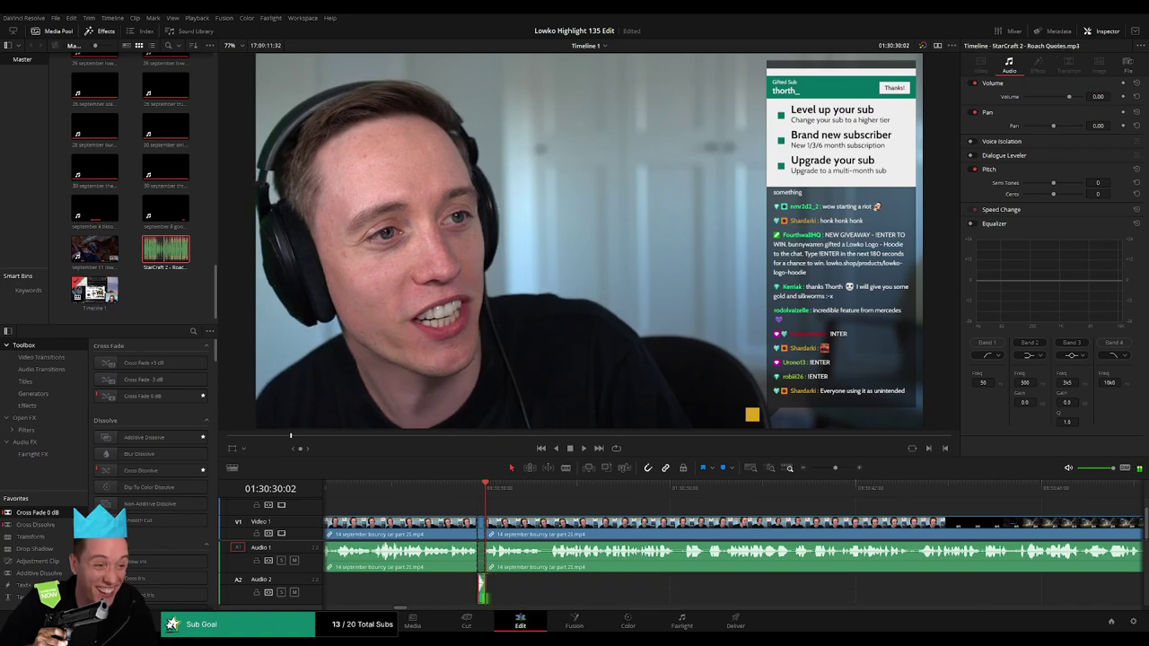
click(1110, 96)
text(-23)
key(Return)
key(space)
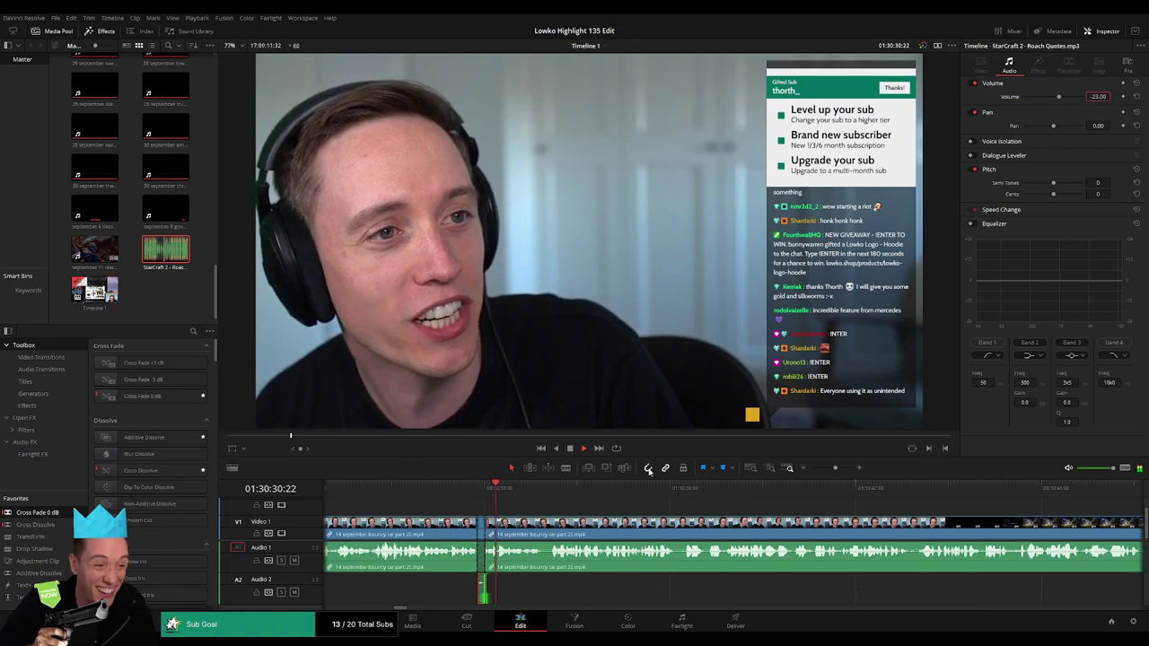
click(555, 515)
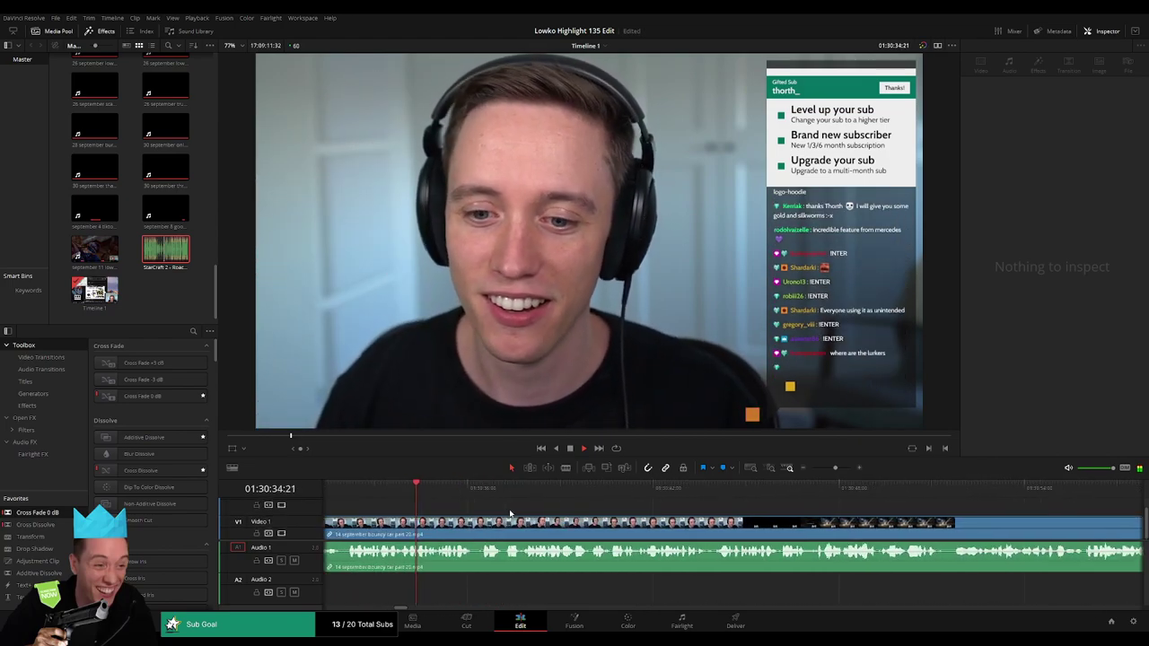
Mute a short piece of A1 stream audio and cover it with a trimmed Roach Quotes clip on Audio 2.
click(502, 521)
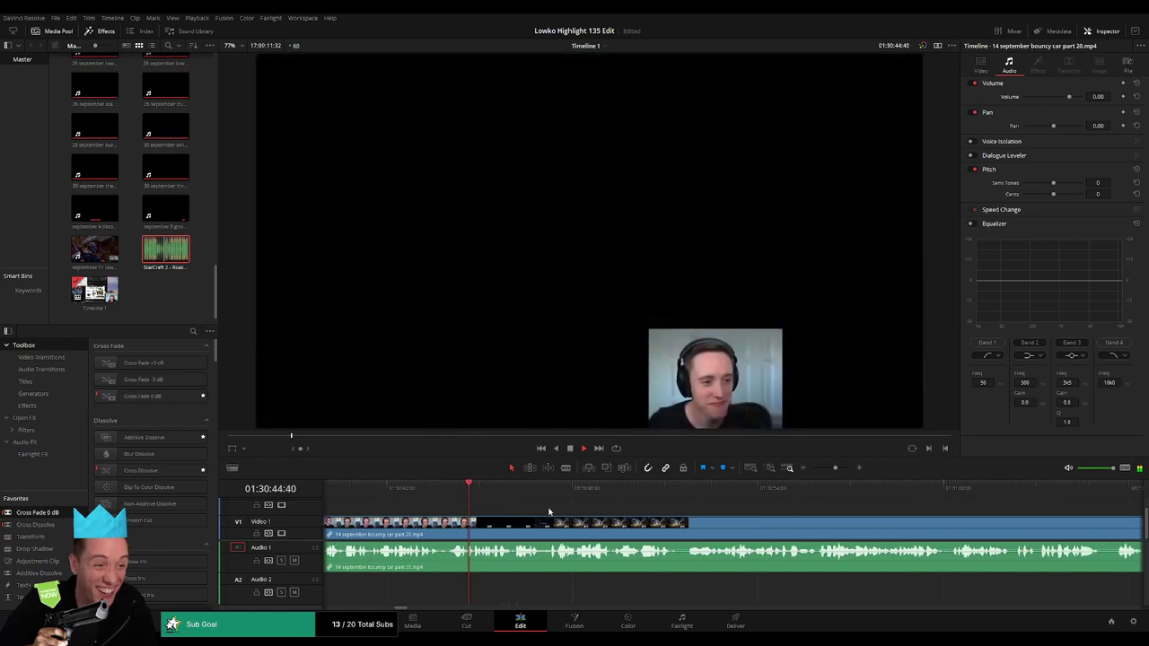
drag(399, 492, 422, 524)
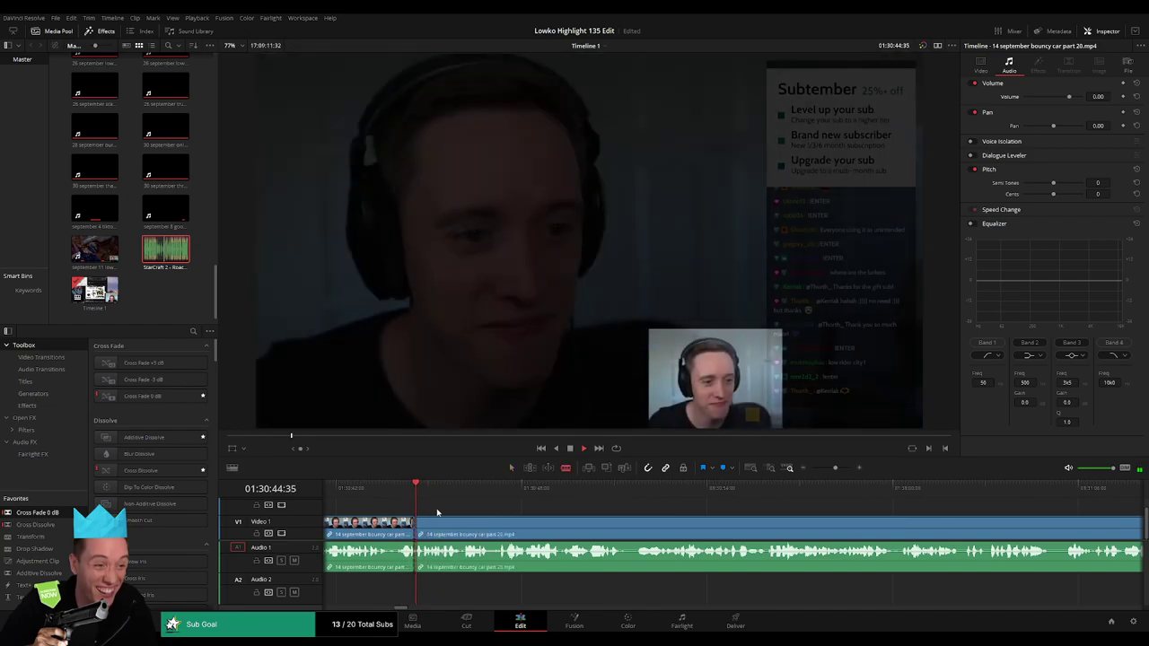
drag(835, 468, 844, 470)
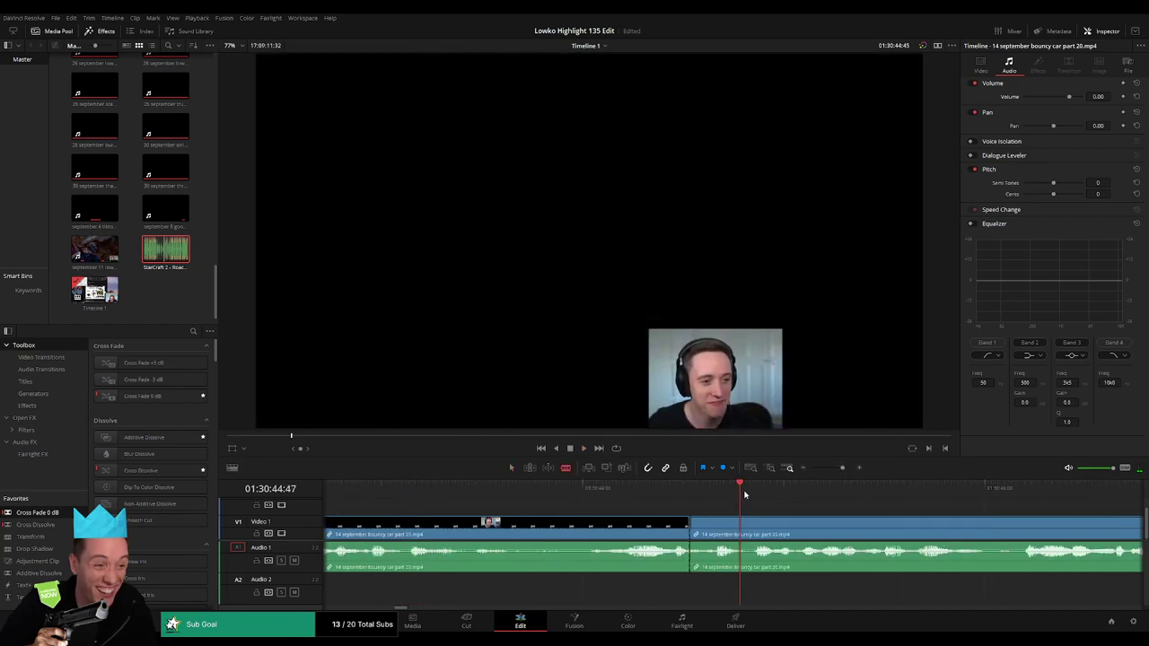
drag(732, 551, 730, 582)
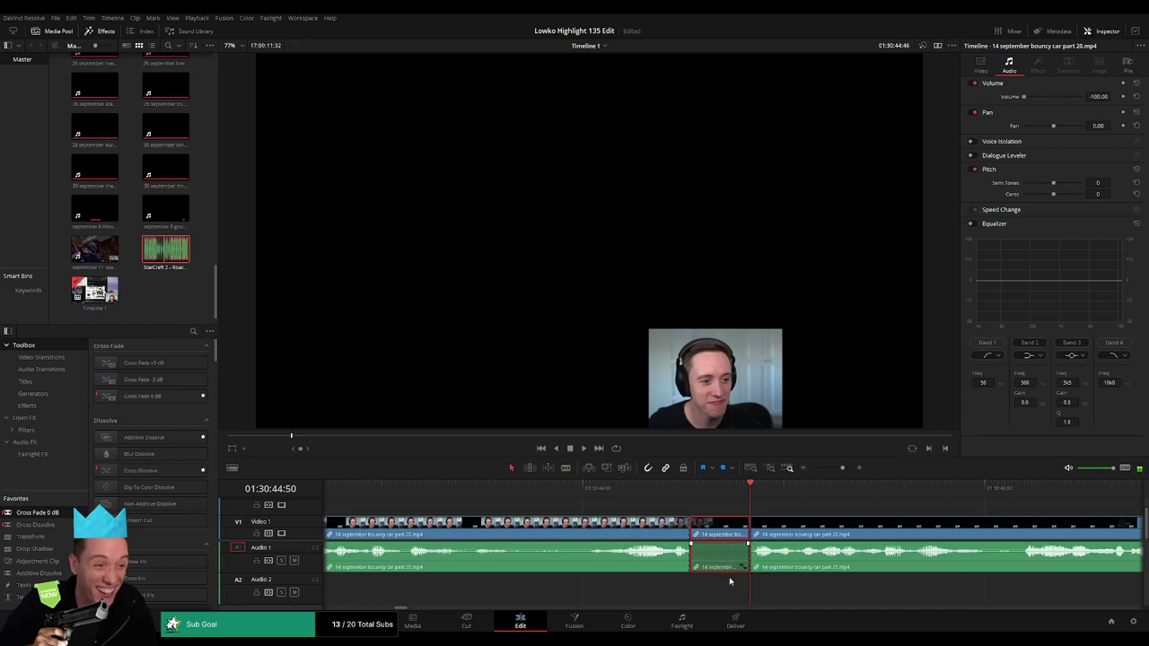
mouse_move(167, 258)
mouse_down()
mouse_move(692, 588)
mouse_move(653, 592)
mouse_move(690, 588)
mouse_up()
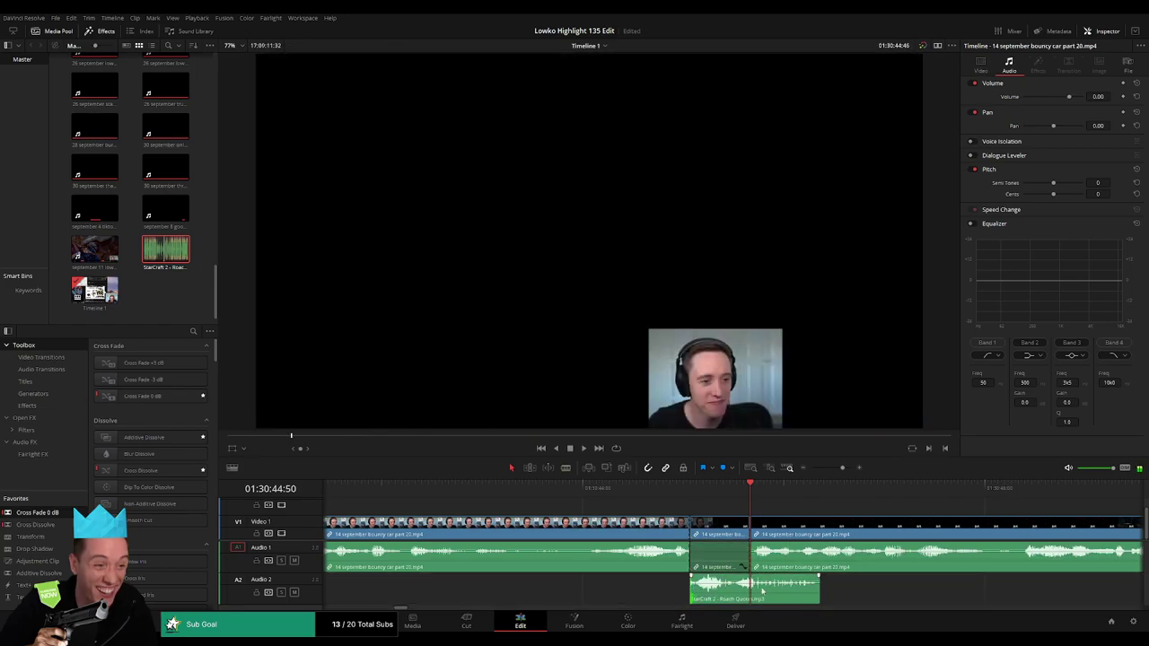
drag(818, 588, 743, 590)
text(-23)
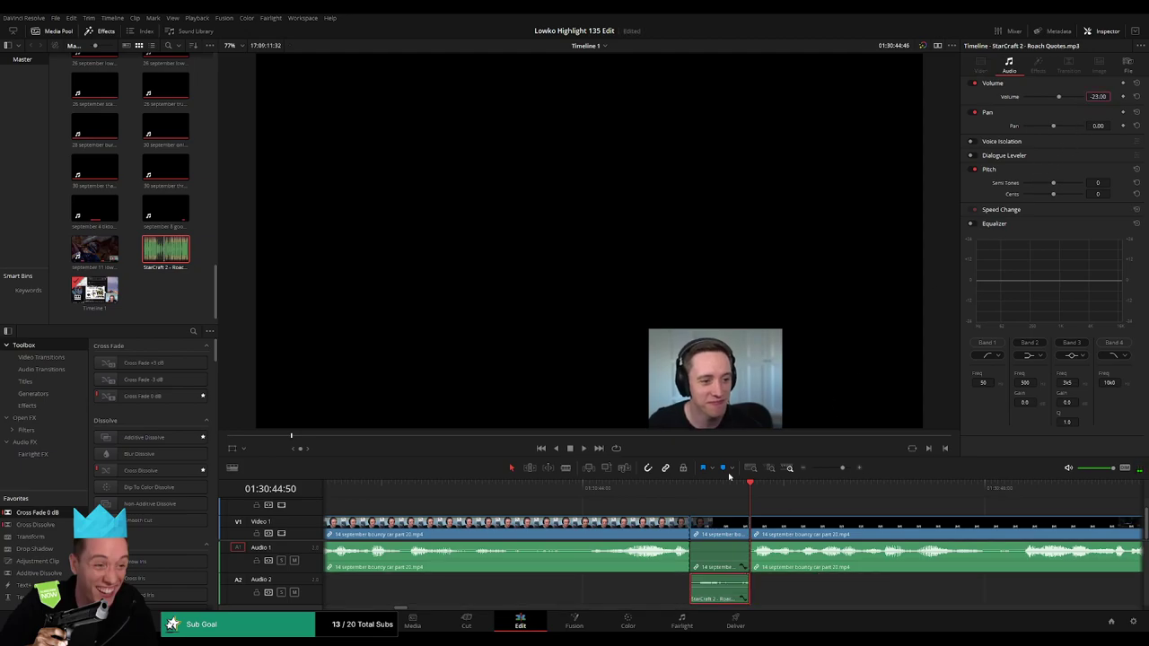
key(space)
scroll(718, 508, down, 3)
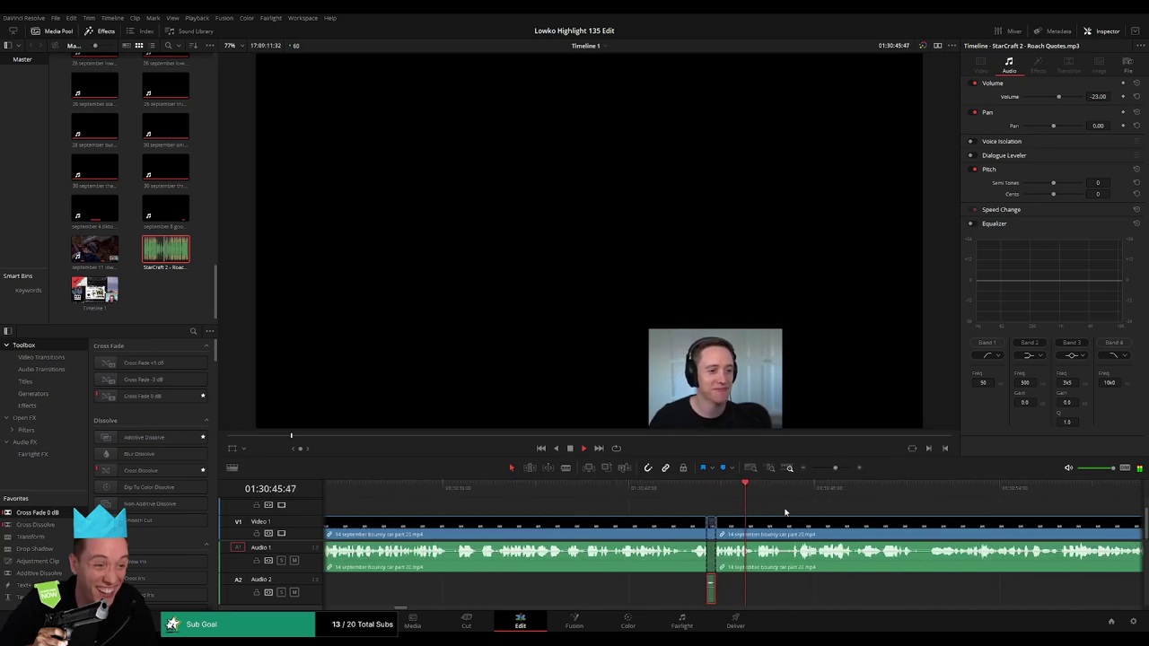
scroll(841, 514, right, 3)
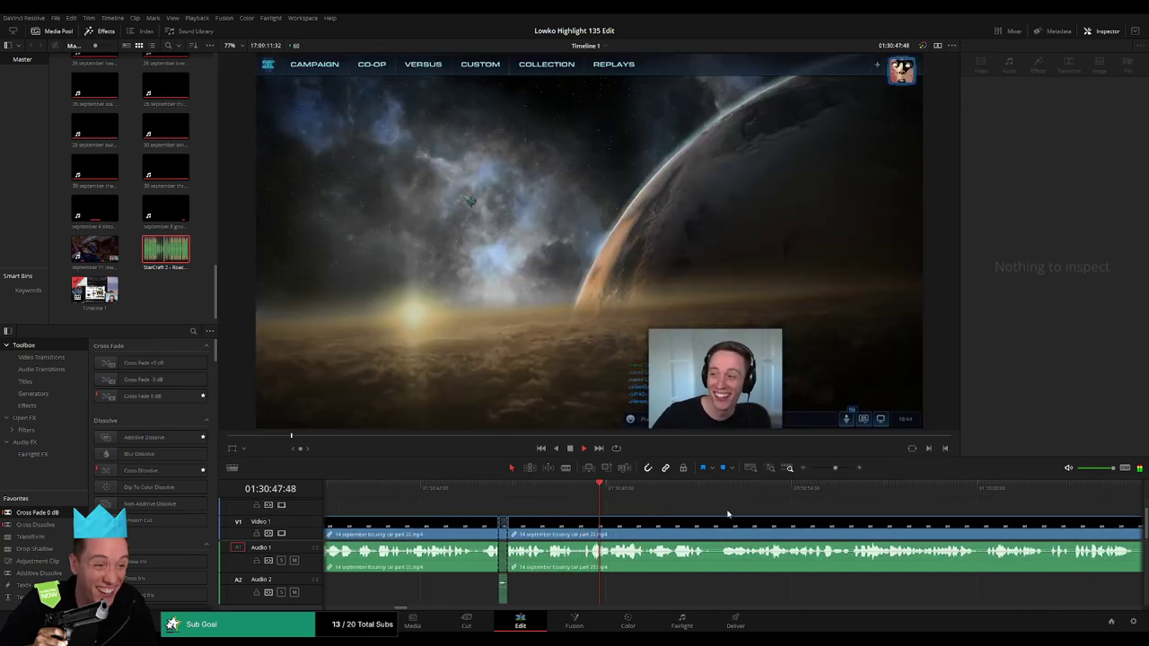
scroll(727, 515, right, 2)
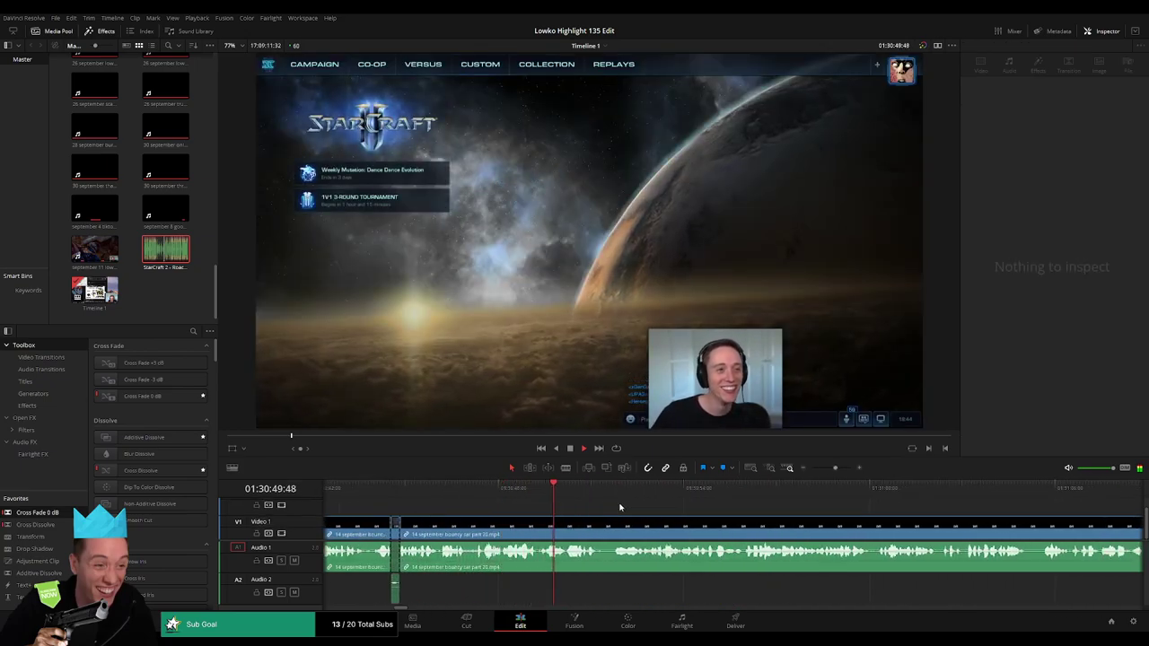
click(802, 507)
scroll(662, 507, right, 2)
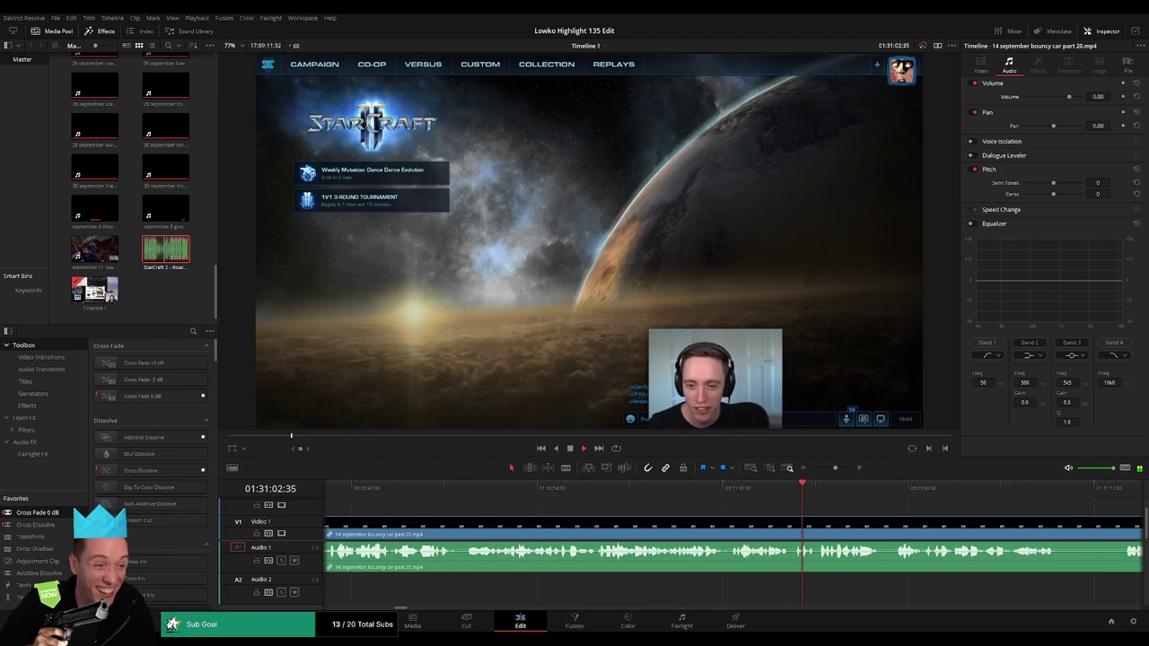
scroll(641, 505, right, 5)
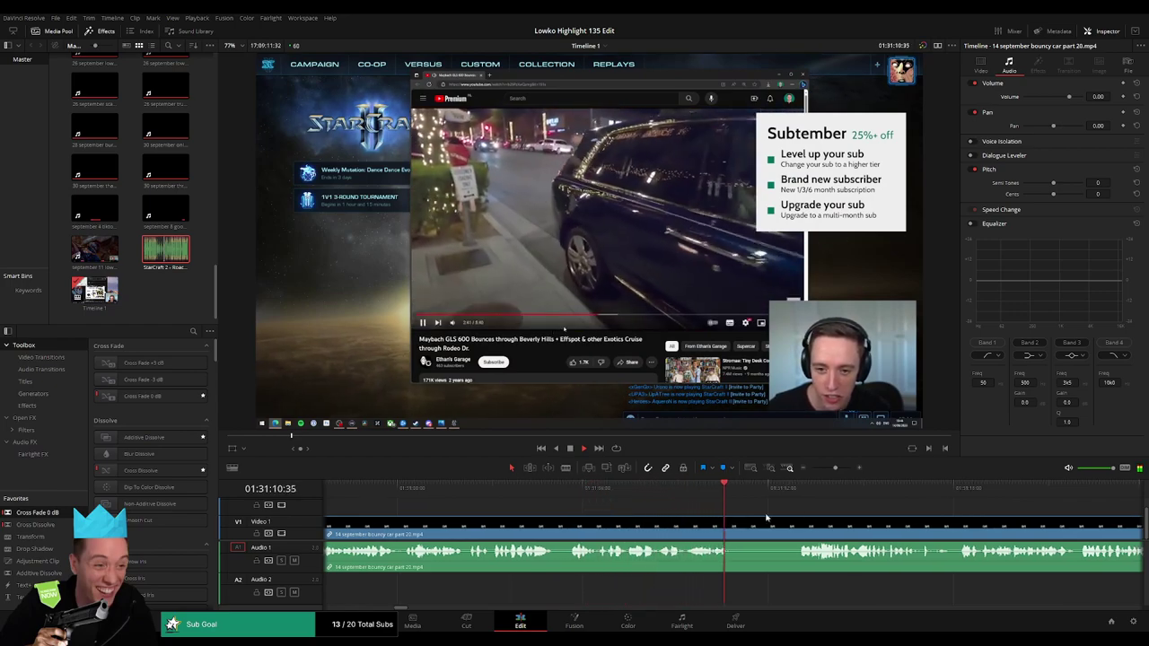
click(618, 493)
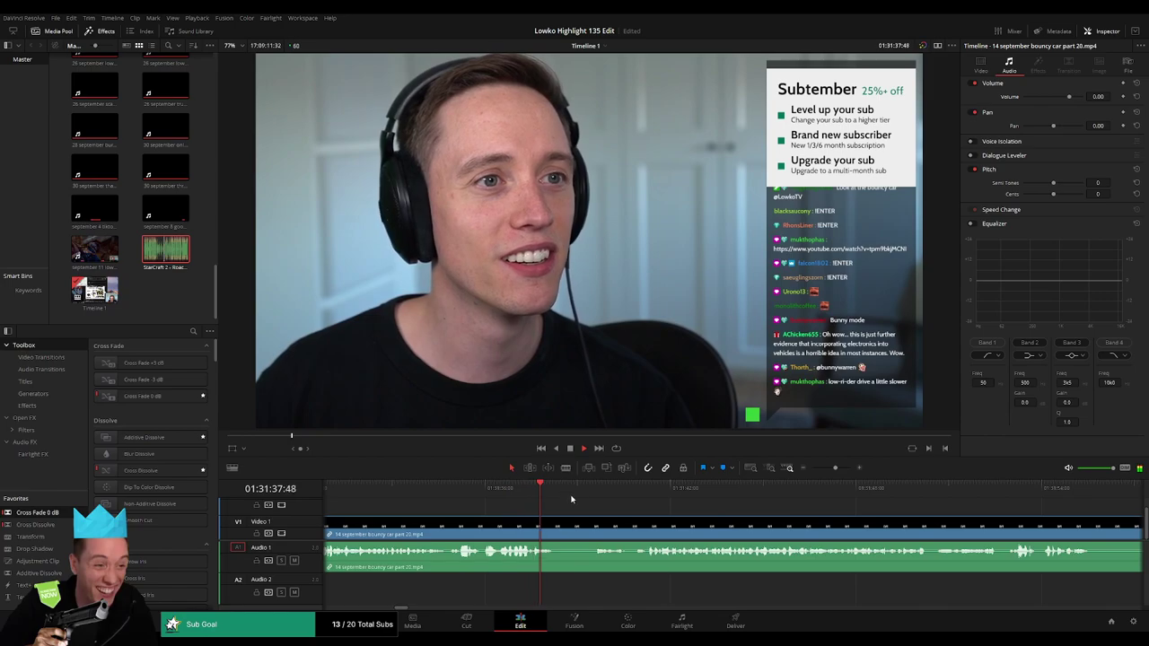
Split the stream clip and ripple-delete the dull section before the cut.
click(560, 528)
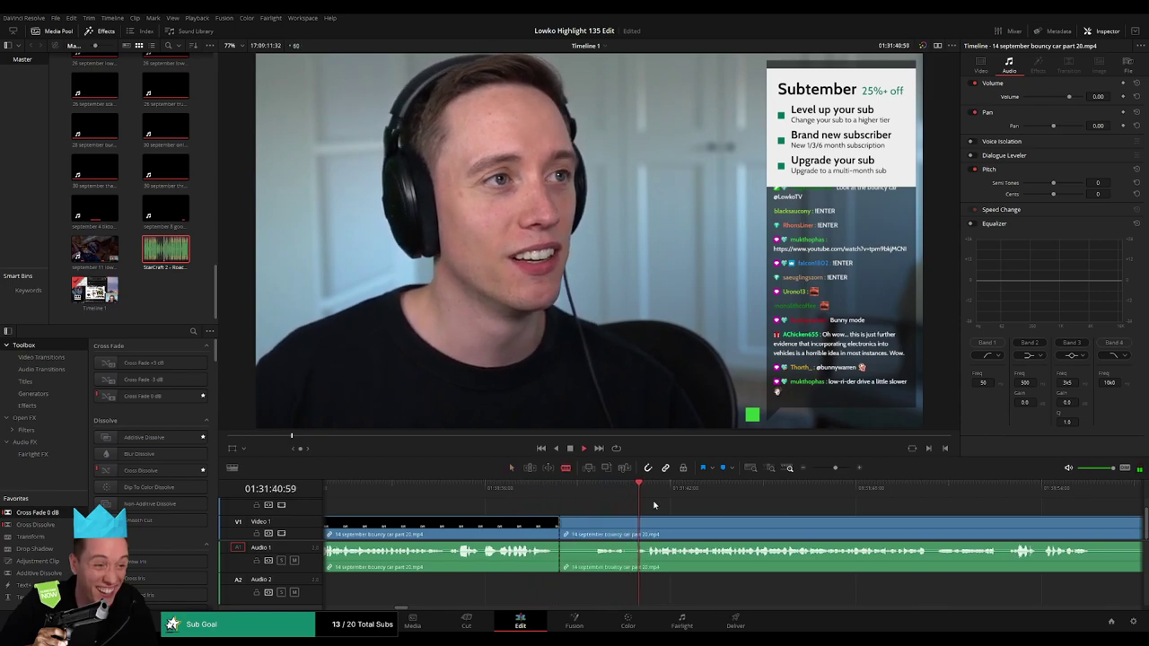
key(l)
key(l)
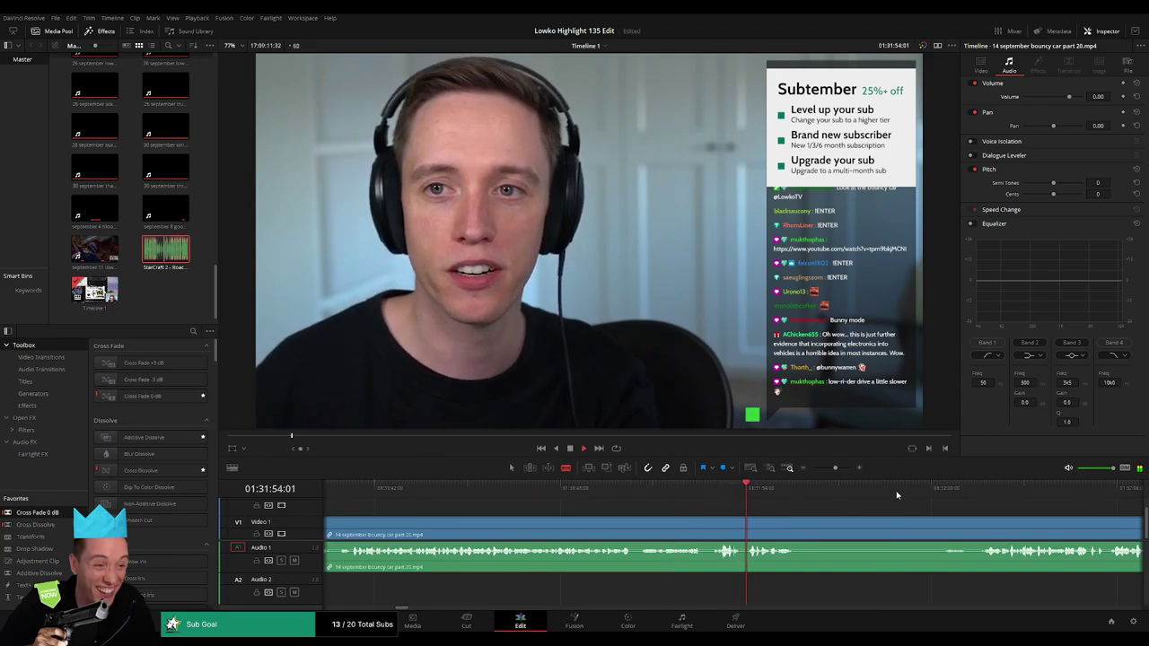
click(715, 534)
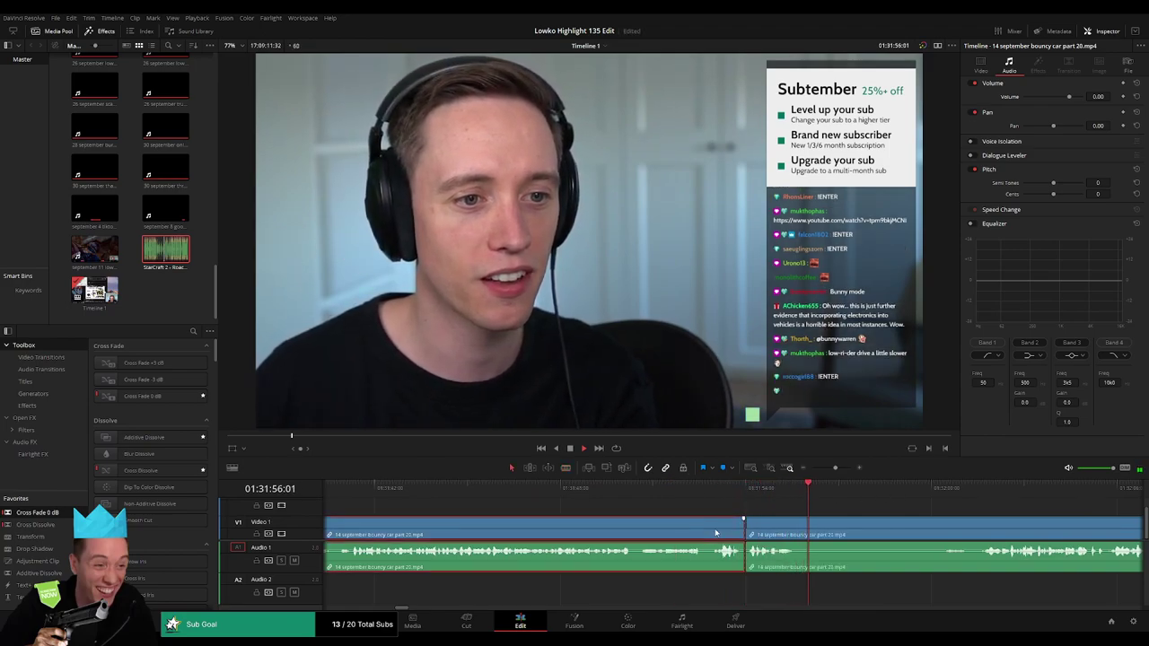
key(Delete)
Blade both ends of the dull webcam stretch near 01:31:42 and ripple-delete it.
key(b)
click(472, 533)
click(531, 534)
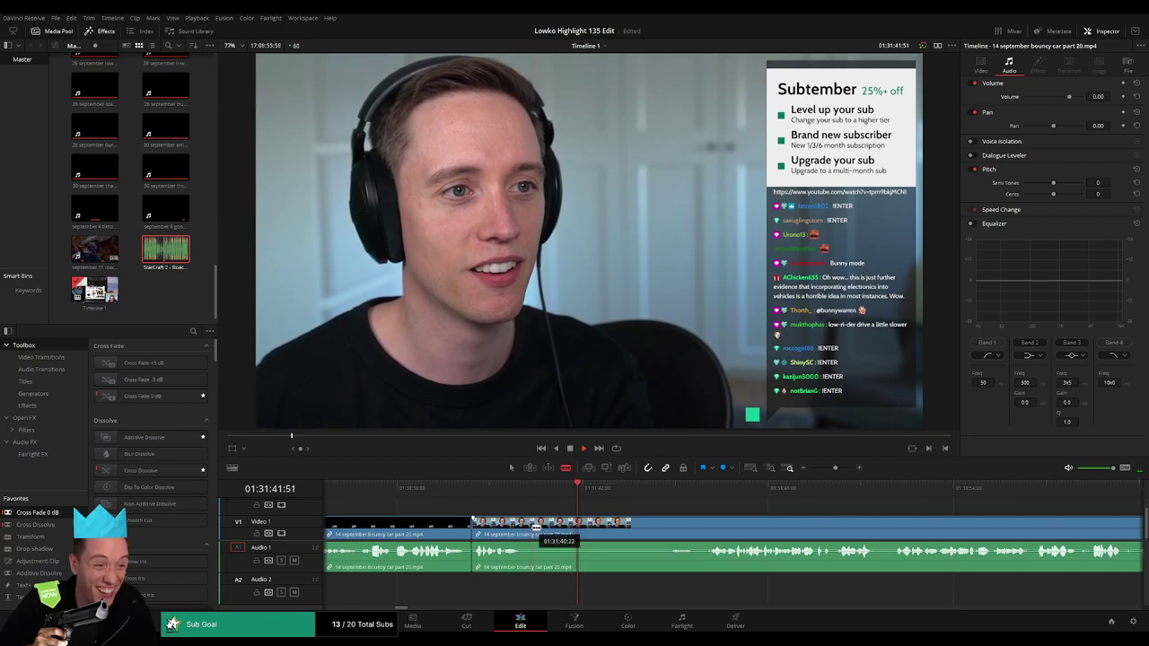
click(659, 489)
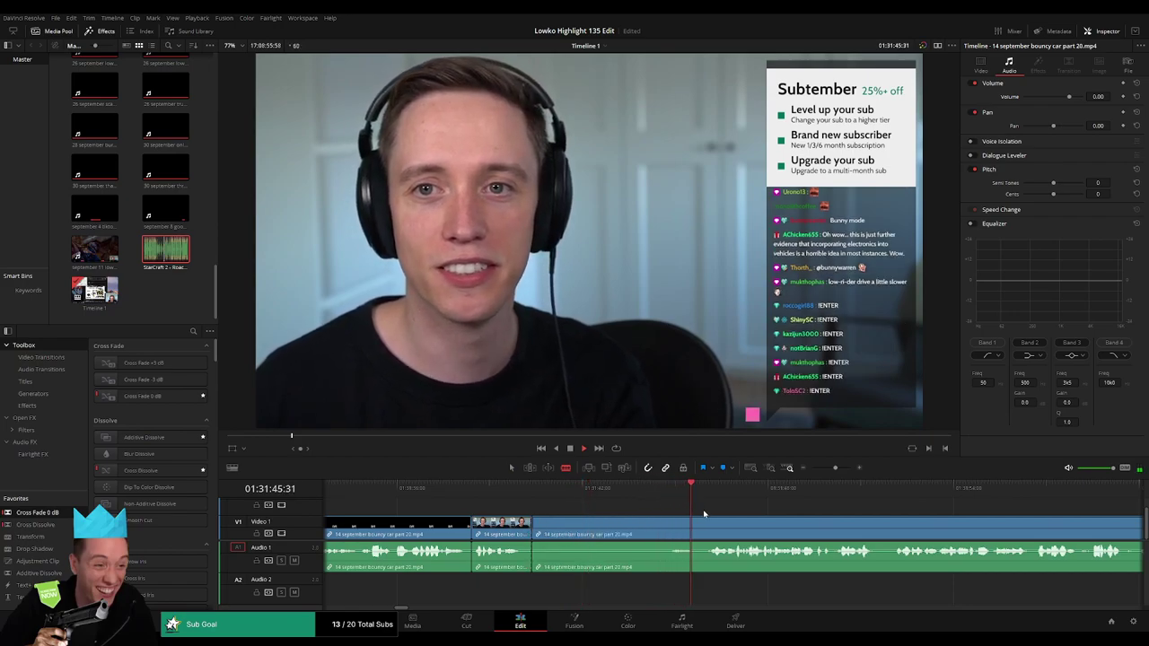
click(705, 534)
key(a)
click(678, 533)
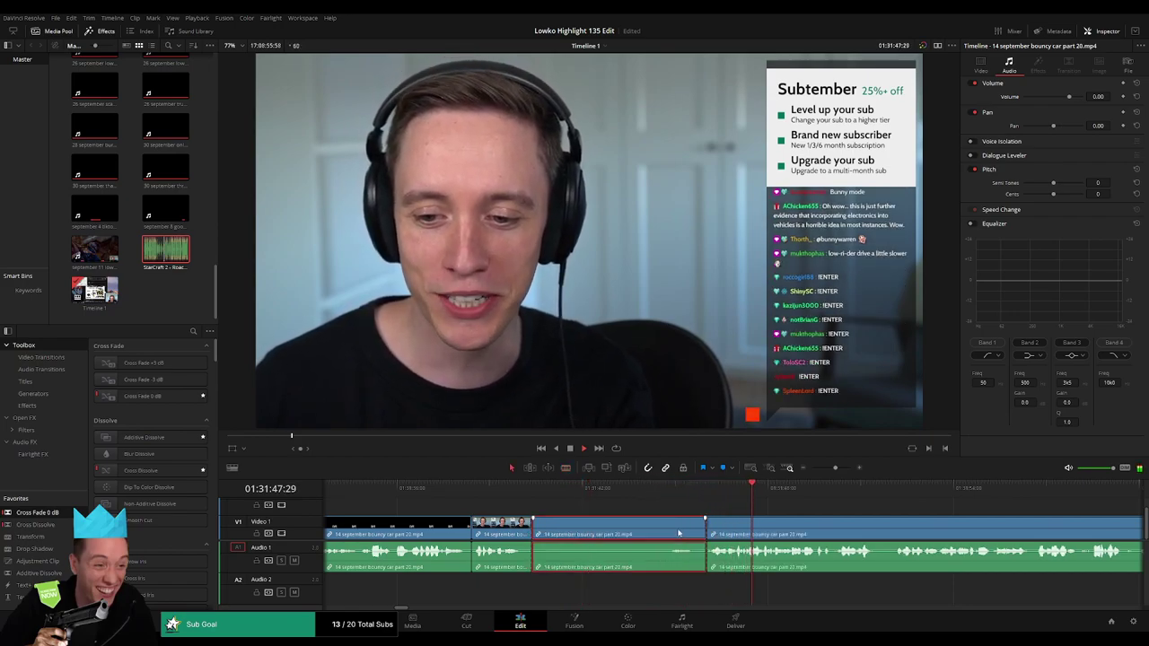
key(Delete)
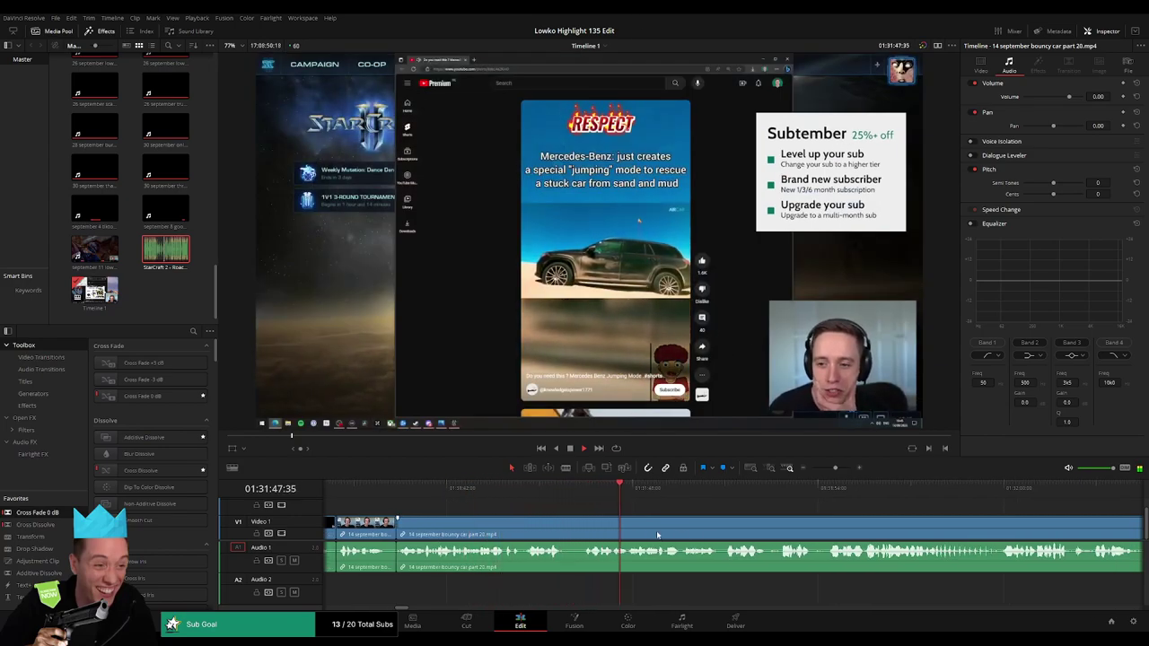
scroll(680, 522, right, 2)
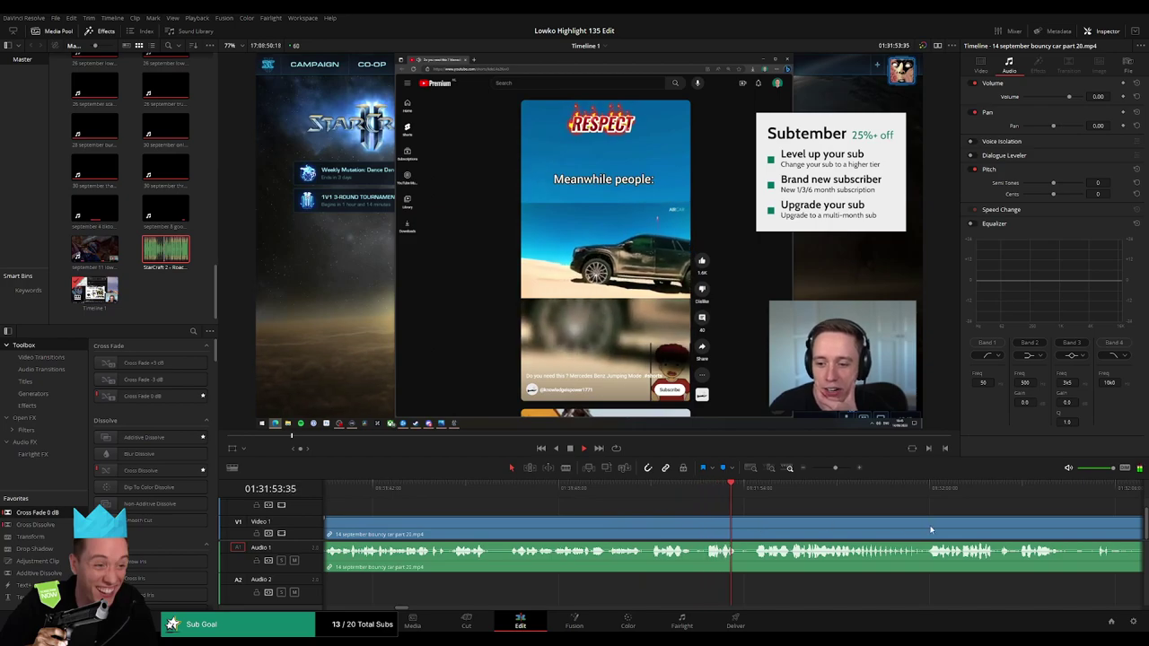
scroll(687, 526, right, 5)
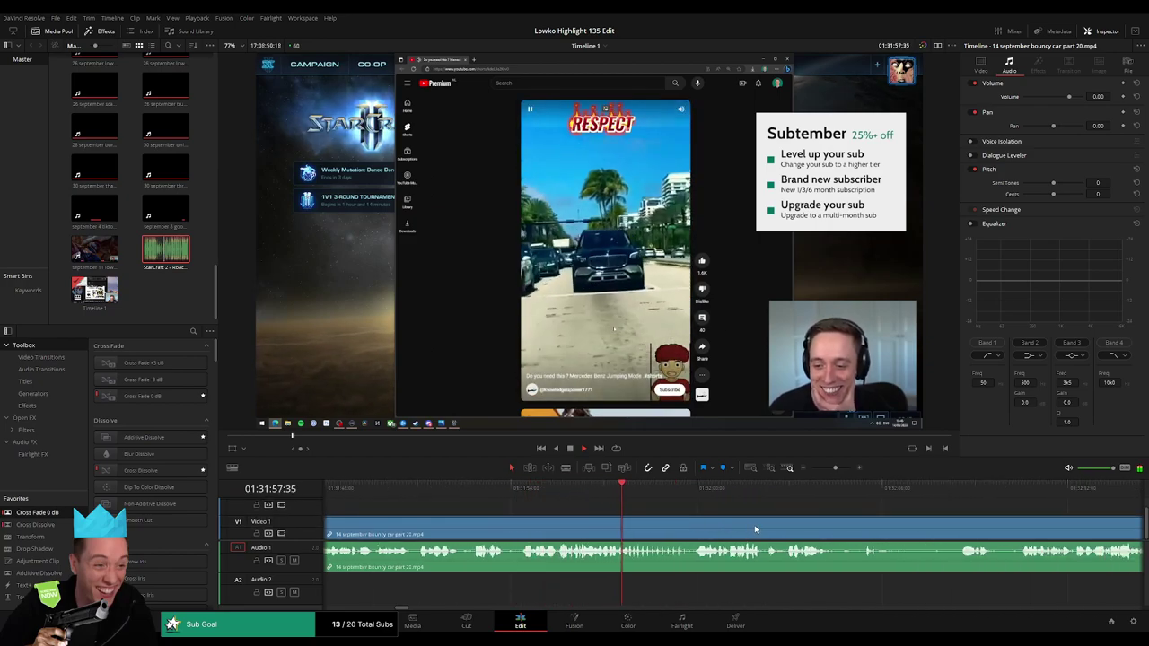
scroll(753, 520, right, 2)
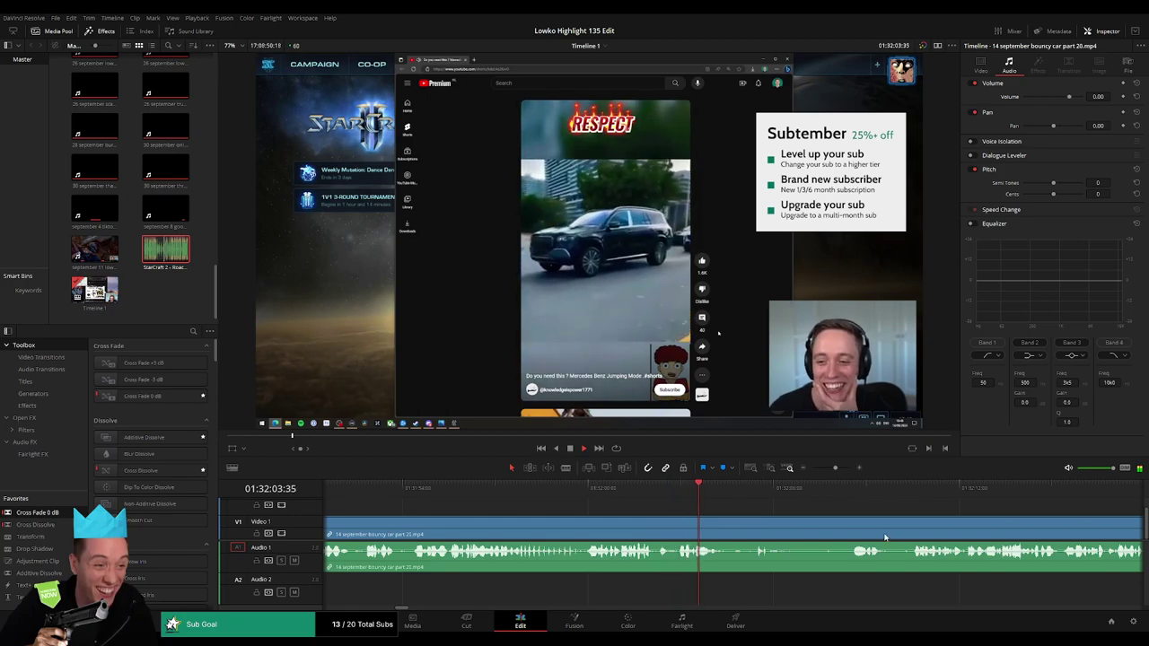
scroll(701, 519, right, 2)
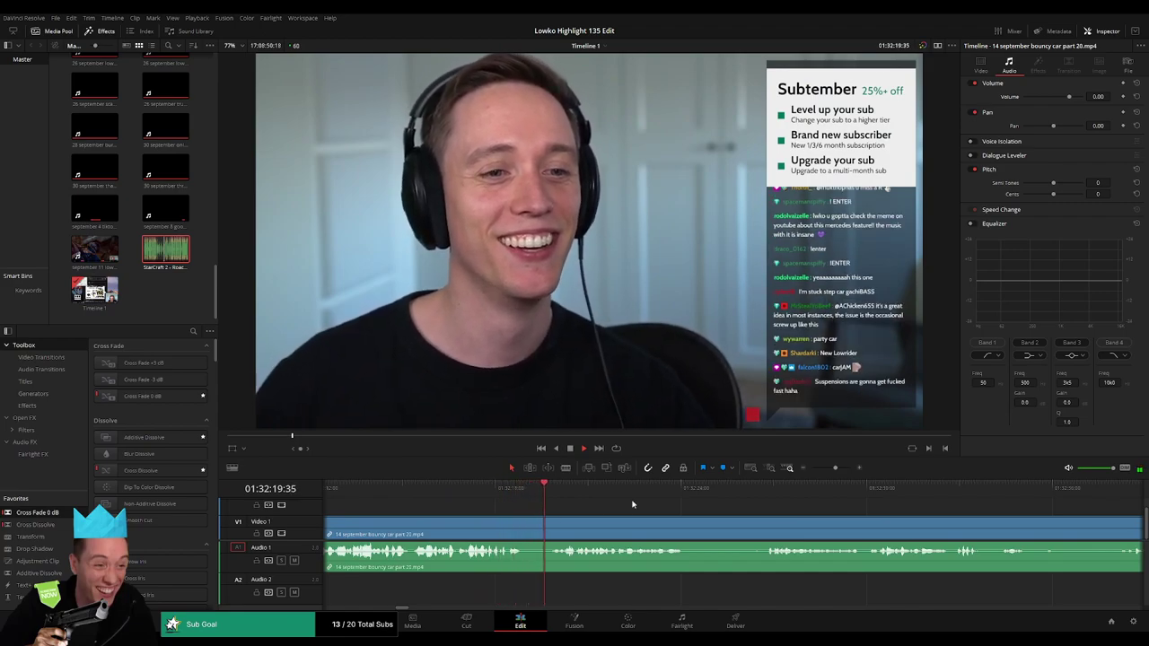
Blade out the short dull piece of stream footage and close the gap.
key(b)
click(486, 528)
click(493, 528)
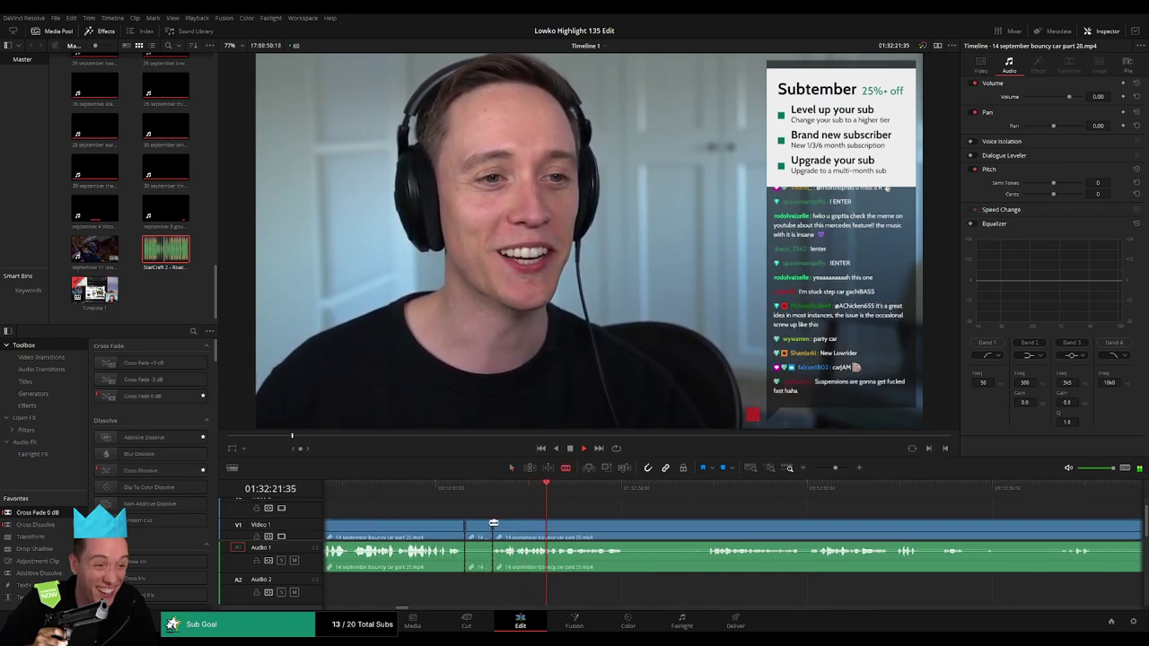
key(a)
click(475, 528)
key(Delete)
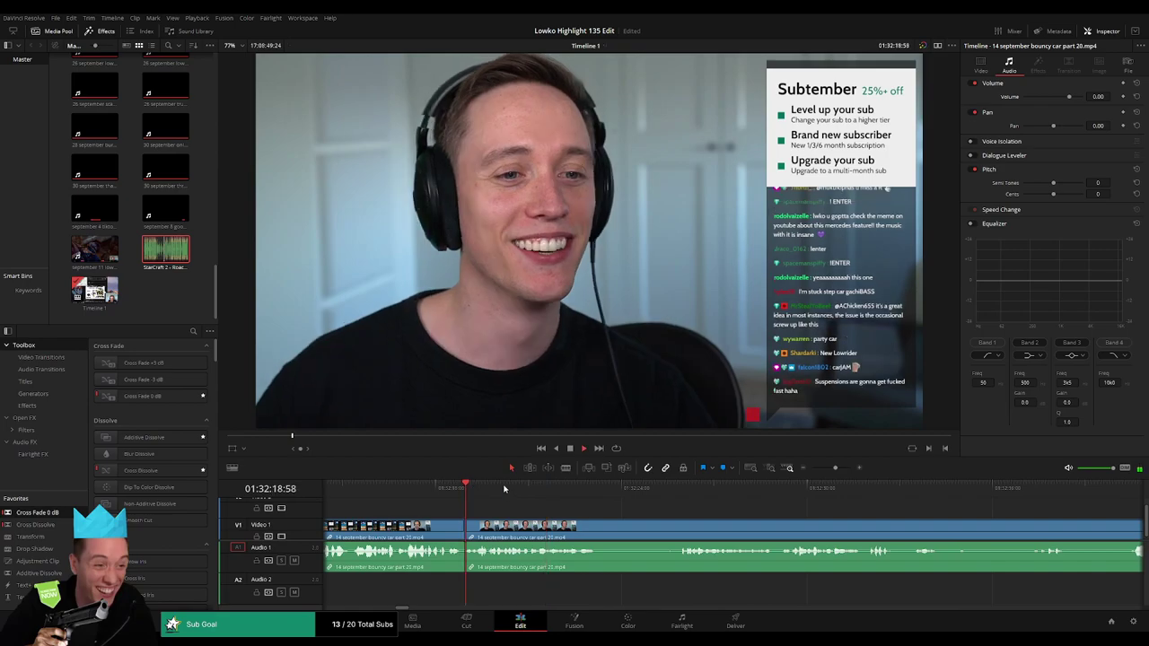
Add StarCraft 2 - Roach Quotes.mp3 on Audio 2 at -23 volume and split the footage after it.
drag(834, 468, 842, 467)
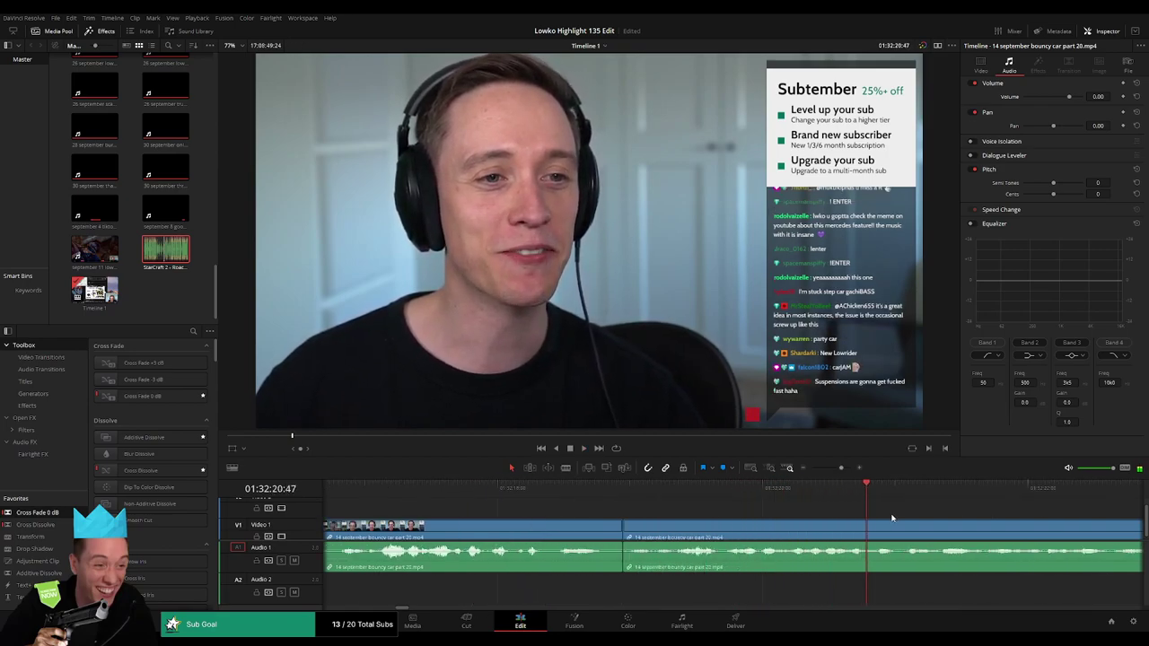
key(space)
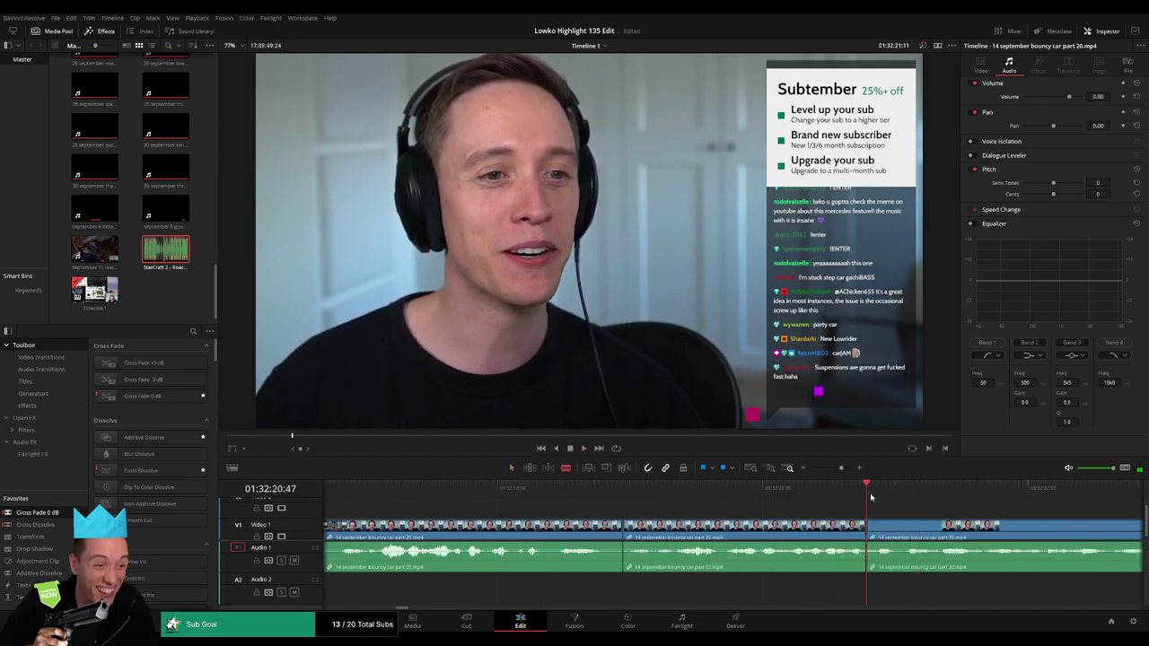
drag(870, 497, 901, 505)
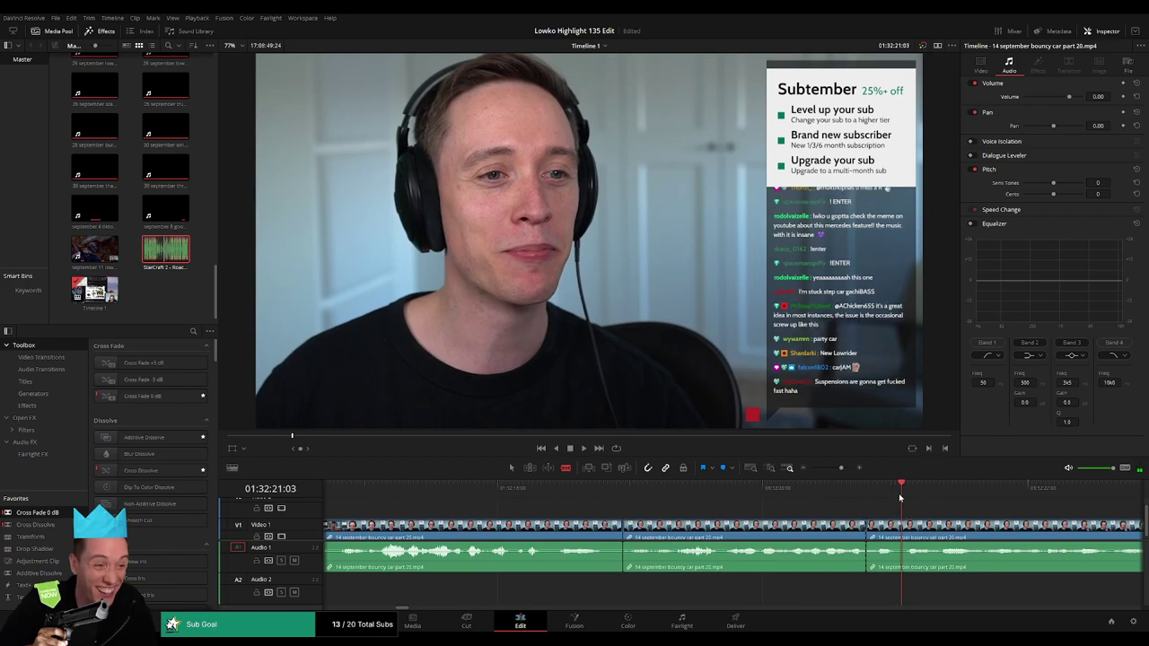
scroll(724, 512, right, 3)
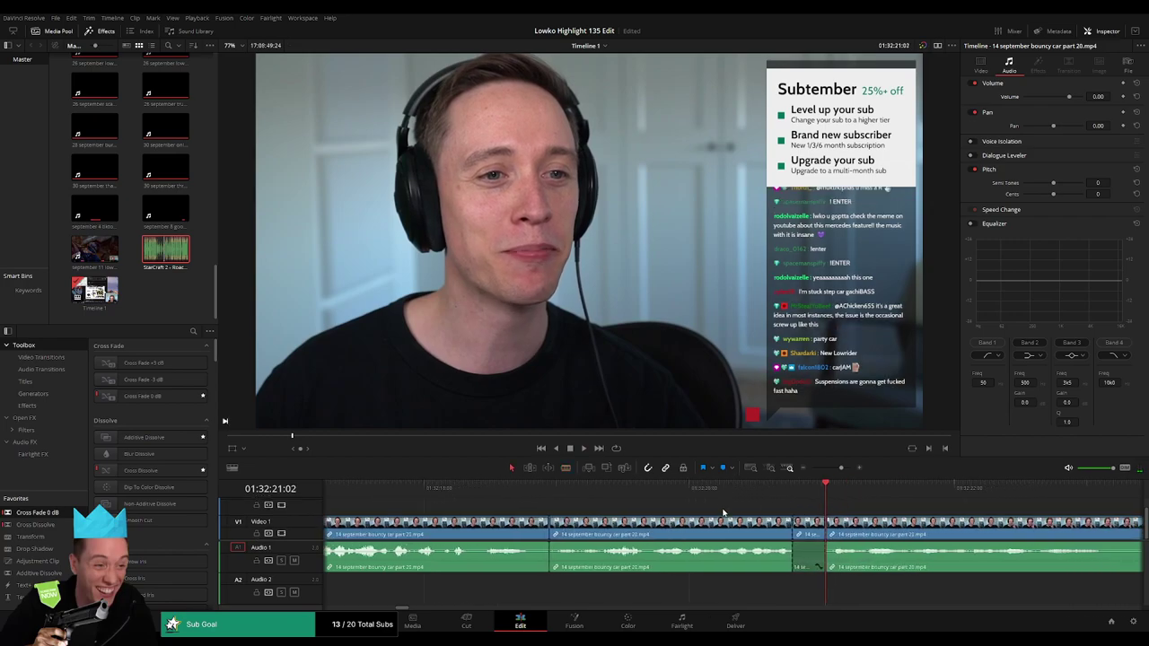
drag(158, 258, 871, 594)
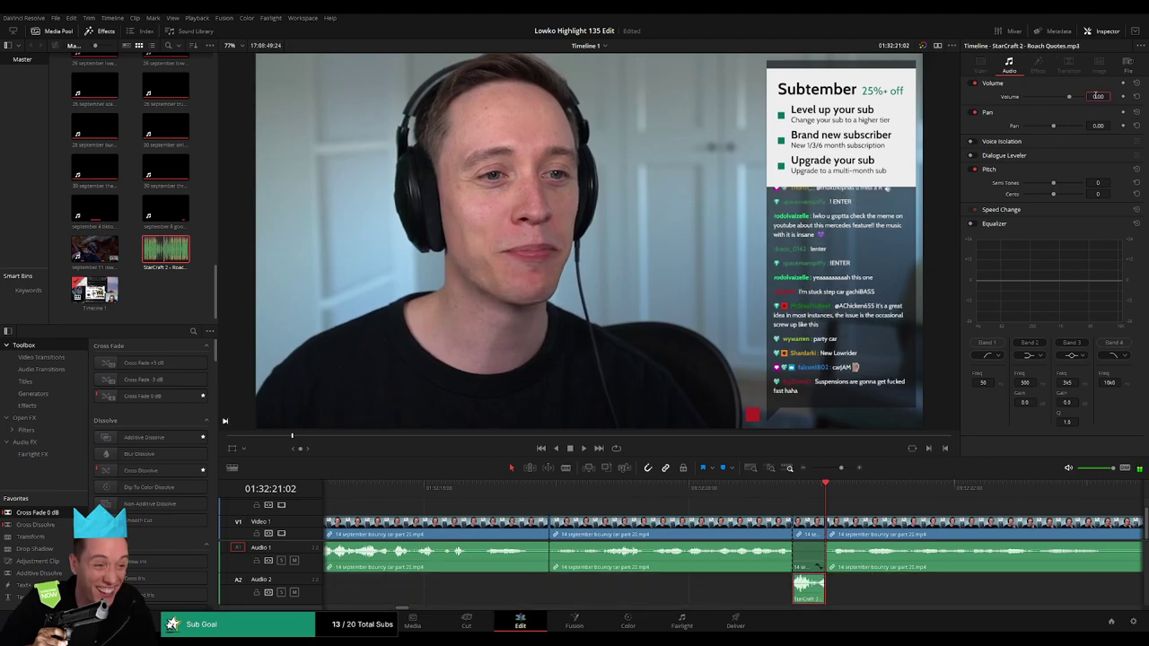
text(-23)
key(Return)
key(space)
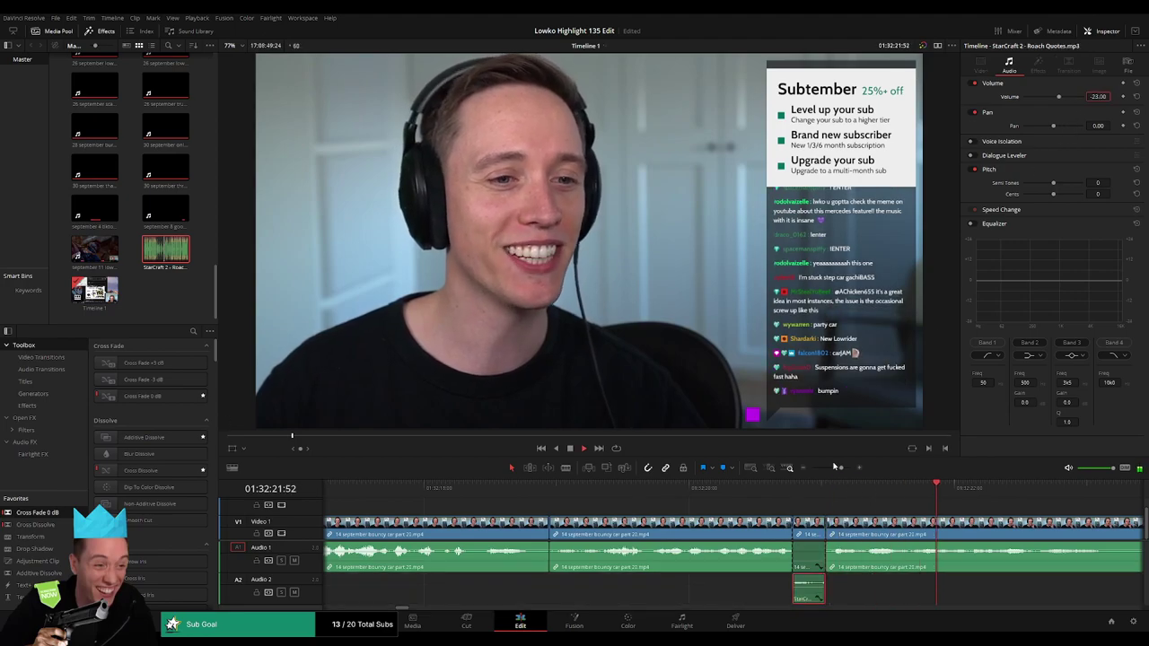
scroll(785, 495, down, 2)
key(b)
click(753, 525)
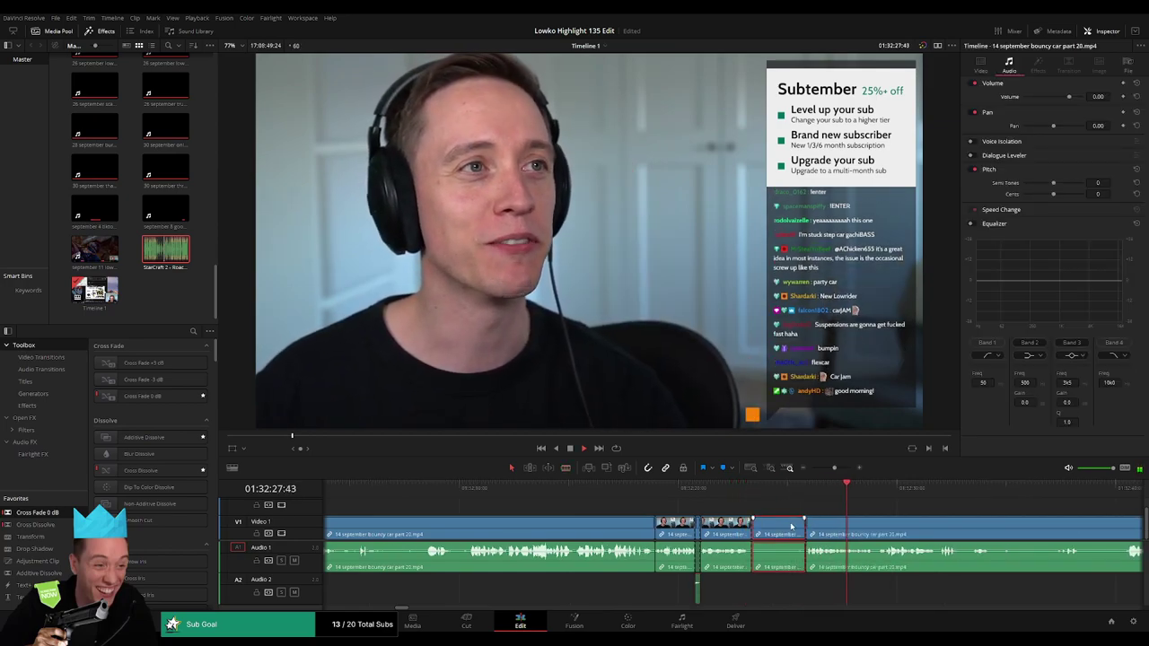
Cut out the first dull stretch of the bouncy car footage and close the gap.
key(a)
click(809, 520)
scroll(814, 520, right, 3)
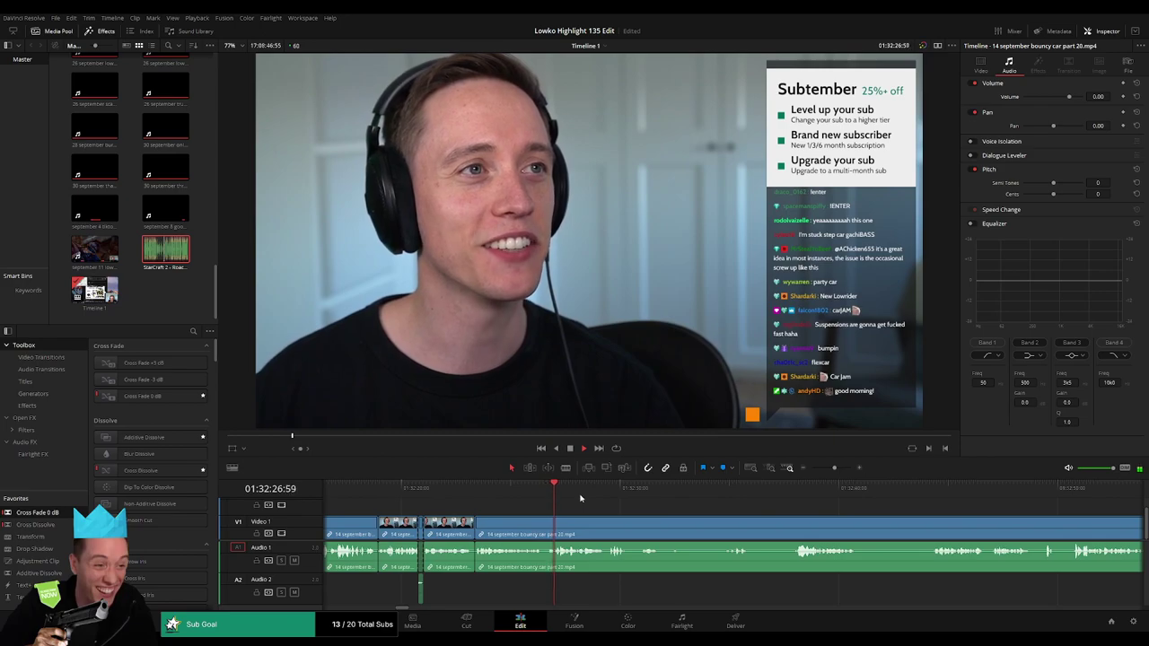
scroll(583, 507, right, 1)
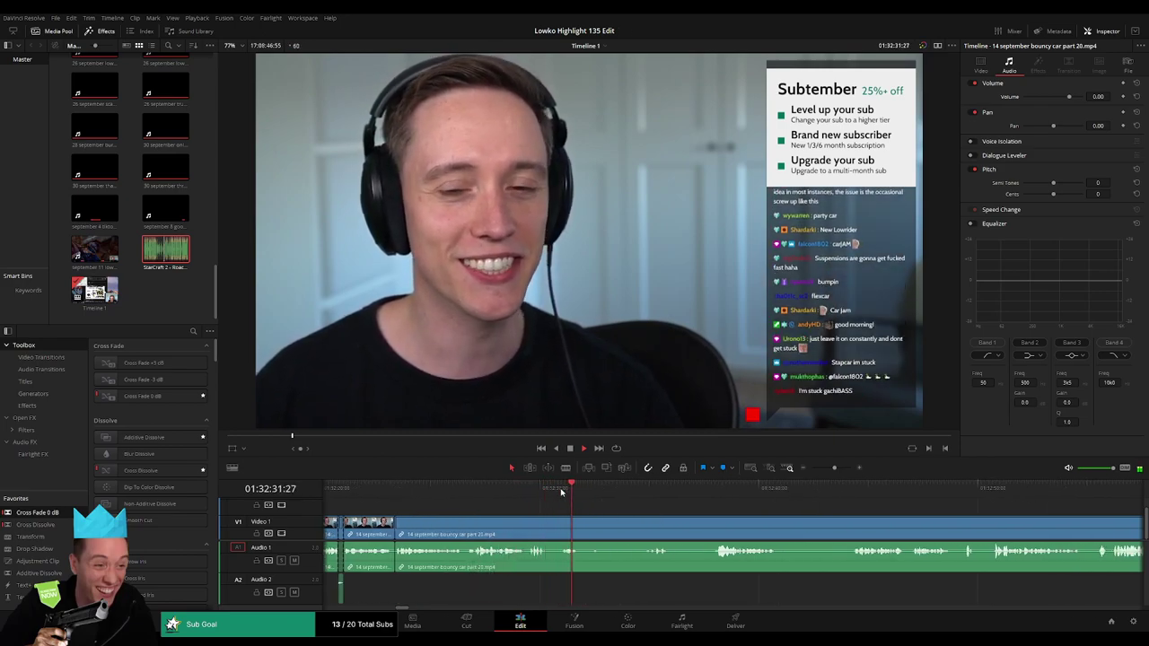
key(b)
click(586, 530)
click(722, 488)
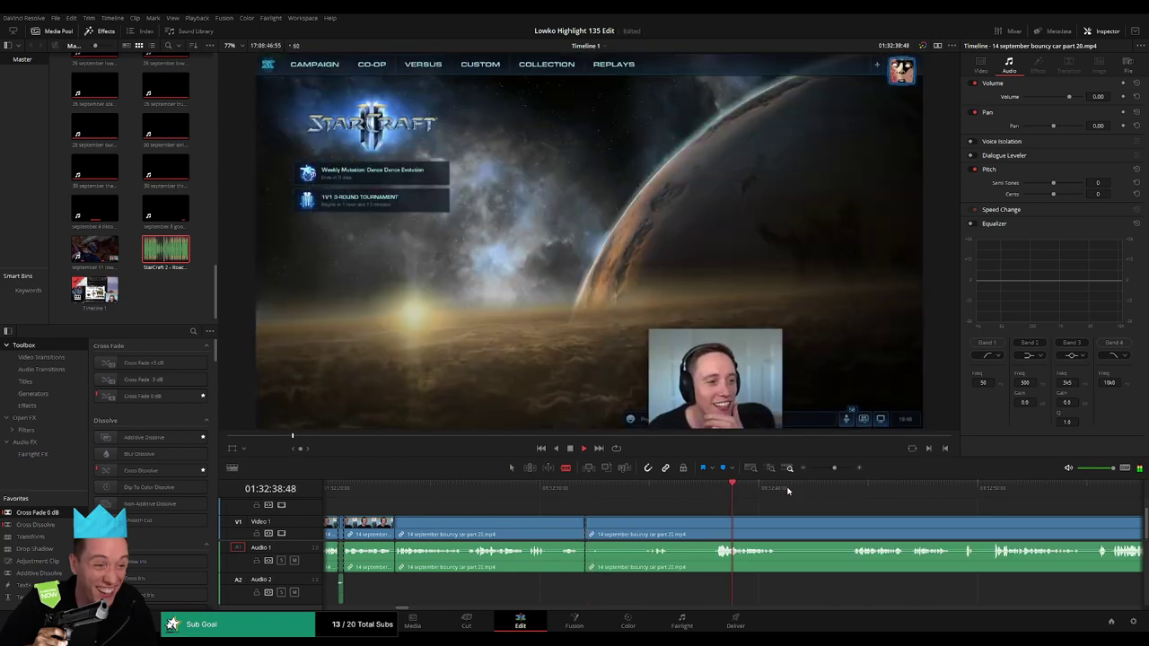
click(847, 490)
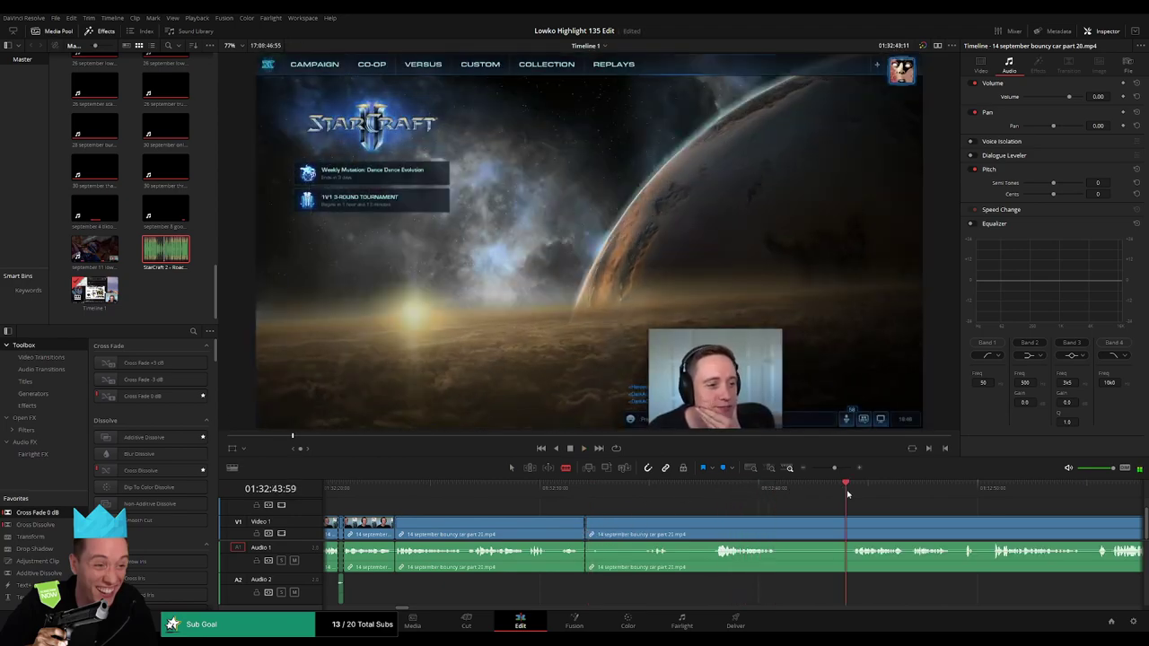
click(718, 524)
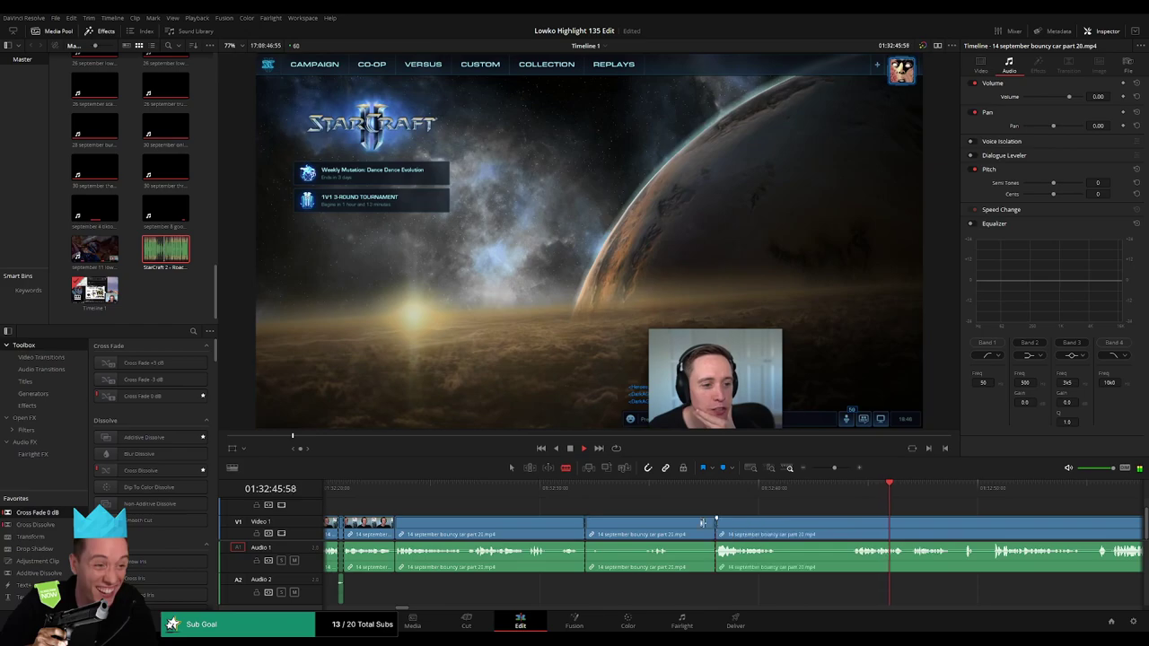
key(a)
click(696, 524)
key(Delete)
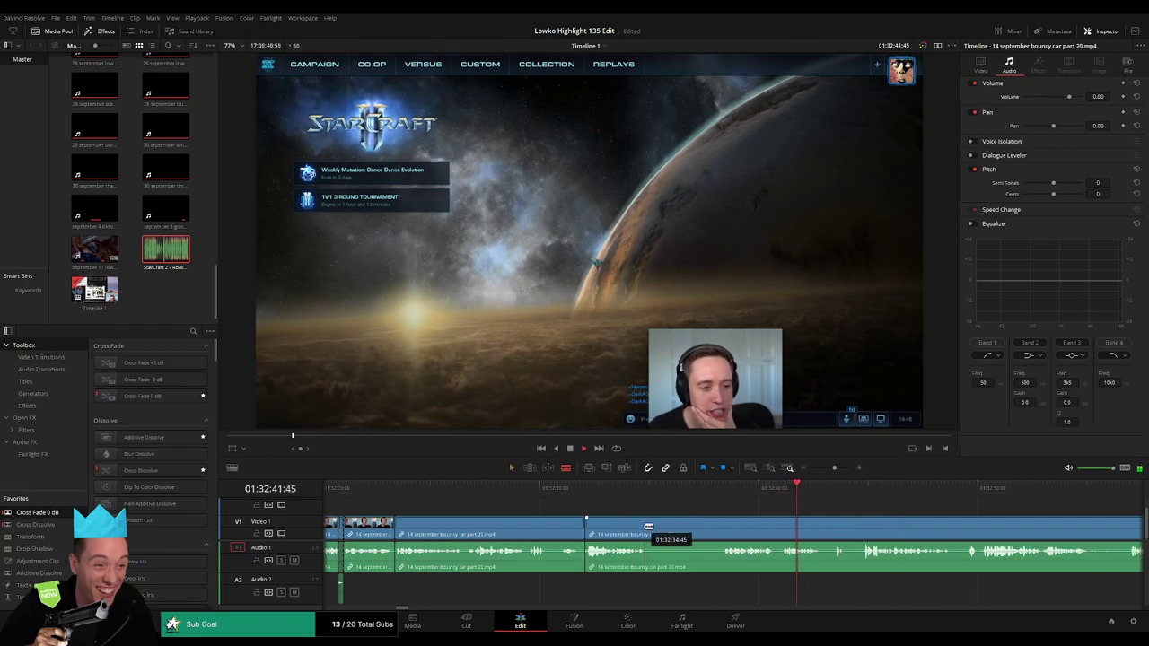
Remove a second dull segment between two new cuts and close the gap.
click(649, 527)
click(720, 527)
key(a)
click(705, 528)
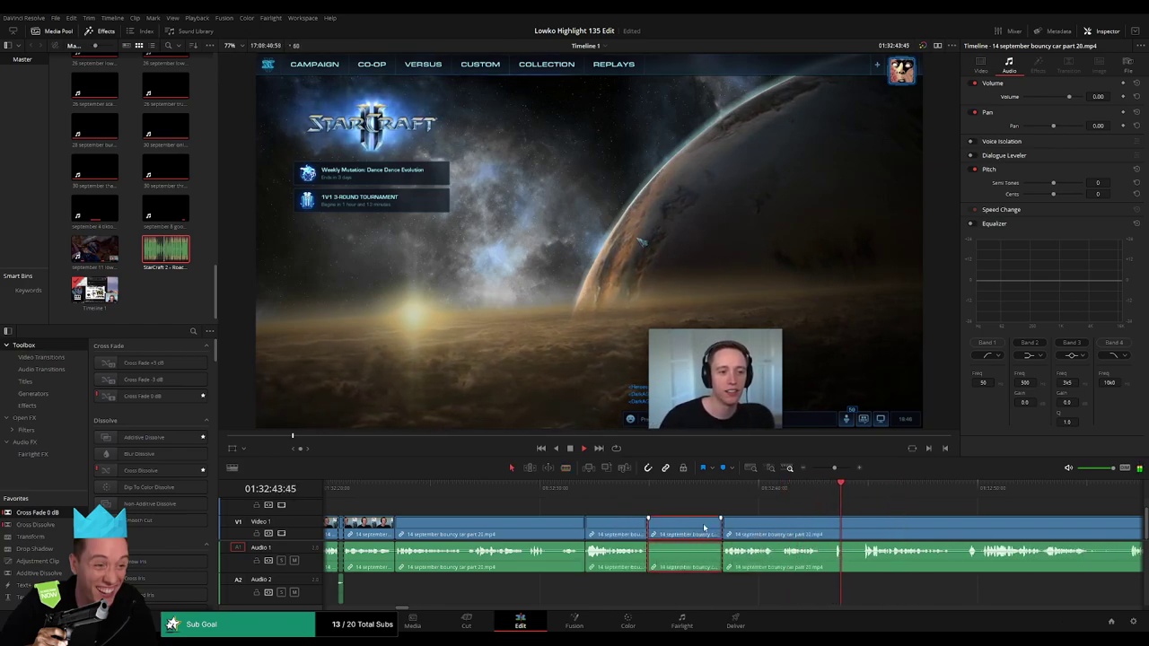
key(Delete)
Cut out a short pause and the leftover sliver after it, closing the gaps.
scroll(682, 519, right, 3)
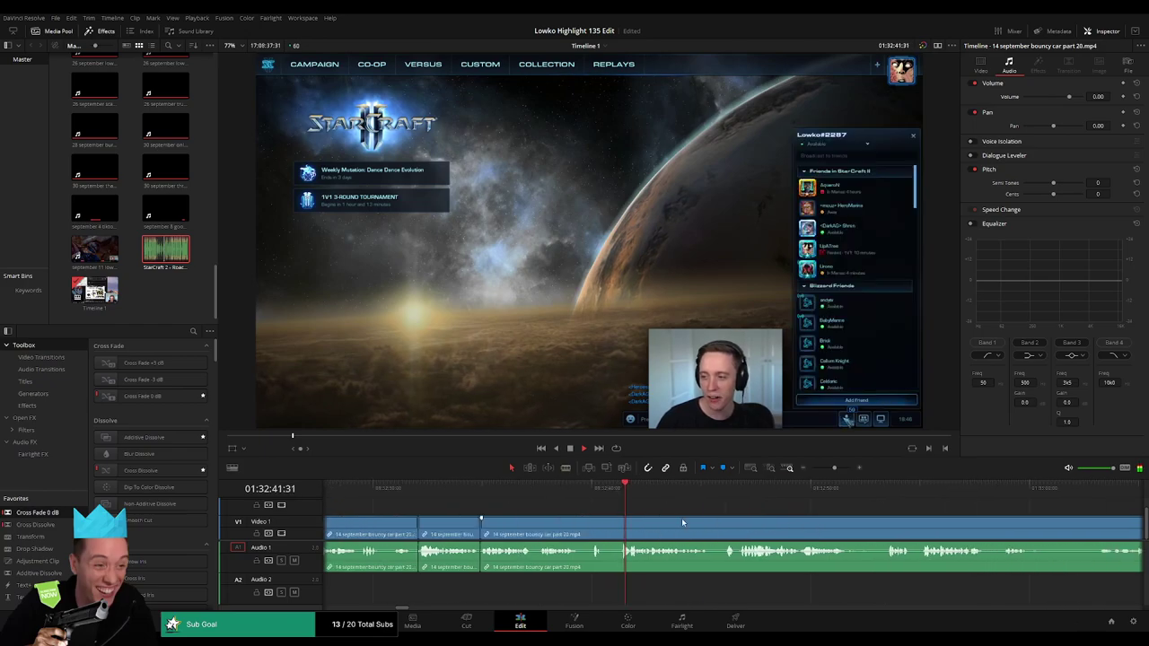
click(605, 530)
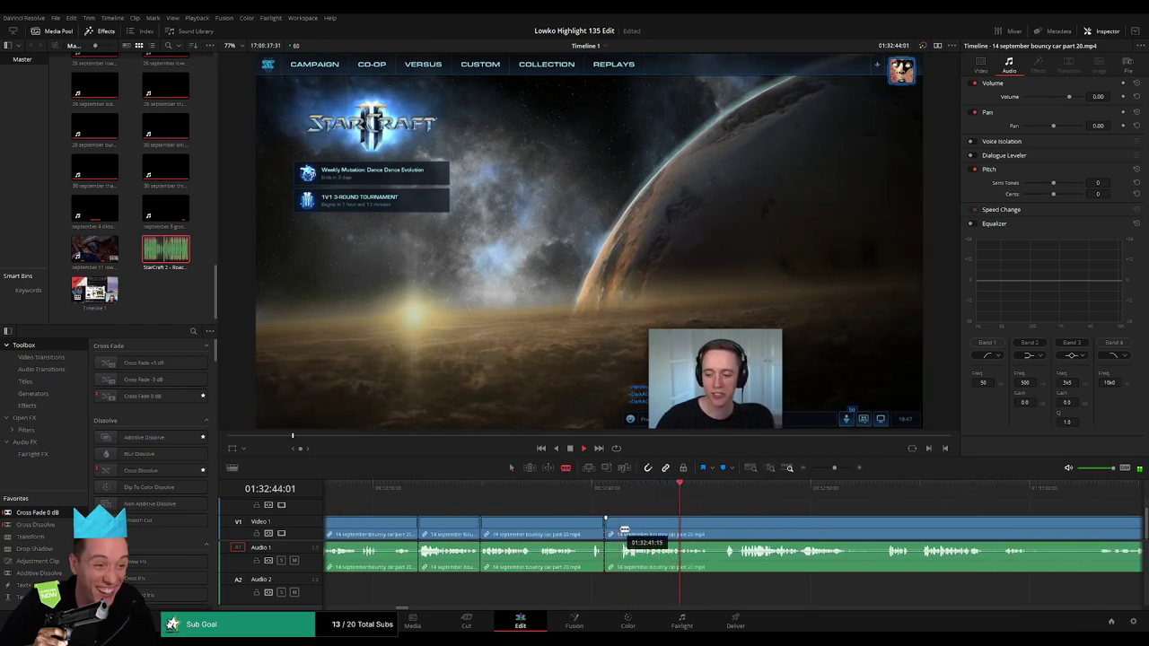
click(619, 530)
key(a)
key(Delete)
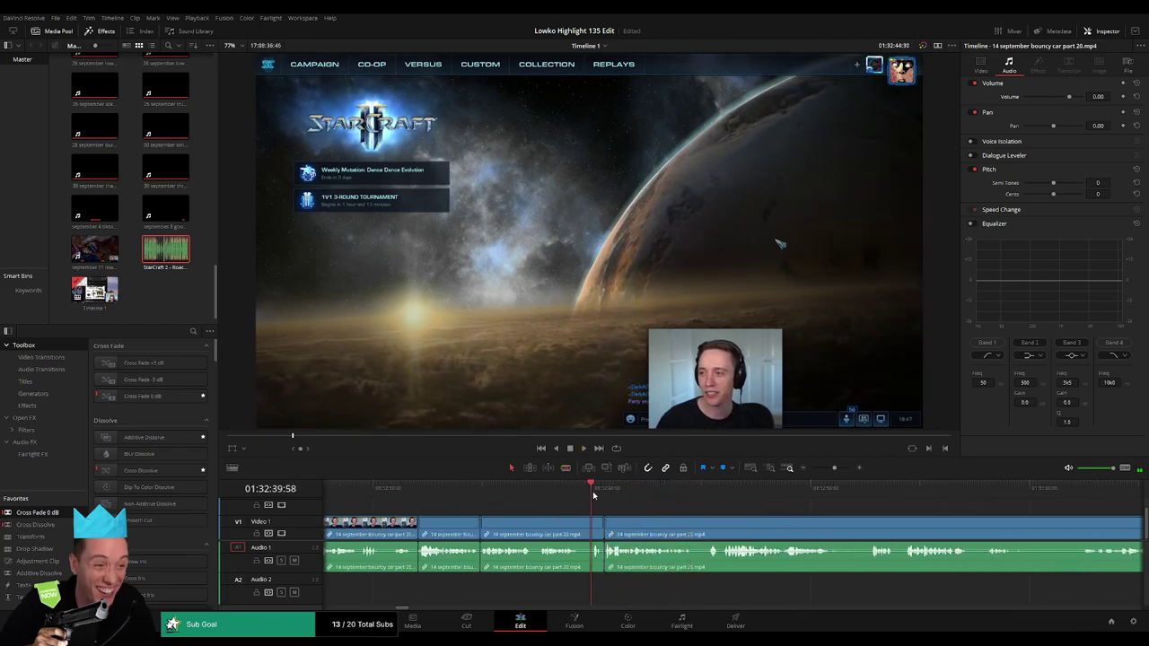
key(space)
click(594, 528)
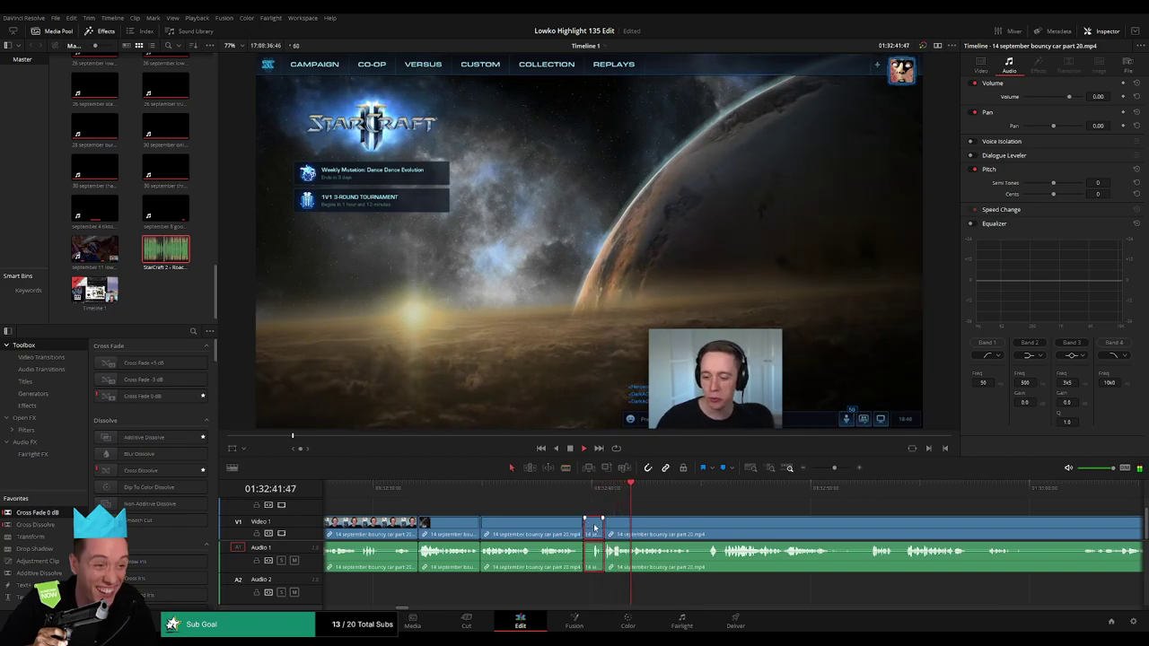
key(Delete)
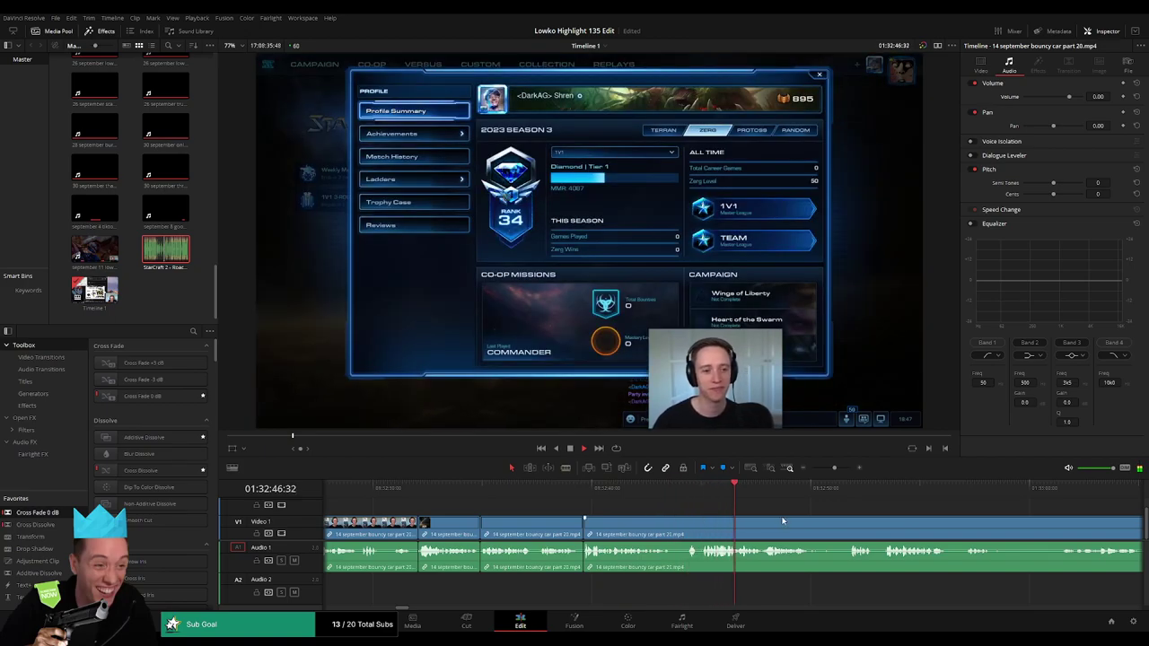
Split the clip at the playhead further on and select the short piece to discard.
scroll(718, 513, right, 3)
scroll(629, 512, right, 3)
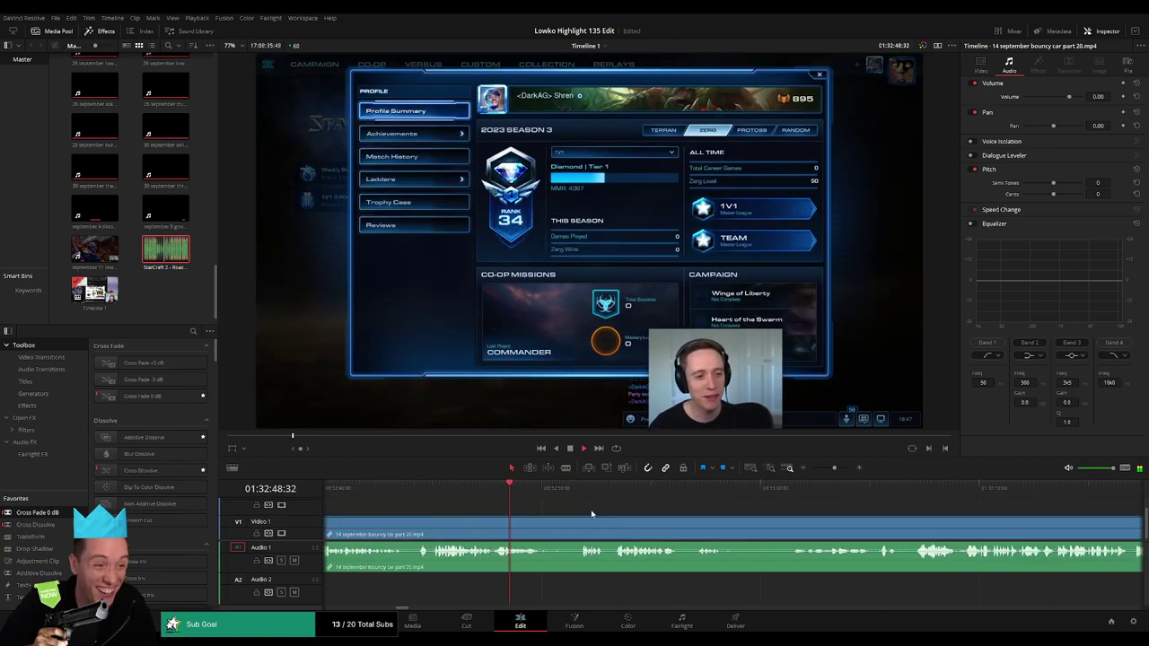
key(b)
click(545, 526)
drag(662, 497, 914, 492)
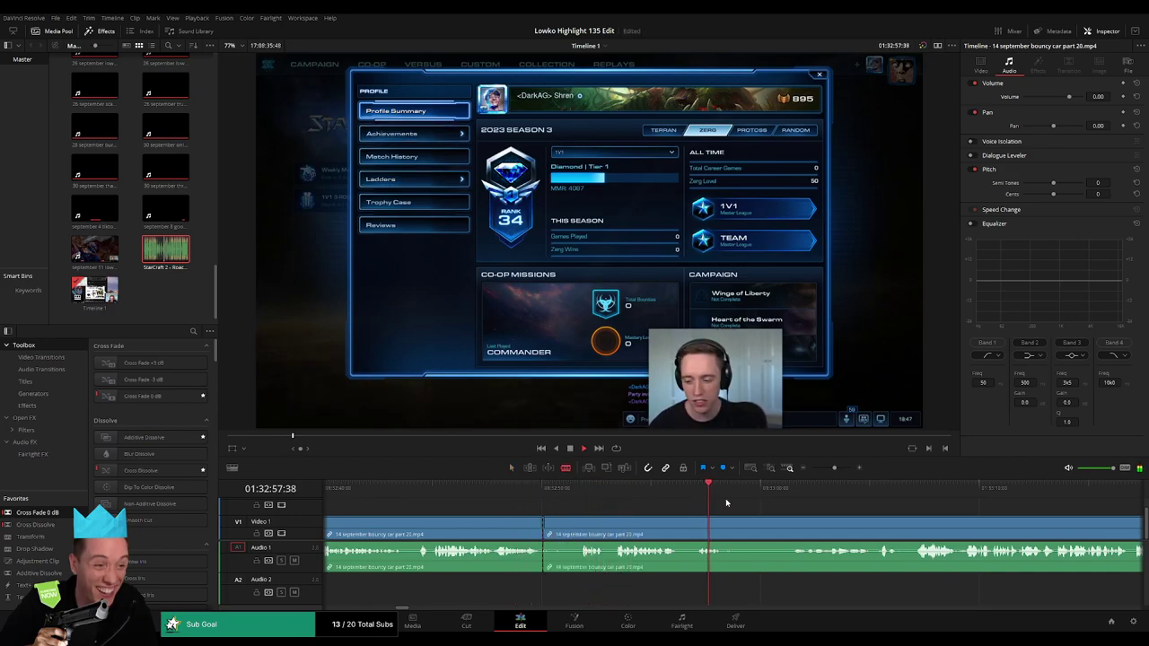
scroll(912, 492, right, 3)
click(893, 489)
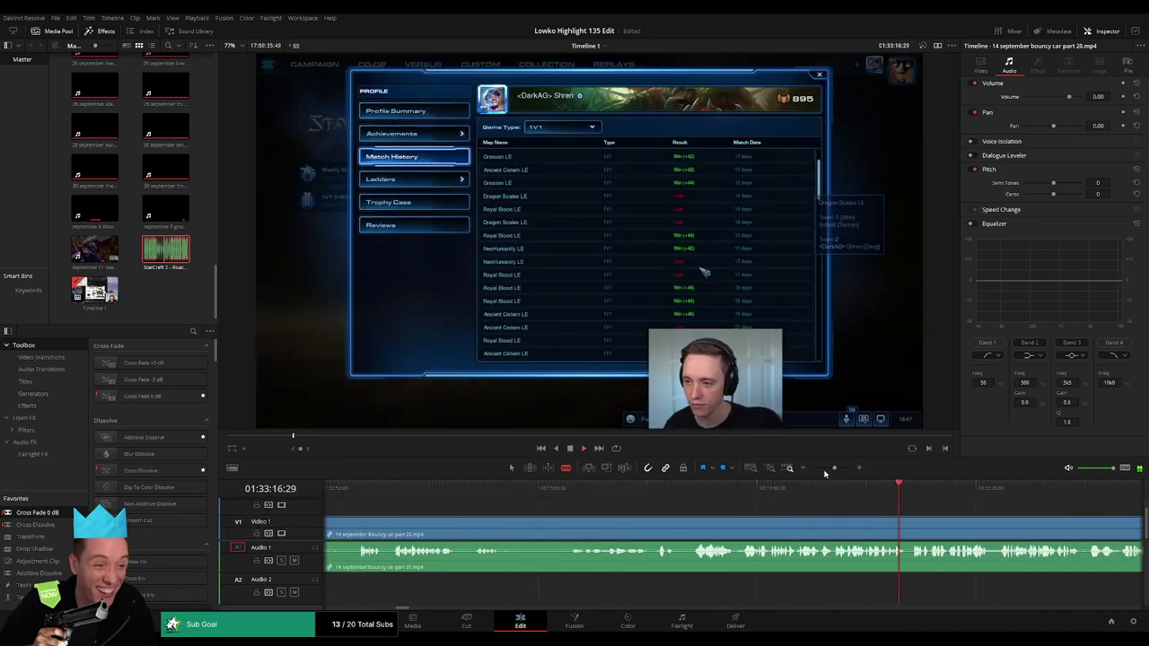
scroll(770, 525, down, 3)
click(771, 525)
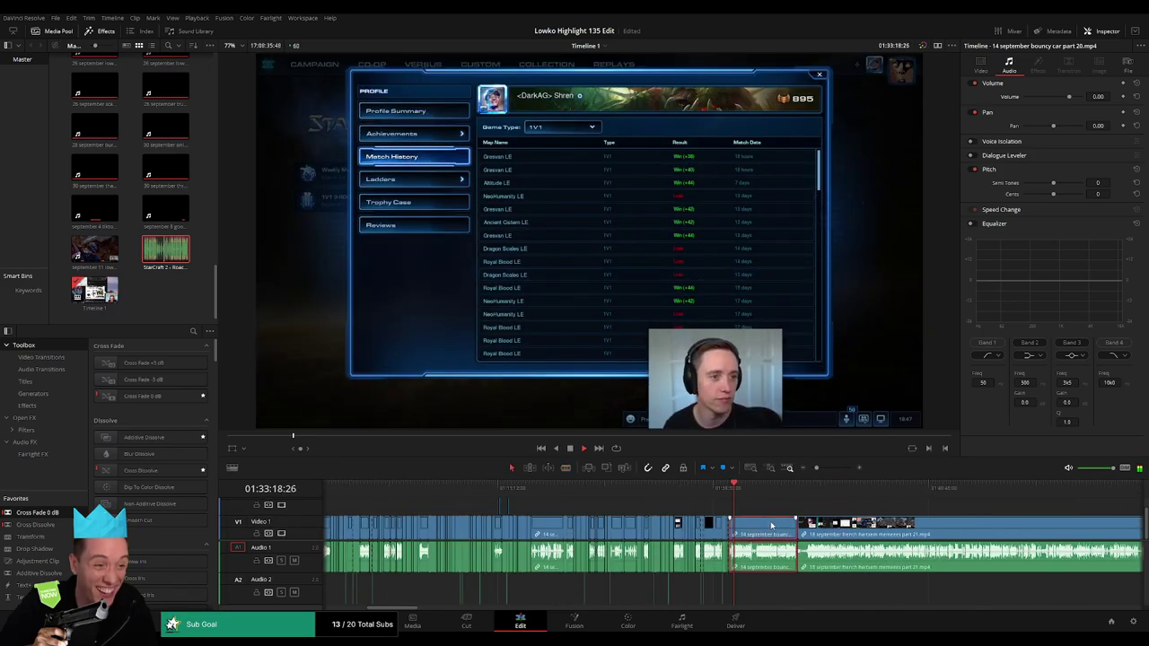
Delete the short clip, then scrub ahead to the Reddit section of the Harstem footage.
key(Delete)
click(785, 492)
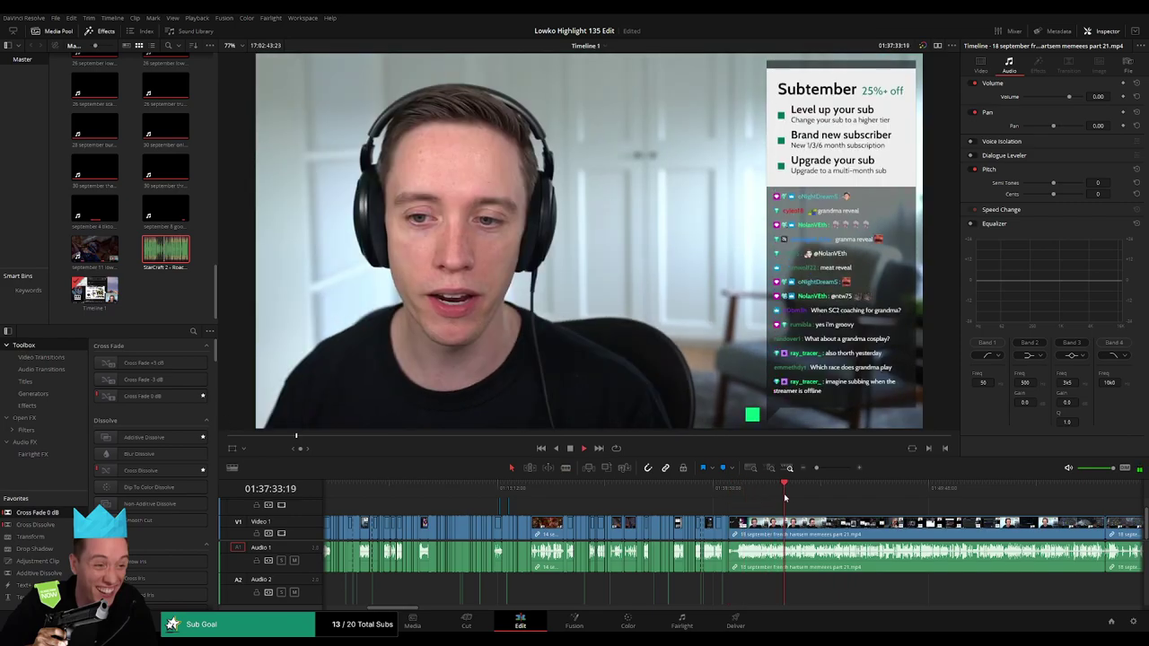
drag(785, 492, 855, 492)
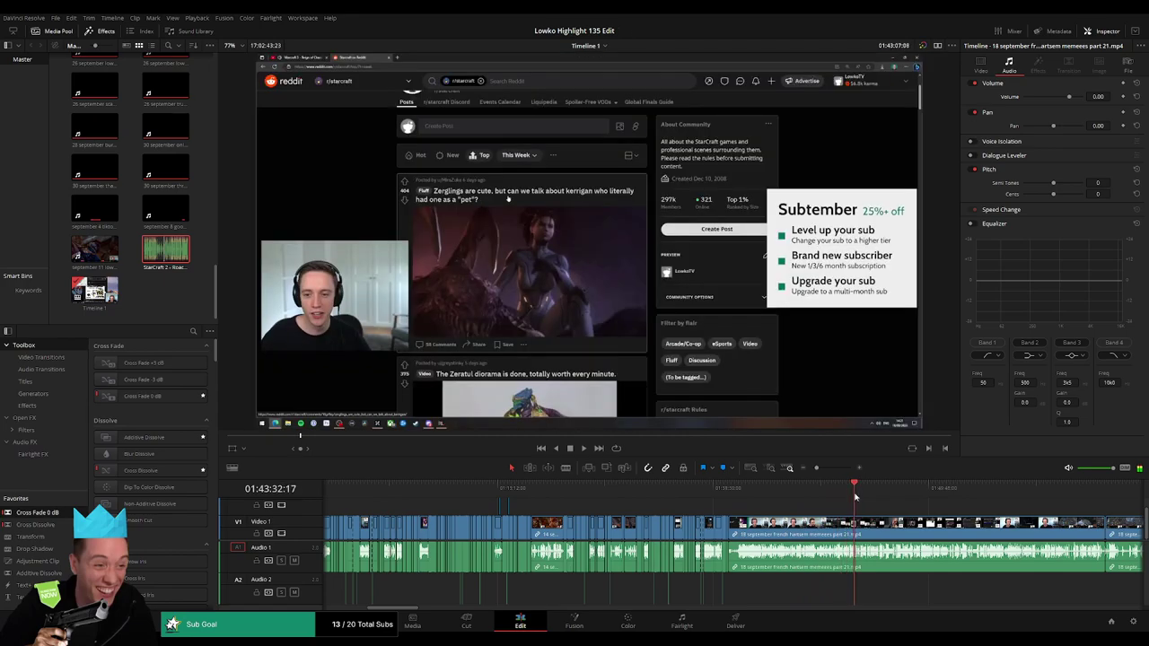
drag(855, 492, 876, 492)
key(space)
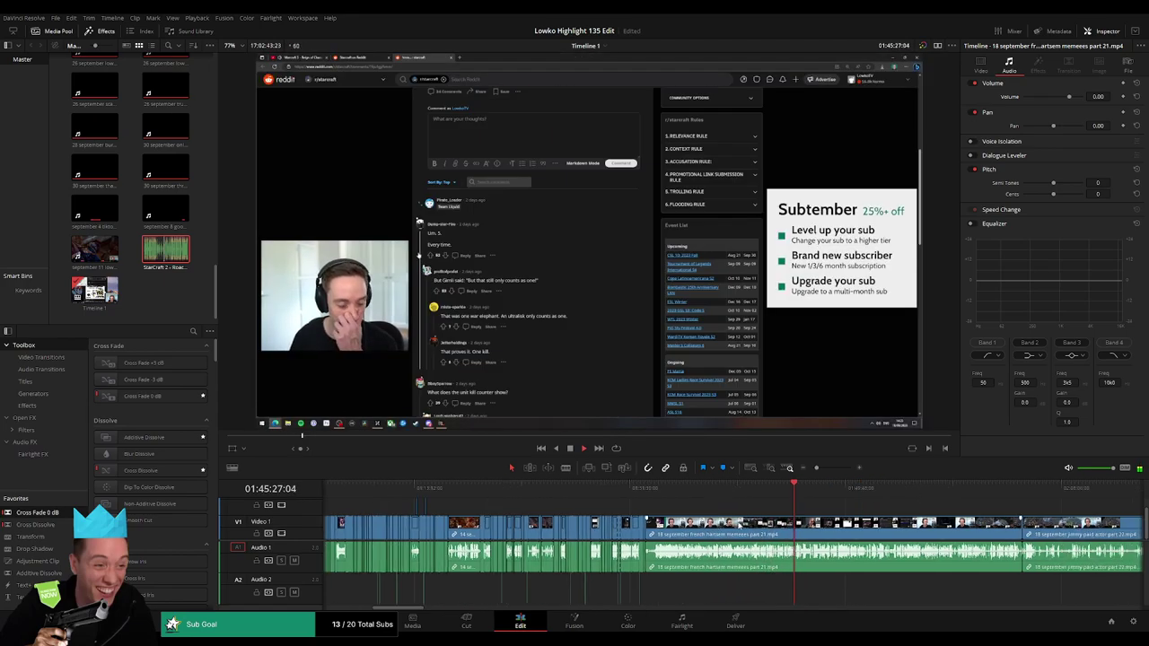
mouse_move(683, 487)
mouse_down()
mouse_move(657, 487)
mouse_move(696, 492)
mouse_up()
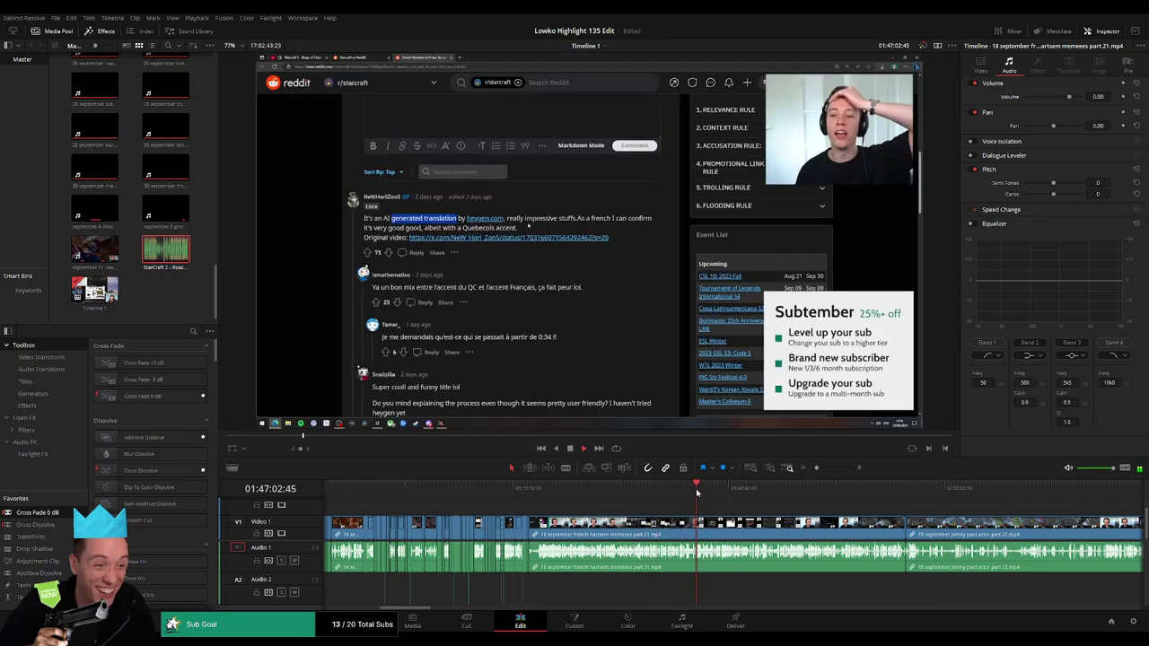
drag(814, 467, 833, 469)
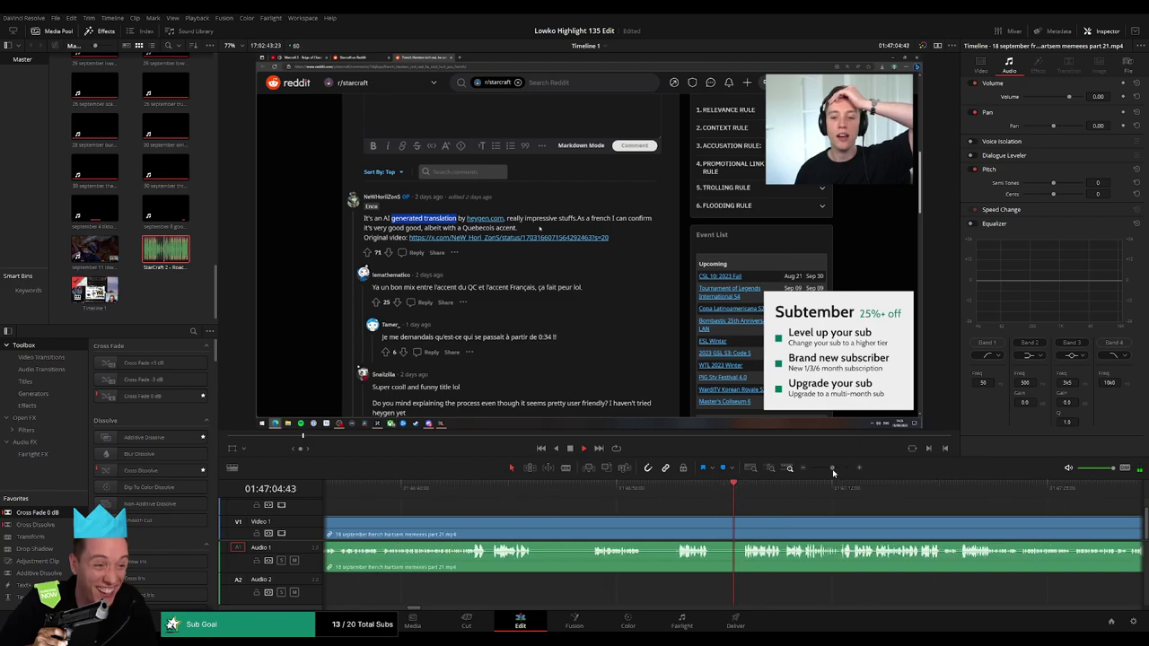
Find the end of the dull stretch, blade there, and ripple-delete the dull piece.
click(494, 504)
key(Up)
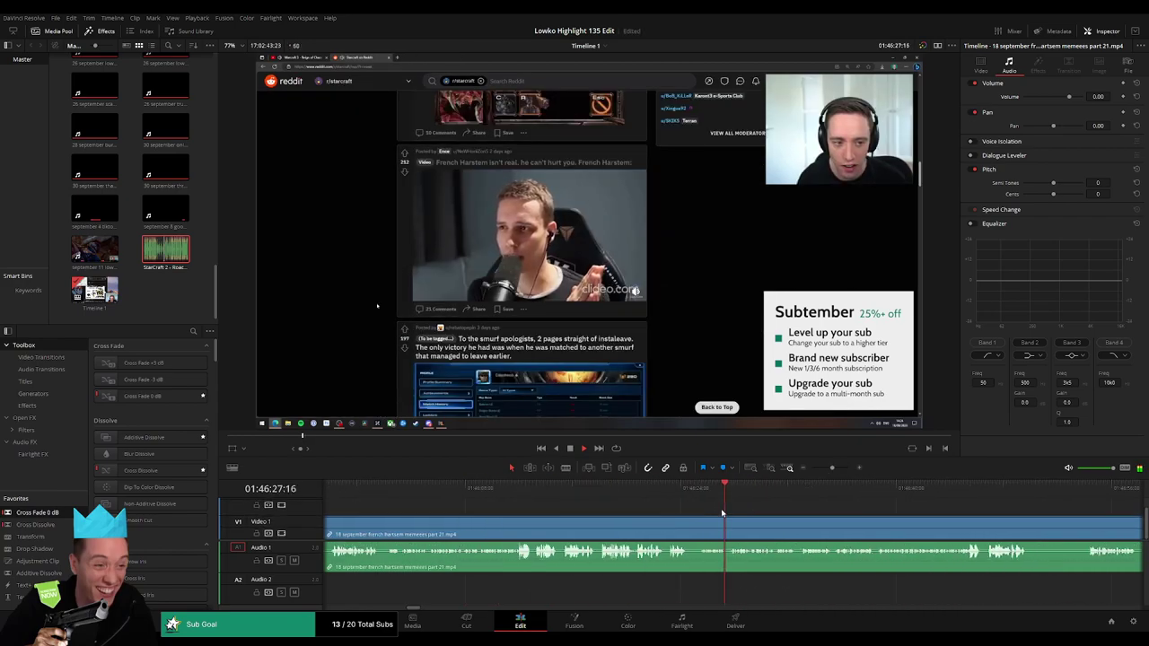
click(530, 490)
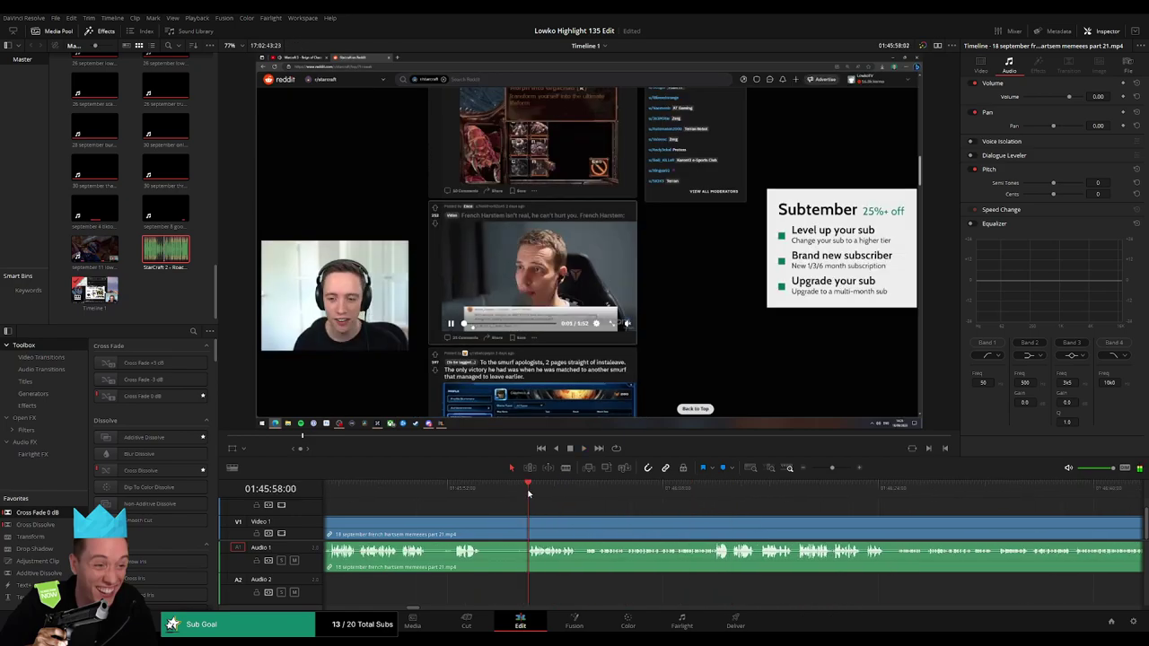
click(604, 490)
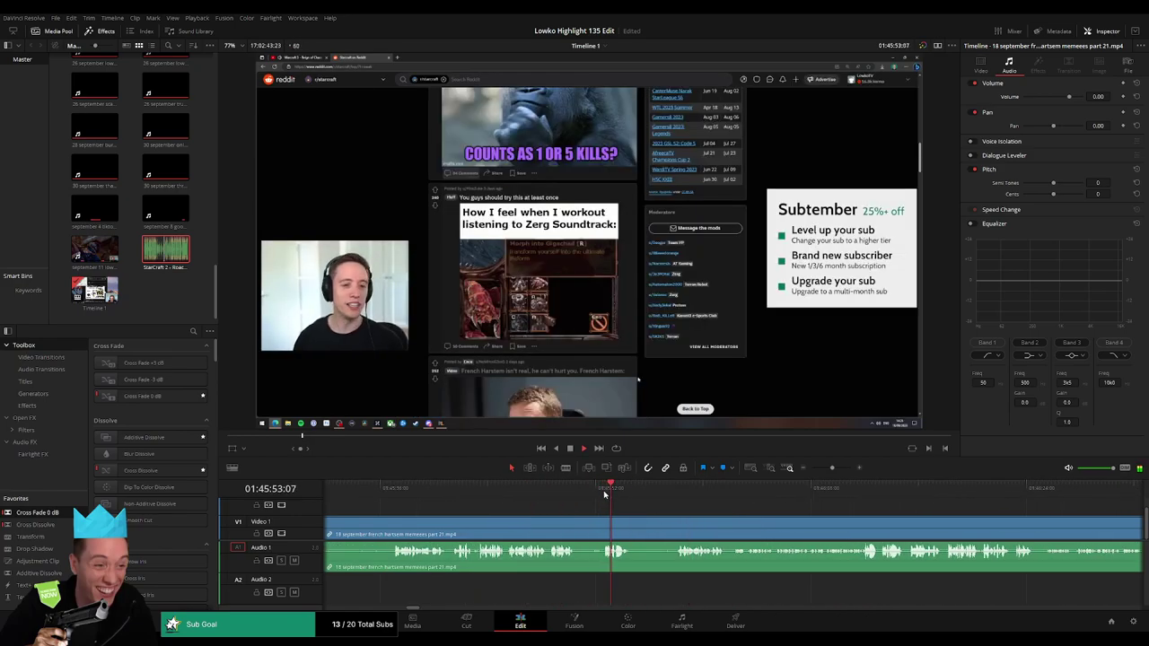
click(471, 489)
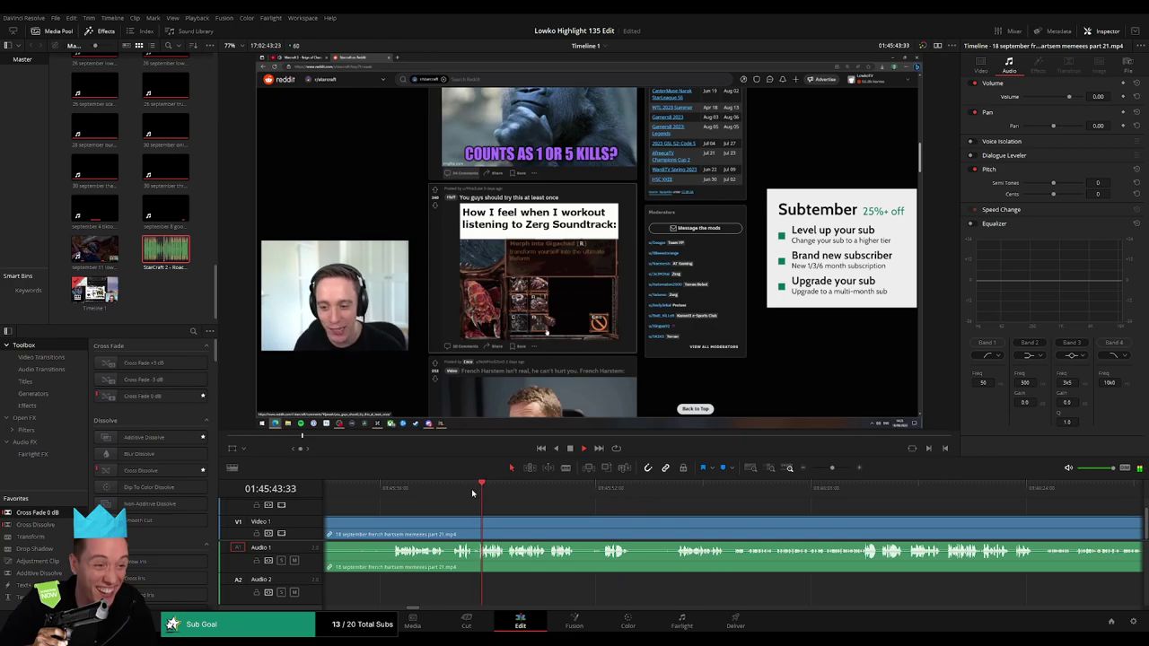
click(595, 489)
click(687, 490)
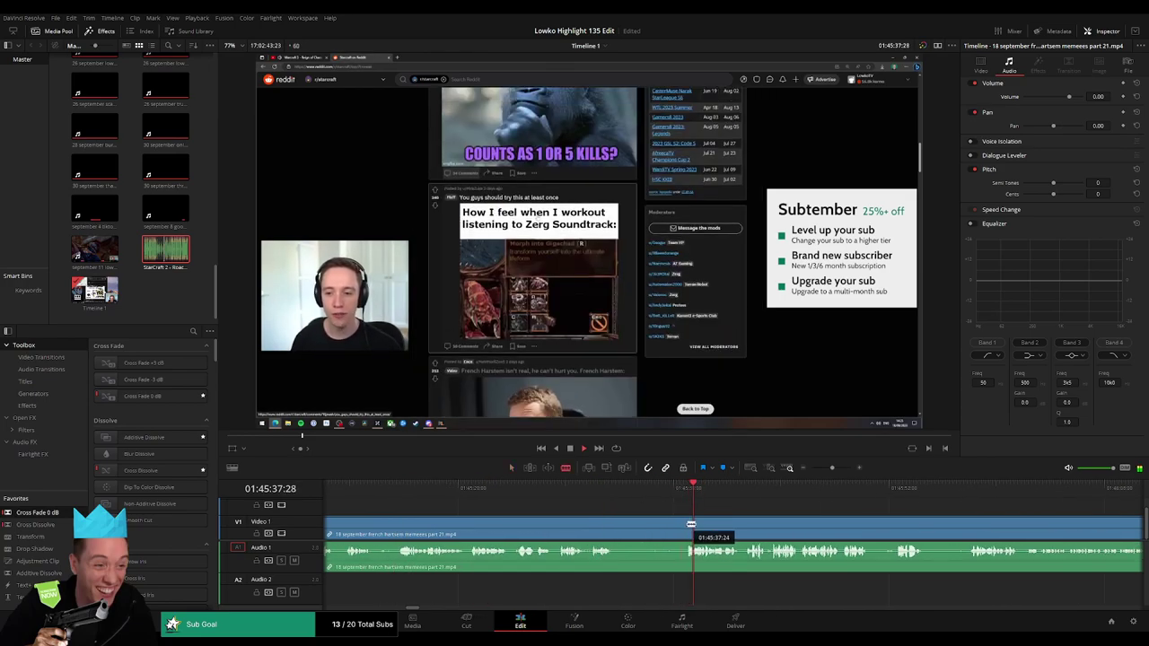
click(685, 523)
key(a)
key(Delete)
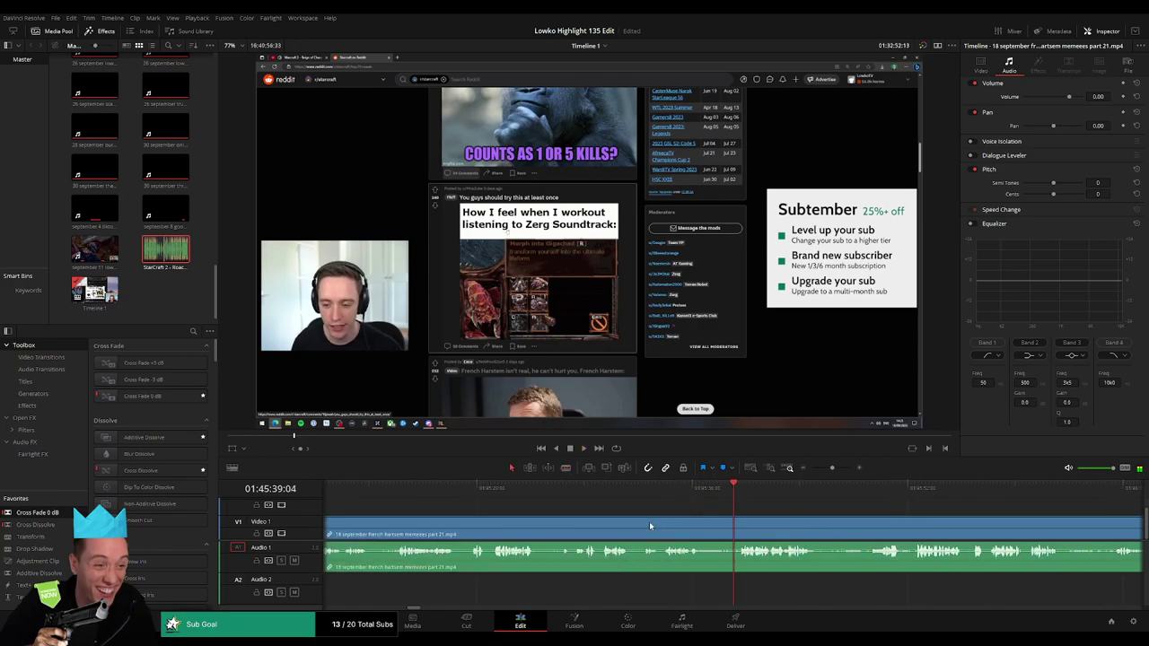
Readjust the timeline zoom and jump the playhead back to review the edit.
drag(834, 470, 819, 469)
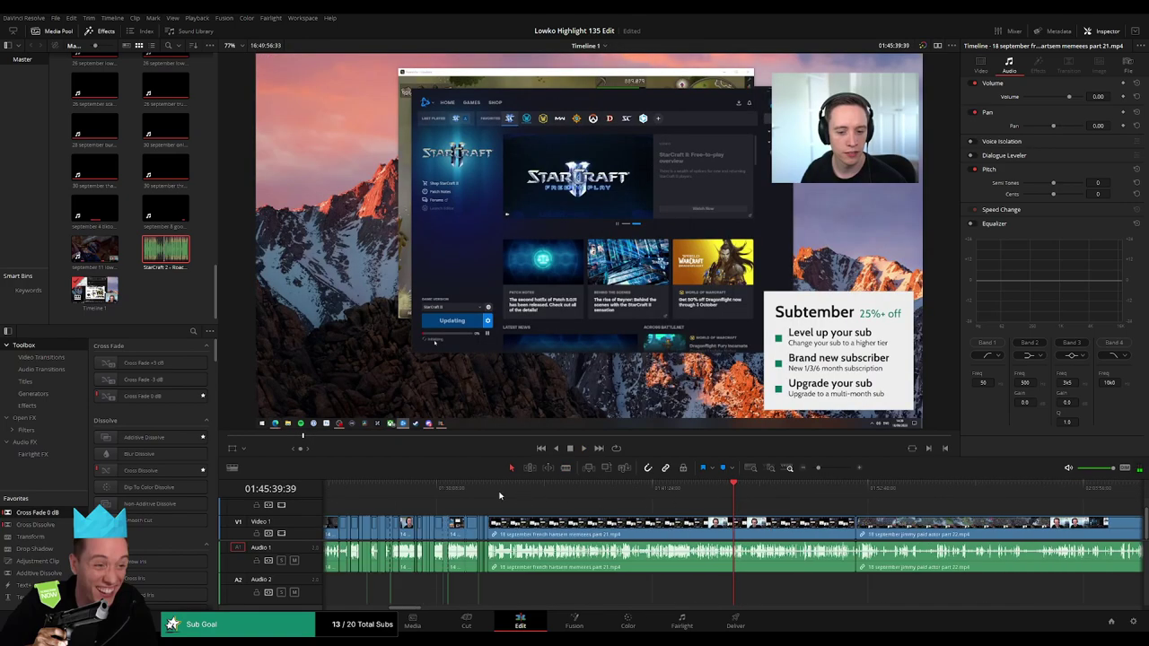
click(490, 488)
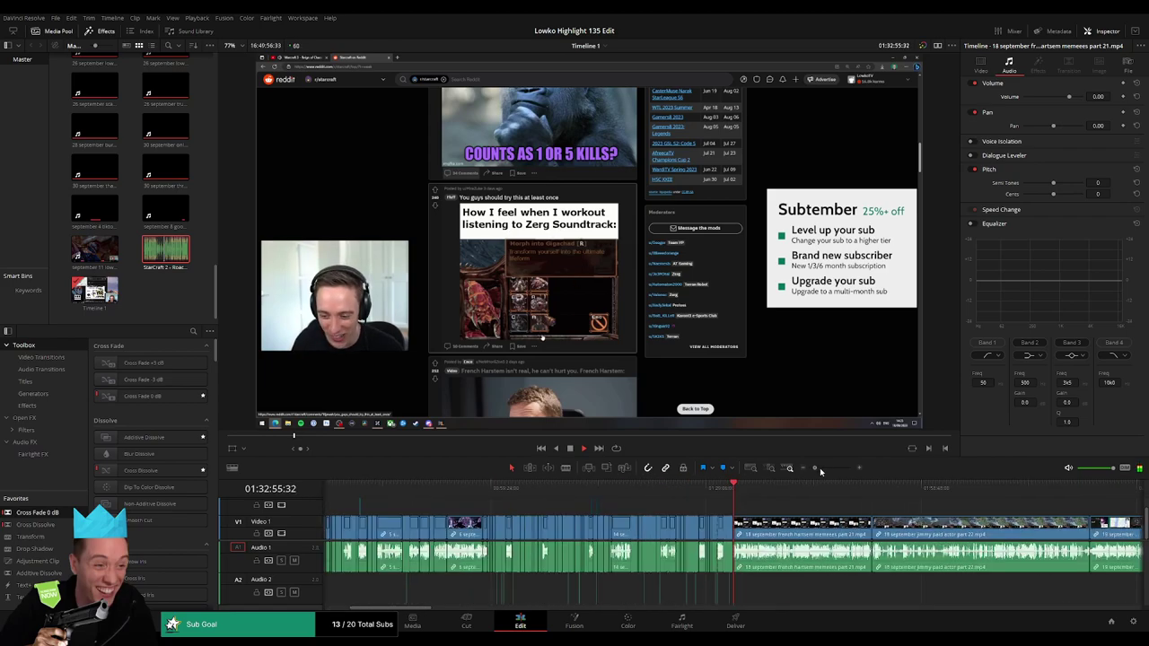
drag(819, 469, 834, 468)
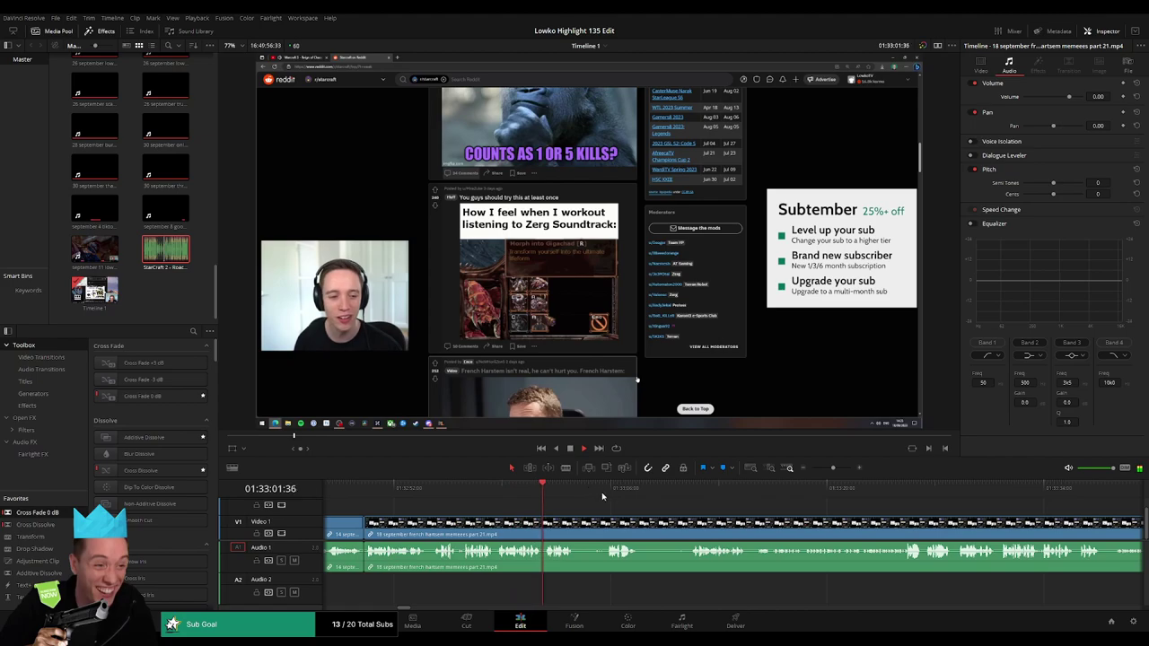
scroll(602, 496, right, 3)
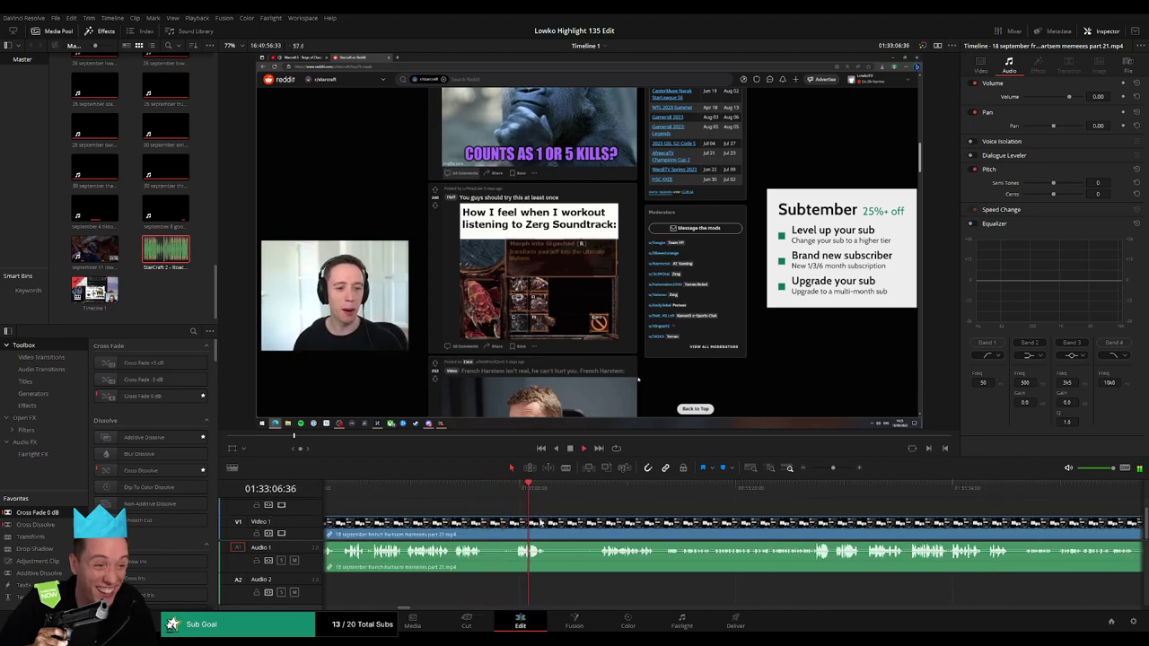
Remove the short dull bit between two cuts and trim the next clip's start later.
click(486, 523)
click(513, 522)
key(a)
click(507, 525)
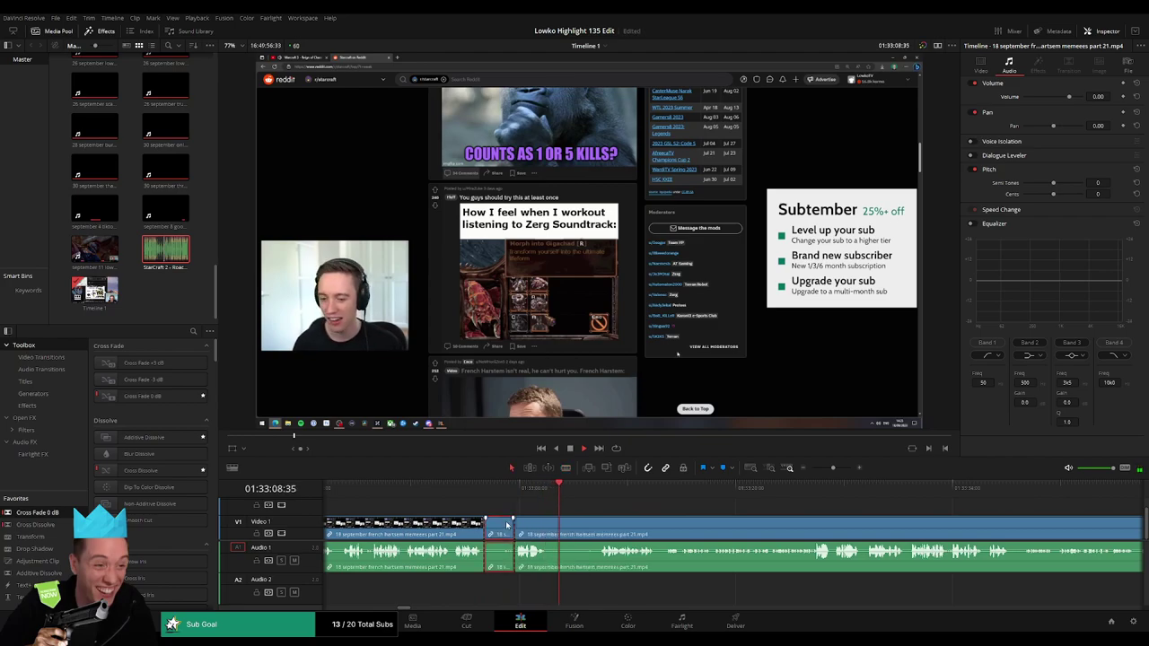
key(BackSpace)
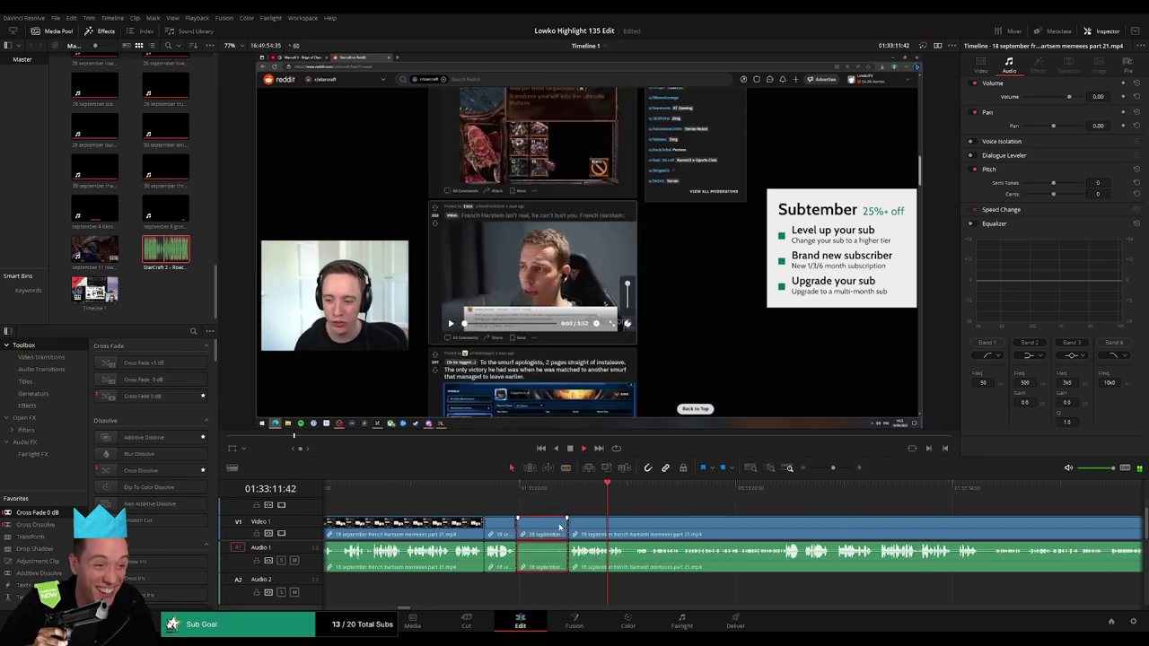
drag(519, 522, 558, 525)
Zoom in around the cut, scrub across it to the exact moment, and play back.
scroll(538, 521, right, 3)
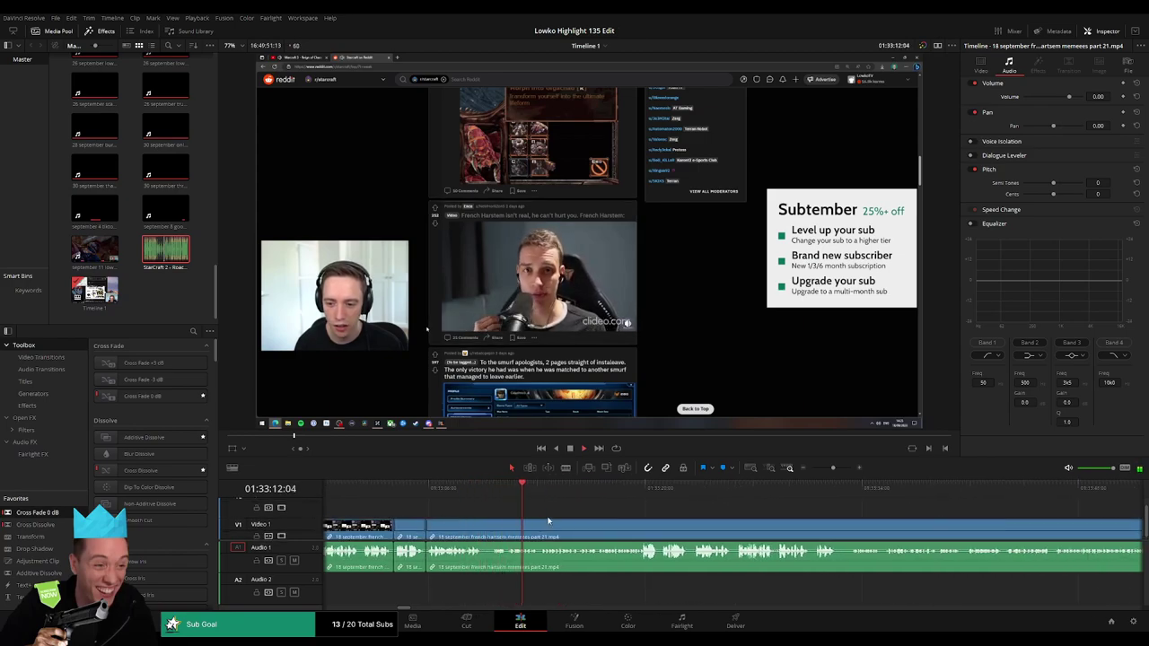
scroll(547, 517, right, 1)
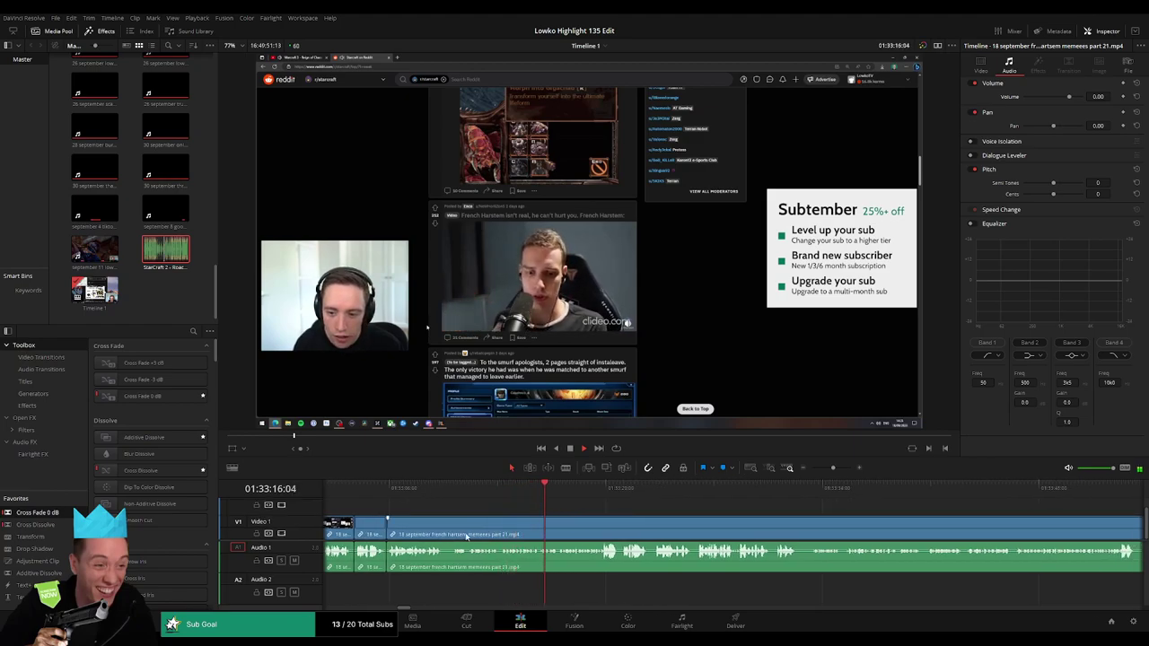
key(b)
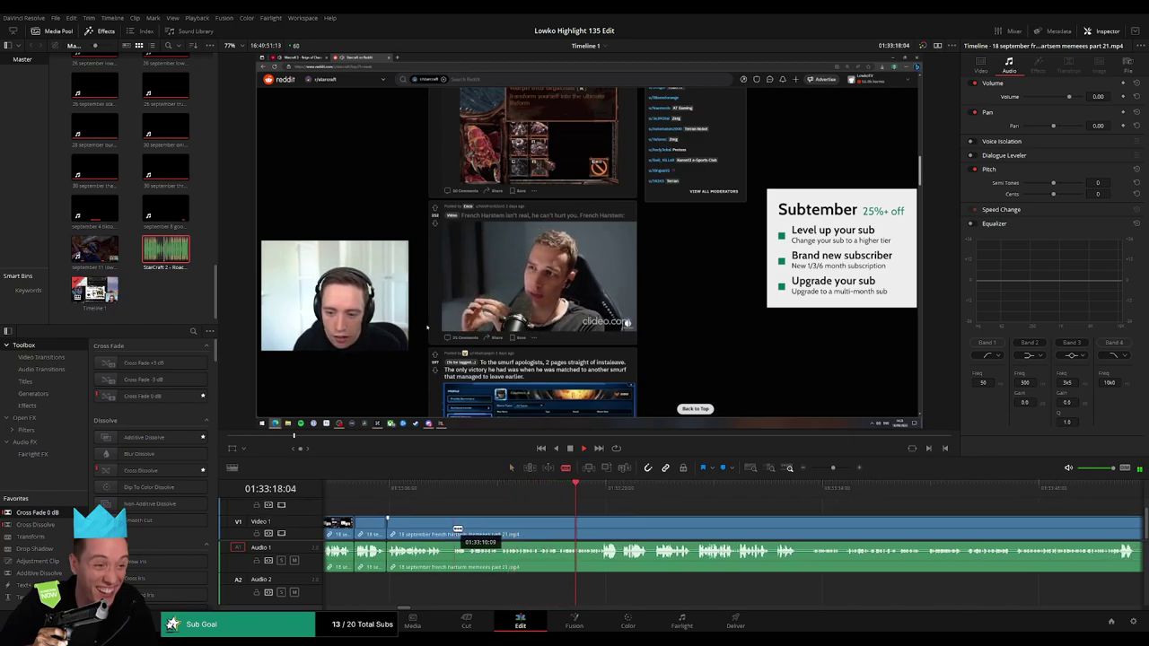
key(a)
scroll(679, 507, right, 3)
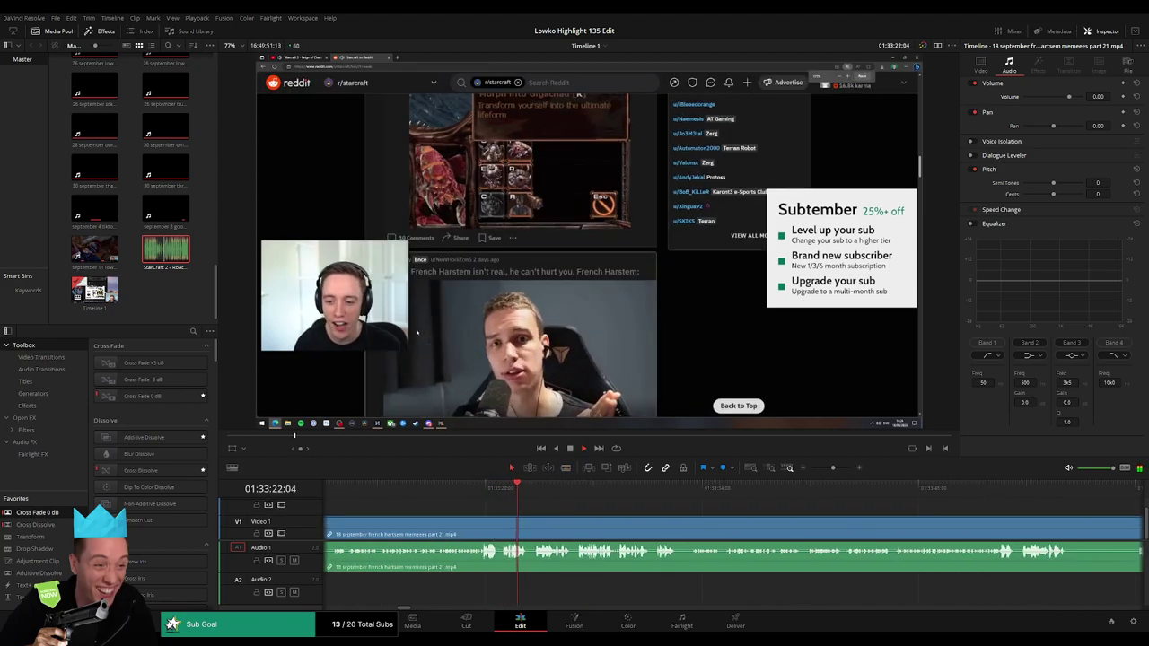
click(501, 488)
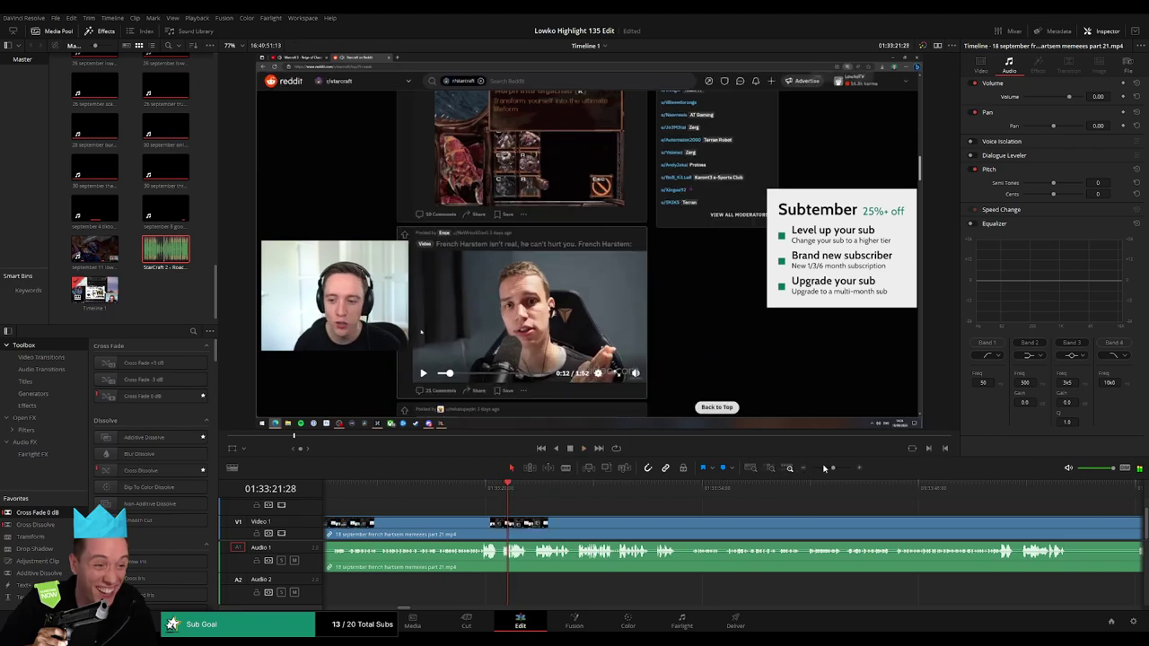
drag(824, 468, 844, 471)
drag(804, 506, 790, 549)
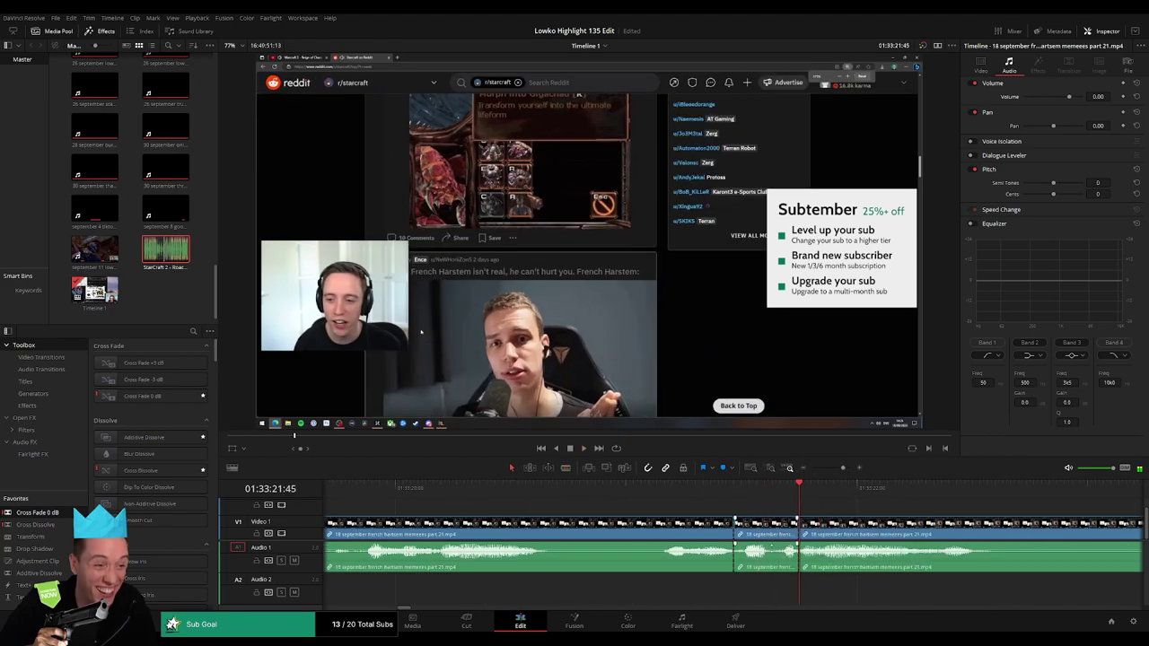
key(space)
Place a shortened Roach Quotes clip on Audio 2 at the cut with volume -23.
drag(94, 211, 750, 599)
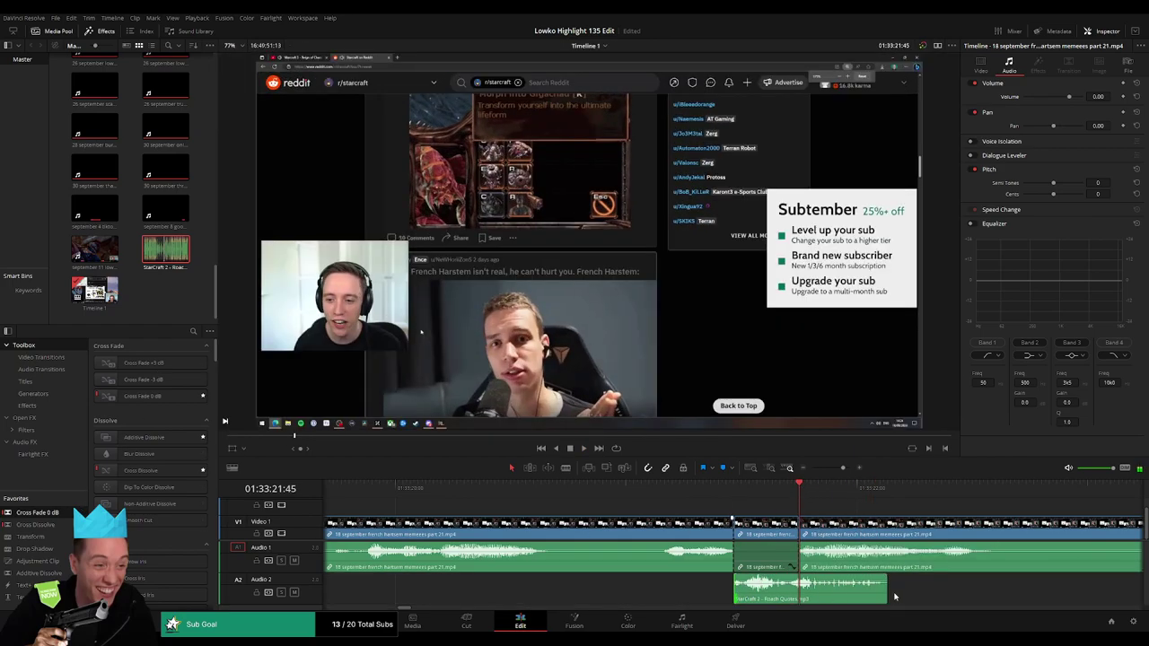
drag(886, 592, 797, 592)
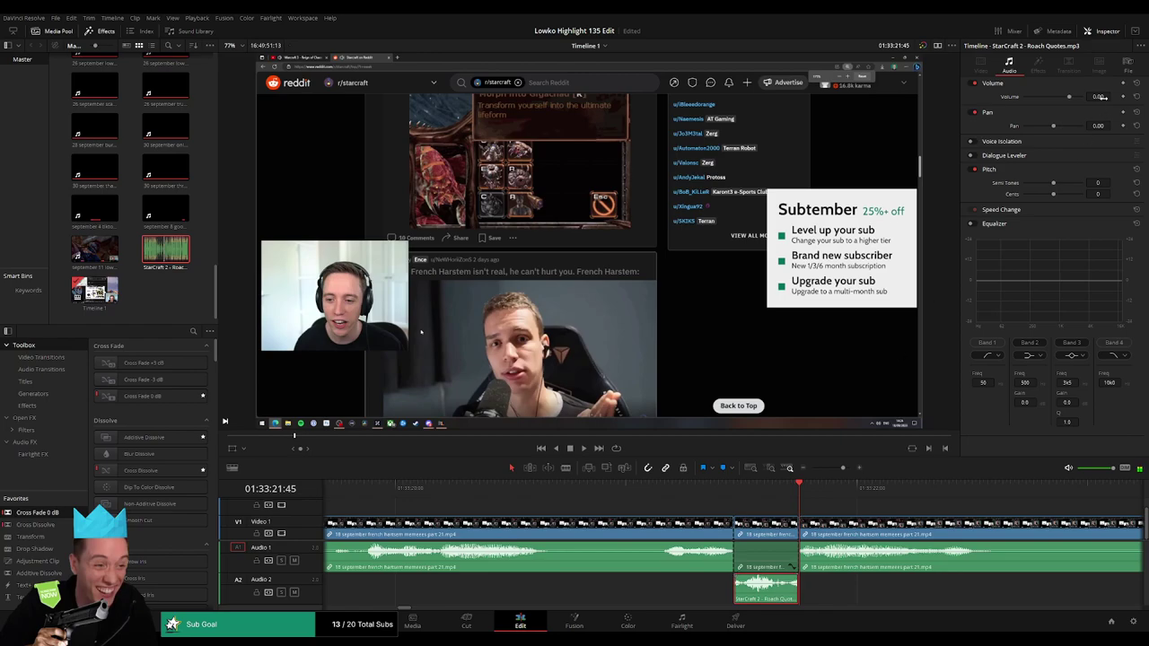
text(-23)
key(Return)
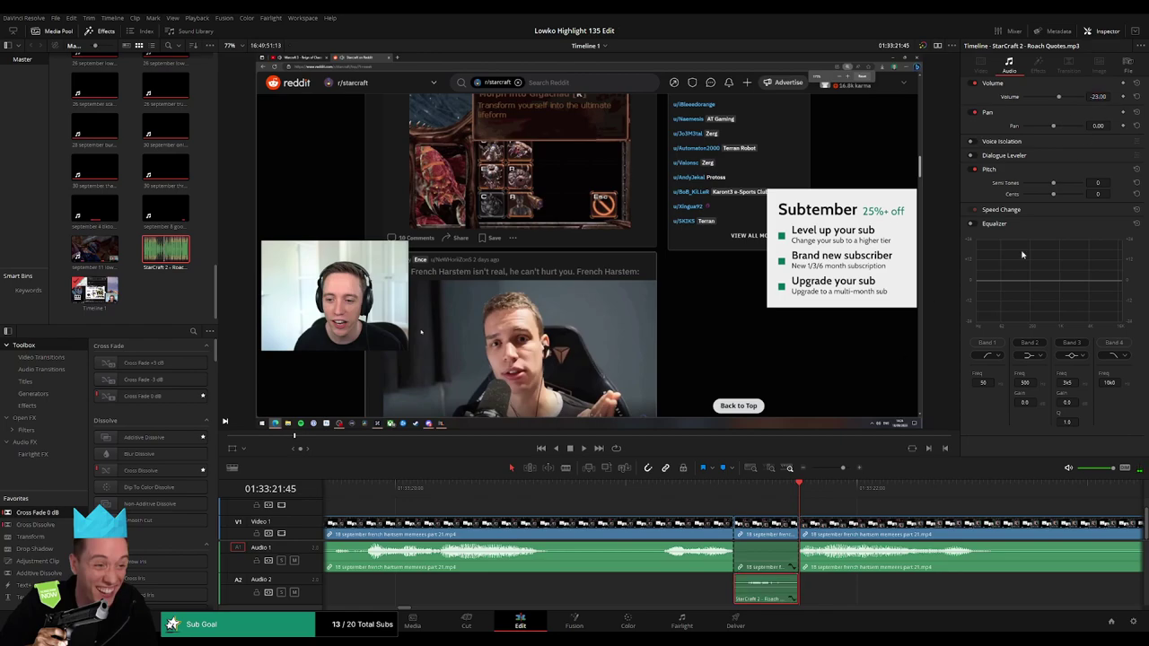
key(space)
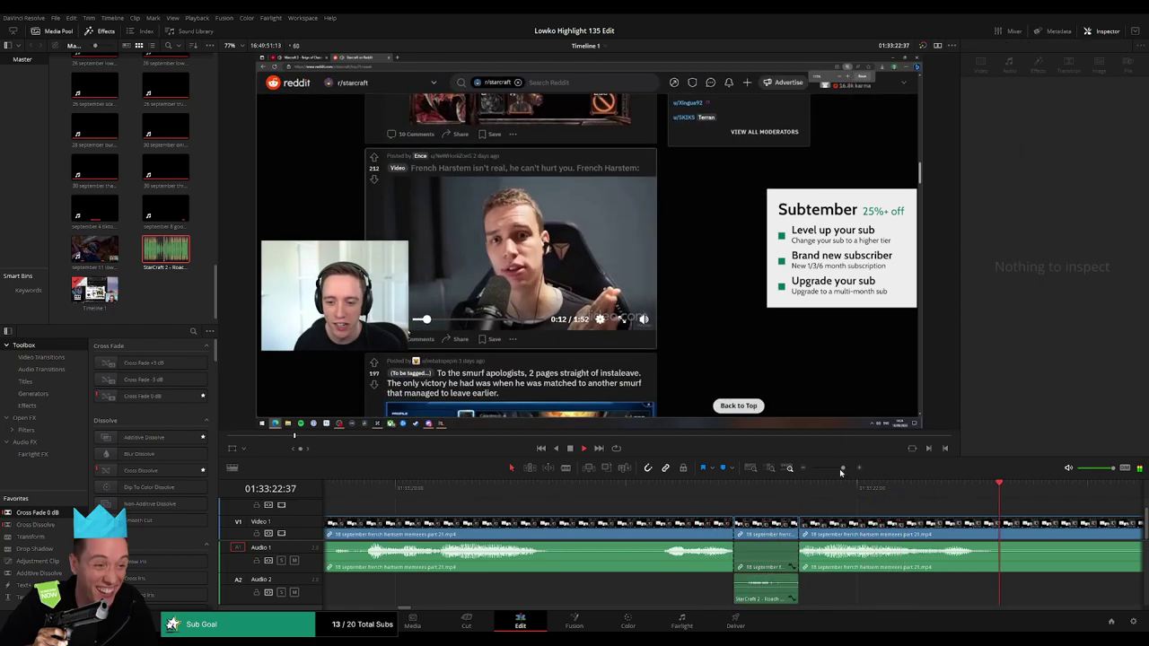
drag(843, 468, 833, 471)
scroll(594, 504, right, 2)
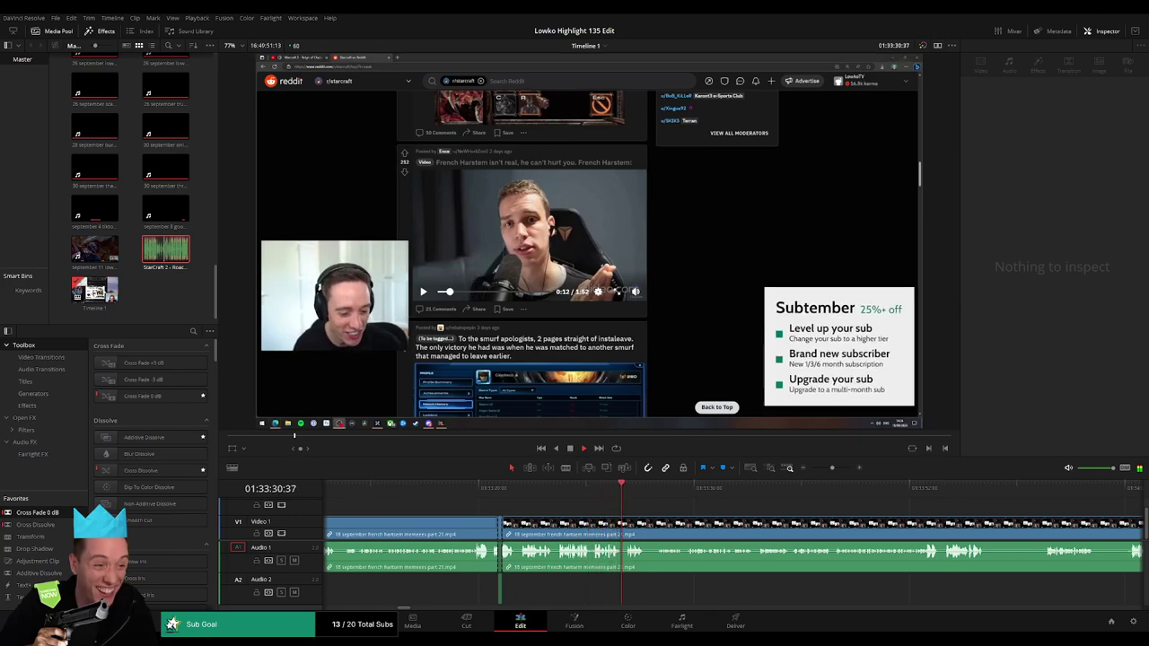
Blade the footage at the start and end of the next gag.
click(602, 528)
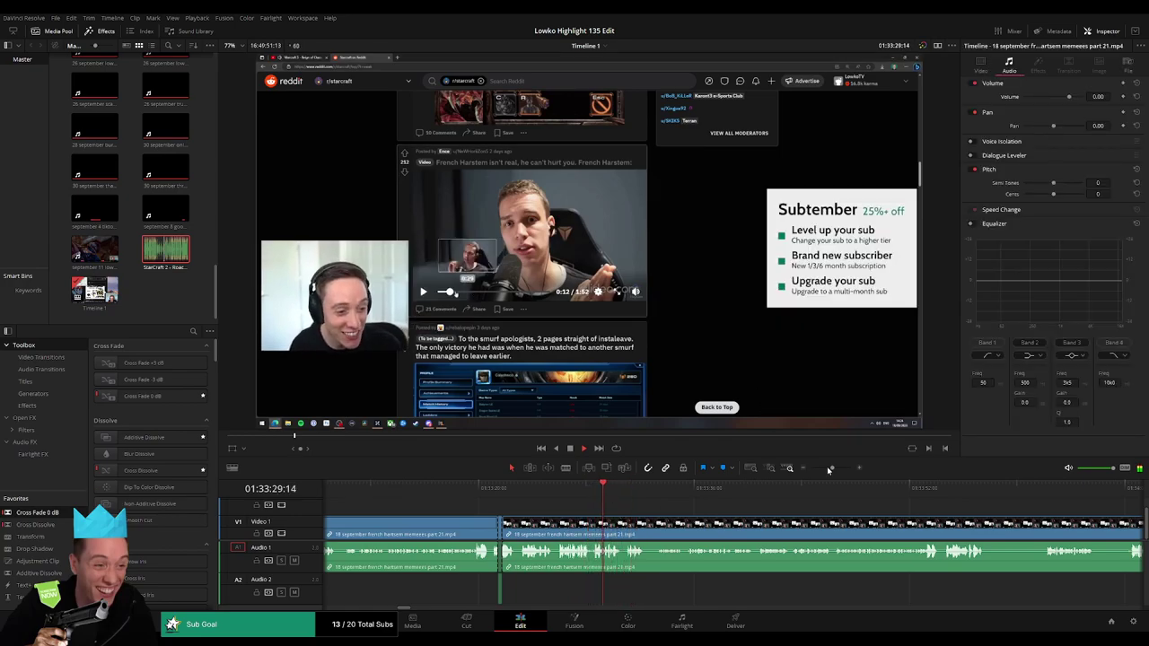
scroll(698, 499, up, 2)
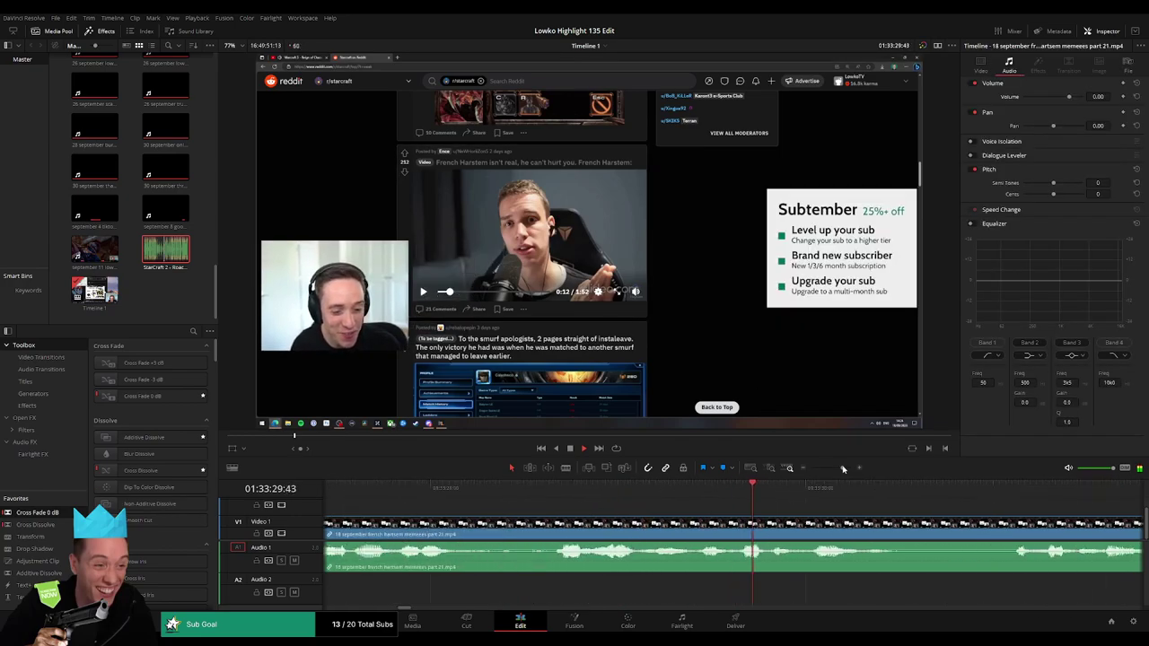
key(b)
click(728, 532)
key(space)
click(803, 524)
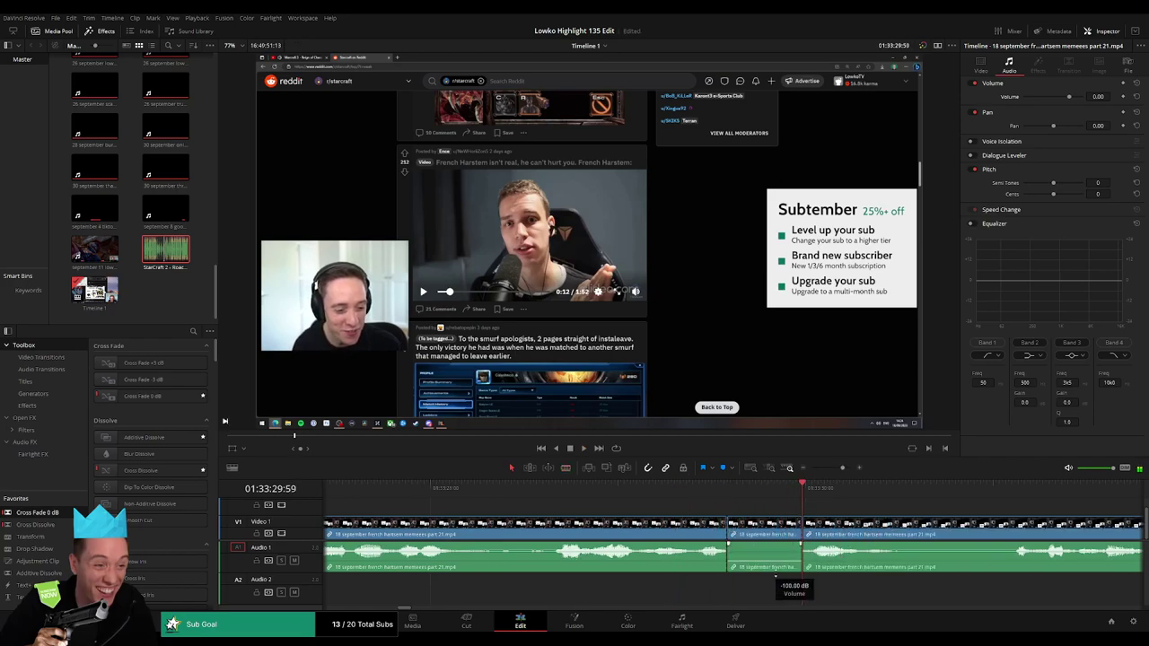
Add a second Roach Quotes clip on Audio 2 at that cut, lowered to -23.
mouse_move(368, 303)
mouse_down()
mouse_move(847, 600)
mouse_move(802, 600)
mouse_up()
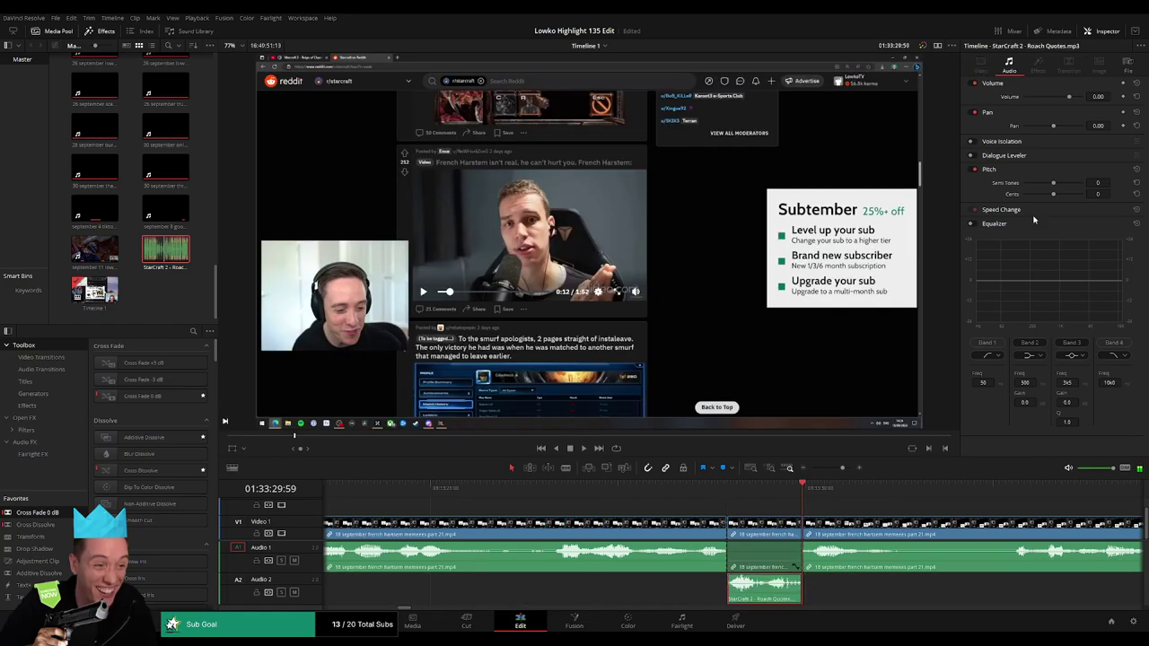
text(-23)
key(Return)
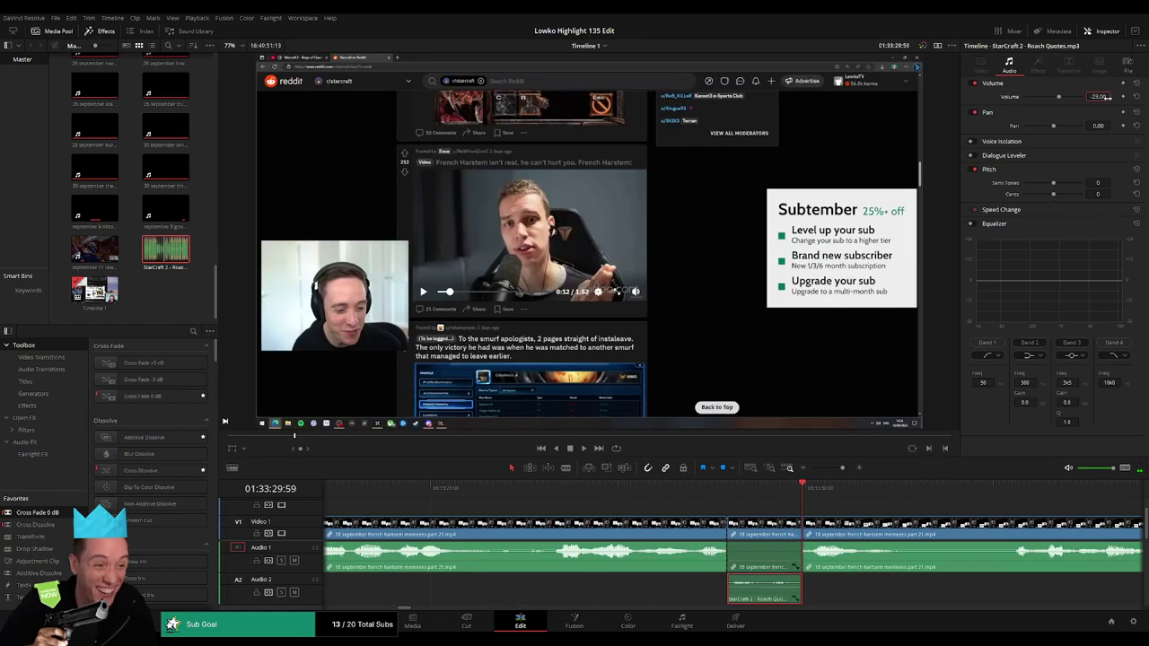
key(space)
scroll(788, 512, down, 2)
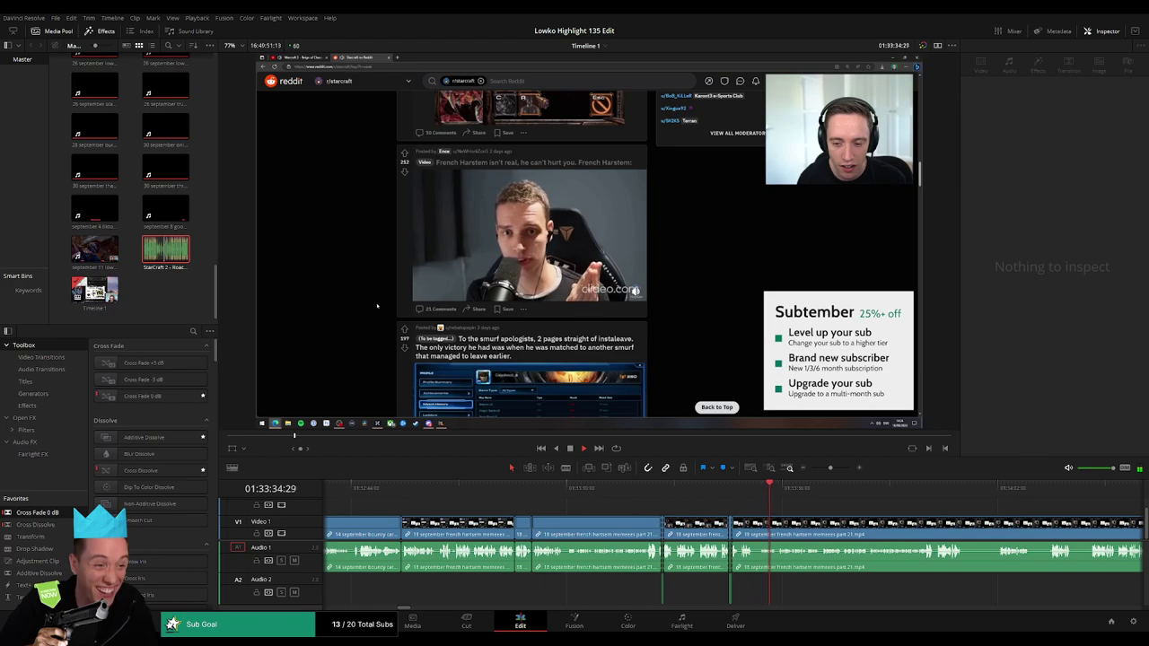
scroll(837, 512, up, 3)
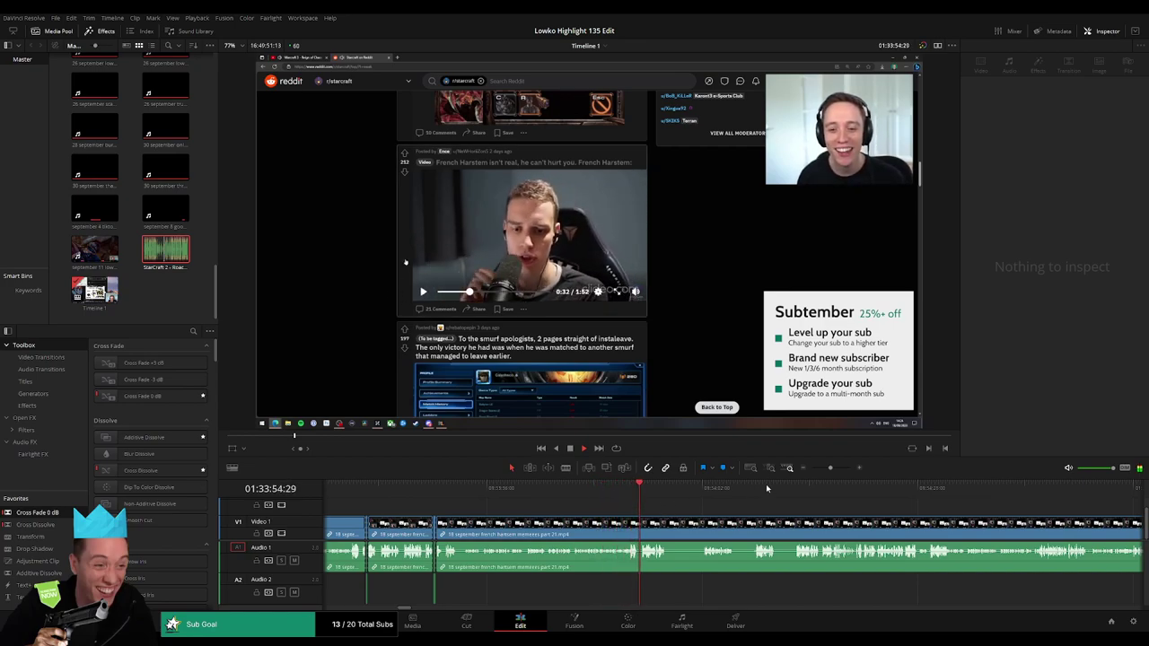
scroll(766, 484, up, 2)
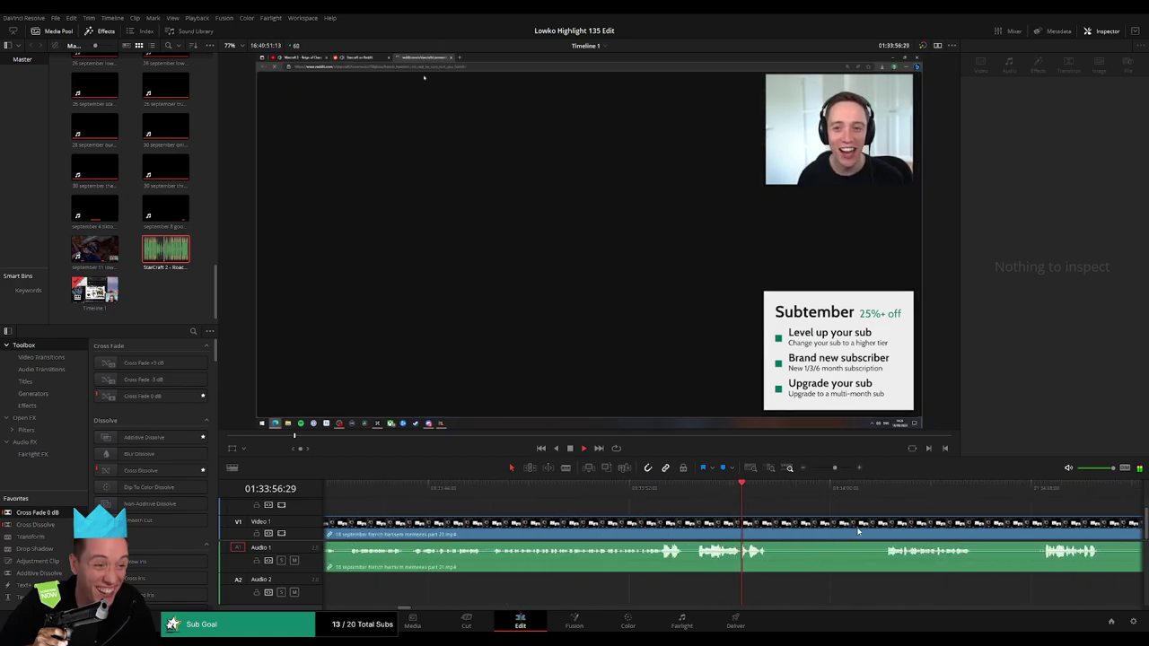
Cut the footage near 01:34 and ripple-delete the dull stretch after it.
click(662, 493)
key(b)
click(531, 523)
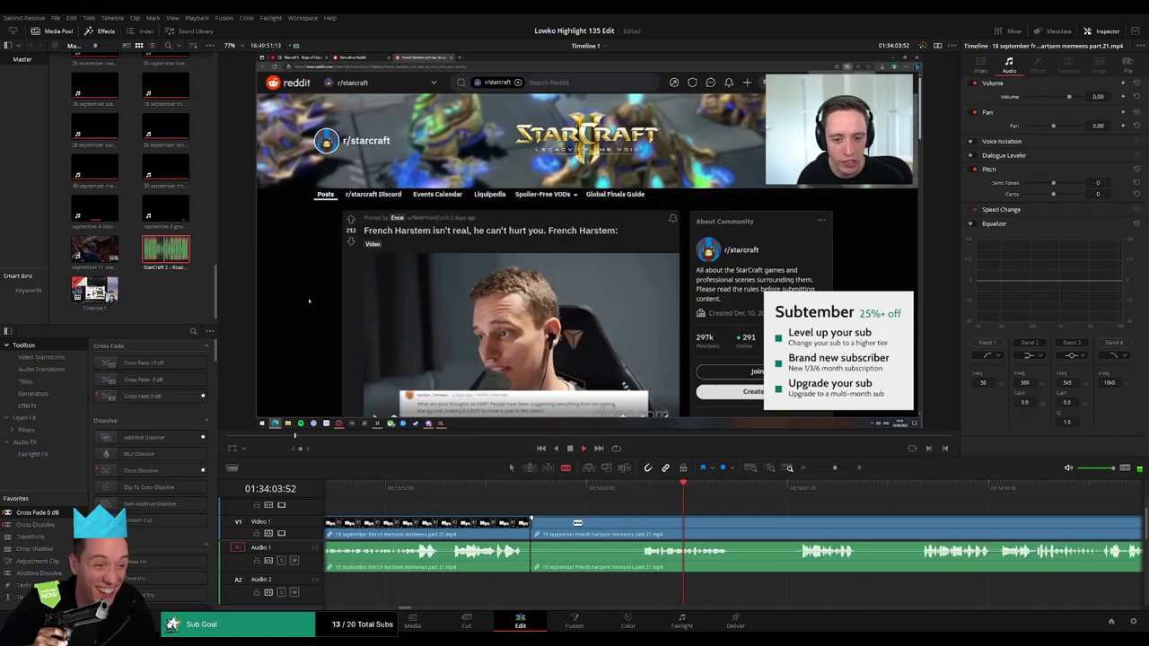
key(a)
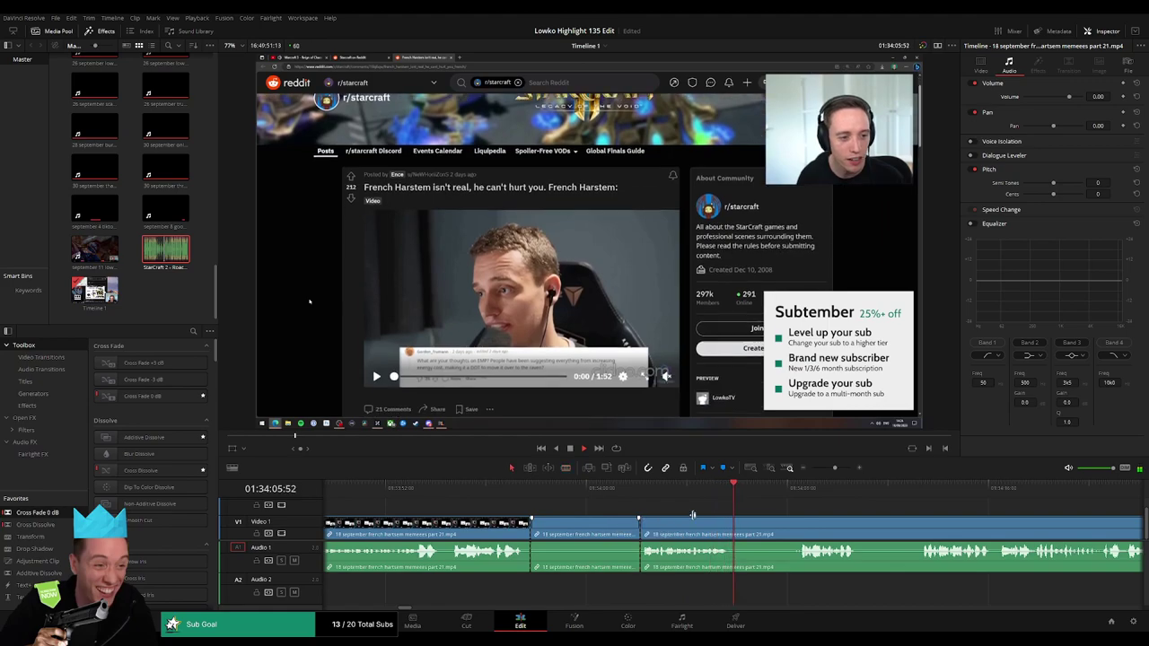
click(798, 492)
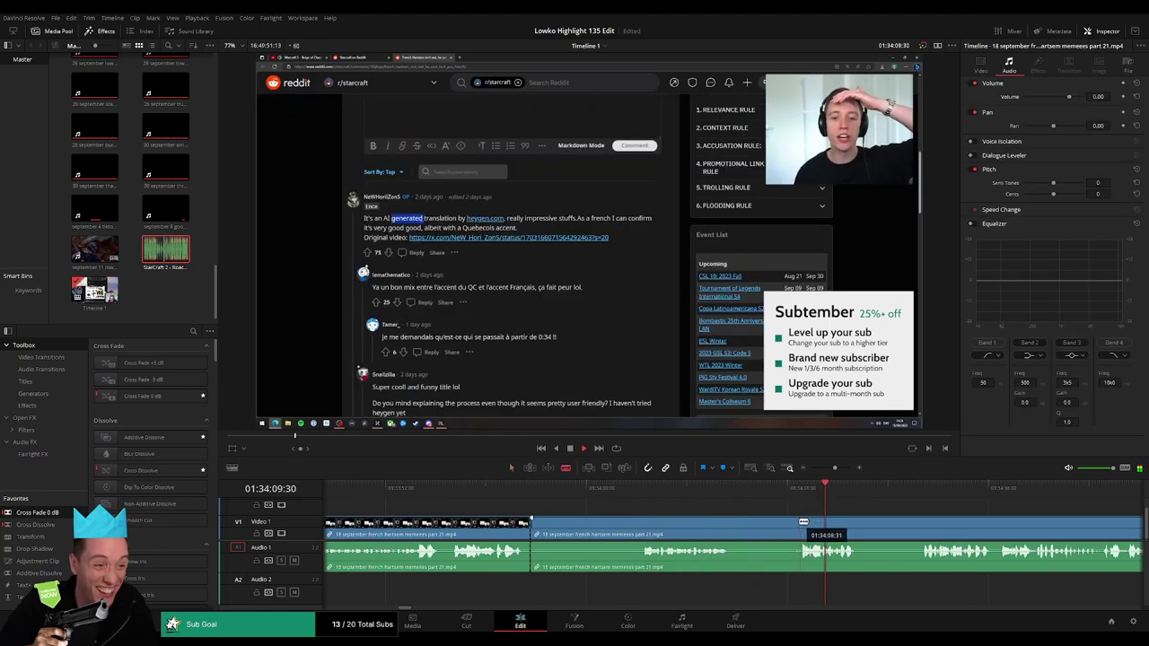
click(791, 528)
key(Delete)
key(space)
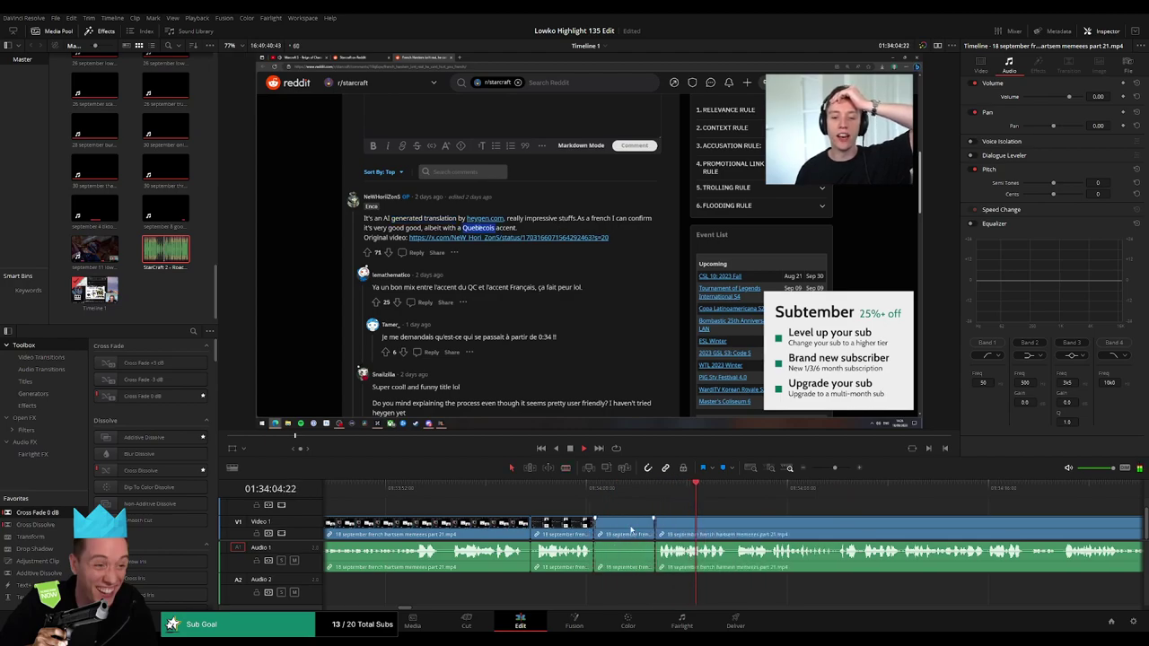
Fine-trim the stream clip's edges and park the playhead at the 01:34:04 cut.
drag(659, 523, 631, 531)
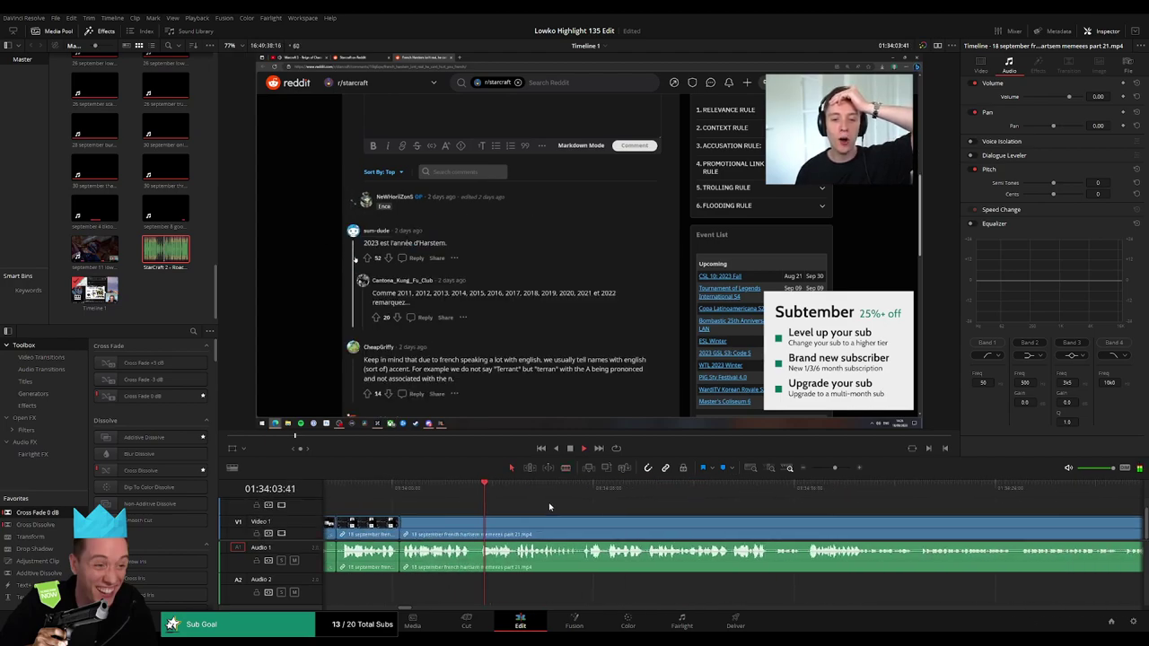
click(478, 491)
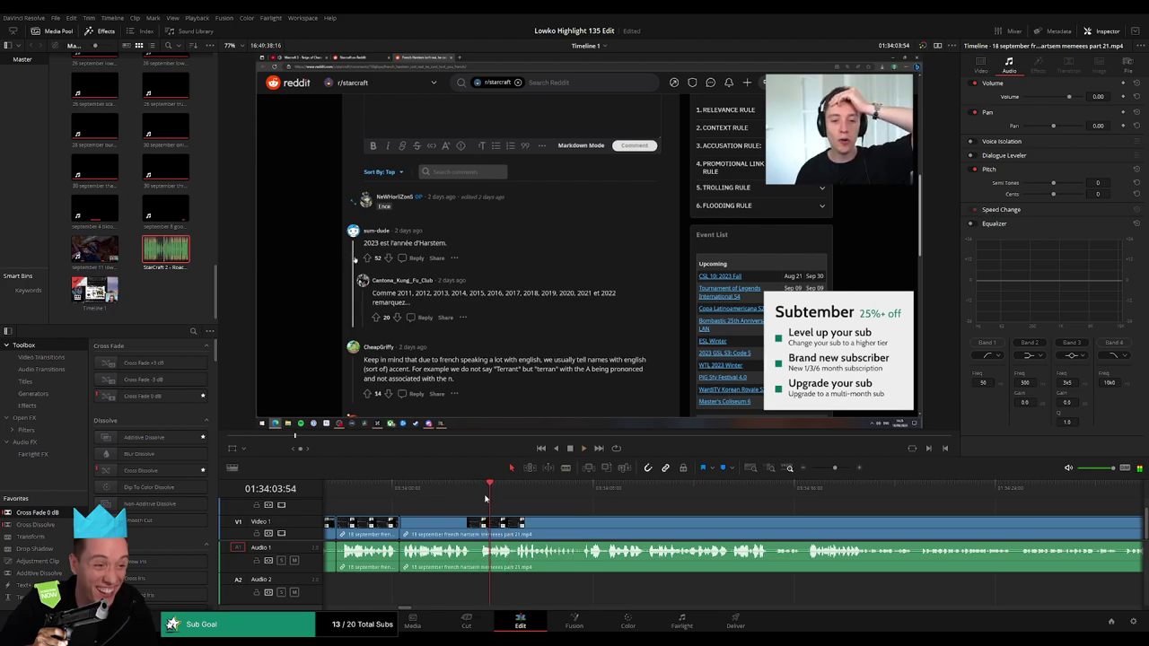
mouse_move(490, 524)
mouse_down()
mouse_move(510, 519)
mouse_move(503, 534)
mouse_up()
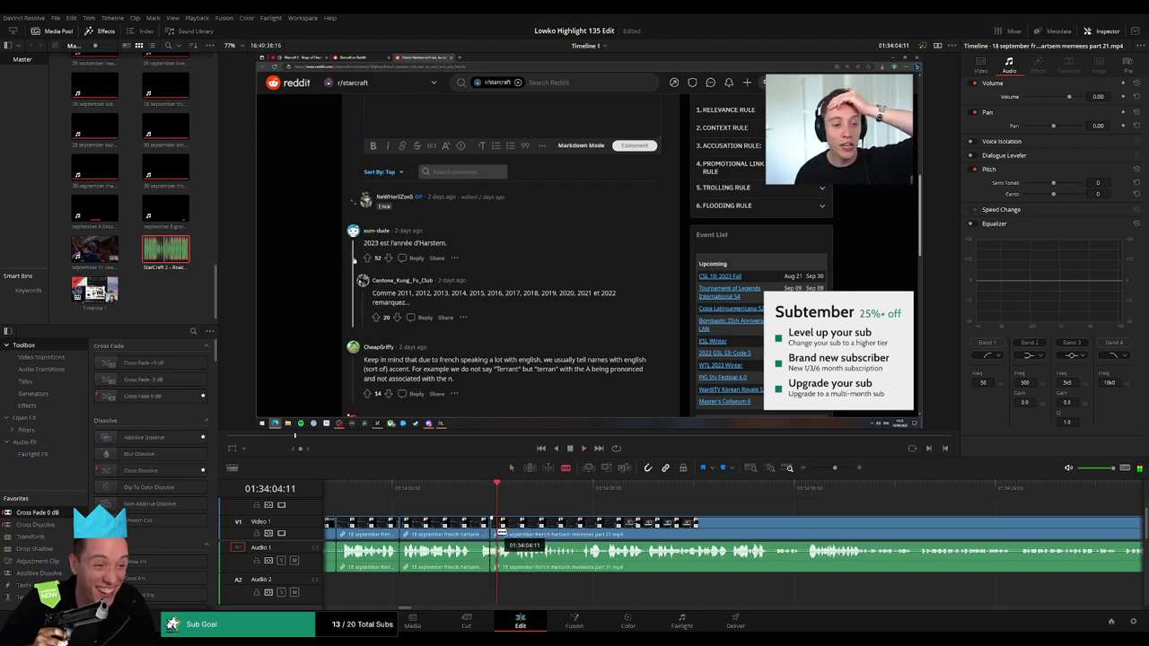
click(500, 492)
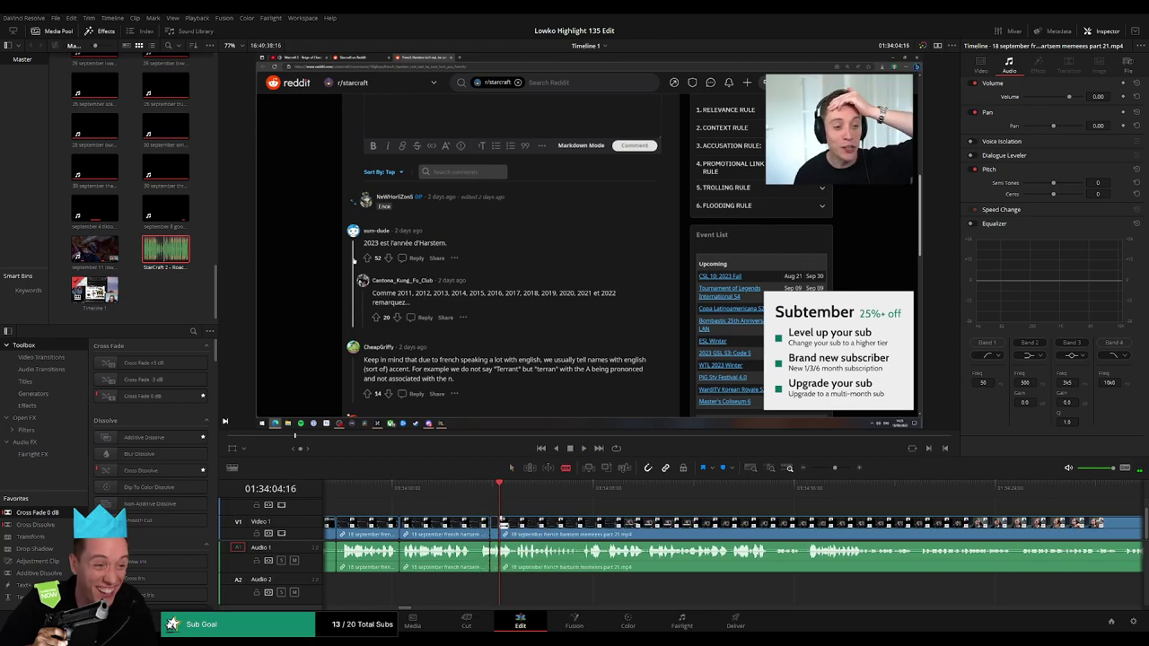
Drop Roach Quotes onto Audio 2 at 01:34:04, shorten it, and play it back.
key(q)
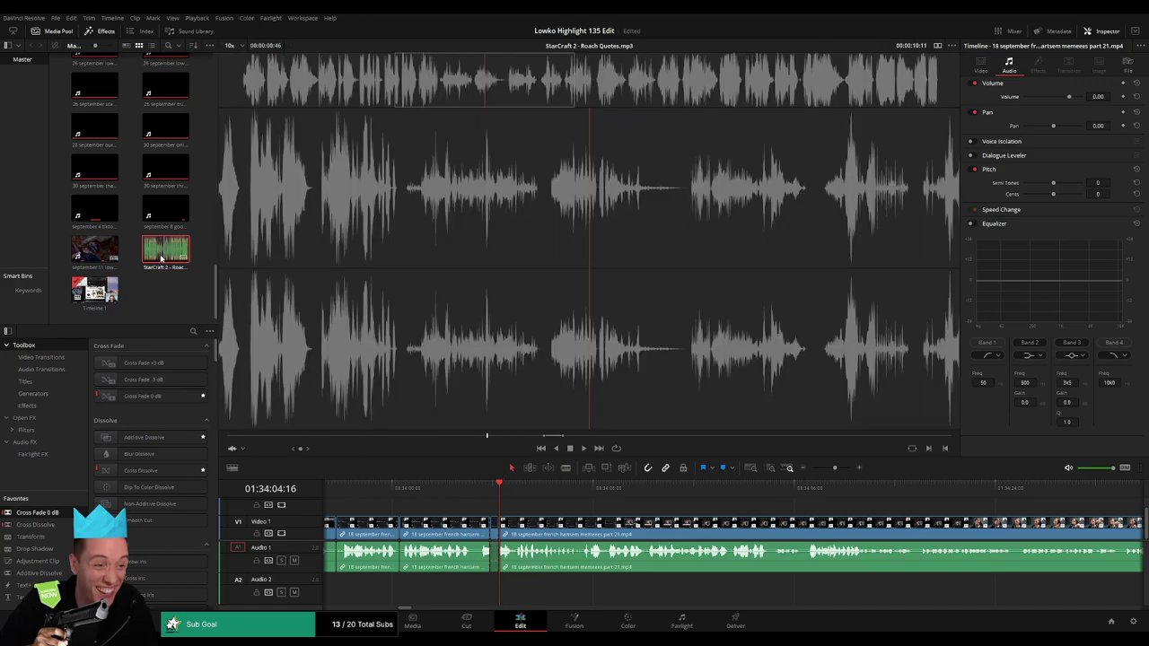
key(q)
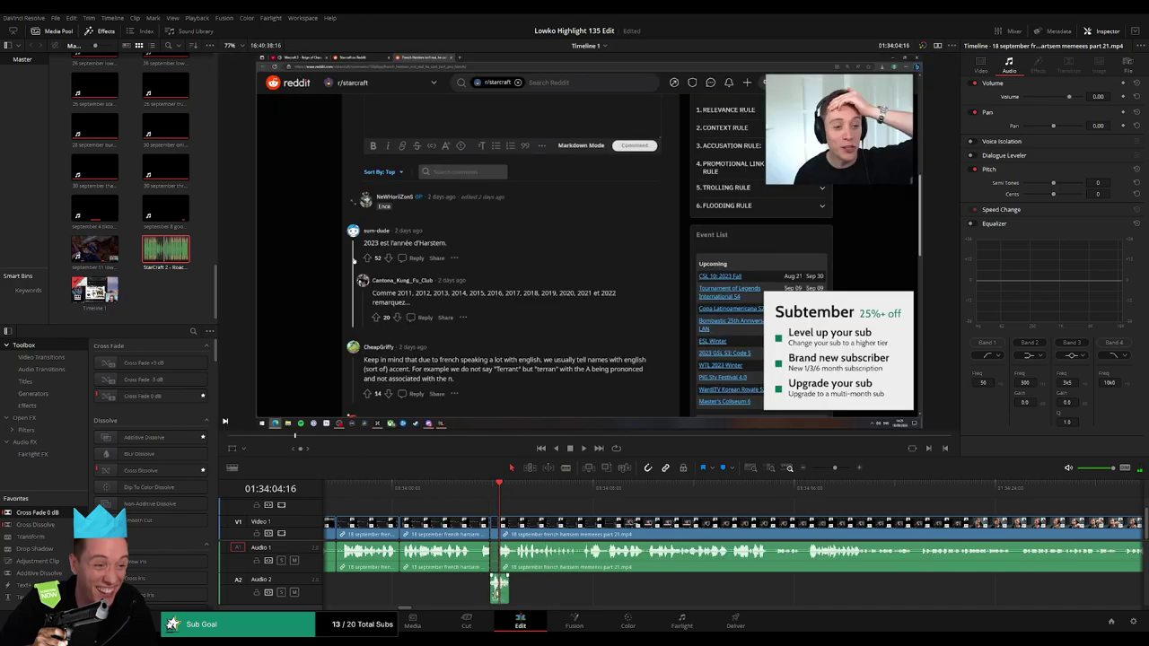
drag(496, 593, 500, 597)
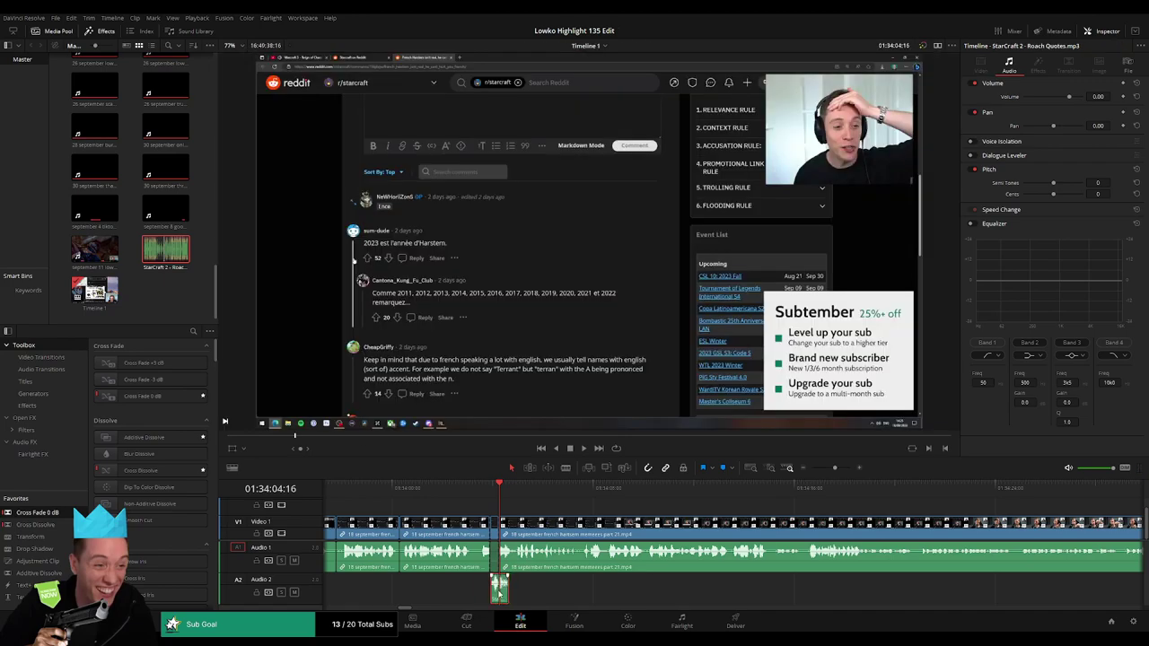
drag(489, 590, 497, 598)
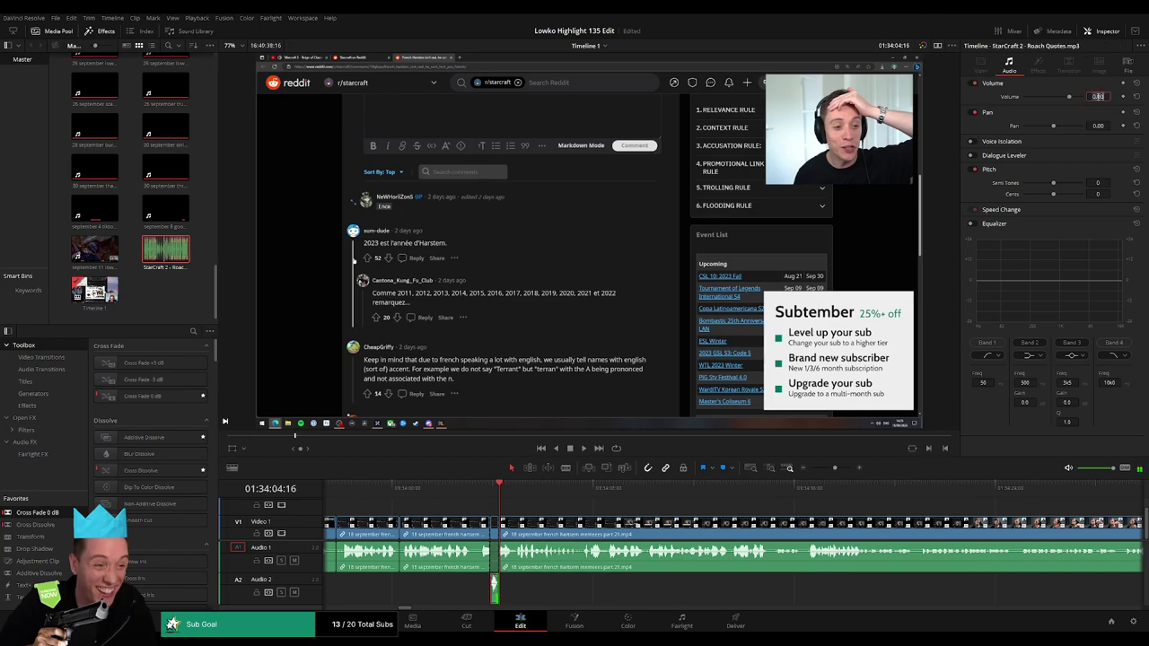
key(space)
click(569, 505)
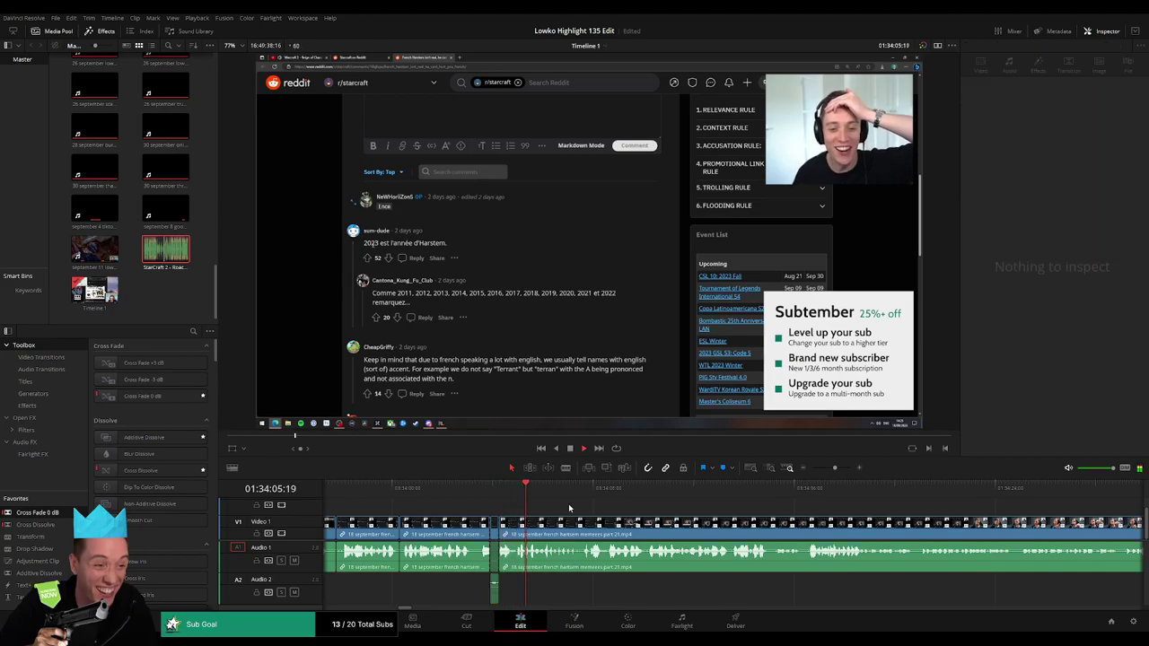
Blade the French Harstem footage twice near 01:34 to isolate a section, undoing a stray drag.
scroll(565, 508, right, 3)
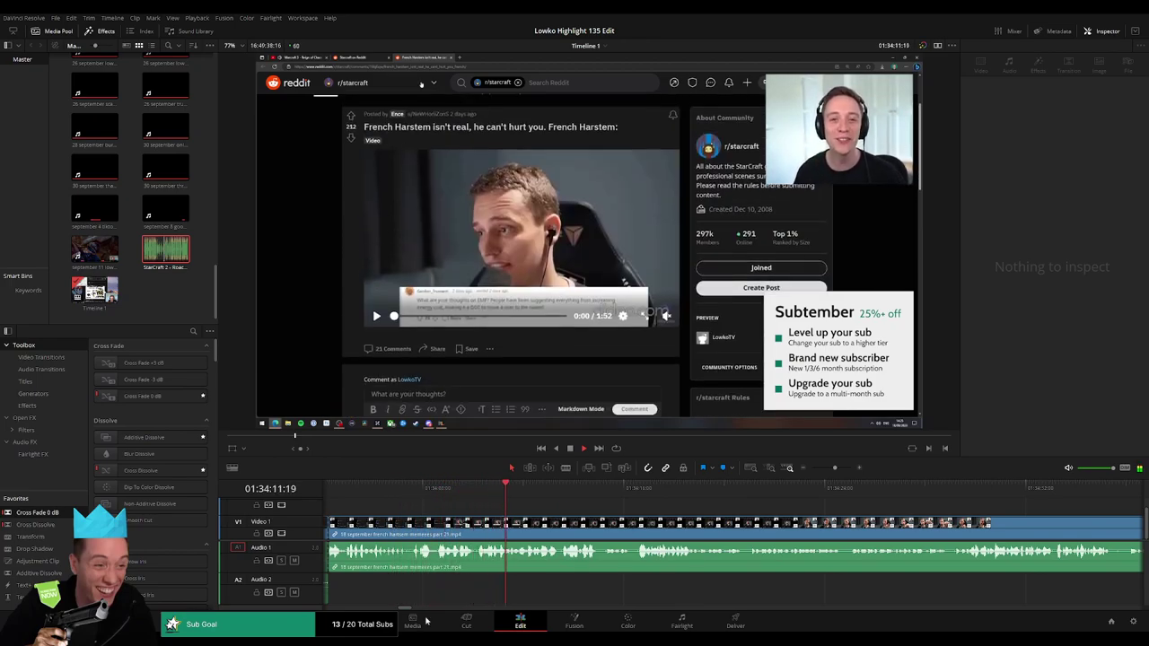
click(478, 493)
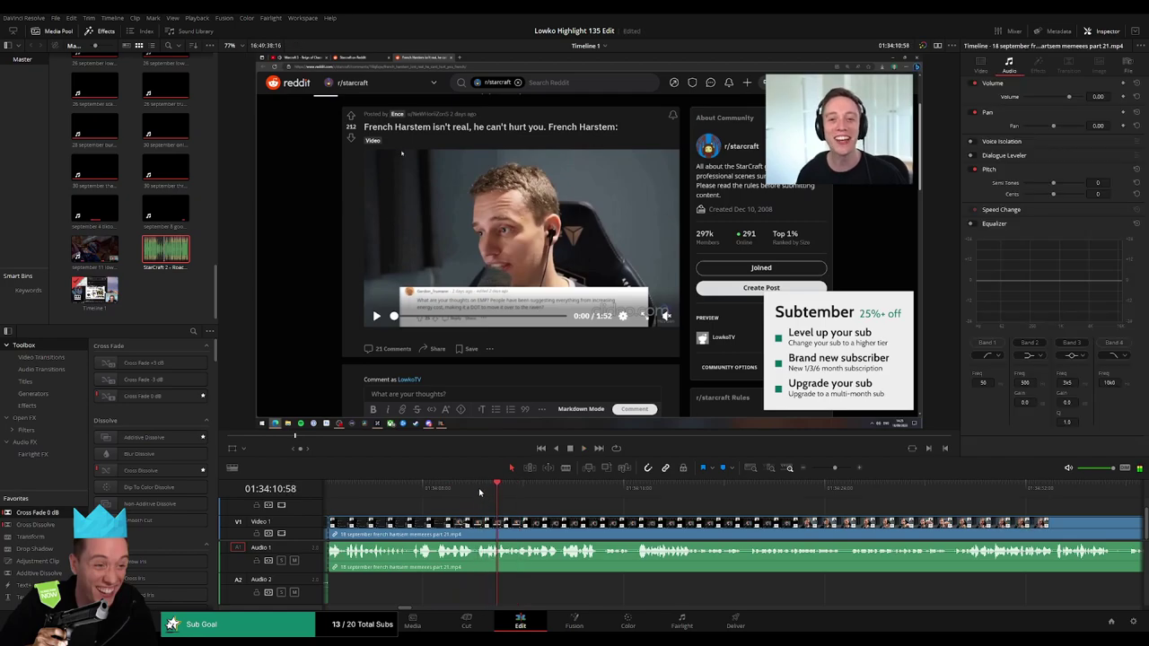
click(480, 493)
key(space)
key(b)
click(494, 523)
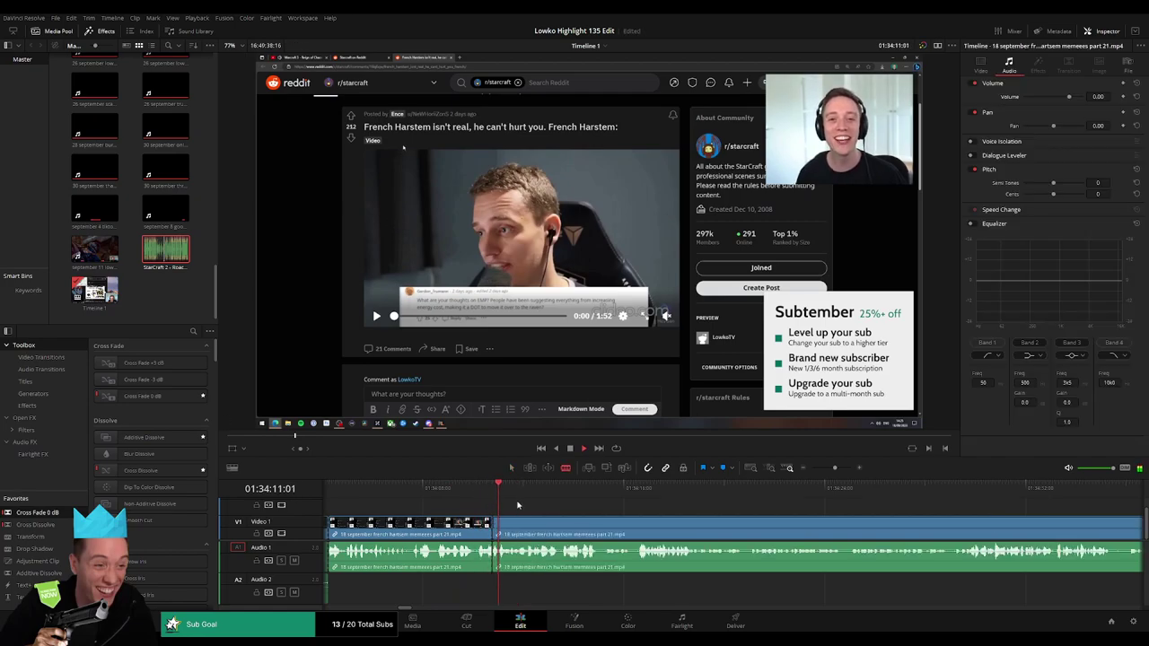
drag(833, 471, 846, 467)
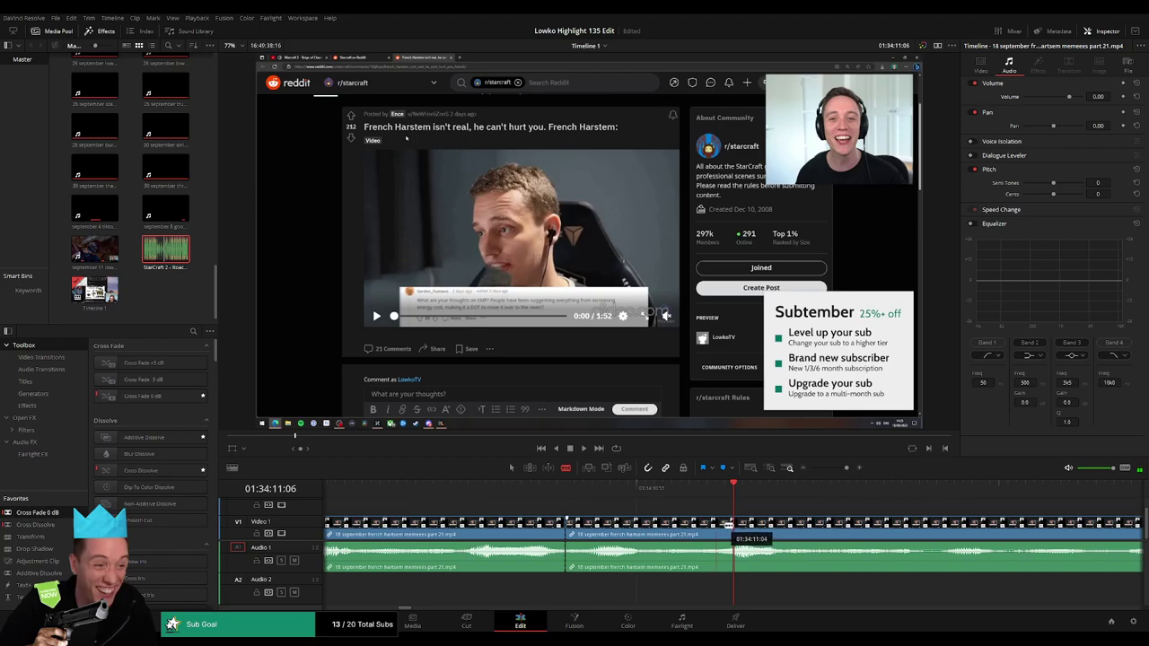
click(733, 535)
mouse_move(681, 561)
mouse_down()
mouse_move(680, 576)
mouse_move(692, 571)
mouse_up()
key(ctrl+z)
Place Roach Quotes on Audio 2 under the section, trimmed to the second cut, at -23 dB.
key(q)
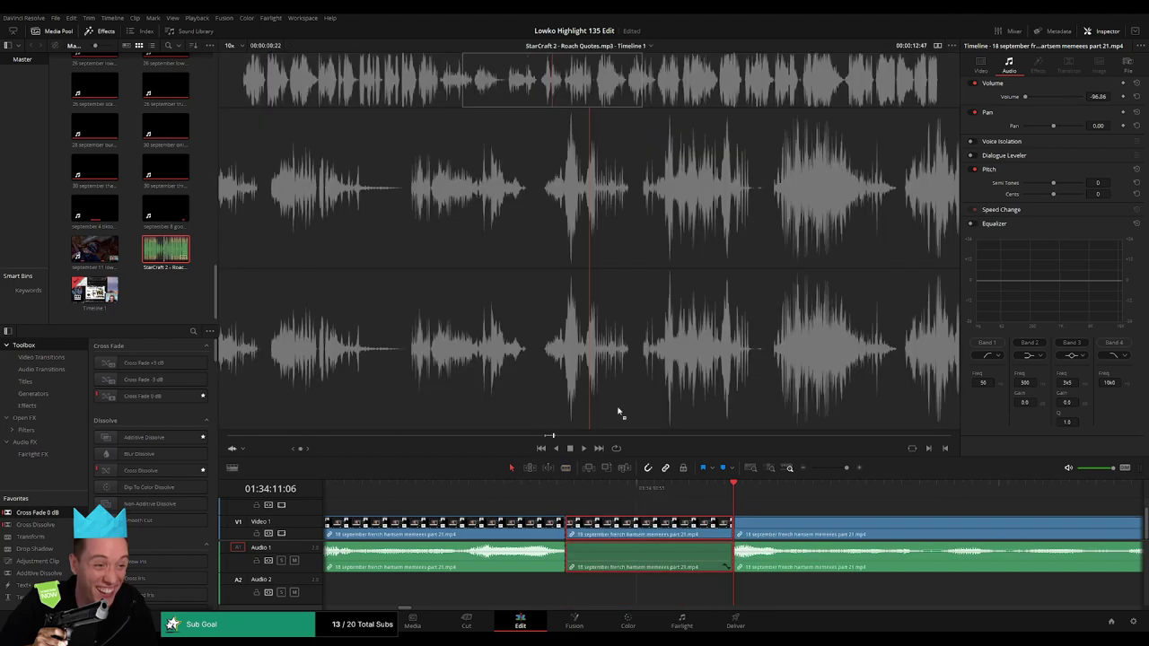
drag(618, 413, 571, 595)
drag(870, 600, 732, 600)
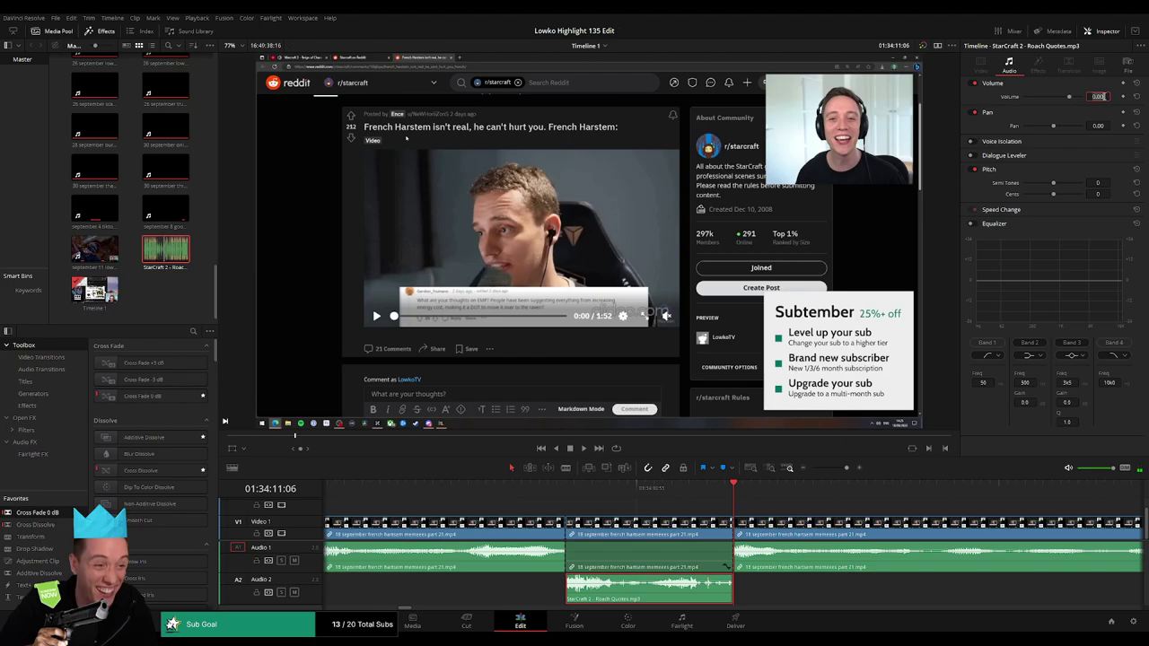
key(Return)
key(space)
drag(849, 464, 836, 469)
click(807, 509)
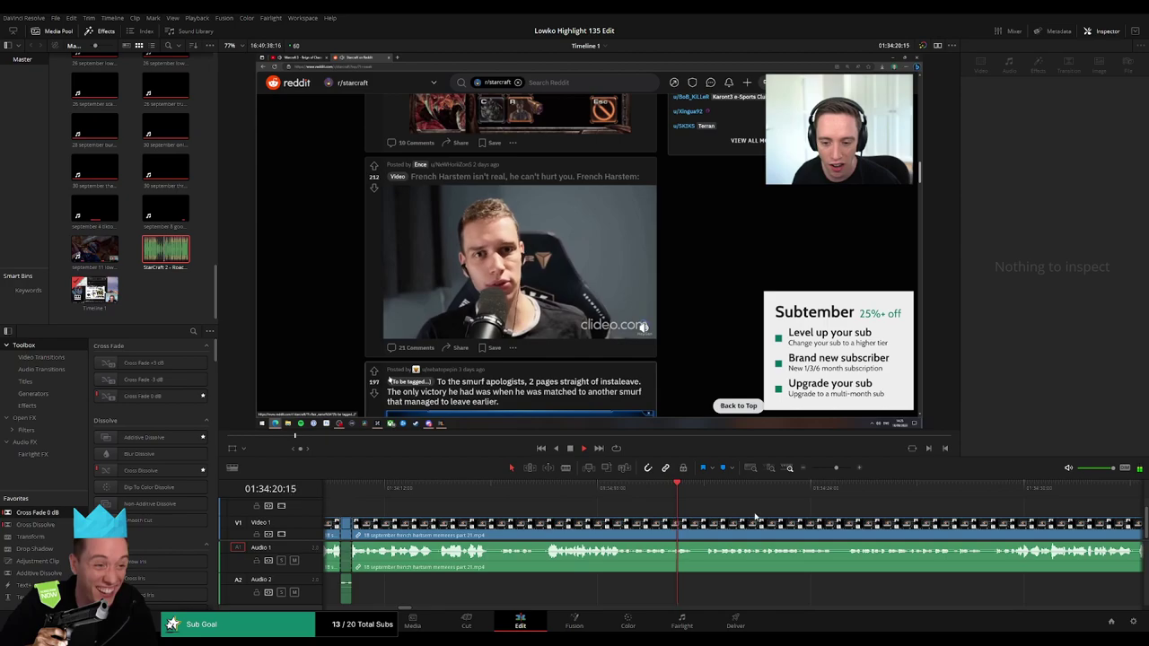
Play further through the French Harstem footage and split the stream clip near 01:34:52, where the dull part begins.
scroll(755, 518, right, 3)
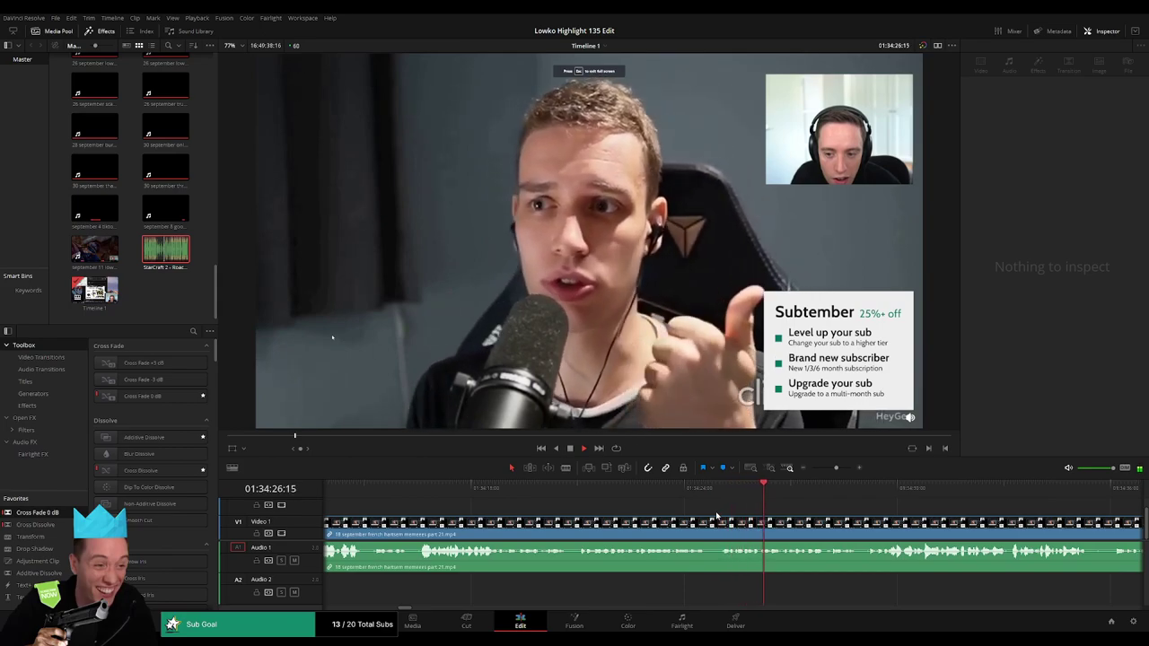
scroll(639, 523, right, 5)
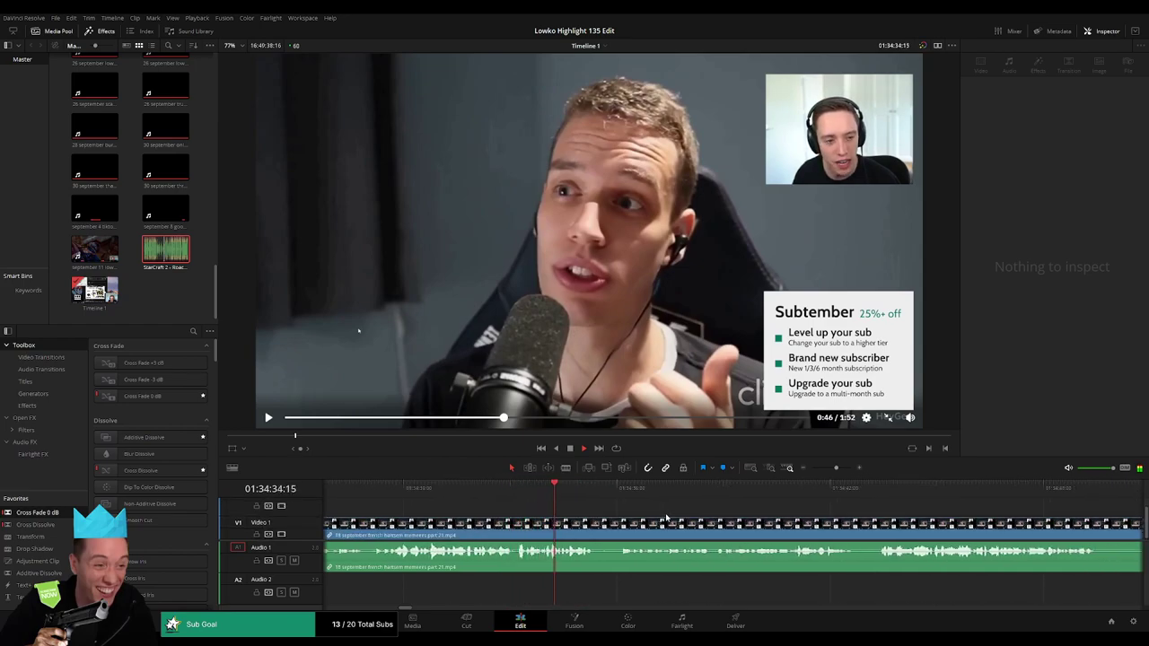
click(614, 495)
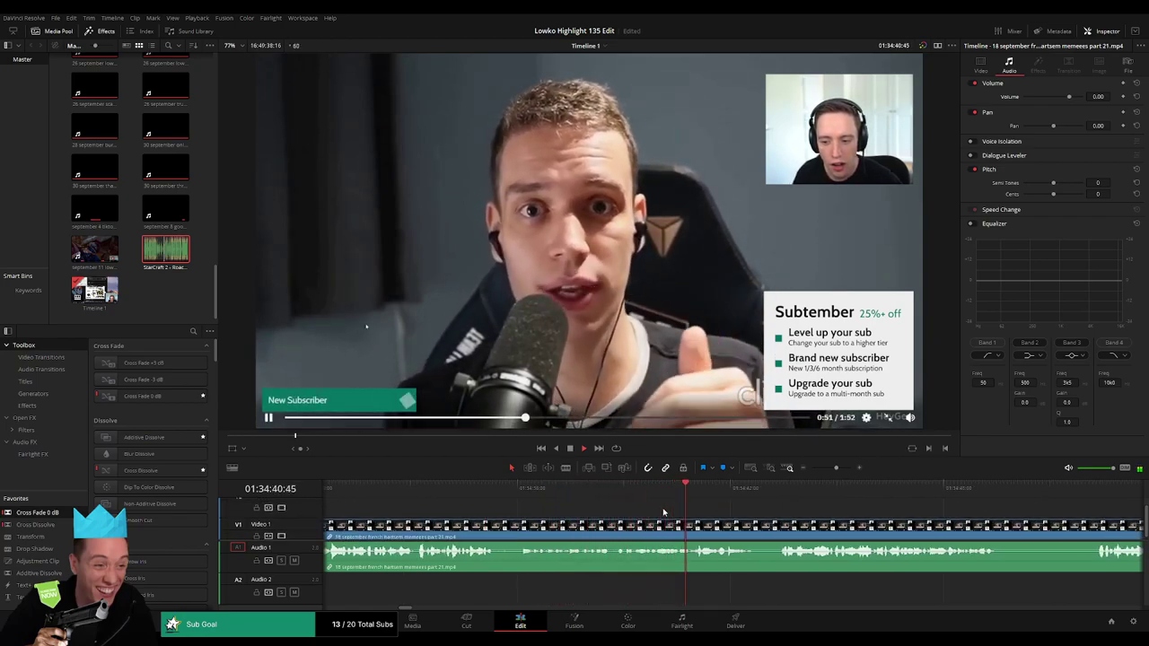
scroll(618, 519, right, 3)
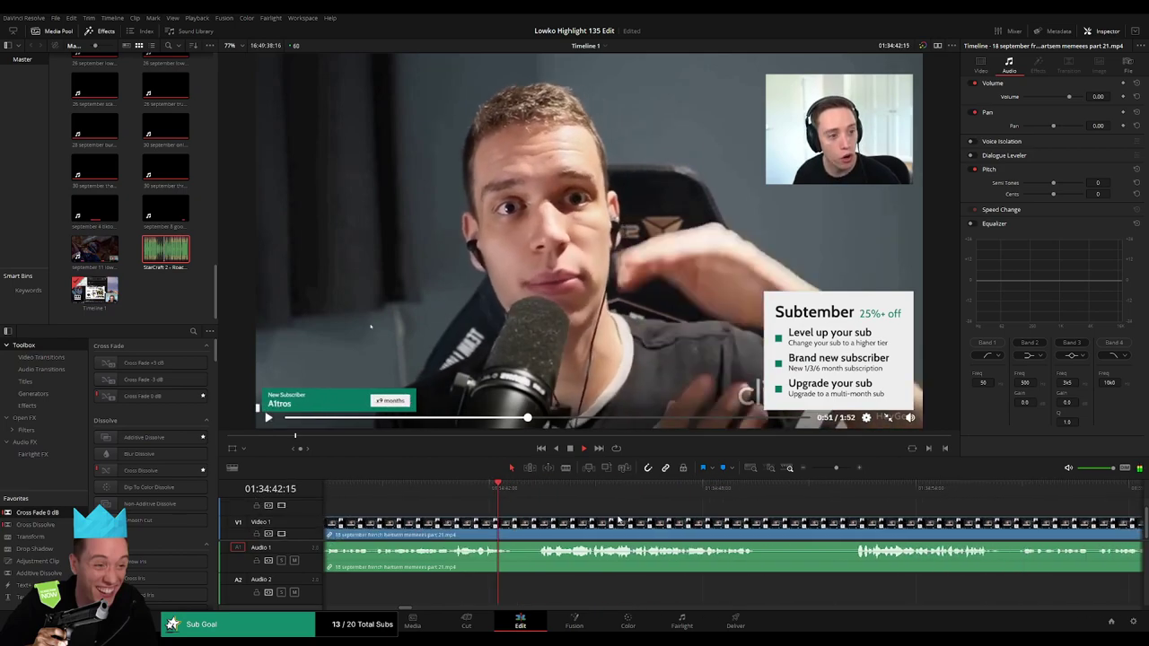
click(544, 499)
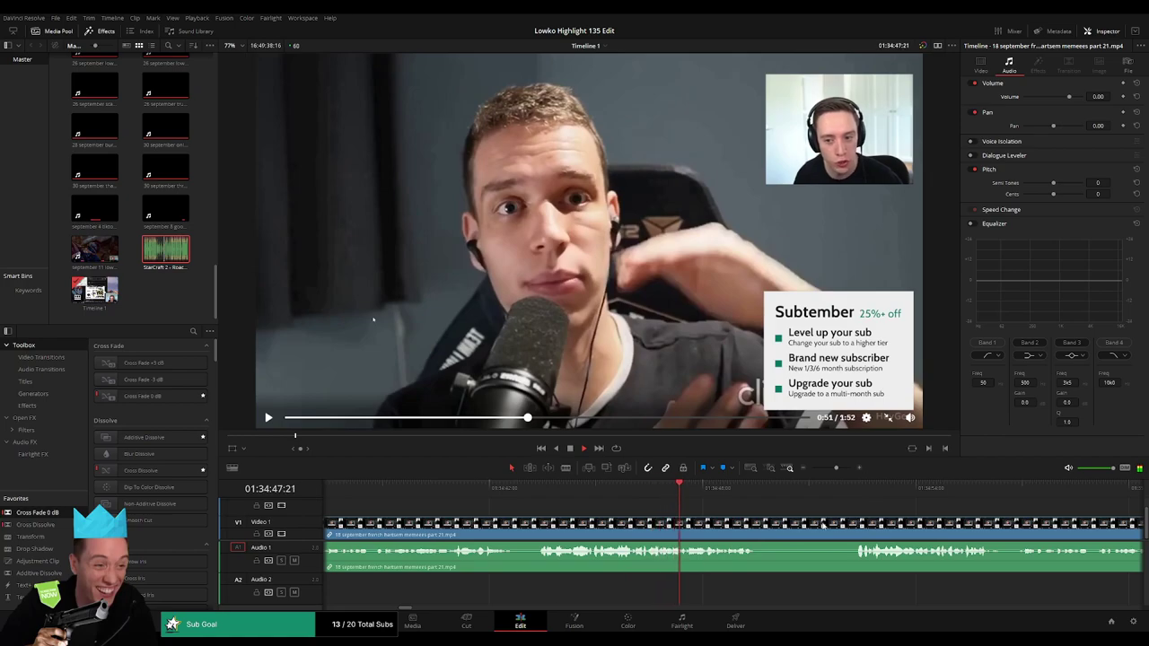
scroll(630, 517, right, 3)
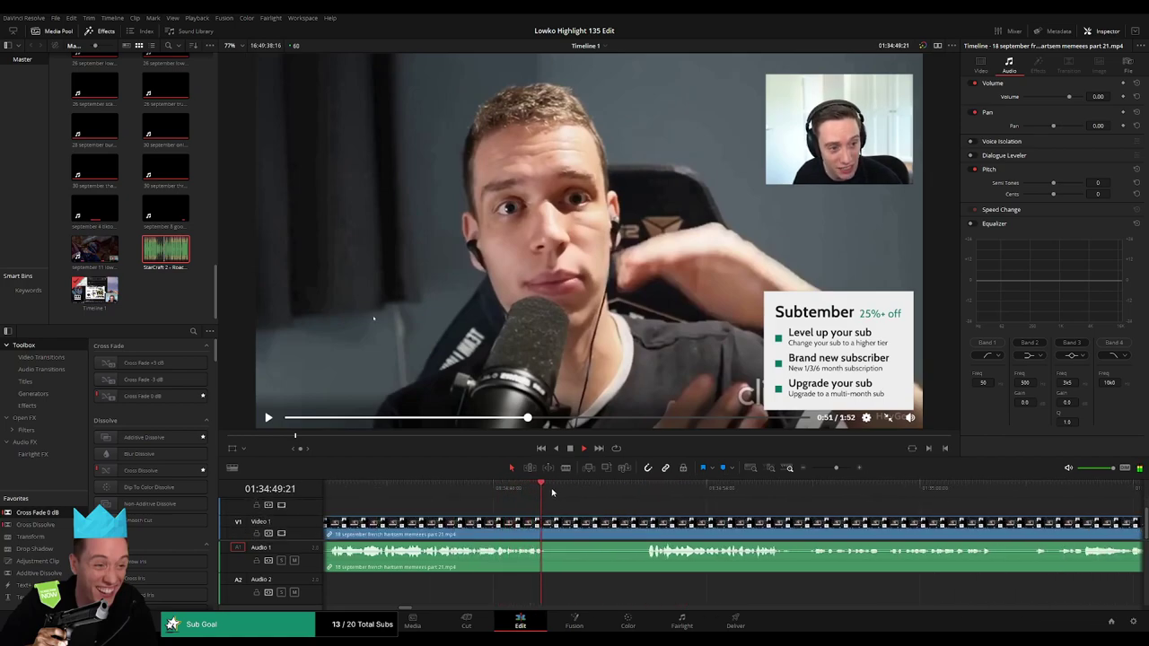
click(553, 524)
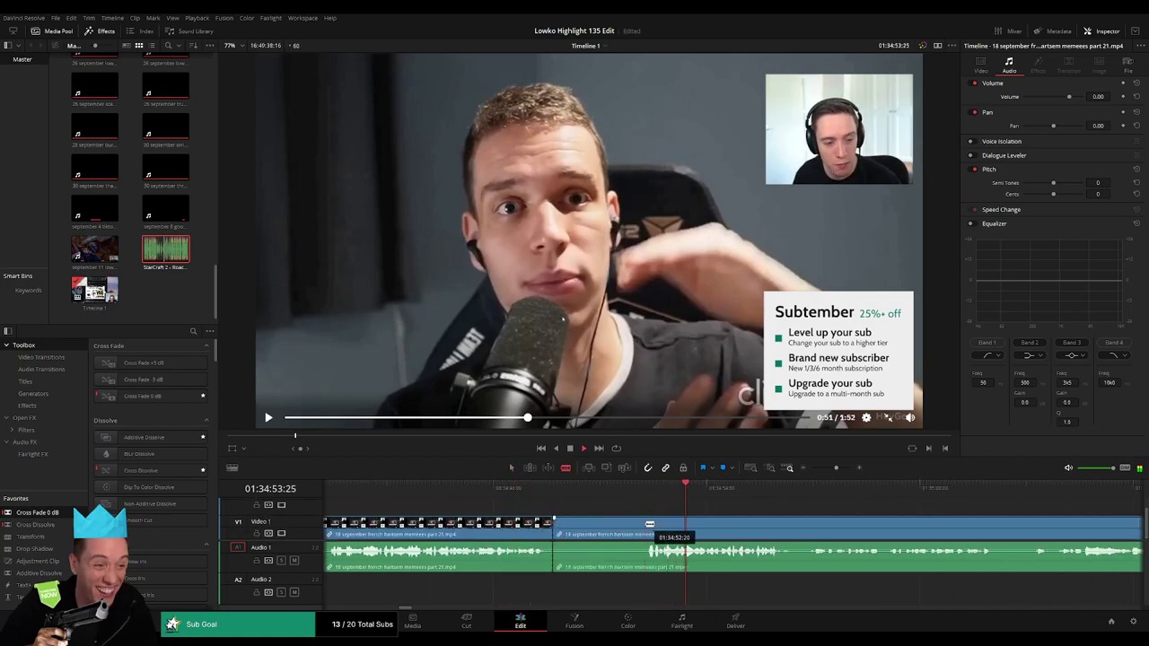
Split where the dull part ends, delete that stretch to close the gap, and keep reviewing.
click(647, 524)
key(BackSpace)
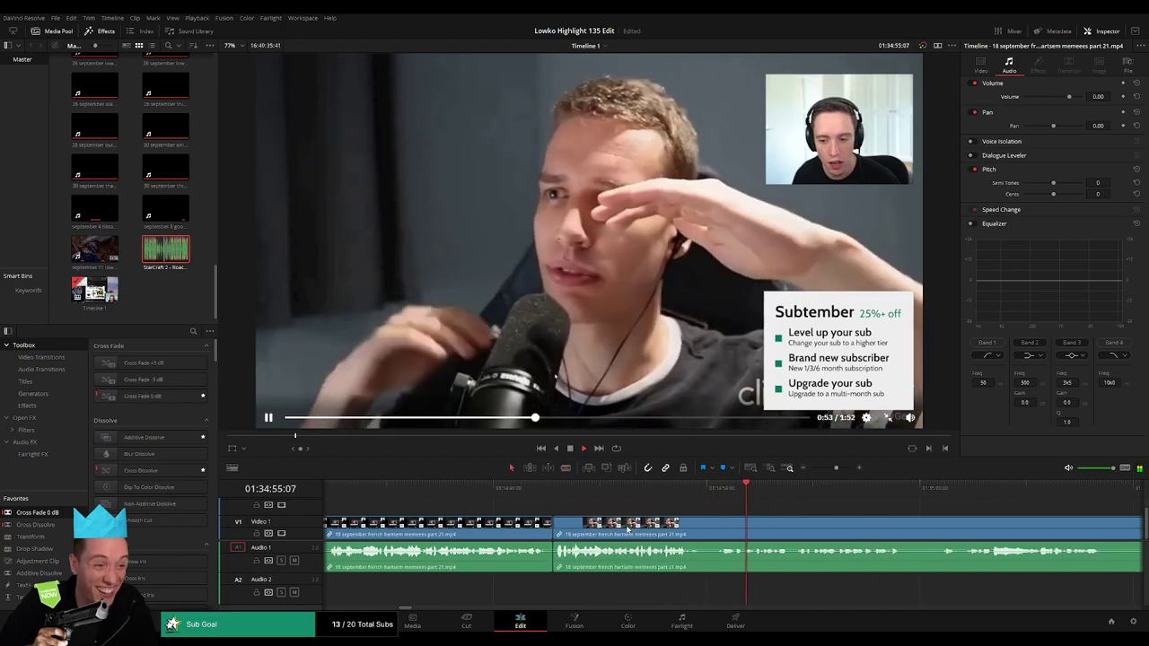
click(652, 489)
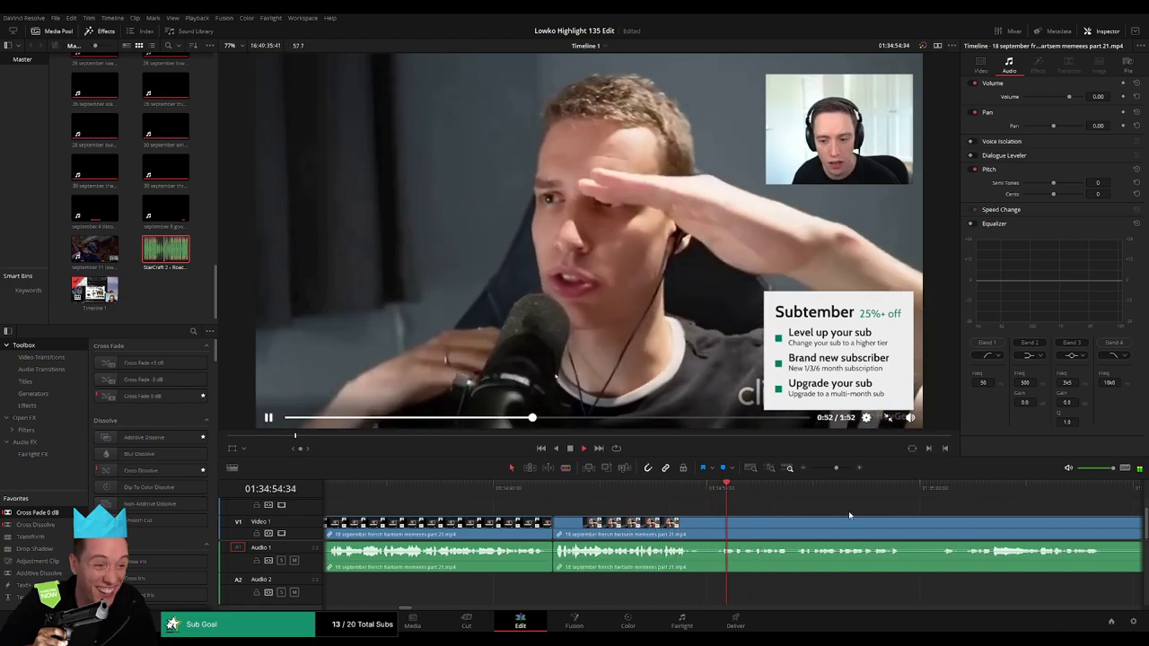
scroll(633, 509, right, 3)
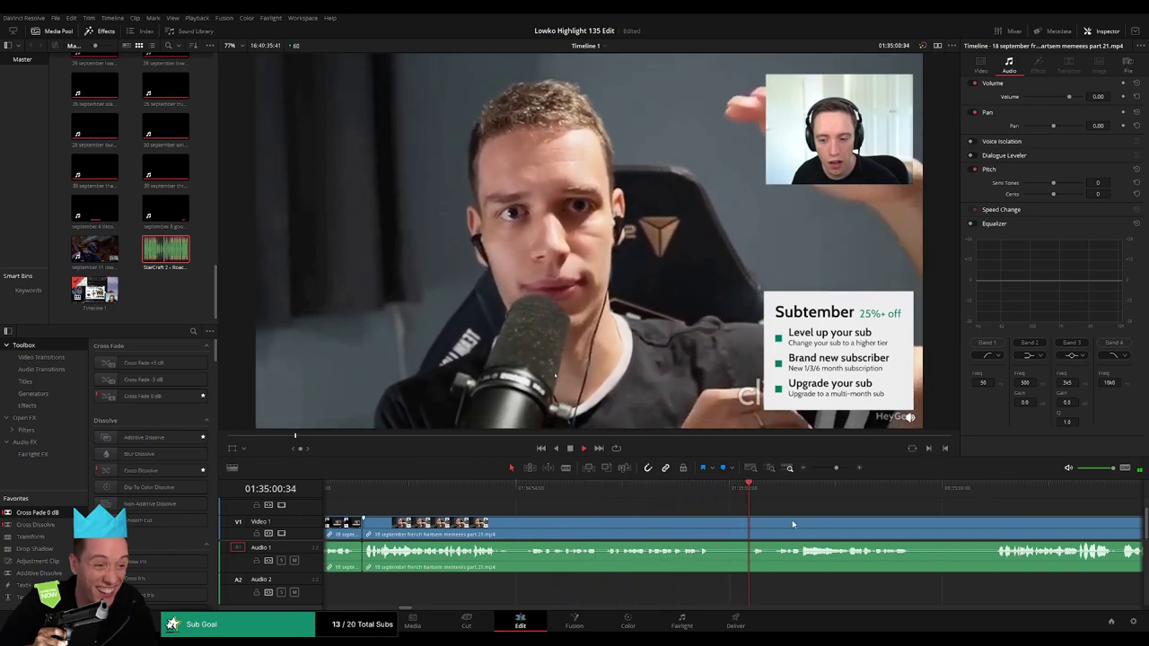
scroll(580, 512, right, 4)
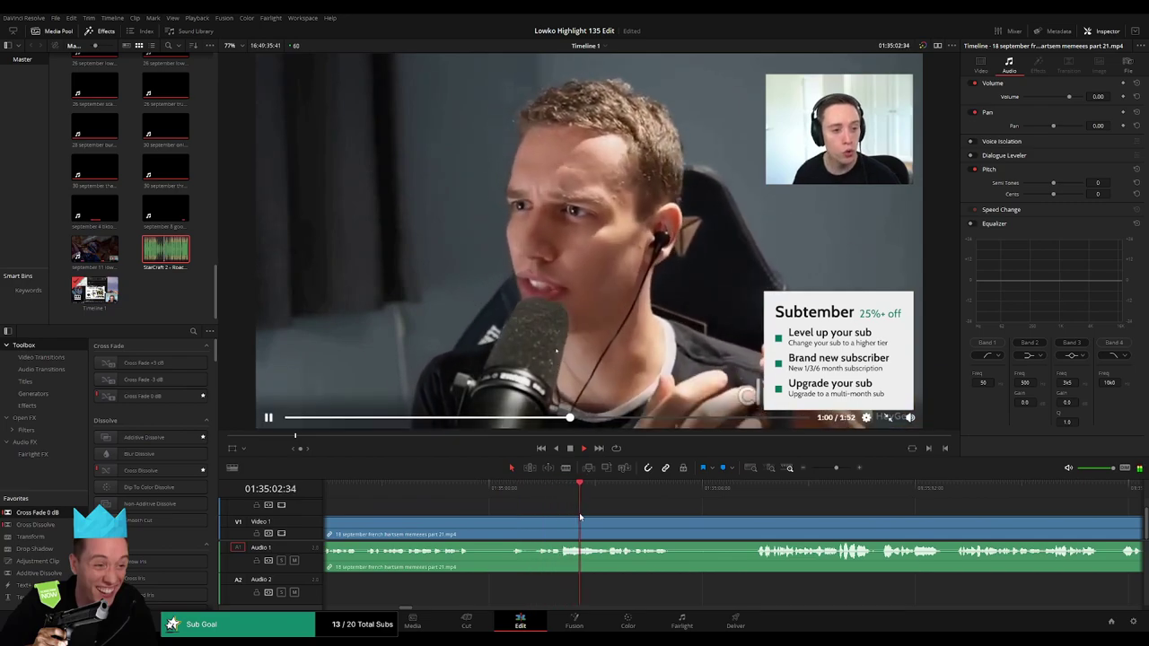
scroll(602, 511, right, 3)
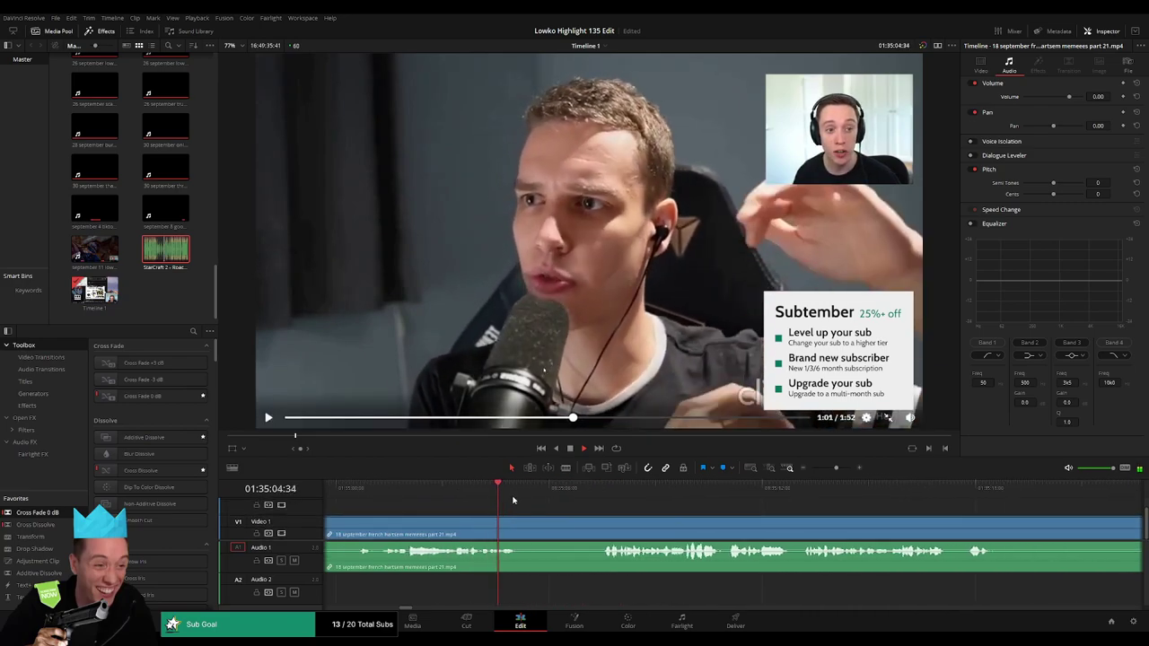
Cut around another dull section near 01:35:05 and delete it, closing the gap.
click(528, 521)
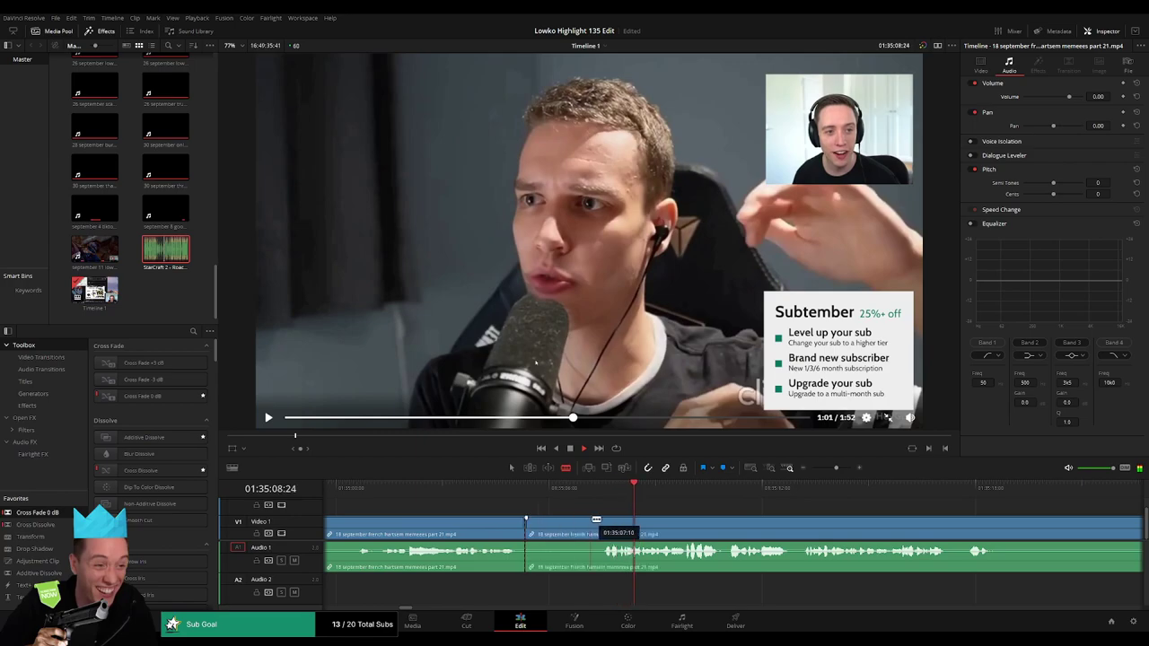
click(601, 521)
key(Delete)
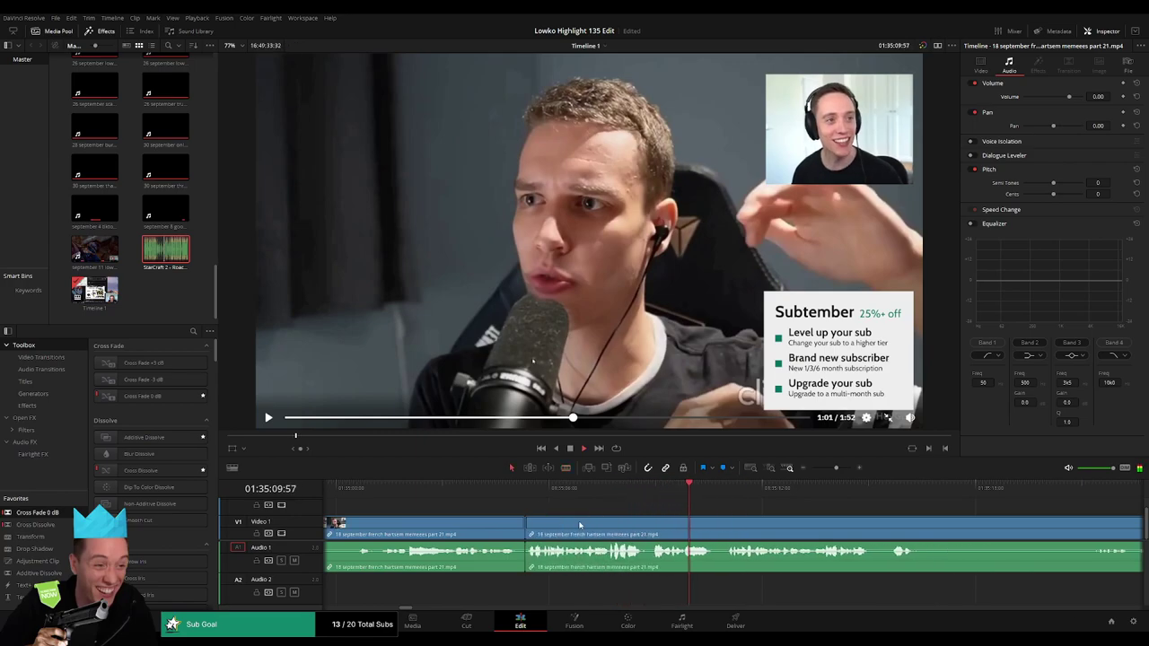
scroll(729, 516, right, 3)
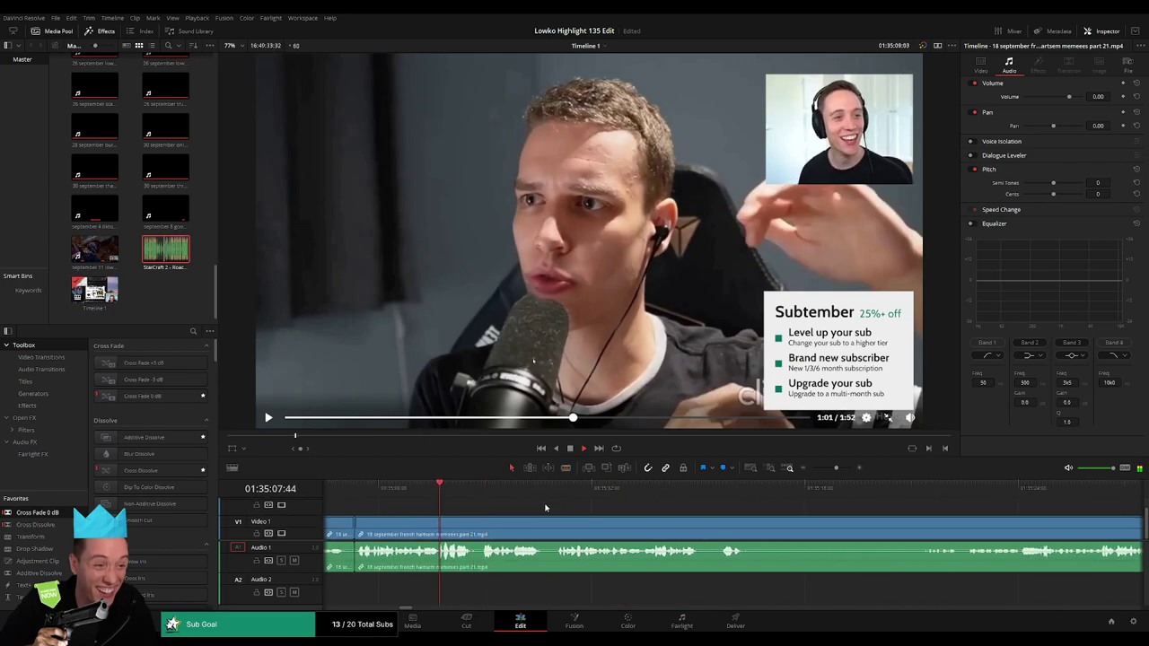
scroll(848, 473, down, 1)
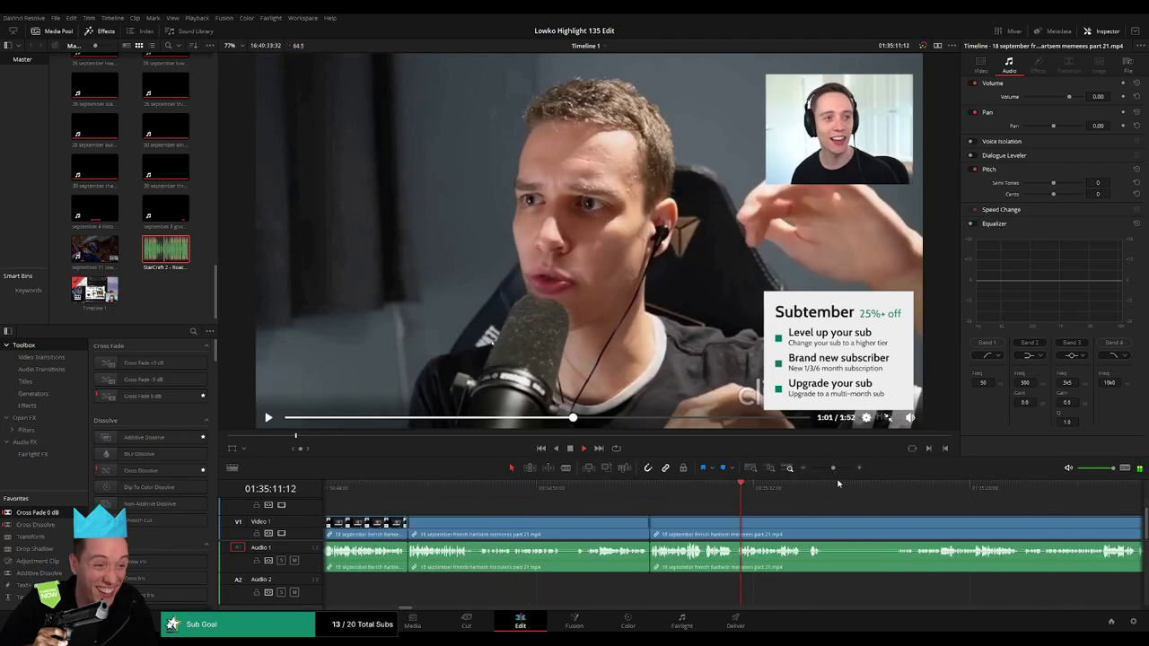
scroll(836, 487, right, 3)
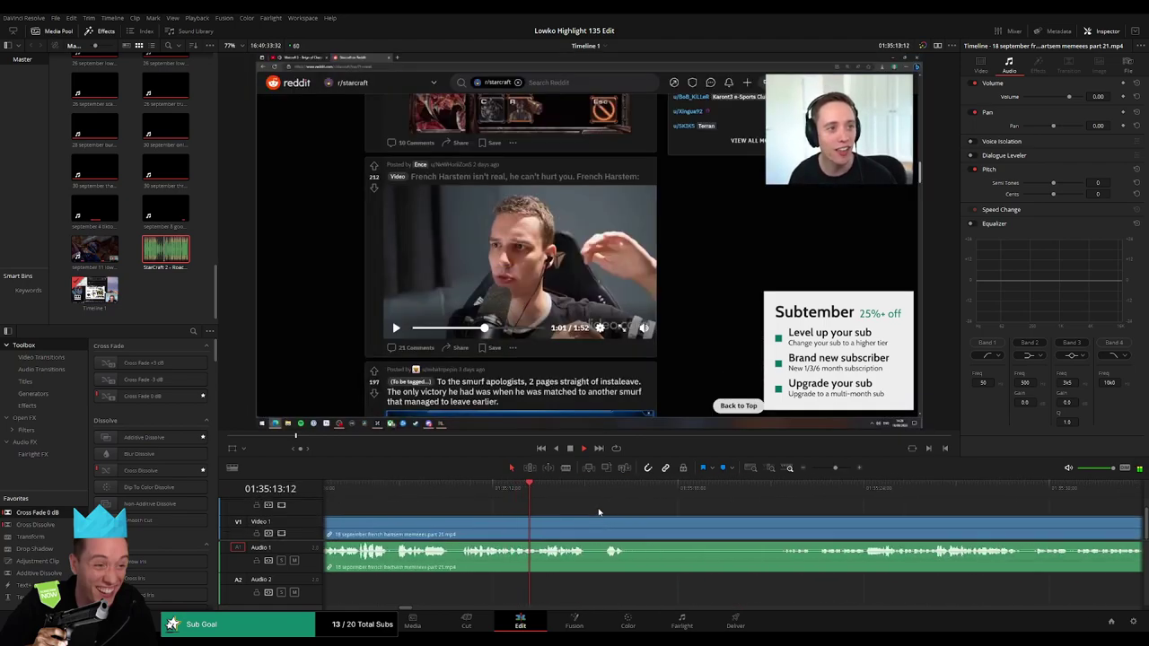
Split the clip at the playhead and jump back to rewatch the footage.
scroll(627, 512, right, 3)
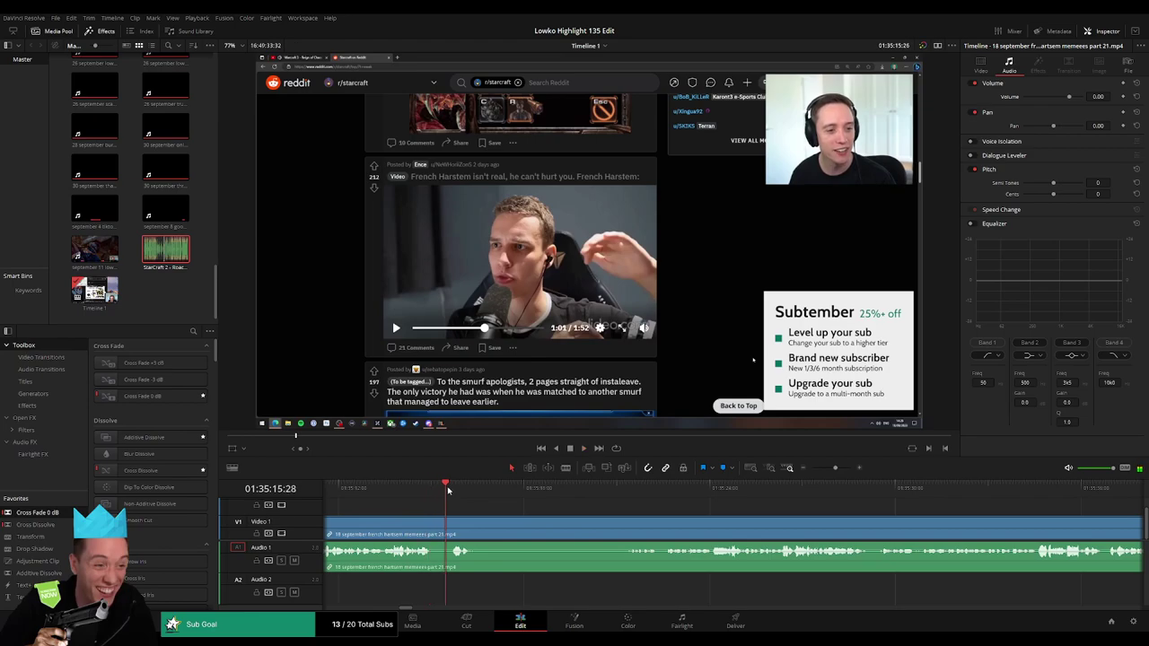
key(ctrl+b)
mouse_move(483, 527)
mouse_down()
mouse_move(632, 517)
mouse_move(601, 510)
mouse_up()
click(580, 495)
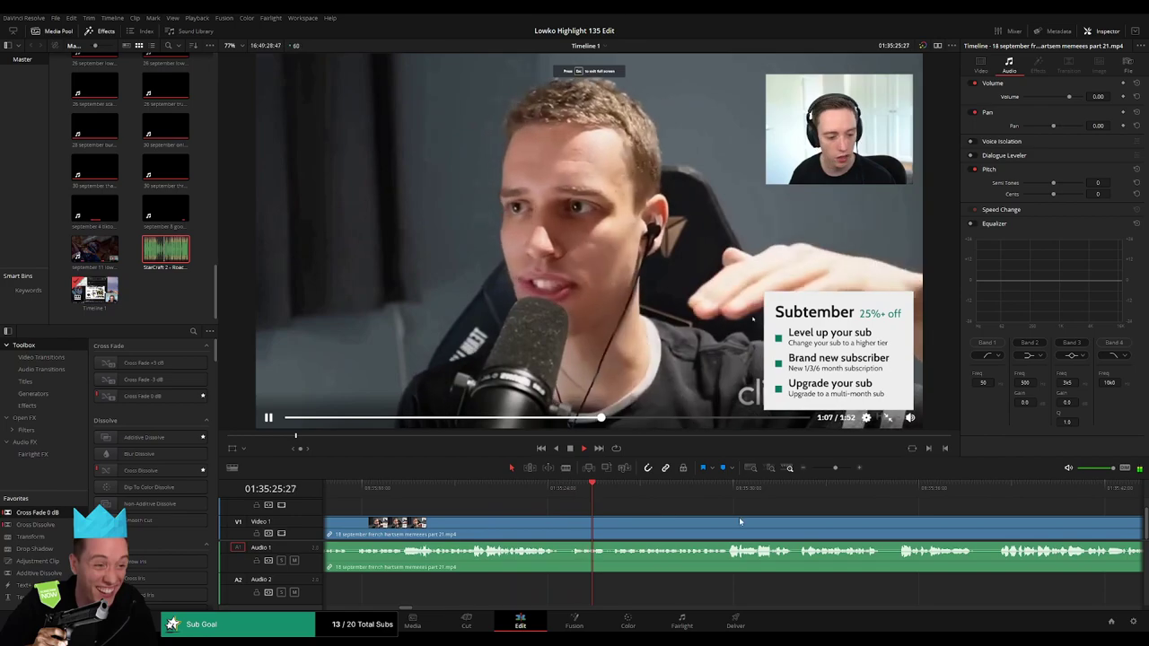
Play ahead and split the clip with Ctrl+B near 01:35:45, where the dull part starts.
scroll(582, 519, right, 3)
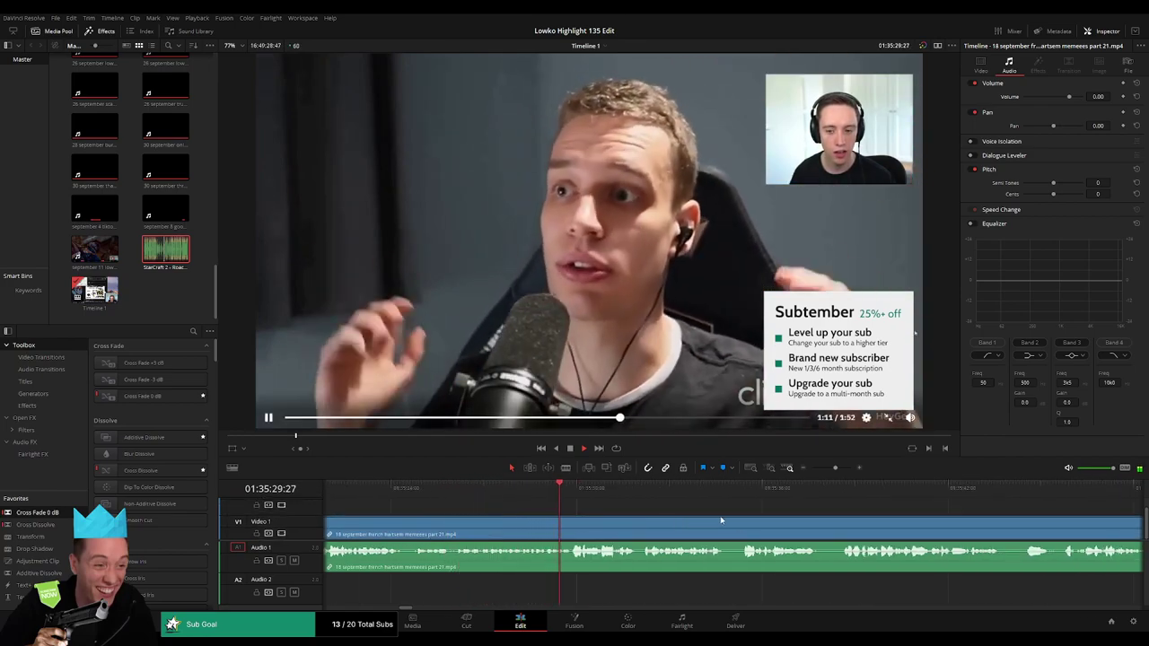
scroll(607, 509, right, 3)
scroll(438, 517, right, 3)
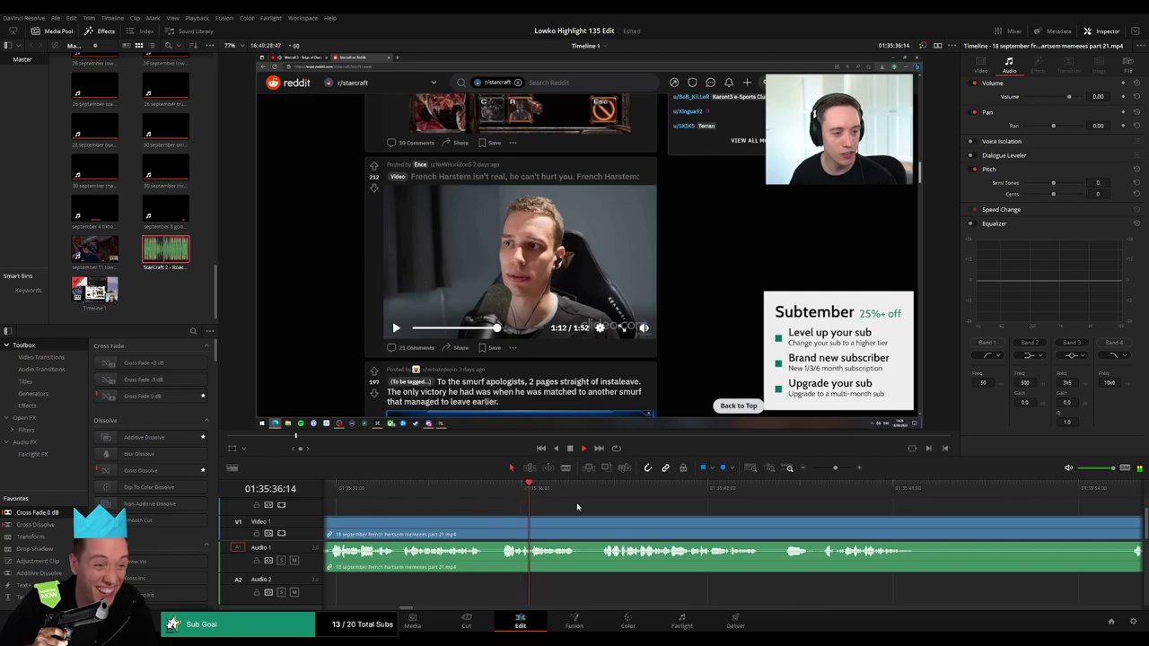
scroll(603, 498, right, 1)
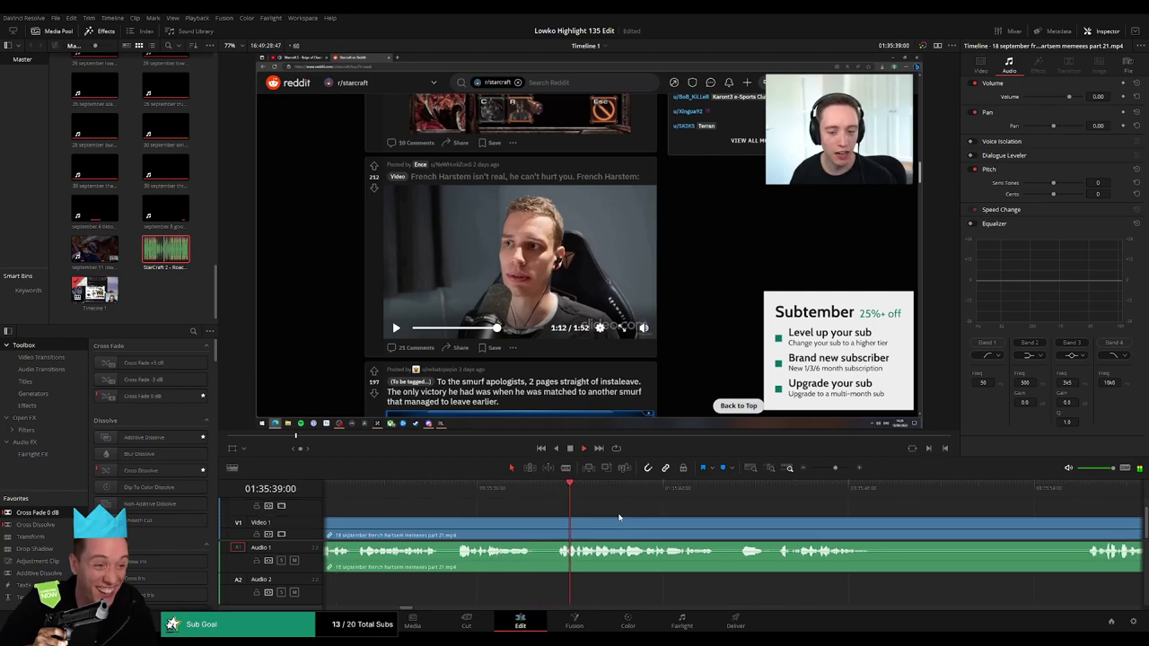
scroll(609, 508, right, 2)
scroll(553, 511, right, 2)
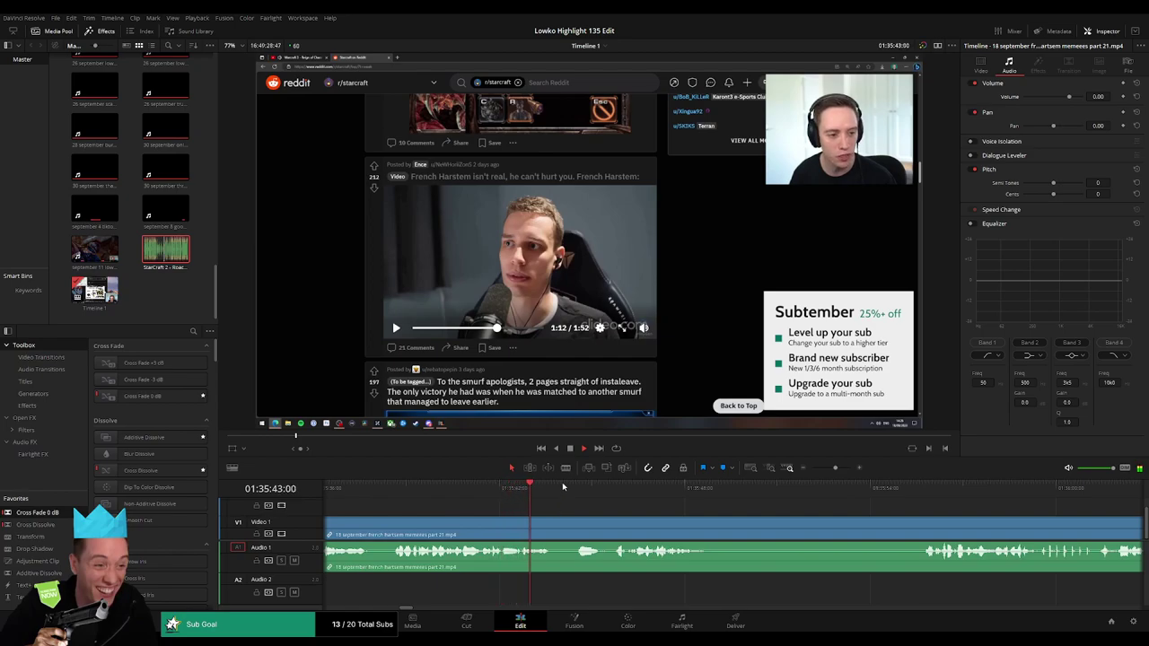
key(ctrl+b)
key(ctrl+b)
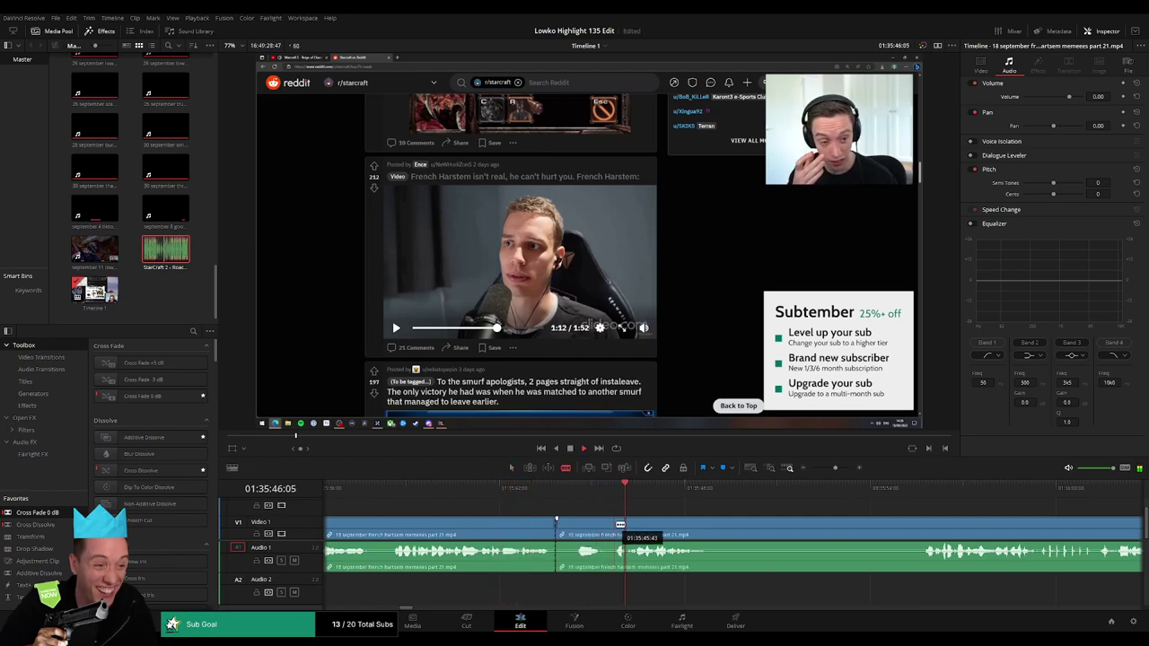
Delete the dull segment between the cuts, then blade and remove the next dull piece.
click(589, 530)
key(Delete)
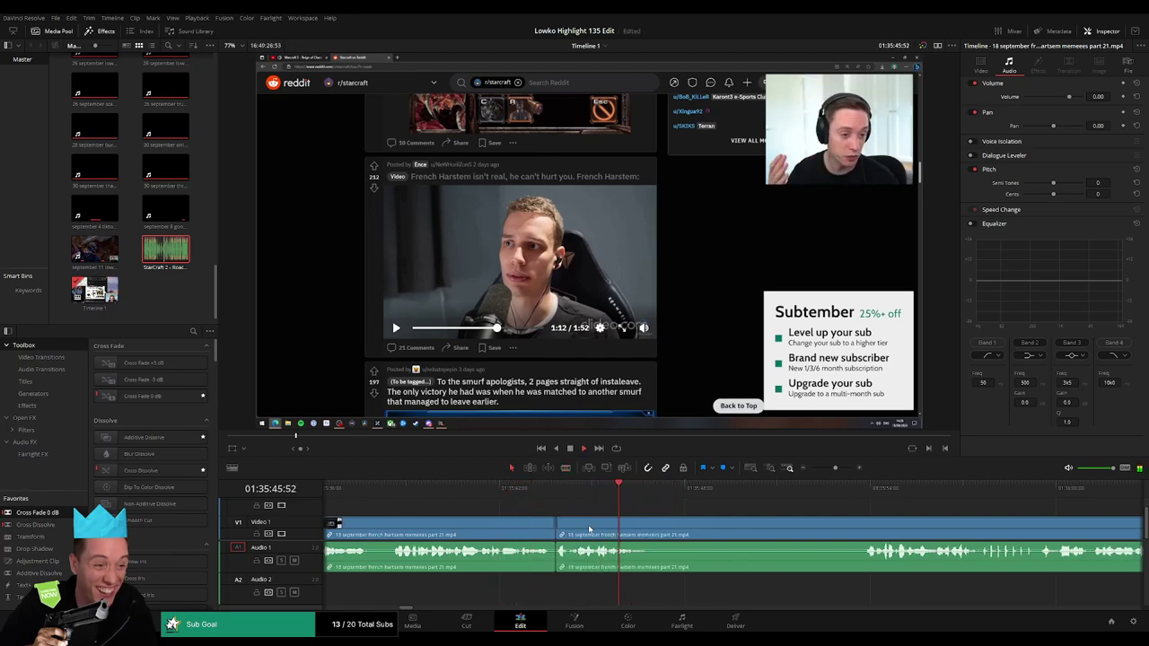
key(b)
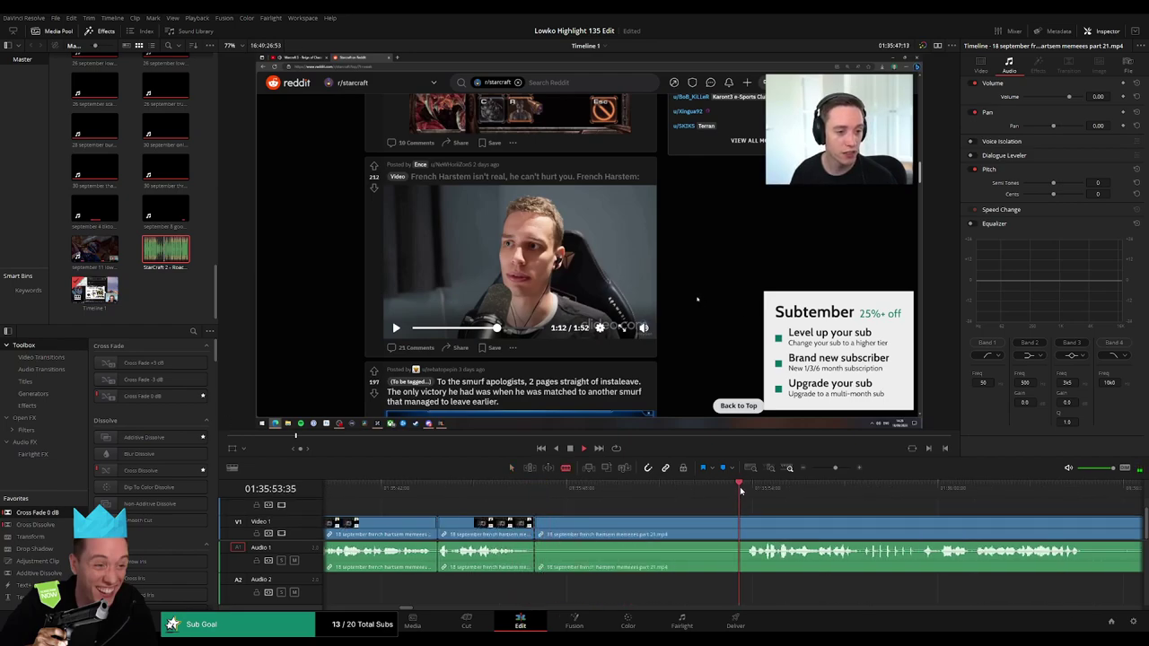
click(753, 521)
key(a)
click(709, 528)
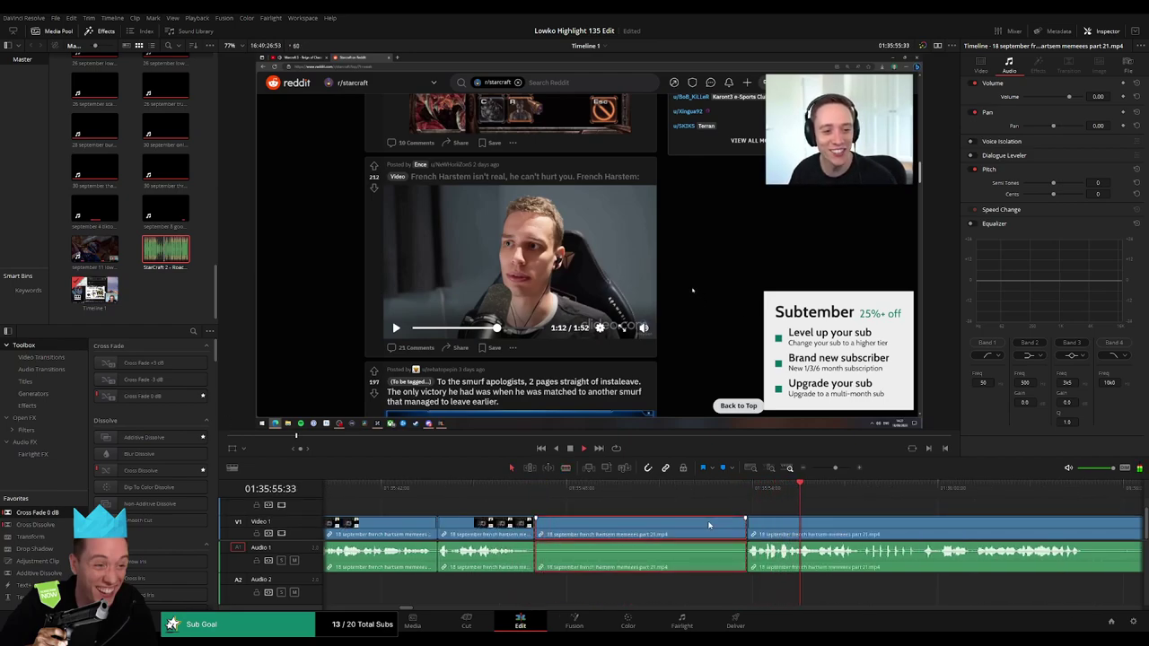
key(Delete)
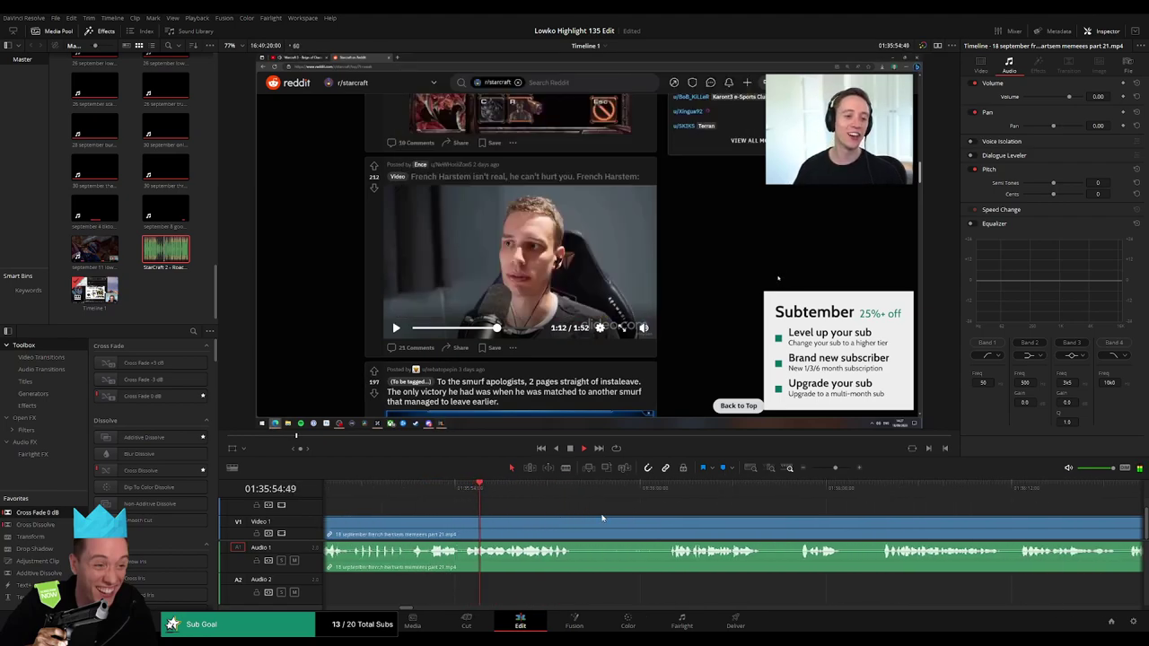
Cut out a quiet stretch of the clip and close the gap.
key(b)
click(578, 525)
click(662, 525)
key(a)
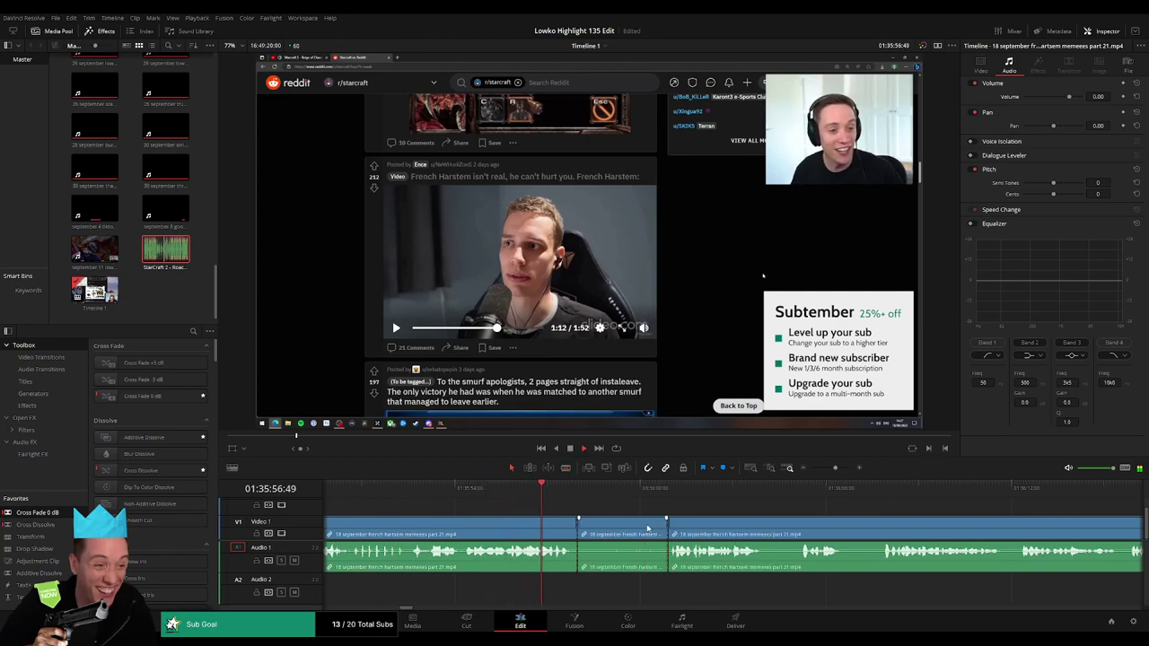
click(628, 529)
key(Delete)
click(647, 529)
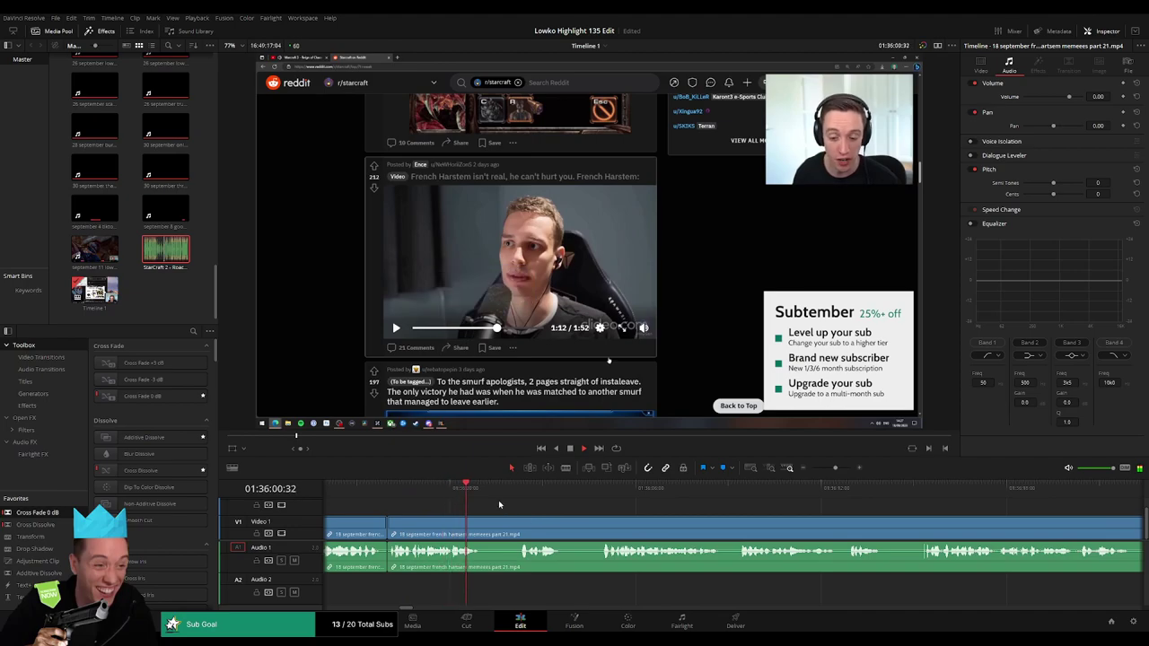
Trim the edit point later and delete the short leftover clip, closing the gap.
click(507, 495)
drag(487, 523, 592, 528)
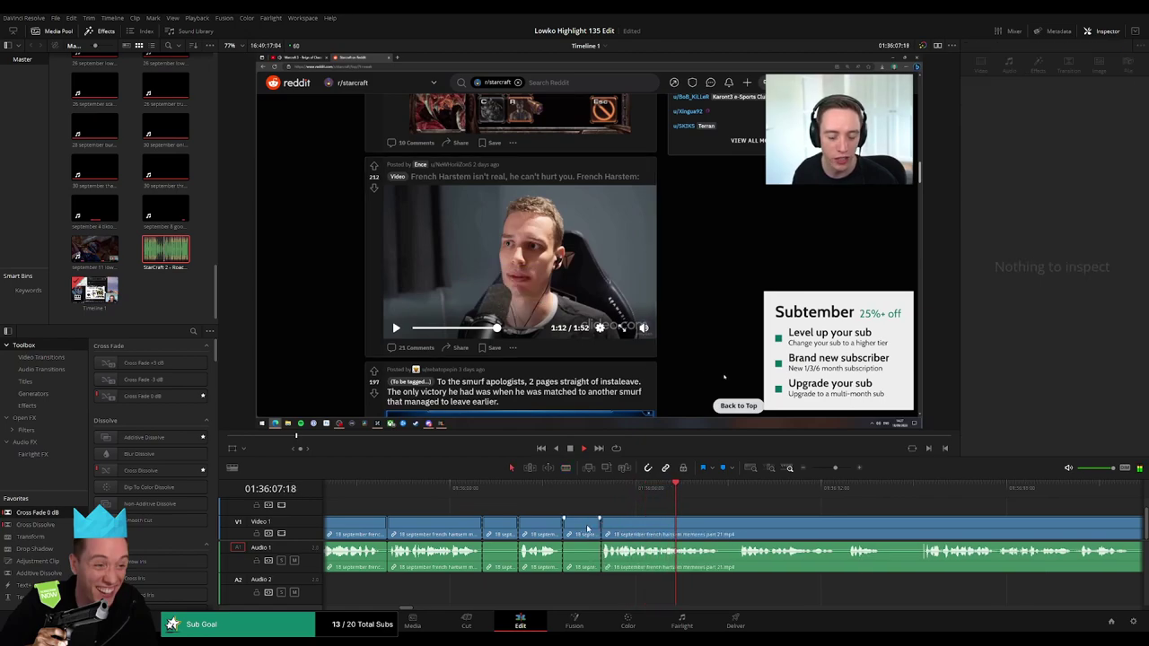
click(585, 528)
key(Delete)
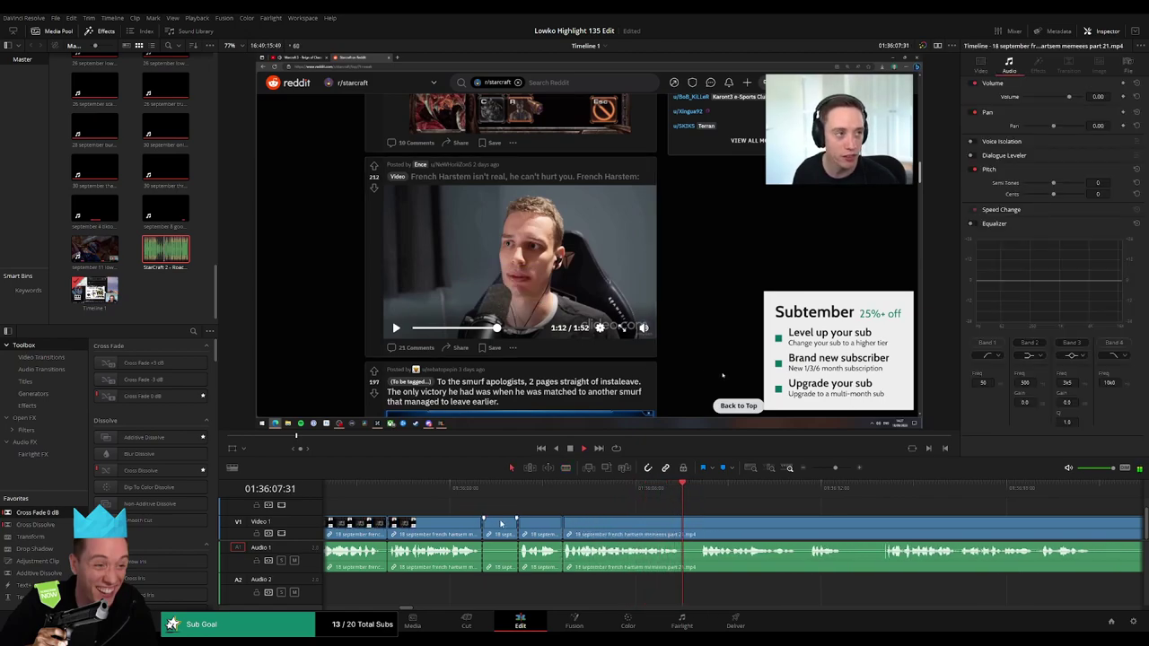
key(Delete)
Blade both ends of the next short dull part and ripple-delete it.
scroll(562, 520, right, 2)
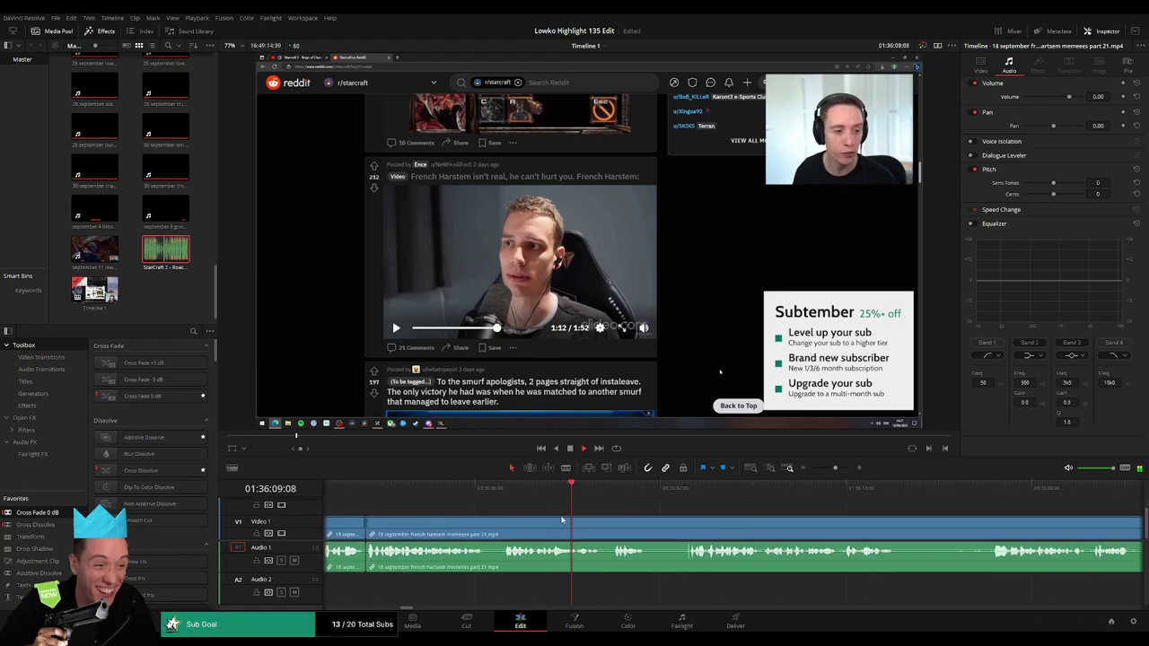
scroll(541, 505, right, 2)
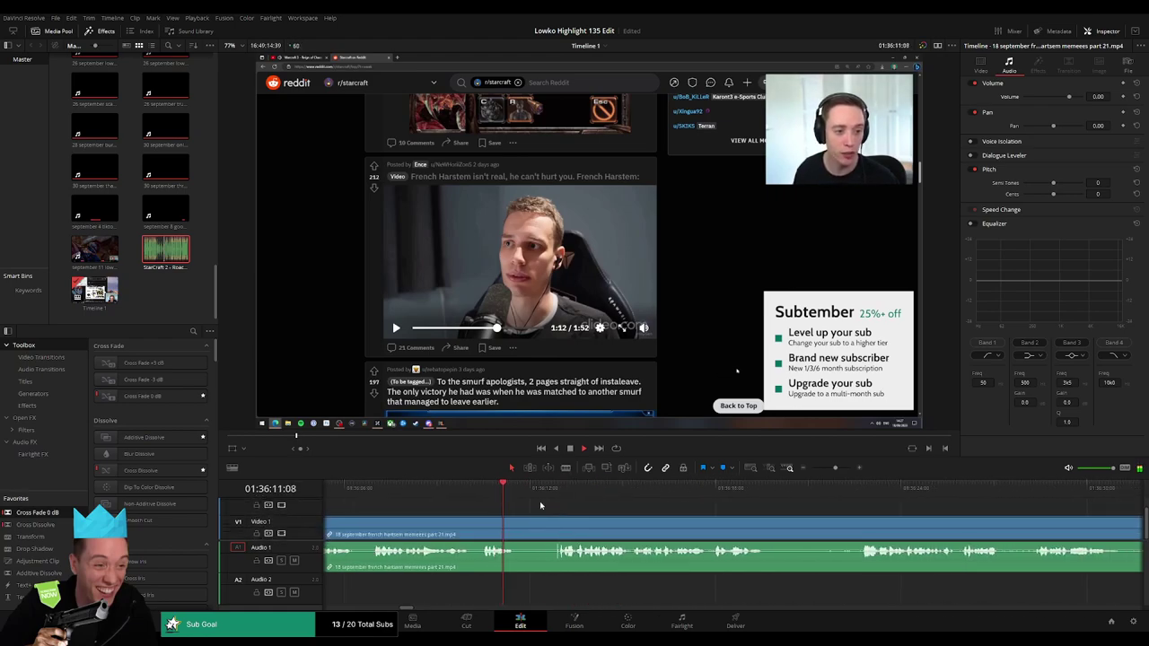
key(b)
click(517, 525)
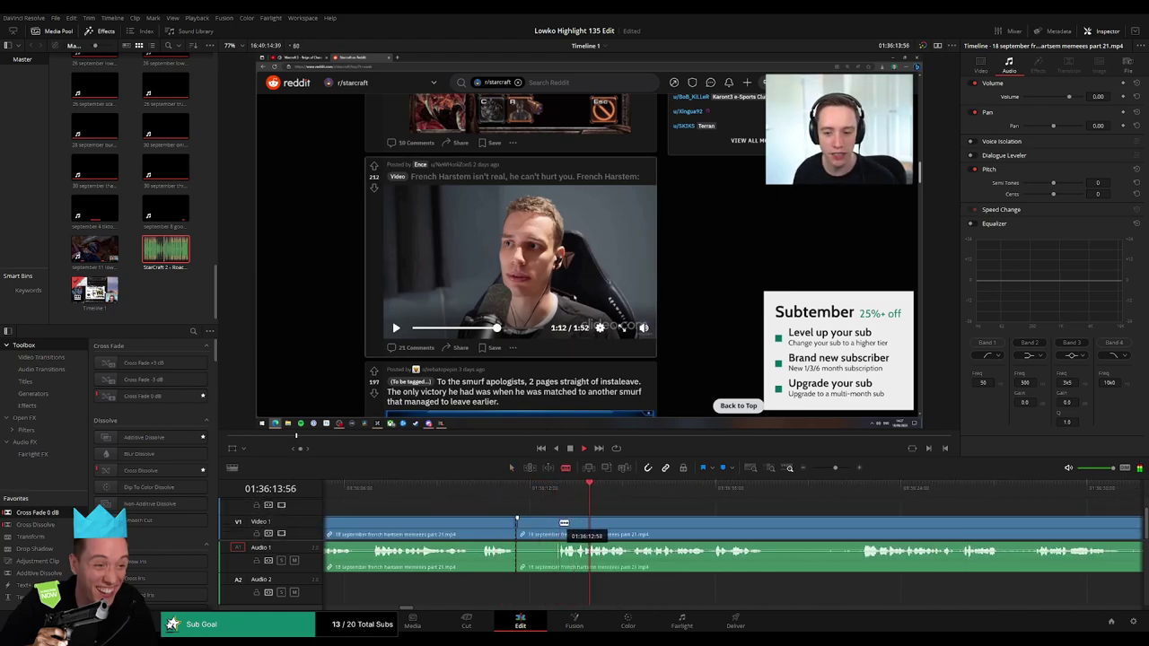
click(559, 523)
key(BackSpace)
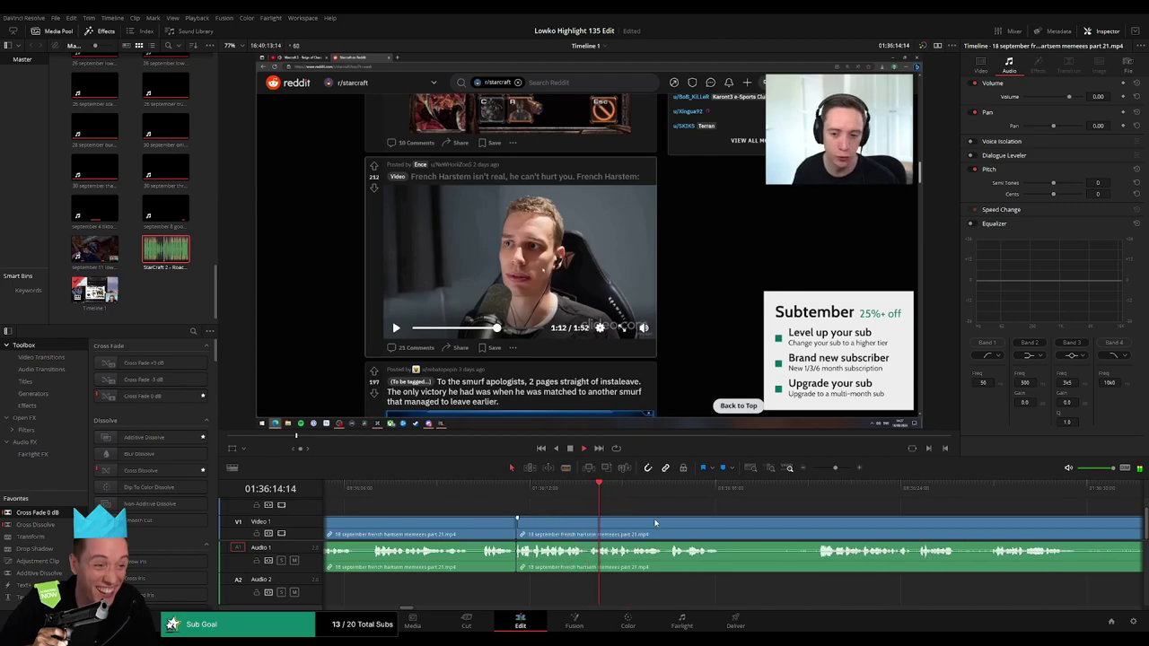
Cut another dull section out of the clip and close the gap.
scroll(545, 521, right, 2)
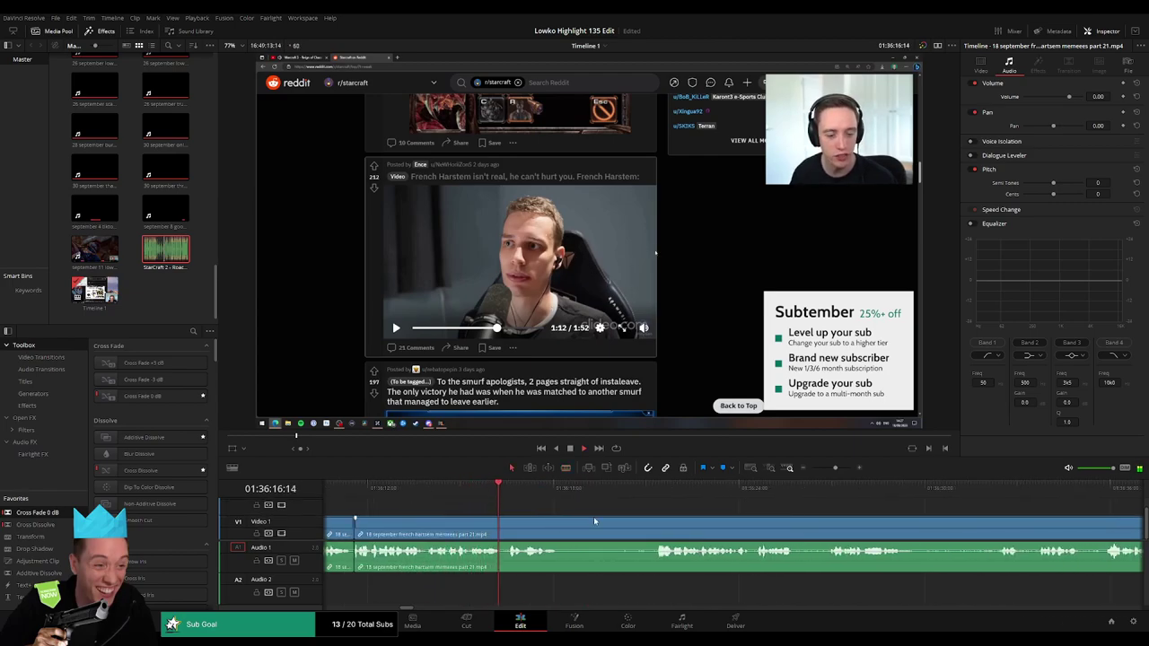
scroll(566, 520, right, 1)
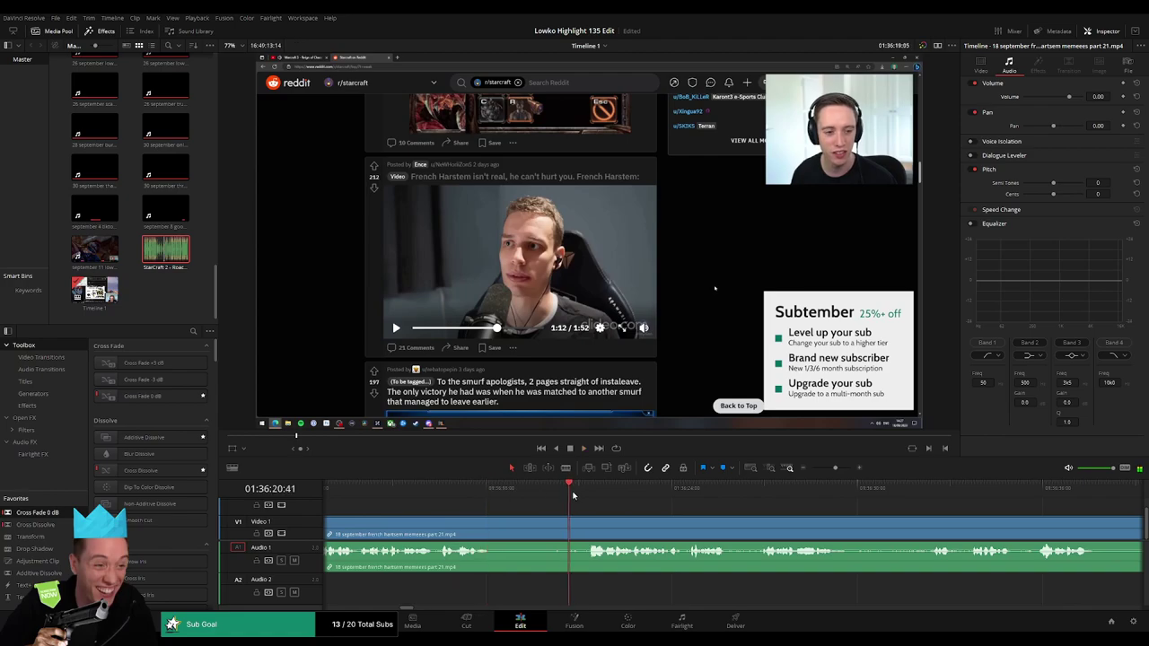
key(b)
click(493, 526)
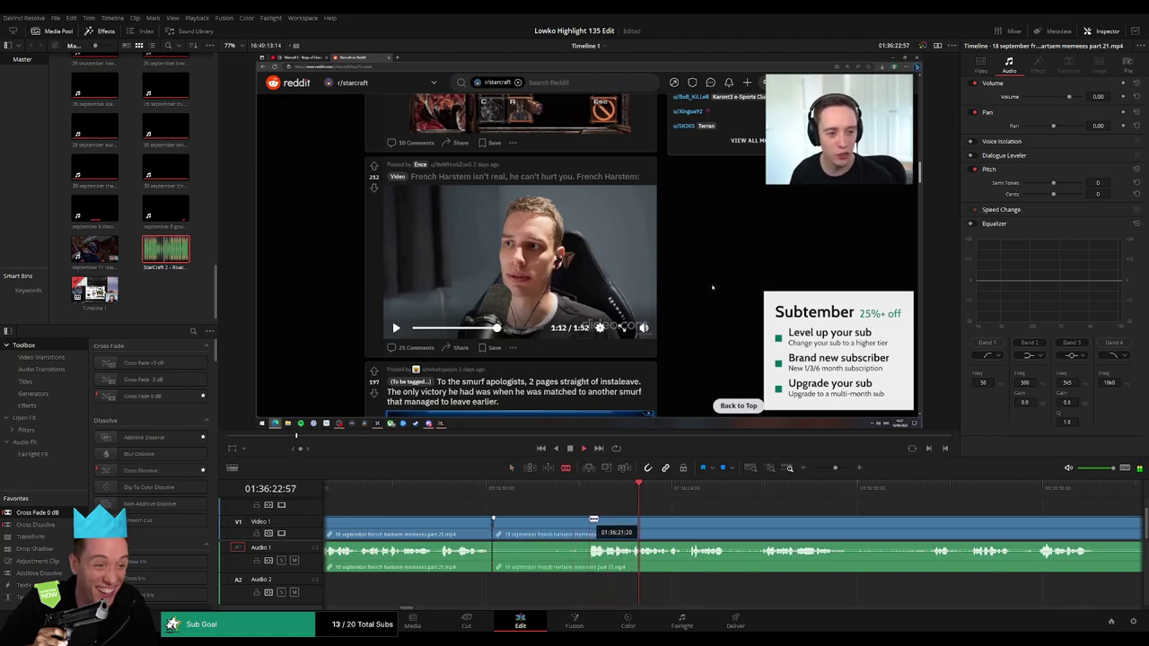
click(588, 520)
key(a)
click(566, 523)
key(Delete)
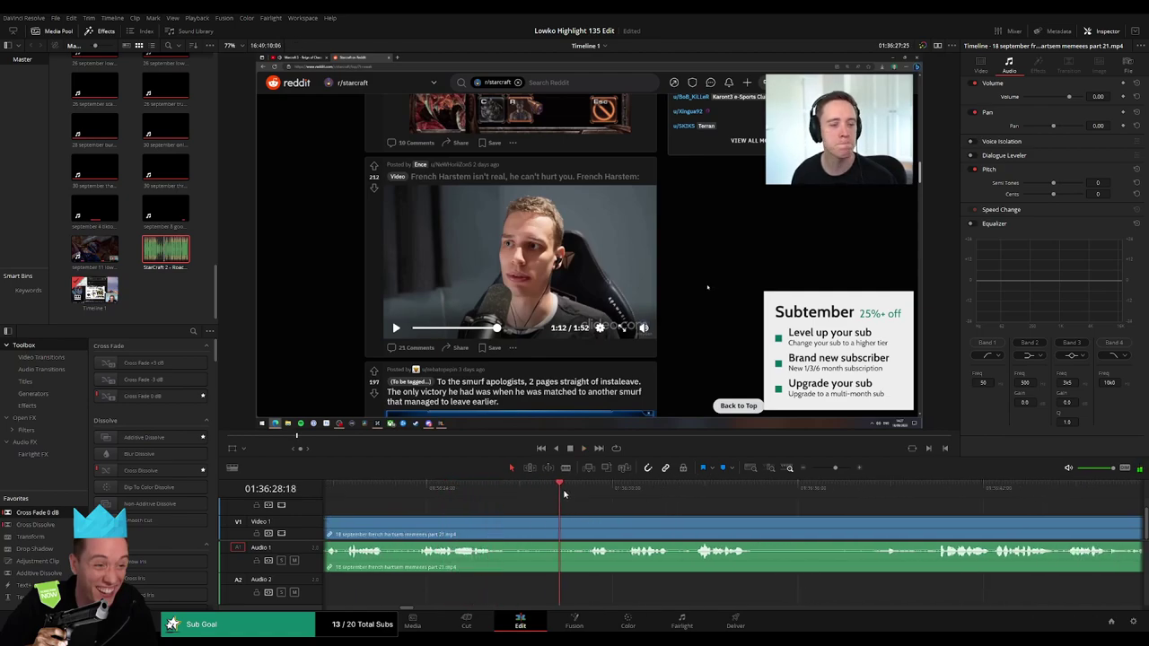
Blade and delete one more dull segment near 01:36:29.
click(501, 521)
click(586, 521)
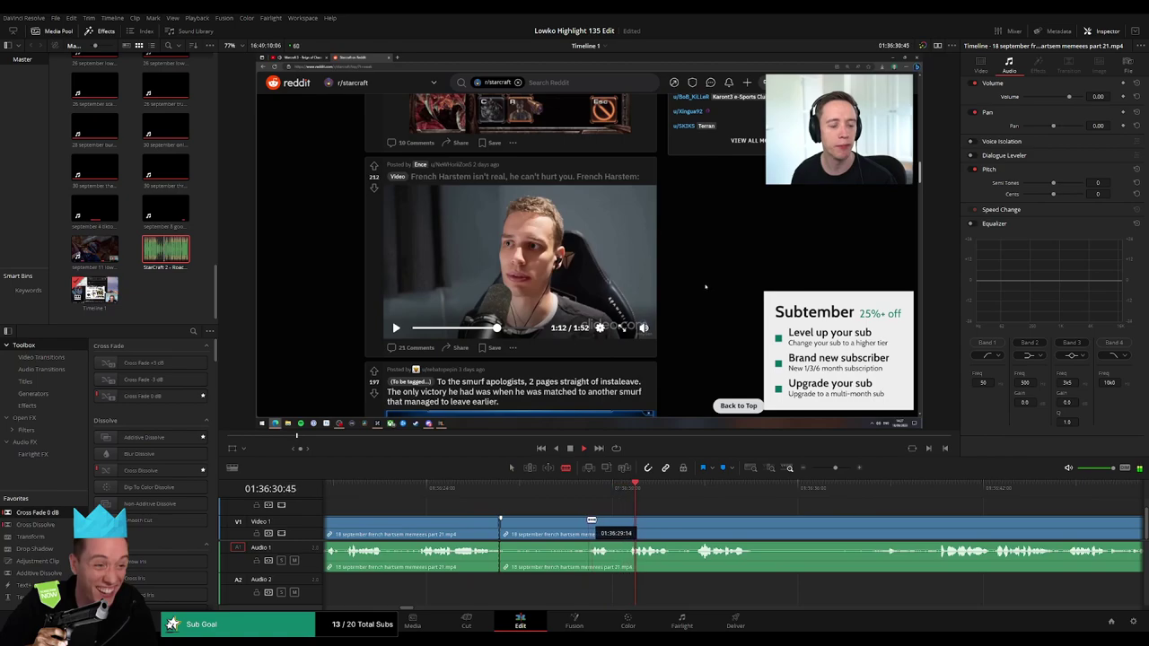
key(a)
click(566, 528)
key(Delete)
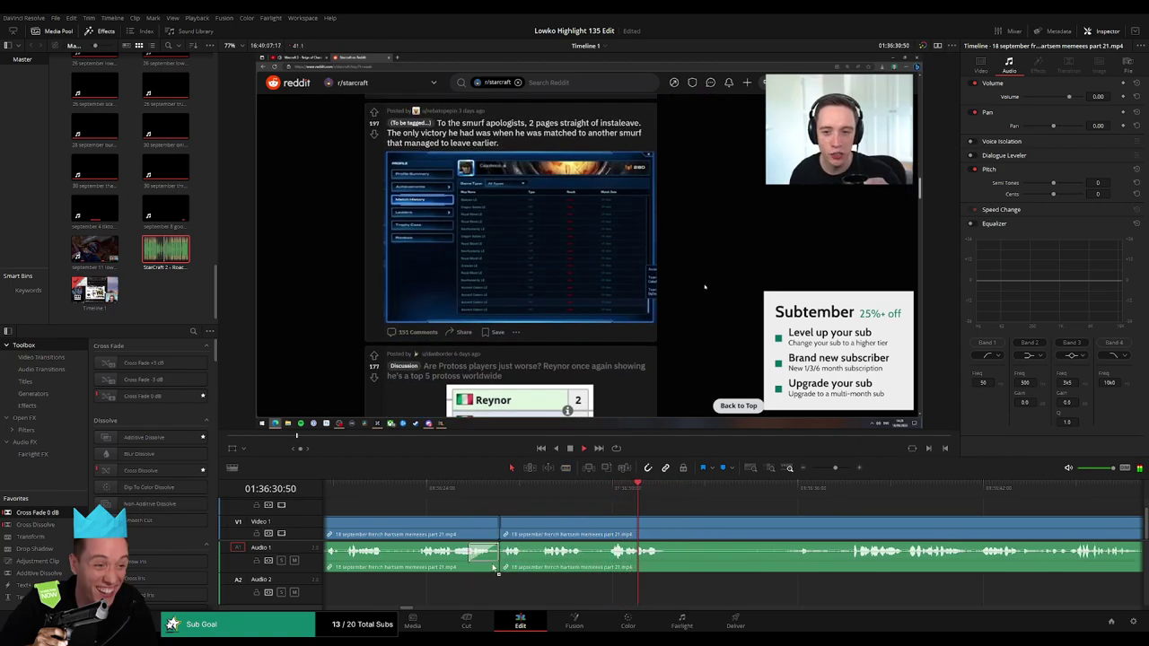
Split the stream footage with the Blade tool where the next dull part starts.
scroll(550, 522, right, 3)
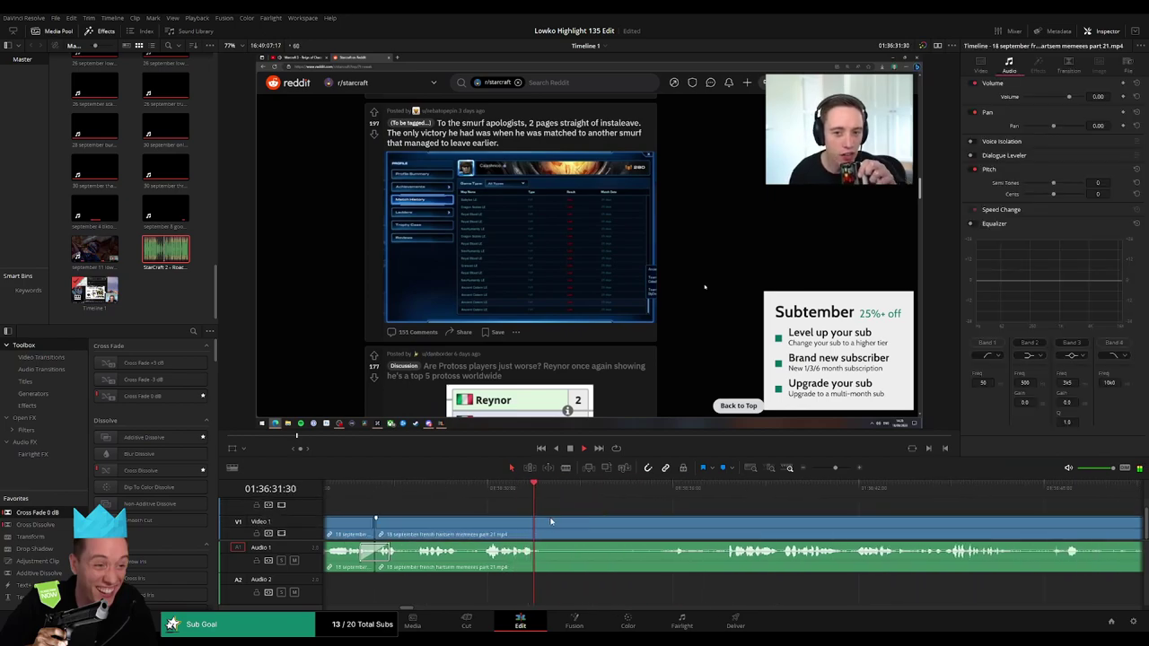
key(b)
click(545, 522)
click(729, 491)
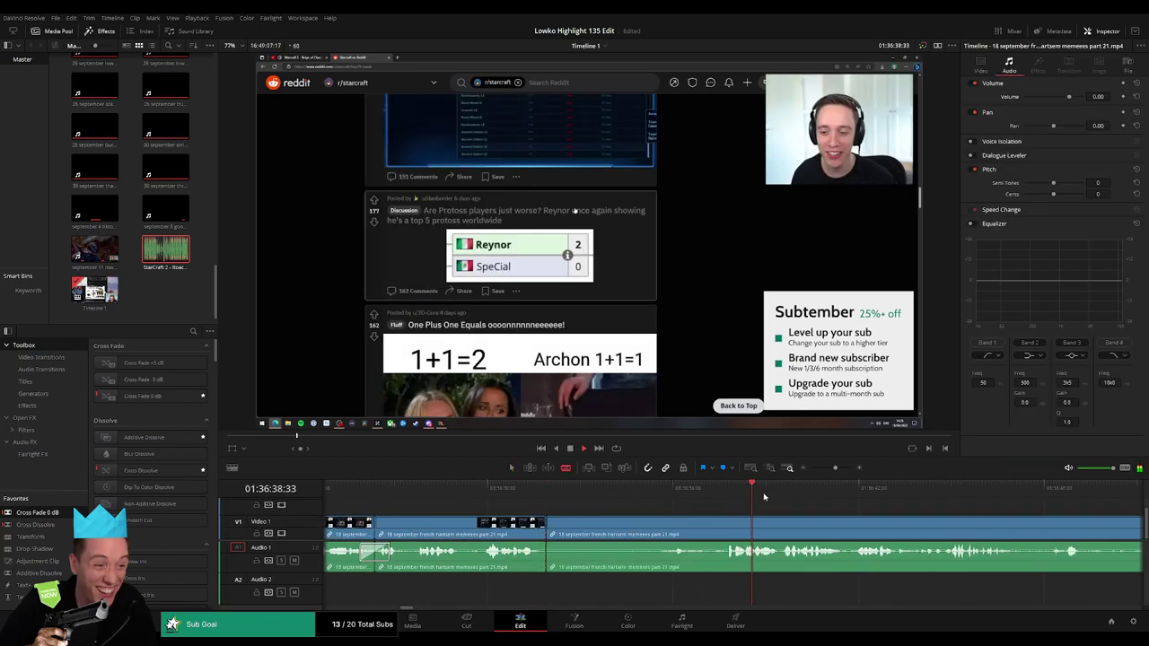
click(815, 488)
Zoom the timeline out and back in, and add a marker at the current moment.
click(831, 471)
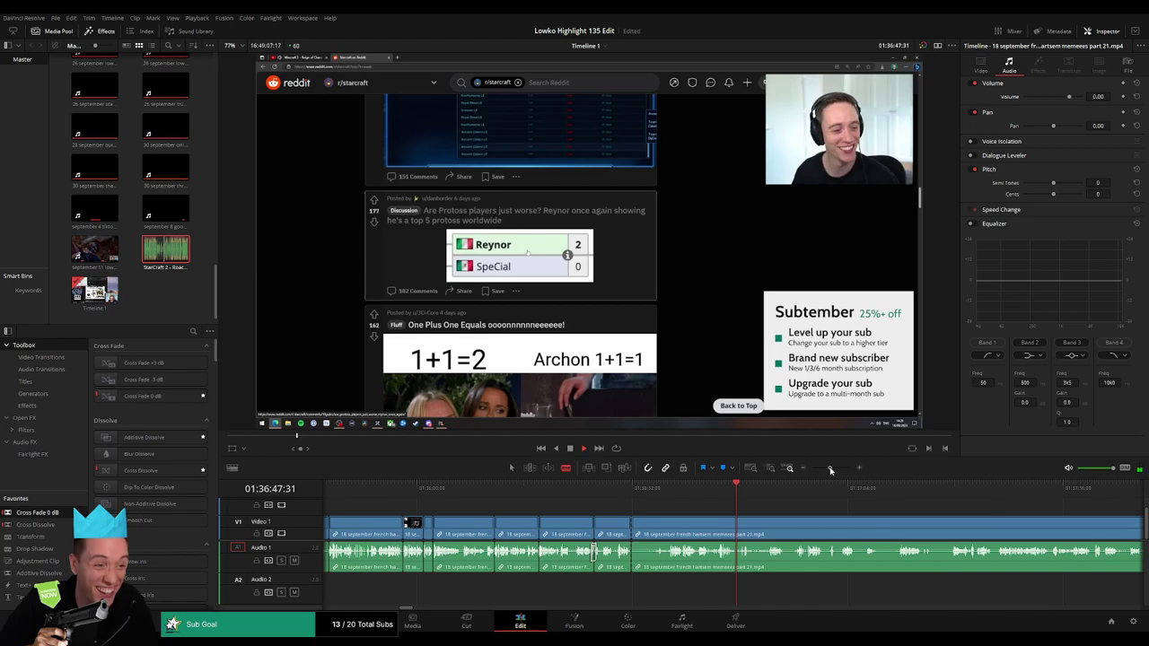
drag(831, 471, 823, 471)
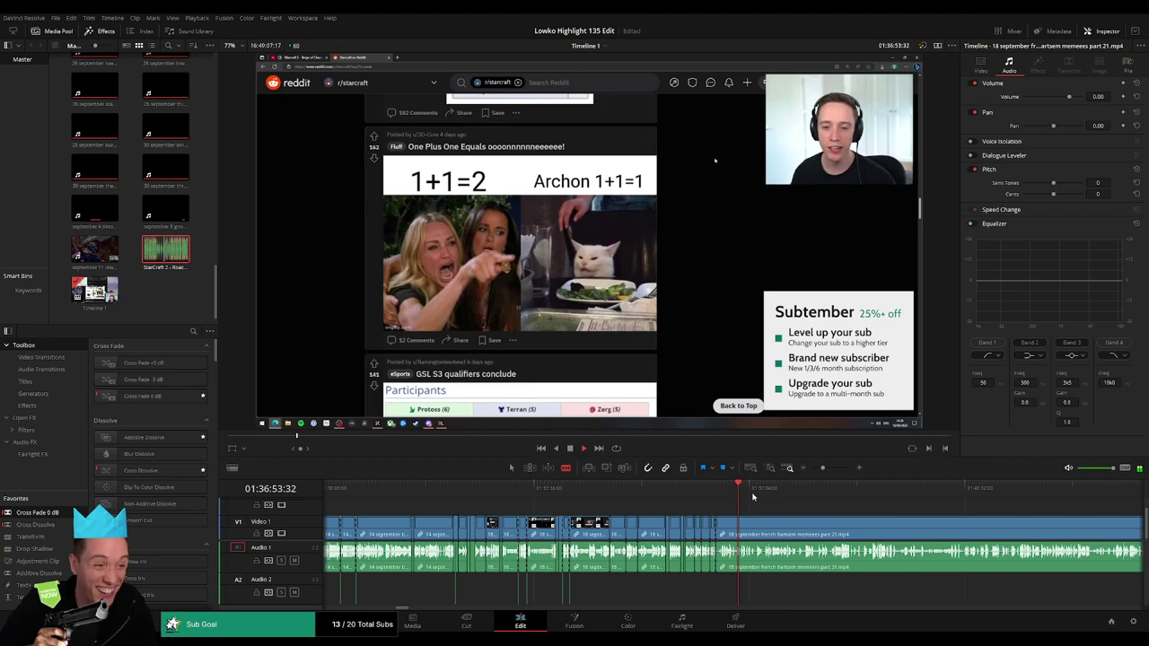
drag(823, 468, 829, 468)
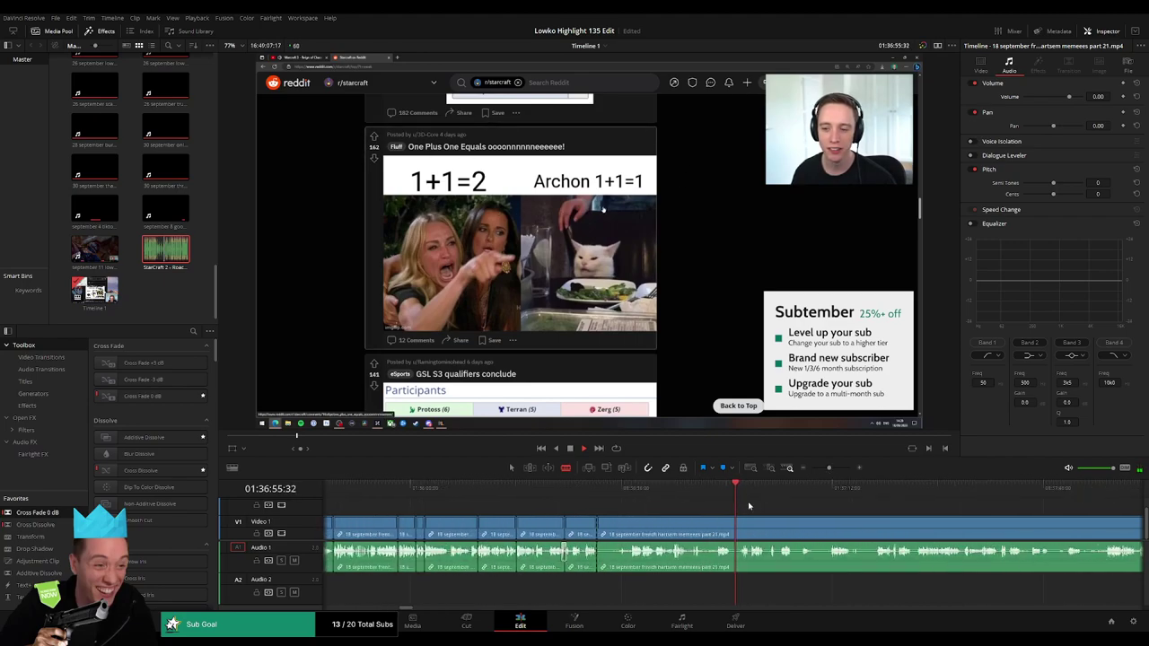
key(m)
click(618, 489)
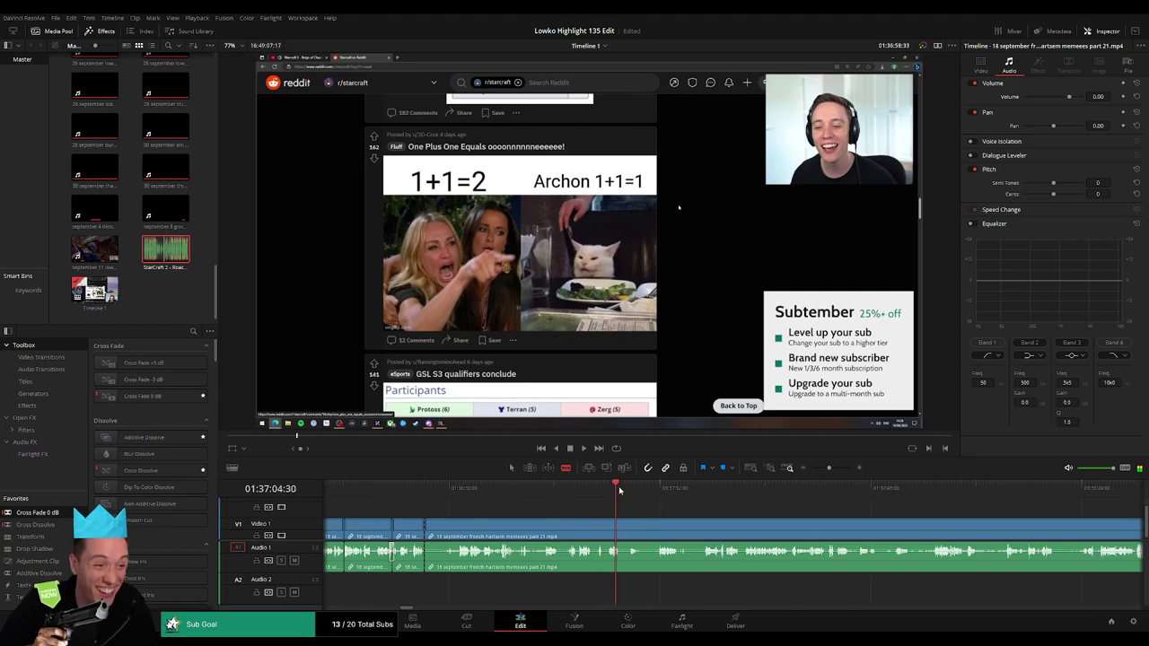
drag(622, 489, 662, 489)
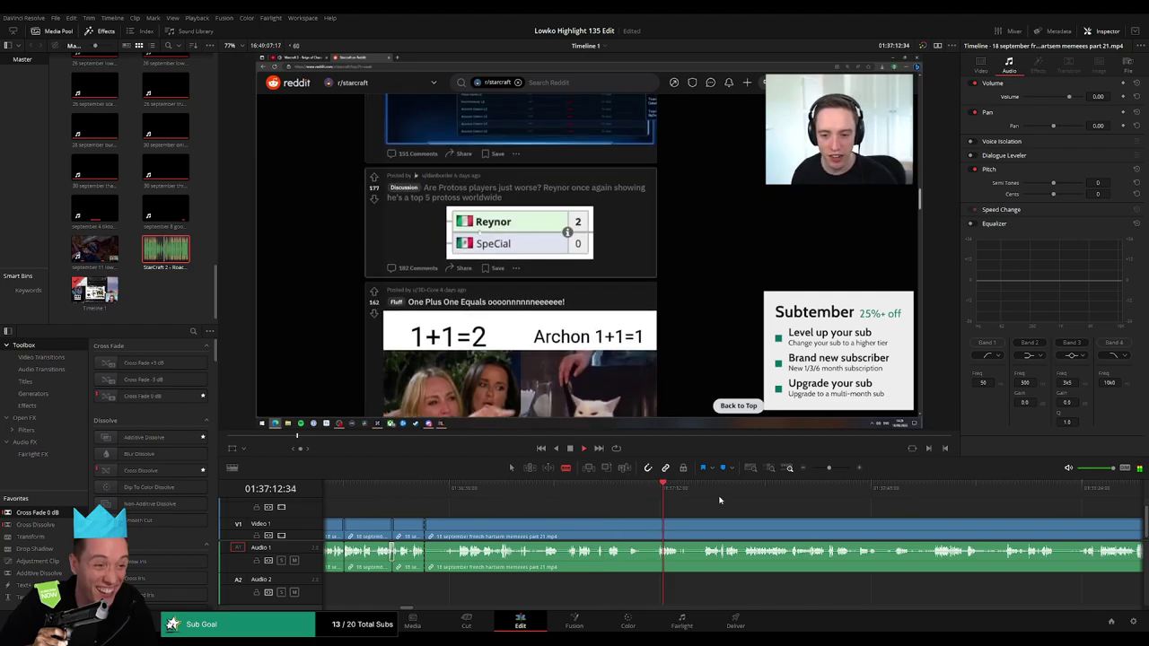
Scrub back and forth through the edited stretches past 01:36:40 to review the cuts.
click(925, 489)
scroll(853, 503, down, 3)
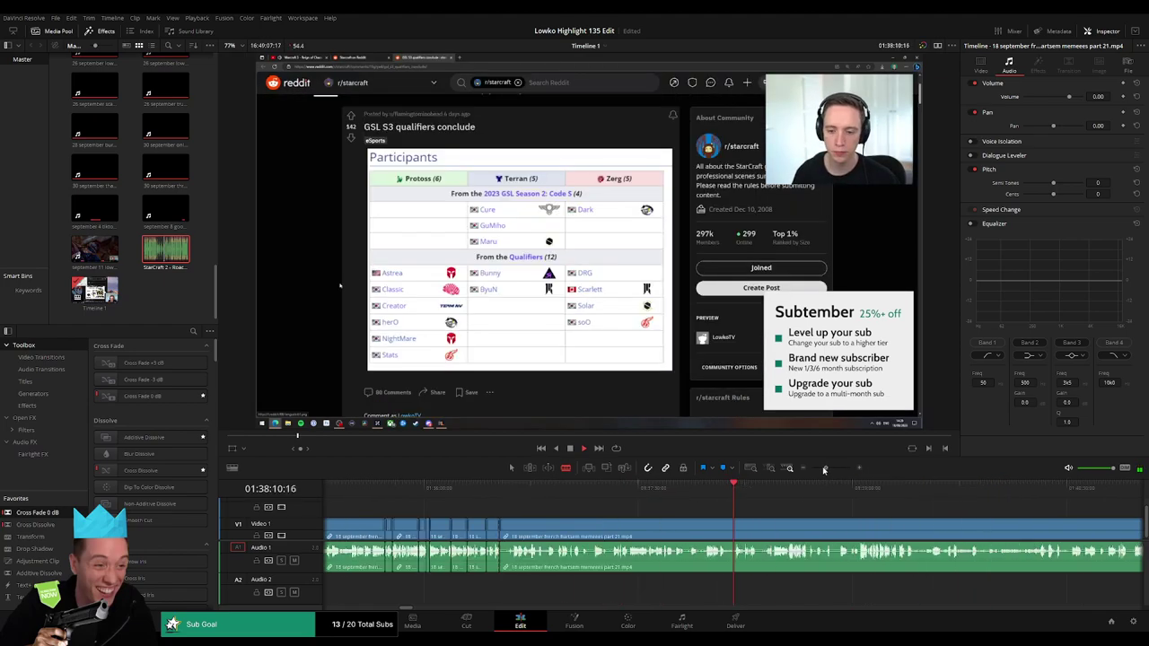
click(761, 491)
click(753, 491)
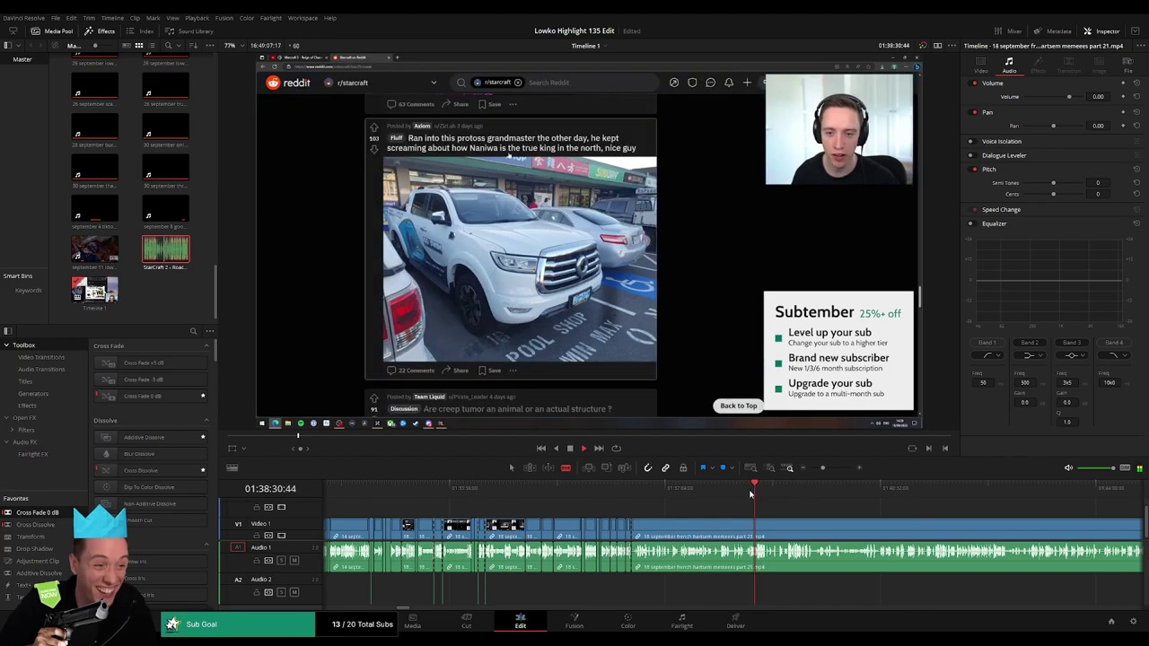
scroll(816, 478, up, 3)
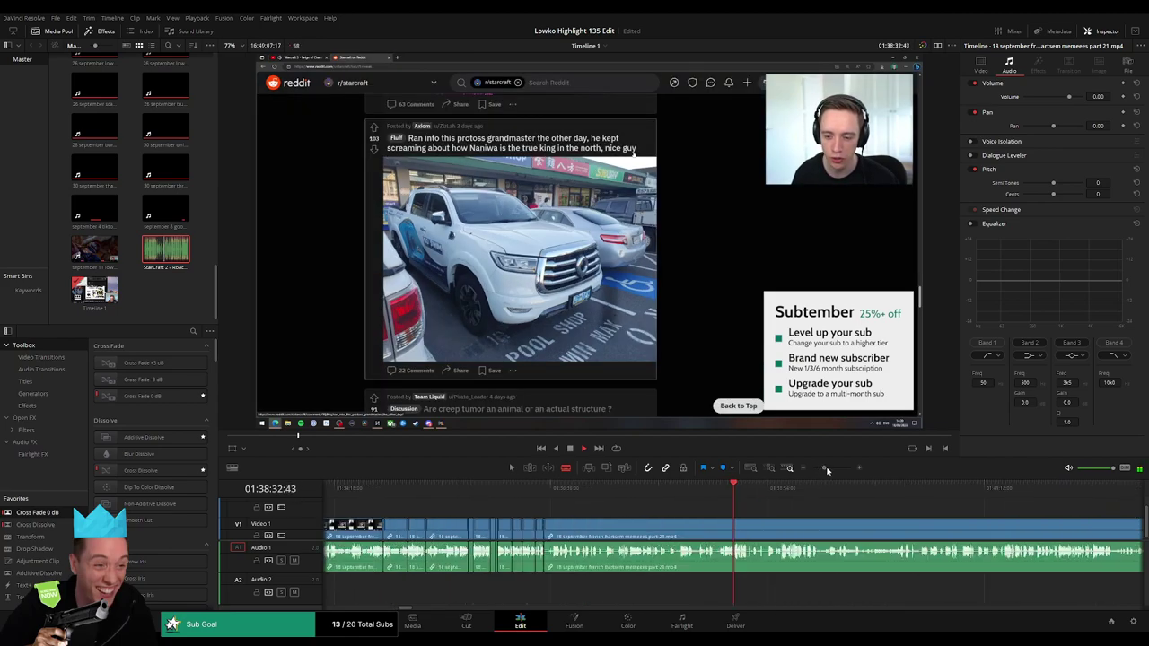
click(672, 494)
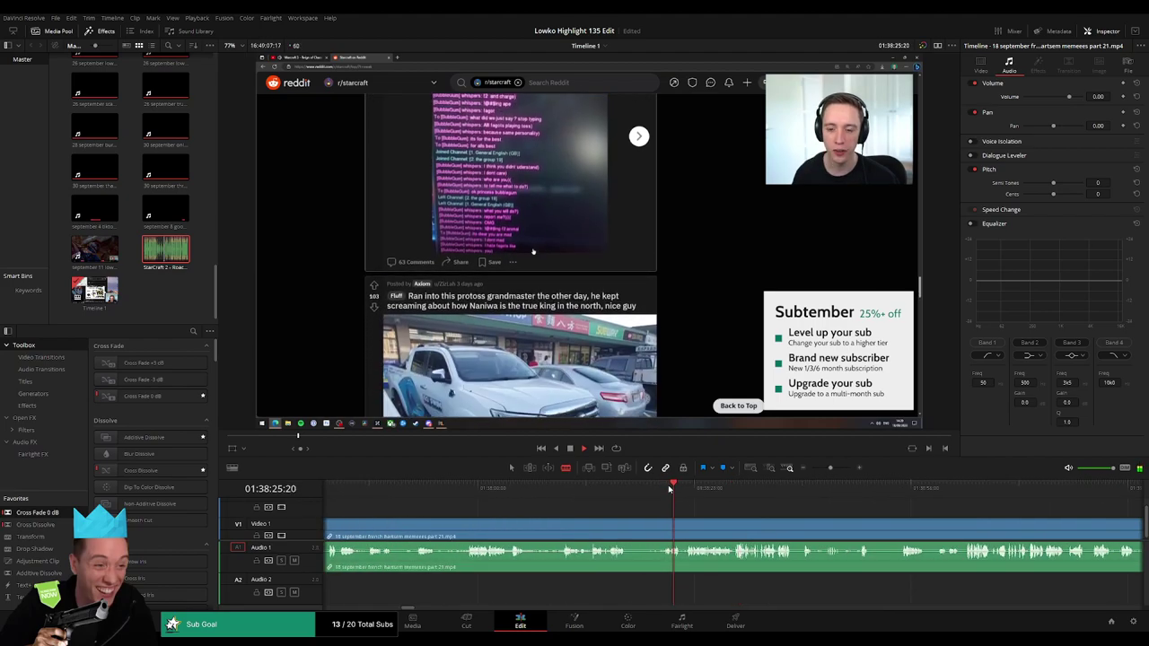
key(Up)
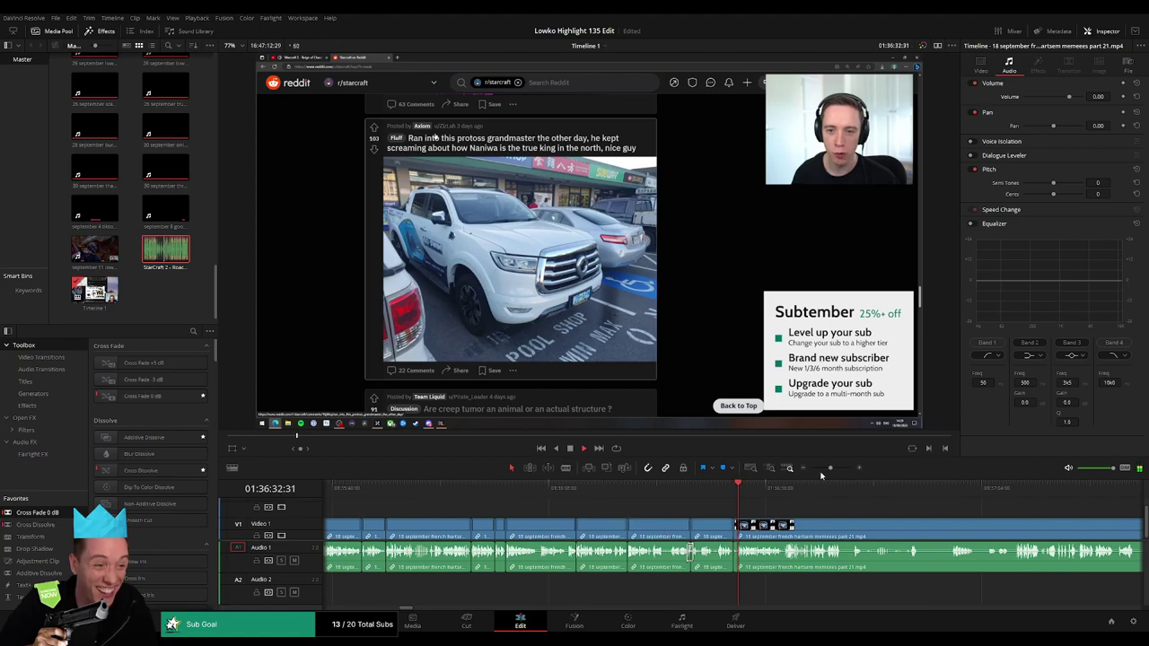
drag(840, 530, 688, 511)
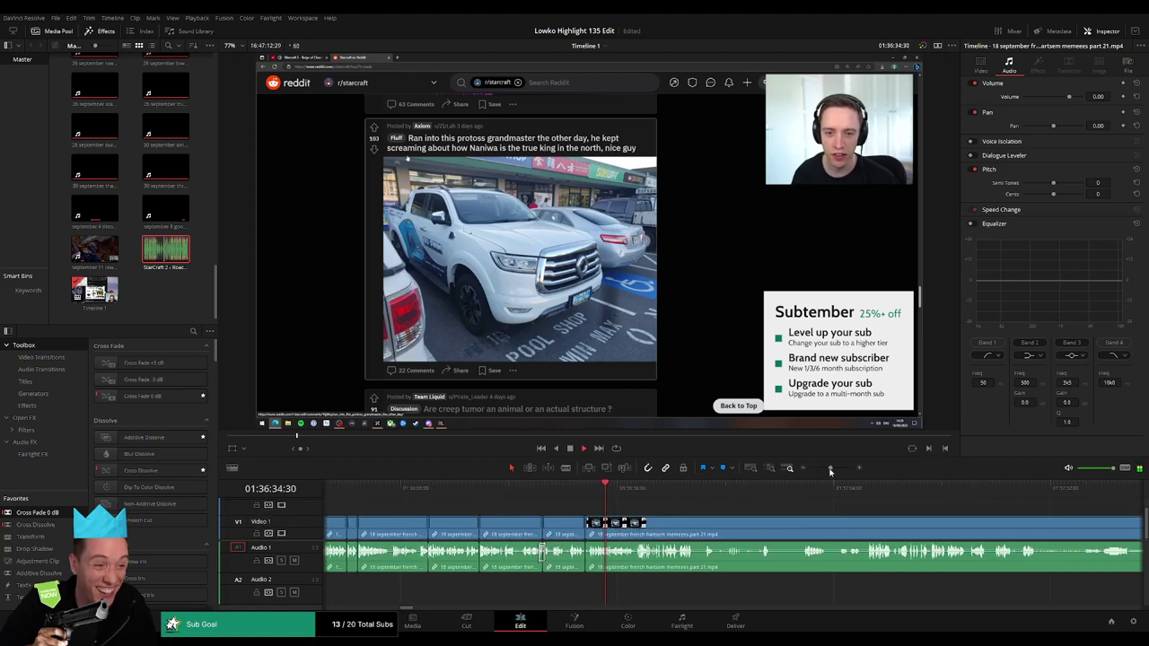
drag(831, 471, 836, 470)
drag(879, 536, 591, 519)
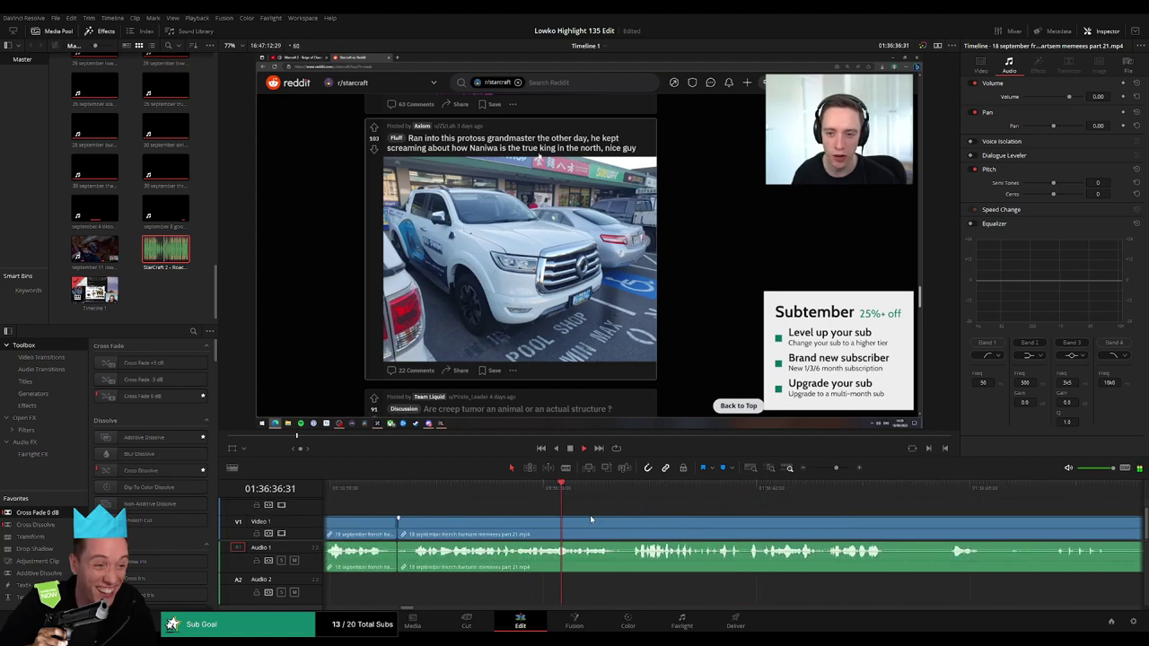
drag(709, 537, 610, 530)
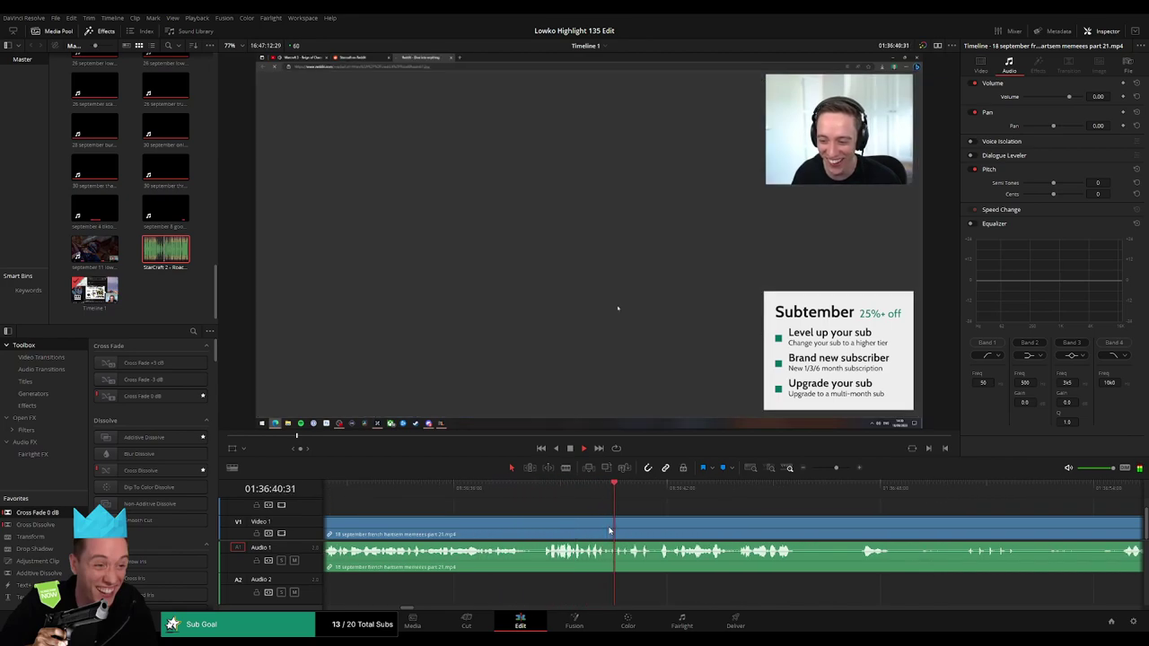
Blade around the dull section near 01:36:55 and ripple-delete it.
drag(746, 524, 616, 527)
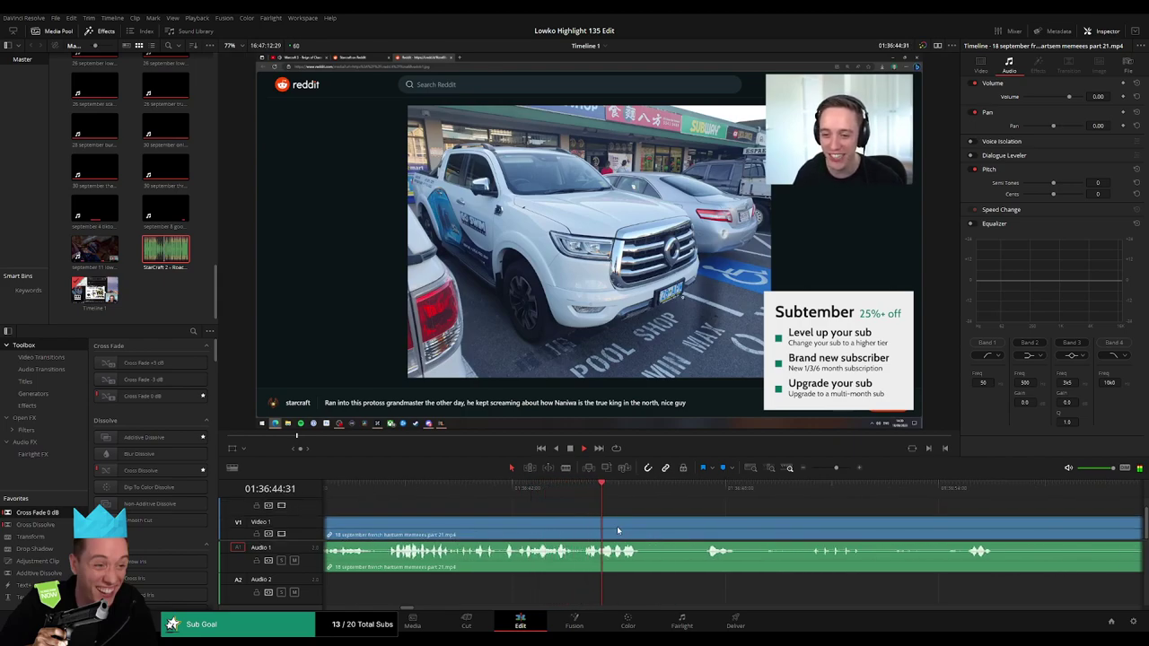
drag(676, 527, 547, 504)
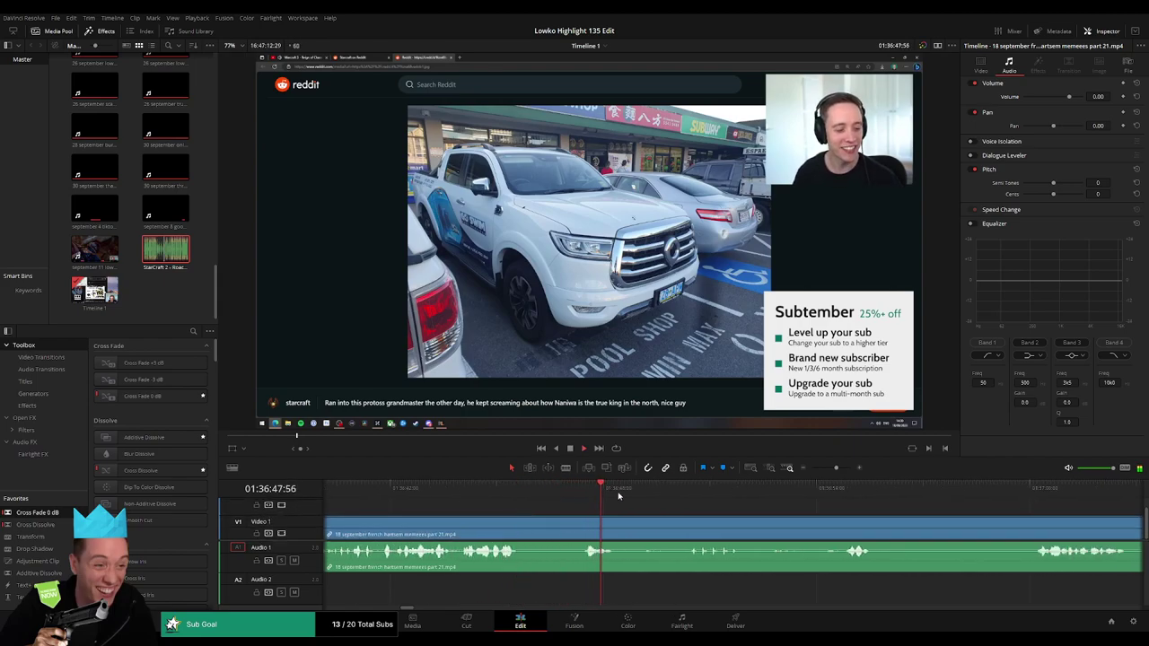
drag(727, 524, 553, 526)
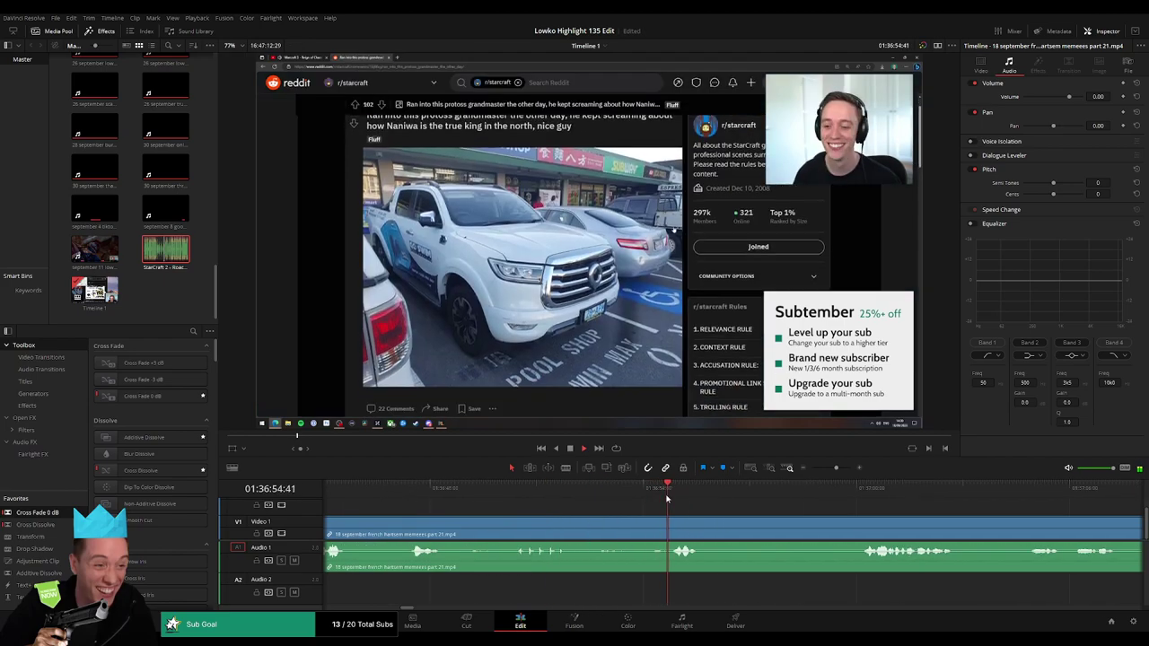
click(716, 532)
click(582, 531)
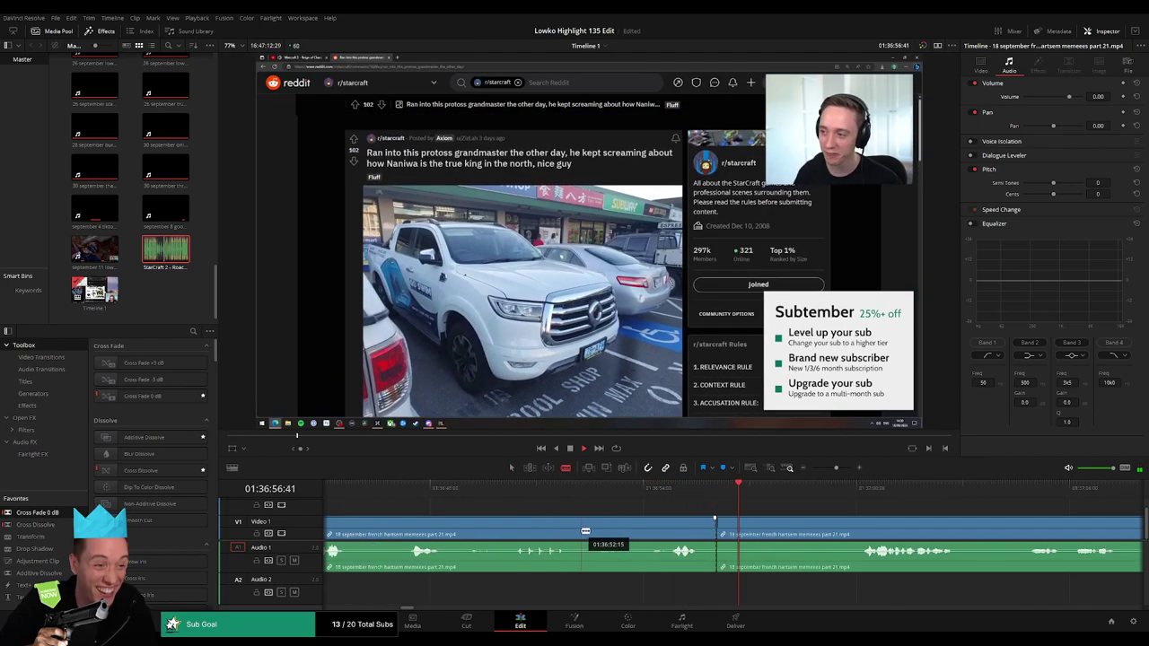
click(666, 532)
click(643, 534)
key(Delete)
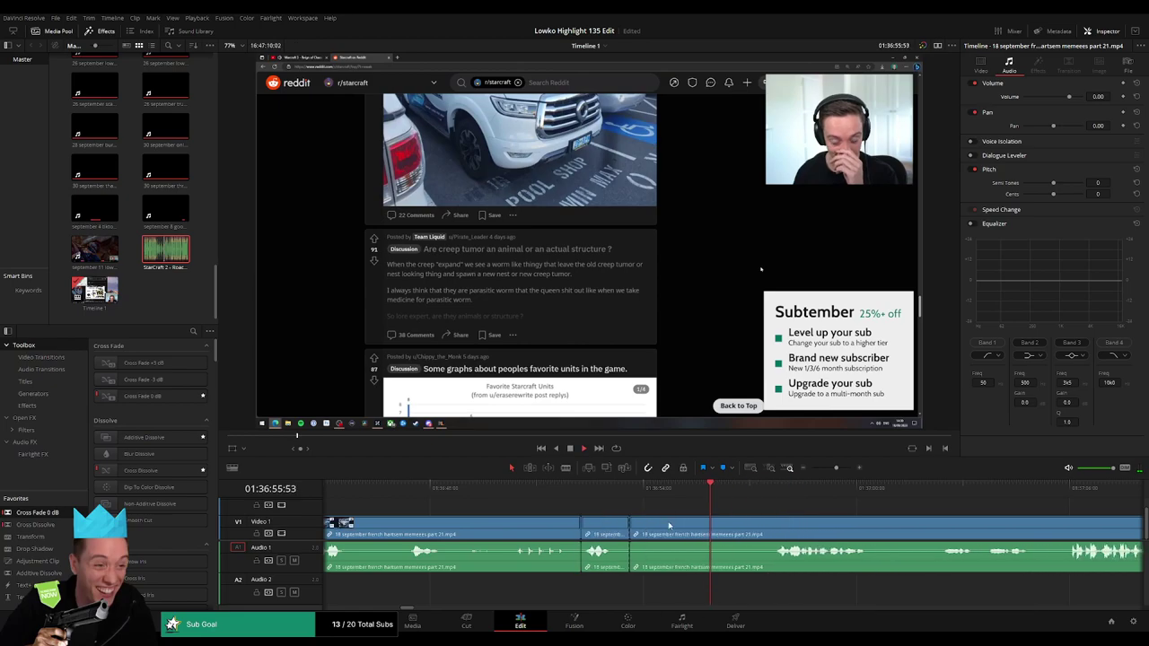
Scrub about a minute ahead and play from just after 01:38:00 to review.
scroll(804, 511, down, 2)
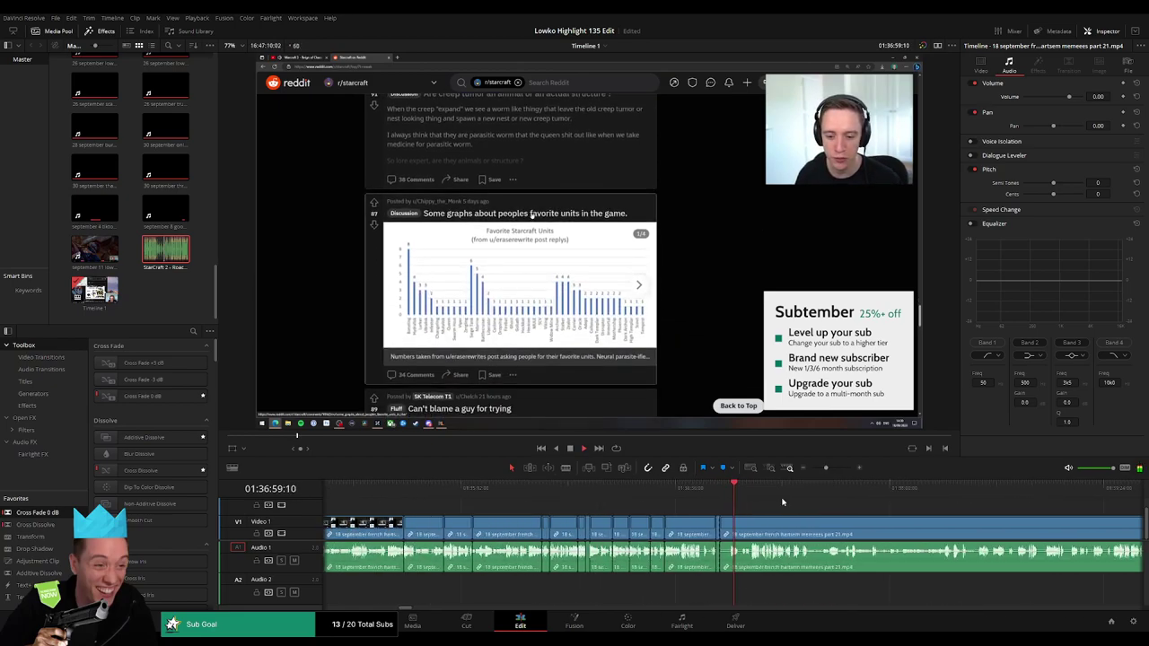
scroll(608, 509, right, 3)
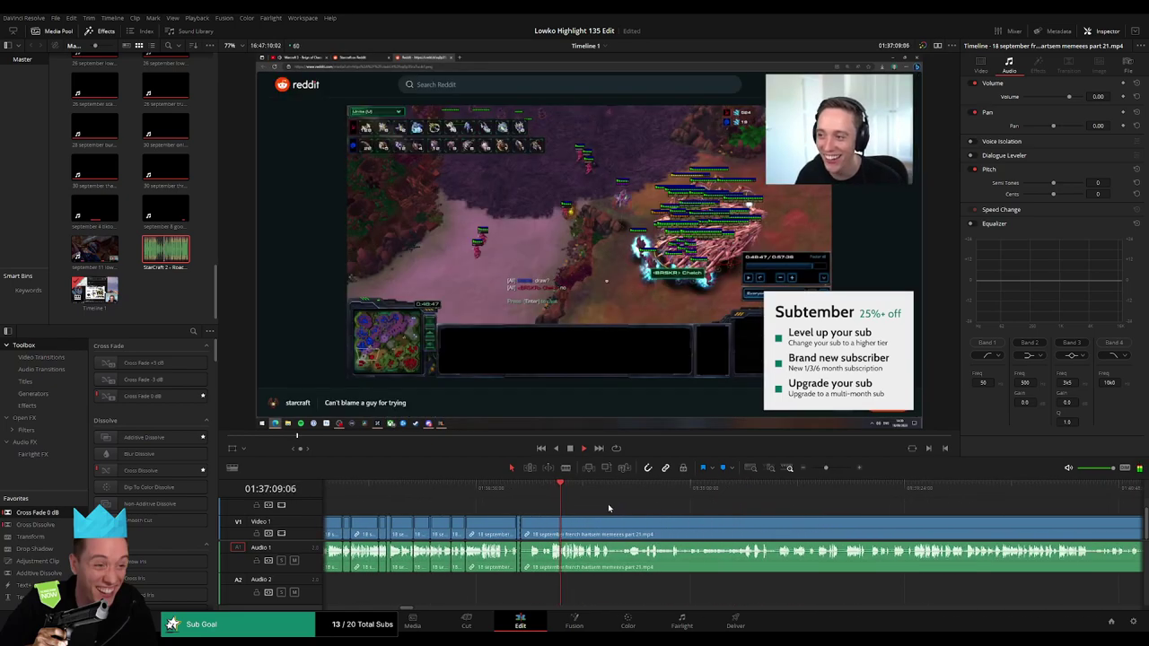
click(575, 490)
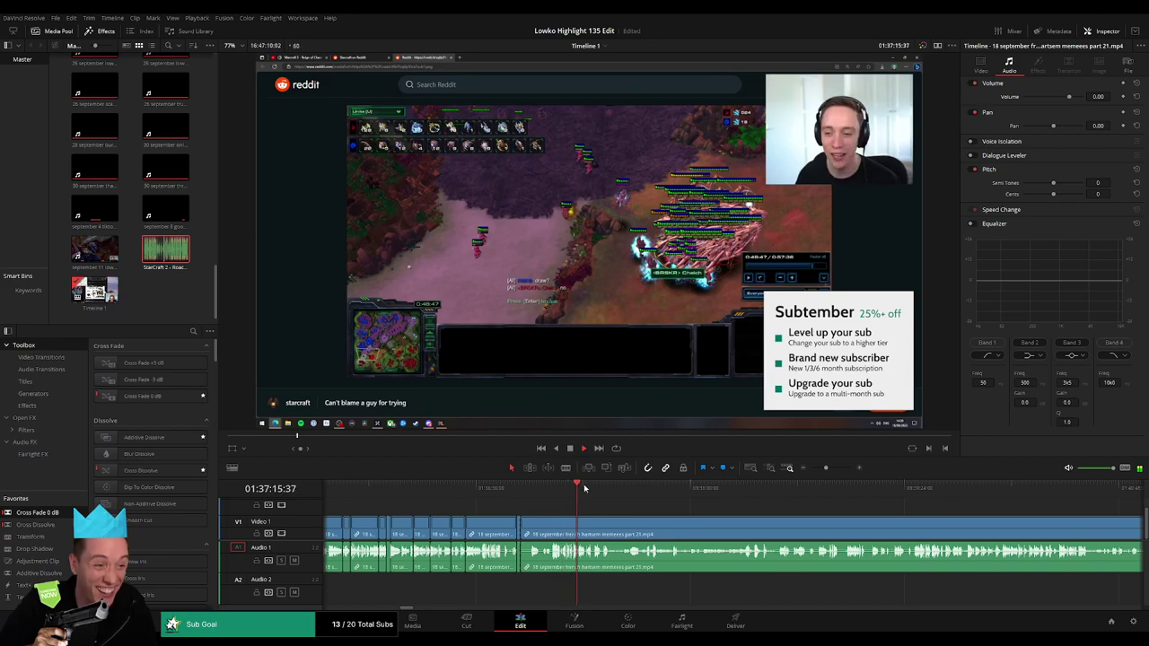
drag(584, 488, 725, 492)
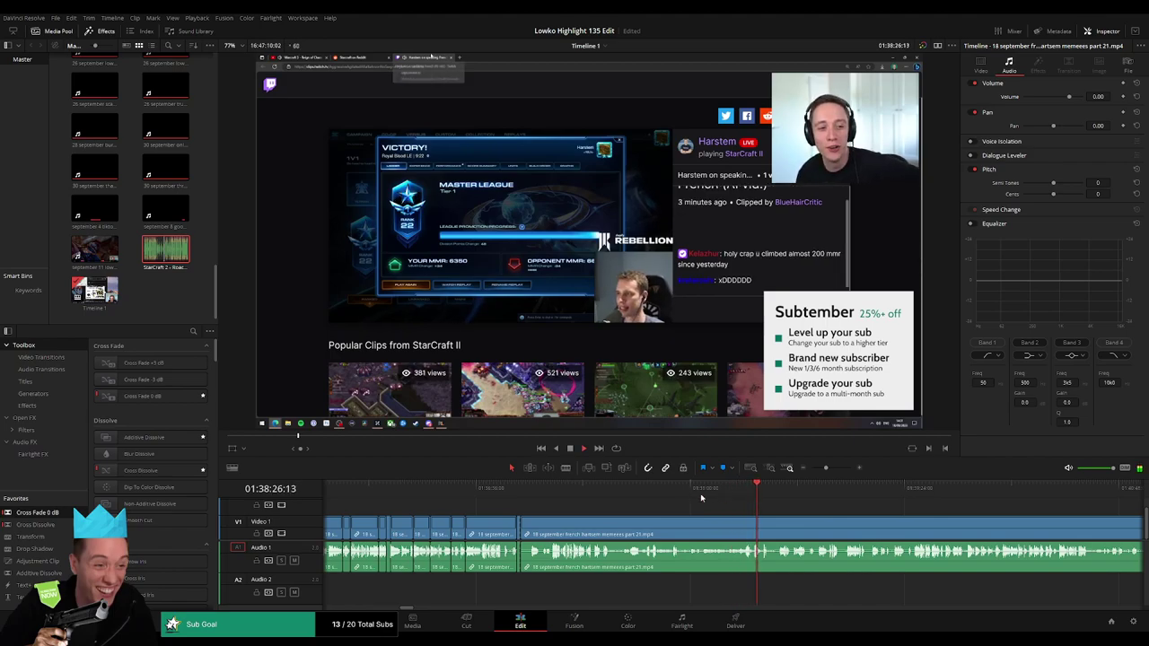
click(670, 490)
click(695, 492)
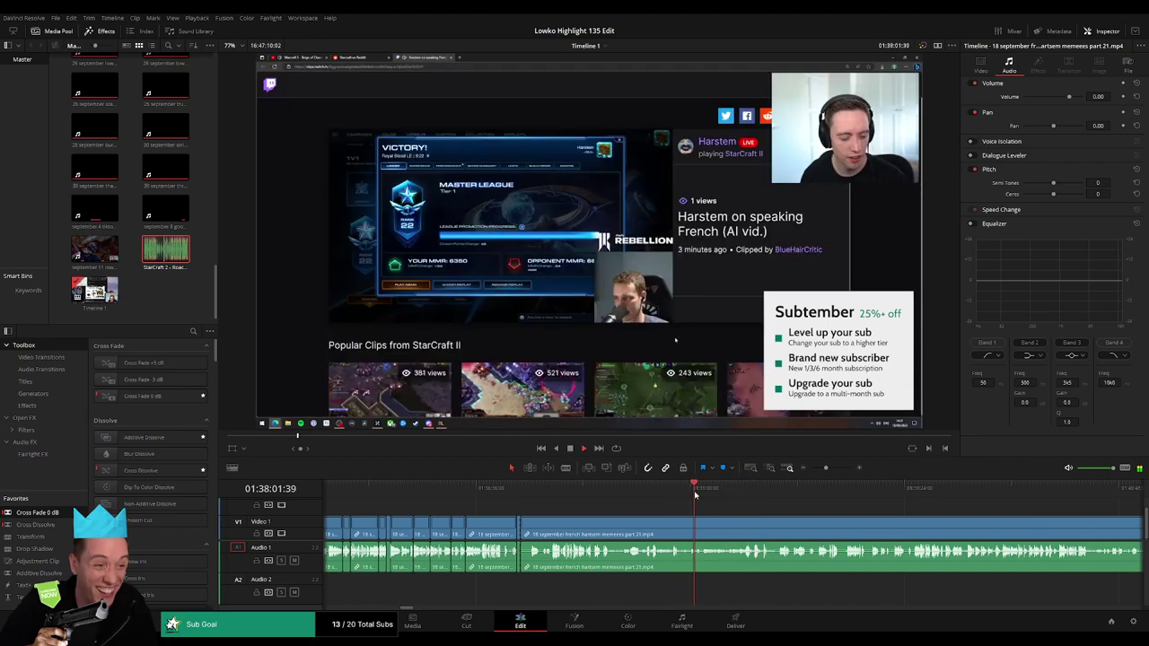
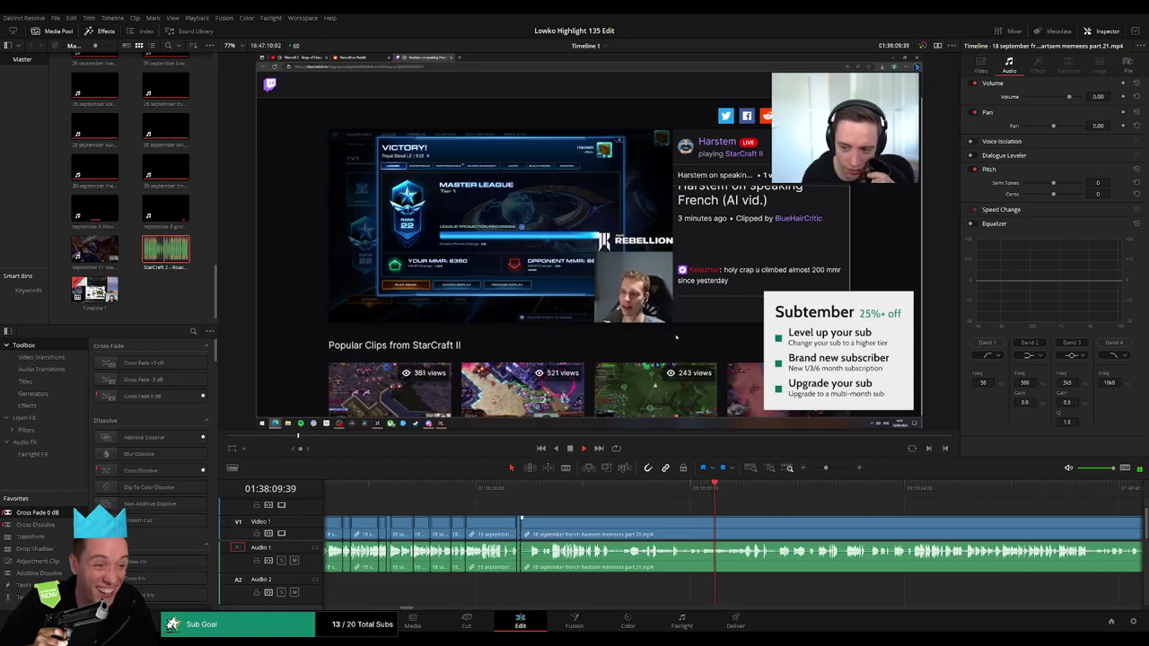
Split the Harstem memes part 21 clip where the Reddit page starts and shorten the adjoining piece.
click(744, 493)
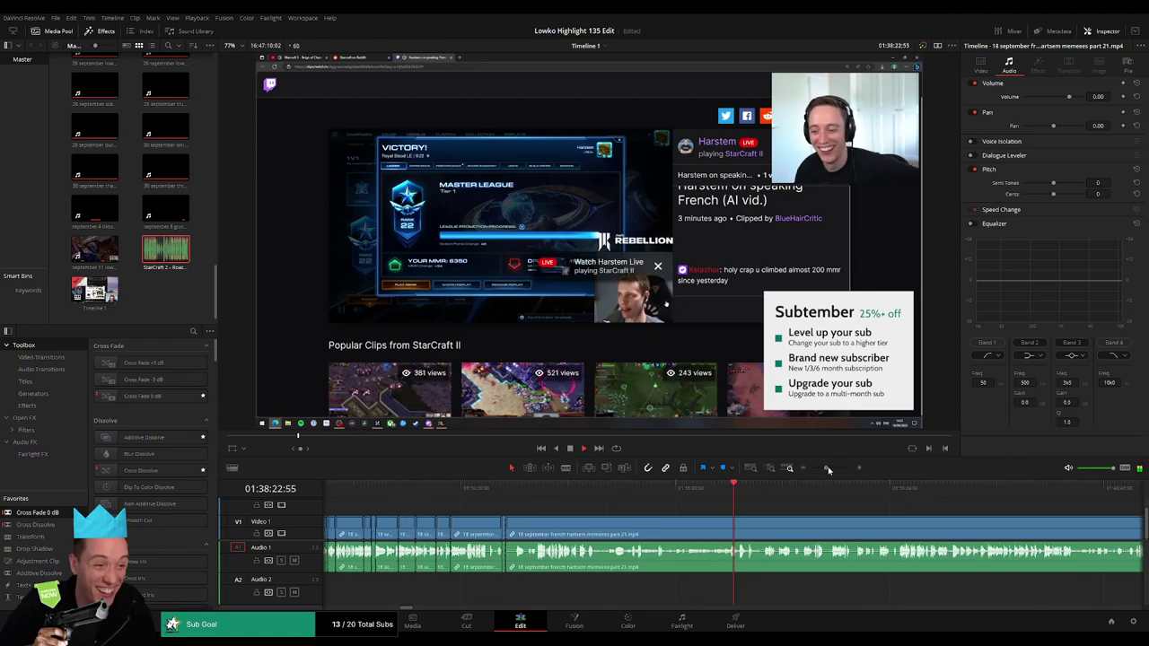
click(536, 493)
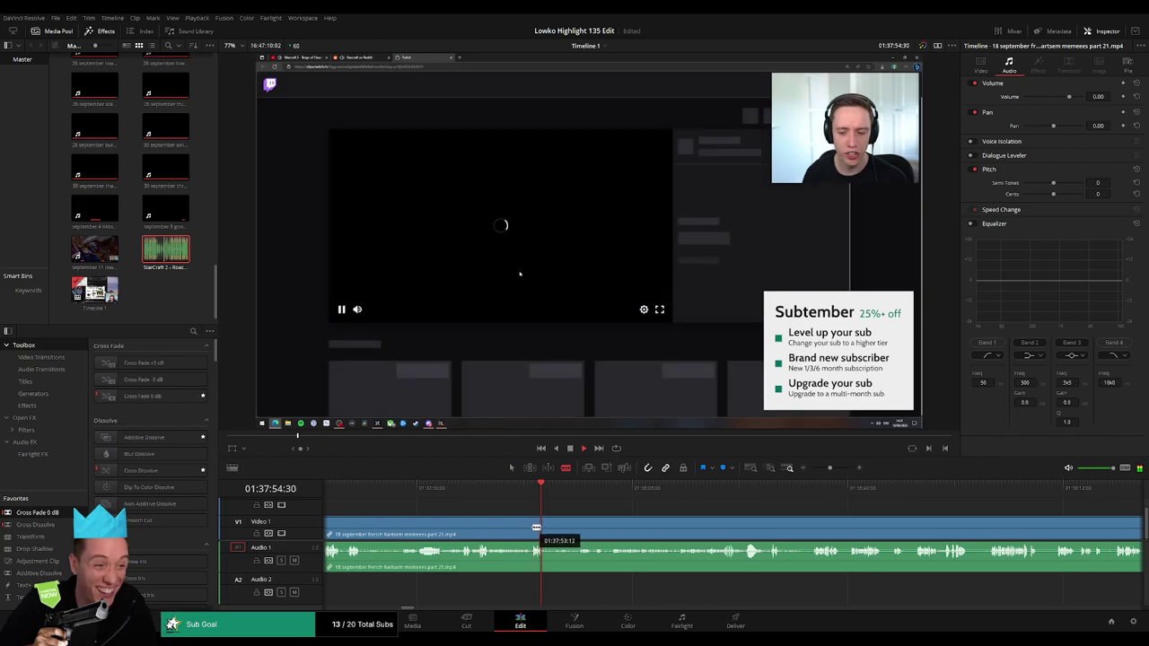
key(ctrl+b)
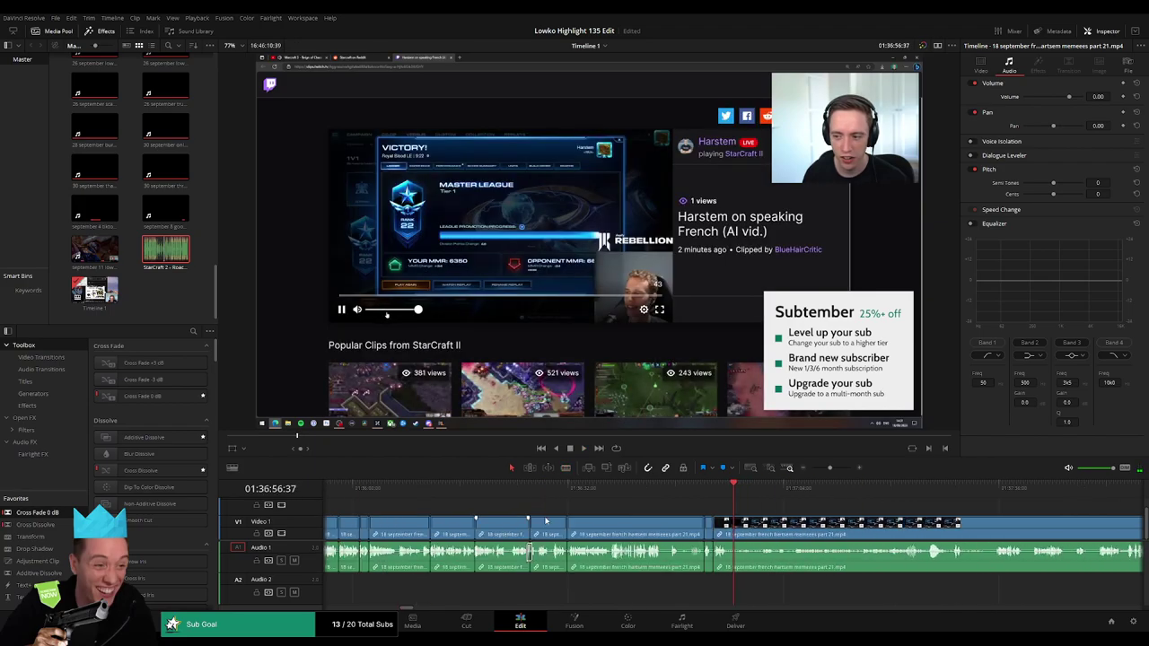
drag(747, 523, 764, 521)
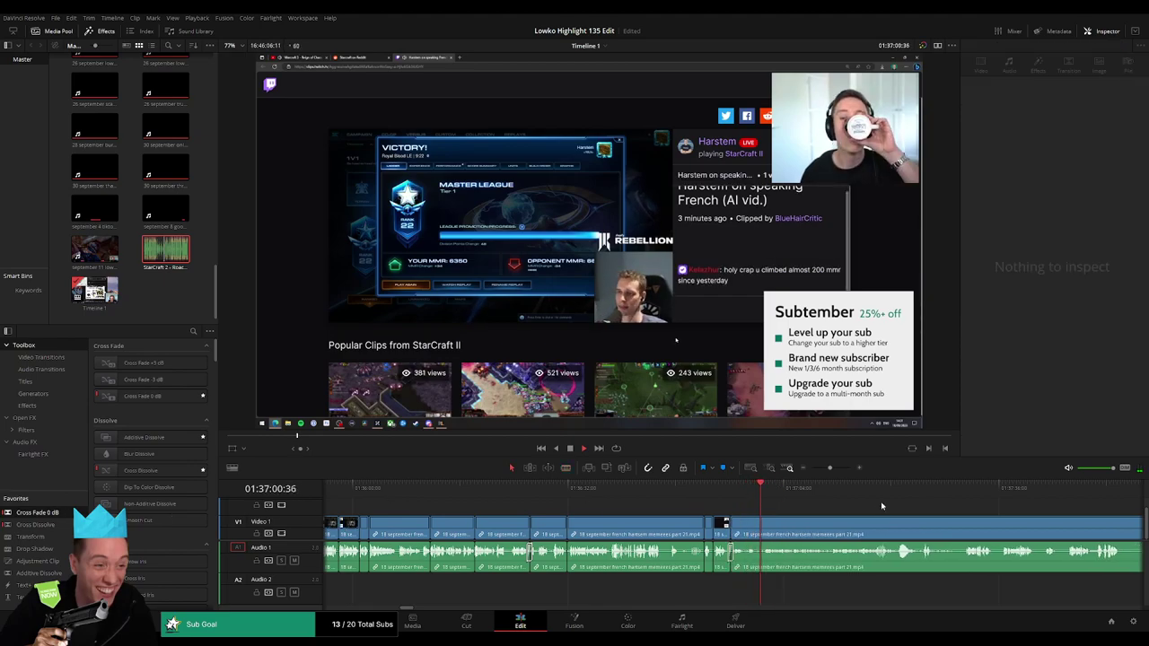
Split the memes clip again further along, then scrub ahead to a later Reddit section and play it.
scroll(606, 514, right, 3)
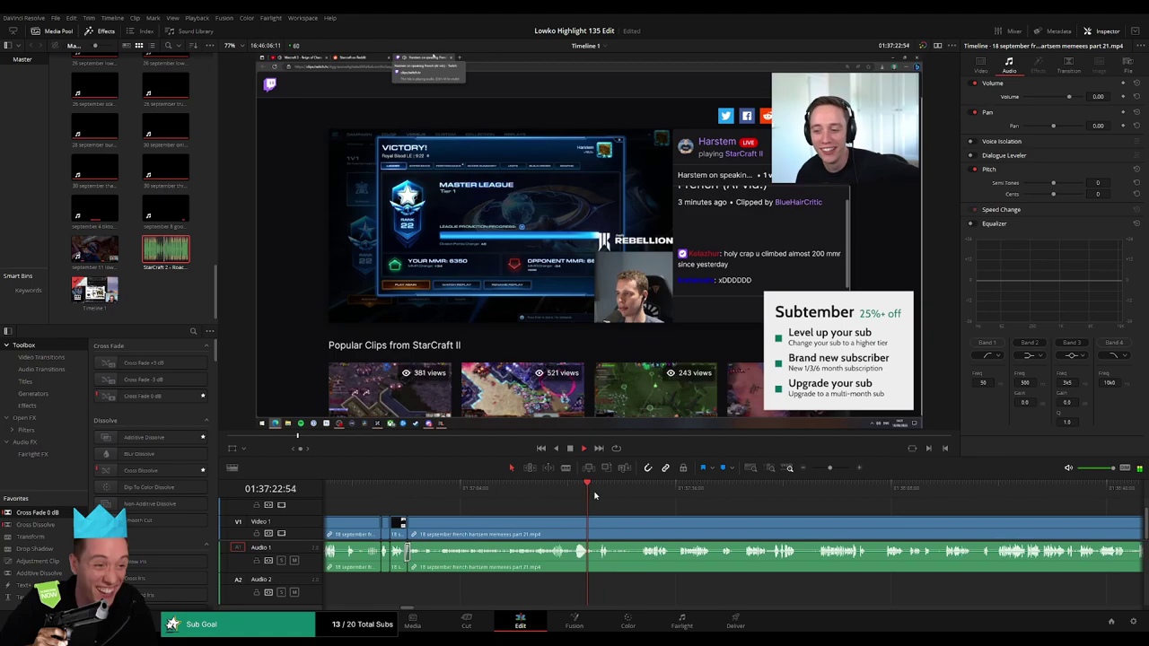
click(599, 493)
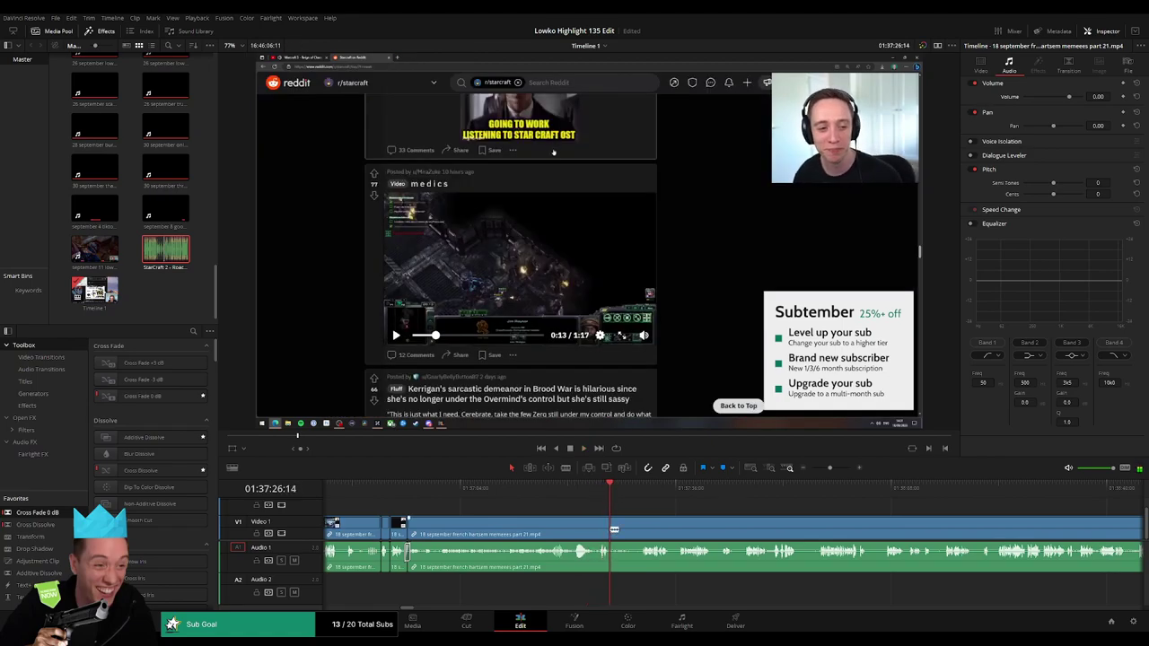
click(614, 530)
click(641, 489)
drag(643, 493, 748, 488)
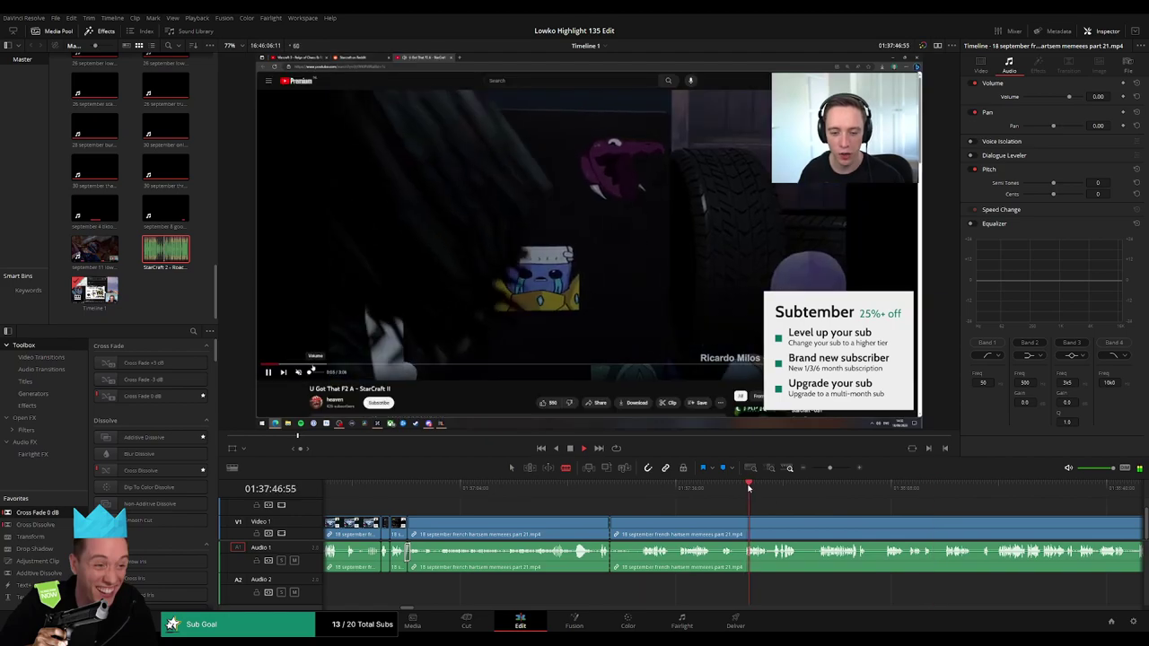
drag(748, 487, 1008, 489)
key(space)
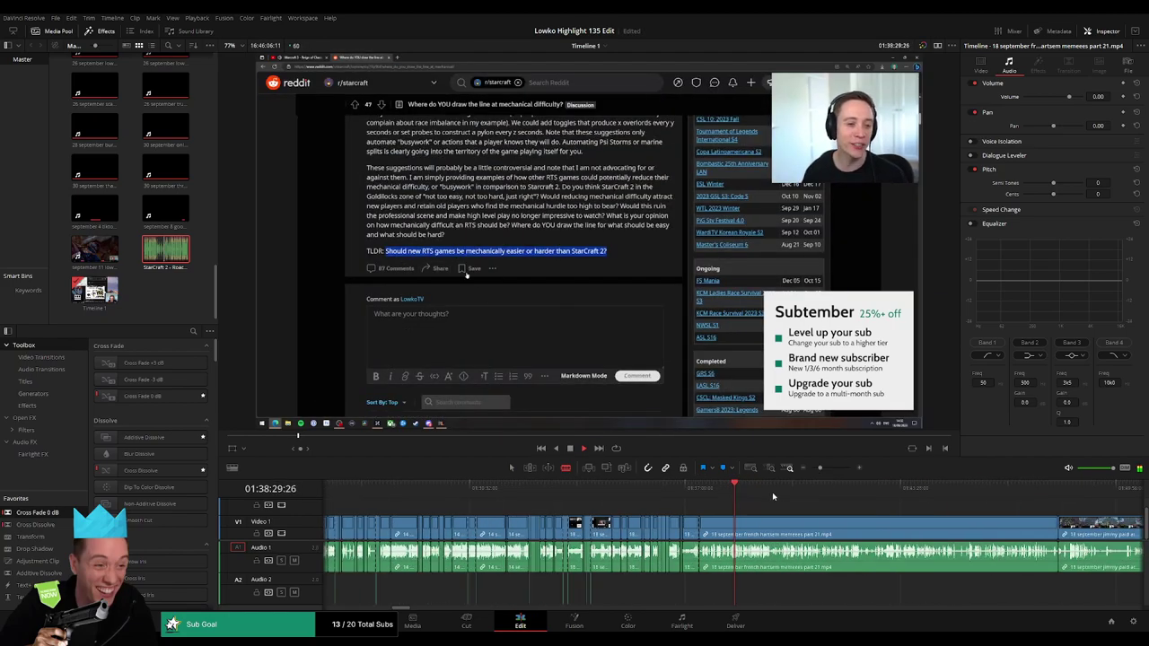
Locate an unwanted piece of the memes footage and delete it, closing the gap.
key(ctrl+equal)
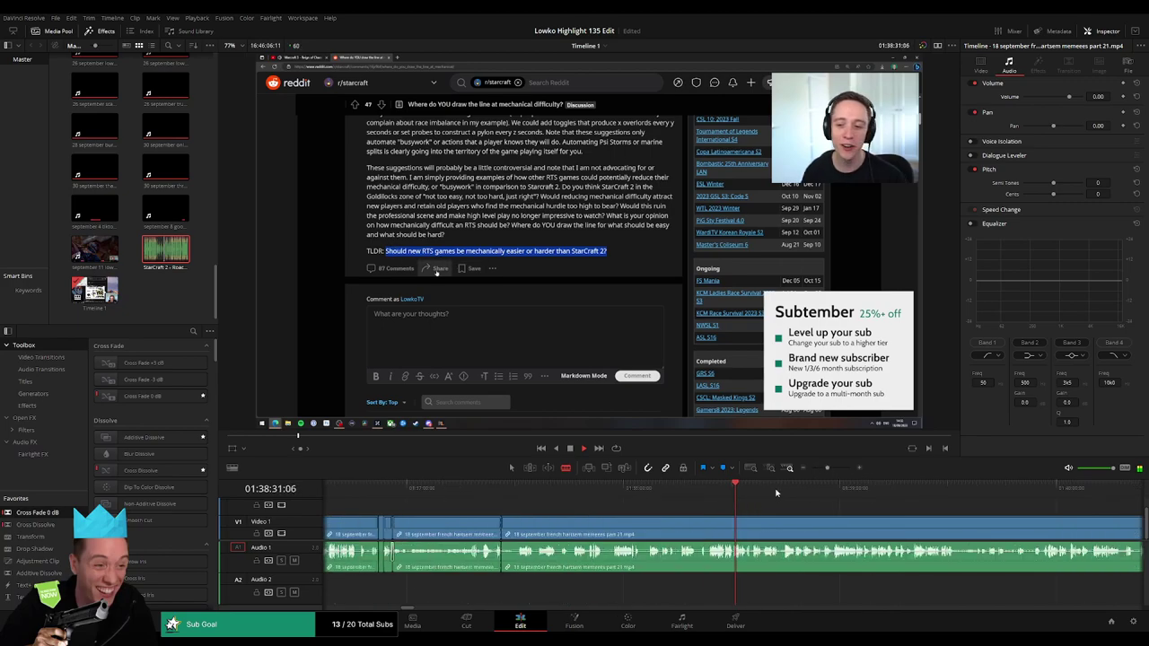
click(786, 489)
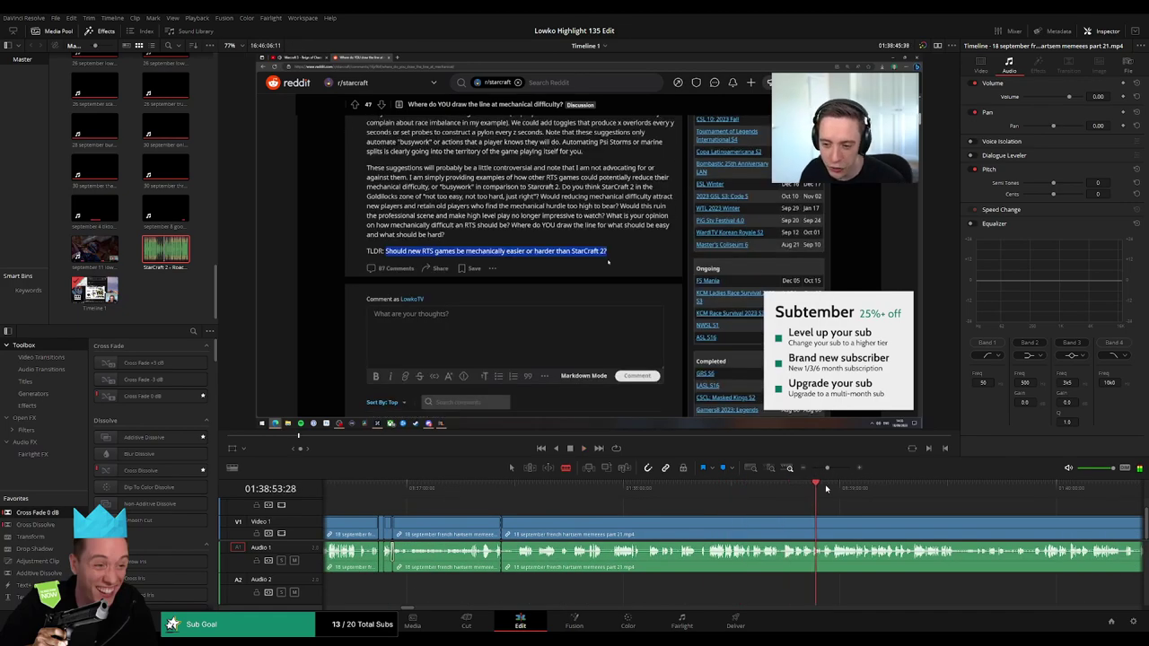
click(1081, 489)
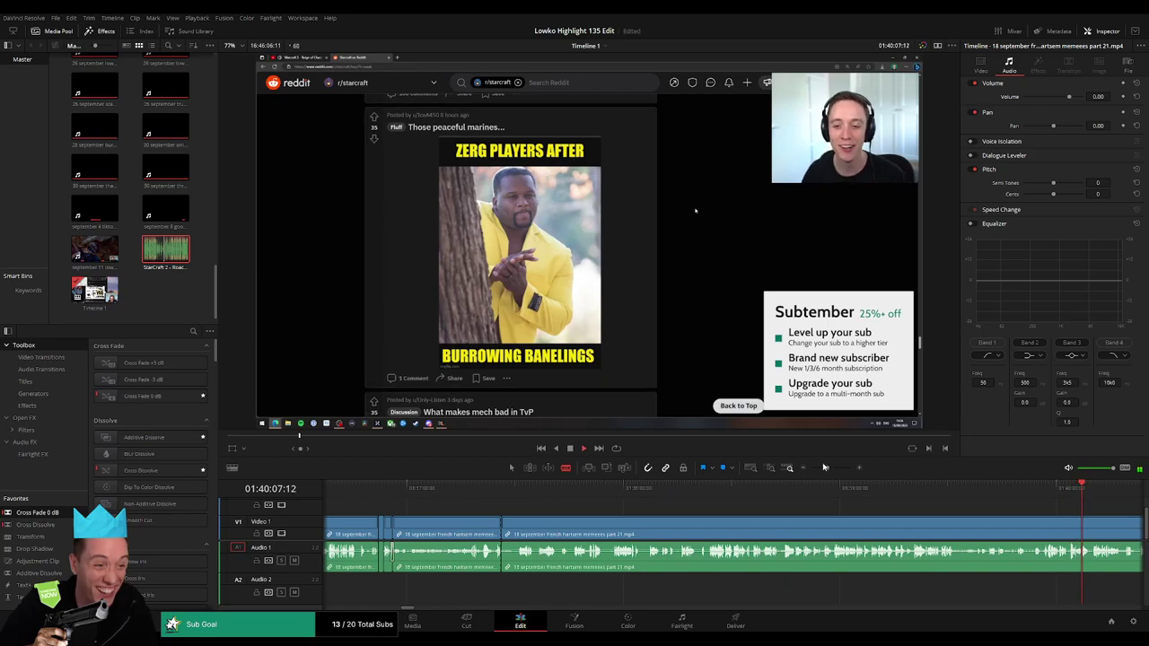
drag(832, 468, 819, 468)
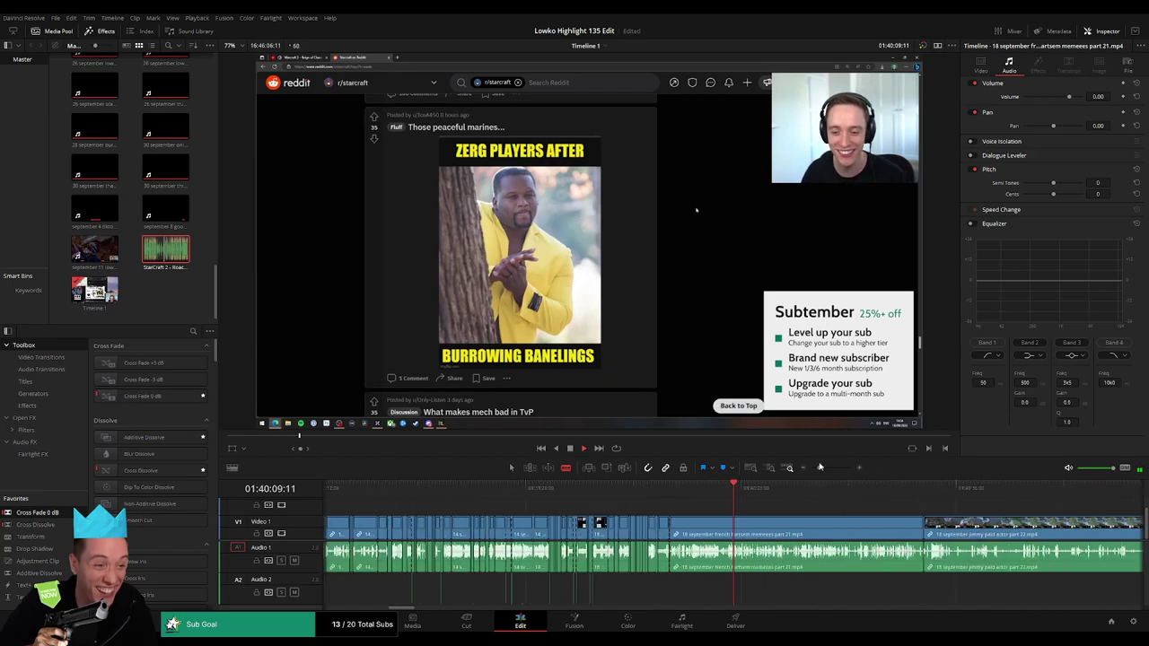
click(740, 488)
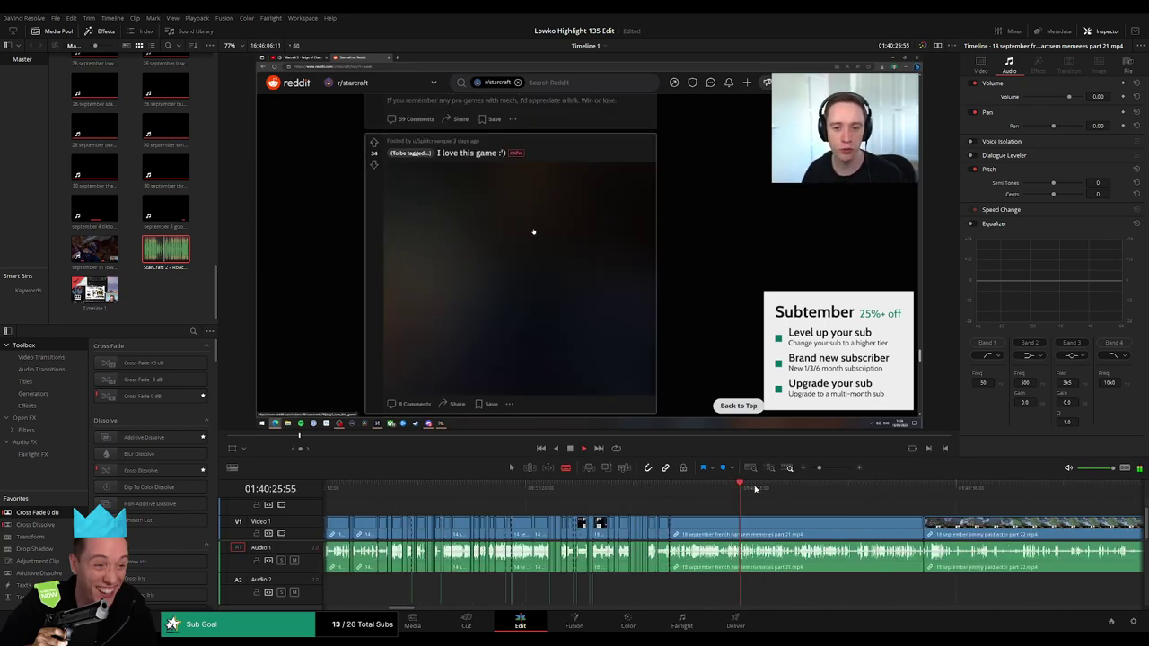
drag(748, 487, 836, 486)
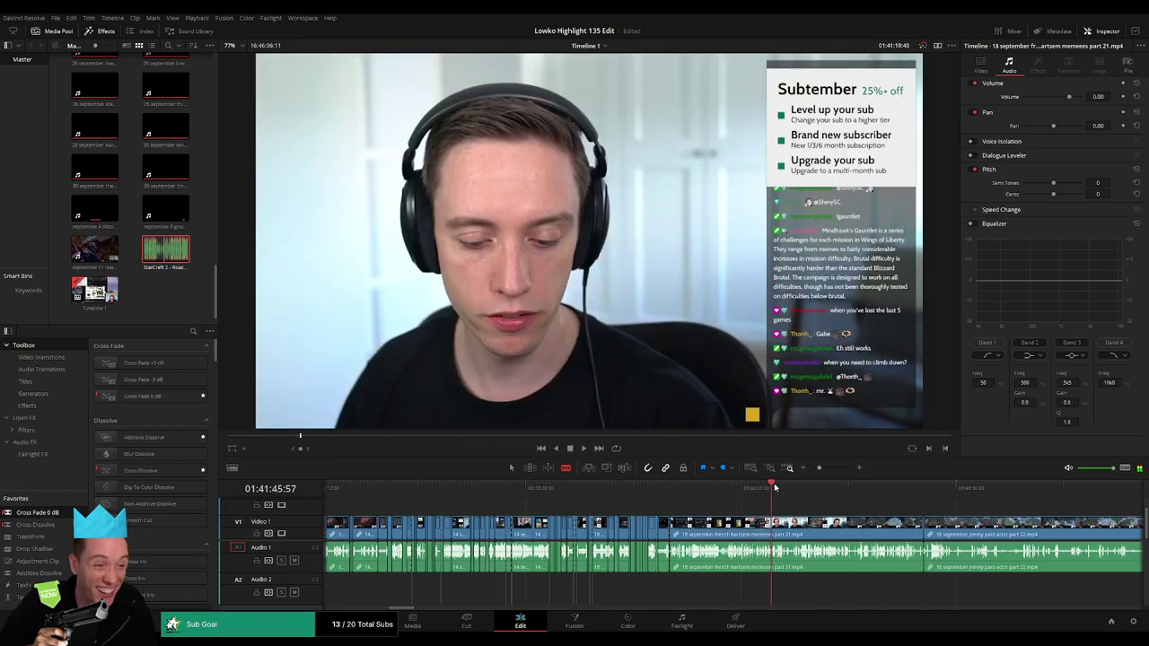
key(space)
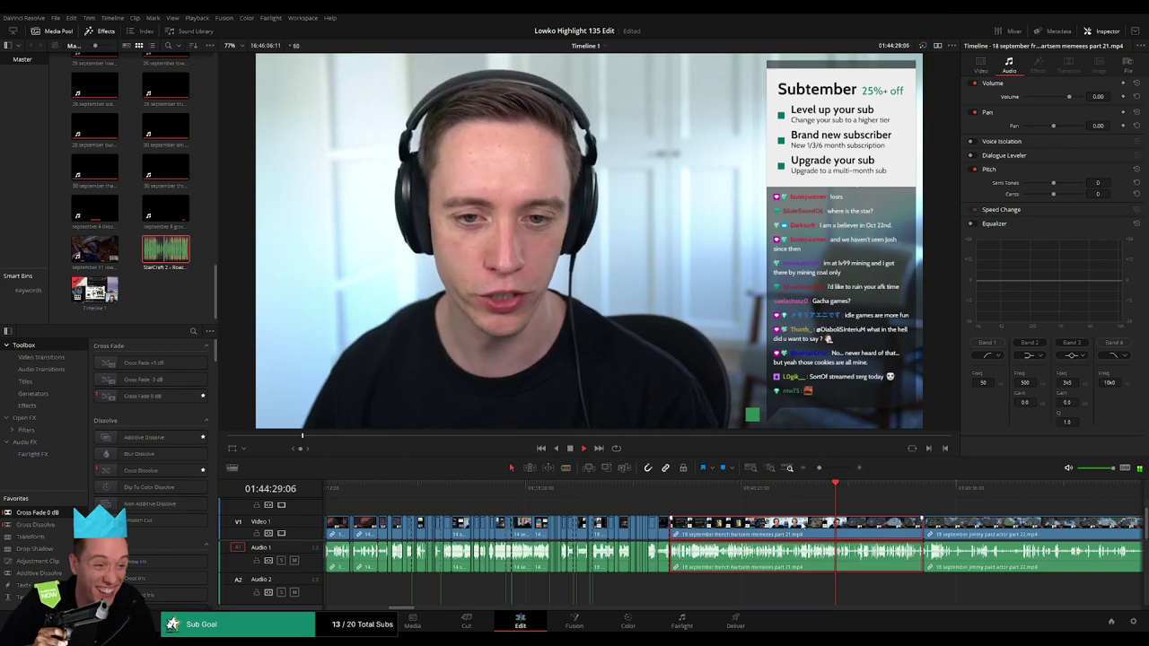
key(a)
click(759, 515)
key(Delete)
Ripple-delete the whole 18 september jimmy paid actor part 22 clip so memes part 23 follows.
click(724, 488)
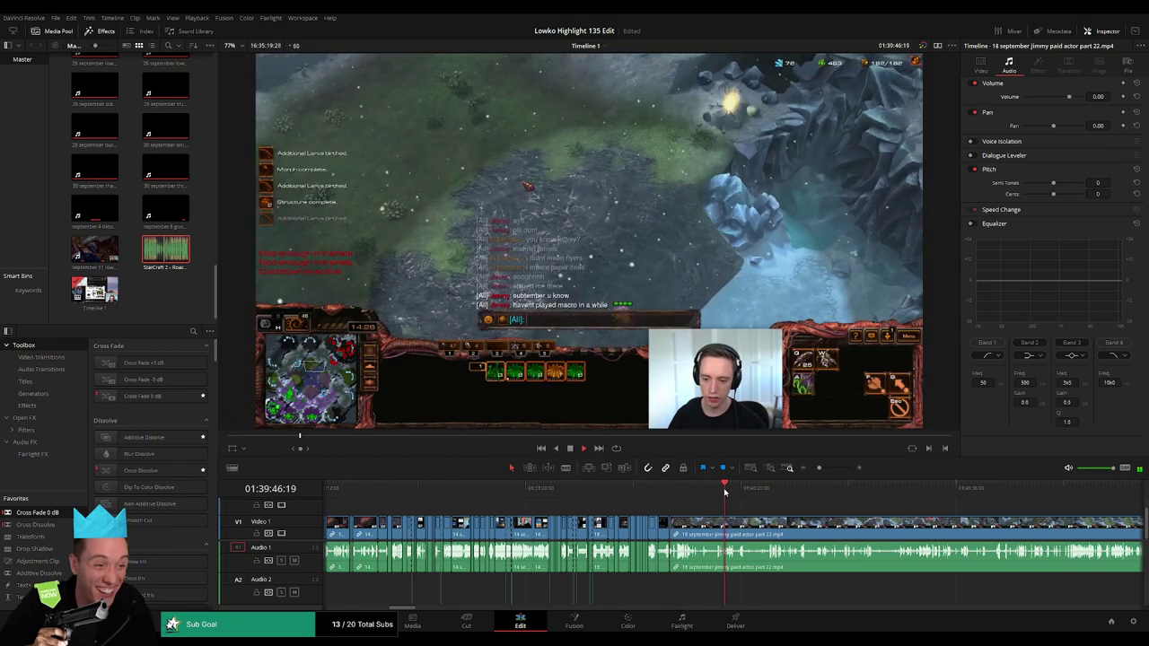
click(1004, 490)
drag(1006, 499, 784, 518)
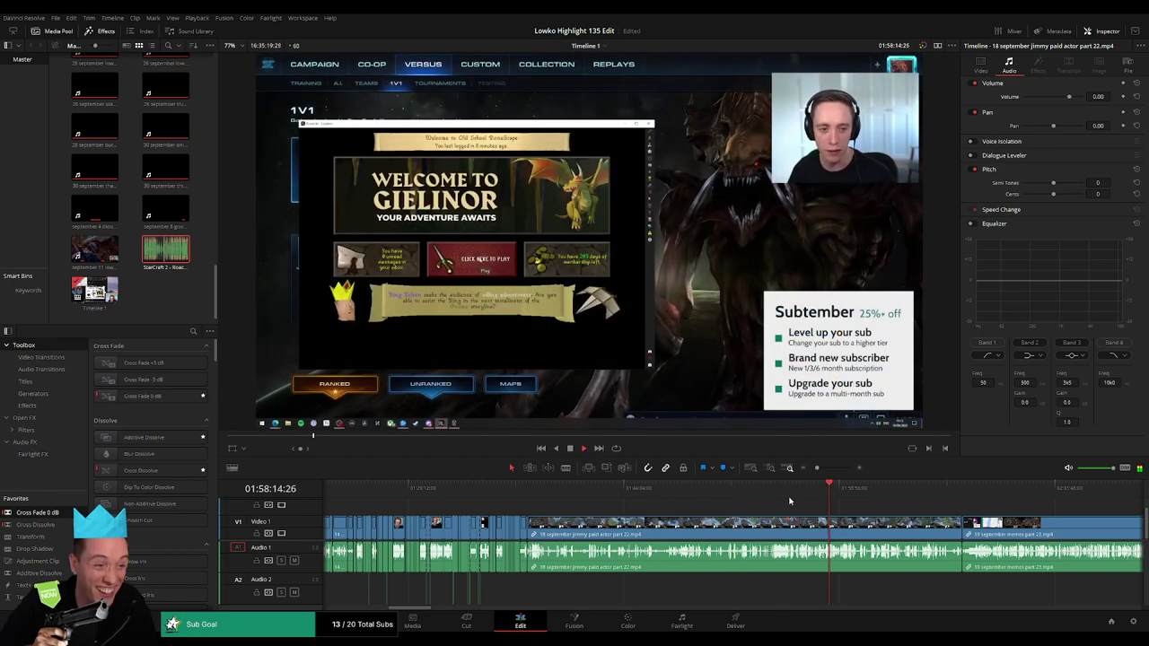
click(651, 489)
click(732, 533)
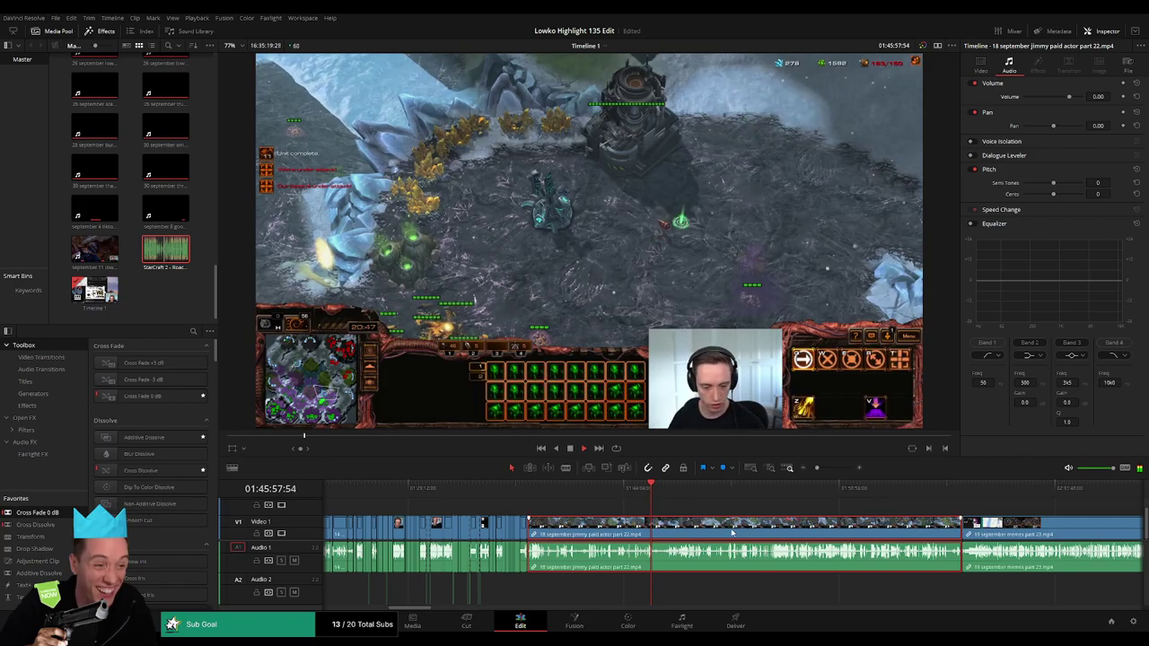
key(Delete)
drag(651, 489, 542, 489)
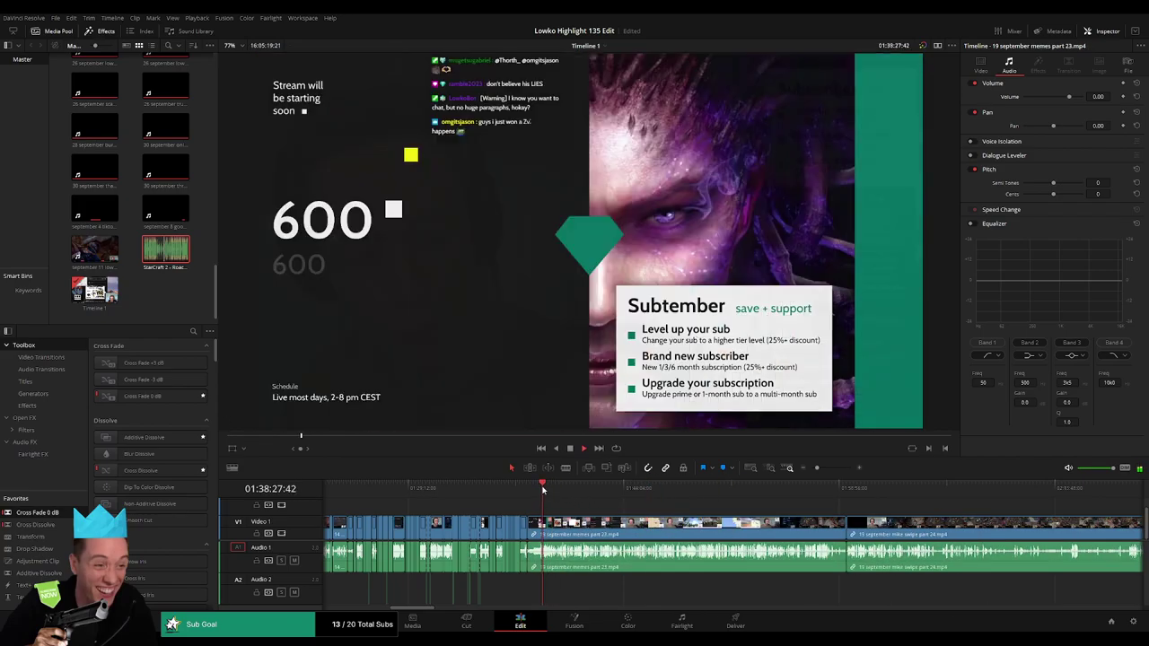
Zoom into memes part 23, play to the Balance Council pizza post and split the clip there.
click(595, 488)
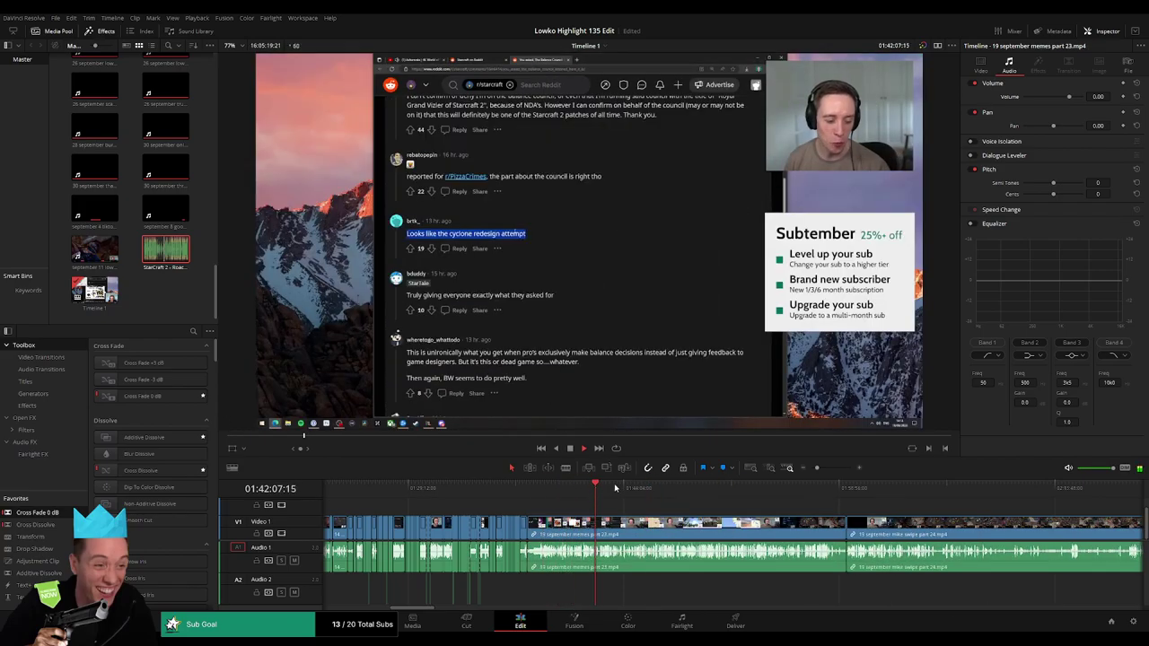
mouse_move(615, 489)
mouse_down()
mouse_move(712, 489)
mouse_move(564, 485)
mouse_up()
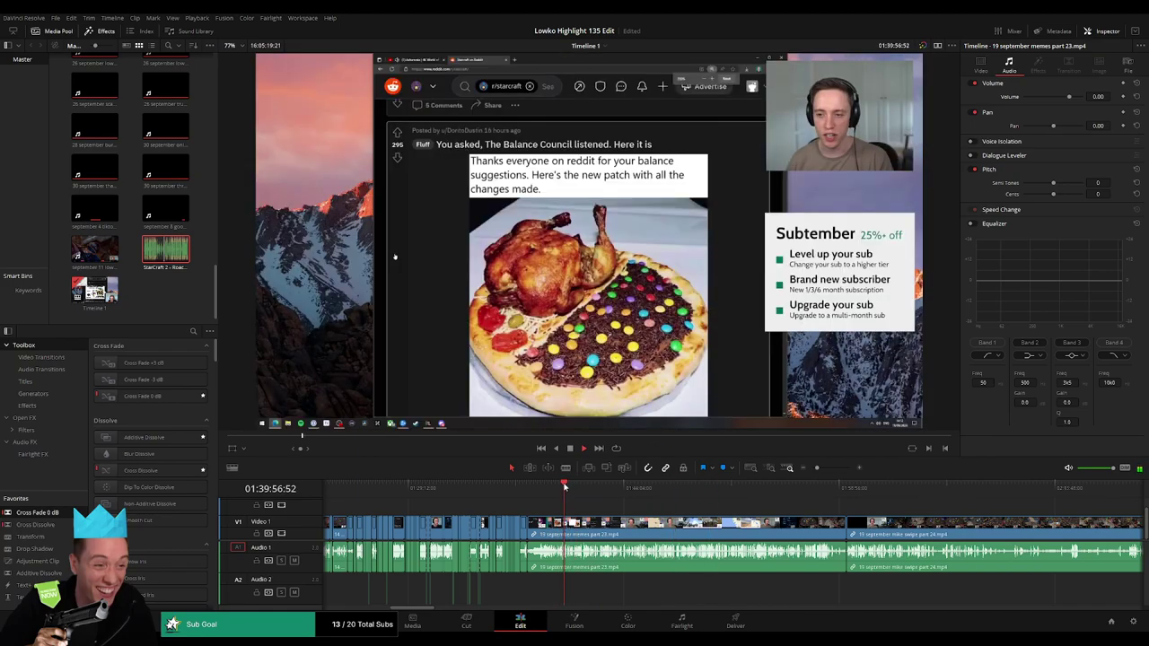
scroll(790, 487, up, 3)
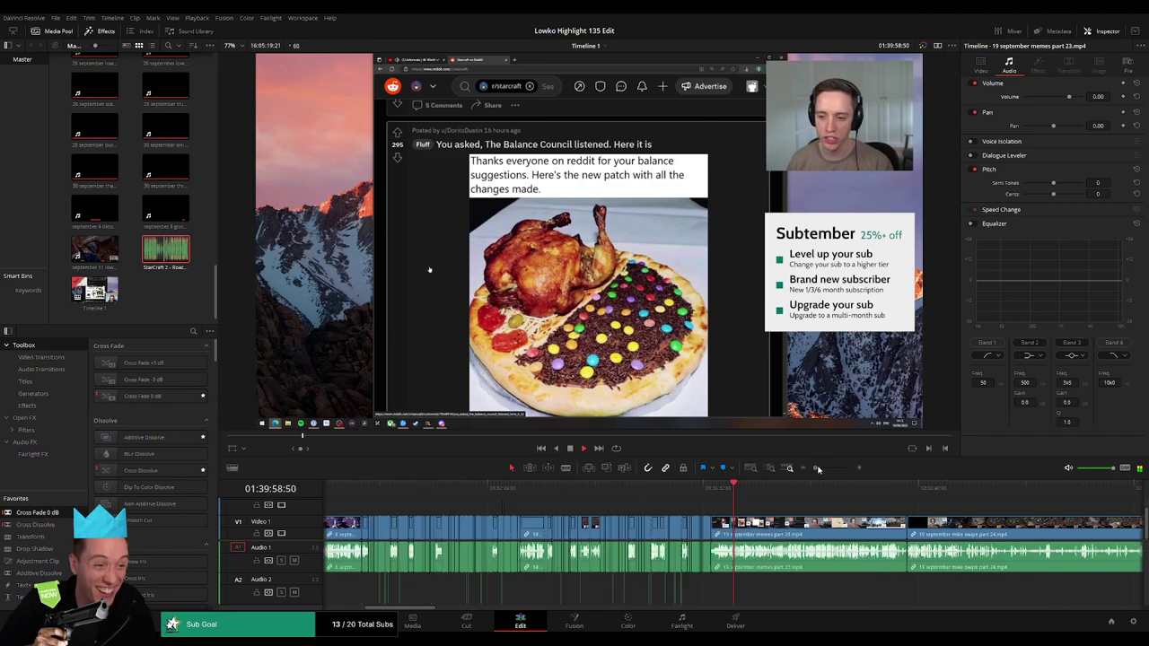
mouse_move(736, 488)
mouse_down()
mouse_move(685, 494)
mouse_move(715, 494)
mouse_up()
key(space)
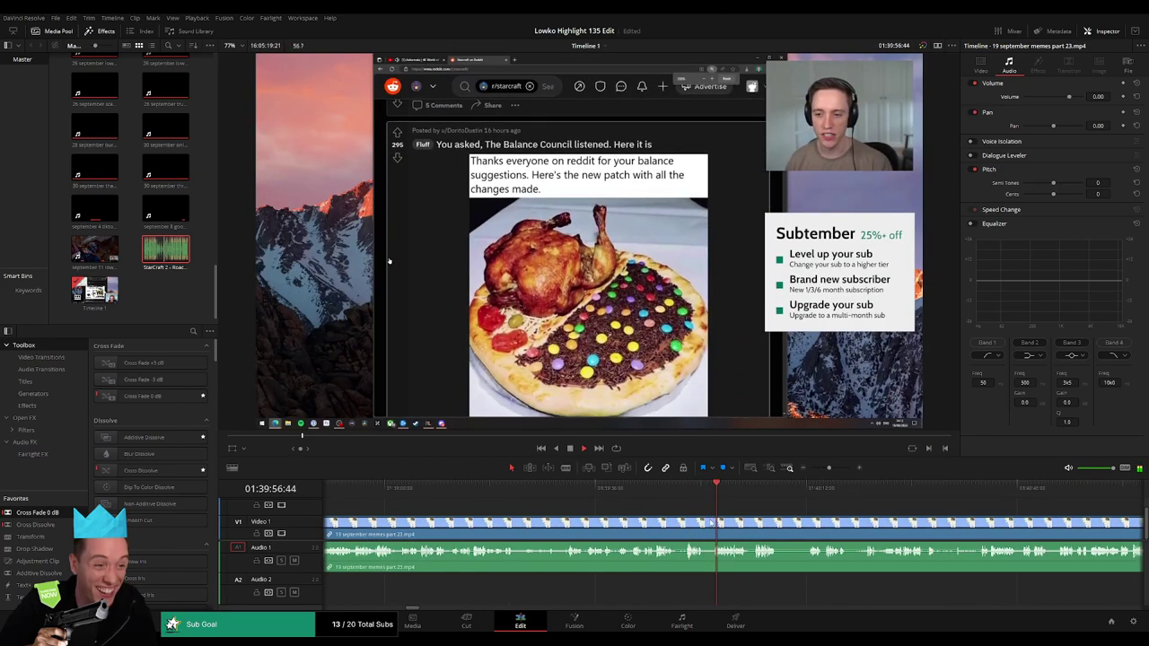
key(ctrl+b)
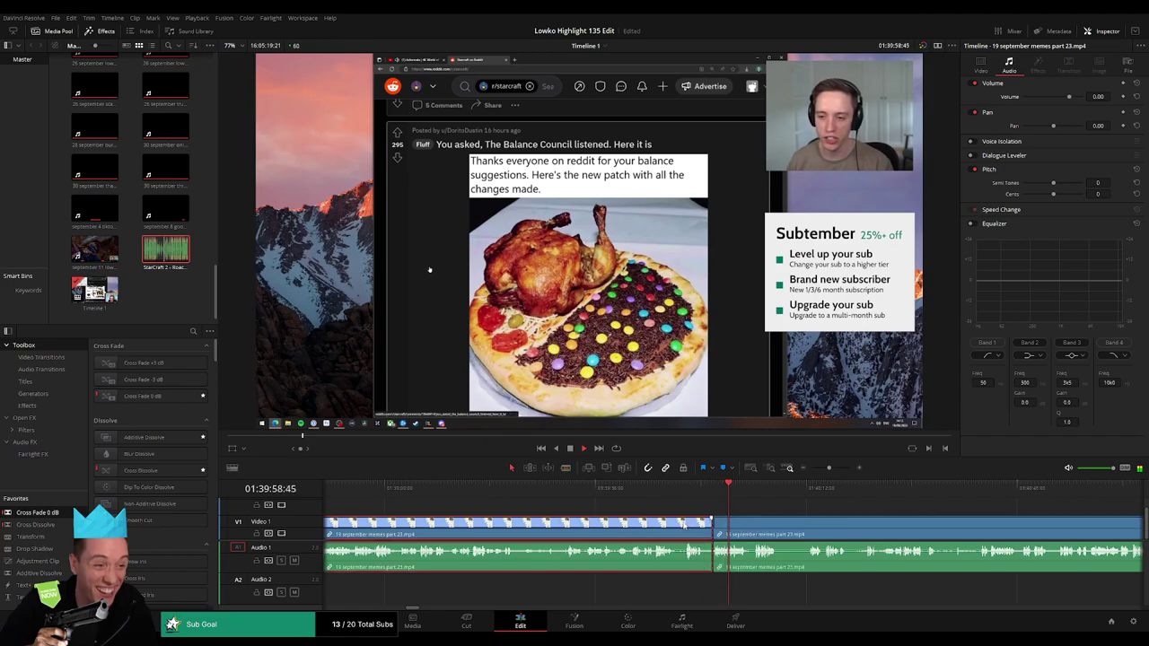
key(ctrl+shift+[)
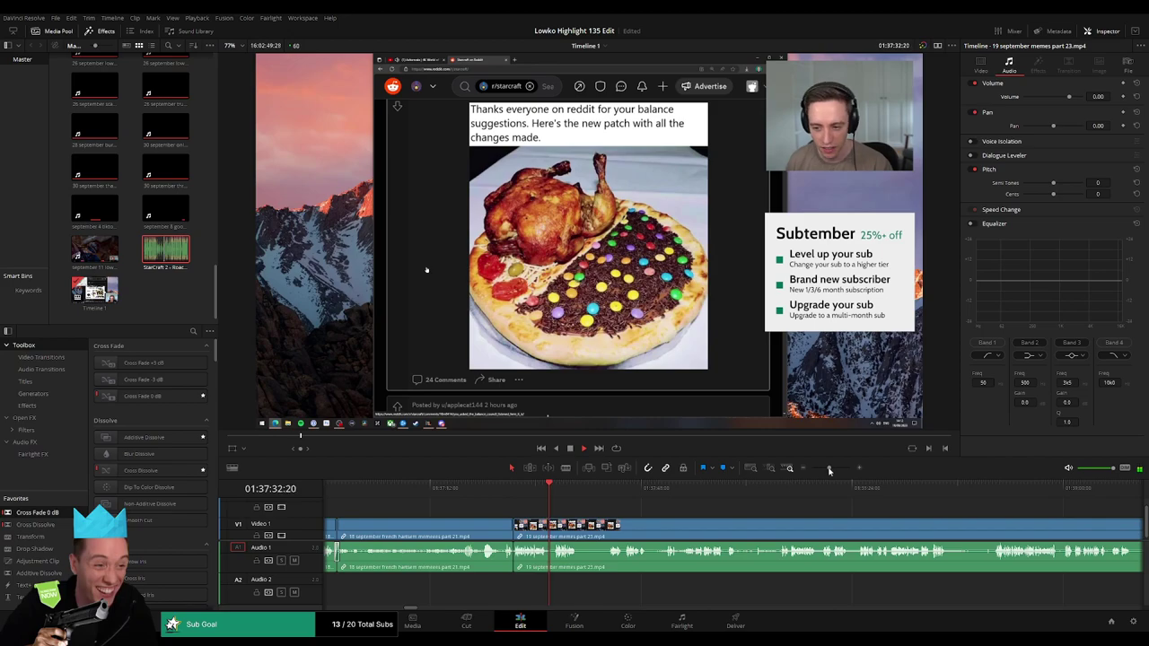
drag(829, 471, 835, 470)
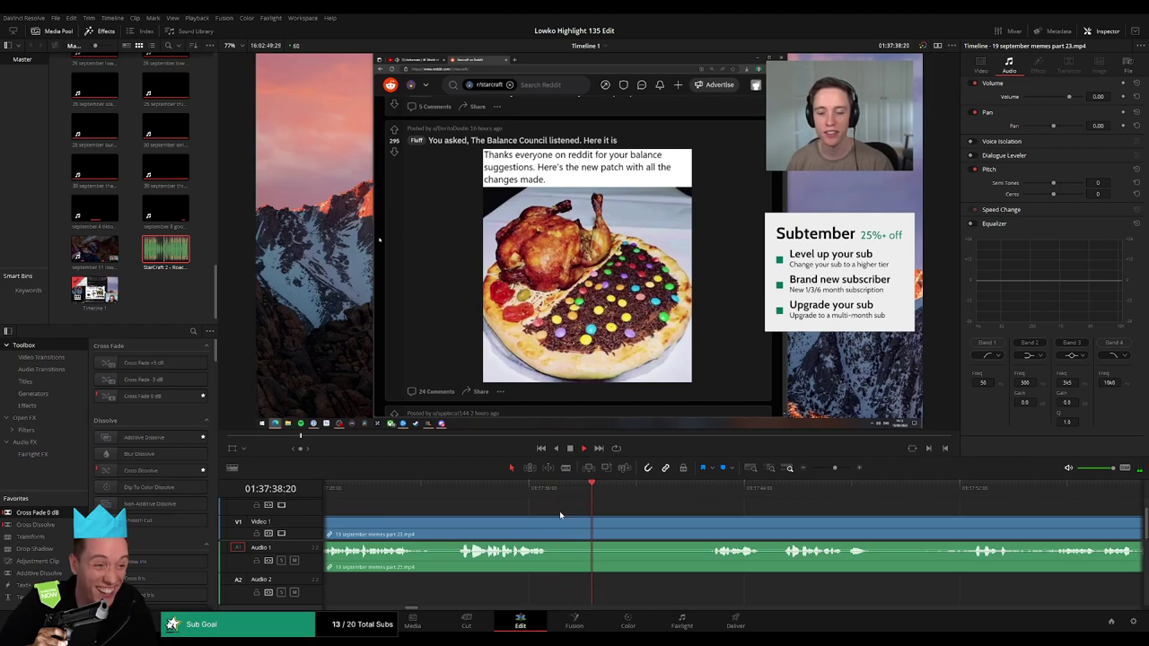
Blade memes part 23 at both ends of an unwanted stretch, delete it and close the gap.
key(b)
click(562, 526)
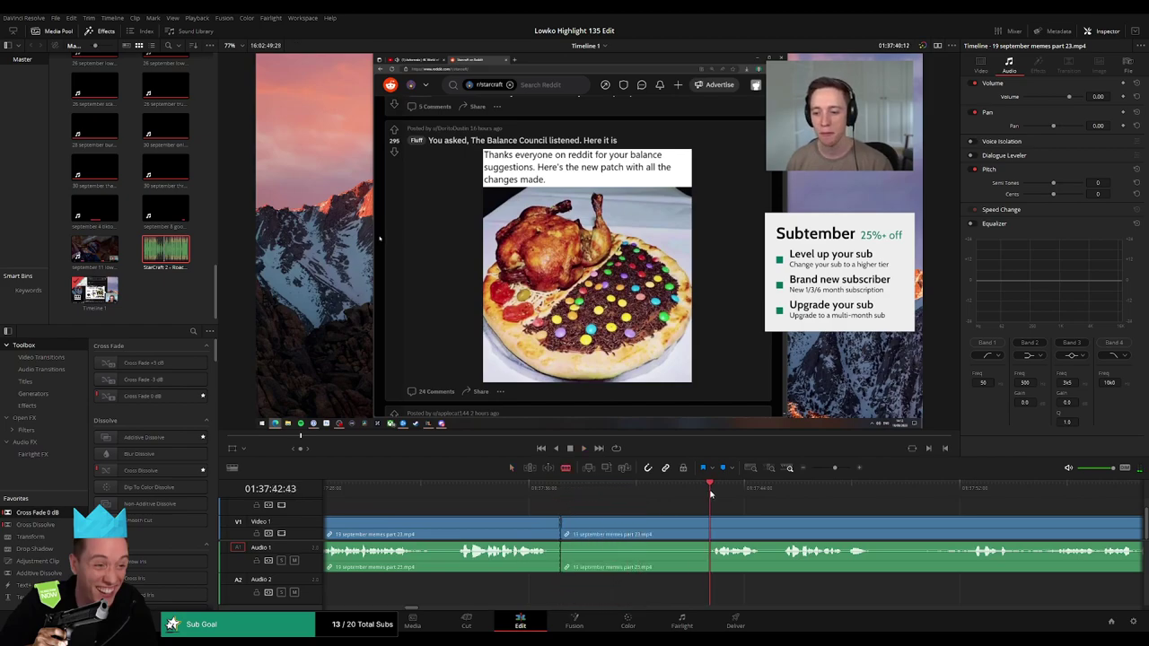
click(710, 529)
key(a)
click(667, 528)
key(BackSpace)
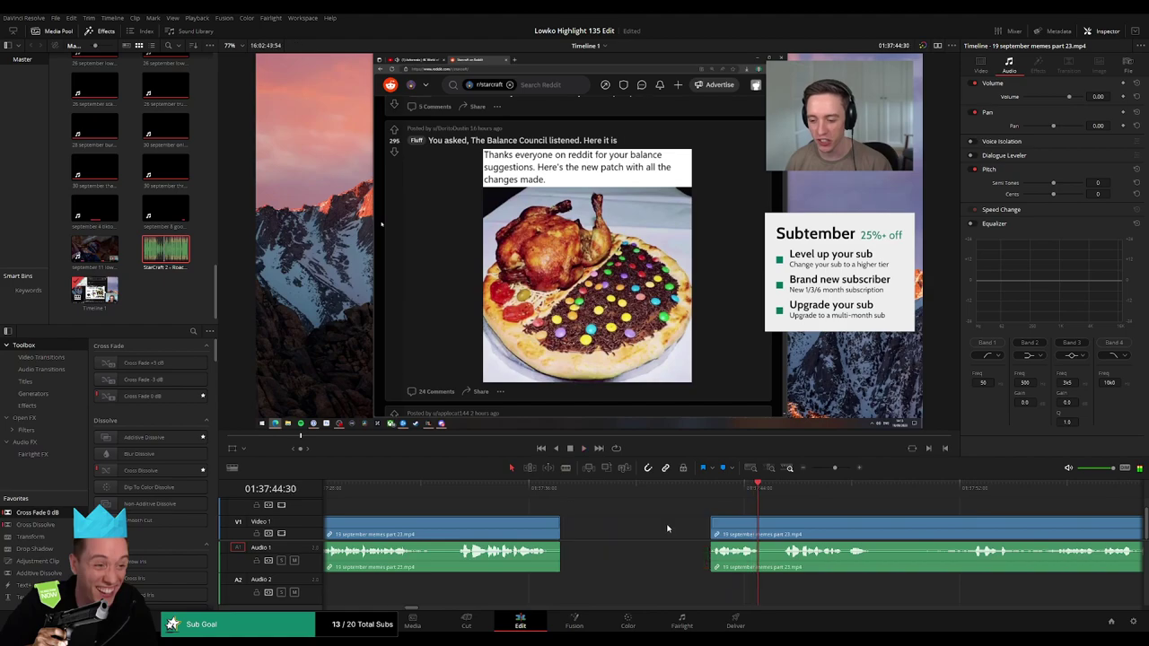
click(667, 529)
key(BackSpace)
click(567, 561)
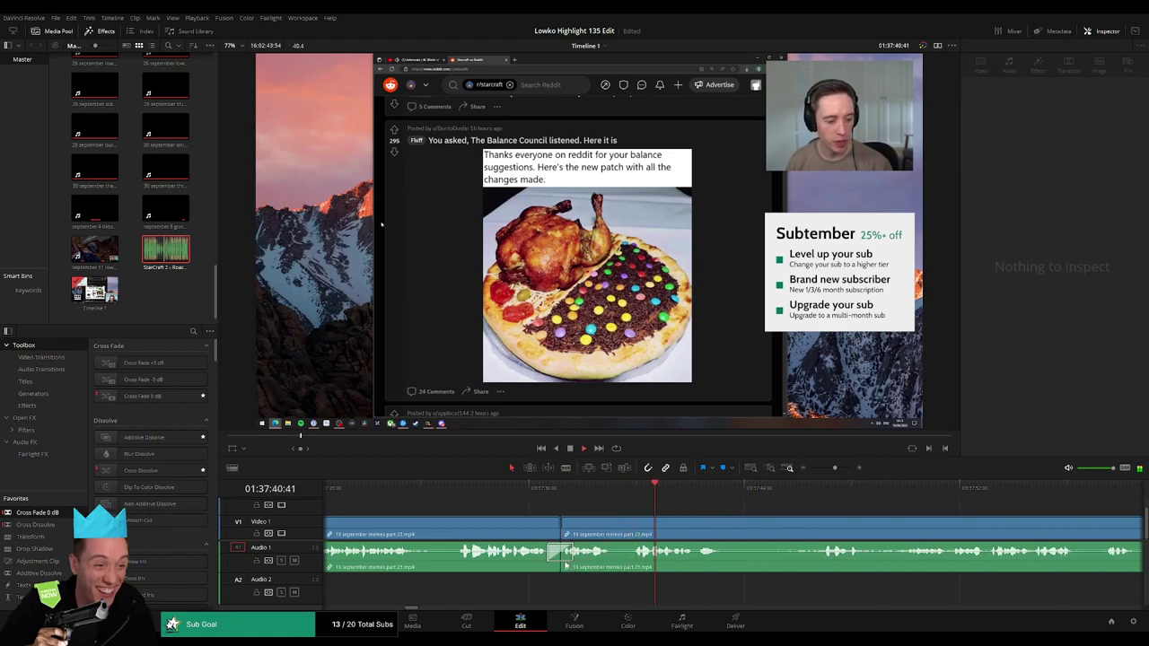
Skip ahead through the memes footage to the Reddit post and play it.
scroll(533, 514, right, 5)
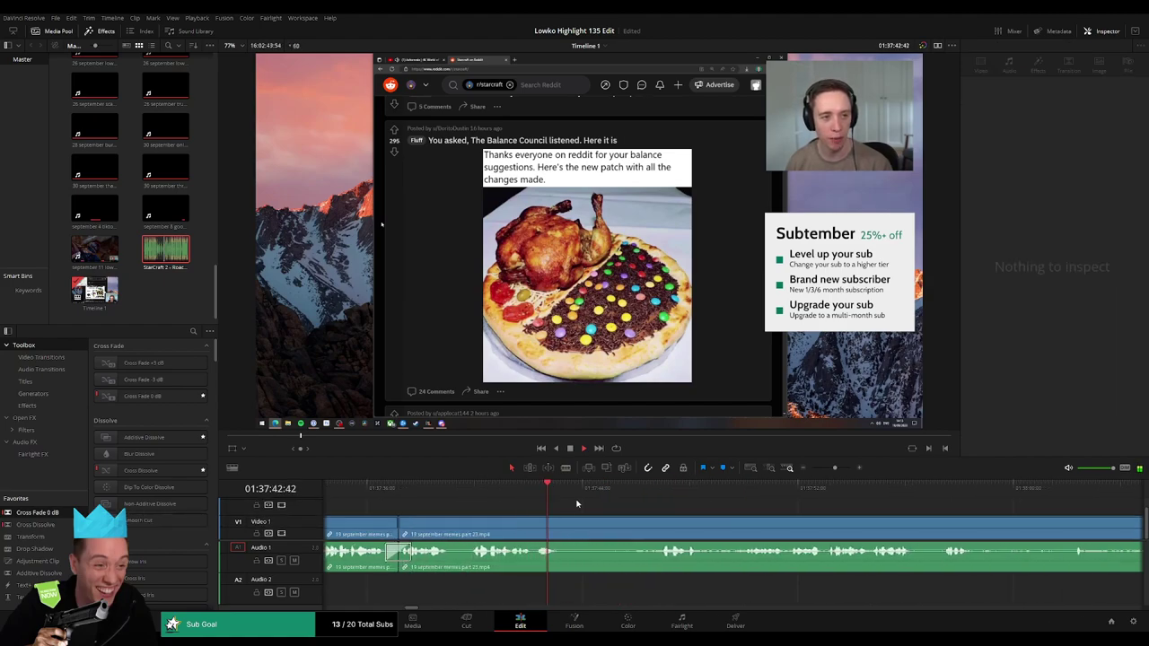
click(579, 534)
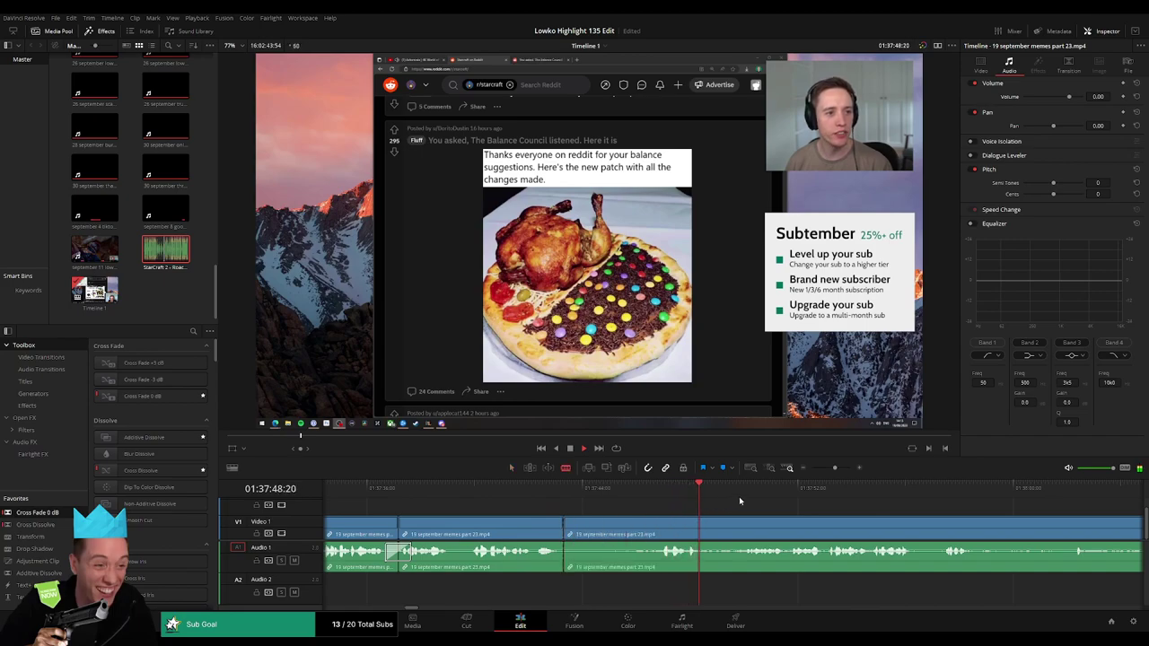
scroll(786, 505, down, 3)
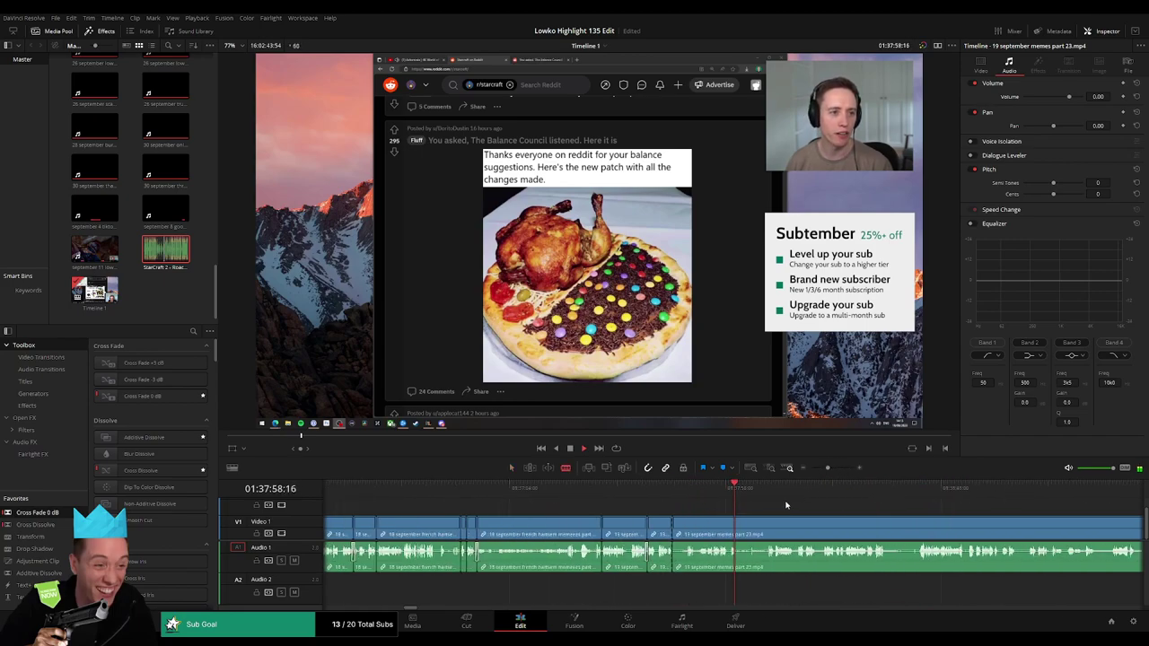
drag(796, 492, 904, 493)
scroll(619, 498, right, 5)
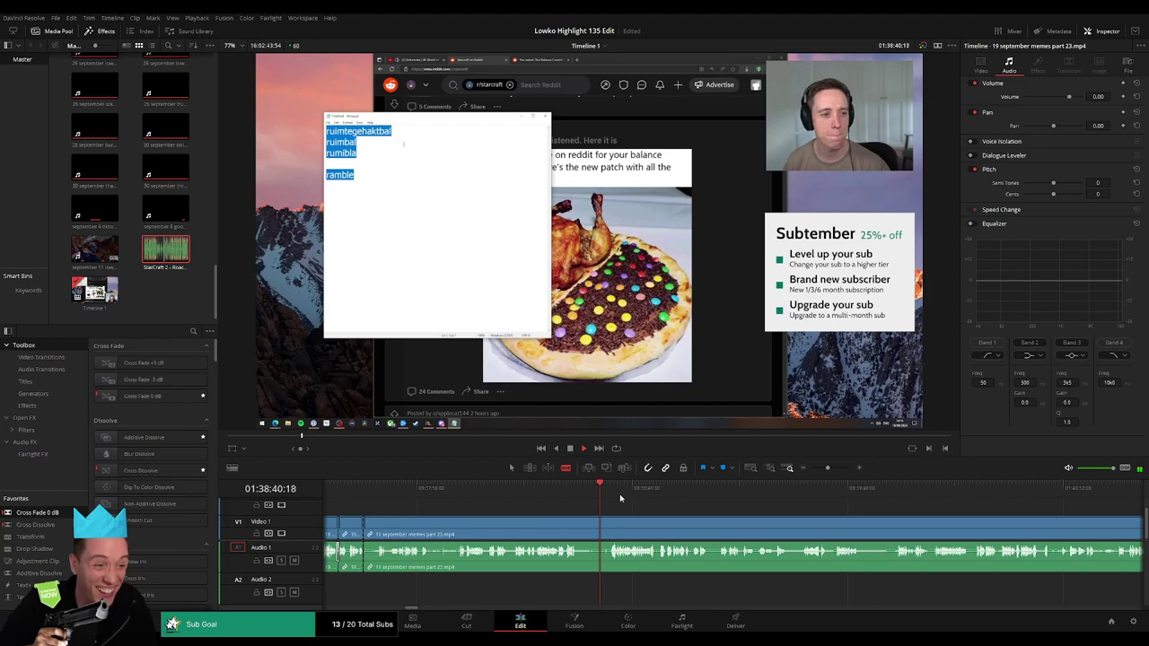
click(940, 492)
scroll(952, 530, right, 5)
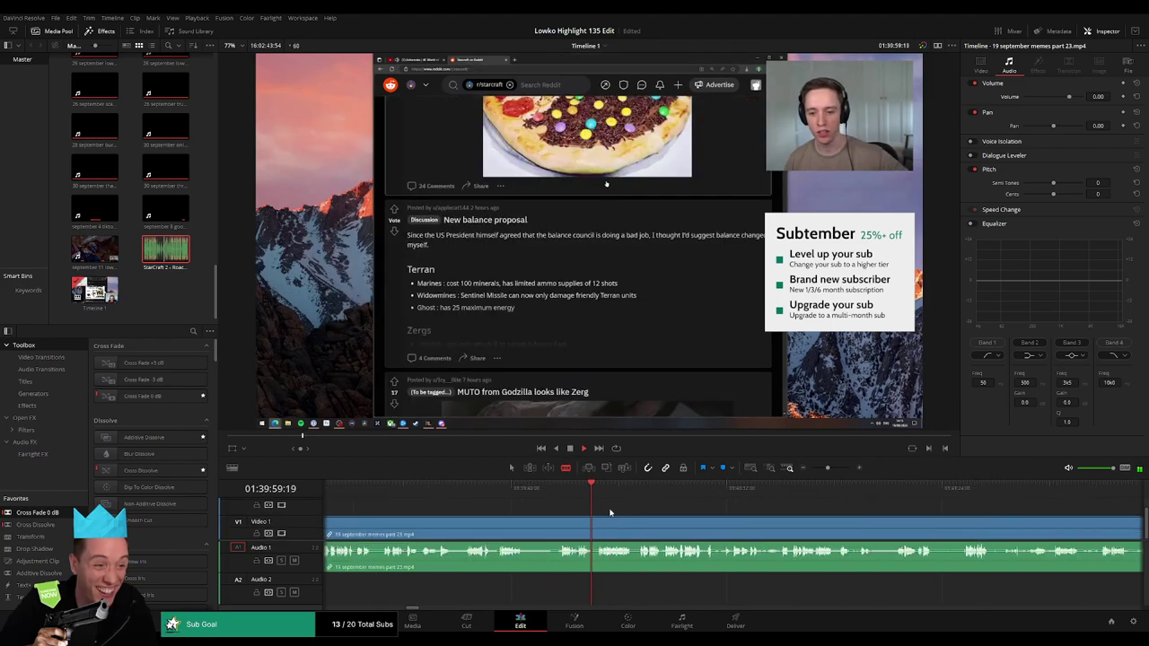
key(space)
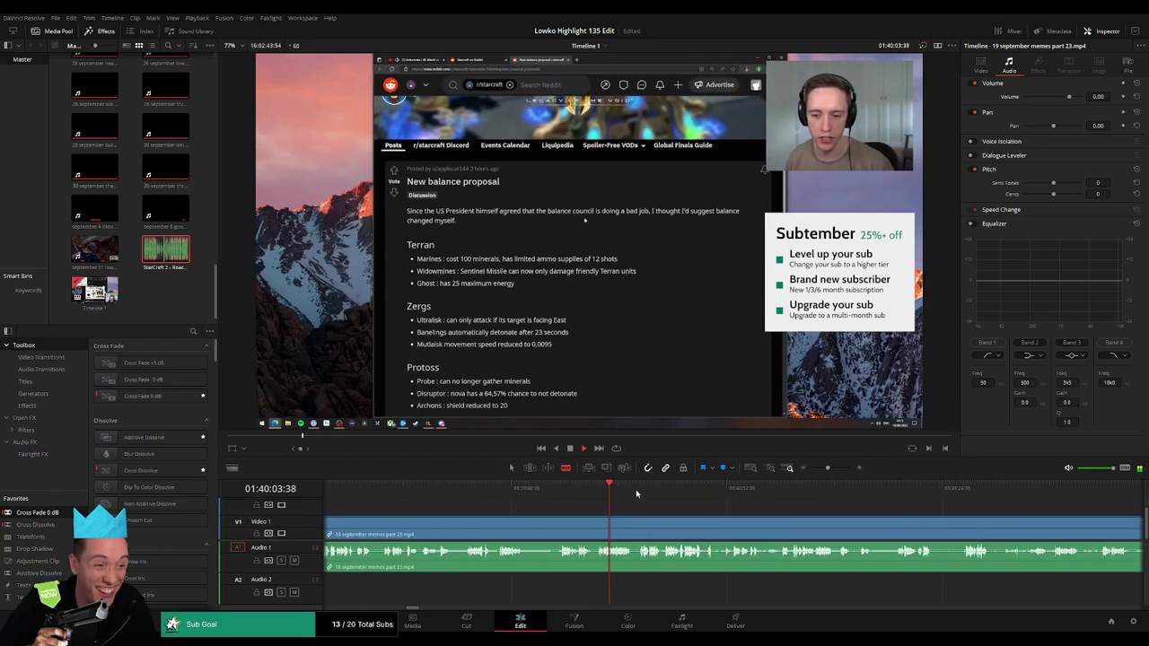
Cut where the balance-proposal post starts and delete the unwanted part before it.
click(635, 490)
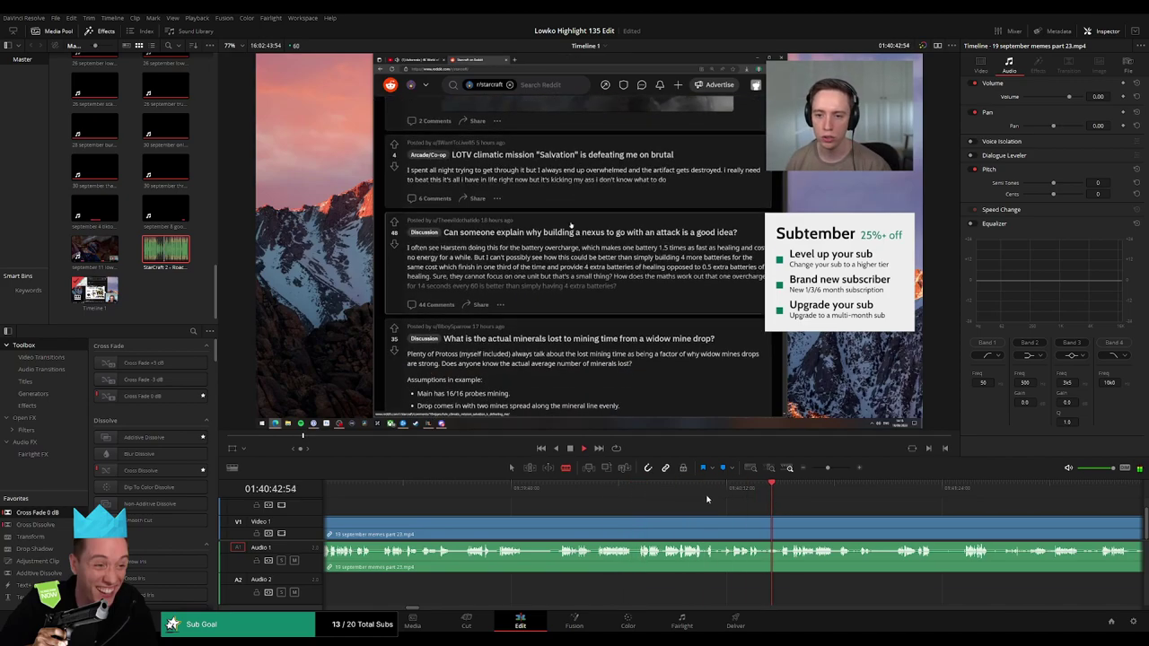
click(673, 489)
click(688, 489)
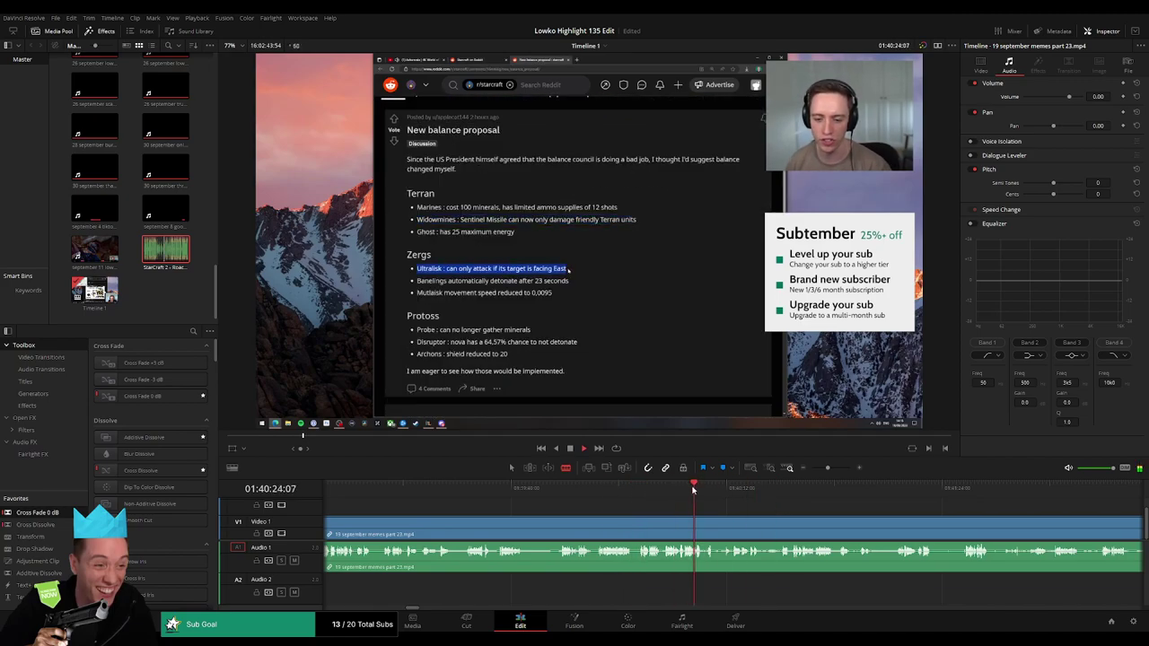
click(577, 490)
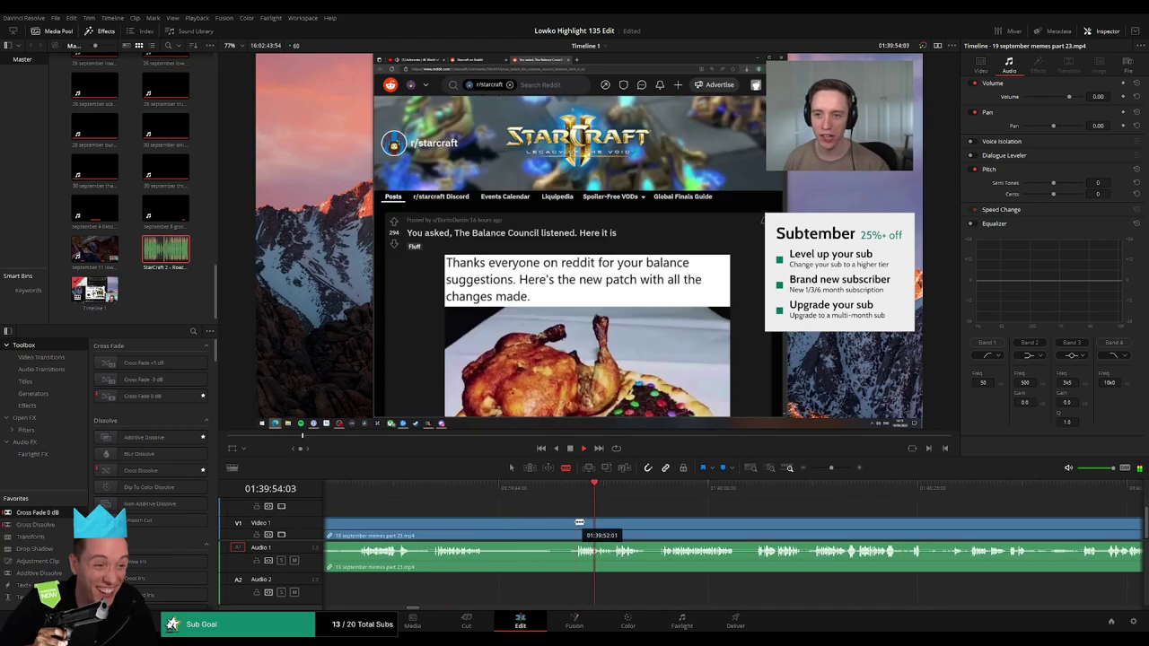
click(661, 490)
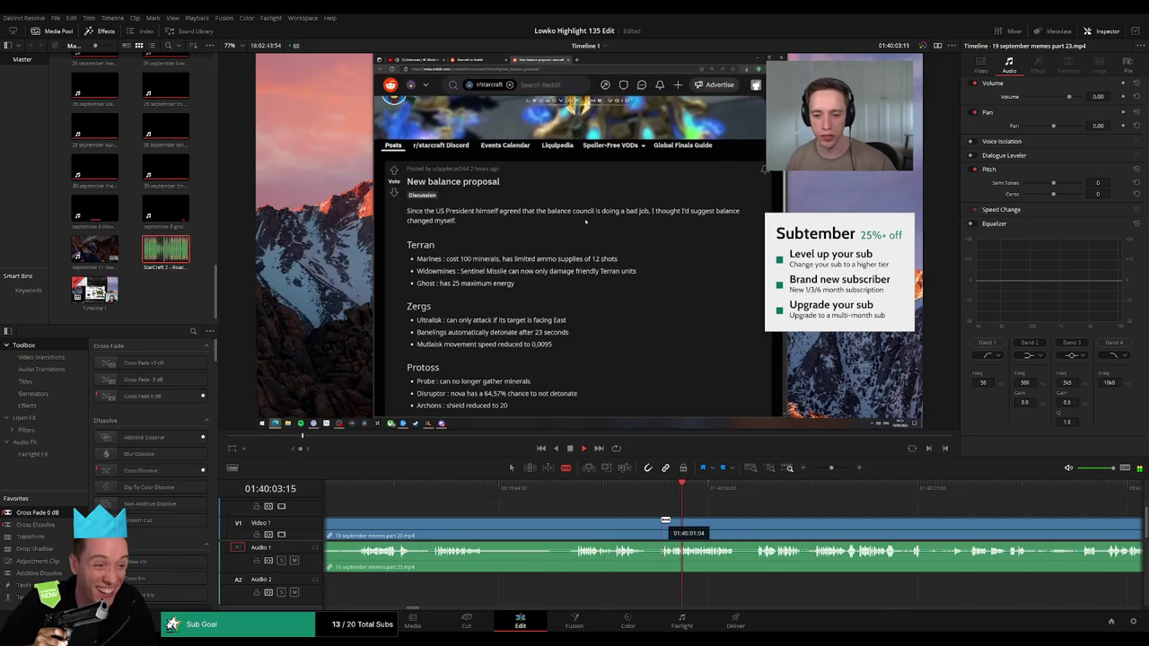
click(662, 523)
key(a)
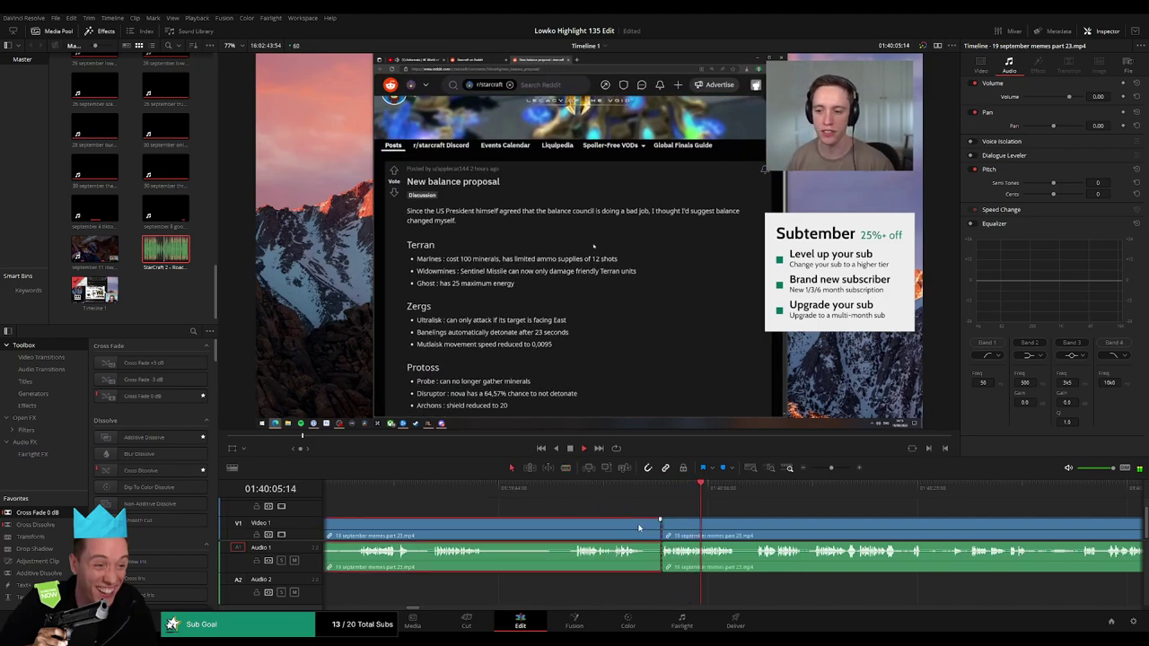
key(Delete)
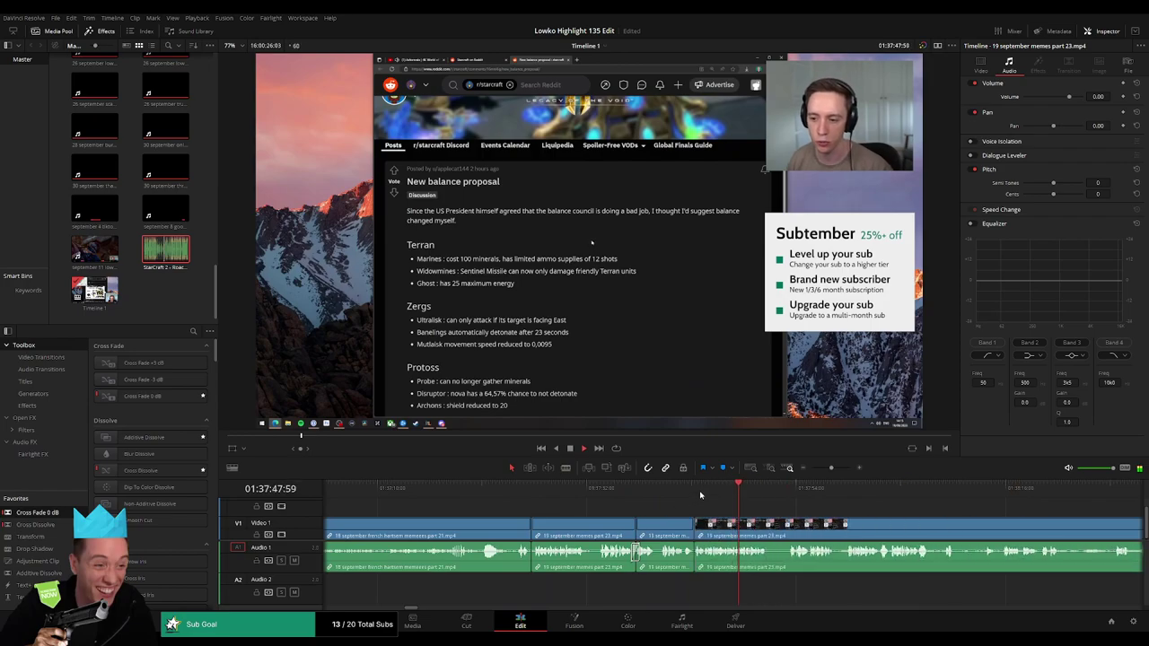
Review past the removed part and split the clip again at the New balance proposal post.
drag(701, 495, 816, 499)
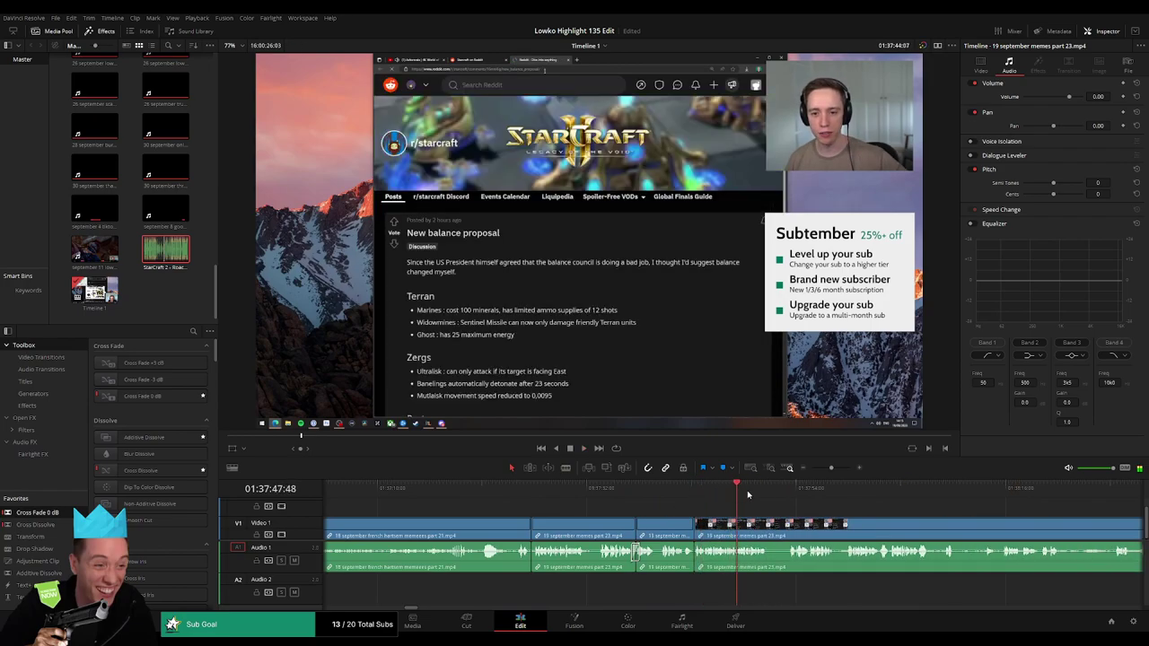
scroll(570, 522, right, 3)
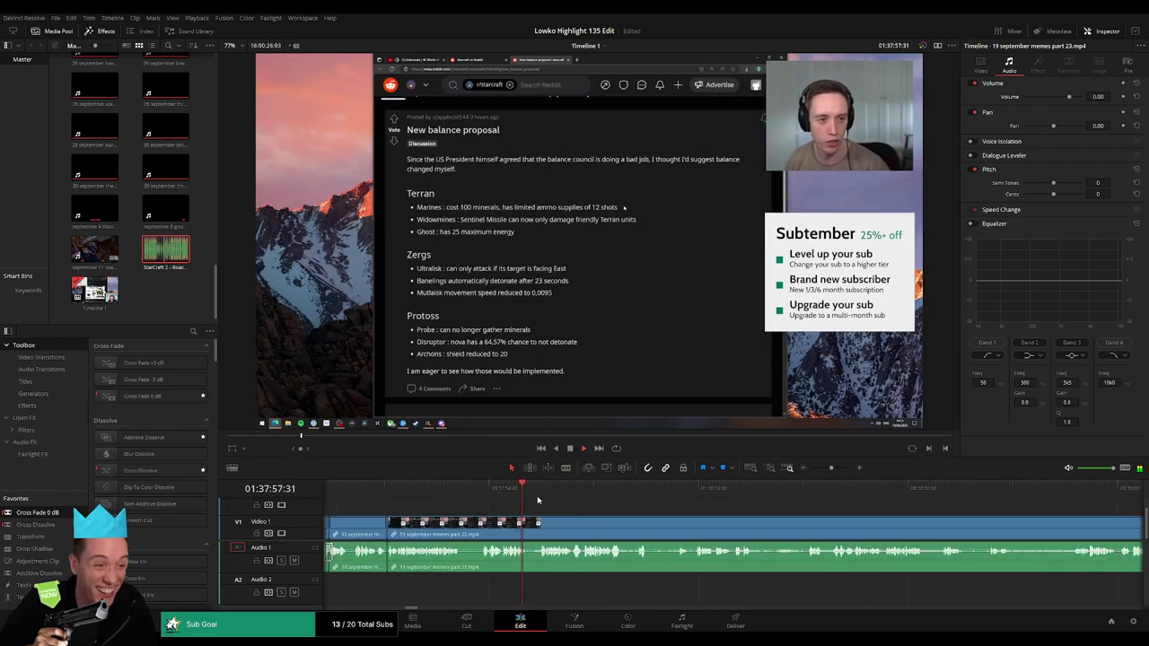
drag(538, 500, 739, 493)
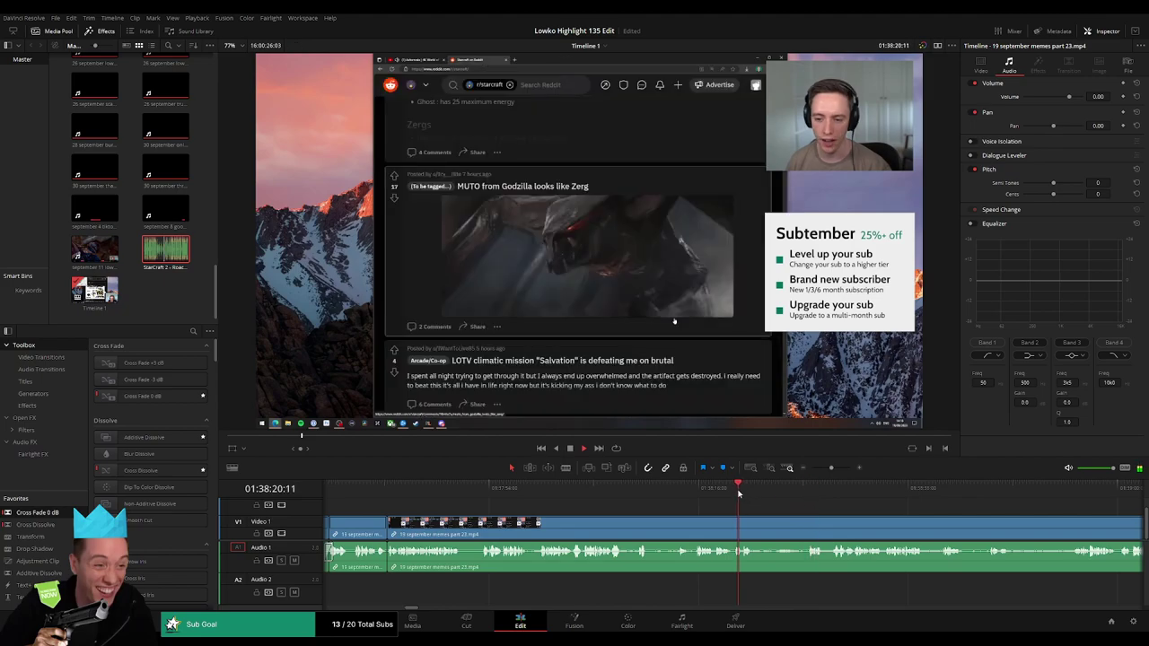
mouse_move(664, 499)
mouse_down()
mouse_move(617, 497)
mouse_move(683, 500)
mouse_up()
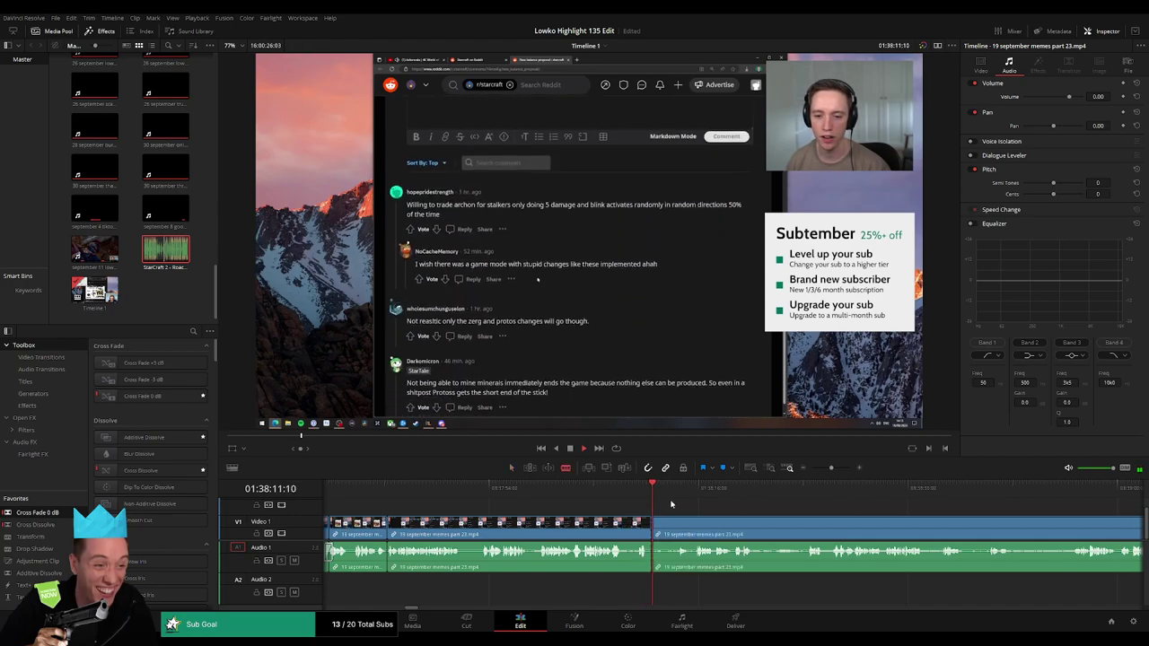
key(space)
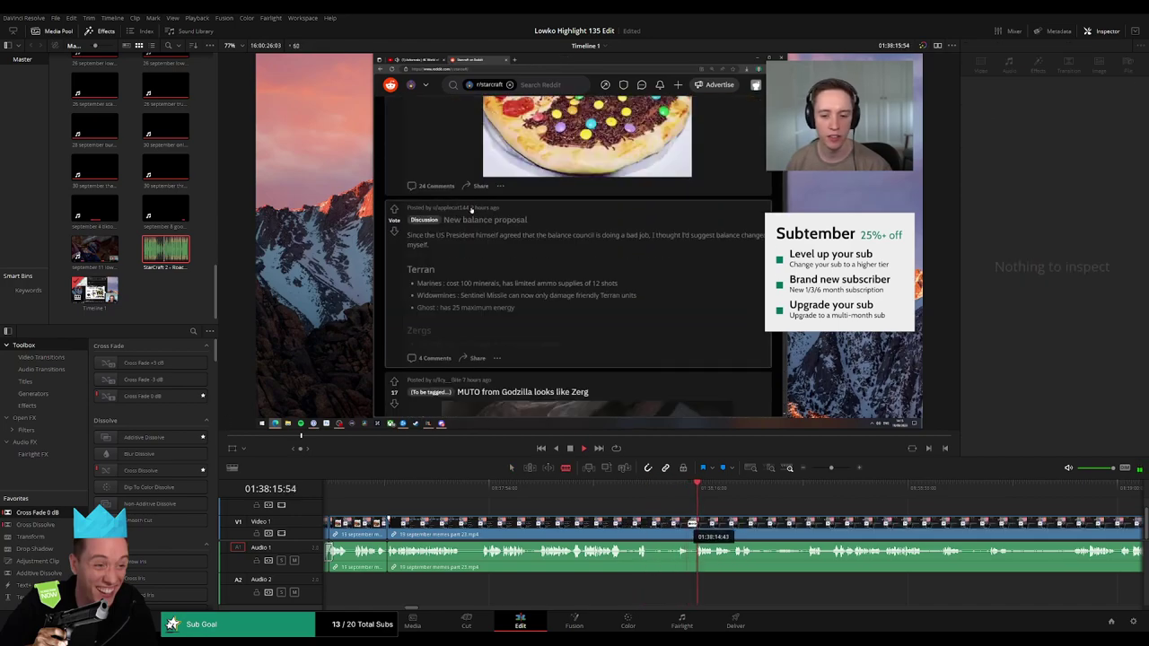
click(696, 524)
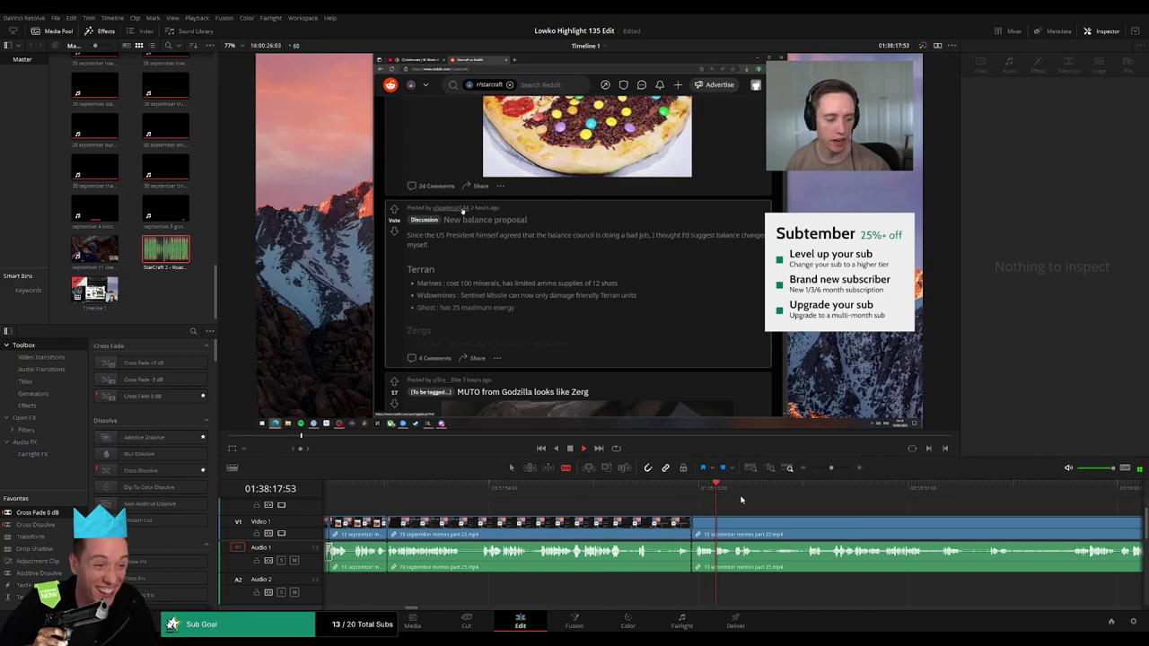
Play through the remaining memes part 23 footage up to the webcam shot.
click(1121, 487)
click(1022, 535)
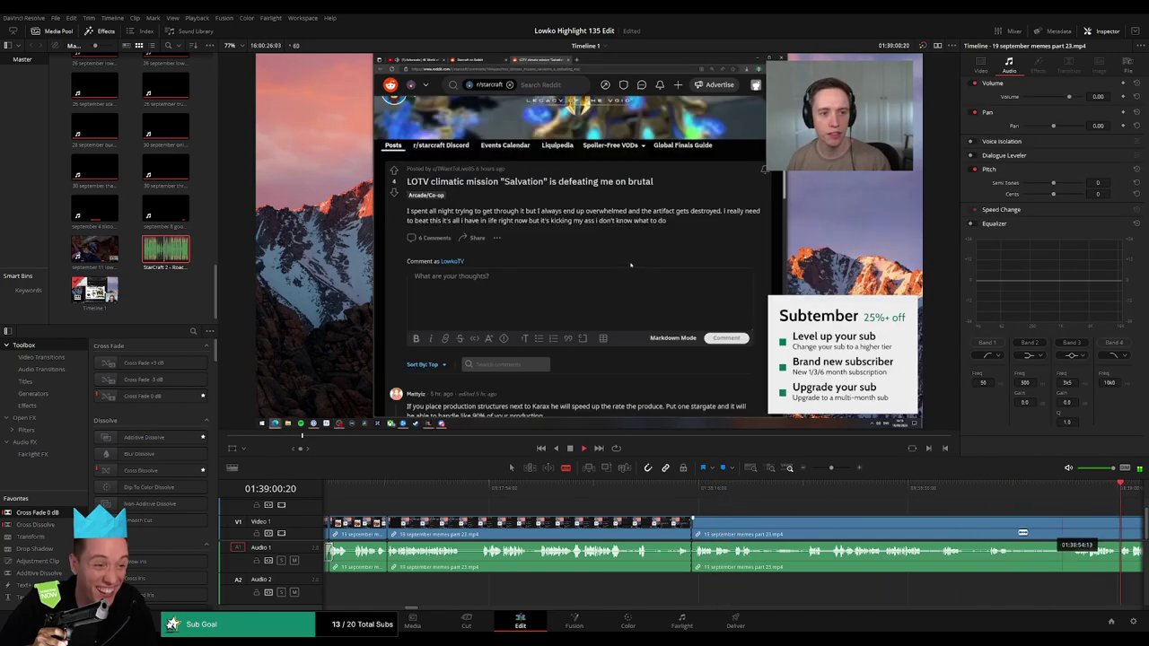
scroll(763, 489, down, 3)
click(752, 487)
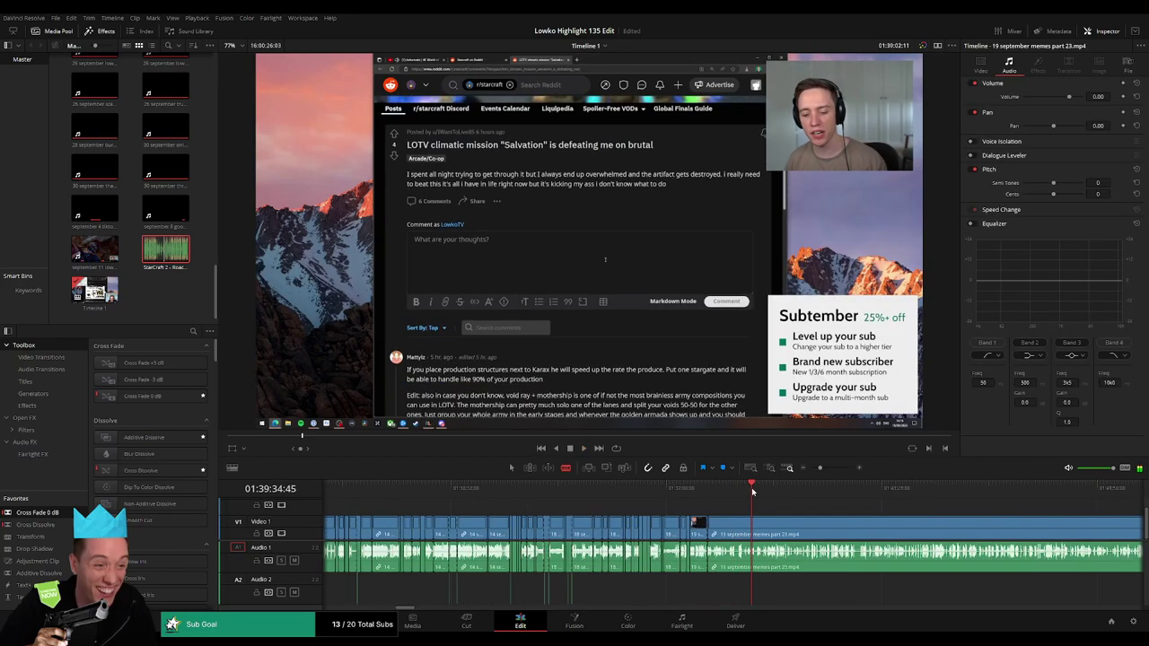
key(space)
click(786, 489)
mouse_move(616, 489)
mouse_down()
mouse_move(734, 501)
mouse_move(727, 494)
mouse_move(753, 489)
mouse_move(880, 490)
mouse_up()
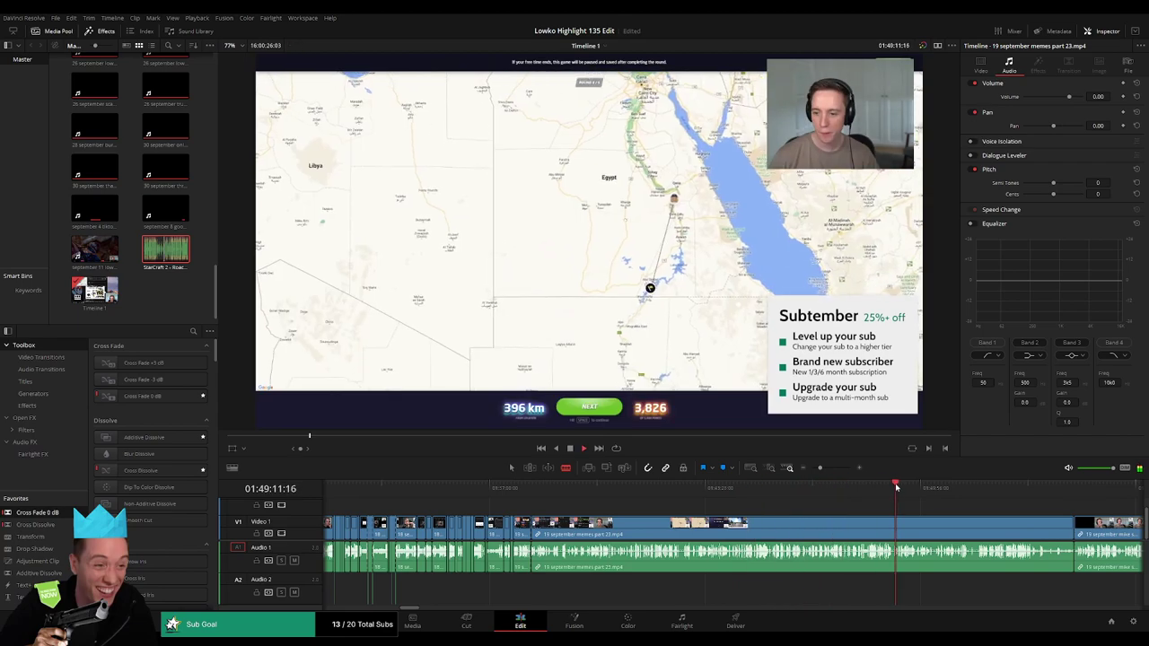
Delete the leftover memes part 23 clip at the StarCraft loading screen.
click(820, 492)
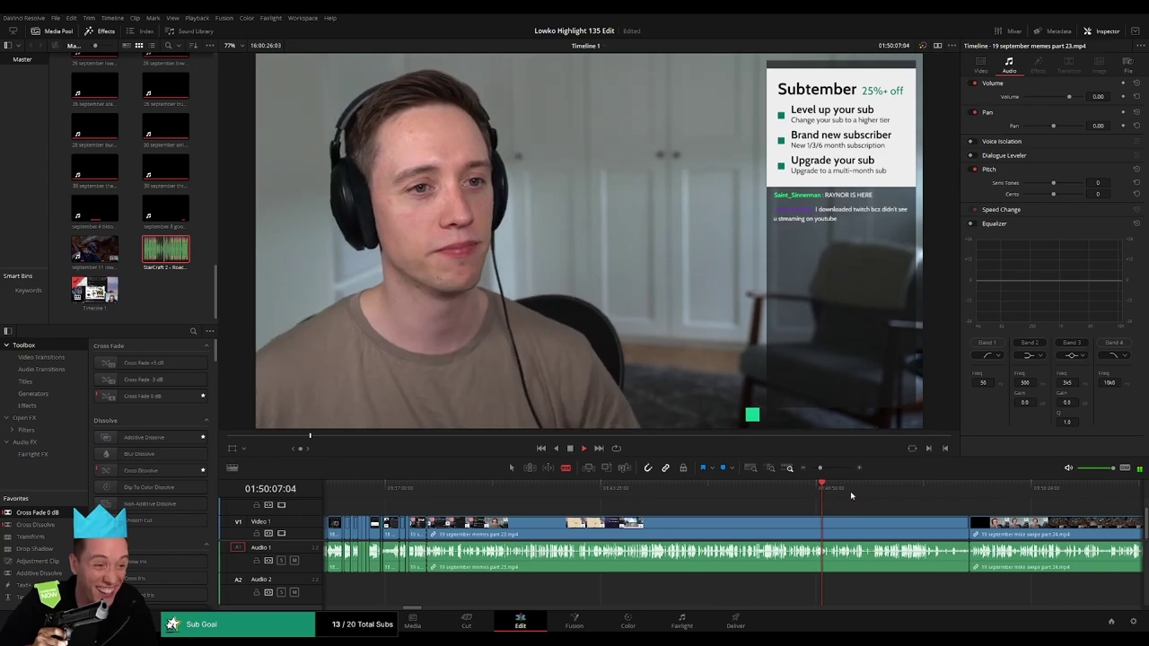
click(869, 490)
click(757, 529)
key(Delete)
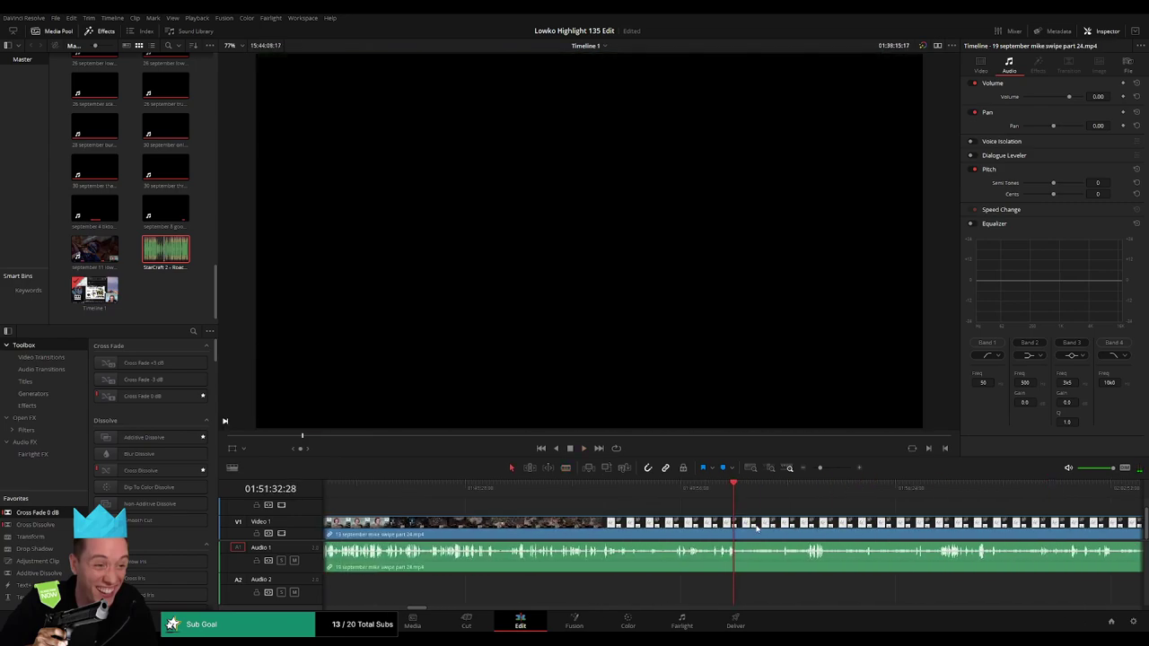
Zoom out and scrub through the mike swipe part 24 footage, then jump back near its start.
drag(820, 467, 816, 467)
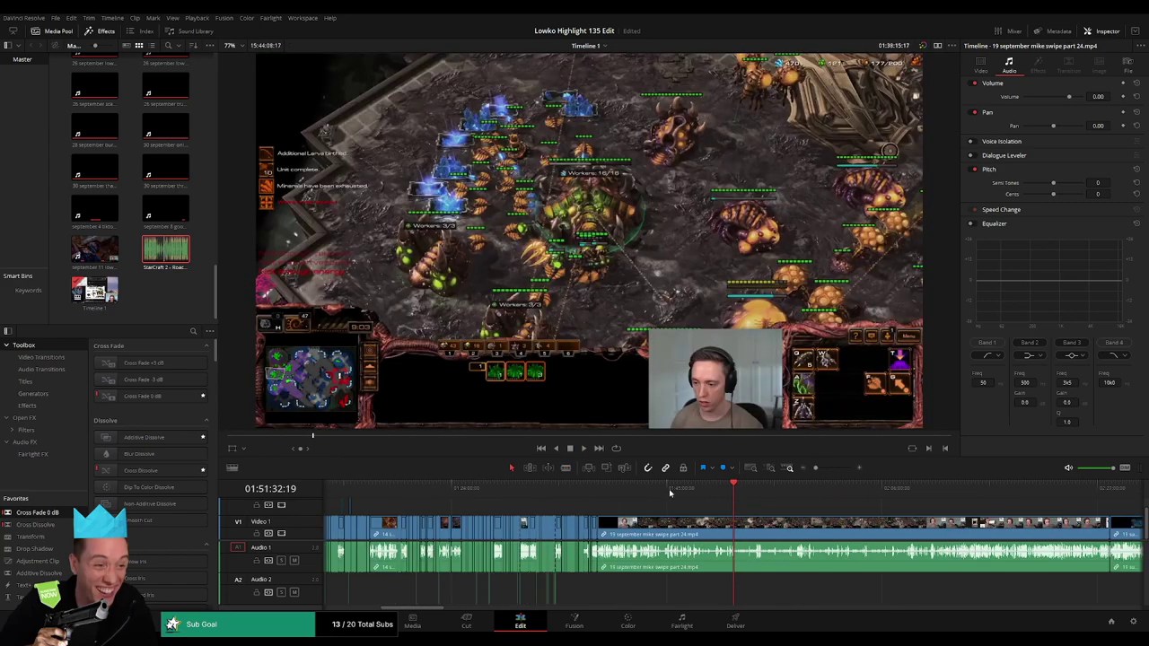
click(642, 489)
drag(643, 489, 1055, 485)
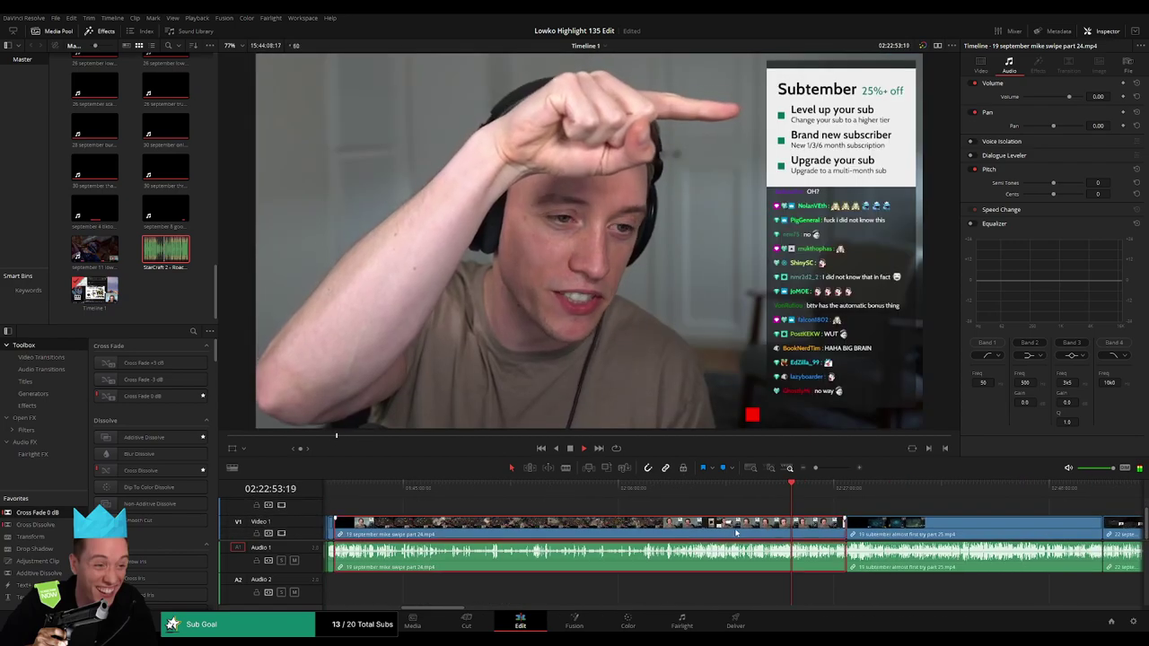
click(356, 486)
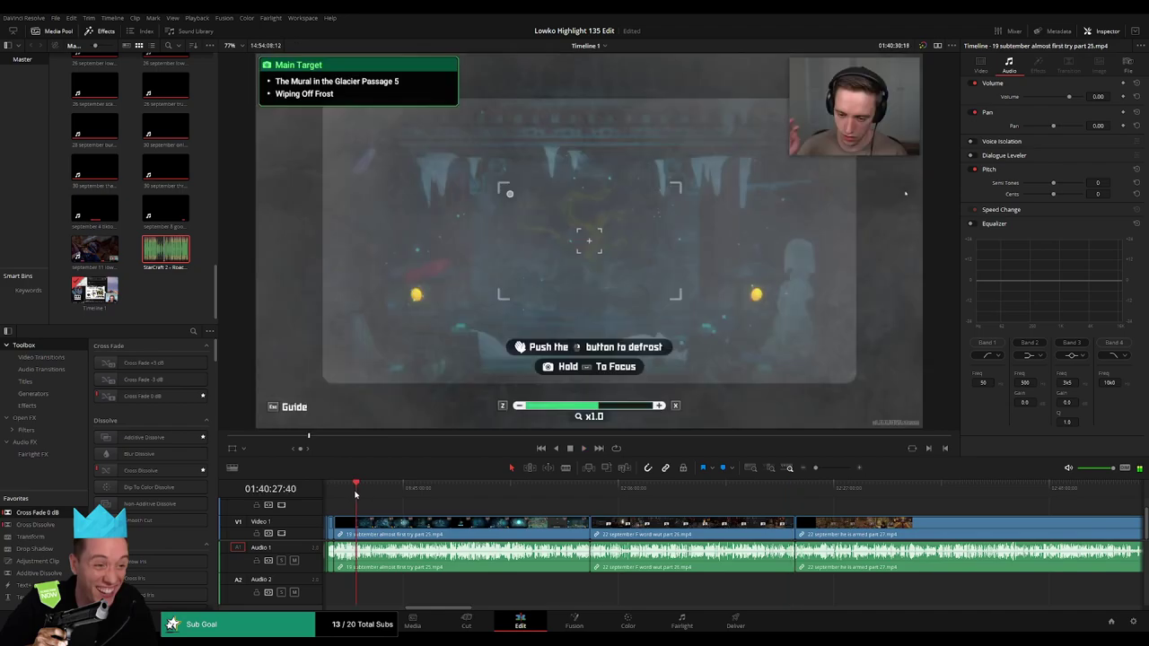
click(353, 492)
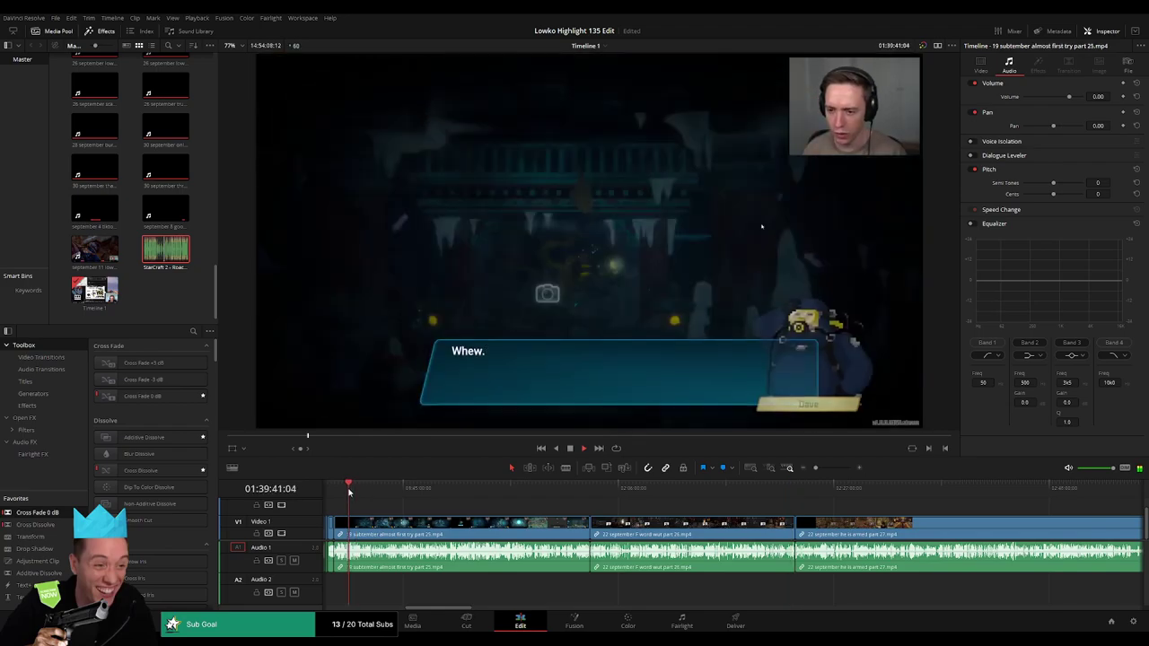
click(339, 491)
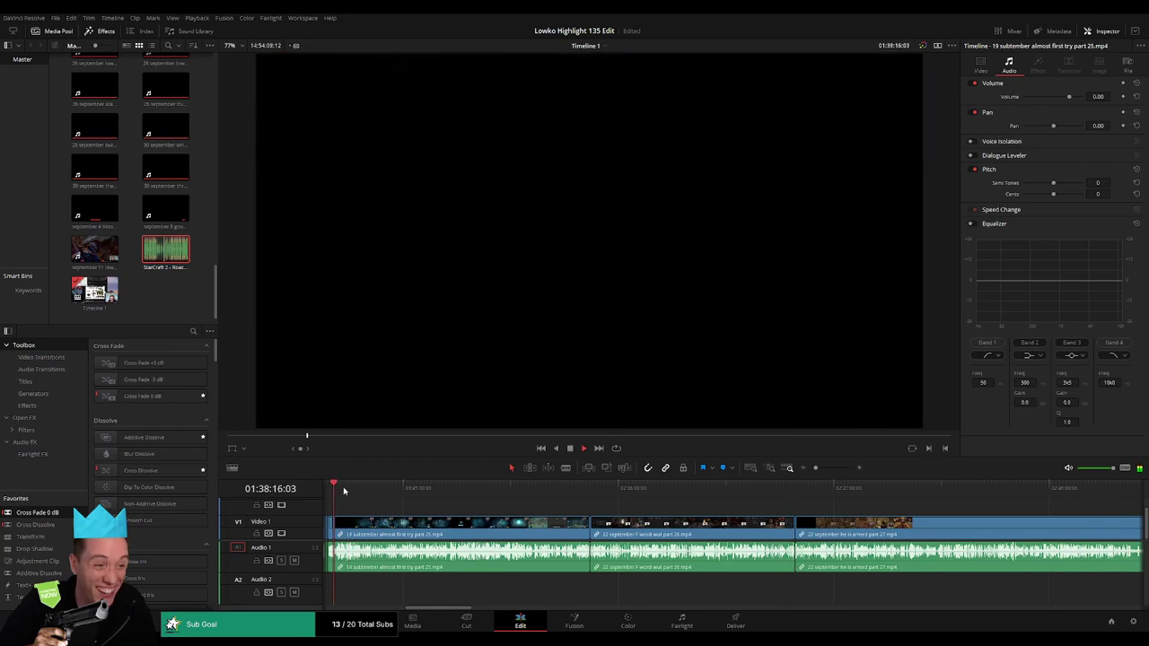
scroll(697, 514, down, 5)
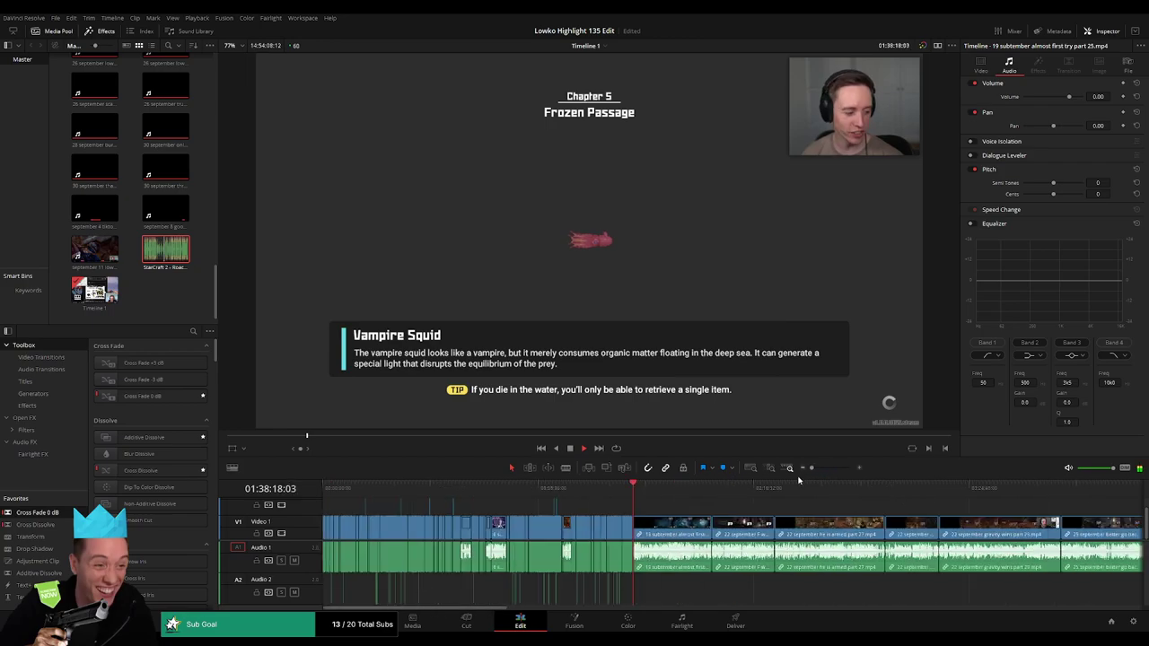
scroll(629, 512, right, 10)
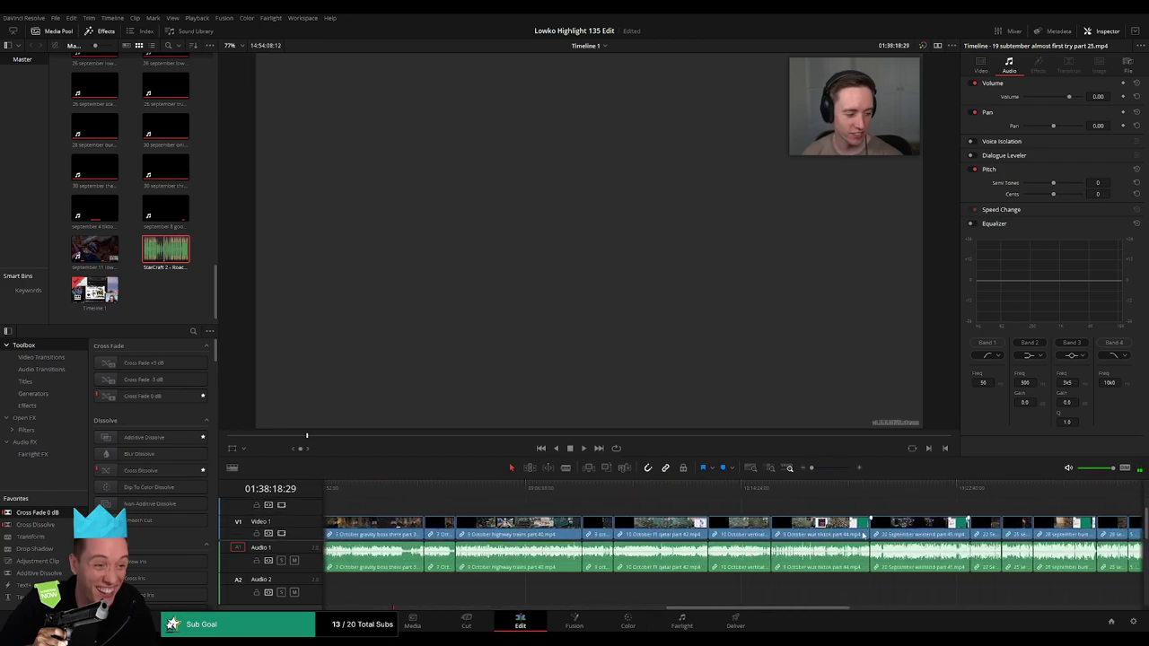
scroll(781, 517, left, 5)
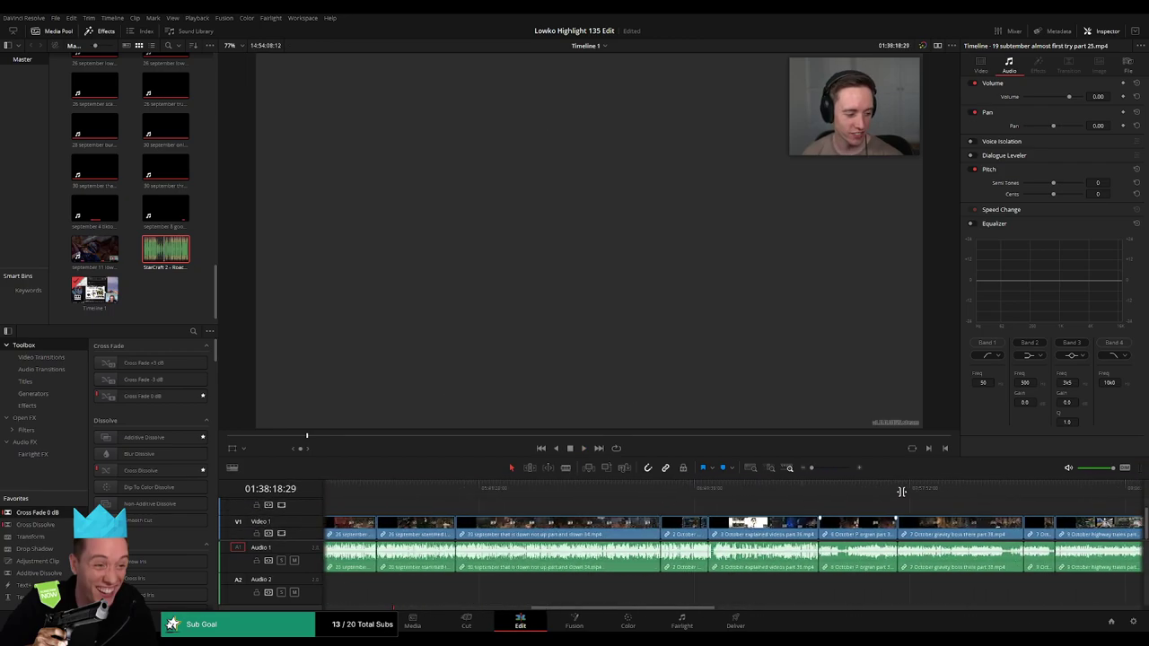
scroll(745, 519, left, 5)
scroll(709, 521, left, 5)
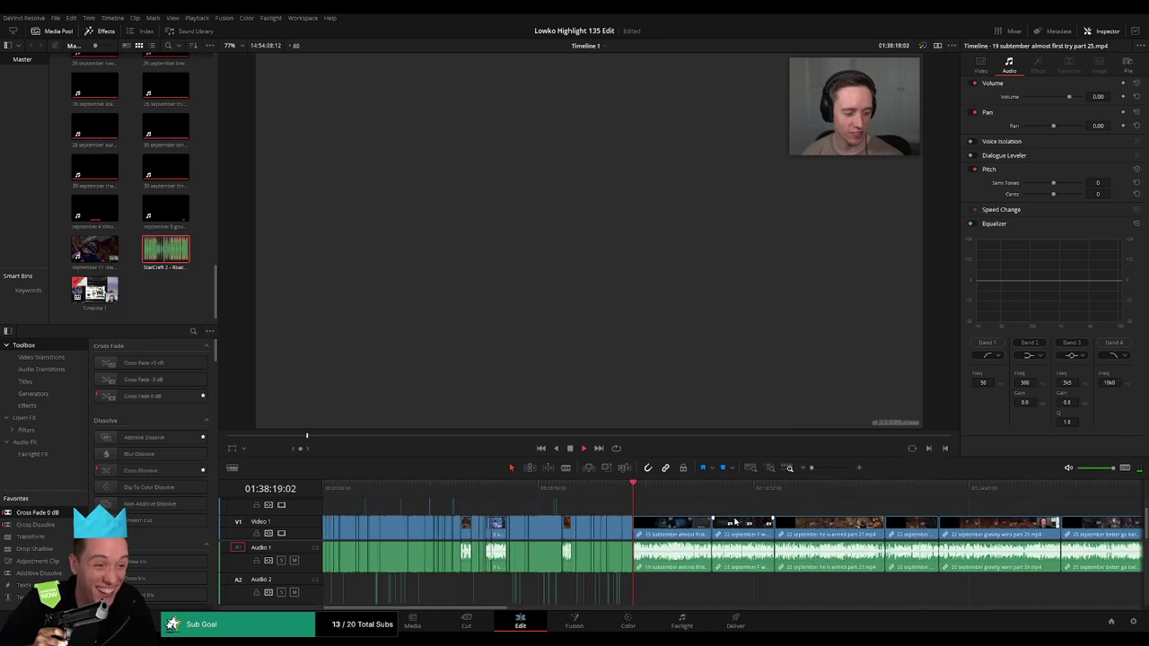
scroll(763, 516, up, 3)
scroll(799, 508, up, 2)
scroll(836, 500, up, 2)
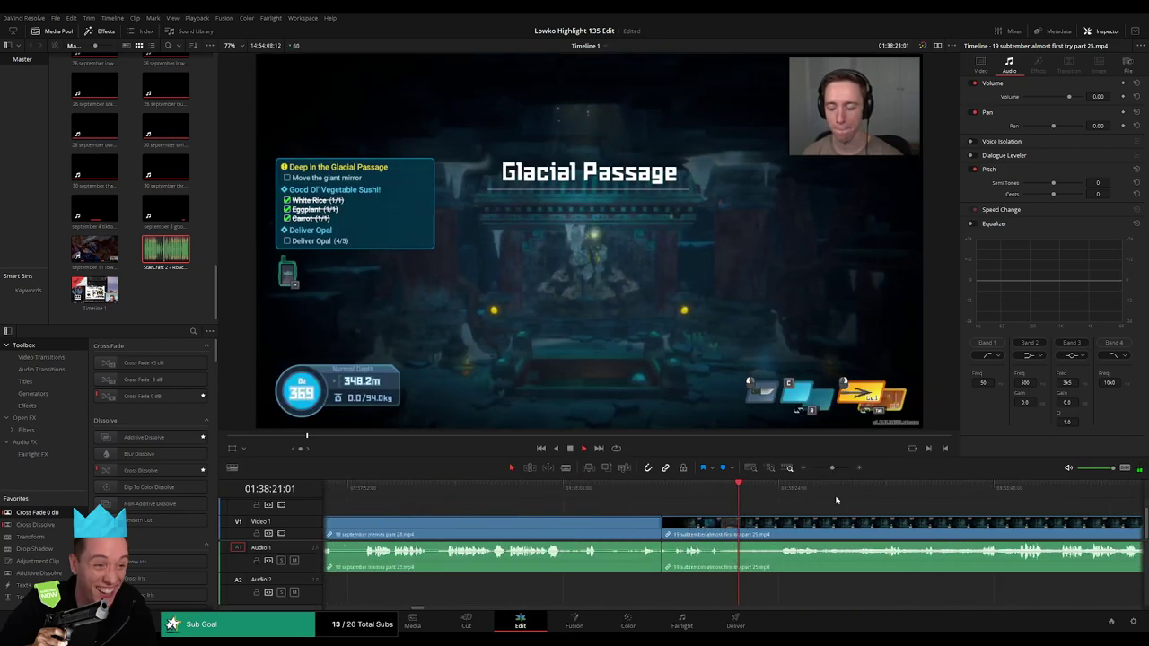
drag(836, 500, 1043, 500)
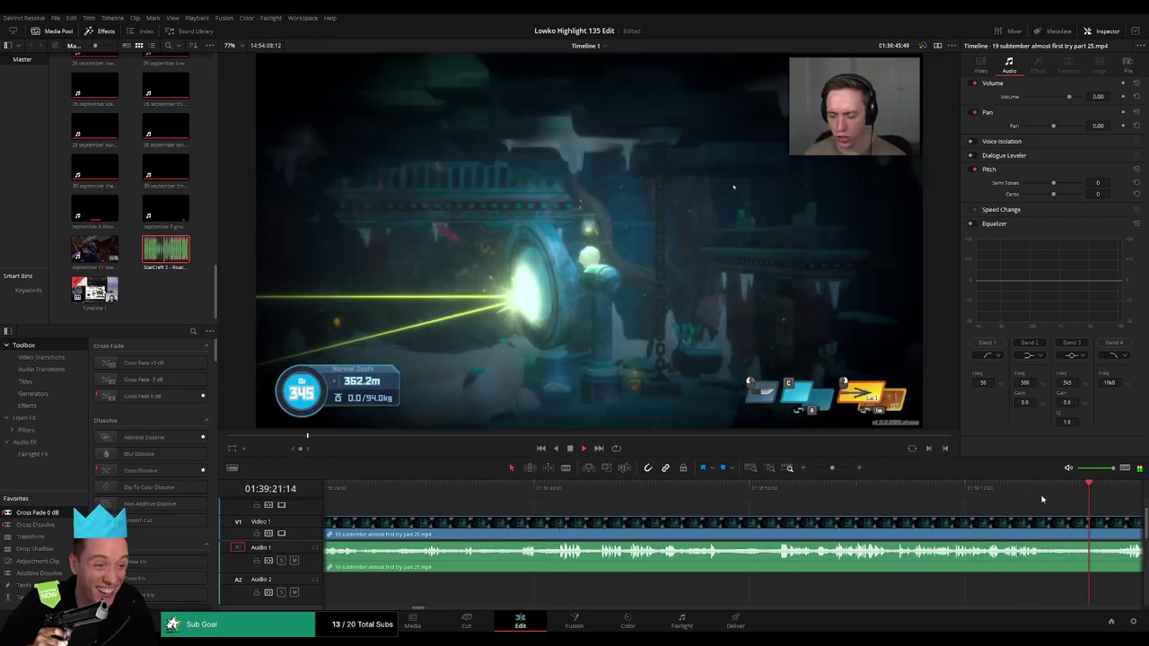
scroll(1043, 500, down, 3)
drag(760, 492, 821, 492)
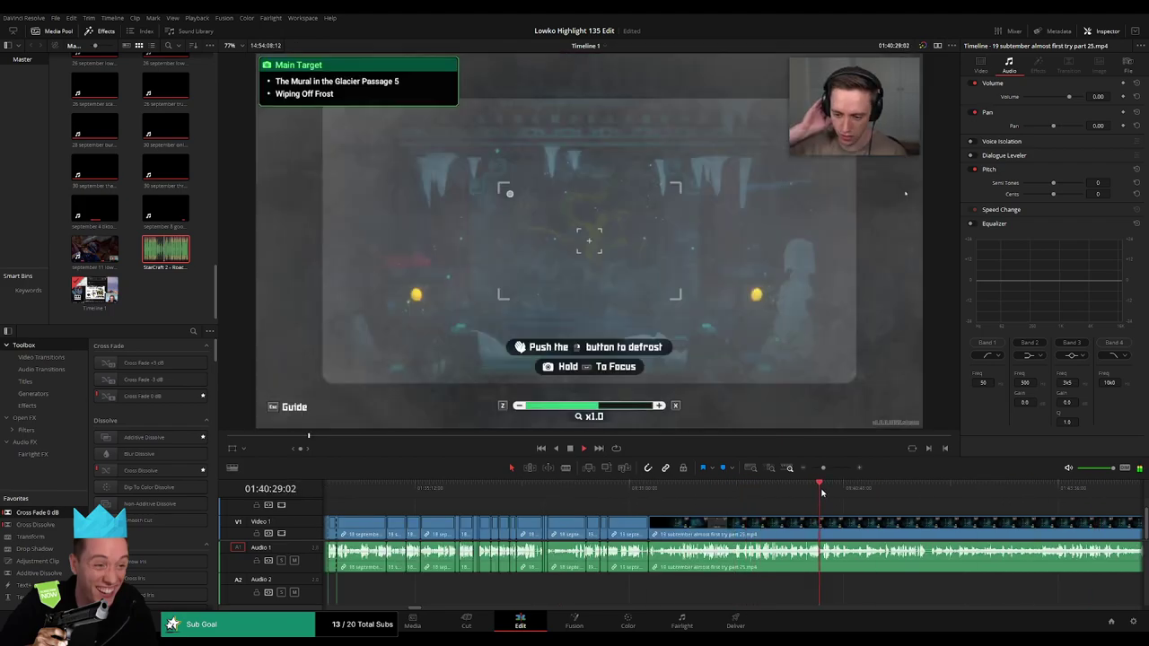
scroll(821, 492, right, 3)
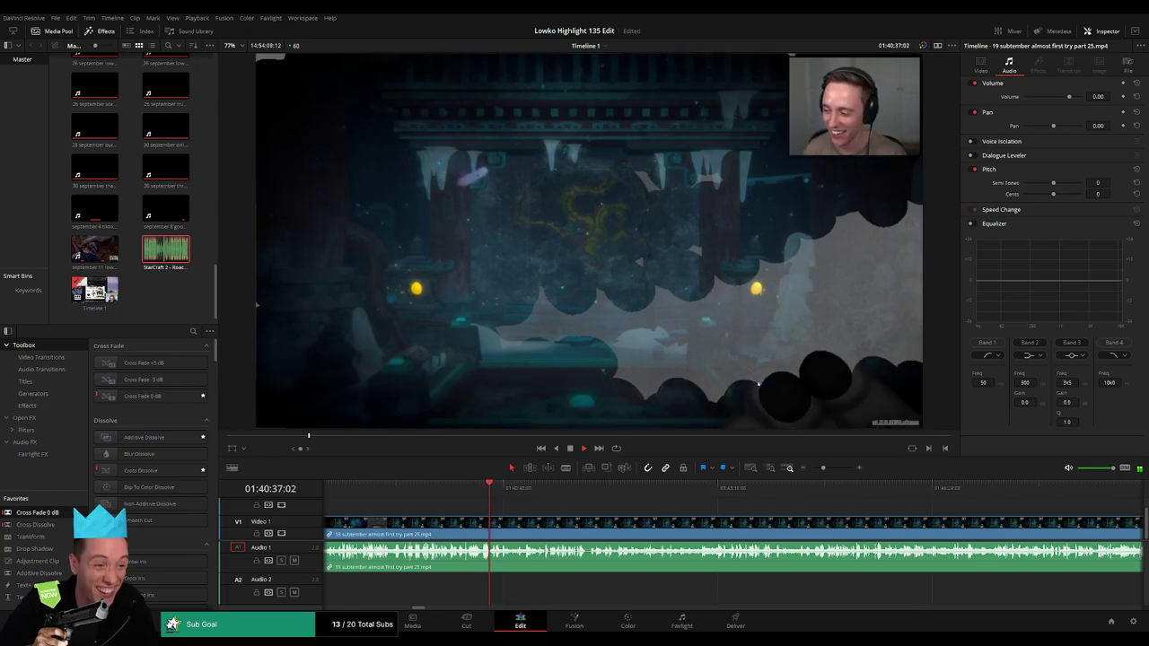
drag(521, 502, 535, 503)
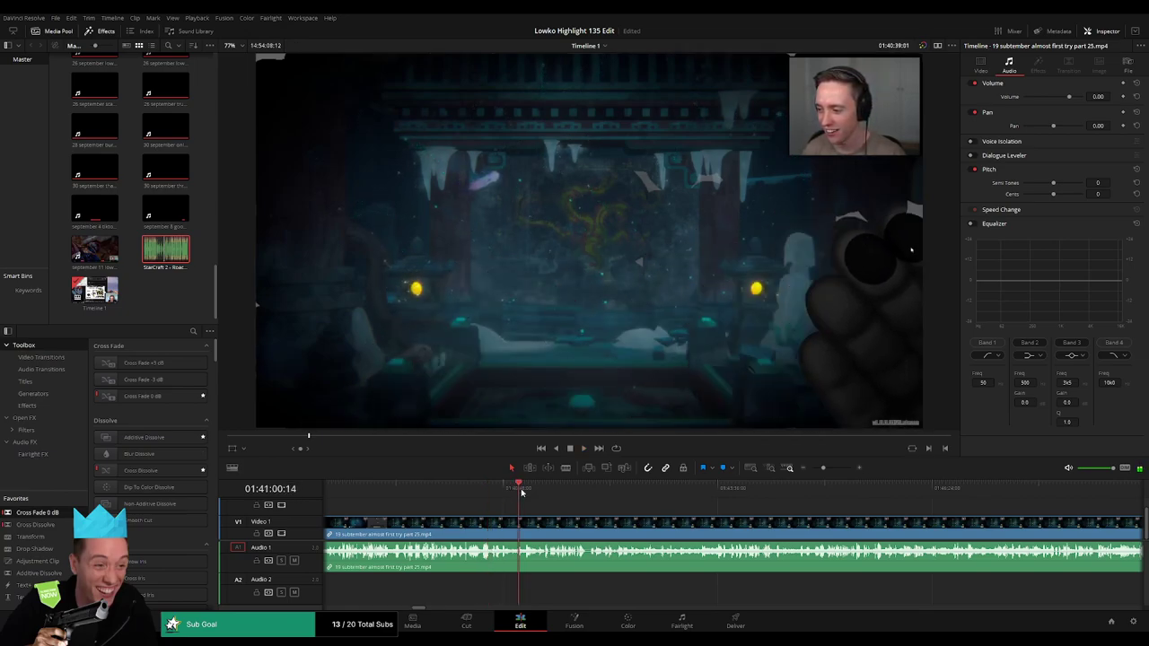
click(605, 490)
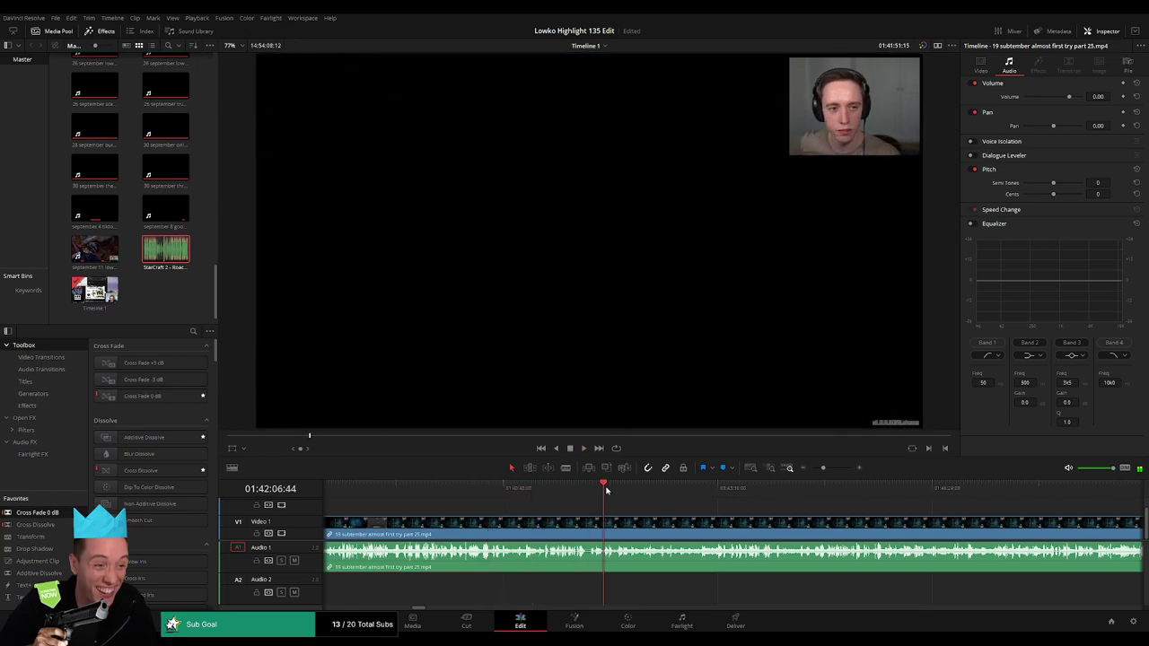
click(641, 489)
click(764, 492)
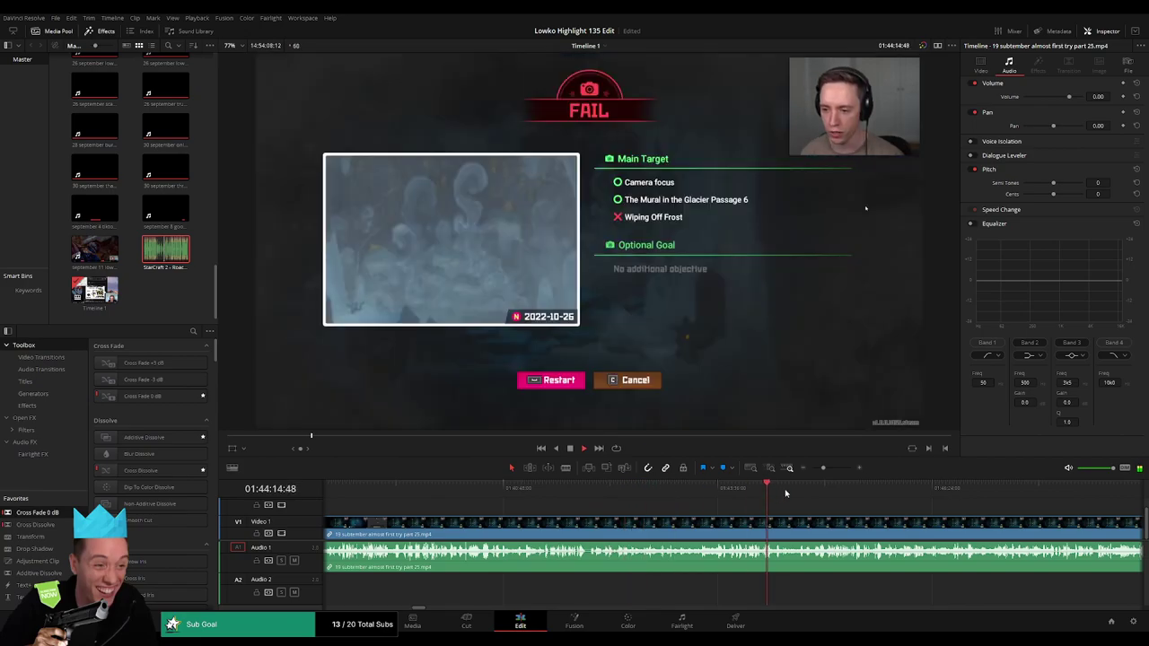
click(839, 489)
click(849, 490)
scroll(894, 517, right, 3)
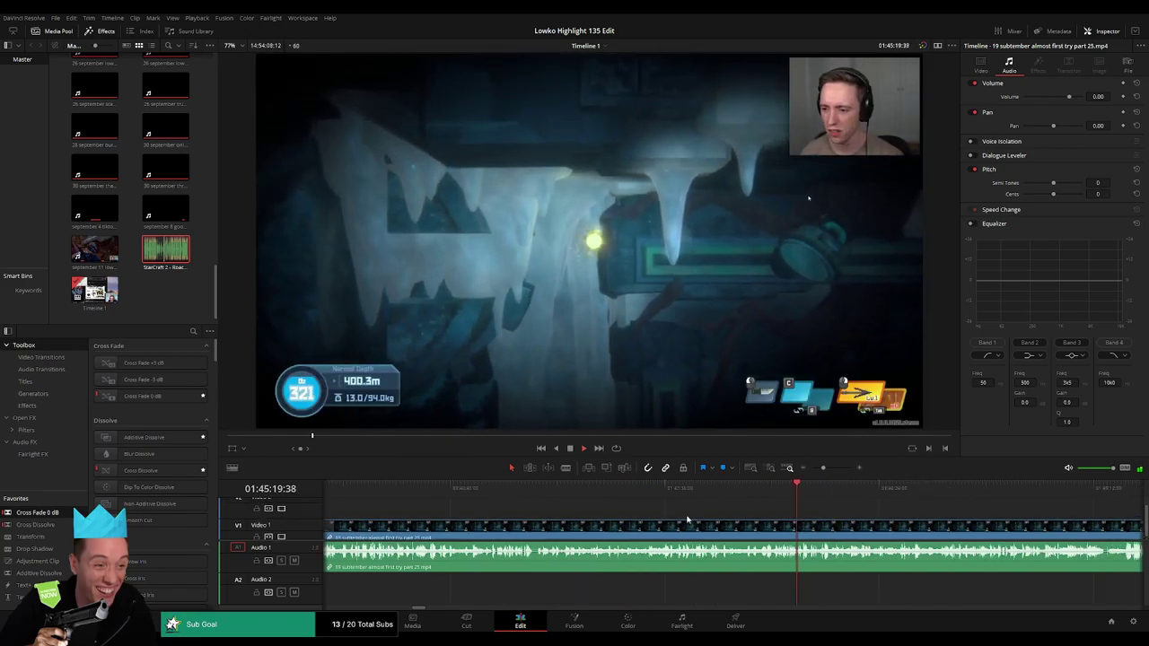
click(685, 489)
click(695, 489)
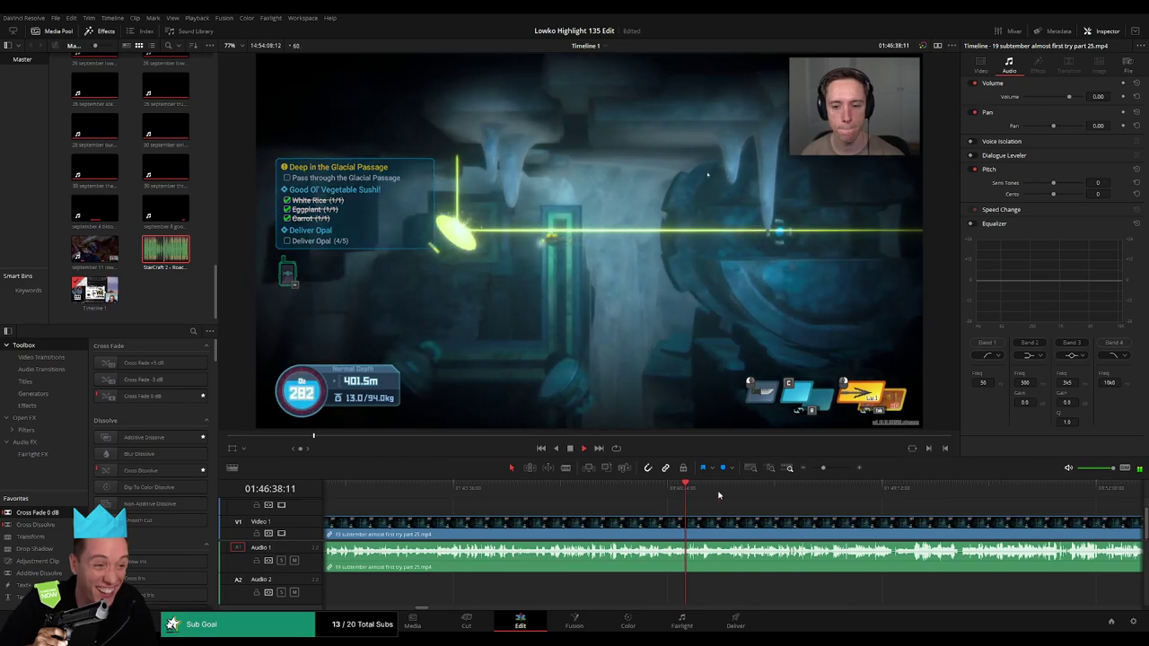
click(751, 490)
click(795, 496)
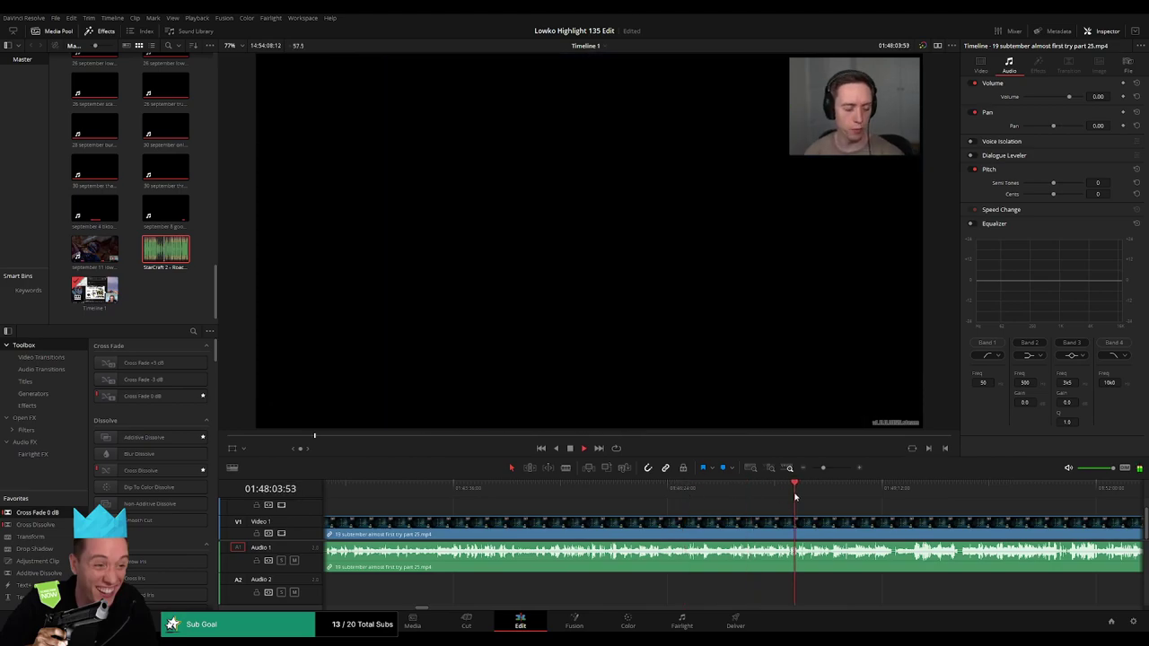
scroll(810, 496, right, 3)
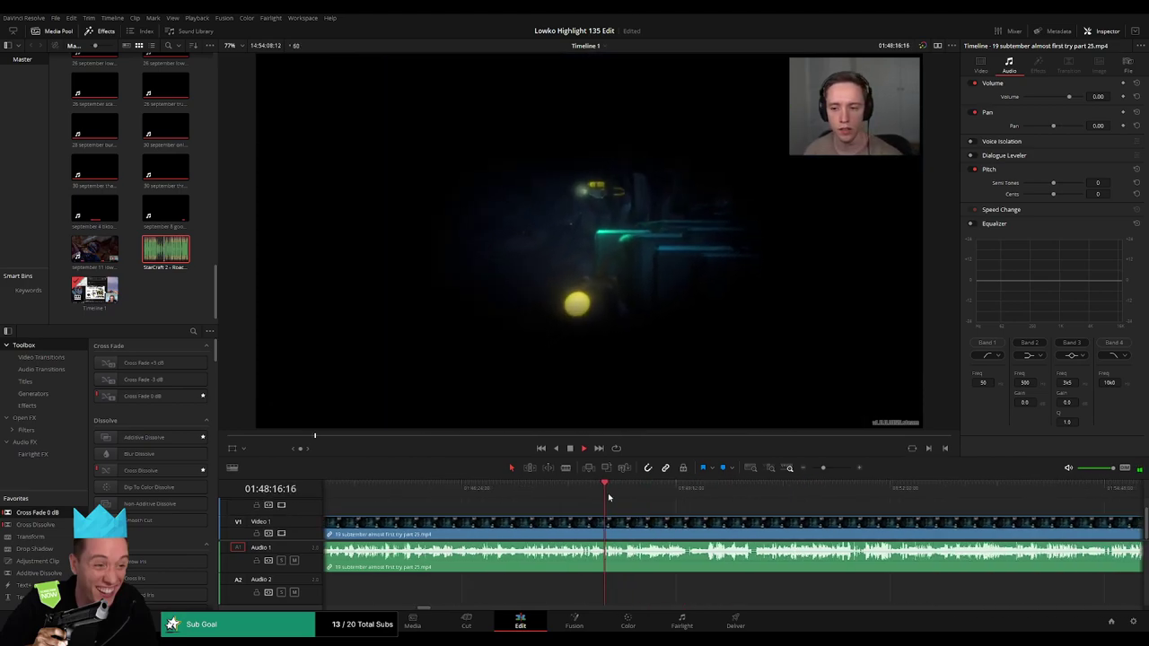
click(705, 496)
click(840, 496)
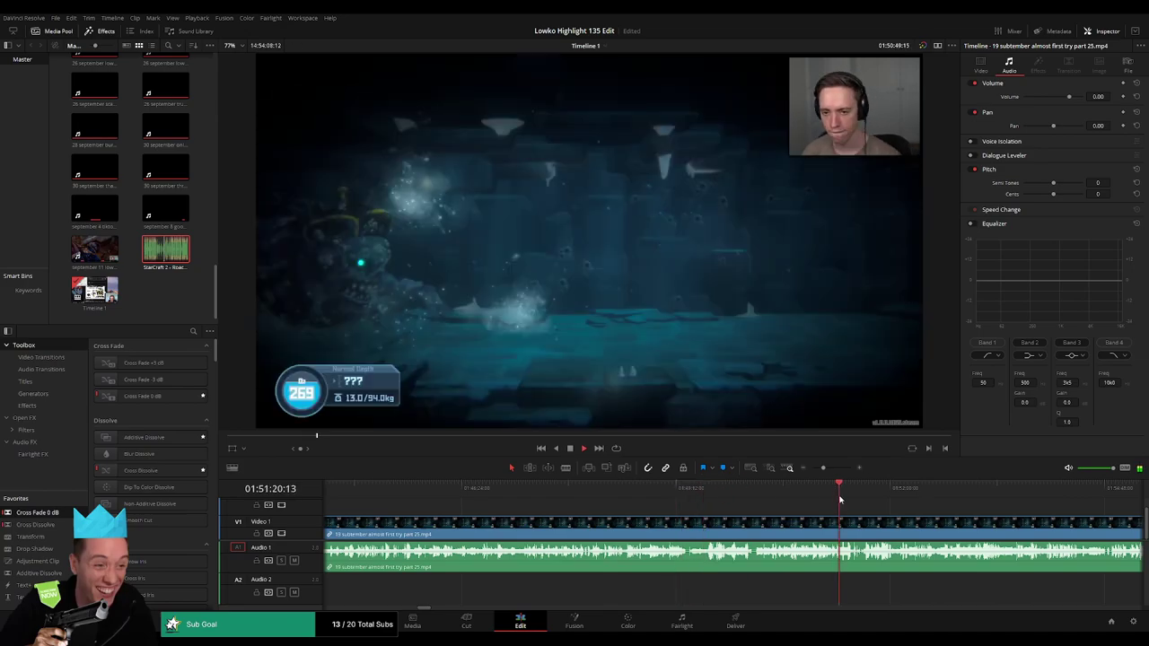
key(space)
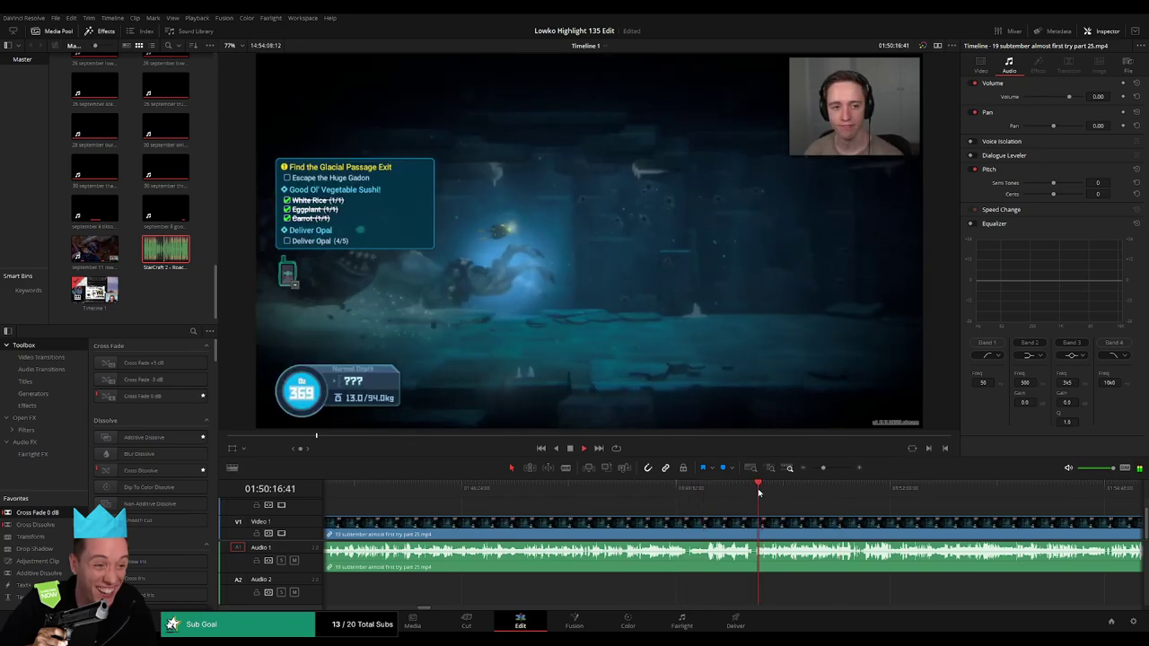
click(708, 494)
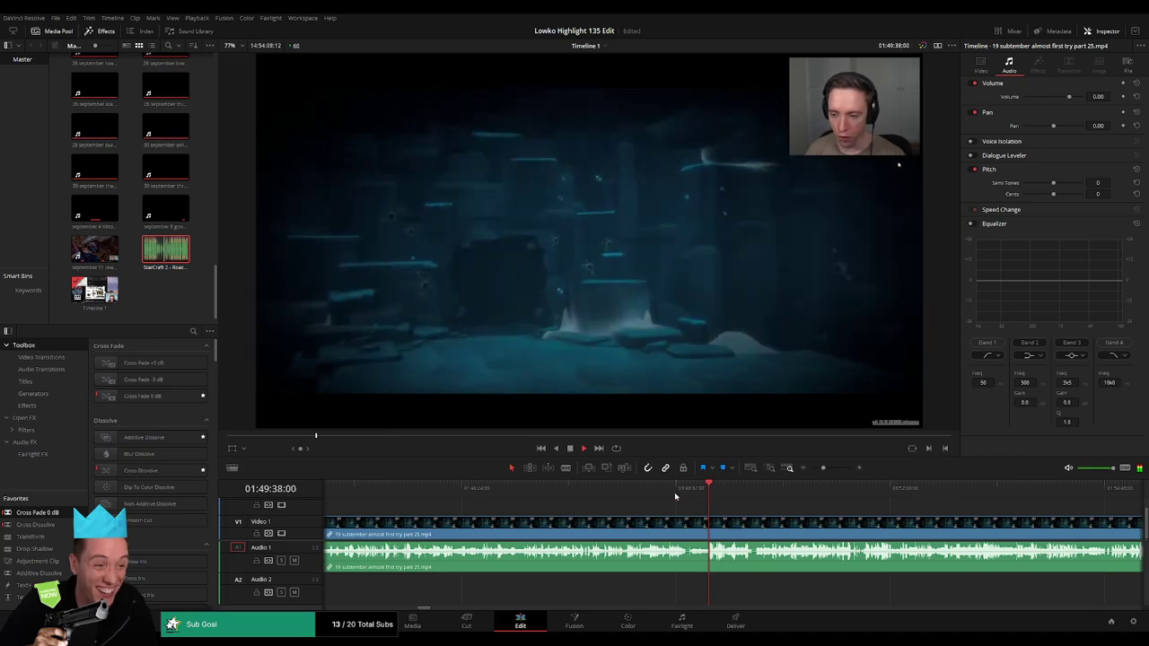
click(676, 494)
drag(823, 470, 830, 469)
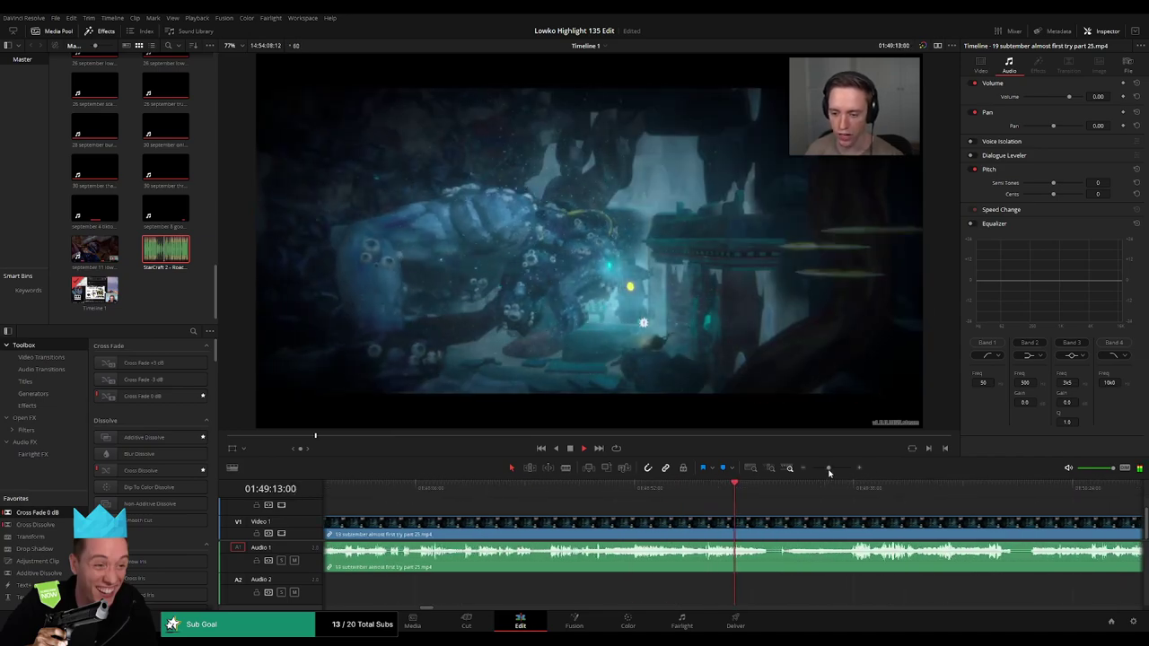
click(549, 494)
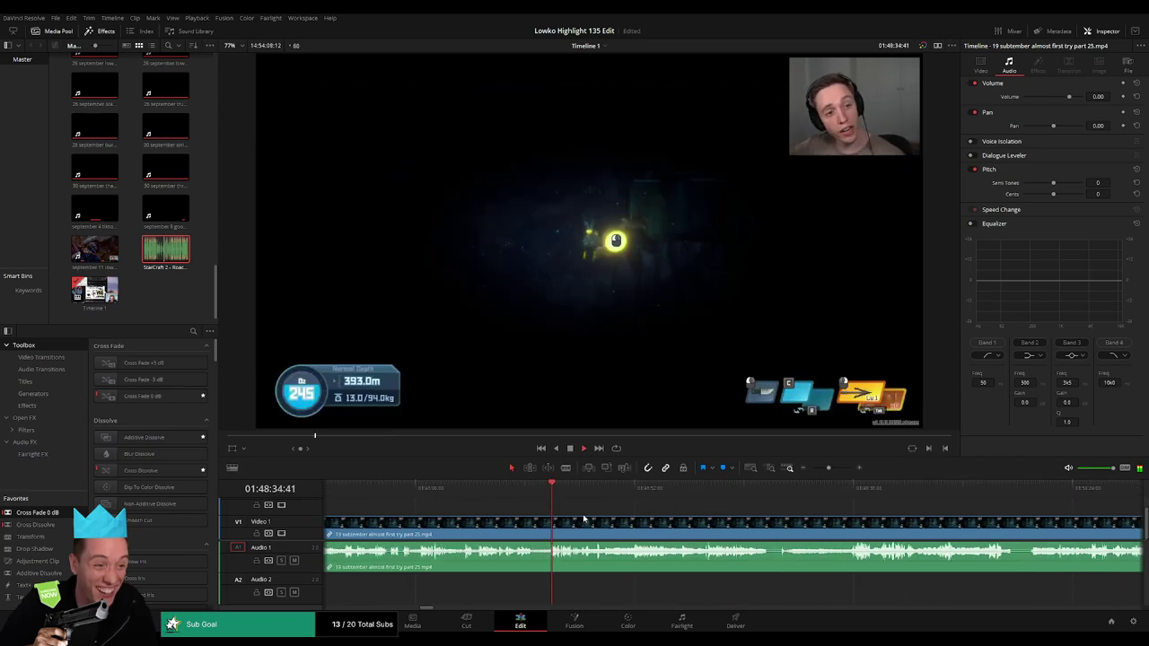
click(585, 490)
click(578, 493)
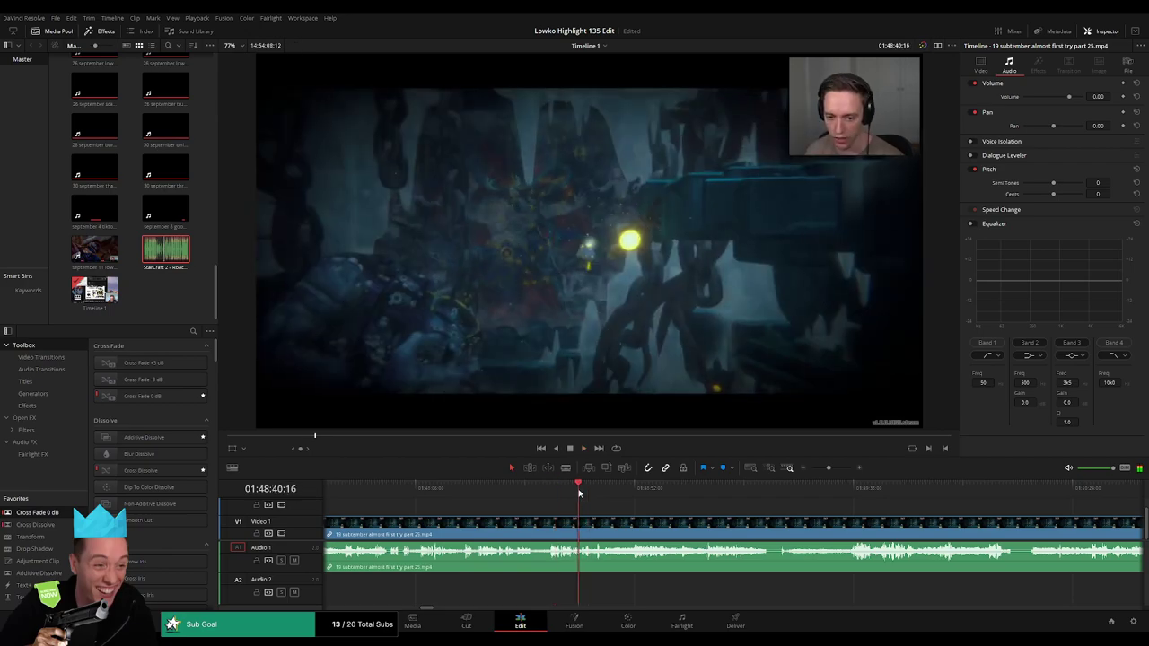
drag(828, 469, 834, 470)
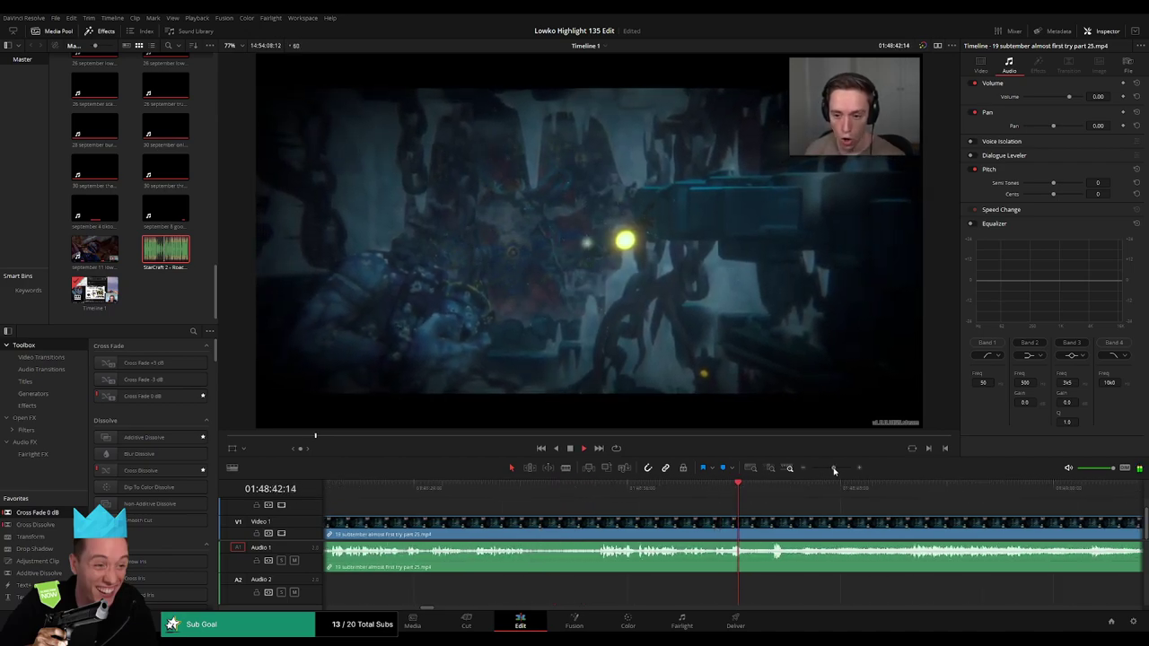
Remove an unwanted part of the part 25 clip and play back across the new cut.
key(b)
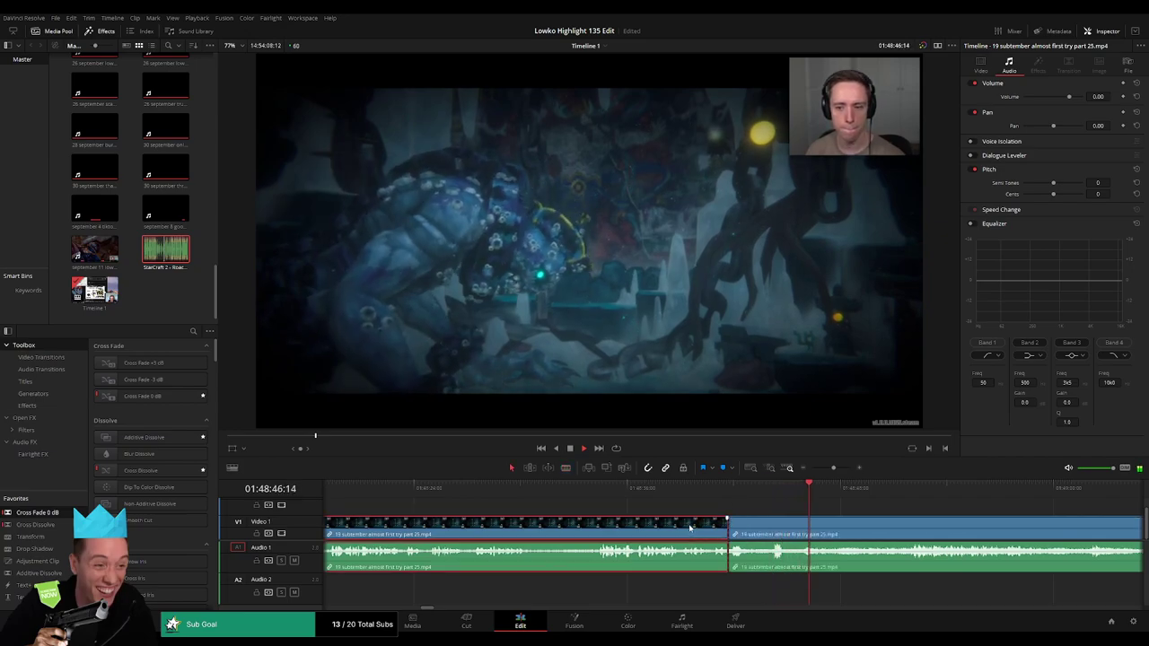
key(Delete)
drag(833, 469, 817, 470)
key(space)
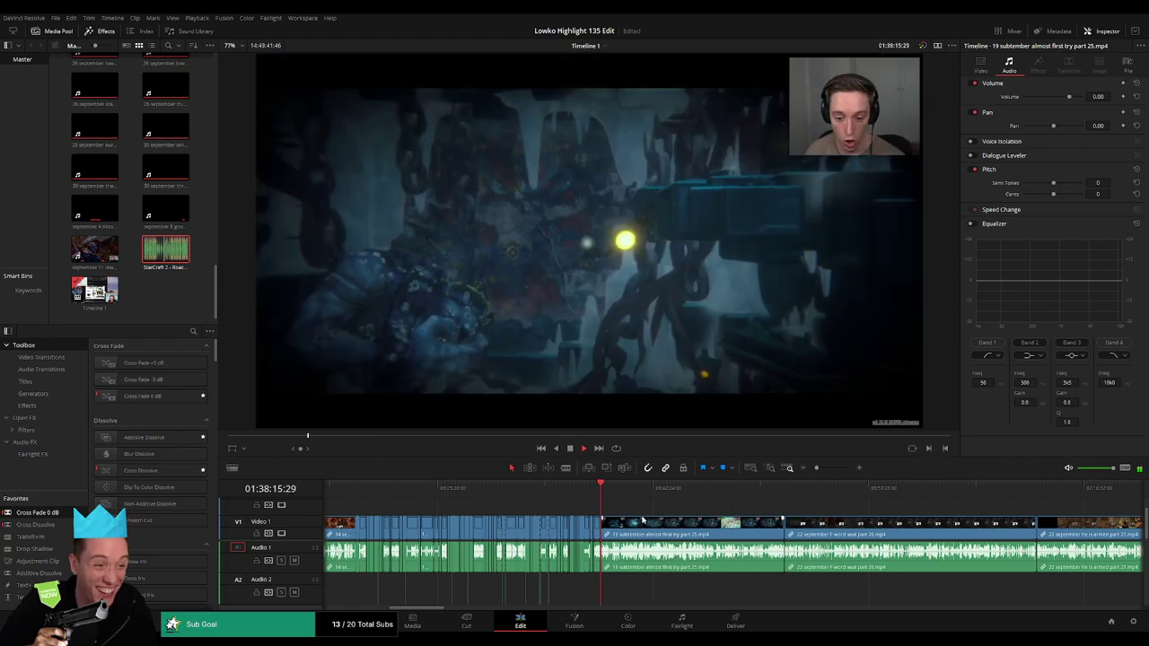
drag(815, 469, 830, 470)
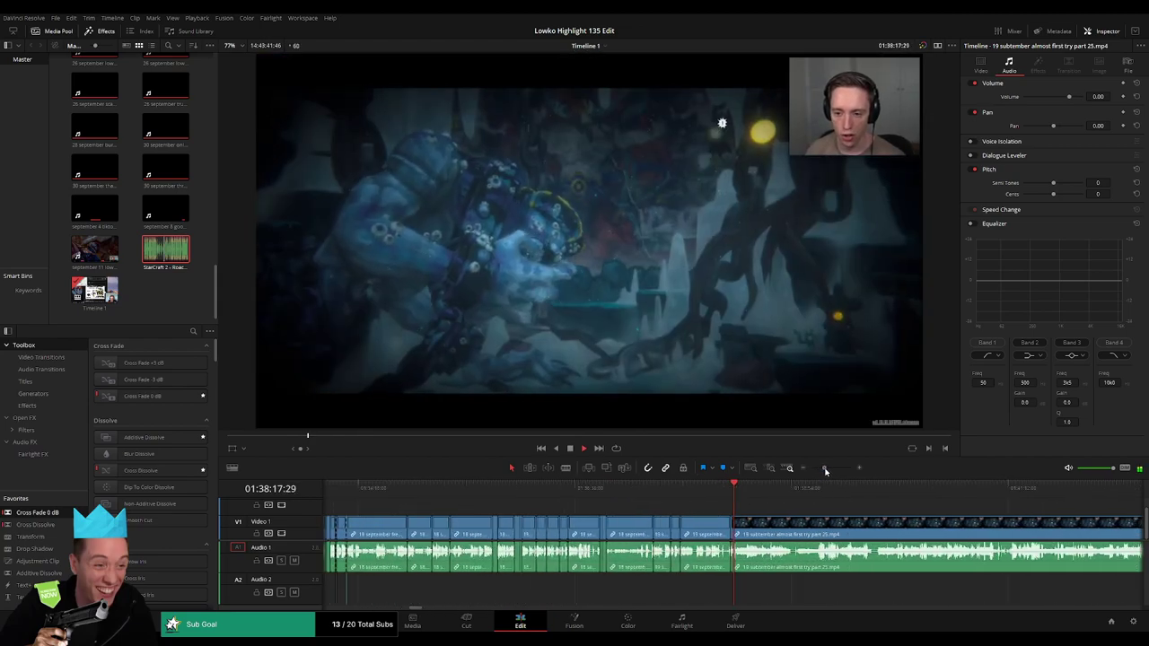
Cut part 25 at the next scene and ripple-trim away the unwanted section beside it.
click(777, 490)
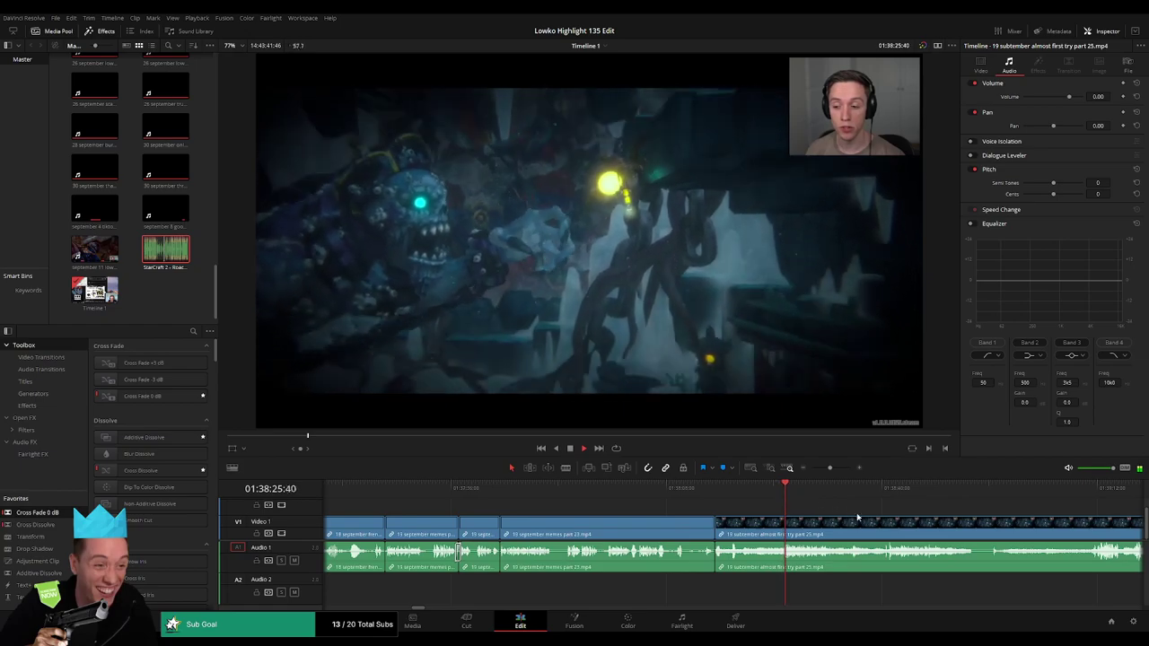
scroll(656, 519, right, 5)
drag(634, 491, 699, 491)
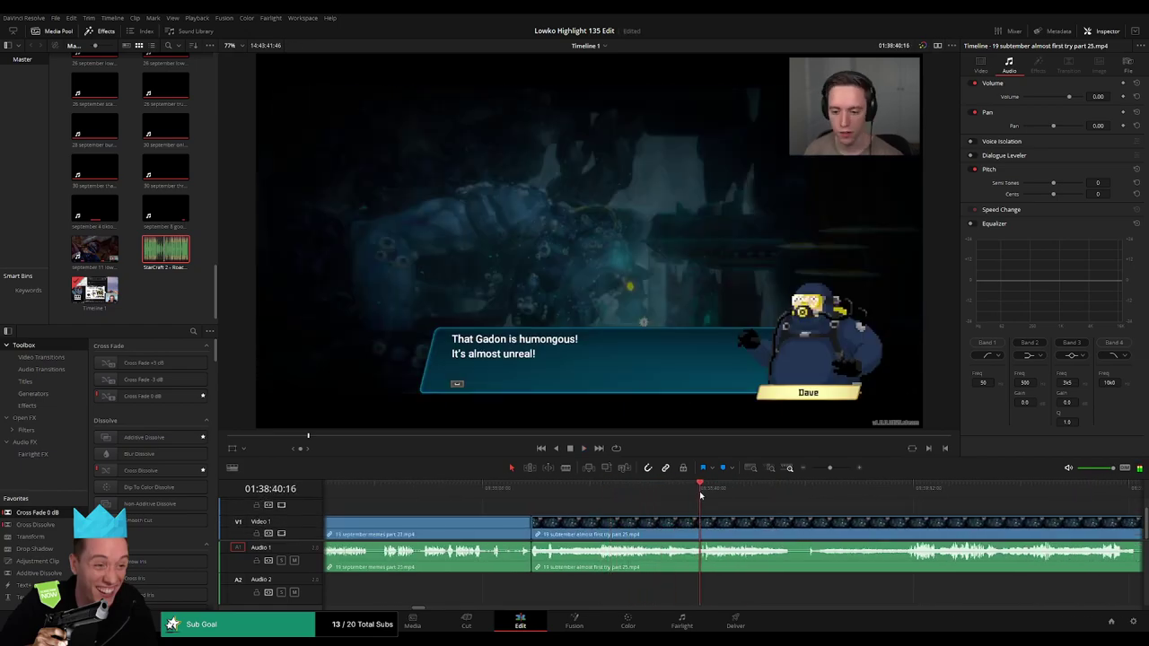
click(600, 495)
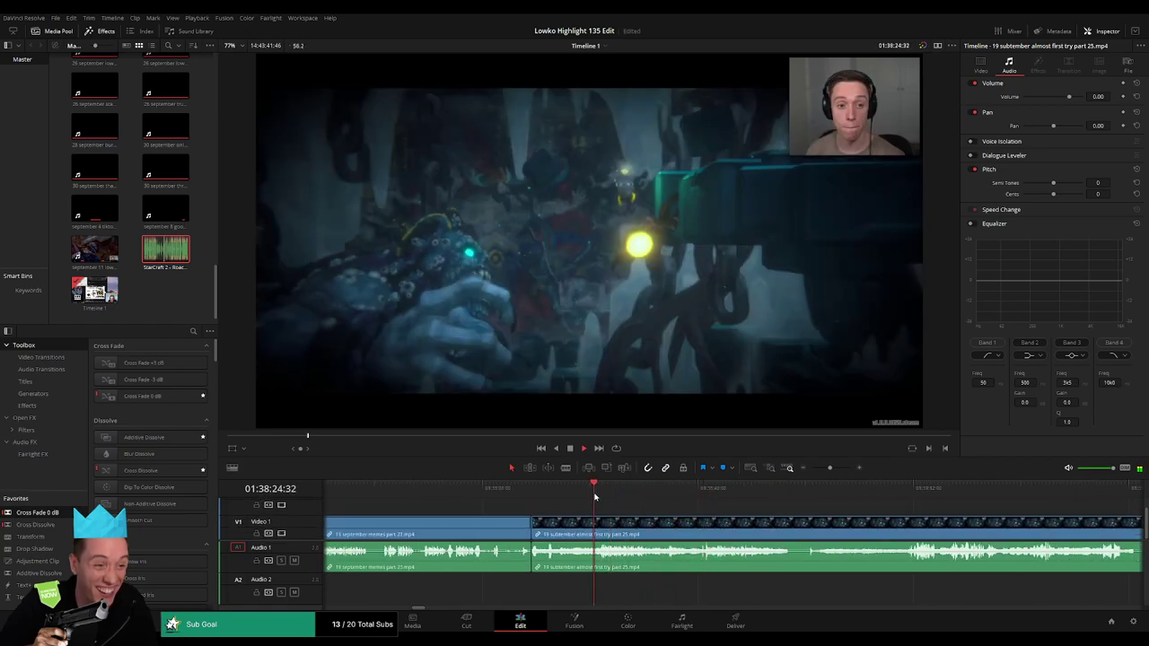
key(b)
click(598, 528)
click(664, 491)
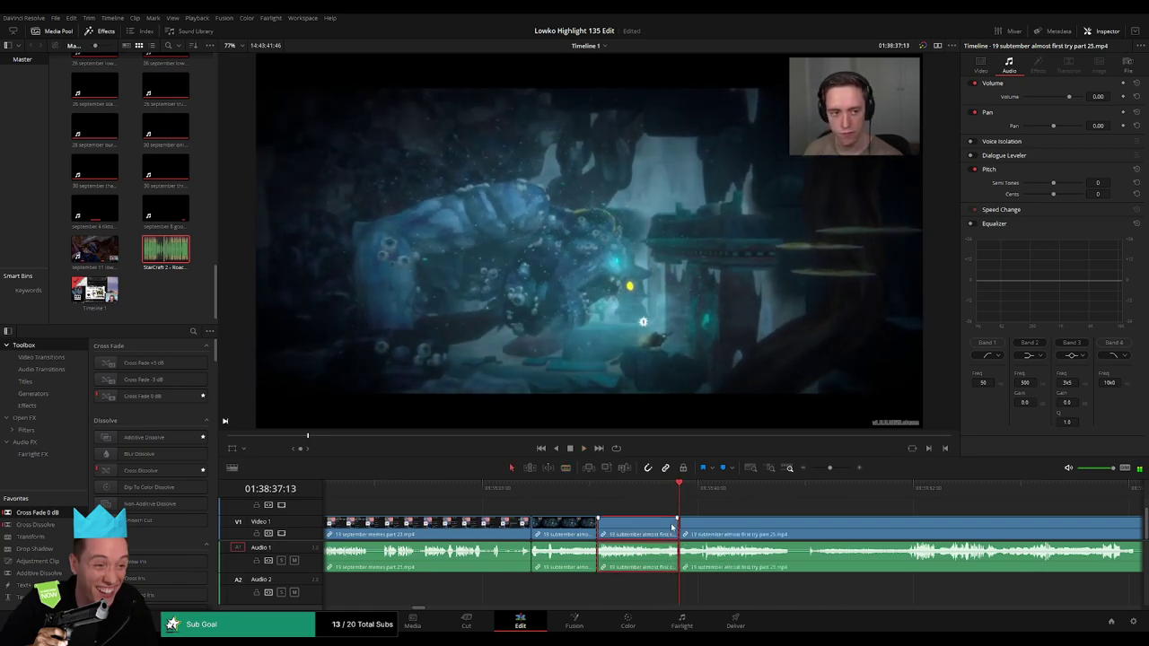
key(shift+bracketleft)
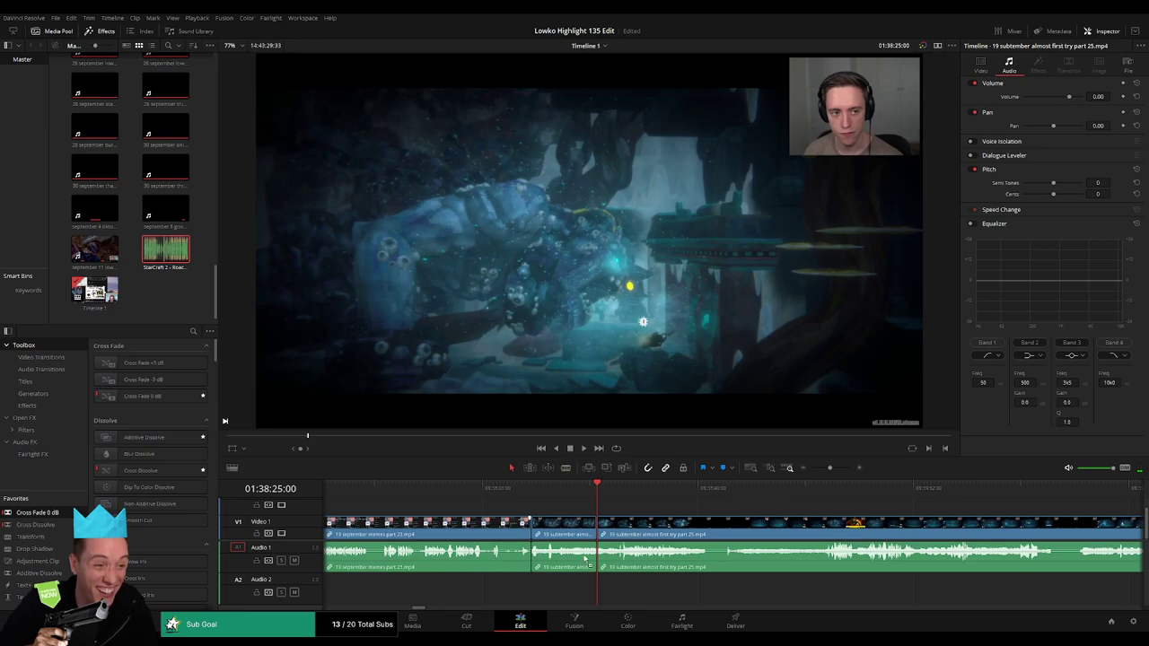
click(608, 492)
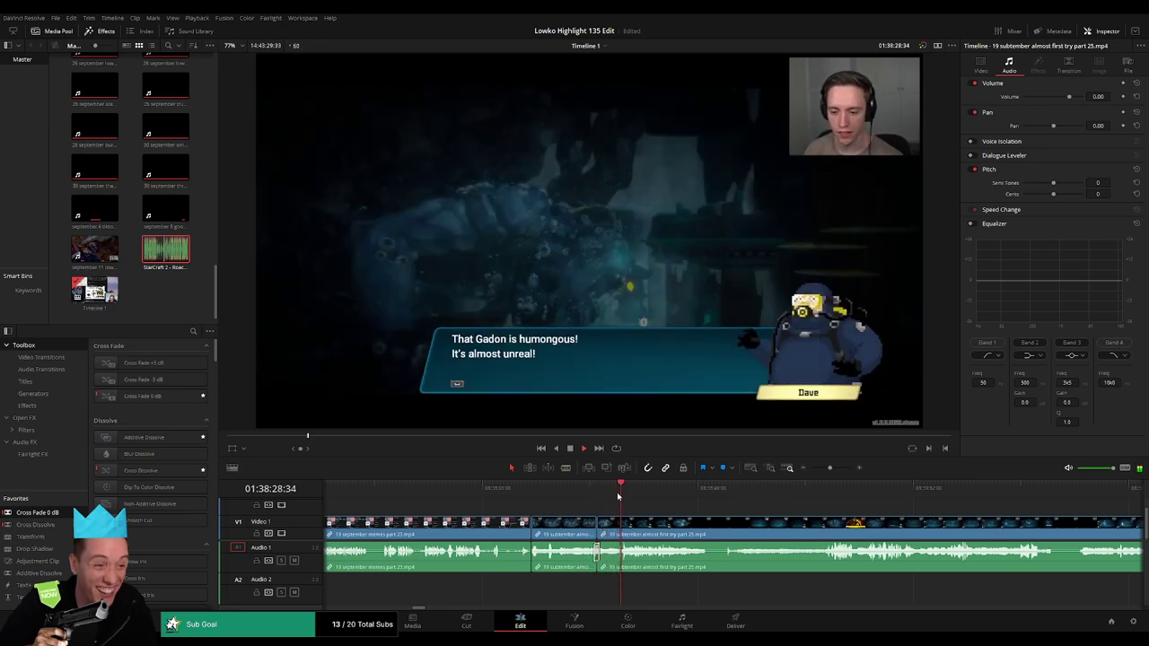
Blade part 25 twice to isolate a short stretch of underwater footage.
scroll(707, 525, right, 2)
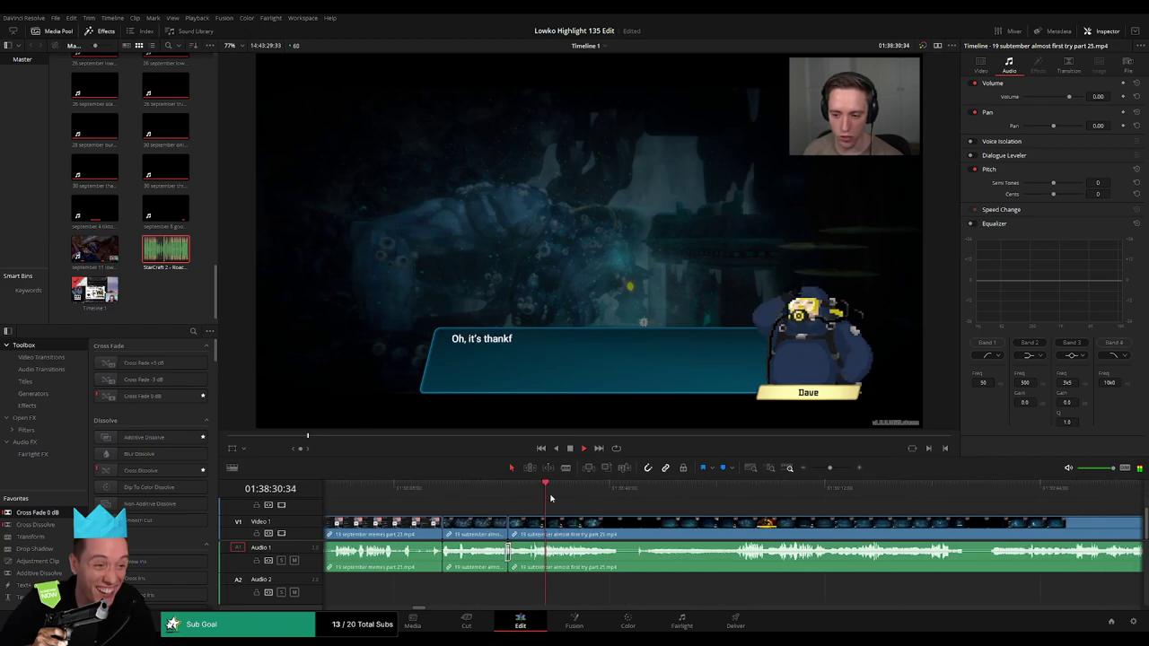
drag(570, 498, 608, 499)
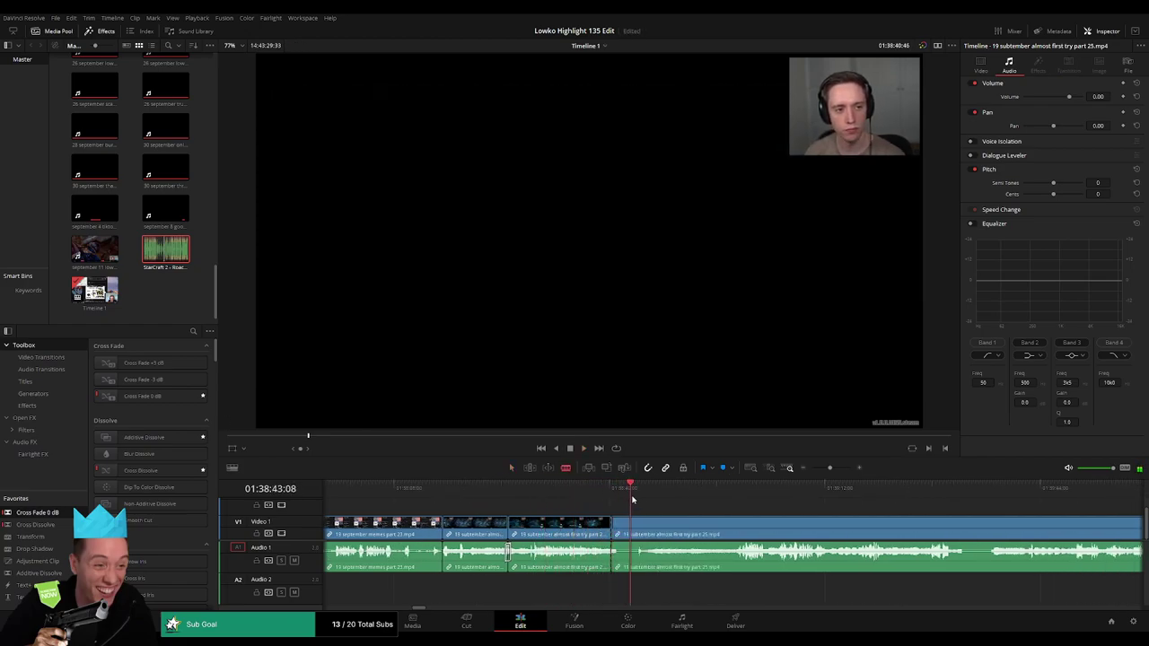
drag(637, 499, 716, 499)
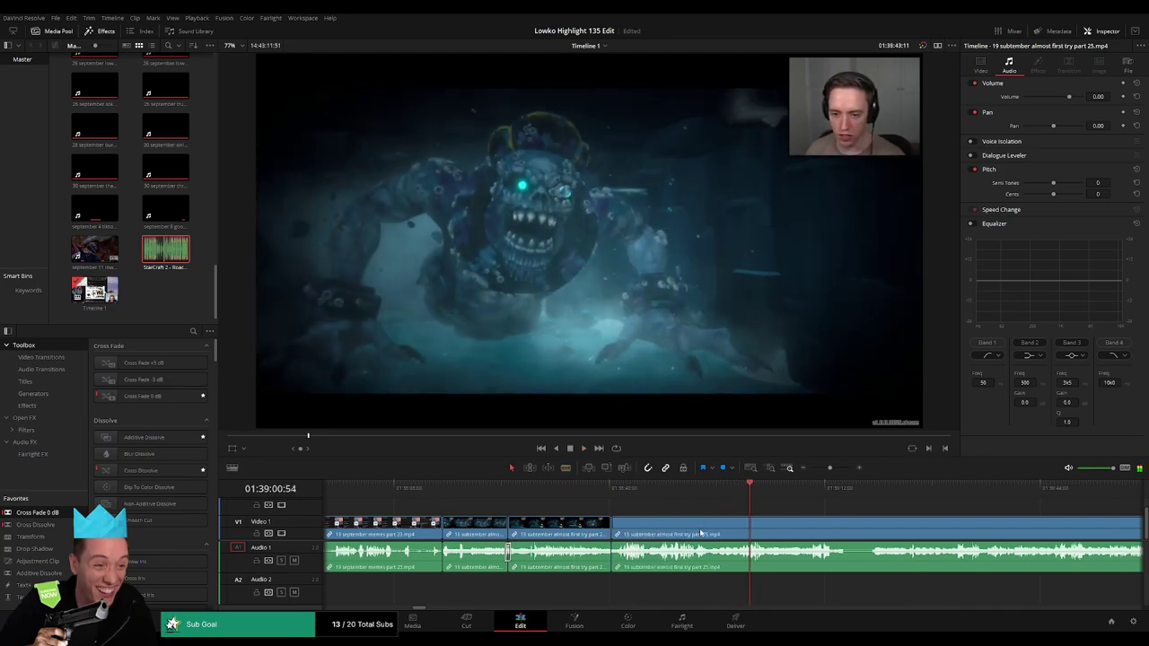
click(616, 499)
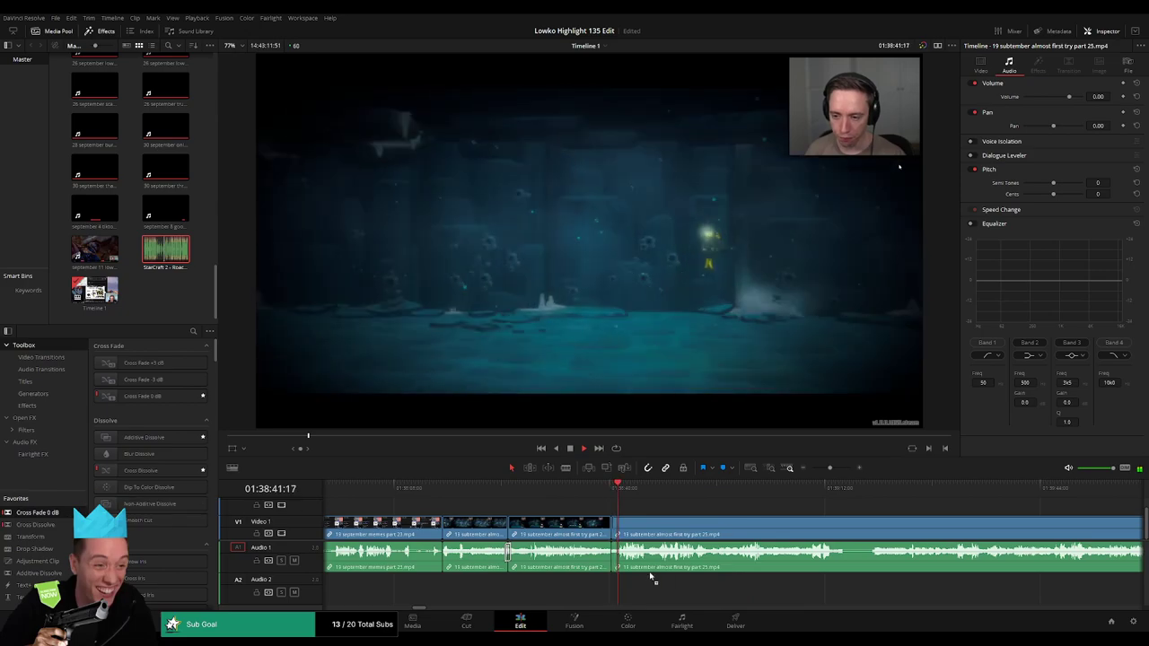
click(626, 577)
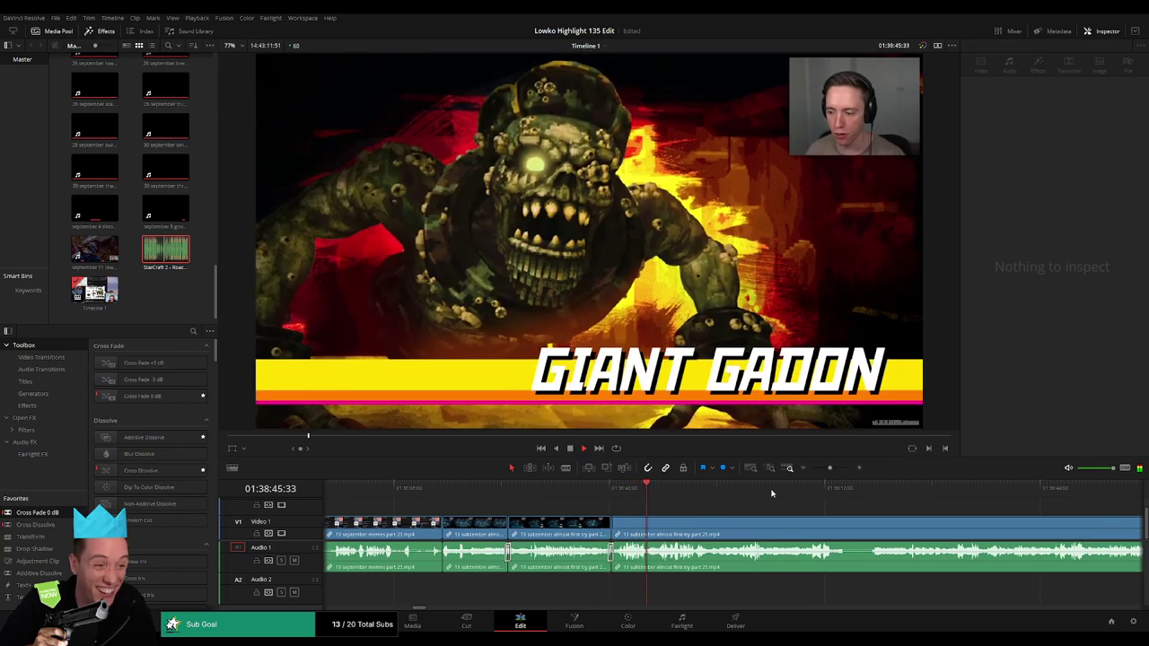
scroll(588, 495, right, 5)
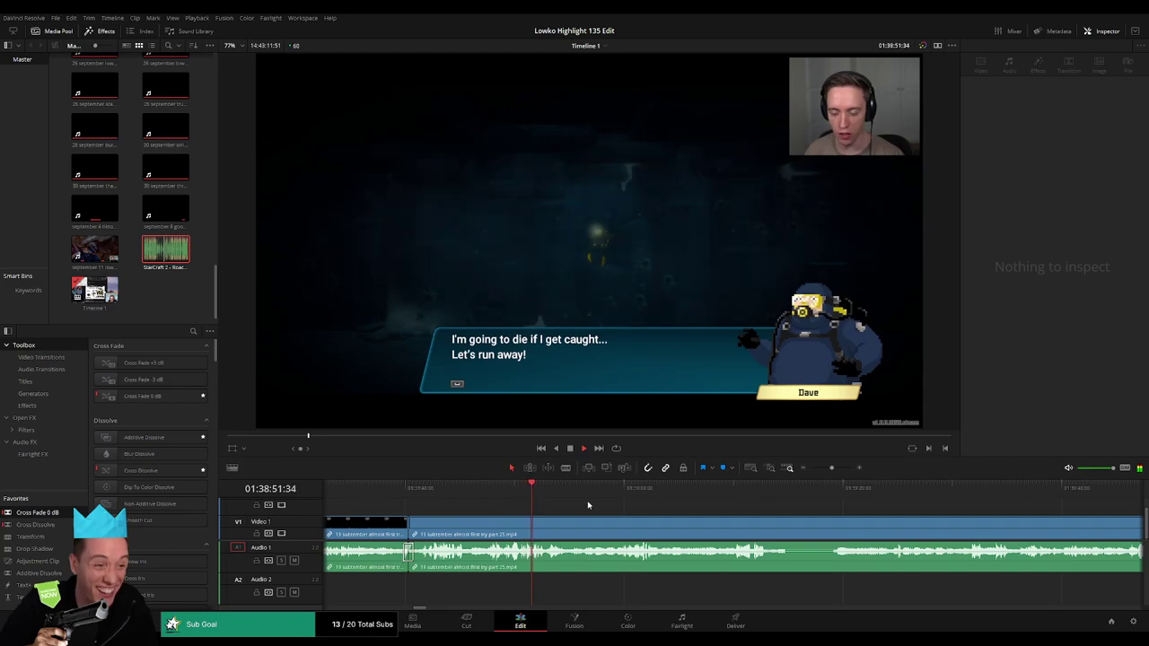
click(565, 552)
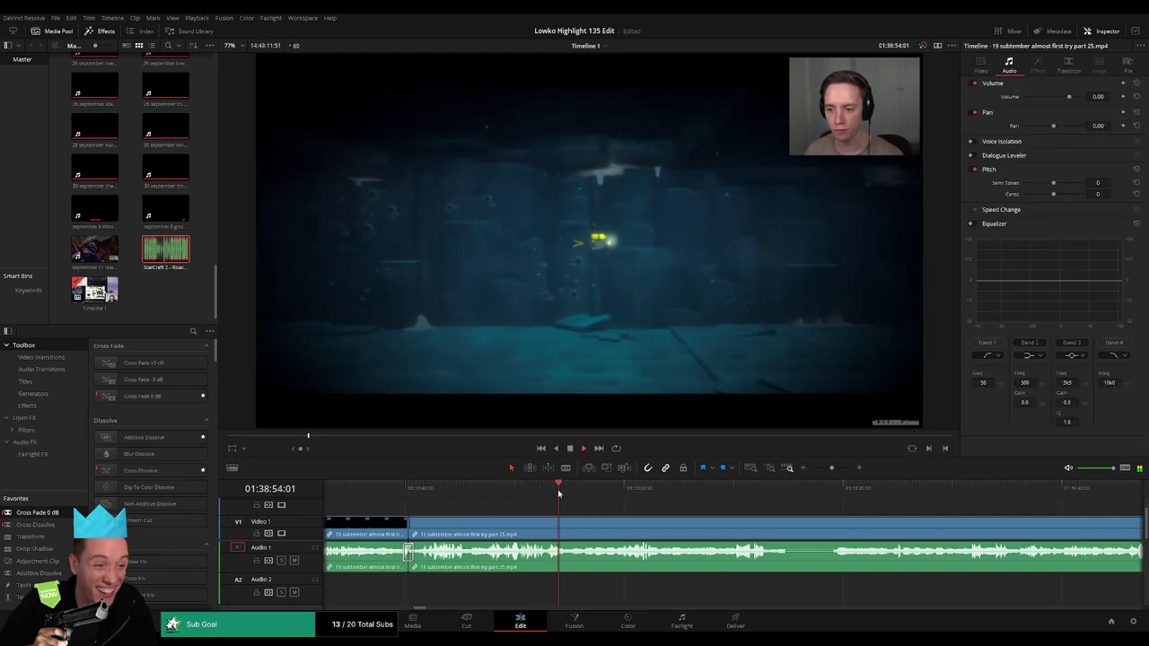
scroll(757, 507, up, 2)
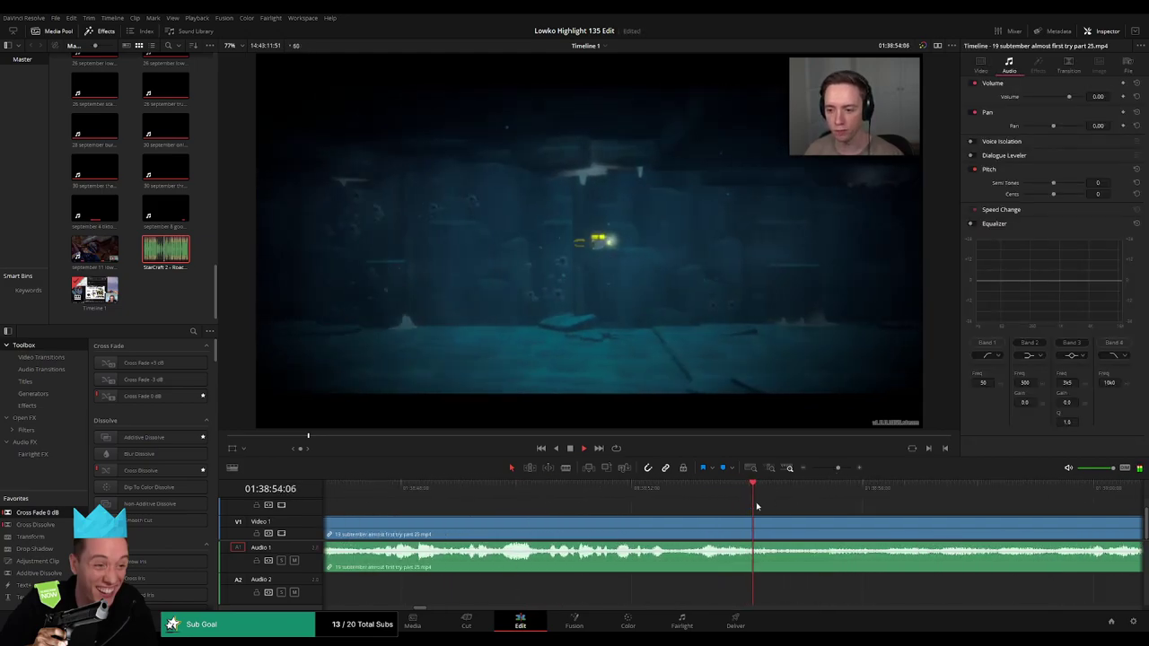
key(space)
click(723, 527)
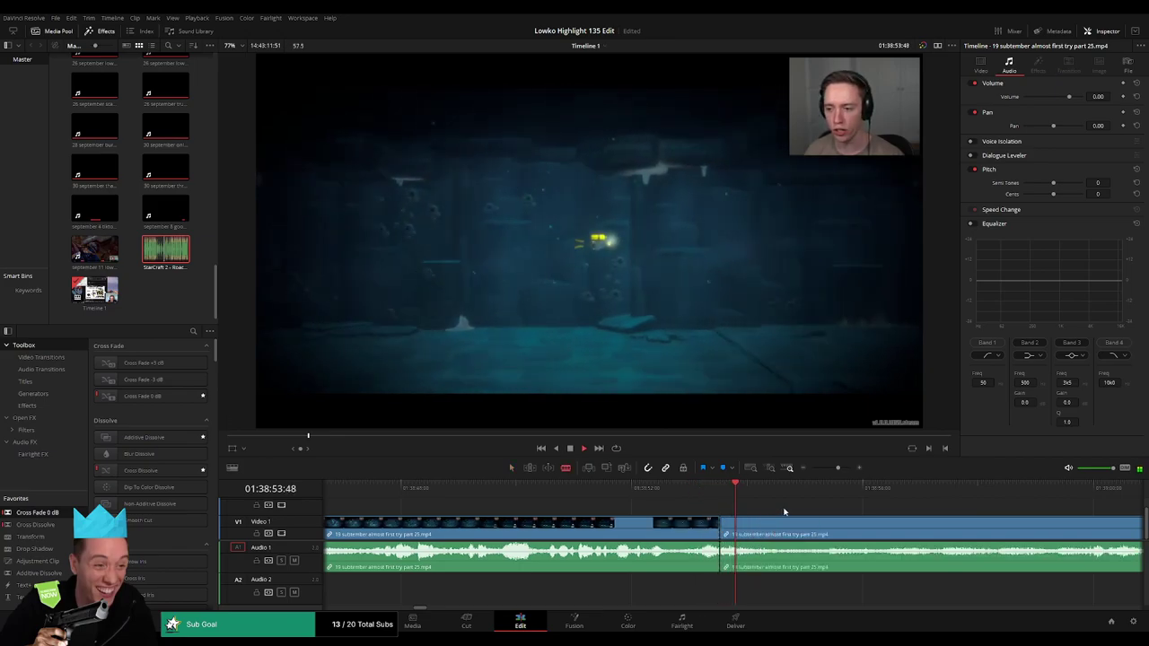
click(752, 535)
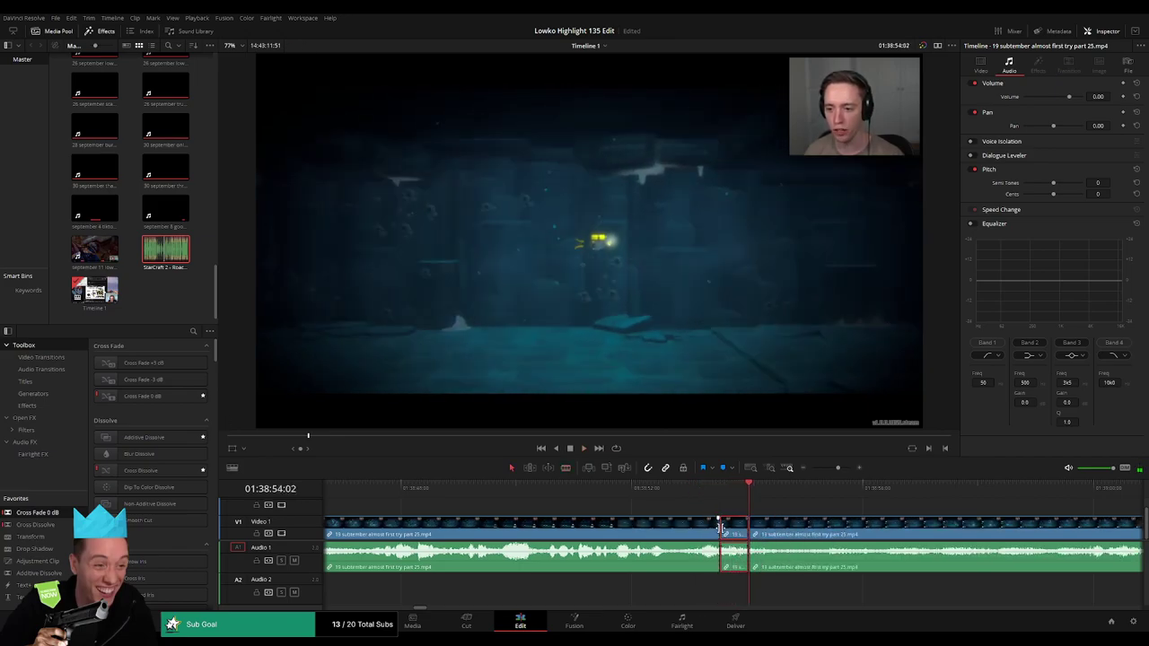
click(720, 528)
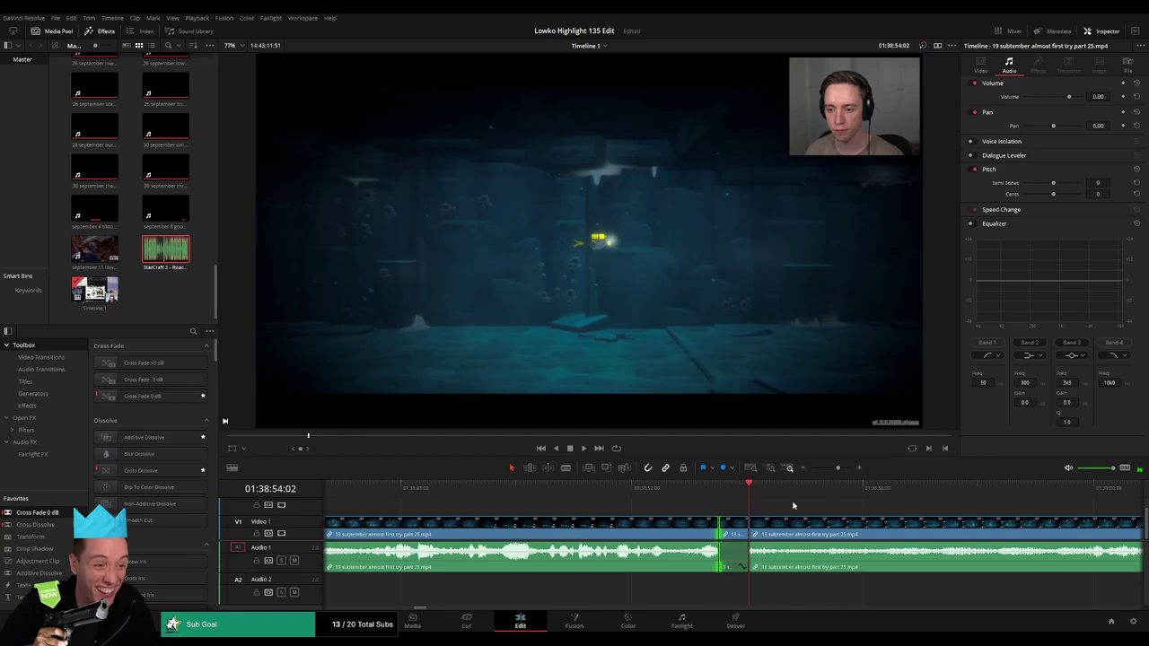
Place StarCraft 2 - Roach Quotes.mp3 on Audio 2 under the isolated piece and play it back.
double_click(175, 258)
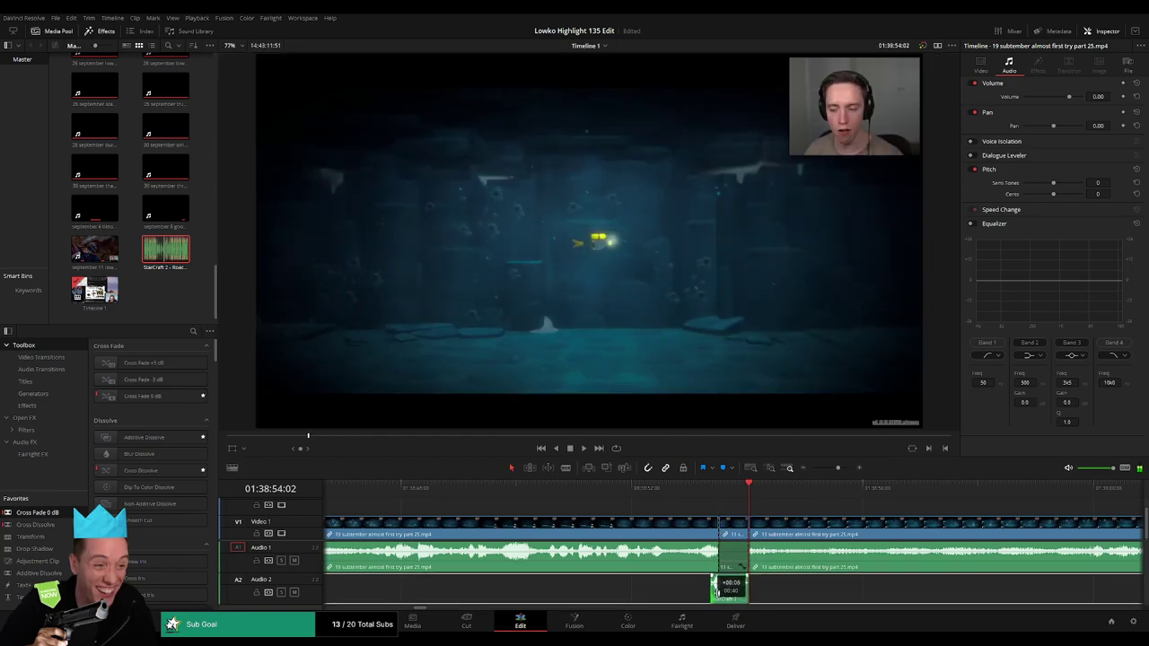
drag(709, 593, 753, 593)
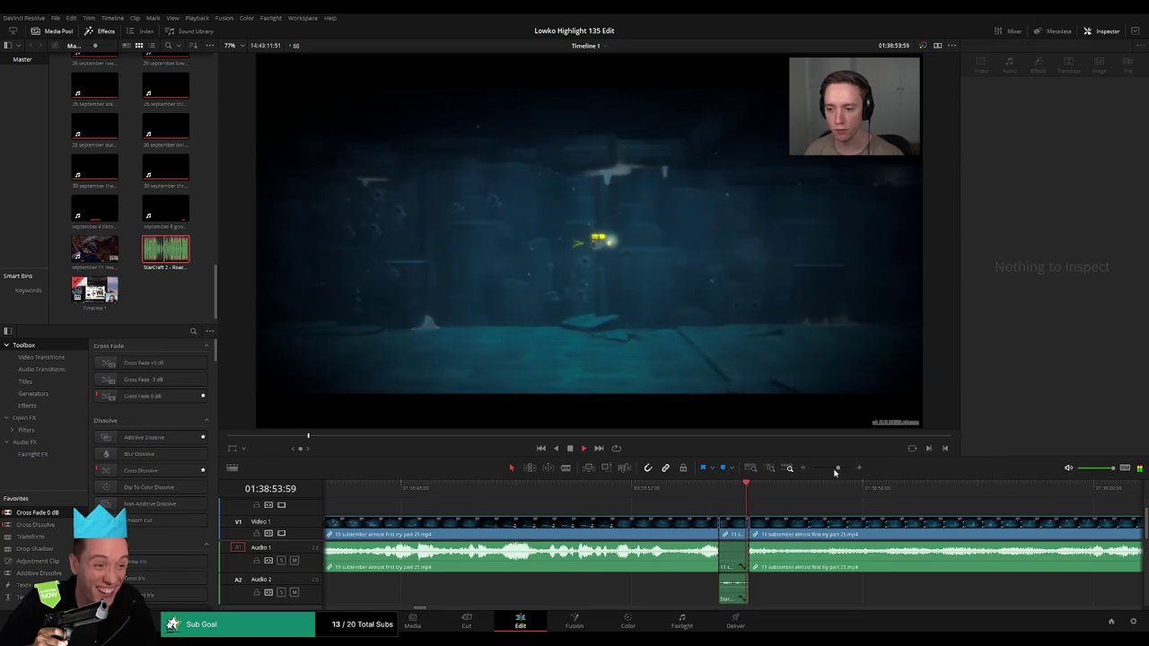
click(747, 489)
key(space)
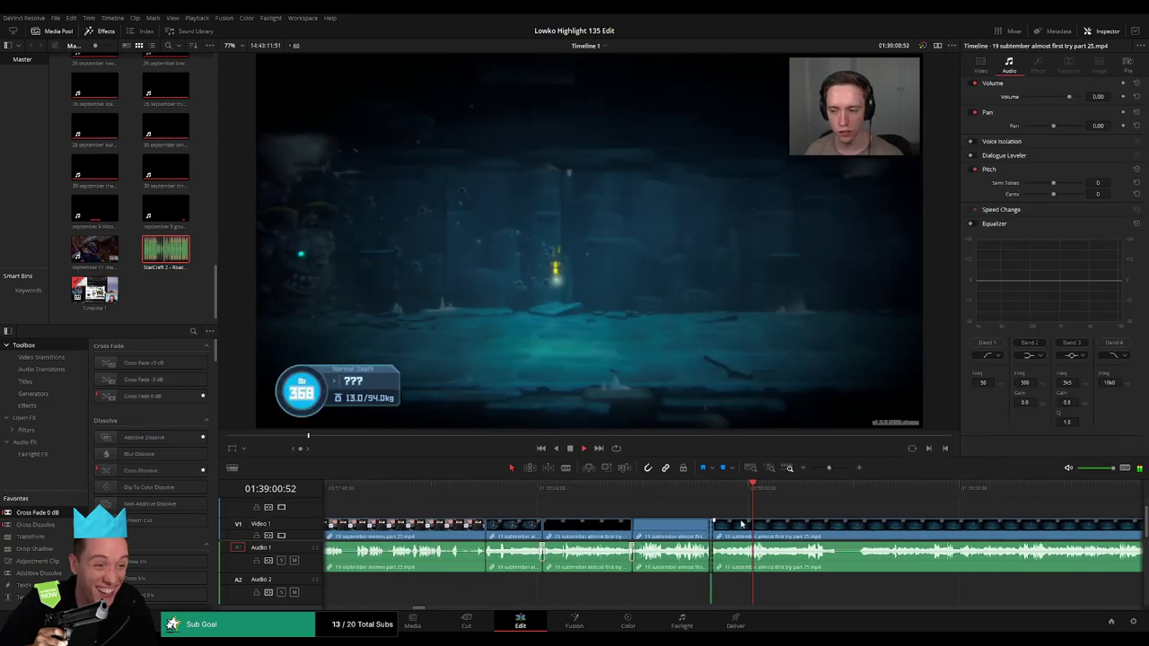
Blade part 25 at both ends of an unwanted stretch and ripple-delete it before Dave's underwater scene.
mouse_move(745, 489)
mouse_down()
mouse_move(660, 489)
mouse_move(709, 493)
mouse_up()
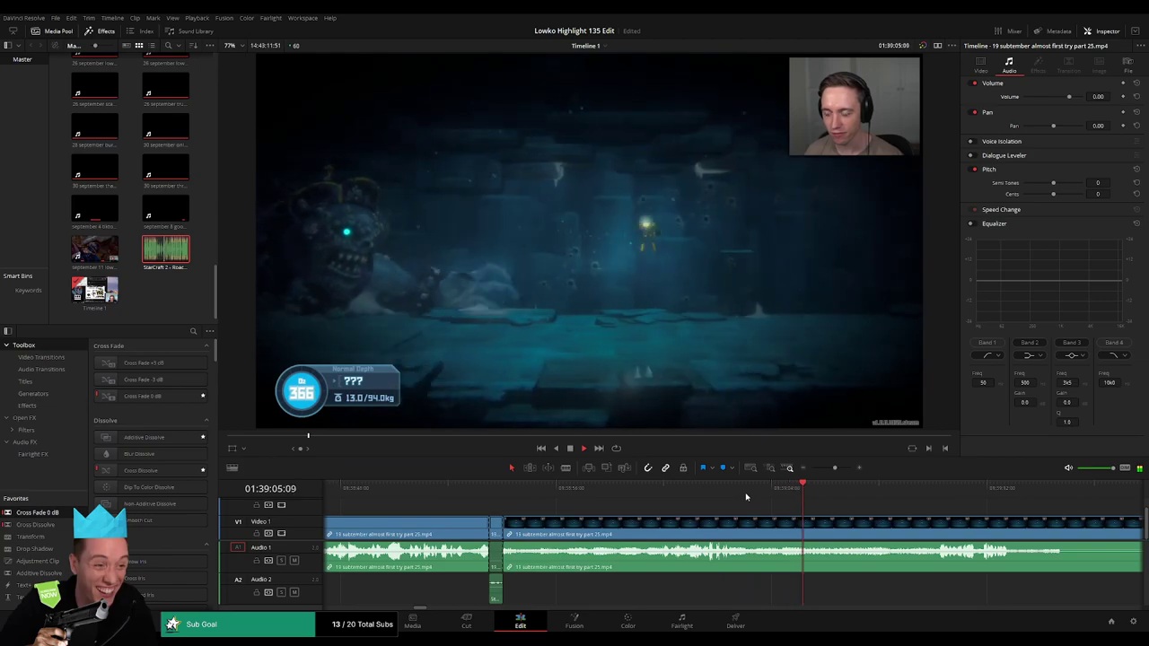
key(l)
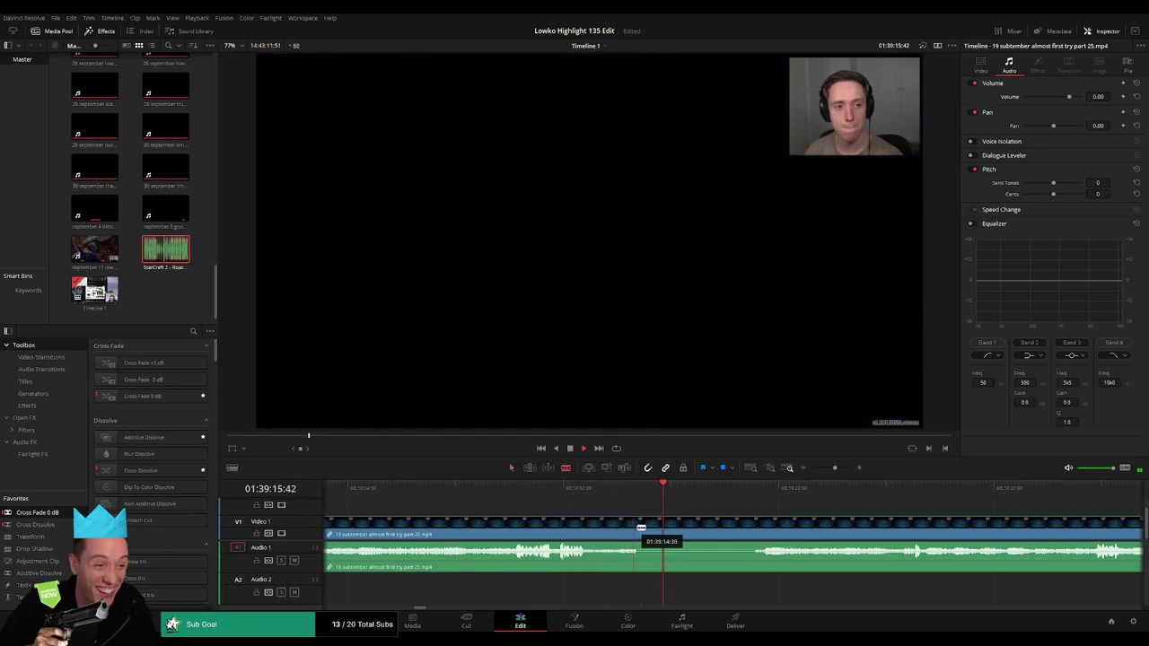
click(650, 530)
click(778, 492)
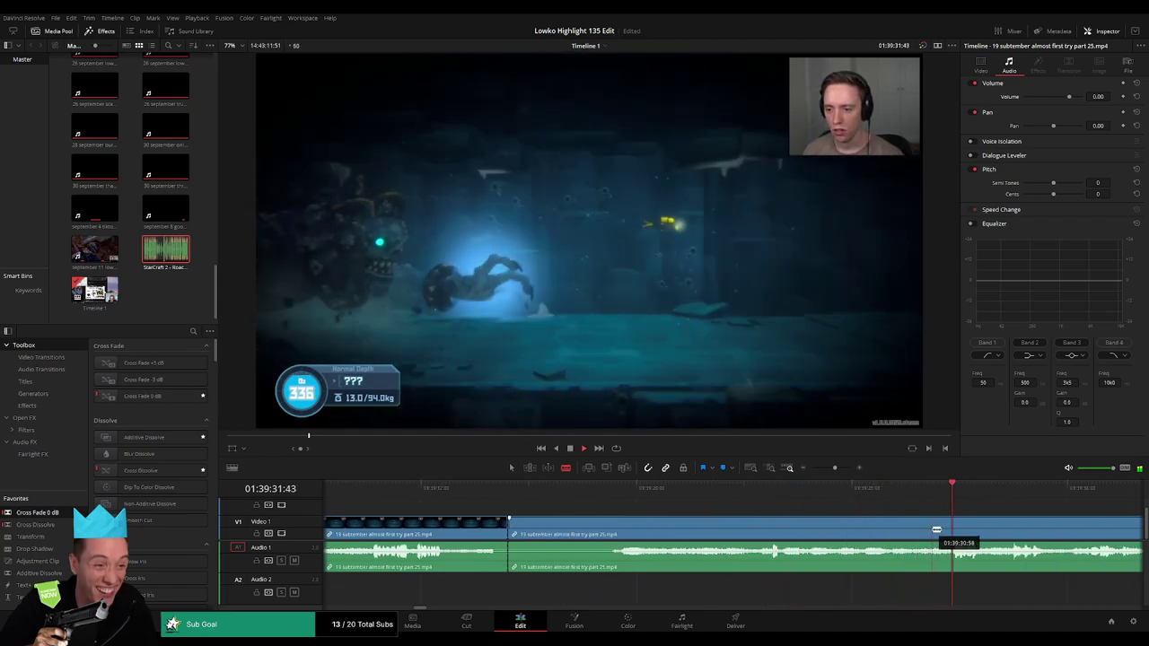
key(BackSpace)
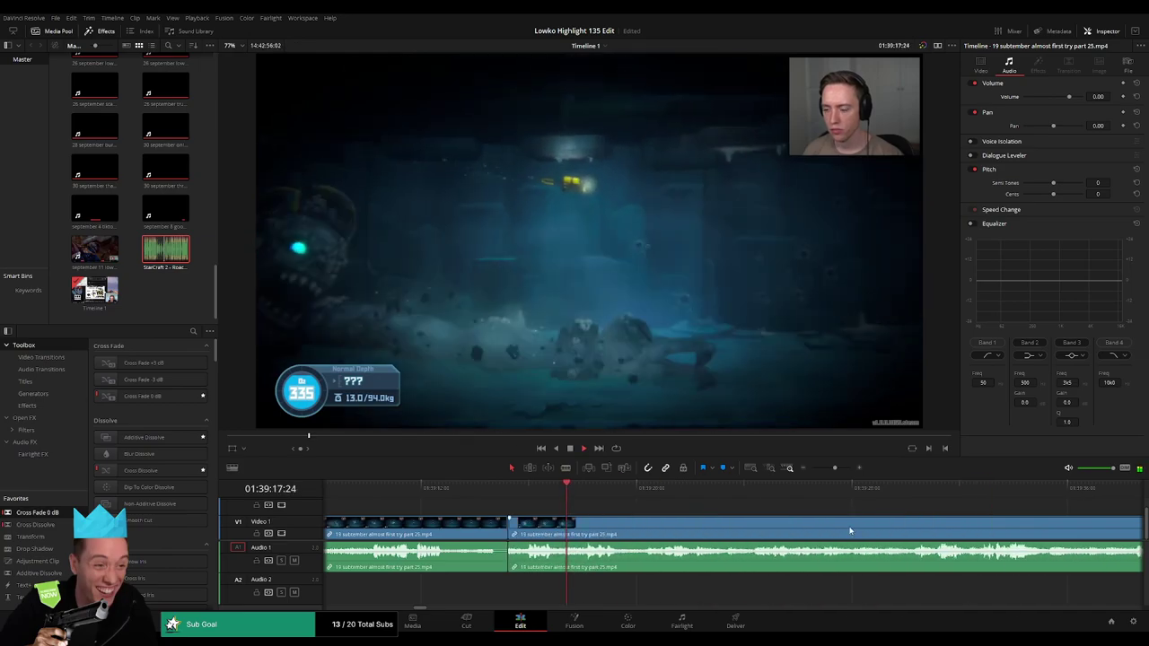
click(503, 558)
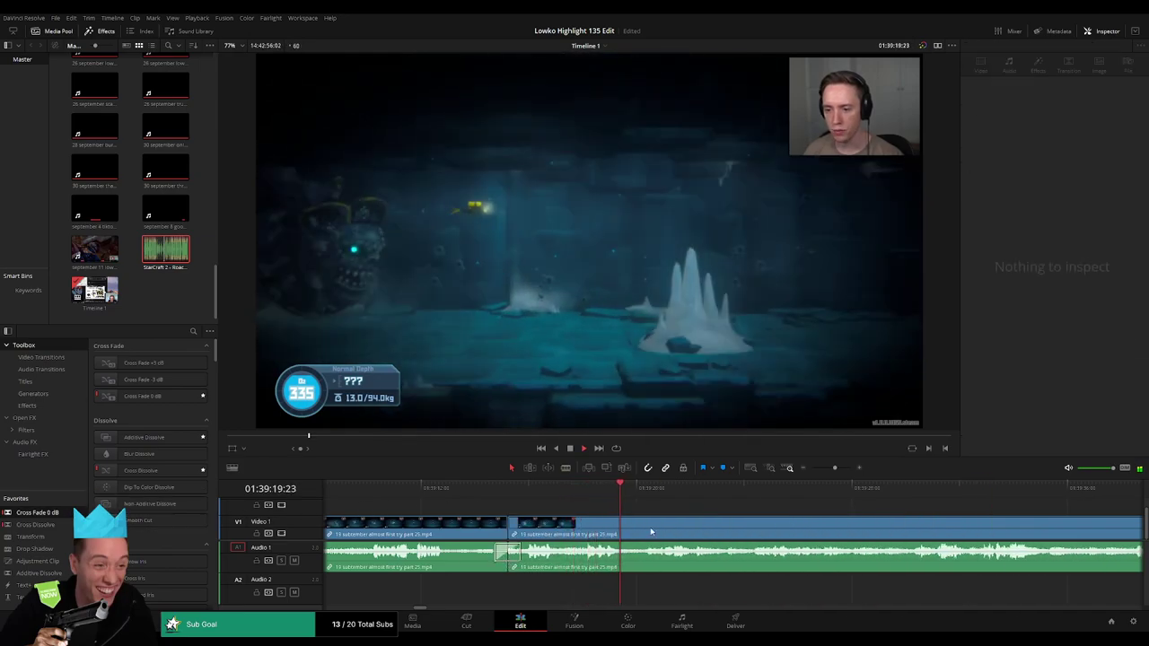
click(814, 489)
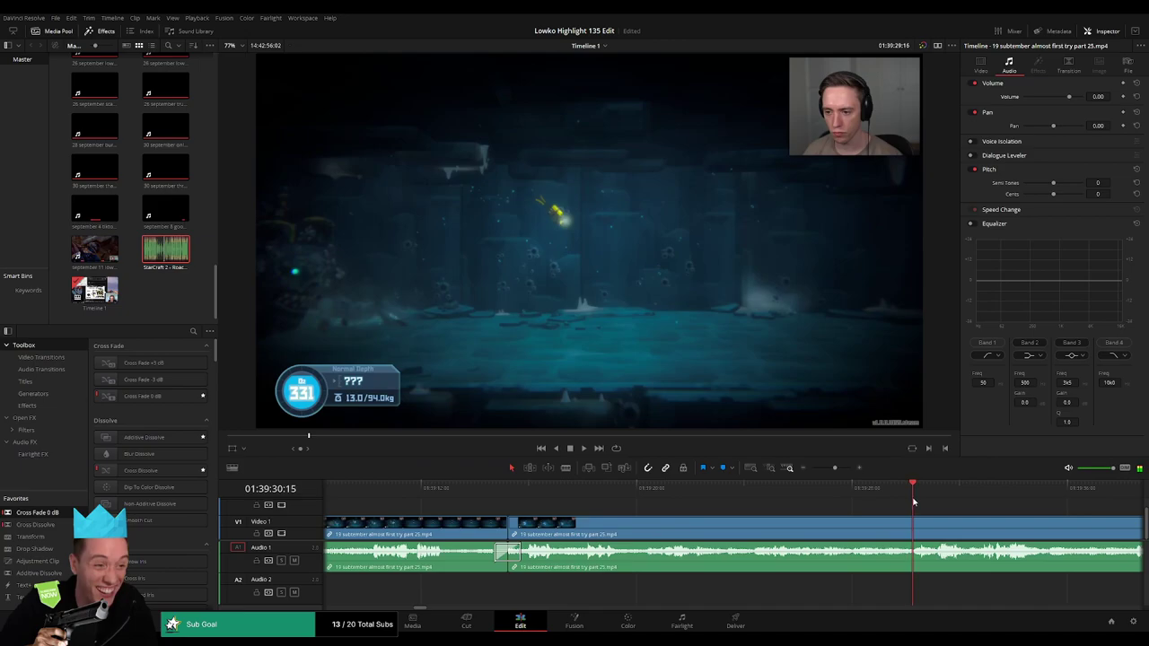
scroll(690, 526, down, 3)
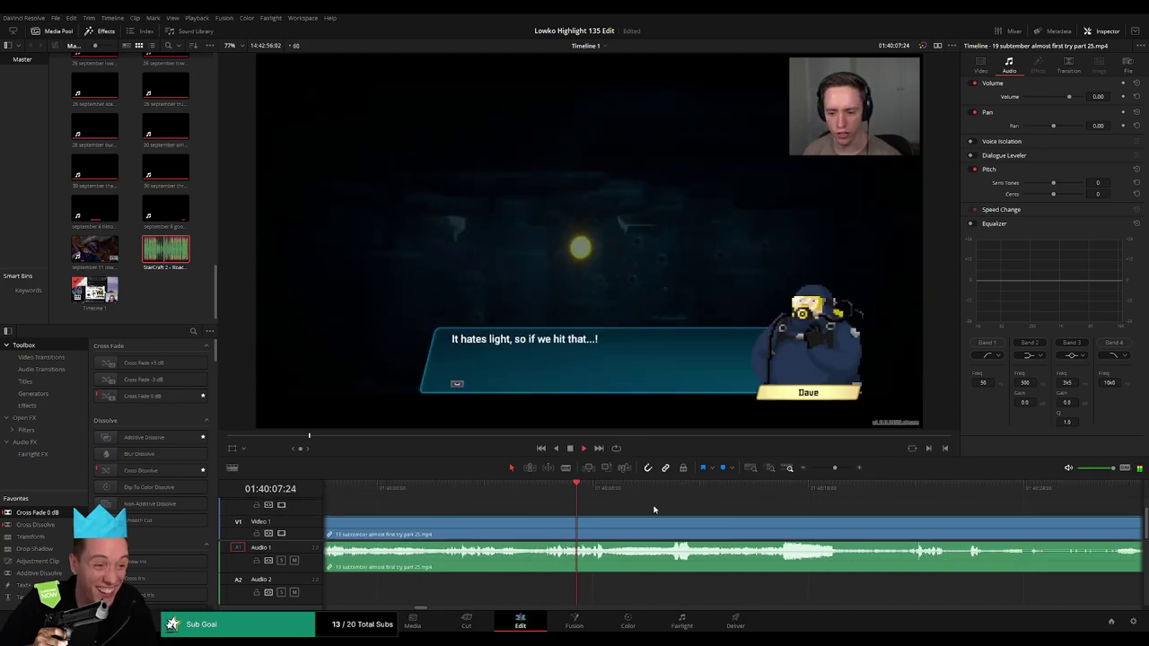
Scrub the part 25 footage past the game over moment to where the unwanted stretch begins.
click(664, 492)
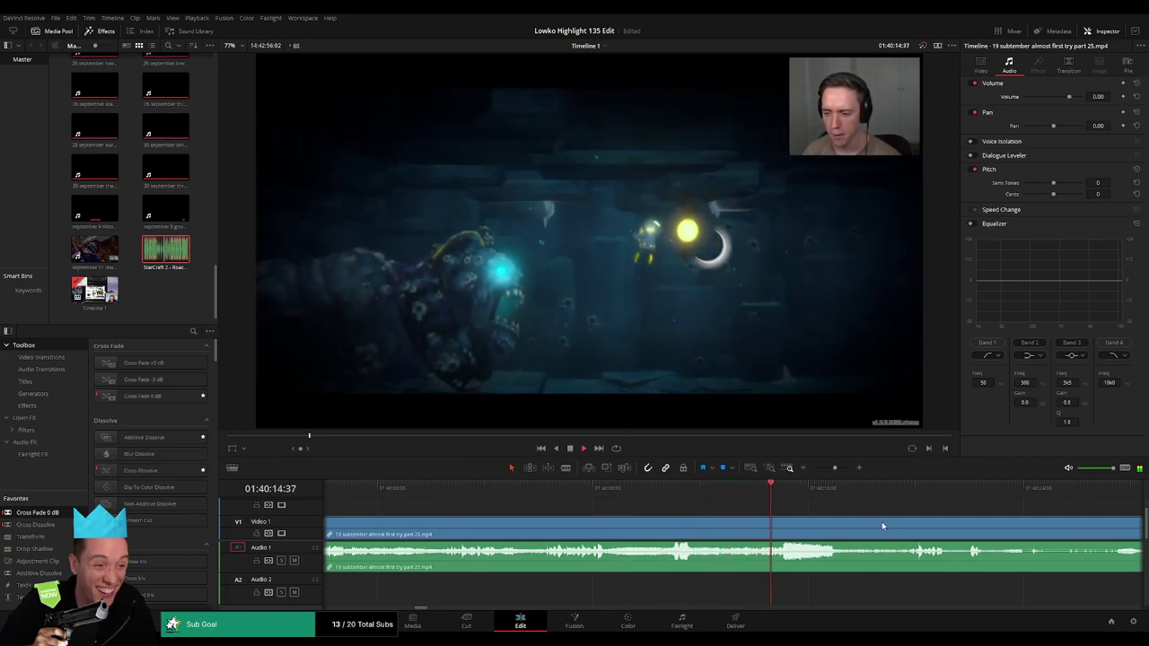
scroll(565, 501, right, 5)
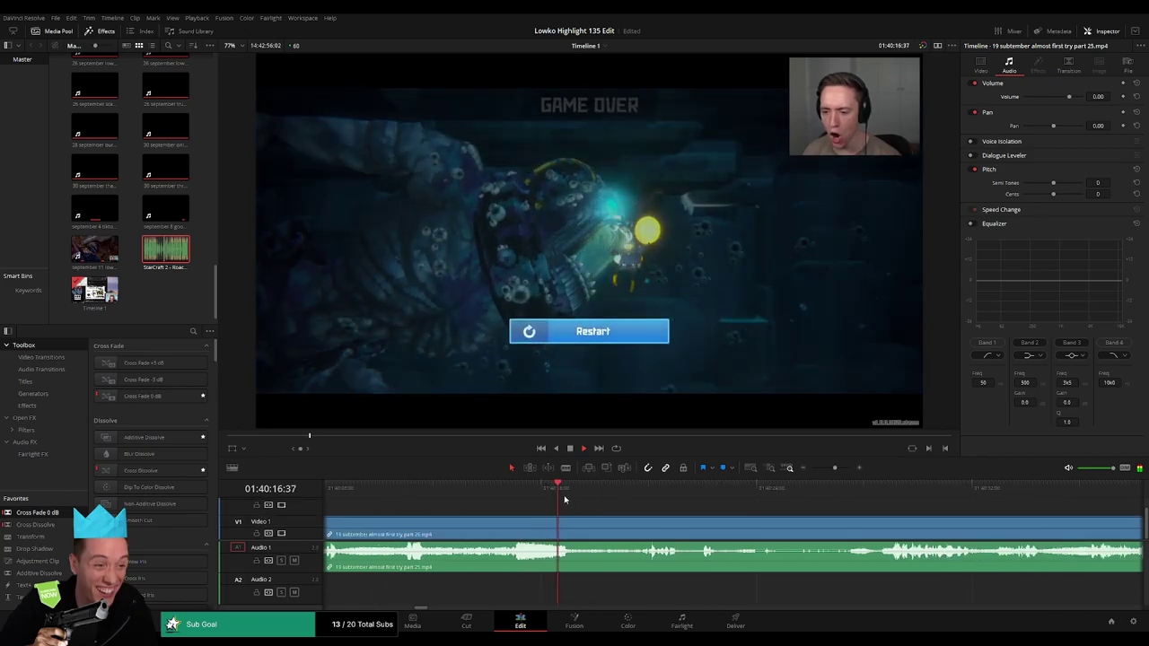
drag(565, 500, 650, 503)
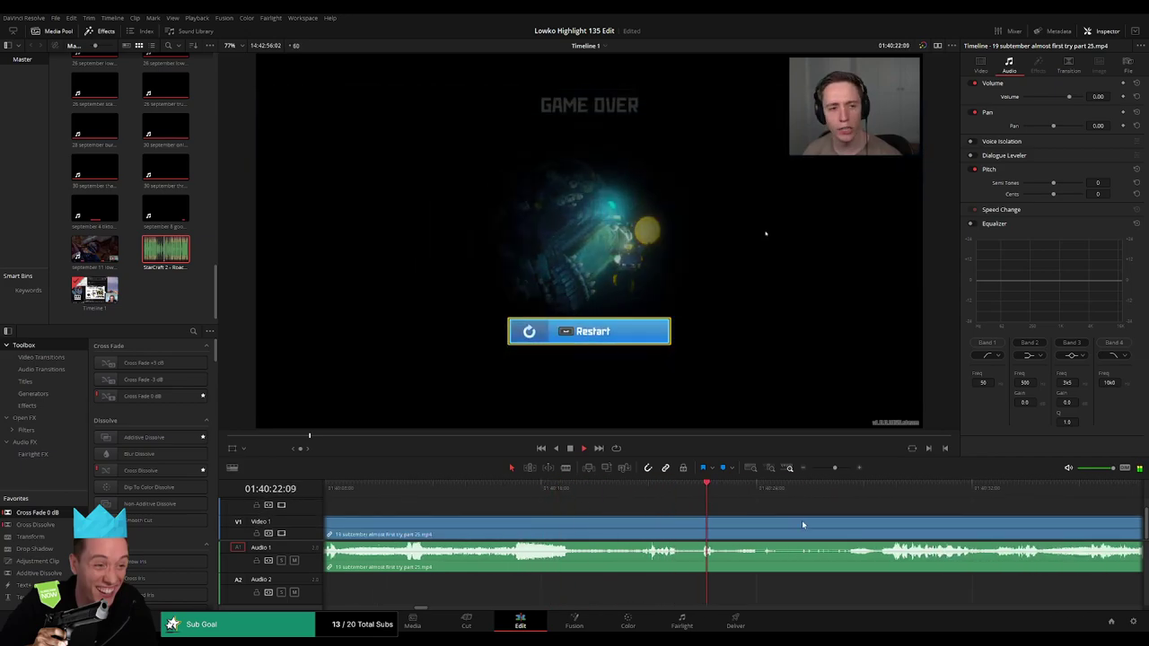
scroll(572, 506, right, 3)
key(space)
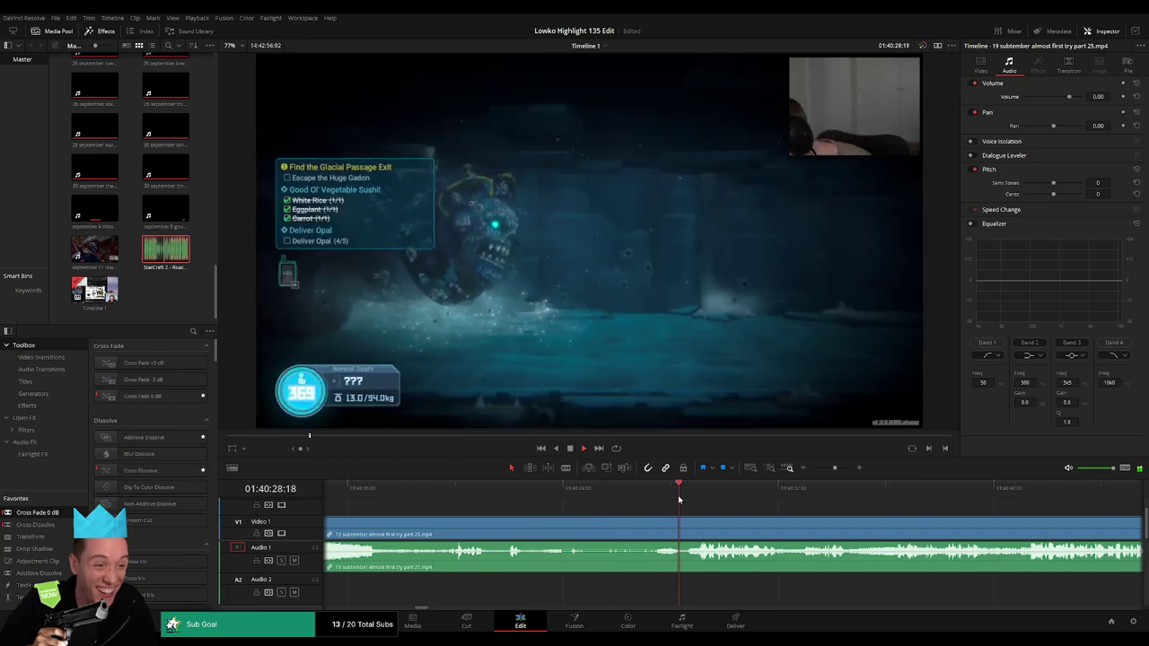
scroll(695, 509, right, 3)
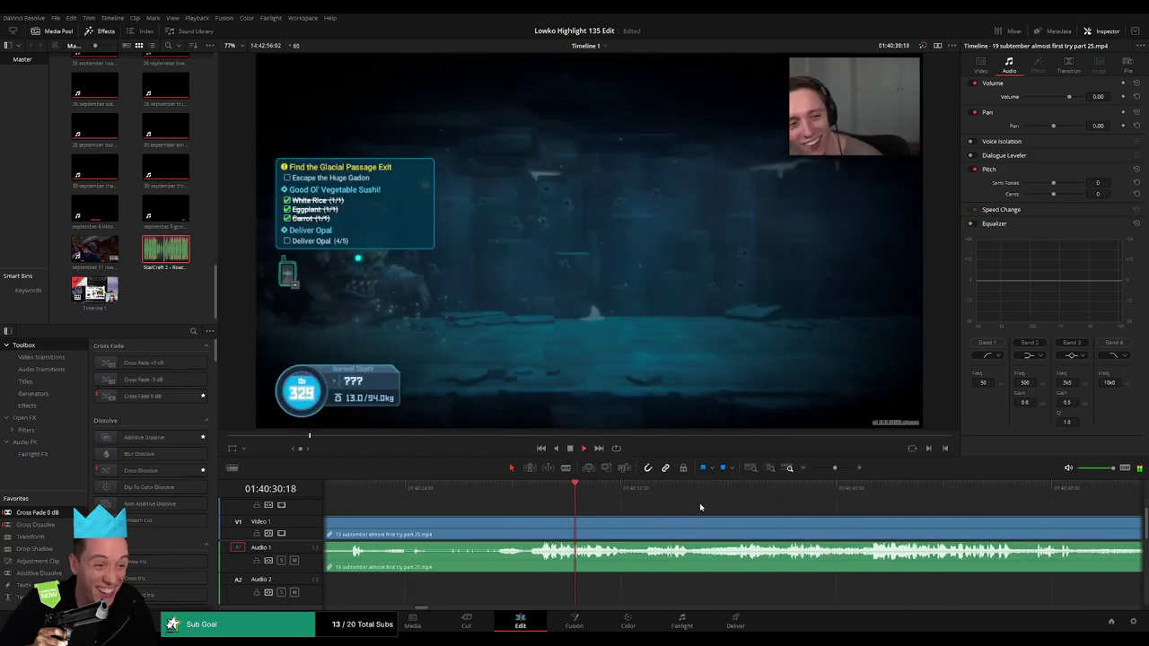
click(669, 490)
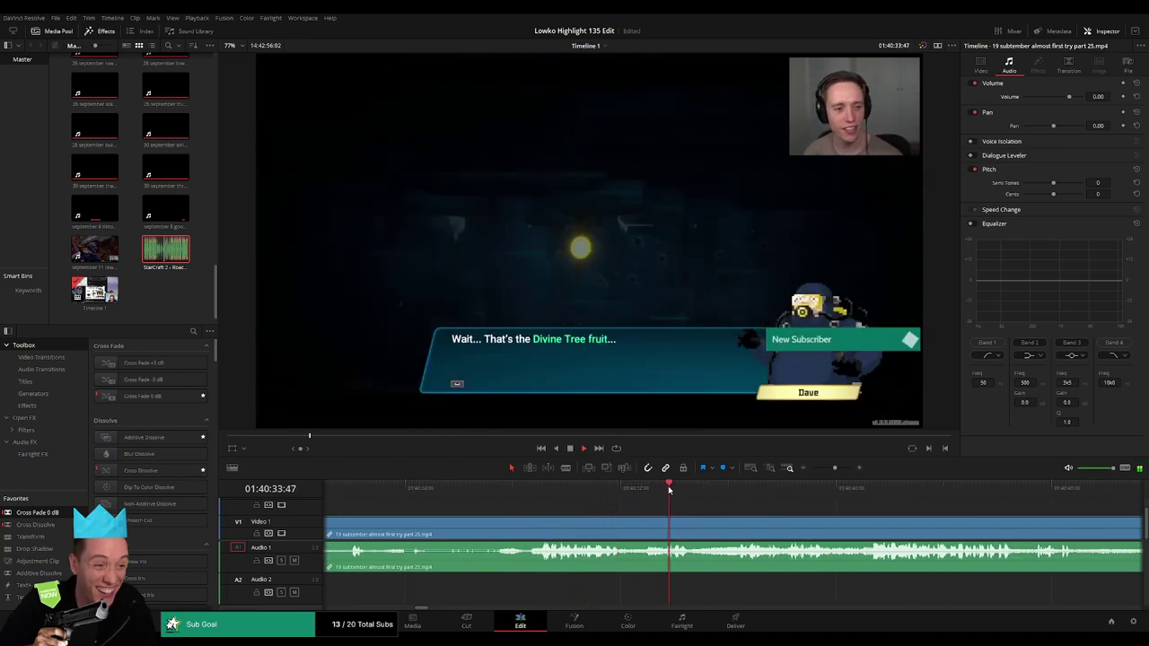
scroll(640, 505, right, 4)
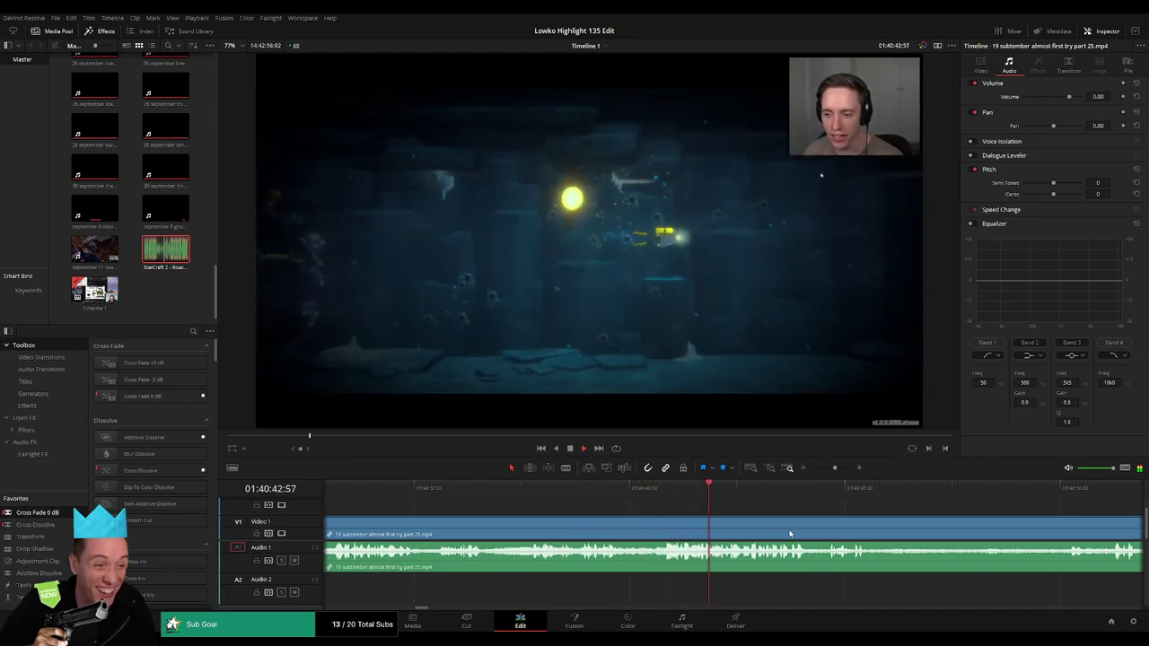
scroll(614, 516, right, 4)
scroll(655, 520, right, 3)
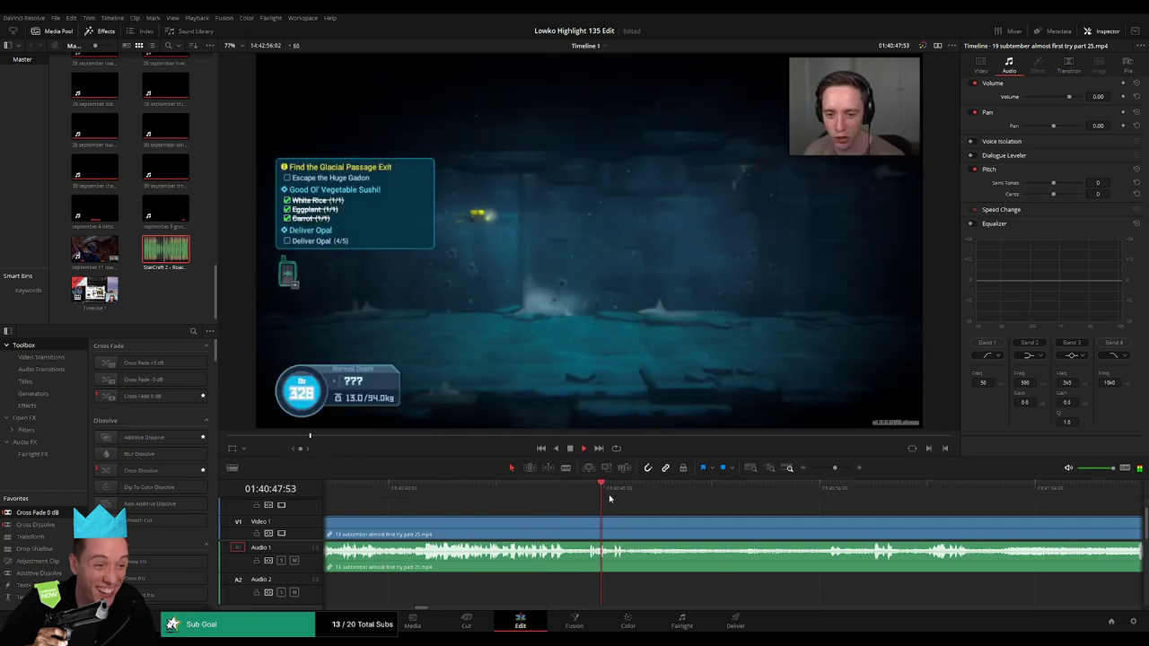
click(793, 503)
Blade both ends of the stretch and delete it so the footage joins into the underwater escape.
key(b)
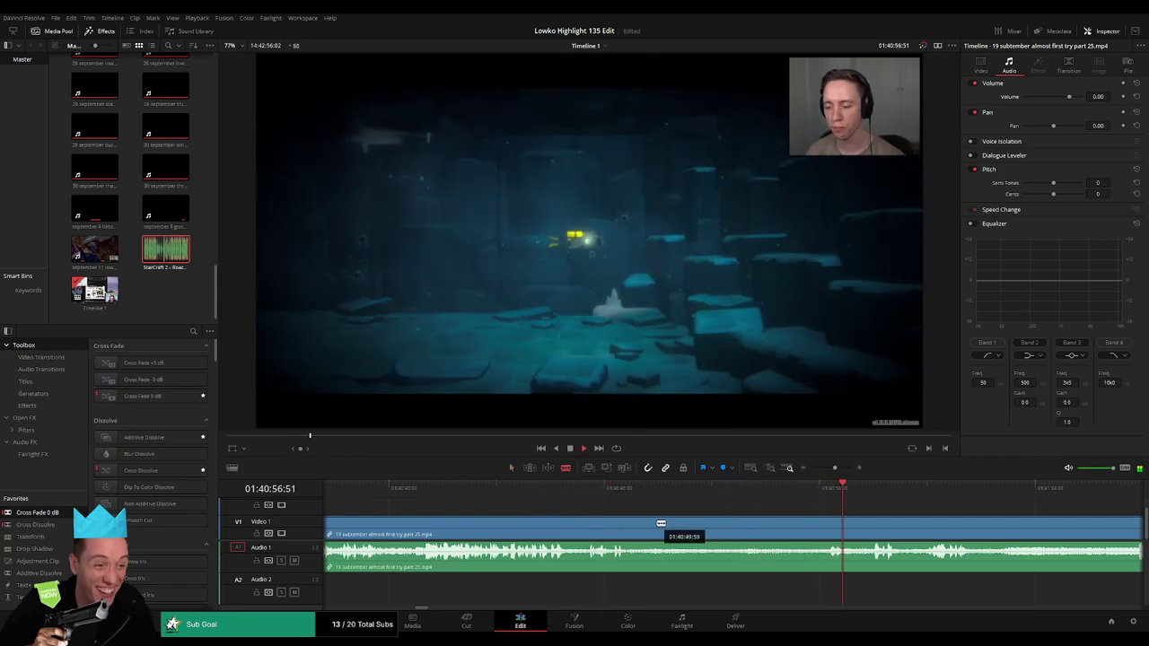
click(645, 529)
click(805, 529)
key(a)
click(756, 534)
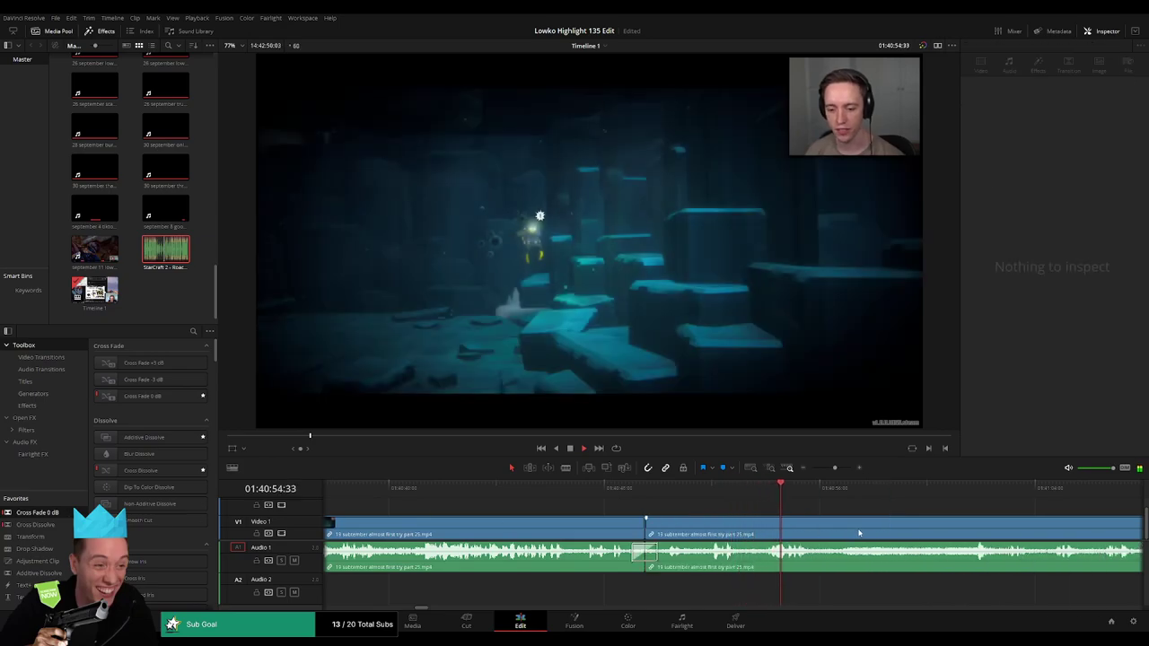
key(Delete)
click(631, 504)
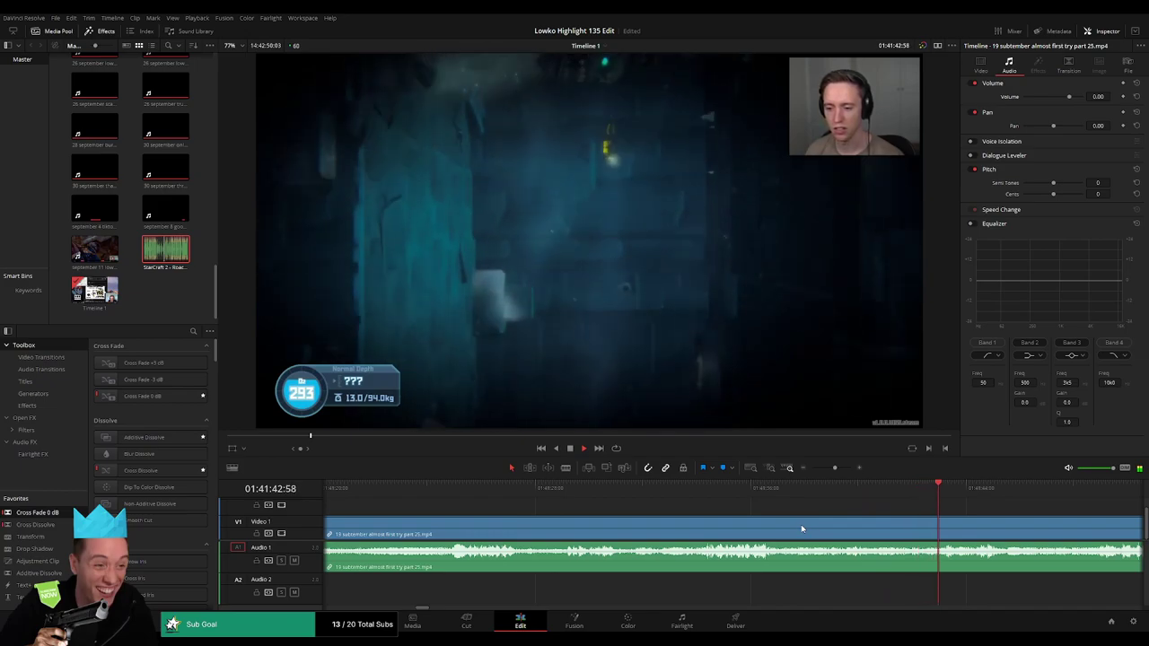
scroll(718, 512, right, 3)
click(762, 497)
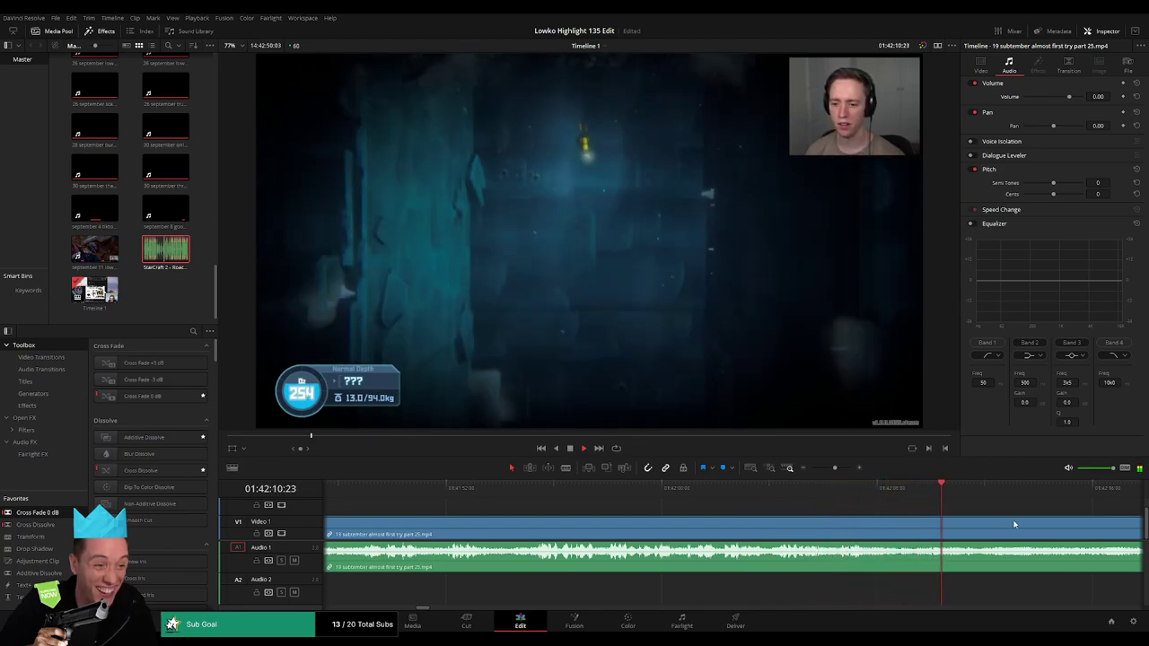
Blade around the first dull stretch in the part 25 clip and ripple delete it.
key(l)
key(l)
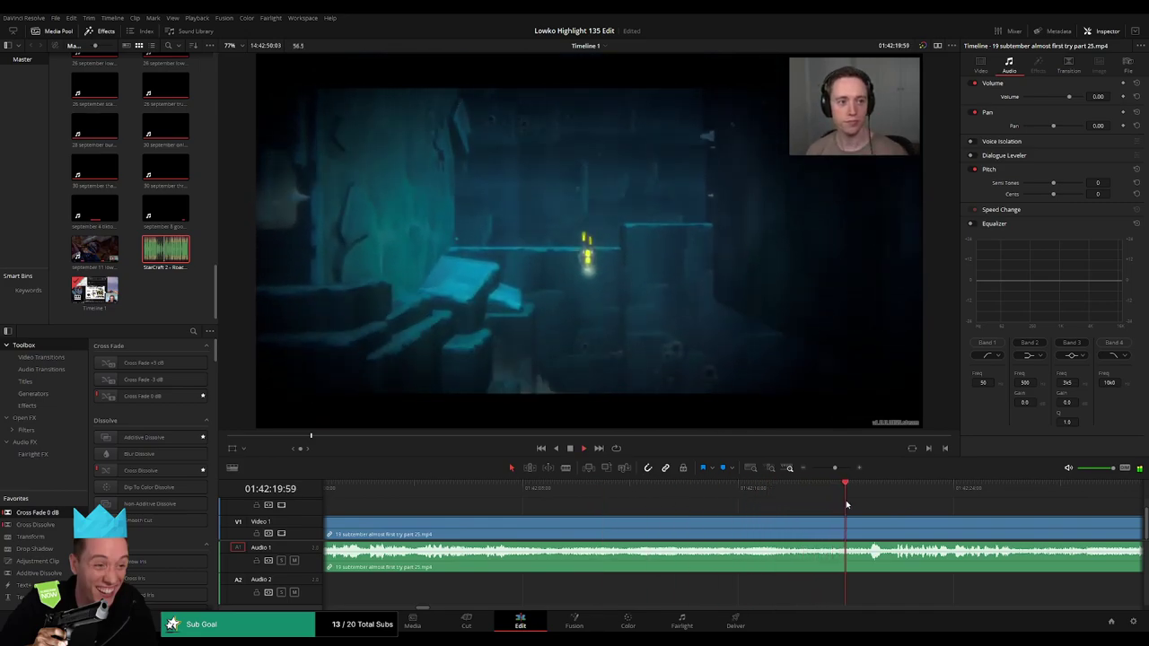
scroll(709, 525, right, 3)
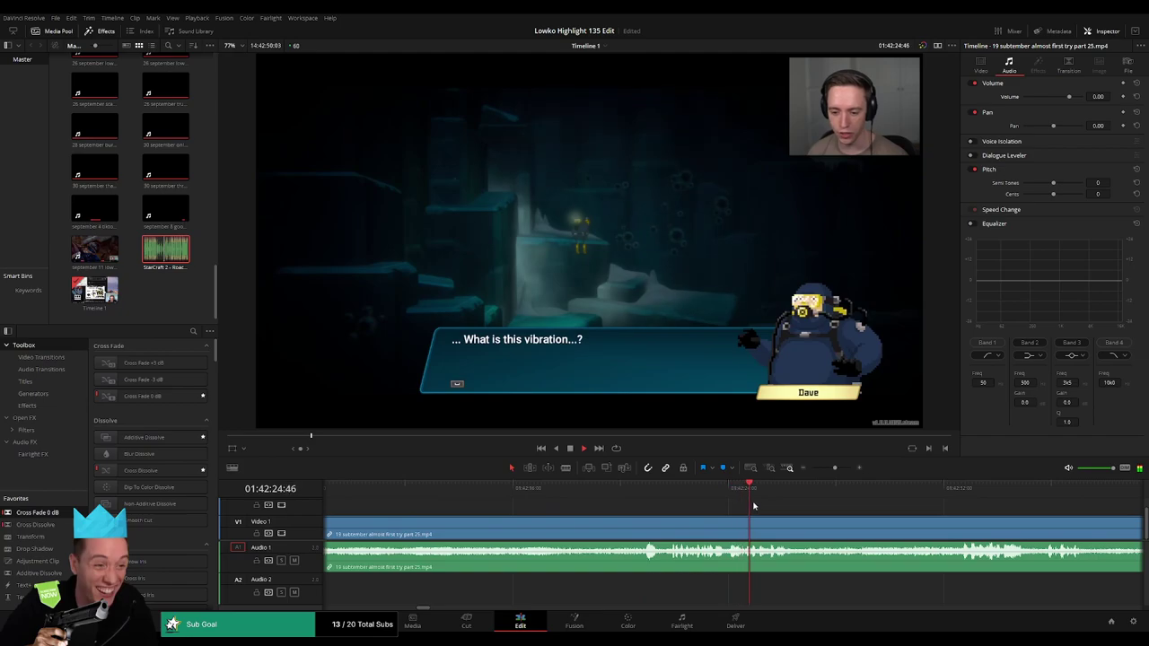
drag(774, 504, 924, 528)
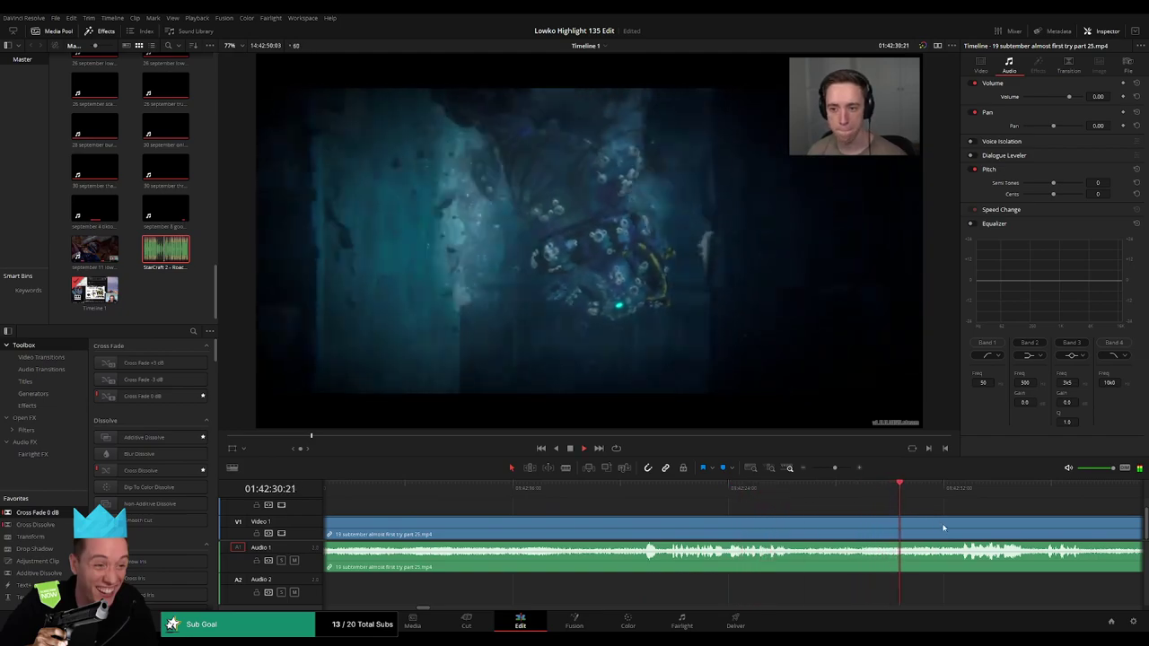
scroll(776, 519, right, 3)
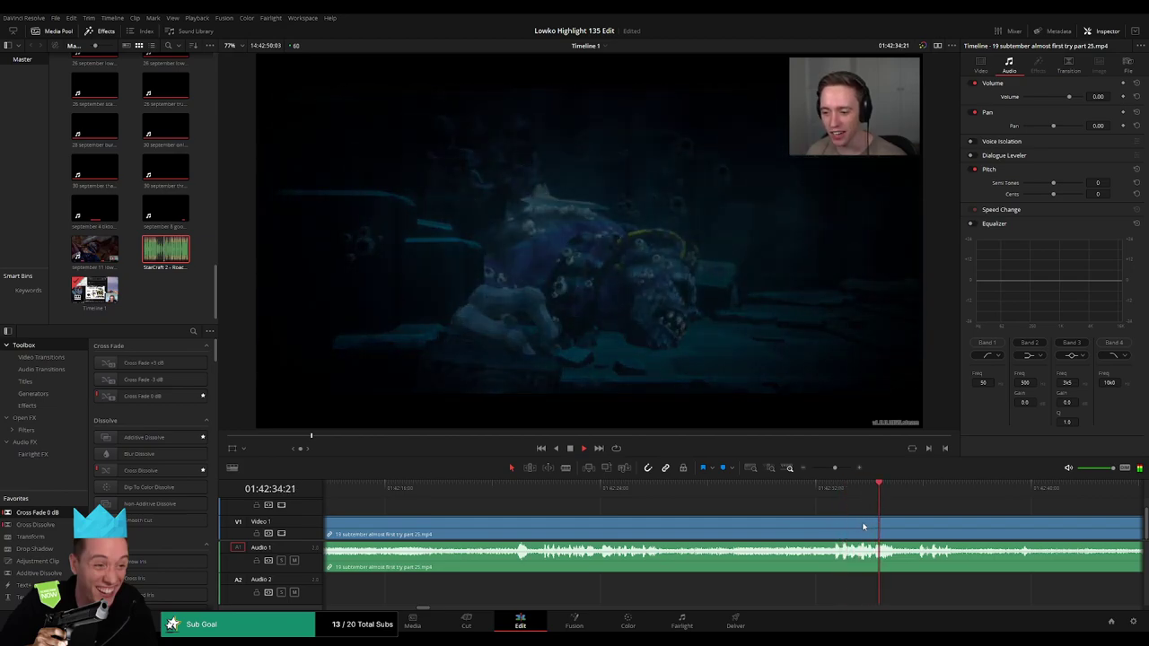
scroll(808, 521, right, 5)
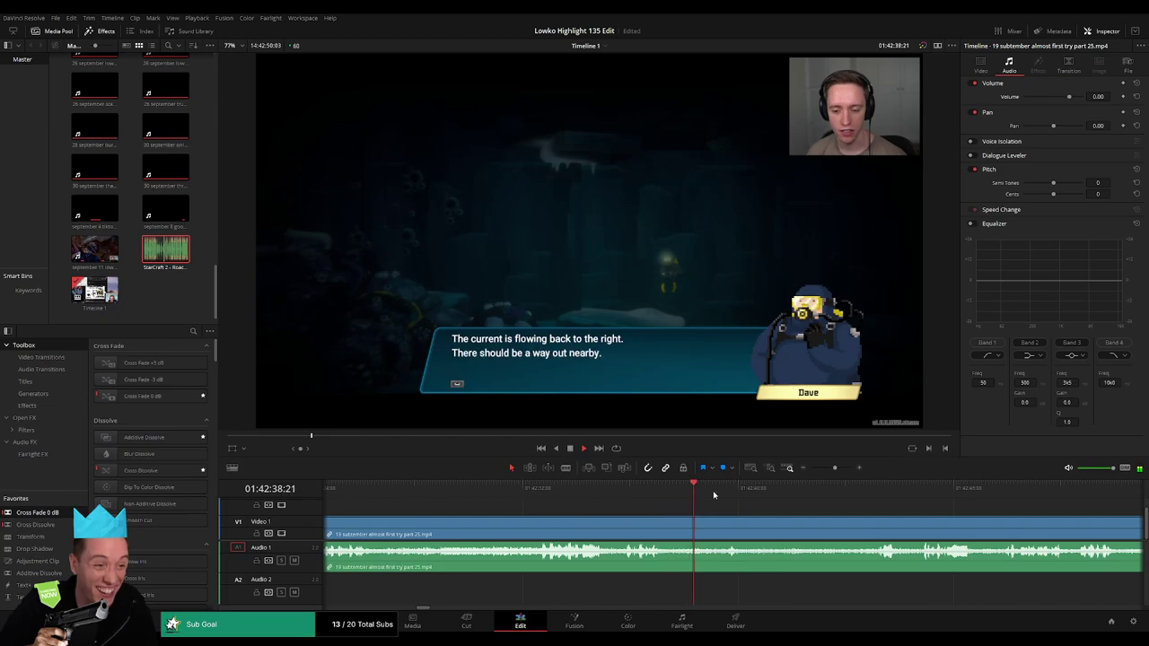
drag(714, 495, 841, 502)
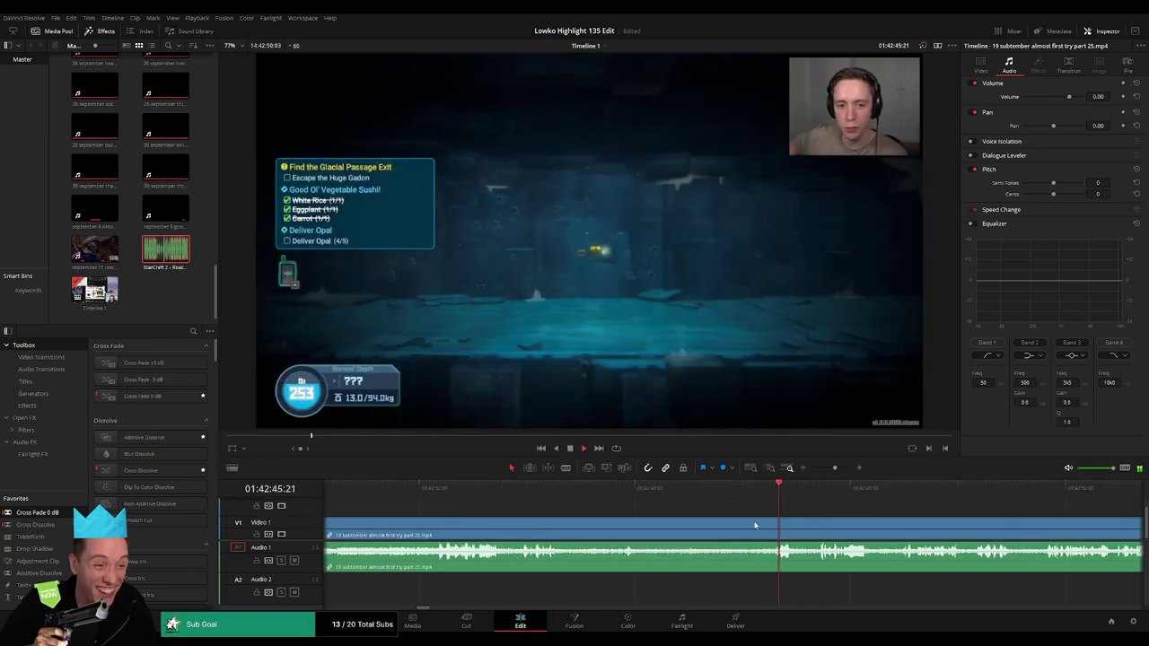
scroll(578, 525, right, 3)
click(675, 528)
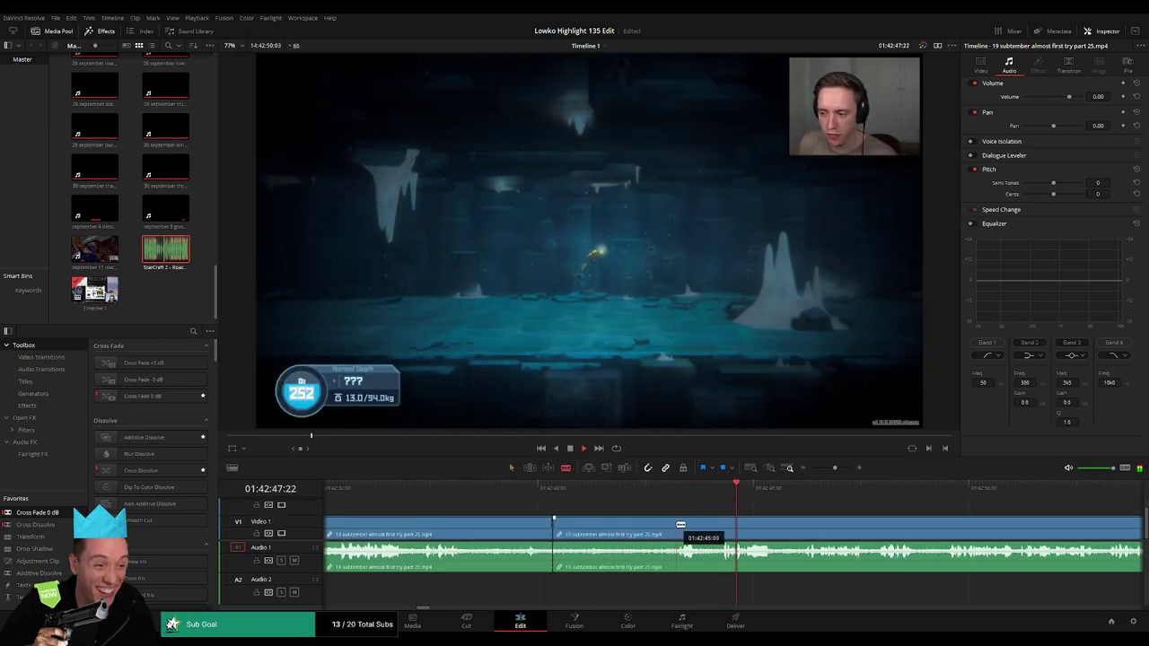
key(a)
click(651, 530)
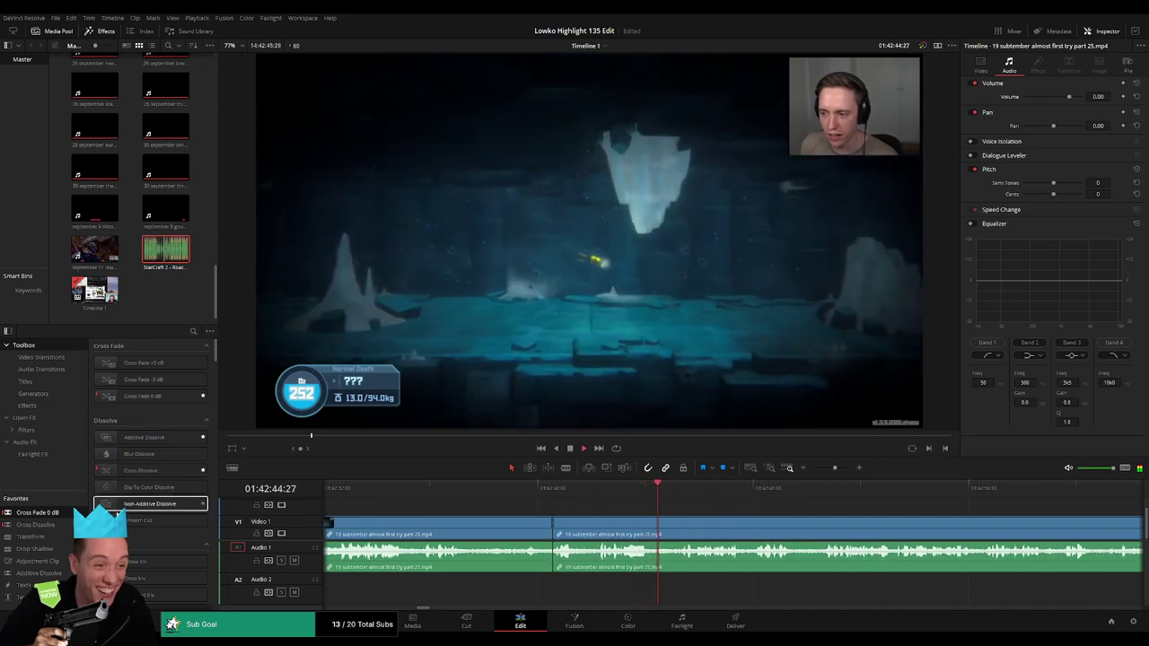
key(ctrl+shift+a)
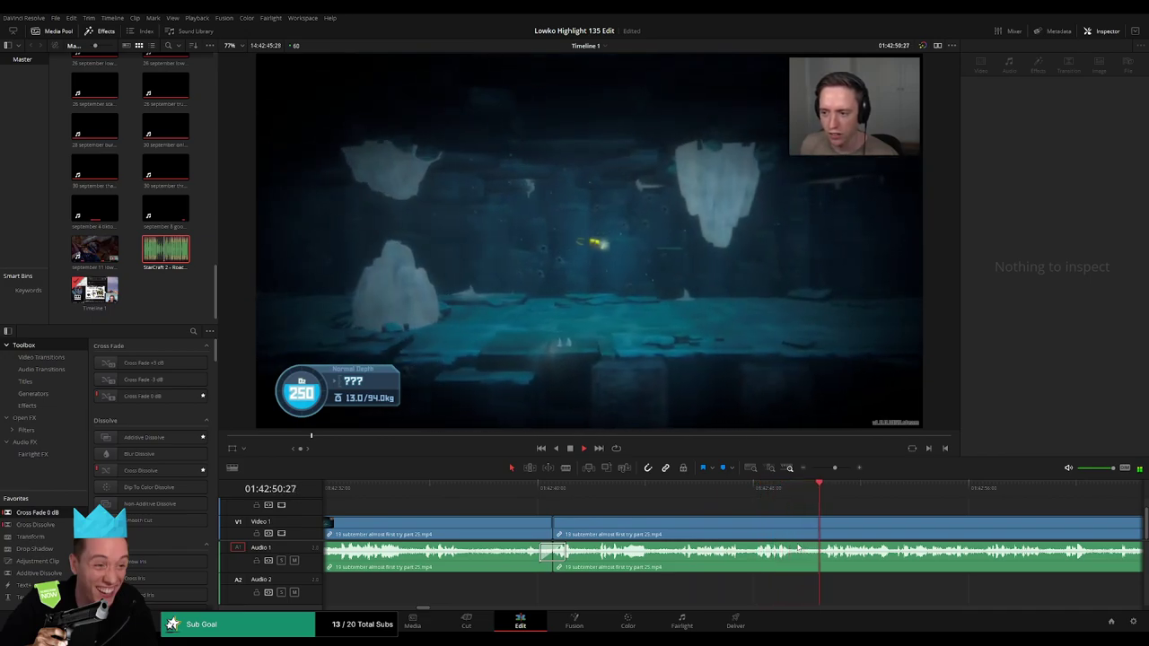
Cut out a second unwanted stretch, close the gap, and add an audio crossfade at the join.
scroll(624, 518, right, 3)
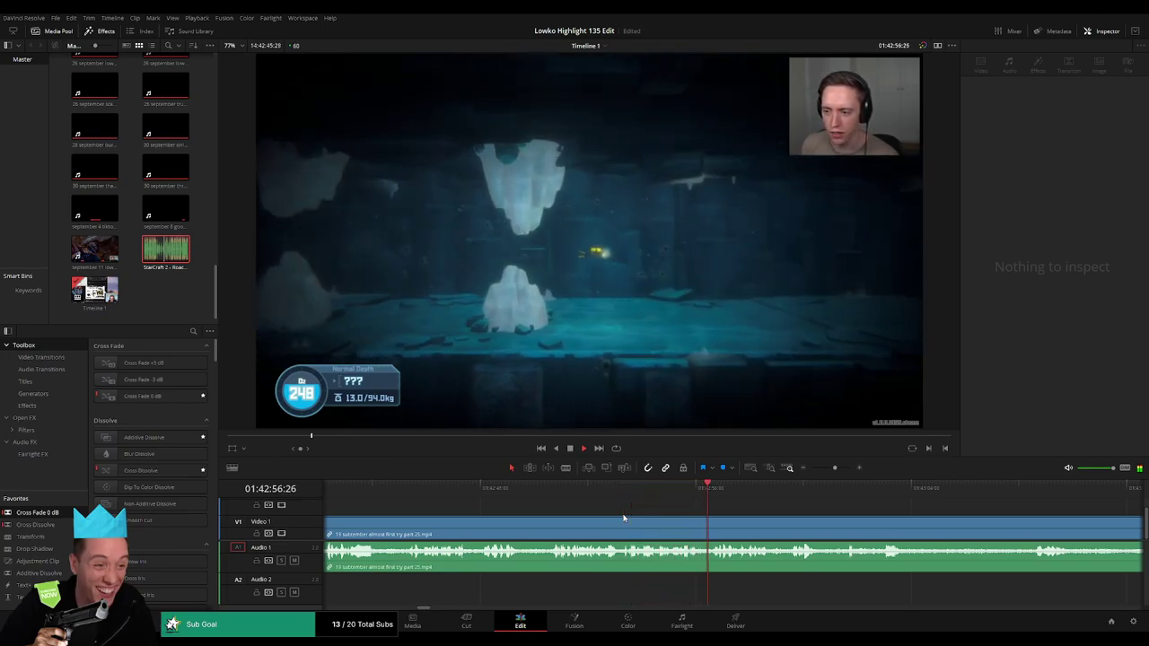
scroll(647, 519, right, 2)
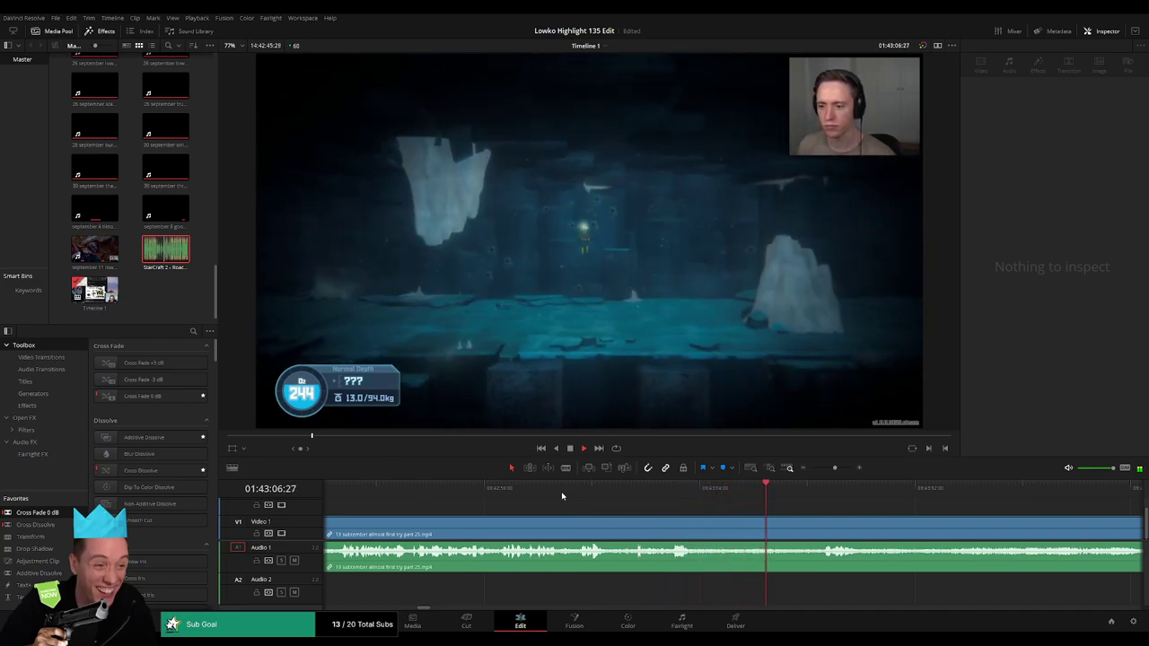
click(703, 494)
click(587, 531)
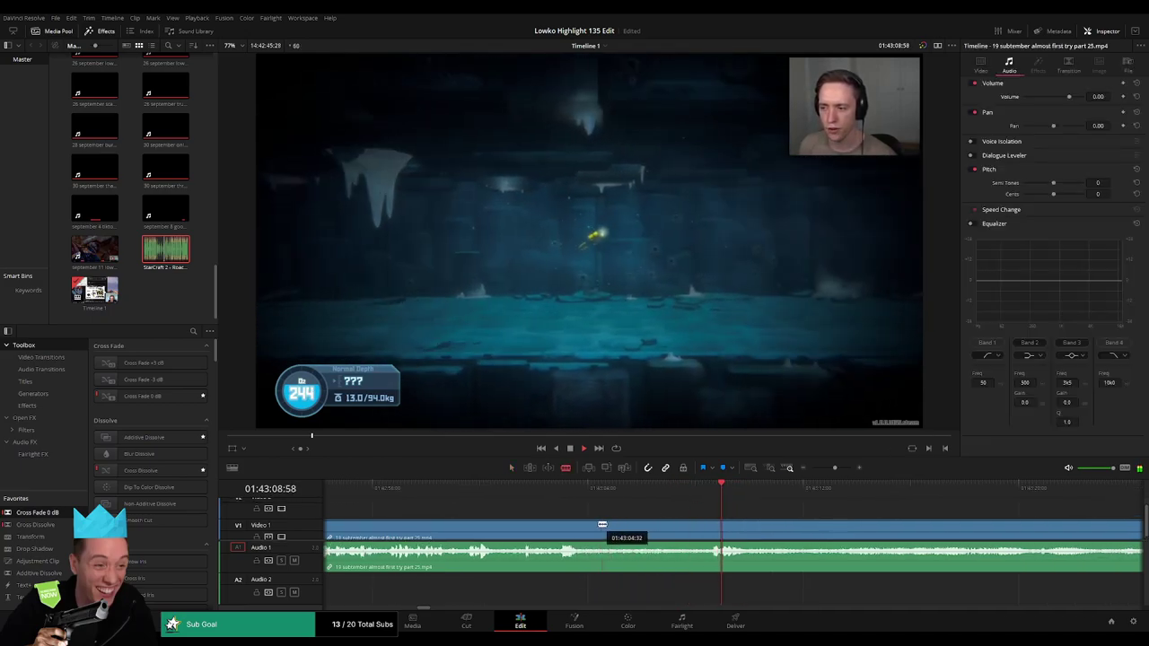
click(701, 531)
click(672, 530)
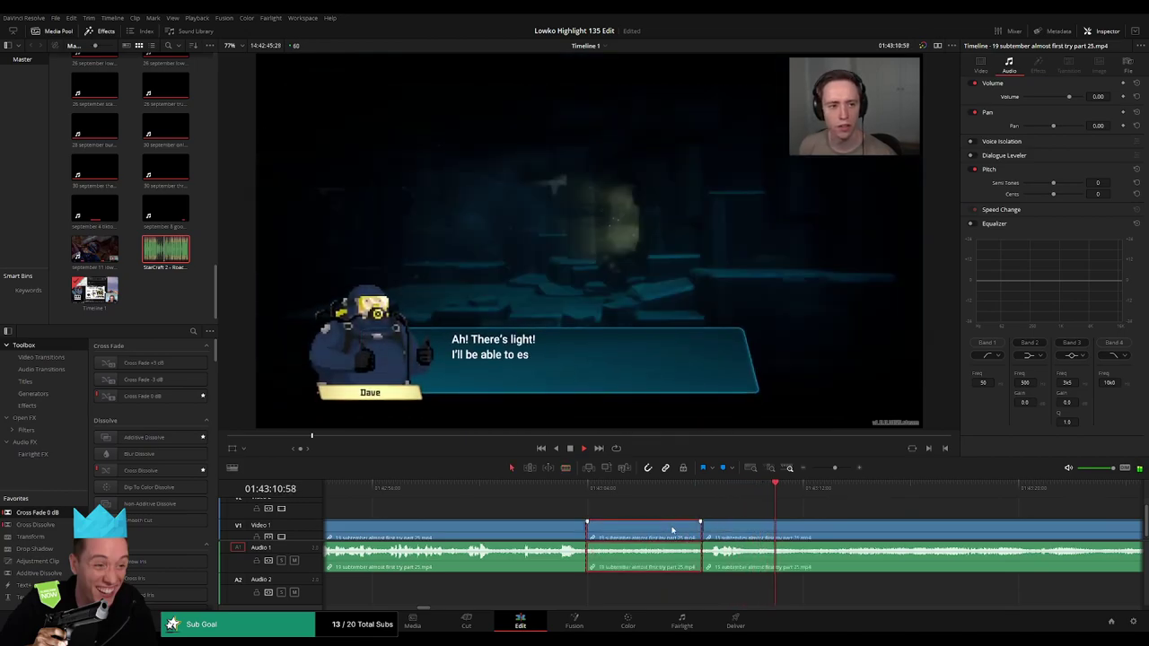
key(Delete)
click(841, 498)
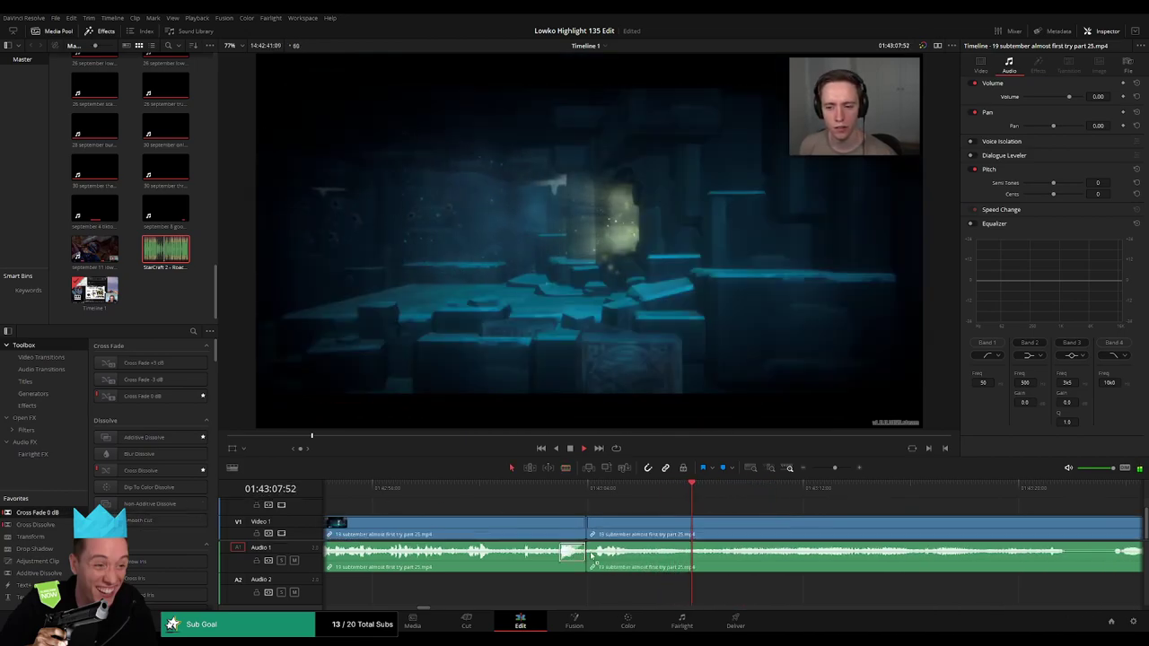
click(898, 489)
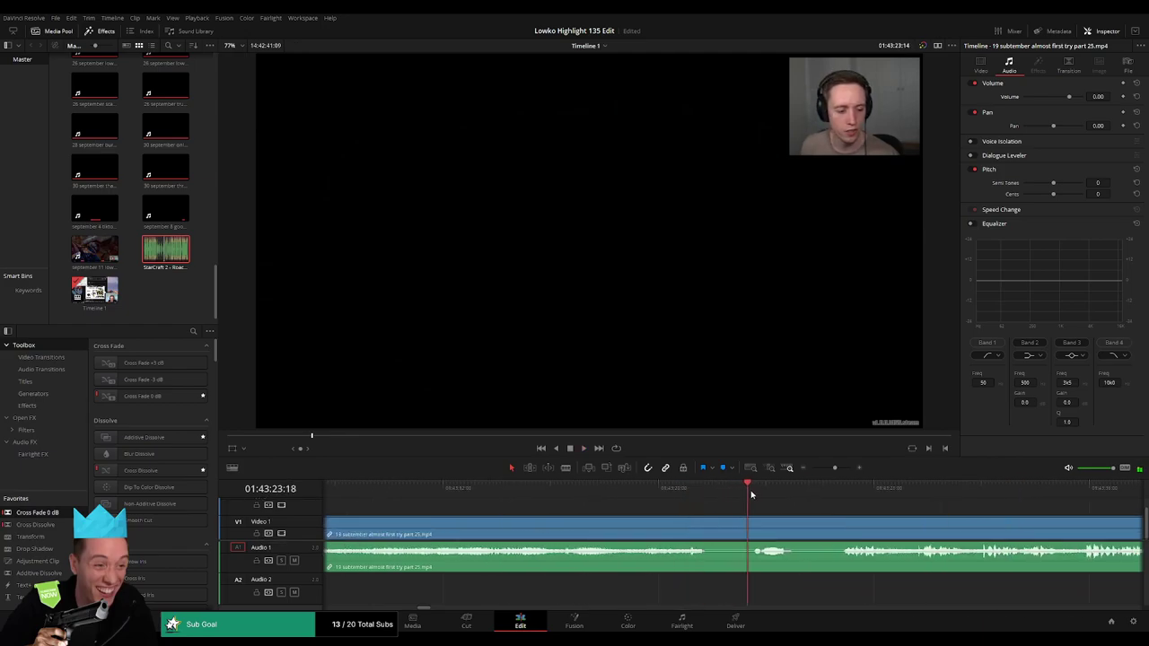
click(681, 523)
key(BackSpace)
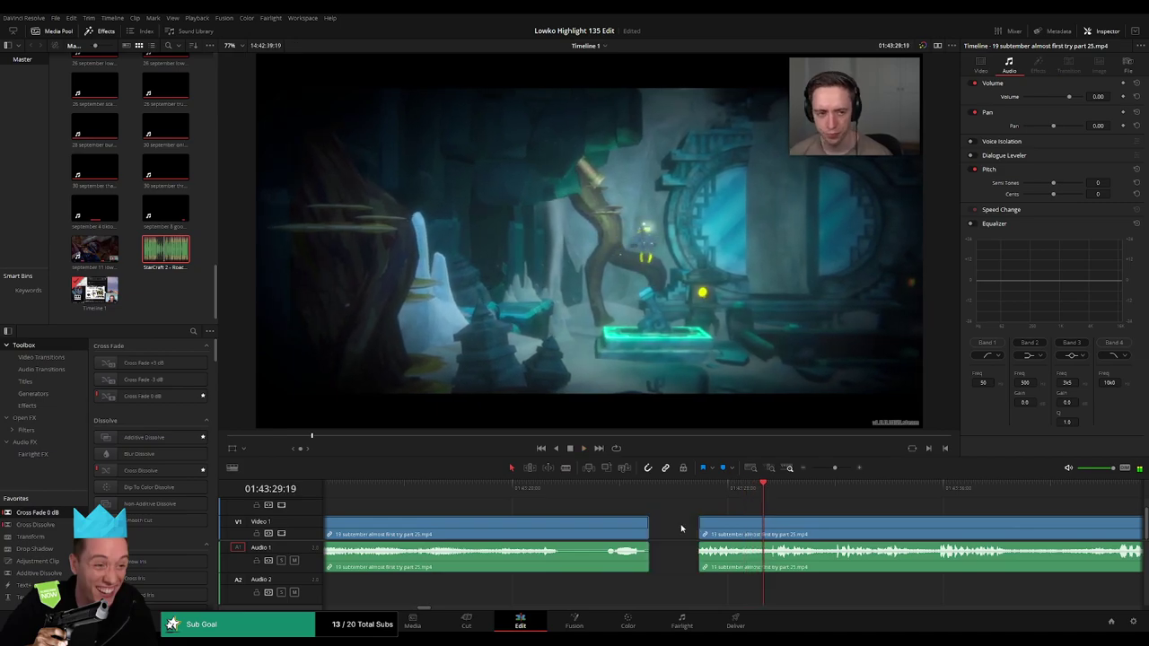
click(682, 528)
key(BackSpace)
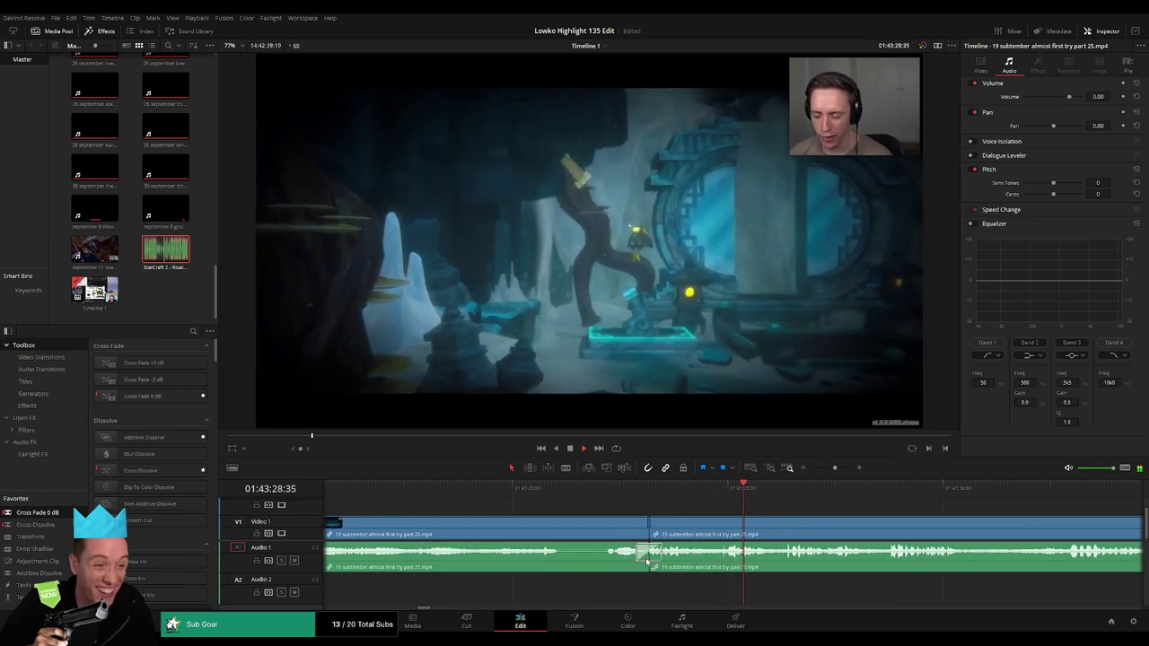
scroll(682, 539, right, 2)
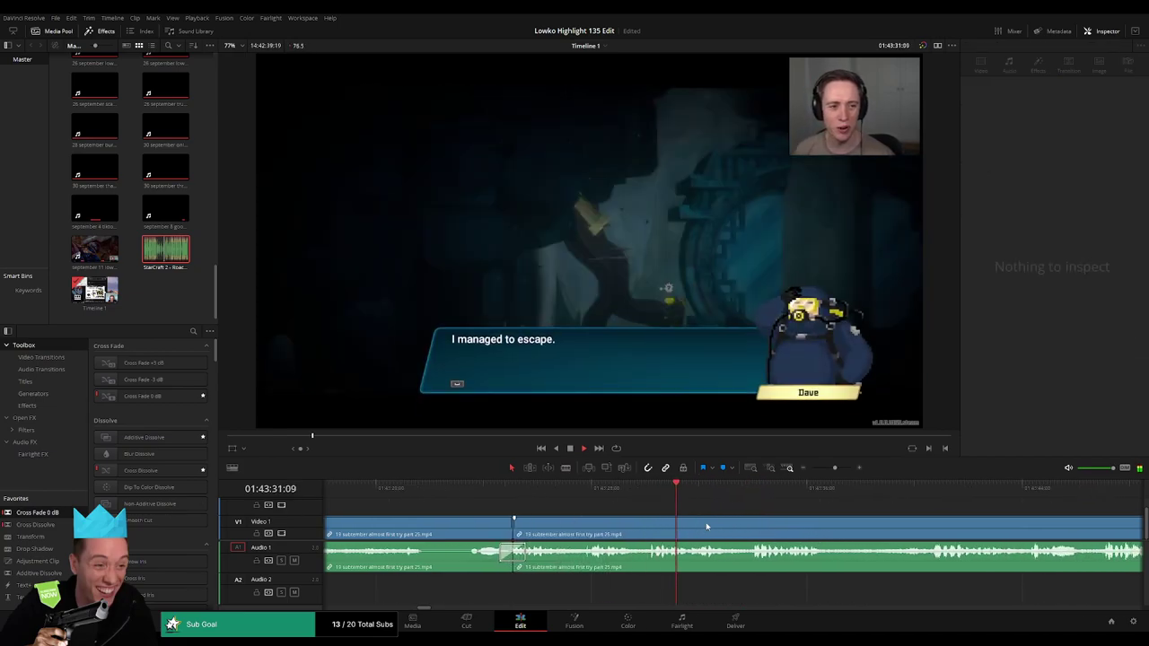
click(755, 494)
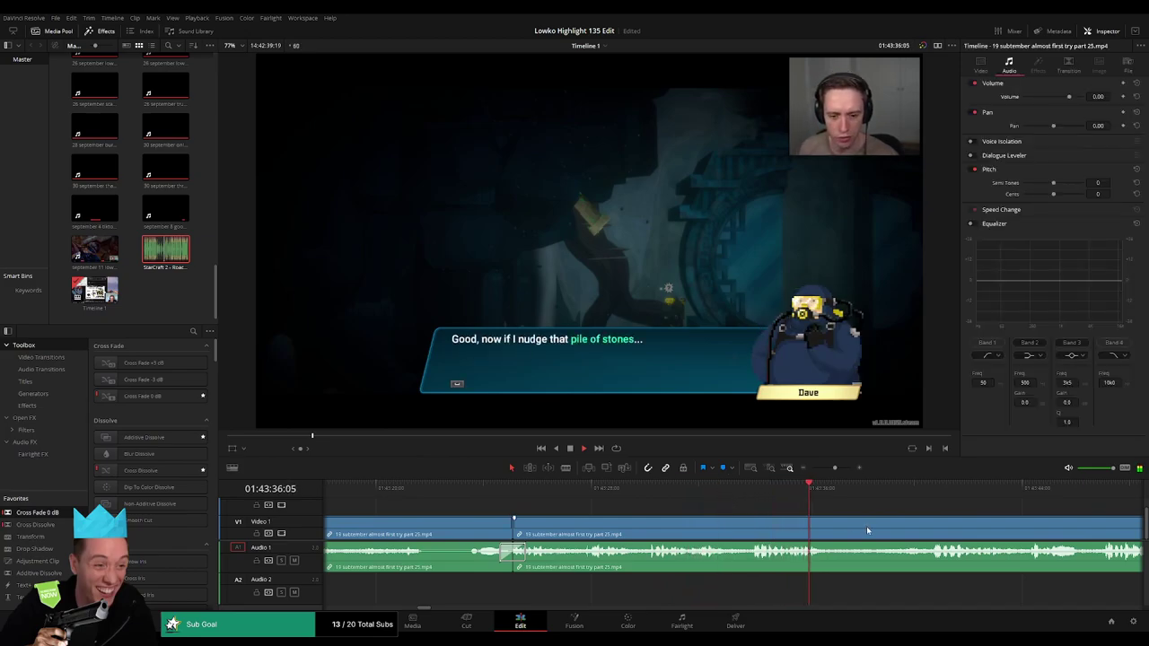
scroll(661, 523, right, 4)
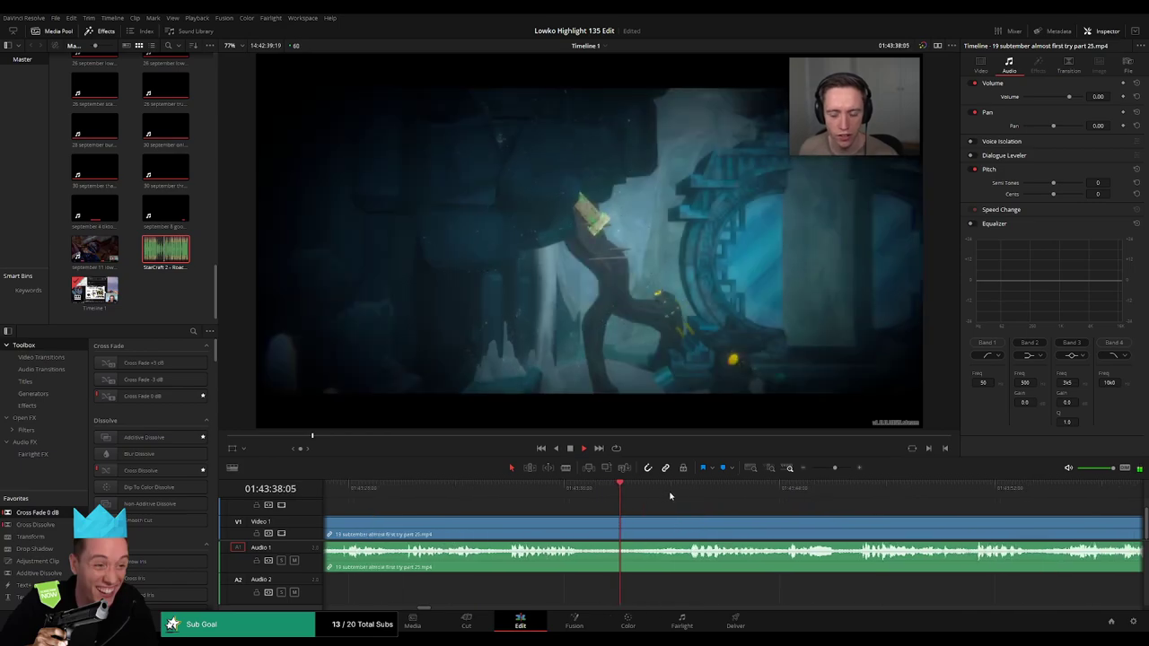
click(670, 496)
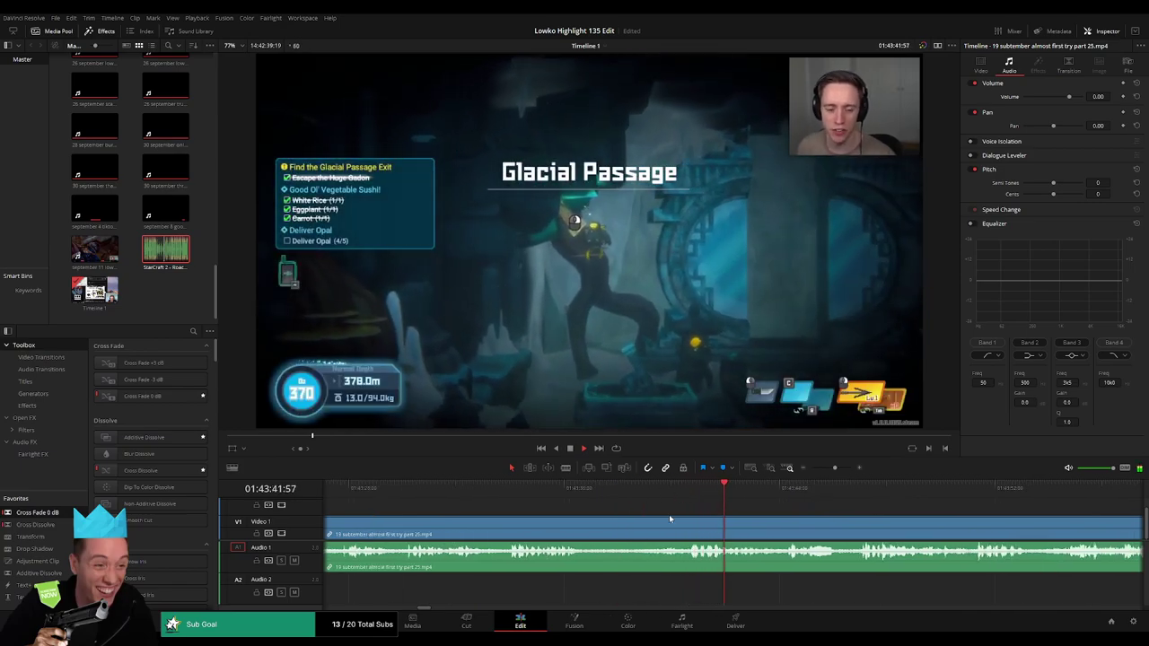
click(590, 521)
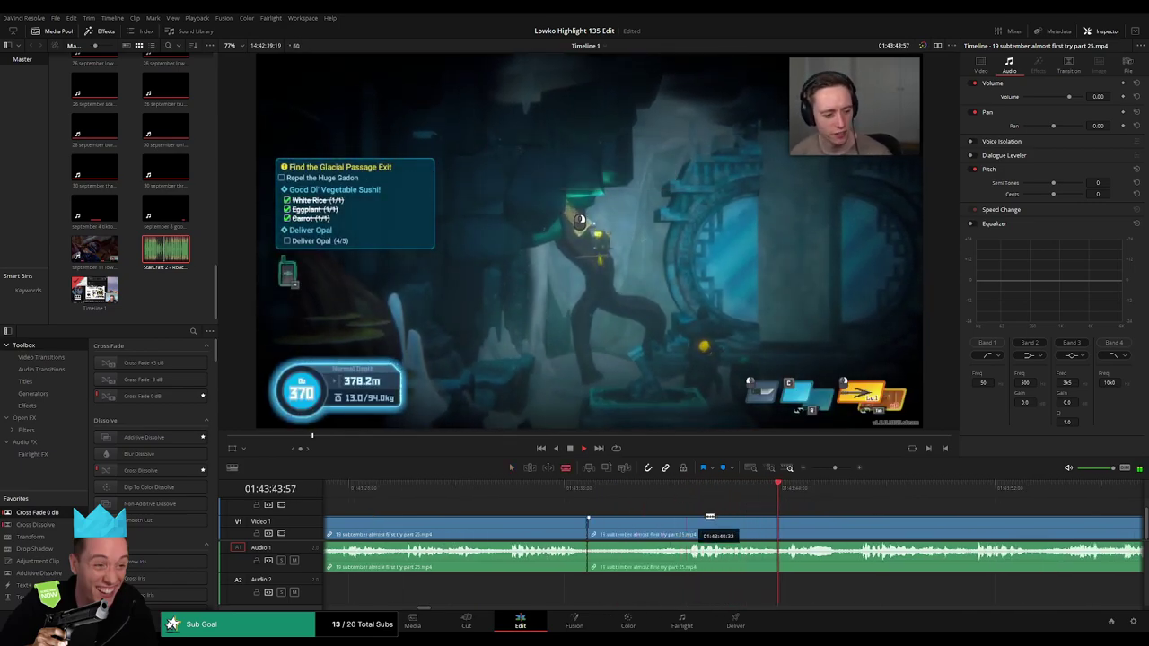
key(ctrl+z)
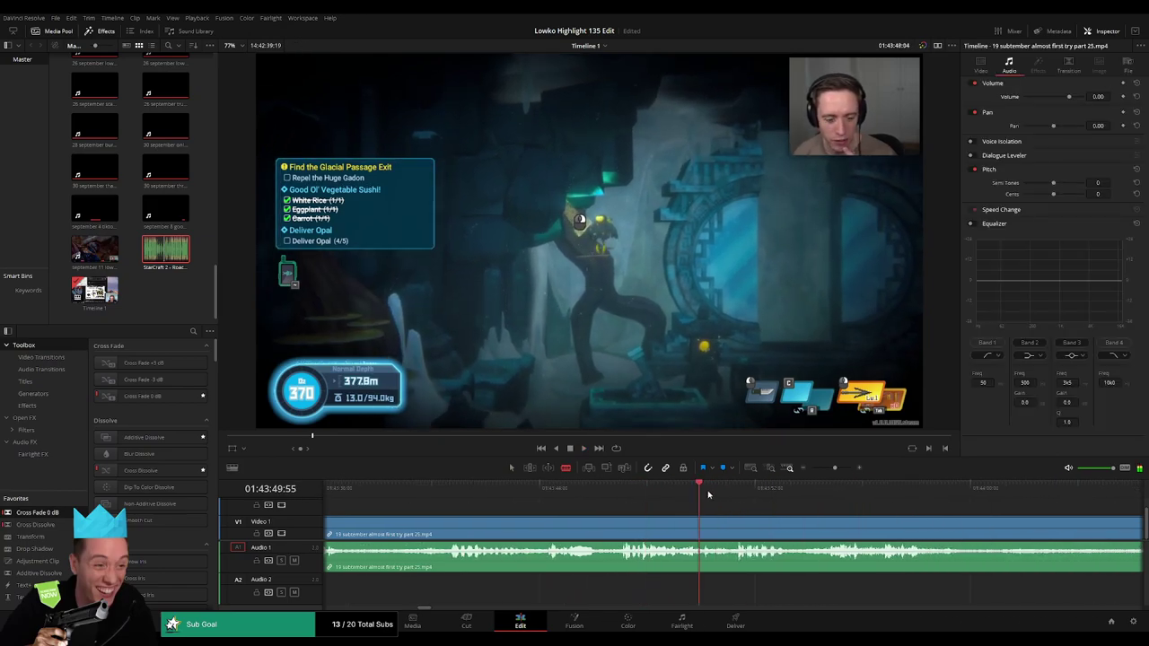
click(826, 493)
key(space)
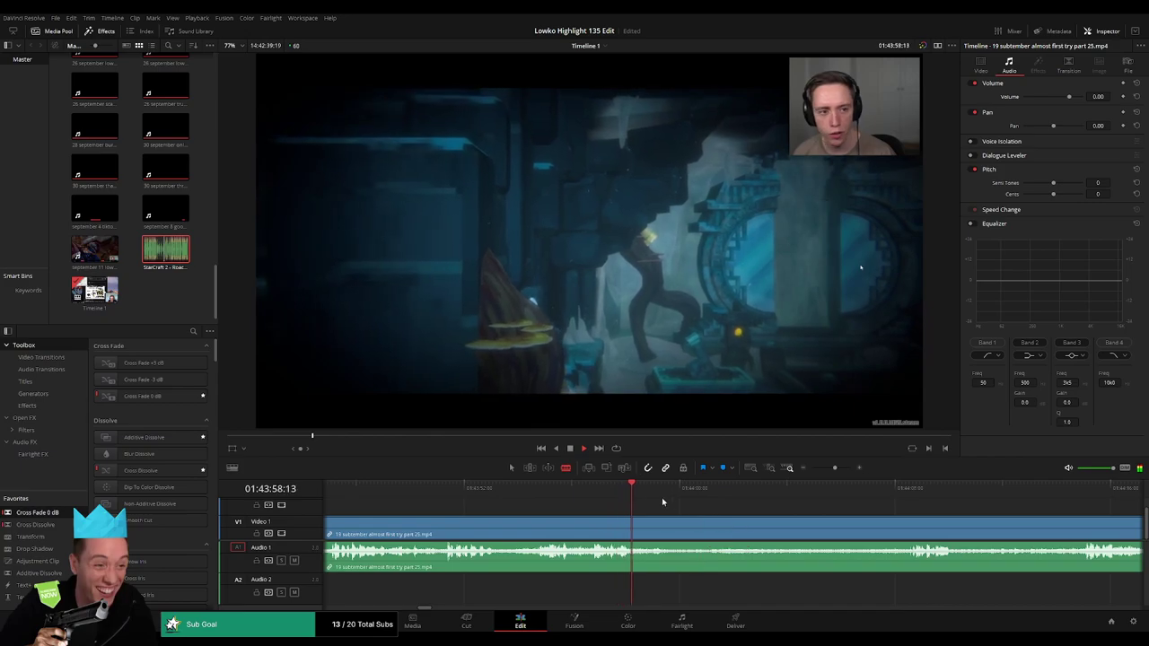
click(839, 492)
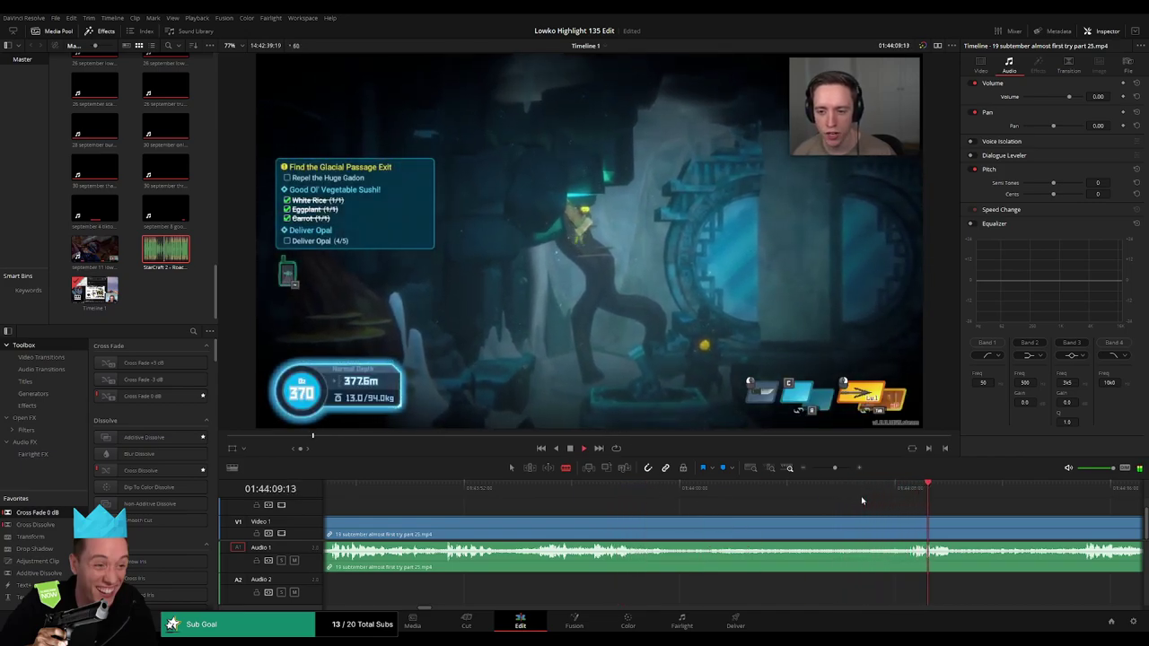
click(775, 499)
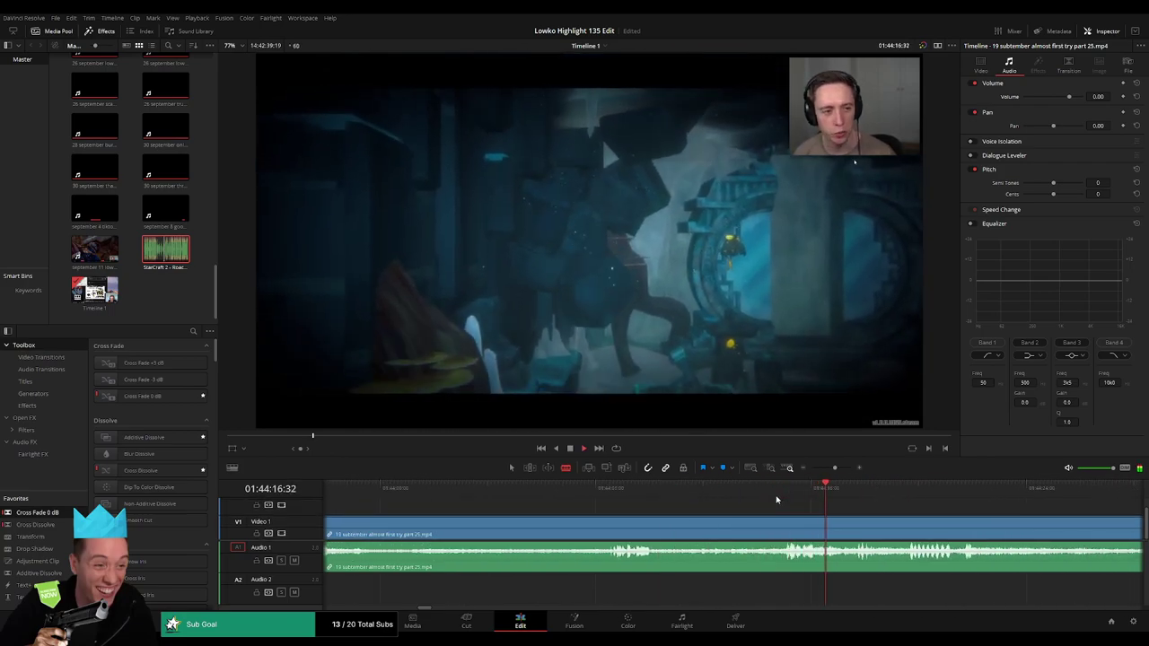
scroll(876, 513, right, 2)
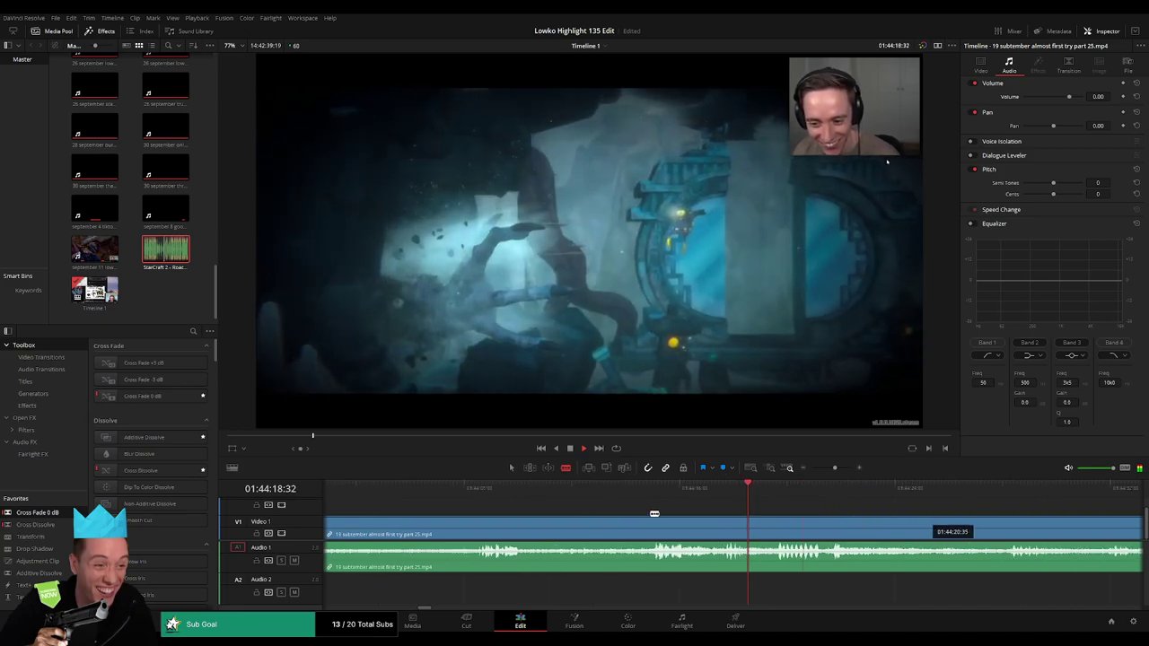
scroll(651, 510, right, 3)
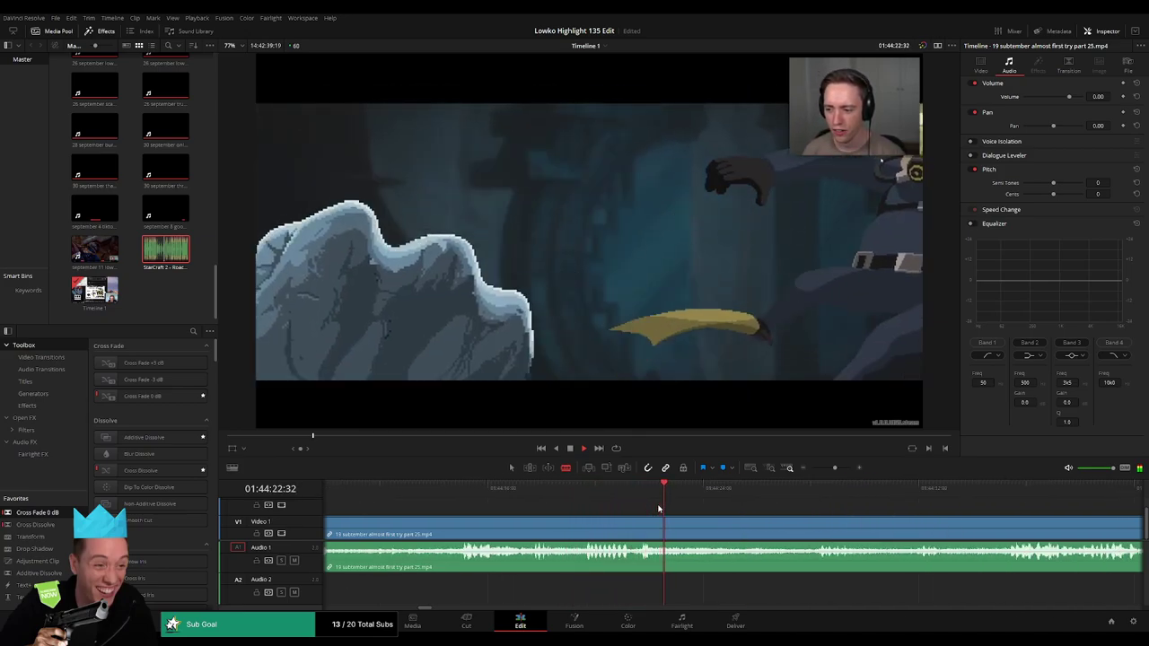
click(782, 490)
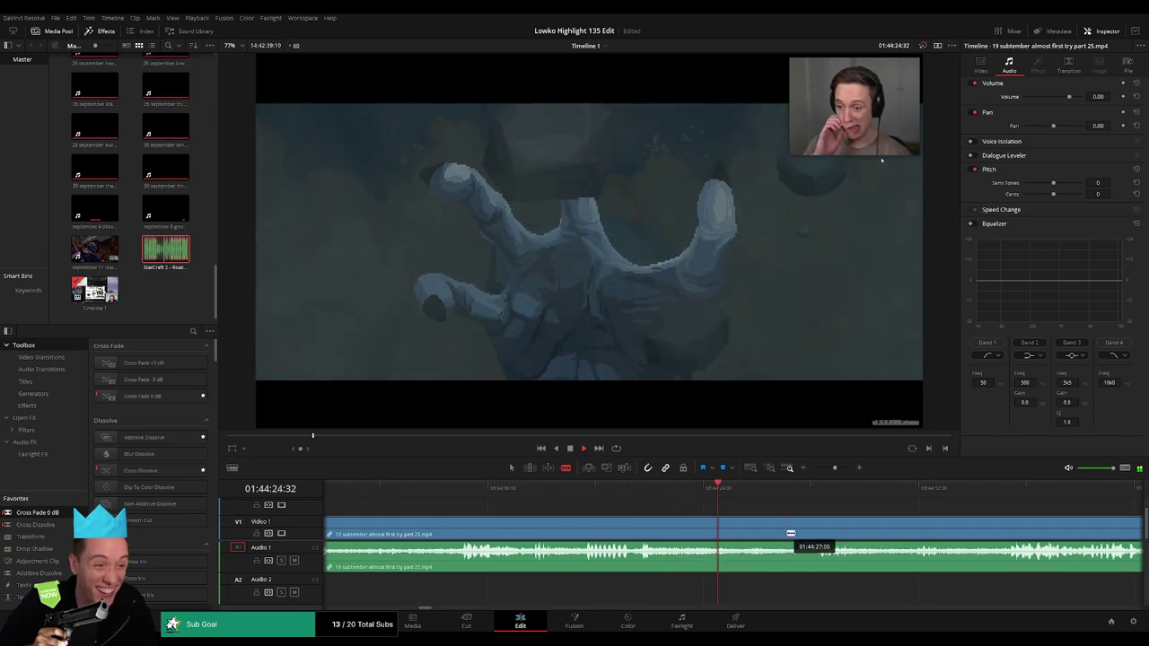
click(690, 494)
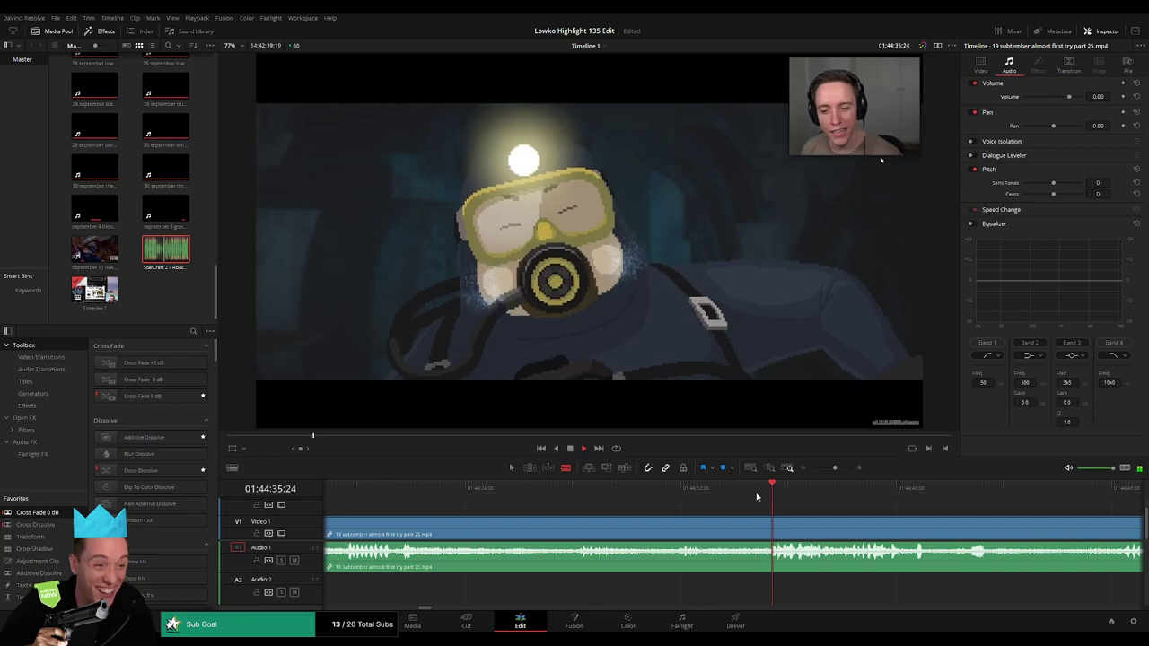
scroll(627, 516, right, 3)
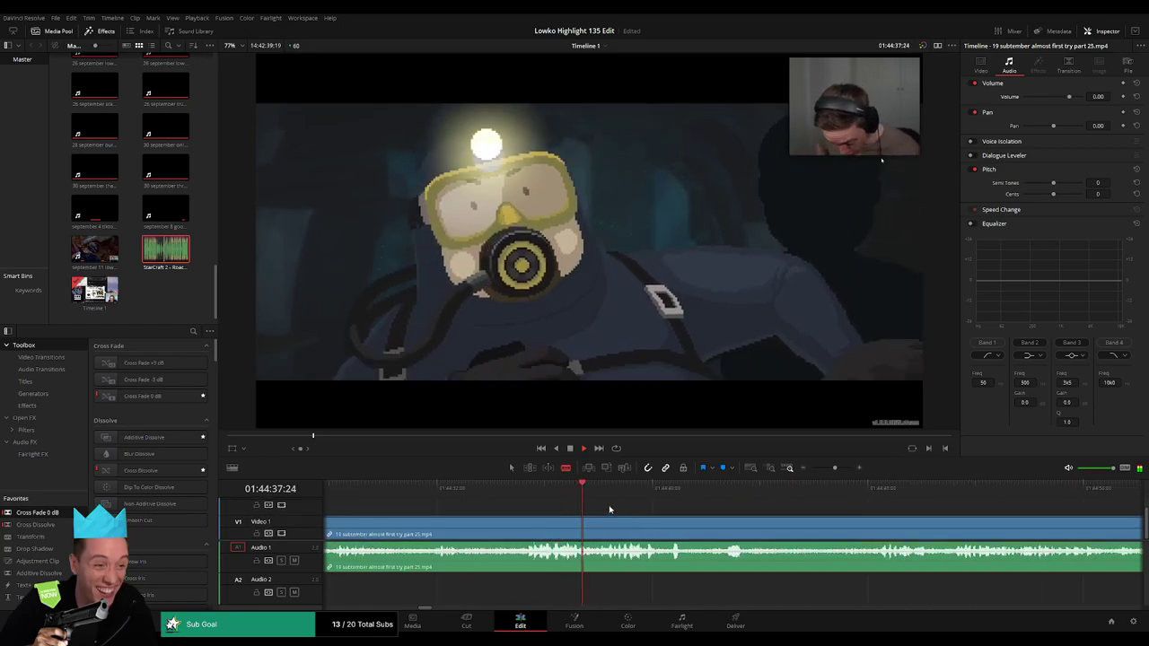
click(649, 499)
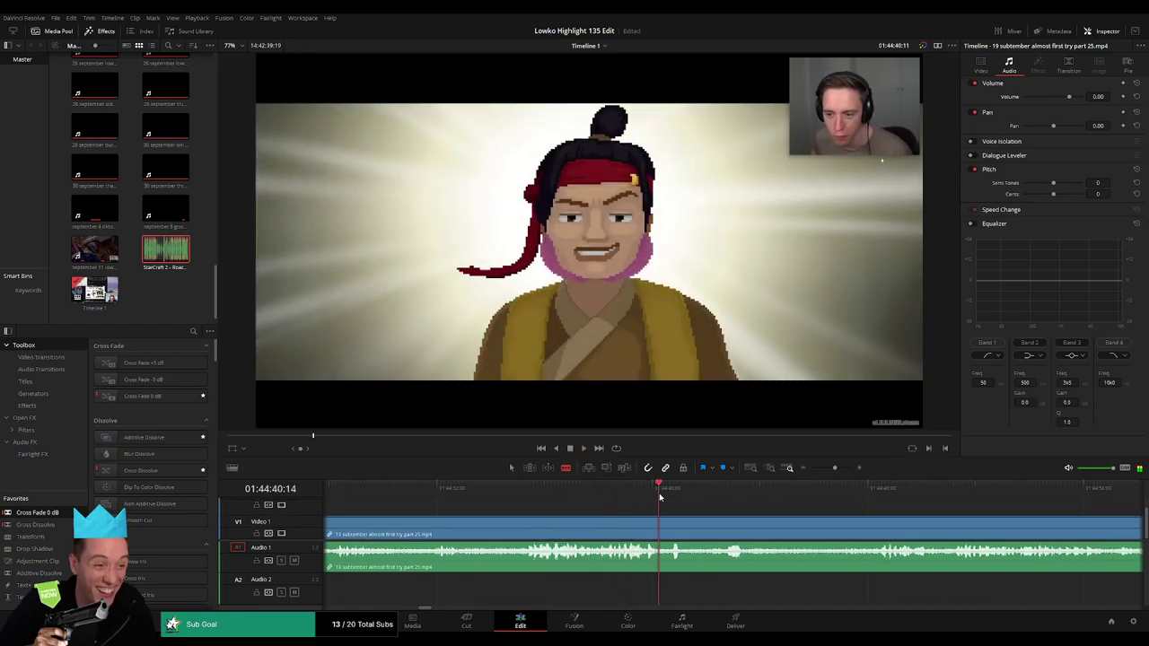
key(l)
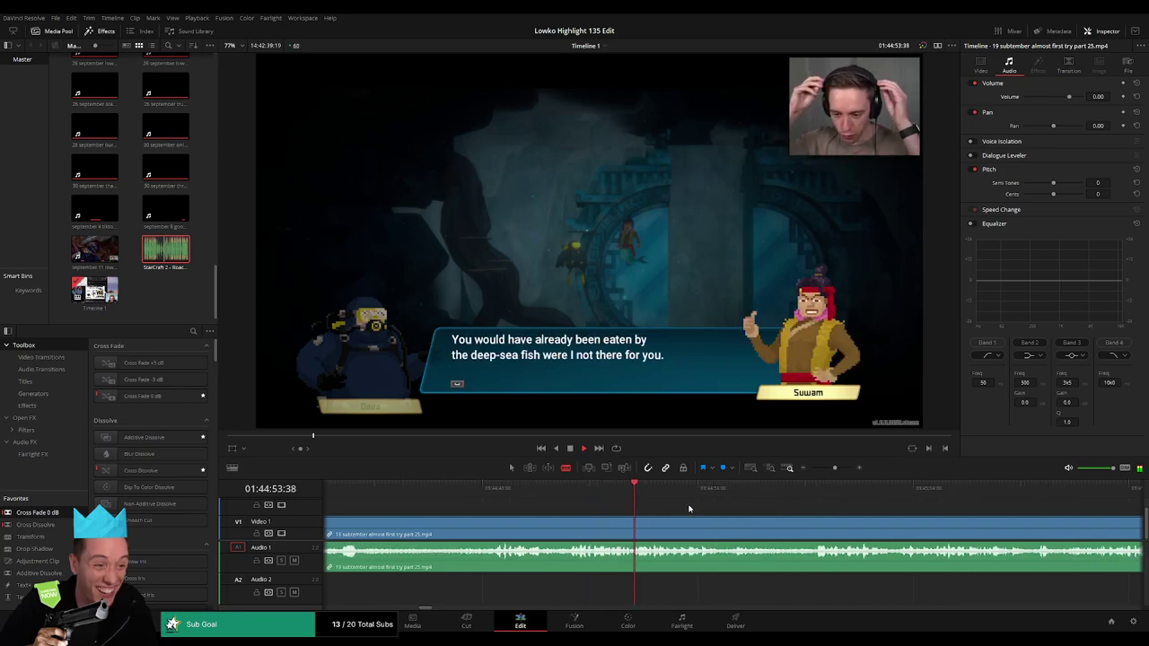
click(706, 492)
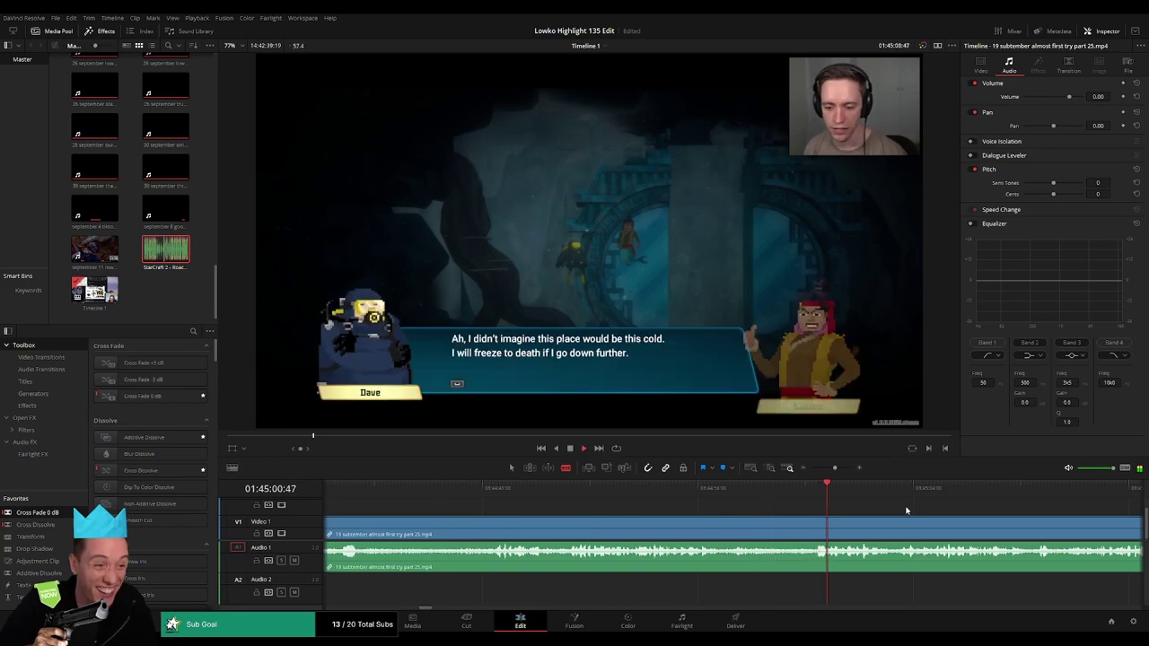
scroll(646, 513, right, 3)
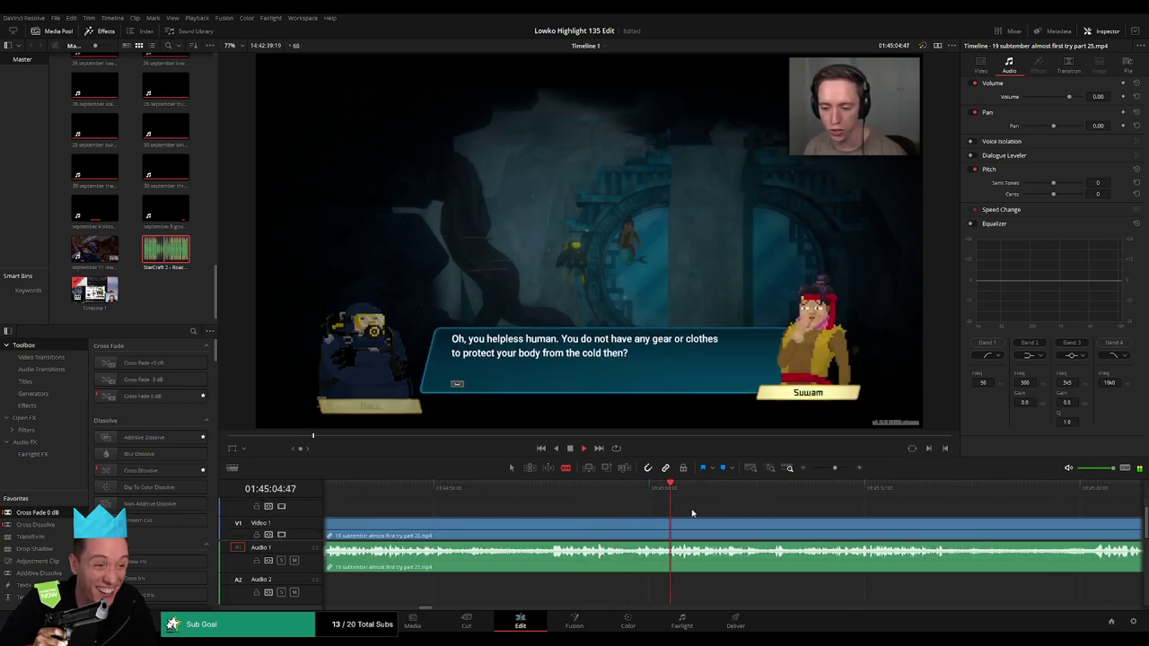
scroll(693, 513, right, 3)
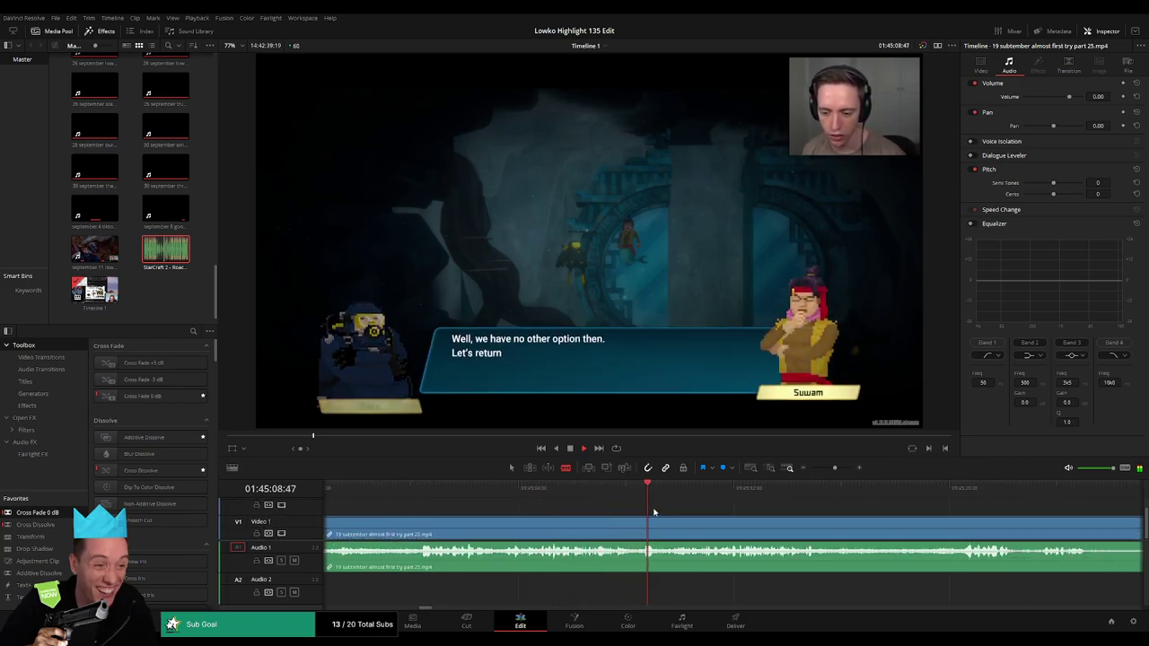
scroll(628, 511, right, 1)
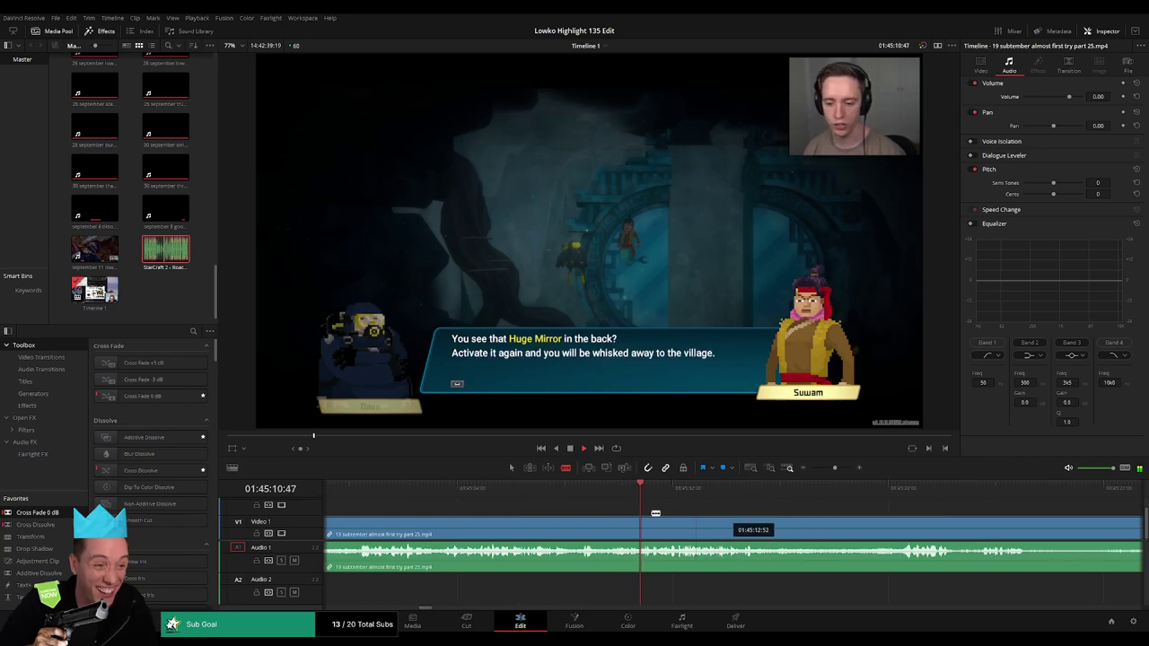
scroll(594, 509, right, 3)
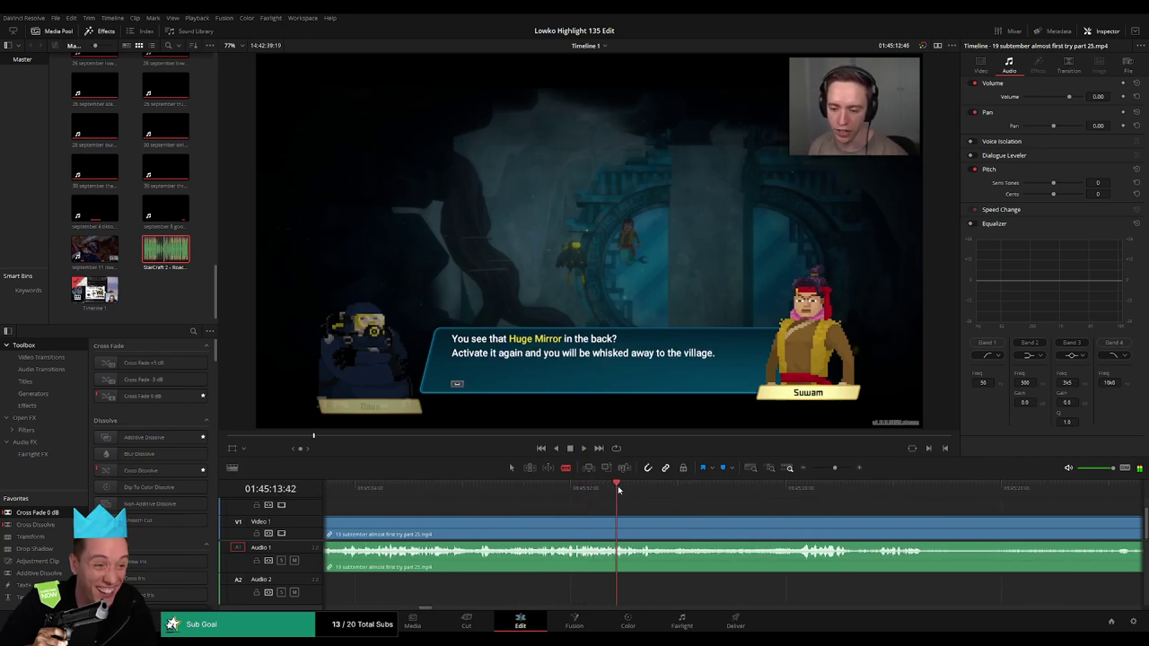
click(759, 492)
key(space)
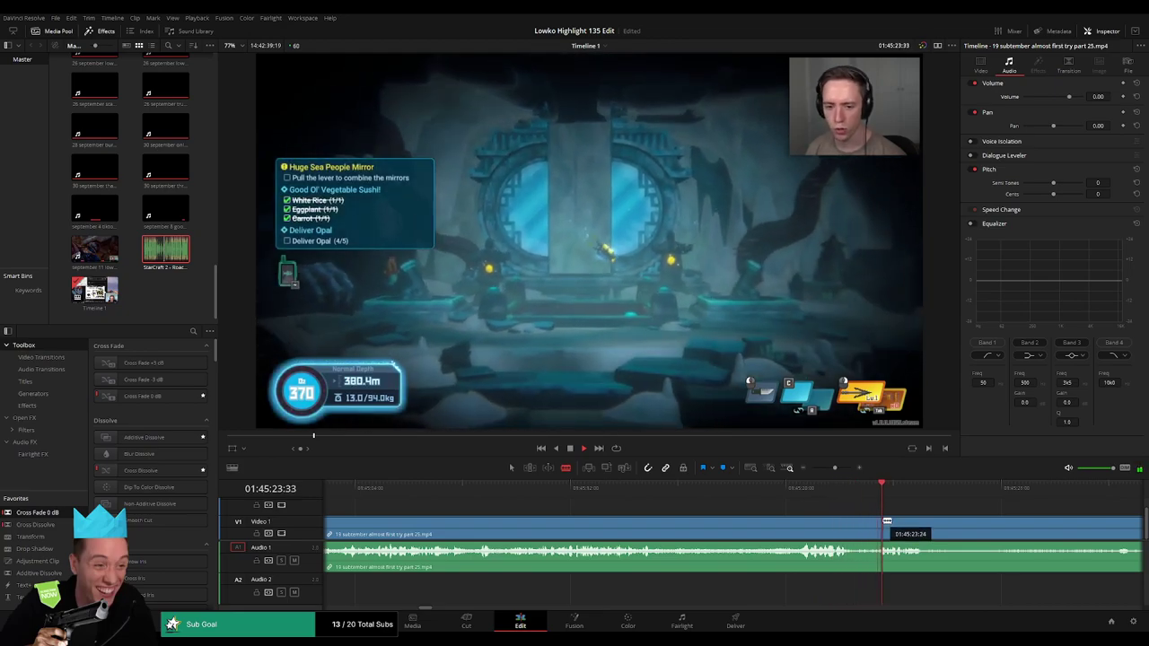
Blade around the first unwanted stretch in the Suwam dialogue scene and ripple delete it.
click(639, 486)
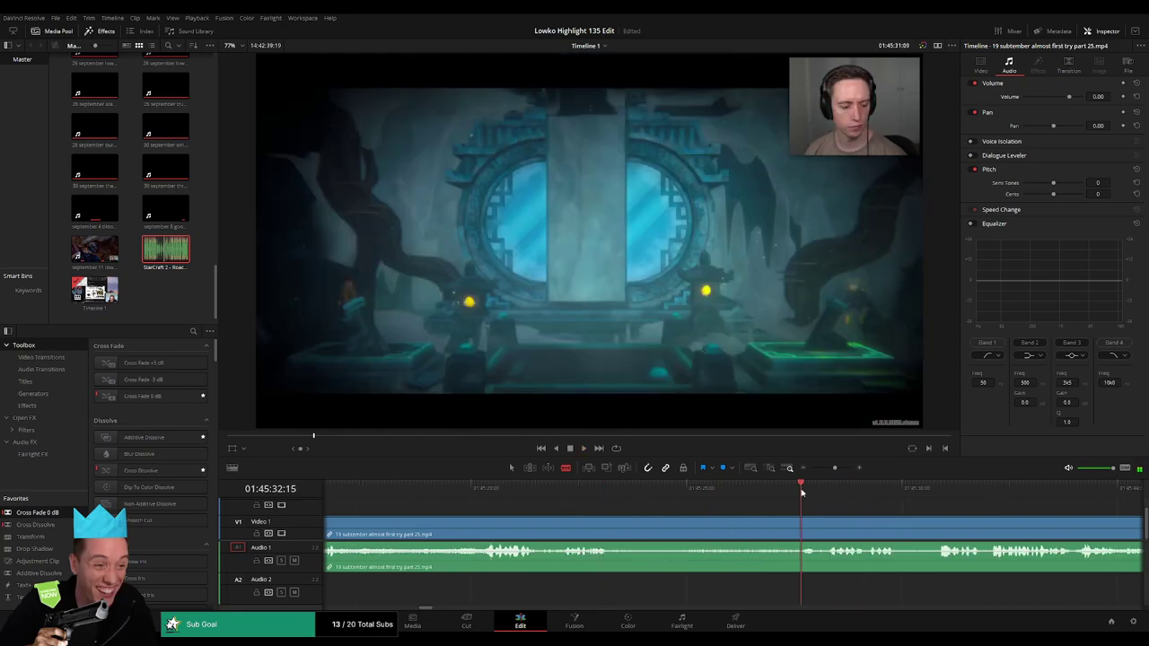
click(616, 524)
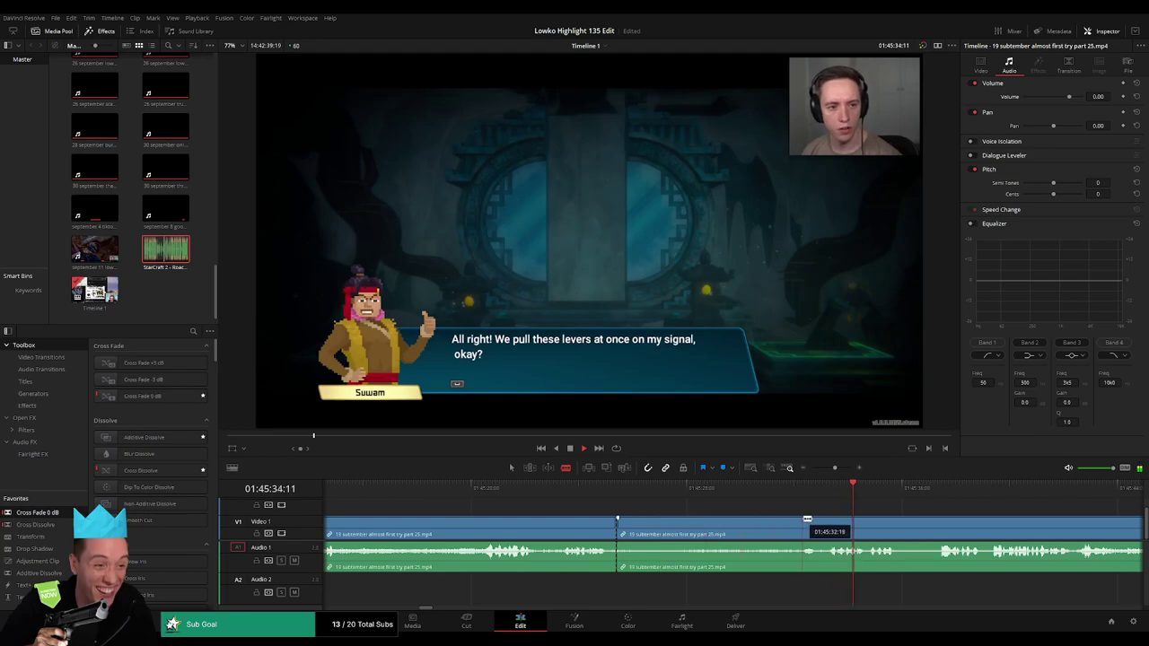
click(803, 524)
key(a)
click(777, 529)
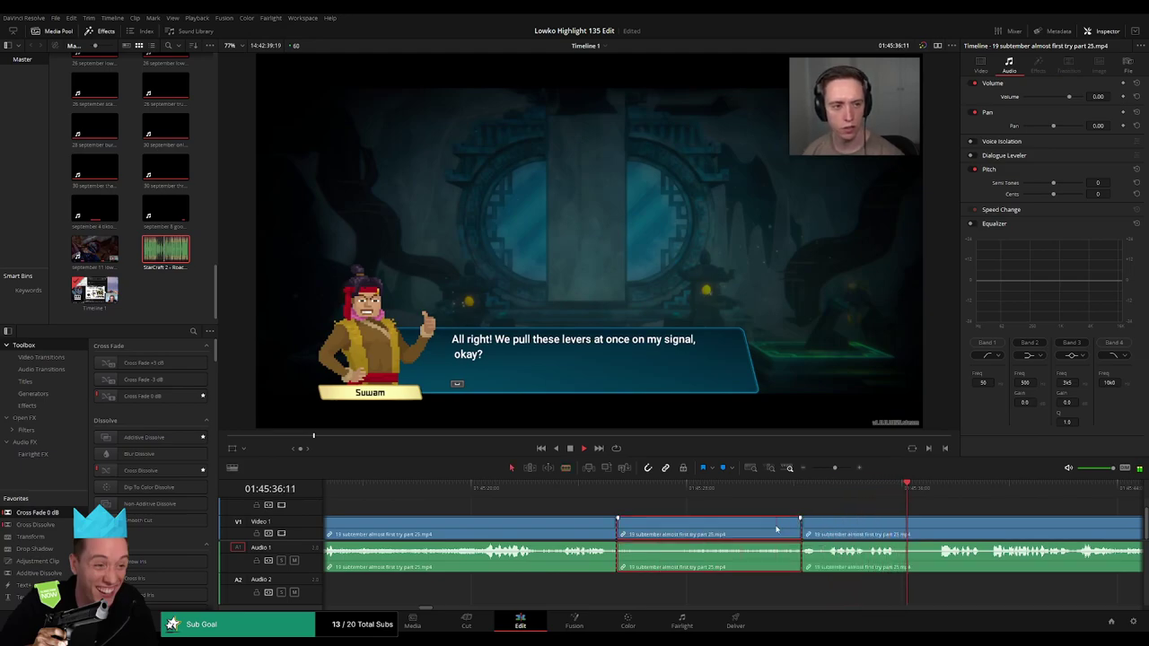
key(Delete)
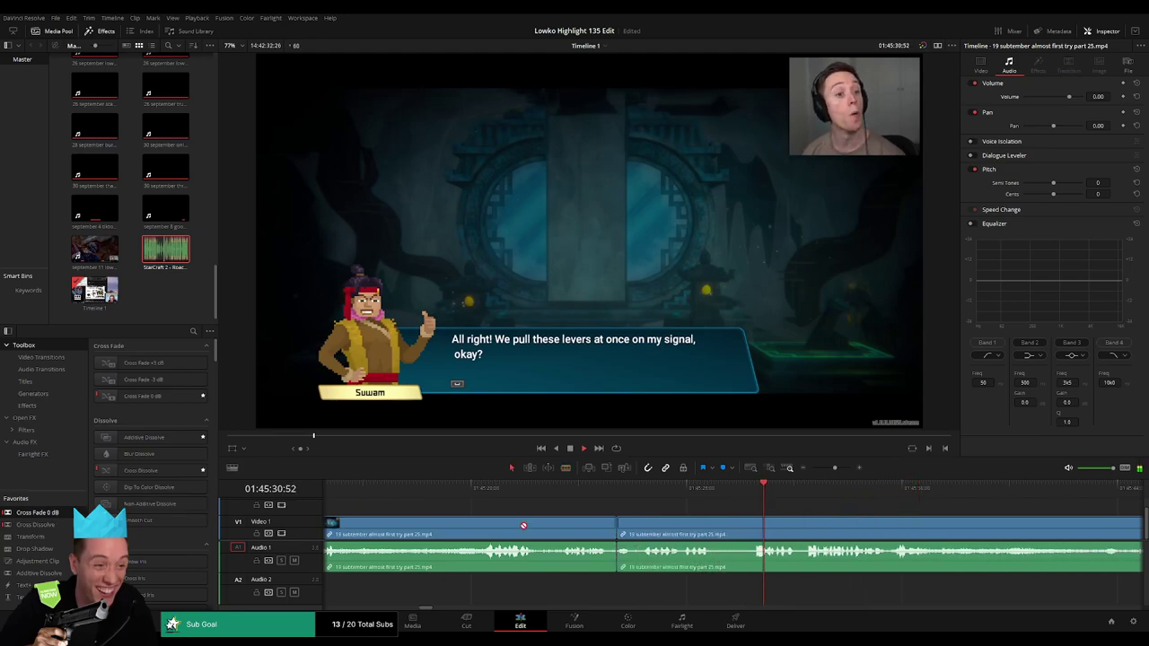
Cut and ripple delete a second short unwanted part in the mirror lever scene.
key(b)
click(715, 530)
click(753, 530)
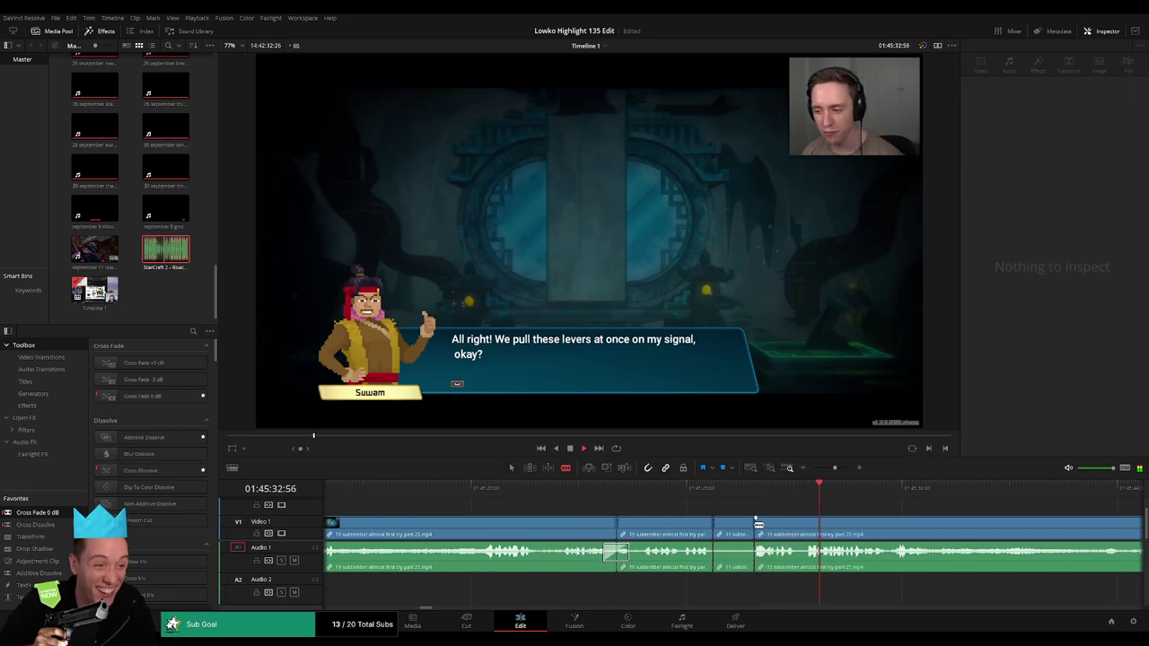
key(a)
click(736, 531)
key(Delete)
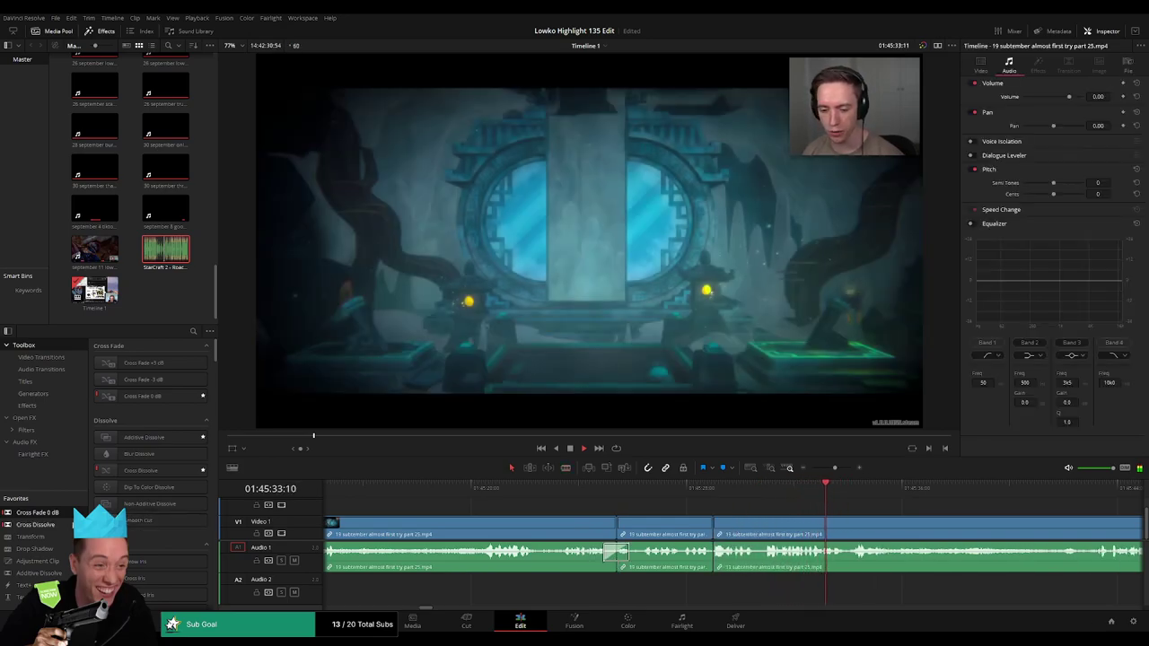
Move ahead past the portal scene and blade the clip where the village scene begins.
drag(580, 489, 801, 510)
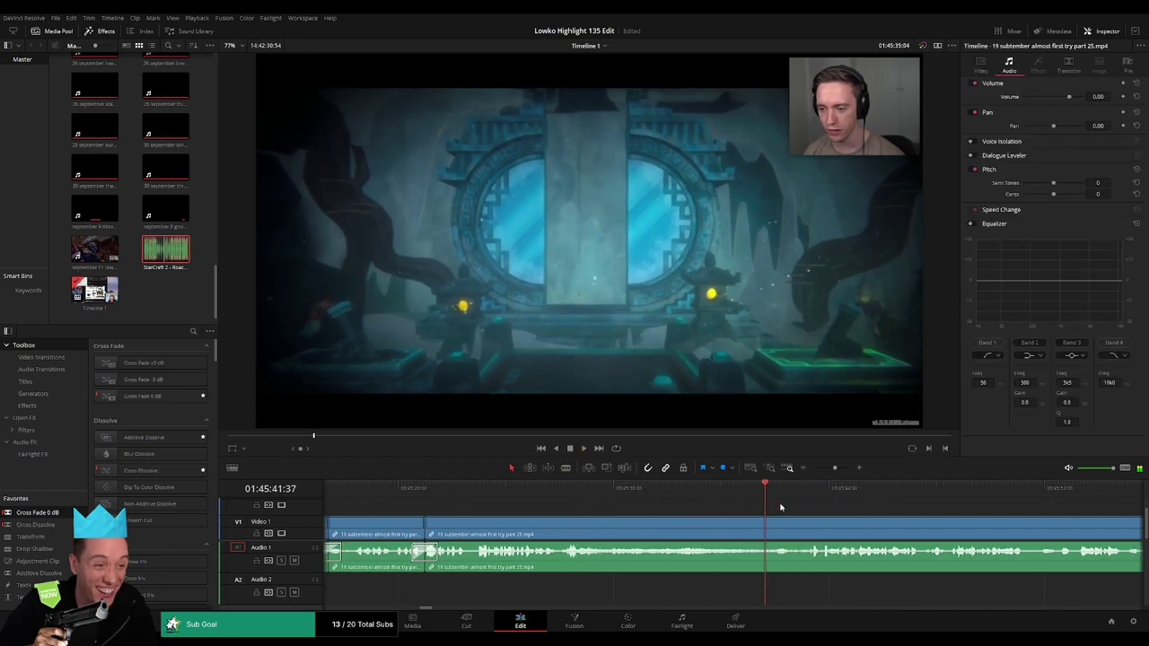
click(664, 504)
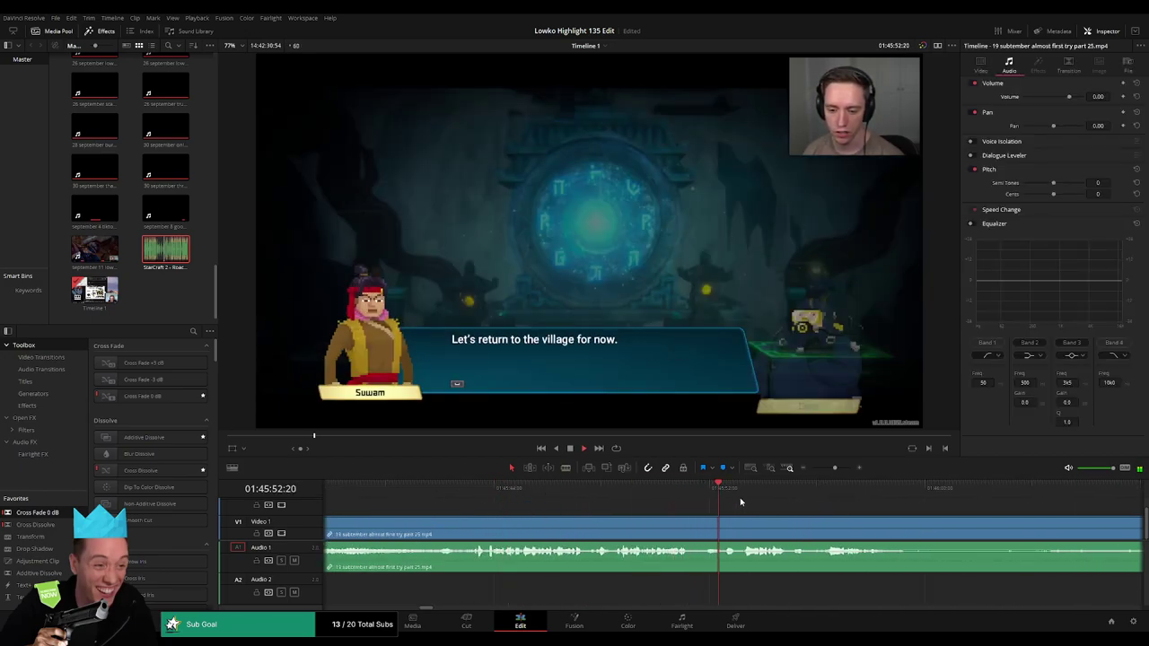
click(908, 514)
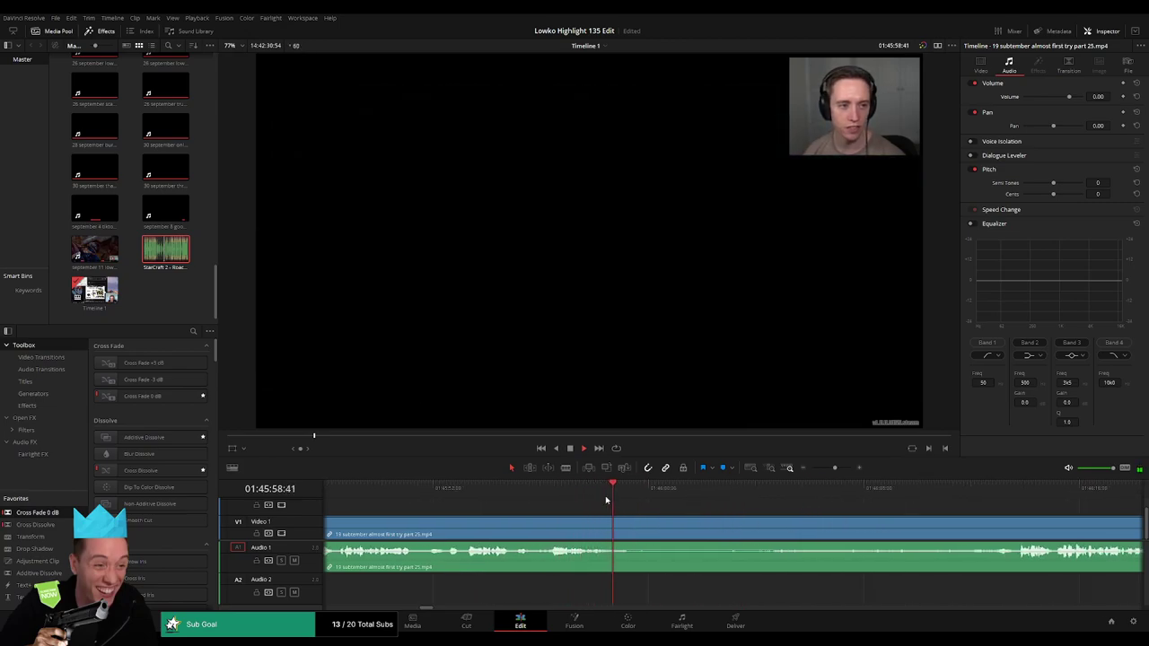
key(b)
click(632, 534)
click(1013, 514)
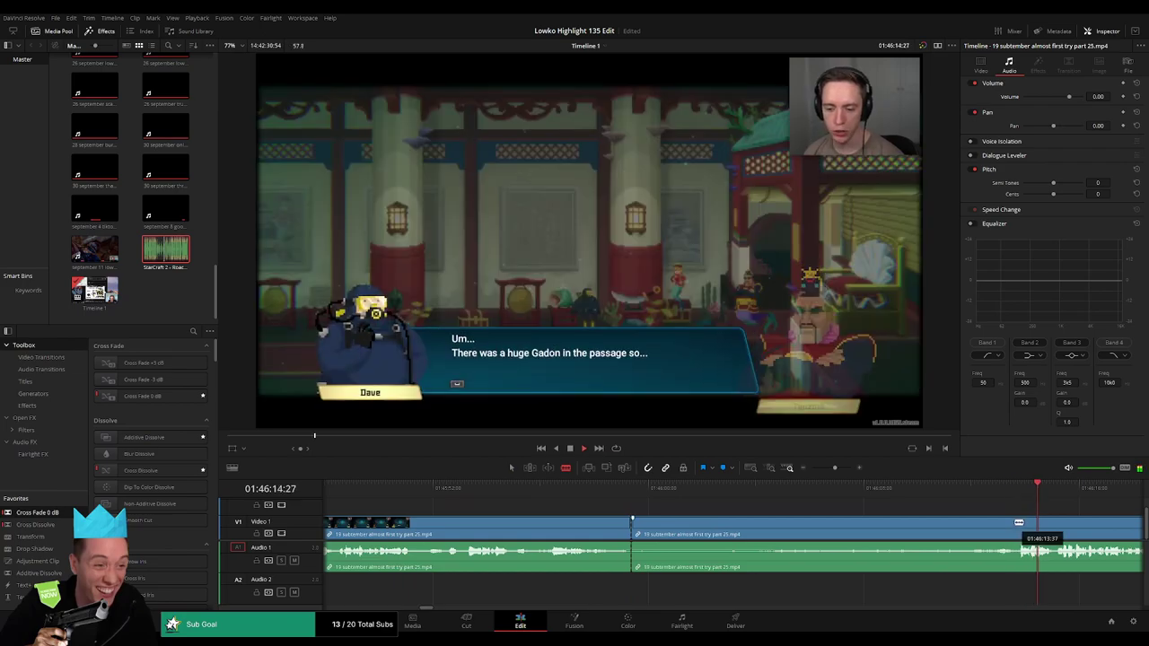
click(859, 487)
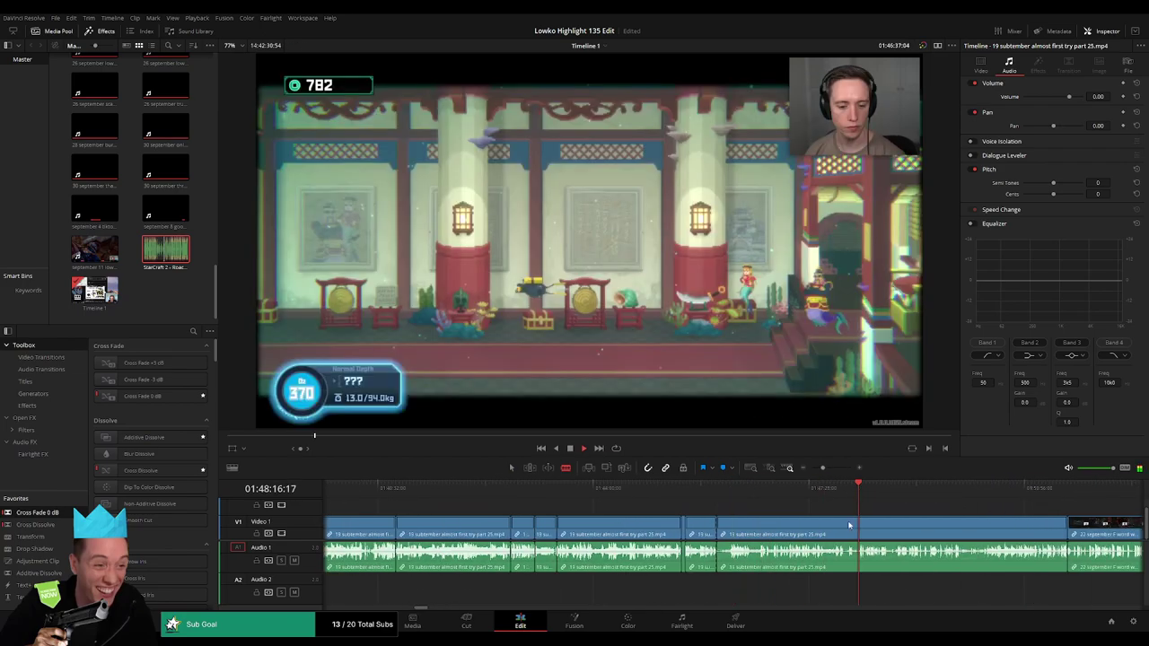
click(817, 530)
key(Delete)
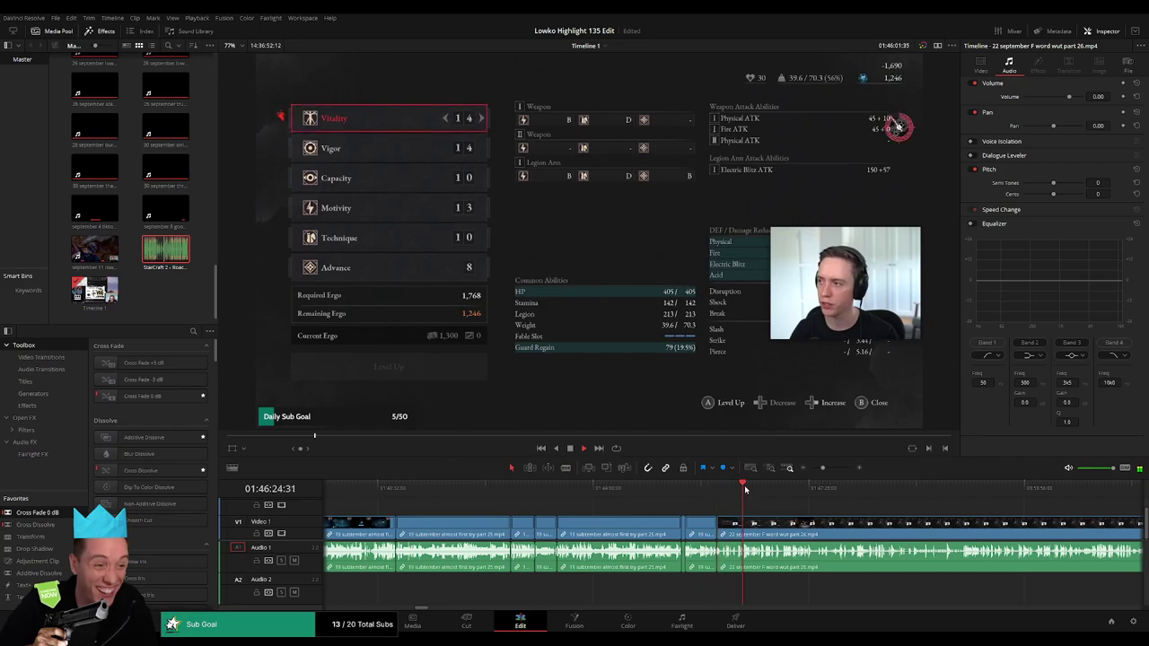
key(l)
key(l)
key(l)
key(k)
key(l)
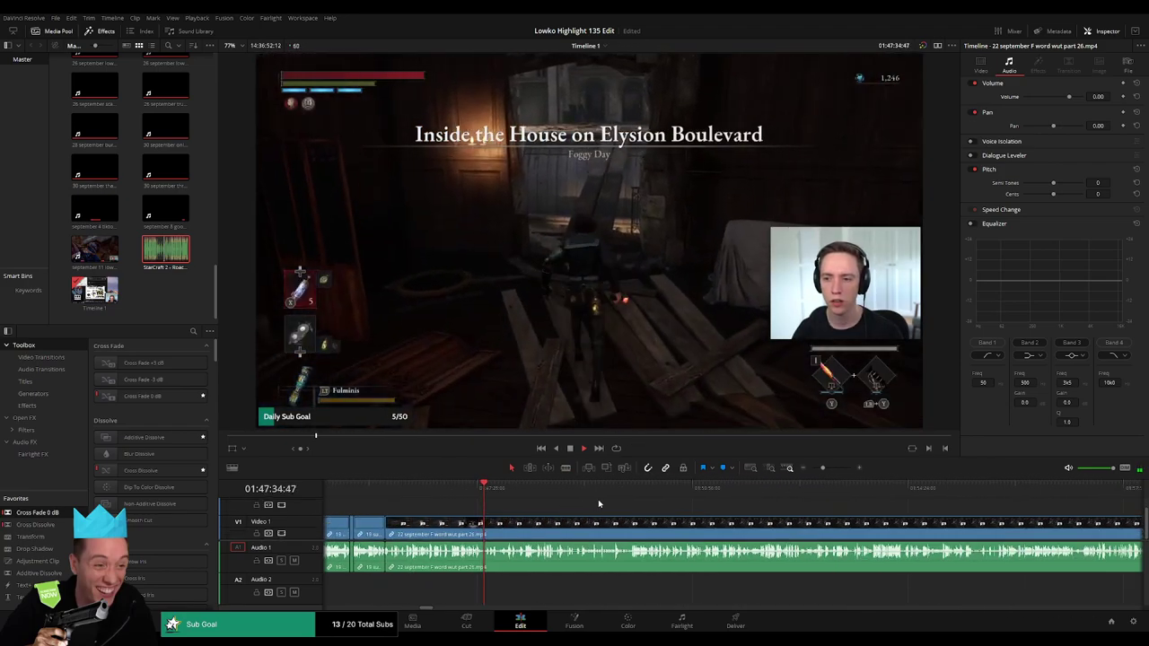
click(575, 492)
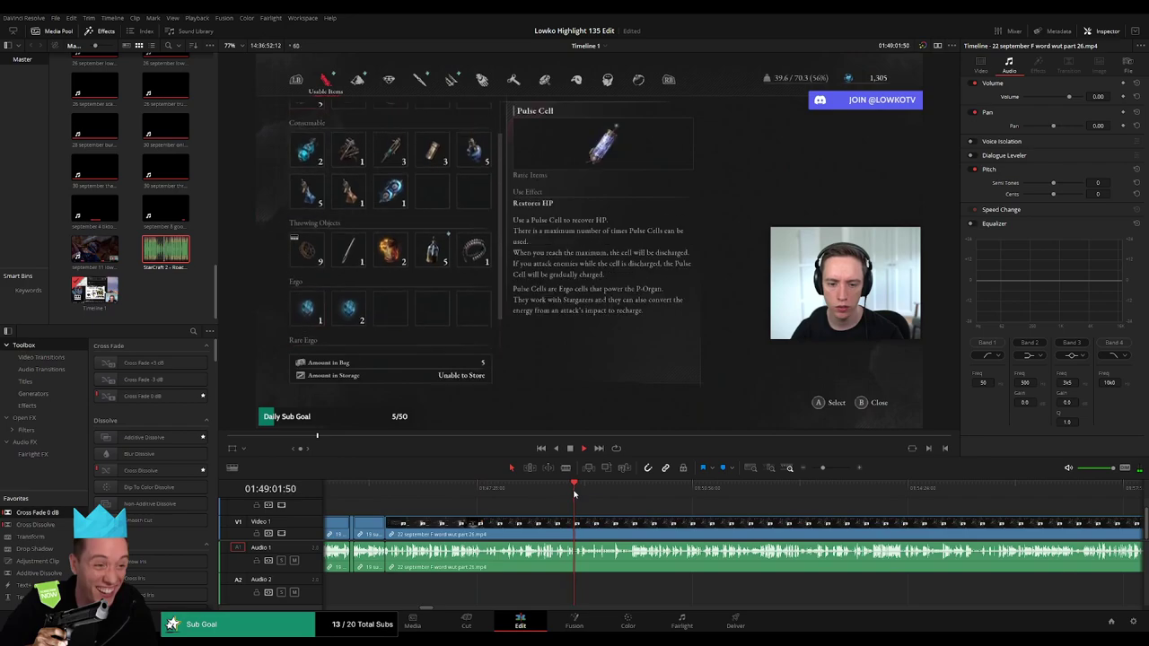
click(607, 492)
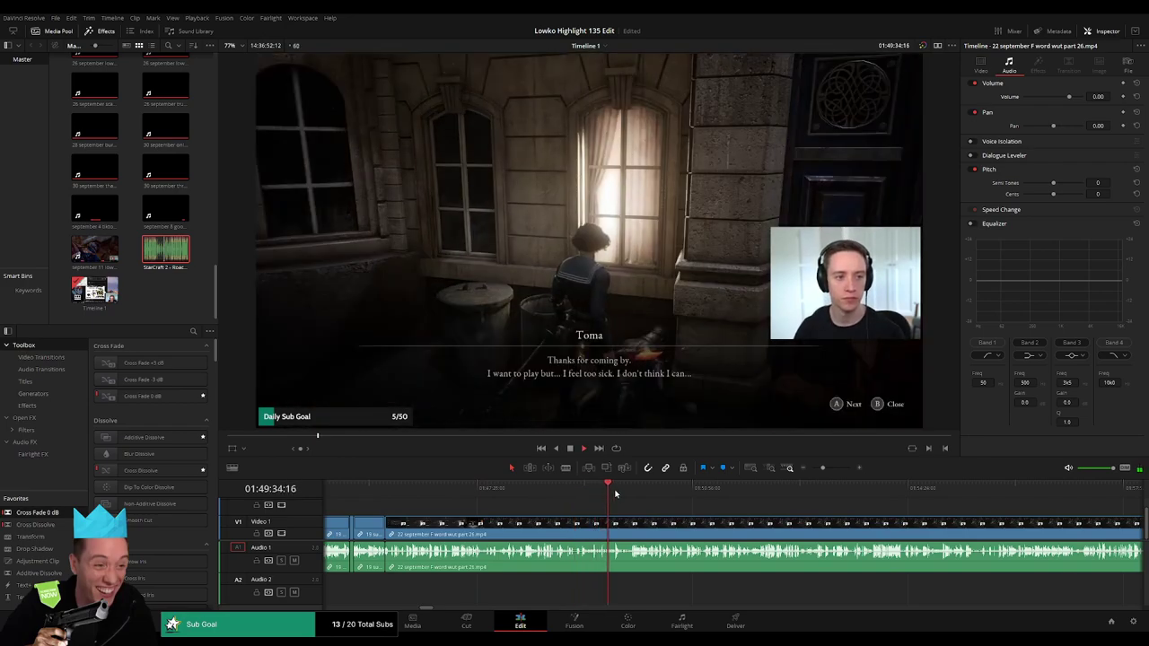
click(629, 493)
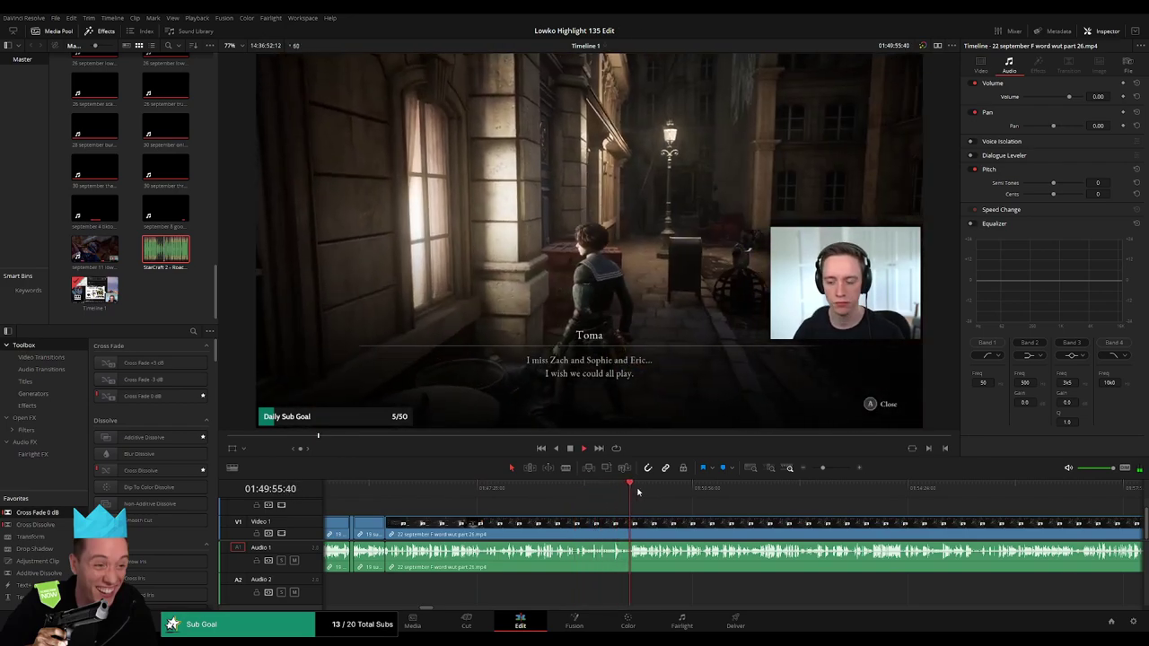
click(637, 488)
drag(822, 468, 820, 470)
click(750, 492)
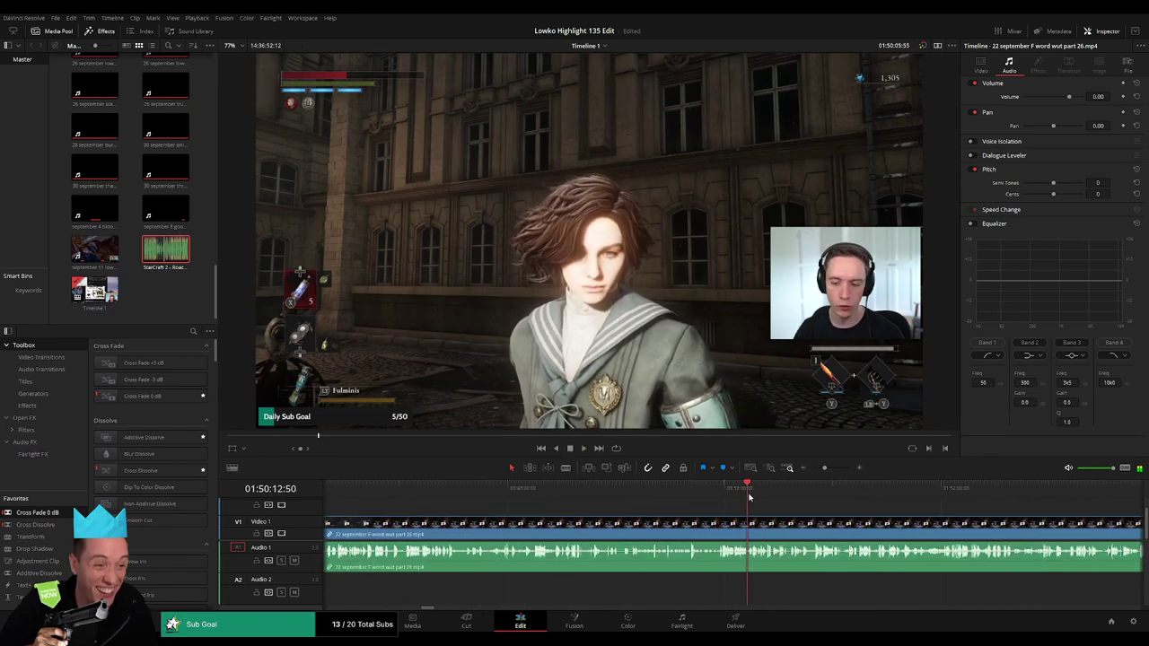
drag(749, 492, 785, 492)
scroll(616, 512, down, 2)
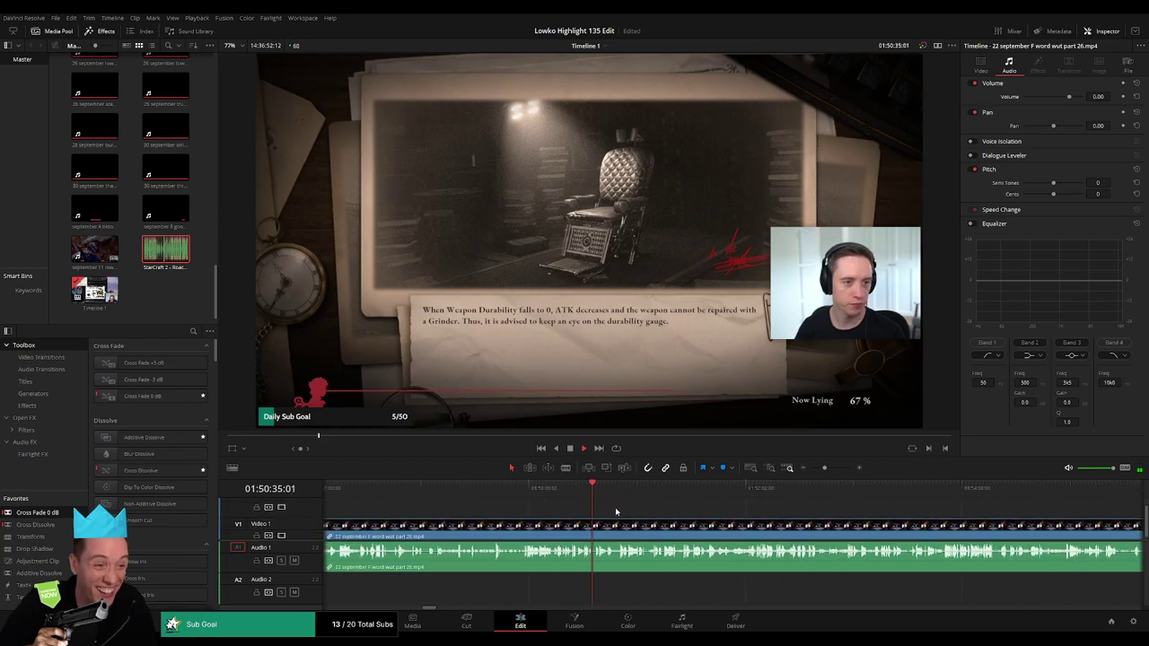
drag(616, 489, 623, 490)
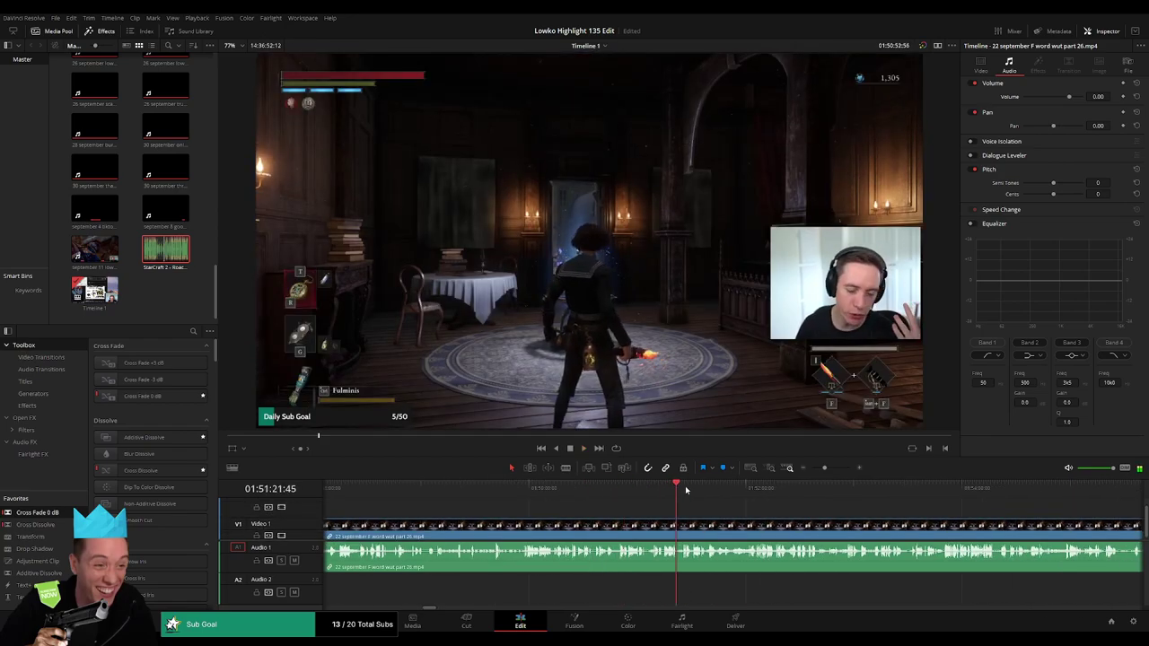
click(747, 492)
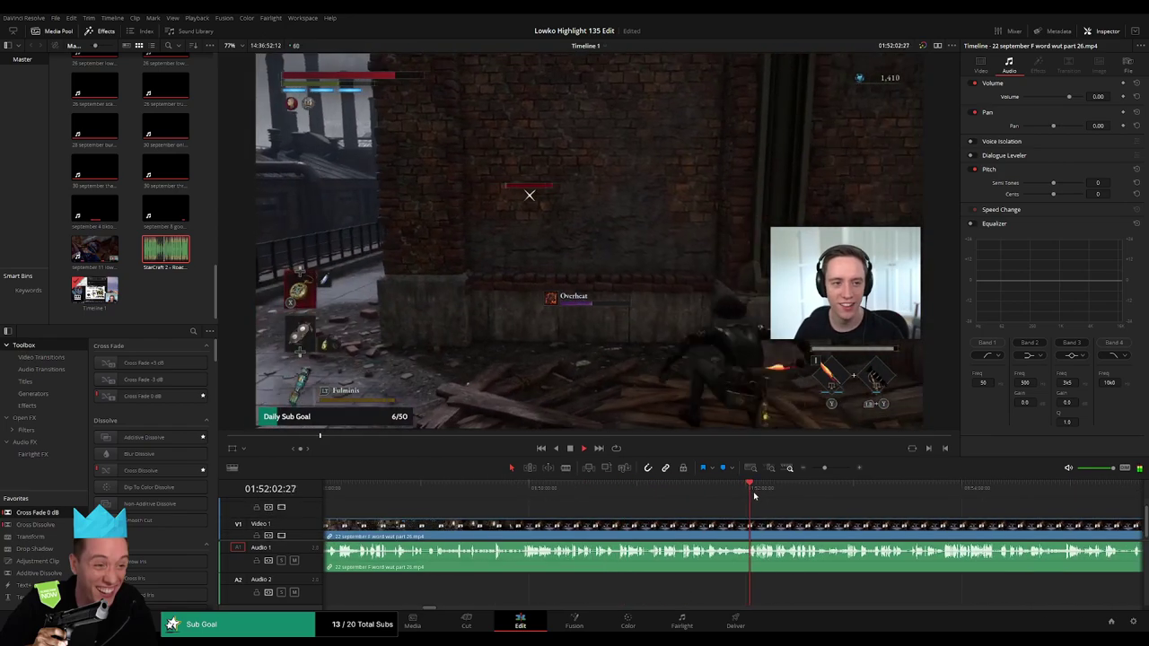
drag(826, 469, 830, 471)
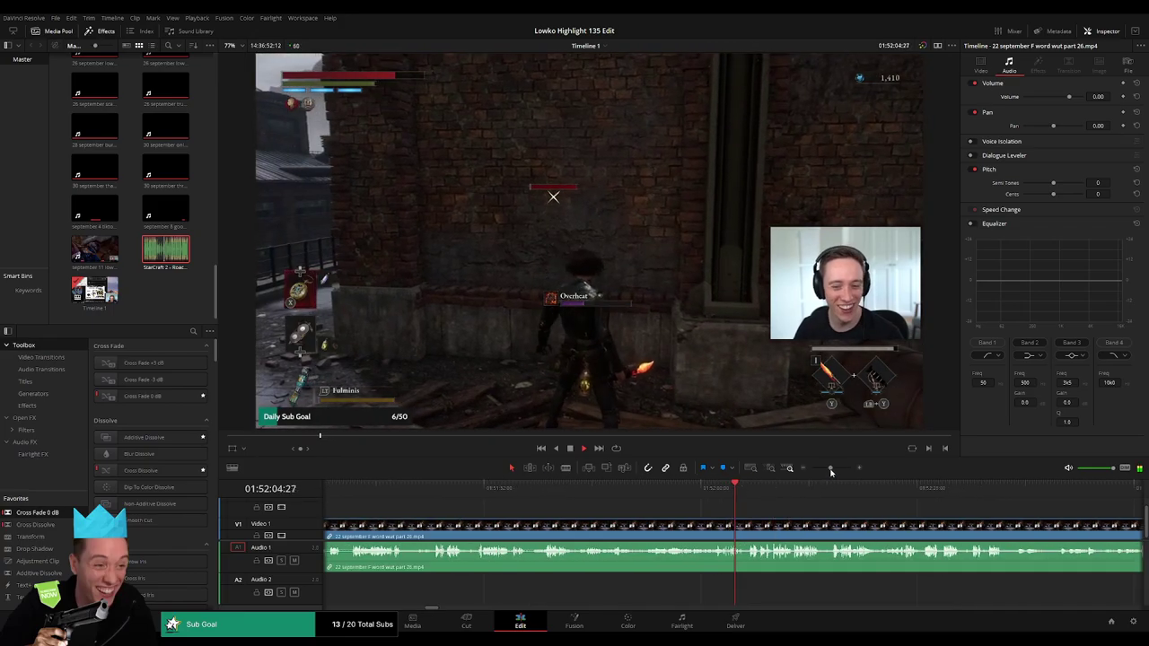
click(675, 492)
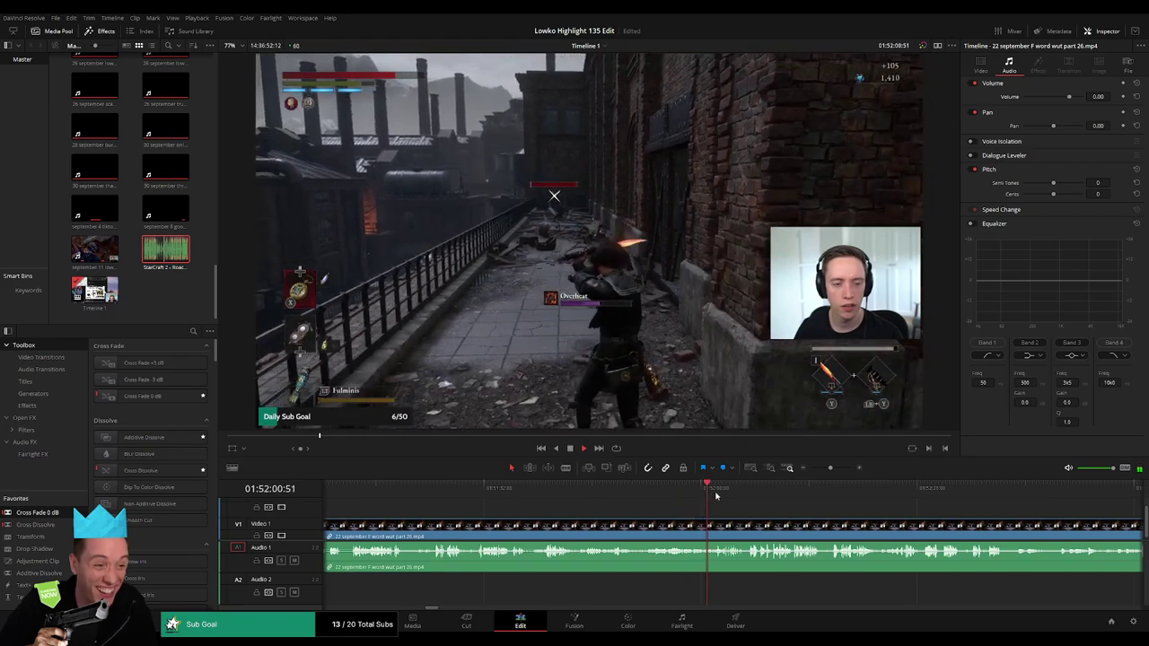
click(705, 493)
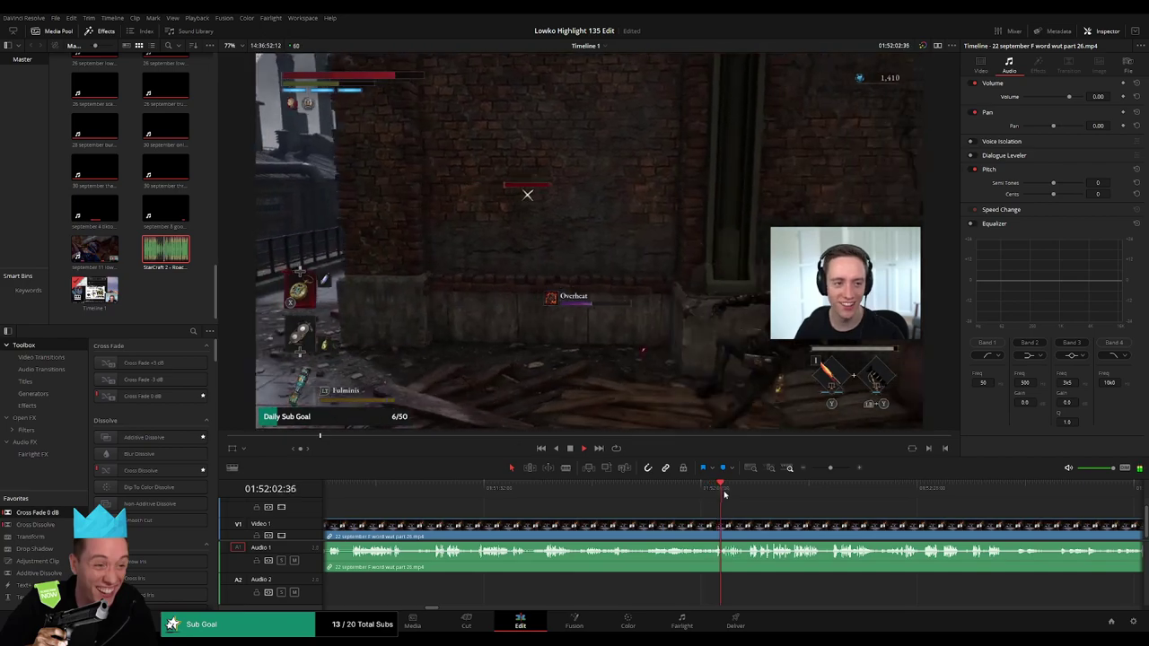
click(753, 495)
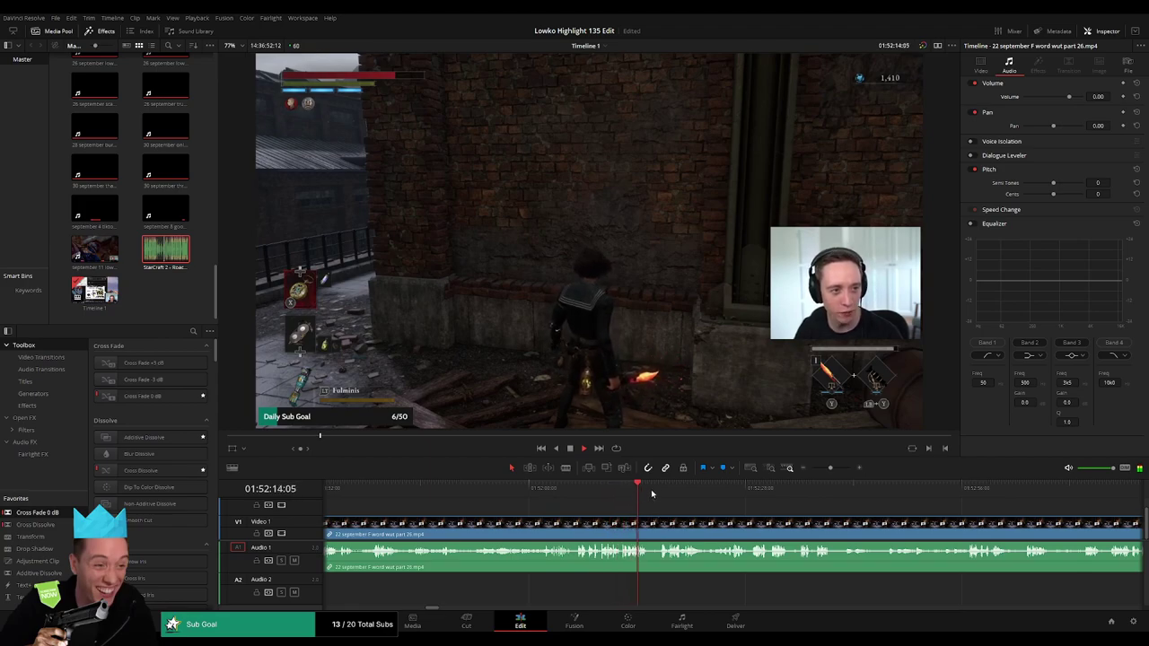
click(659, 490)
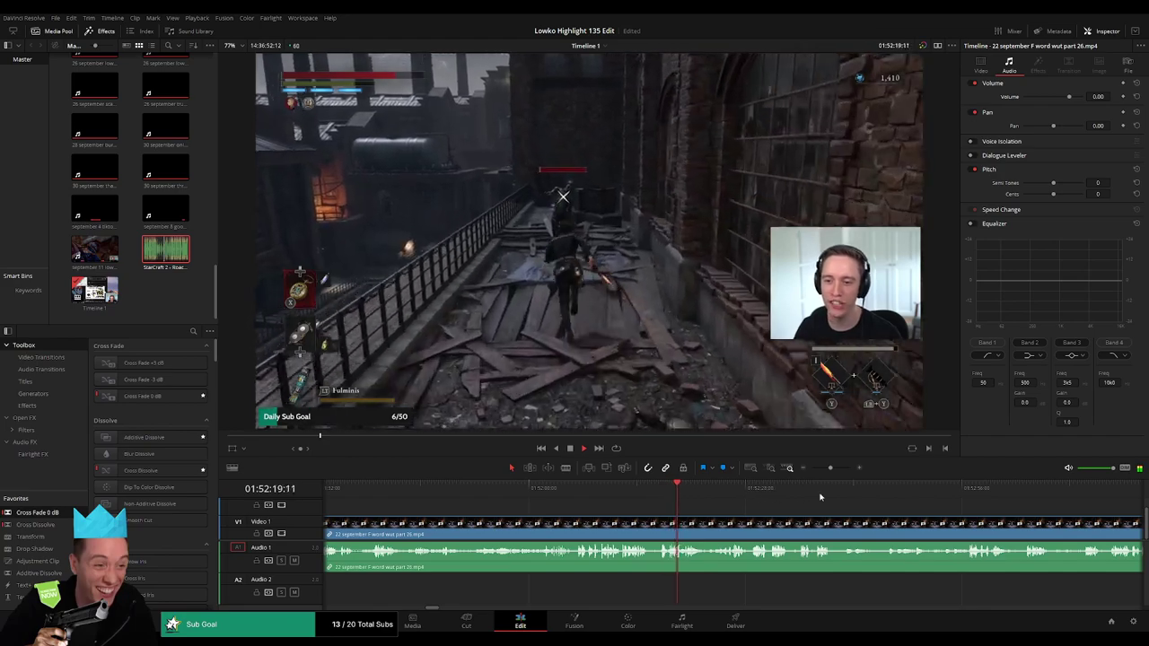
click(819, 489)
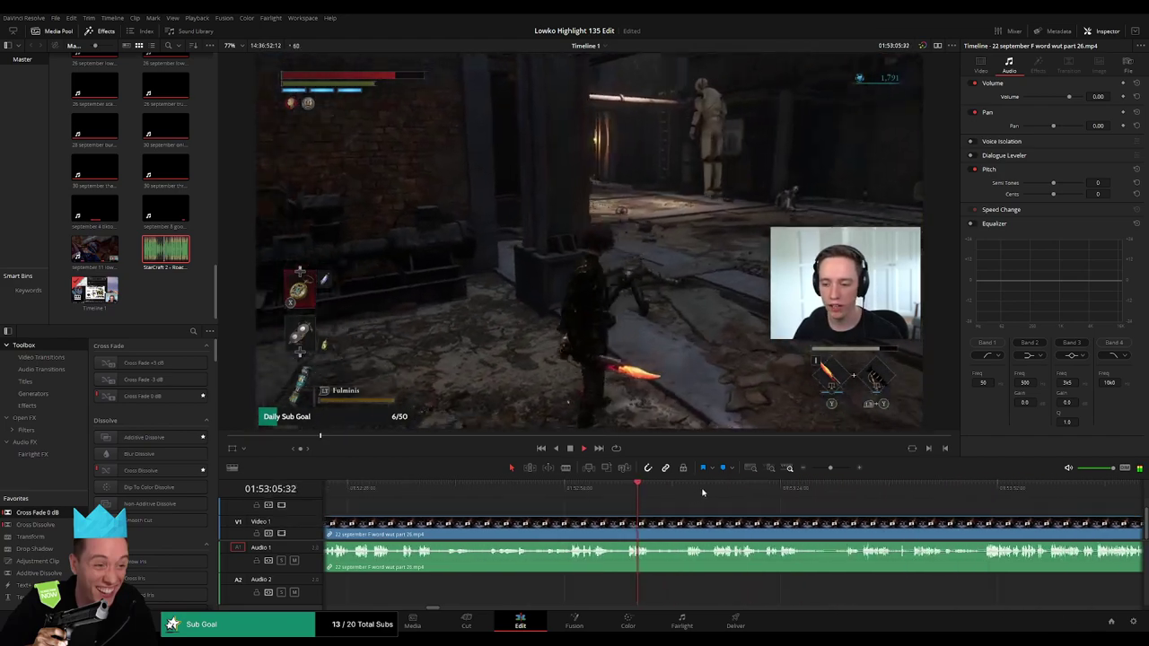
click(703, 489)
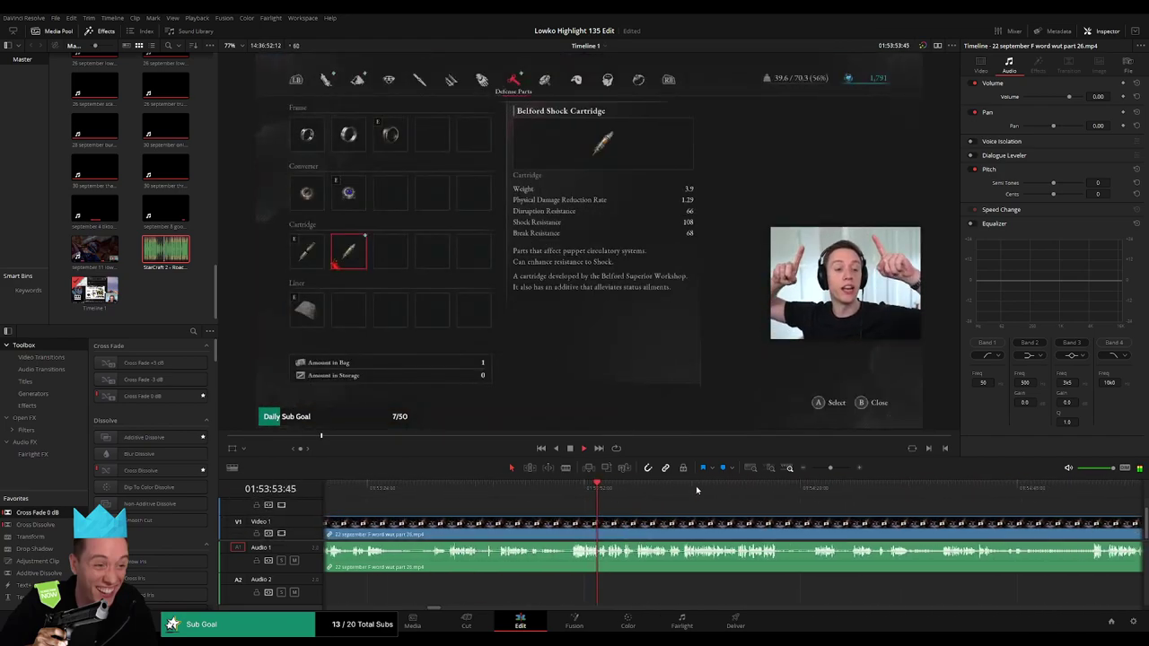
mouse_move(696, 489)
mouse_down()
mouse_move(1104, 489)
mouse_move(1103, 502)
mouse_up()
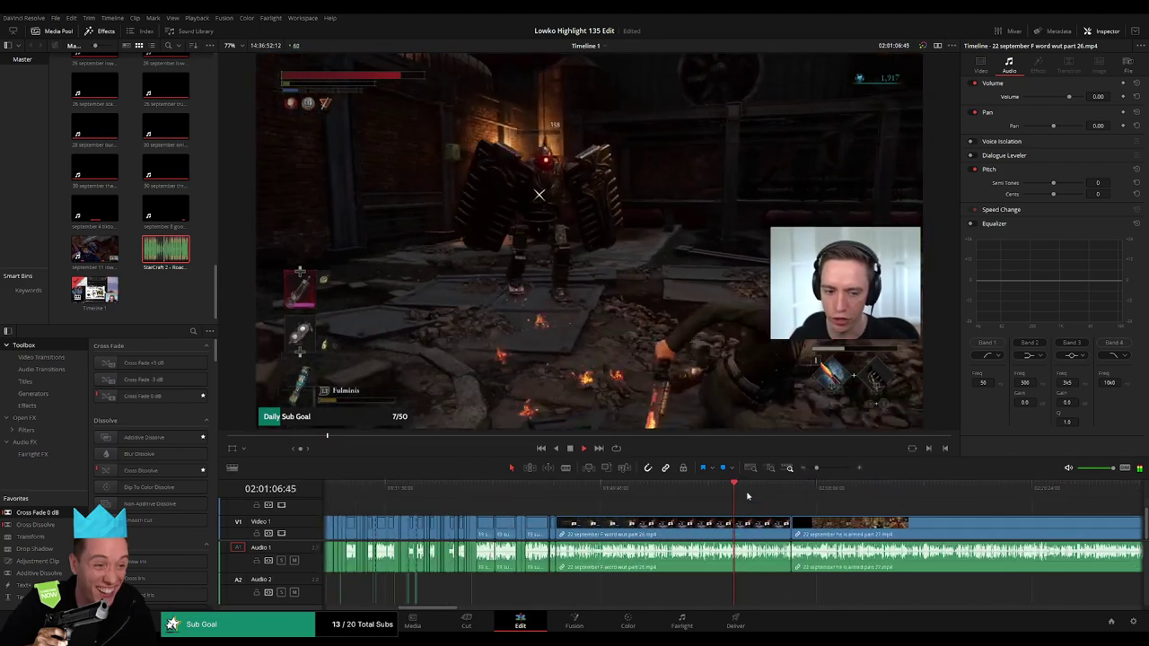
Delete the part 26 clip and ripple trim part 27's start up to the chosen playhead point.
key(Delete)
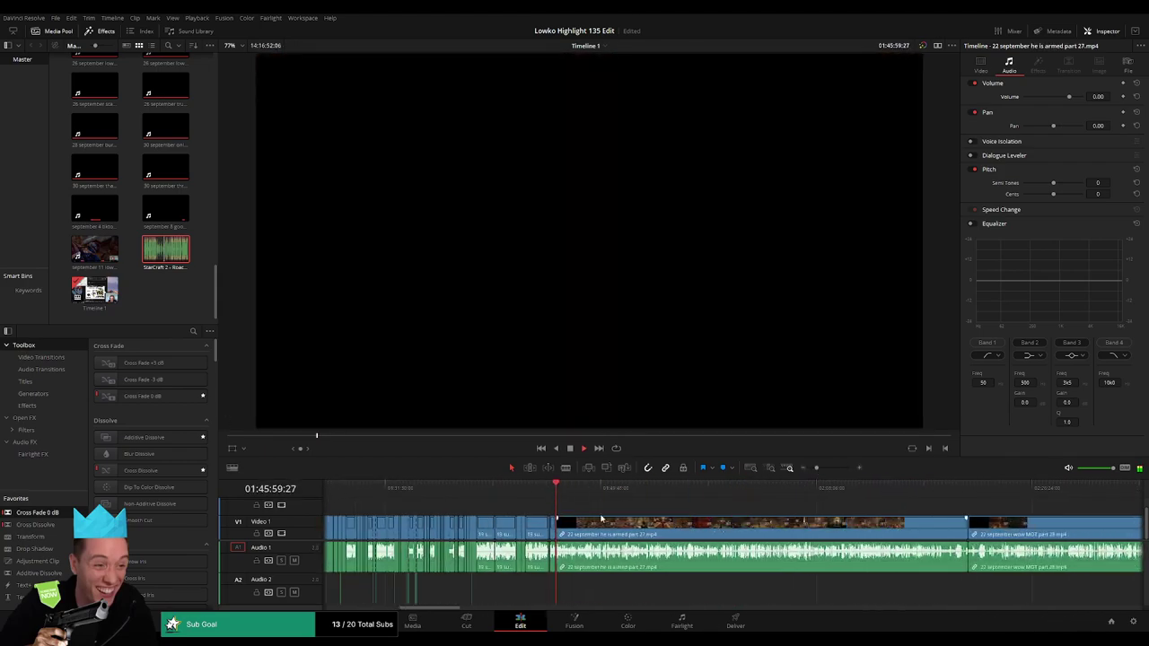
drag(575, 489, 678, 492)
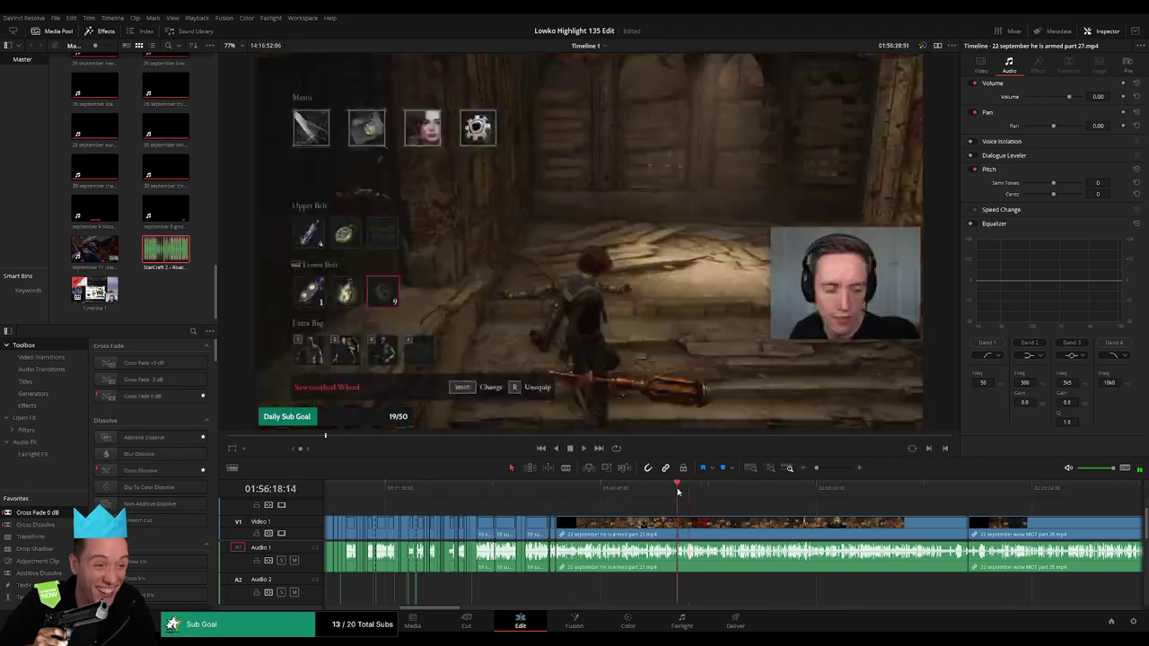
drag(819, 469, 830, 468)
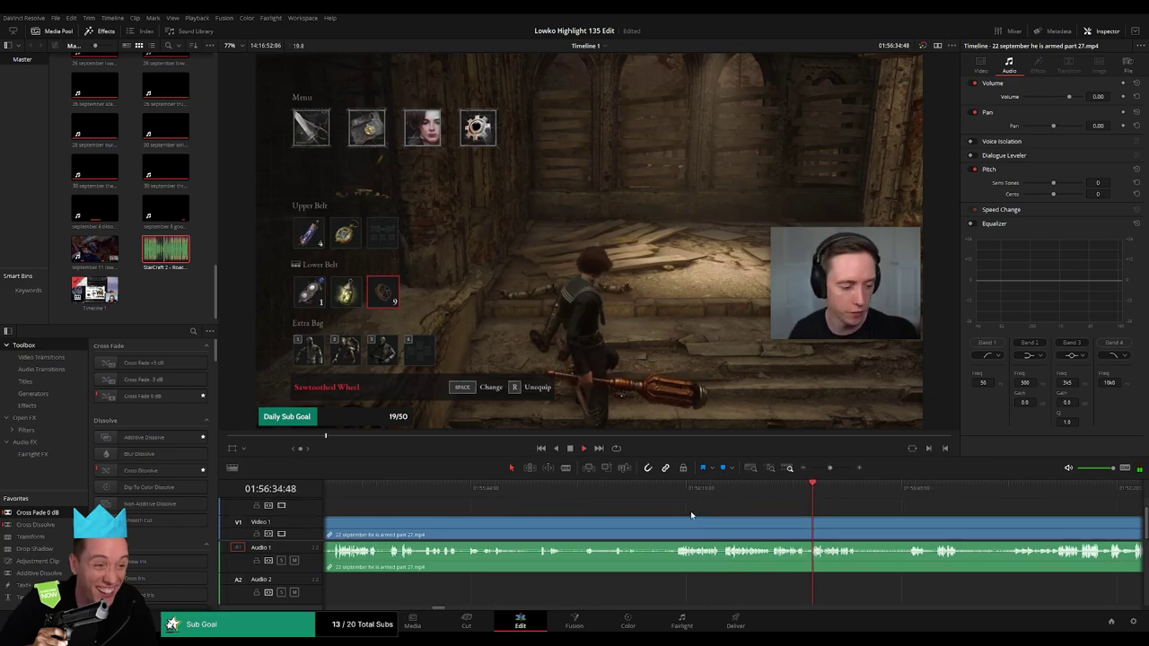
mouse_move(647, 492)
mouse_down()
mouse_move(732, 494)
mouse_move(631, 494)
mouse_move(704, 496)
mouse_up()
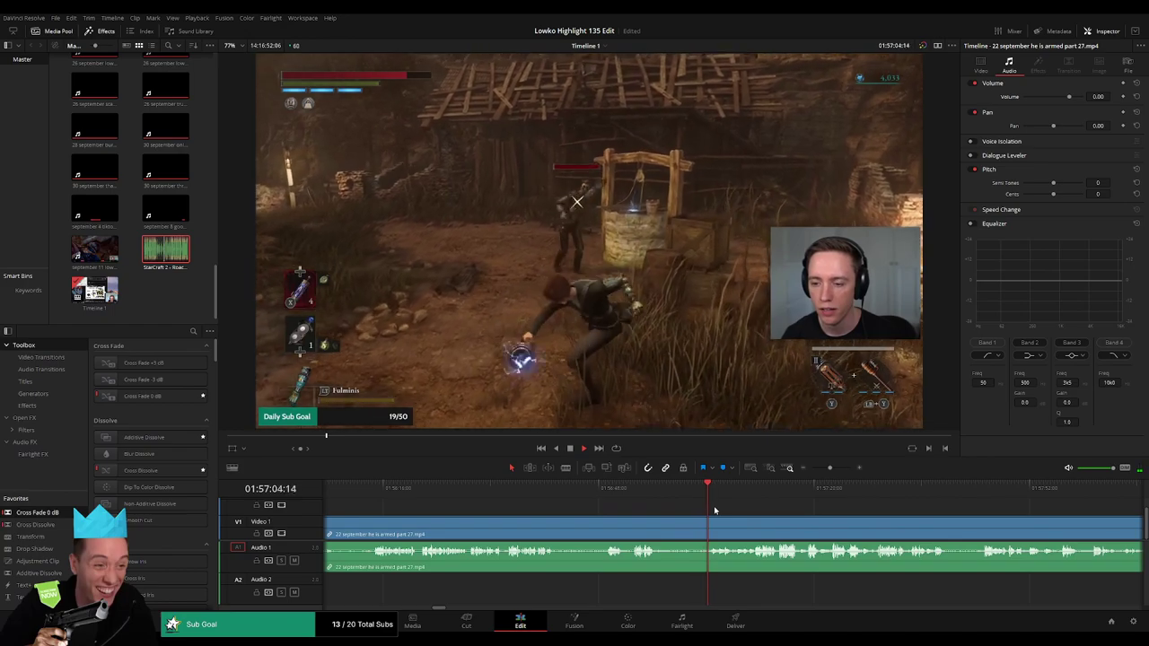
click(678, 527)
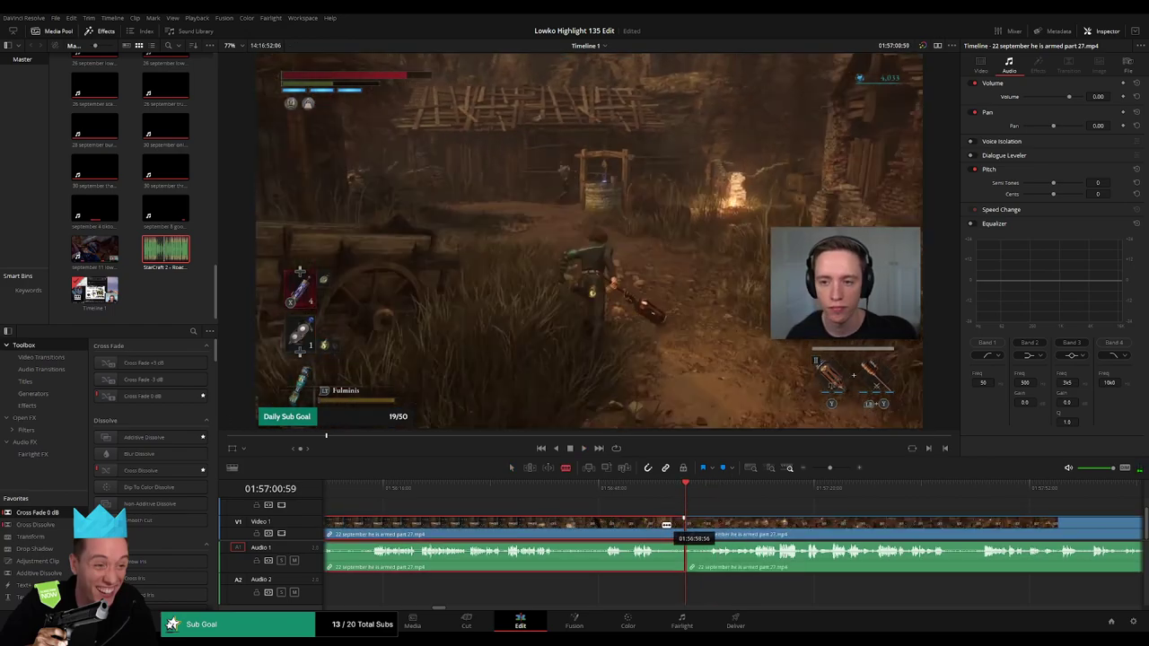
key(ctrl+shift+bracketleft)
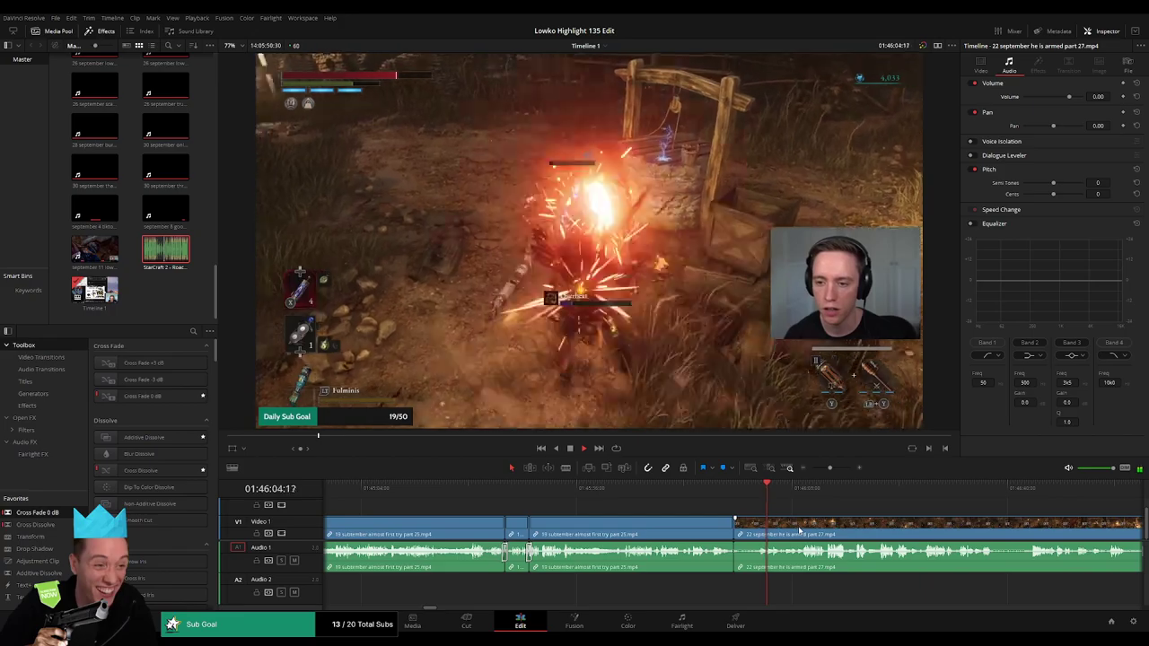
Adjust the timeline zoom and pan along to follow part 27 playback.
click(835, 471)
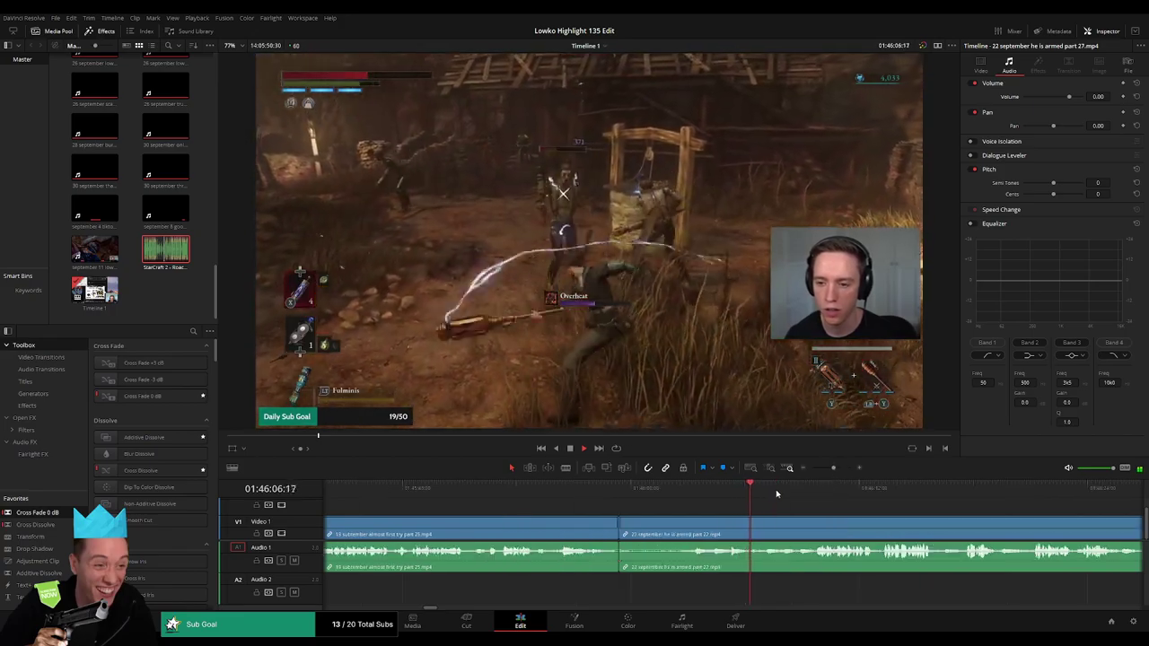
drag(865, 521, 749, 516)
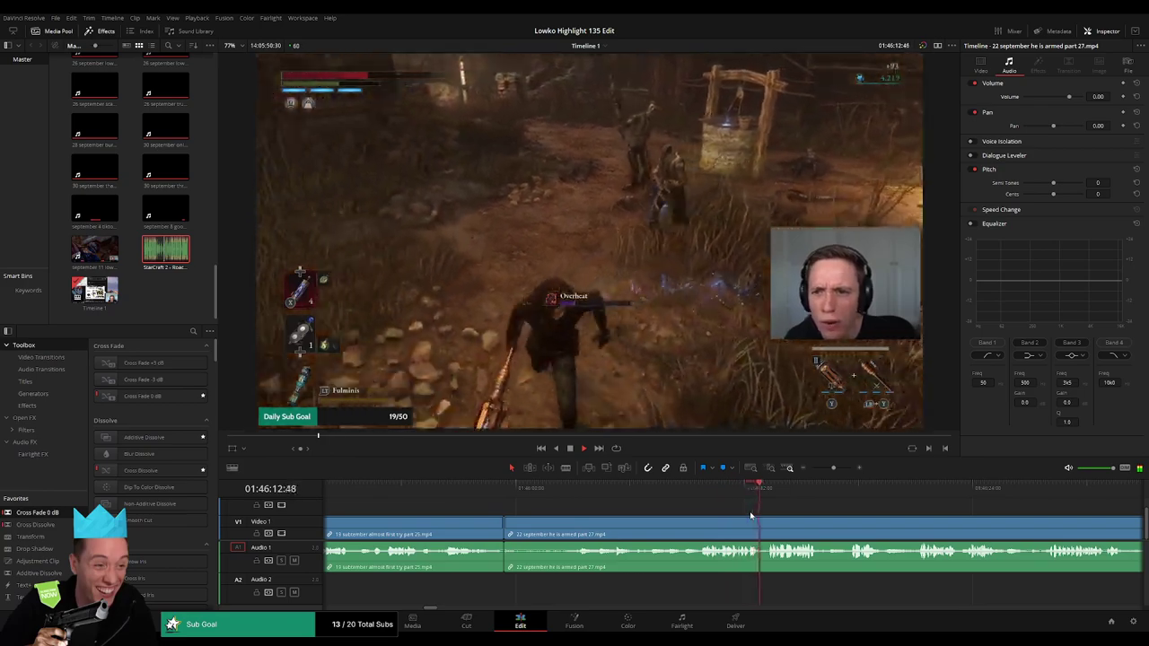
drag(891, 518, 679, 529)
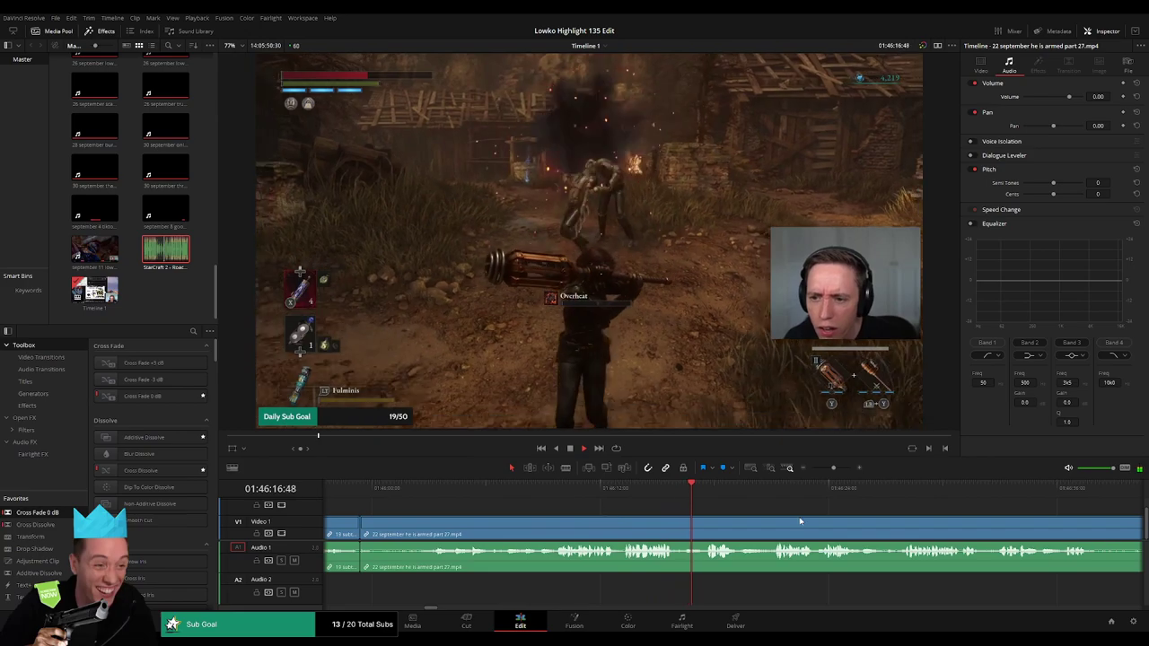
drag(799, 523, 613, 521)
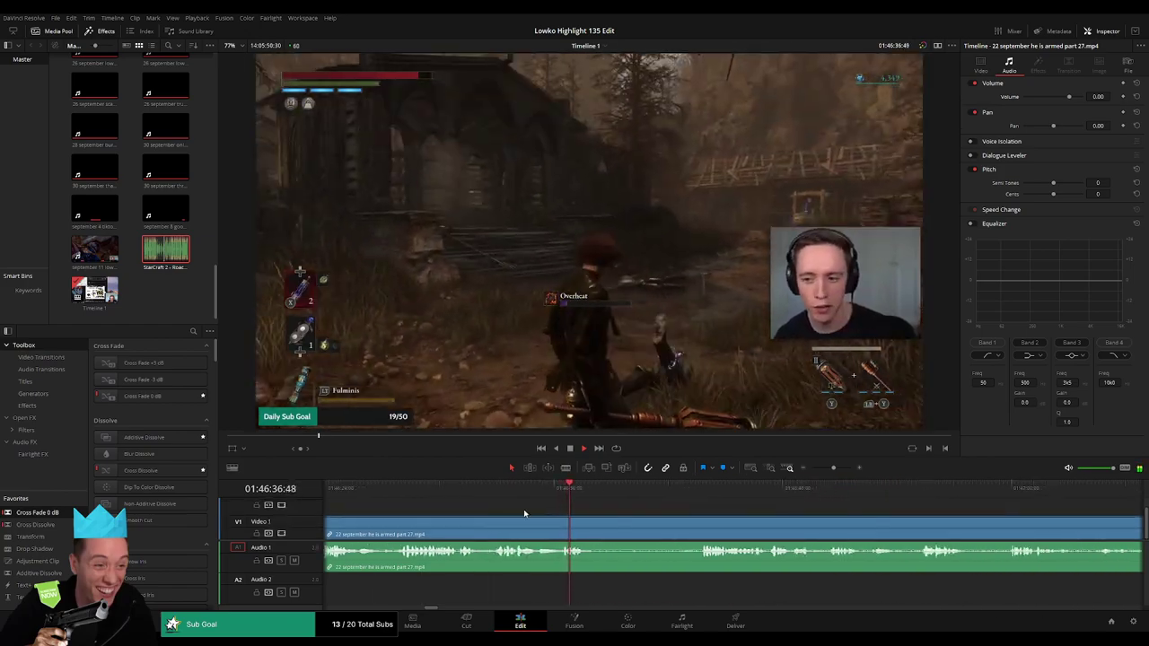
Remove the stretch between two cuts in part 27 near 01:46:41, closing the gap.
click(663, 490)
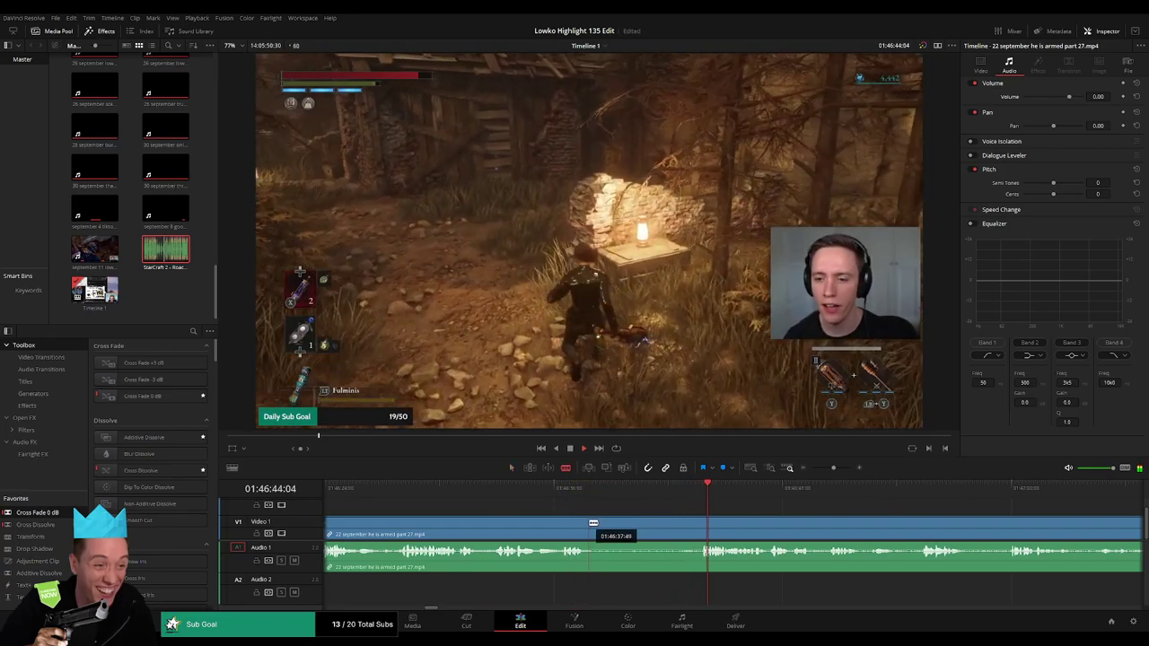
drag(593, 523, 700, 519)
click(672, 526)
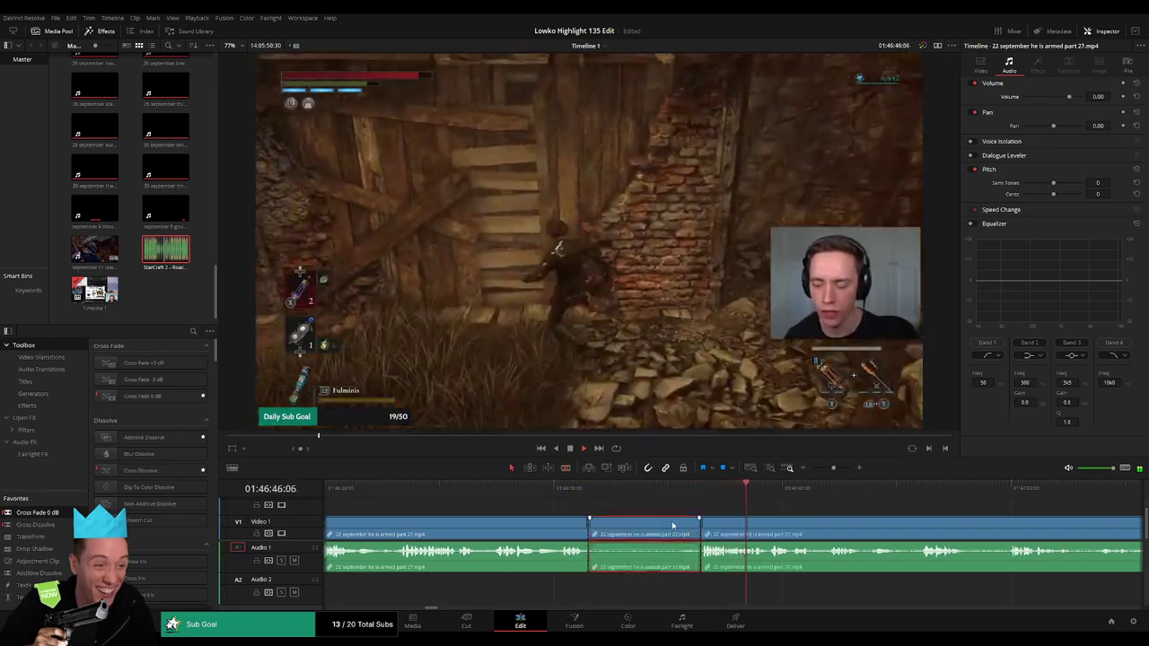
key(Delete)
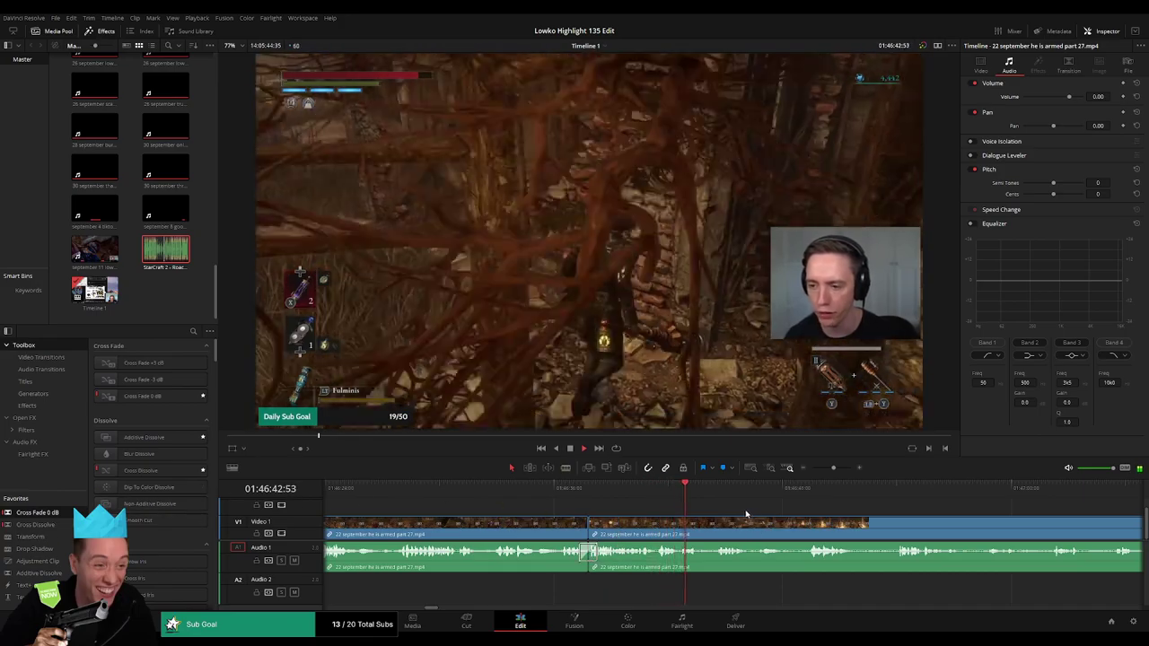
Blade the video and audio further along and trim that clip's end back.
scroll(530, 514, right, 5)
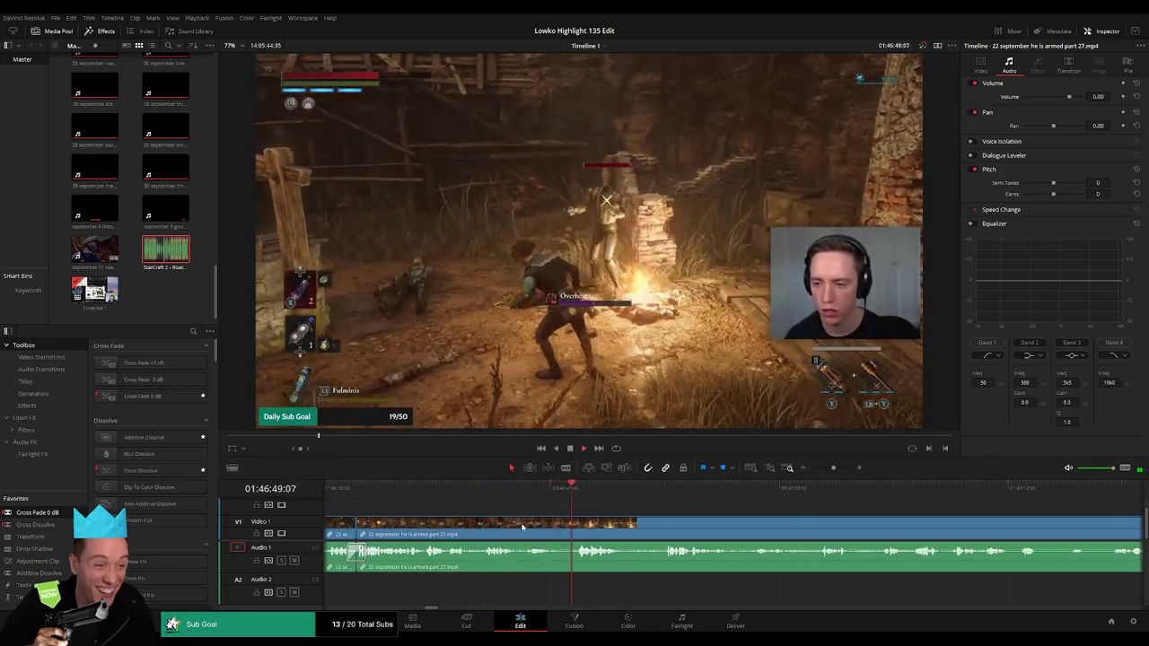
click(521, 526)
click(582, 521)
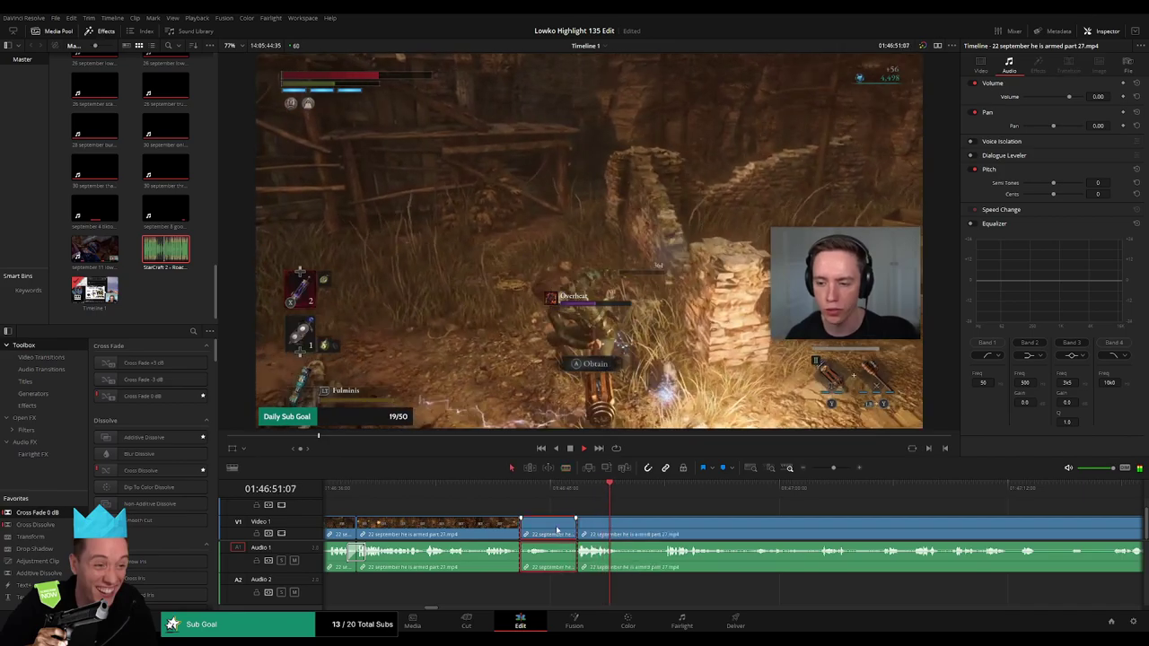
key(a)
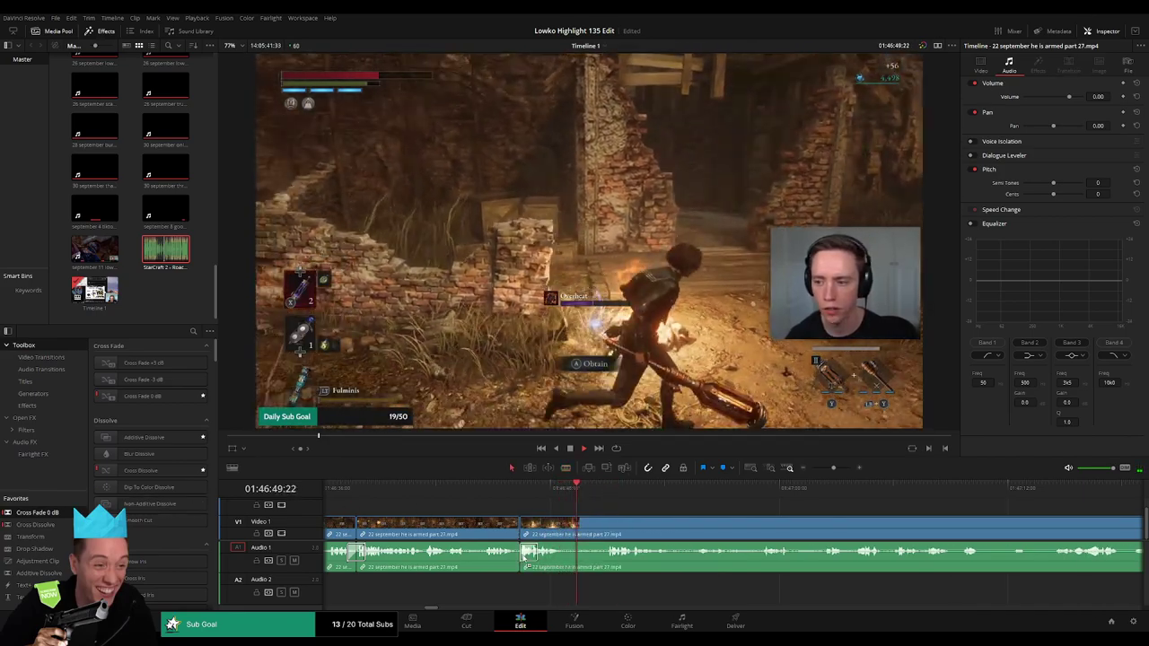
drag(572, 524, 569, 531)
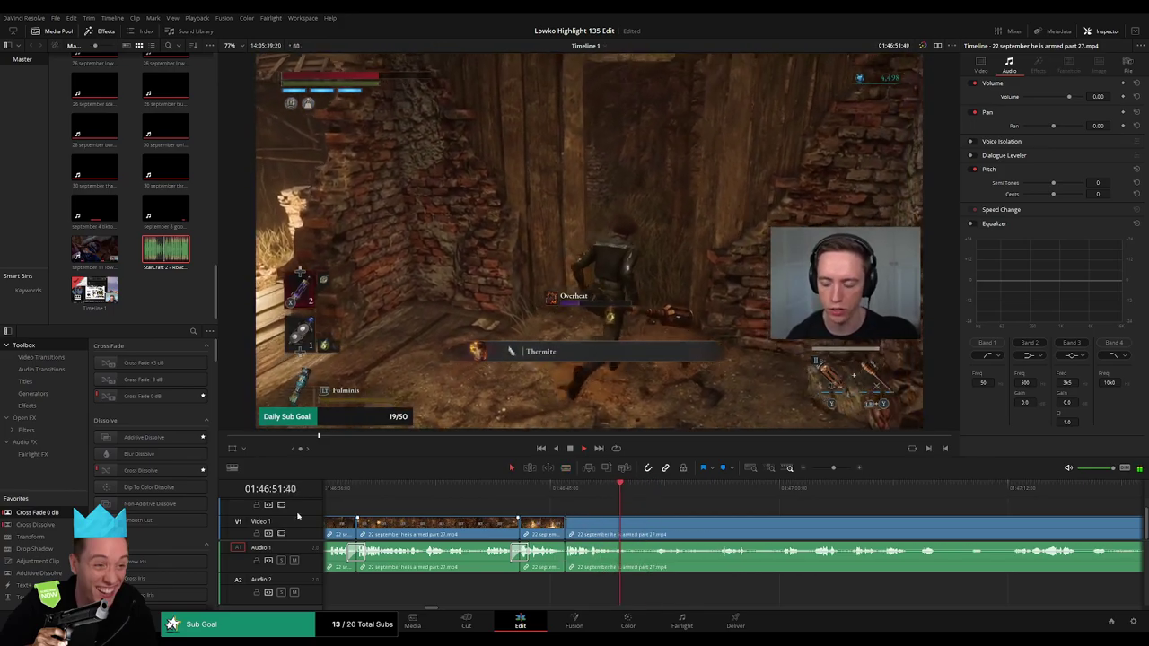
Add more cuts through the village combat stretch and tighten a clip edge before the inventory screens.
key(b)
click(634, 534)
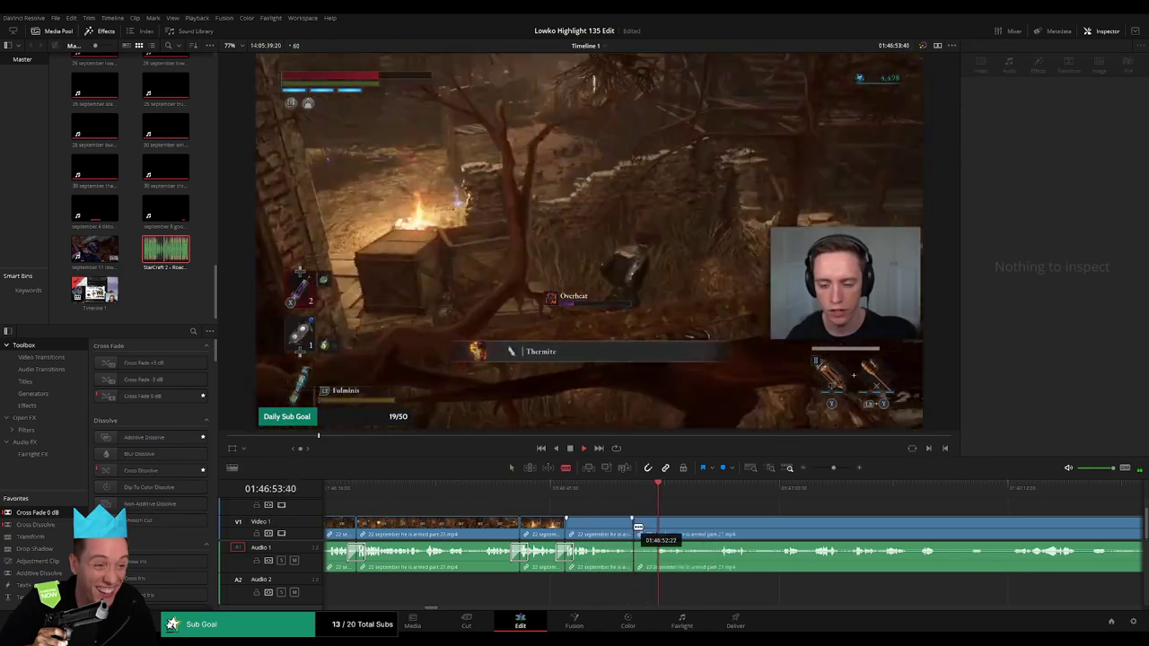
key(a)
click(657, 535)
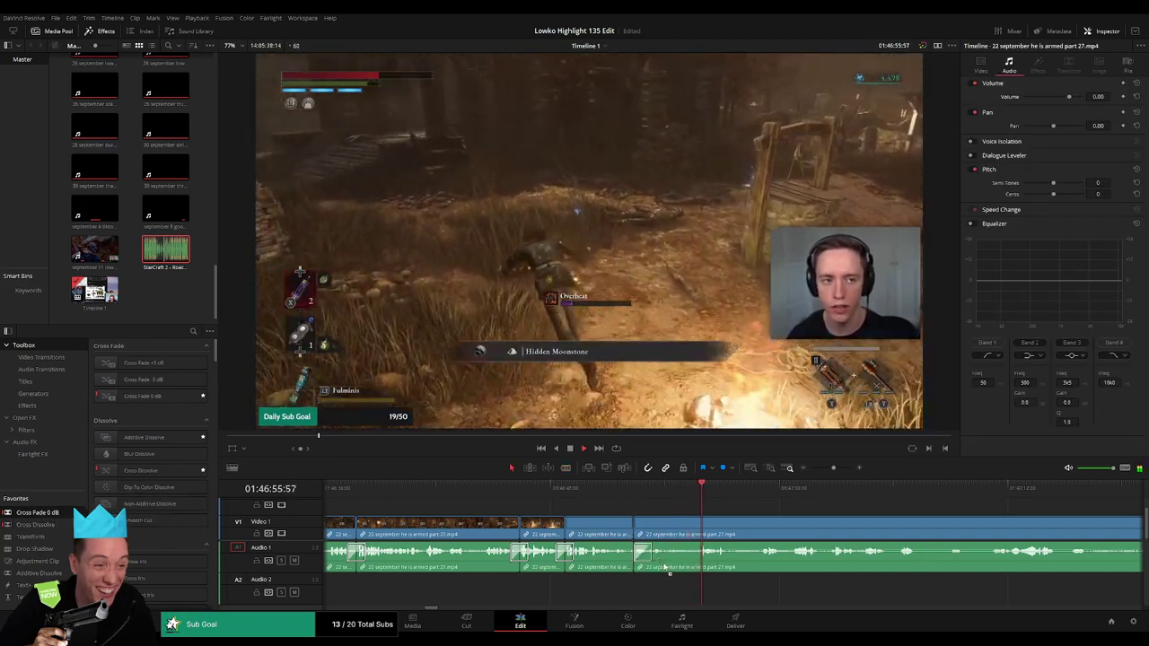
click(665, 567)
click(751, 537)
click(535, 494)
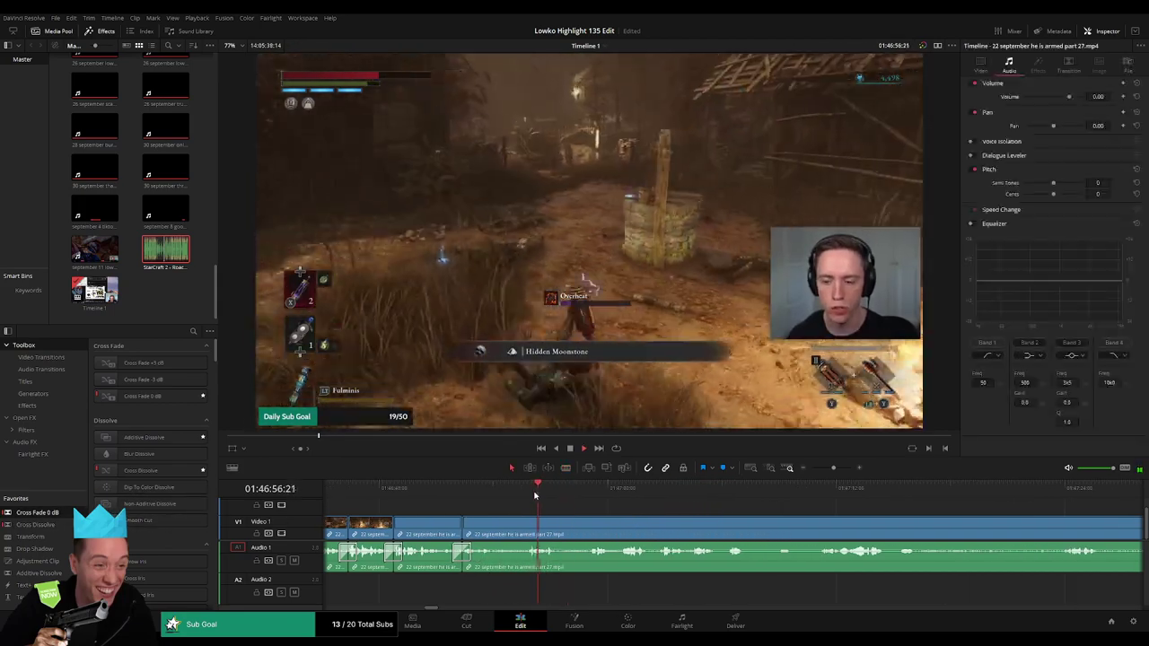
drag(518, 530, 520, 530)
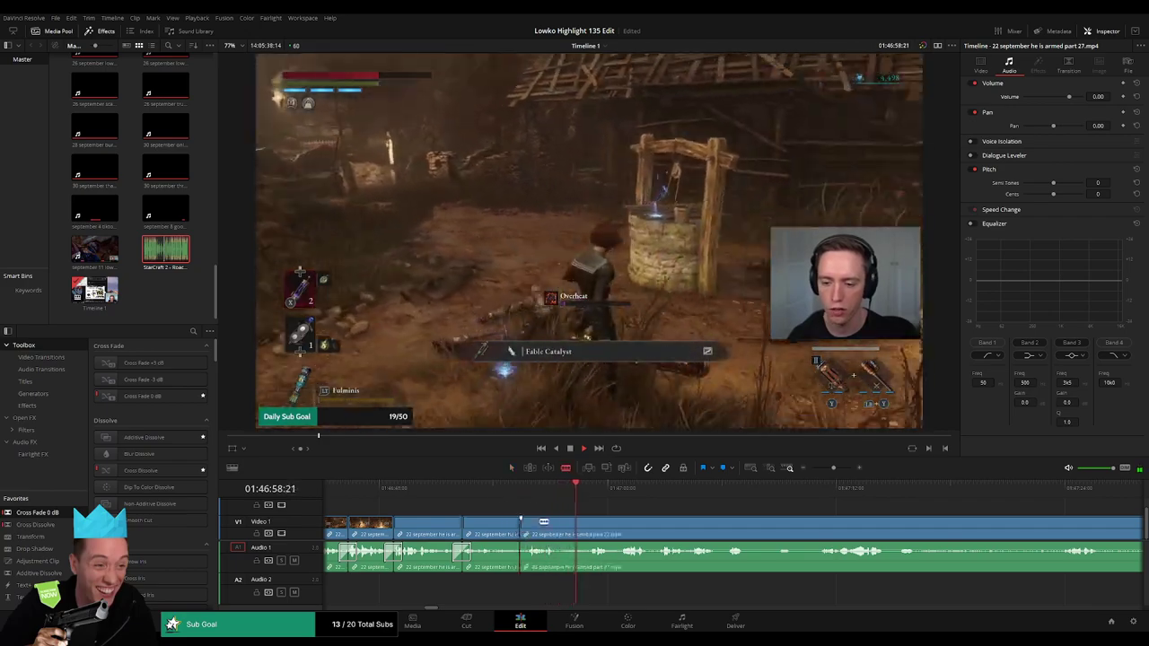
click(827, 500)
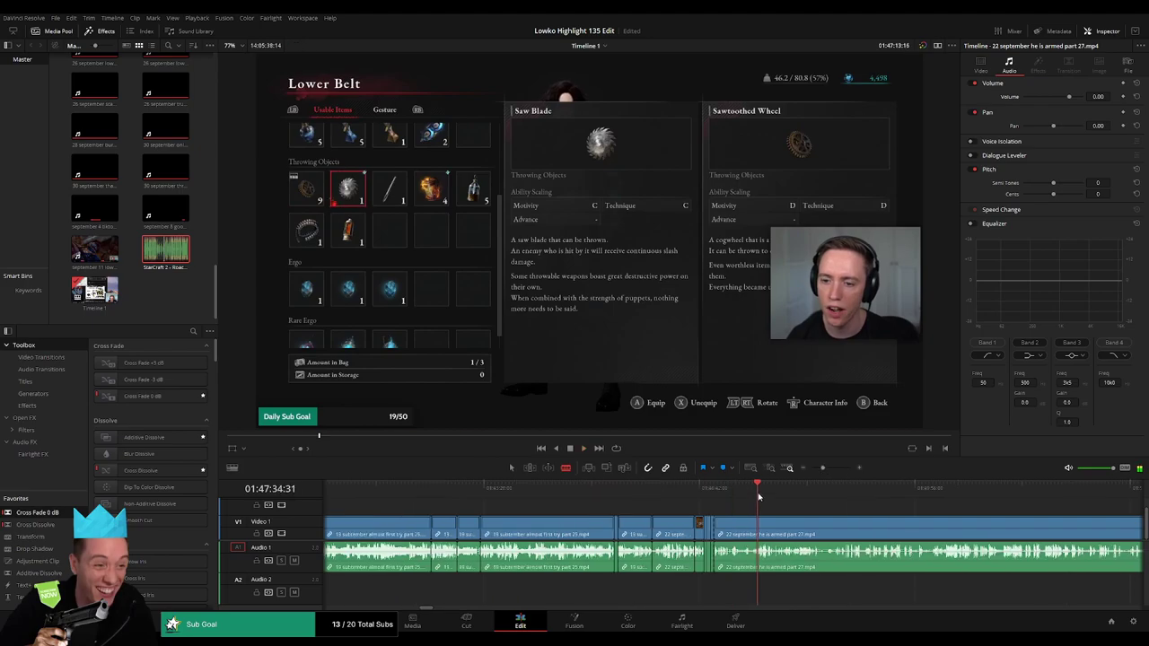
Skim through the part 27 footage from 01:51:04 to around 01:55:48.
mouse_move(859, 489)
mouse_down()
mouse_move(849, 523)
mouse_move(629, 512)
mouse_move(618, 485)
mouse_move(682, 488)
mouse_up()
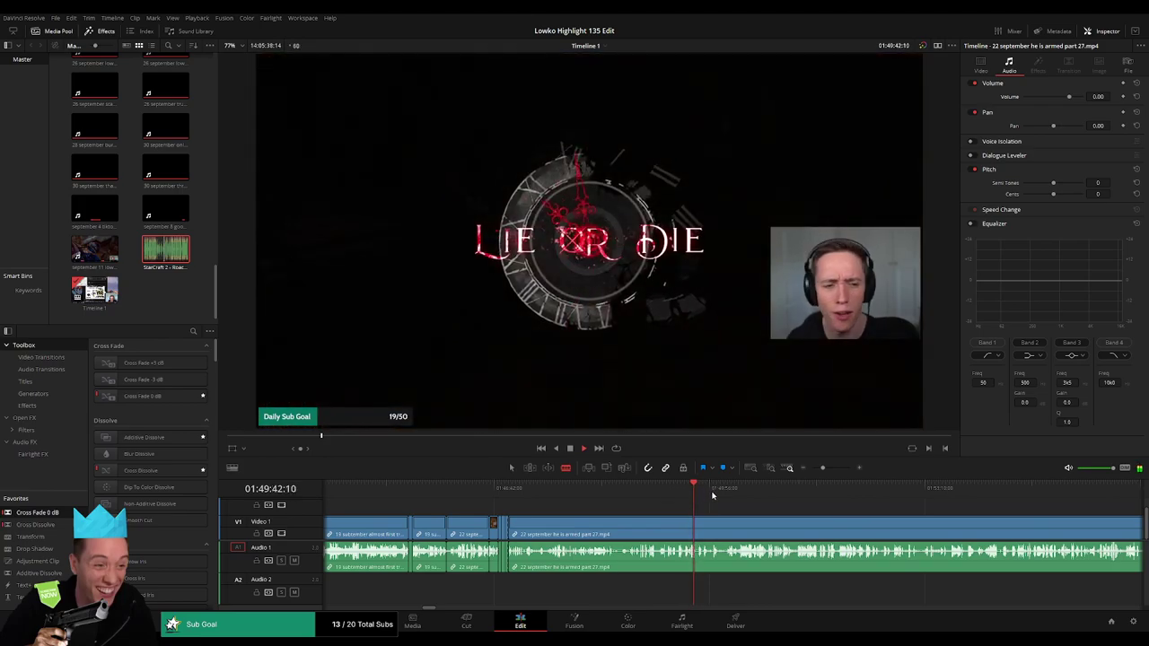
click(737, 495)
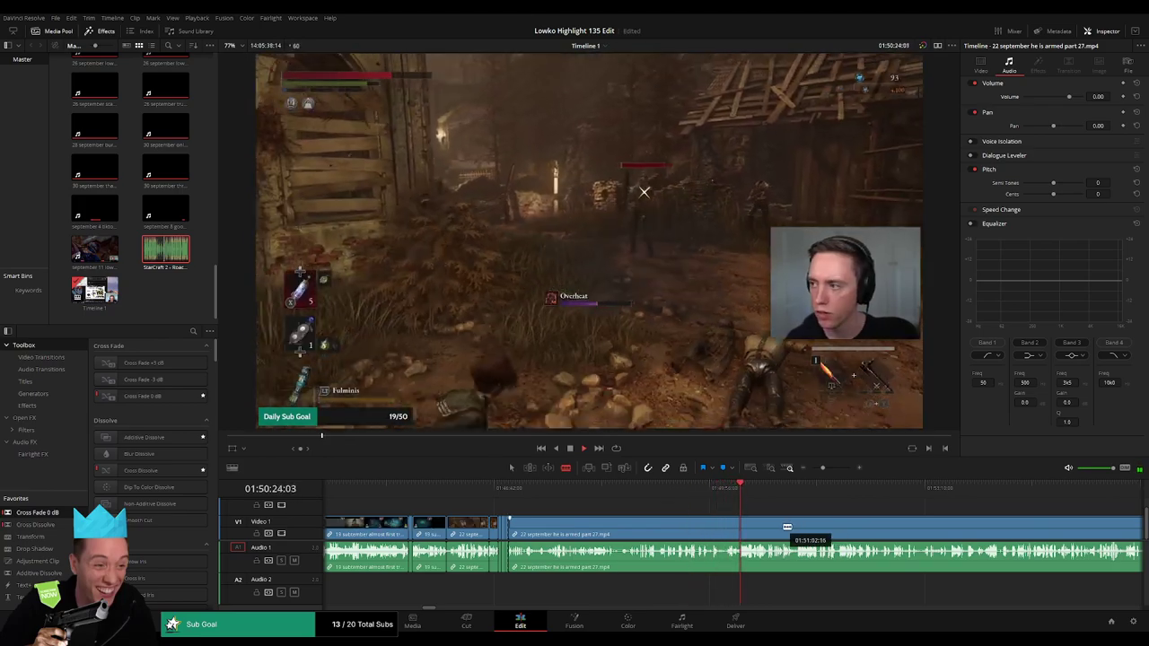
scroll(617, 525, right, 3)
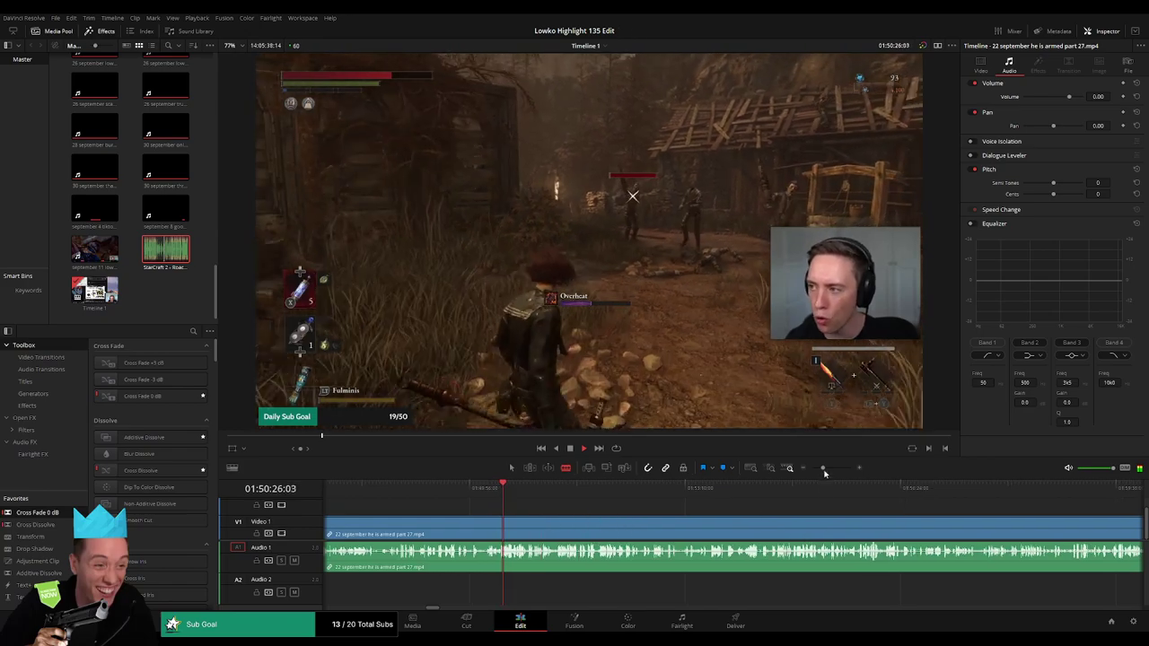
drag(825, 469, 830, 469)
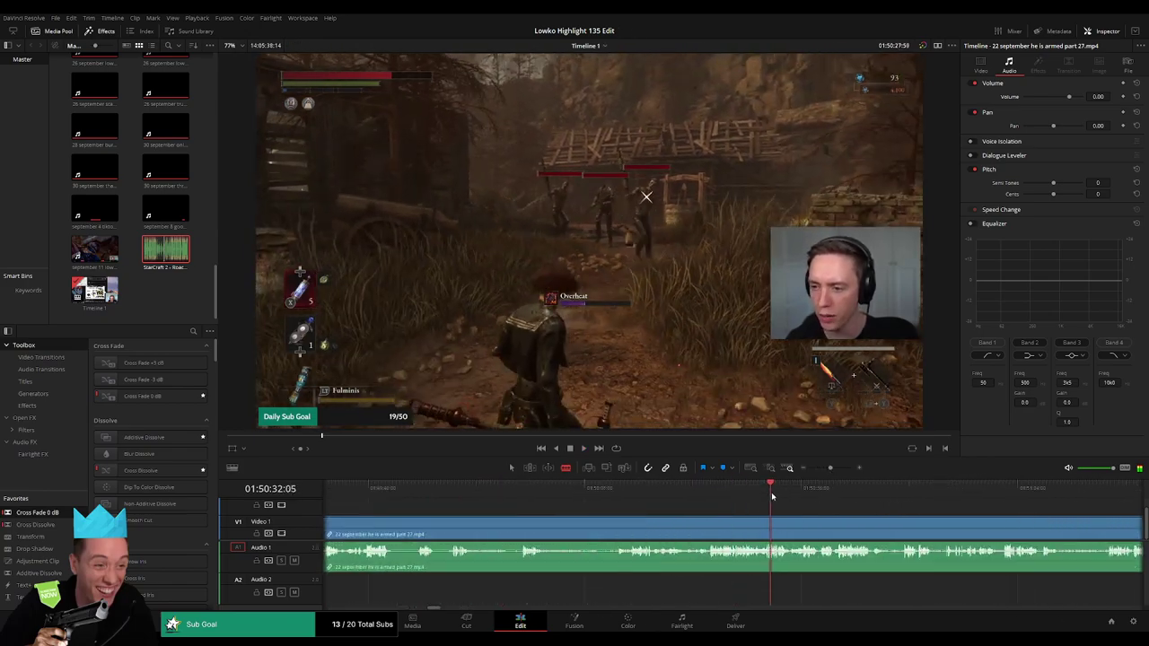
click(893, 489)
scroll(703, 515, right, 3)
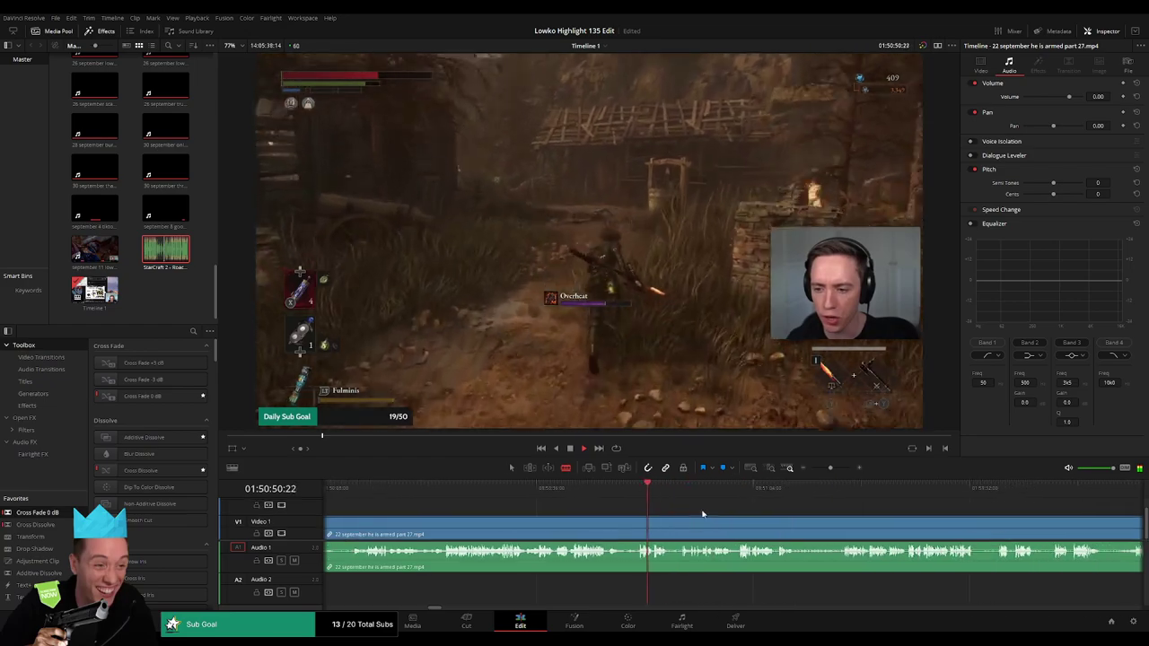
click(761, 489)
drag(620, 499, 663, 497)
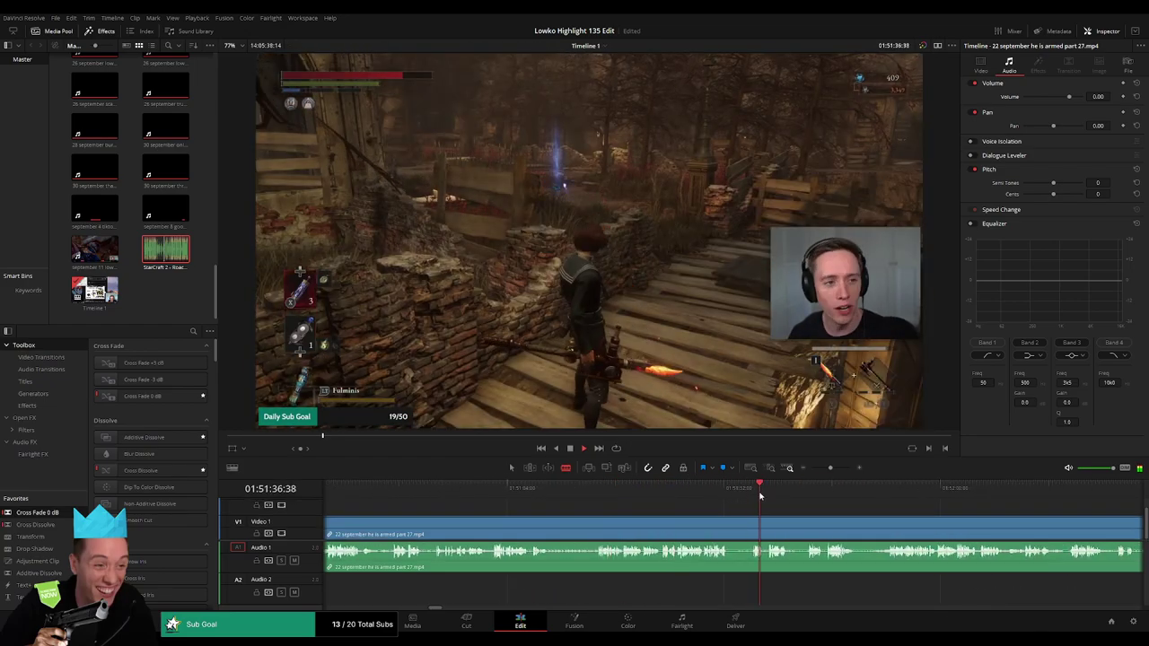
click(863, 490)
click(952, 490)
scroll(648, 507, right, 3)
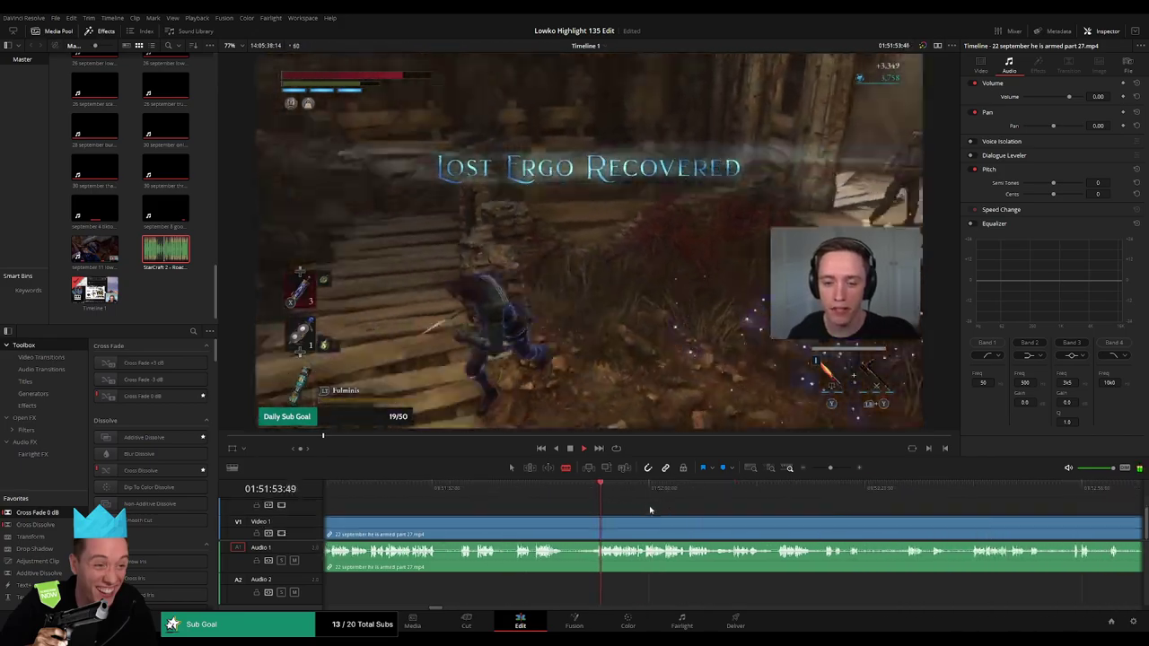
click(648, 507)
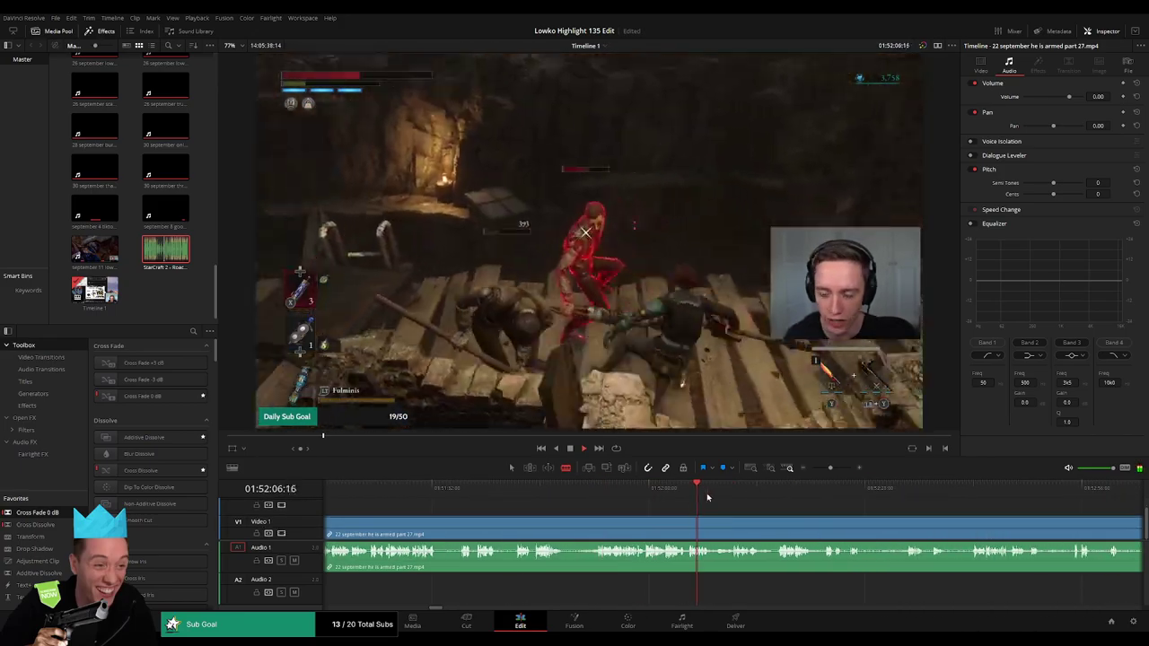
click(772, 493)
click(916, 493)
scroll(752, 503, right, 3)
click(623, 493)
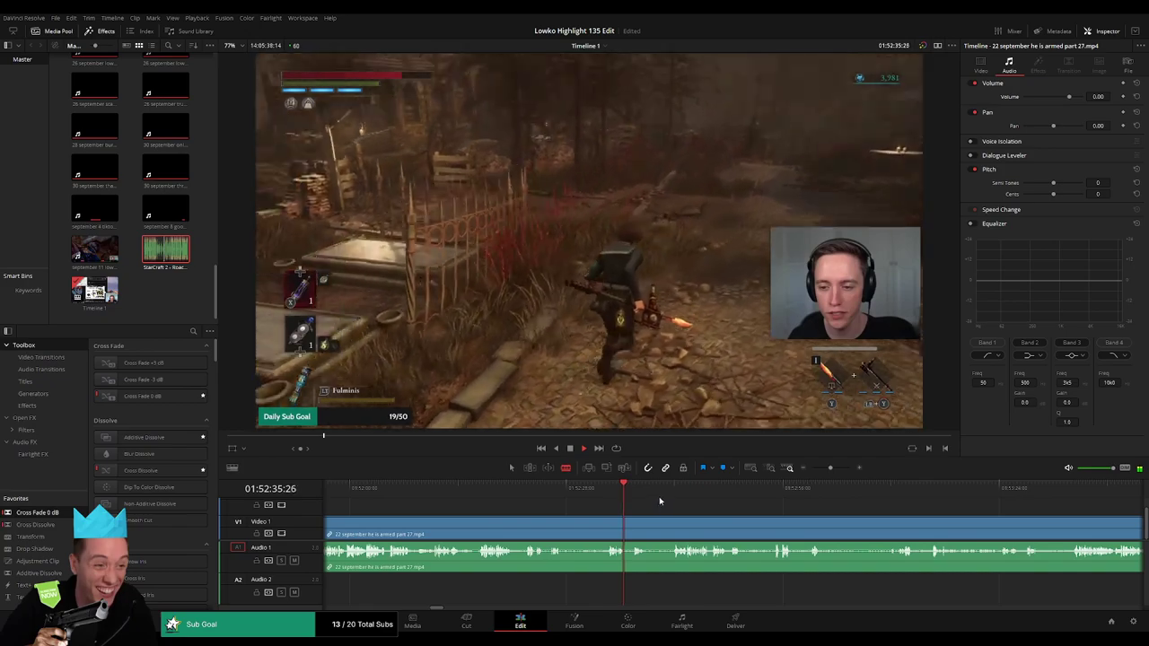
click(674, 496)
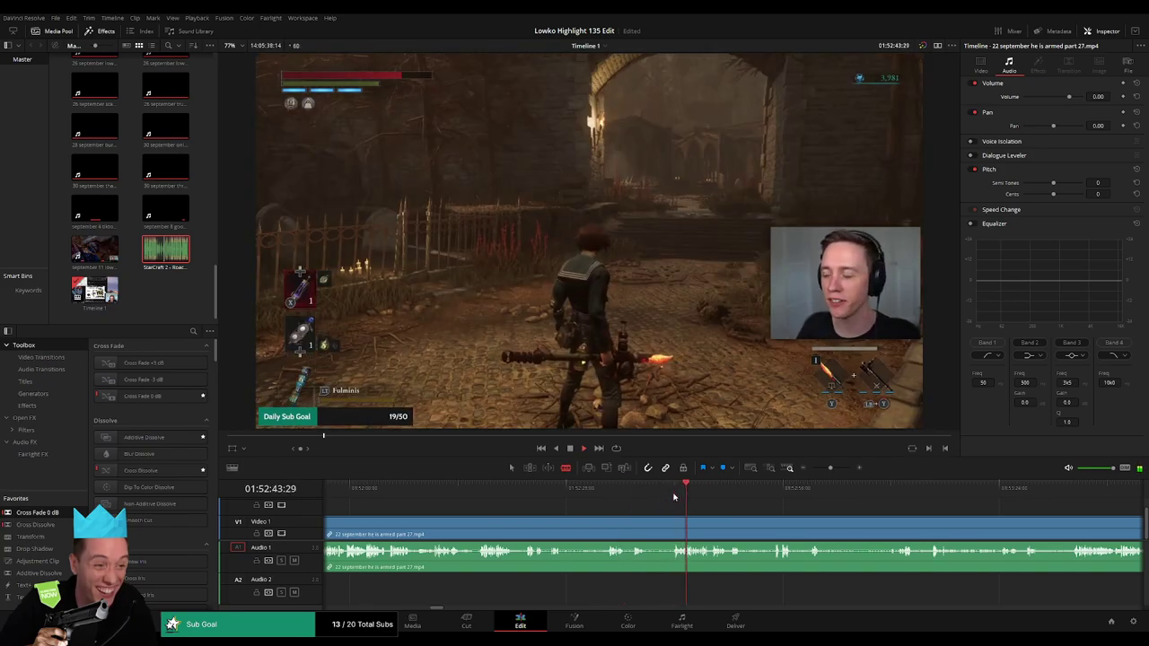
click(780, 493)
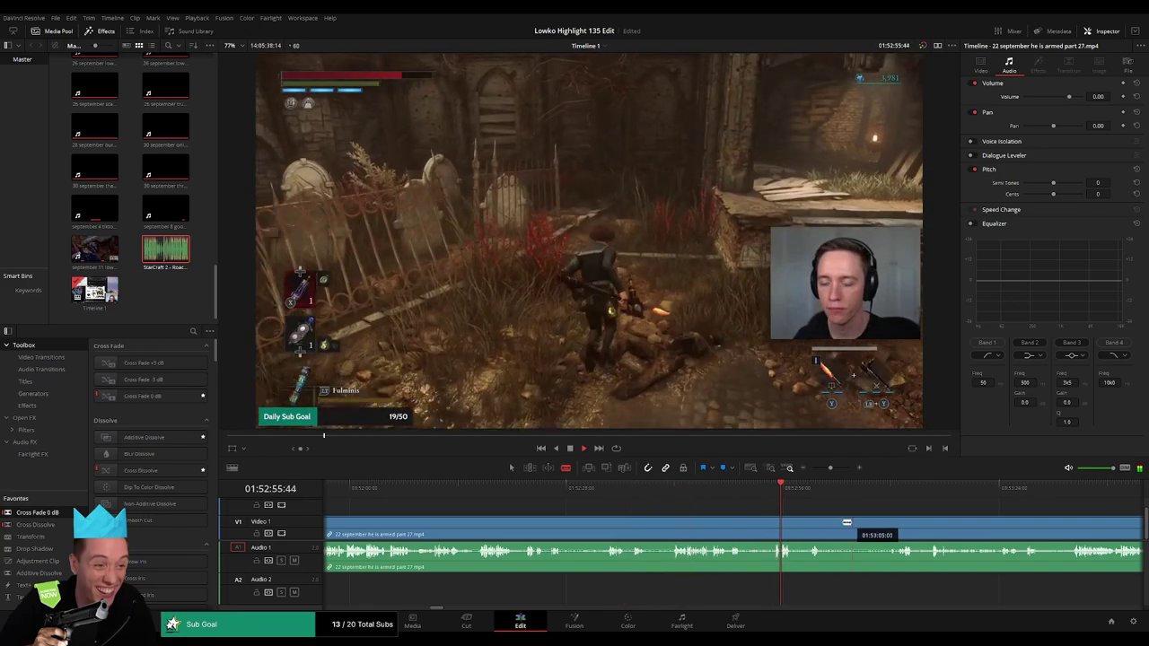
scroll(608, 513, right, 3)
click(827, 492)
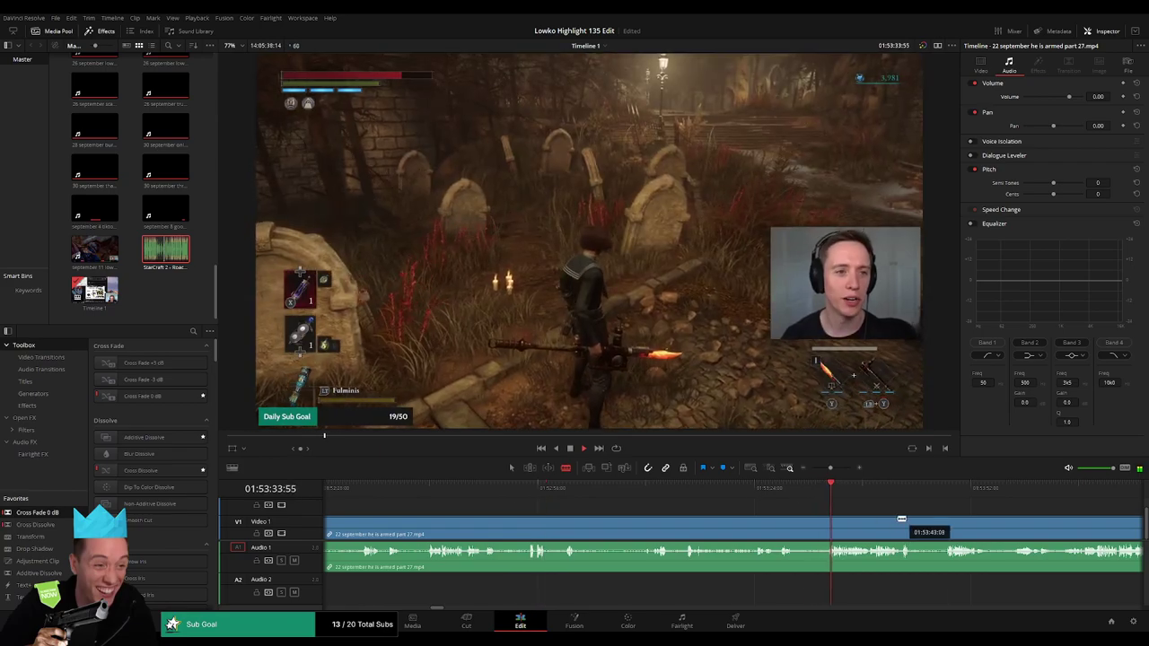
scroll(607, 513, right, 3)
click(672, 493)
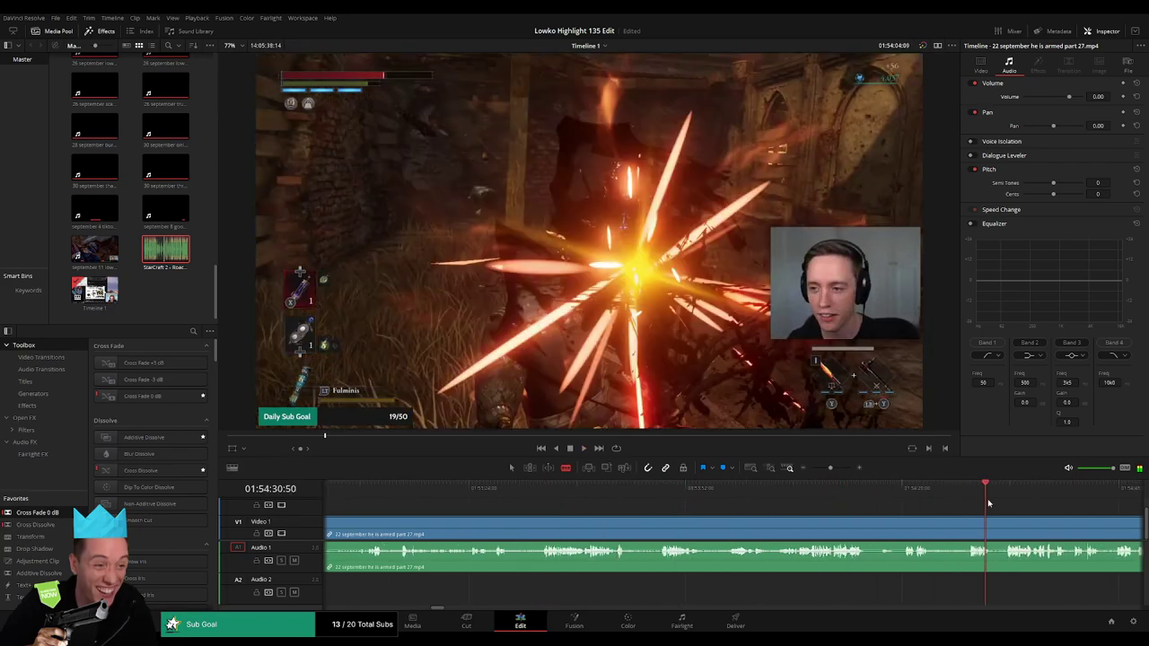
click(1012, 493)
scroll(606, 497, right, 4)
scroll(606, 497, right, 1)
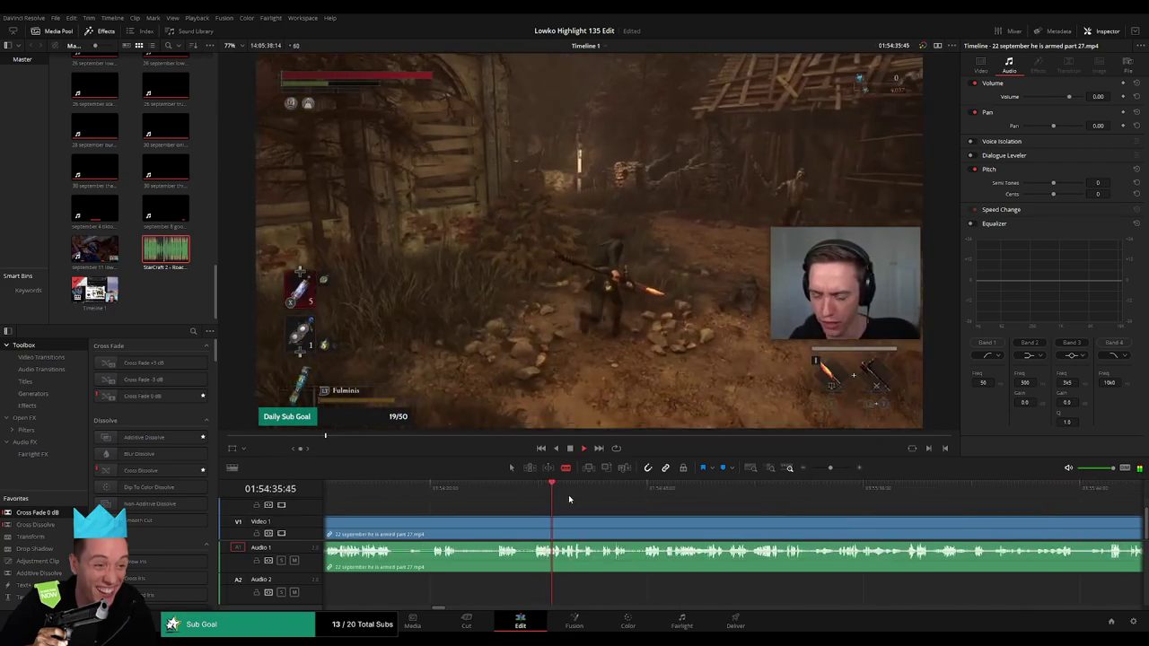
click(649, 493)
scroll(643, 518, right, 6)
click(907, 493)
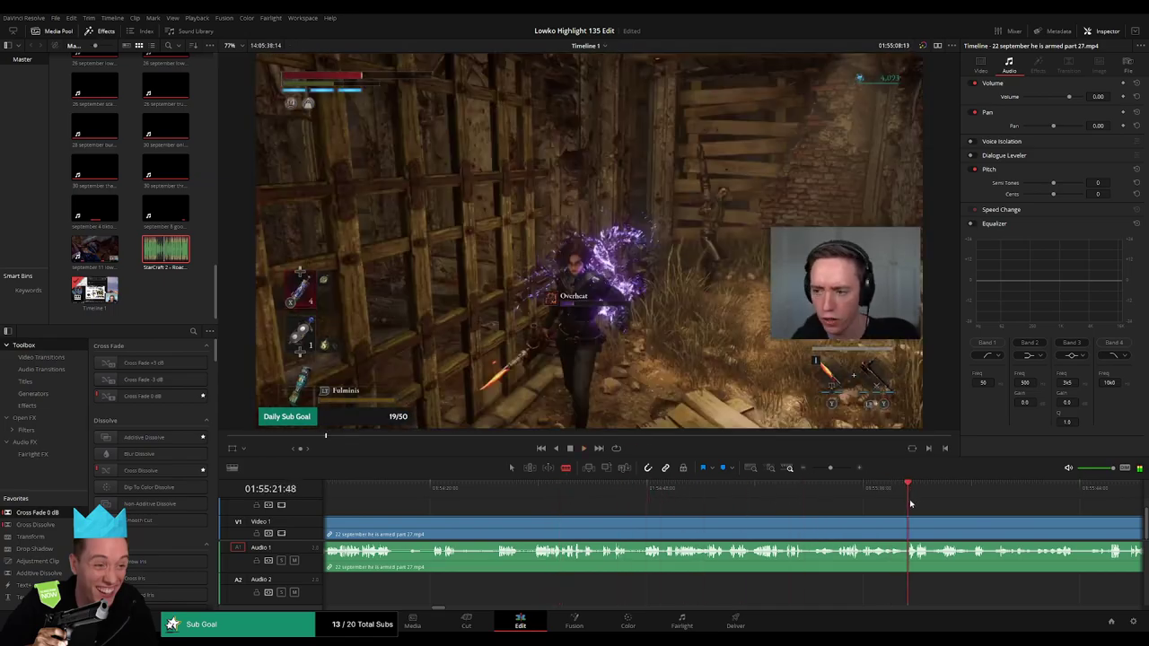
scroll(643, 519, right, 3)
click(792, 493)
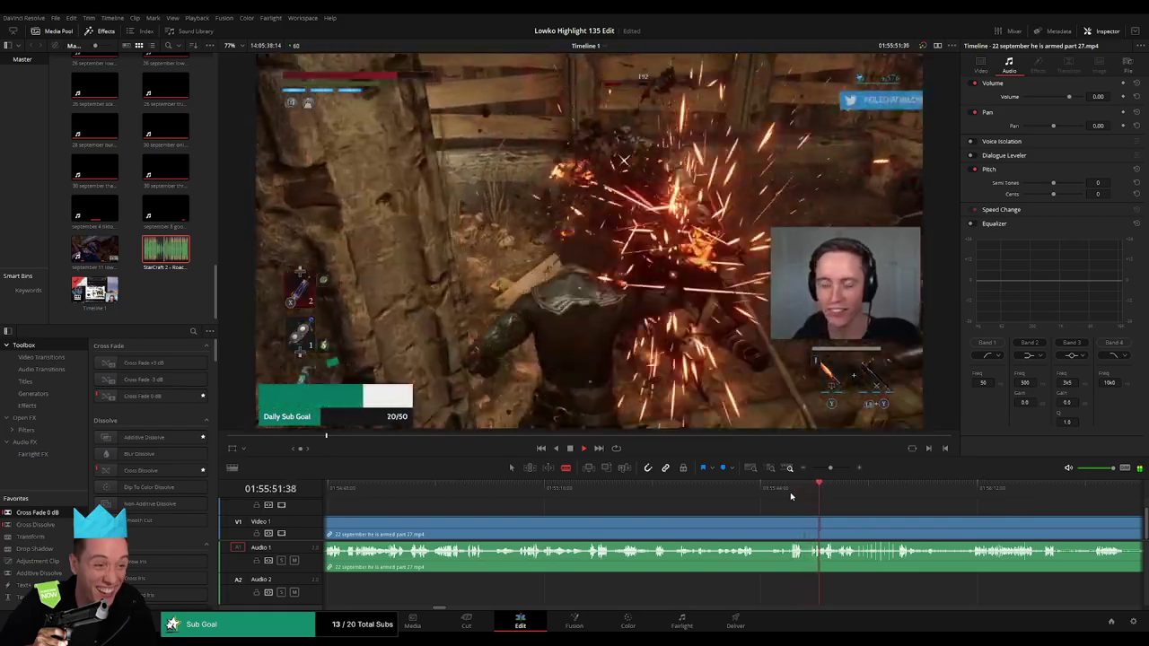
Skim on to the corridor gameplay and delete the rest of the part 27 clip.
drag(845, 493, 864, 492)
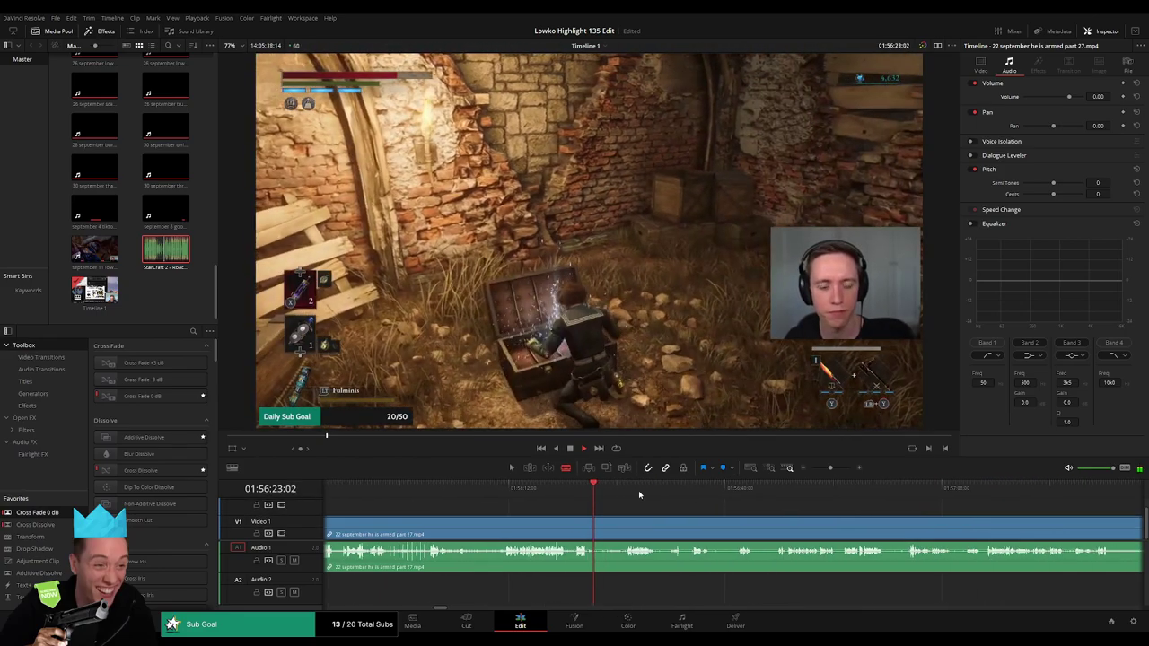
click(888, 507)
click(1062, 493)
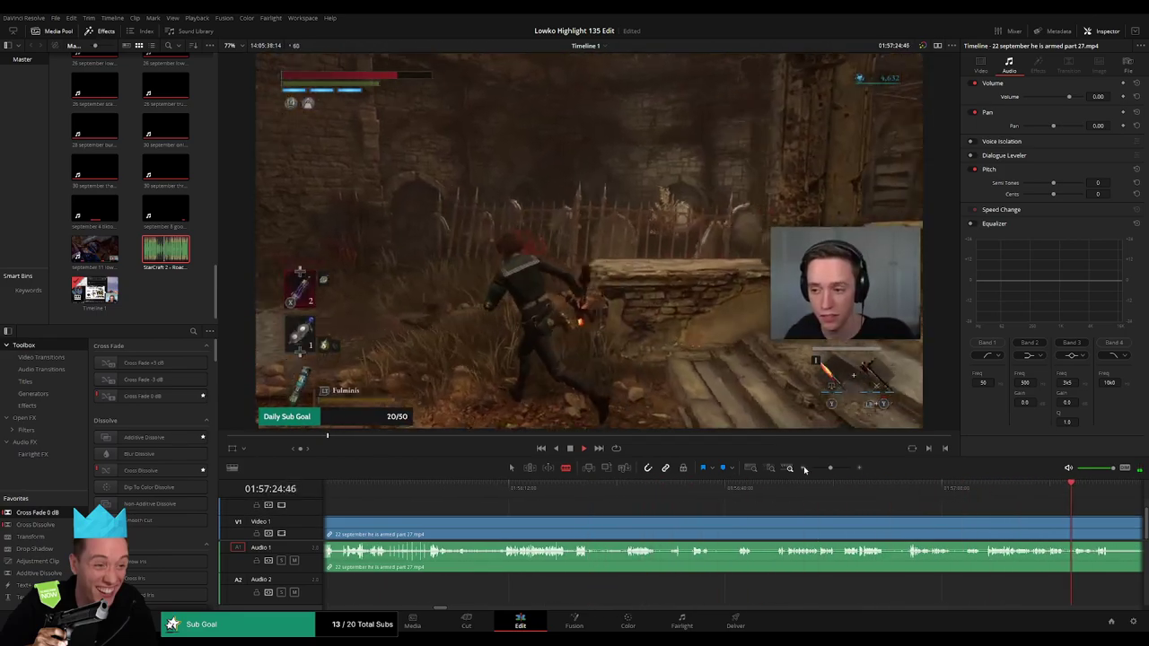
drag(831, 468, 823, 469)
click(764, 507)
click(790, 508)
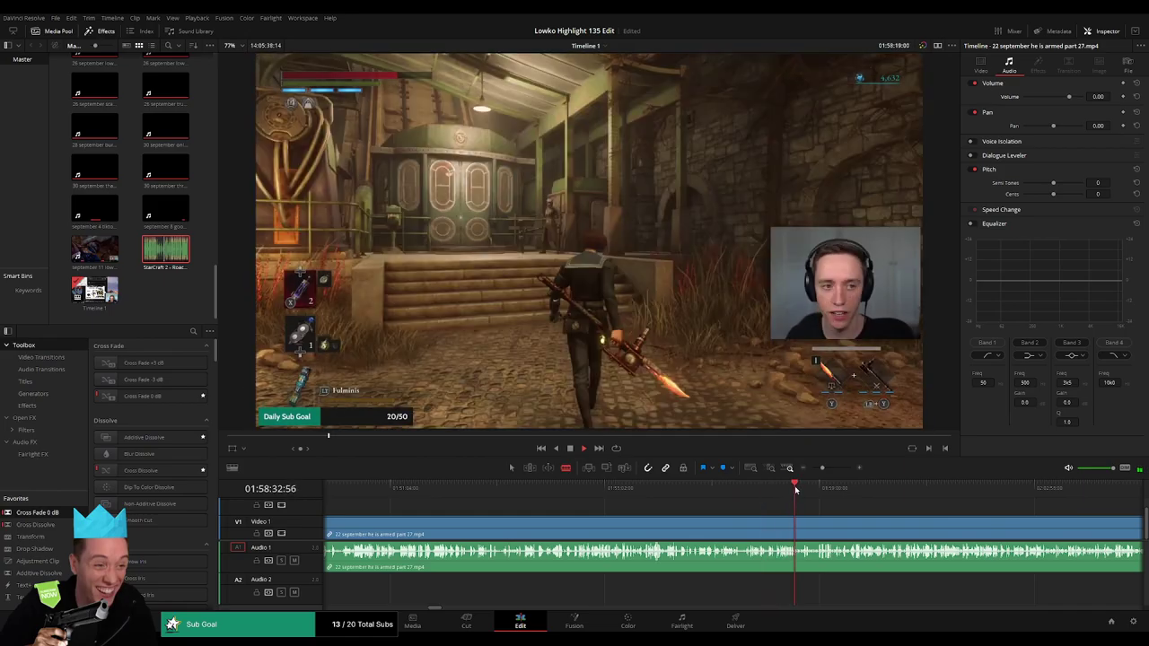
click(826, 492)
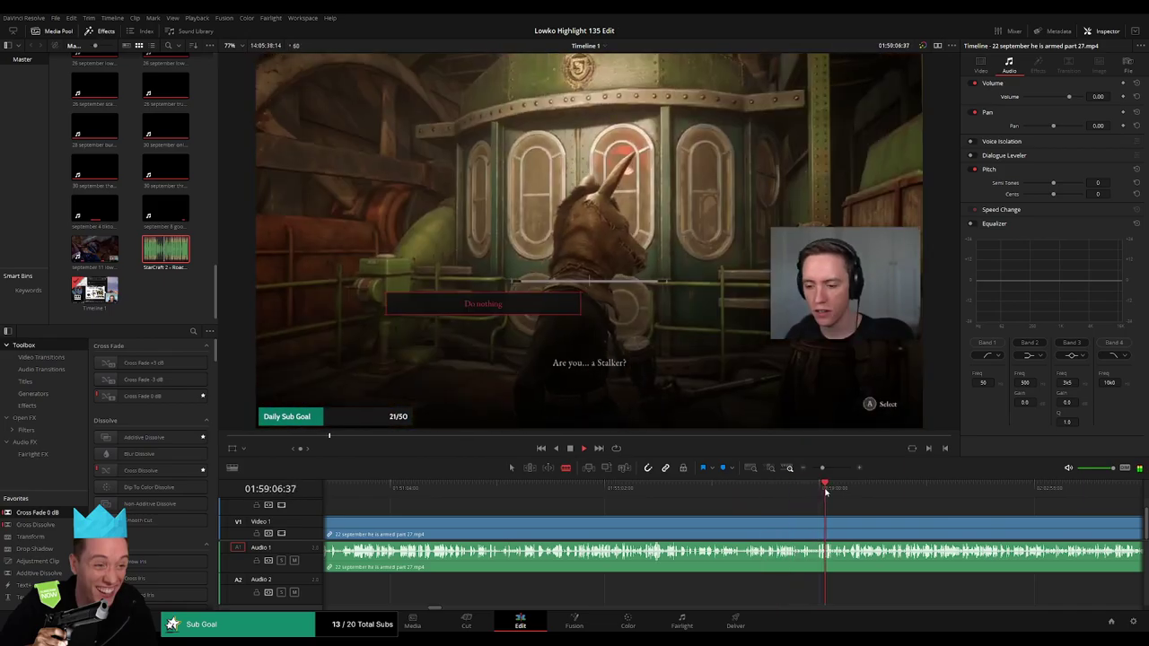
click(859, 492)
click(876, 490)
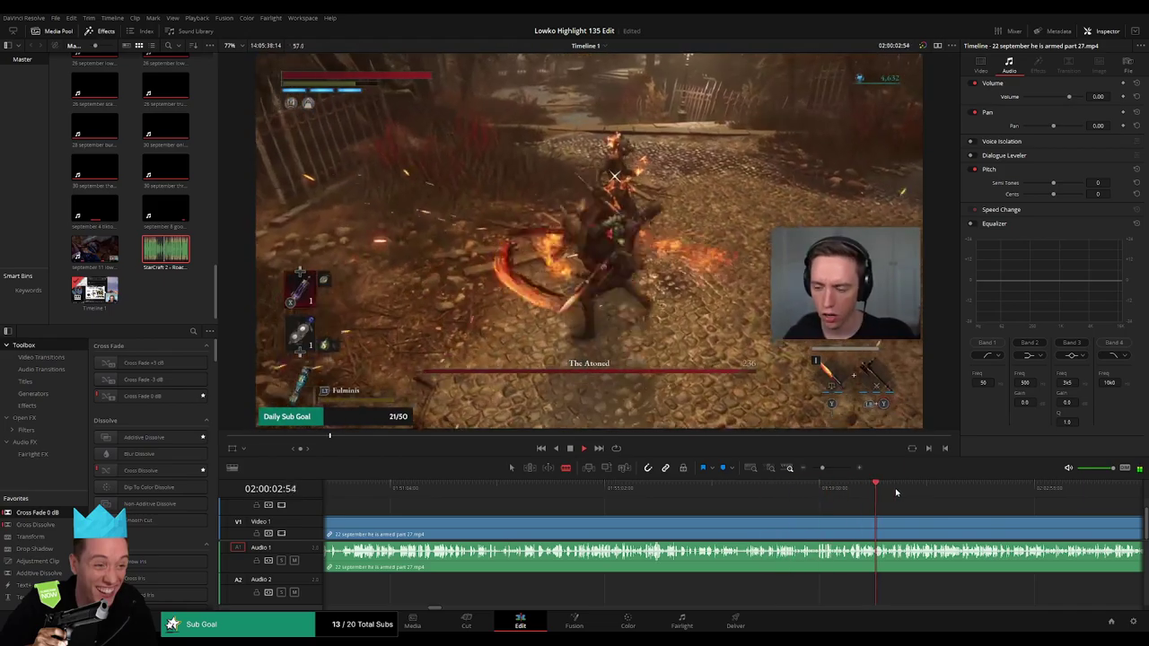
click(930, 492)
click(619, 492)
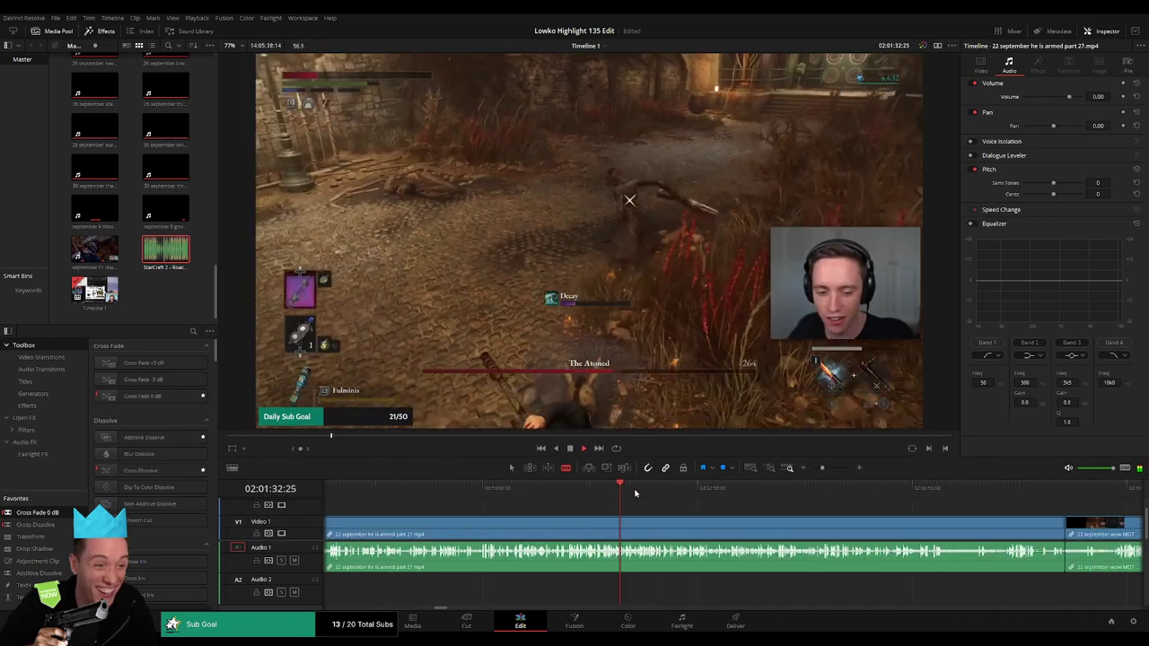
click(695, 490)
click(707, 490)
key(space)
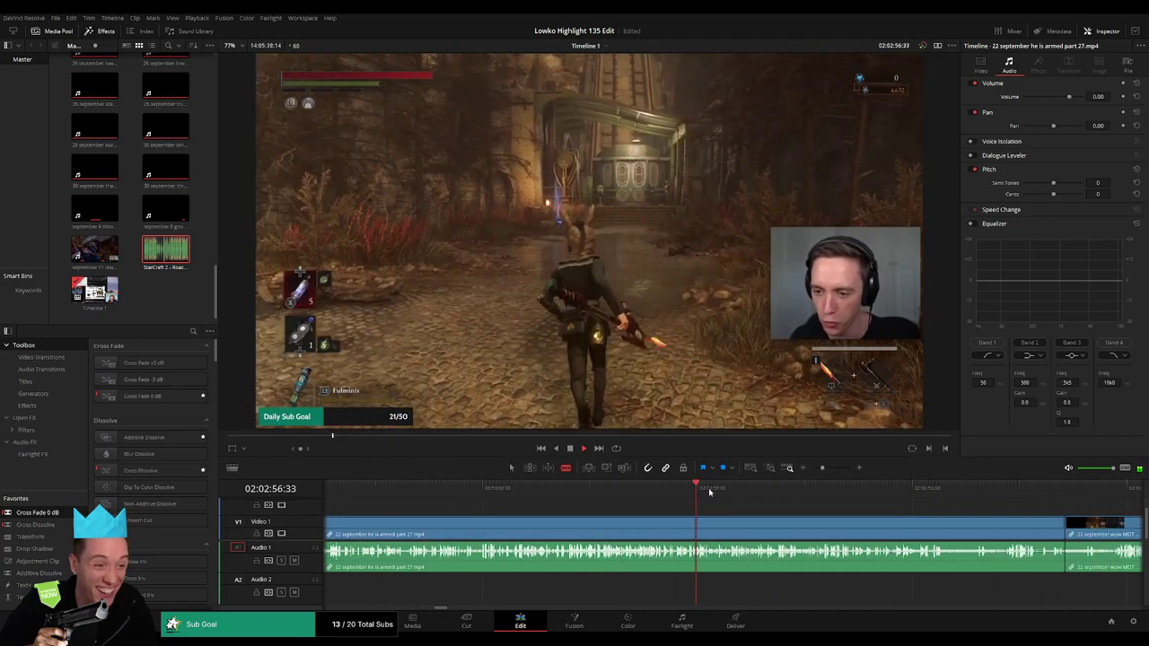
click(736, 490)
click(762, 490)
click(808, 490)
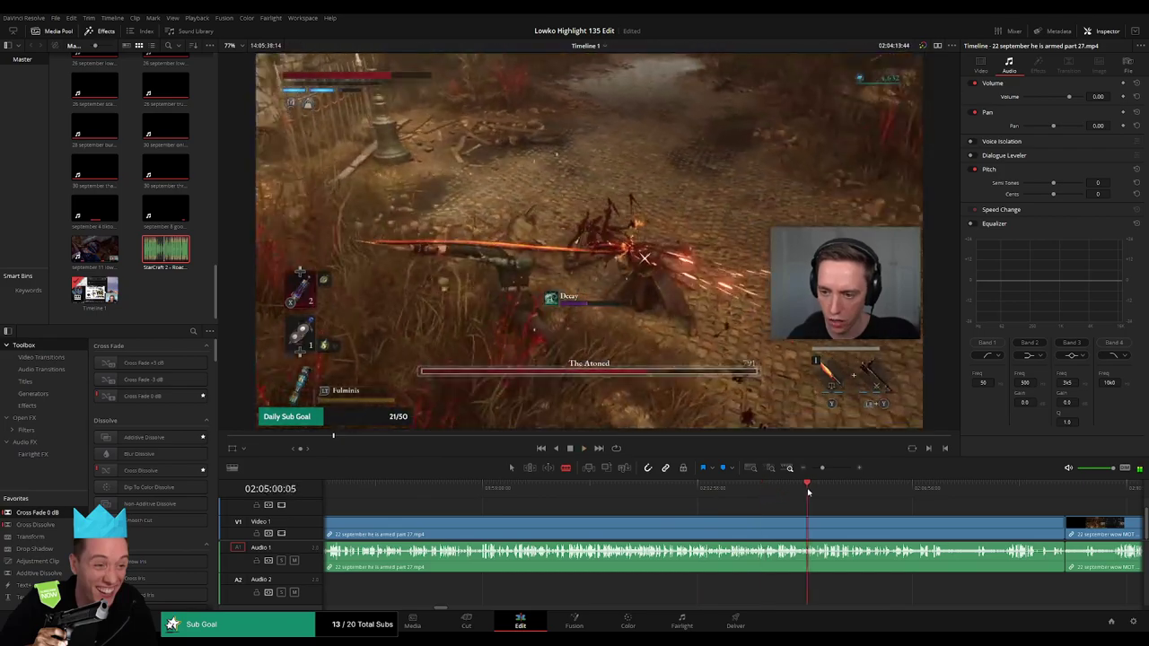
click(834, 490)
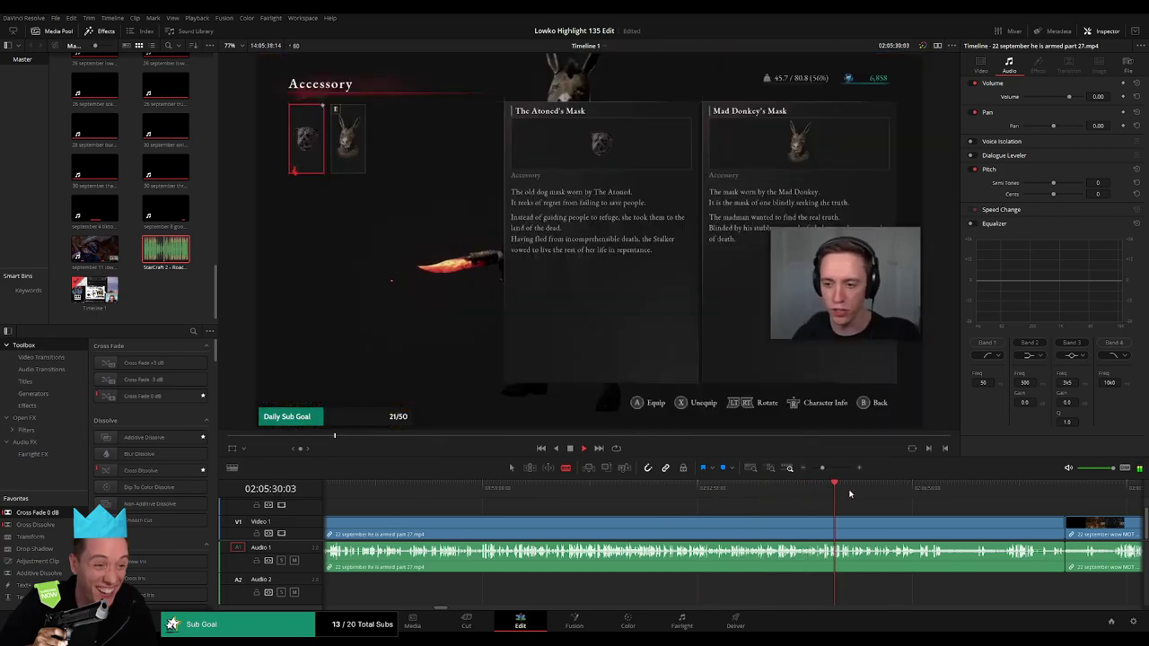
click(855, 490)
click(898, 491)
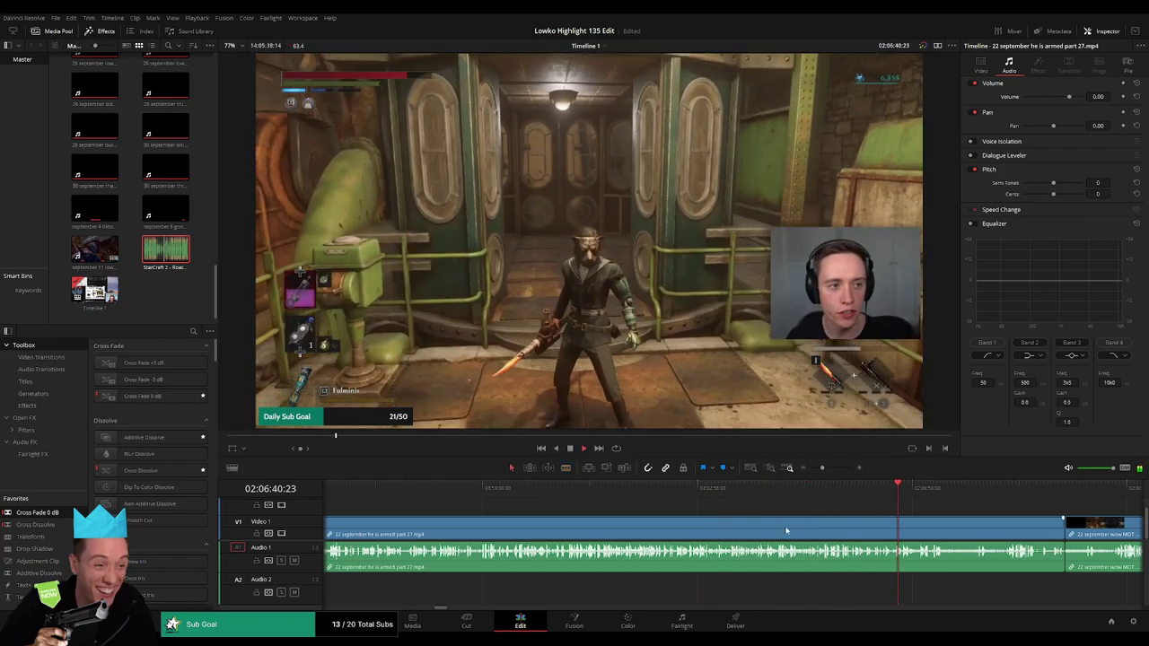
key(Delete)
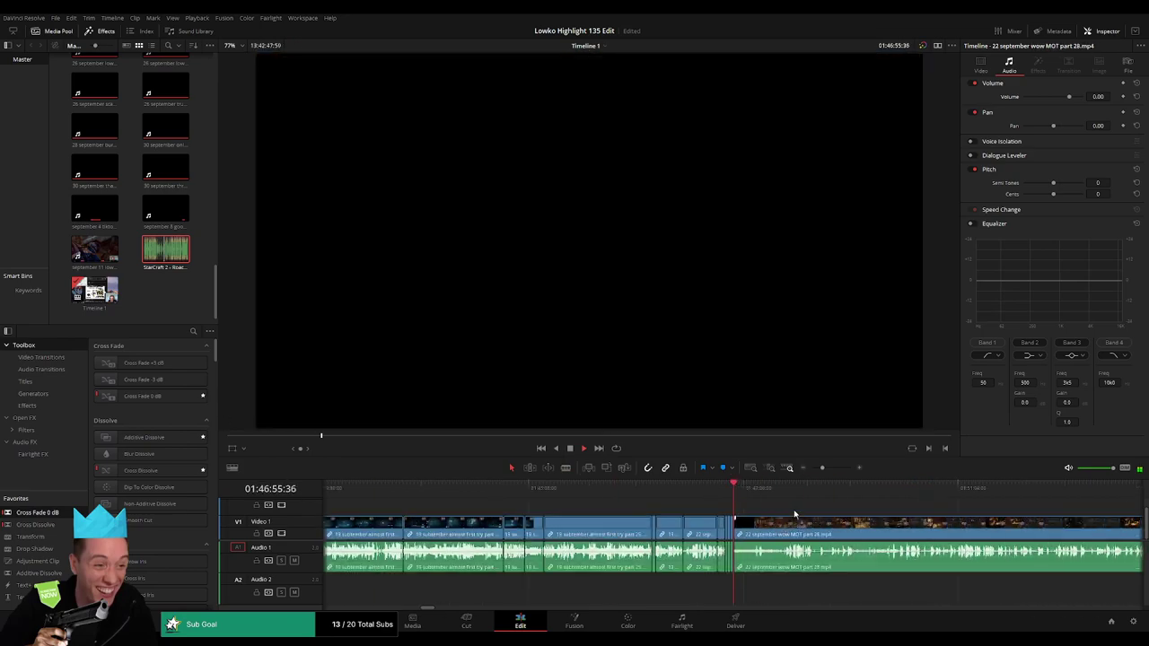
Blade the MOT part 28 clip at the 'Something's off' moment and drop the lead-in.
click(783, 490)
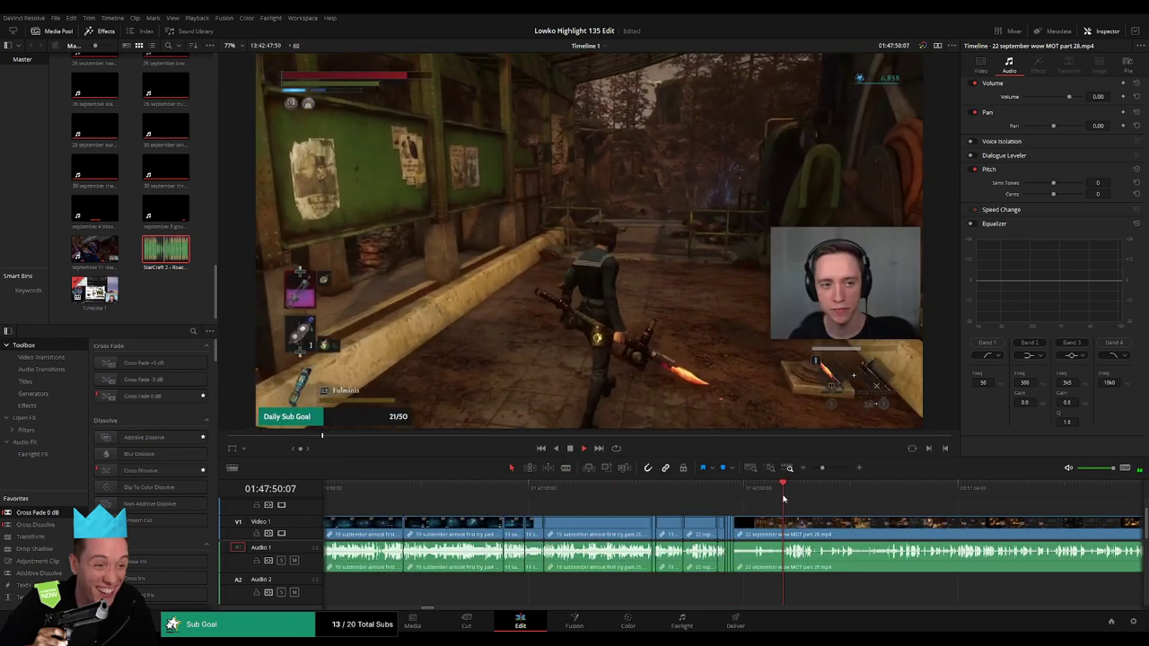
drag(822, 468, 833, 473)
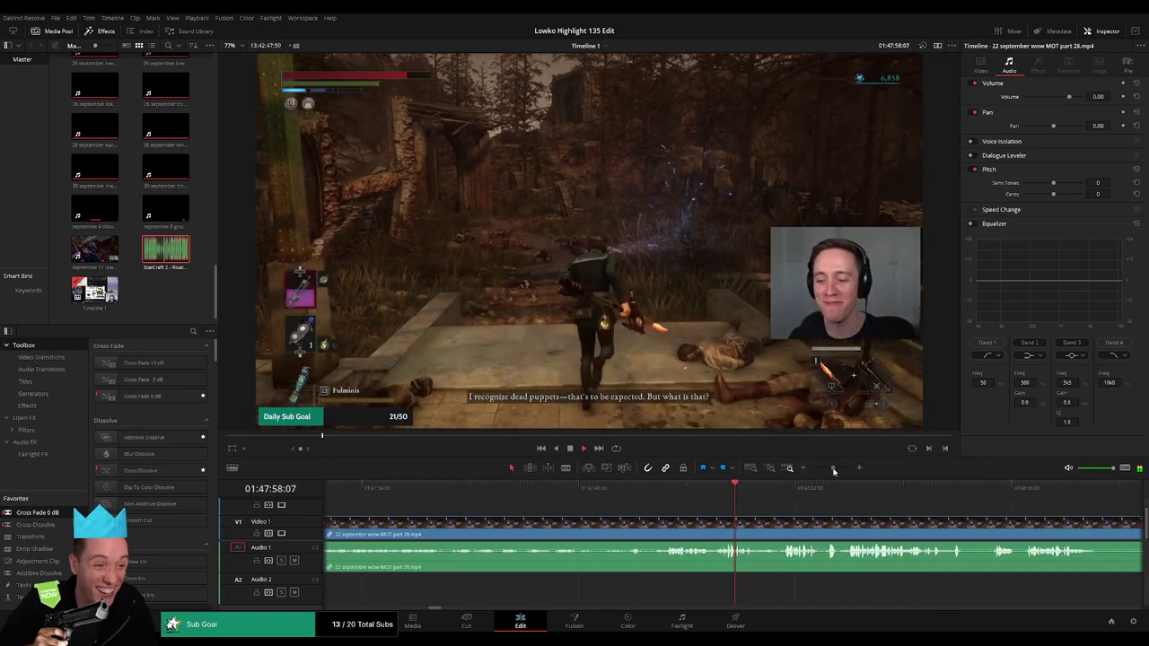
click(632, 499)
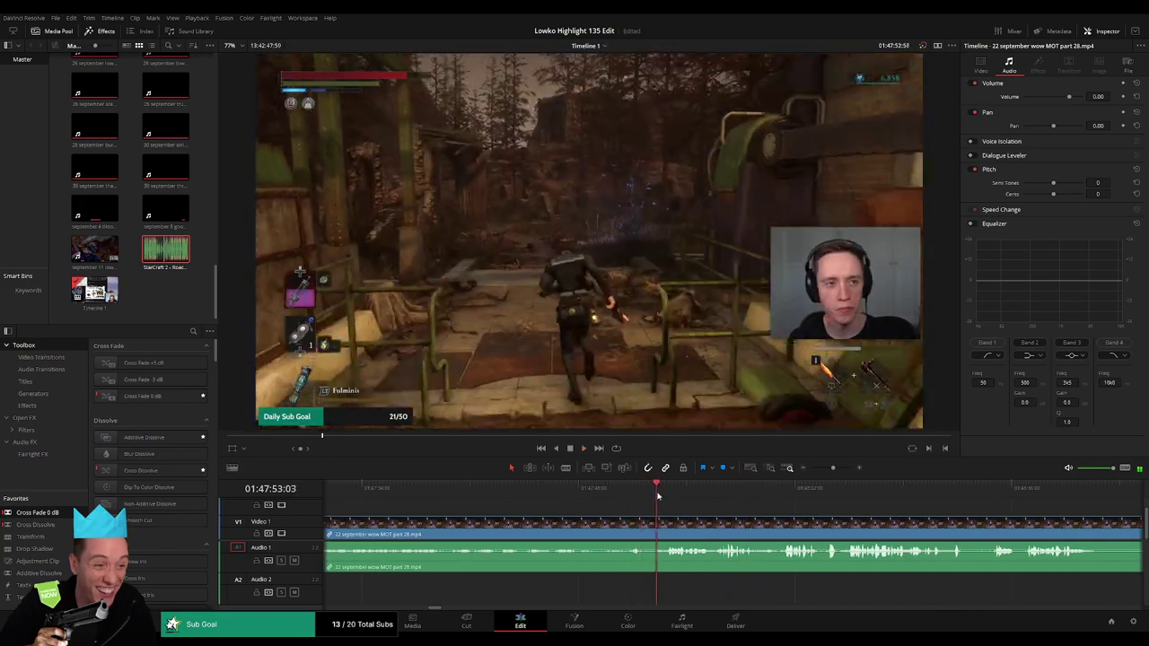
key(b)
click(651, 530)
key(a)
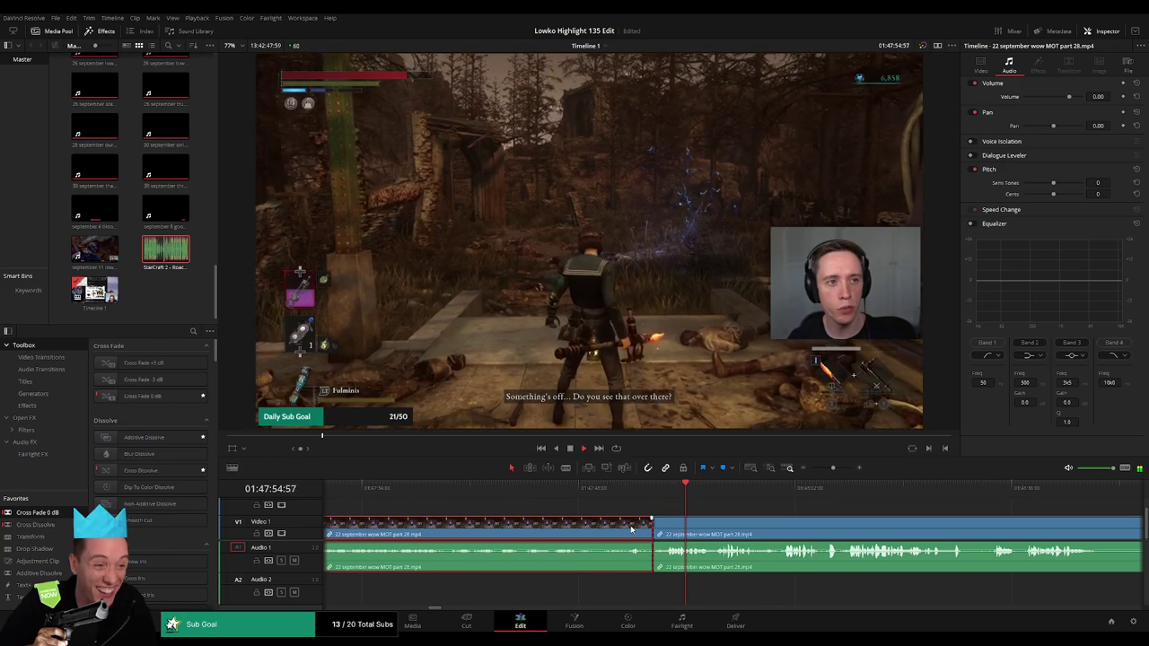
Review the MOT part 28 footage onward to the Stargazer scene.
scroll(501, 509, right, 3)
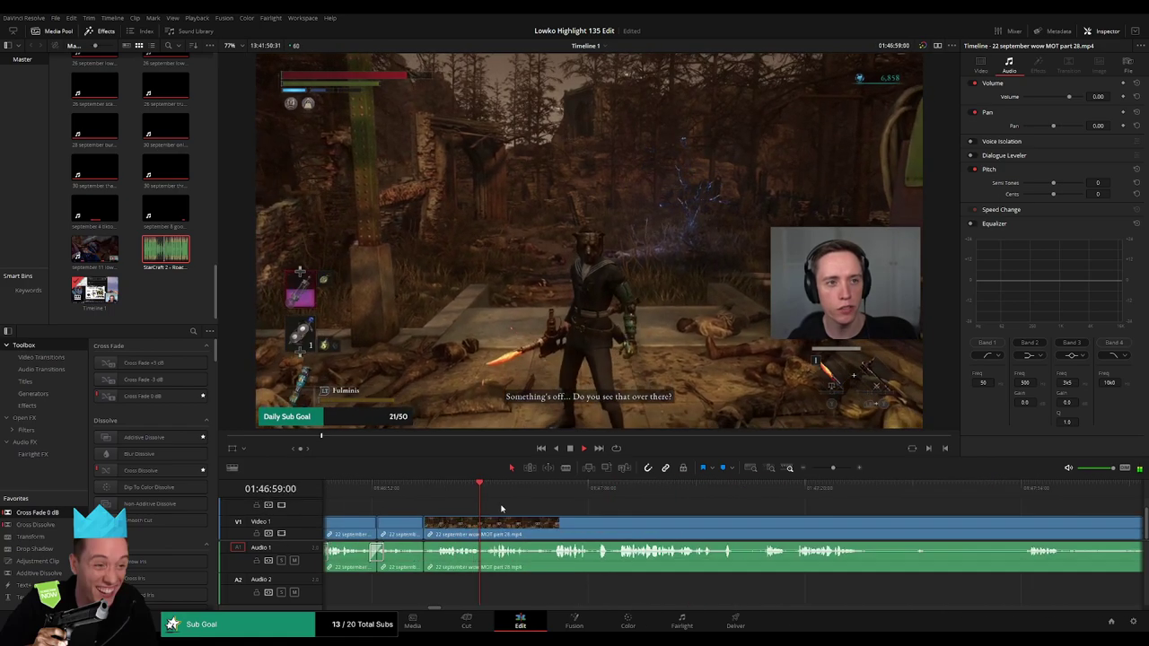
scroll(498, 507, right, 2)
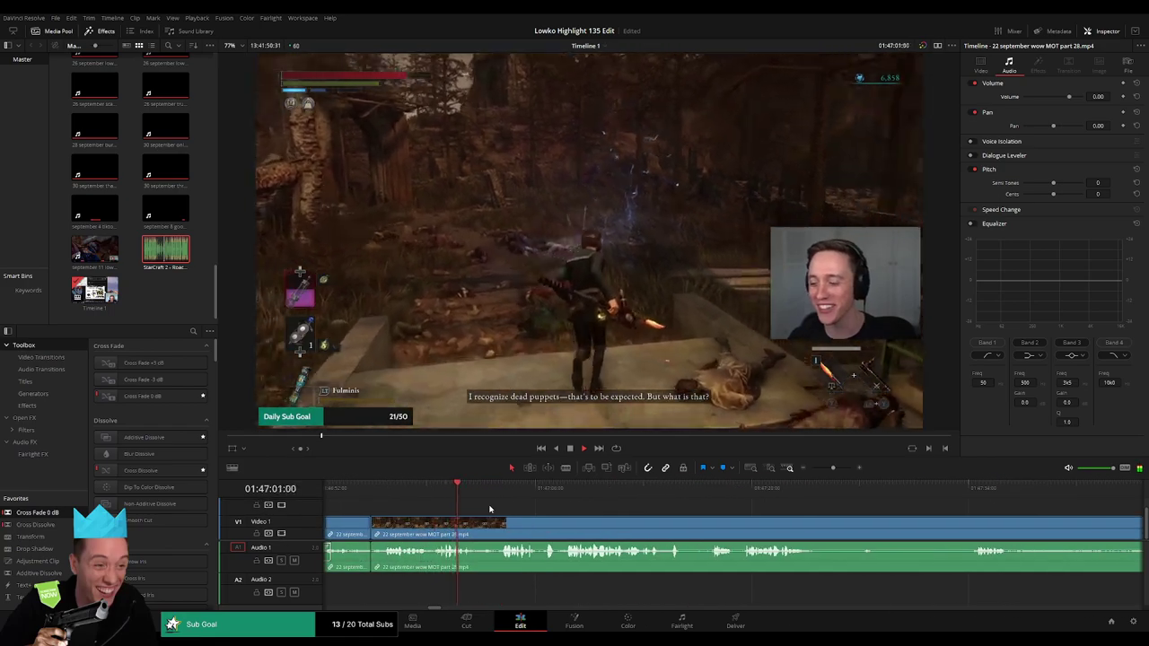
click(499, 492)
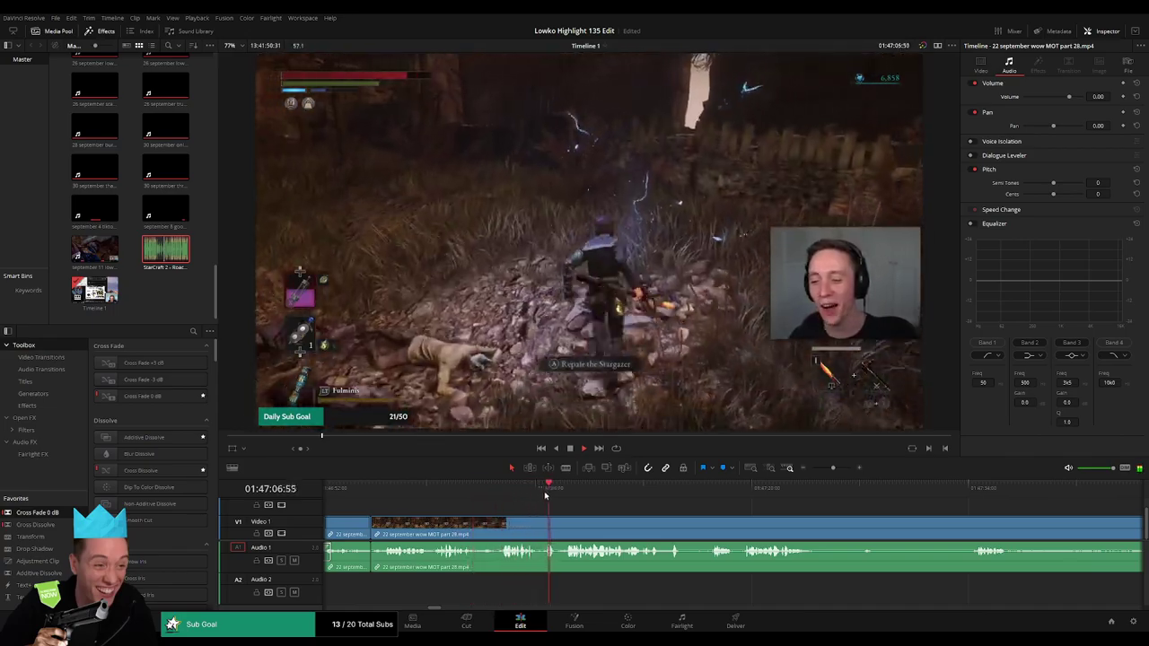
click(526, 490)
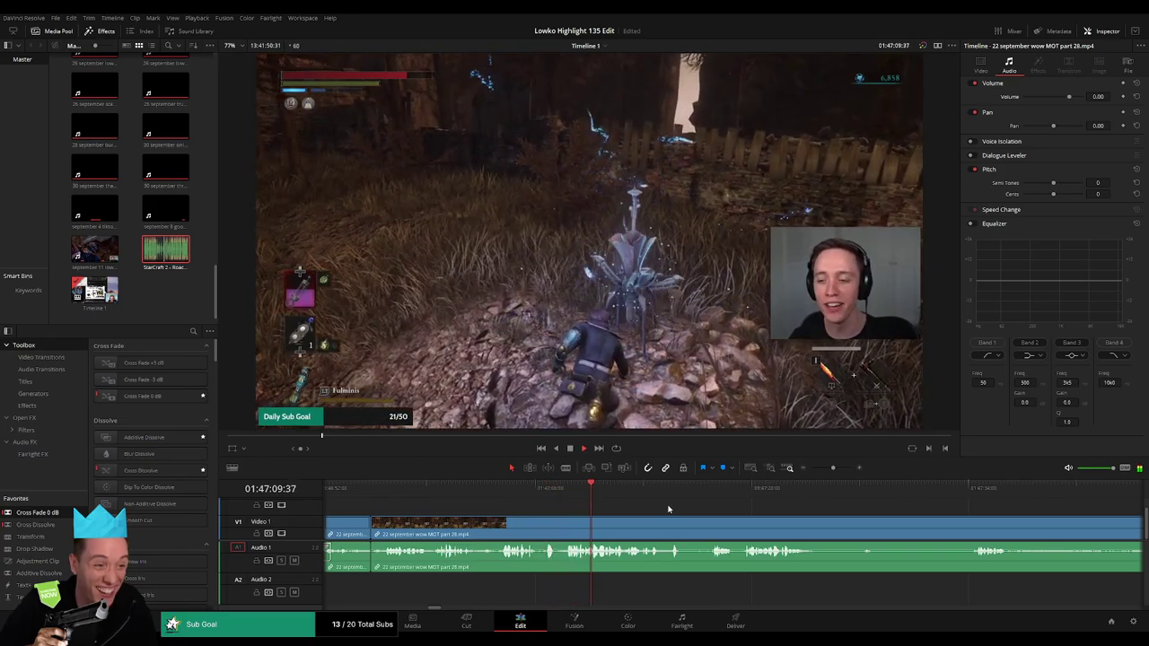
click(602, 490)
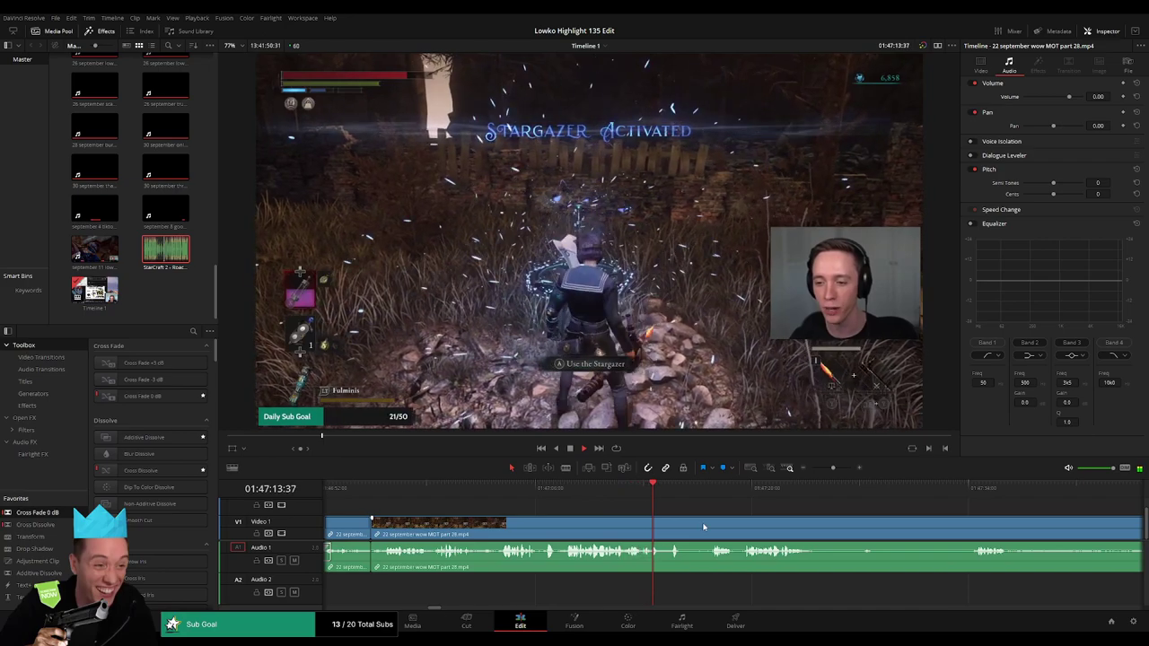
scroll(646, 519, right, 2)
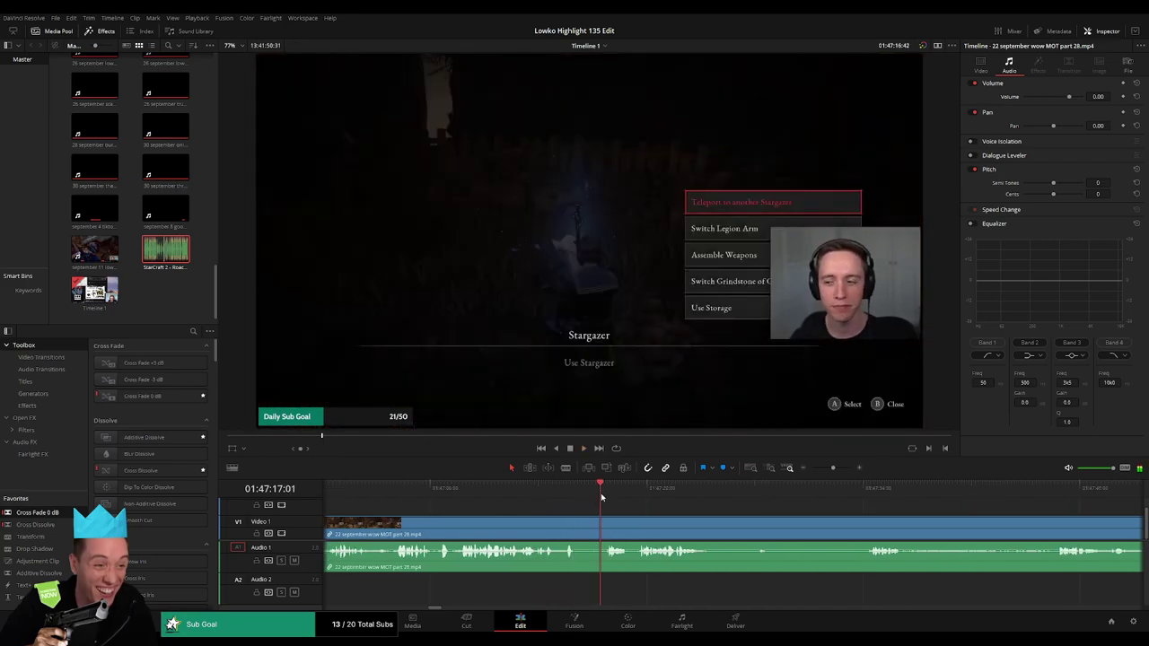
Blade and trim the MOT part 28 clip edges to cut dead time around the Stargazer scene.
drag(612, 523, 608, 525)
key(ctrl+z)
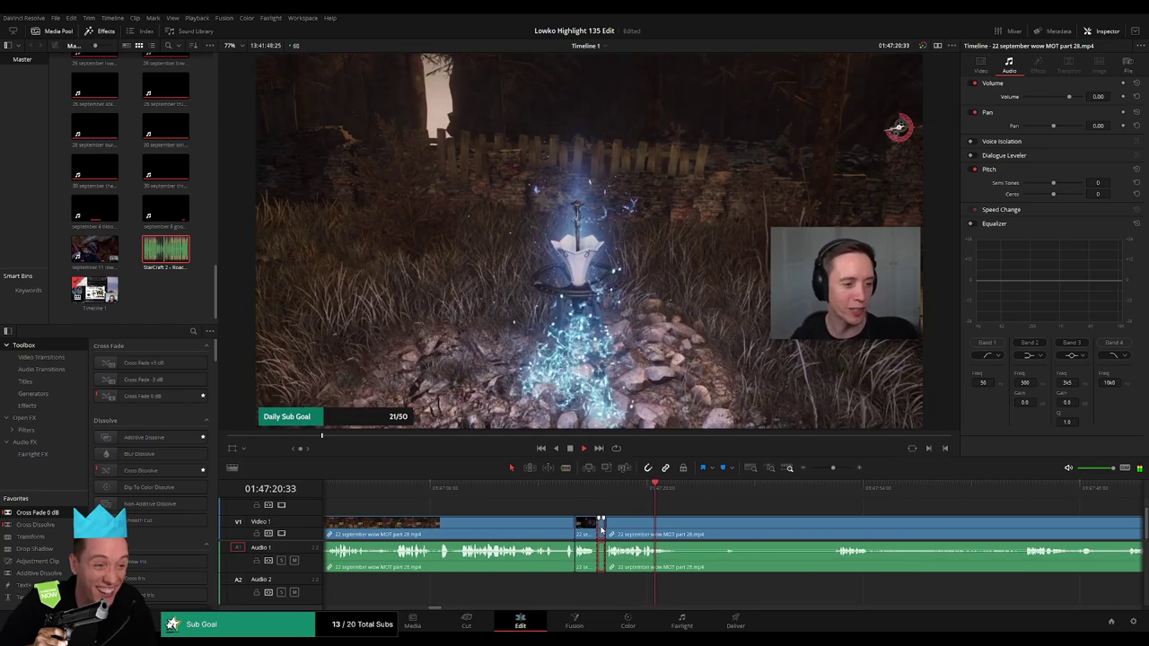
key(ctrl+b)
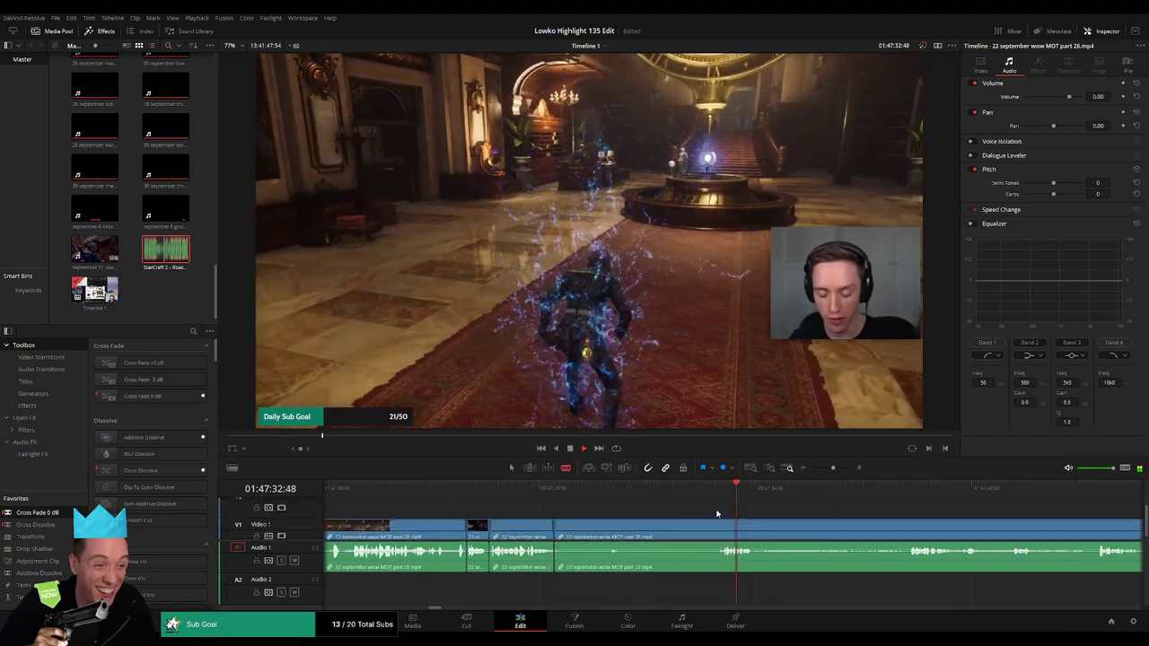
drag(718, 528, 590, 526)
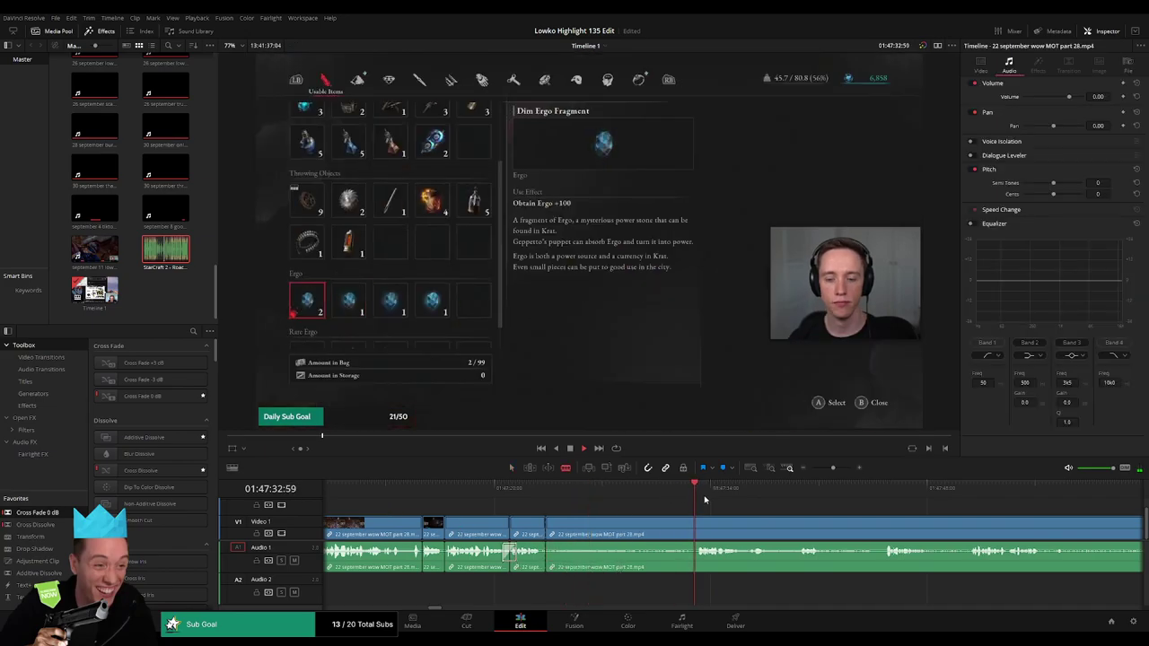
drag(514, 558, 769, 530)
Split the clip at the Electric Blitz Grindstone grinder screen and ripple delete the unwanted left piece.
drag(834, 468, 832, 470)
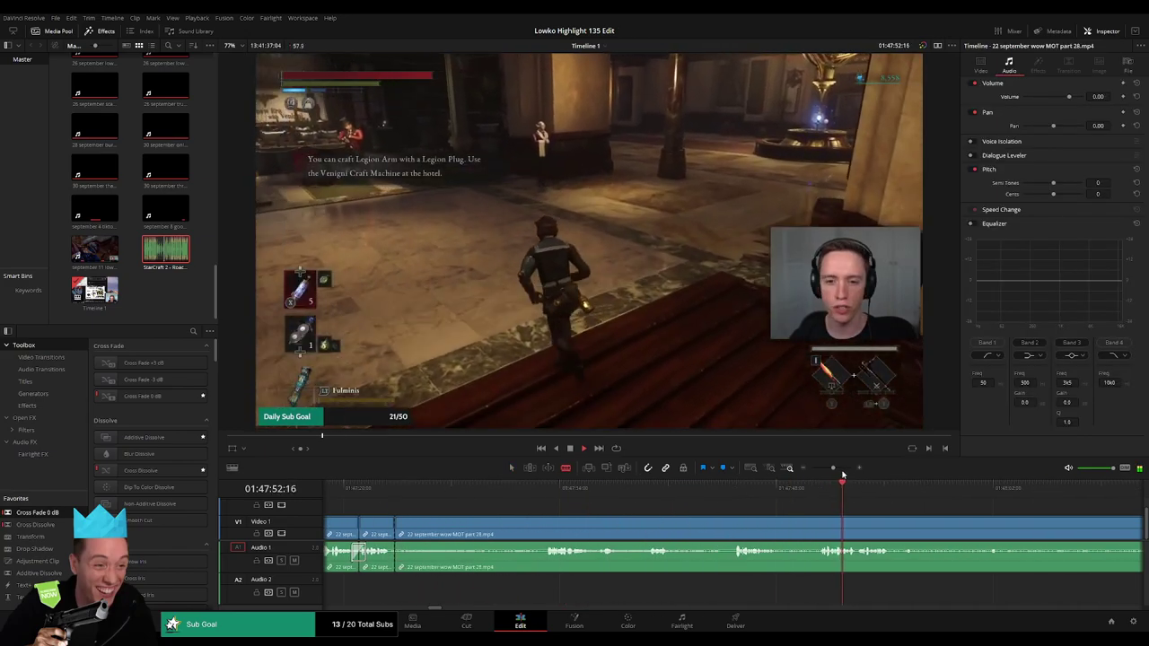
click(844, 490)
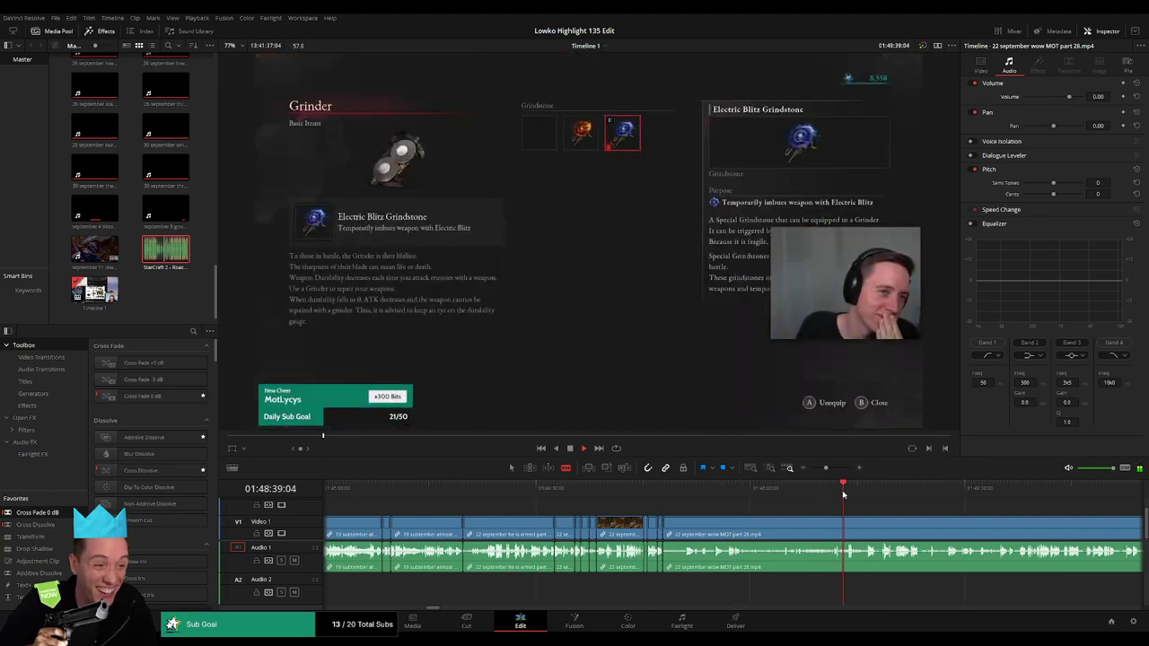
drag(826, 468, 834, 469)
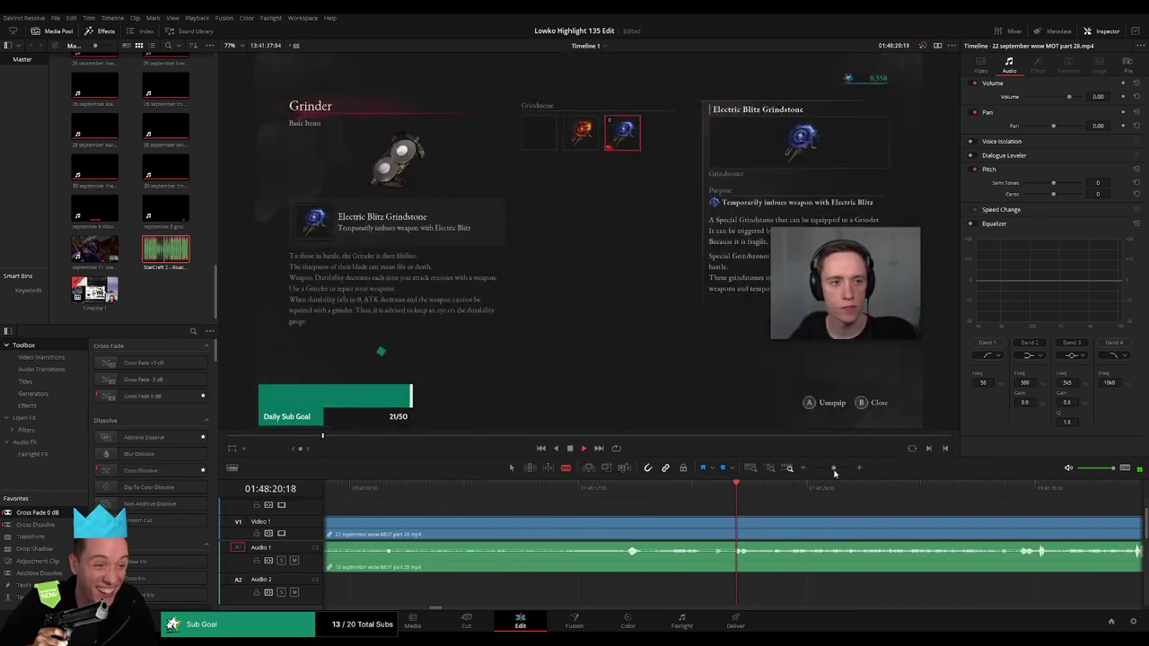
click(665, 489)
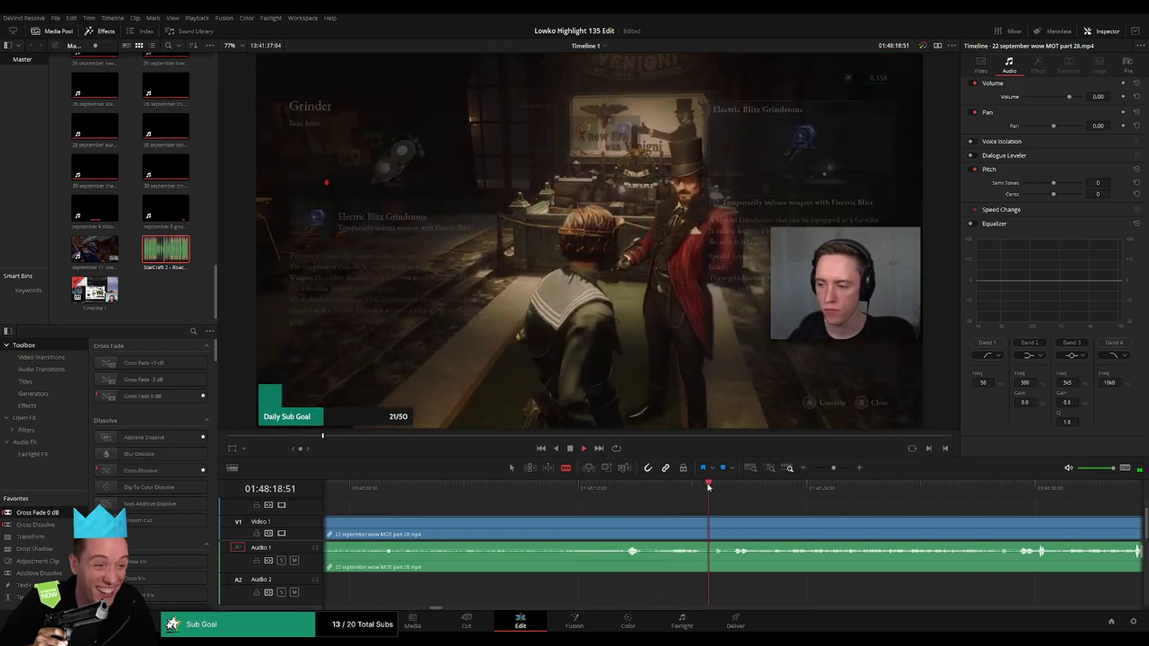
click(716, 525)
key(a)
click(699, 528)
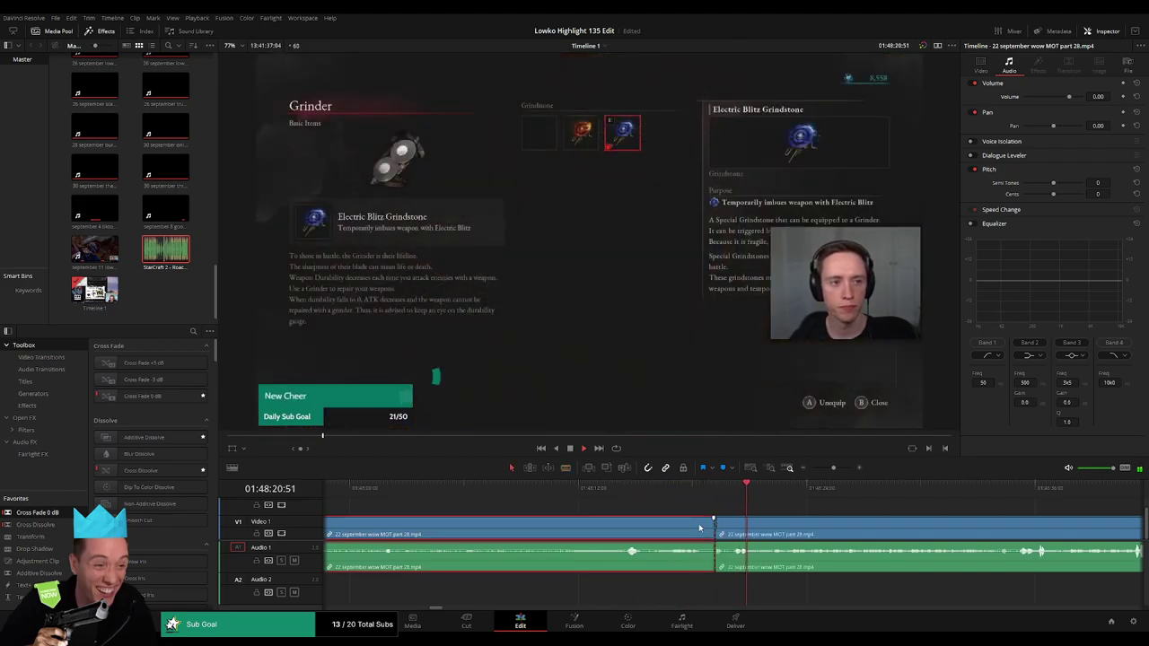
key(Delete)
scroll(597, 517, right, 3)
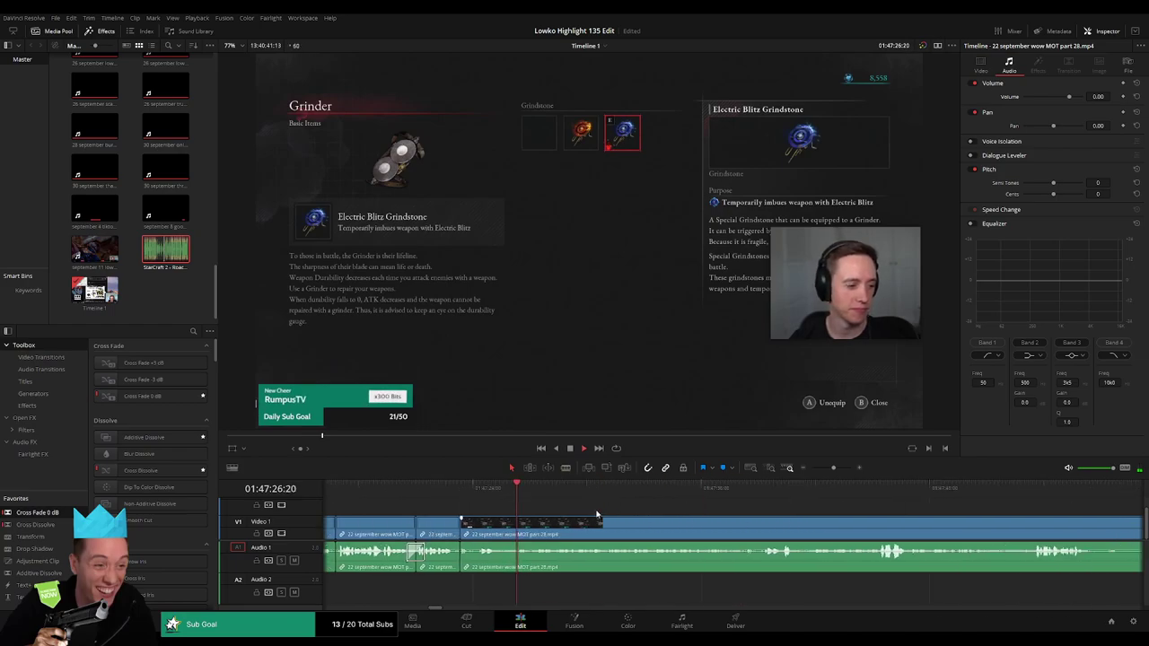
scroll(658, 520, right, 2)
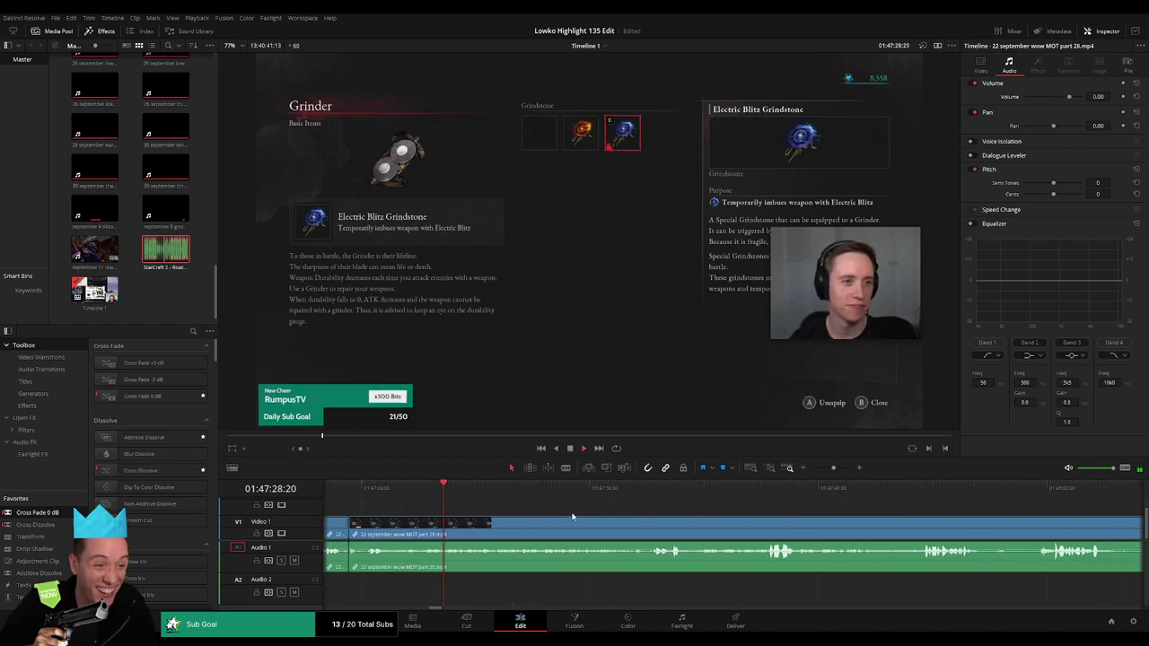
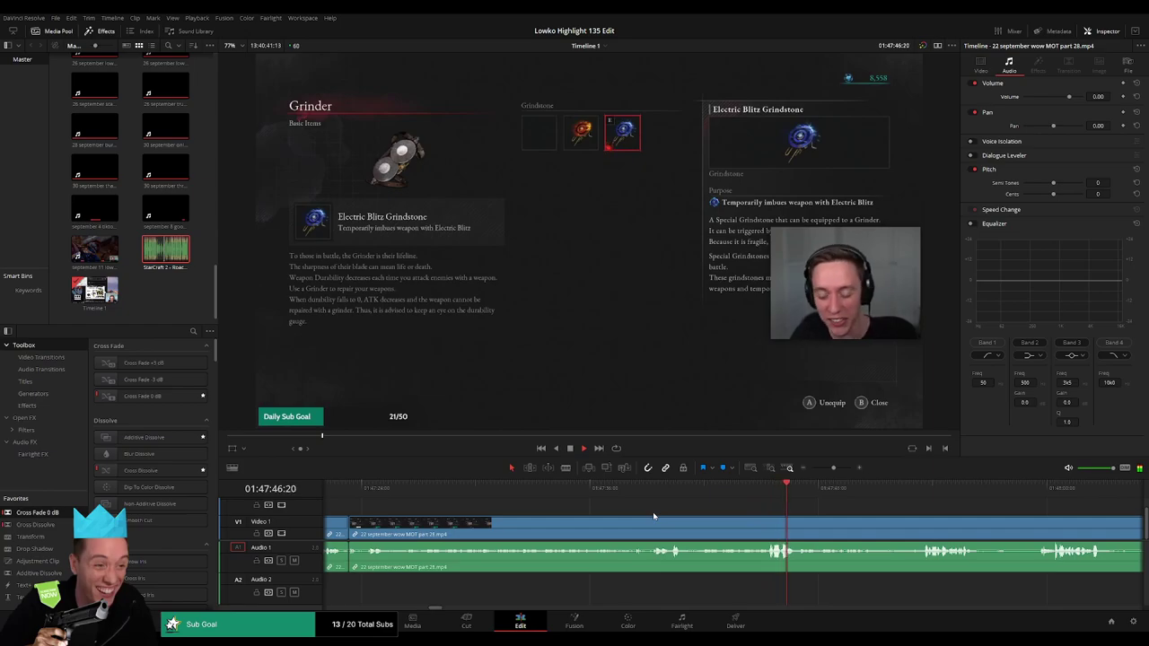
Blade out and ripple-delete the first idle stretch of the MOT part 28 clip.
scroll(822, 526, right, 5)
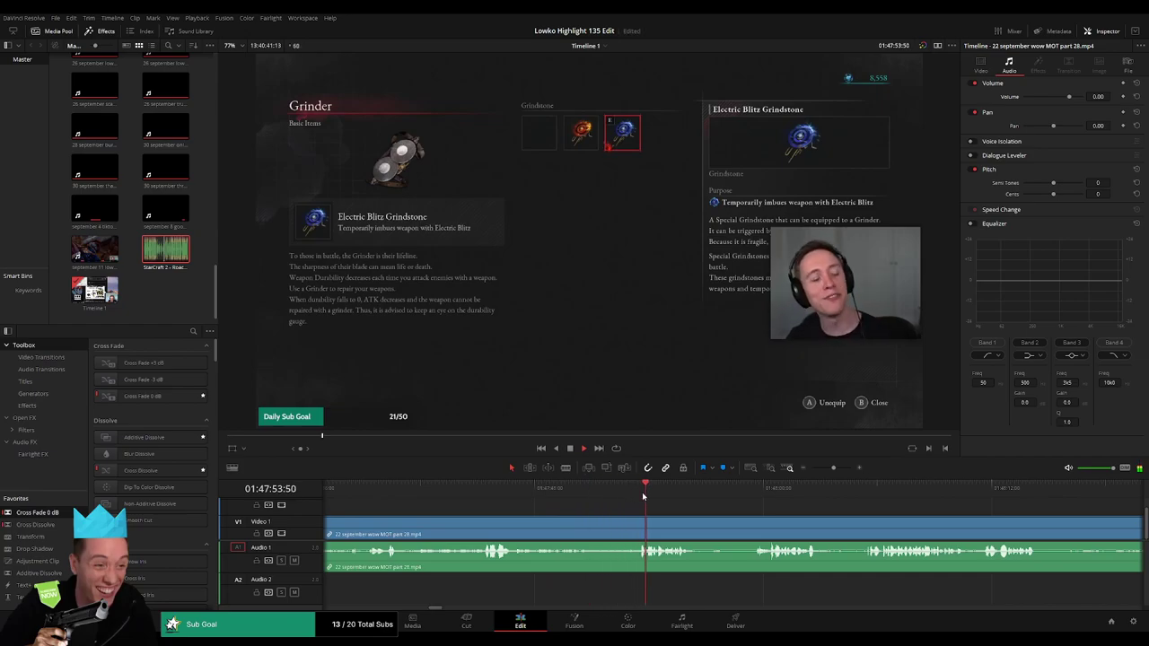
scroll(586, 518, right, 3)
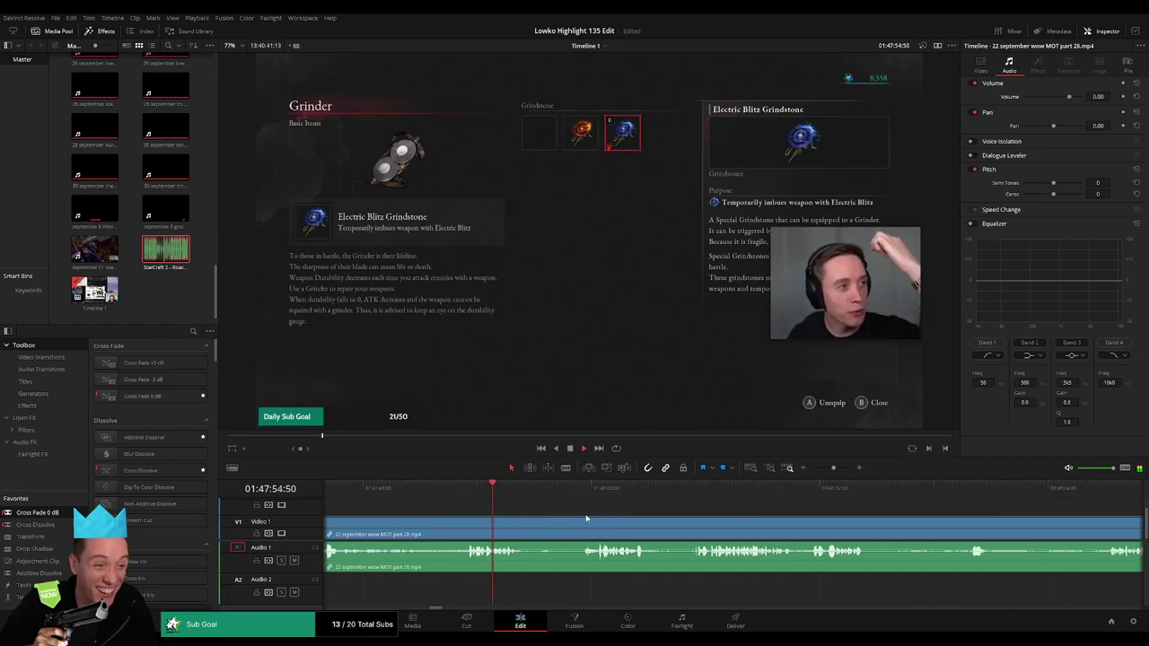
key(b)
click(527, 527)
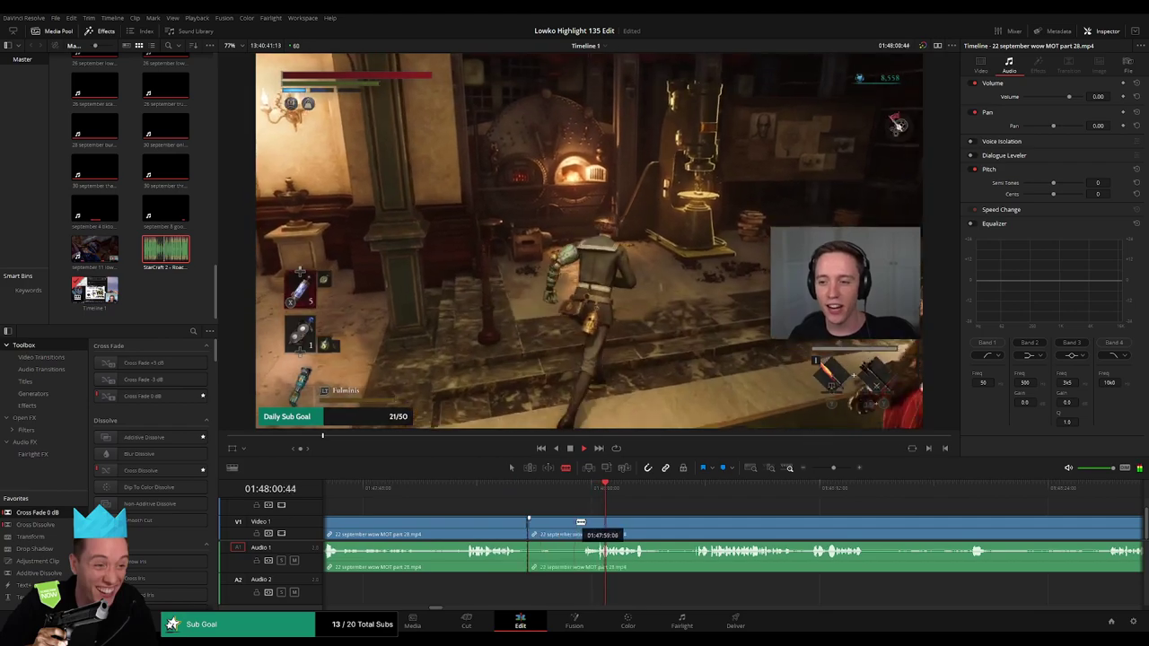
click(595, 525)
key(a)
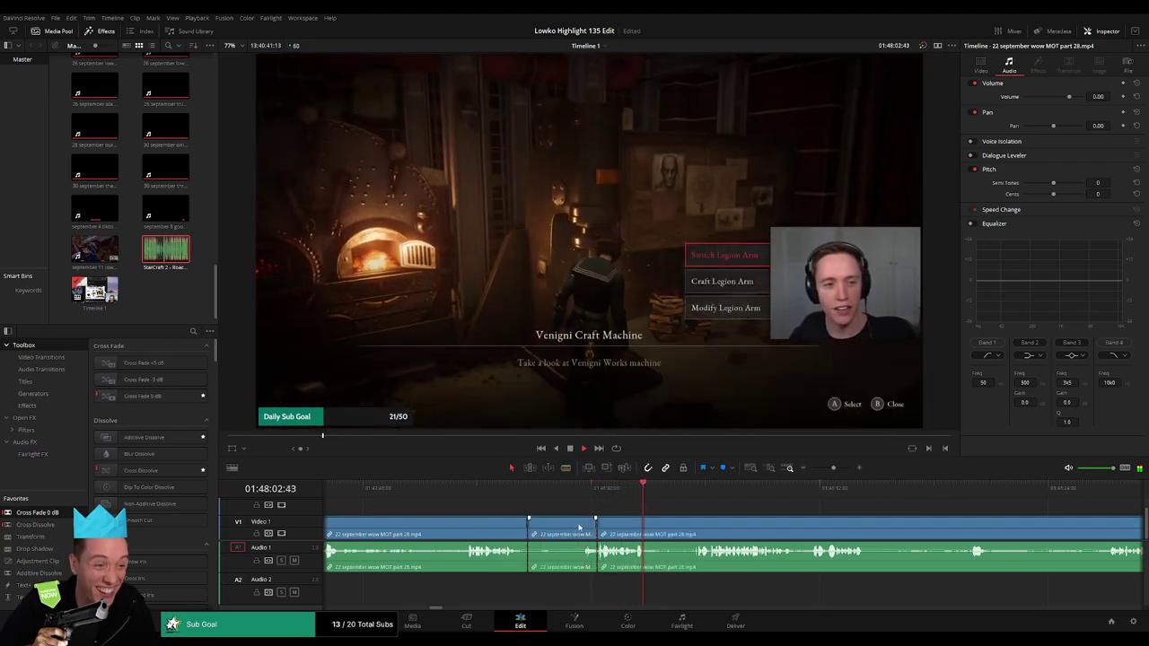
click(579, 527)
key(Delete)
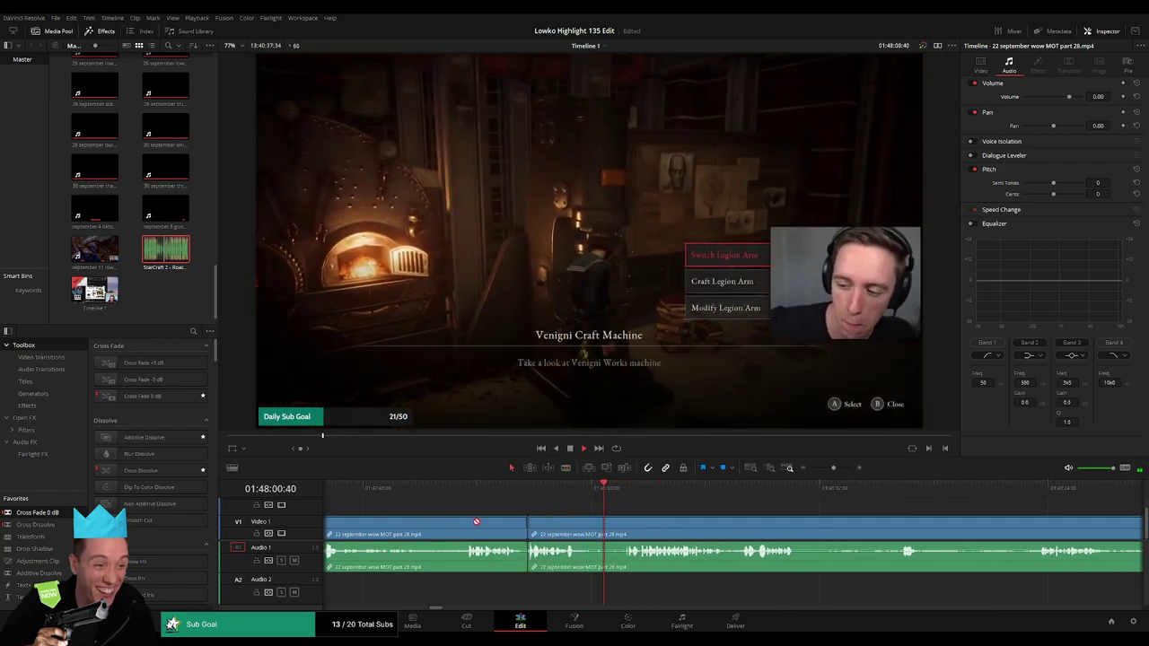
Cut out the next menu-browsing section and play back across the edit to review it.
key(b)
click(579, 527)
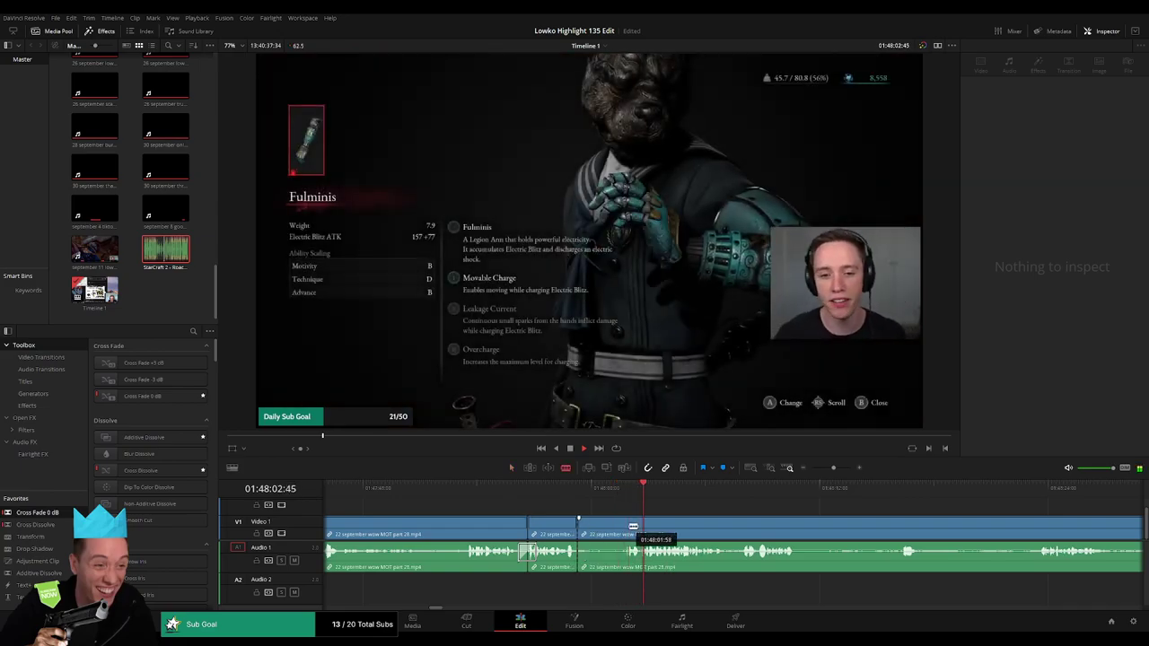
click(633, 527)
key(a)
click(606, 530)
key(Delete)
click(613, 499)
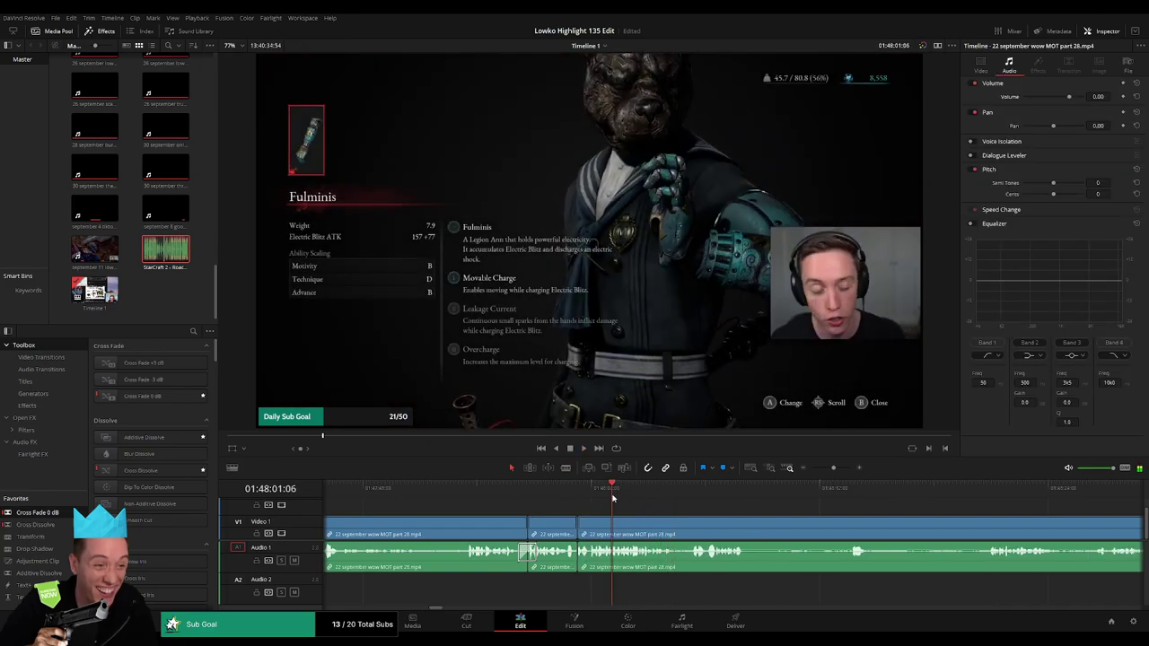
key(space)
Split the clip where the next idle footage begins and replay that stretch.
scroll(629, 512, right, 3)
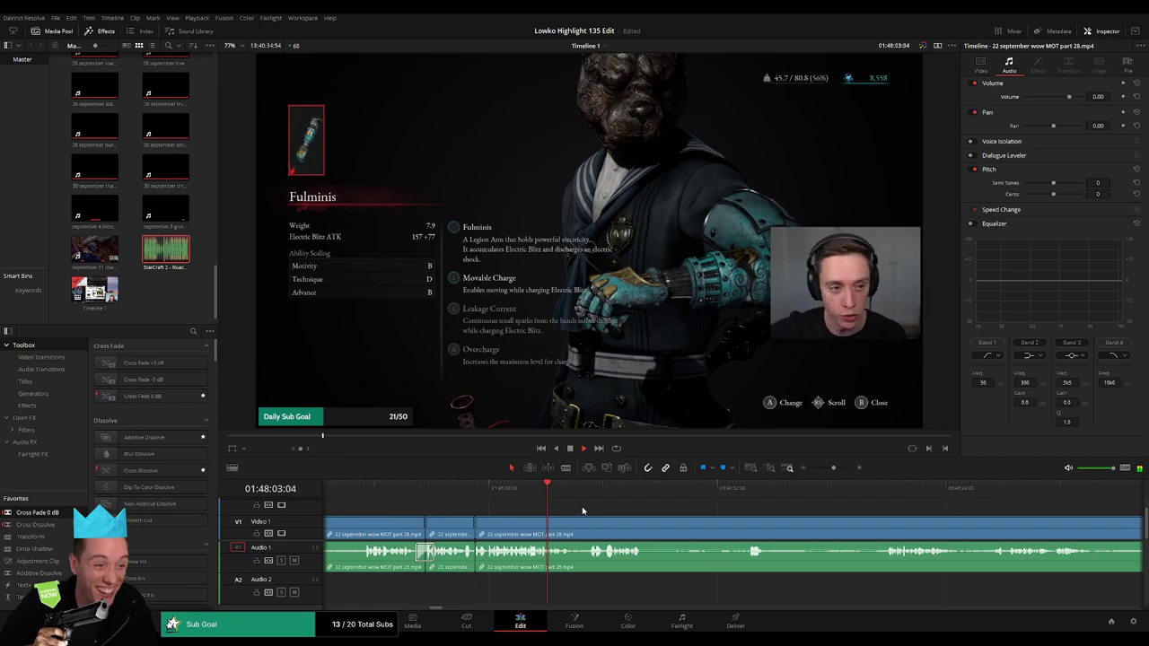
scroll(616, 508, right, 4)
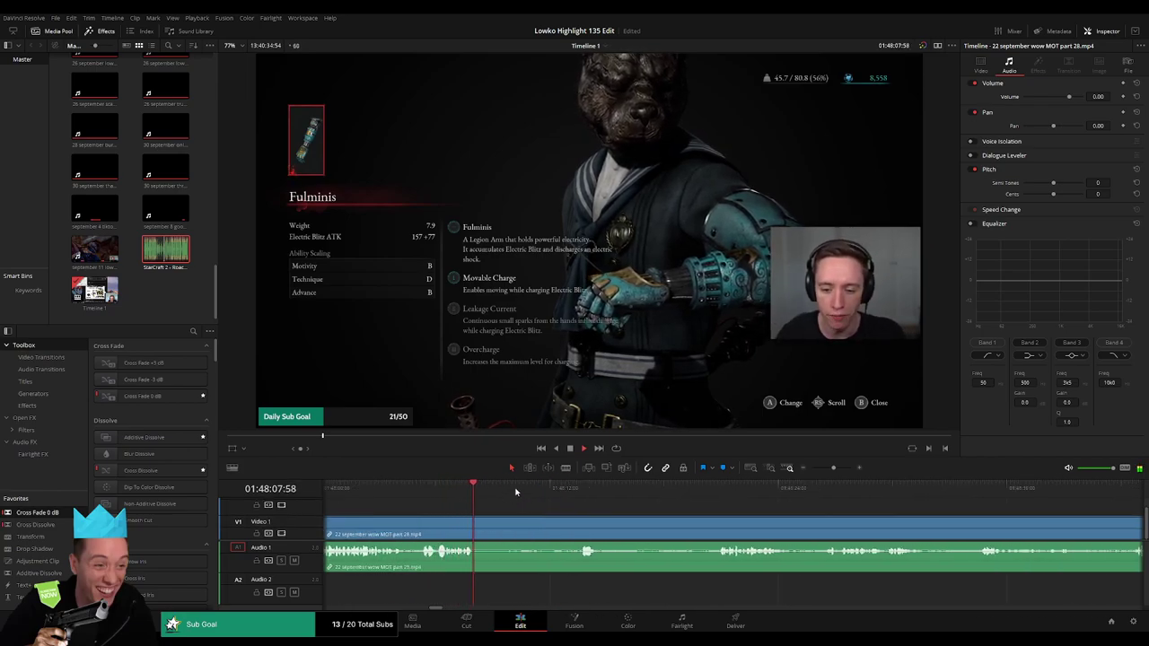
key(b)
click(479, 521)
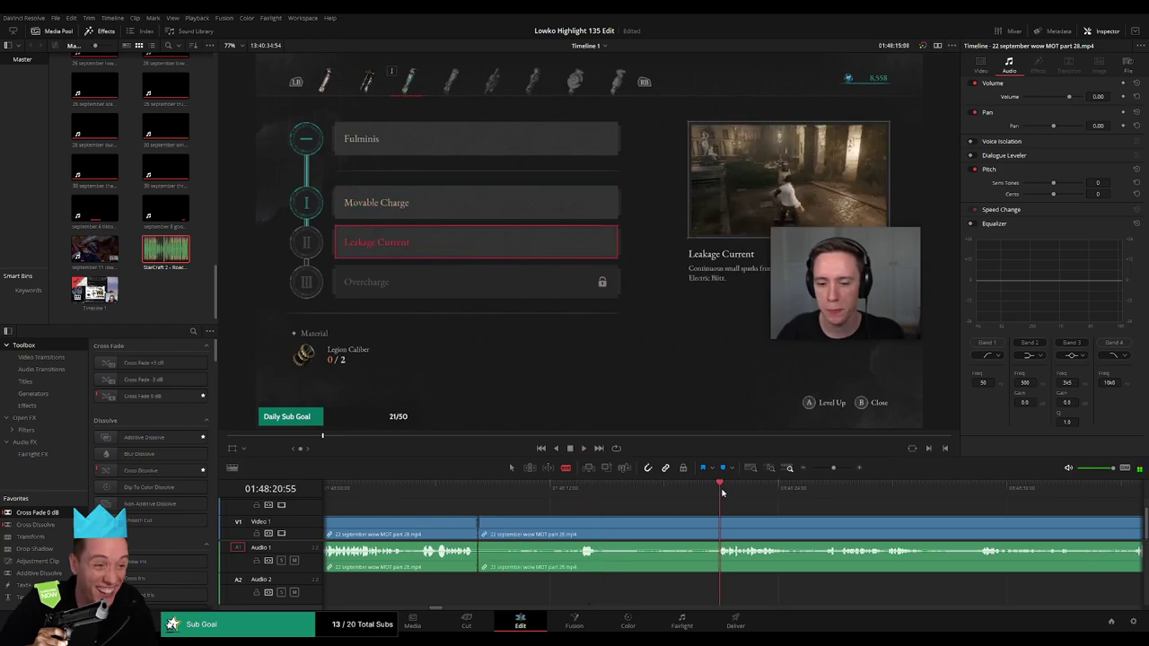
key(space)
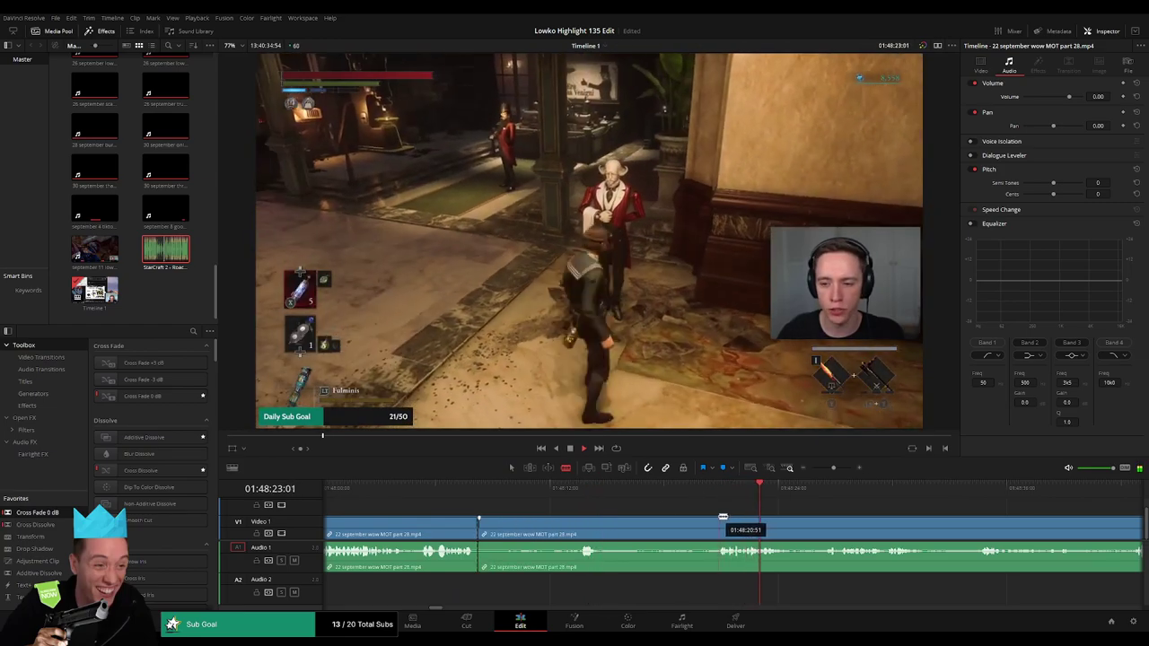
key(a)
click(542, 488)
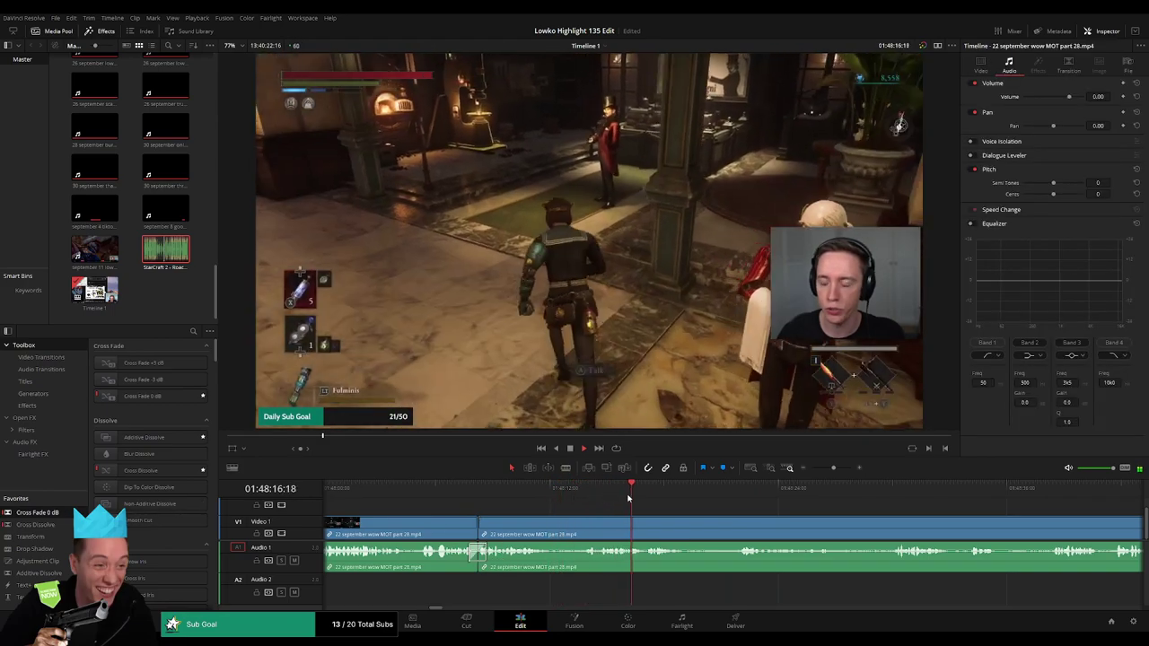
Blade both ends of the shop-menu section and ripple-delete it.
scroll(586, 522, right, 2)
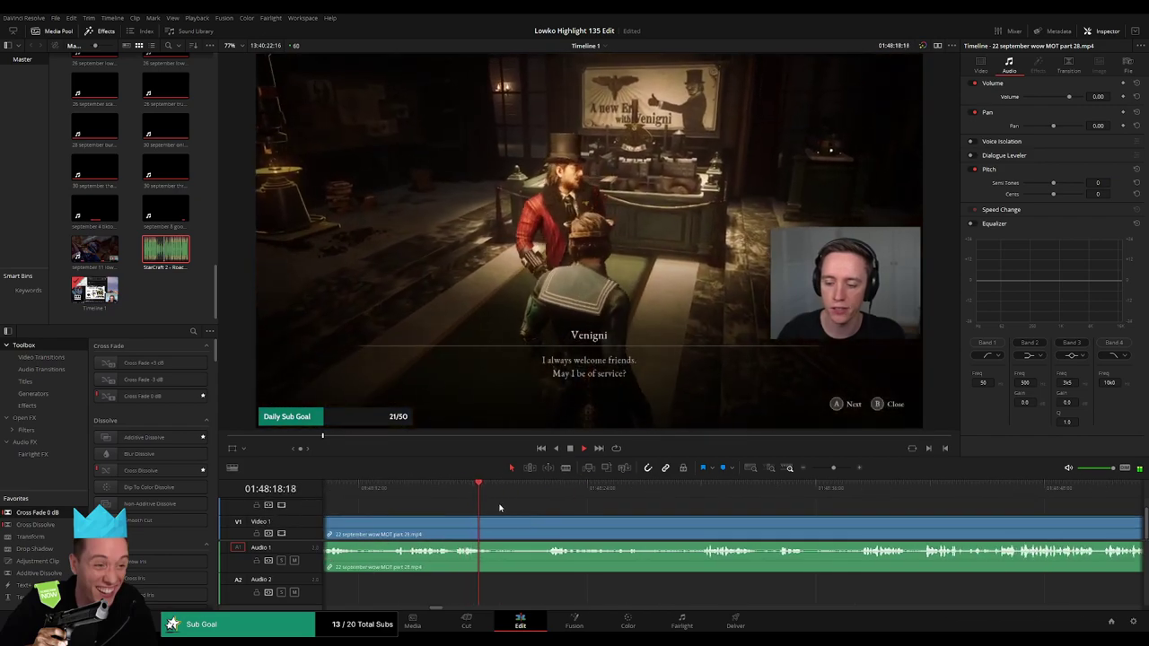
key(b)
click(499, 528)
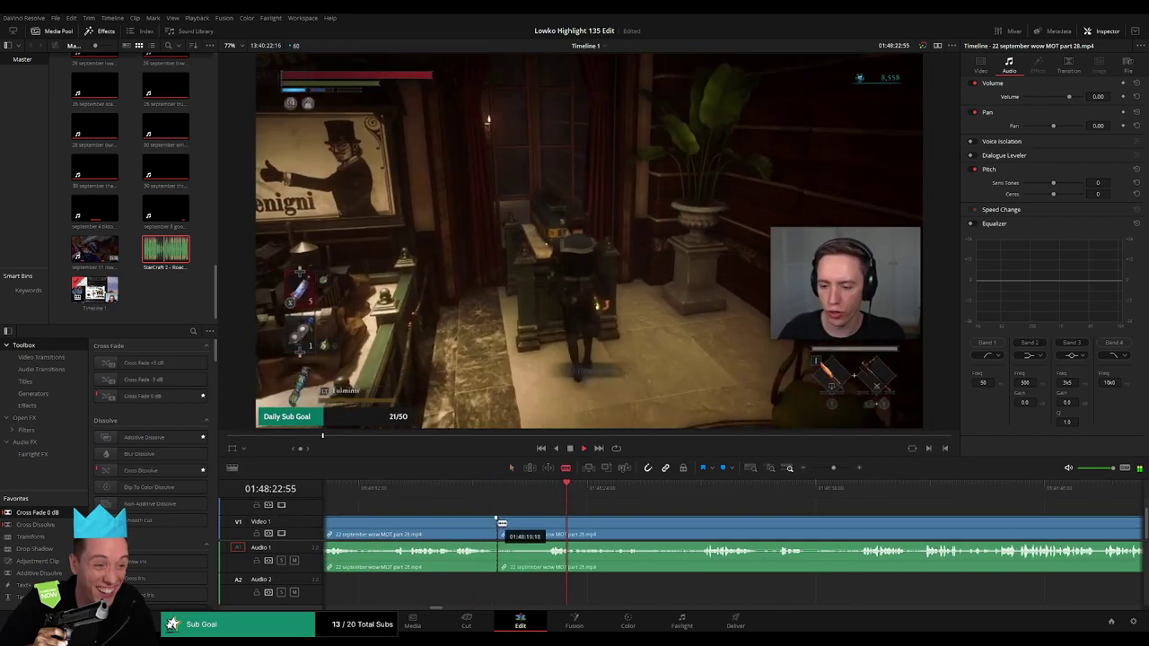
click(704, 490)
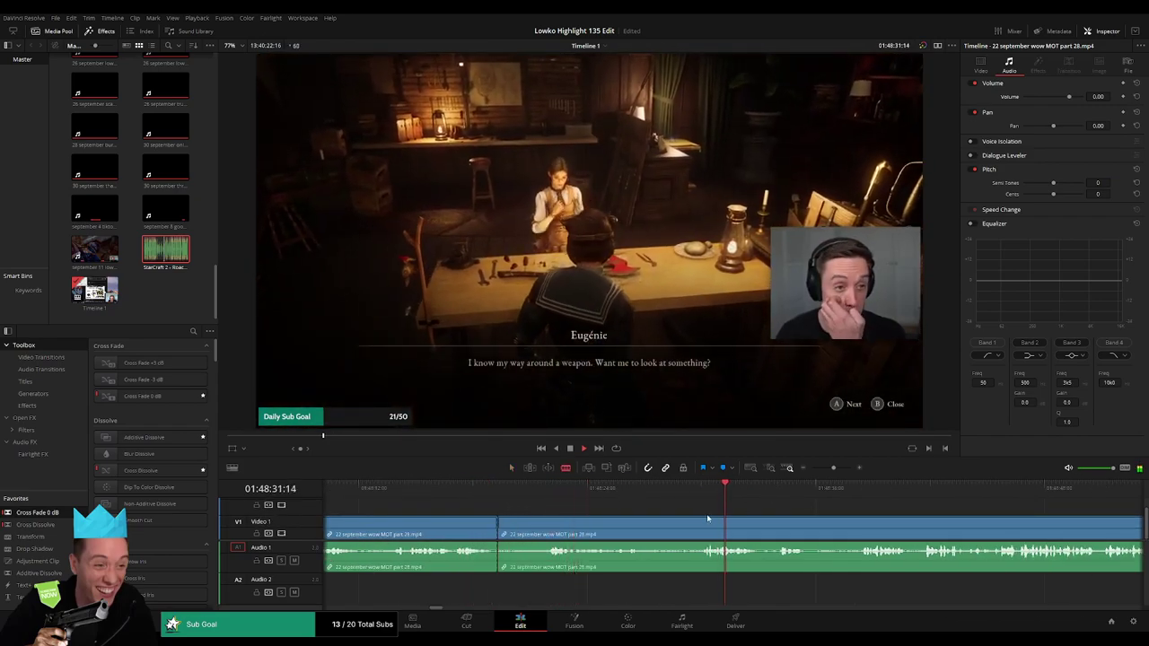
click(703, 521)
key(a)
click(641, 527)
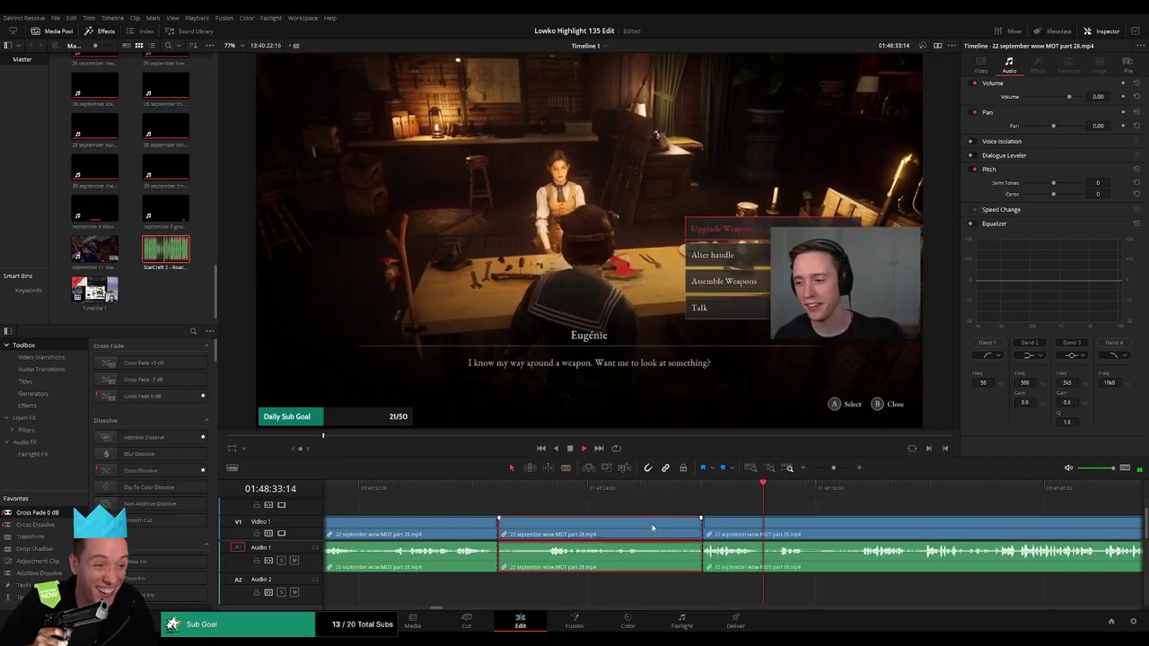
key(Delete)
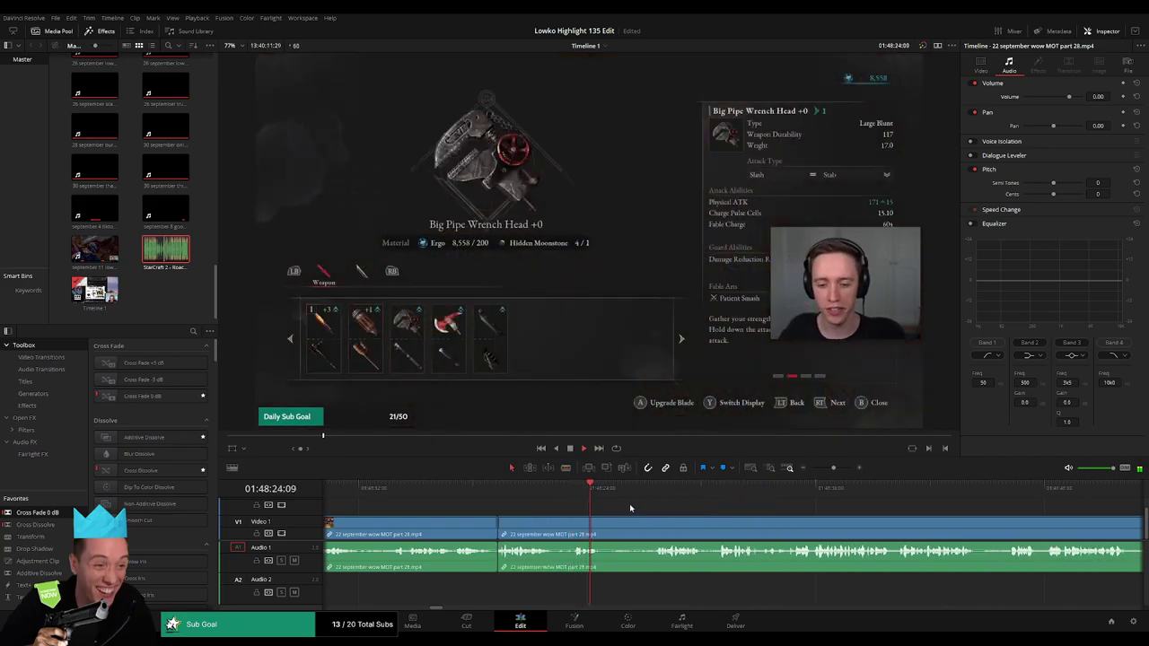
click(662, 497)
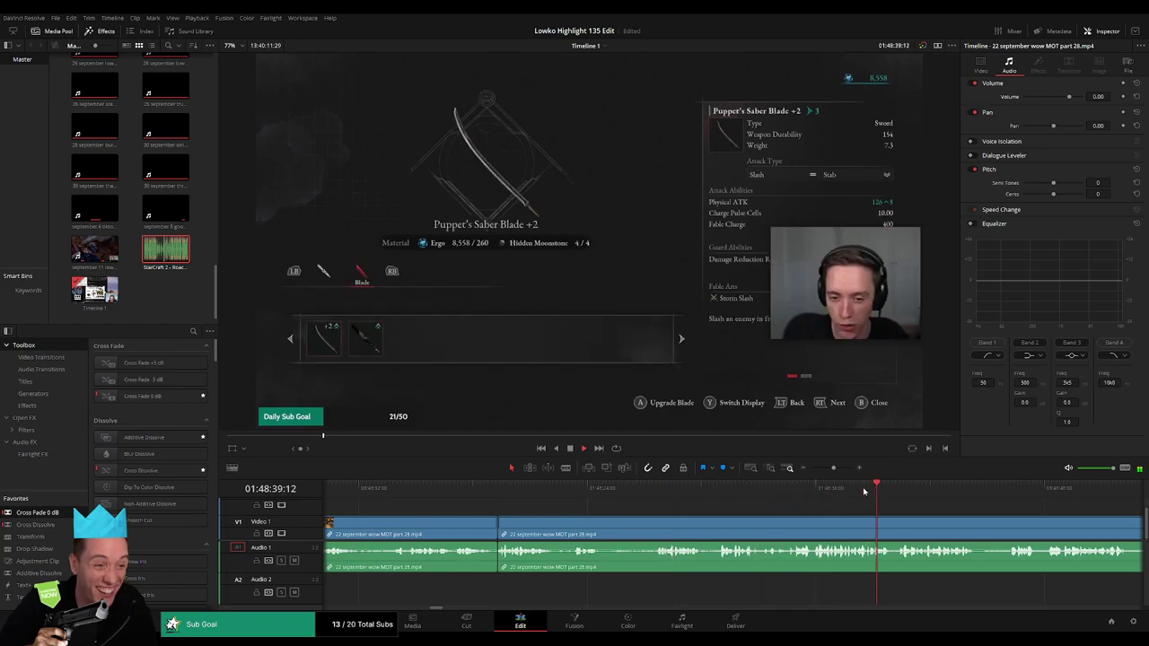
scroll(755, 503, down, 2)
Zoom the timeline in and start playback of the later MOT part 28 footage.
click(744, 497)
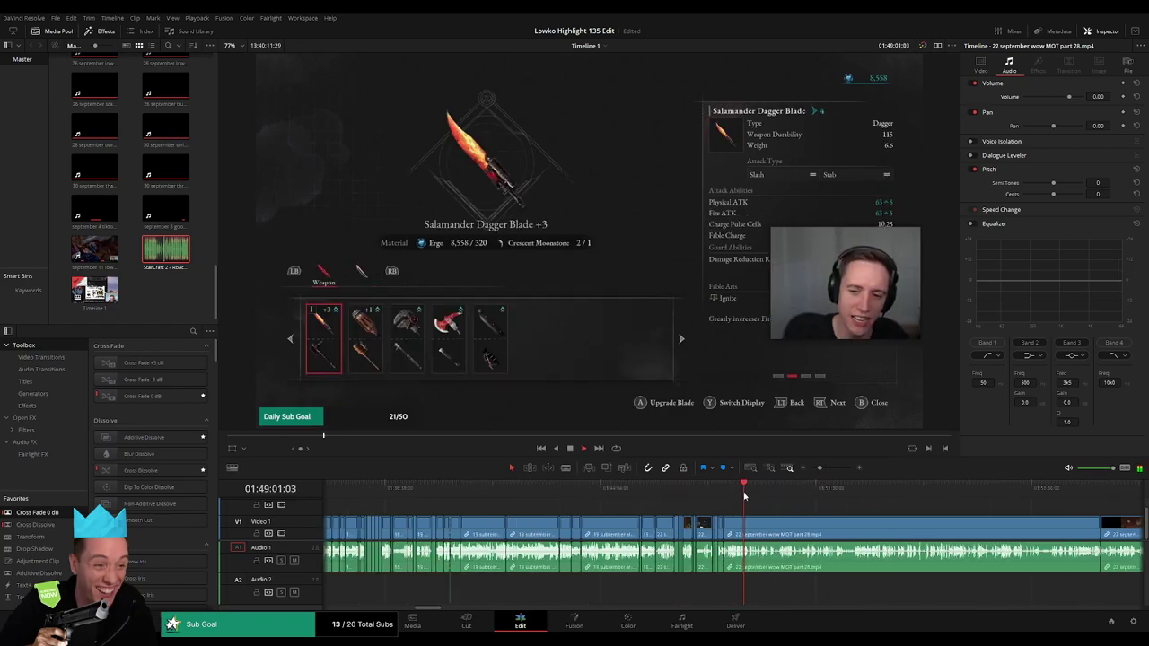
click(758, 493)
click(828, 468)
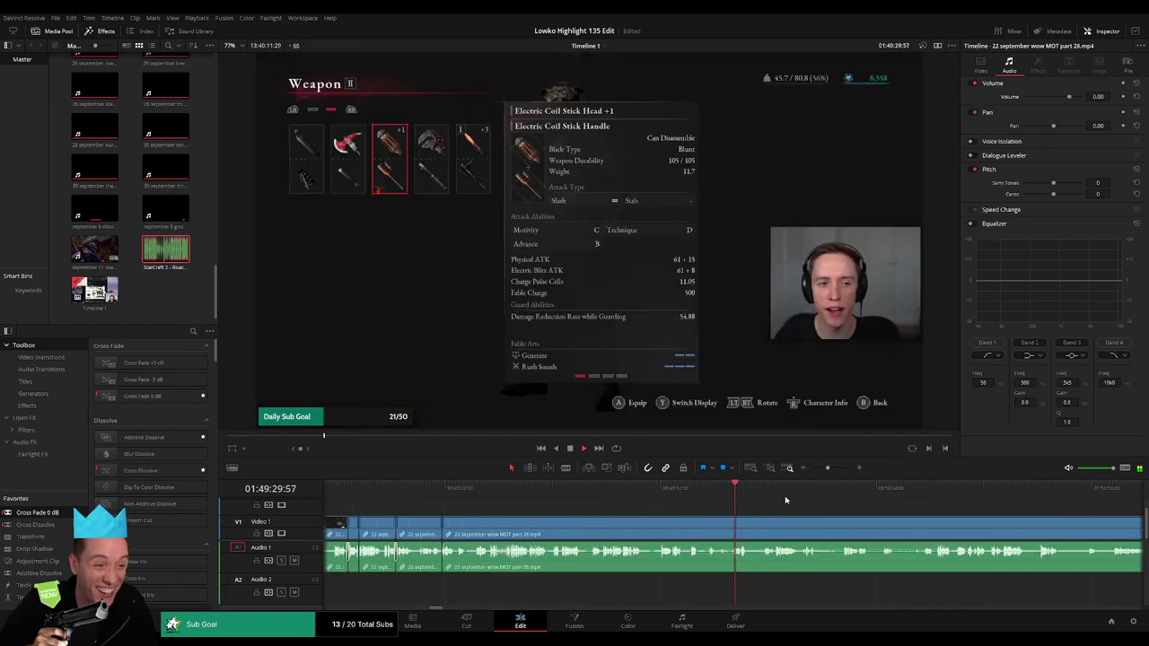
click(812, 495)
scroll(540, 501, right, 3)
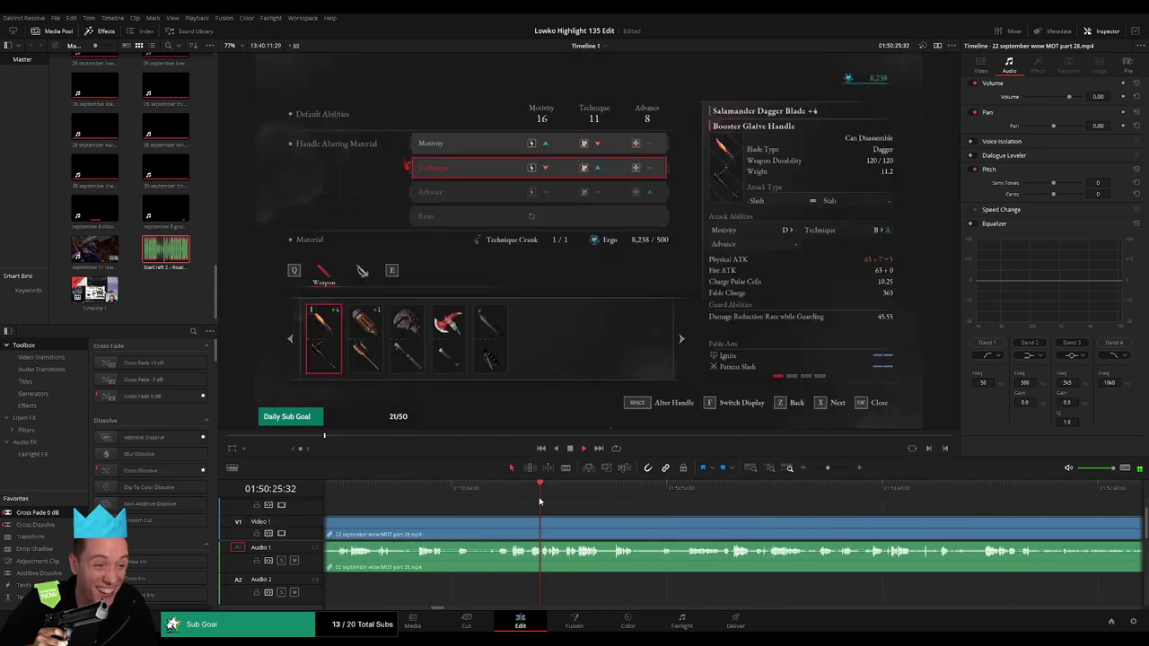
key(space)
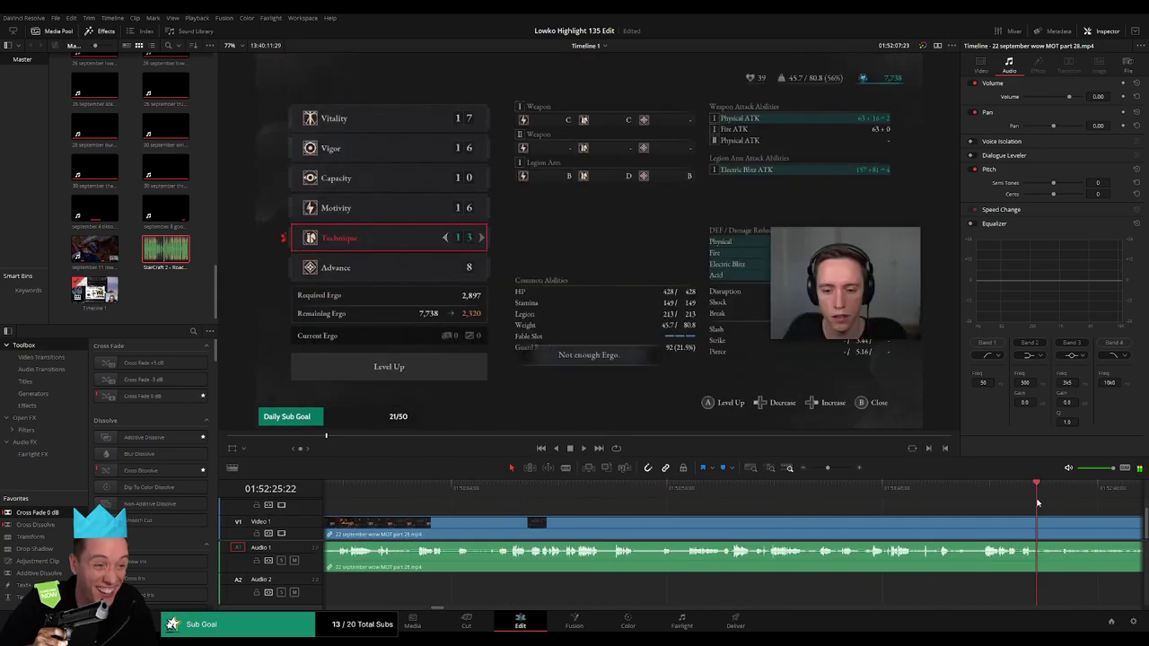
Skip through the footage to find the extent of the long idle stretch.
click(650, 487)
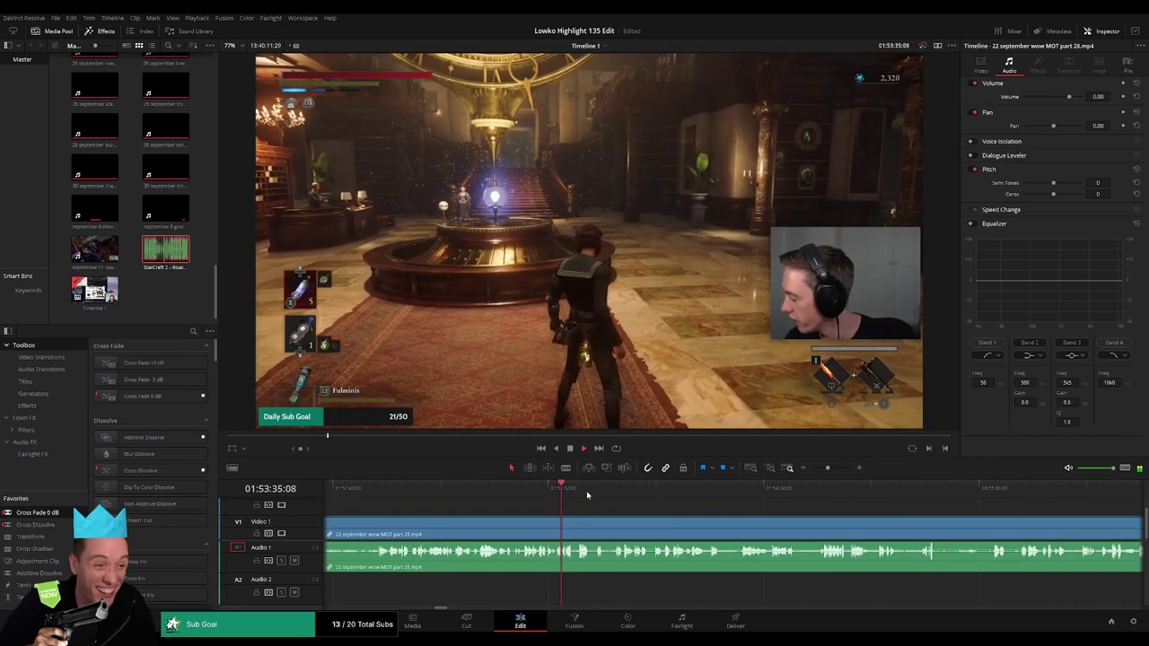
click(889, 512)
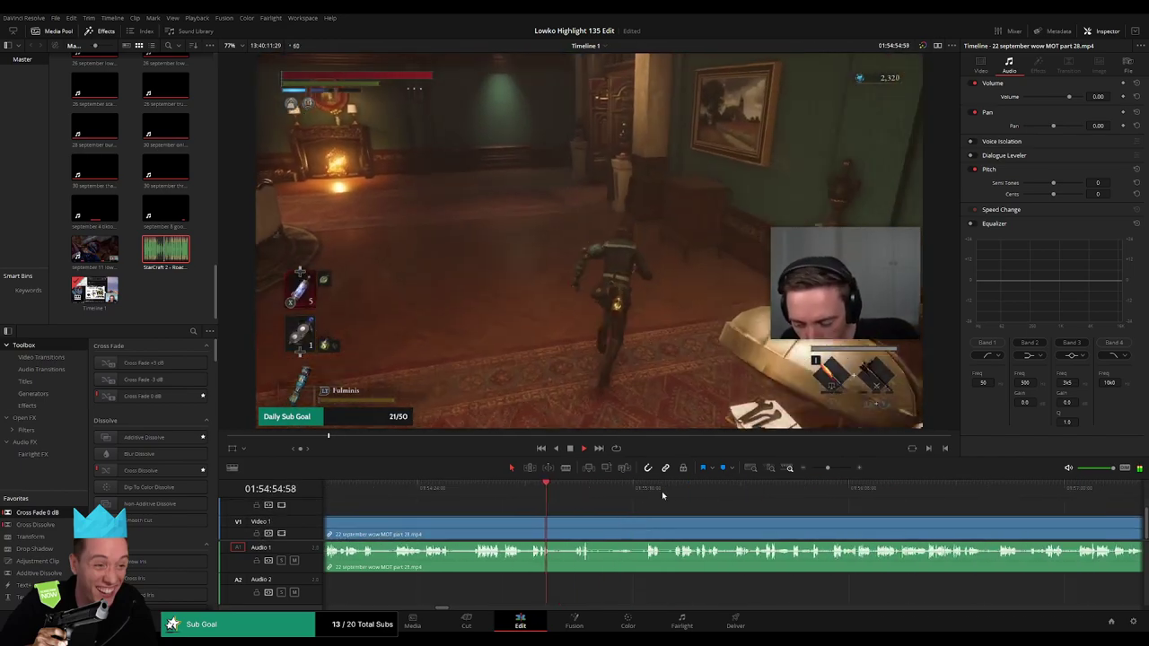
click(663, 491)
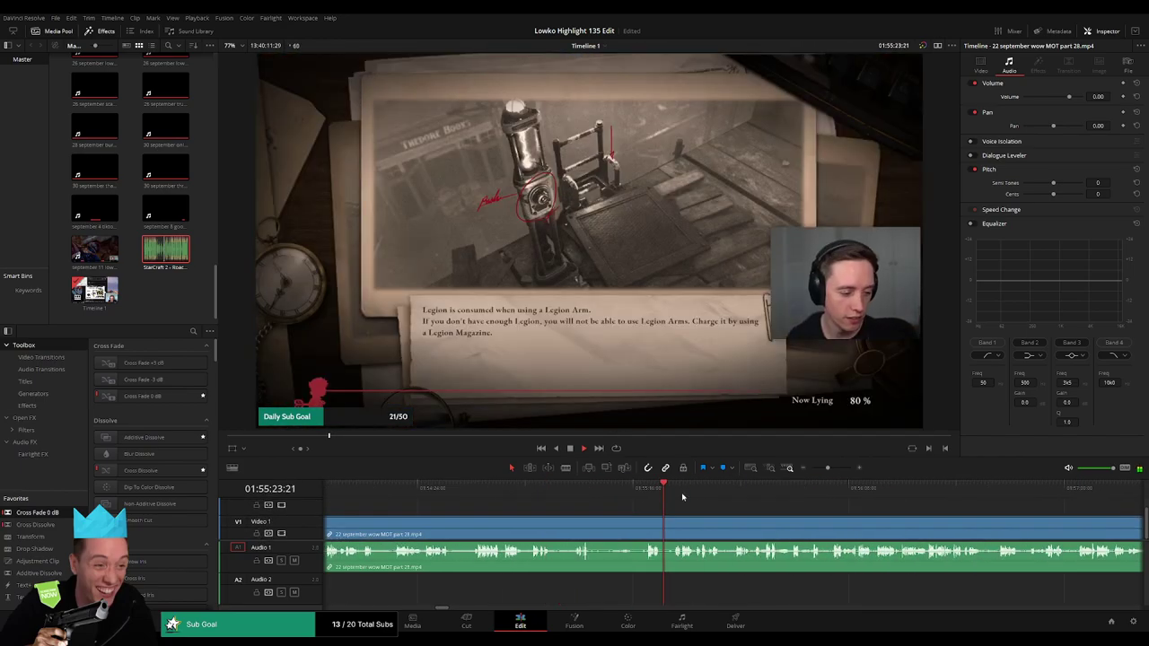
click(910, 508)
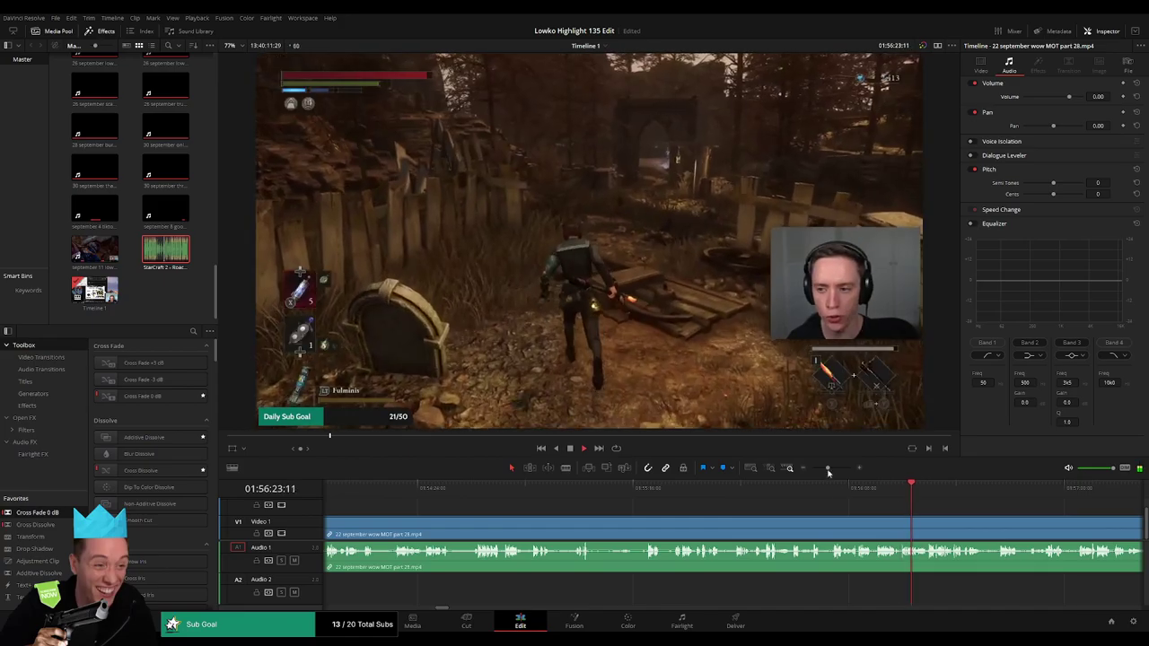
click(731, 494)
click(757, 494)
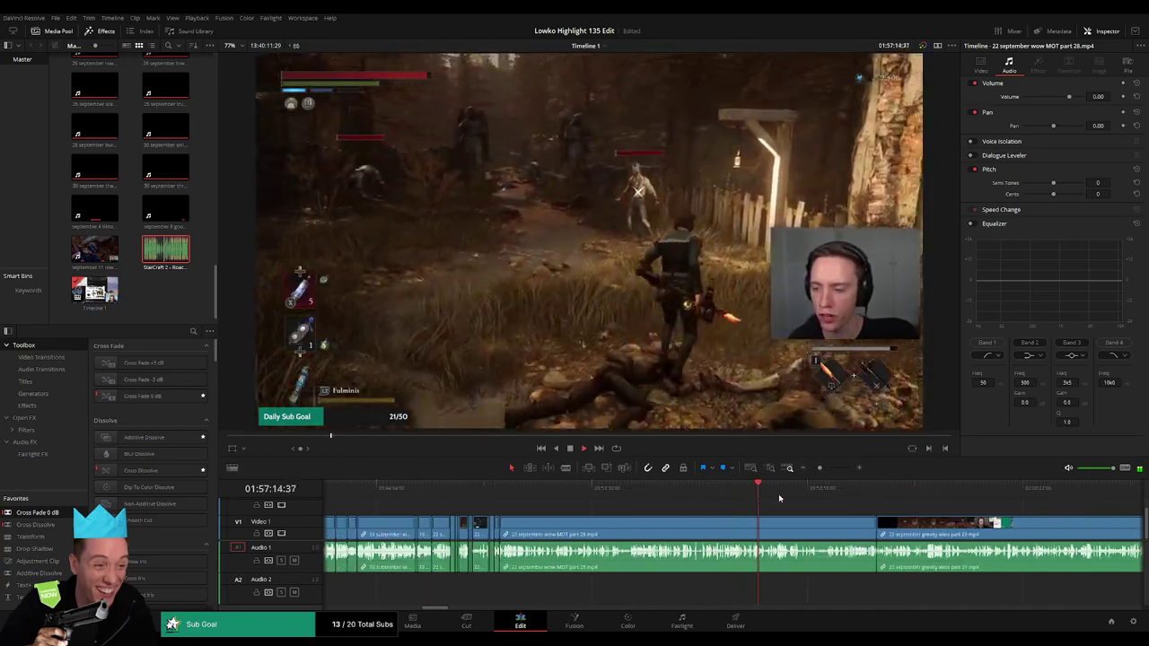
click(779, 494)
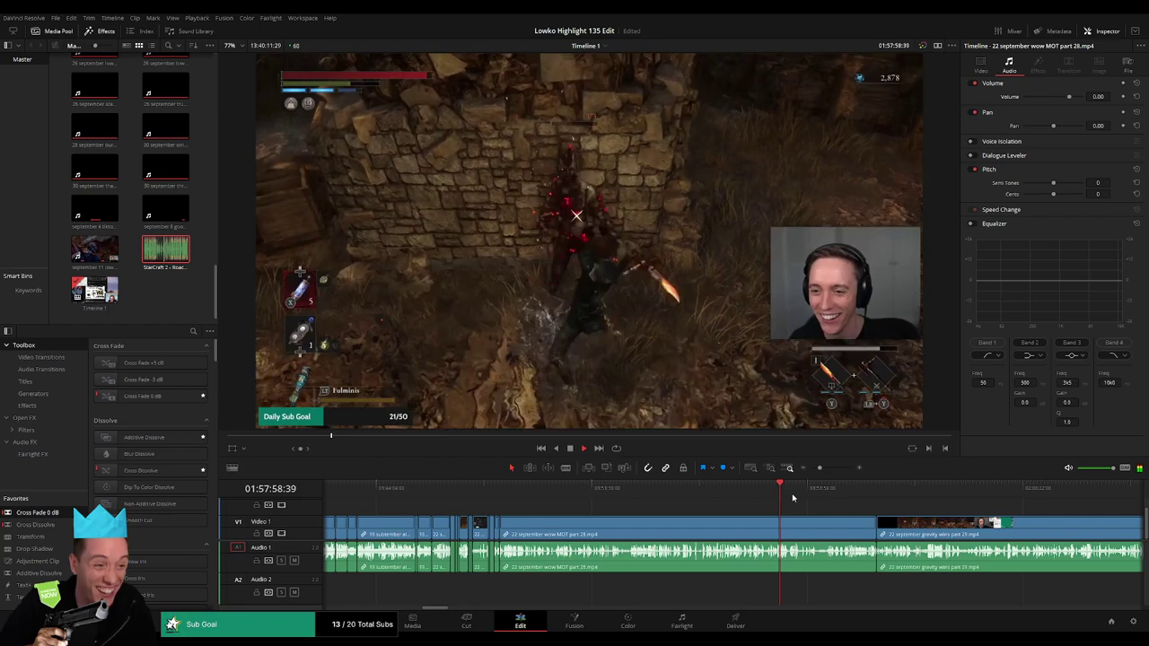
click(793, 497)
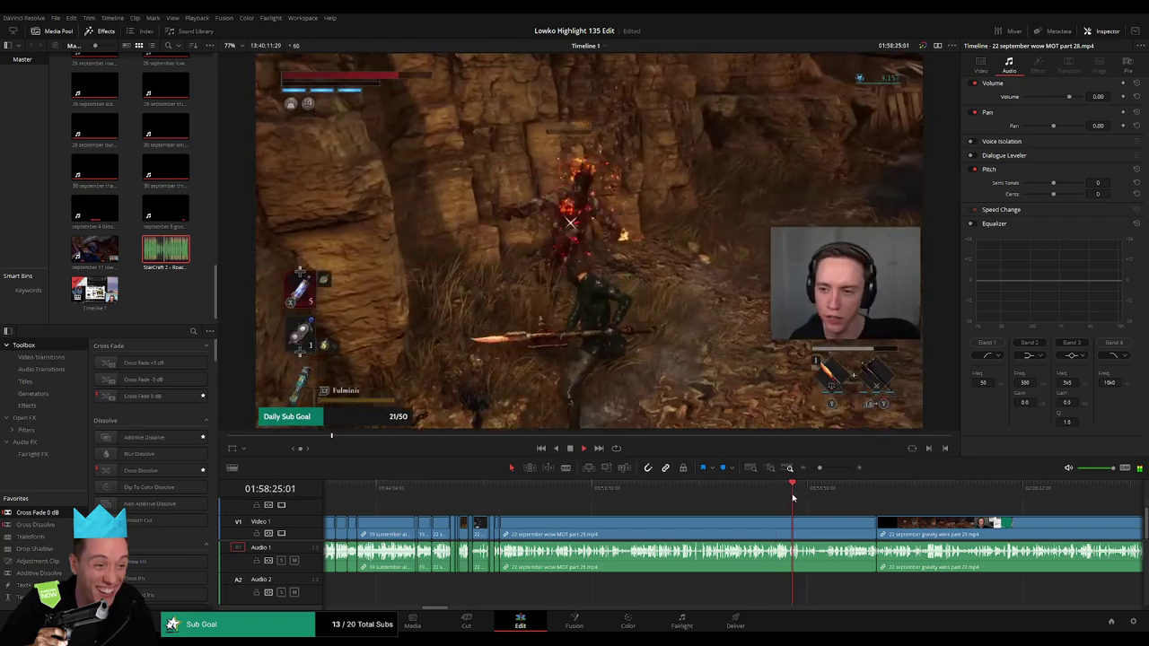
click(809, 494)
Ripple-delete the long idle section so gravity wins part 25 follows directly.
click(743, 530)
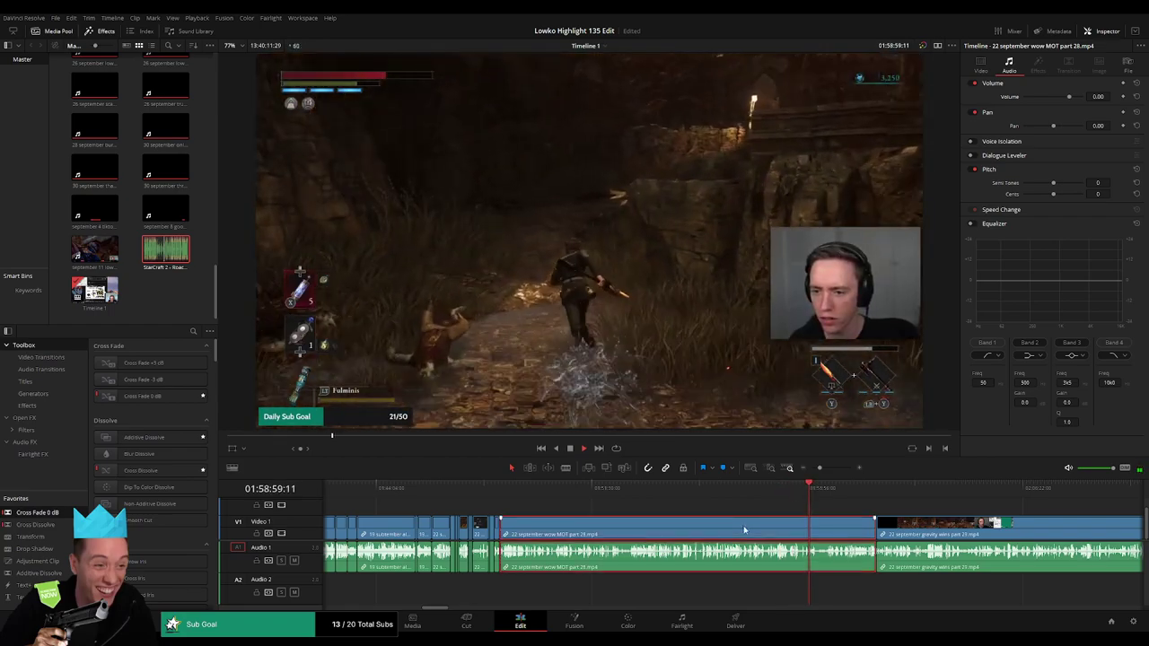
key(Delete)
click(520, 492)
Scrub the part 29 footage and trim off the idle footage before the playhead.
click(541, 492)
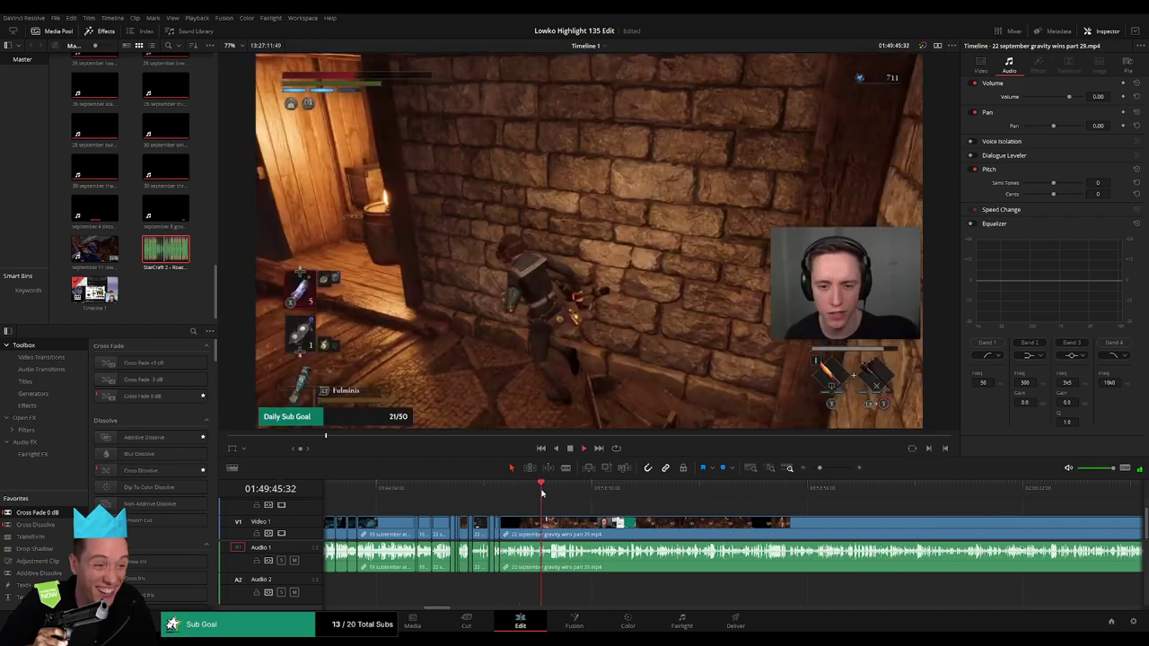
drag(522, 493, 540, 492)
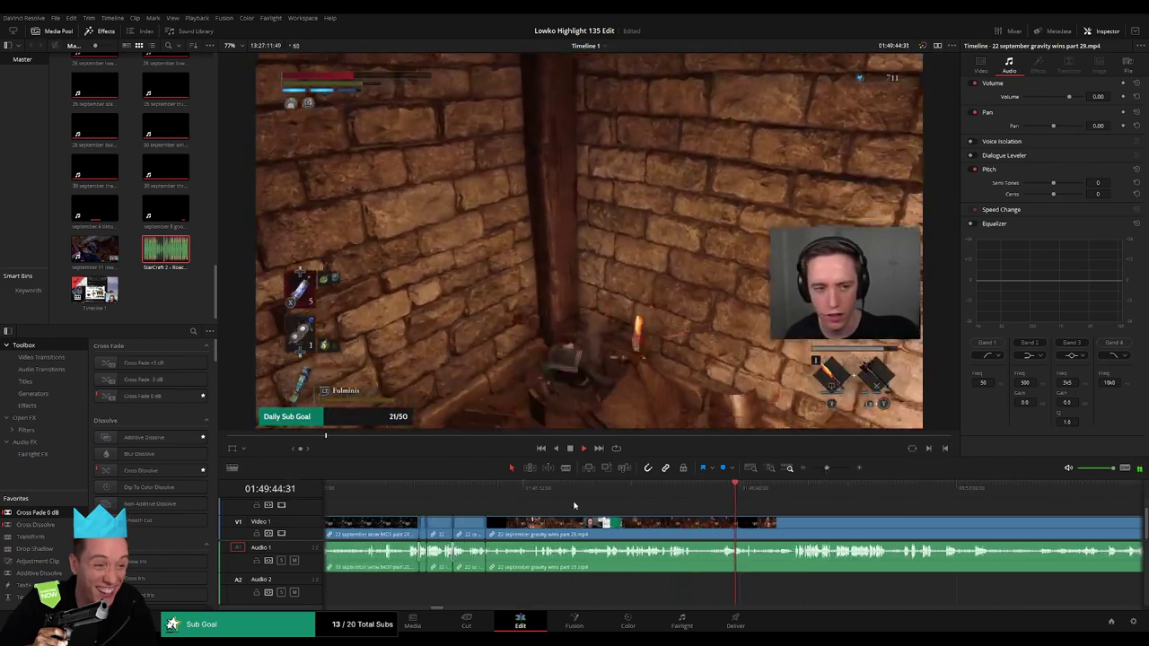
drag(527, 492, 539, 493)
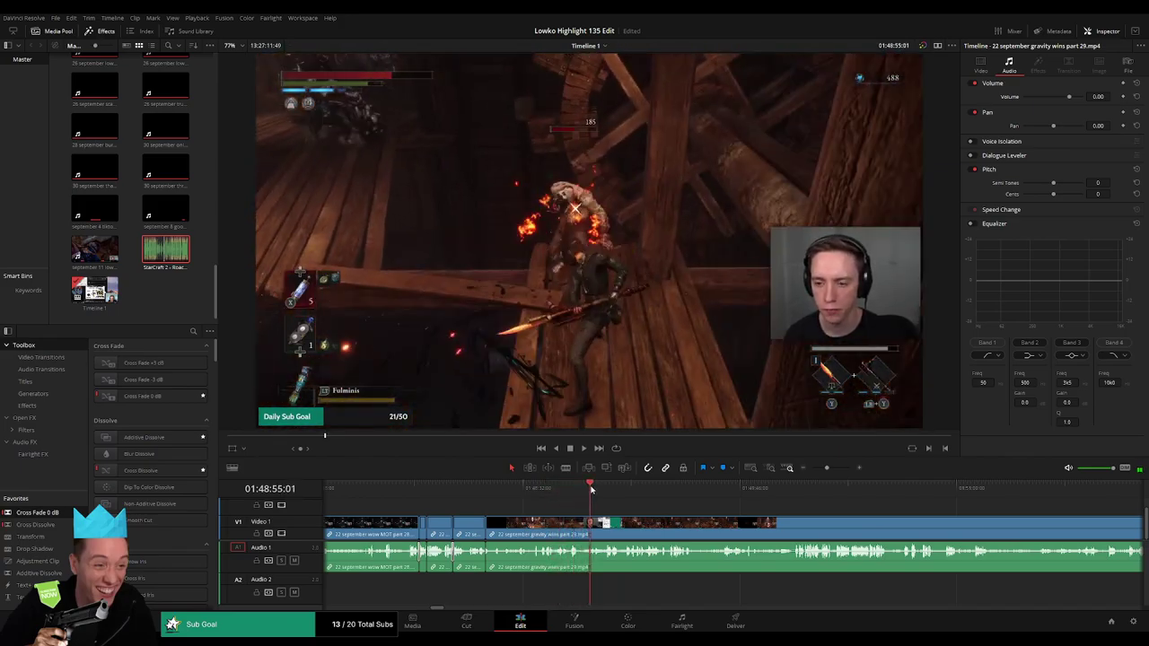
drag(594, 489, 599, 489)
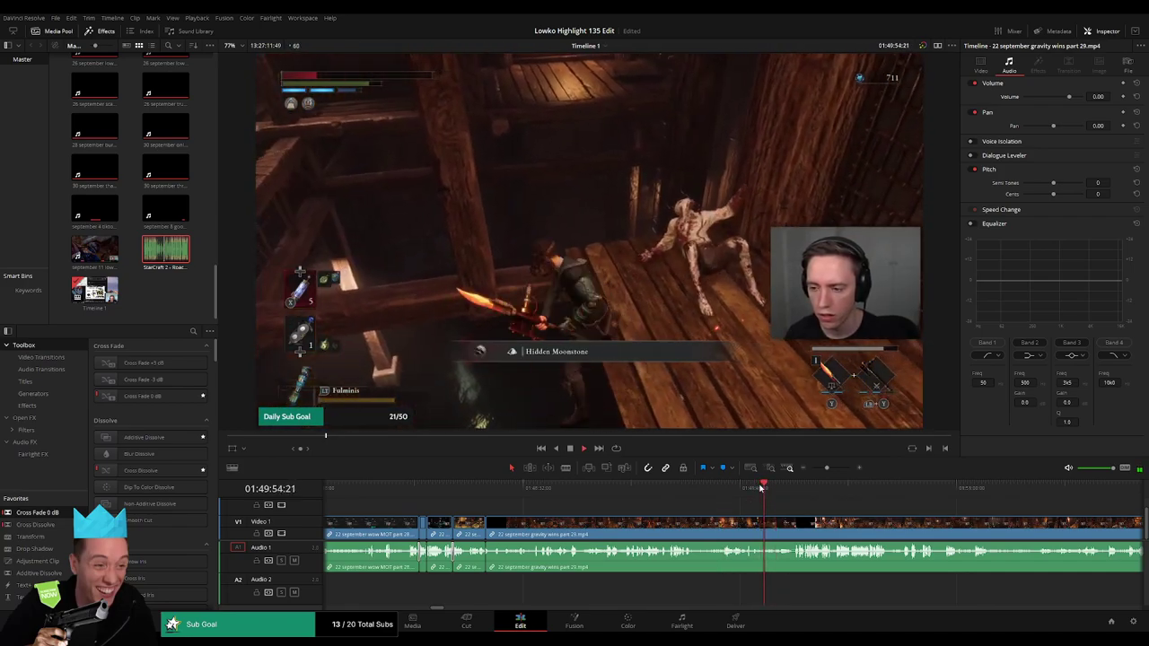
drag(828, 472, 836, 471)
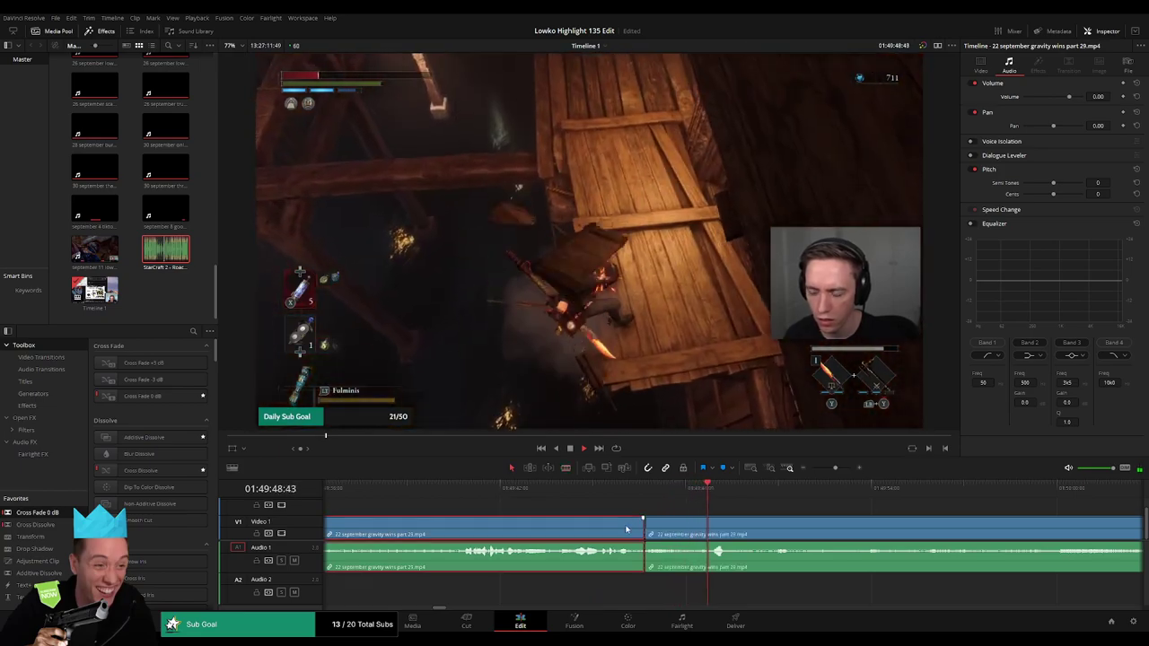
key(ctrl+shift+bracketleft)
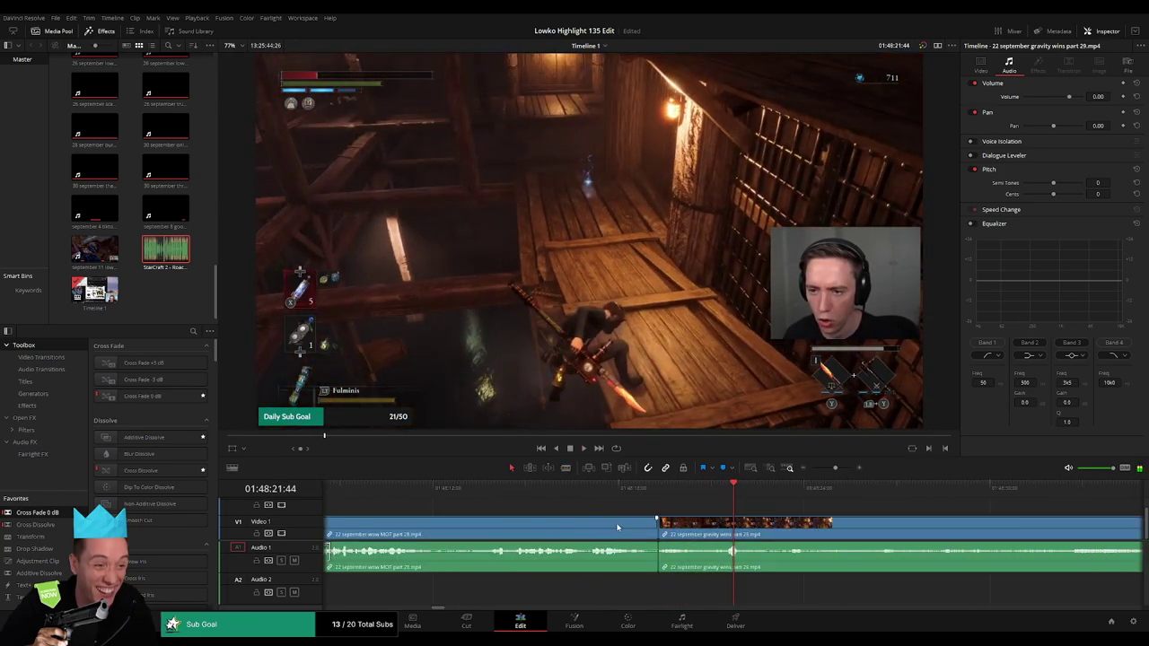
Zoom out and play through the later footage to review the gameplay.
scroll(587, 510, down, 3)
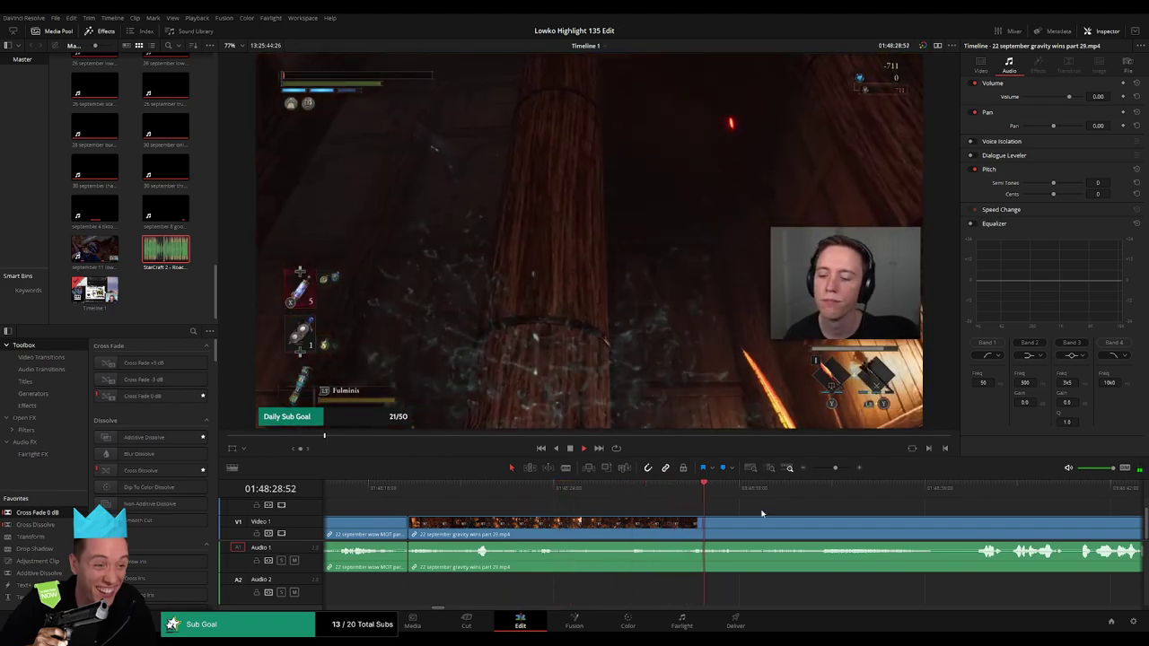
scroll(480, 499, down, 2)
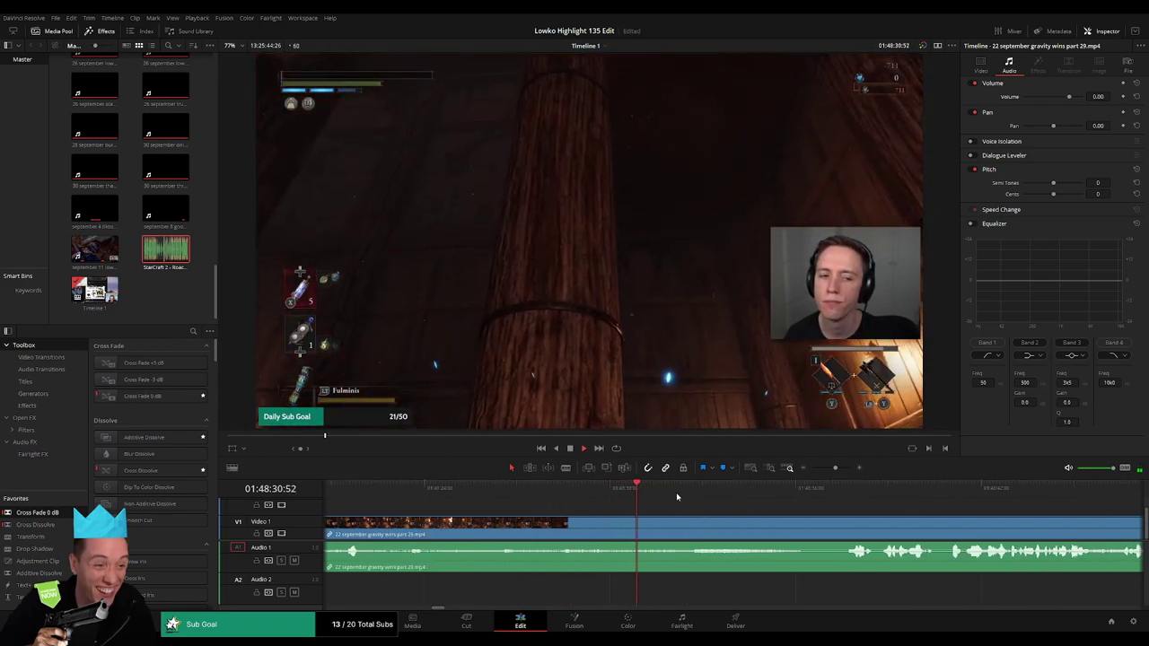
click(754, 489)
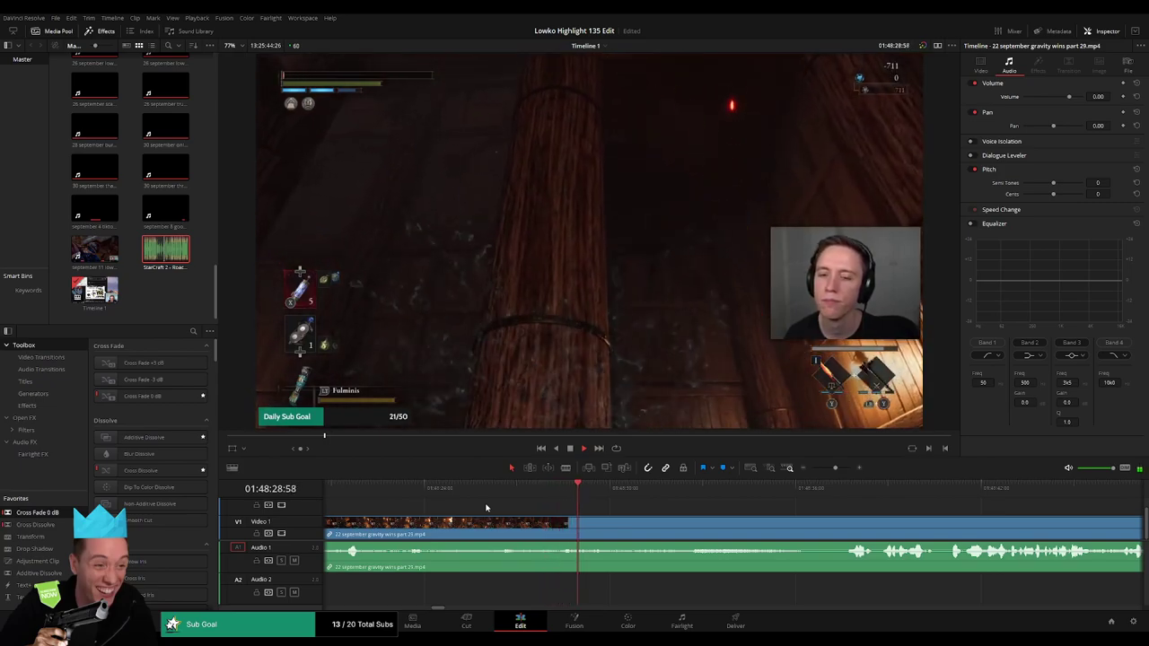
click(830, 501)
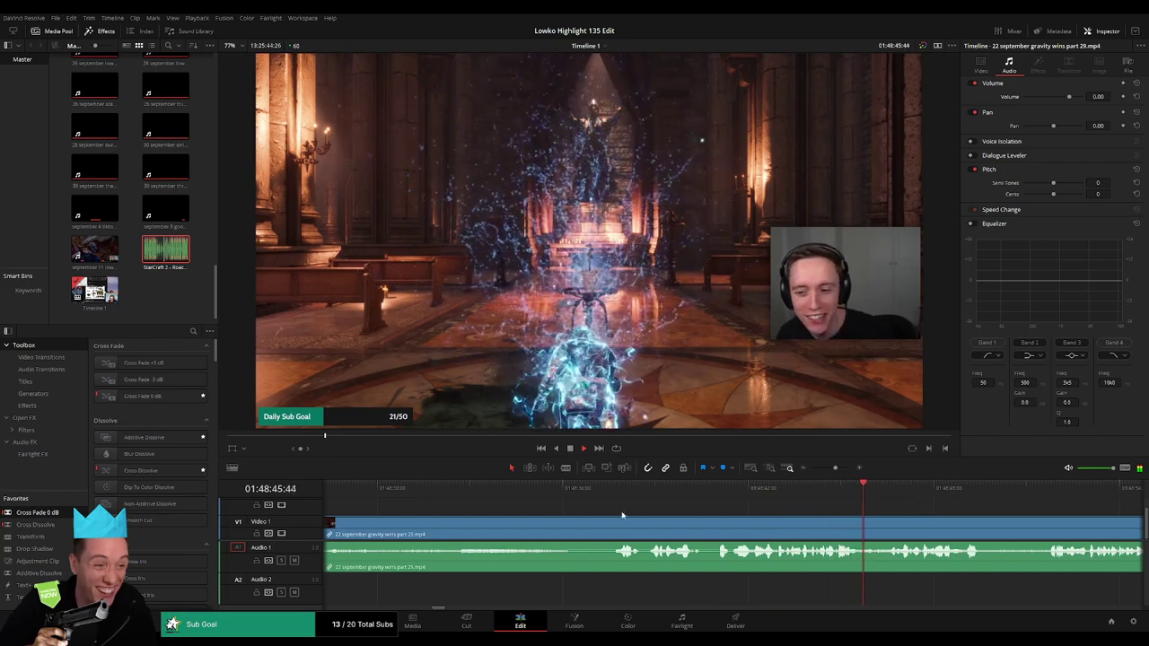
click(532, 499)
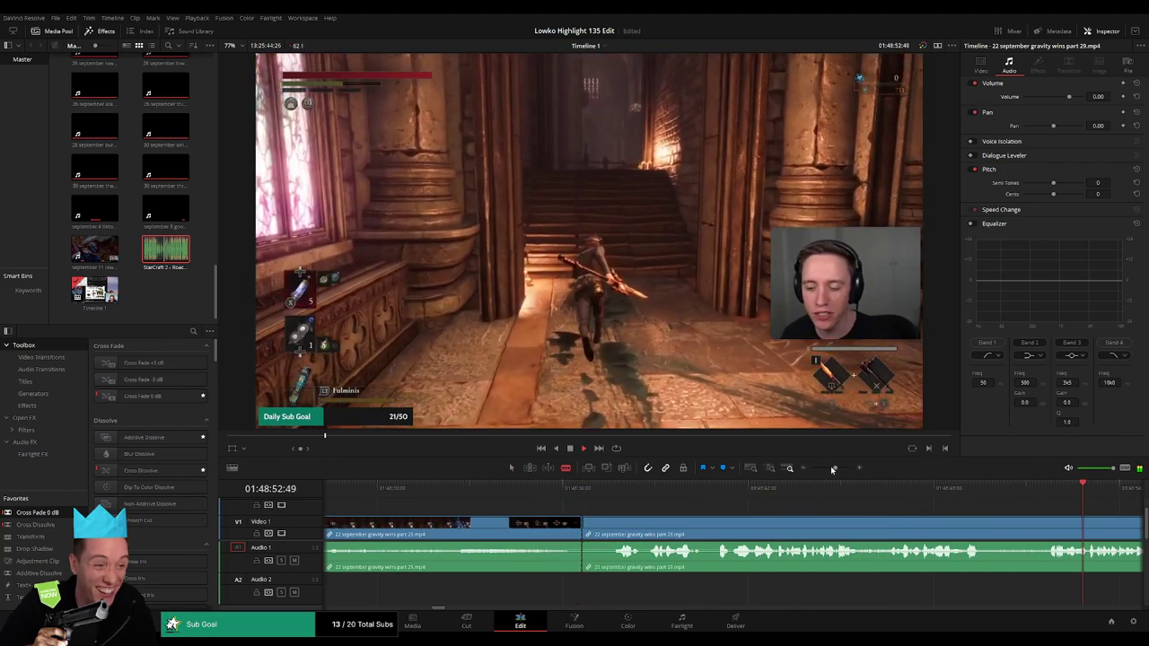
scroll(794, 497, down, 3)
click(783, 497)
click(789, 497)
key(space)
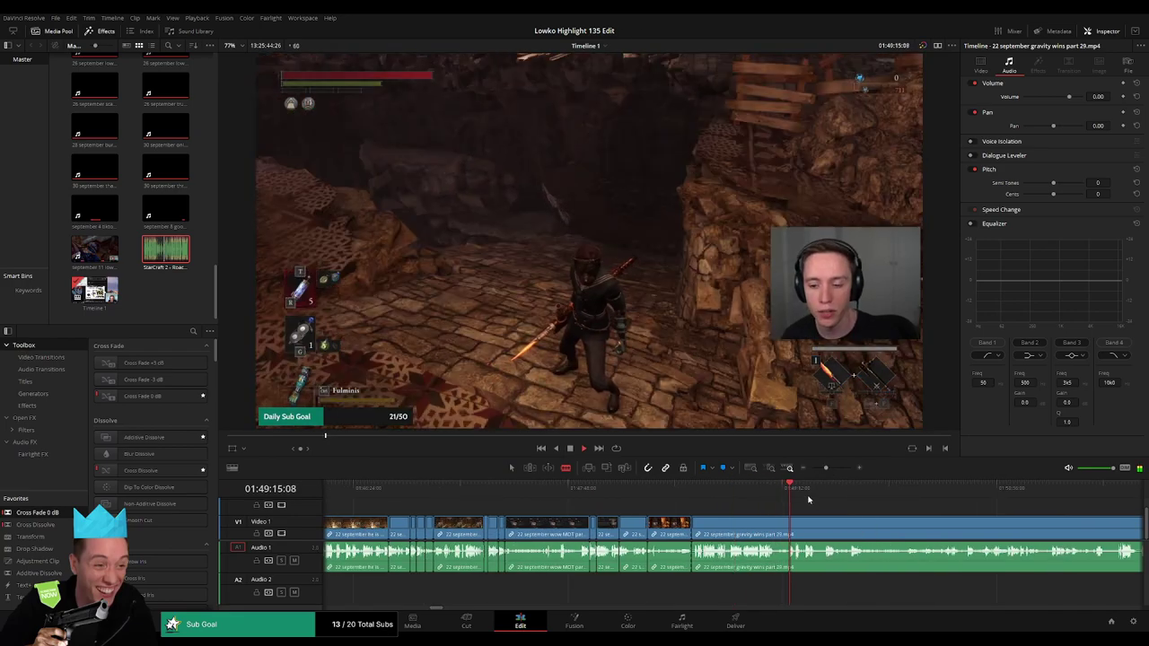
Jump about 52 seconds later and scrub the footage at higher zoom.
click(919, 496)
scroll(716, 500, right, 3)
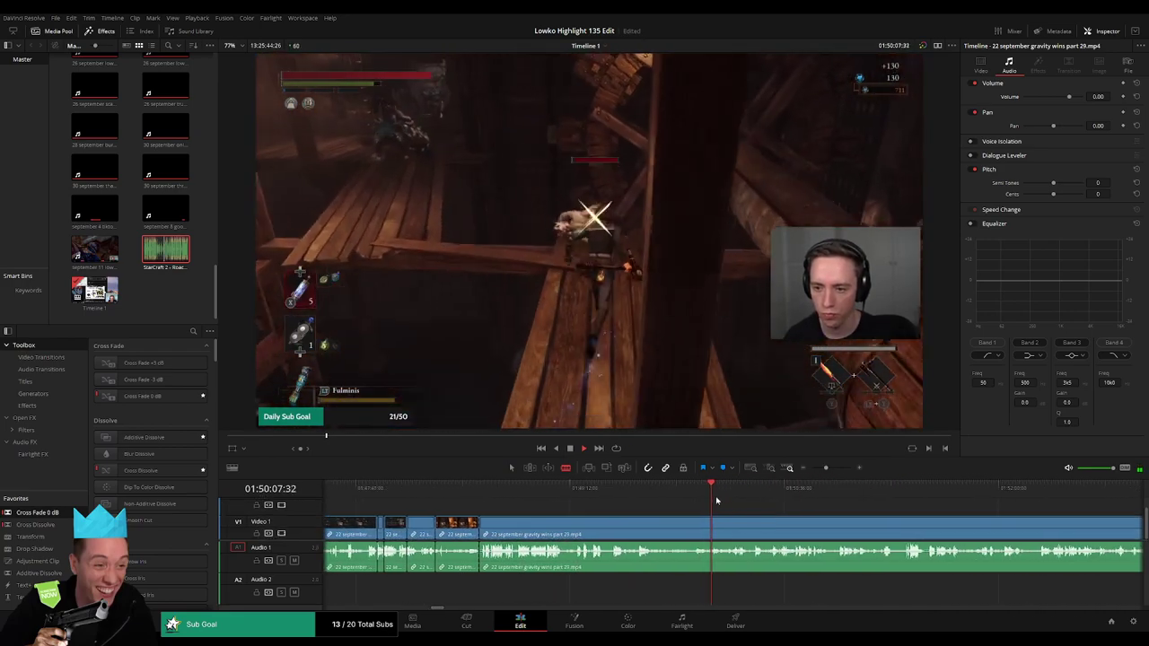
click(729, 493)
drag(740, 493, 792, 493)
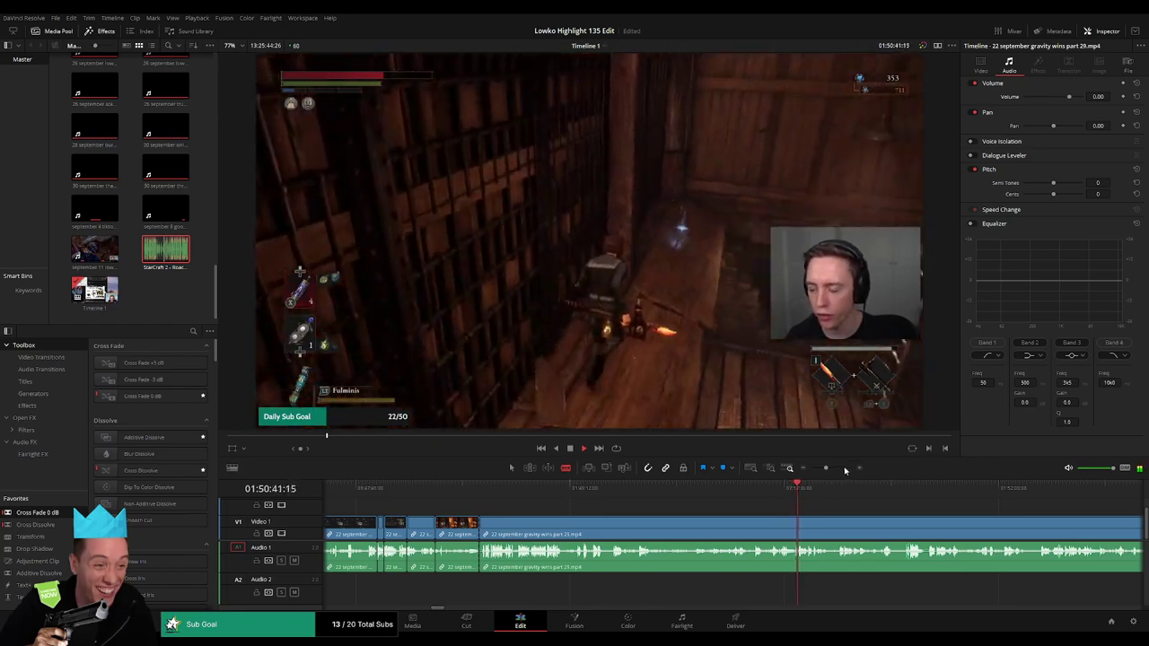
click(835, 468)
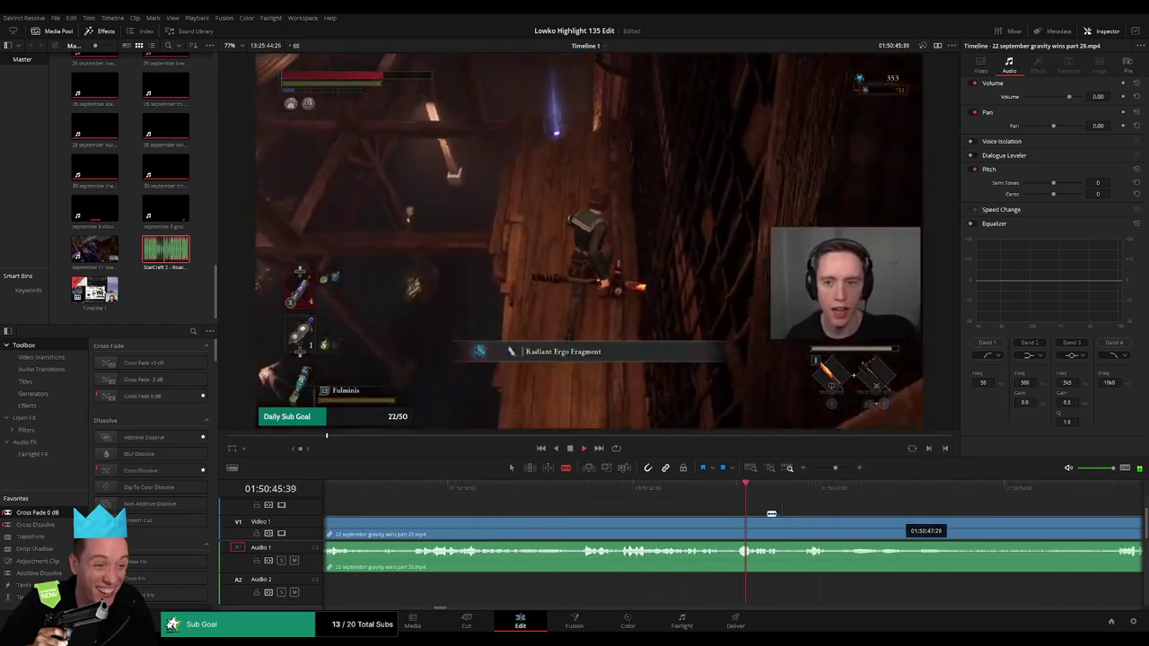
scroll(775, 514, right, 2)
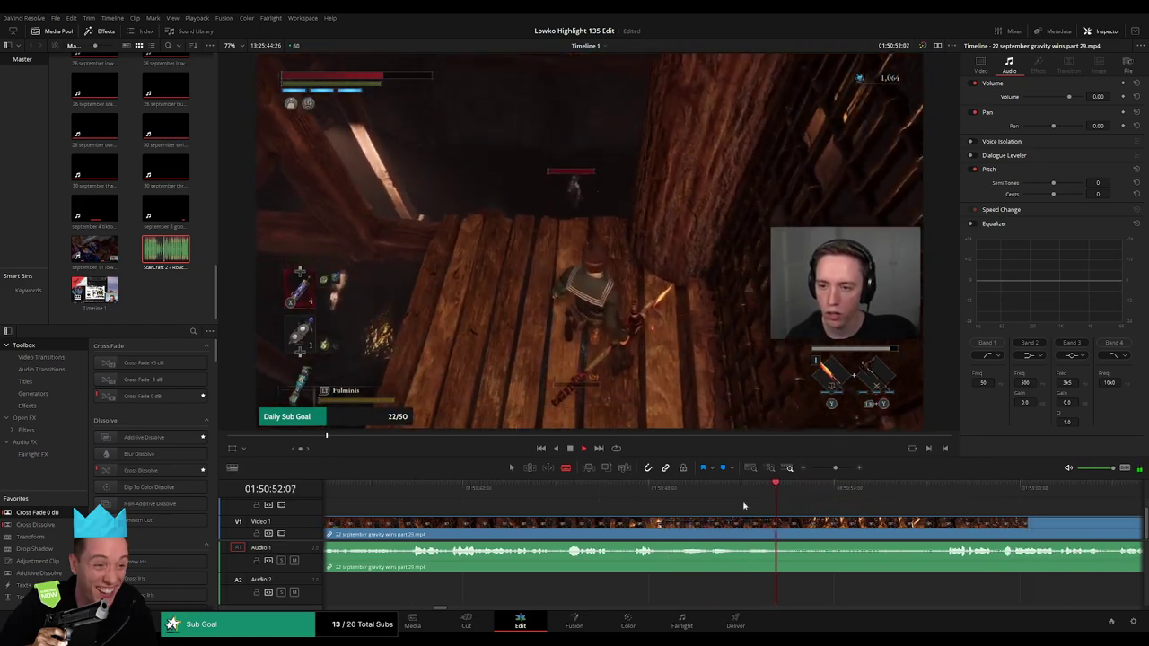
Split at the playhead with Ctrl+B and ripple-delete the idle part before it.
click(637, 489)
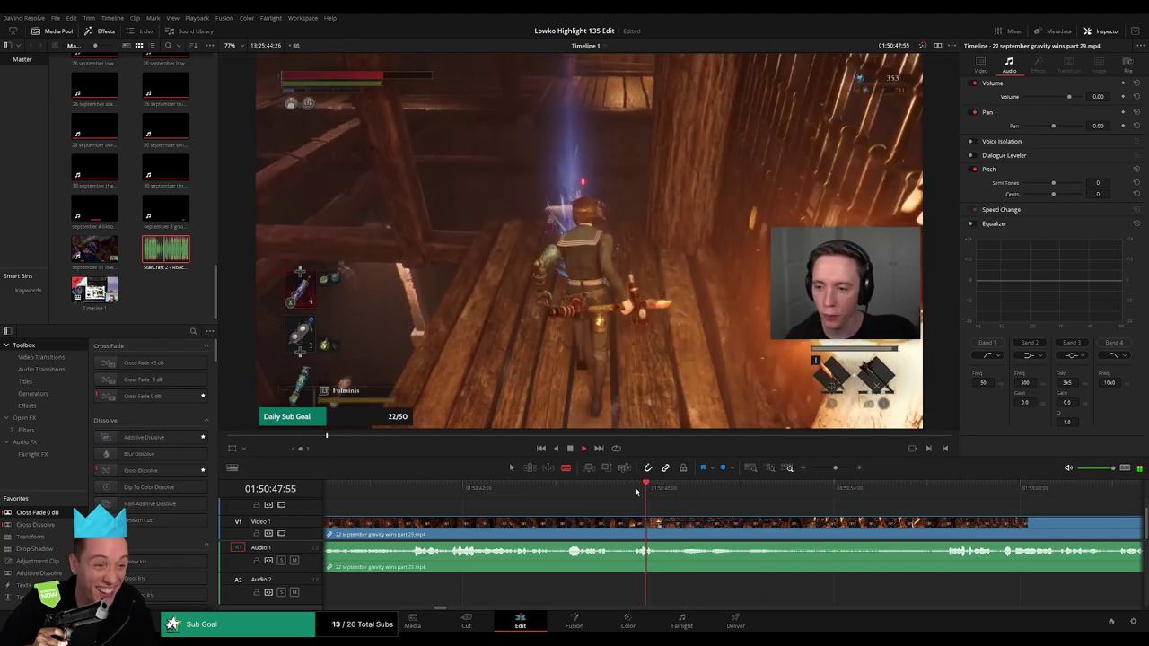
key(space)
key(ctrl+b)
click(632, 528)
key(Delete)
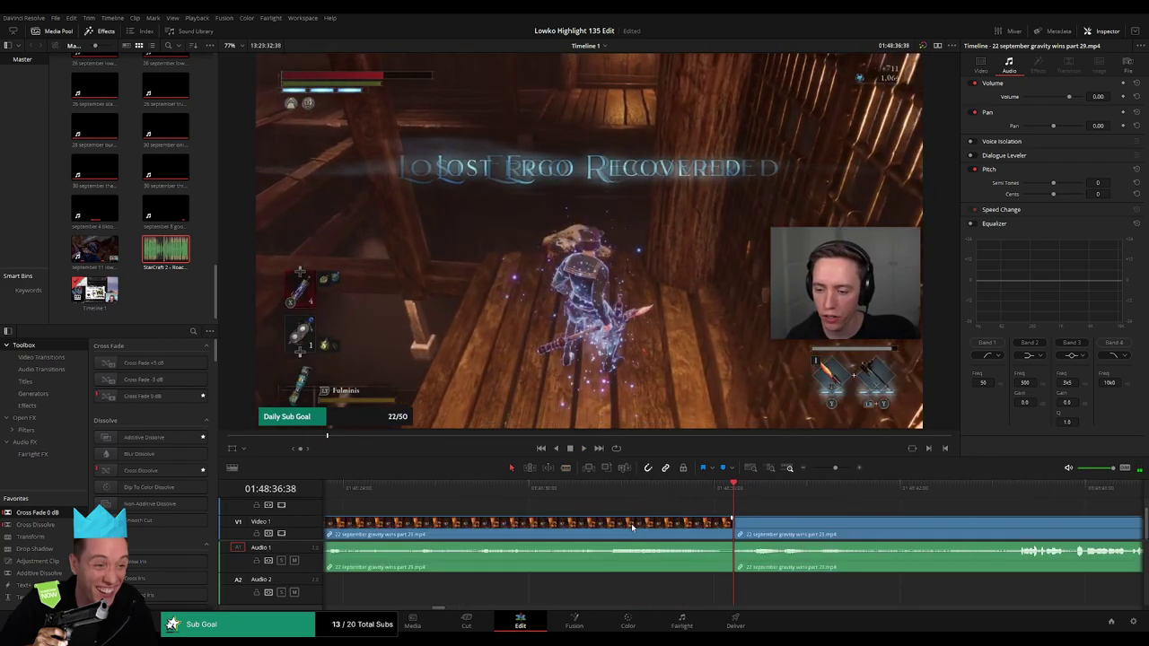
key(space)
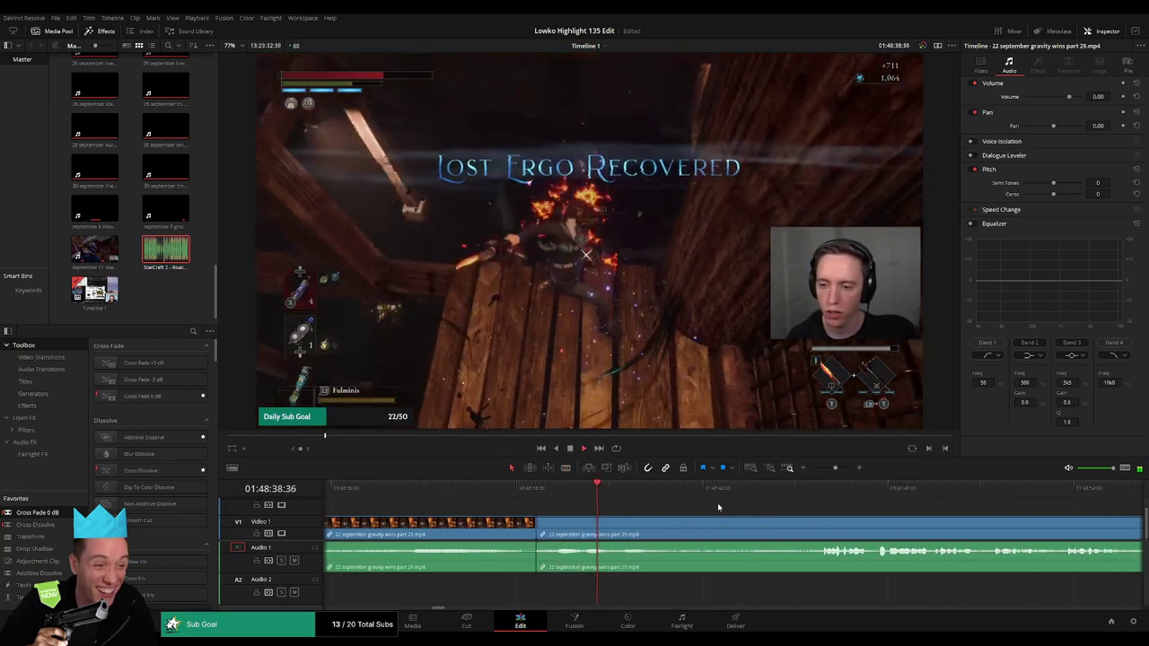
Find where the next idle section ends, split there and delete the idle part.
click(795, 501)
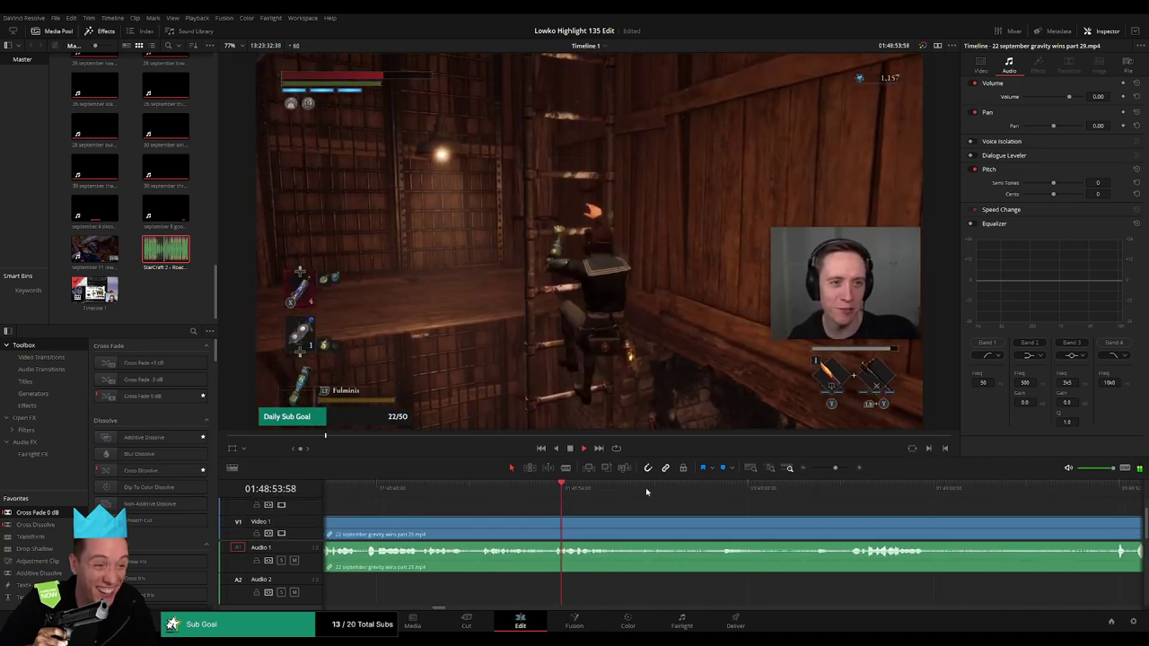
click(645, 487)
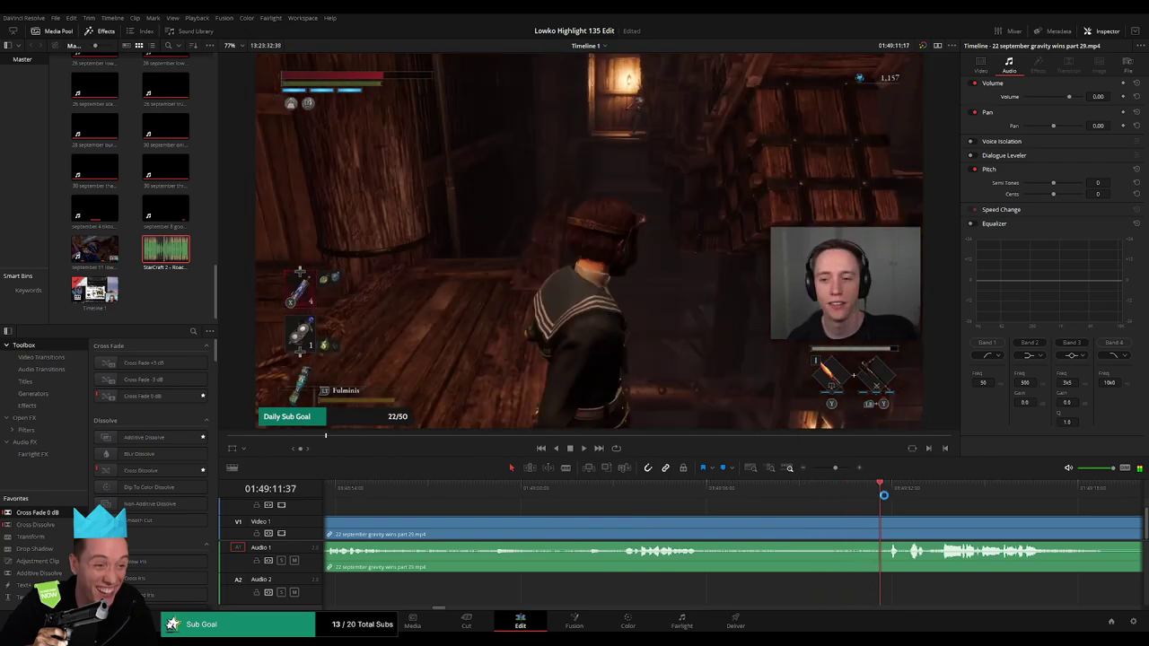
click(772, 493)
drag(772, 493, 822, 490)
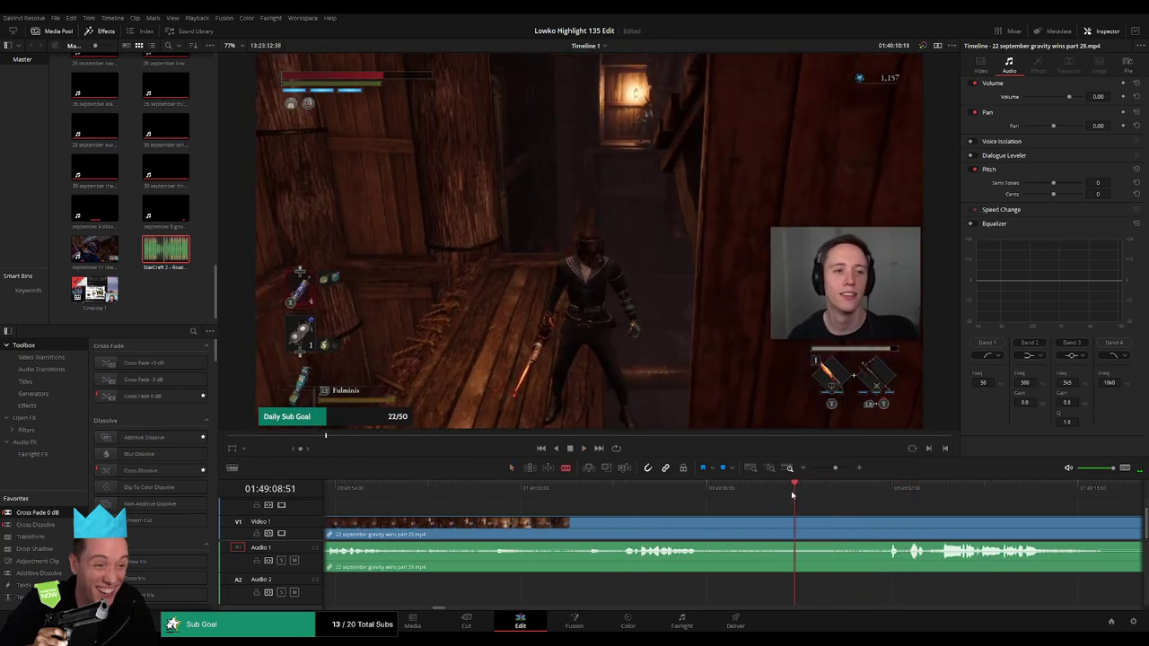
key(ctrl+b)
click(782, 530)
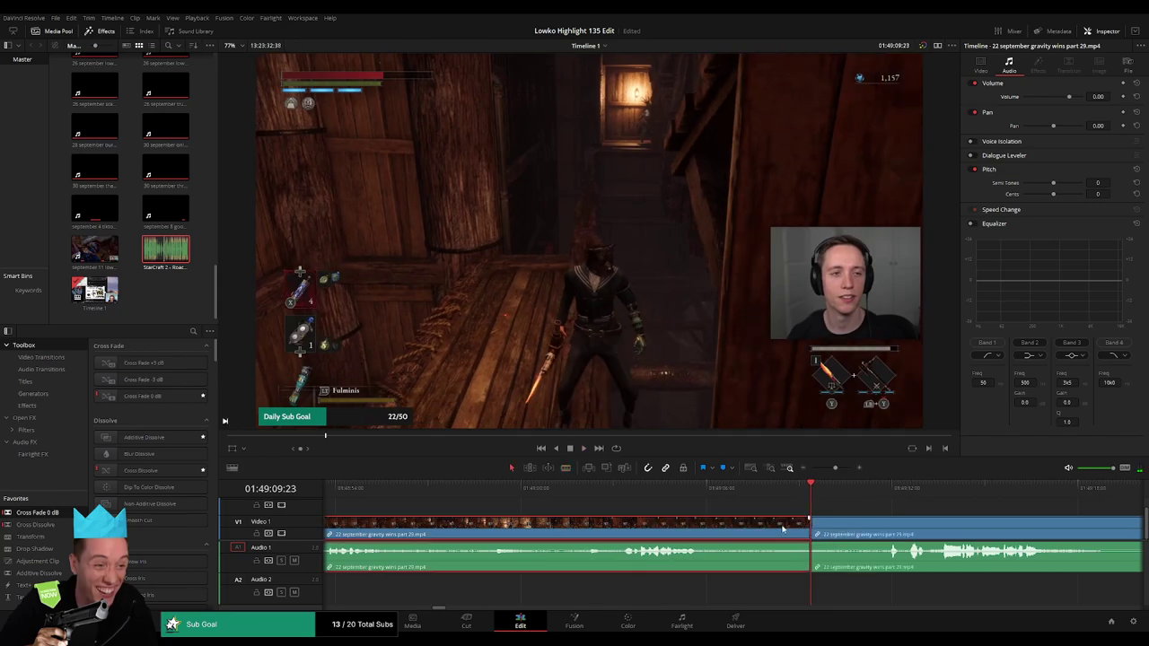
key(BackSpace)
key(space)
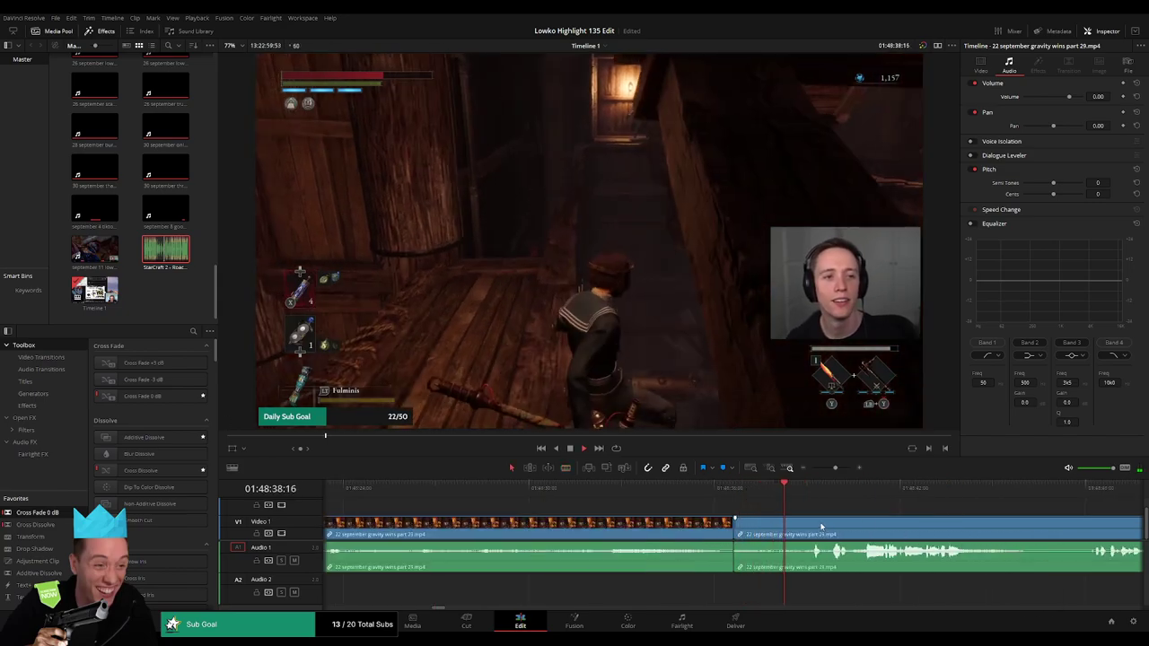
Remove the idle section before a later point and resume playback.
click(657, 492)
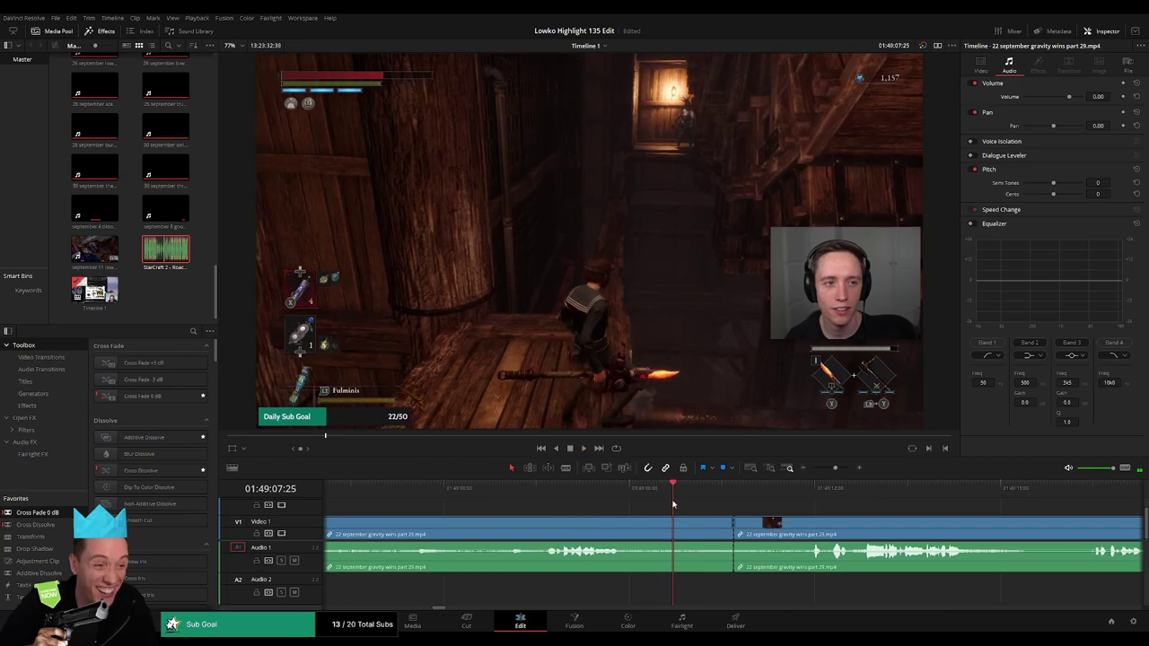
key(BackSpace)
key(space)
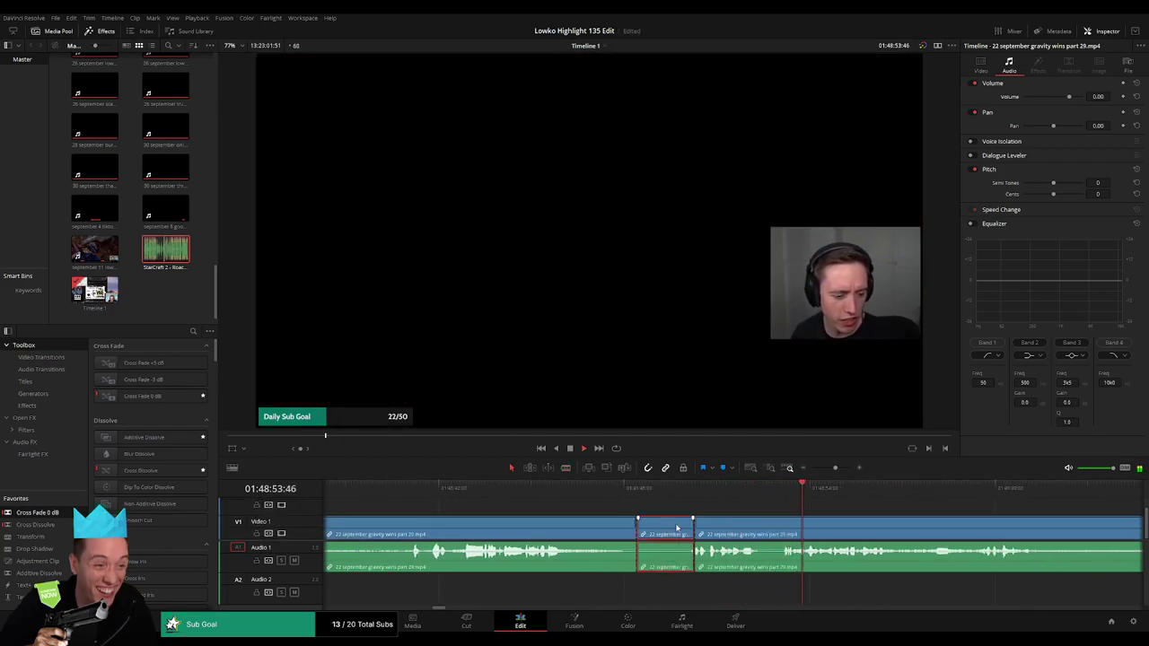
Delete the short leftover clip and split the part 29 clip at the playhead.
key(Delete)
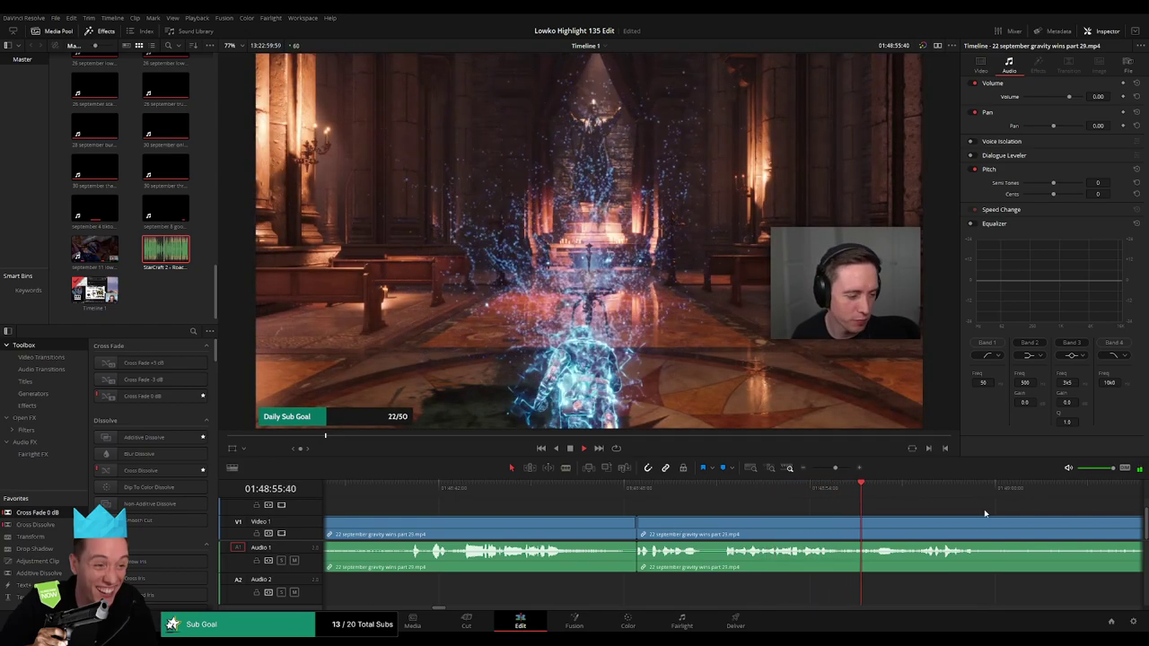
scroll(688, 496, right, 3)
scroll(759, 502, right, 2)
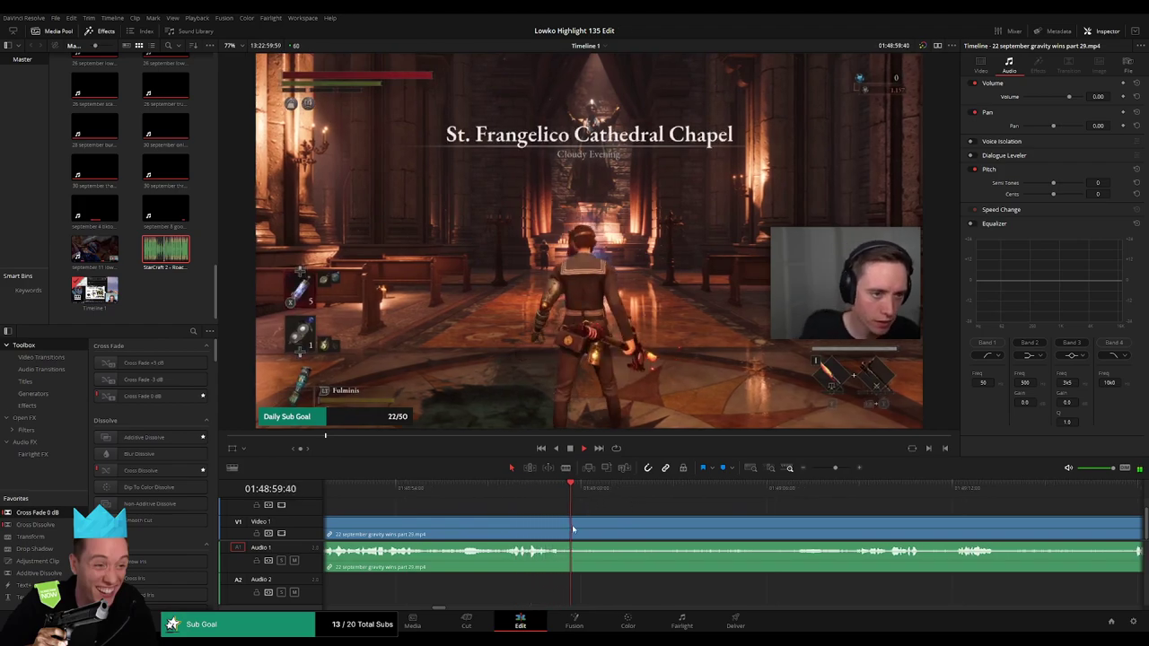
key(ctrl+b)
Rescale the timeline and skip through the gameplay to review it.
click(834, 489)
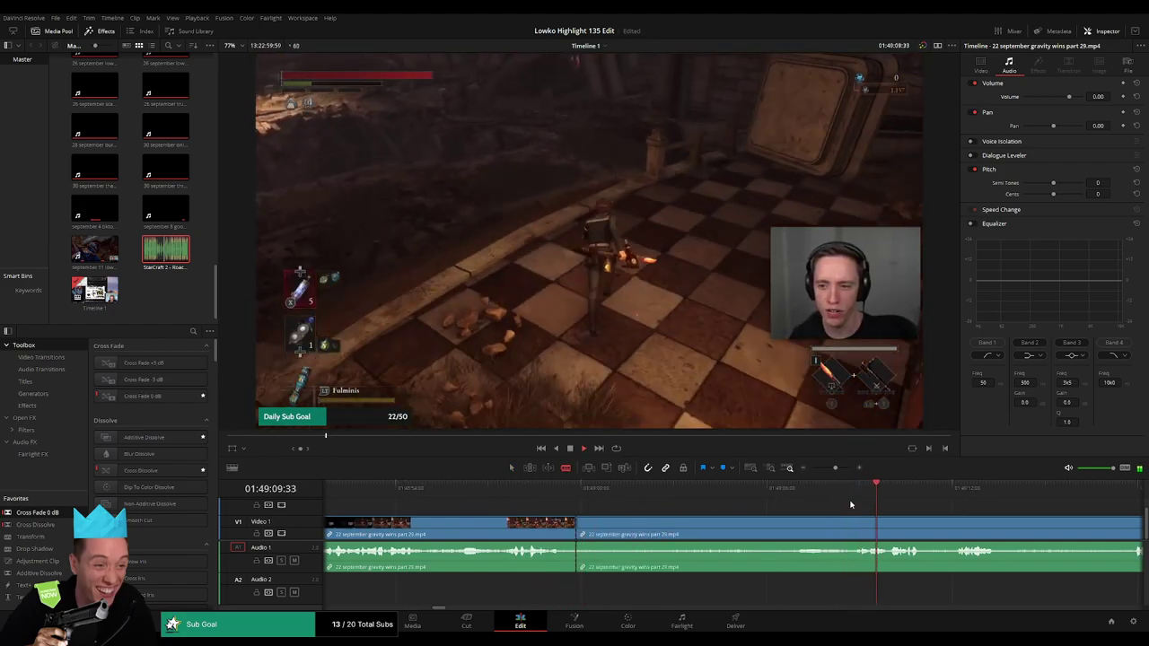
drag(835, 467, 832, 470)
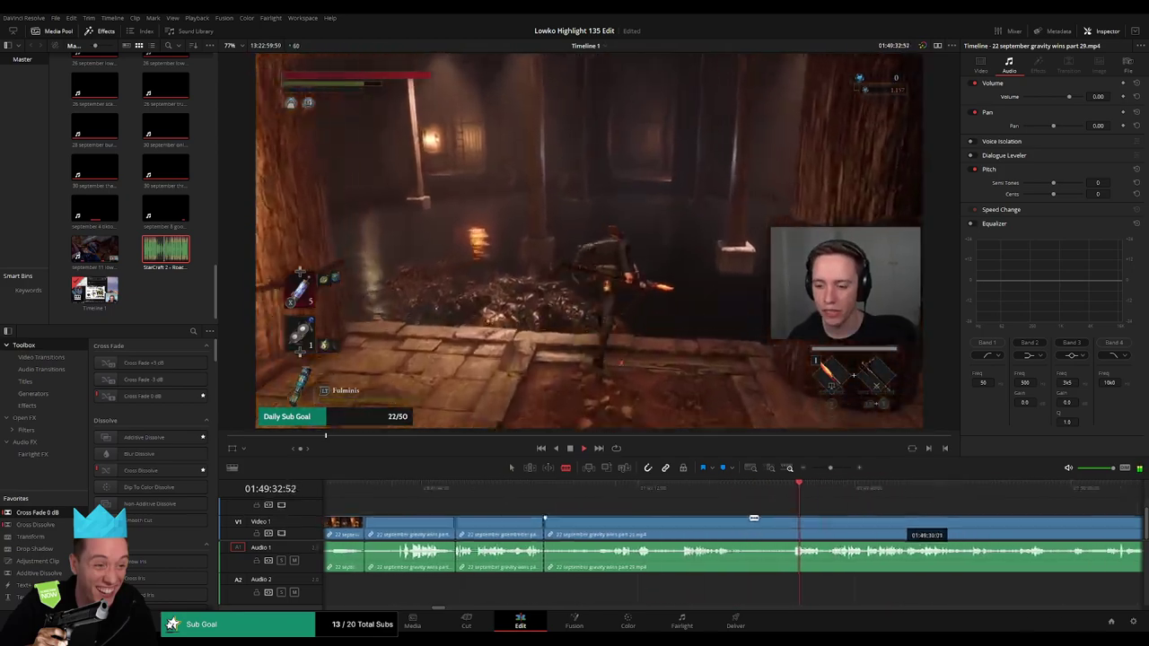
mouse_move(744, 499)
mouse_down()
mouse_move(869, 501)
mouse_move(841, 517)
mouse_up()
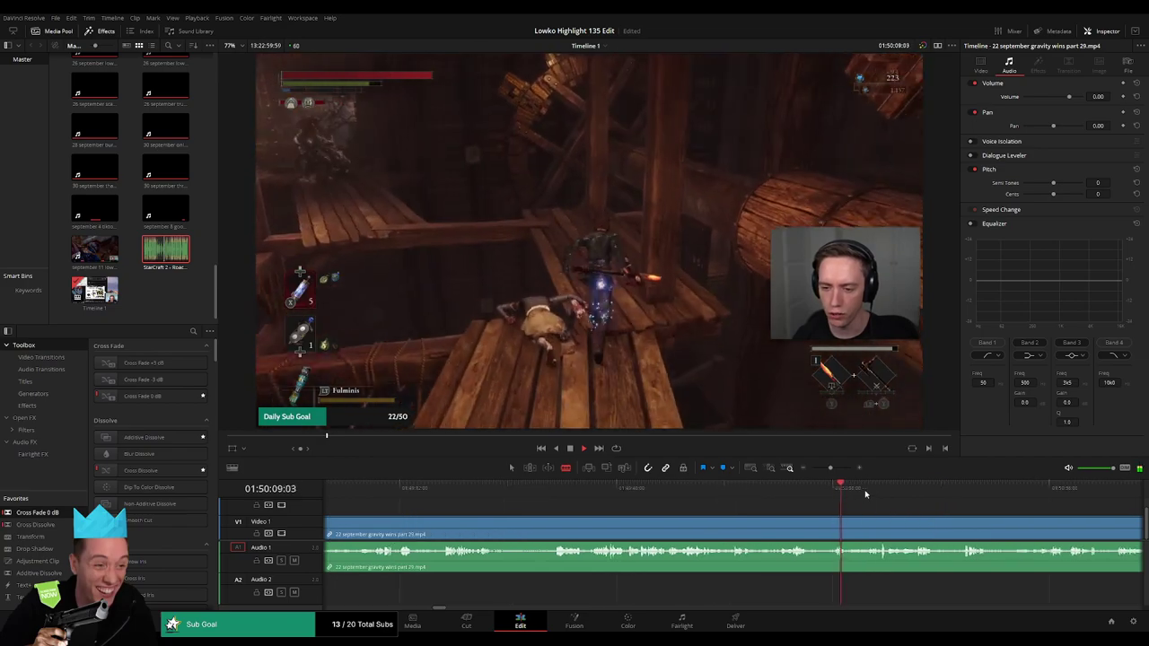
click(879, 493)
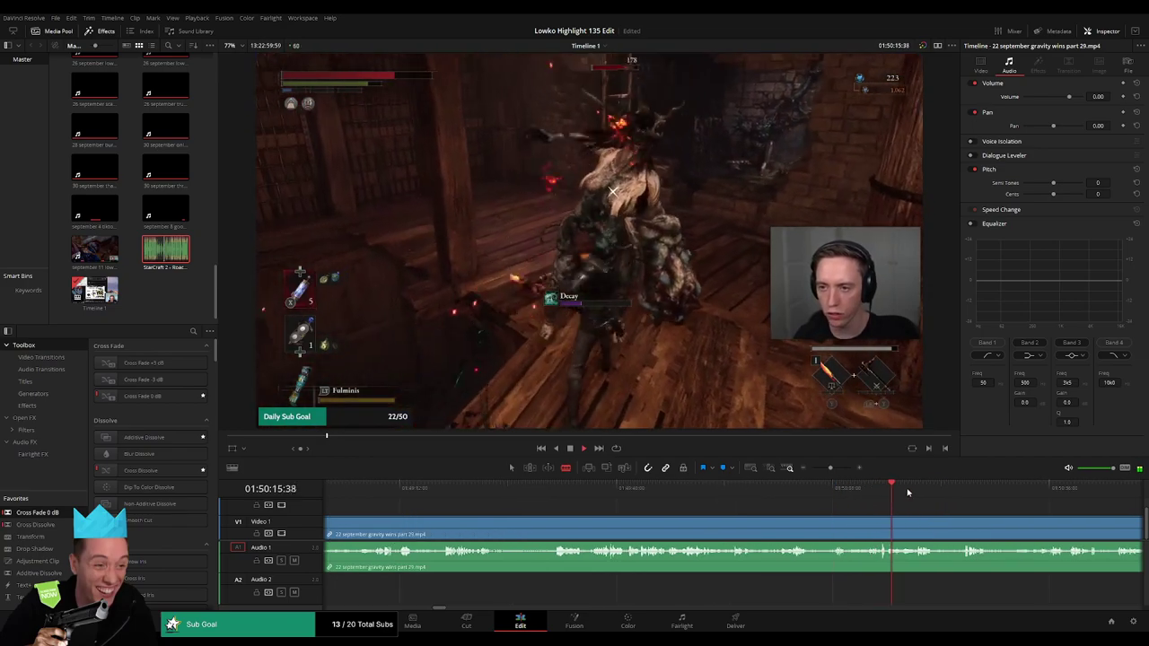
click(924, 493)
click(961, 494)
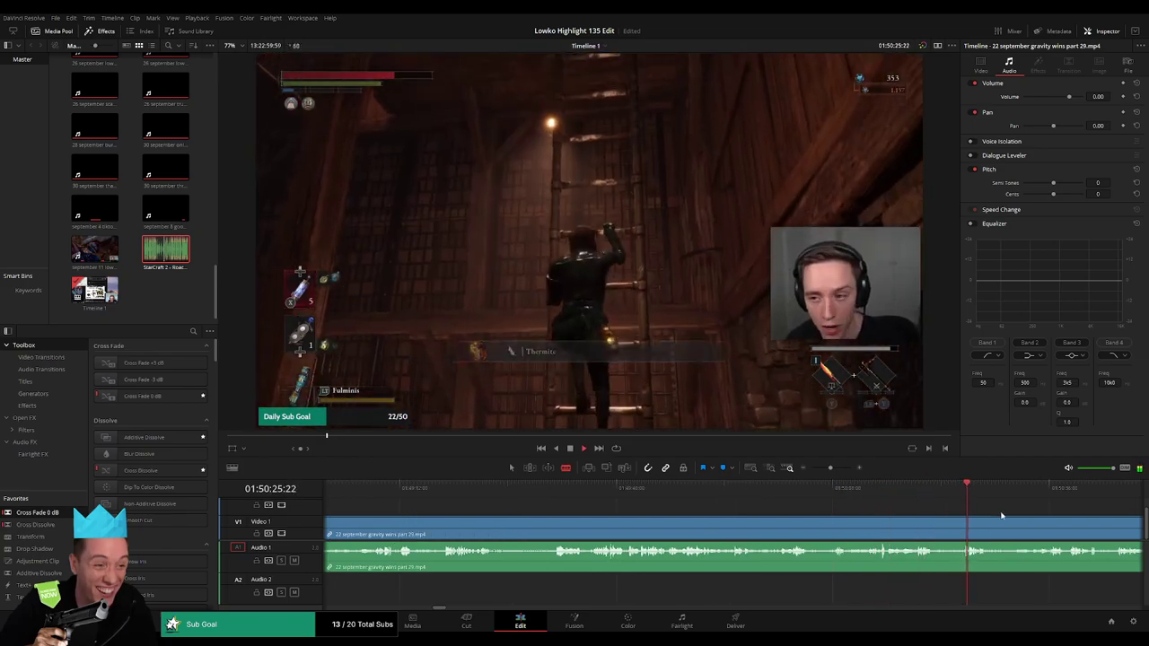
click(854, 495)
click(952, 496)
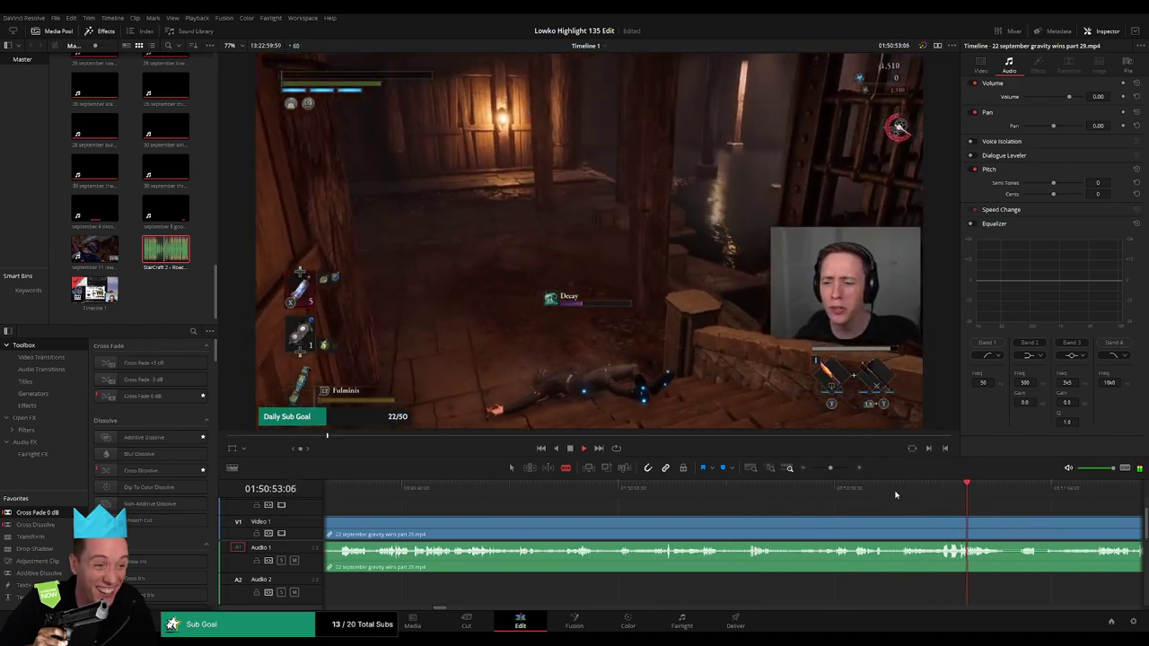
click(896, 495)
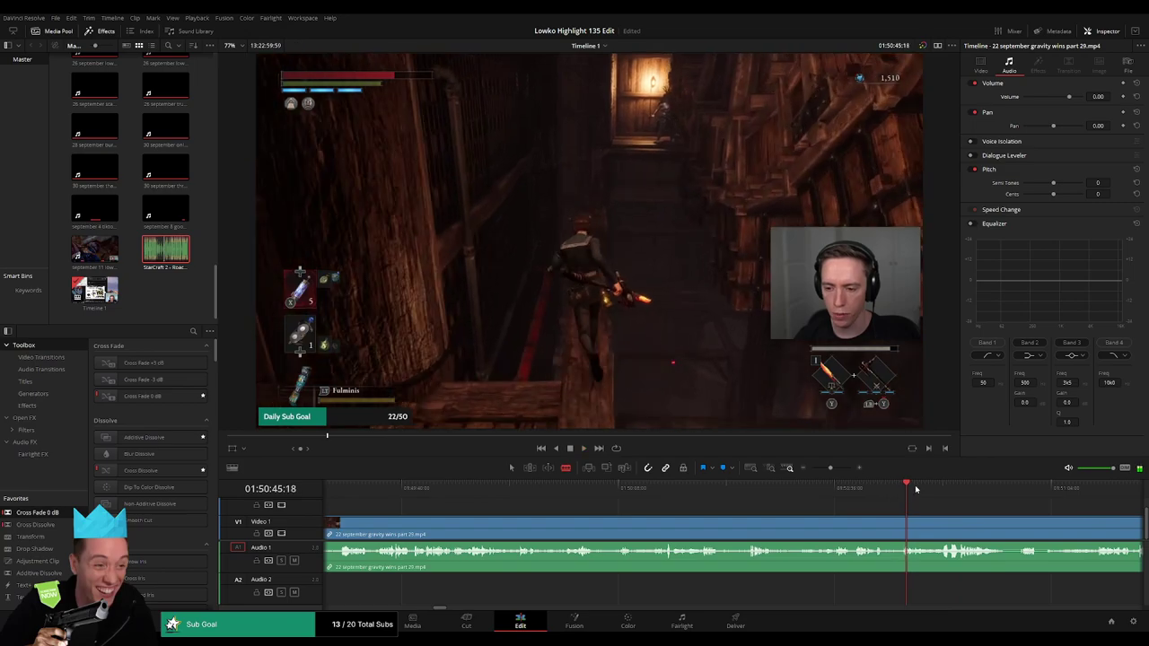
Zoom in, blade the clip at the chosen frame and ripple-delete the idle part before it.
drag(836, 473, 835, 468)
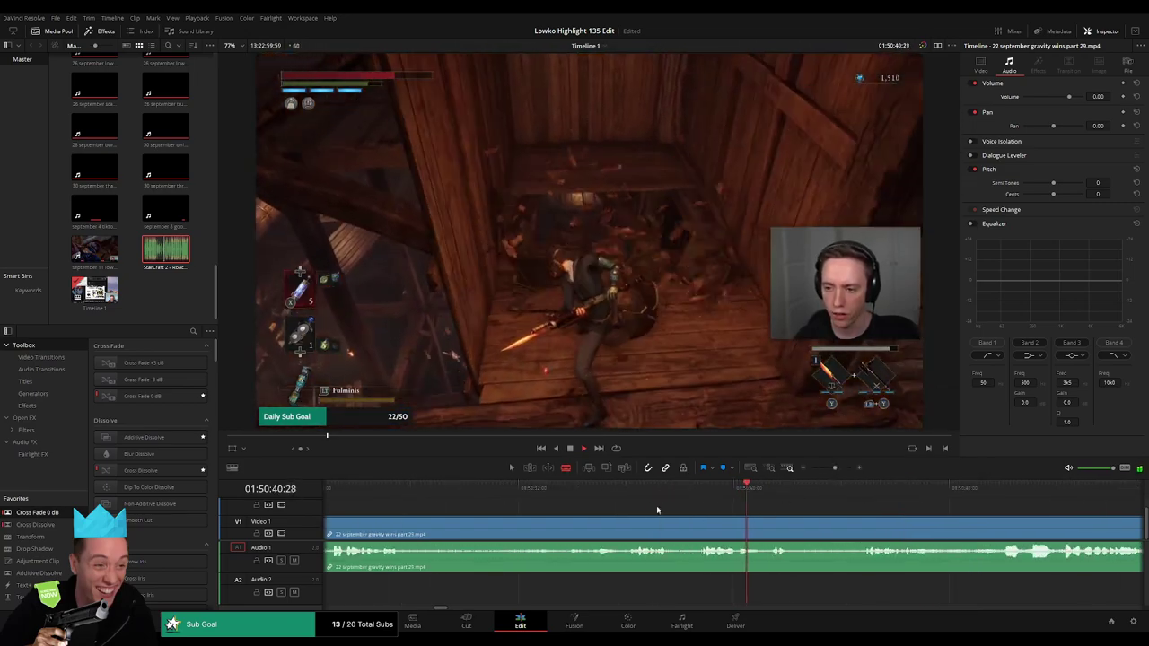
click(628, 492)
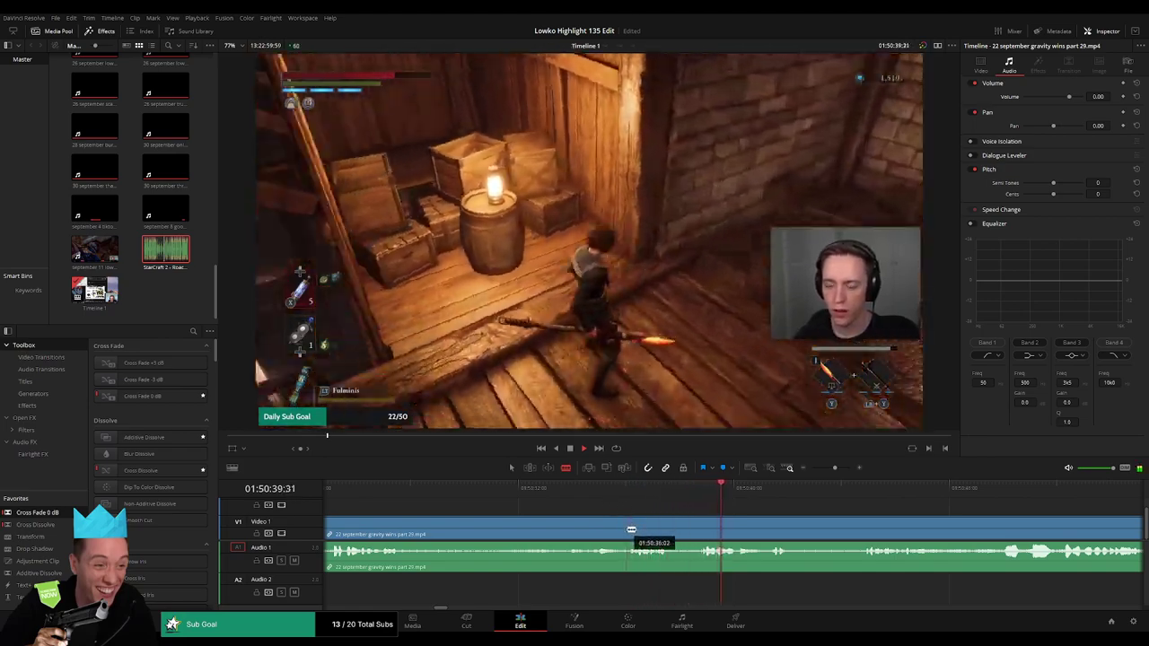
scroll(506, 498, left, 3)
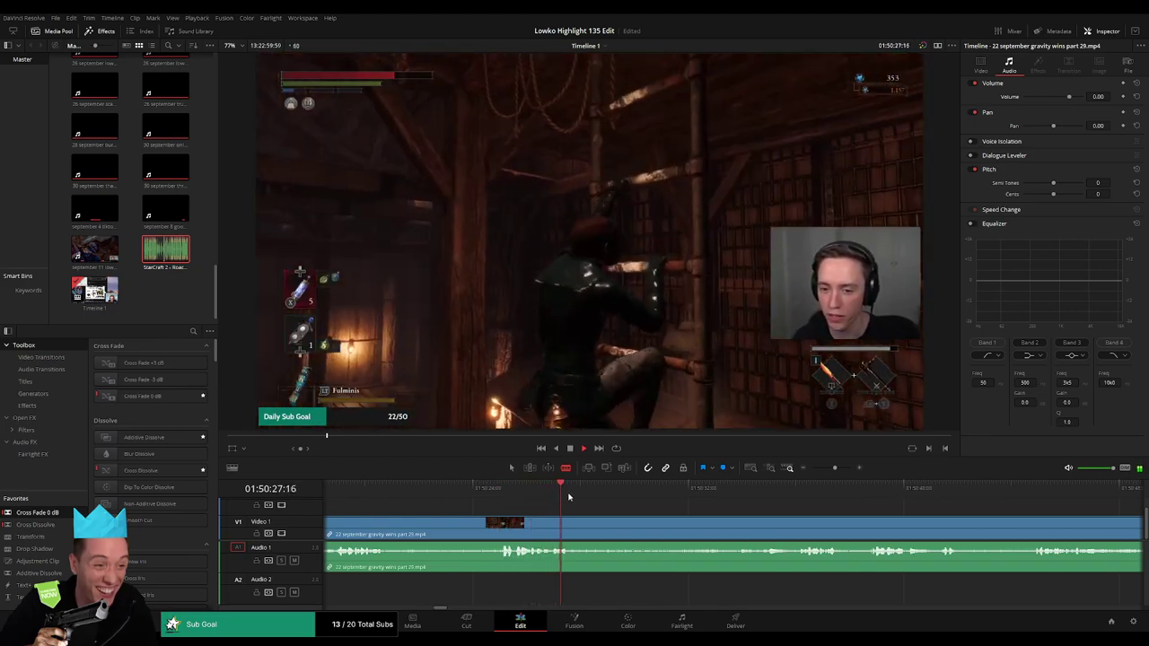
click(781, 500)
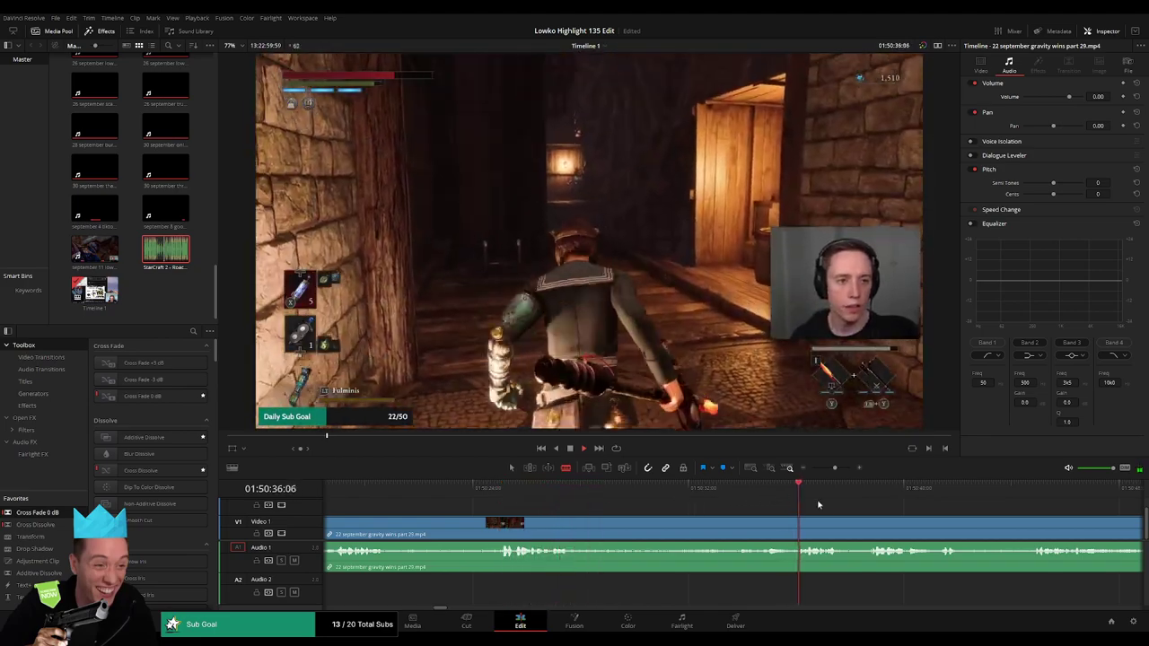
scroll(703, 493, right, 4)
click(705, 491)
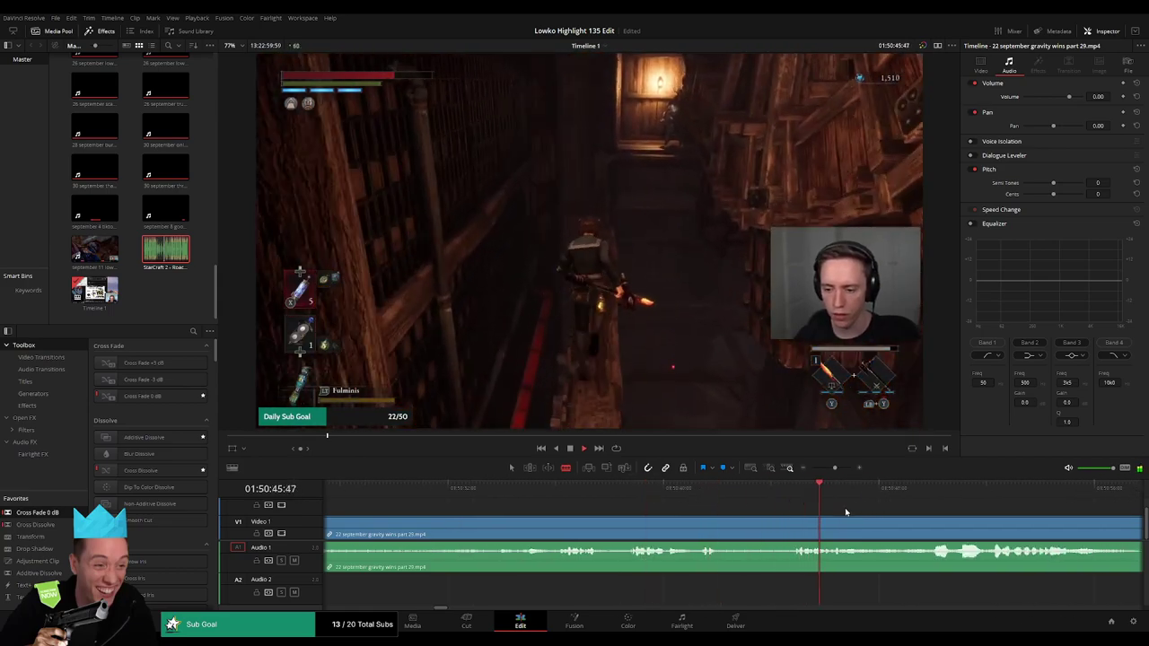
scroll(897, 518, right, 2)
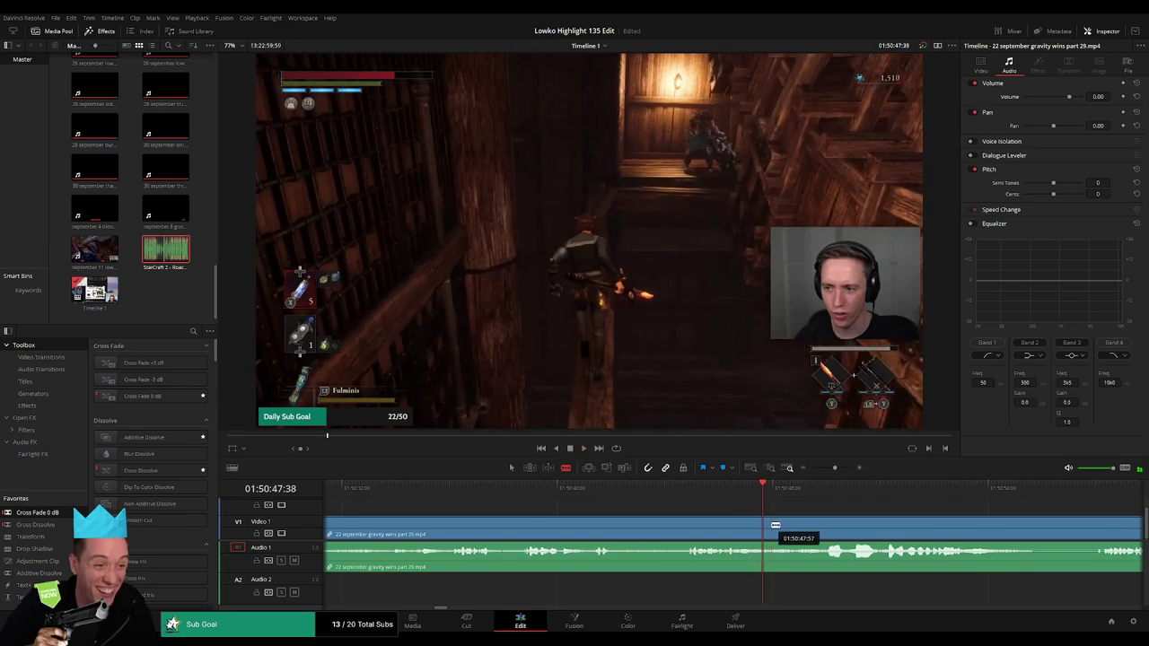
click(770, 525)
key(a)
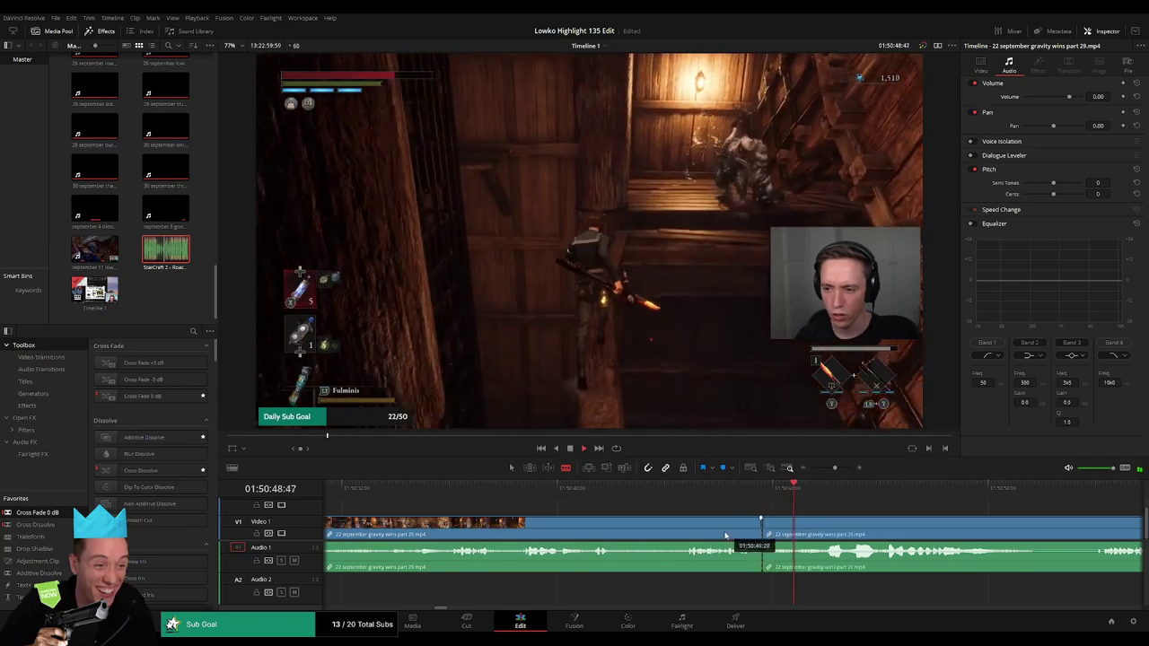
click(761, 539)
key(Delete)
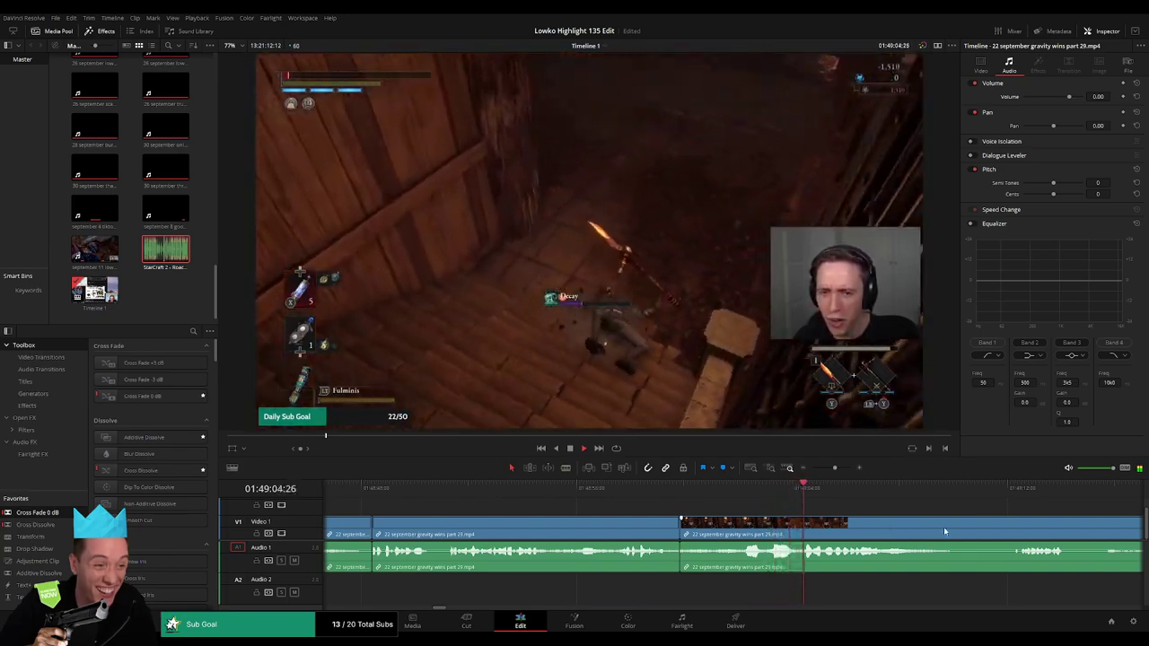
Scrub back to the Lie or Die intro and trim the edit point slightly later.
scroll(898, 527, right, 3)
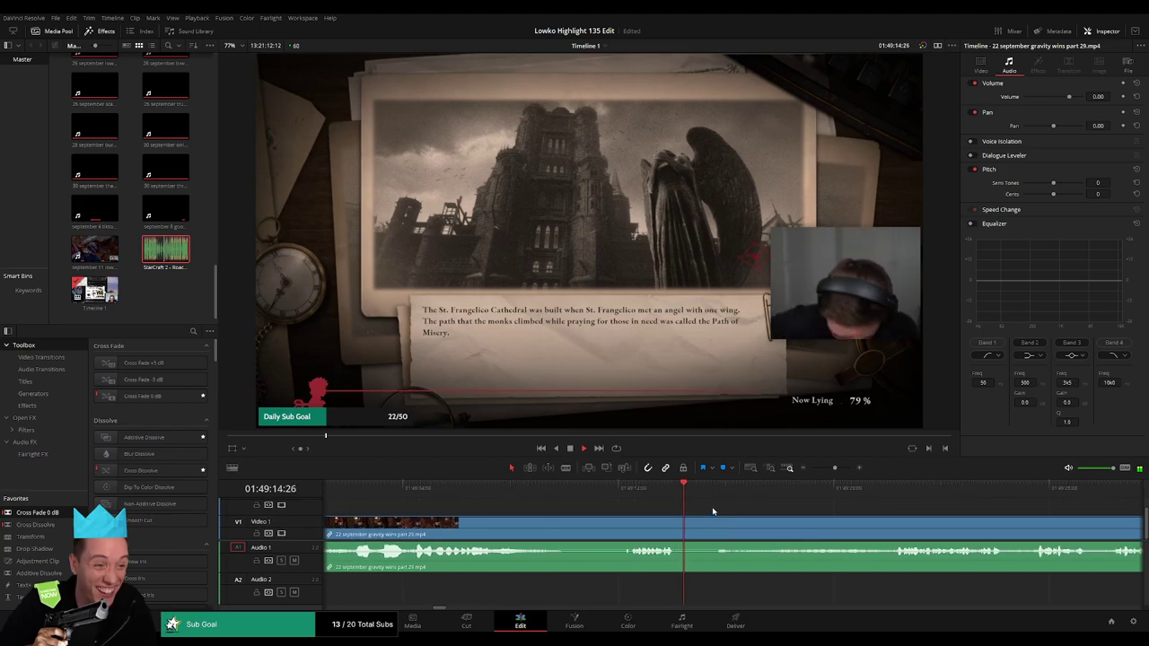
drag(500, 501, 541, 496)
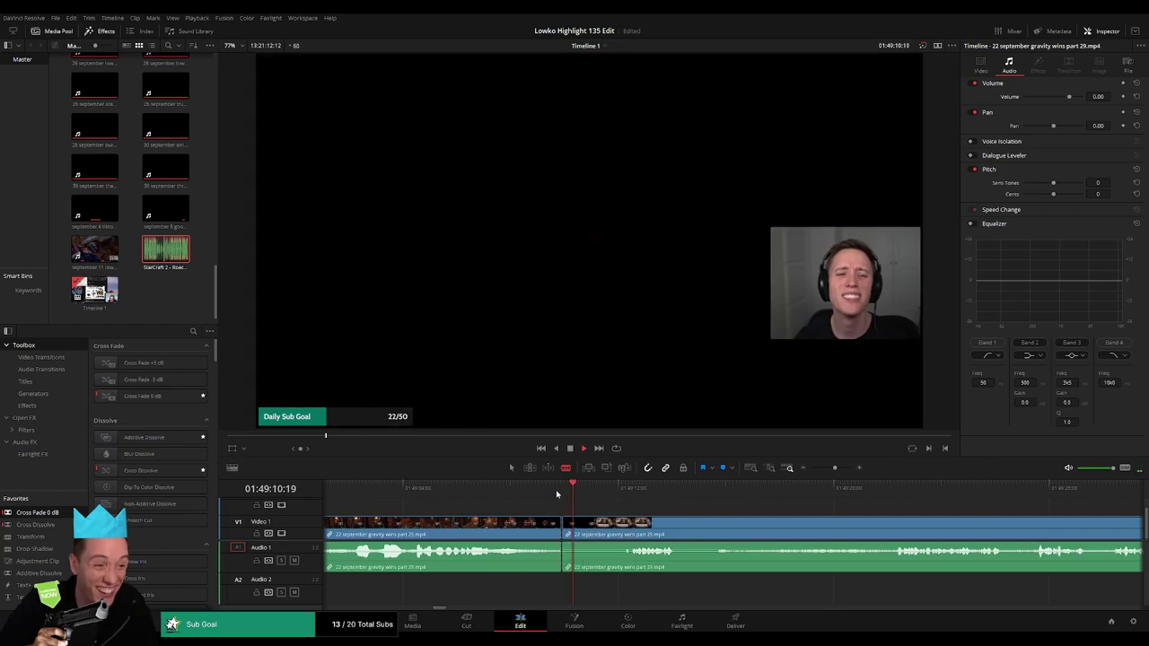
drag(563, 534, 575, 534)
Review the later gameplay around the Lie or Die title and delete the selected idle clip.
click(902, 500)
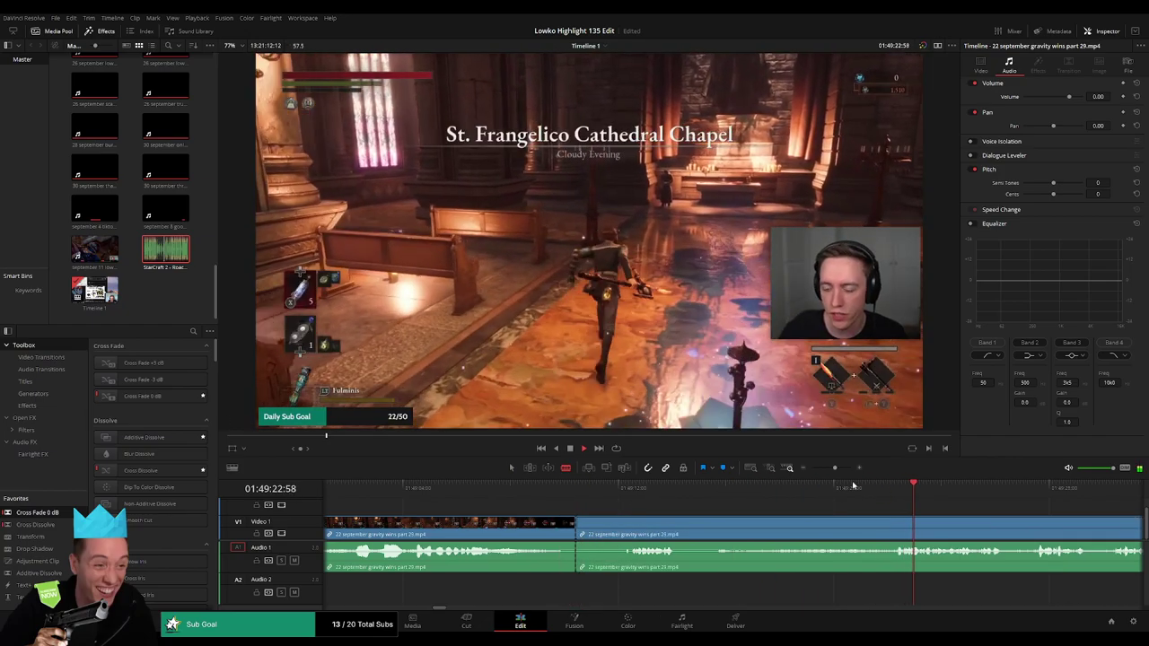
scroll(742, 494, down, 2)
mouse_move(741, 494)
mouse_down()
mouse_move(797, 495)
mouse_move(828, 468)
mouse_up()
key(space)
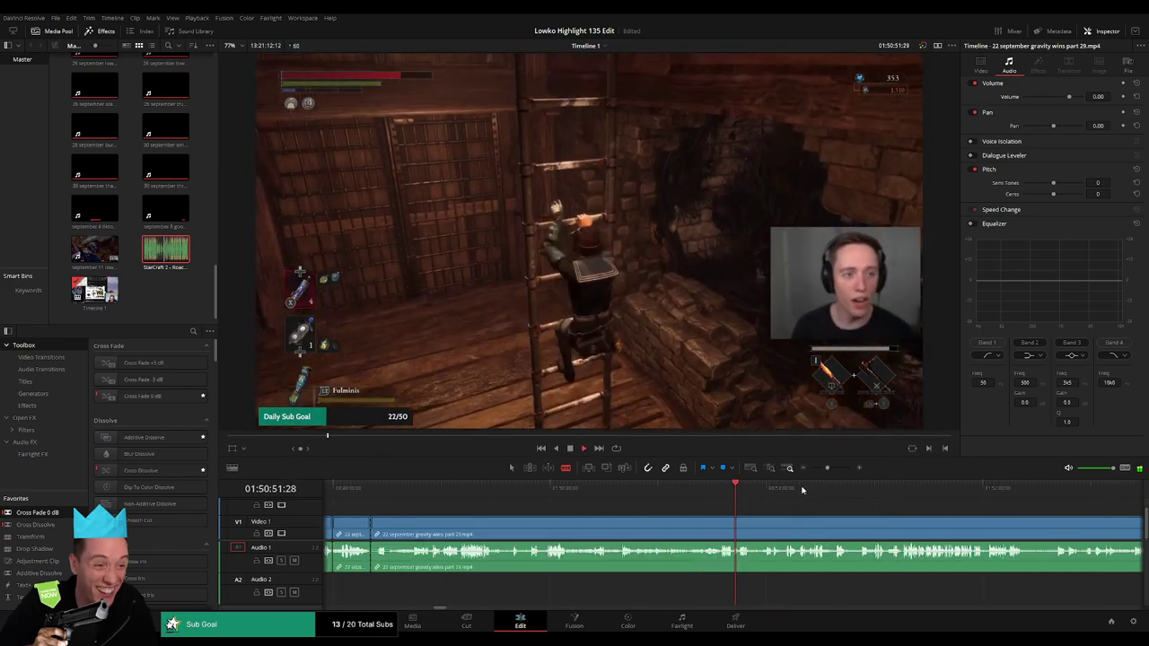
drag(734, 489, 894, 489)
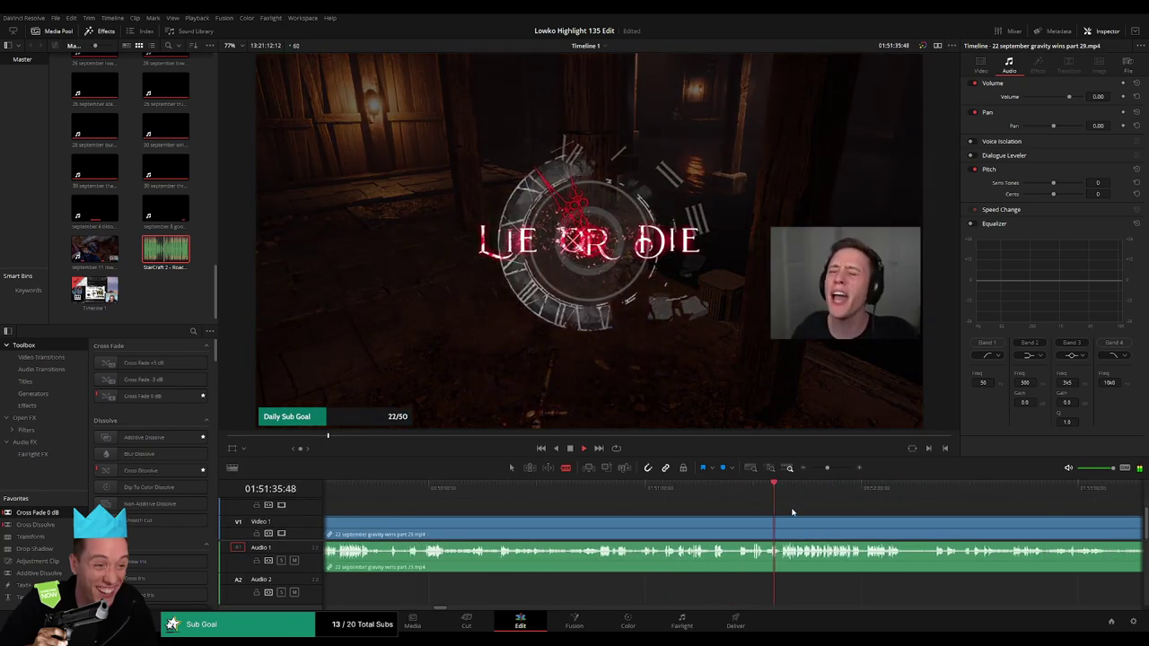
drag(790, 489, 727, 489)
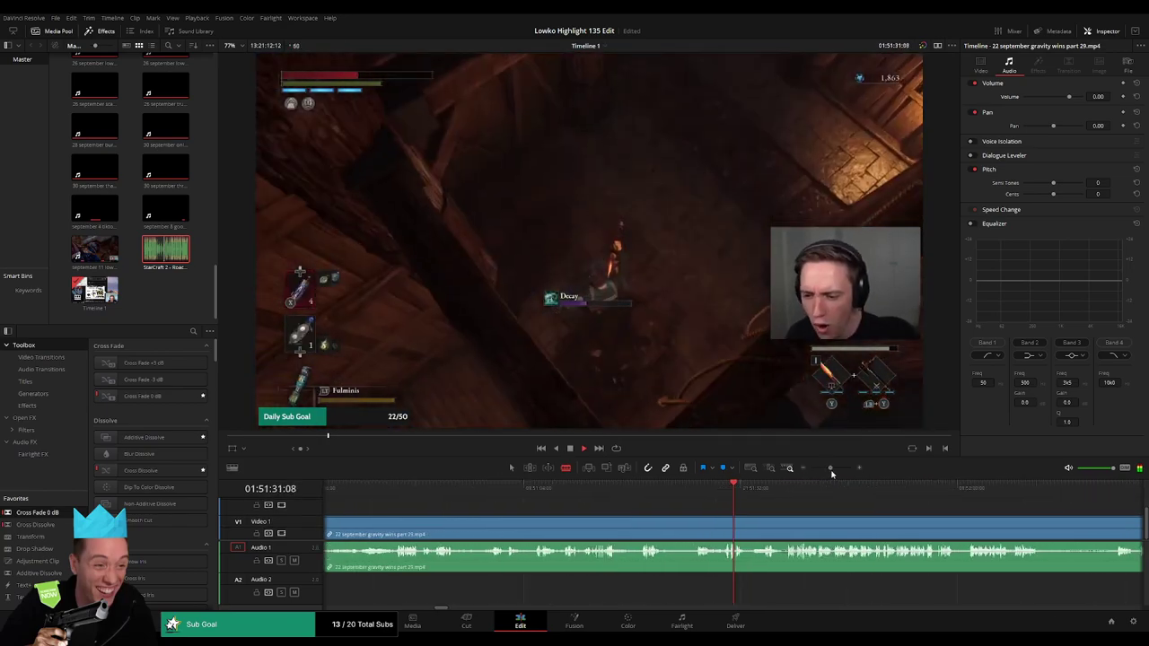
click(677, 492)
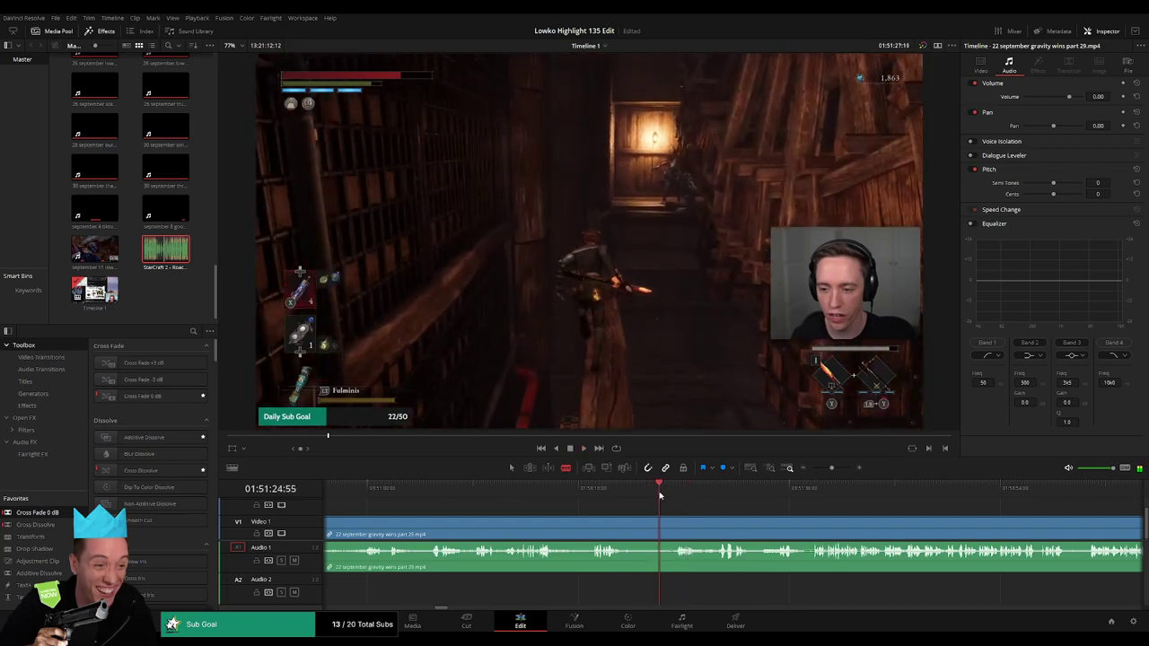
key(space)
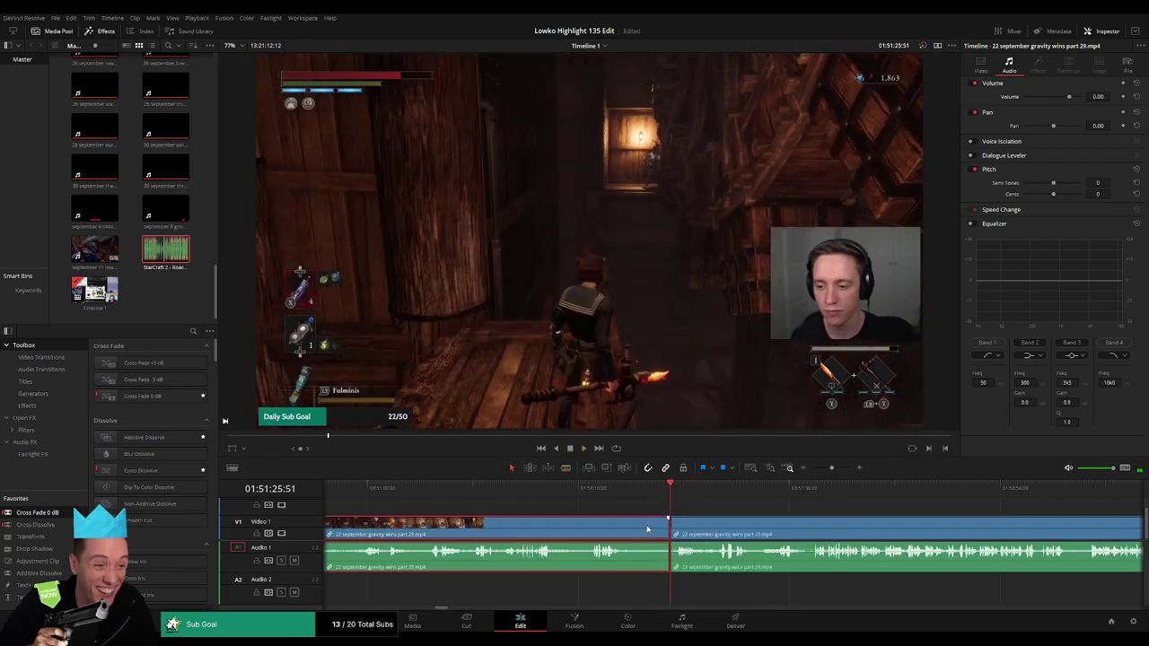
key(Delete)
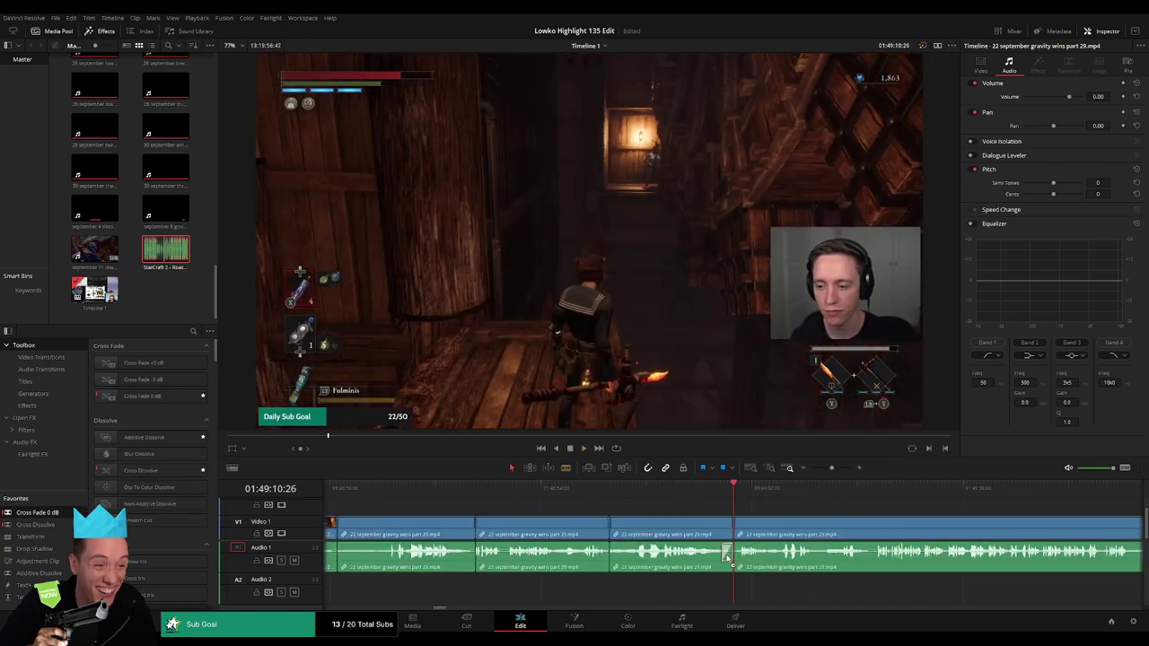
Play across the new cut, zoom in and scrub to the frame where the cathedral scene begins.
key(space)
scroll(719, 509, up, 2)
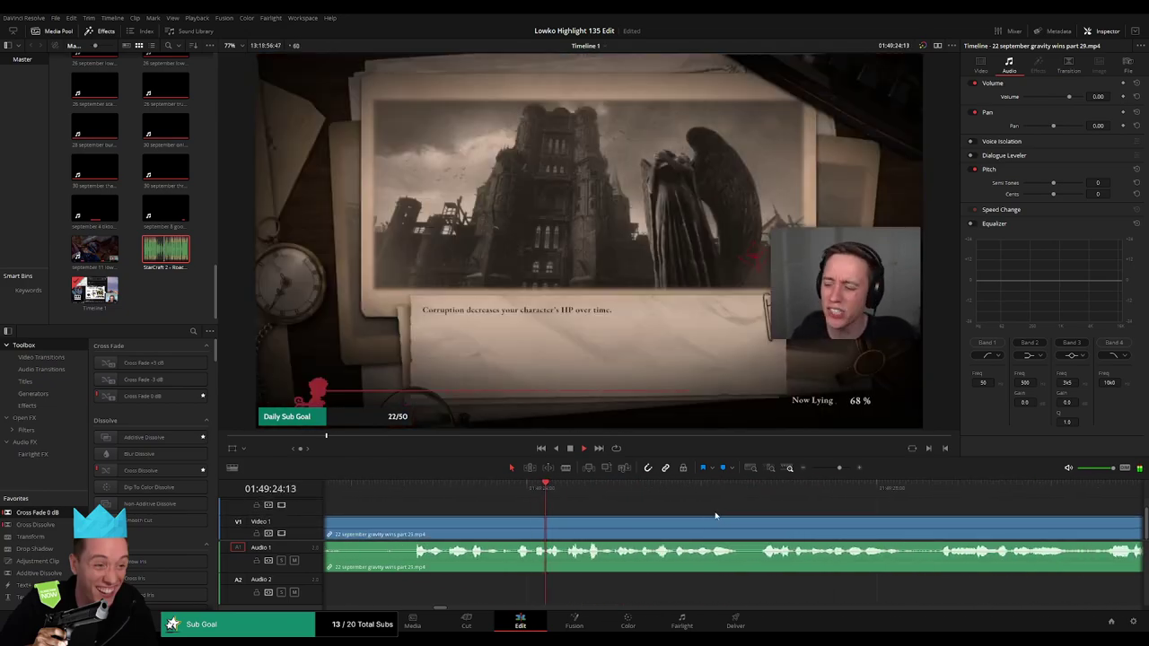
drag(839, 468, 835, 469)
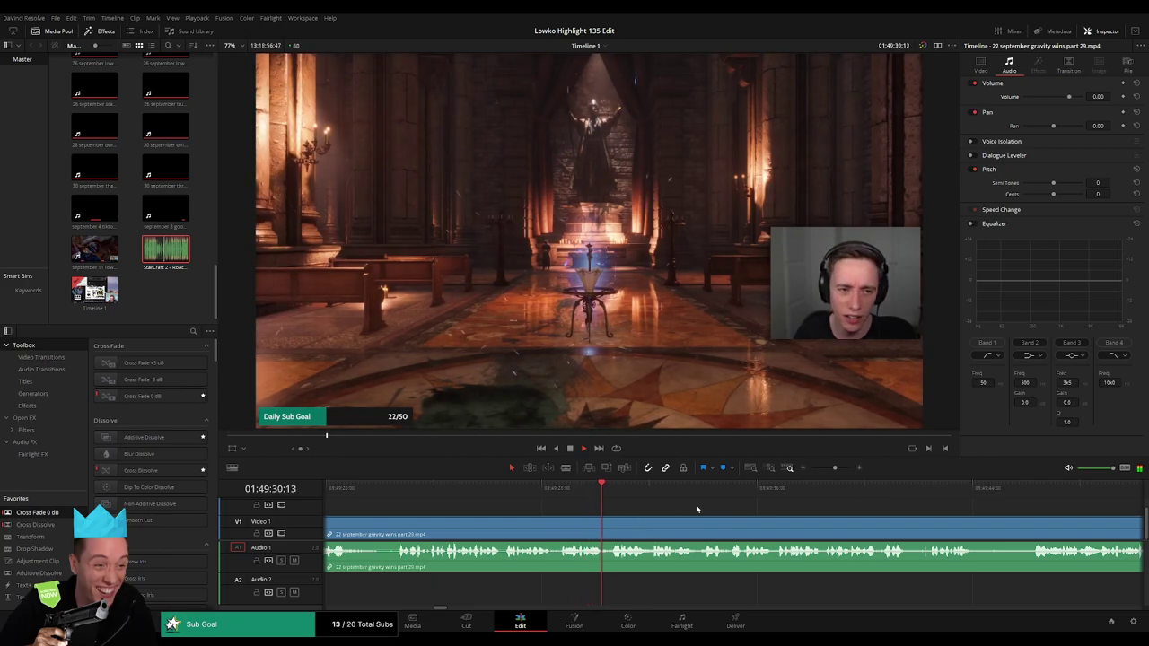
key(space)
key(ctrl+equal)
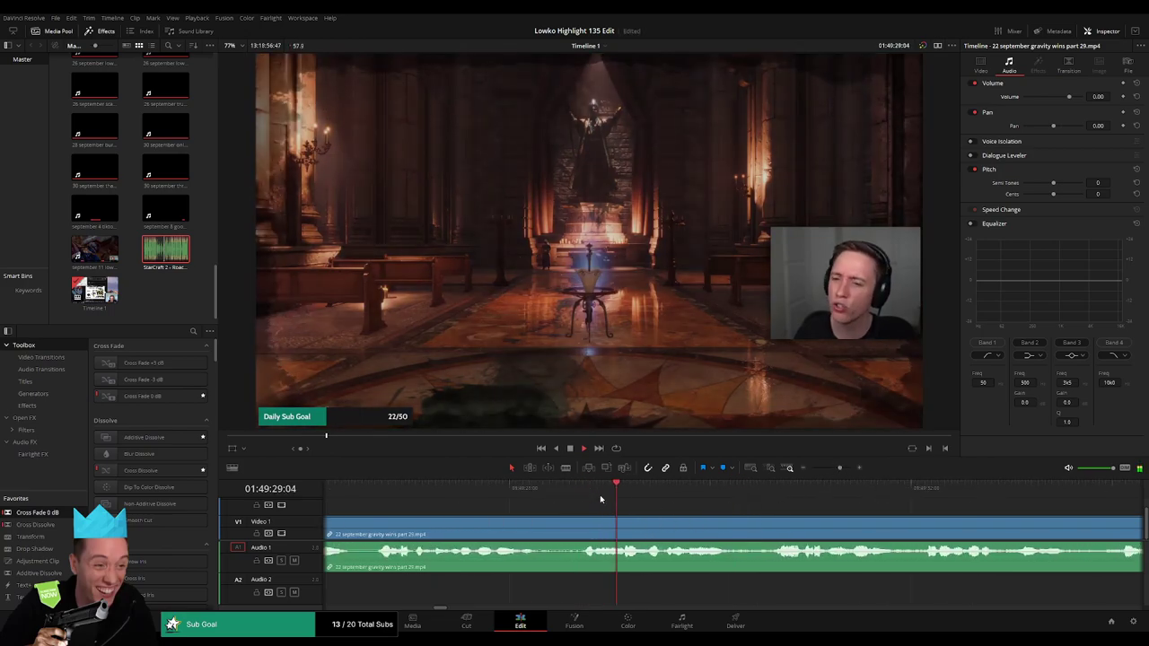
drag(579, 492, 647, 496)
click(640, 500)
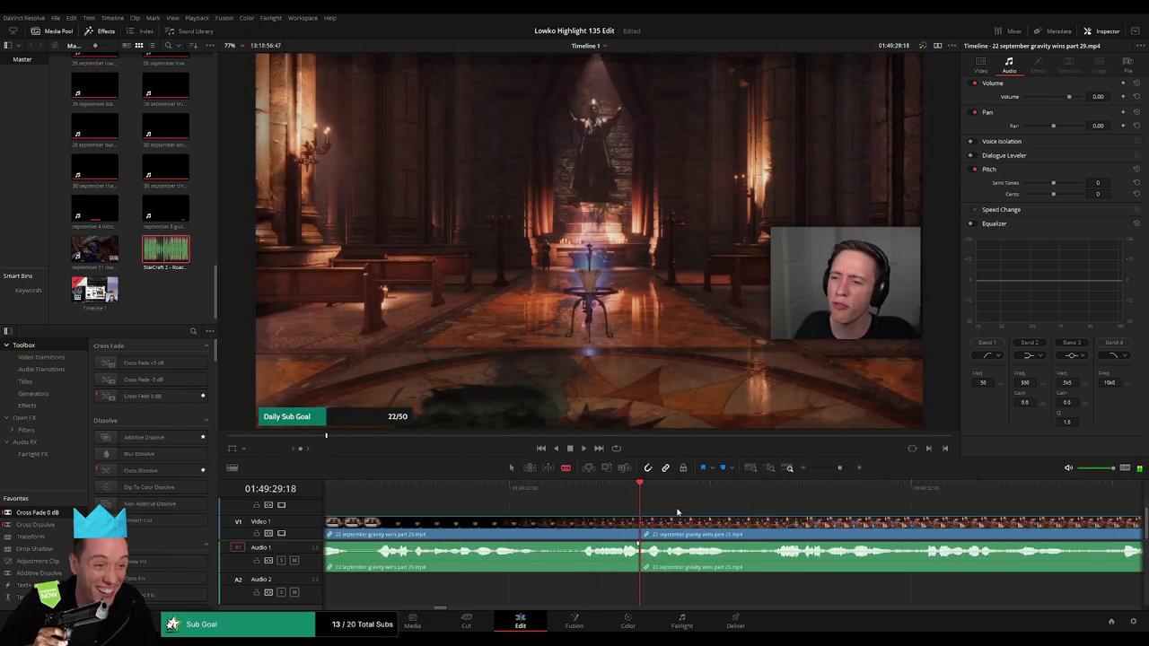
key(space)
click(644, 494)
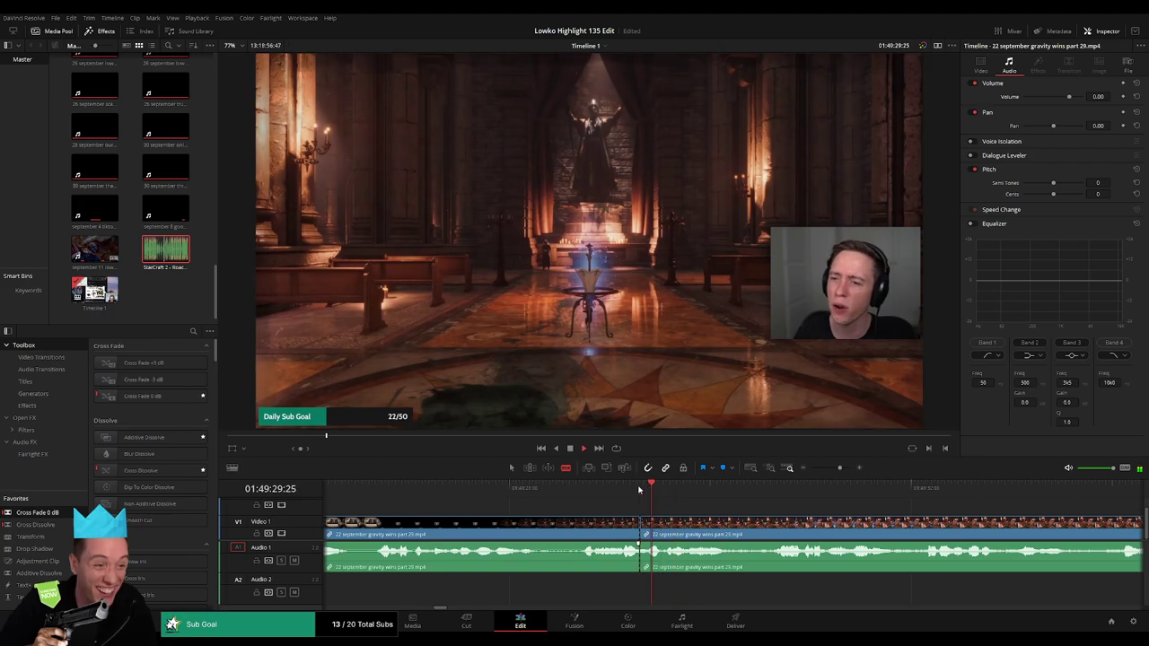
Split at the current frame and trim the start of the Roach Quotes clip on A2.
click(673, 522)
key(space)
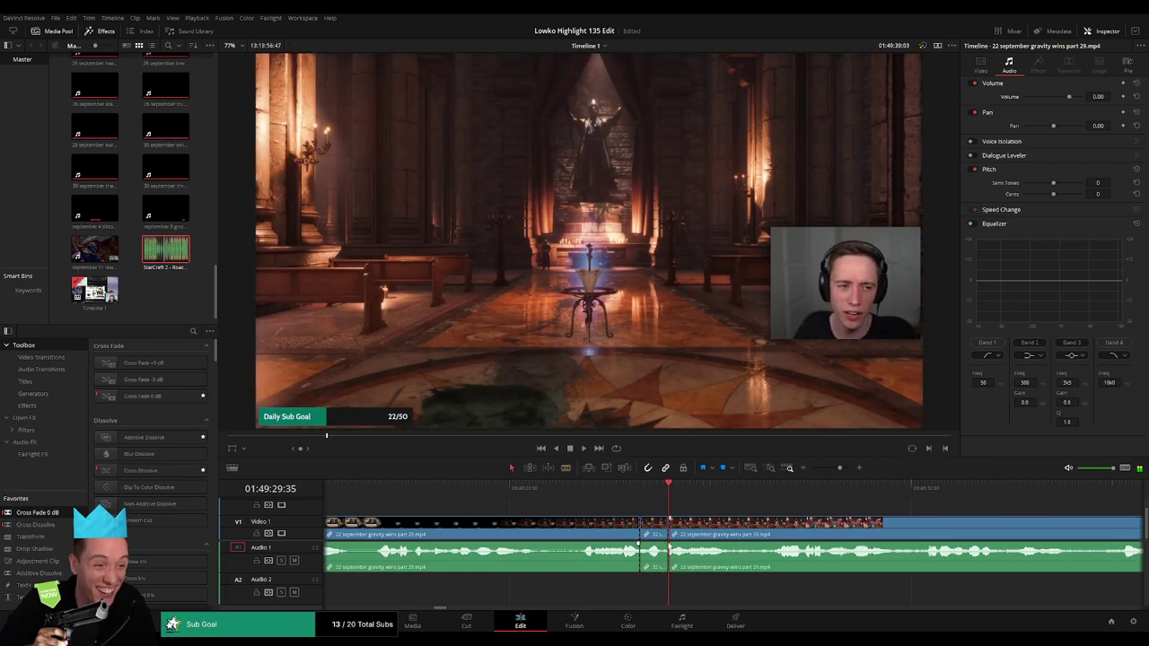
key(q)
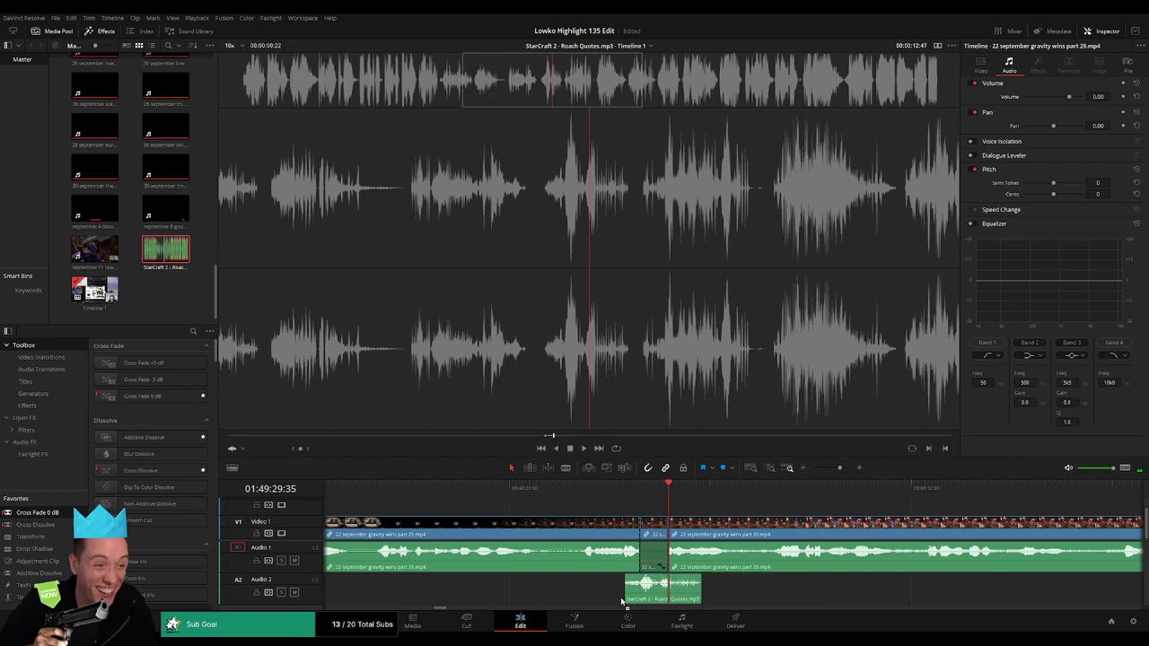
drag(623, 601, 639, 600)
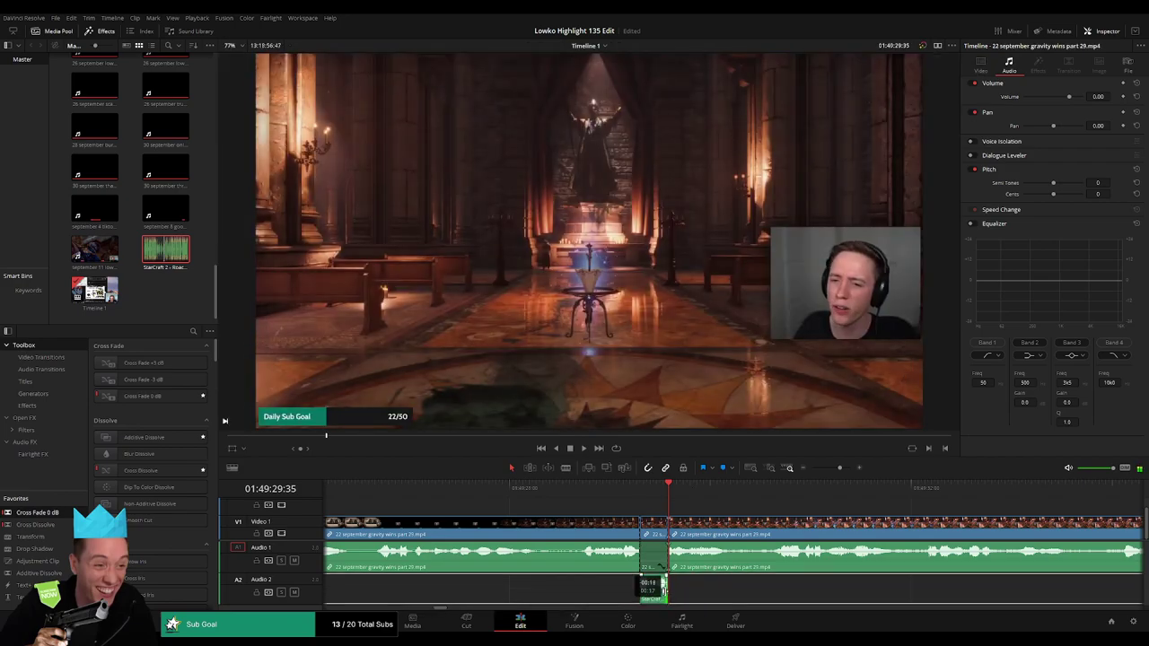
Select the Roach Quotes clip, set its volume to -23 dB, and replay the quote.
click(654, 585)
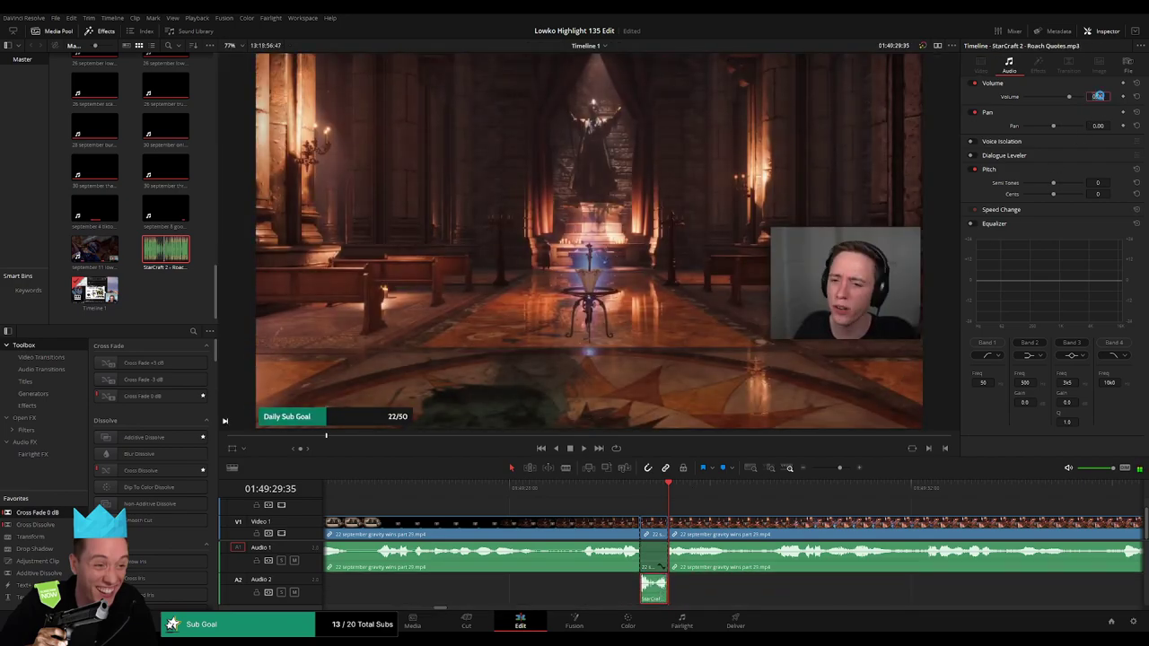
text(-23)
click(581, 501)
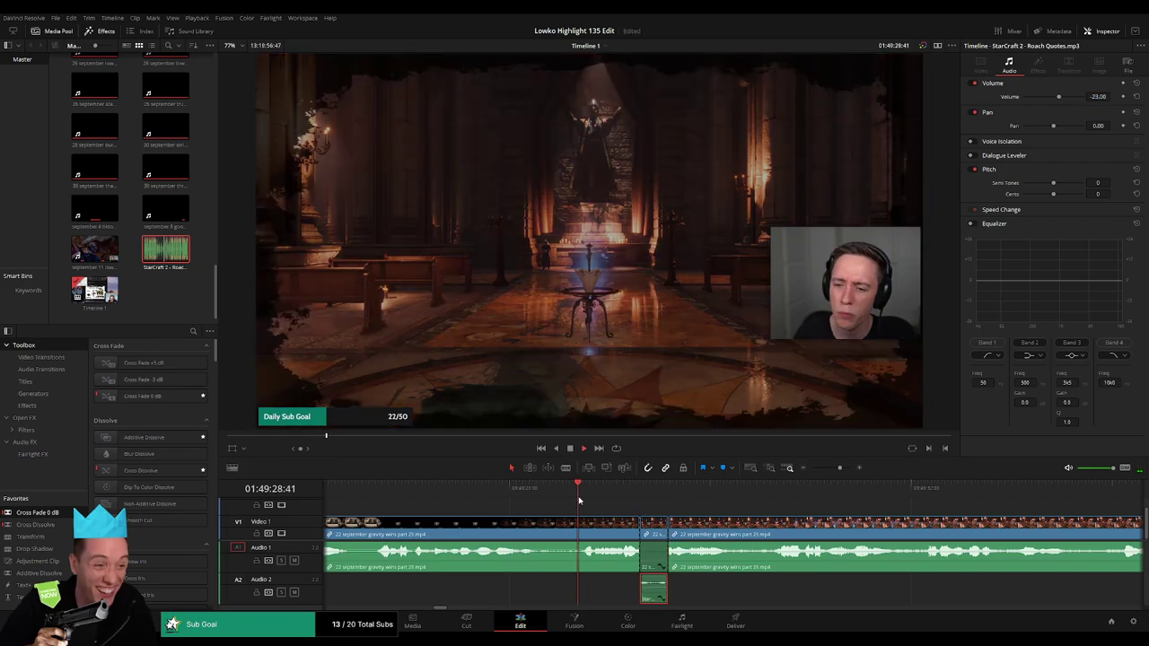
key(space)
mouse_move(840, 468)
mouse_down()
mouse_move(819, 467)
mouse_move(836, 468)
mouse_up()
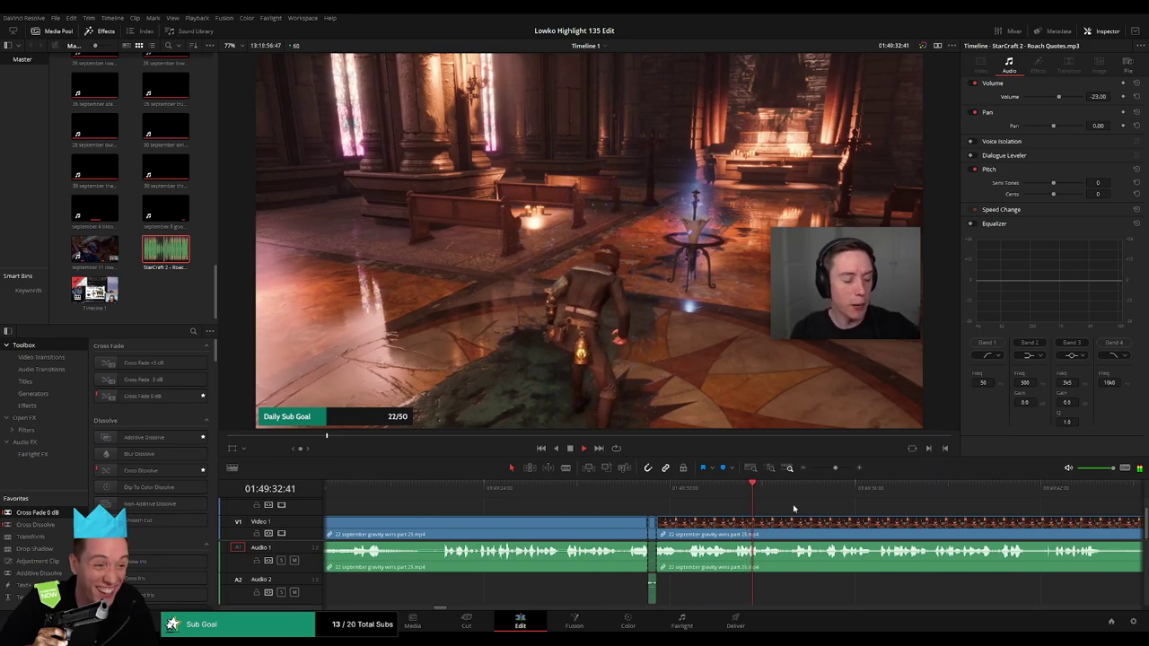
Blade out the first short idle piece of the part 29 footage and close the gap.
click(793, 509)
scroll(661, 510, down, 2)
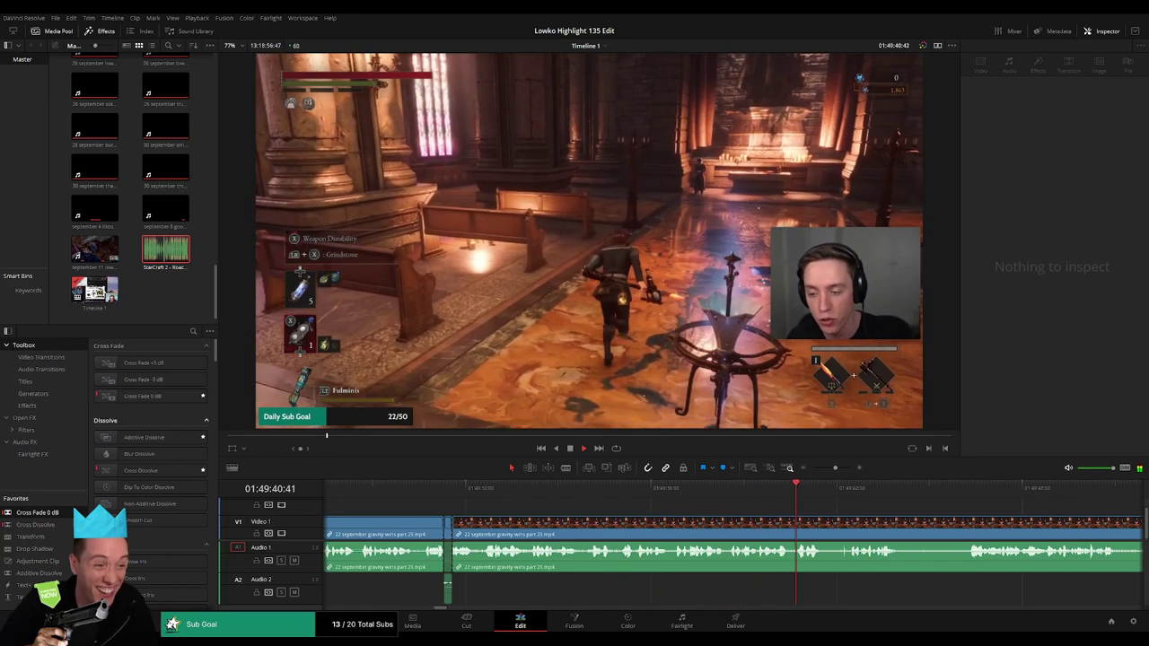
key(b)
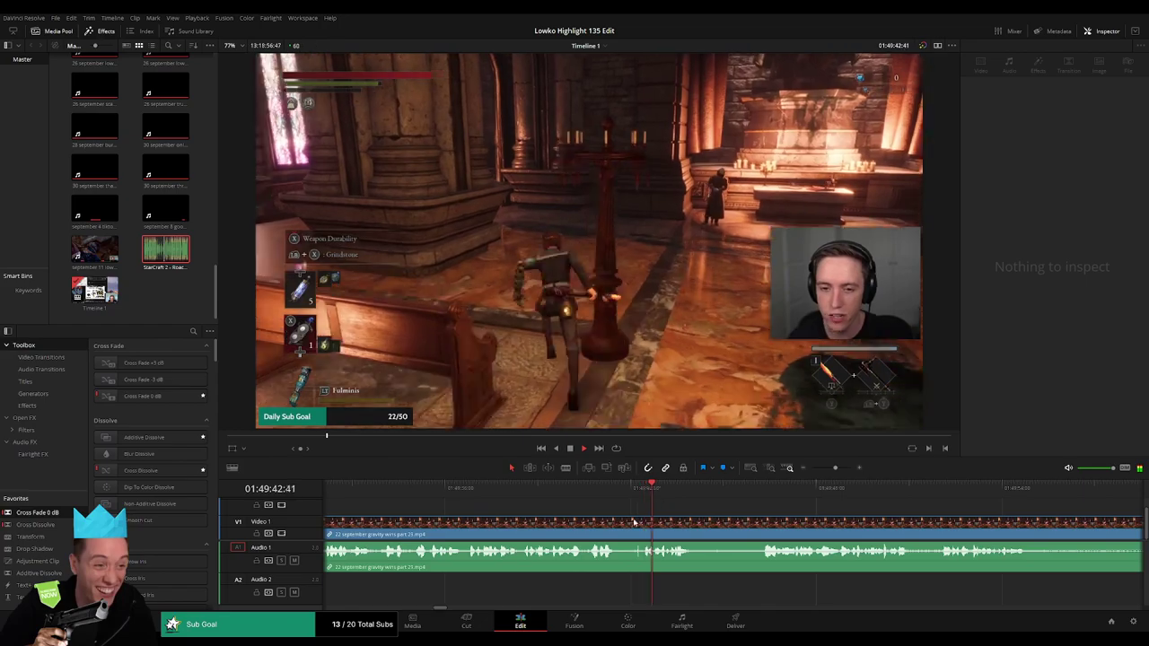
click(624, 525)
click(641, 526)
key(a)
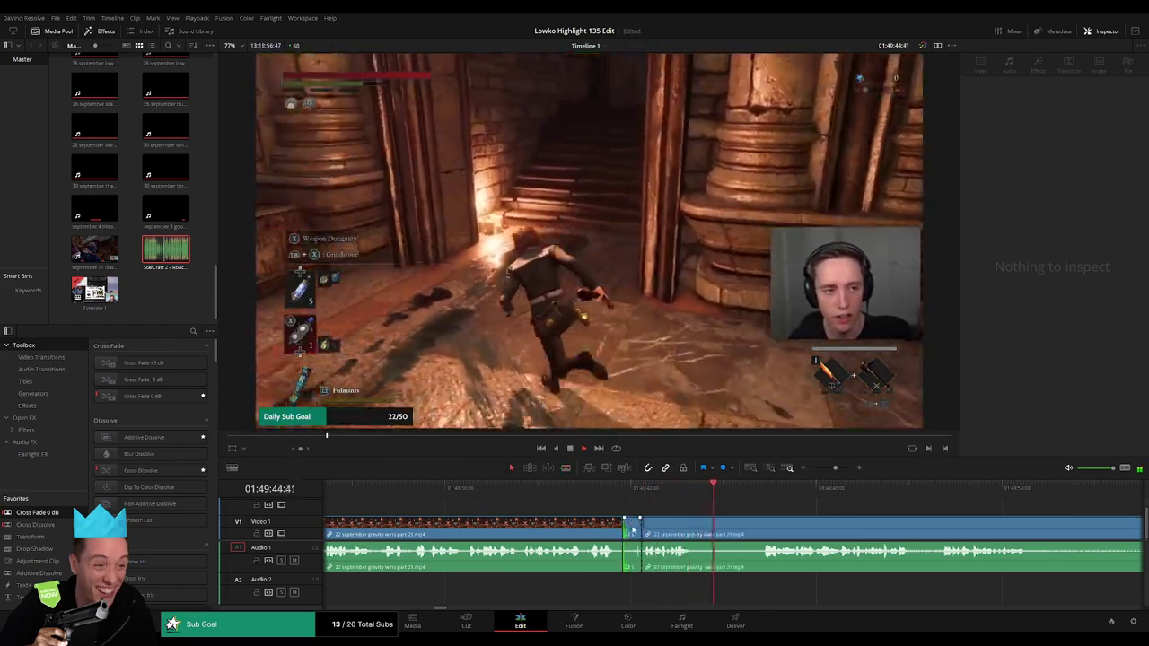
click(633, 530)
key(Delete)
Trim a few frames off the next clip and ripple-delete three more idle stretches.
click(640, 528)
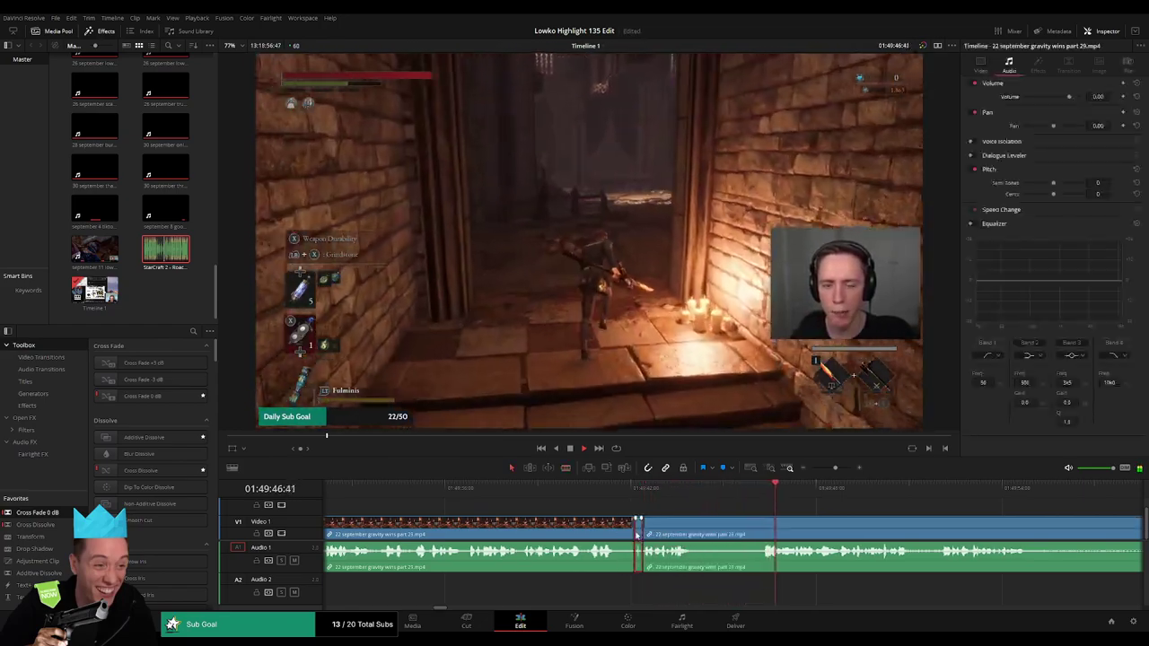
drag(636, 535, 641, 526)
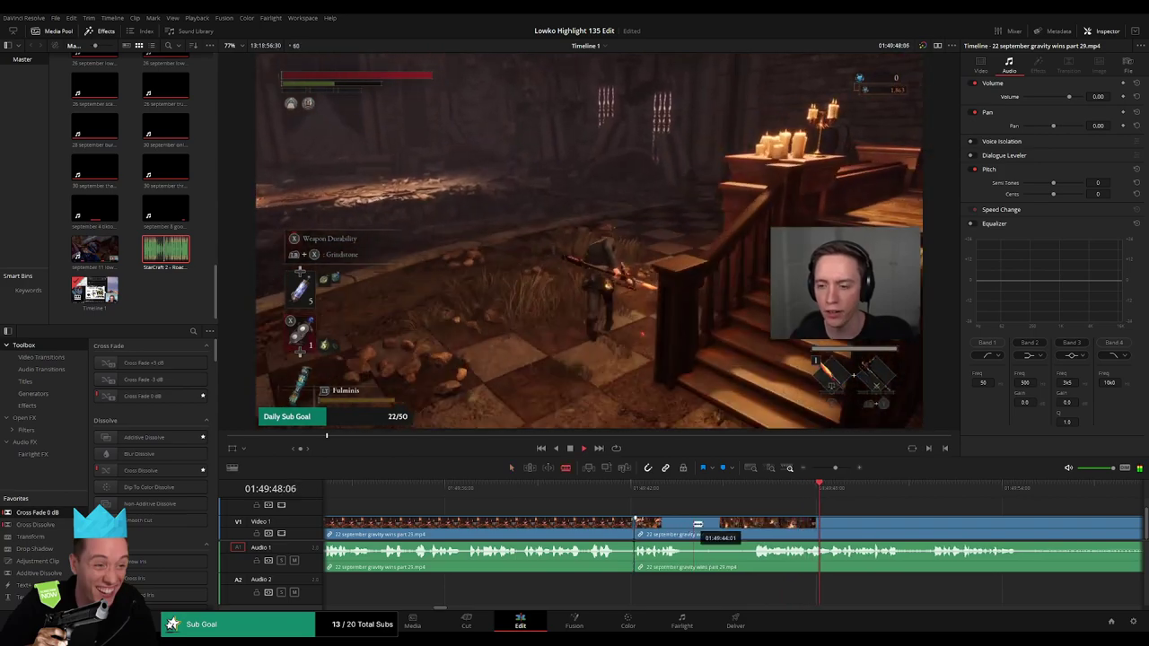
key(Delete)
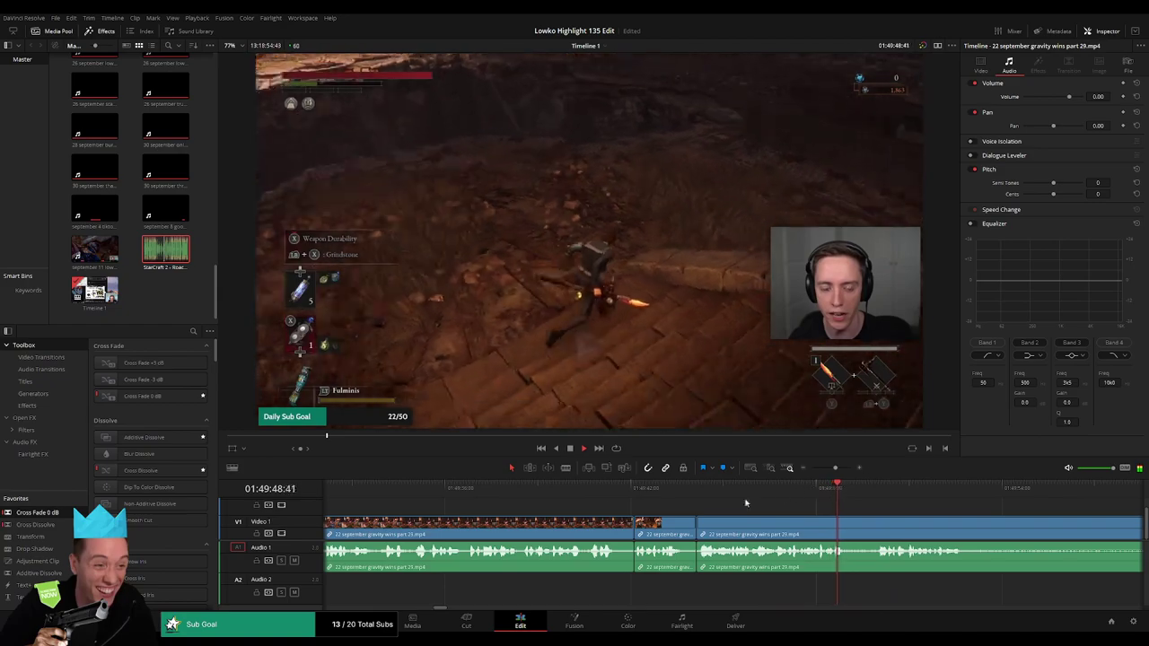
drag(733, 563, 752, 495)
scroll(772, 525, right, 5)
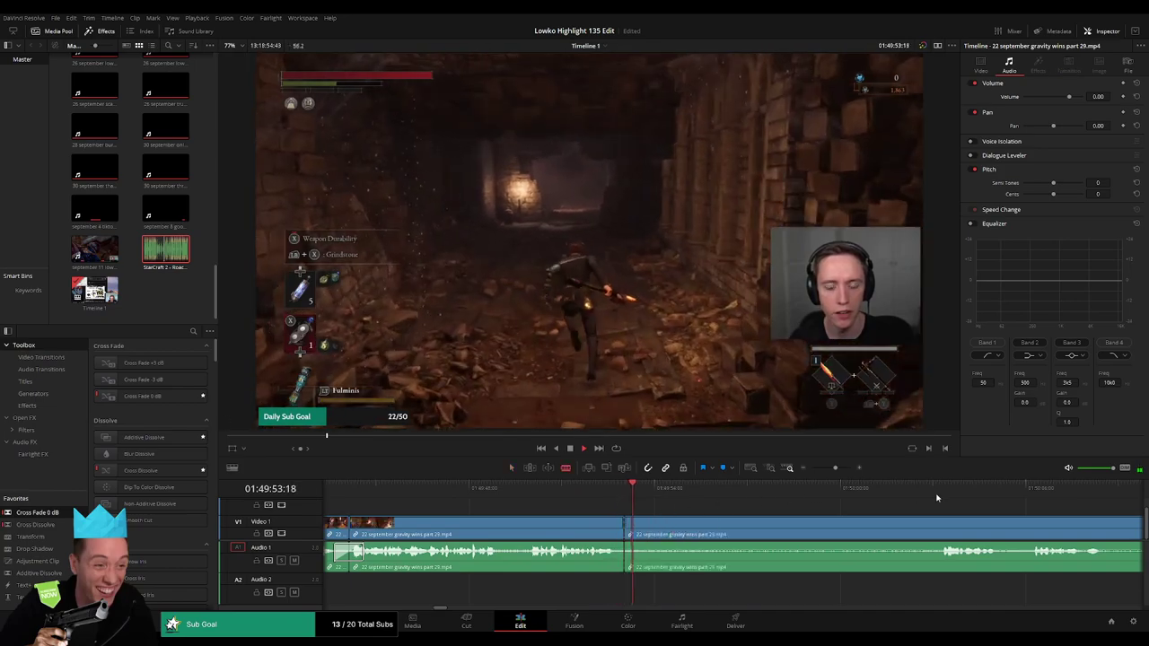
scroll(770, 504, right, 4)
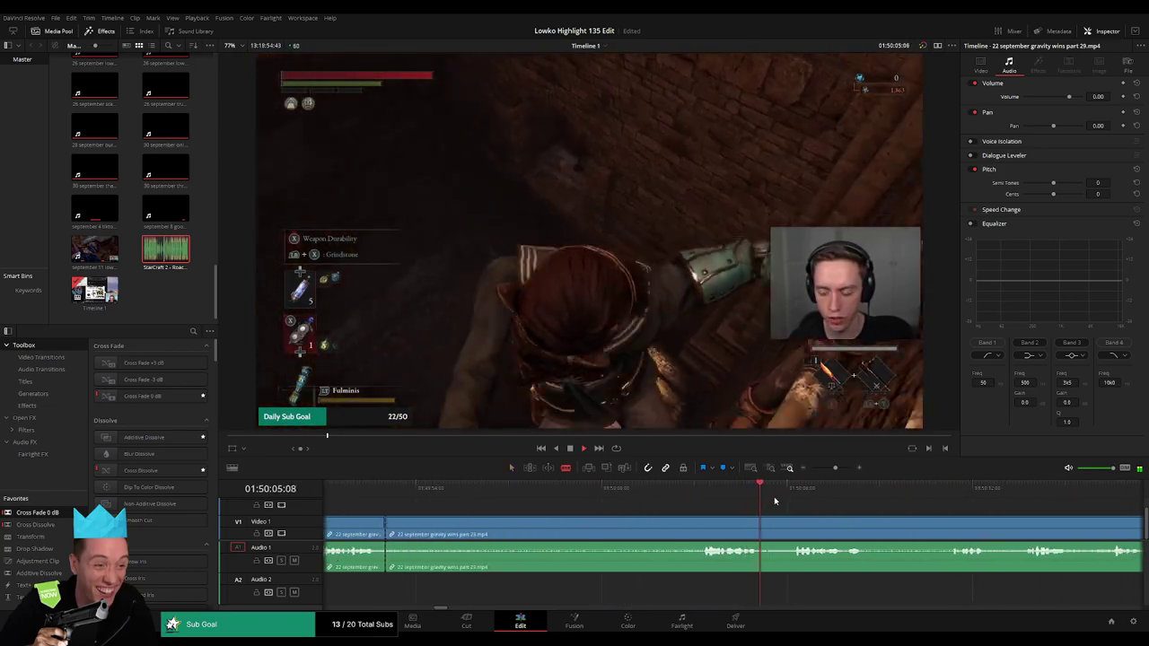
key(Delete)
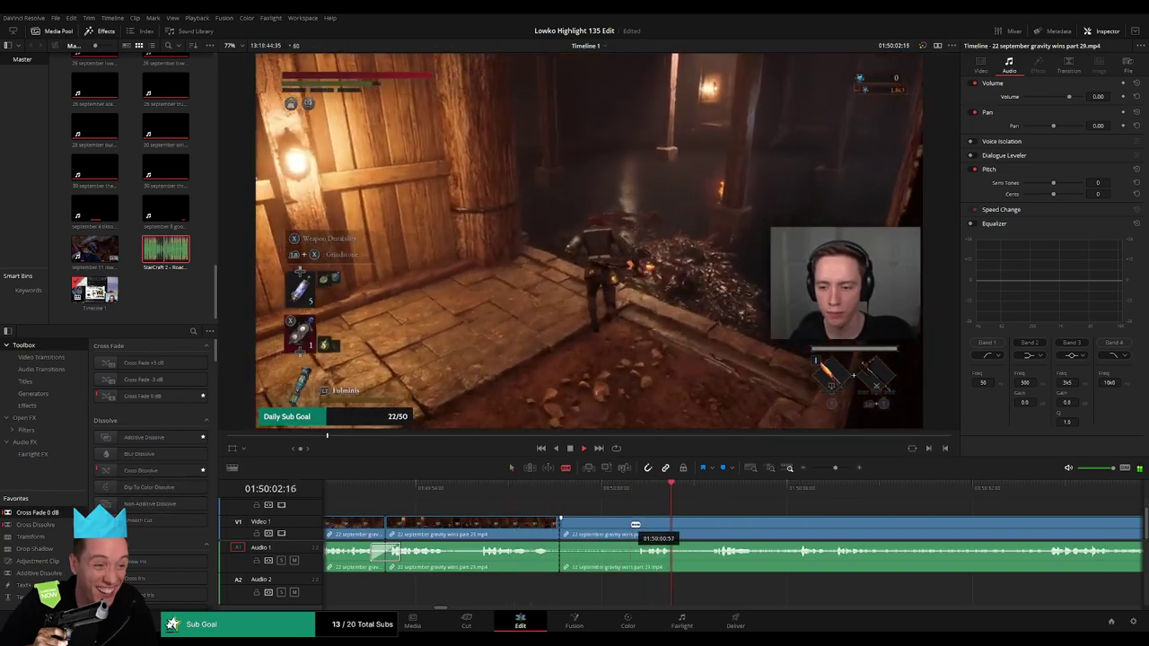
key(Delete)
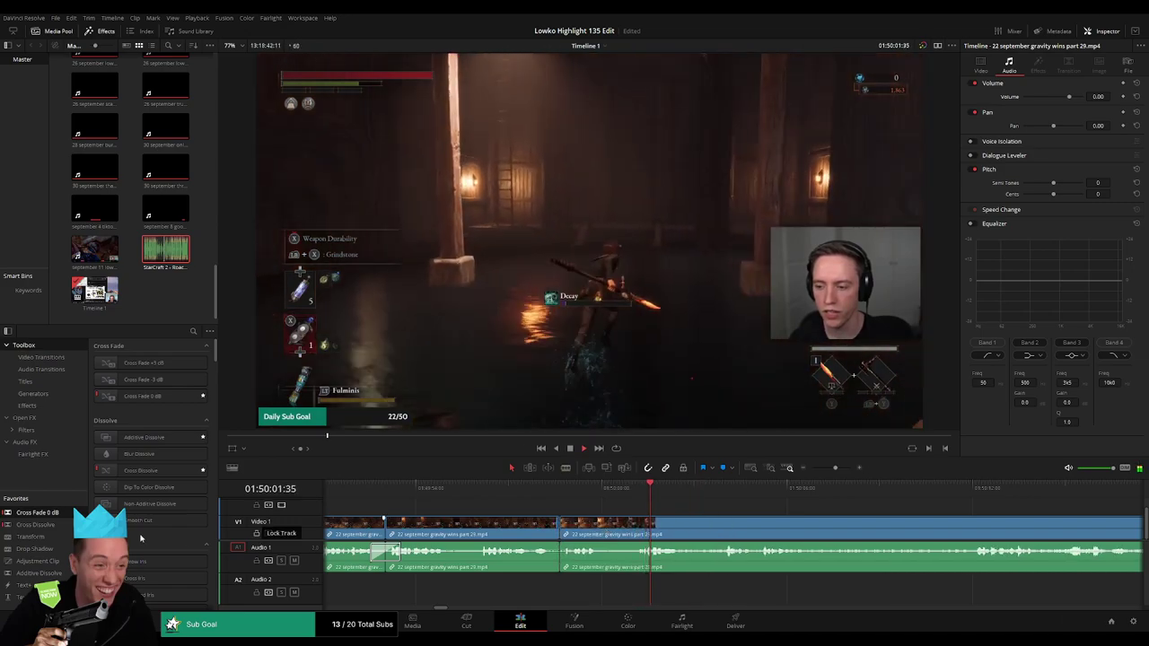
Split the part 29 footage at the playhead to mark the next idle section.
click(565, 573)
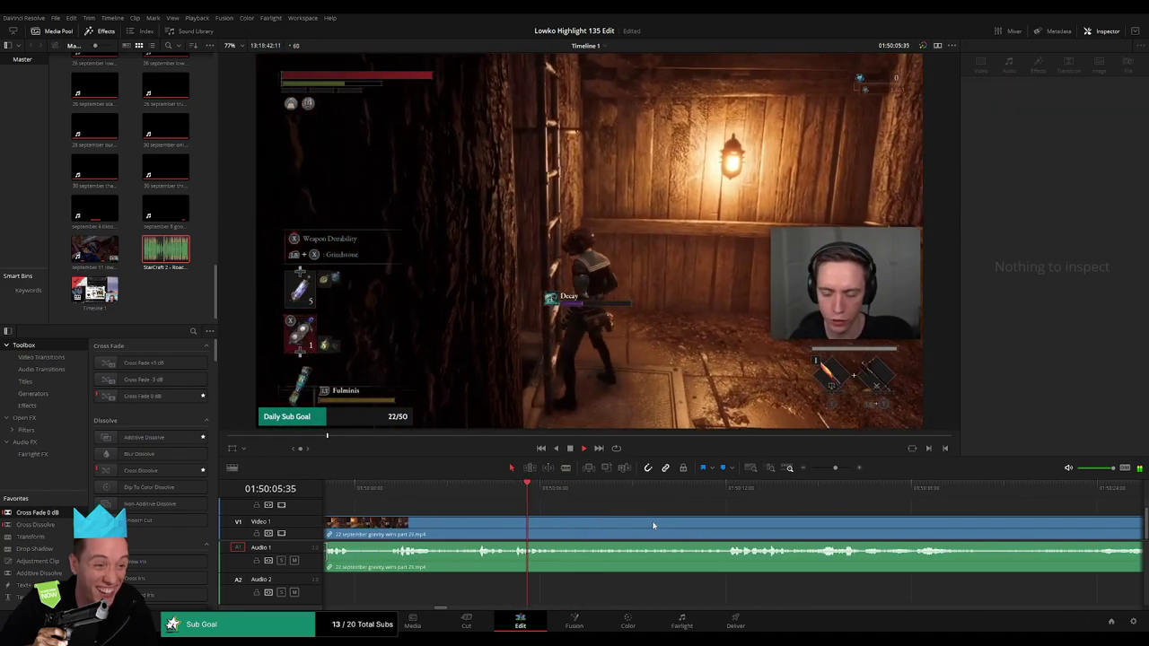
key(b)
click(569, 525)
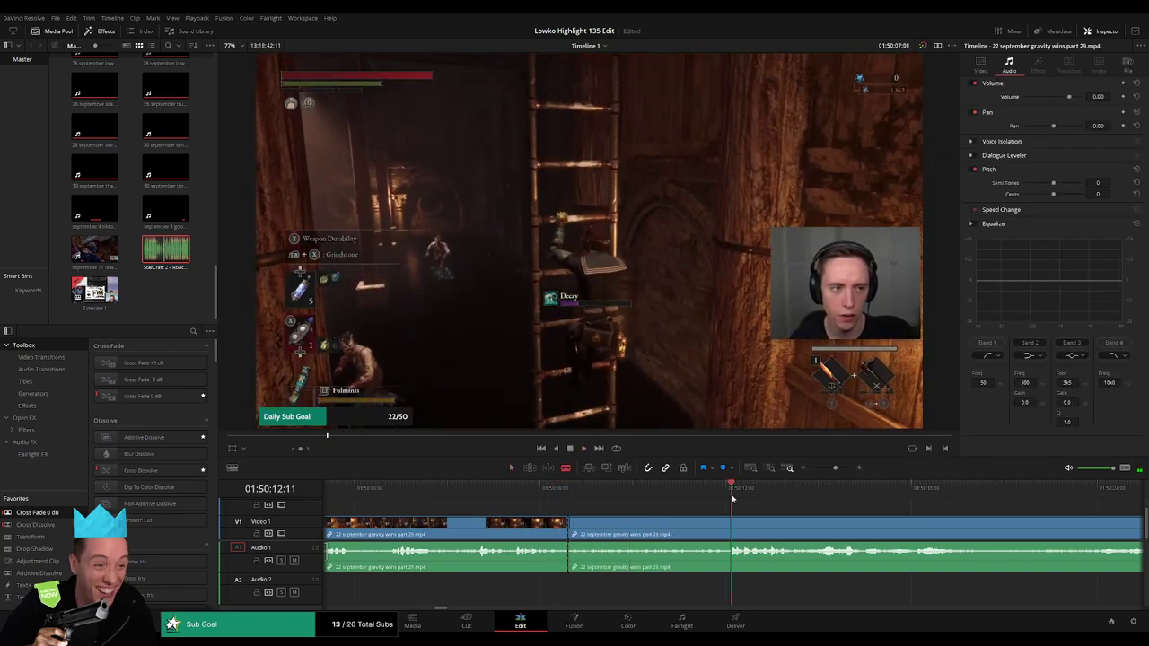
key(a)
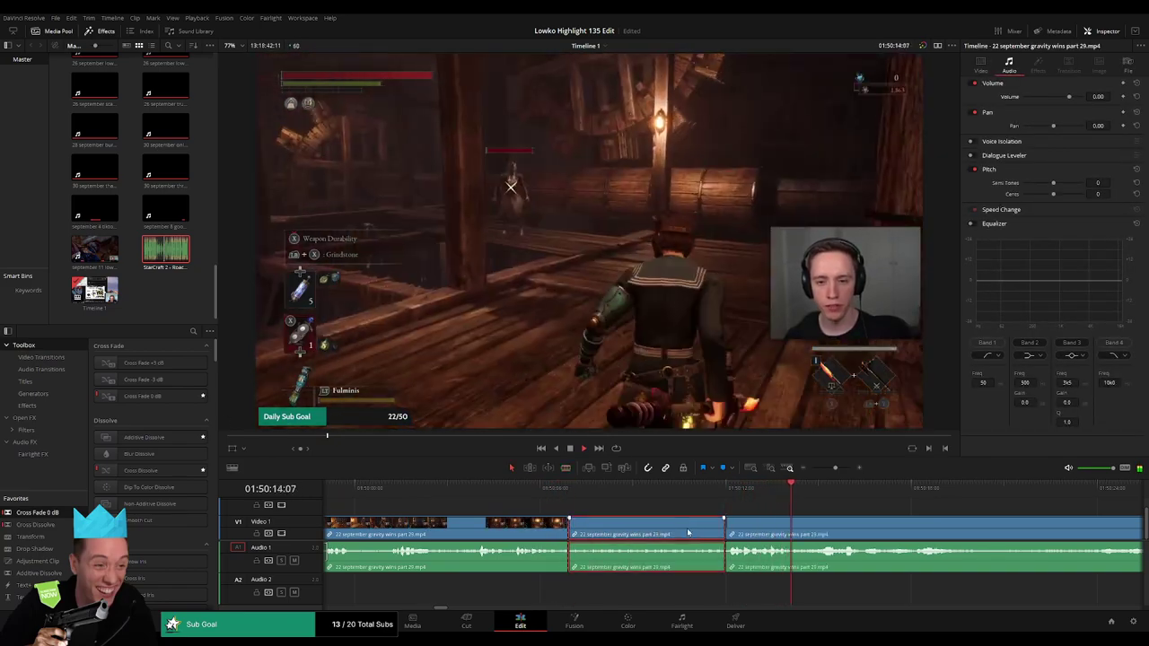
click(577, 573)
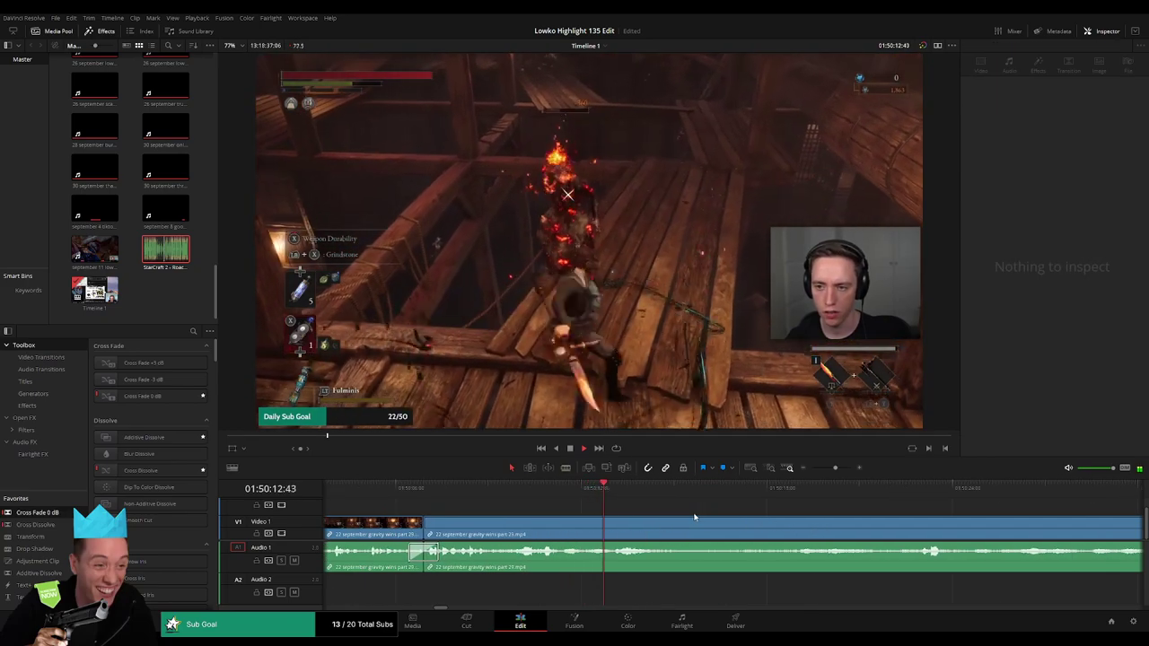
click(603, 533)
key(ctrl+b)
click(835, 496)
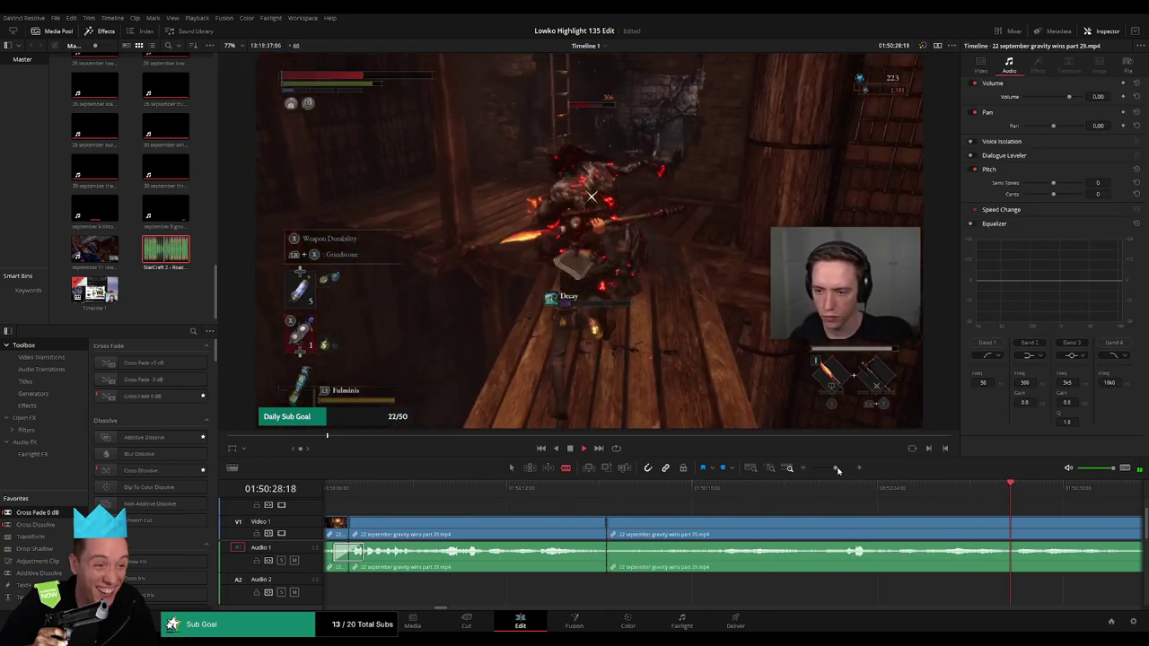
drag(838, 470, 831, 470)
drag(731, 489, 907, 493)
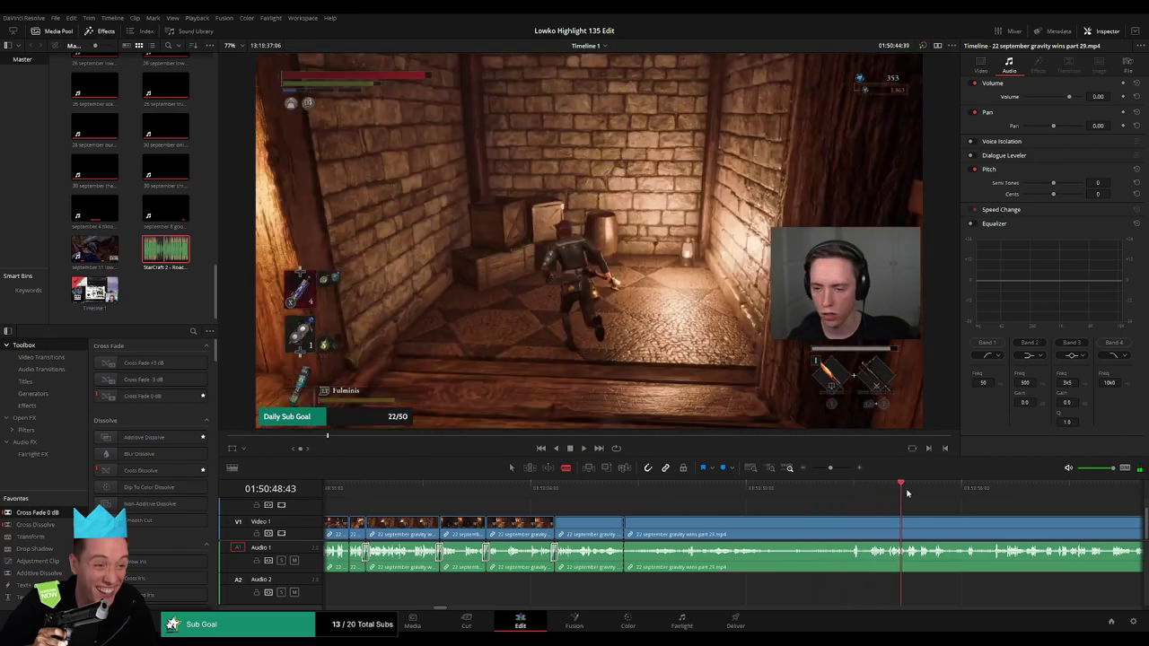
key(space)
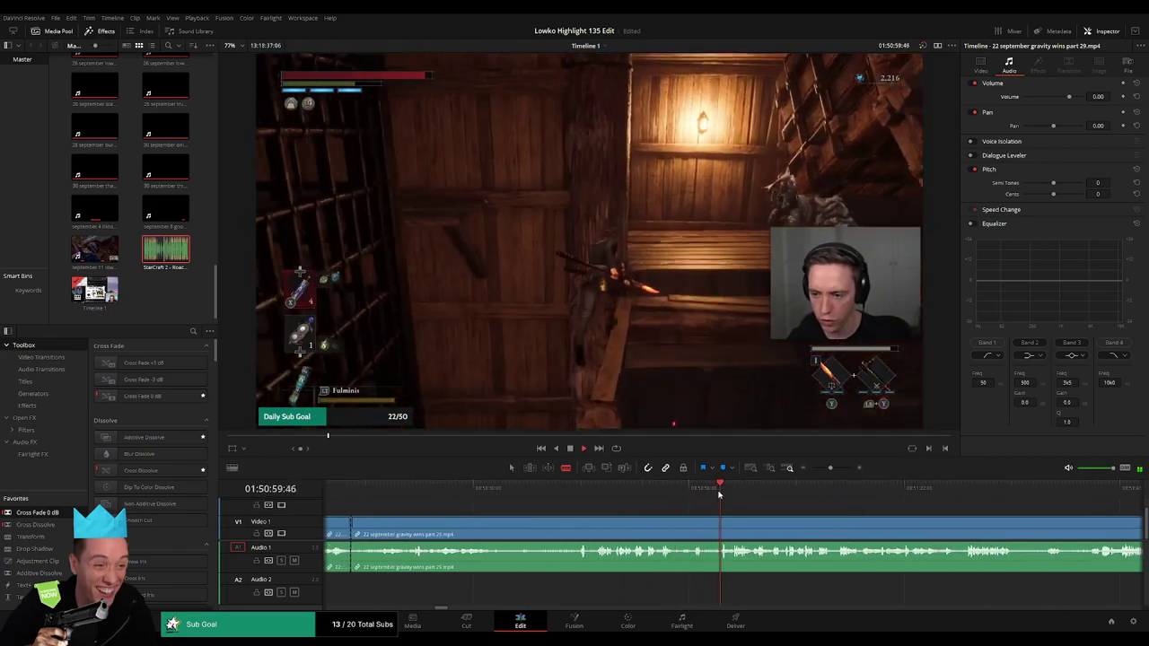
mouse_move(719, 494)
mouse_down()
mouse_move(751, 493)
mouse_move(765, 508)
mouse_up()
click(829, 494)
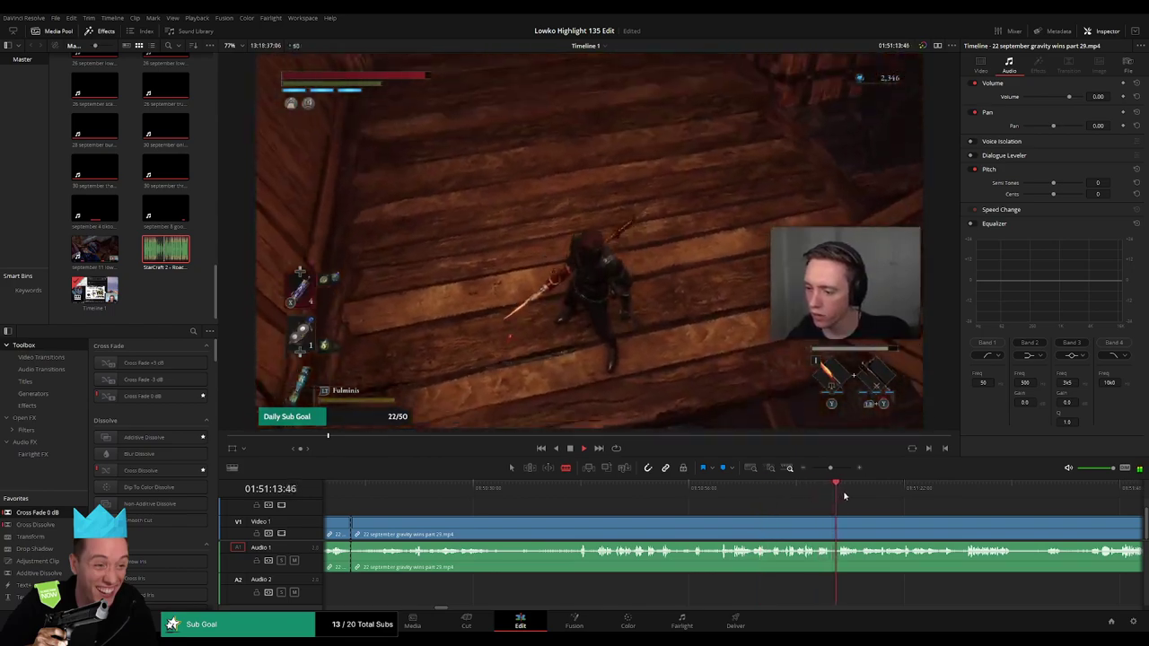
click(861, 493)
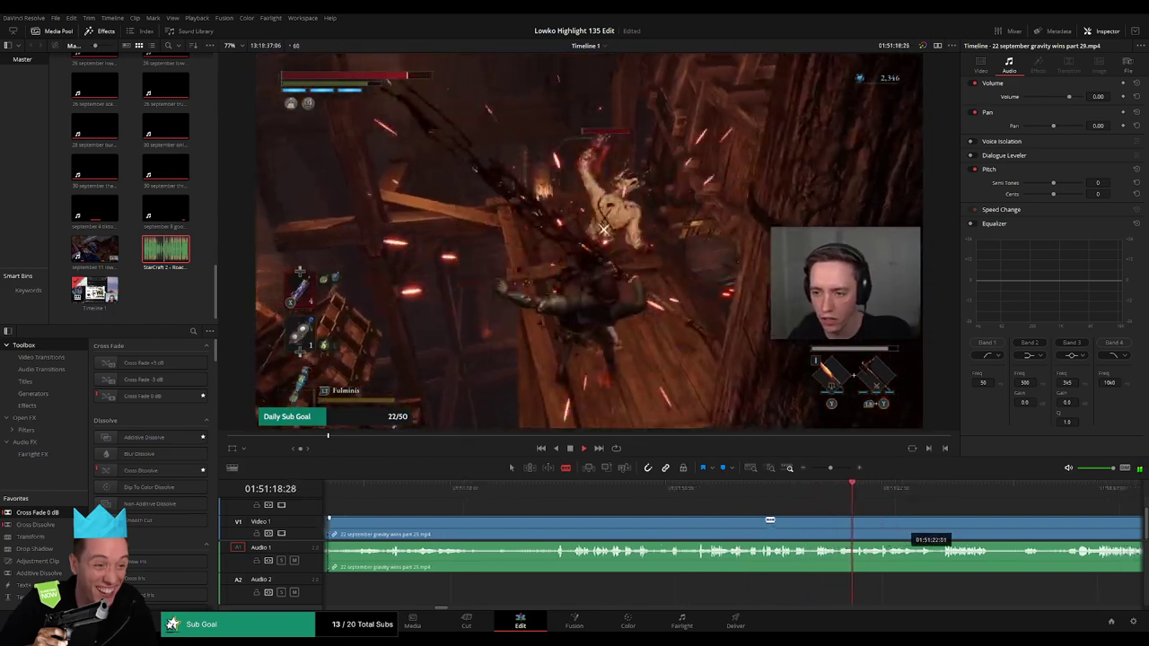
click(786, 494)
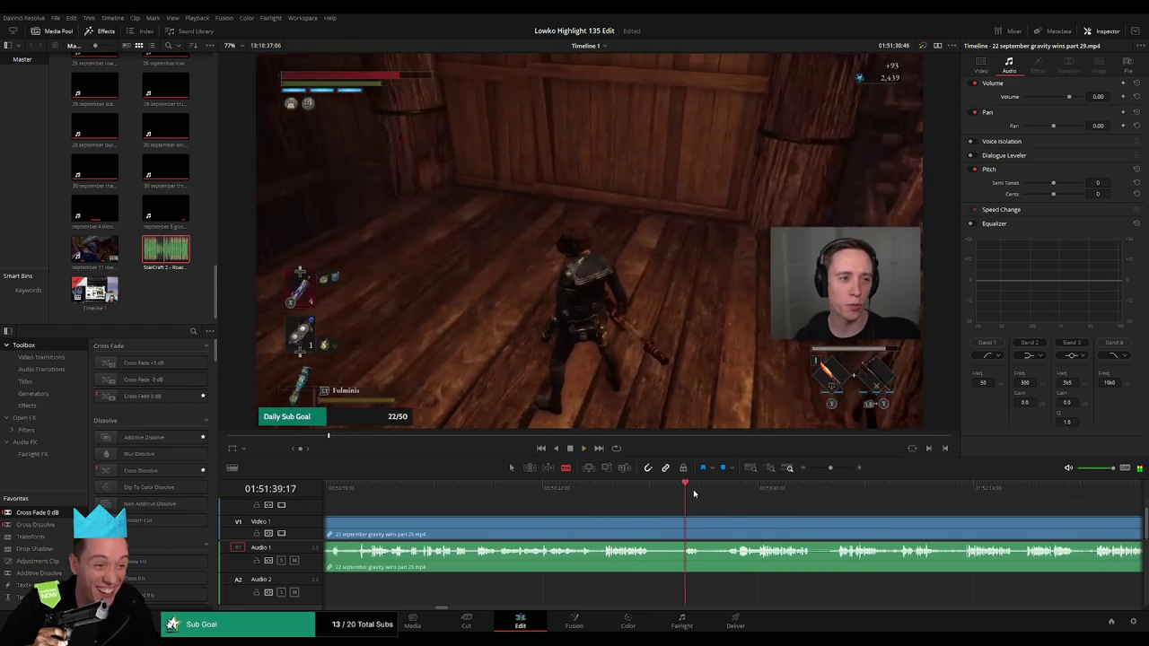
click(736, 494)
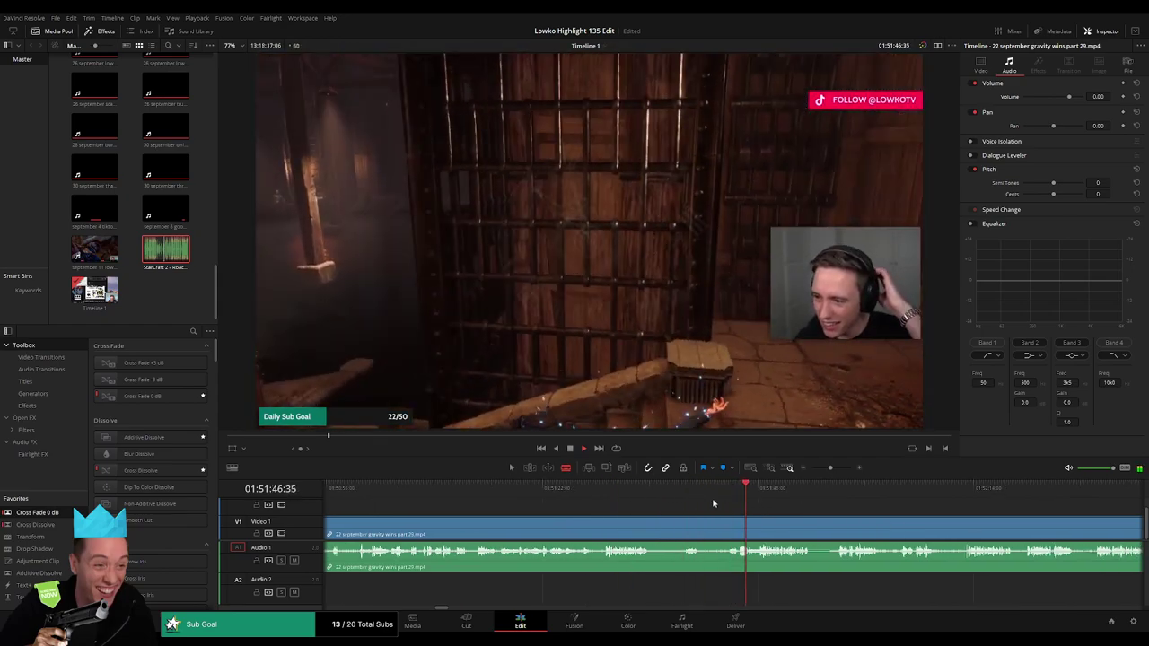
click(687, 492)
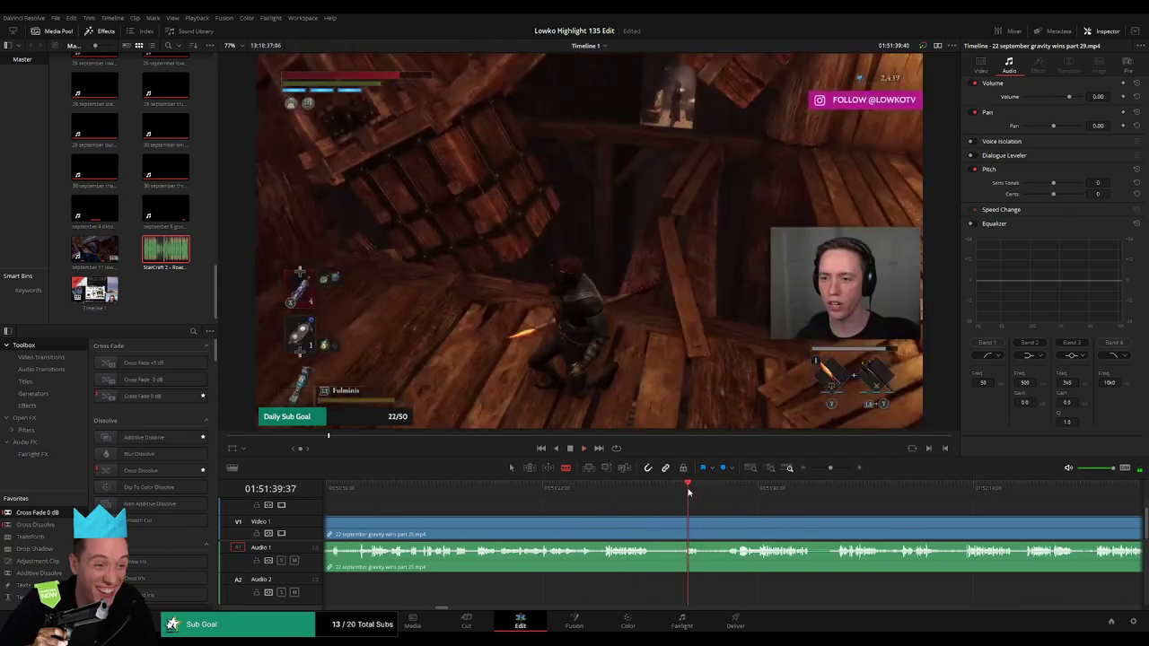
click(738, 492)
click(571, 492)
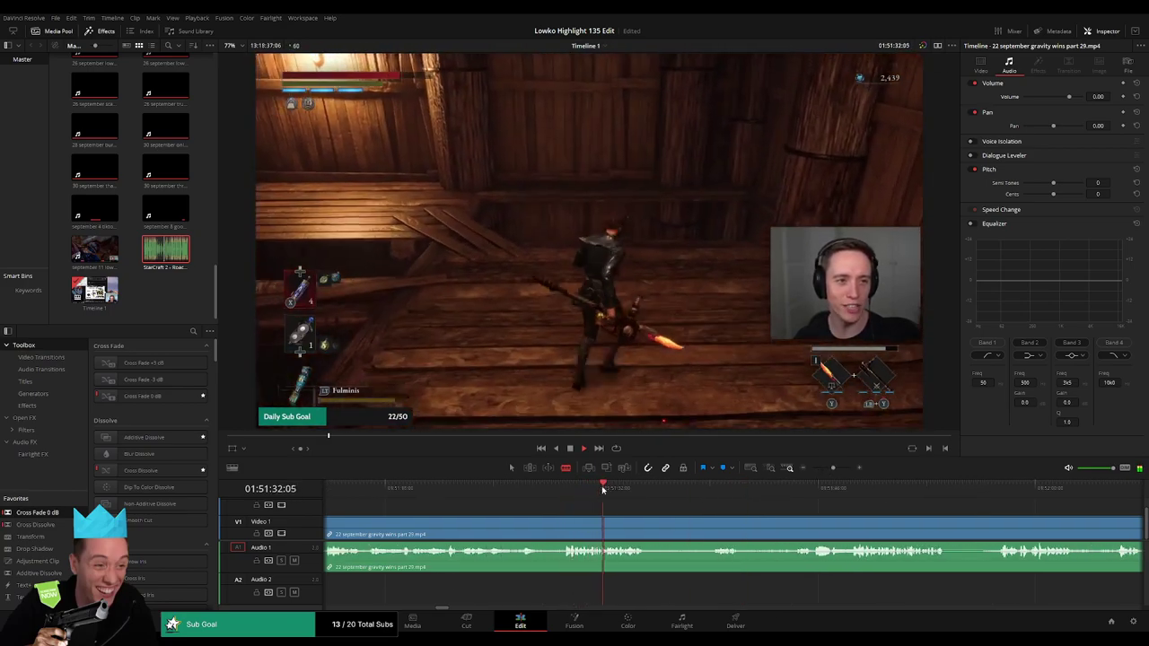
click(686, 490)
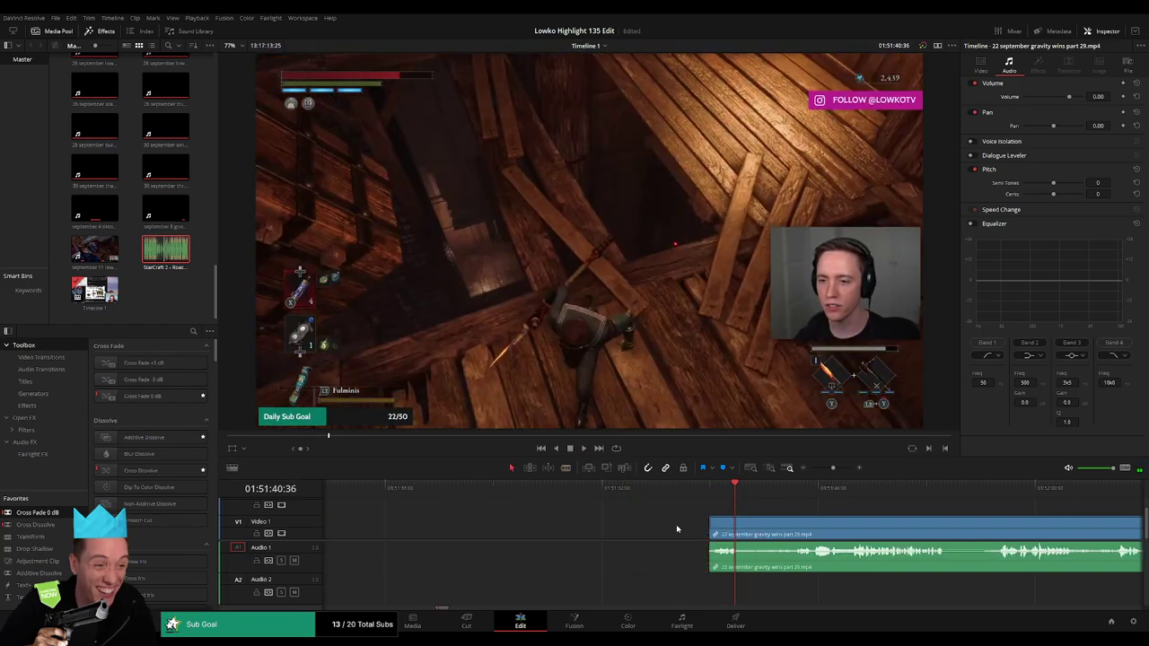
click(777, 489)
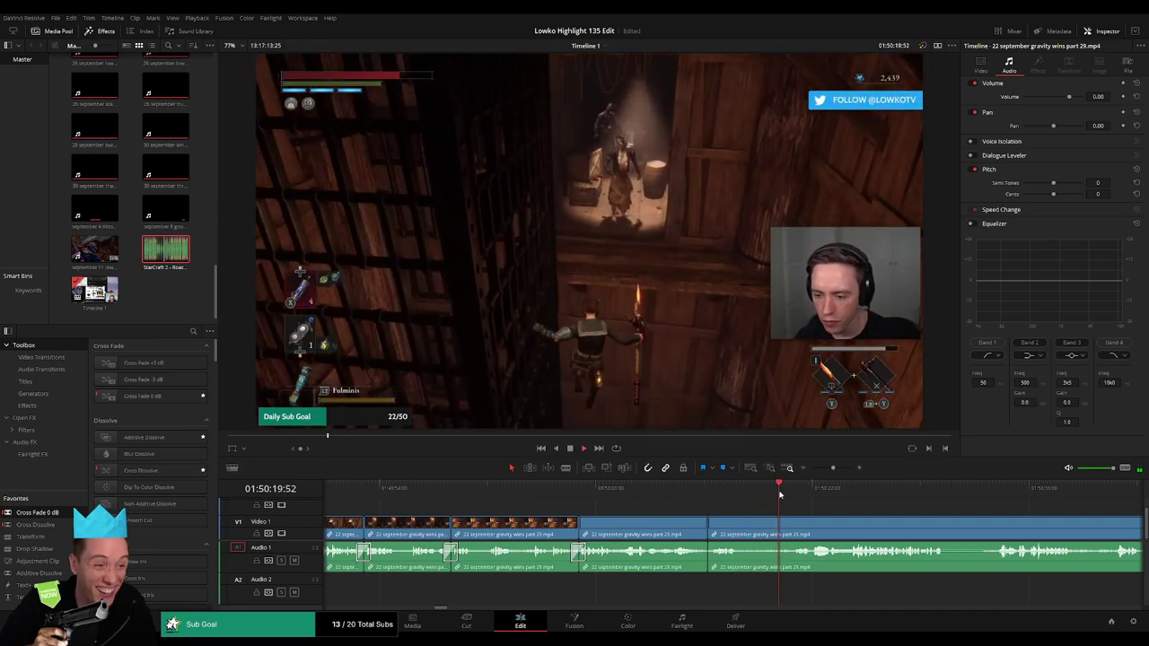
click(760, 492)
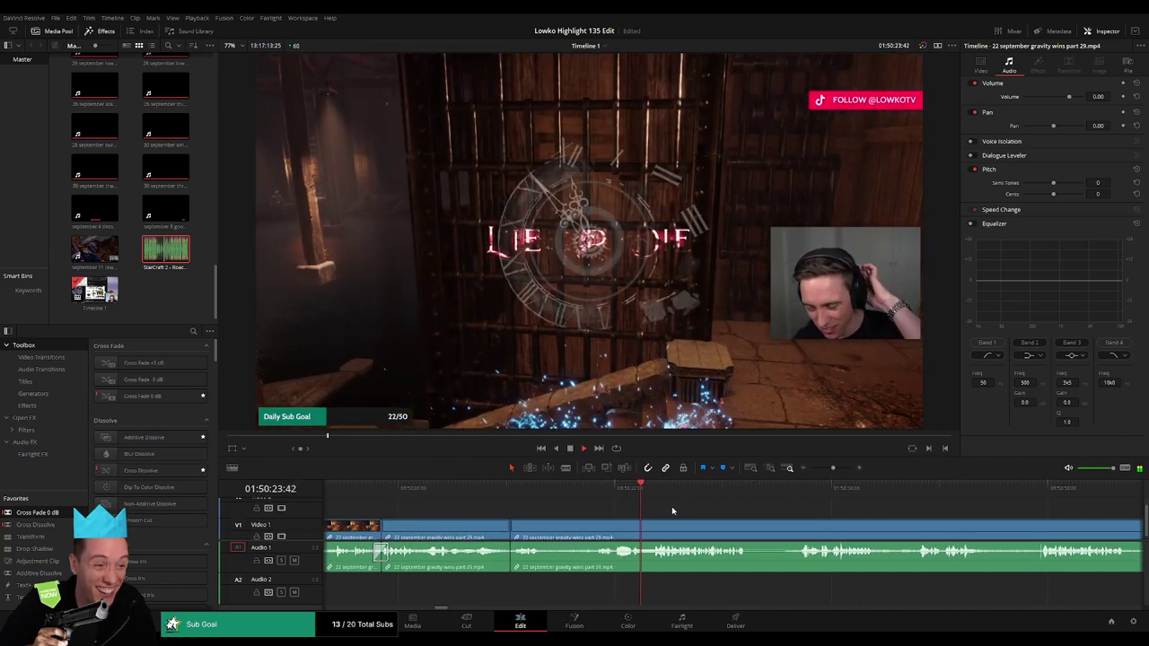
drag(833, 468, 840, 470)
Drop StarCraft 2 - Roach Quotes.mp3 onto Audio 2 at the Lie or Die cut and play it back.
click(629, 490)
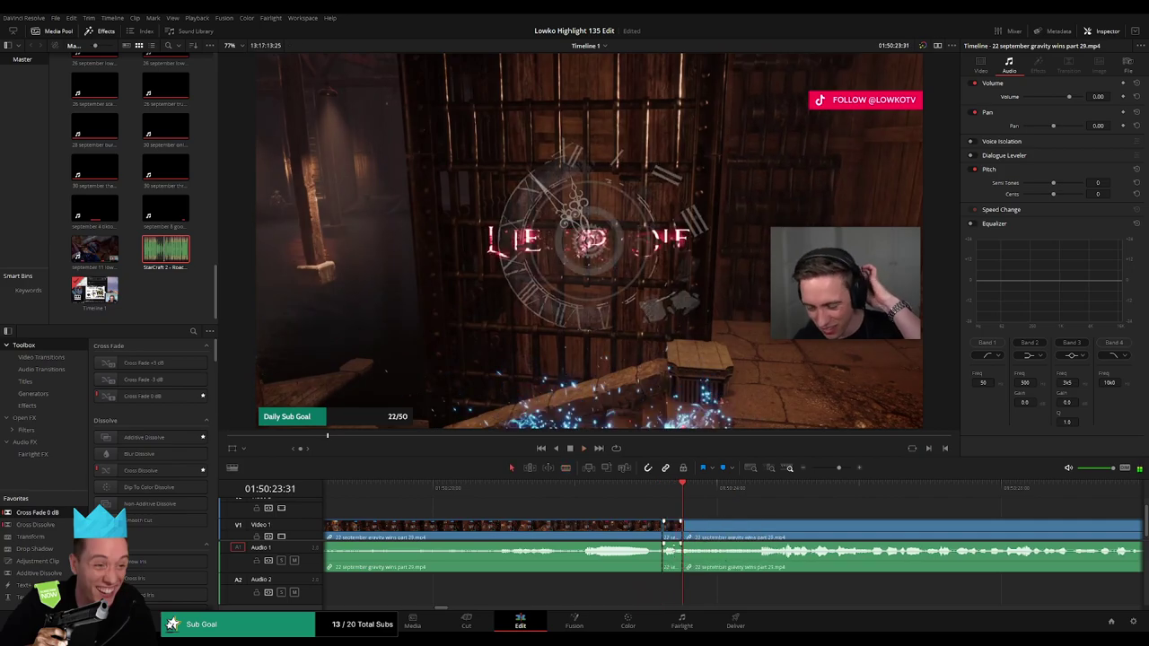
drag(190, 267, 703, 593)
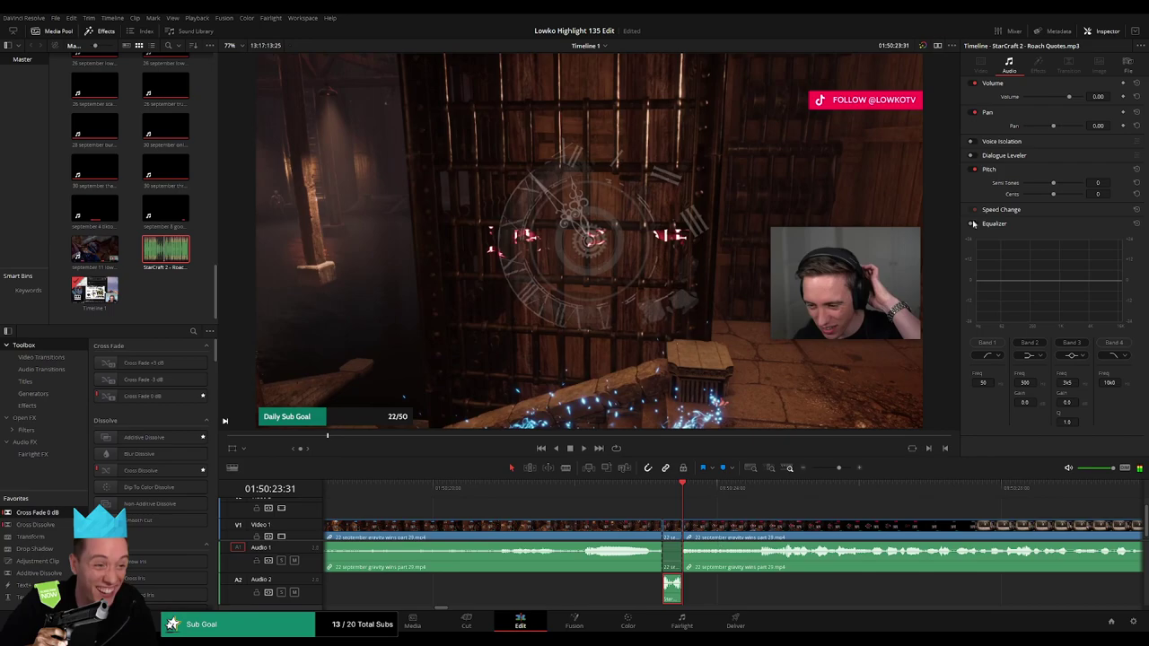
key(space)
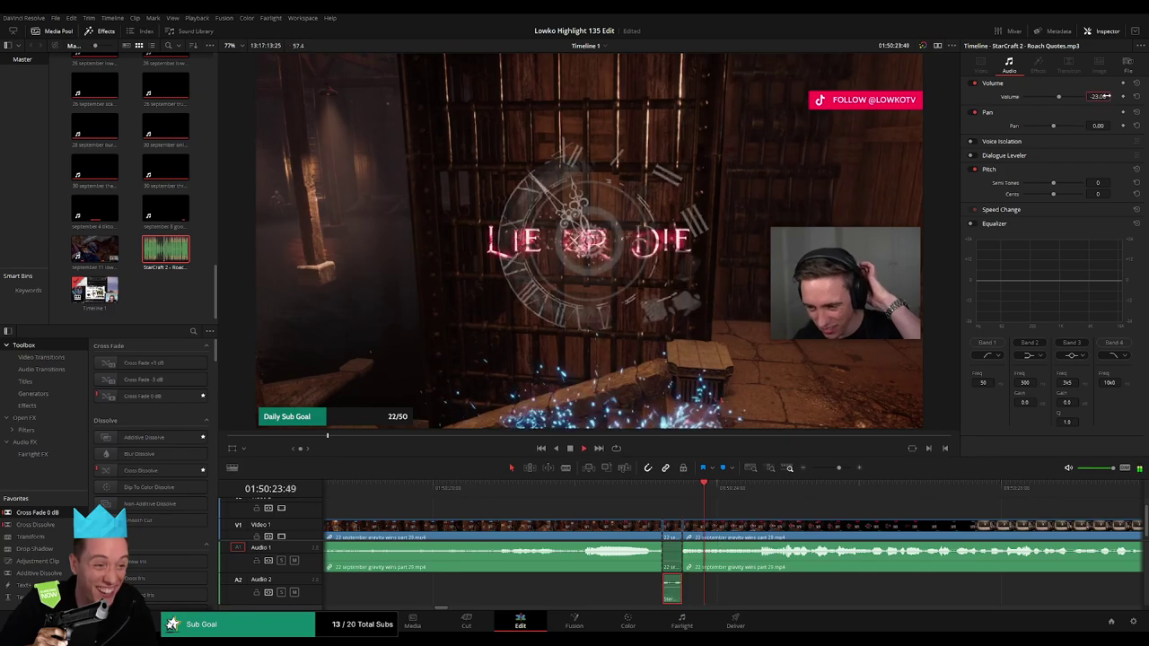
drag(838, 468, 837, 468)
click(780, 512)
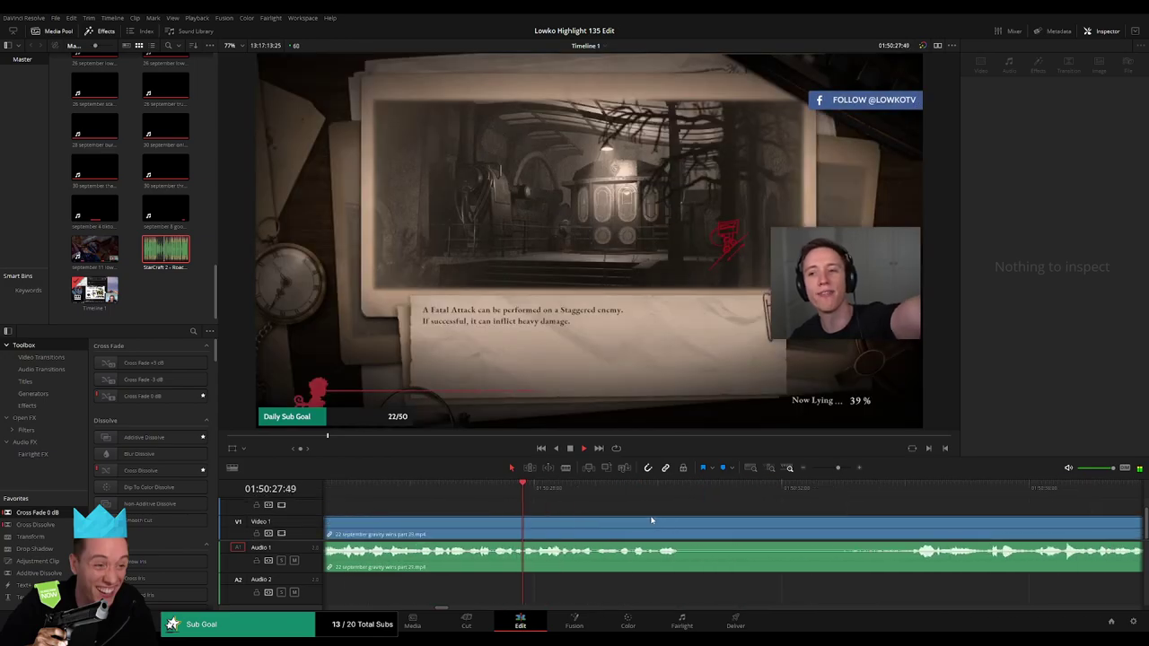
Play through the part 25 footage to find the next idle section.
scroll(732, 521, right, 2)
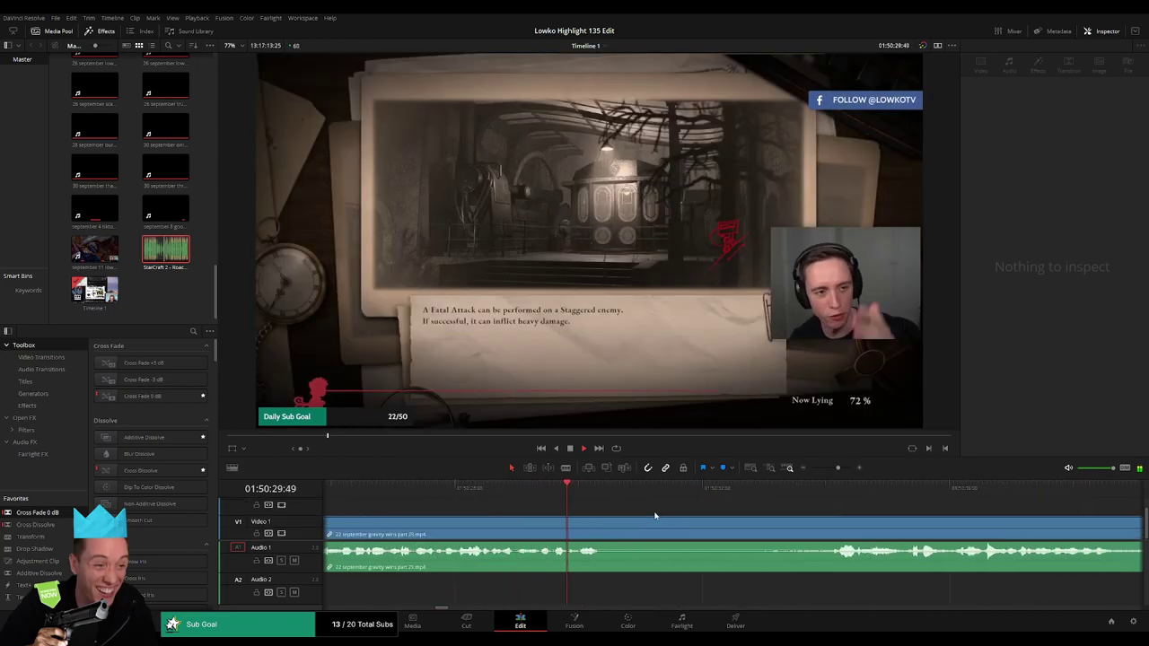
key(space)
key(b)
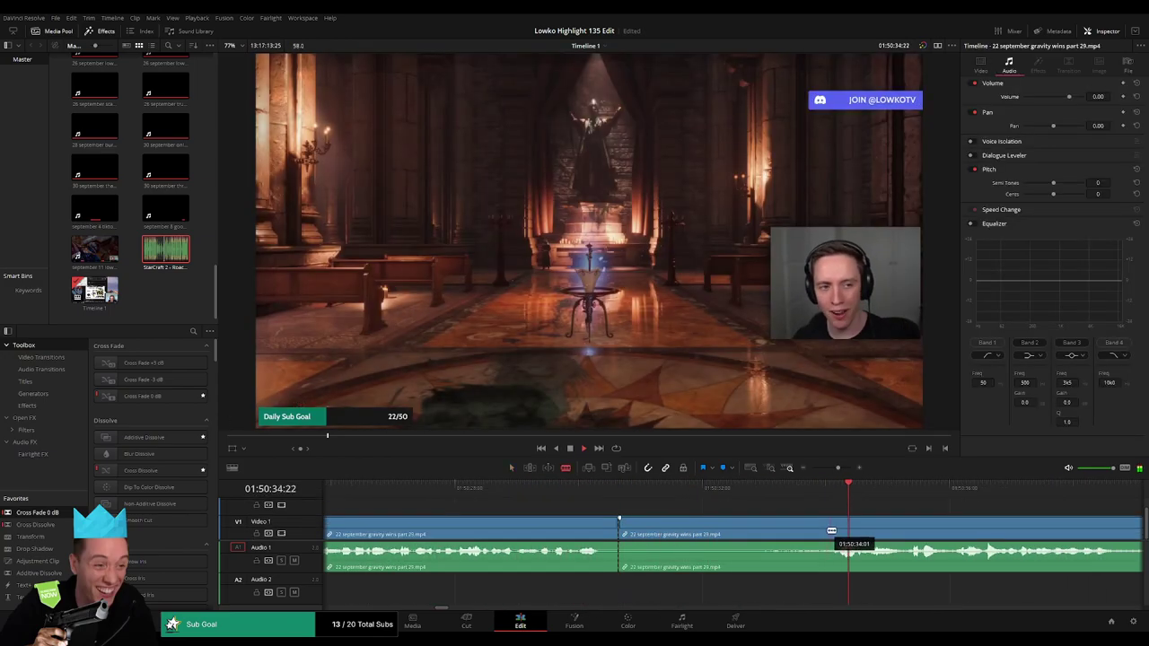
key(a)
key(space)
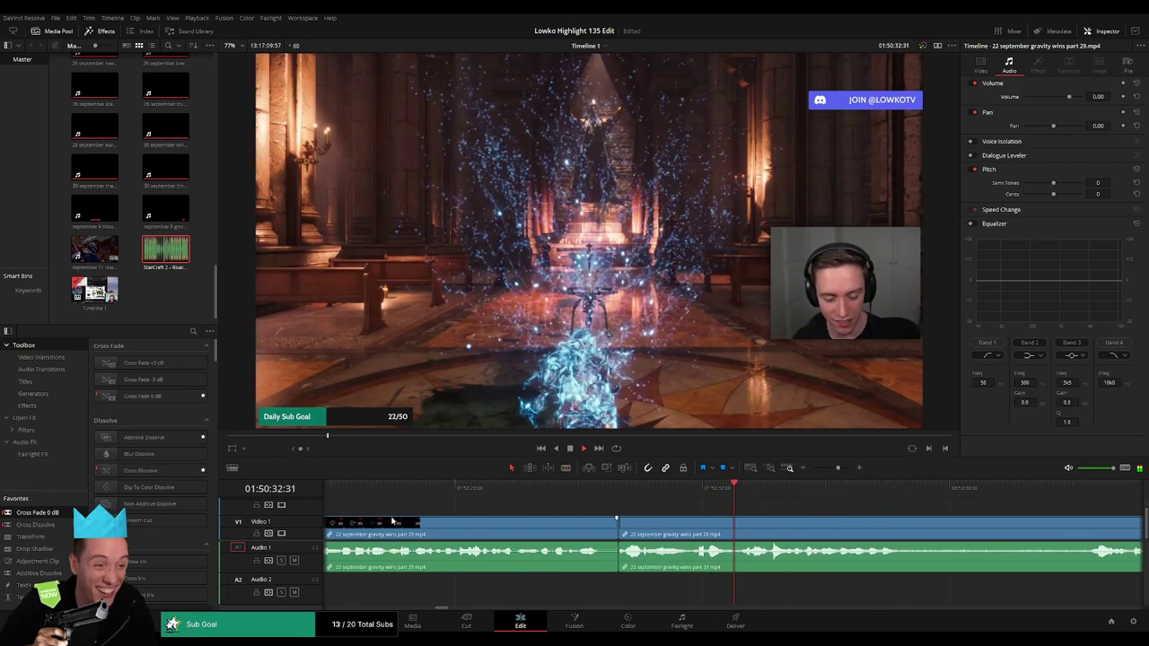
drag(640, 577, 620, 557)
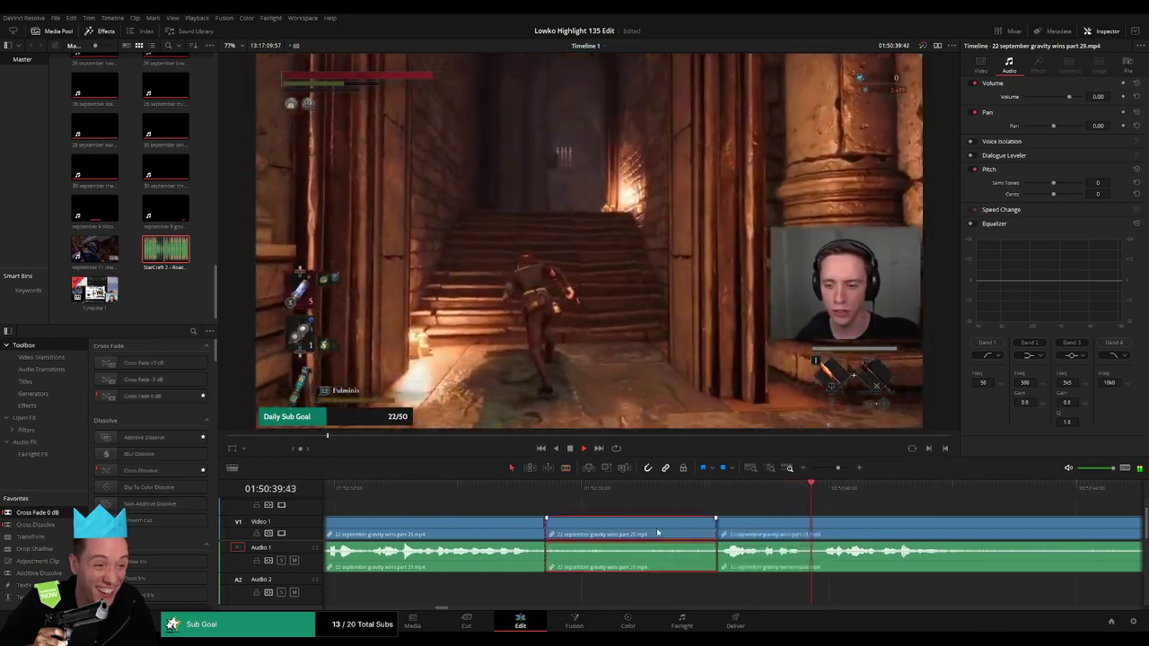
click(660, 487)
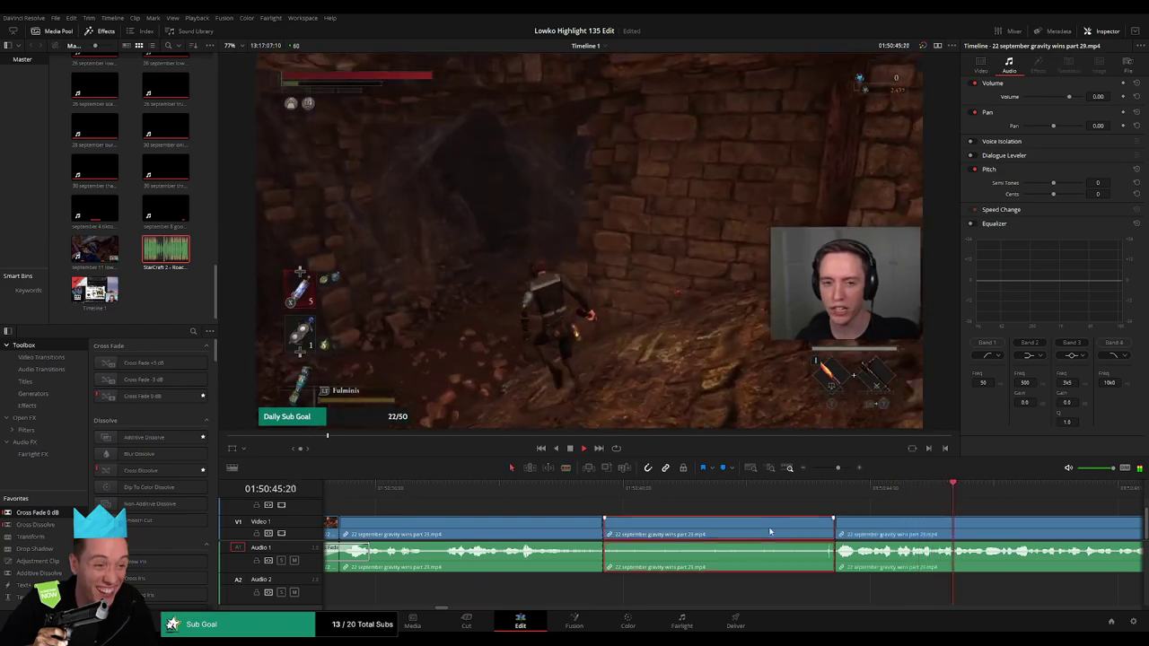
Ripple-delete two idle middle clips so the footage joins up.
click(798, 528)
key(BackSpace)
click(798, 528)
key(BackSpace)
drag(842, 475, 834, 471)
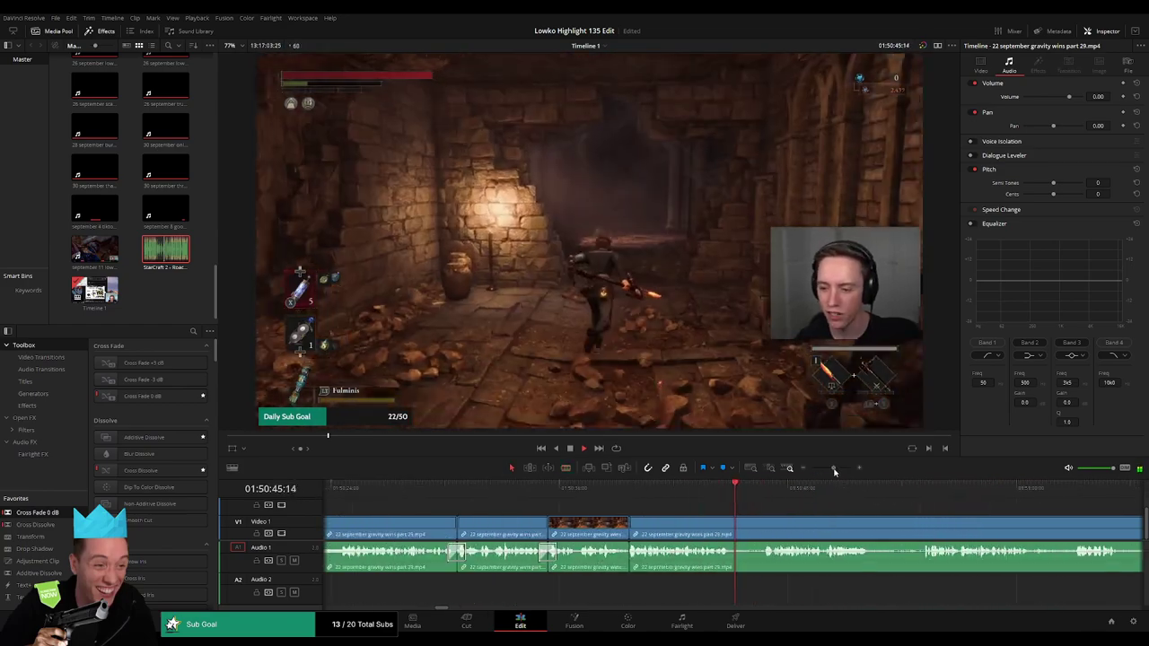
Blade out and ripple-delete two more short idle pieces further along the timeline.
click(734, 525)
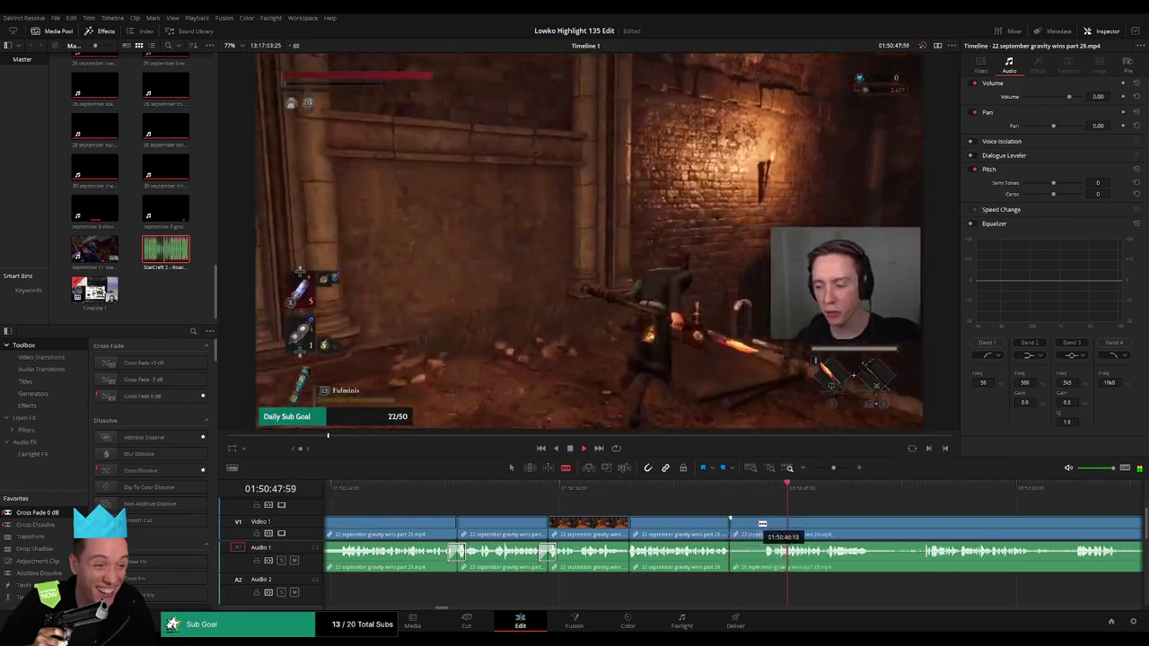
click(765, 524)
key(Delete)
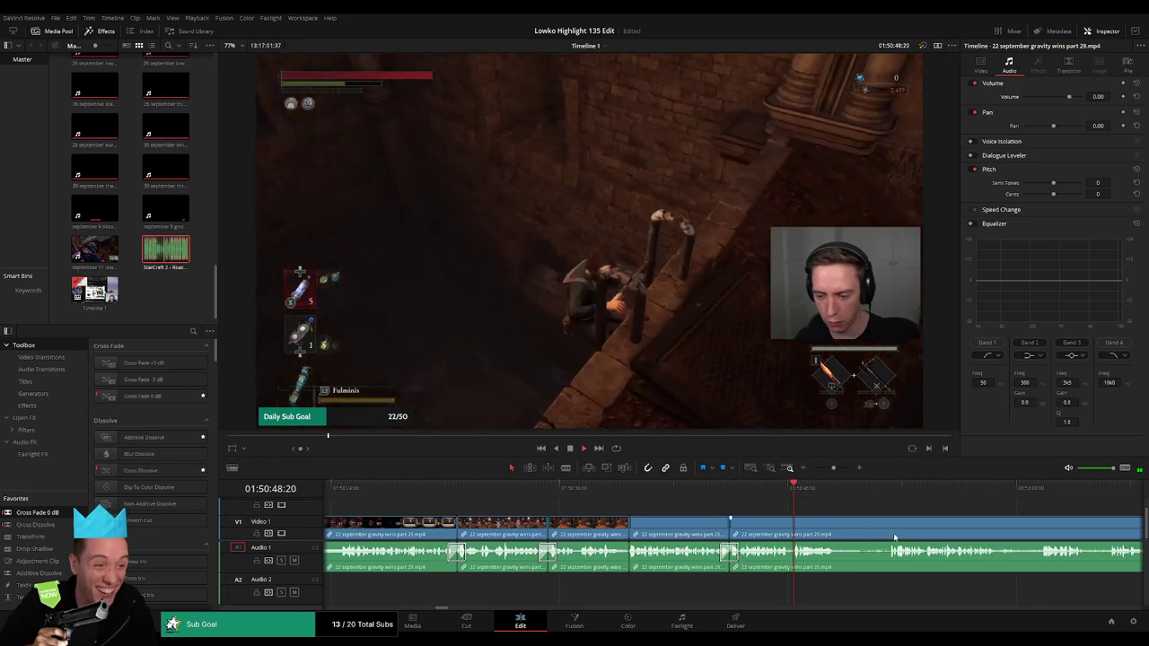
scroll(664, 523, right, 3)
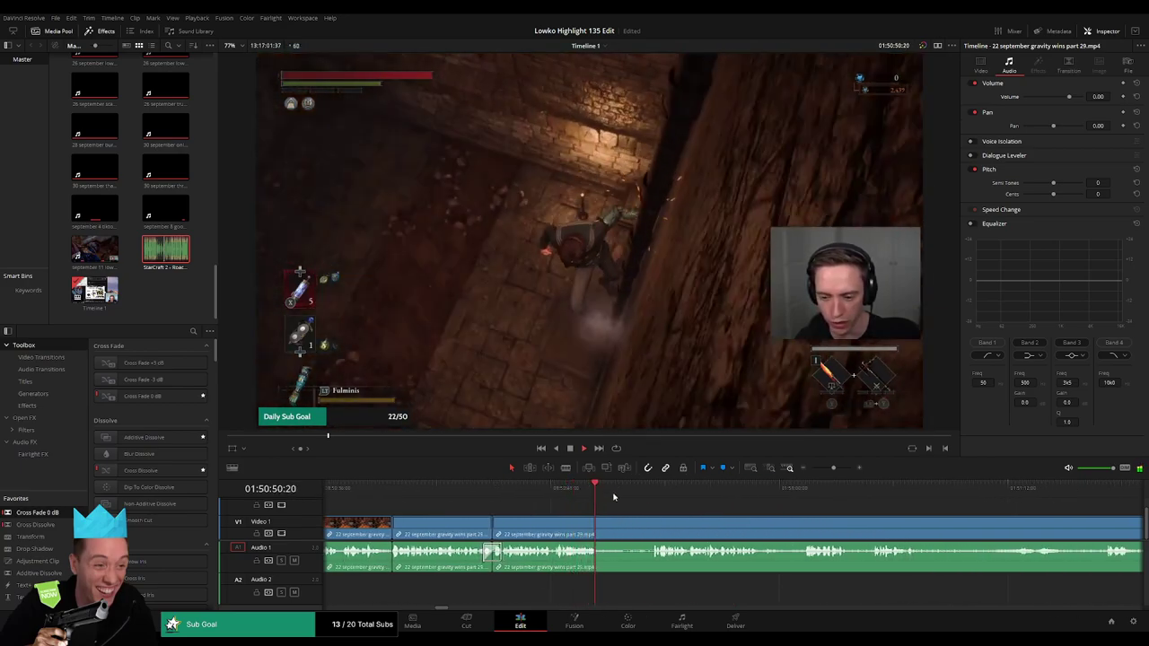
click(650, 489)
click(604, 523)
click(651, 528)
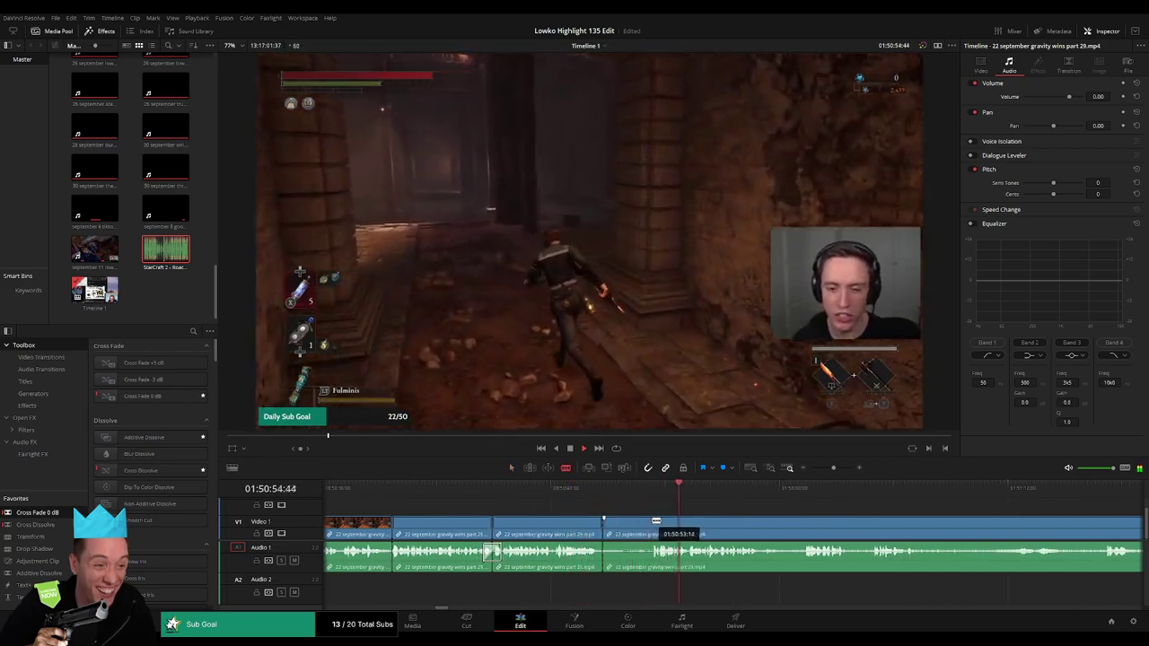
key(a)
click(632, 533)
key(Delete)
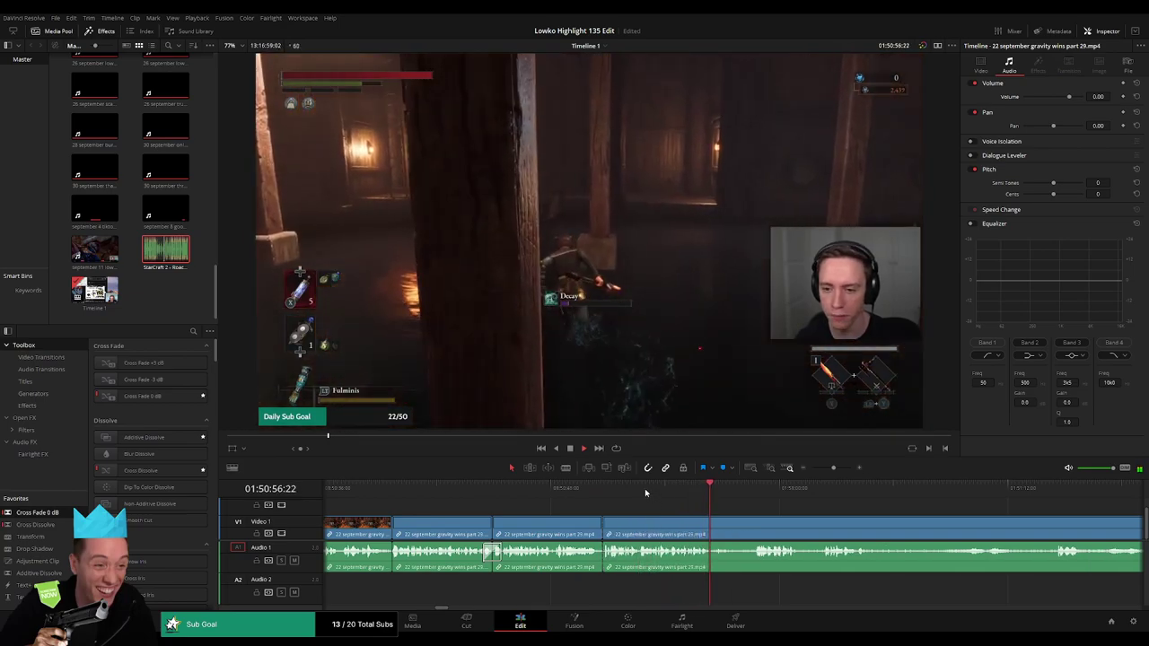
Replay the new join and split the clip at the playhead with Ctrl+B.
click(645, 489)
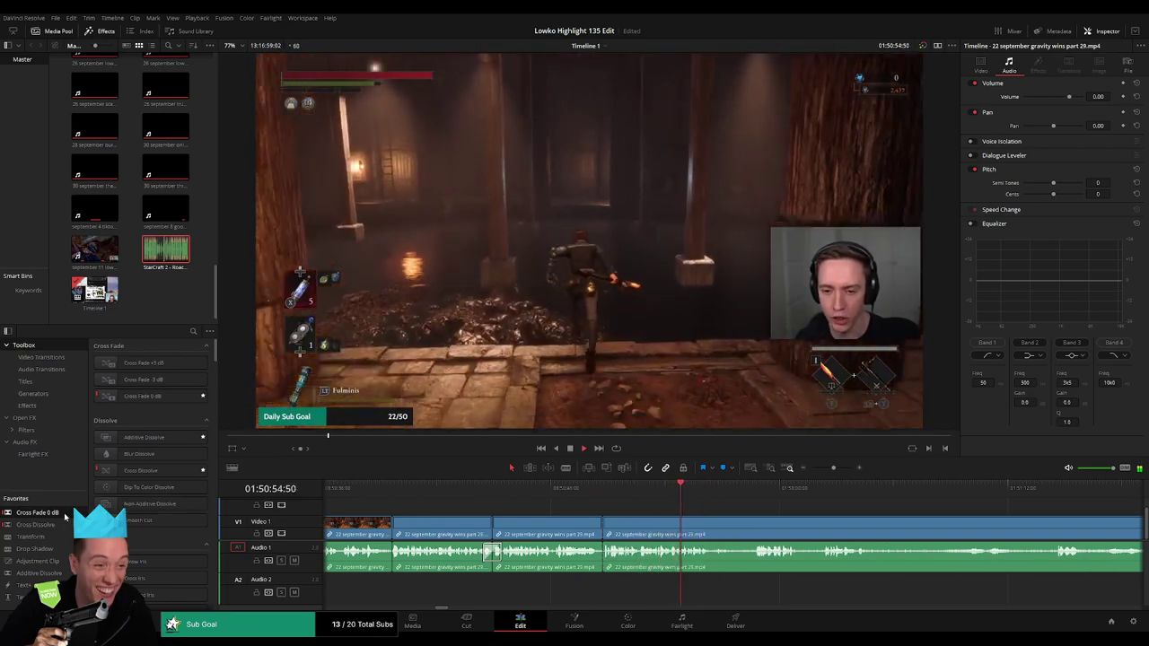
click(655, 488)
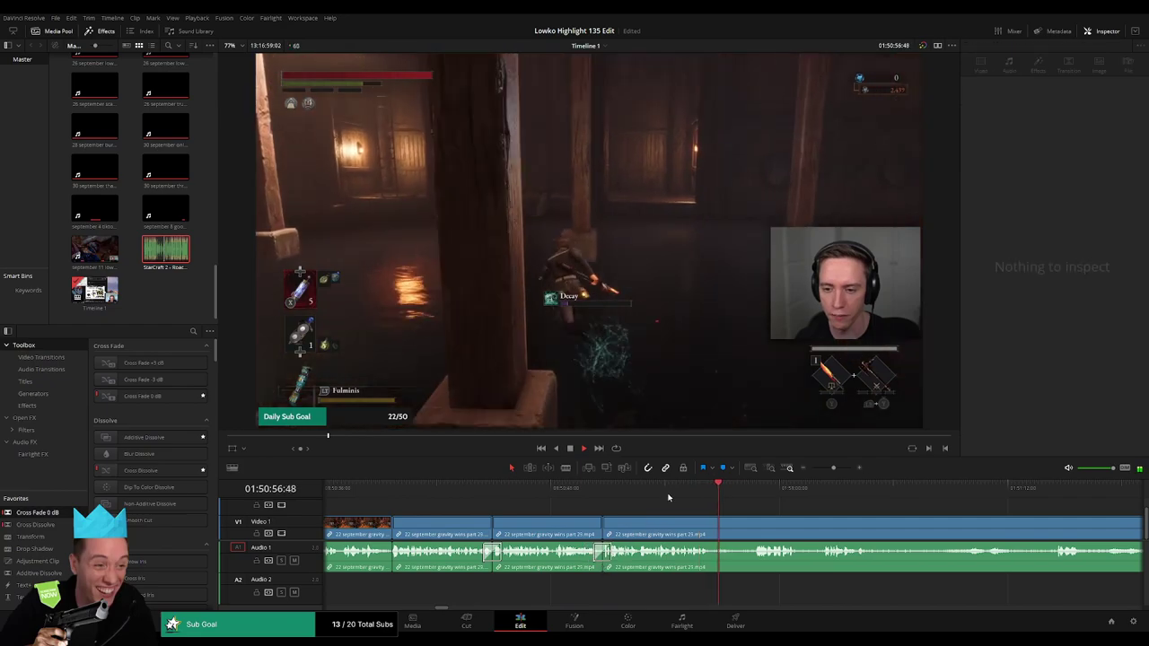
drag(834, 468, 844, 470)
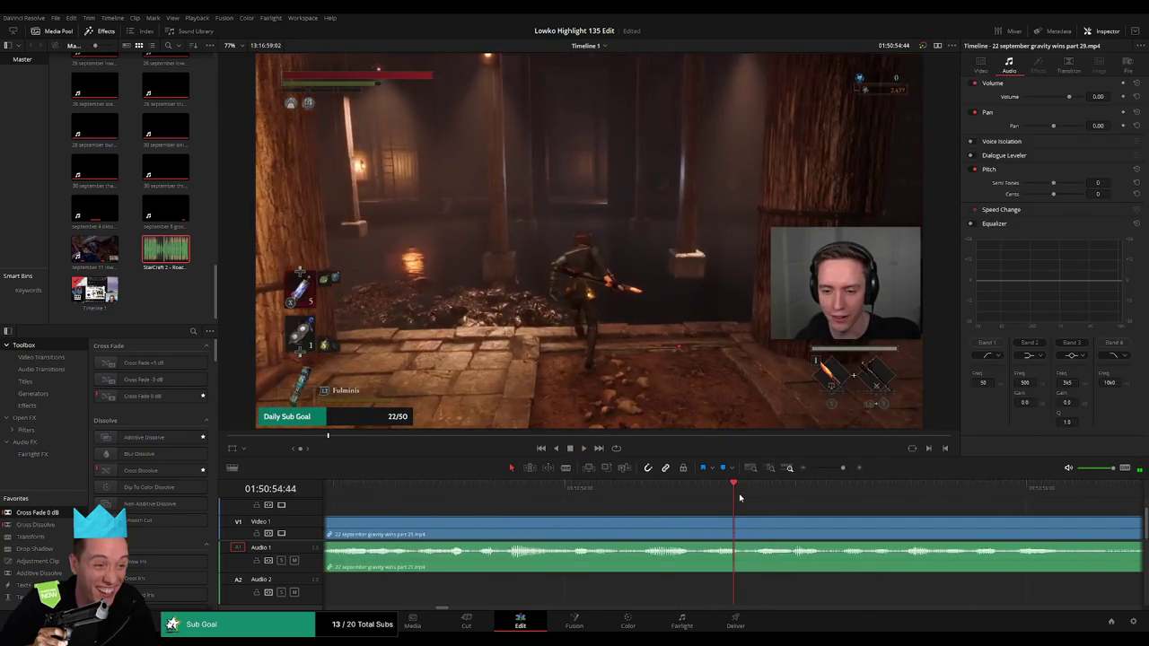
key(ctrl+b)
key(ctrl+b)
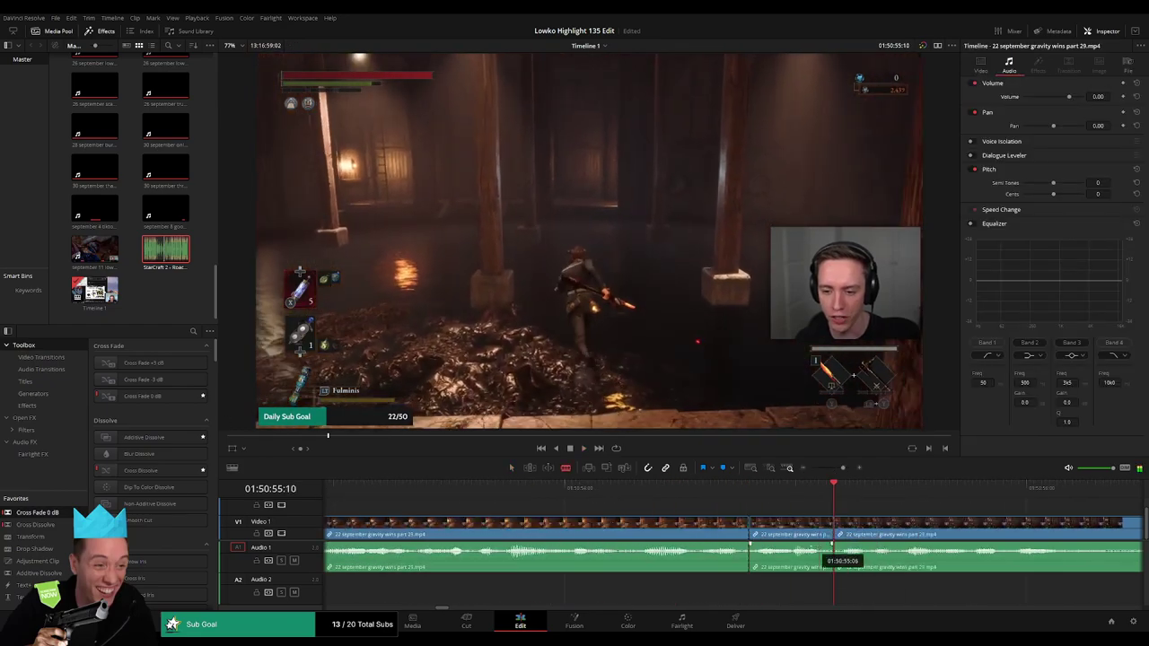
Lower the middle A1 section's game audio and lay Roach Quotes on A2, trimmed to the playhead.
drag(790, 564, 790, 572)
mouse_move(165, 252)
mouse_down()
mouse_move(732, 597)
mouse_move(786, 593)
mouse_up()
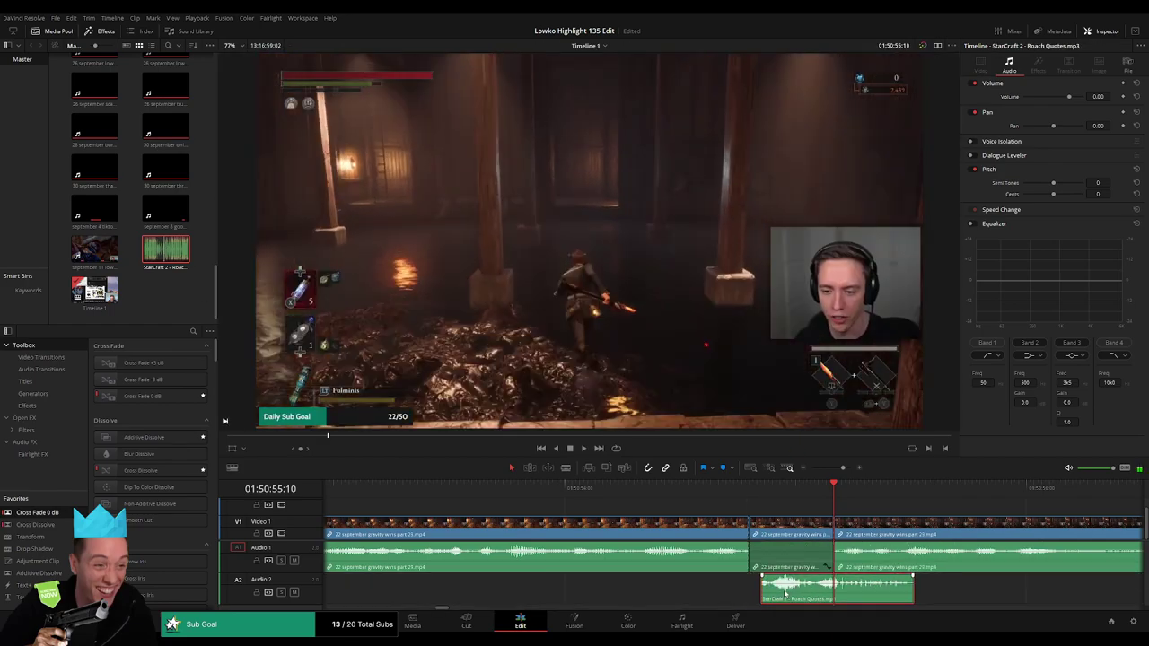
drag(901, 593, 833, 592)
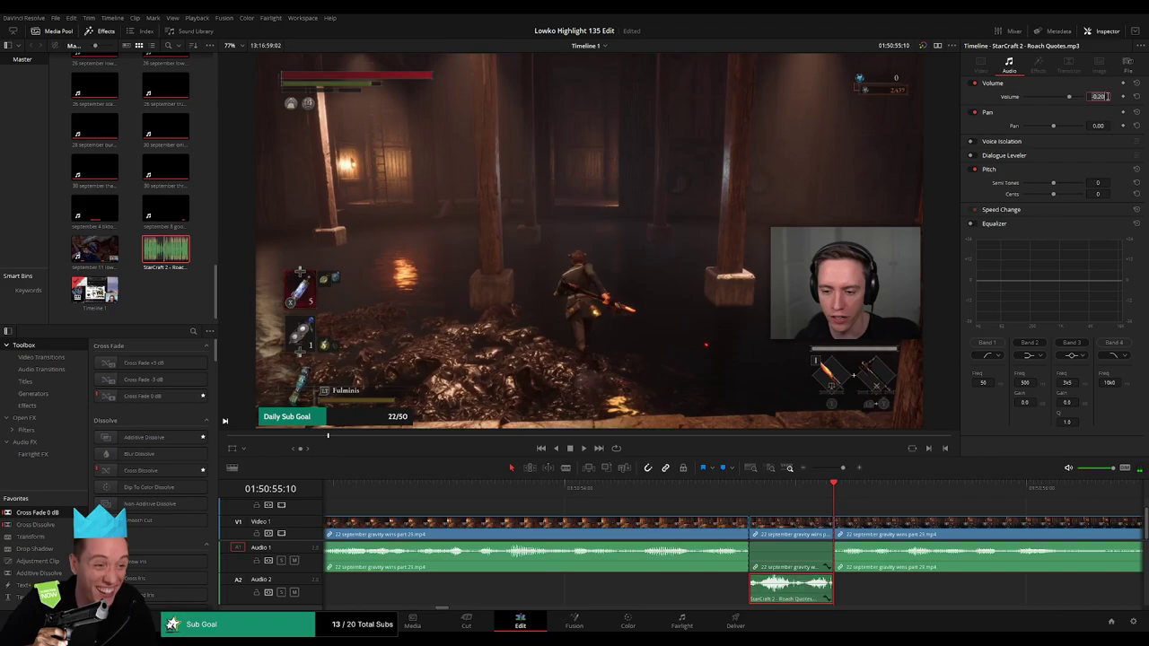
text(-23)
key(space)
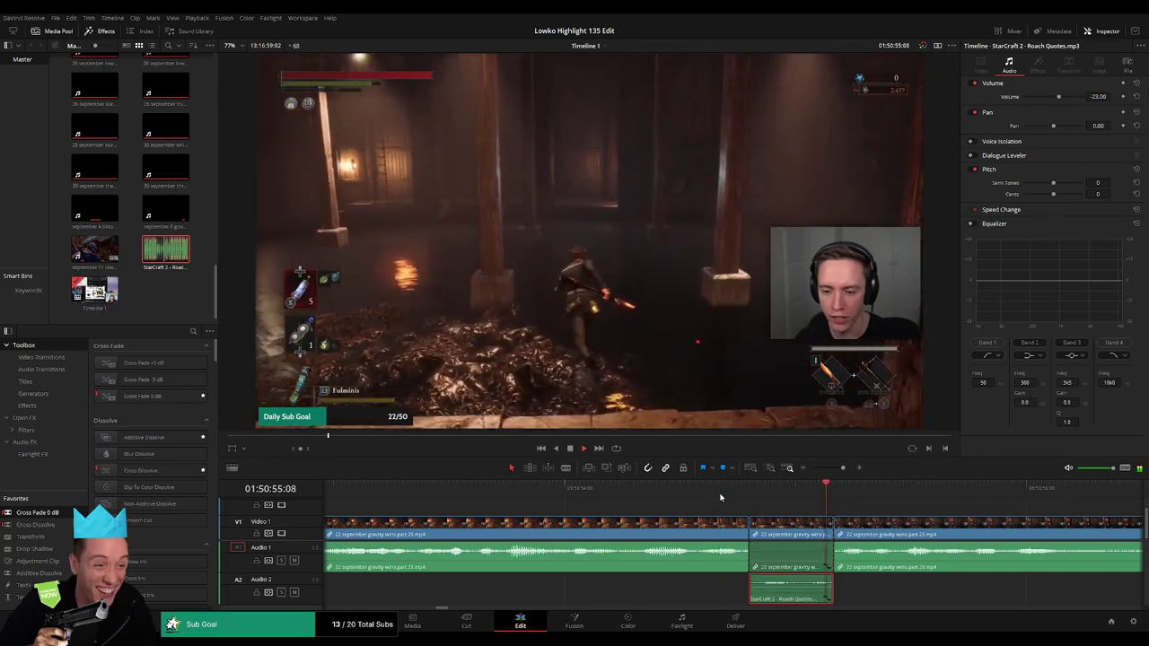
scroll(782, 502, down, 3)
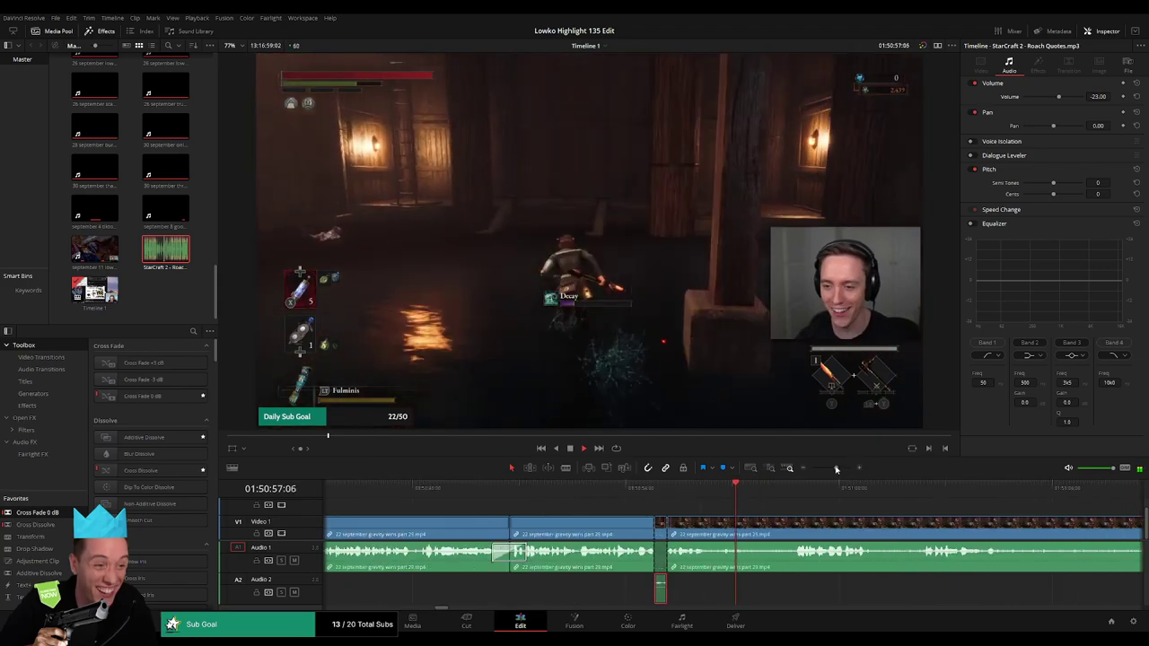
click(780, 506)
click(763, 552)
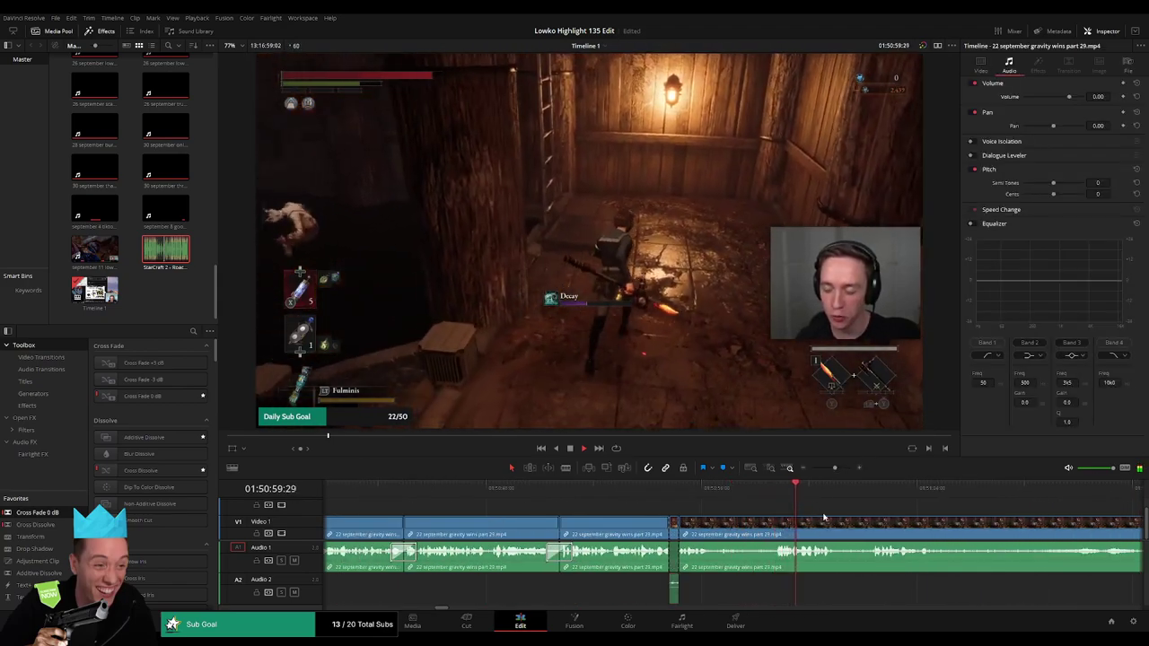
scroll(666, 510, right, 3)
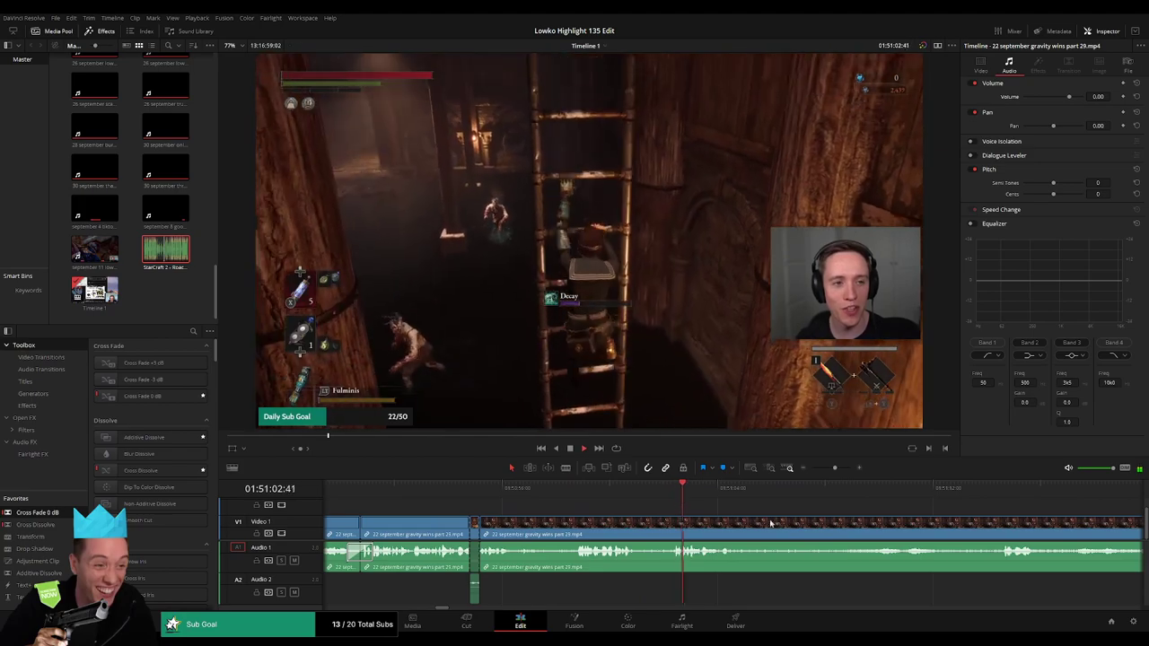
key(b)
click(642, 530)
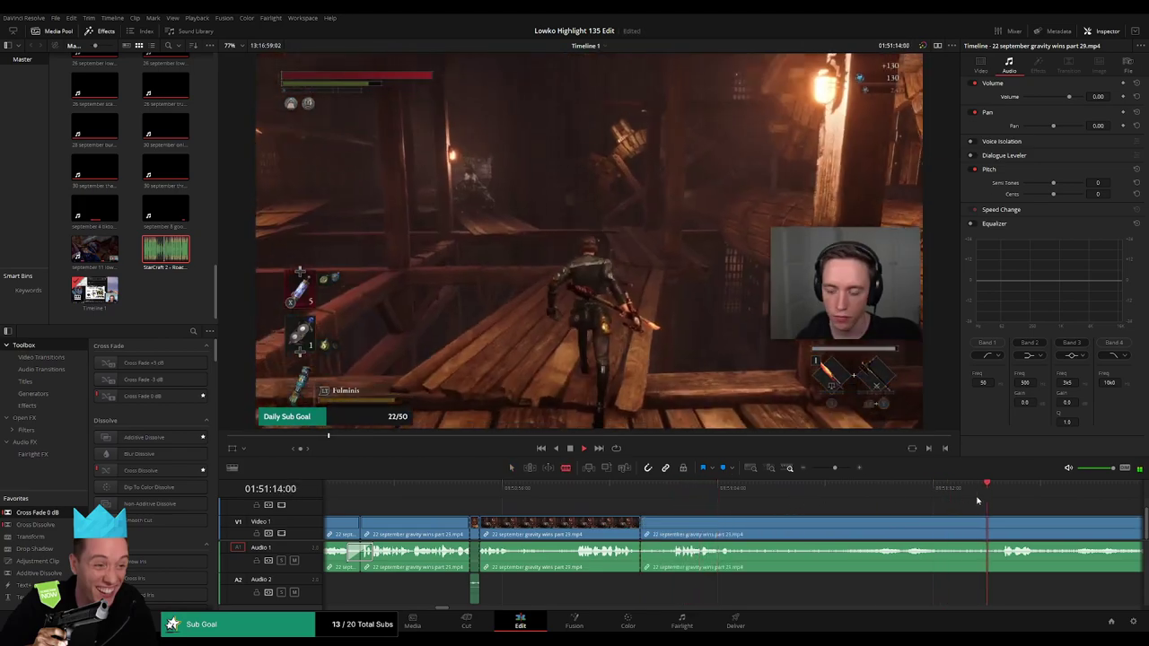
drag(834, 469, 831, 469)
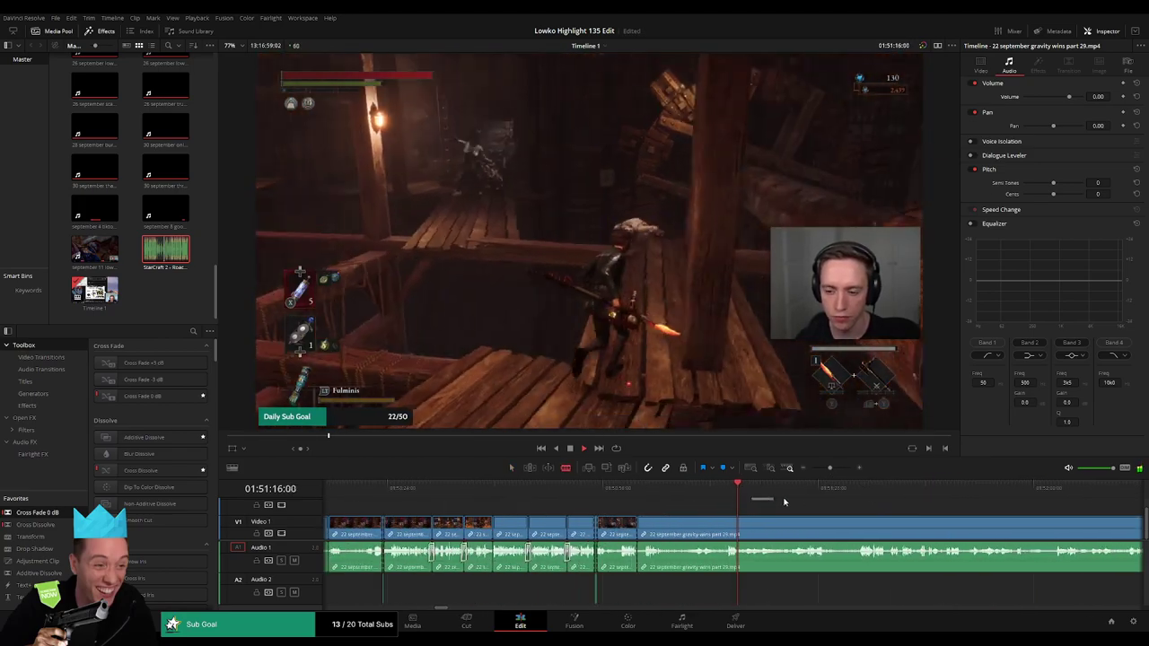
scroll(857, 495, right, 3)
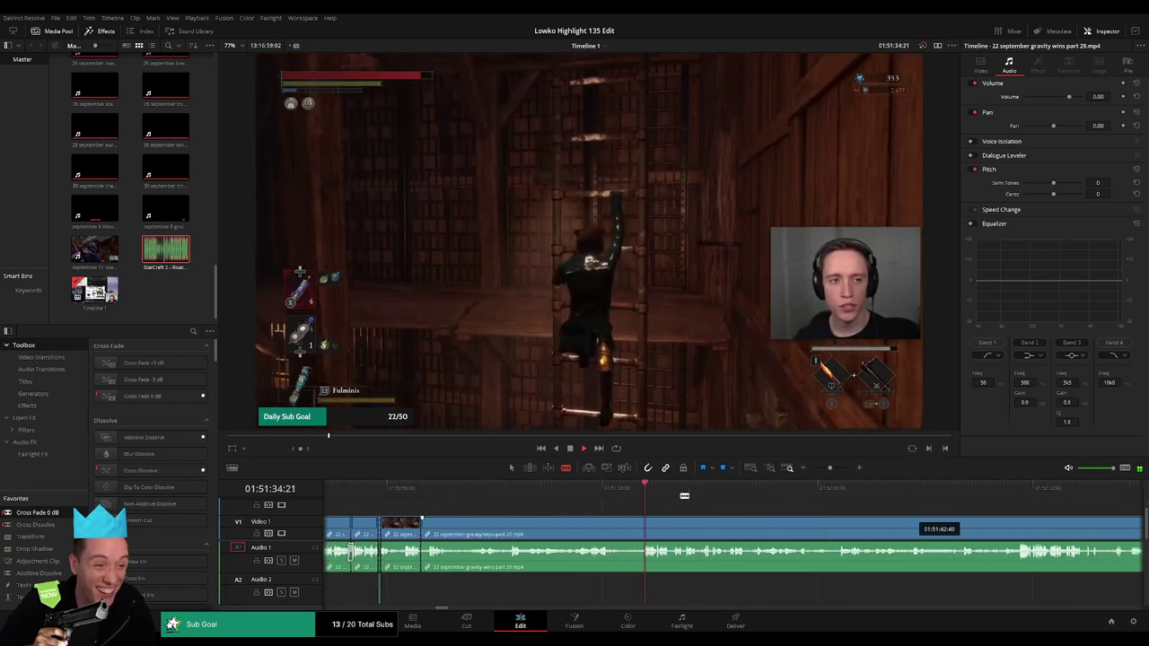
click(676, 489)
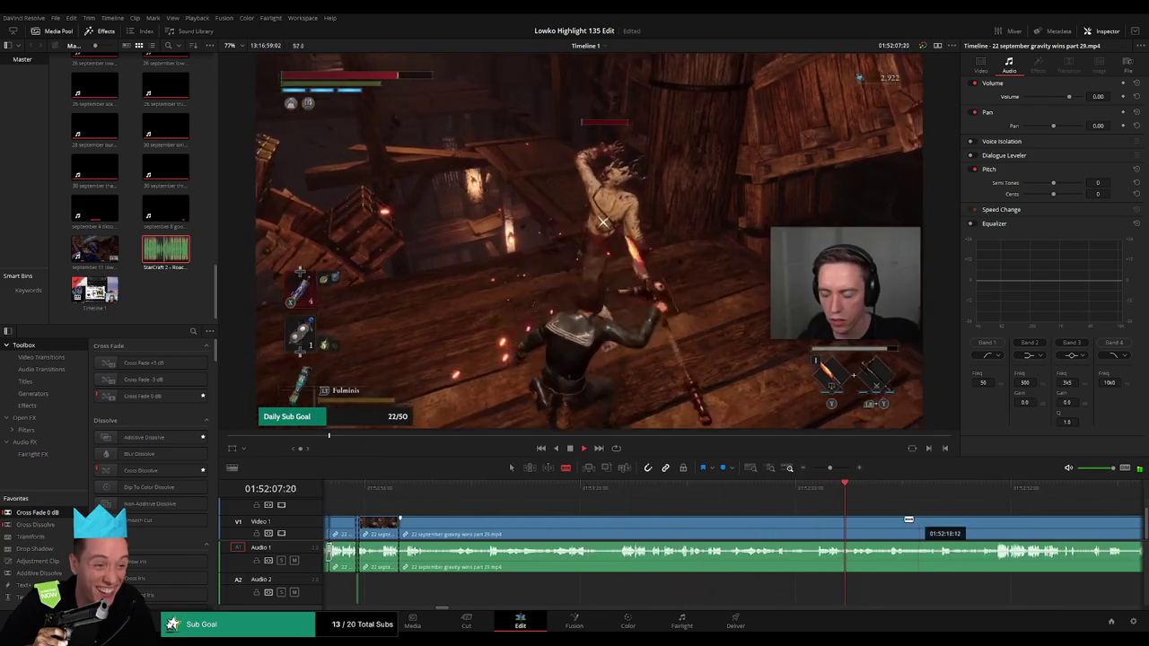
scroll(694, 508, right, 3)
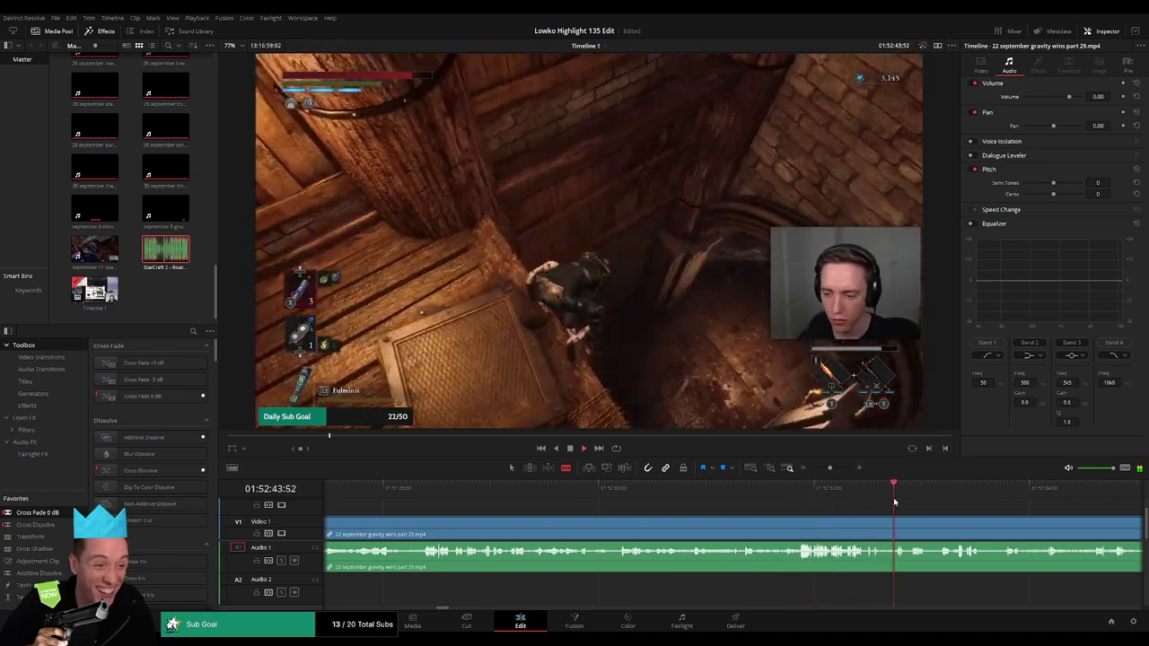
scroll(953, 521, right, 3)
click(724, 489)
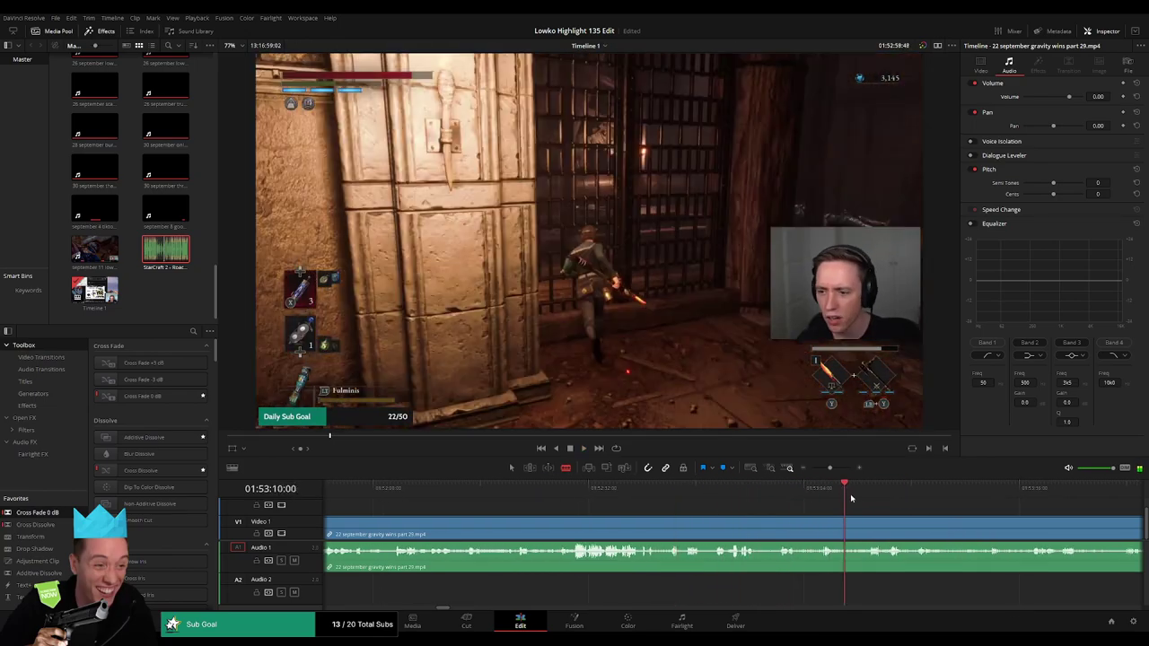
scroll(899, 505, right, 3)
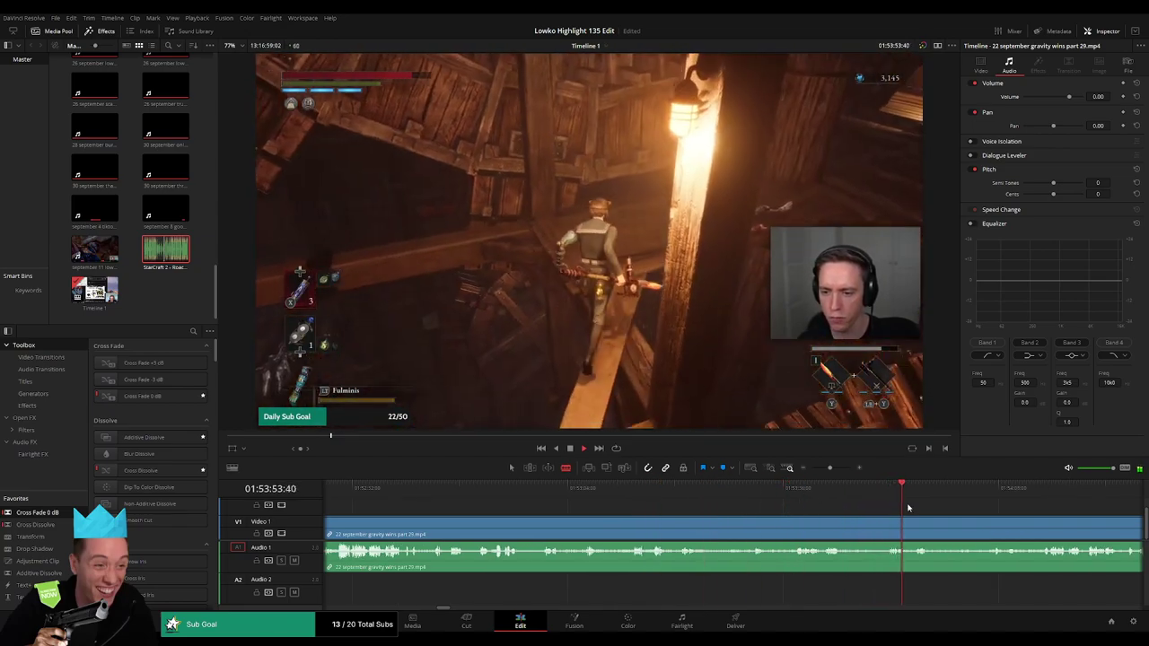
click(975, 493)
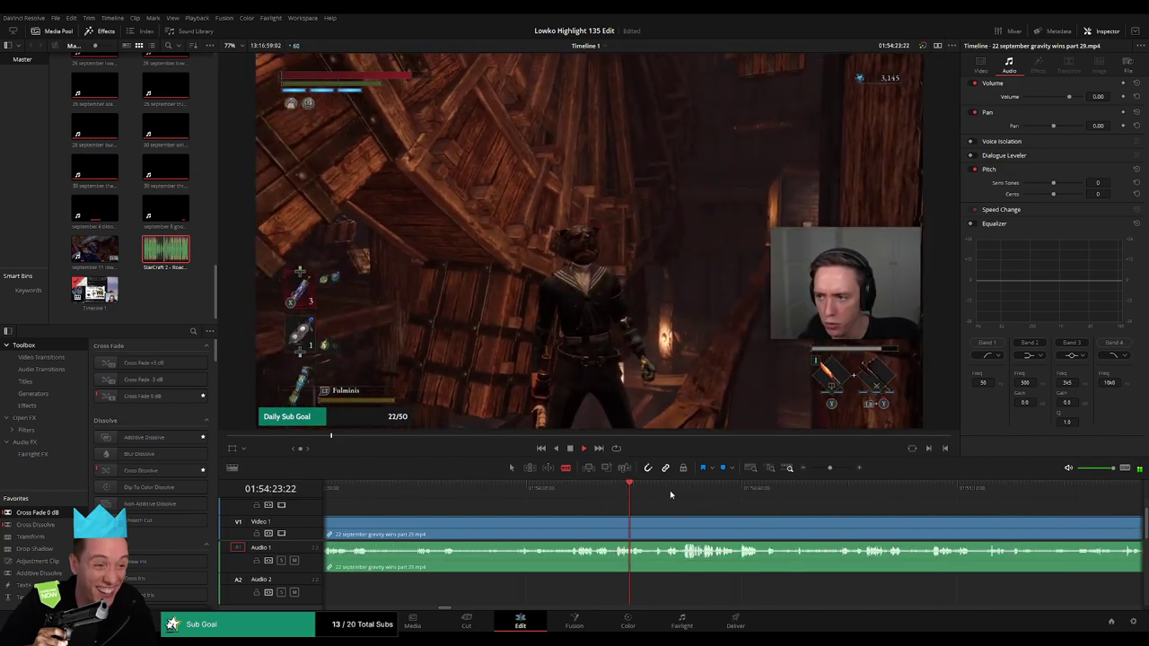
click(673, 492)
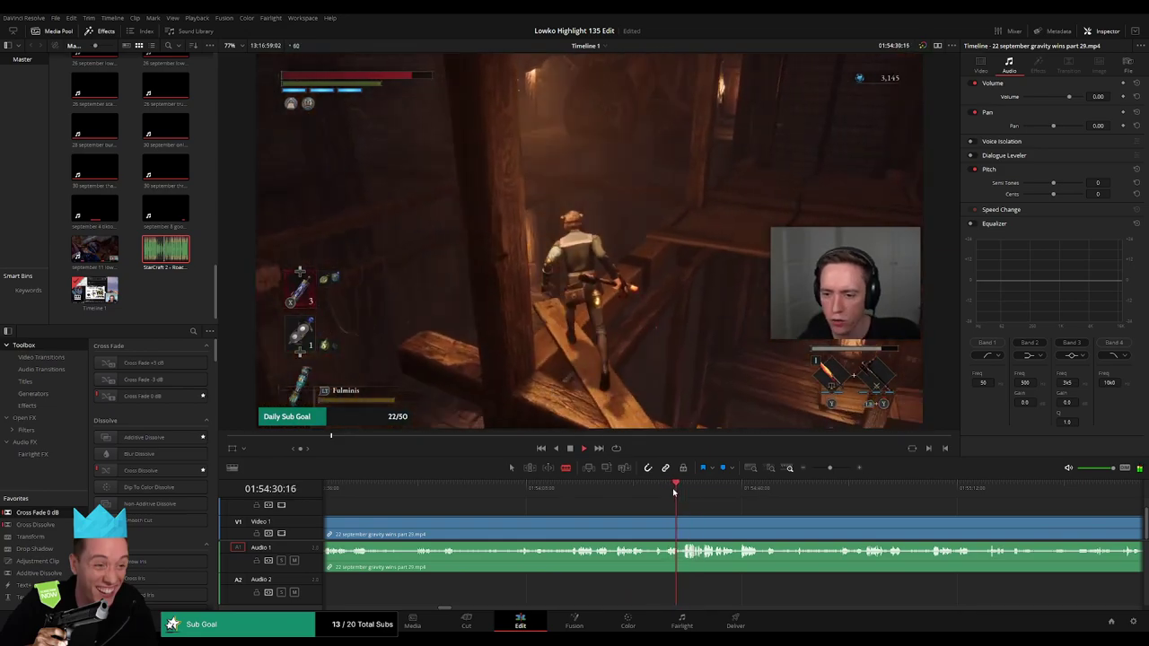
click(742, 492)
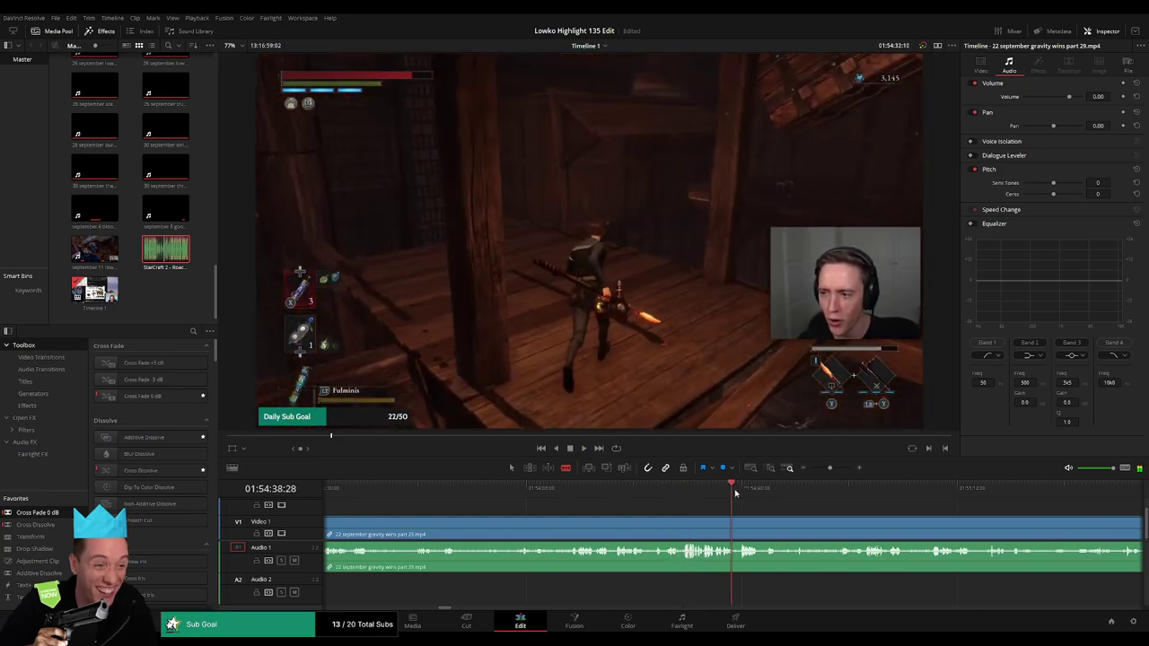
click(970, 492)
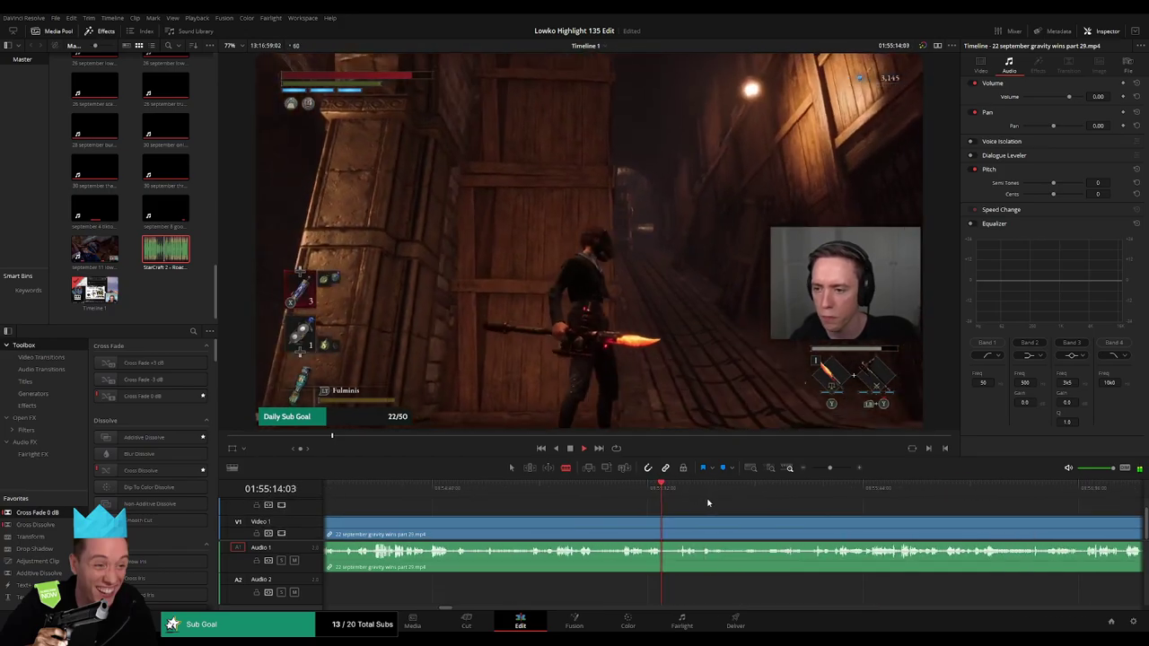
click(846, 494)
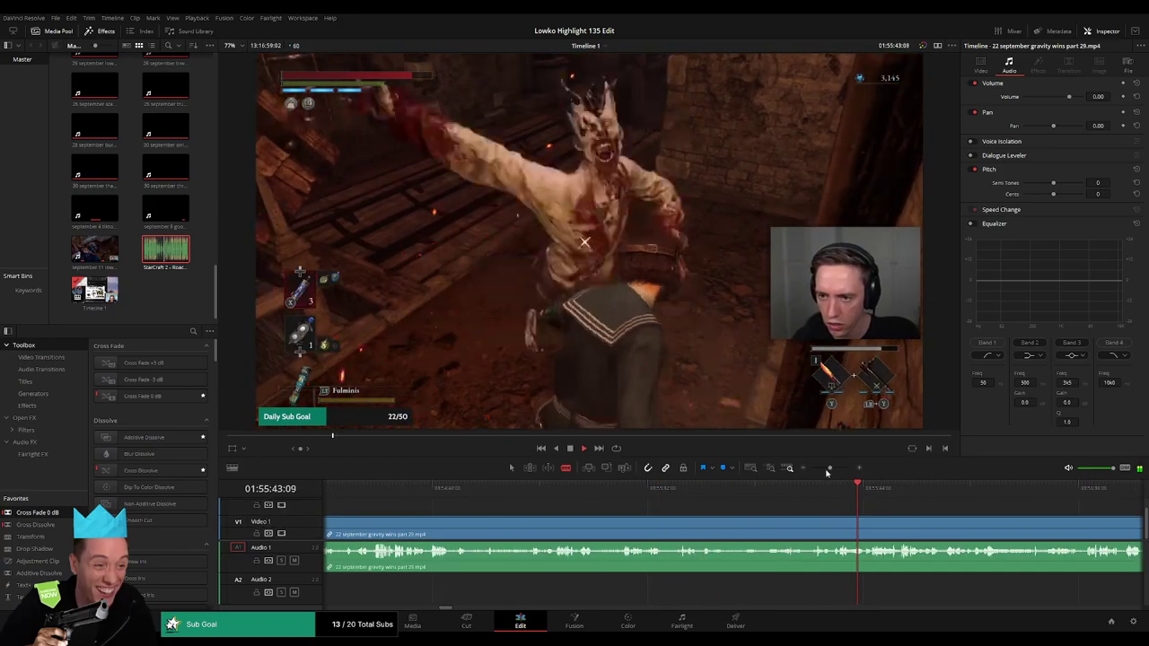
drag(830, 468, 822, 470)
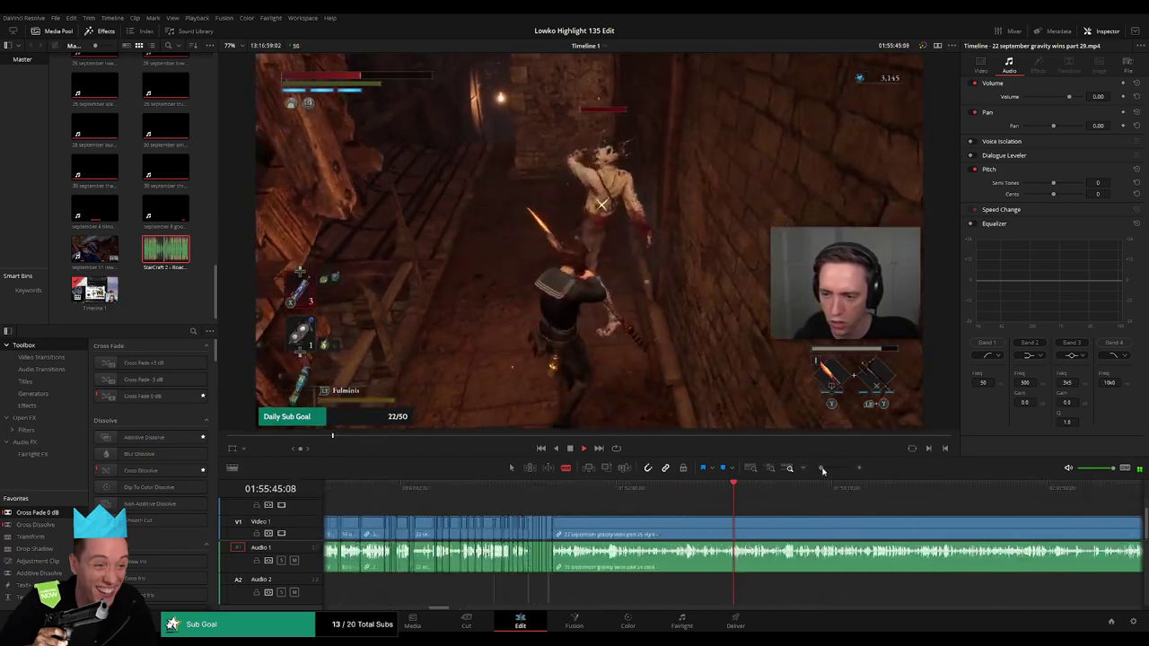
click(744, 492)
click(755, 493)
click(767, 492)
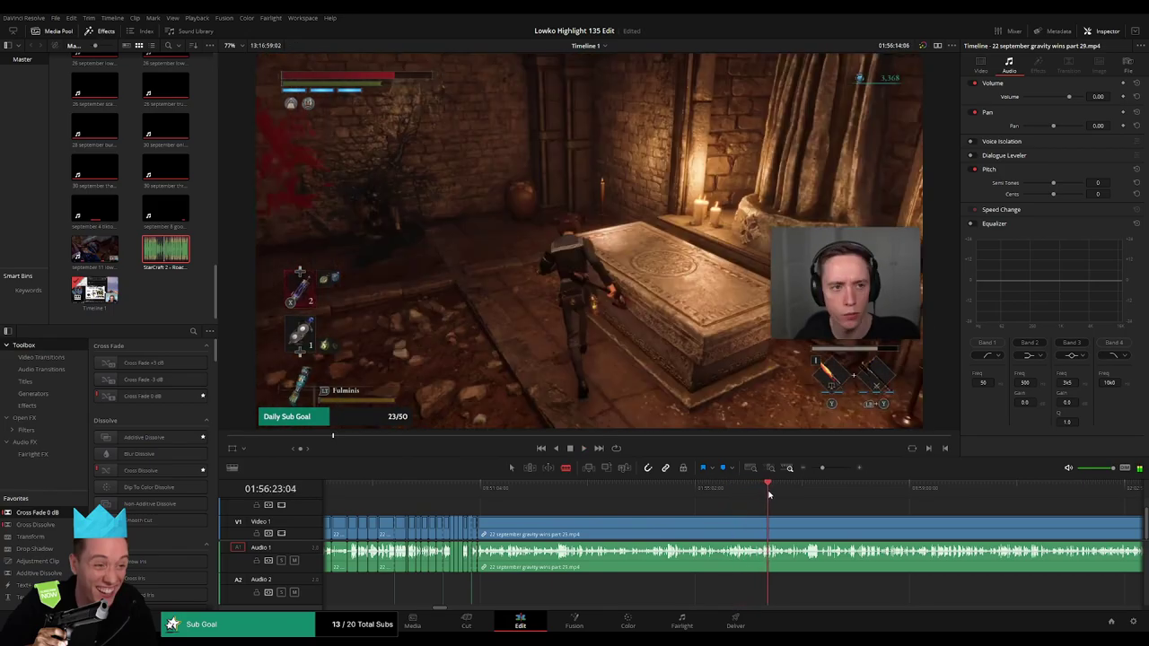
click(781, 492)
click(803, 492)
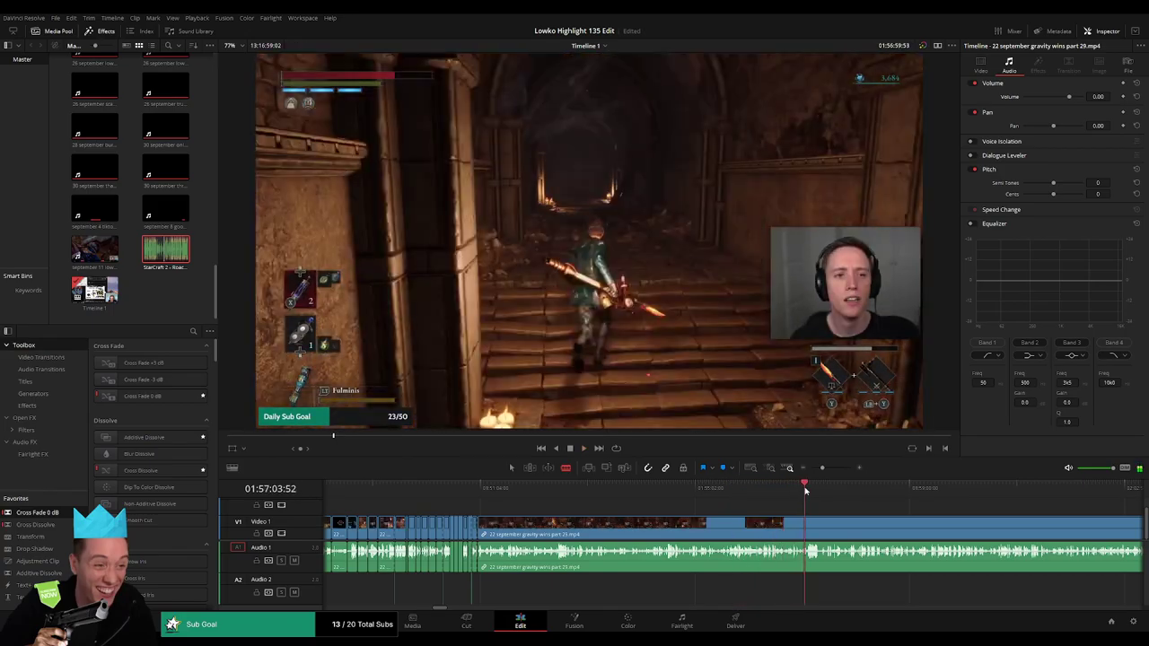
click(811, 492)
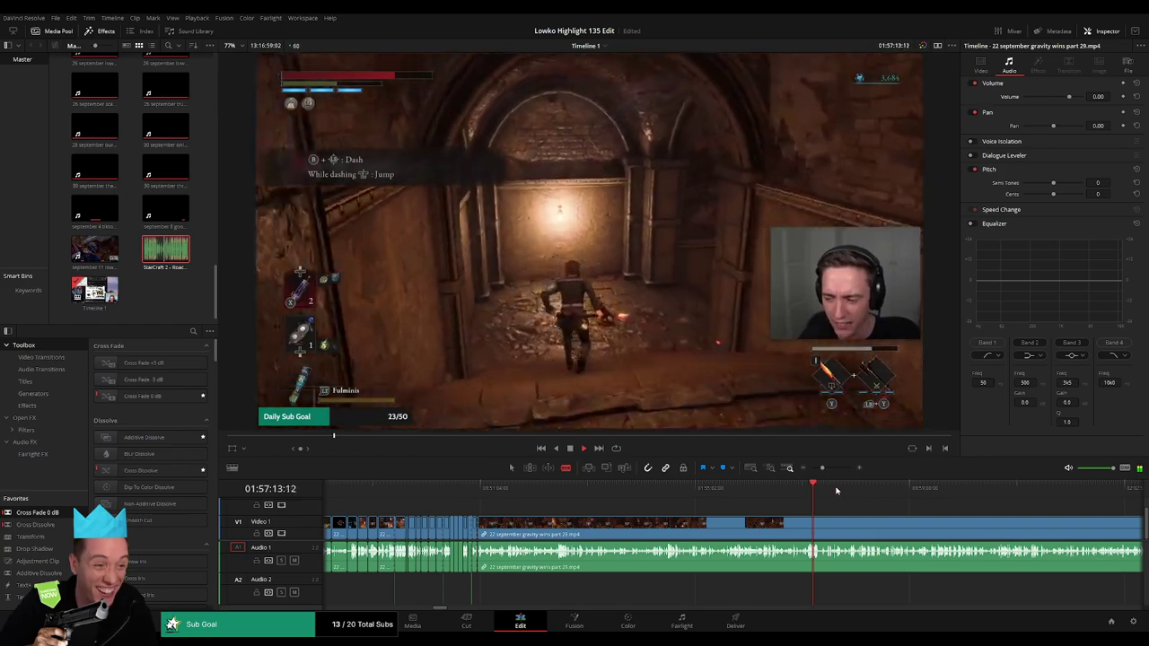
click(827, 491)
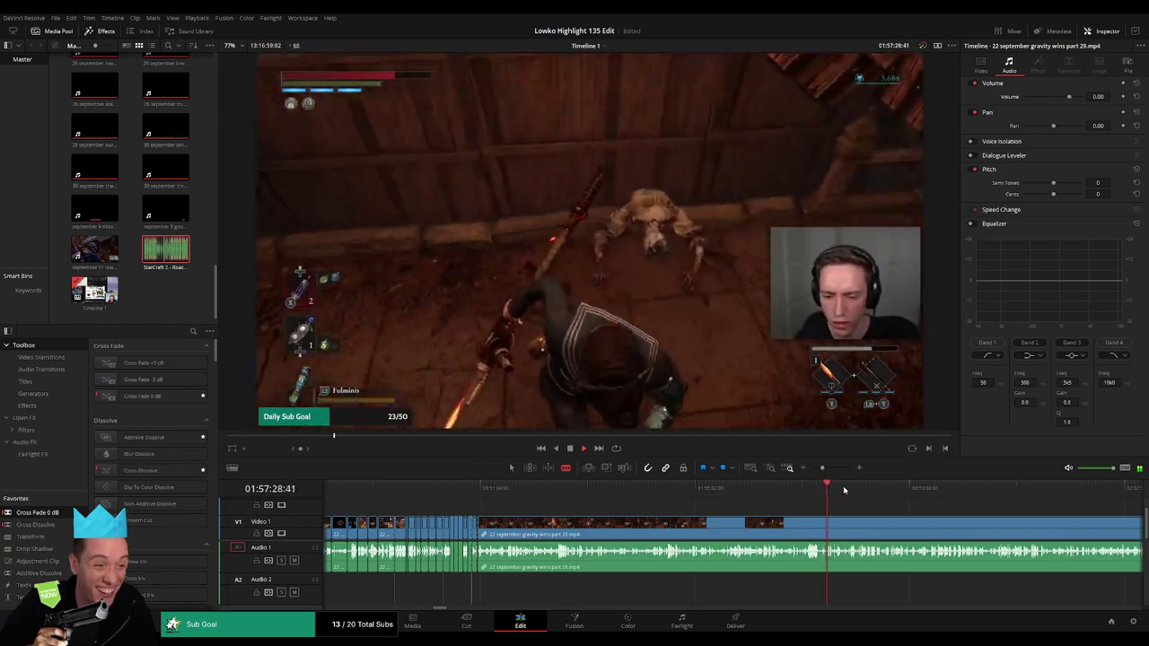
click(855, 489)
click(881, 491)
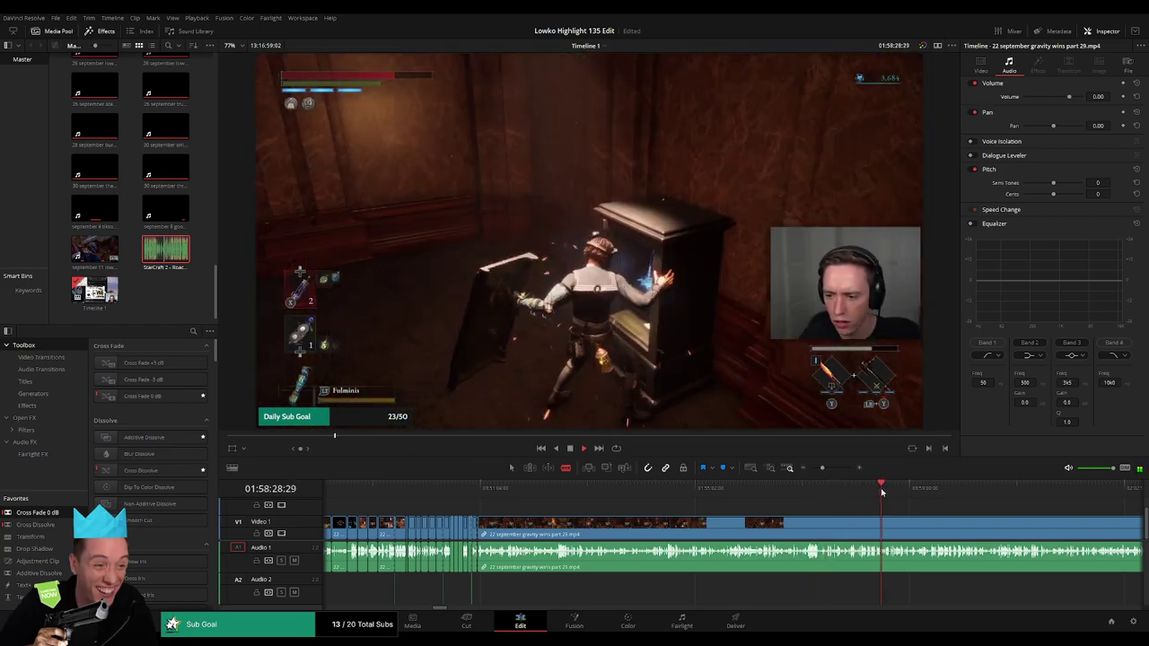
click(898, 494)
click(929, 494)
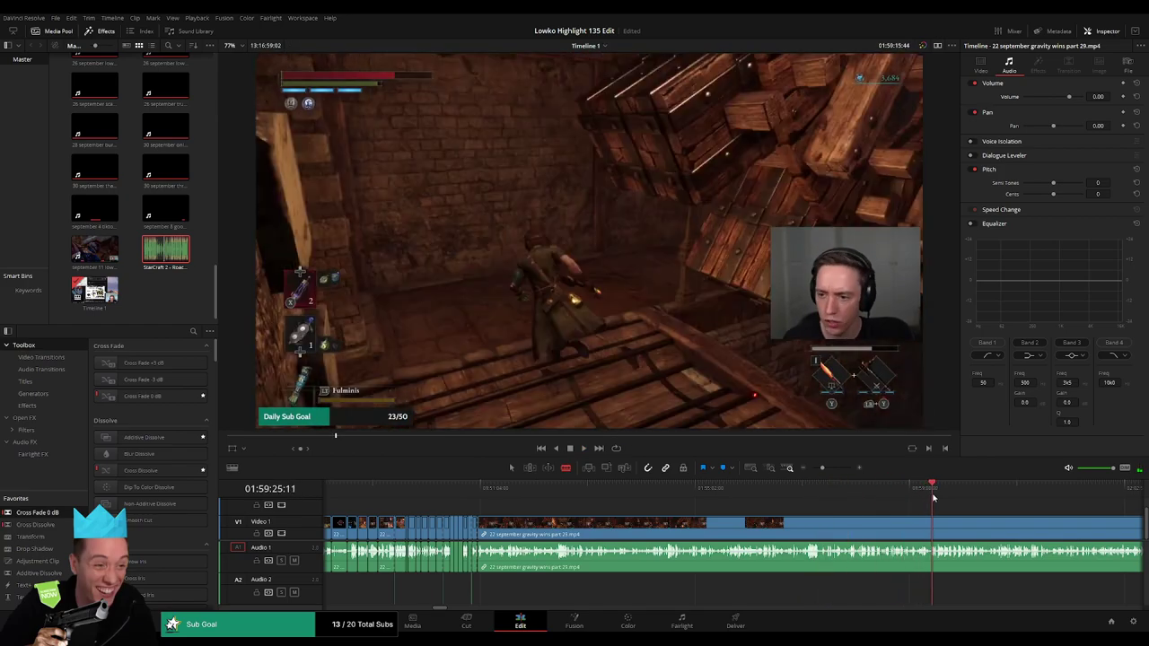
click(941, 494)
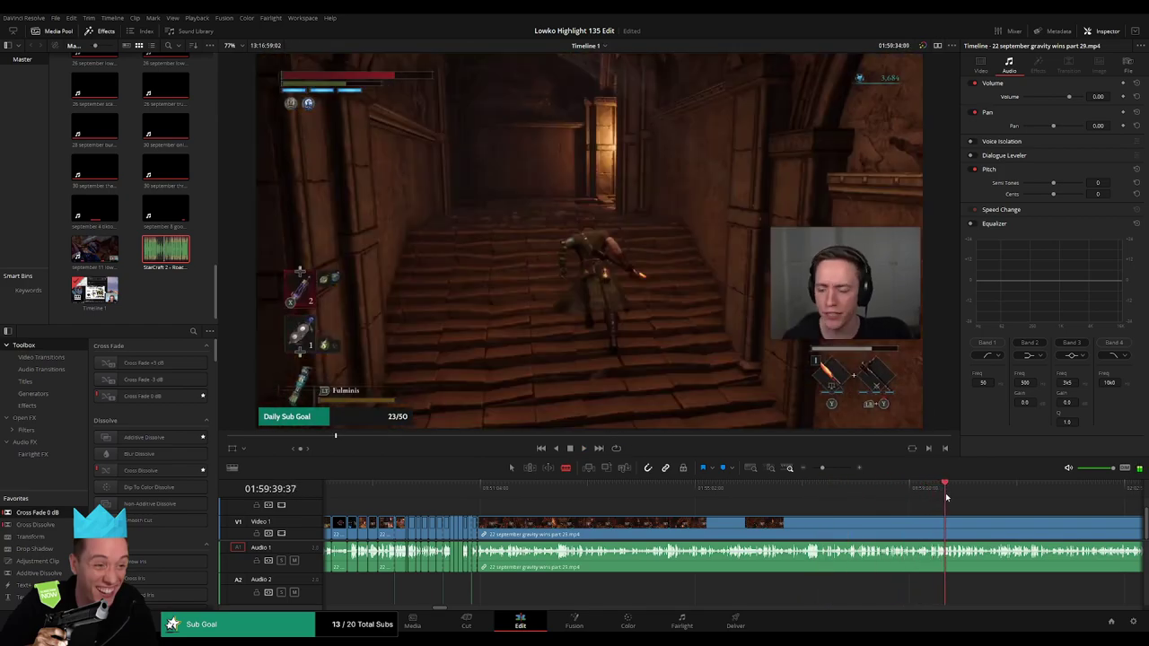
click(952, 495)
click(959, 493)
mouse_move(970, 497)
mouse_down()
mouse_move(615, 491)
mouse_move(682, 489)
mouse_up()
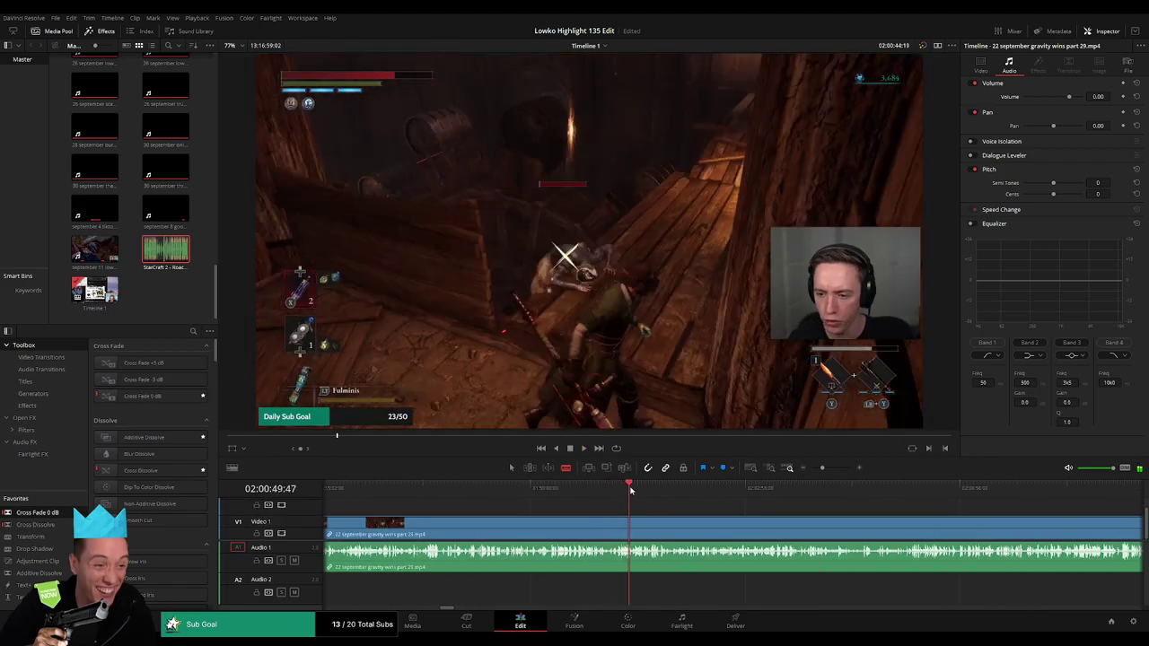
key(space)
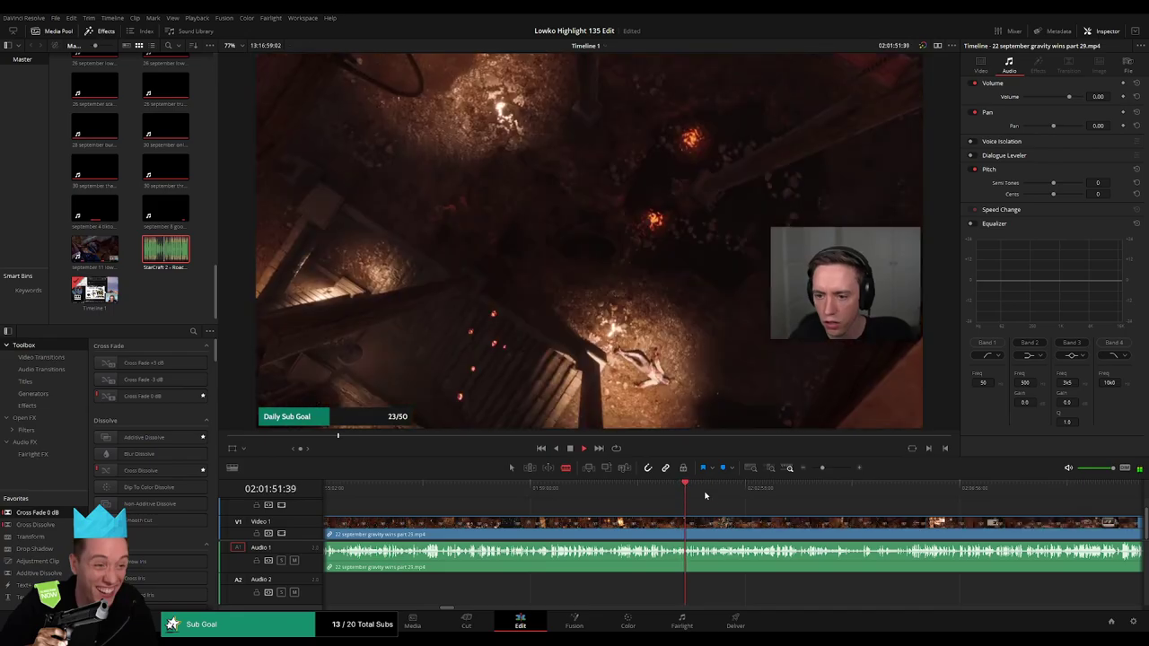
click(677, 492)
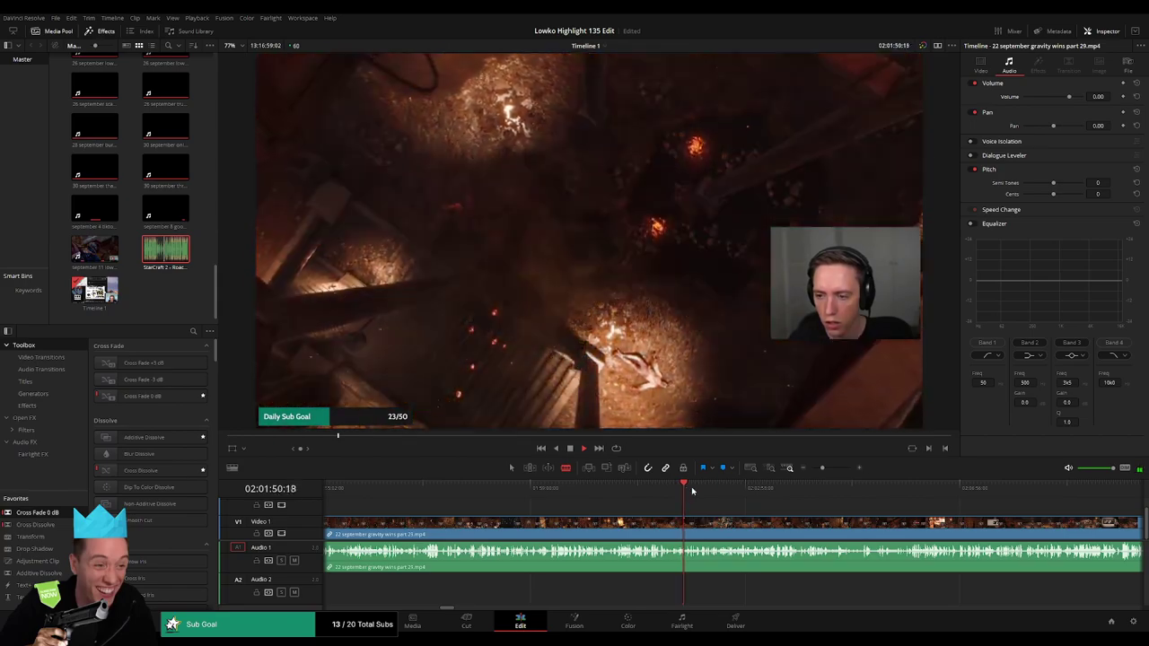
click(709, 491)
click(739, 492)
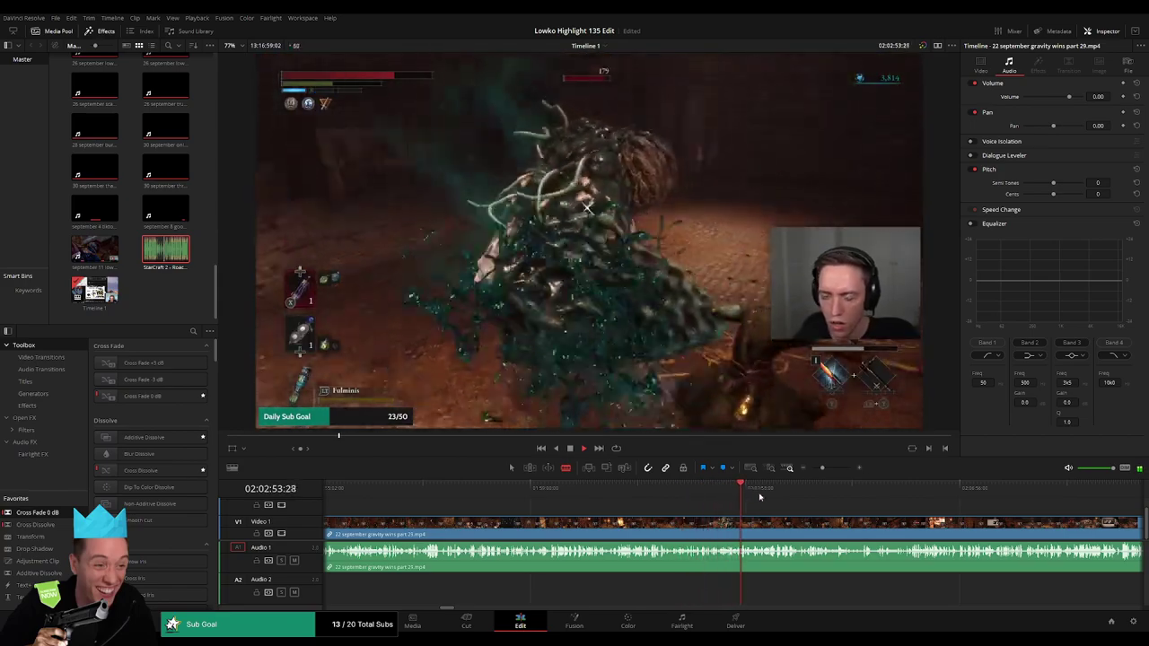
click(790, 493)
click(826, 492)
click(853, 492)
click(874, 492)
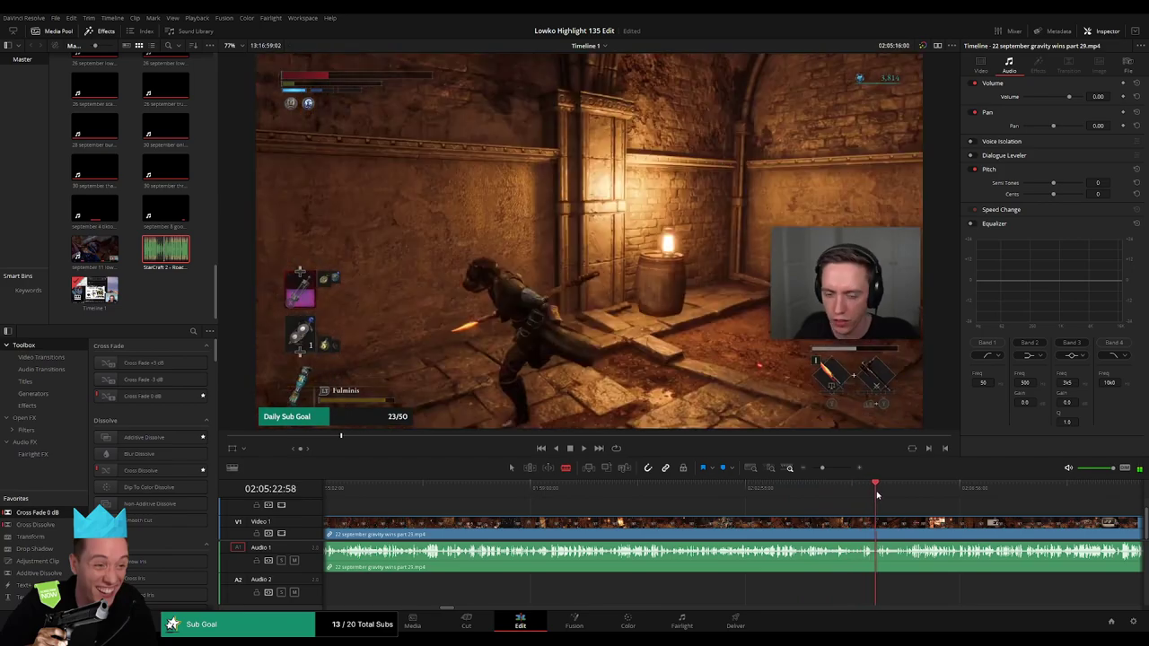
click(888, 492)
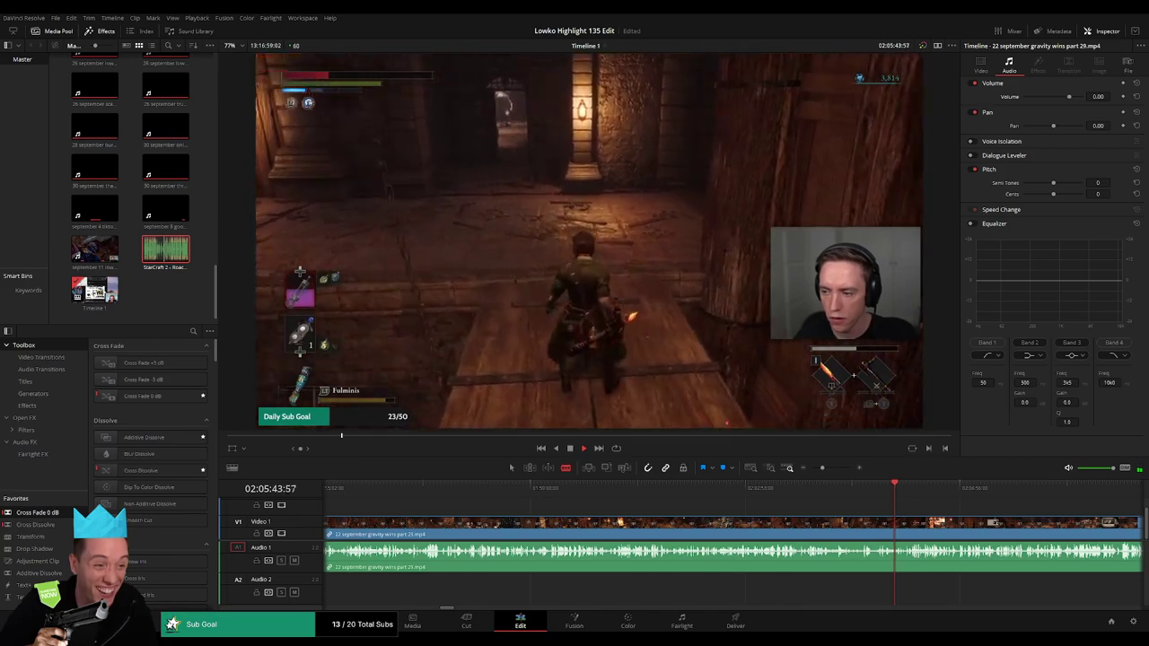
scroll(850, 517, right, 3)
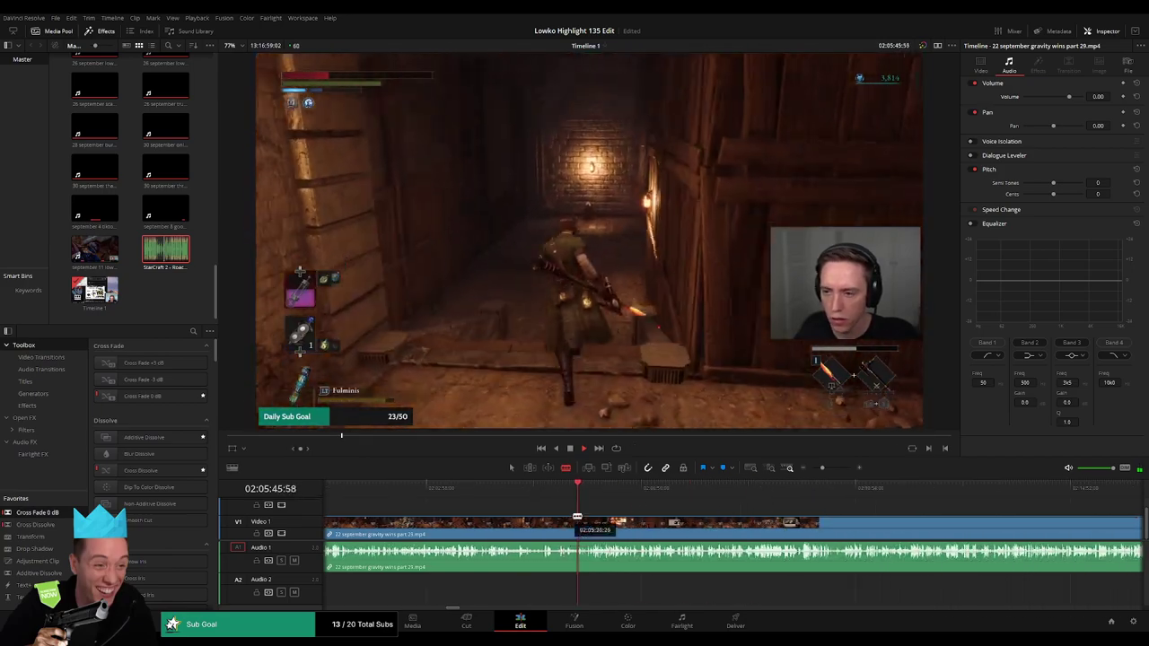
drag(551, 493, 575, 494)
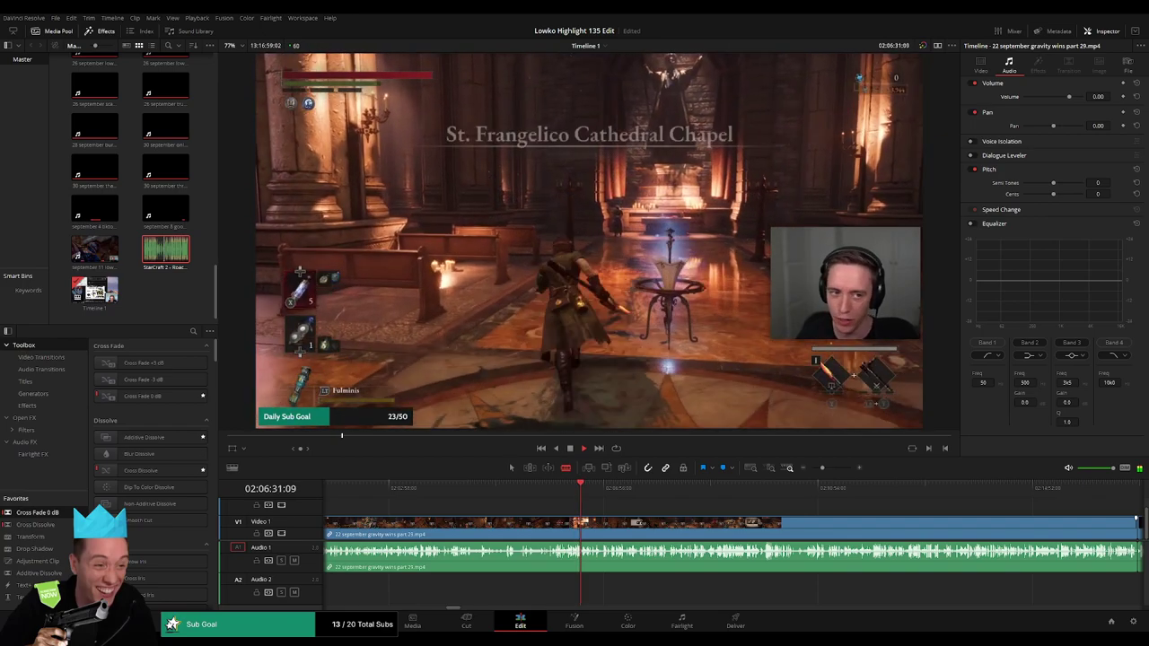
drag(580, 493, 863, 495)
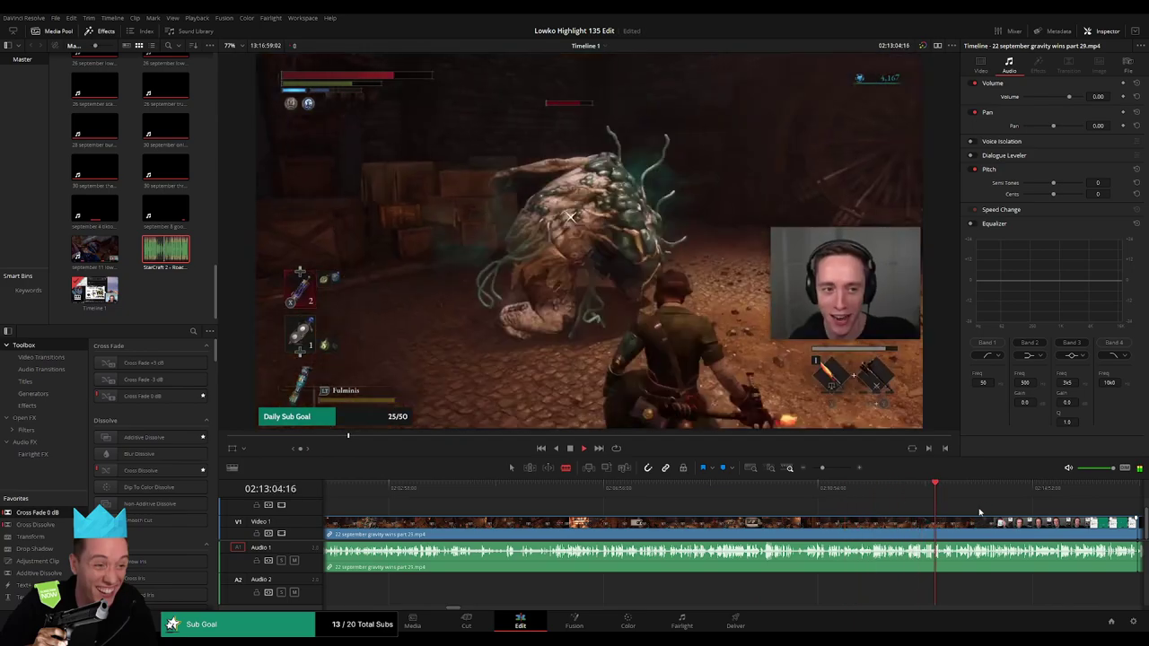
drag(691, 493, 698, 492)
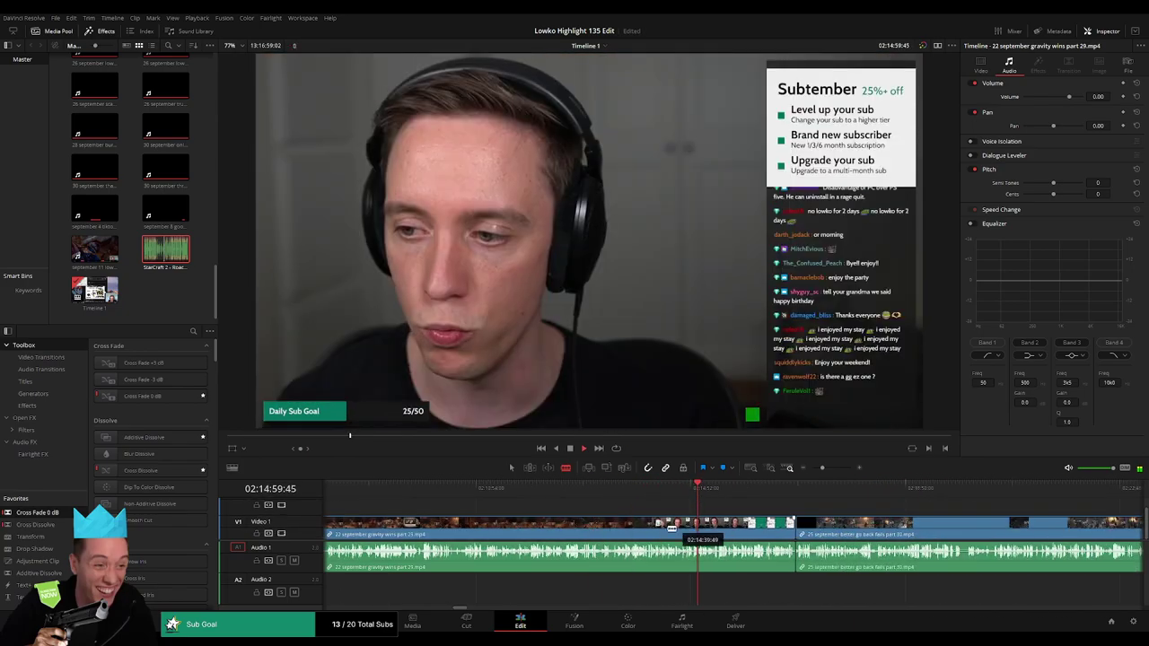
key(Down)
key(shift+z)
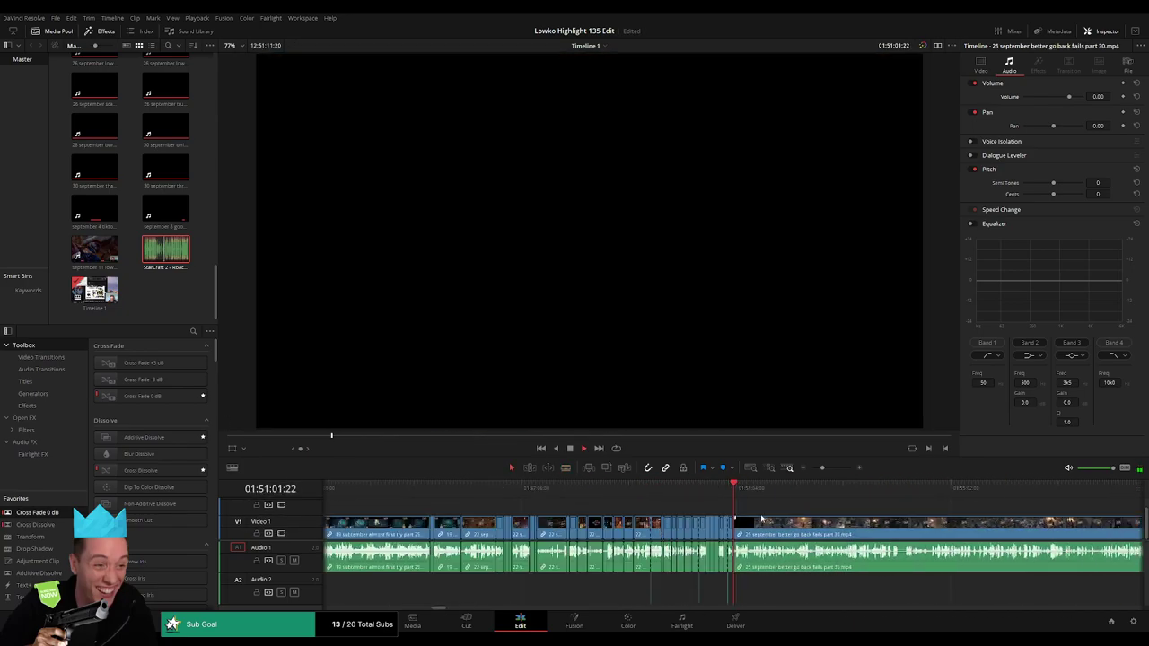
click(757, 500)
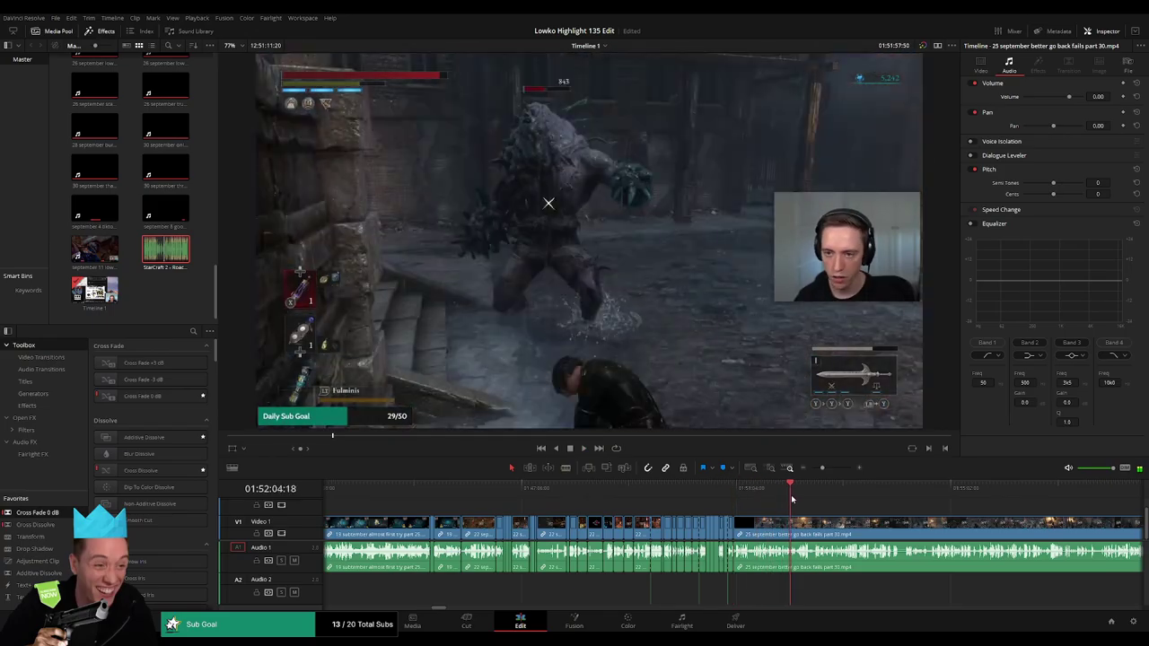
click(796, 493)
key(space)
scroll(609, 518, right, 3)
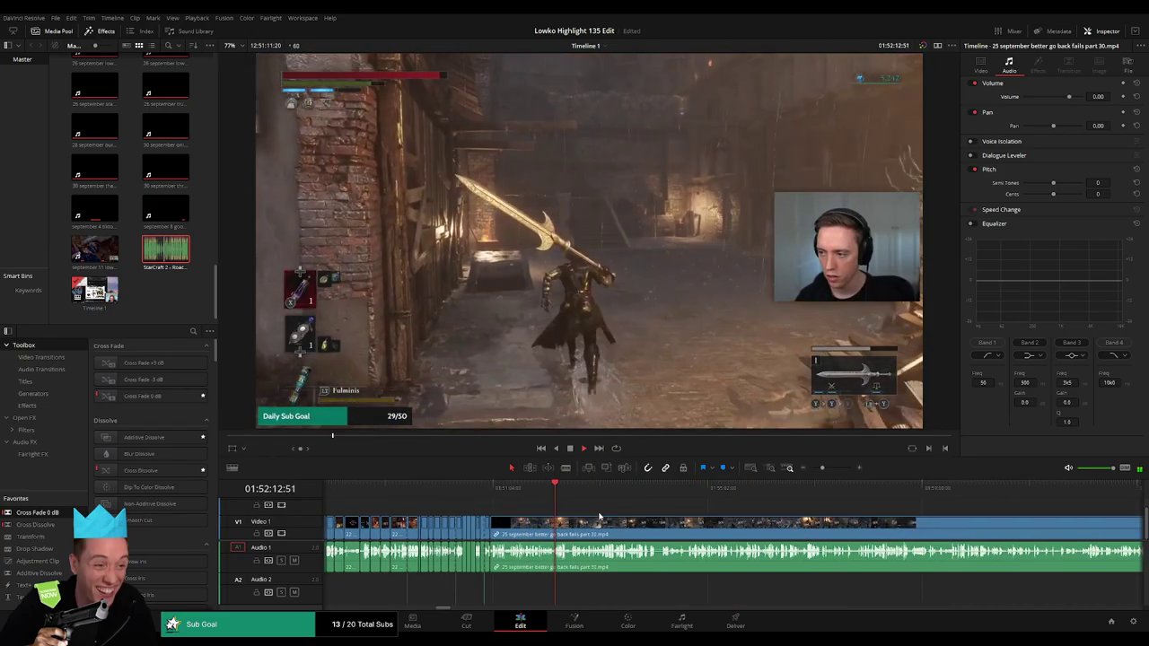
mouse_move(821, 468)
mouse_down()
mouse_move(802, 472)
mouse_move(826, 469)
mouse_up()
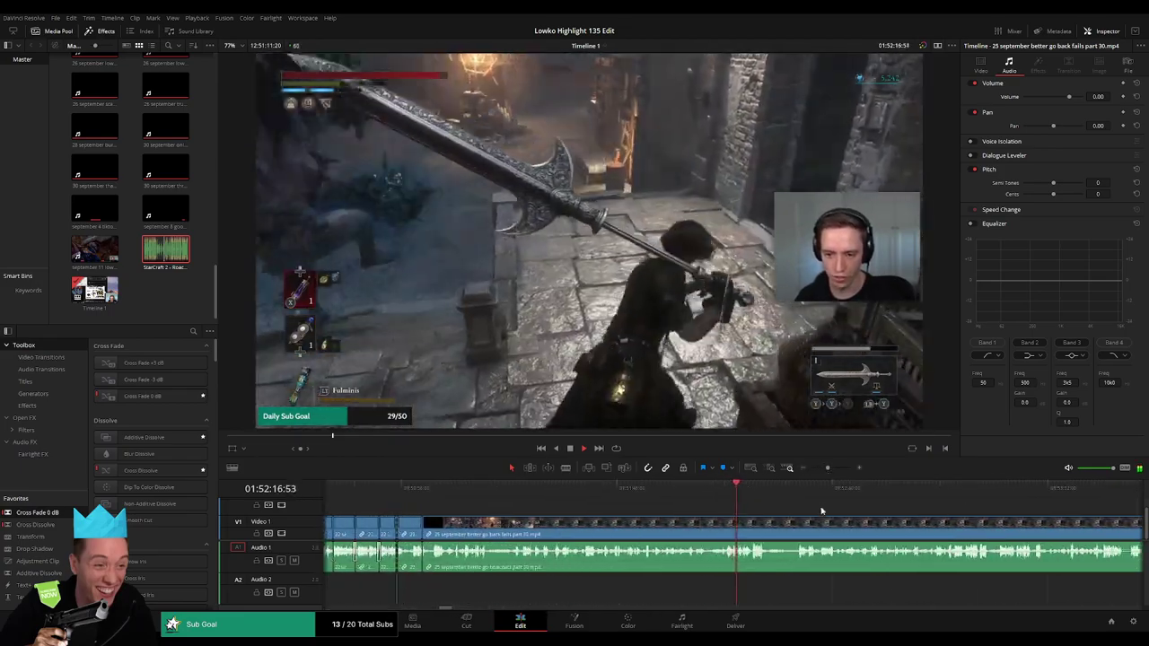
scroll(750, 524, right, 2)
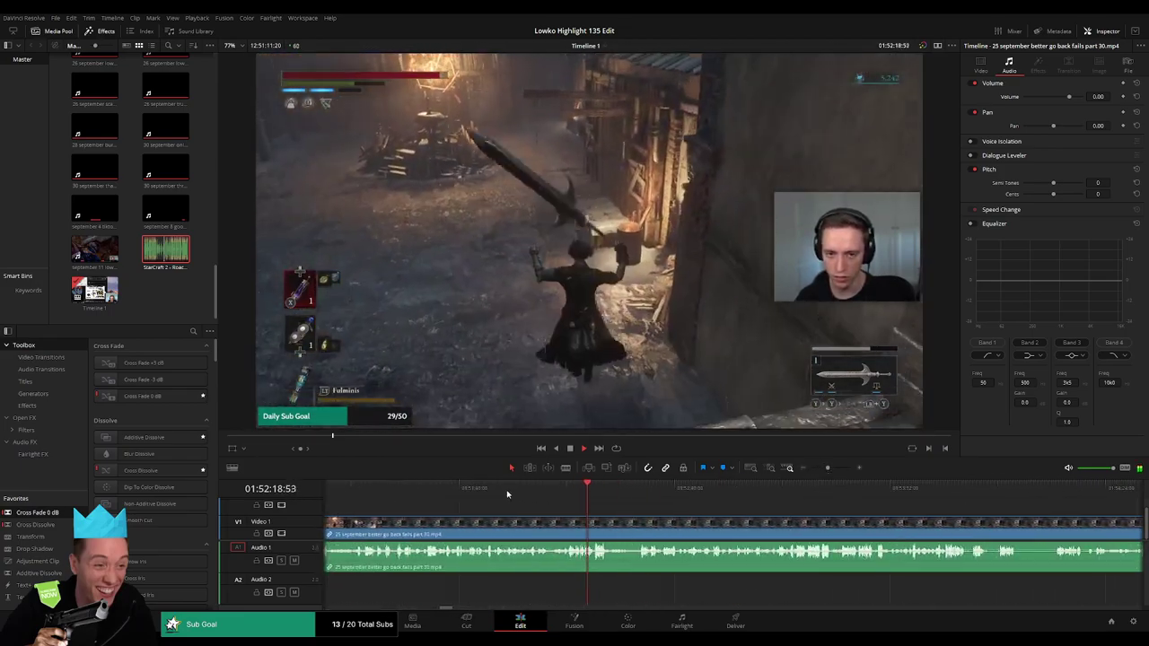
drag(426, 493, 867, 490)
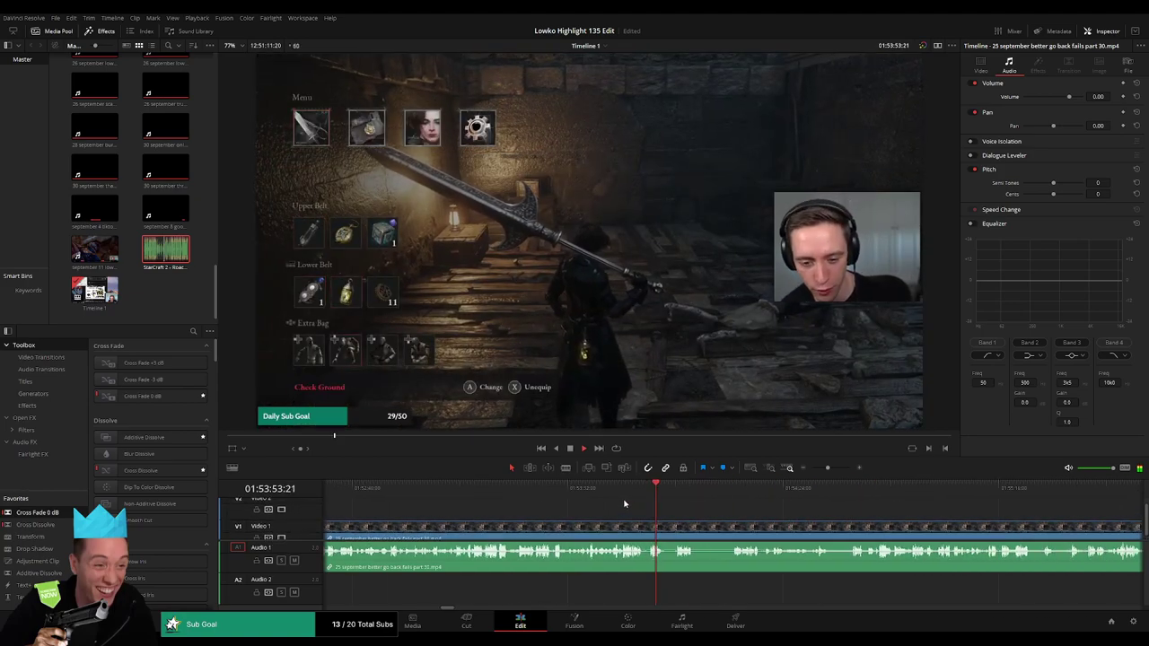
mouse_move(624, 492)
mouse_down()
mouse_move(867, 498)
mouse_move(780, 494)
mouse_move(821, 494)
mouse_up()
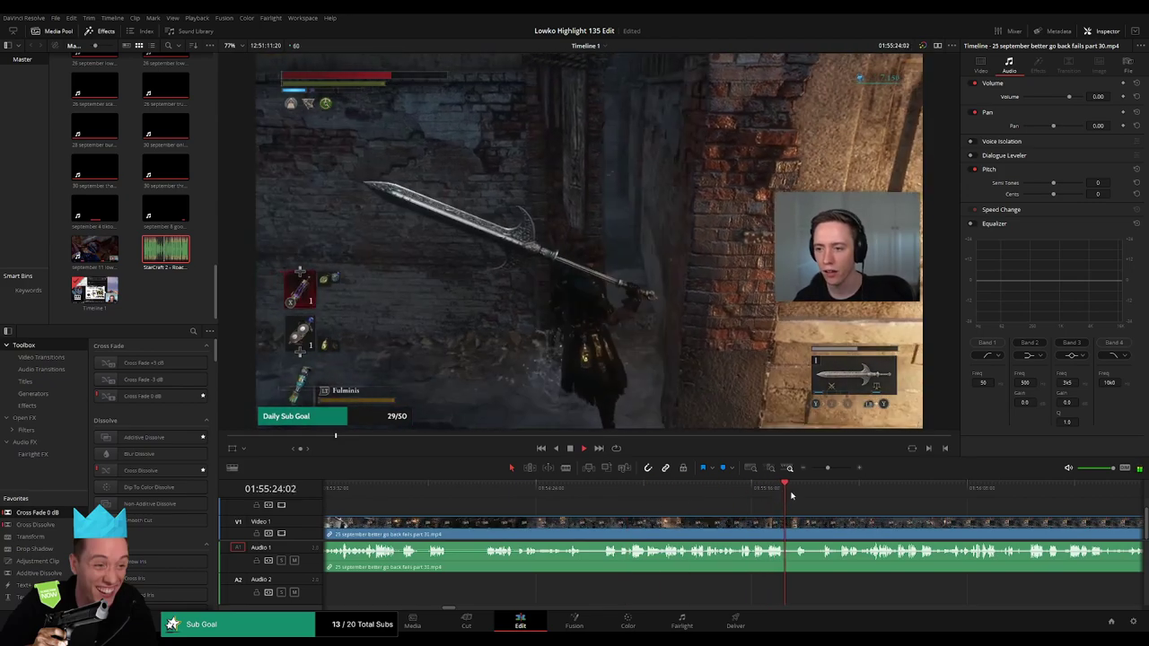
drag(851, 501, 844, 495)
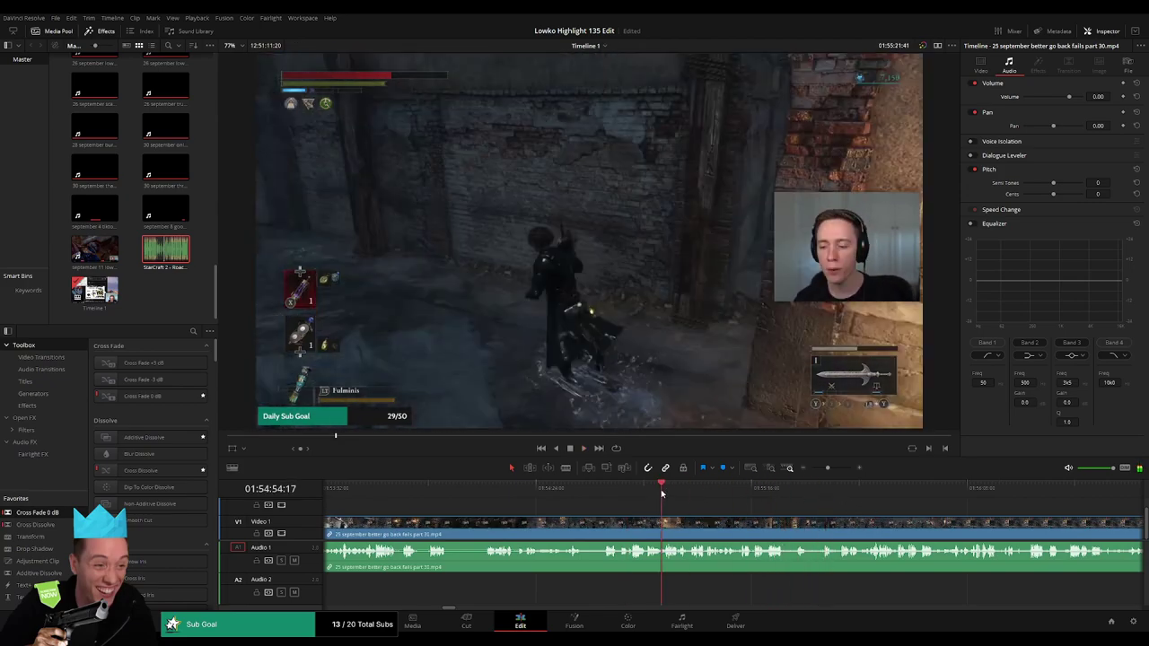
click(868, 495)
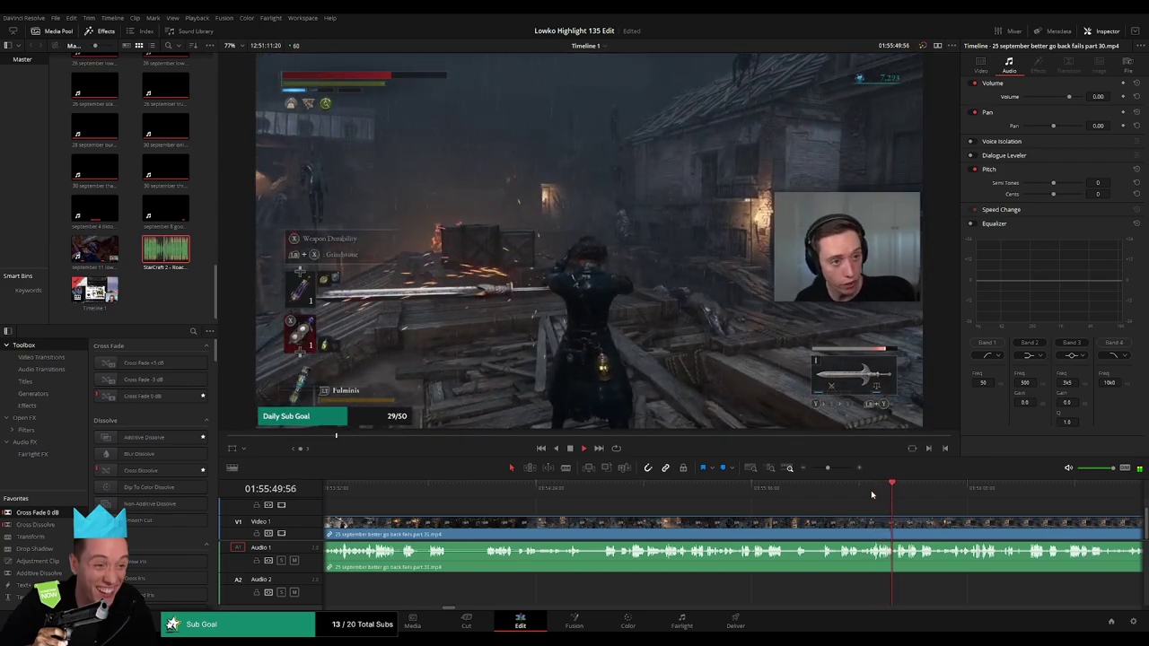
drag(828, 467, 833, 467)
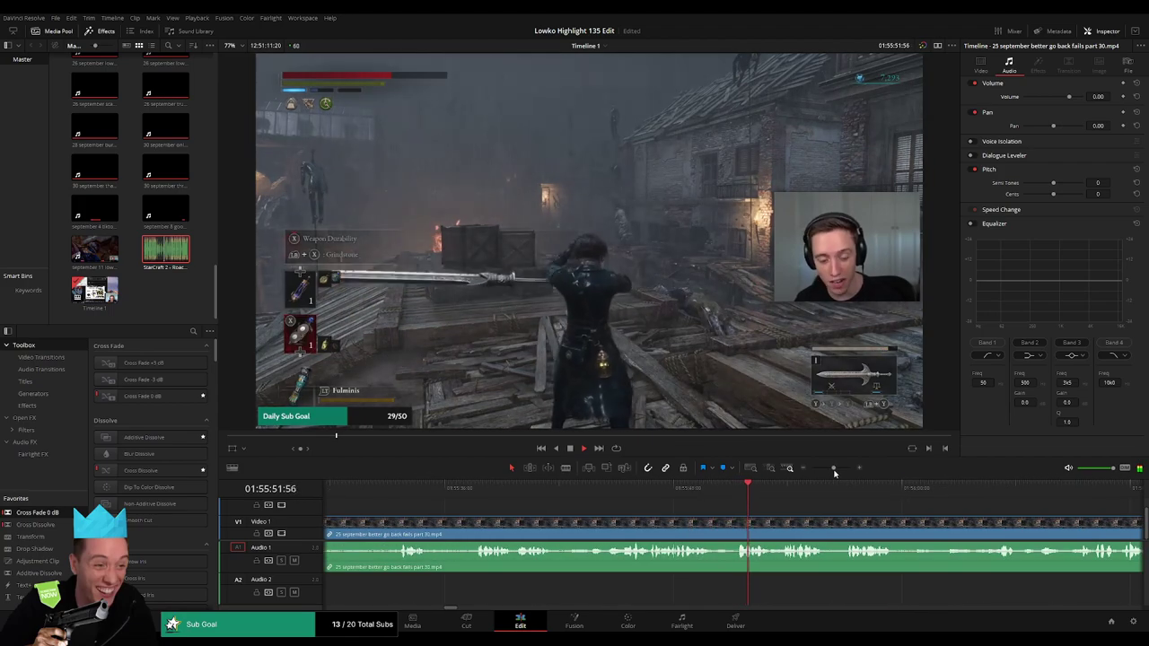
click(547, 498)
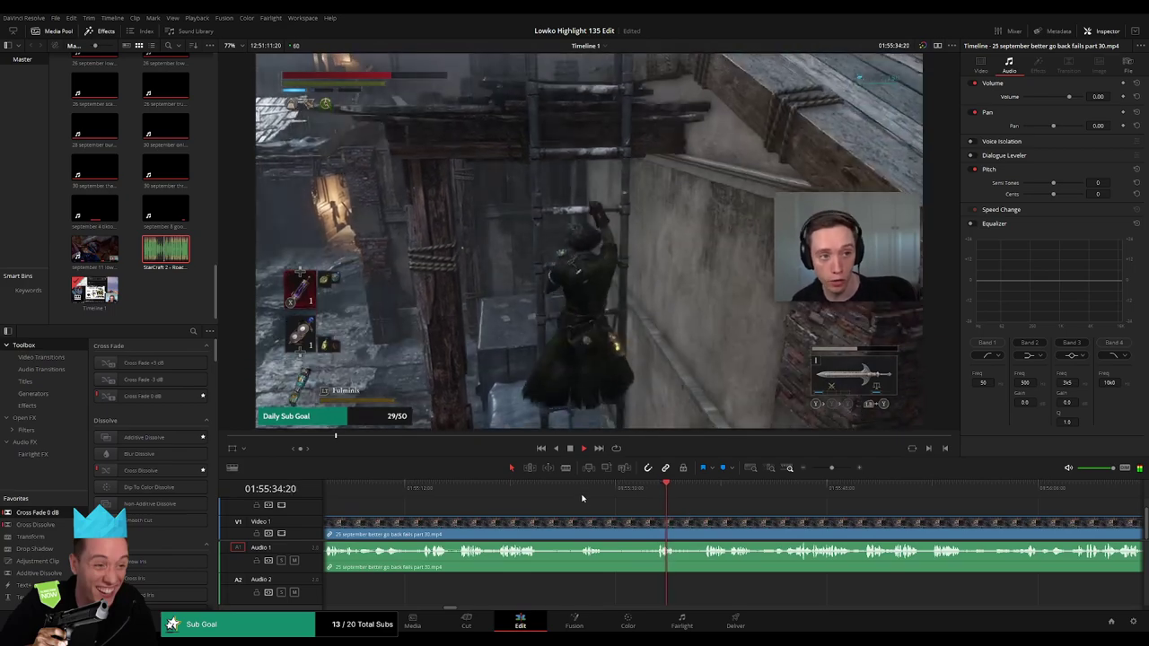
drag(641, 517, 585, 522)
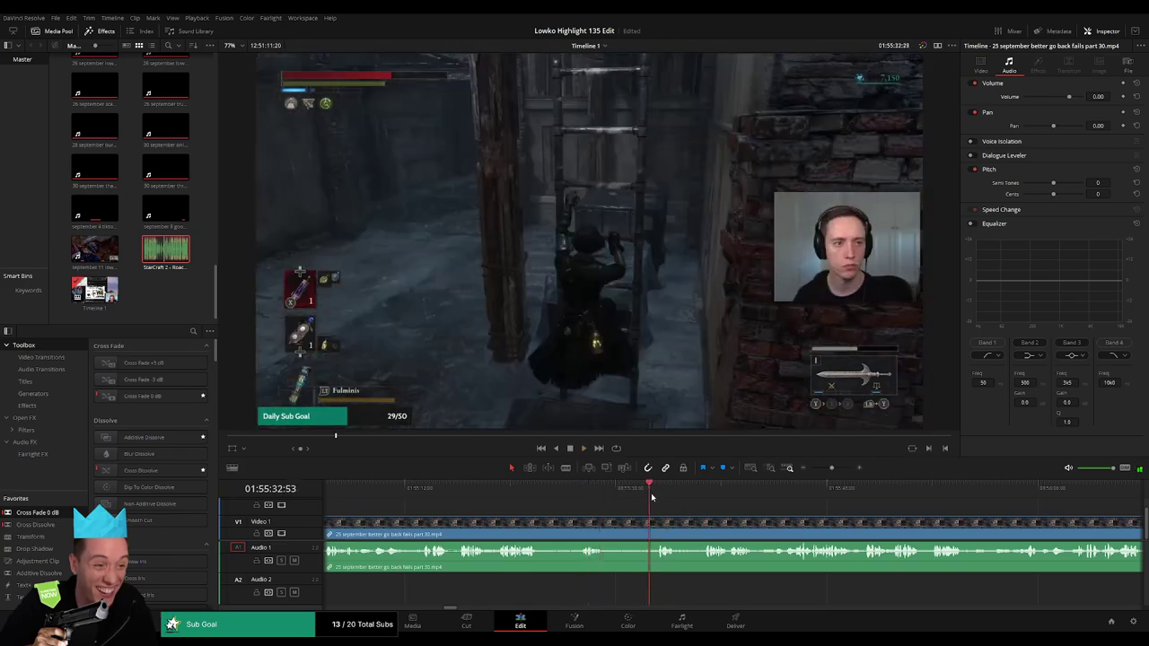
Split at the current frame and ripple-delete the idle part plus a leftover sliver.
key(ctrl+b)
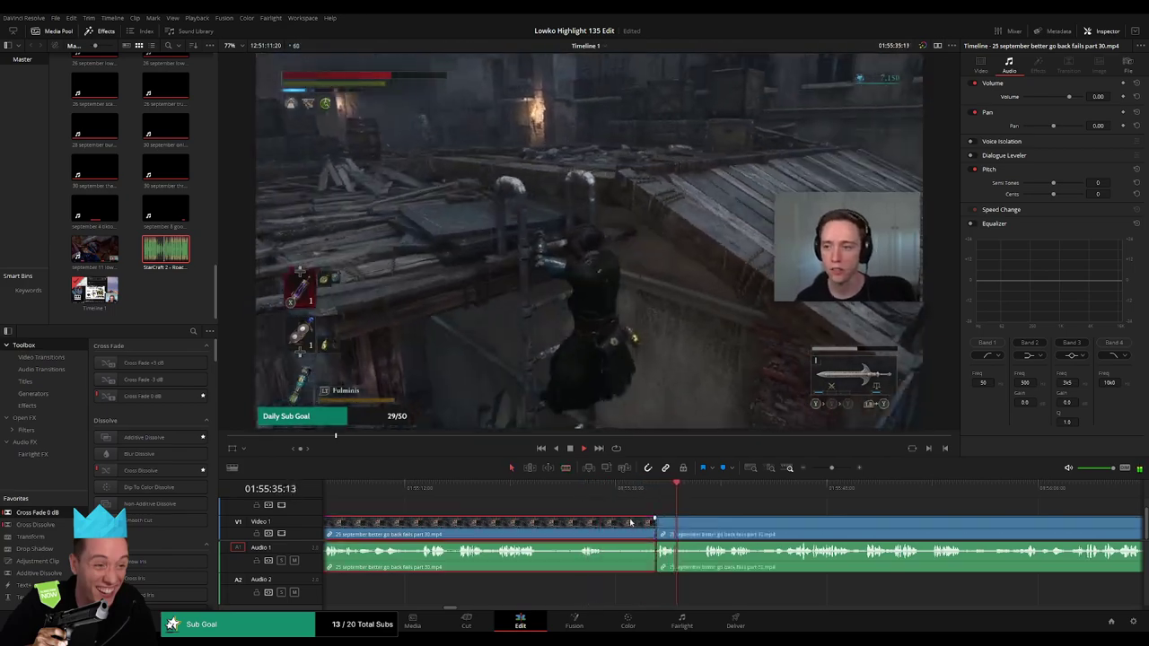
key(Delete)
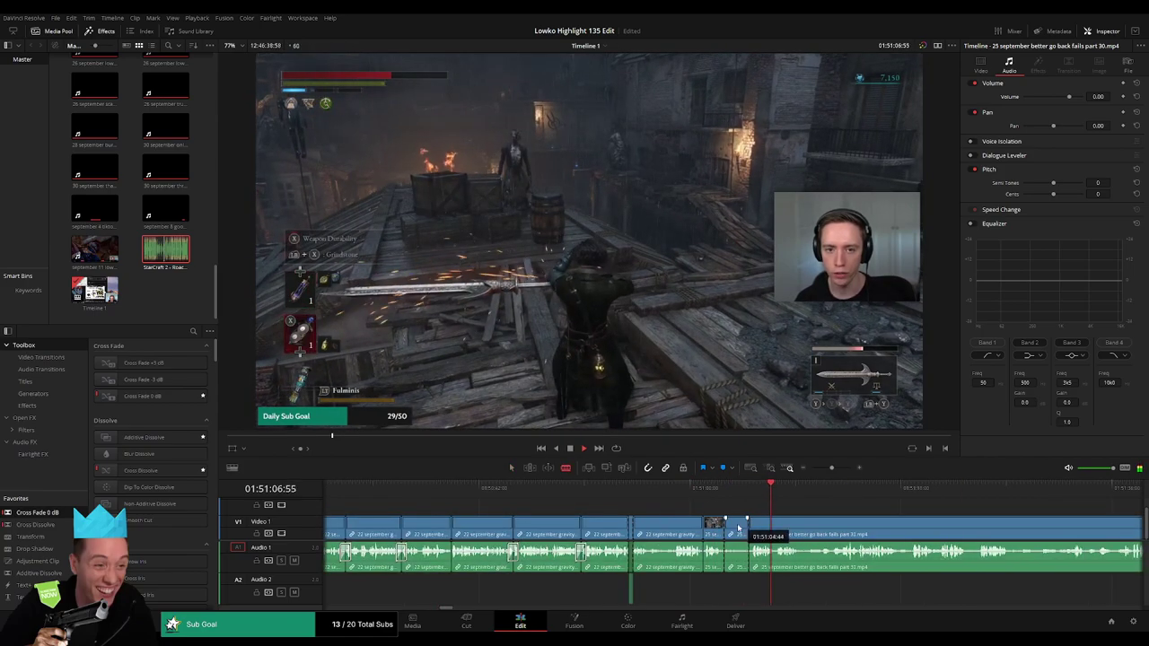
key(Delete)
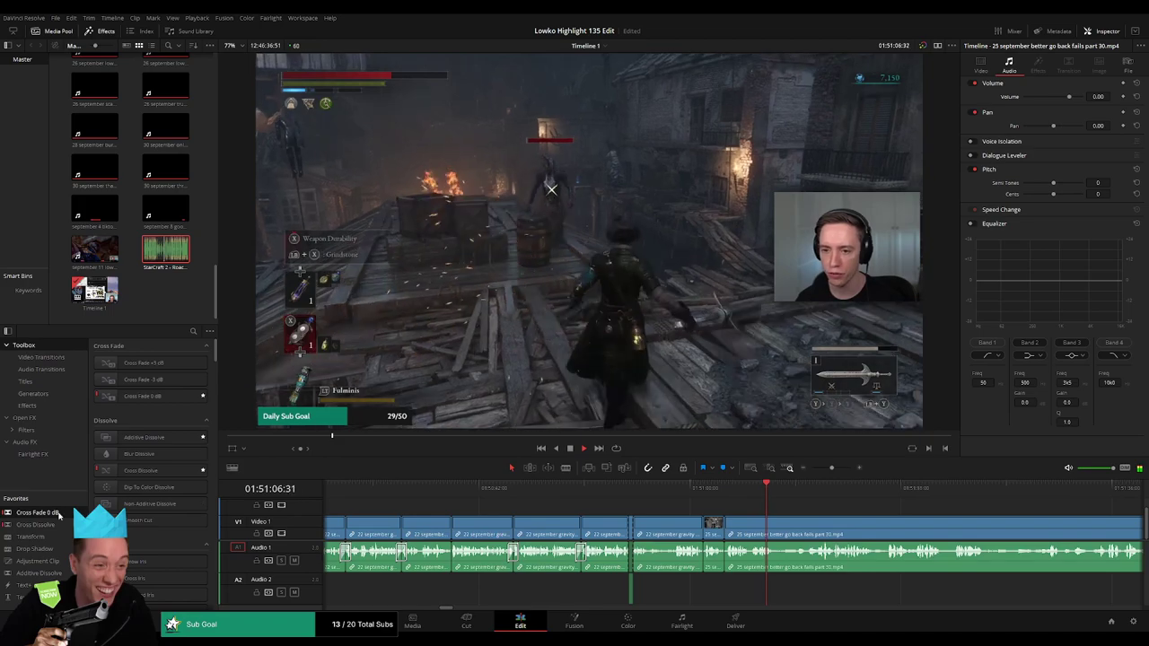
click(608, 515)
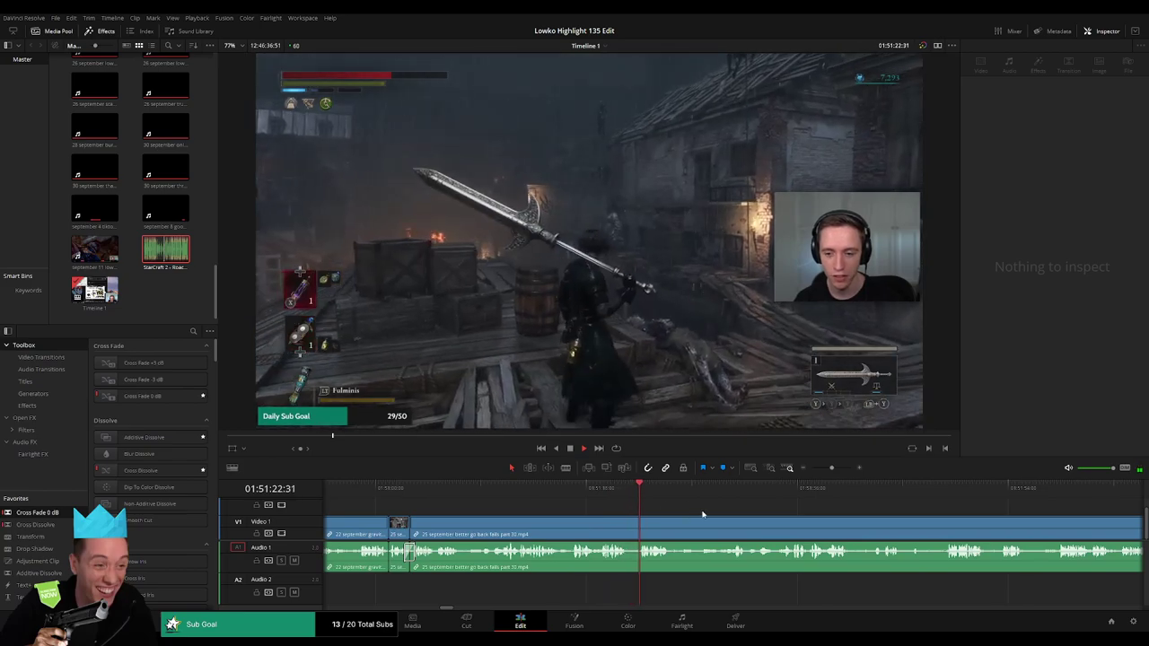
Cut where the action resumes and ripple-delete the idle stretch before it.
scroll(682, 513, down, 2)
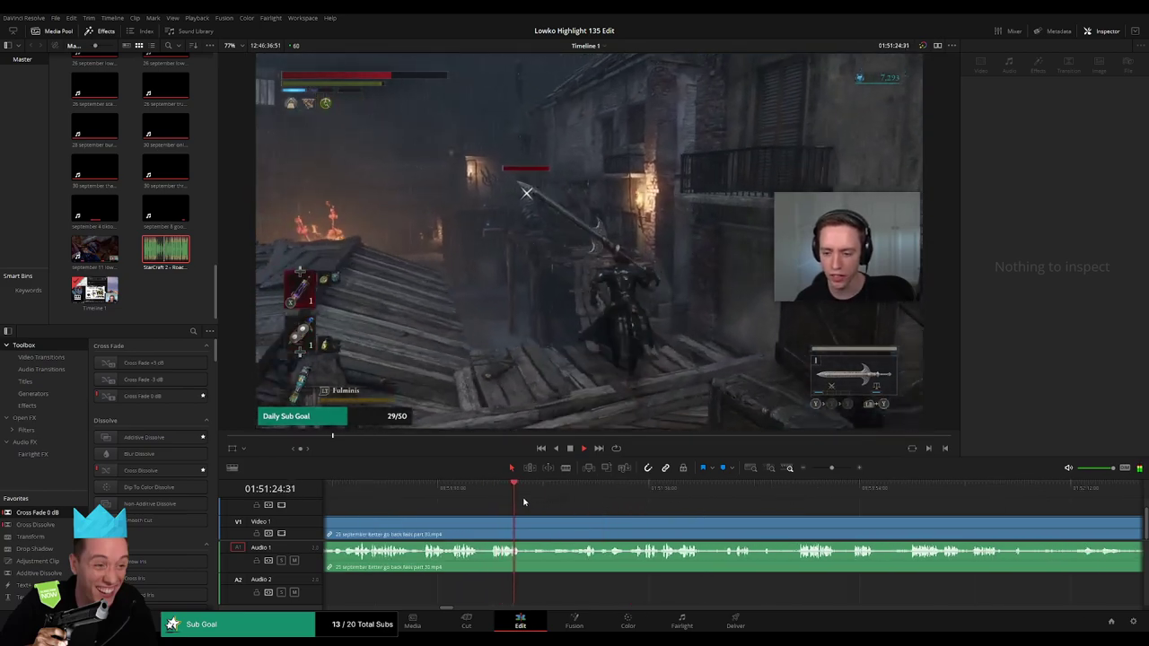
click(582, 488)
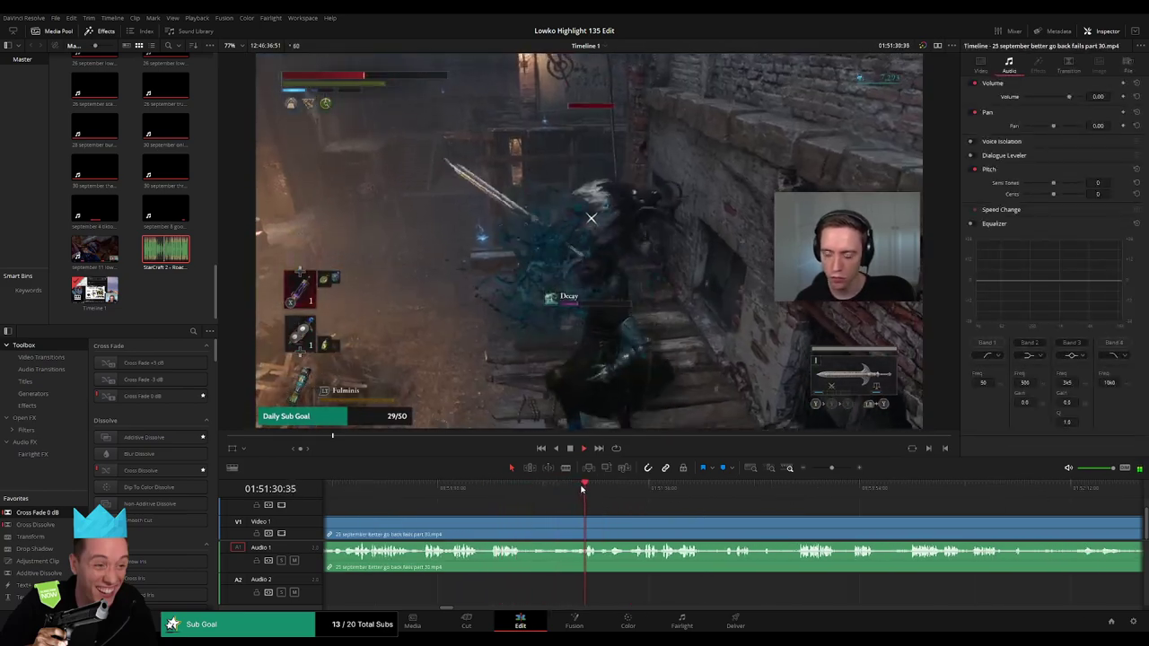
drag(555, 488, 465, 488)
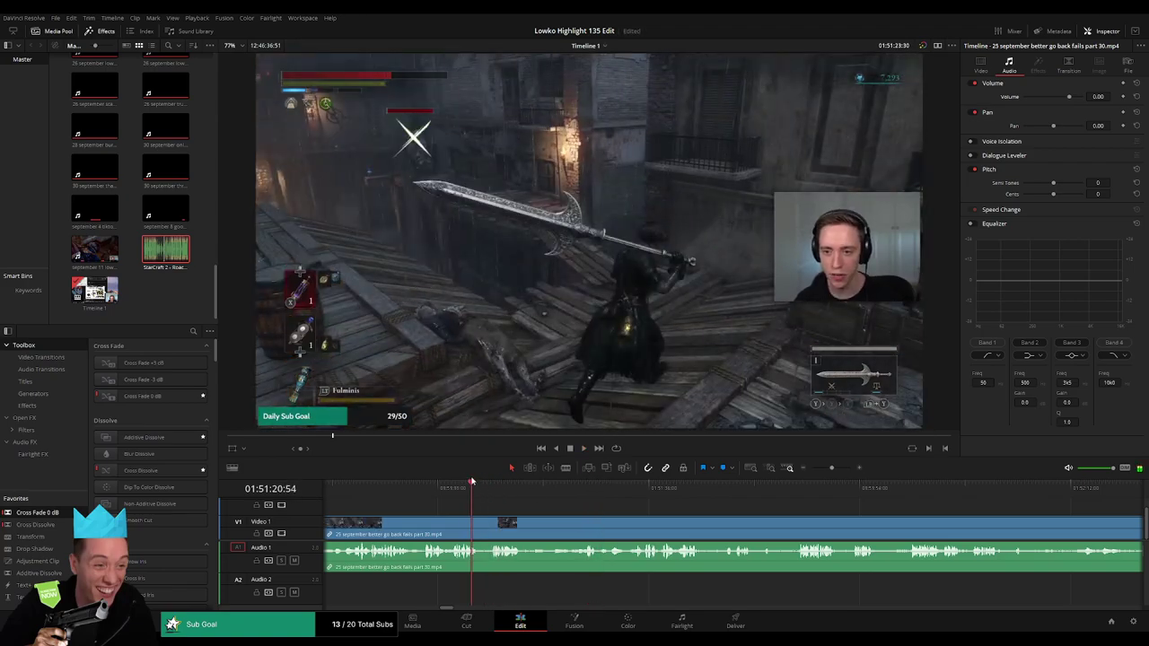
click(514, 488)
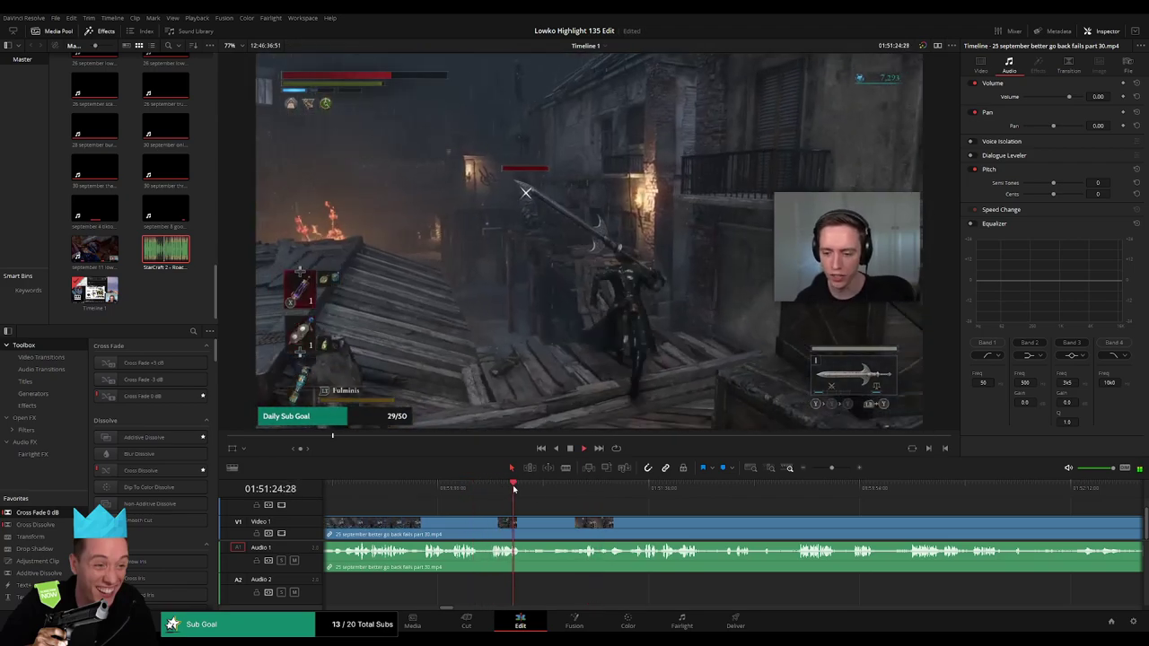
click(803, 488)
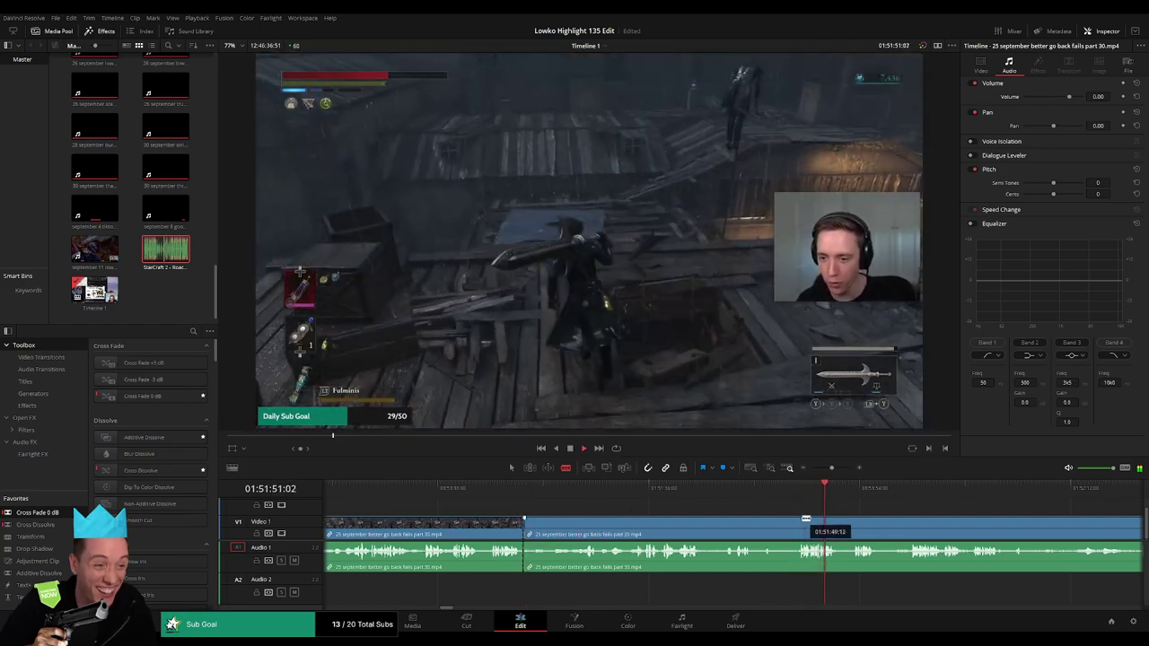
click(802, 519)
key(a)
click(754, 526)
key(Delete)
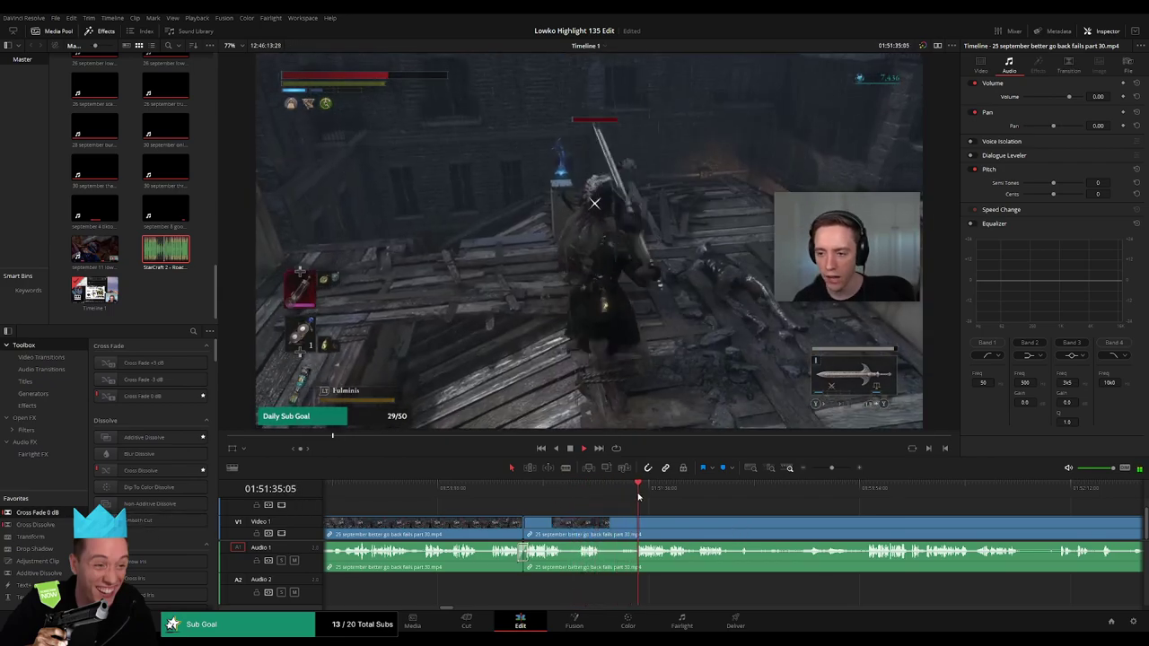
Blade out a short dull moment and close the gap.
key(b)
click(601, 526)
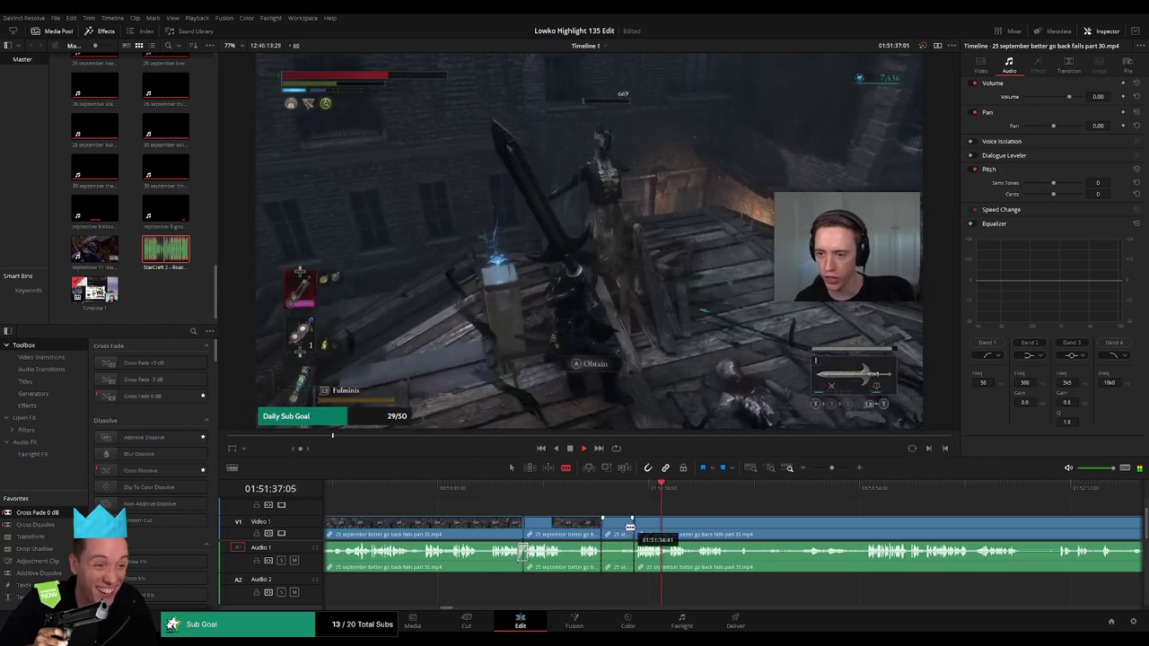
click(631, 529)
key(a)
click(619, 530)
key(Delete)
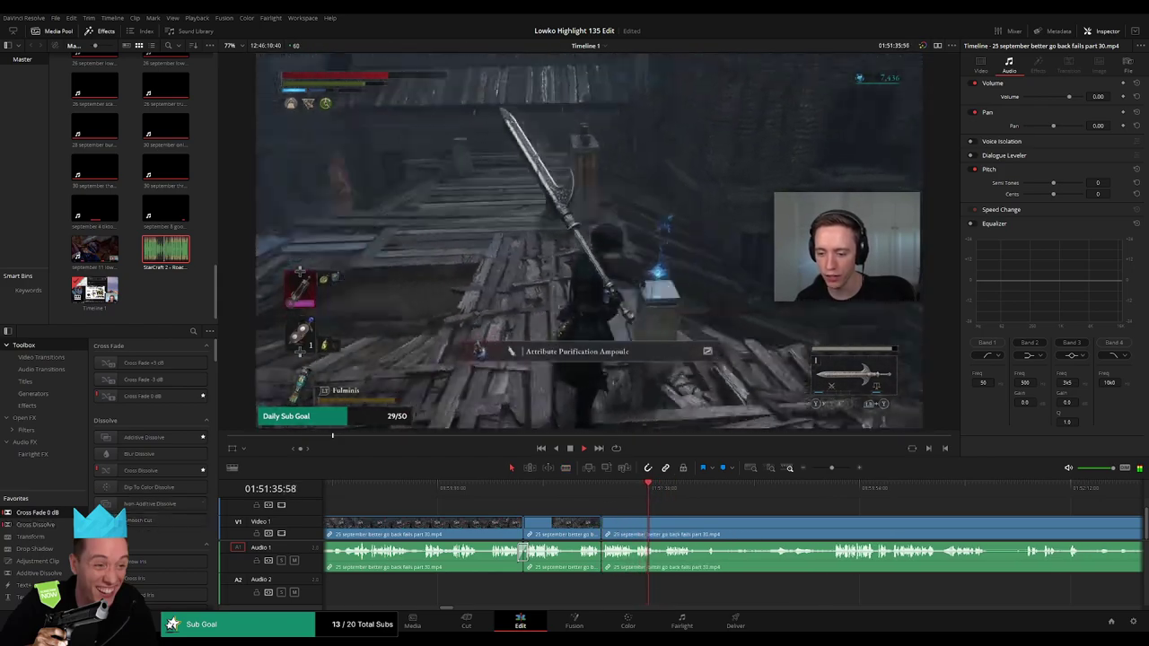
click(600, 552)
Make another blade cut further along the part 30 footage.
scroll(652, 526, right, 3)
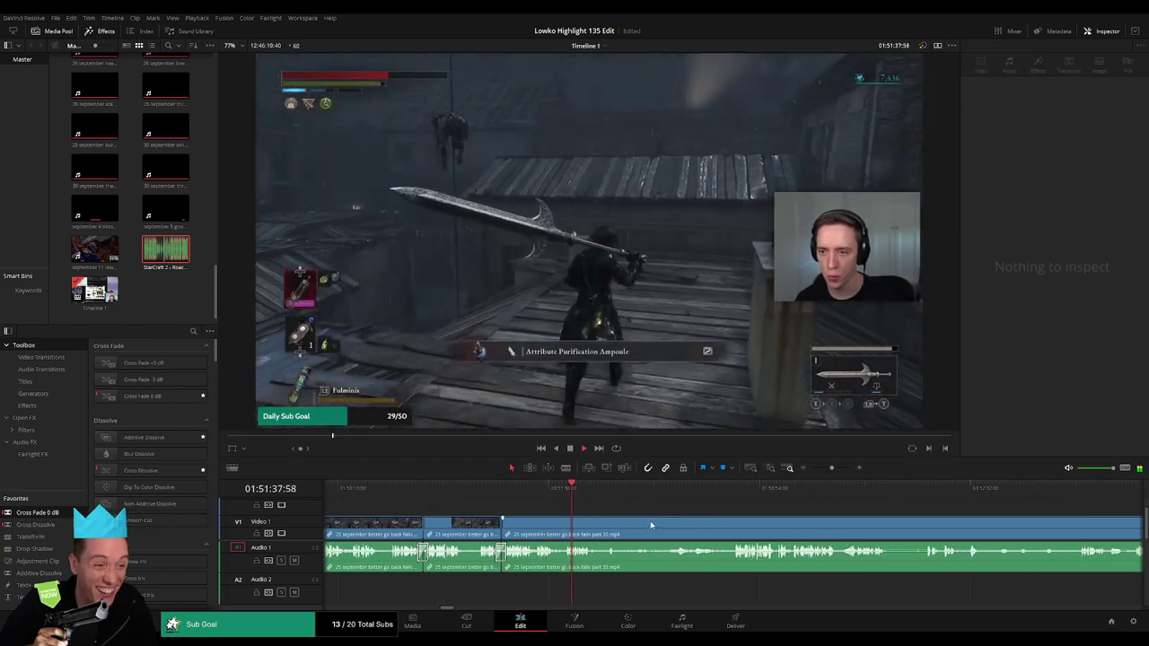
key(b)
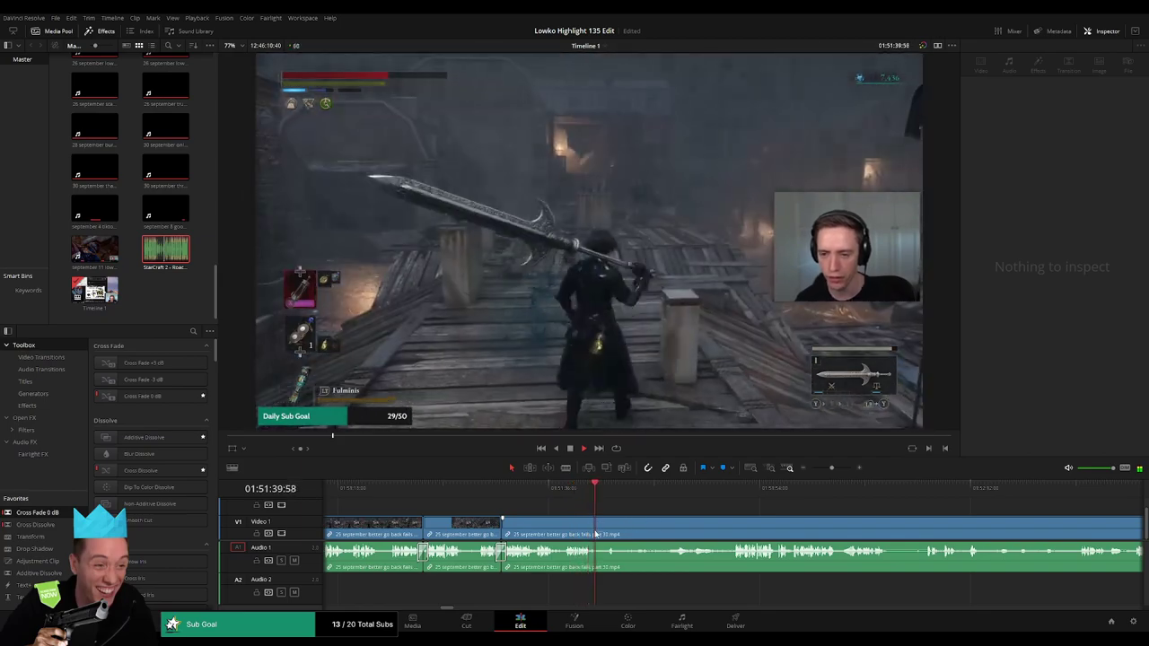
click(600, 532)
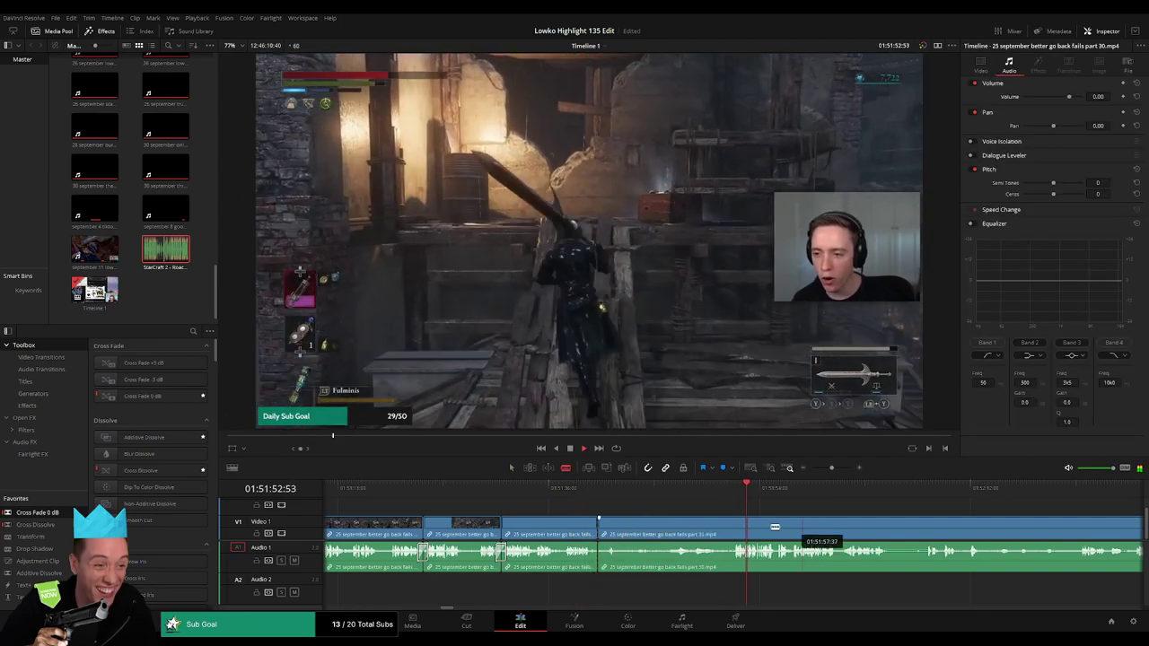
scroll(705, 525, right, 3)
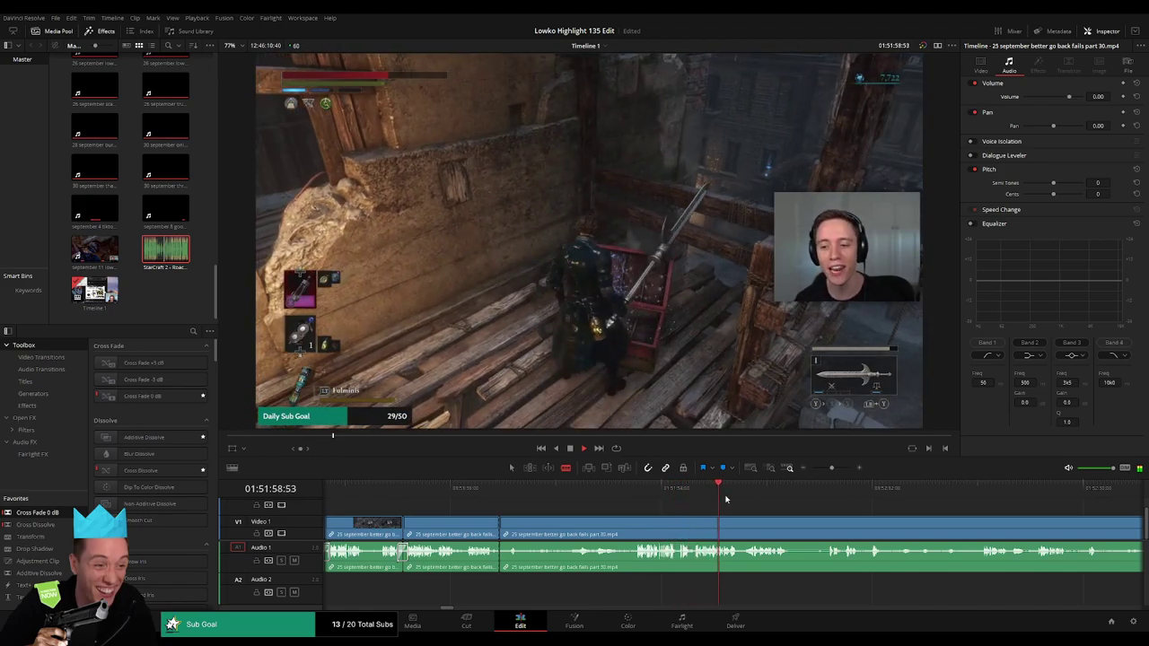
Scrub through the footage to locate the next idle section.
click(610, 528)
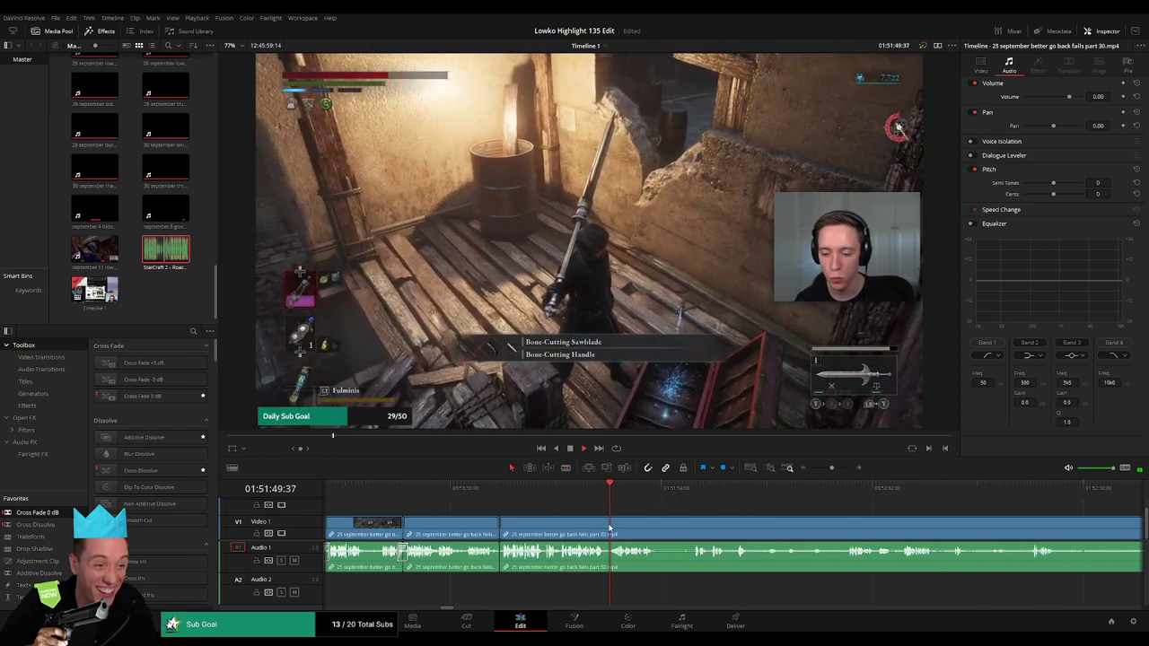
click(506, 564)
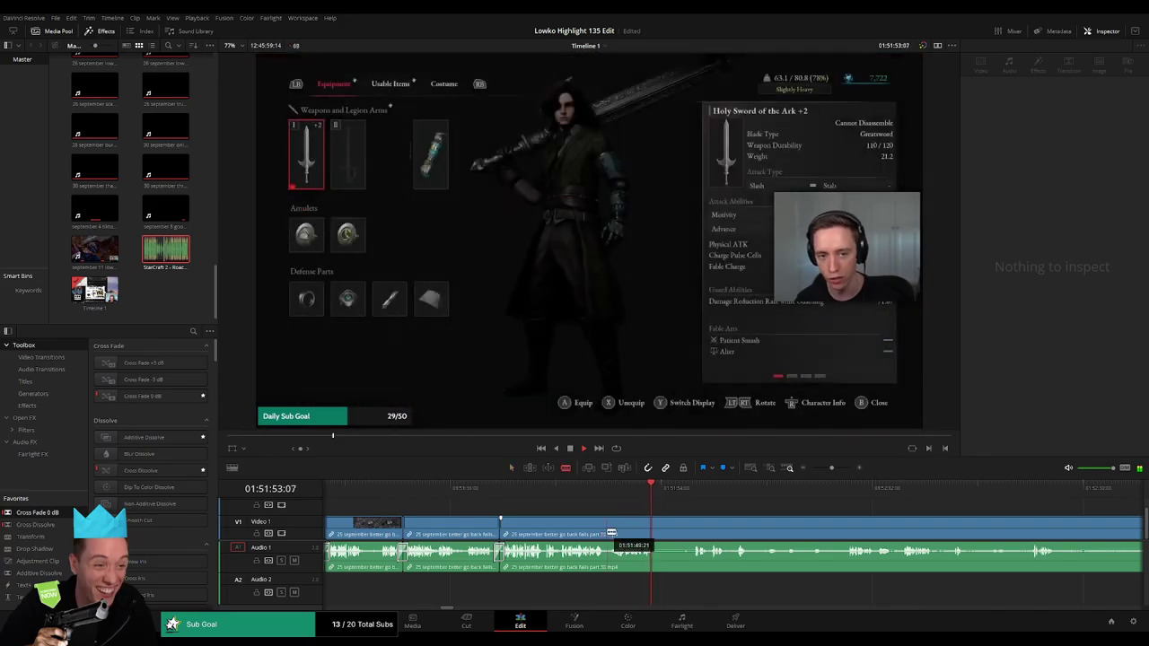
click(606, 523)
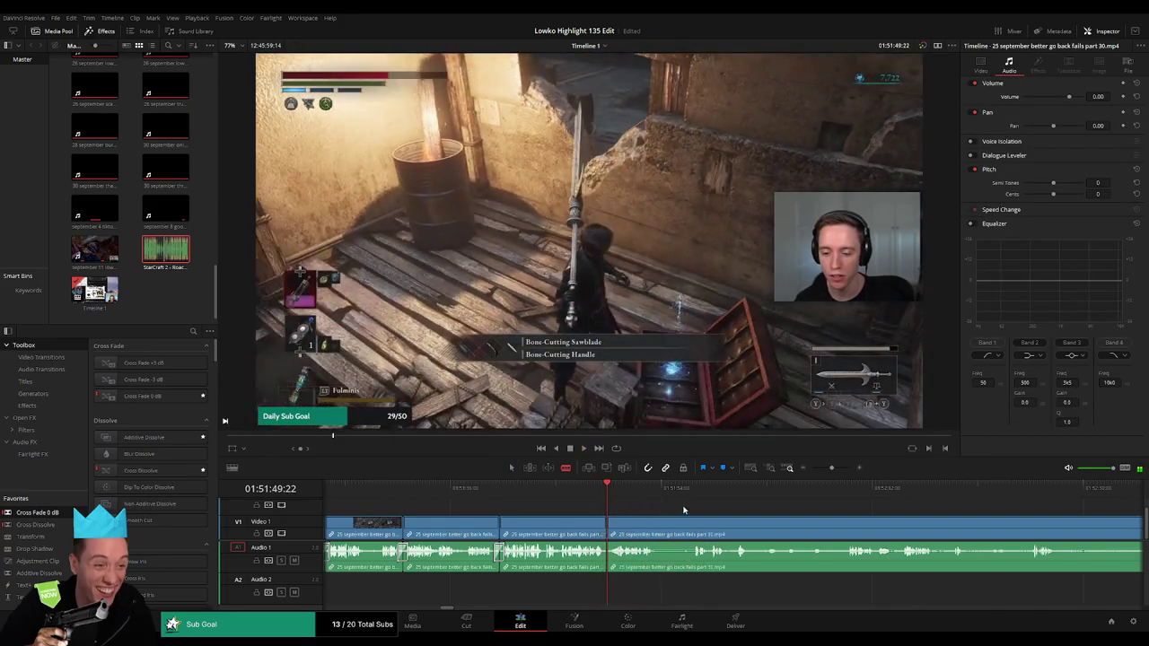
drag(709, 496, 699, 496)
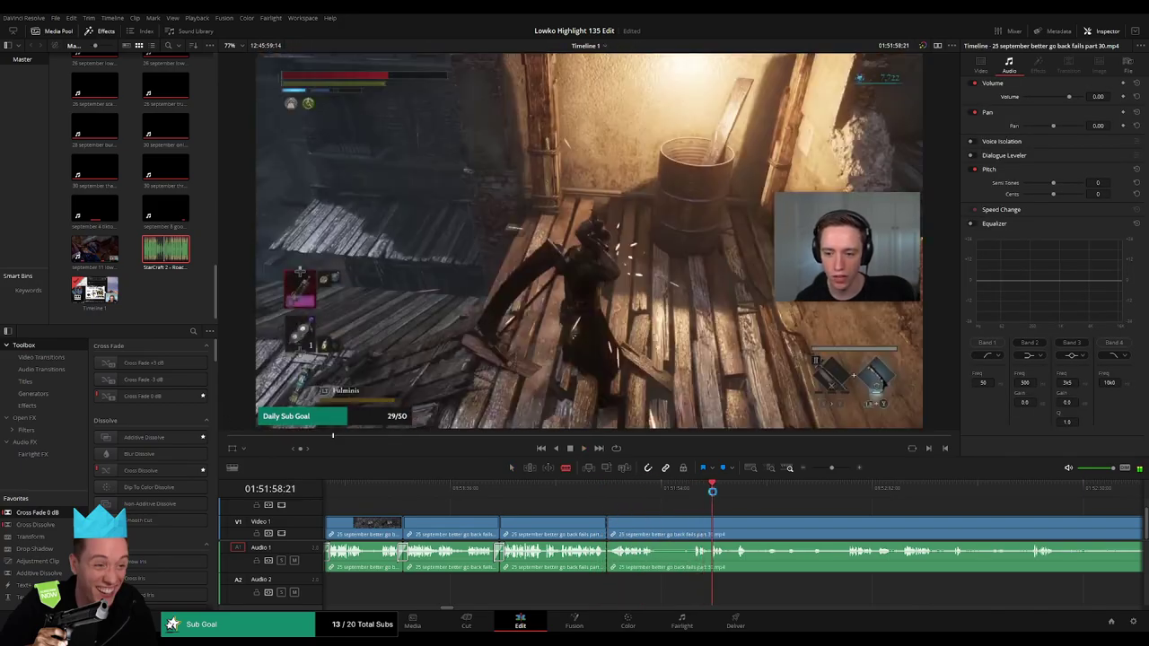
drag(699, 495, 854, 494)
key(space)
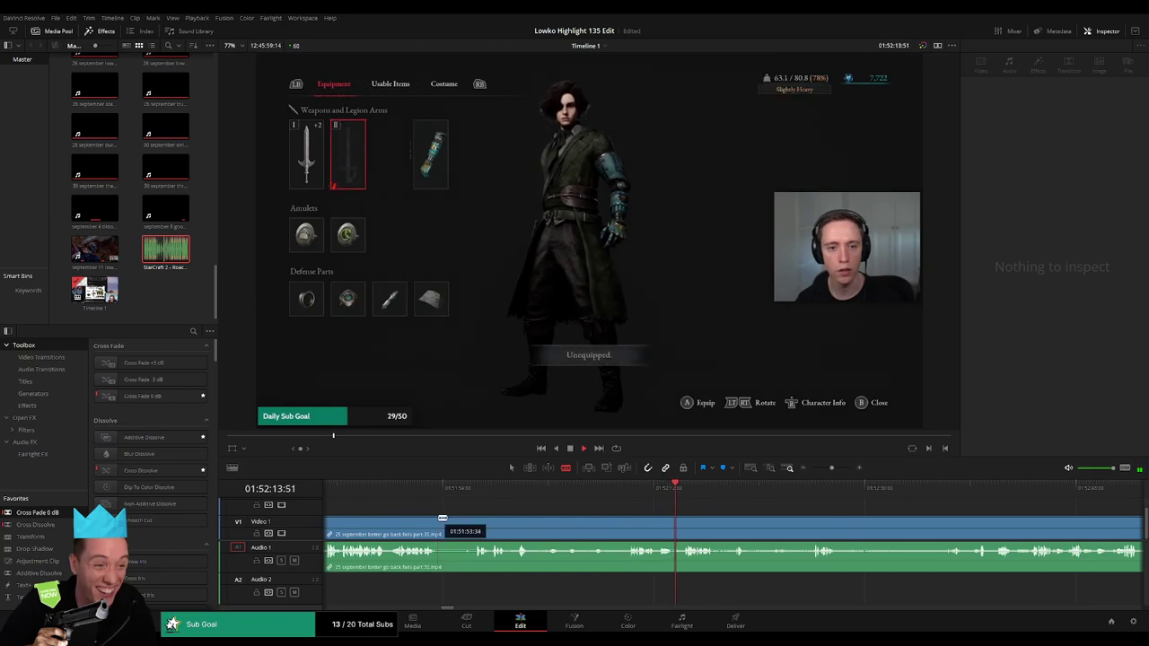
Cut out the short idle piece and add a Cross Fade 0 dB at the audio join.
click(441, 519)
click(479, 521)
key(a)
click(460, 522)
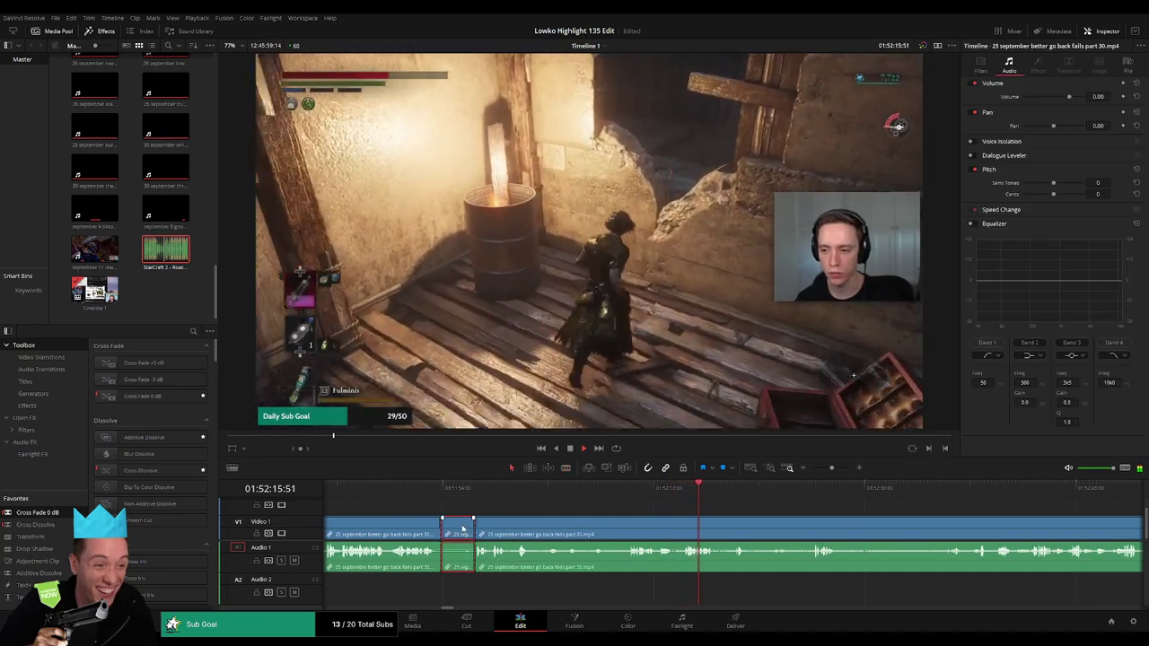
key(BackSpace)
drag(51, 513, 441, 551)
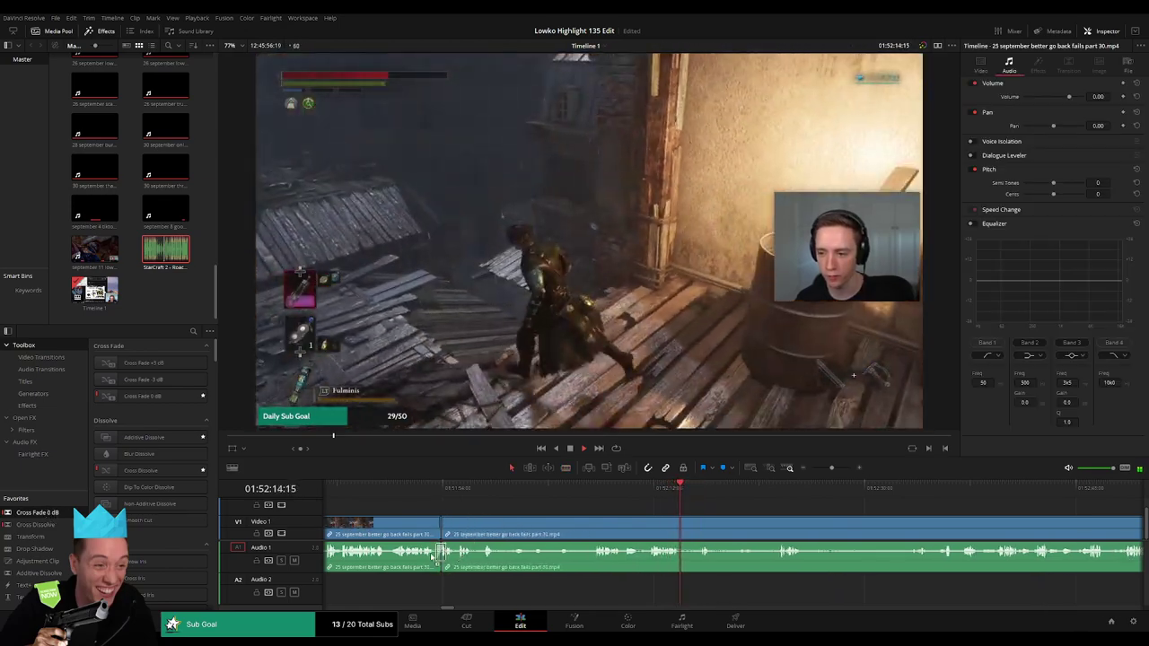
Split around the next idle stretch where the action resumes and ripple-delete it.
scroll(649, 512, down, 2)
scroll(642, 517, down, 1)
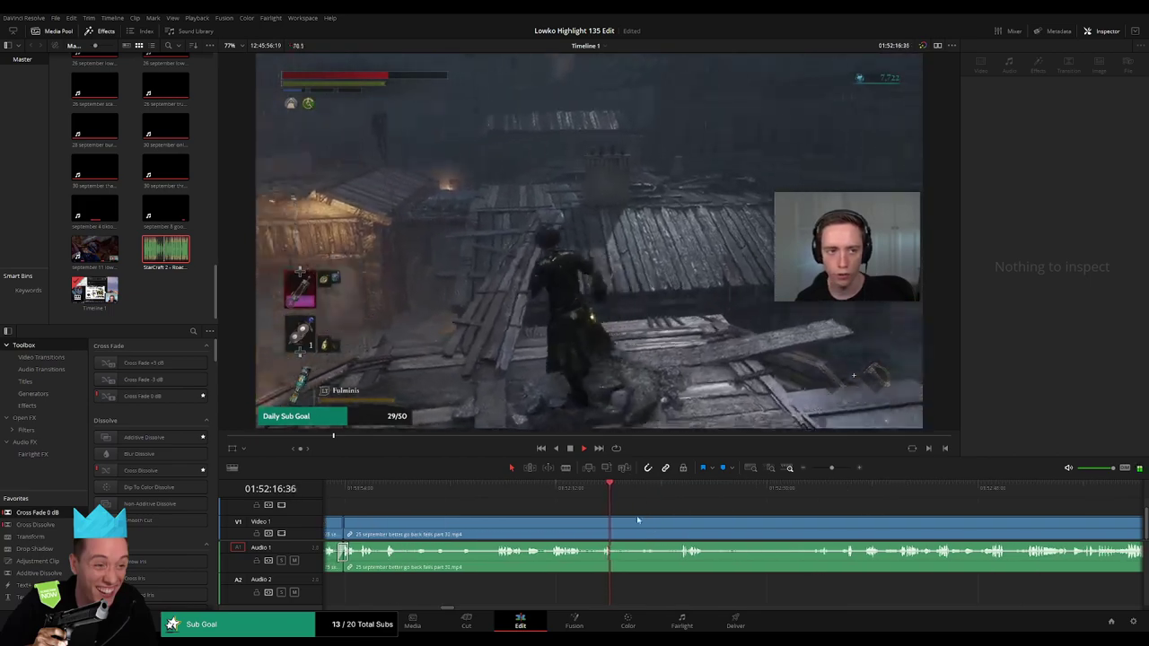
key(b)
click(618, 531)
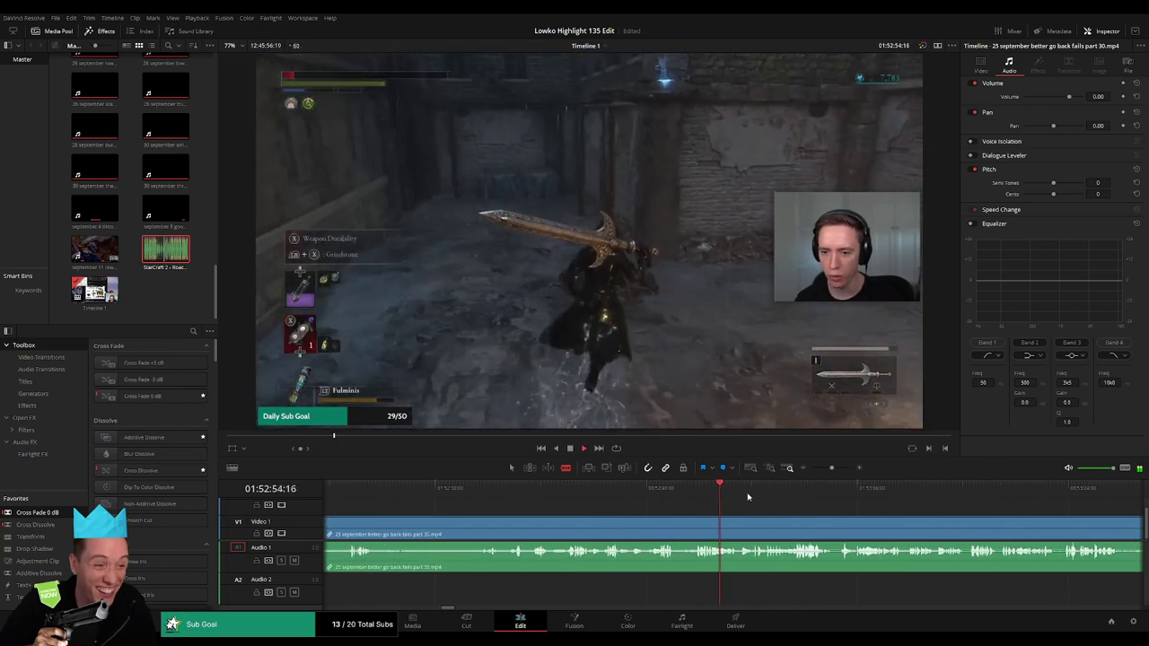
click(842, 495)
click(694, 492)
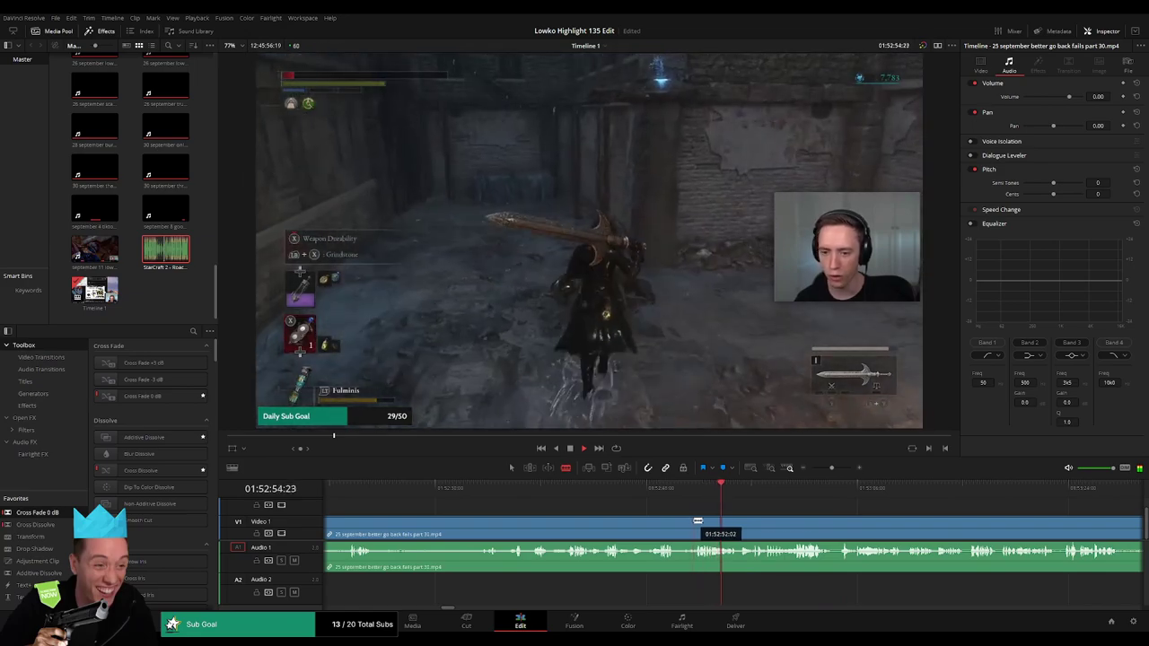
click(692, 528)
key(a)
key(Delete)
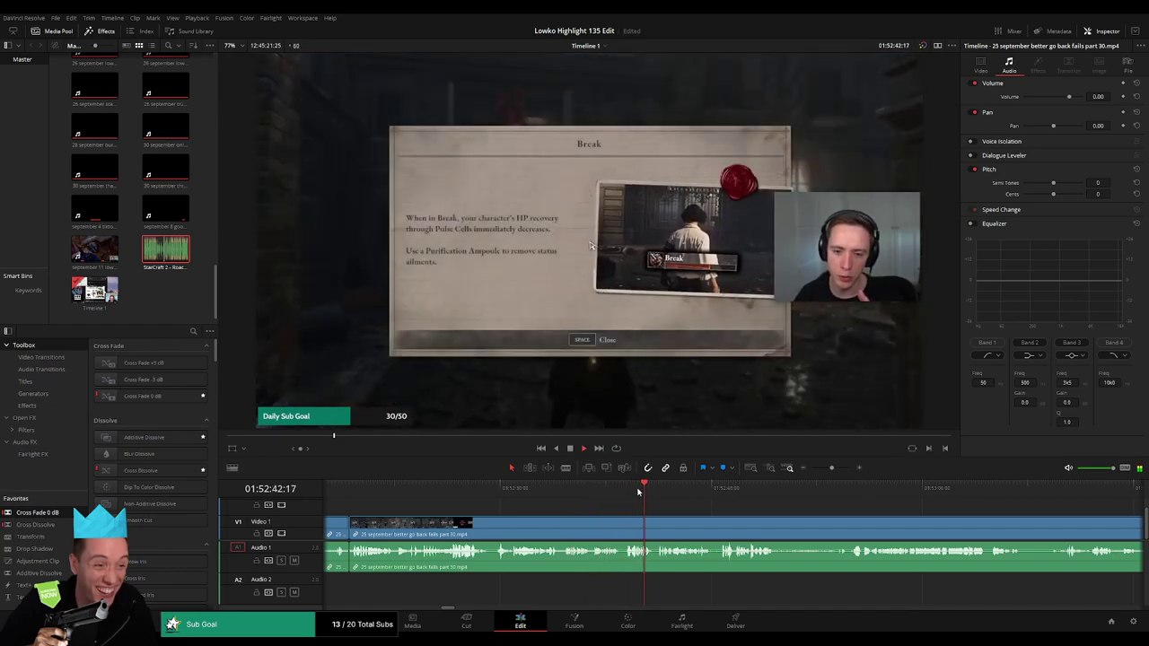
Blade the better go back fails clip just past the Break tutorial card and resume playback.
click(705, 491)
key(space)
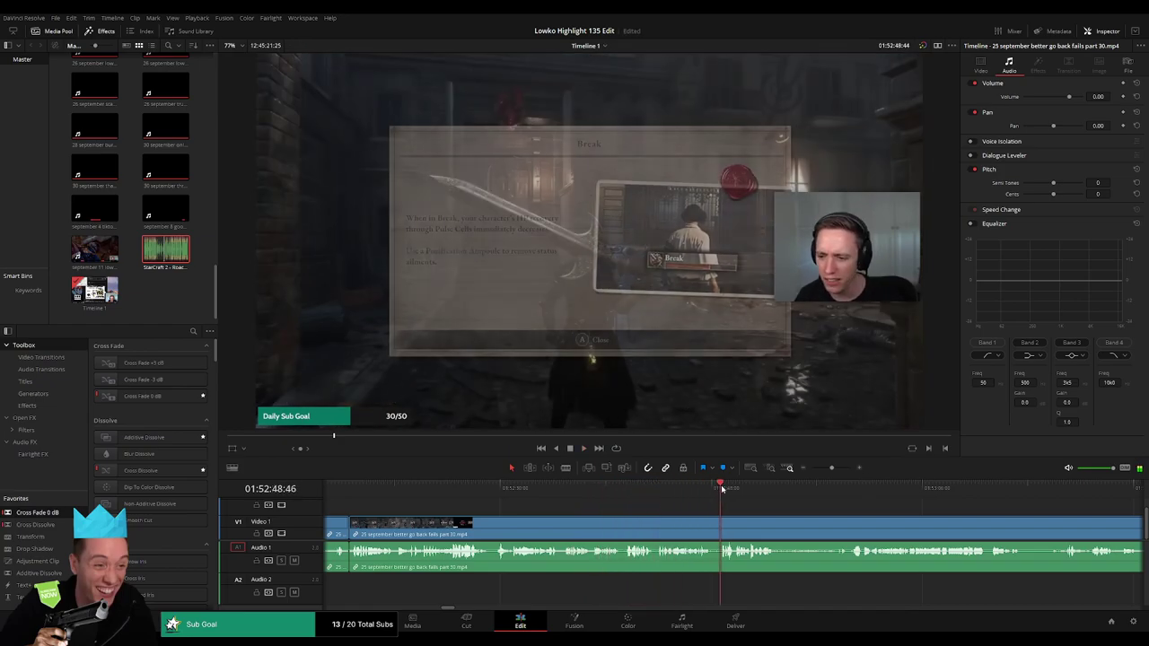
scroll(766, 511, right, 3)
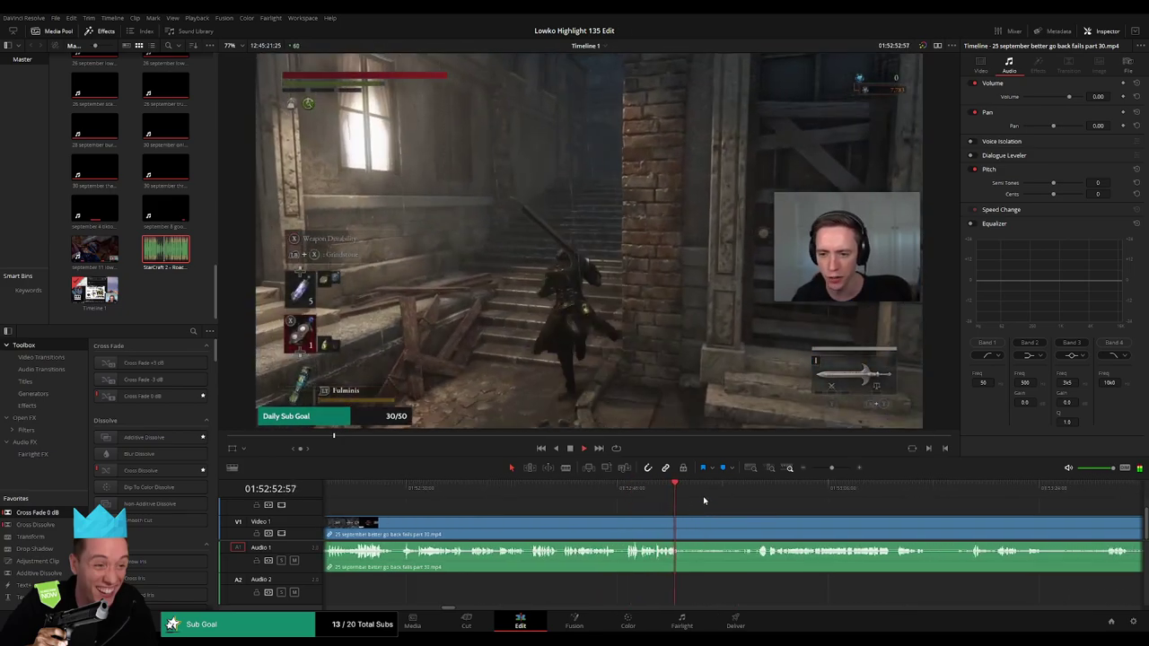
key(b)
click(685, 539)
click(750, 491)
key(space)
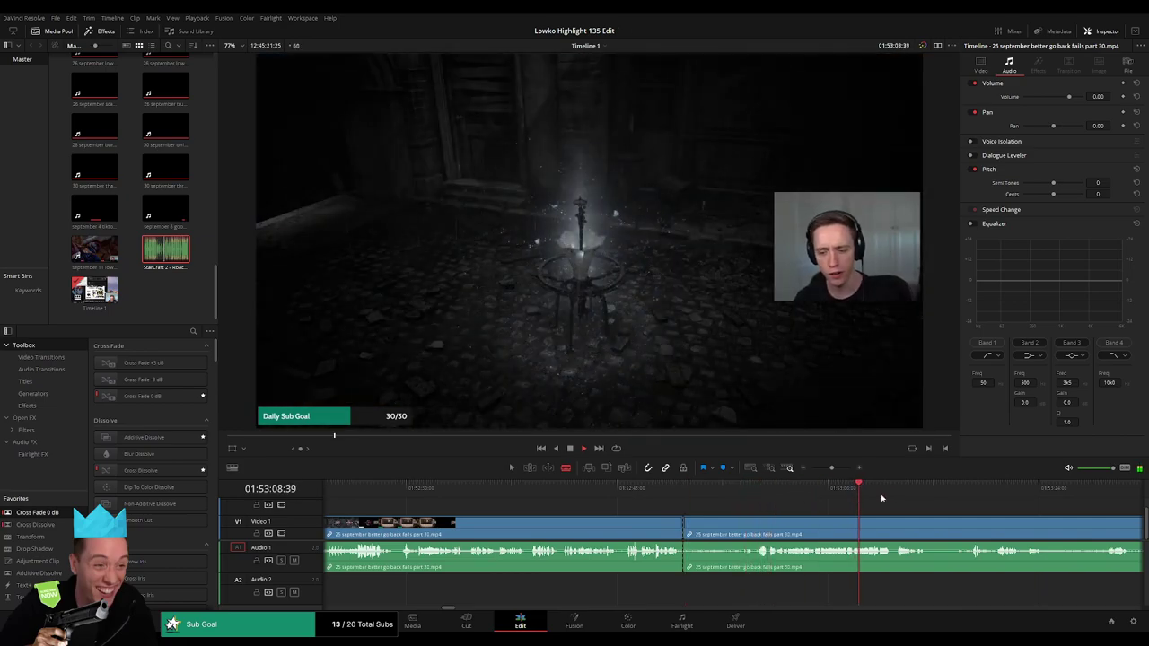
Skip through the remaining better go back fails footage up to about 02:04:17.
click(995, 489)
drag(832, 468, 818, 469)
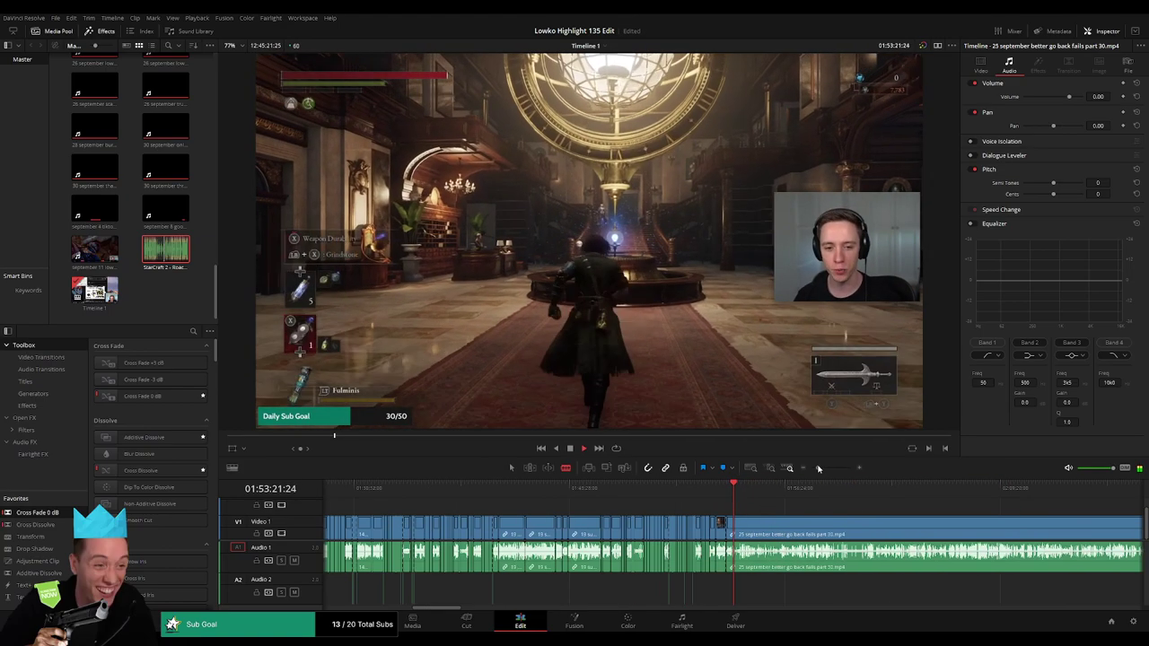
click(749, 494)
click(575, 496)
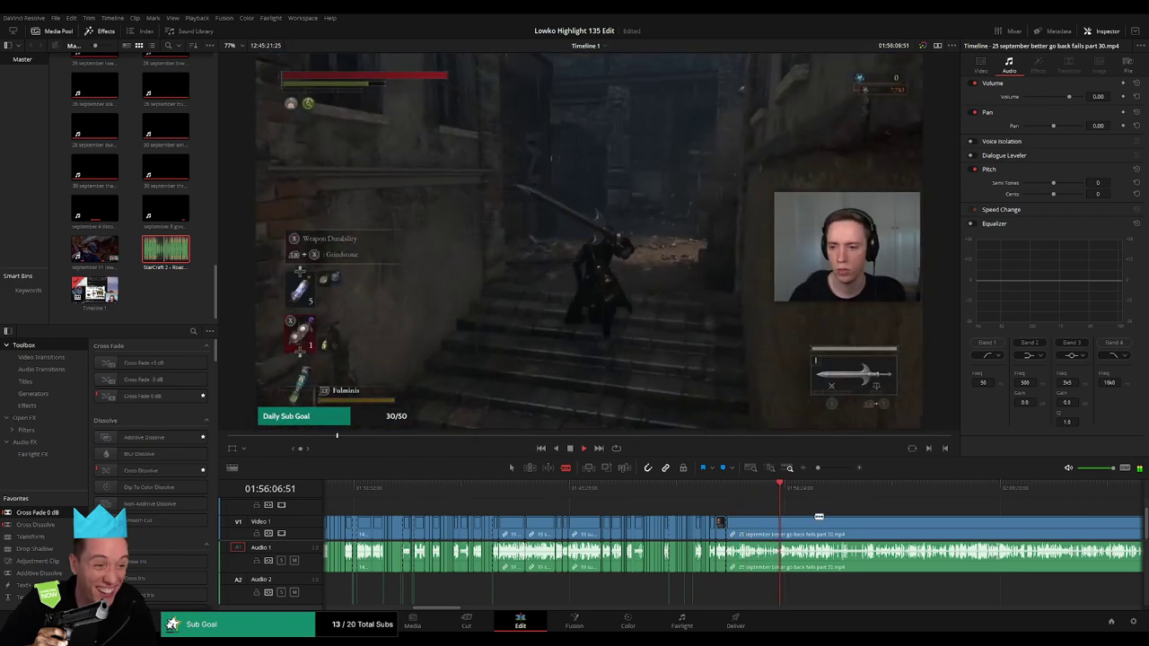
click(598, 494)
click(603, 495)
click(611, 494)
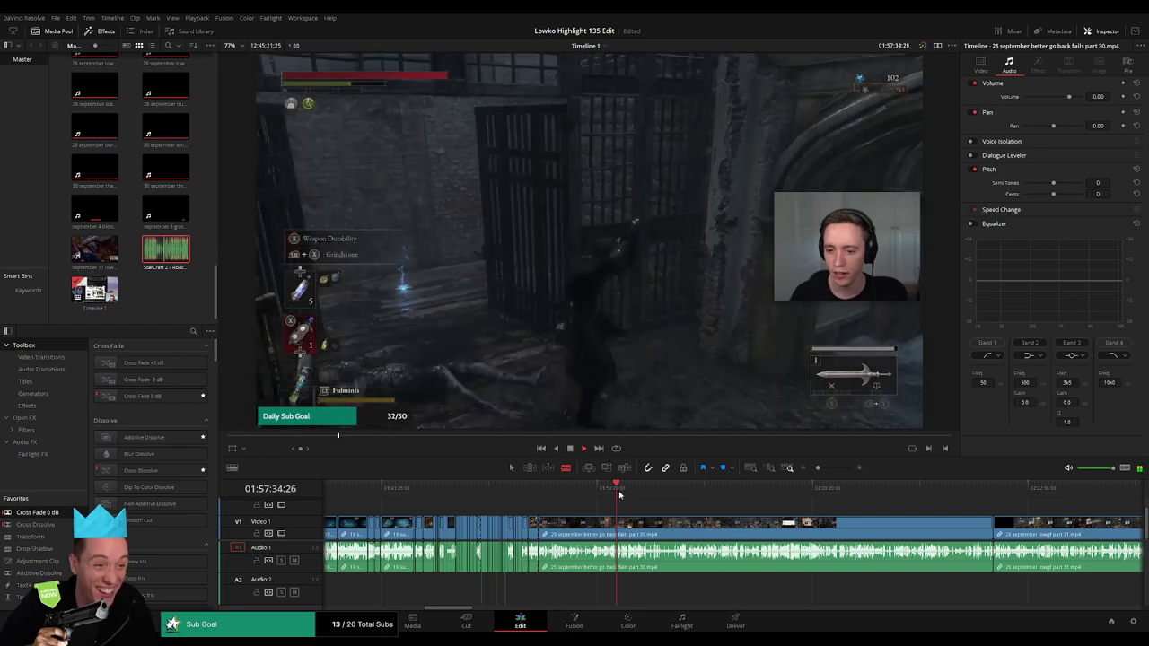
click(626, 495)
click(633, 494)
click(641, 494)
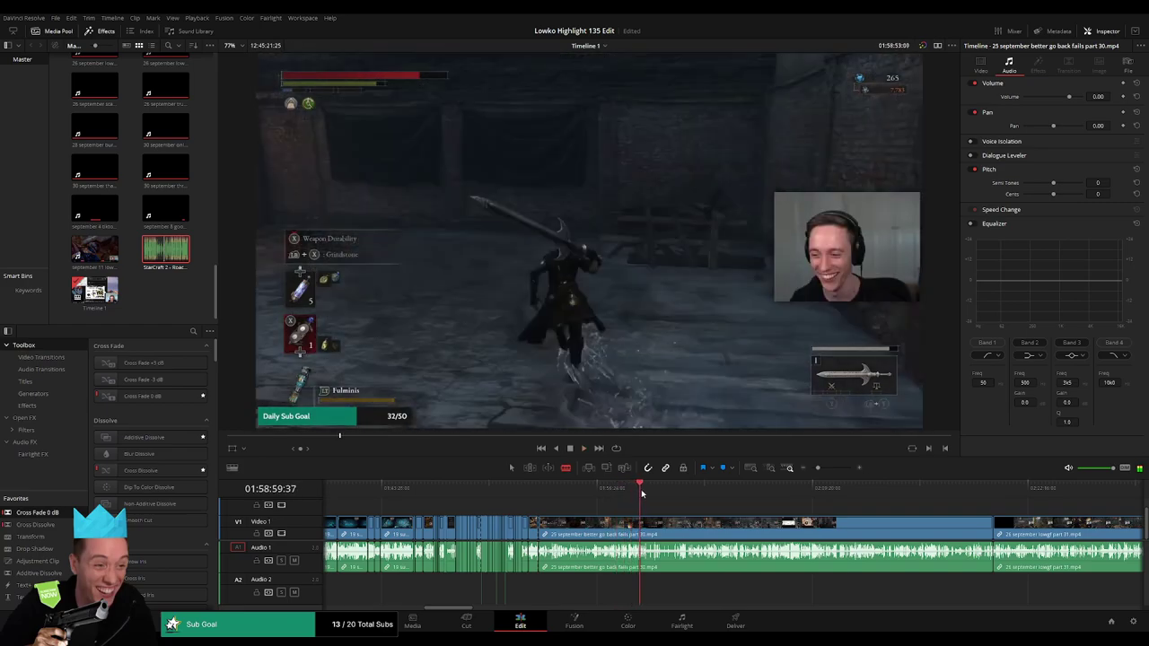
click(651, 494)
drag(817, 468, 825, 468)
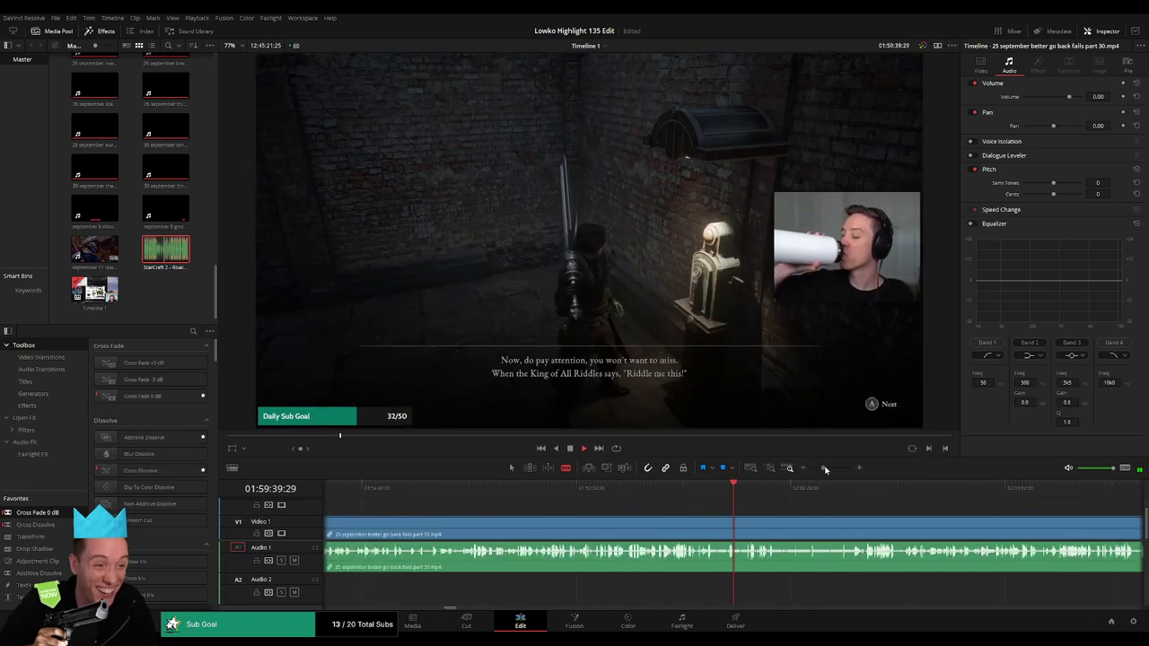
scroll(616, 506, right, 3)
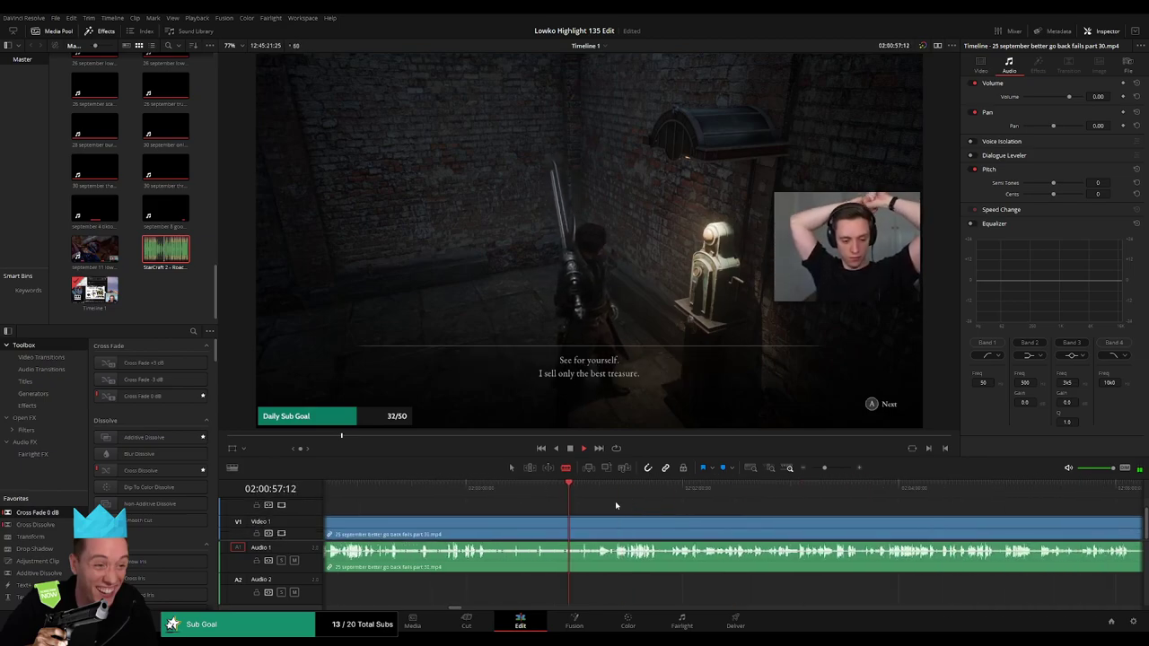
click(762, 492)
click(814, 492)
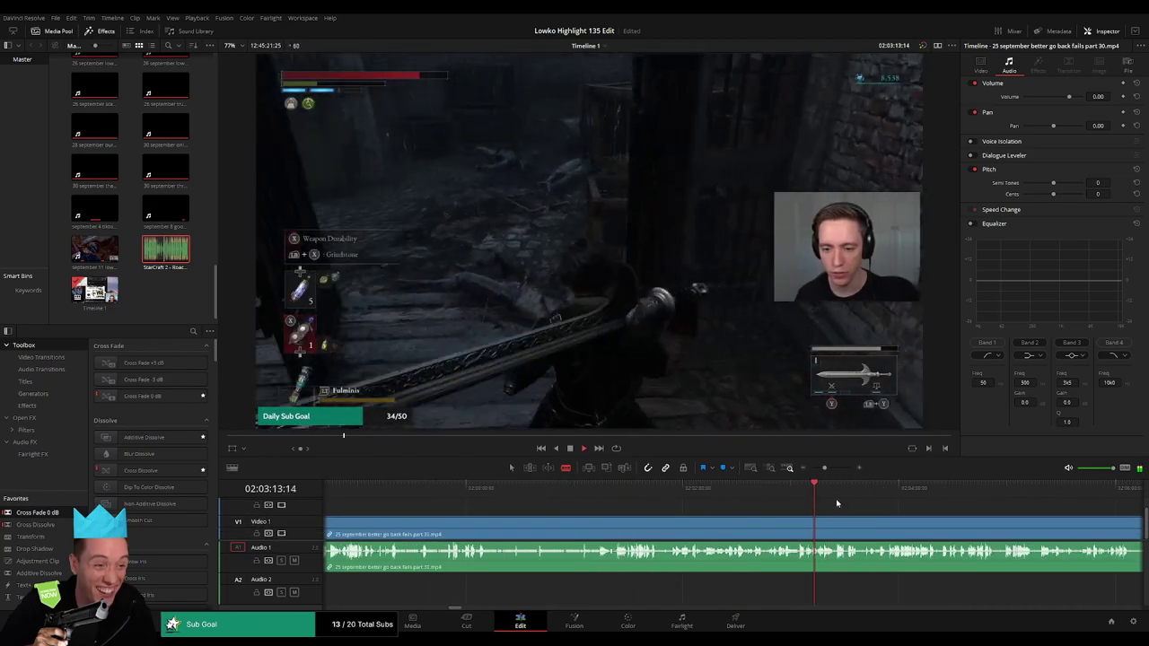
click(929, 492)
Scrub on past 02:12:00:00 and 02:14:15 to the clip's end, reaching lowgf part 31.
scroll(987, 531, right, 3)
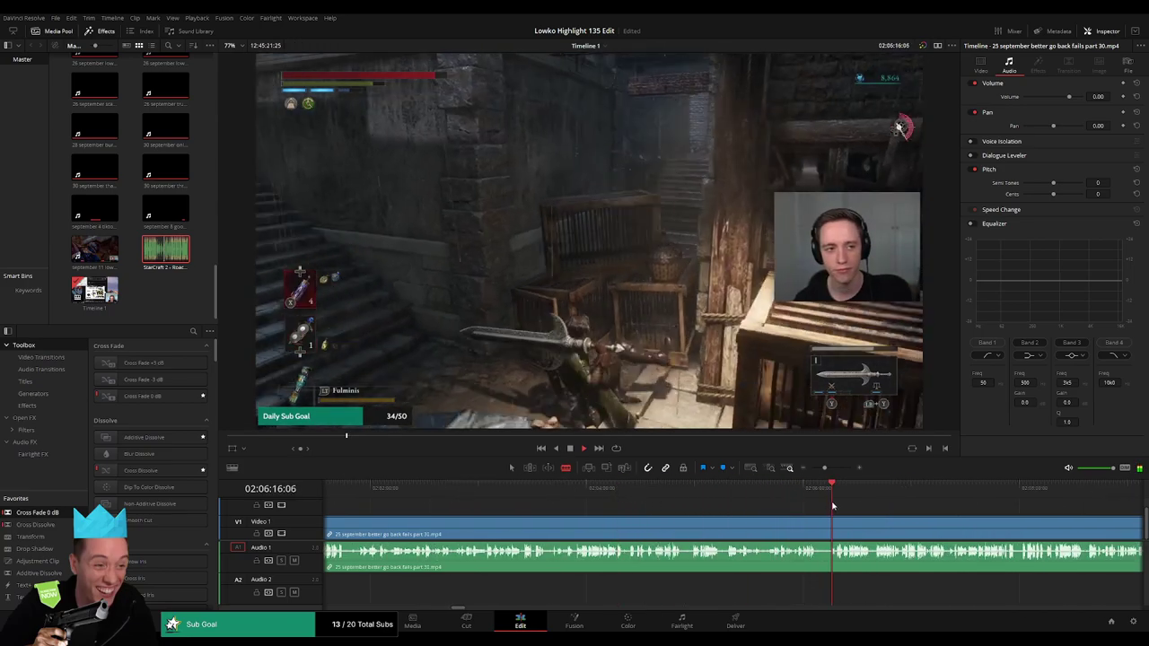
scroll(720, 516, right, 1)
scroll(719, 516, right, 2)
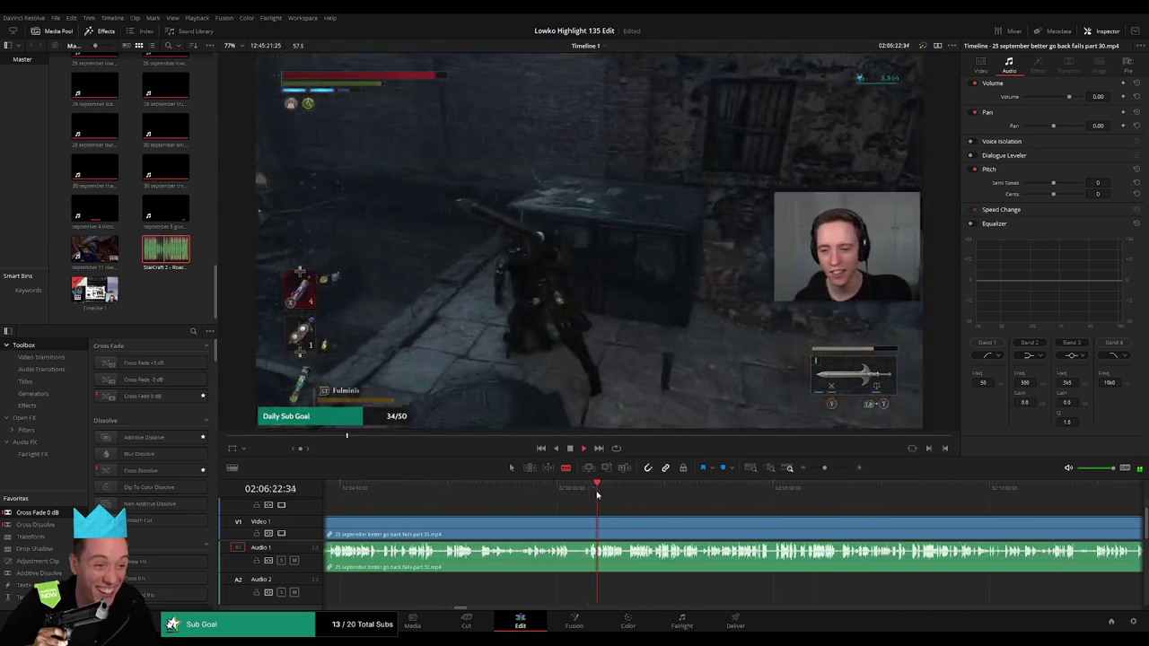
drag(602, 495, 741, 500)
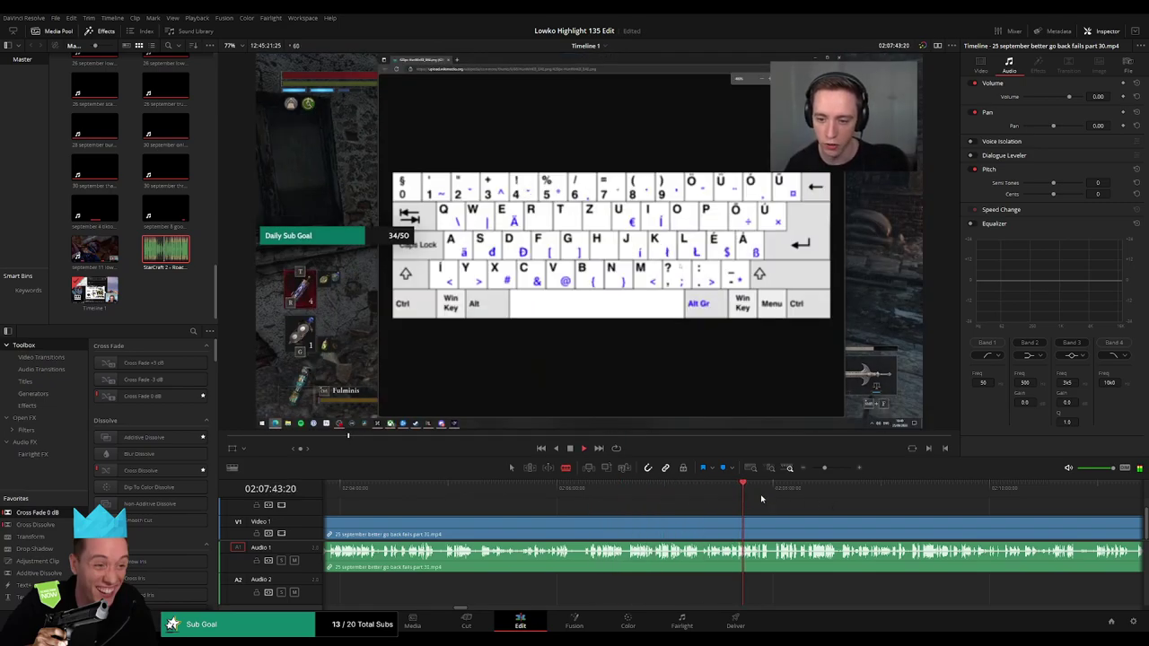
click(918, 490)
scroll(612, 501, right, 3)
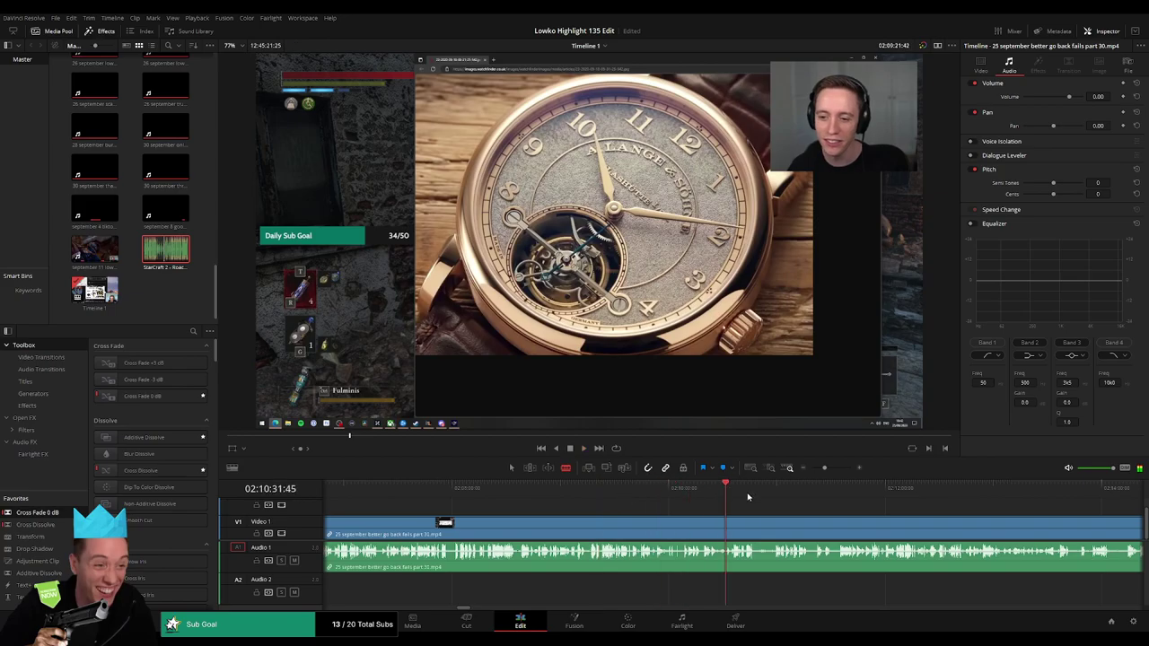
click(829, 490)
key(space)
click(886, 490)
scroll(675, 500, right, 3)
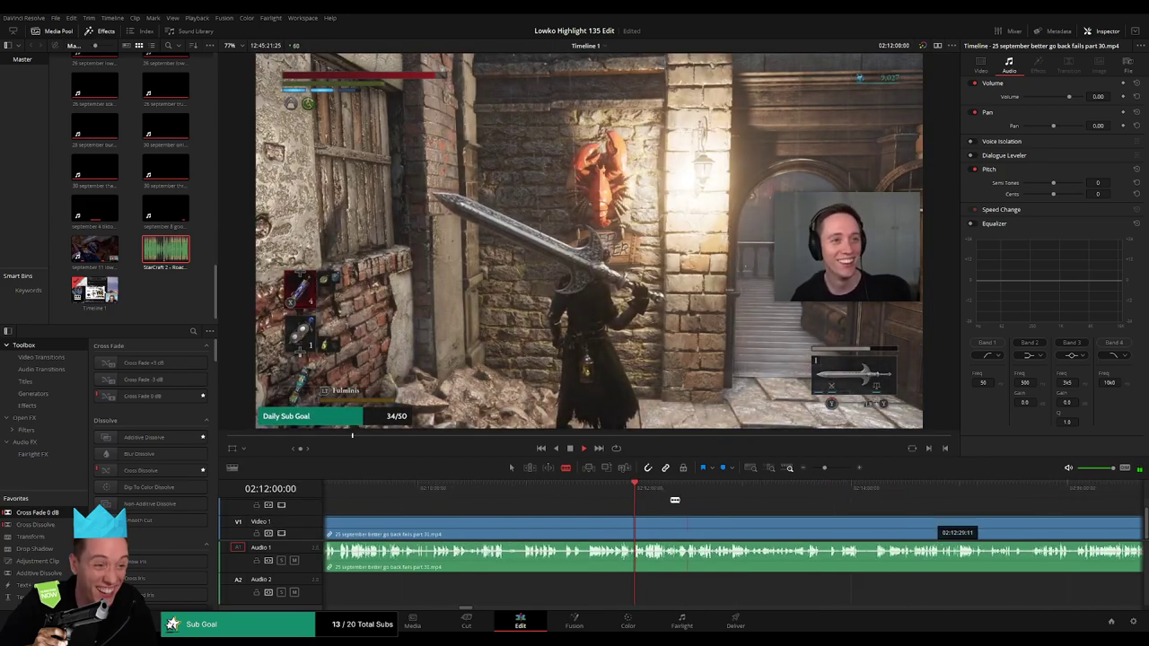
drag(676, 500, 807, 517)
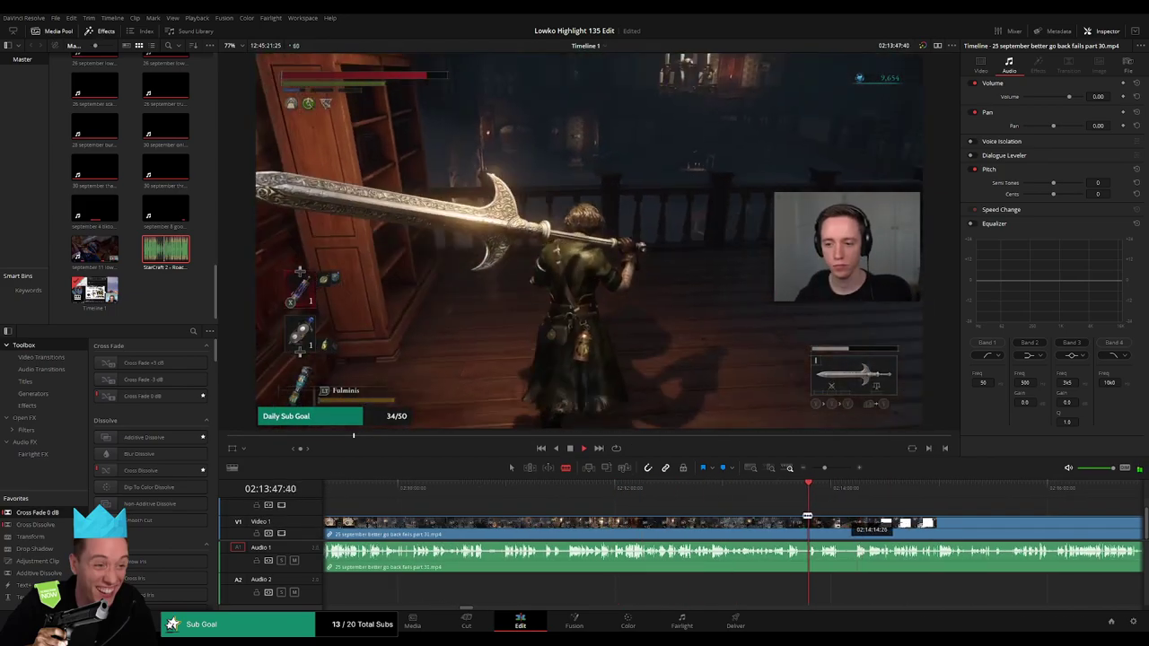
scroll(807, 518, right, 3)
click(662, 488)
mouse_move(673, 493)
mouse_down()
mouse_move(873, 495)
mouse_move(816, 469)
mouse_up()
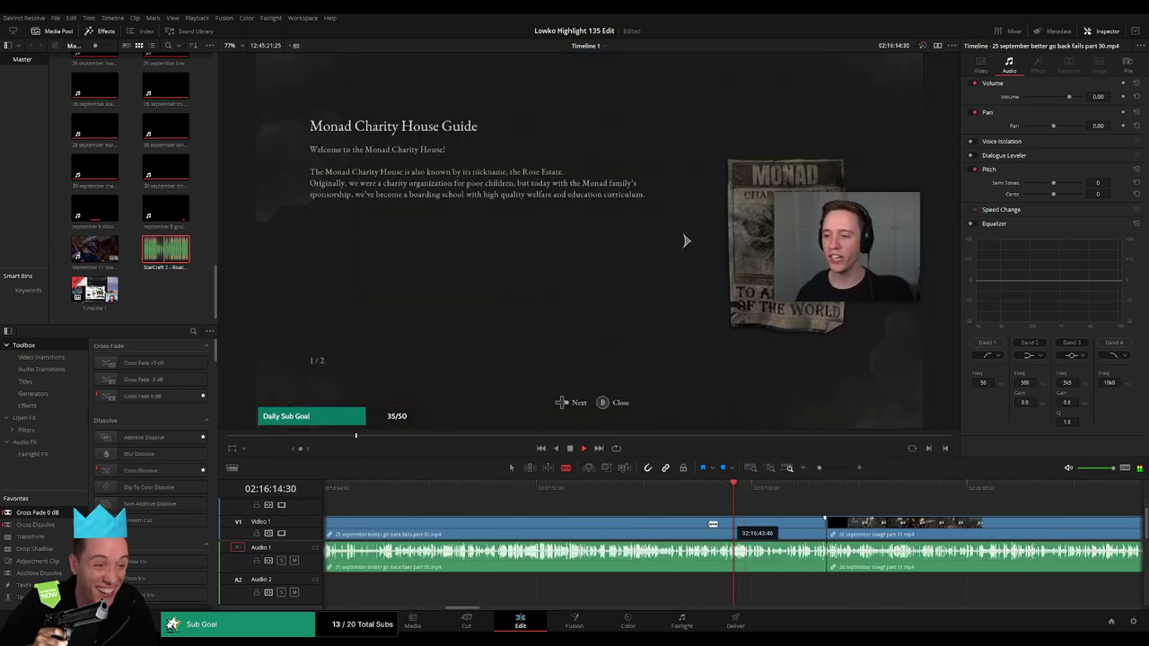
scroll(698, 529, up, 10)
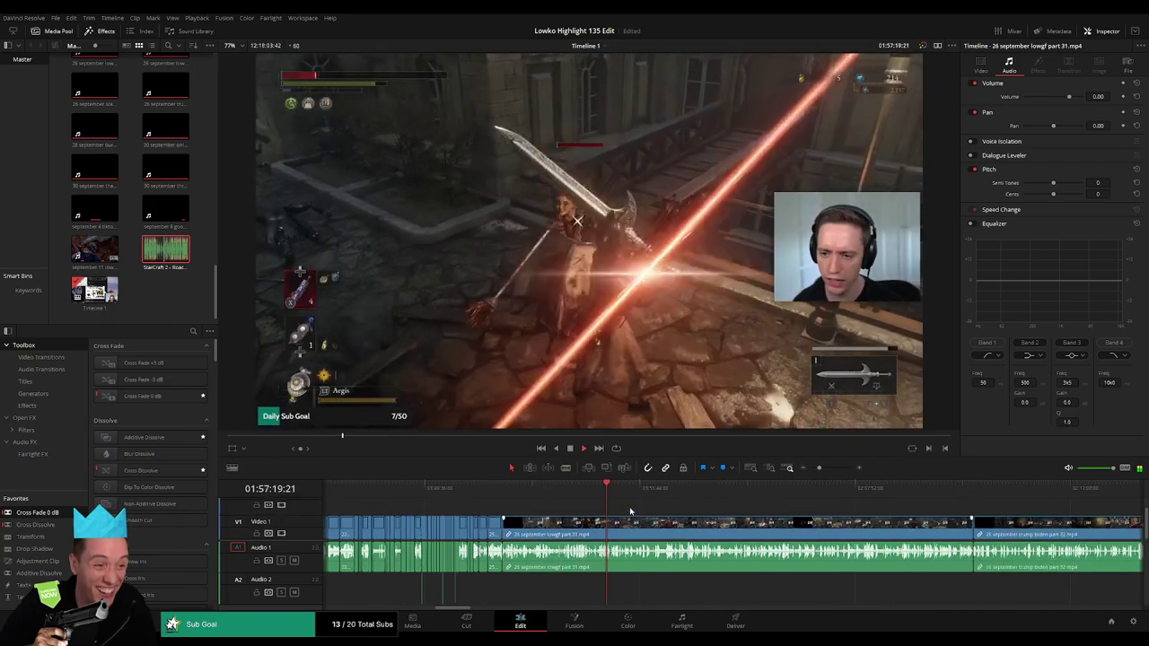
Blade the lowgf part 31 clip where the action starts and delete the idle opening.
drag(820, 468, 800, 472)
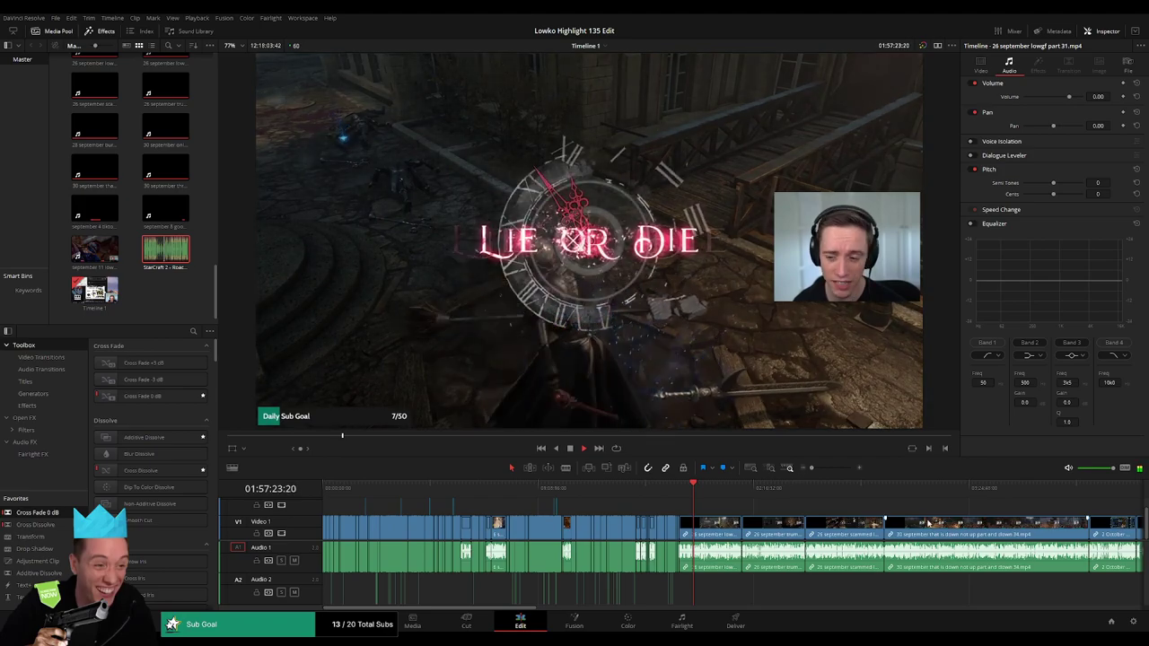
drag(812, 468, 830, 471)
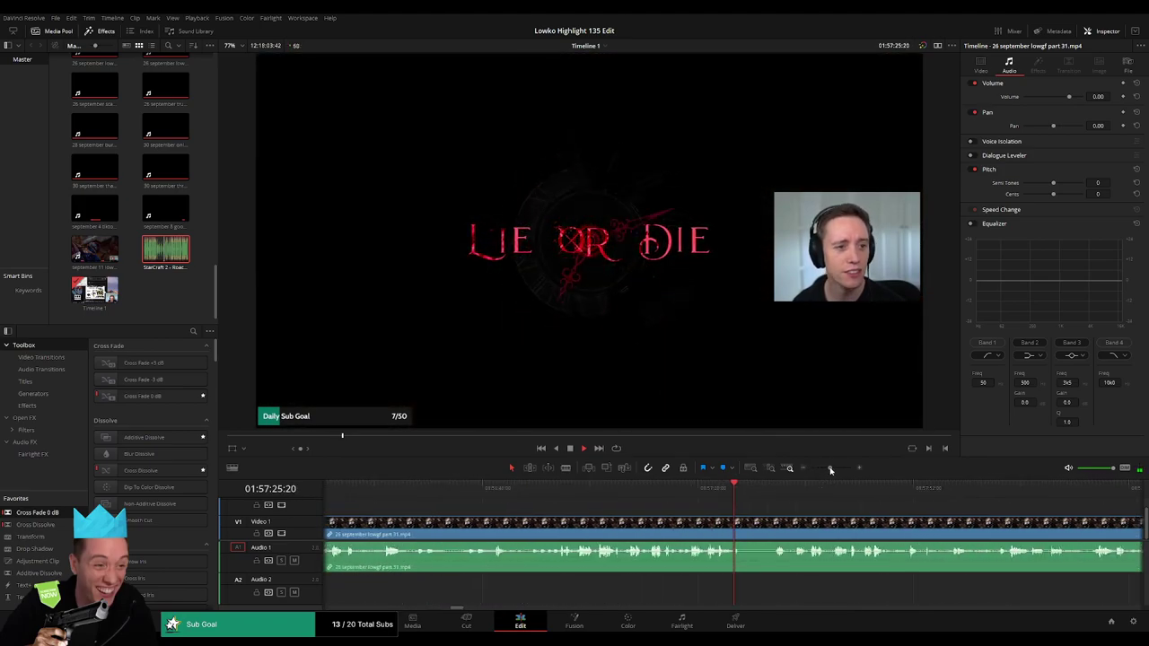
click(595, 493)
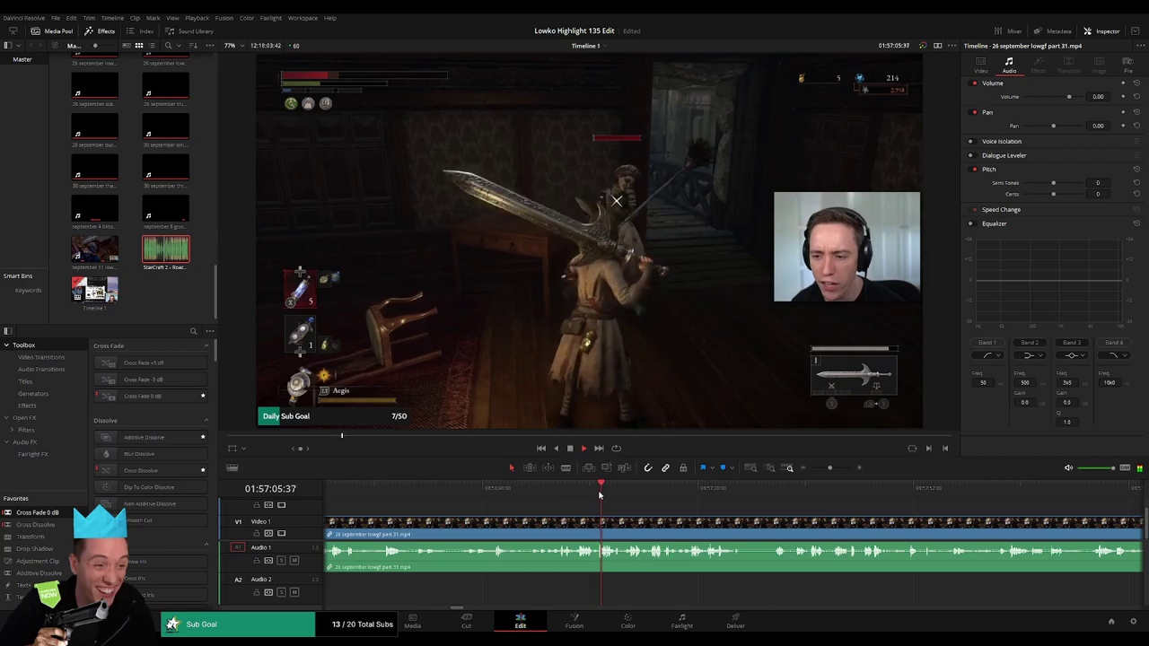
click(556, 492)
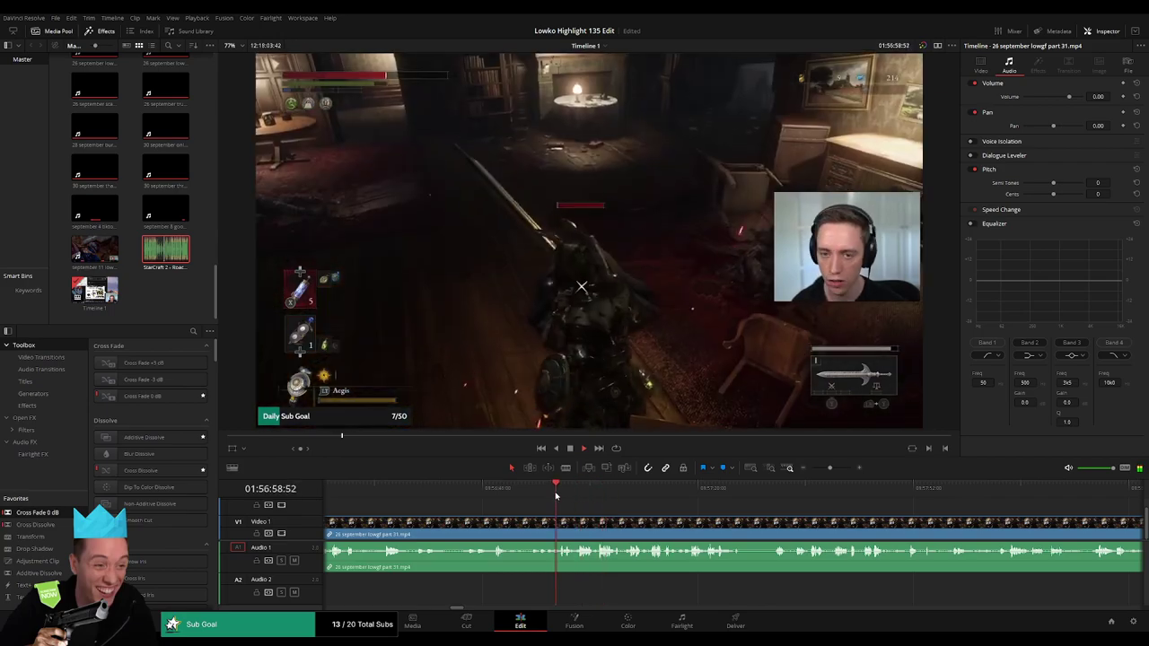
click(541, 497)
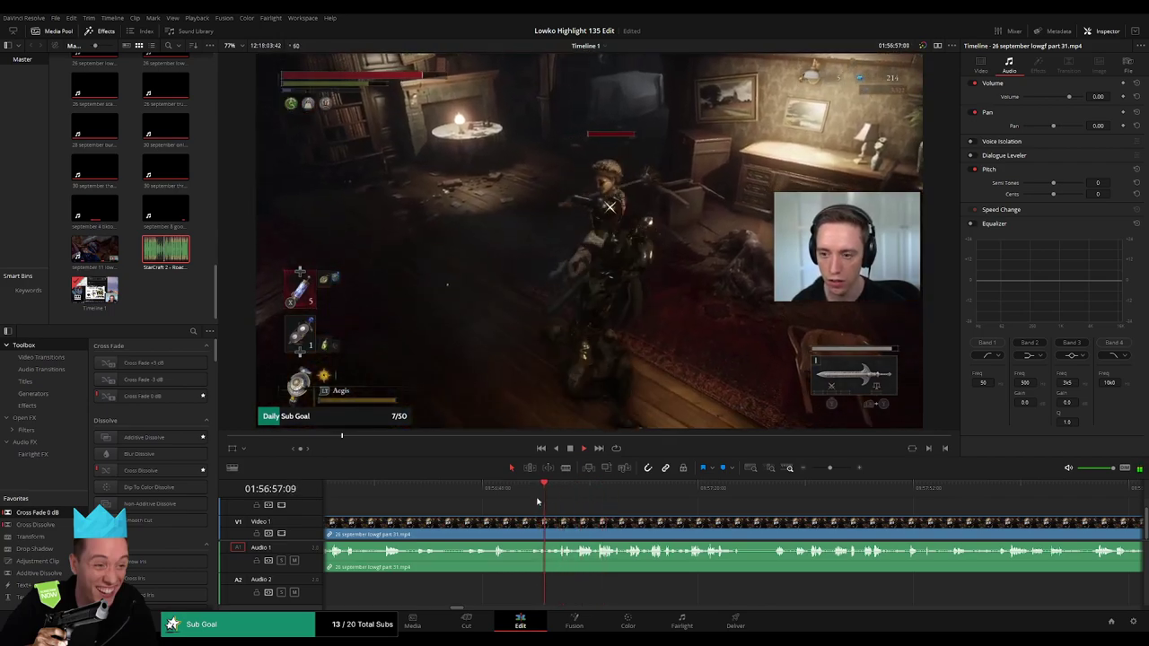
click(532, 496)
click(524, 497)
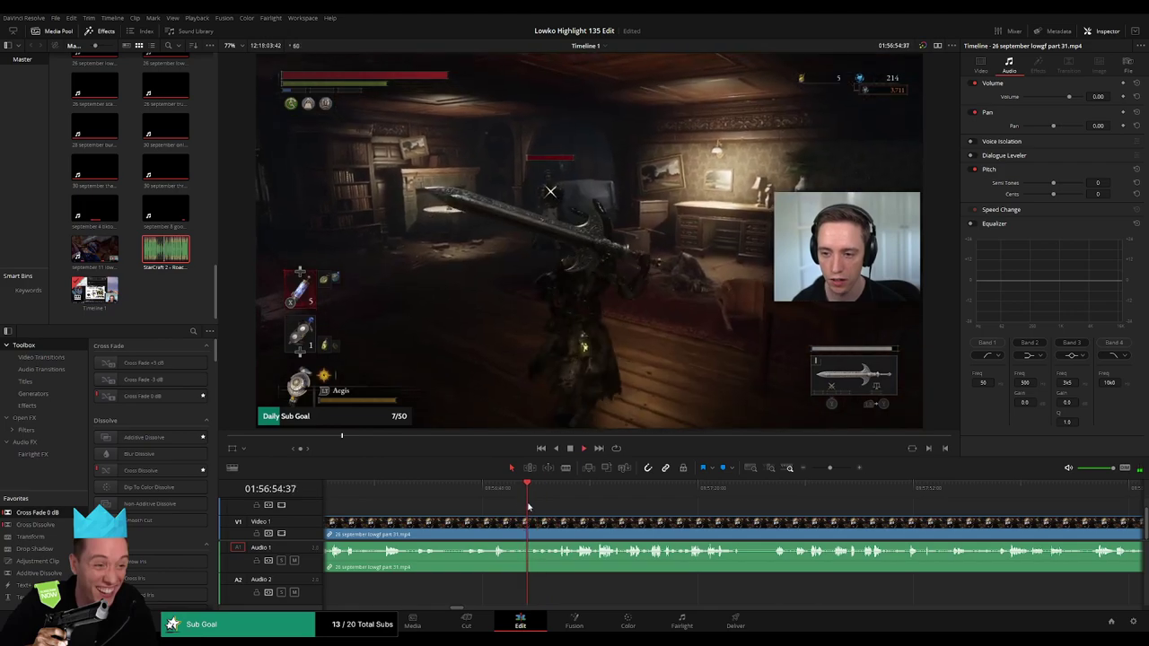
key(b)
click(530, 535)
key(Delete)
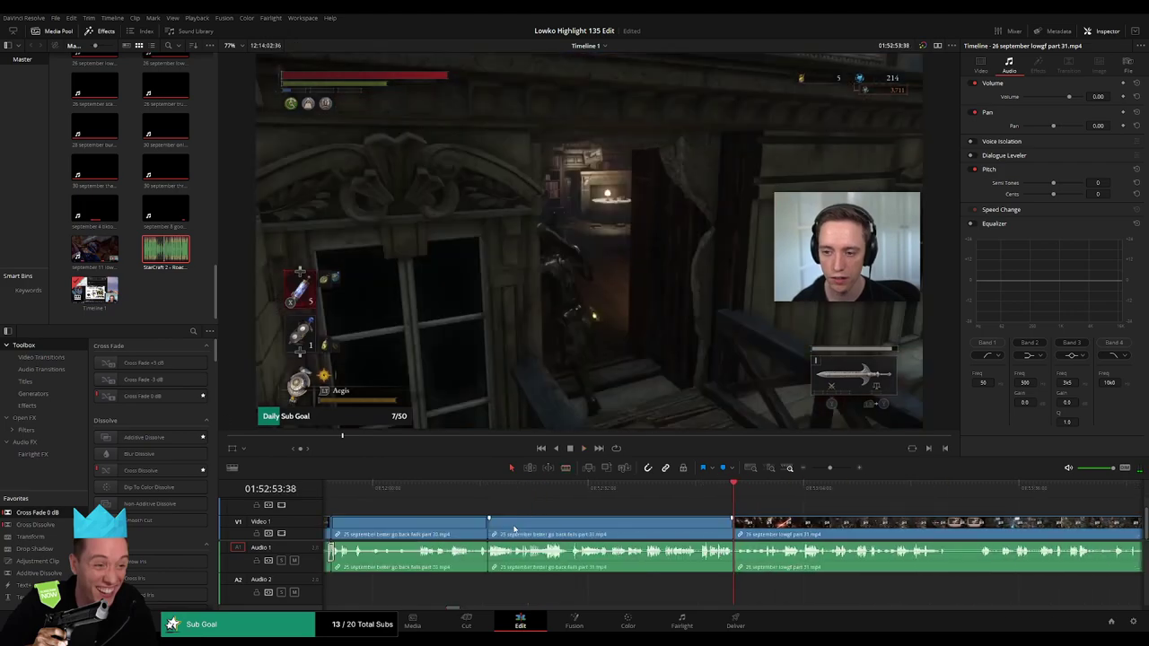
Play back the trimmed join and review further into the lowgf clip.
key(space)
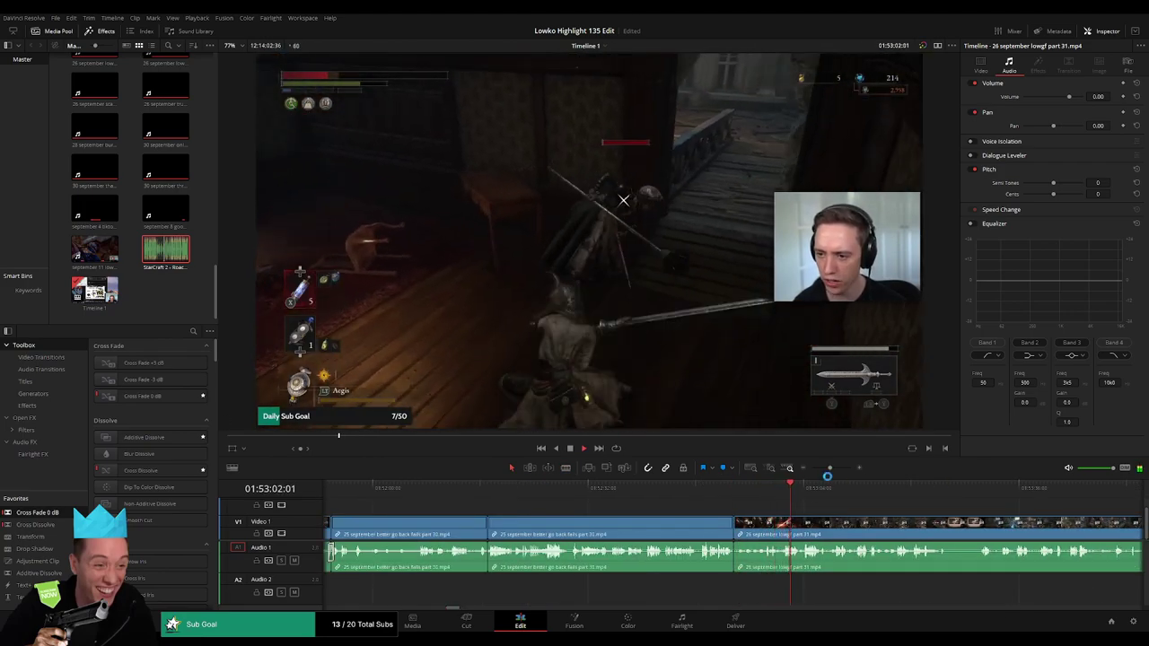
drag(832, 471, 836, 470)
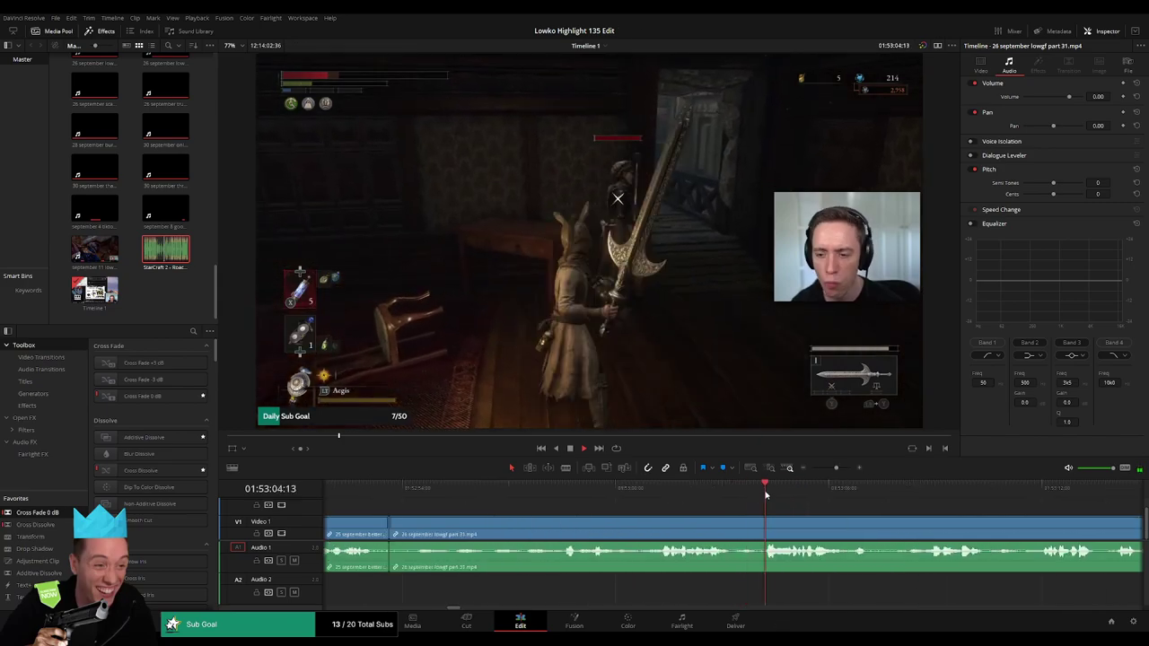
scroll(750, 500, down, 2)
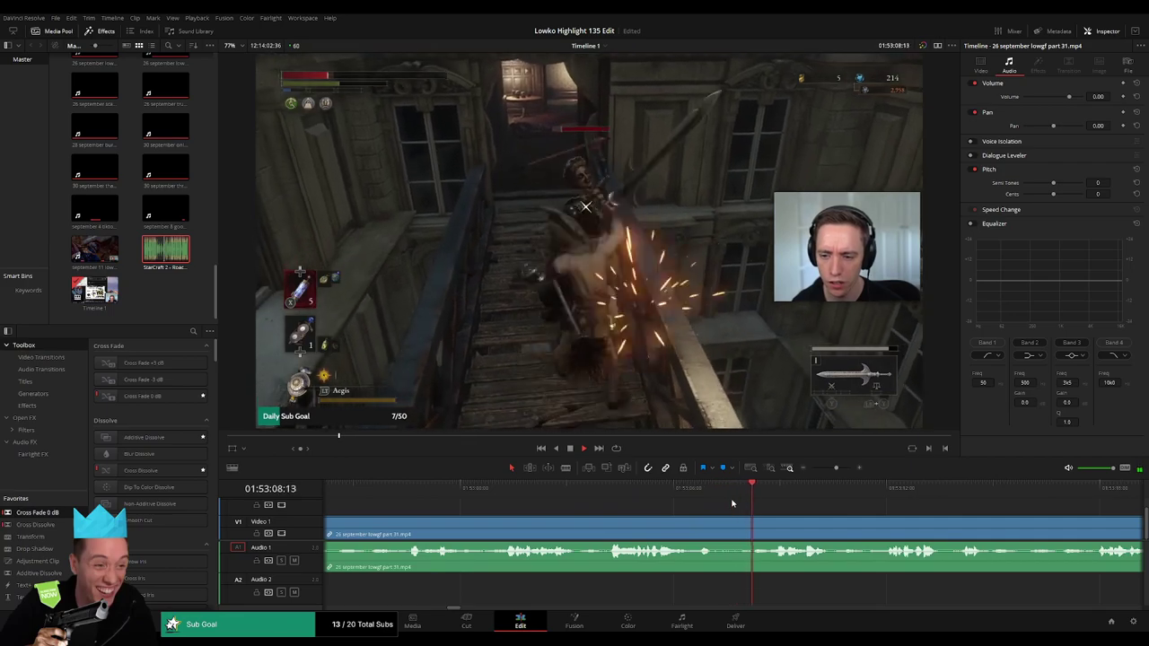
scroll(795, 507, down, 2)
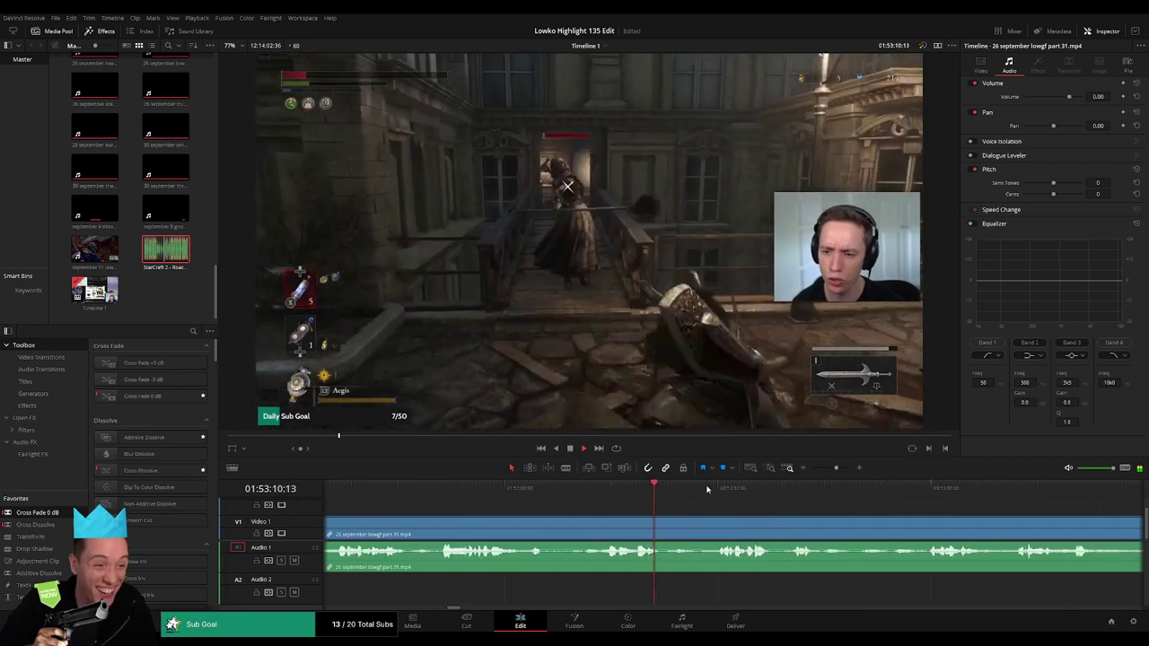
scroll(787, 507, down, 2)
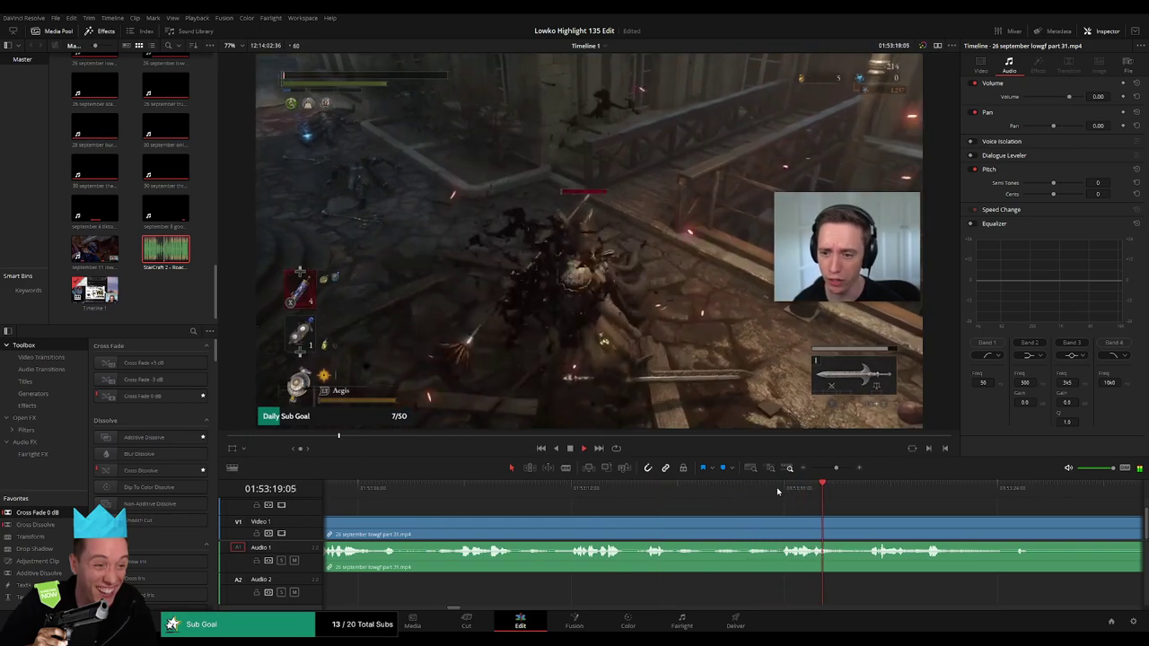
scroll(666, 501, down, 2)
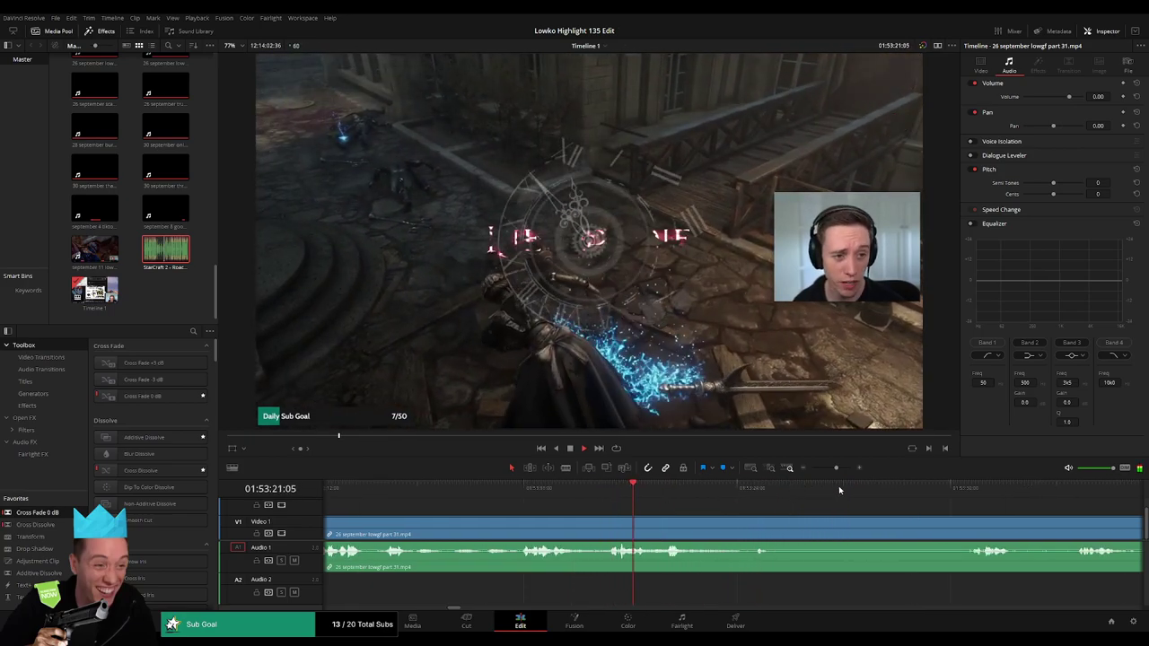
drag(839, 468, 828, 468)
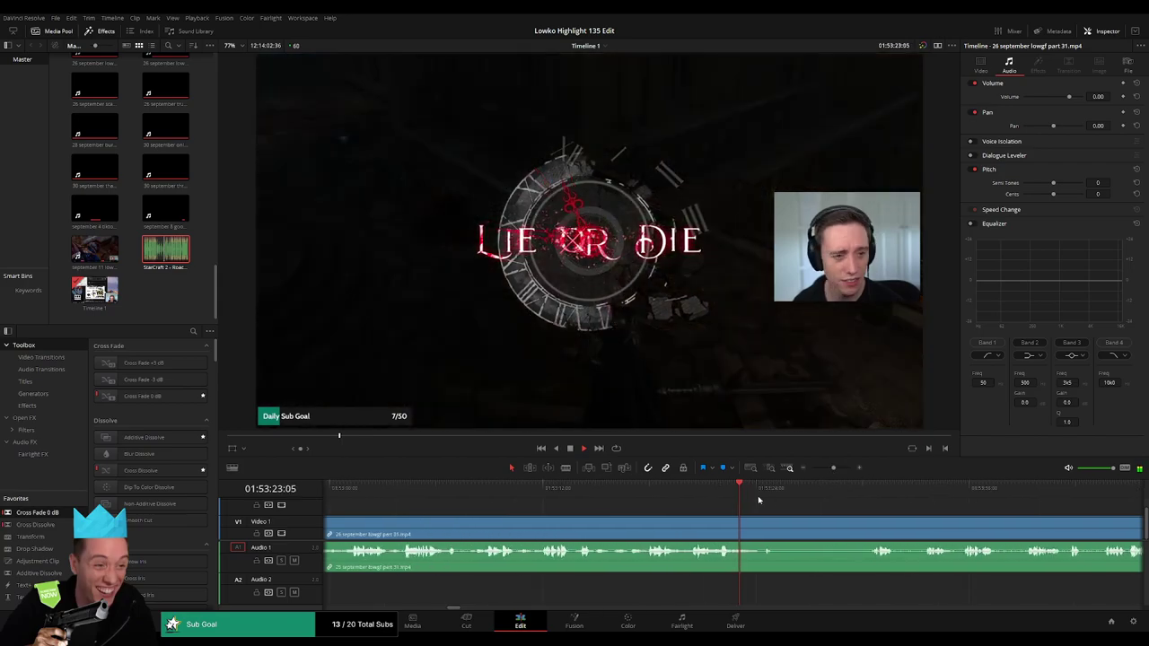
scroll(732, 525, down, 1)
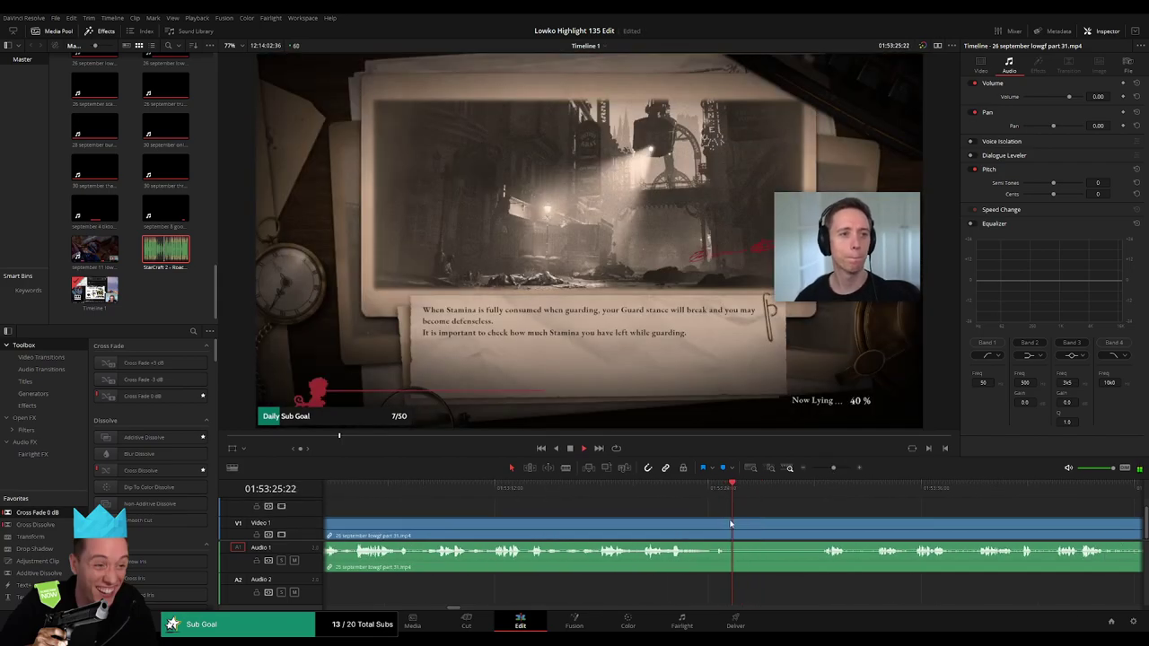
click(829, 499)
scroll(646, 505, down, 2)
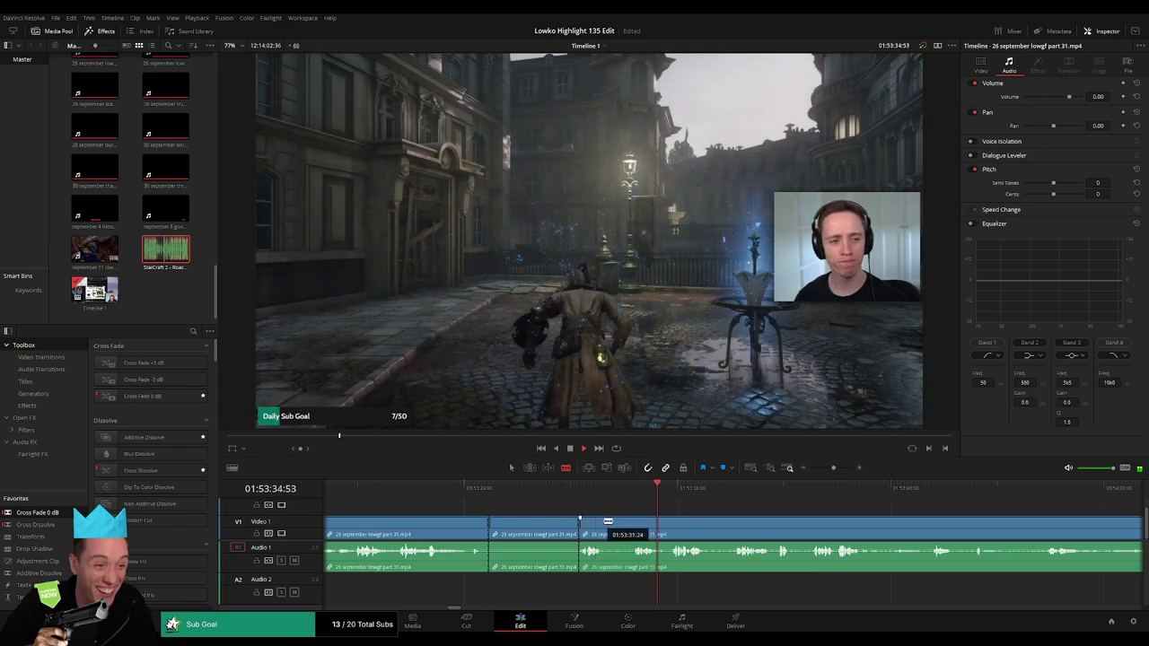
Cut out and ripple-delete three idle stretches from the lowgf clip, reviewing each join.
click(606, 520)
click(633, 522)
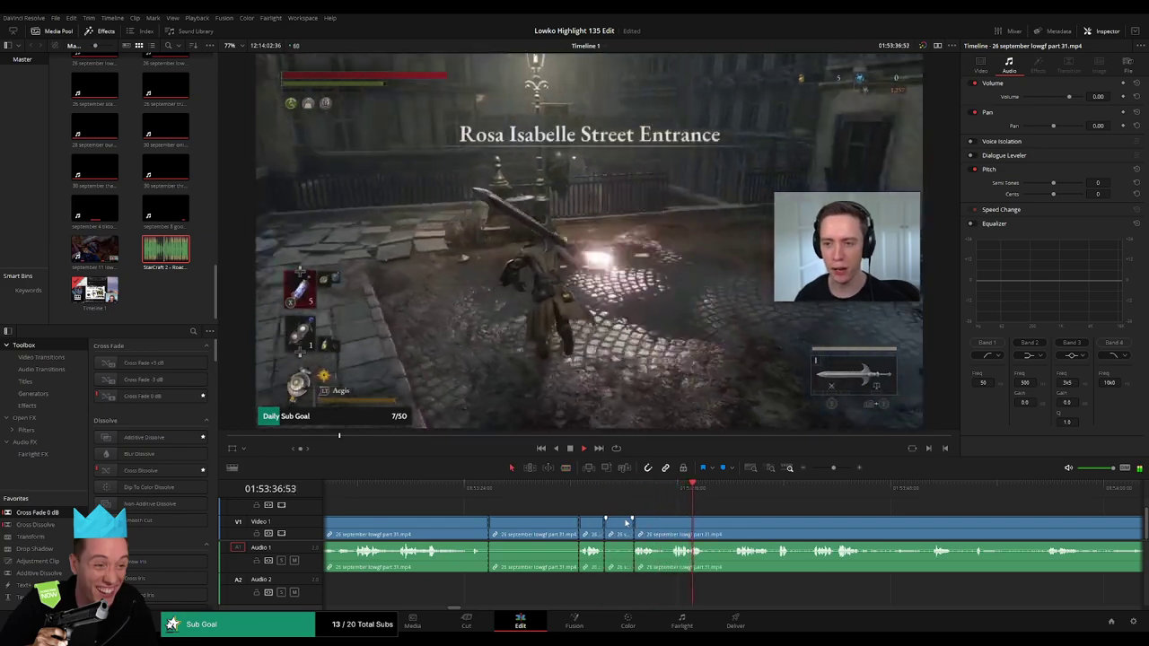
key(Delete)
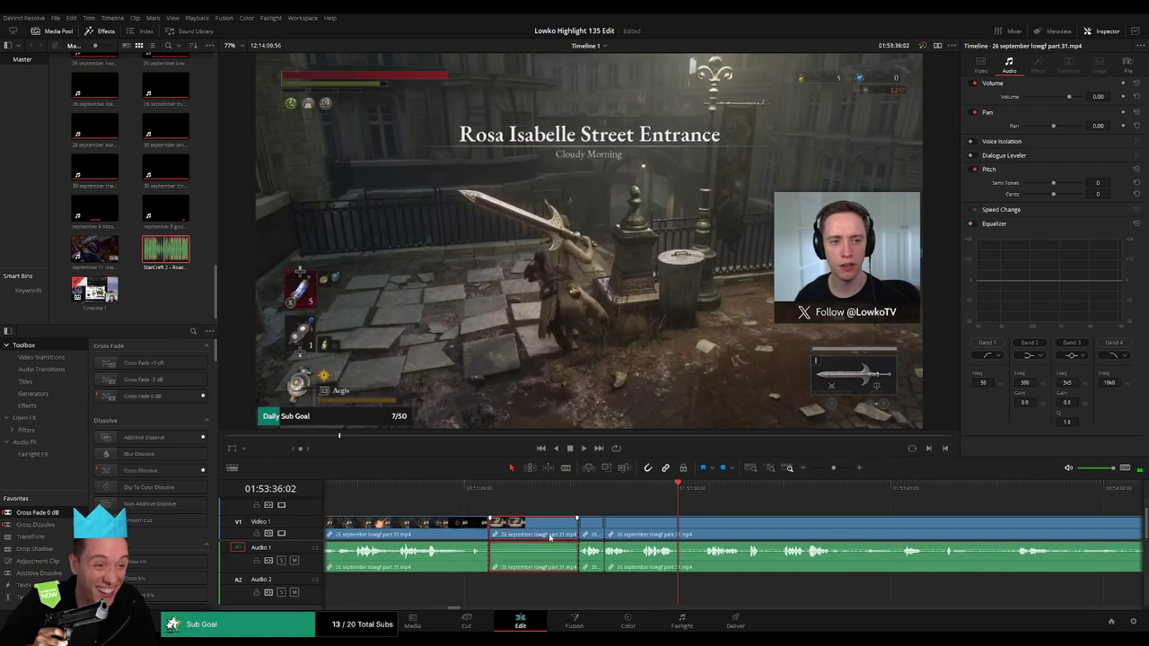
key(Delete)
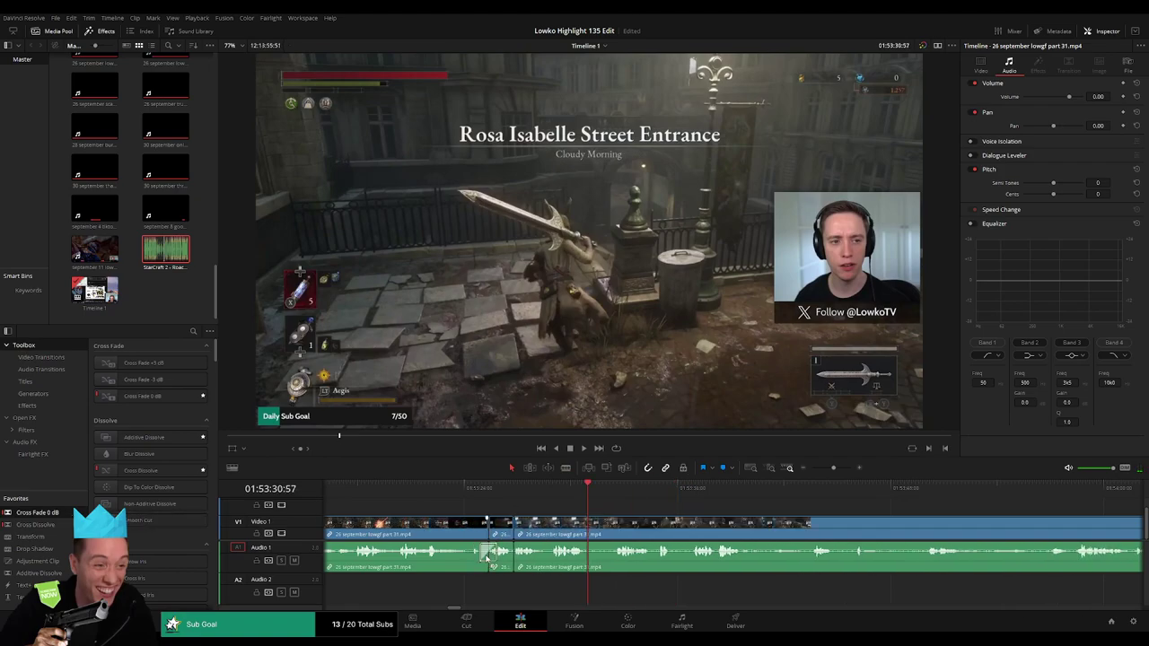
key(space)
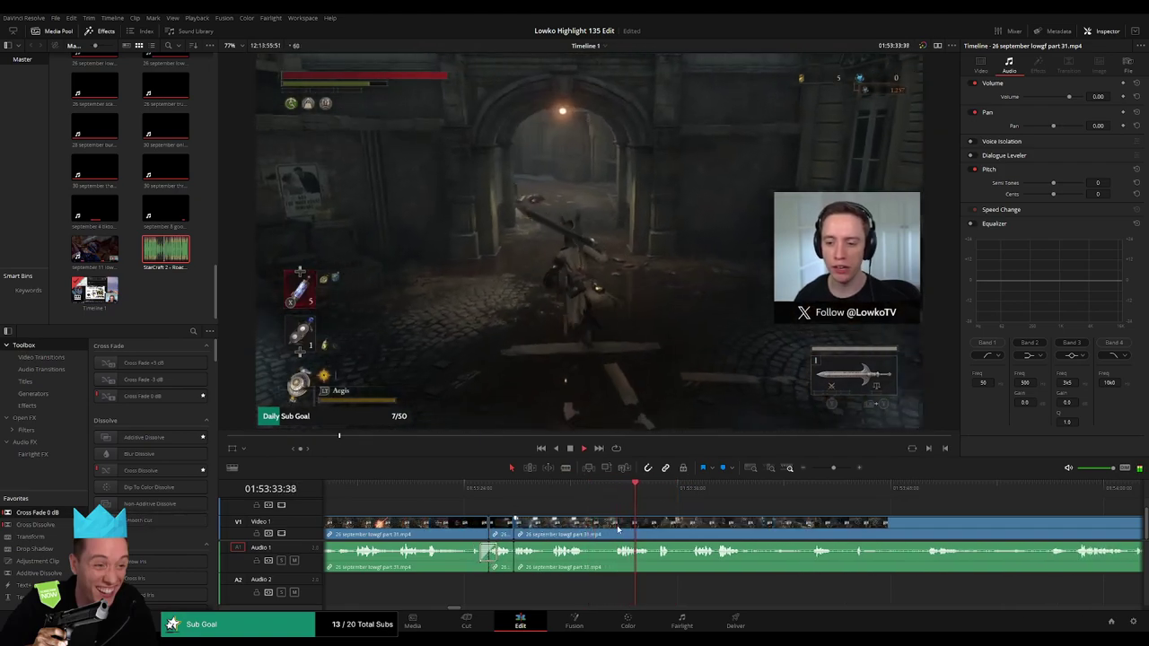
key(Delete)
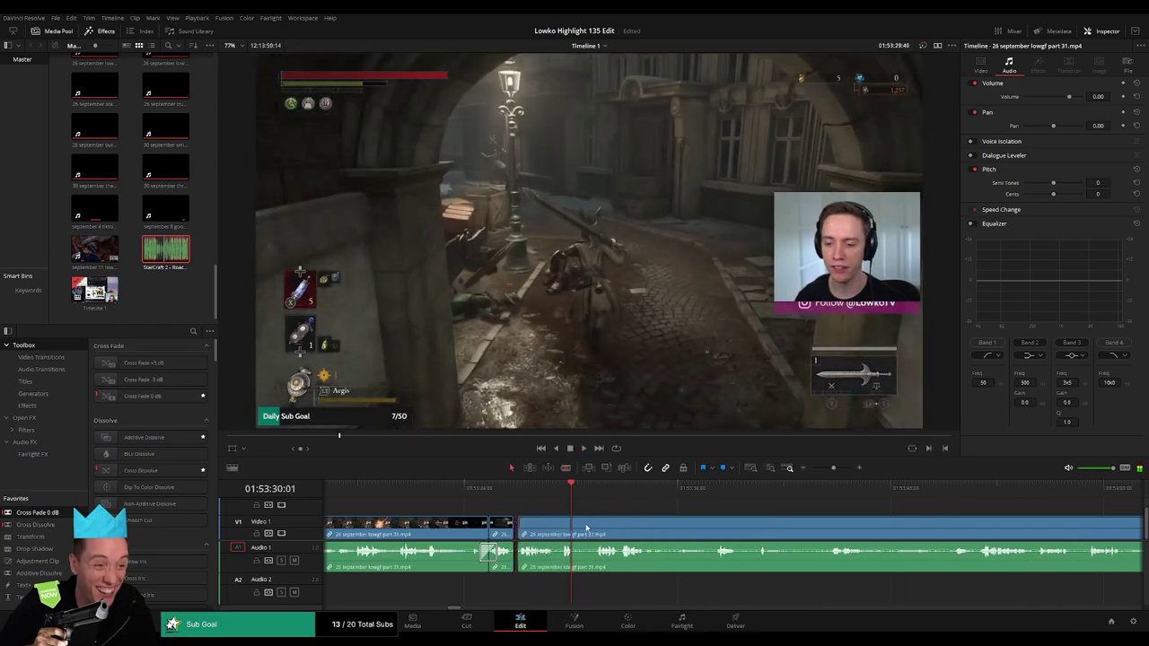
key(space)
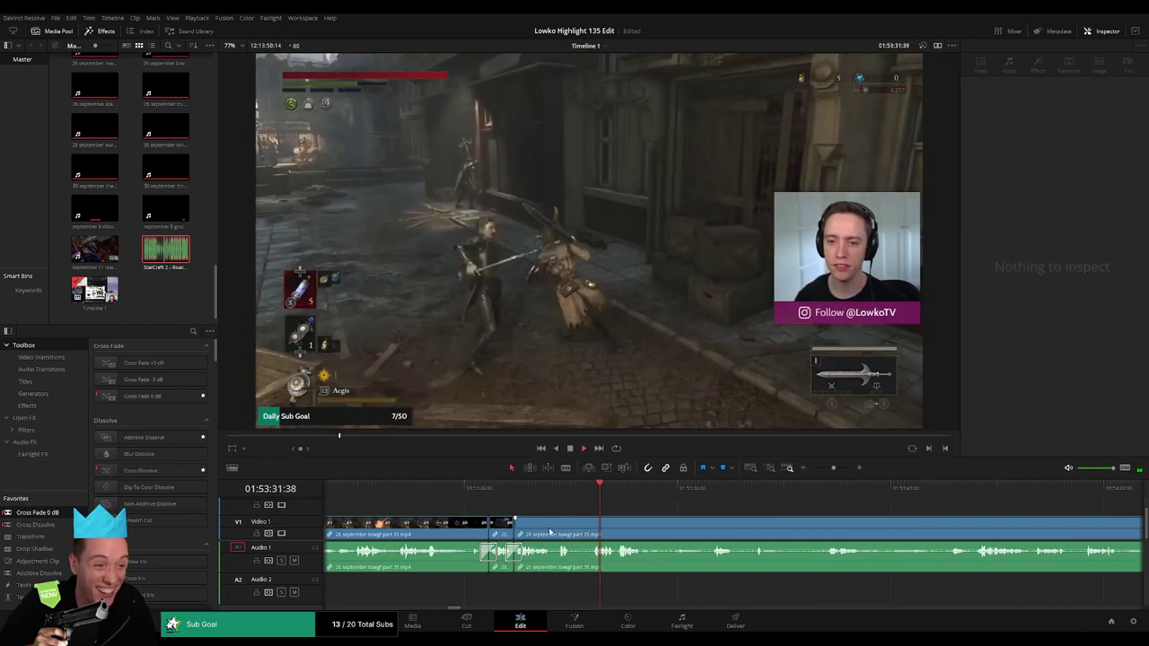
Add a cut further along the lowgf clip, then undo two misplaced cuts.
key(b)
click(649, 534)
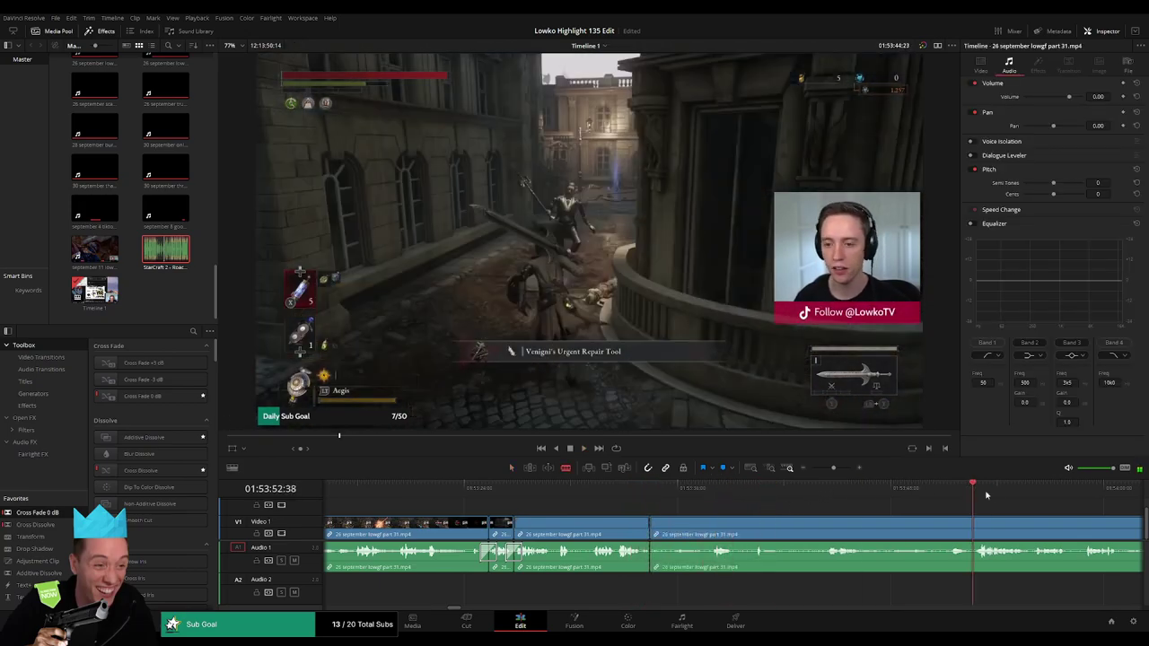
key(space)
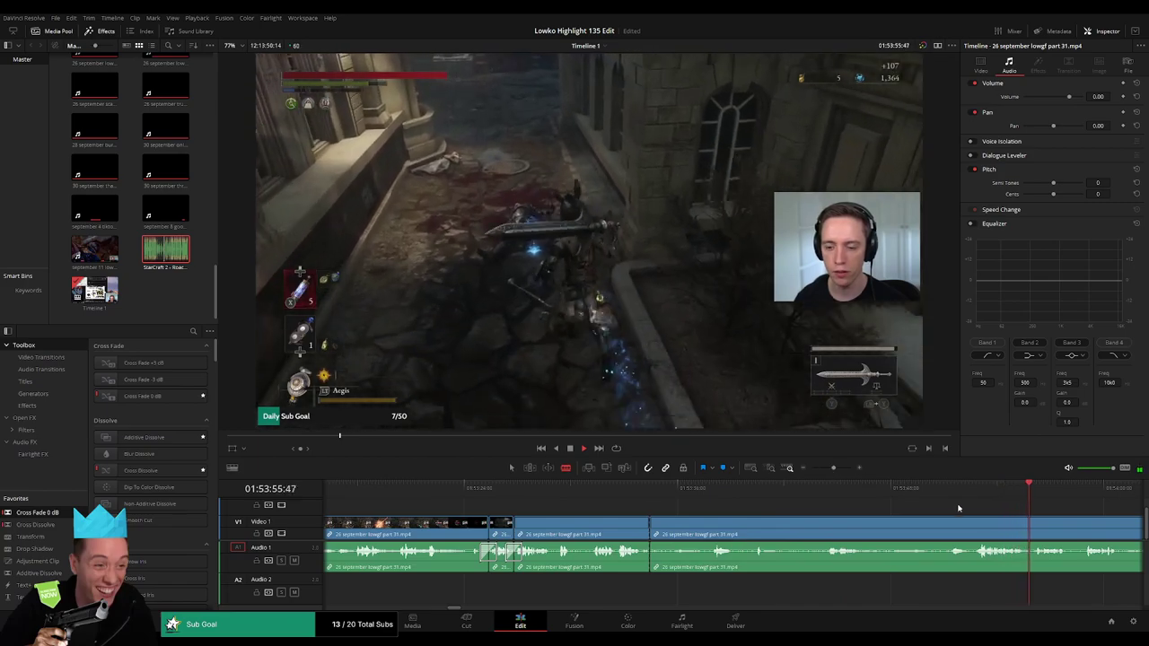
click(972, 487)
scroll(992, 519, right, 3)
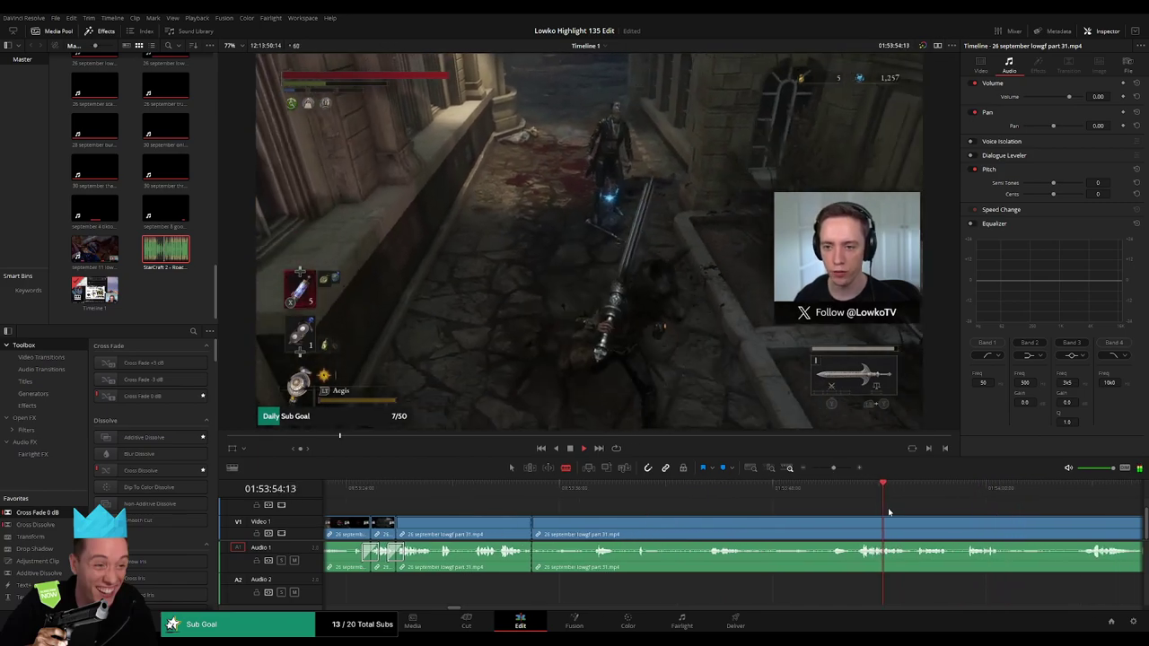
click(862, 531)
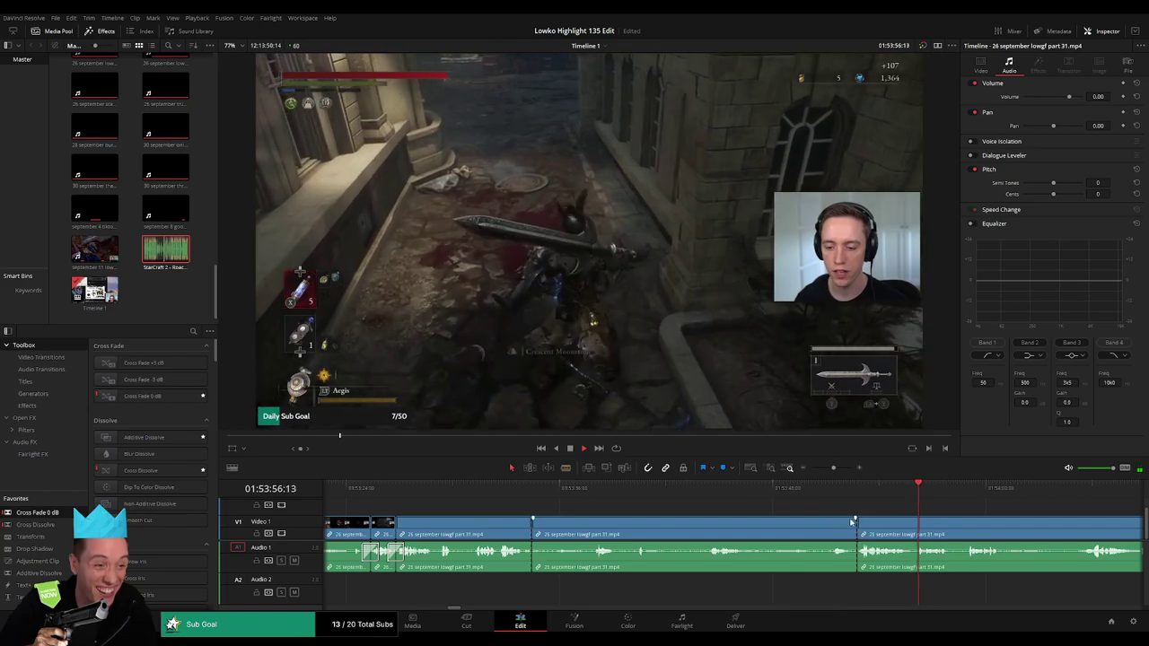
key(a)
click(840, 494)
key(ctrl+z)
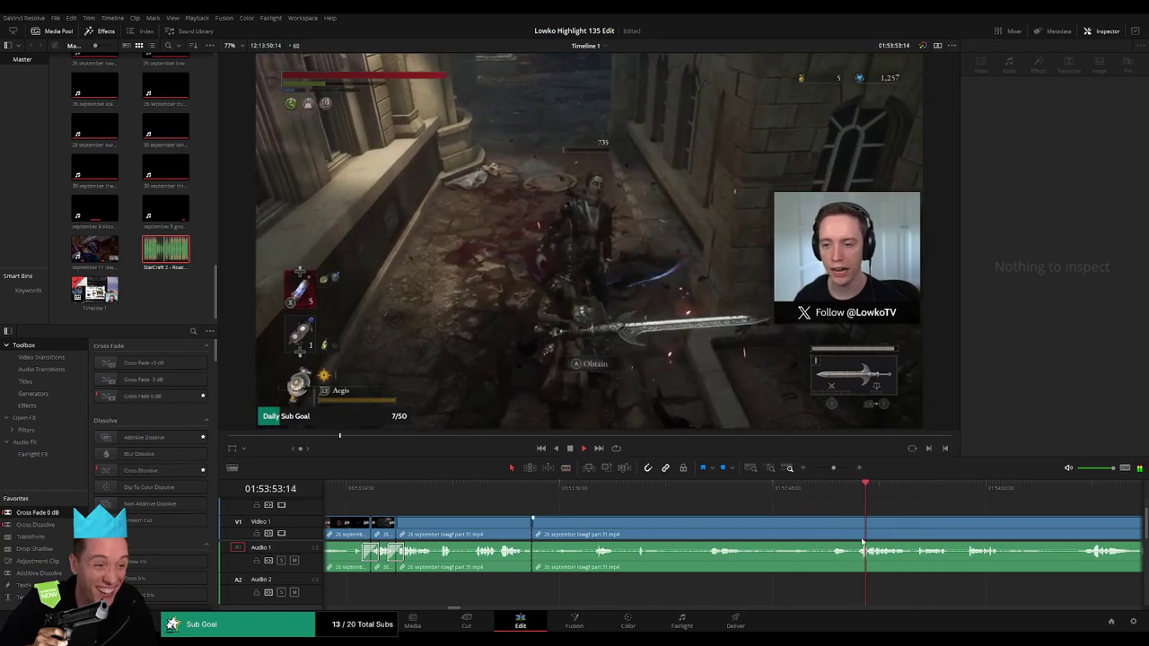
click(820, 542)
click(786, 533)
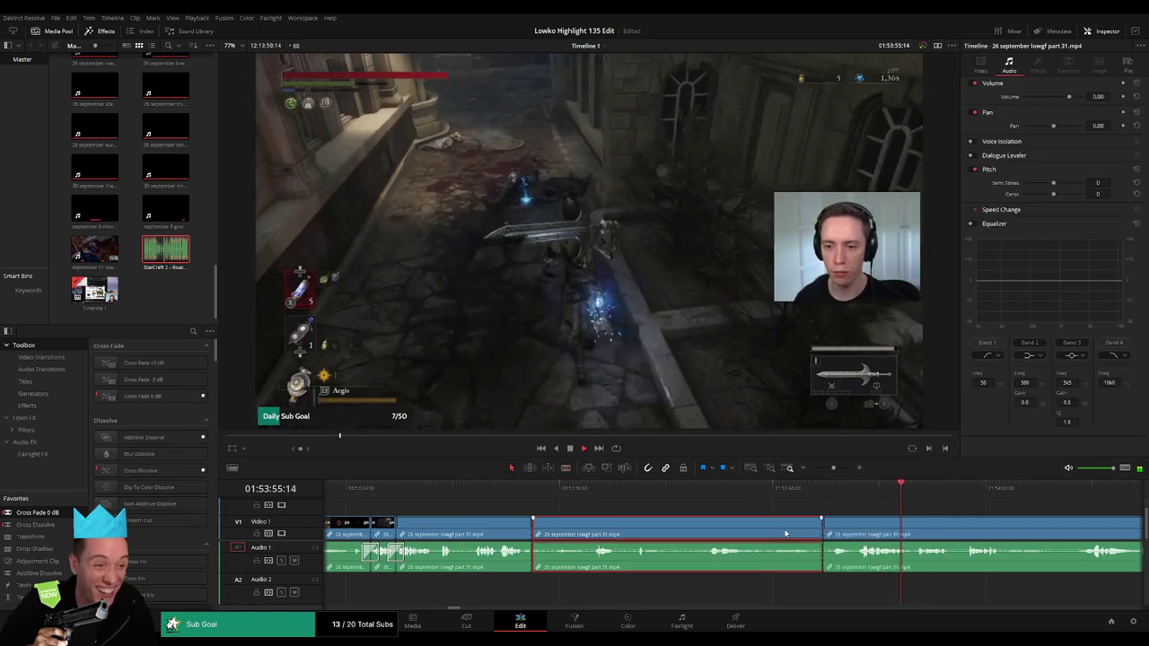
key(ctrl+z)
Make a fresh cut at the playhead with Ctrl+B and zoom out to see all clips.
click(631, 487)
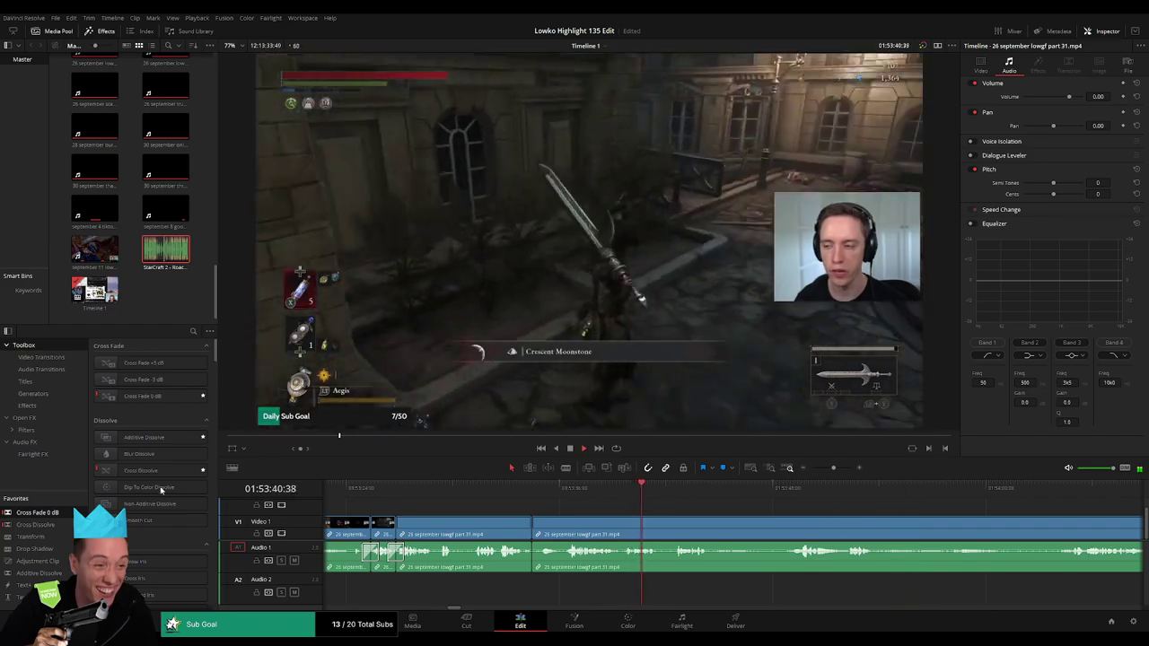
click(641, 511)
scroll(640, 511, right, 3)
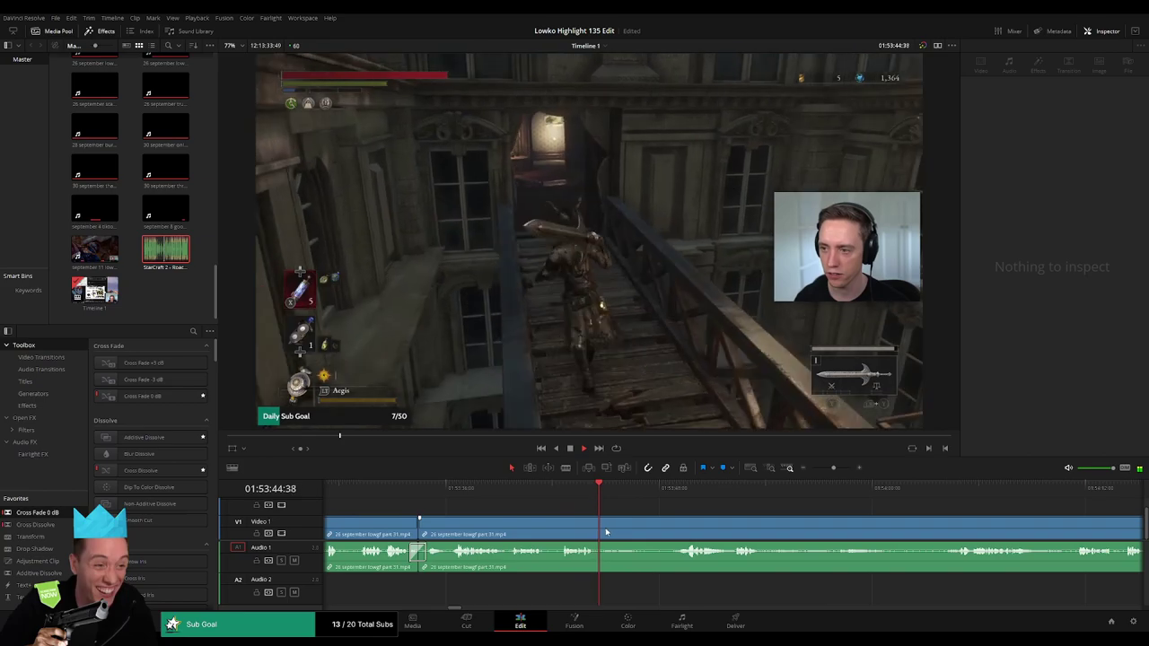
key(ctrl+b)
click(684, 492)
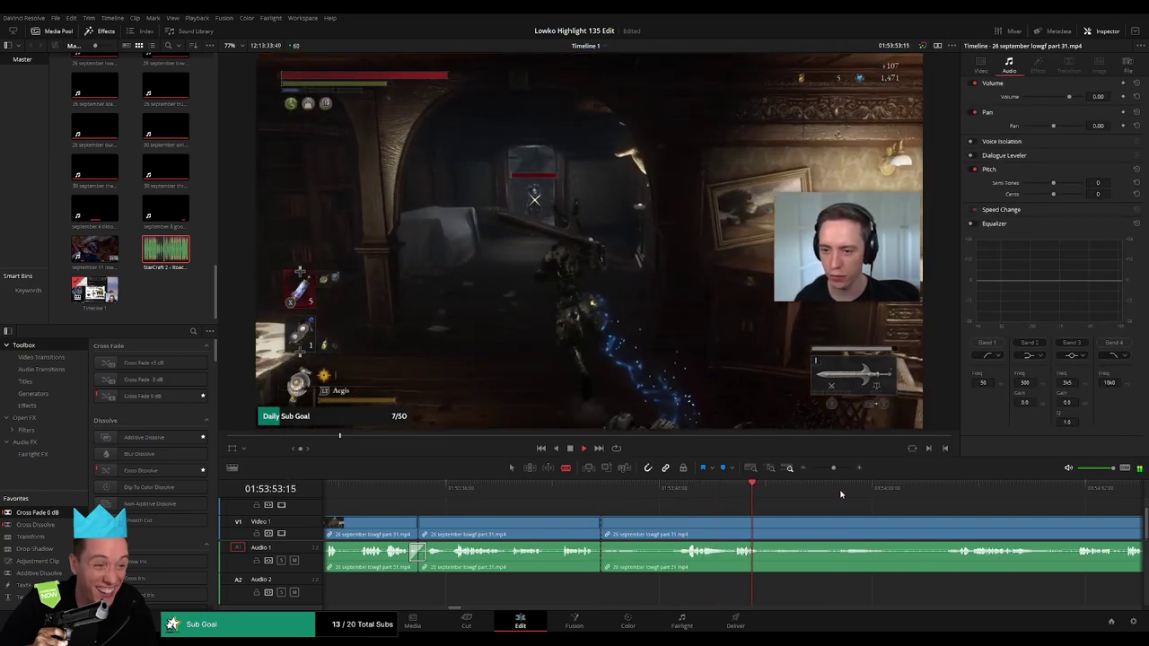
drag(833, 471, 828, 470)
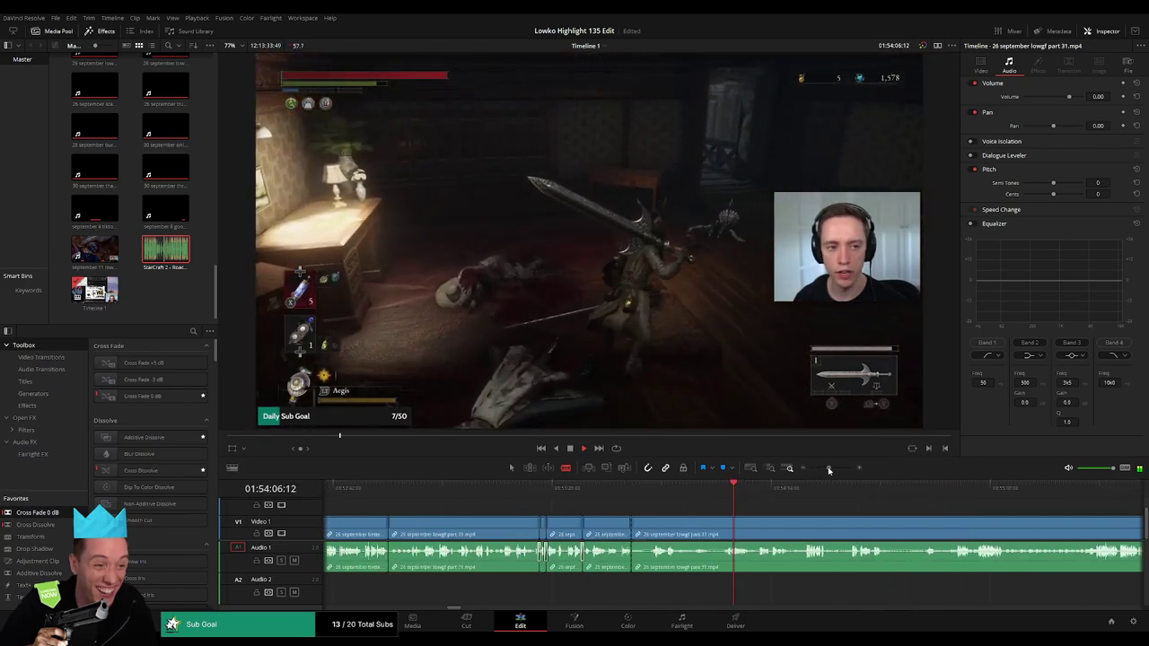
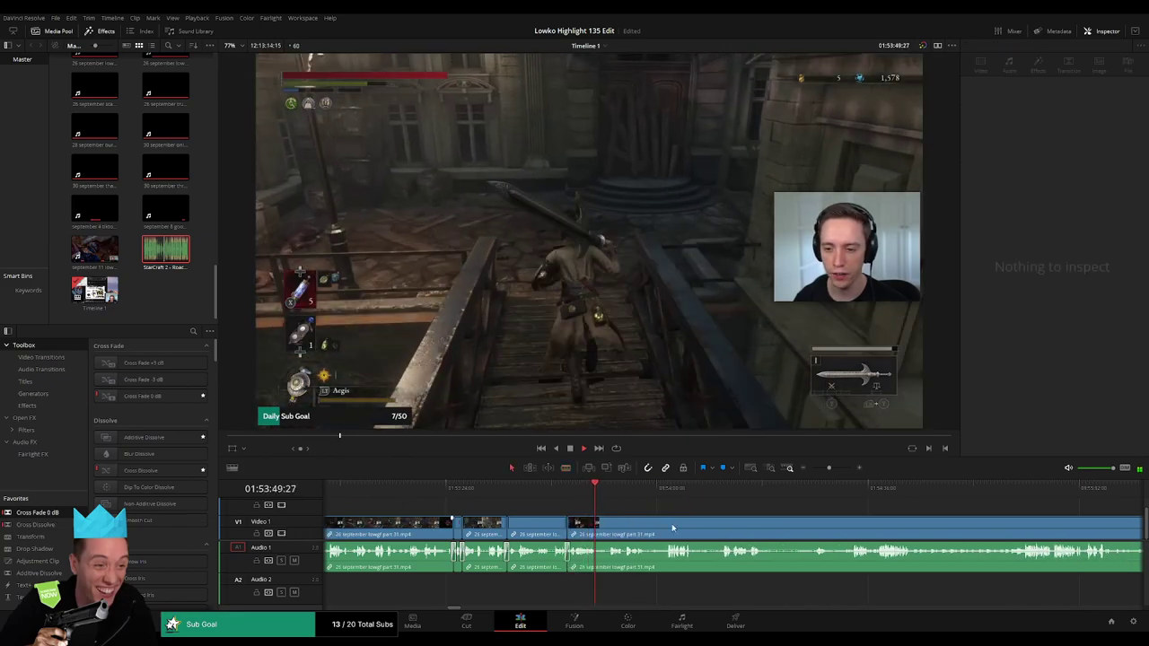
Blade the end of the first dull stretch in the part 31 clip and ripple-delete it.
drag(834, 467, 833, 468)
key(b)
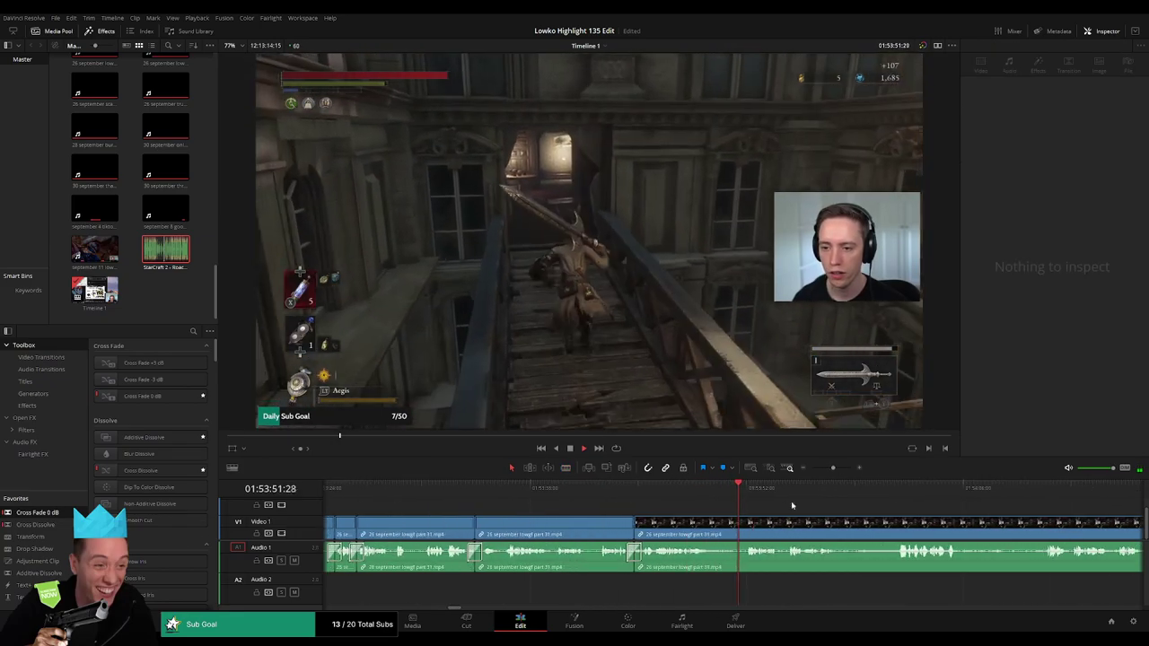
click(742, 524)
key(a)
click(721, 530)
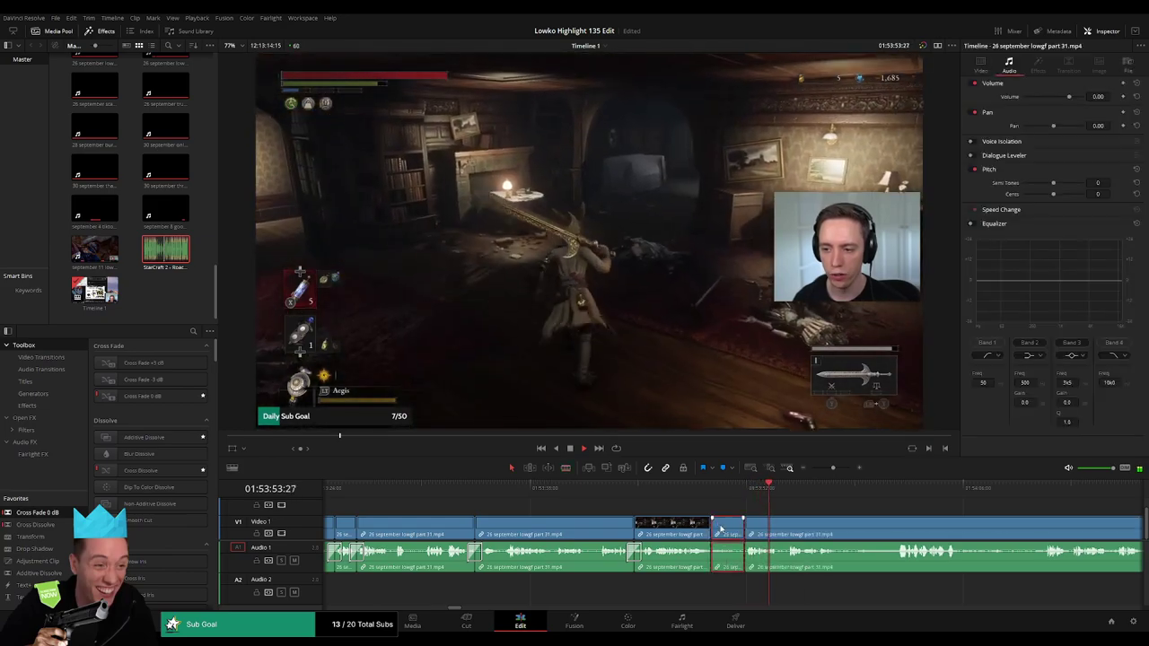
key(Delete)
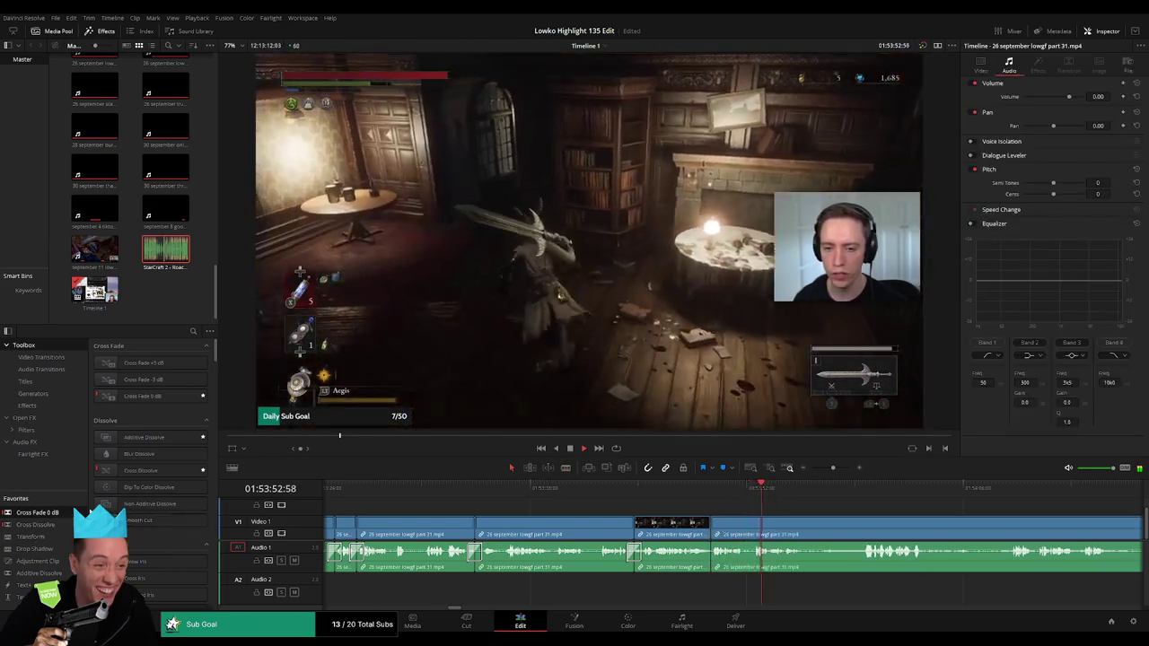
click(638, 508)
Cut out the next dull part of the part 31 clip, closing the gap.
scroll(637, 508, right, 3)
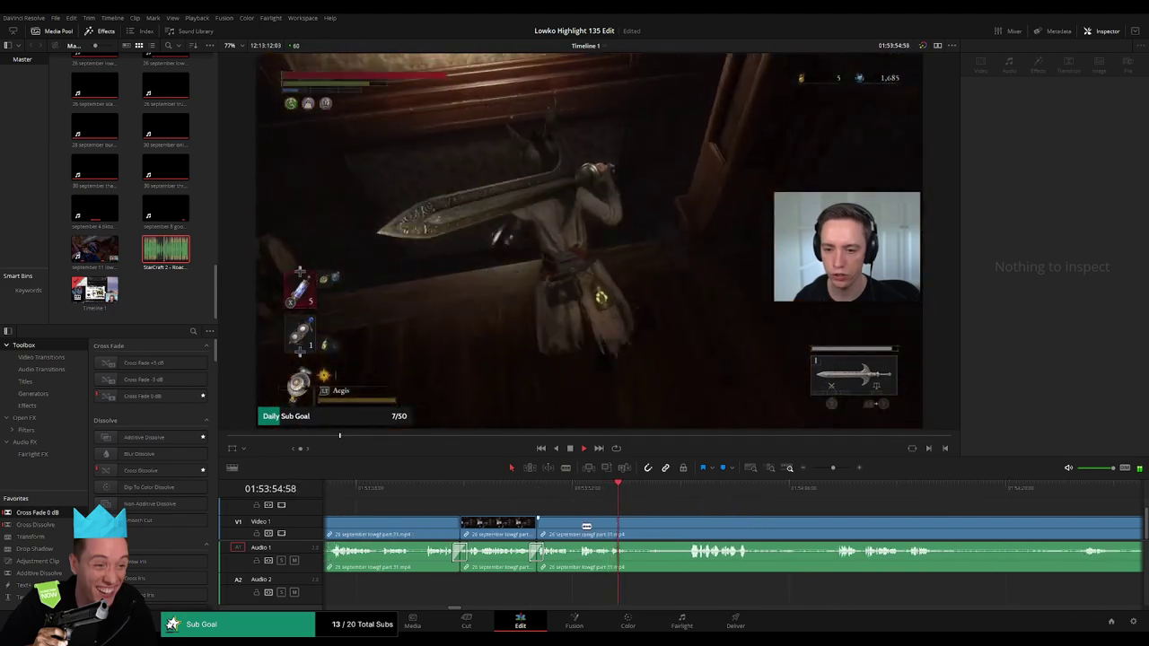
key(b)
click(568, 529)
click(690, 500)
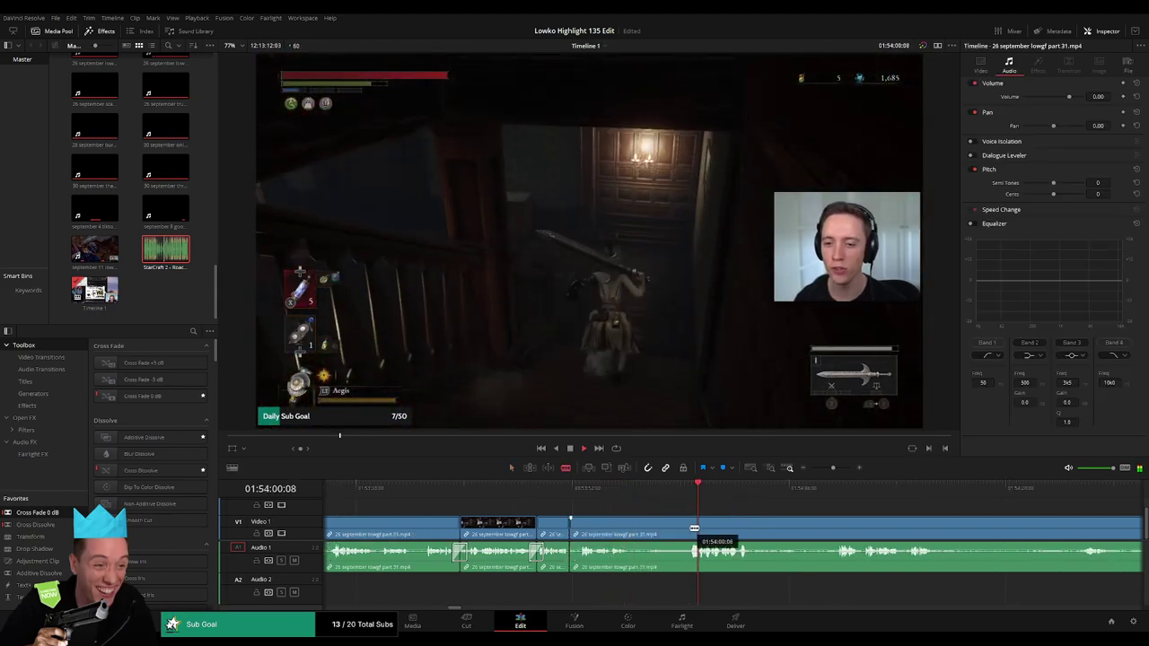
click(694, 529)
key(a)
click(629, 528)
key(BackSpace)
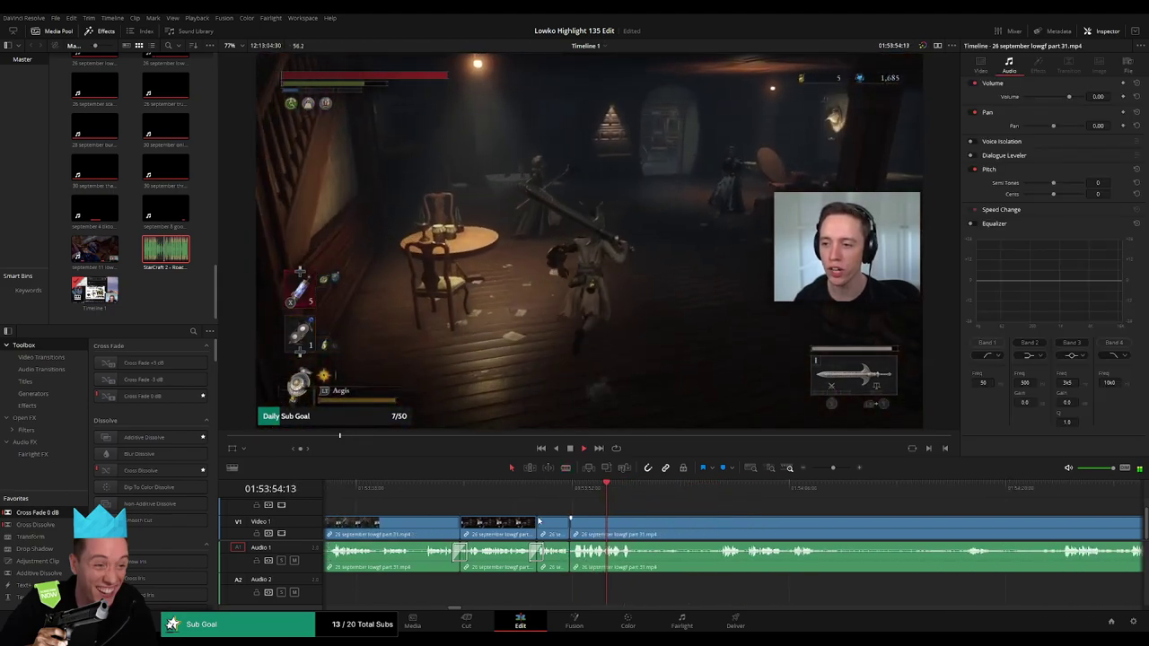
click(580, 573)
Blade both ends of a later dull segment and ripple-delete it.
click(717, 492)
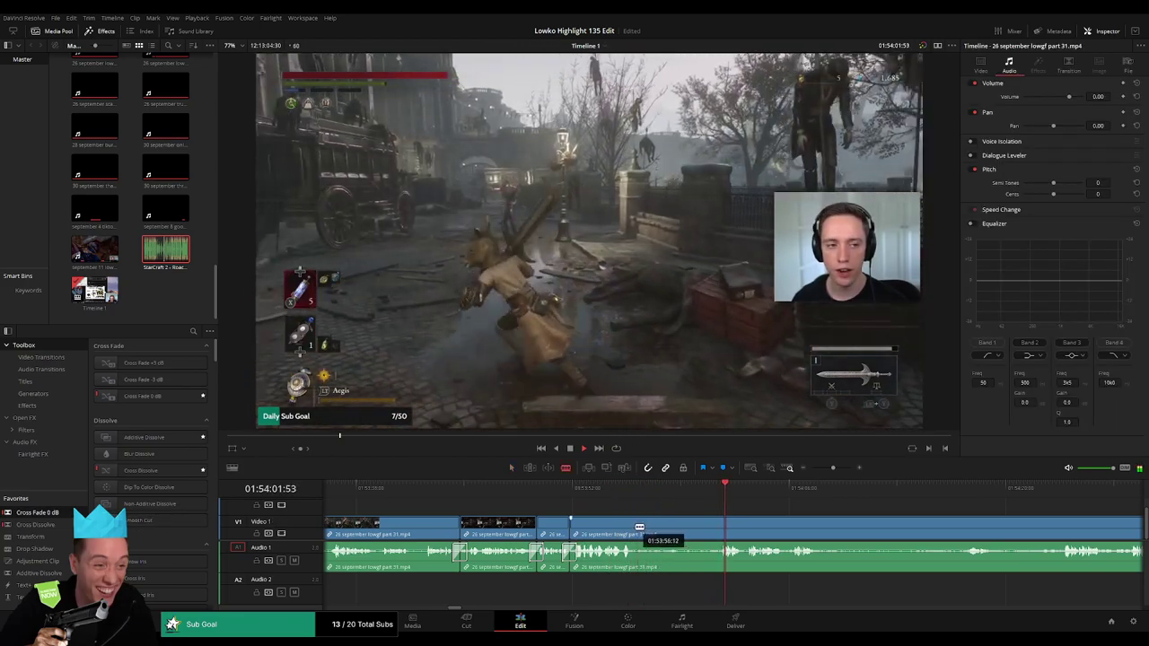
click(639, 528)
click(719, 528)
key(a)
click(689, 535)
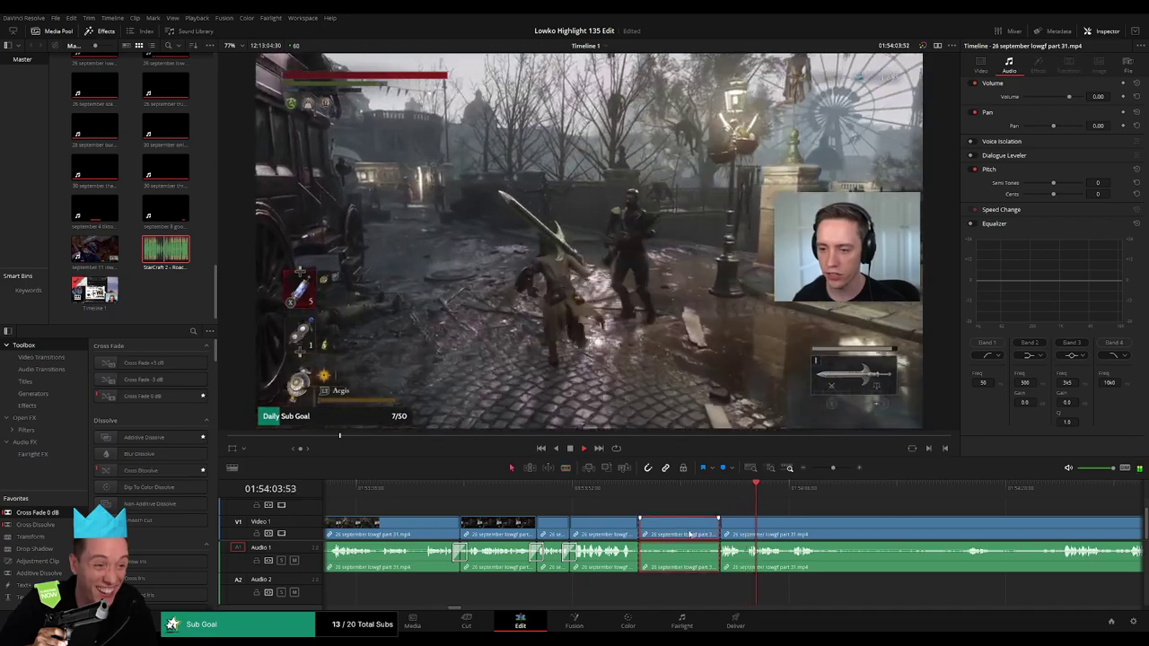
key(BackSpace)
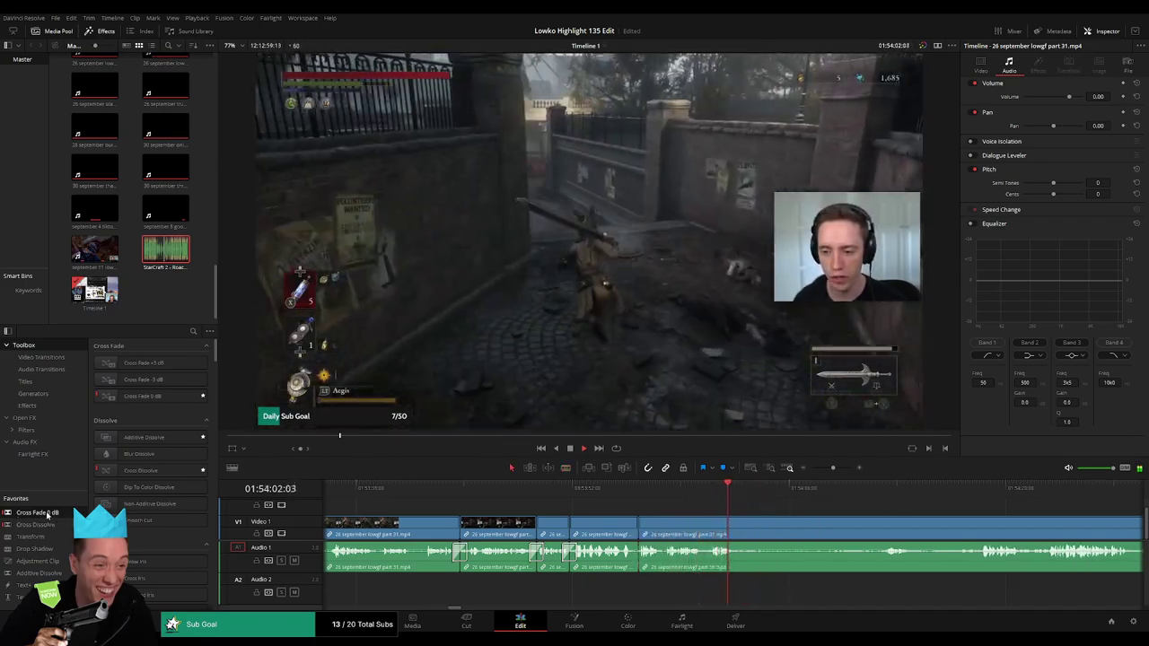
click(743, 517)
click(754, 539)
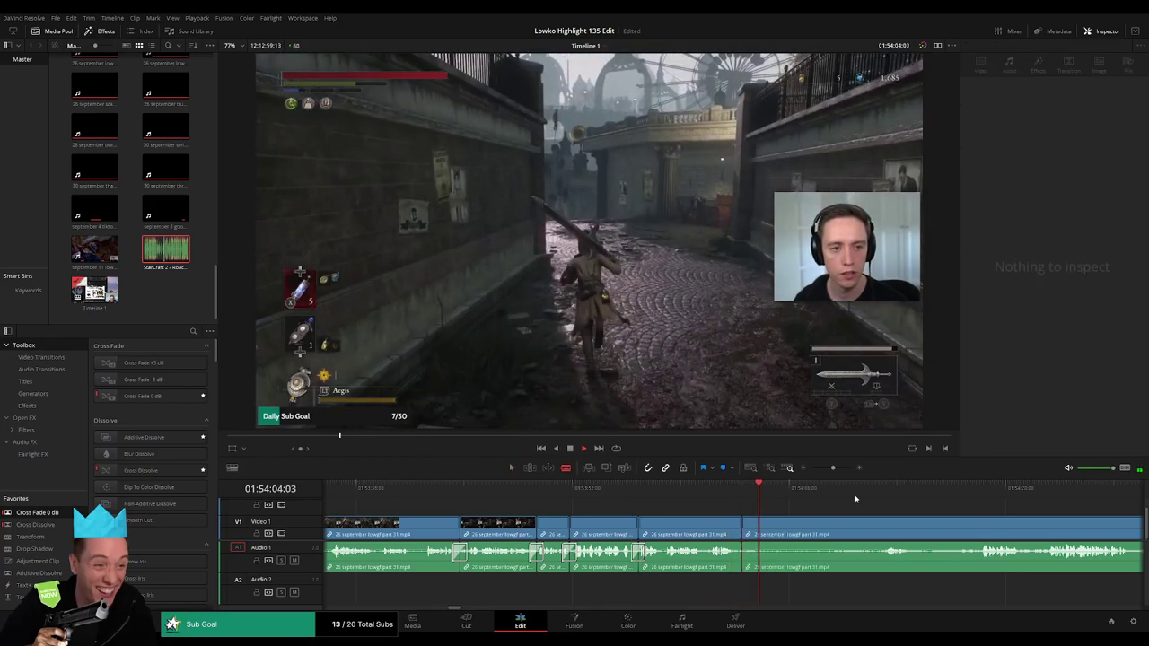
Remove two more slow sections, then split the clip at the playhead.
click(936, 489)
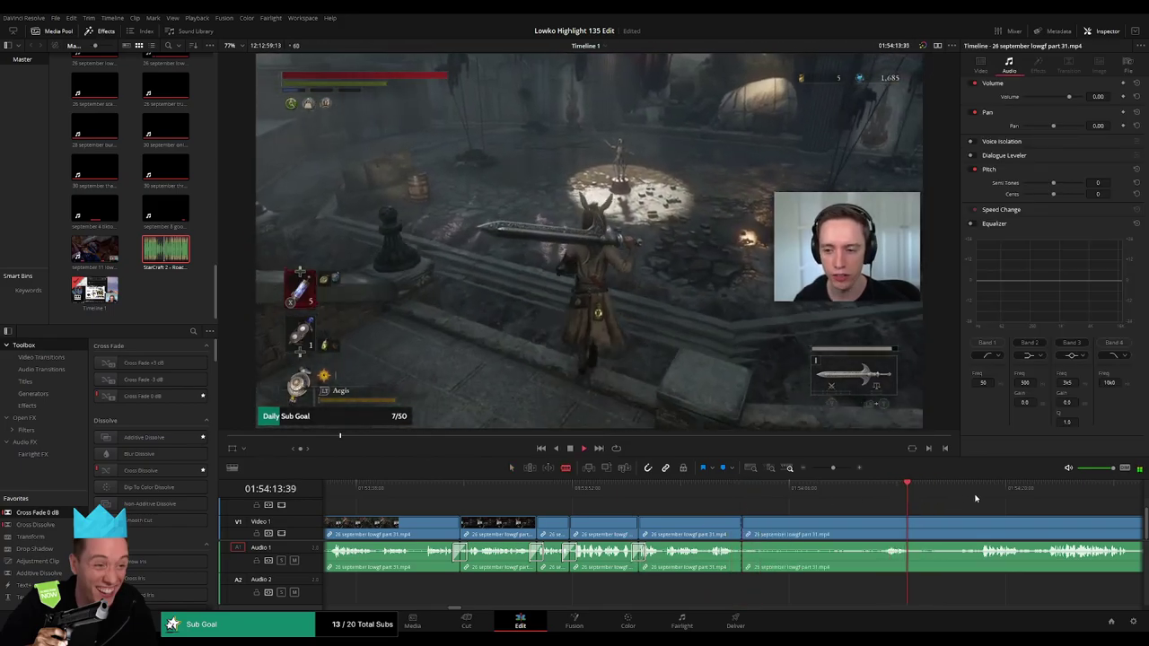
key(ctrl+minus)
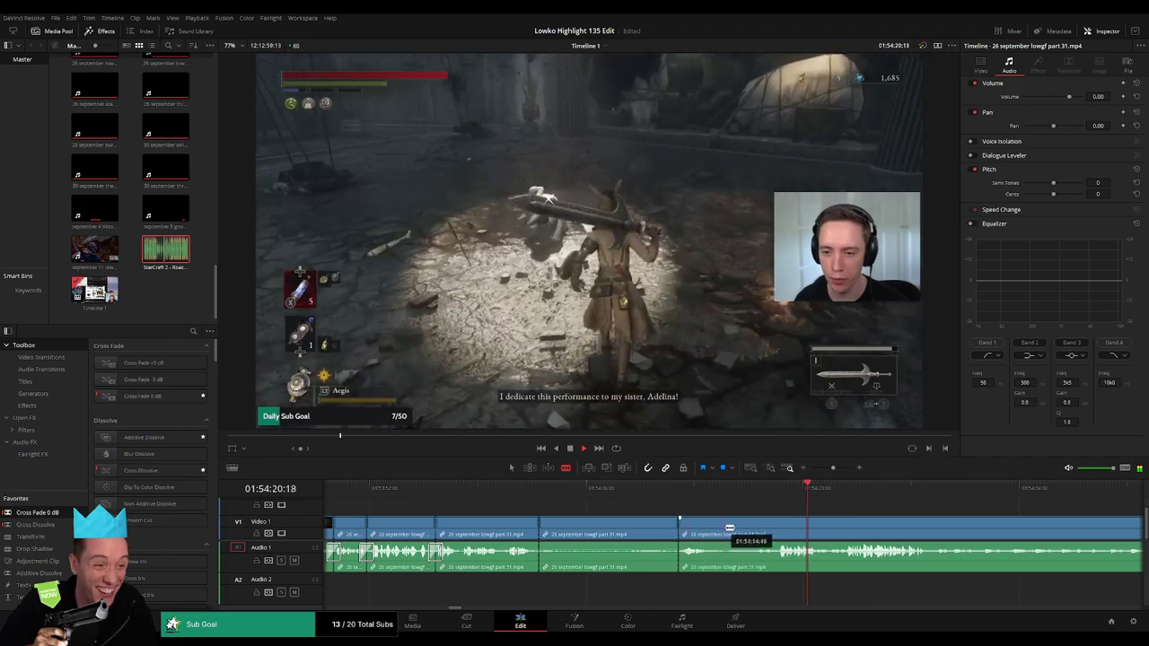
click(716, 528)
click(777, 530)
key(a)
click(756, 529)
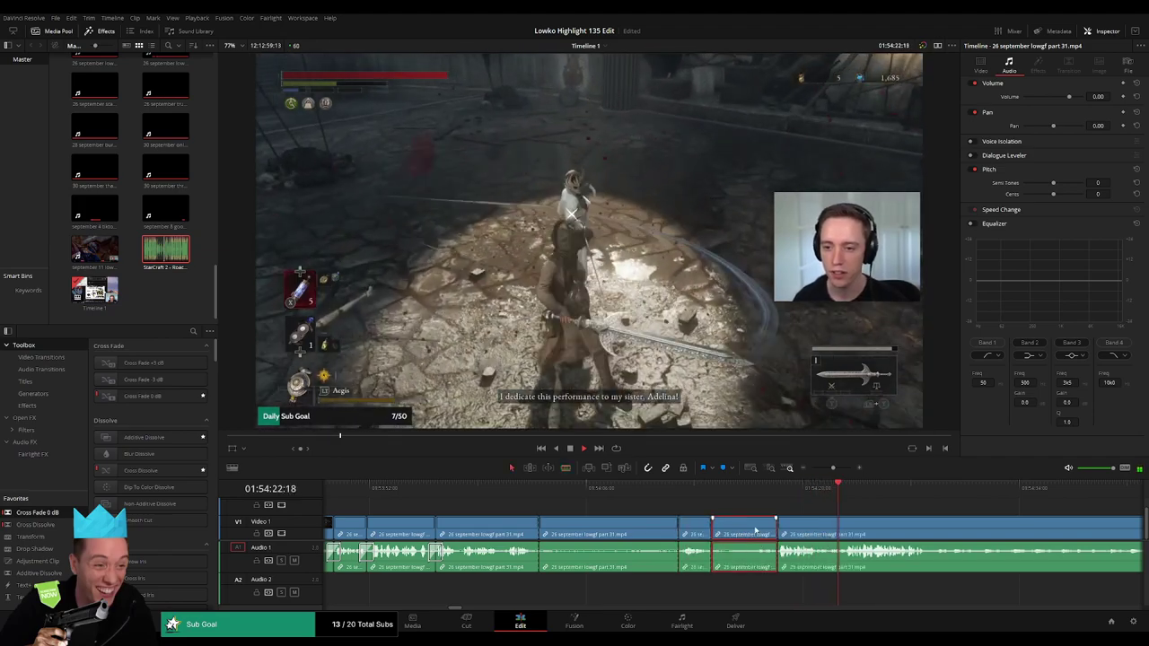
key(Delete)
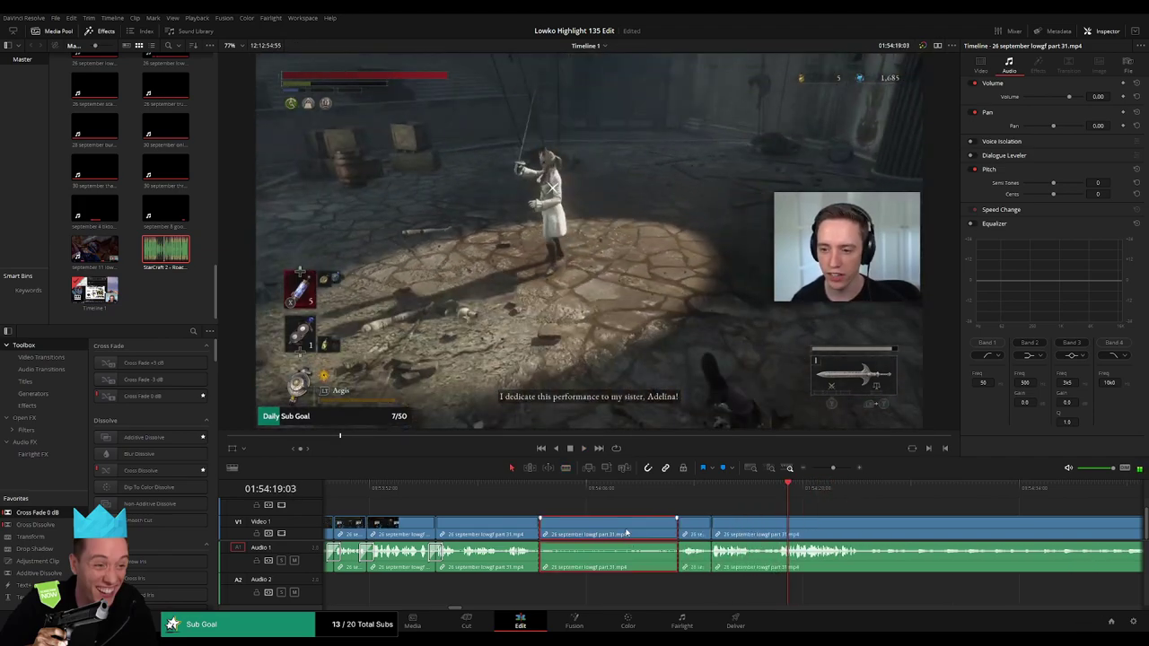
key(Delete)
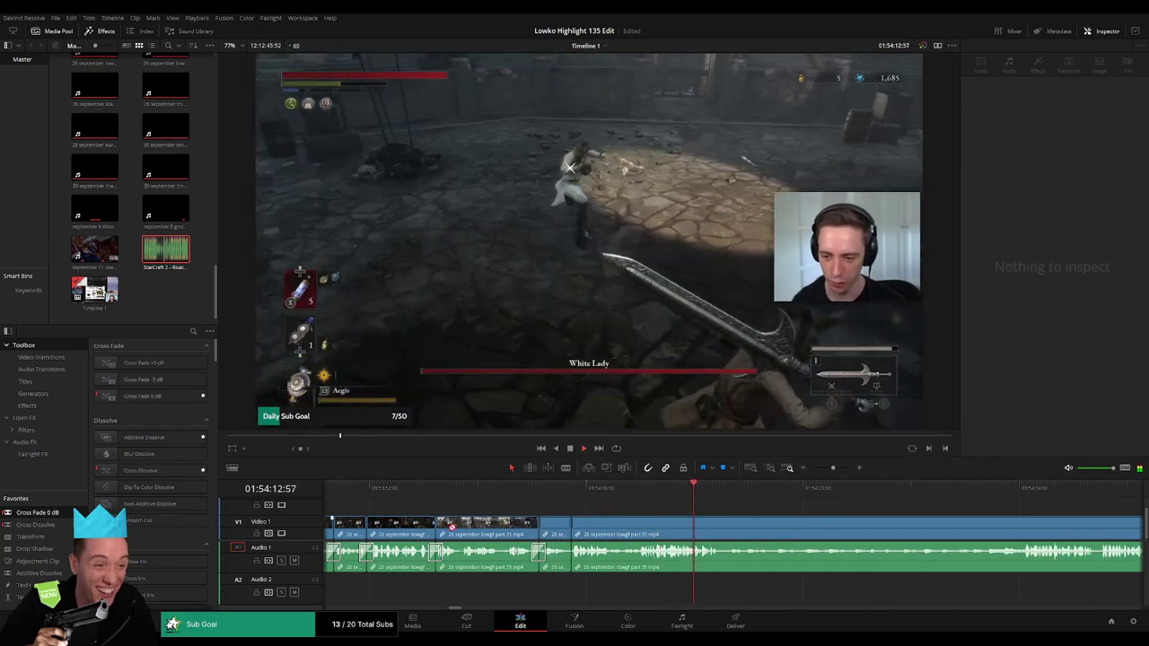
key(ctrl+b)
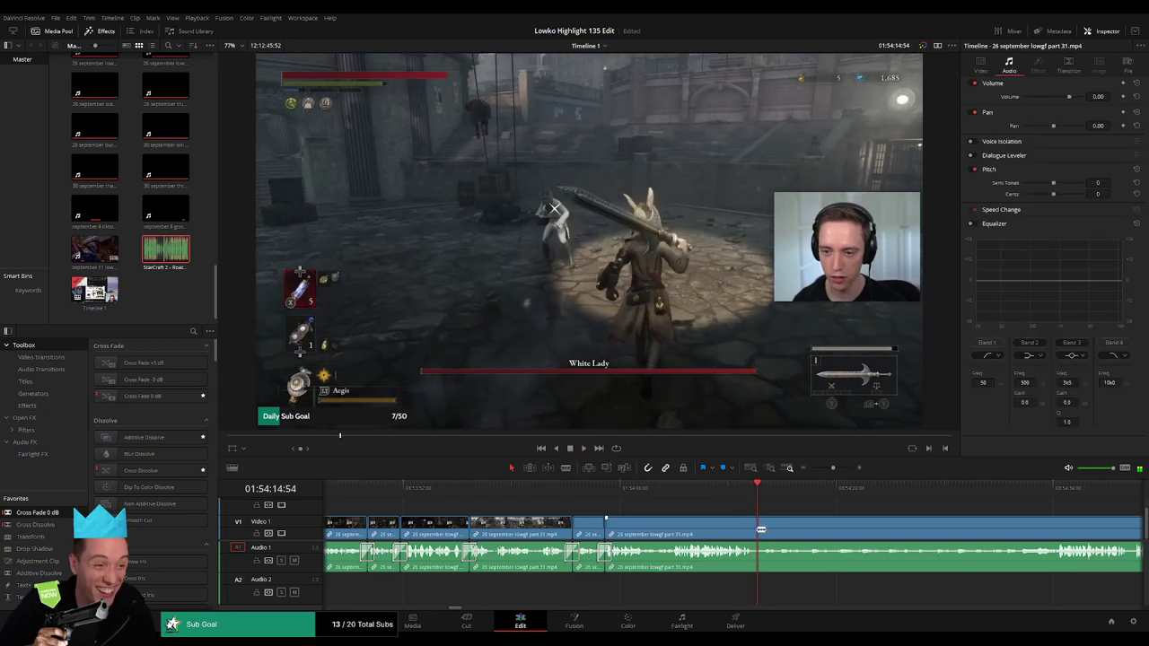
key(l)
key(l)
key(l)
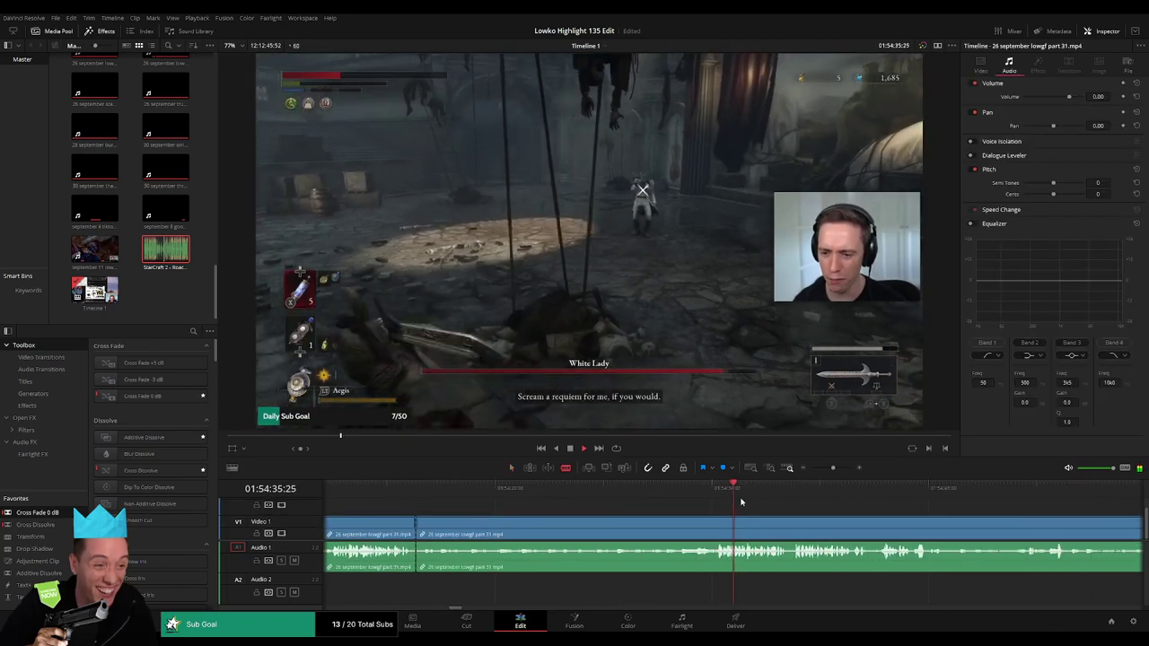
drag(833, 468, 821, 468)
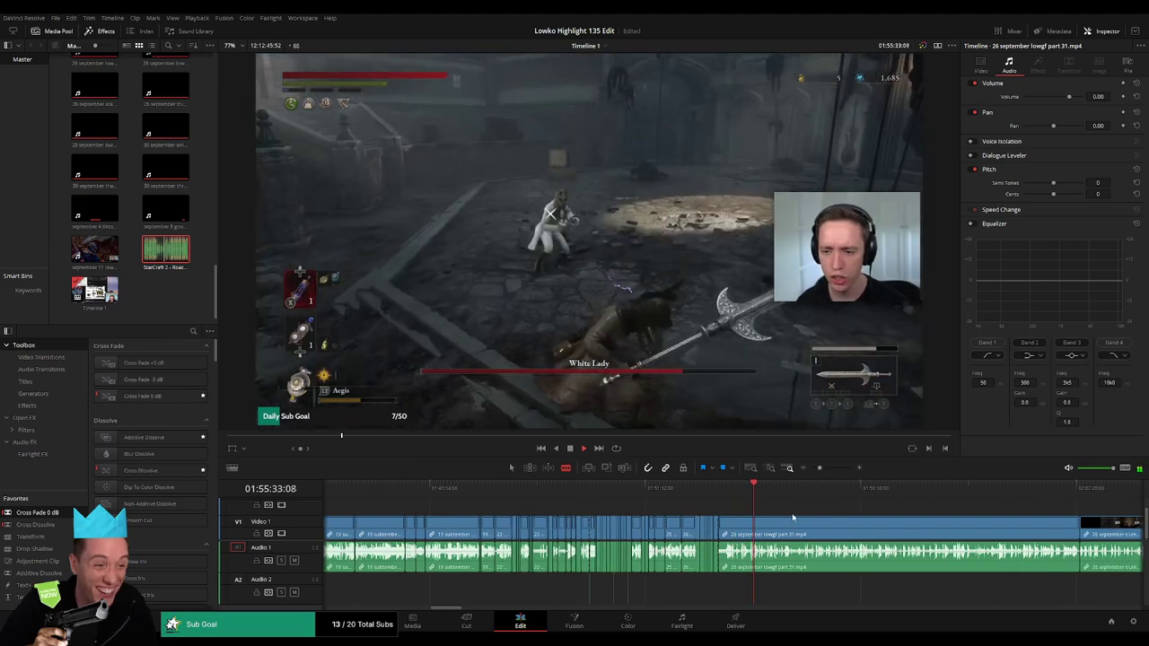
Skip past the boss fight and ripple-delete the remaining end of the part 31 clip.
scroll(586, 495, right, 3)
click(646, 492)
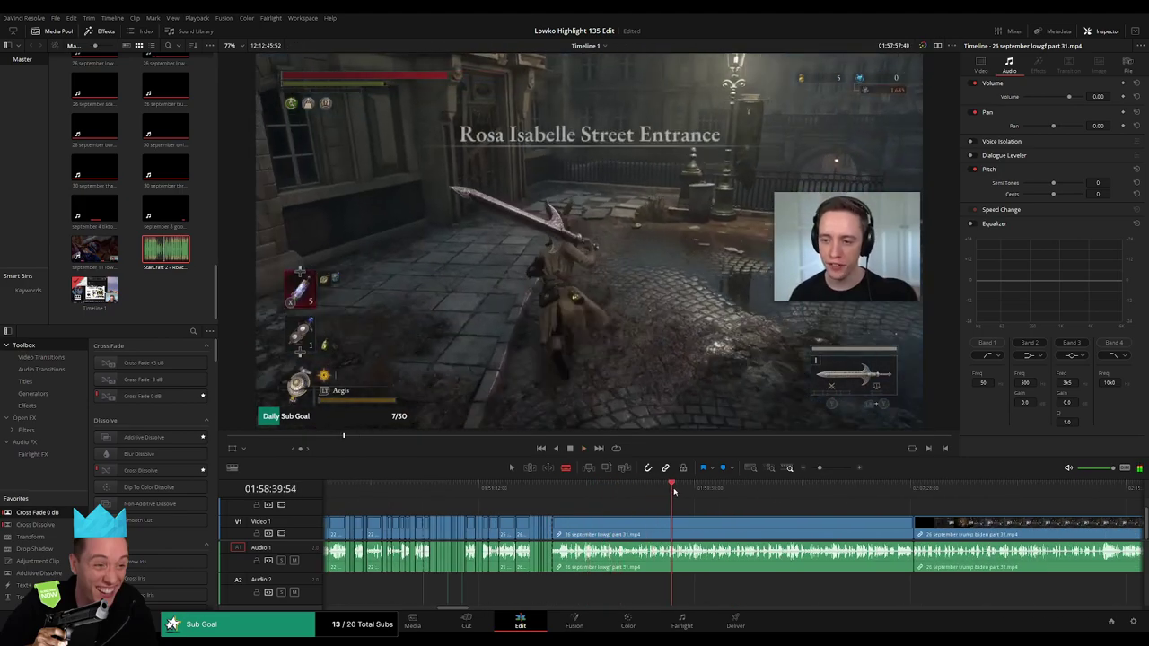
click(651, 492)
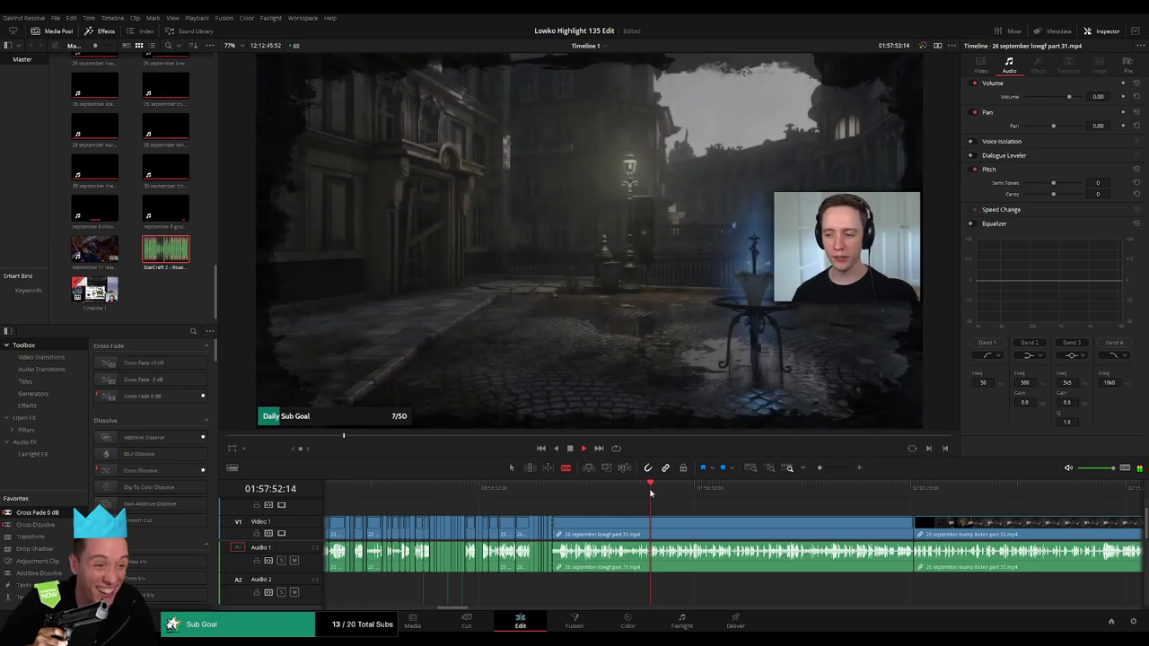
click(656, 493)
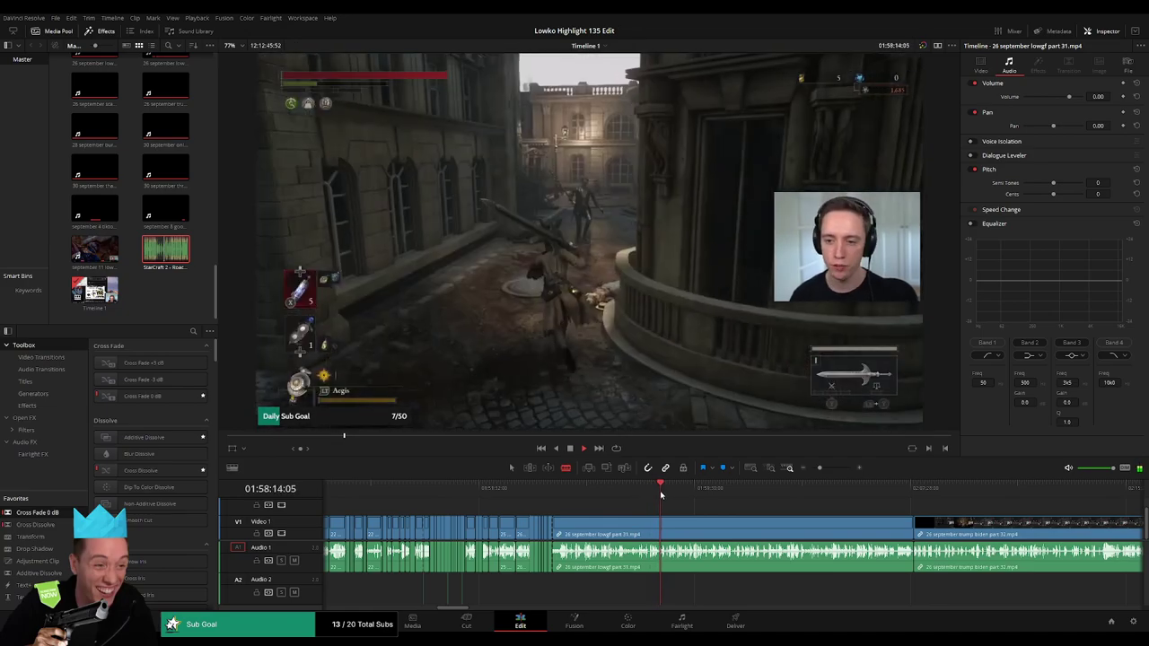
click(682, 493)
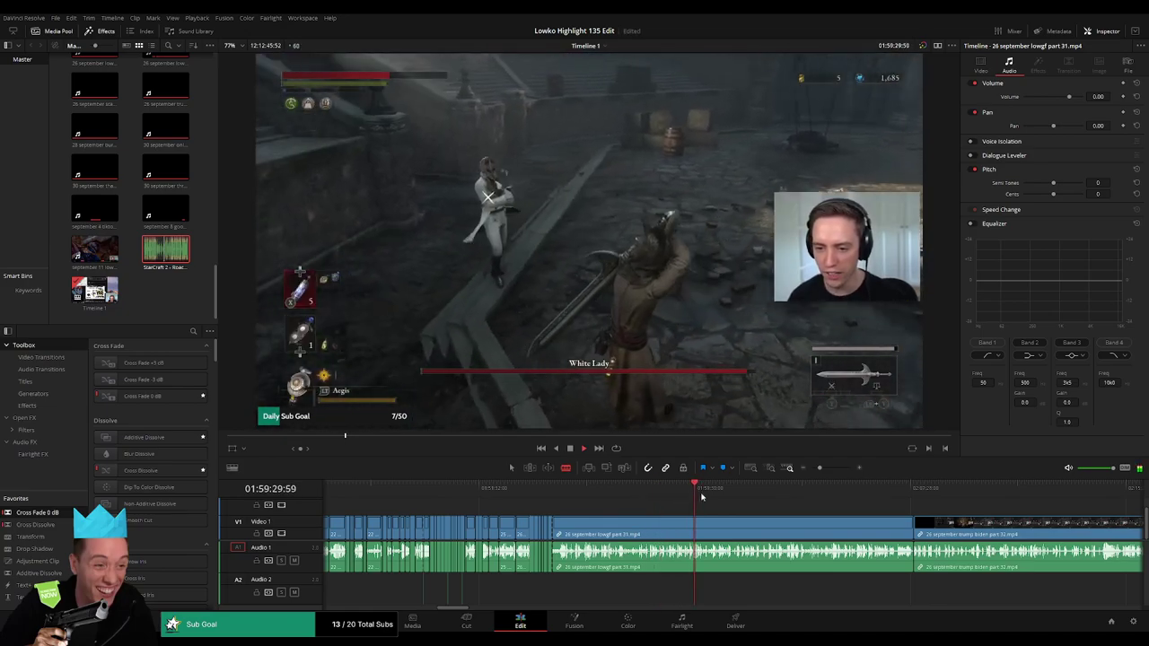
click(762, 493)
click(784, 493)
click(853, 493)
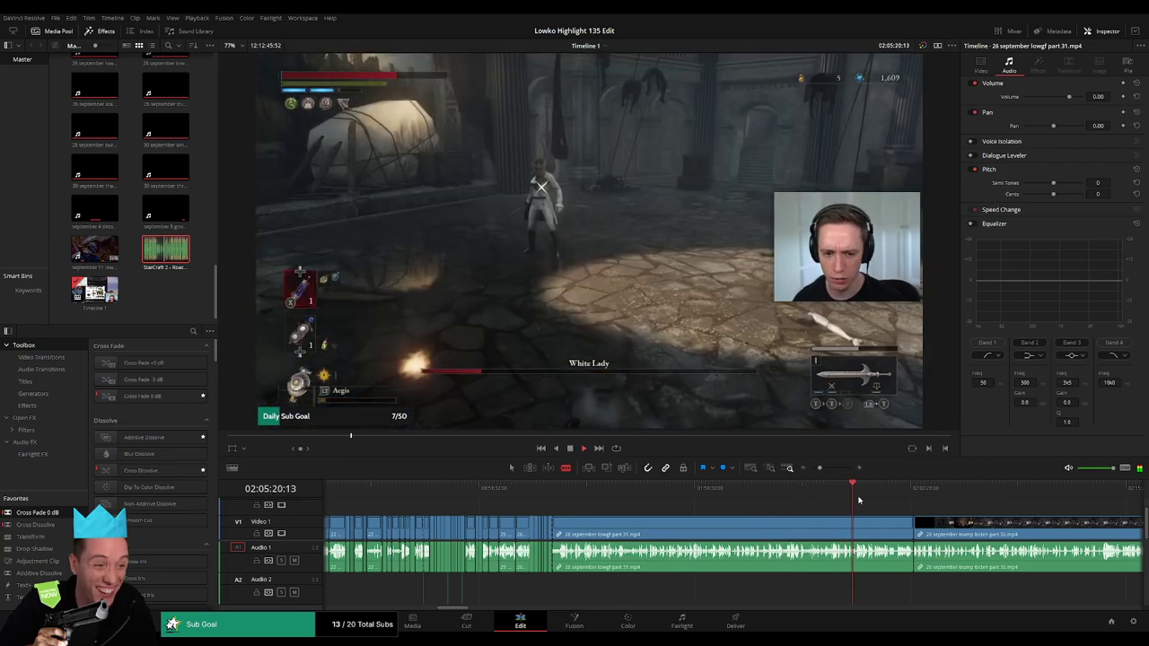
click(873, 499)
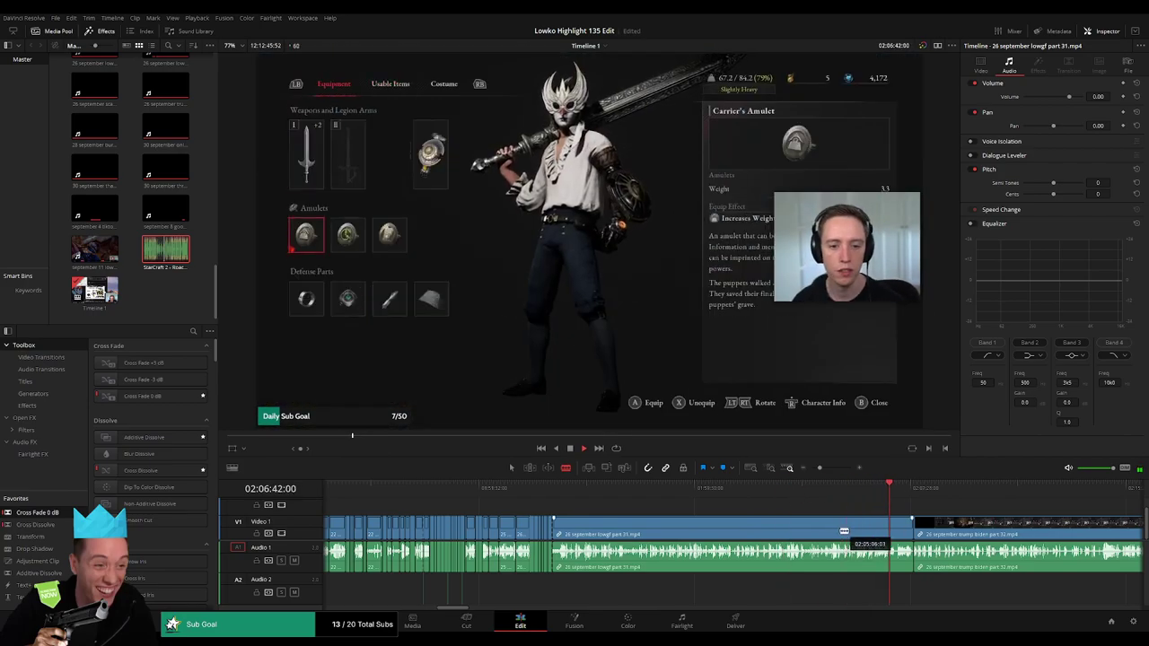
click(833, 531)
key(Delete)
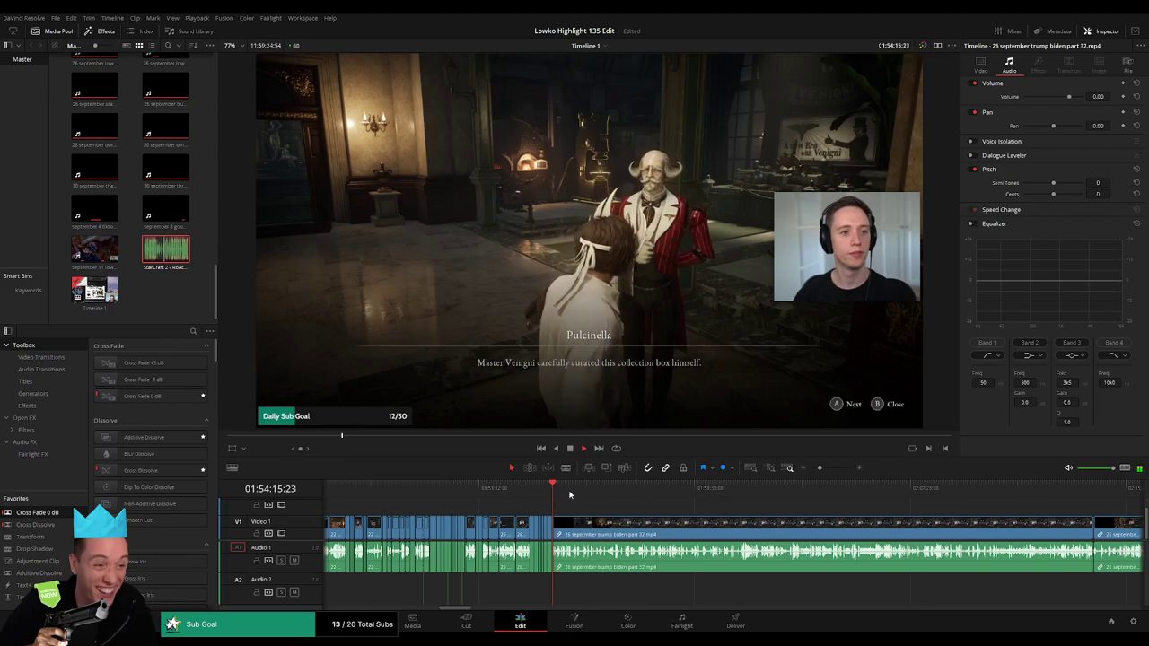
Cut off the unwanted opening of the part 32 clip, closing the gap.
drag(577, 493, 800, 484)
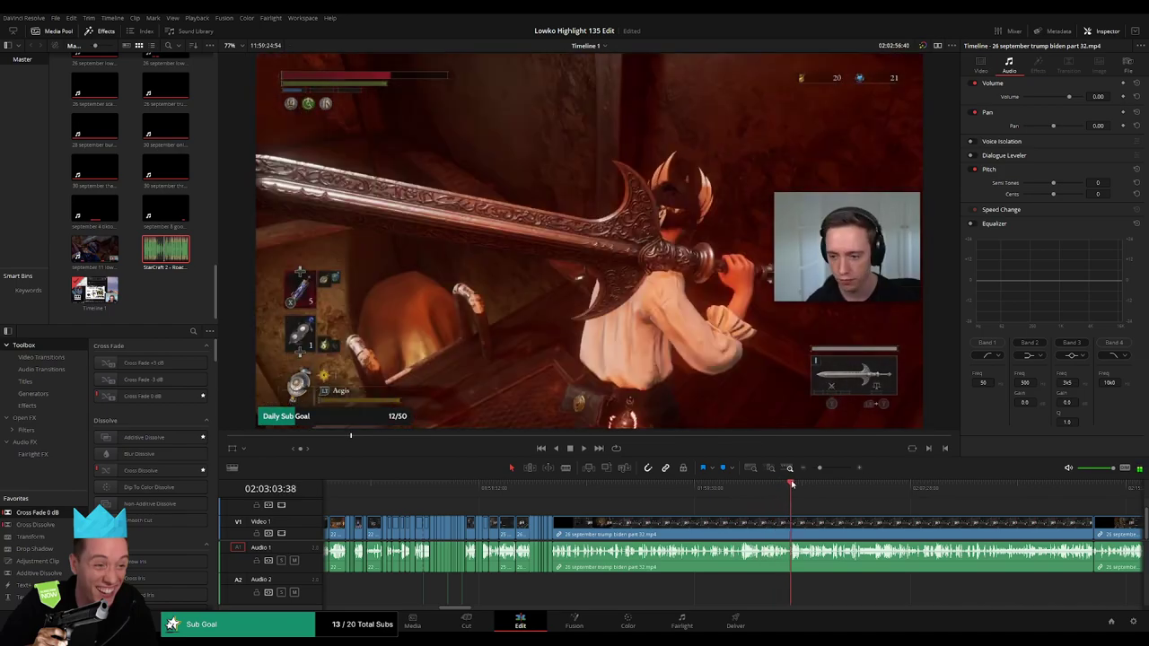
scroll(800, 484, up, 3)
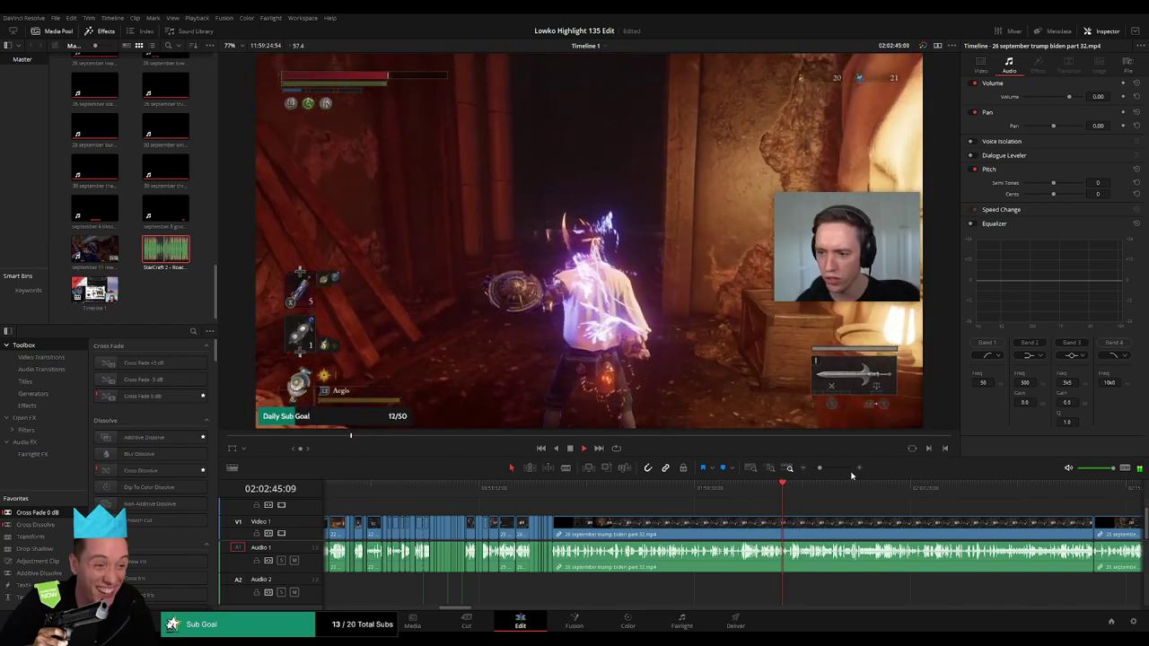
drag(752, 486, 800, 486)
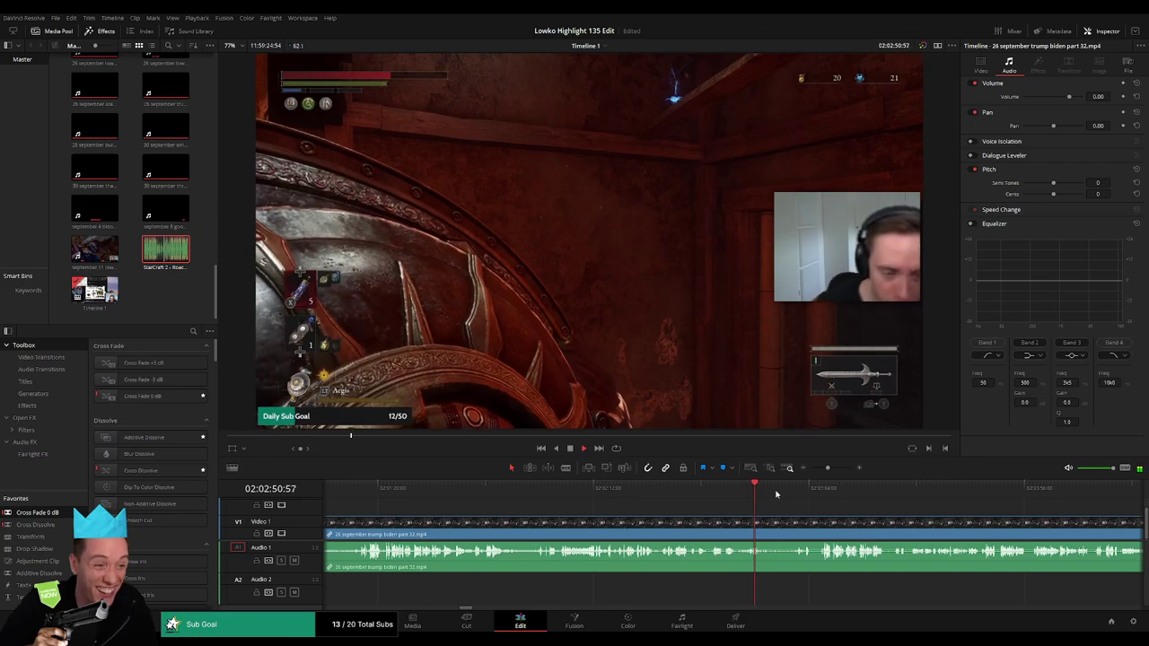
key(space)
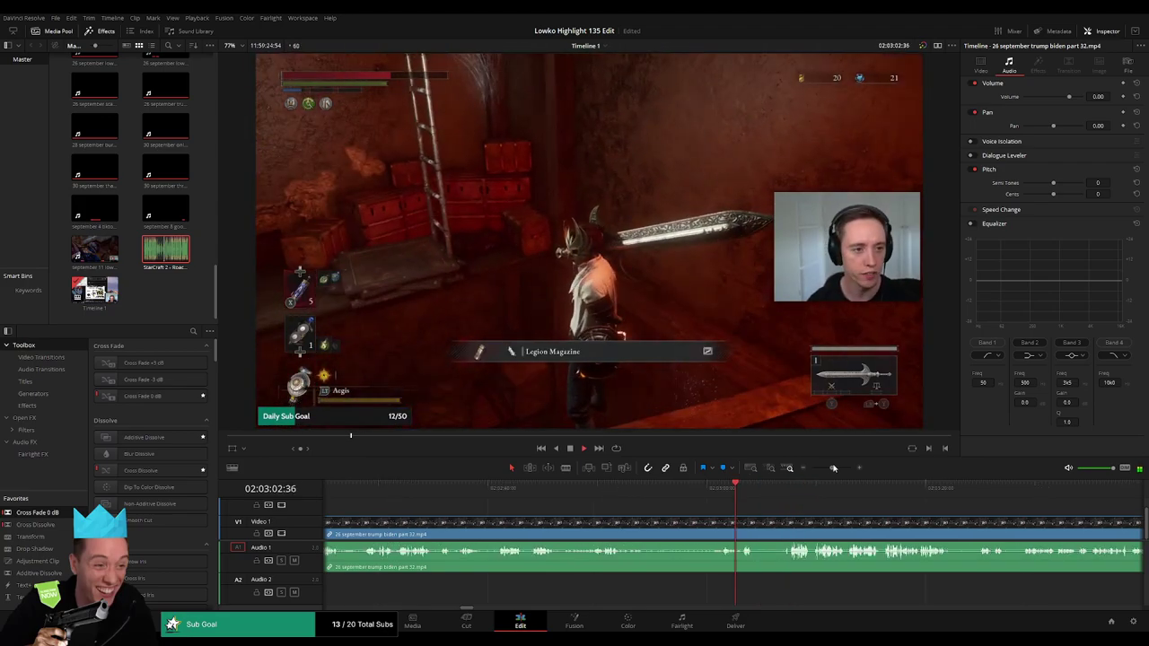
click(743, 534)
key(Delete)
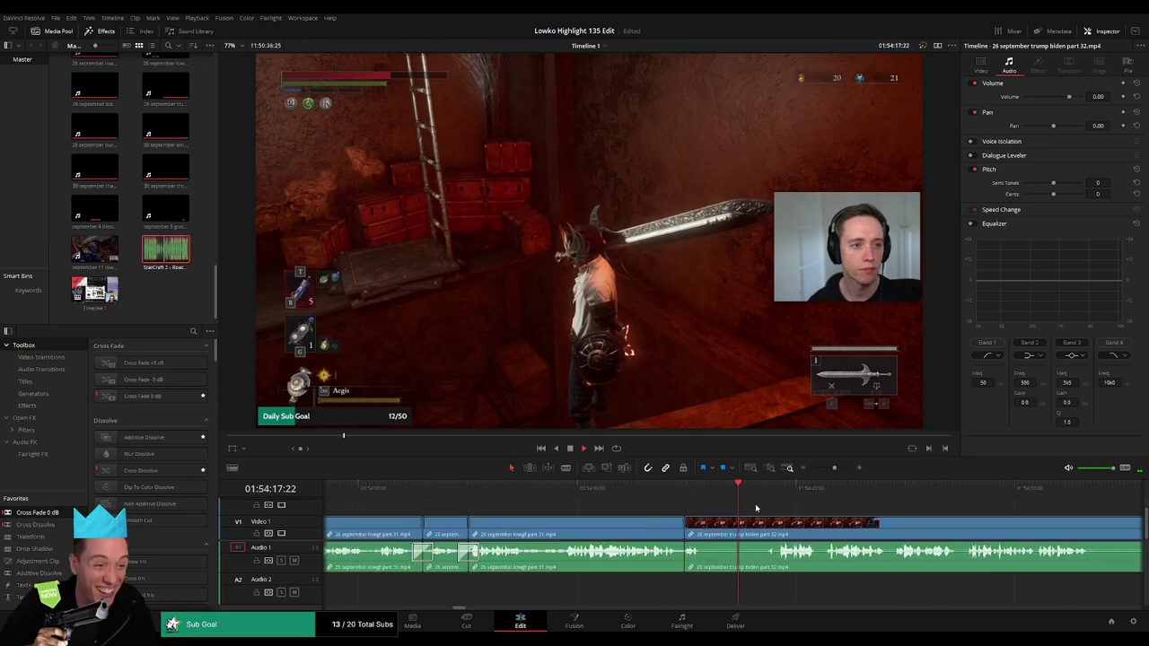
Blade around a dull part of the part 32 clip and ripple-delete it.
click(702, 533)
click(774, 534)
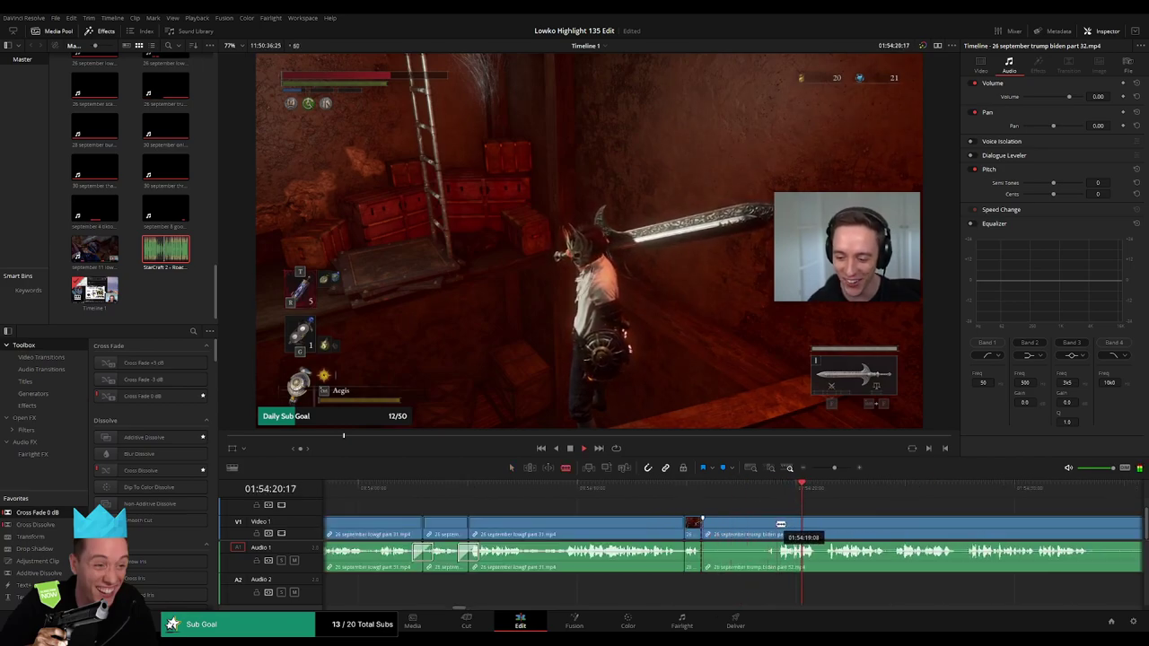
key(a)
click(748, 532)
key(Delete)
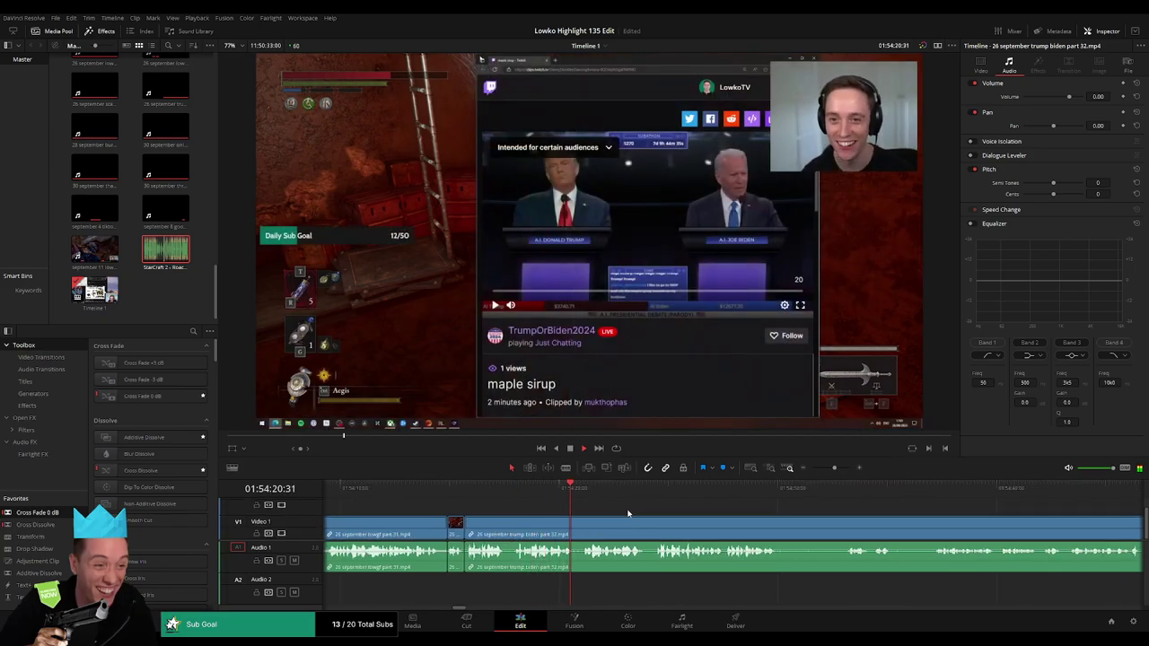
Blade both ends of a short dull stretch in the debate clip and ripple-delete it.
drag(682, 519, 561, 511)
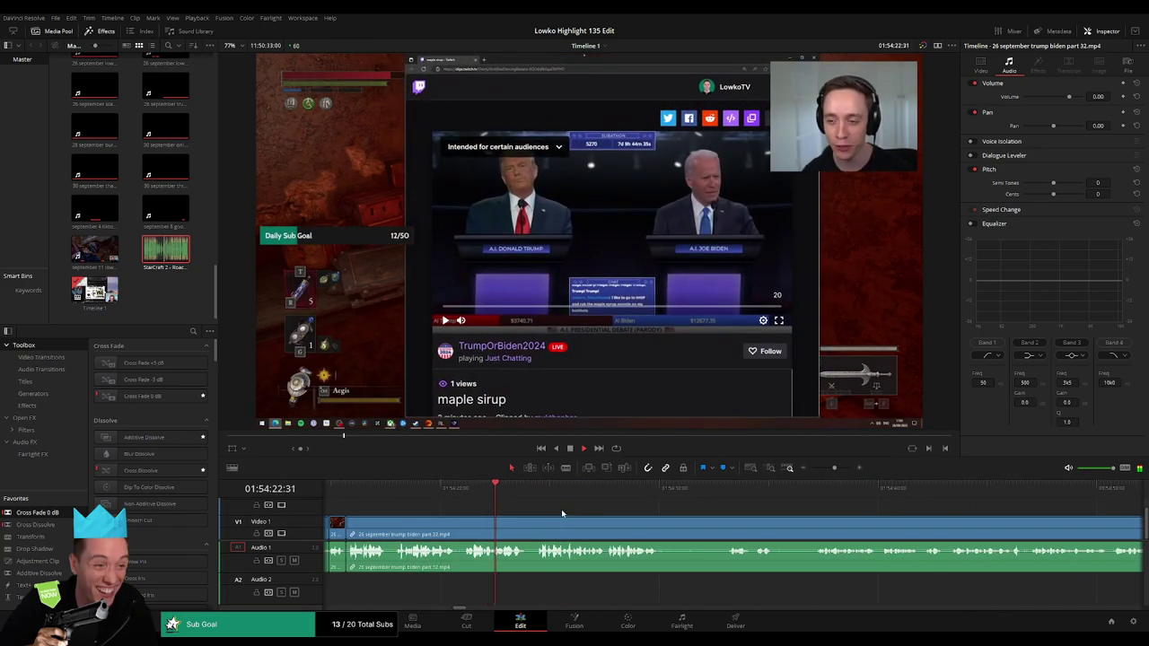
drag(651, 521, 516, 510)
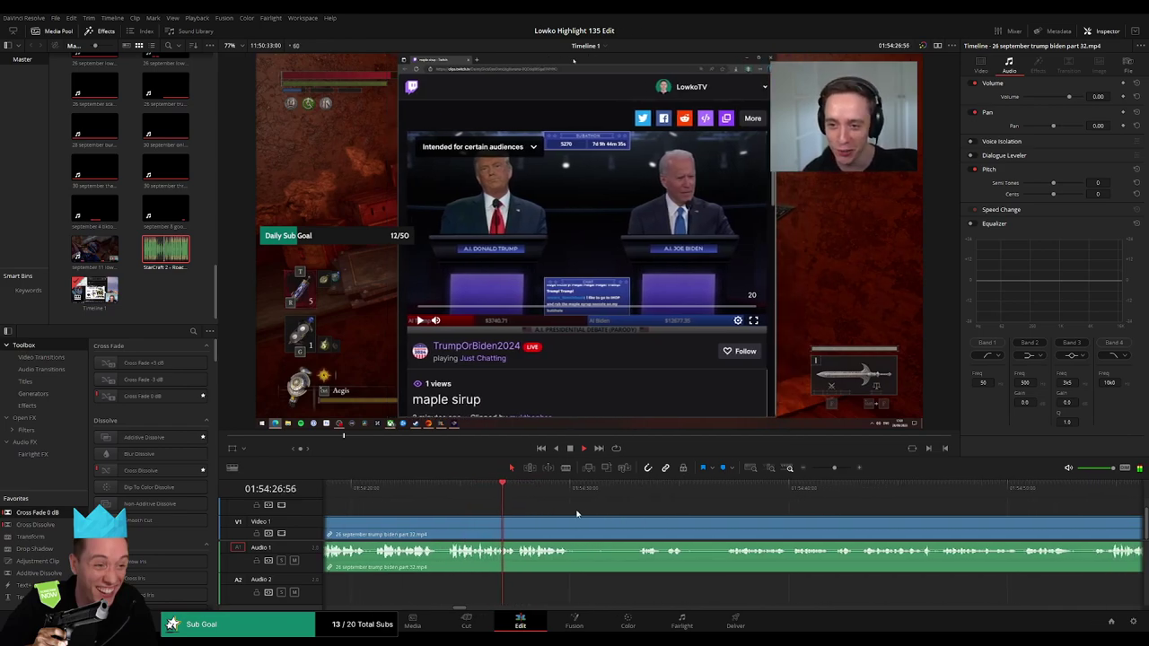
scroll(530, 510, right, 2)
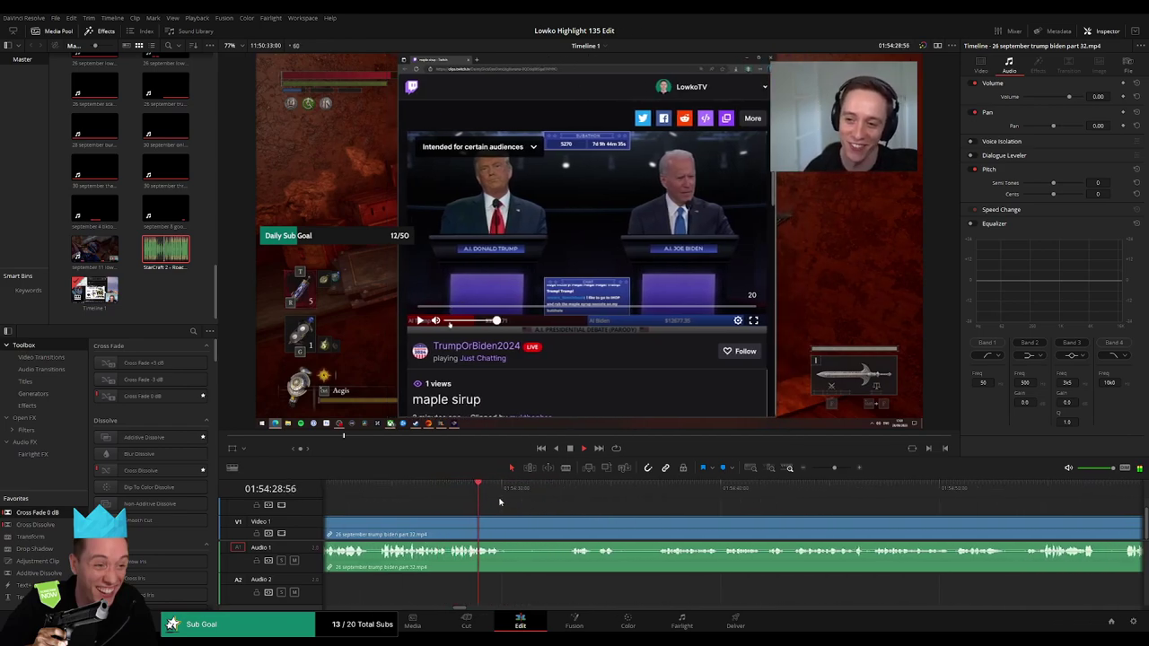
key(b)
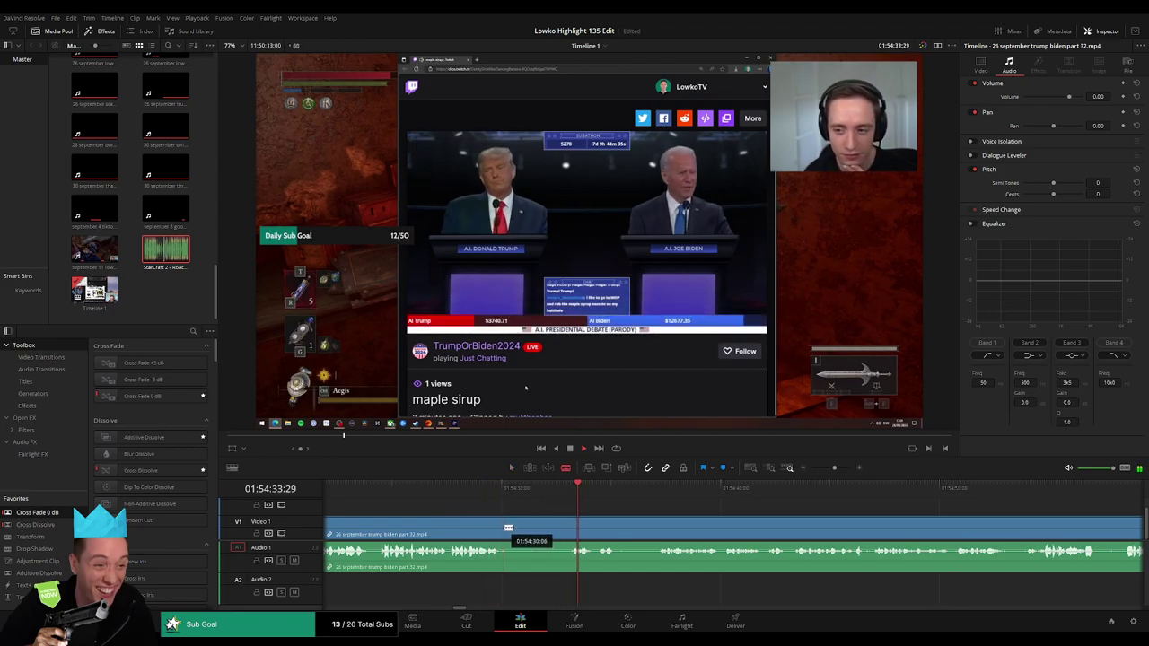
click(504, 531)
click(572, 530)
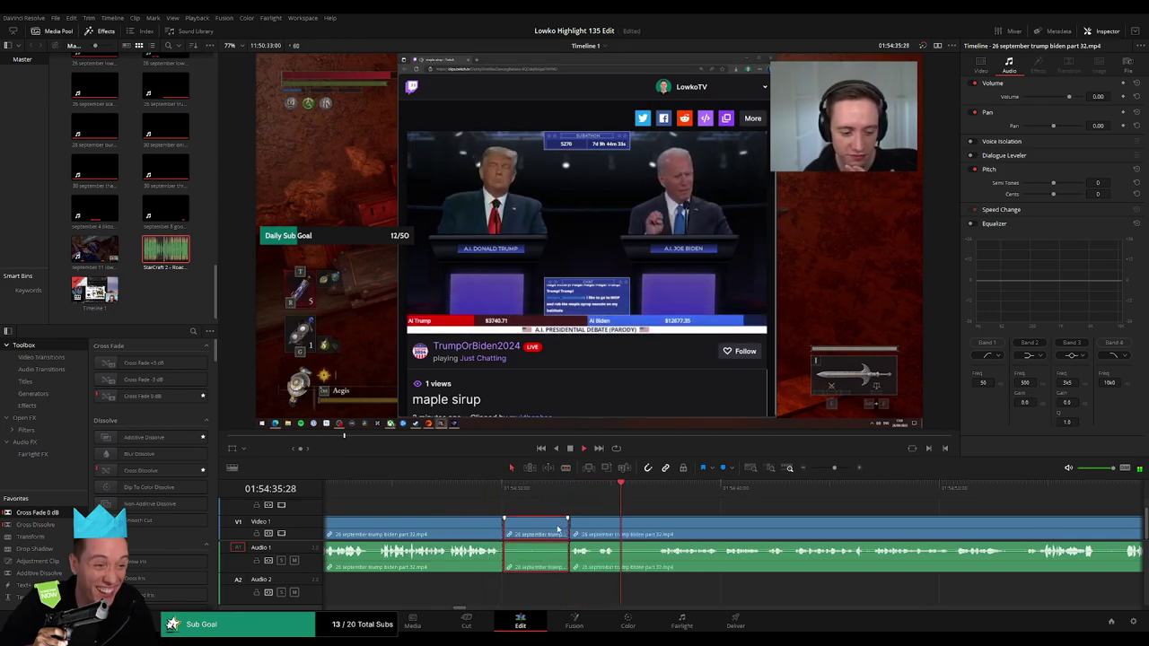
key(a)
click(558, 530)
key(Delete)
Split around an unwanted moment further along and delete the short piece.
key(b)
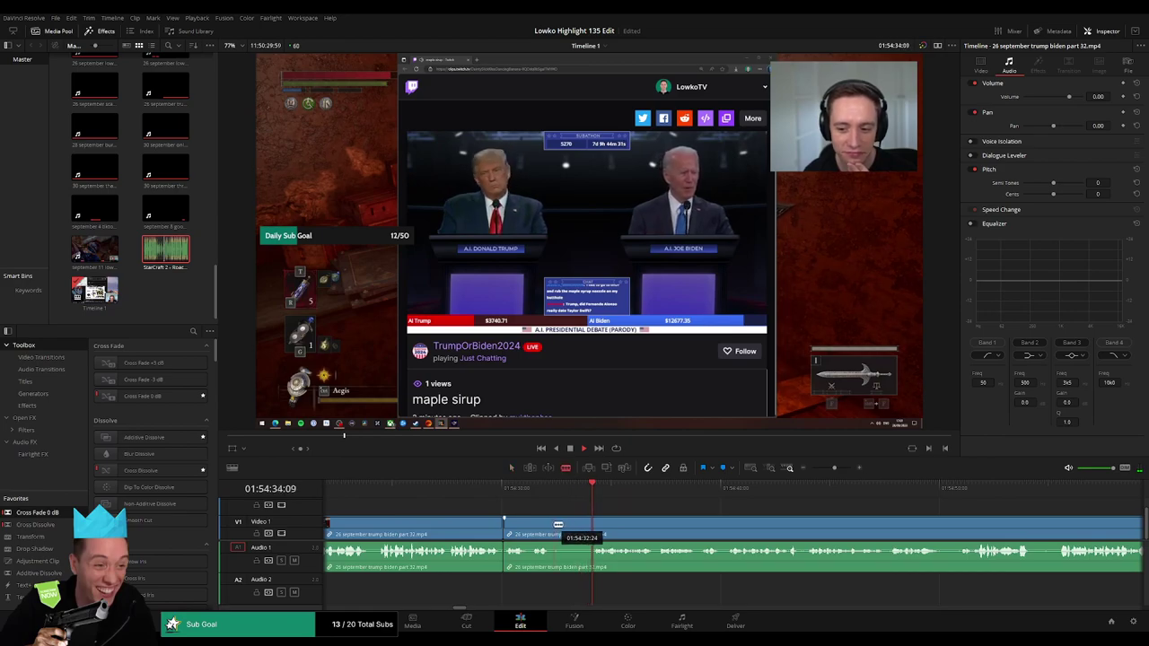
scroll(646, 515, right, 2)
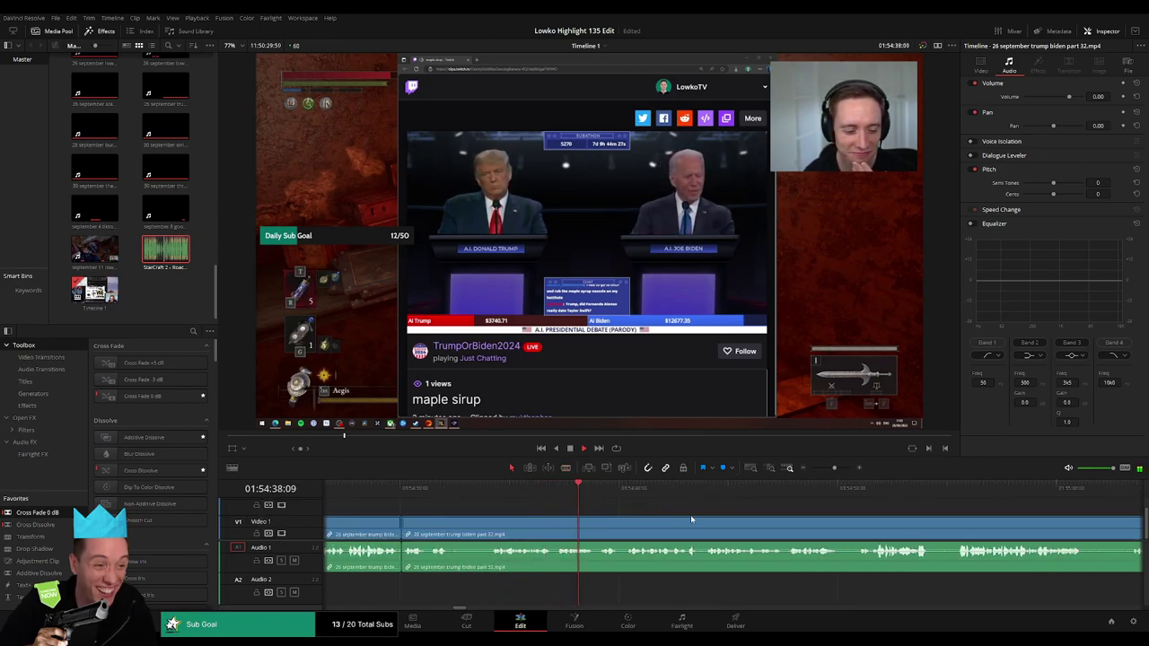
scroll(692, 519, right, 1)
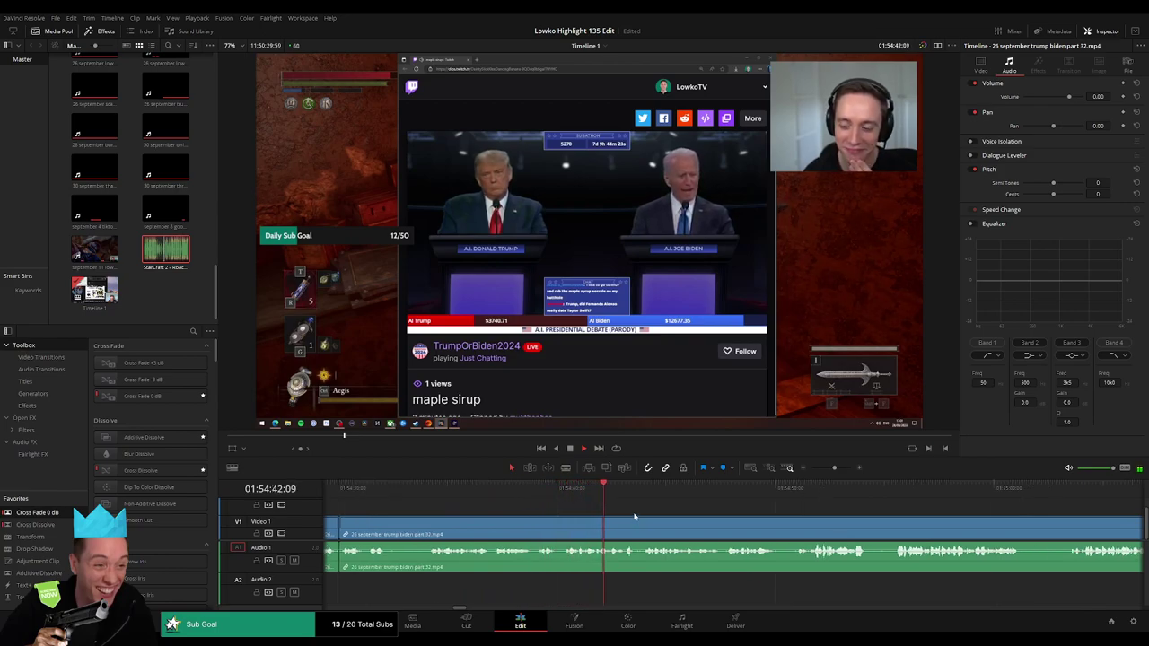
scroll(595, 519, right, 2)
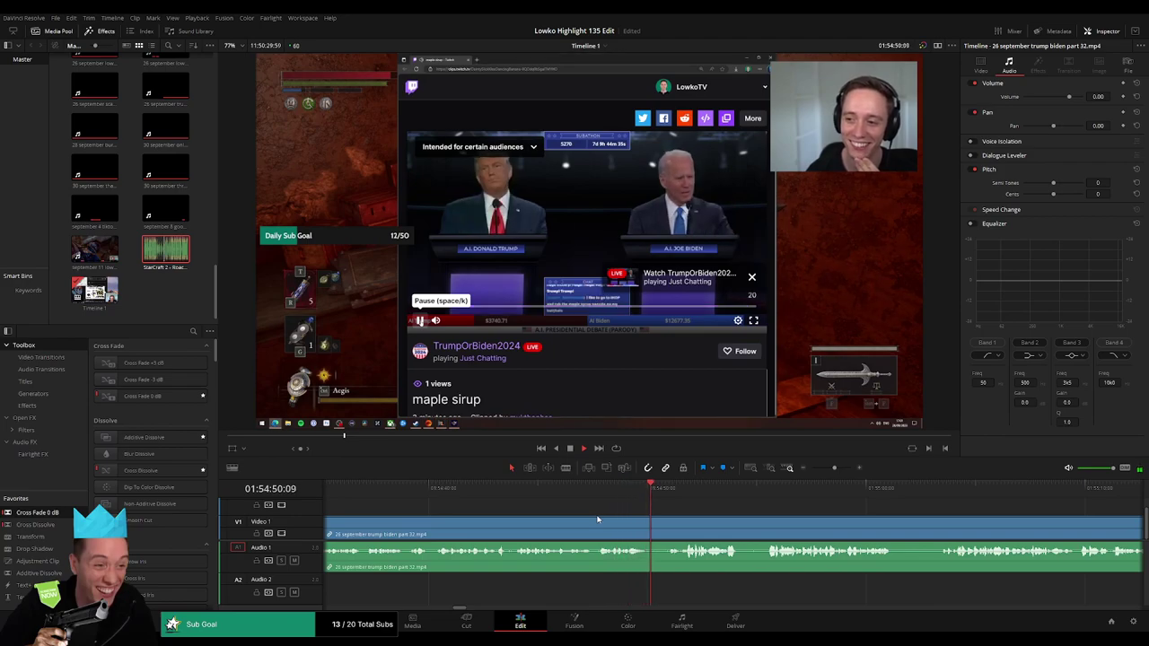
scroll(555, 514, right, 4)
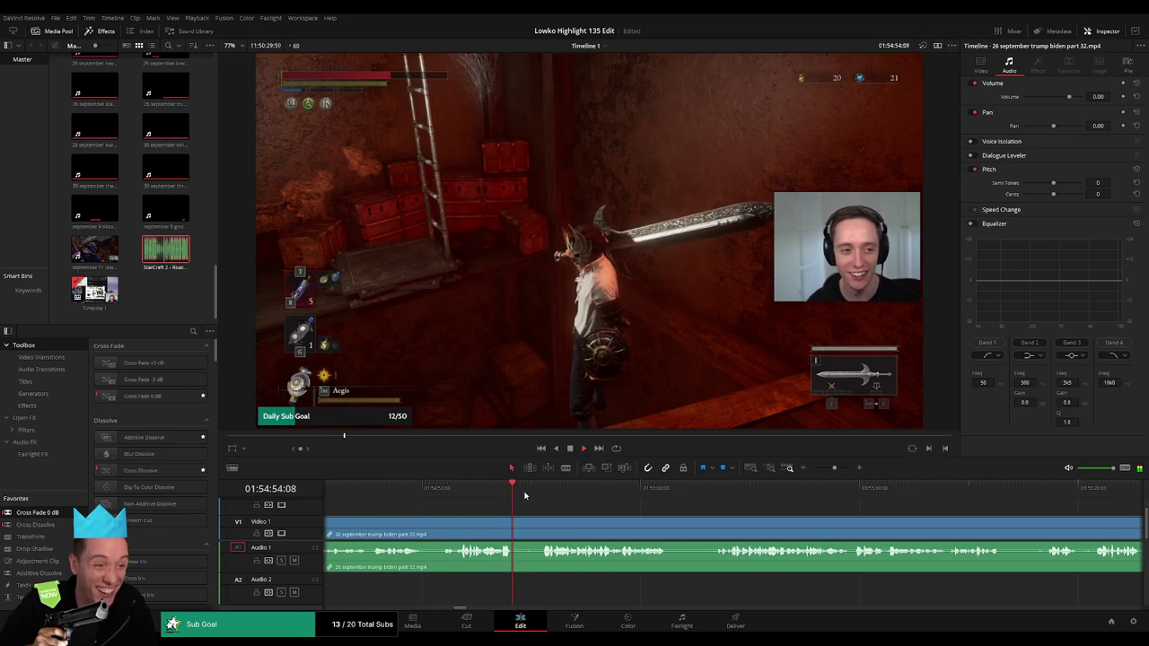
key(ctrl+b)
key(ctrl+b)
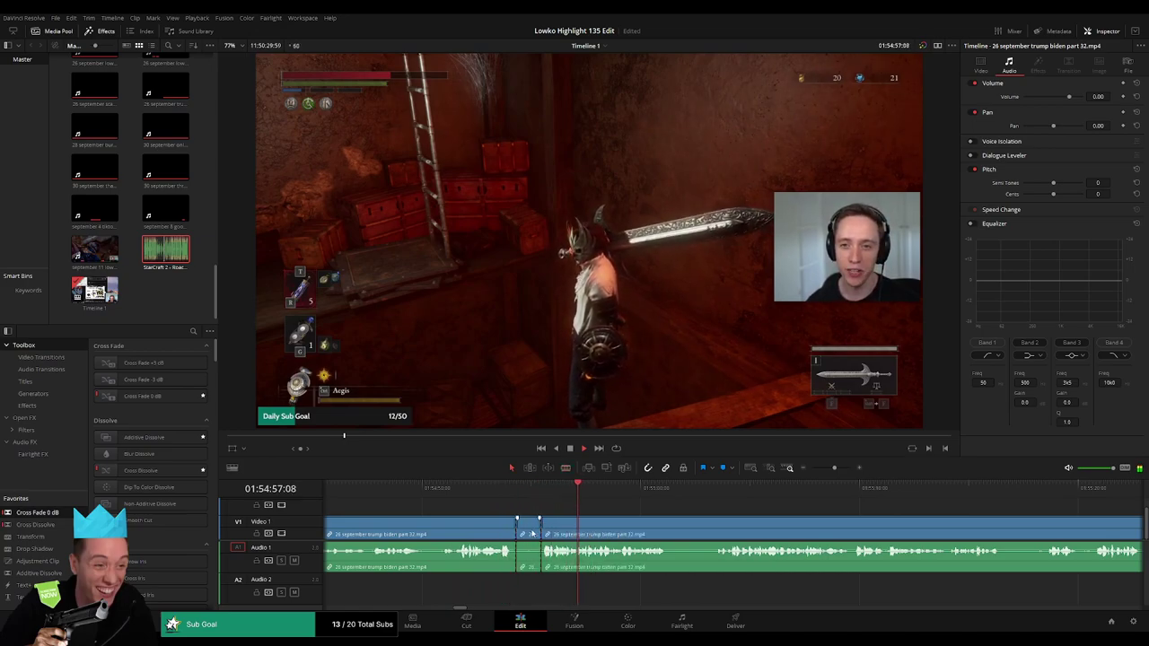
key(Delete)
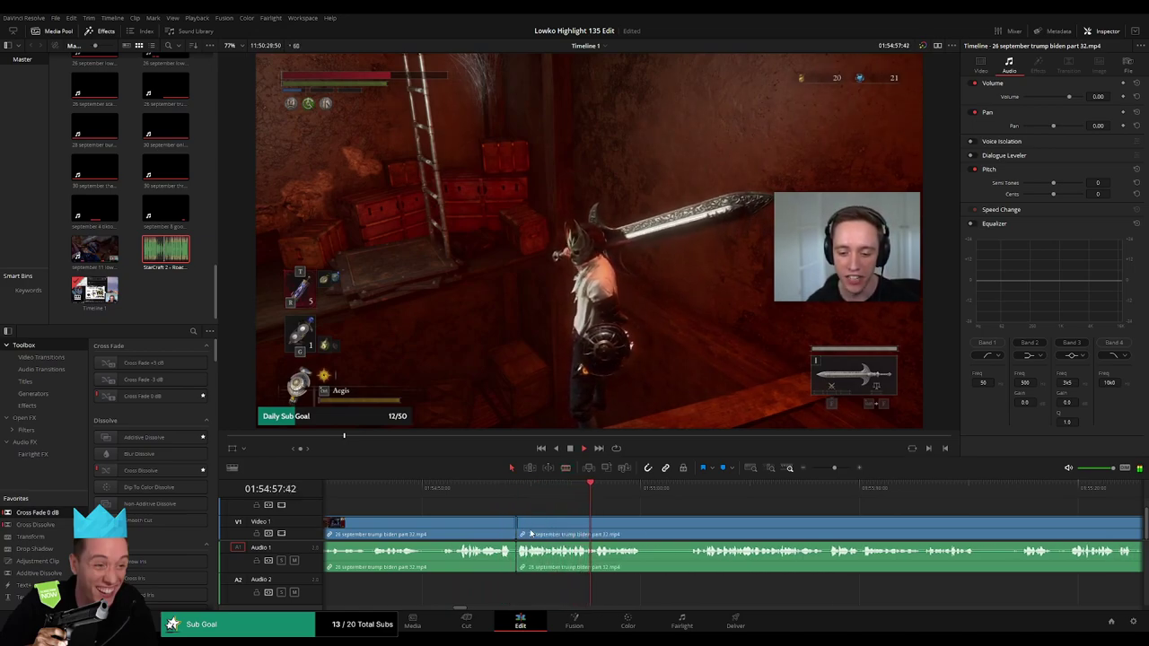
Cut out two more unwanted pieces, including a dead stretch, closing the gaps.
scroll(544, 519, right, 3)
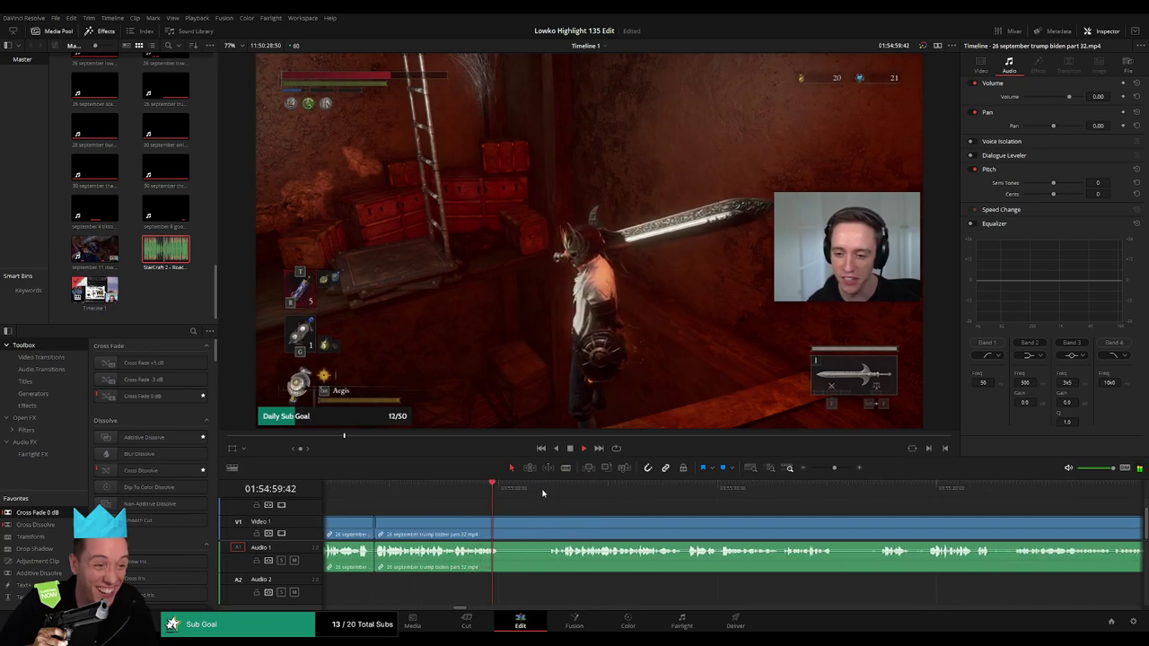
click(502, 523)
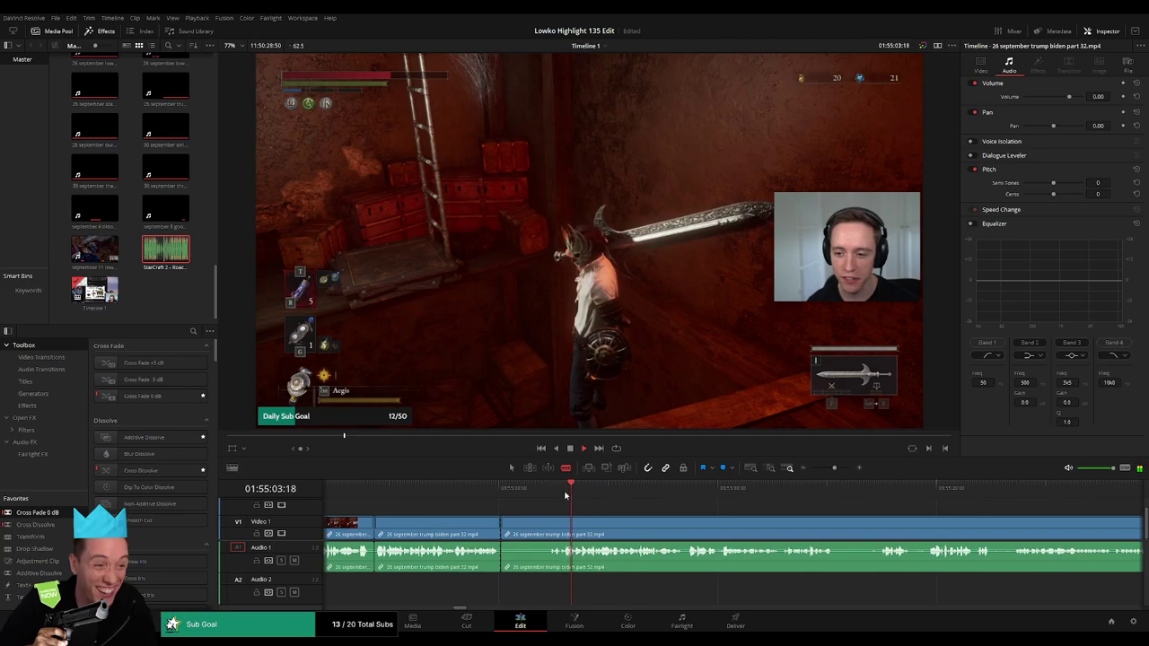
click(565, 519)
key(Delete)
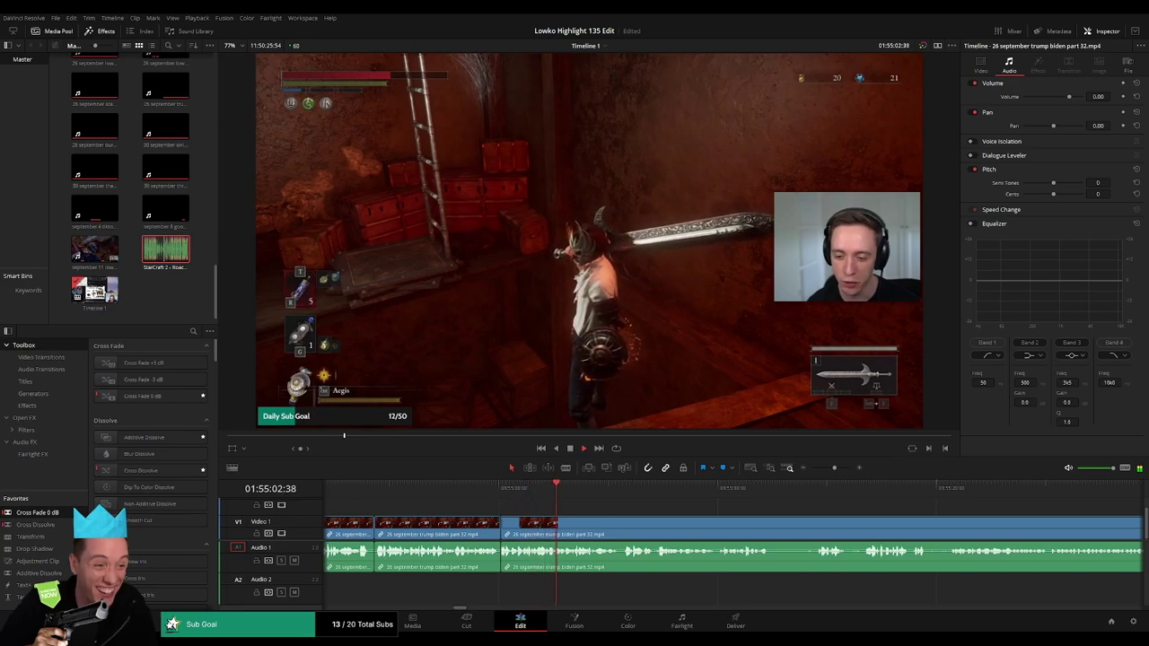
scroll(589, 510, right, 3)
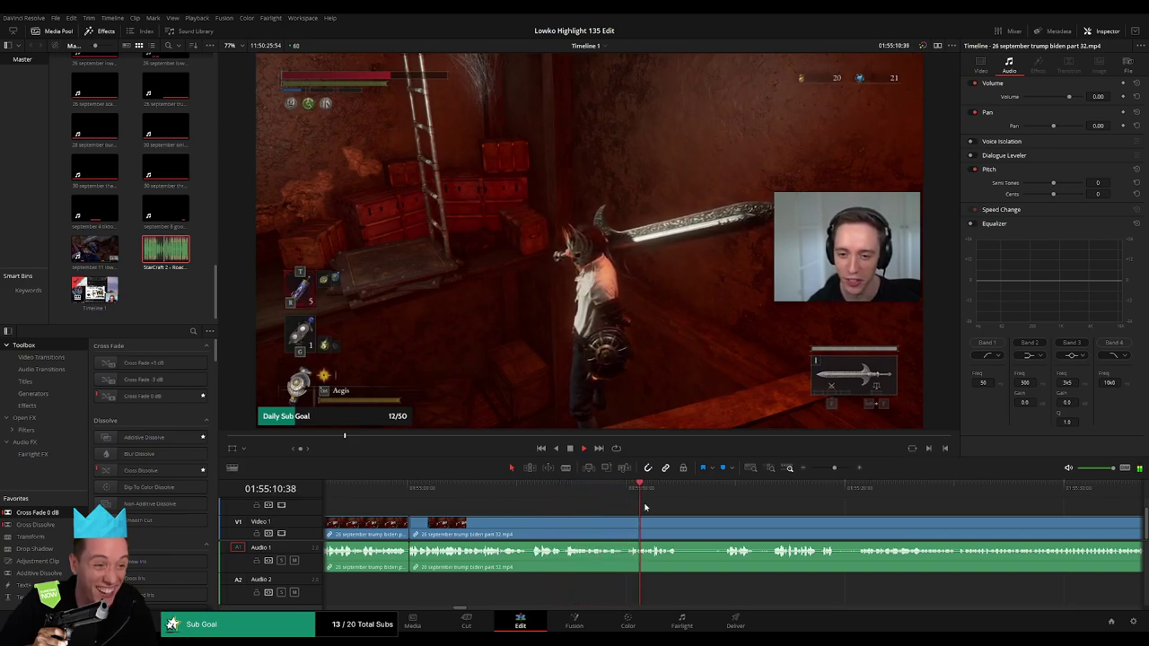
scroll(724, 517, right, 3)
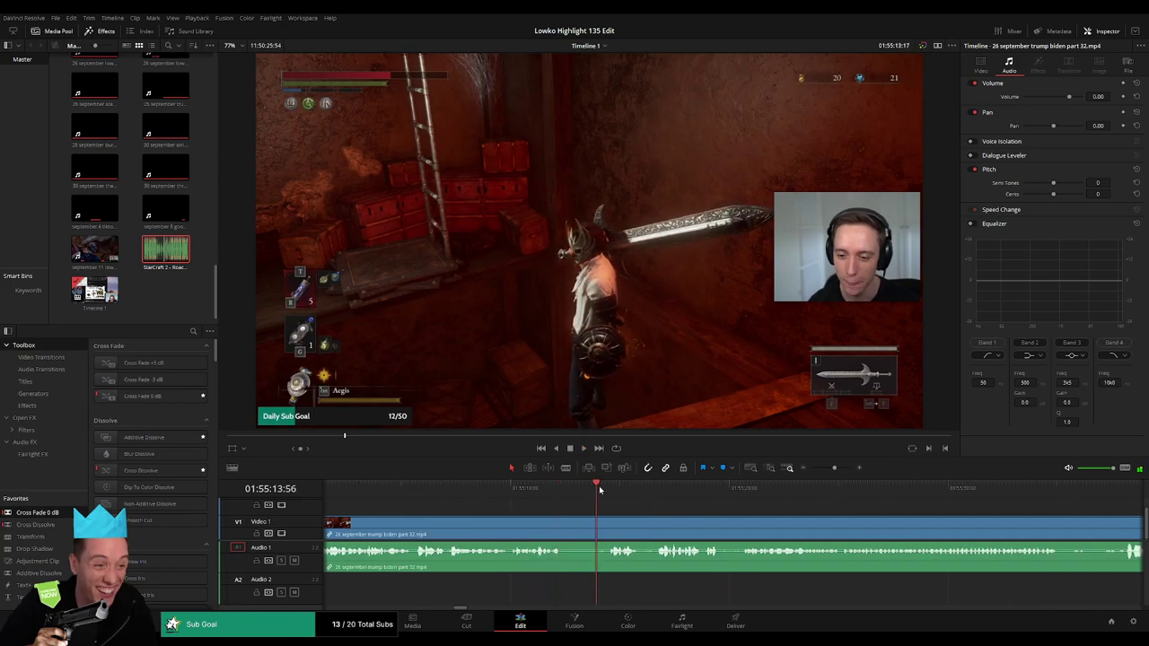
click(562, 529)
click(608, 529)
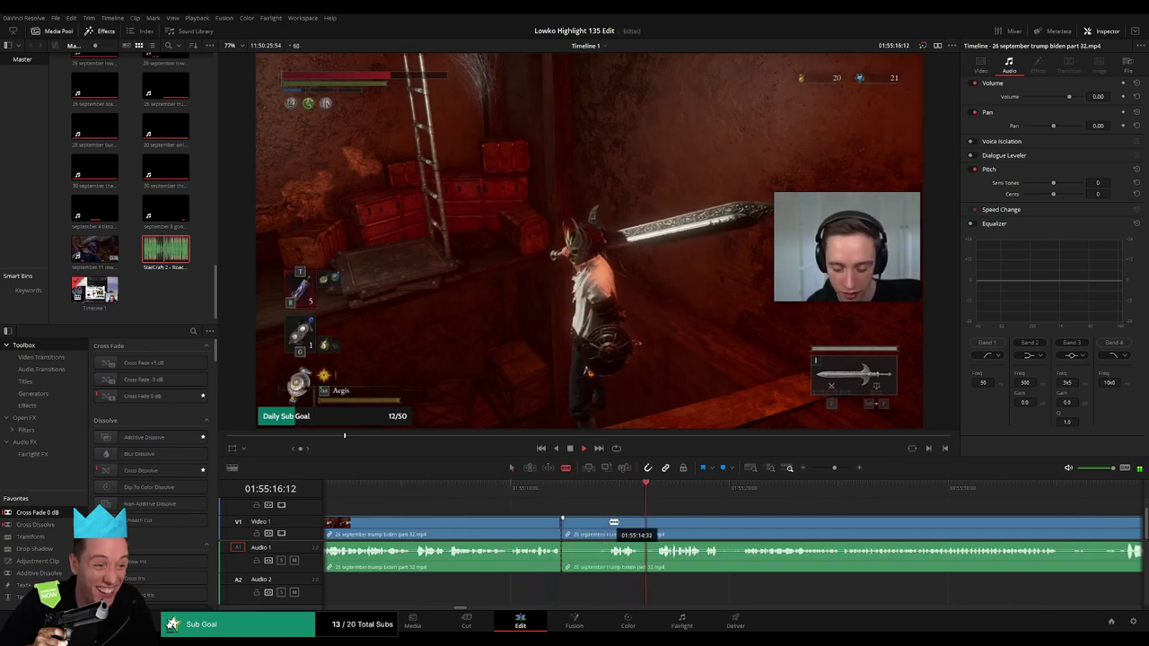
key(Delete)
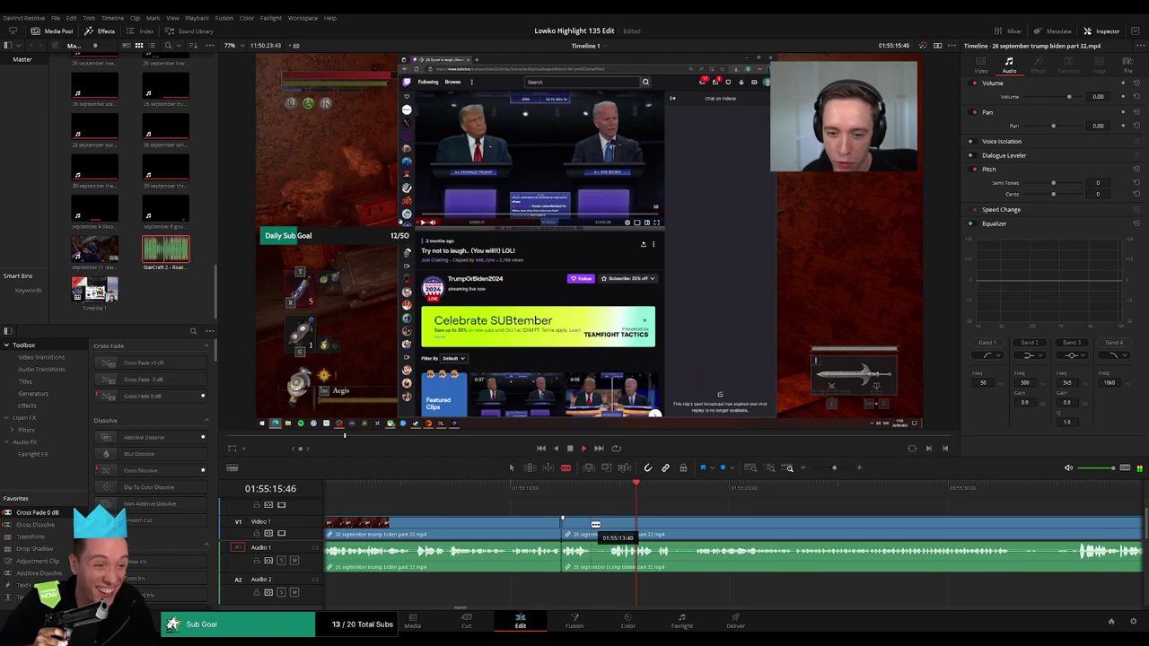
Remove a short pause from the debate clip.
scroll(700, 518, right, 3)
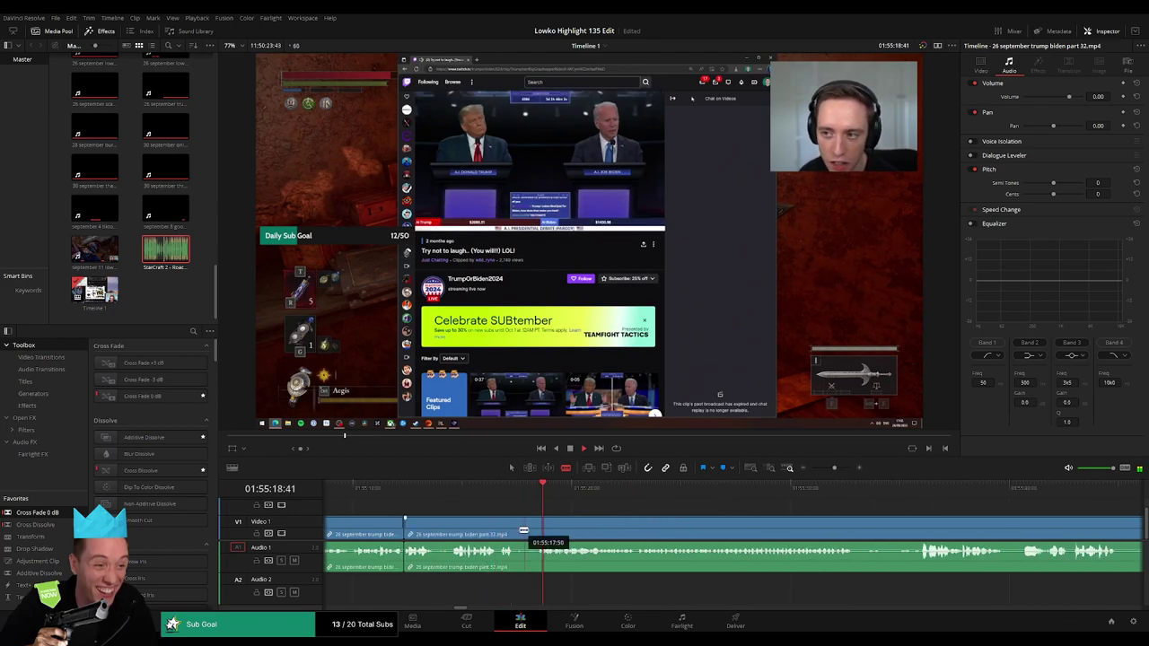
click(518, 530)
click(535, 530)
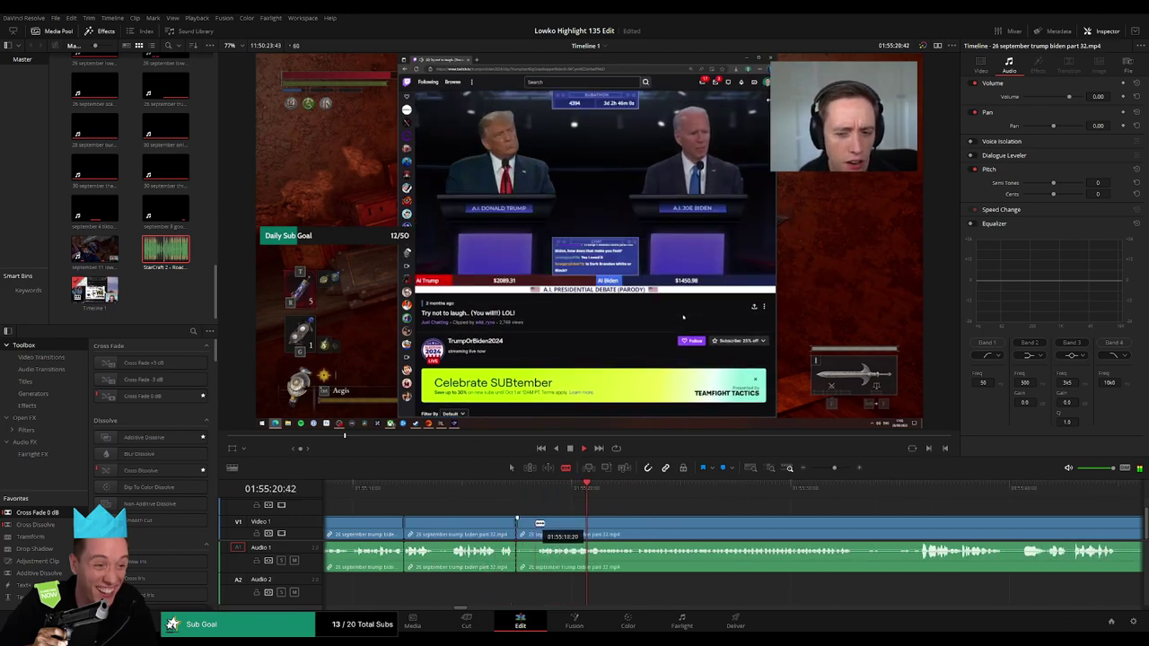
key(a)
click(527, 534)
key(Delete)
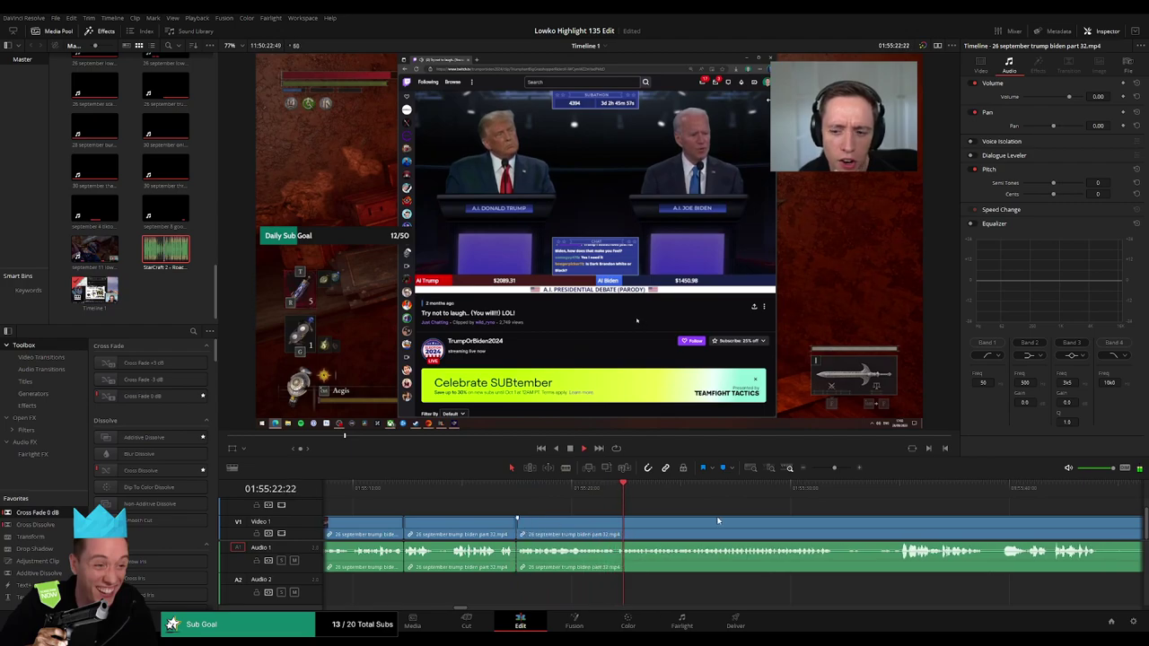
Blade the start of a long boring stretch and delete it, closing the gap.
scroll(718, 521, right, 3)
drag(543, 498, 692, 488)
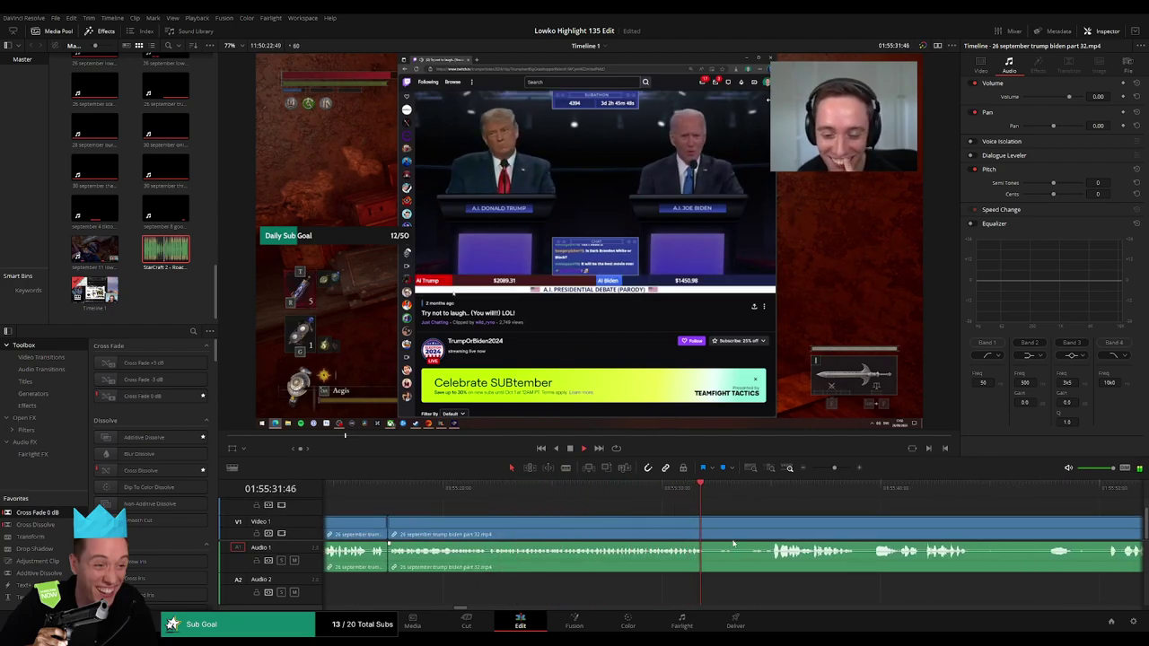
scroll(555, 512, right, 4)
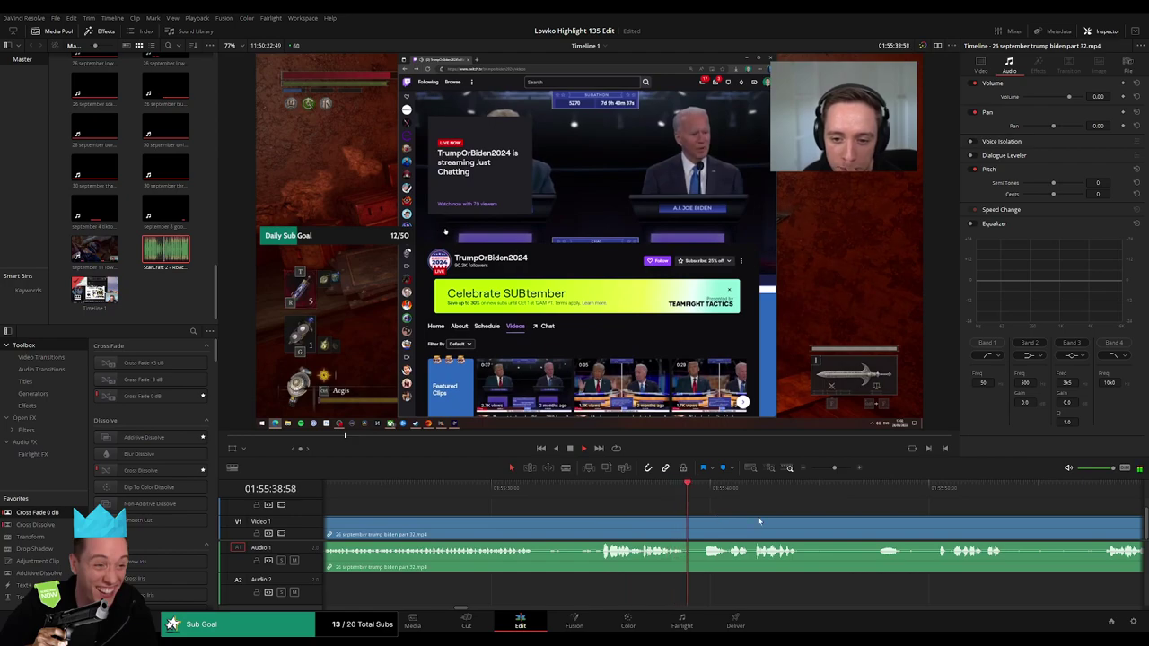
scroll(568, 511, right, 5)
key(b)
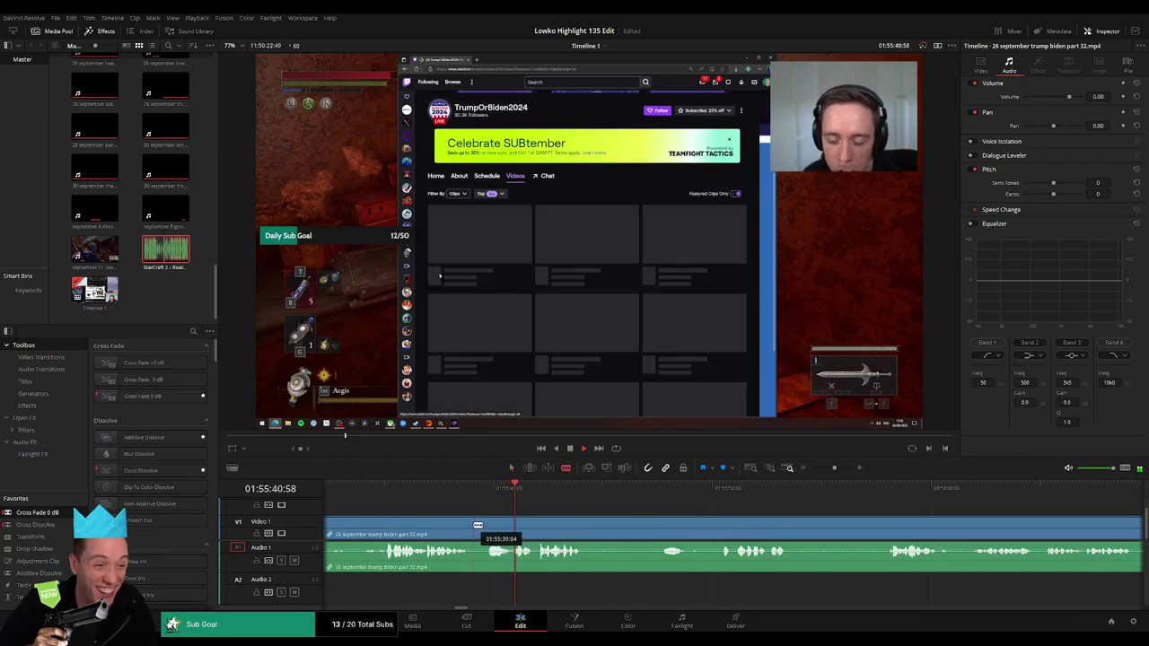
click(473, 530)
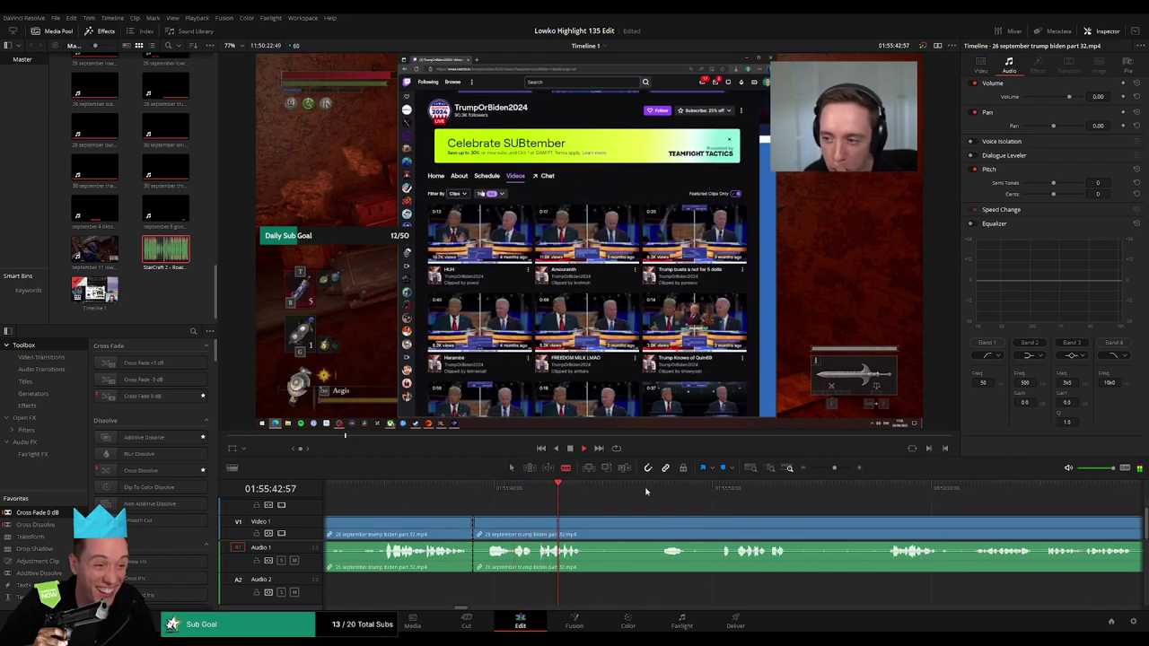
drag(646, 491, 726, 491)
scroll(564, 500, right, 2)
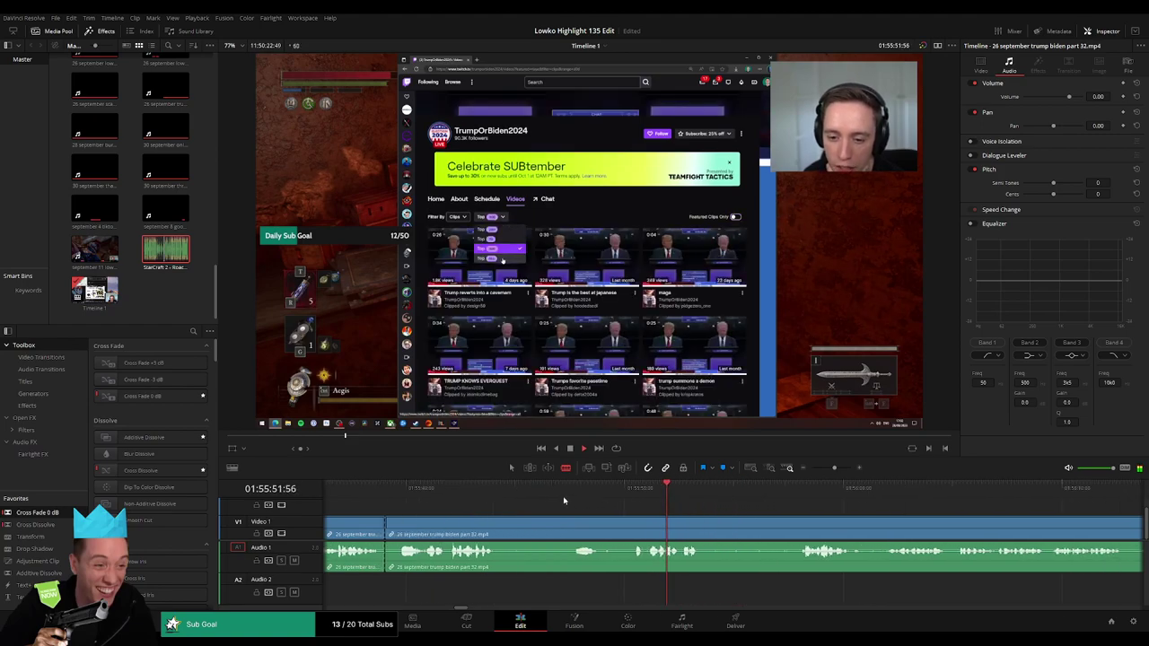
click(786, 490)
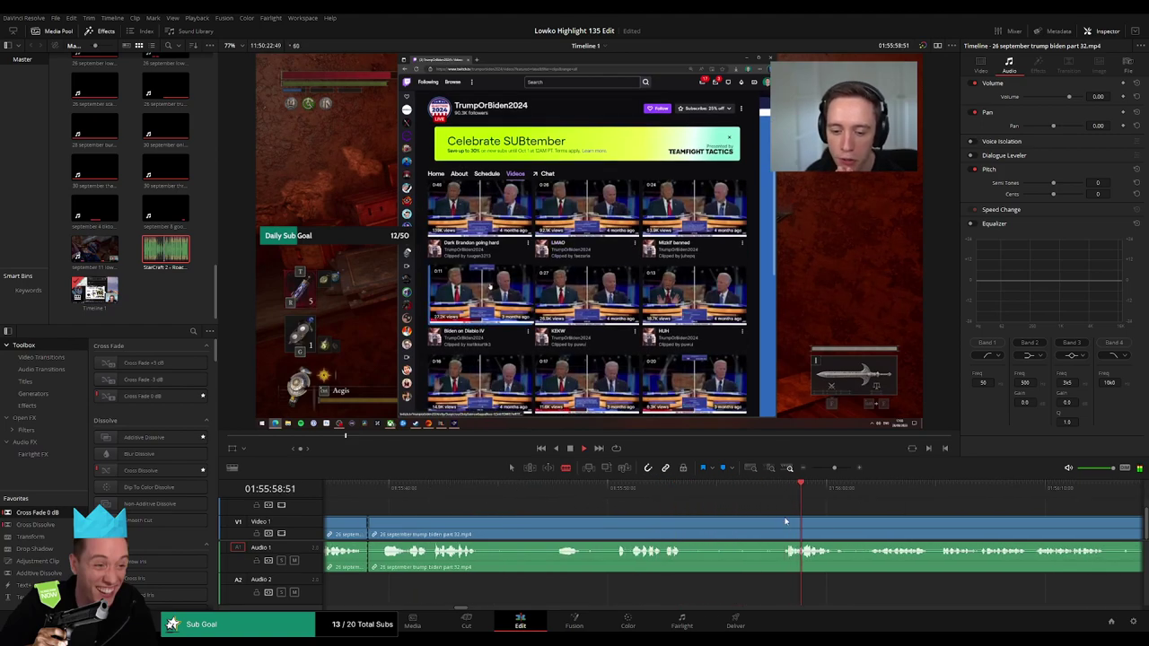
key(a)
click(462, 530)
key(Delete)
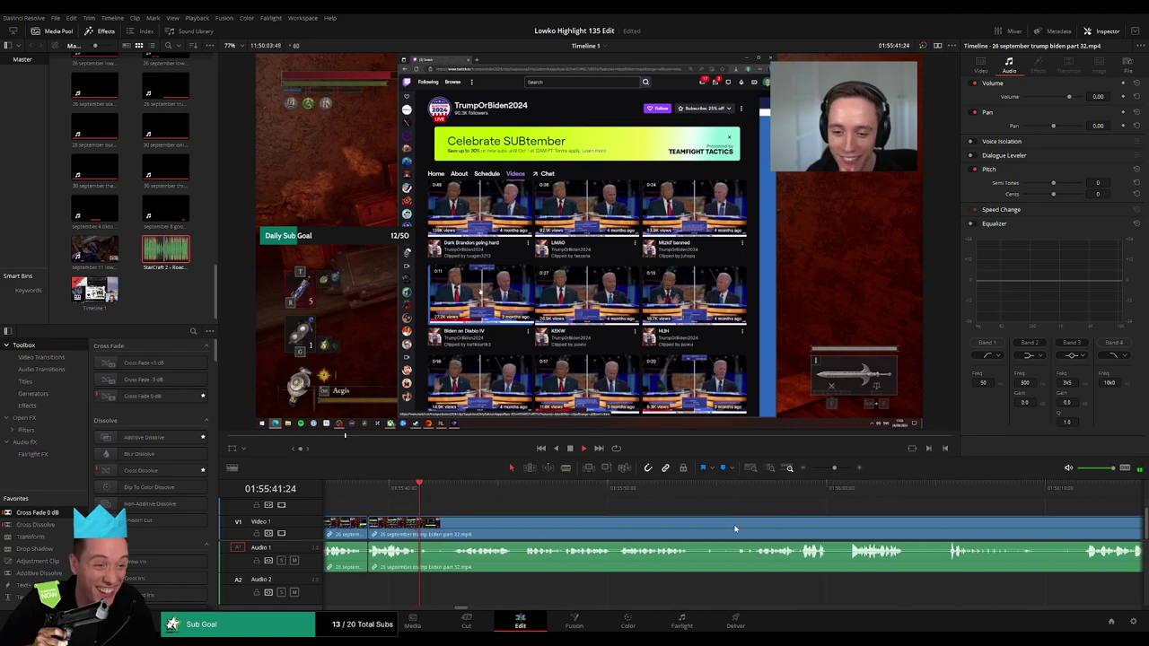
Ripple-delete another dead stretch with Ctrl+Shift+[.
click(454, 488)
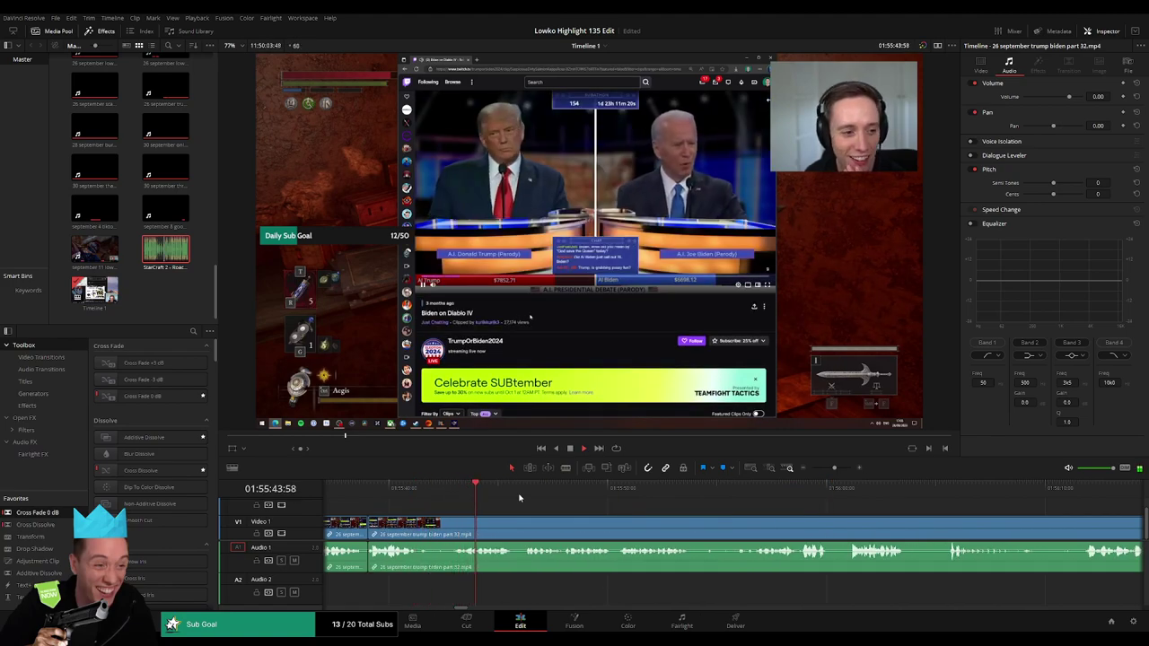
scroll(772, 489, down, 2)
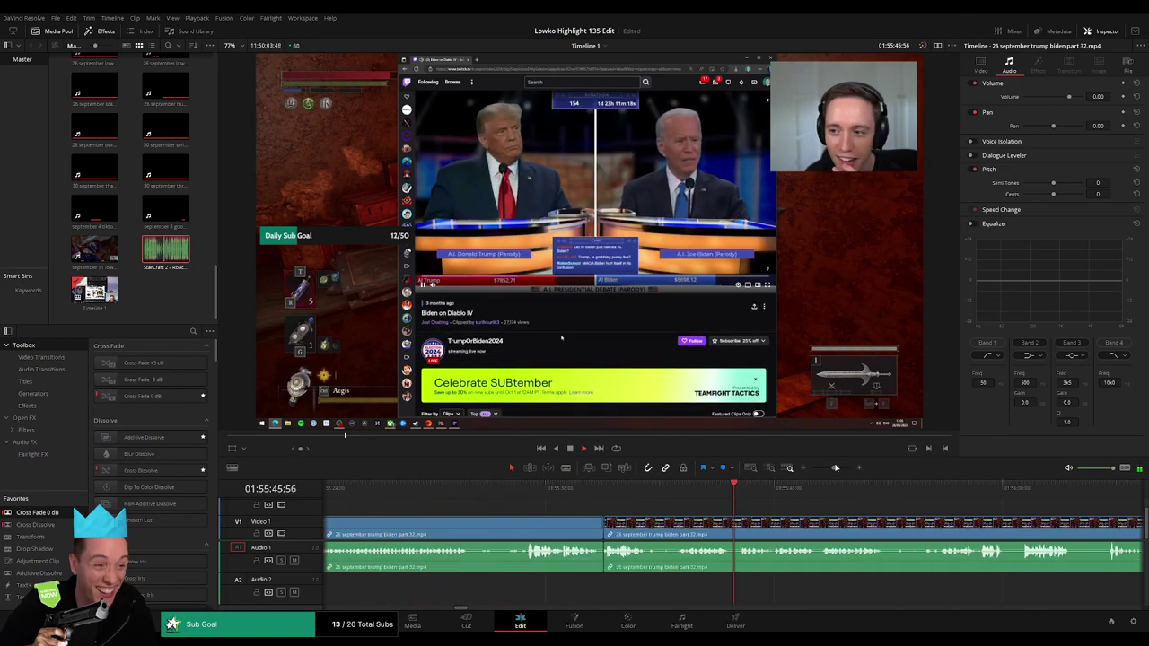
click(496, 486)
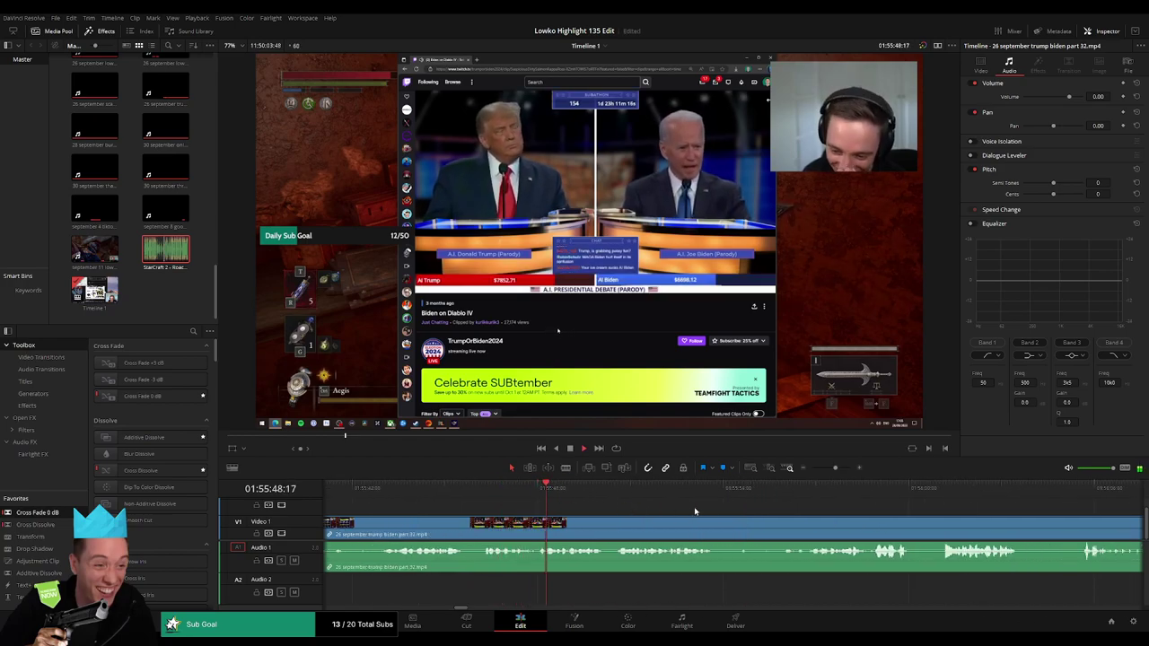
key(ctrl+shift+[)
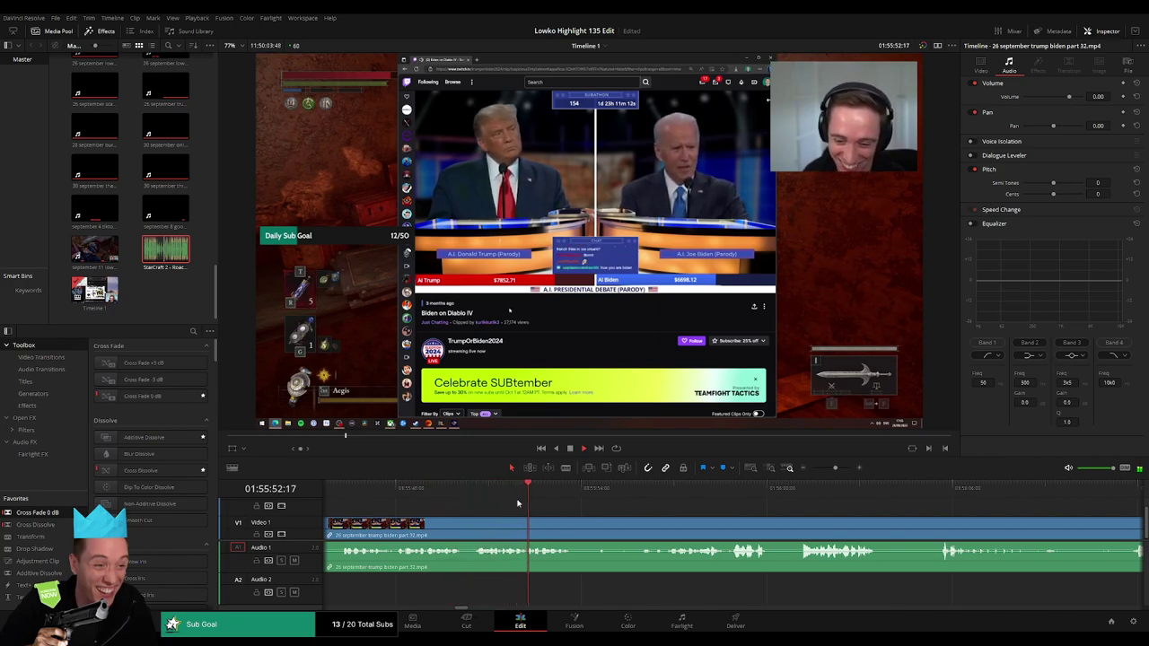
Blade the debate clip on V1 and A1 at the chosen moment.
click(476, 490)
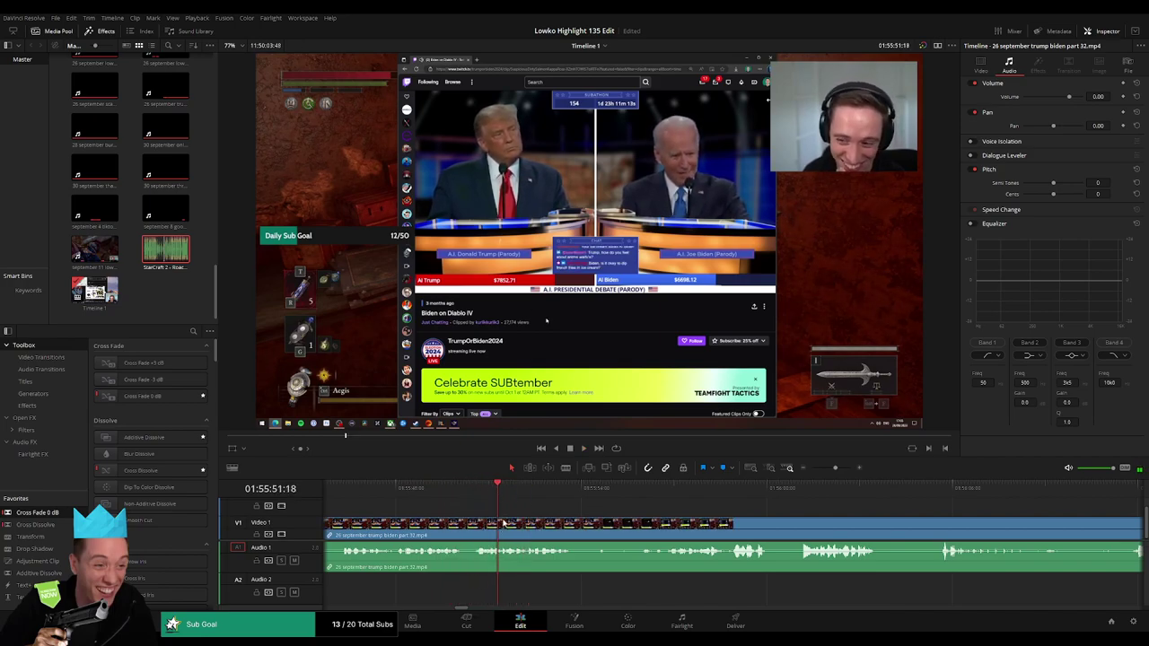
click(493, 497)
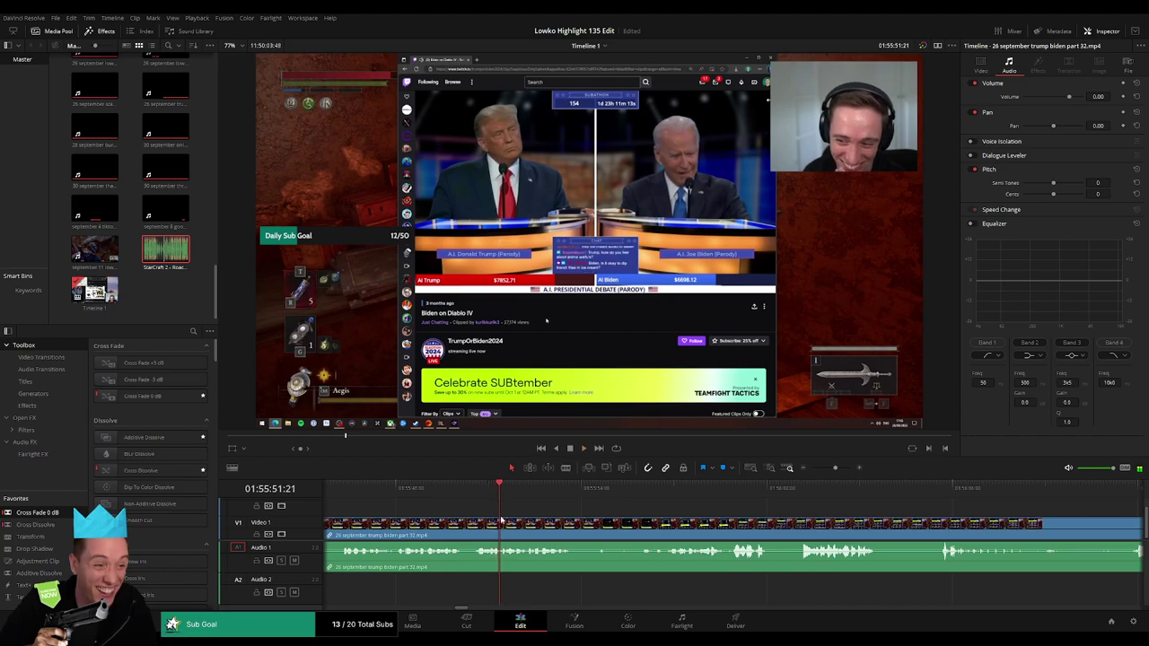
key(b)
click(501, 521)
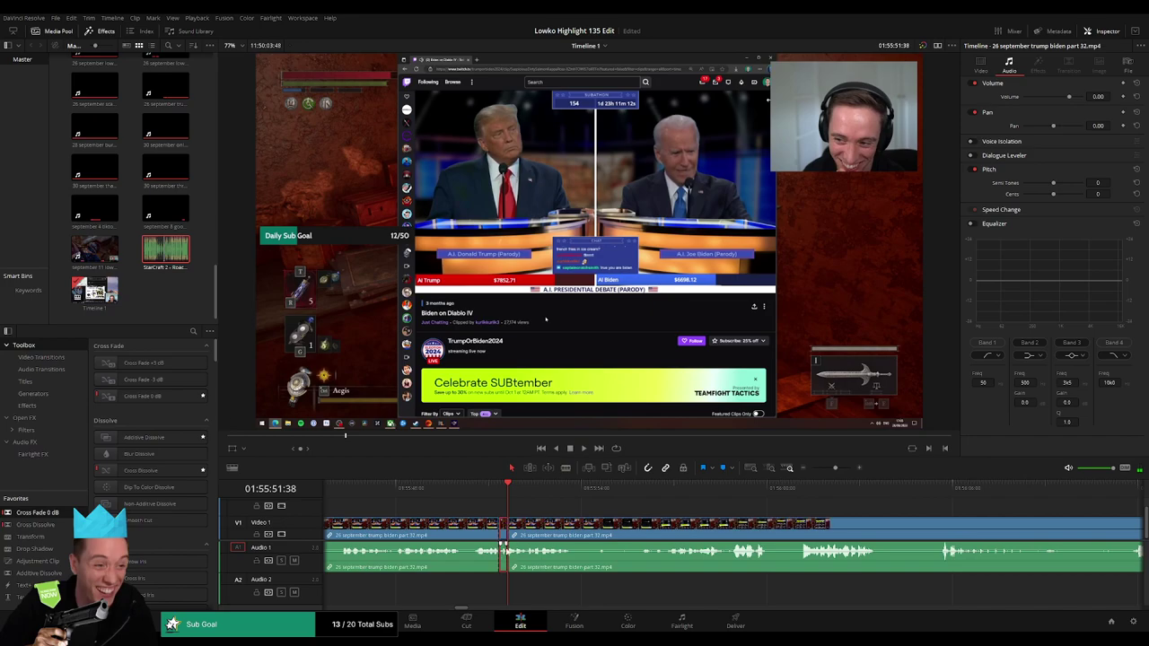
Place 'StarCraft 2 - Roach Quotes.mp3' on Audio 2 at the cut with volume -23.
scroll(721, 557, up, 2)
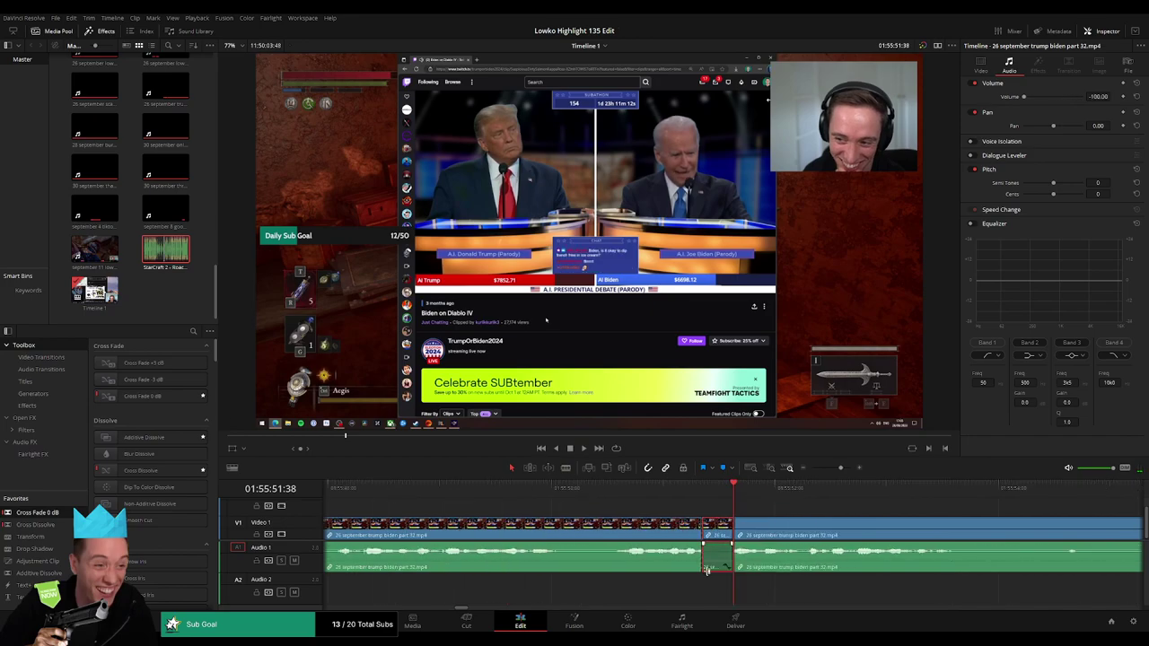
double_click(166, 250)
drag(422, 321, 729, 593)
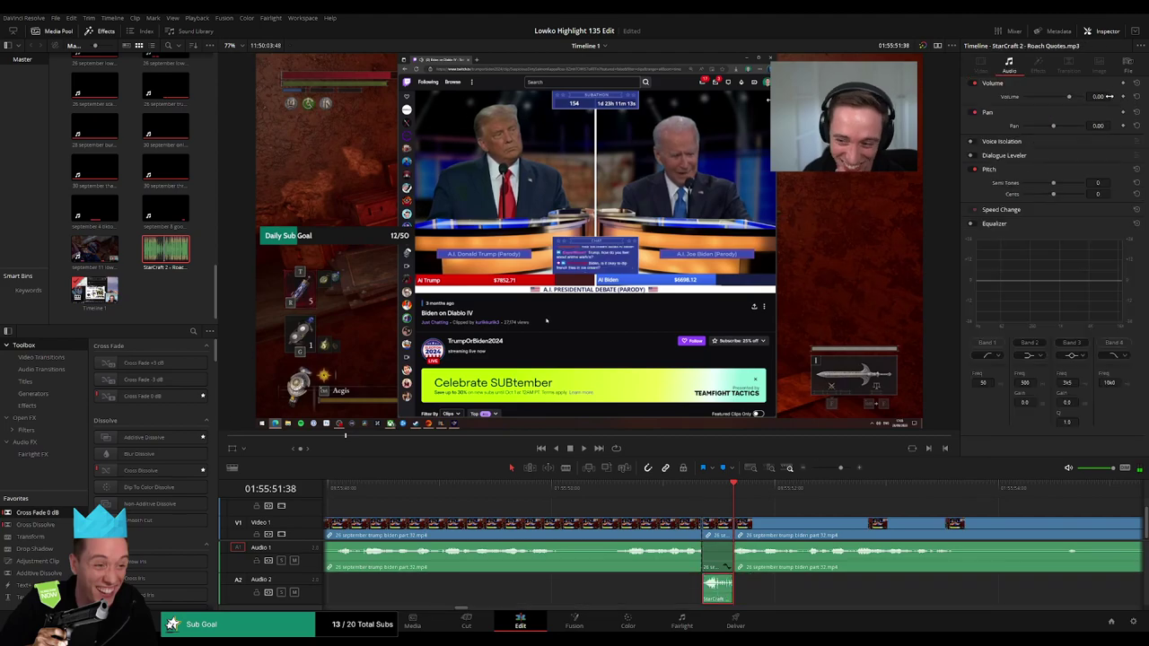
click(1109, 96)
text(-23)
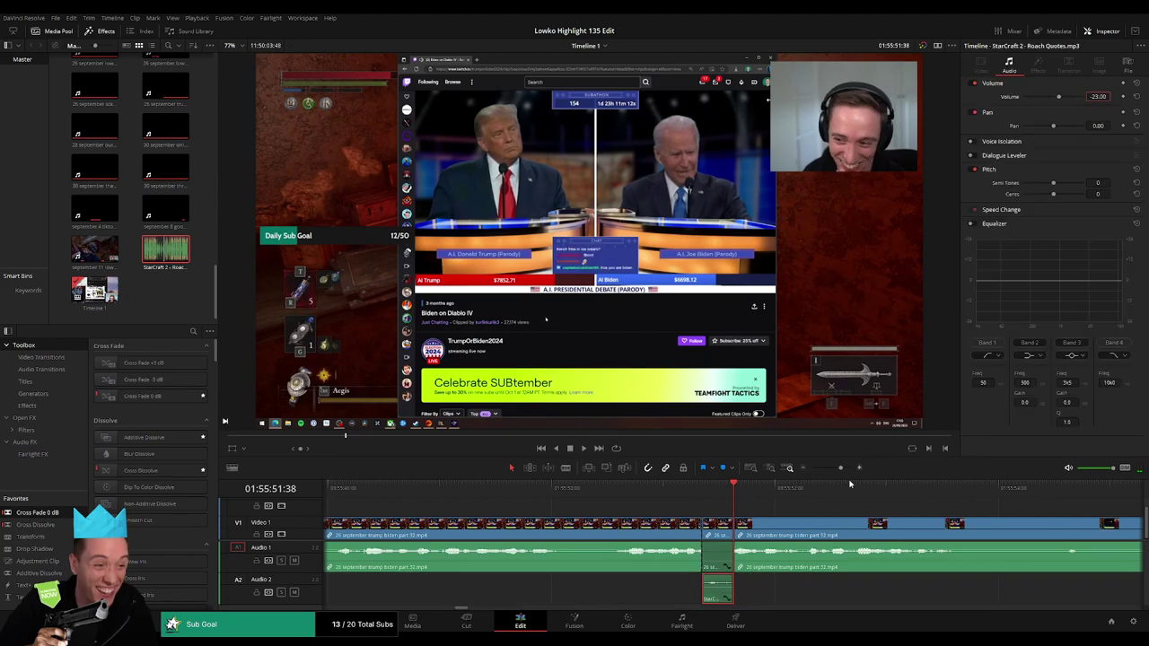
click(689, 489)
key(space)
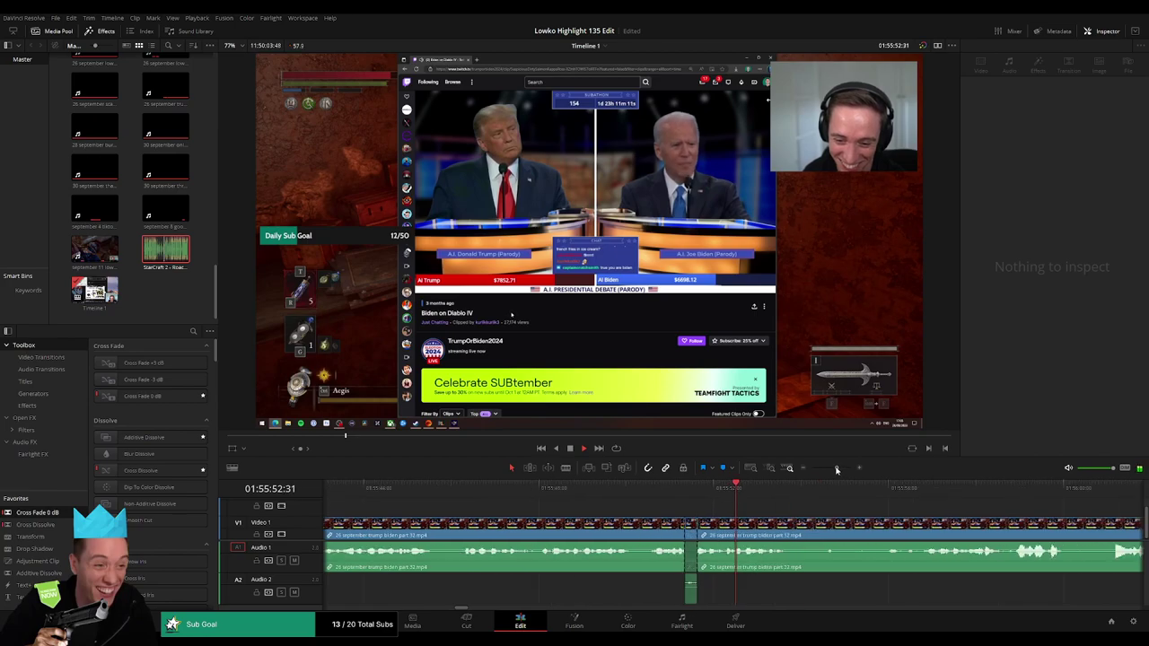
Split the video and audio at the next sound-effect moment.
click(750, 490)
click(737, 488)
key(space)
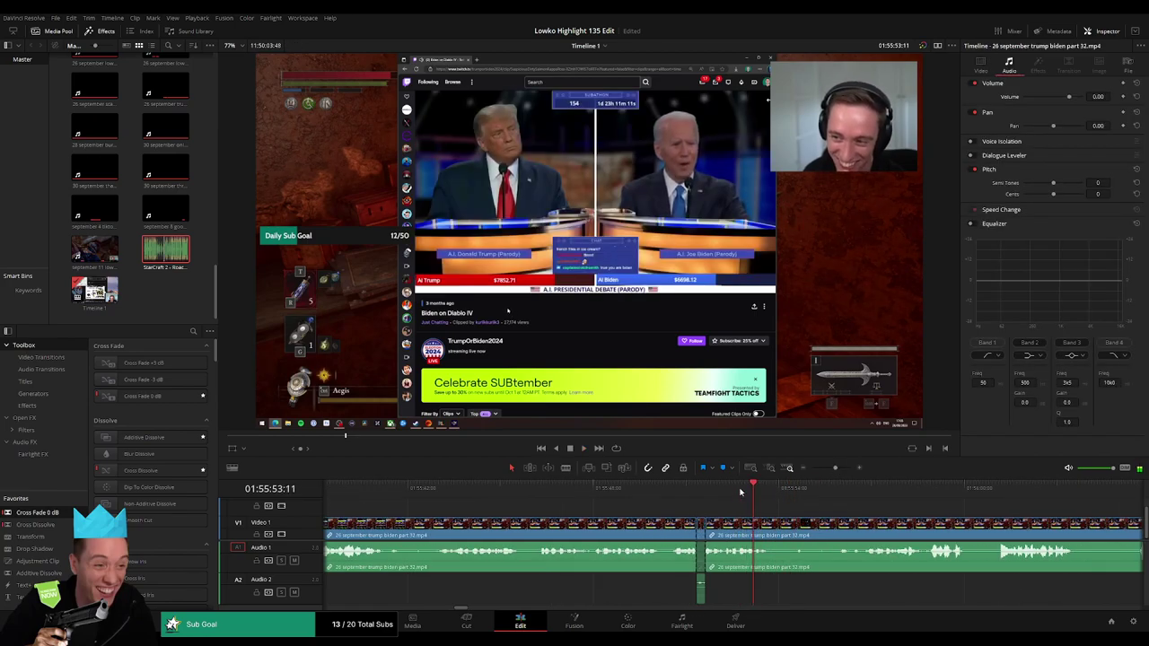
key(b)
click(757, 521)
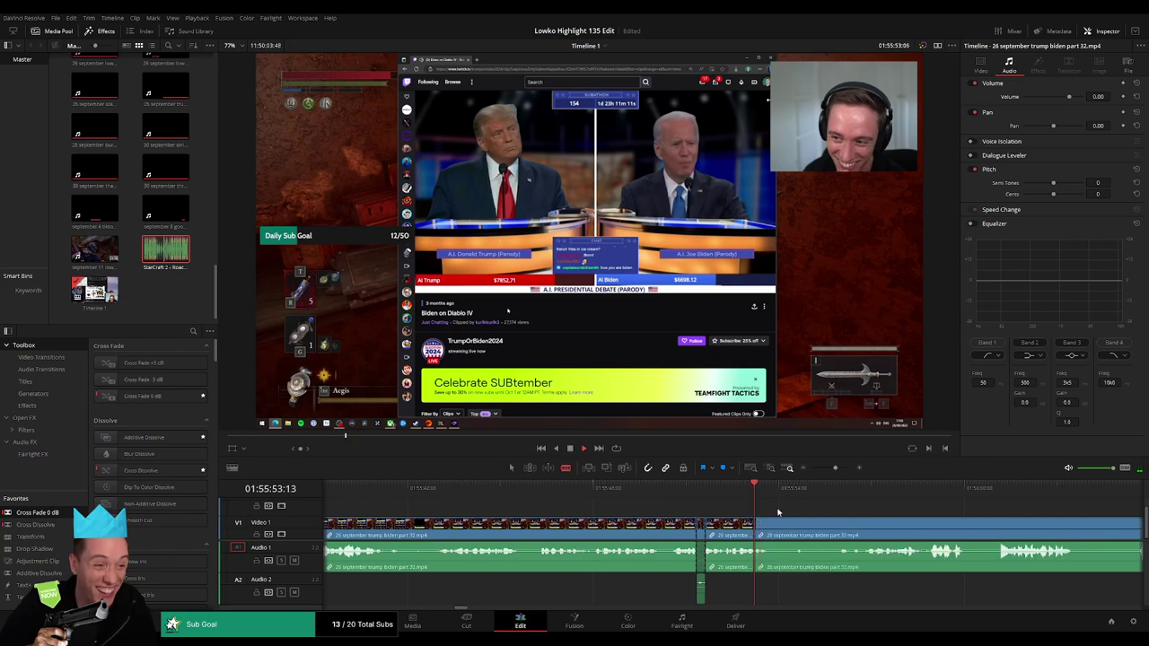
key(space)
key(space)
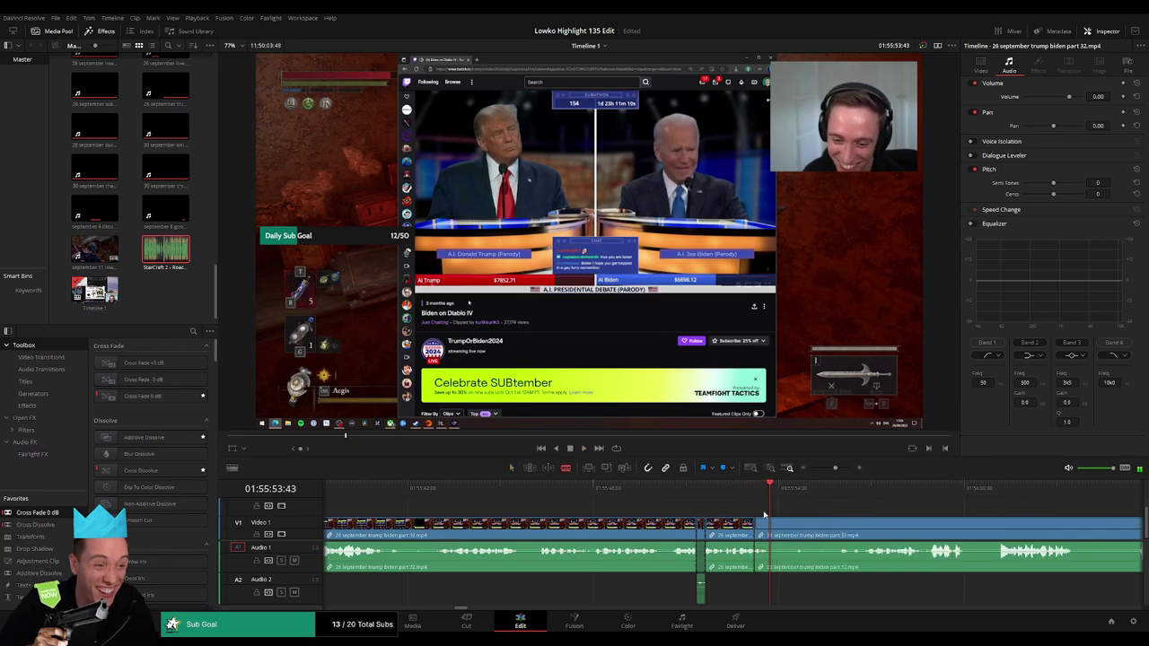
Drop another copy of the StarCraft sound effect on Audio 2 at the new cut.
key(a)
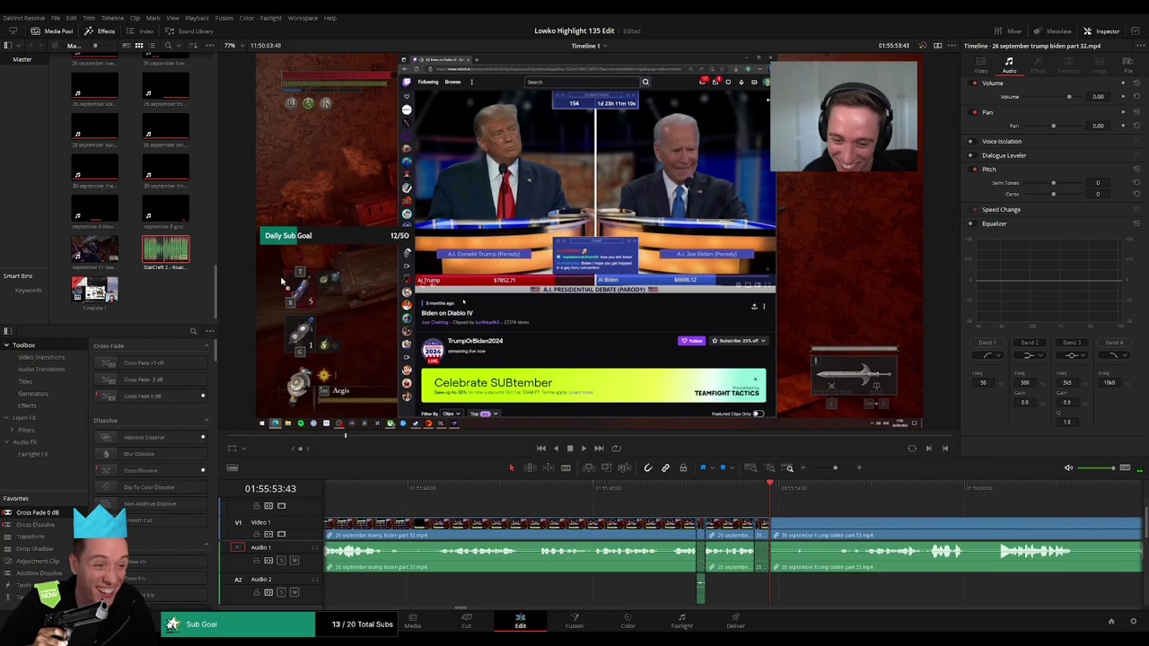
drag(700, 588, 763, 594)
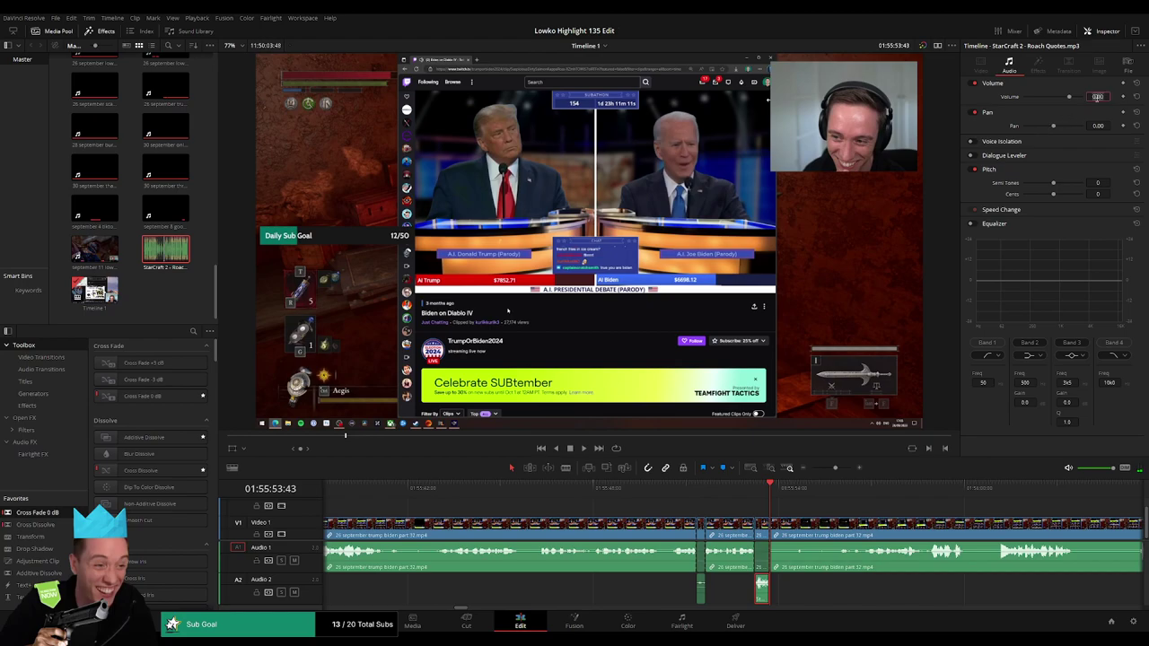
key(space)
click(850, 500)
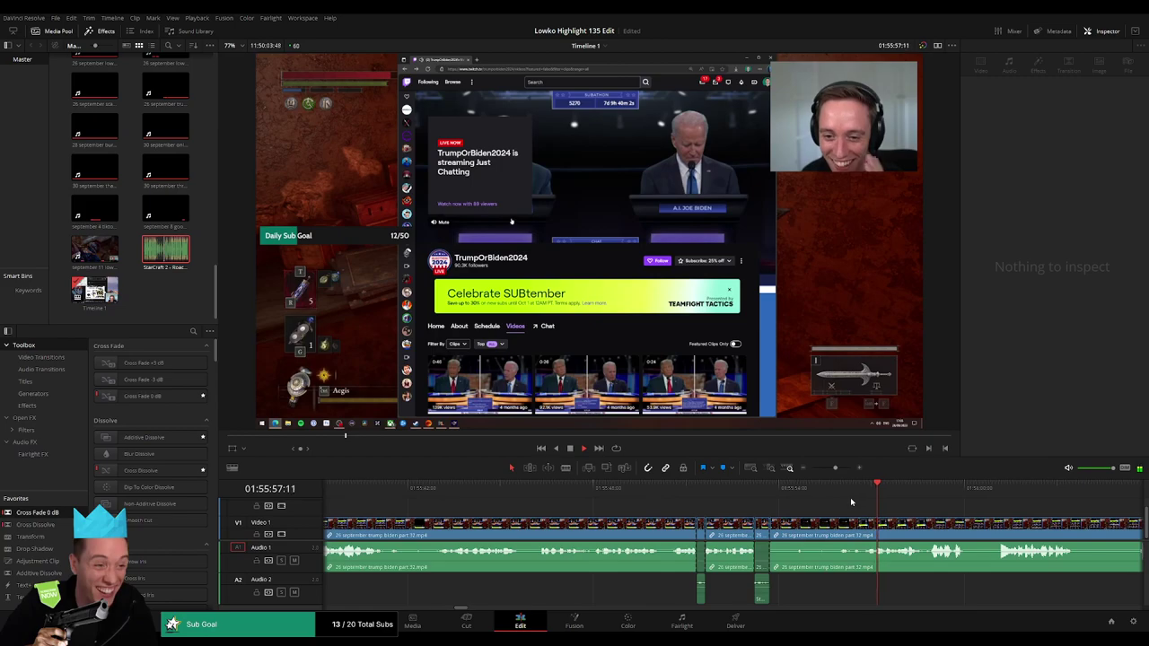
Blade both ends of a dead stretch in the debate clip and ripple-delete it.
scroll(486, 509, right, 5)
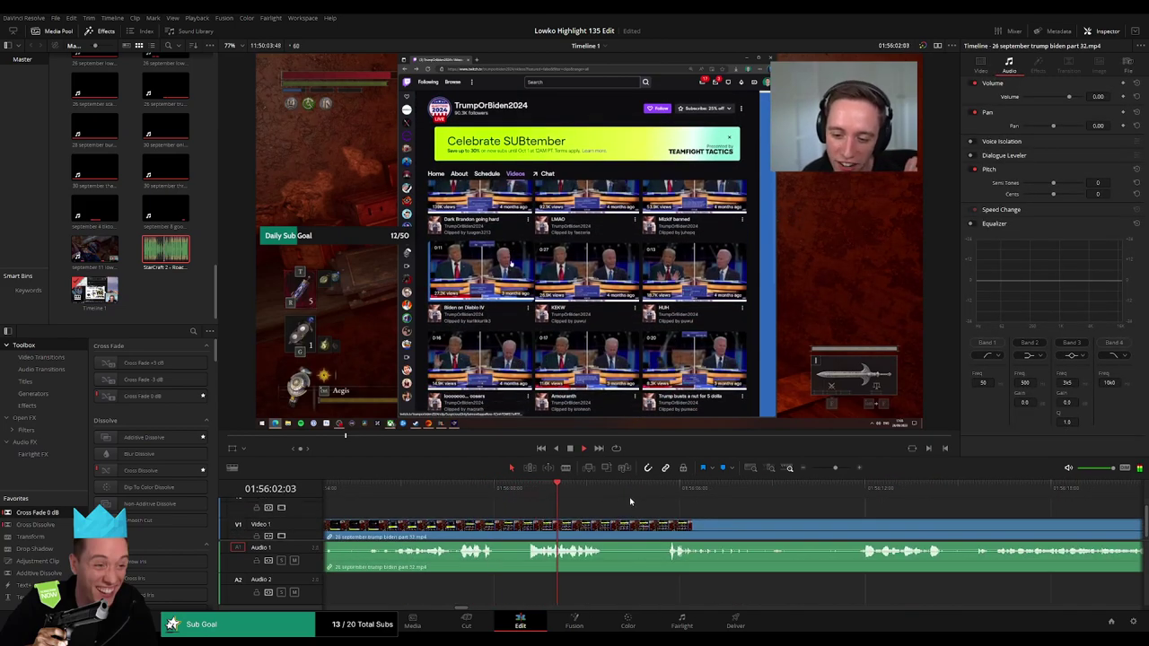
click(673, 496)
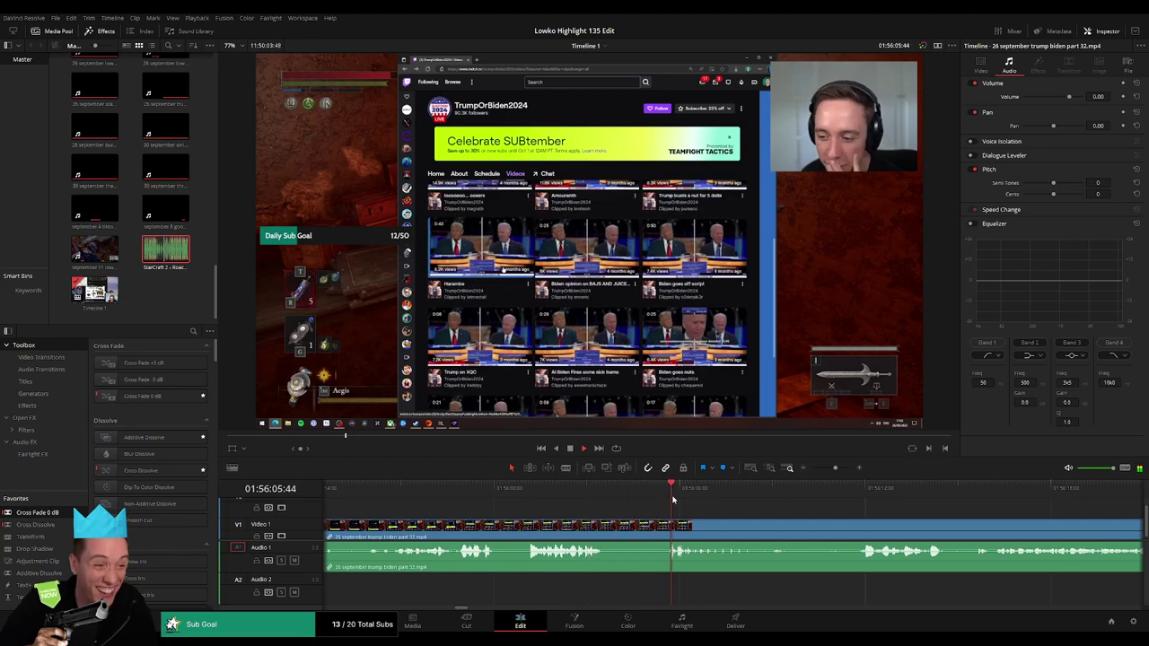
click(615, 531)
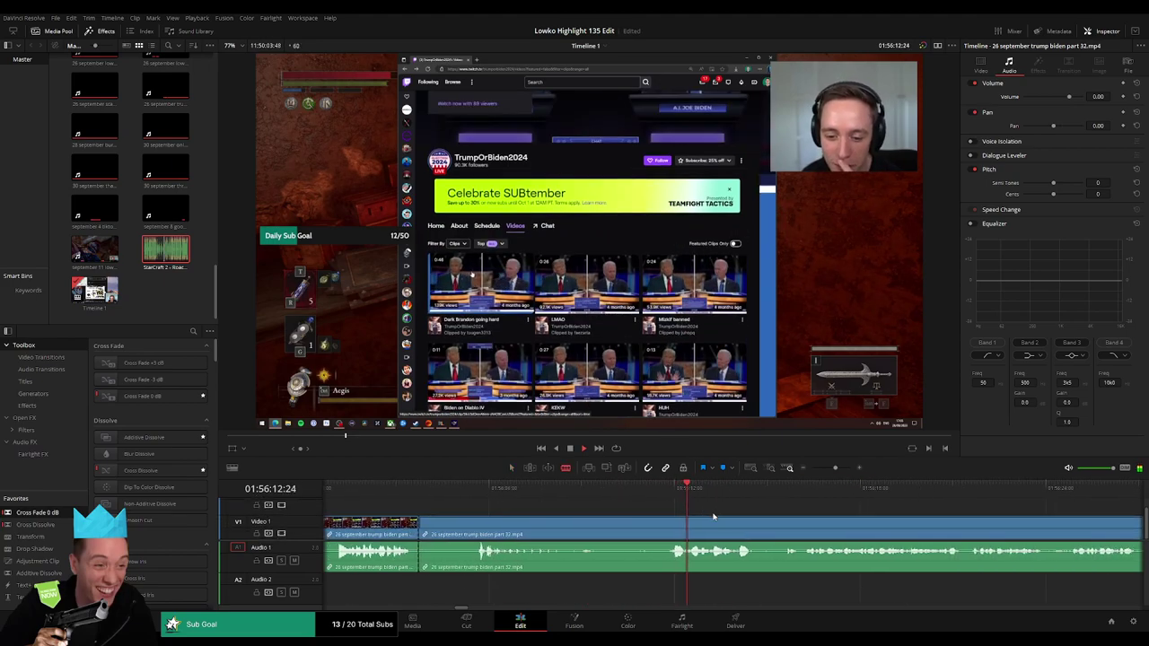
click(669, 524)
key(a)
click(629, 525)
key(Delete)
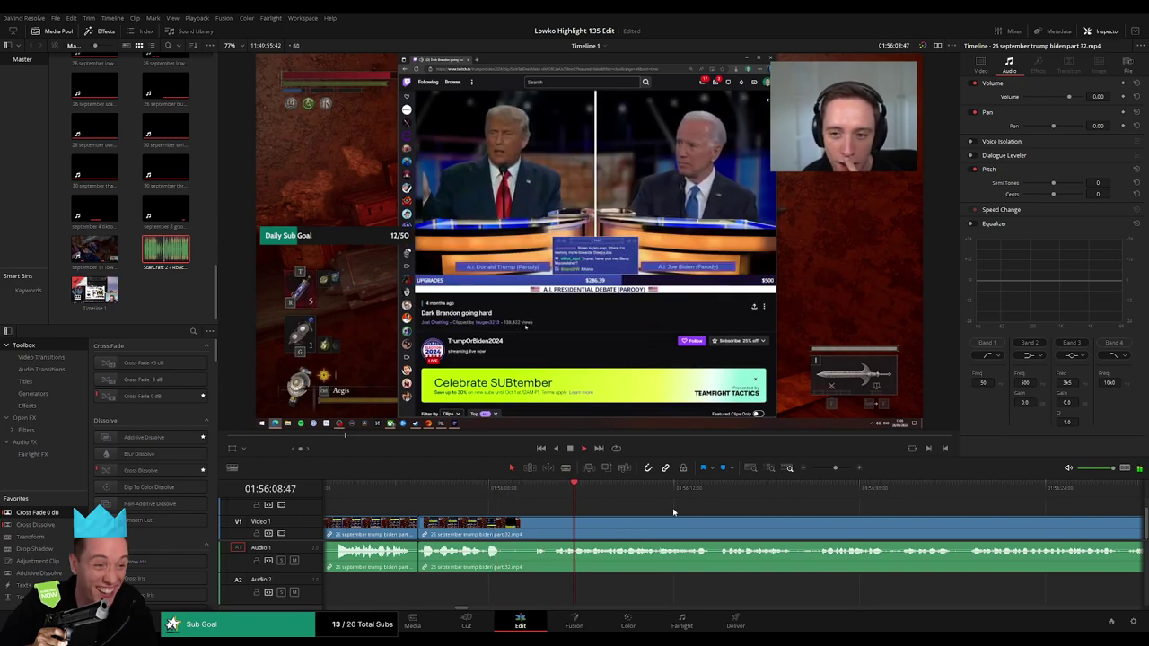
Zoom in and split Video 1 and Audio 1 near 01:56:15.
scroll(599, 501, right, 2)
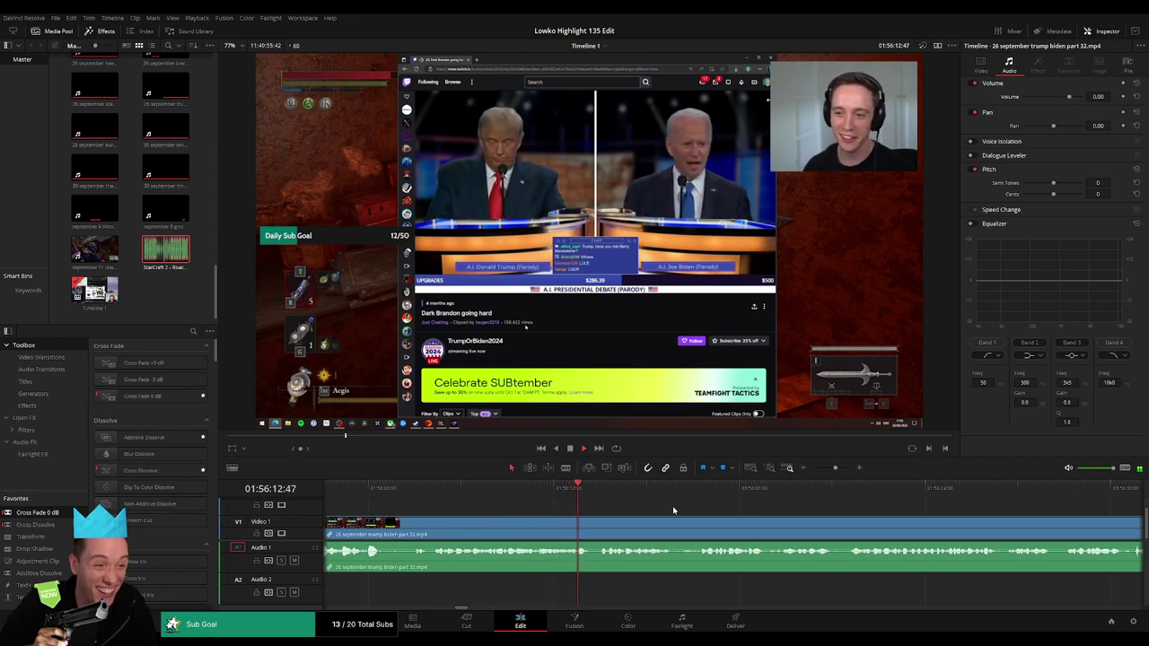
scroll(582, 509, right, 3)
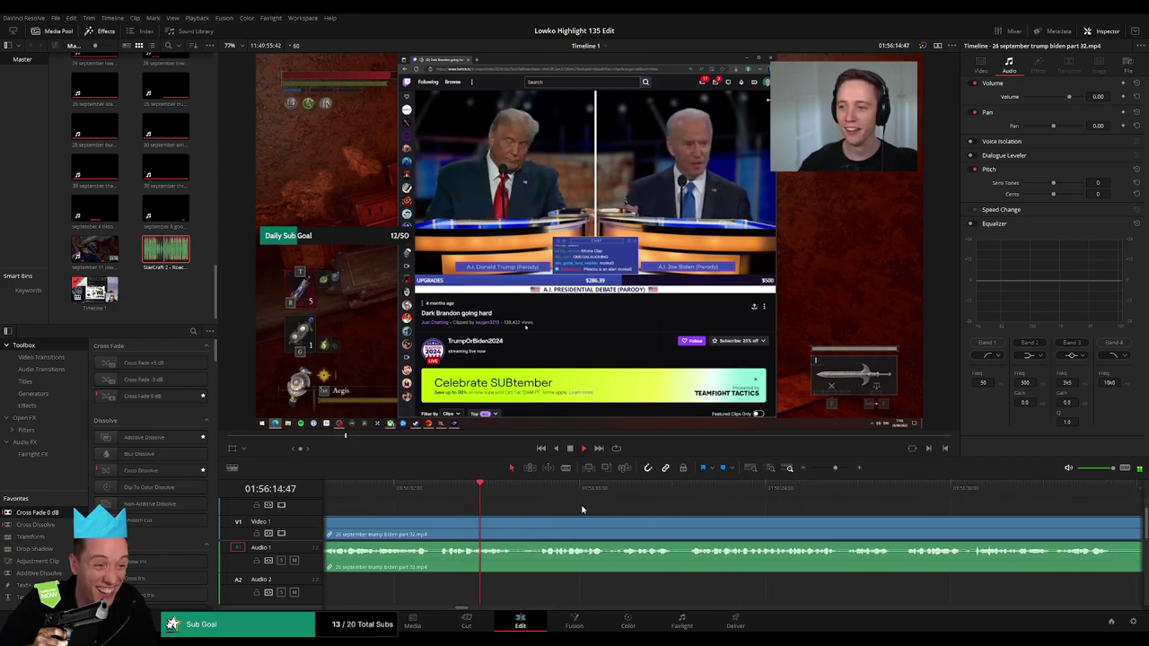
click(469, 491)
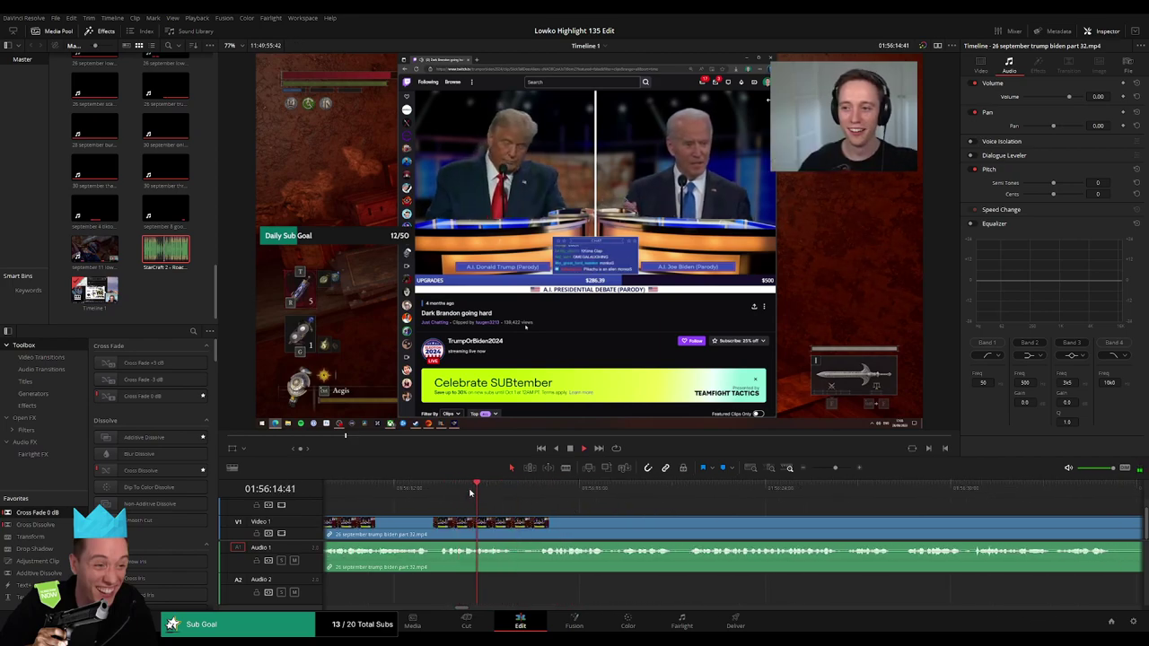
drag(837, 469, 843, 469)
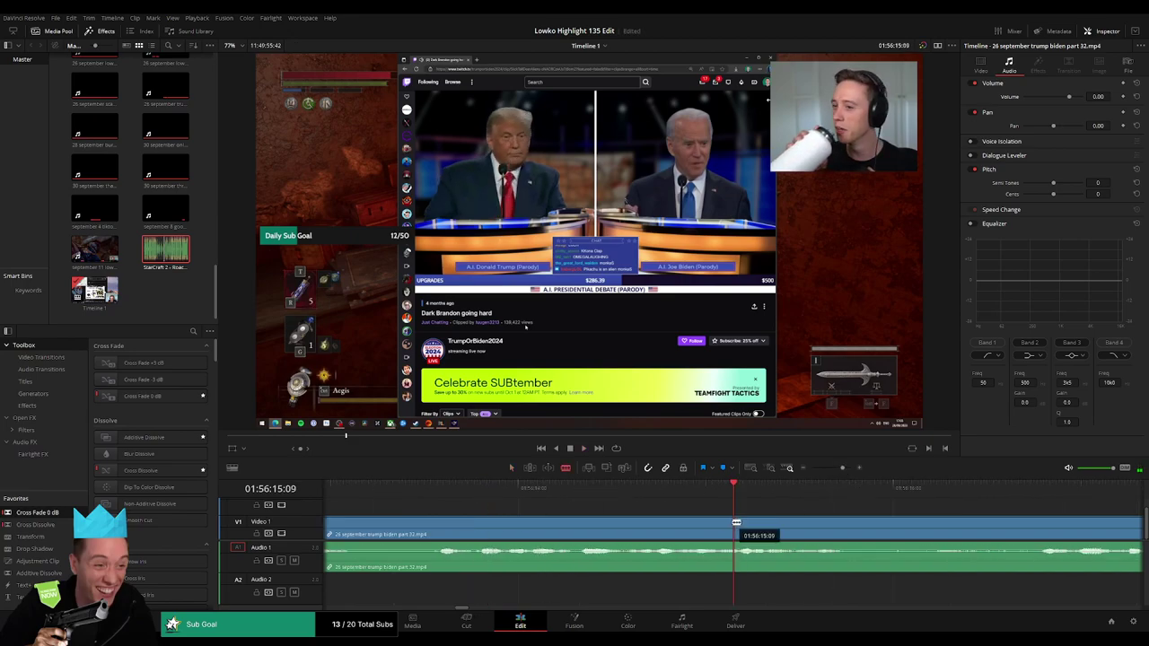
drag(781, 492, 719, 492)
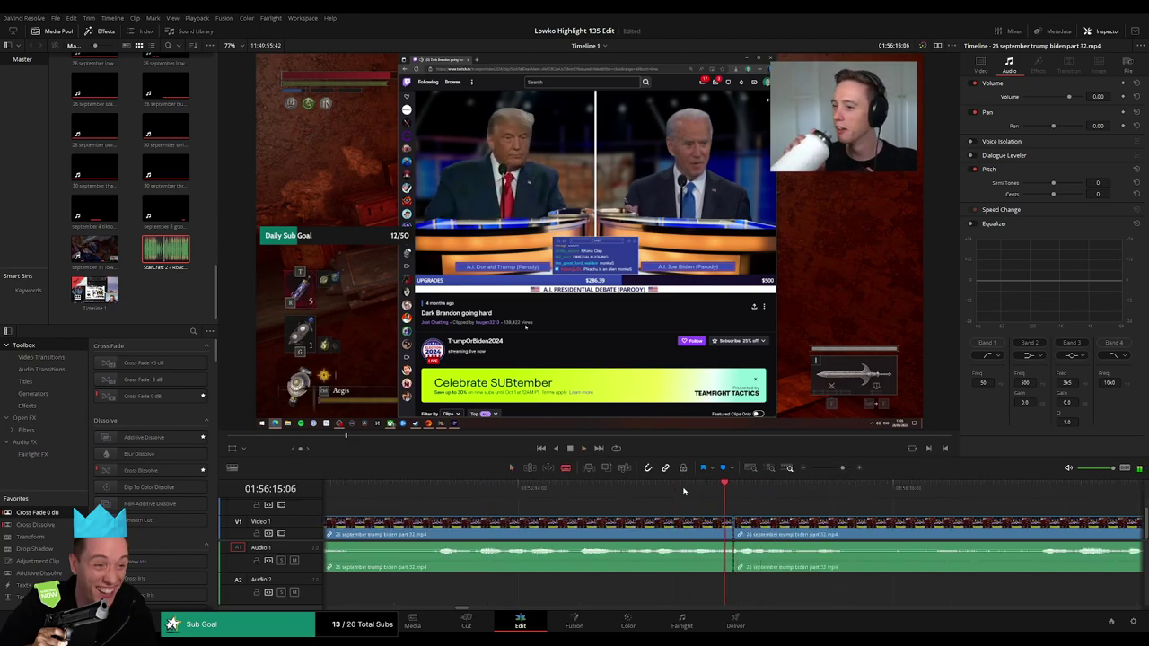
click(723, 522)
key(space)
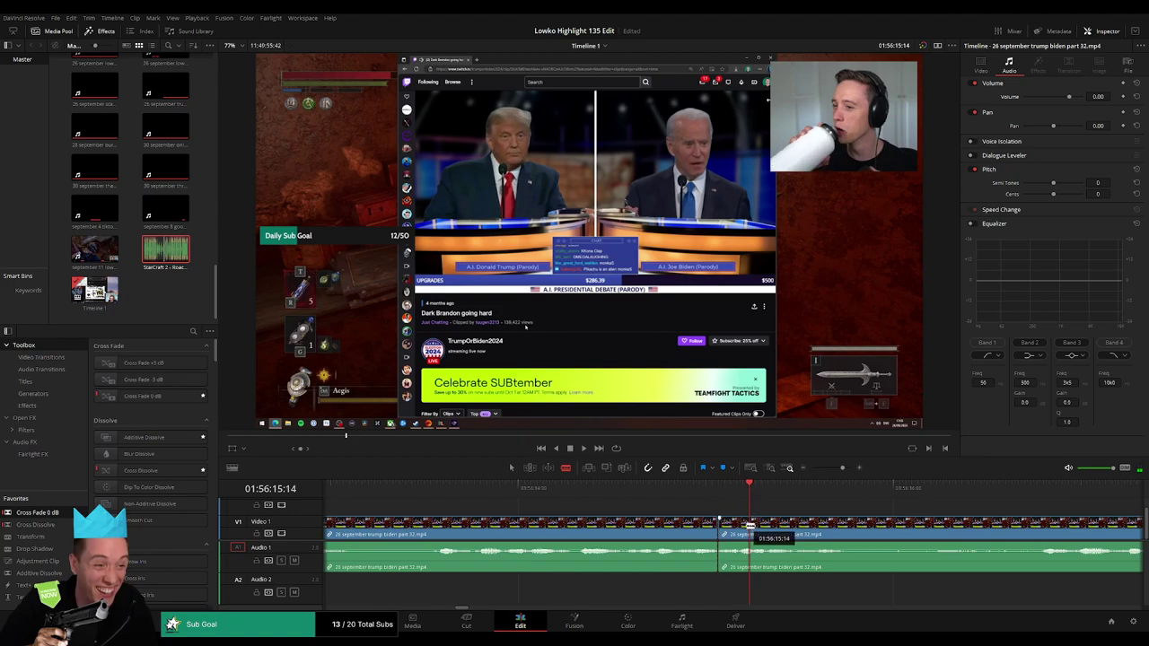
Drop a StarCraft sound effect onto Audio 2 and play it back.
mouse_move(166, 256)
mouse_down()
mouse_move(689, 591)
mouse_move(724, 591)
mouse_up()
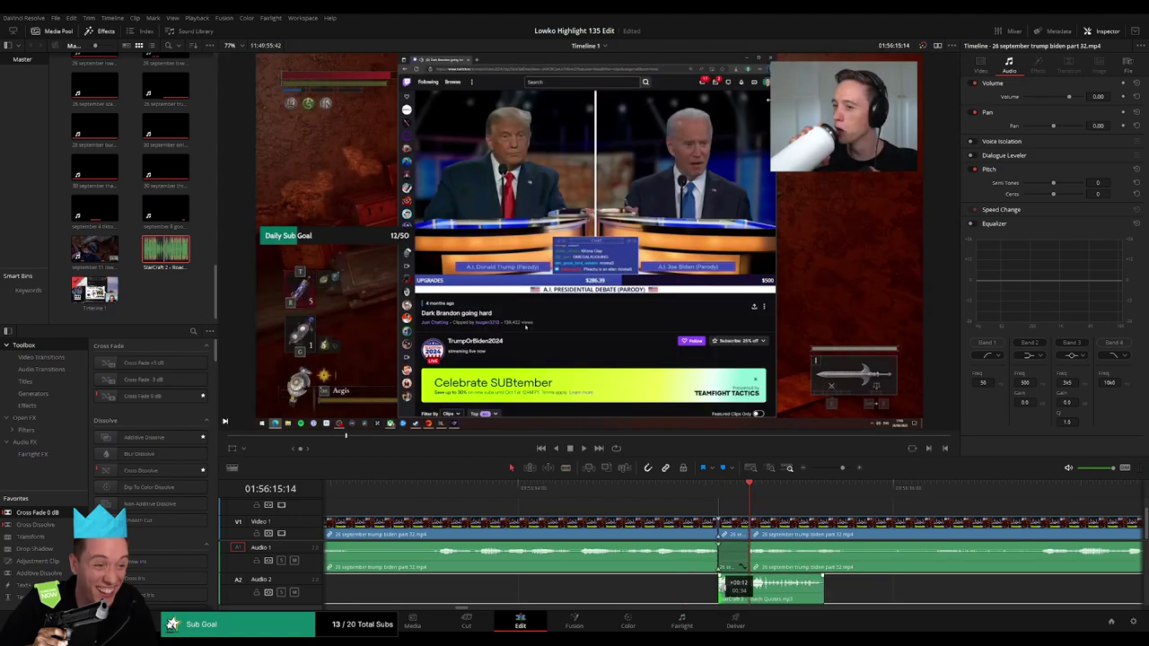
click(735, 589)
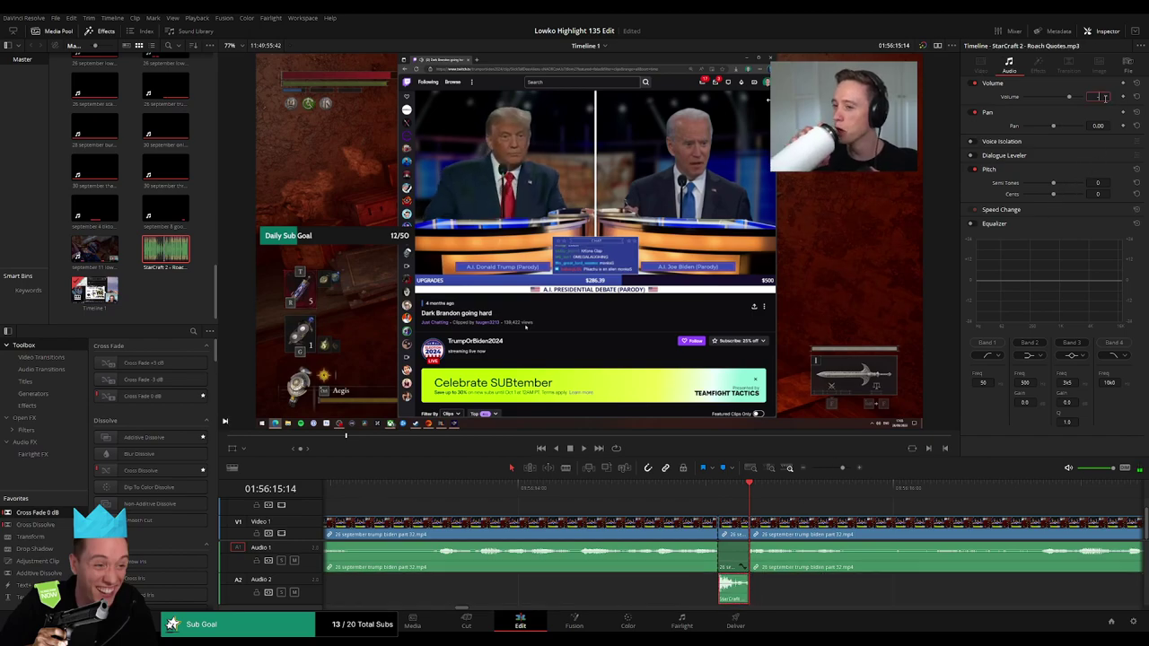
text(-23)
key(space)
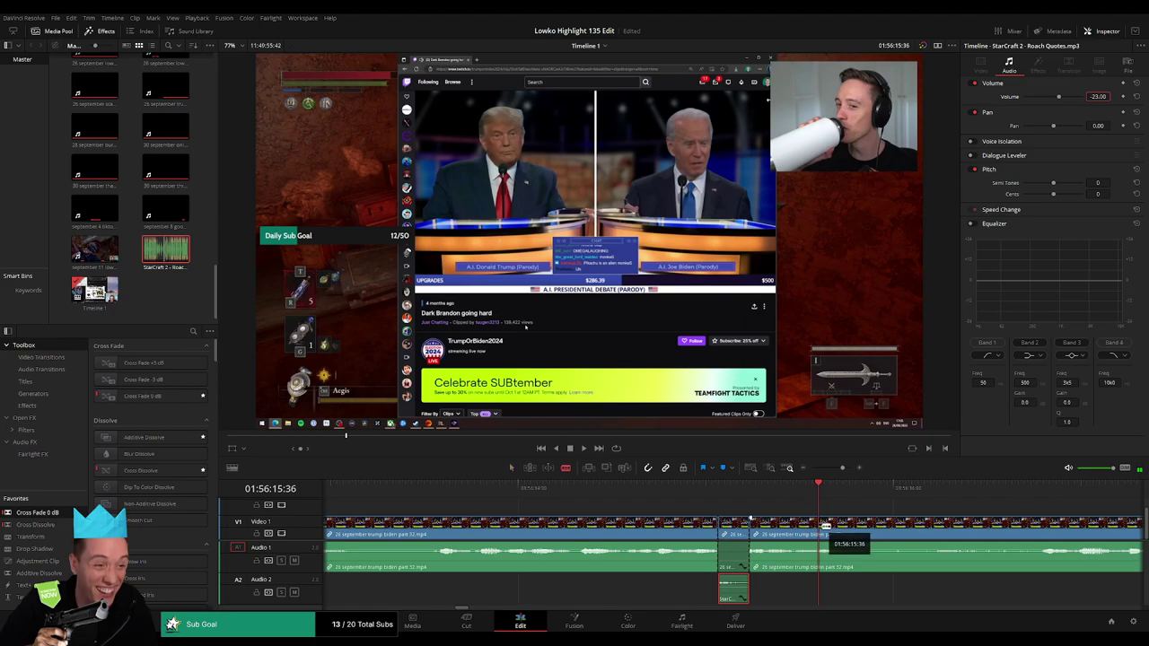
Split the clip at two points and add another StarCraft sound on Audio 2, trimmed to the cut.
click(824, 530)
click(846, 570)
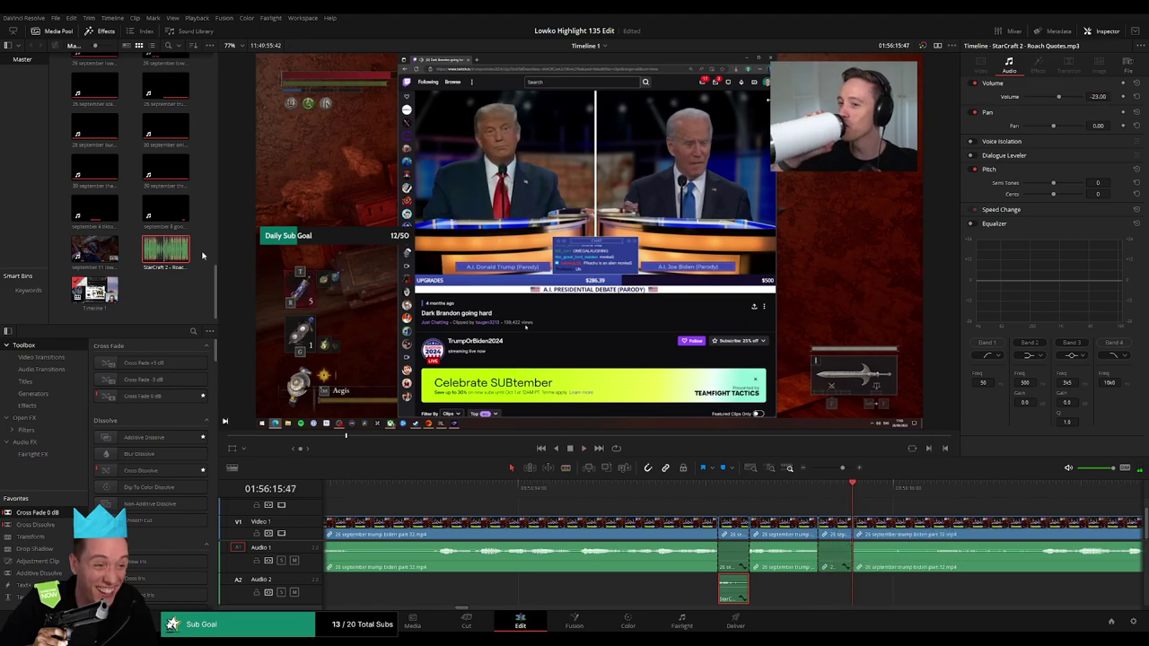
drag(179, 256, 835, 597)
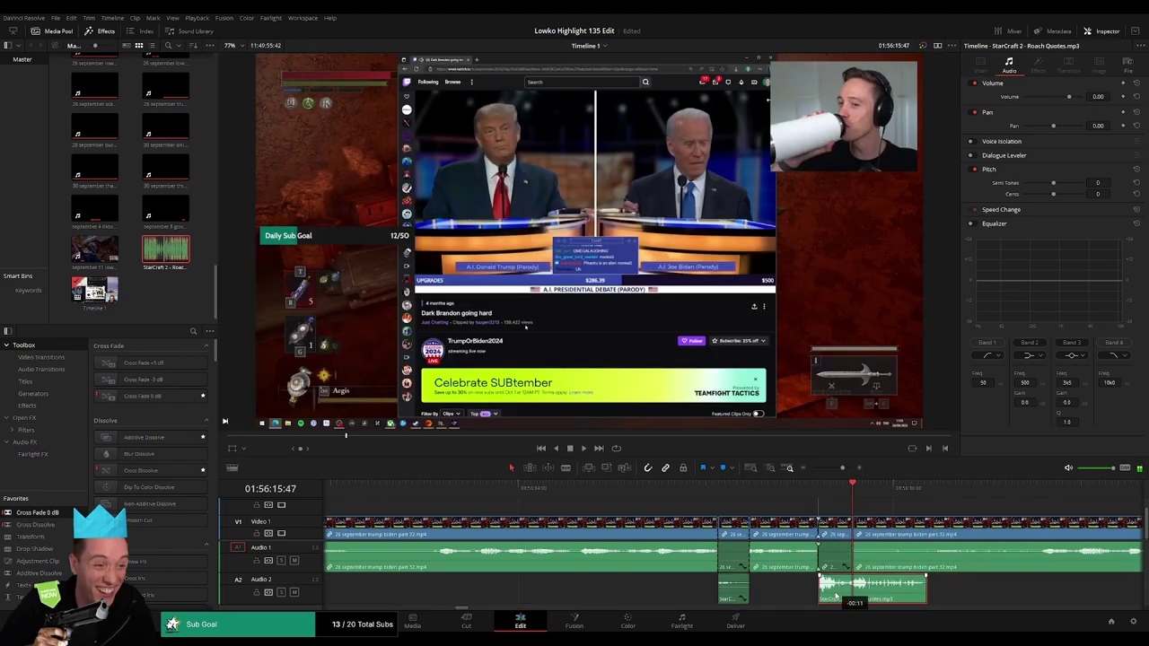
drag(925, 593, 854, 597)
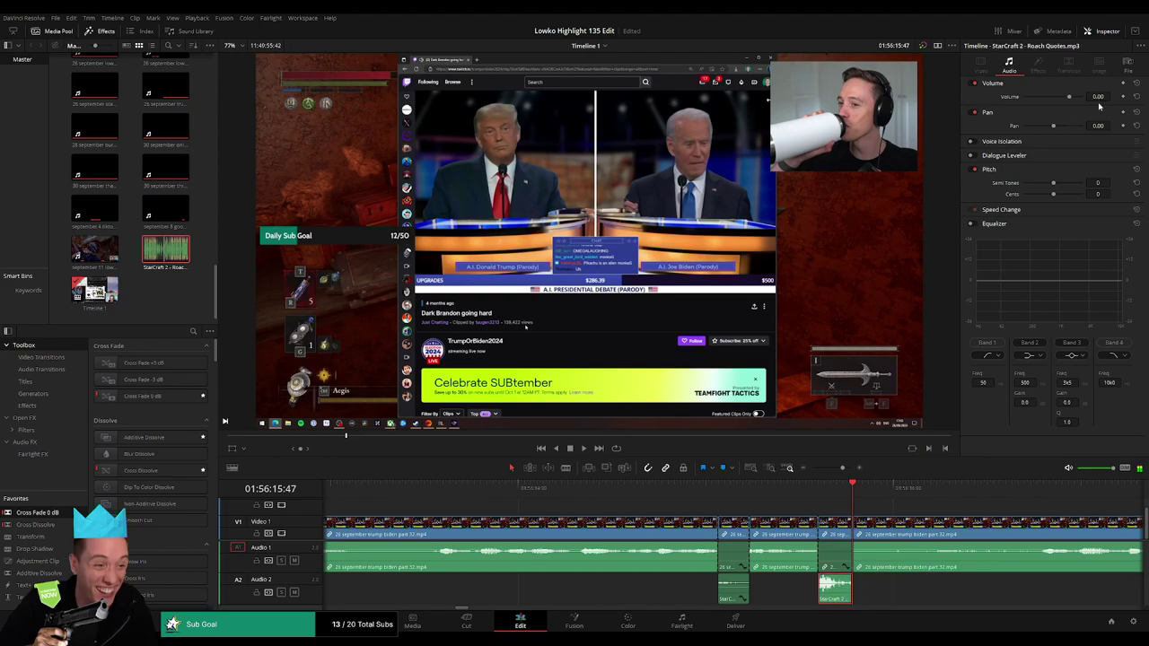
key(space)
text(-23)
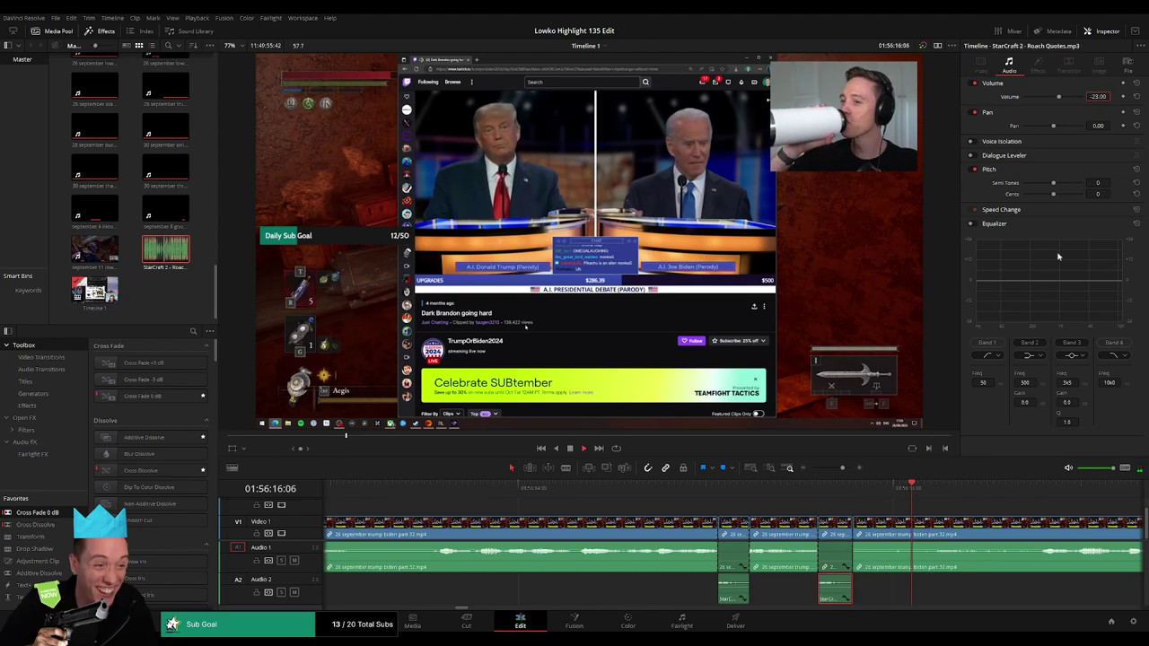
click(959, 515)
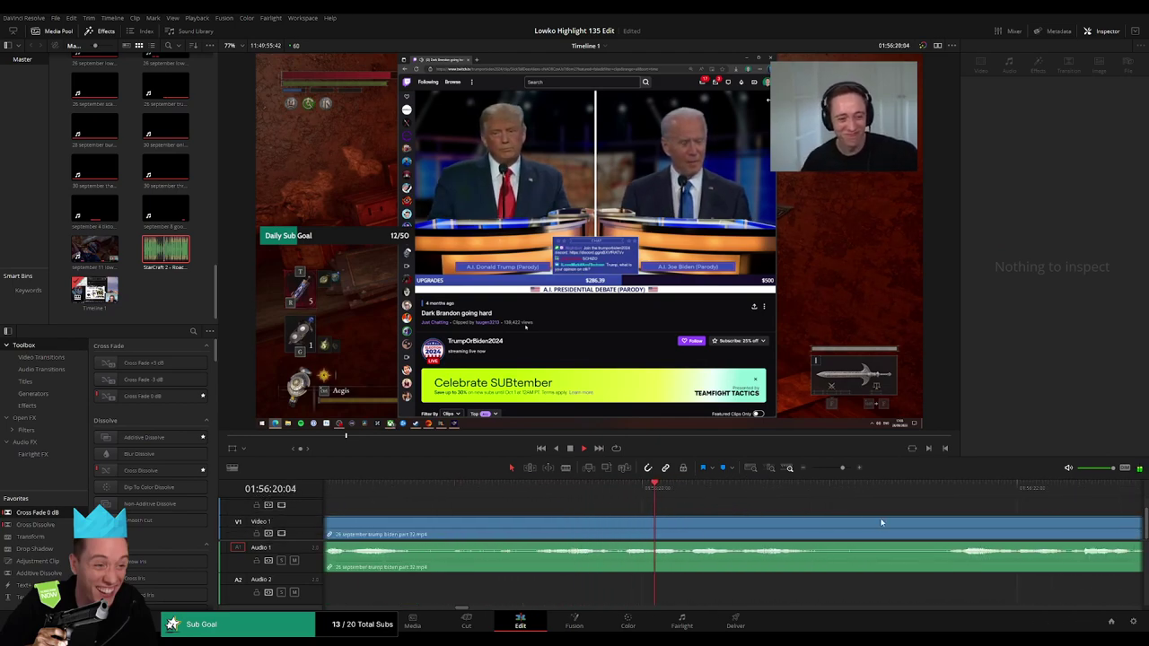
Blade the trump biden clip at an earlier moment and place Roach Quotes on Audio 2 there.
drag(843, 471, 837, 471)
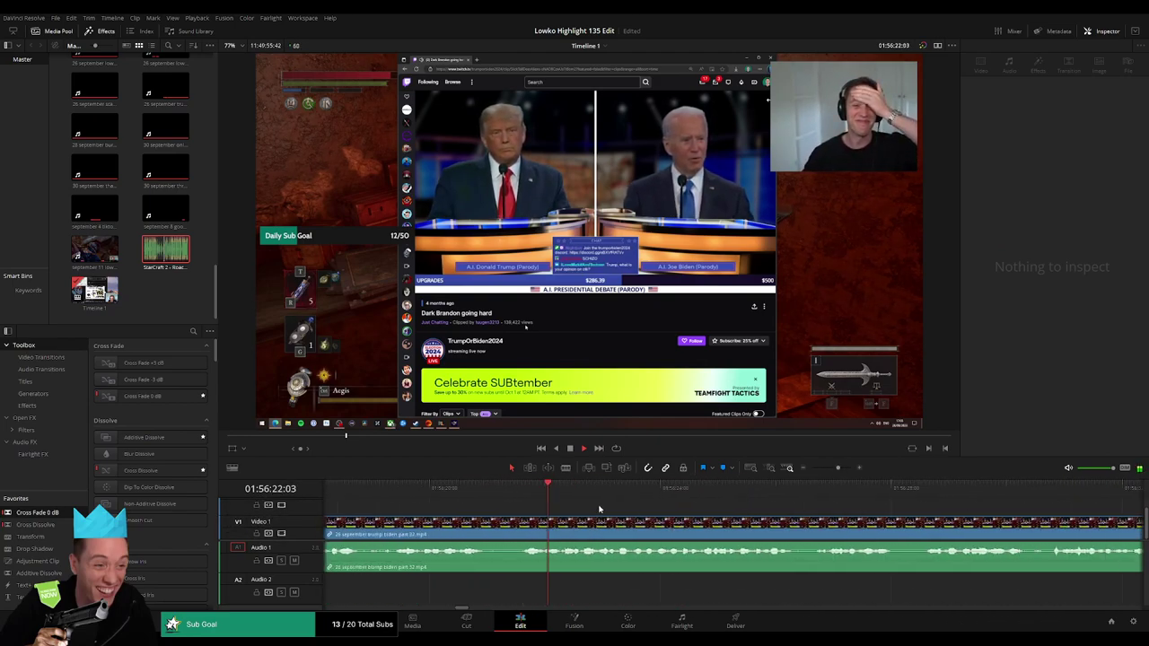
click(442, 487)
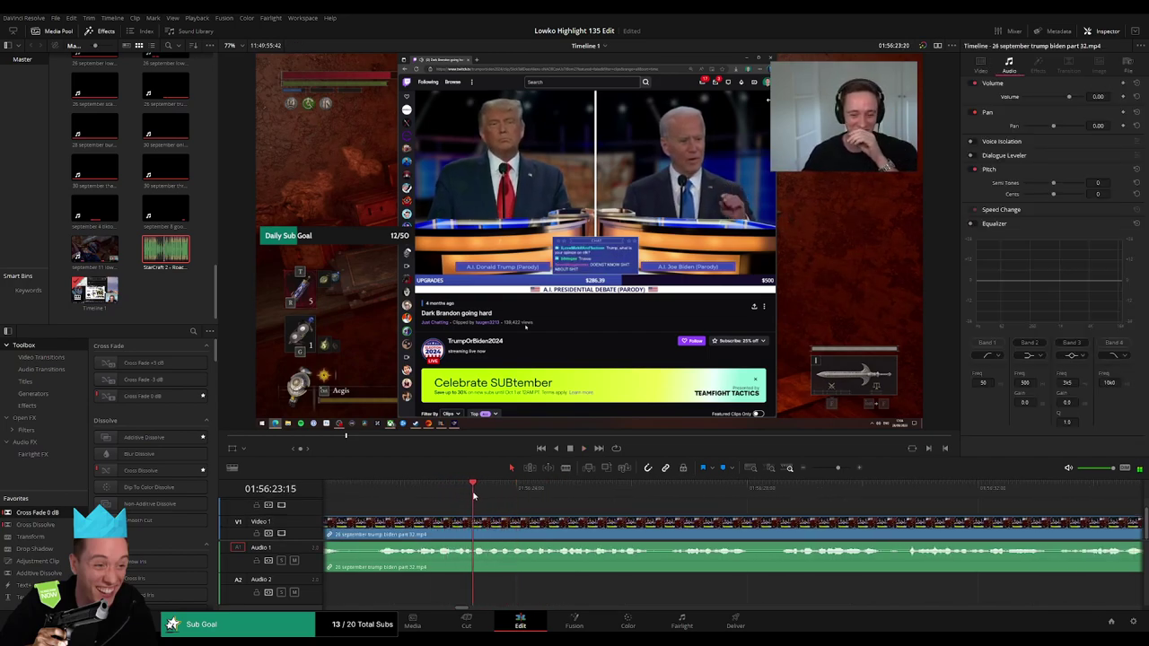
key(b)
click(486, 525)
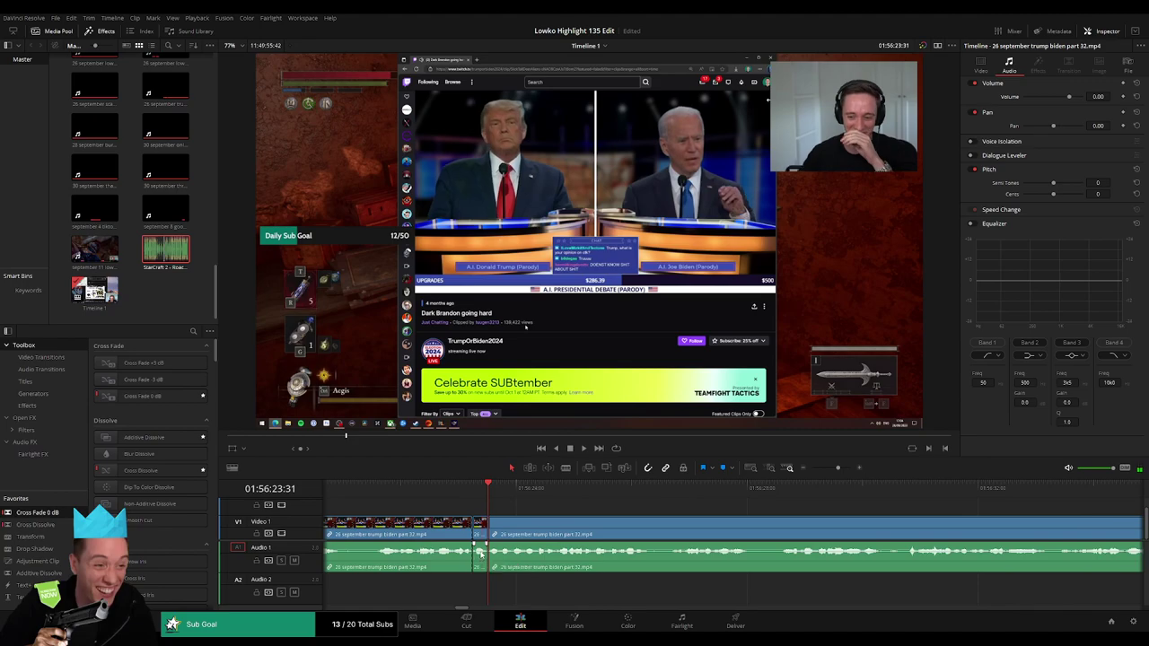
key(q)
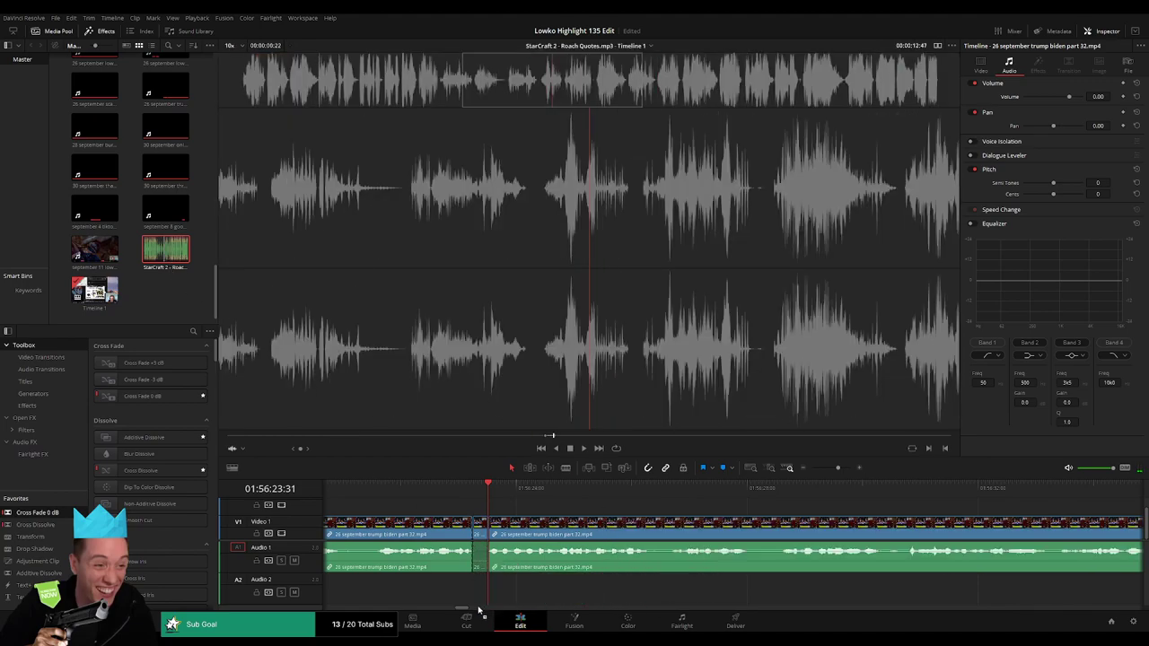
drag(462, 593, 475, 588)
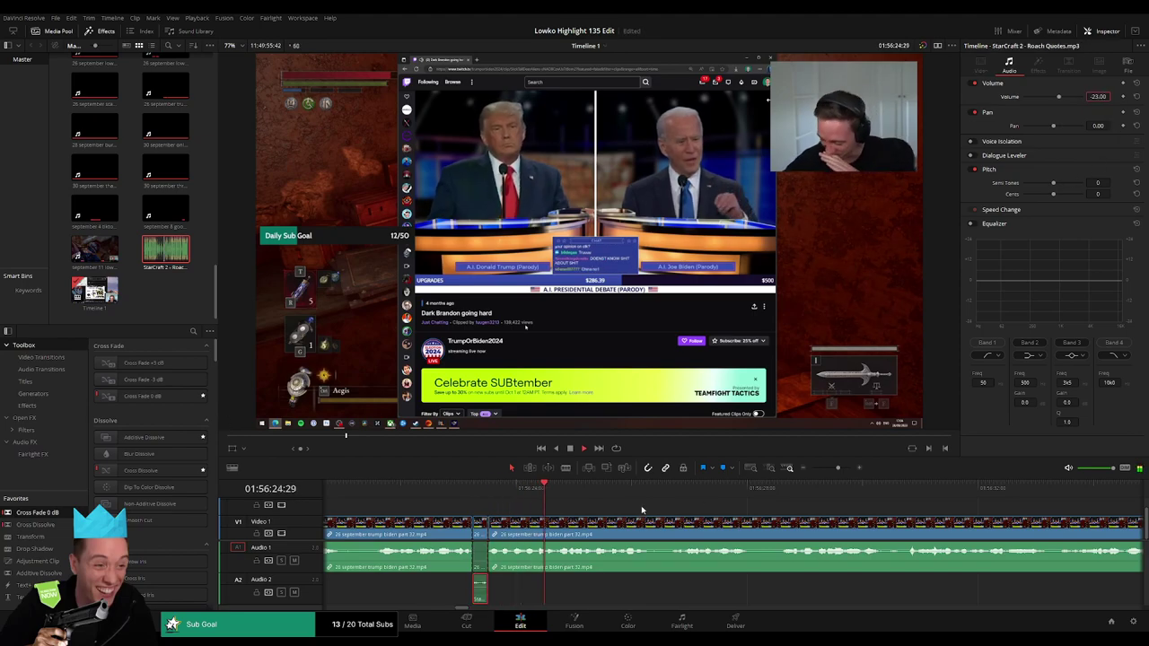
Split the clip at the playhead with Ctrl+B and silence the short audio piece before it.
click(533, 489)
click(506, 490)
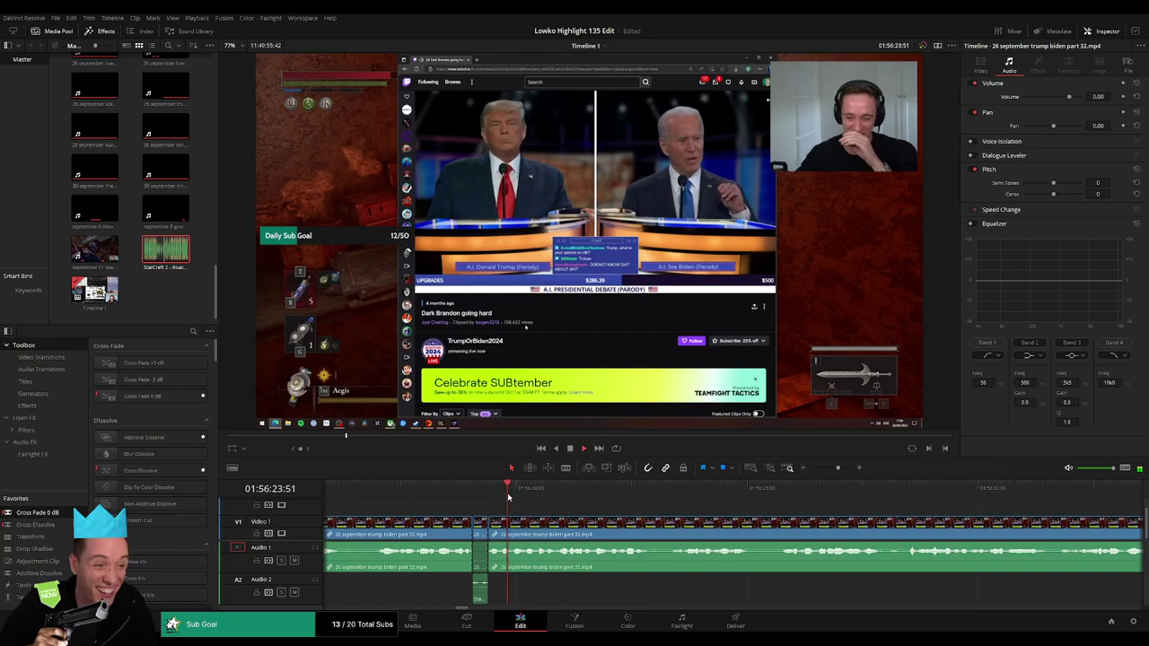
click(528, 491)
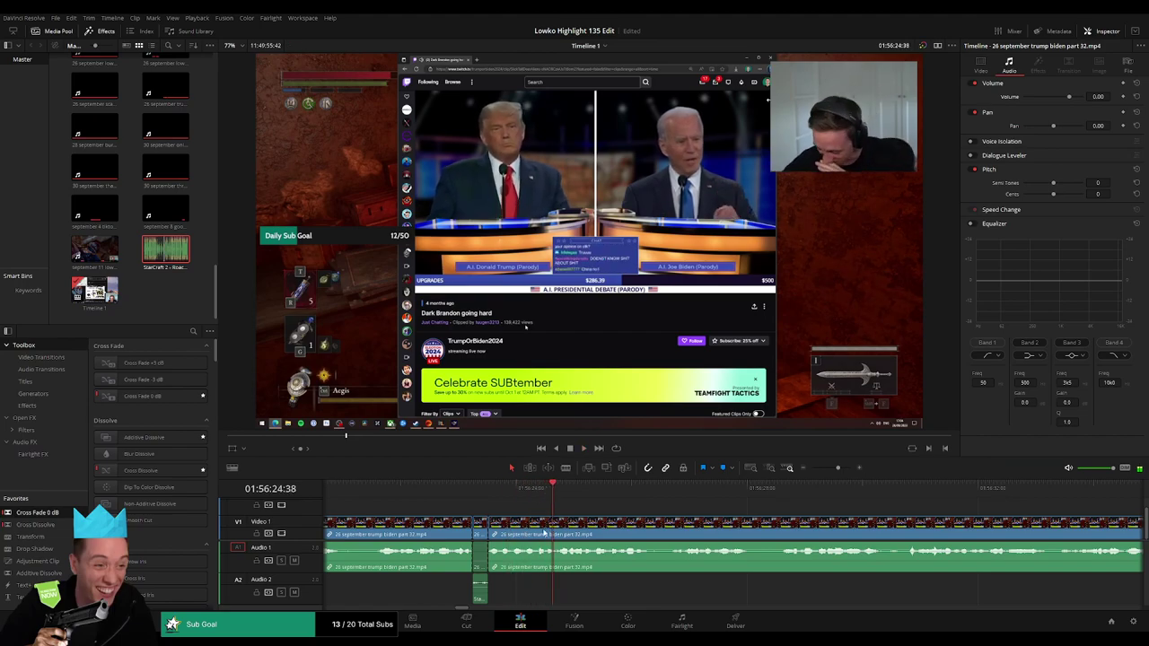
key(ctrl+b)
drag(545, 545, 536, 587)
double_click(175, 253)
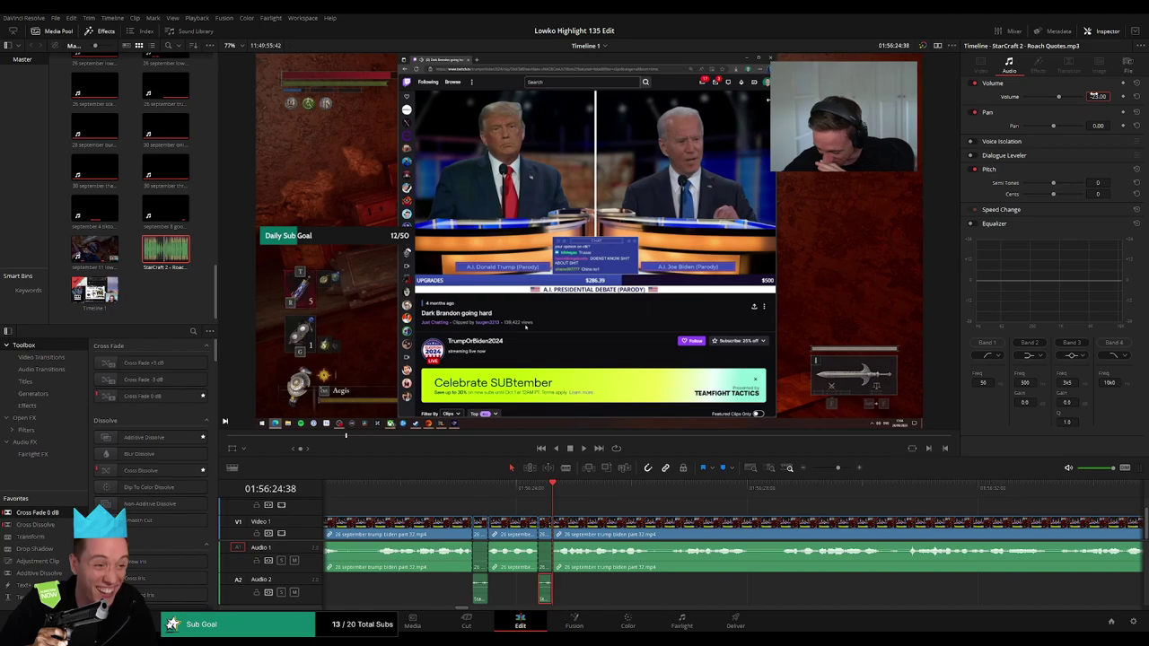
Further along the timeline, make two close blade cuts in the trump biden clip.
click(711, 508)
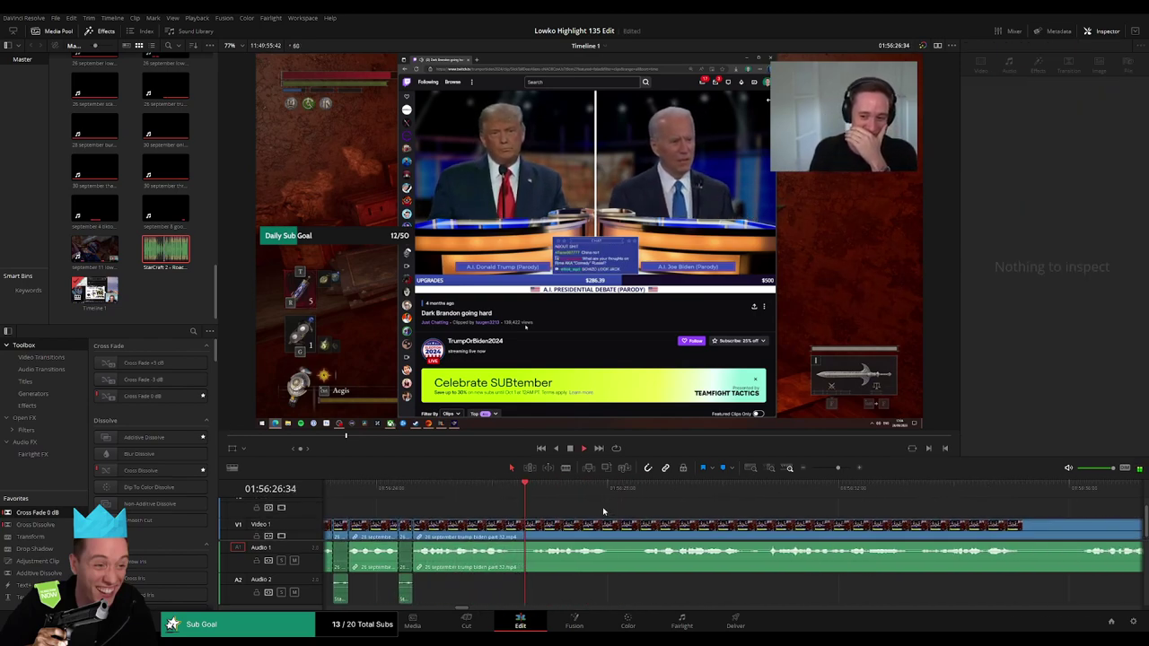
scroll(604, 512, right, 3)
scroll(781, 523, right, 3)
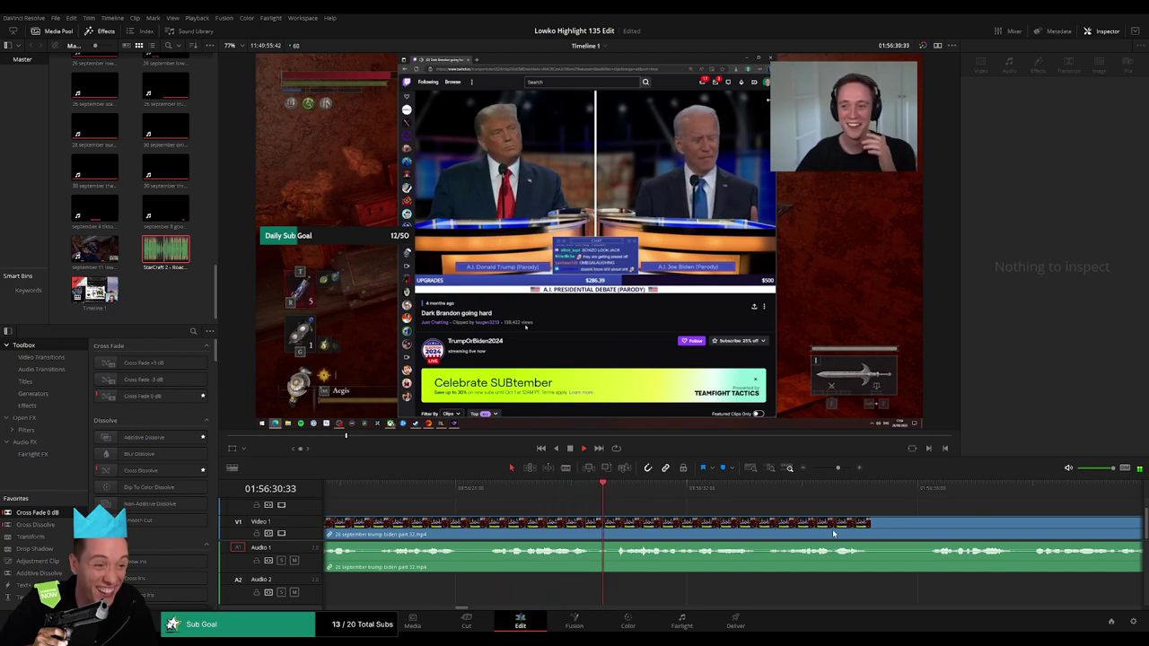
scroll(736, 528, right, 3)
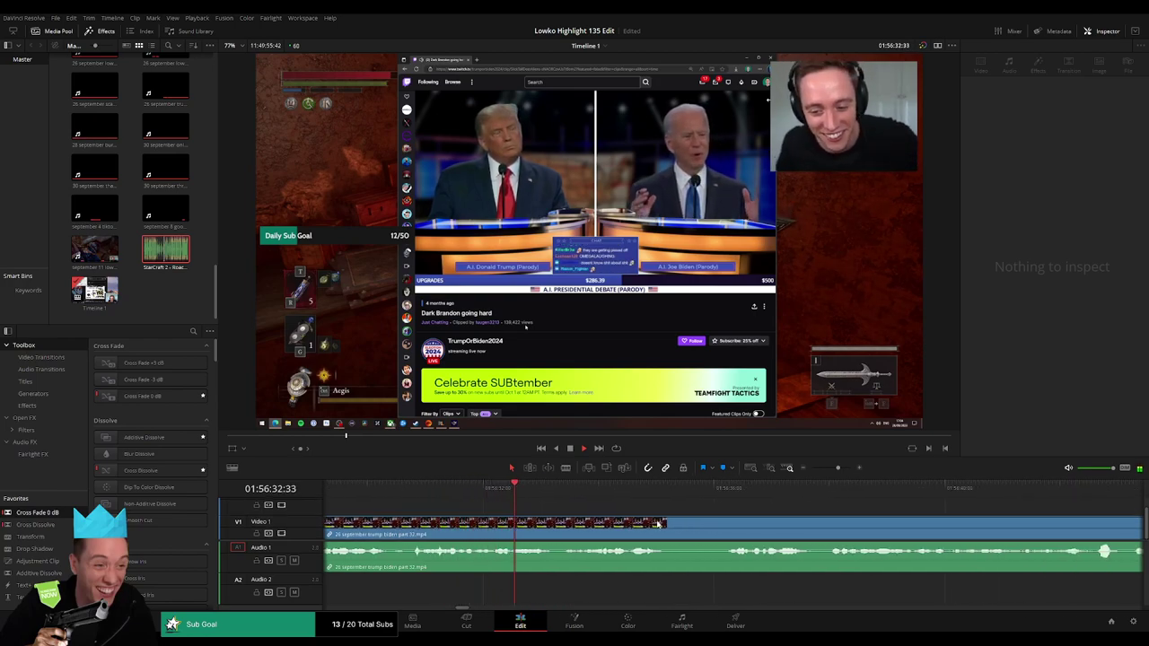
scroll(620, 527, right, 3)
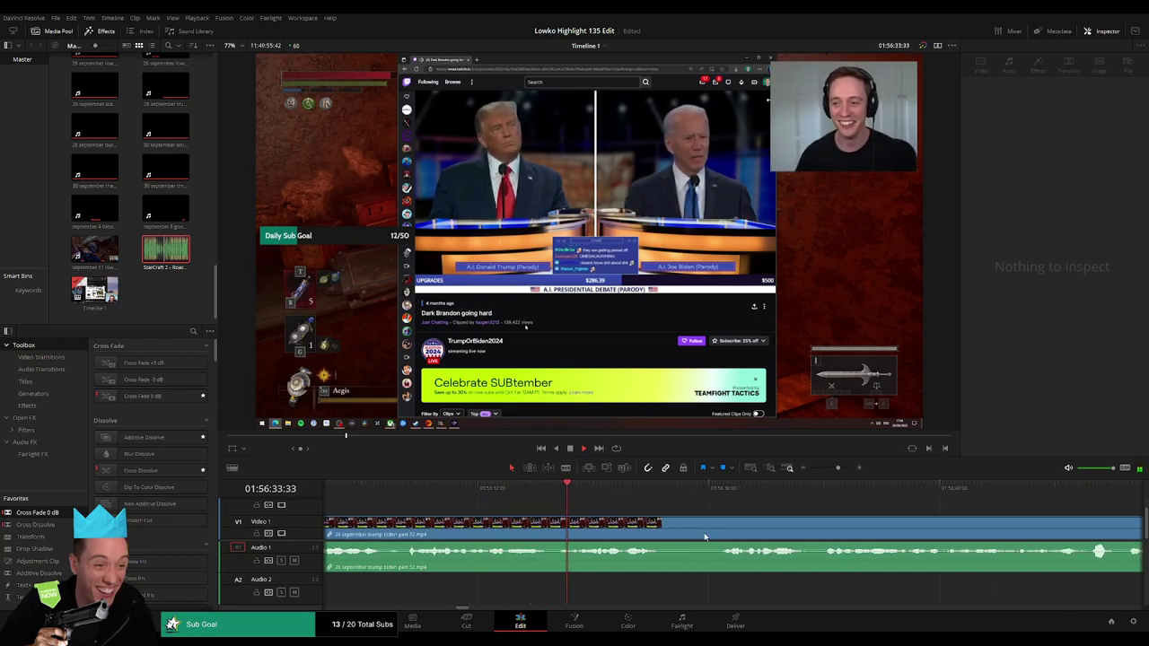
click(610, 529)
click(397, 487)
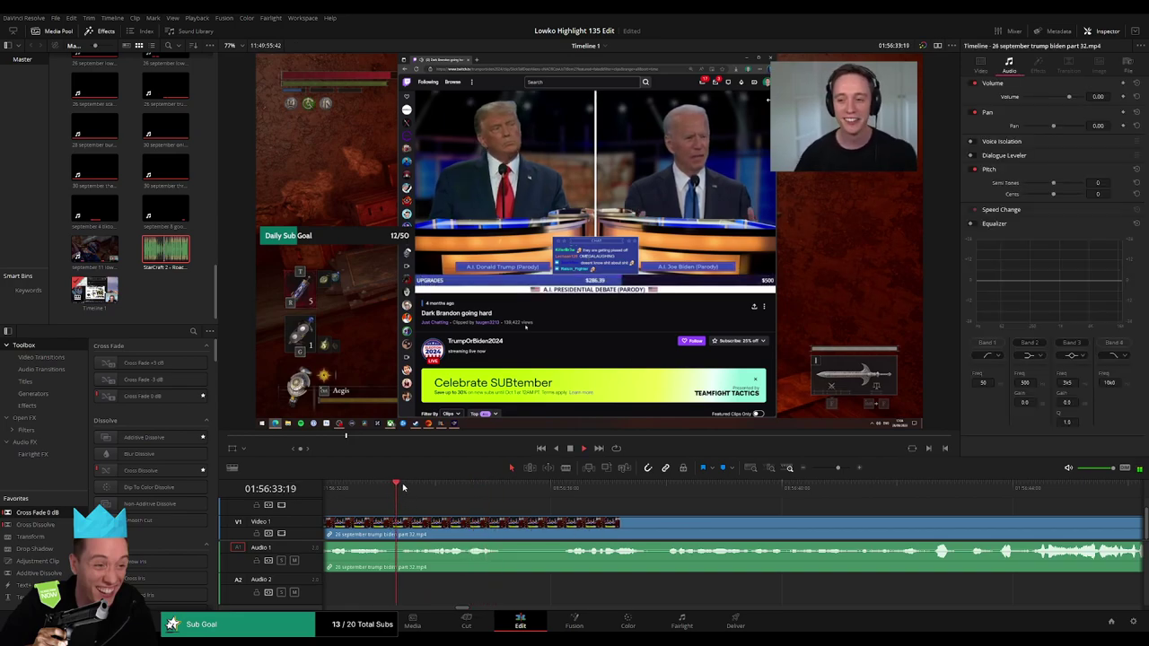
key(b)
click(435, 519)
click(451, 528)
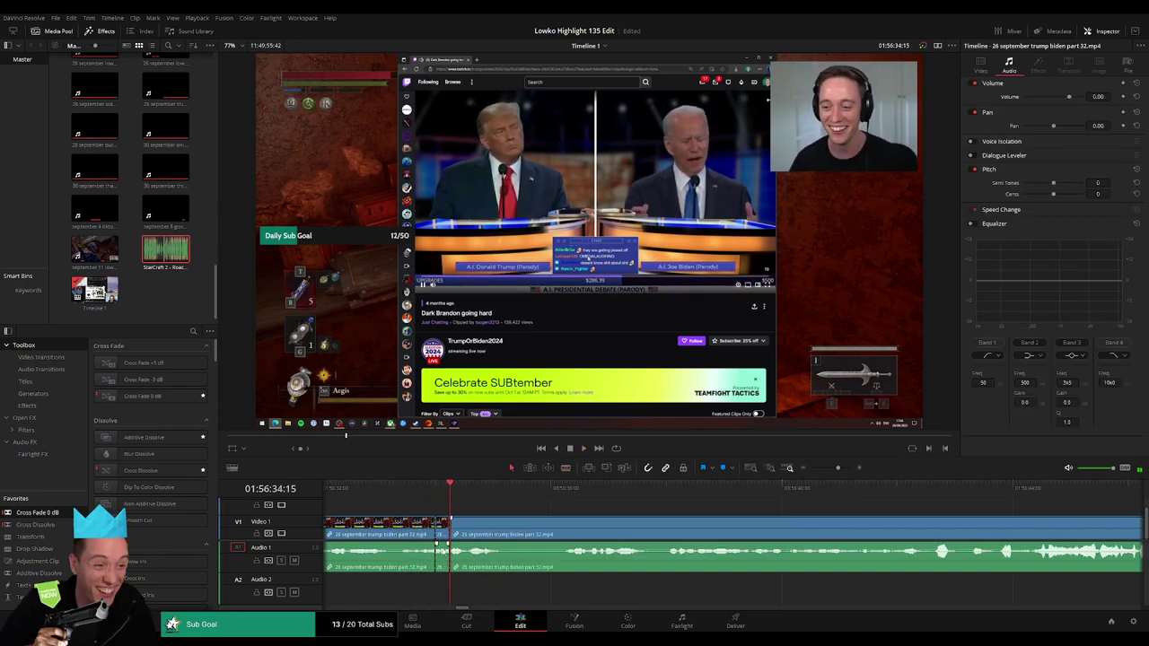
Place Roach Quotes on Audio 2 at that cut and set its volume to -23 dB.
mouse_move(94, 214)
mouse_down()
mouse_move(431, 590)
mouse_move(443, 588)
mouse_up()
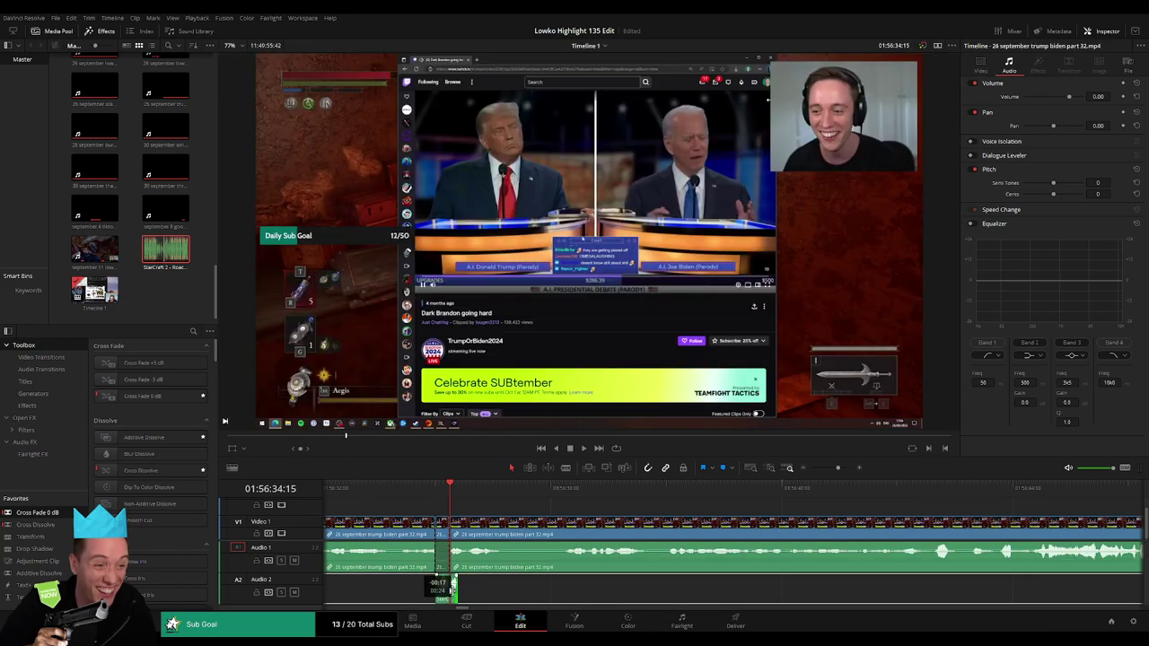
click(1098, 96)
text(-23)
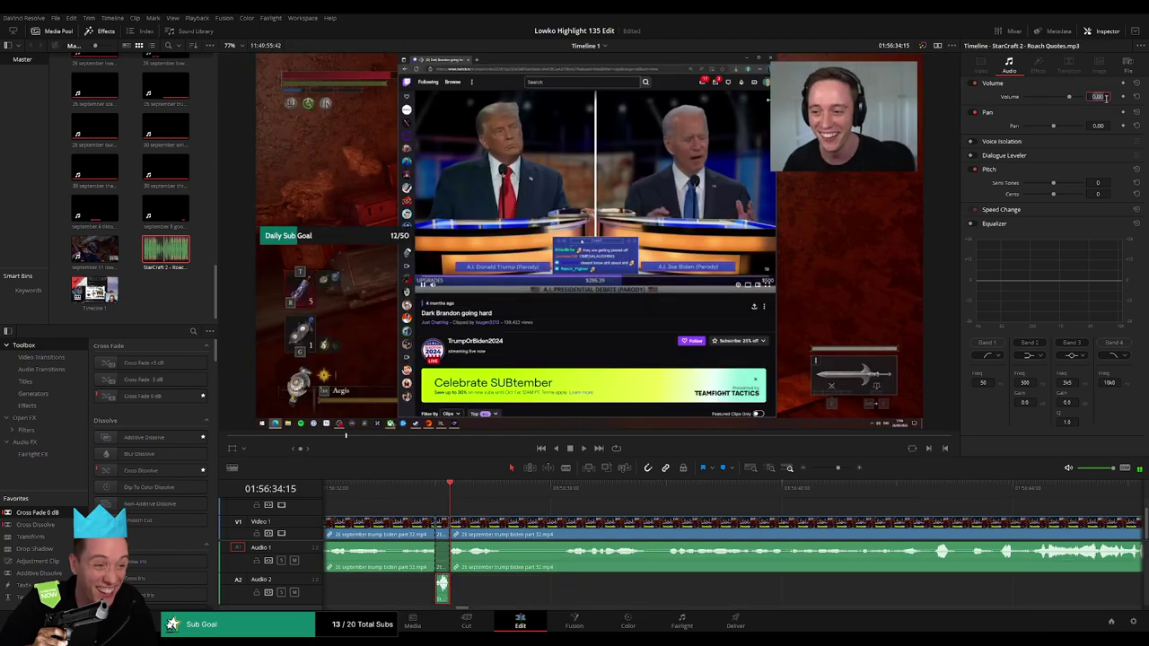
key(Return)
key(space)
Split the clip at the next dull spot and add a short transition at the cut.
click(558, 495)
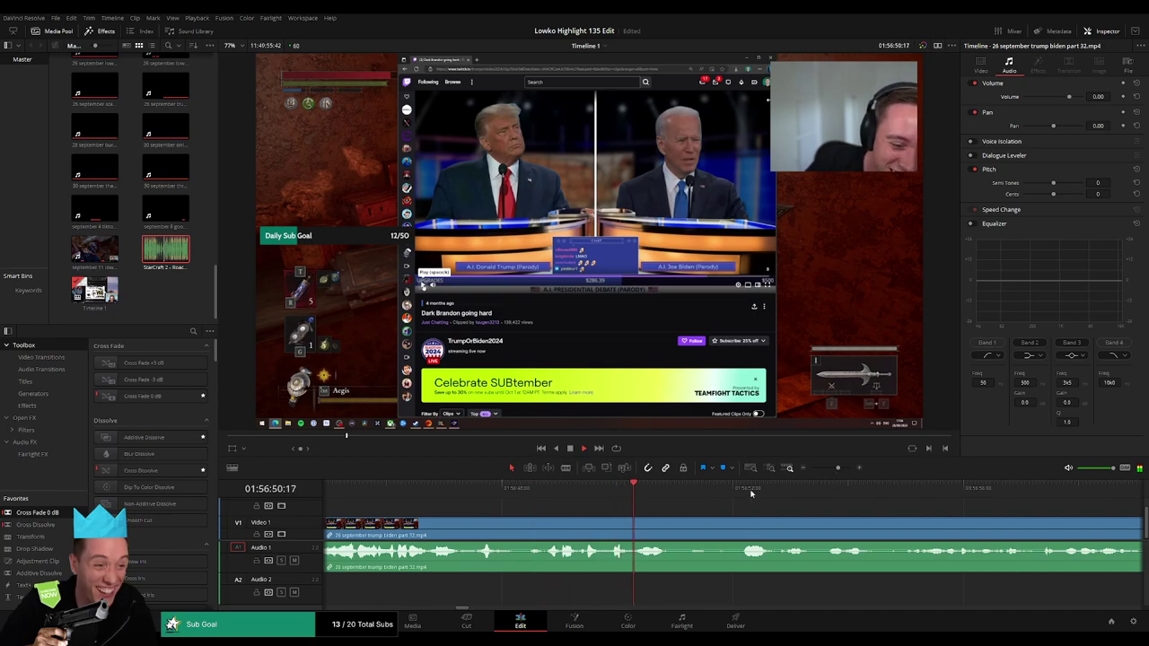
click(590, 490)
key(ctrl+b)
key(ctrl+t)
key(space)
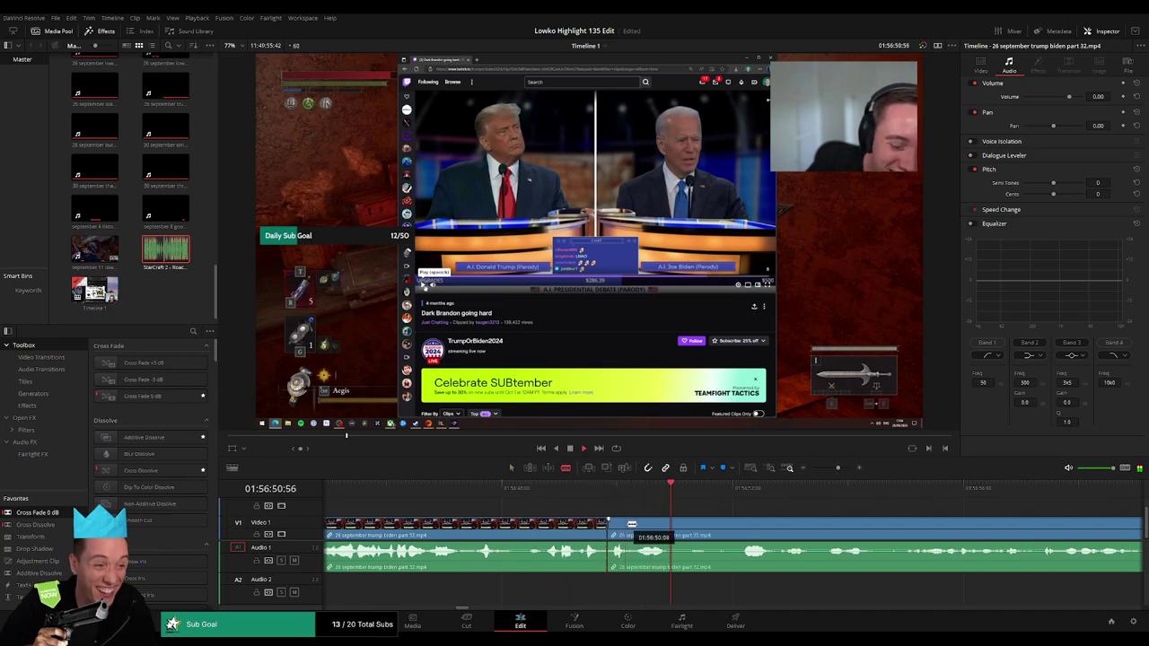
key(space)
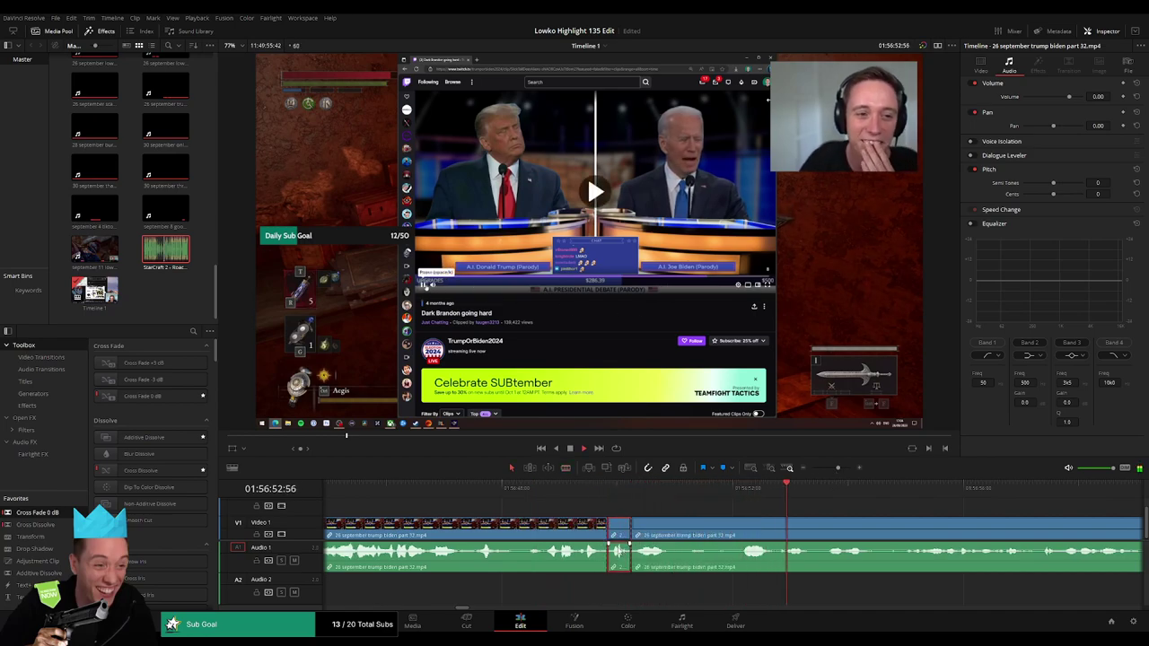
Place a Roach Quotes sound on Audio 2 at the new cut and play it back.
mouse_move(174, 266)
mouse_down()
mouse_move(611, 589)
mouse_move(631, 588)
mouse_up()
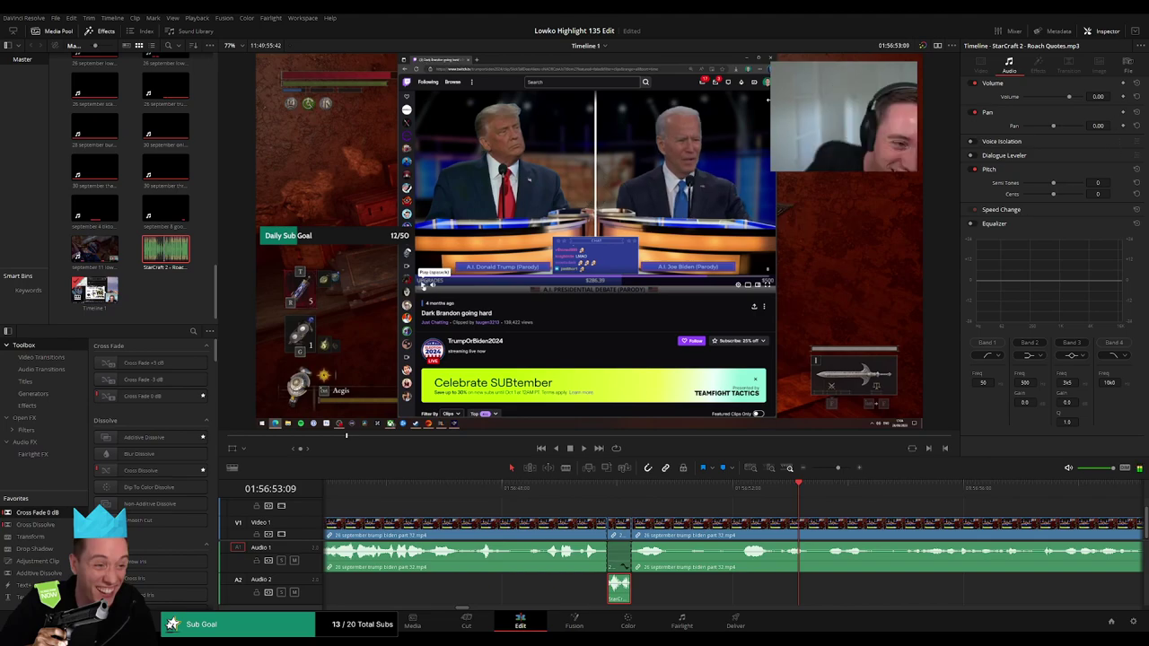
key(space)
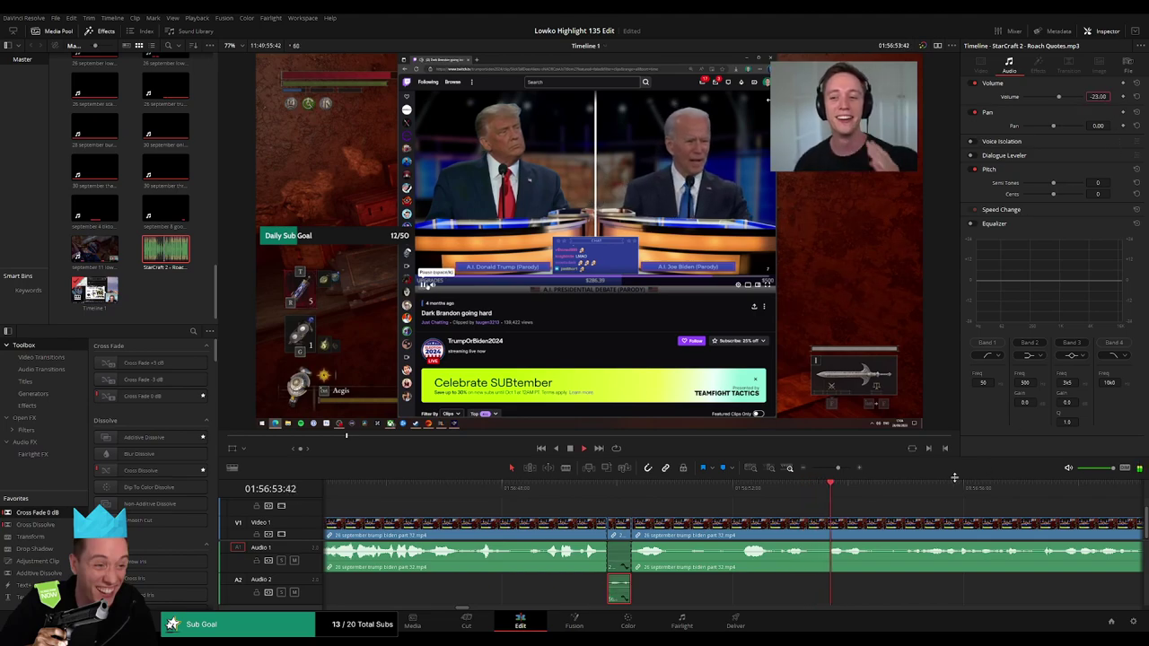
click(862, 519)
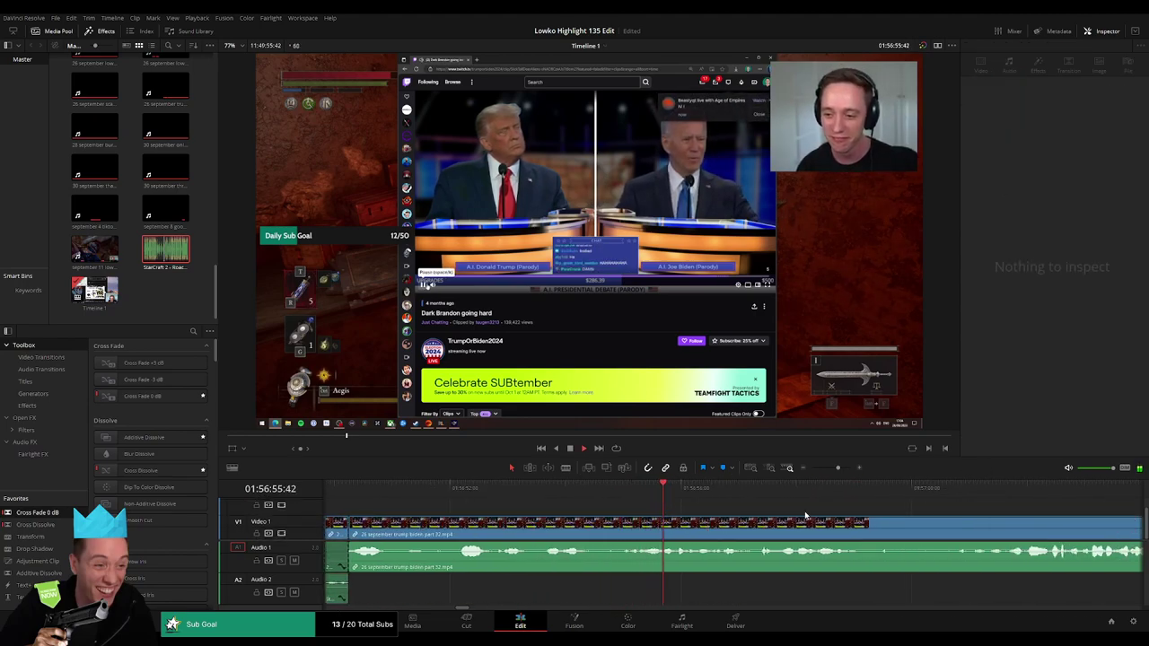
Blade the clip again, nudge the cut later, and add another Roach Quotes sound at -23.
click(511, 493)
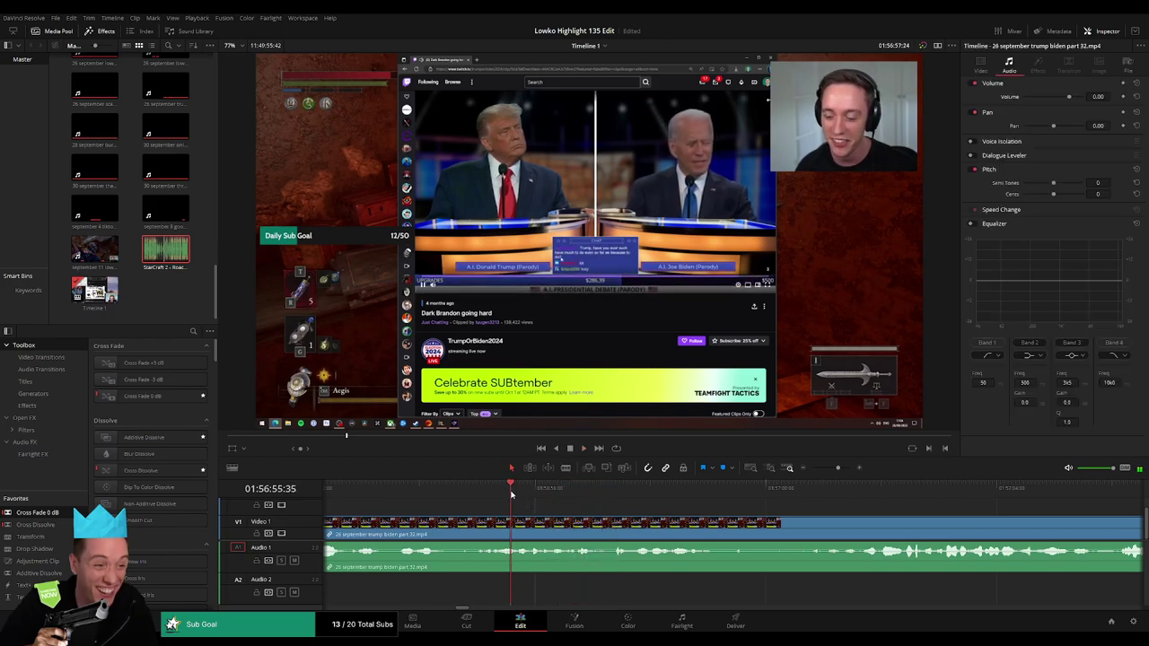
key(b)
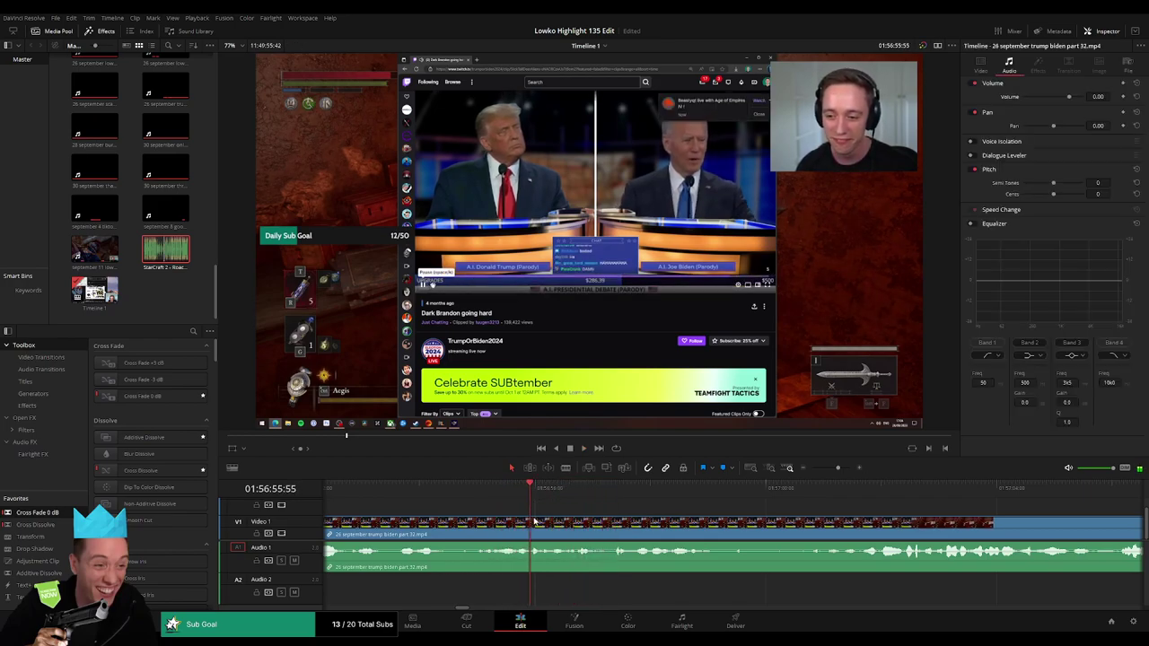
click(531, 523)
drag(555, 522, 543, 521)
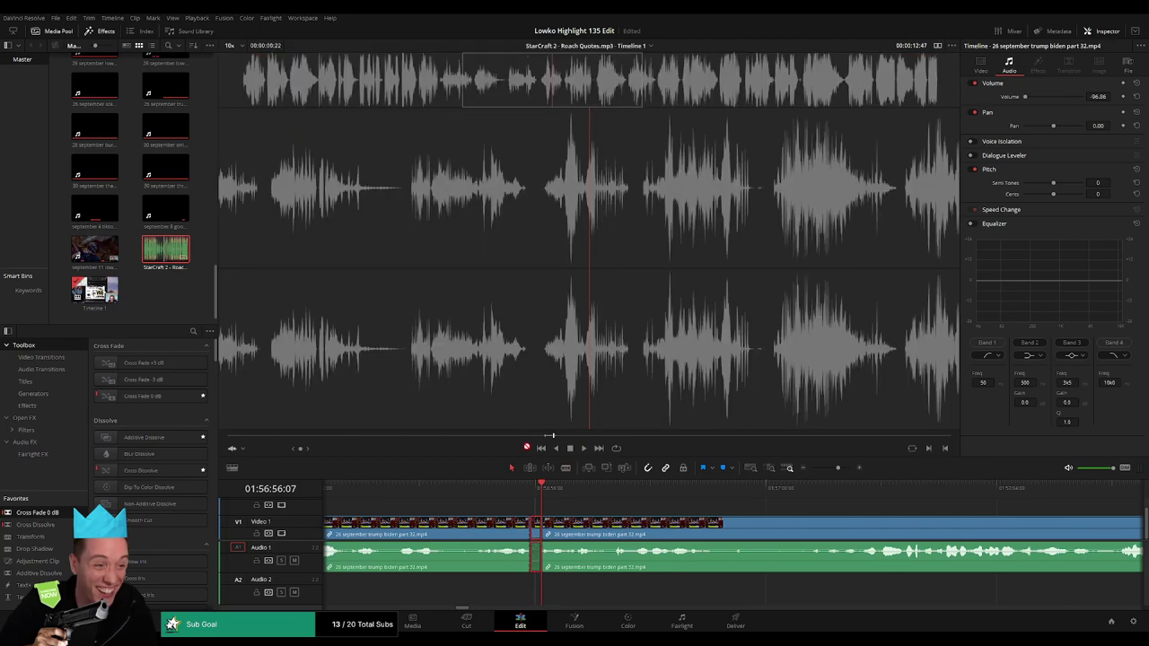
mouse_move(370, 419)
mouse_down()
mouse_move(505, 585)
mouse_move(536, 588)
mouse_up()
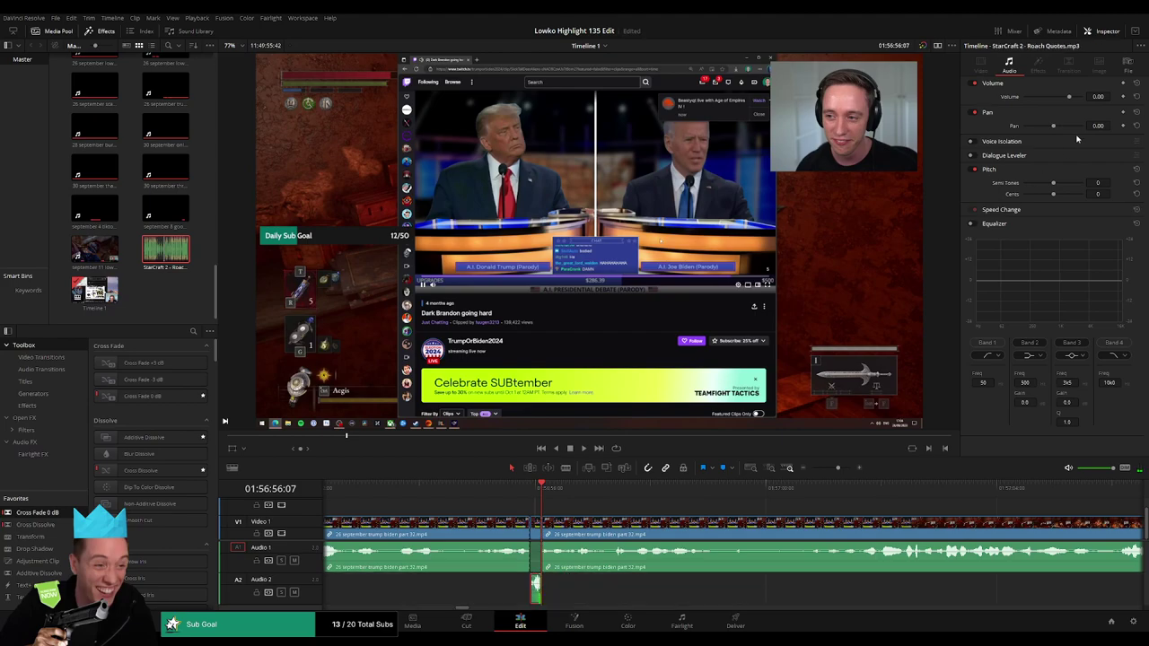
double_click(1099, 96)
key(space)
text(-23)
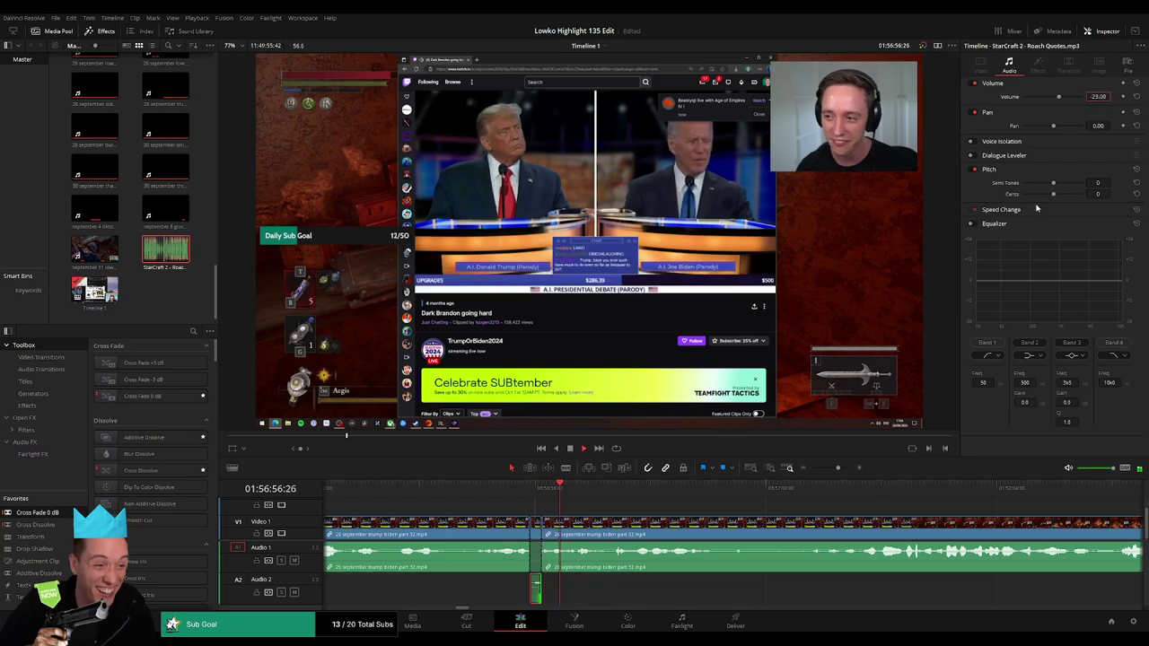
click(716, 513)
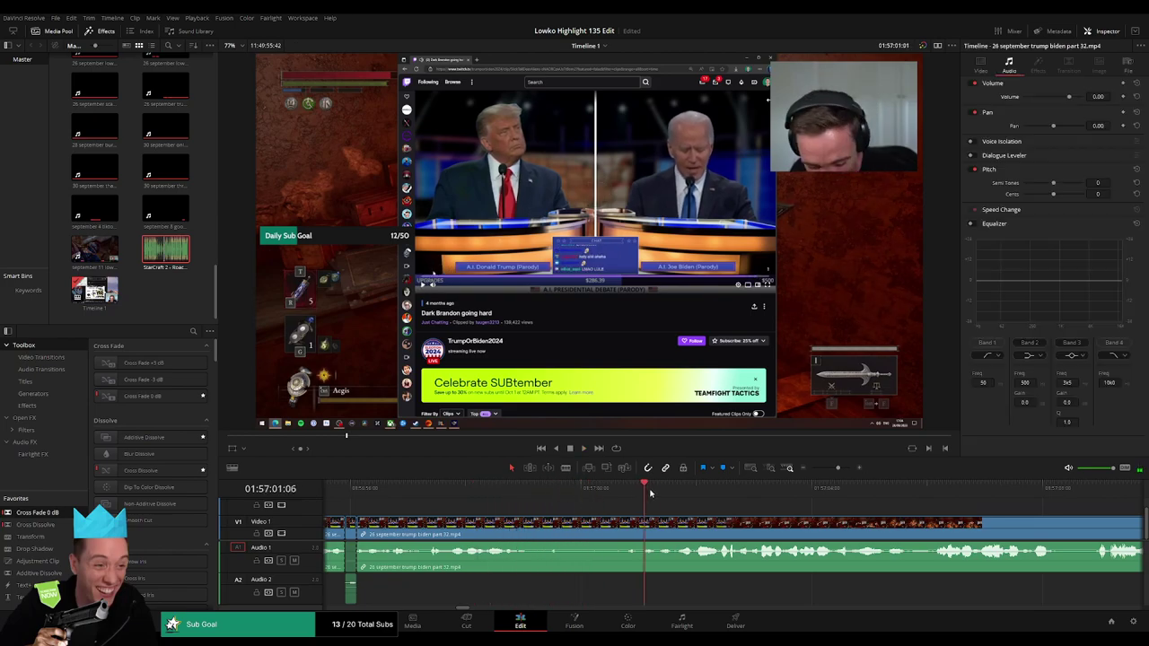
Blade the part 32 clip at both ends of the dull stretch and delete the middle piece.
mouse_move(840, 470)
mouse_down()
mouse_move(818, 467)
mouse_move(835, 470)
mouse_up()
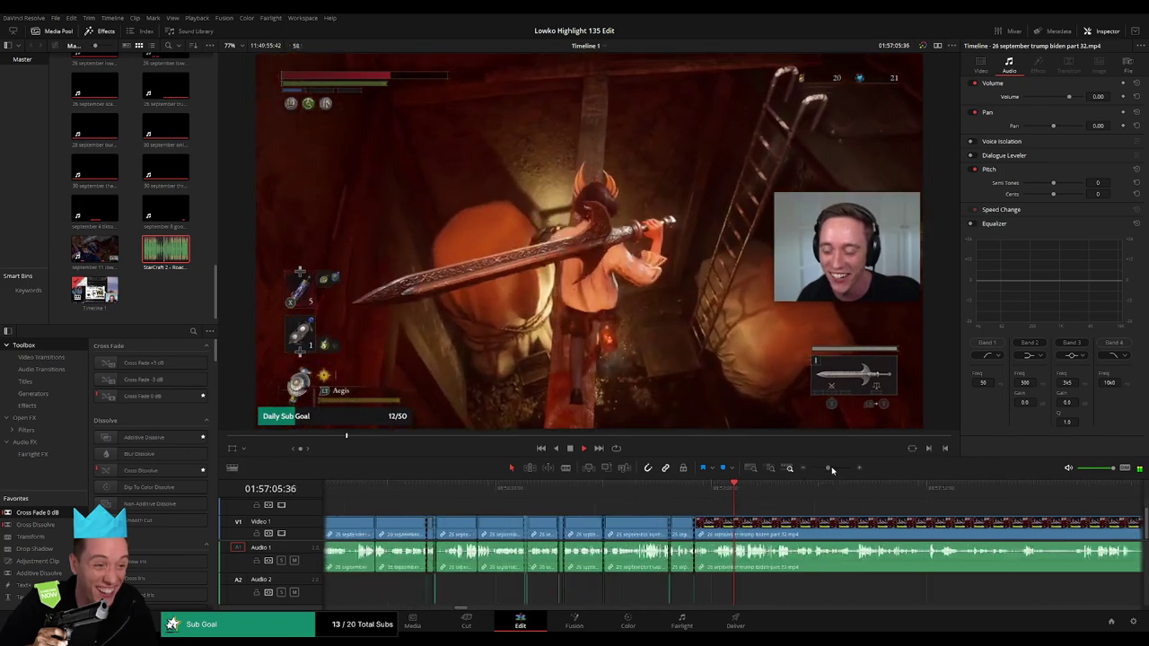
scroll(604, 518, right, 3)
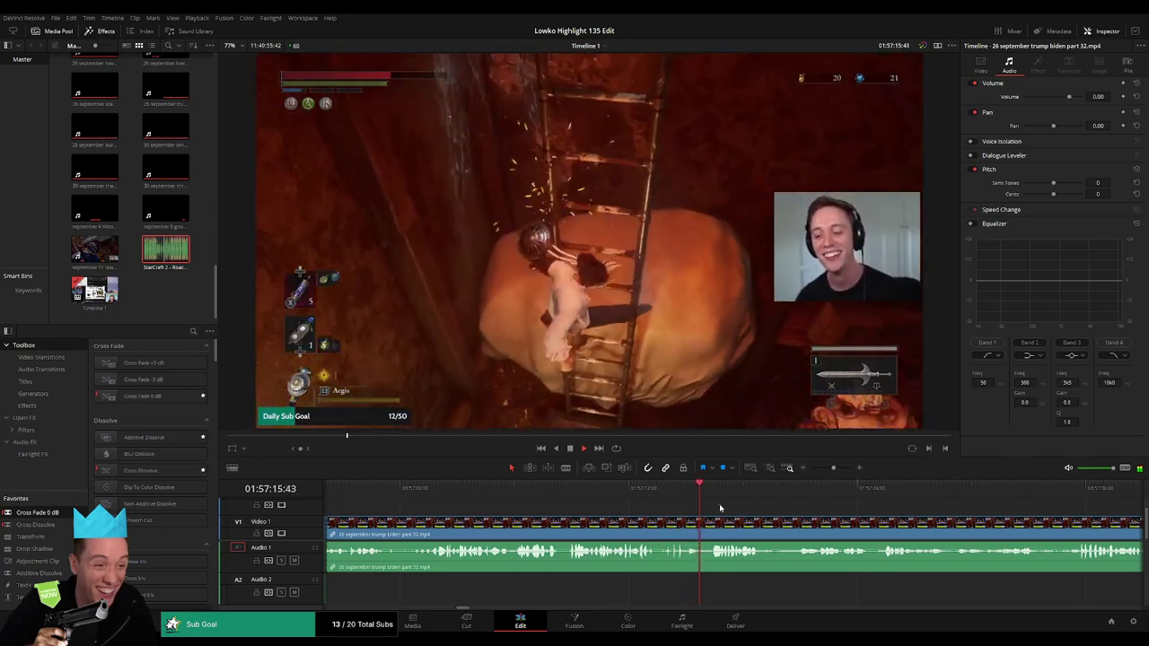
scroll(687, 514, right, 1)
scroll(687, 513, right, 3)
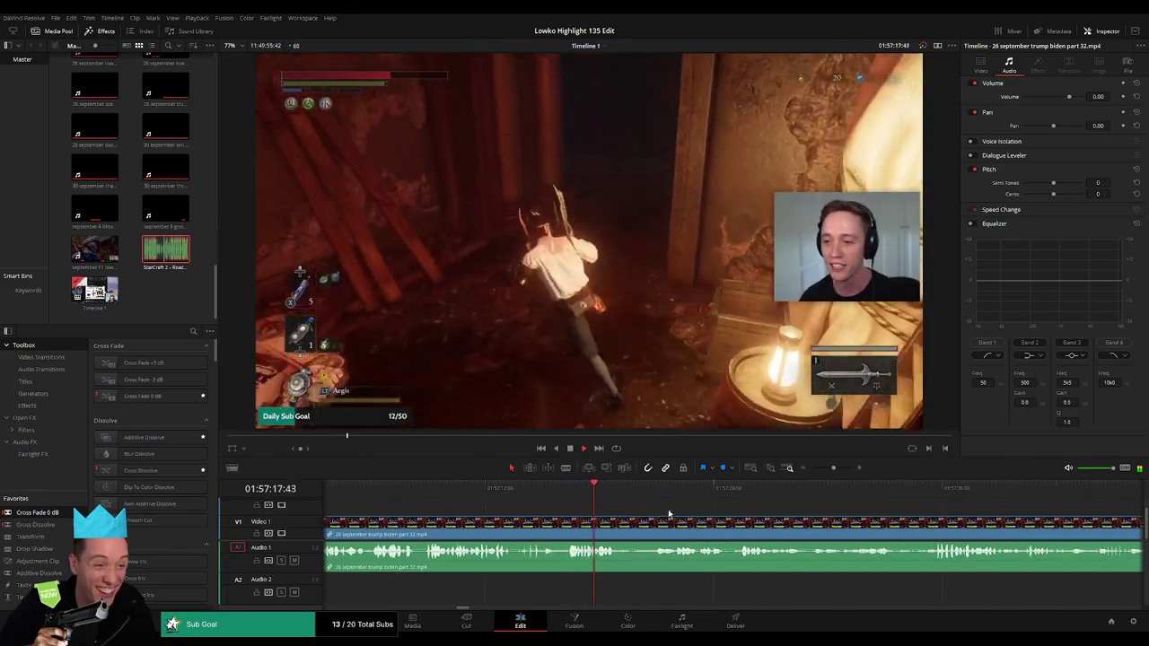
scroll(669, 514, right, 3)
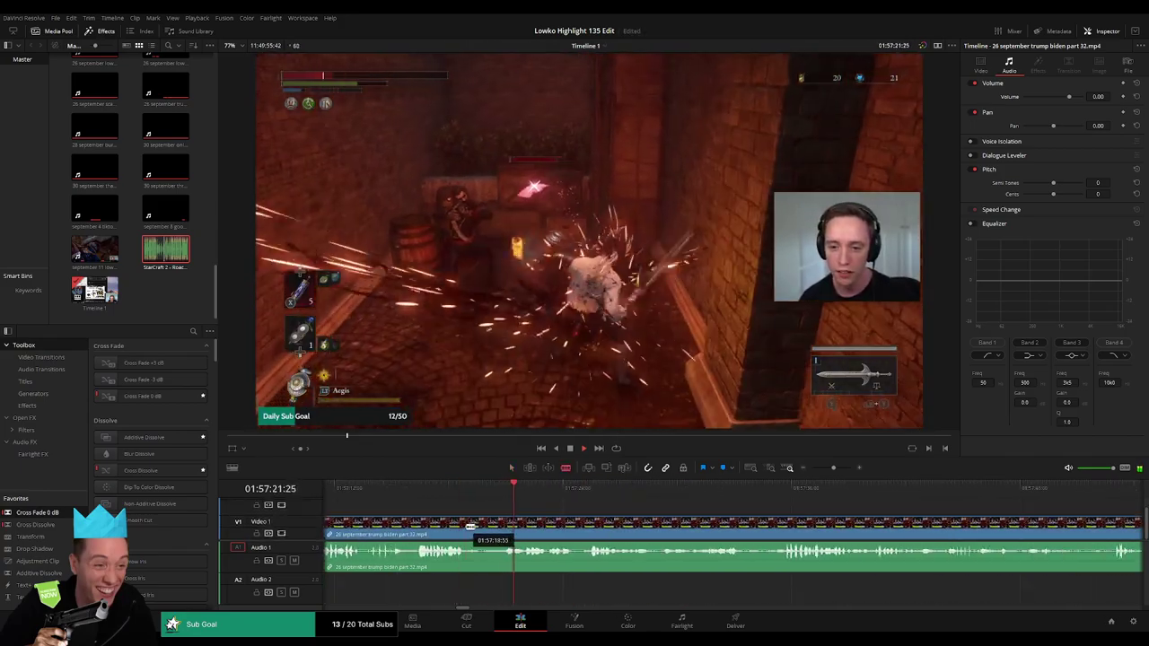
click(467, 527)
click(522, 527)
key(a)
click(506, 531)
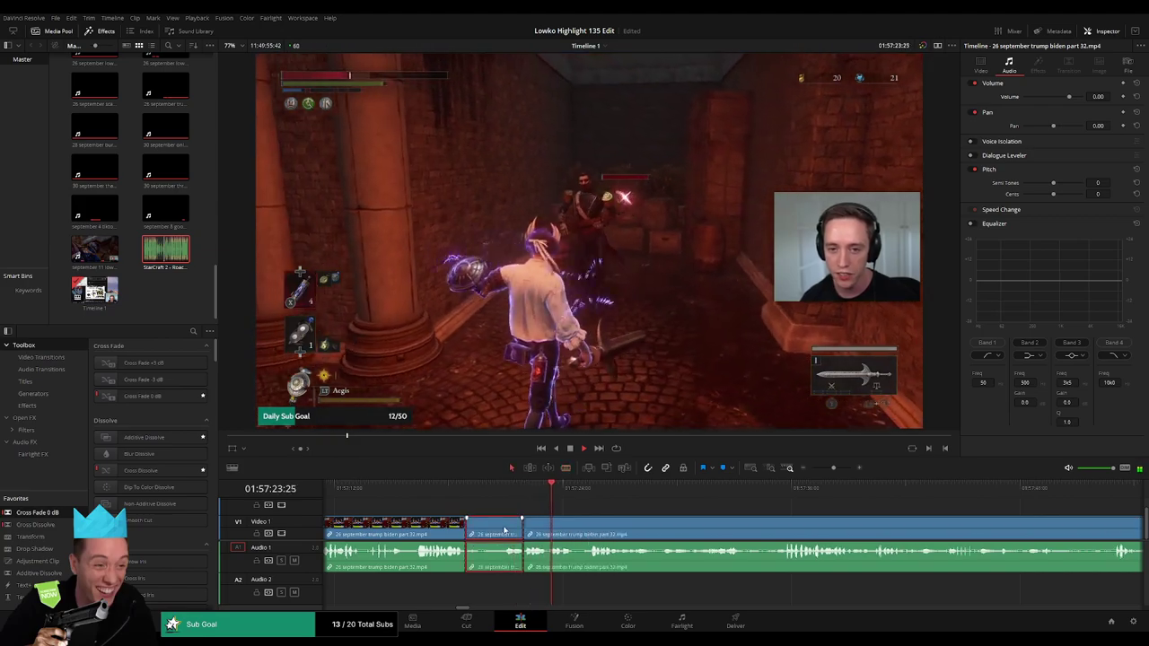
key(Delete)
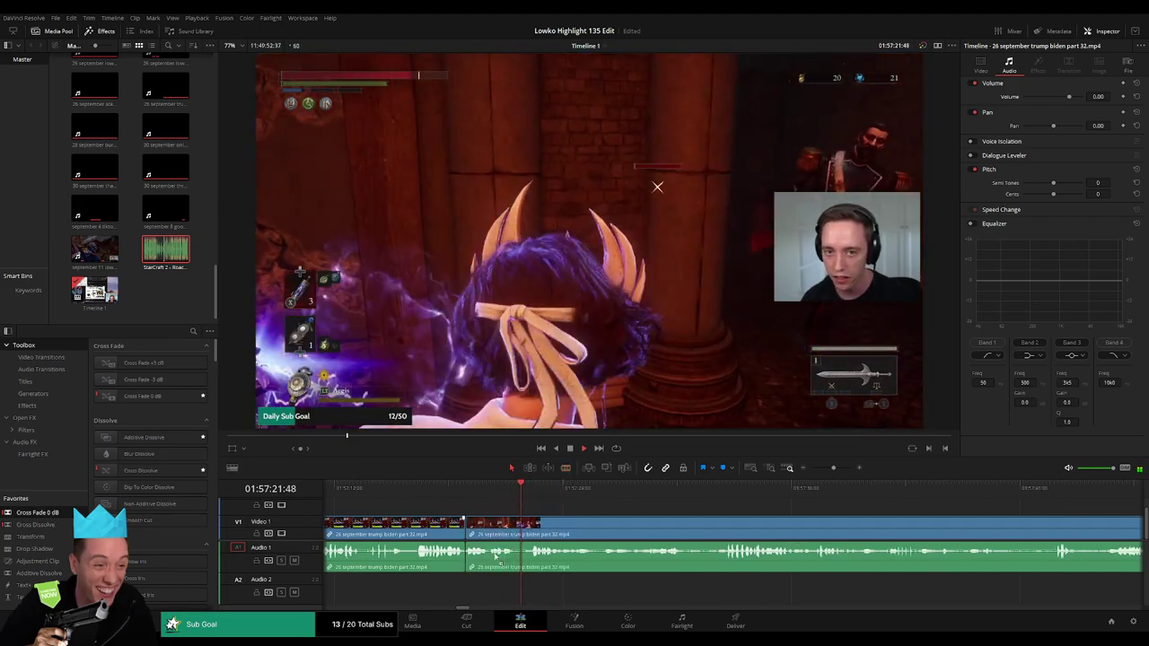
Check the new edit point and review the part 32 footage further ahead.
click(466, 552)
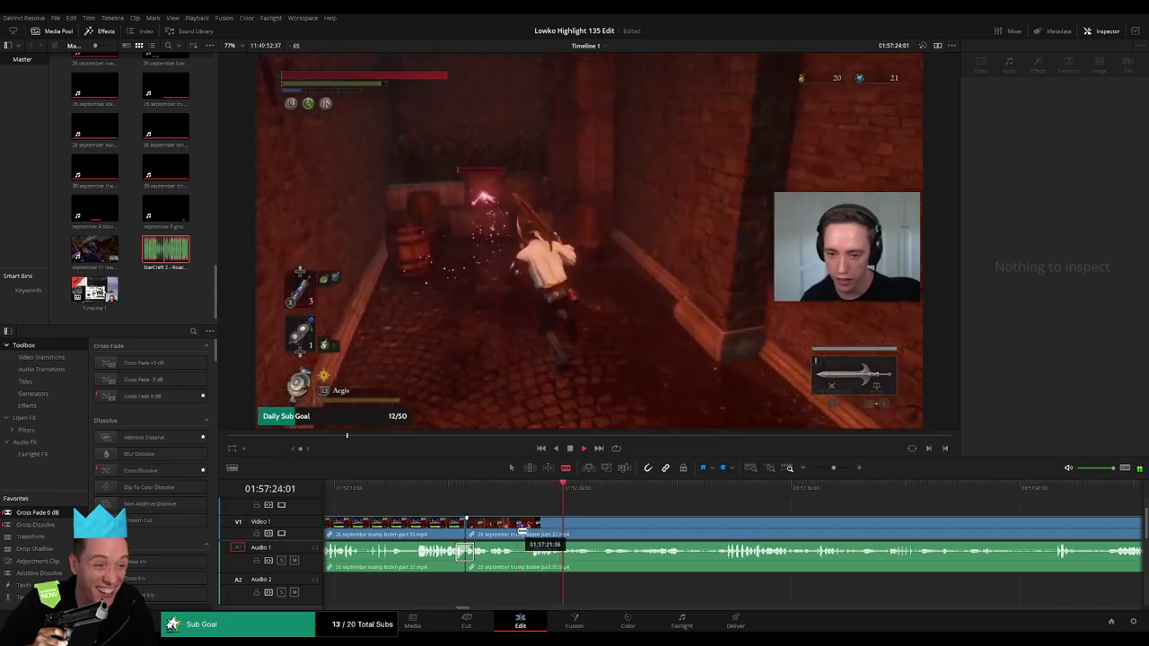
click(522, 532)
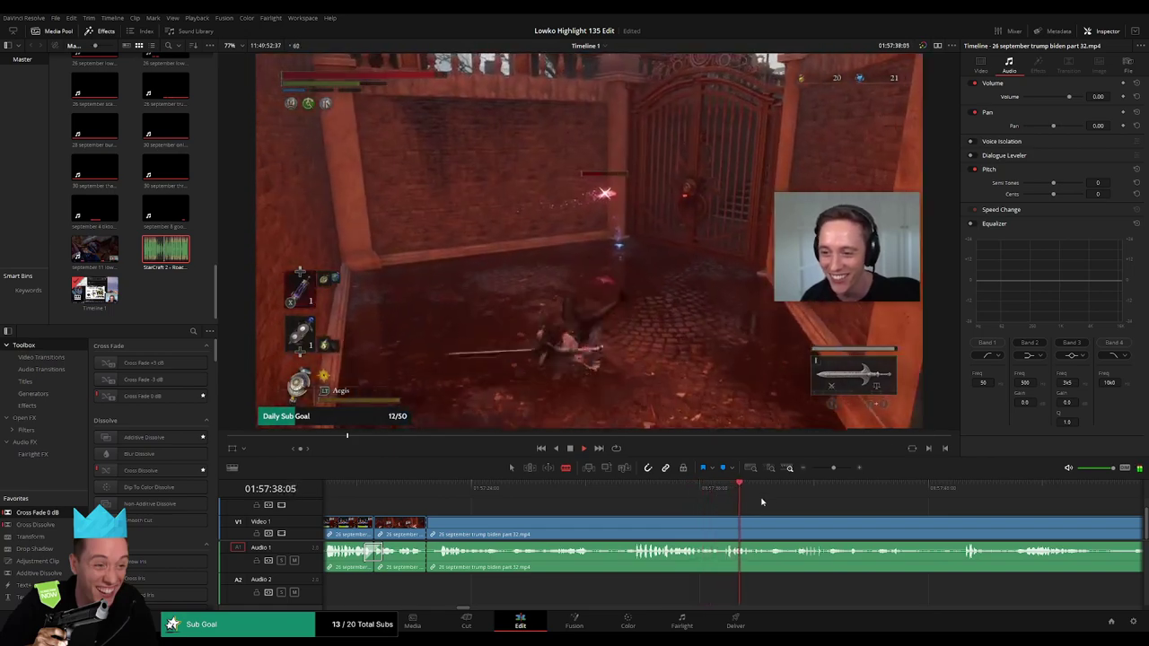
click(807, 497)
click(1031, 497)
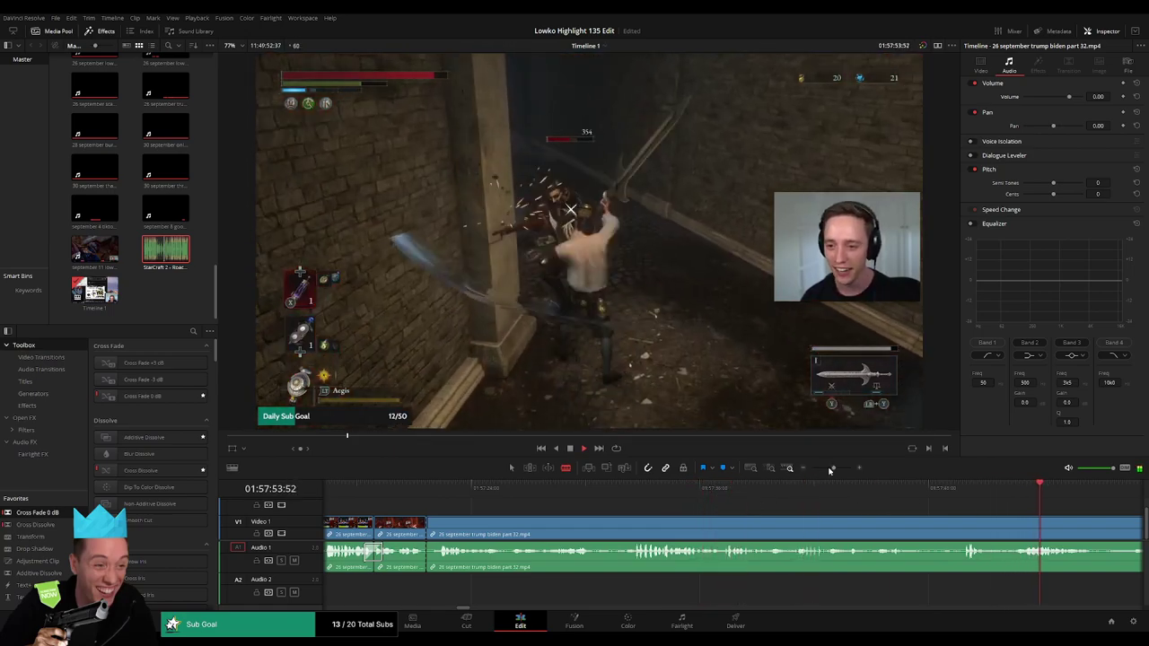
drag(830, 471, 820, 468)
click(1080, 492)
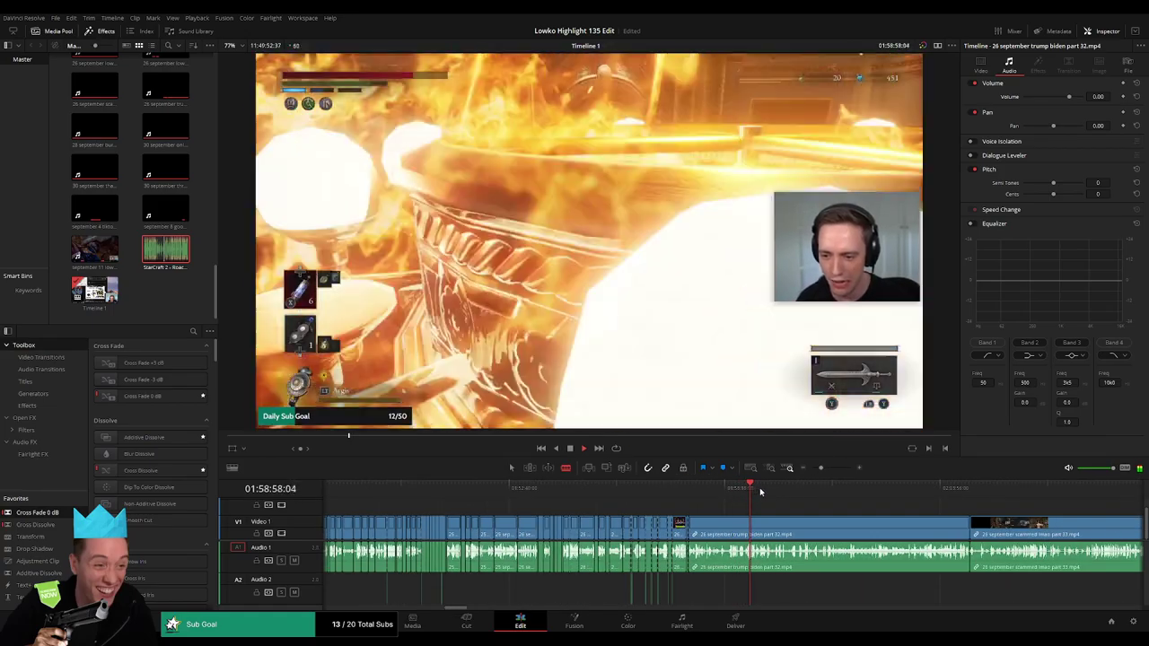
Delete the remaining part 32 clip and close the gap so part 33 follows.
click(816, 491)
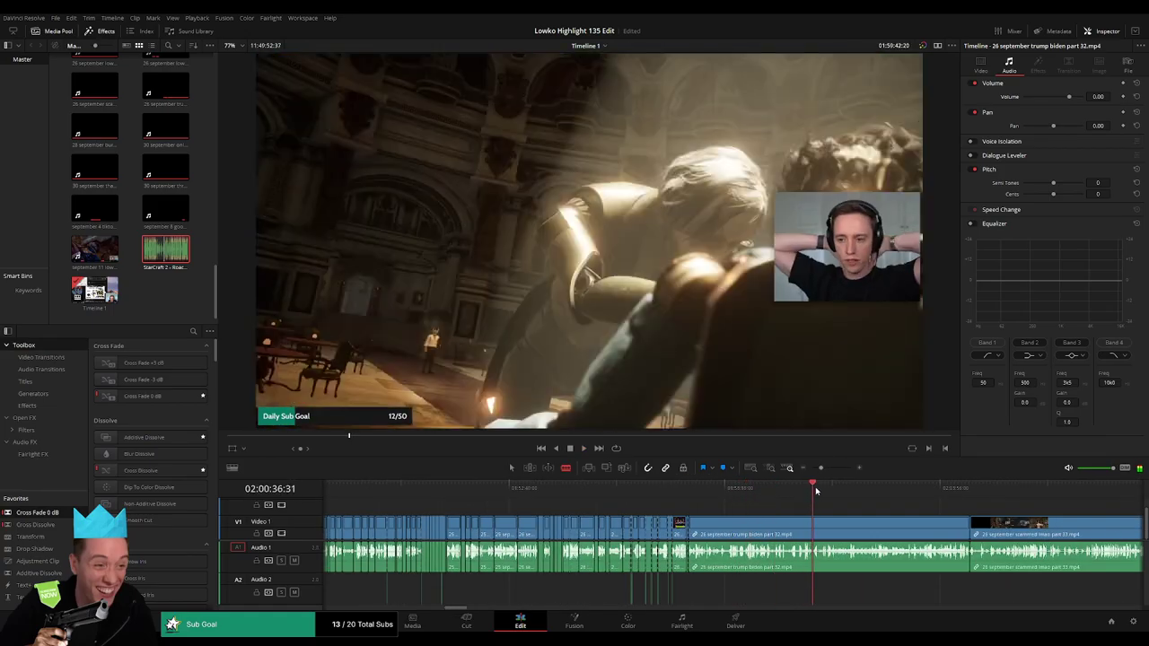
click(792, 529)
key(BackSpace)
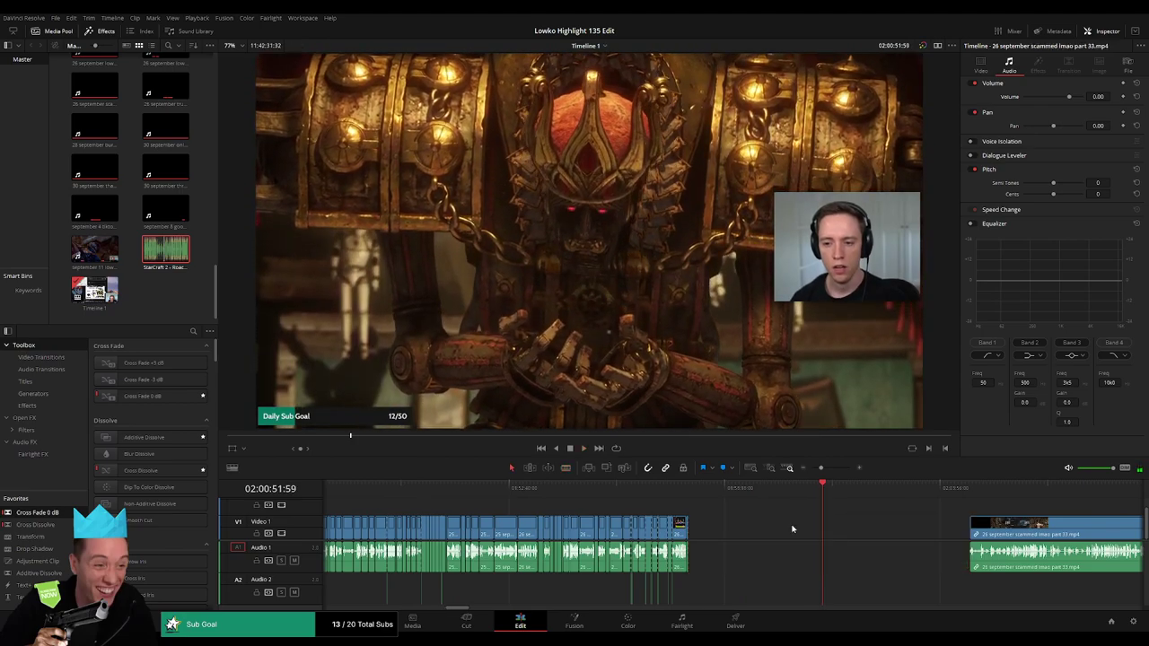
click(792, 529)
key(BackSpace)
drag(692, 490, 728, 494)
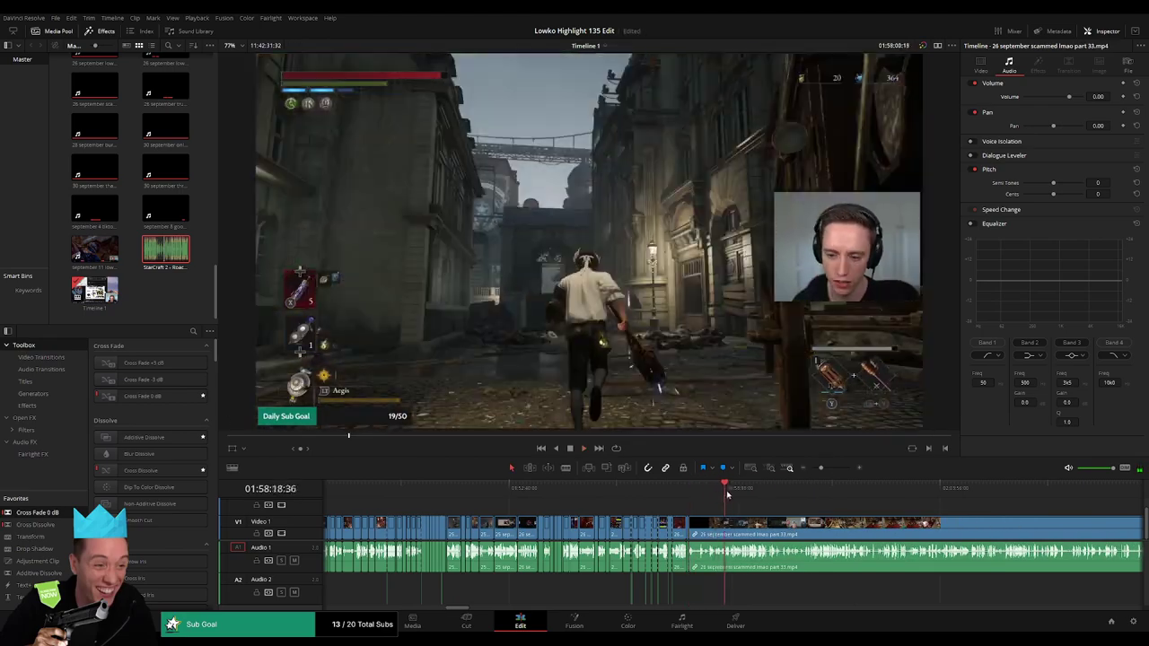
Survey the timeline and scrub through the early part 33 footage to the corridor fight.
drag(821, 468, 811, 468)
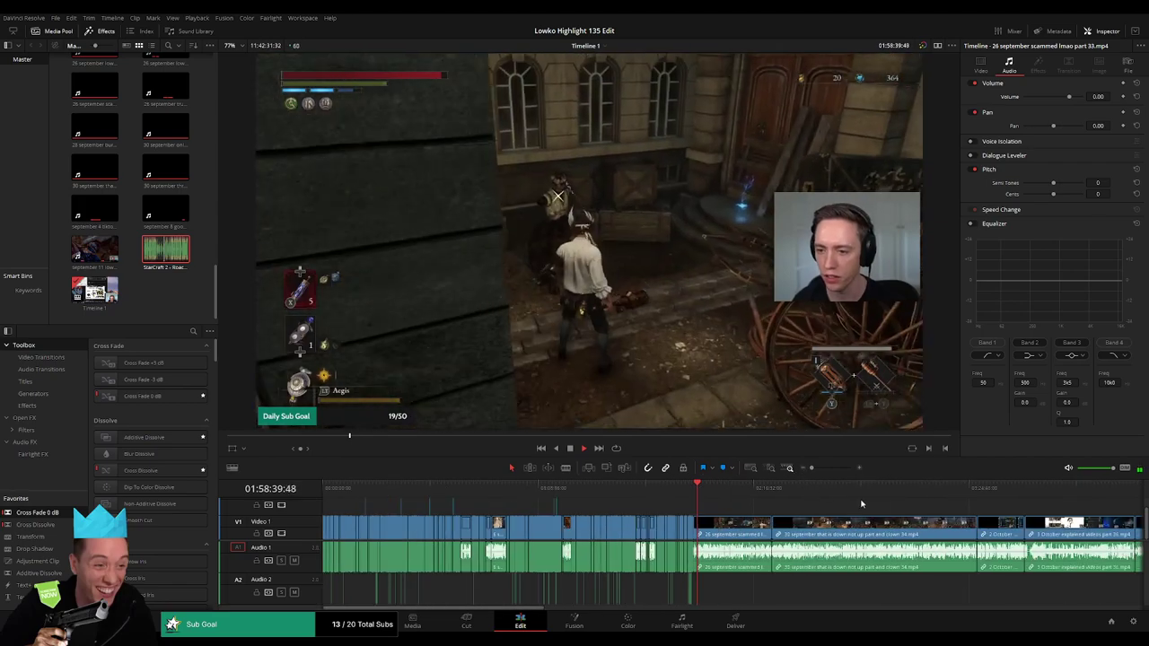
scroll(780, 536, right, 10)
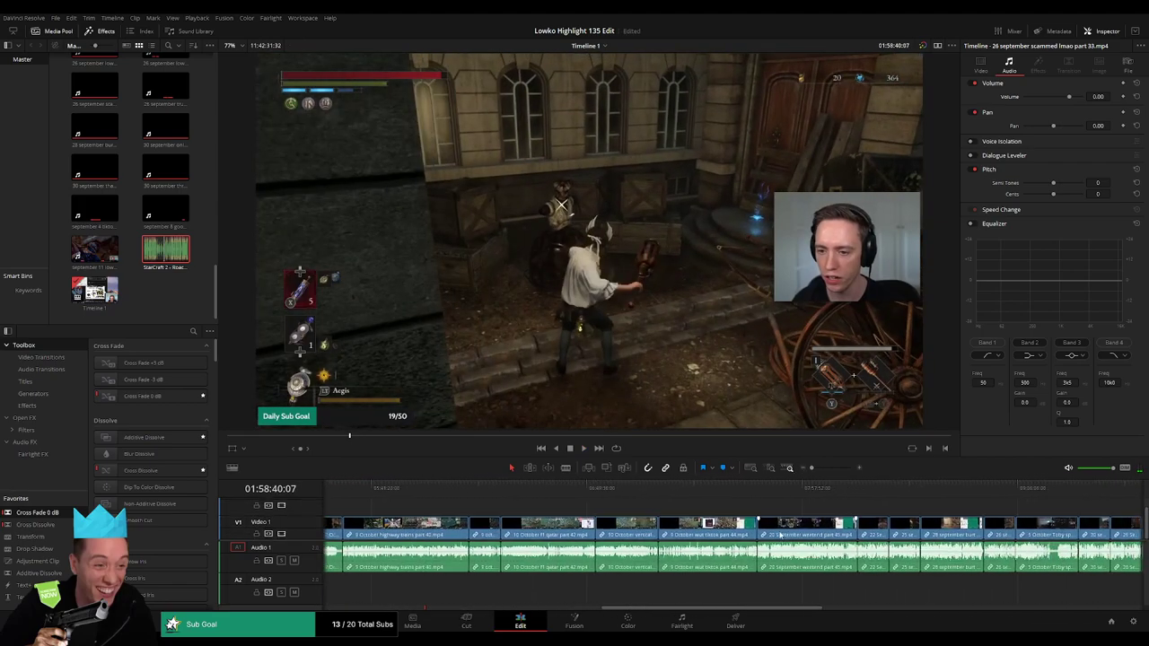
scroll(780, 536, right, 5)
scroll(888, 535, left, 10)
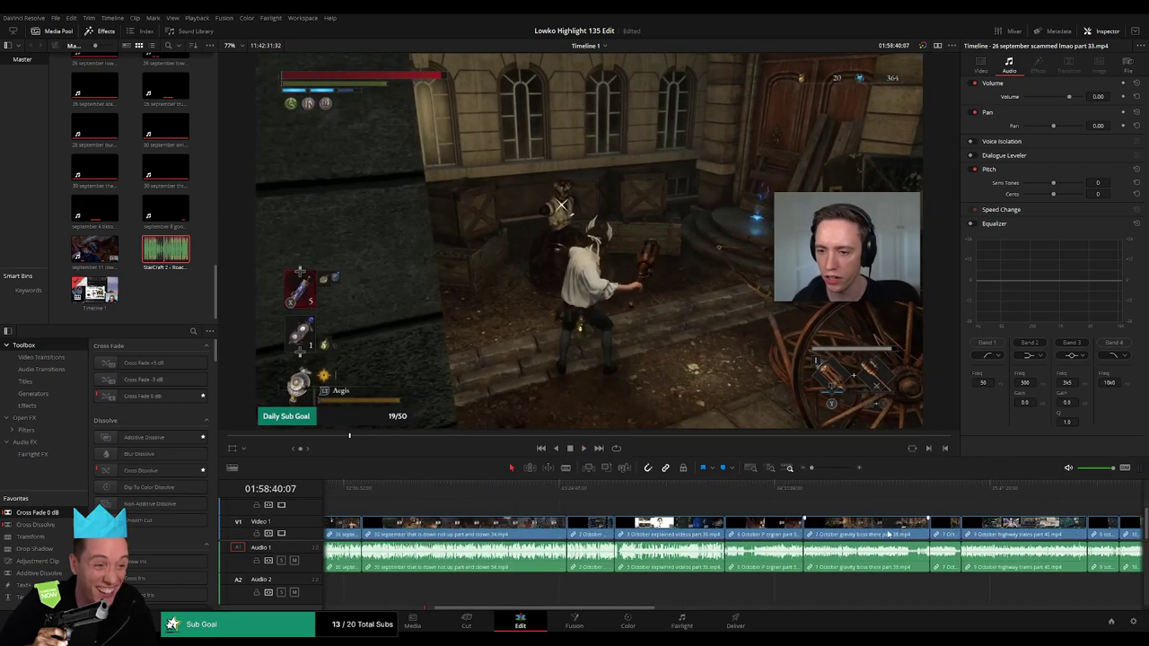
scroll(813, 536, left, 5)
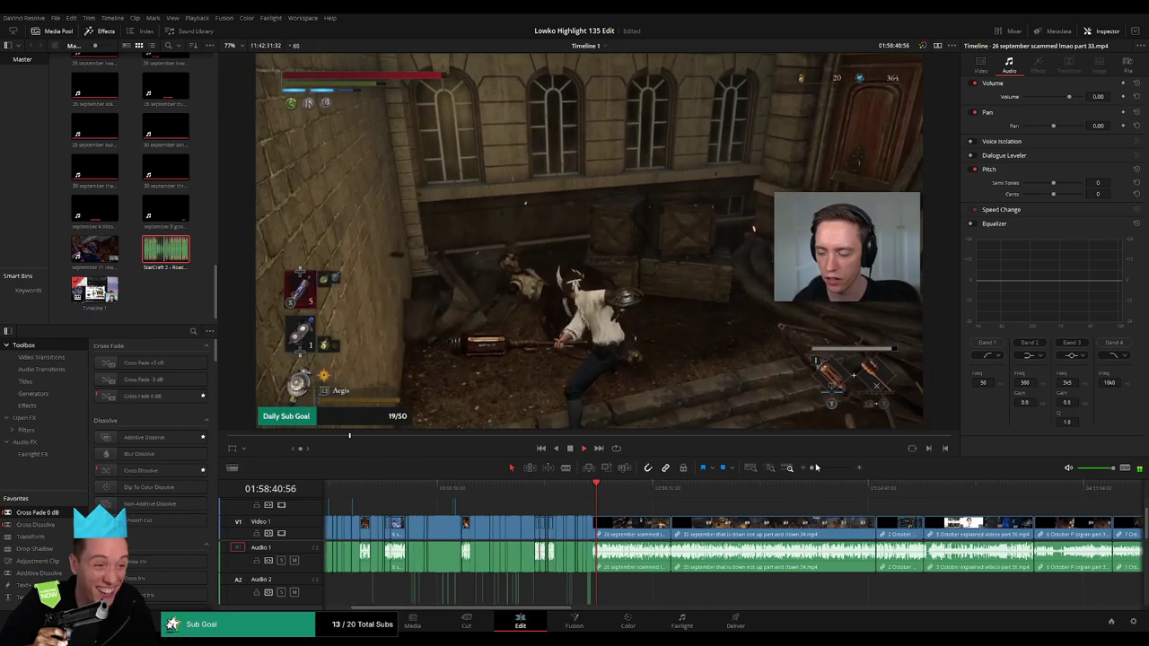
drag(811, 467, 825, 468)
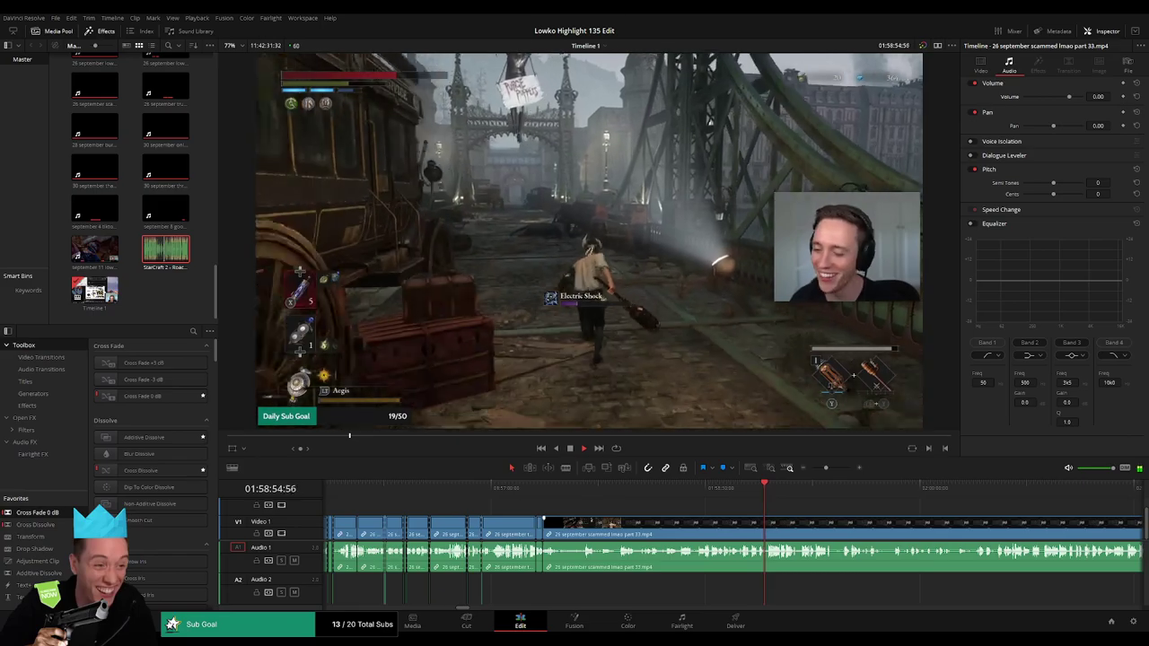
drag(792, 493, 800, 493)
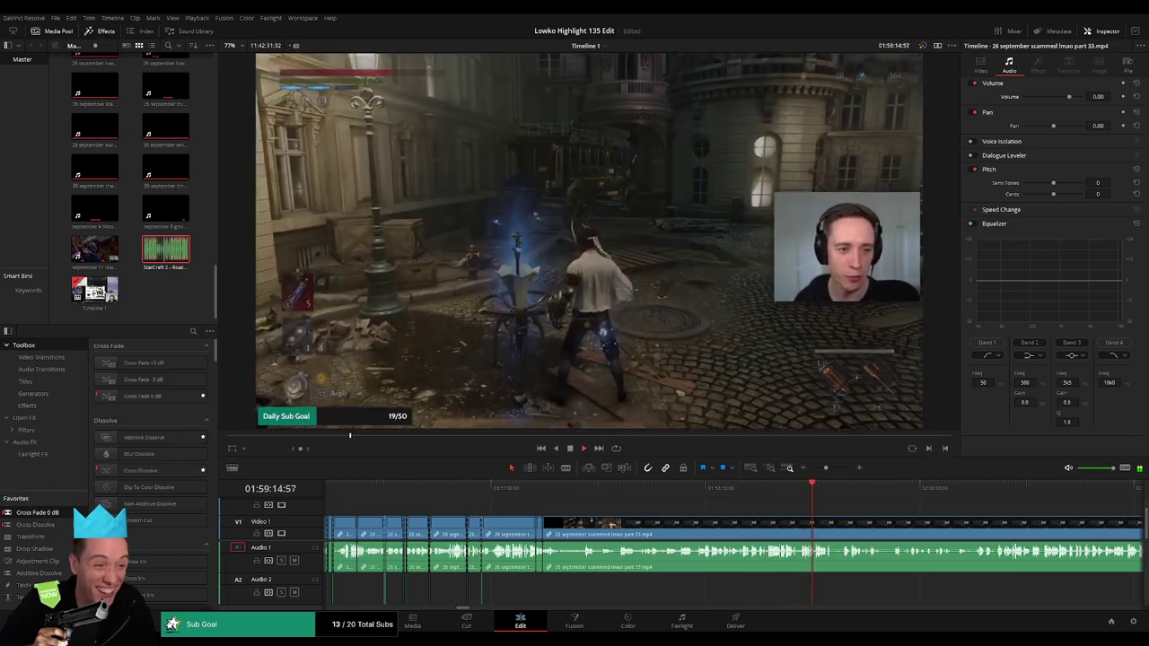
click(995, 490)
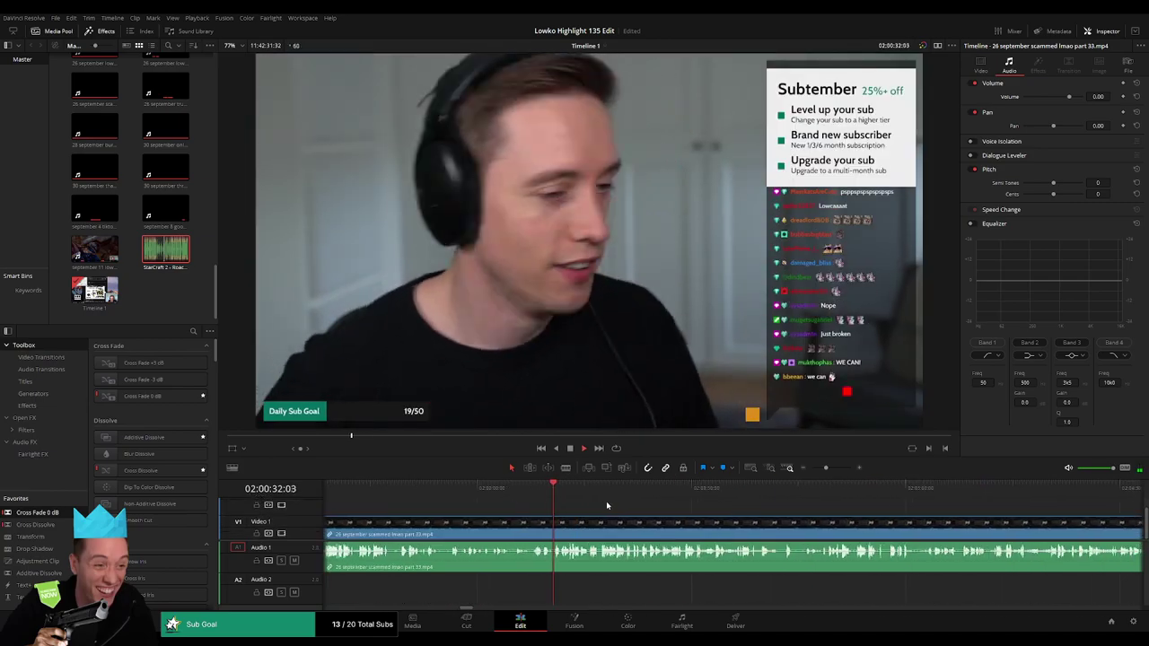
click(842, 493)
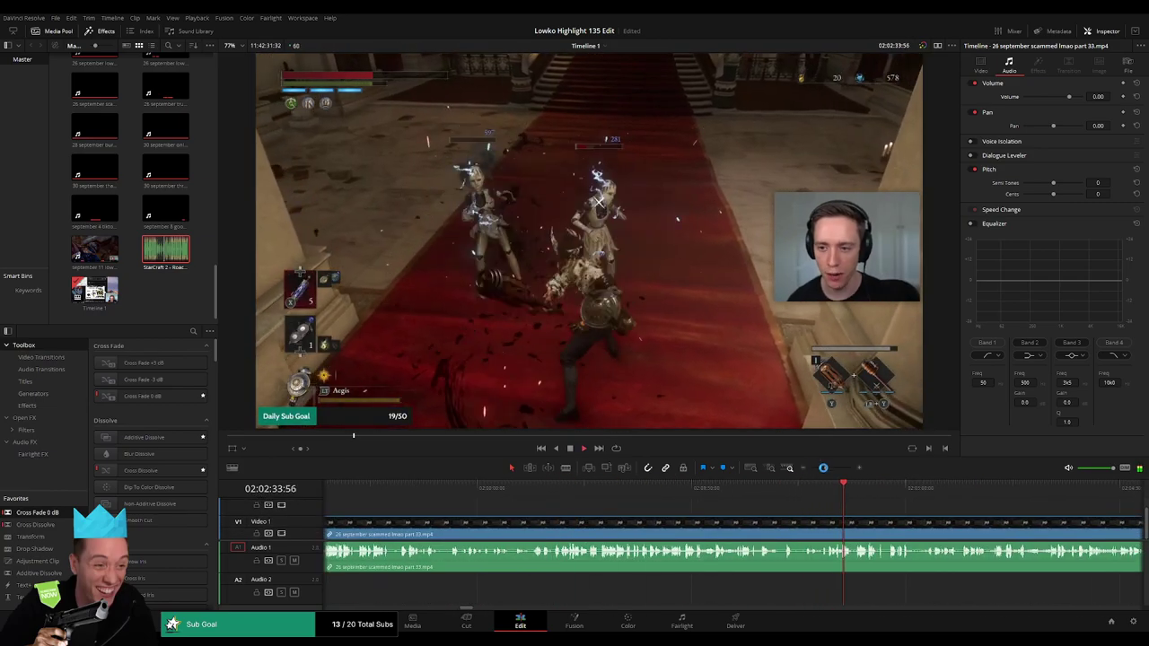
drag(828, 470, 822, 468)
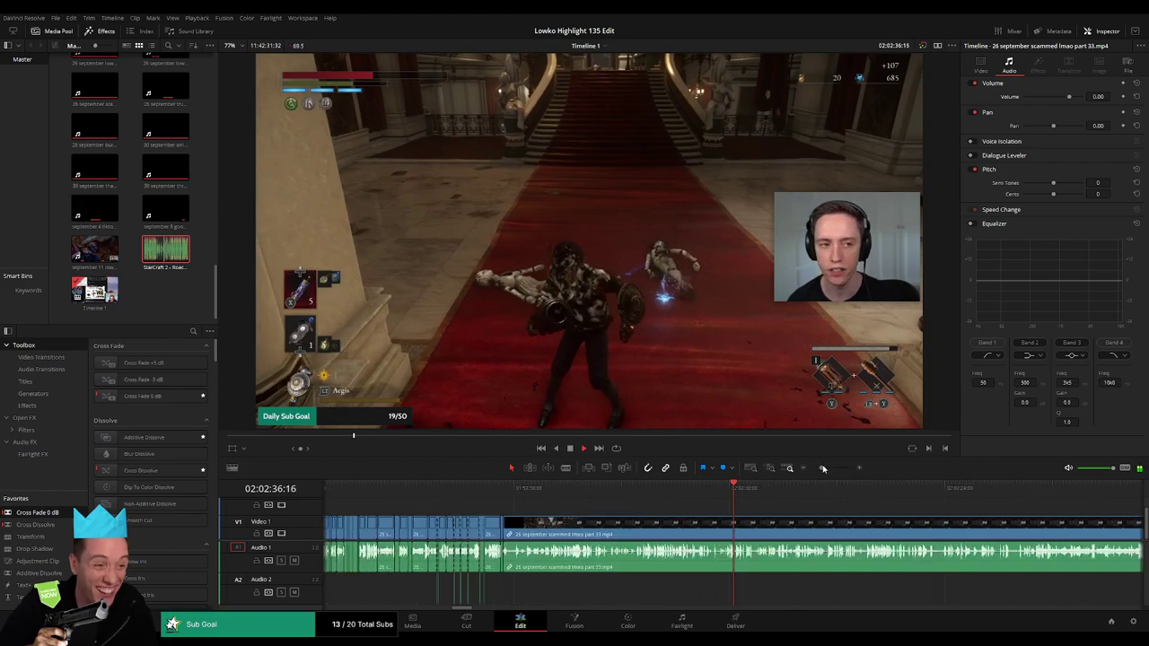
click(808, 493)
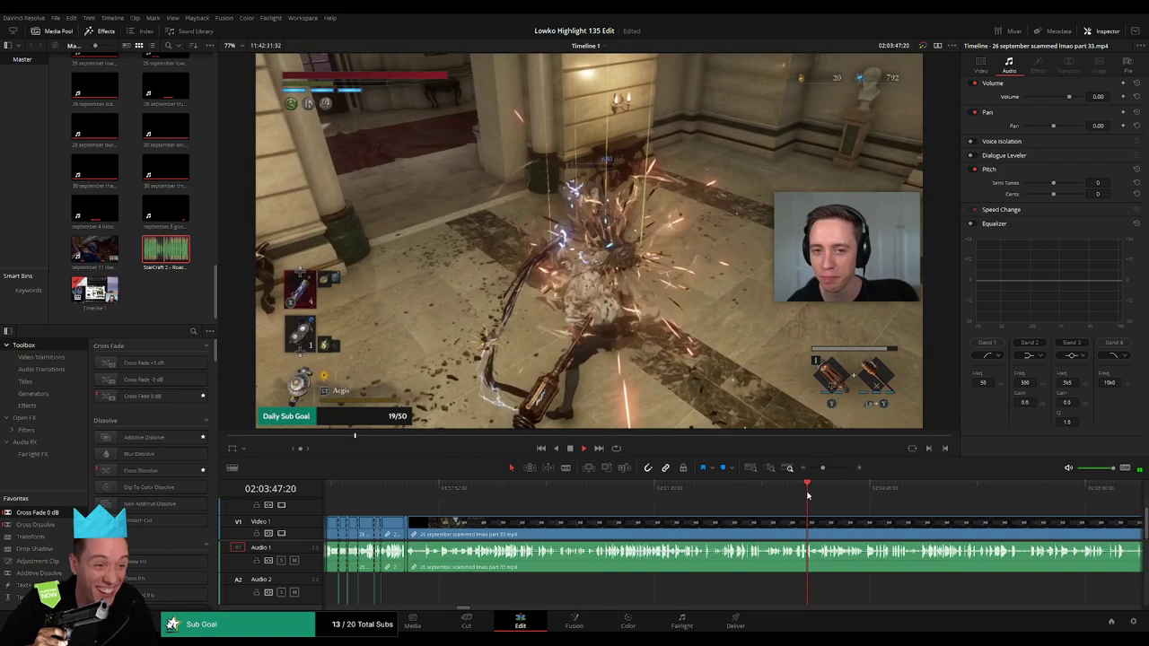
click(820, 493)
Skip through part 33 scenes to the Guard Regain tutorial and burning chandelier hall.
scroll(690, 525, right, 5)
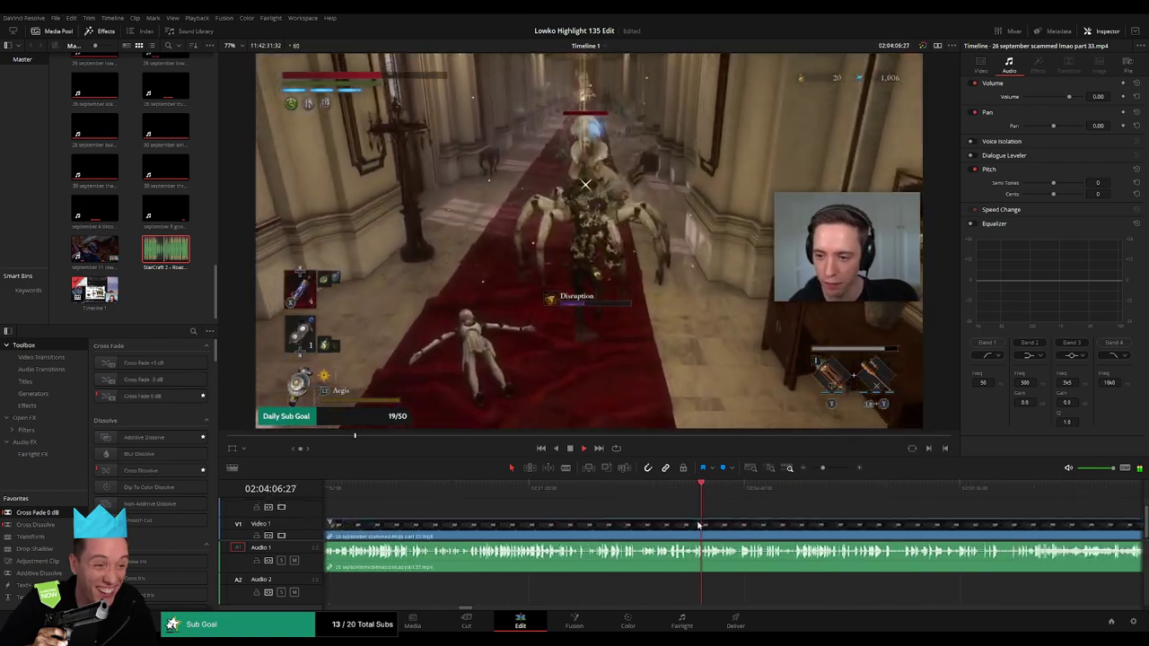
click(673, 493)
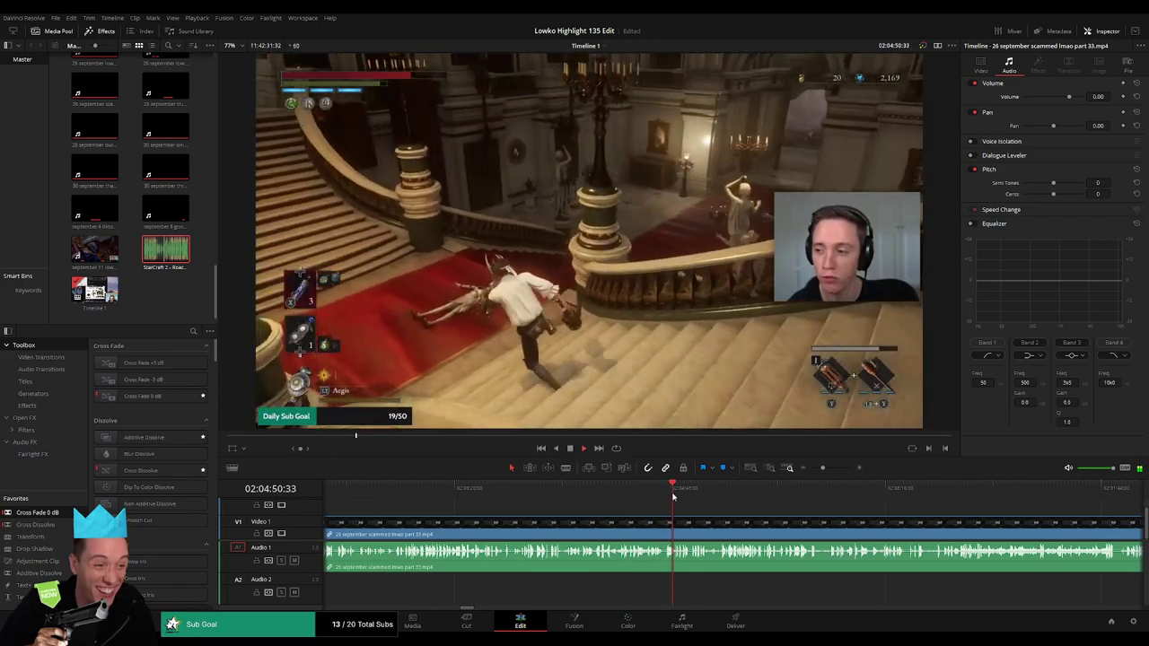
click(680, 493)
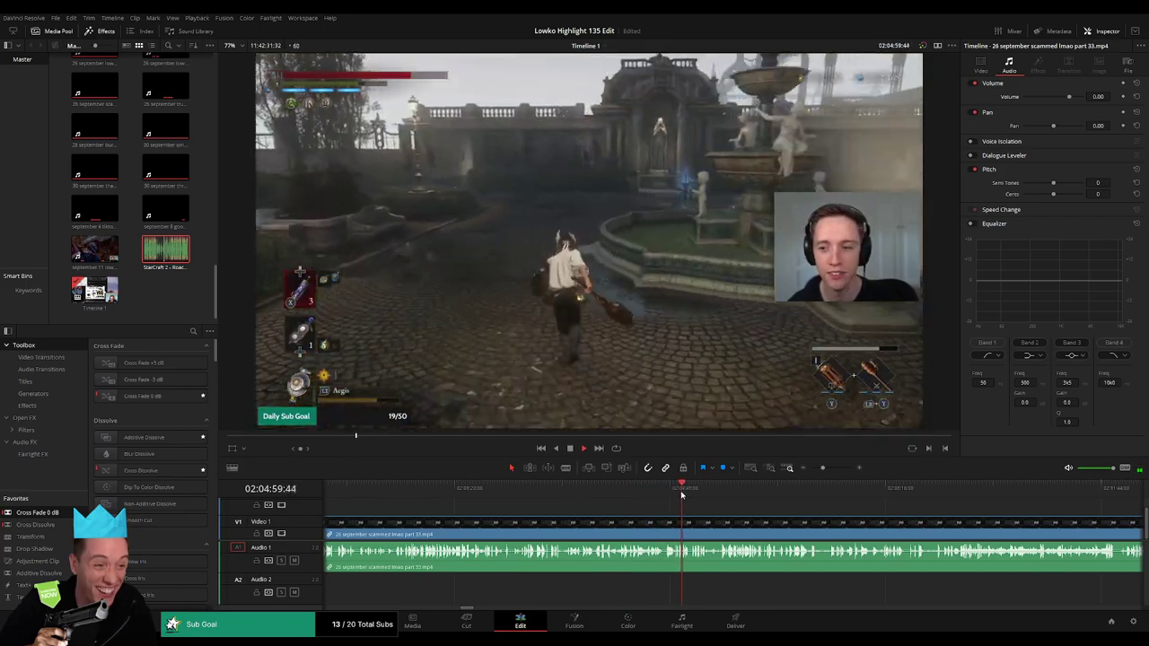
drag(682, 492, 727, 495)
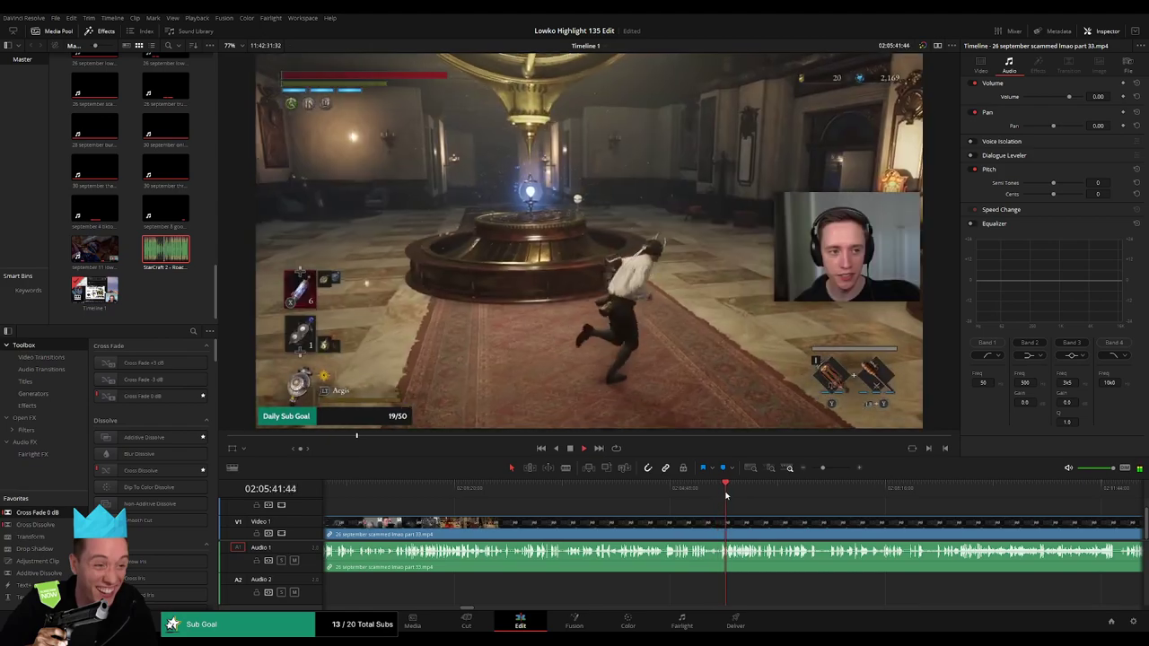
click(826, 494)
click(904, 495)
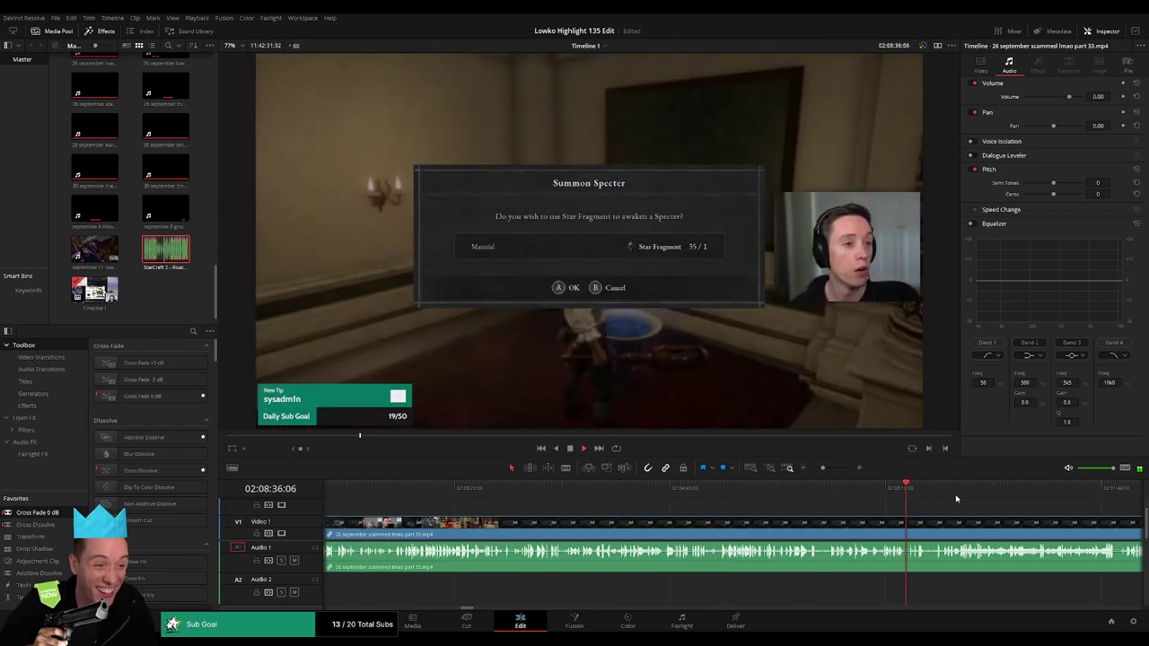
click(1039, 499)
click(1113, 493)
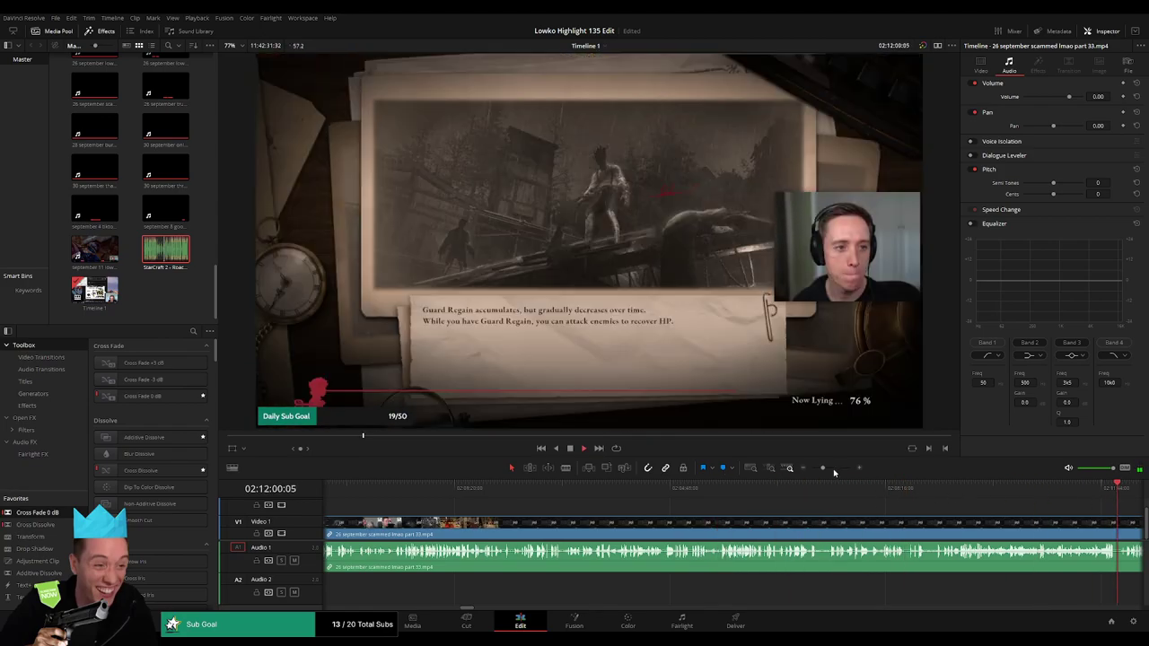
click(818, 470)
click(744, 496)
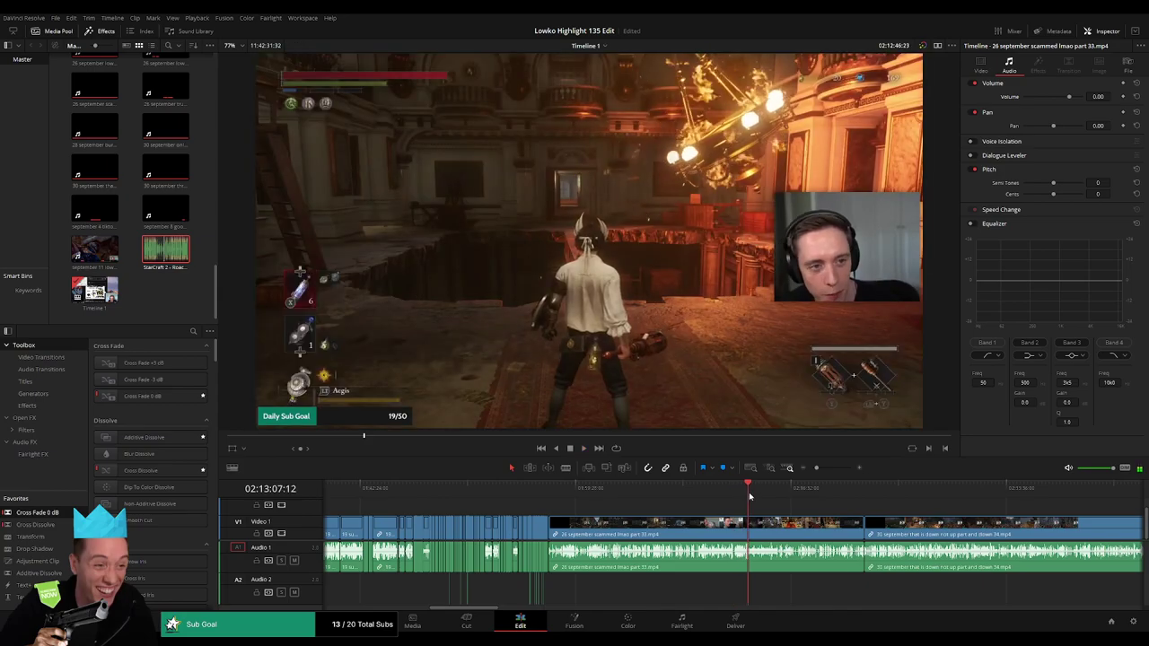
key(space)
Rewatch the red-carpet staircase fight in part 33.
click(792, 496)
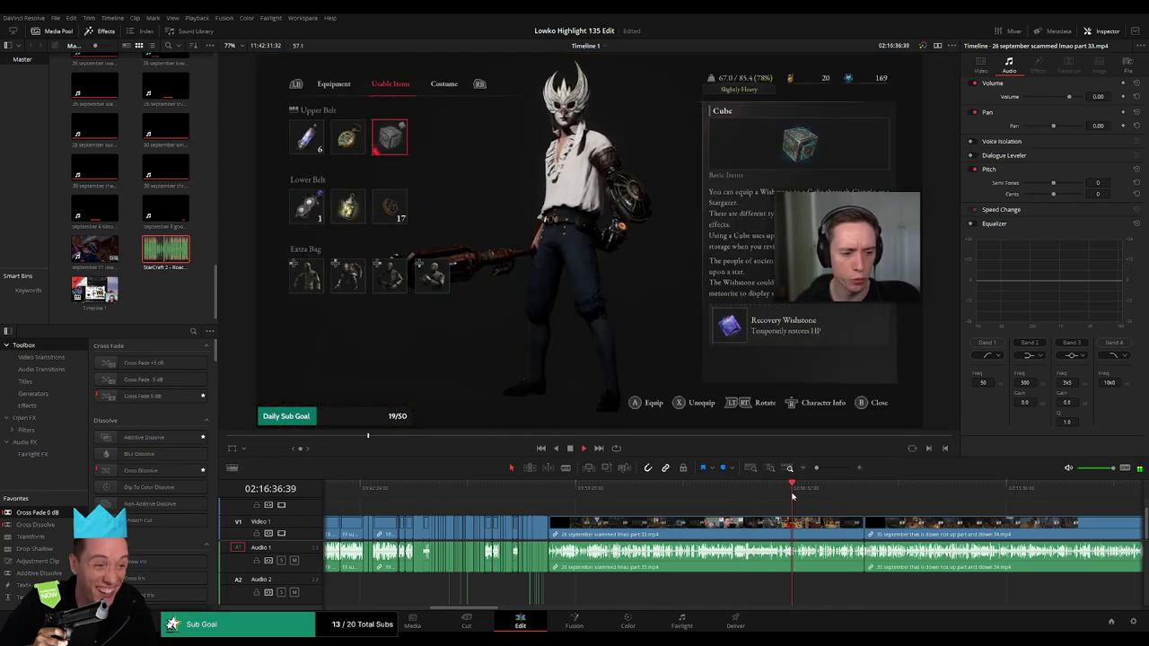
click(651, 496)
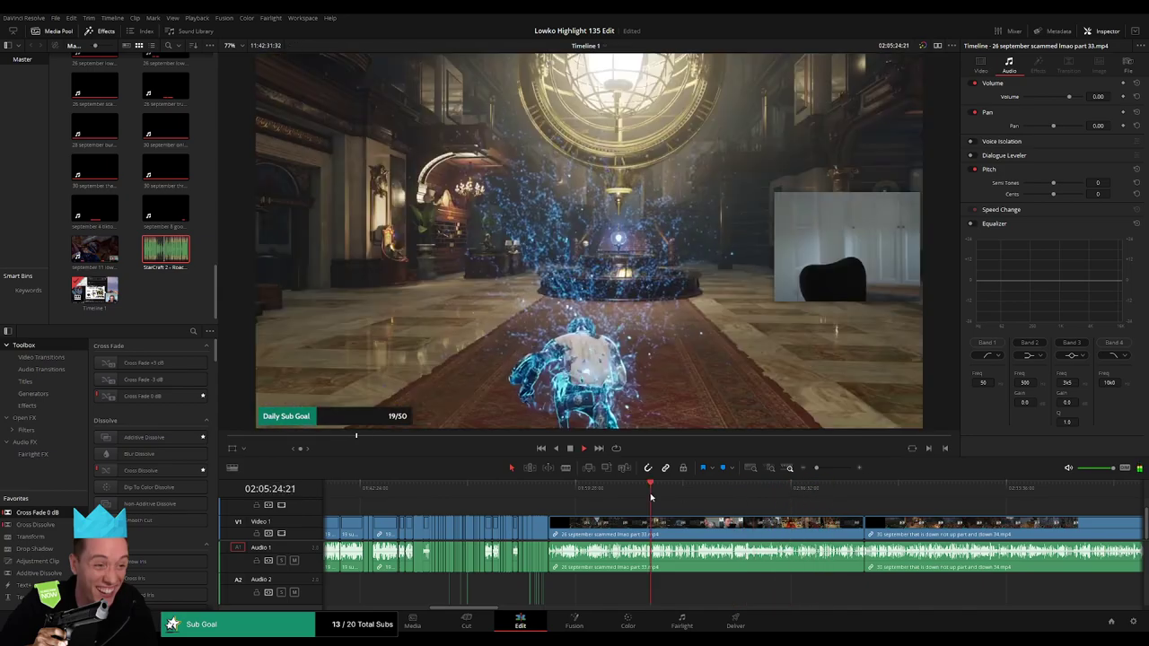
drag(651, 497, 608, 500)
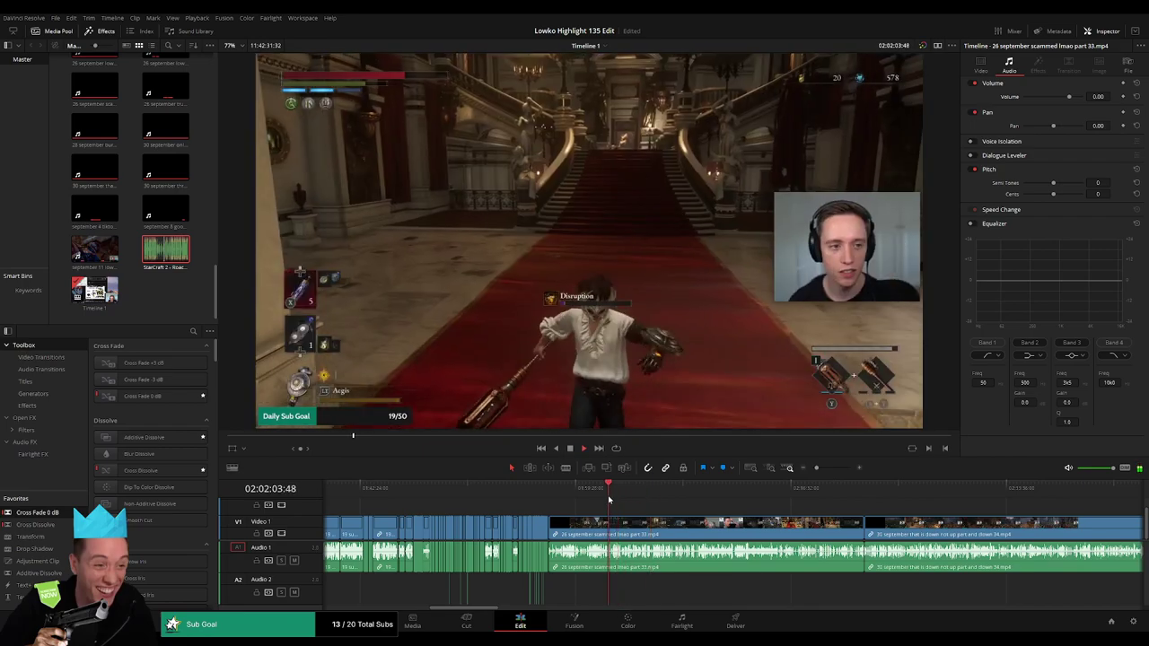
drag(609, 501, 644, 497)
key(space)
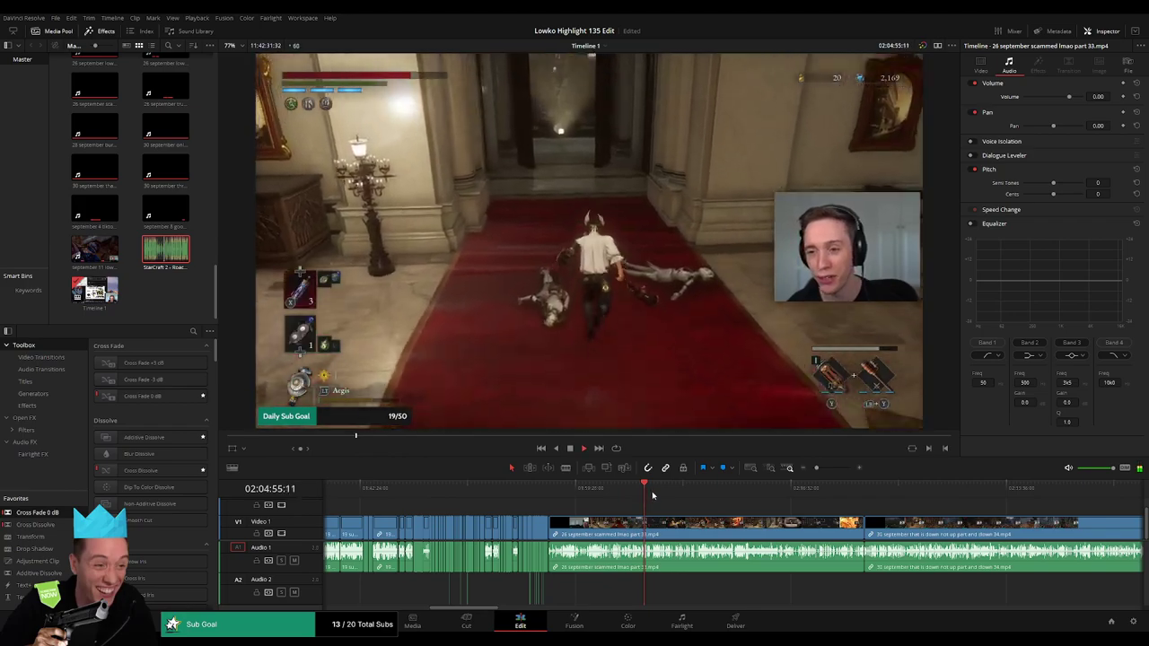
scroll(660, 499, up, 2)
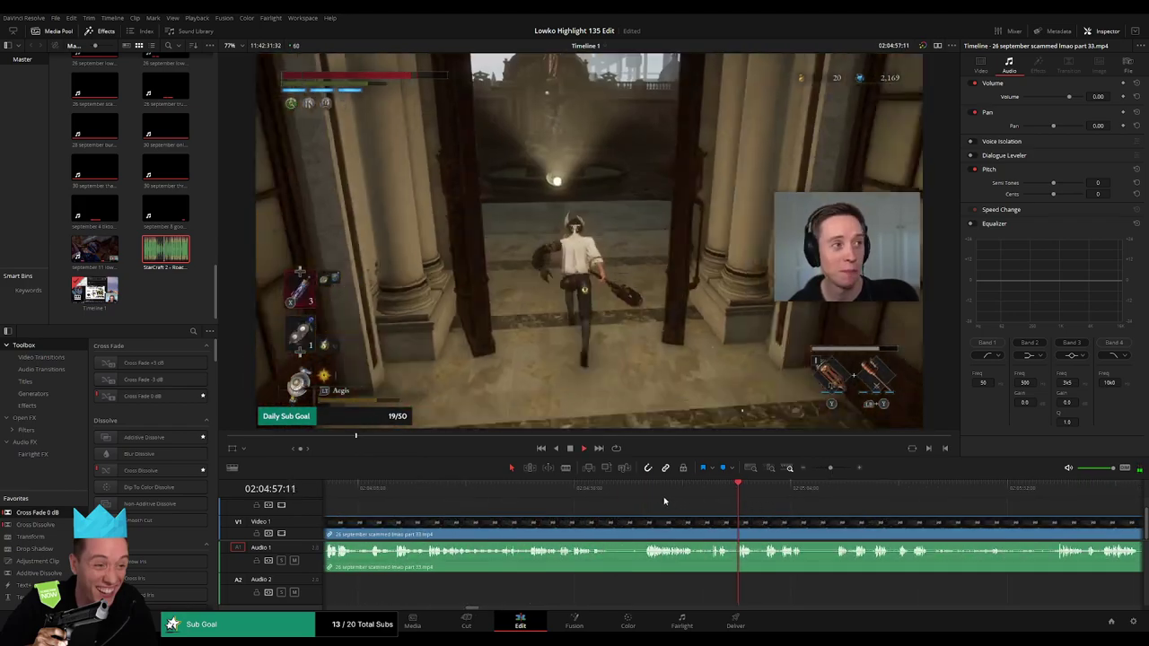
click(655, 499)
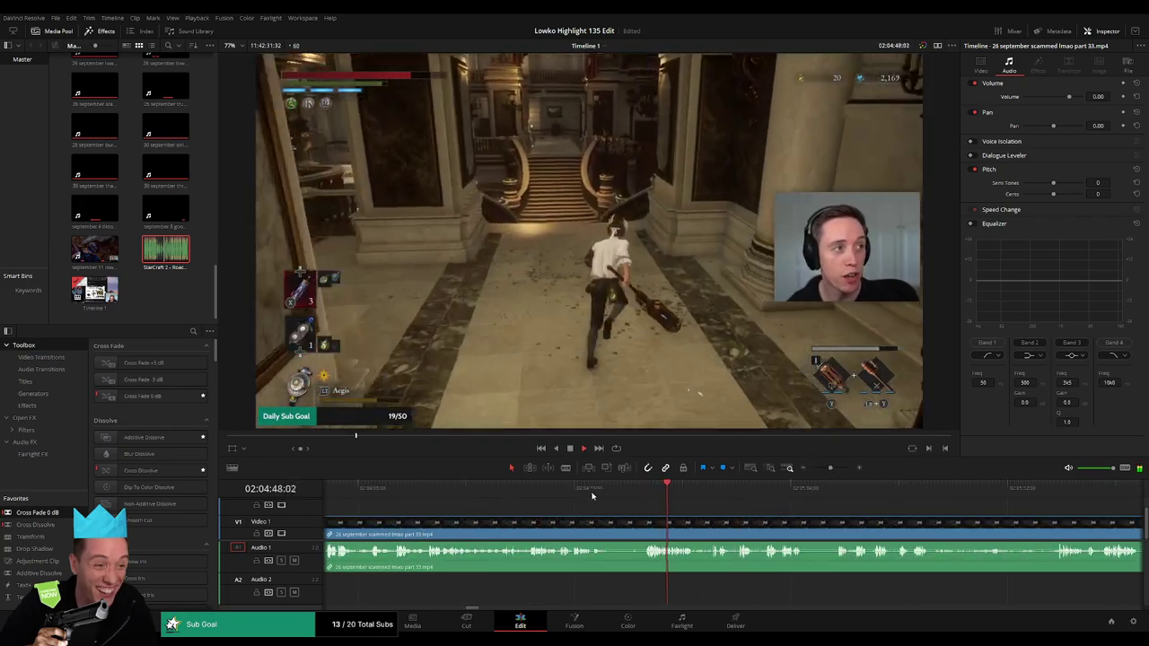
Review later part 33 footage, rewatching the teleport and scrubbing through the shop dialogue.
click(716, 491)
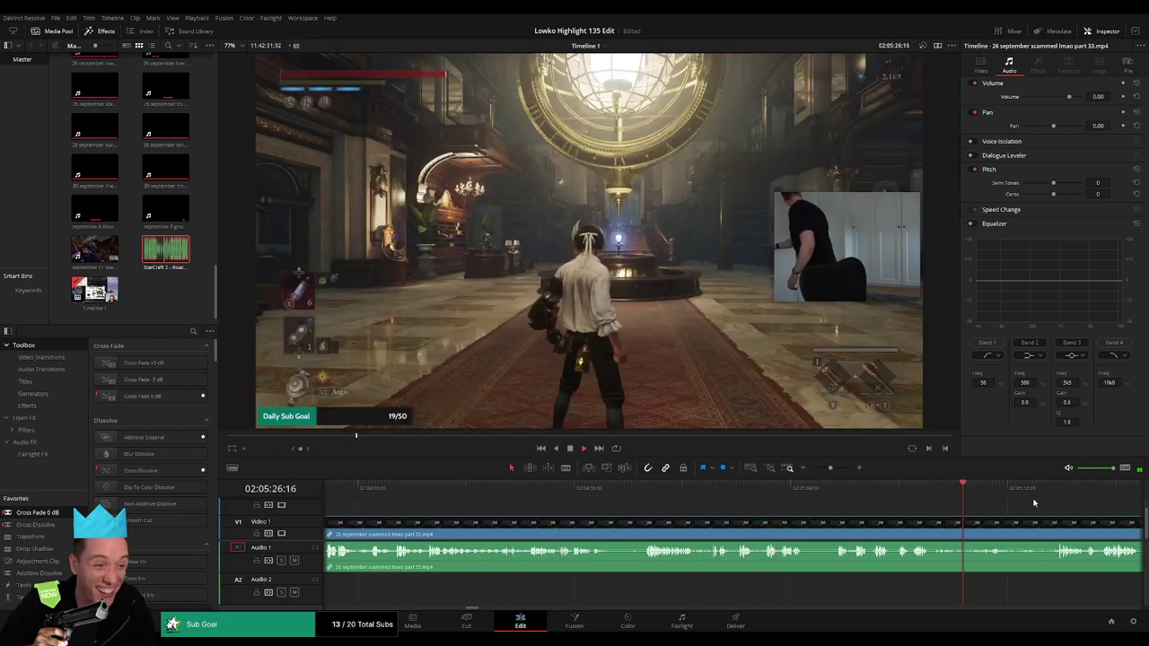
click(1055, 494)
drag(829, 468, 816, 468)
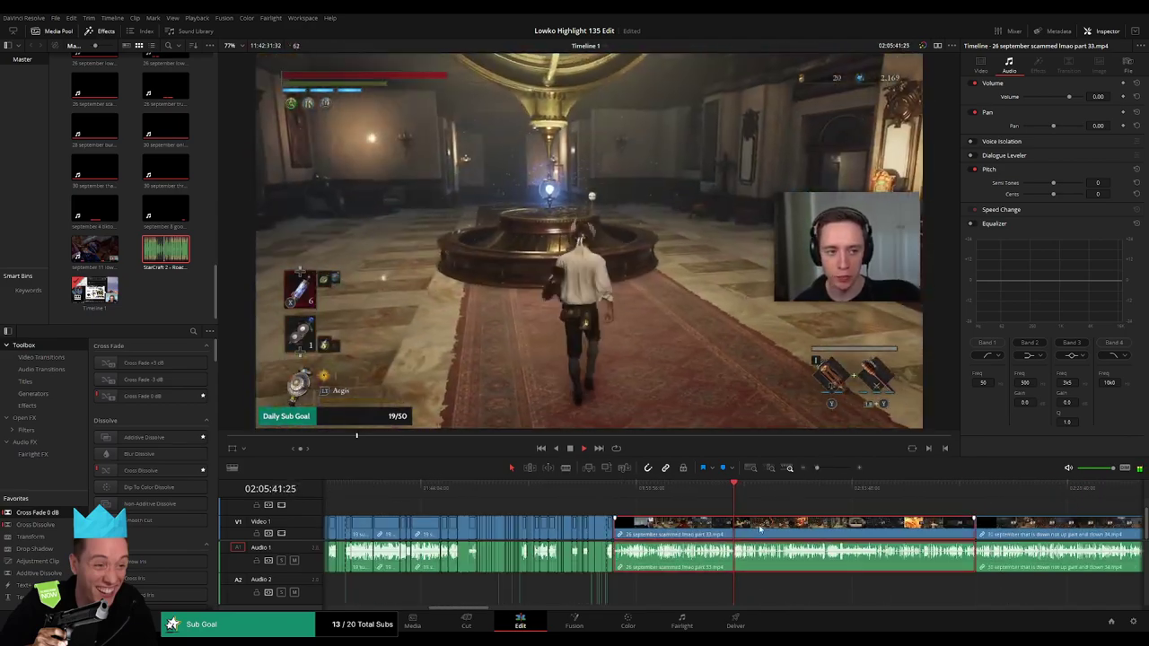
click(825, 468)
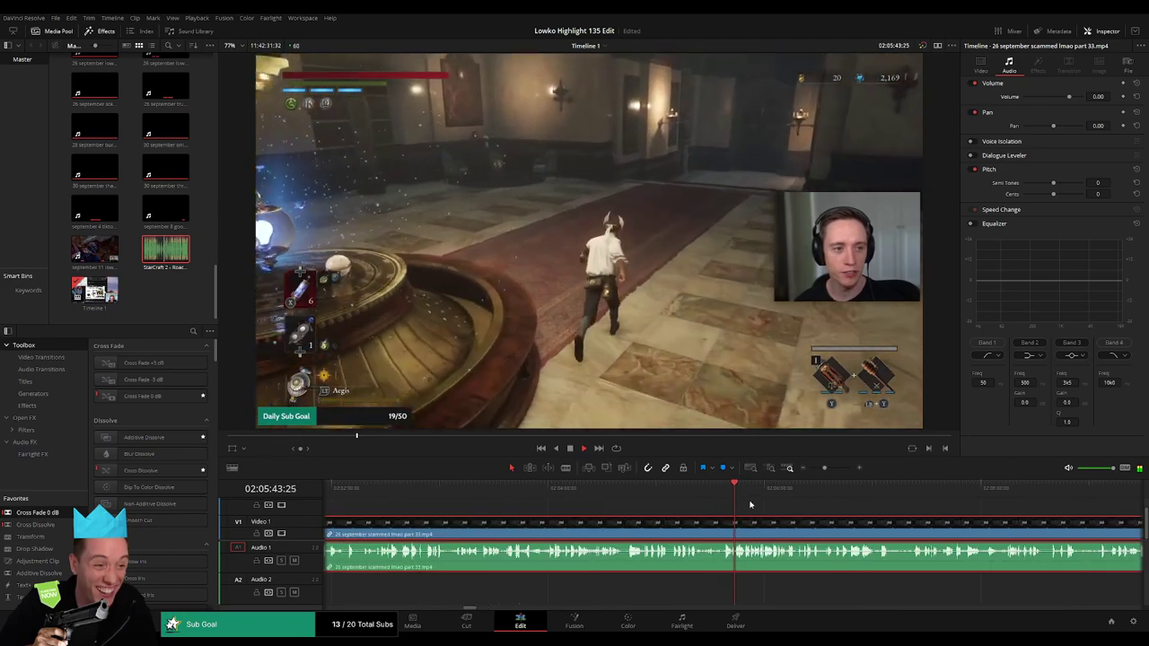
click(763, 493)
click(747, 493)
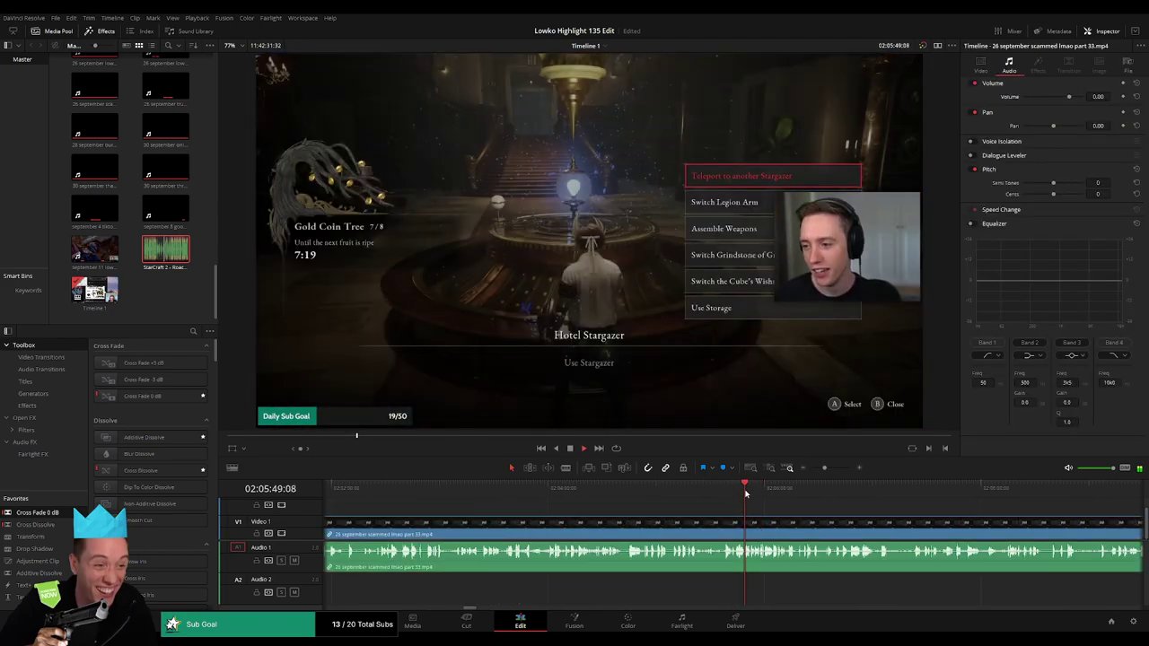
click(827, 468)
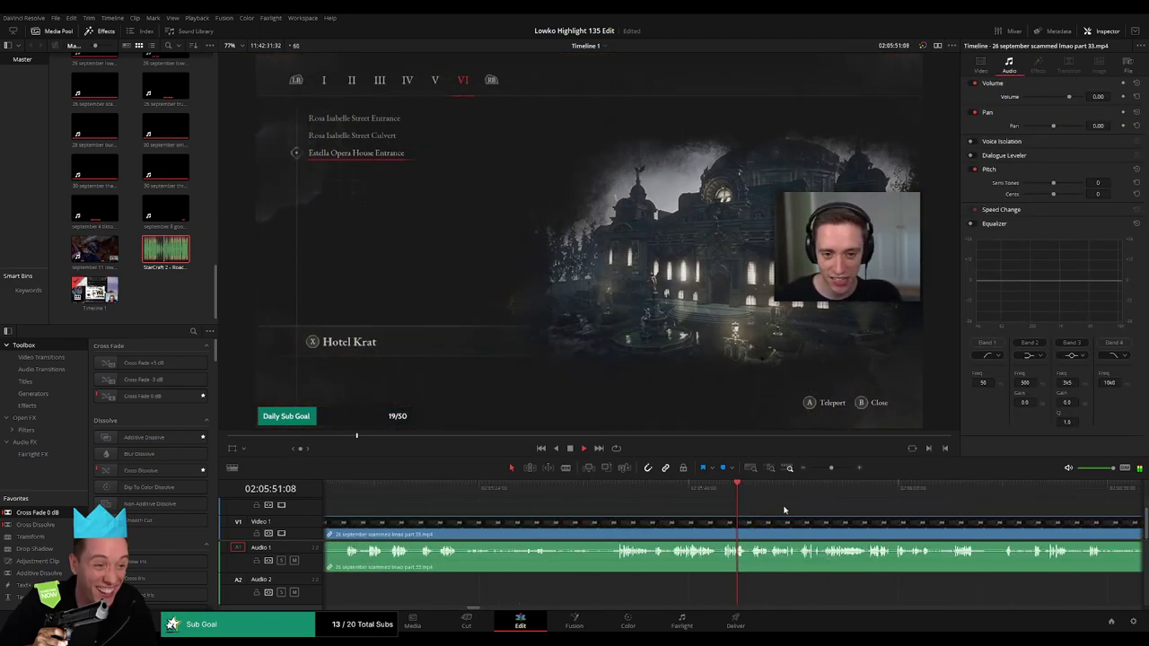
scroll(718, 510, right, 2)
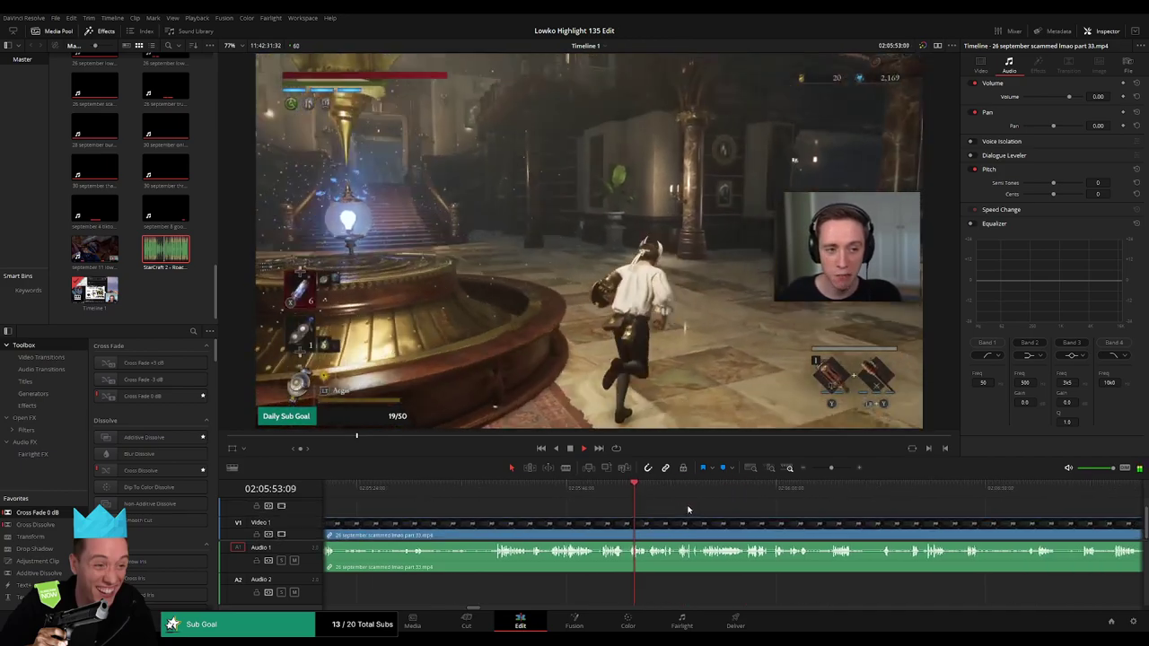
drag(655, 496, 751, 496)
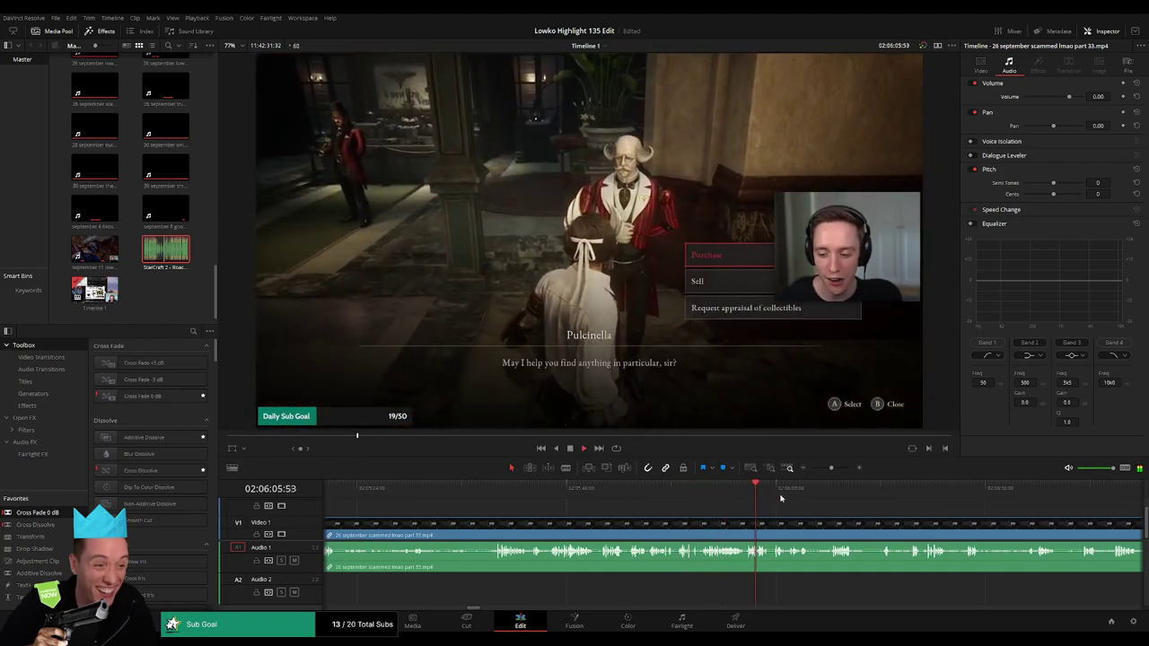
scroll(803, 494, down, 5)
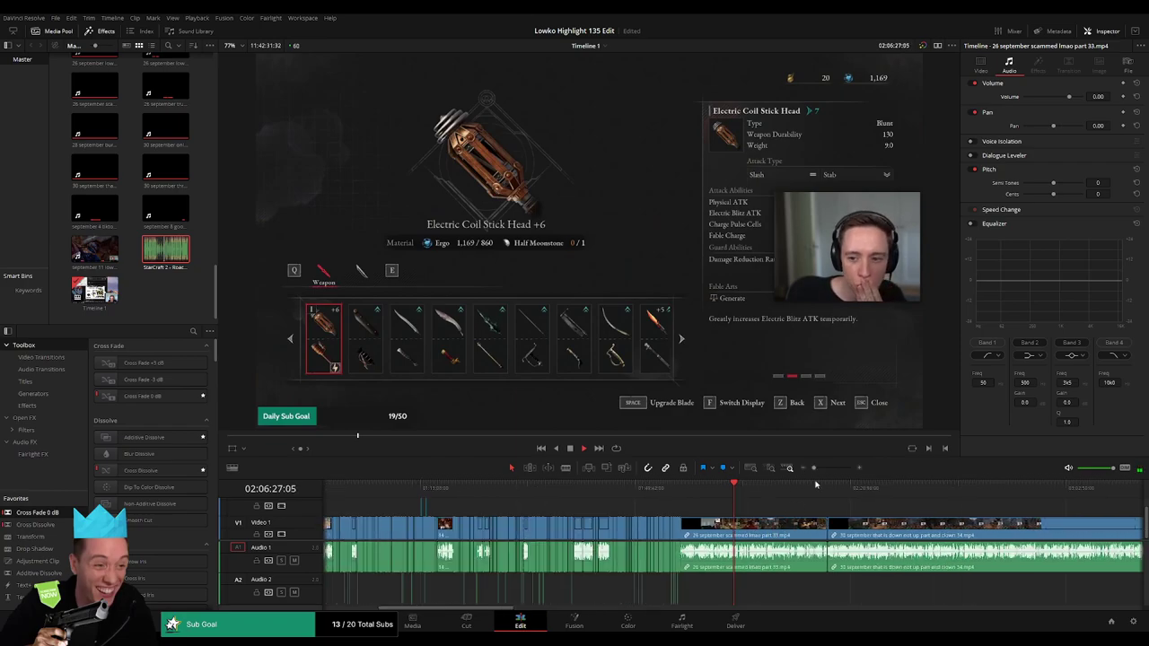
key(Delete)
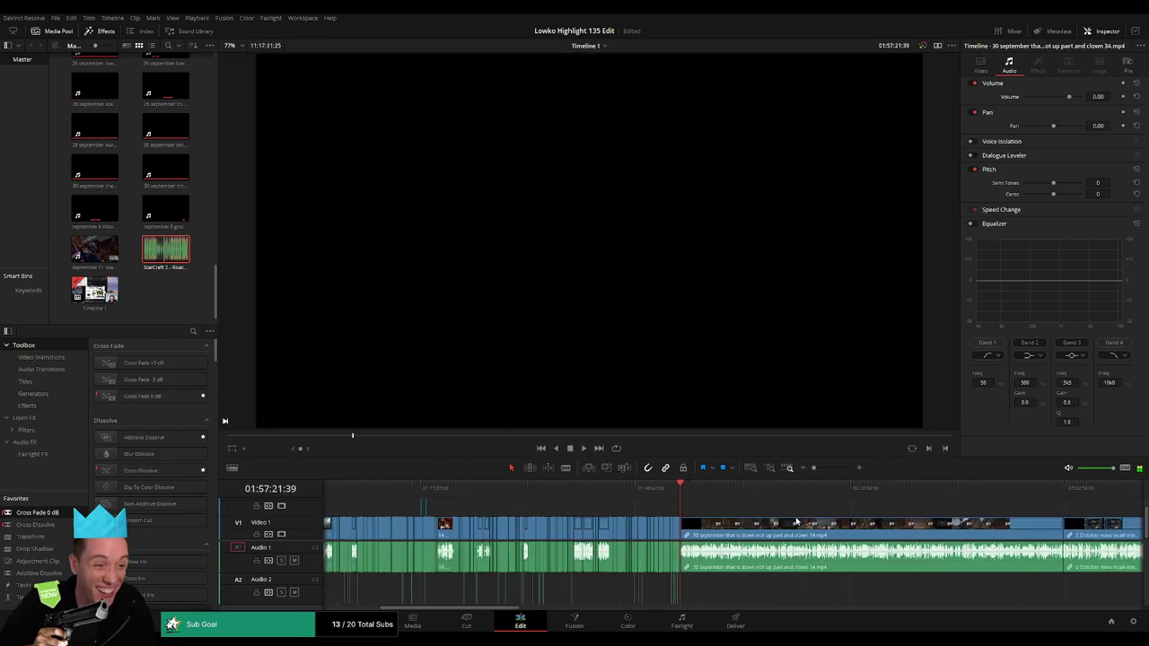
click(702, 492)
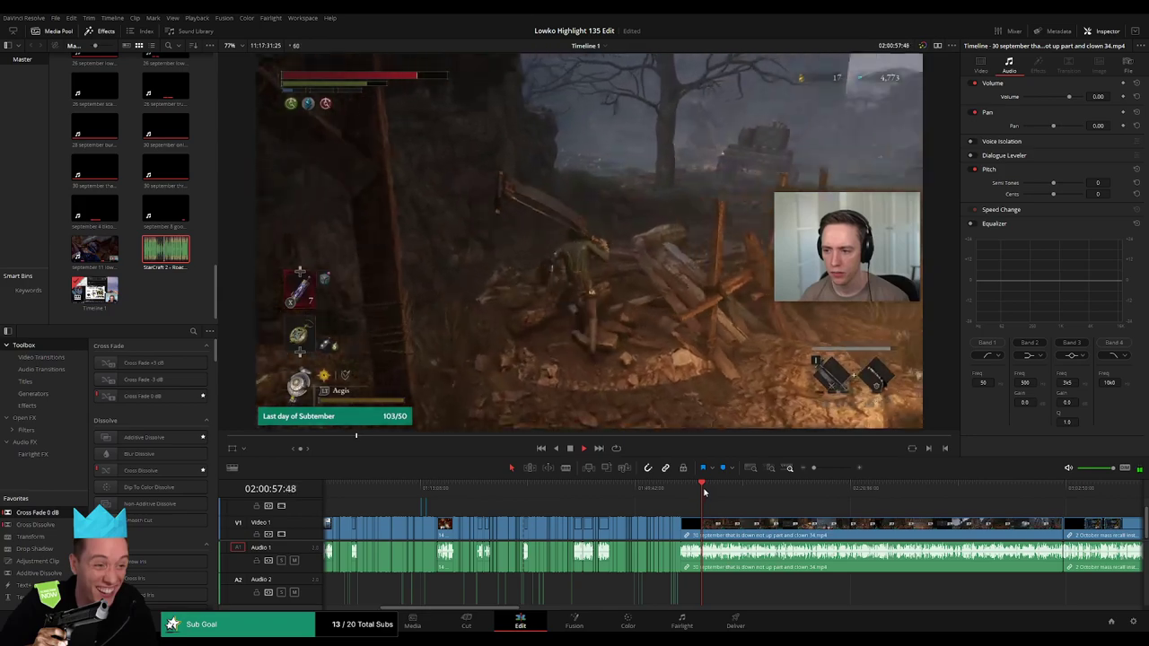
drag(700, 491, 724, 488)
key(space)
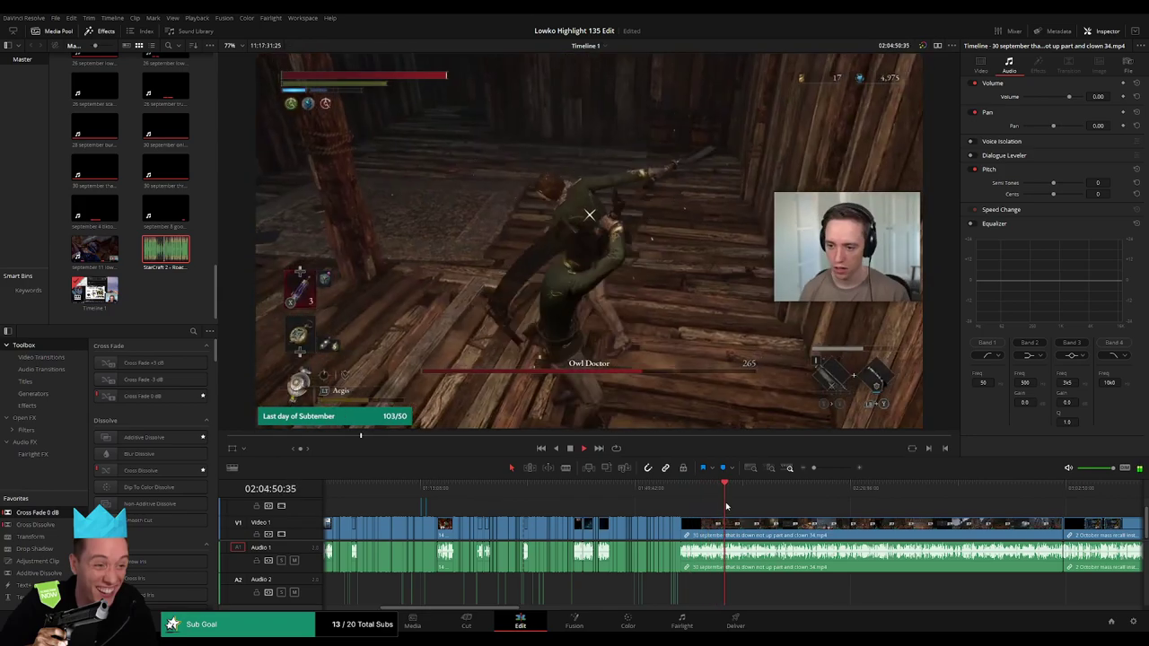
click(790, 468)
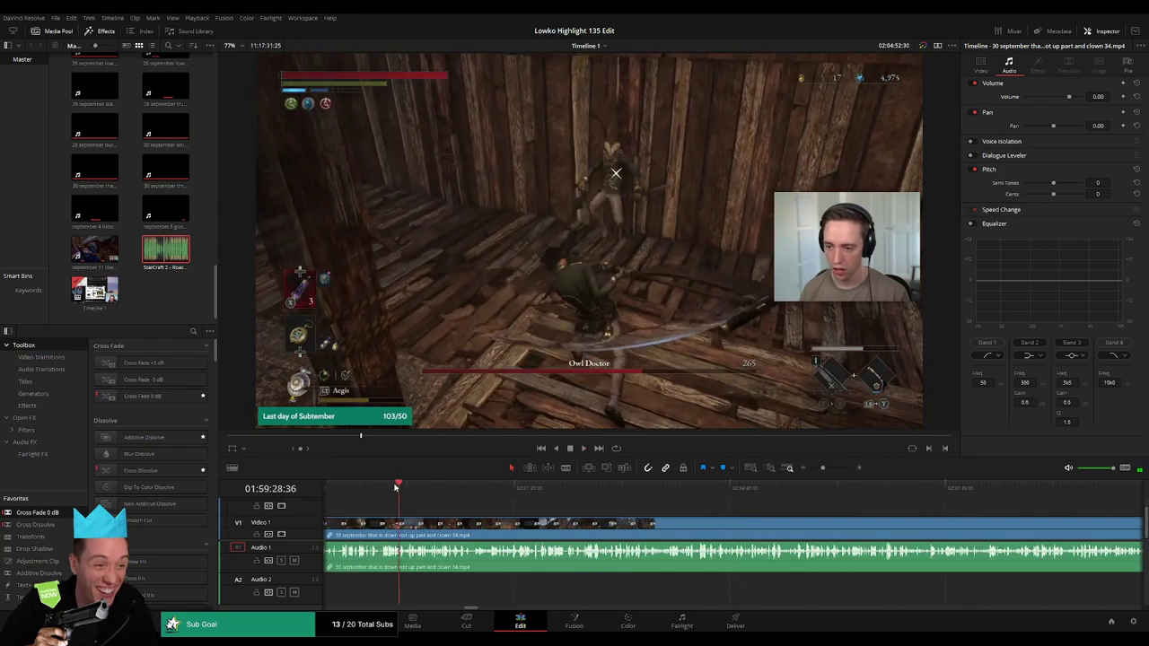
drag(396, 486, 543, 500)
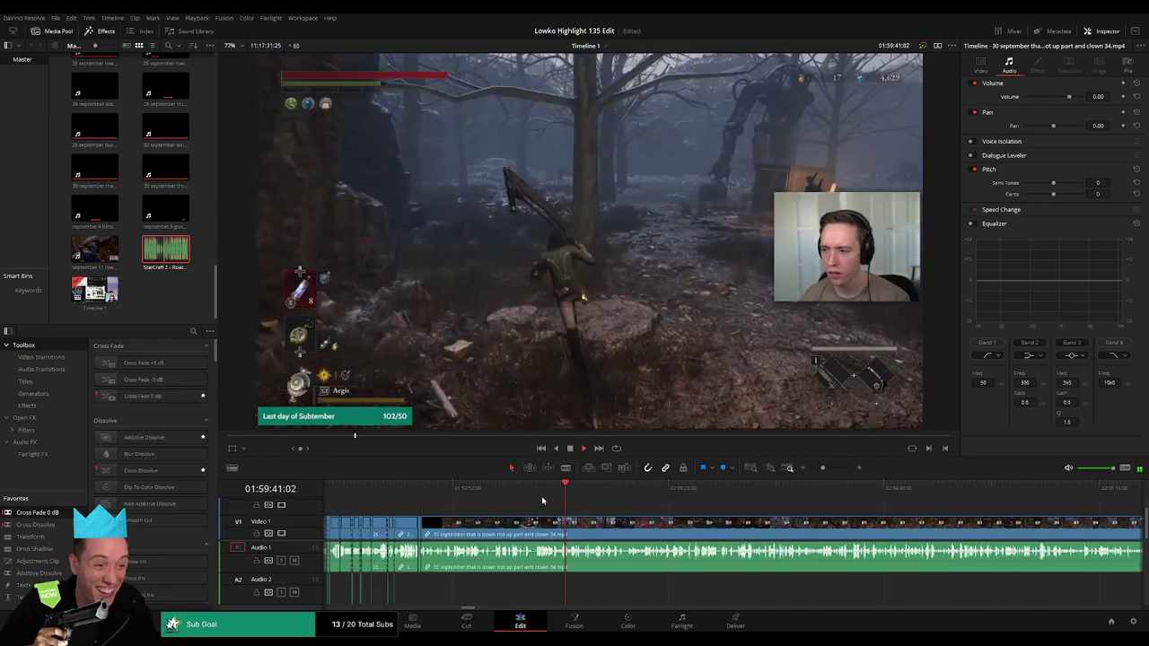
click(532, 492)
drag(512, 494, 475, 497)
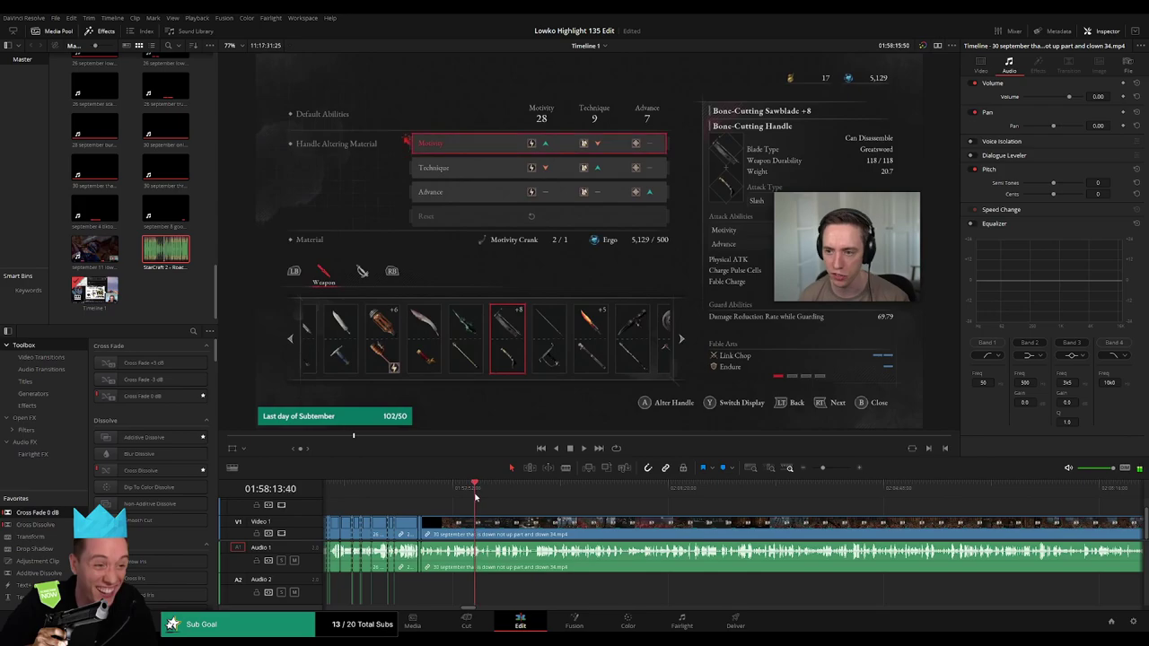
click(656, 501)
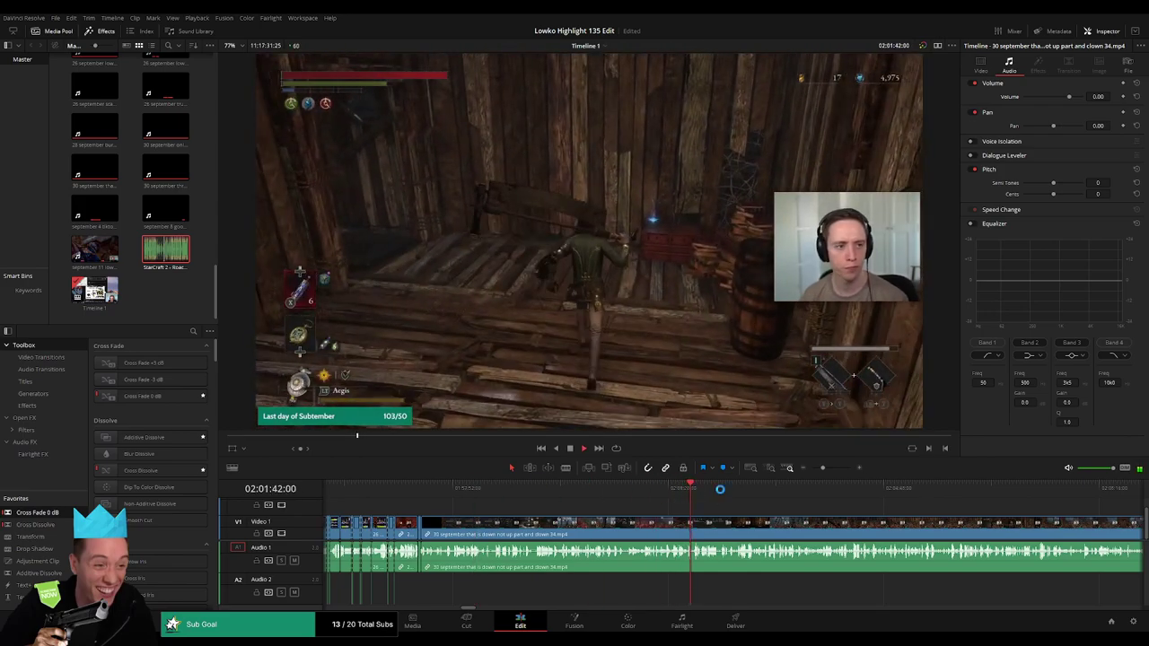
drag(825, 472, 817, 482)
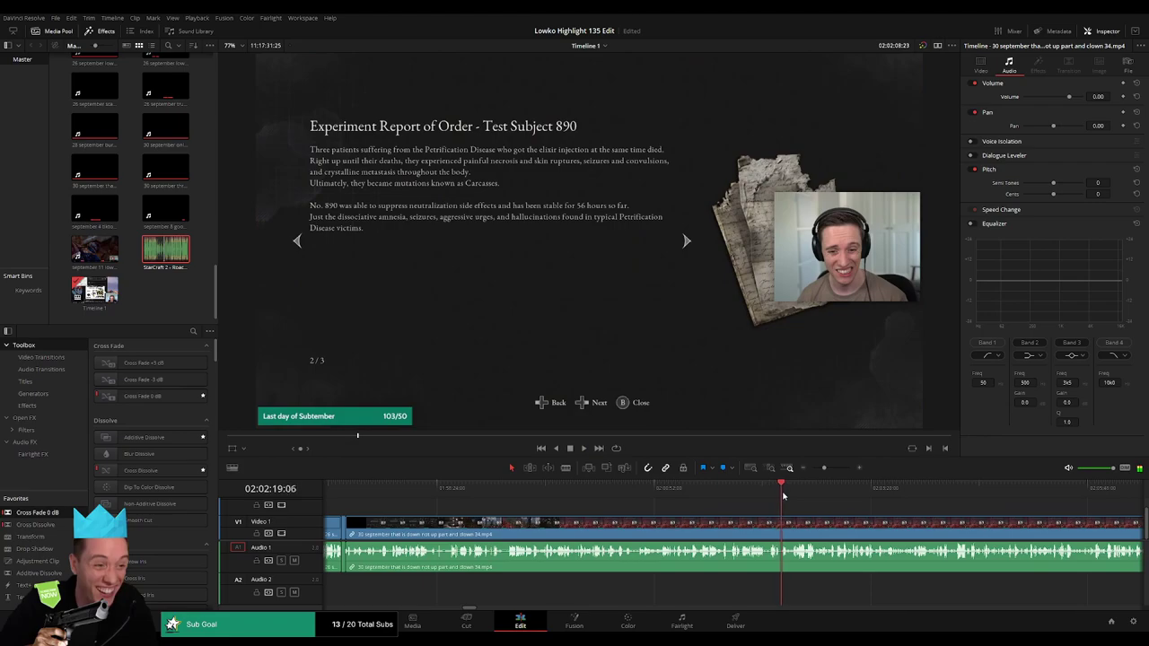
scroll(832, 532, right, 5)
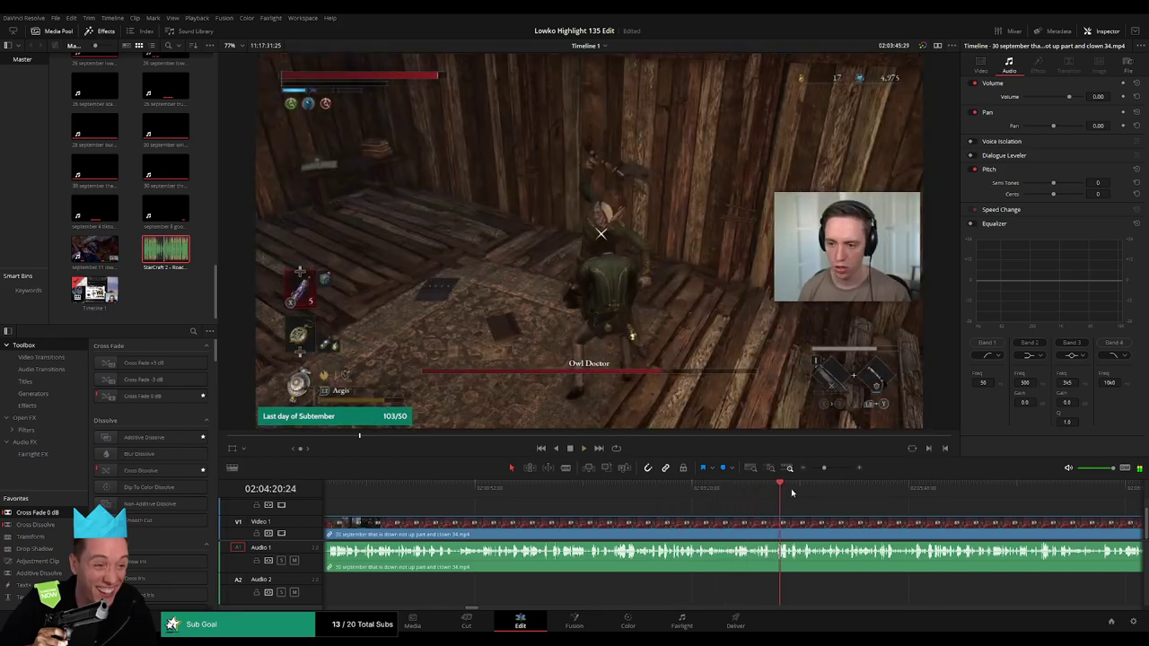
scroll(621, 500, right, 5)
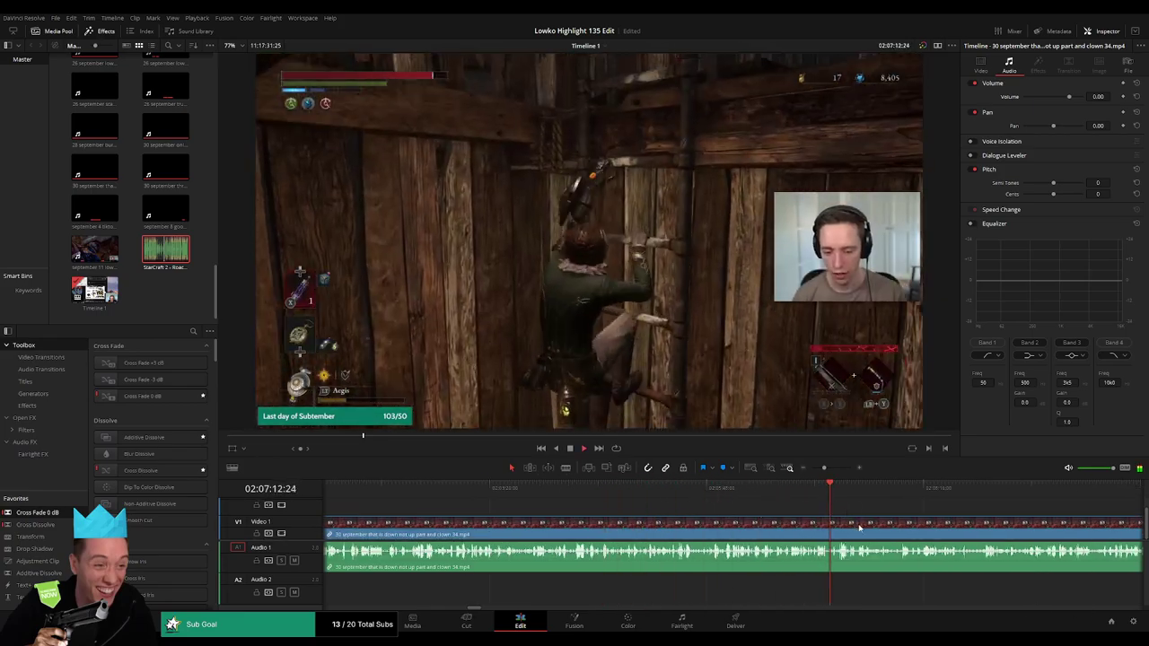
scroll(859, 528, right, 5)
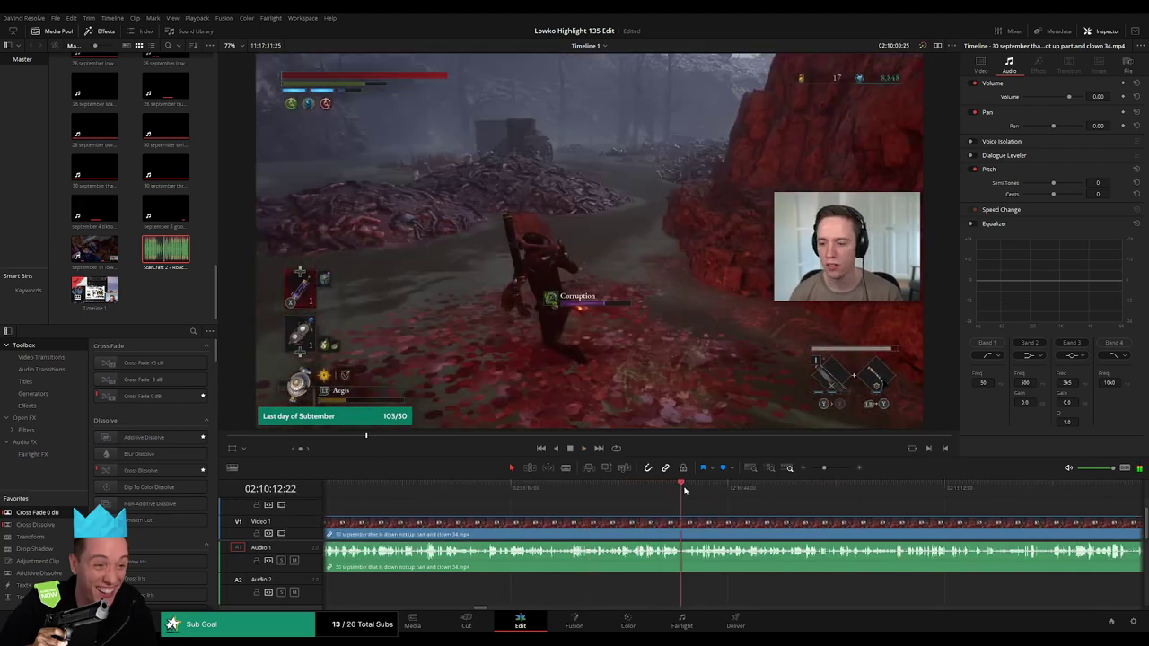
drag(684, 490, 738, 491)
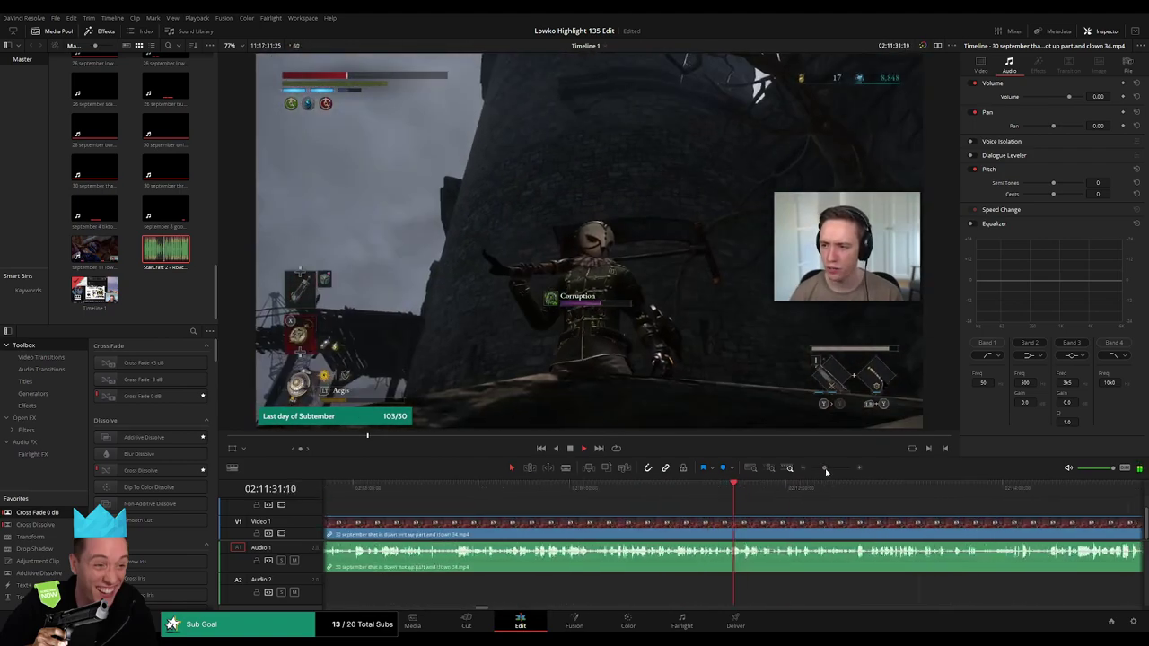
click(753, 492)
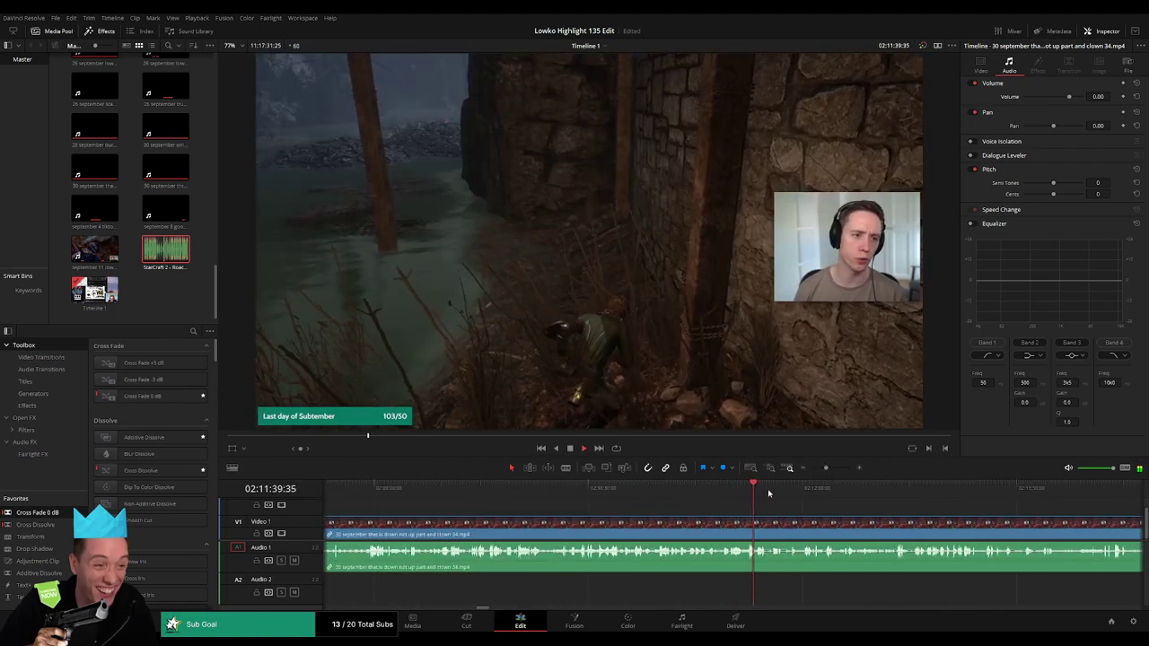
click(866, 494)
click(901, 496)
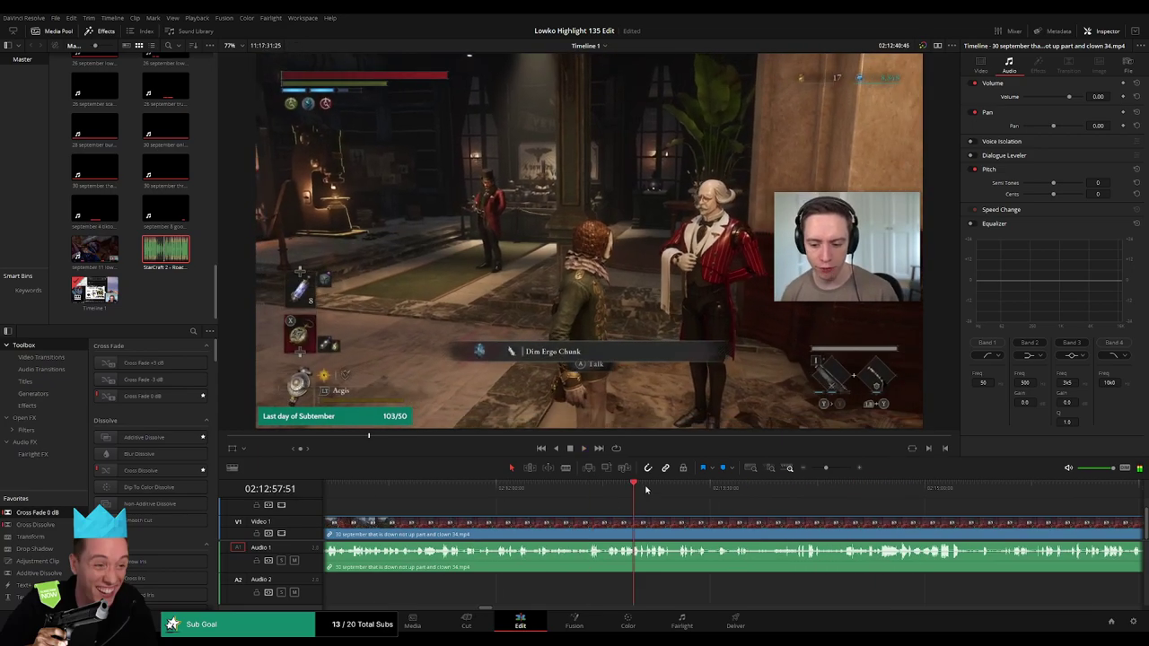
click(833, 494)
click(919, 511)
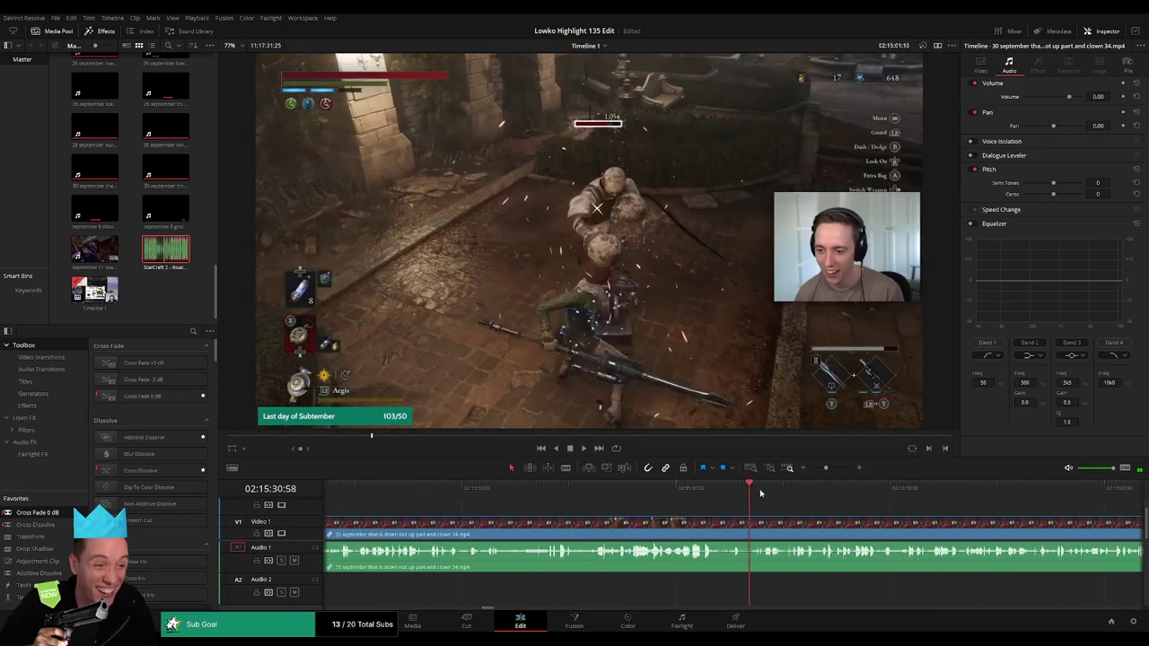
click(912, 505)
click(912, 494)
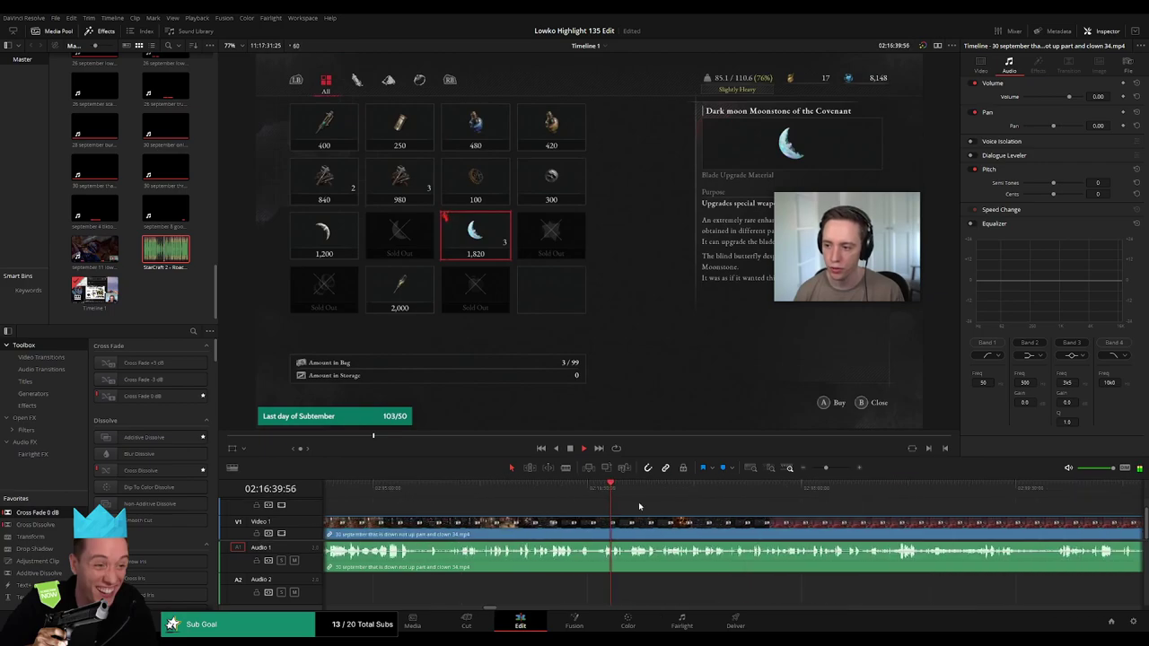
click(904, 494)
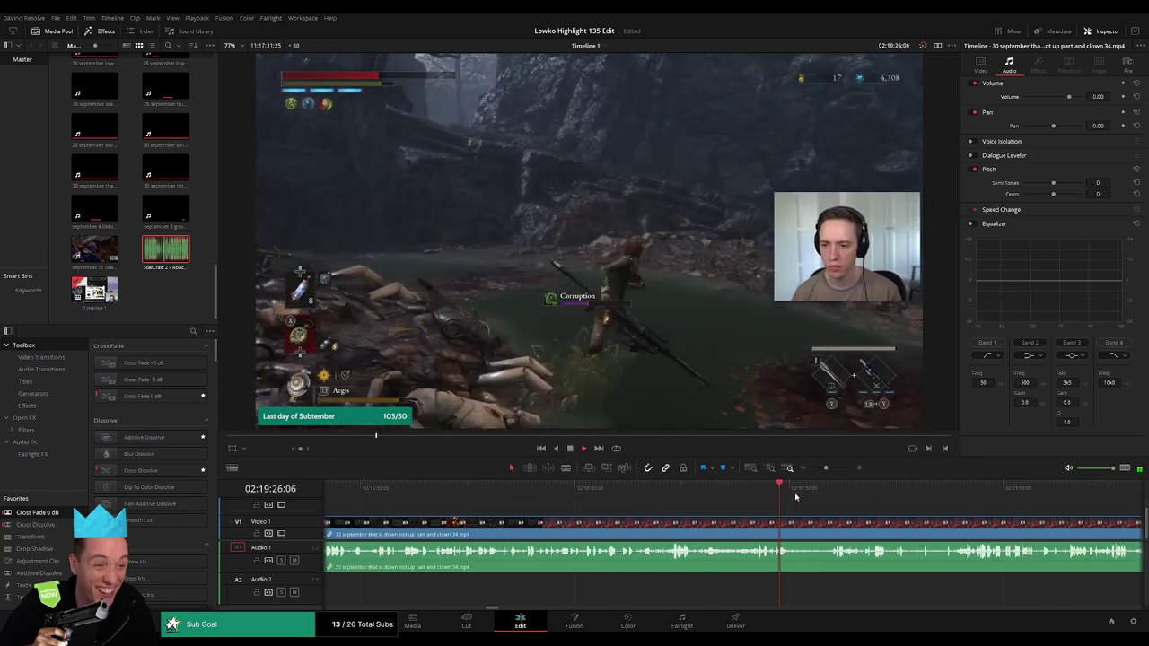
click(677, 504)
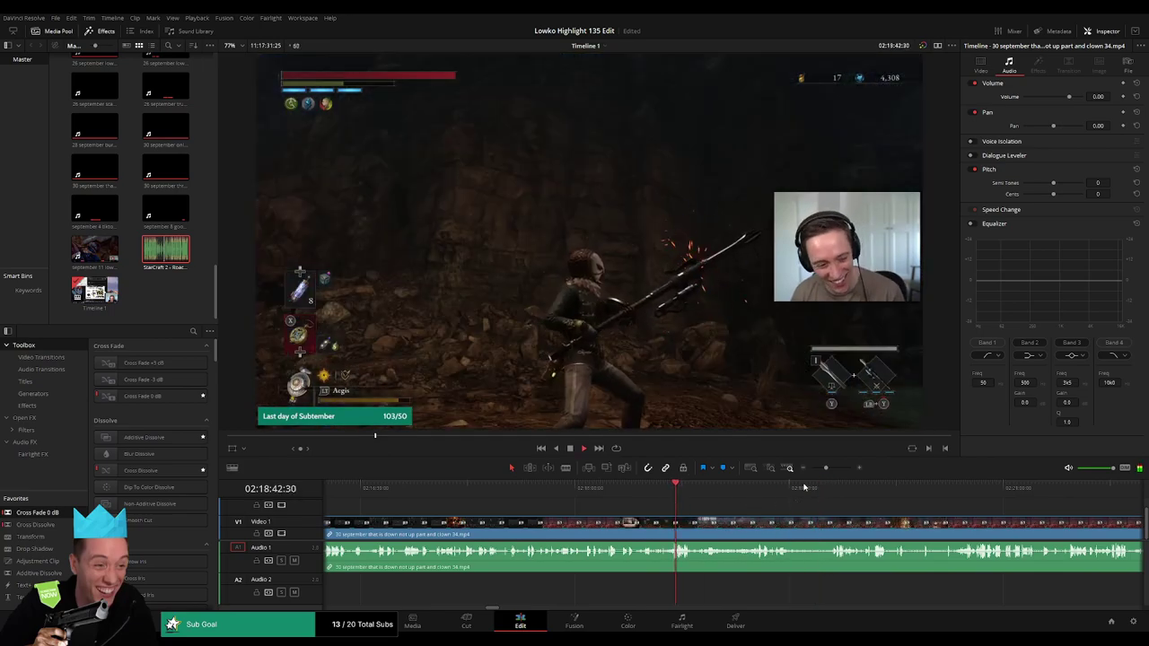
click(827, 467)
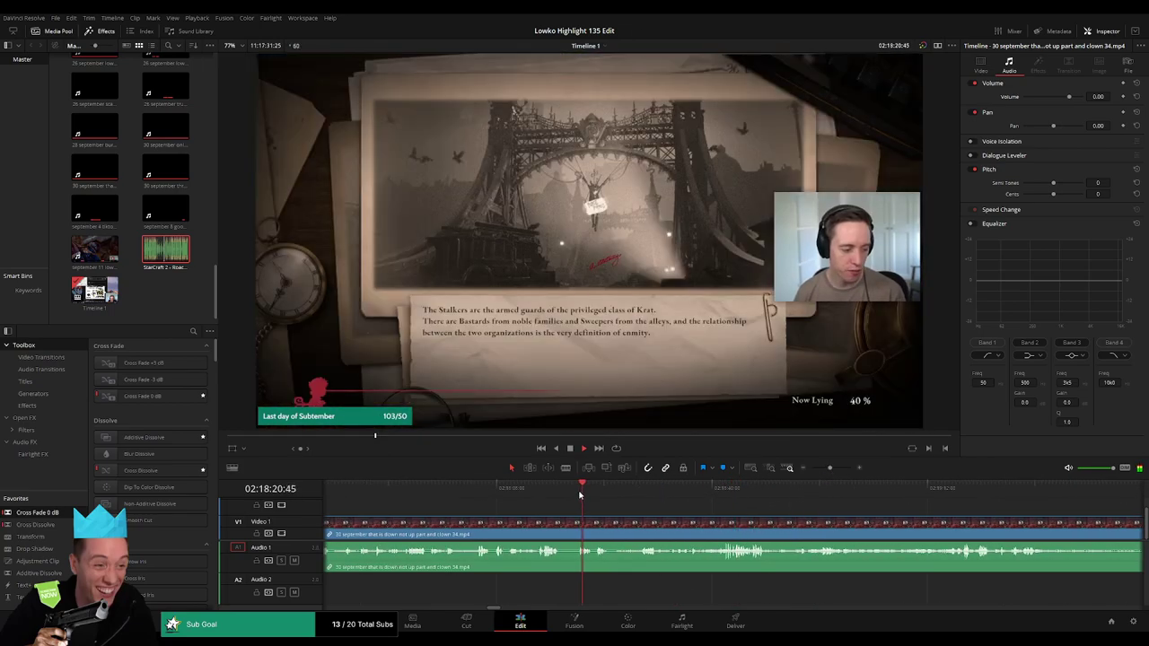
click(641, 491)
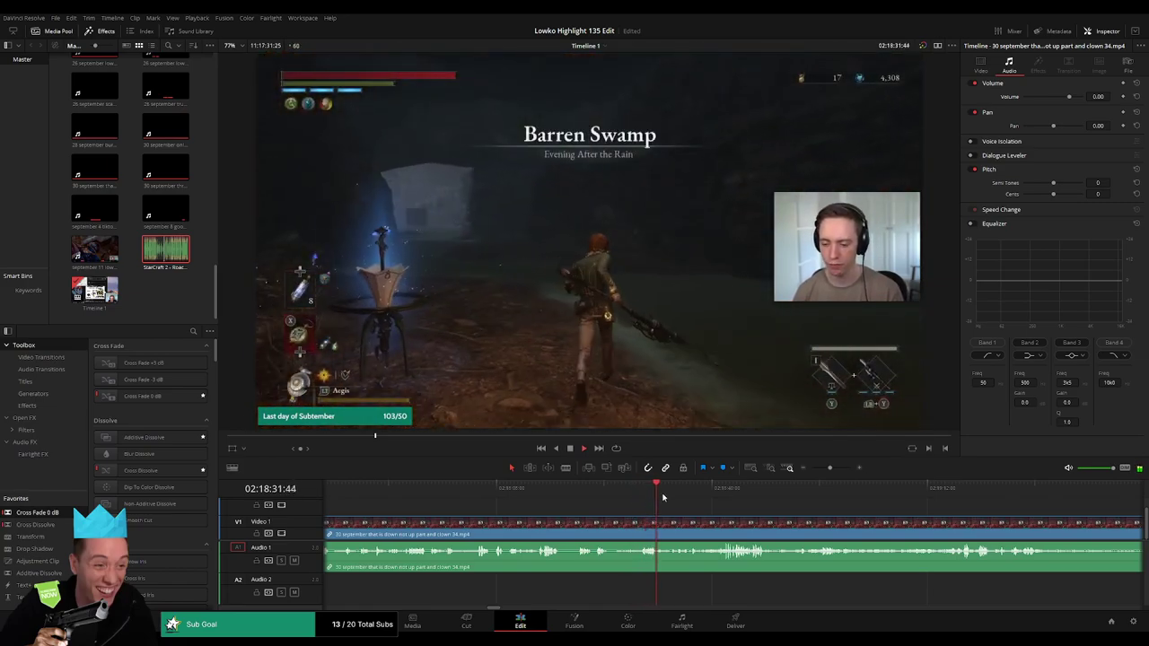
click(681, 493)
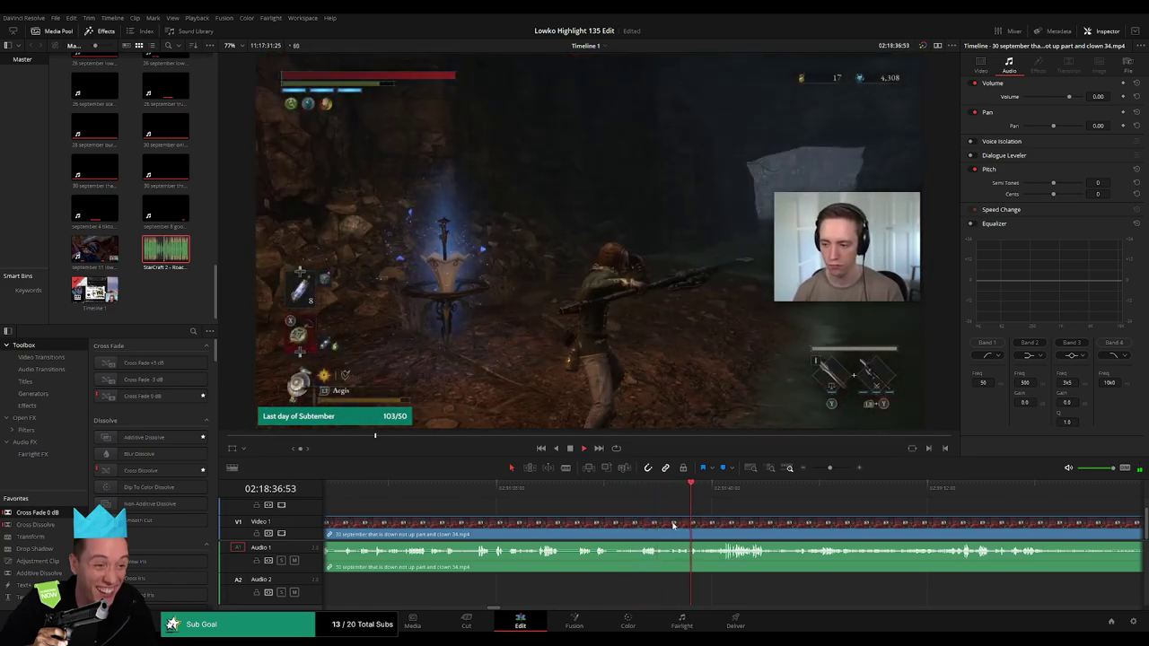
Split the clip at the Barren Swamp moment and ripple-delete the earlier part.
key(b)
click(669, 525)
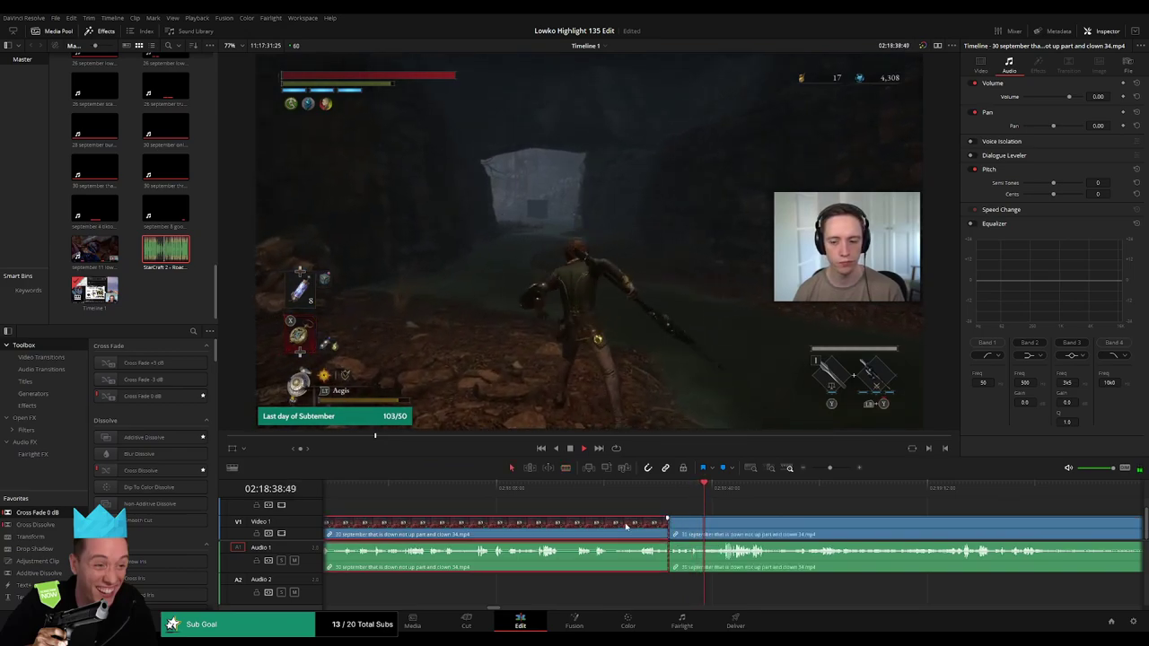
key(Delete)
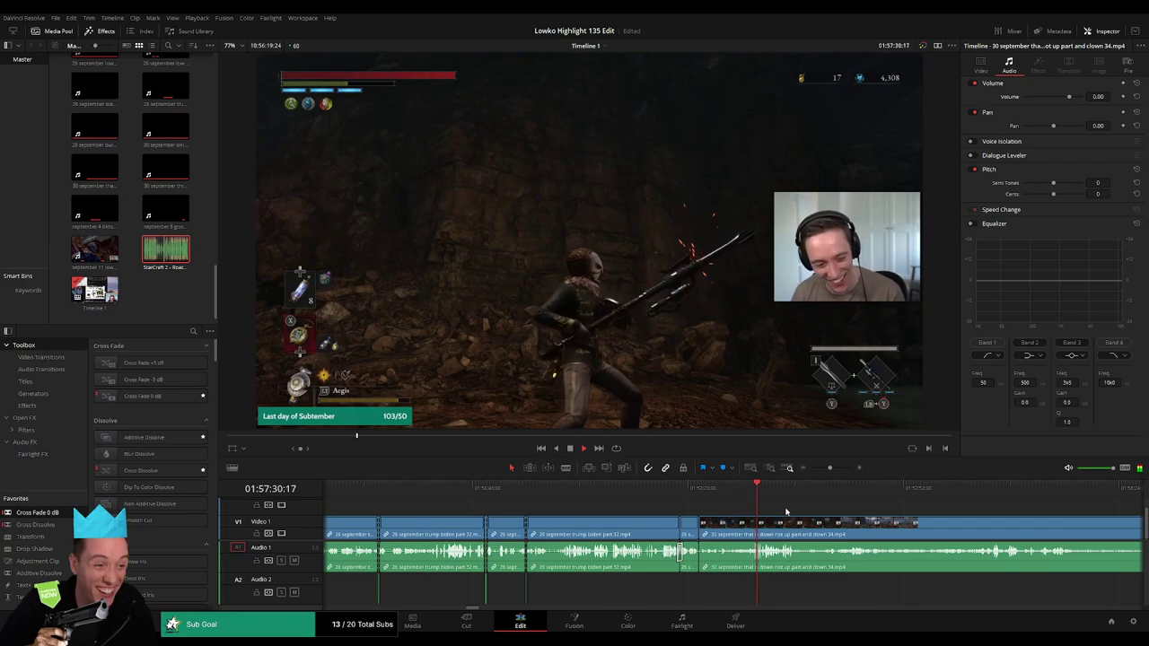
key(space)
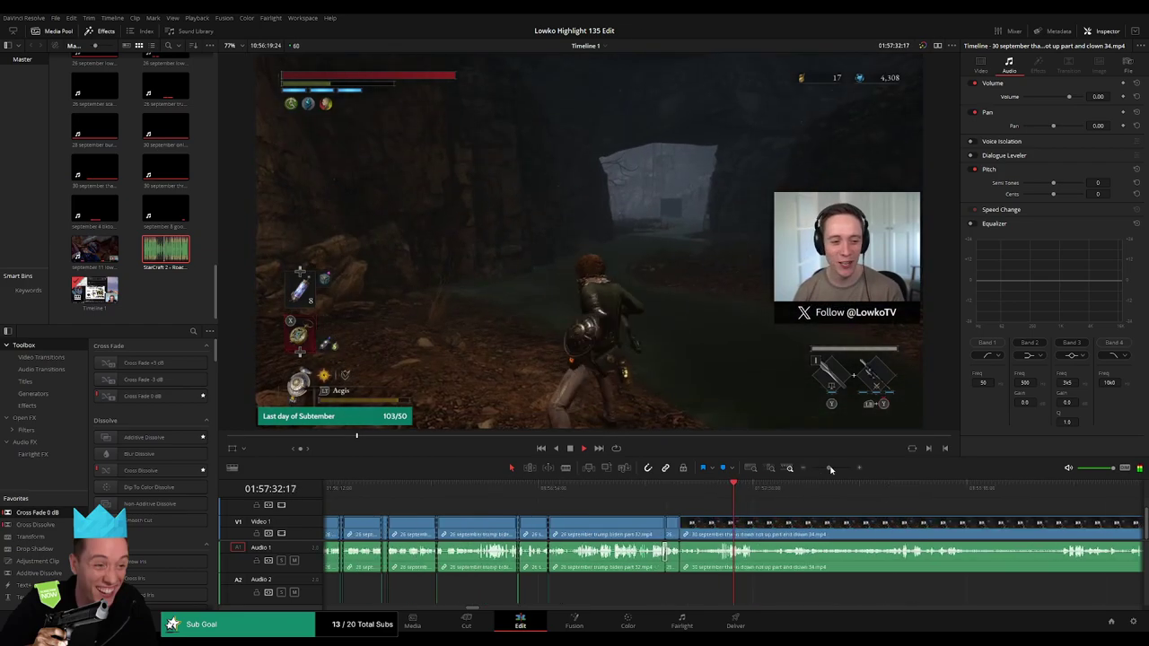
Blade the gameplay clip at 01:57:36 and again a little later.
scroll(724, 527, up, 2)
scroll(640, 519, right, 2)
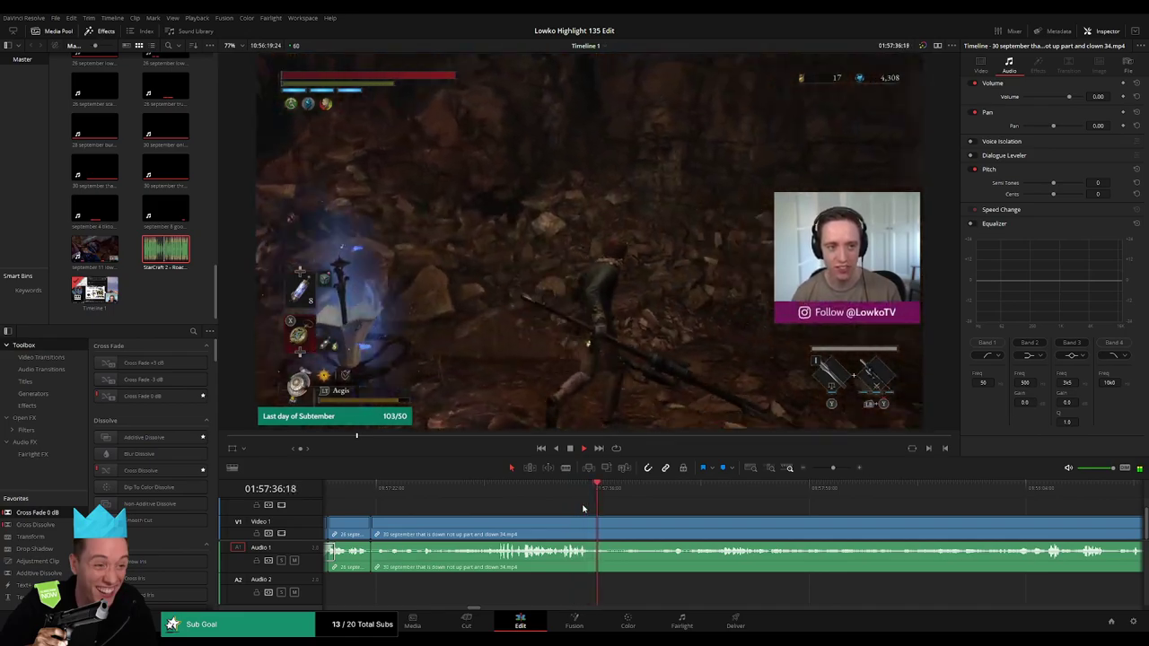
click(726, 488)
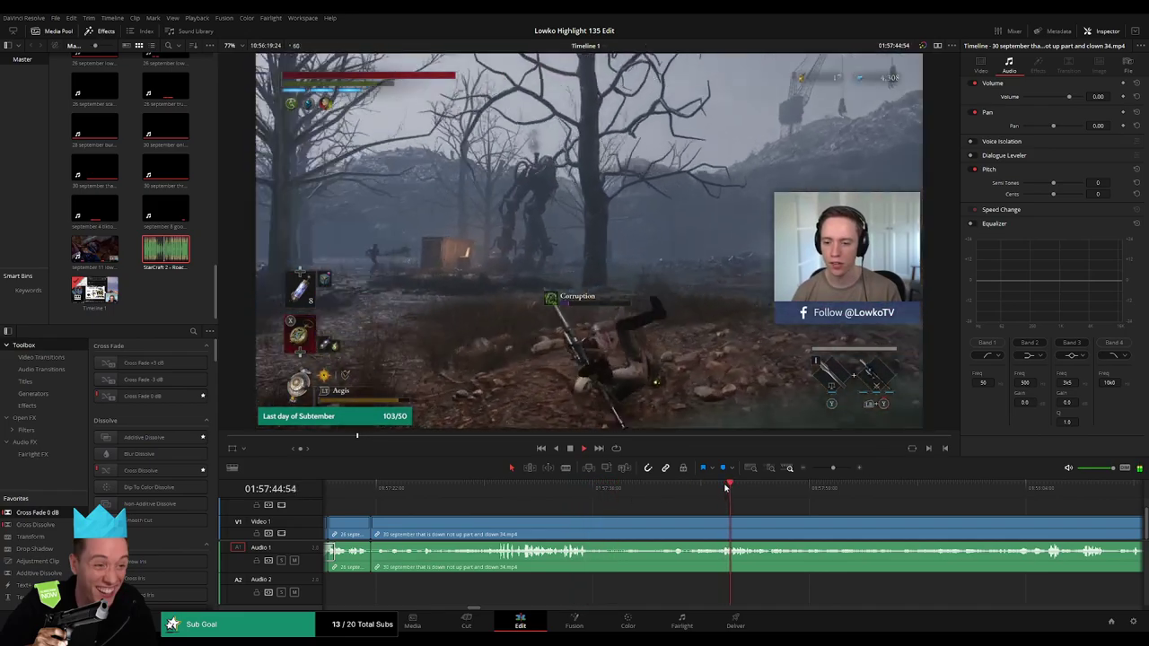
key(b)
click(595, 525)
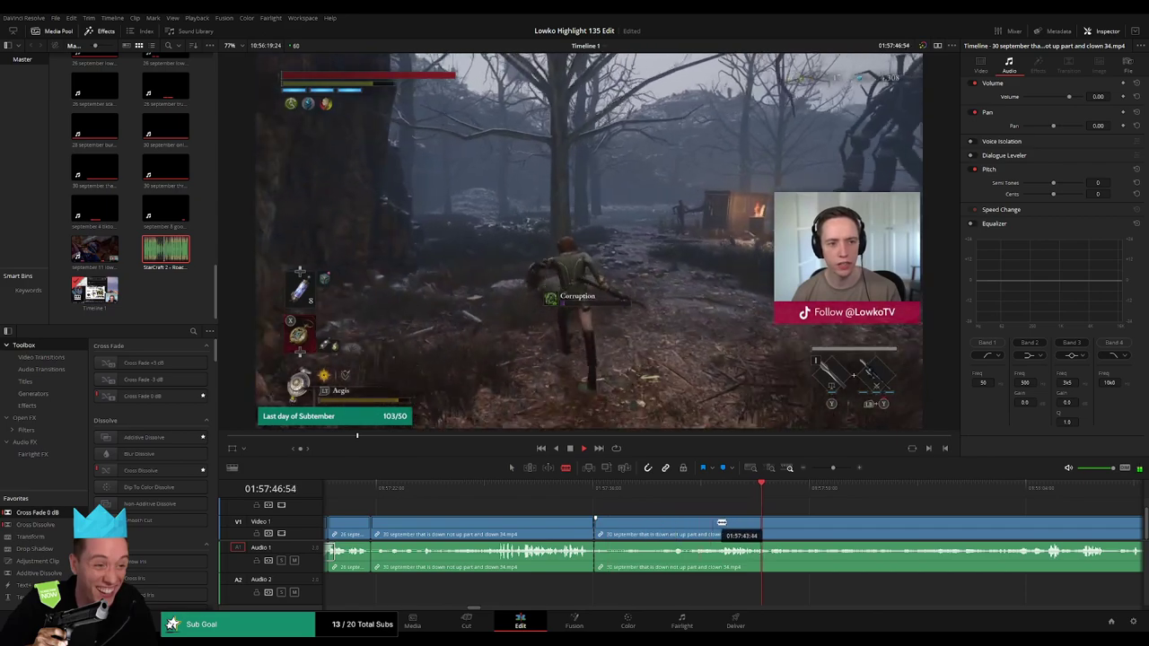
key(a)
click(653, 487)
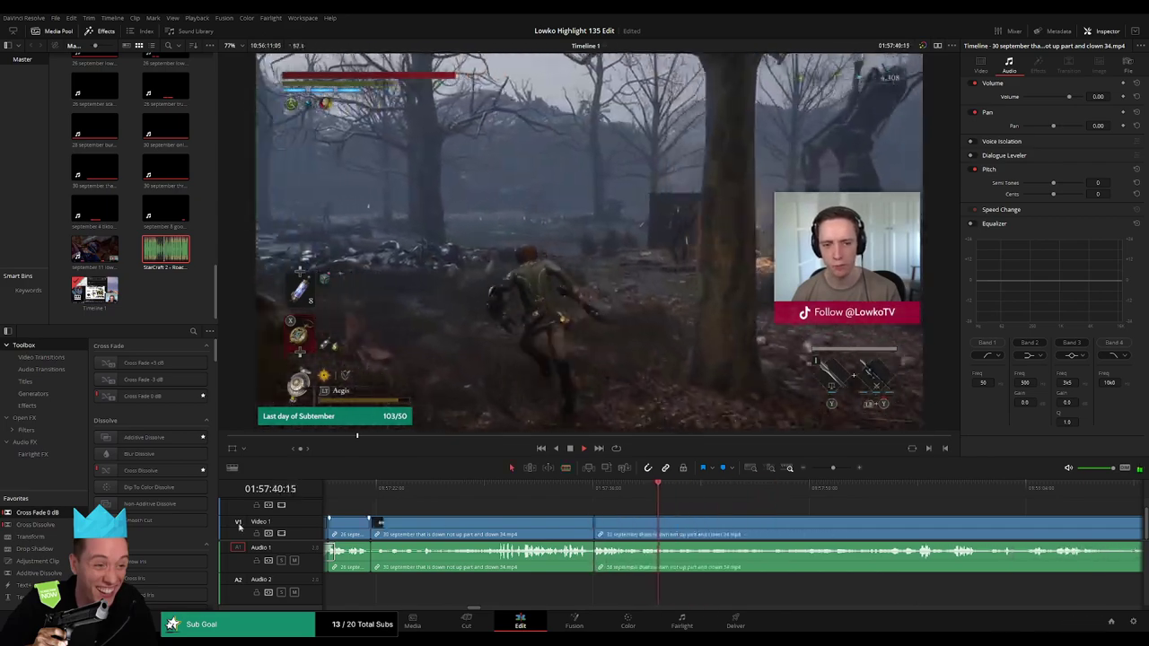
key(b)
click(673, 539)
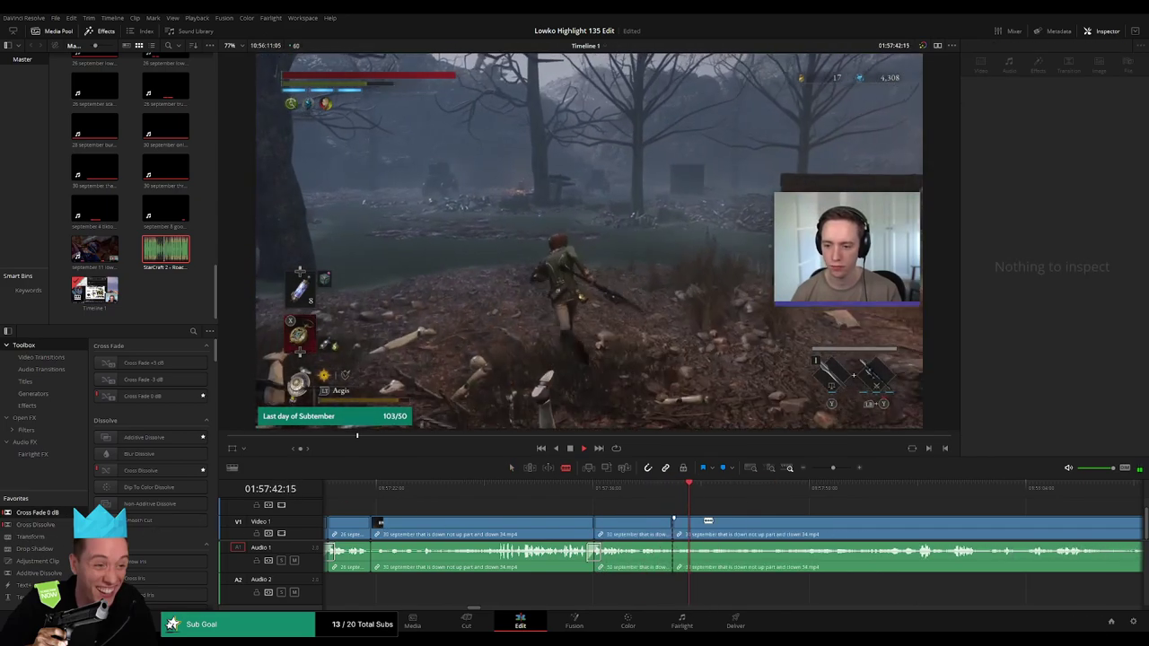
Cut the clip at a later point and ripple-delete the dull section back to the earlier cut.
click(897, 488)
scroll(662, 508, right, 3)
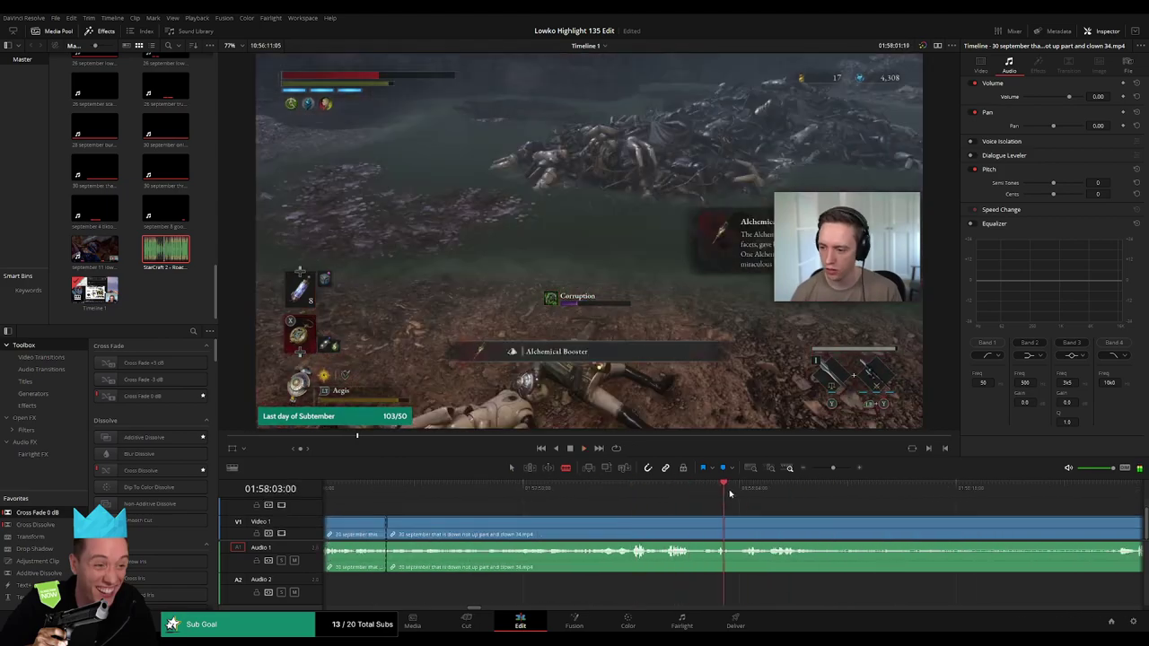
click(764, 504)
scroll(836, 485, down, 2)
click(804, 490)
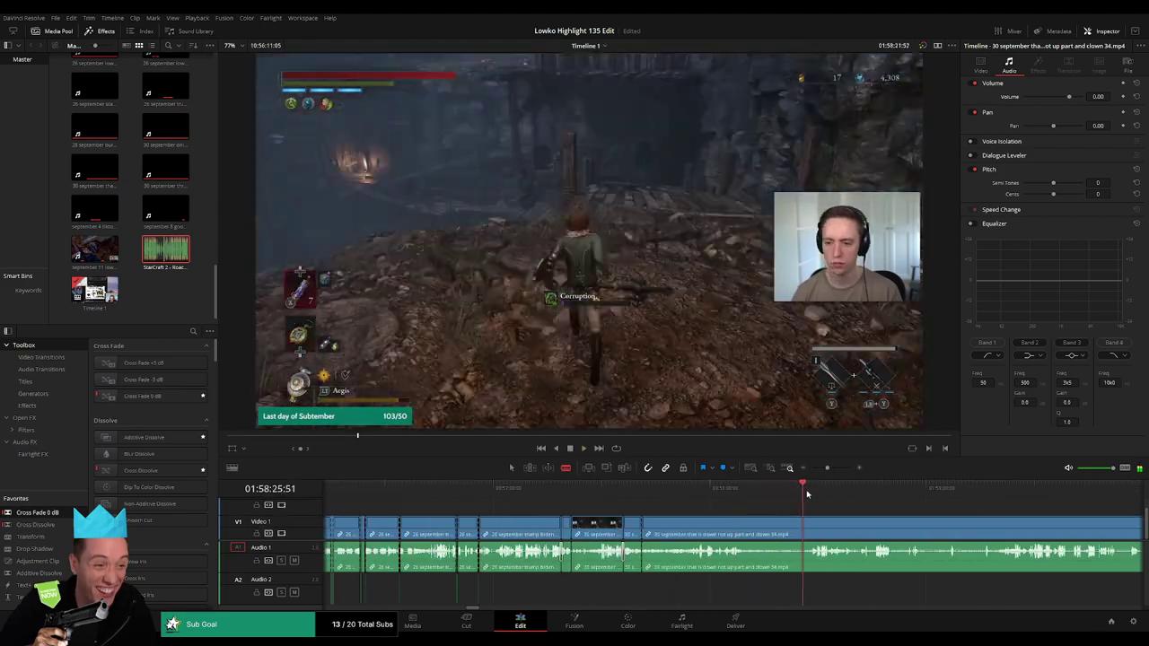
scroll(820, 493, right, 2)
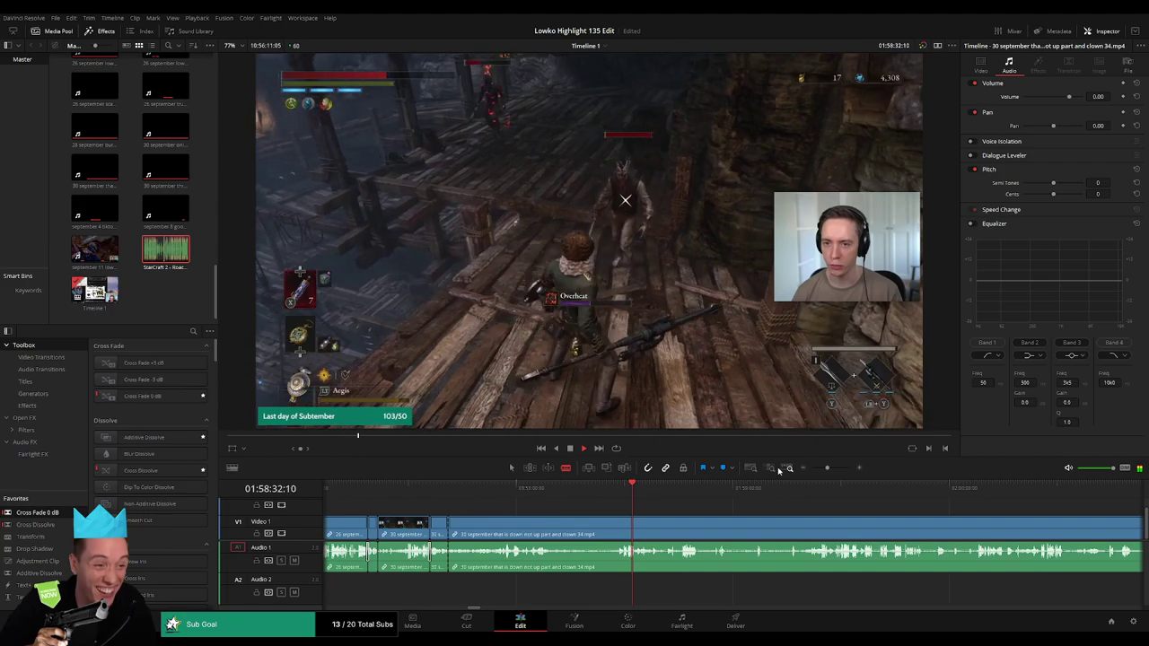
scroll(780, 485, up, 2)
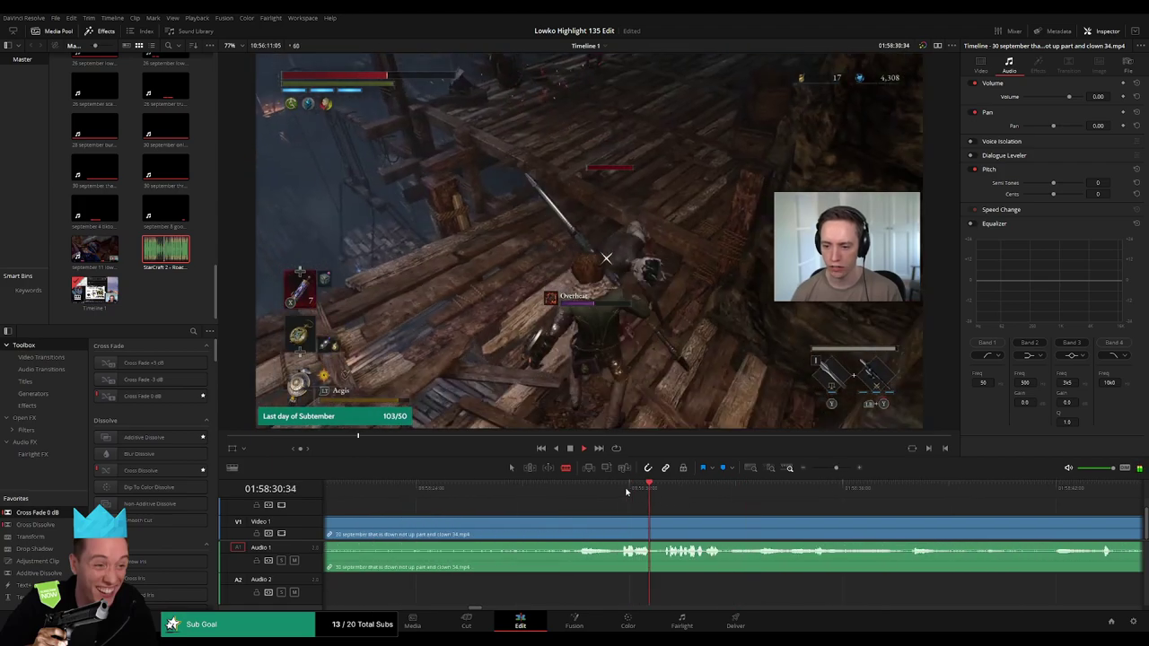
click(539, 525)
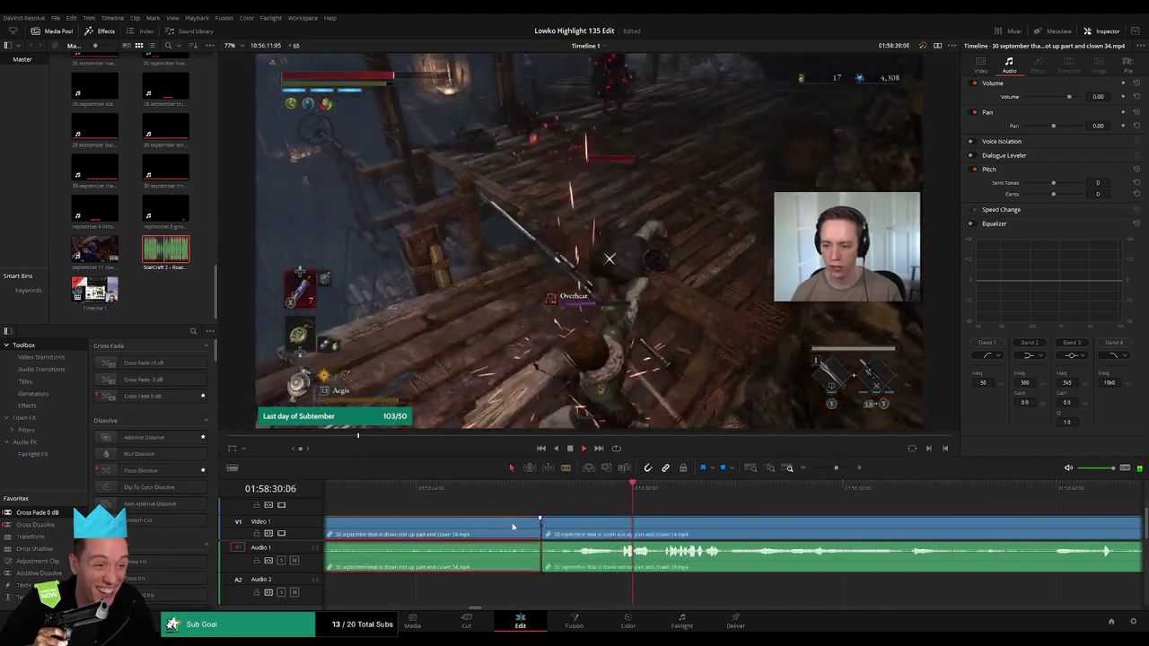
key(Up)
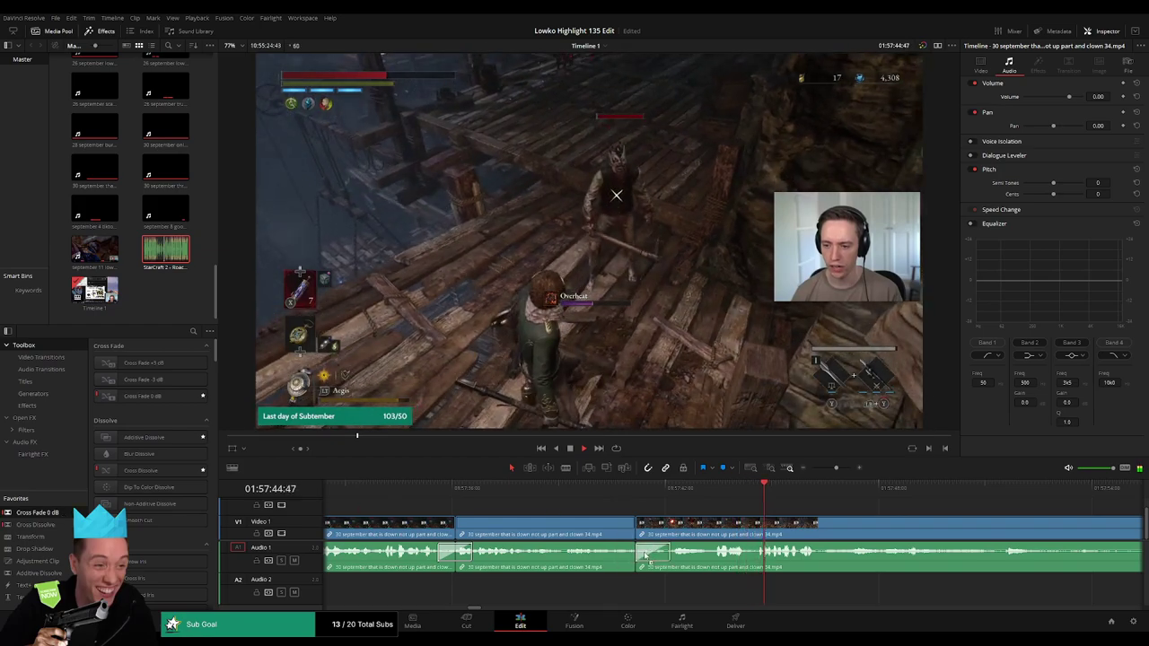
key(Delete)
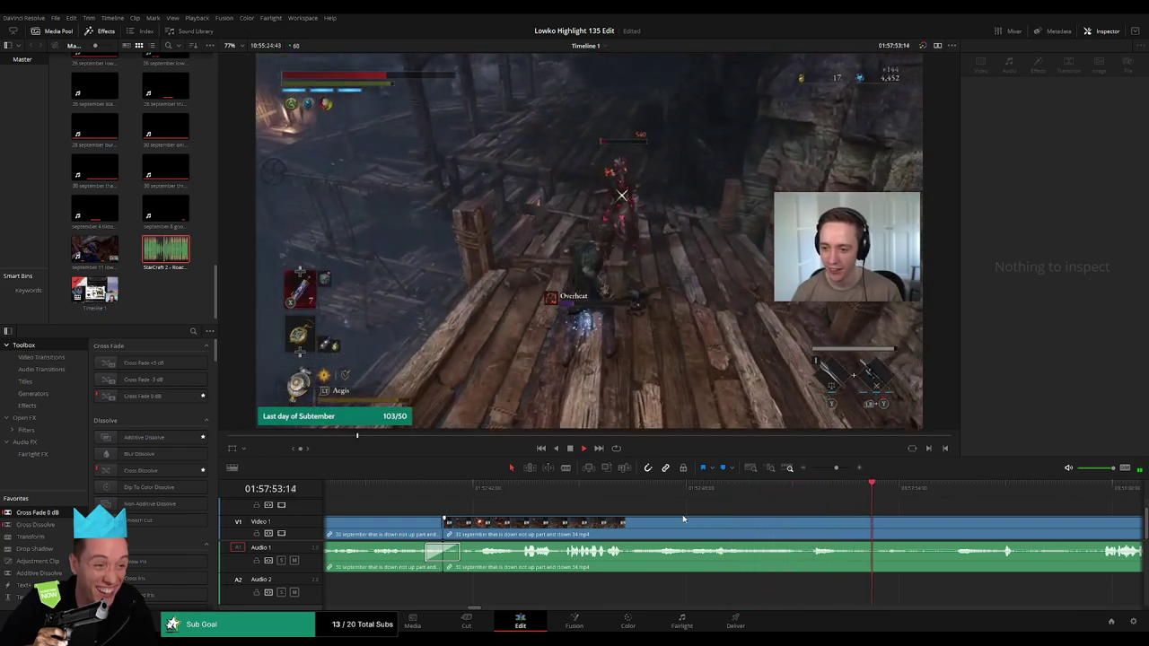
click(904, 523)
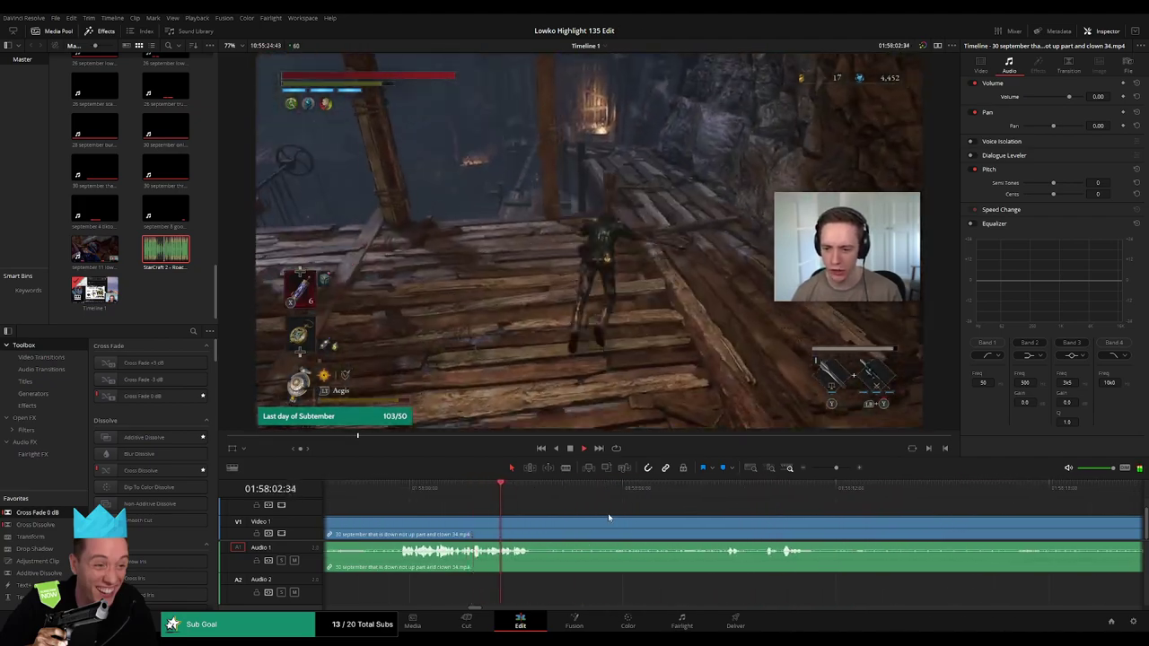
Blade-cut where the dull stretch begins and ripple-delete the piece before the cut.
key(b)
click(544, 534)
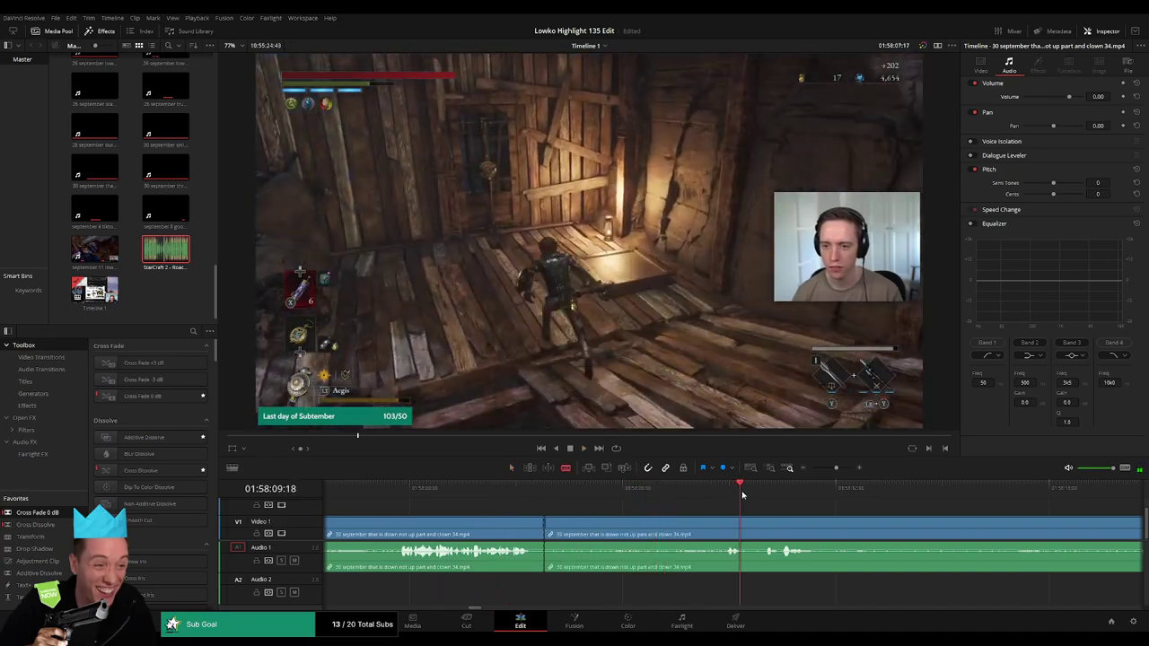
mouse_move(822, 489)
mouse_down()
mouse_move(840, 492)
mouse_move(709, 491)
mouse_up()
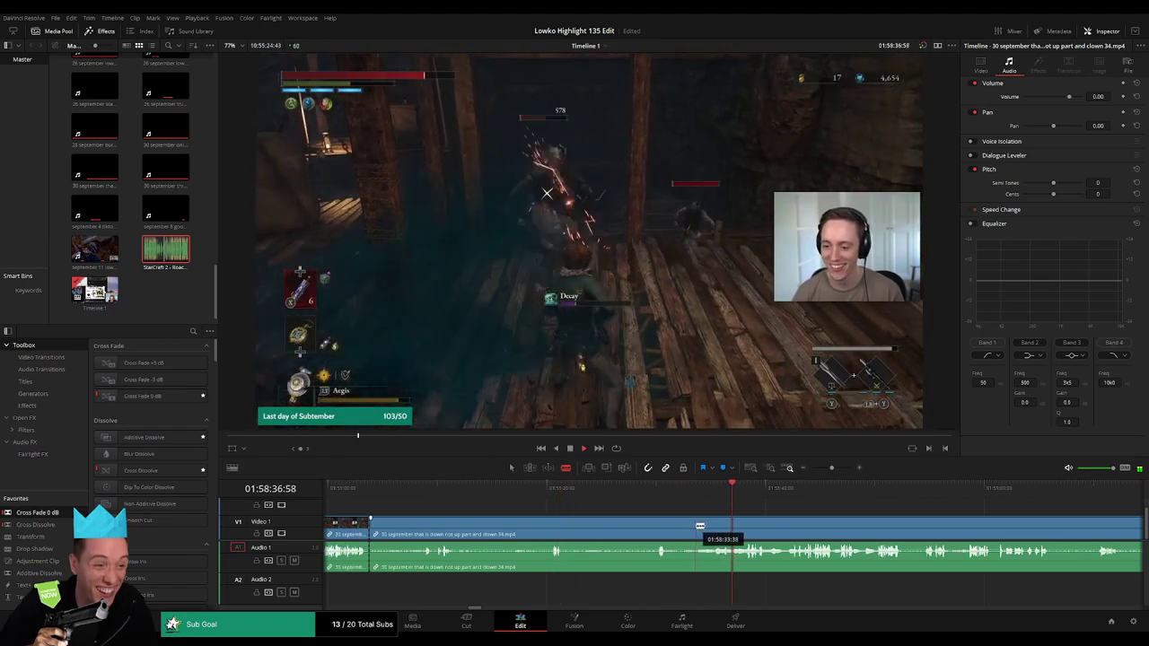
click(666, 495)
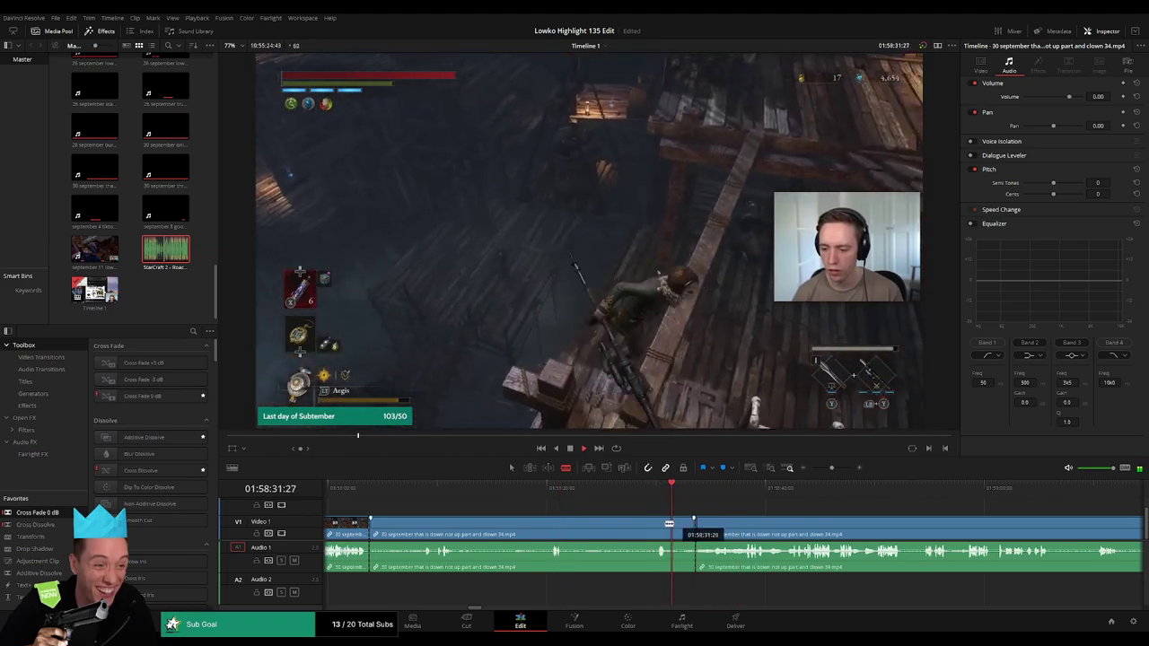
key(a)
click(630, 528)
key(Delete)
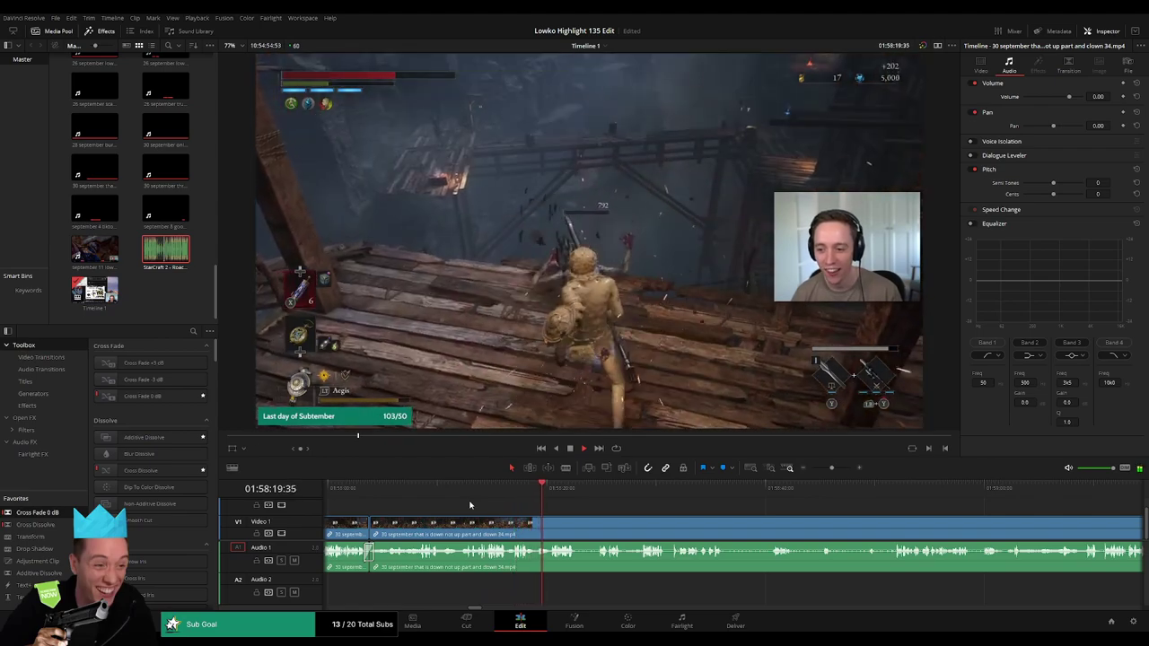
Trim the start of the right-hand piece and select its audio clip.
scroll(691, 493, up, 2)
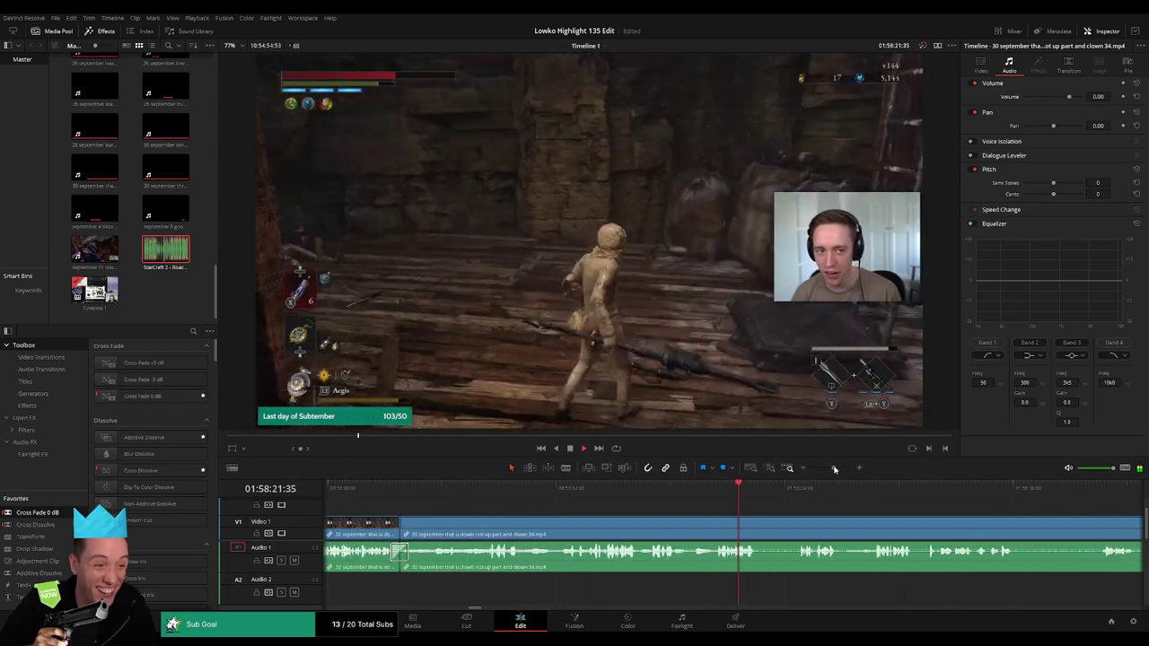
scroll(585, 528, down, 3)
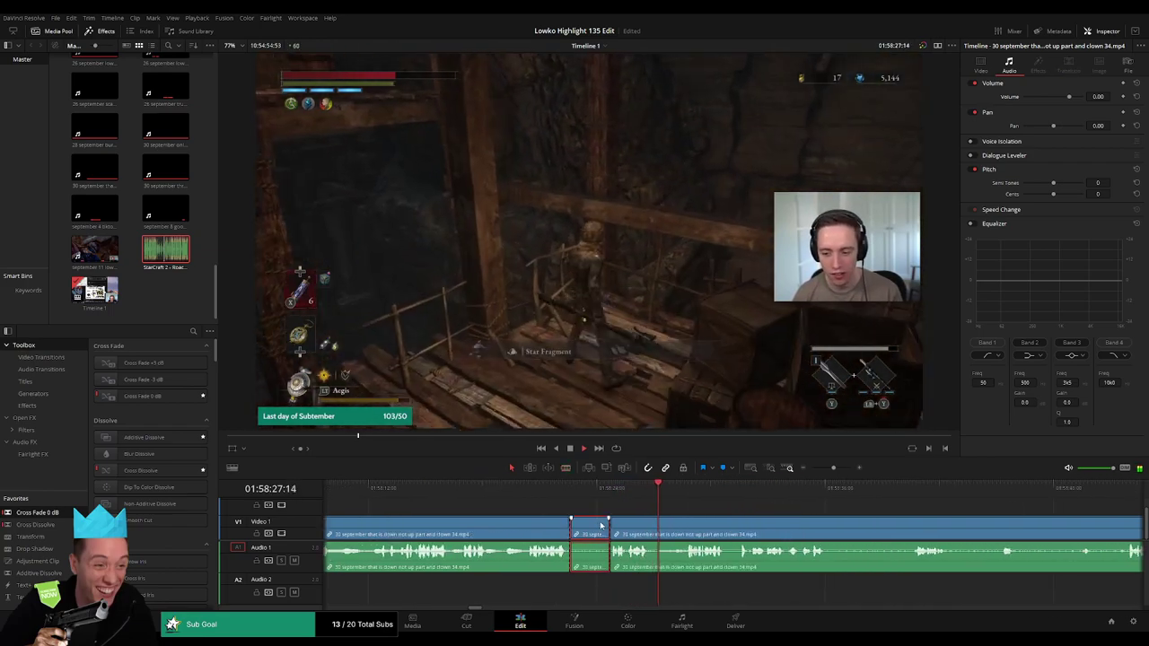
drag(612, 522, 601, 525)
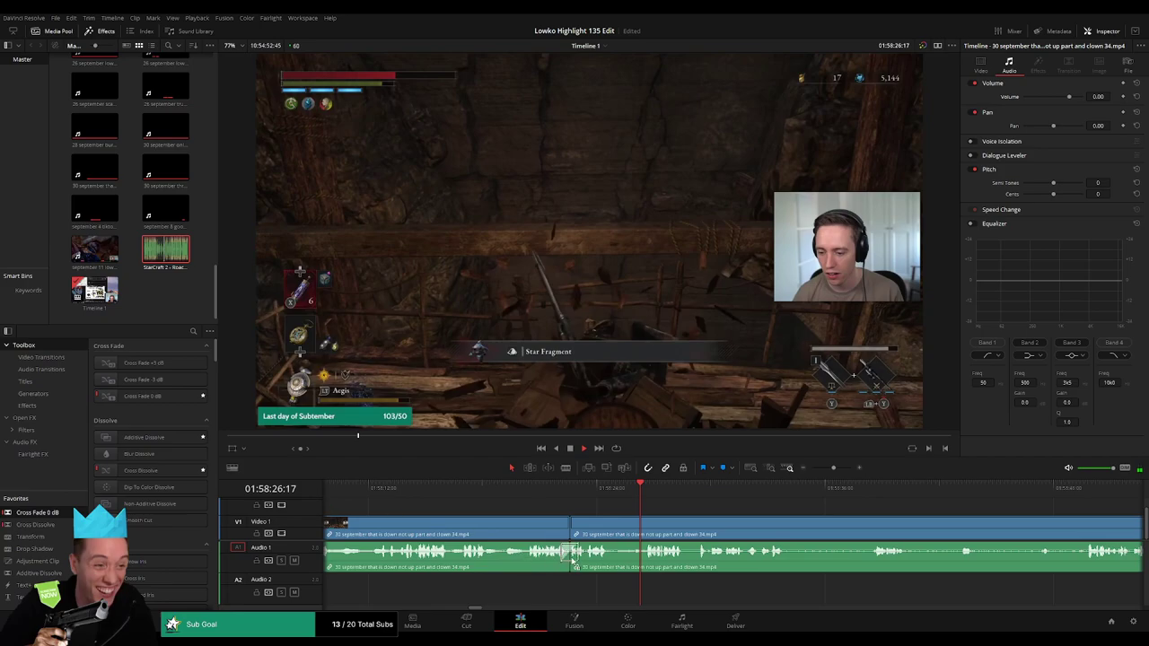
scroll(601, 518, down, 3)
click(554, 491)
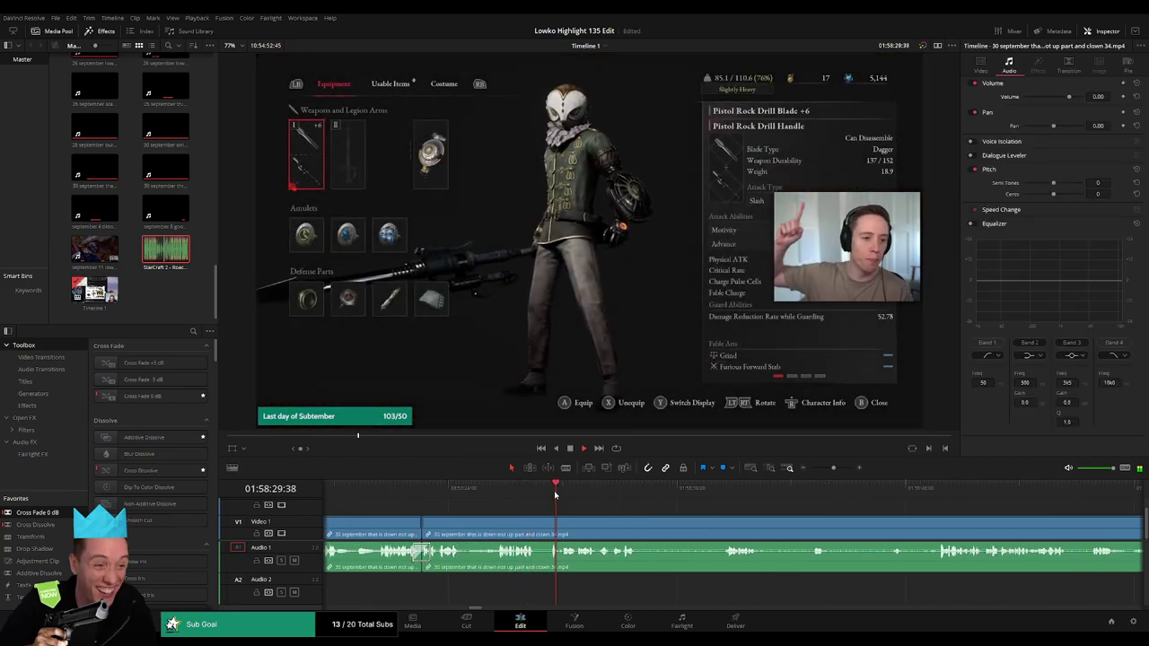
scroll(601, 508, down, 3)
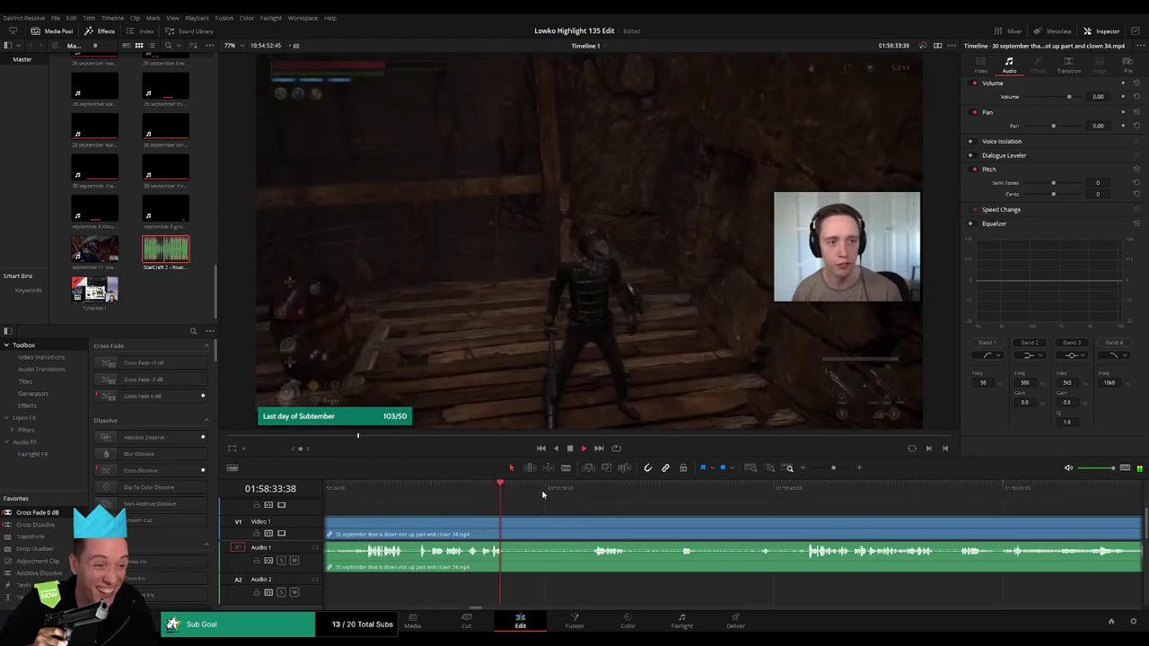
Cut both tracks at 01:58:34 and trim the clip's edge shorter.
key(b)
click(509, 530)
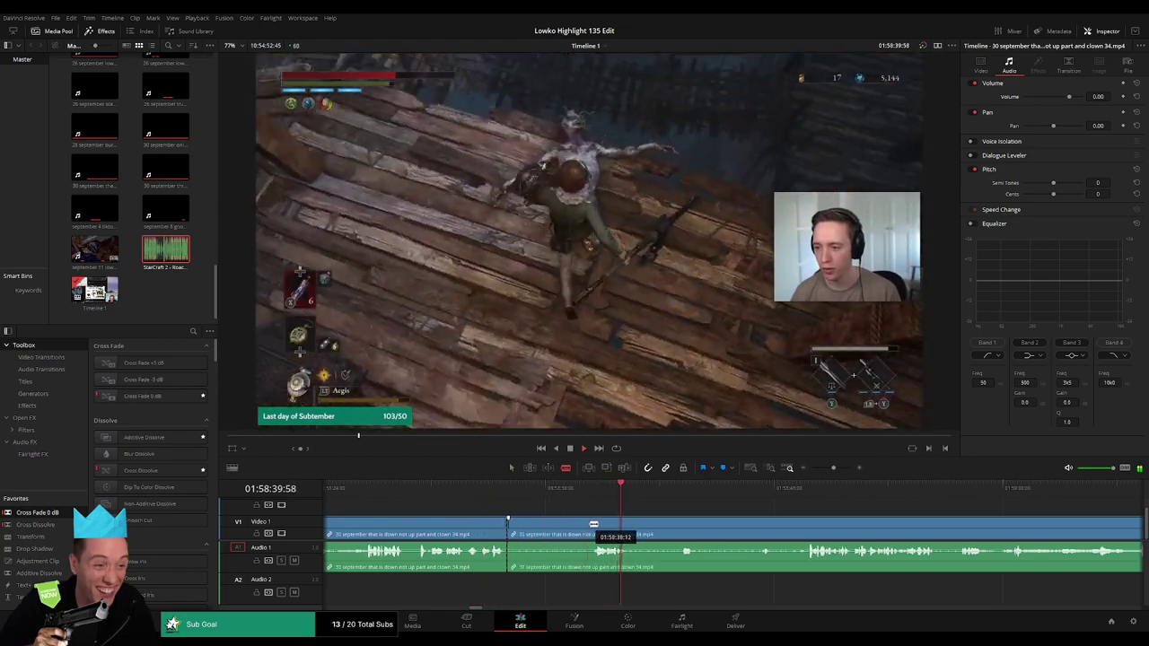
key(a)
click(558, 489)
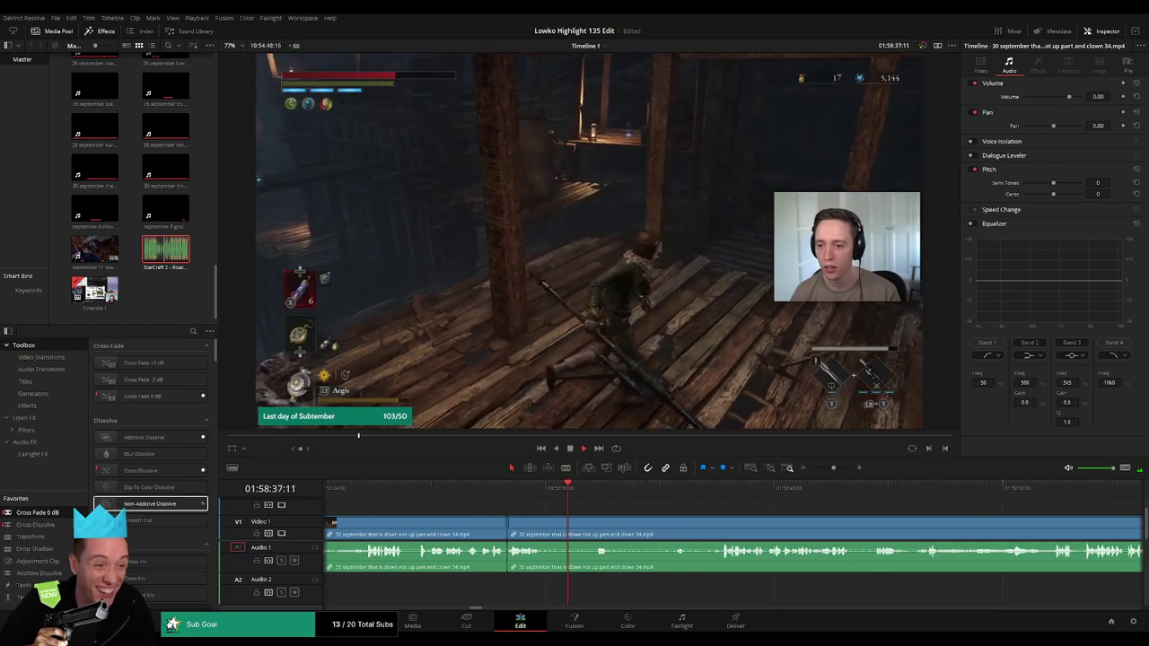
mouse_move(571, 531)
mouse_down()
mouse_move(551, 525)
mouse_move(608, 505)
mouse_up()
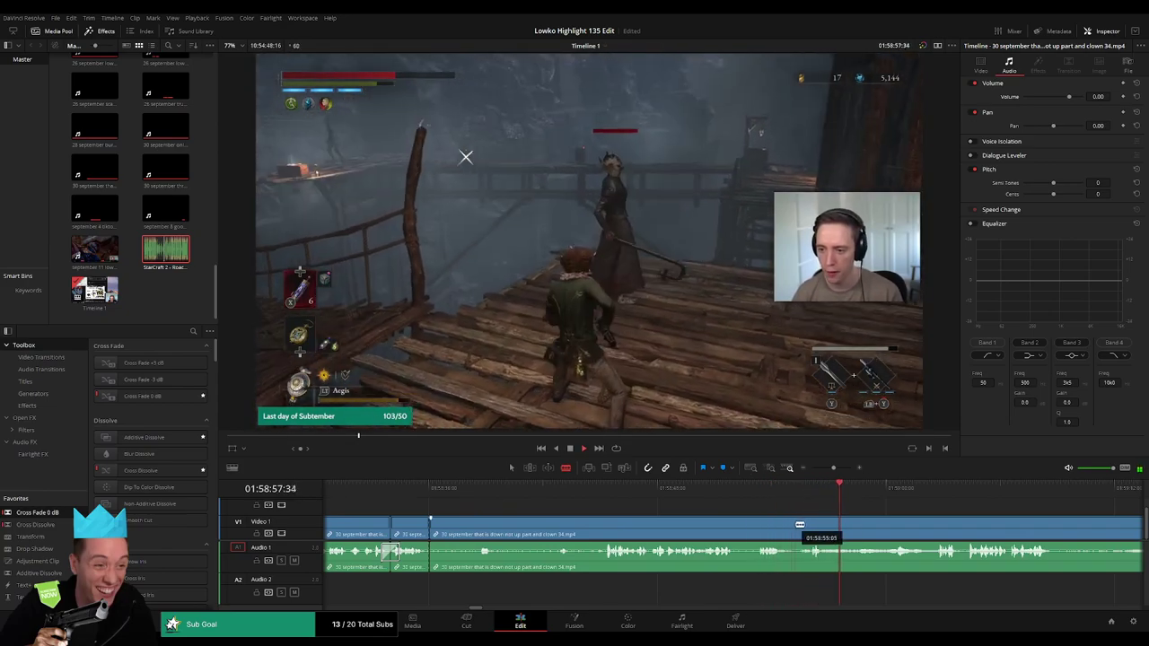
Ripple-delete the dull piece and add a Cross Fade 0 dB at the audio cut.
click(794, 528)
key(a)
key(BackSpace)
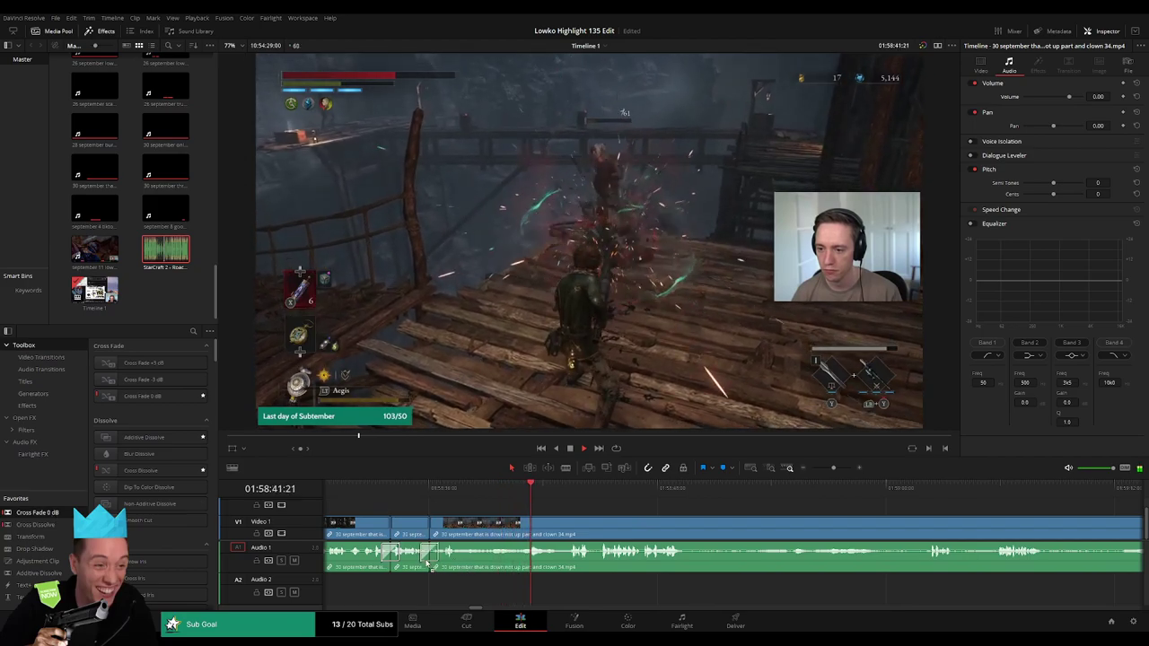
drag(67, 518, 453, 559)
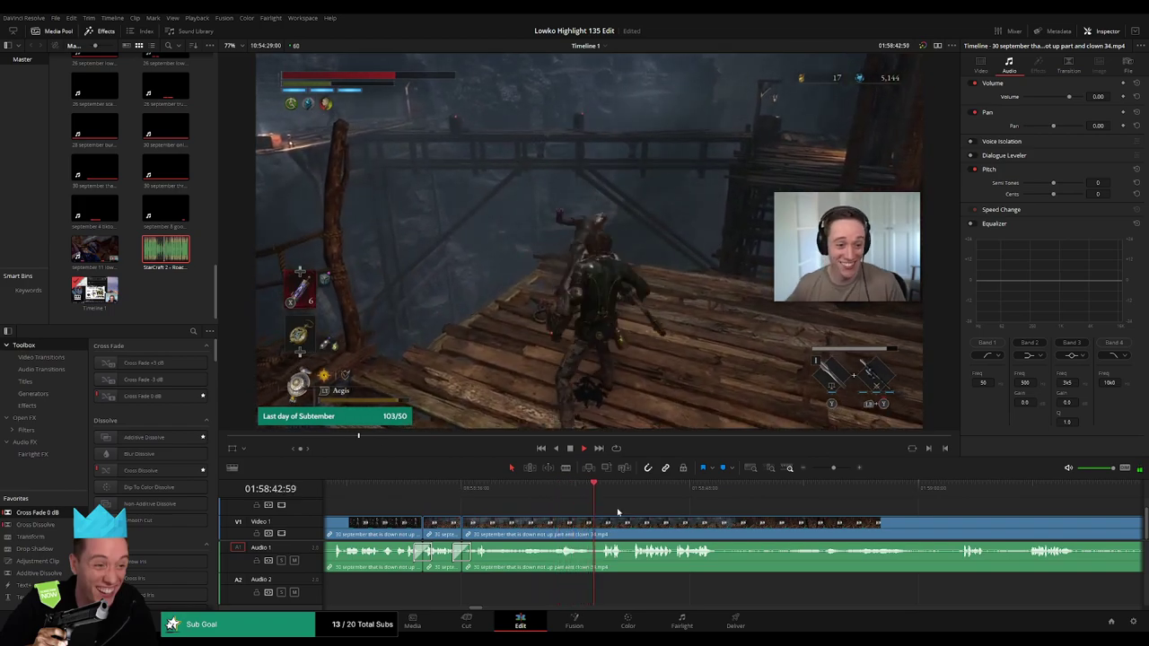
scroll(575, 514, right, 3)
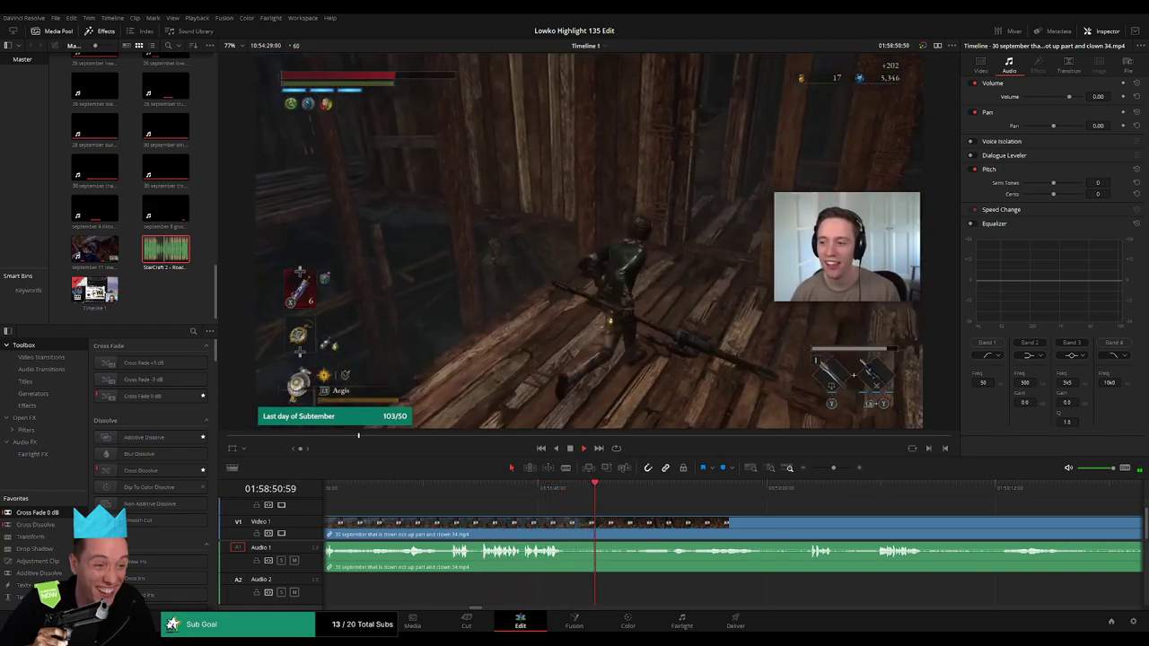
Blade-cut the clip at the current moment and skim ahead through the footage.
key(b)
click(575, 530)
click(790, 487)
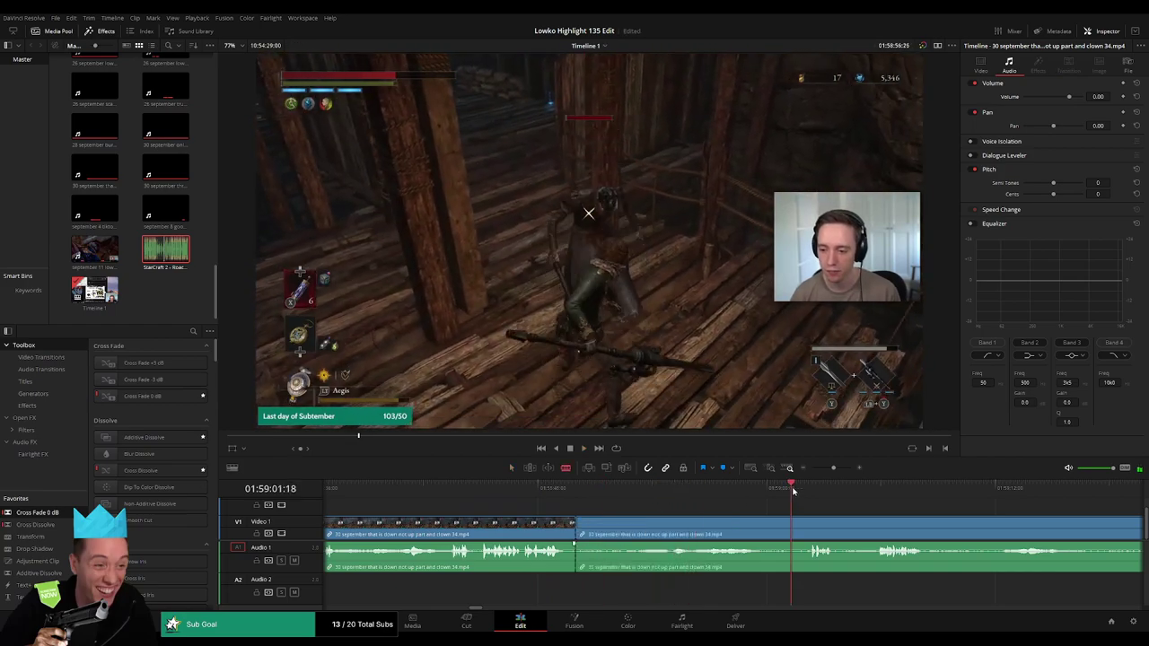
scroll(719, 506, right, 3)
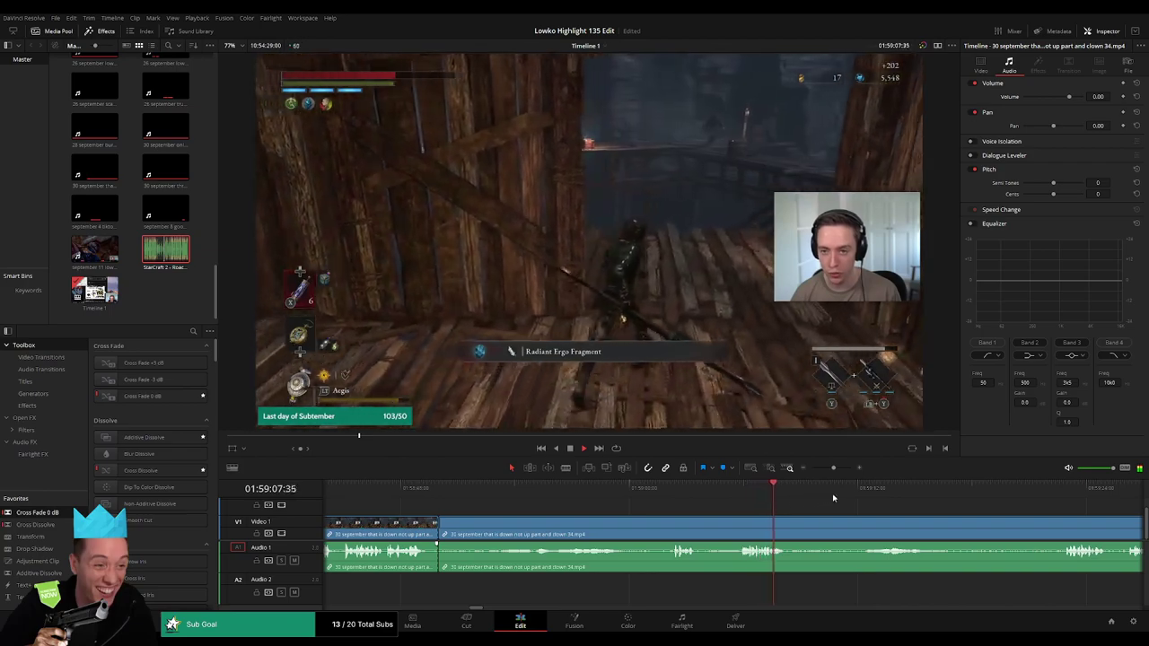
click(1038, 497)
scroll(1040, 499, right, 8)
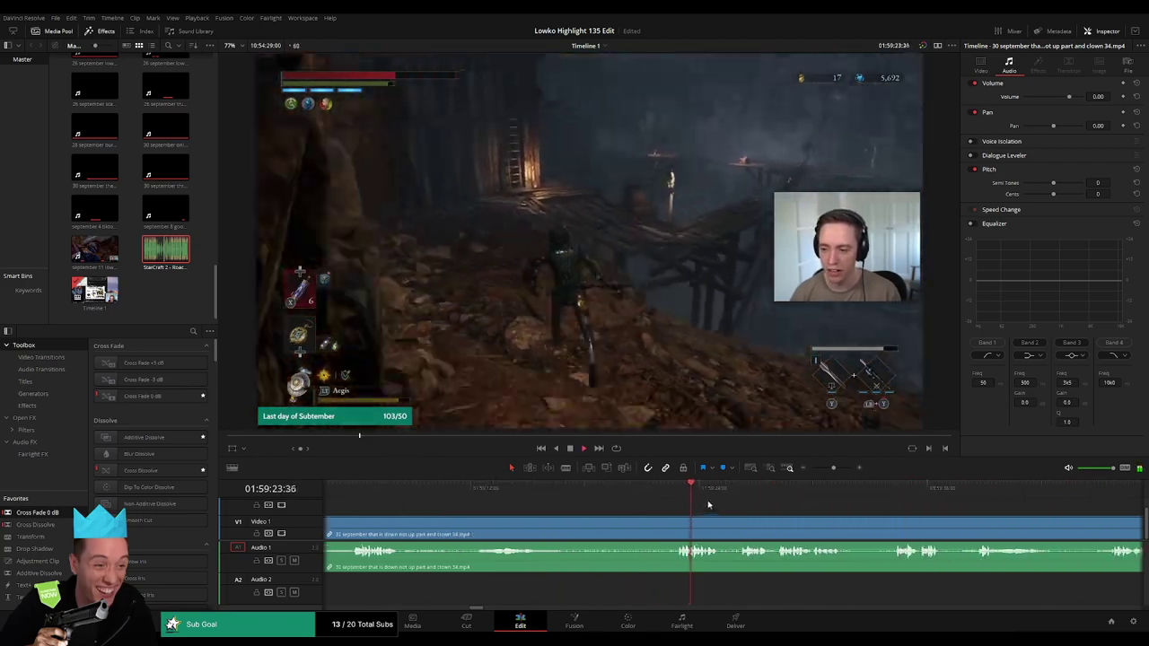
click(739, 493)
Split the gameplay clip and ripple-delete the dull footage before the cut.
key(b)
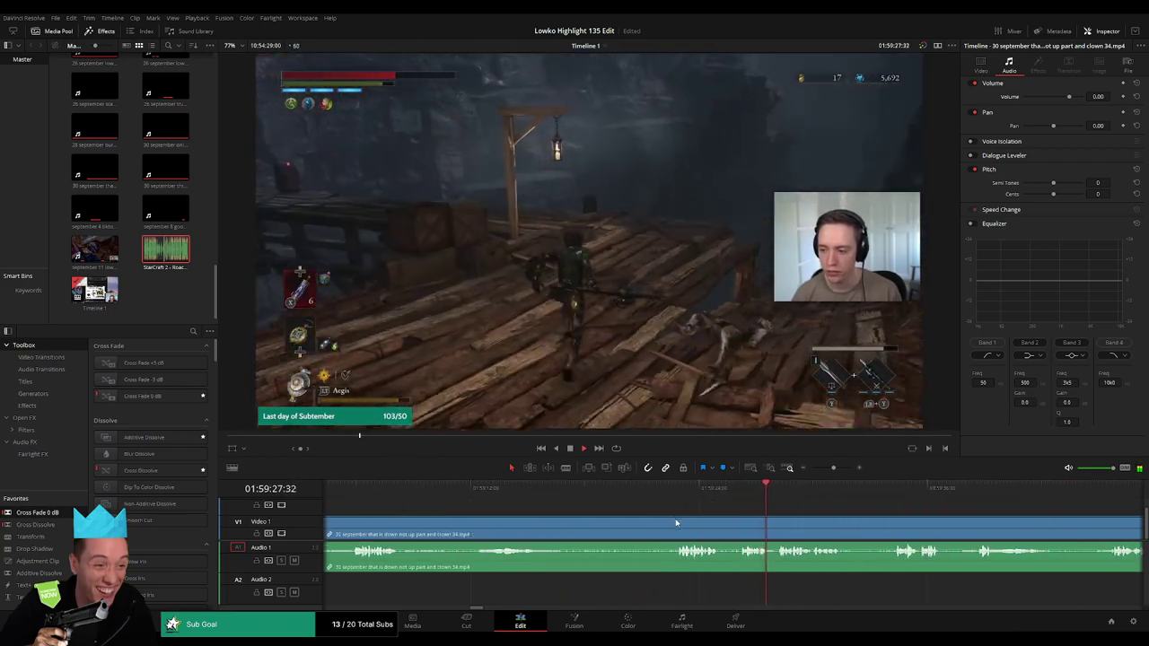
click(676, 525)
key(a)
click(661, 528)
key(Delete)
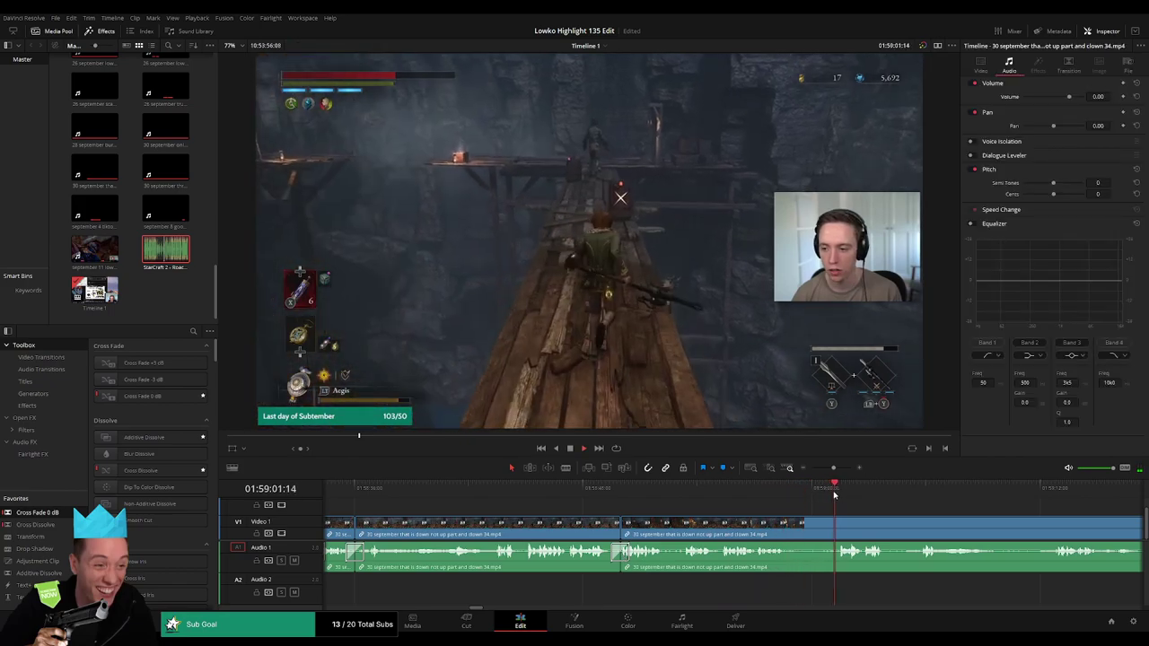
Trim dull footage before the playhead with Ctrl+Shift+[ and split with Ctrl+B.
key(ctrl+shift+[)
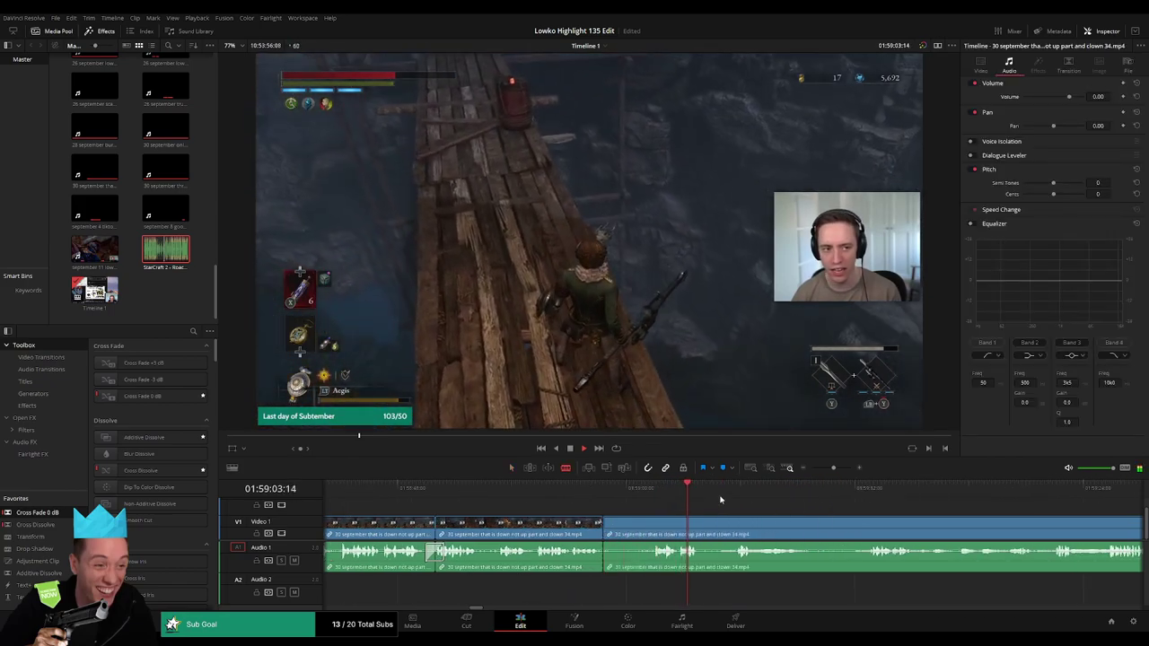
click(751, 492)
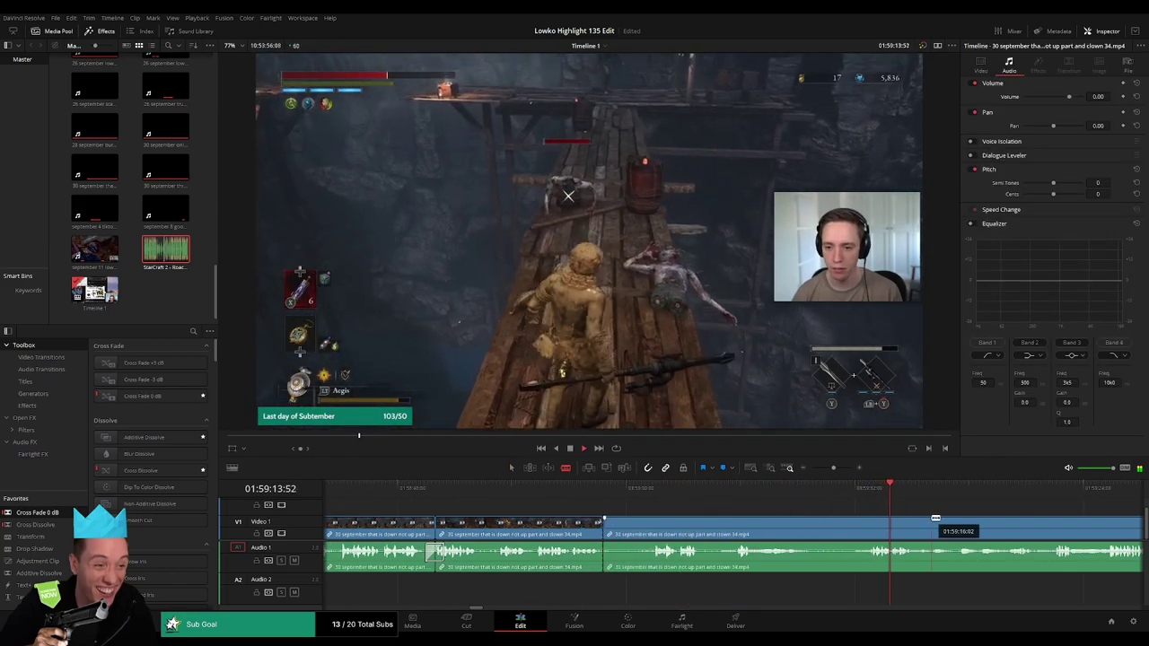
key(ctrl+shift+[)
key(ctrl+shift+[)
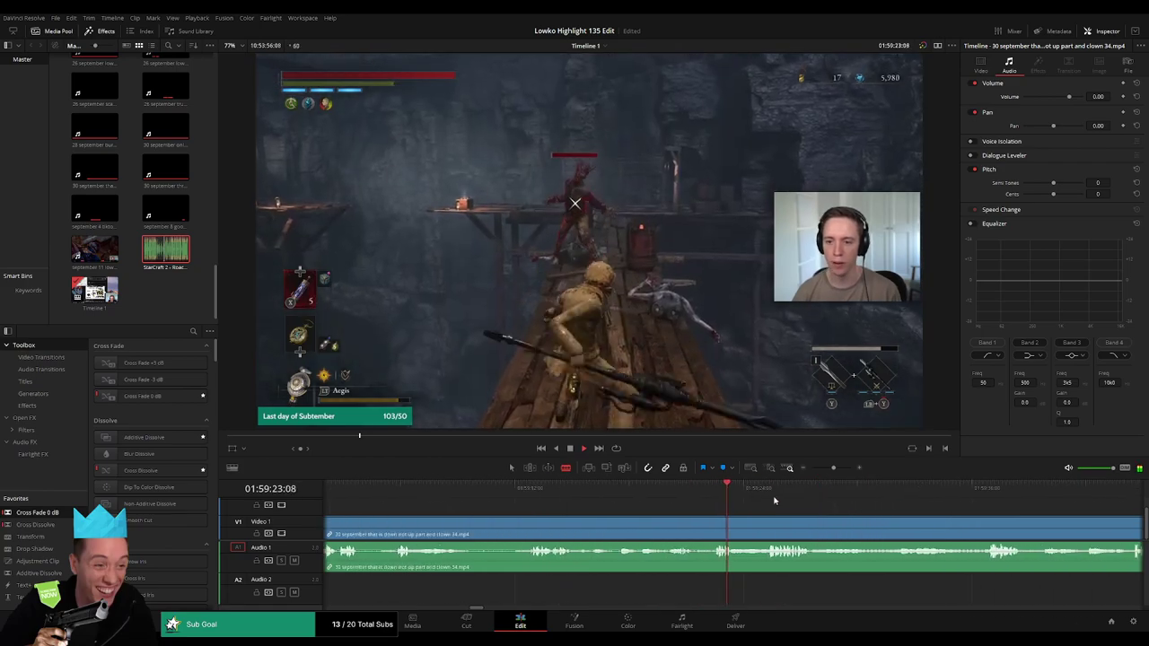
drag(768, 492, 1002, 492)
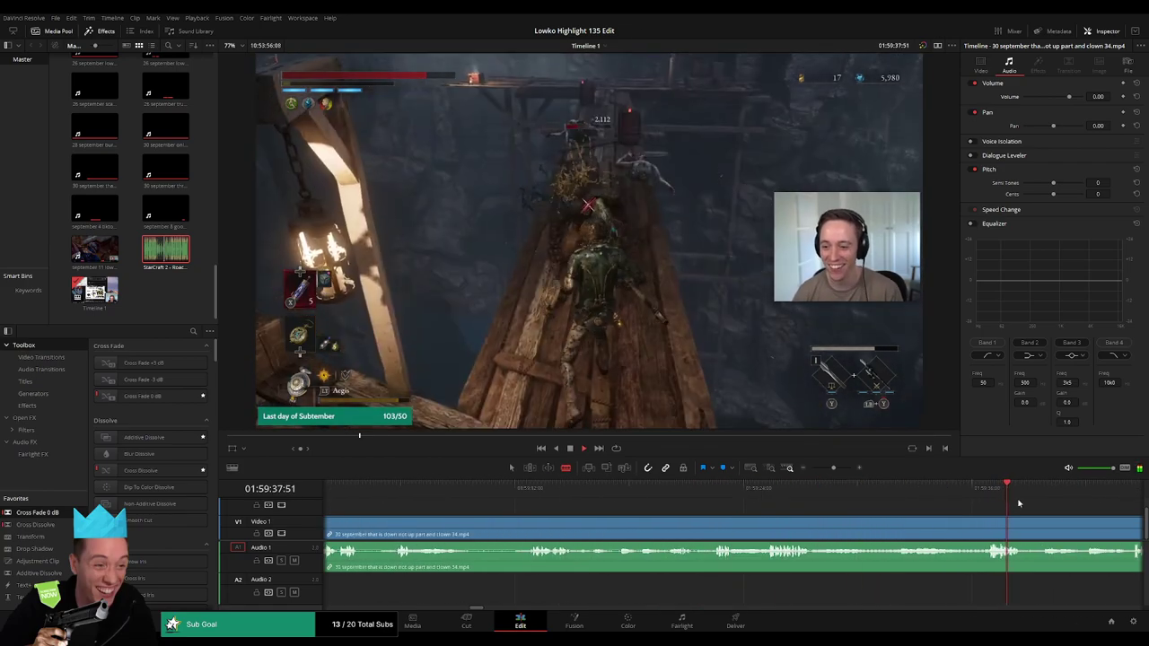
key(ctrl+shift+[)
click(675, 486)
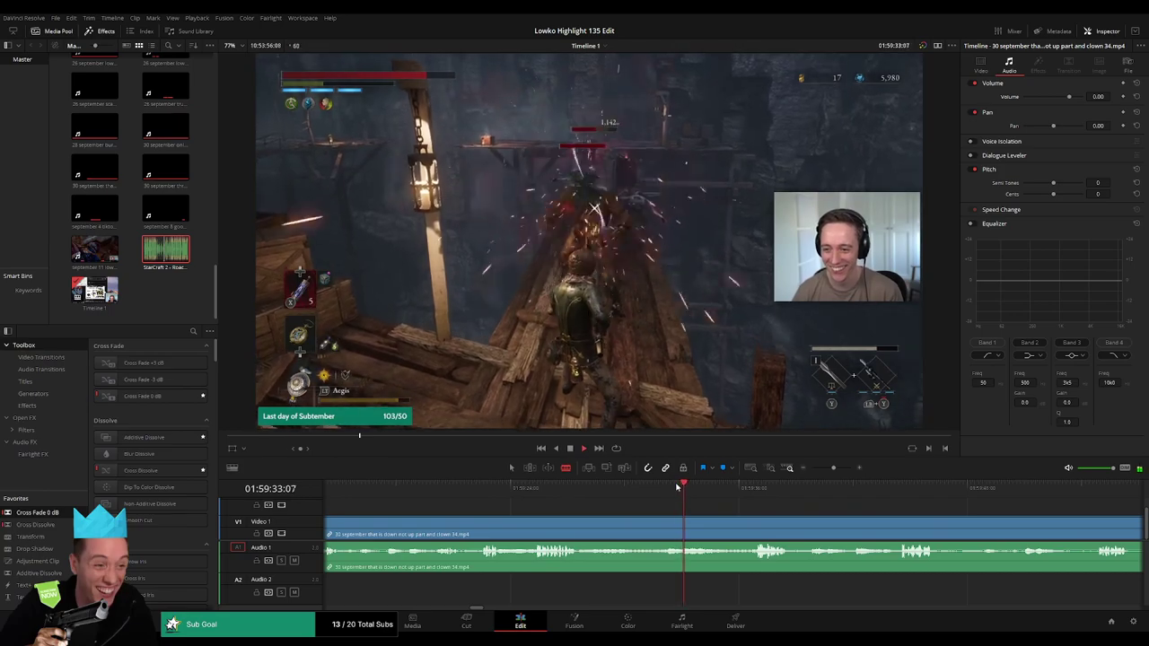
key(ctrl+shift+[)
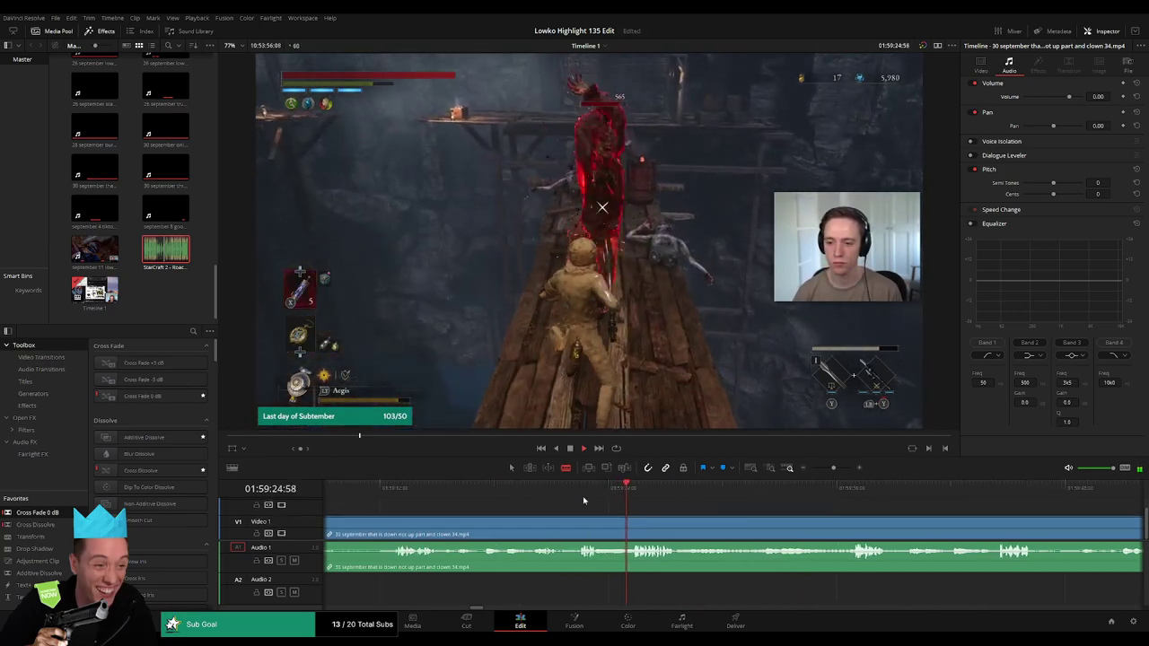
click(579, 489)
key(ctrl+b)
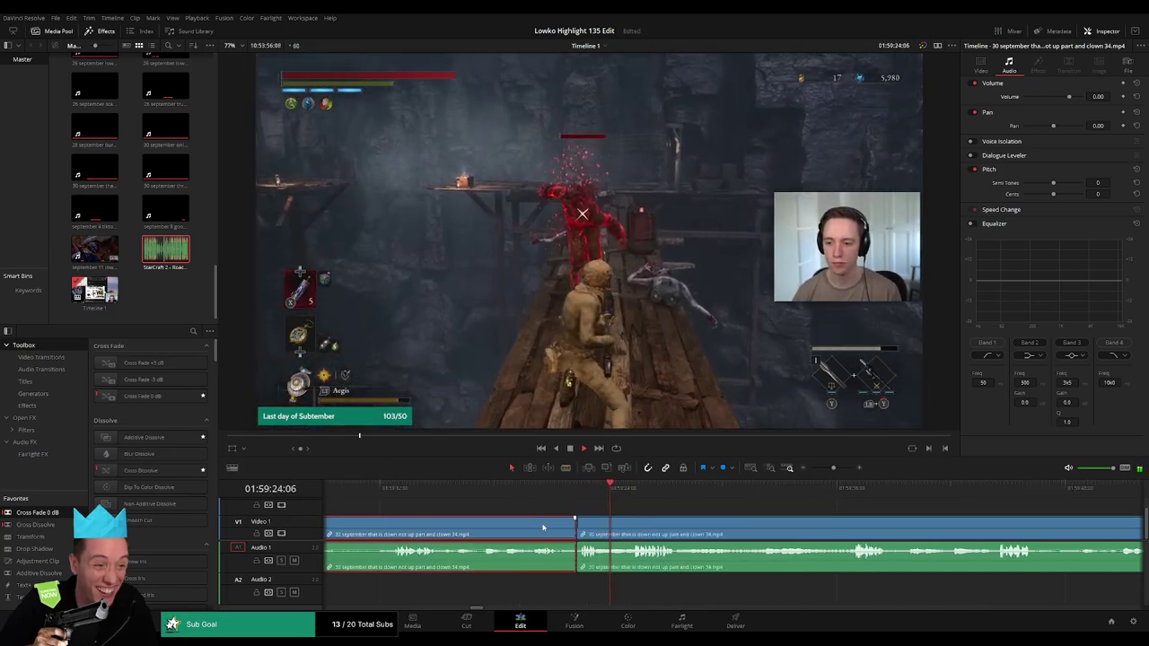
key(ctrl+shift+[)
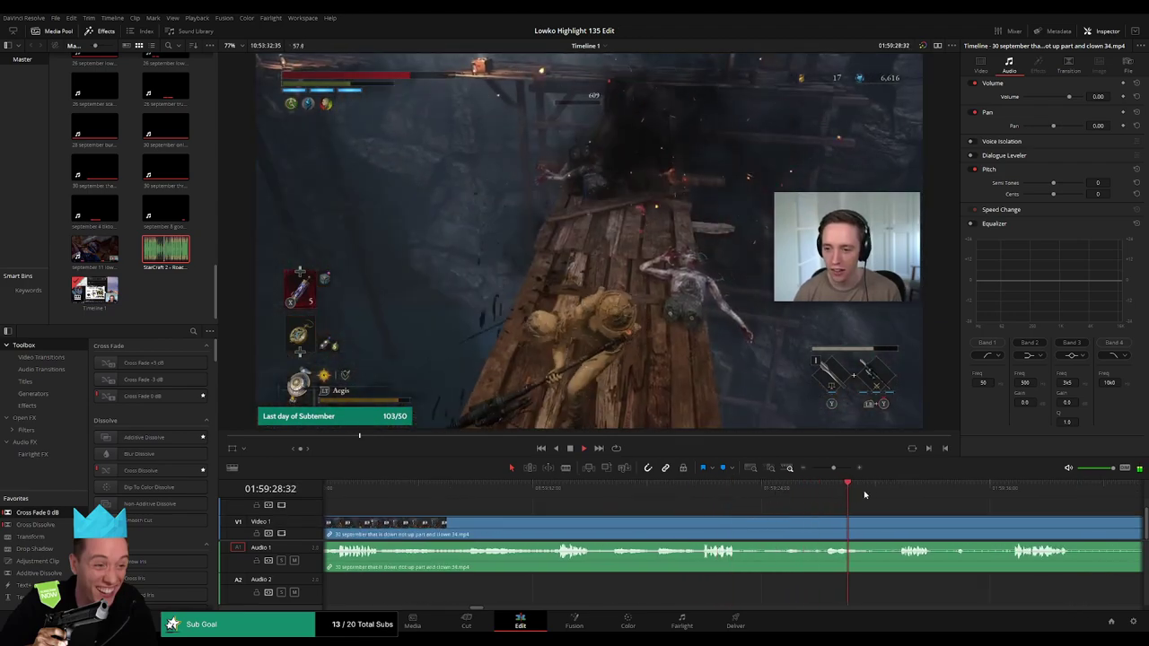
Split off a short dull piece, delete it, and close the leftover gap.
key(b)
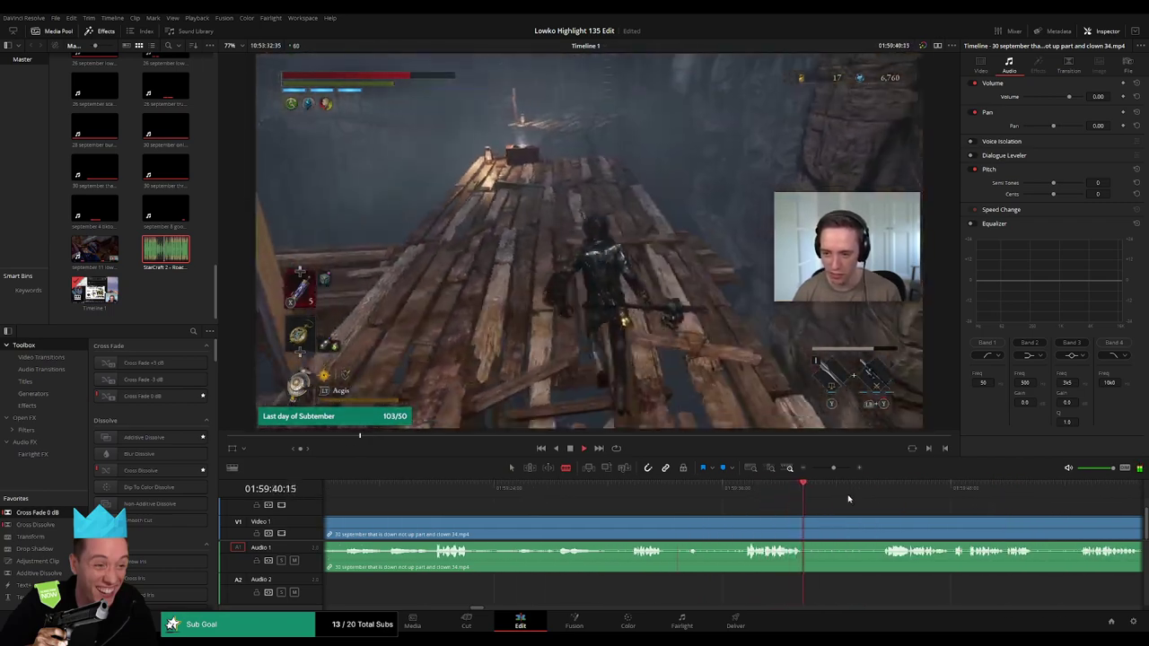
click(807, 530)
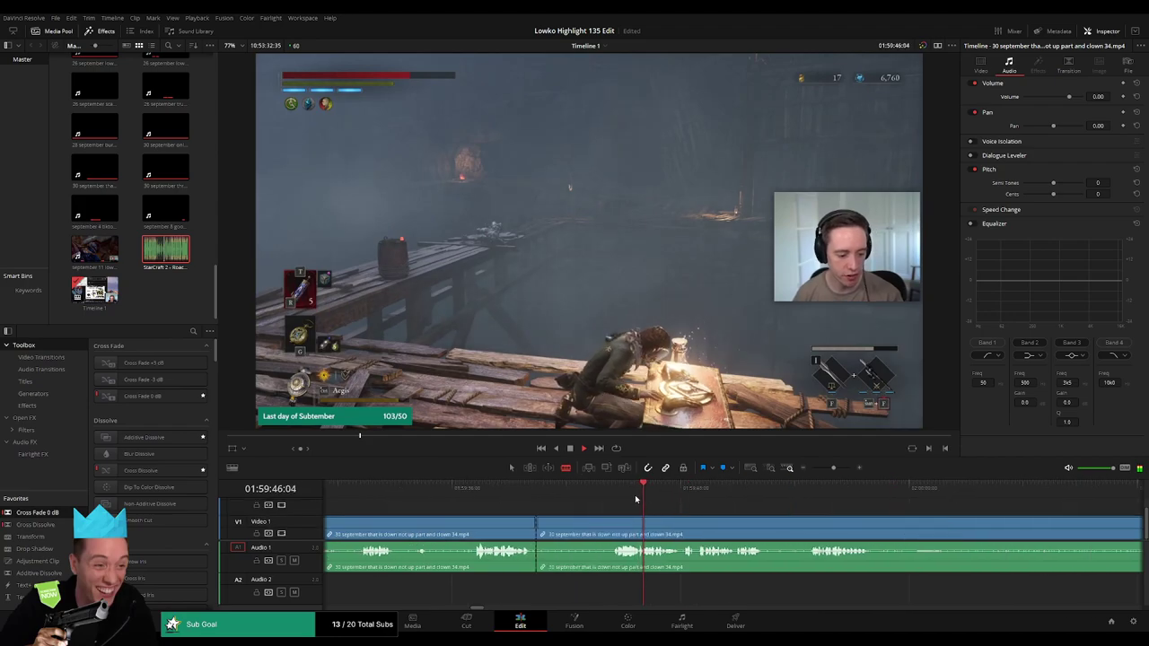
key(Delete)
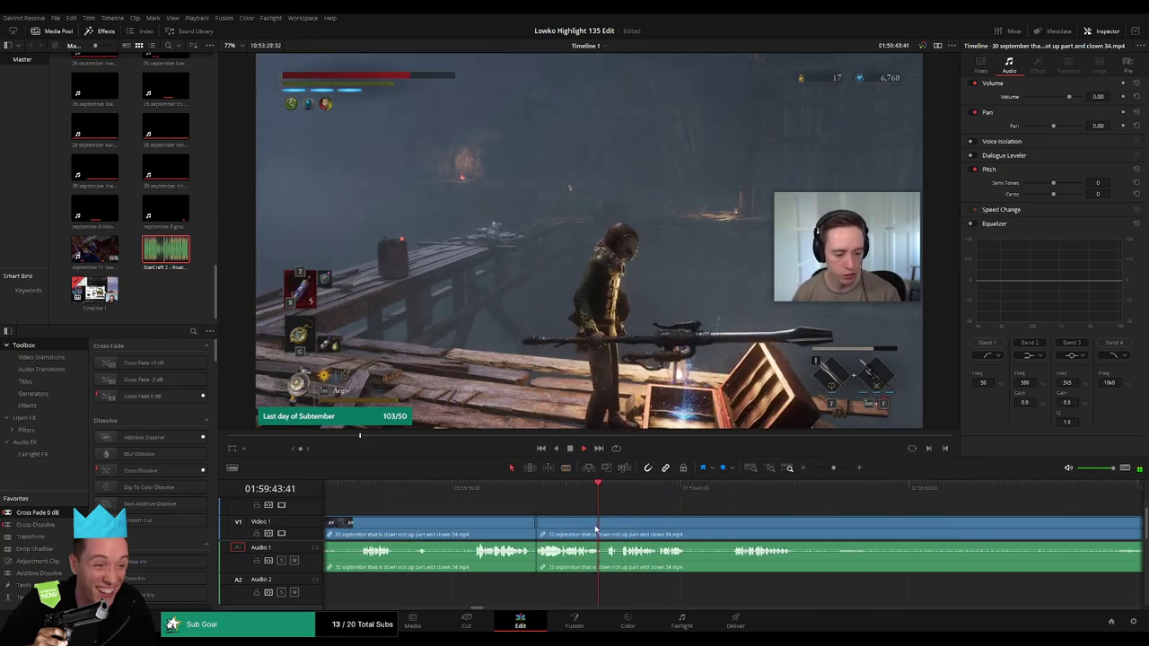
click(462, 512)
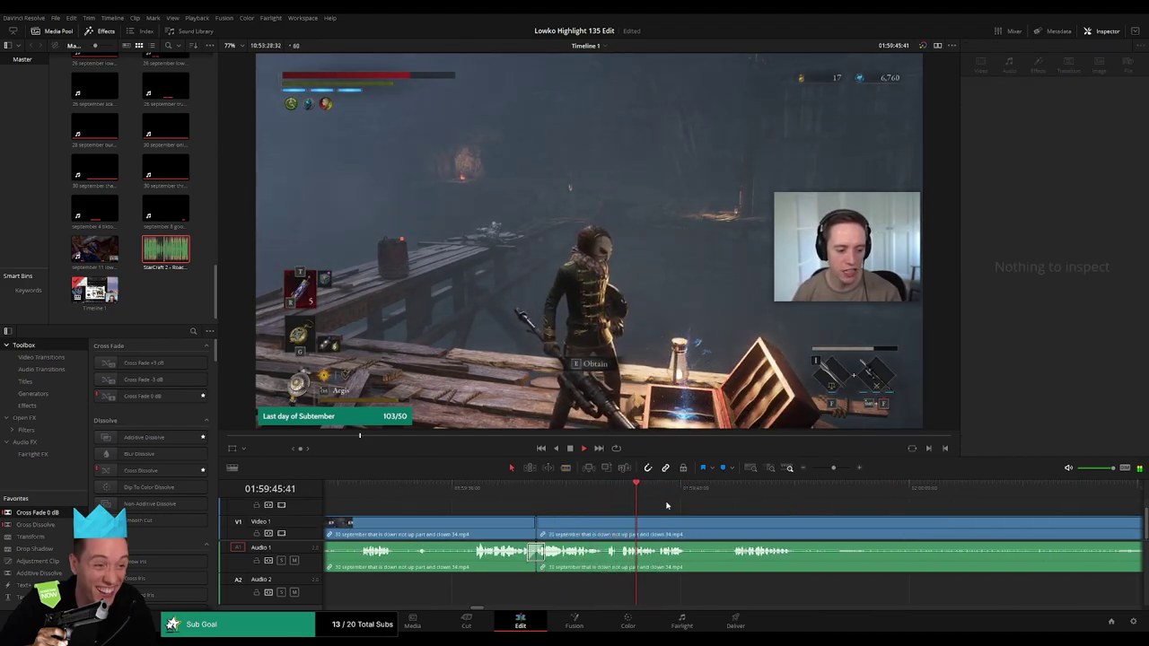
scroll(576, 513, right, 2)
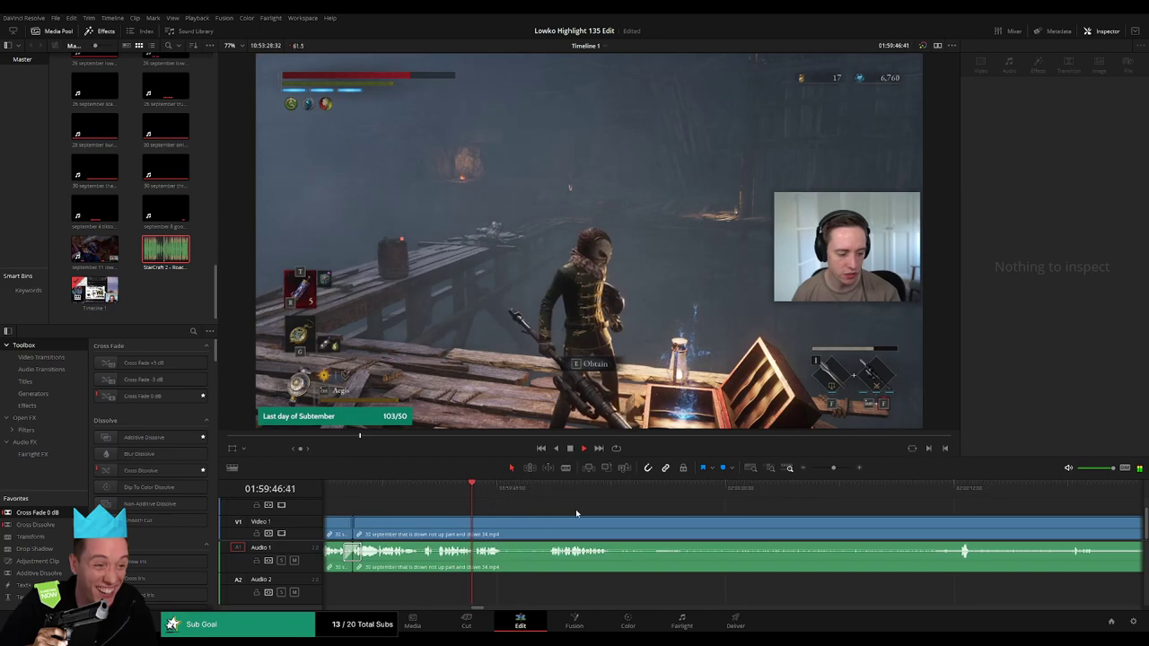
click(509, 524)
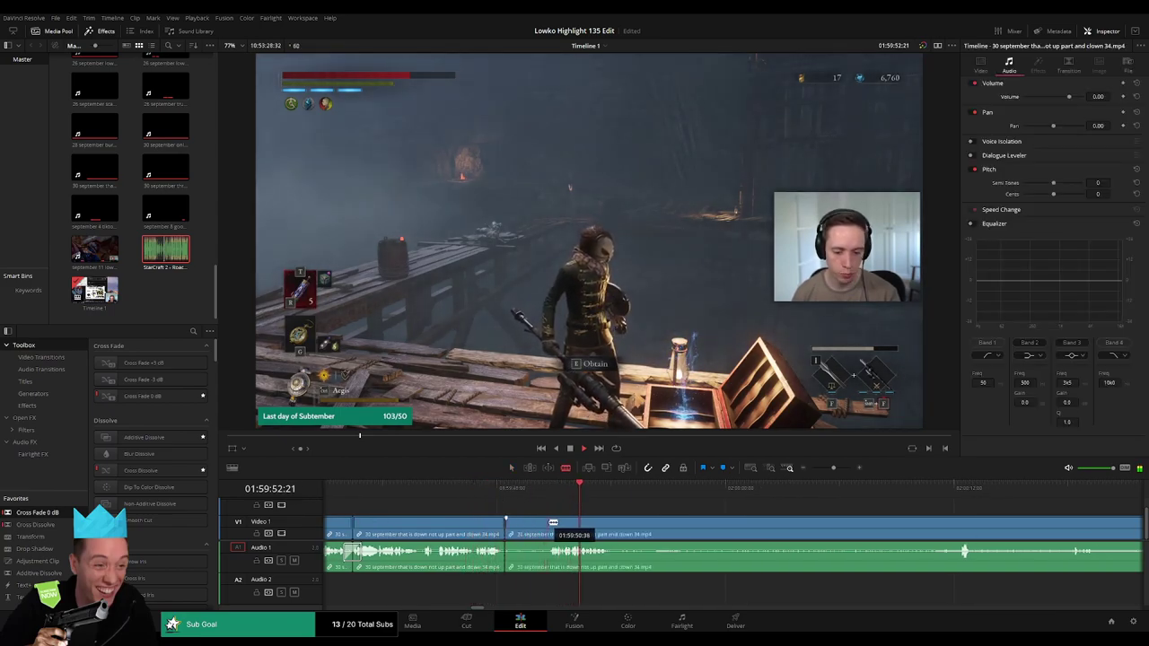
click(530, 527)
key(BackSpace)
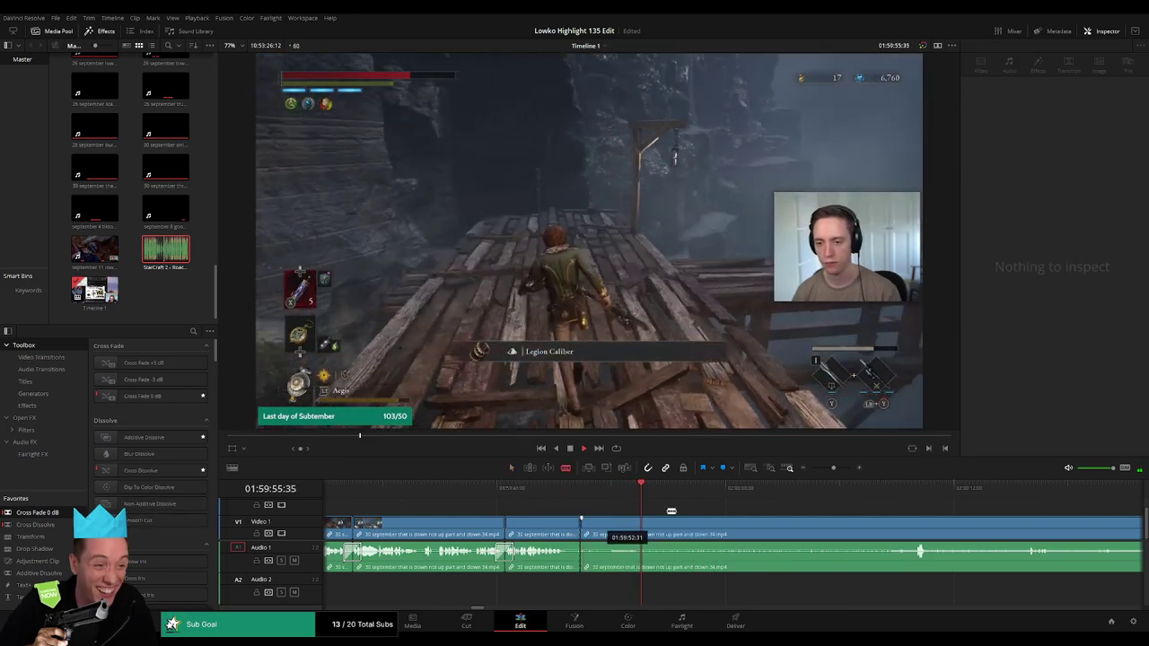
Skim ahead through the footage to check the next stretch.
click(602, 535)
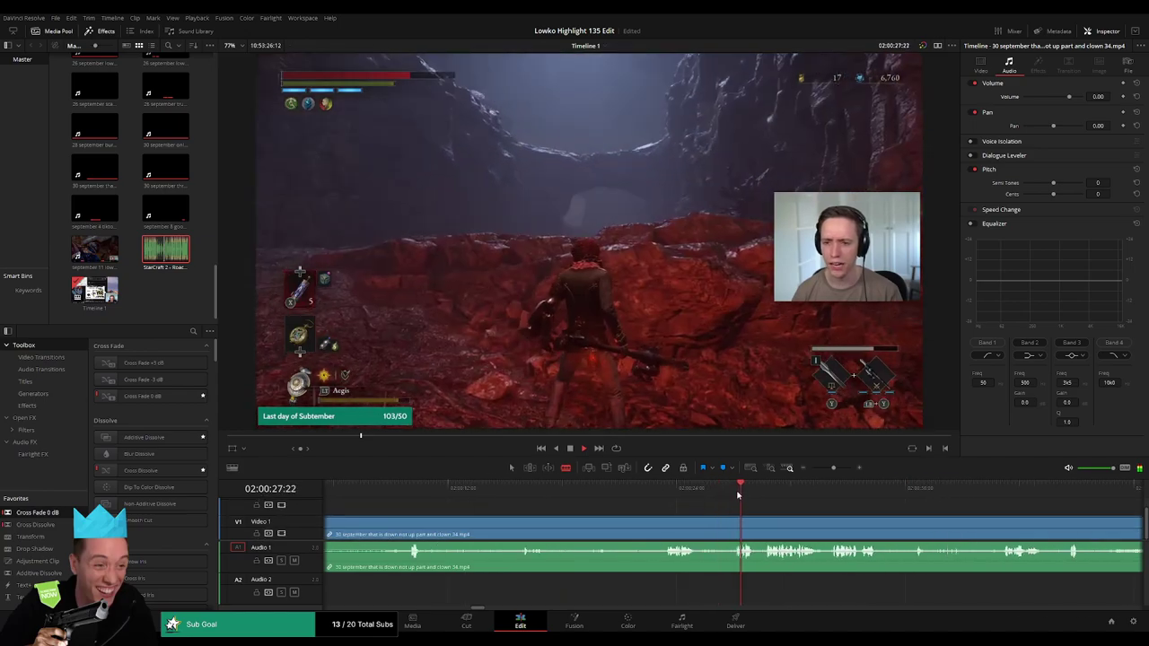
click(784, 493)
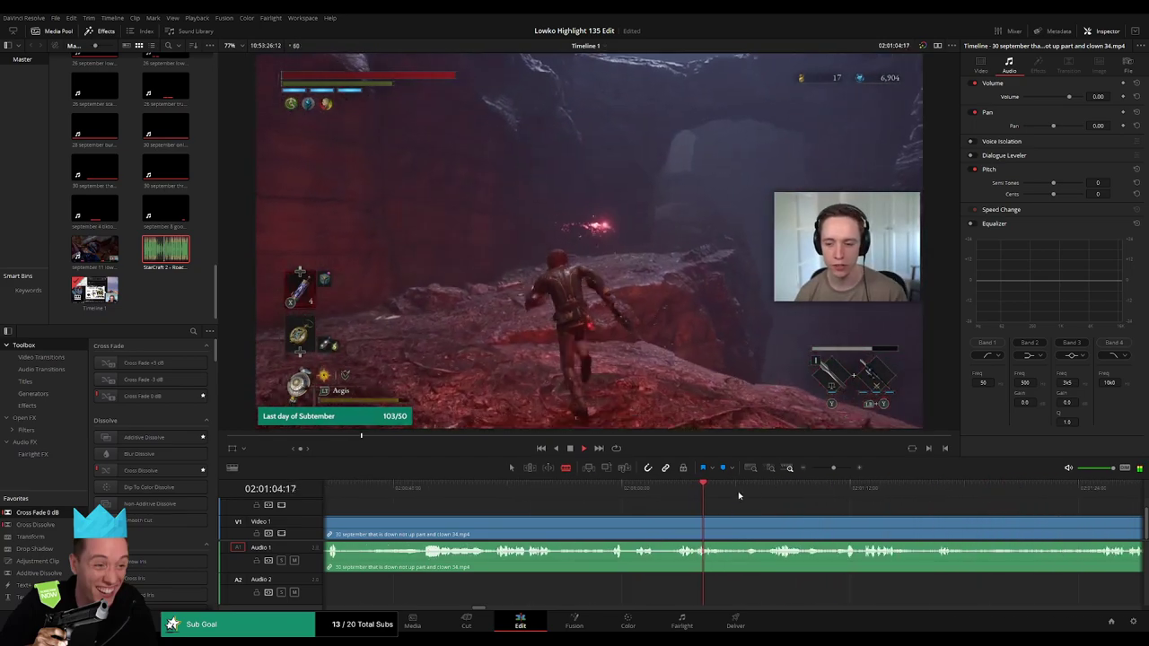
click(778, 492)
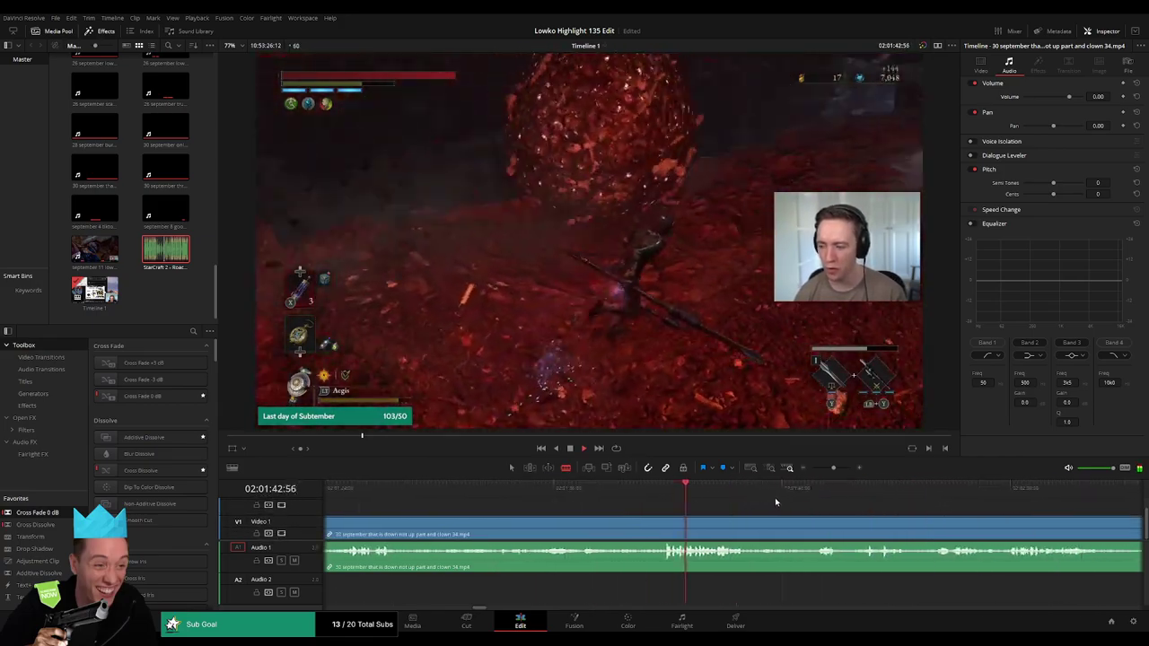
click(824, 490)
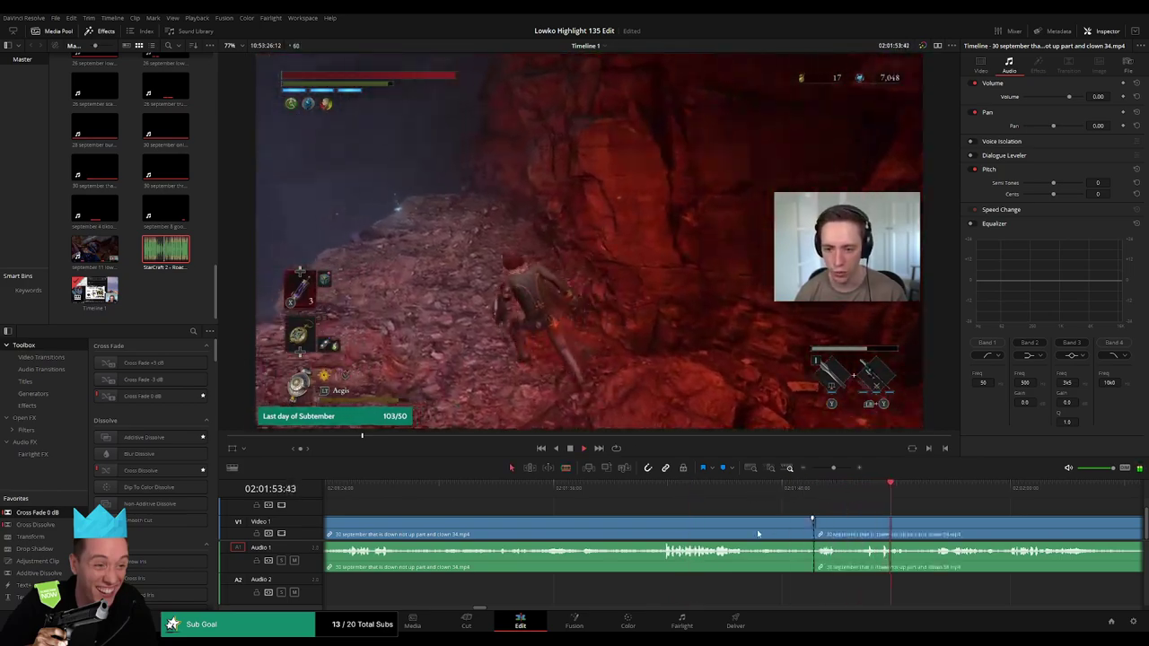
scroll(758, 534, up, 5)
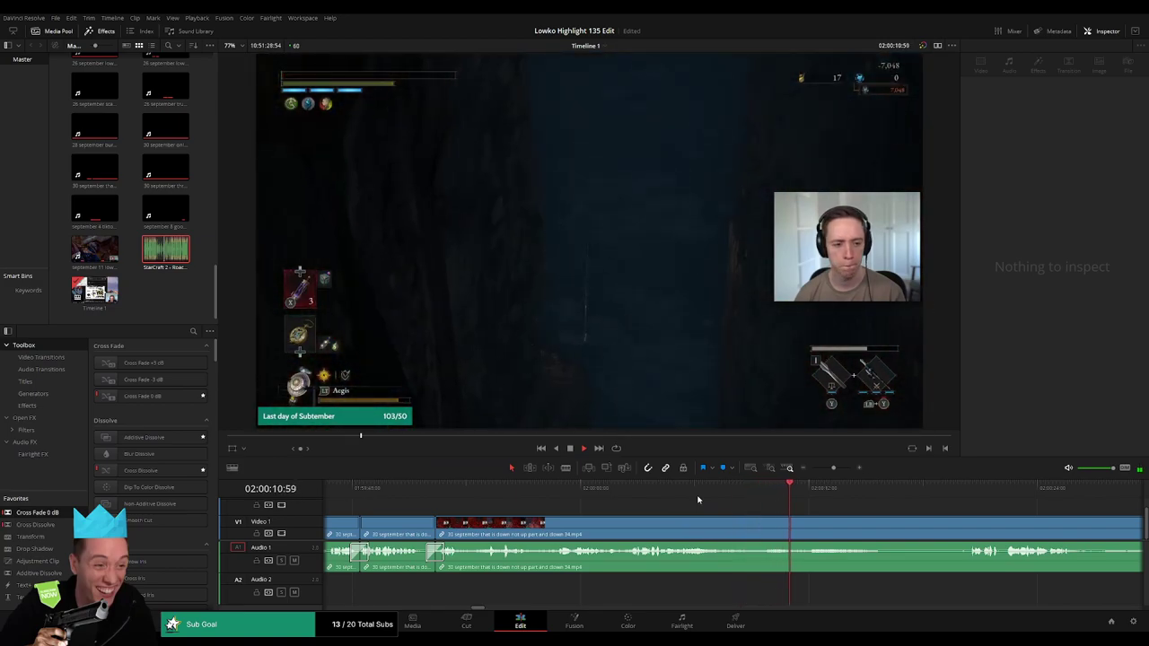
Skim to the next dull stretch, split it and ripple-delete the middle piece.
drag(892, 501, 927, 500)
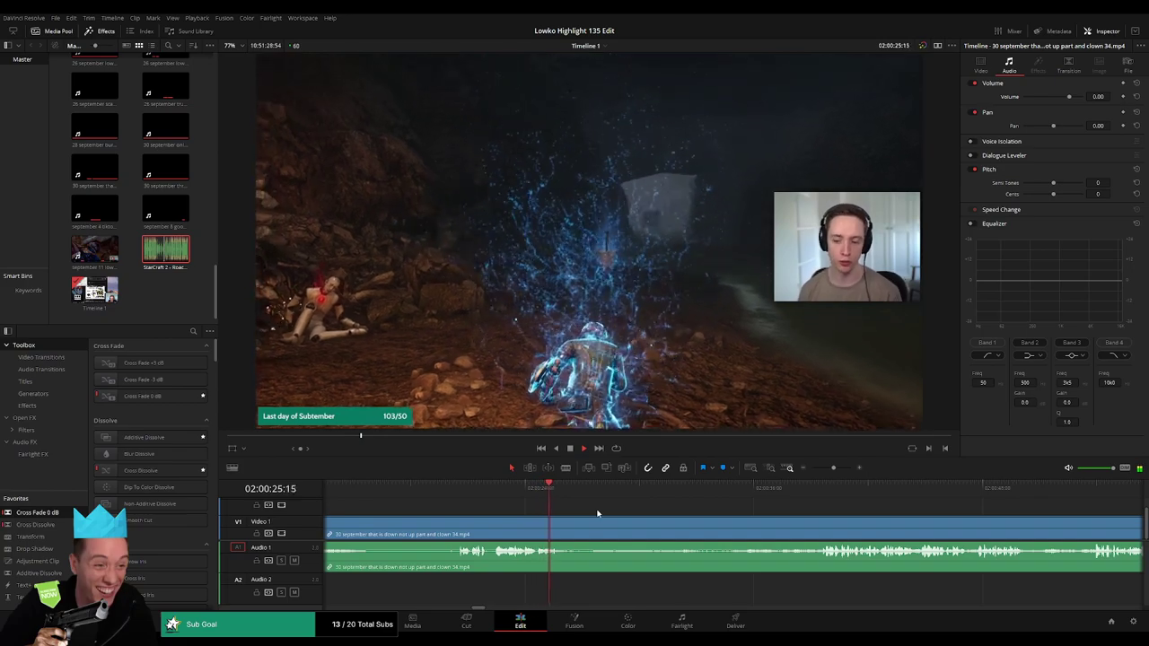
drag(580, 495, 799, 495)
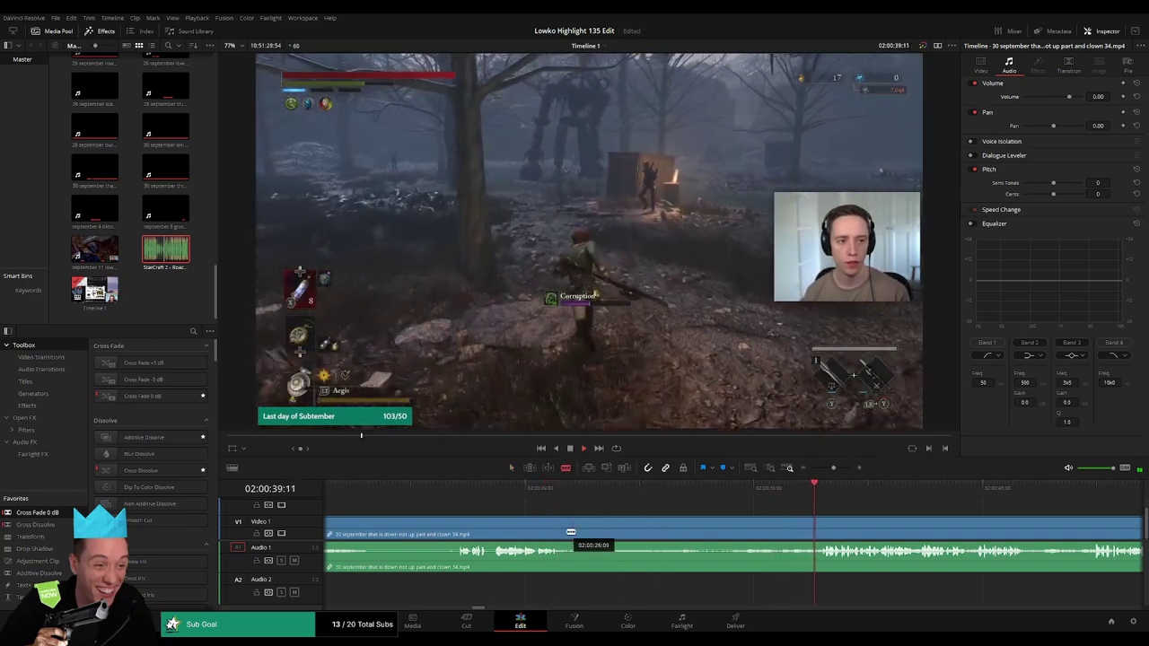
click(820, 513)
key(a)
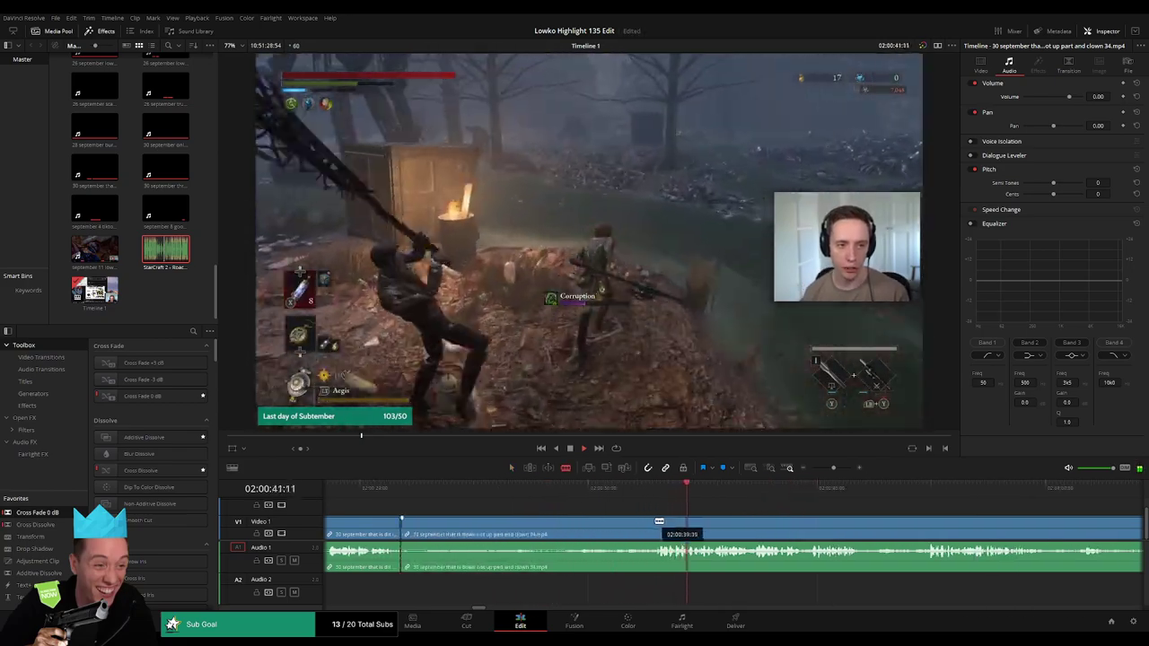
click(617, 532)
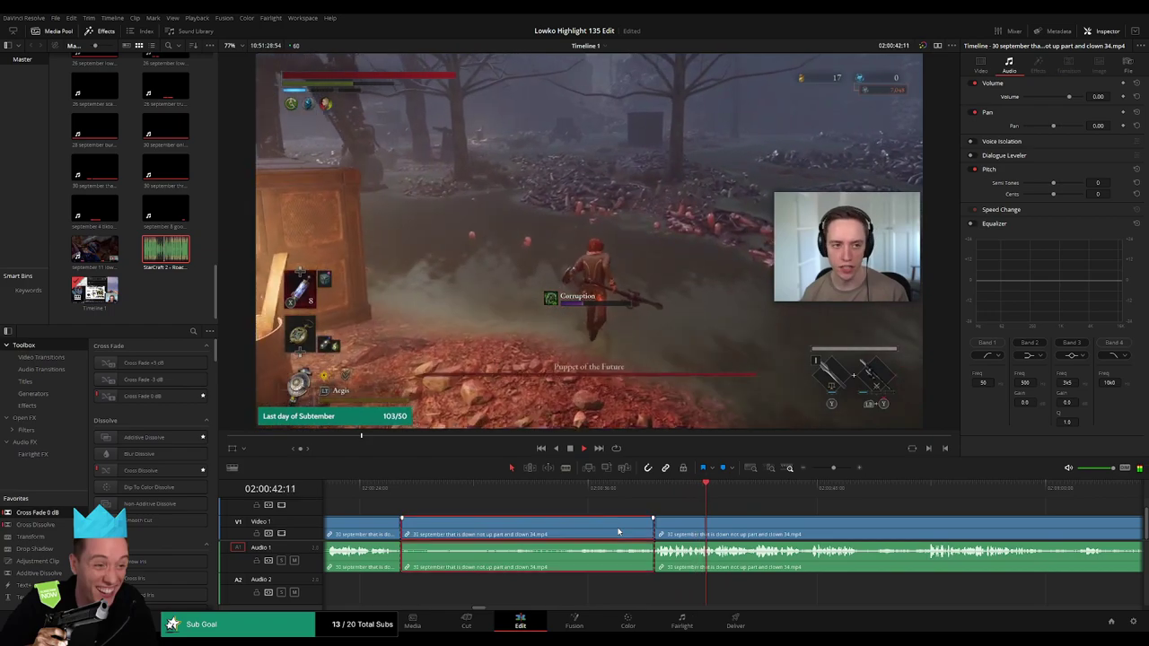
key(BackSpace)
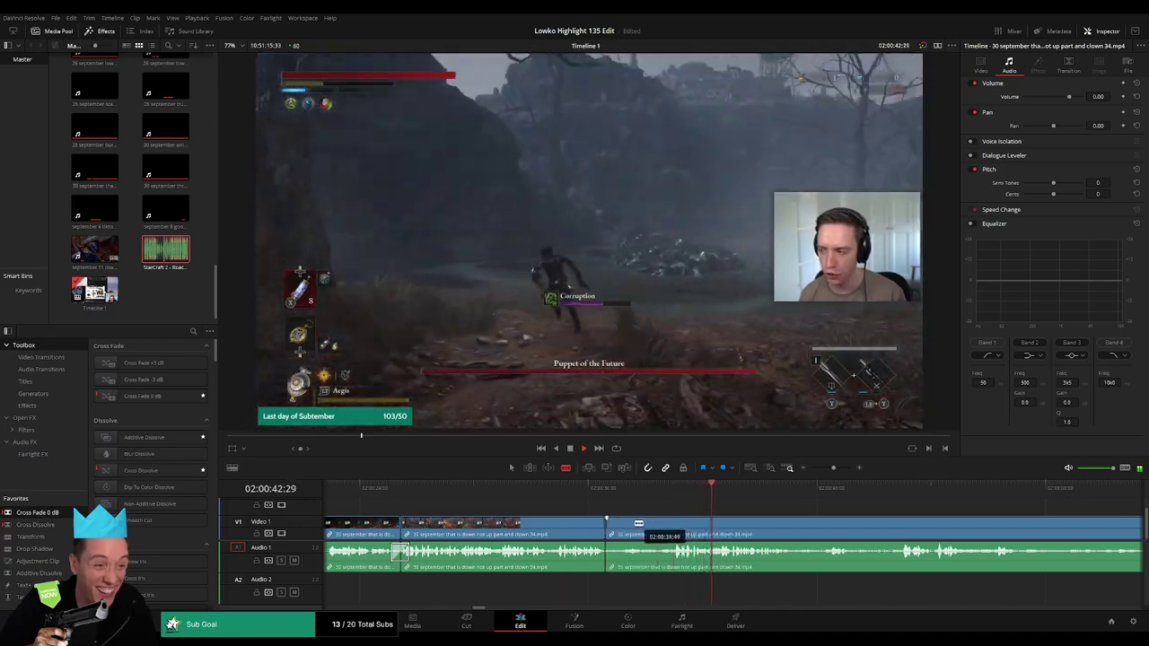
Split the clip again, delete the footage before the cut, close the gap and trim the edge.
click(611, 523)
mouse_move(829, 486)
mouse_down()
mouse_move(902, 494)
mouse_move(879, 506)
mouse_up()
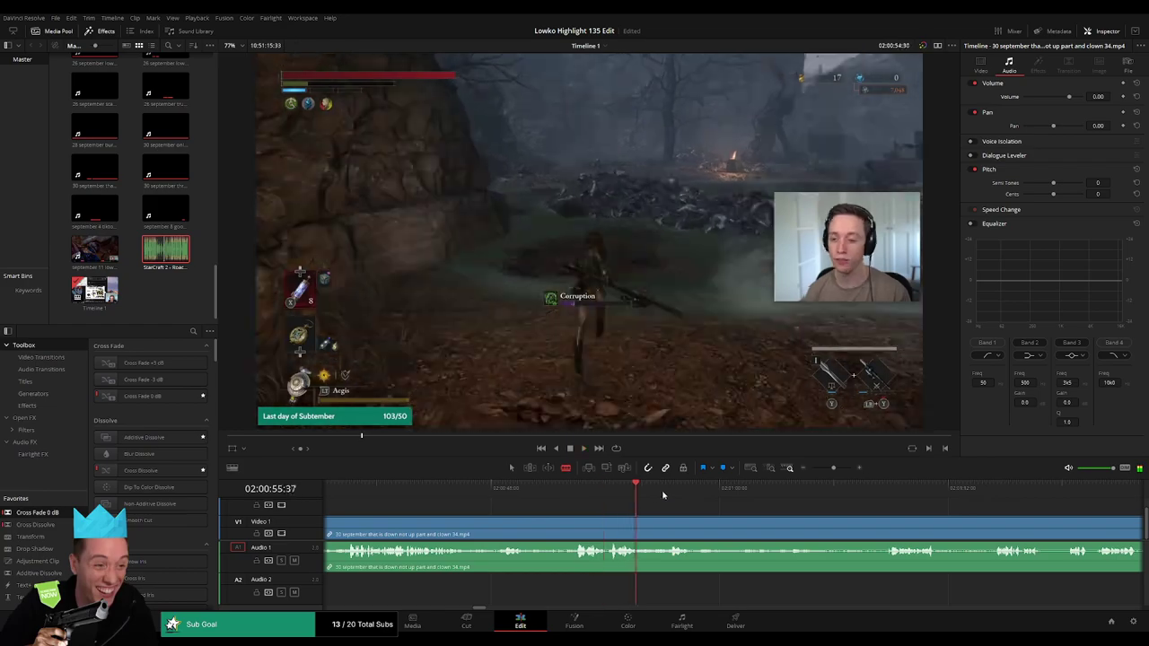
click(614, 493)
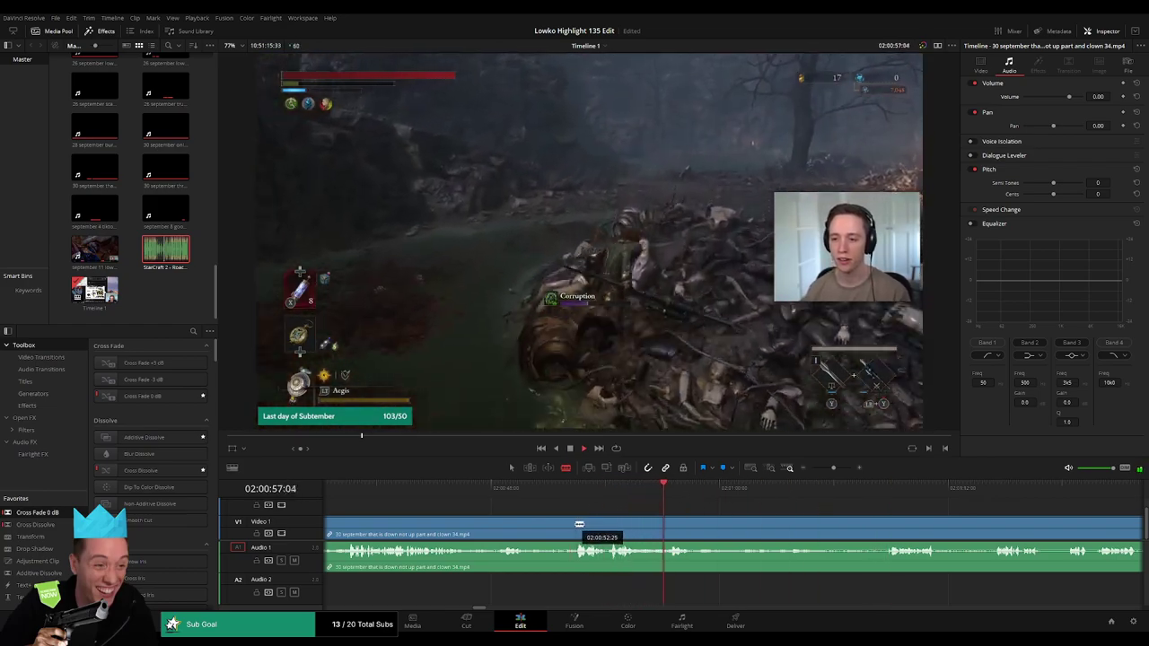
click(578, 524)
key(a)
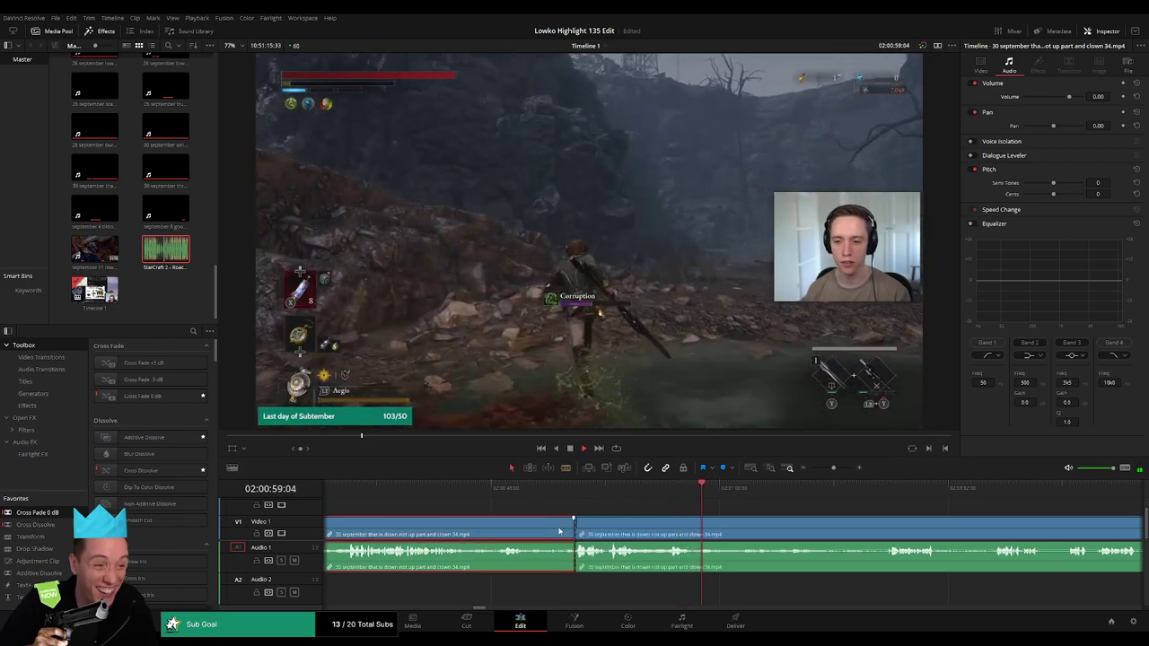
click(559, 530)
key(Delete)
click(559, 532)
key(Delete)
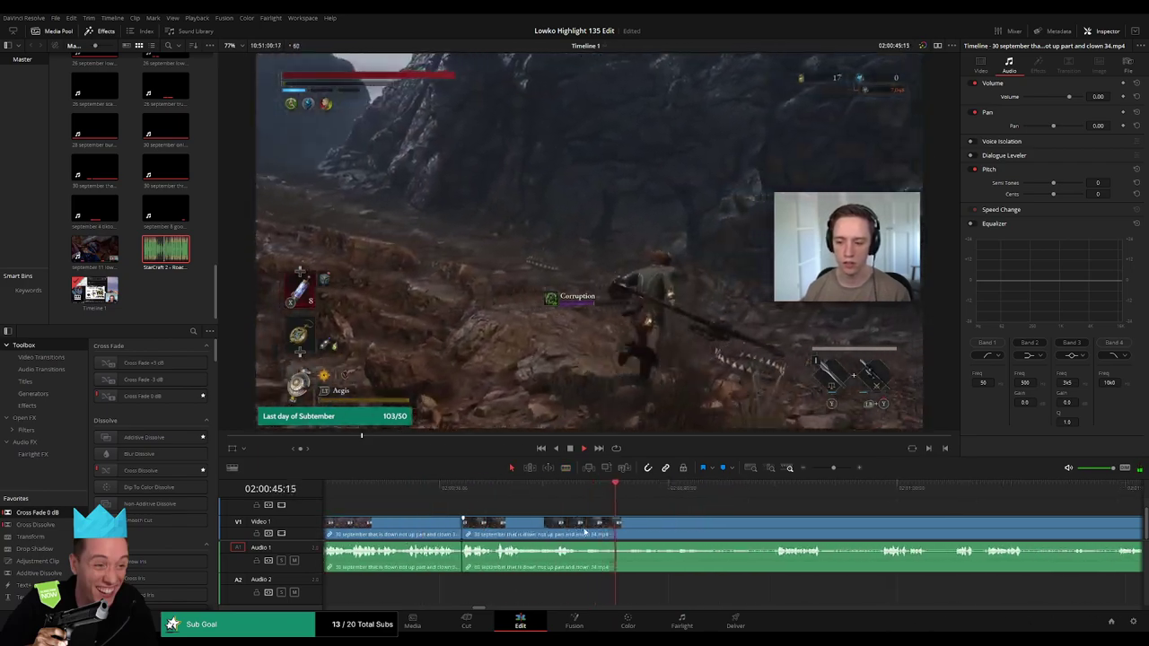
drag(611, 529, 586, 529)
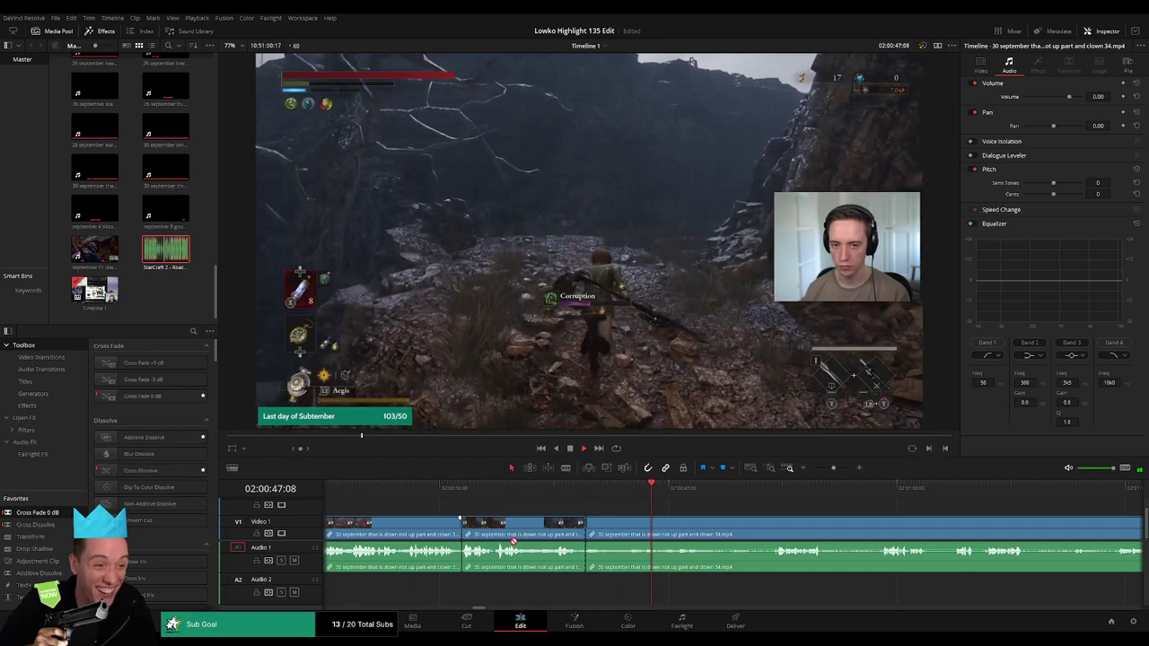
Remove another dead stretch and a short piece between two cuts, then fast-forward to review.
click(769, 492)
scroll(659, 513, right, 3)
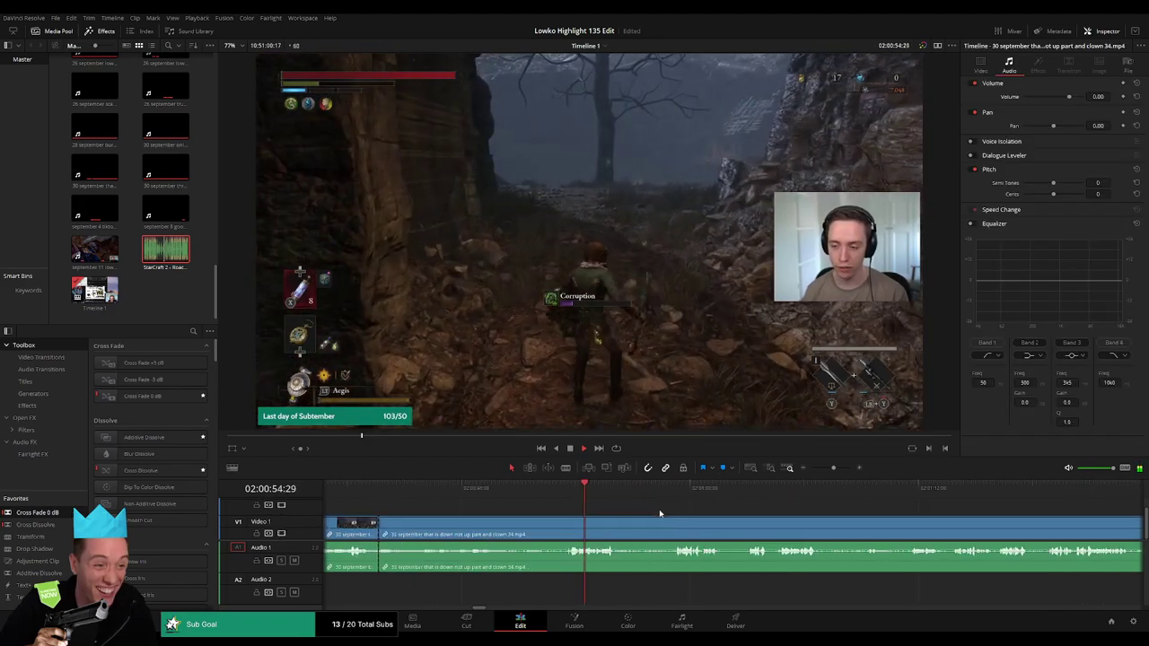
click(568, 528)
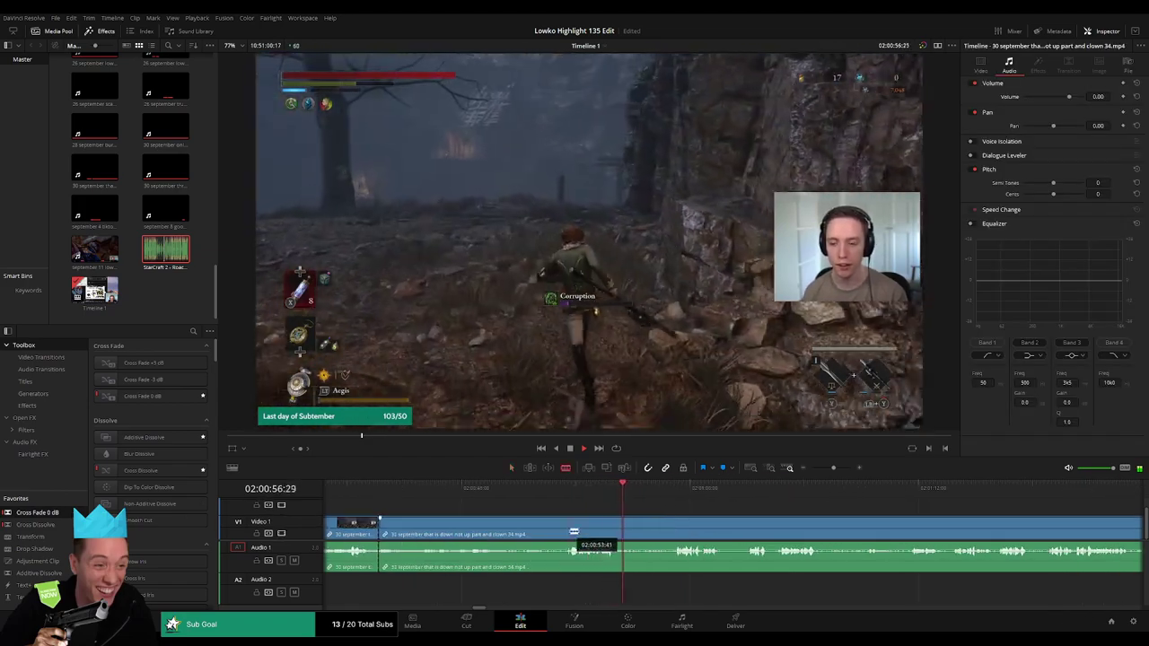
key(Delete)
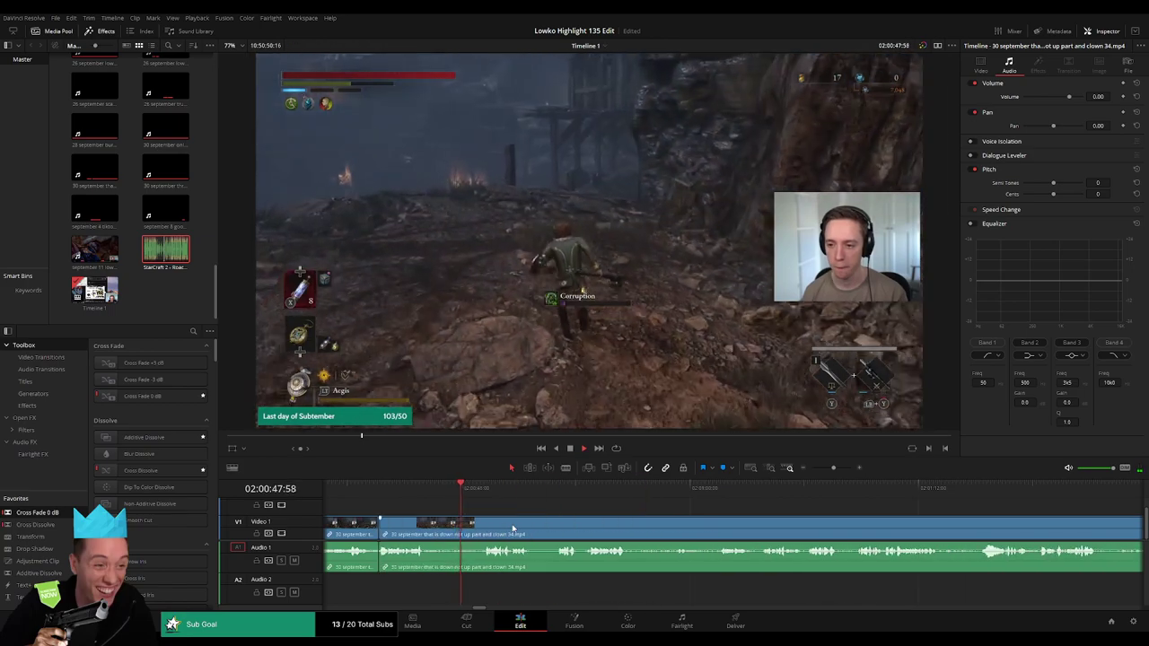
click(426, 526)
click(481, 525)
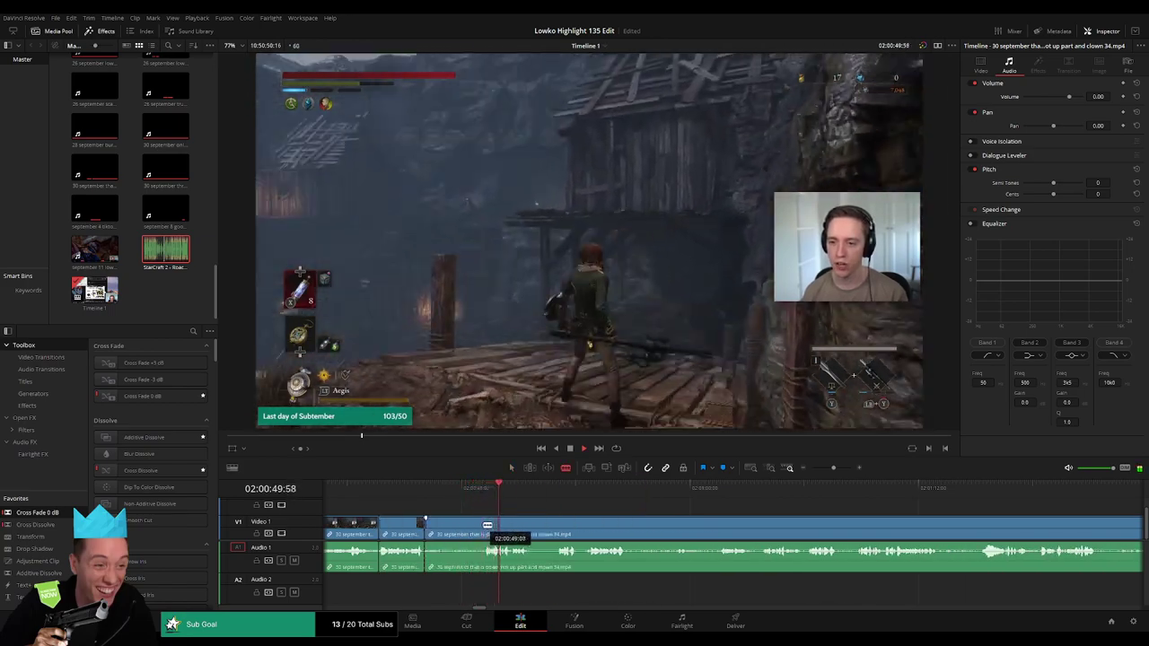
click(466, 532)
key(Delete)
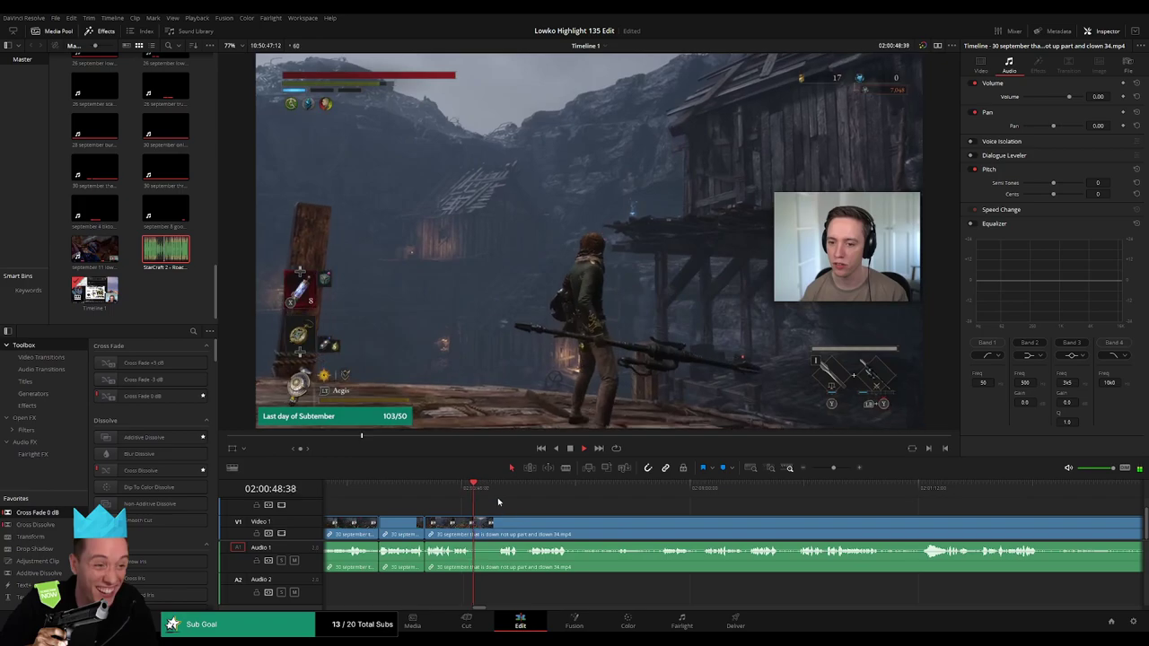
key(l)
key(l)
key(l)
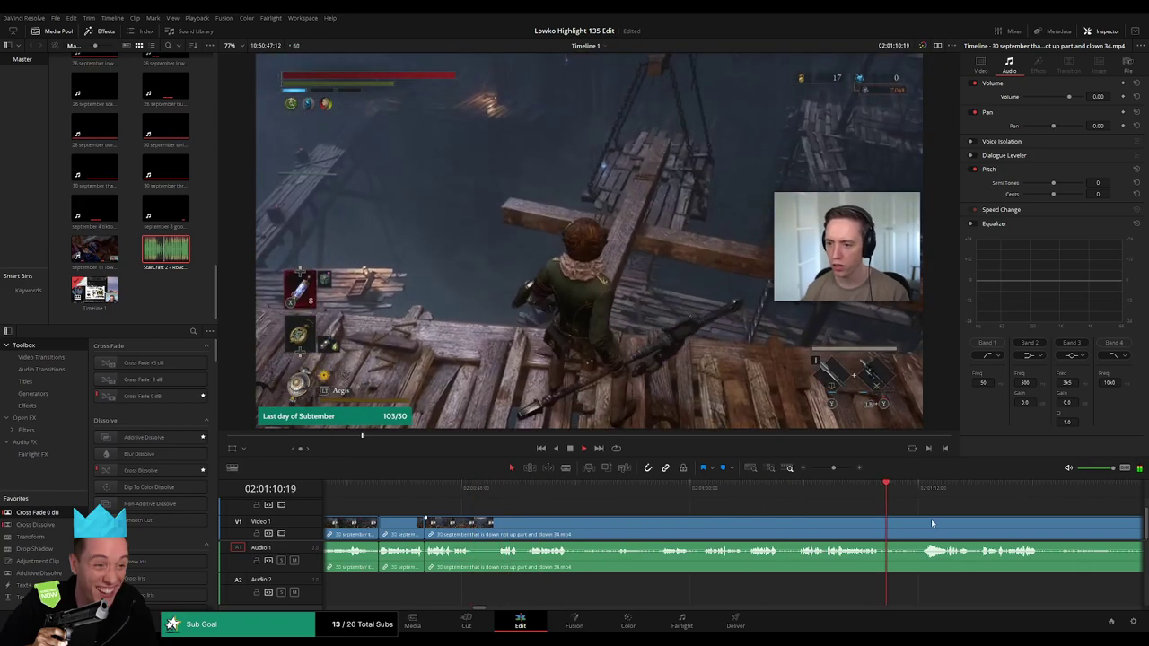
key(ctrl+minus)
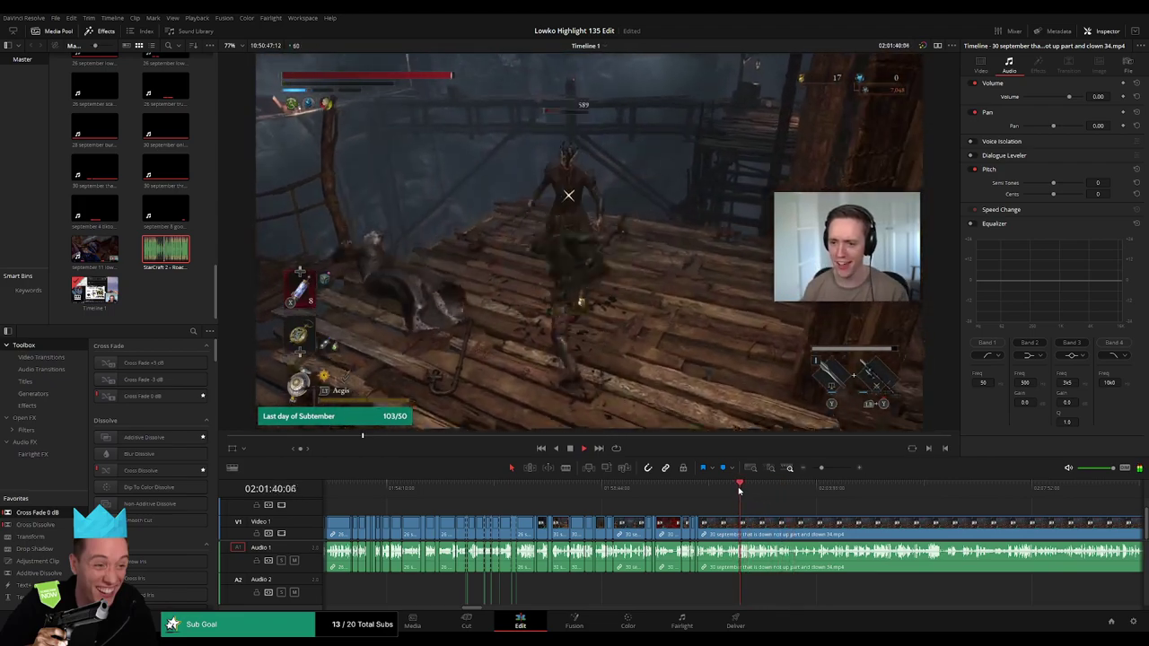
Zoom the timeline in, blade both ends of the short dull stretch and ripple-delete it.
key(ctrl+equal)
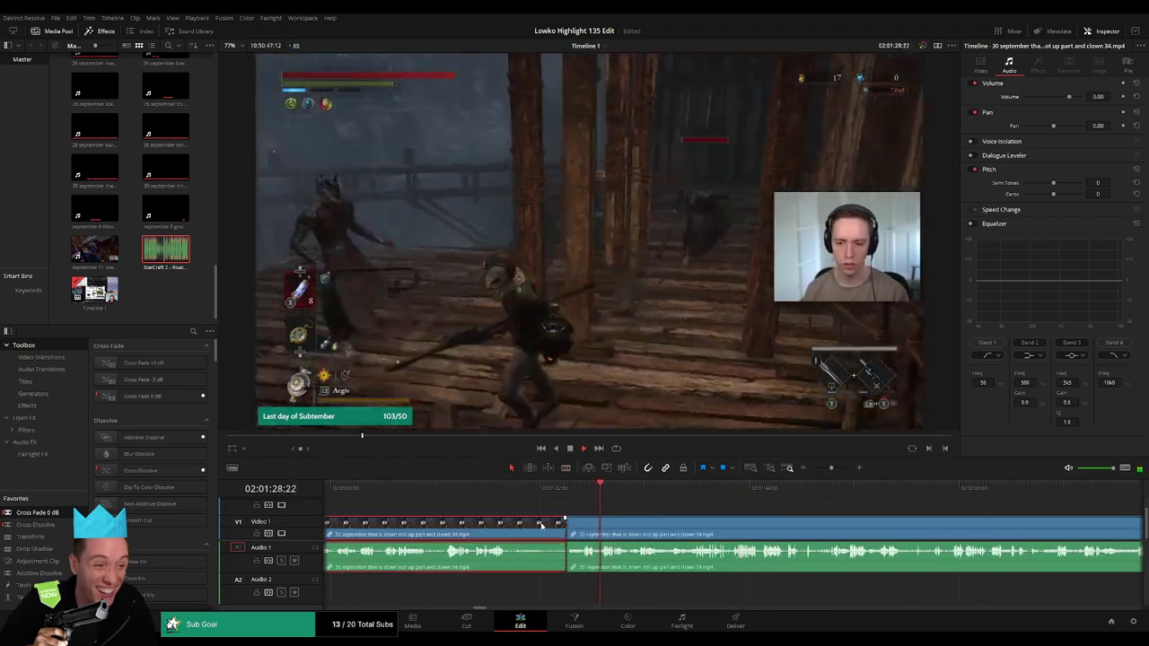
key(ctrl+z)
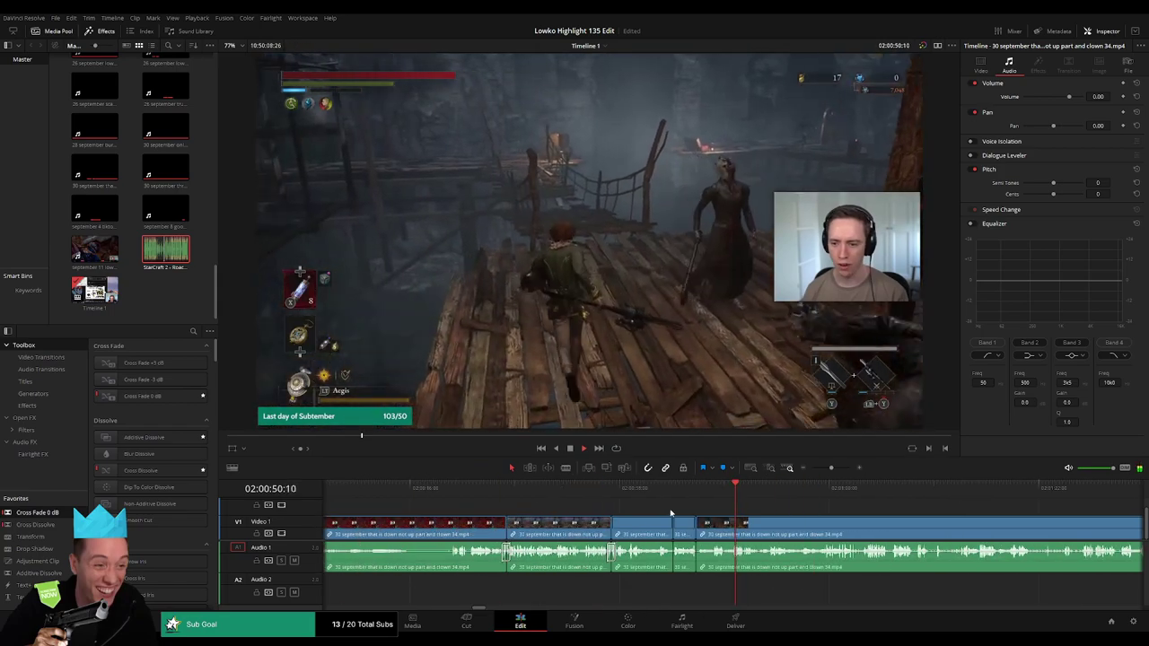
click(707, 577)
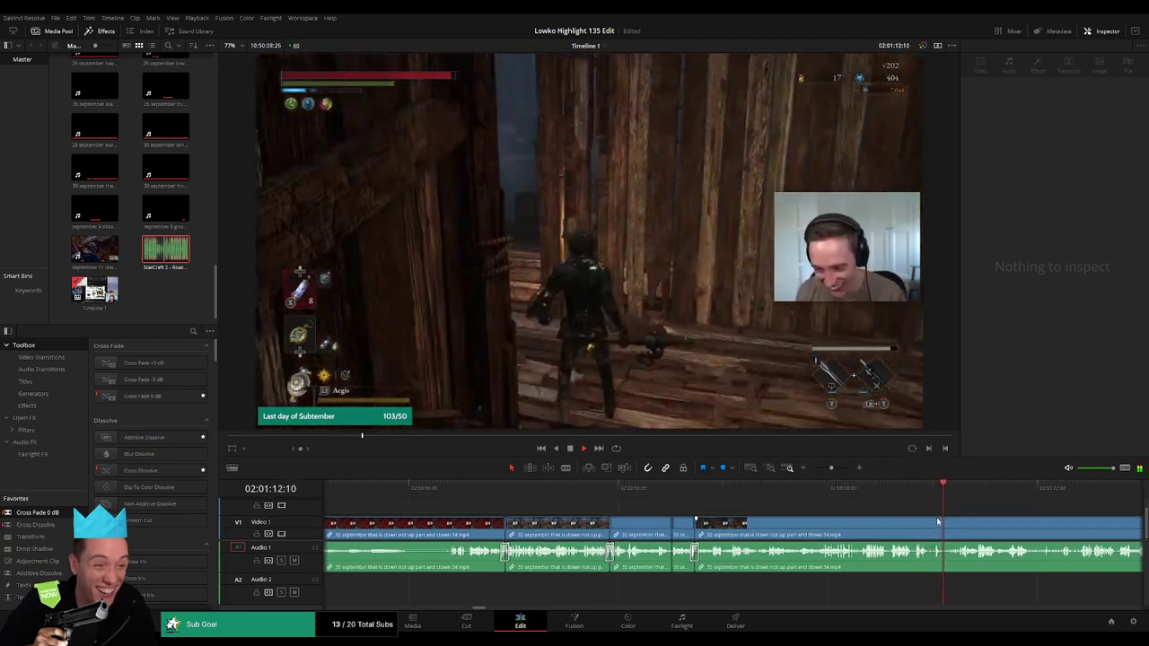
scroll(959, 521, right, 5)
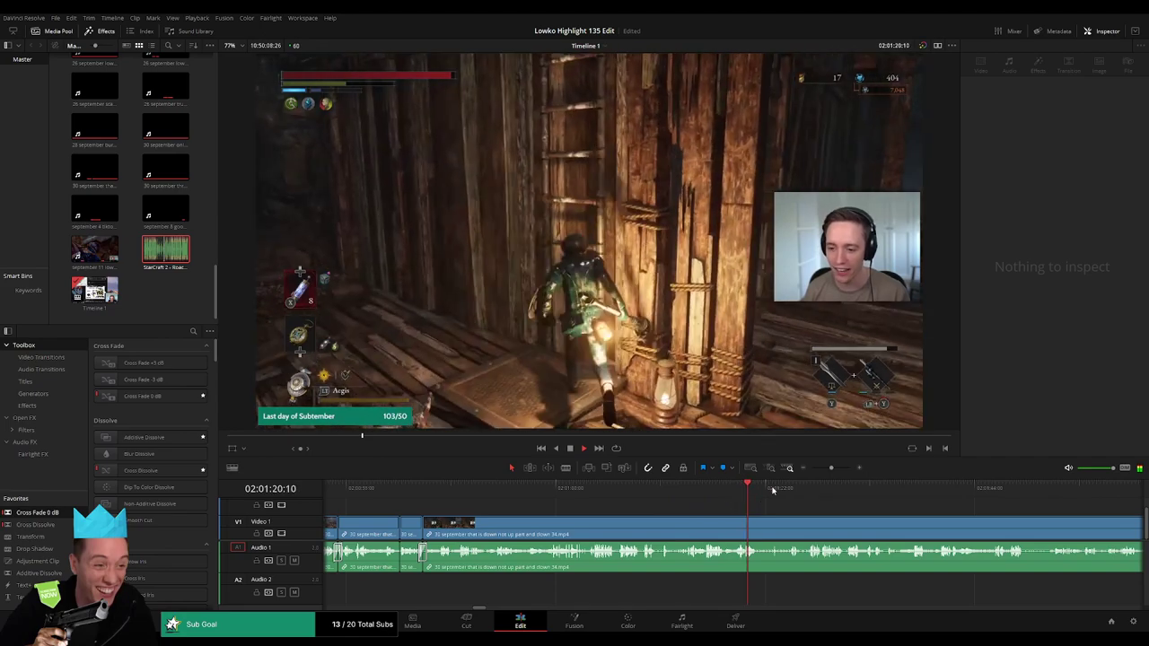
key(b)
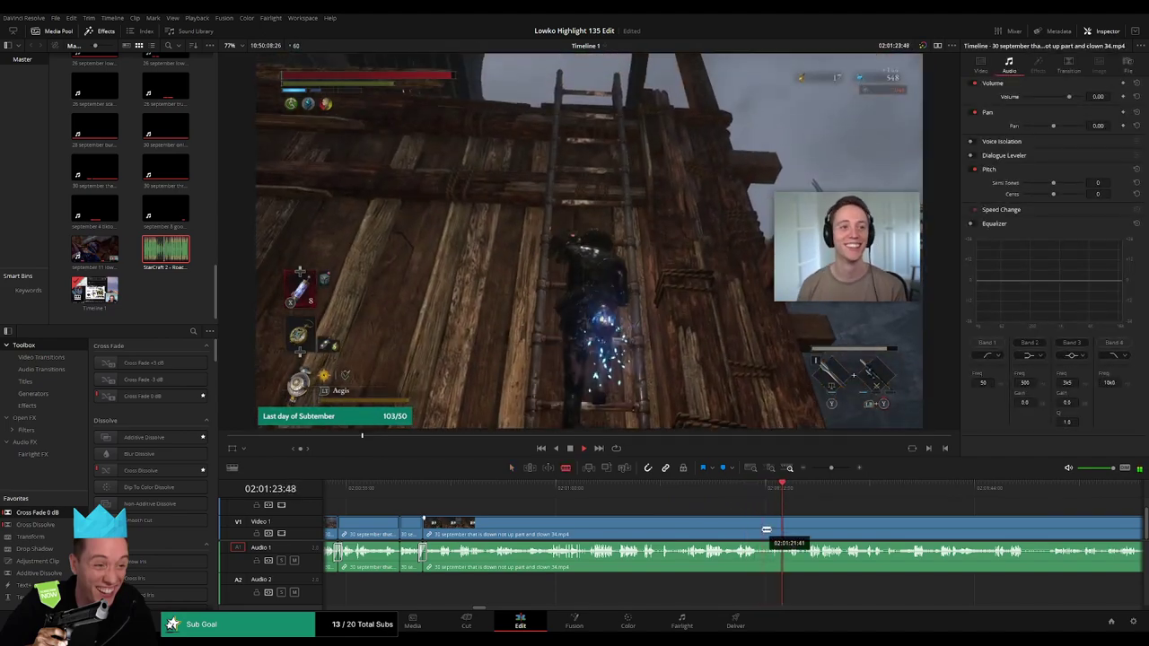
click(765, 530)
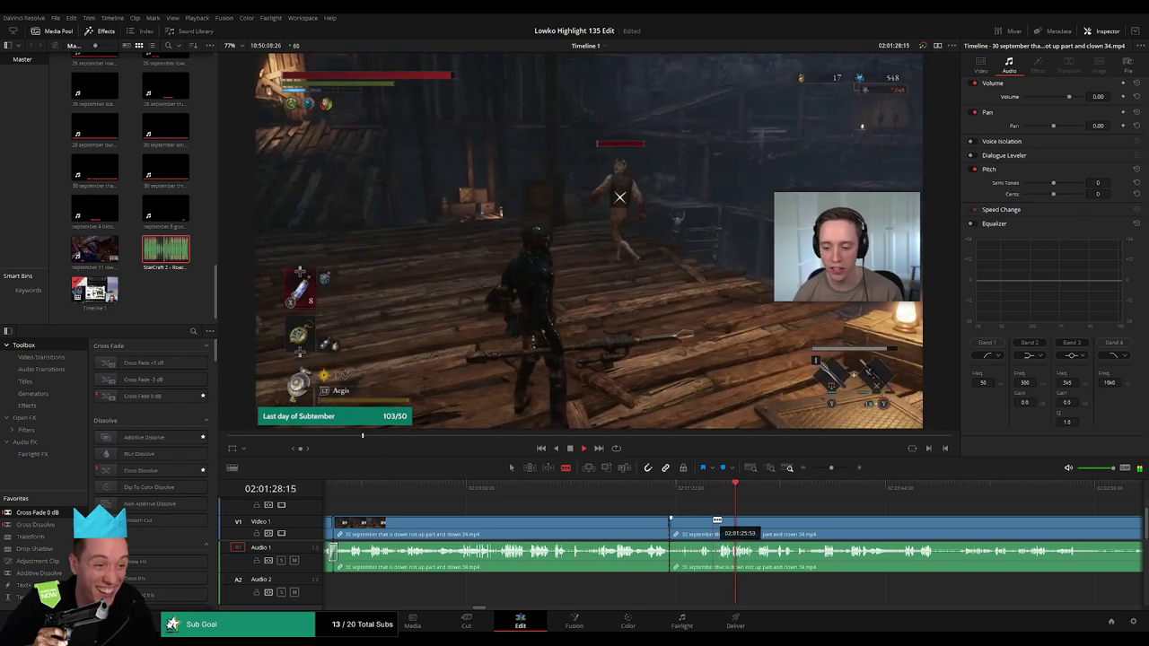
click(722, 521)
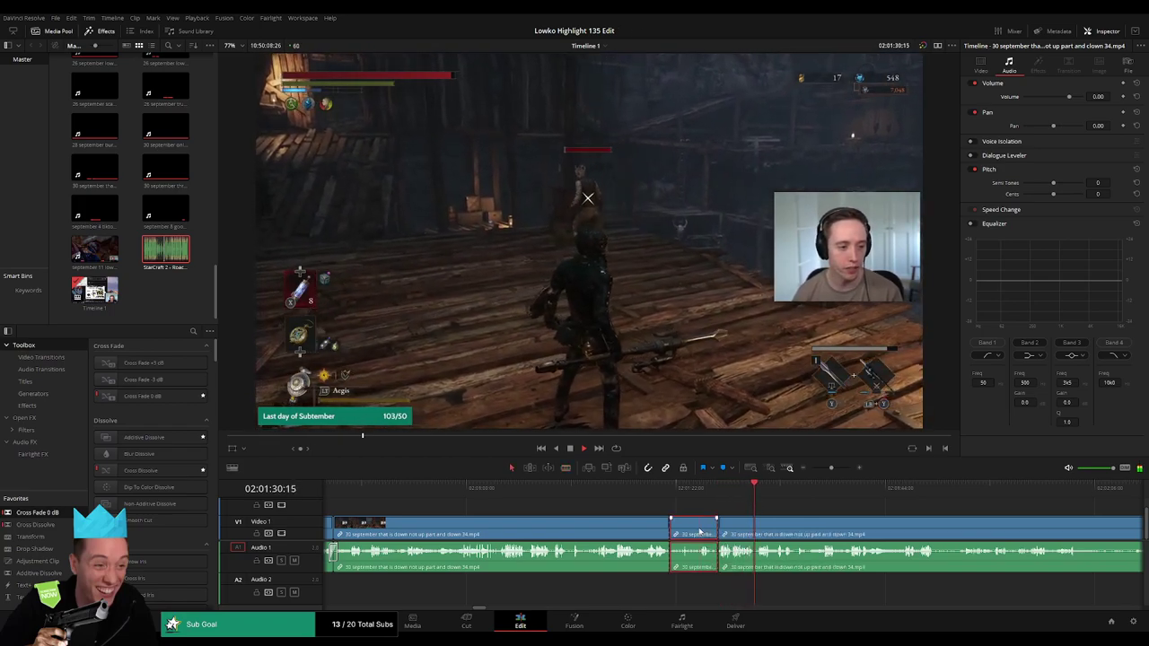
key(Delete)
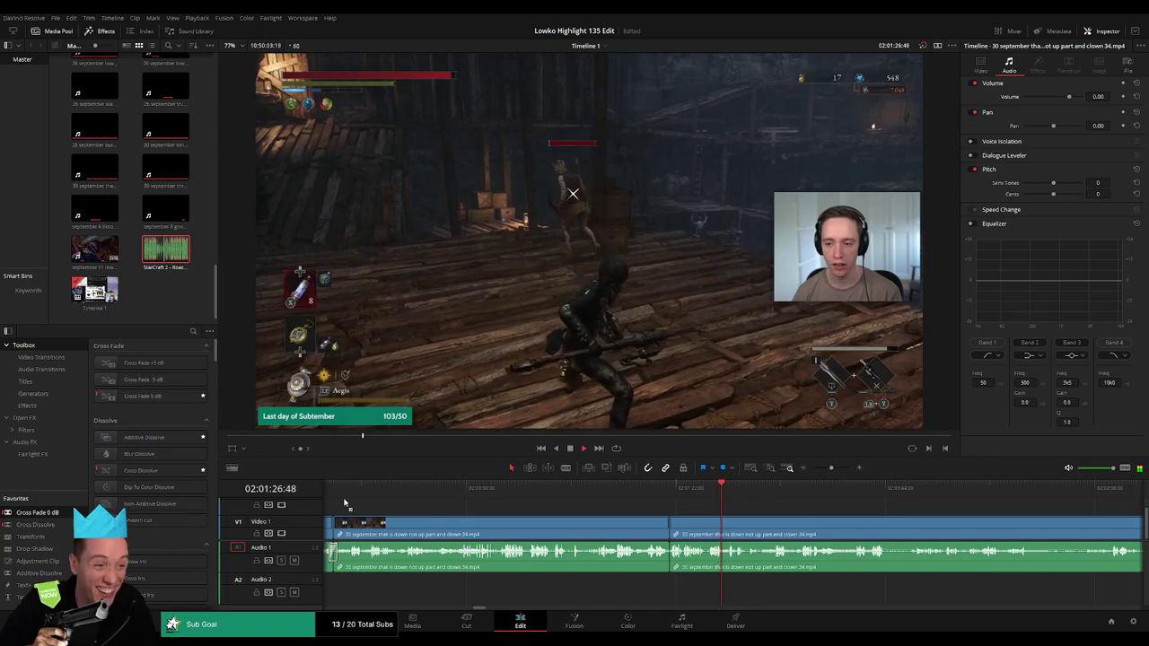
click(669, 555)
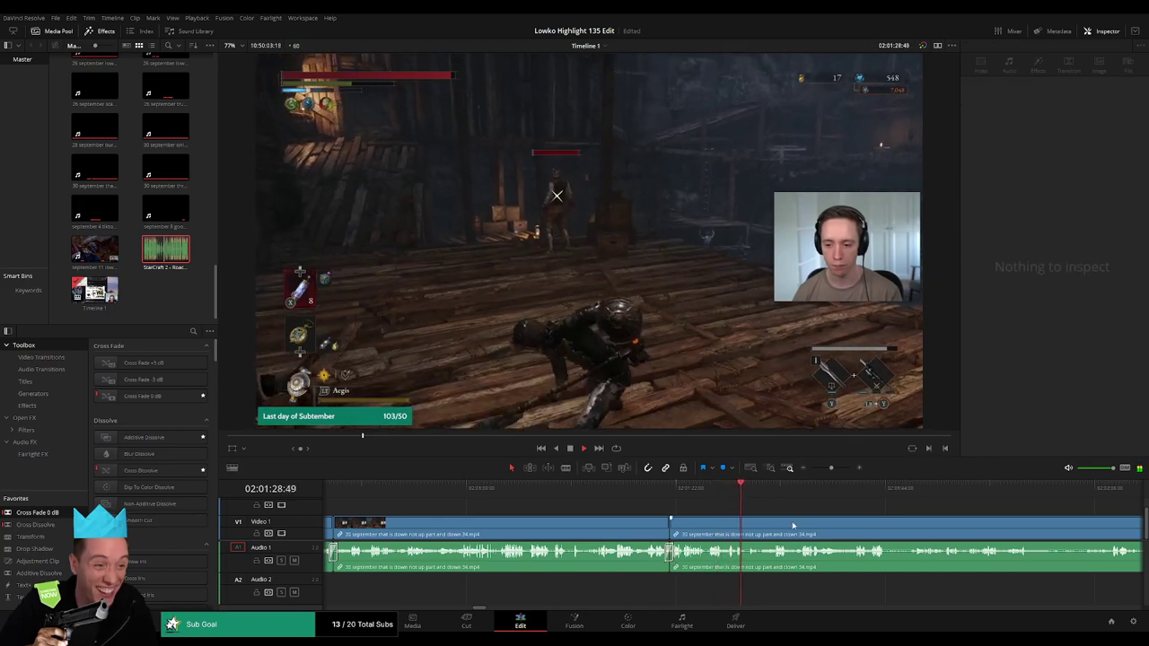
click(790, 524)
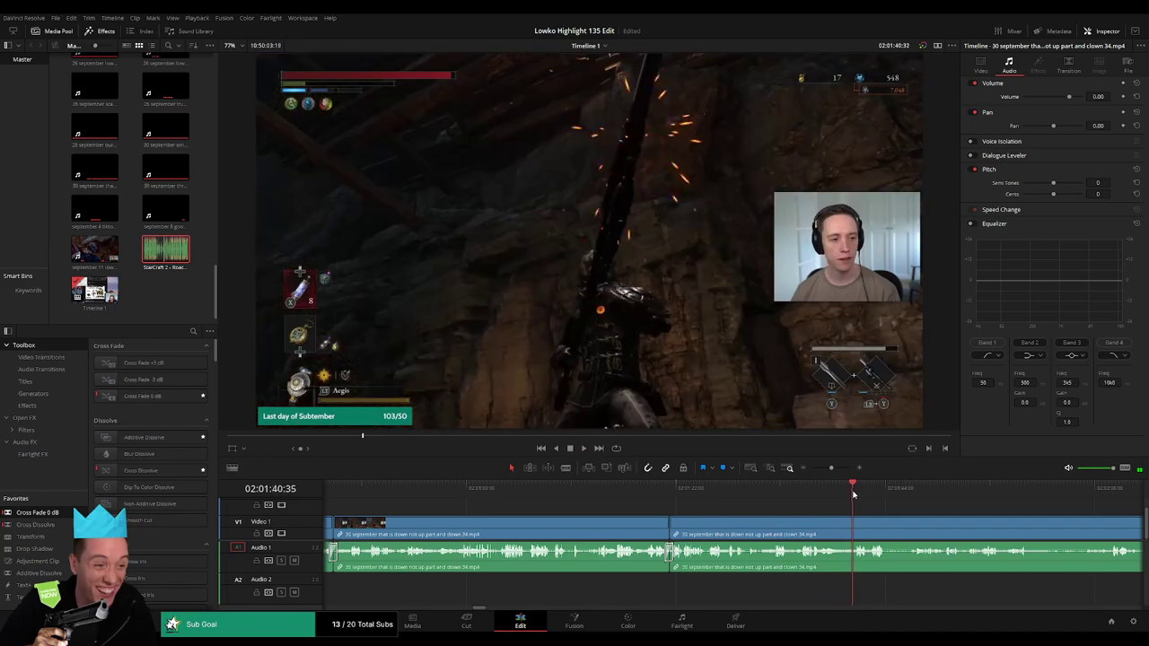
scroll(689, 509, right, 3)
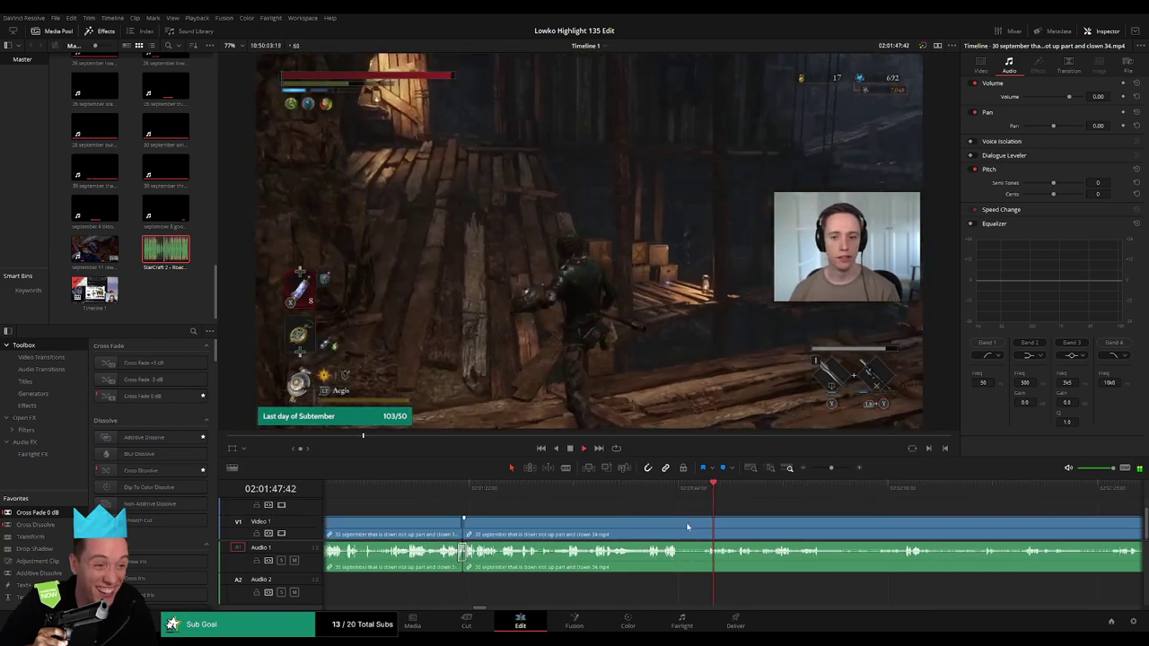
Blade both ends of a dull stretch and ripple-delete it.
key(b)
click(683, 525)
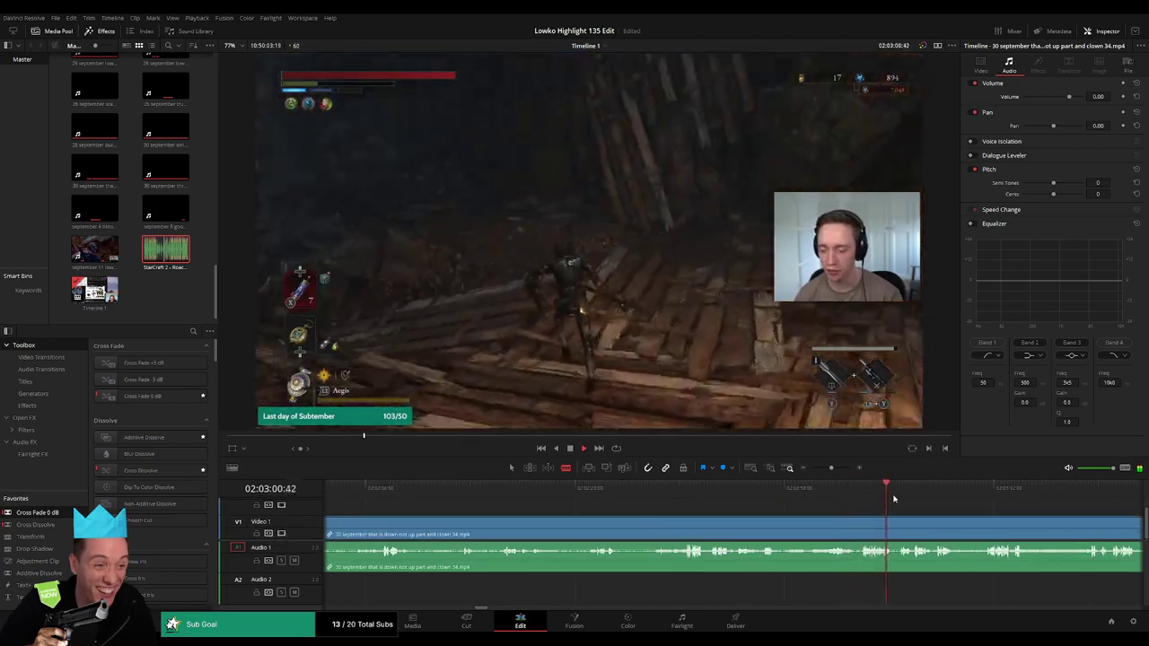
drag(888, 498, 826, 498)
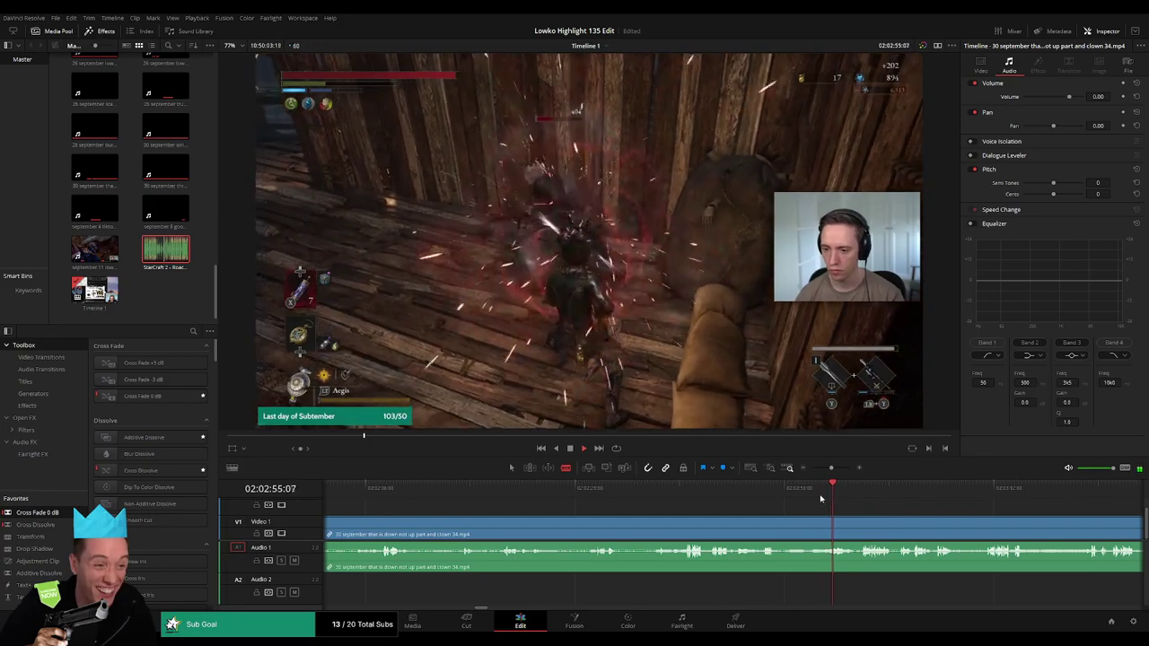
click(814, 498)
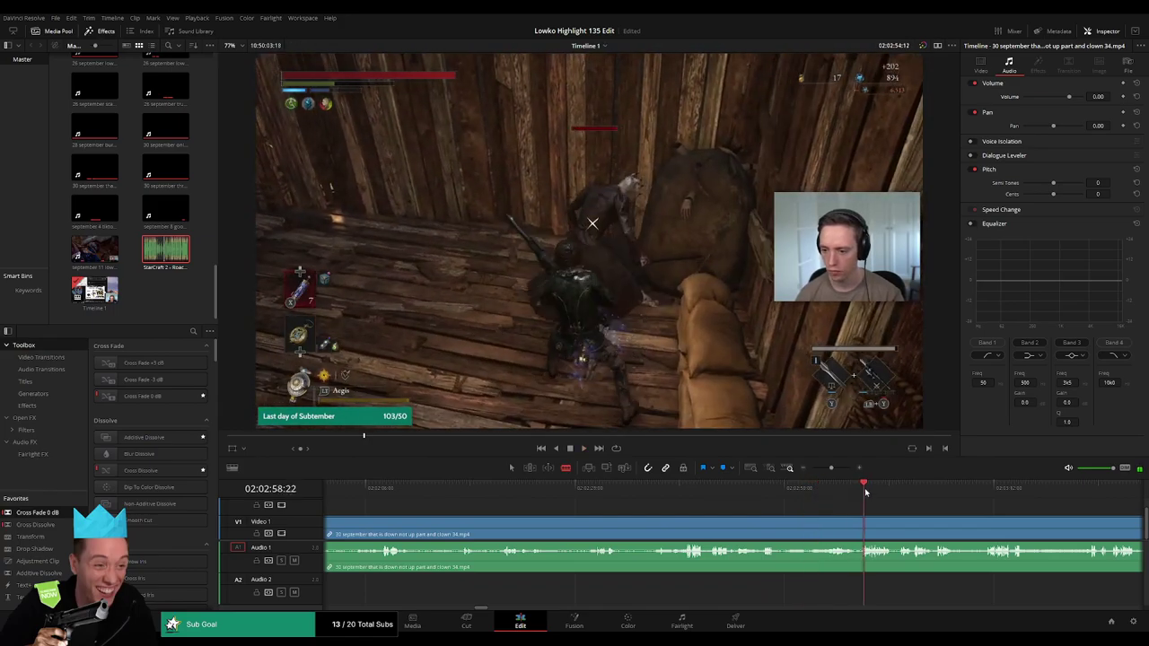
click(809, 525)
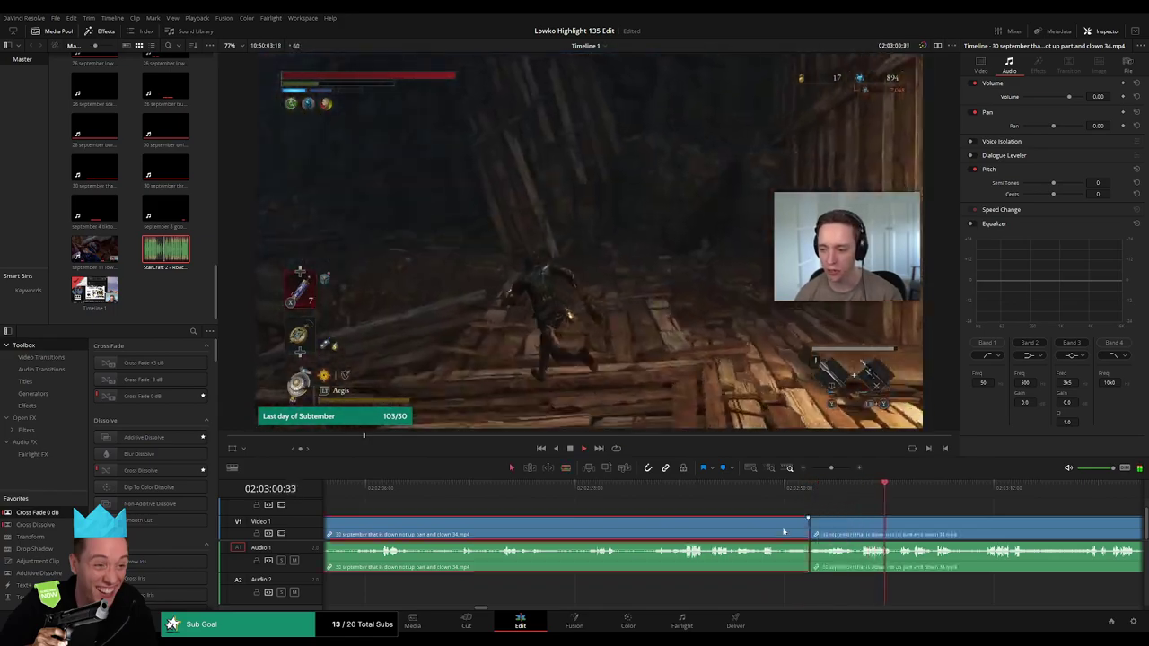
key(Delete)
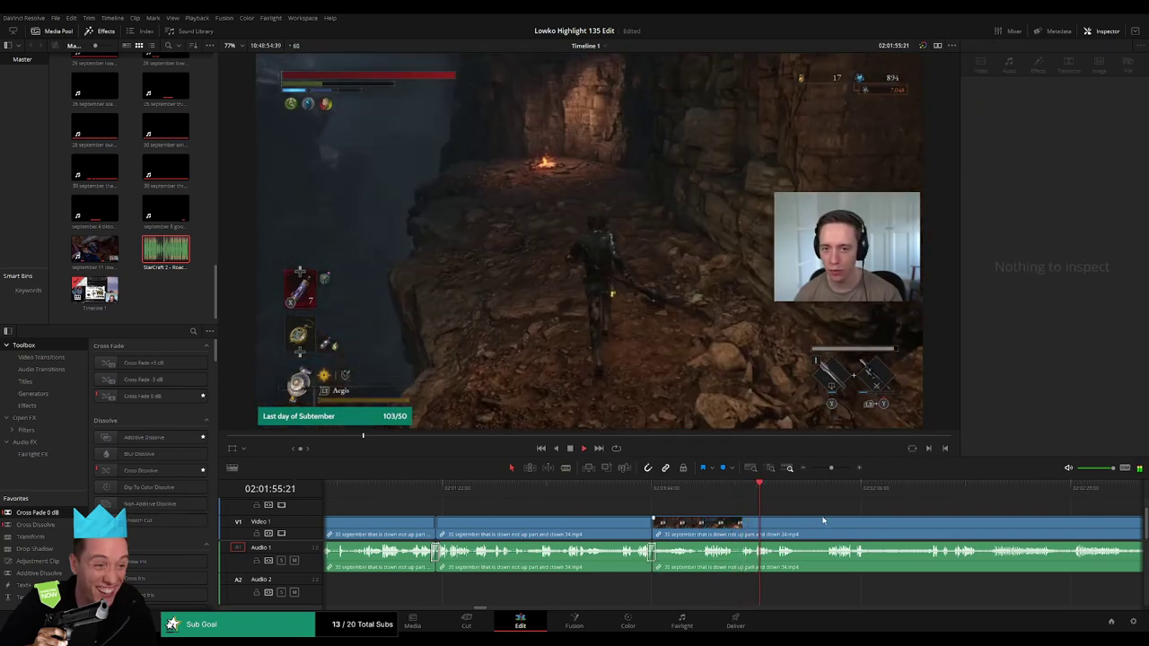
Delete the next dull section, then split off another short piece and remove it.
click(596, 518)
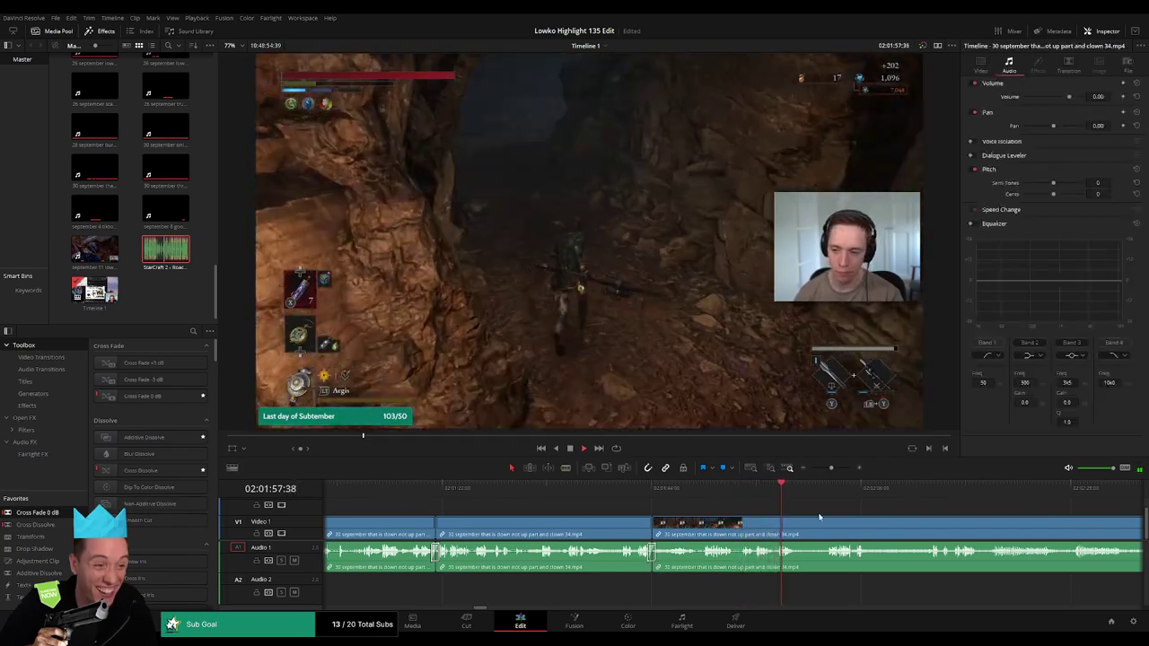
key(Delete)
key(b)
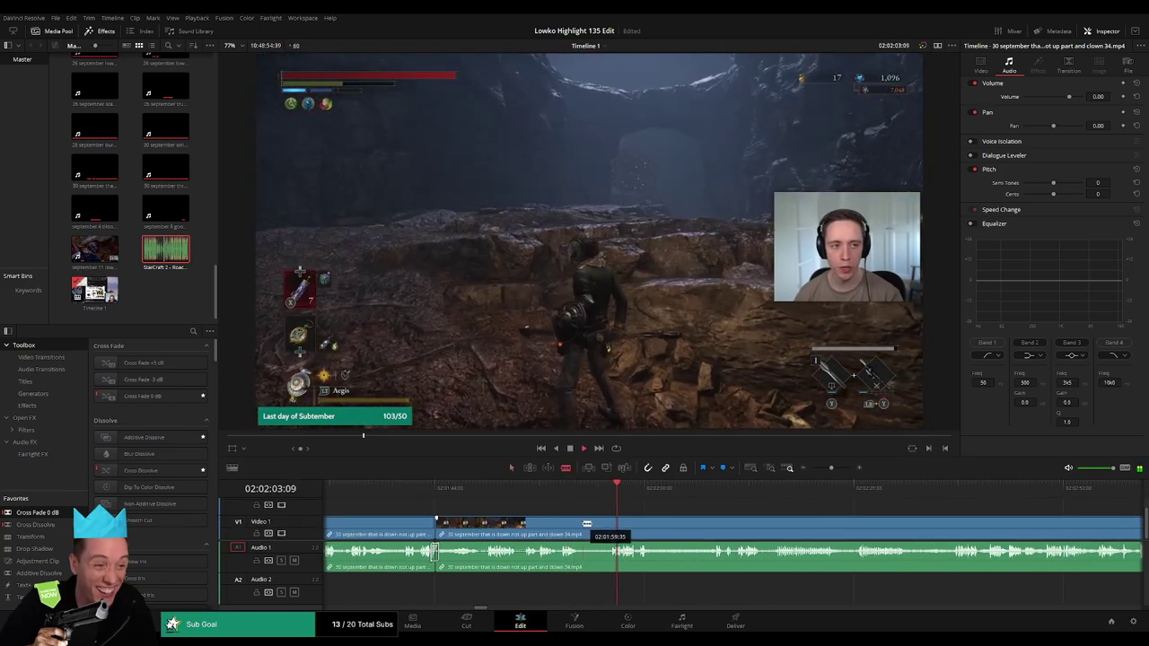
click(582, 524)
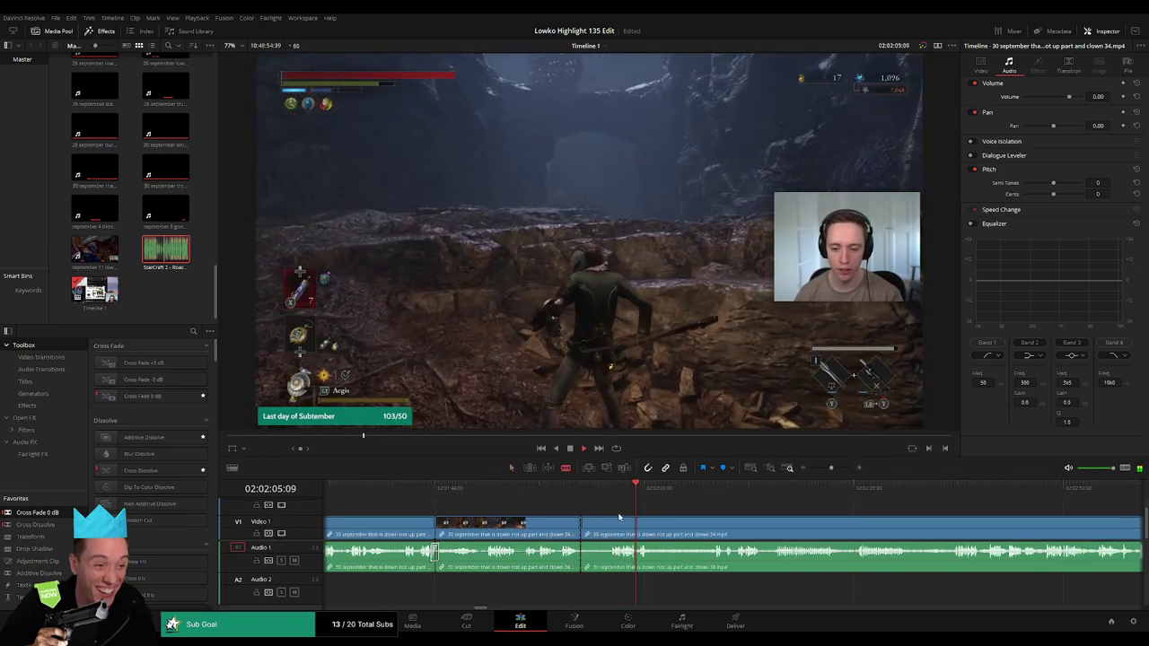
key(Delete)
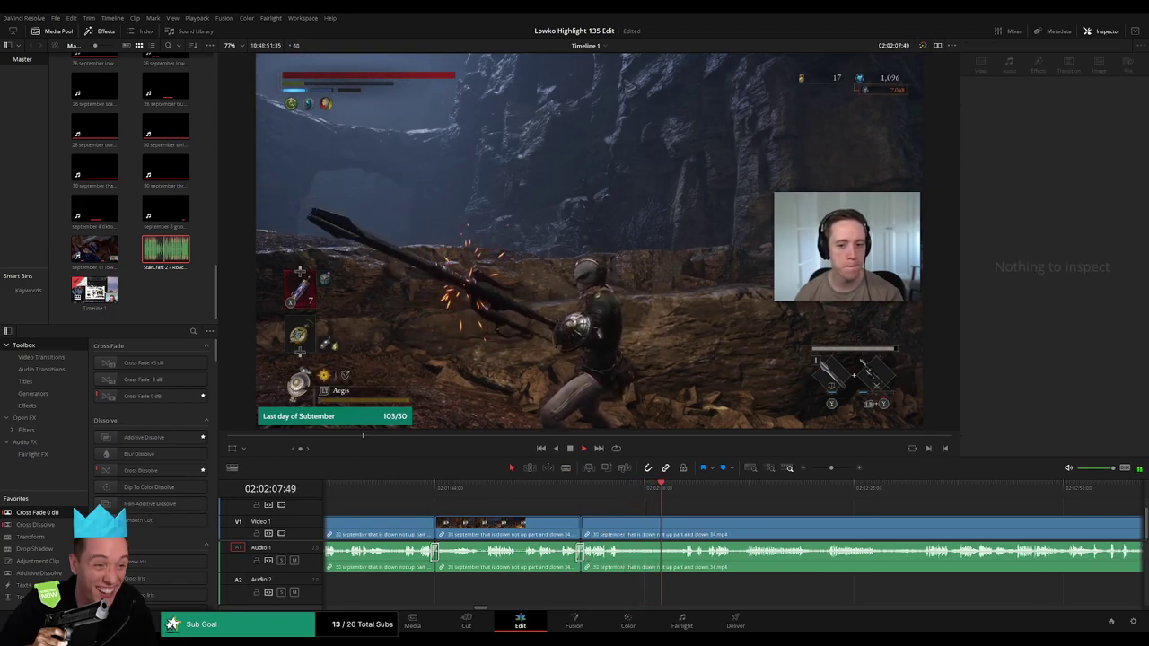
Replay from just before the new joins to check the cuts.
click(585, 490)
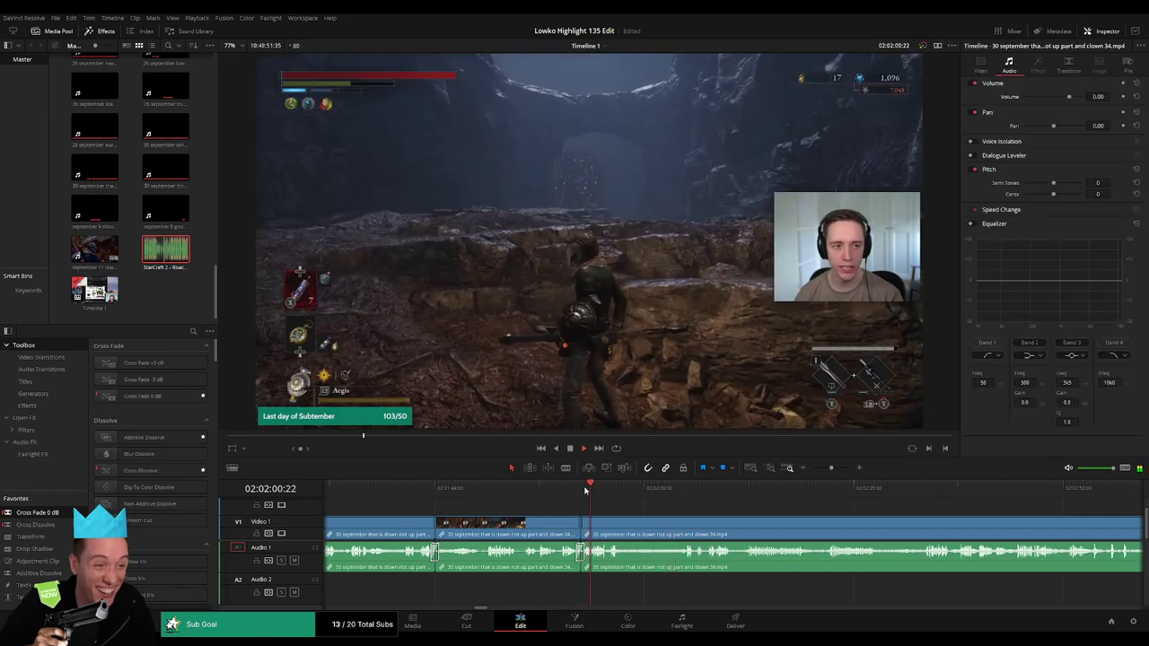
click(581, 489)
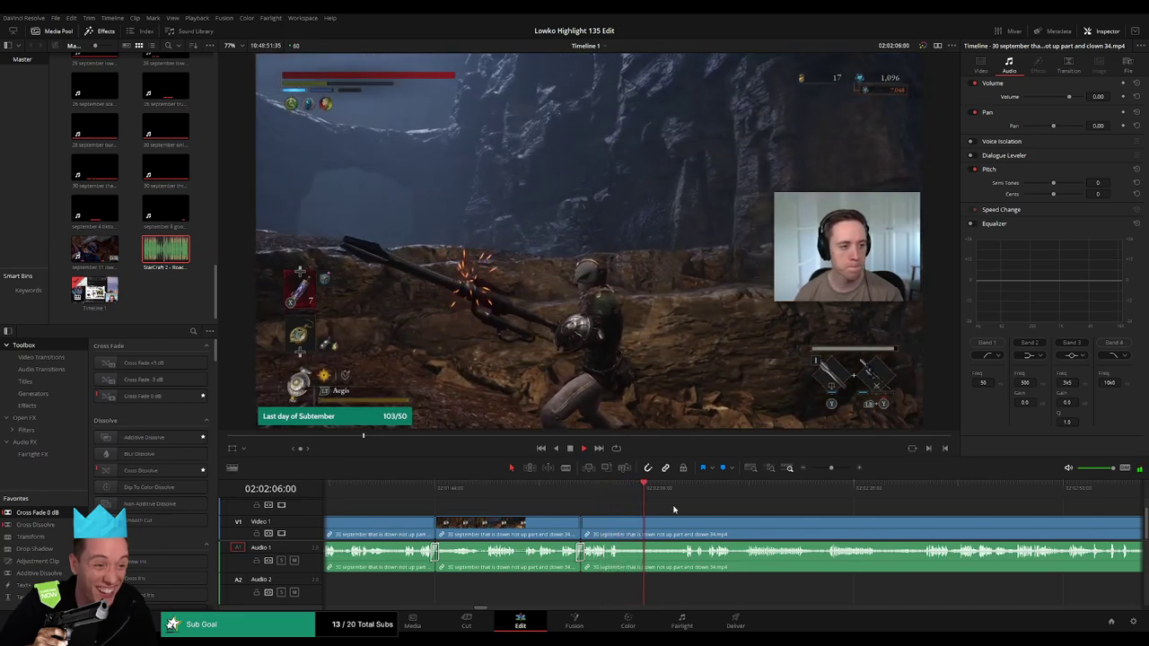
scroll(664, 510, right, 4)
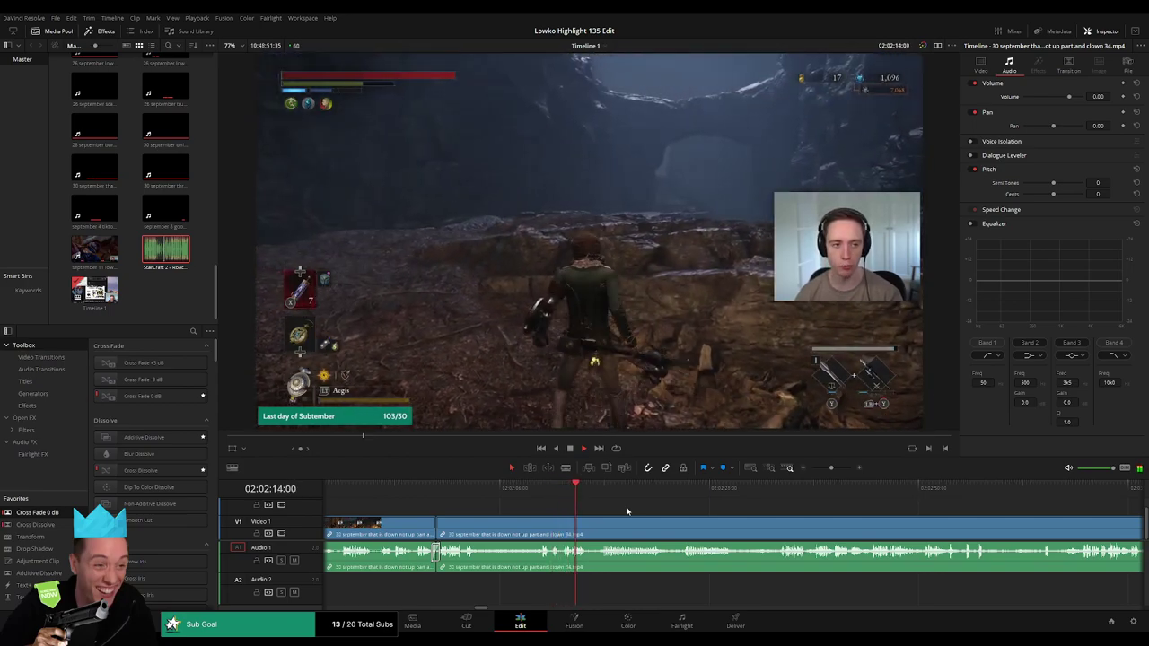
click(603, 493)
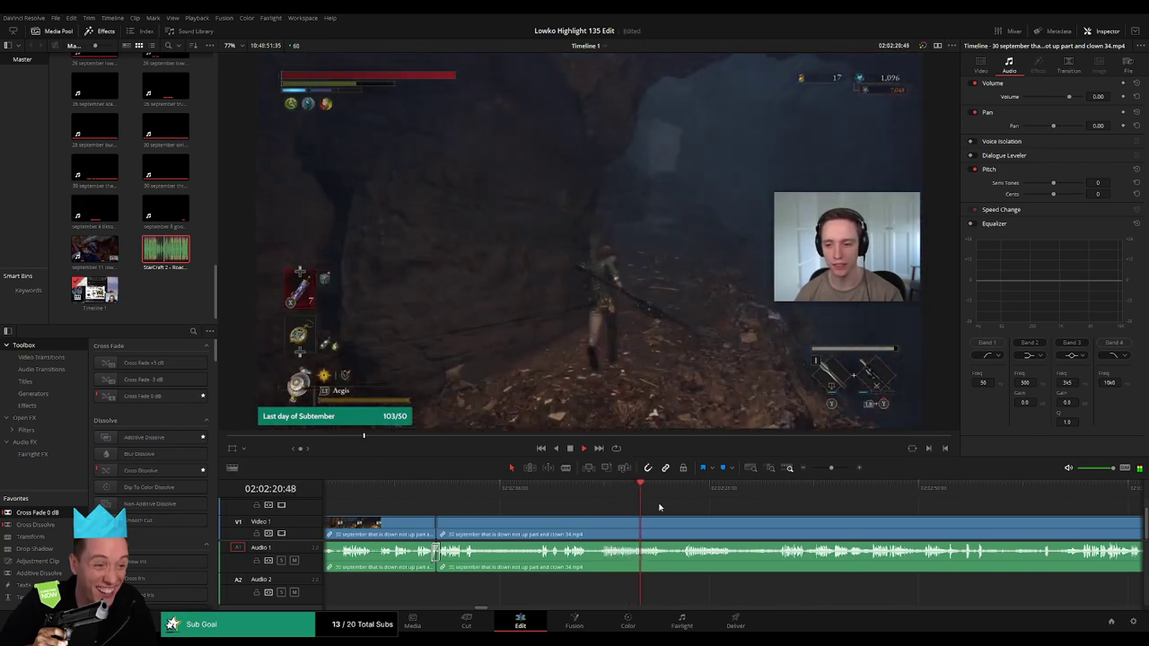
scroll(628, 507, right, 2)
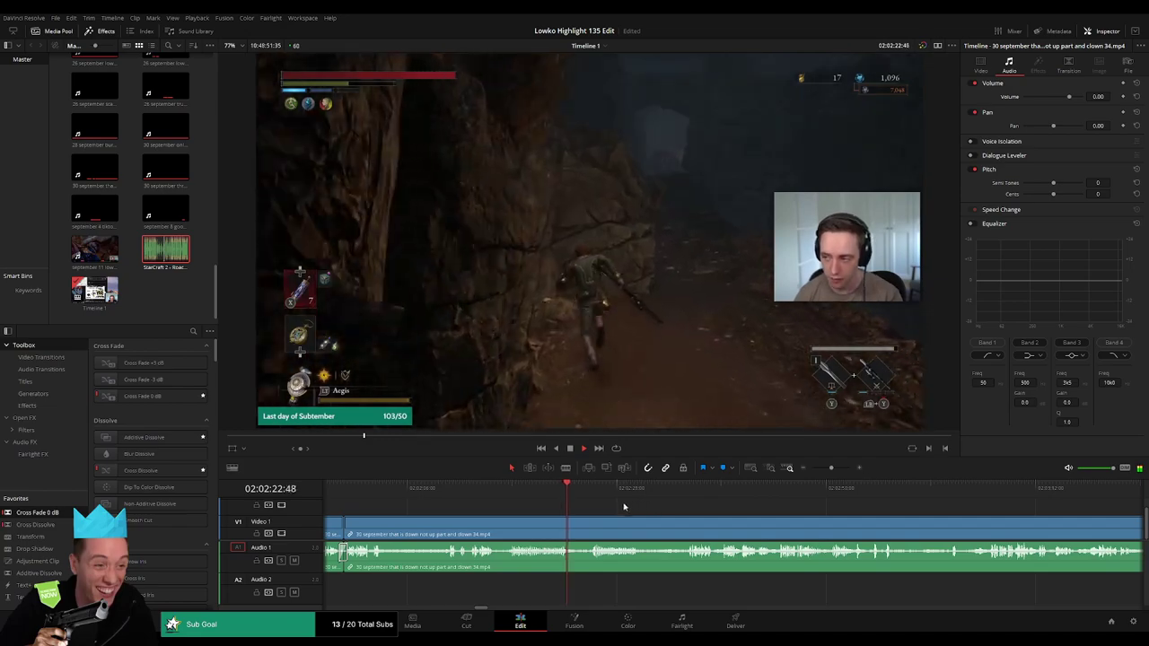
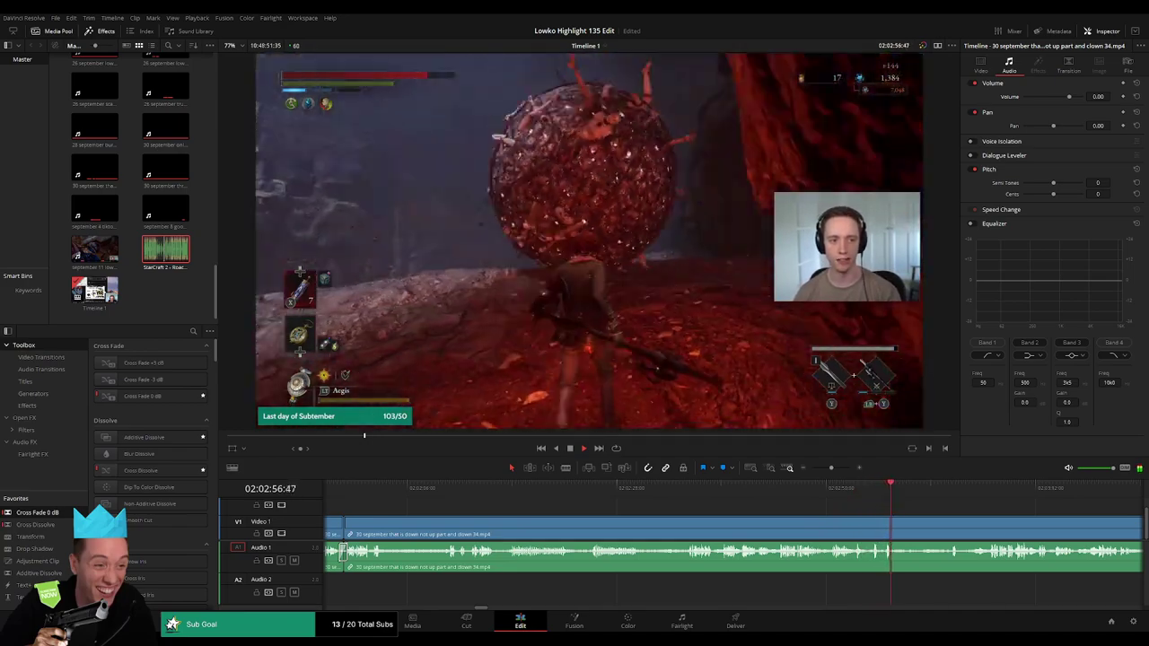
Play through the gameplay footage to find the first dull stretch.
mouse_move(656, 482)
mouse_down()
mouse_move(640, 482)
mouse_move(687, 482)
mouse_up()
key(space)
key(b)
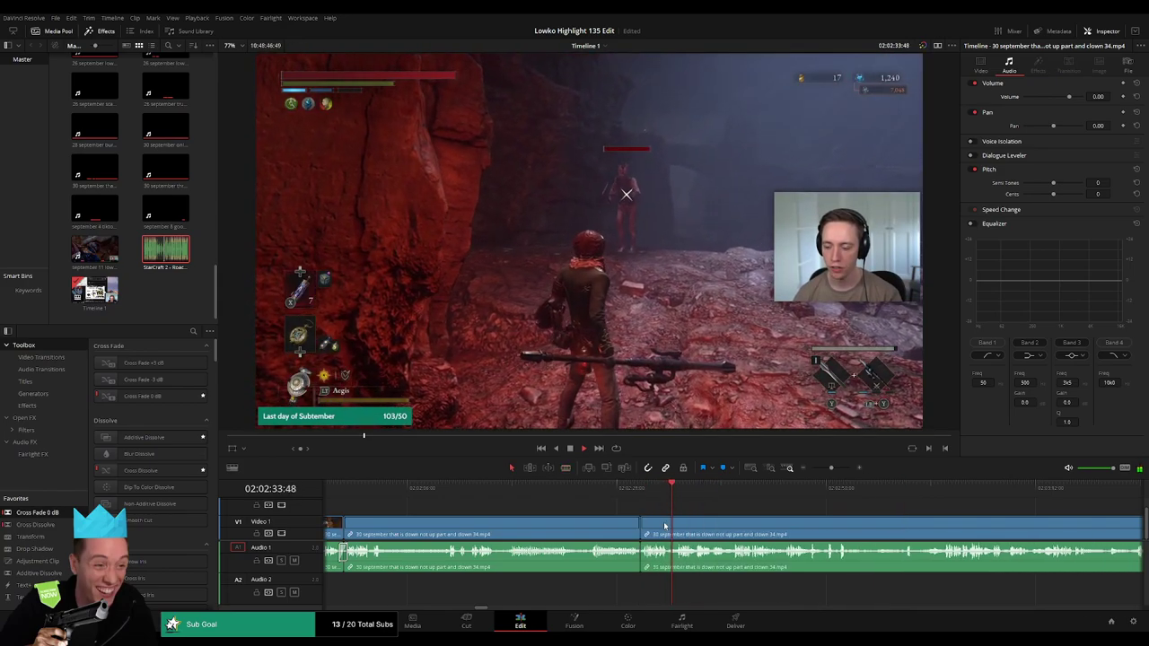
click(725, 489)
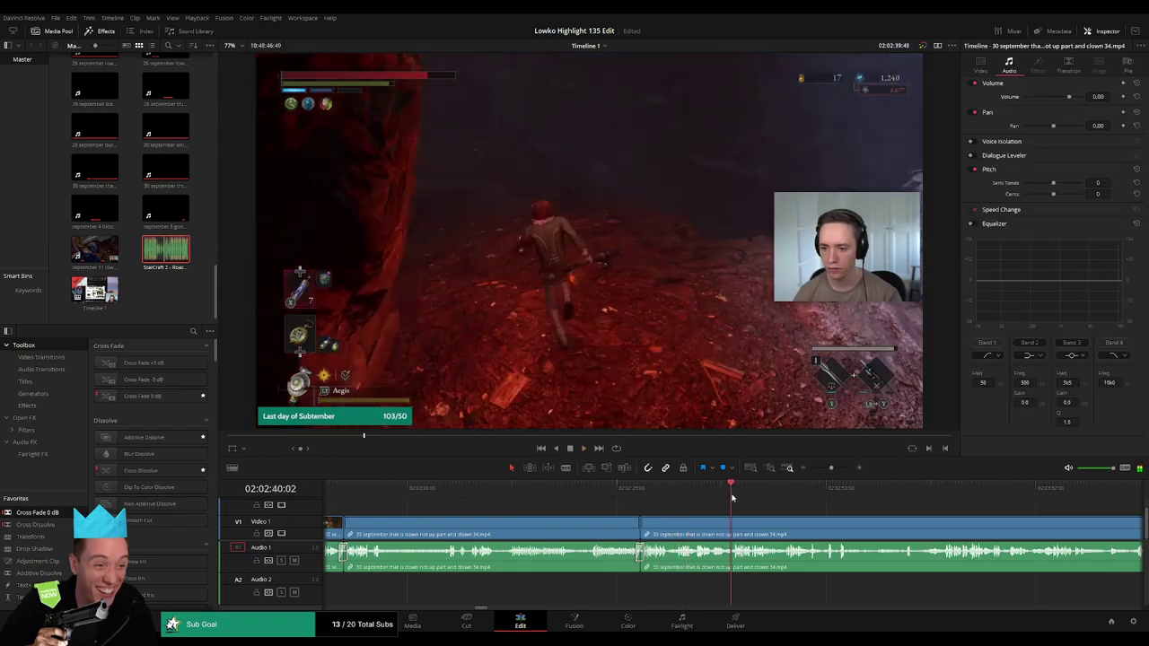
click(790, 497)
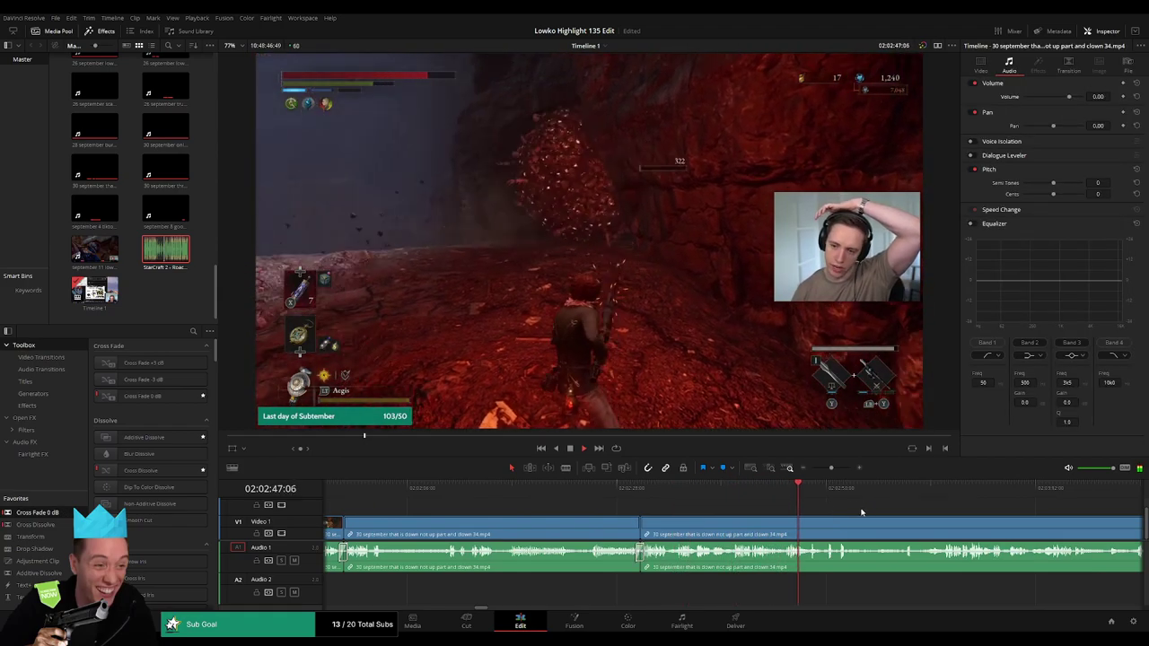
click(639, 489)
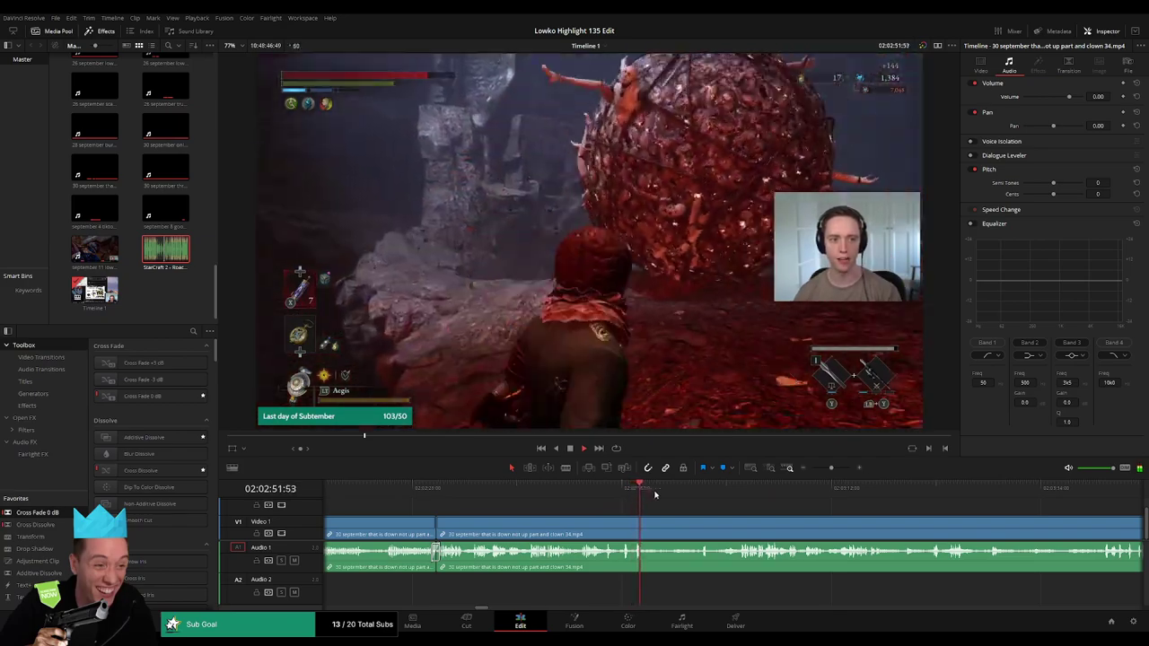
click(698, 489)
Blade the gameplay clip at the first cut point and select the piece between cuts.
key(b)
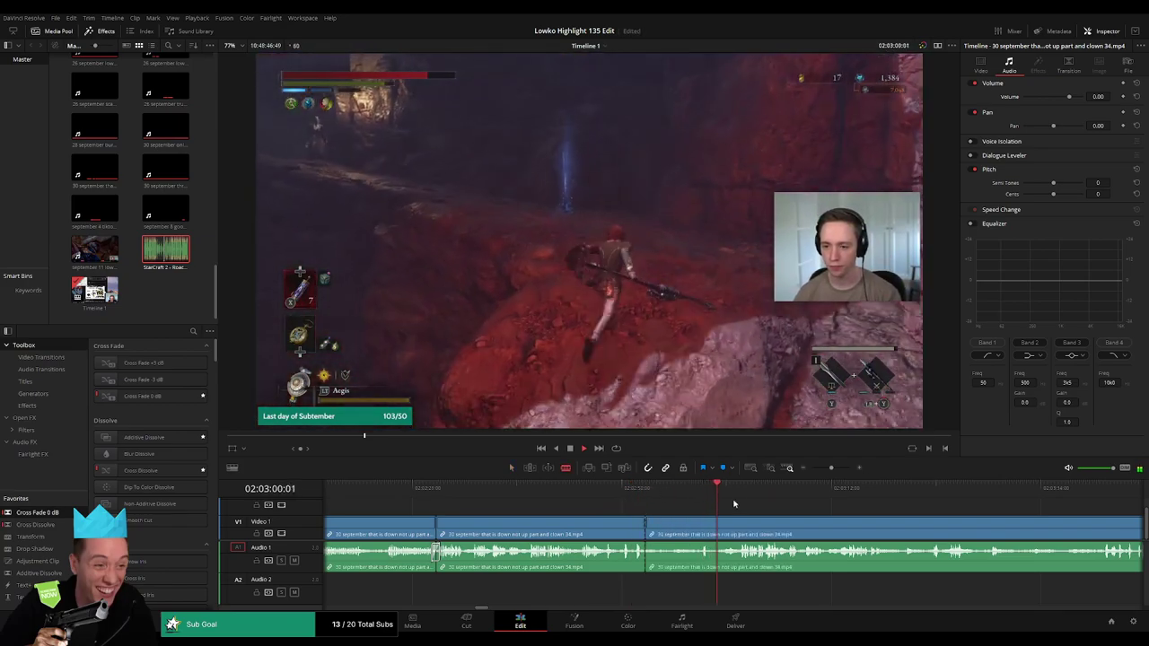
click(712, 534)
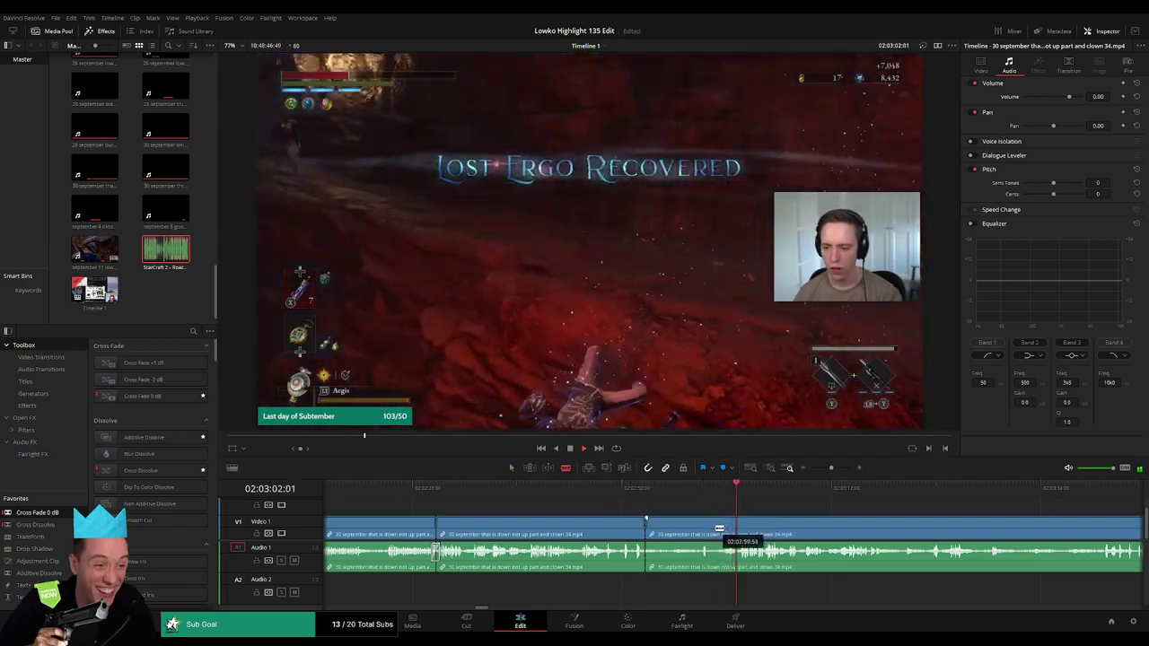
key(a)
click(694, 534)
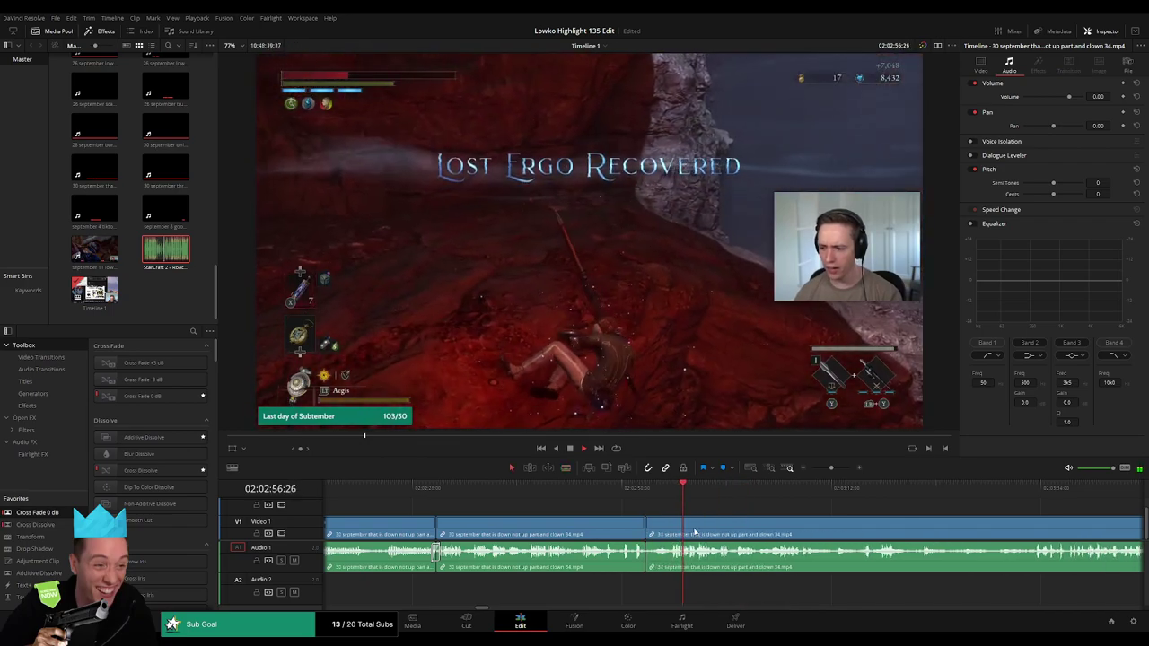
click(640, 490)
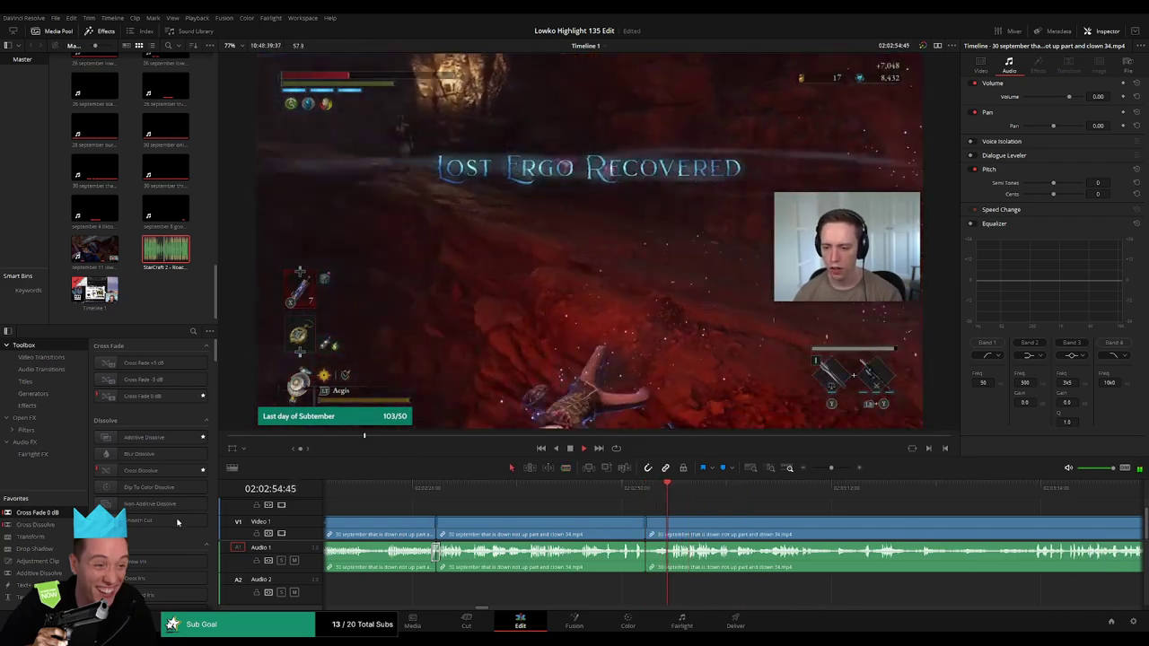
click(690, 520)
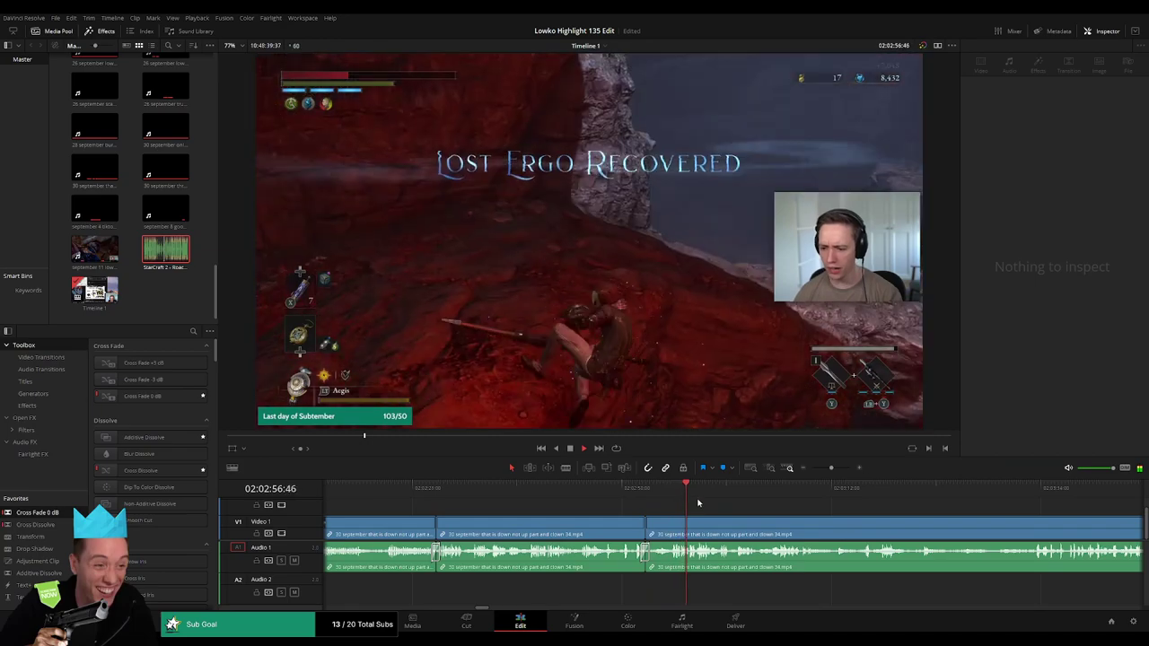
click(699, 529)
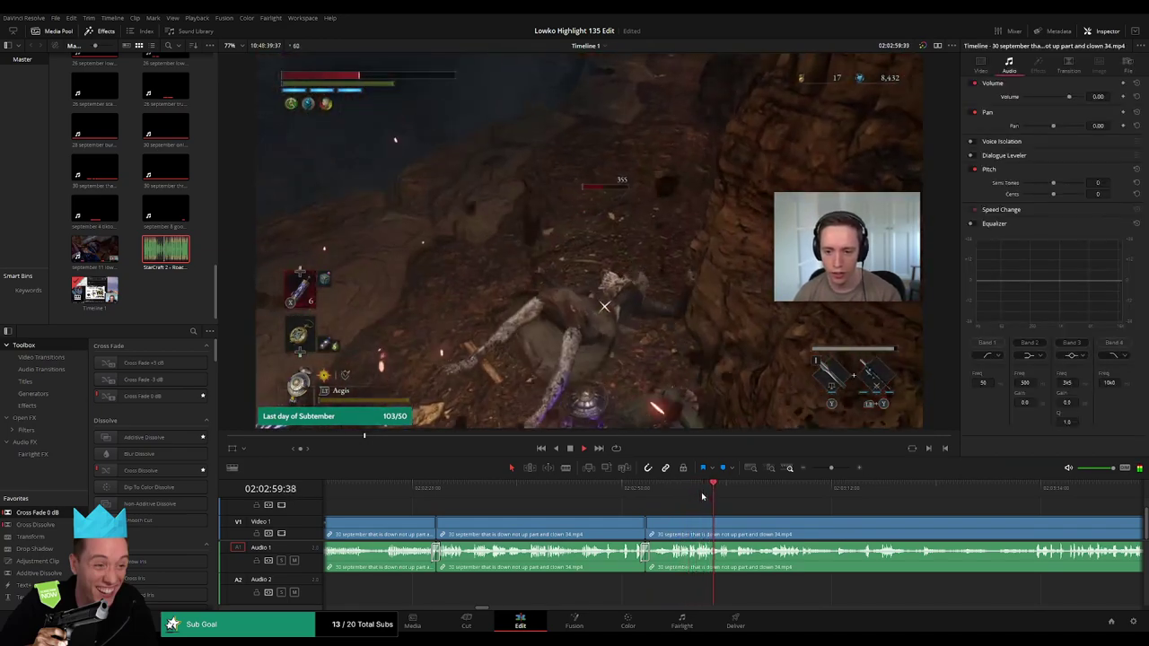
Cut out the next dull stretch with a ripple delete and add a cross fade at the audio join.
click(742, 494)
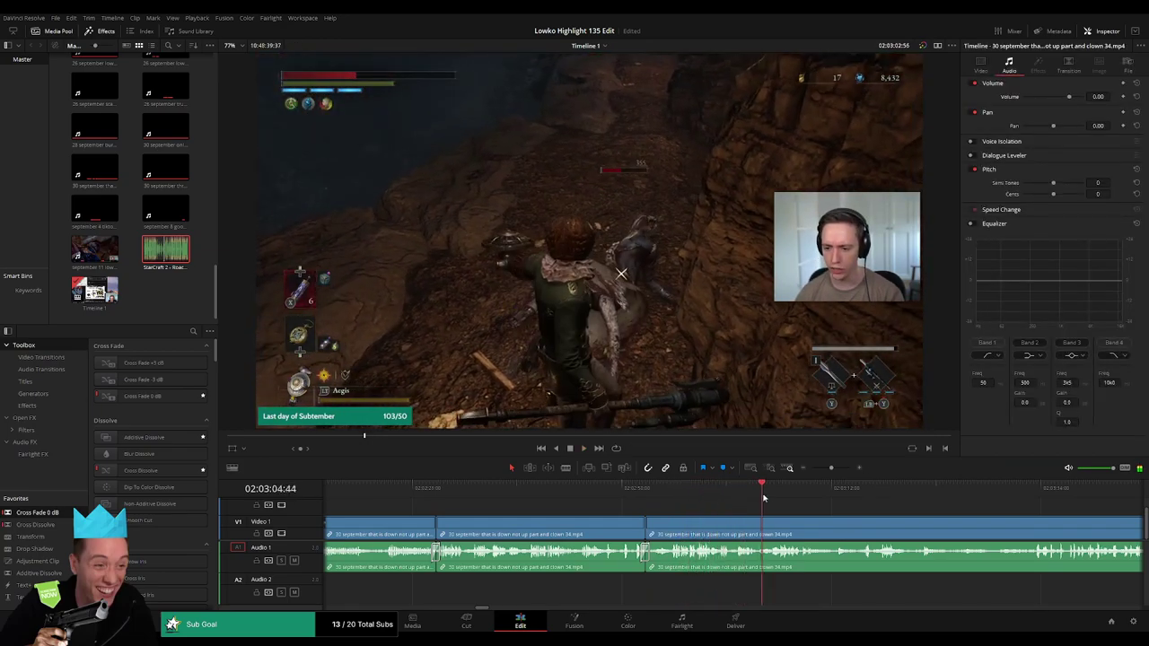
drag(764, 496, 839, 494)
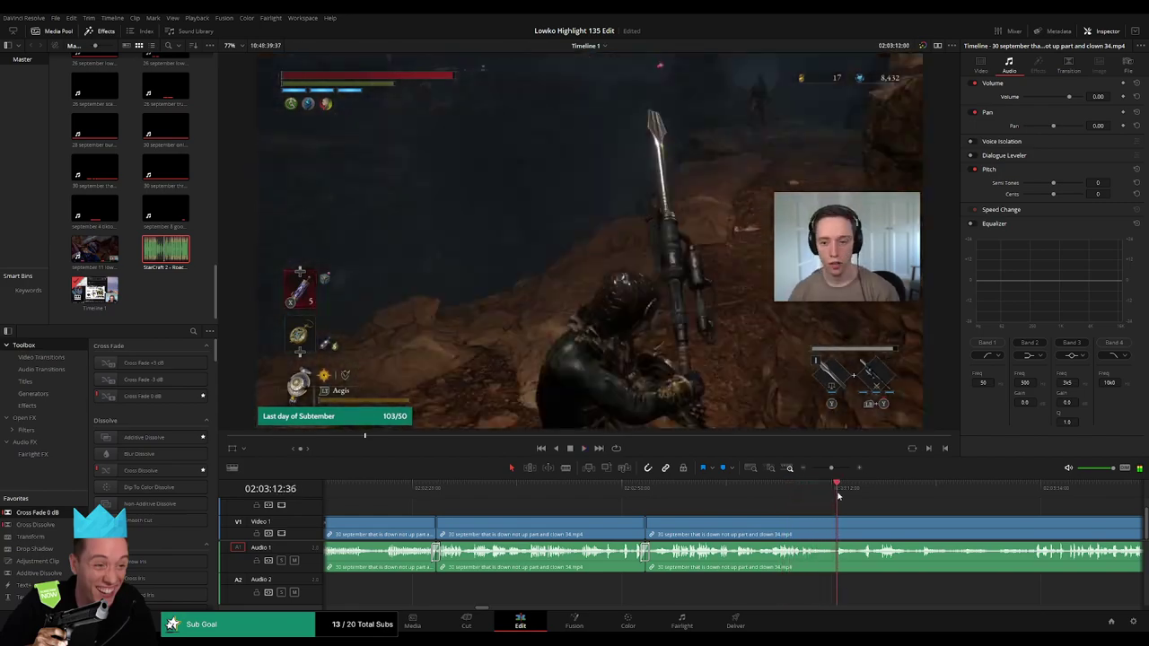
scroll(914, 519, right, 3)
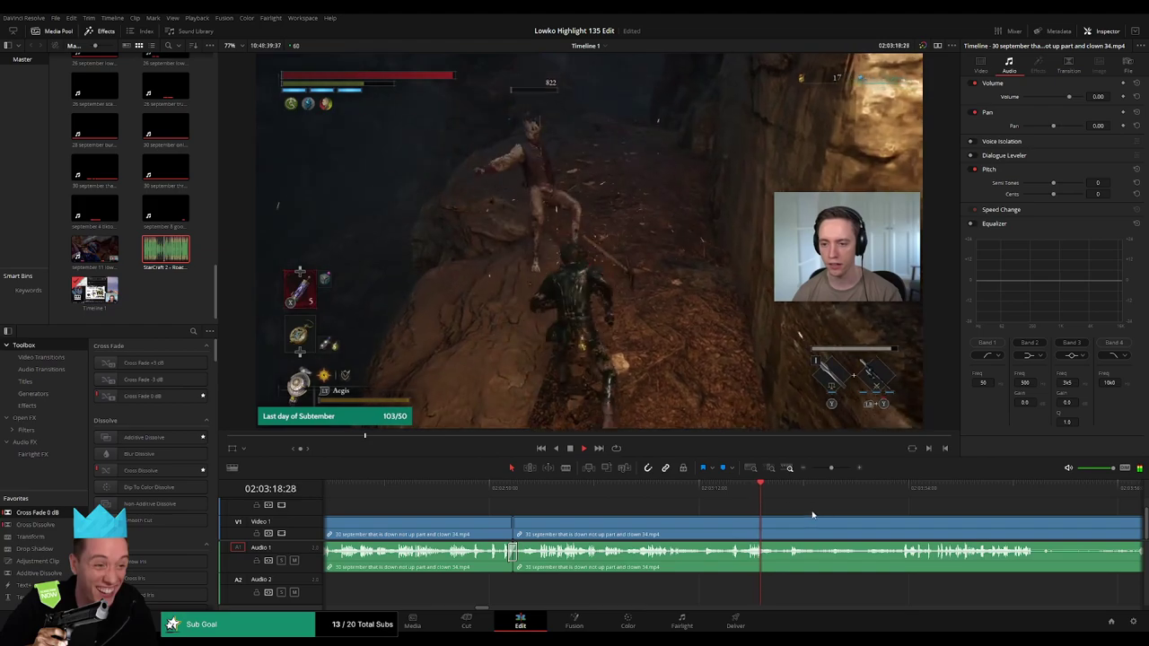
scroll(693, 511, right, 3)
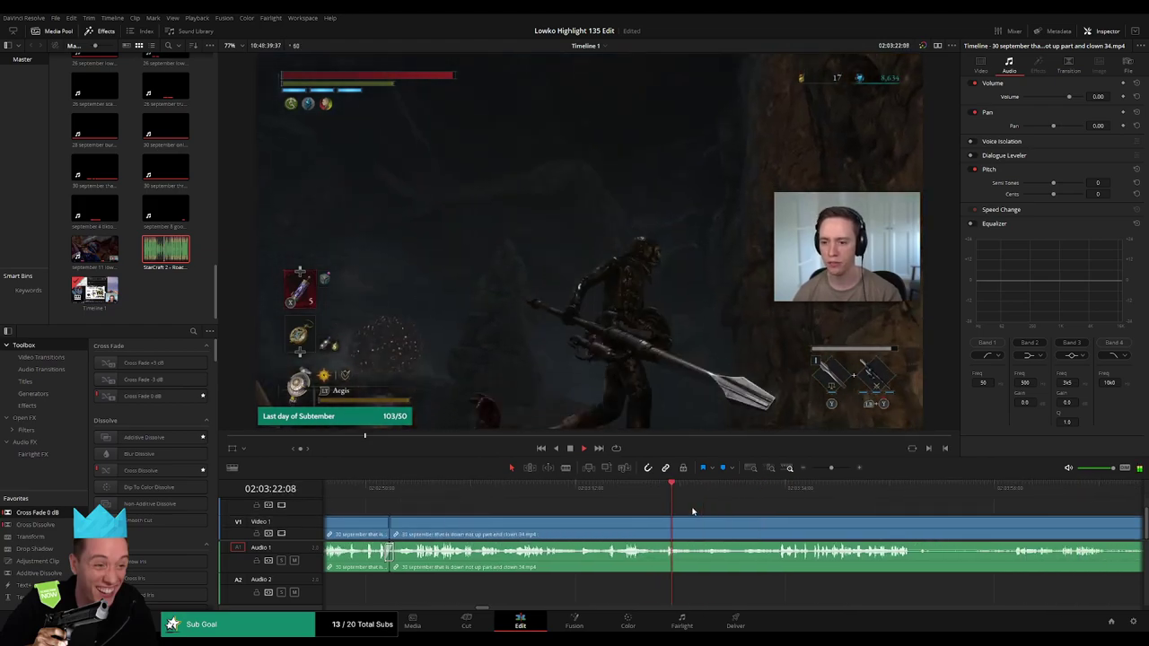
scroll(718, 512, right, 5)
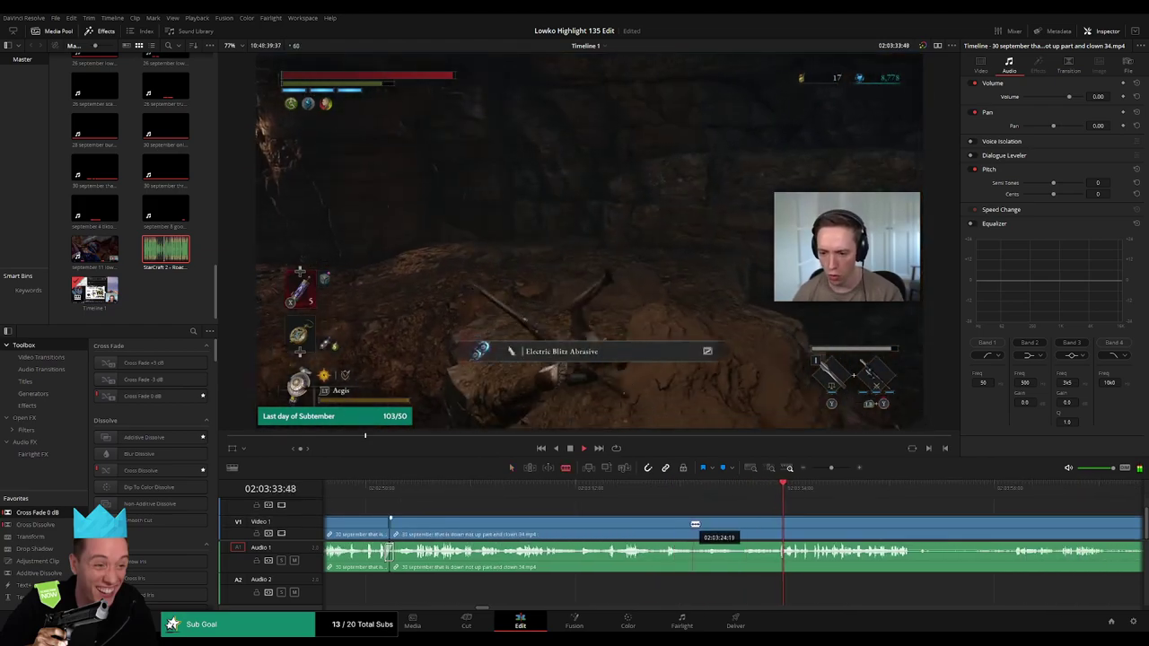
click(683, 524)
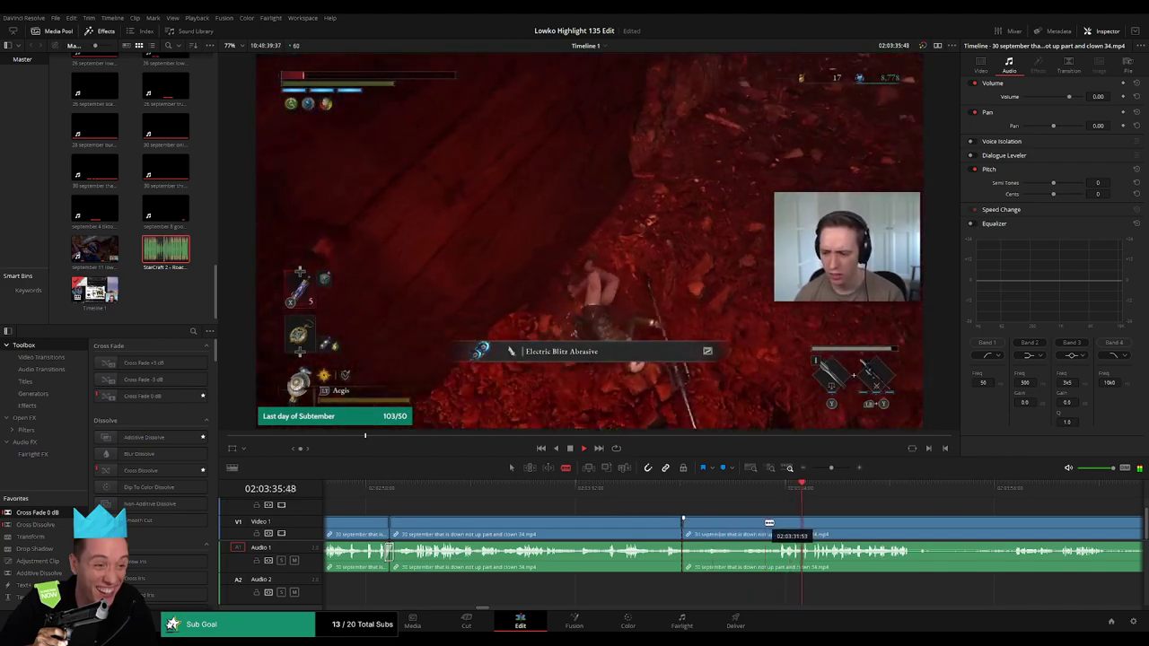
click(859, 499)
click(764, 506)
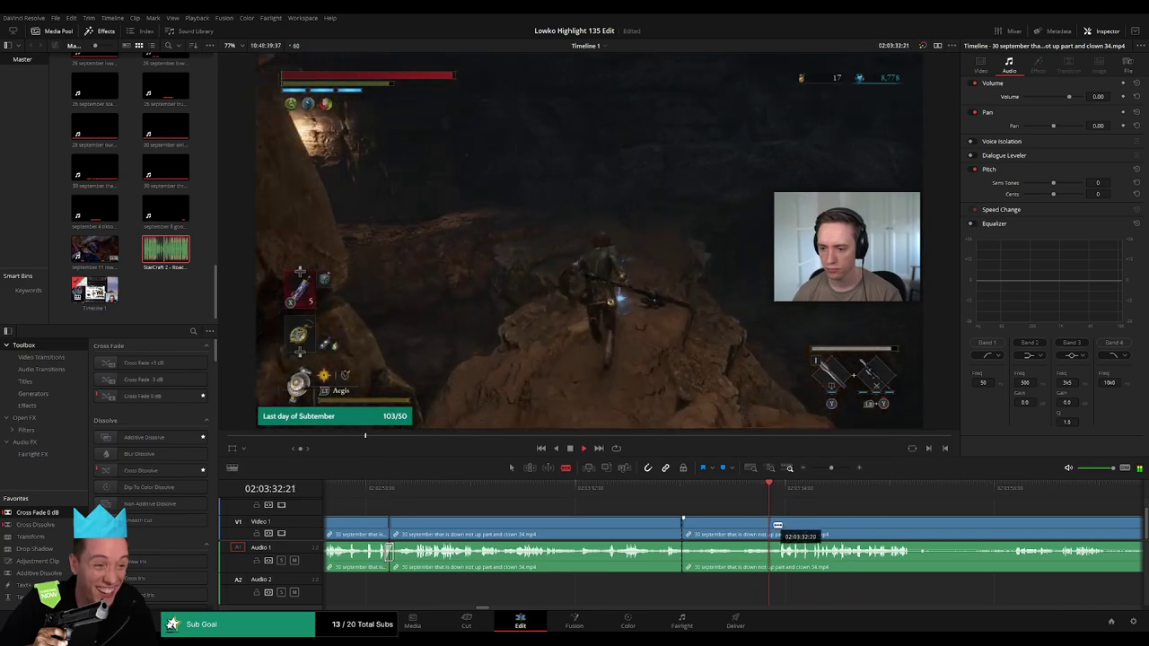
click(771, 534)
key(Delete)
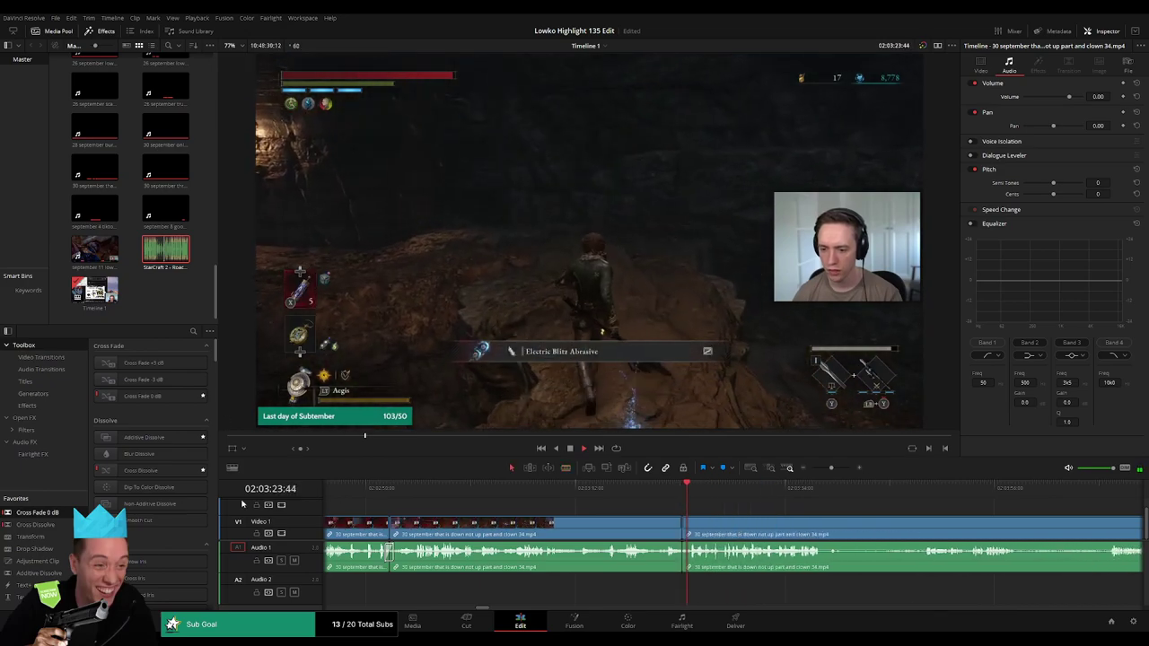
key(shift+t)
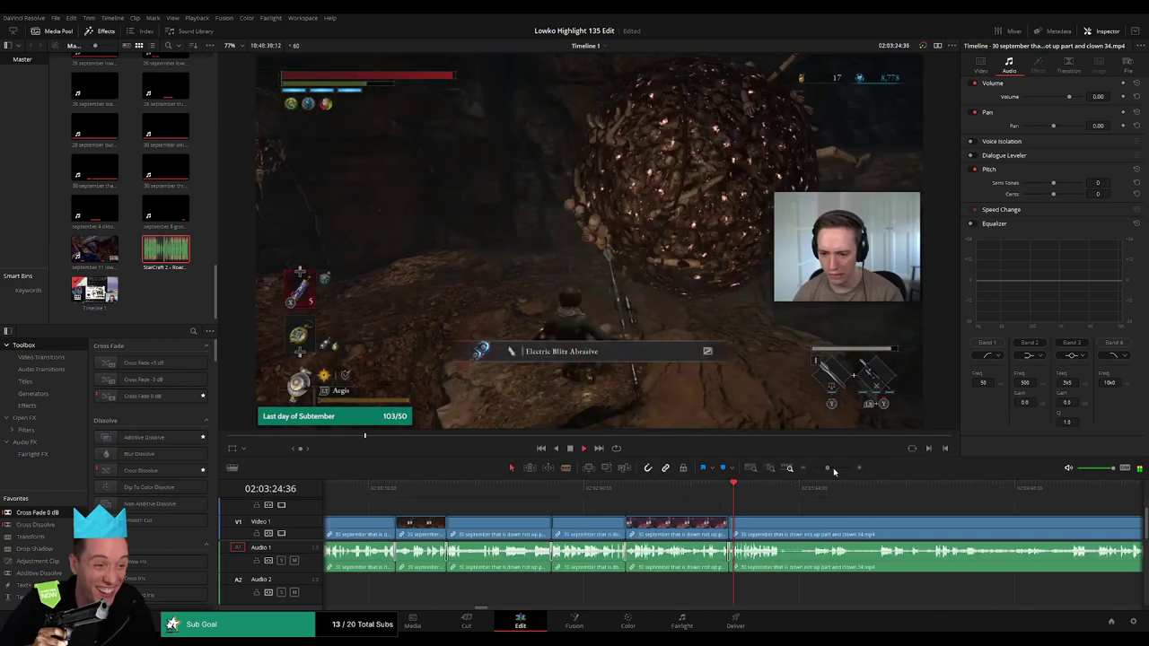
key(ctrl+equal)
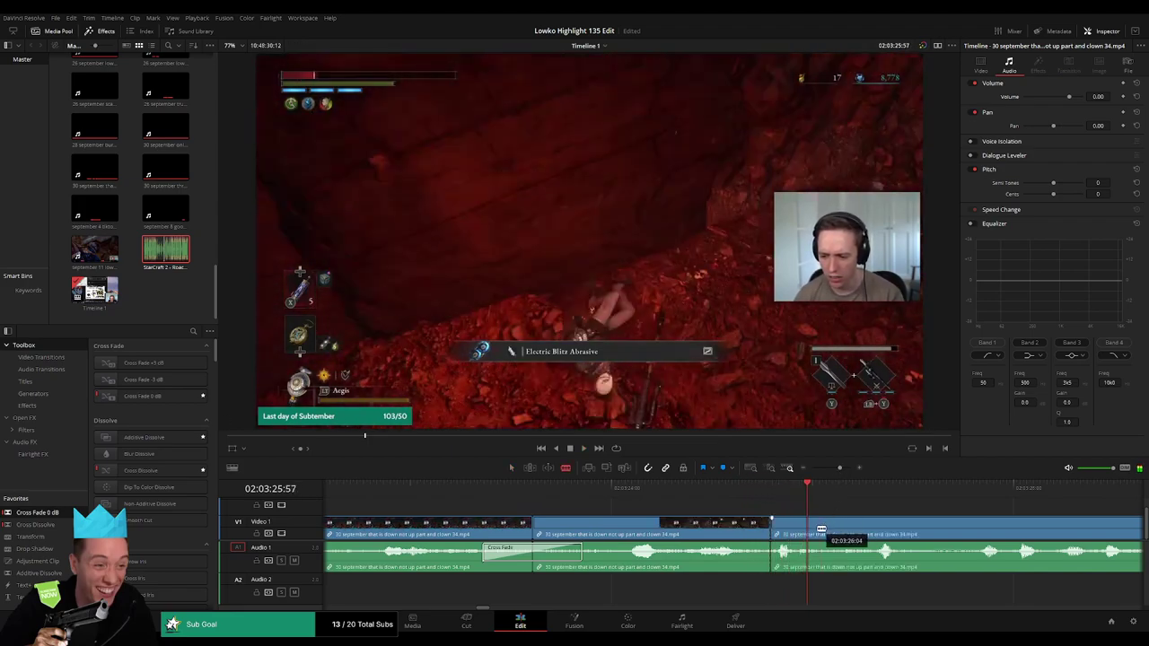
Split the clip, then drop StarCraft 2 - Roach Quotes.mp3 onto Audio 2 at the playhead.
click(806, 551)
double_click(167, 256)
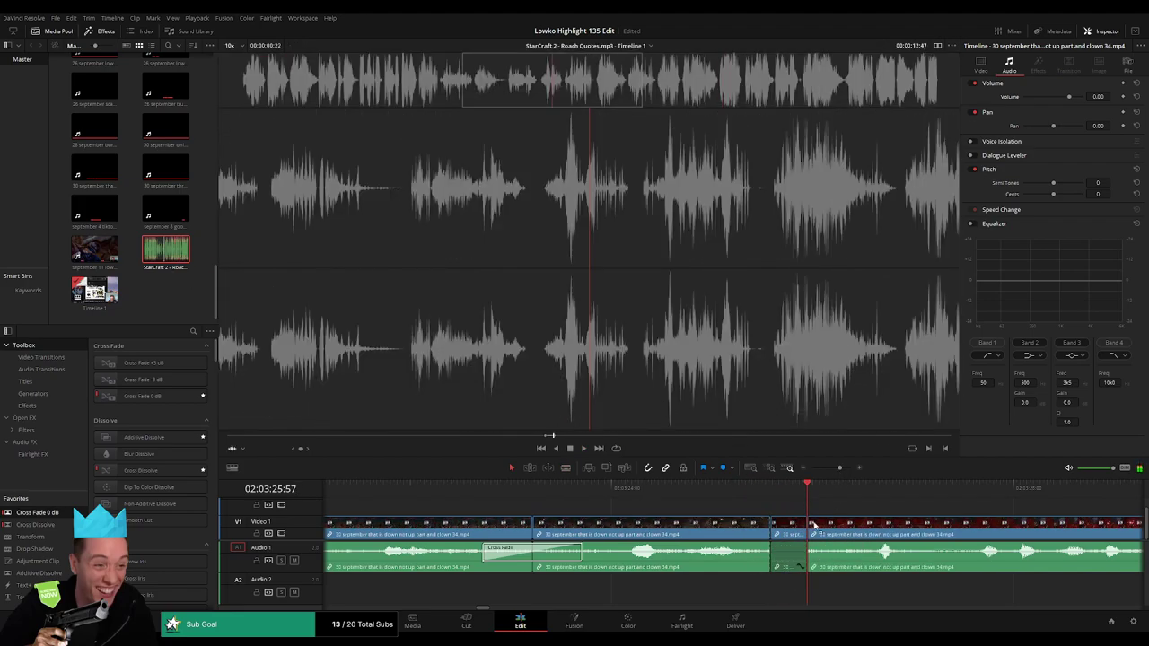
drag(766, 598, 807, 591)
click(1092, 113)
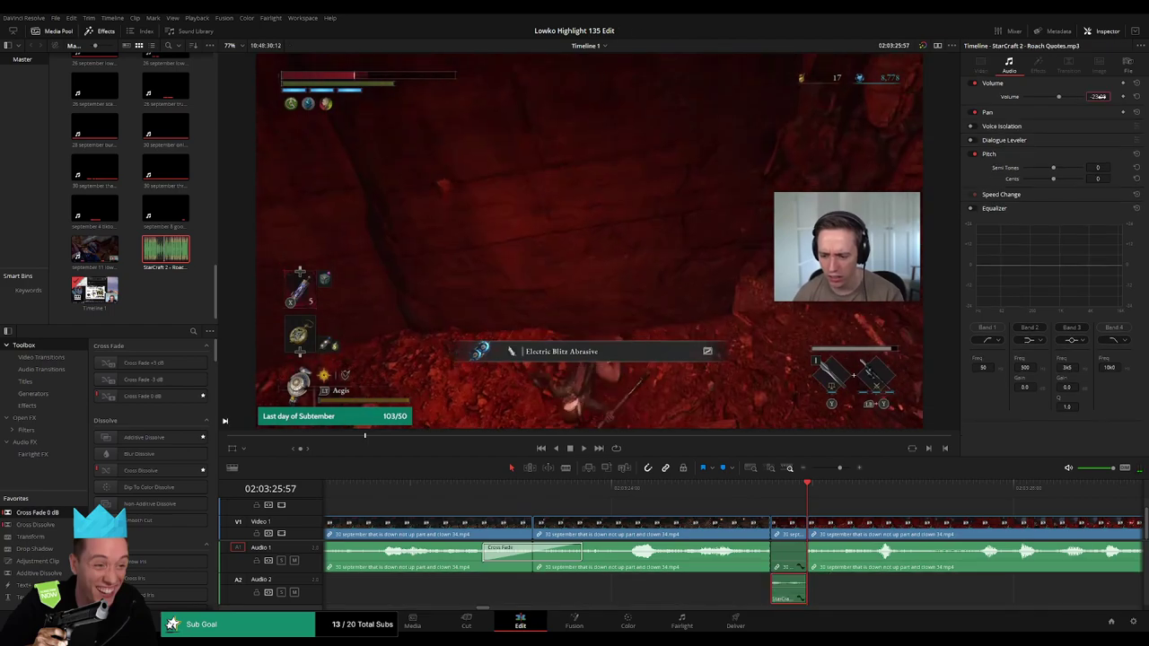
click(1070, 117)
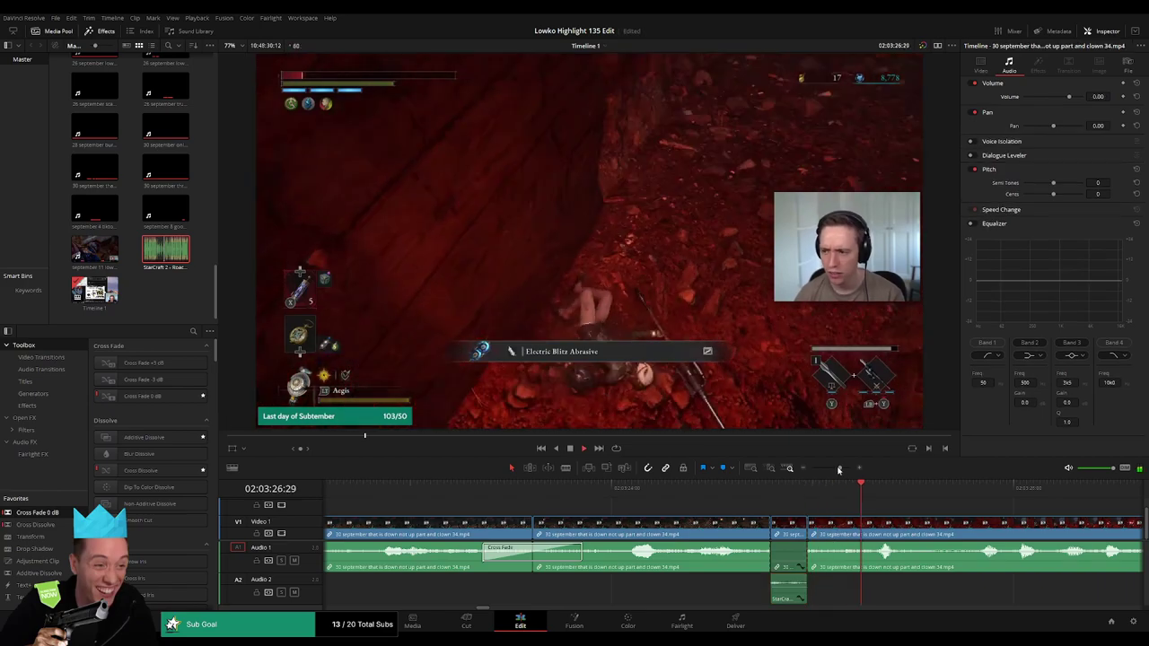
mouse_move(840, 468)
mouse_down()
mouse_move(811, 469)
mouse_move(832, 468)
mouse_up()
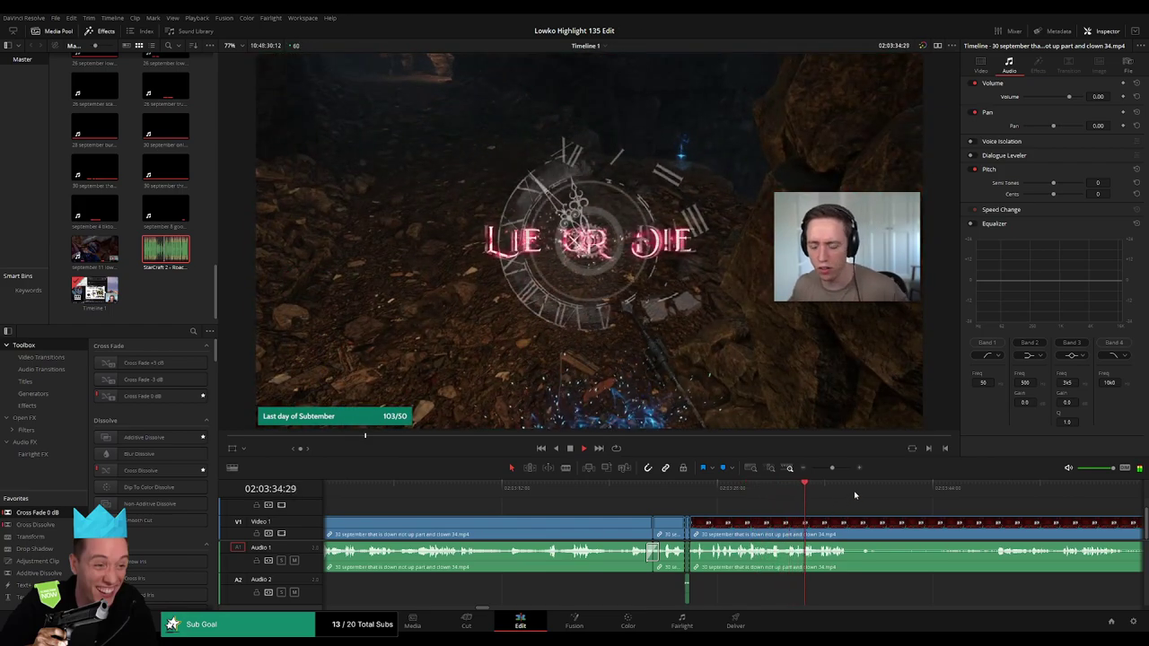
Drag the clip's edit point later, remove the selected stretch, and play back the result.
scroll(862, 505, right, 5)
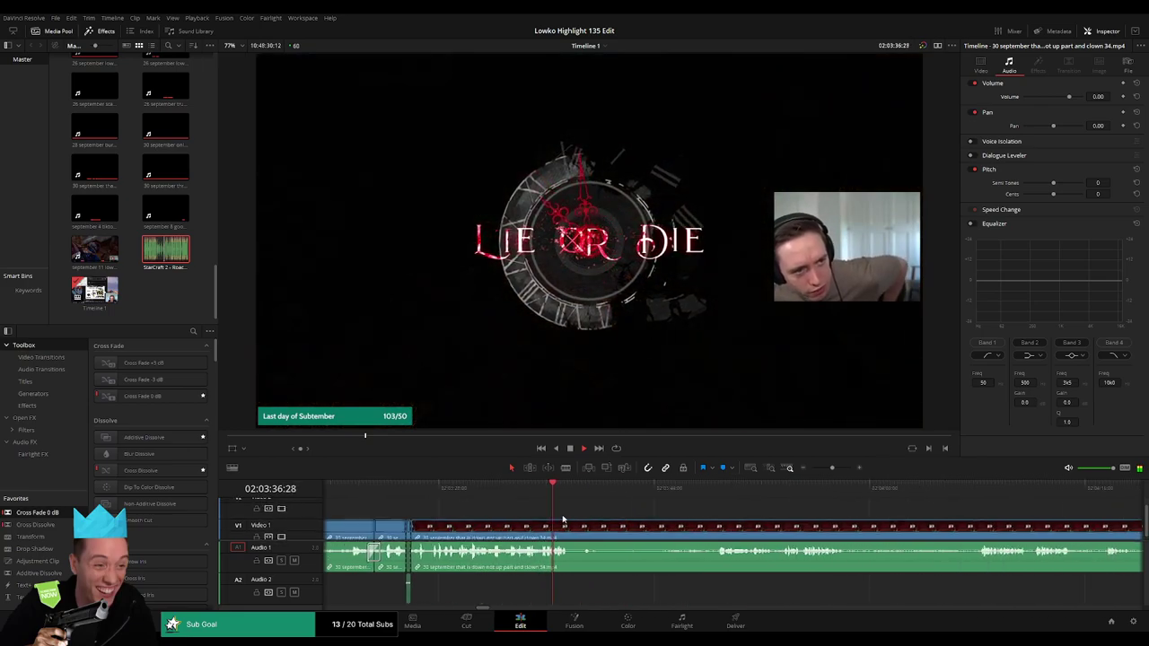
click(634, 490)
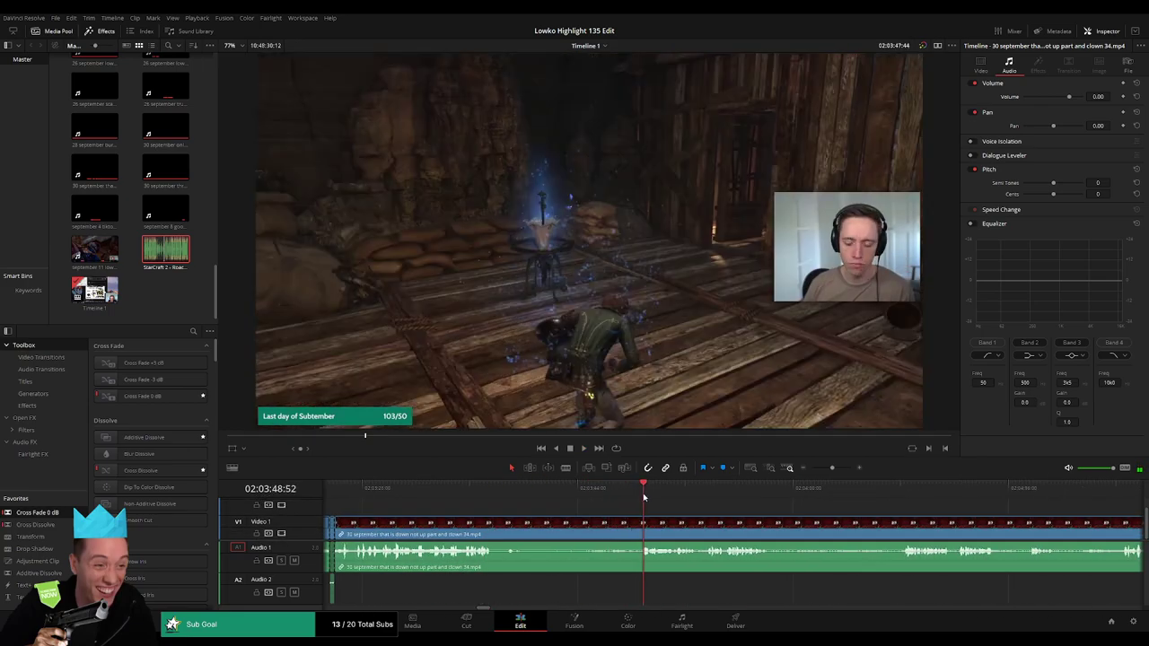
drag(497, 524, 633, 523)
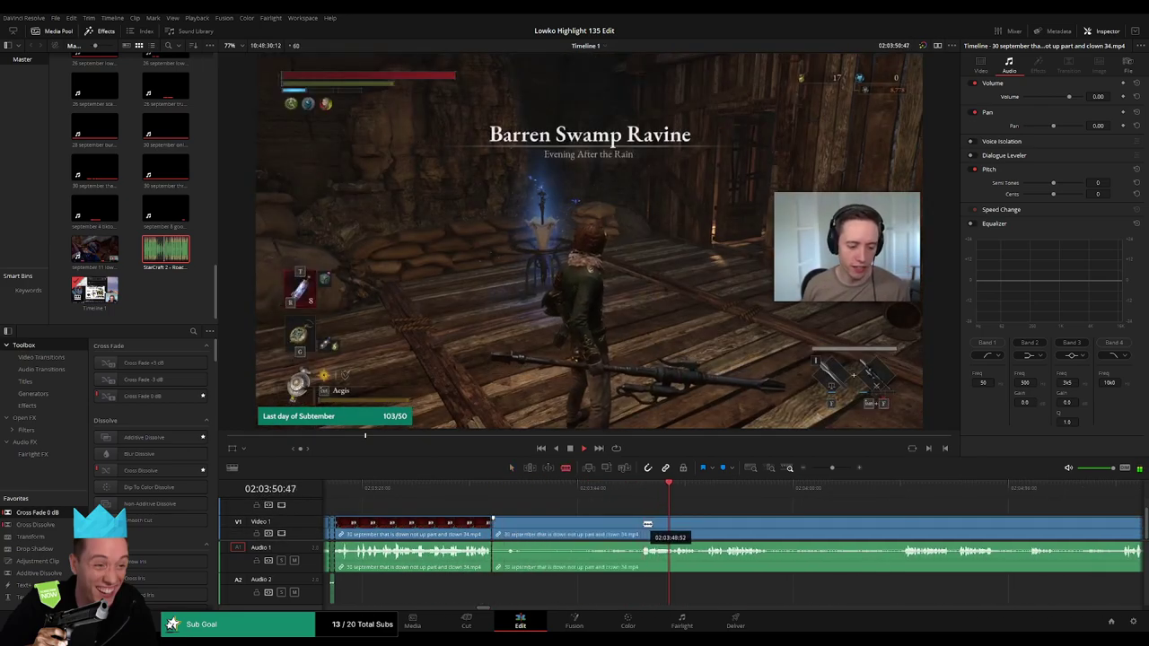
key(BackSpace)
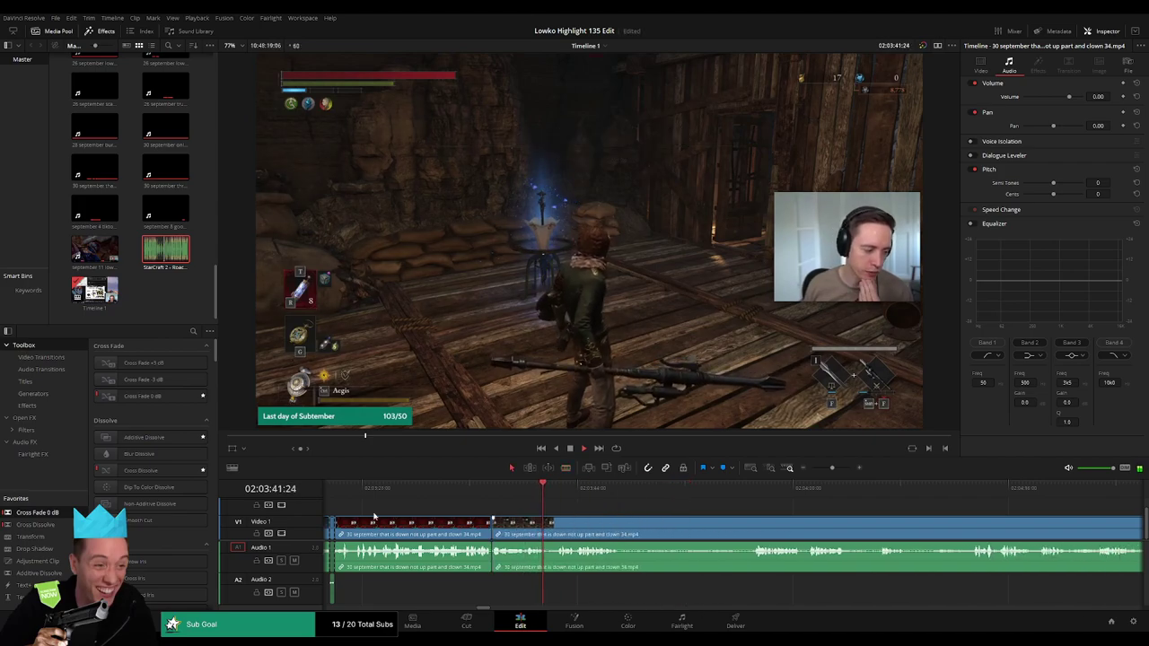
key(space)
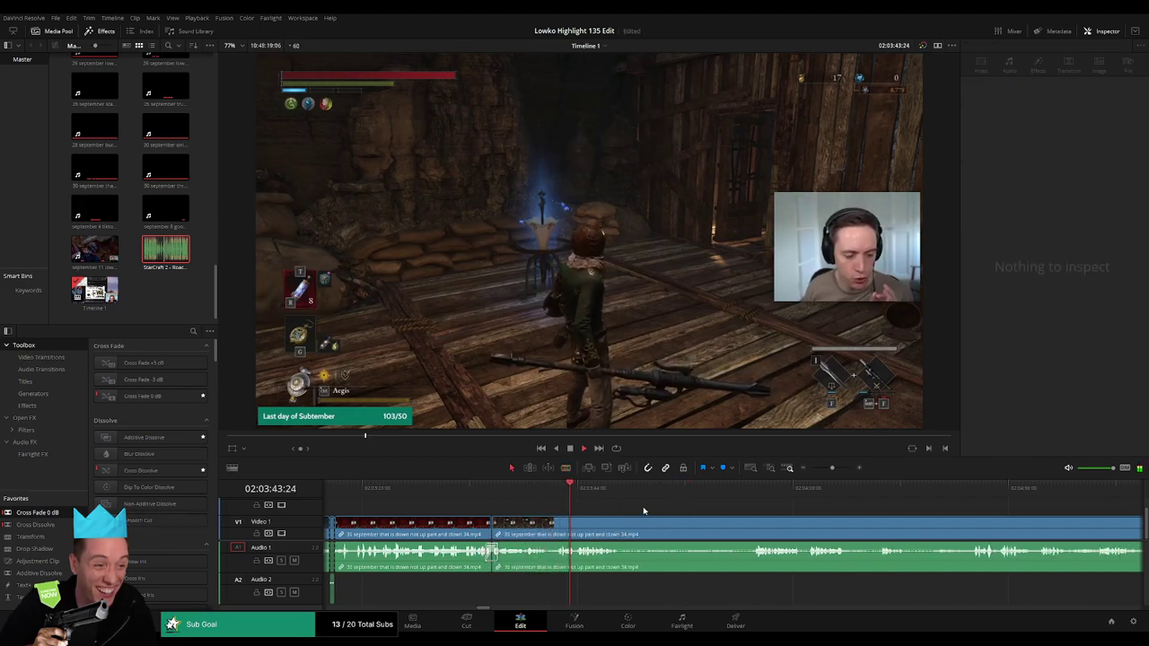
scroll(552, 510, right, 2)
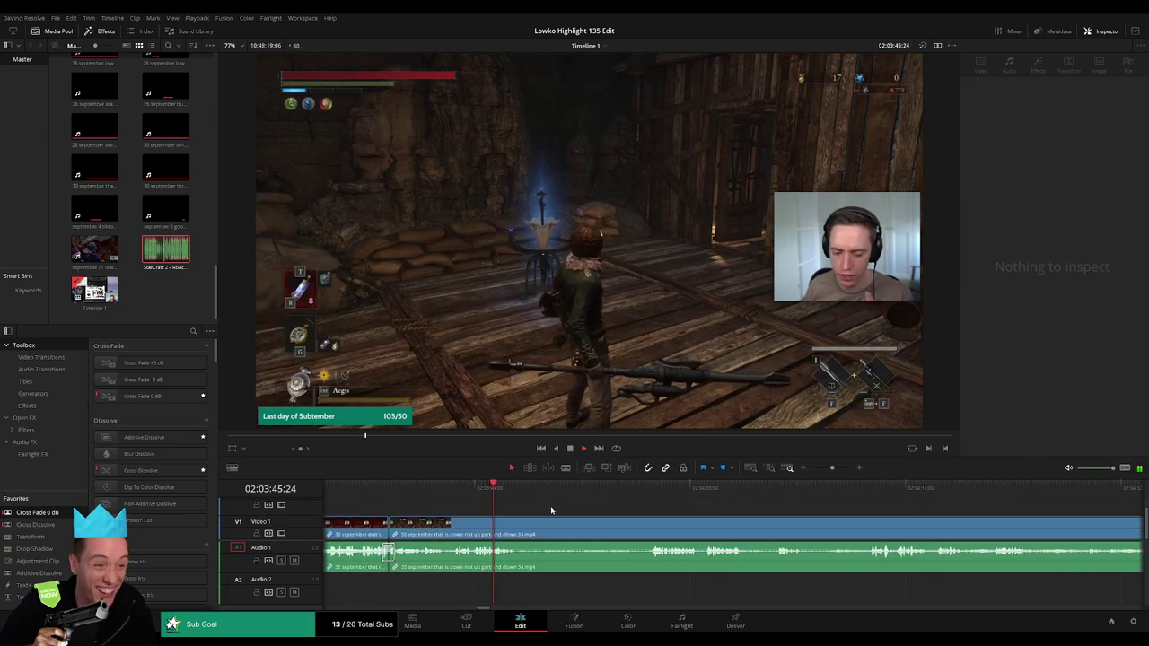
Blade the gameplay clip at two points and ripple-delete the unwanted middle piece.
key(b)
click(518, 528)
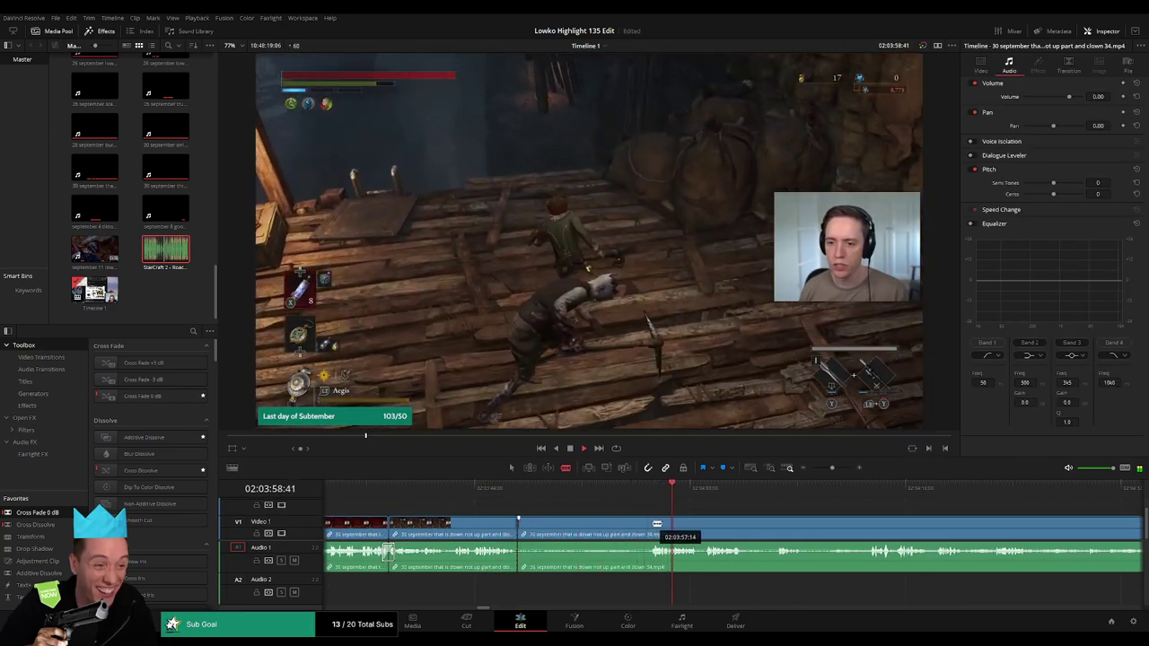
click(649, 528)
key(a)
click(620, 529)
key(Delete)
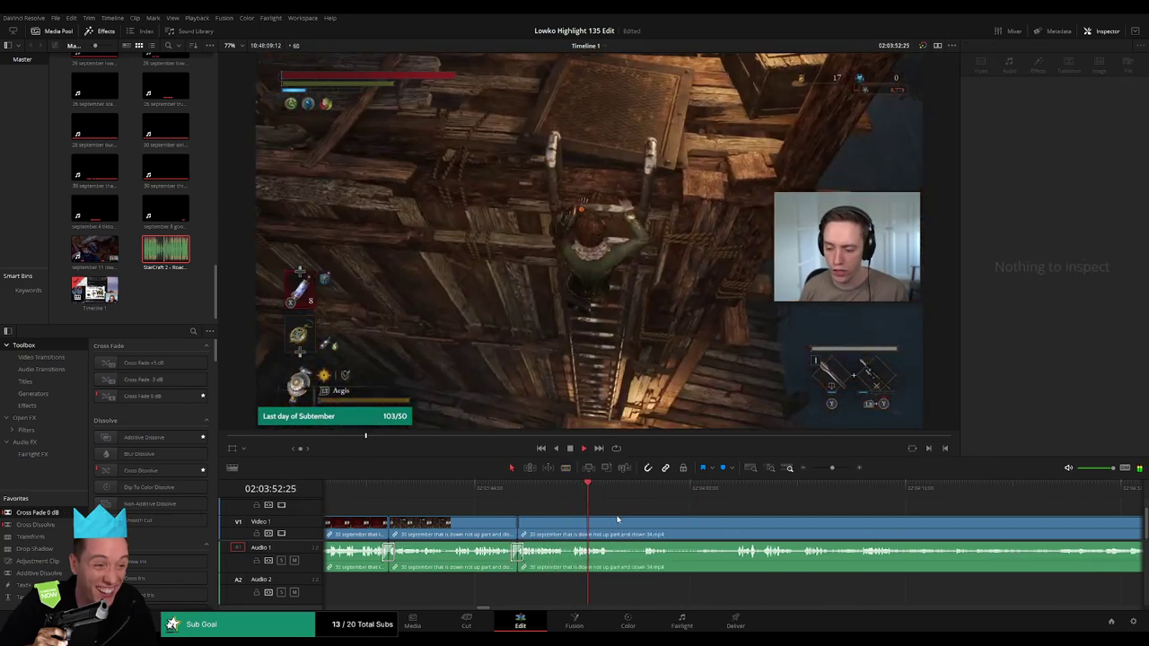
Review the new edit and blade the gameplay clip again further on.
click(577, 490)
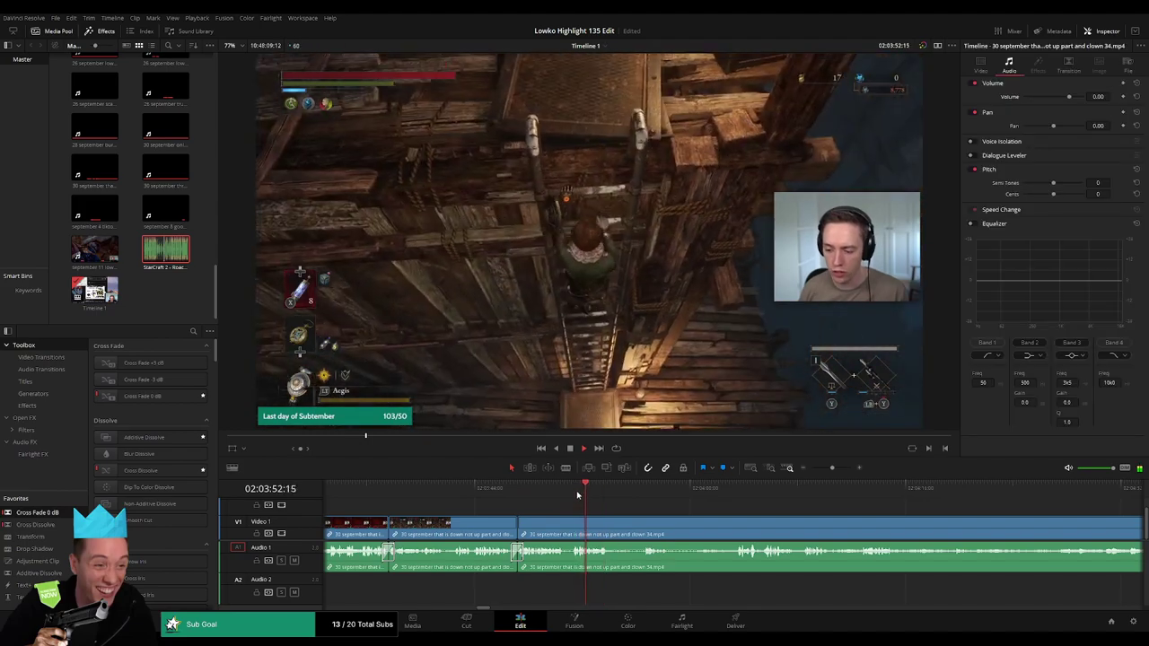
click(627, 492)
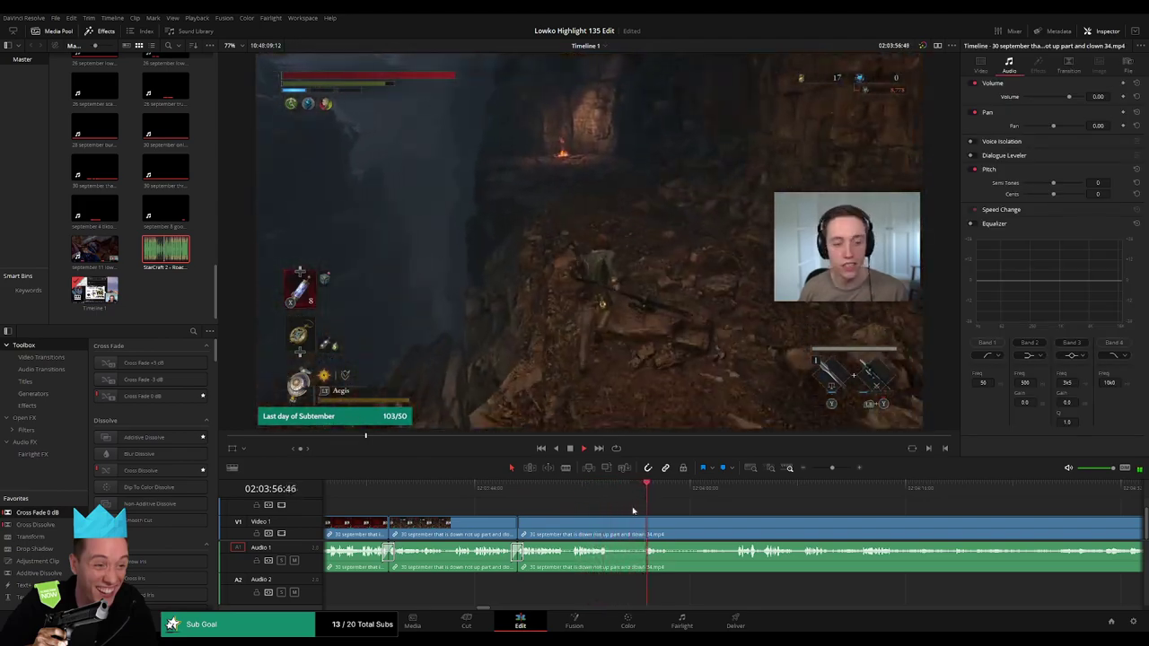
click(647, 520)
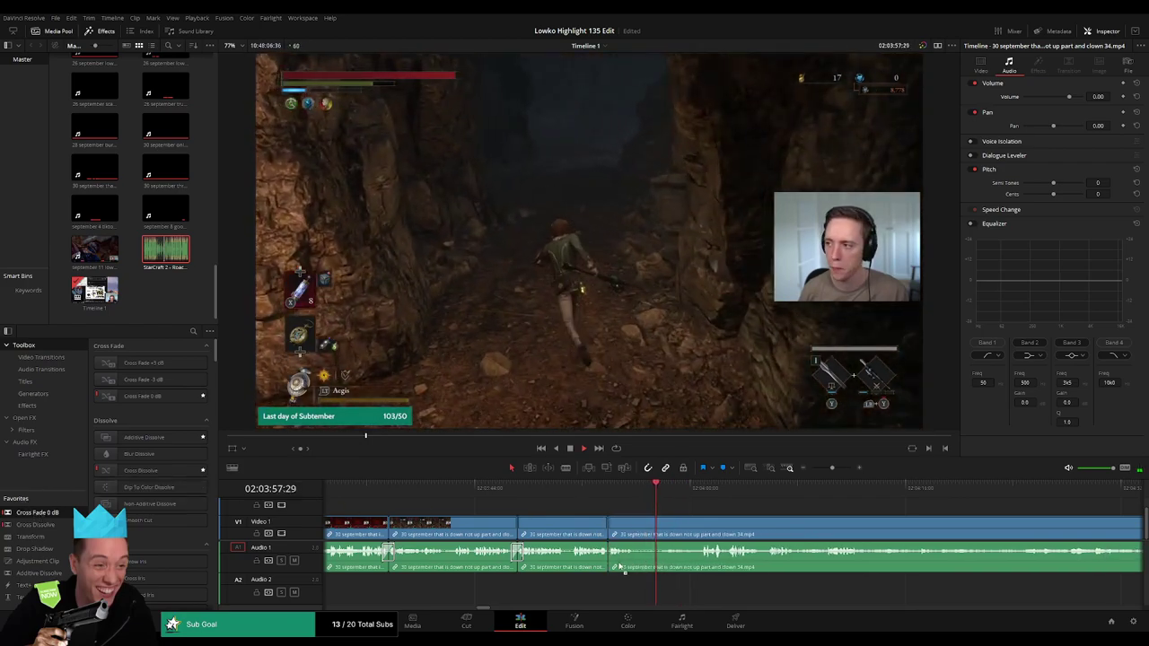
key(b)
click(635, 552)
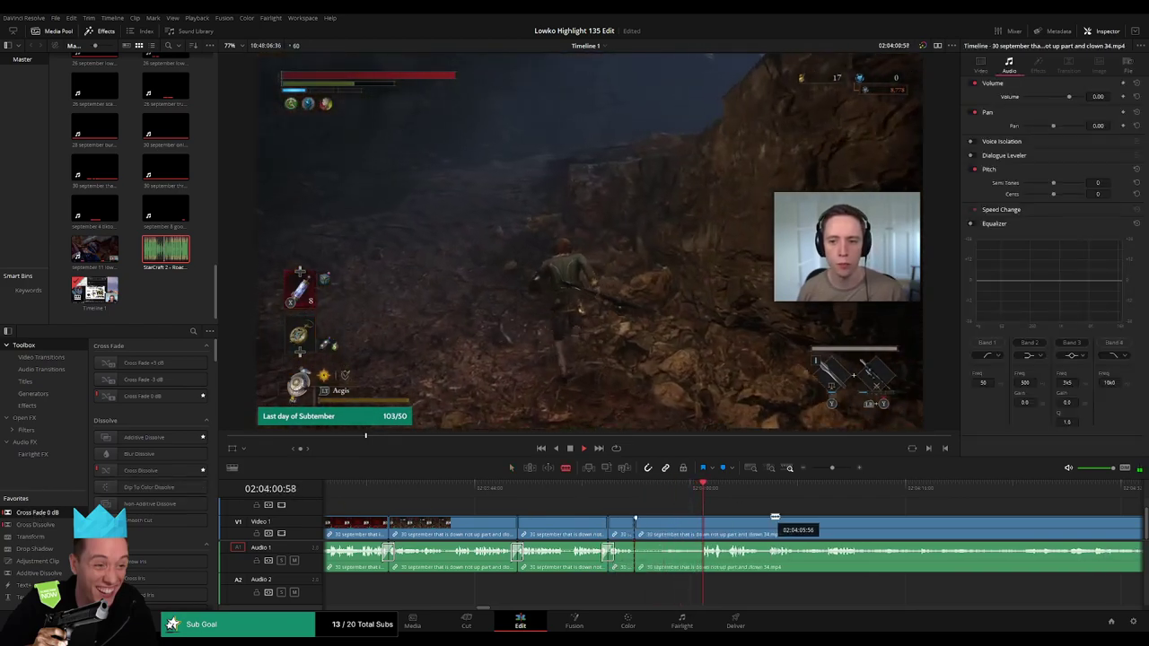
scroll(610, 505, right, 3)
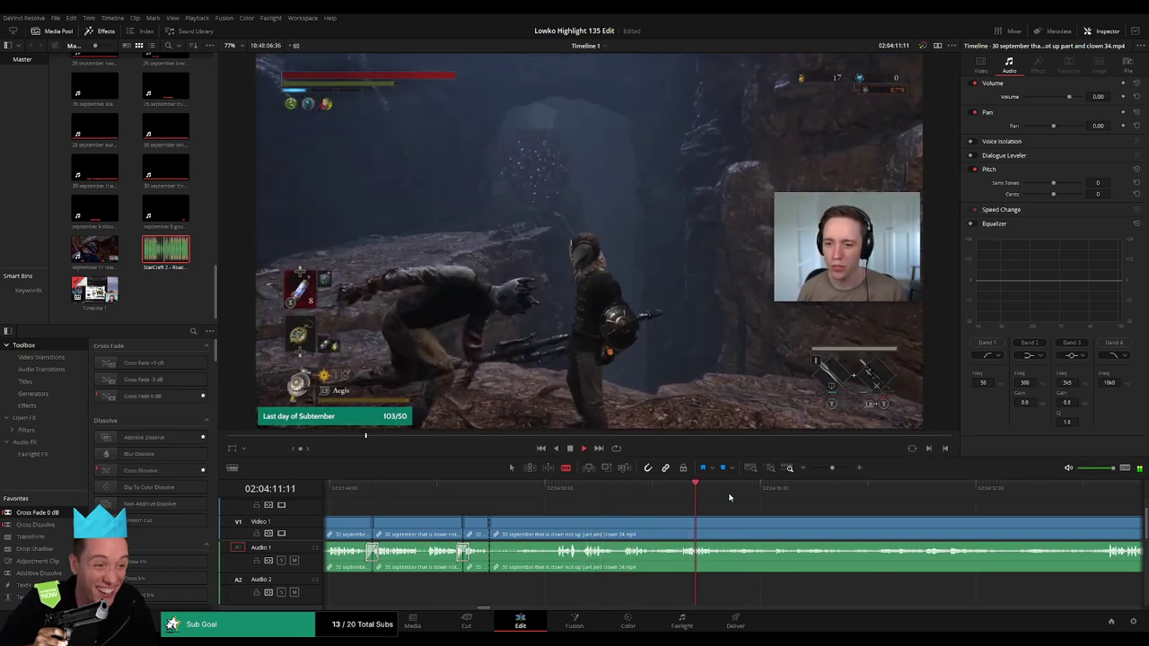
Find the next cut point, split the clip there, and ripple-delete the footage before it.
click(956, 493)
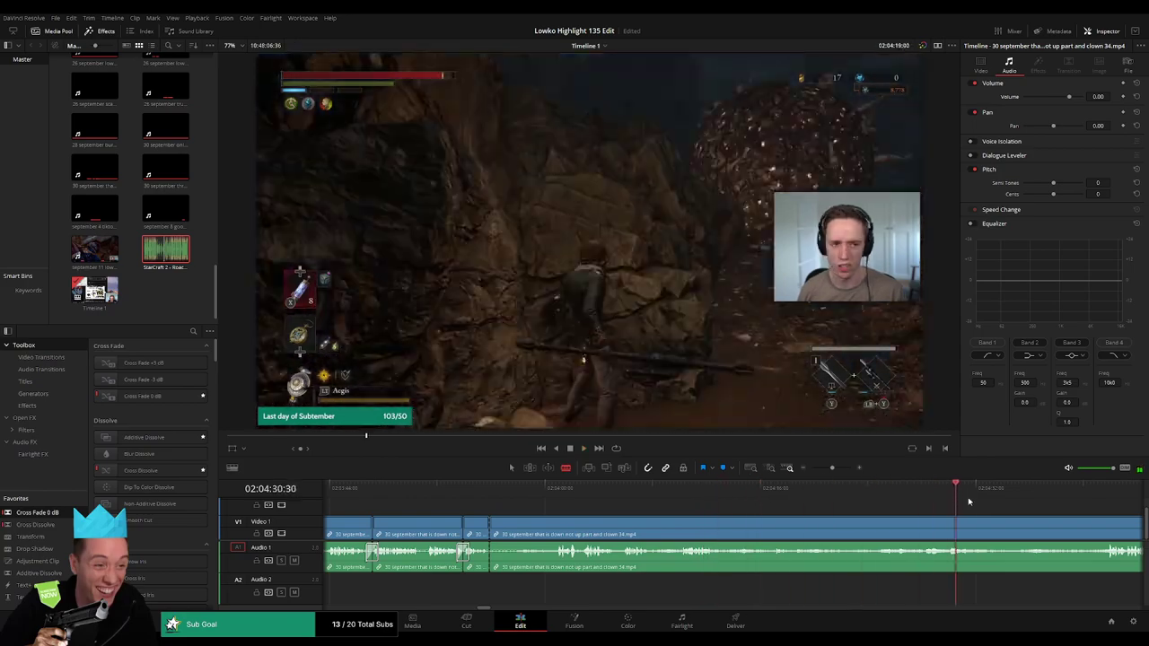
drag(833, 468, 830, 470)
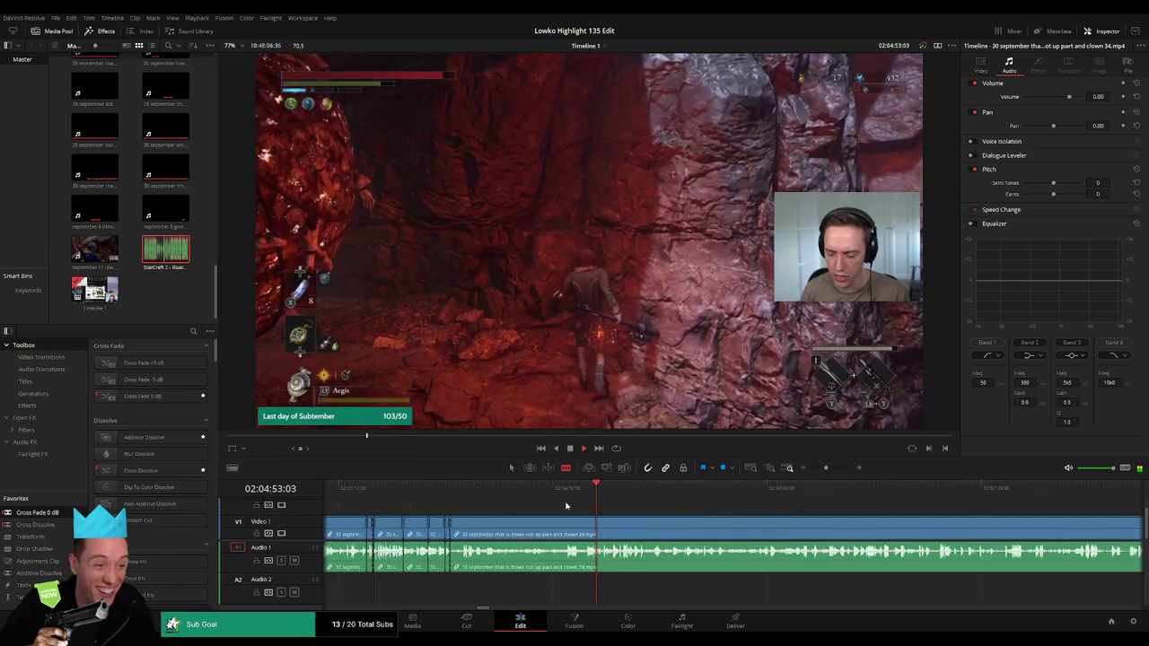
mouse_move(514, 497)
mouse_down()
mouse_move(733, 485)
mouse_move(602, 488)
mouse_move(701, 488)
mouse_up()
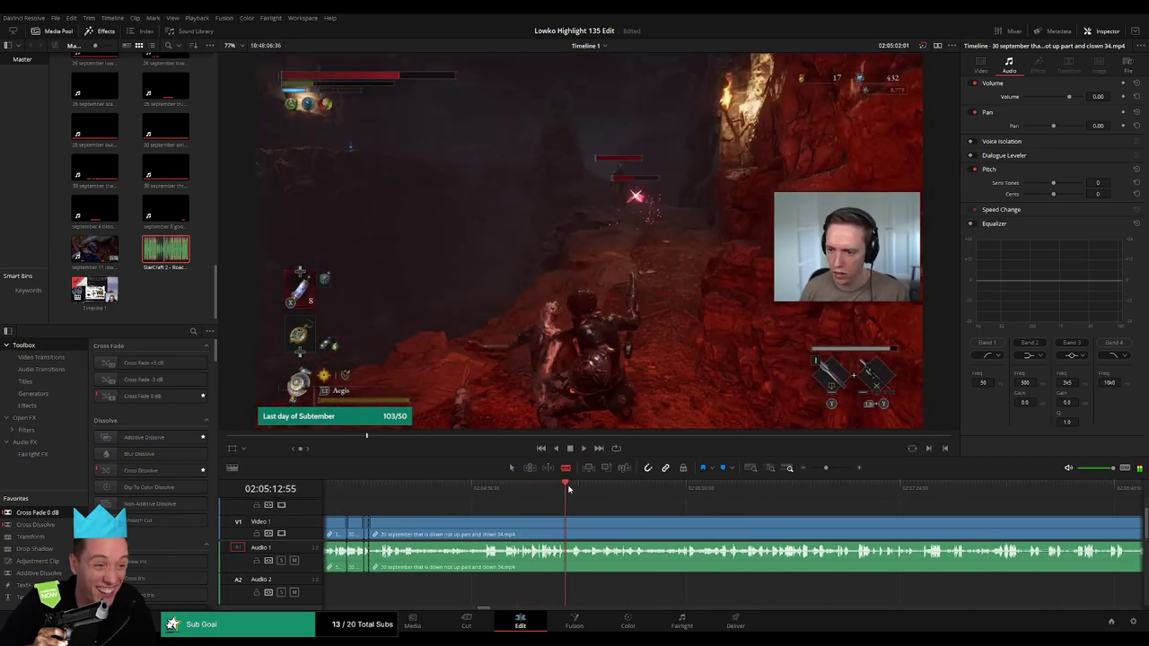
key(l)
key(l)
key(l)
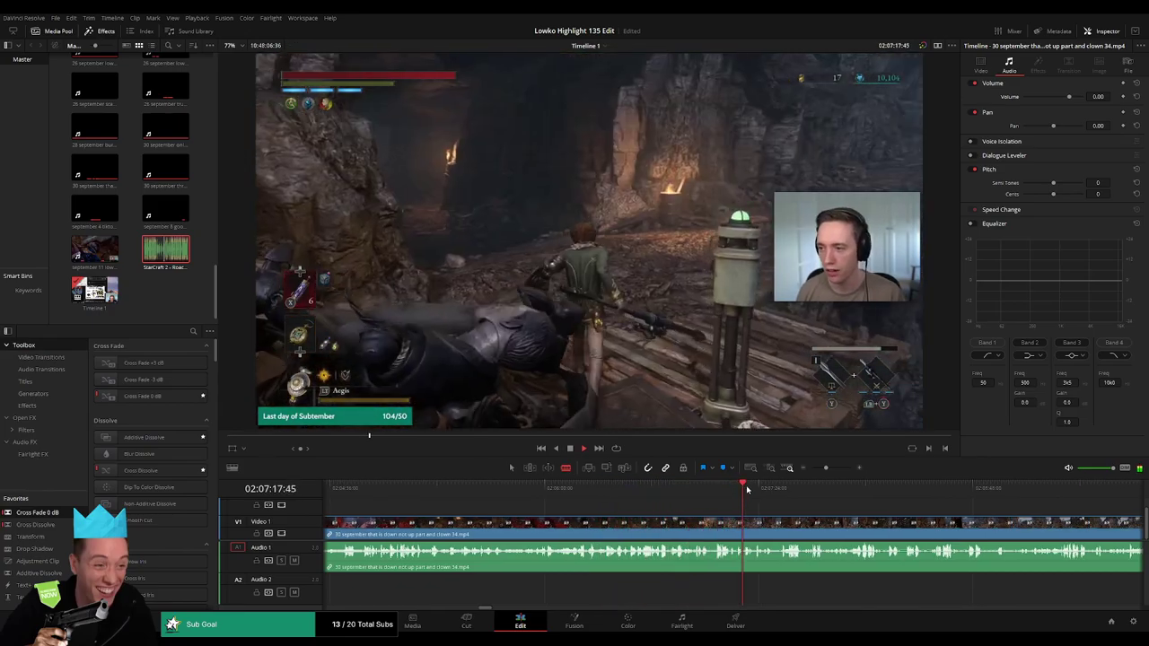
click(631, 489)
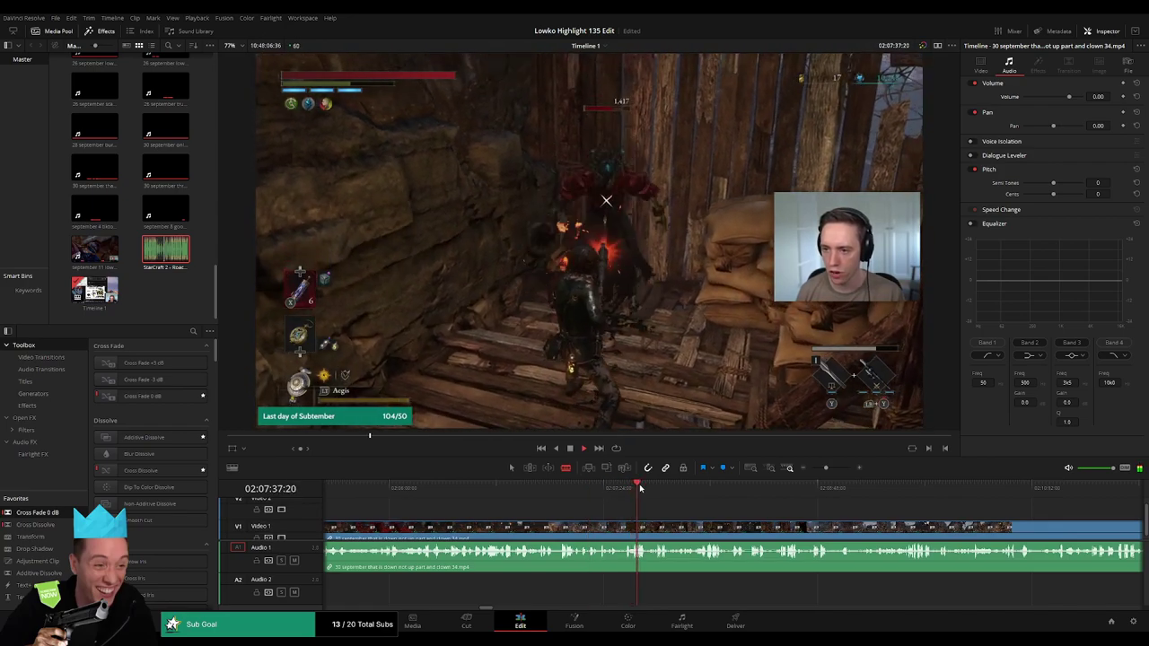
click(636, 488)
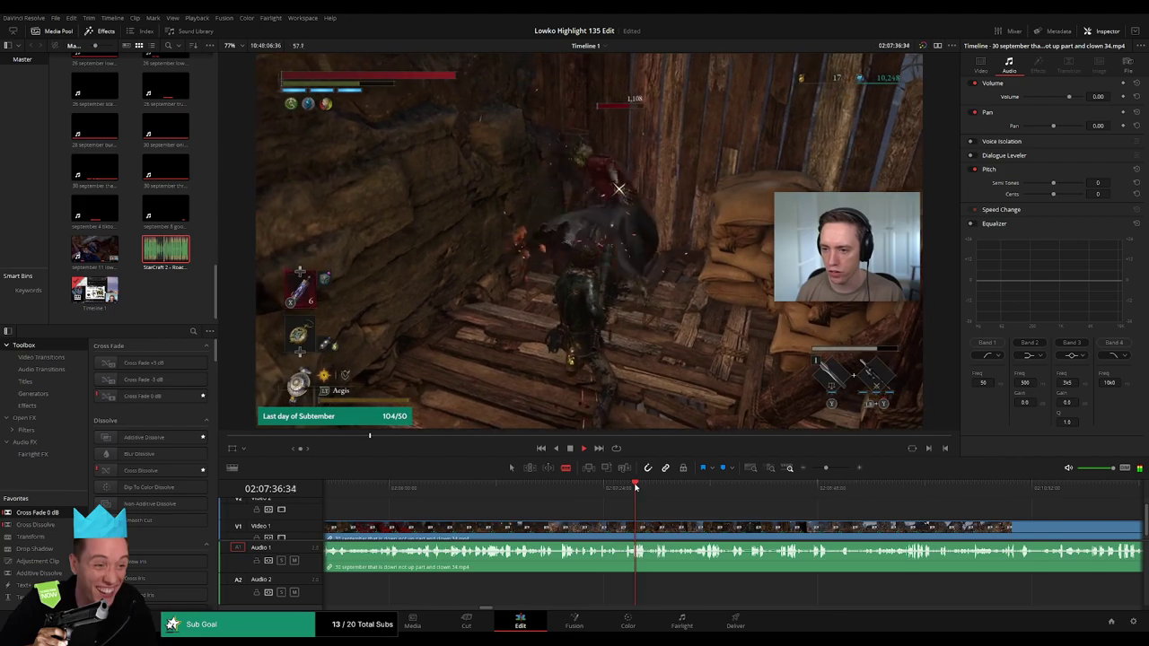
drag(825, 468, 831, 468)
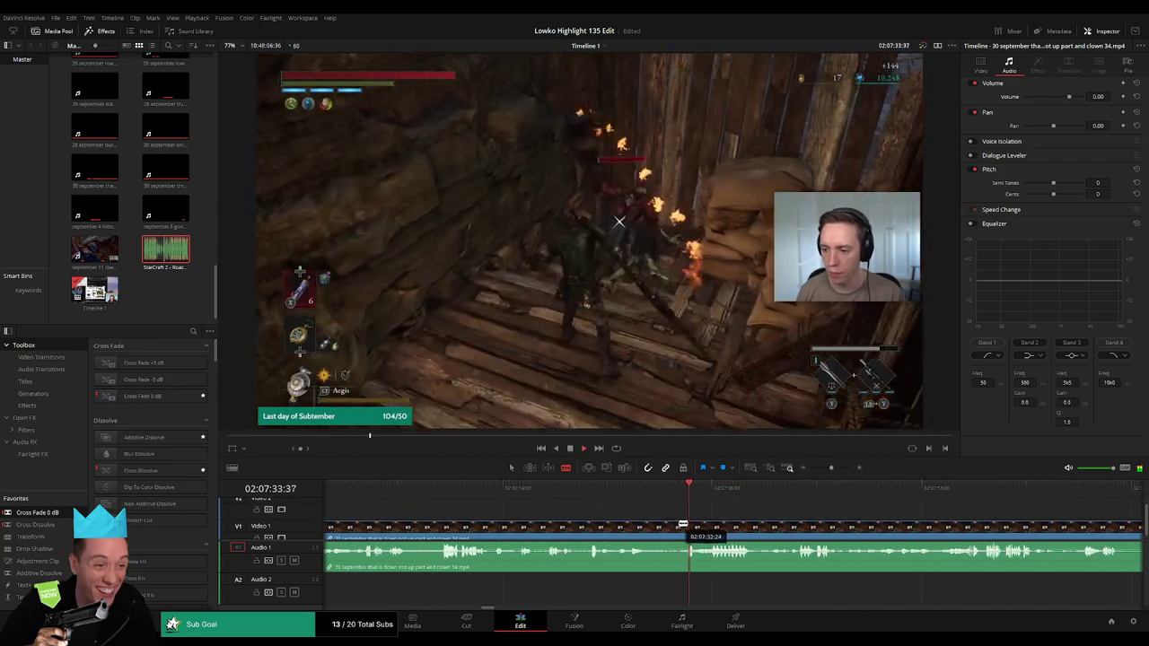
click(681, 526)
key(a)
key(Delete)
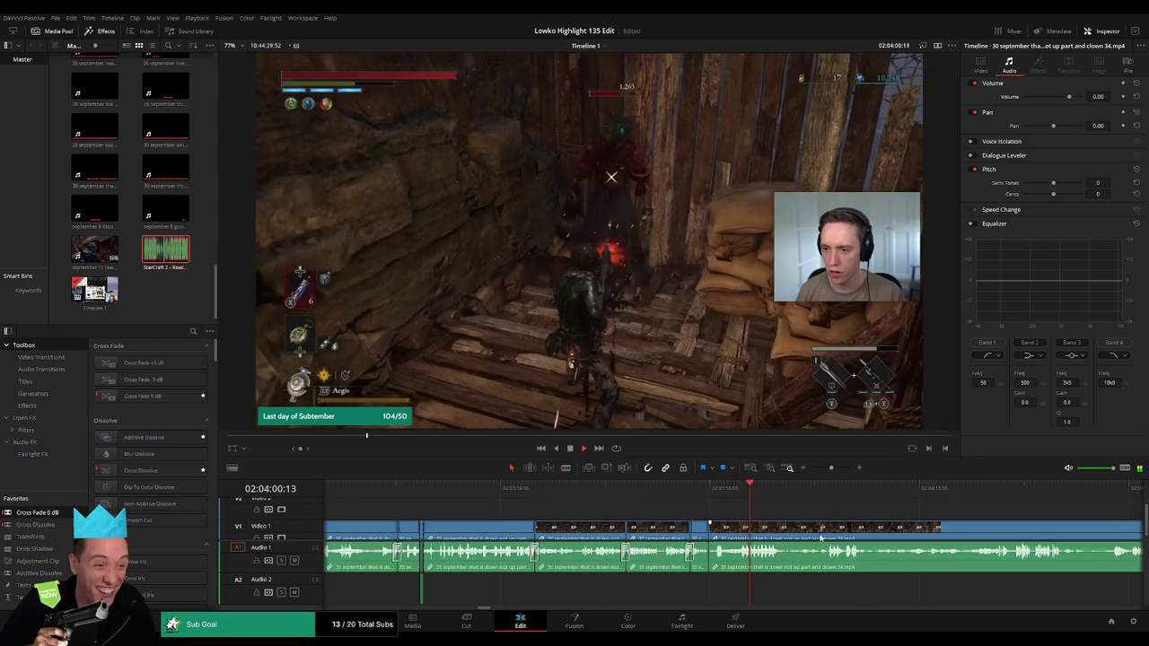
Review the fight footage and blade the clip at two edit points.
scroll(820, 537, right, 5)
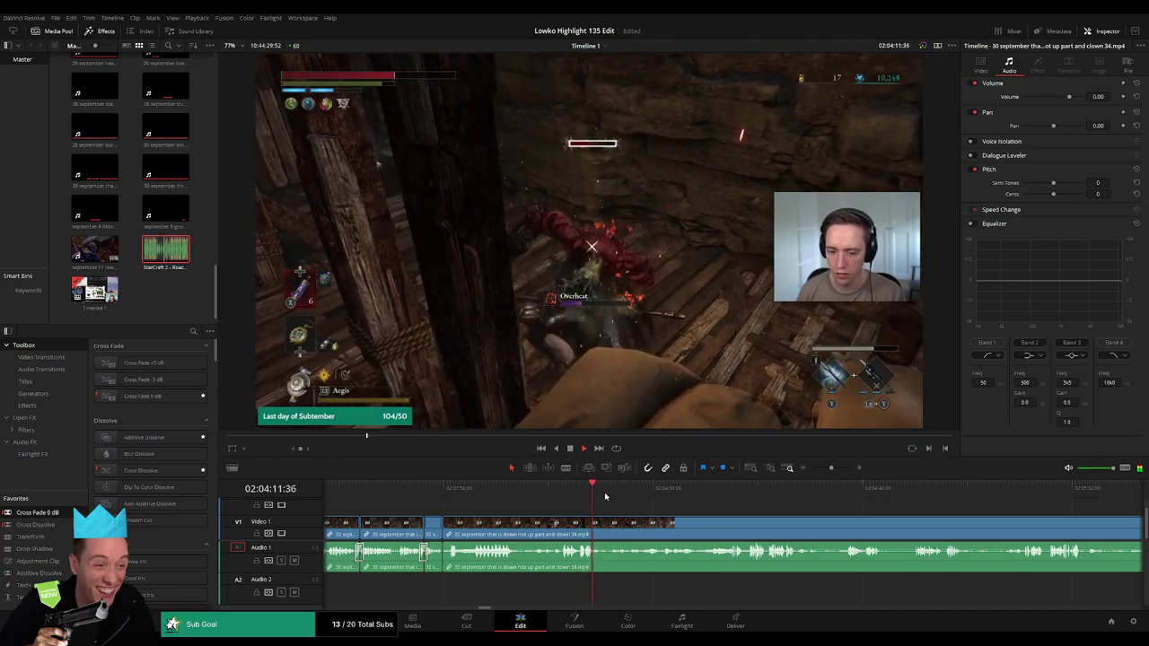
drag(605, 496, 716, 493)
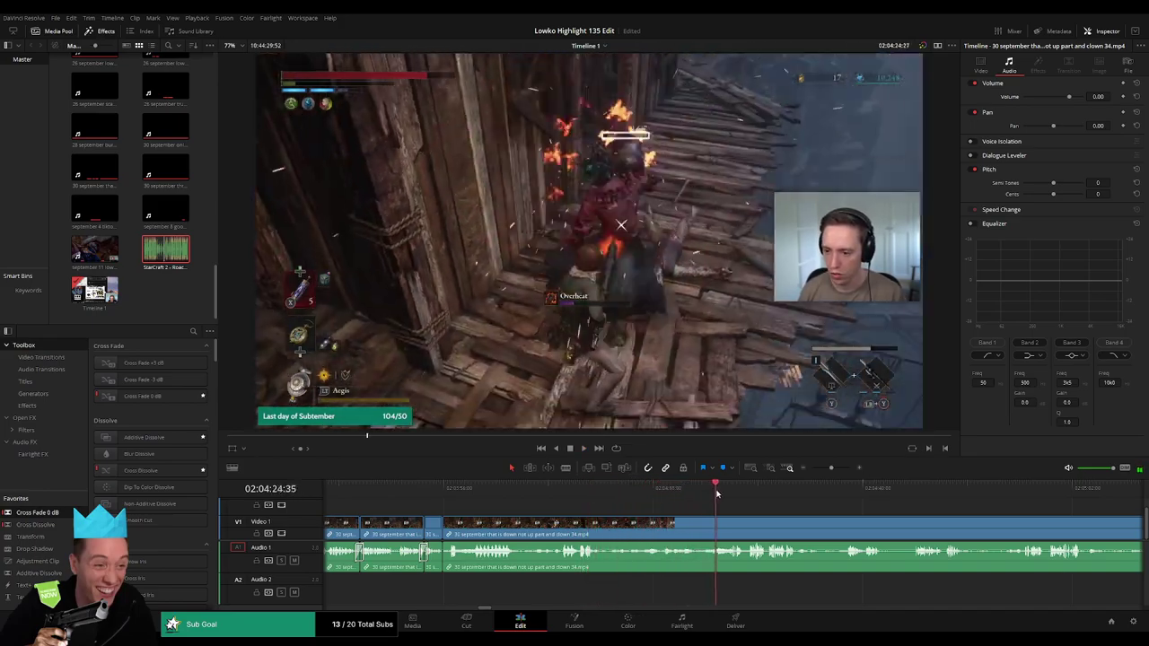
key(space)
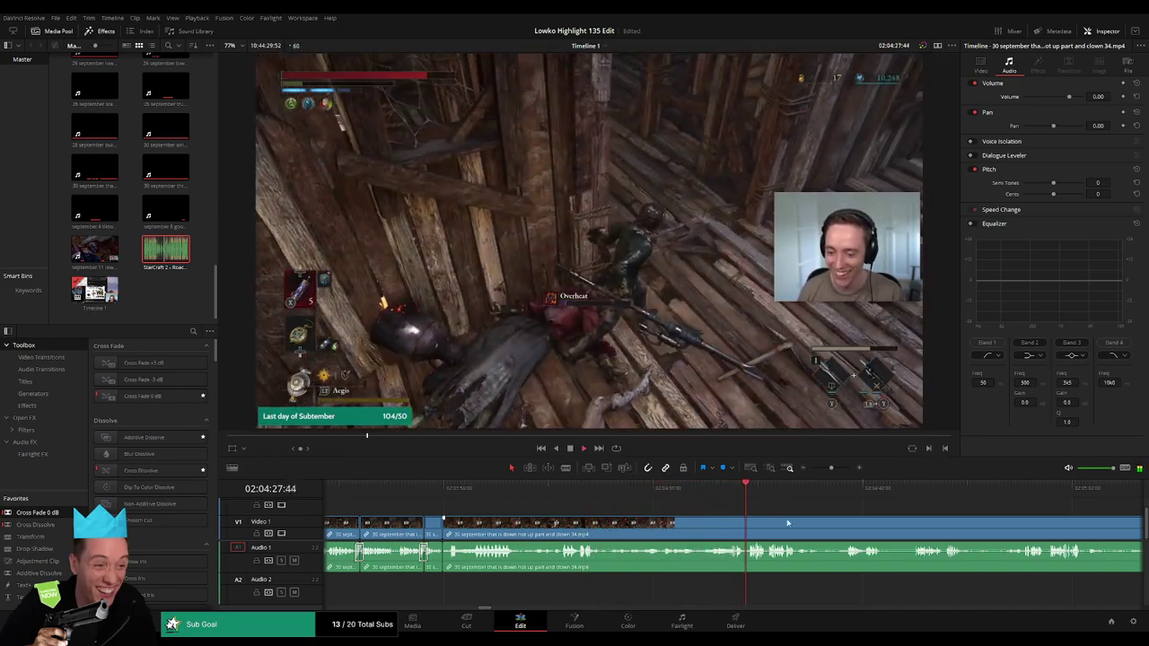
scroll(405, 569, right, 4)
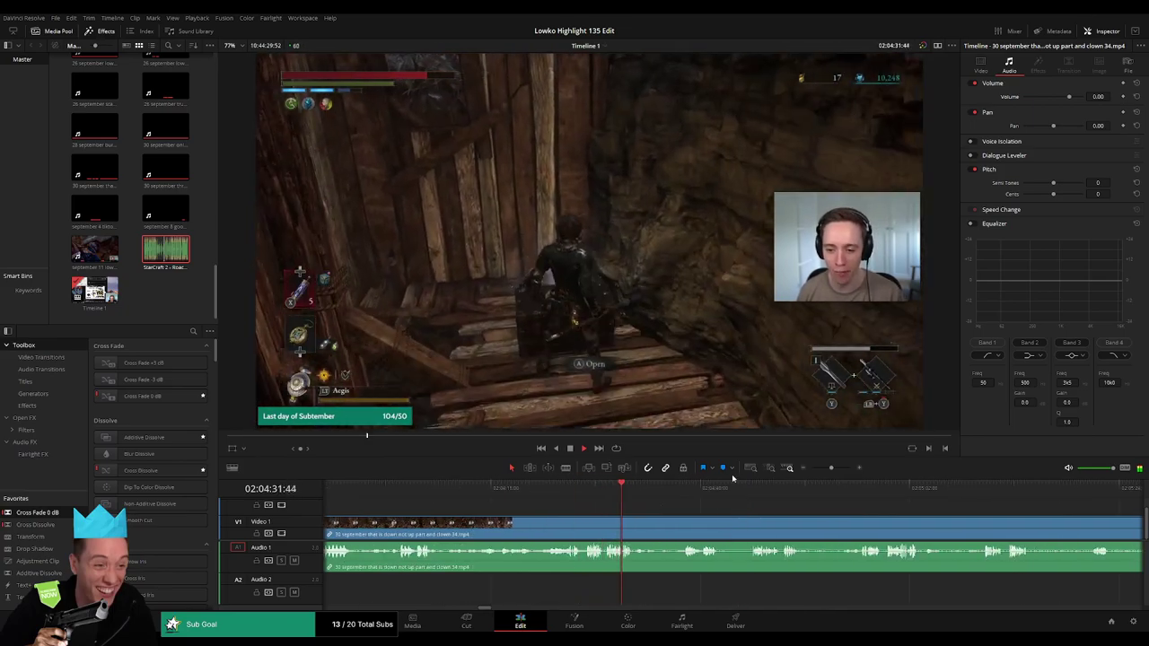
click(680, 488)
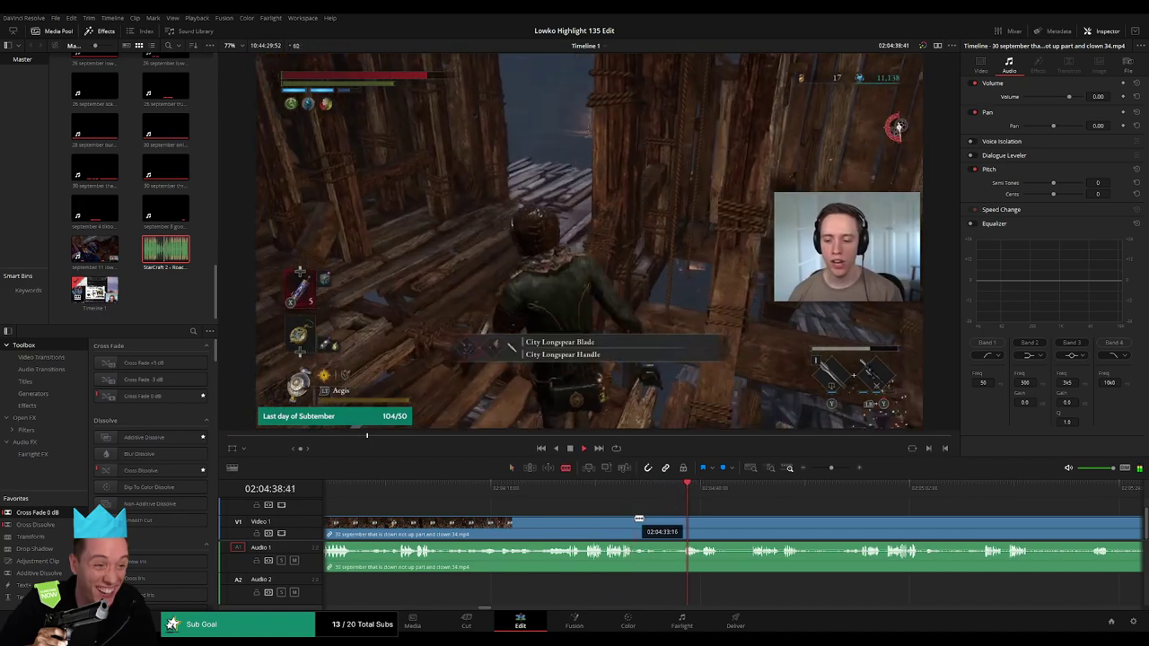
click(636, 528)
click(747, 489)
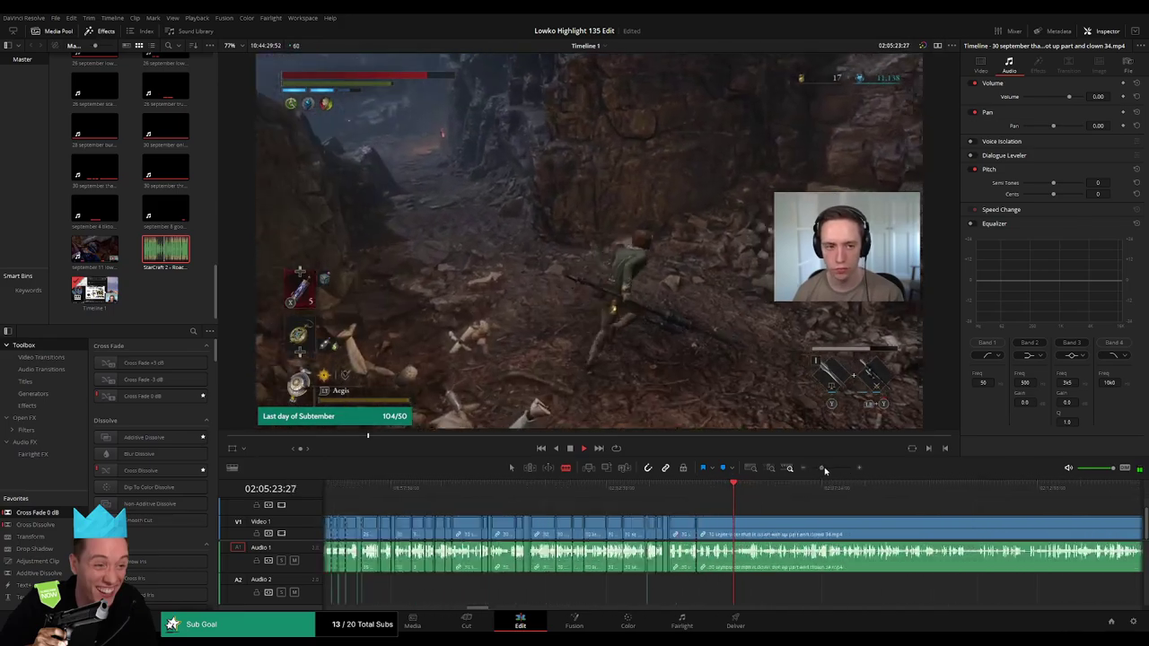
Pinpoint the exact moment, split there, and ripple-delete the footage before it.
click(781, 490)
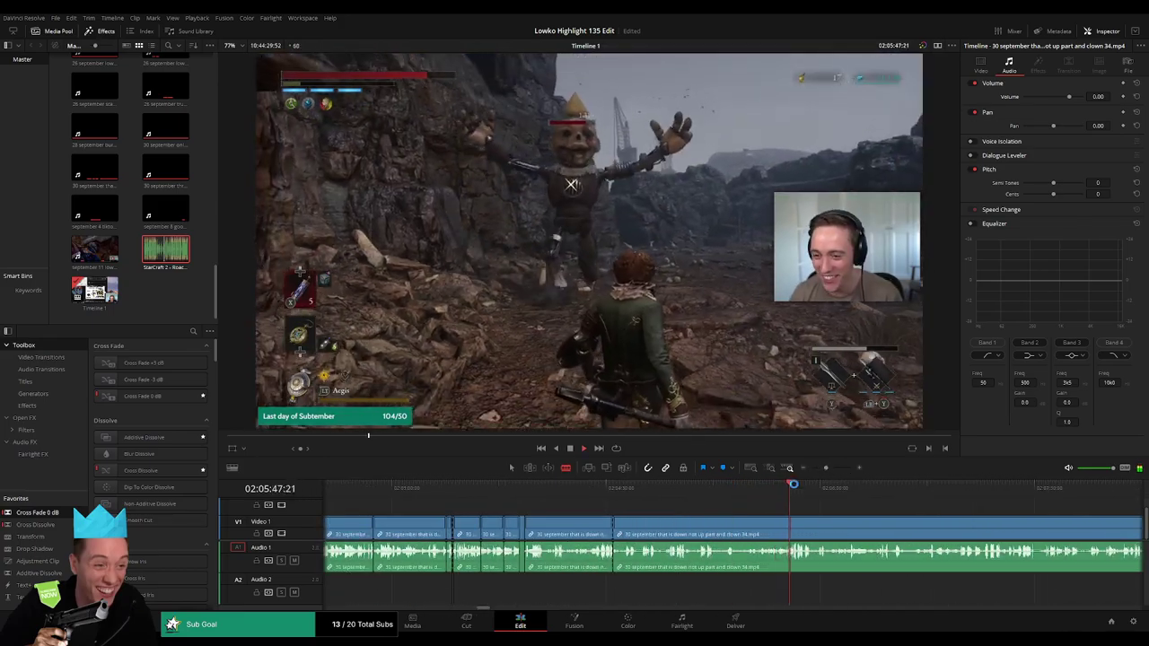
click(532, 491)
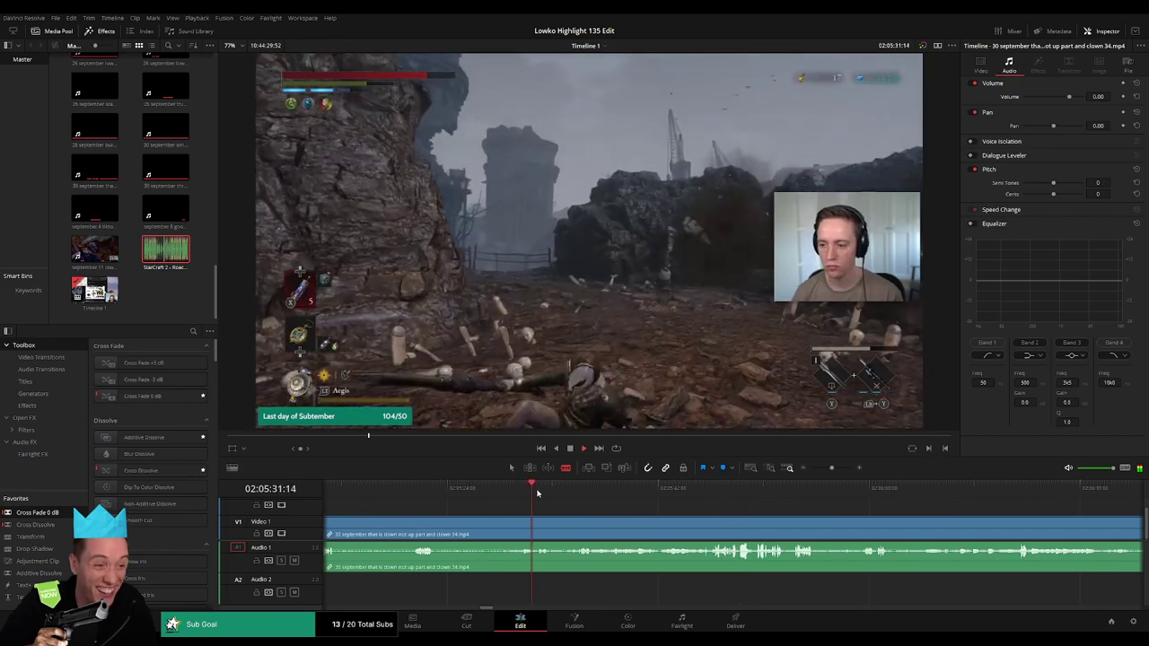
click(526, 491)
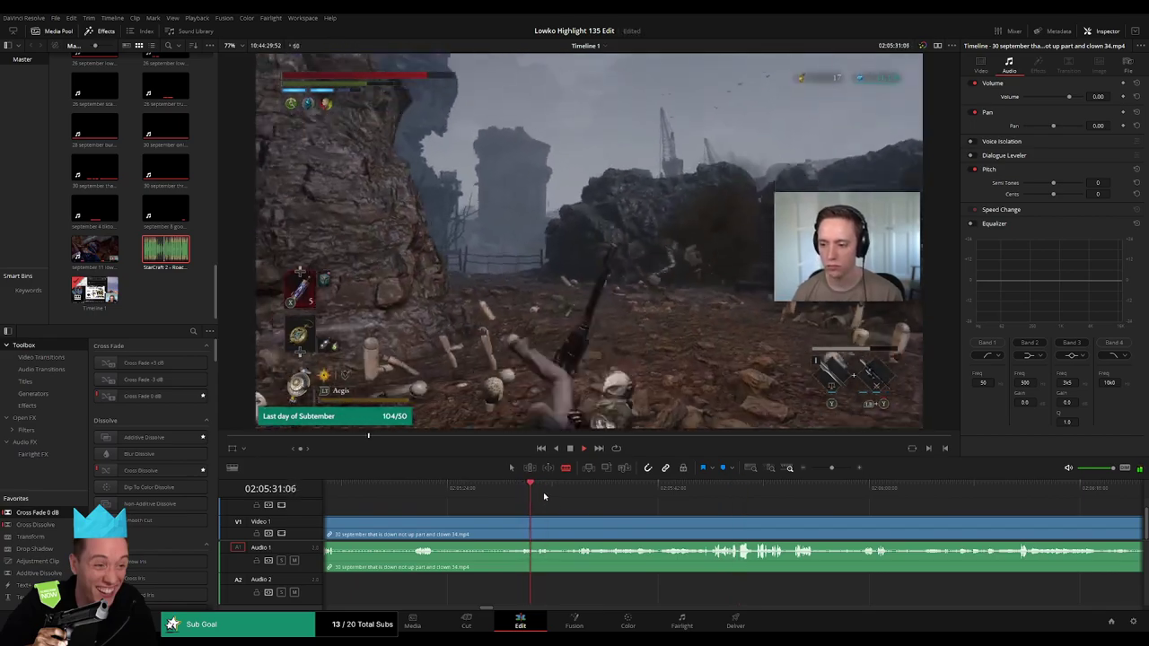
click(552, 491)
key(space)
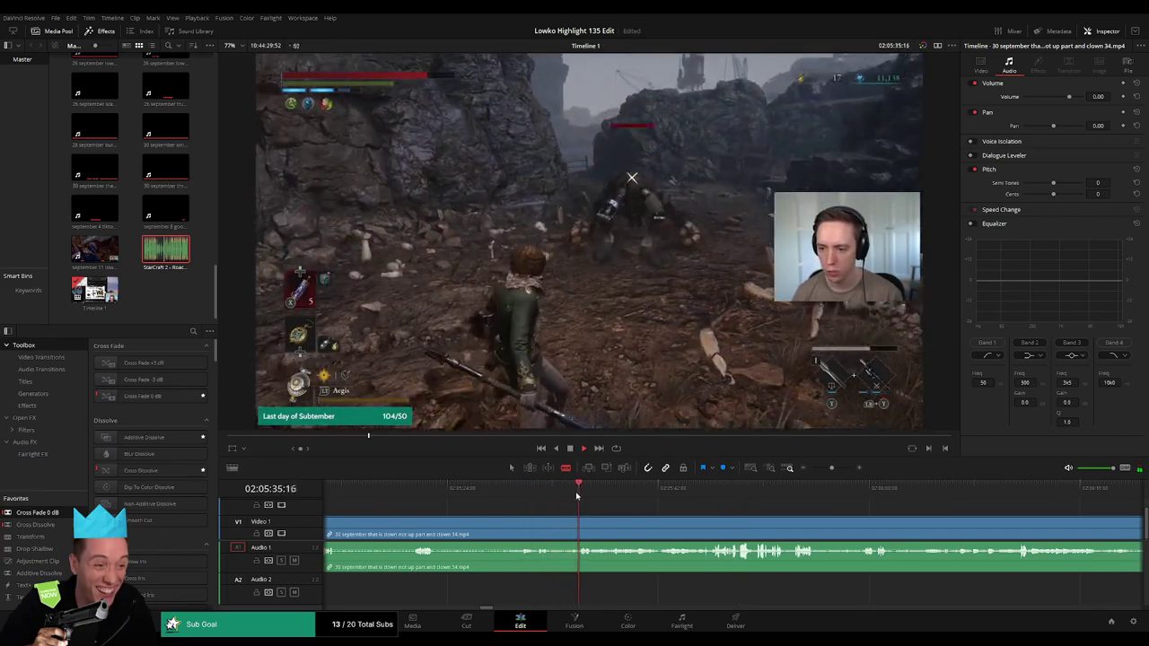
click(565, 520)
key(a)
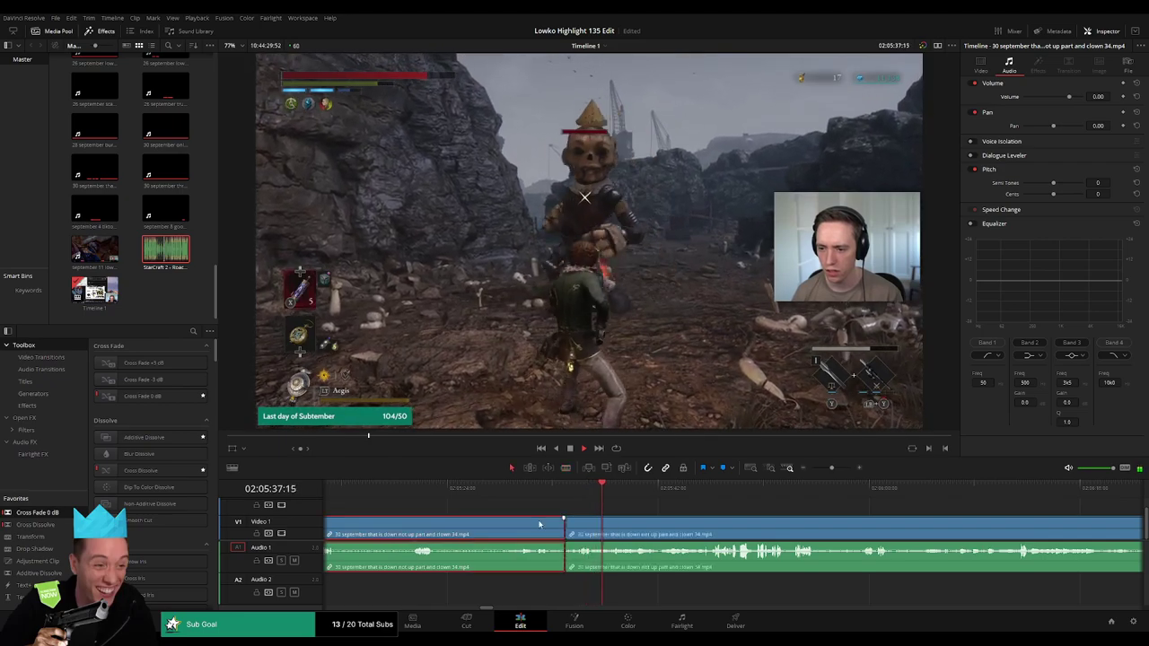
key(Delete)
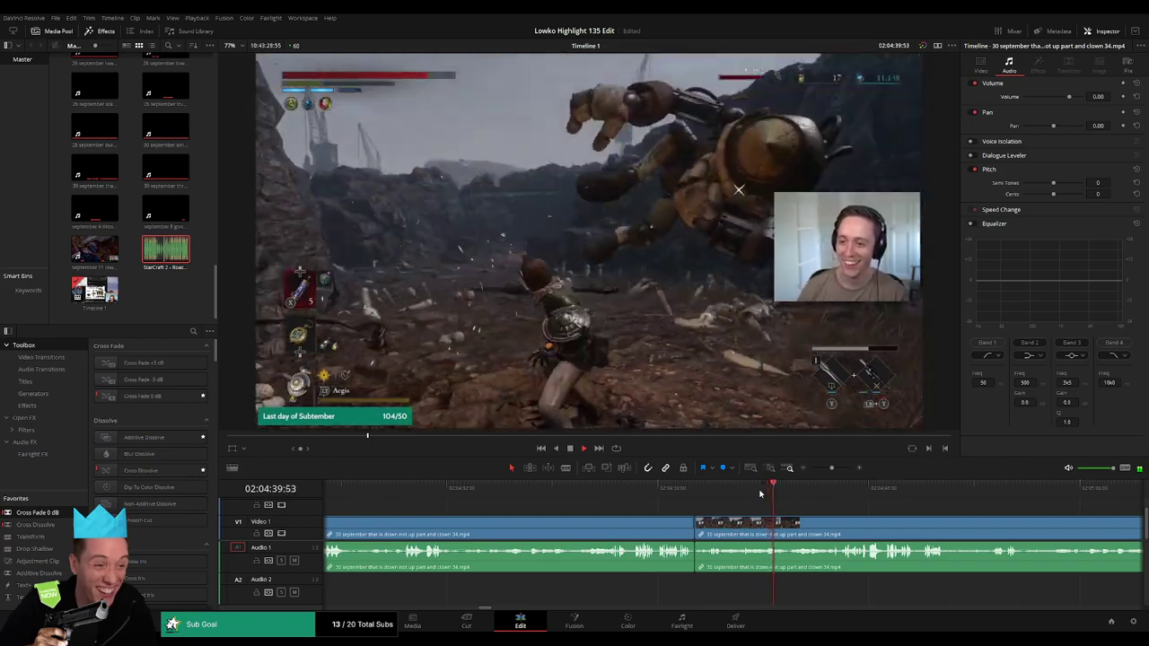
Trim the clip's edge to tighten the cut and play it back to check.
drag(775, 499, 836, 496)
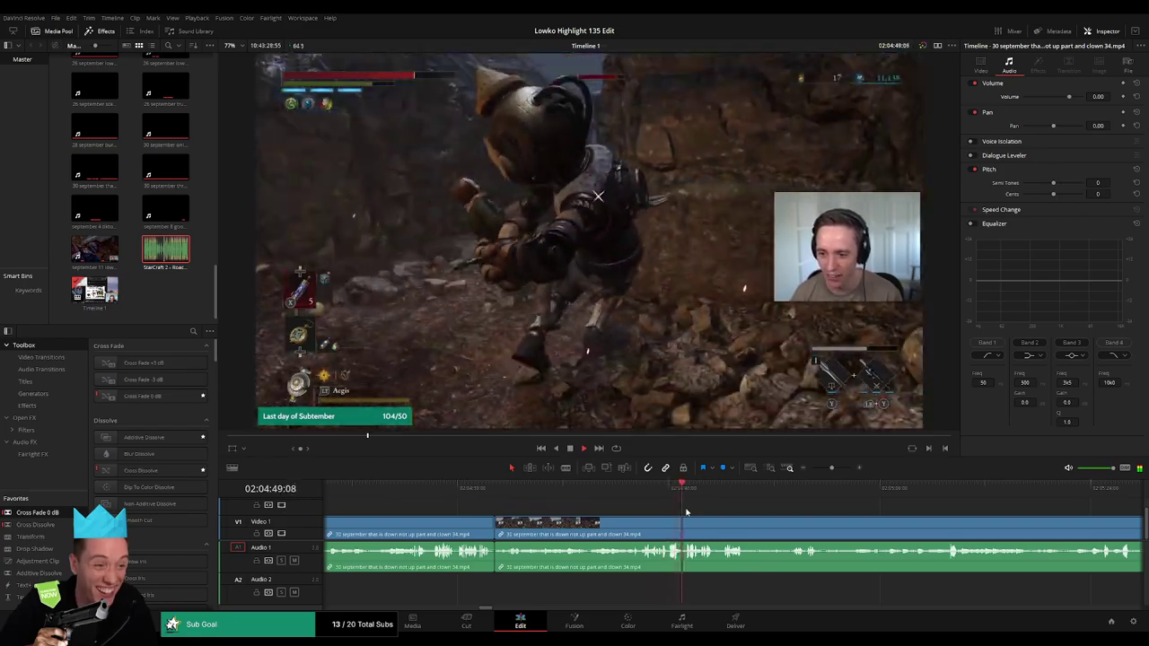
click(665, 493)
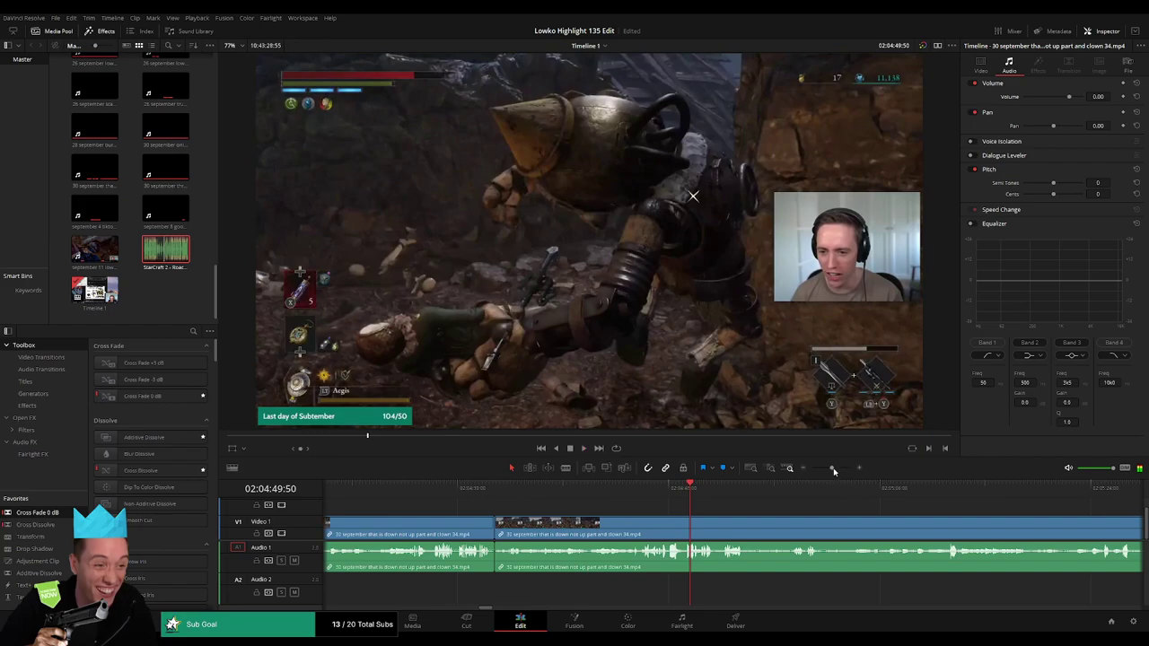
drag(833, 470, 840, 469)
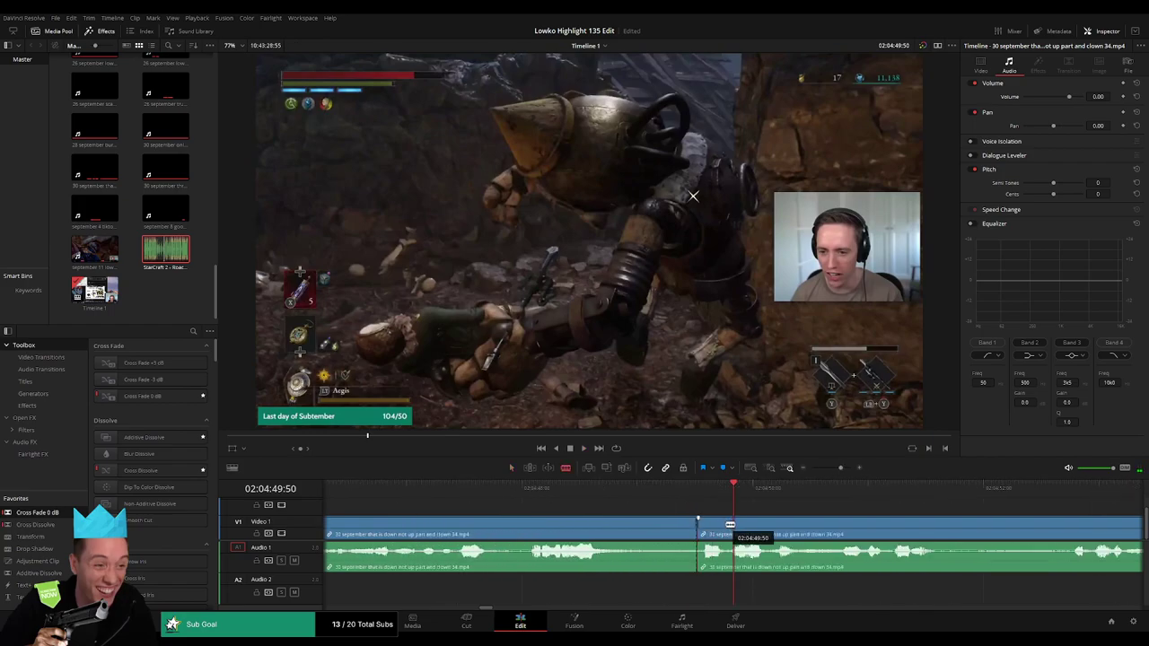
drag(730, 524, 726, 524)
key(space)
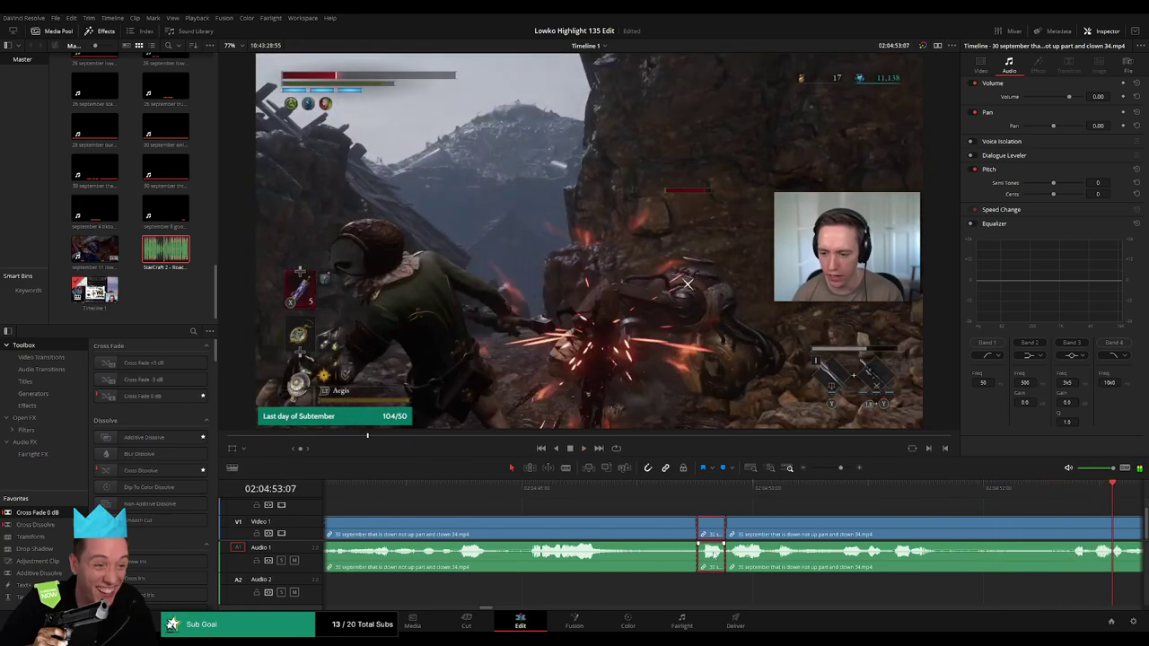
drag(840, 468, 835, 472)
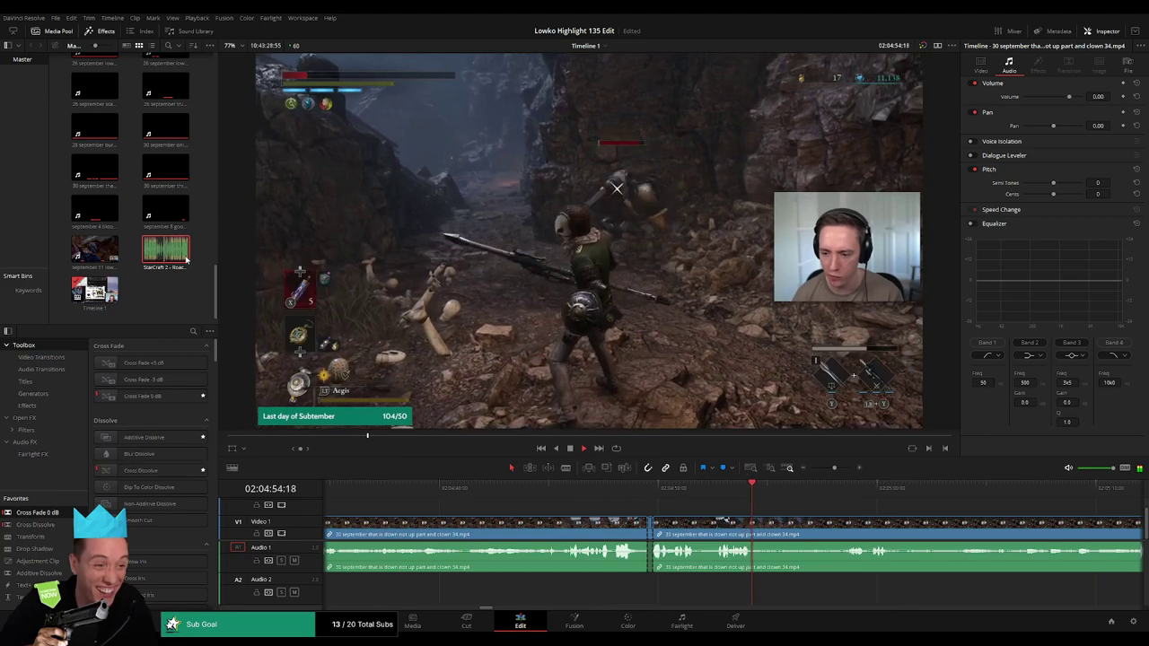
Move the roach-quote clip on A2 25 frames later and play it over the cut.
key(q)
drag(642, 594, 651, 590)
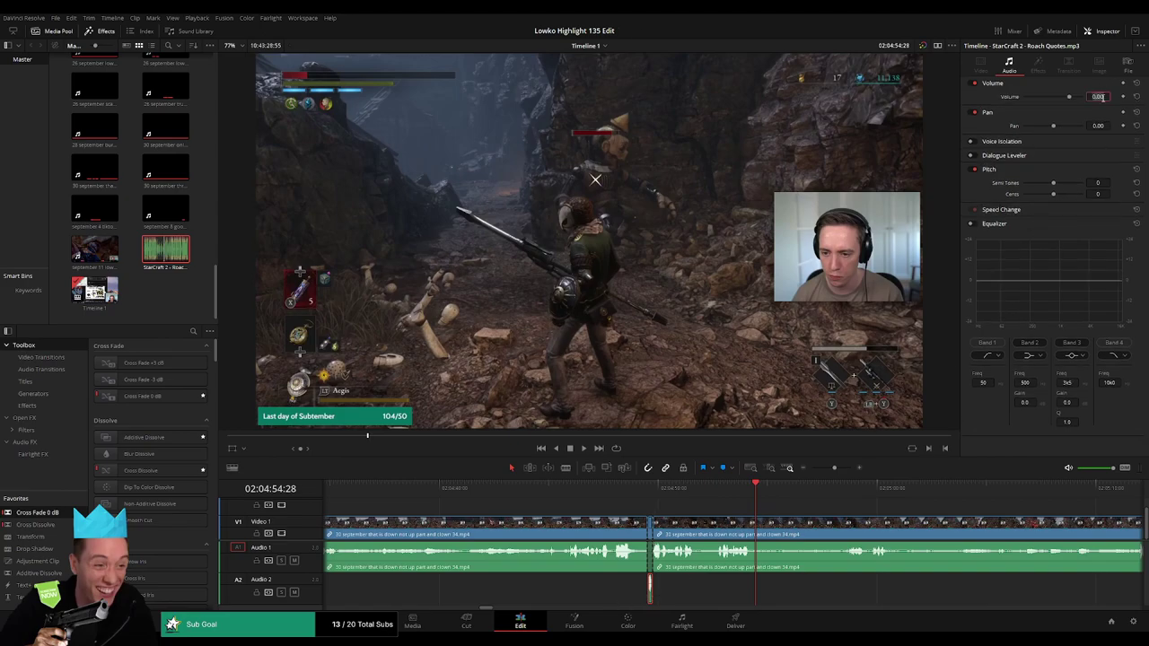
key(space)
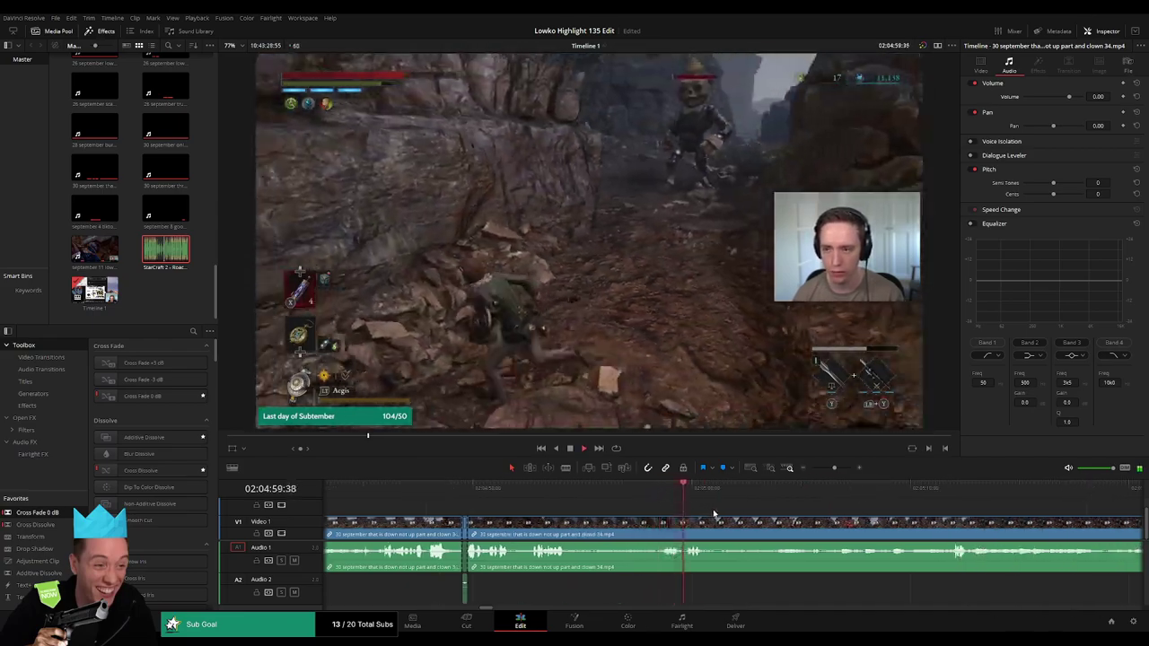
Scrub through the gameplay footage to find the next dull stretch.
click(782, 507)
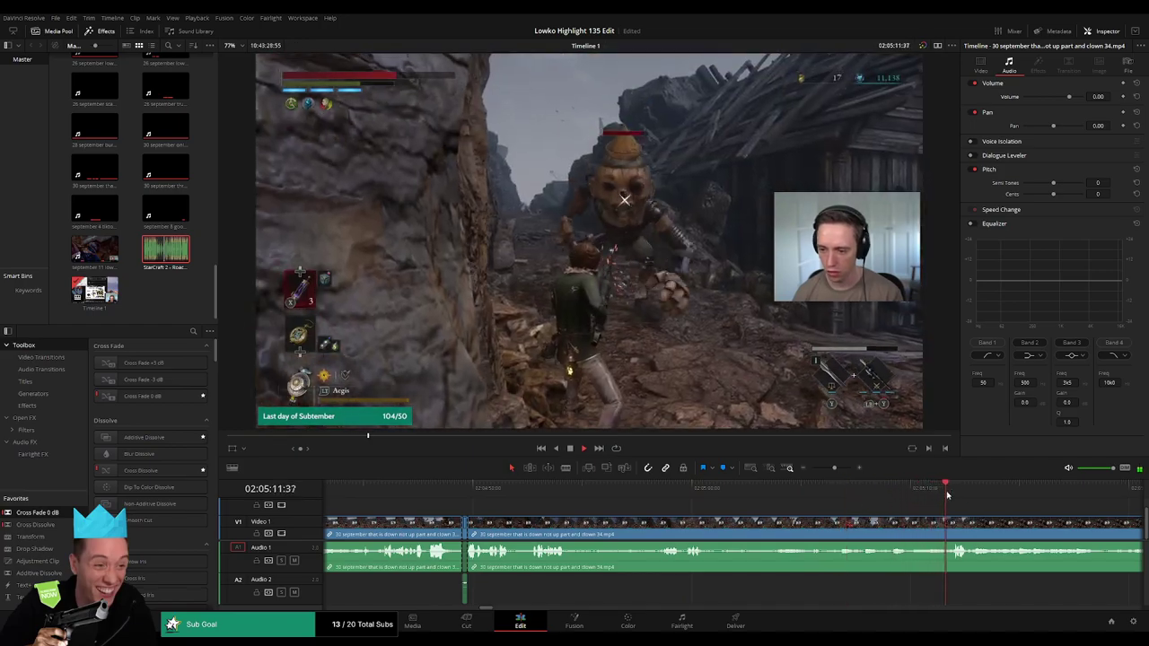
scroll(681, 512, up, 2)
scroll(680, 512, down, 2)
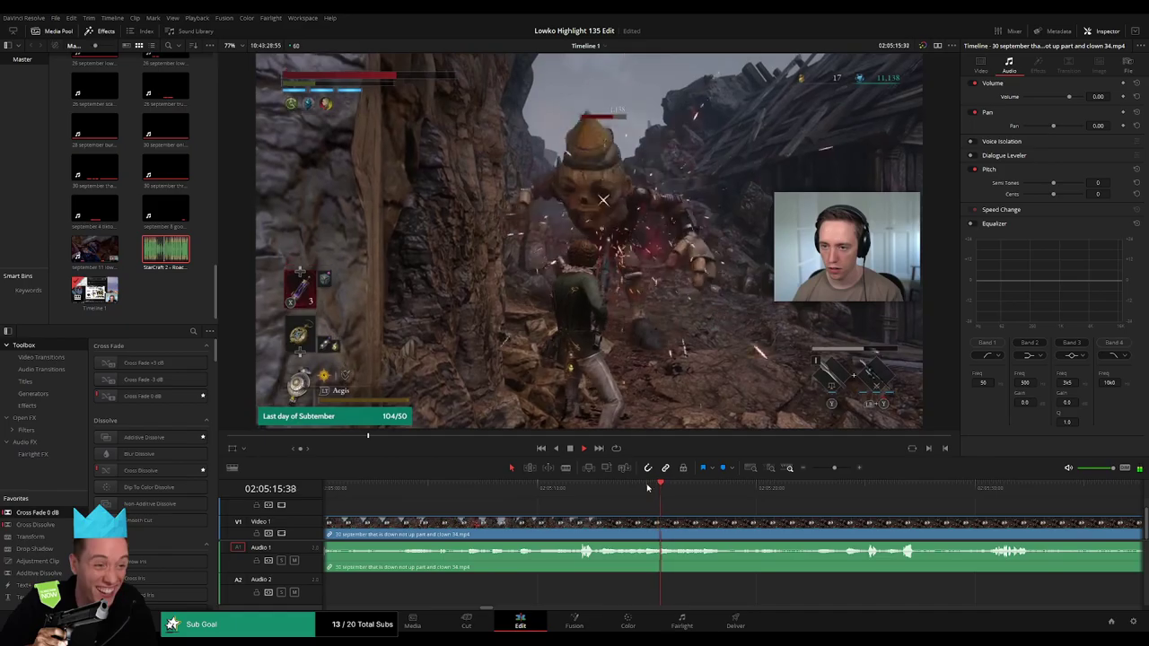
drag(680, 497, 855, 494)
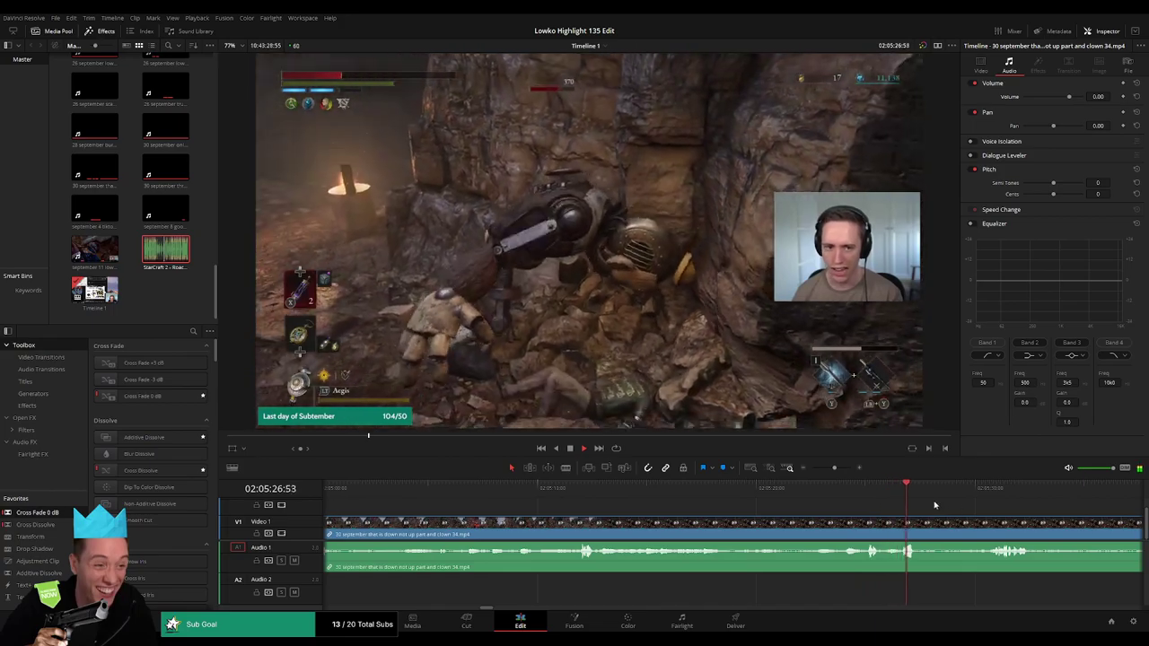
click(974, 494)
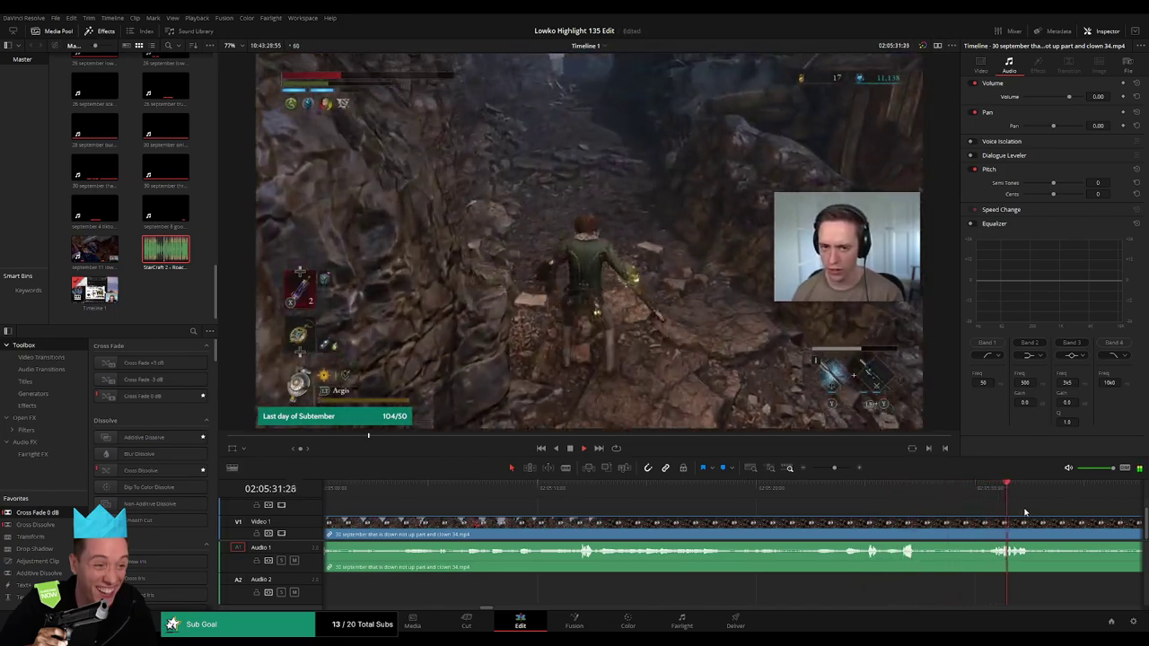
drag(1019, 523, 859, 500)
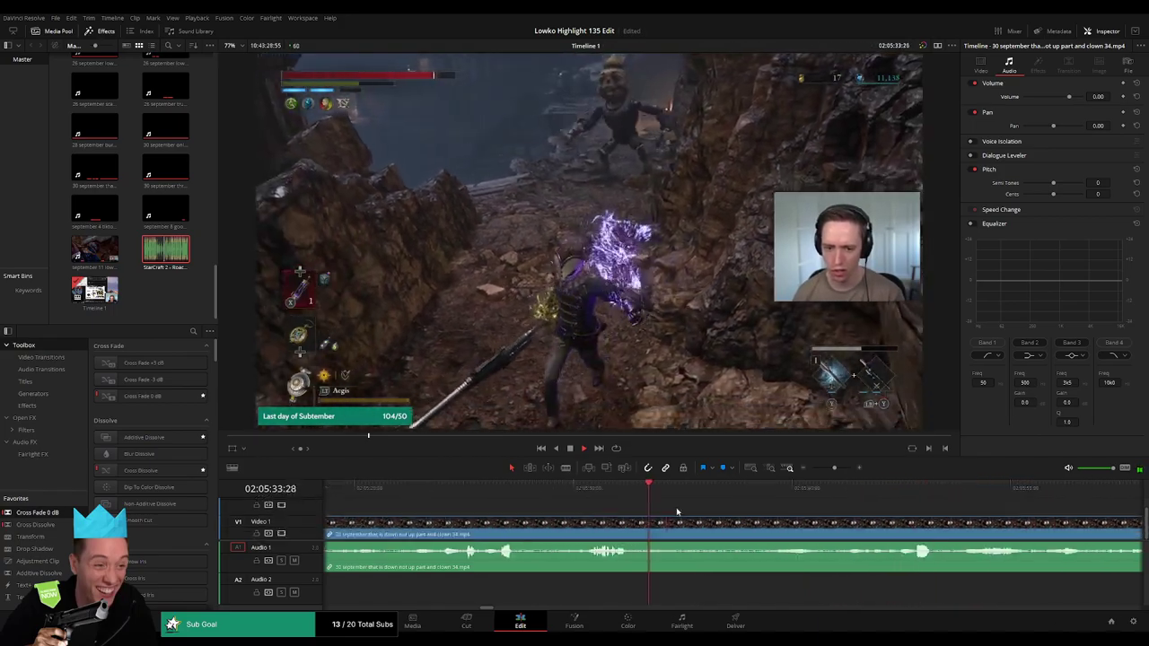
key(space)
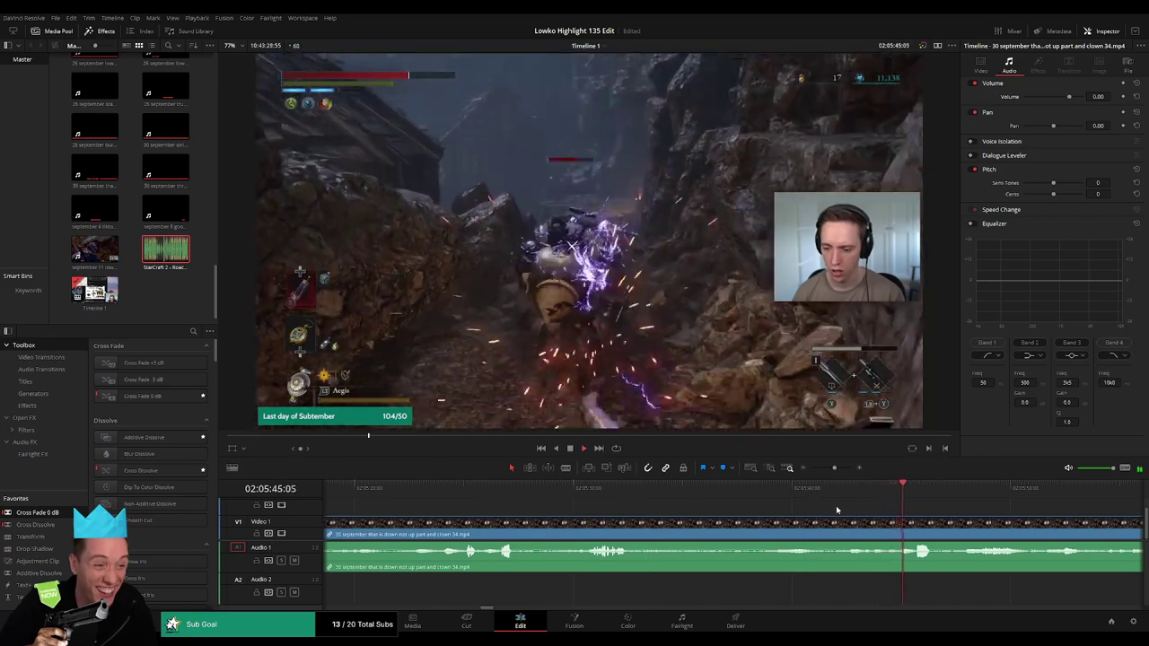
Blade the clip and ripple-delete the dull stretches around the new cuts.
key(b)
click(645, 523)
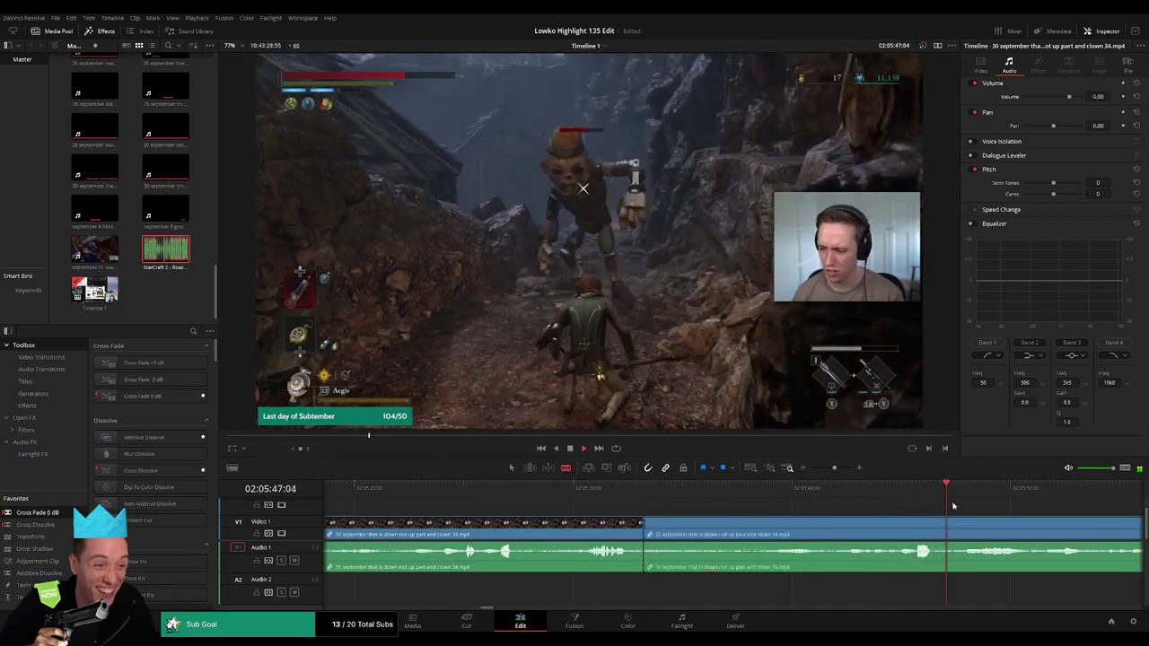
key(BackSpace)
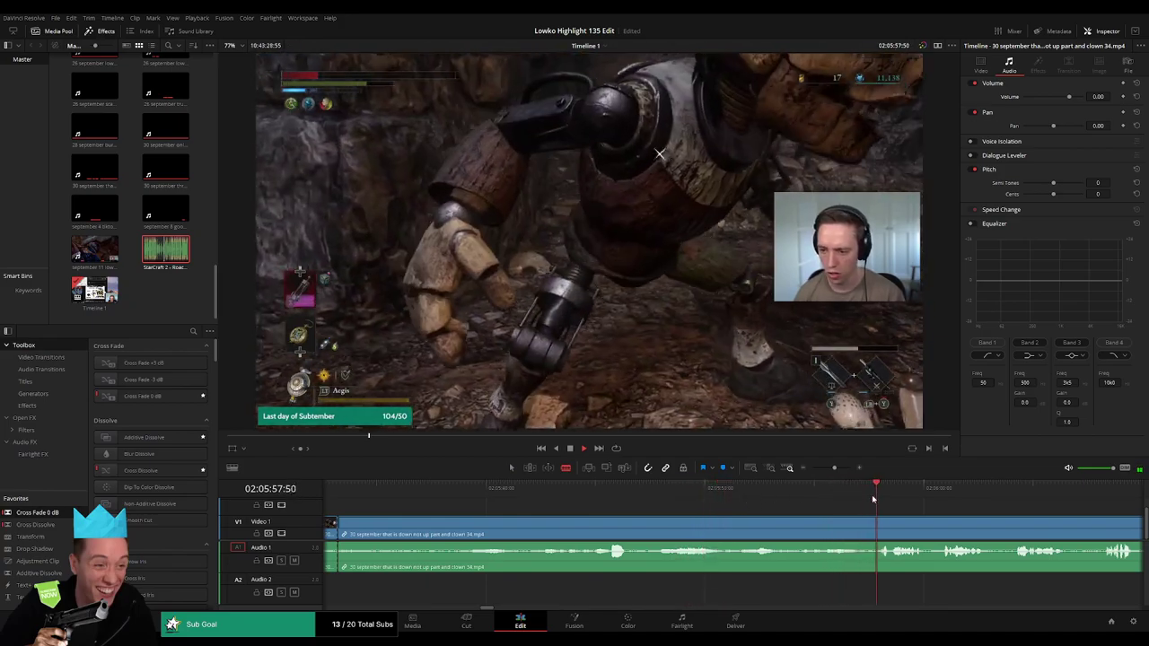
scroll(764, 495, right, 3)
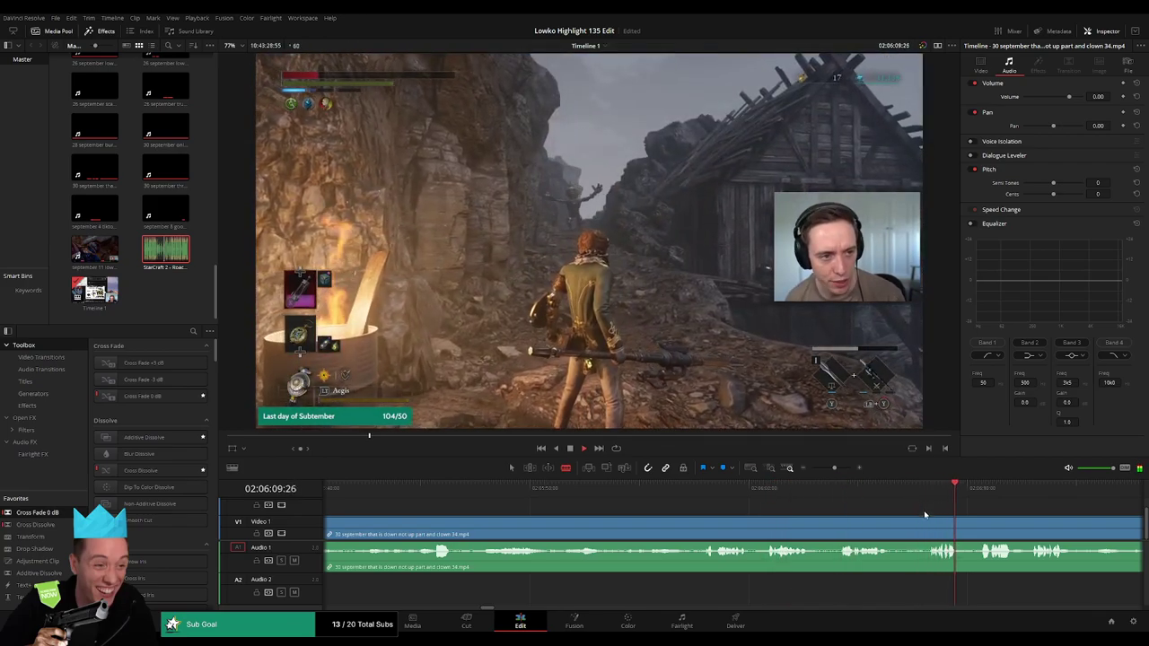
click(928, 522)
key(a)
click(868, 524)
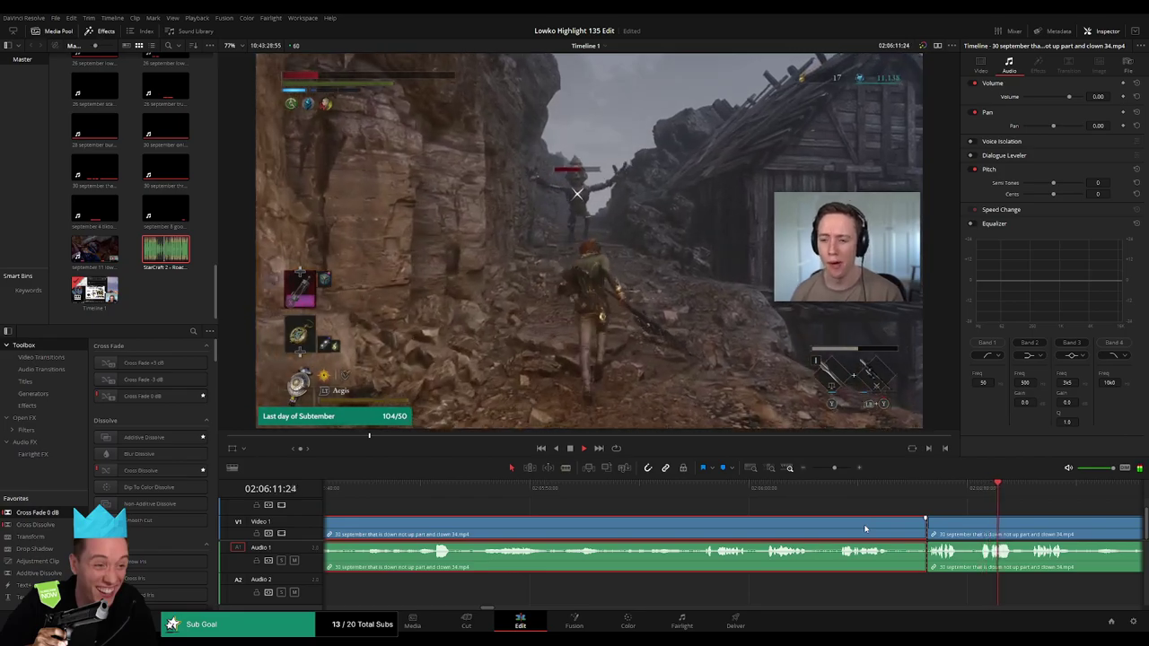
key(Delete)
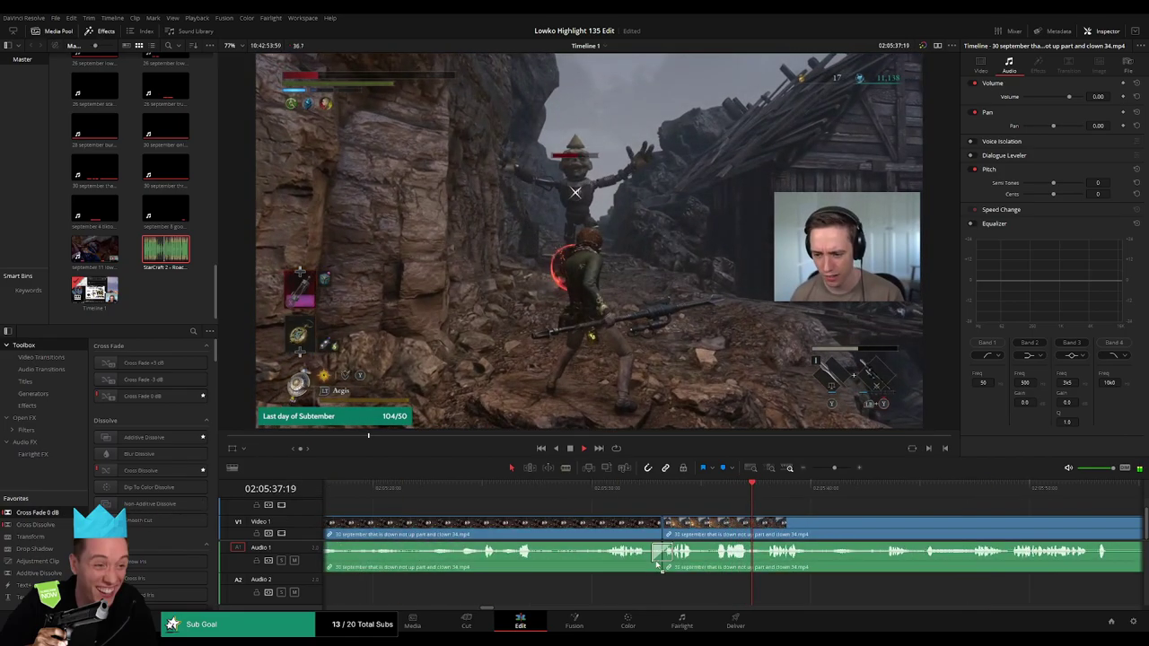
Split at the playhead with Ctrl+B and delete the short leftover piece.
click(670, 499)
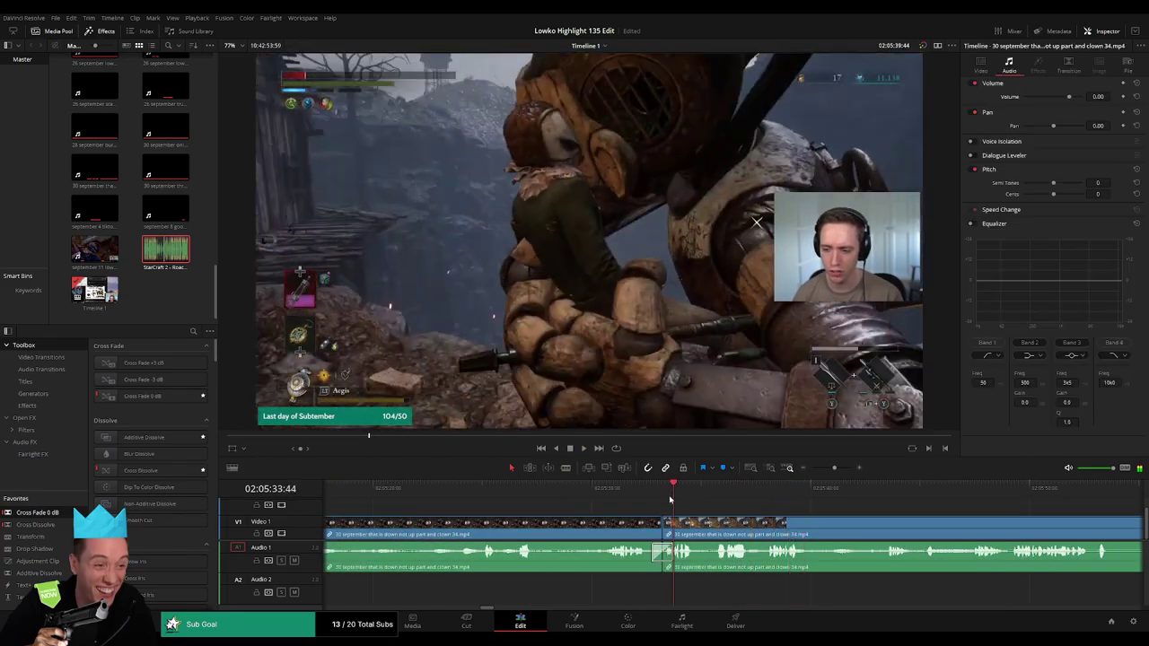
key(ctrl+b)
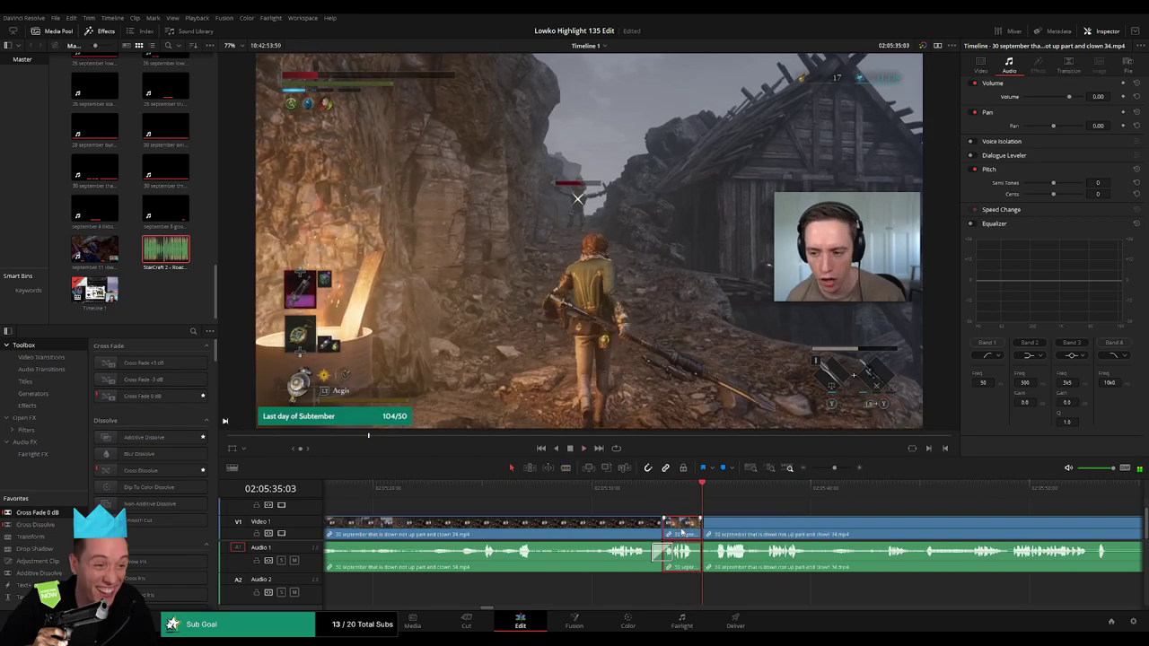
key(Delete)
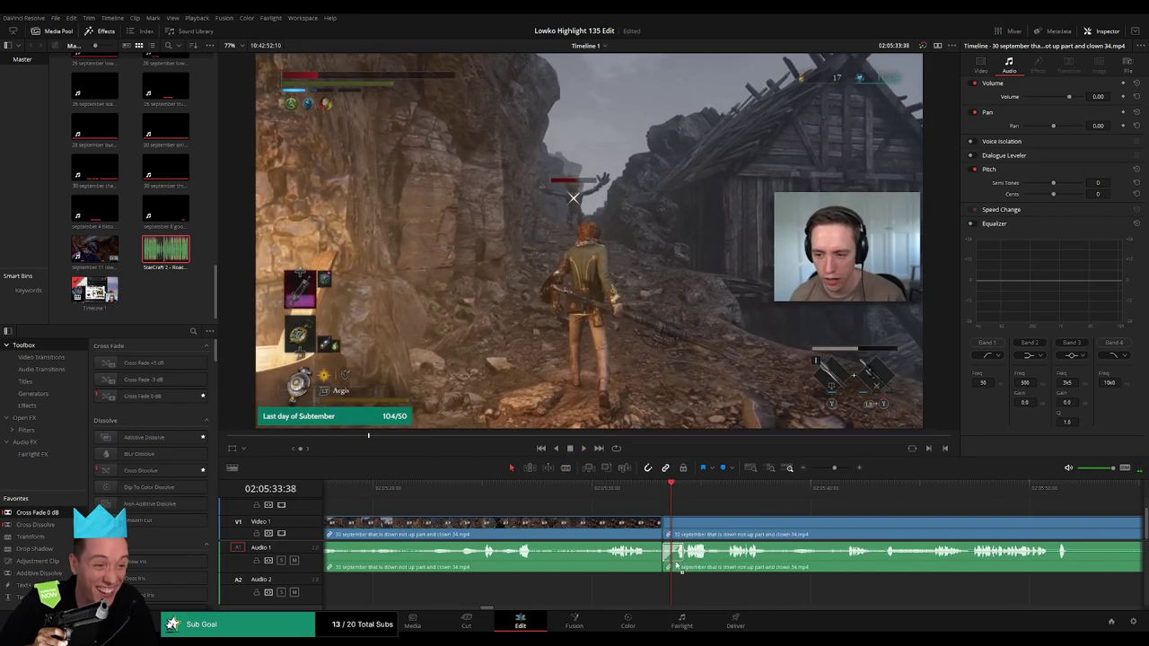
key(space)
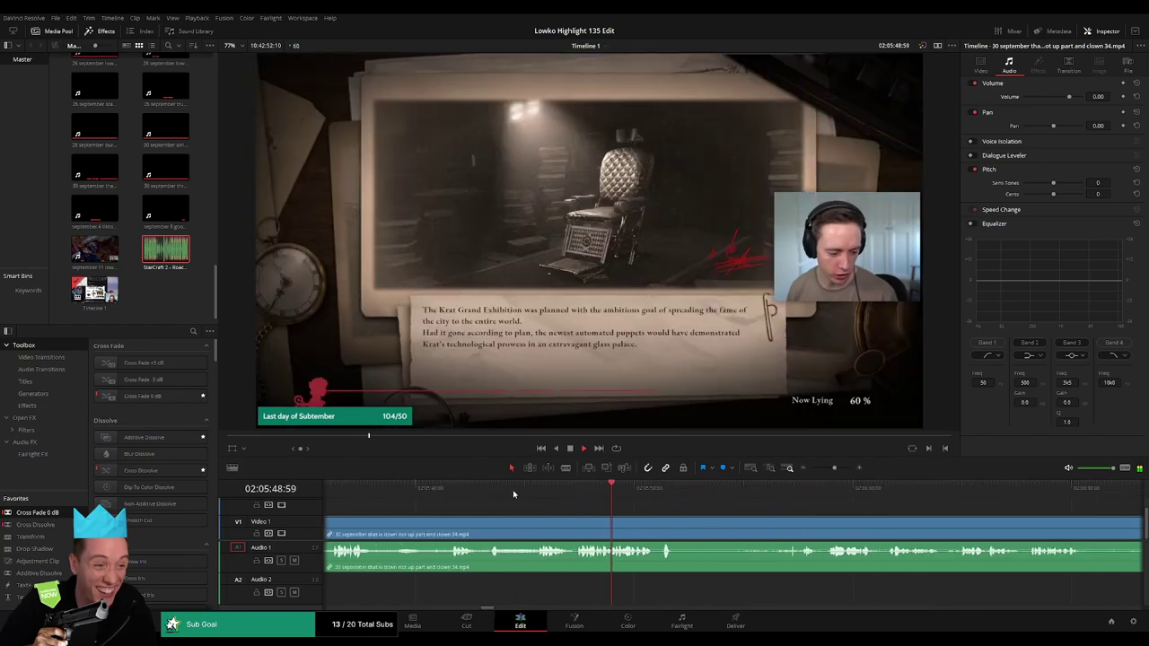
Cut the clip where the new scene starts near 02:05:54, then zoom out.
drag(467, 490, 578, 493)
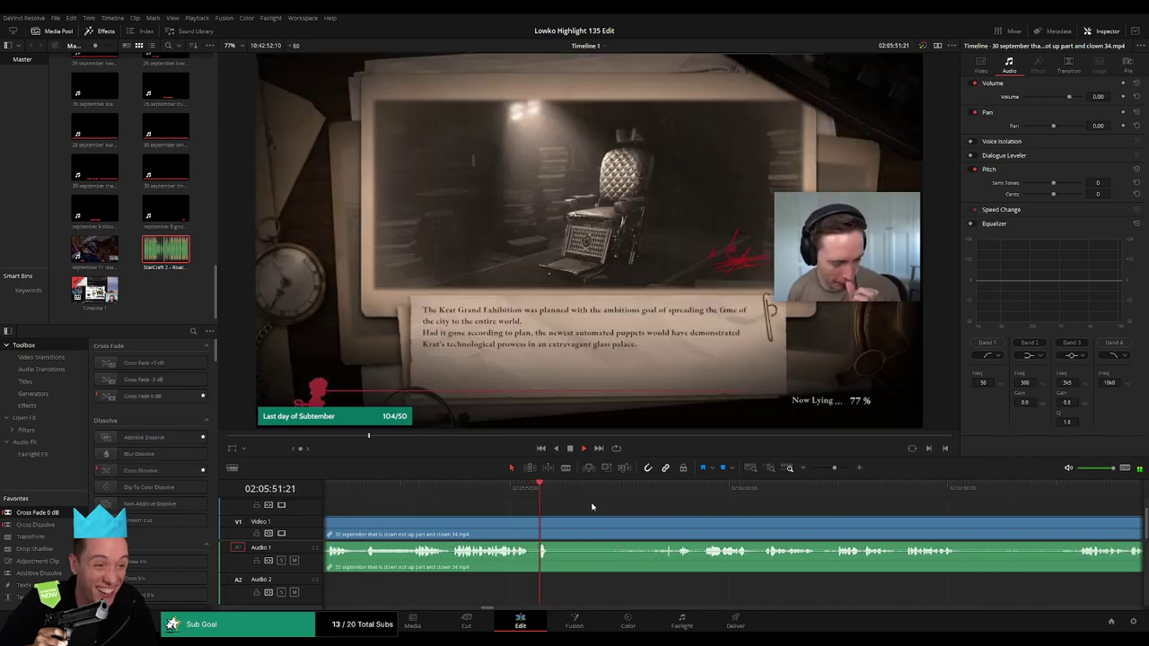
drag(582, 491, 664, 495)
click(557, 526)
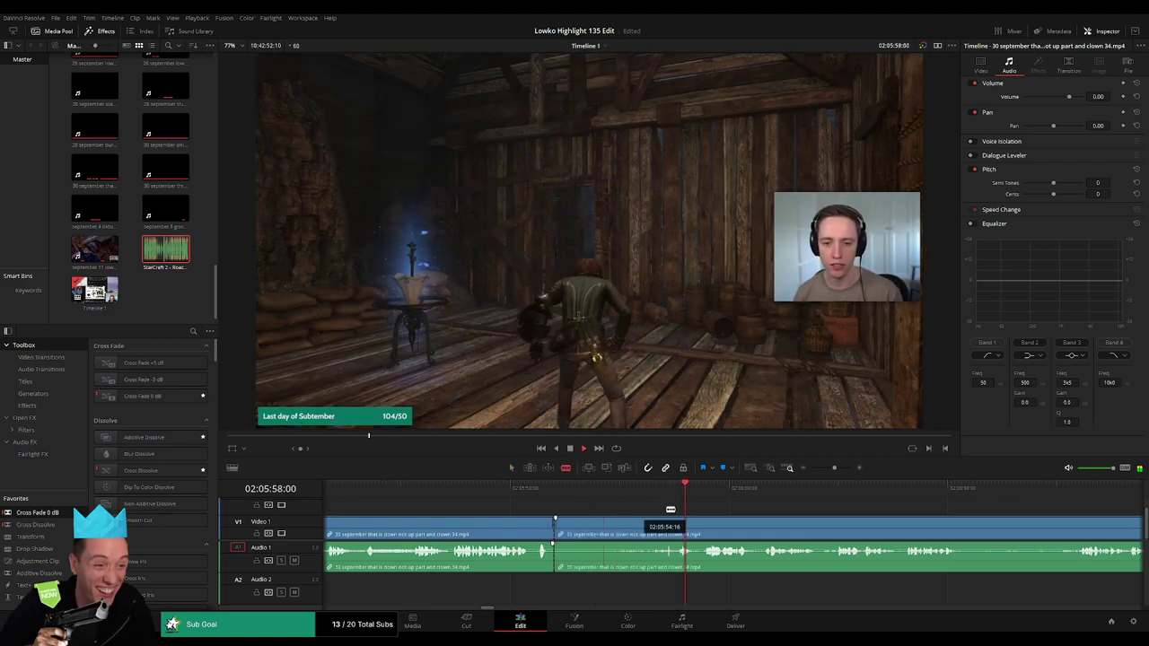
drag(806, 498, 844, 500)
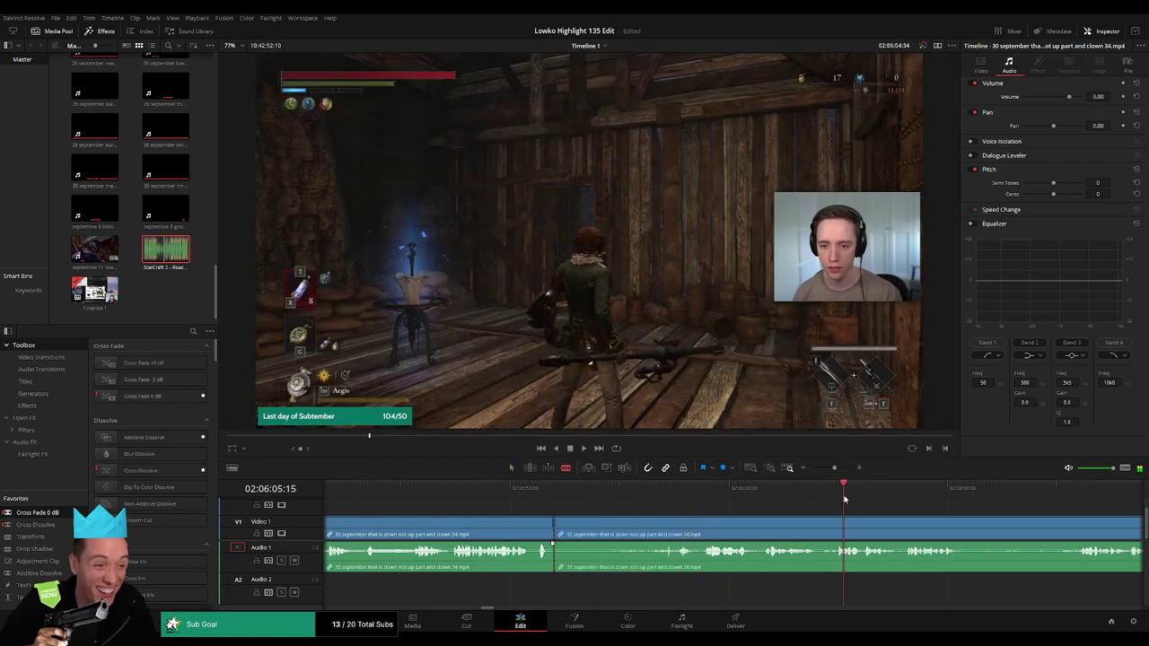
key(ctrl+minus)
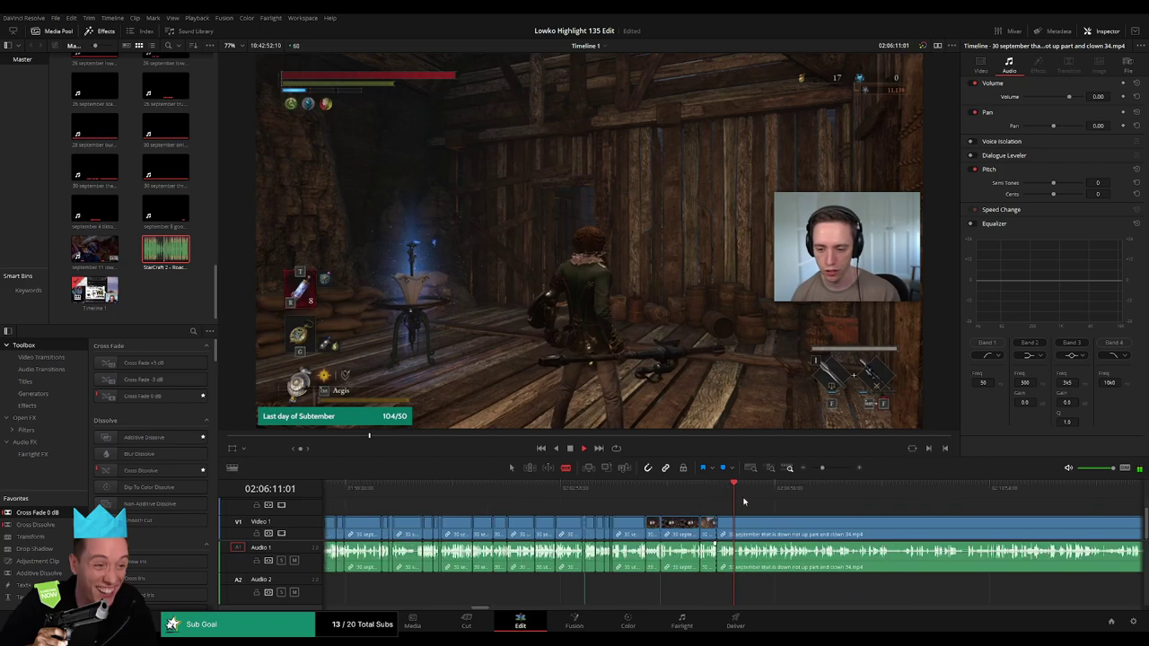
Zoom in and review the 30 September footage around the last edit.
click(752, 492)
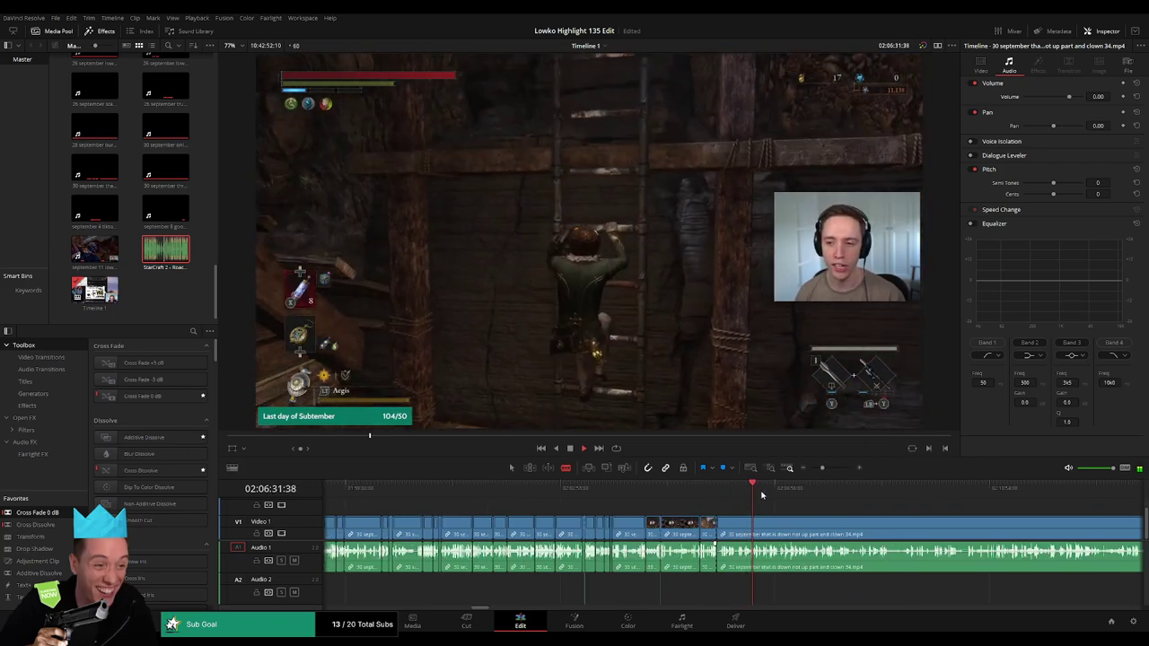
key(ctrl+equal)
click(628, 492)
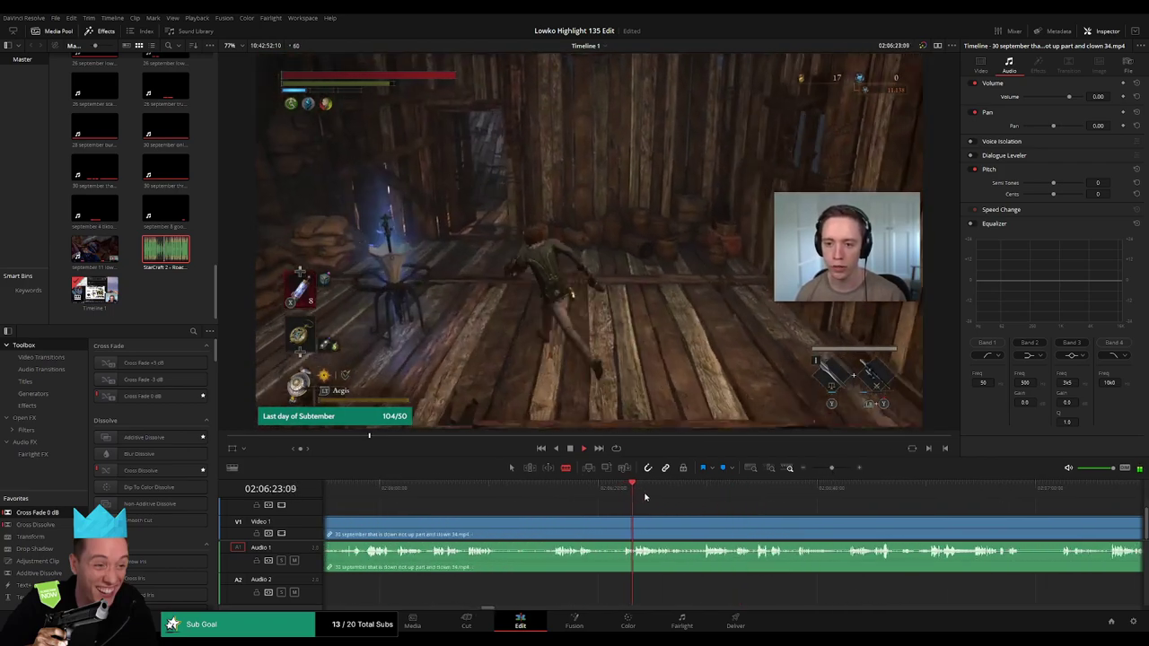
click(560, 492)
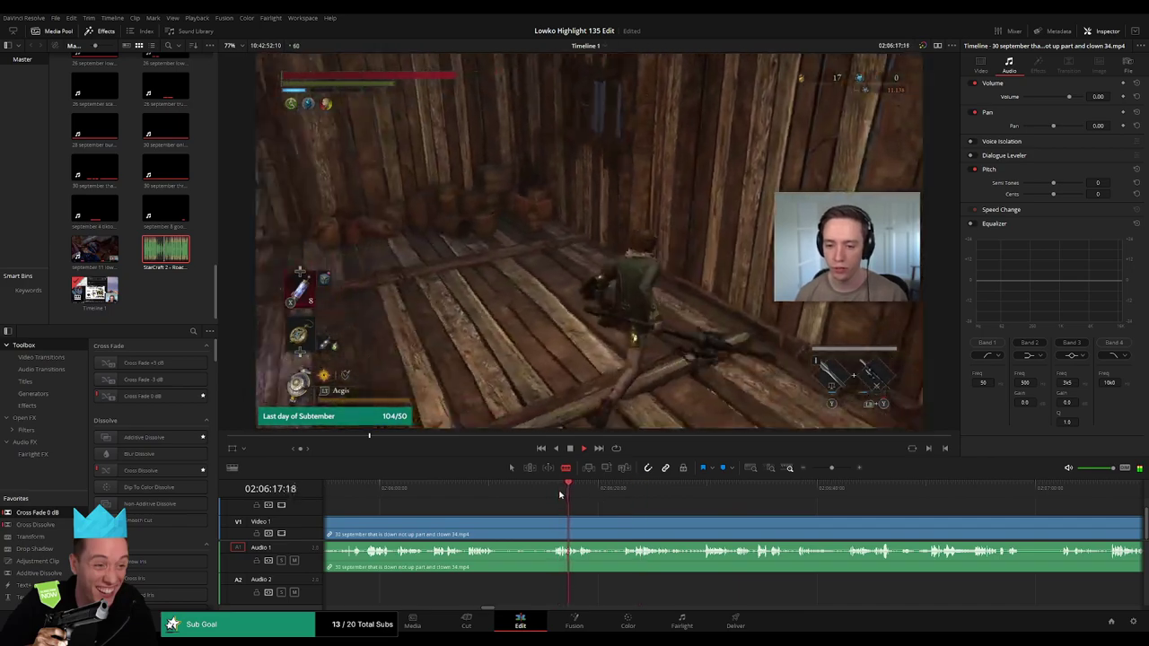
click(640, 493)
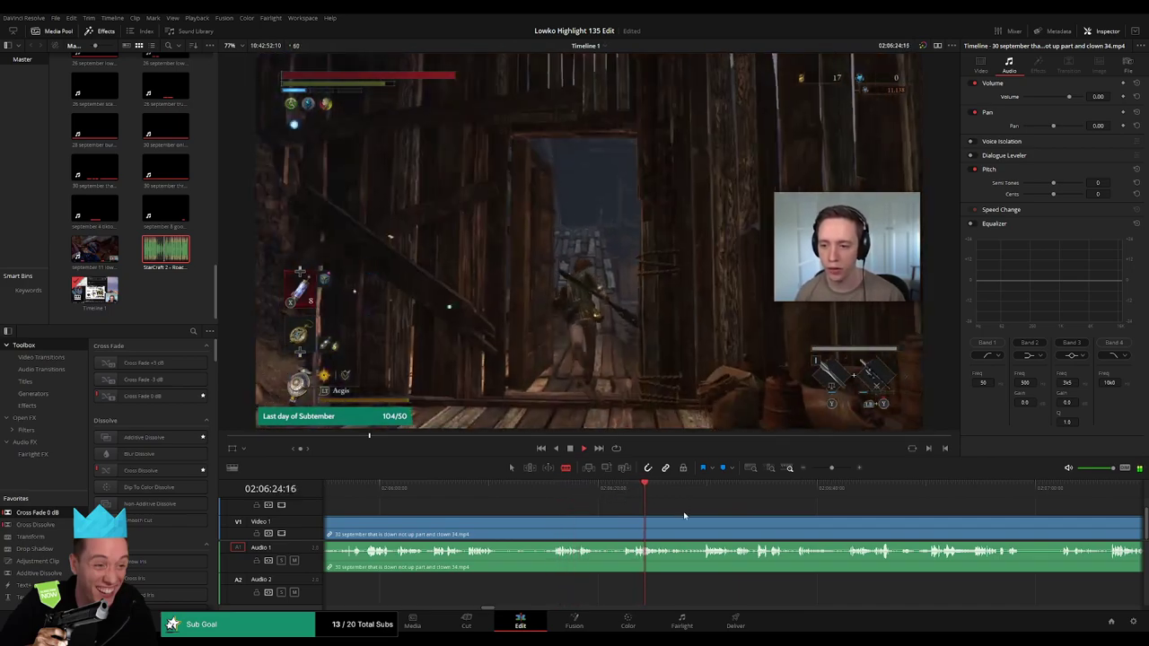
click(709, 493)
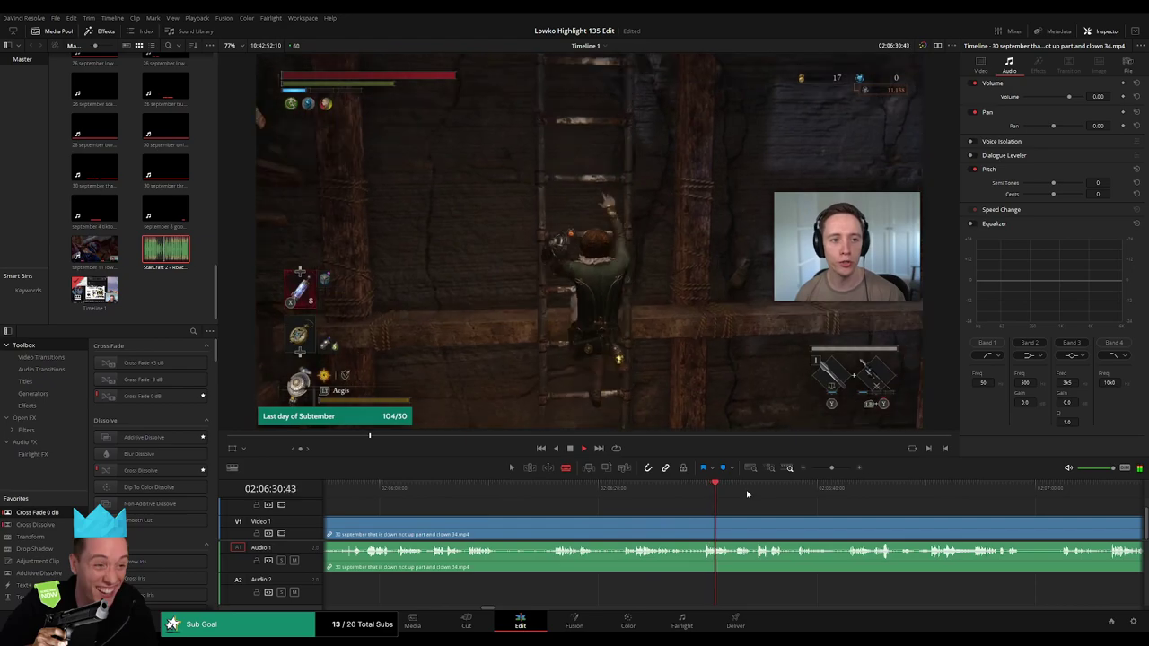
click(699, 491)
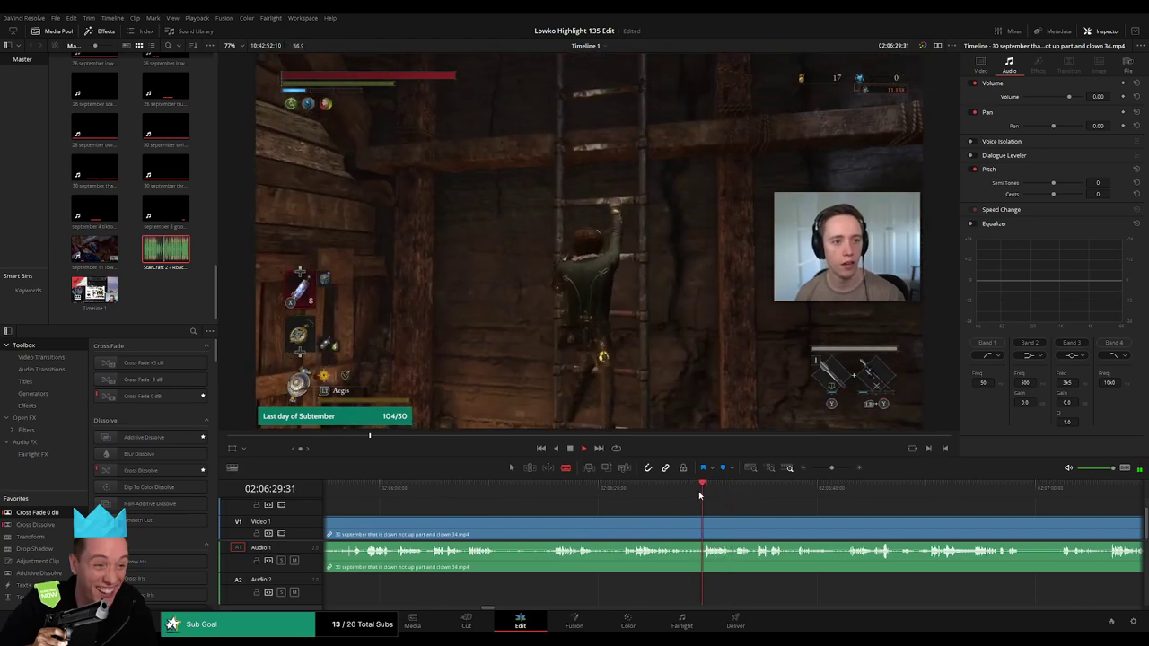
click(732, 496)
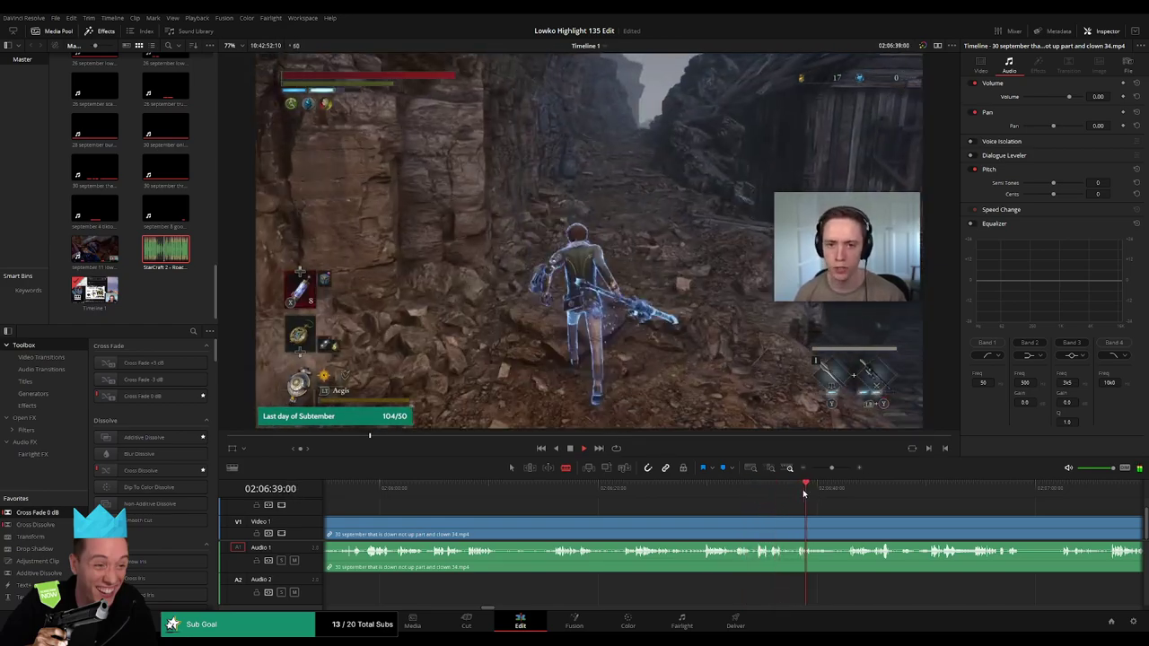
Check later moments of the September footage and zoom the timeline out.
scroll(733, 502, right, 4)
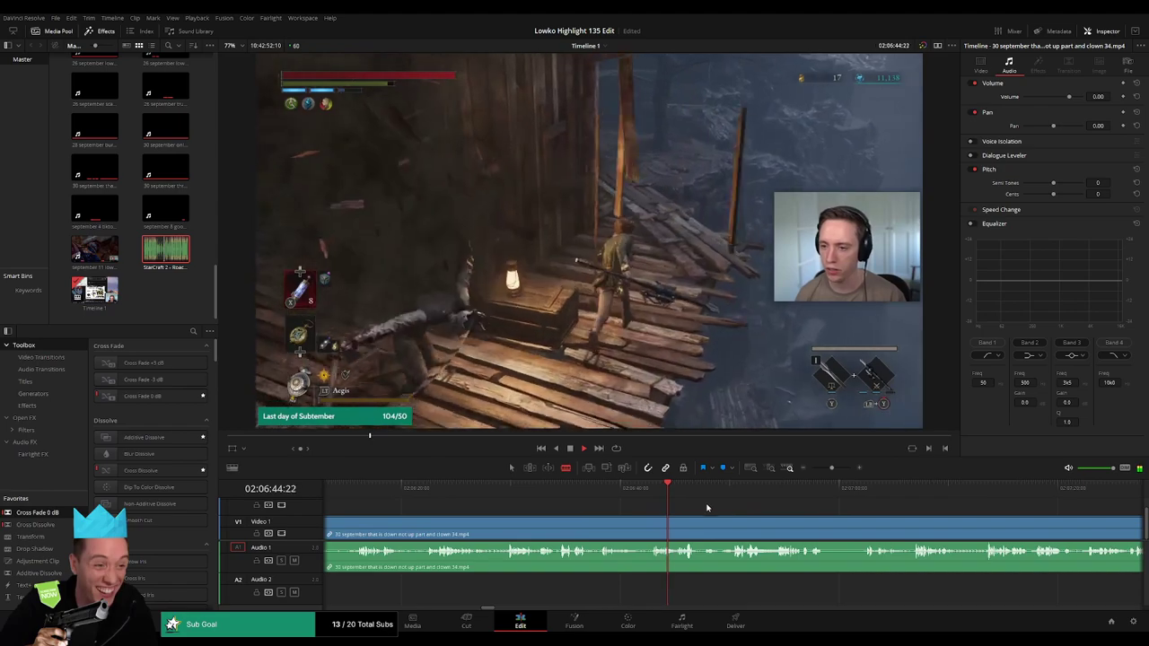
click(688, 490)
click(745, 490)
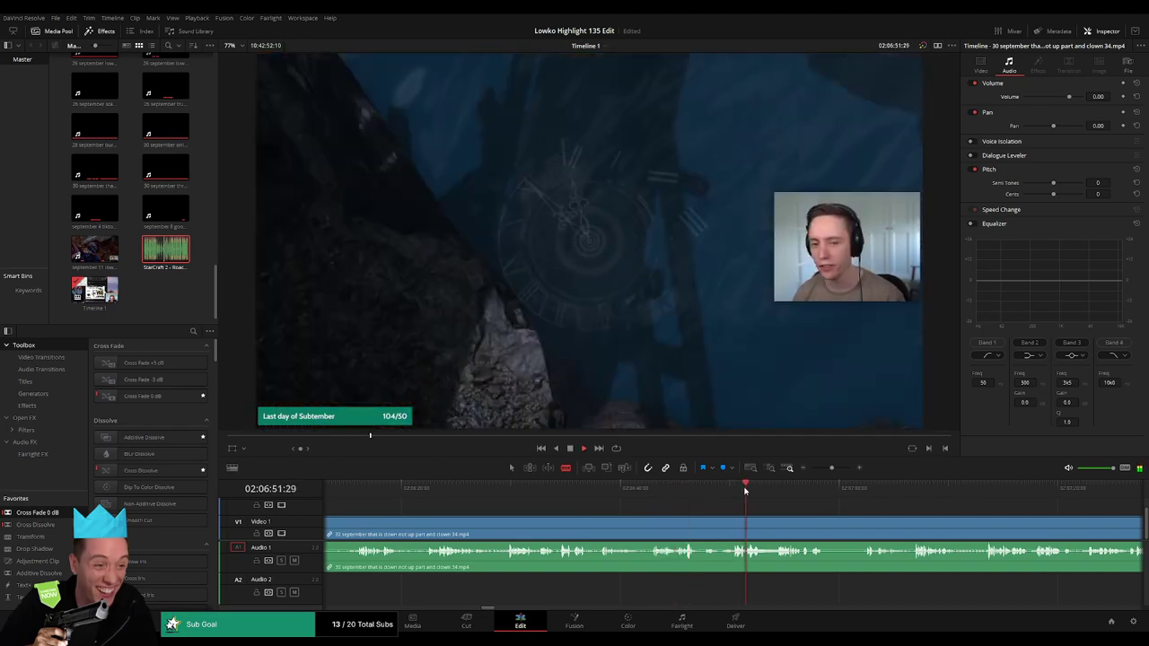
click(666, 490)
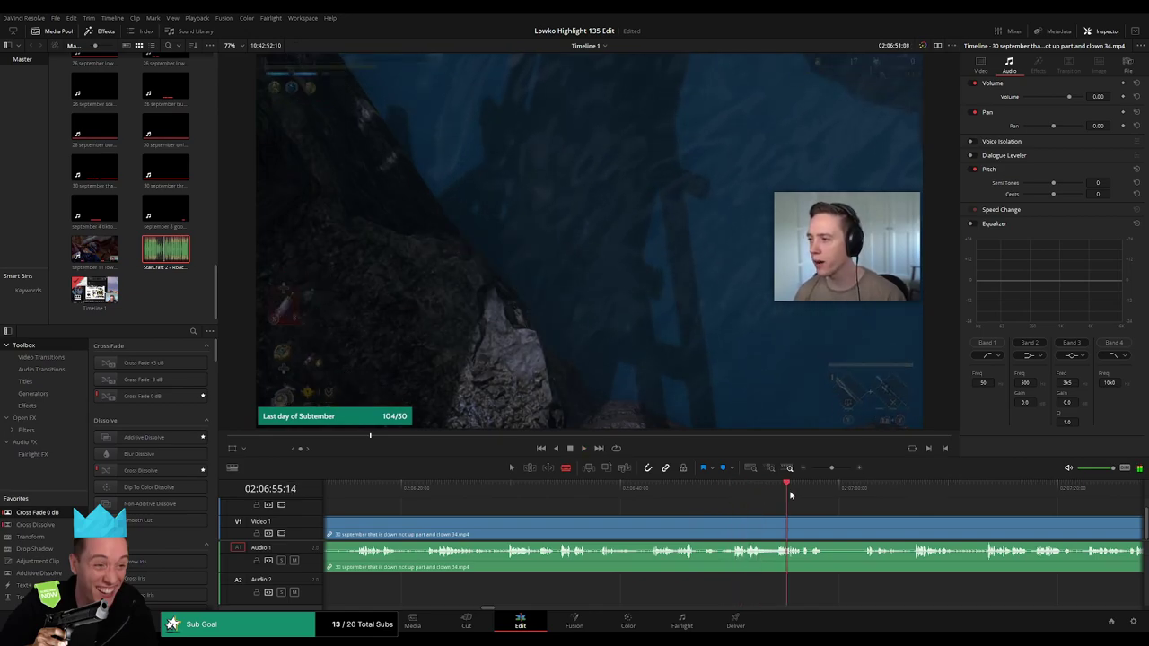
click(799, 492)
click(921, 490)
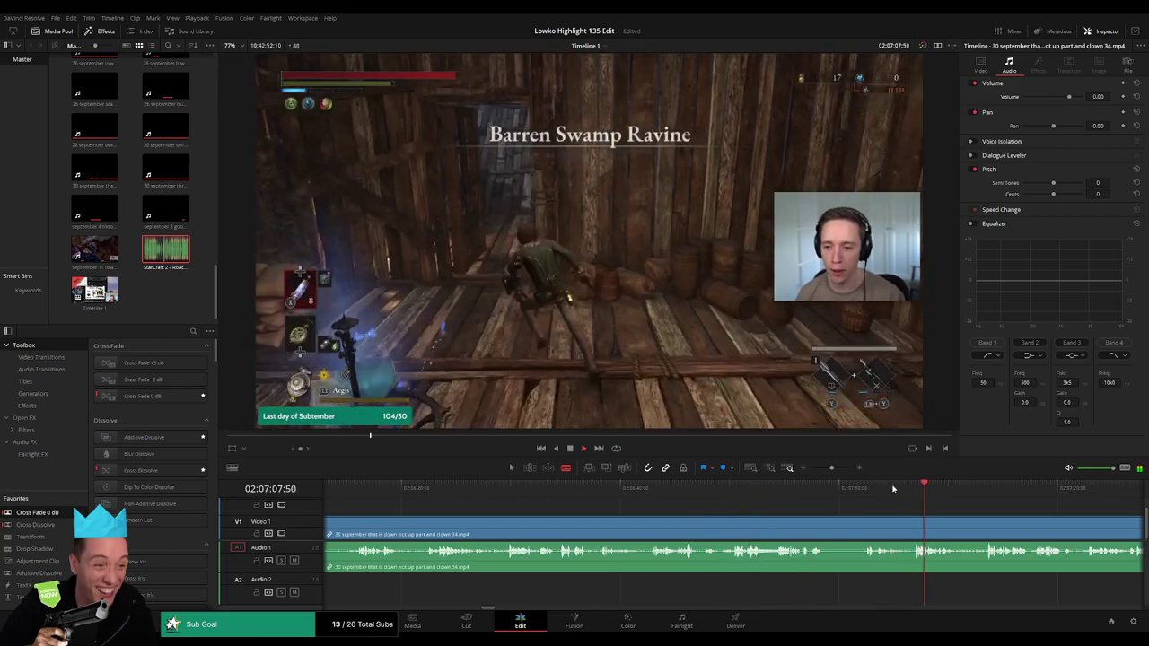
drag(832, 467, 828, 471)
Scrub forward through the rest of the September clip toward the 2 October part 35 clip.
click(751, 489)
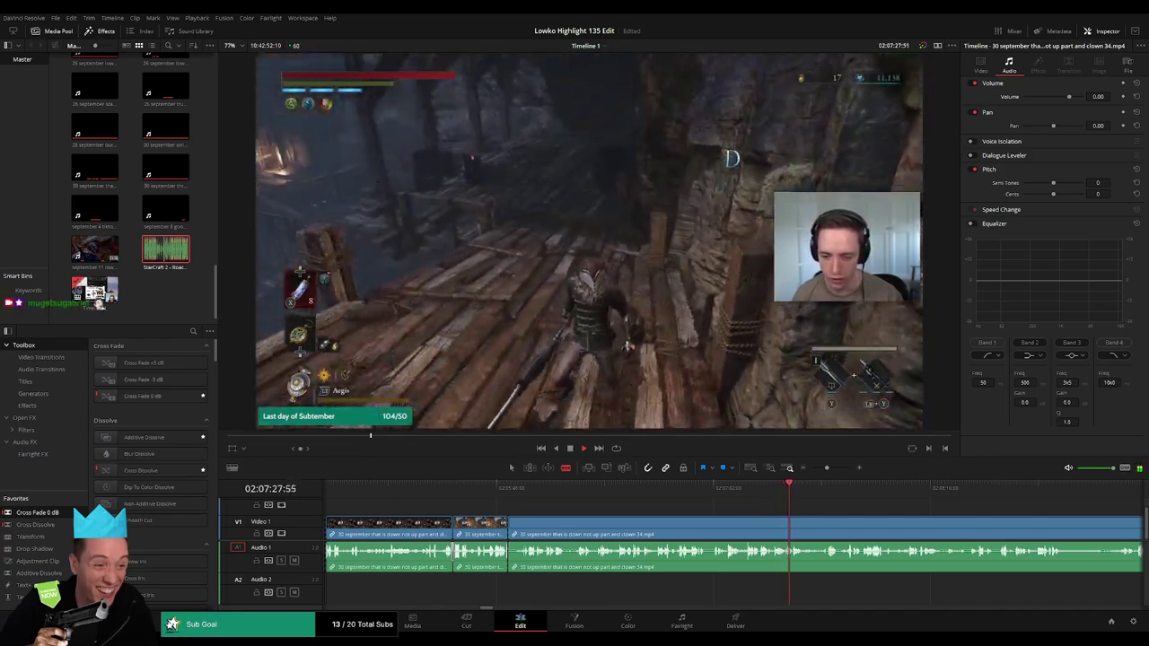
mouse_move(787, 485)
mouse_down()
mouse_move(836, 494)
mouse_move(721, 493)
mouse_move(802, 511)
mouse_up()
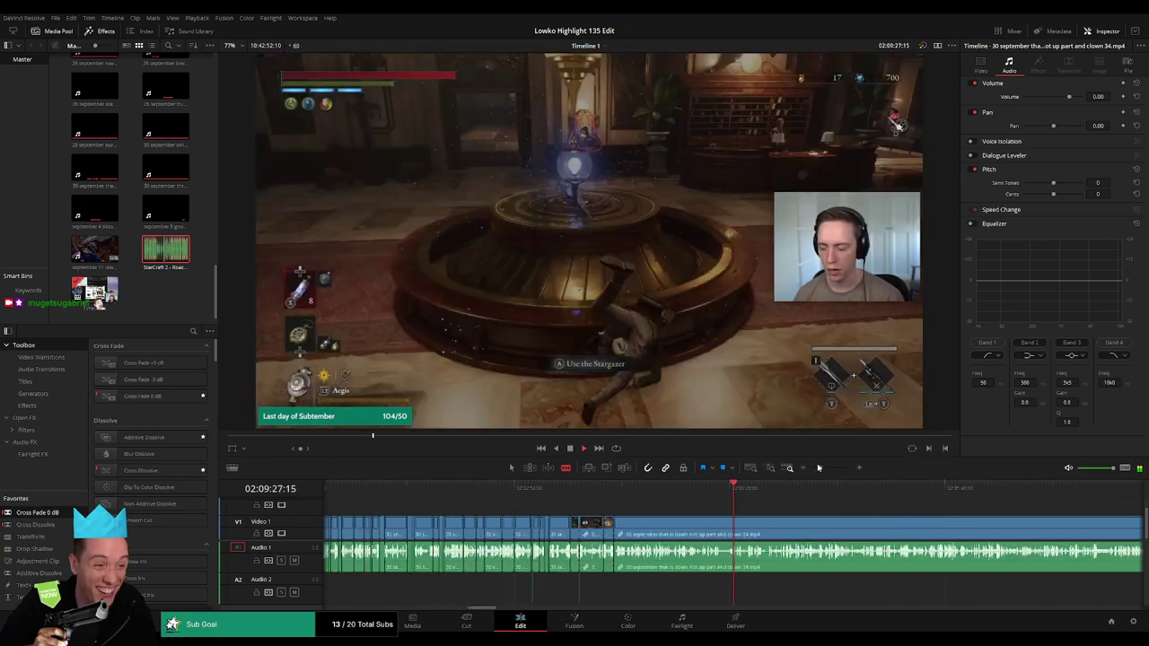
drag(771, 494, 906, 494)
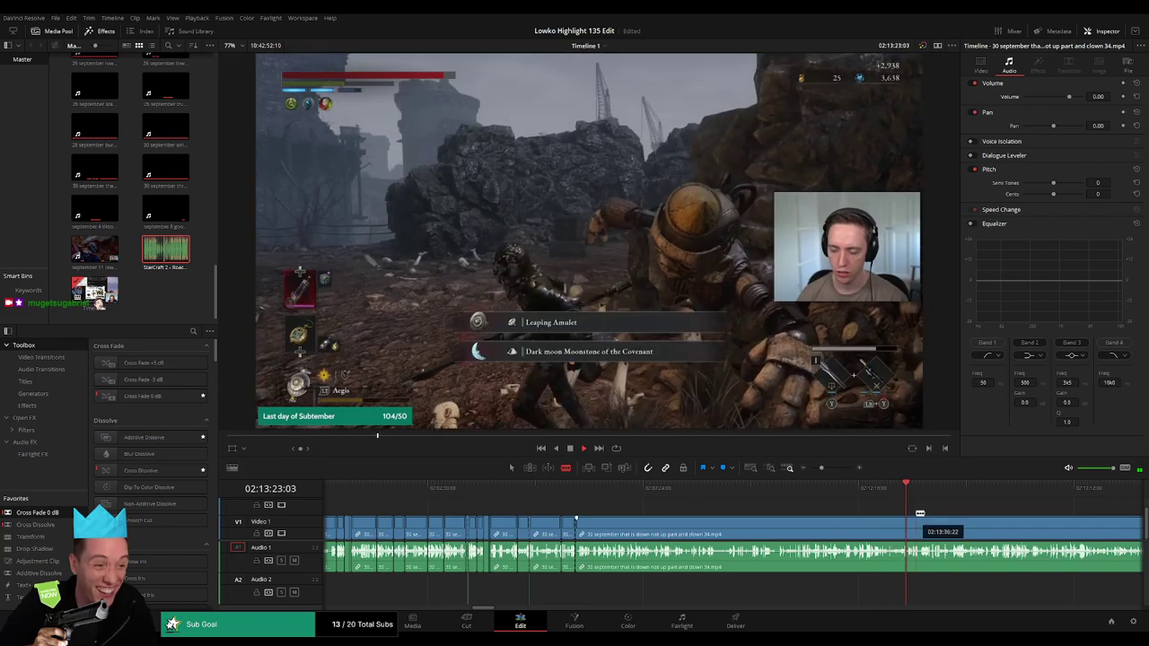
scroll(772, 508, right, 2)
scroll(772, 507, right, 3)
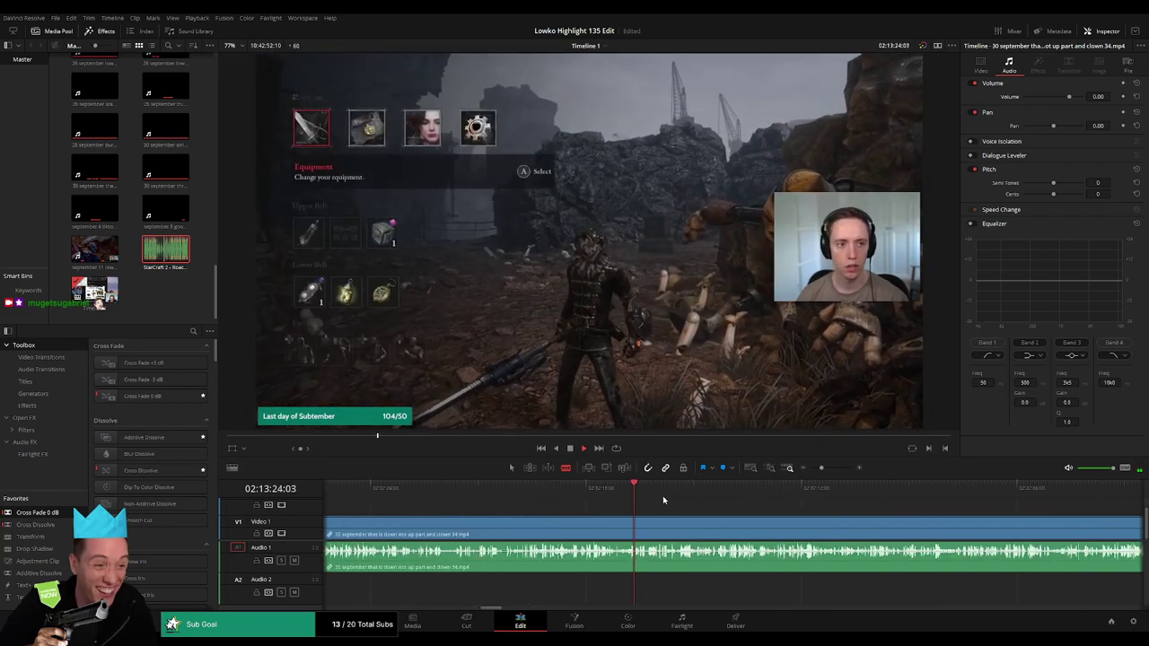
scroll(770, 508, right, 3)
scroll(768, 507, right, 3)
scroll(762, 507, right, 3)
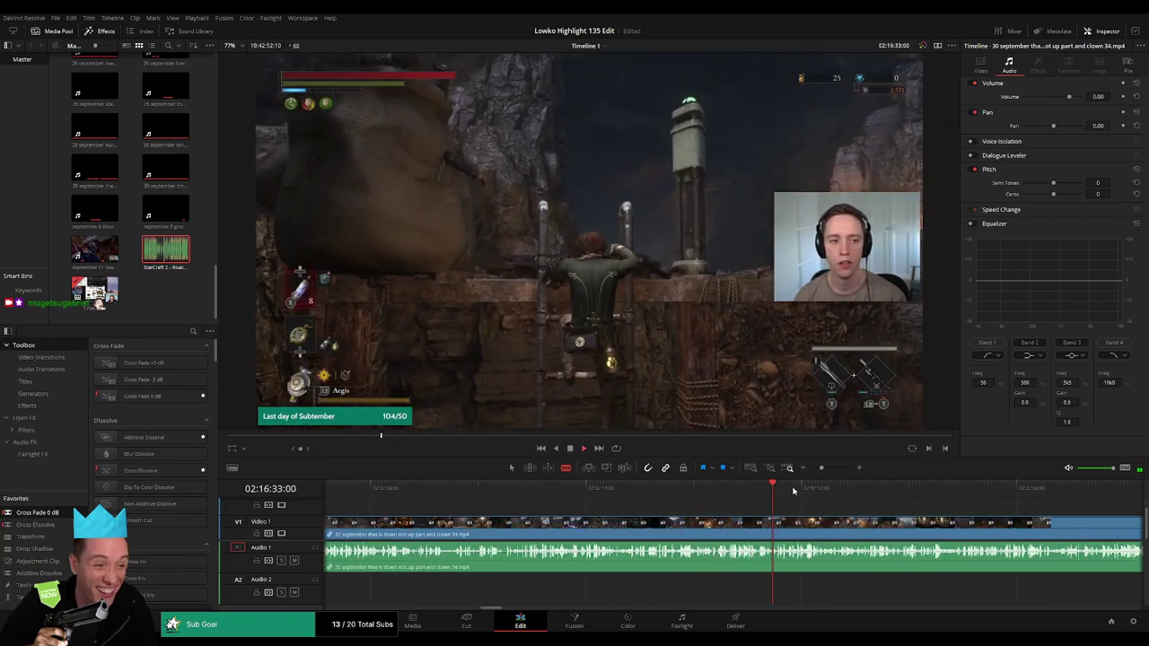
drag(793, 491, 912, 494)
scroll(677, 494, right, 3)
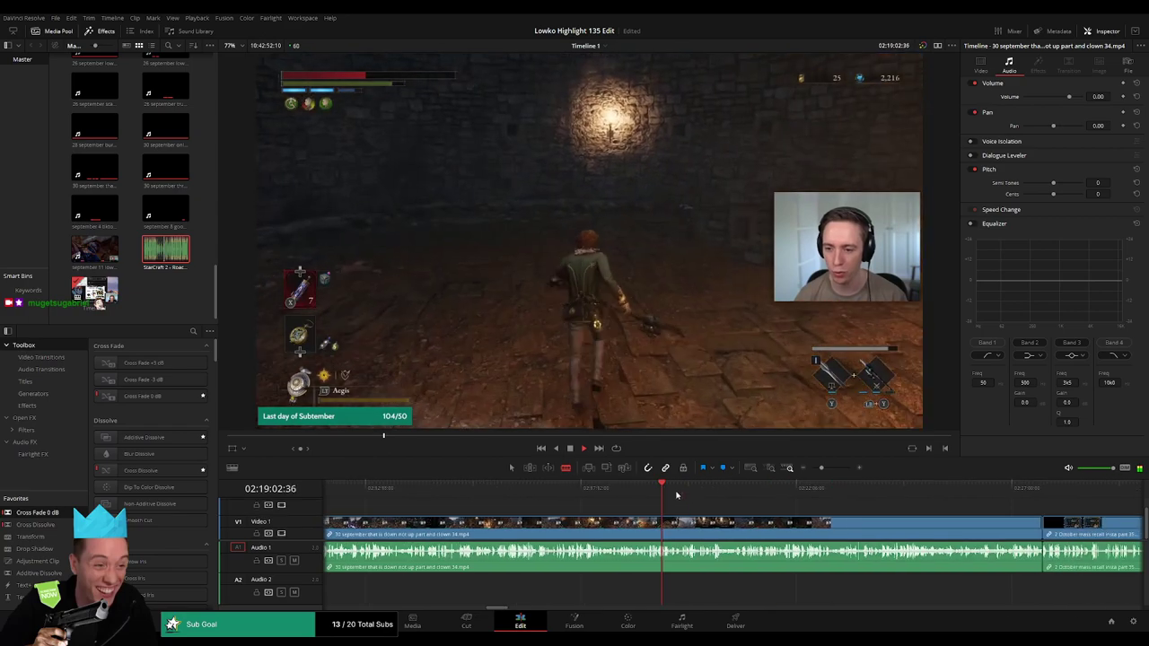
drag(677, 495, 886, 497)
scroll(897, 516, right, 3)
click(716, 494)
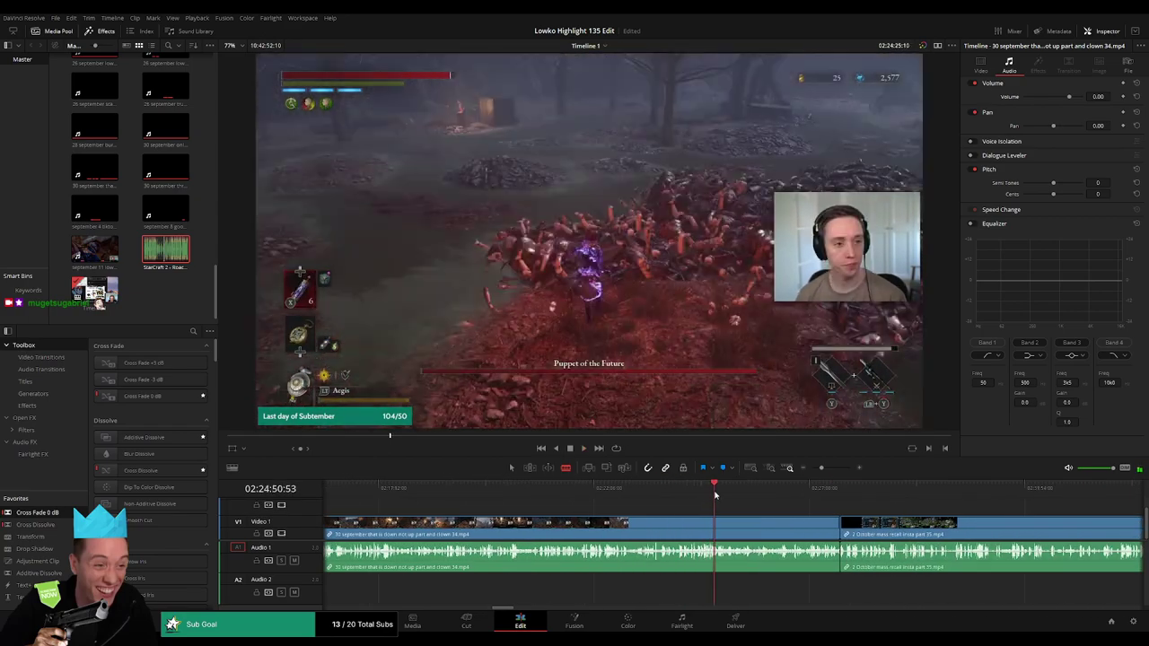
Select the leftover 30 September section and ripple-delete it.
drag(769, 508, 808, 503)
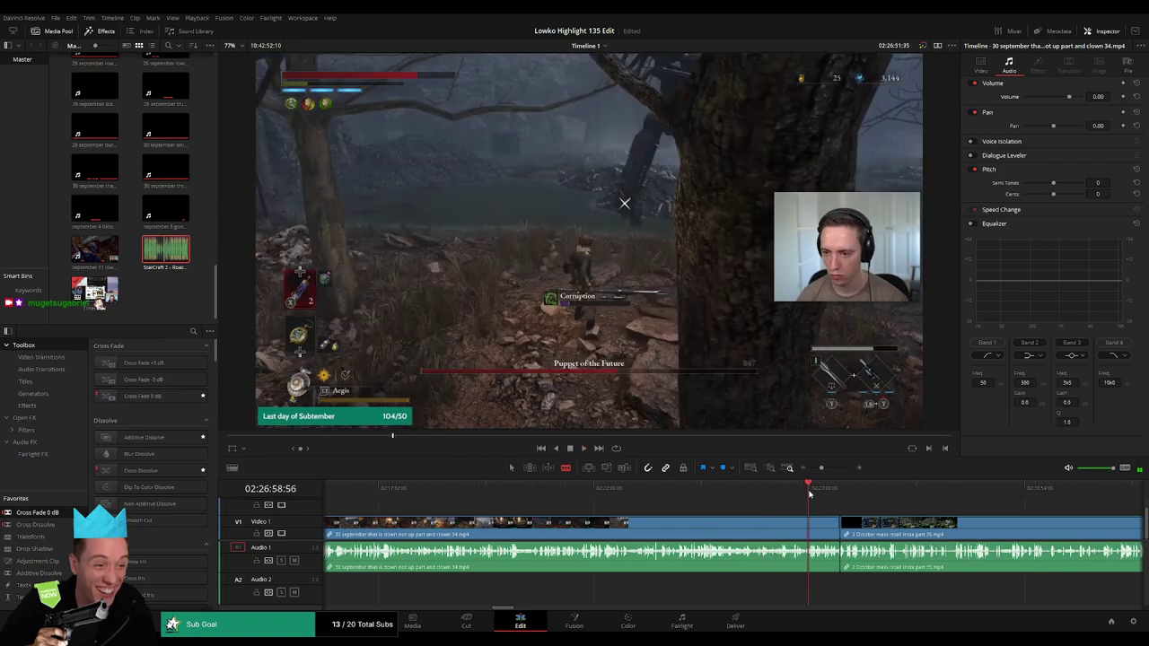
click(742, 534)
key(Delete)
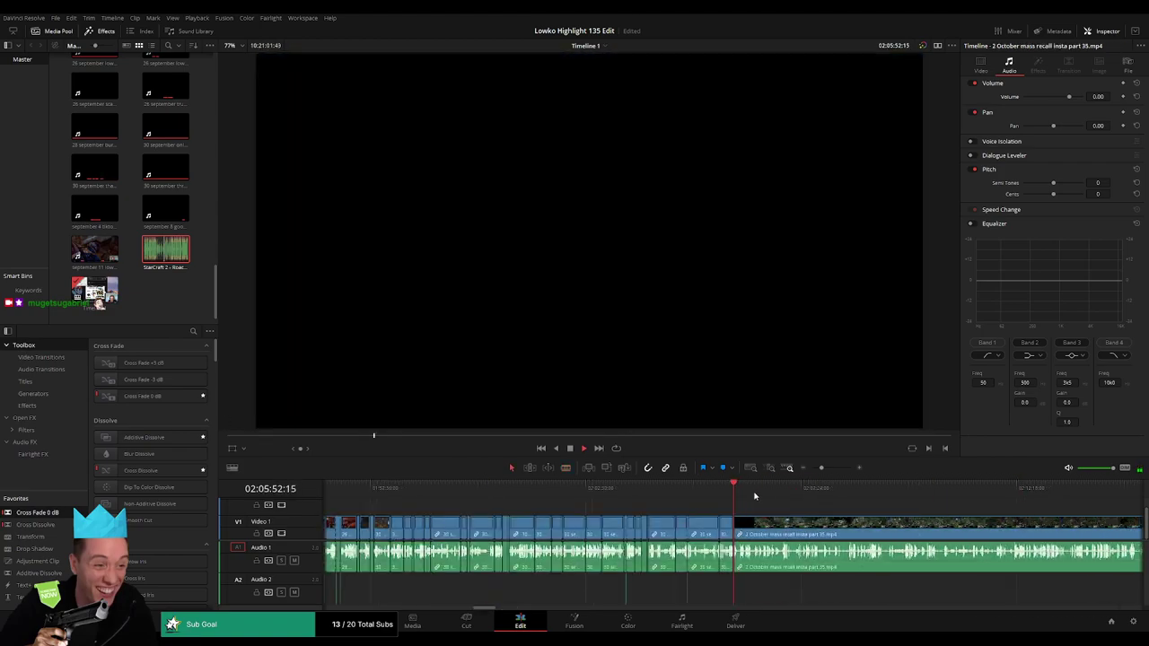
click(757, 495)
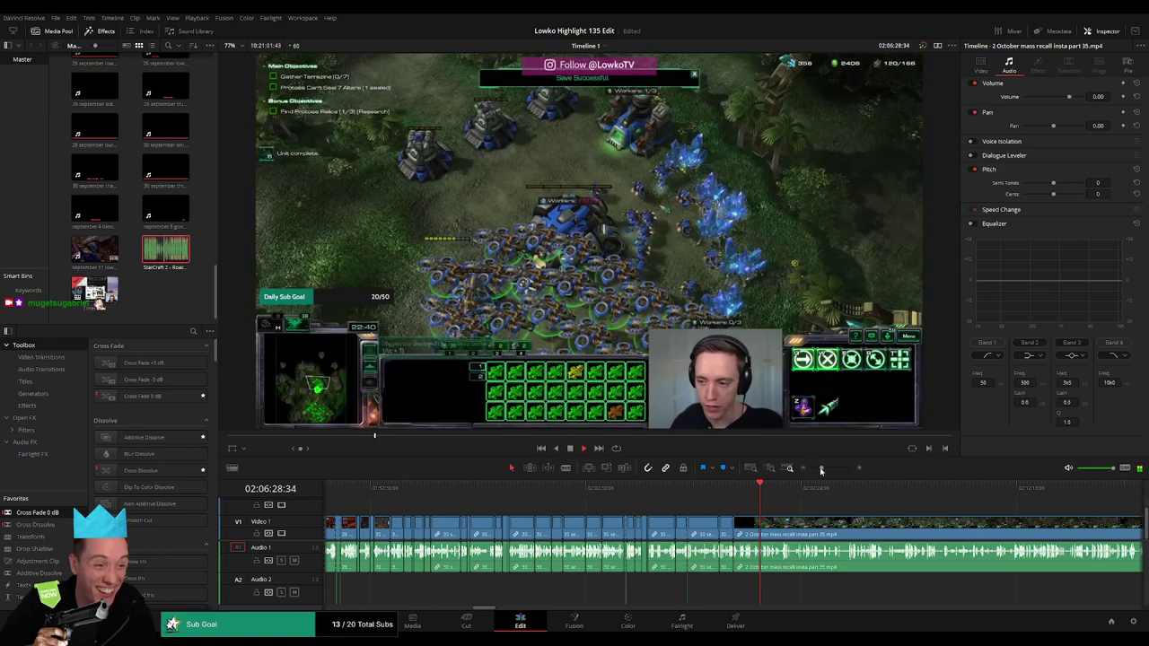
mouse_move(821, 470)
mouse_down()
mouse_move(809, 469)
mouse_move(824, 470)
mouse_up()
click(858, 490)
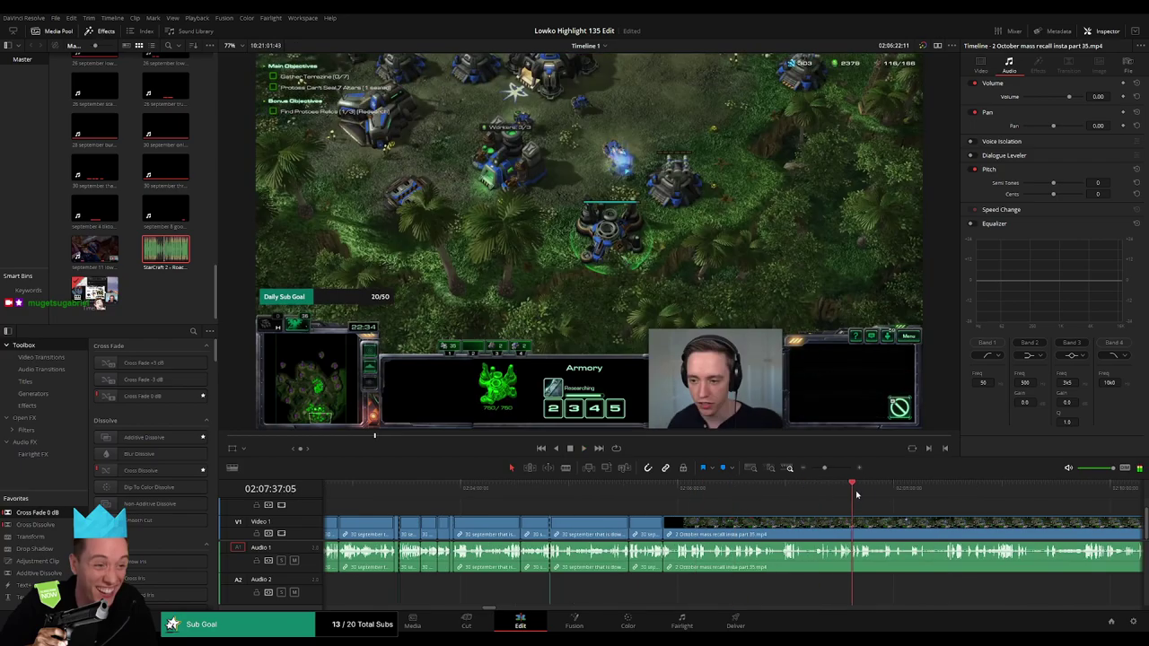
scroll(647, 511, right, 5)
drag(659, 490, 700, 490)
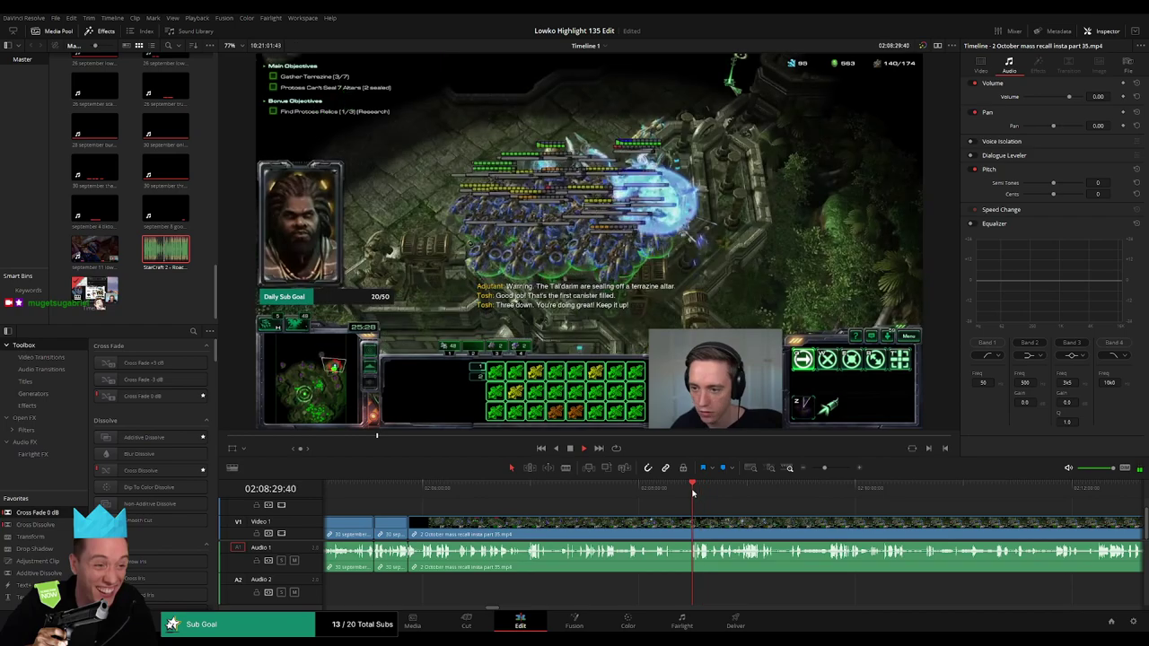
click(831, 496)
key(space)
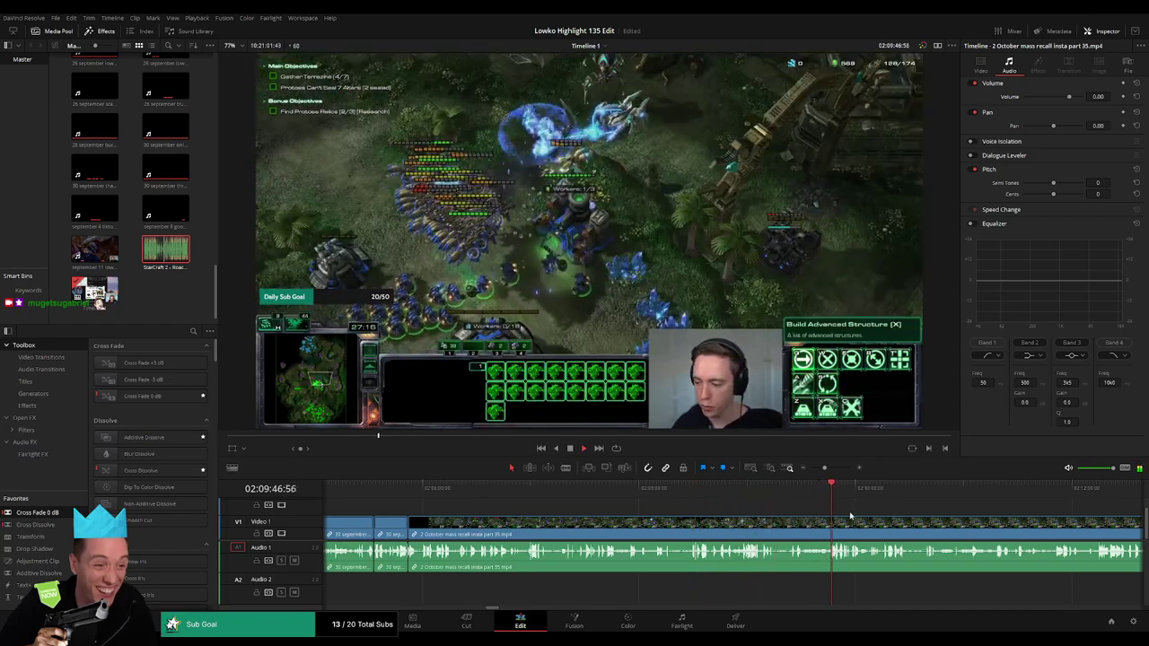
click(996, 490)
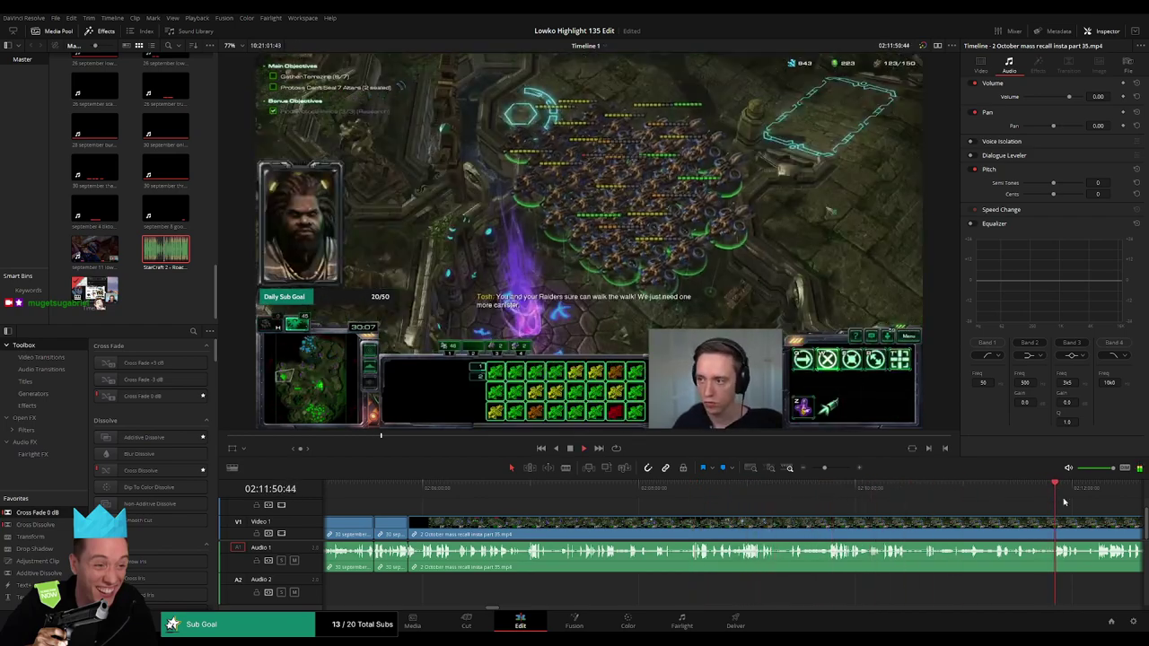
click(715, 492)
key(l)
key(l)
key(l)
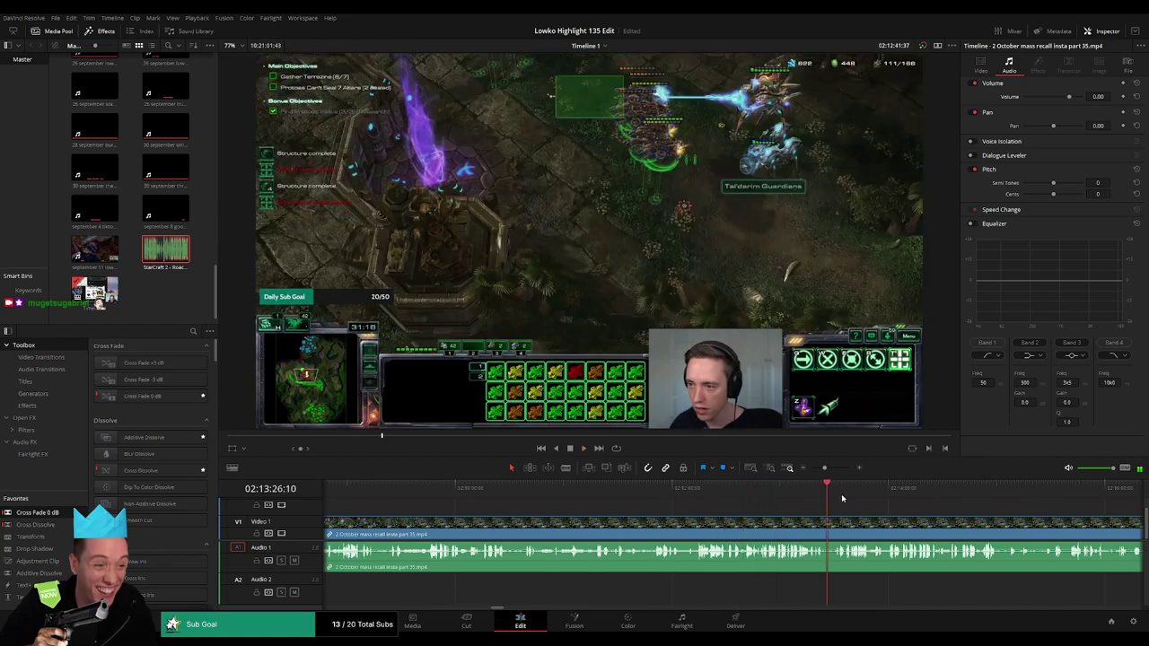
click(581, 492)
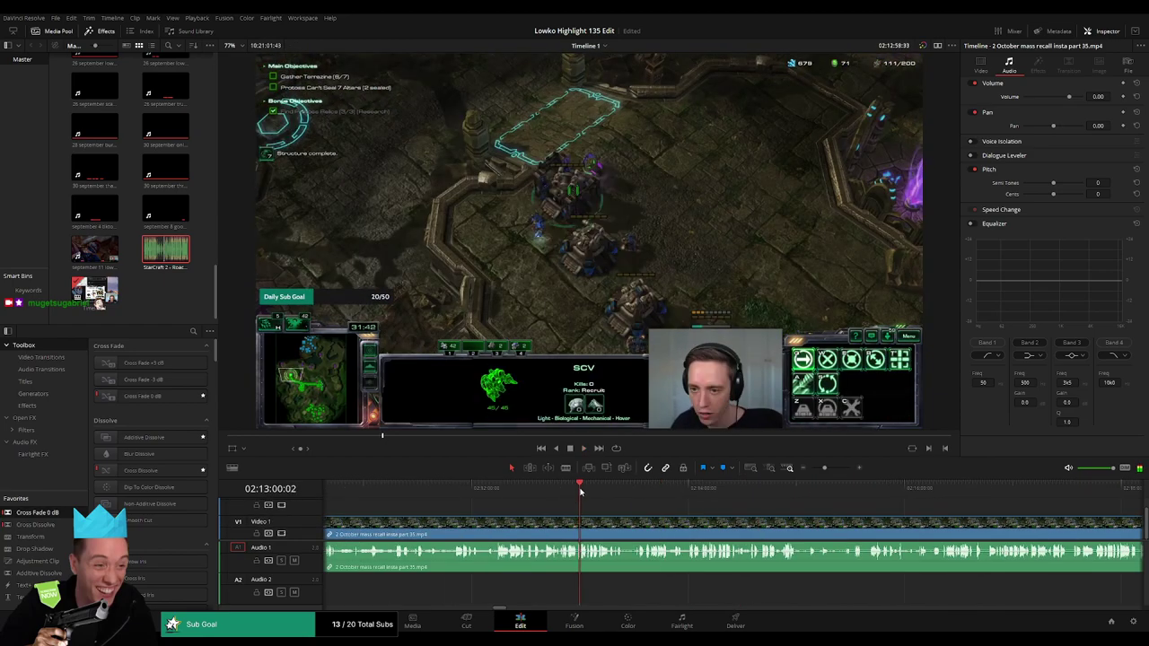
click(514, 492)
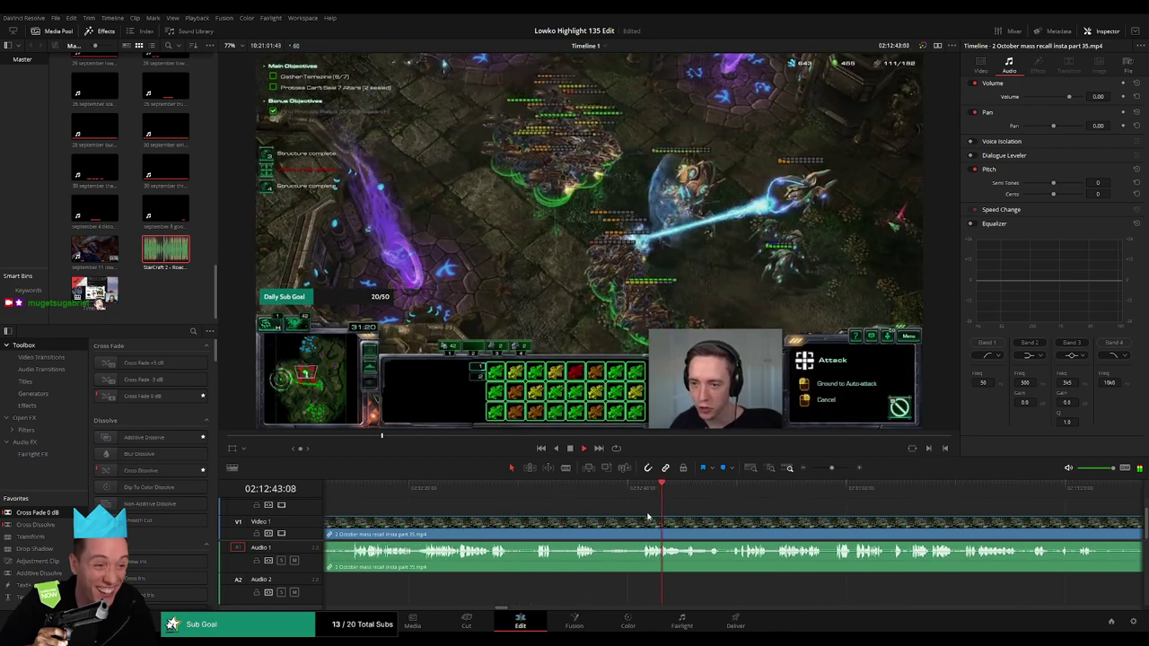
click(577, 492)
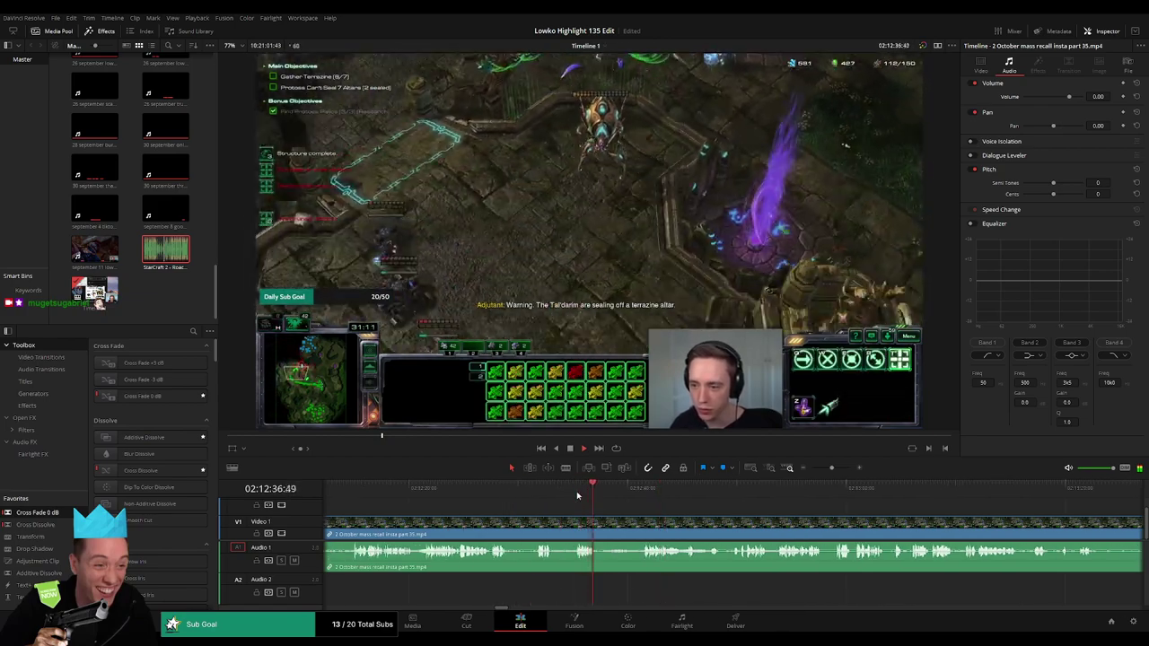
click(364, 494)
drag(364, 494, 633, 492)
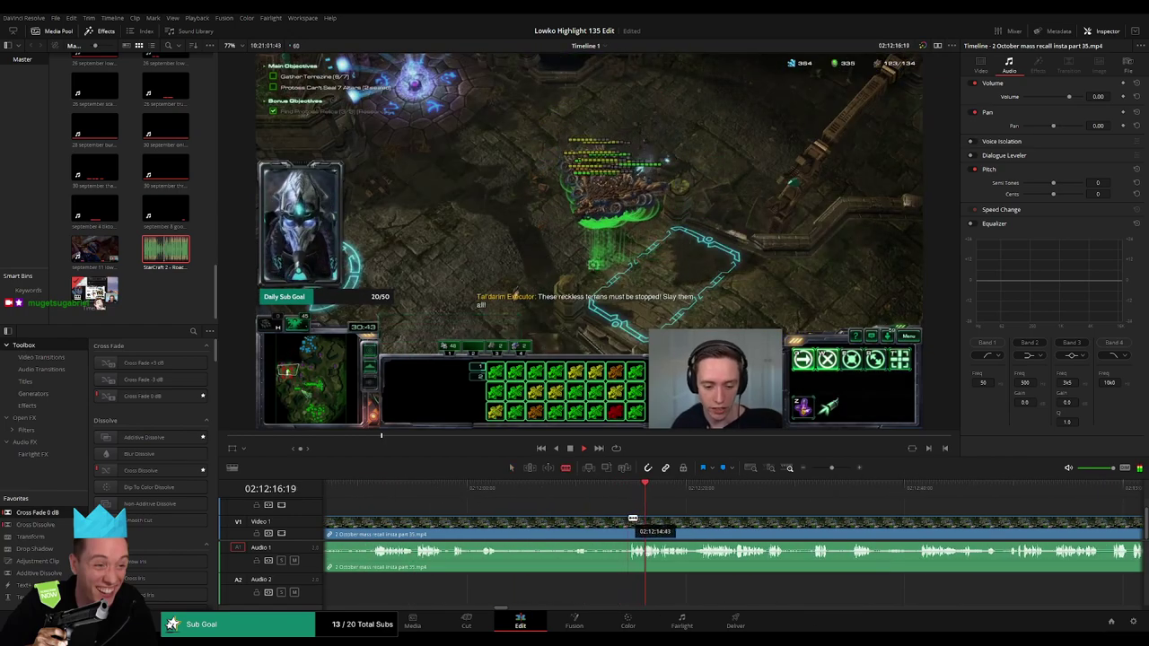
click(366, 489)
key(space)
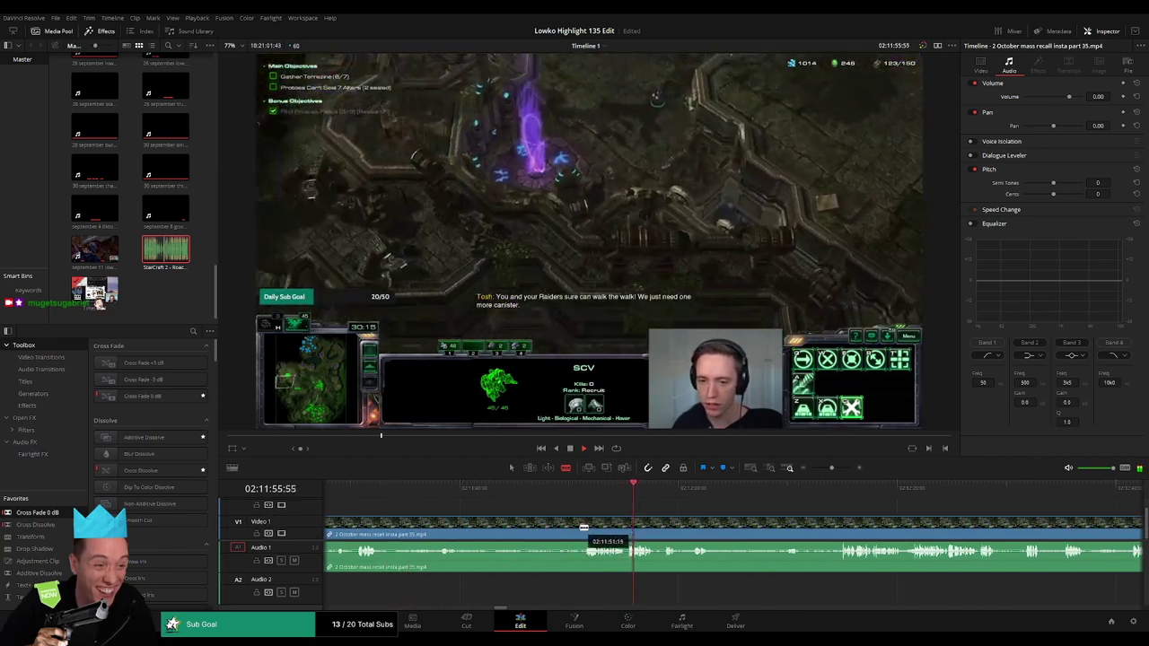
key(Up)
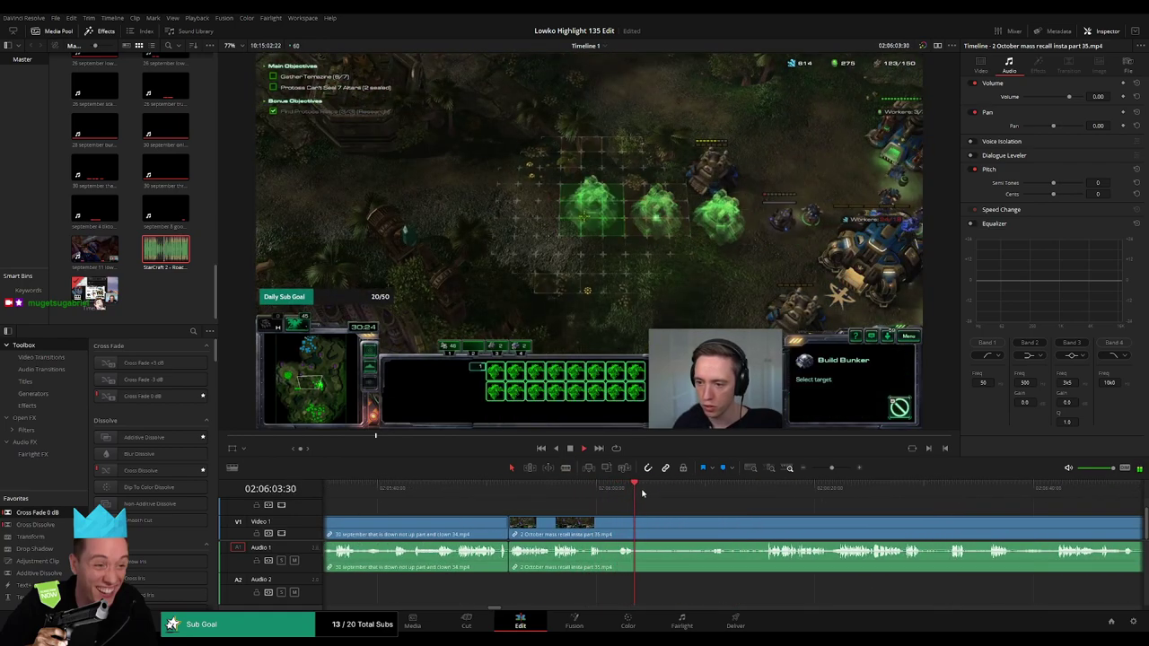
Split out a short unwanted stretch of the part 35 clip and ripple-delete it.
click(710, 495)
click(754, 492)
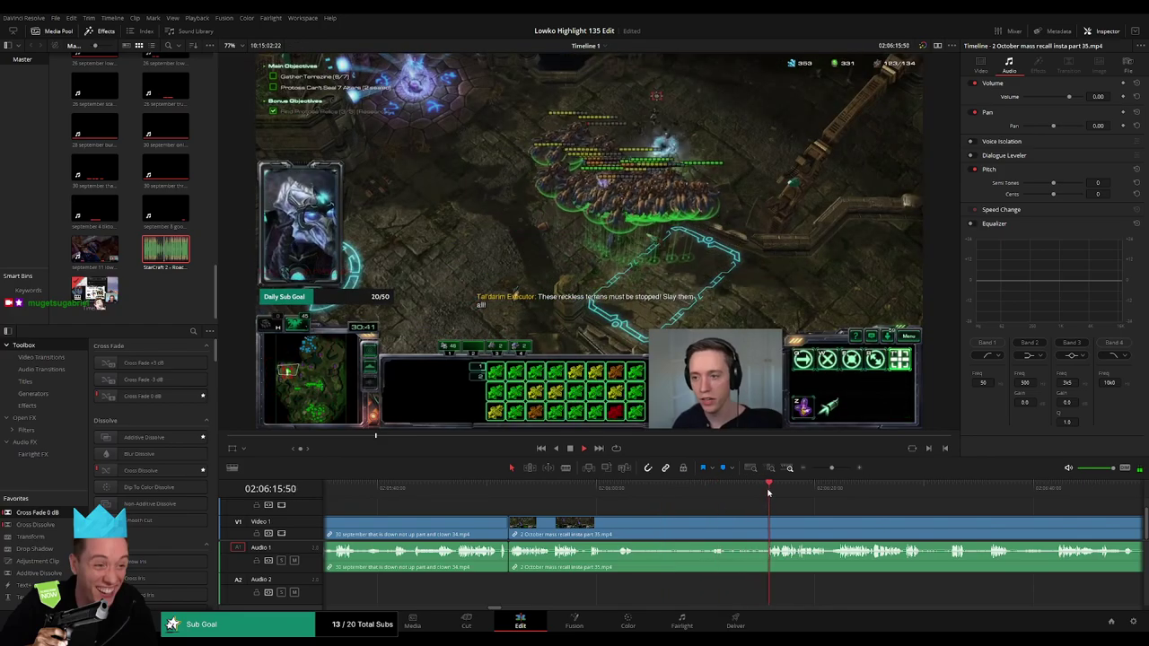
click(728, 530)
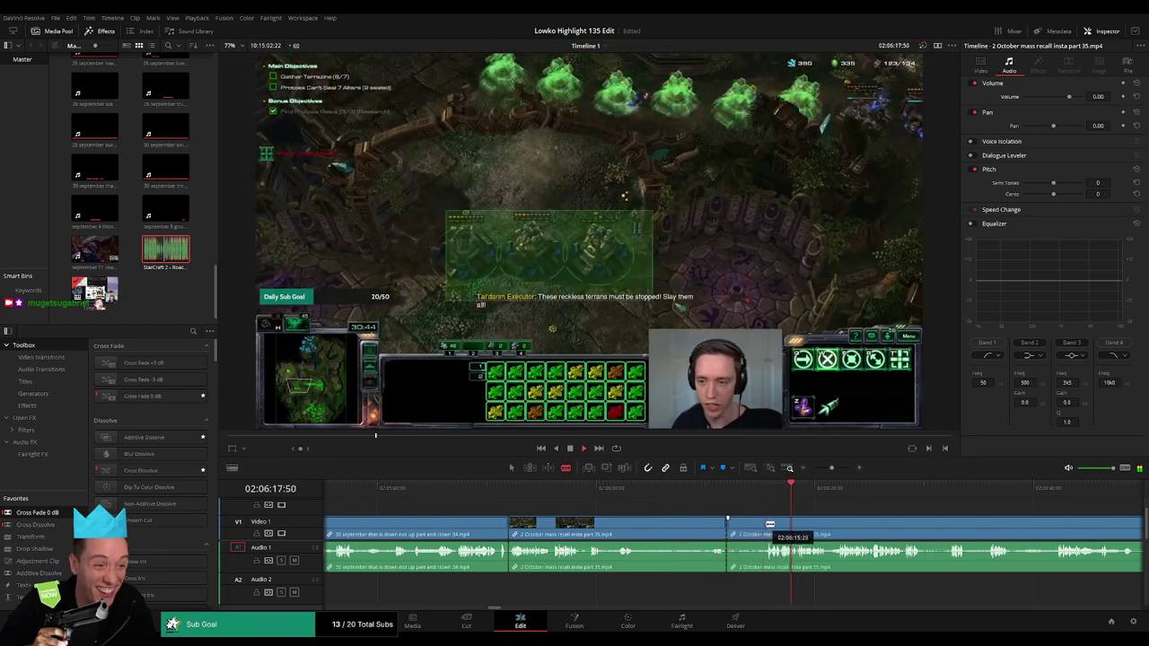
click(765, 530)
key(Delete)
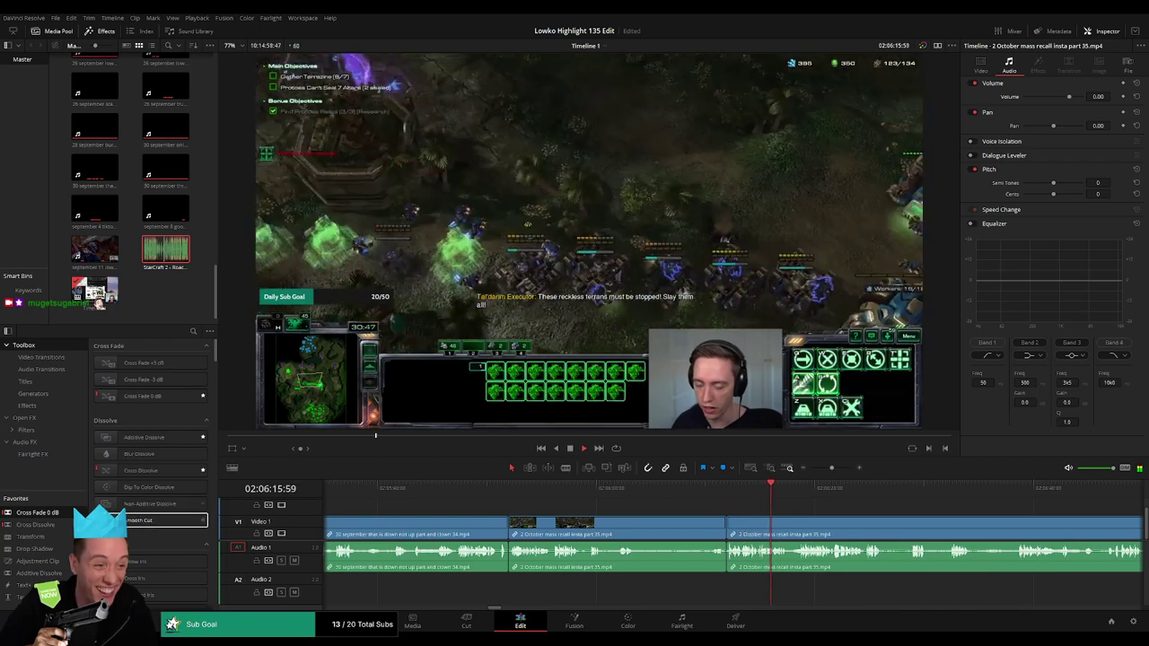
Replay the footage around the new cut to check the edit.
scroll(817, 534, right, 2)
scroll(772, 531, right, 3)
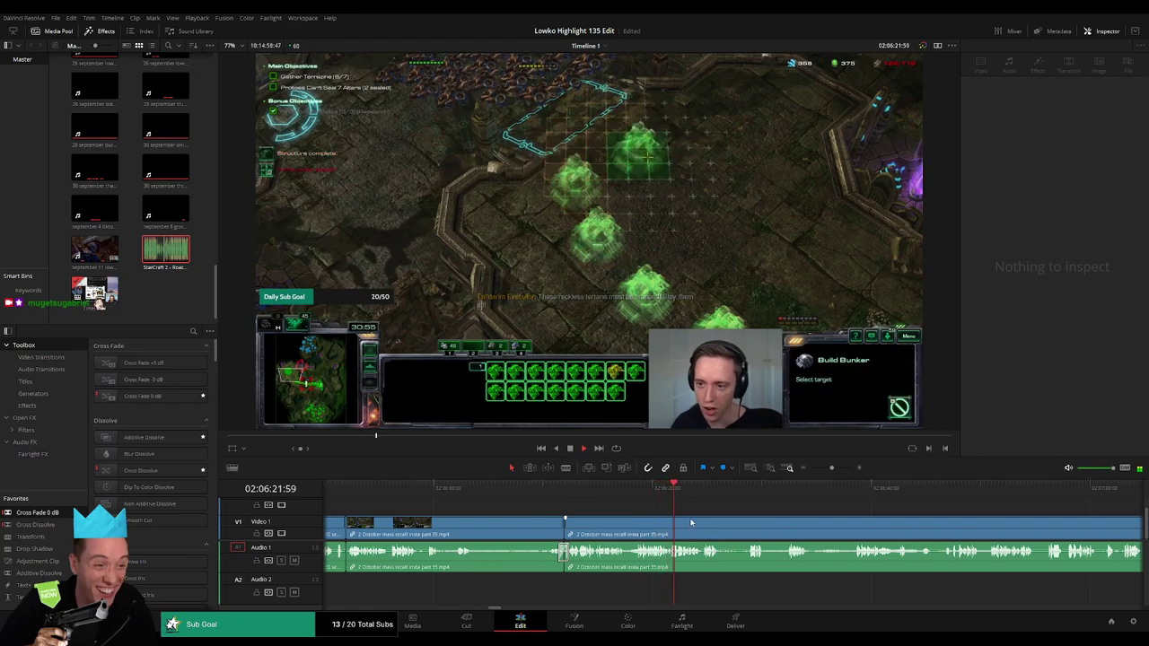
scroll(692, 523, right, 1)
scroll(628, 517, right, 3)
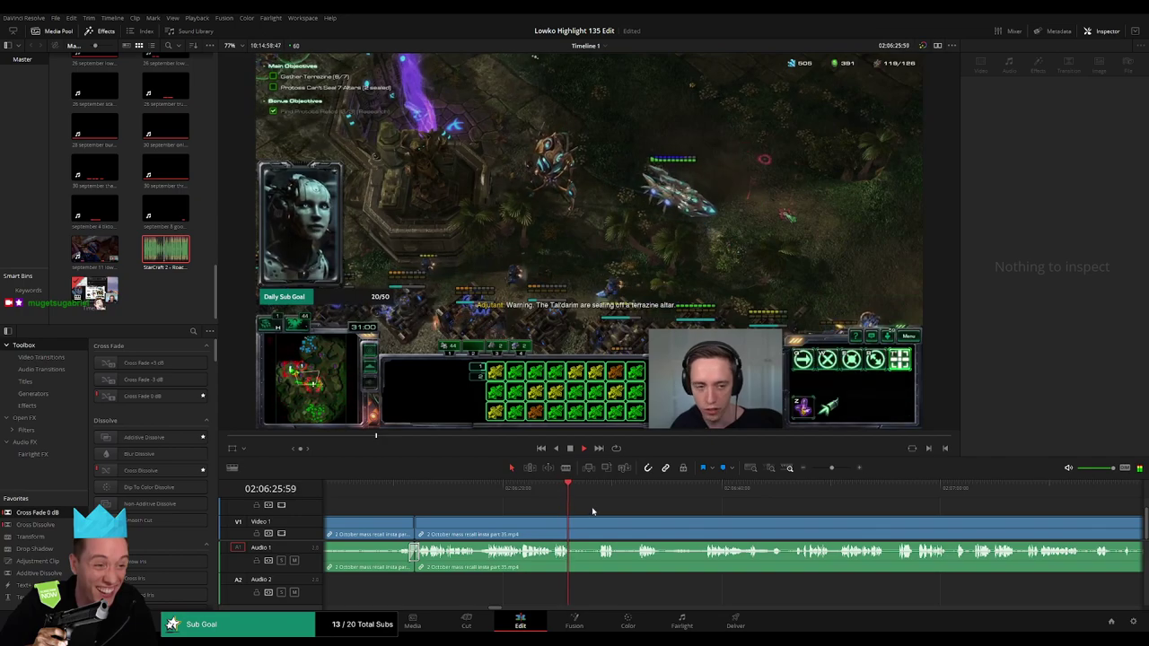
click(598, 504)
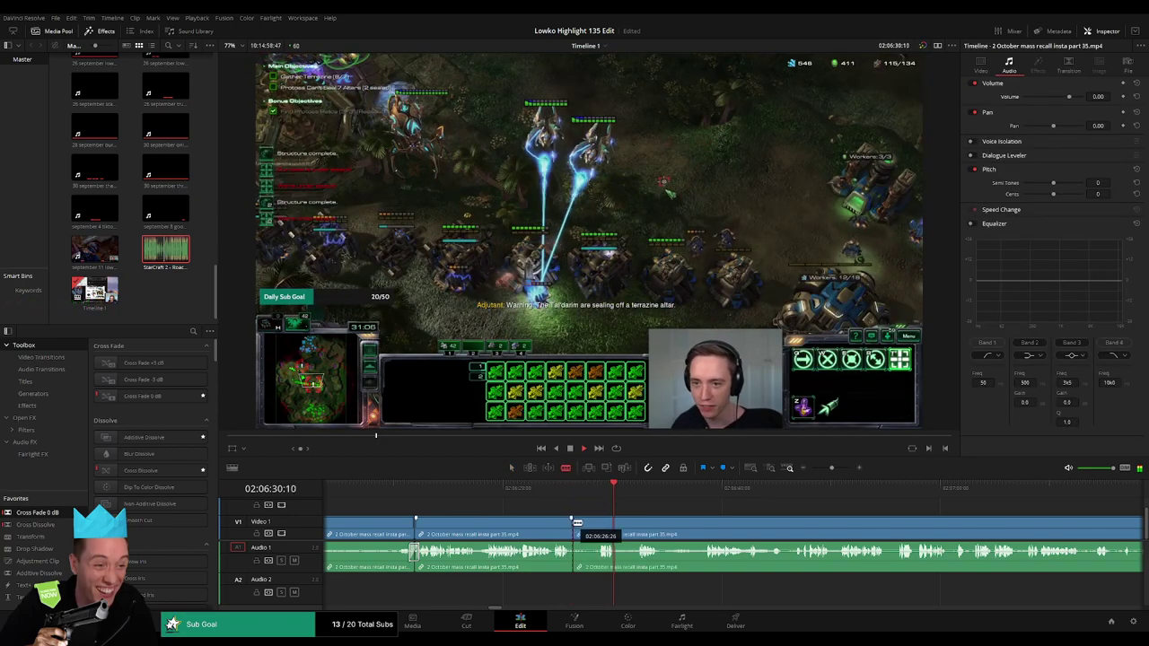
click(607, 528)
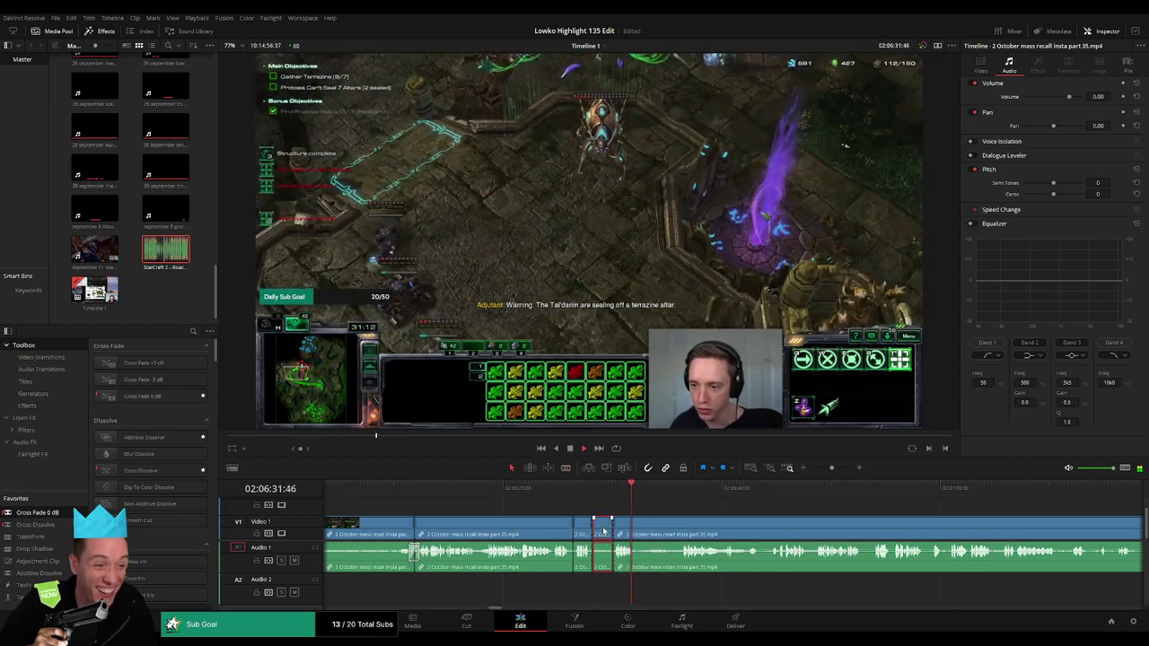
click(615, 528)
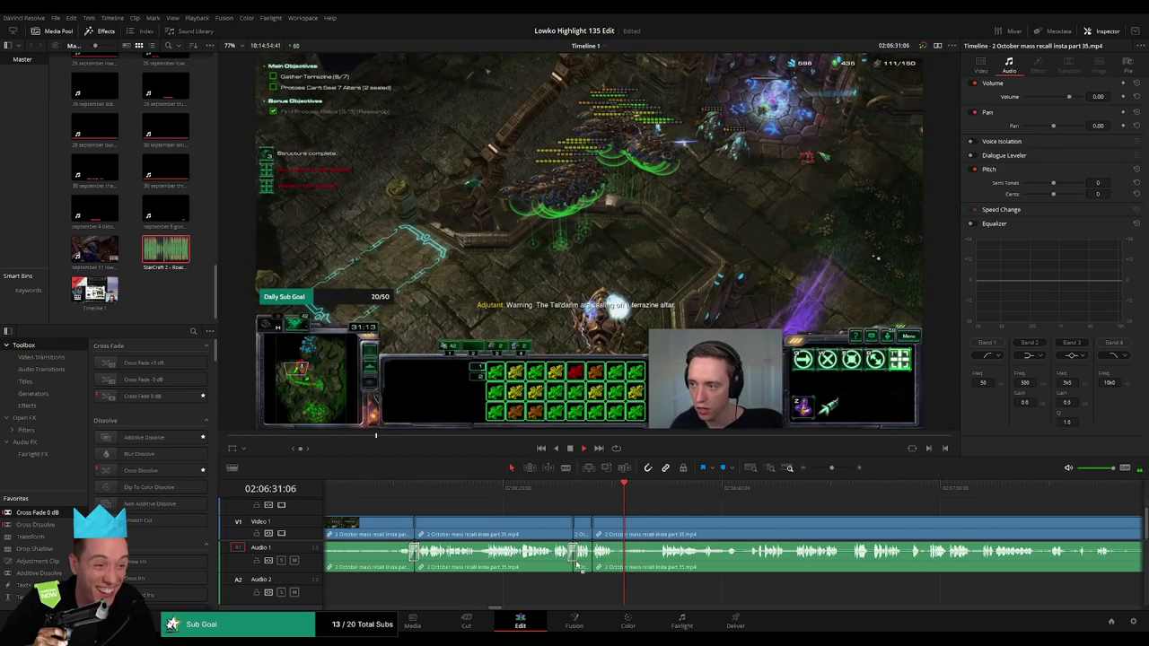
Select the gameplay clip after the cut and skip ahead to review later footage.
scroll(452, 557, up, 1)
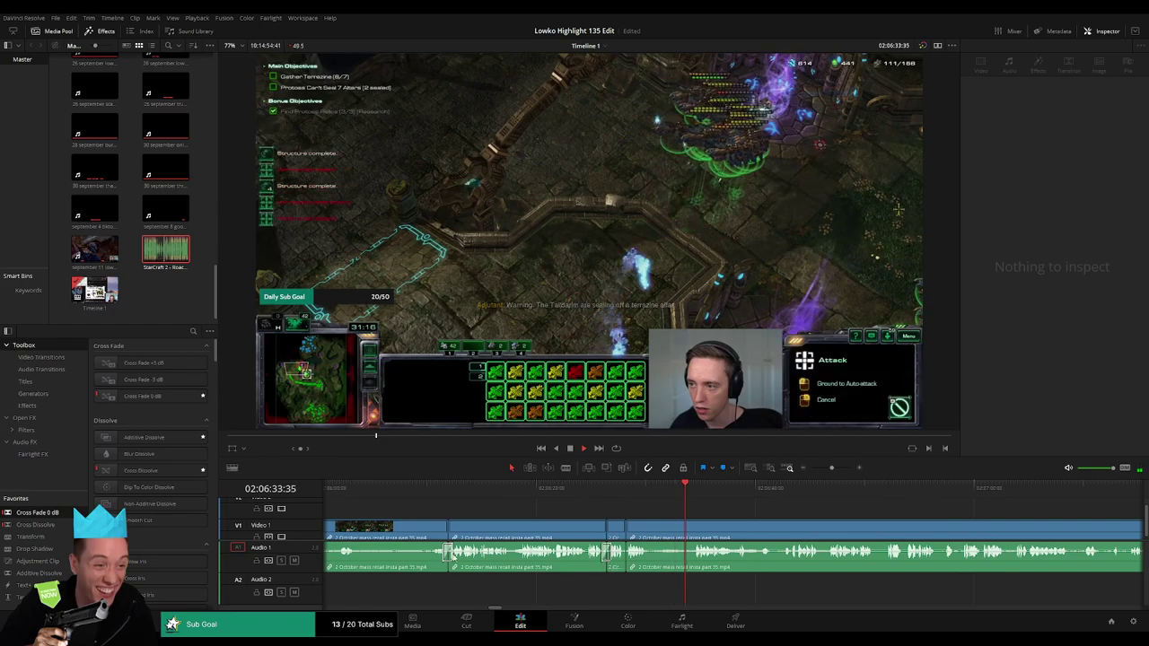
scroll(662, 564, up, 1)
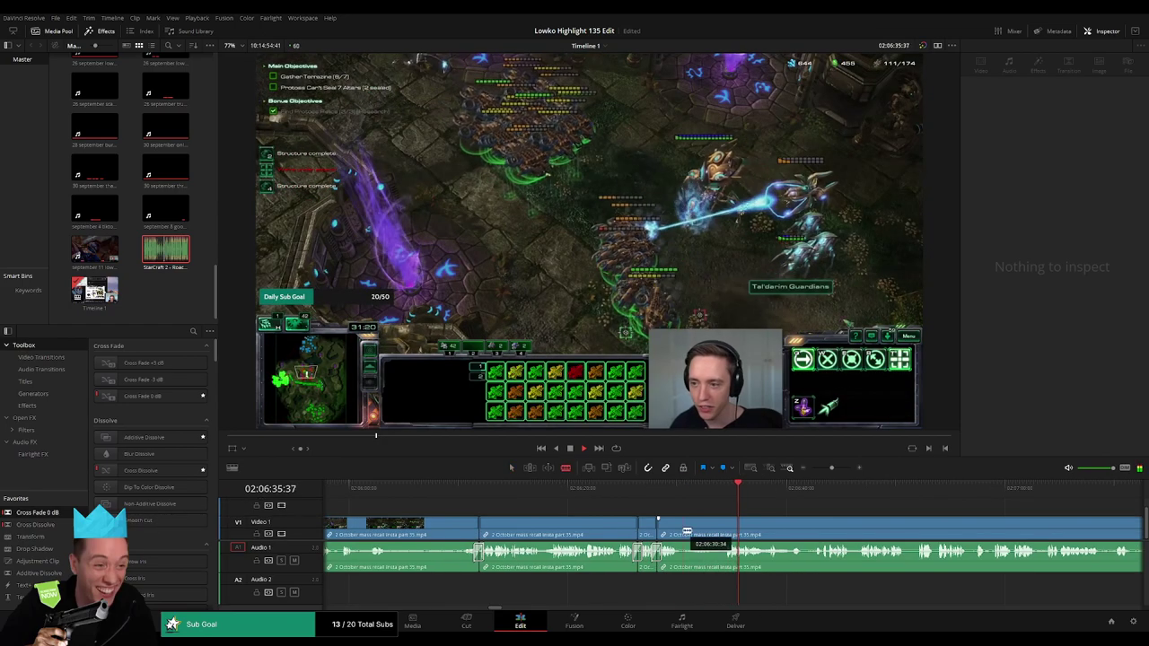
click(713, 532)
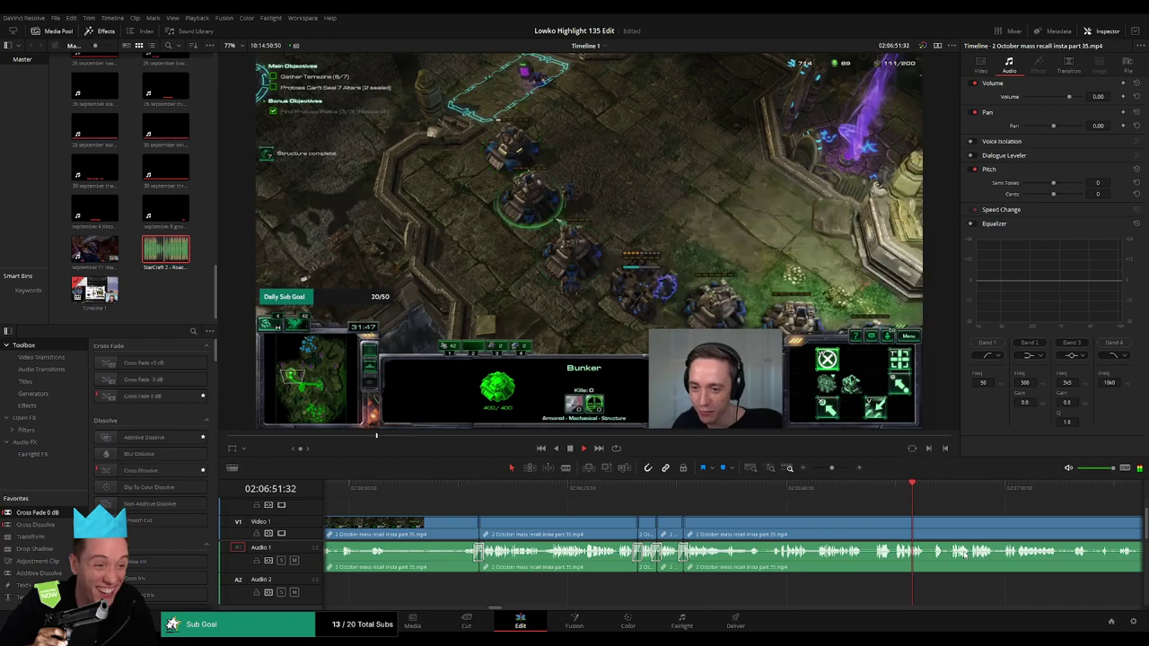
scroll(878, 523, right, 1)
scroll(878, 523, right, 10)
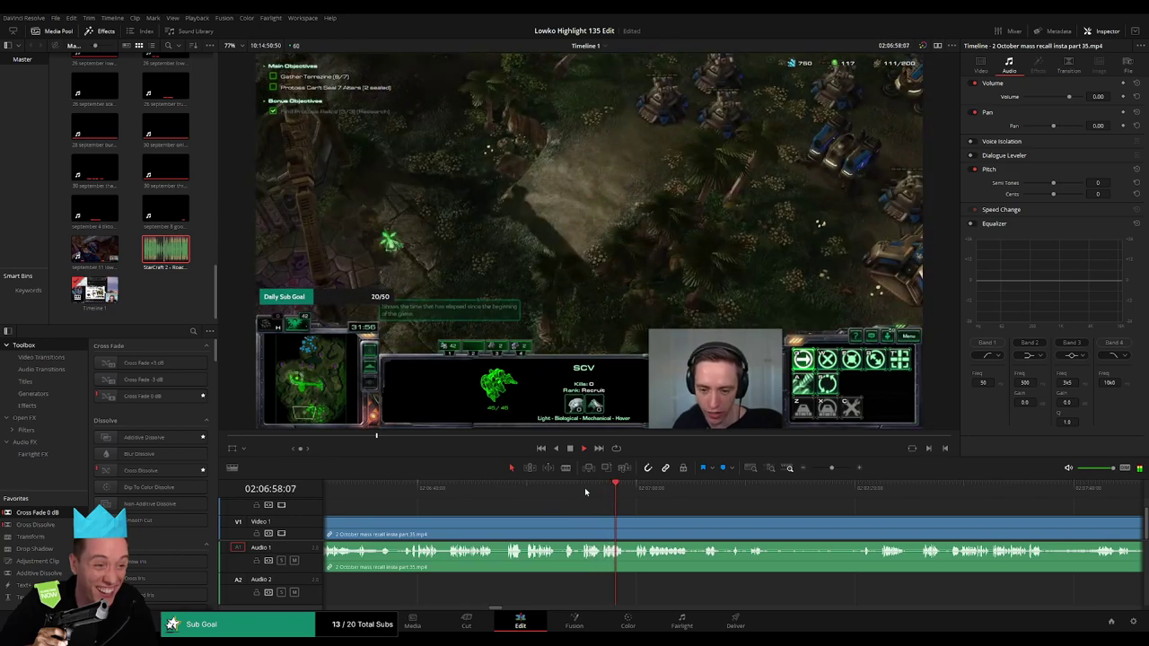
click(637, 492)
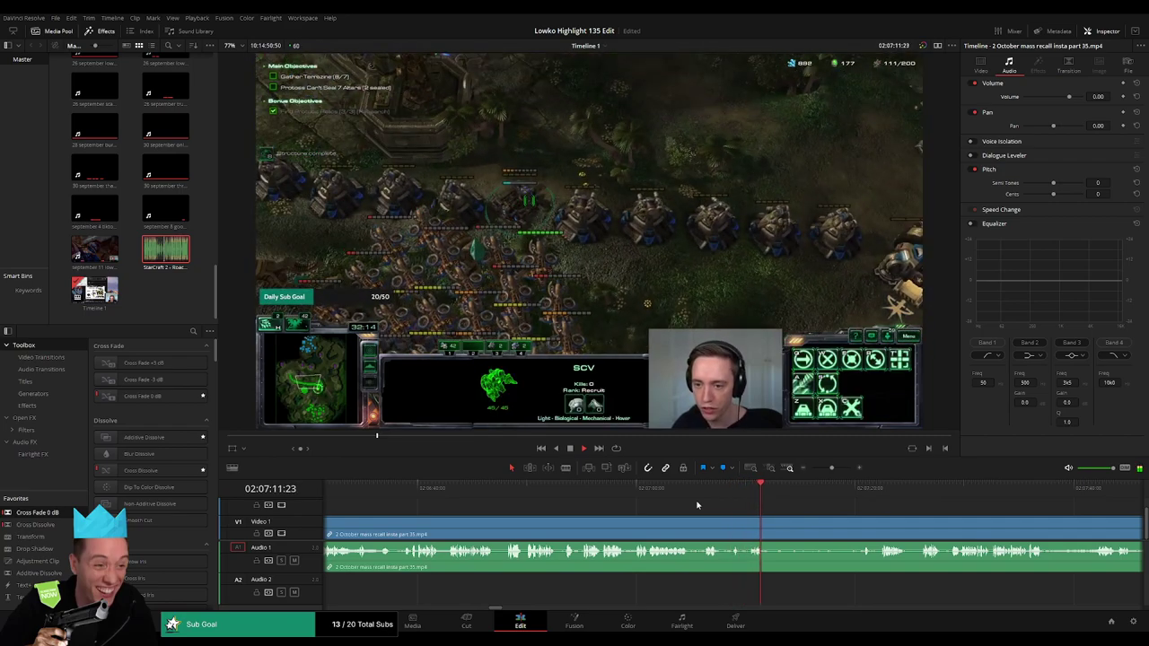
Blade out a short unwanted piece of part 35, close the gap, and replay the edit.
key(b)
click(772, 528)
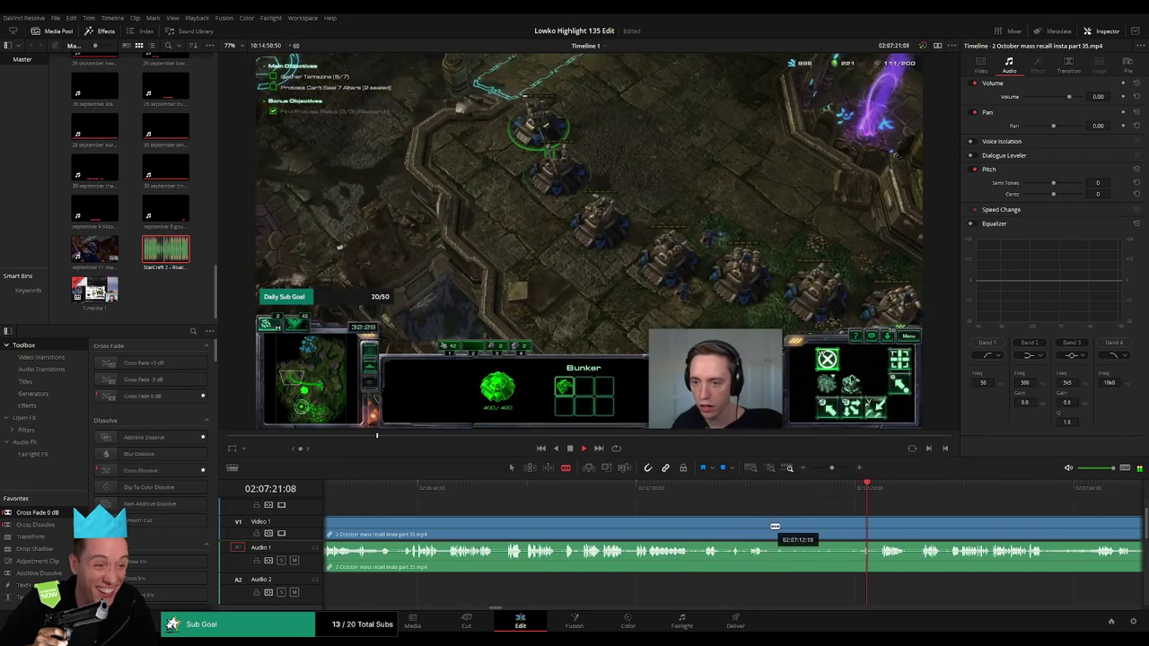
click(861, 528)
key(a)
click(839, 534)
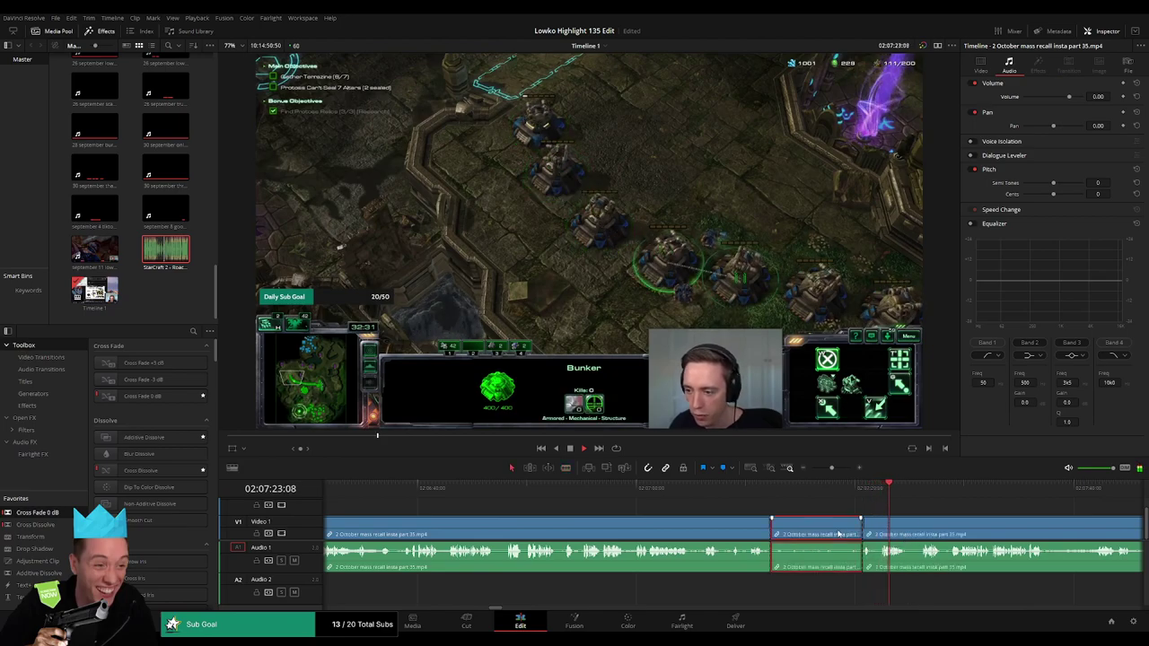
key(Delete)
key(space)
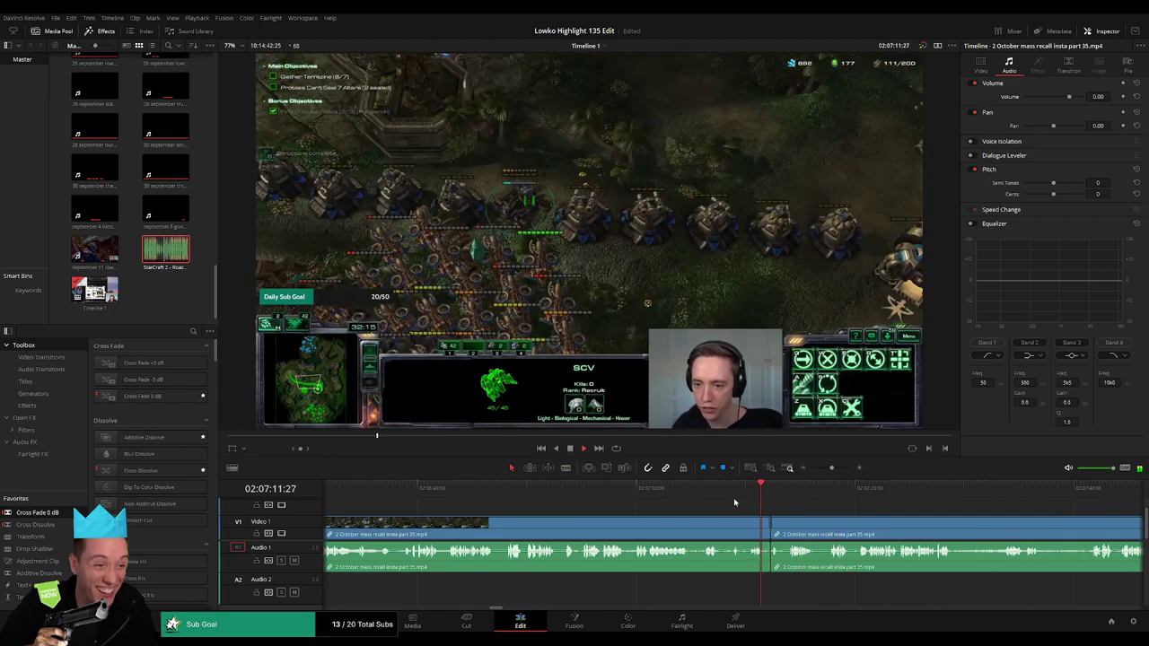
click(734, 490)
Cut out the next short unwanted piece and close the gap.
key(b)
click(728, 528)
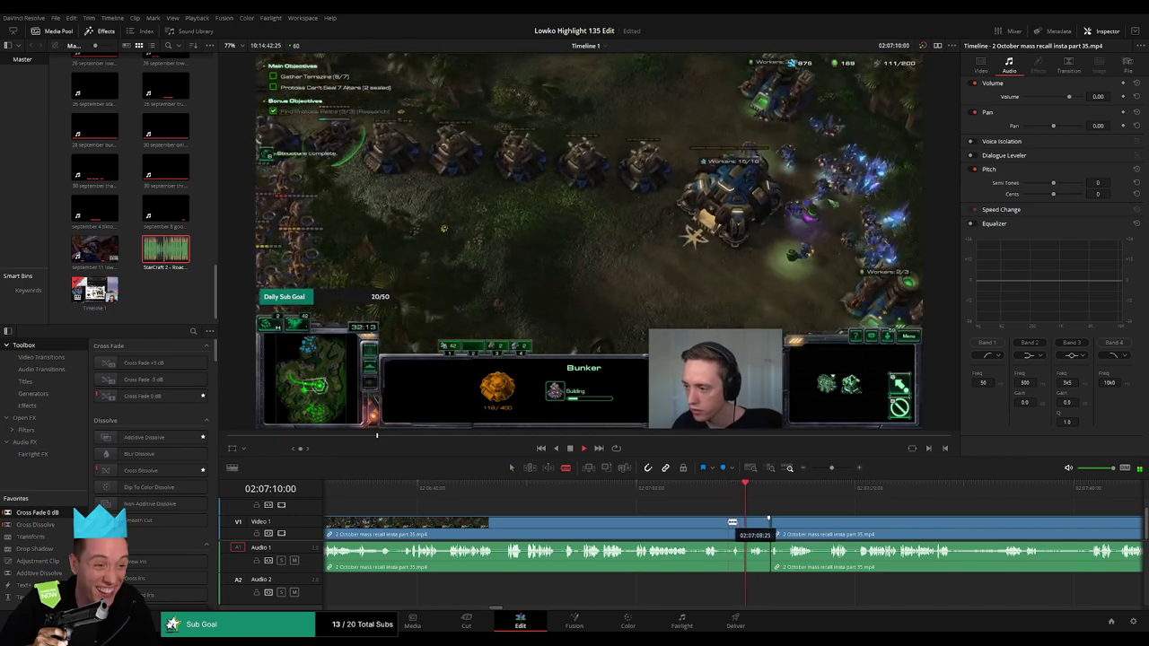
click(753, 528)
key(a)
click(740, 528)
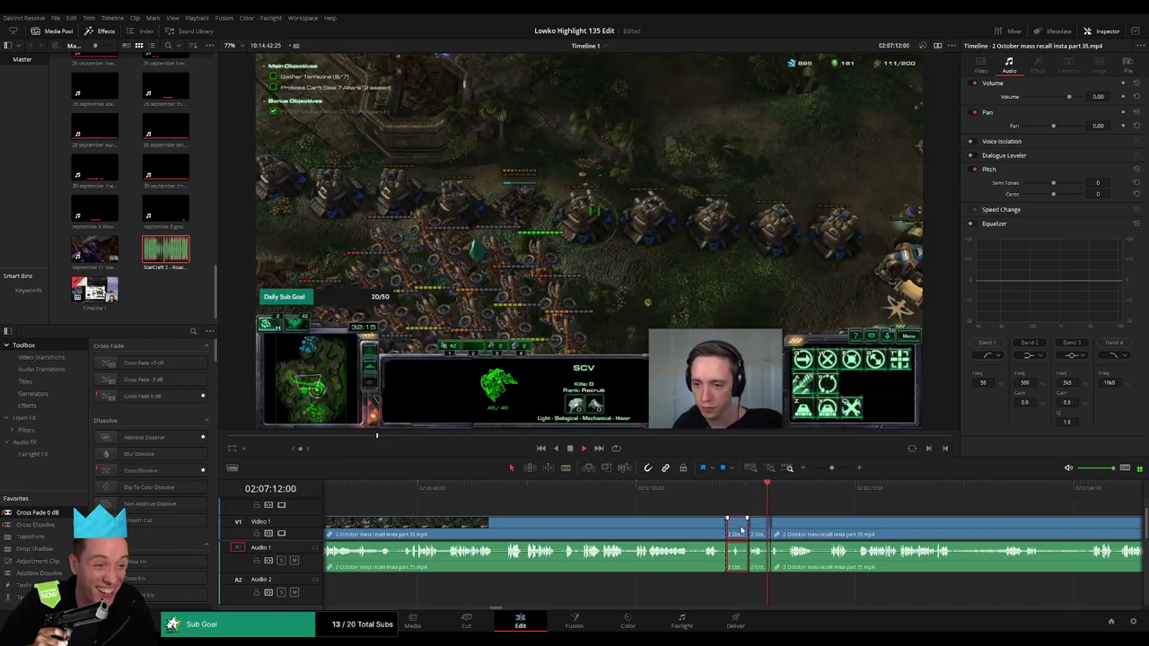
key(Delete)
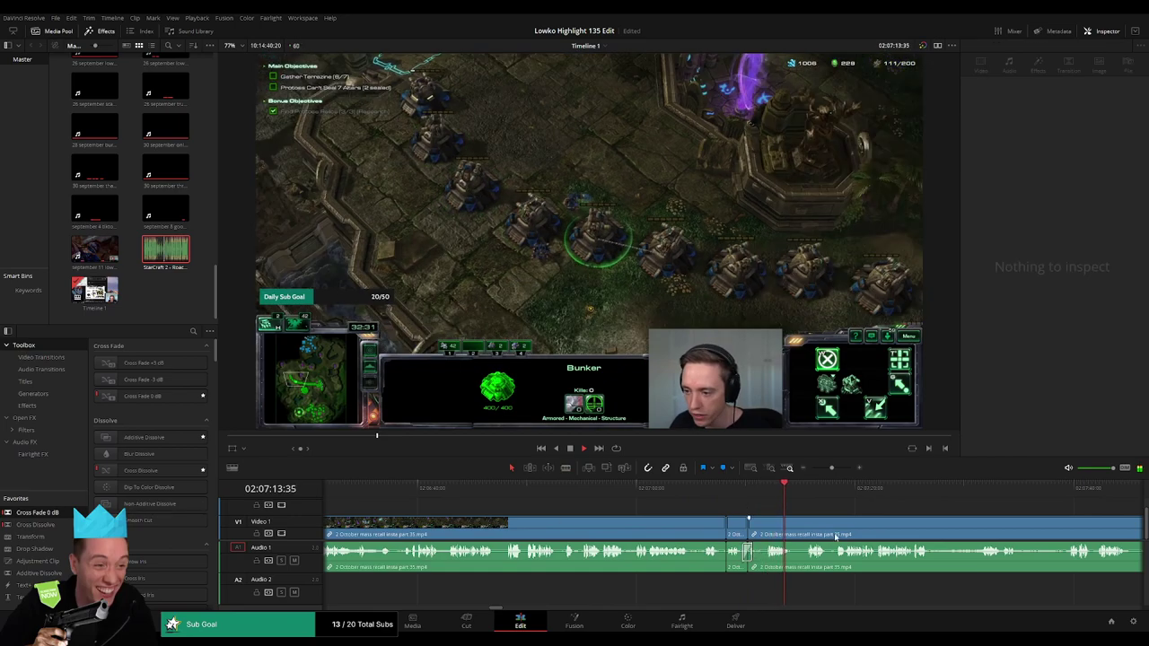
Skip further ahead and remove another short stretch of the clip.
scroll(747, 554, right, 3)
click(636, 490)
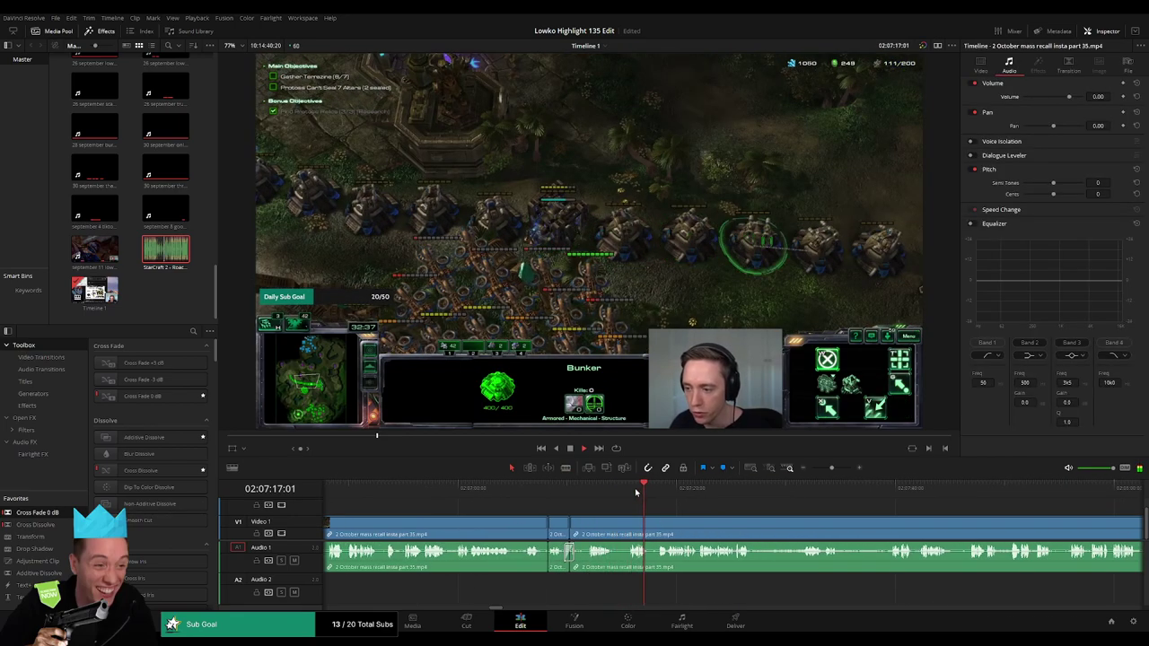
click(668, 491)
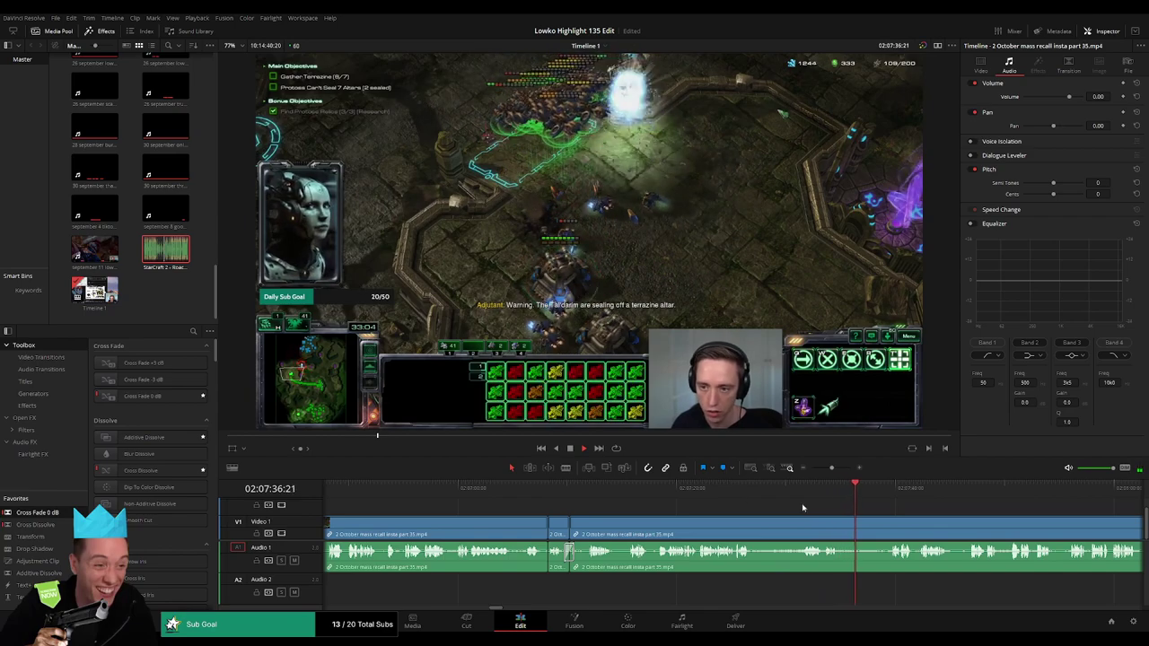
scroll(682, 516, right, 3)
drag(593, 525, 637, 525)
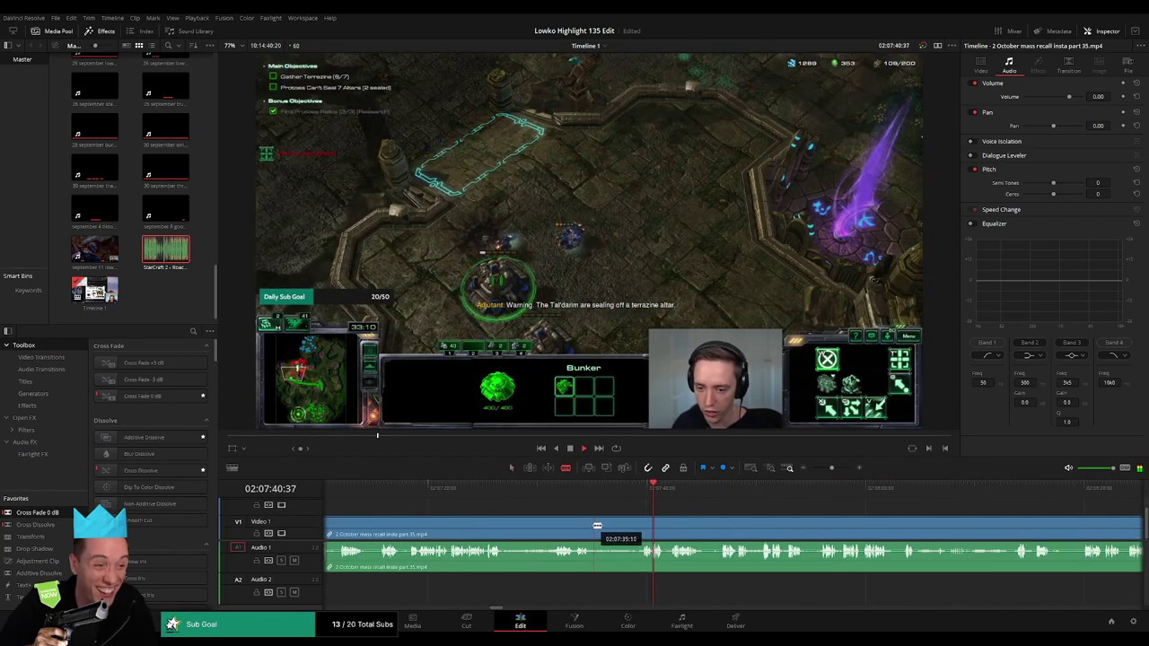
key(Delete)
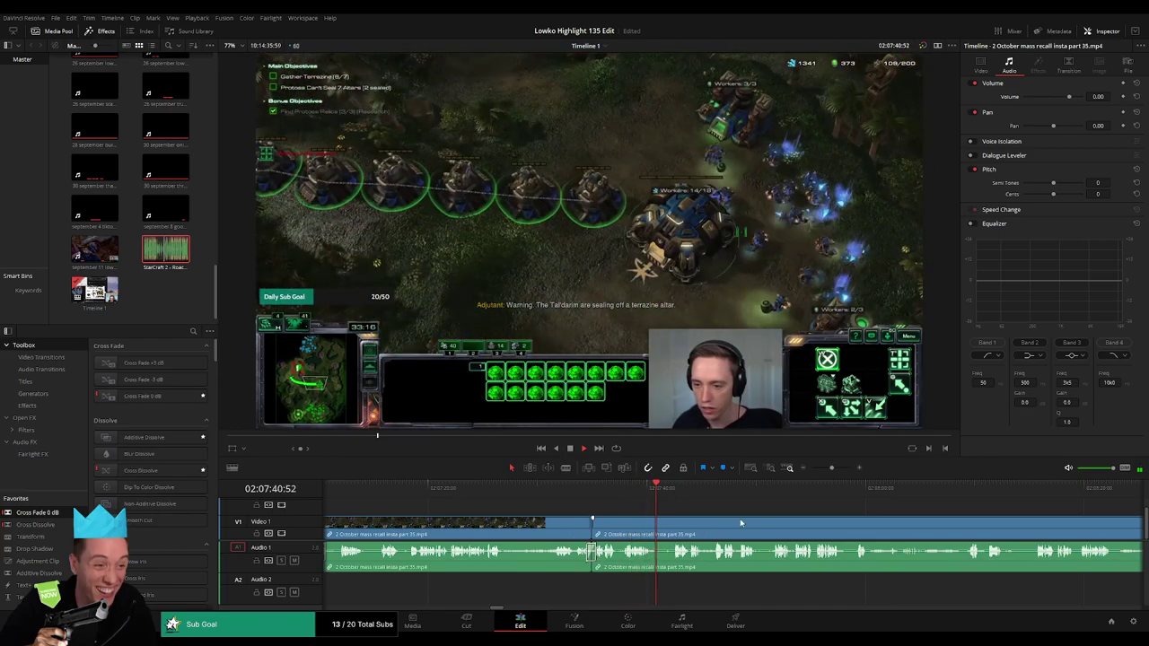
Blade the clip at the end of a dull stretch, select the piece, and play back to check.
key(b)
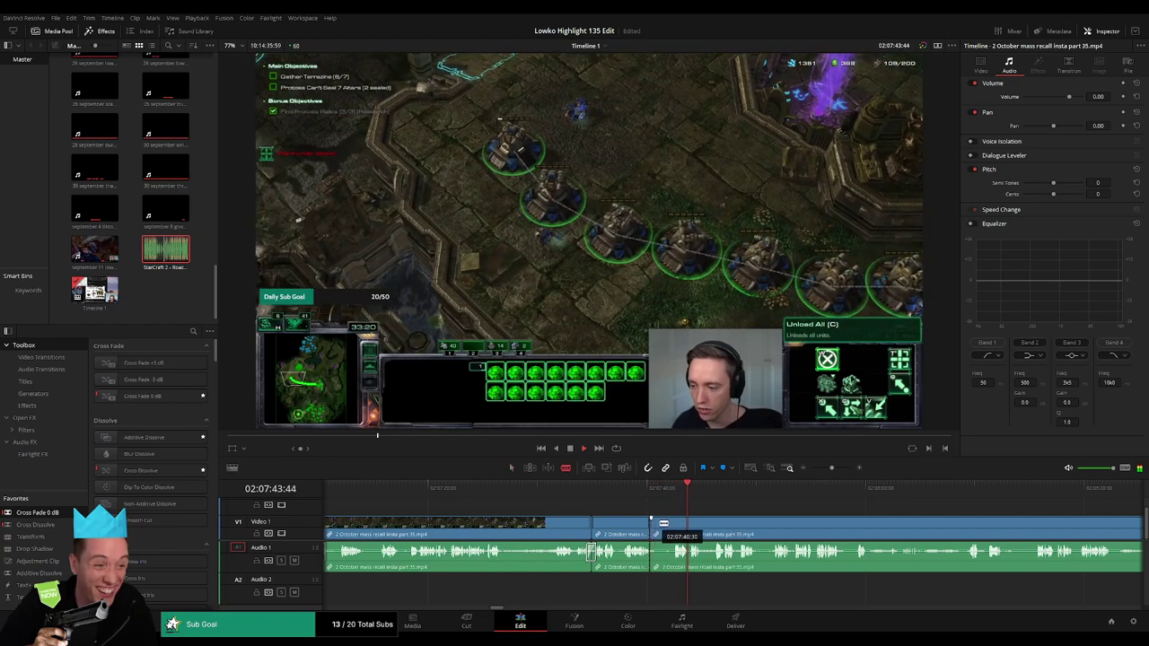
click(677, 522)
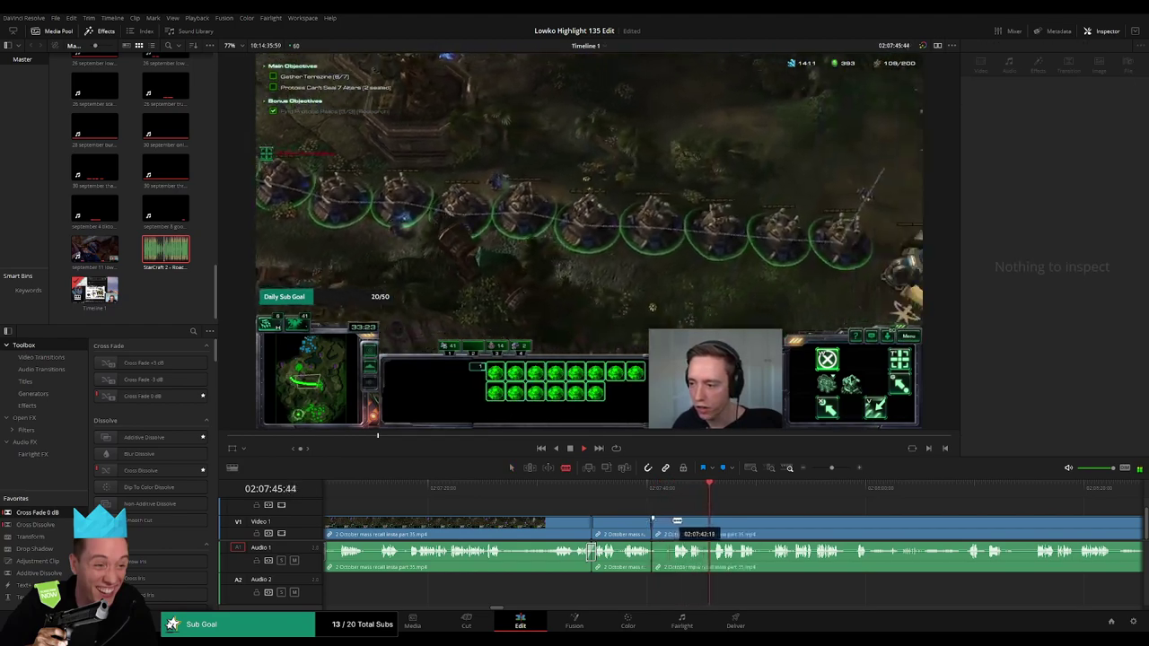
key(a)
click(678, 525)
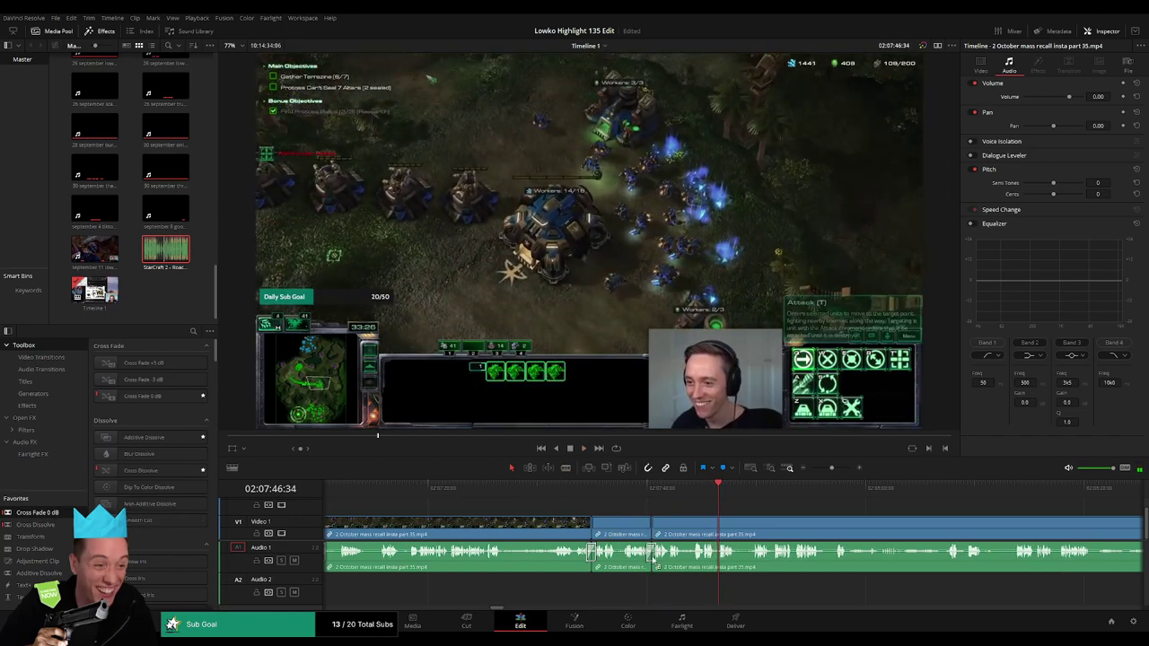
key(space)
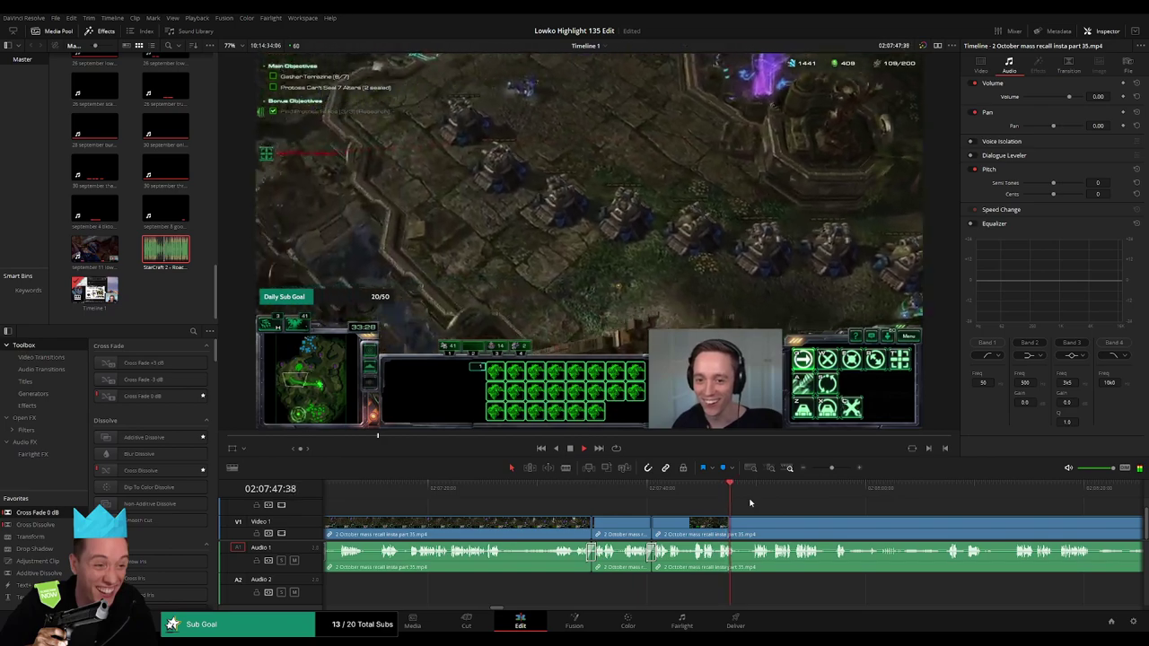
Cut and ripple-delete two more short unwanted bits further along the clip.
scroll(628, 516, right, 3)
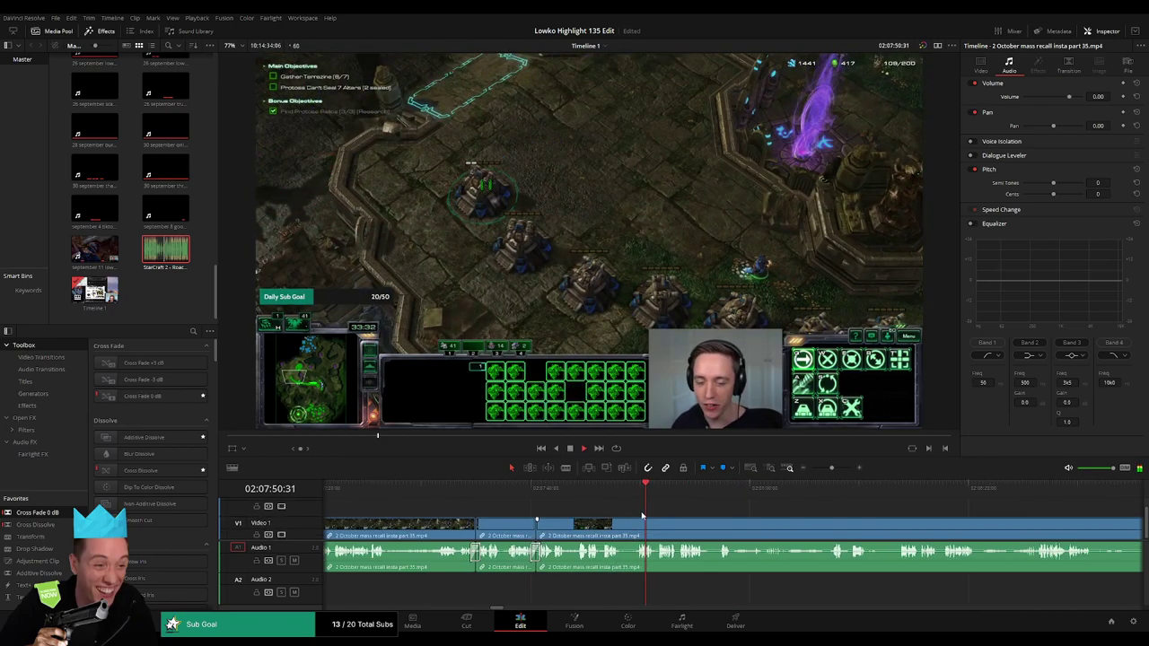
key(b)
click(572, 521)
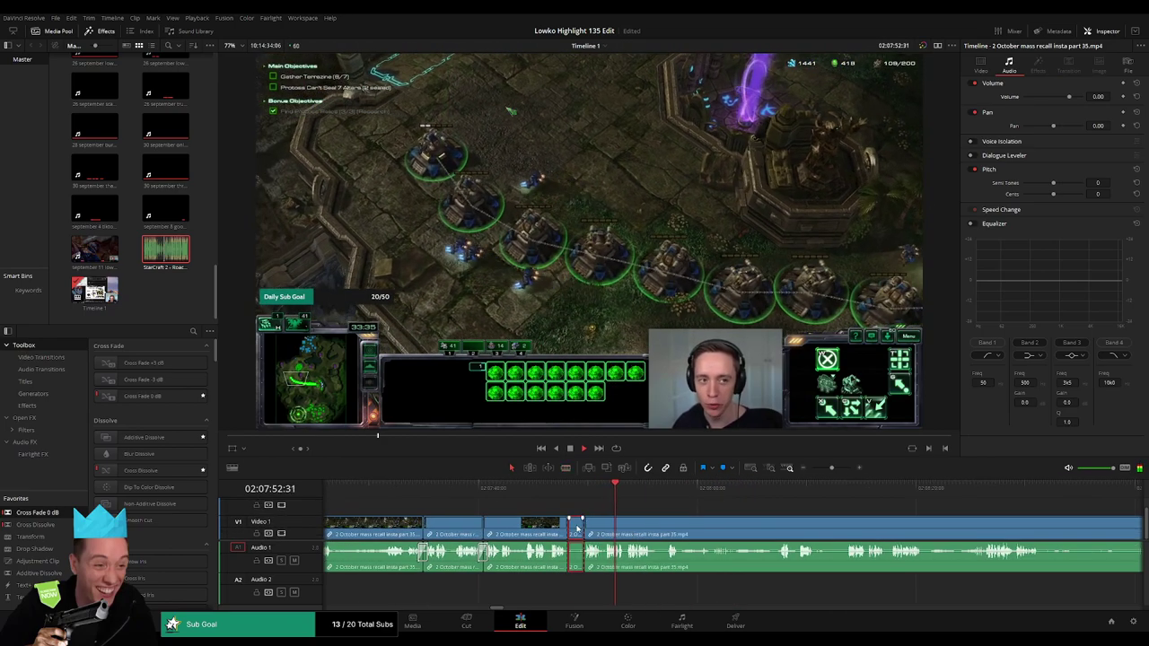
key(Delete)
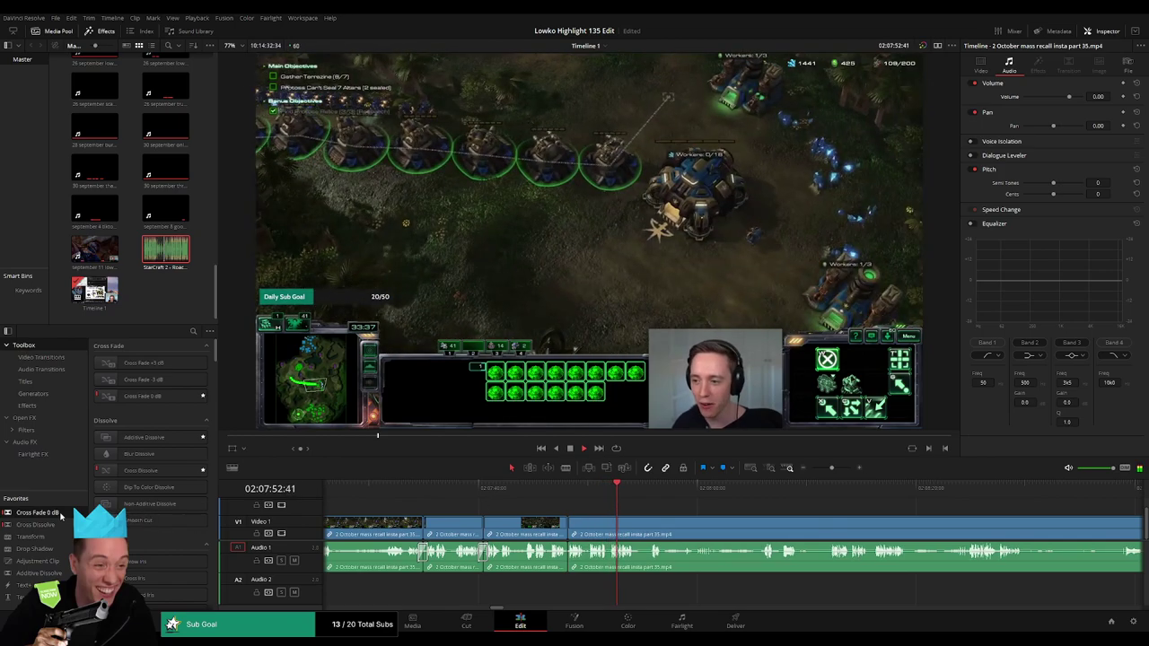
scroll(665, 516, right, 1)
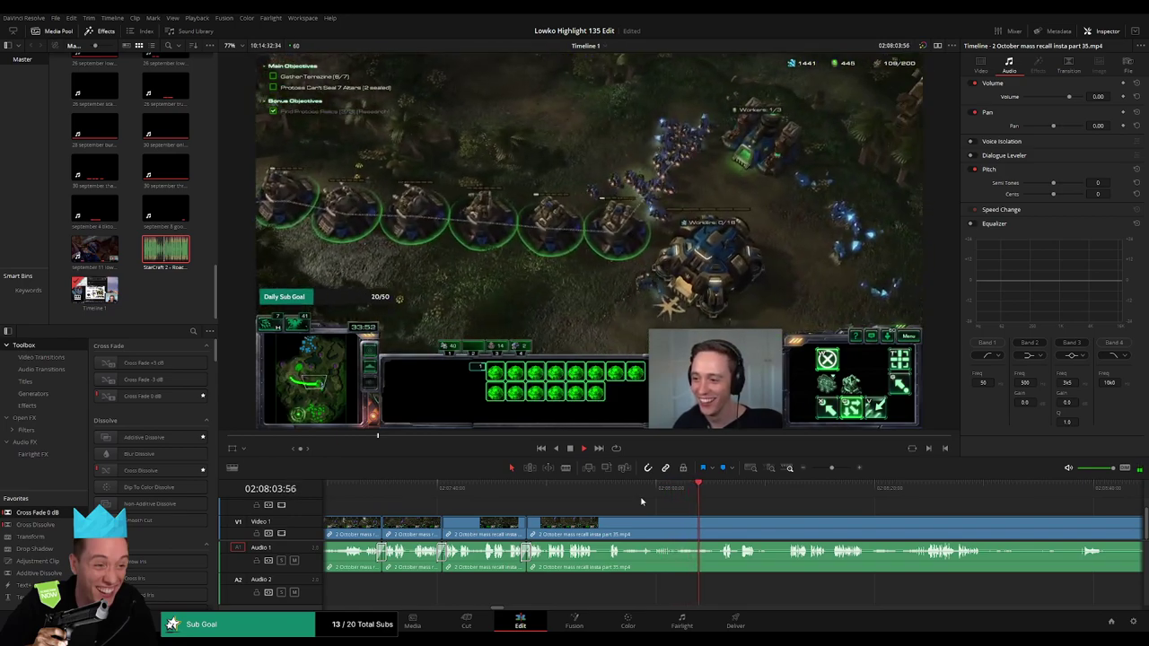
scroll(577, 509, right, 5)
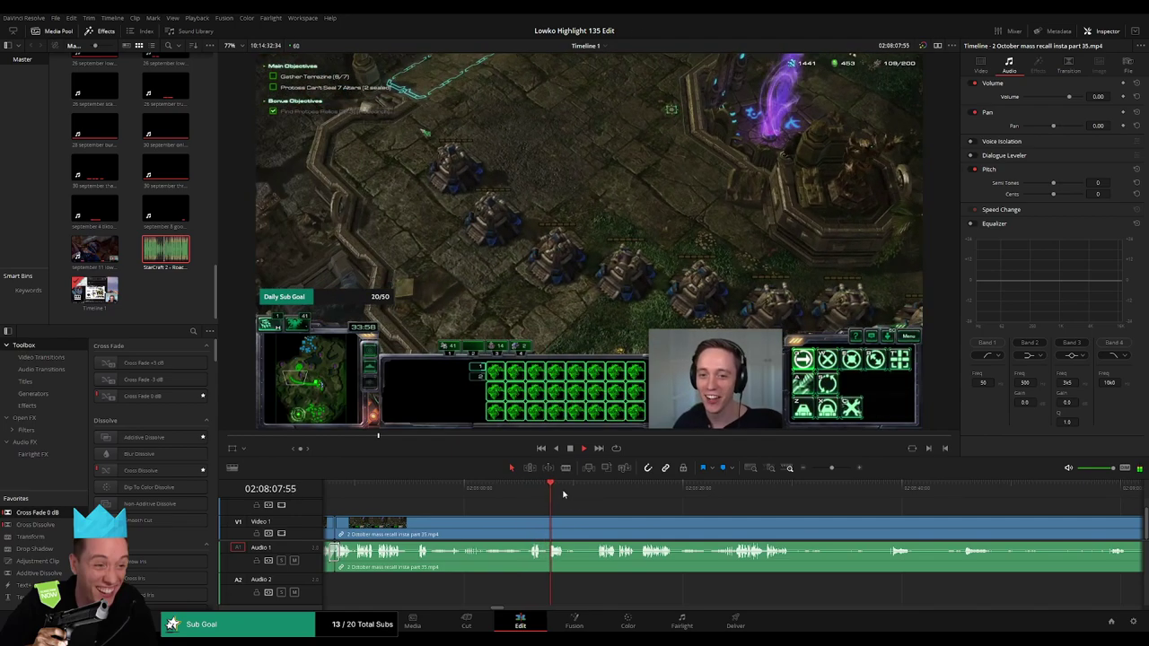
drag(572, 491, 588, 500)
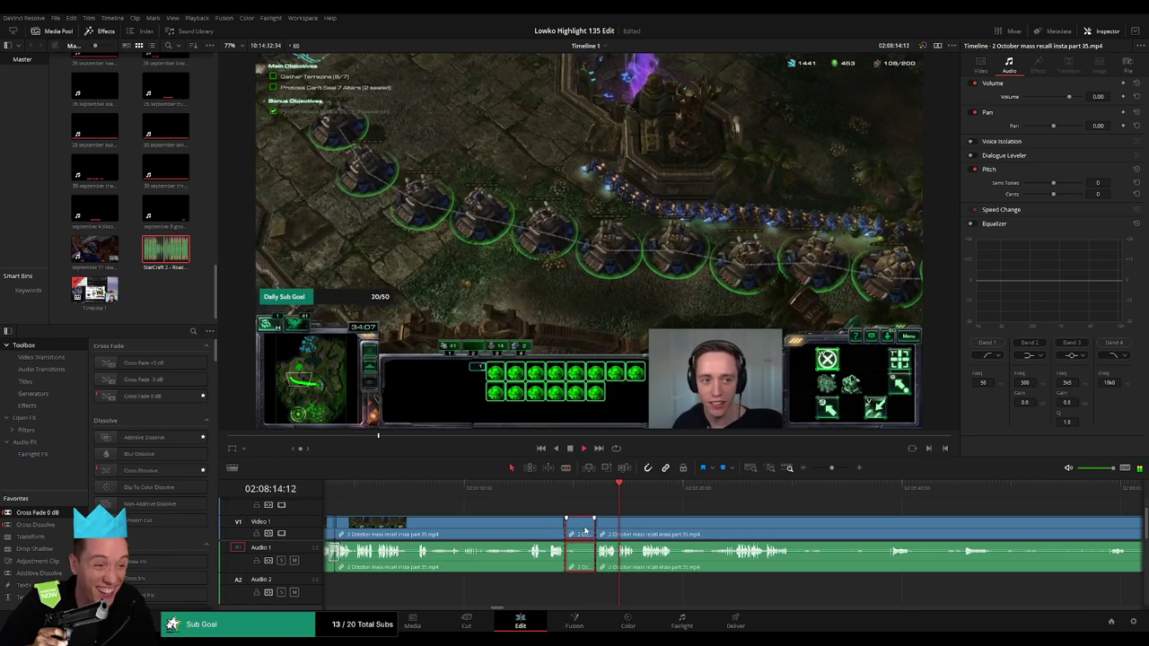
key(BackSpace)
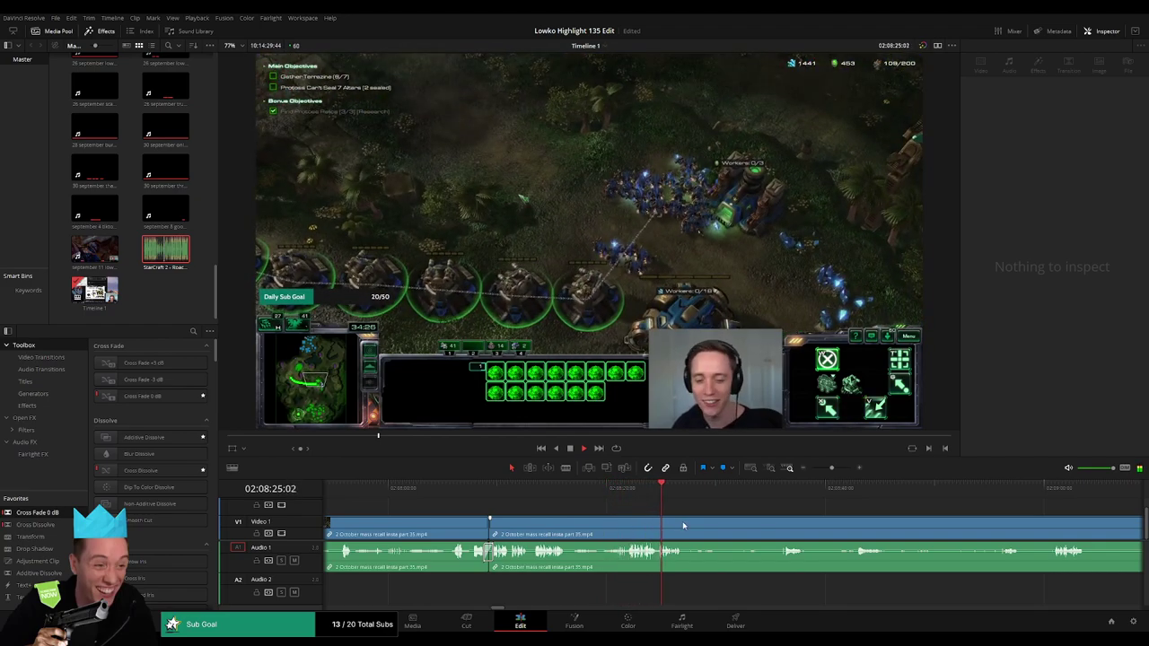
Cut the clip at the playhead, select the following clip, and zoom the timeline out.
scroll(588, 510, right, 3)
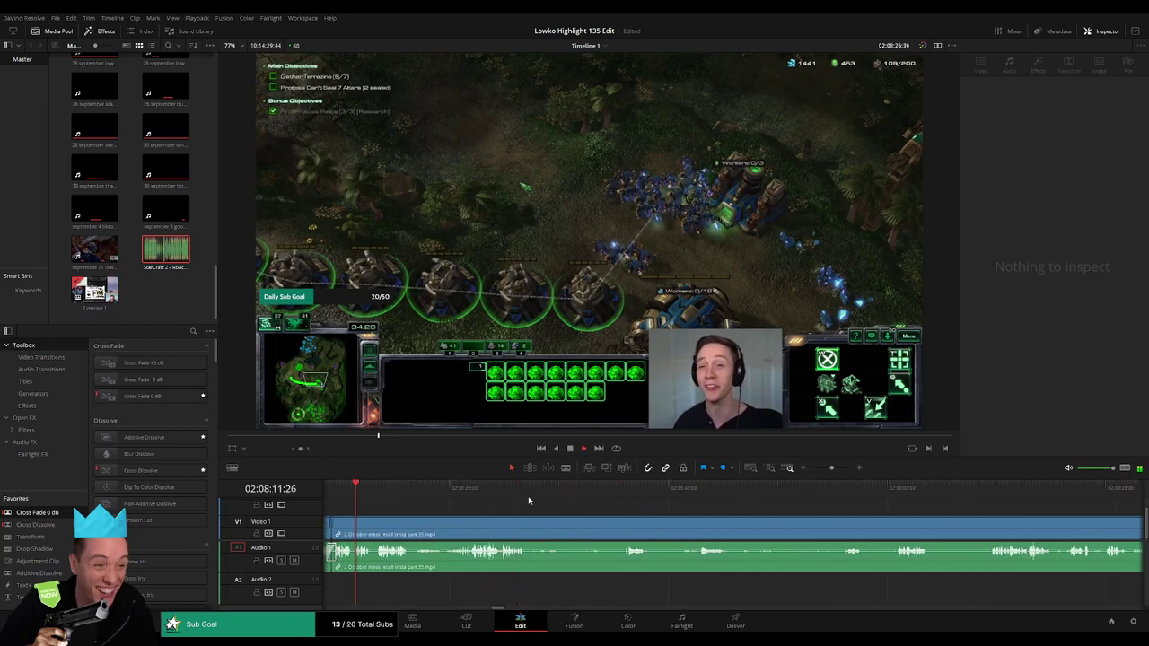
click(529, 501)
key(ctrl+b)
click(574, 530)
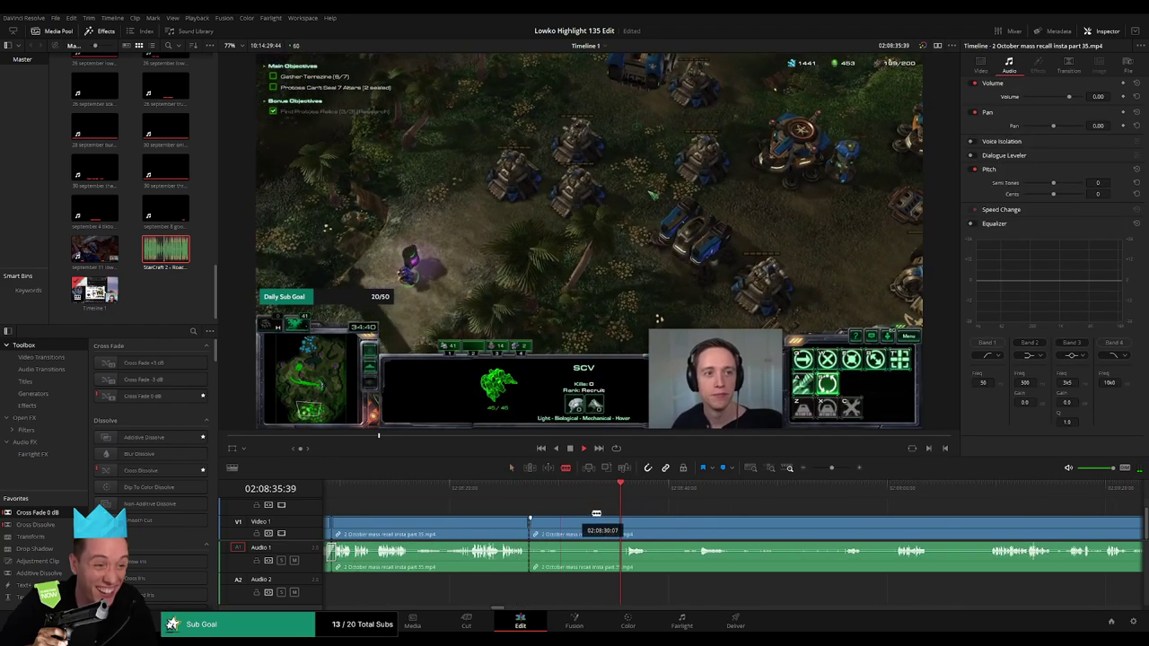
click(902, 490)
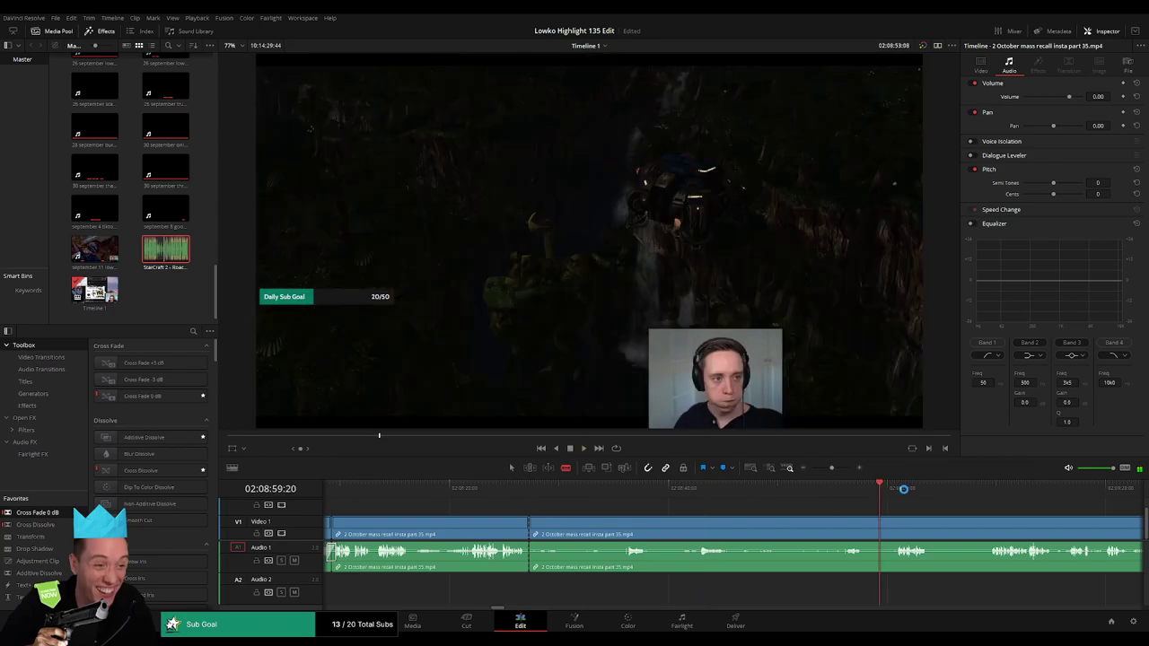
drag(833, 469, 818, 469)
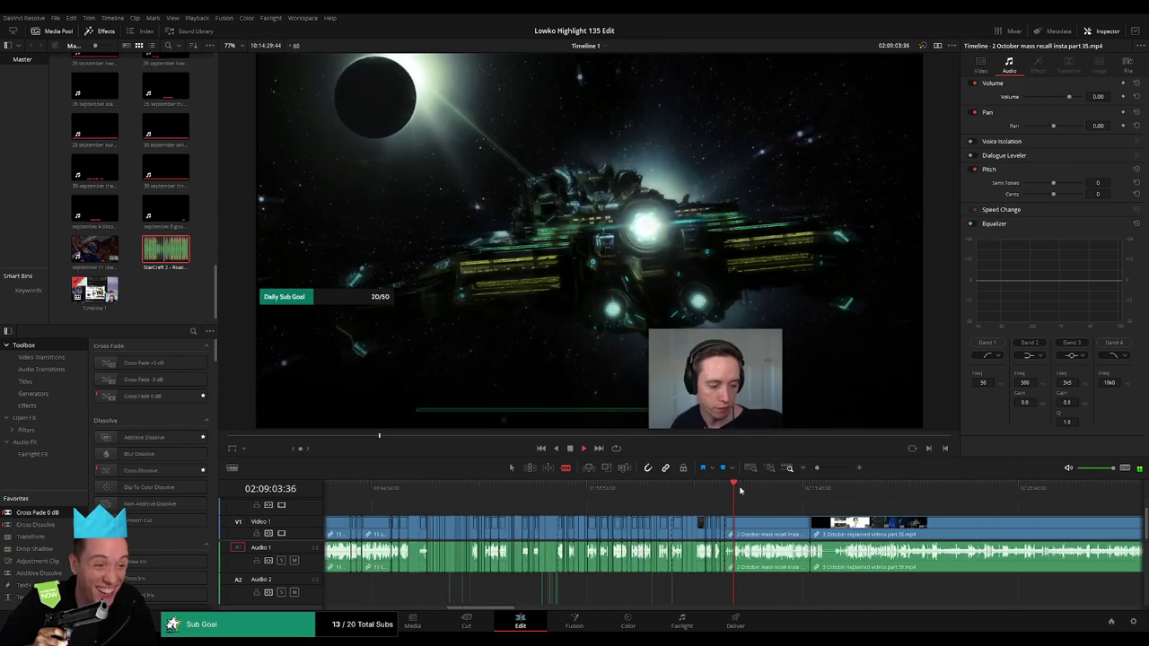
Delete the leftover mass recall part 35 piece and scrub through the part 36 footage.
drag(740, 490, 788, 510)
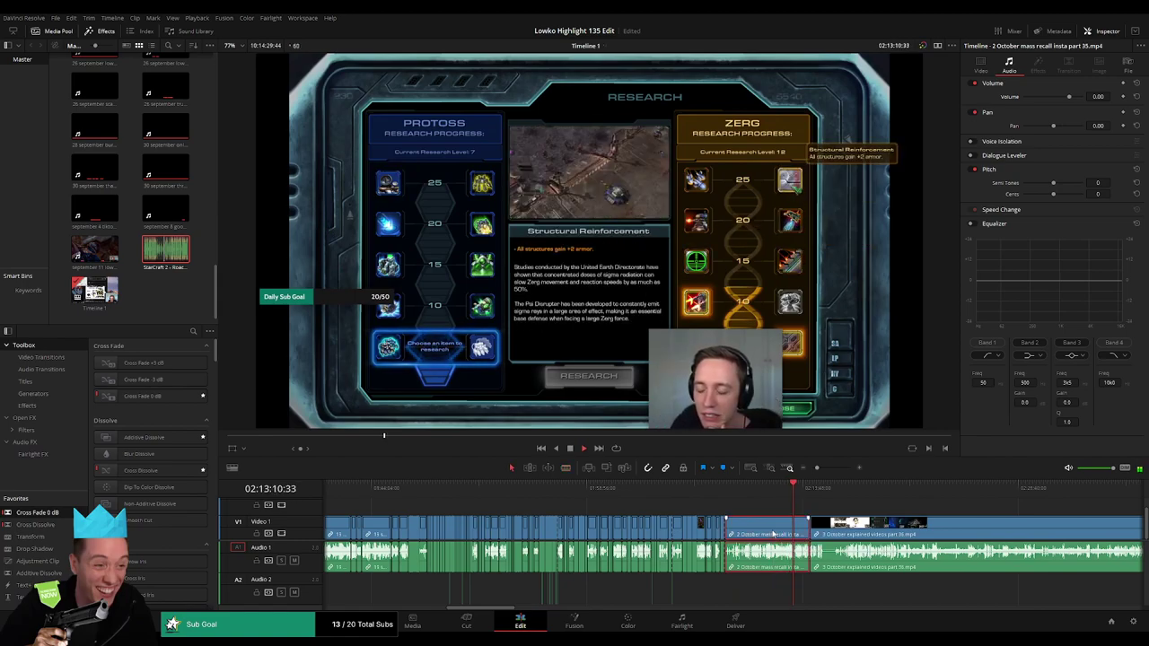
key(Delete)
click(750, 492)
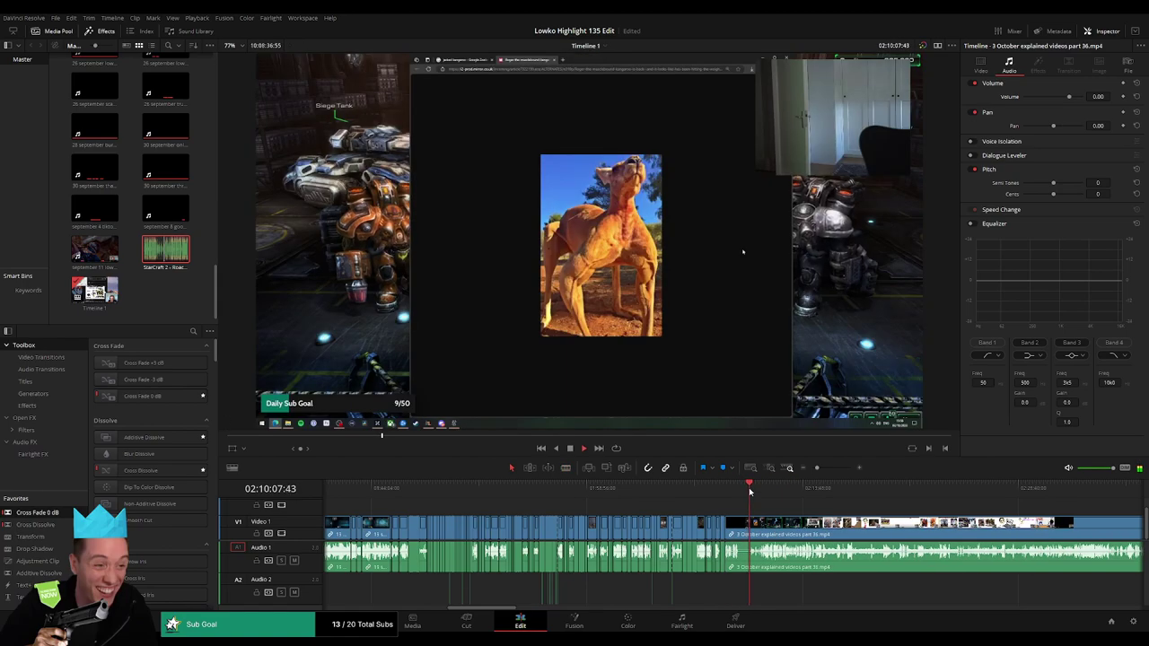
drag(752, 491, 828, 490)
key(space)
drag(929, 493, 505, 493)
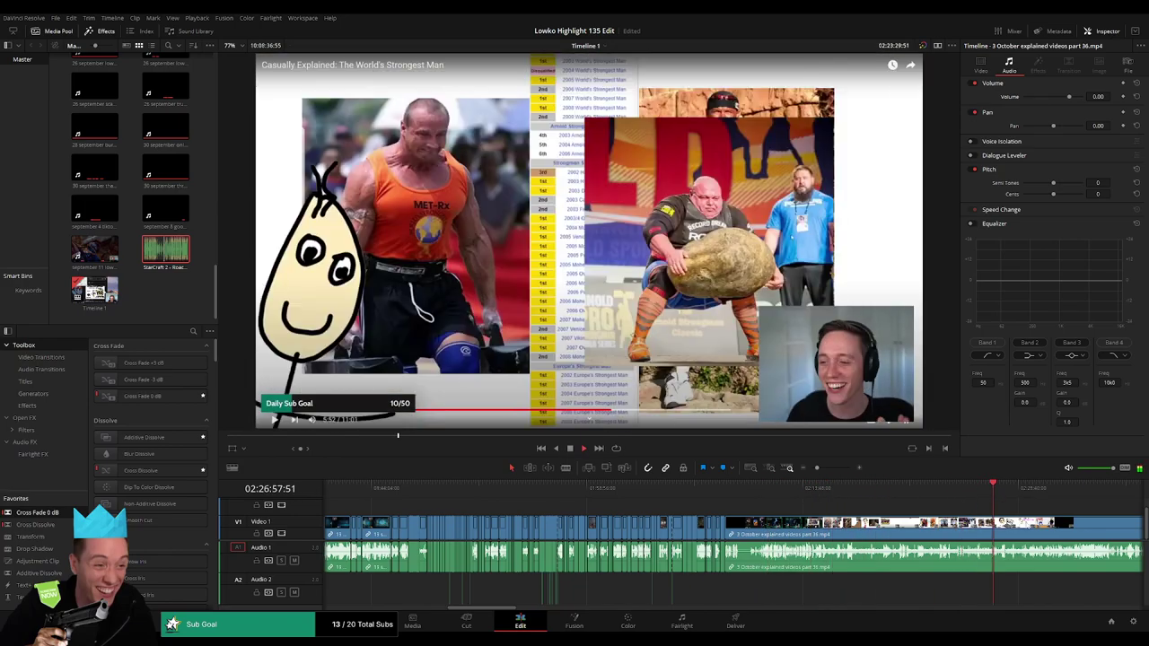
click(505, 493)
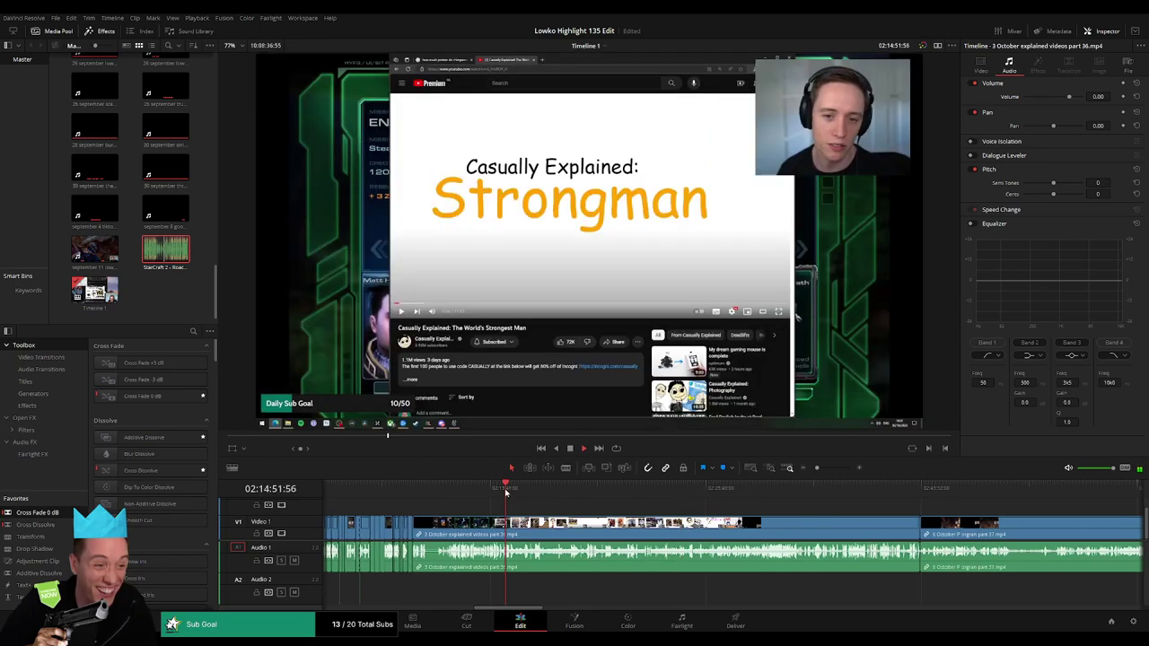
Zoom in, blade part 36 where the mission selection continues, and ripple-delete its opening piece.
drag(818, 472, 826, 472)
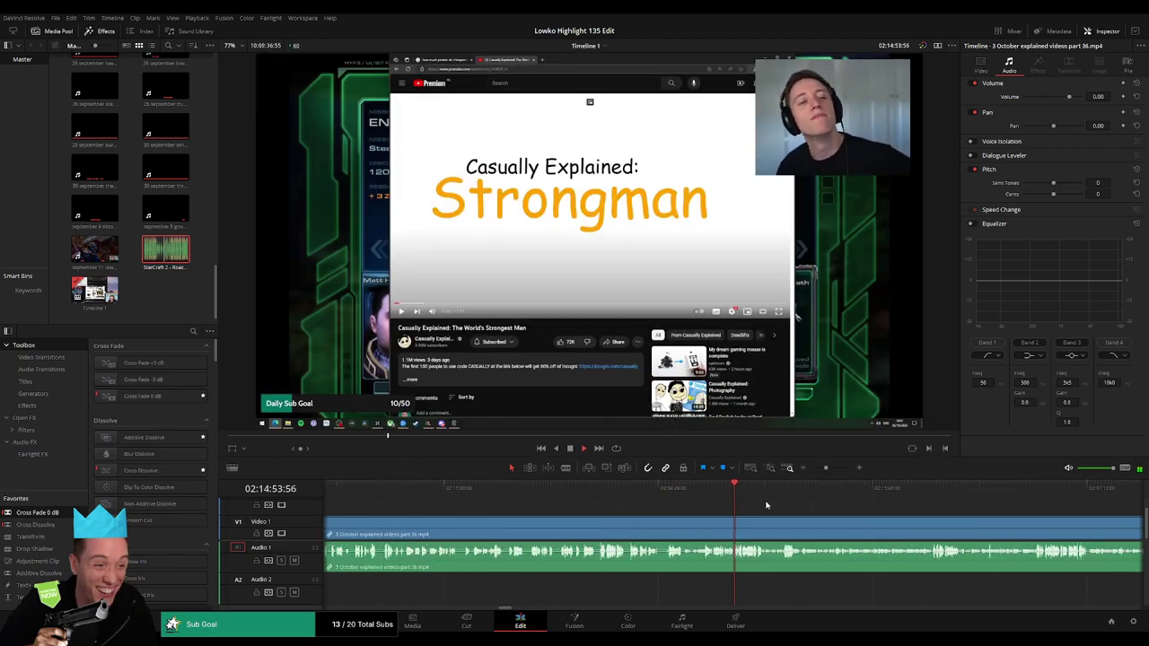
click(704, 491)
drag(704, 493, 669, 488)
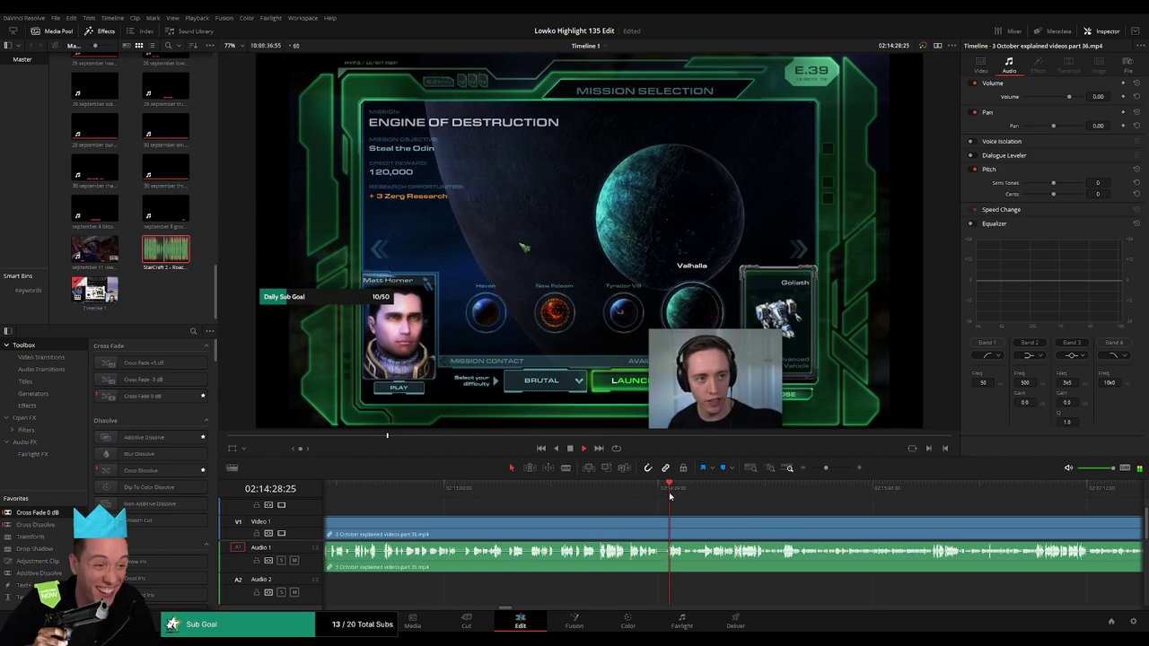
key(space)
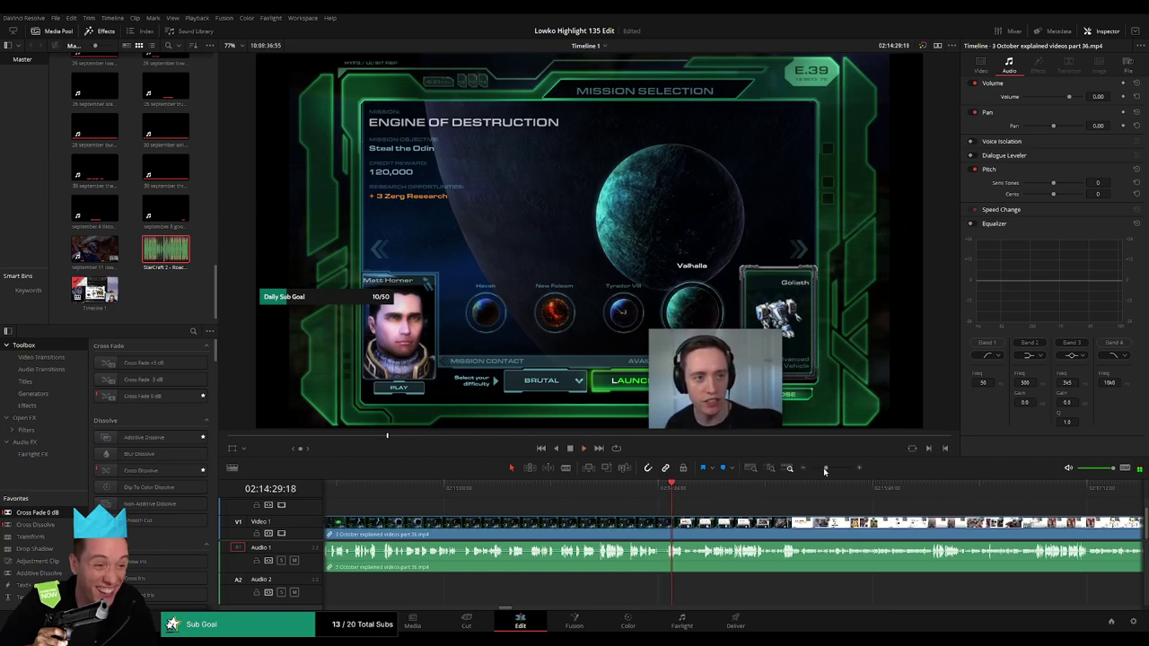
drag(823, 468, 834, 473)
key(space)
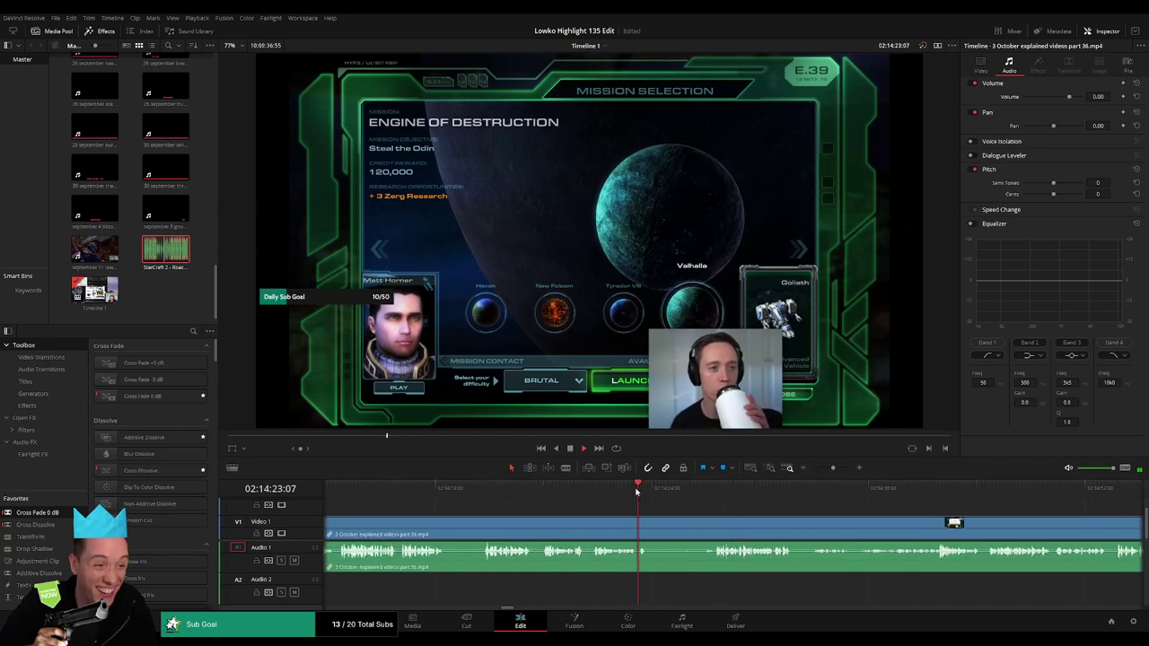
drag(642, 492, 712, 523)
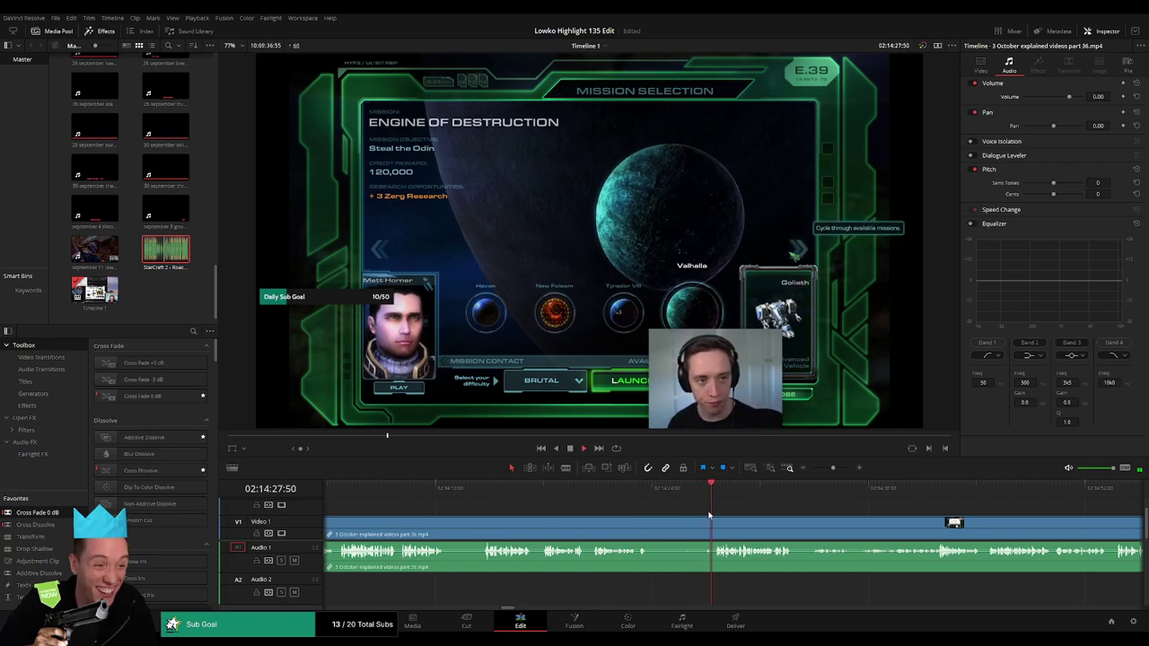
click(714, 522)
key(a)
click(682, 529)
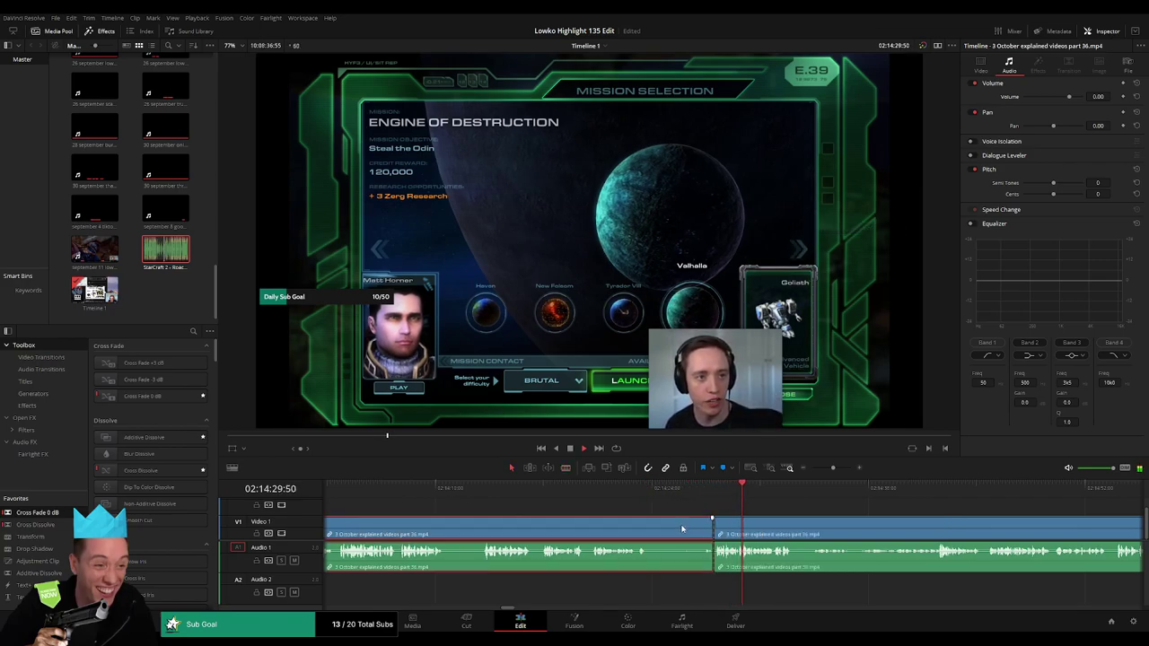
key(Delete)
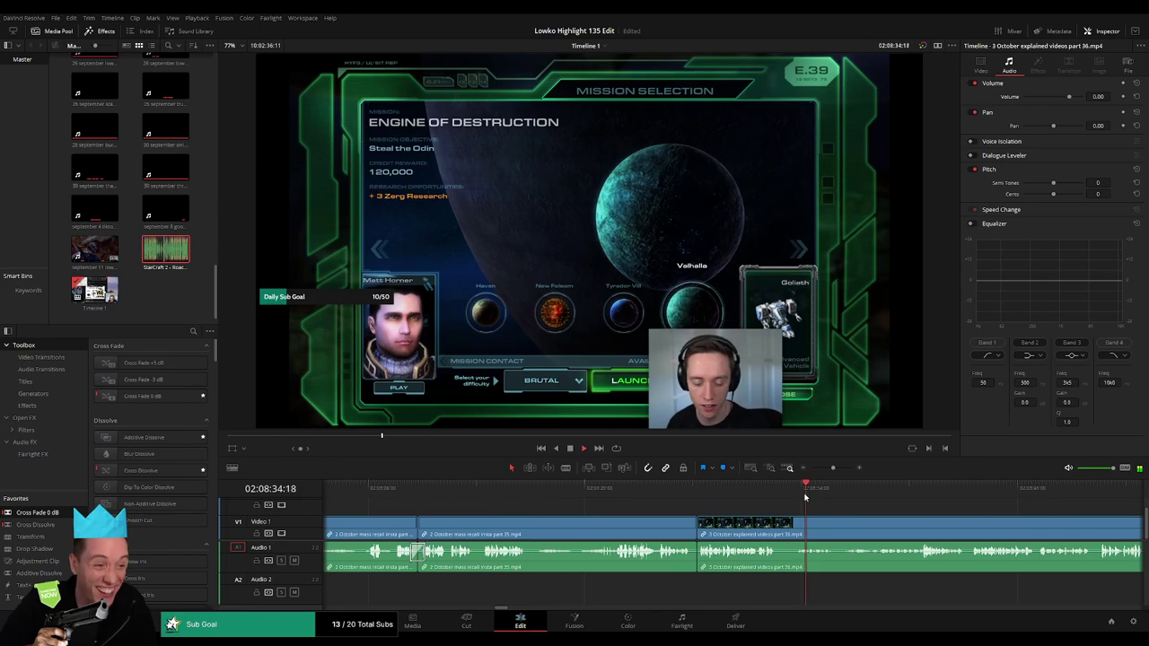
Review part 36, blade it near its end, and pull the clip edge back.
mouse_move(787, 493)
mouse_down()
mouse_move(1049, 504)
mouse_move(607, 488)
mouse_up()
key(l)
key(l)
key(l)
mouse_move(828, 474)
mouse_down()
mouse_move(835, 497)
mouse_move(870, 495)
mouse_up()
key(b)
click(869, 525)
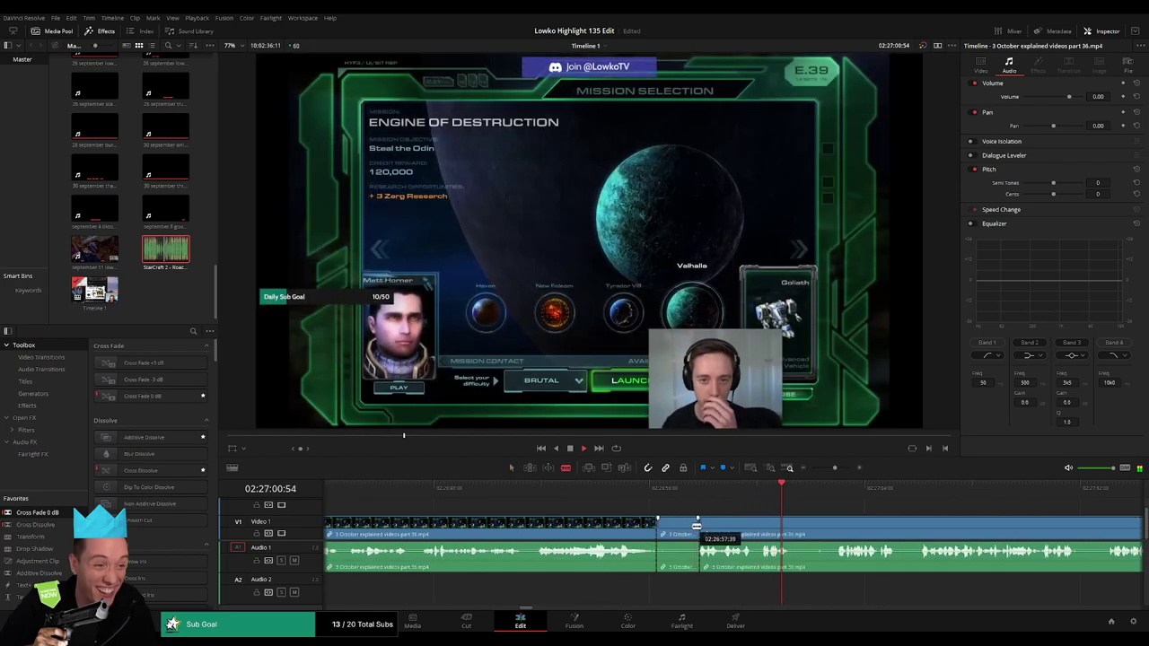
key(a)
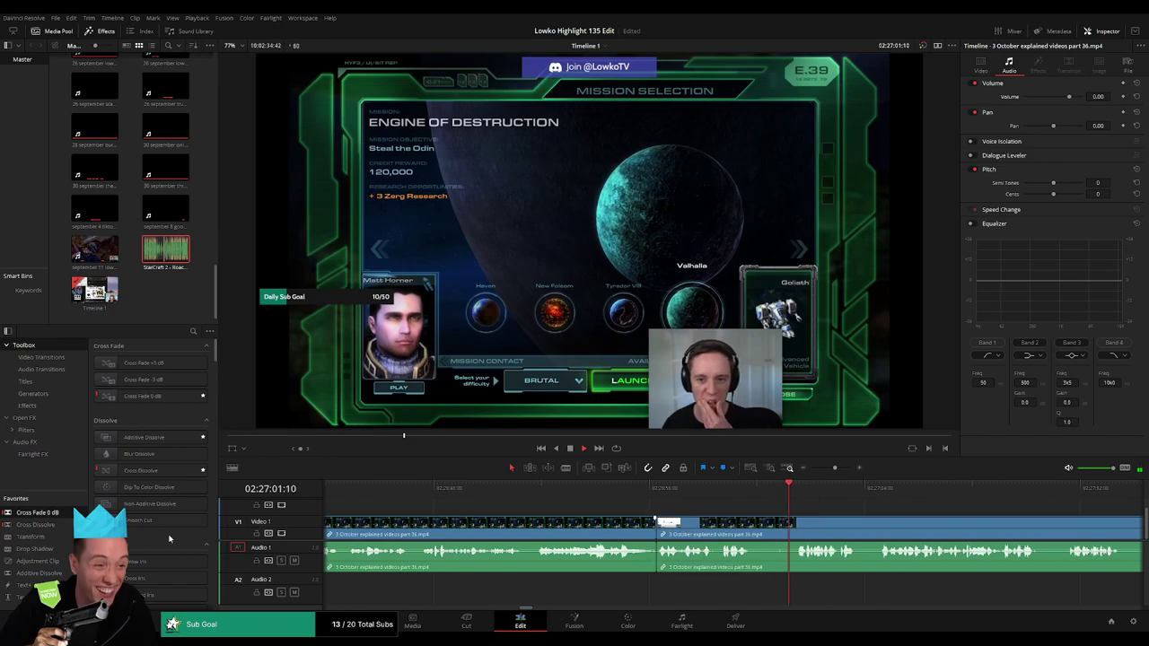
drag(658, 554, 798, 529)
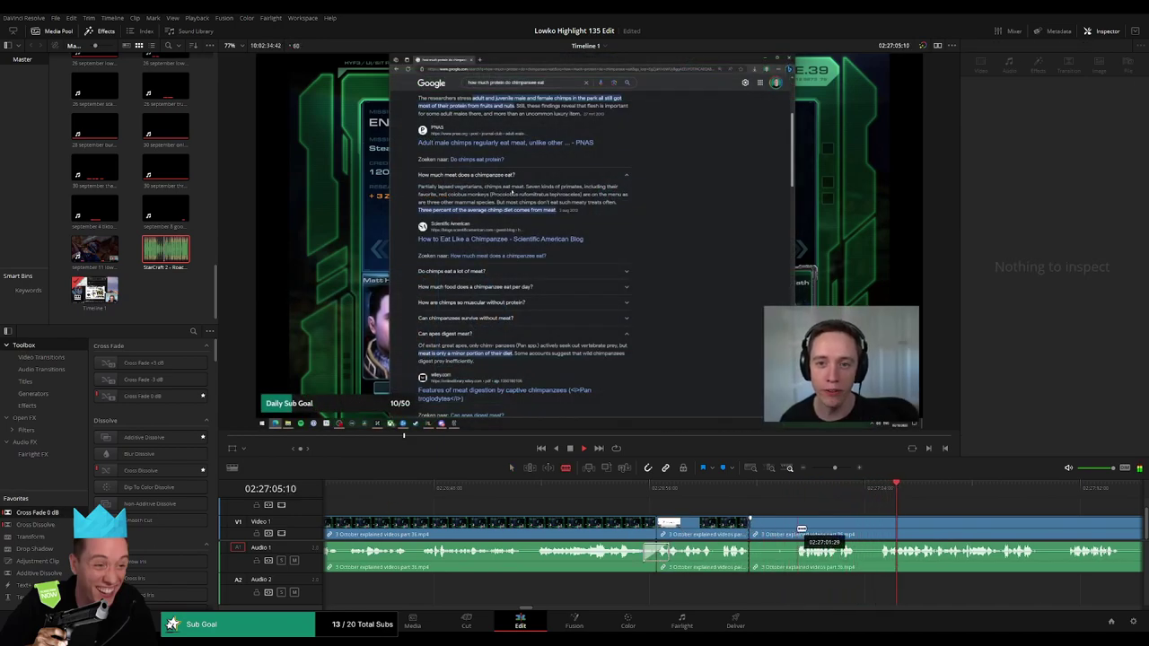
drag(800, 528, 754, 528)
Rescale the timeline and ripple-delete the remaining end section of part 36.
drag(832, 470, 830, 470)
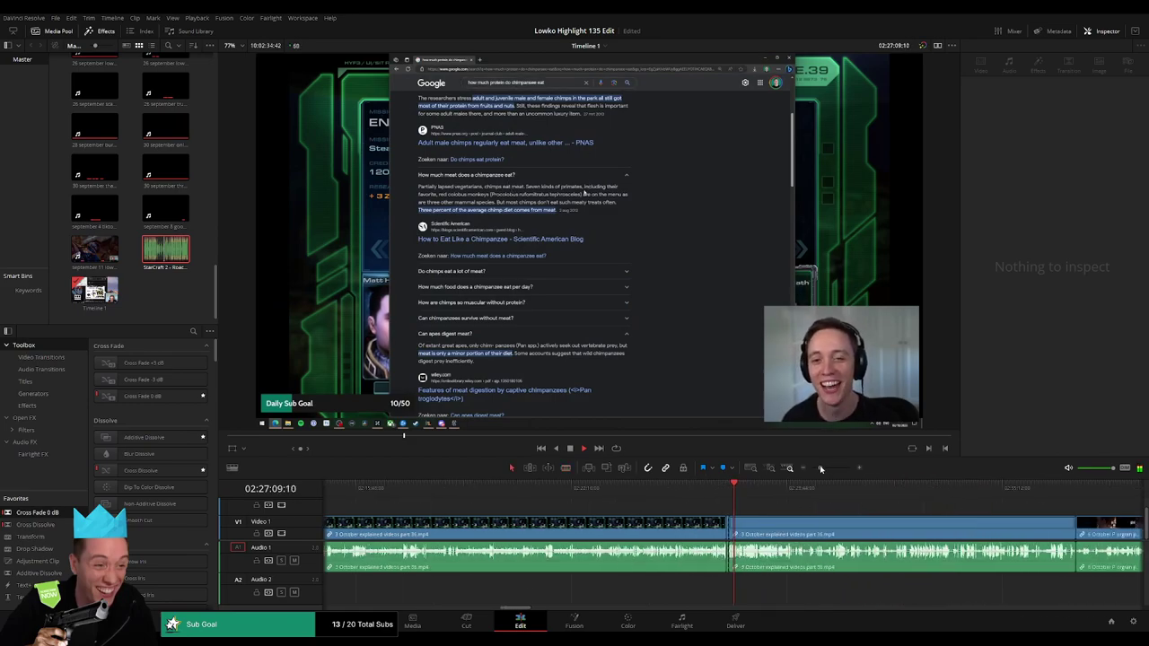
click(715, 528)
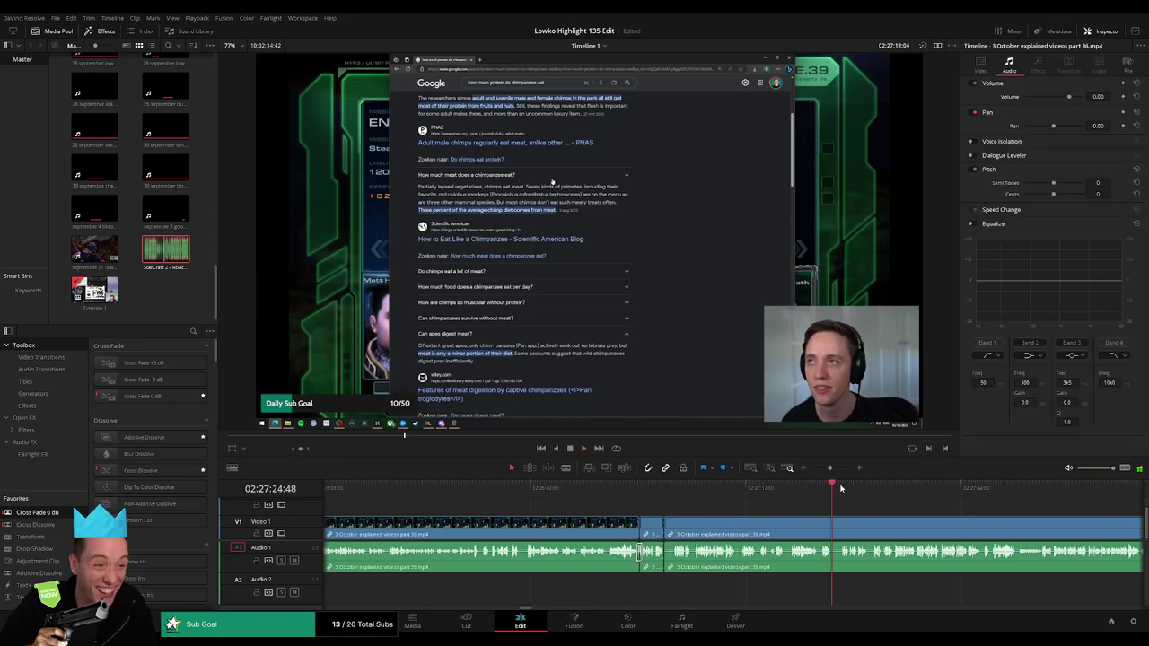
drag(830, 469, 819, 469)
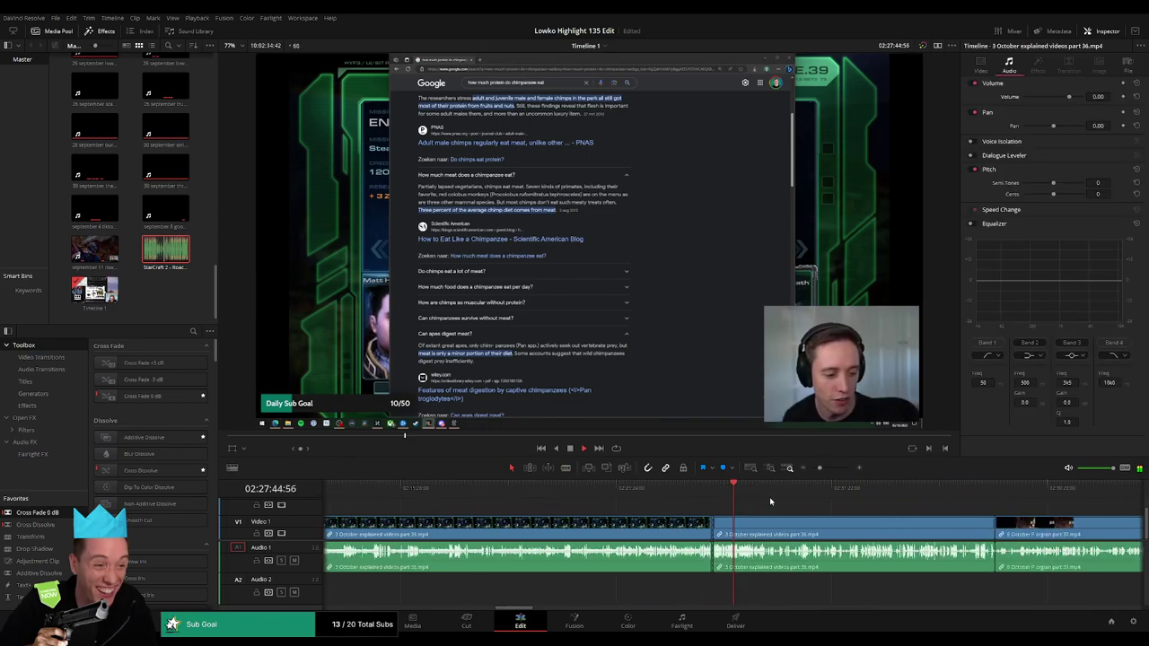
click(868, 496)
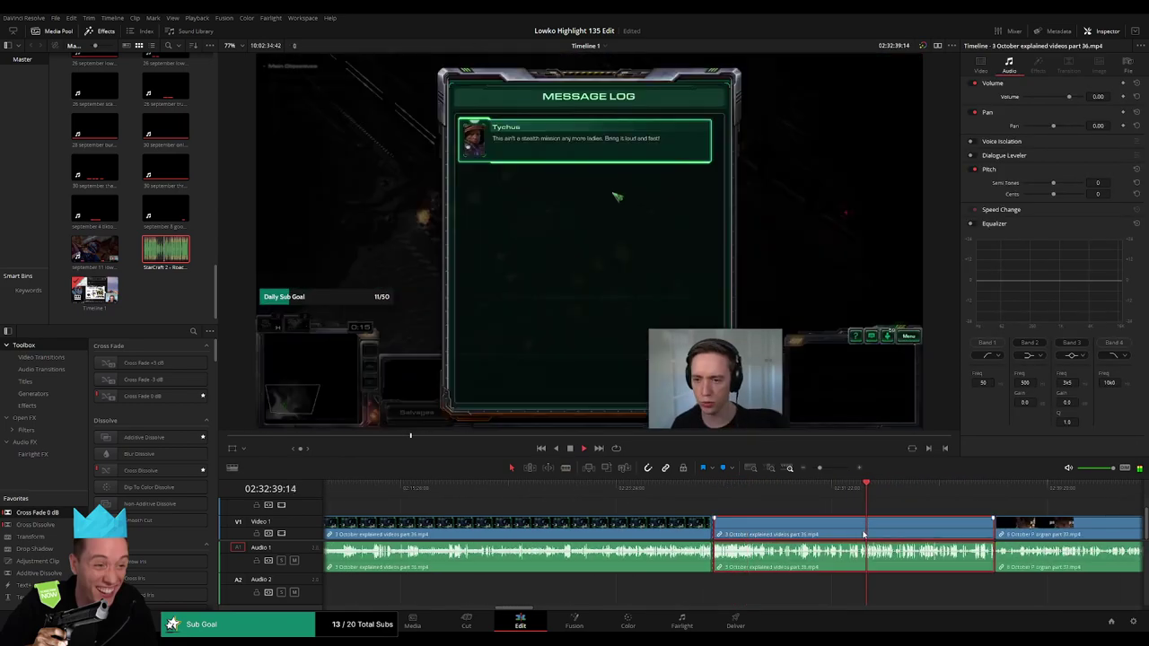
key(Delete)
key(l)
key(l)
key(l)
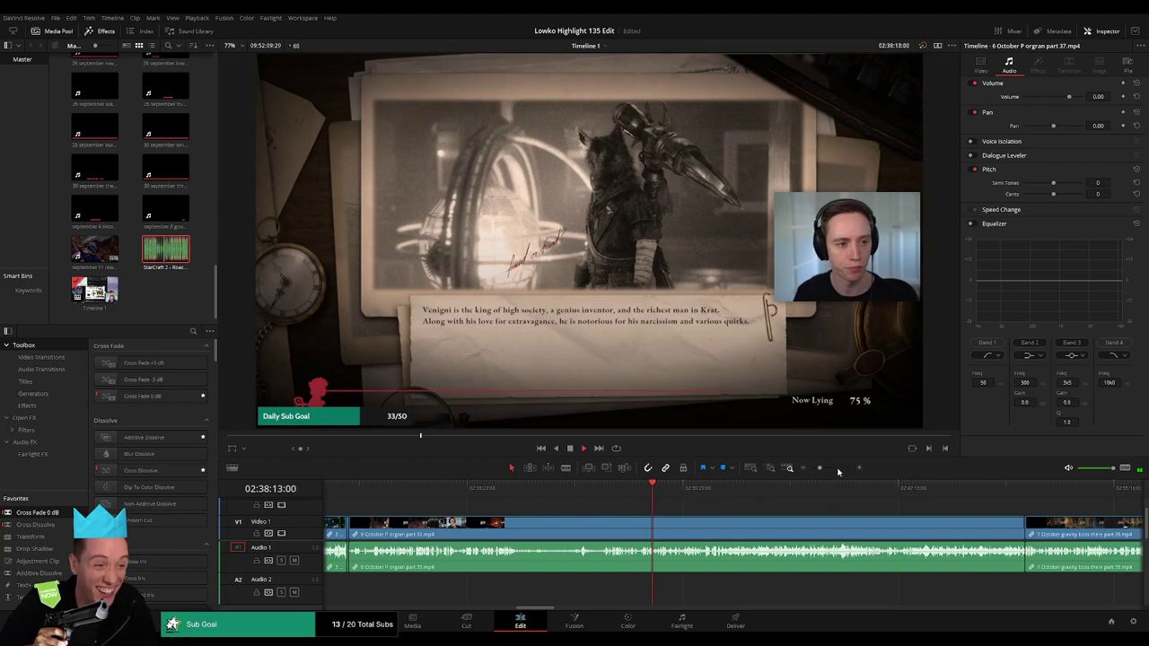
Skim the P organ part 37 footage from the dungeon gameplay to the webcam and chat section.
key(ctrl+minus)
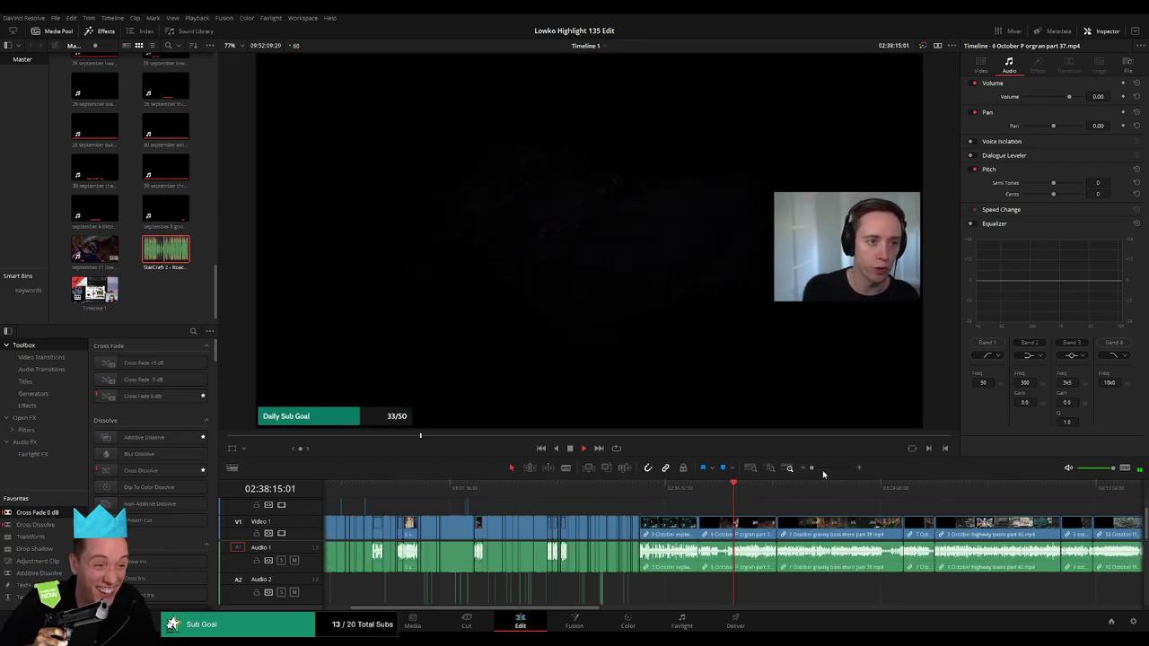
click(824, 471)
click(654, 492)
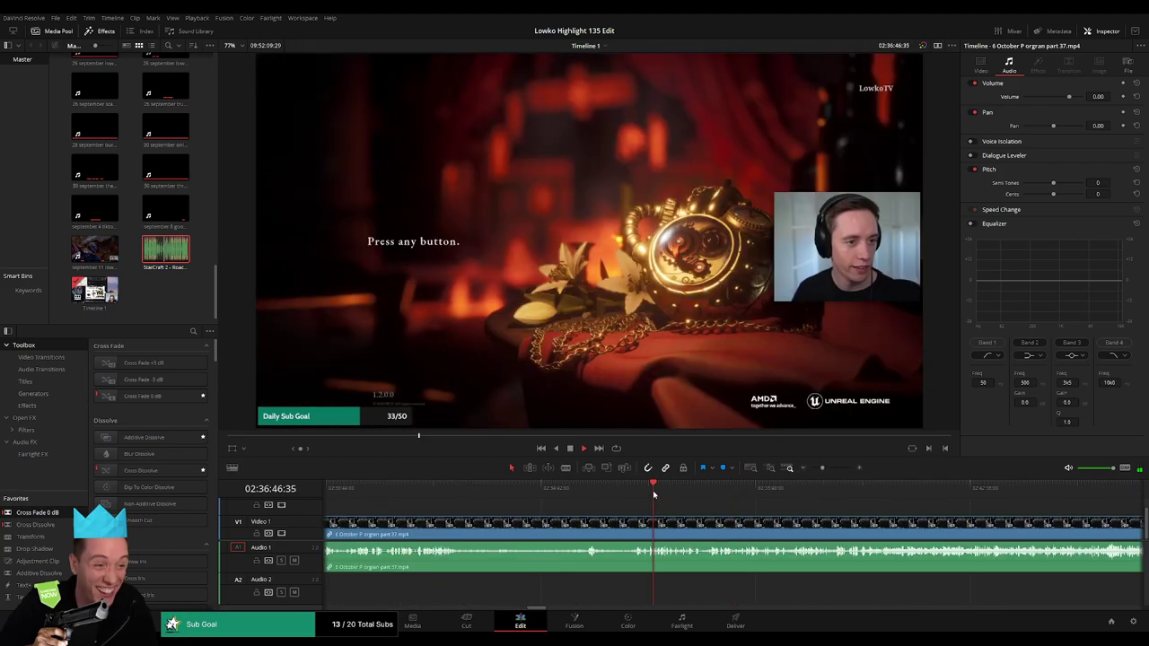
drag(654, 493, 807, 493)
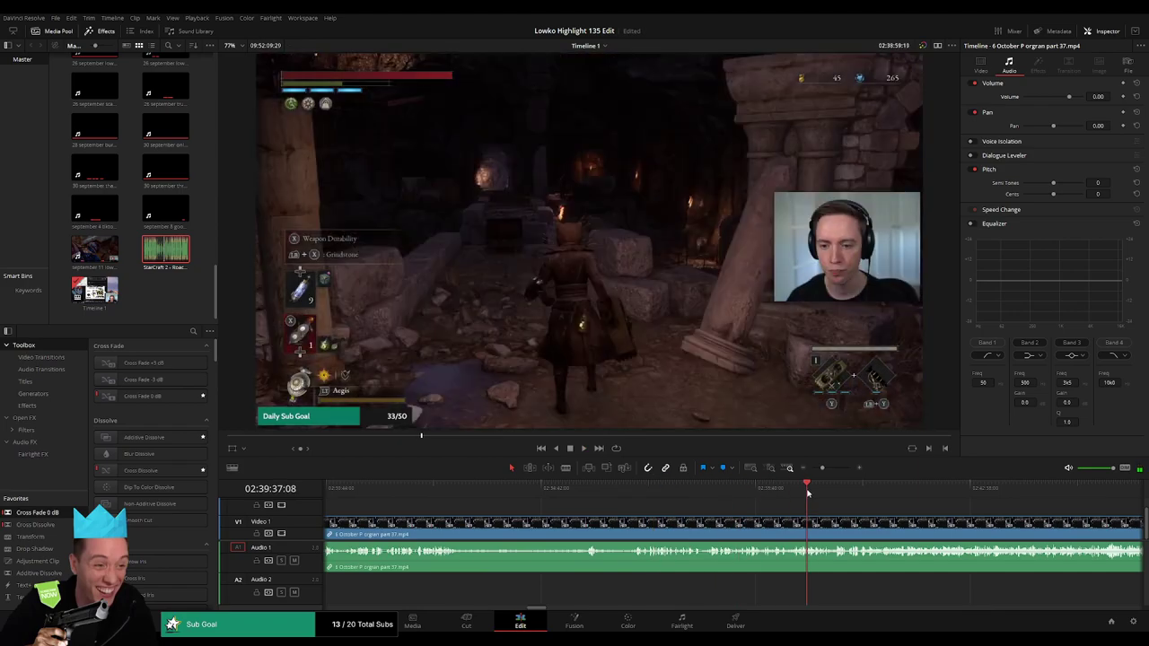
key(space)
click(839, 488)
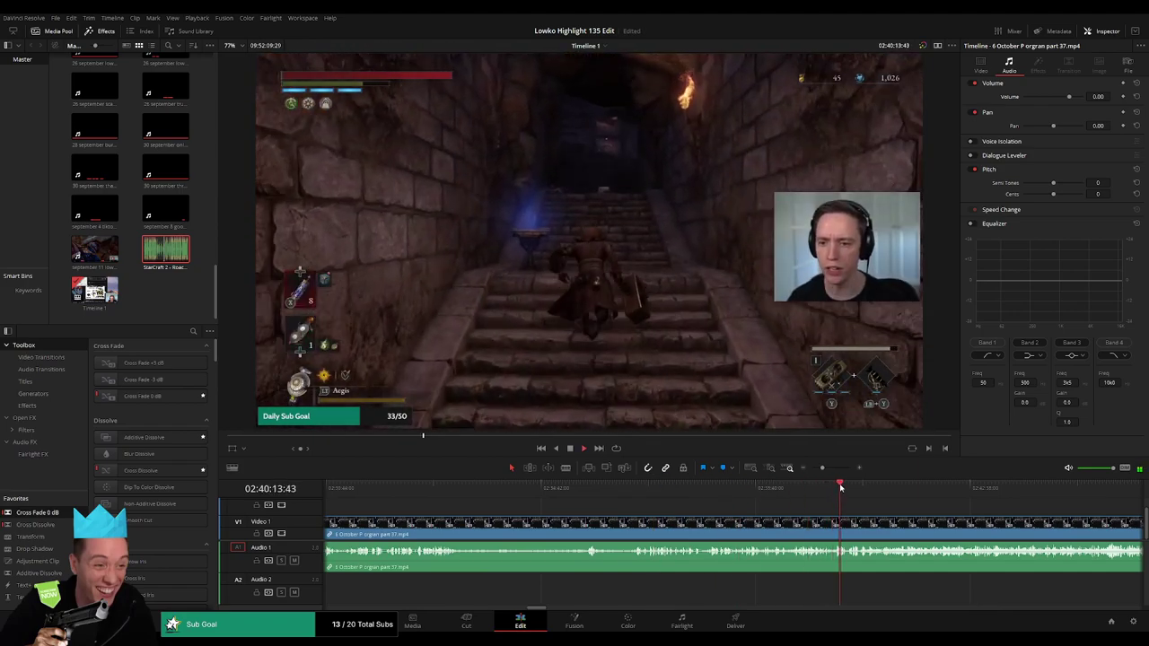
click(886, 488)
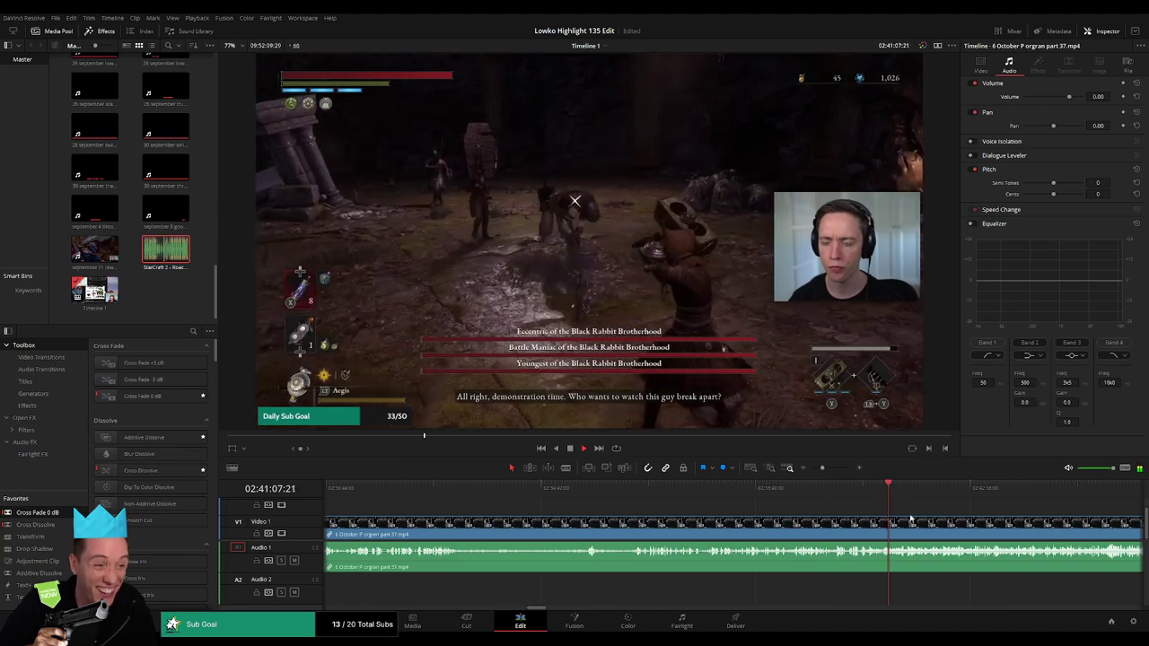
key(l)
key(l)
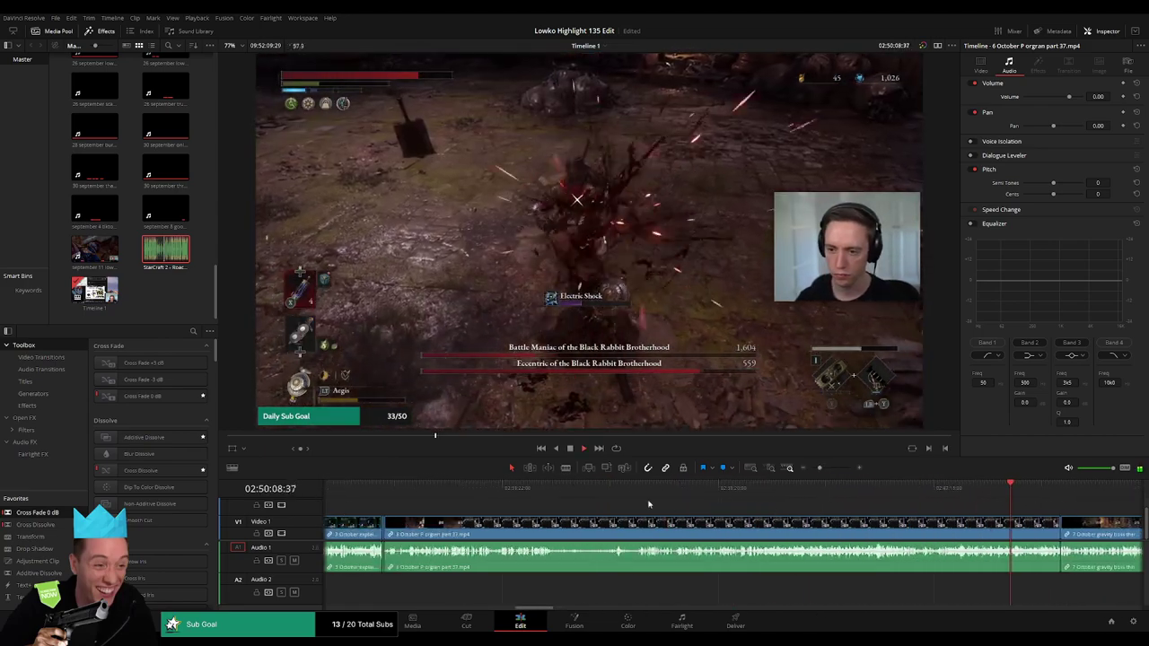
click(459, 487)
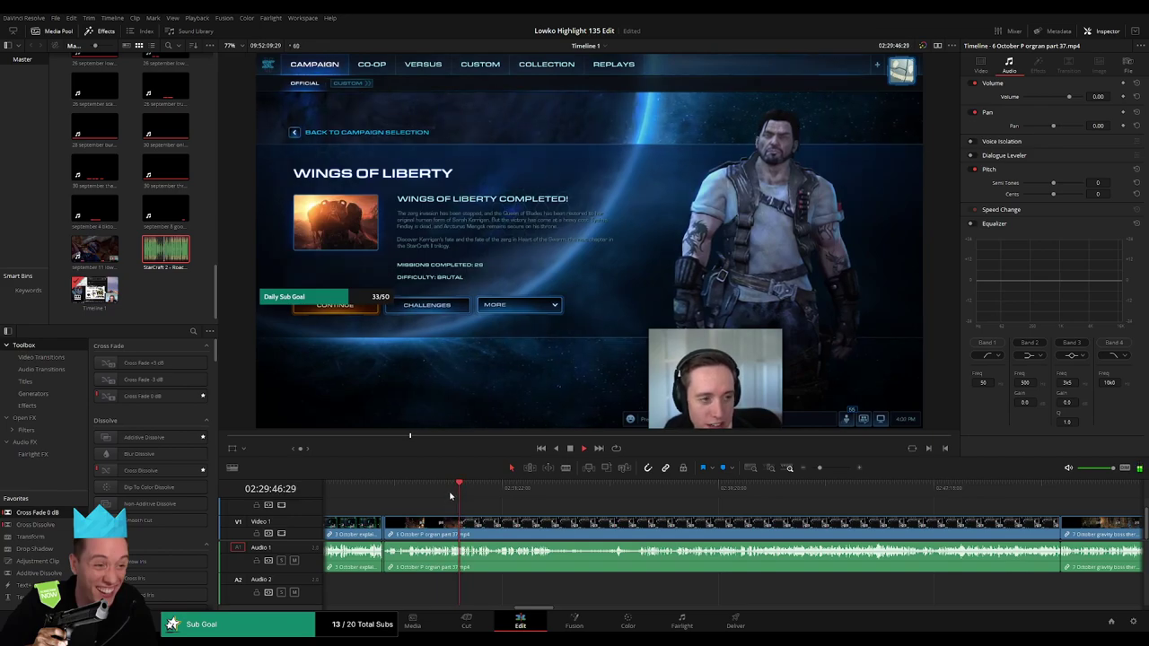
click(505, 489)
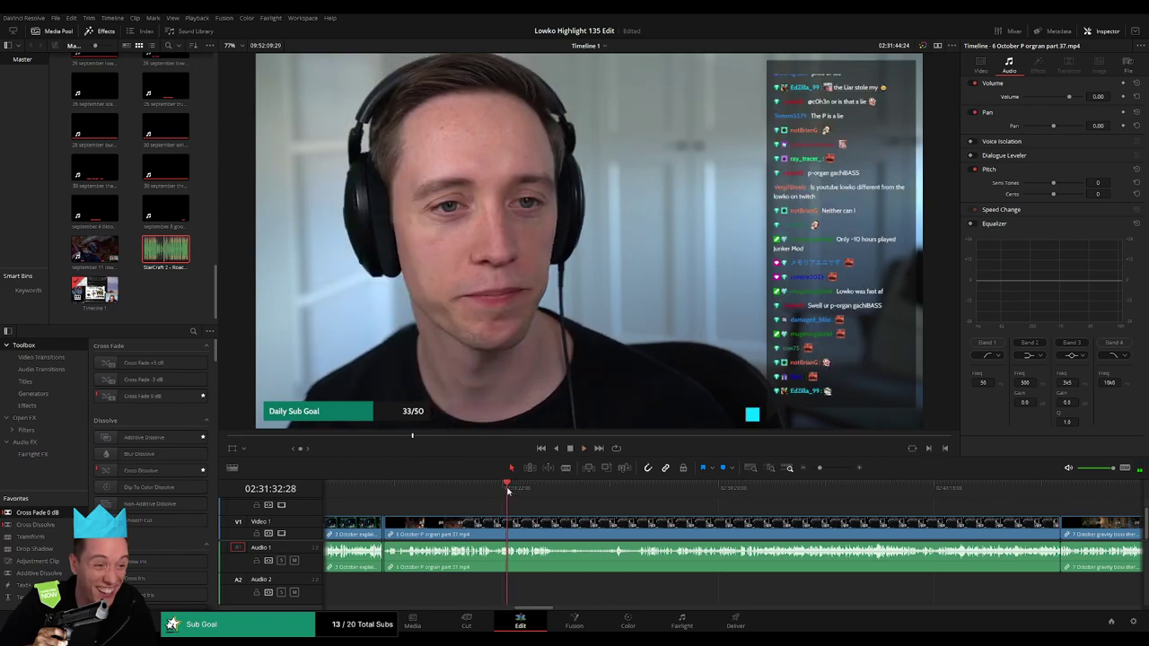
Zoom in on the webcam section, blade the clip there, and ripple-delete the unwanted part.
drag(818, 467, 828, 468)
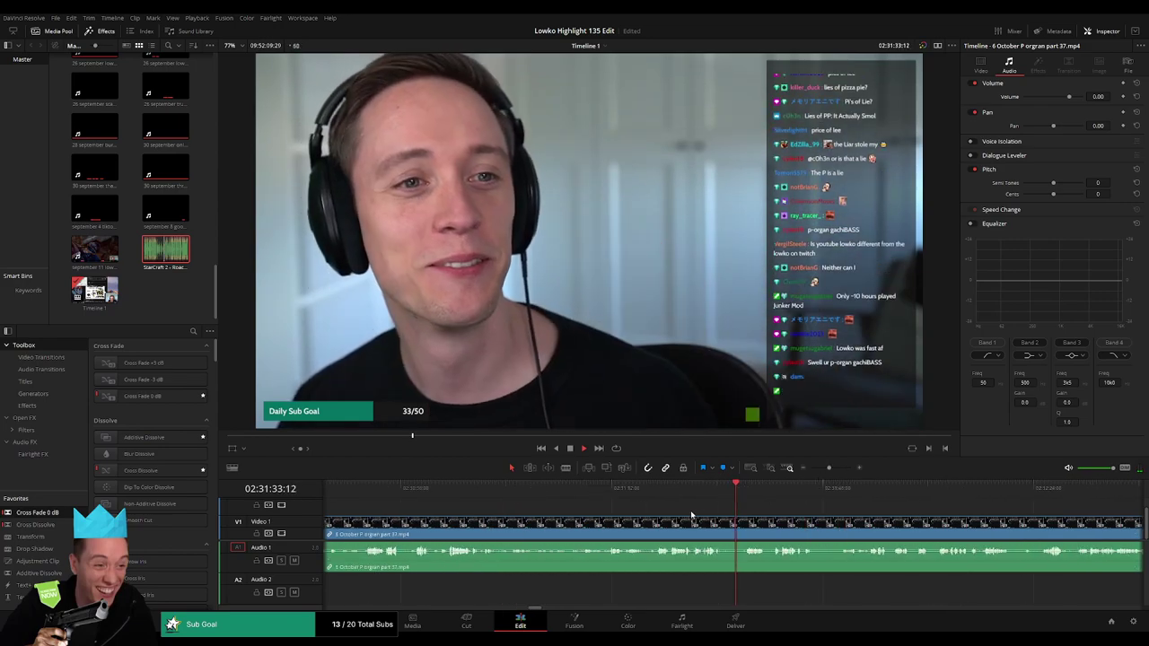
click(660, 489)
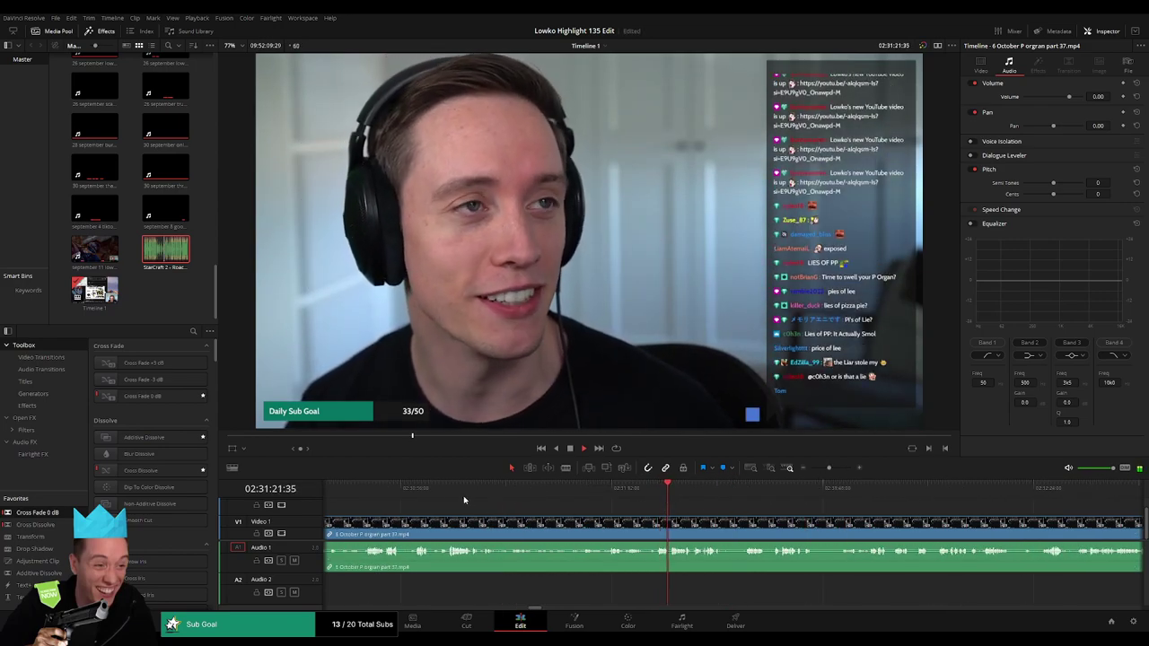
click(455, 490)
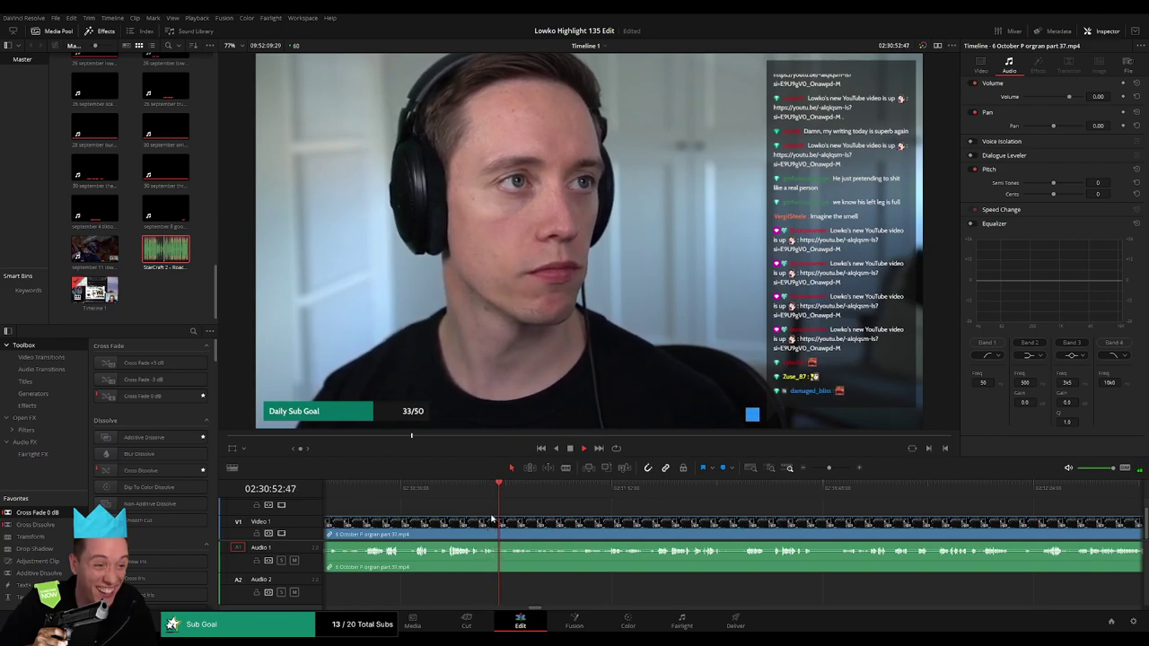
click(584, 490)
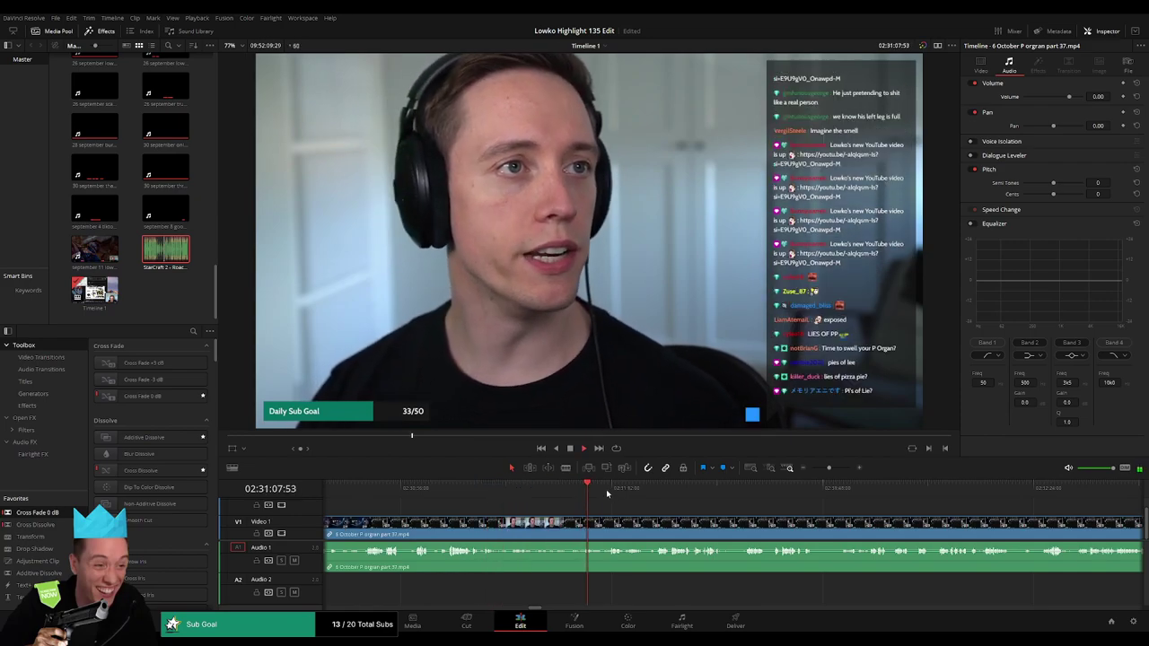
click(607, 493)
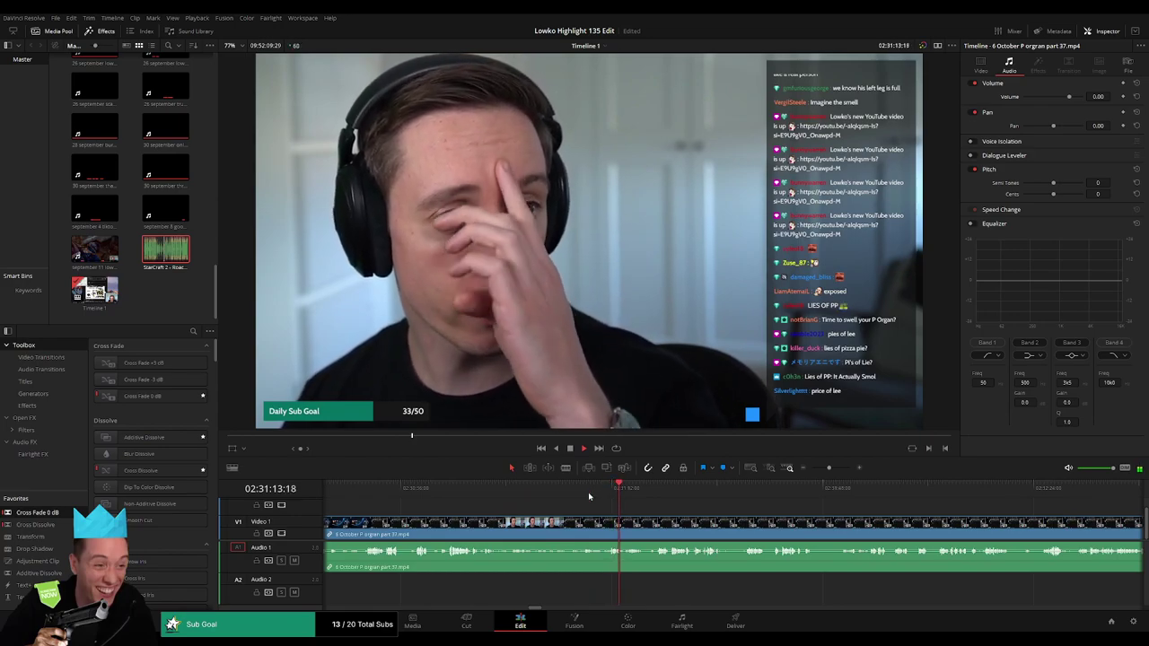
key(b)
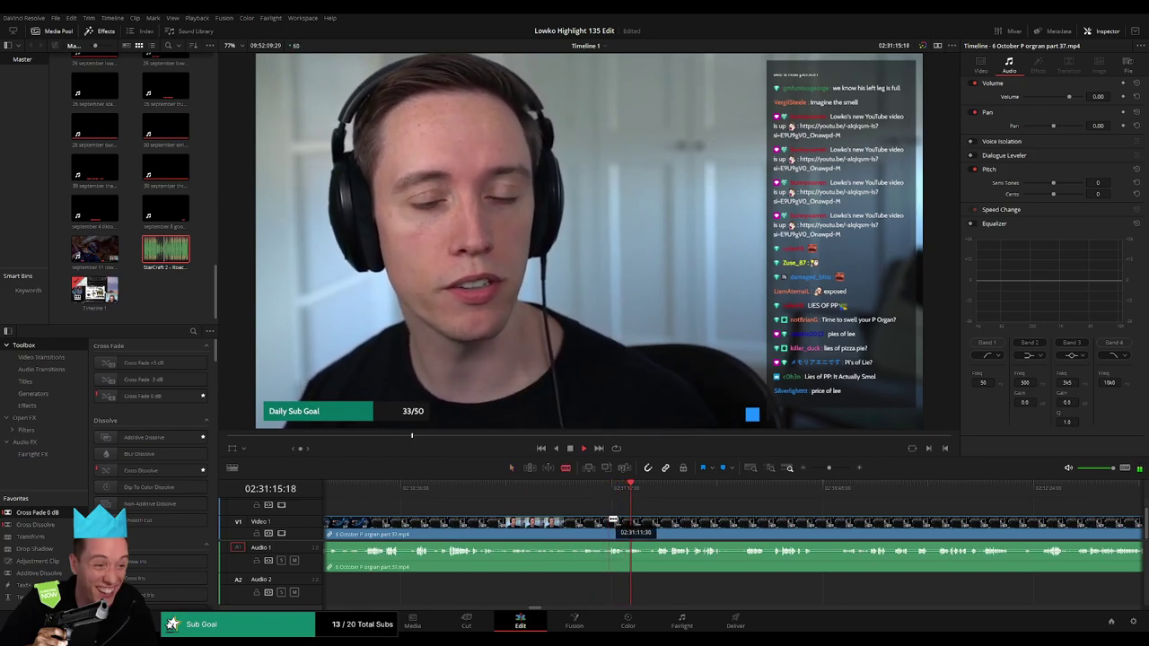
click(611, 521)
key(a)
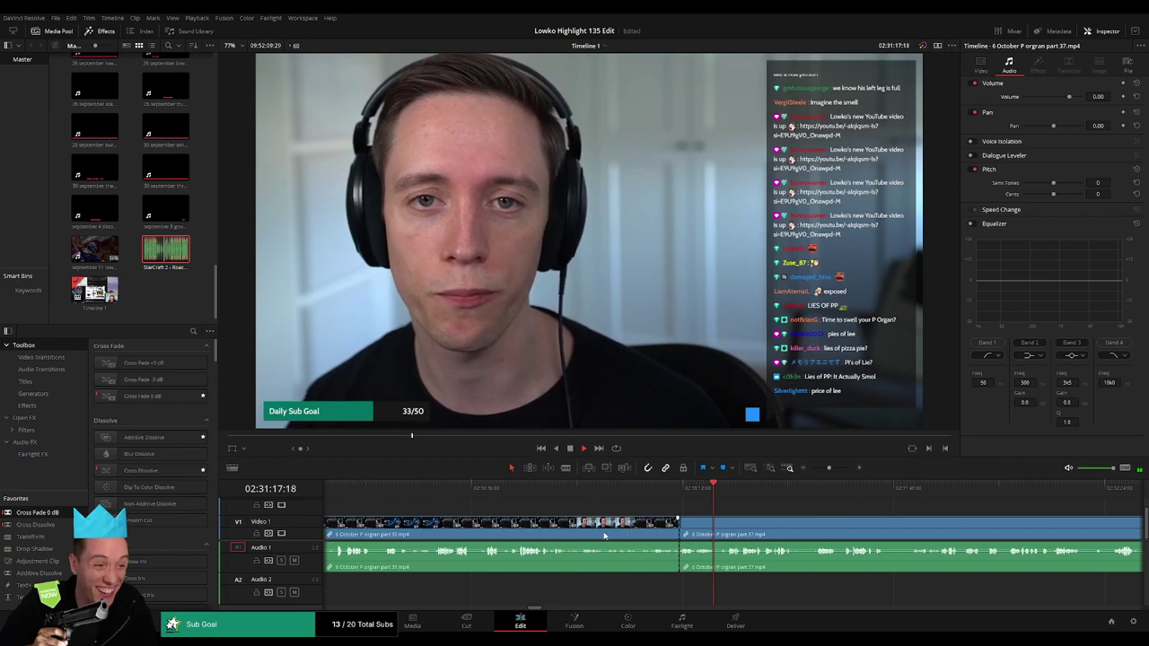
key(Delete)
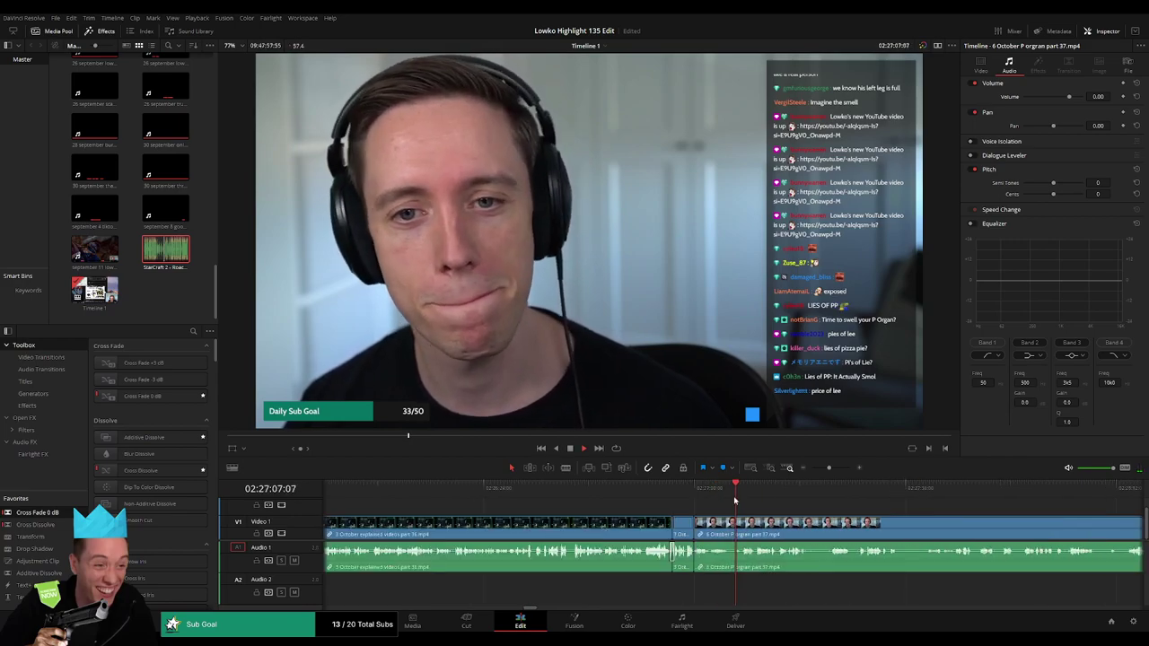
Play back the edit and delete another short clip, closing the gap.
click(748, 490)
key(space)
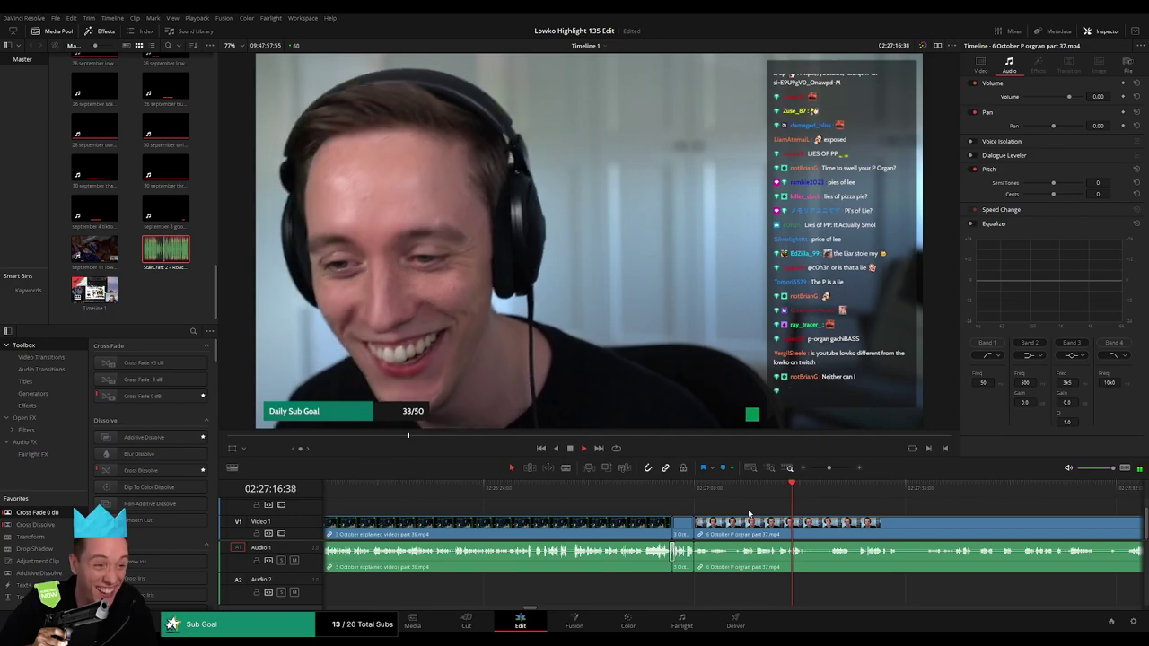
scroll(577, 500, right, 3)
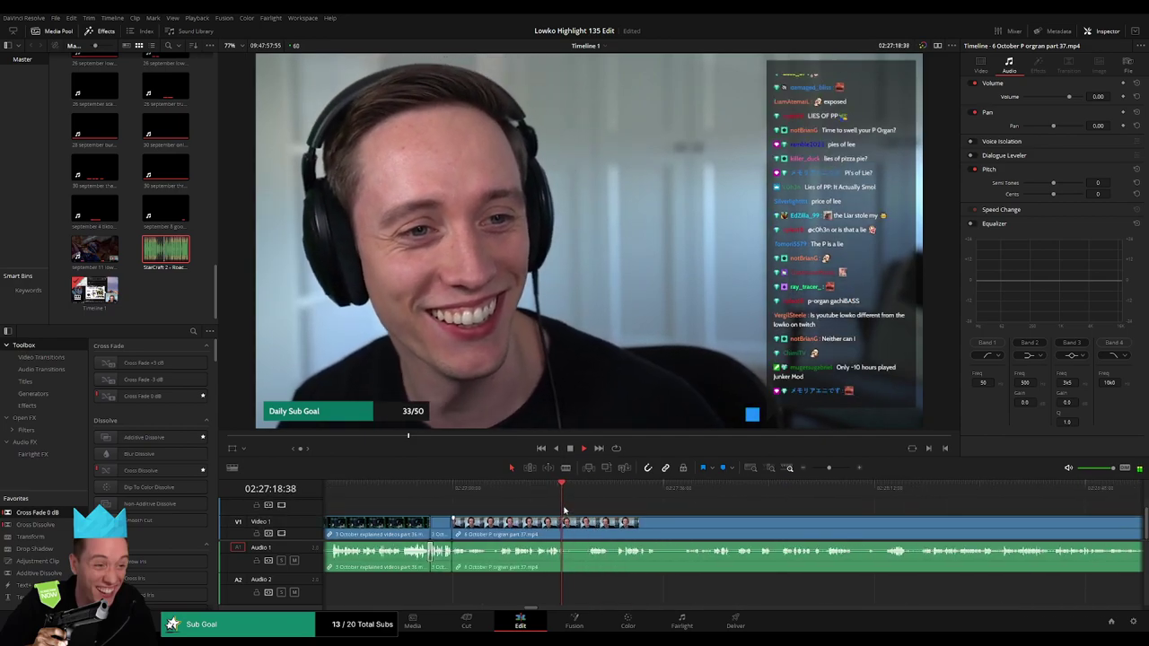
drag(578, 500, 593, 500)
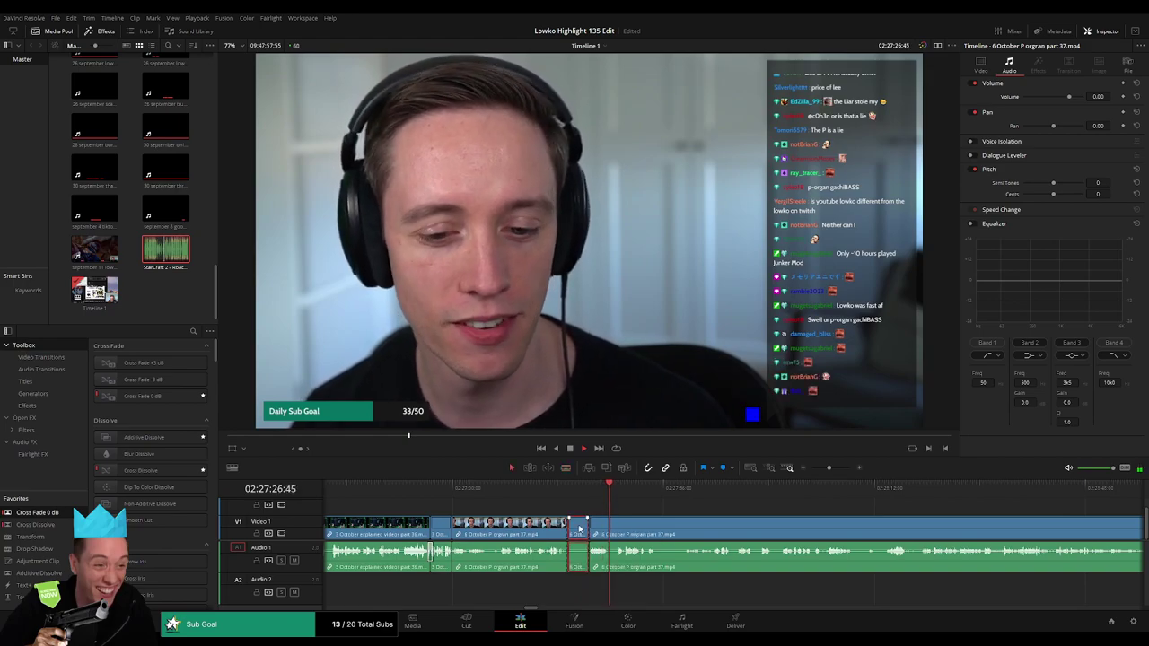
key(Delete)
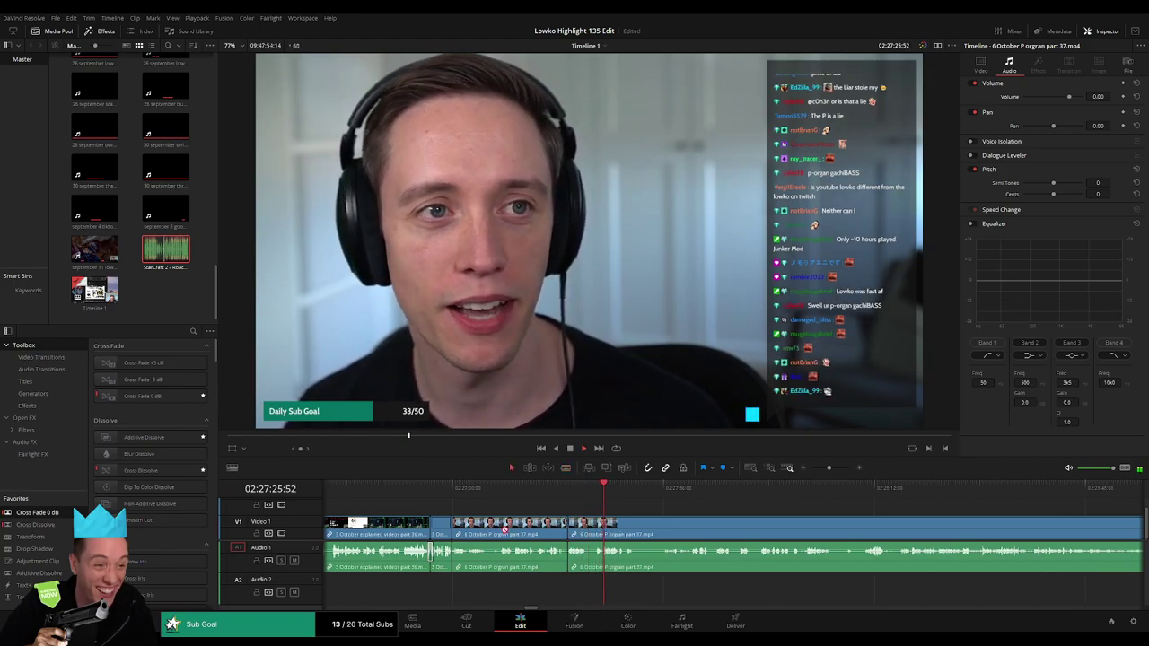
click(565, 562)
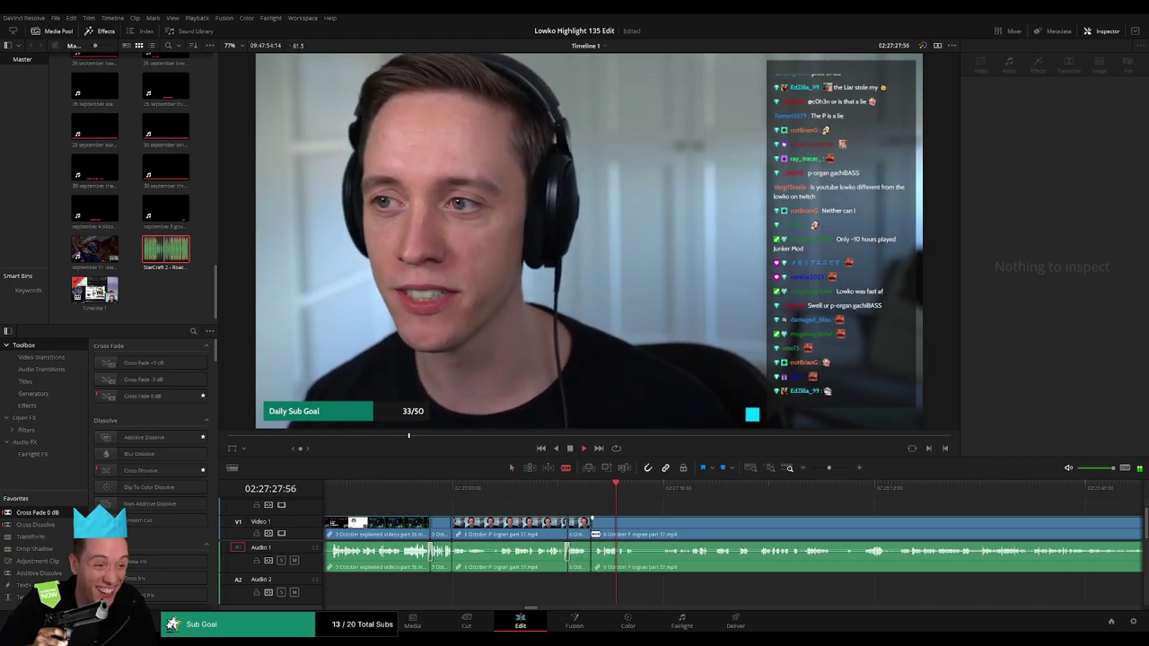
Zoom out and delete the remaining P organ part 37 clip.
click(954, 488)
drag(829, 468, 813, 469)
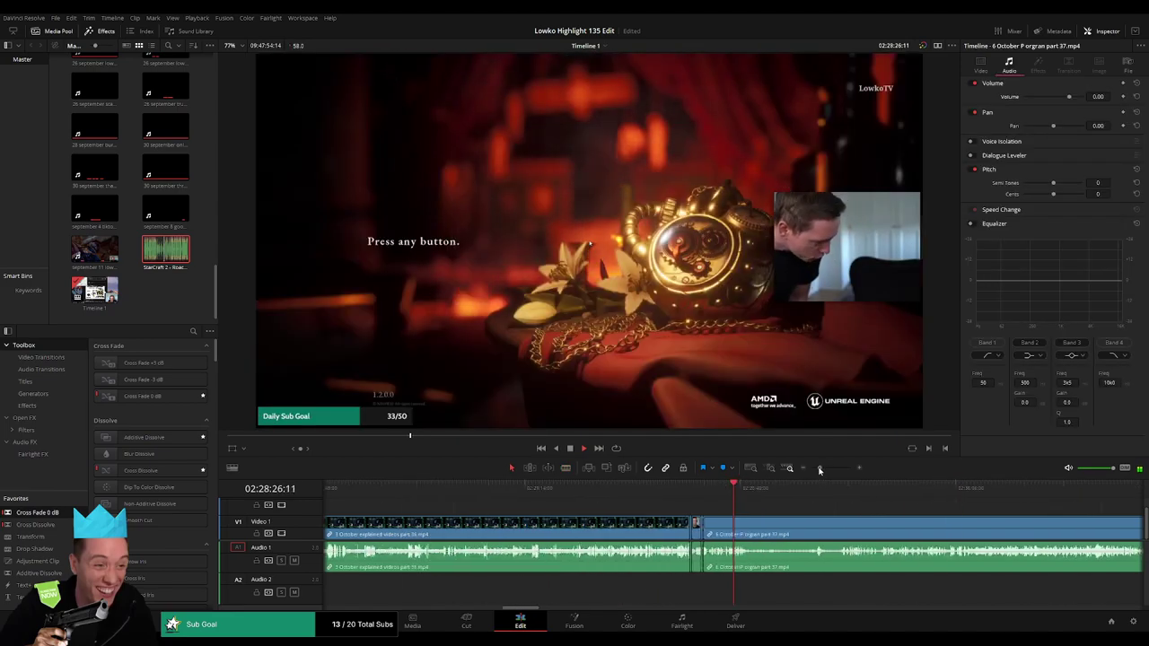
click(778, 532)
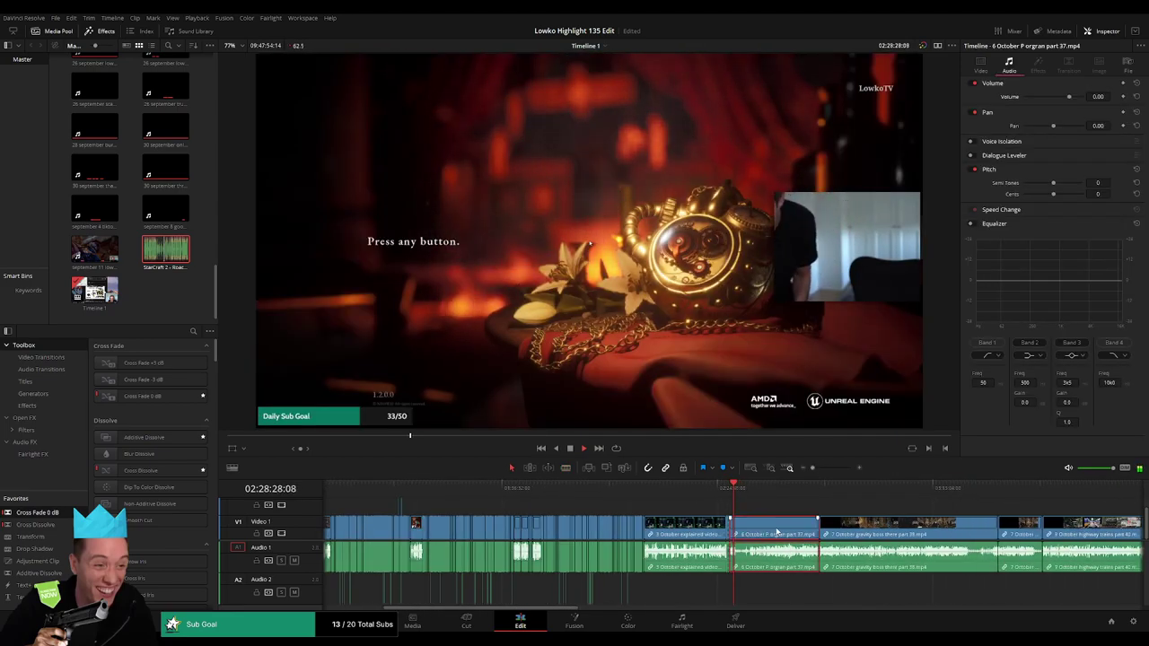
key(Delete)
Zoom and scrub through the part 38 gravity boss footage, then ripple-delete everything before the cut.
click(820, 468)
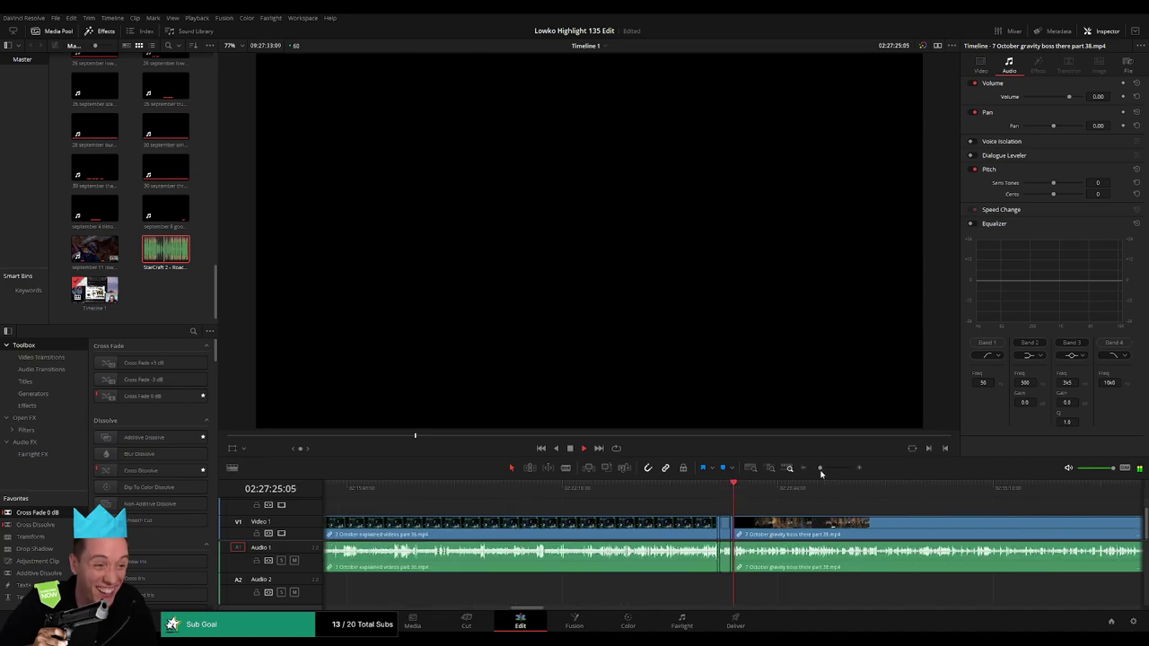
drag(821, 489, 854, 495)
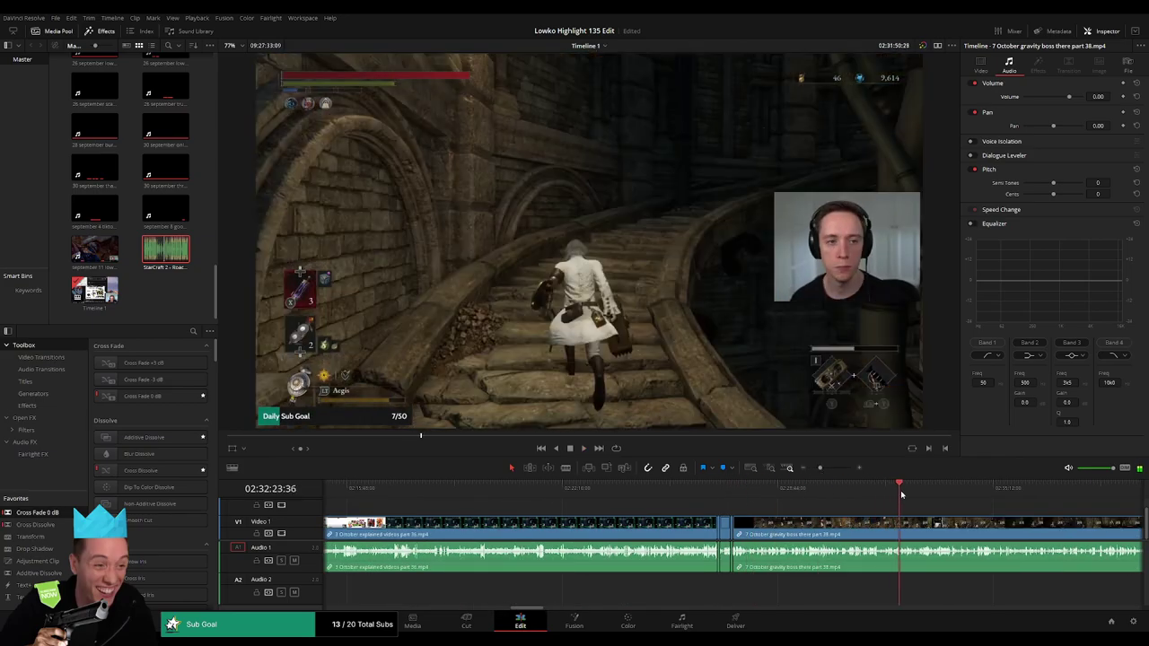
mouse_move(854, 495)
mouse_down()
mouse_move(487, 493)
mouse_move(752, 482)
mouse_up()
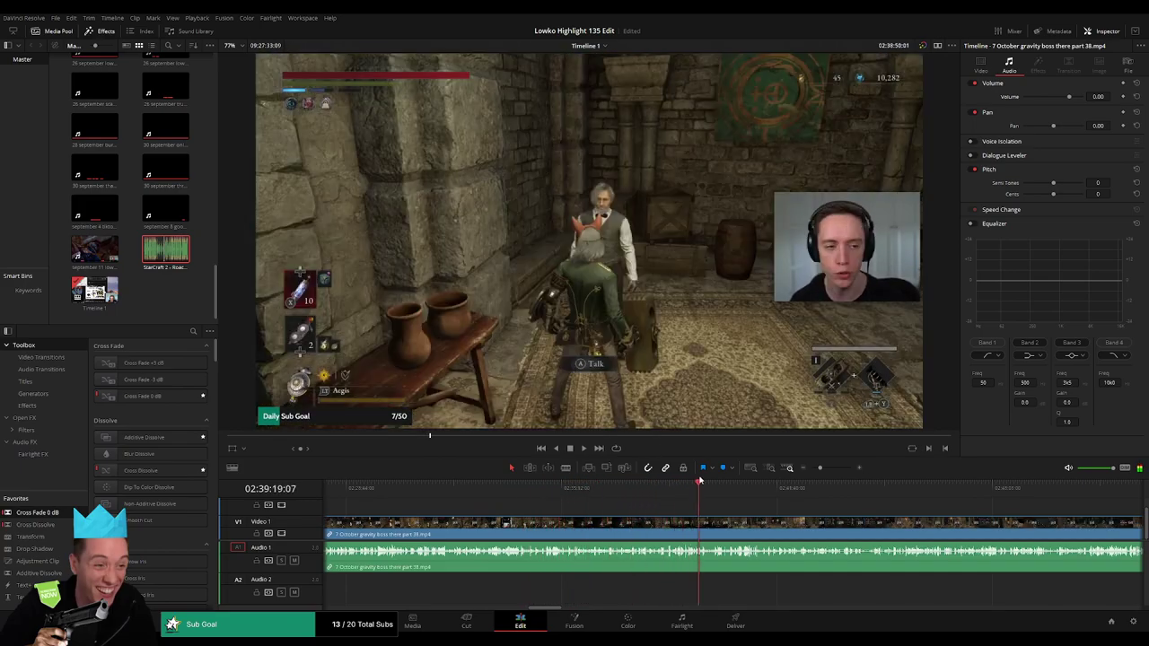
mouse_move(560, 487)
mouse_down()
mouse_move(745, 488)
mouse_move(650, 496)
mouse_move(720, 494)
mouse_up()
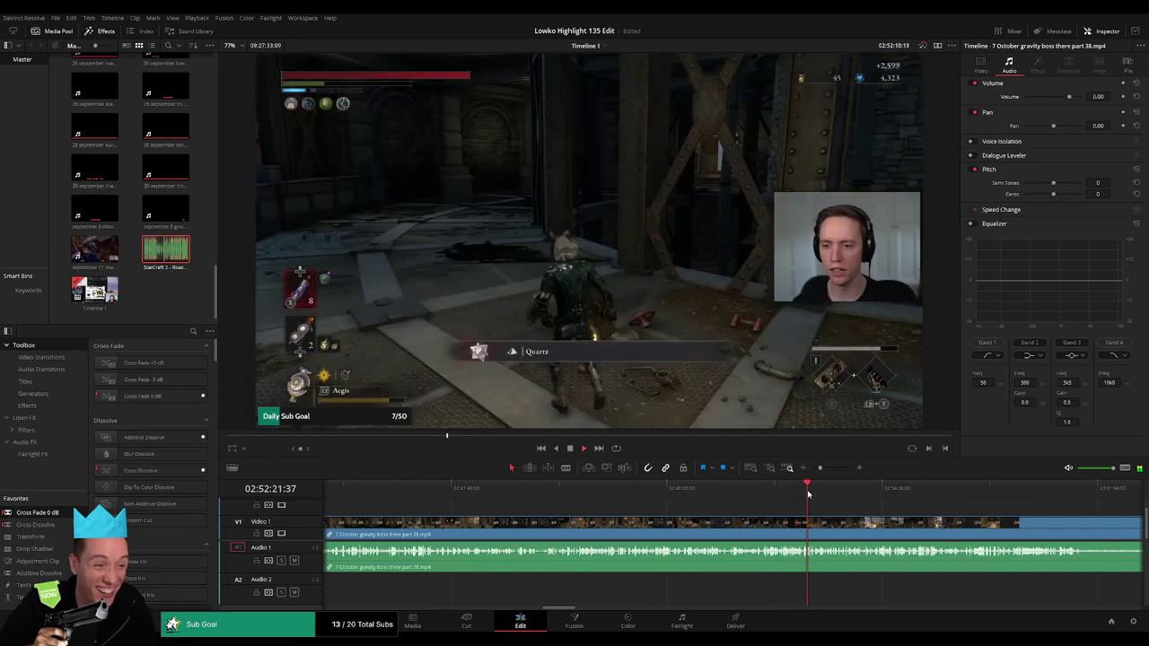
scroll(844, 519, right, 3)
drag(597, 494, 586, 493)
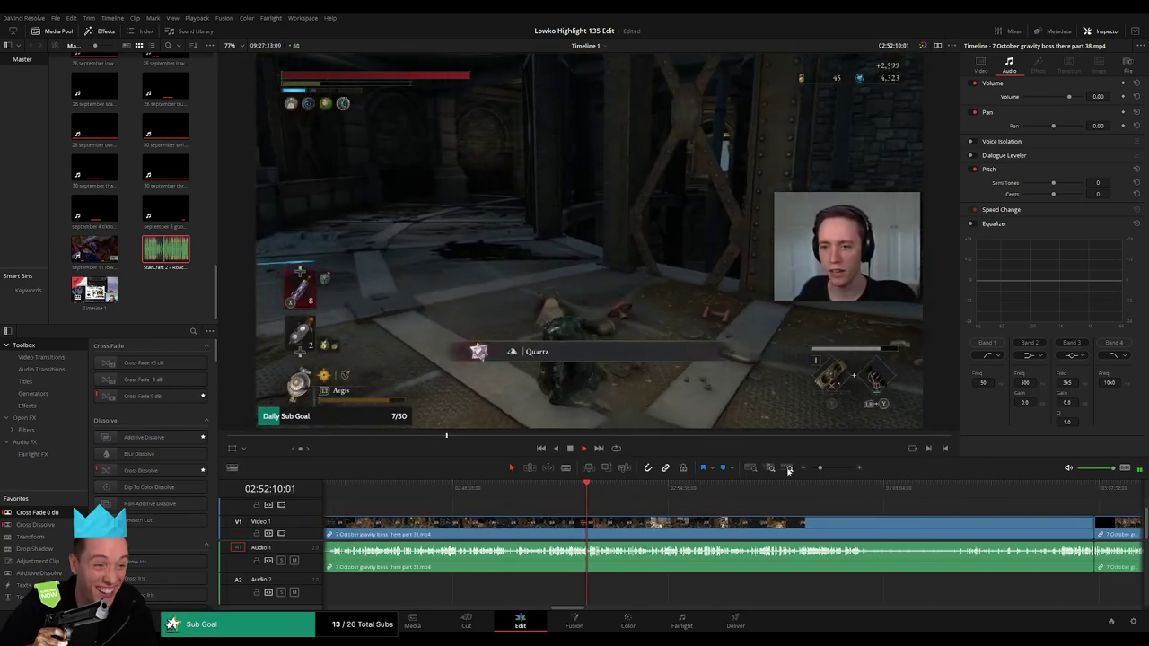
drag(821, 469, 830, 469)
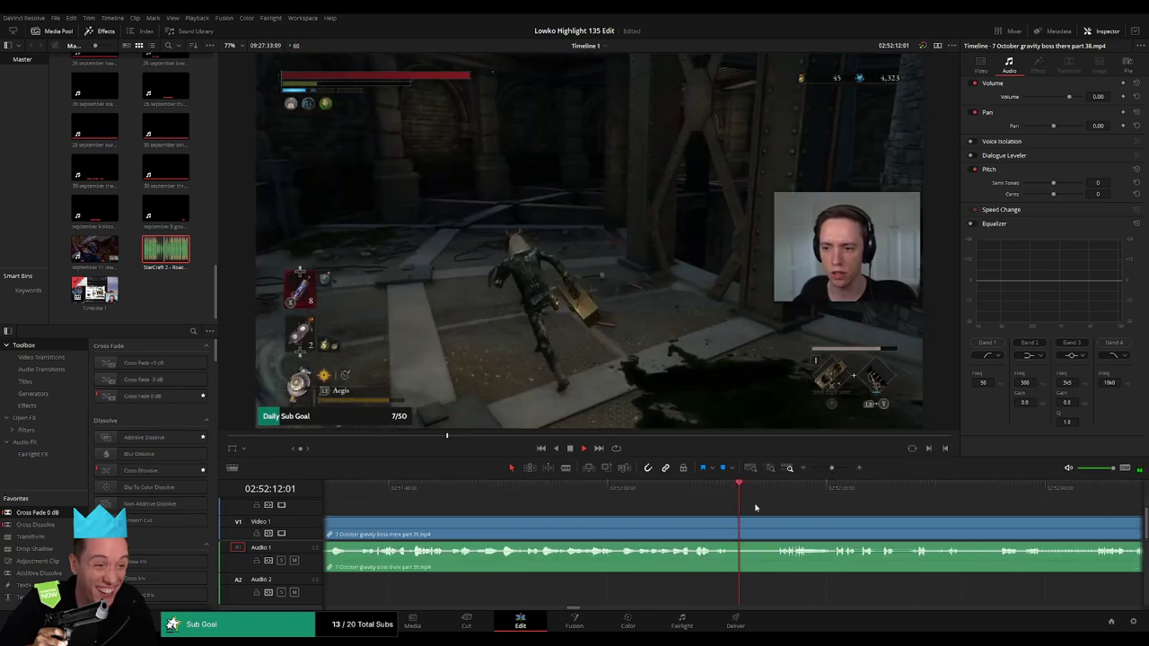
click(770, 496)
click(738, 494)
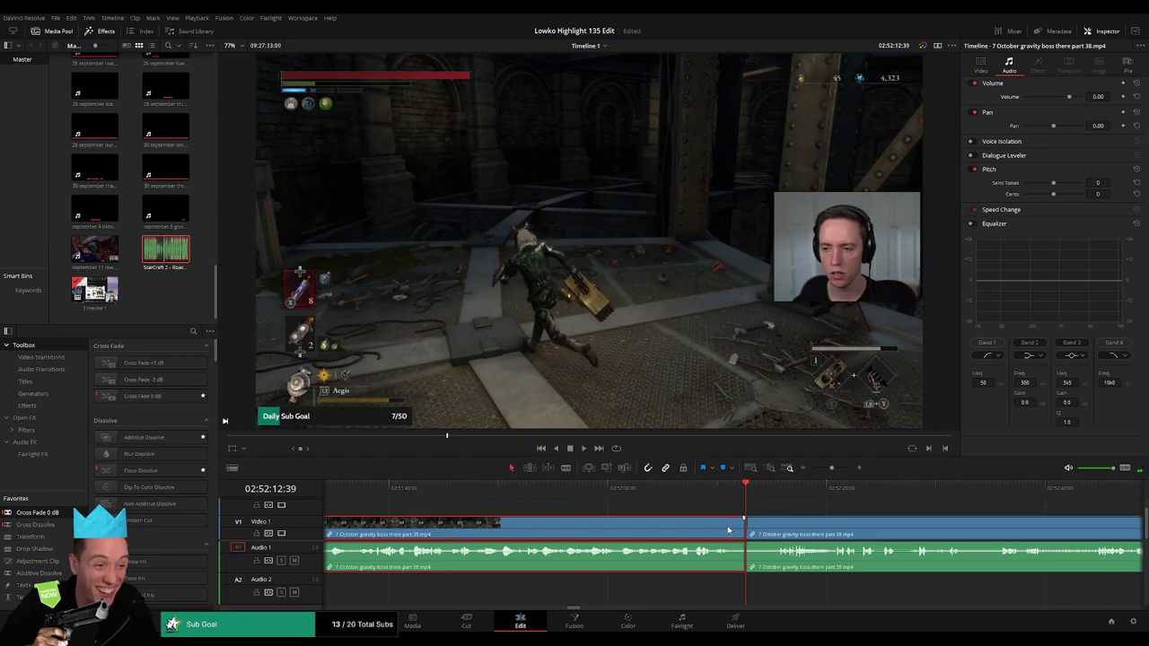
key(Delete)
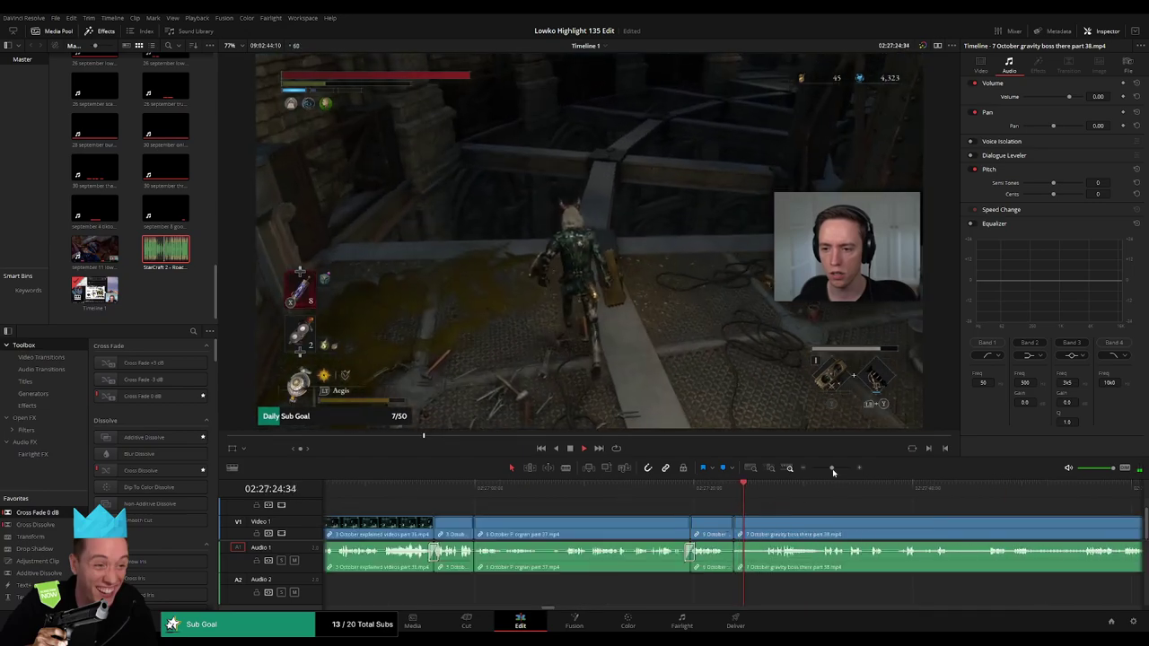
Split the gravity-boss clip twice with Ctrl+B to isolate a short piece.
scroll(629, 508, up, 3)
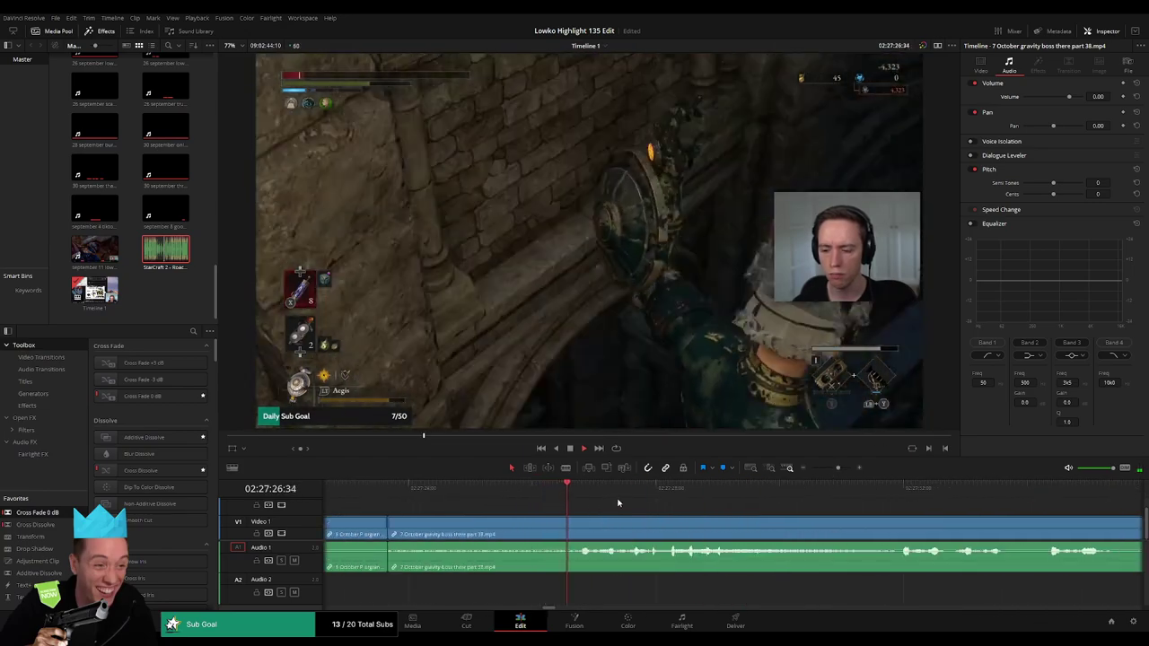
key(space)
key(ctrl+b)
key(space)
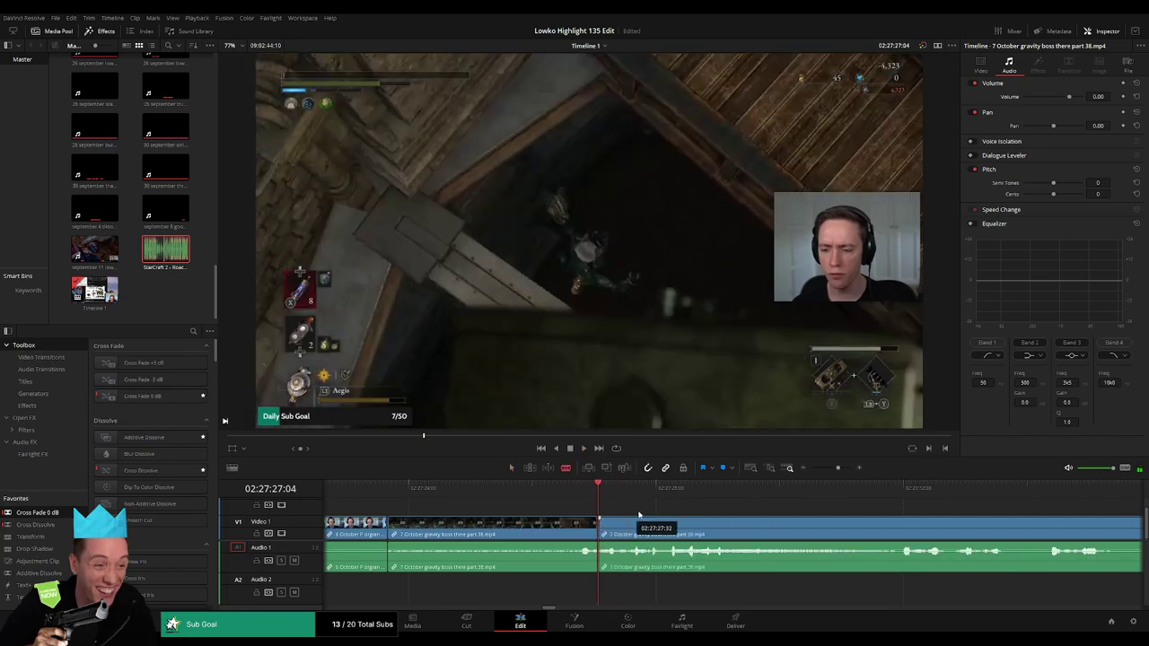
key(space)
key(ctrl+b)
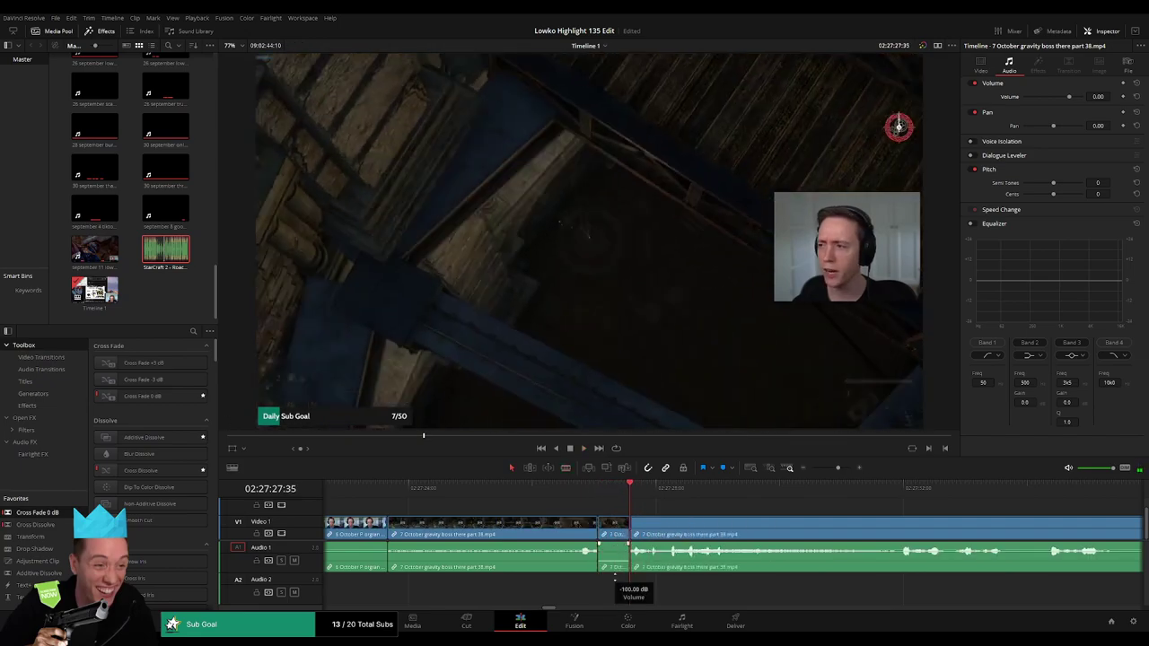
Drop the StarCraft 2 Roach Quotes clip onto Audio 2, set the volume to -100 dB, and play back.
mouse_move(165, 250)
mouse_down()
mouse_move(579, 593)
mouse_move(615, 590)
mouse_up()
click(1098, 96)
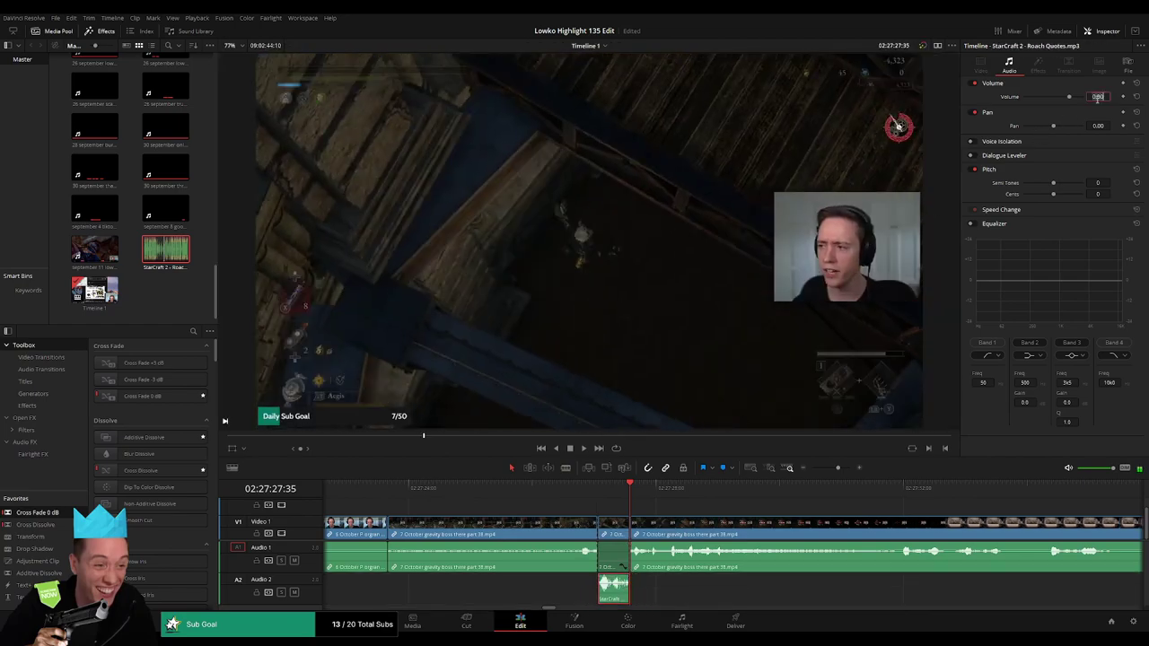
text(-)
click(777, 509)
key(space)
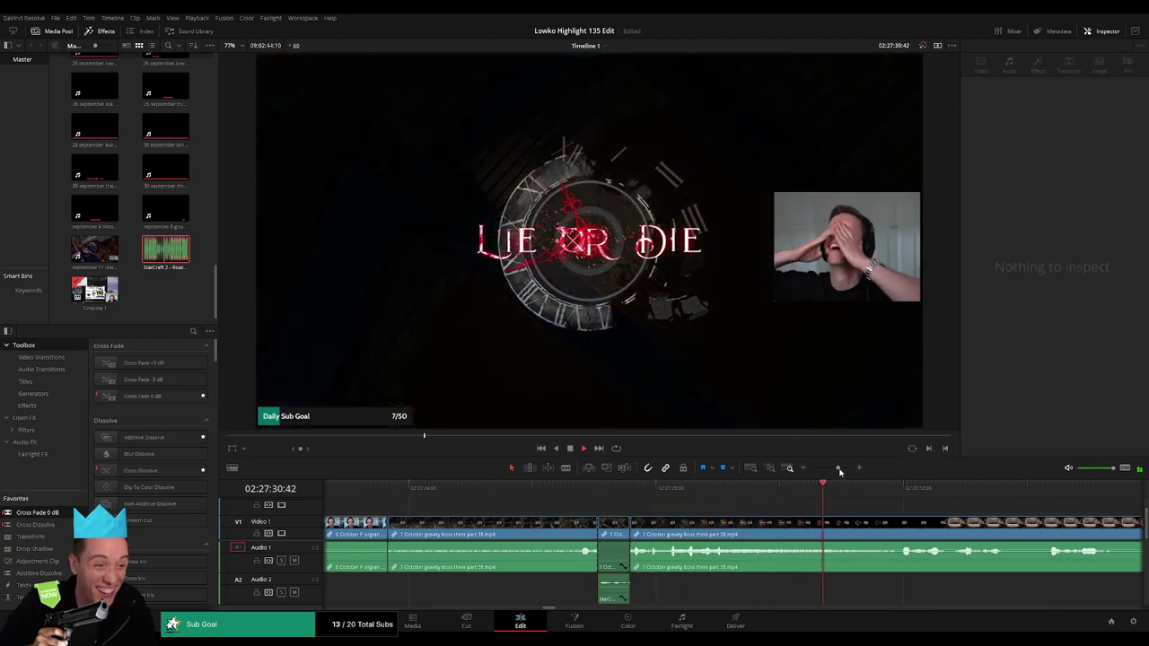
Blade the gravity boss footage and ripple-delete the first two dull stretches.
drag(839, 468, 836, 469)
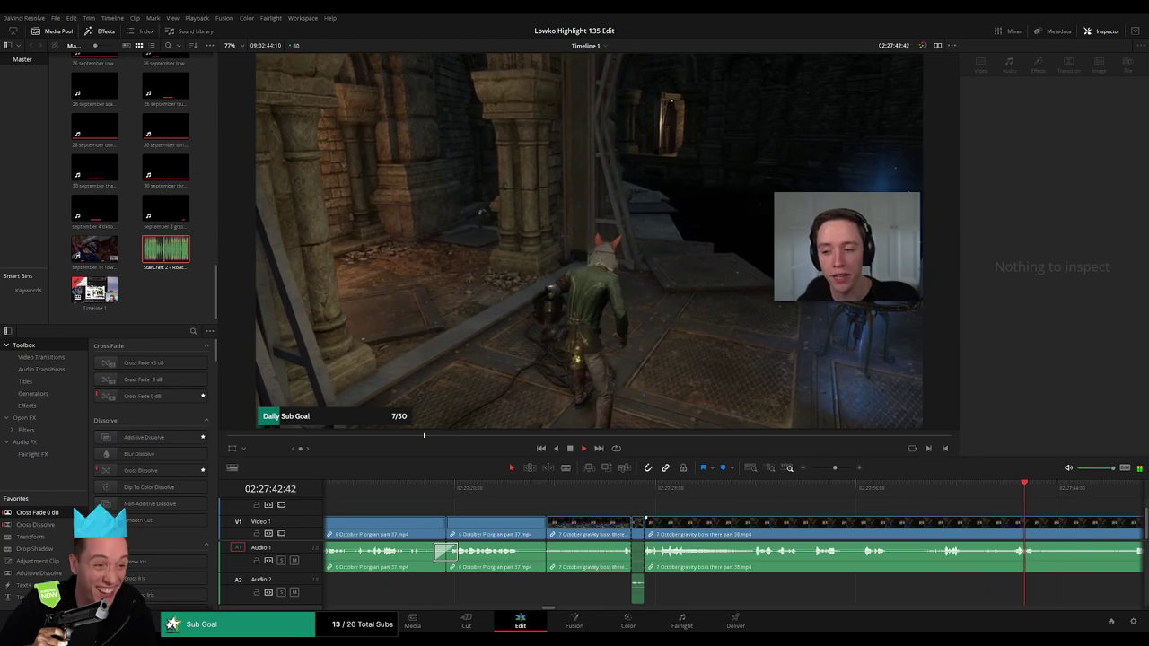
scroll(683, 519, up, 3)
click(682, 519)
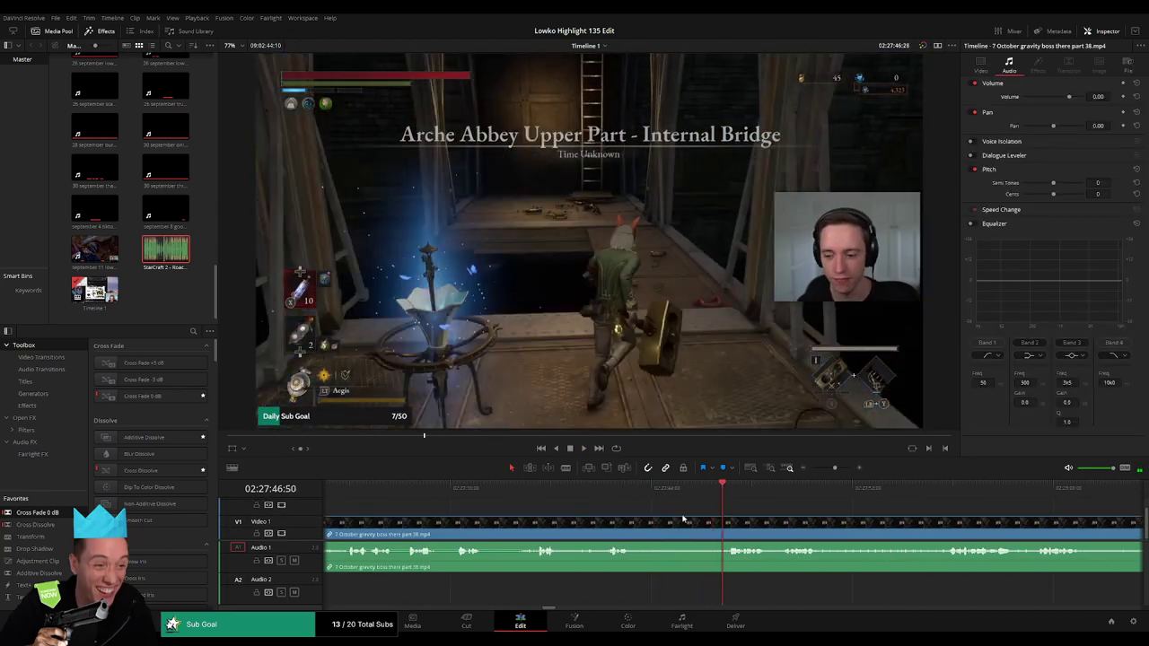
click(637, 528)
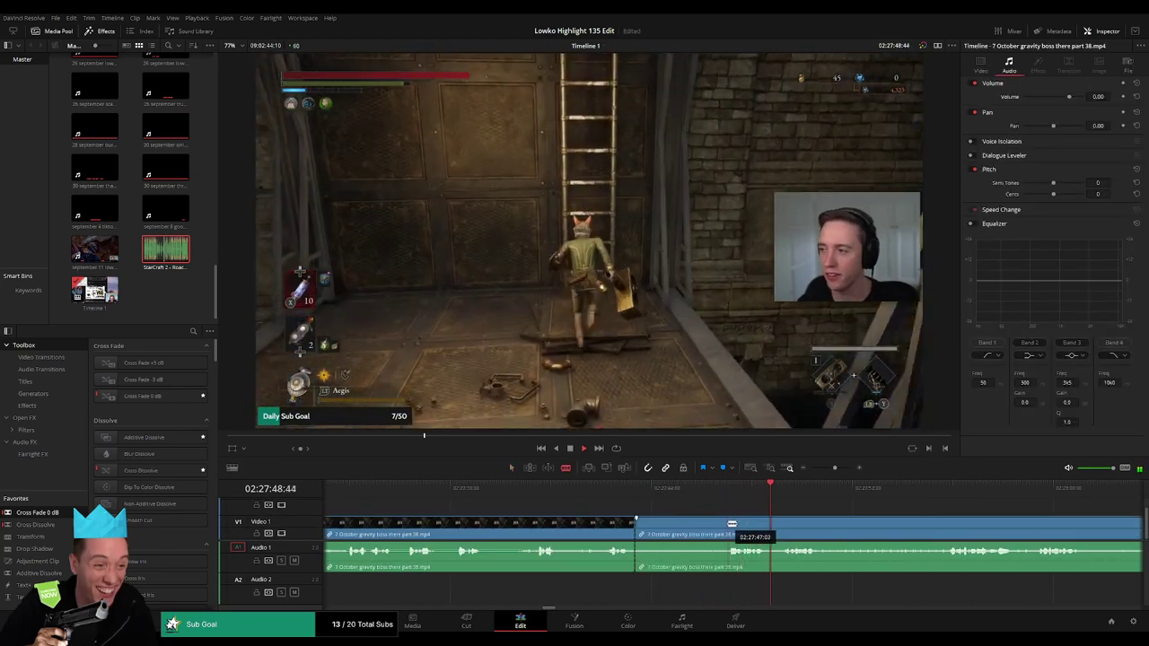
key(Delete)
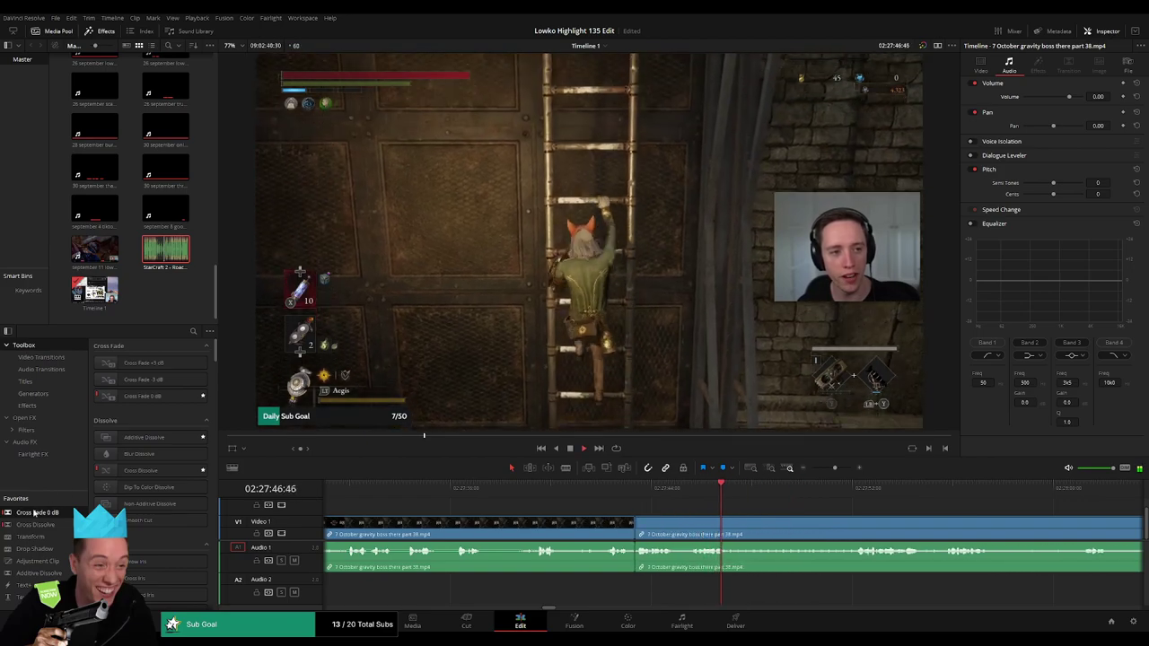
key(b)
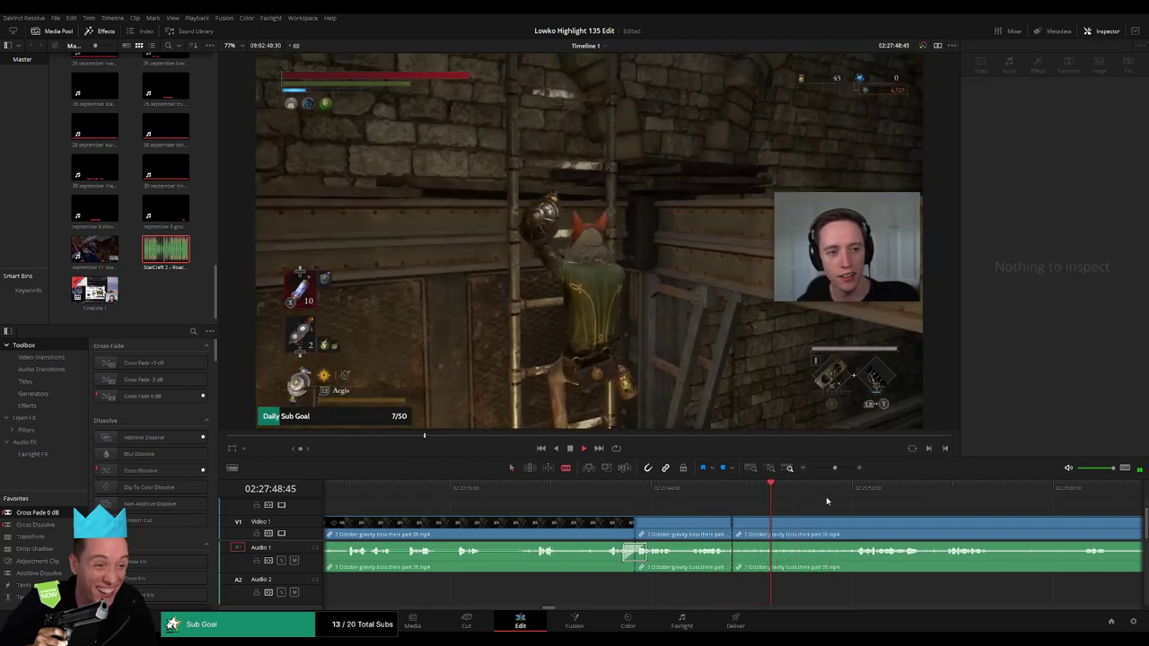
click(835, 529)
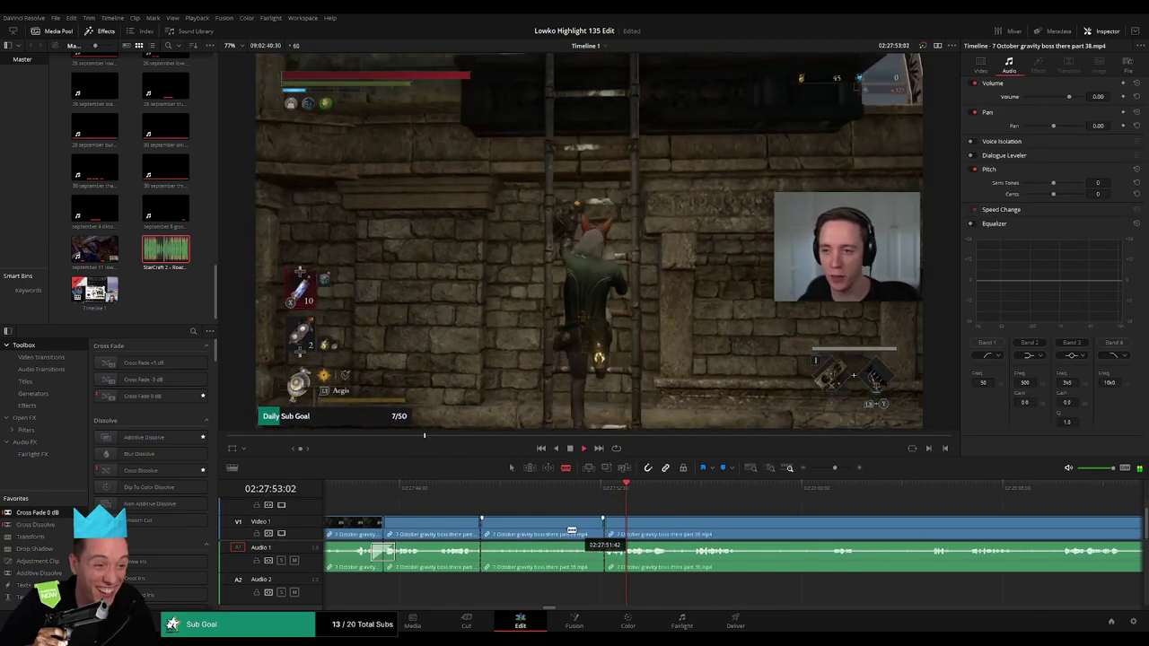
key(Delete)
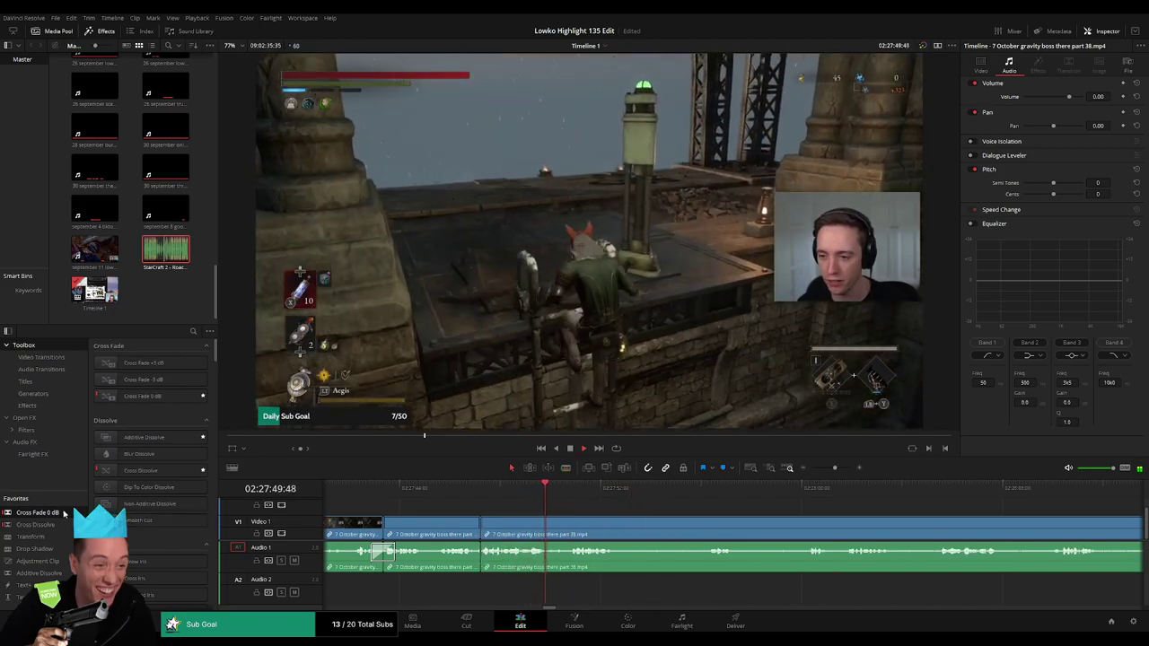
Undo the last cut, then split and ripple-delete two more stretches where the dull parts end.
key(ctrl+z)
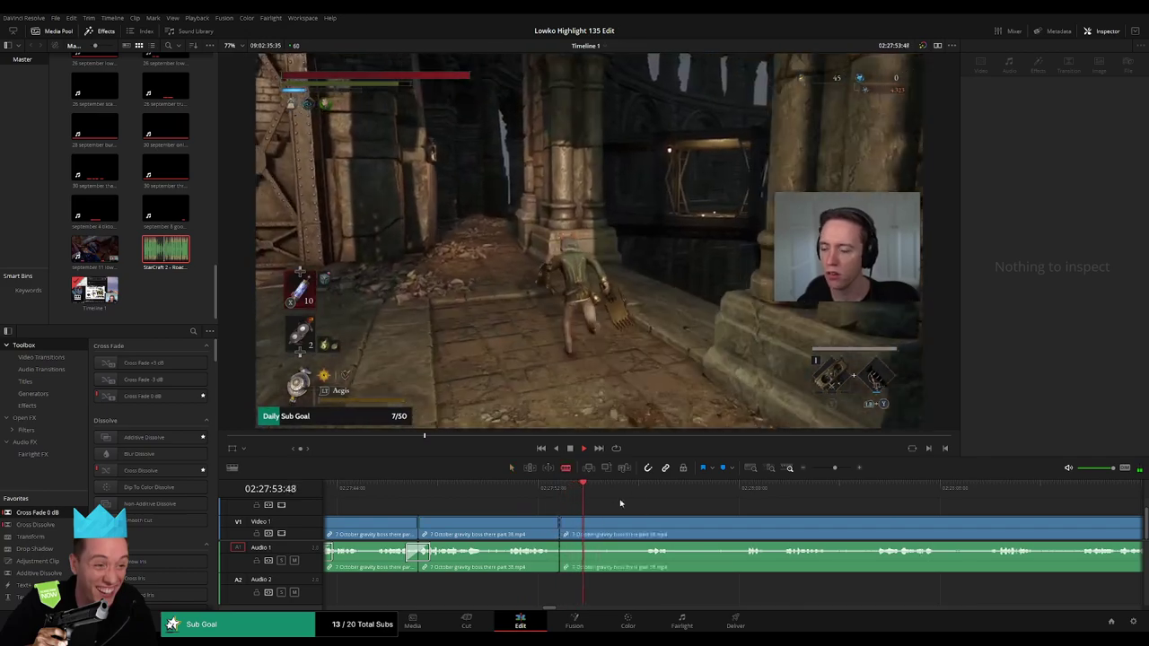
click(653, 491)
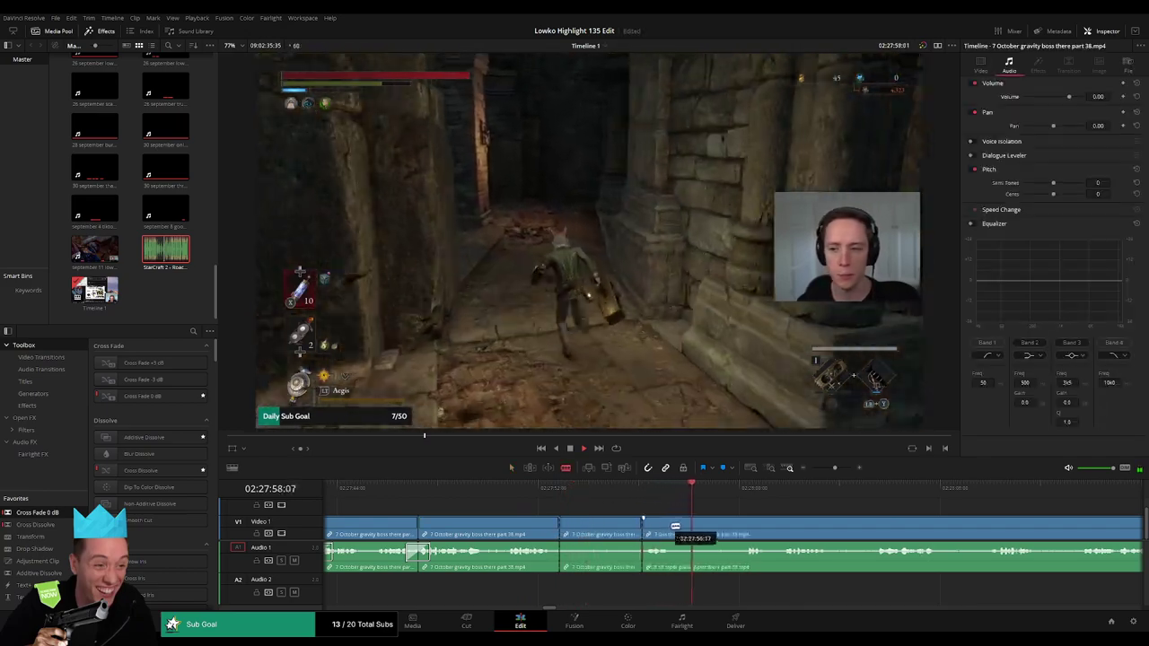
key(Delete)
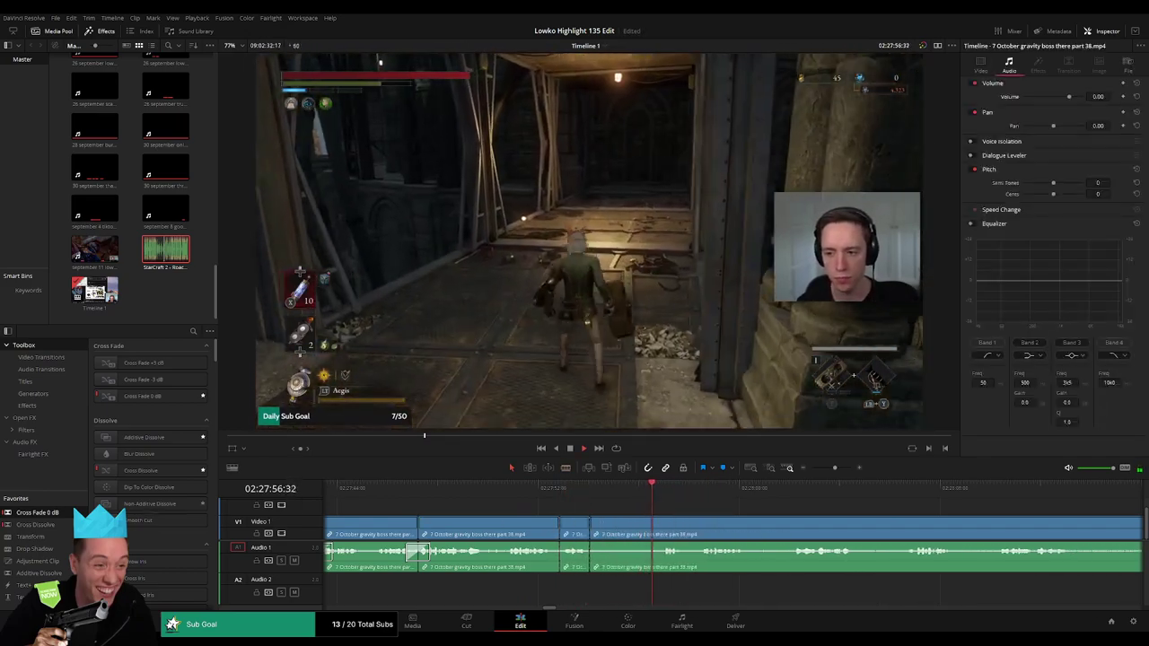
click(552, 554)
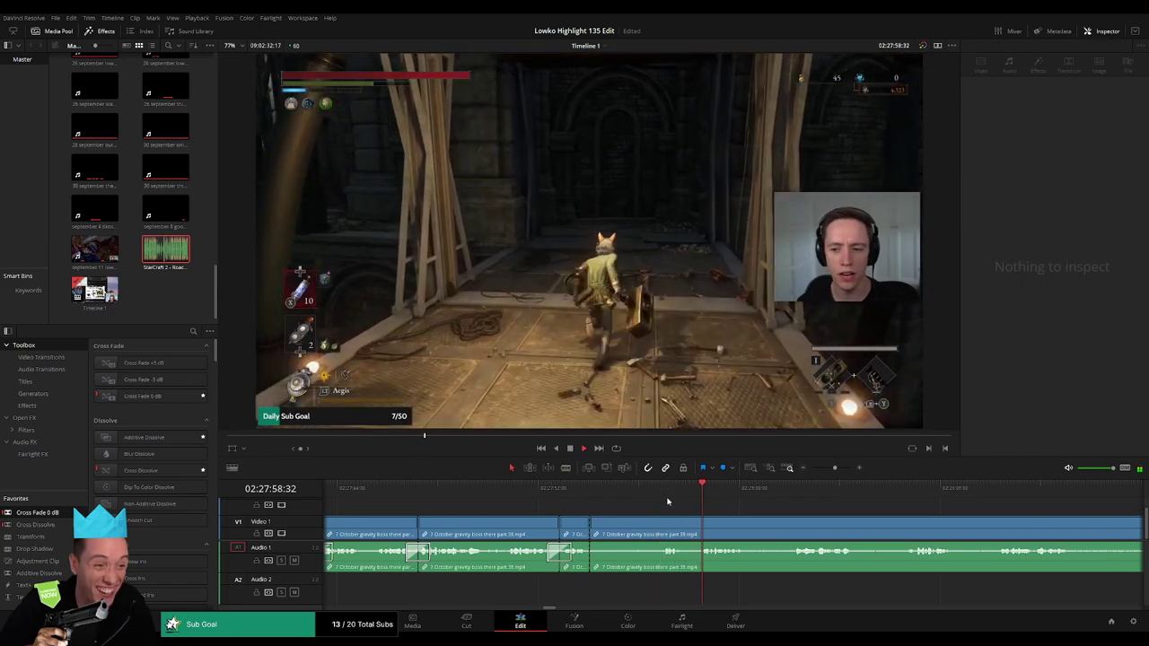
click(662, 495)
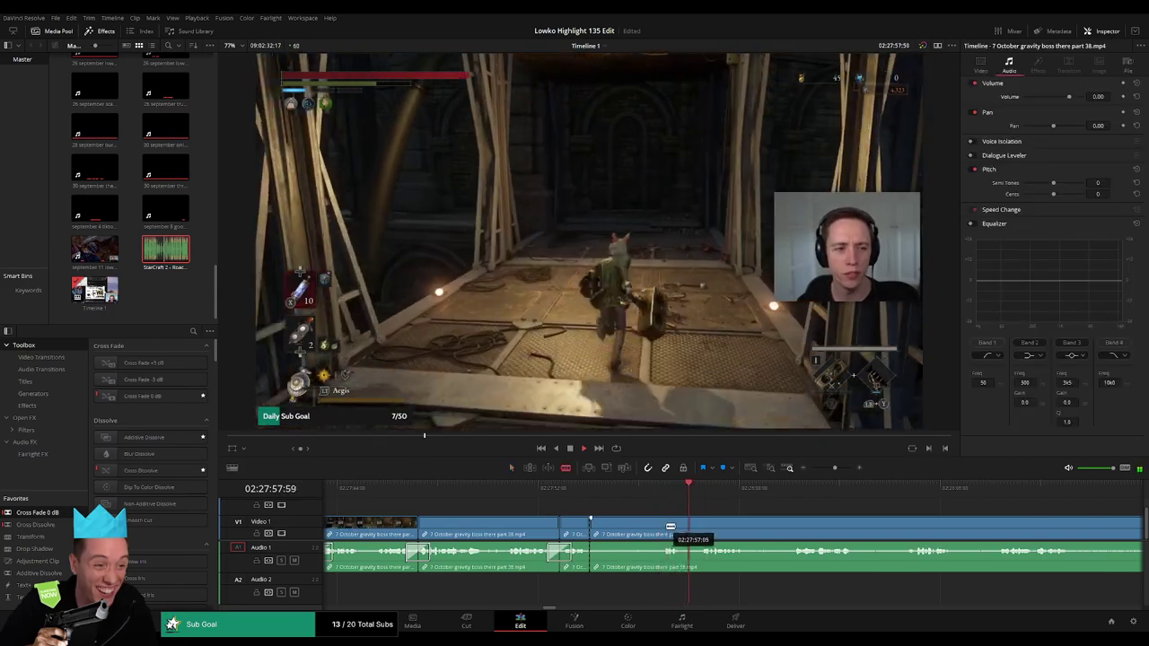
key(Delete)
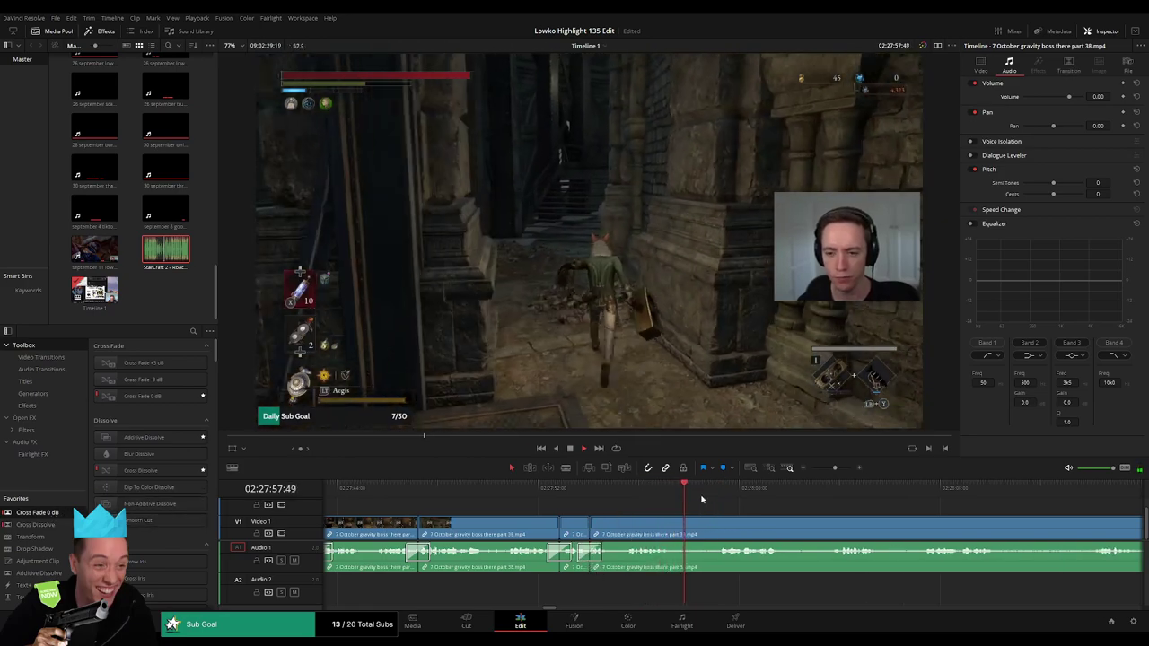
Remove two short stretches, trim the next clip's start and close the leftover gap.
click(676, 526)
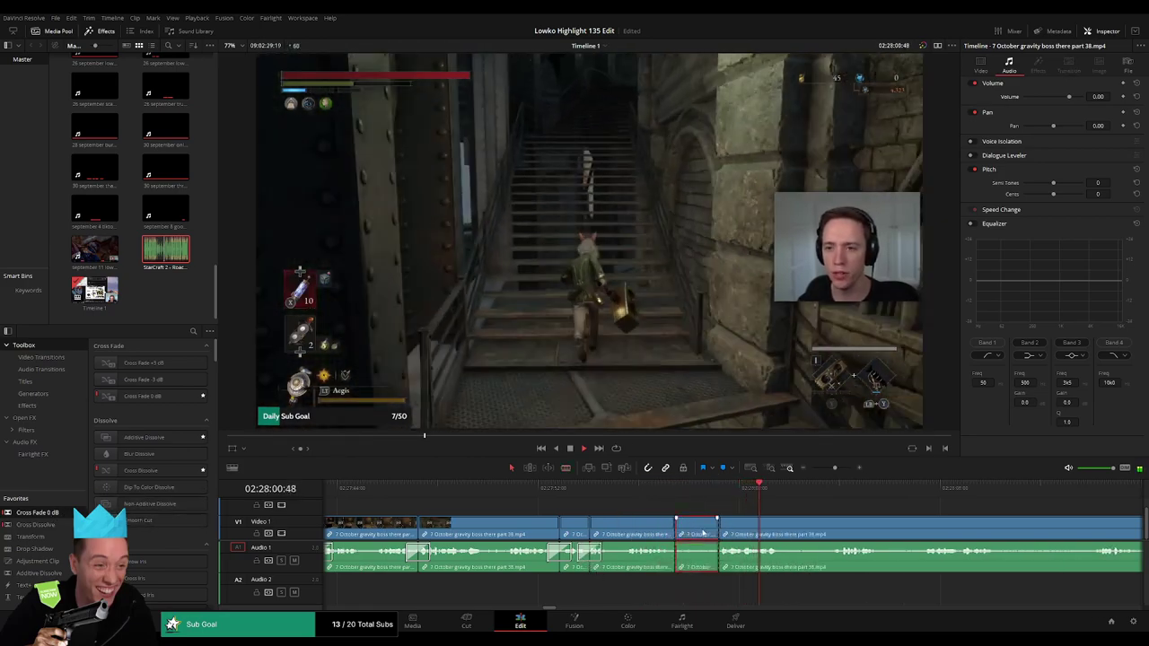
key(Delete)
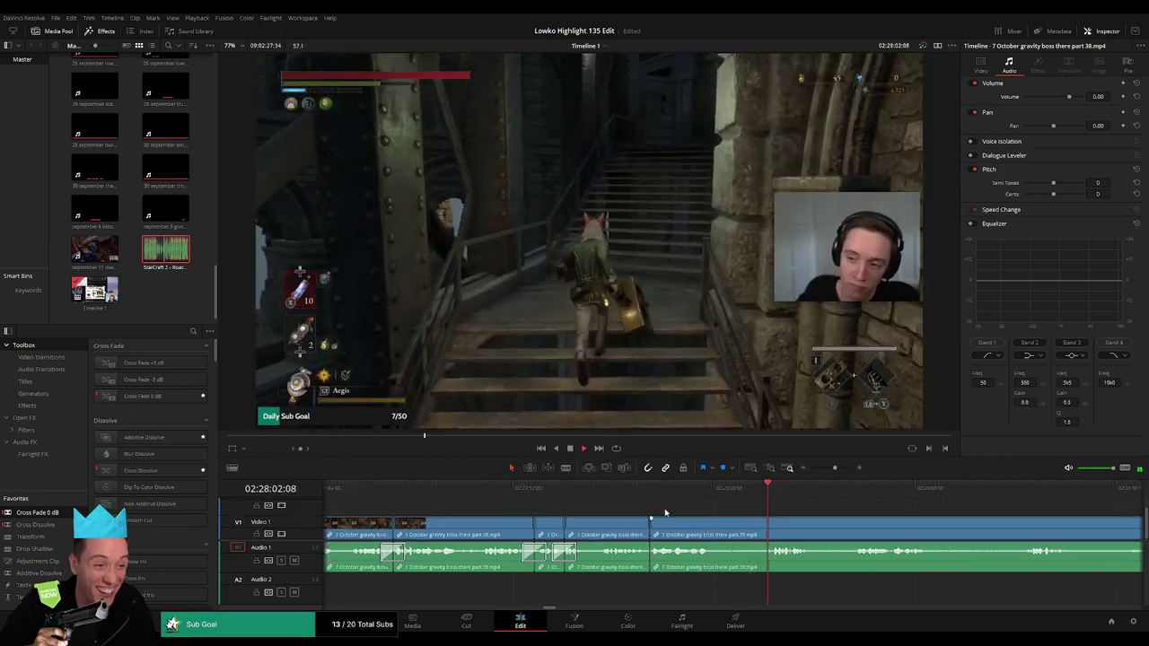
scroll(662, 516, right, 3)
click(543, 525)
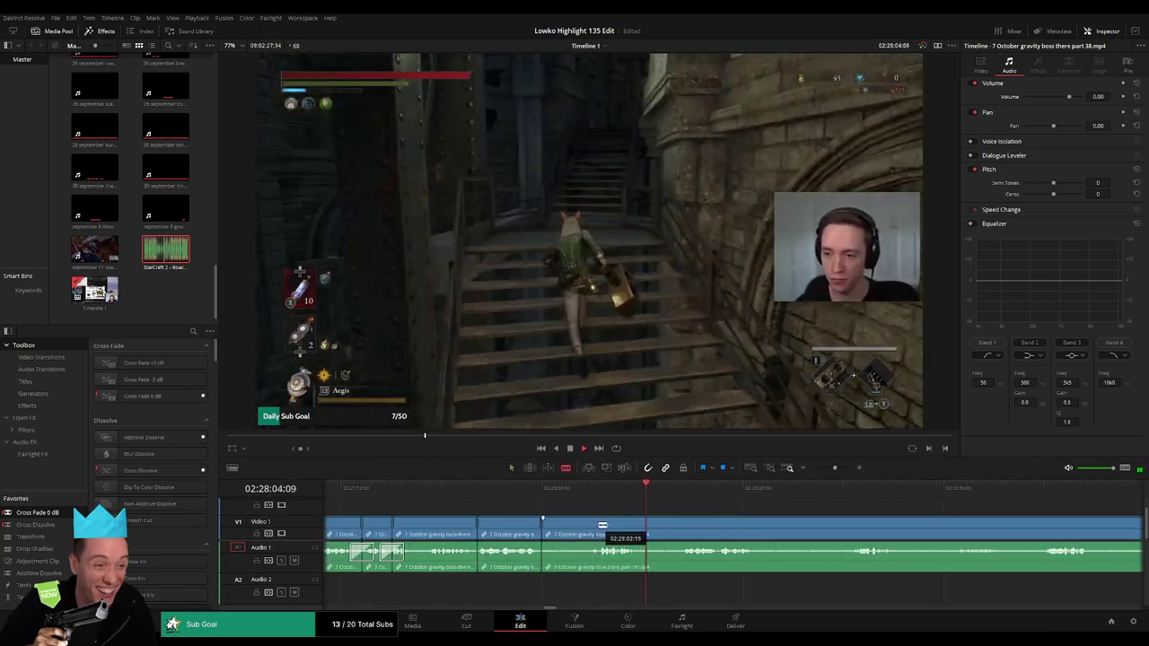
key(Delete)
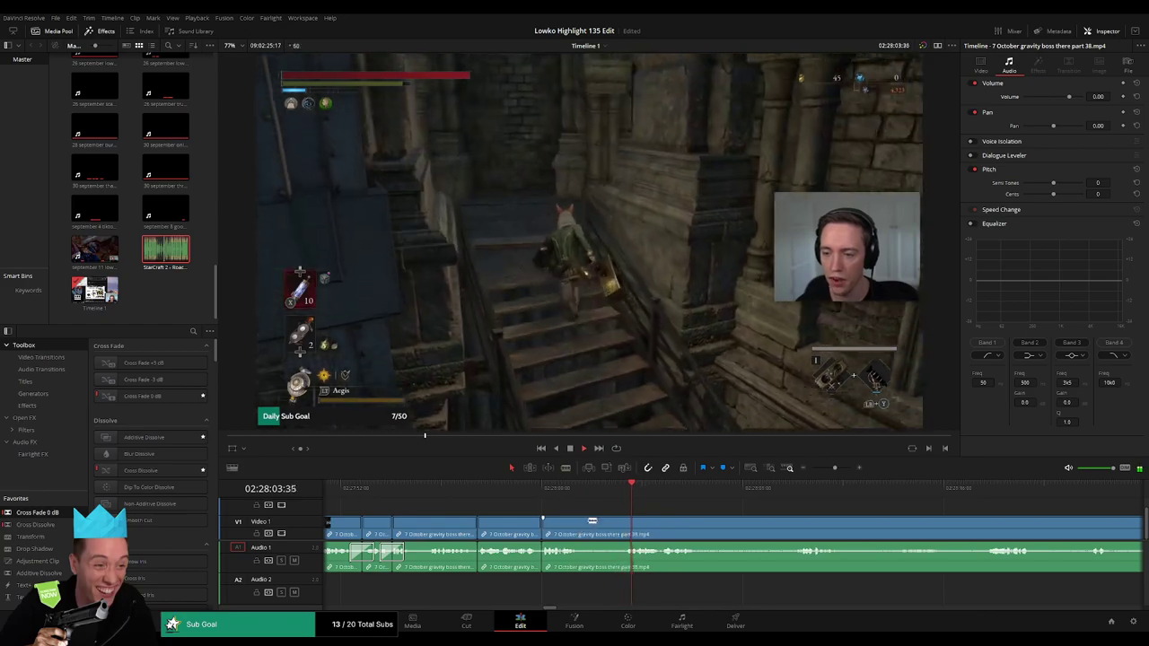
drag(592, 523, 625, 524)
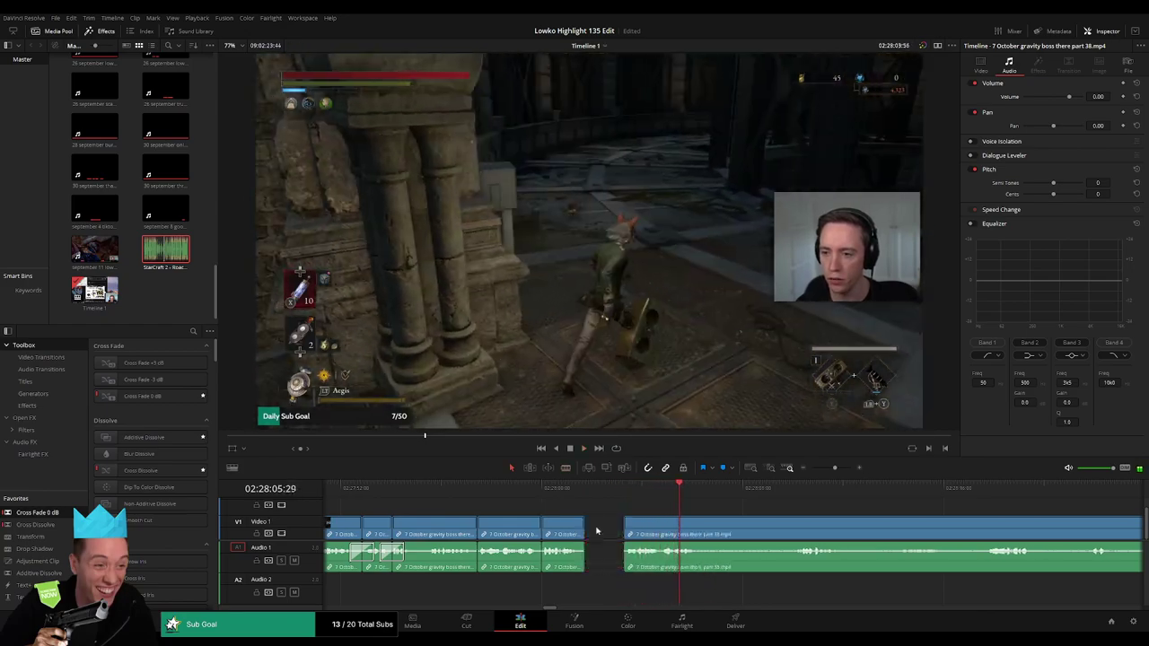
click(597, 531)
key(Delete)
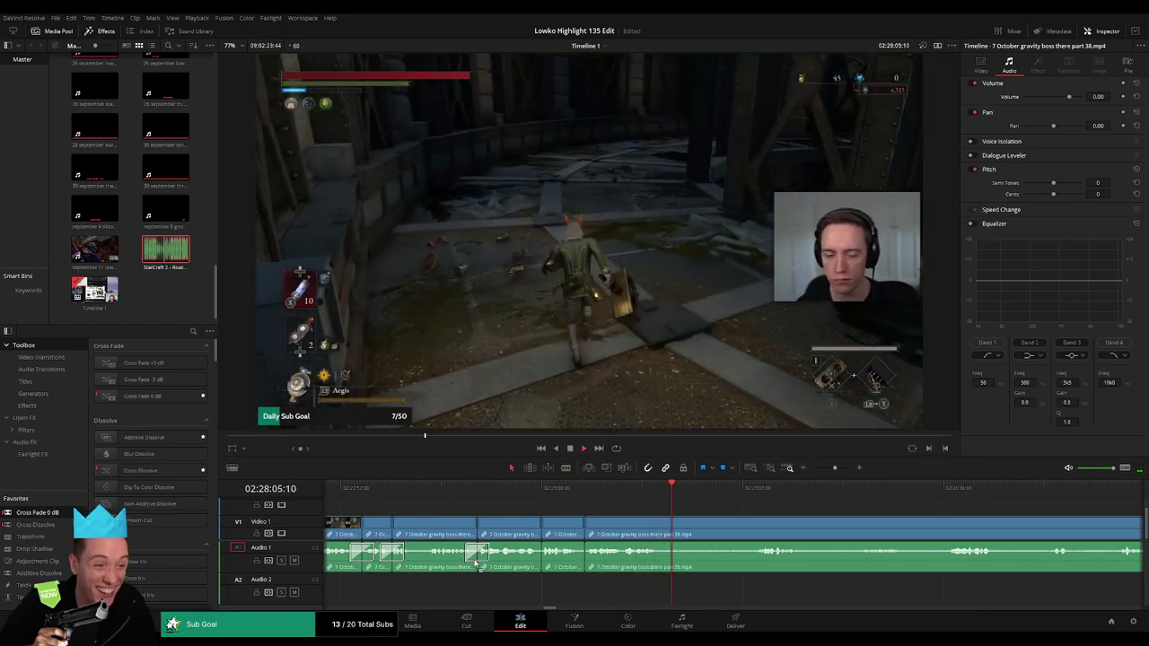
click(476, 563)
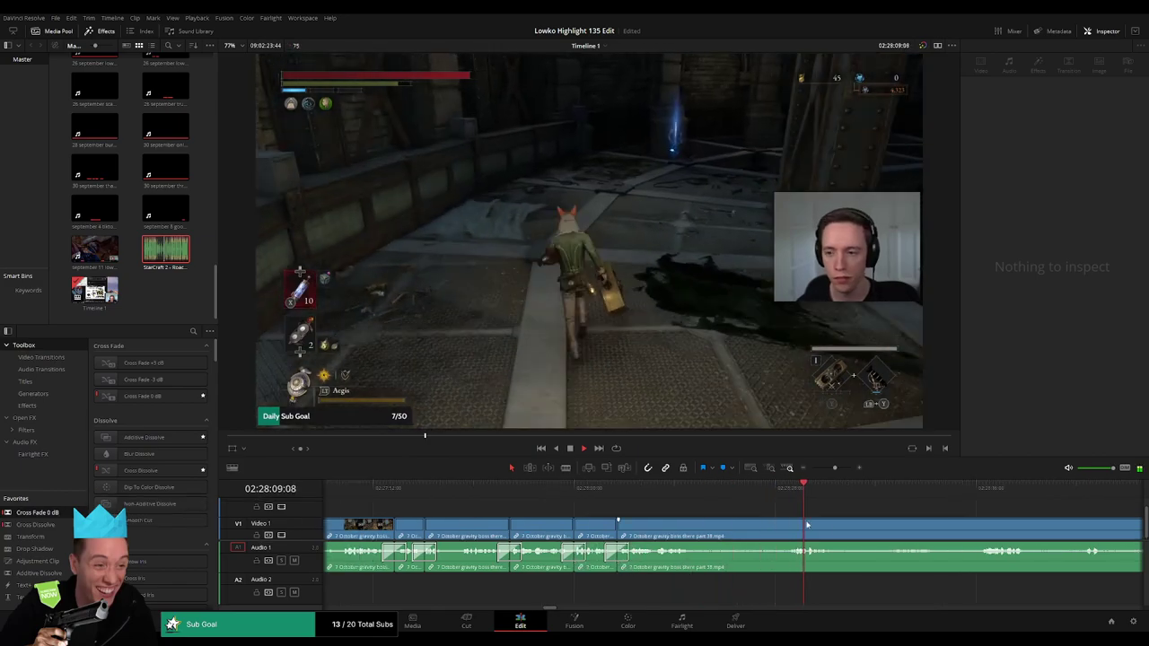
Further along, blade around an unwanted section and delete it along with its gap.
scroll(807, 525, right, 3)
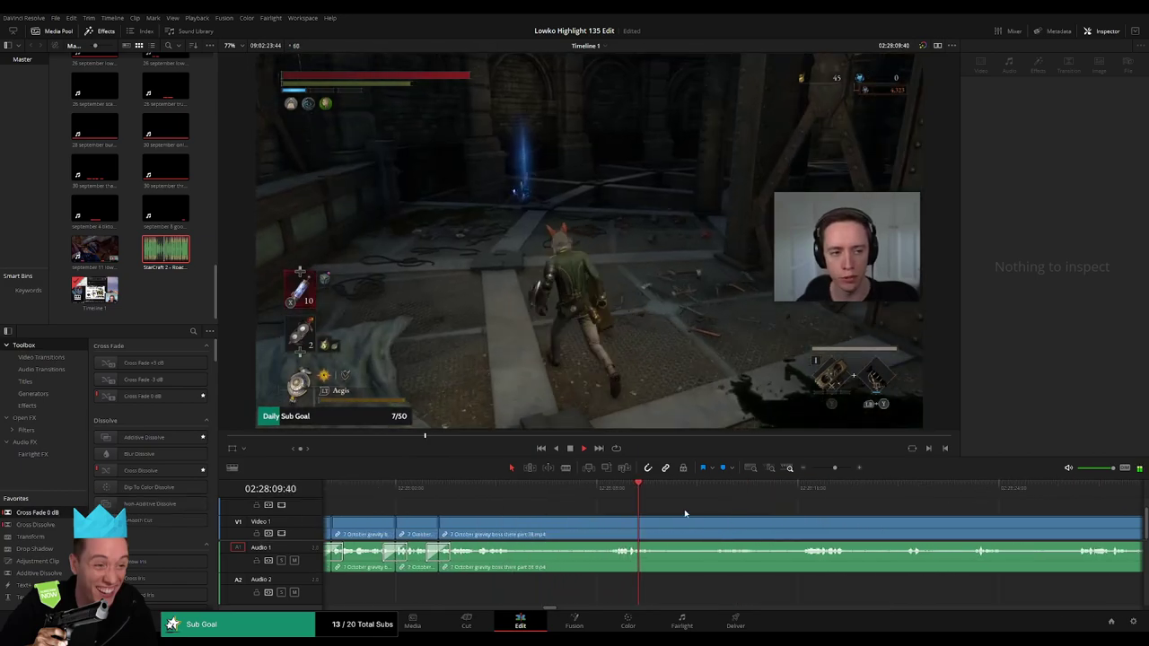
key(b)
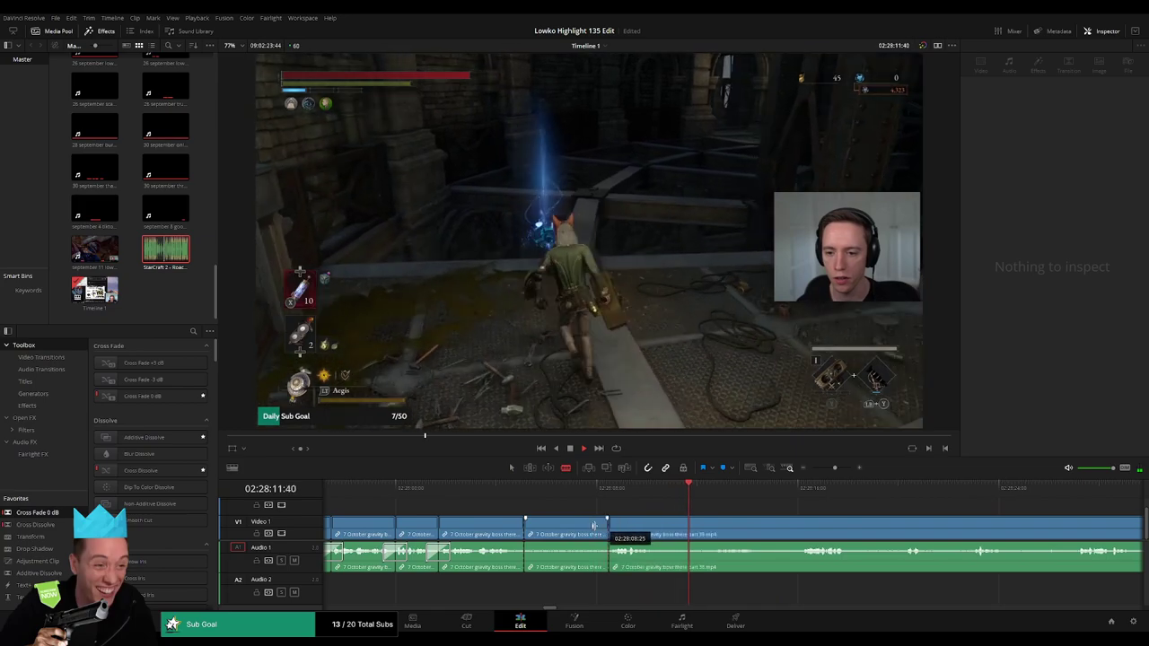
key(a)
click(602, 535)
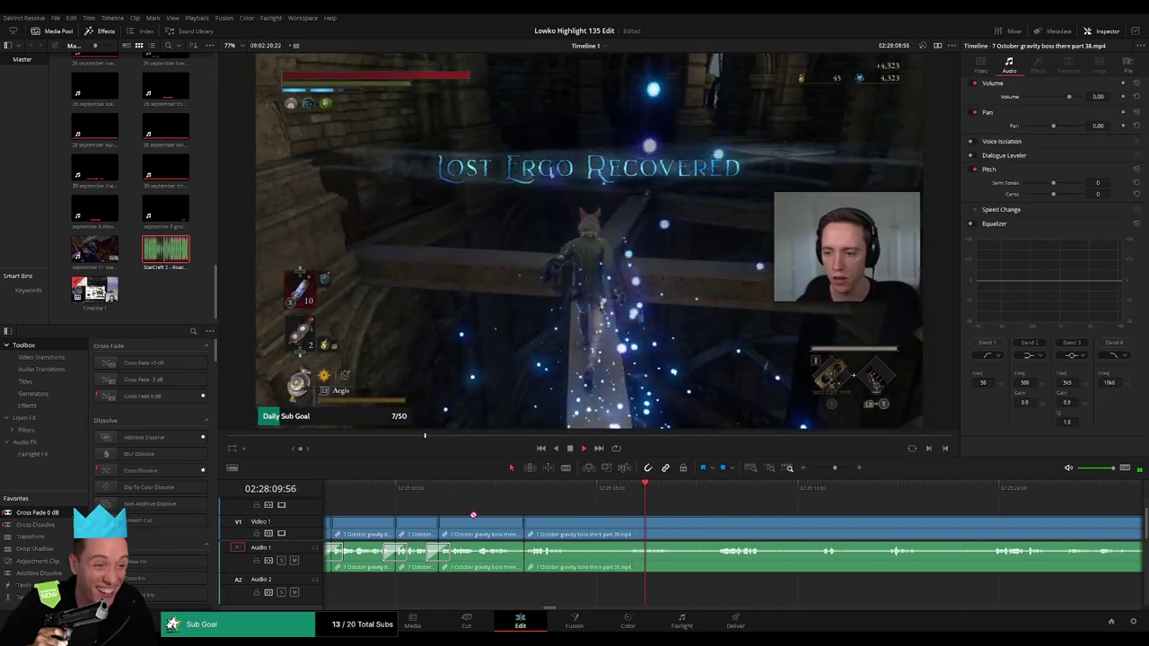
click(714, 499)
drag(715, 499, 725, 498)
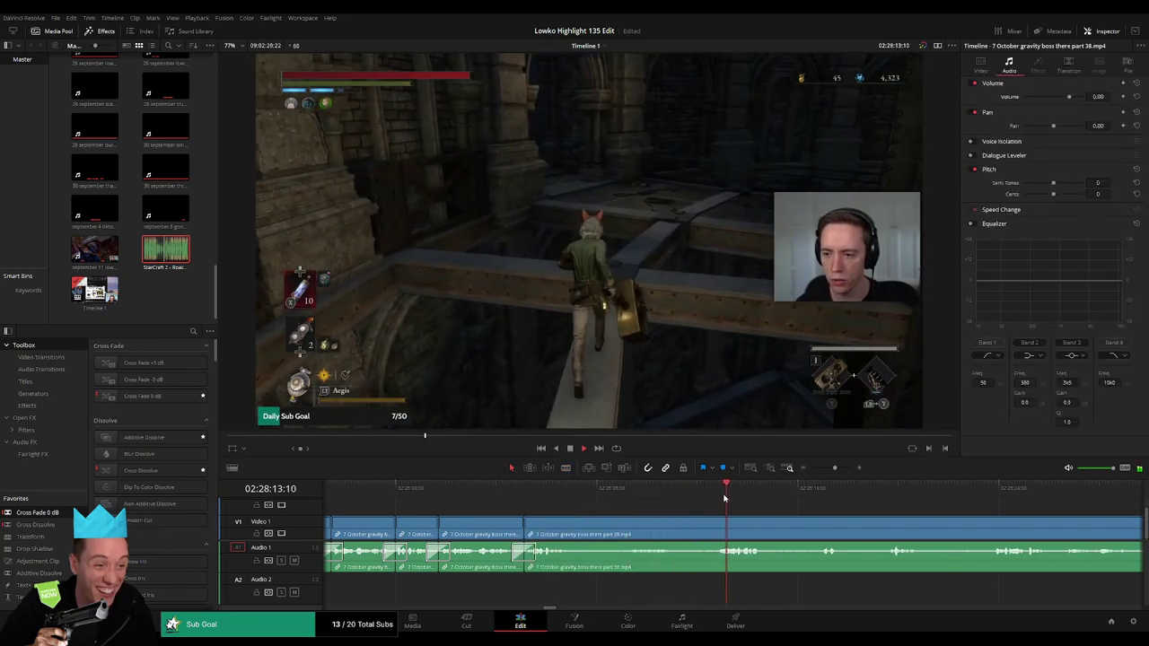
click(579, 523)
click(628, 528)
click(656, 528)
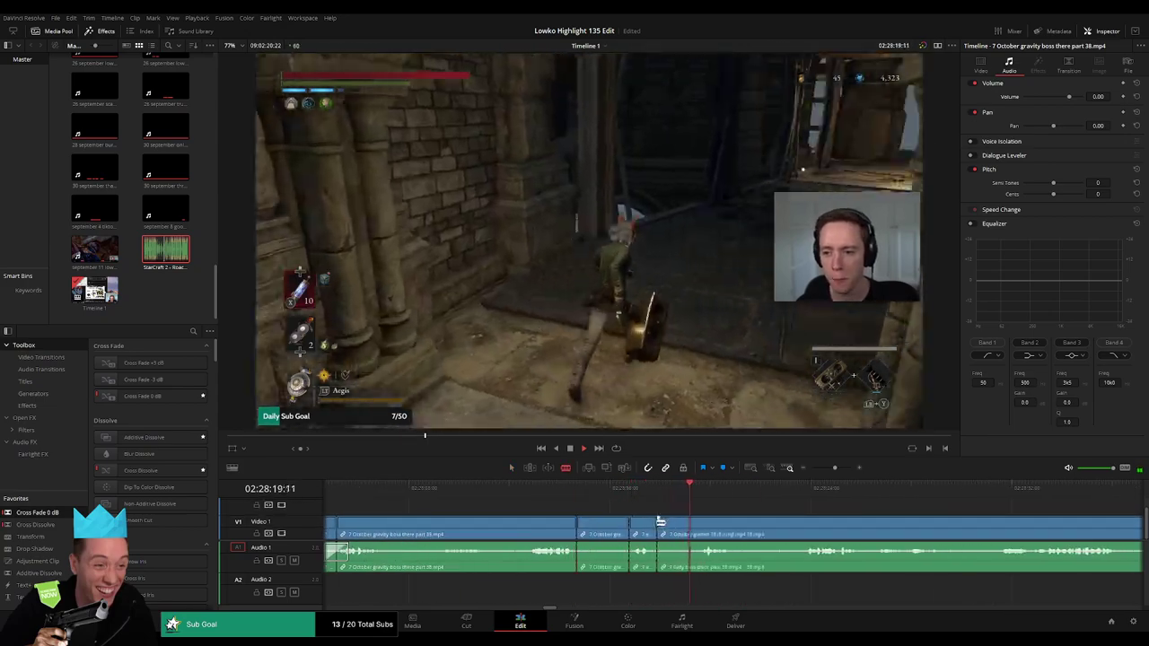
key(a)
click(611, 532)
key(BackSpace)
click(601, 530)
key(BackSpace)
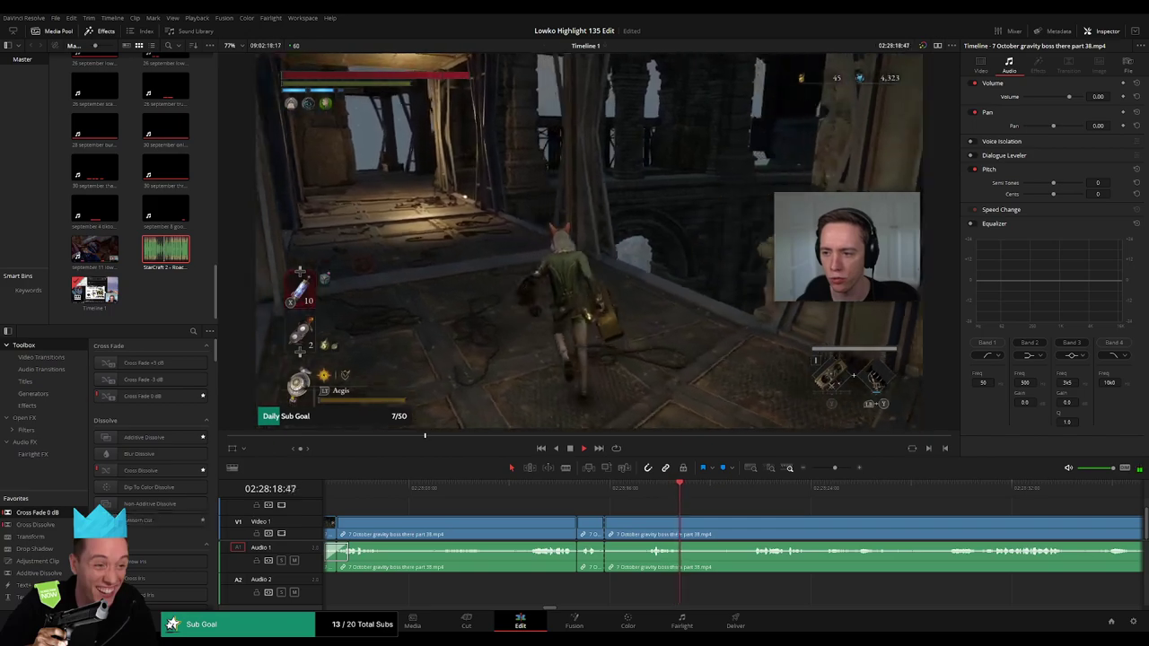
Cut at the end of the next dull stretch, delete it and close the gap.
key(b)
click(647, 532)
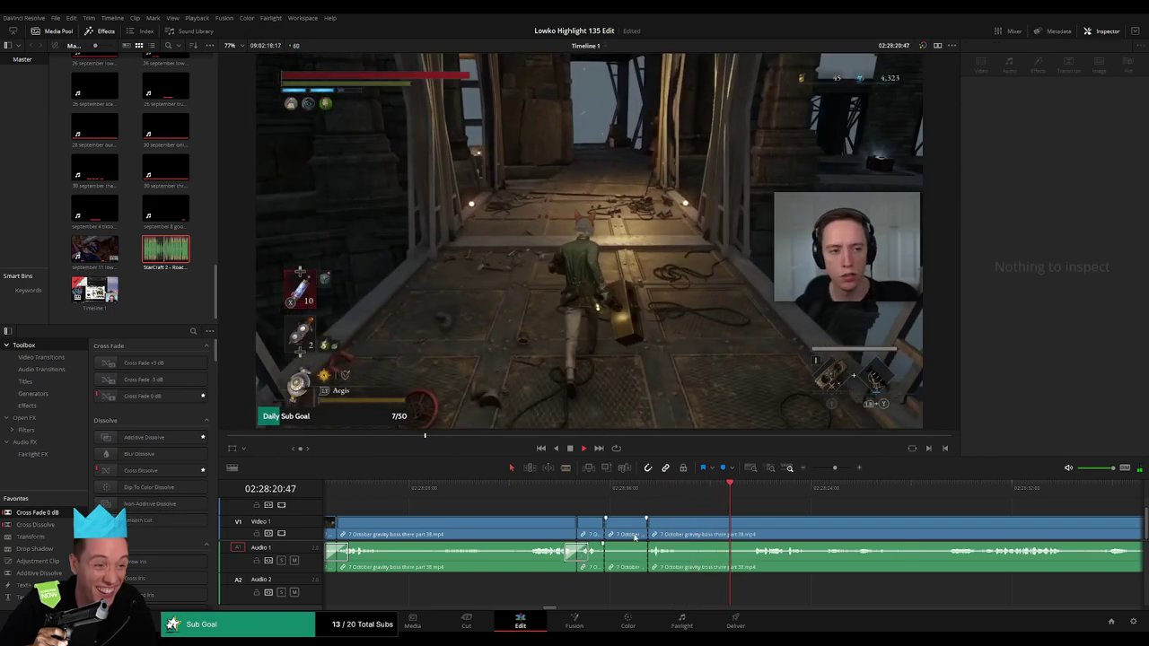
key(a)
click(633, 535)
key(BackSpace)
click(616, 533)
key(BackSpace)
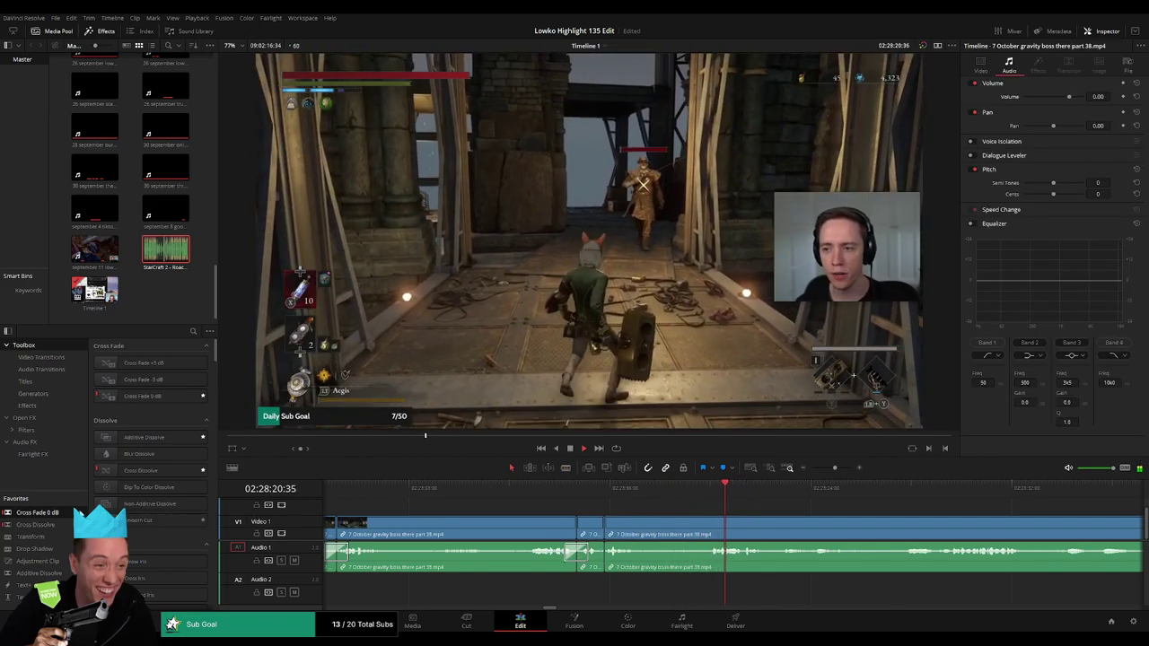
Blade out one more unwanted stretch and remove it so later clips shift left.
key(b)
click(641, 535)
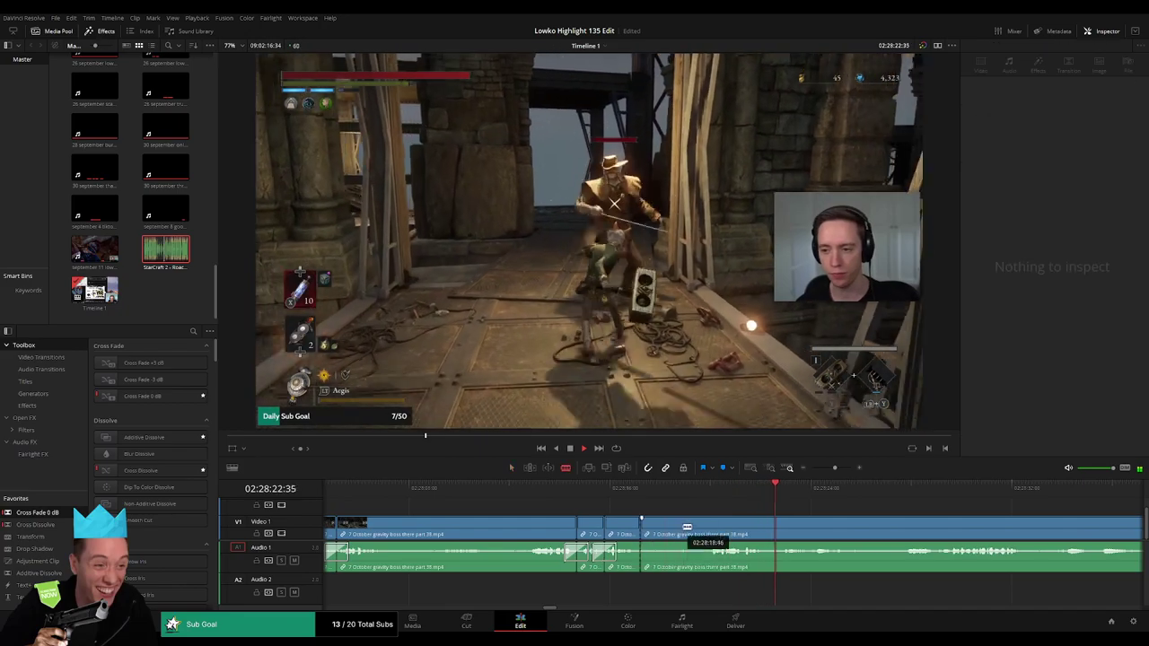
click(703, 536)
key(a)
click(680, 536)
key(BackSpace)
click(673, 535)
key(BackSpace)
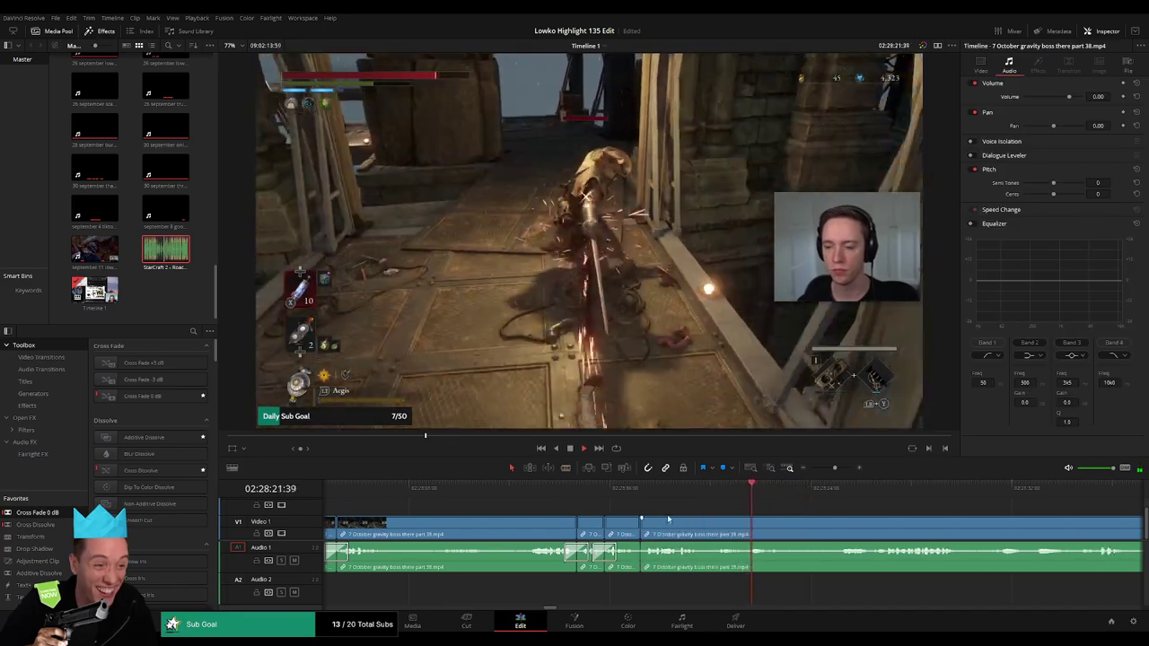
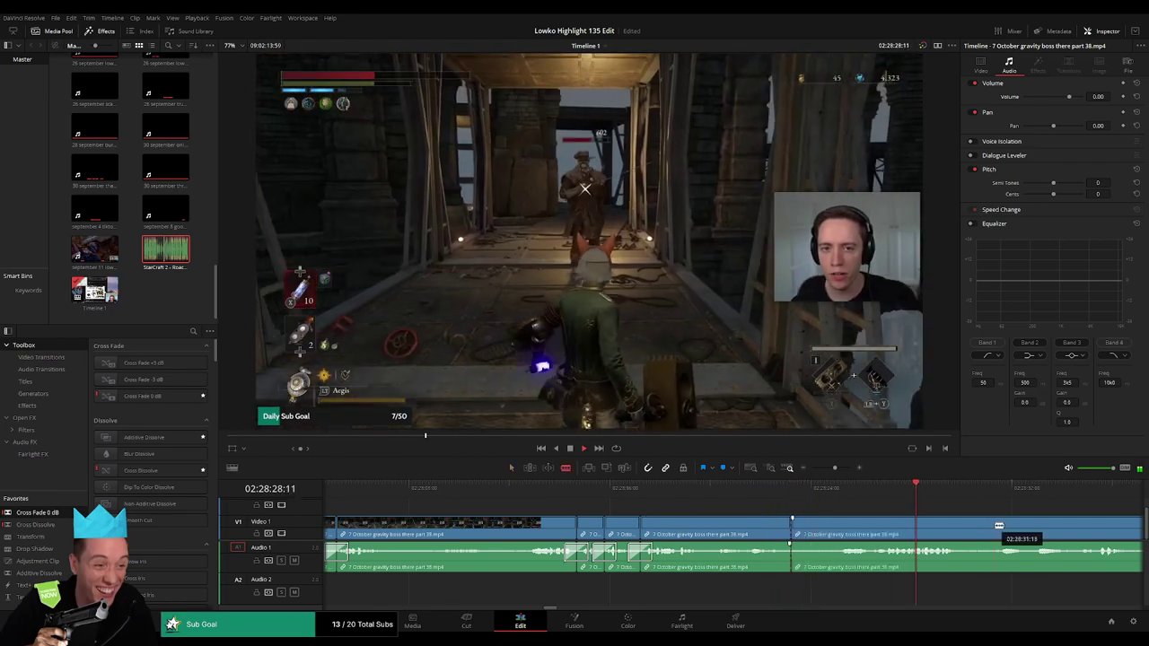
Split the part 38 gameplay clip and ripple-delete the first unwanted stretch.
scroll(988, 528, right, 3)
click(622, 530)
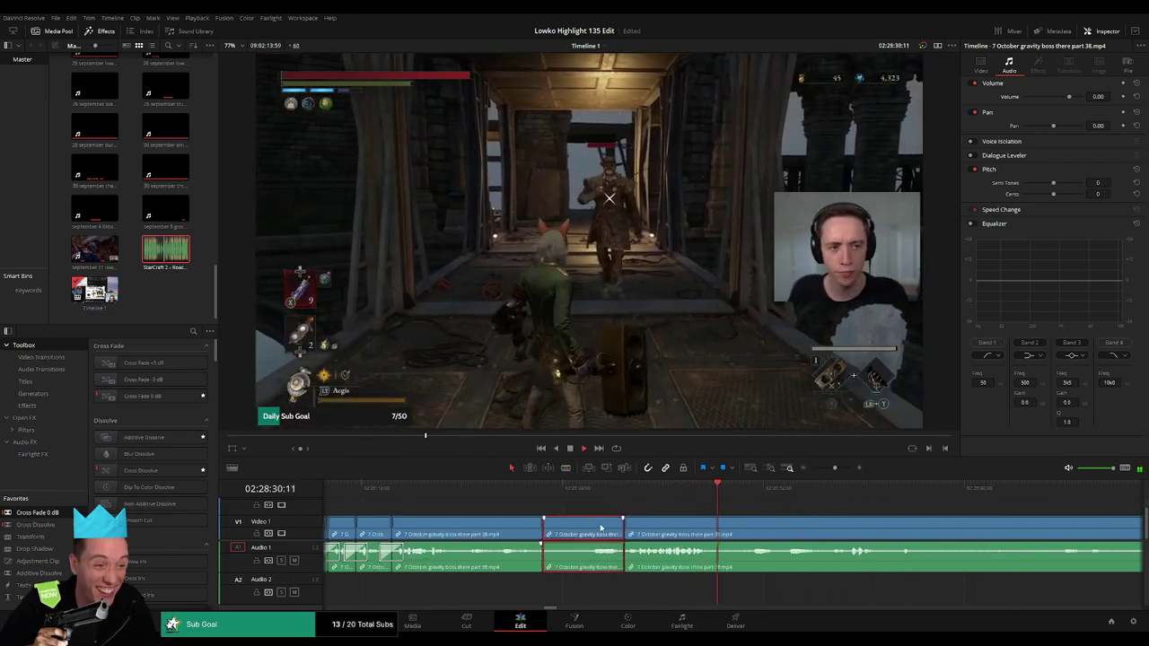
key(BackSpace)
click(544, 551)
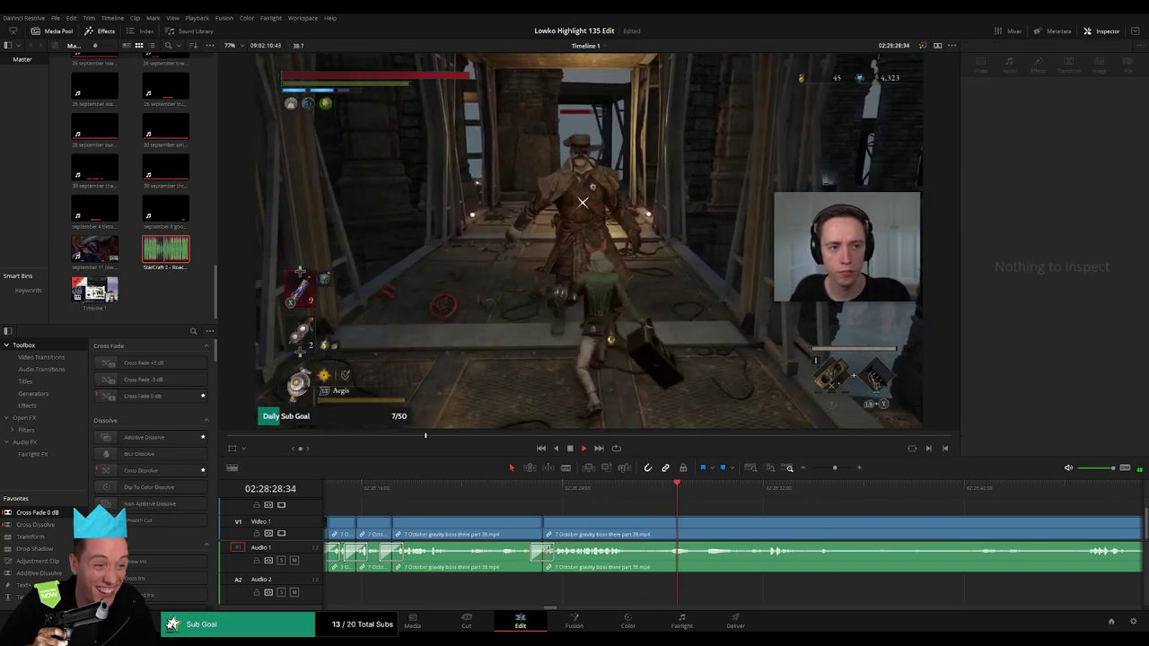
Cut out a second unwanted stretch further along and close the gap.
click(770, 497)
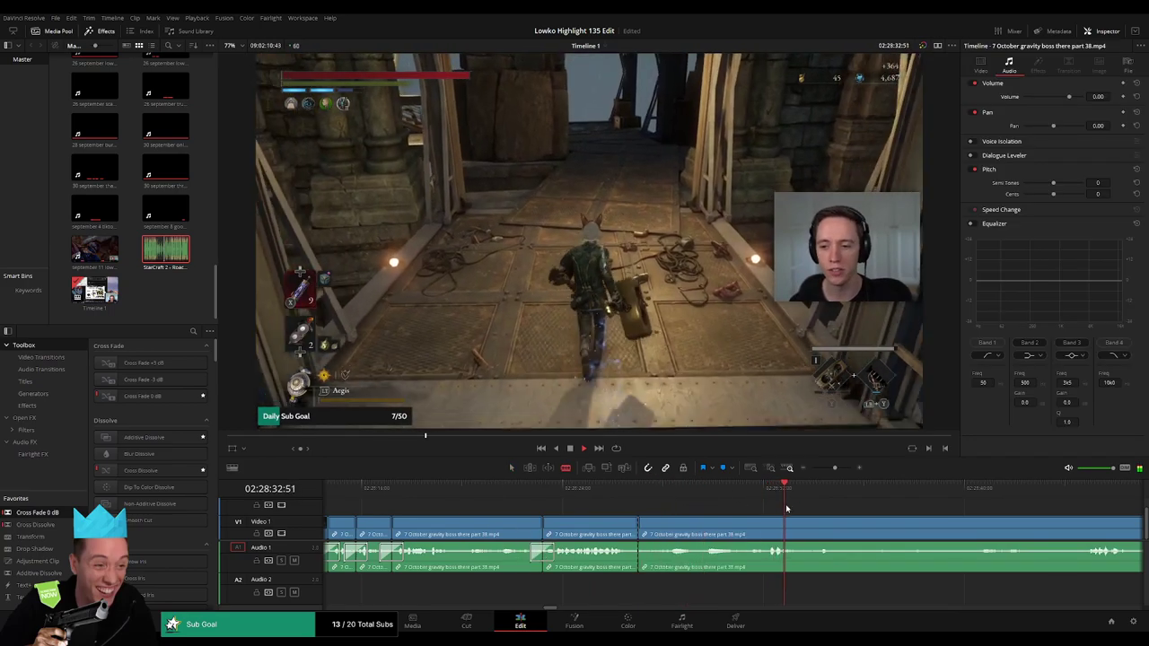
click(764, 532)
key(a)
click(739, 535)
key(Delete)
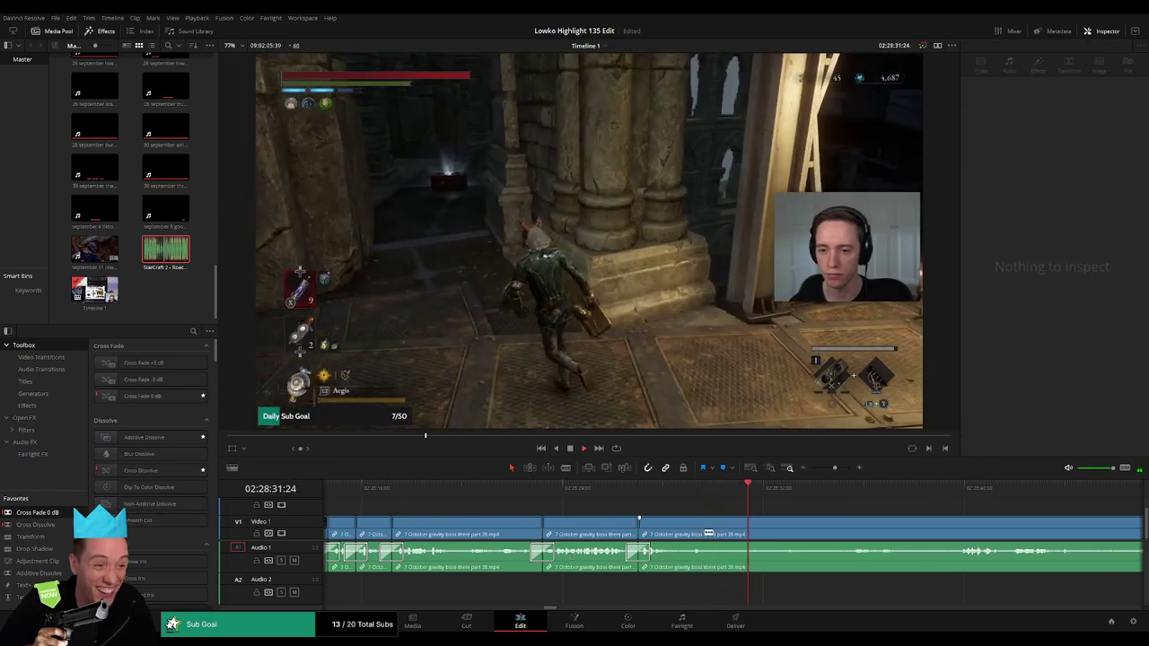
Blade the clip around two more dull parts later in the footage.
key(ctrl+b)
click(963, 491)
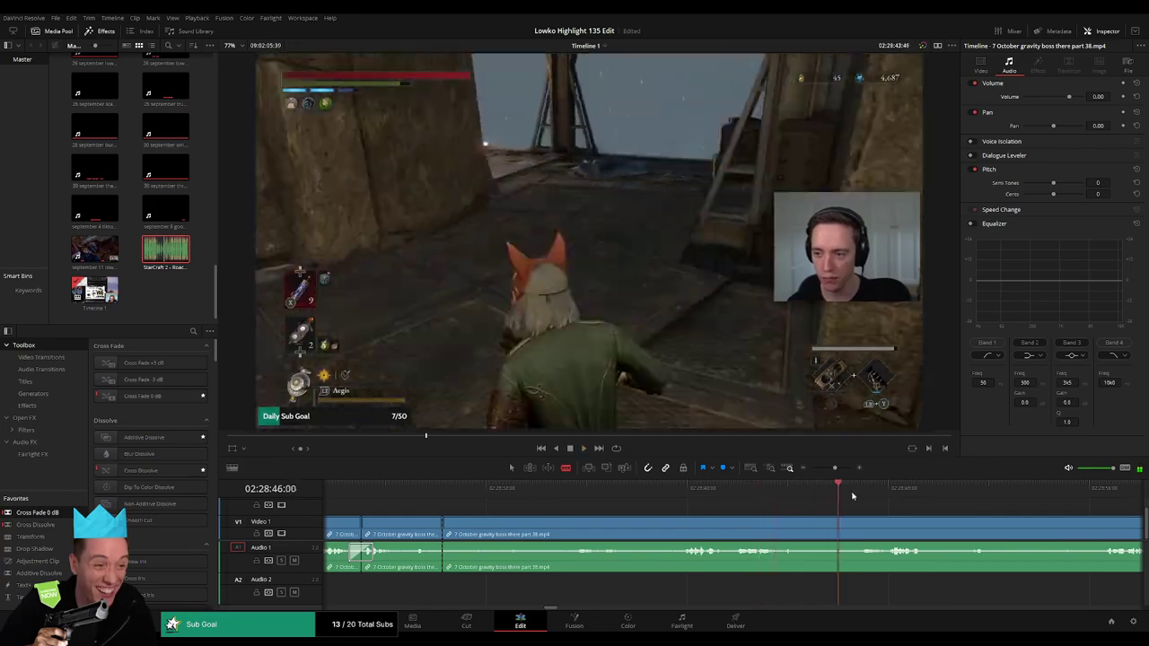
click(680, 532)
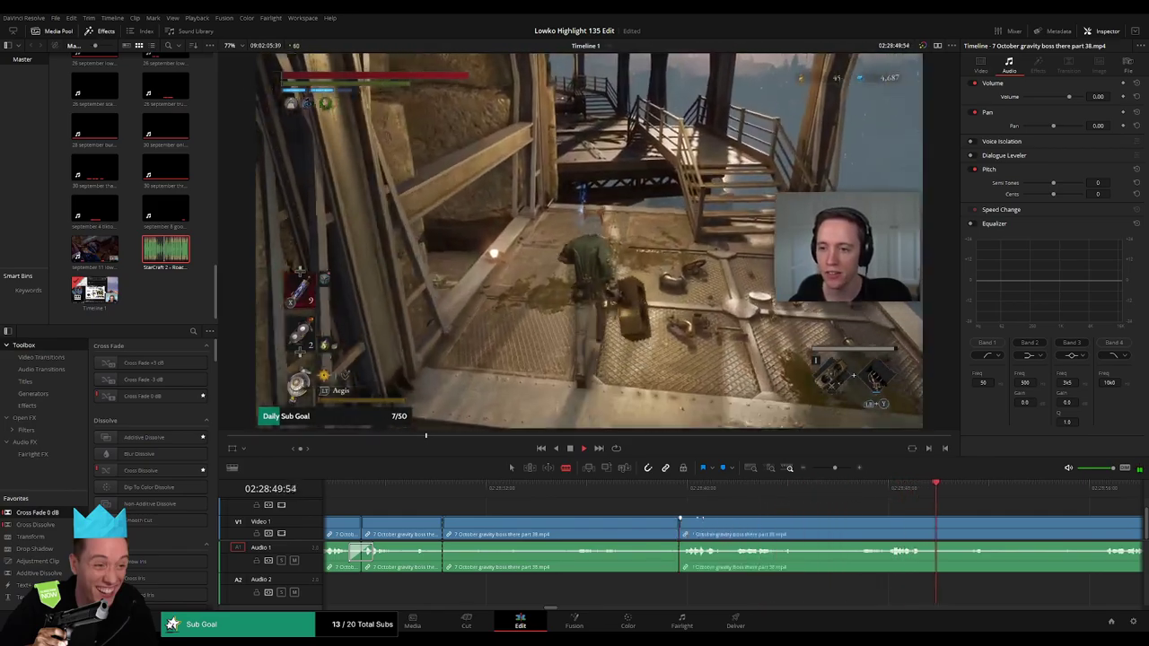
click(779, 532)
click(860, 532)
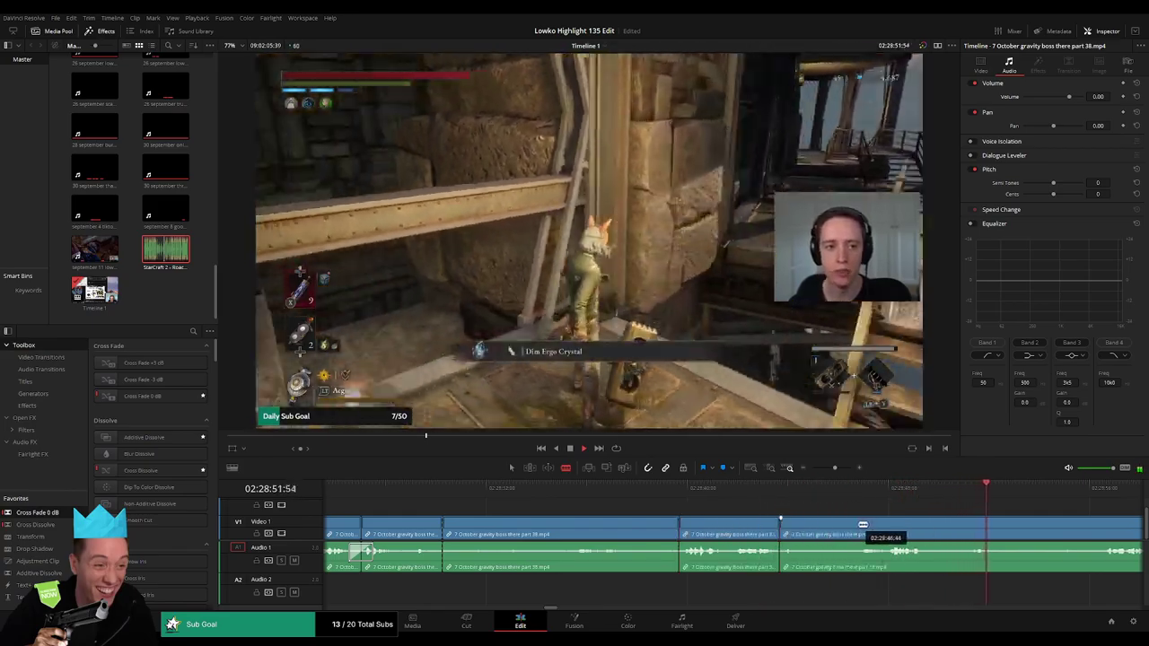
click(937, 532)
Ripple-delete both dull parts so the footage plays continuously.
key(a)
click(847, 533)
key(Delete)
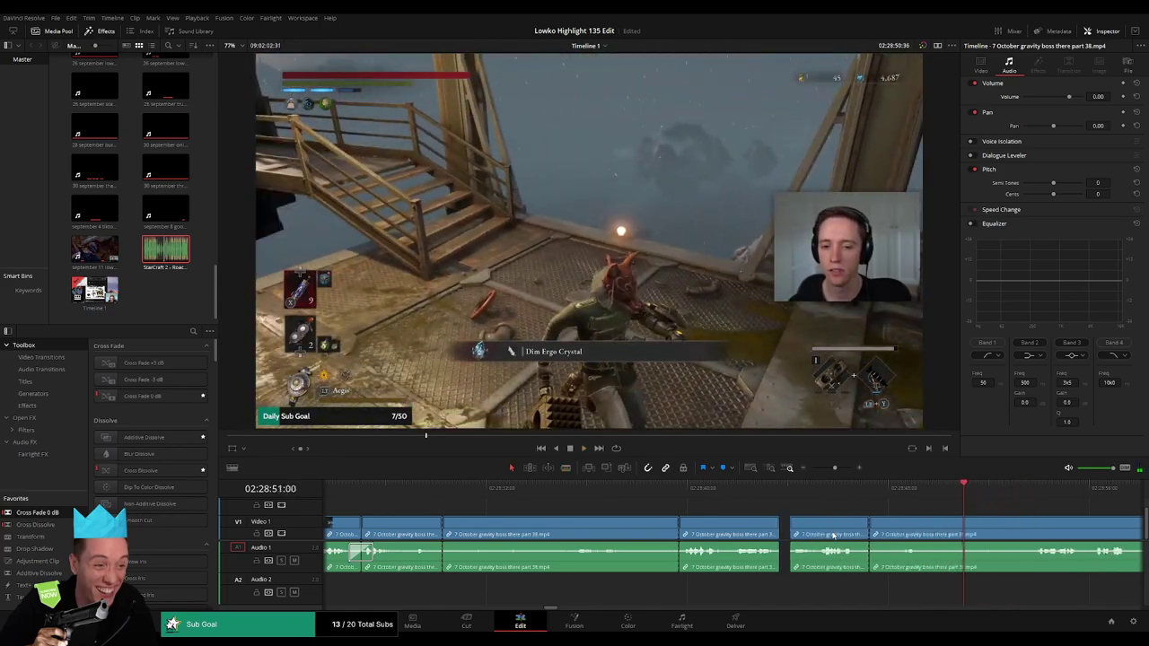
click(634, 533)
key(Delete)
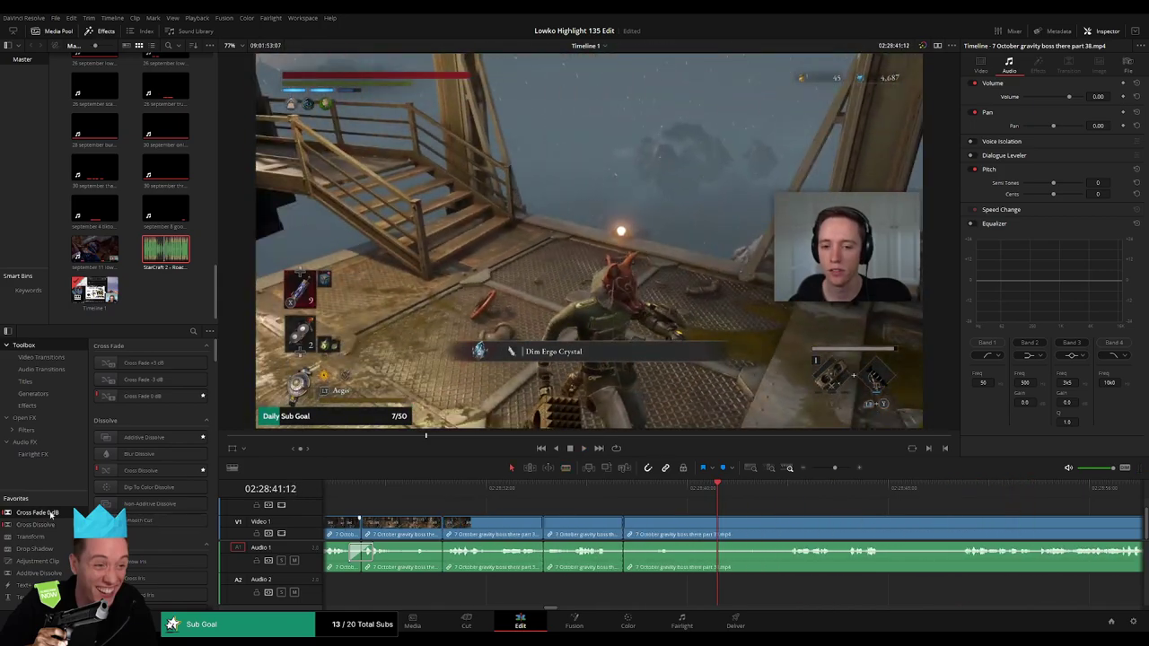
Undo the last three edits and replay the clip from an earlier moment.
key(ctrl+z)
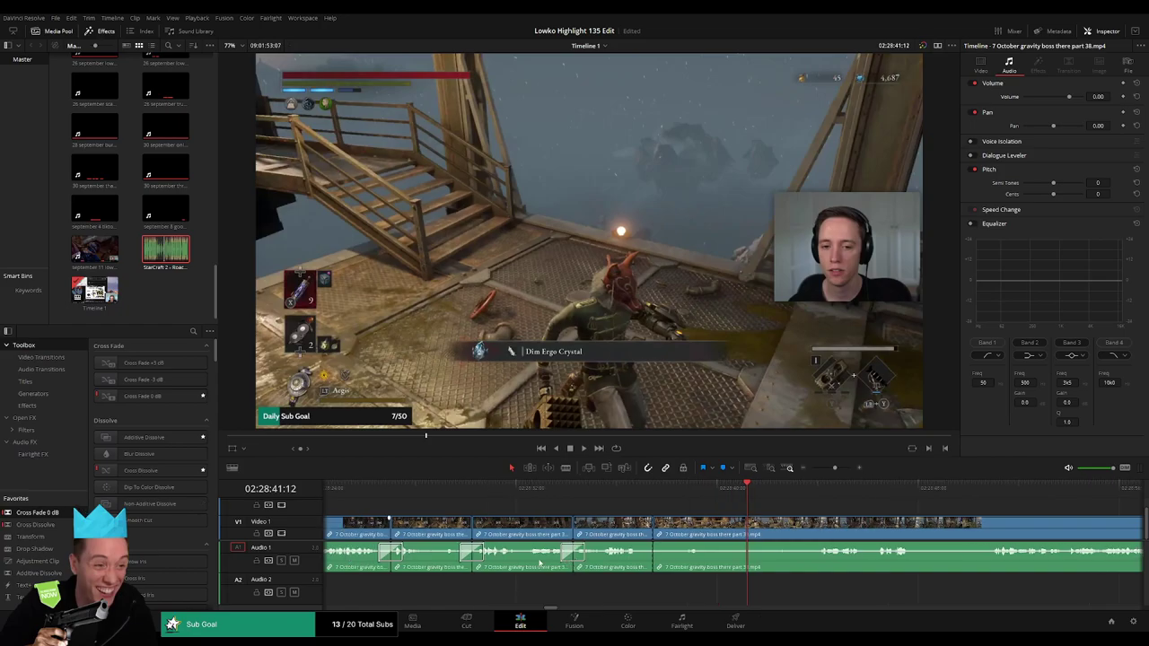
key(ctrl+z)
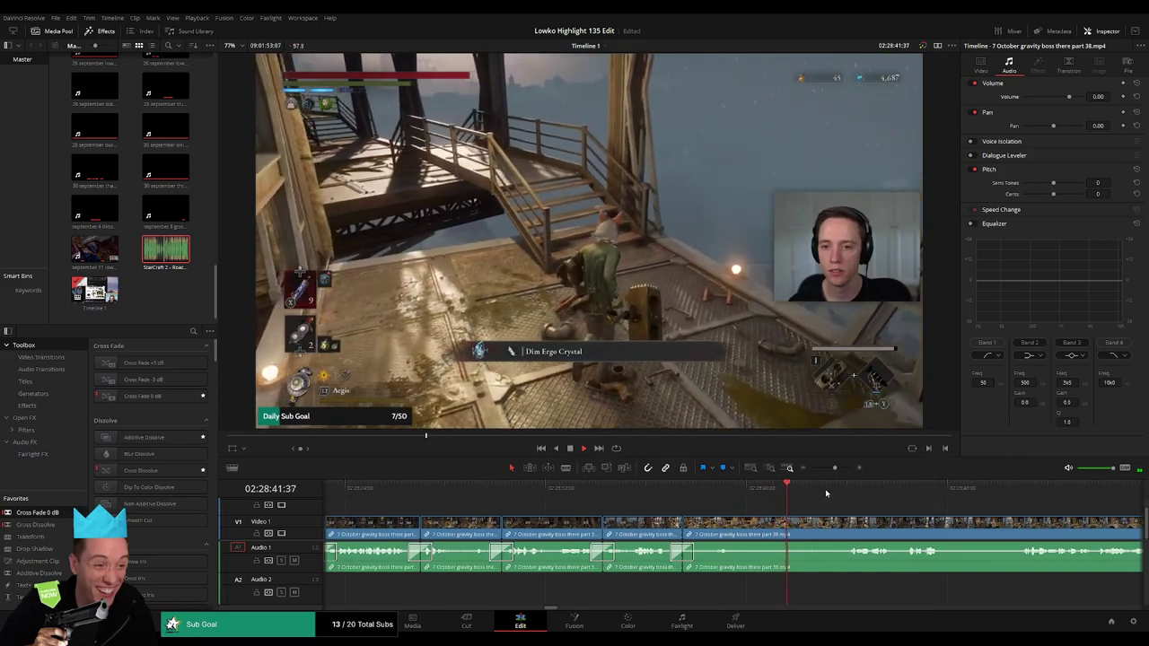
key(ctrl+z)
click(579, 489)
key(space)
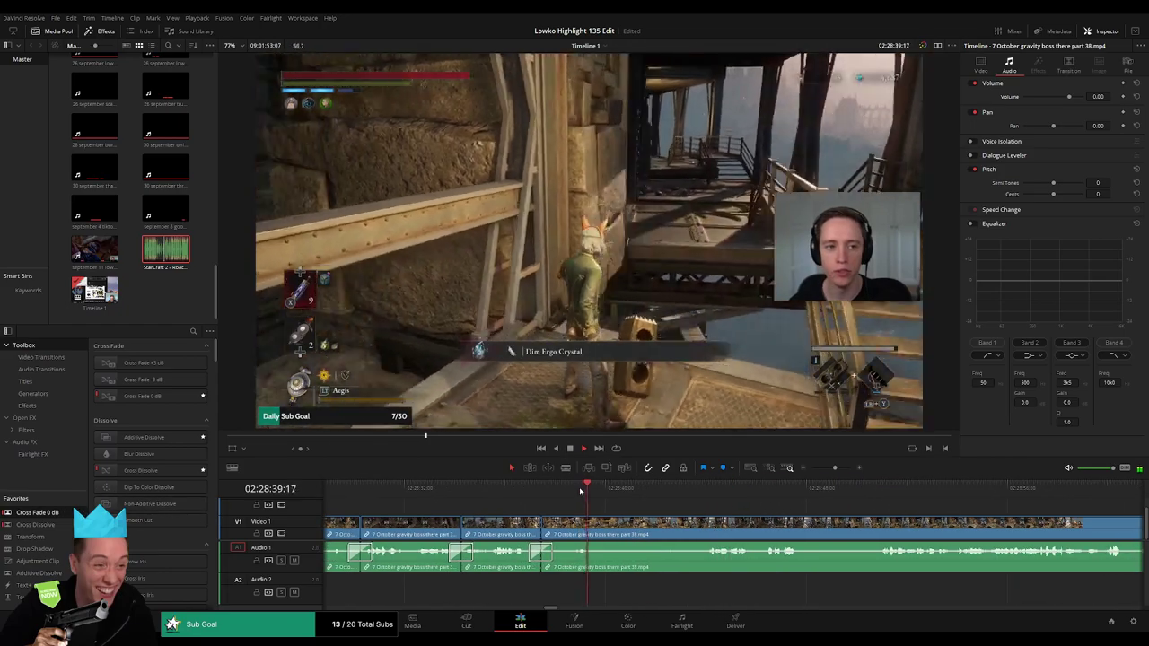
Split the clip during playback, then review the footage further along.
key(b)
click(600, 534)
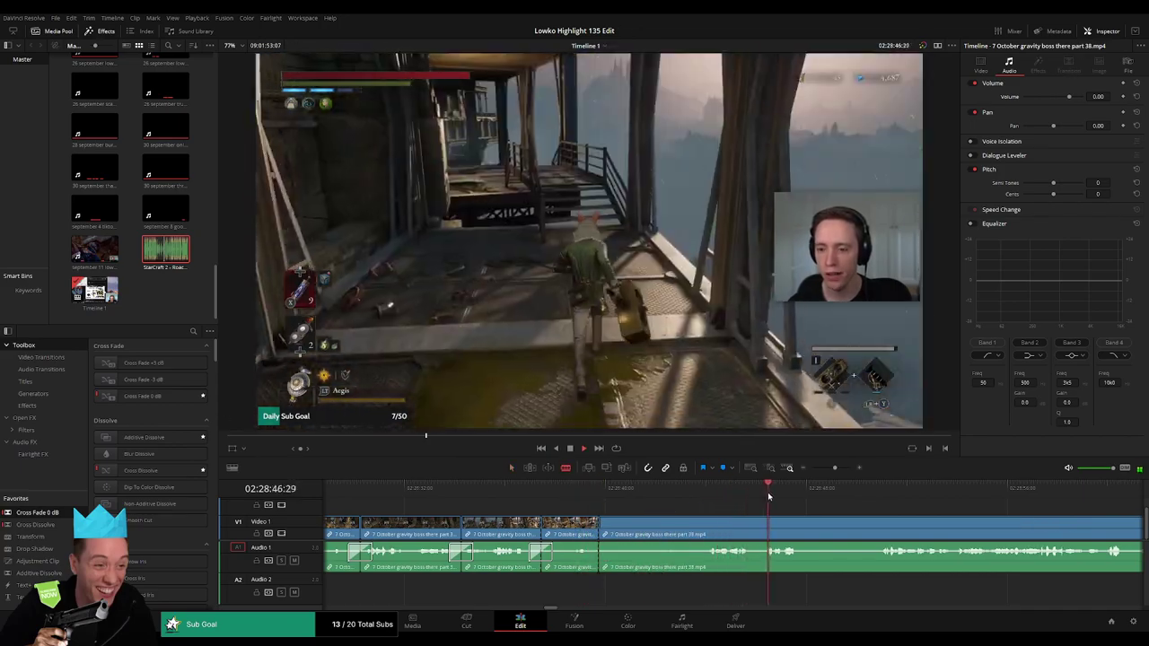
click(853, 496)
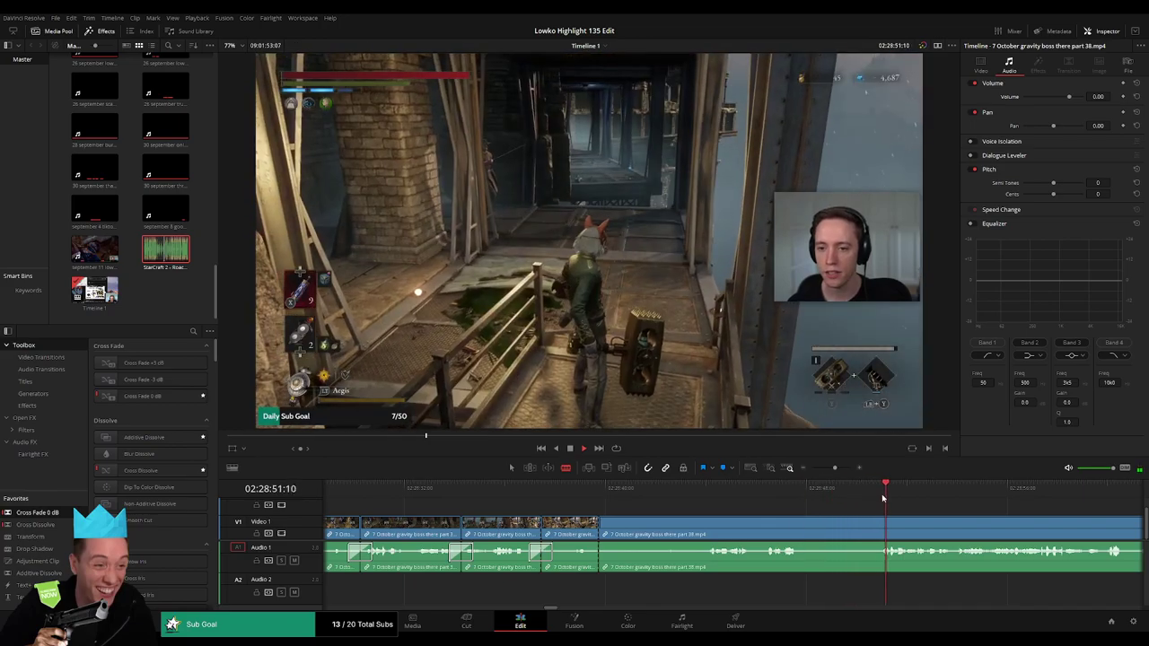
scroll(757, 503, right, 3)
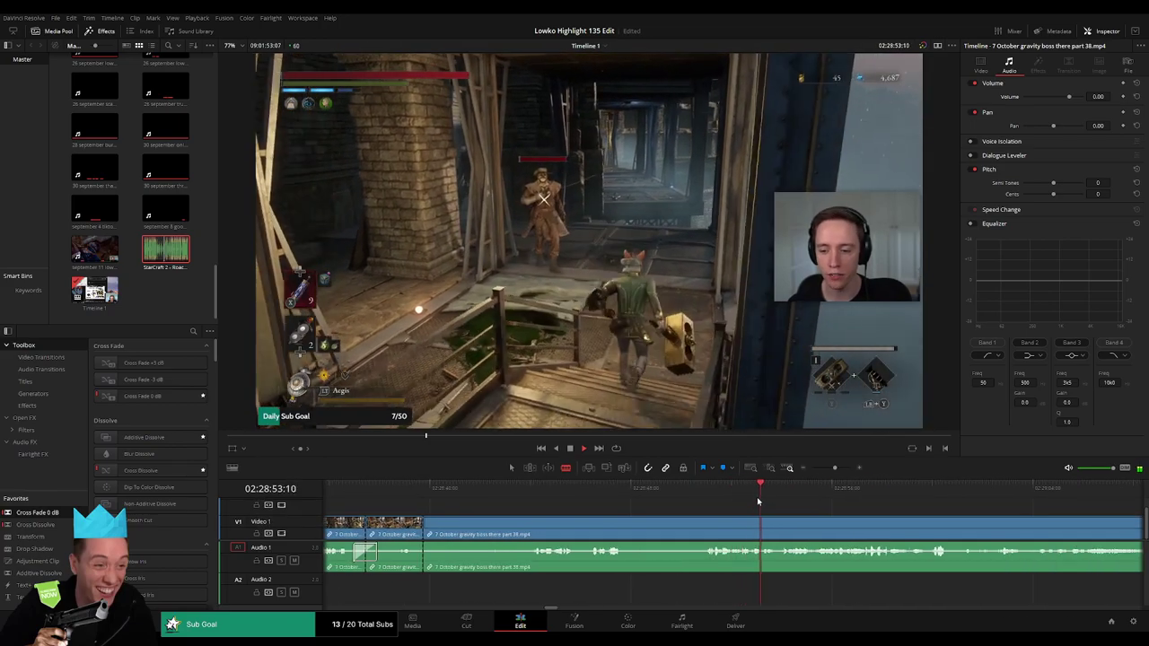
click(1024, 494)
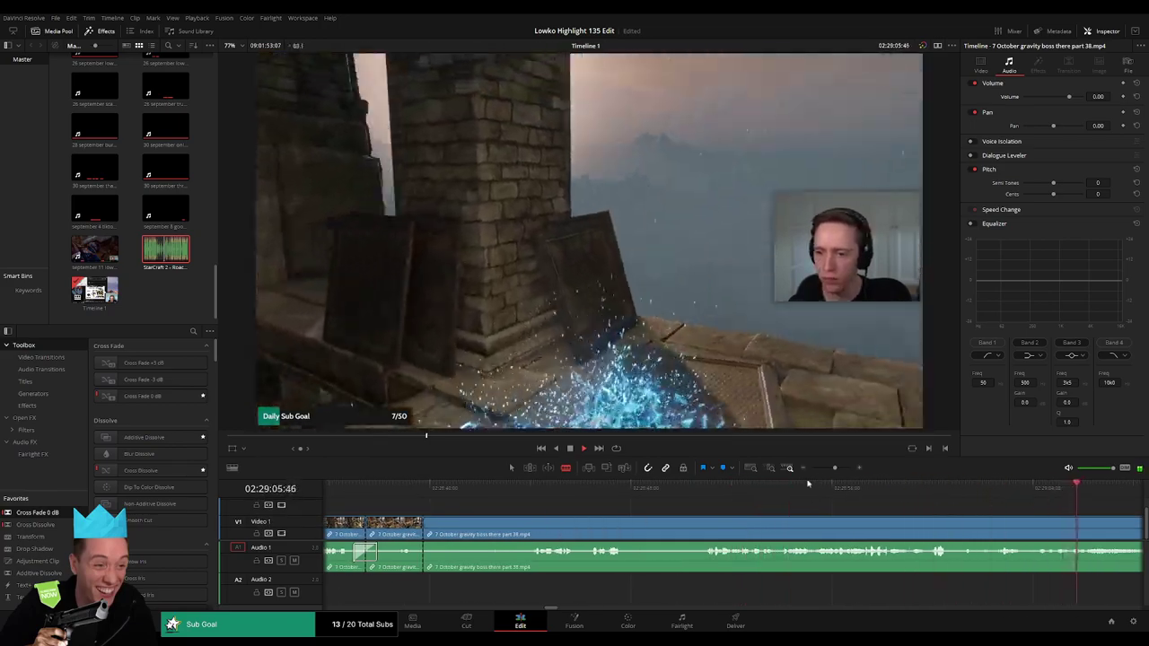
drag(835, 468, 829, 468)
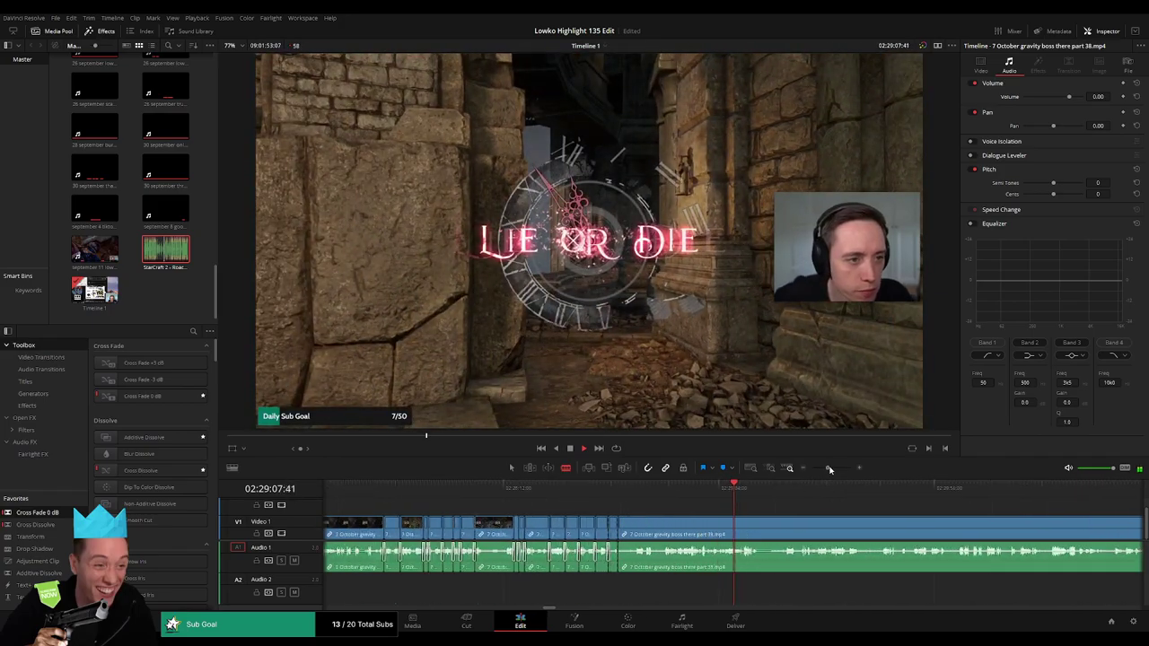
click(703, 494)
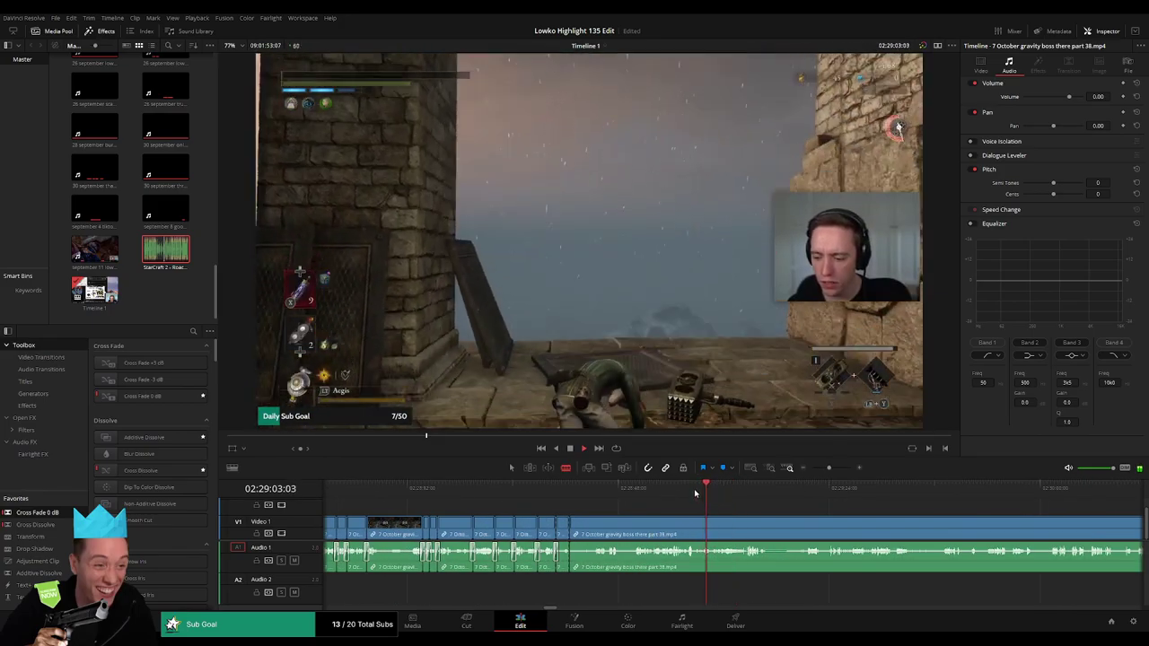
click(694, 493)
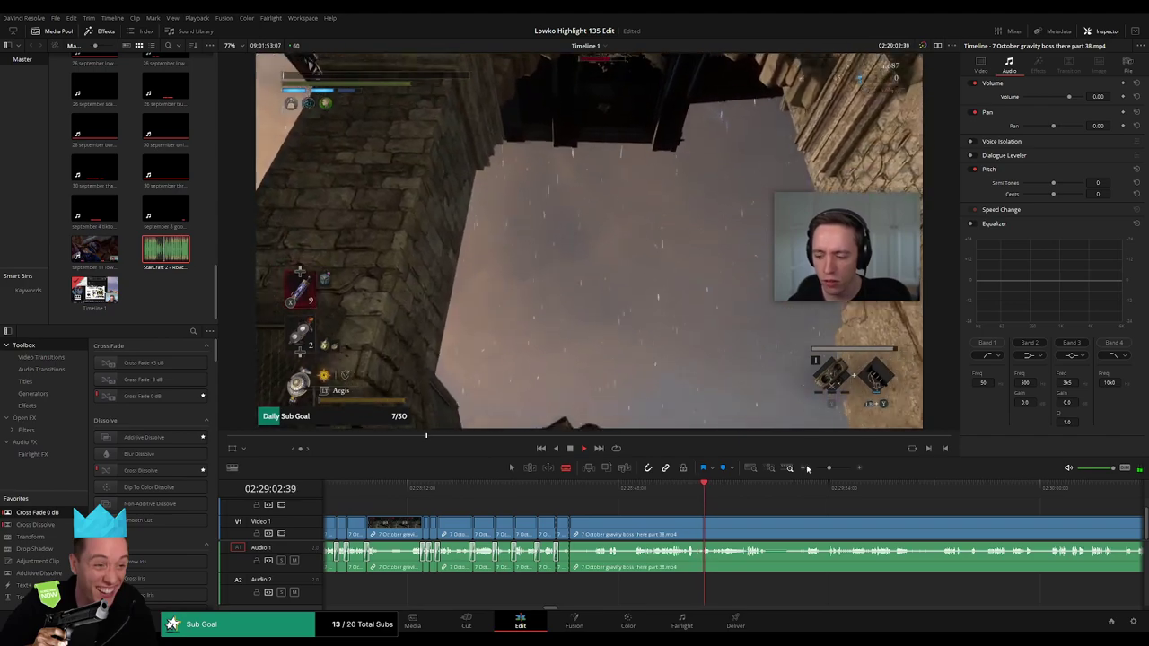
click(530, 494)
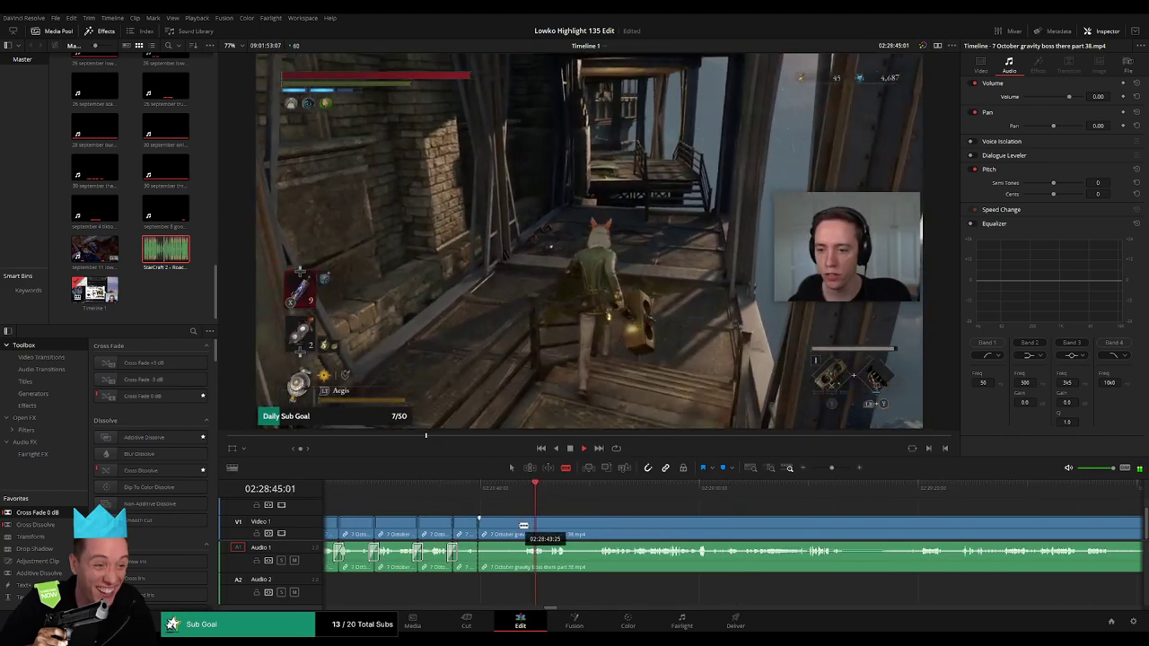
click(506, 492)
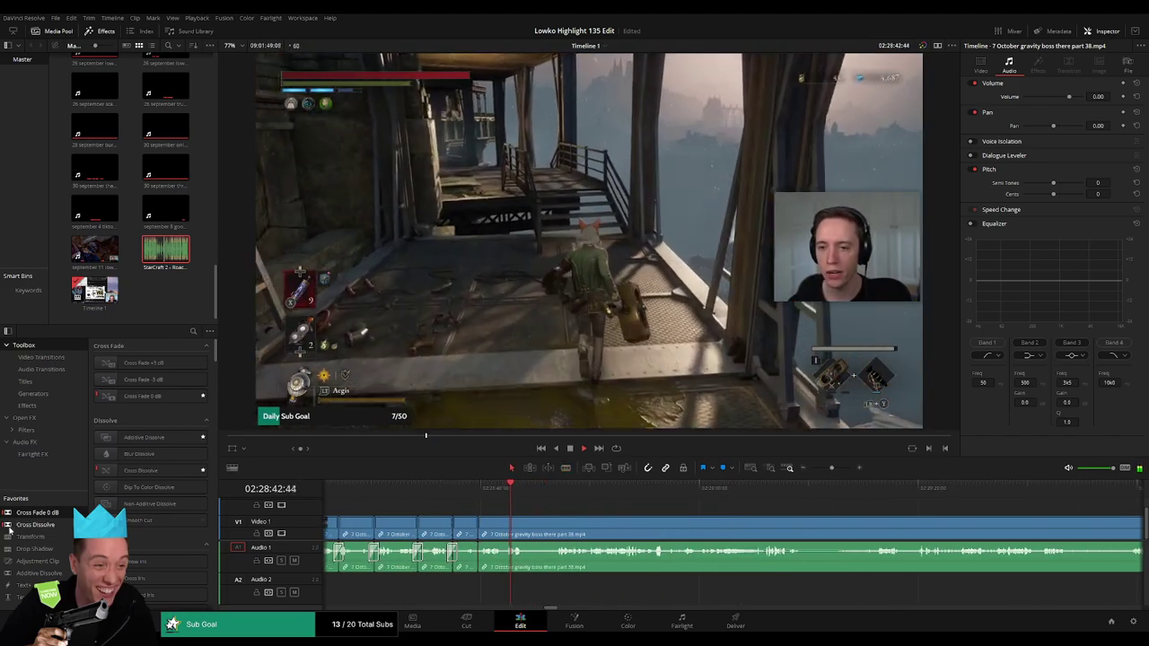
Cut the clip again and ripple-delete the unwanted stretch after the cut.
key(b)
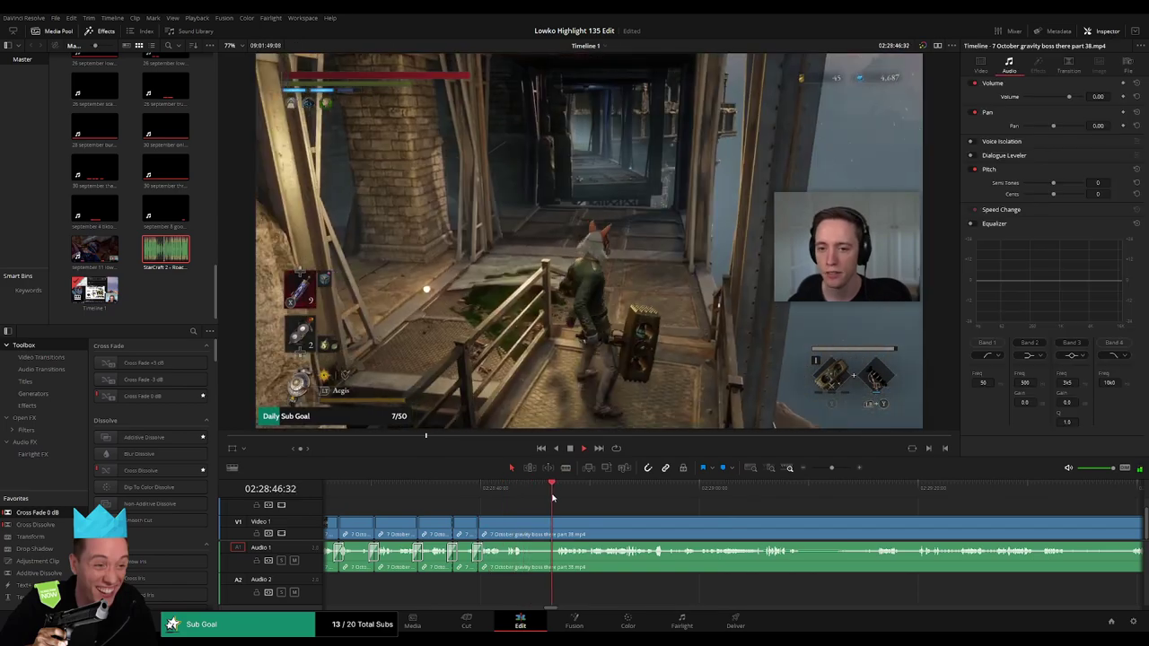
click(527, 530)
click(557, 530)
key(a)
click(541, 530)
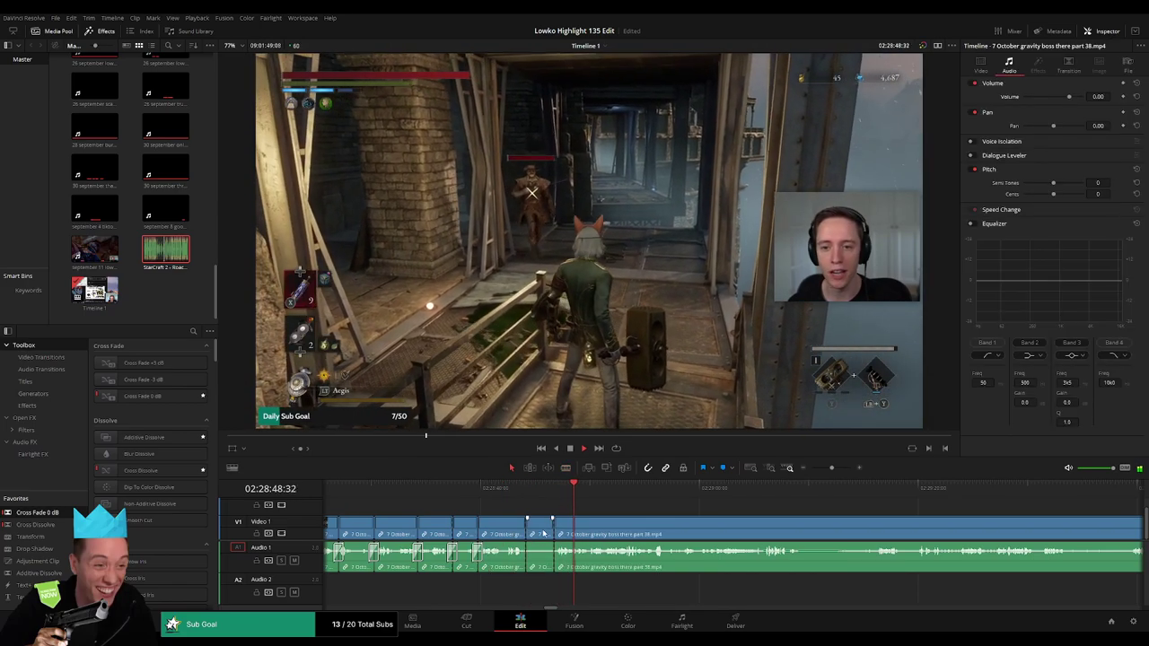
key(BackSpace)
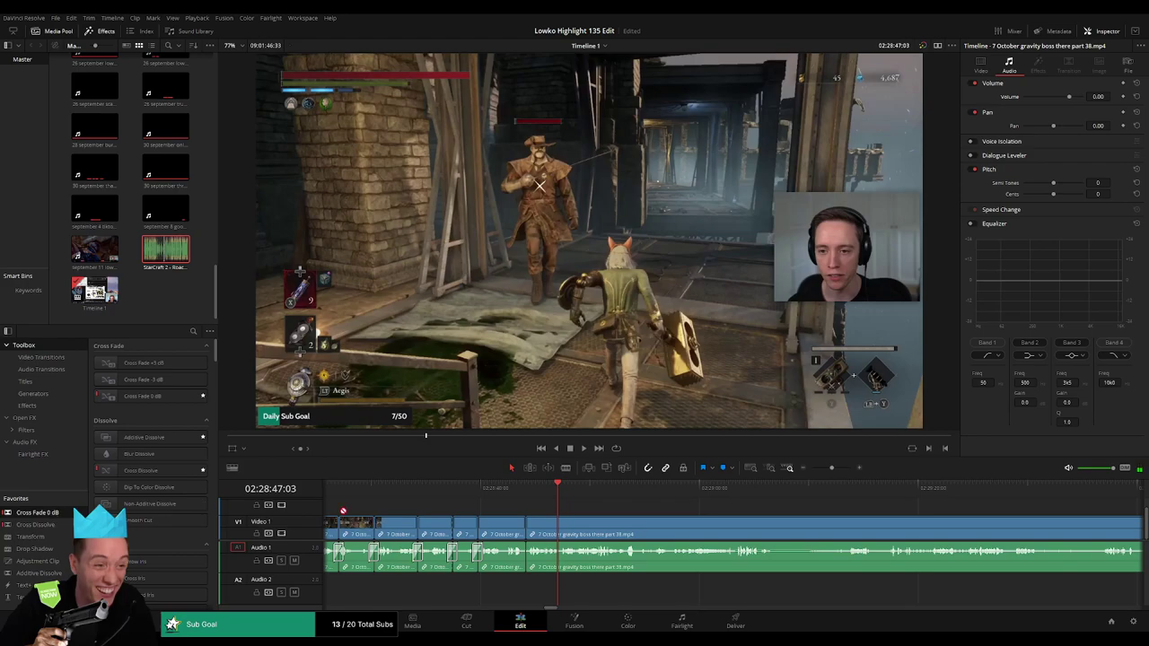
Make two cuts on V1/A1 isolating the short boss-encounter section.
drag(833, 468, 841, 468)
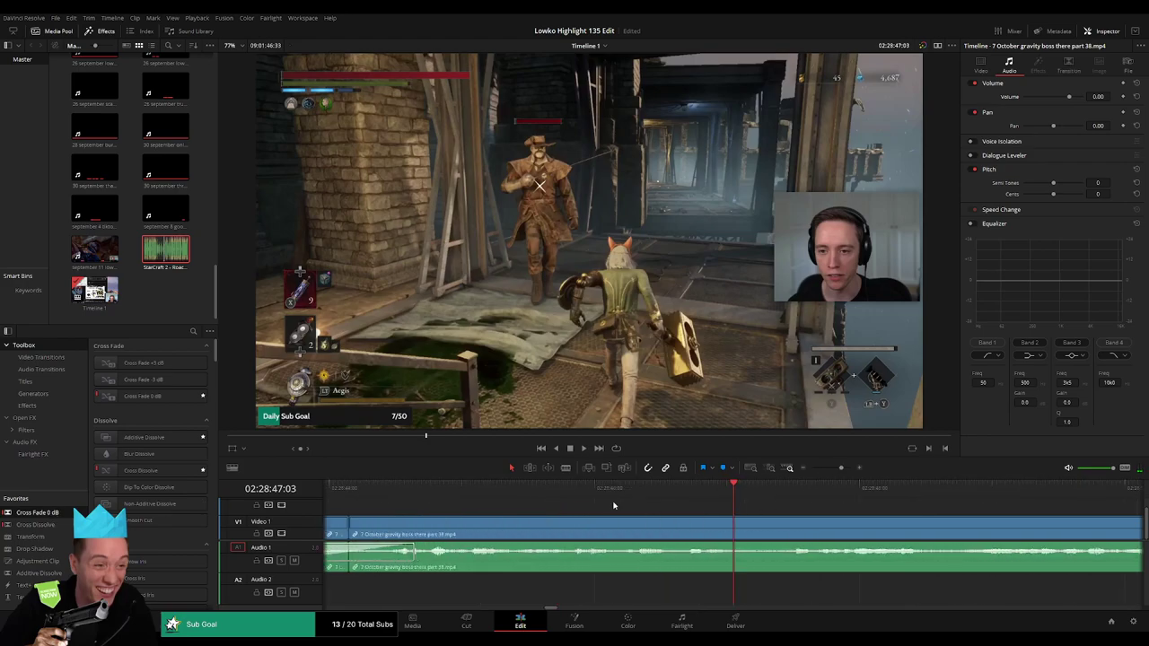
key(b)
click(678, 530)
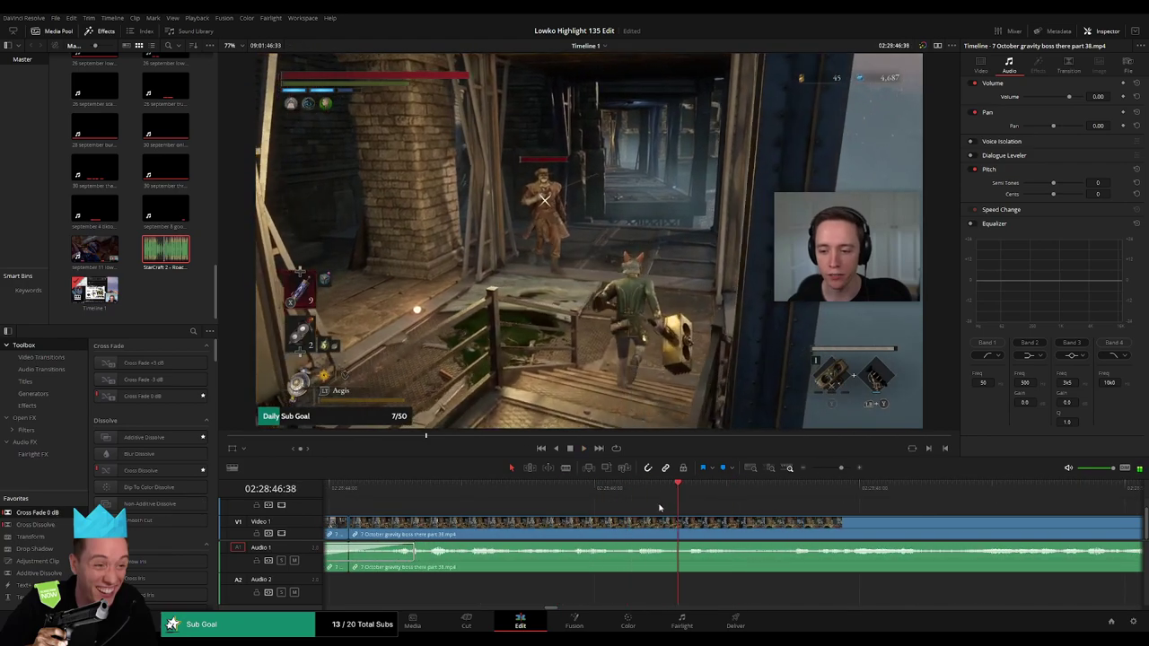
click(761, 529)
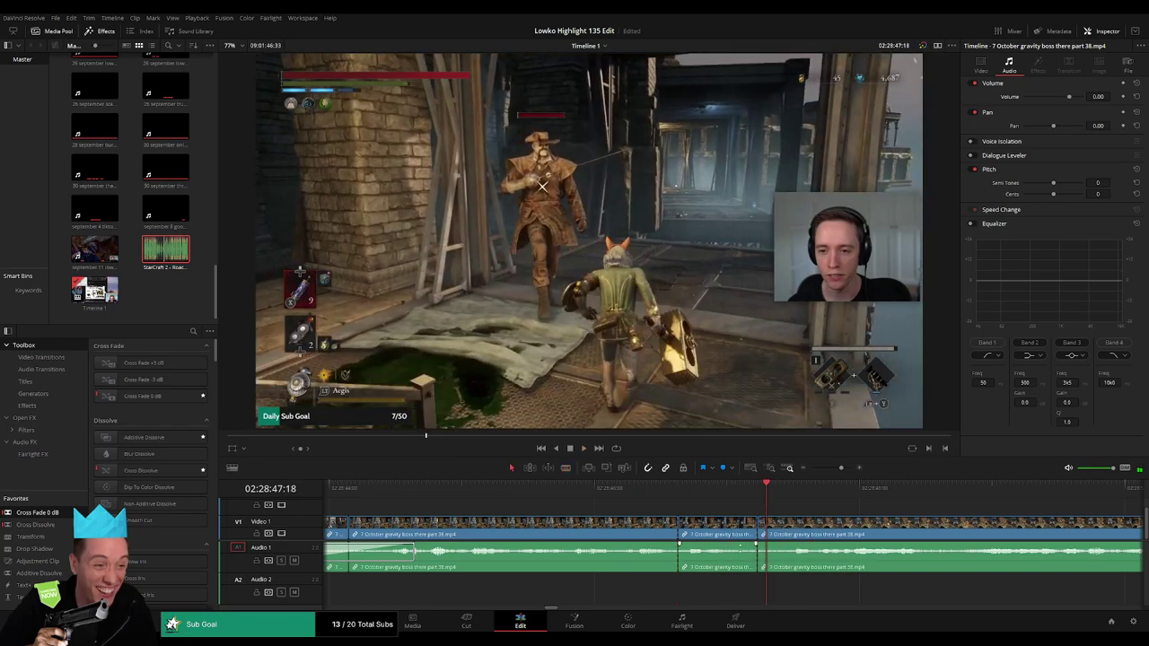
Place StarCraft 2 - Roach Quotes.mp3 on Audio 2 under the short section and lower its volume.
key(a)
drag(172, 268, 679, 600)
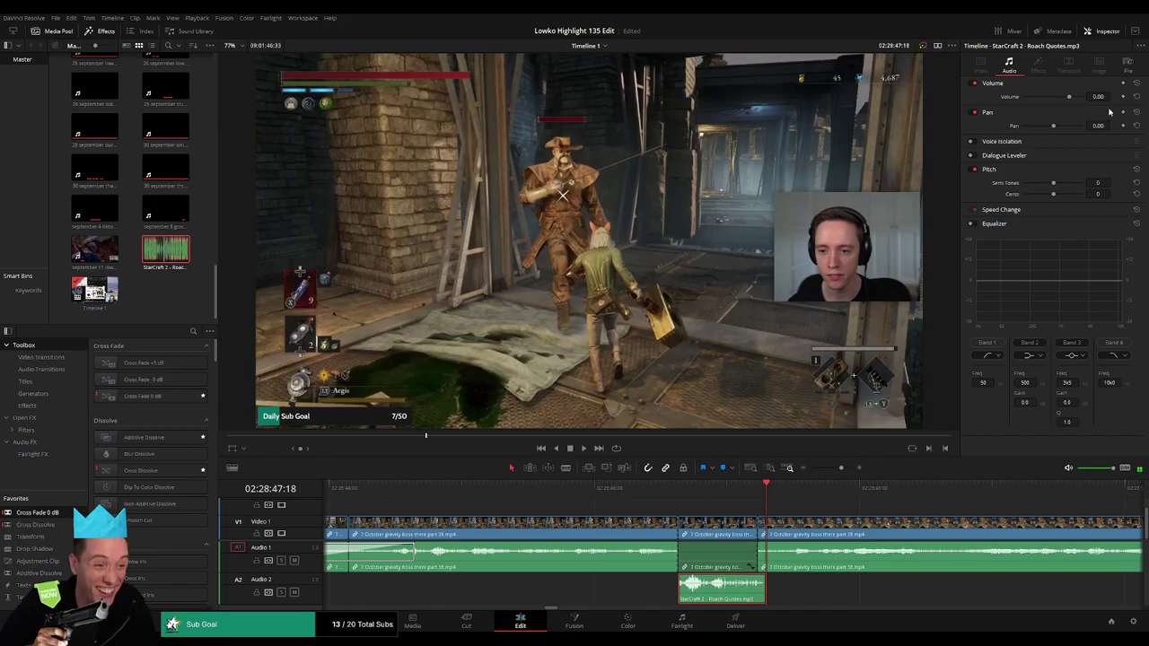
key(Return)
key(space)
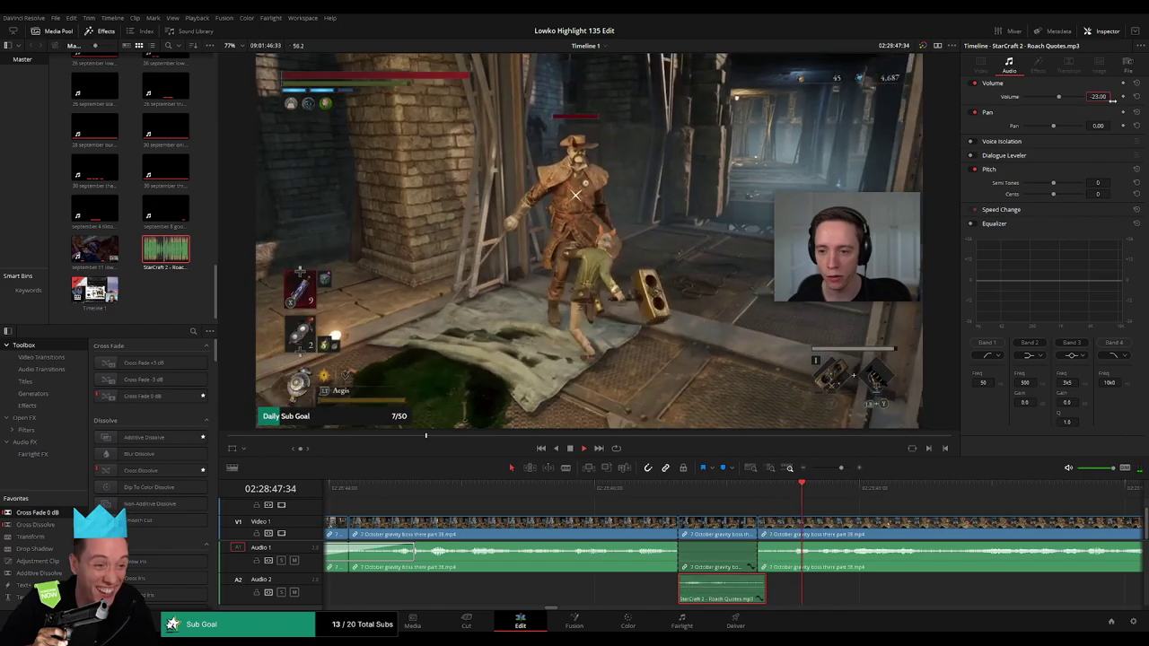
click(764, 588)
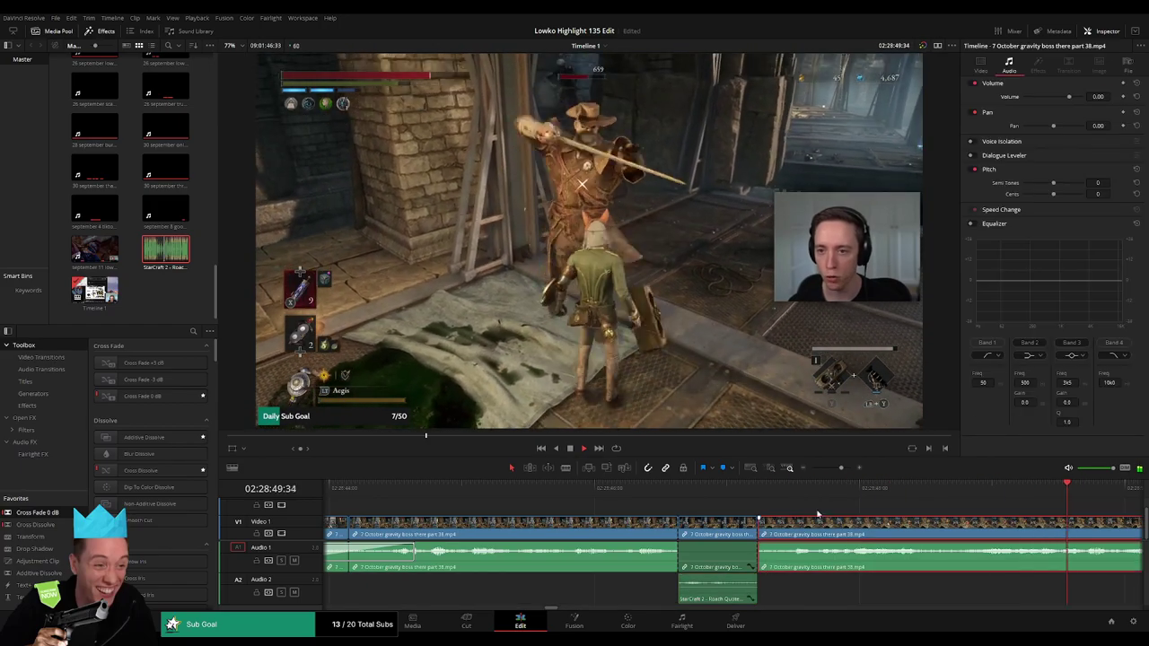
Move to later footage and mark a cut point in the gameplay clip.
drag(842, 467, 835, 469)
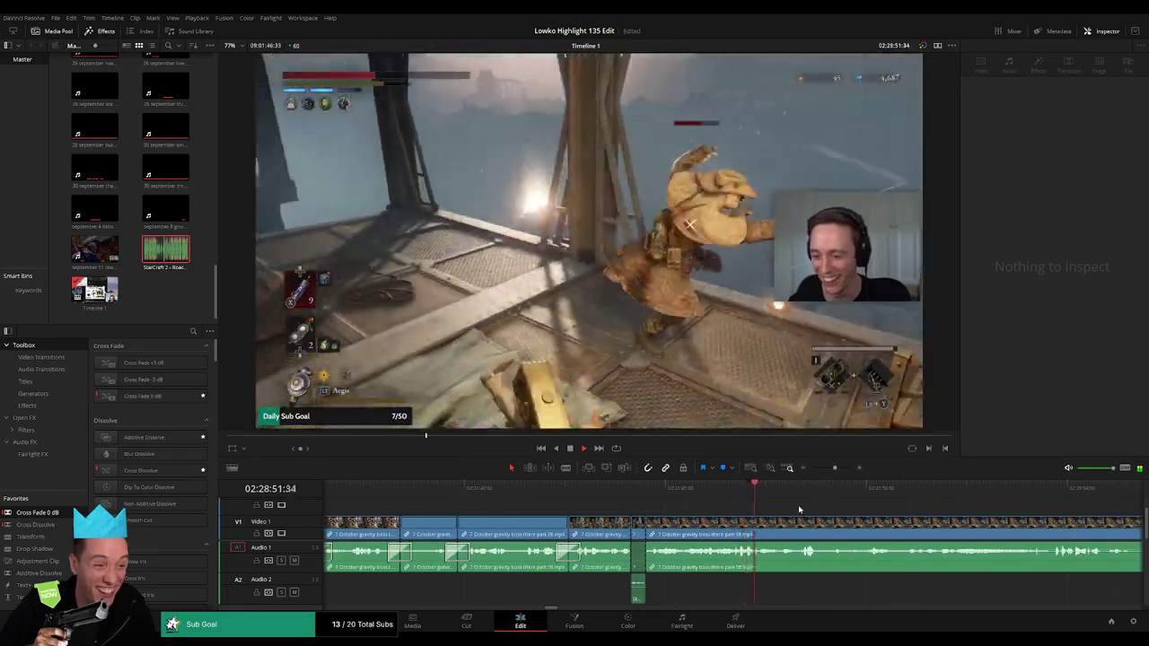
click(802, 492)
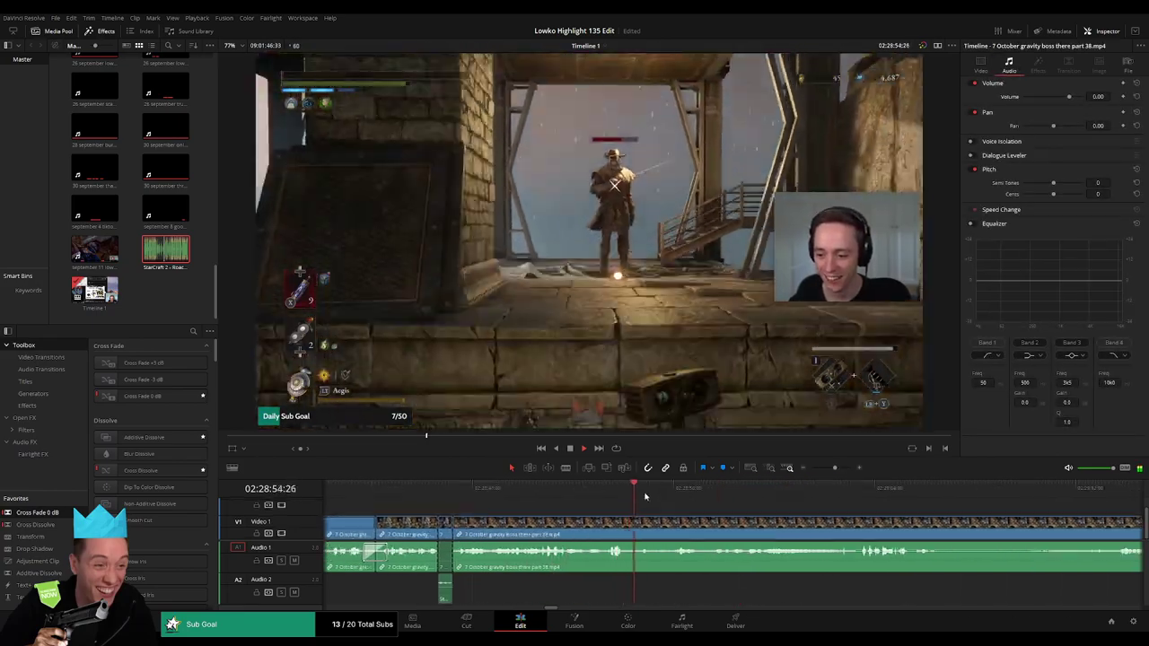
click(769, 495)
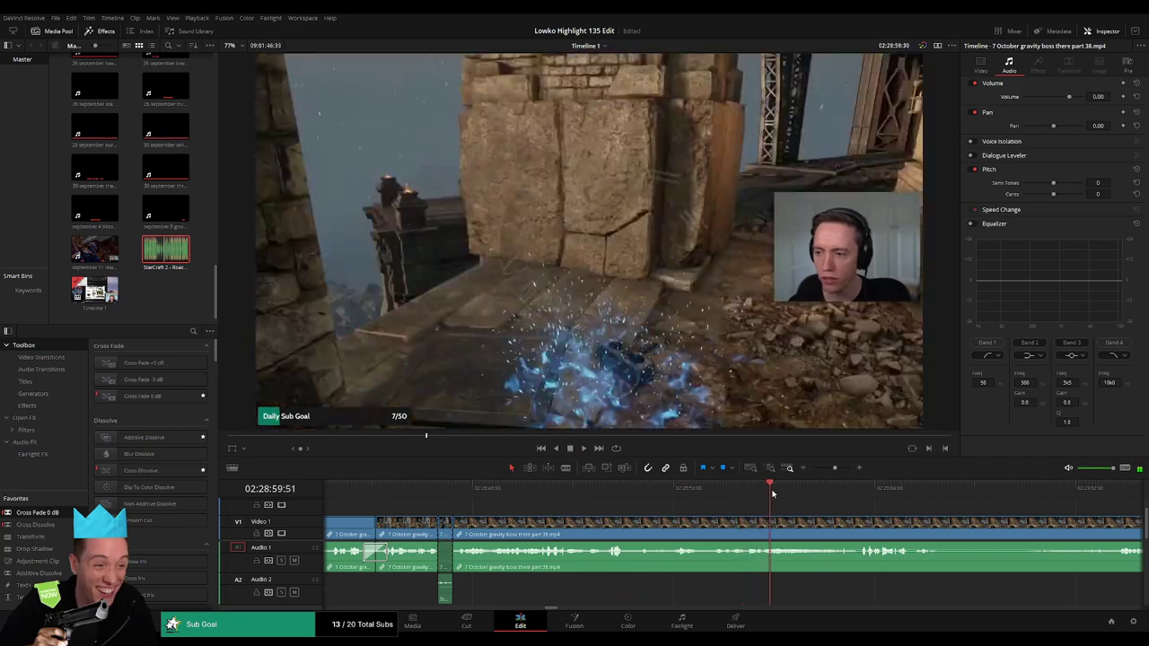
click(844, 499)
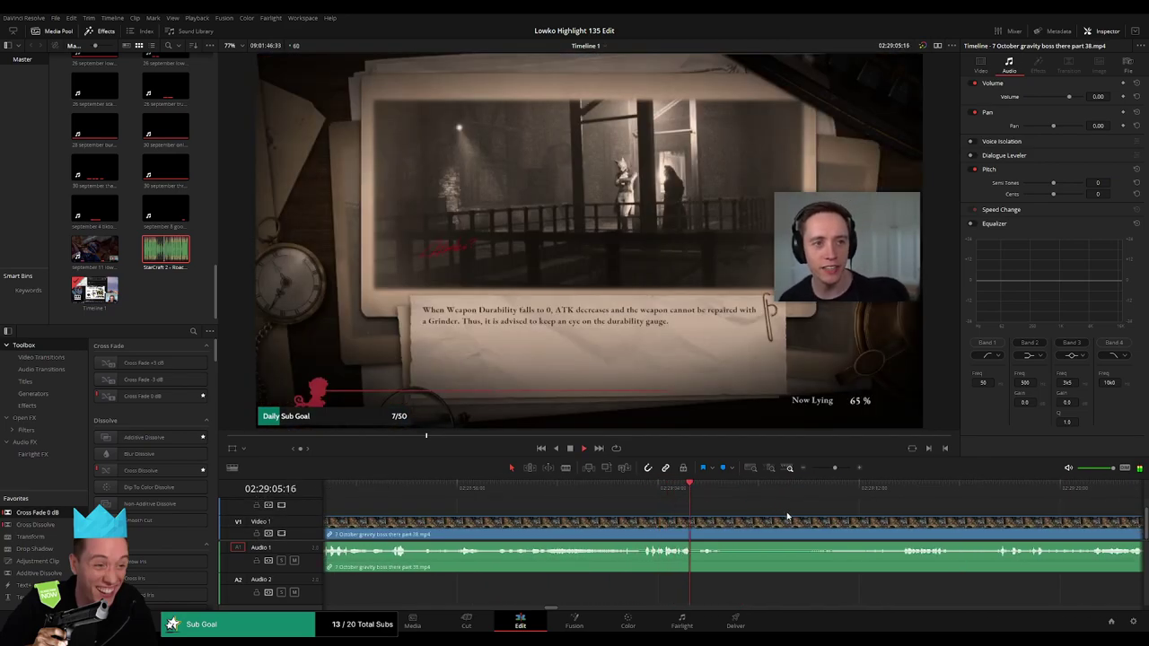
drag(787, 517, 680, 503)
key(b)
click(624, 535)
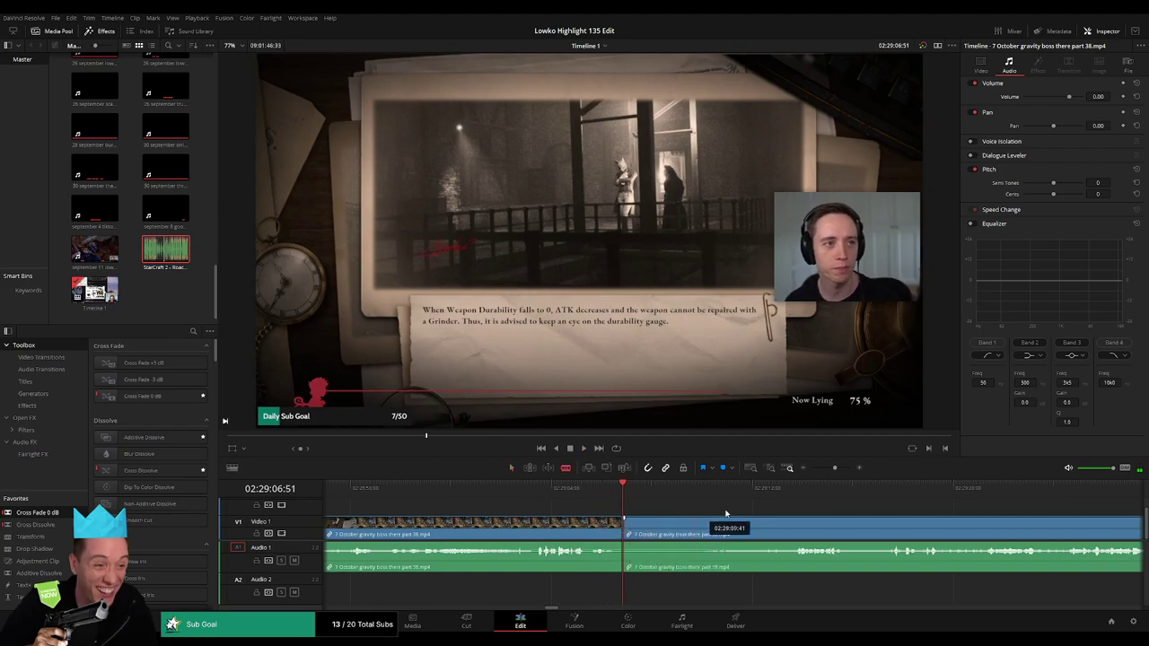
Cut at the ladder climb and ripple-delete the piece before it.
click(808, 492)
drag(838, 472, 826, 467)
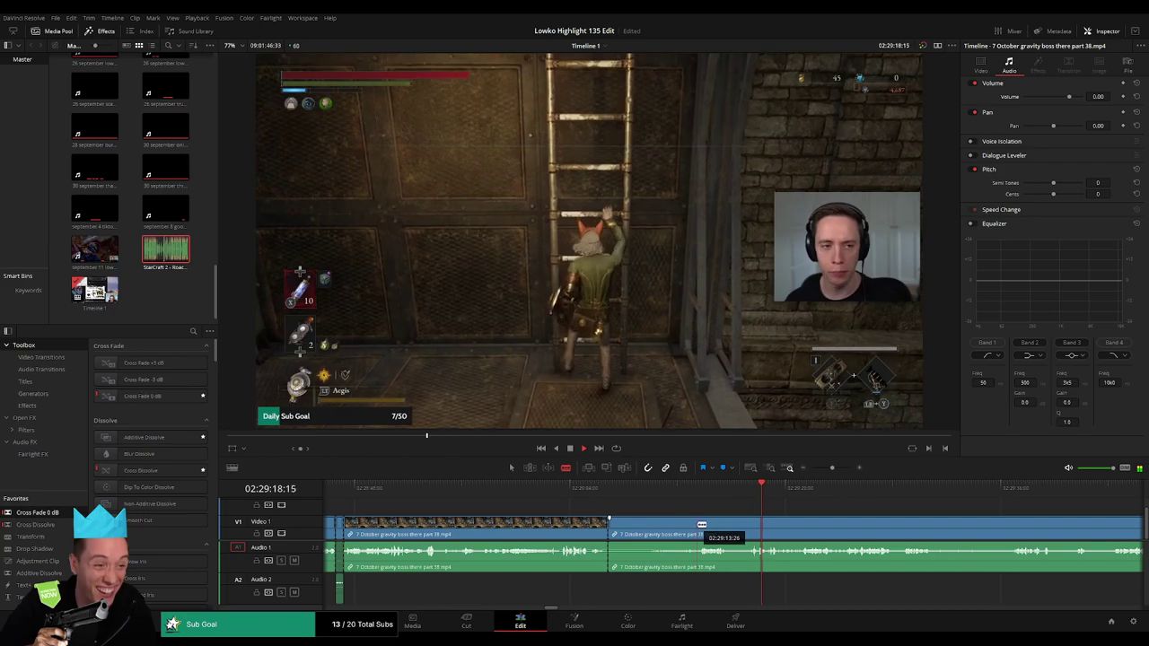
click(700, 534)
key(a)
click(680, 531)
key(Delete)
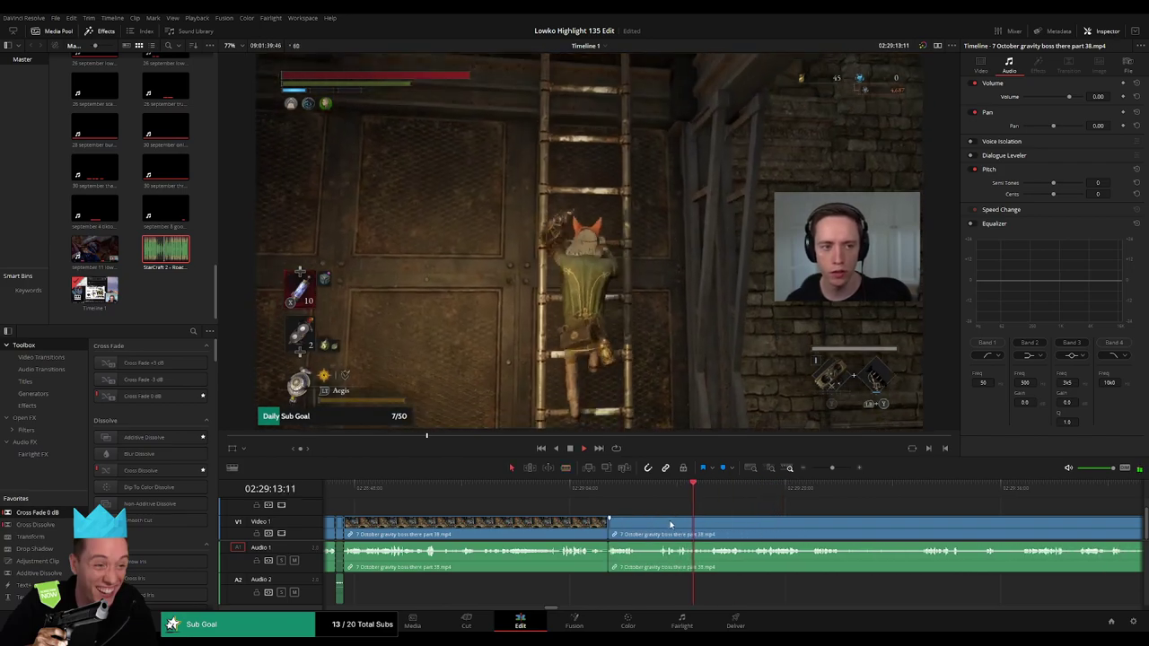
Split the V1/A1 clips at the next point along the timeline.
click(610, 553)
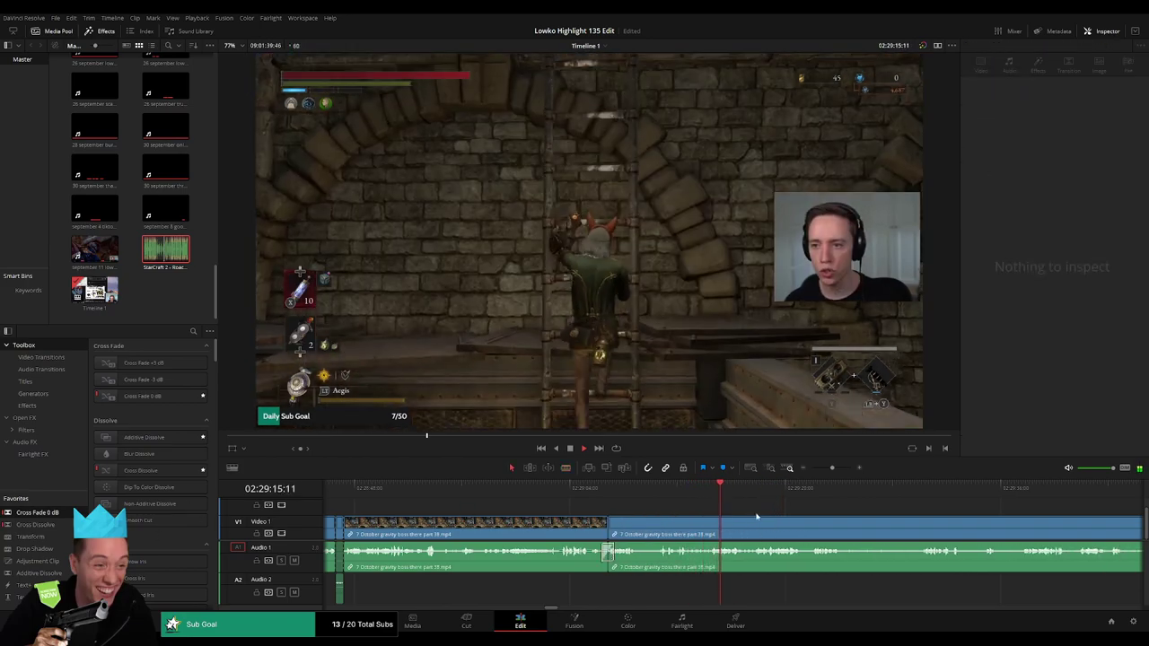
scroll(619, 521, right, 3)
click(618, 497)
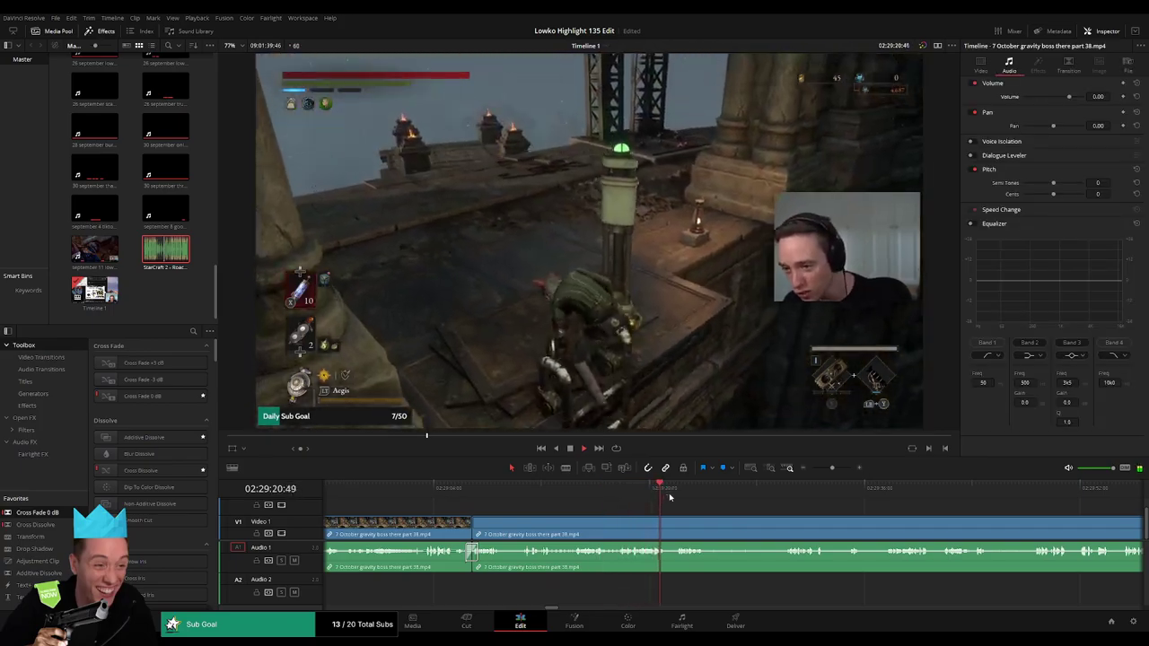
scroll(676, 515, right, 2)
scroll(676, 516, right, 1)
key(b)
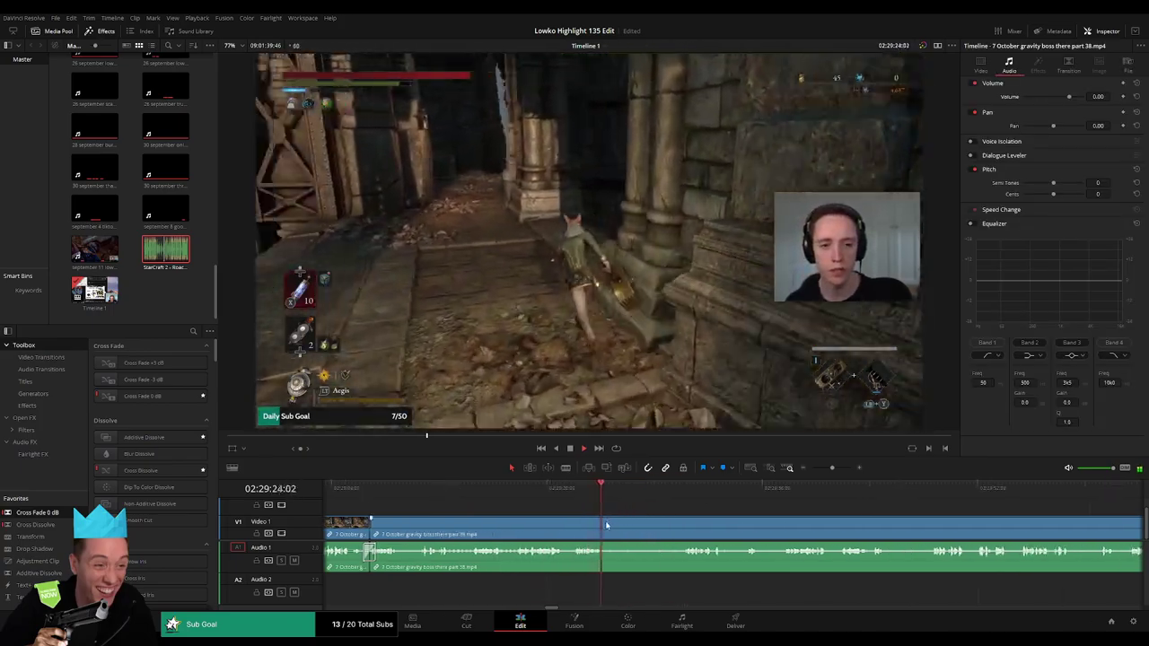
click(606, 533)
Split the gameplay clip at three more points during playback.
click(681, 490)
key(space)
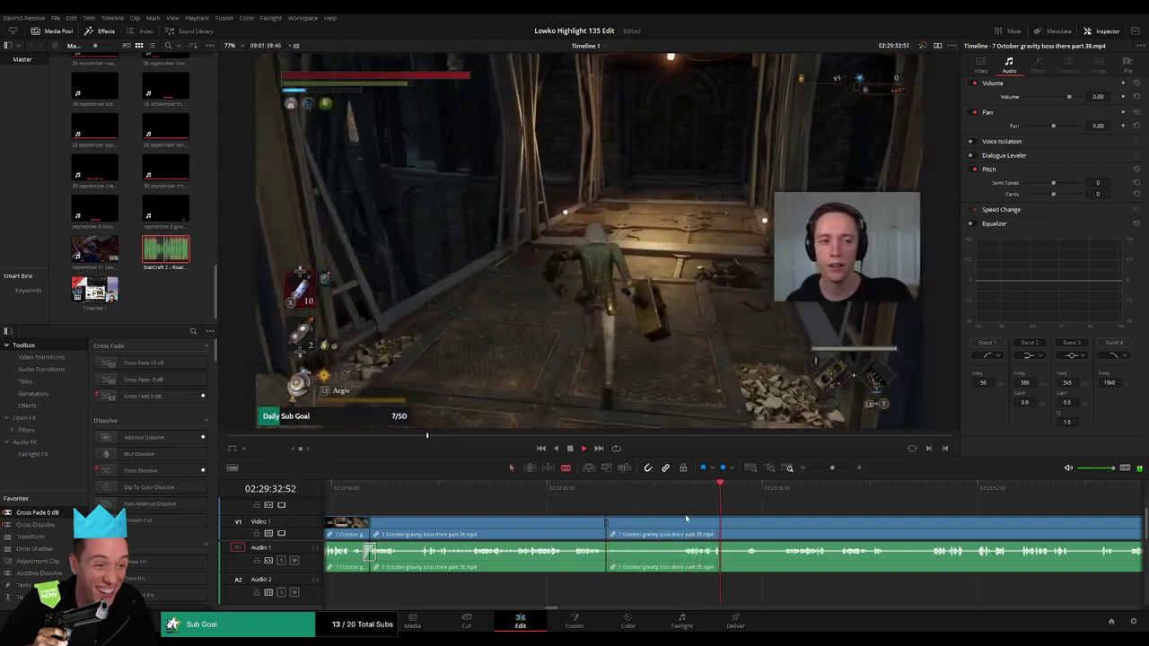
click(683, 521)
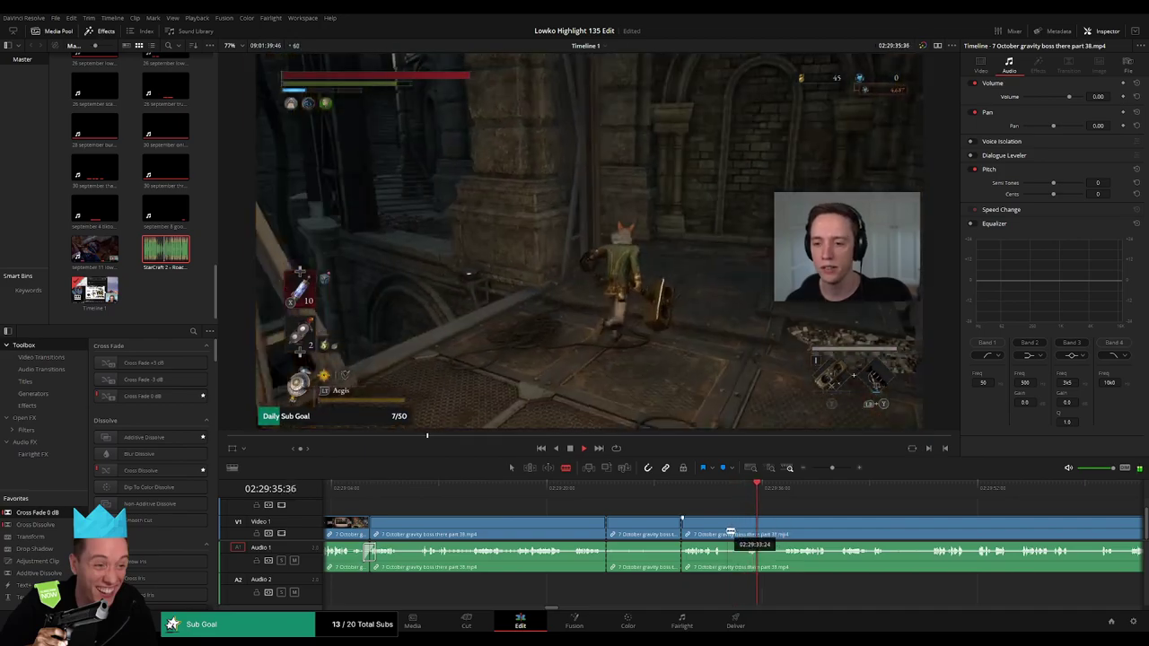
click(726, 530)
click(742, 530)
Ripple-delete the unwanted clip, place the short clip after the long one, and add a Cross Fade 0 dB.
key(a)
click(734, 532)
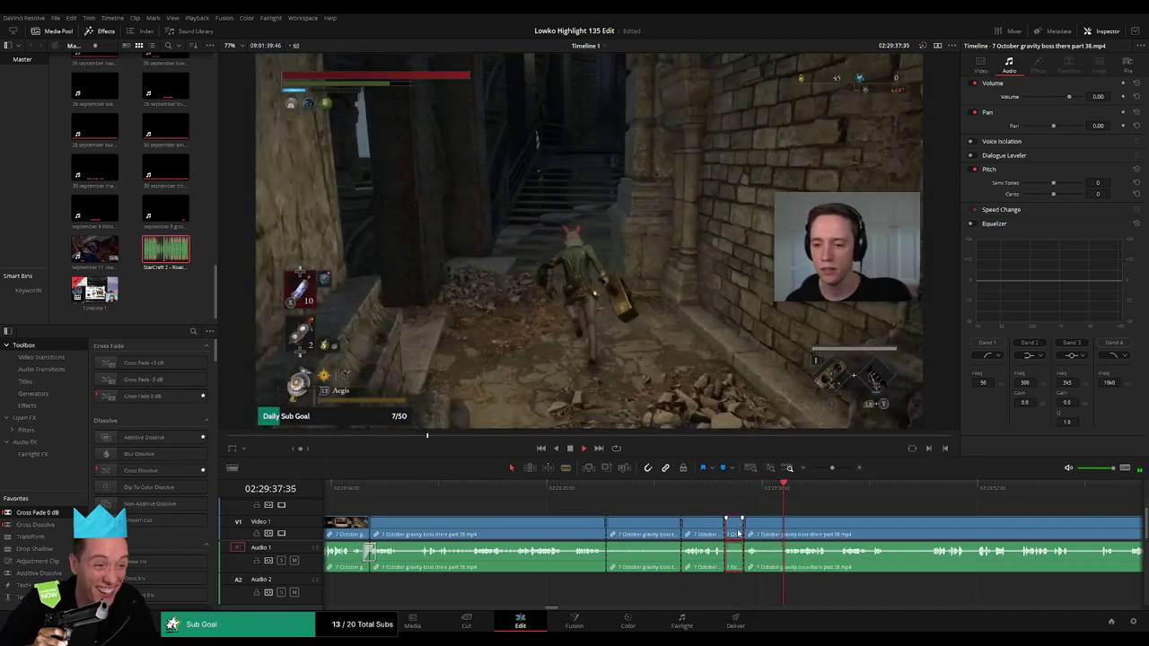
mouse_move(738, 534)
mouse_down()
mouse_move(768, 529)
mouse_move(745, 532)
mouse_up()
click(648, 536)
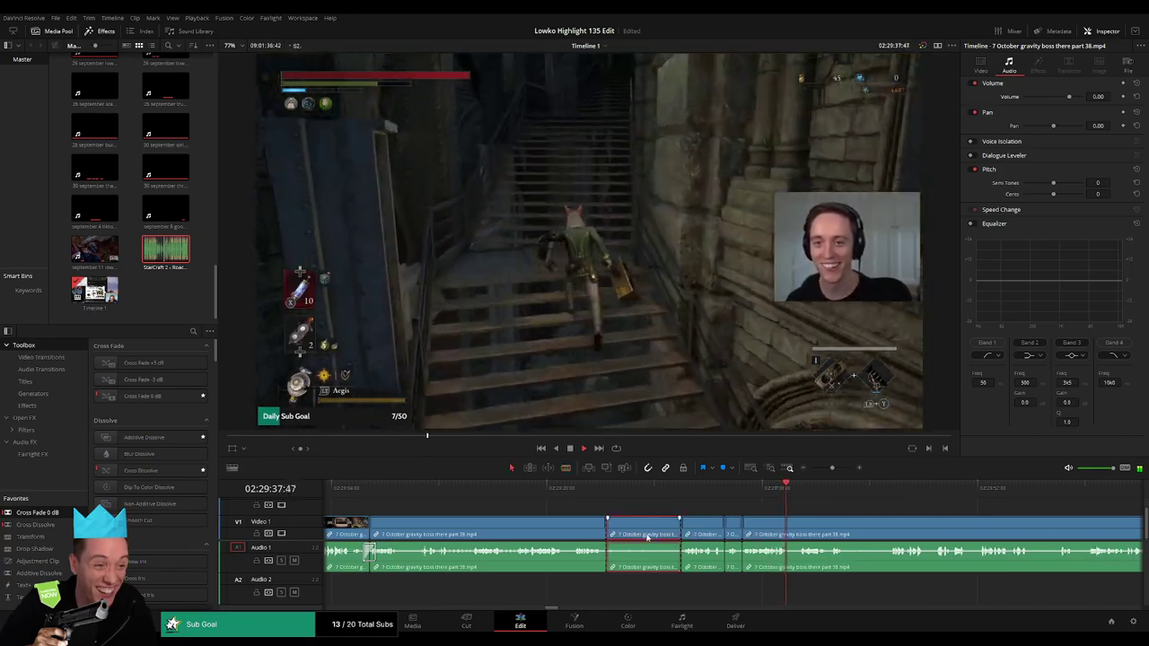
key(Delete)
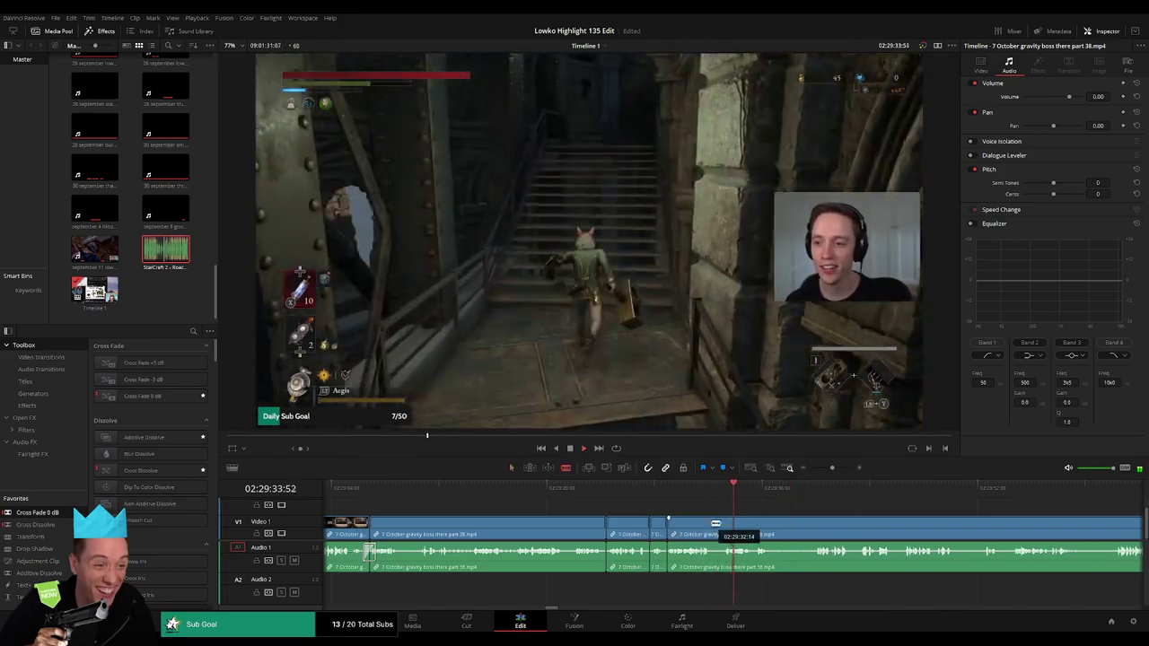
drag(715, 524, 750, 533)
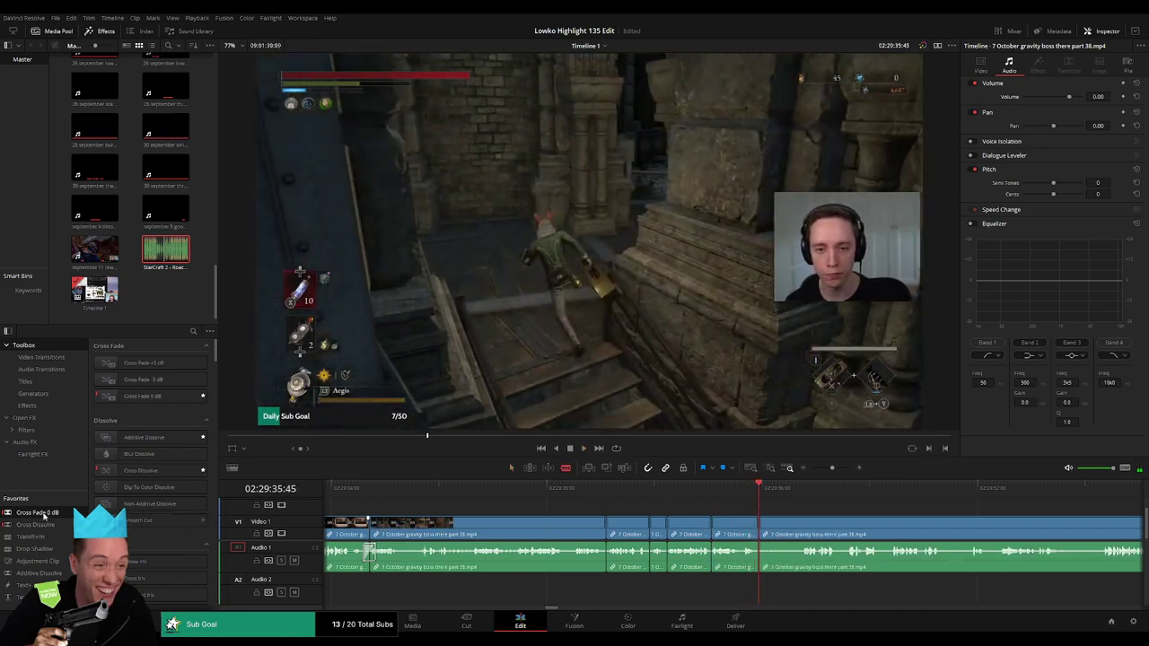
drag(166, 520, 656, 566)
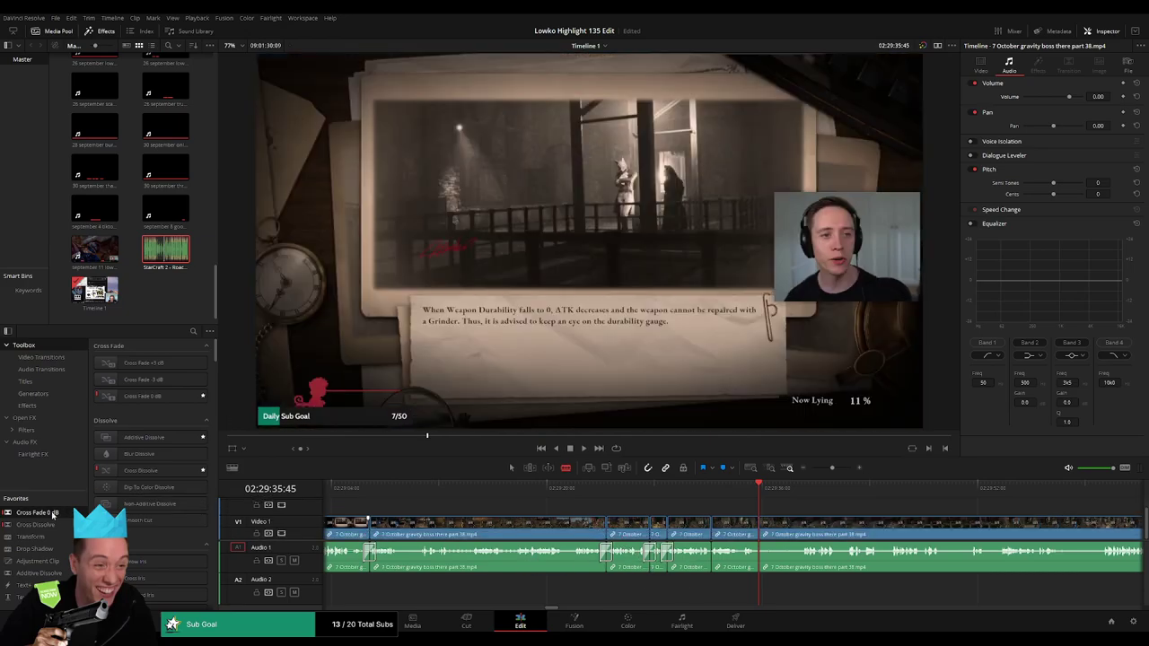
Ripple-delete three short unwanted pieces of the part 38 footage.
scroll(779, 556, left, 2)
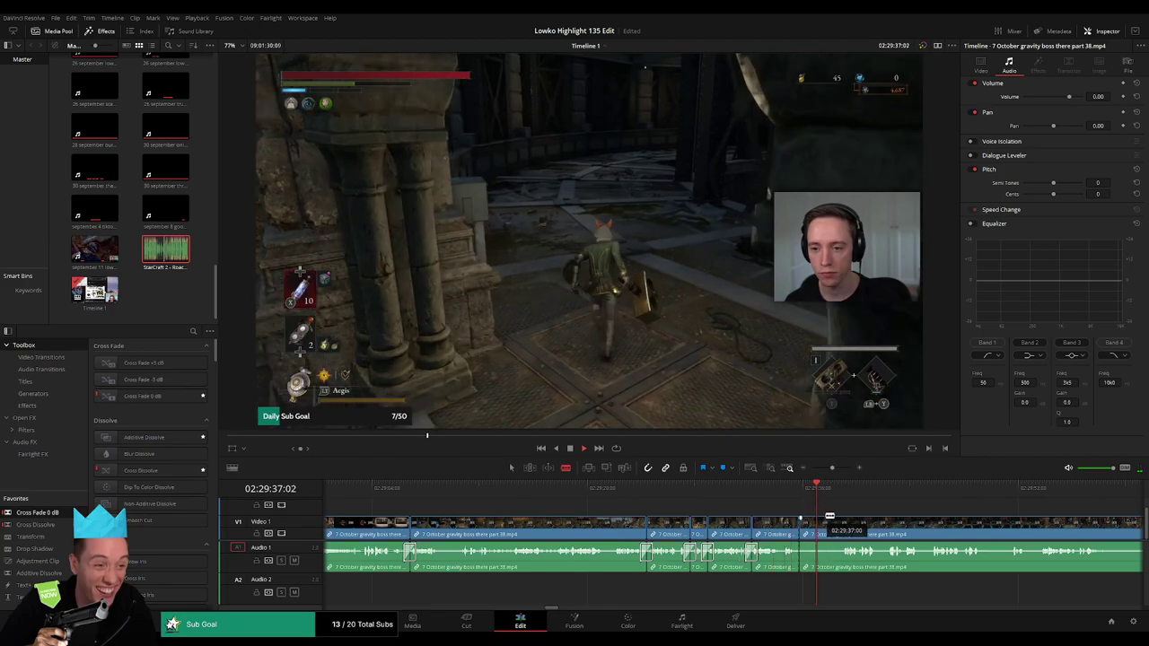
drag(829, 517, 843, 528)
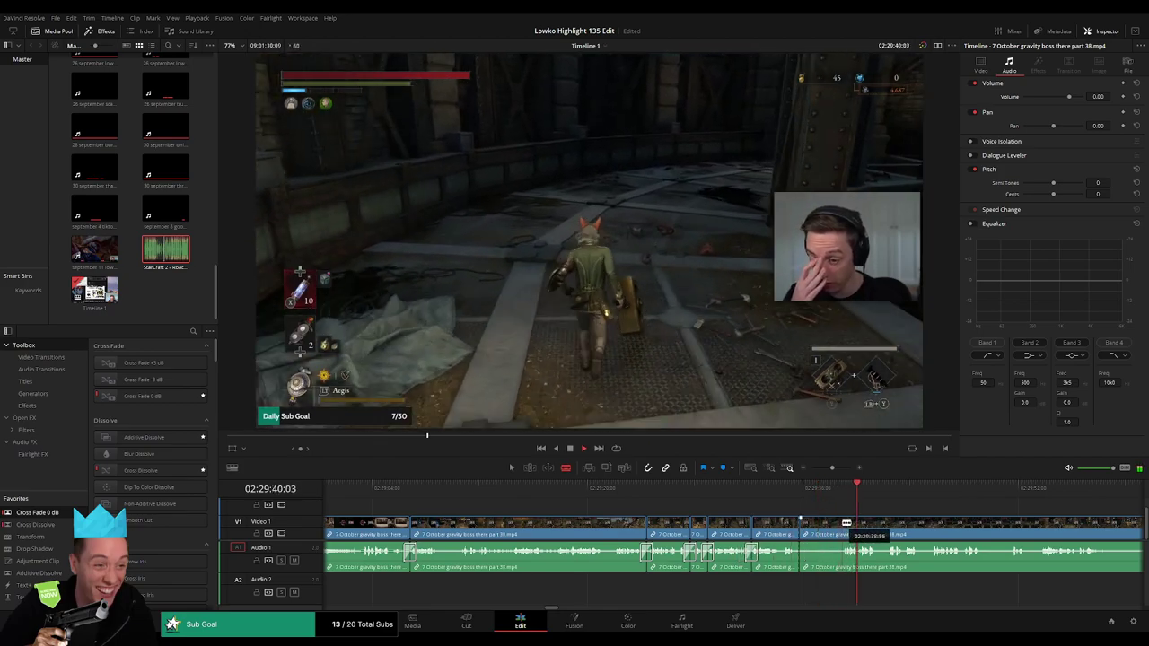
click(827, 532)
key(Delete)
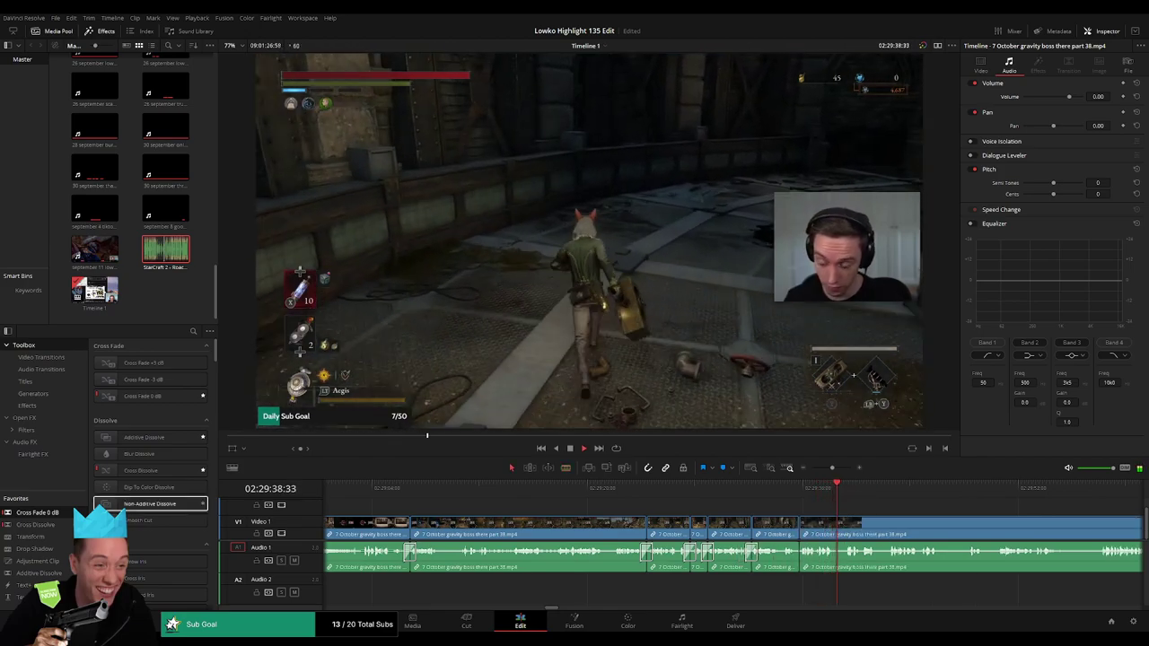
scroll(921, 521, right, 5)
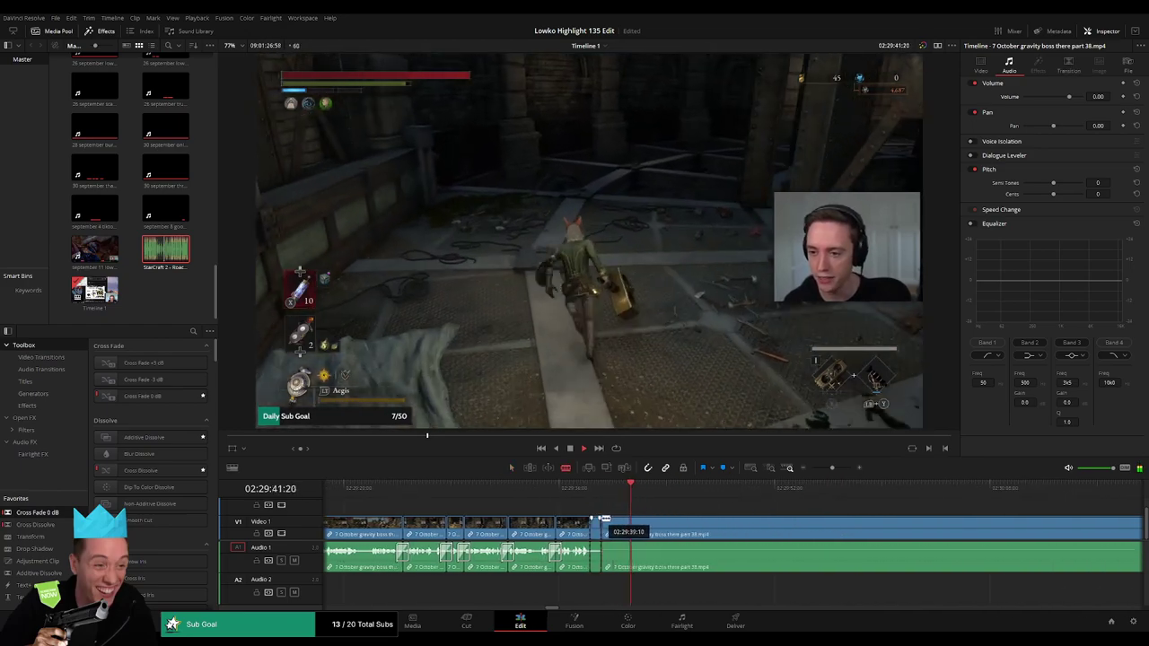
click(600, 532)
key(Delete)
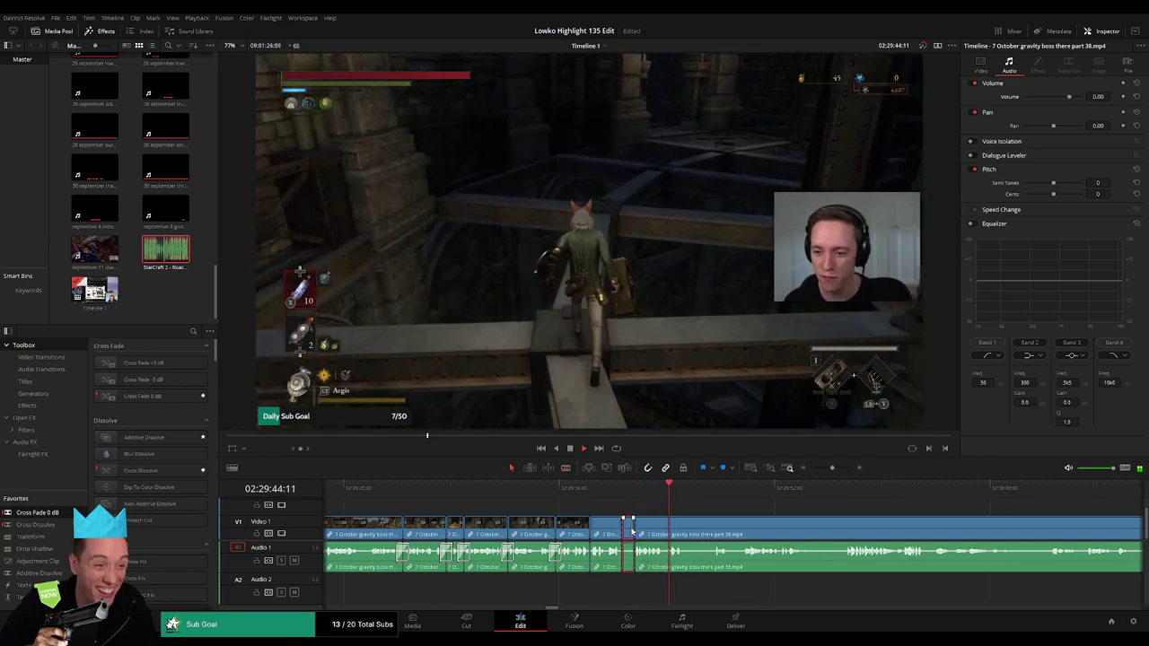
key(Delete)
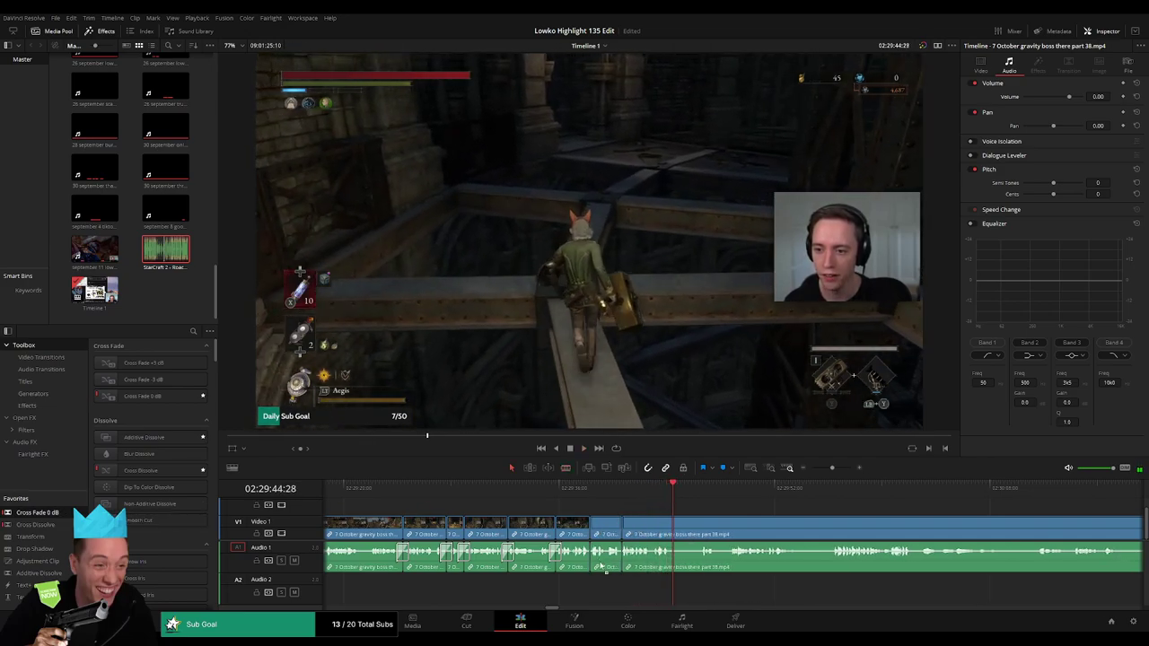
Trim the head of the last clip, remove the trimmed-off piece, and preview later footage.
scroll(730, 541, left, 1)
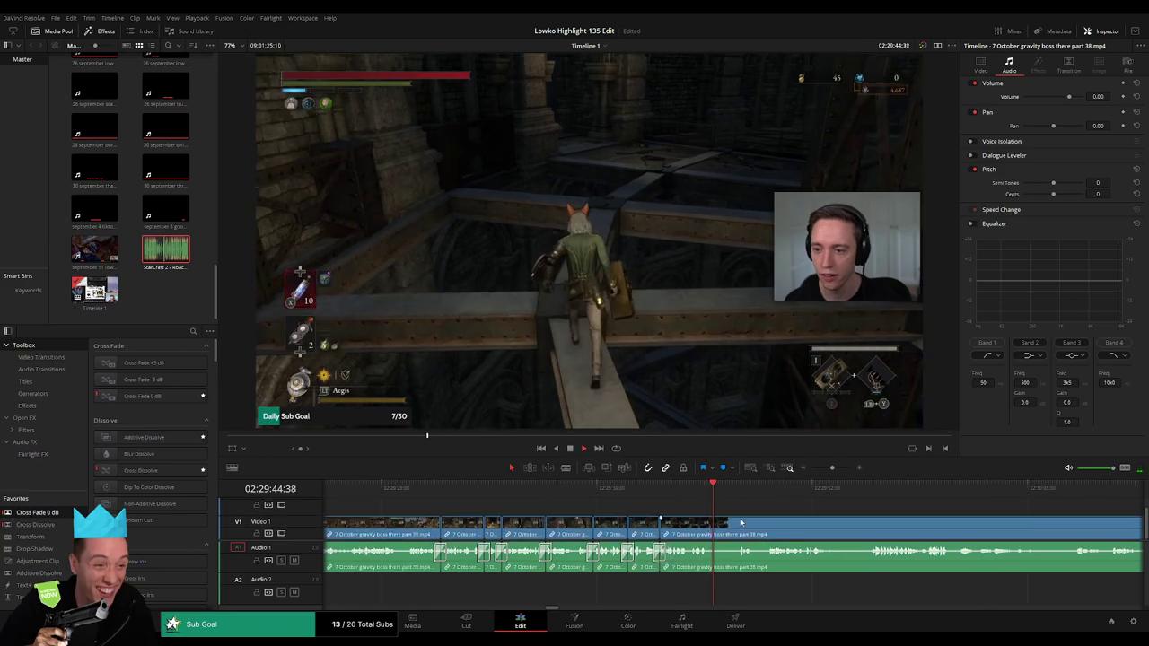
drag(716, 527, 740, 527)
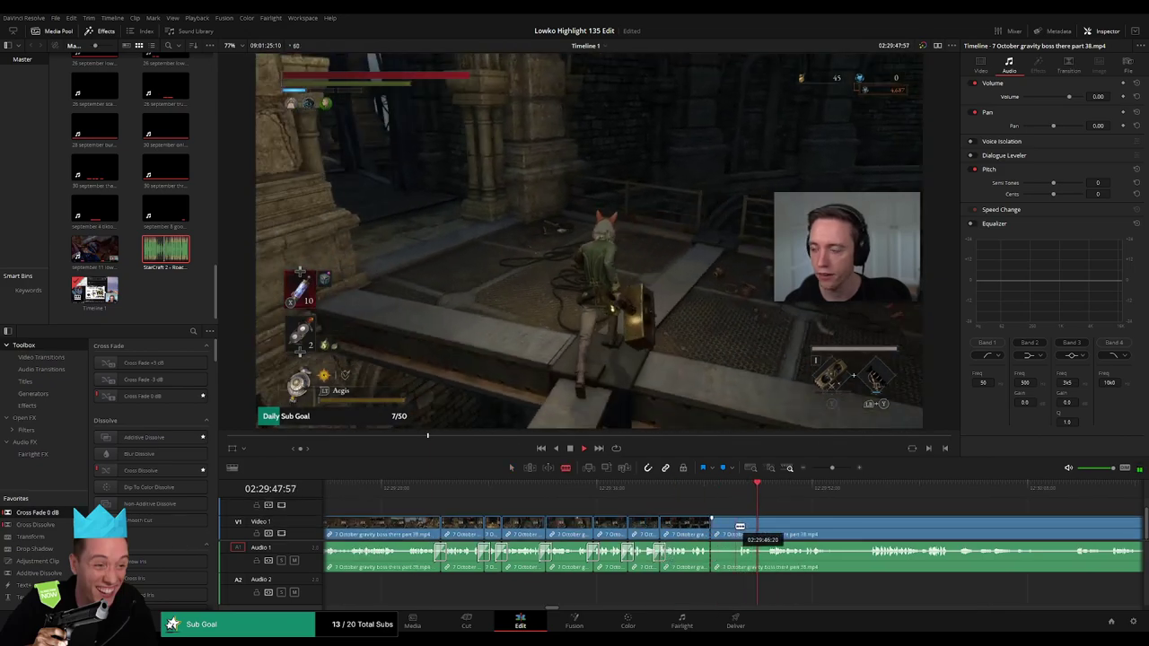
key(Delete)
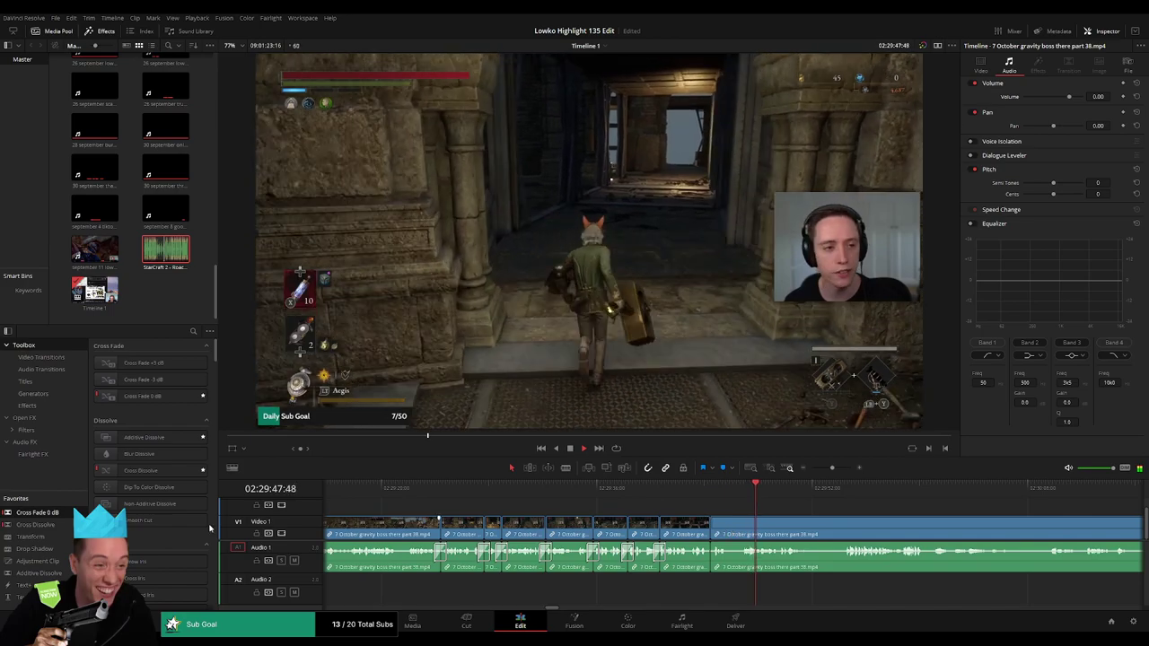
scroll(710, 539, right, 4)
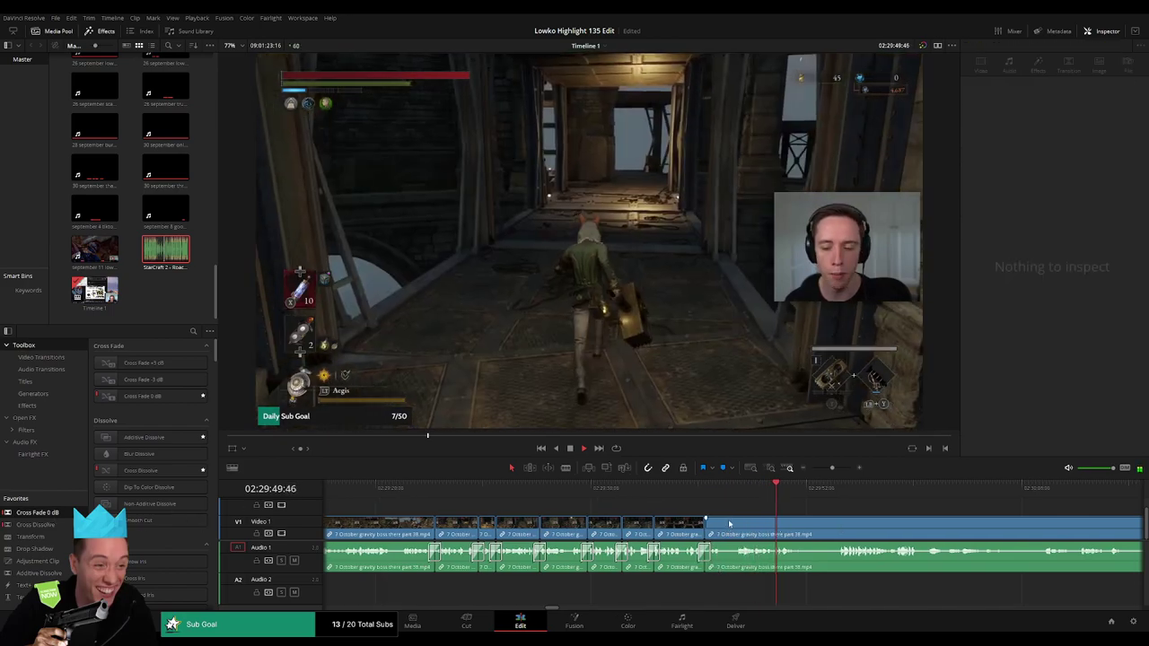
click(697, 494)
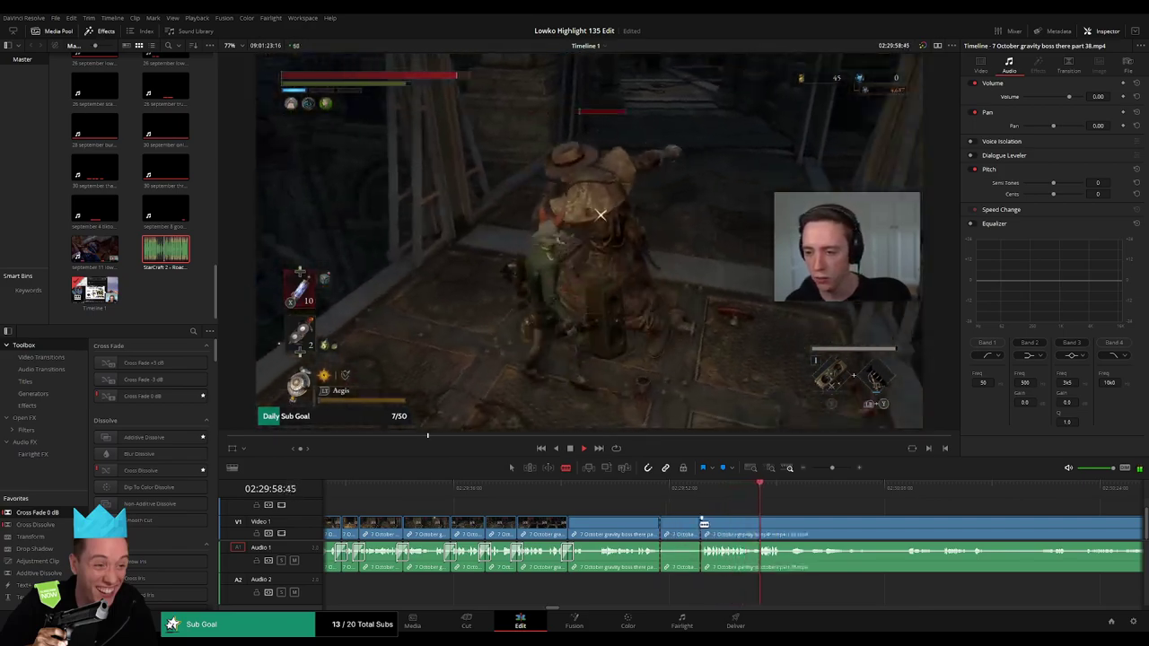
click(755, 510)
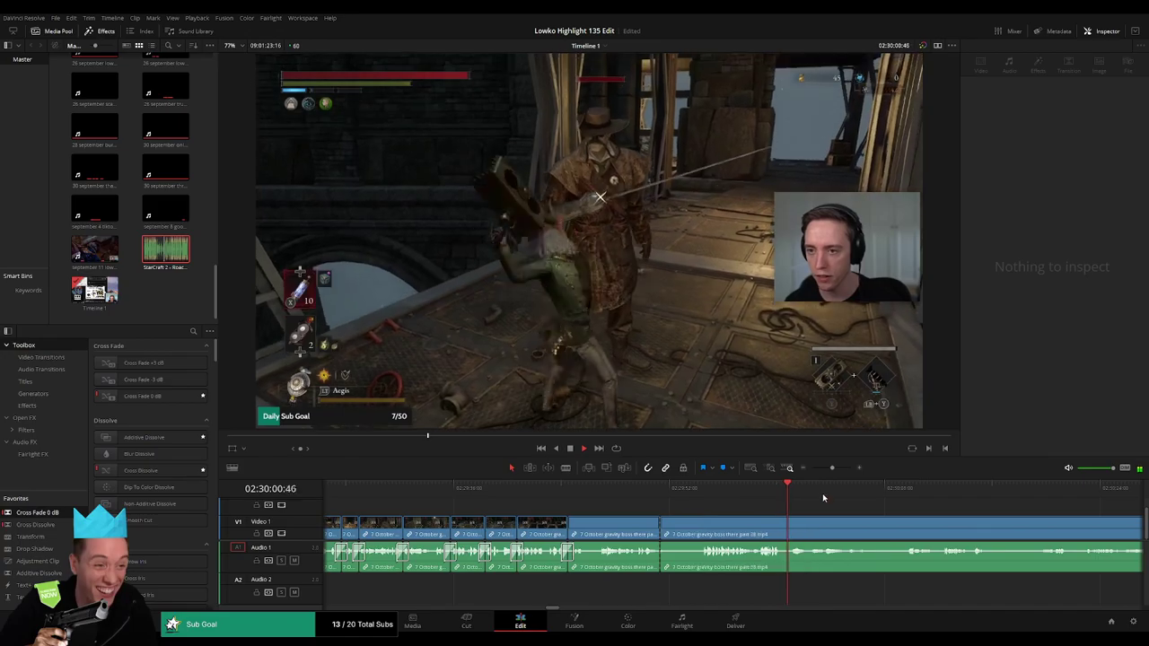
click(907, 494)
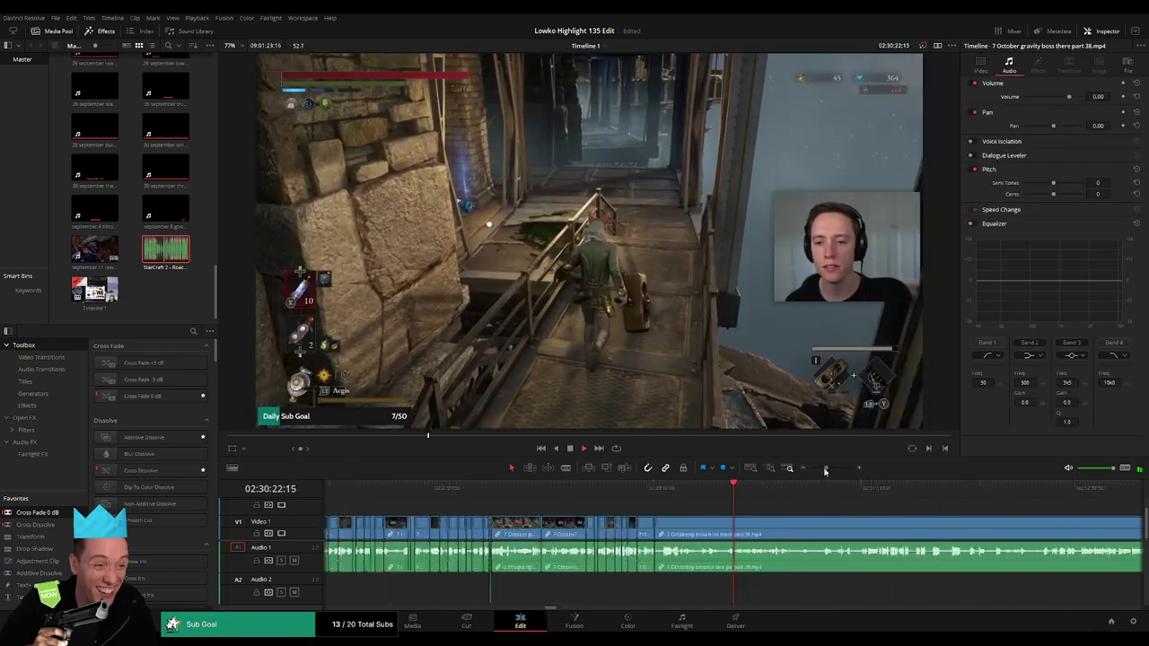
Ripple-delete the leftover gravity boss part 38 clip.
mouse_move(787, 490)
mouse_down()
mouse_move(827, 496)
mouse_move(675, 495)
mouse_move(795, 493)
mouse_move(818, 470)
mouse_up()
key(space)
click(1012, 493)
click(760, 536)
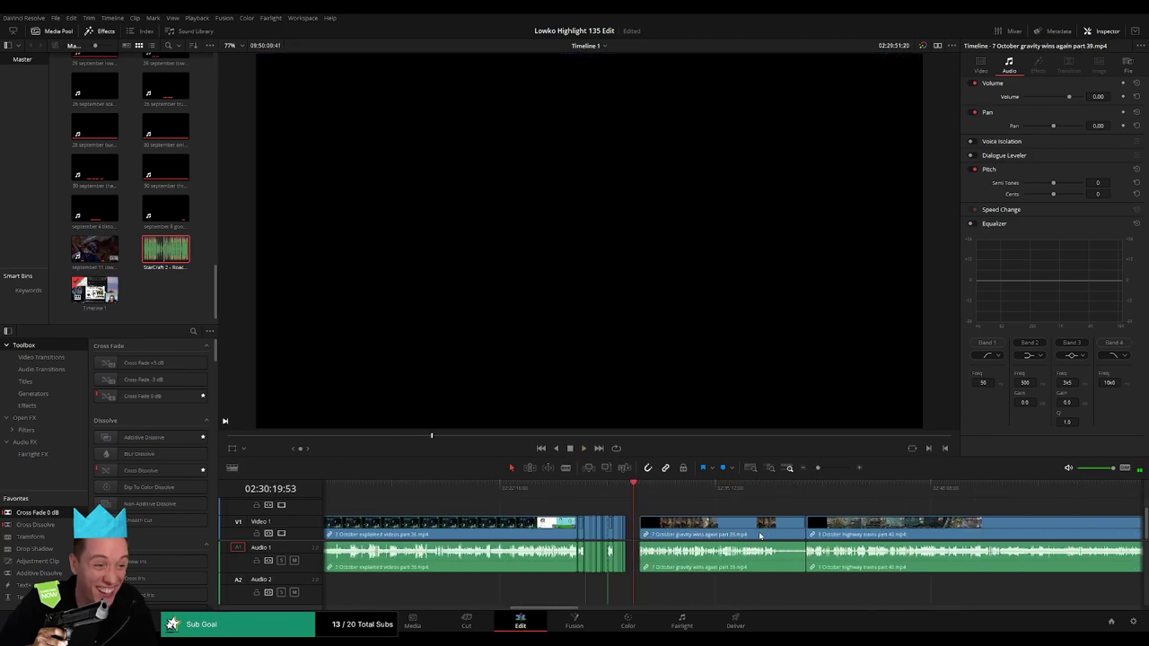
key(Delete)
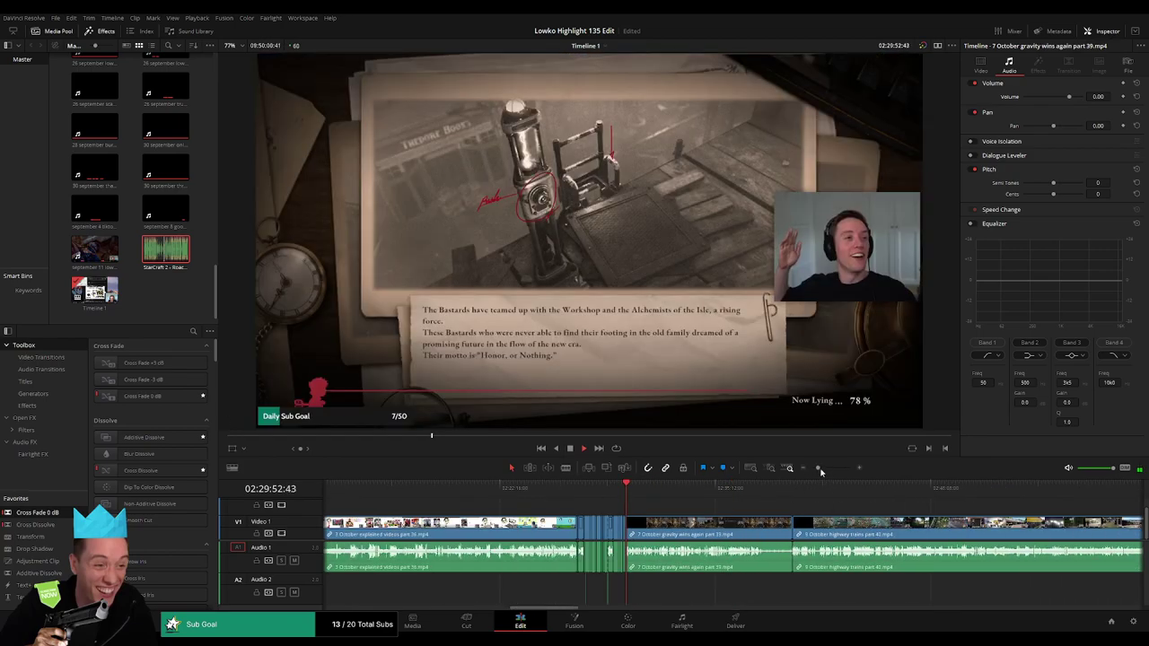
Ripple-delete the 'gravity wins again part 39' clip so the part 40 highway trains footage follows.
drag(819, 470, 827, 471)
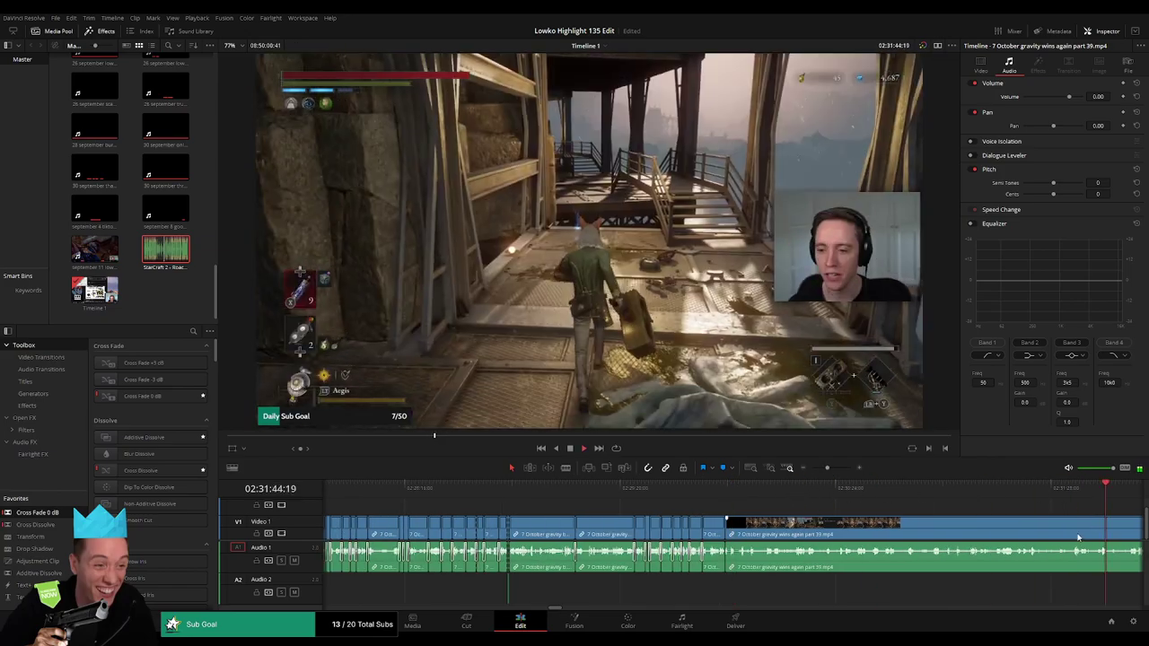
click(1083, 514)
click(781, 492)
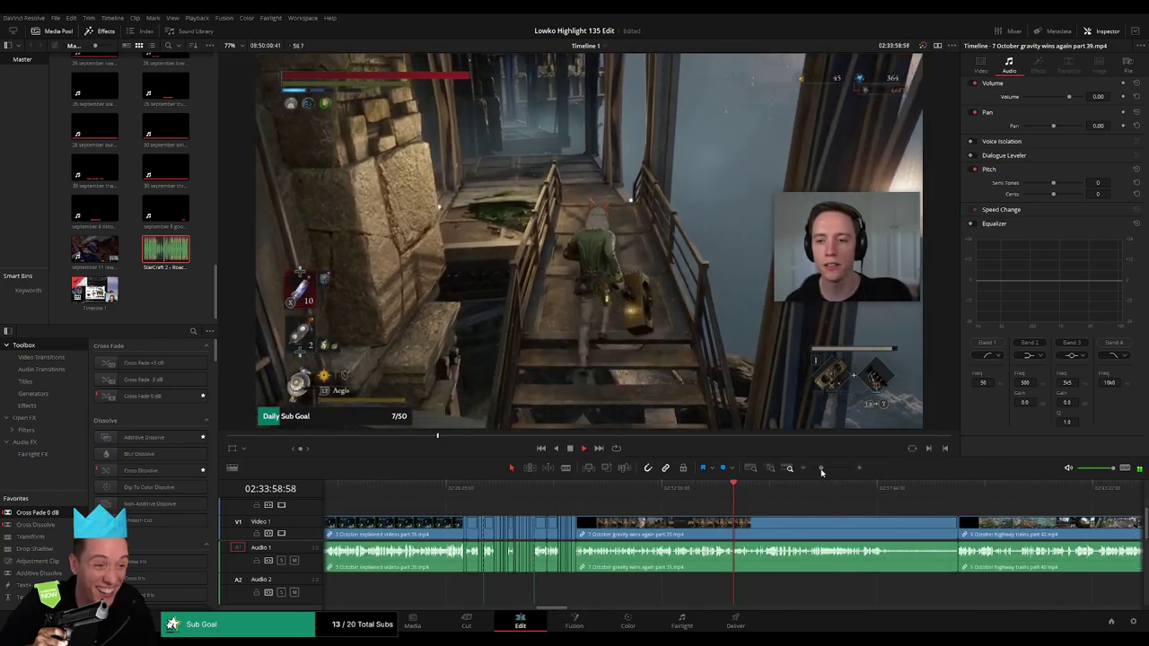
click(829, 492)
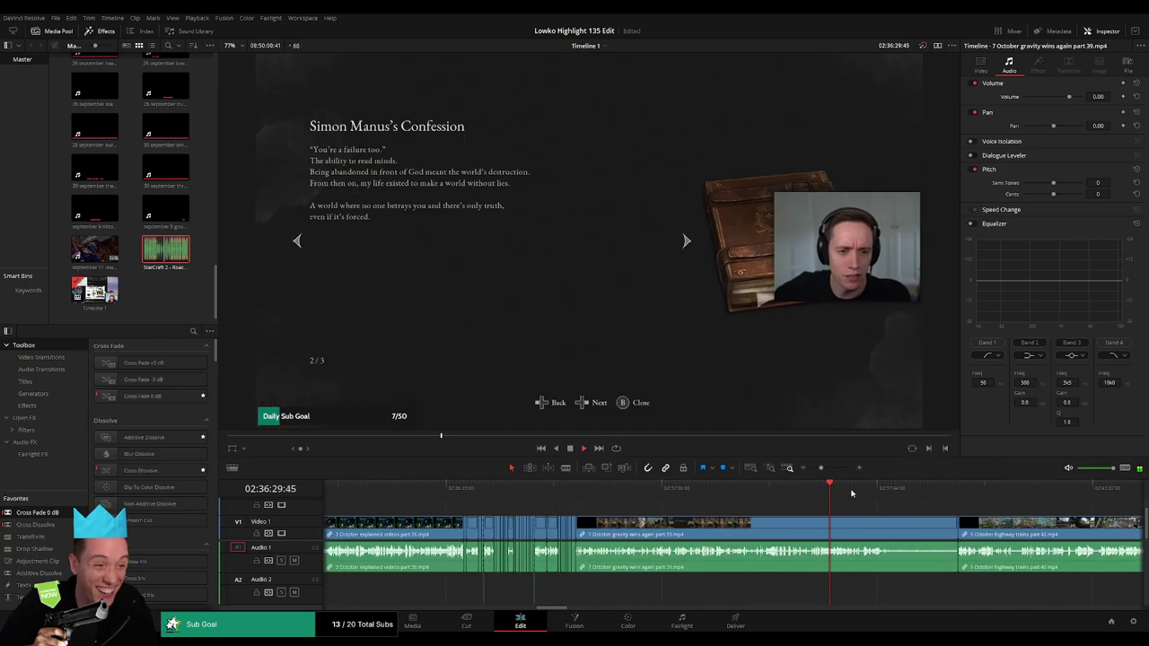
click(879, 491)
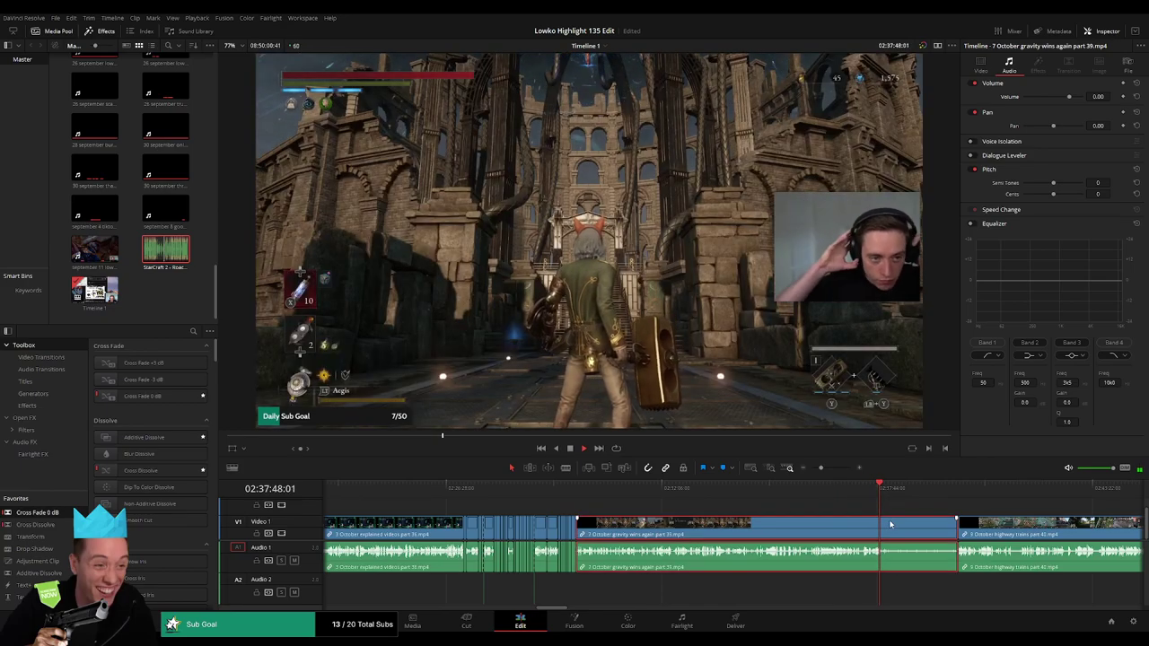
key(BackSpace)
click(597, 492)
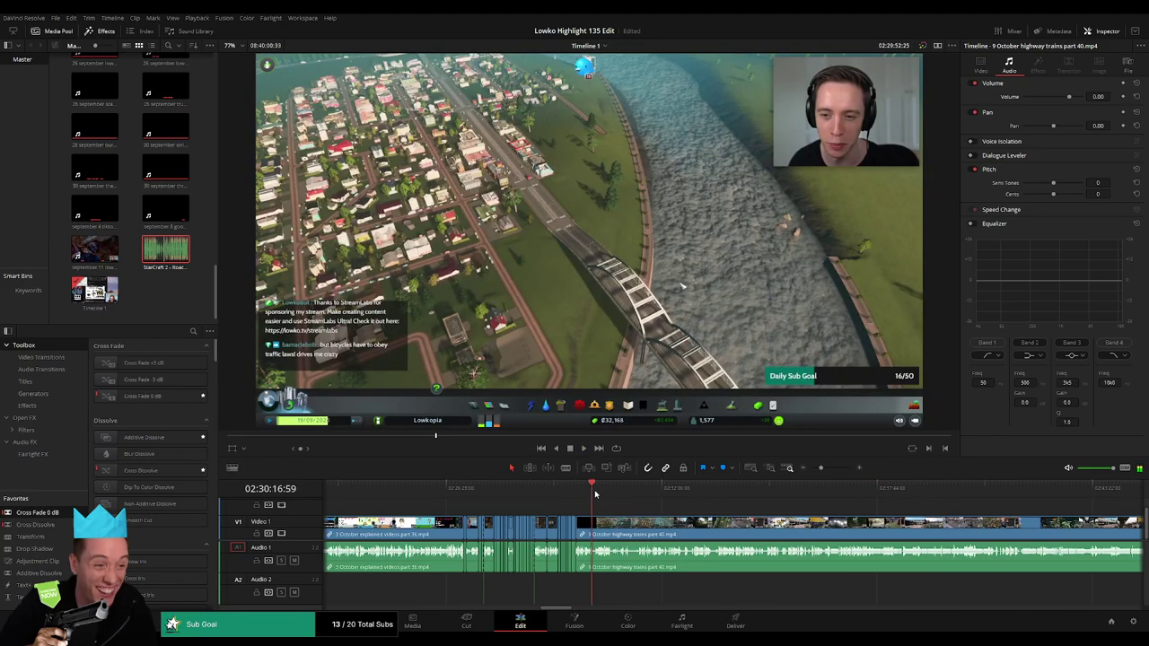
drag(835, 472, 811, 468)
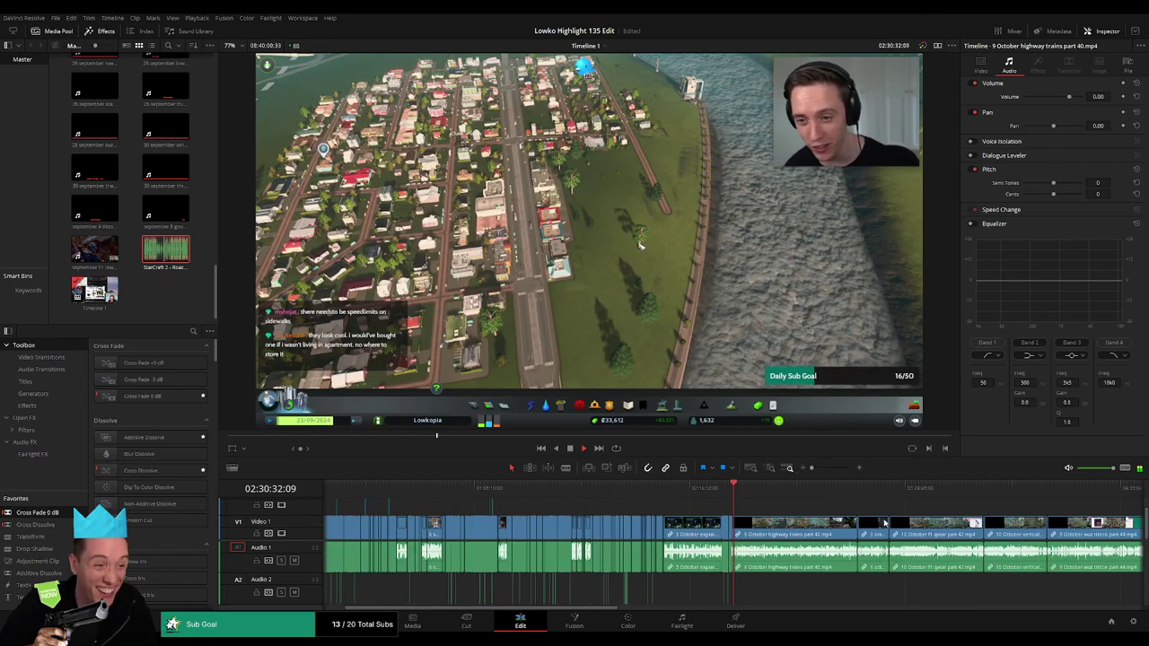
key(space)
scroll(683, 530, right, 10)
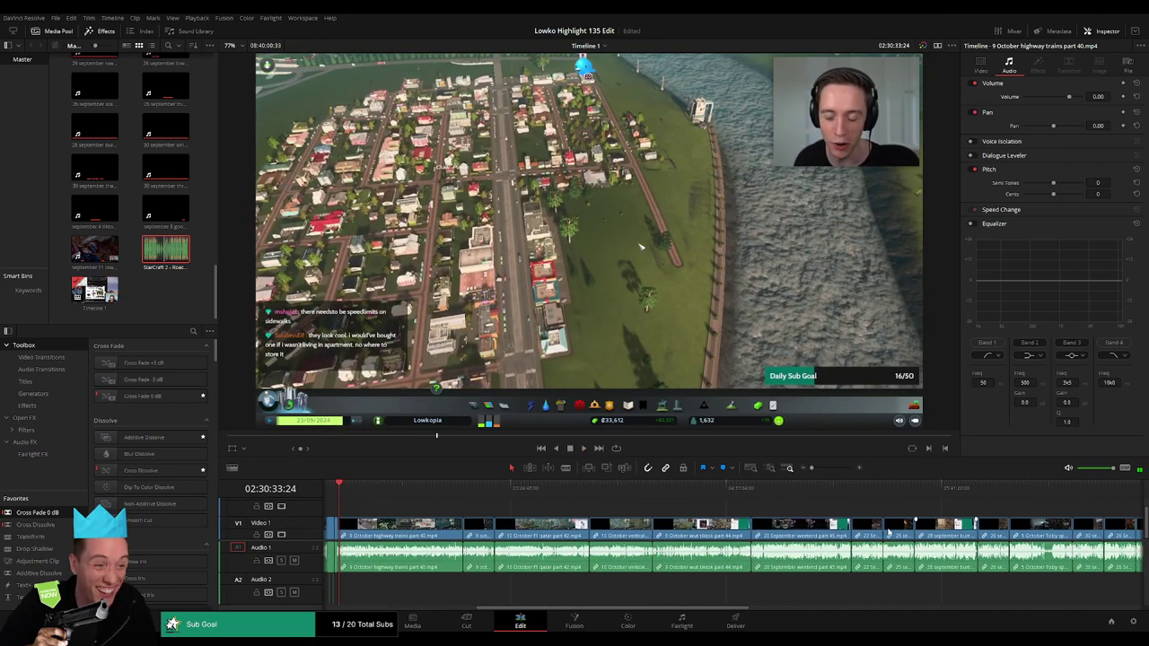
scroll(749, 537, left, 3)
scroll(700, 528, left, 3)
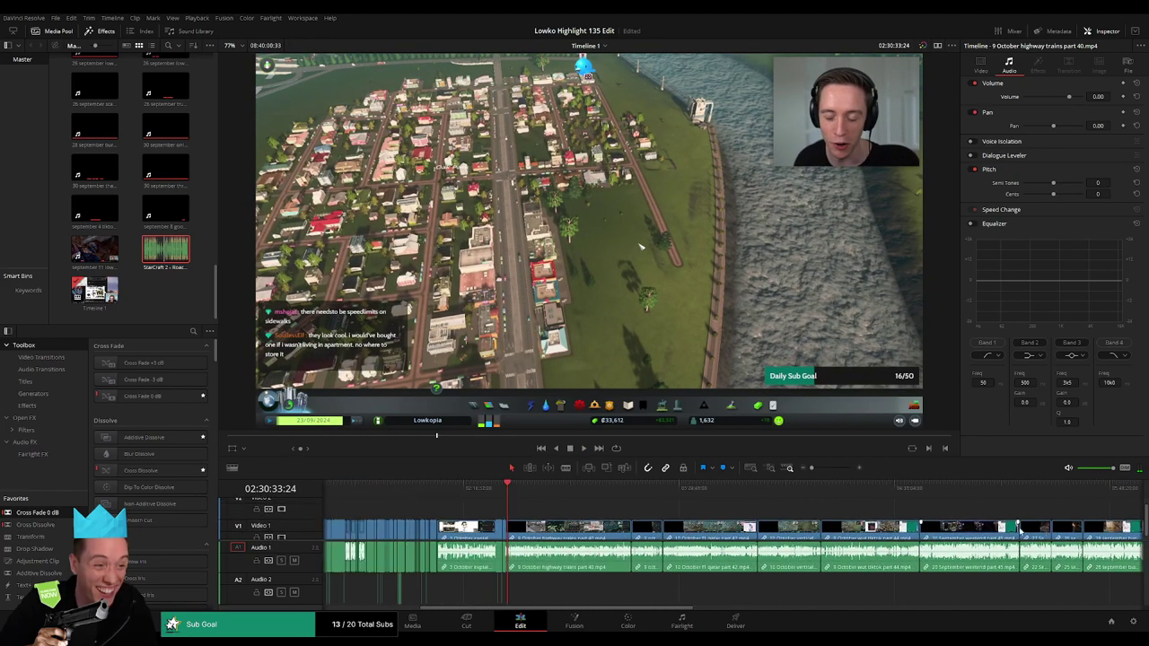
scroll(646, 519, left, 3)
scroll(554, 501, left, 3)
scroll(554, 501, left, 3)
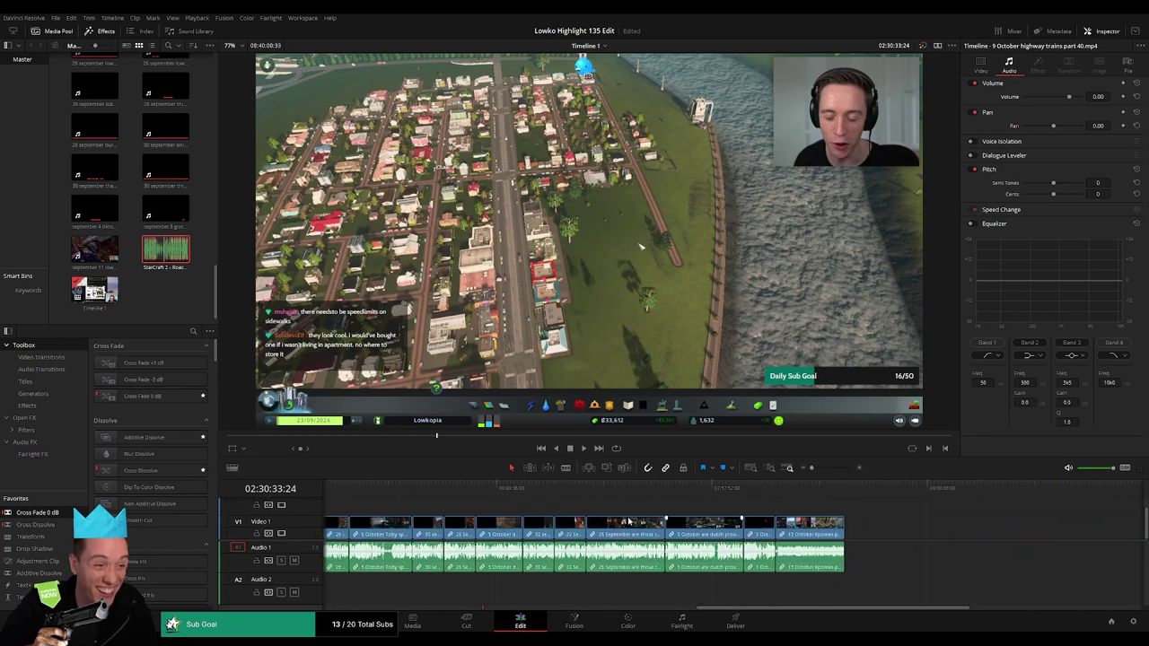
scroll(683, 516, left, 3)
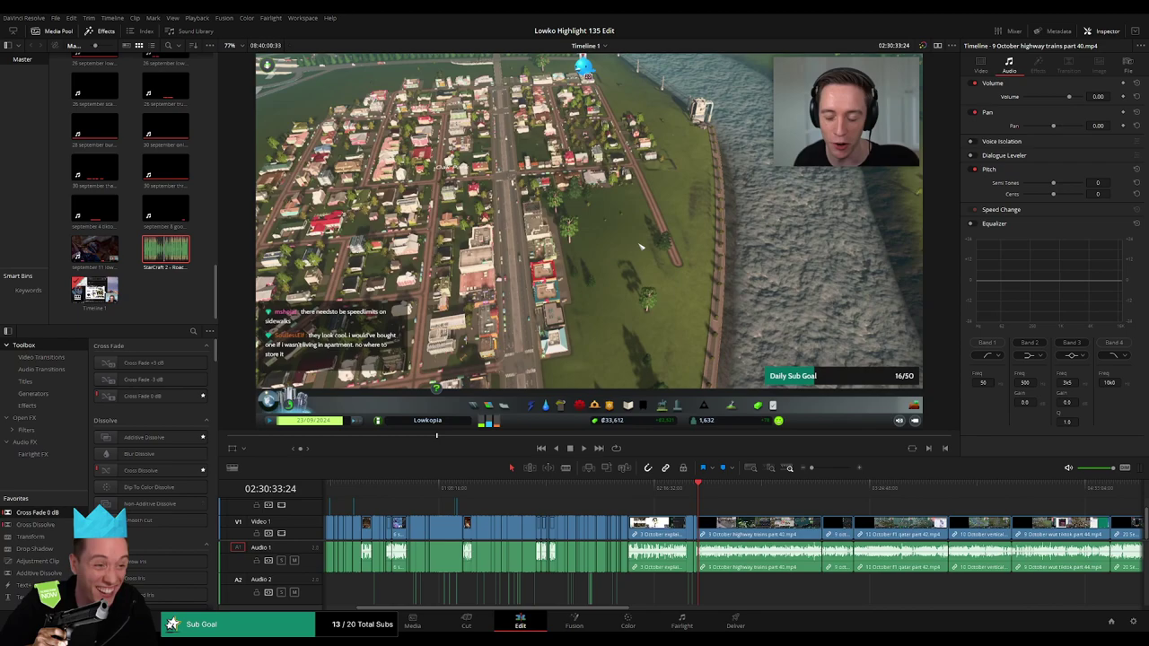
scroll(744, 510, right, 2)
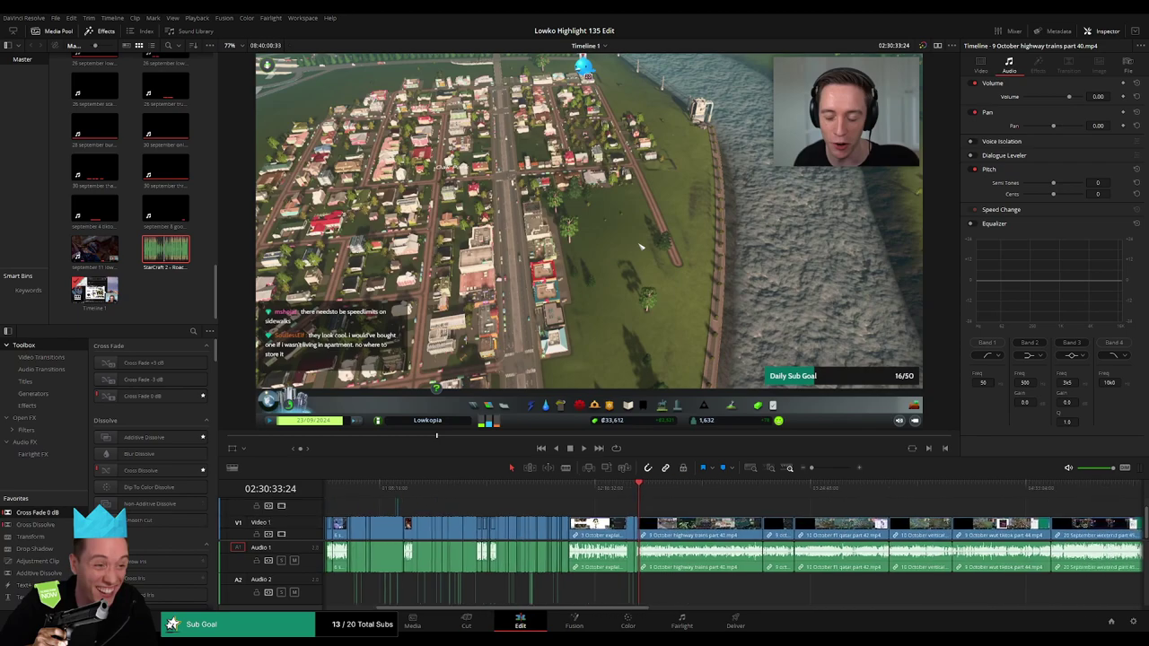